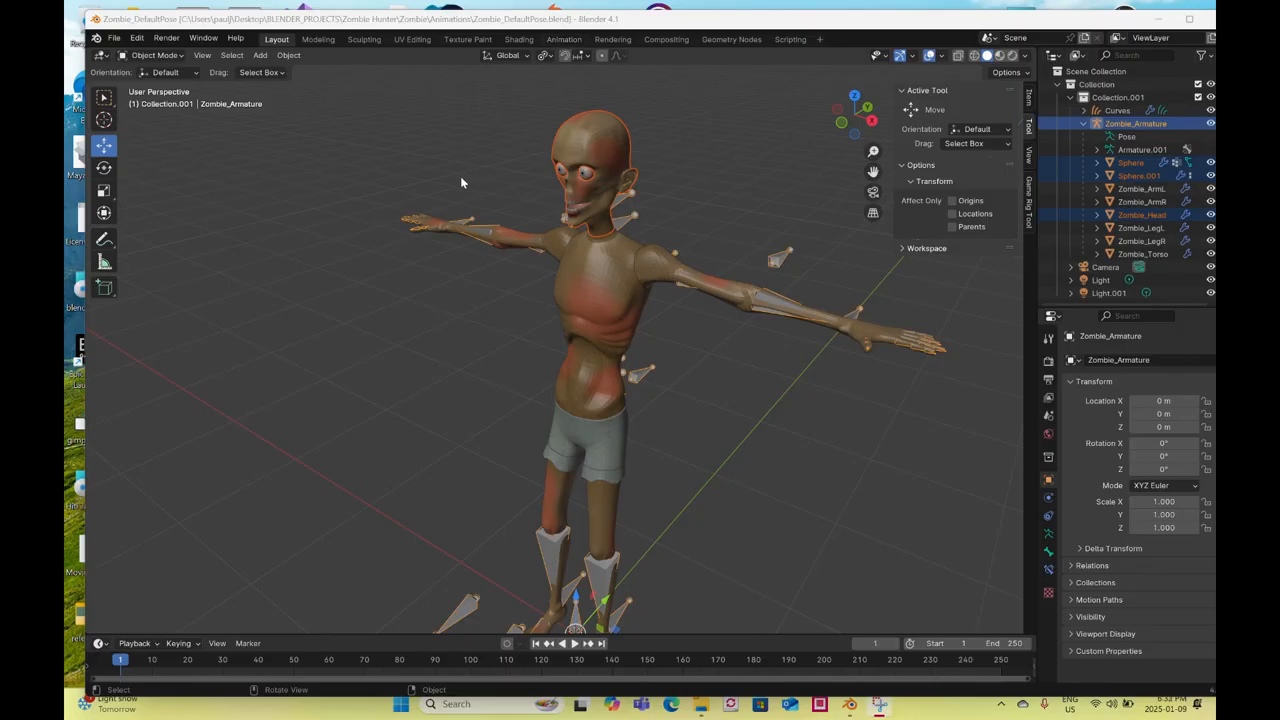
# - Show the toolbar and sidebar in the Animation workspace's main 3D viewport
pyautogui.moveTo(828, 23); pyautogui.dragTo(829, 43)
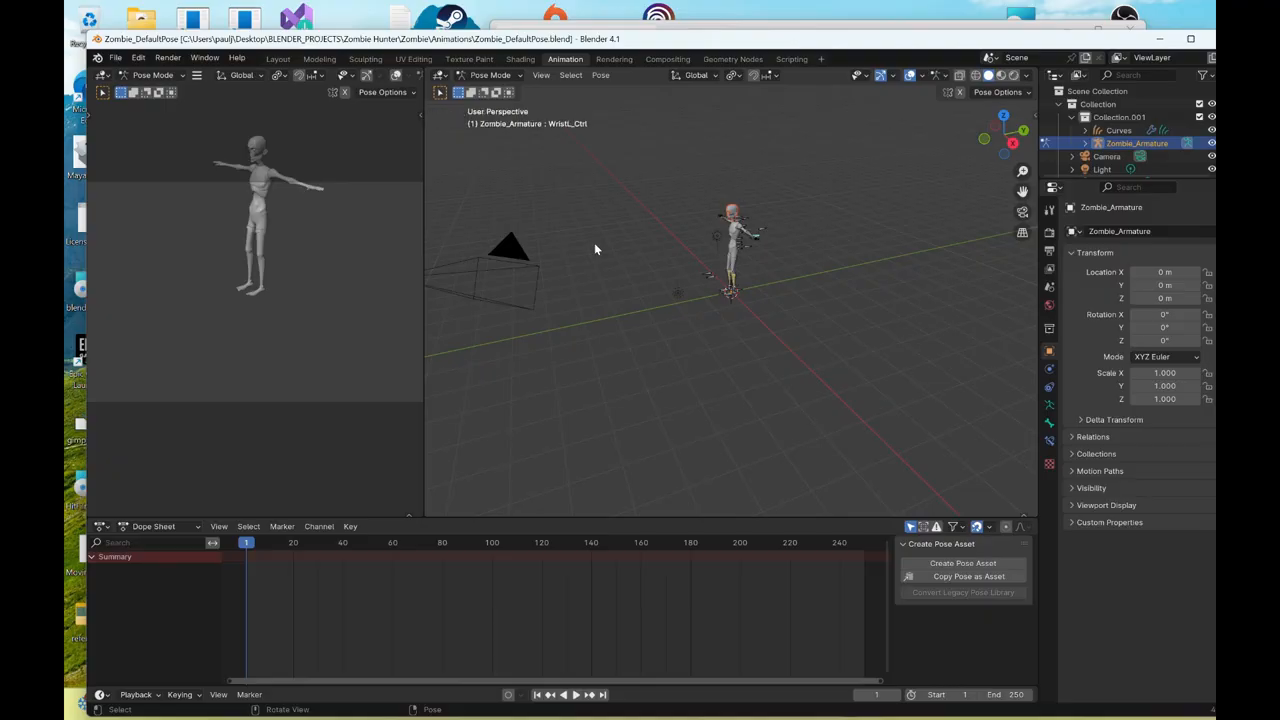
pyautogui.press('t')
pyautogui.press('n')
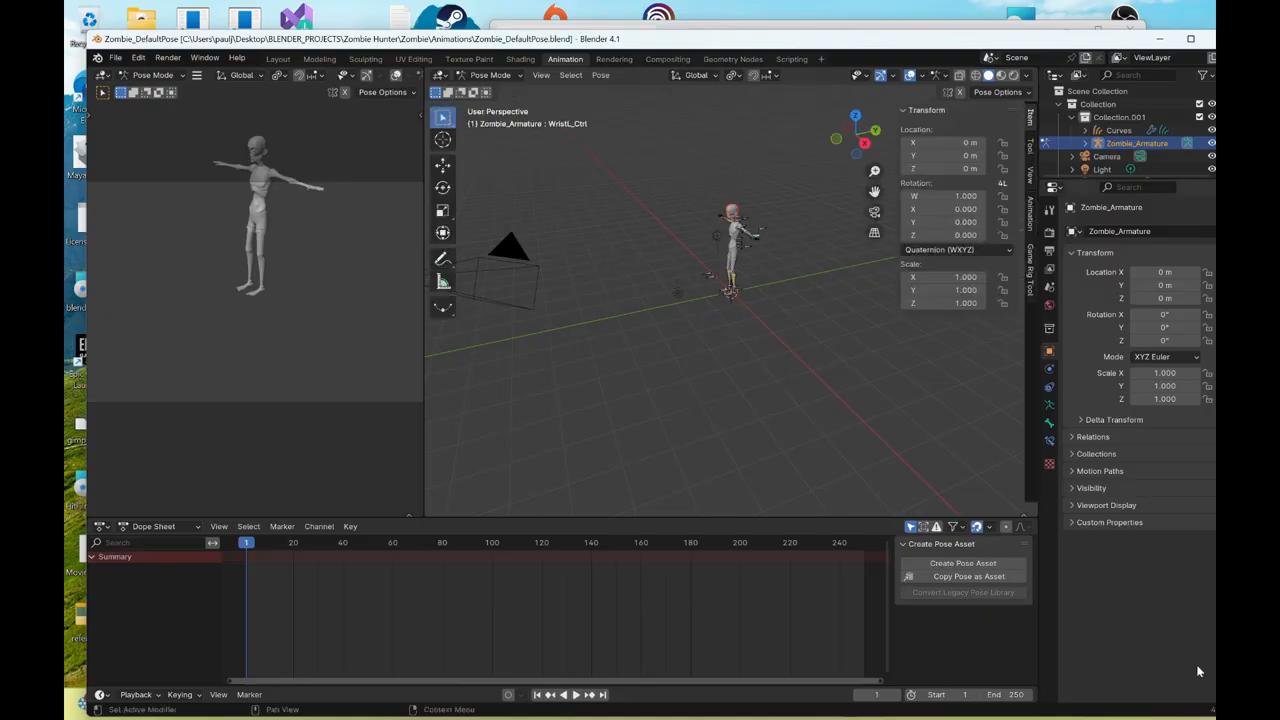
pyautogui.moveTo(652, 240); pyautogui.dragTo(258, 27, button='middle')
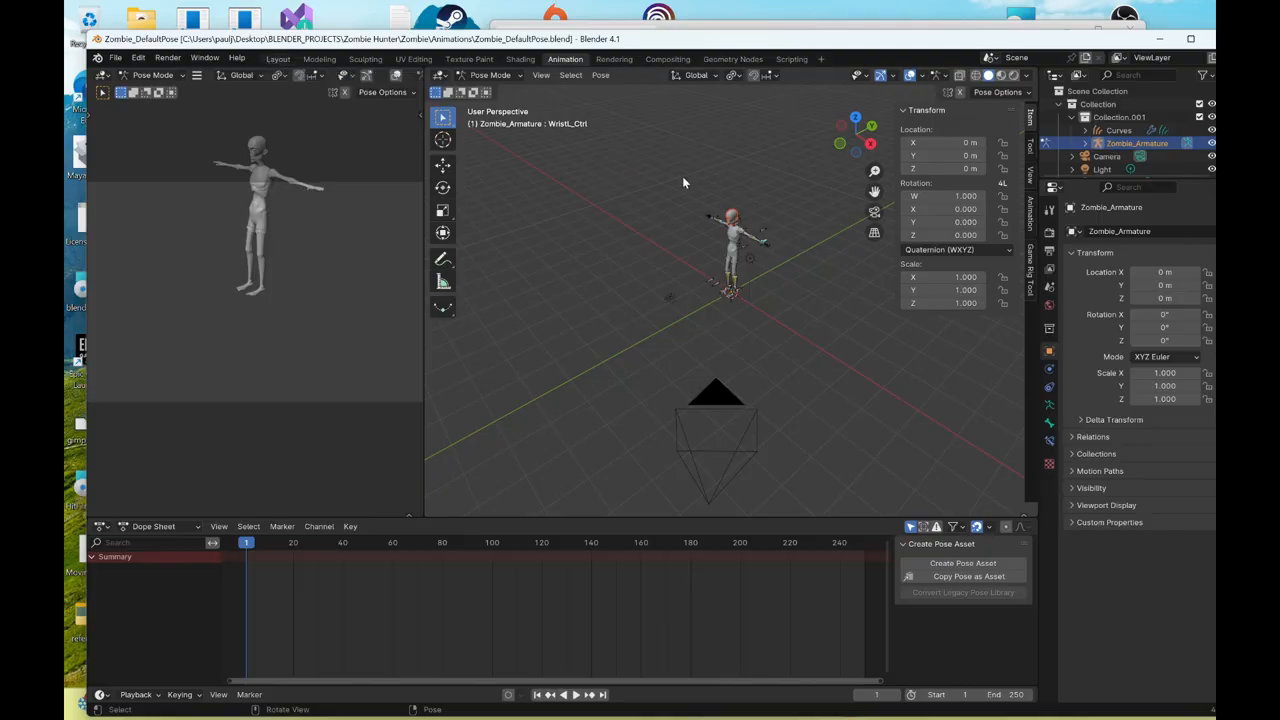
# - Put Zombie_Armature in Pose Mode in the Layout workspace and display it in wireframe from the top
pyautogui.click(278, 59)
pyautogui.click(155, 75)
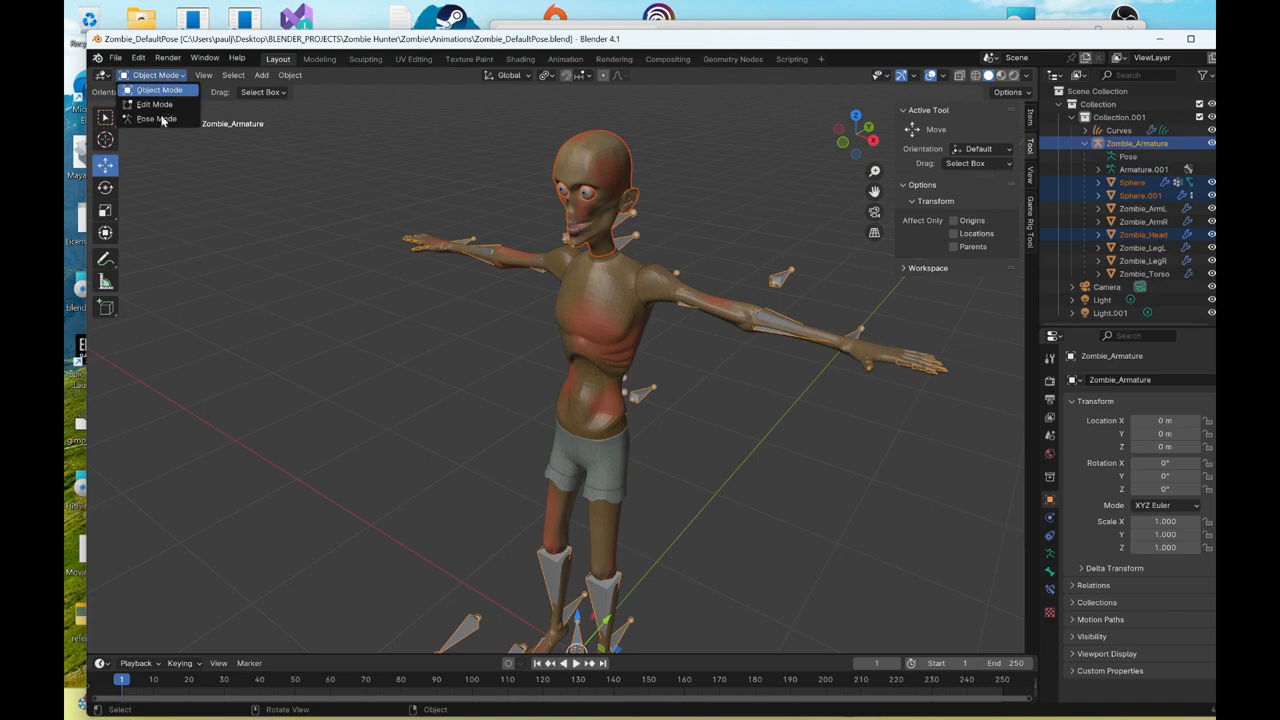
pyautogui.click(160, 118)
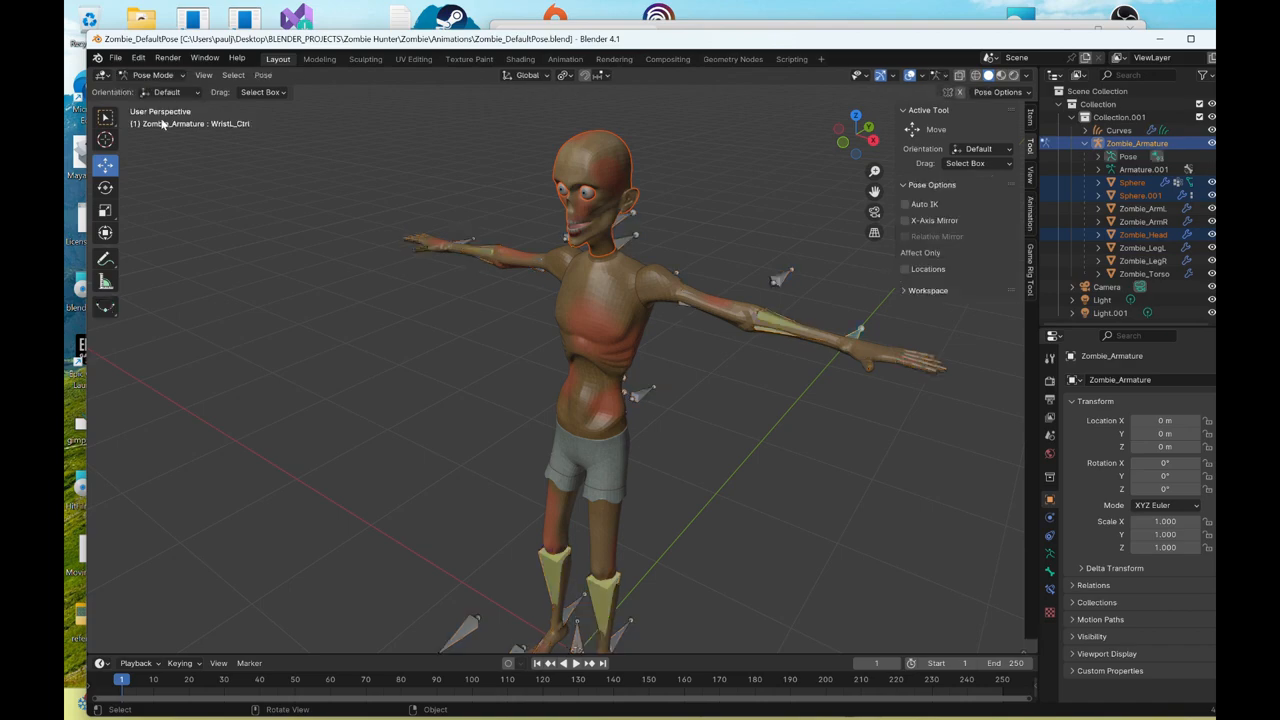
pyautogui.click(854, 118)
pyautogui.press('z')
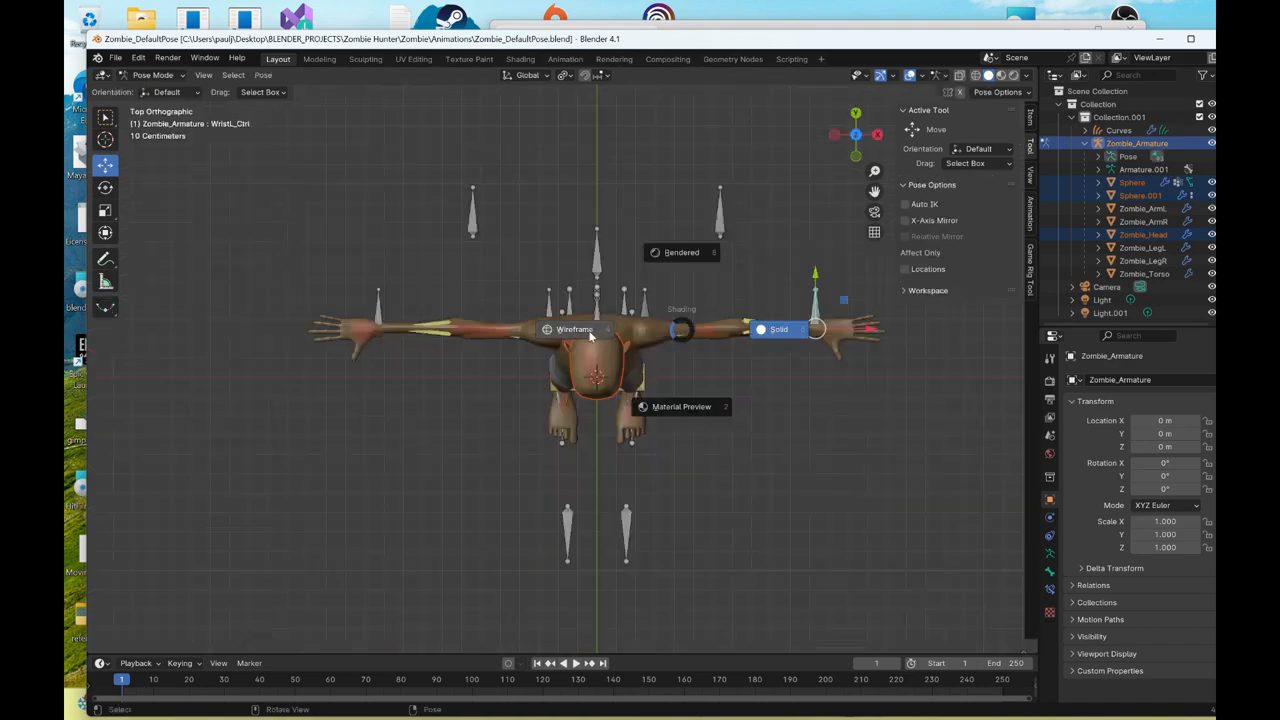
pyautogui.press('4')
# - Rotate the first bone of the left pinky in the top view so the finger points straight out along the arm
pyautogui.moveTo(808, 400)
pyautogui.keyDown('shift'); pyautogui.mouseDown(button='middle')
pyautogui.moveTo(760, 406)
pyautogui.moveTo(654, 383)
pyautogui.mouseUp(button='middle'); pyautogui.keyUp('shift')
pyautogui.scroll(4, 757, 350)
pyautogui.keyDown('shift'); pyautogui.moveTo(757, 356); pyautogui.dragTo(601, 389, button='middle'); pyautogui.keyUp('shift')
pyautogui.scroll(2, 663, 280)
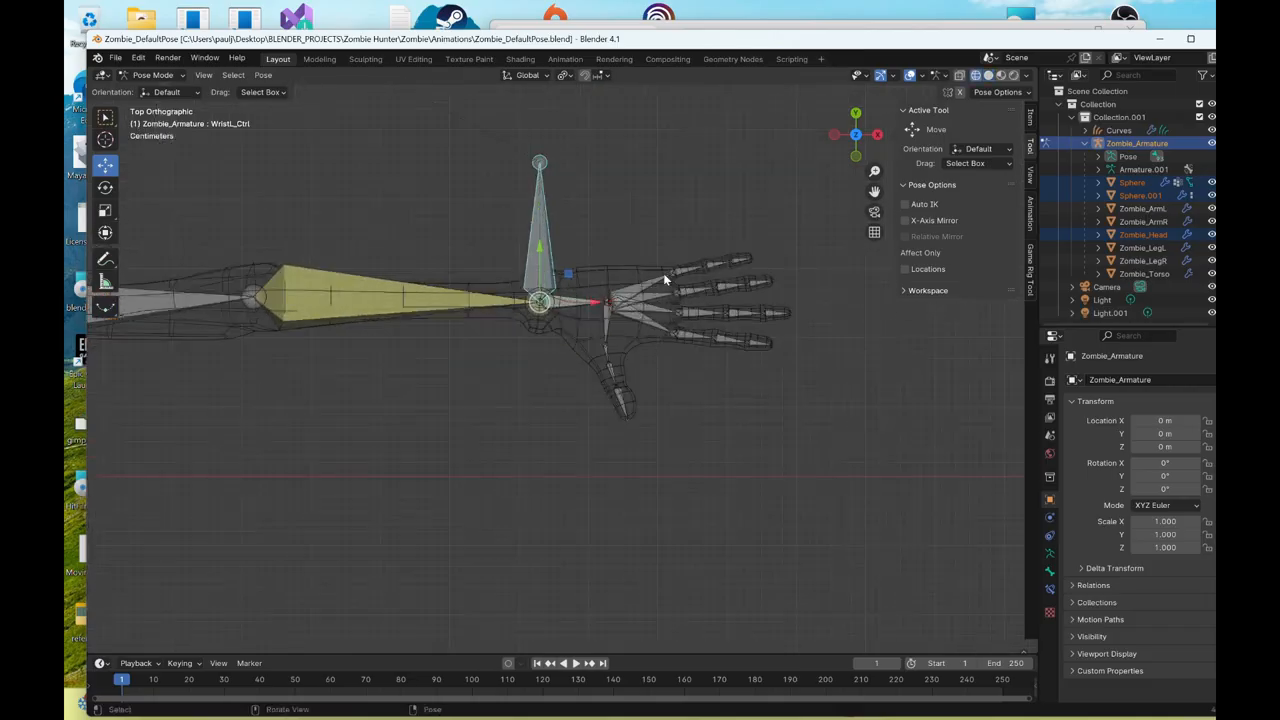
pyautogui.click(688, 269)
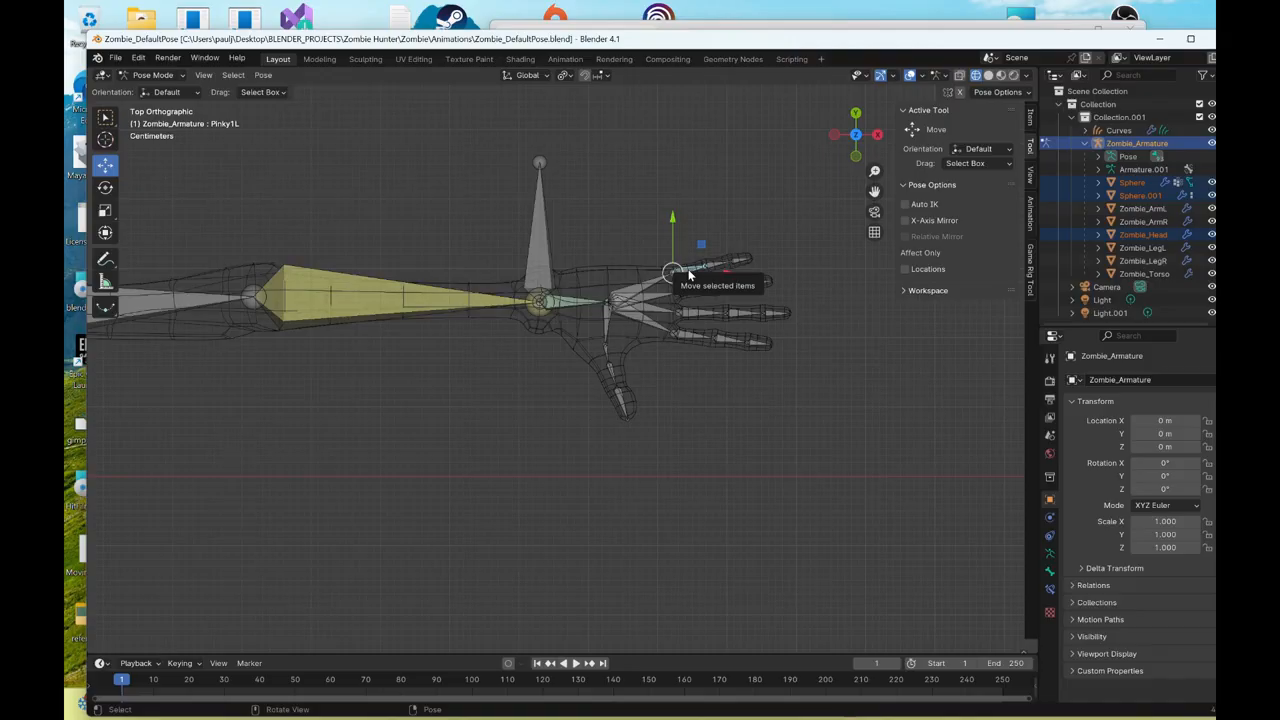
pyautogui.click(105, 188)
pyautogui.scroll(3, 767, 291)
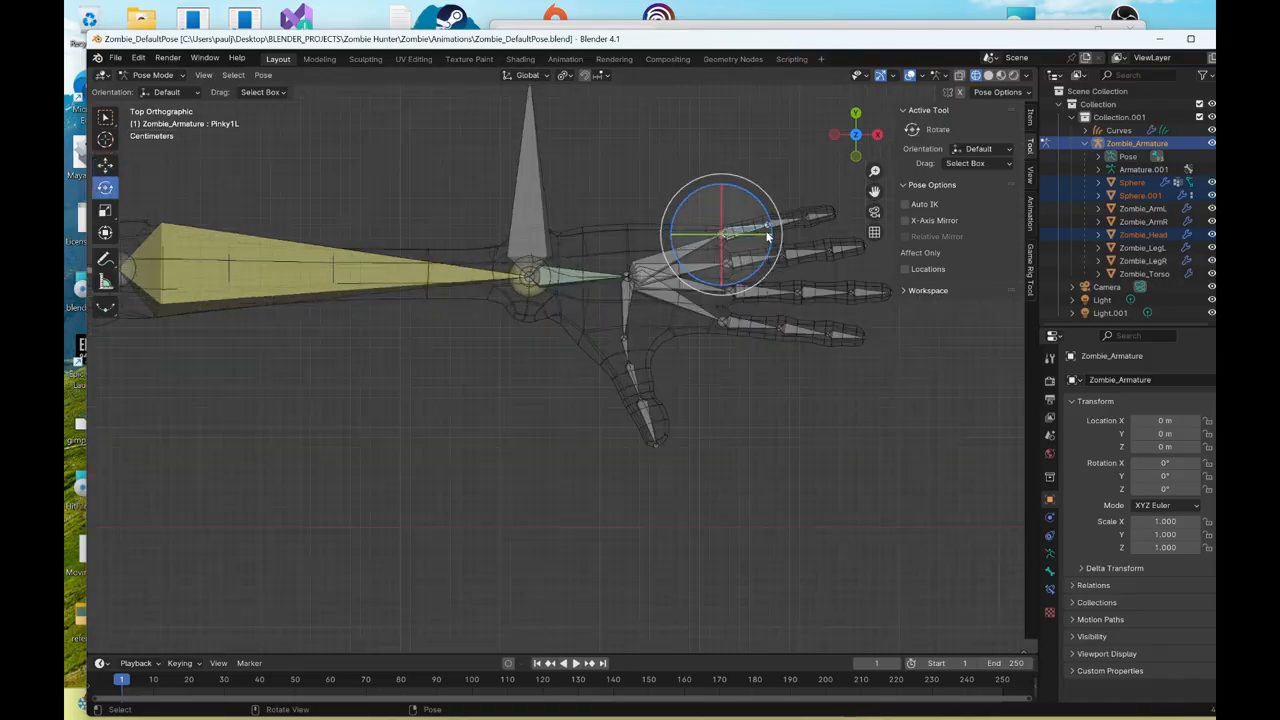
pyautogui.moveTo(769, 224); pyautogui.dragTo(771, 232)
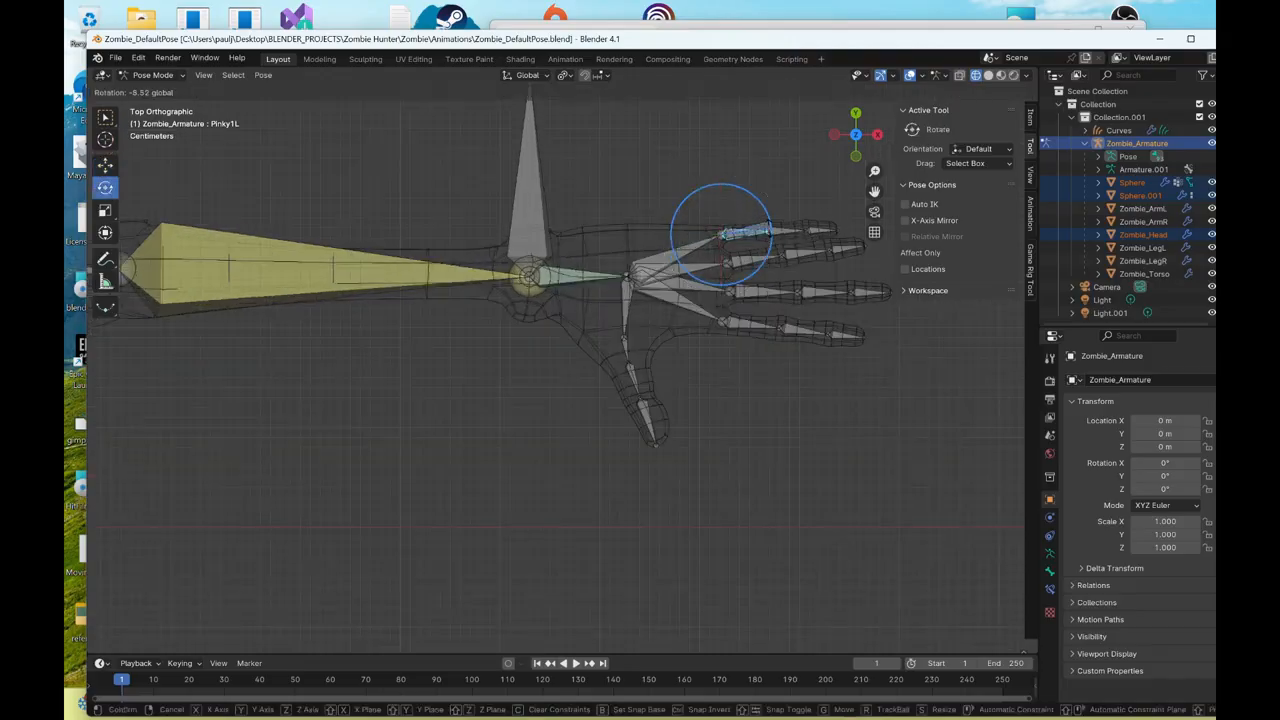
# - Rotate the first bones of the left ring and index fingers so they run parallel to the middle finger
pyautogui.click(767, 294)
pyautogui.moveTo(777, 277); pyautogui.dragTo(770, 236)
pyautogui.click(772, 250)
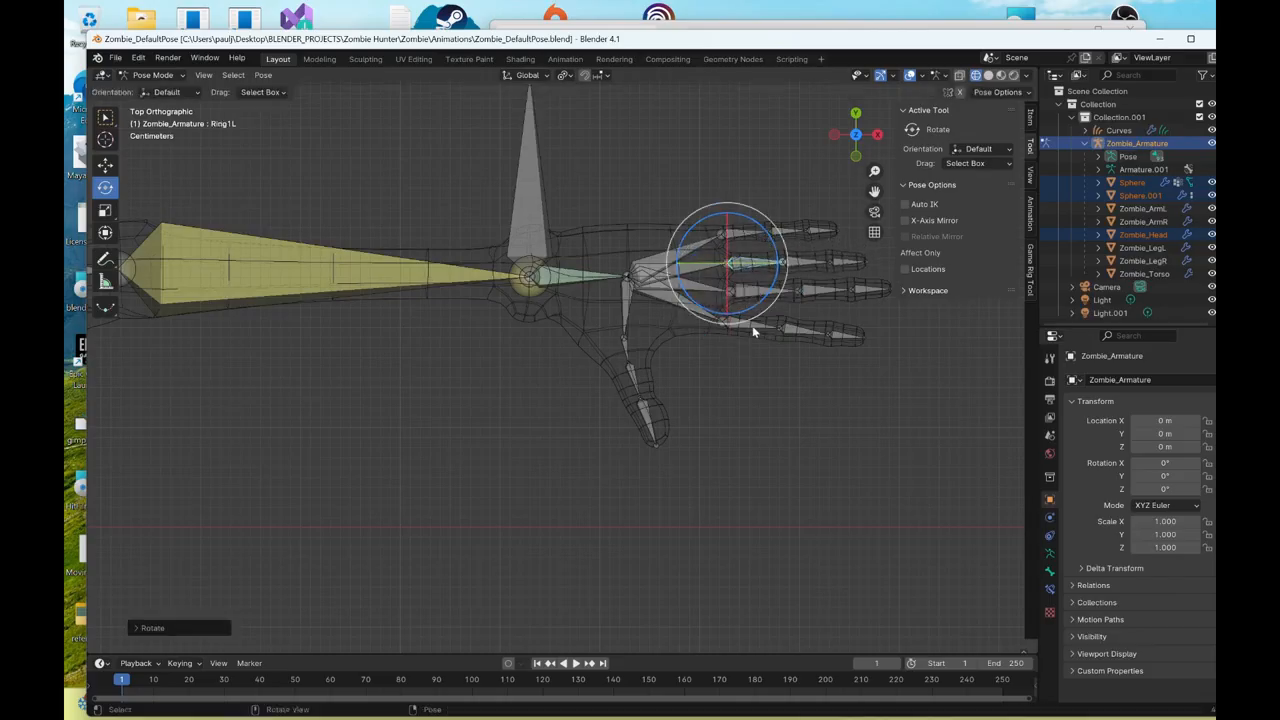
pyautogui.click(752, 325)
pyautogui.moveTo(773, 313); pyautogui.dragTo(772, 304)
# - Select all the left finger bones except the thumb and rotate them together to curl the fingers down toward the palm
pyautogui.moveTo(740, 188); pyautogui.dragTo(866, 356)
pyautogui.moveTo(837, 369); pyautogui.dragTo(657, 286, button='middle')
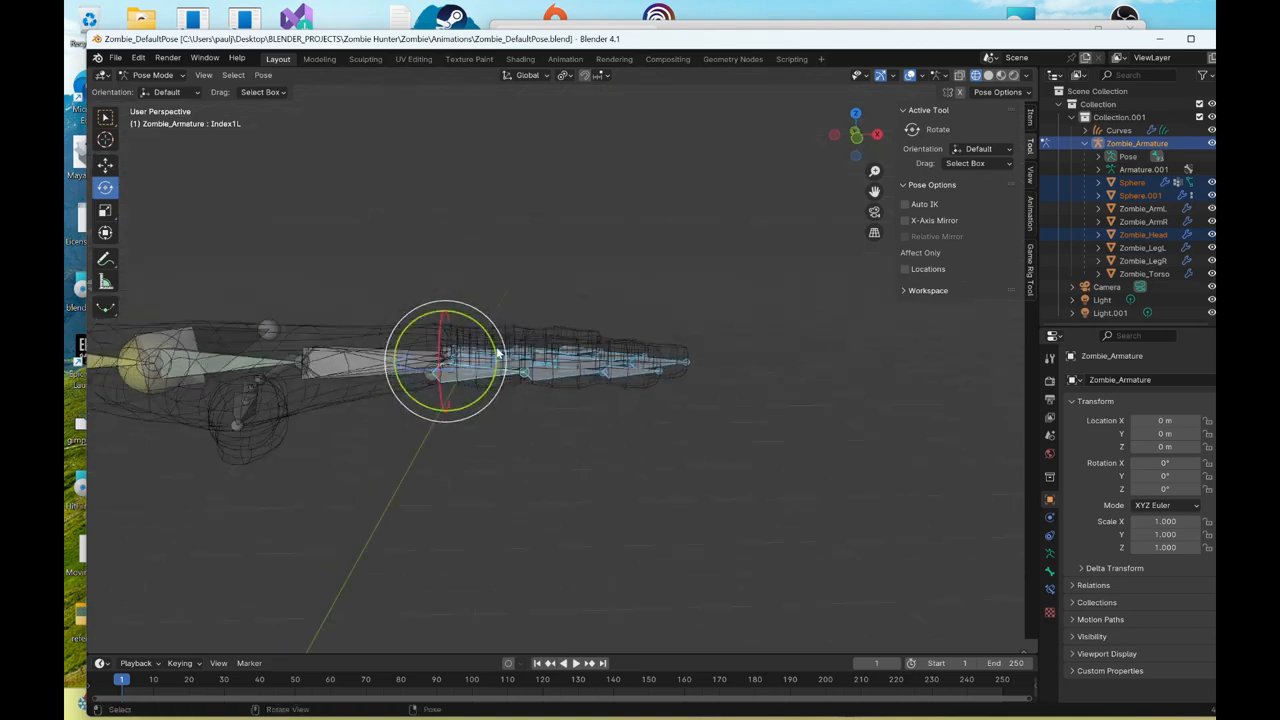
pyautogui.press('r')
pyautogui.moveTo(511, 347); pyautogui.dragTo(508, 389)
pyautogui.click(538, 385)
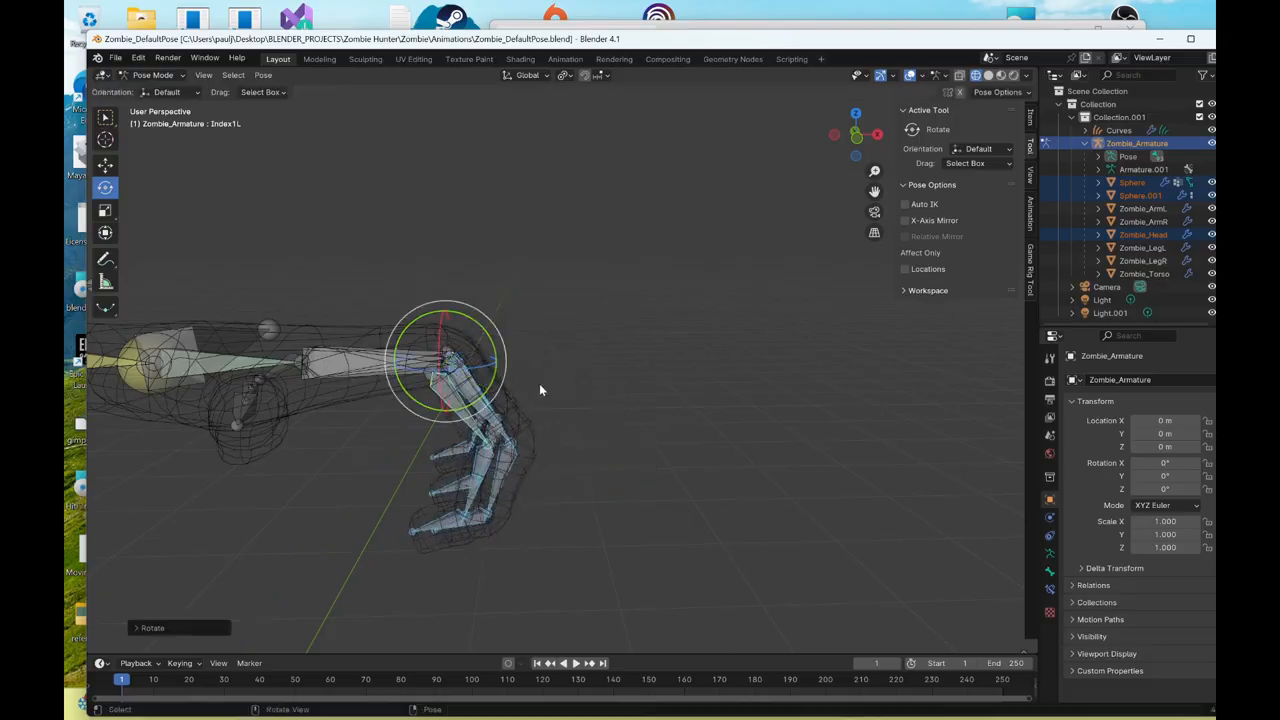
pyautogui.moveTo(556, 377); pyautogui.dragTo(612, 362, button='middle')
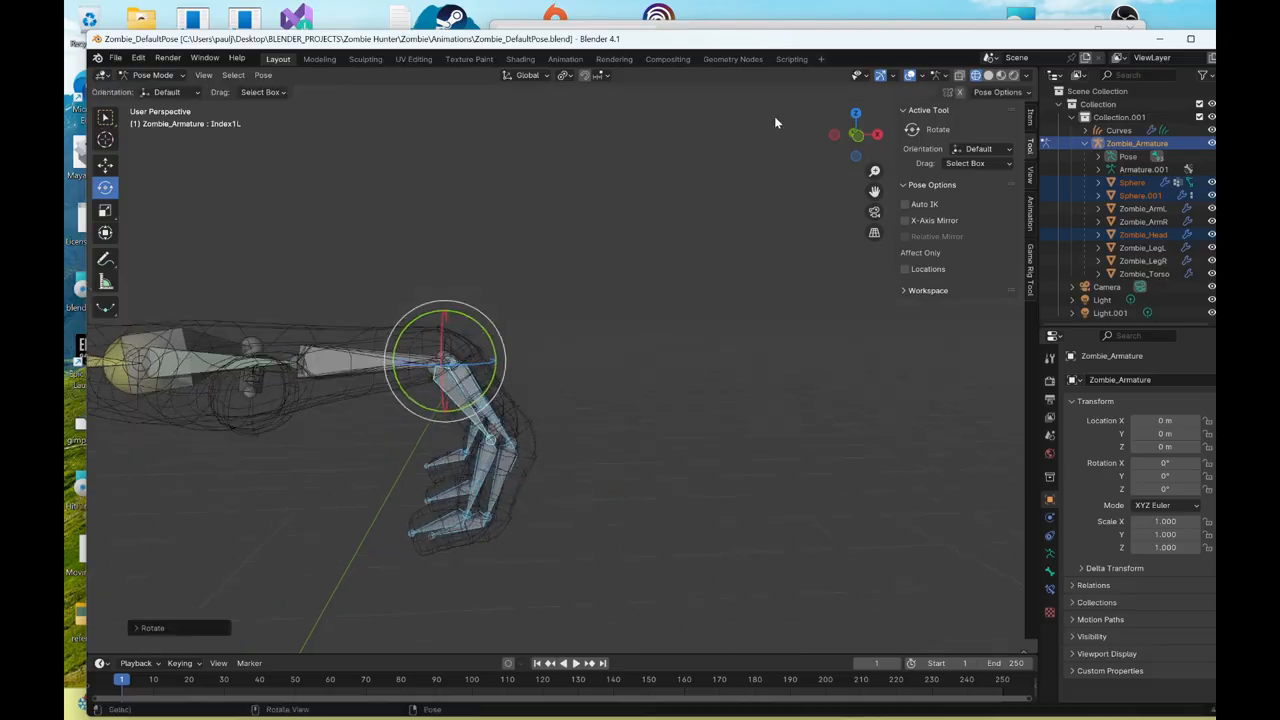
# - Select the left thumb's outer bones and rotate them in the top view to bend the thumb toward the fingers
pyautogui.click(860, 113)
pyautogui.moveTo(333, 379); pyautogui.dragTo(420, 407)
pyautogui.moveTo(437, 310); pyautogui.dragTo(381, 318)
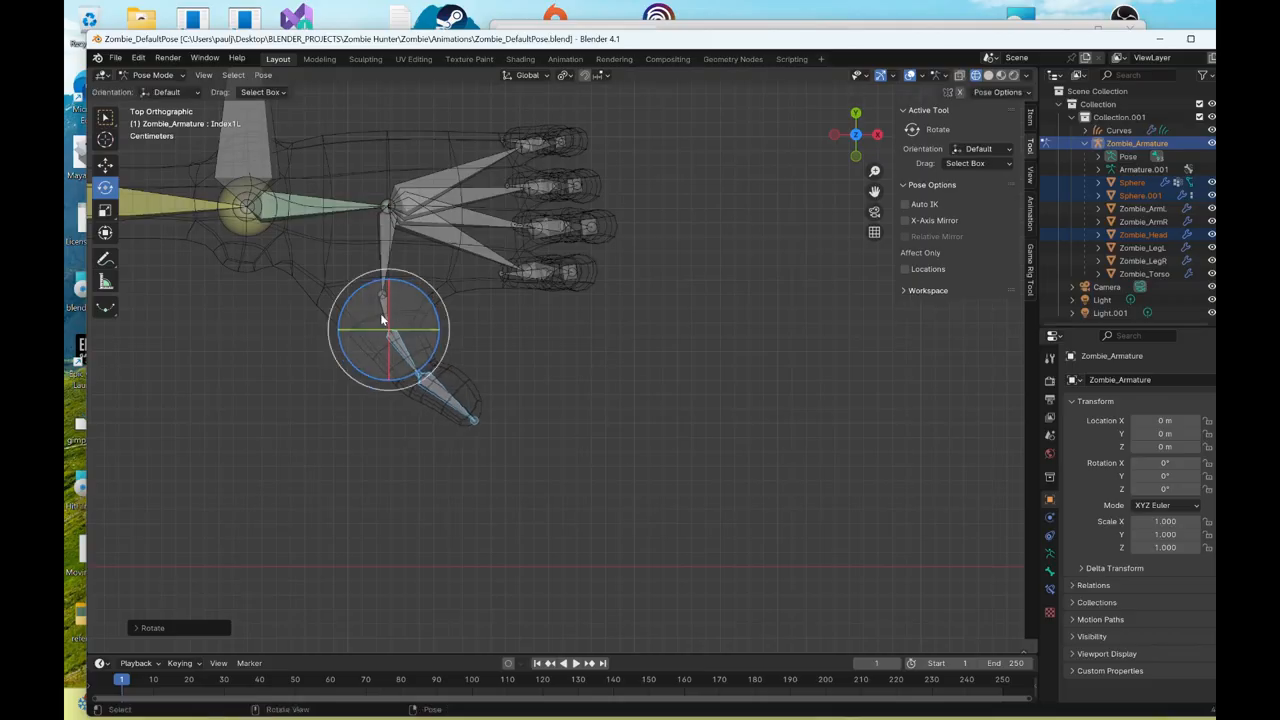
# - Rotate the left thumb's base bone about 41° around the Y axis, and refine it with a trackball rotation to angle the thumb downward
pyautogui.click(380, 318)
pyautogui.moveTo(380, 318); pyautogui.dragTo(424, 251, button='middle')
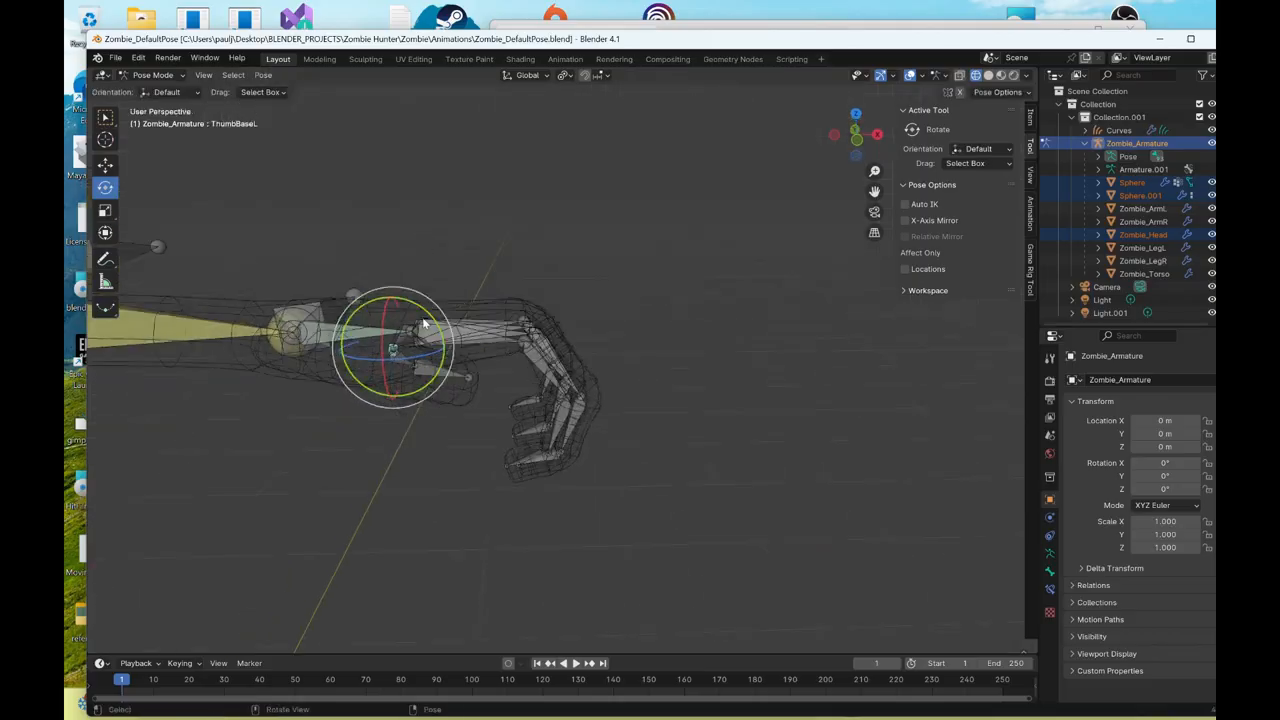
pyautogui.press('r')
pyautogui.press('y')
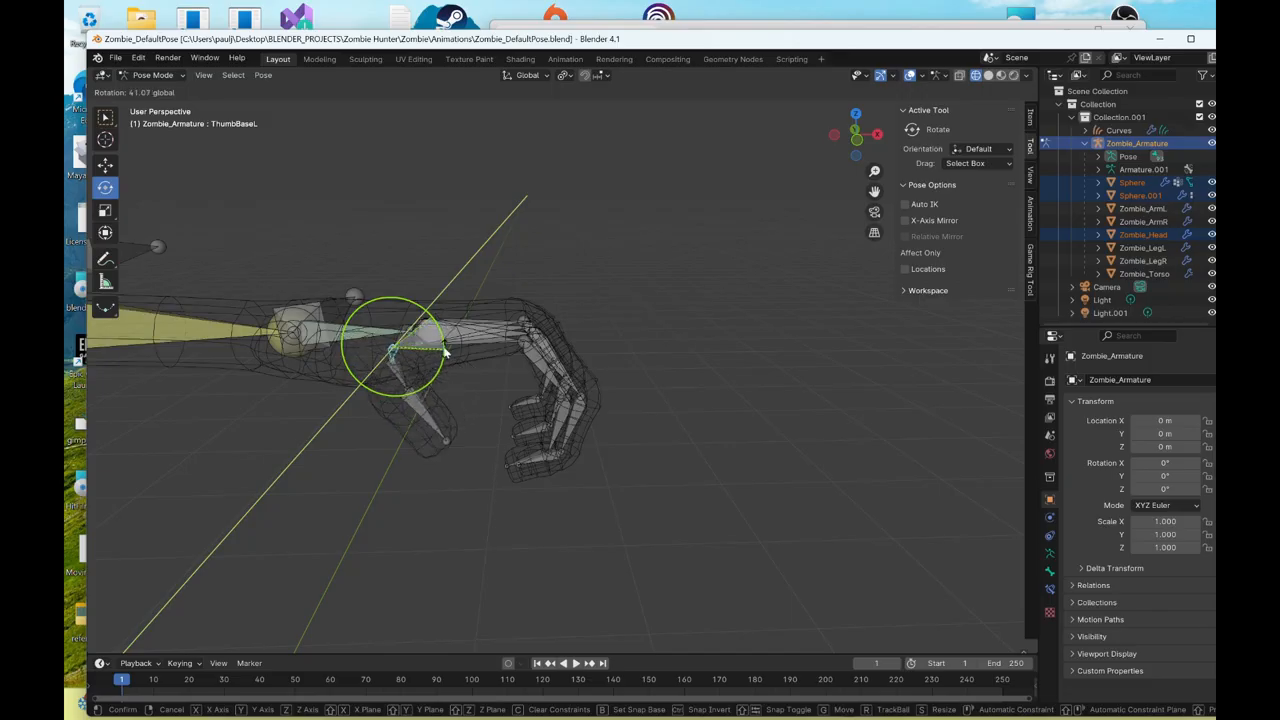
pyautogui.click(445, 350)
pyautogui.press('r')
pyautogui.press('r')
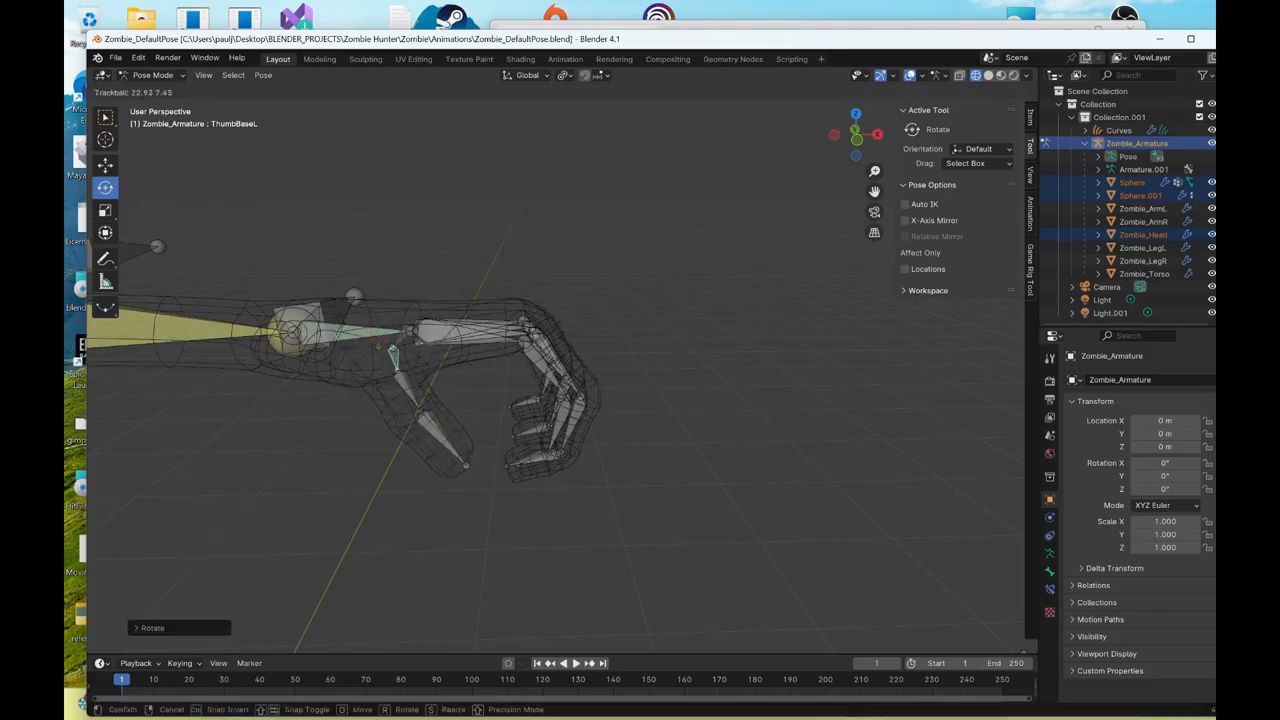
pyautogui.click(382, 352)
# - Rotate the first bone of the right index finger in the top view so it runs parallel to the middle finger
pyautogui.scroll(-7, 448, 364)
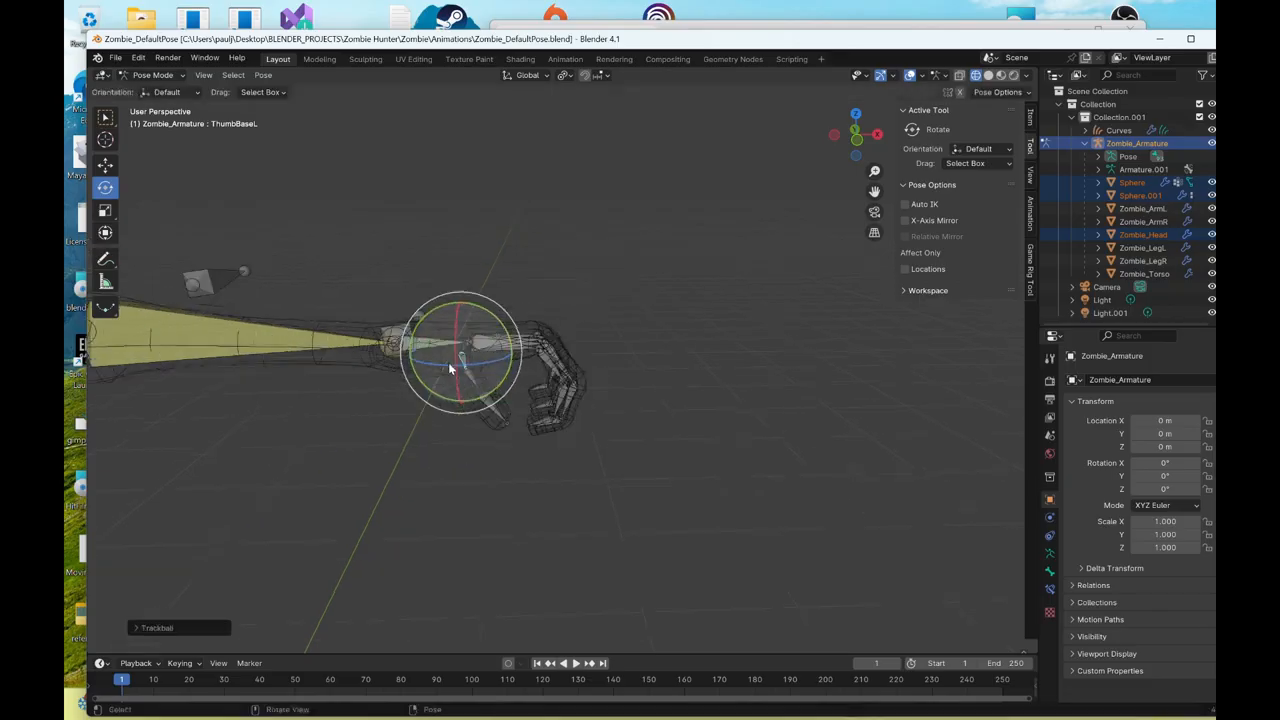
pyautogui.click(850, 113)
pyautogui.keyDown('shift'); pyautogui.moveTo(368, 389); pyautogui.dragTo(727, 398, button='middle'); pyautogui.keyUp('shift')
pyautogui.scroll(8, 404, 308)
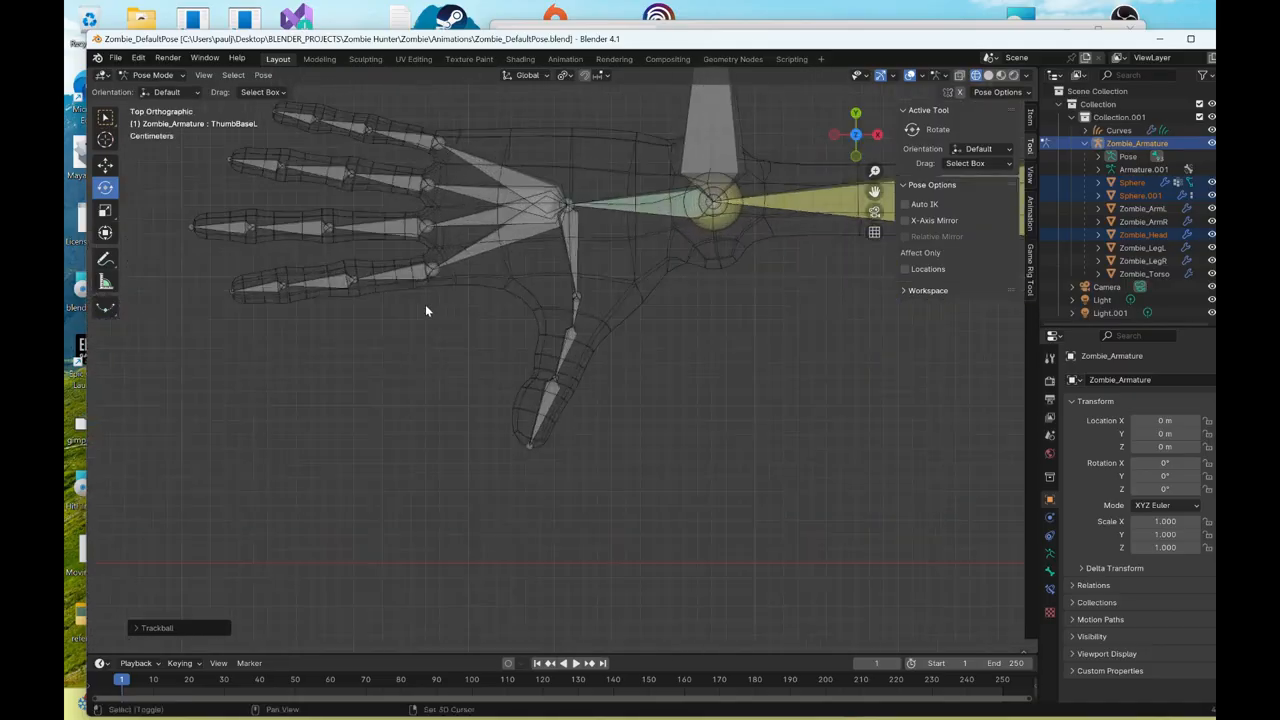
pyautogui.keyDown('shift'); pyautogui.moveTo(433, 310); pyautogui.dragTo(623, 408, button='middle'); pyautogui.keyUp('shift')
pyautogui.click(604, 372)
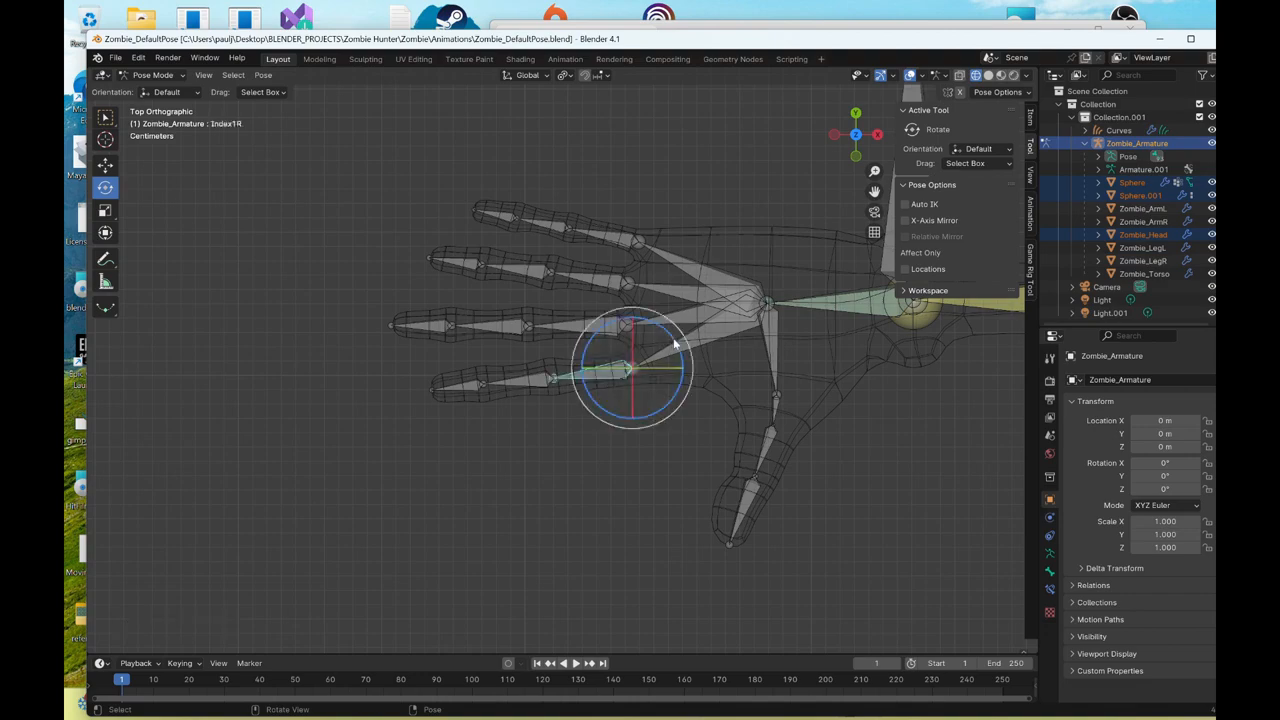
pyautogui.moveTo(676, 340); pyautogui.dragTo(593, 330)
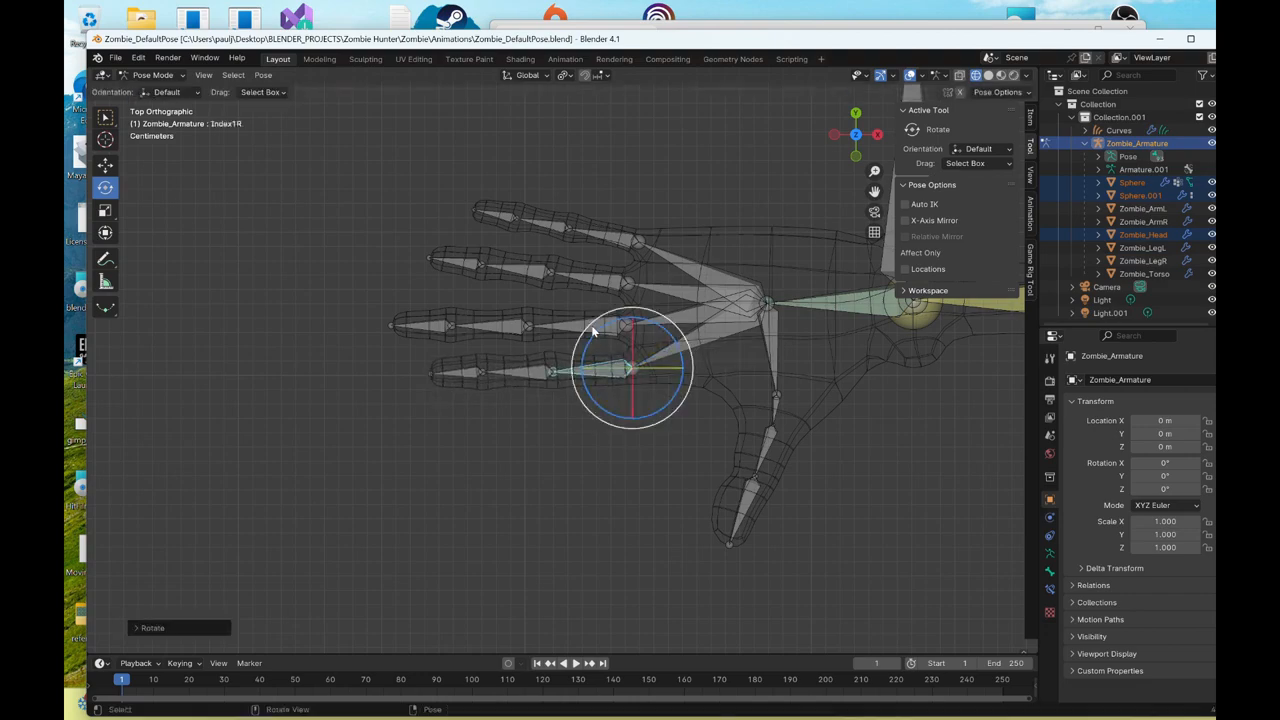
# - Rotate the first bones of the right ring finger and pinky in the top view to straighten them parallel to the middle finger
pyautogui.click(595, 287)
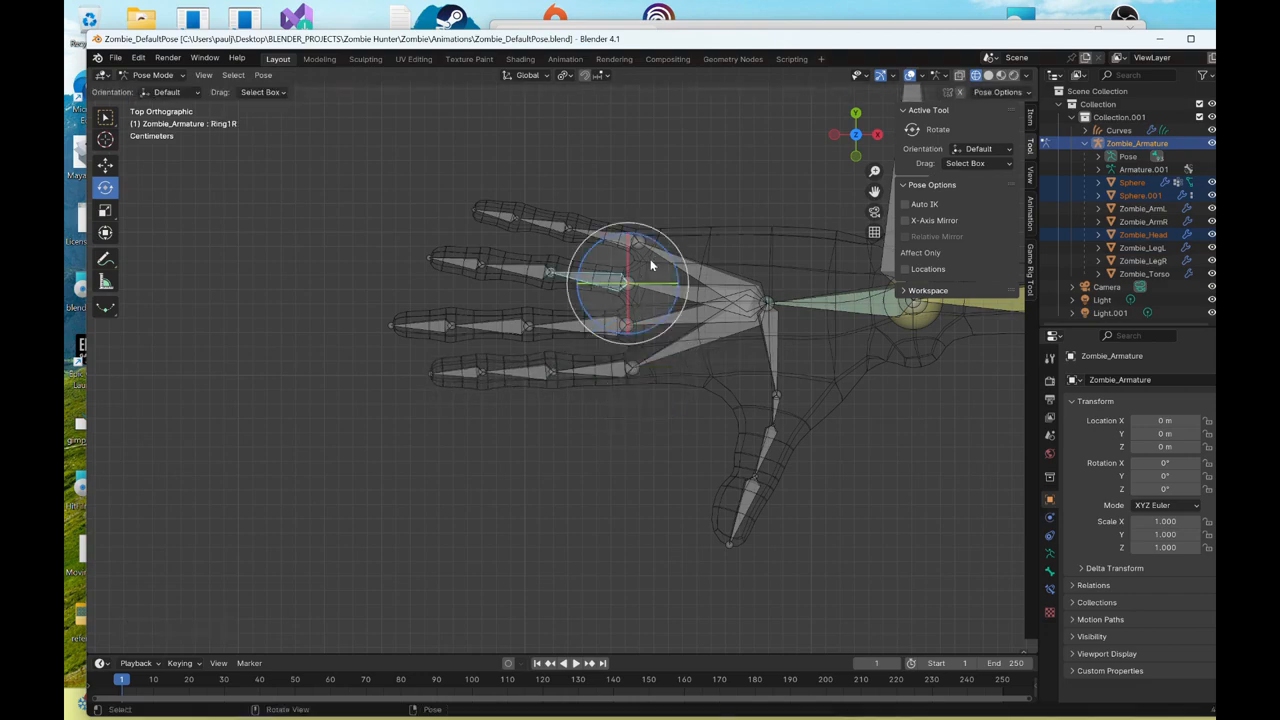
pyautogui.press('r')
pyautogui.click(672, 247)
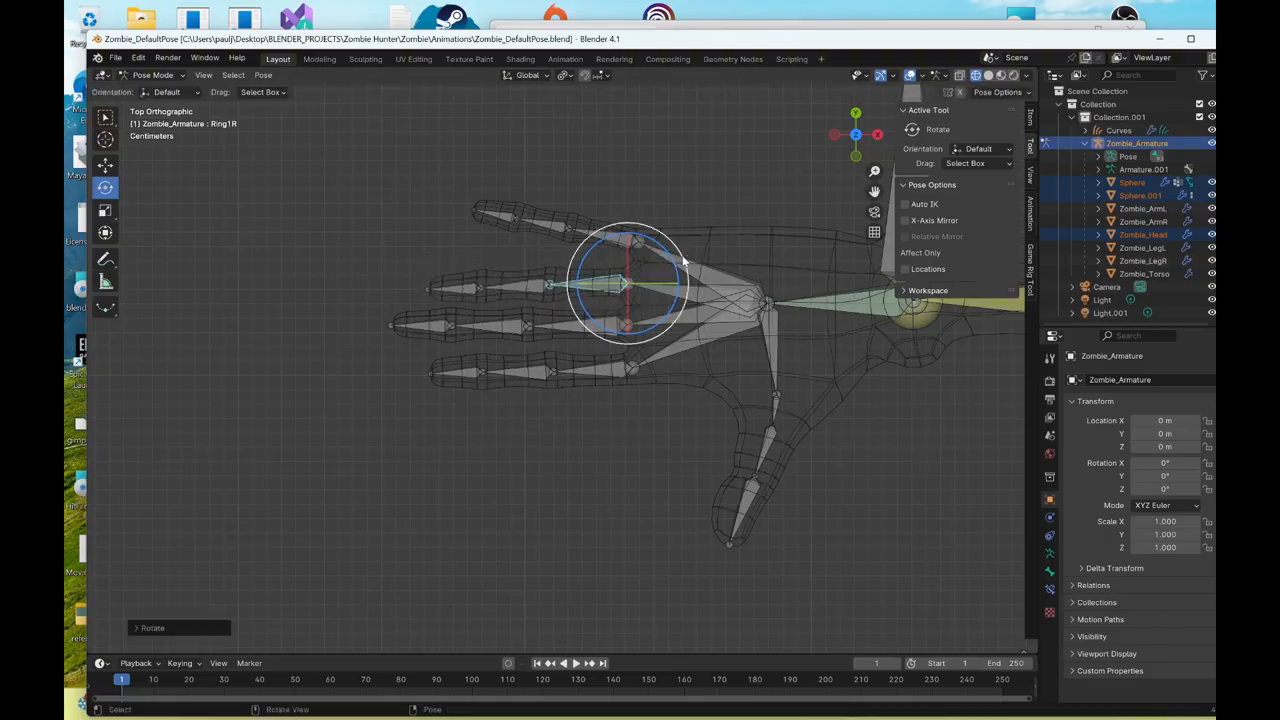
pyautogui.moveTo(673, 260); pyautogui.dragTo(677, 266)
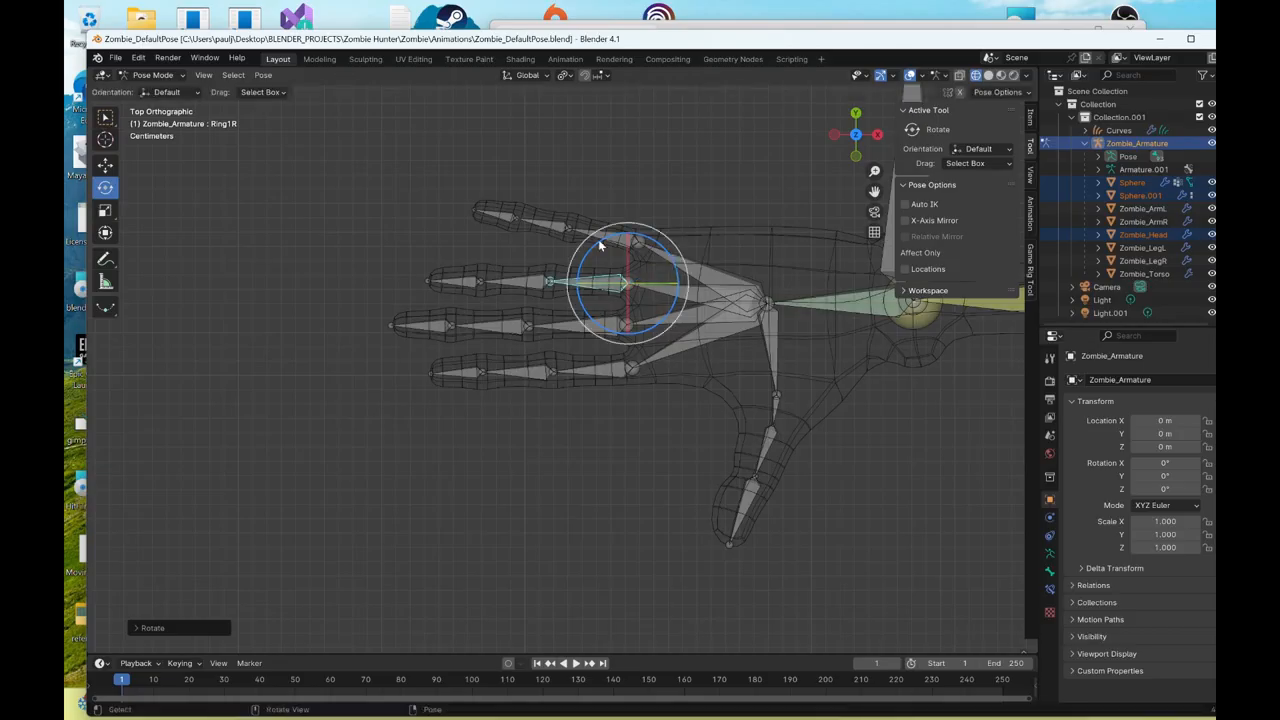
pyautogui.click(601, 244)
pyautogui.moveTo(683, 217)
pyautogui.mouseDown()
pyautogui.moveTo(660, 212)
pyautogui.moveTo(672, 208)
pyautogui.mouseUp()
# - Select all the right finger bones except the thumb and rotate them together to curl the fingers down toward the palm
pyautogui.moveTo(408, 218); pyautogui.dragTo(600, 418)
pyautogui.moveTo(600, 418); pyautogui.dragTo(608, 323, button='middle')
pyautogui.moveTo(643, 299); pyautogui.dragTo(604, 305)
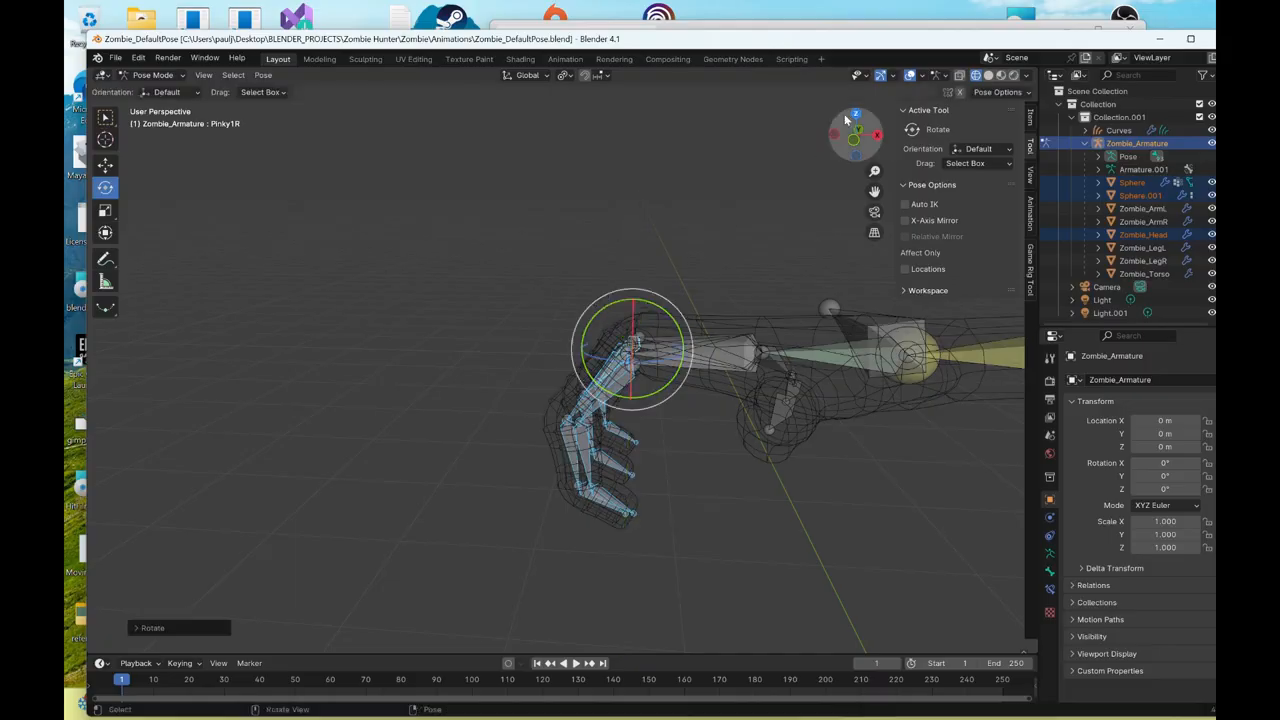
# - Select the right thumb's outer bones and rotate them in the top view to bend the thumb toward the fingers
pyautogui.click(855, 118)
pyautogui.click(755, 458)
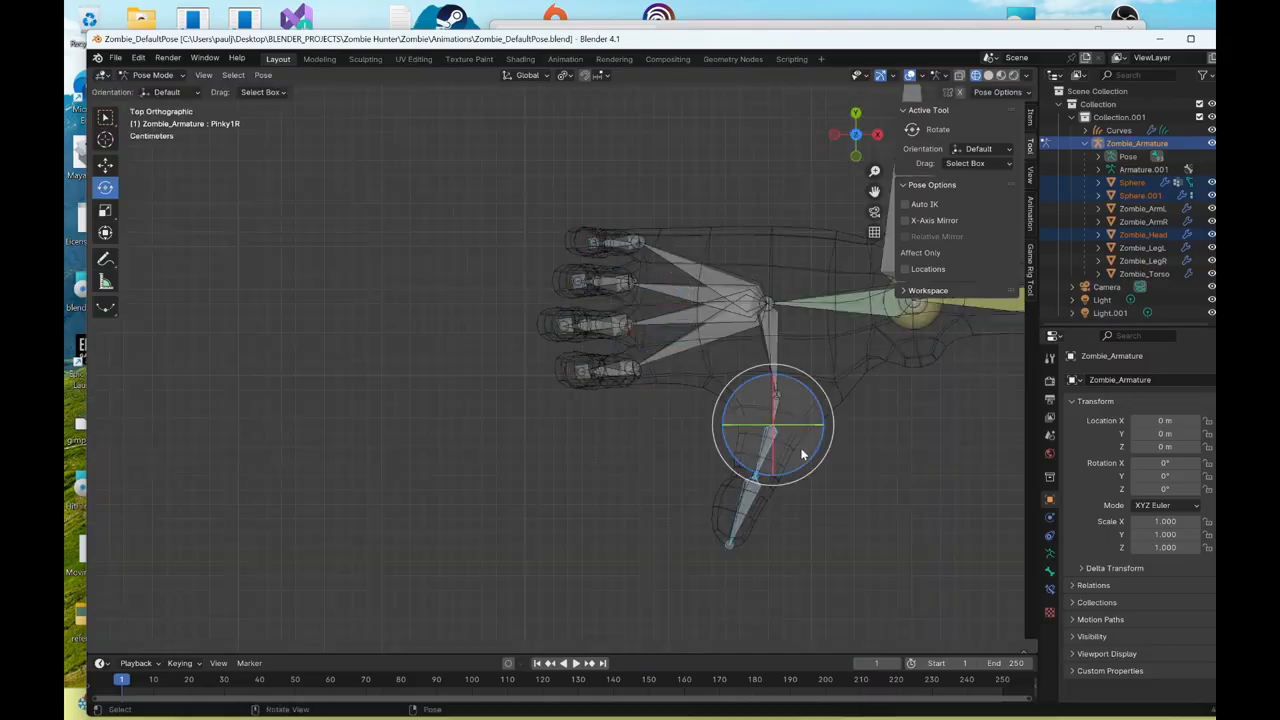
pyautogui.moveTo(814, 397); pyautogui.dragTo(775, 418)
# - Rotate the right thumb's base bone downward, and refine its angle with a trackball rotation
pyautogui.click(776, 417)
pyautogui.moveTo(777, 437); pyautogui.dragTo(729, 326, button='middle')
pyautogui.moveTo(722, 340); pyautogui.dragTo(694, 338)
pyautogui.press('r')
pyautogui.press('r')
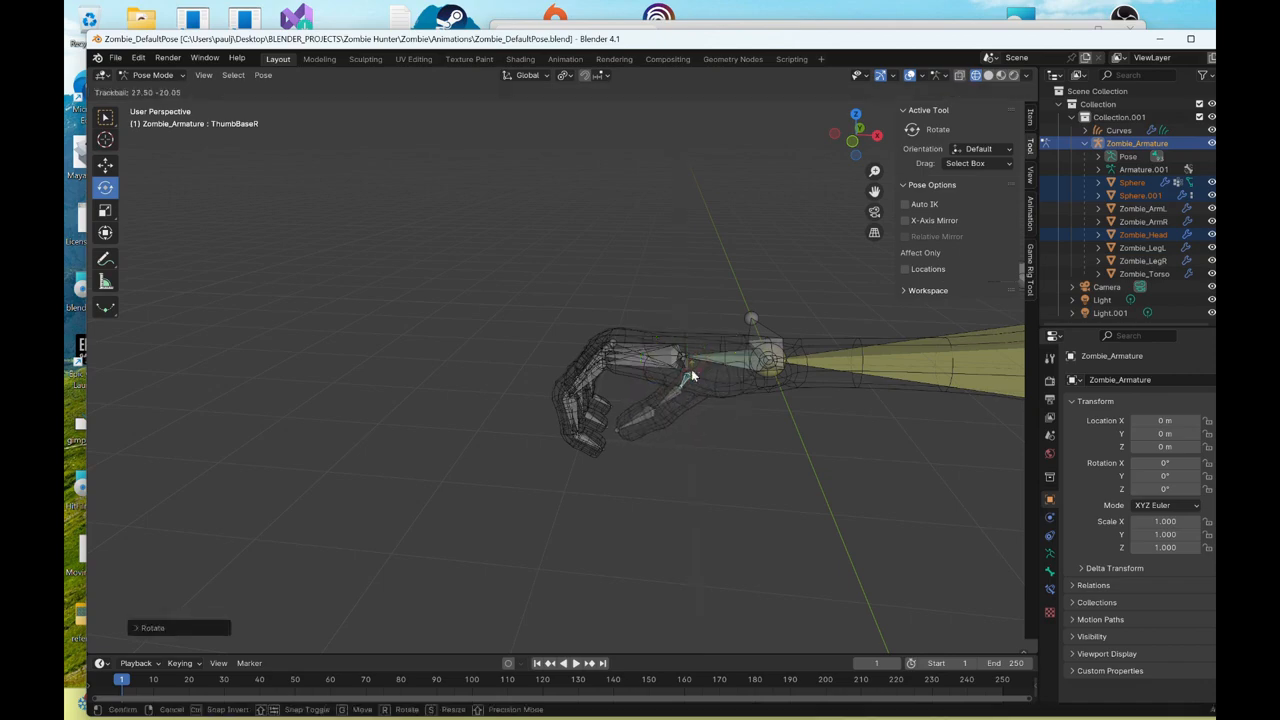
pyautogui.click(692, 376)
# - Switch the viewport to solid shading and bring the whole upper body into view
pyautogui.press('z')
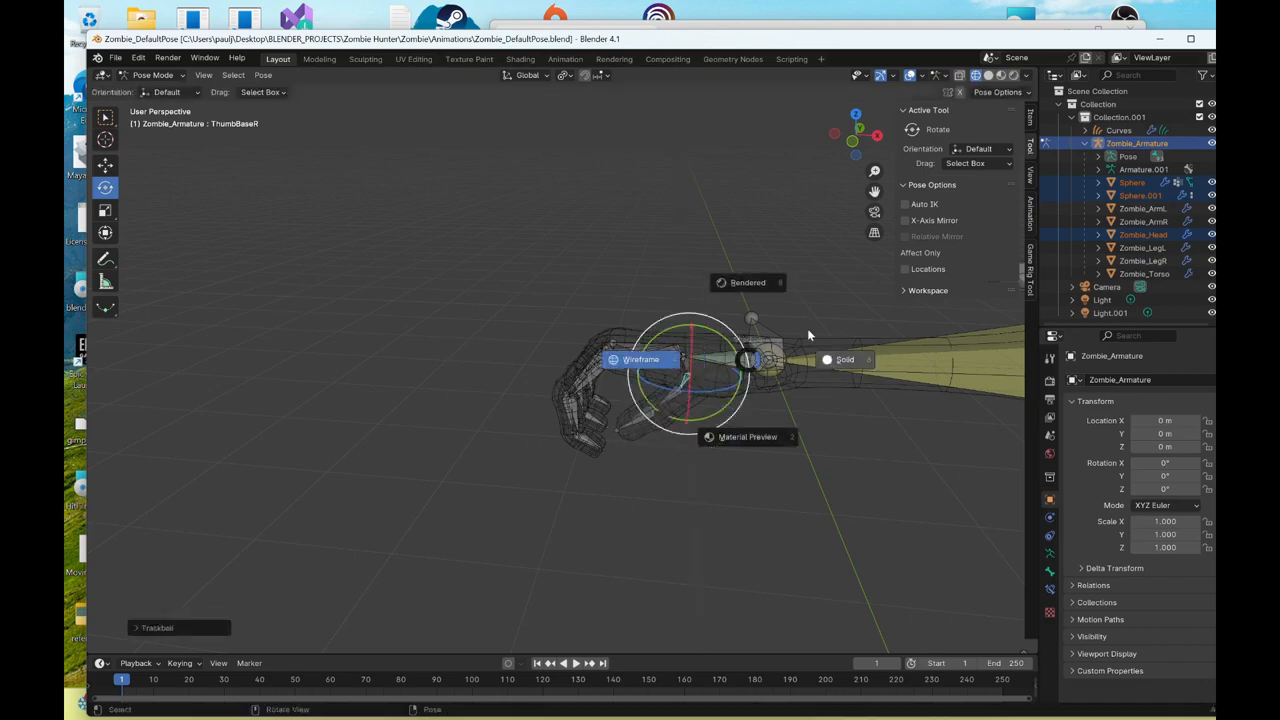
pyautogui.click(826, 350)
pyautogui.scroll(-5, 763, 399)
pyautogui.keyDown('shift'); pyautogui.moveTo(768, 432); pyautogui.dragTo(654, 419, button='middle'); pyautogui.keyUp('shift')
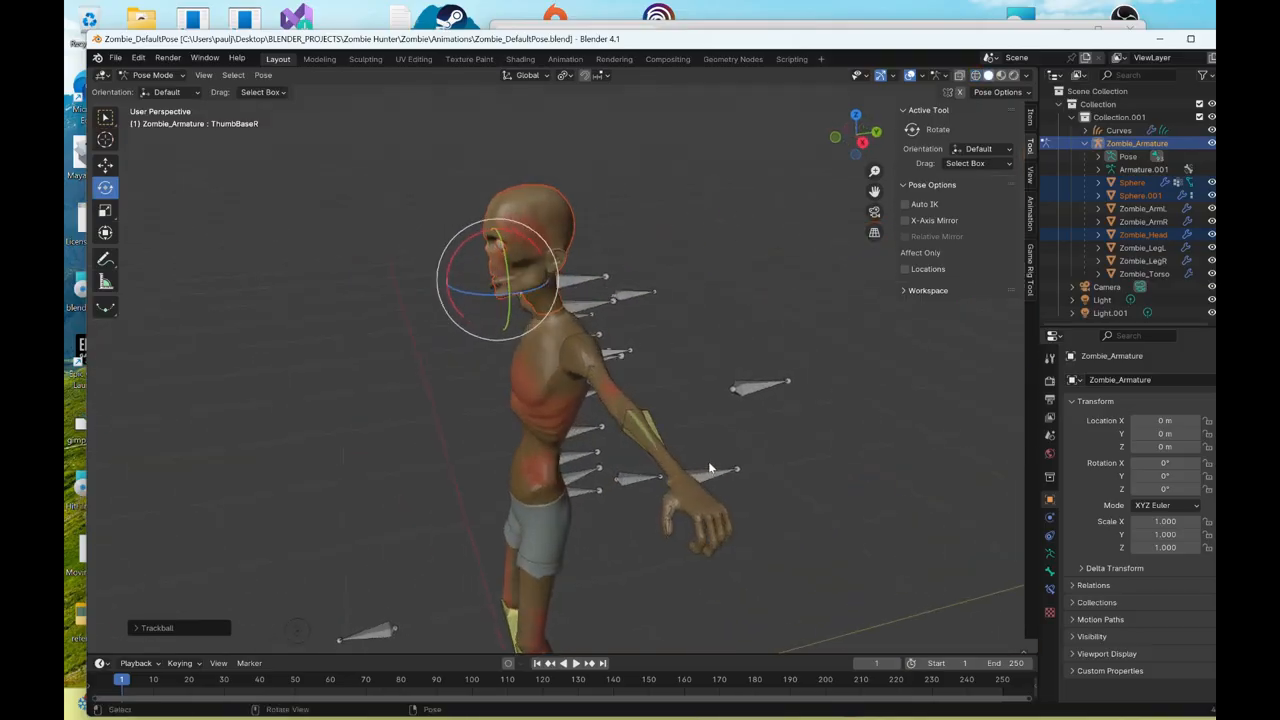
pyautogui.moveTo(737, 486); pyautogui.dragTo(743, 378, button='middle')
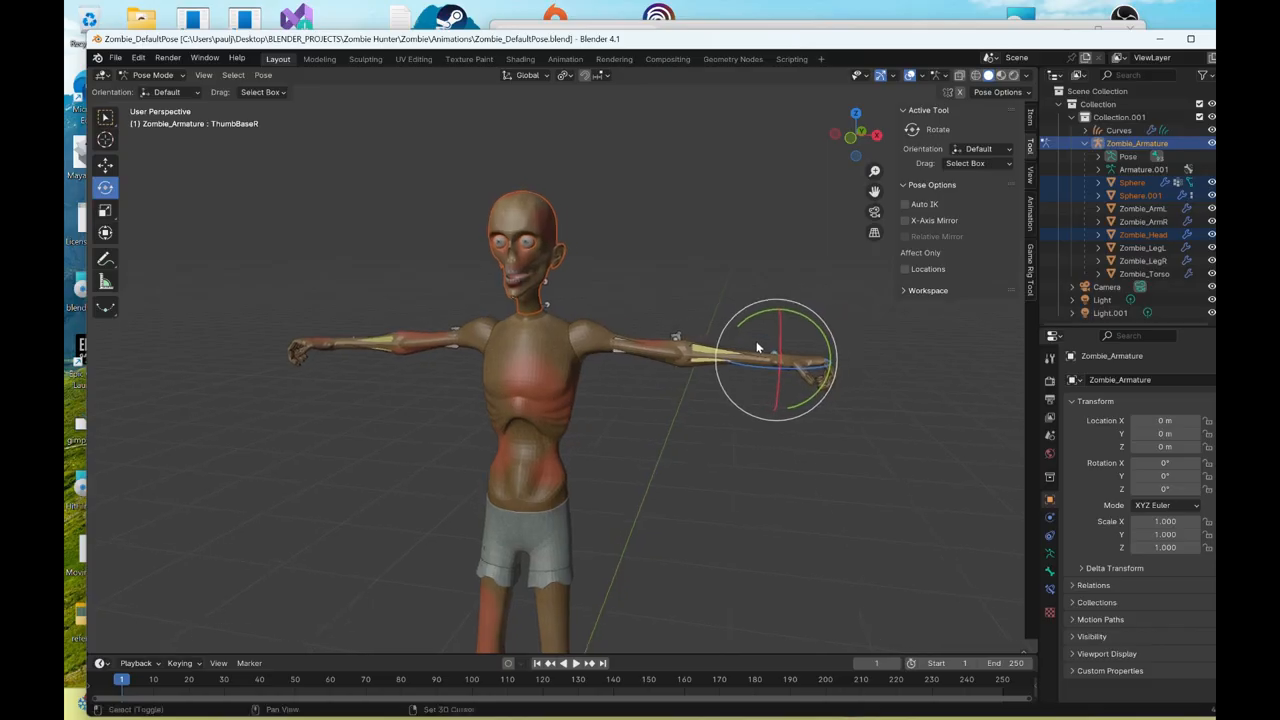
# - Select the left hand's wrist controls and rotate them so the hand points straight down
pyautogui.moveTo(806, 321); pyautogui.dragTo(813, 396)
pyautogui.moveTo(788, 249); pyautogui.dragTo(770, 248)
pyautogui.moveTo(818, 354); pyautogui.dragTo(820, 350)
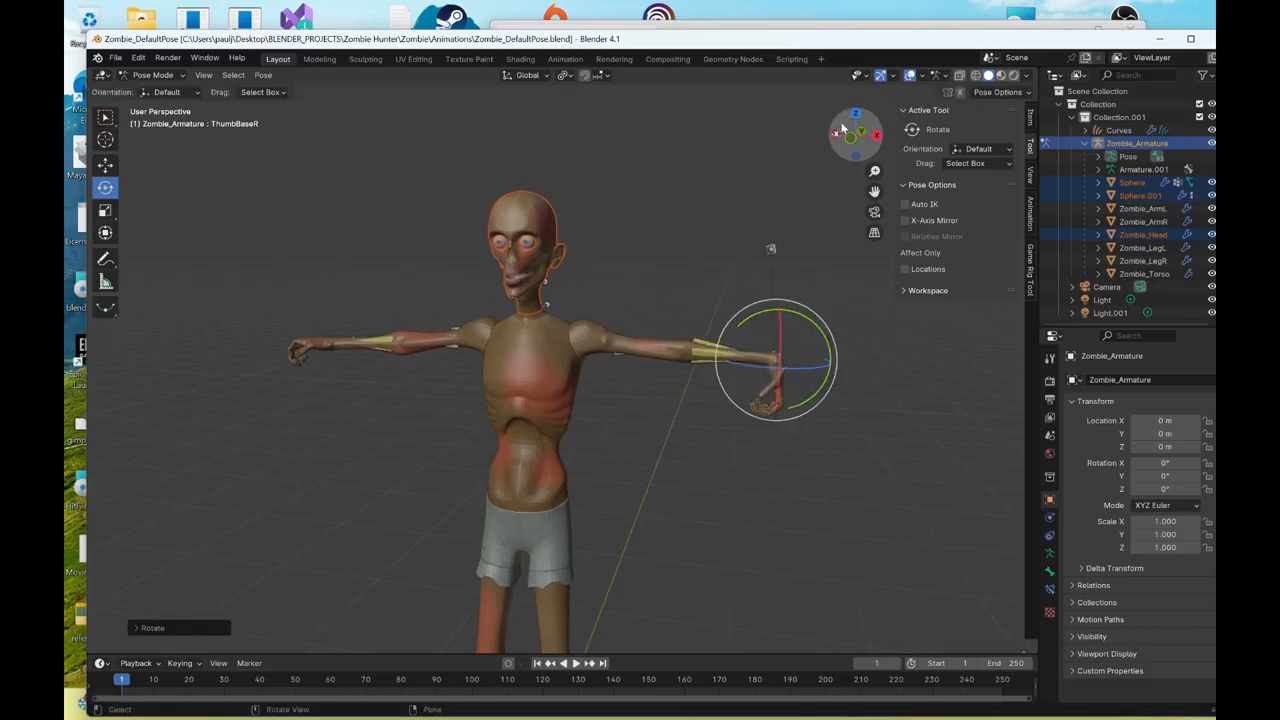
# - Move the left wrist control down and inward in the front view to lower the left arm beside the body
pyautogui.click(852, 141)
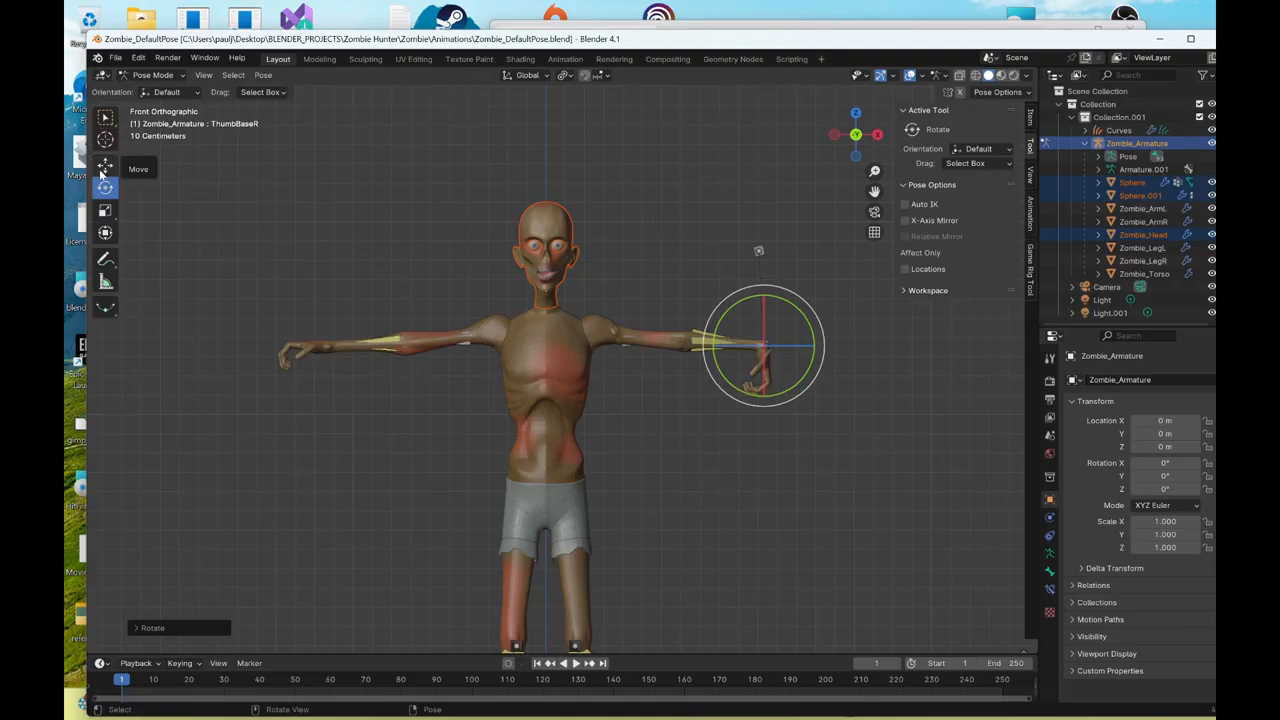
pyautogui.click(106, 164)
pyautogui.moveTo(781, 350); pyautogui.dragTo(640, 470)
pyautogui.moveTo(771, 478); pyautogui.dragTo(725, 490, button='middle')
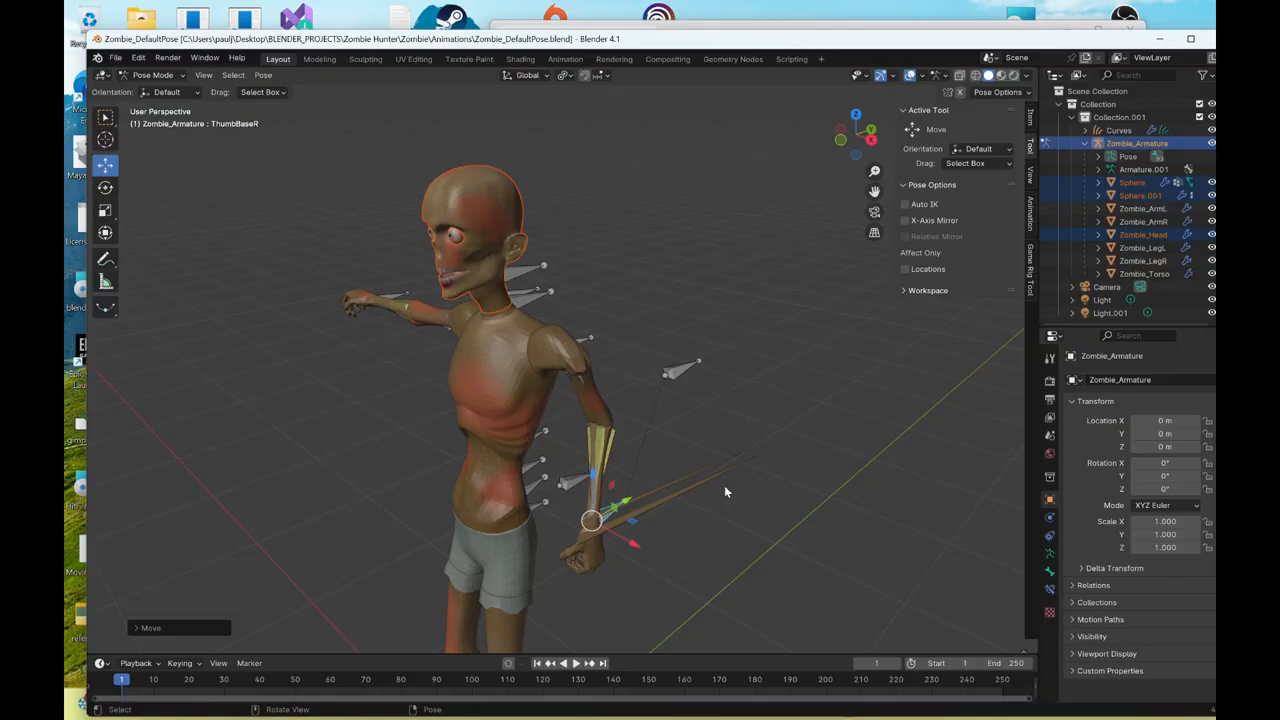
pyautogui.moveTo(724, 485); pyautogui.dragTo(720, 435, button='middle')
pyautogui.moveTo(748, 378); pyautogui.dragTo(370, 378, button='middle')
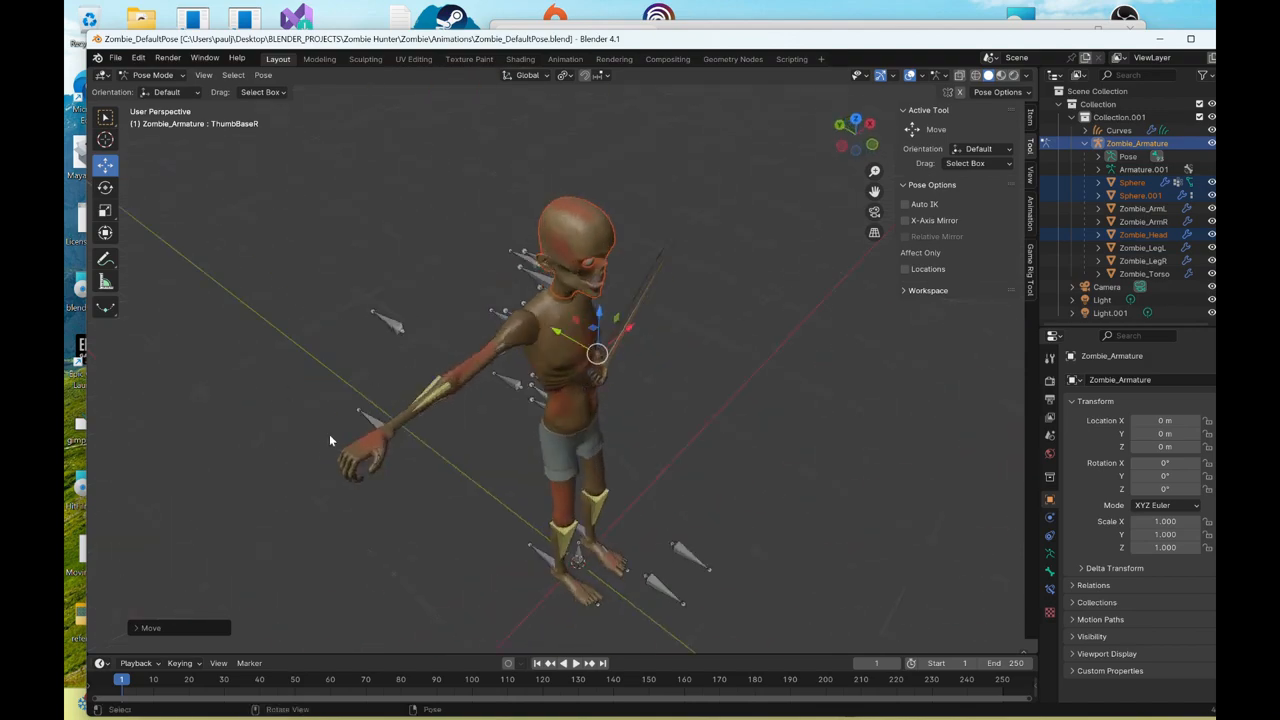
# - Try moving the body control bone behind the torso to shift the zombie's body
pyautogui.click(513, 387)
pyautogui.press('g')
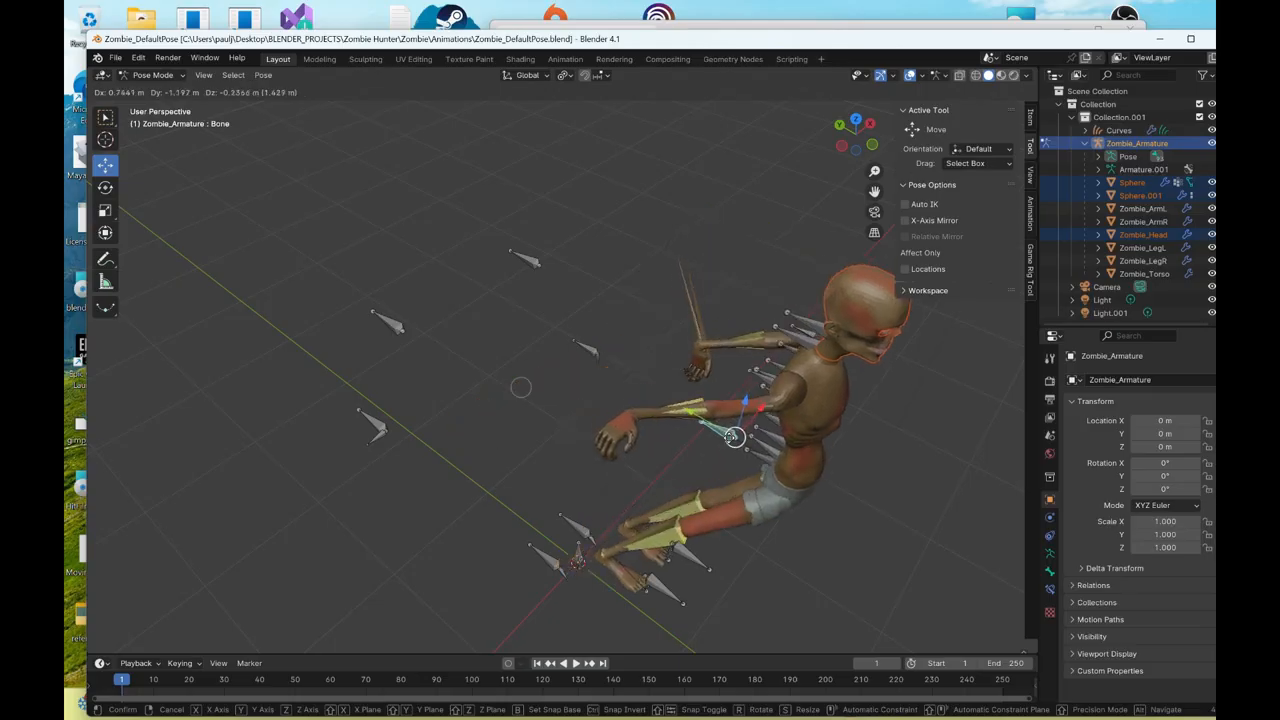
pyautogui.click(731, 441)
pyautogui.hotkey('ctrl', 'z')
# - Undo the lowering of the left arm and nudge the left wrist control slightly along the X axis
pyautogui.moveTo(688, 353); pyautogui.dragTo(706, 382, button='middle')
pyautogui.scroll(3, 620, 376)
pyautogui.hotkey('ctrl', 'z')
pyautogui.scroll(-4, 621, 380)
pyautogui.moveTo(697, 321); pyautogui.dragTo(661, 313)
pyautogui.moveTo(649, 372); pyautogui.dragTo(740, 362, button='middle')
pyautogui.hotkey('ctrl', 'z')
pyautogui.press('g')
pyautogui.press('x')
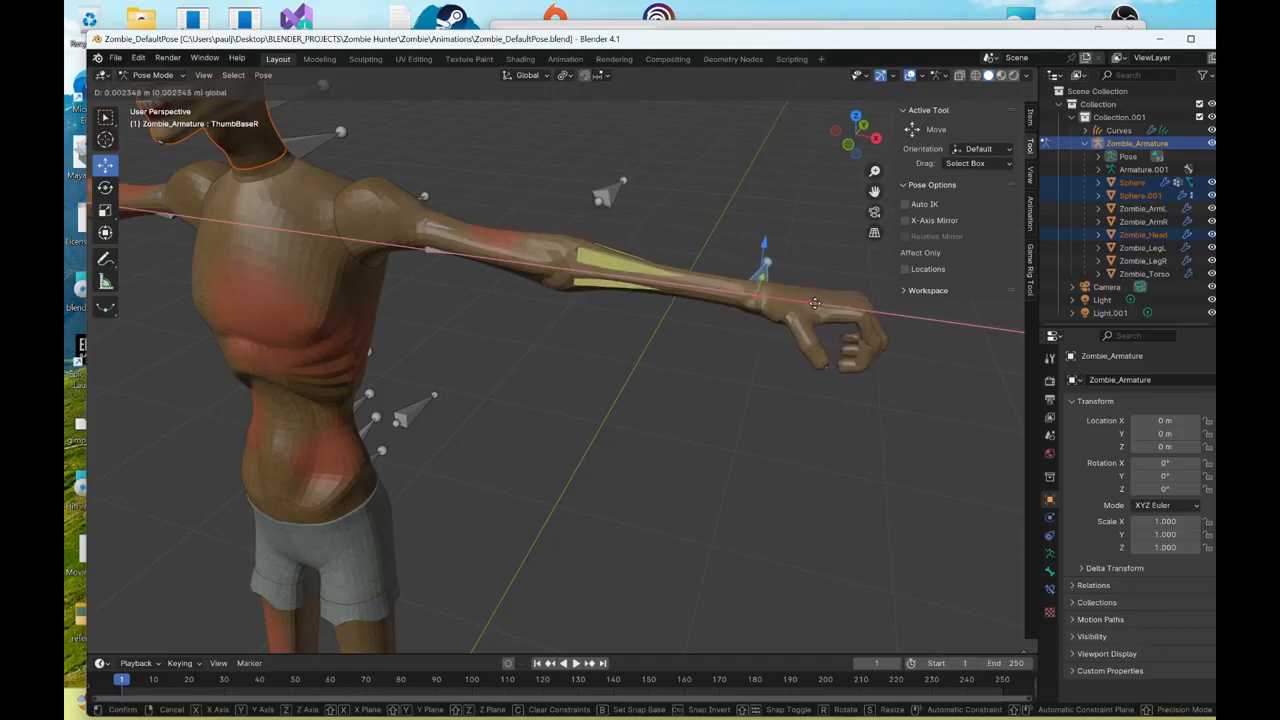
pyautogui.click(802, 303)
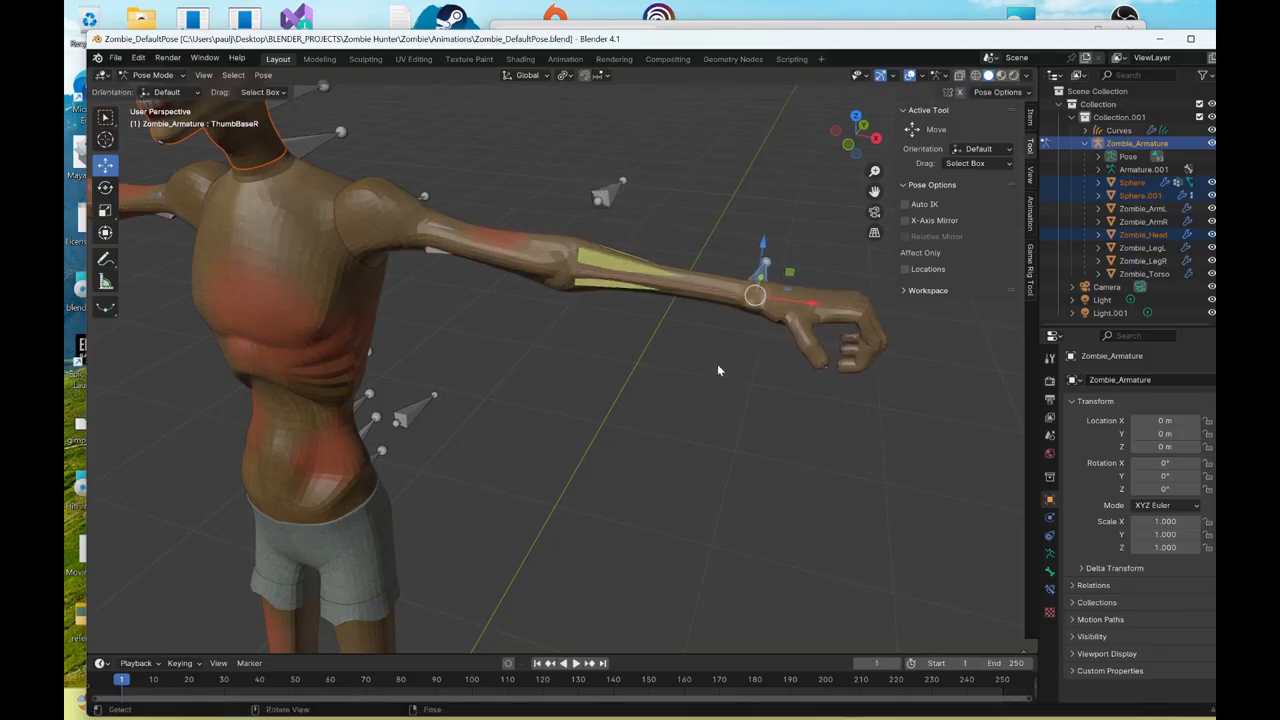
# - Try moving the left wrist control again while viewing the wrist up close
pyautogui.moveTo(727, 372); pyautogui.dragTo(520, 360, button='middle')
pyautogui.moveTo(397, 388); pyautogui.dragTo(640, 362)
pyautogui.moveTo(640, 362); pyautogui.dragTo(640, 408, button='middle')
pyautogui.scroll(3, 757, 398)
pyautogui.moveTo(758, 384); pyautogui.dragTo(628, 400)
pyautogui.hotkey('ctrl', 'z')
pyautogui.moveTo(621, 421)
pyautogui.mouseDown(button='middle')
pyautogui.moveTo(626, 311)
pyautogui.moveTo(480, 364)
pyautogui.moveTo(700, 367)
pyautogui.mouseUp(button='middle')
# - Switch the viewport to wireframe shading and test a small X-axis move of the left wrist control
pyautogui.press('z')
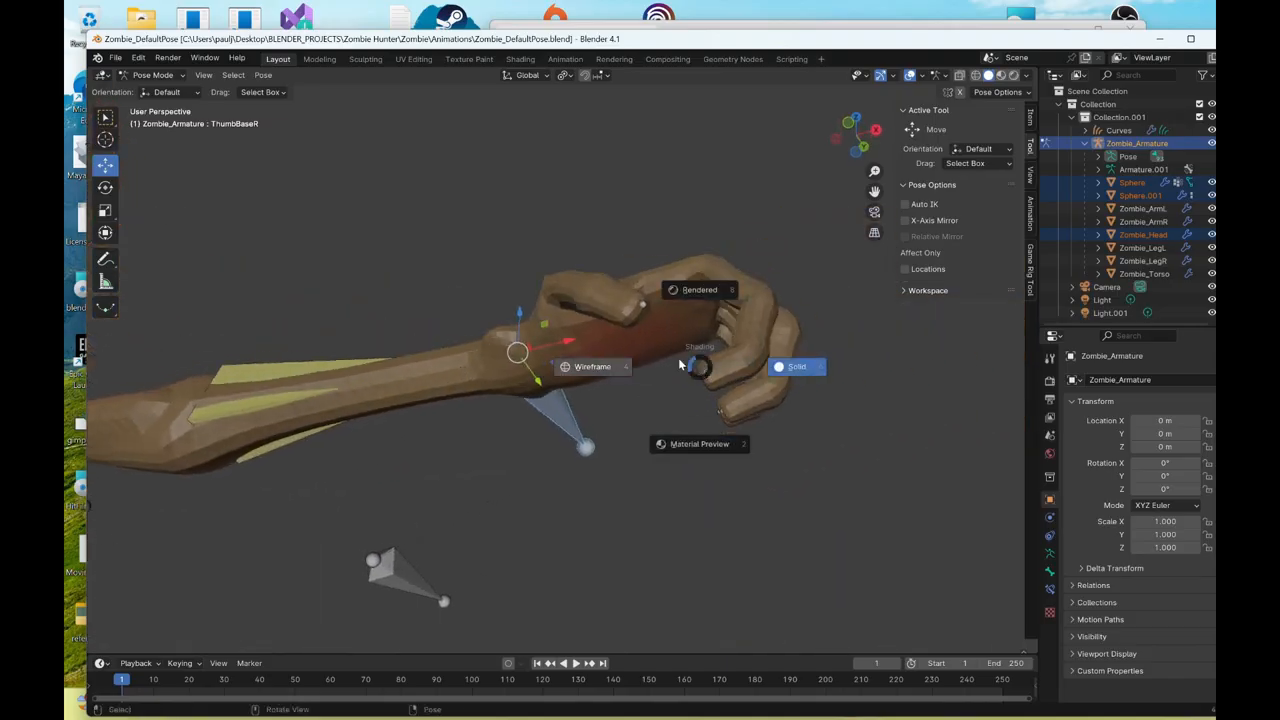
pyautogui.click(575, 370)
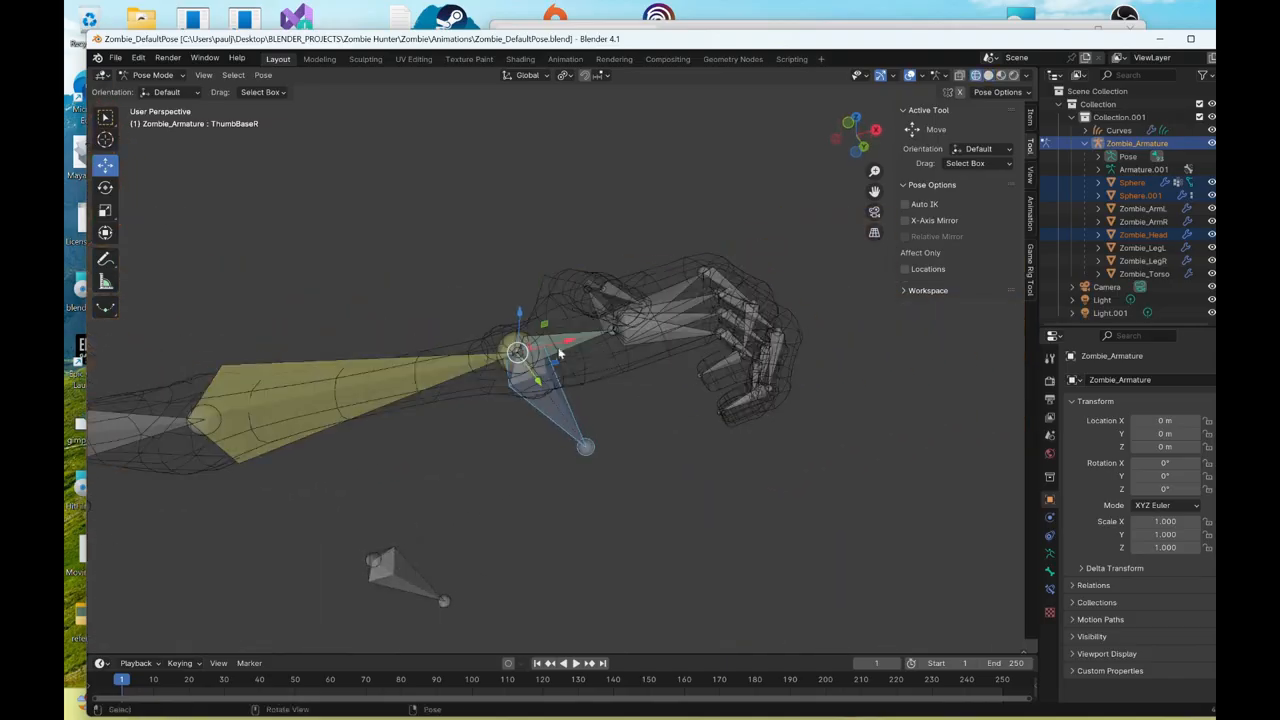
pyautogui.moveTo(567, 344); pyautogui.dragTo(548, 345)
pyautogui.moveTo(536, 352); pyautogui.dragTo(305, 450)
pyautogui.moveTo(305, 450); pyautogui.dragTo(122, 103, button='middle')
pyautogui.keyDown('ctrl'); pyautogui.scroll(3, 586, 338); pyautogui.keyUp('ctrl')
# - Leave Pose Mode, select the Zombie_ArmL mesh and enter Weight Paint mode on it
pyautogui.click(150, 75)
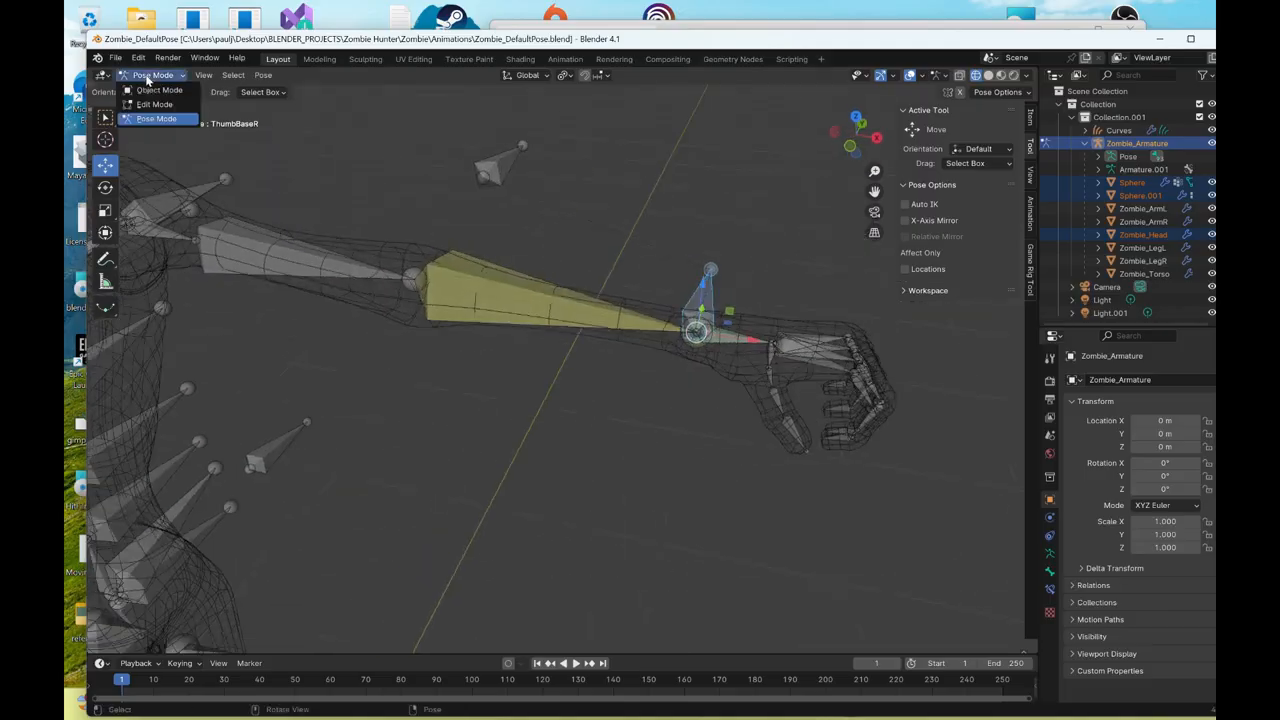
pyautogui.click(152, 90)
pyautogui.click(417, 258)
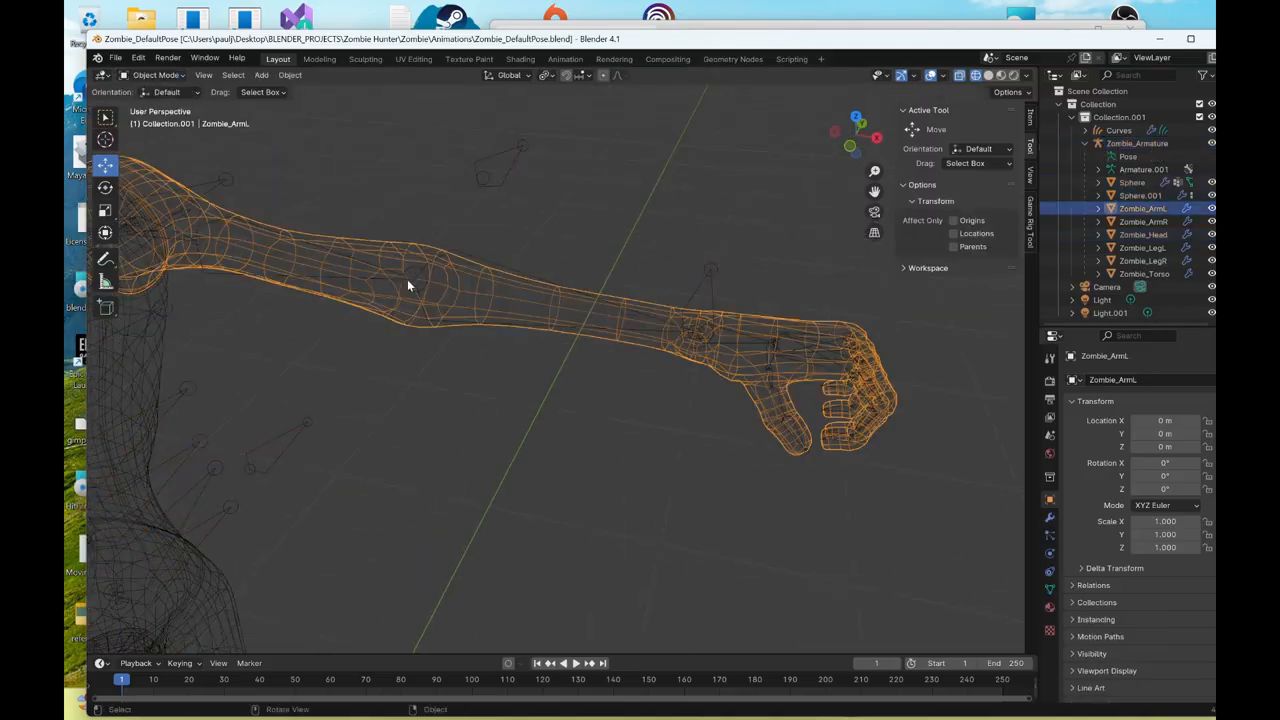
pyautogui.click(150, 75)
pyautogui.click(155, 146)
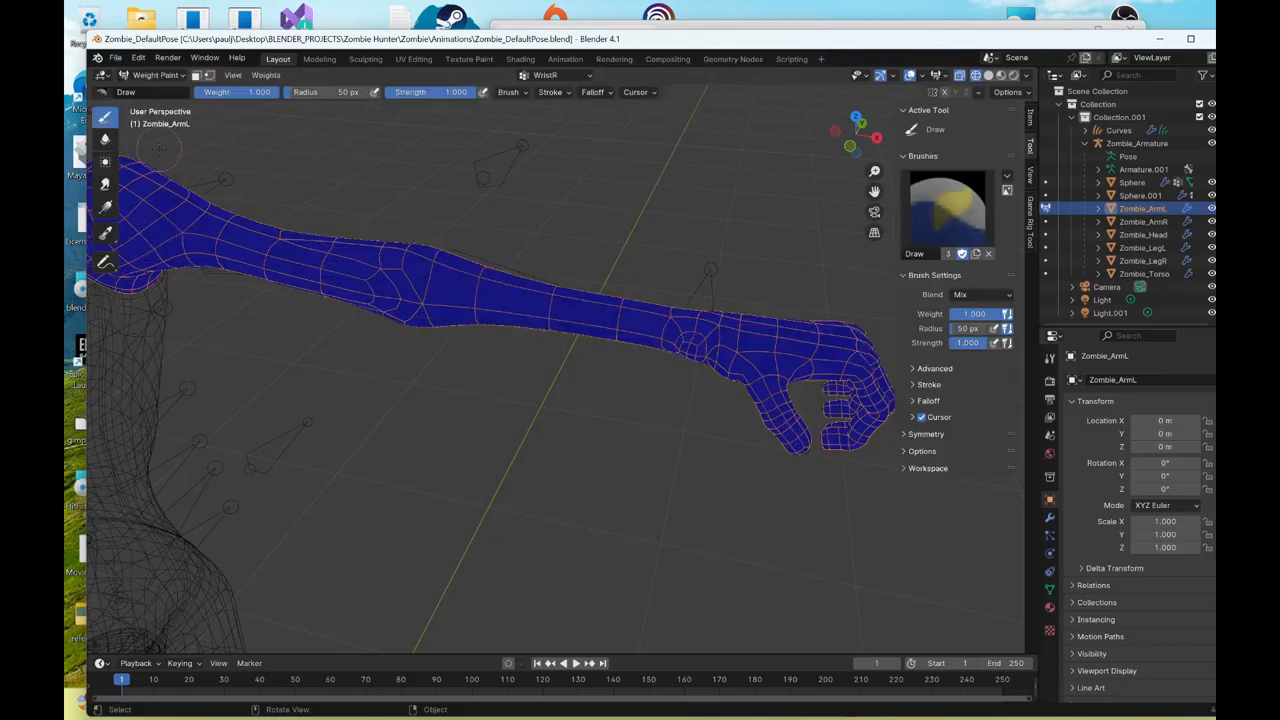
# - Check the ForearmL weights in the mesh's vertex groups, and make WristL the active group
pyautogui.click(1049, 589)
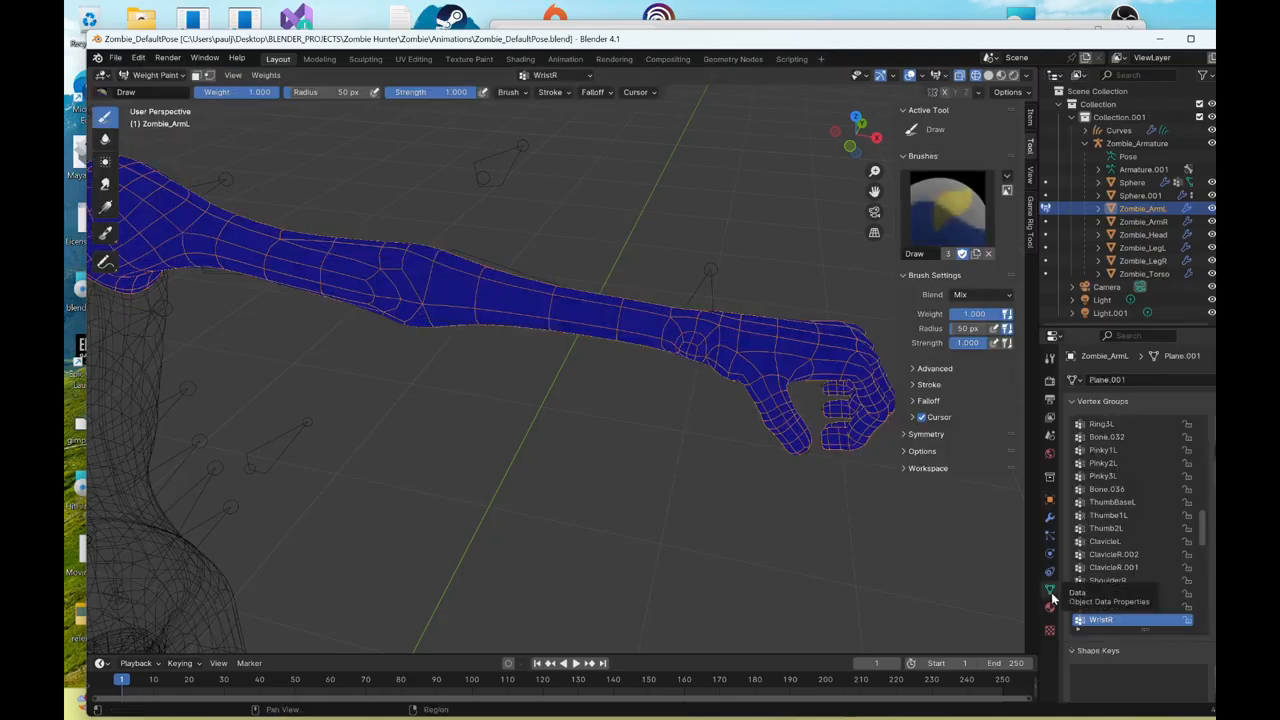
pyautogui.scroll(10, 1204, 527)
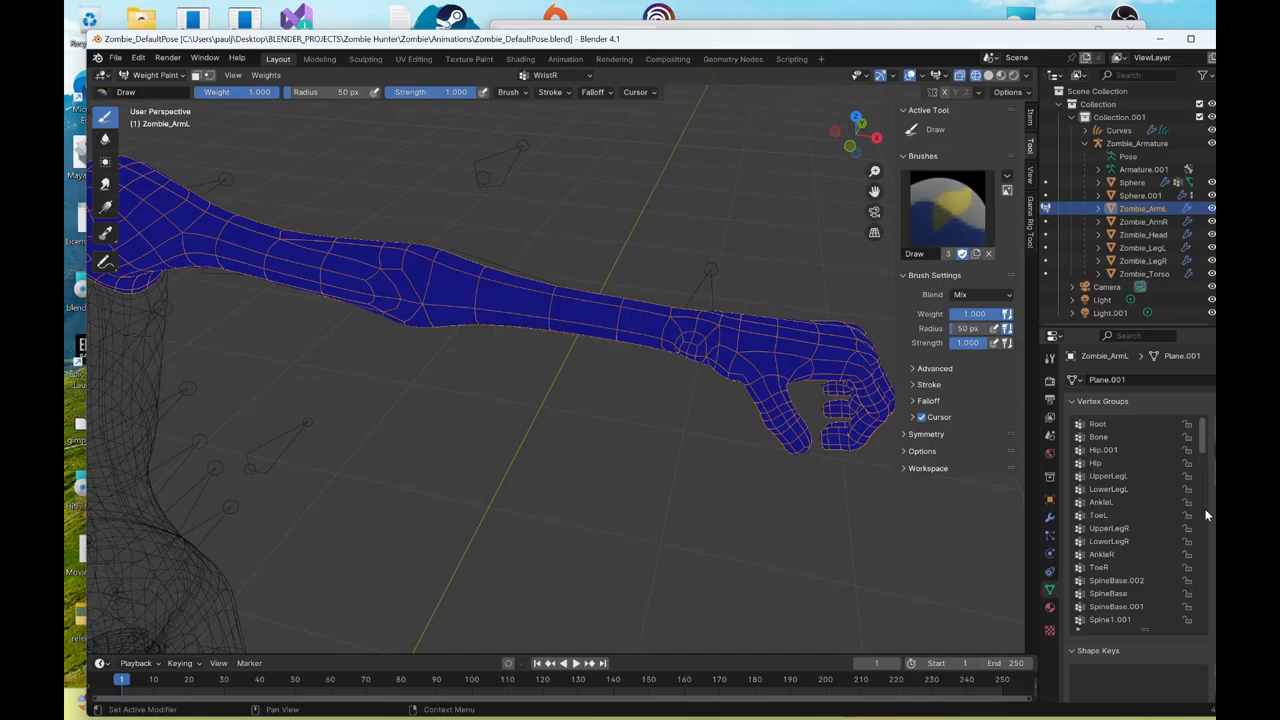
pyautogui.scroll(-14, 1137, 490)
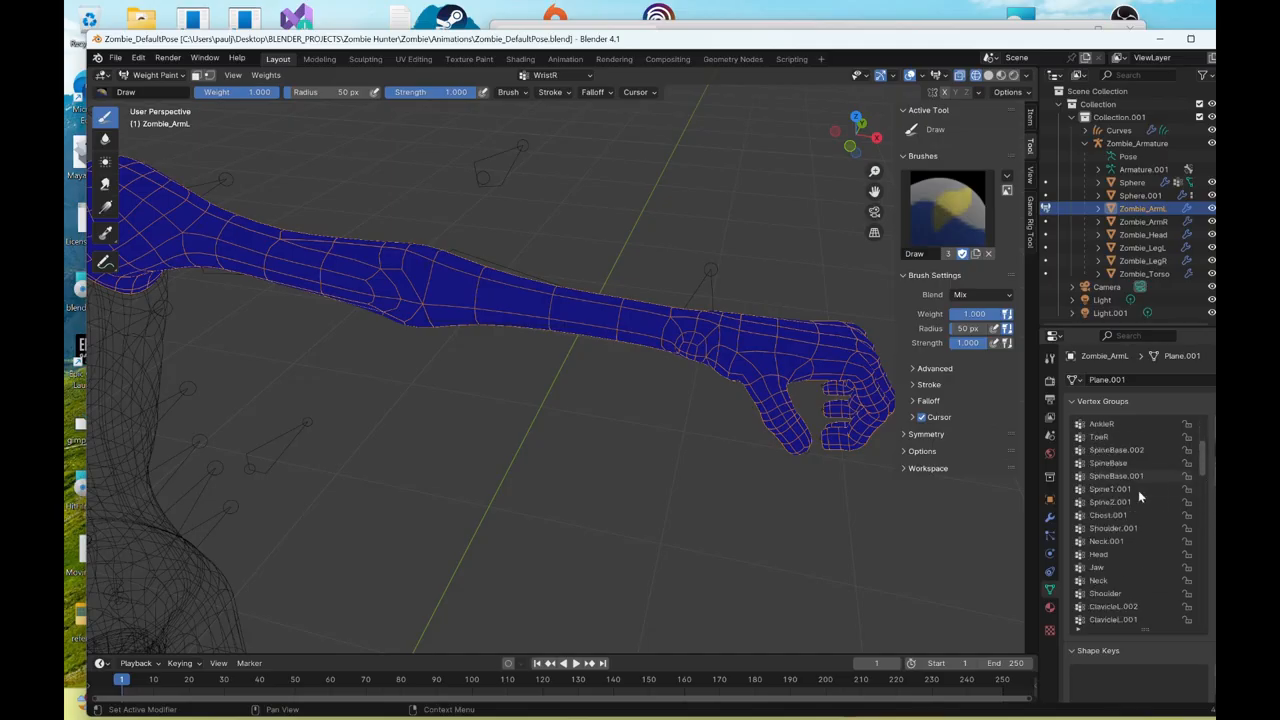
pyautogui.scroll(-4, 1139, 490)
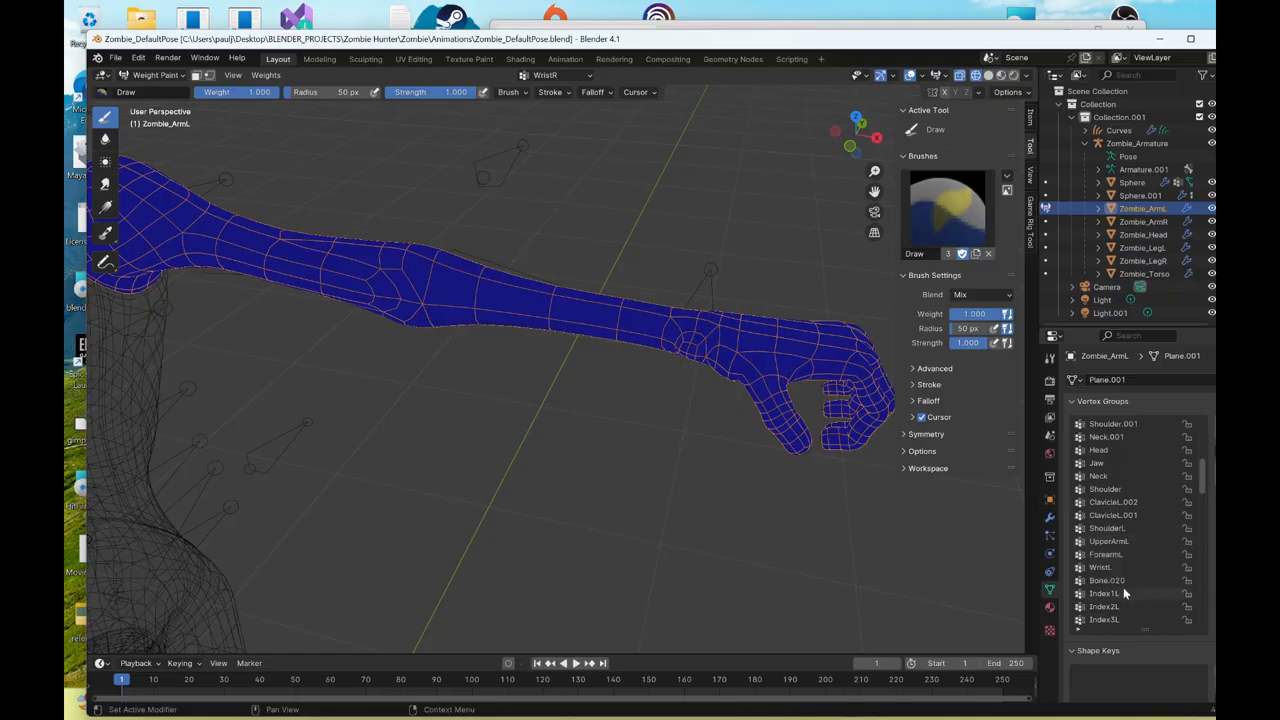
pyautogui.click(1117, 556)
pyautogui.moveTo(552, 385)
pyautogui.mouseDown(button='middle')
pyautogui.moveTo(546, 398)
pyautogui.moveTo(600, 395)
pyautogui.mouseUp(button='middle')
pyautogui.click(1101, 568)
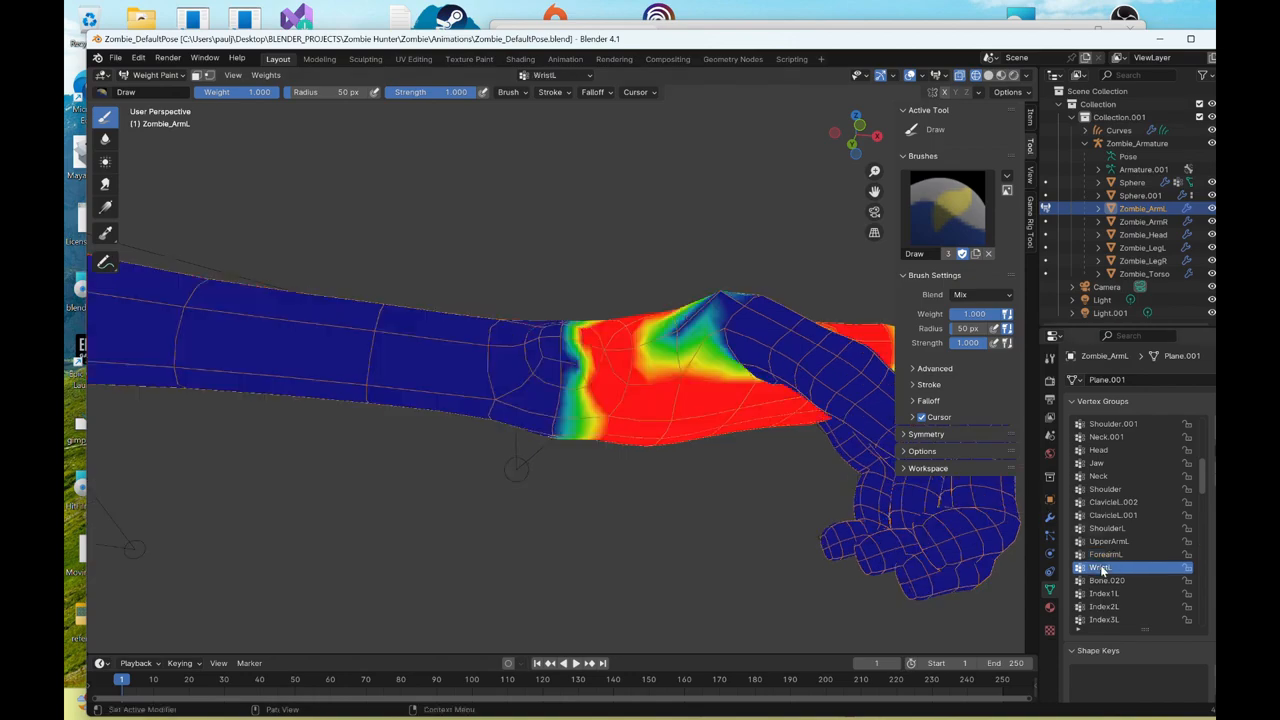
# - Paint WristL weight 1.000 onto the under-weighted vertices at the left wrist and the thumb's base
pyautogui.scroll(3, 590, 374)
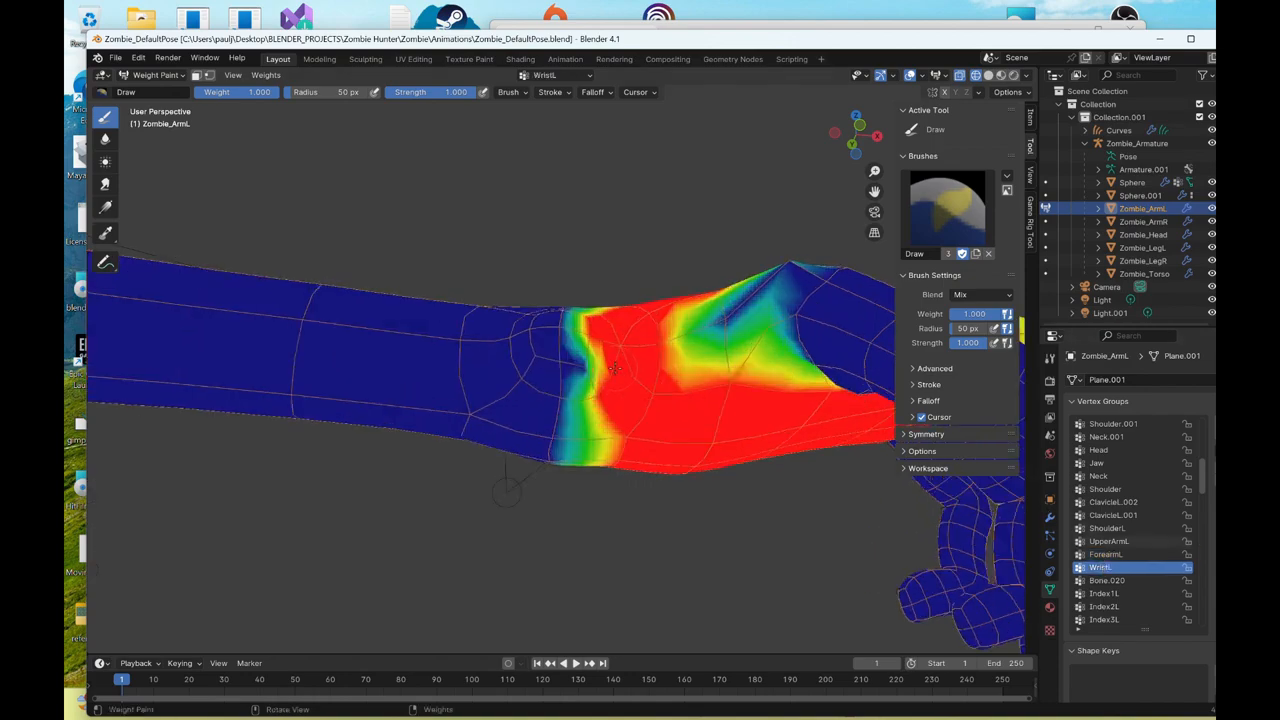
pyautogui.moveTo(589, 373); pyautogui.dragTo(589, 363)
pyautogui.moveTo(600, 380); pyautogui.dragTo(680, 385, button='middle')
pyautogui.scroll(-1, 1136, 522)
pyautogui.scroll(-7, 1136, 522)
pyautogui.scroll(-1, 1136, 522)
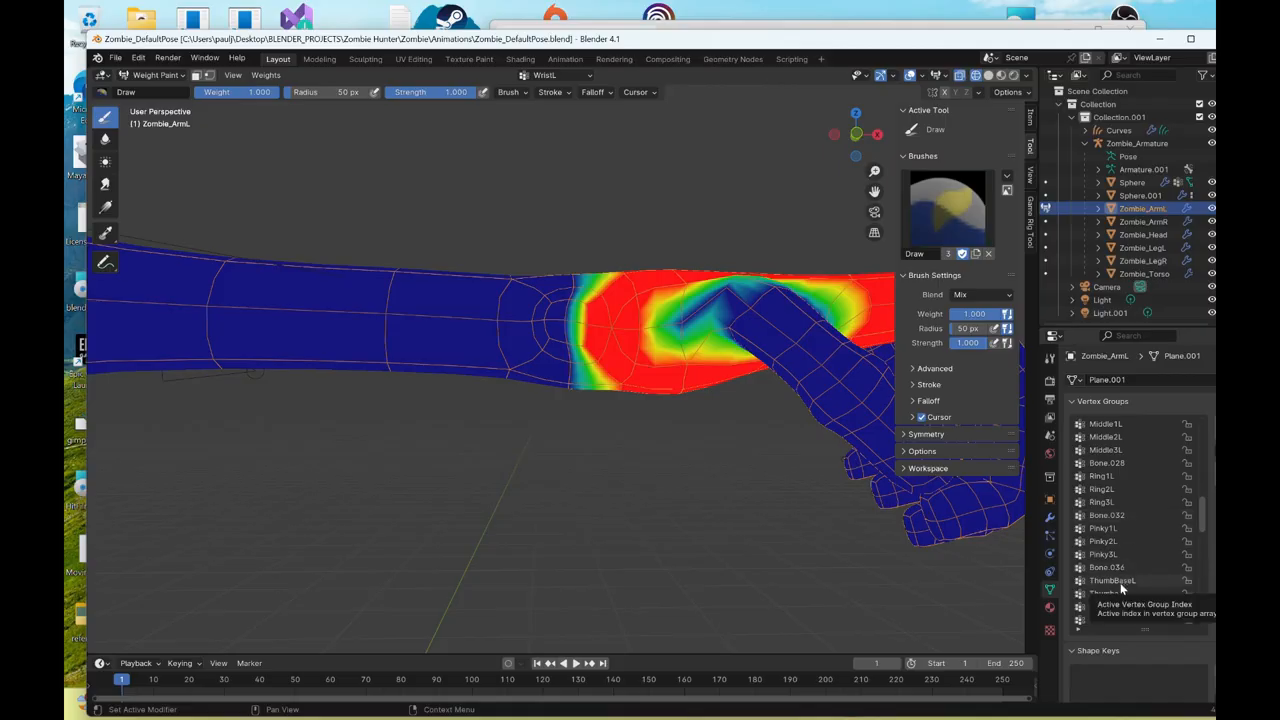
pyautogui.moveTo(620, 400); pyautogui.dragTo(660, 371, button='middle')
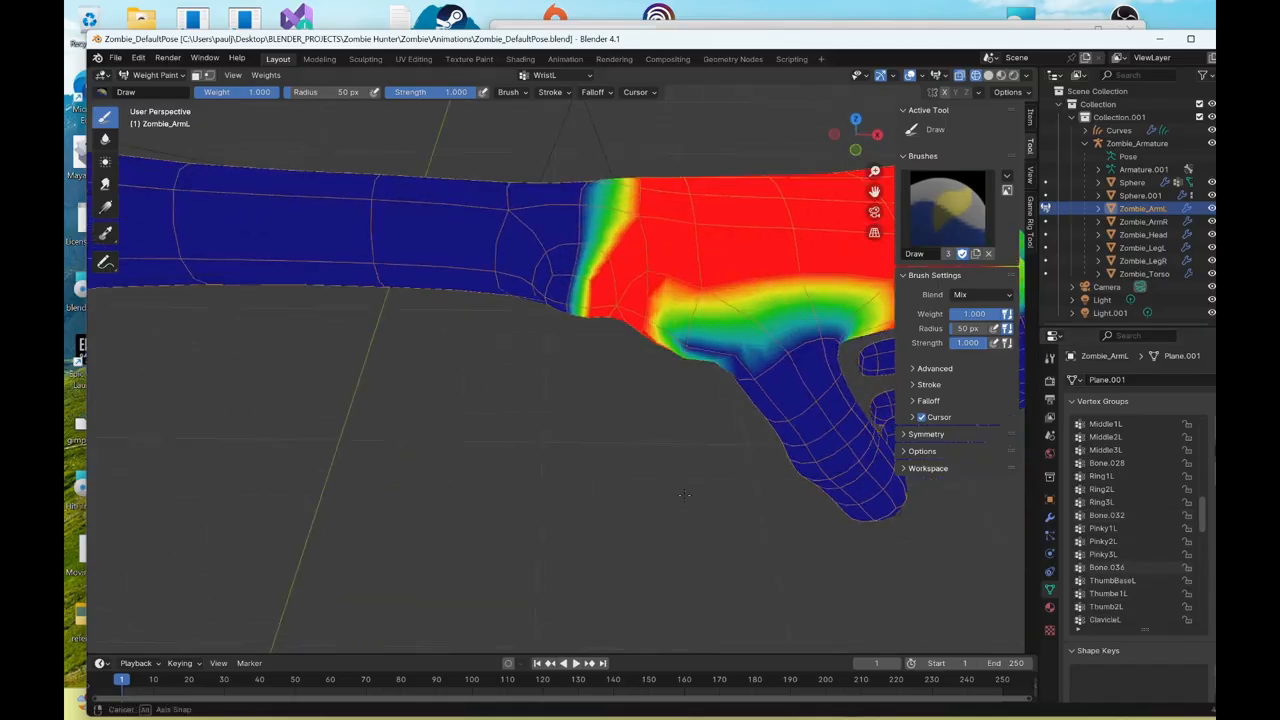
pyautogui.moveTo(690, 355); pyautogui.dragTo(685, 344)
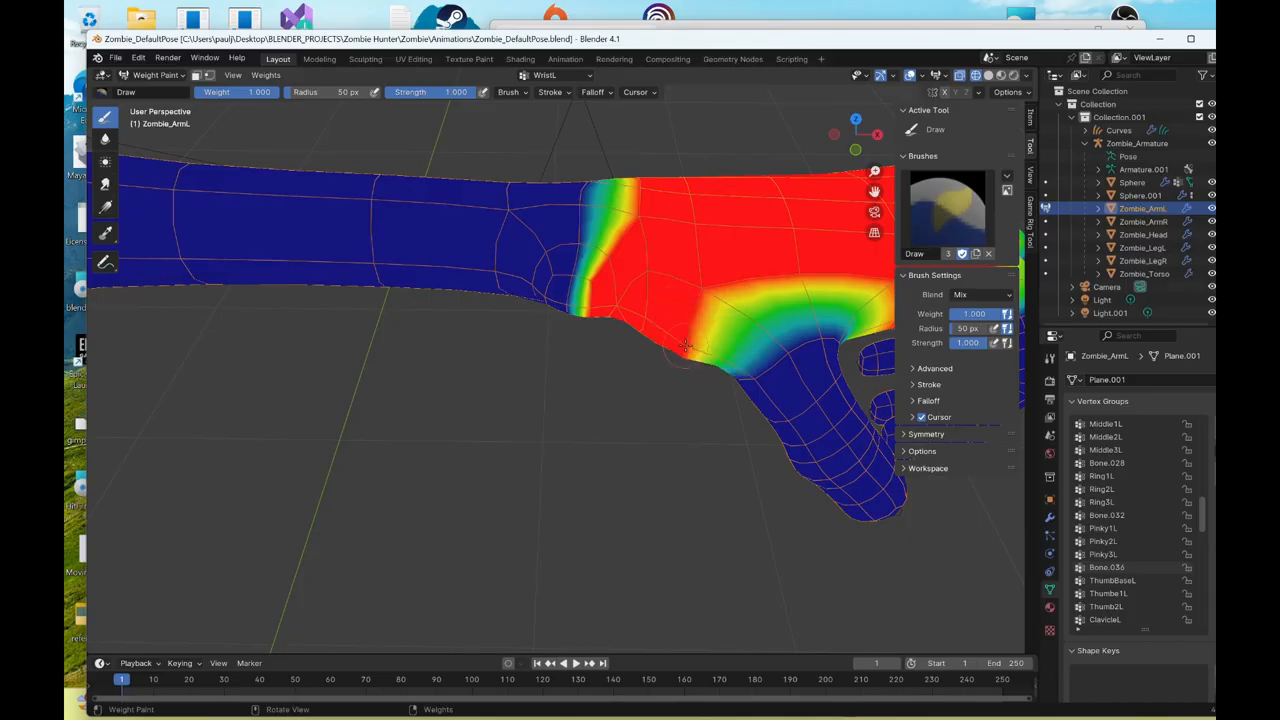
pyautogui.moveTo(706, 402)
pyautogui.mouseDown(button='middle')
pyautogui.moveTo(695, 390)
pyautogui.moveTo(720, 372)
pyautogui.moveTo(679, 362)
pyautogui.mouseUp(button='middle')
pyautogui.scroll(-3, 679, 362)
# - Return to Object Mode and save the scene as Zombie_ArmsDown.blend in the Animations folder
pyautogui.click(155, 75)
pyautogui.click(165, 87)
pyautogui.scroll(-4, 368, 272)
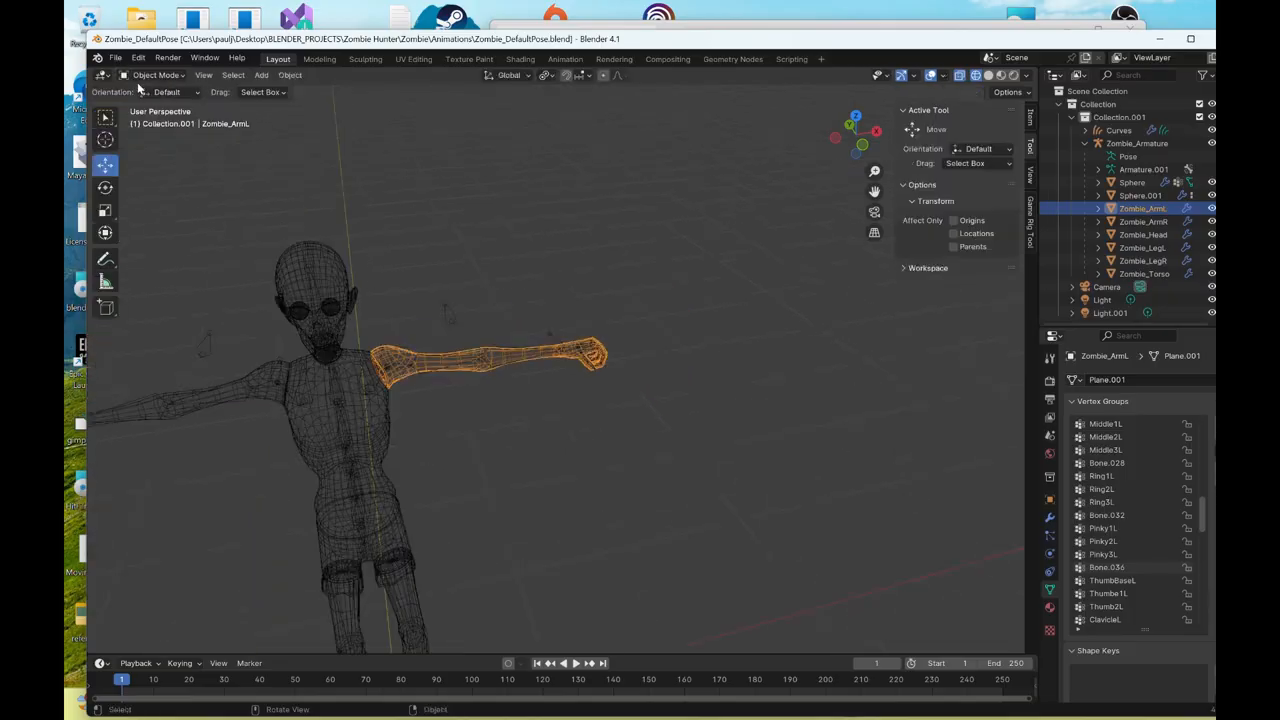
pyautogui.click(115, 57)
pyautogui.click(150, 169)
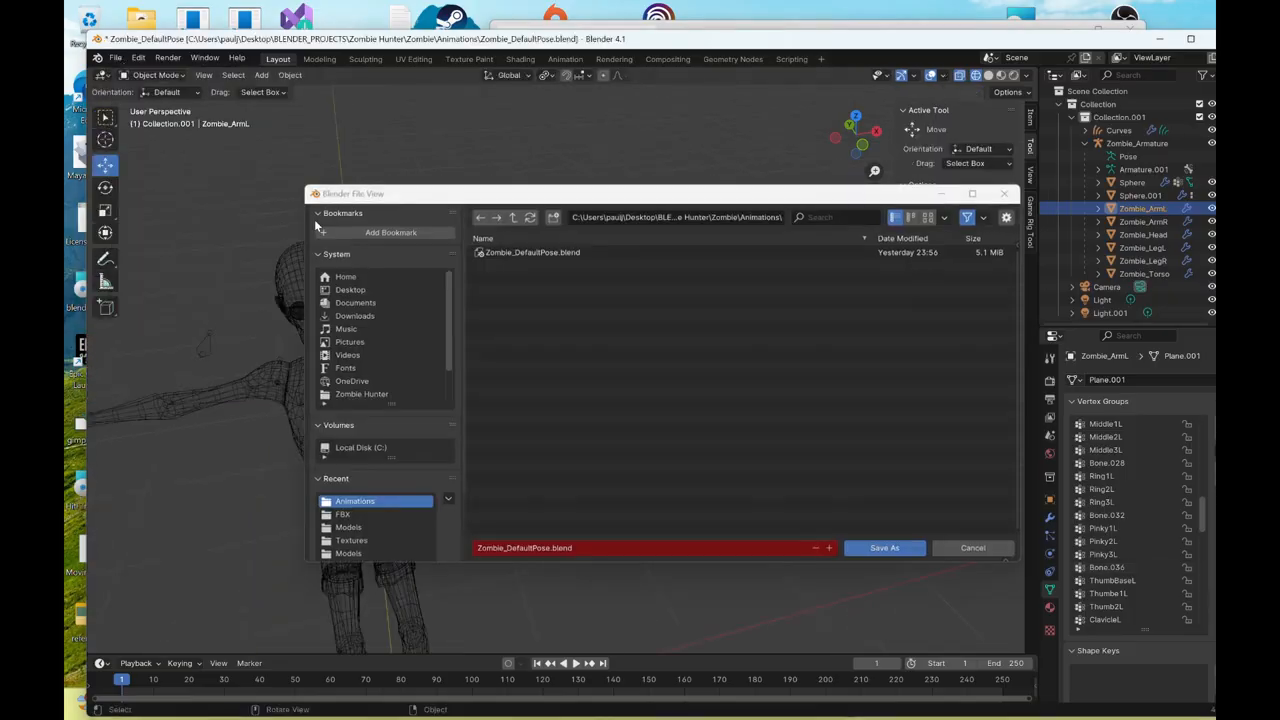
pyautogui.click(546, 550)
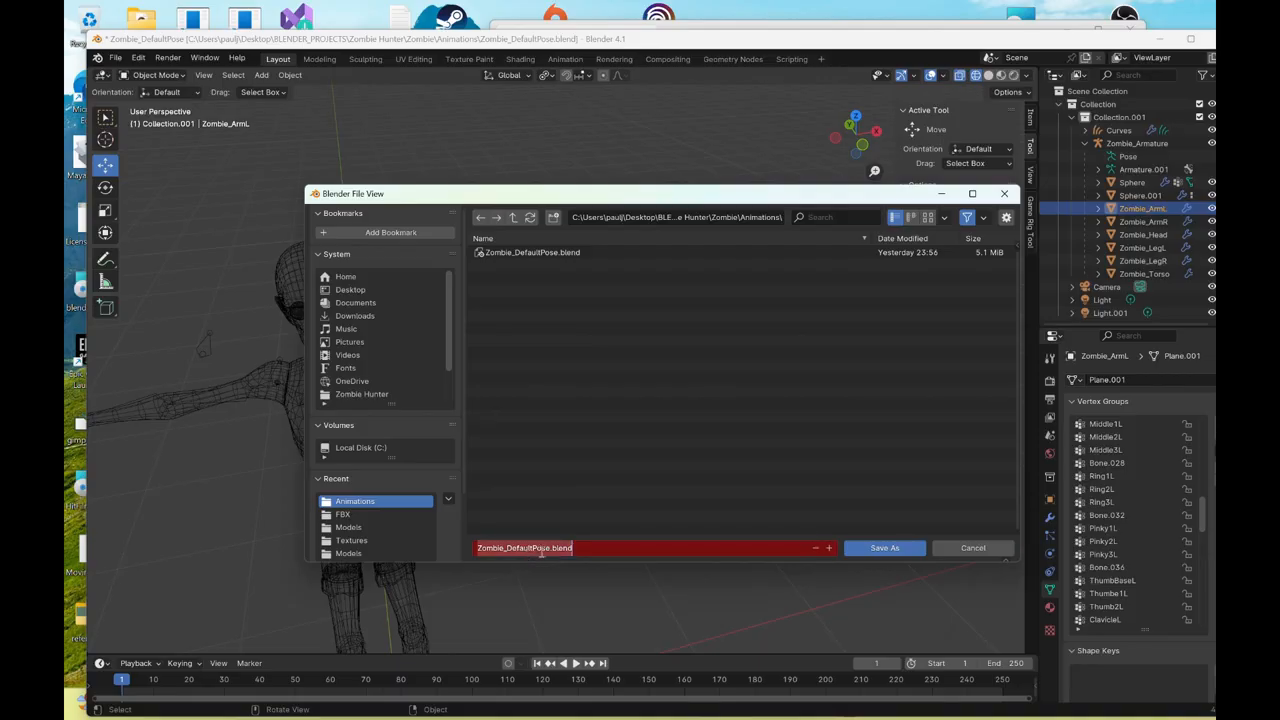
pyautogui.click(549, 550)
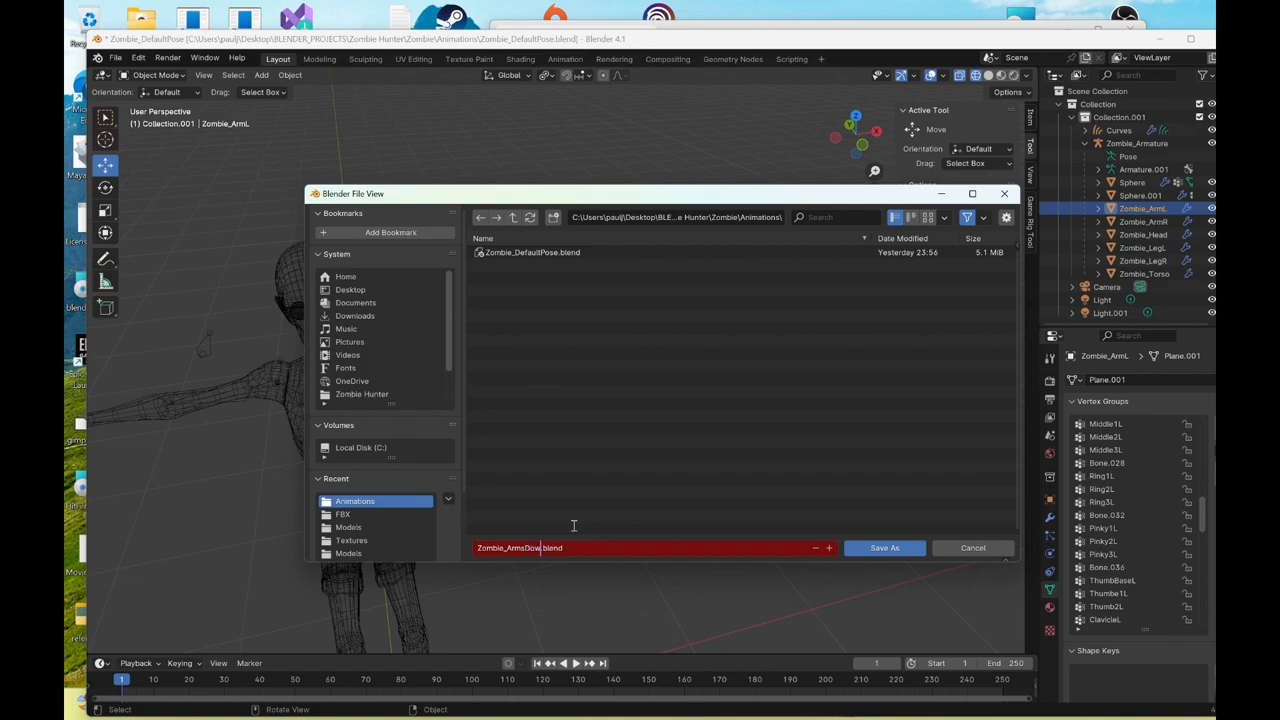
pyautogui.press('Return')
pyautogui.click(884, 547)
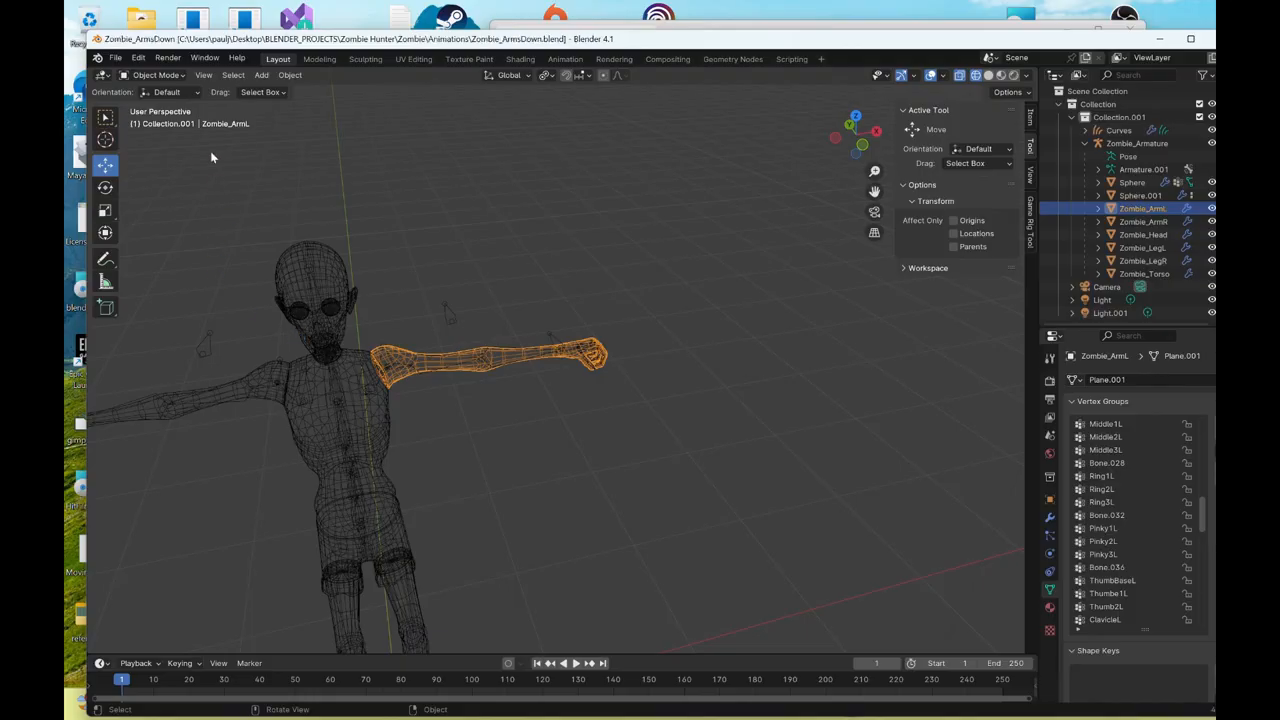
# - Open Zombie_DefaultPose.blend from the Animations folder
pyautogui.click(115, 57)
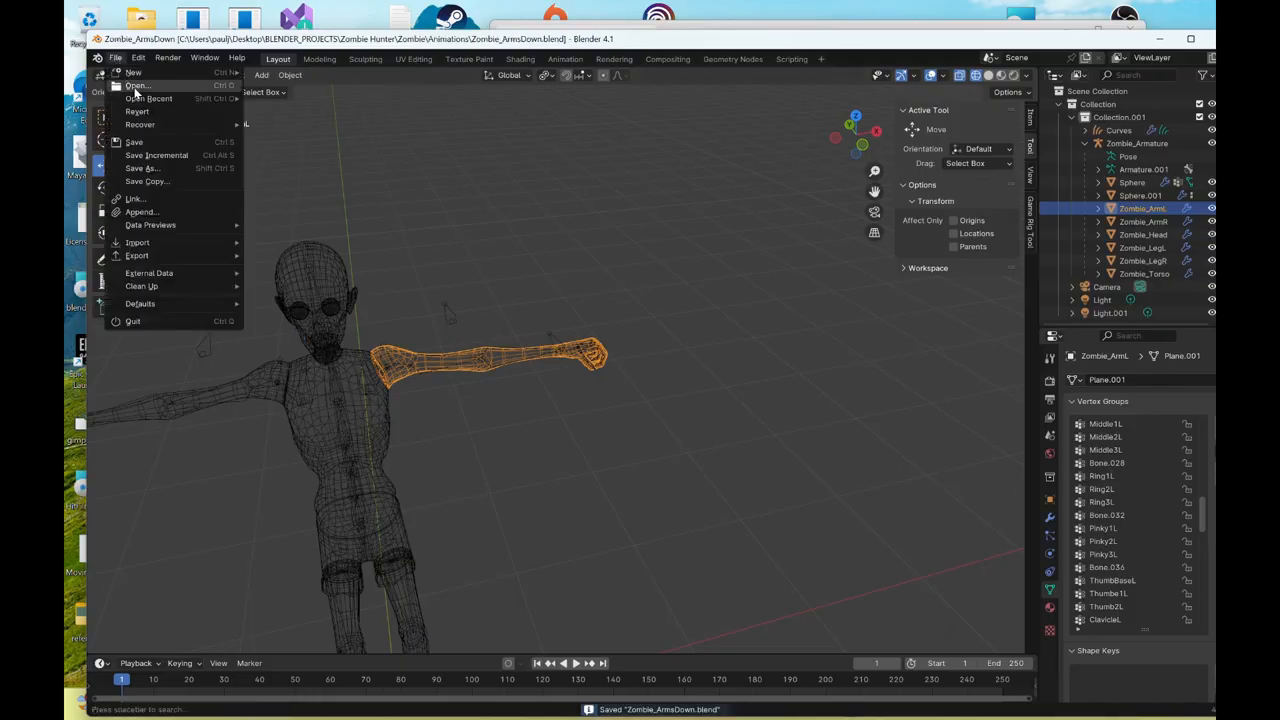
pyautogui.click(135, 87)
pyautogui.doubleClick(491, 265)
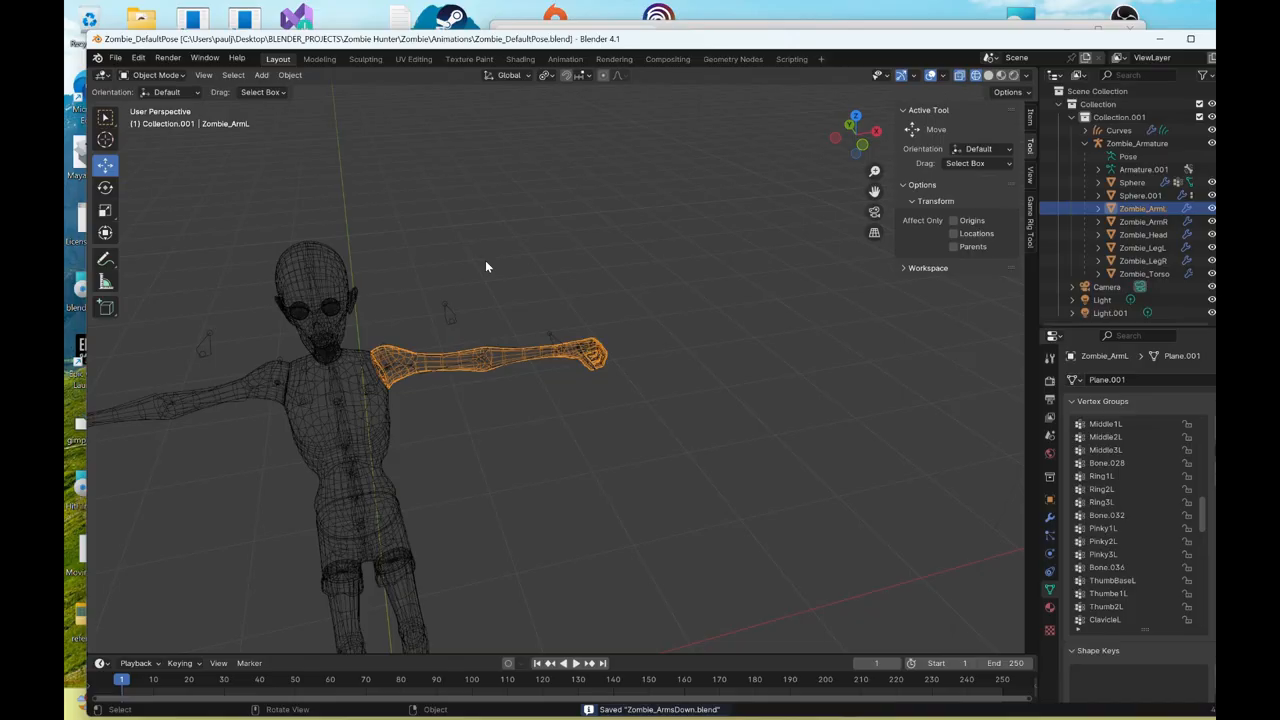
# - Select the left arm mesh, enter Weight Paint mode and switch the viewport to wireframe shading
pyautogui.moveTo(812, 326)
pyautogui.mouseDown(button='middle')
pyautogui.moveTo(662, 390)
pyautogui.moveTo(680, 331)
pyautogui.mouseUp(button='middle')
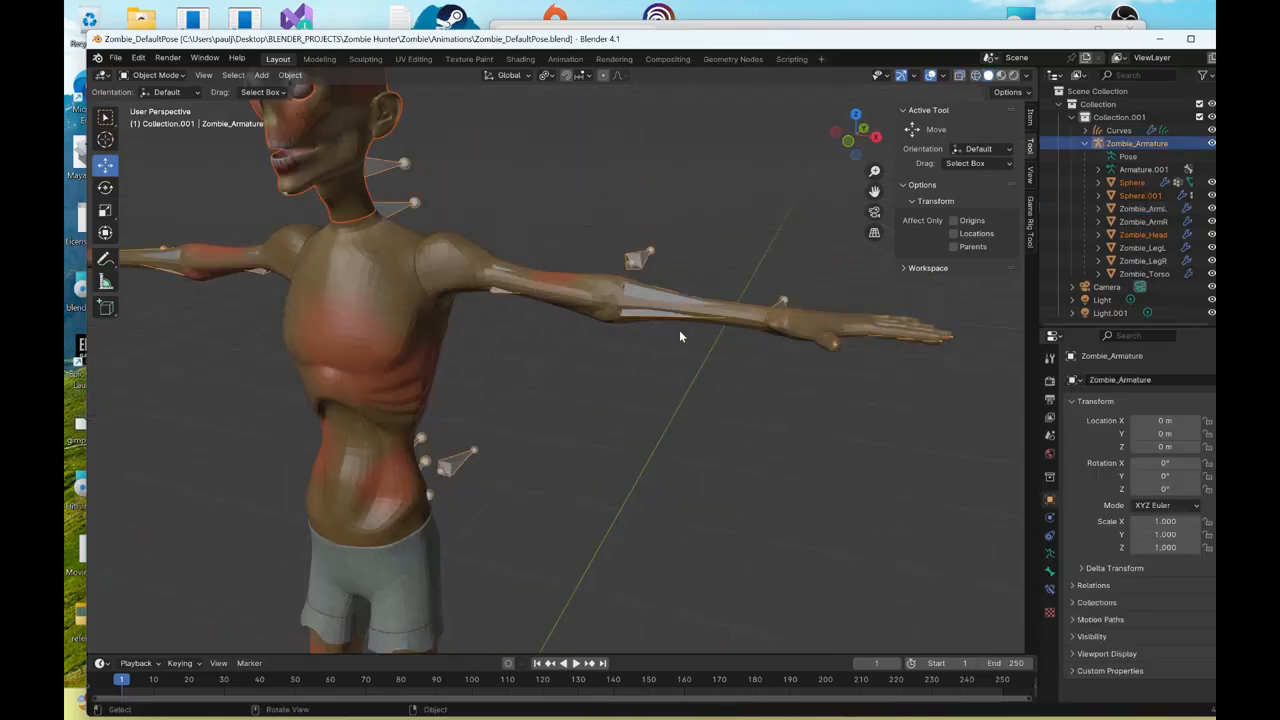
pyautogui.click(733, 328)
pyautogui.click(155, 75)
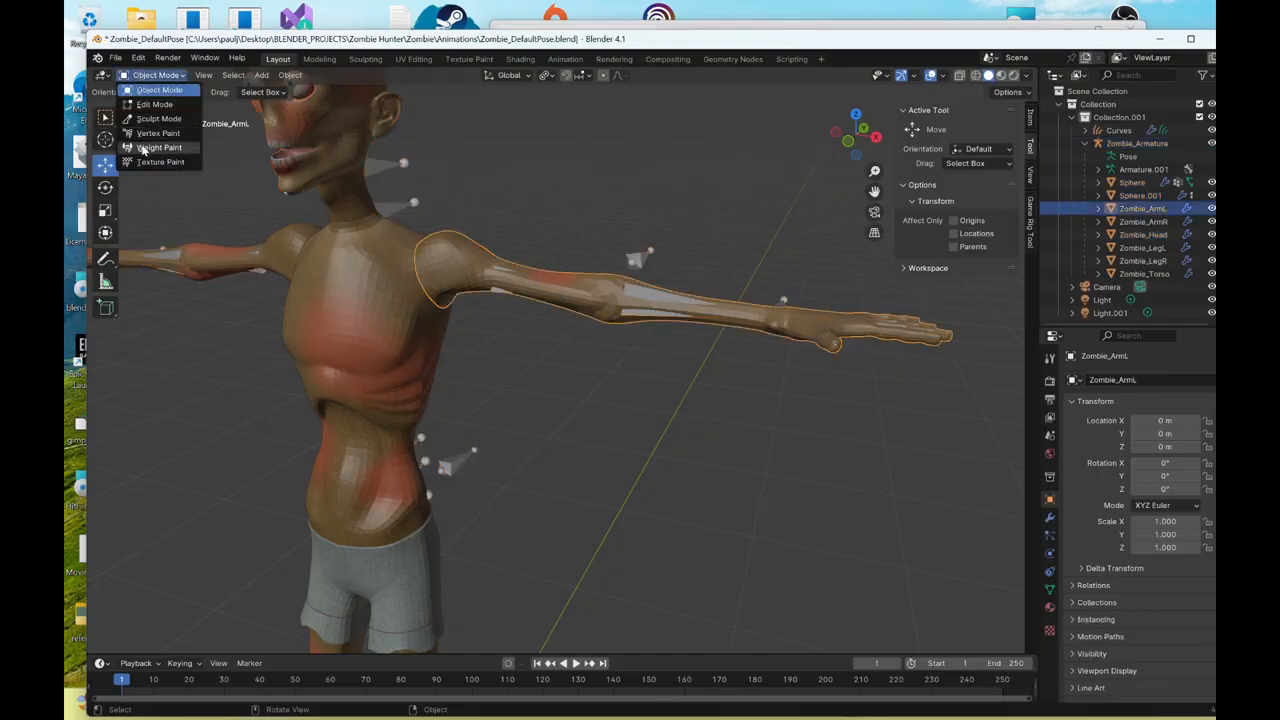
pyautogui.click(158, 147)
pyautogui.press('z')
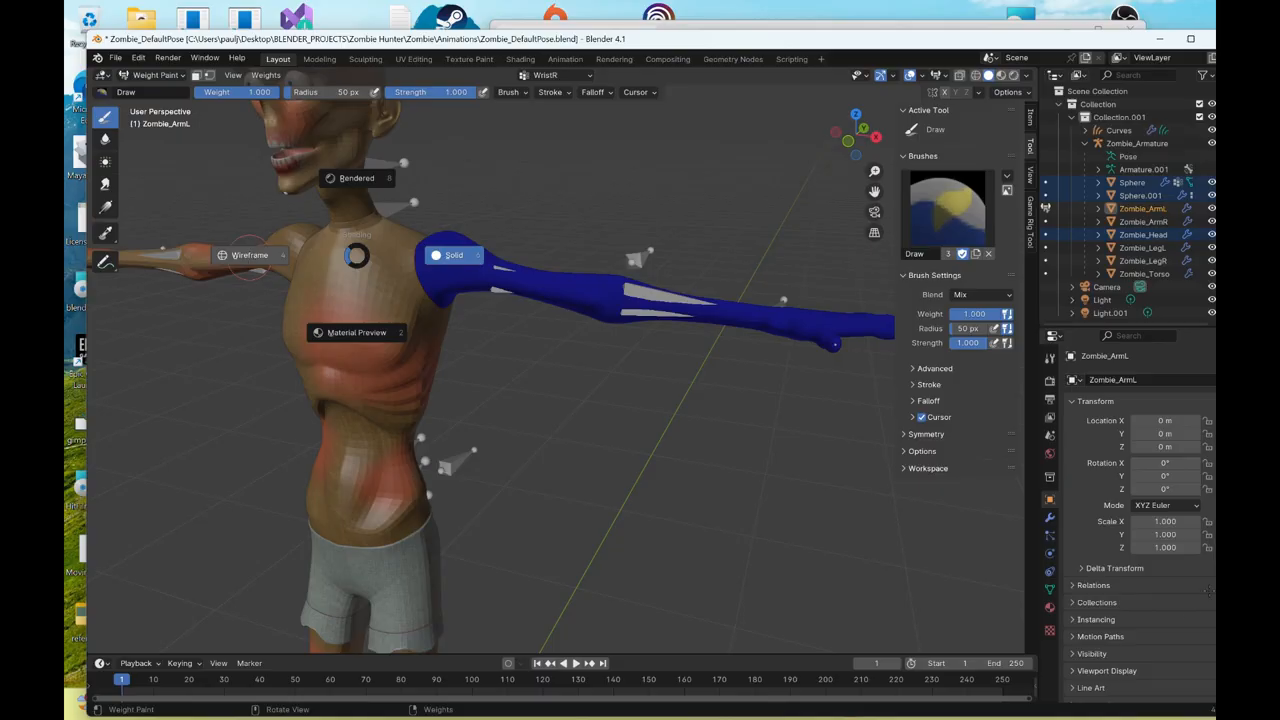
pyautogui.click(247, 255)
# - Display the ForearmL vertex group's weights on the left arm mesh
pyautogui.click(1049, 590)
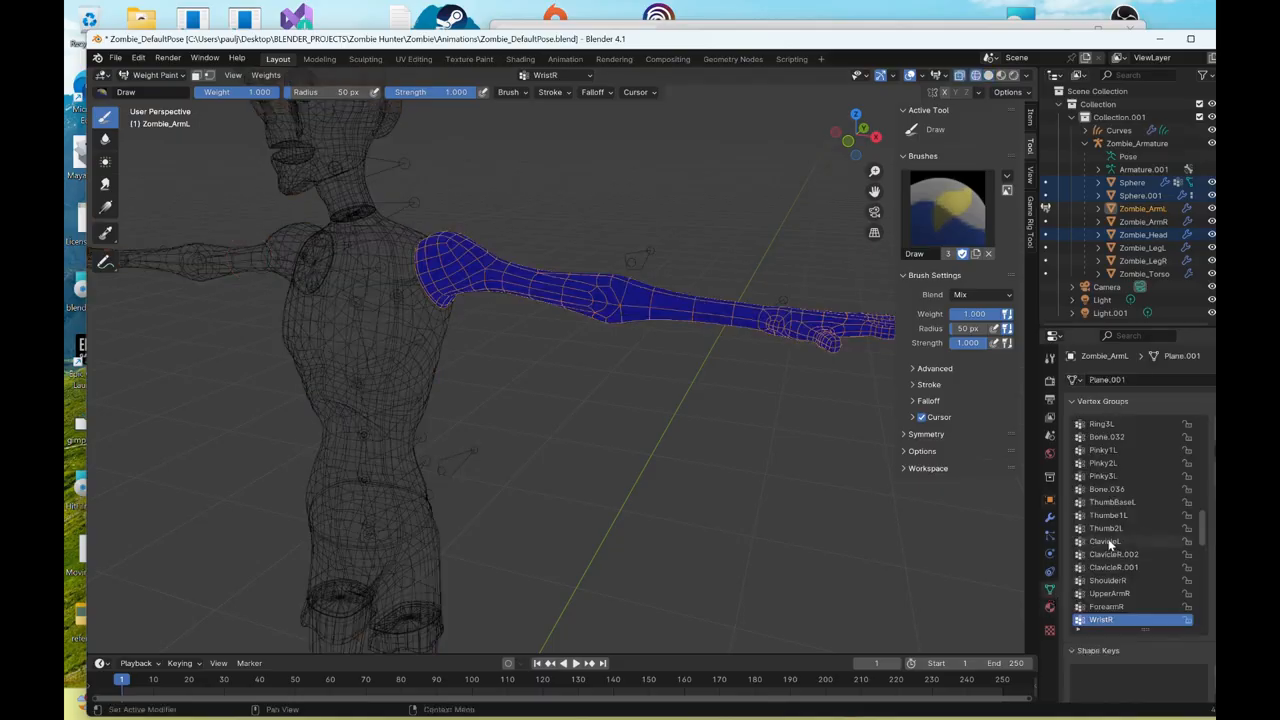
pyautogui.scroll(-3, 1113, 545)
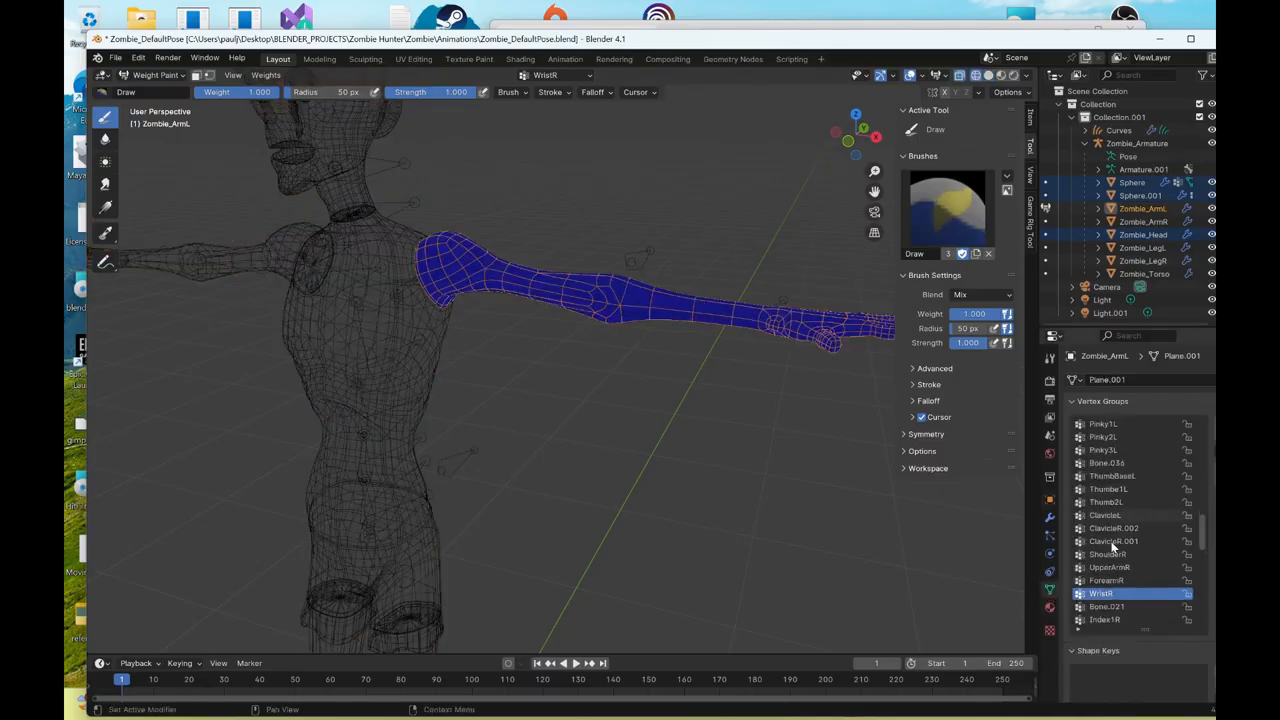
pyautogui.scroll(5, 1112, 546)
pyautogui.scroll(2, 1111, 541)
pyautogui.click(1106, 463)
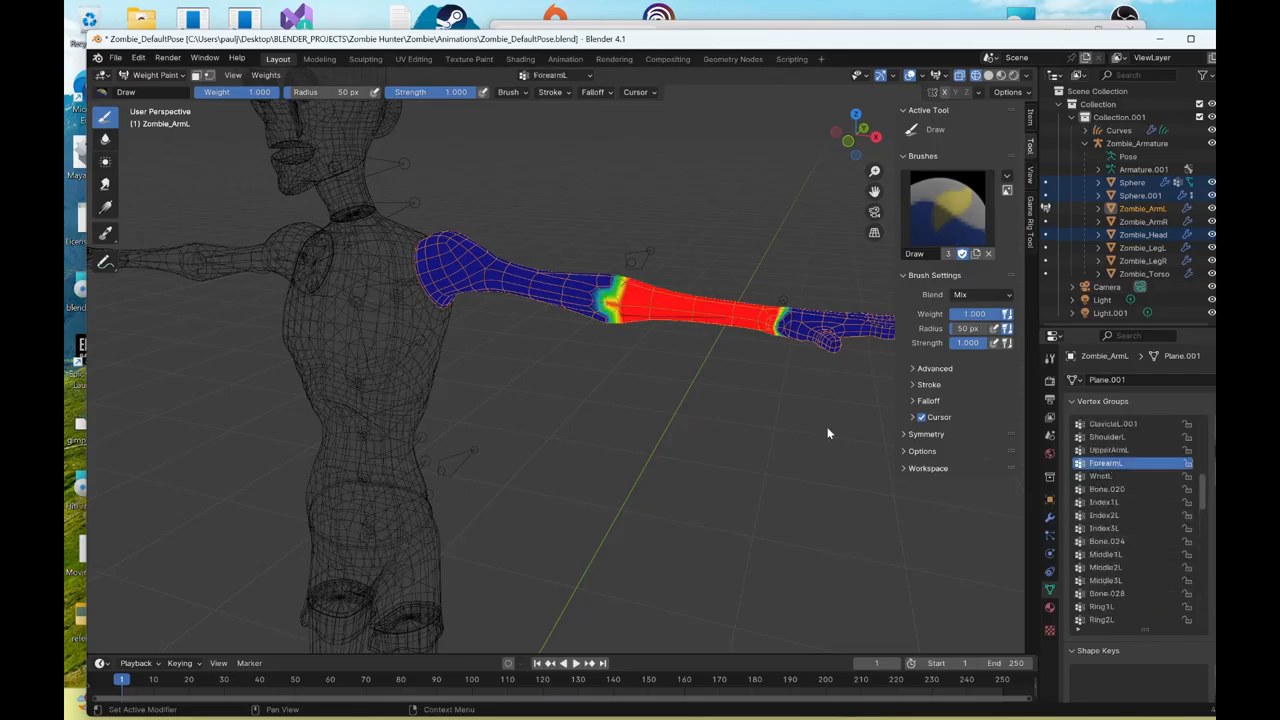
# - Activate the WristL vertex group and paint weight 1.000 onto the low-weight area between the wrist and thumb base
pyautogui.keyDown('shift'); pyautogui.moveTo(800, 360); pyautogui.dragTo(594, 403, button='middle'); pyautogui.keyUp('shift')
pyautogui.scroll(3, 721, 402)
pyautogui.scroll(3, 700, 376)
pyautogui.keyDown('shift'); pyautogui.moveTo(716, 376); pyautogui.dragTo(490, 380, button='middle'); pyautogui.keyUp('shift')
pyautogui.click(1117, 479)
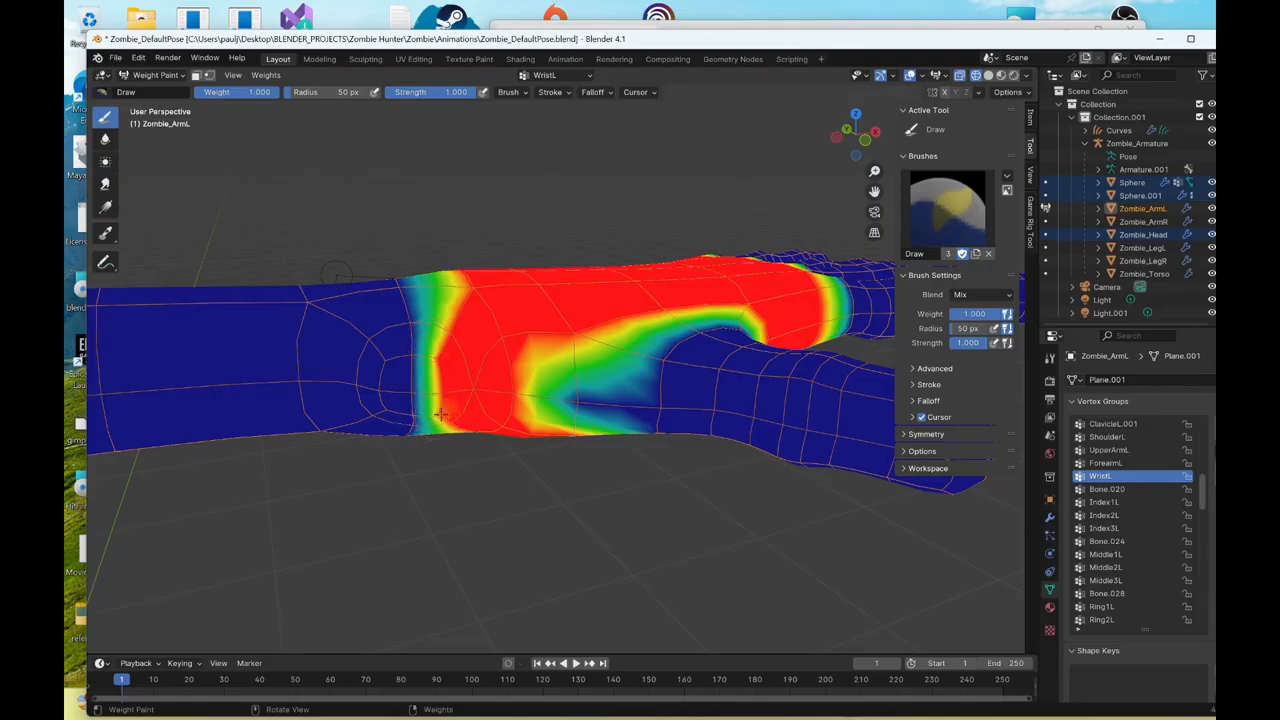
pyautogui.moveTo(577, 395); pyautogui.dragTo(569, 411)
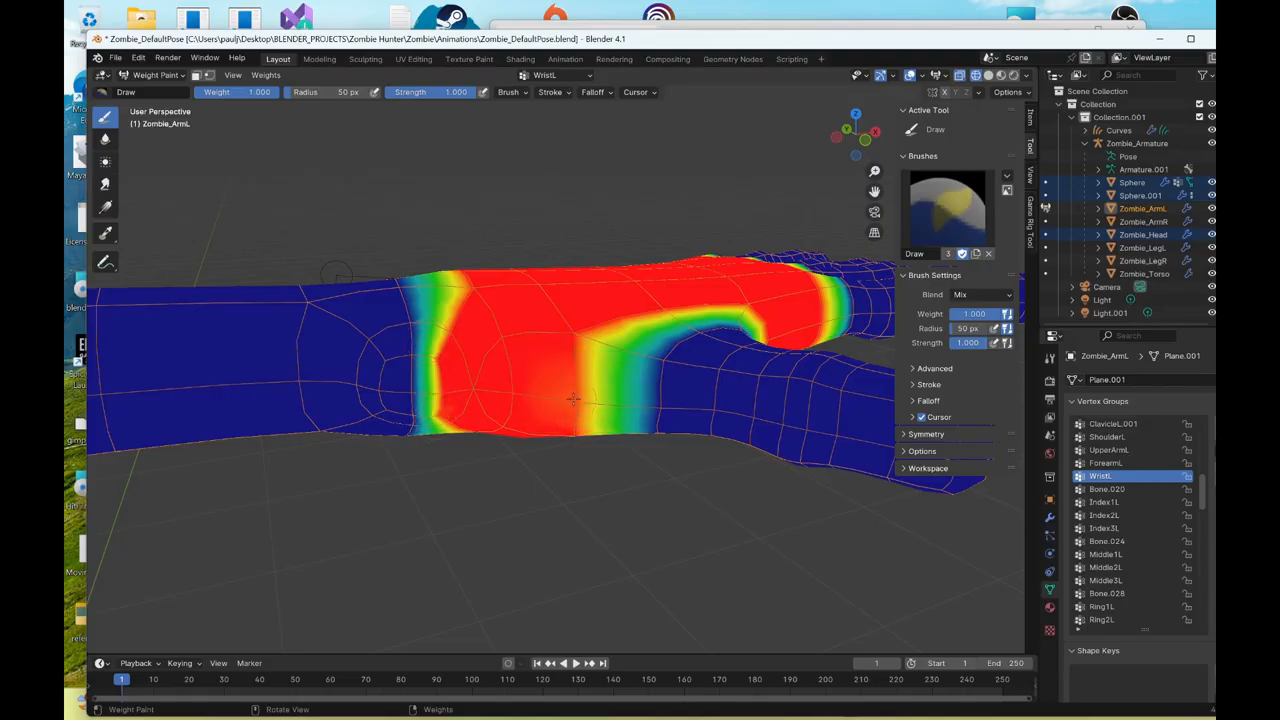
pyautogui.click(578, 401)
pyautogui.scroll(-11, 572, 402)
pyautogui.moveTo(570, 404); pyautogui.dragTo(420, 406, button='middle')
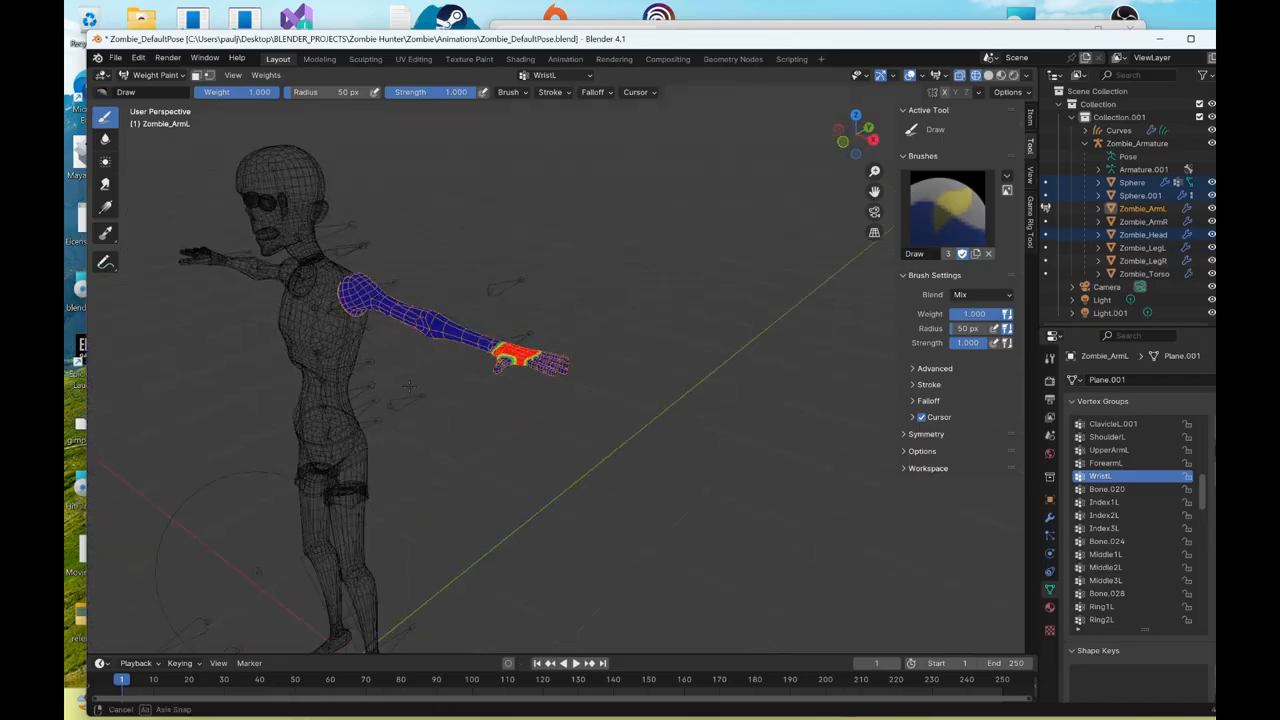
# - Return the left arm mesh to Object Mode and save the scene over Zombie_DefaultPose.blend
pyautogui.click(140, 76)
pyautogui.click(150, 90)
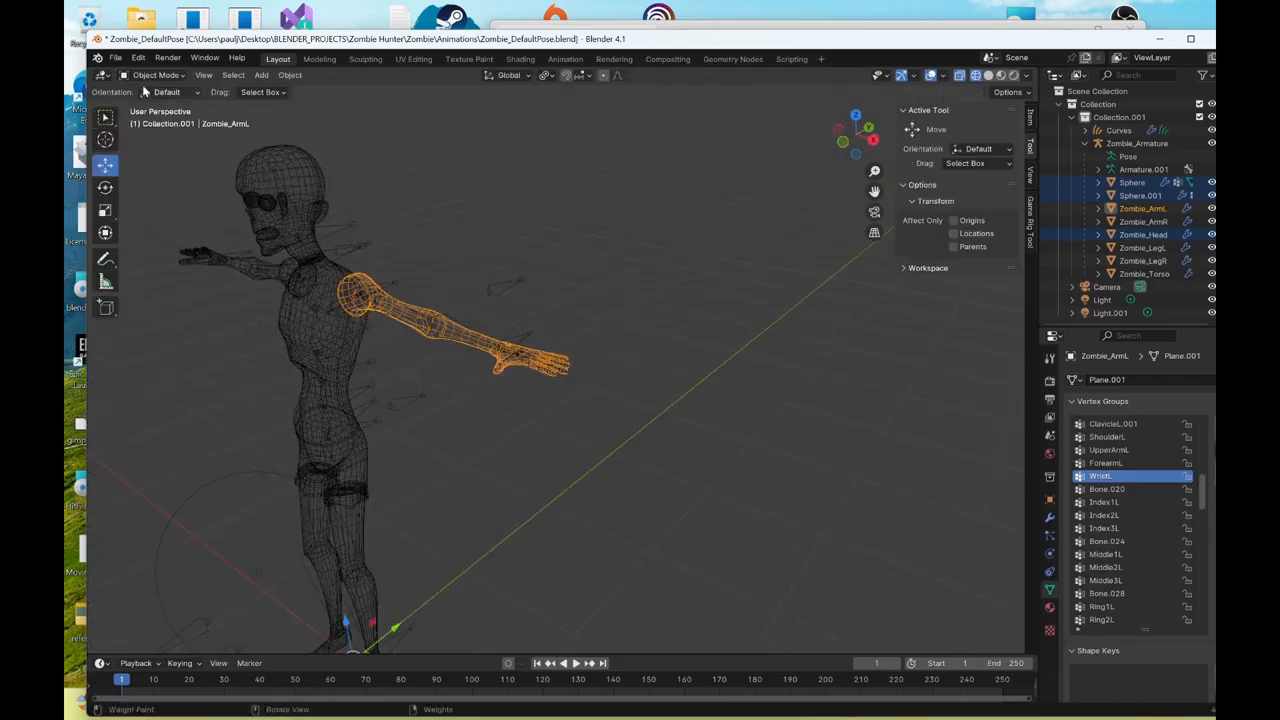
pyautogui.click(117, 58)
pyautogui.click(166, 168)
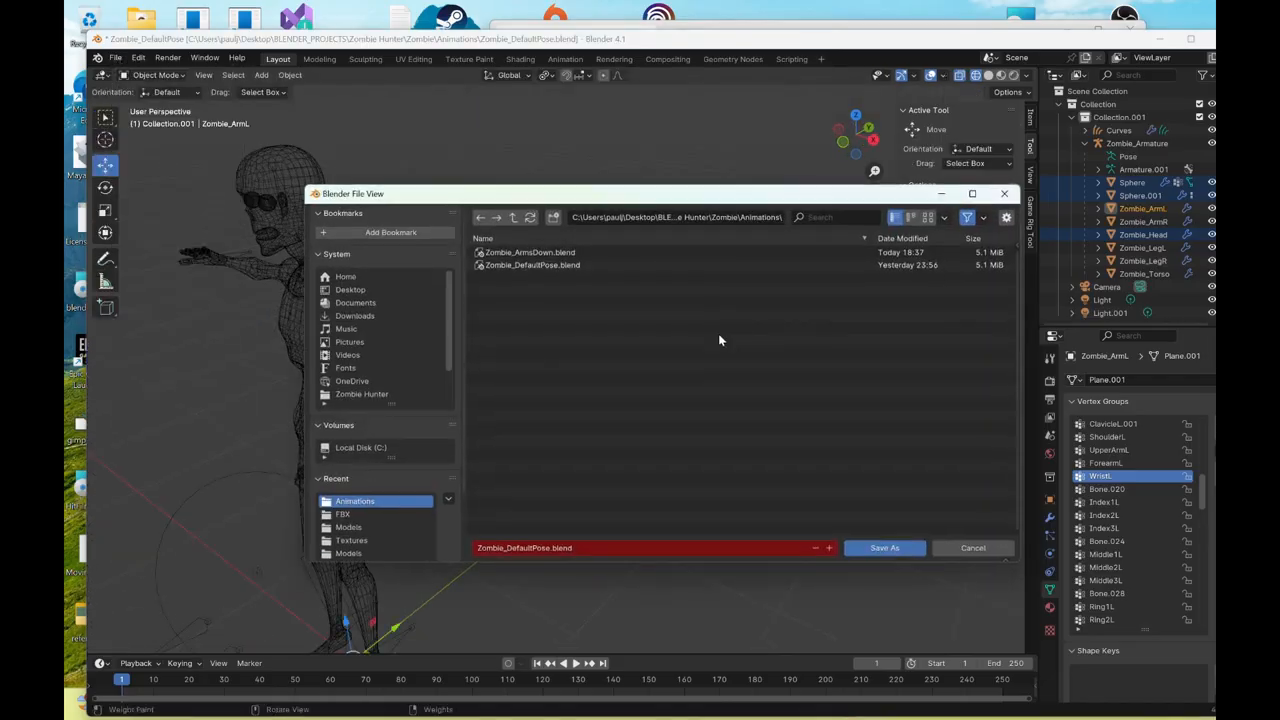
pyautogui.click(900, 548)
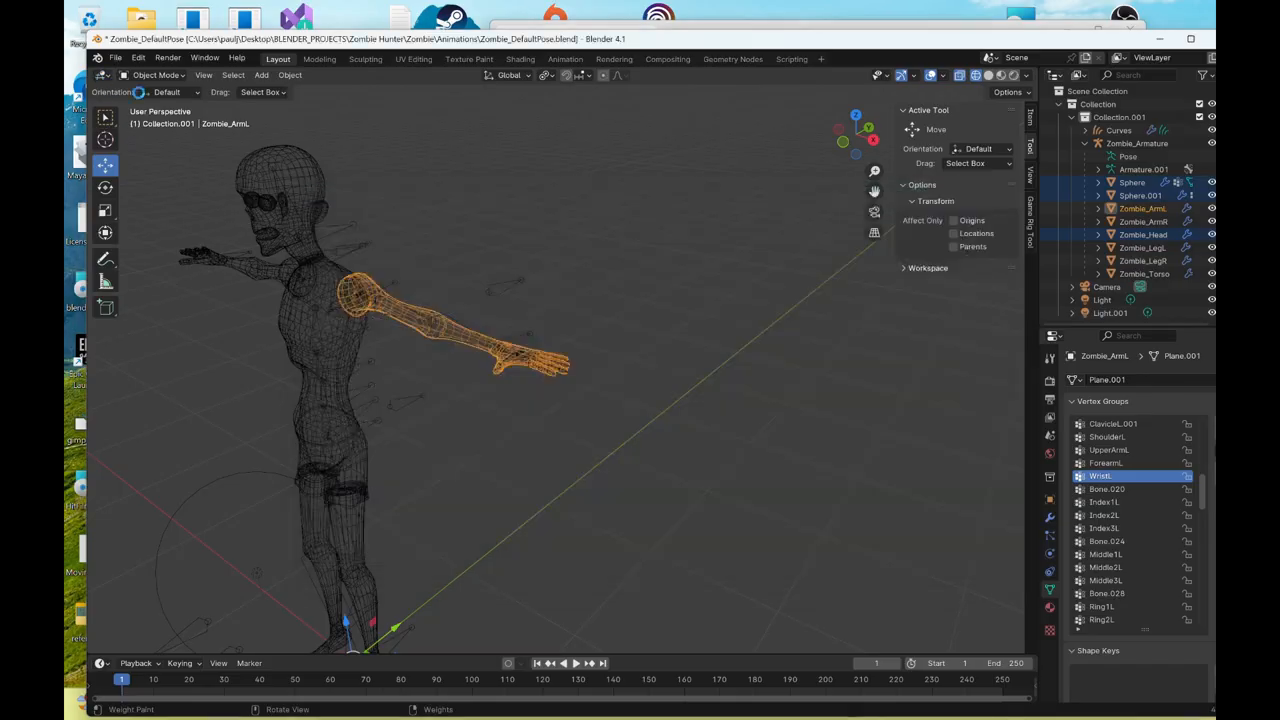
# - Open Zombie_ArmsDown.blend and put the zombie armature into Pose Mode with solid viewport shading
pyautogui.click(116, 58)
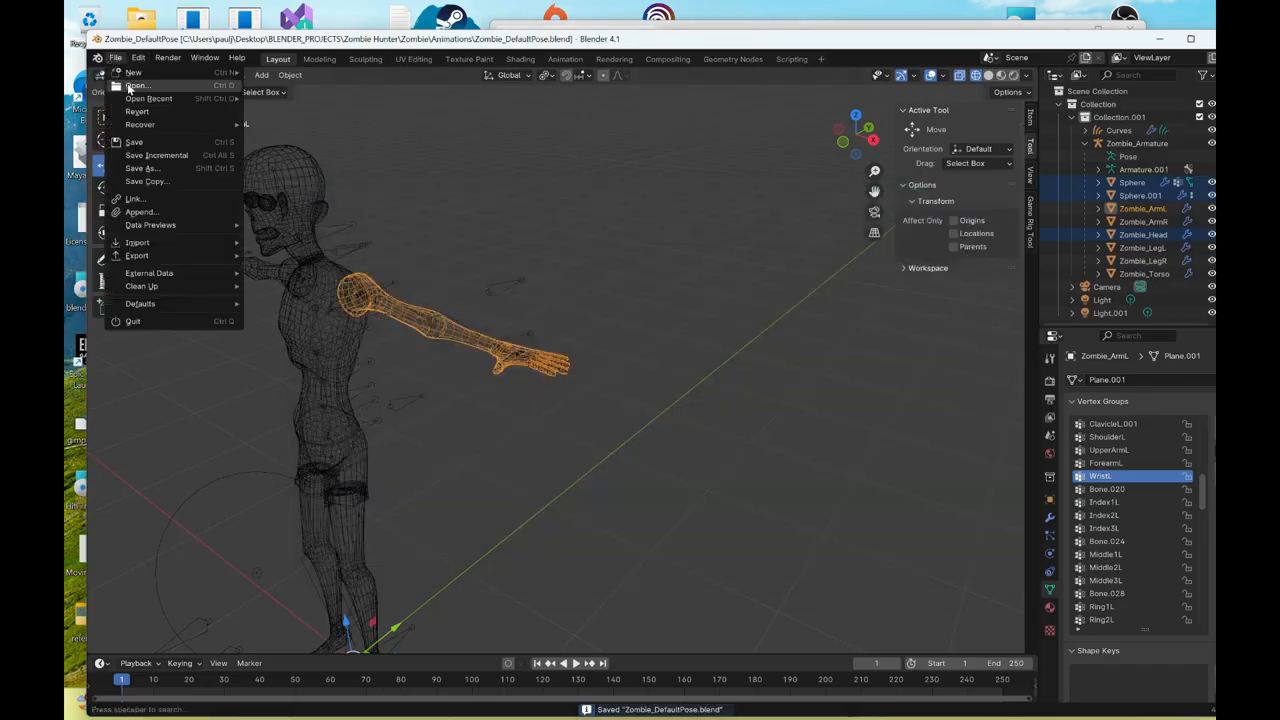
pyautogui.doubleClick(524, 254)
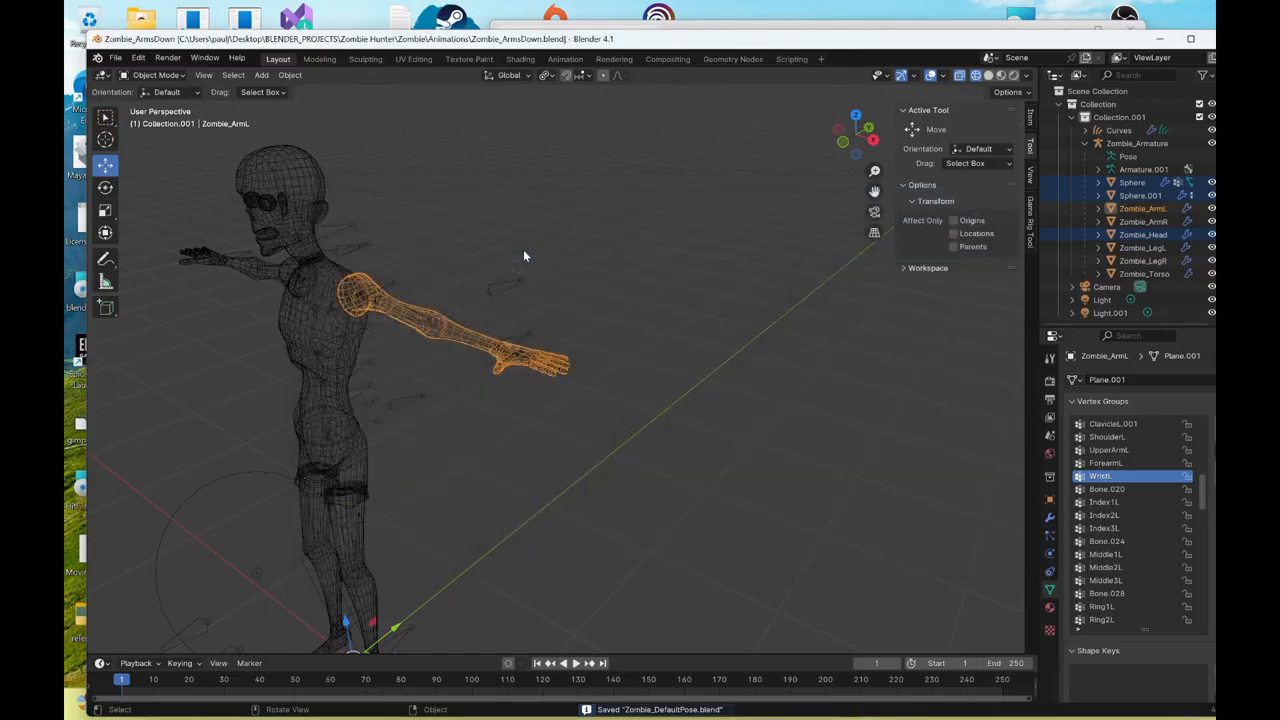
pyautogui.click(557, 342)
pyautogui.press('z')
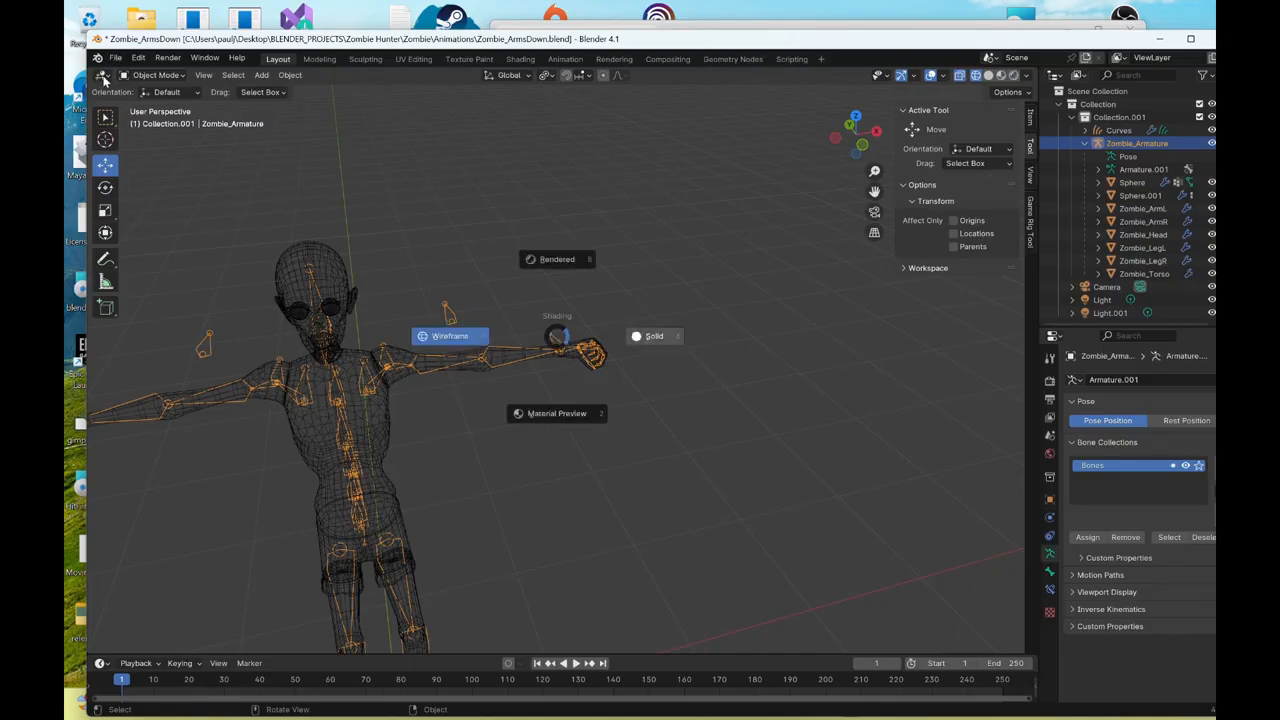
pyautogui.click(167, 79)
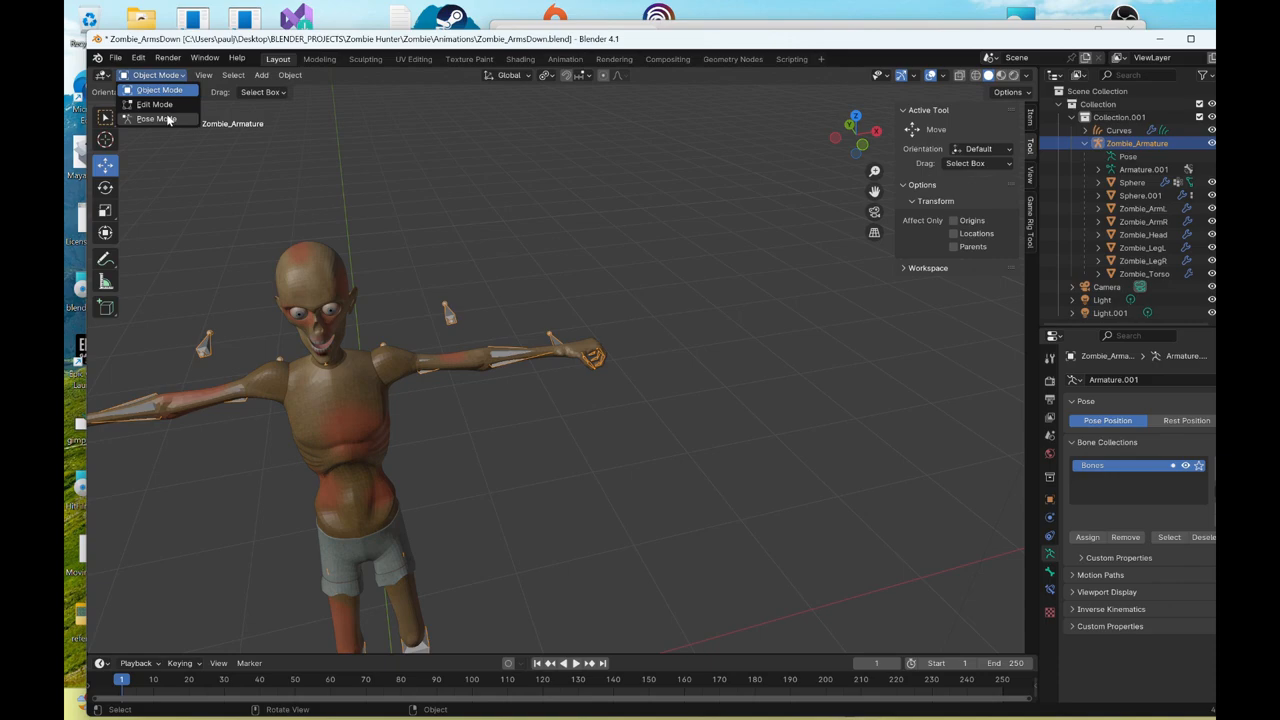
pyautogui.click(167, 119)
# - Rotate the left wrist control in front view so the hand points straight down
pyautogui.moveTo(683, 347); pyautogui.dragTo(650, 330, button='middle')
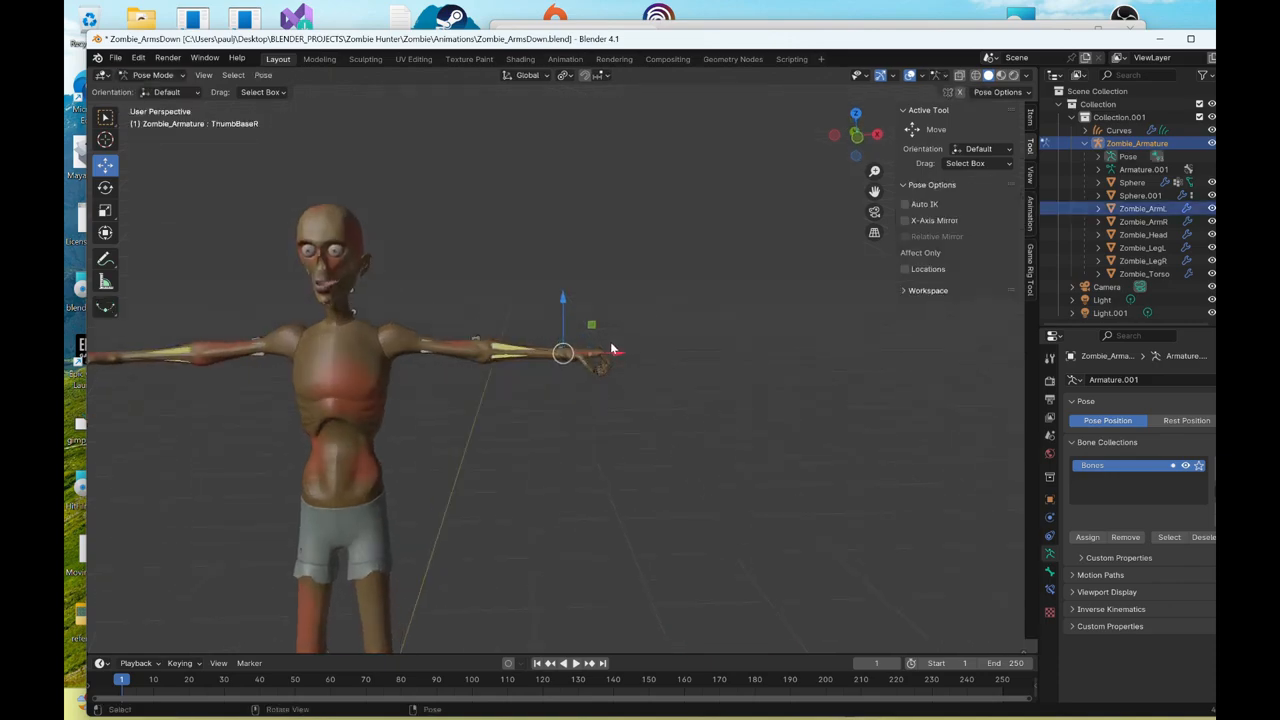
pyautogui.click(857, 137)
pyautogui.click(105, 187)
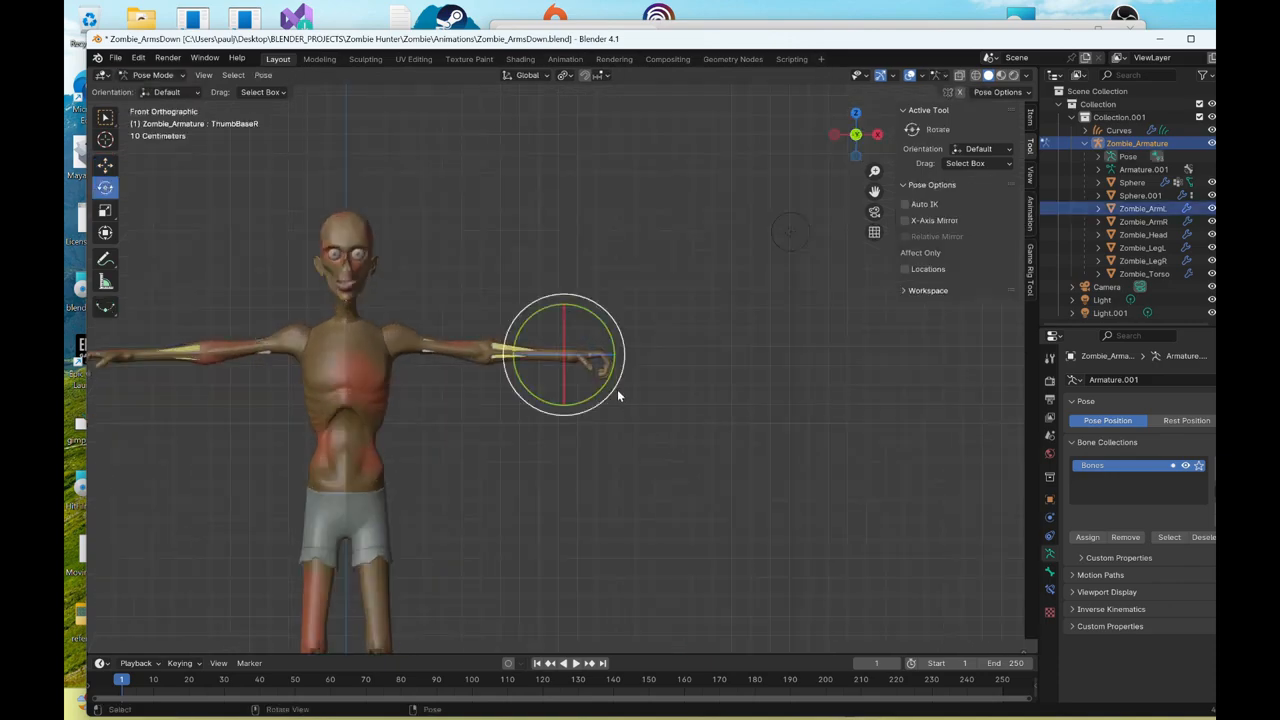
pyautogui.moveTo(603, 311); pyautogui.dragTo(548, 261)
pyautogui.moveTo(161, 300); pyautogui.dragTo(158, 296)
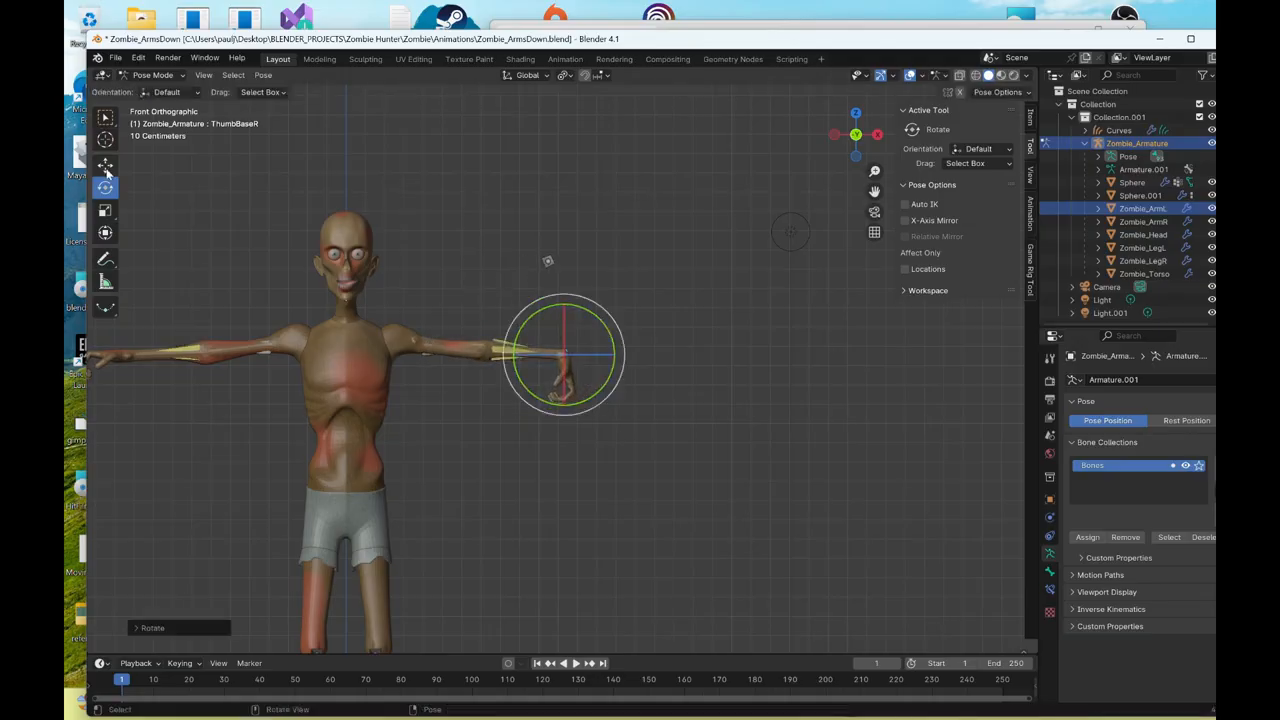
# - Move the left wrist control down beside the left hip and rotate it to align the hand with the lowered arm
pyautogui.click(105, 165)
pyautogui.moveTo(563, 357); pyautogui.dragTo(418, 482)
pyautogui.moveTo(514, 439); pyautogui.dragTo(400, 436, button='middle')
pyautogui.click(105, 188)
pyautogui.moveTo(588, 432); pyautogui.dragTo(554, 442)
# - Rotate the right wrist control WristR_Ctrl so the hand points down, and move it beside the right hip
pyautogui.moveTo(479, 435); pyautogui.dragTo(629, 421, button='middle')
pyautogui.keyDown('shift'); pyautogui.moveTo(160, 336); pyautogui.dragTo(533, 325, button='middle'); pyautogui.keyUp('shift')
pyautogui.click(494, 288)
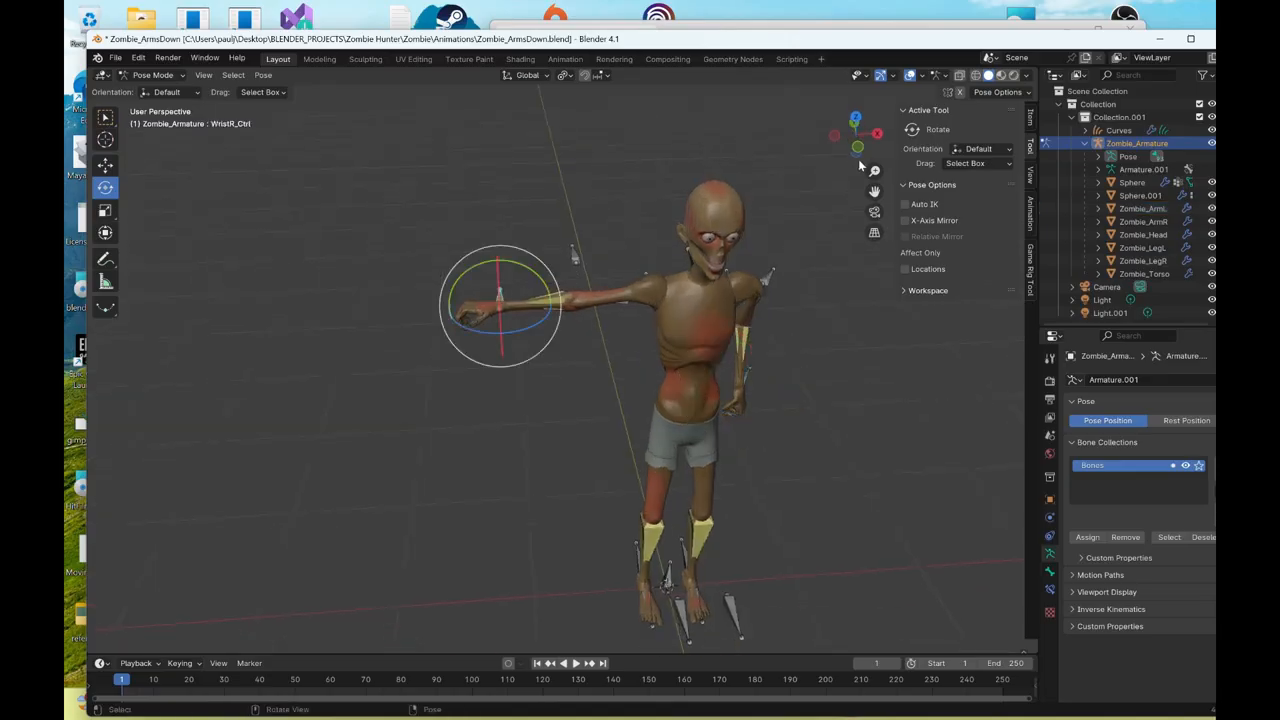
pyautogui.click(857, 149)
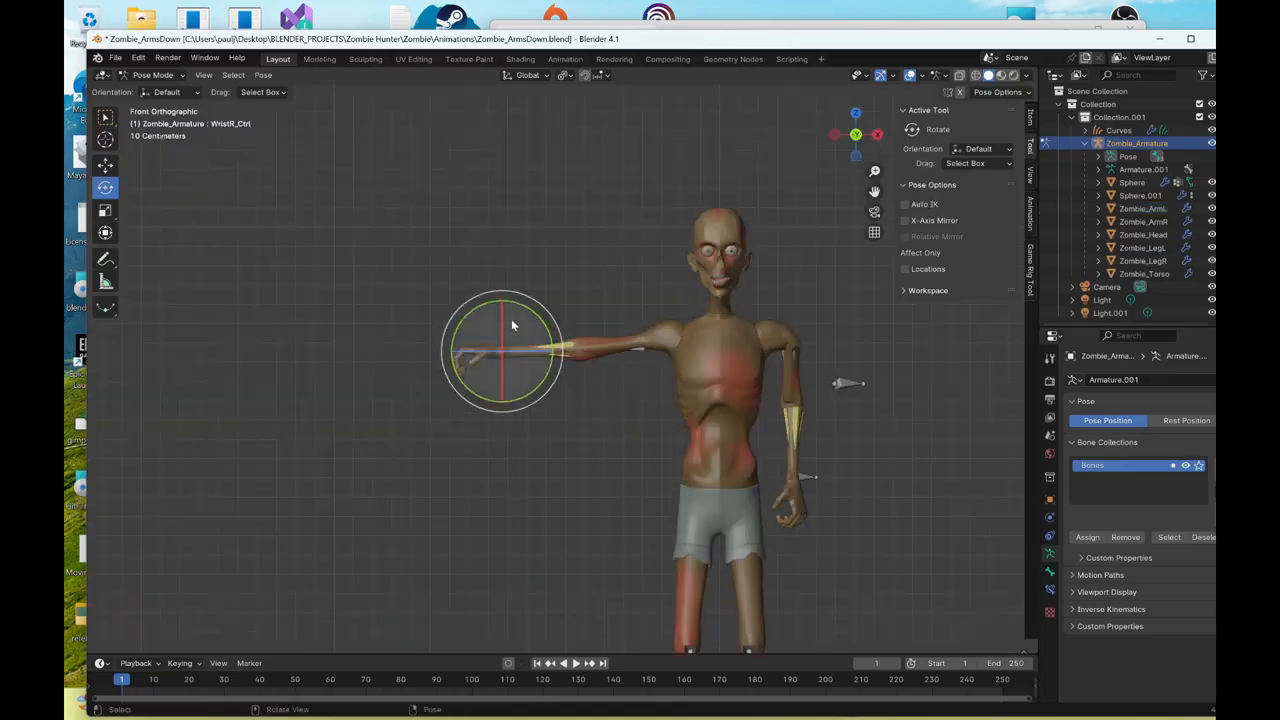
pyautogui.moveTo(519, 313); pyautogui.dragTo(505, 260)
pyautogui.moveTo(471, 344); pyautogui.dragTo(463, 313, button='middle')
pyautogui.moveTo(463, 313); pyautogui.dragTo(488, 299)
pyautogui.click(856, 155)
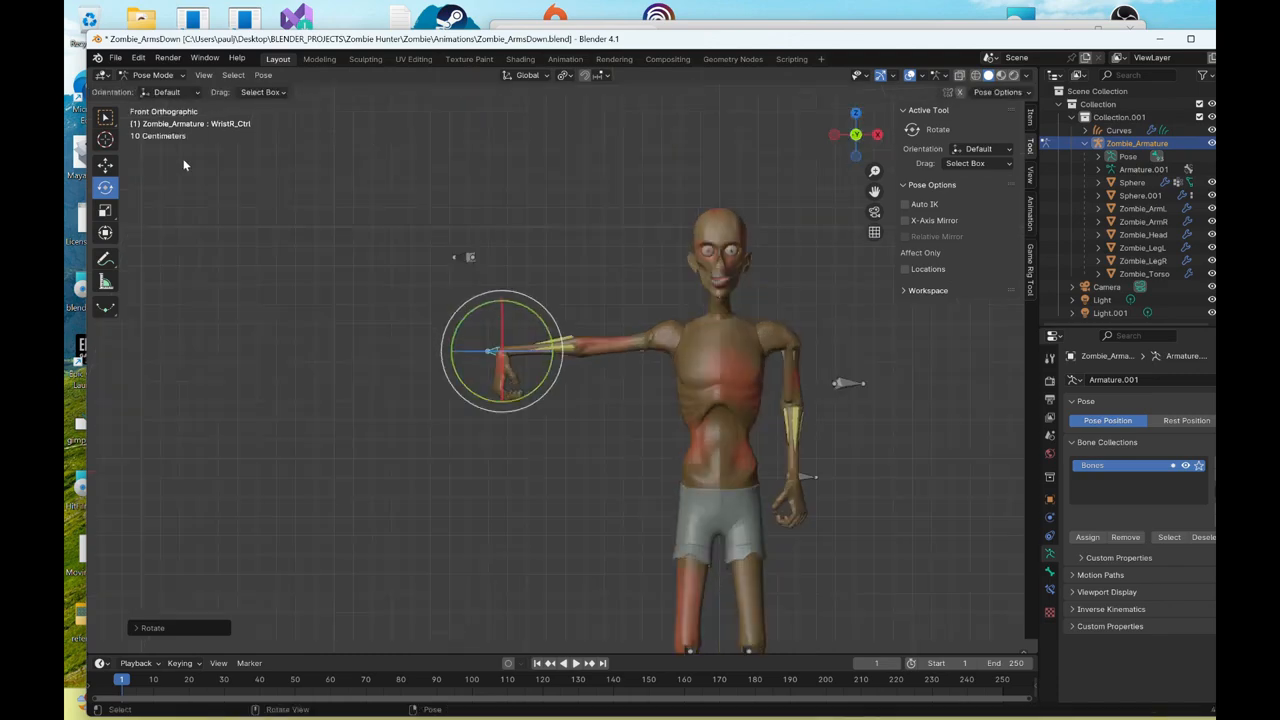
pyautogui.click(105, 164)
pyautogui.moveTo(503, 355); pyautogui.dragTo(640, 476)
# - Rotate the inner right clavicle control ClavicleR.002 from behind to lower the right shoulder
pyautogui.moveTo(536, 397); pyautogui.dragTo(615, 356, button='middle')
pyautogui.moveTo(525, 362); pyautogui.dragTo(642, 365, button='middle')
pyautogui.scroll(2, 590, 341)
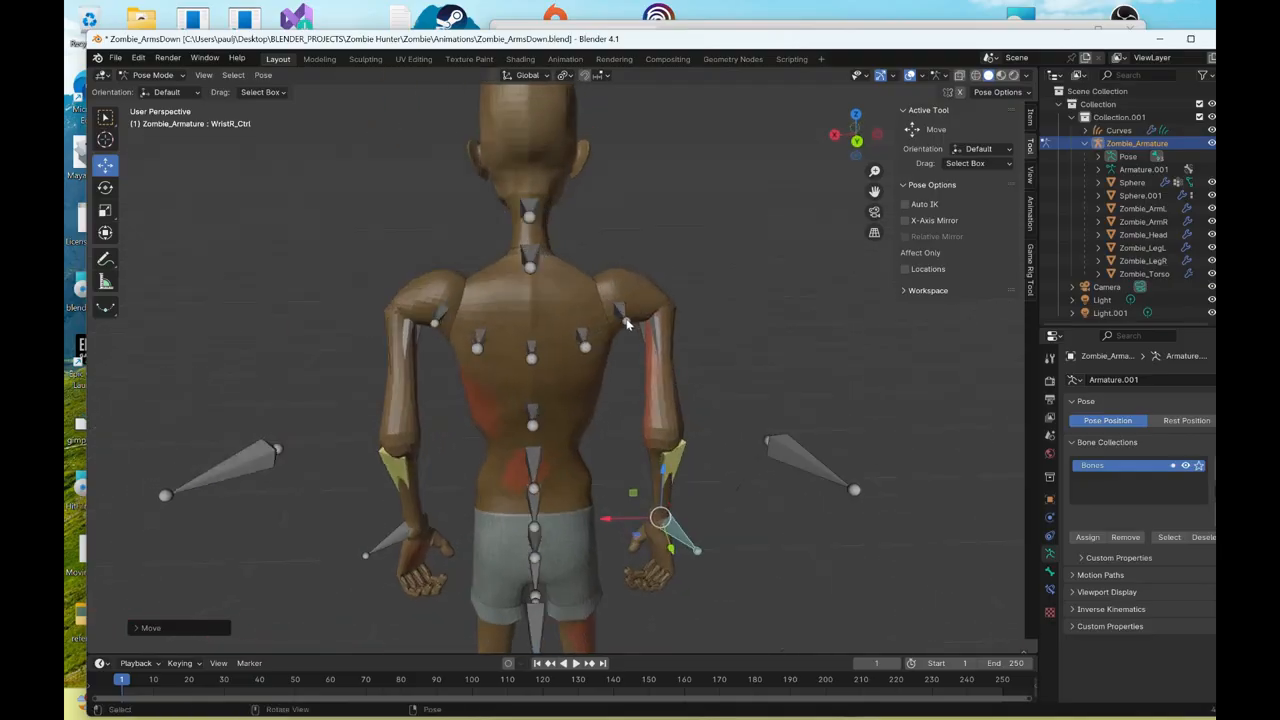
pyautogui.click(591, 342)
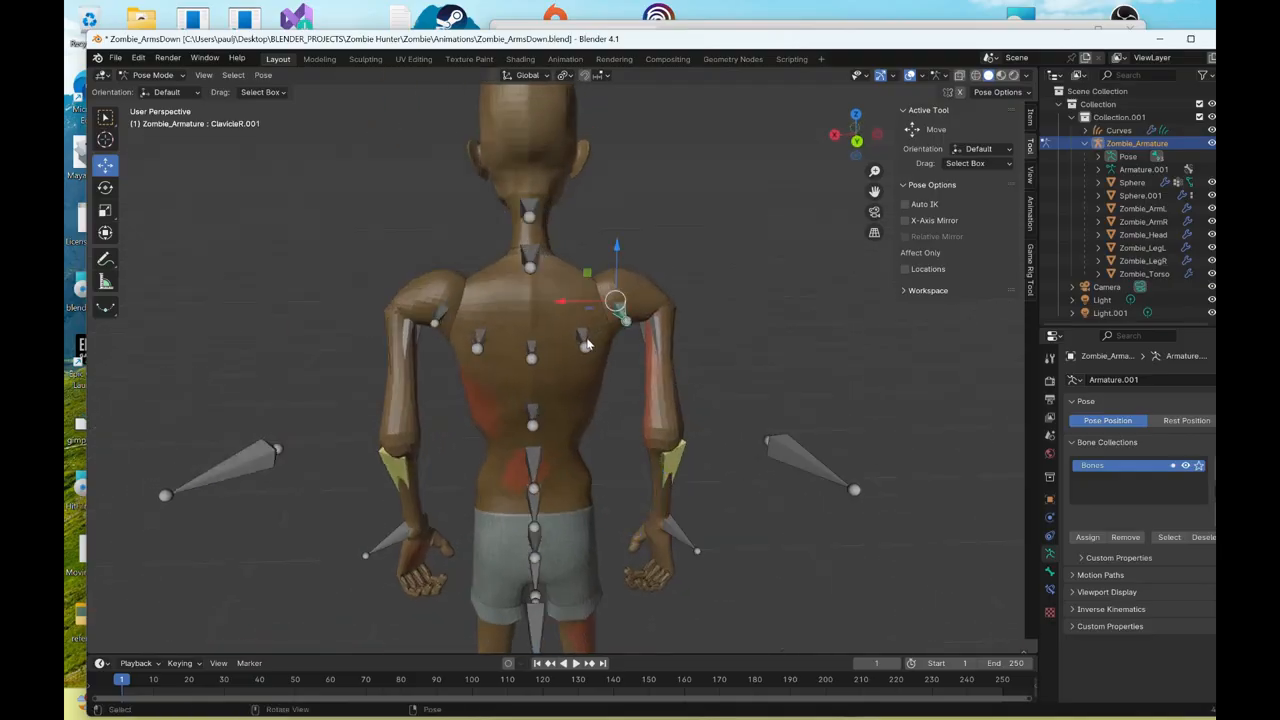
pyautogui.click(105, 187)
pyautogui.moveTo(590, 310); pyautogui.dragTo(605, 285, button='middle')
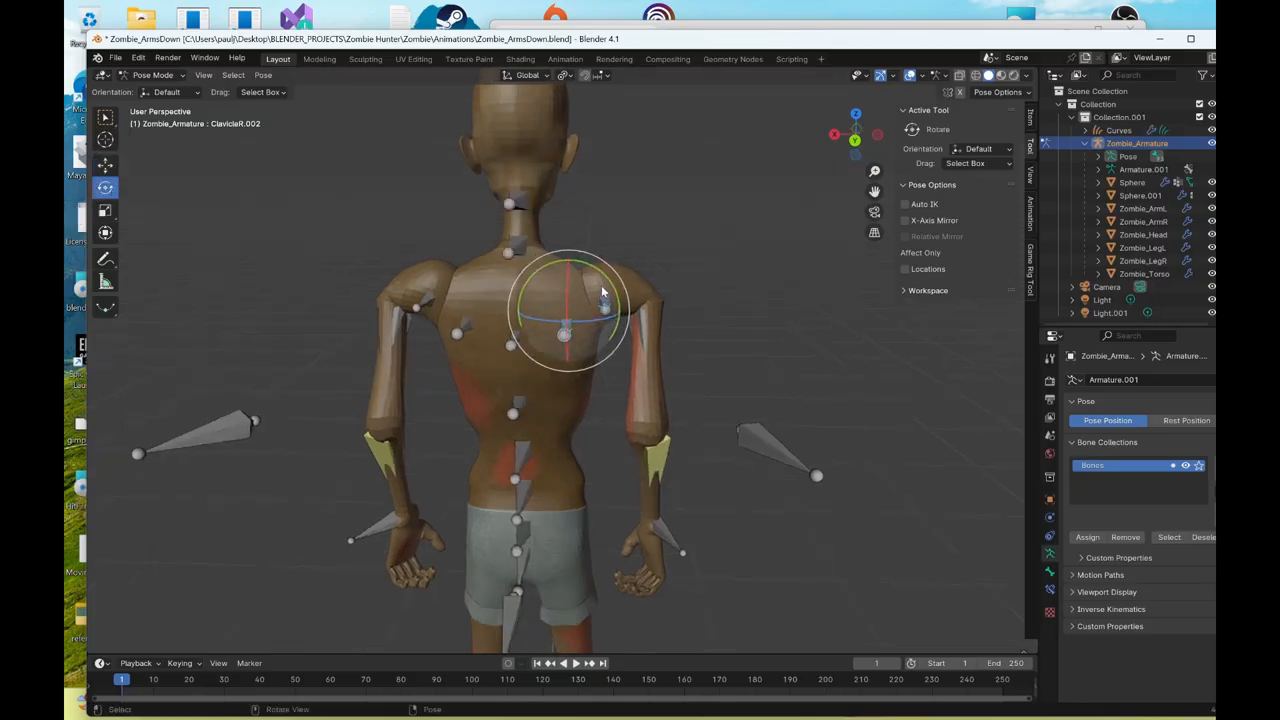
pyautogui.moveTo(605, 285); pyautogui.dragTo(614, 298)
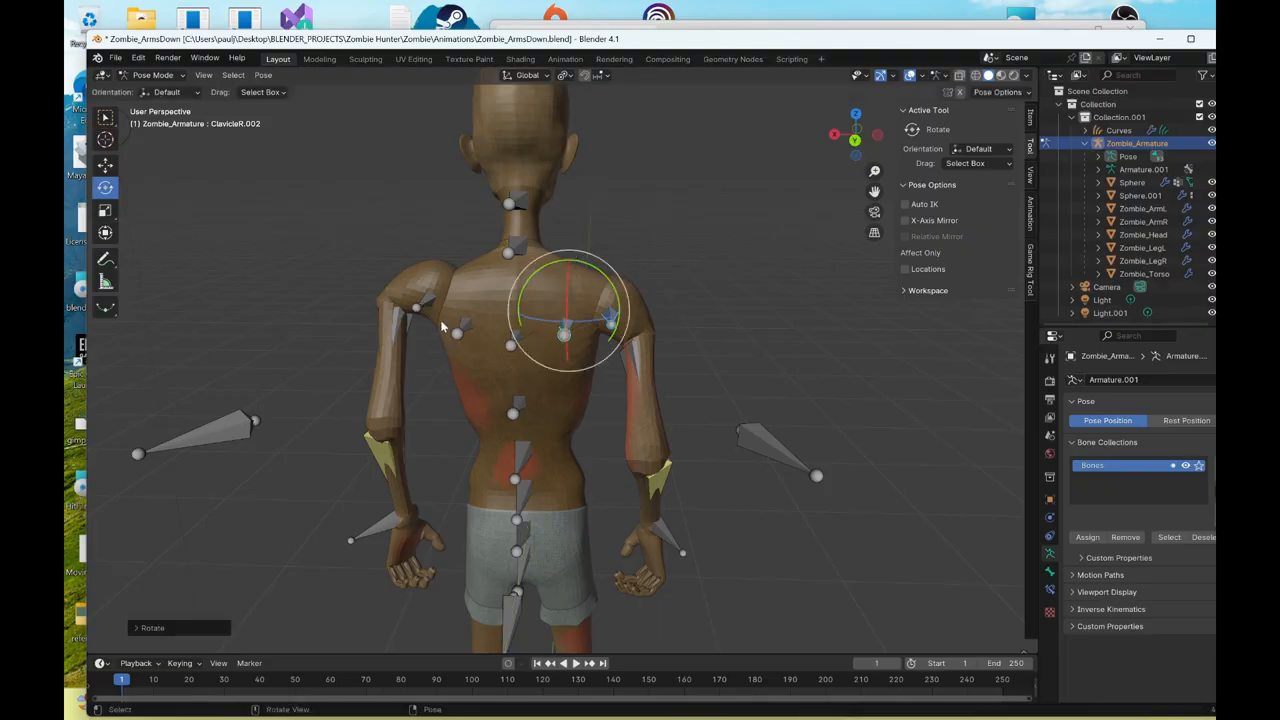
# - Rotate the inner left clavicle control to lower the left shoulder to match the right one
pyautogui.click(455, 337)
pyautogui.moveTo(572, 373); pyautogui.dragTo(585, 370, button='middle')
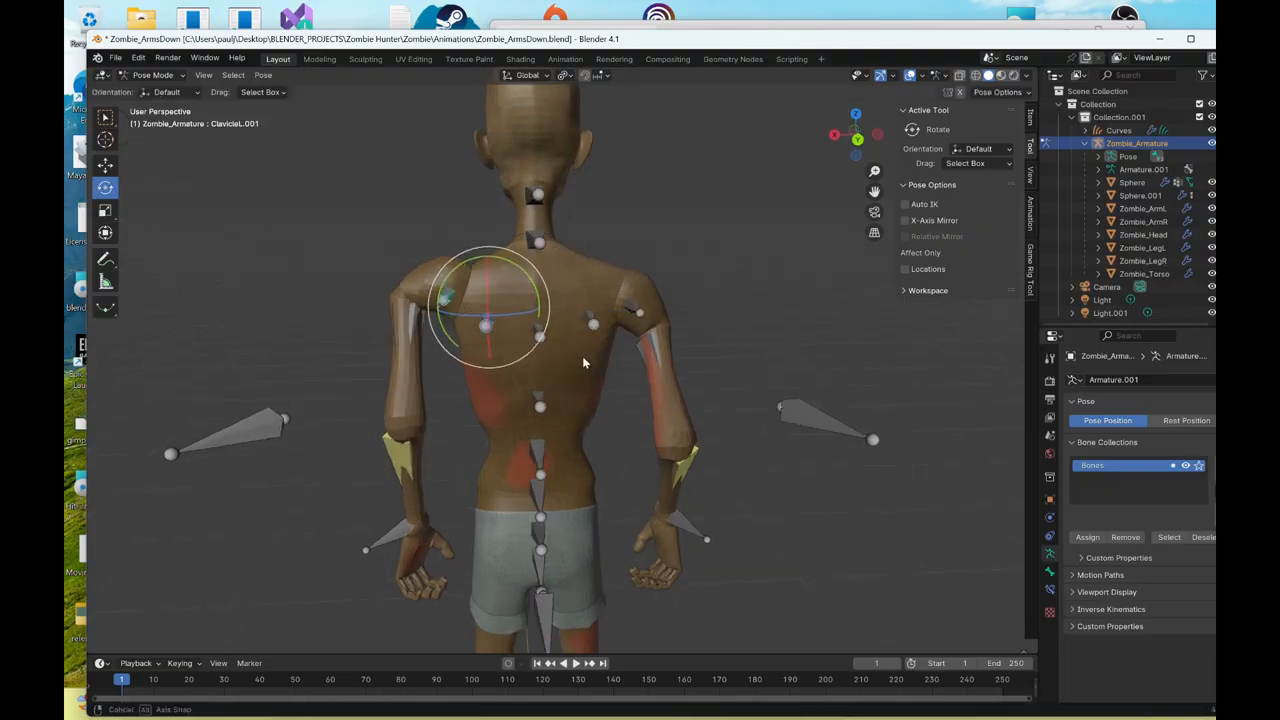
pyautogui.moveTo(531, 264); pyautogui.dragTo(503, 261)
pyautogui.moveTo(721, 359); pyautogui.dragTo(689, 377, button='middle')
# - Rotate the outer clavicle controls ClavicleR.001 and ClavicleL.001 to even out both shoulders
pyautogui.click(583, 319)
pyautogui.moveTo(663, 283); pyautogui.dragTo(665, 405)
pyautogui.moveTo(665, 405); pyautogui.dragTo(695, 400, button='middle')
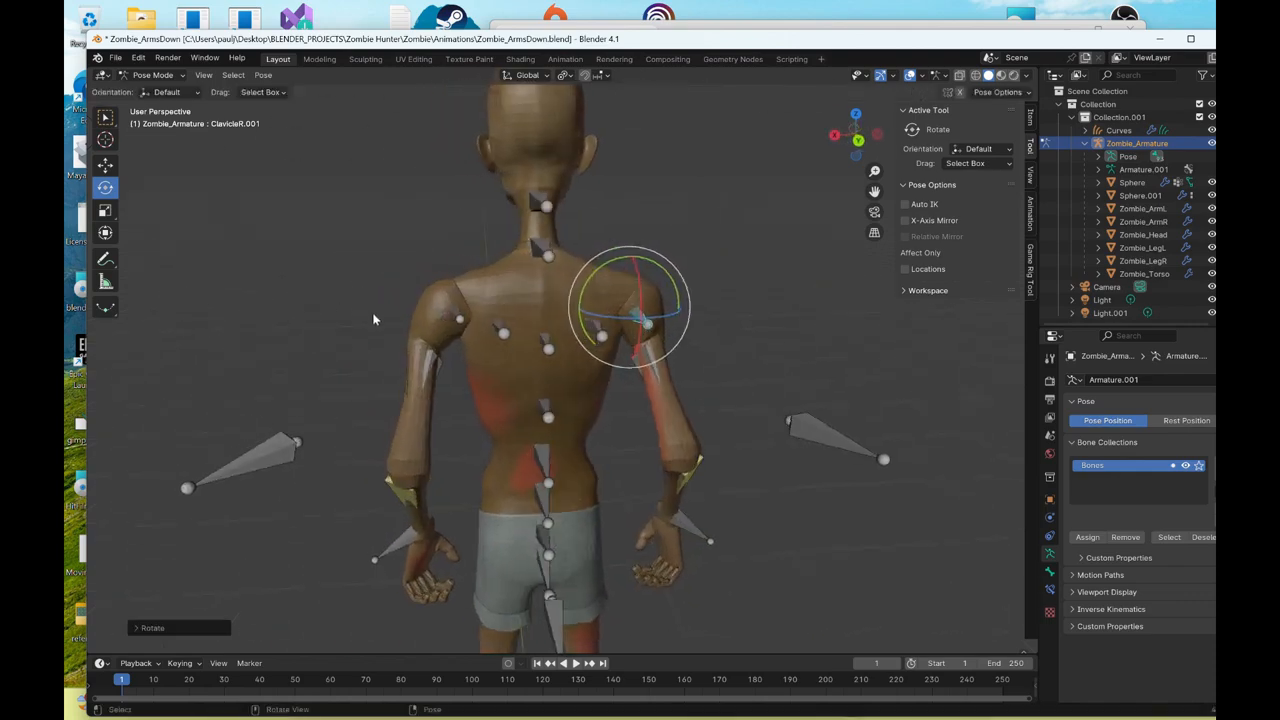
pyautogui.click(460, 321)
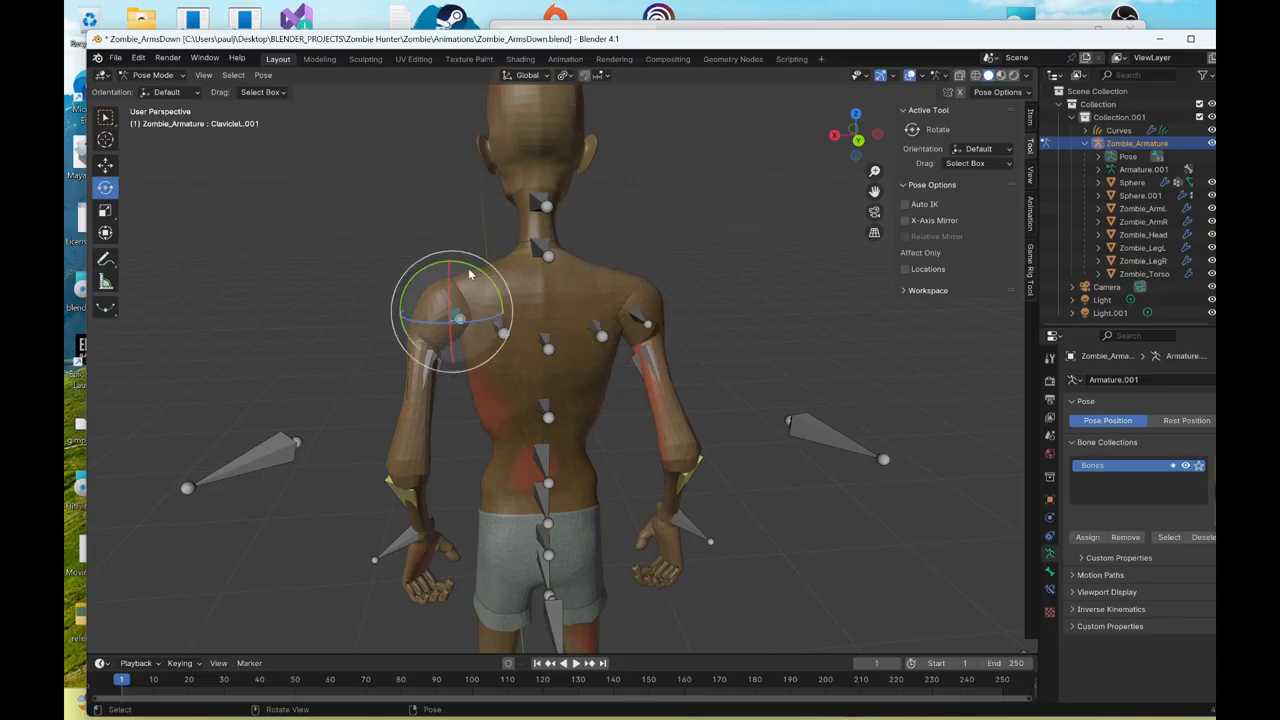
pyautogui.moveTo(467, 270); pyautogui.dragTo(456, 272)
# - Select both wrist controls and, in side view, move them down along Z to straighten the arms and adjust them along Y
pyautogui.click(699, 524)
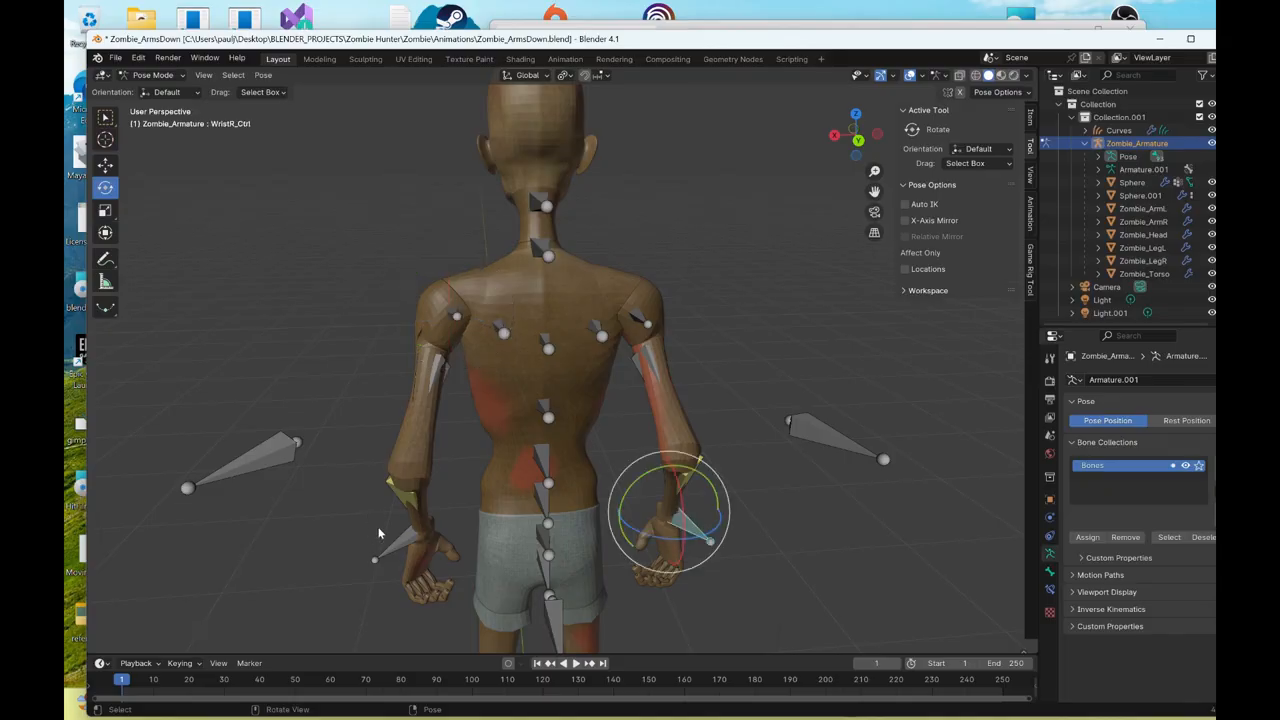
pyautogui.click(105, 164)
pyautogui.scroll(-3, 419, 337)
pyautogui.moveTo(419, 337); pyautogui.dragTo(600, 330, button='middle')
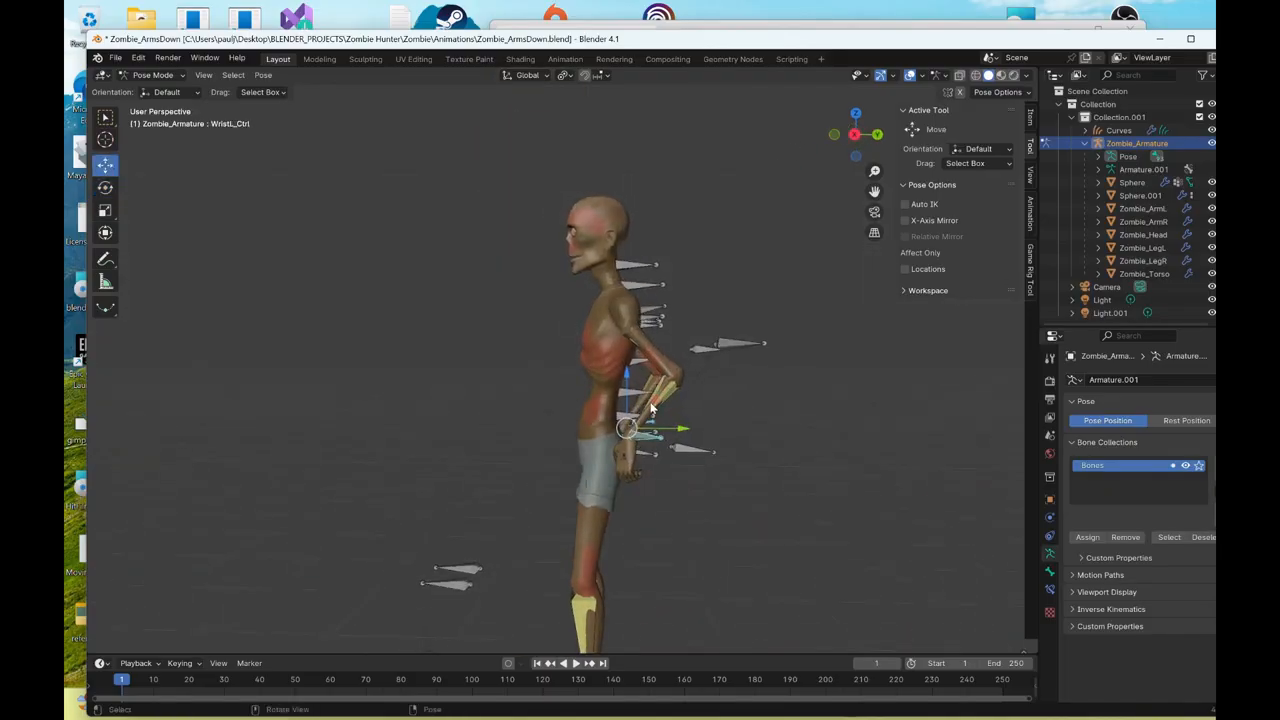
pyautogui.press('g')
pyautogui.press('z')
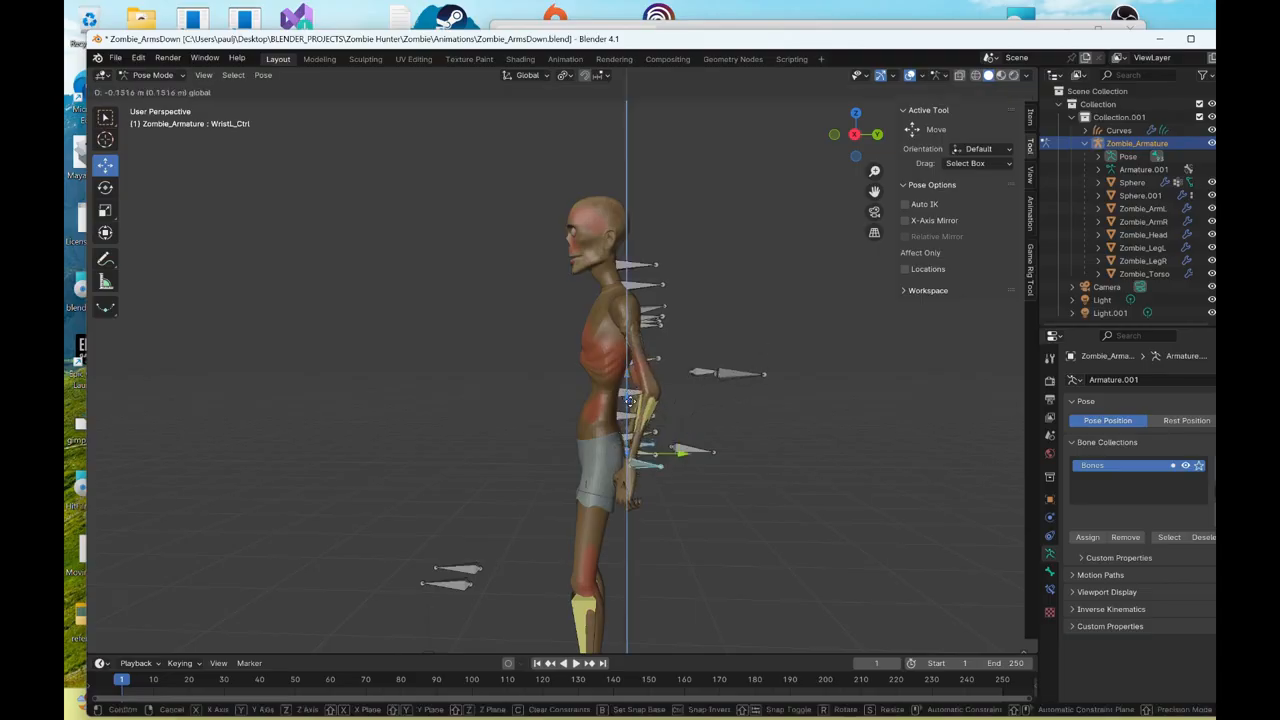
pyautogui.click(684, 460)
pyautogui.press('g')
pyautogui.press('y')
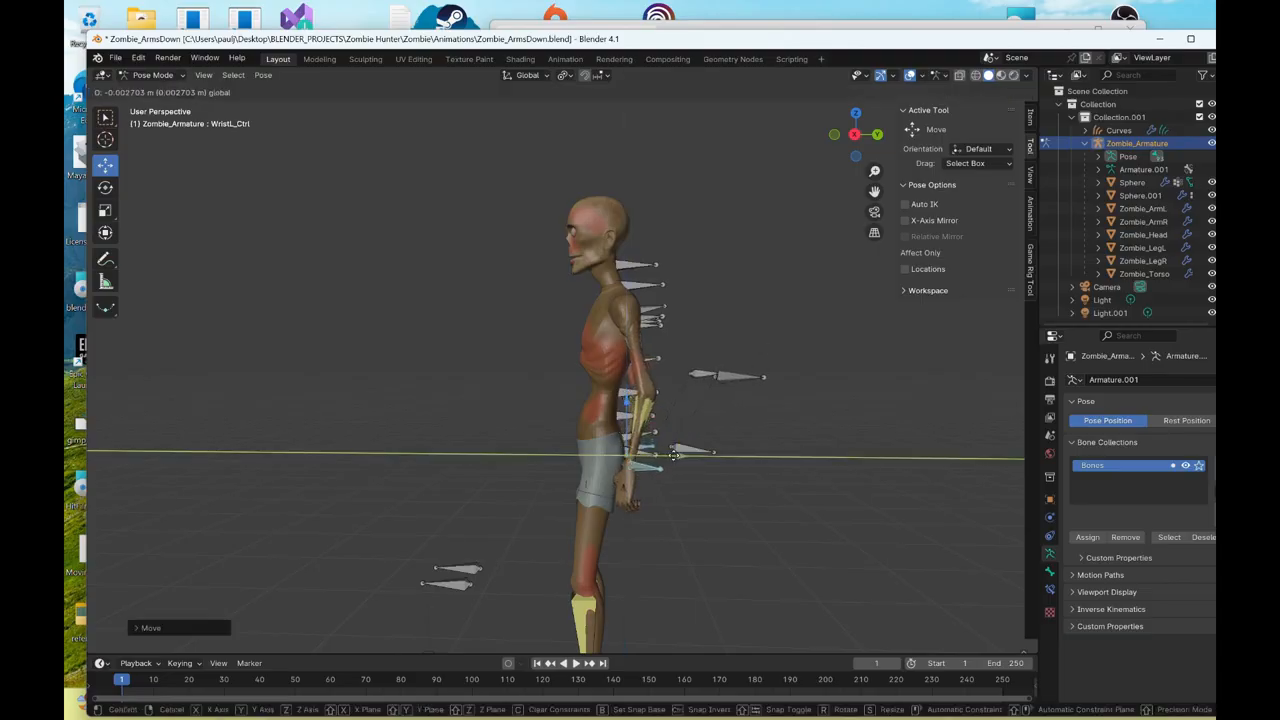
pyautogui.click(673, 455)
# - Save the lowered-arm pose over the existing Zombie_ArmsDown.blend file
pyautogui.moveTo(673, 455); pyautogui.dragTo(644, 372, button='middle')
pyautogui.scroll(3, 572, 363)
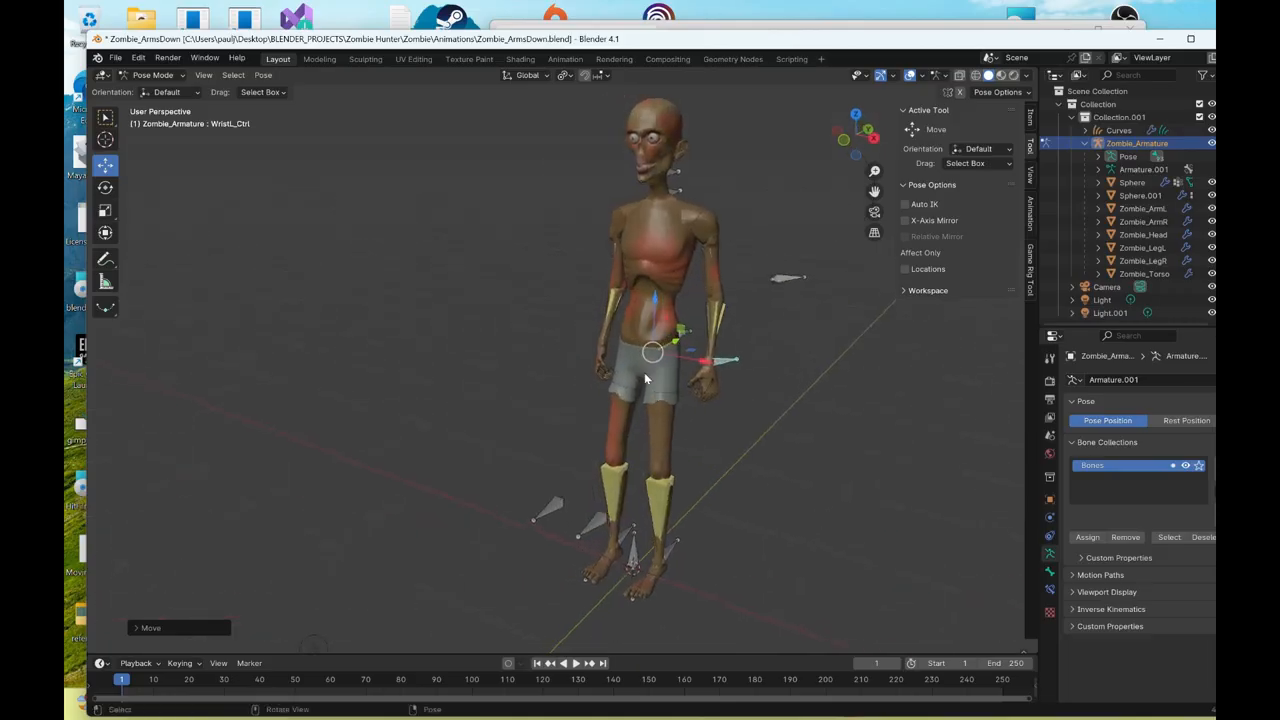
pyautogui.click(116, 58)
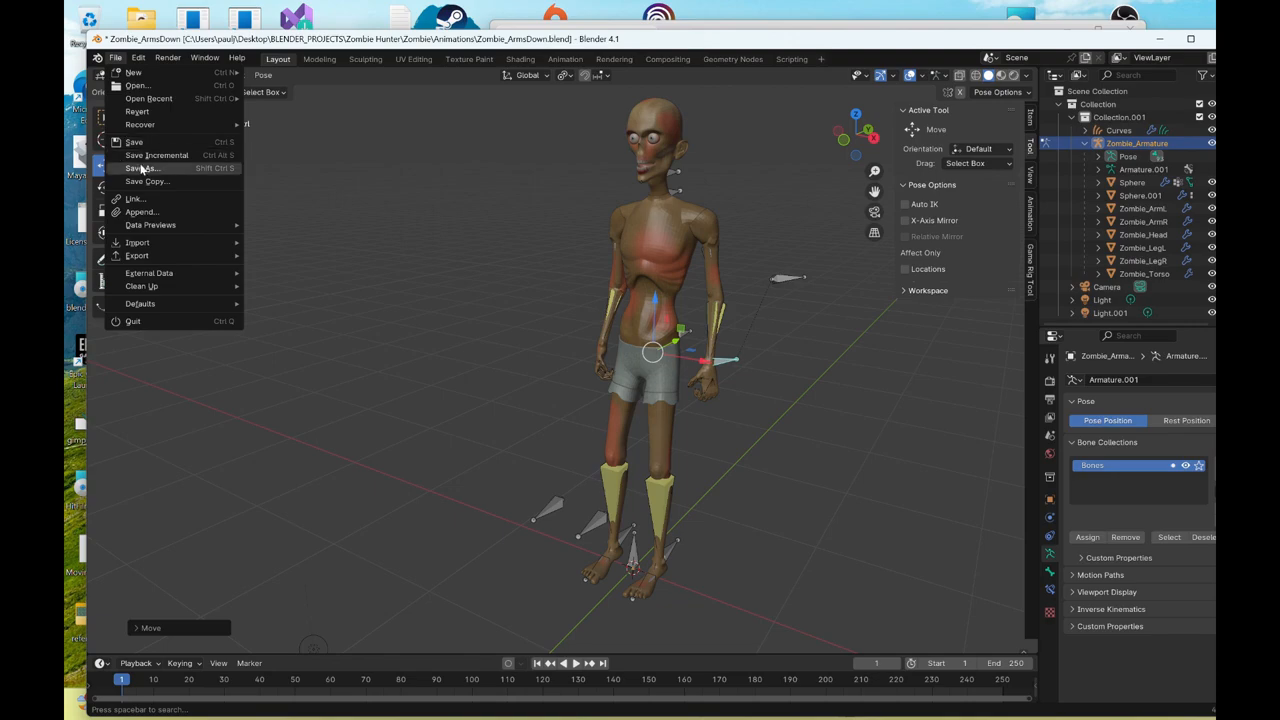
pyautogui.click(140, 168)
pyautogui.click(566, 252)
pyautogui.click(566, 252)
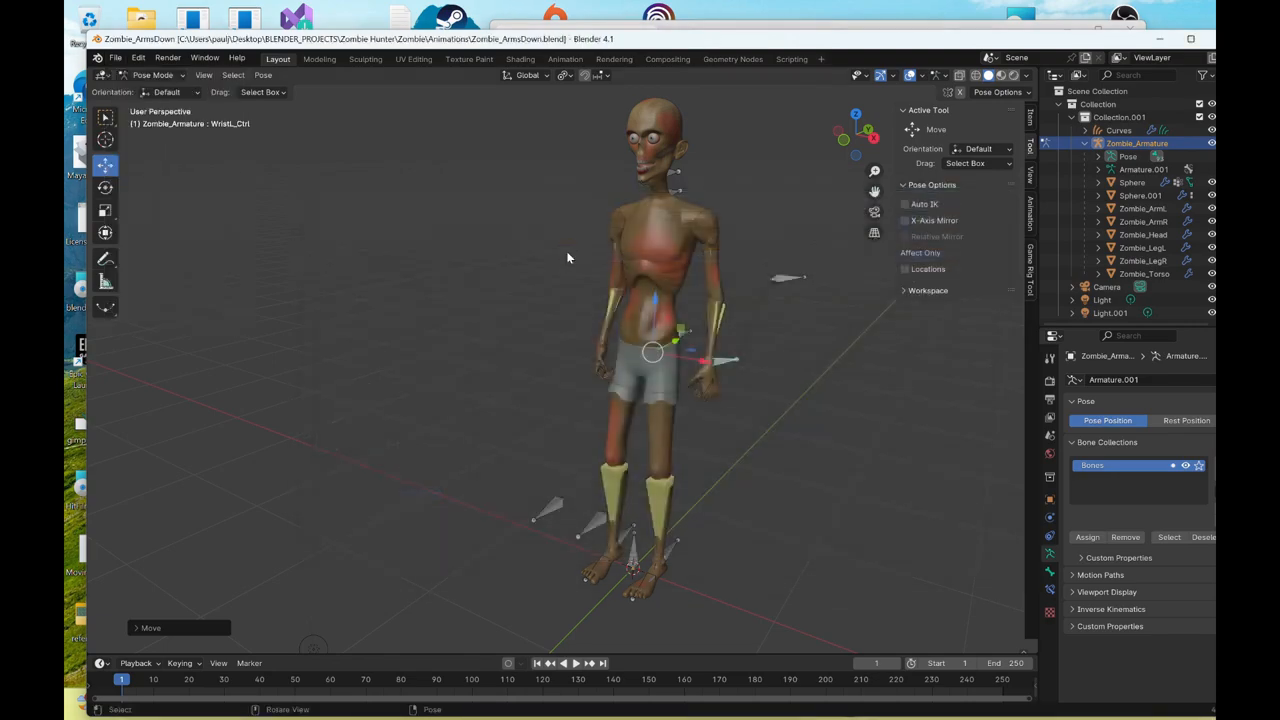
# - Switch to the Animation workspace, set the end frame to 30 and fit the timeline to that range
pyautogui.moveTo(490, 276); pyautogui.dragTo(534, 281, button='middle')
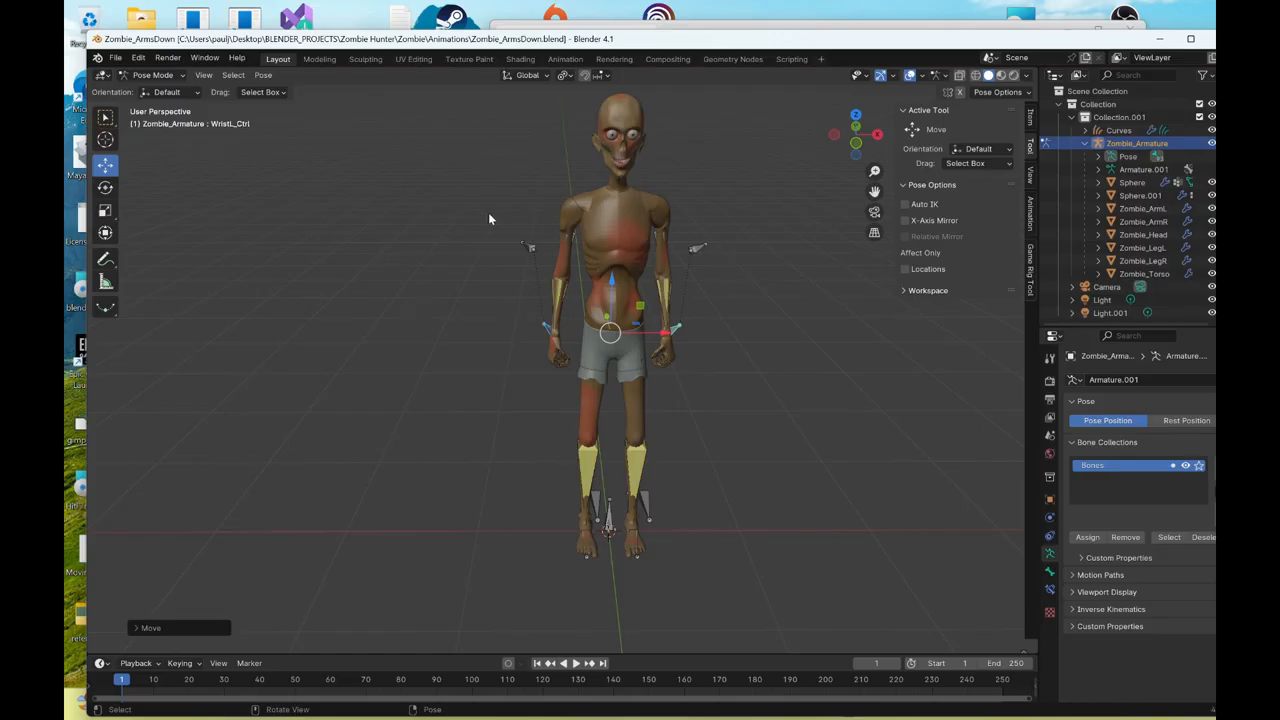
pyautogui.click(565, 59)
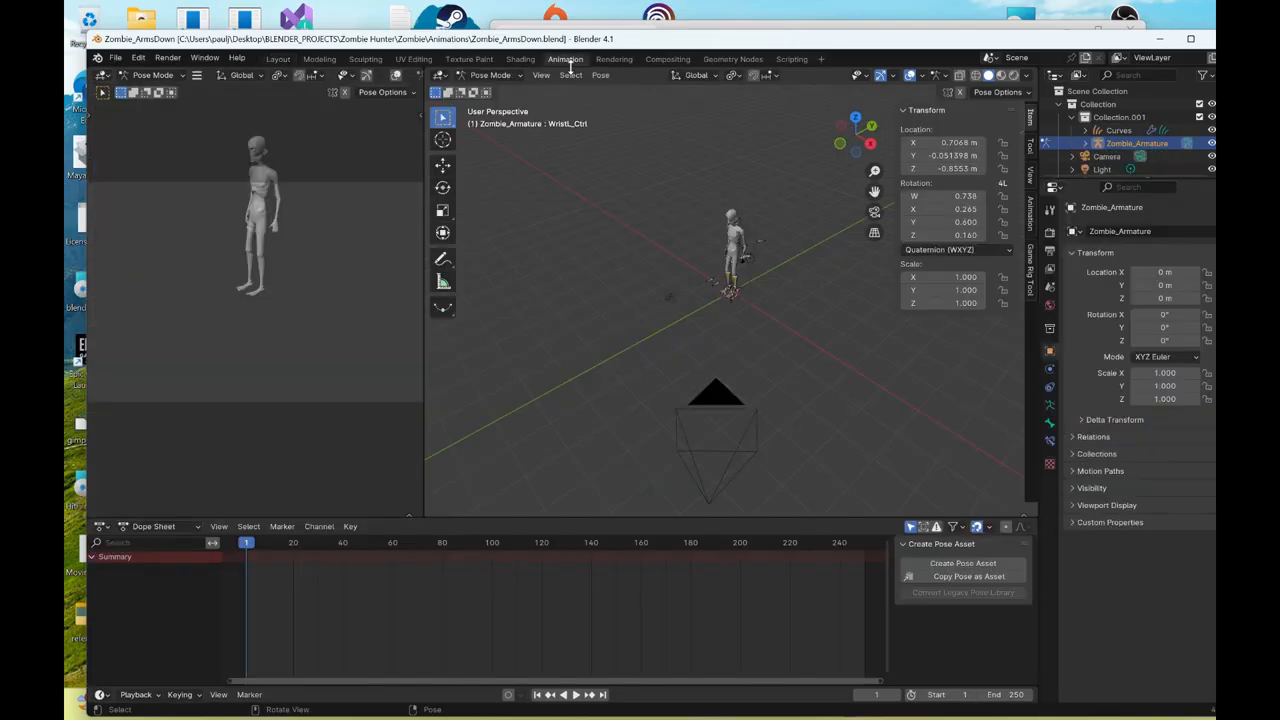
pyautogui.click(1000, 694)
pyautogui.write('30')
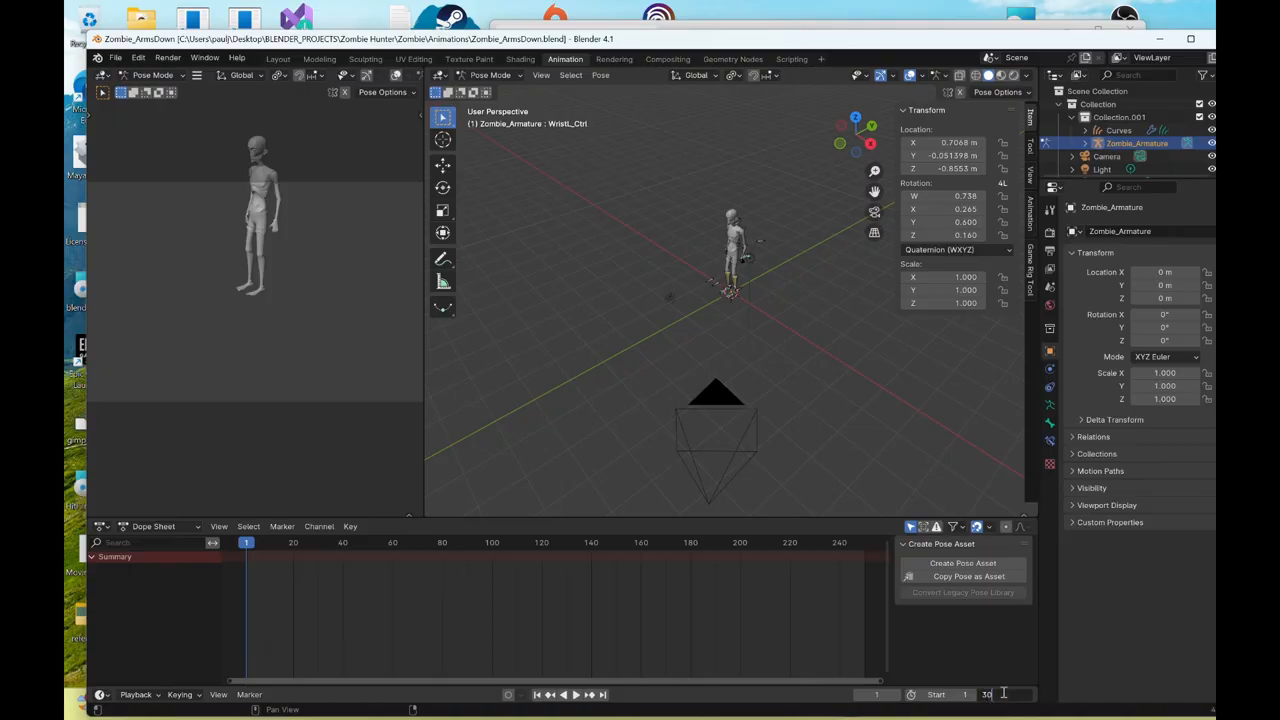
pyautogui.press('Return')
pyautogui.moveTo(886, 684); pyautogui.dragTo(365, 678)
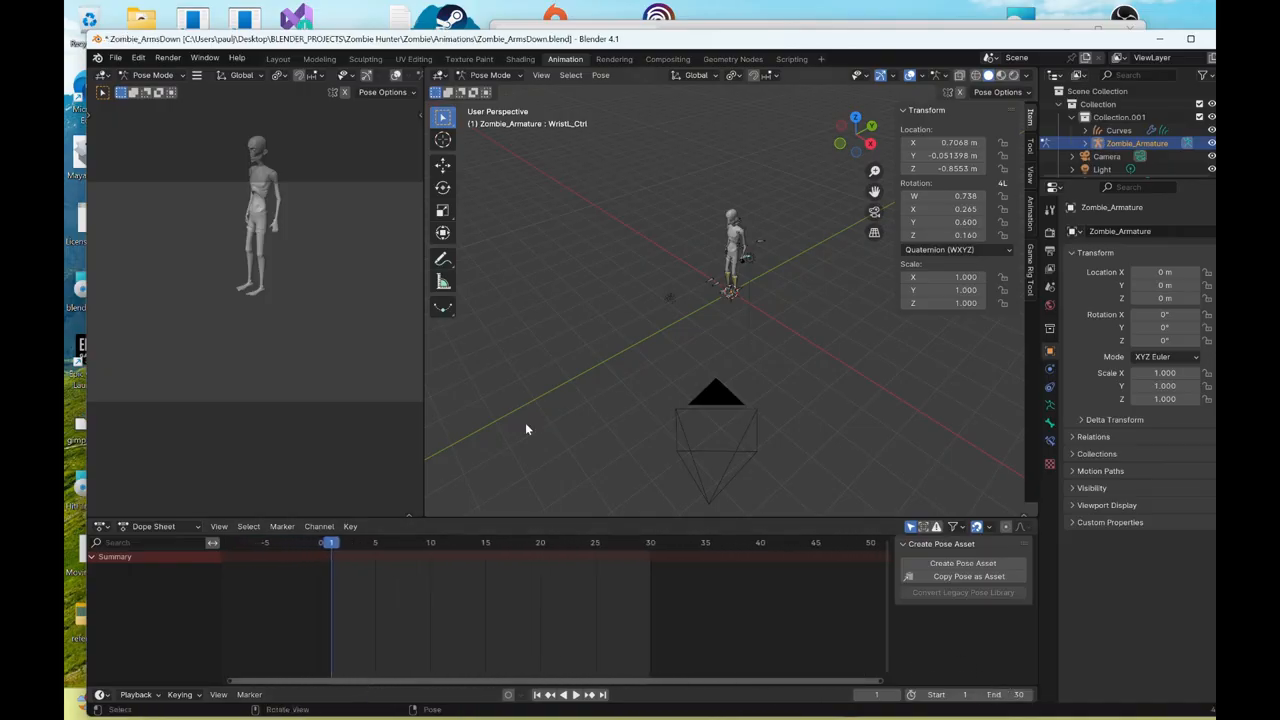
# - Show the zombie's surface colours in the animation viewport's solid shading, and switch the viewport to wireframe
pyautogui.click(1026, 76)
pyautogui.click(1058, 285)
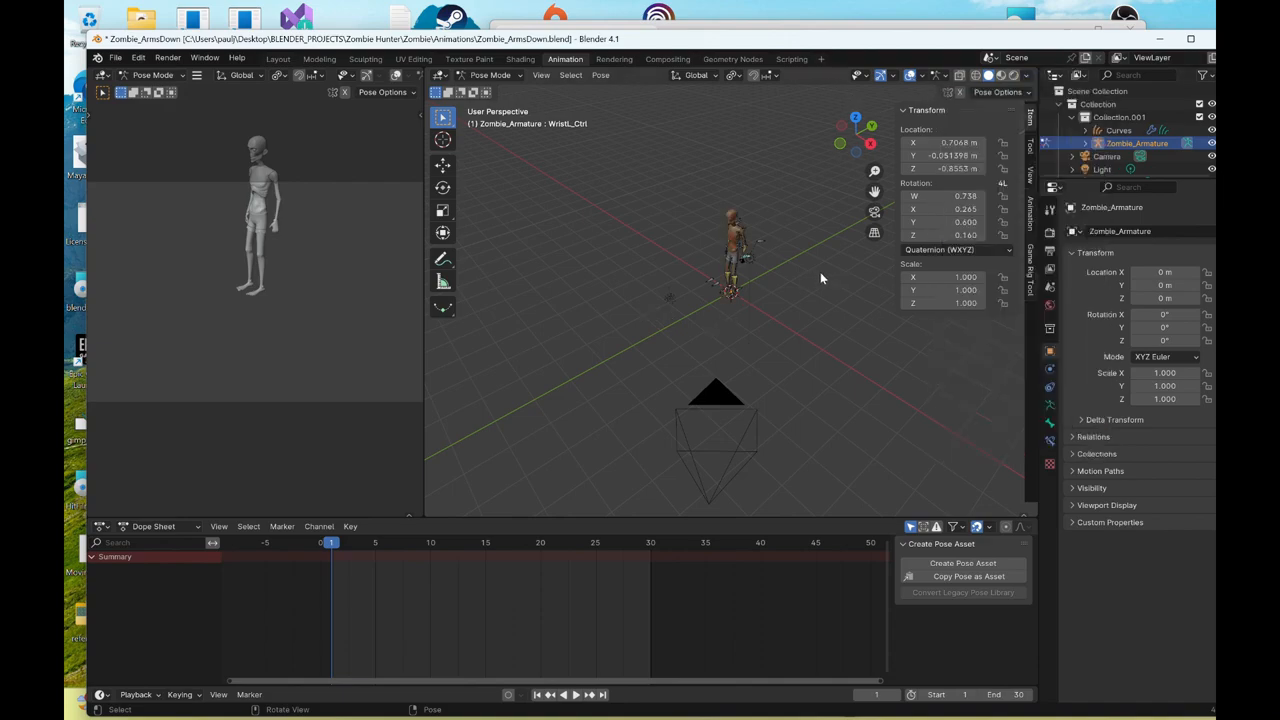
pyautogui.press('z')
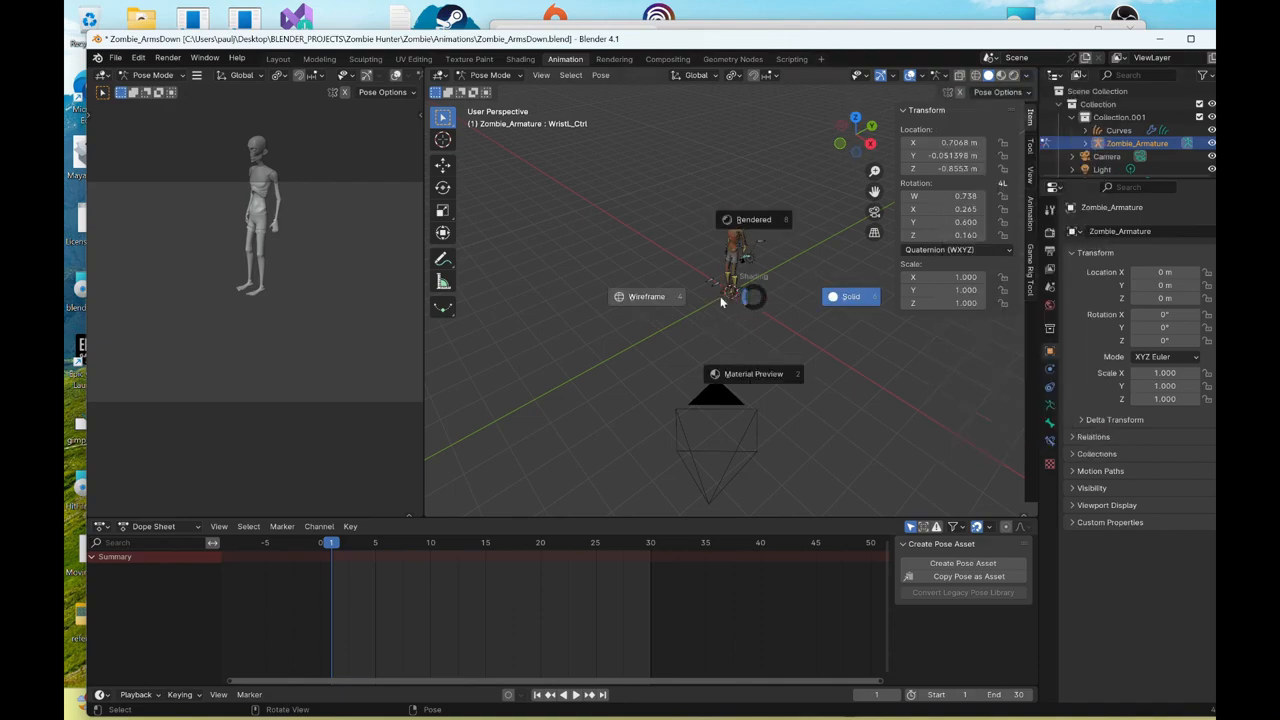
pyautogui.click(643, 297)
# - Select all of the zombie's bones and insert a keyframe for them at frame 1
pyautogui.moveTo(636, 166); pyautogui.dragTo(810, 321)
pyautogui.rightClick(810, 321)
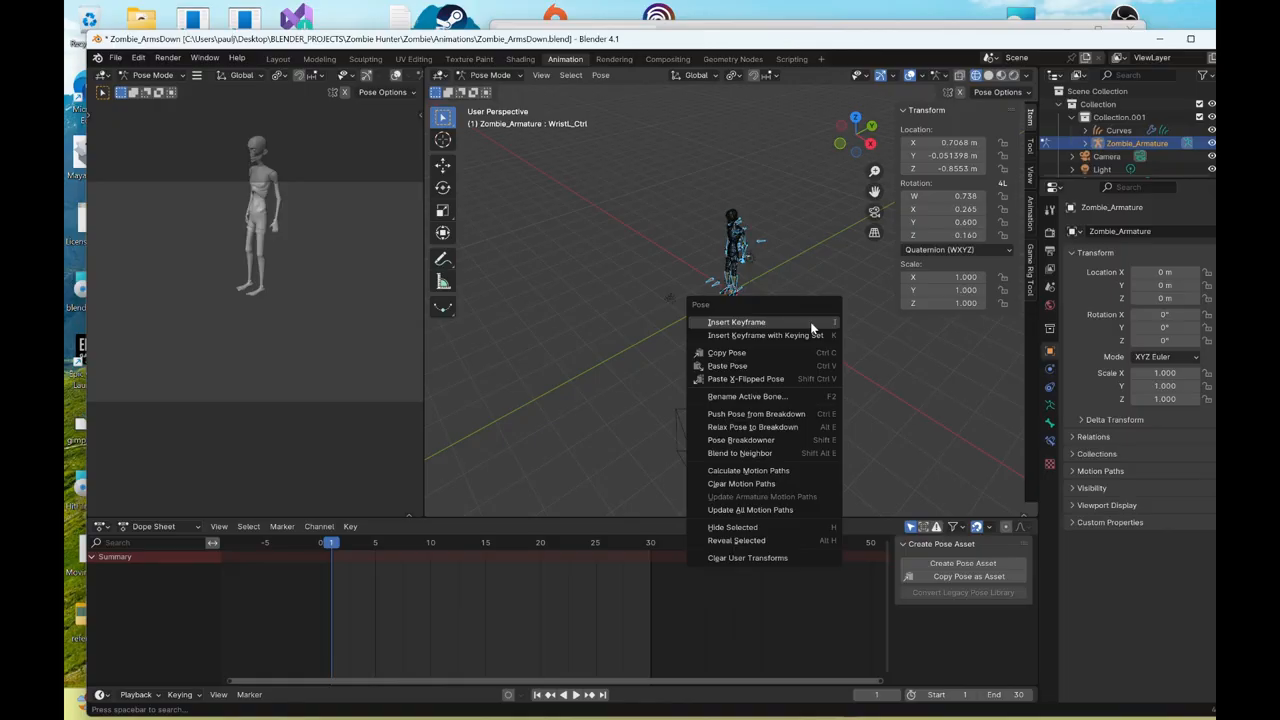
pyautogui.click(740, 322)
# - Select both wrist control bones and the pelvis control bone together, and view the zombie side-on
pyautogui.scroll(4, 729, 300)
pyautogui.keyDown('shift'); pyautogui.moveTo(729, 300); pyautogui.dragTo(688, 369, button='middle'); pyautogui.keyUp('shift')
pyautogui.scroll(3, 707, 337)
pyautogui.click(699, 342)
pyautogui.keyDown('shift'); pyautogui.click(682, 363); pyautogui.keyUp('shift')
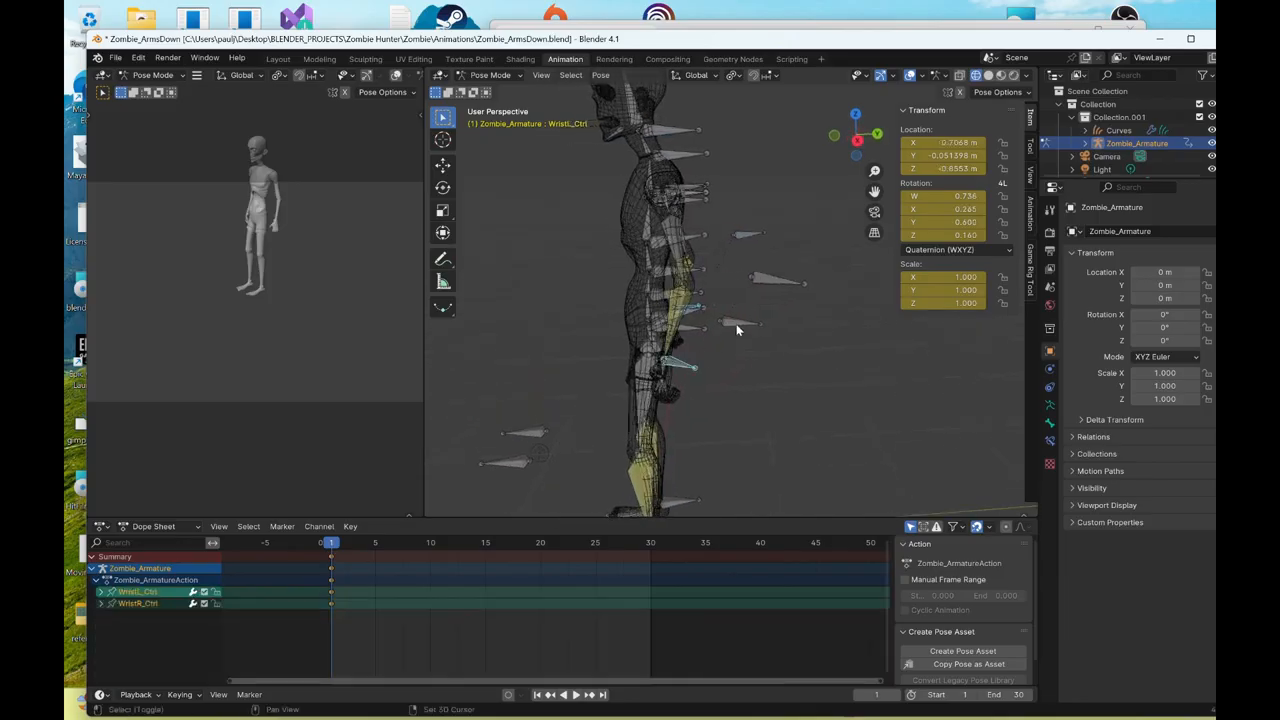
pyautogui.click(857, 140)
pyautogui.keyDown('shift'); pyautogui.click(692, 311); pyautogui.keyUp('shift')
pyautogui.scroll(-1, 693, 308)
pyautogui.keyDown('shift'); pyautogui.moveTo(693, 321); pyautogui.dragTo(732, 306, button='middle'); pyautogui.keyUp('shift')
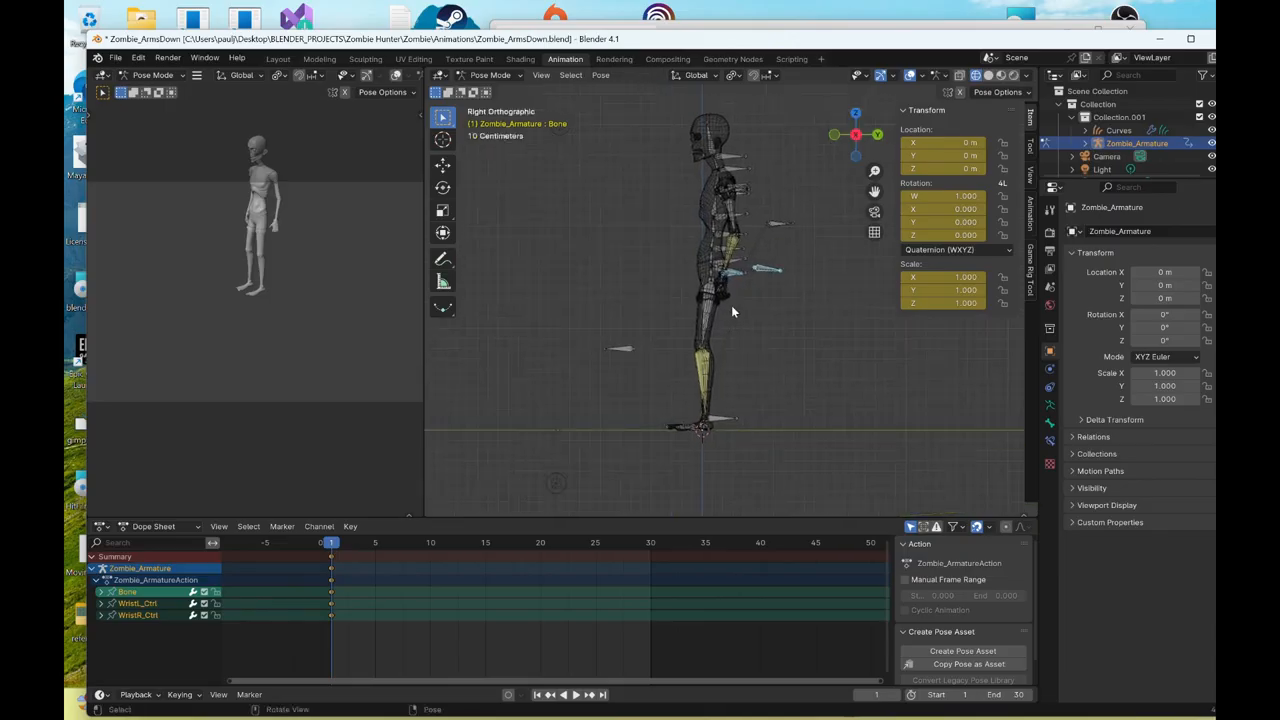
# - Move the selected wrist and pelvis controls forward about 0.12 m along Y and keyframe them at frame 1
pyautogui.click(443, 164)
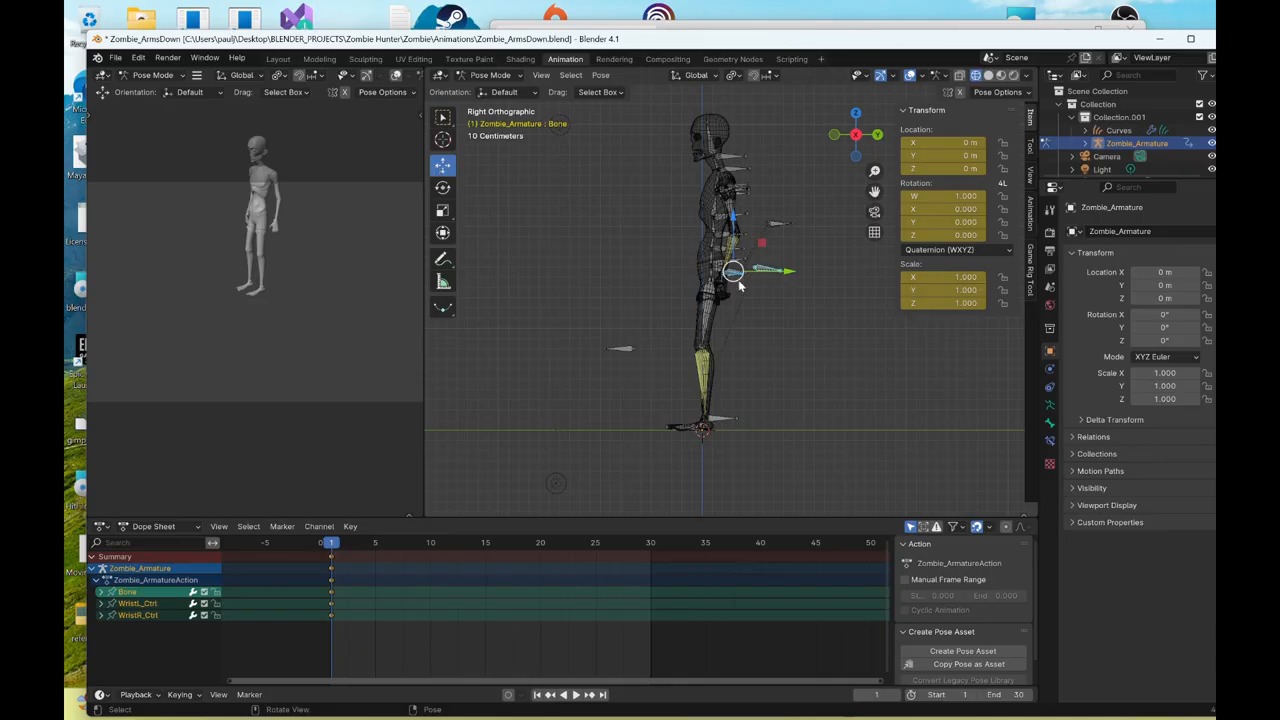
pyautogui.scroll(1, 738, 268)
pyautogui.moveTo(790, 271); pyautogui.dragTo(769, 271)
pyautogui.rightClick(769, 271)
pyautogui.press('Escape')
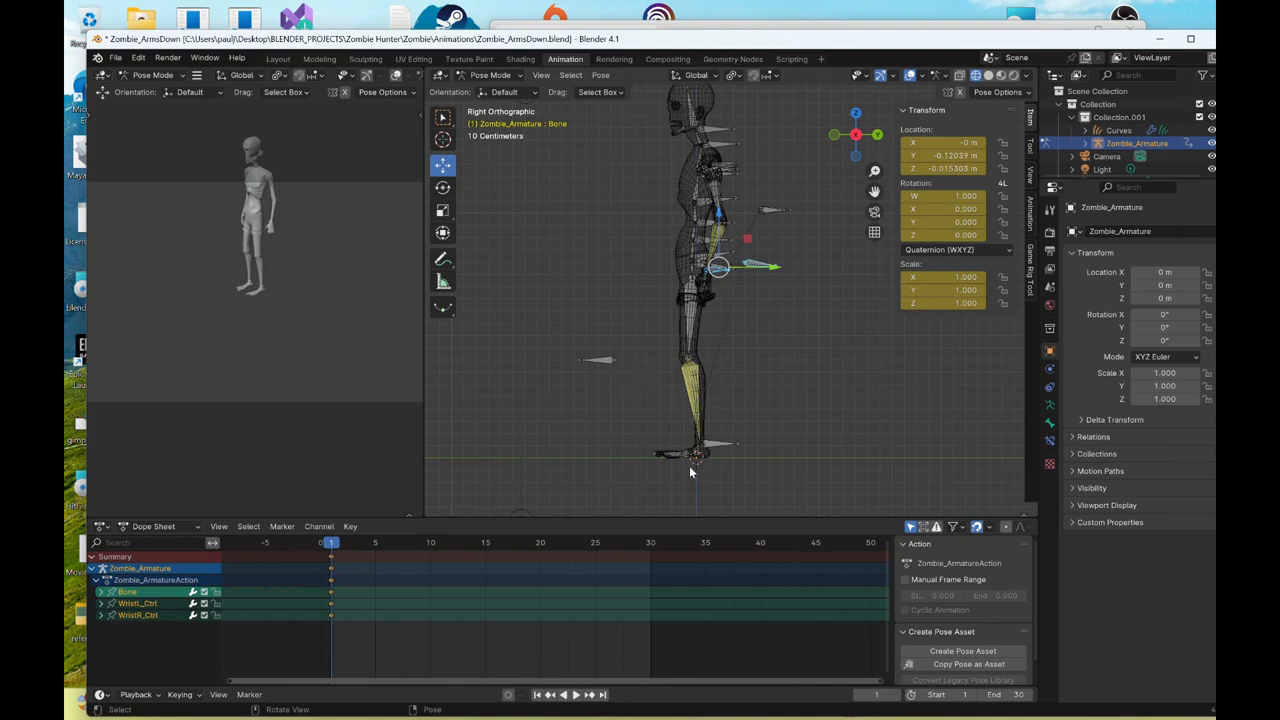
# - Insert a matching keyframe for the wrist and pelvis controls at frame 30
pyautogui.click(652, 543)
pyautogui.rightClick(687, 404)
pyautogui.click(688, 401)
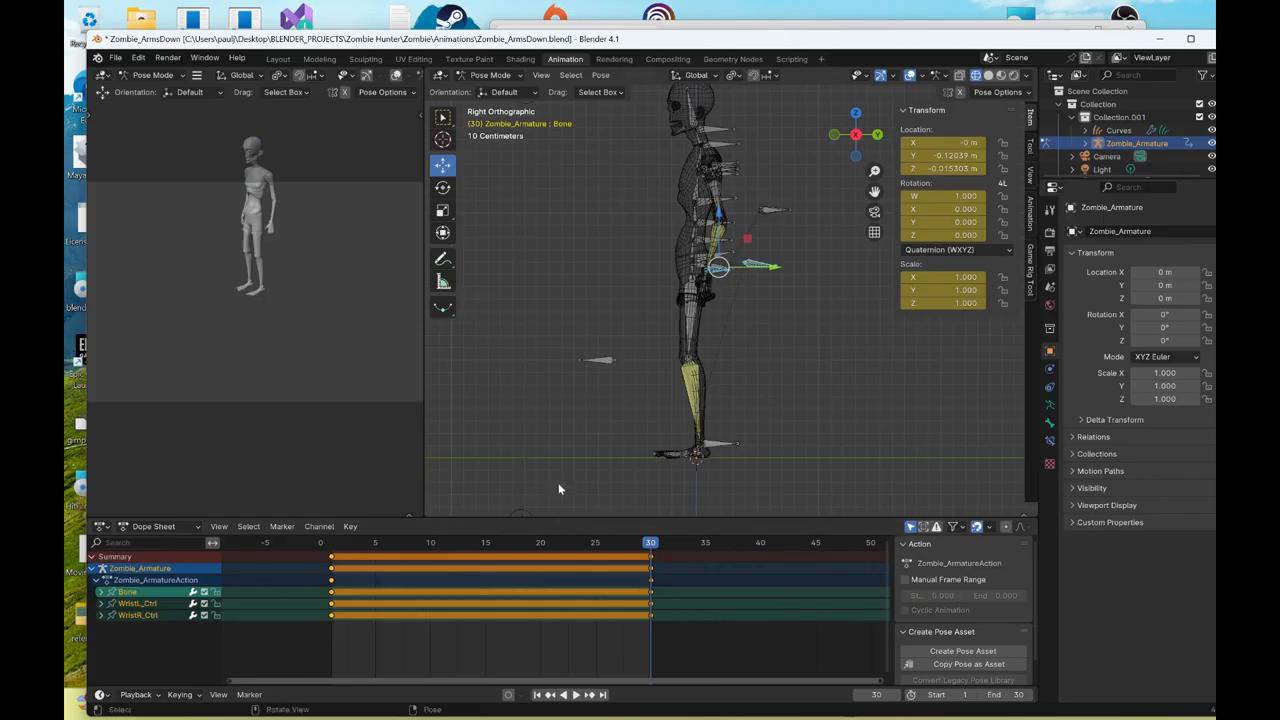
# - At frame 15, move the wrist and pelvis controls slightly further forward to about Y -0.142 m and keyframe them
pyautogui.click(485, 546)
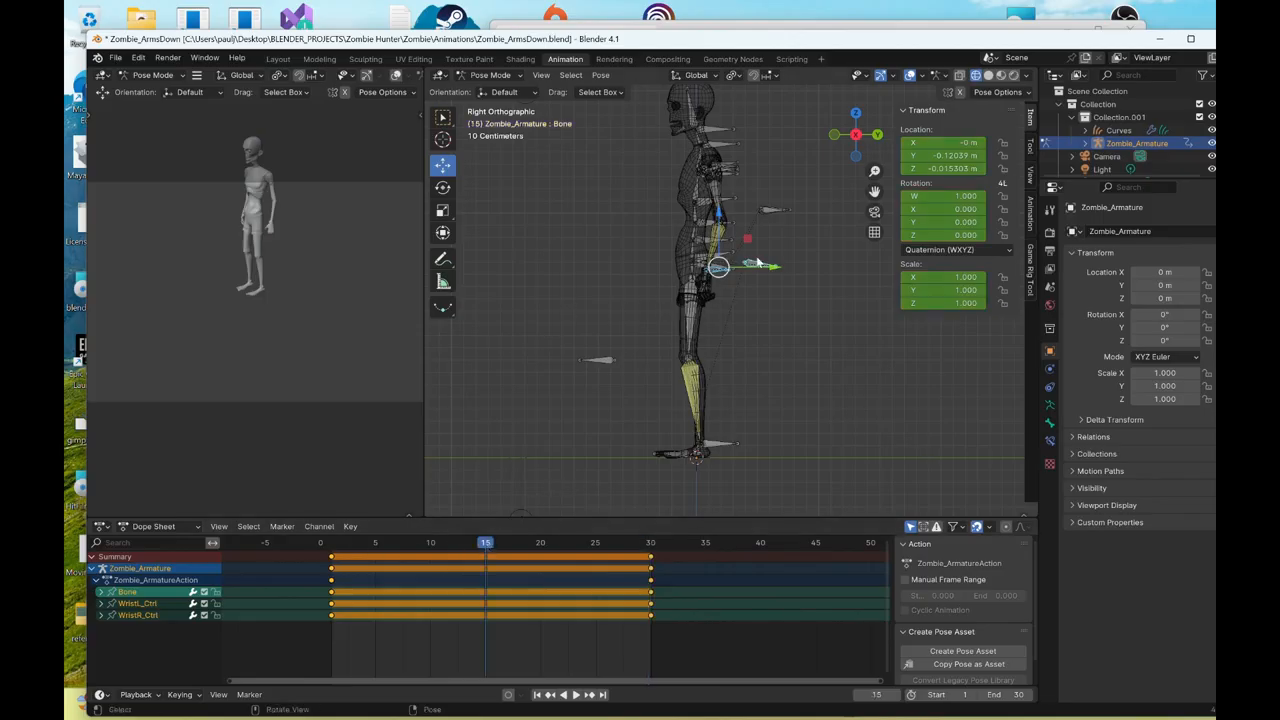
pyautogui.moveTo(775, 274)
pyautogui.mouseDown()
pyautogui.moveTo(749, 269)
pyautogui.moveTo(765, 267)
pyautogui.mouseUp()
pyautogui.rightClick(765, 267)
pyautogui.click(740, 266)
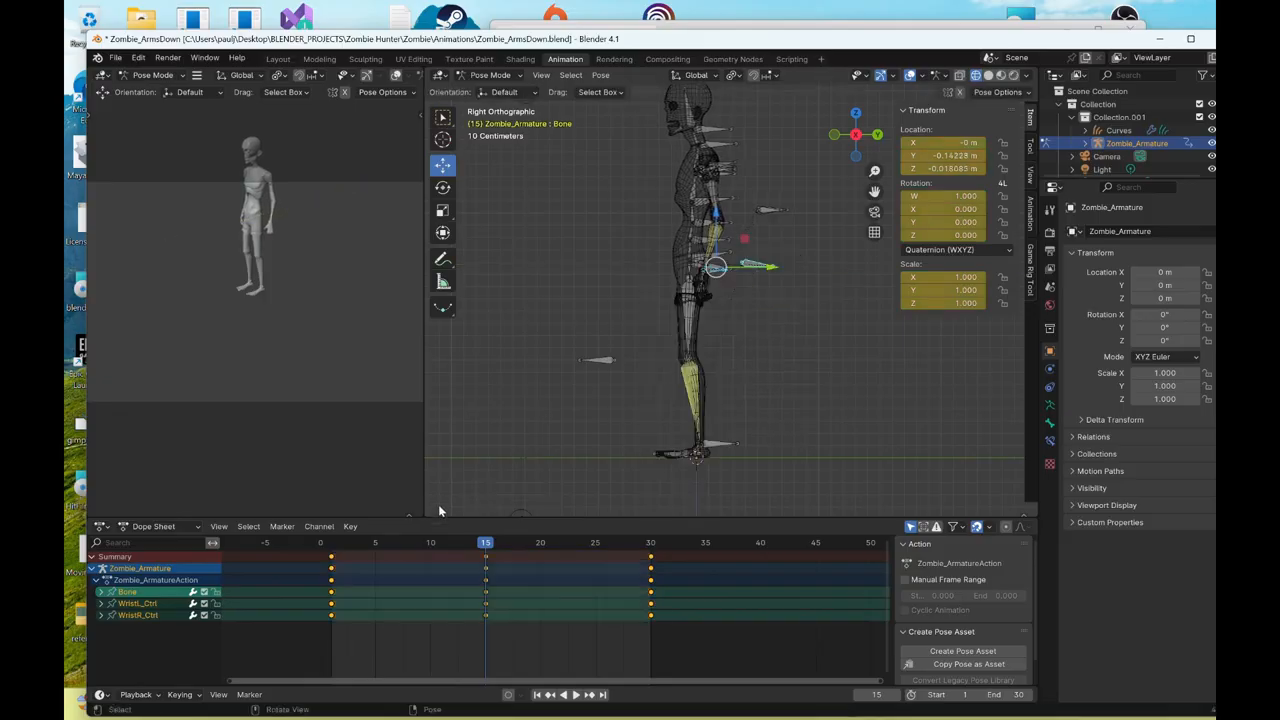
# - At frame 8, shift the wrist and pelvis controls slightly along negative X in front view and keyframe them
pyautogui.click(404, 541)
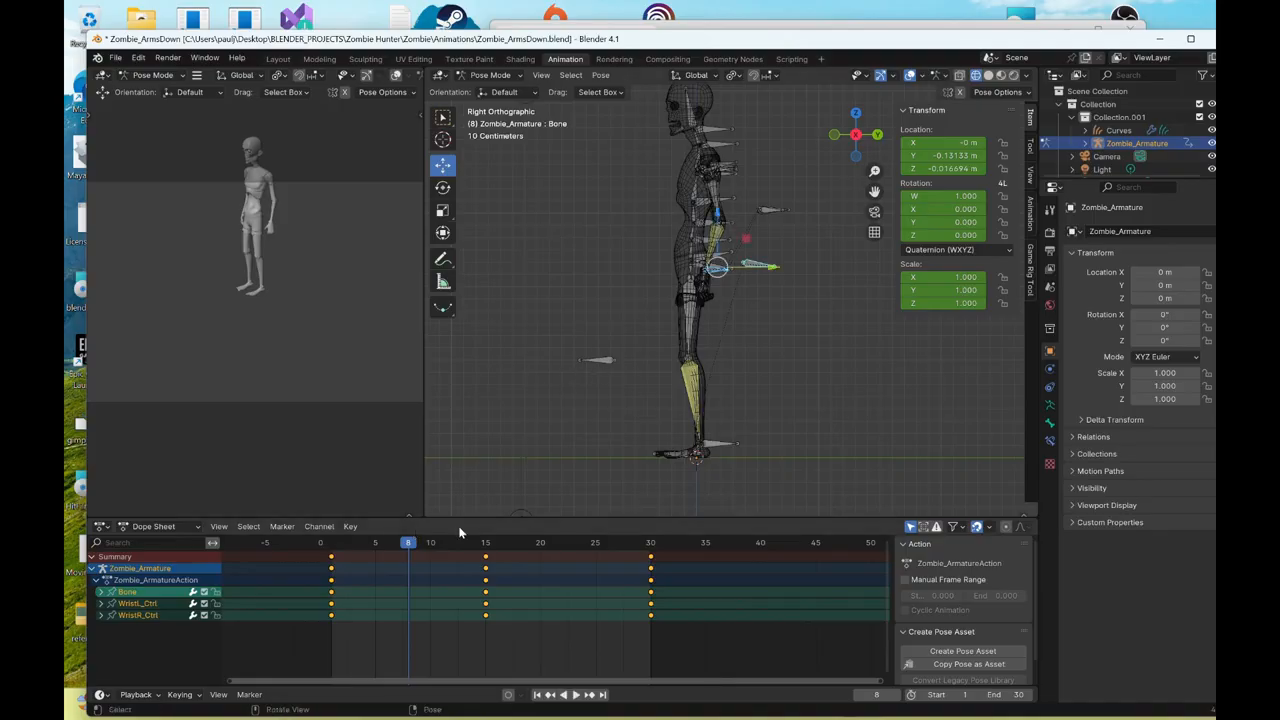
pyautogui.click(834, 134)
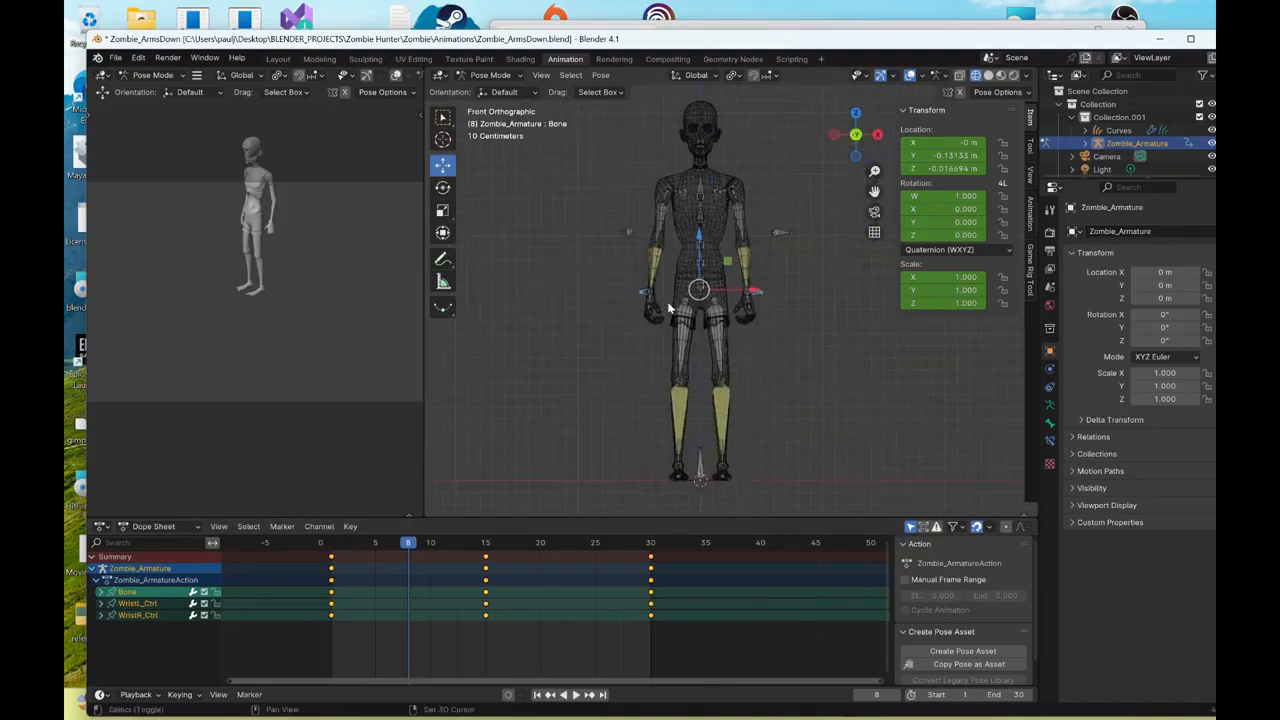
pyautogui.moveTo(749, 289); pyautogui.dragTo(745, 288)
pyautogui.rightClick(745, 288)
pyautogui.click(745, 288)
# - At frame 22, shift the wrist and pelvis controls to about X 0.029 m and keyframe them
pyautogui.click(563, 542)
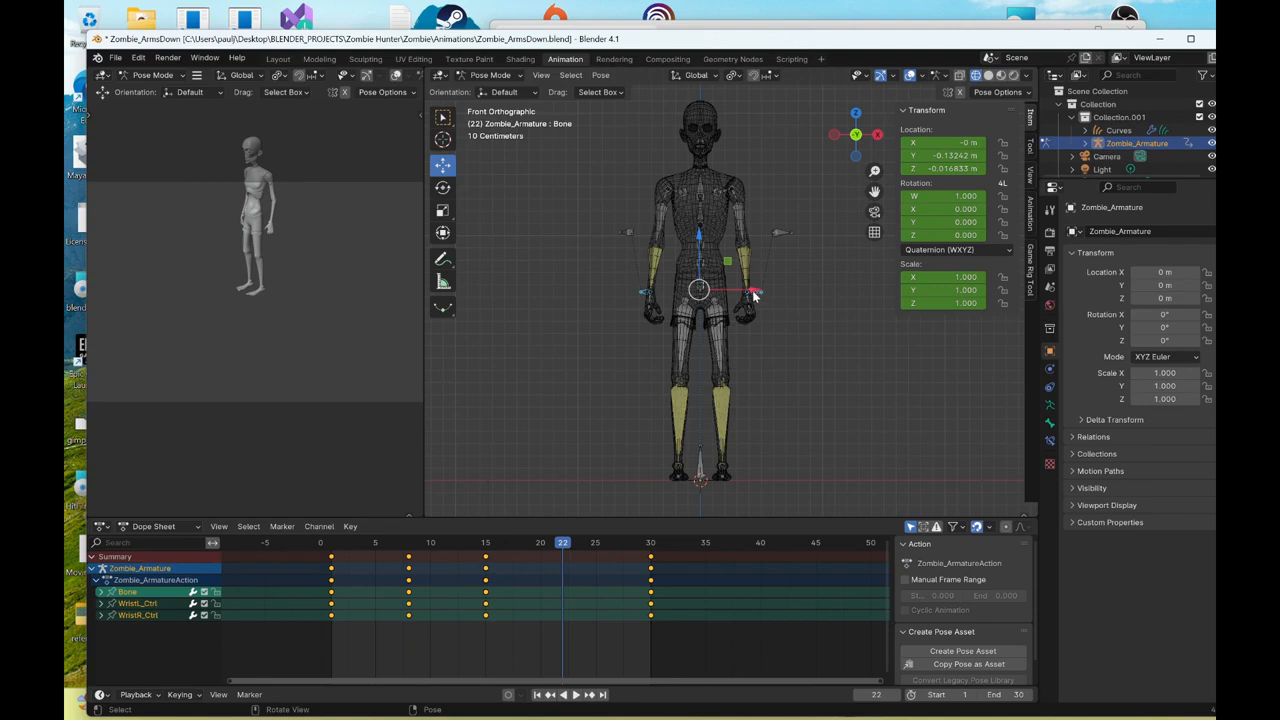
pyautogui.moveTo(755, 296); pyautogui.dragTo(758, 291)
pyautogui.rightClick(758, 291)
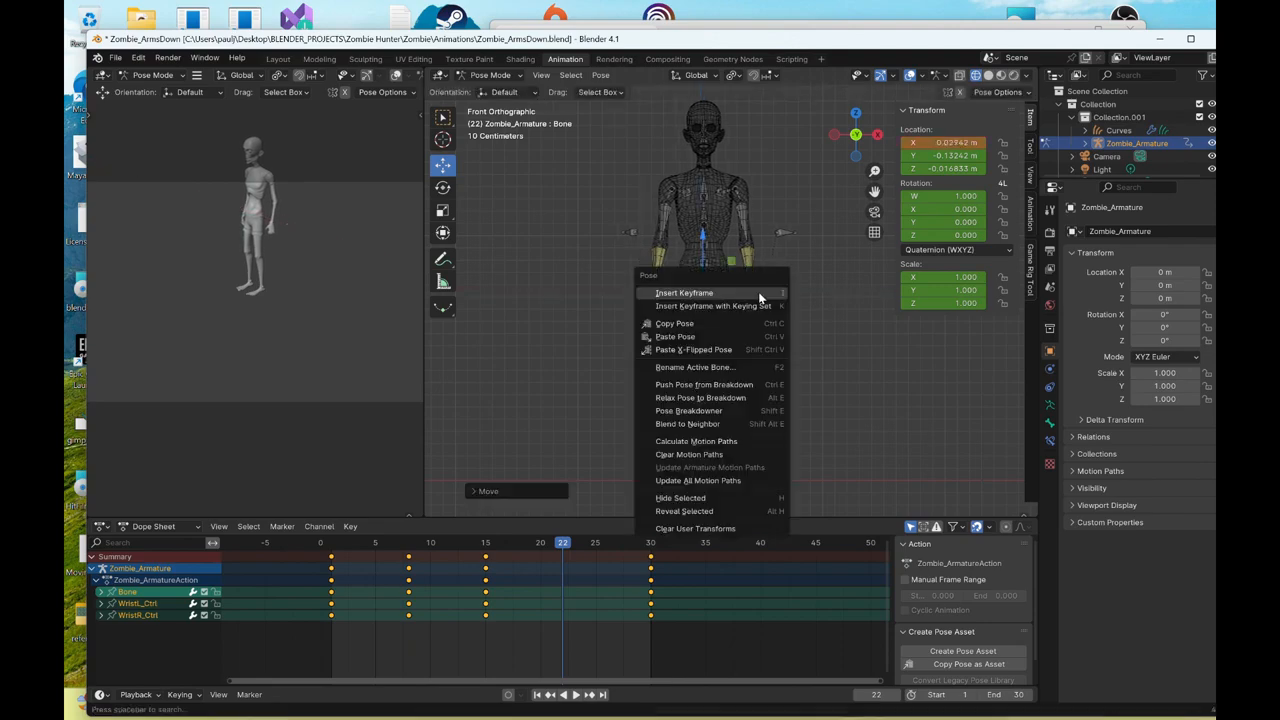
pyautogui.click(758, 291)
# - Play back the idle sway and examine it from above and in perspective
pyautogui.click(853, 116)
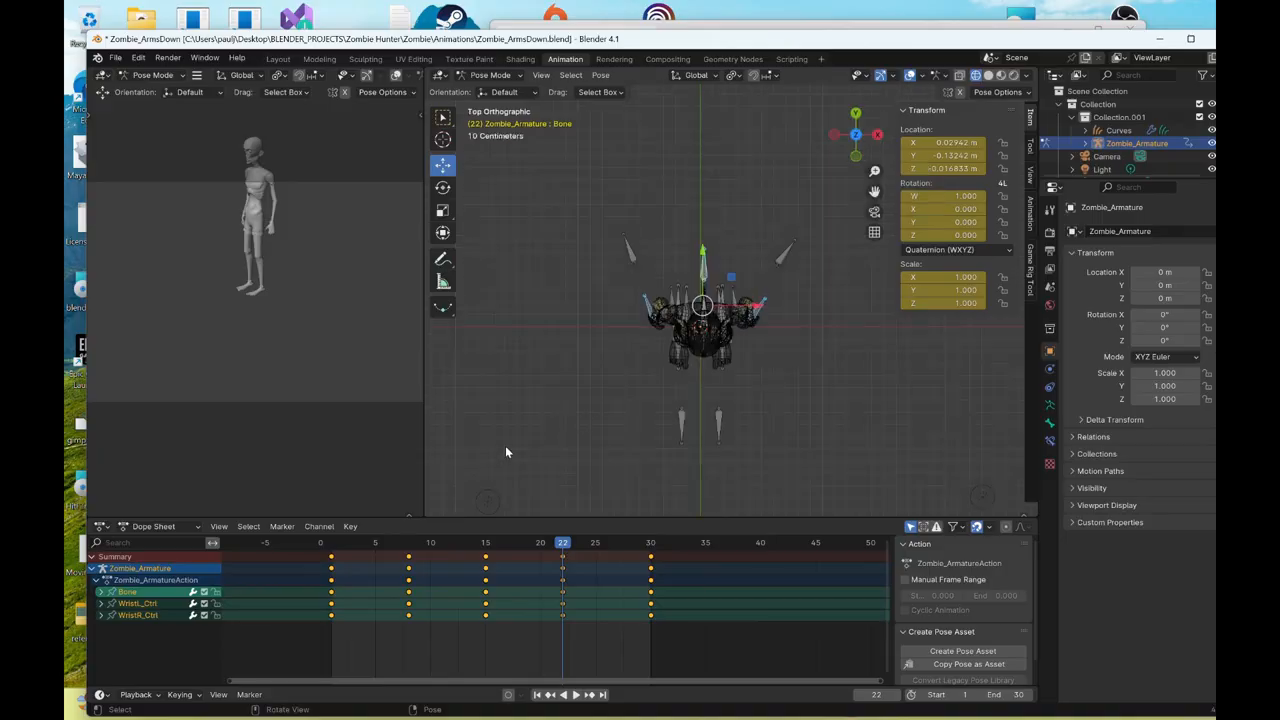
pyautogui.scroll(3, 700, 392)
pyautogui.keyDown('shift'); pyautogui.moveTo(702, 392); pyautogui.dragTo(696, 356, button='middle'); pyautogui.keyUp('shift')
pyautogui.moveTo(334, 547); pyautogui.dragTo(348, 546)
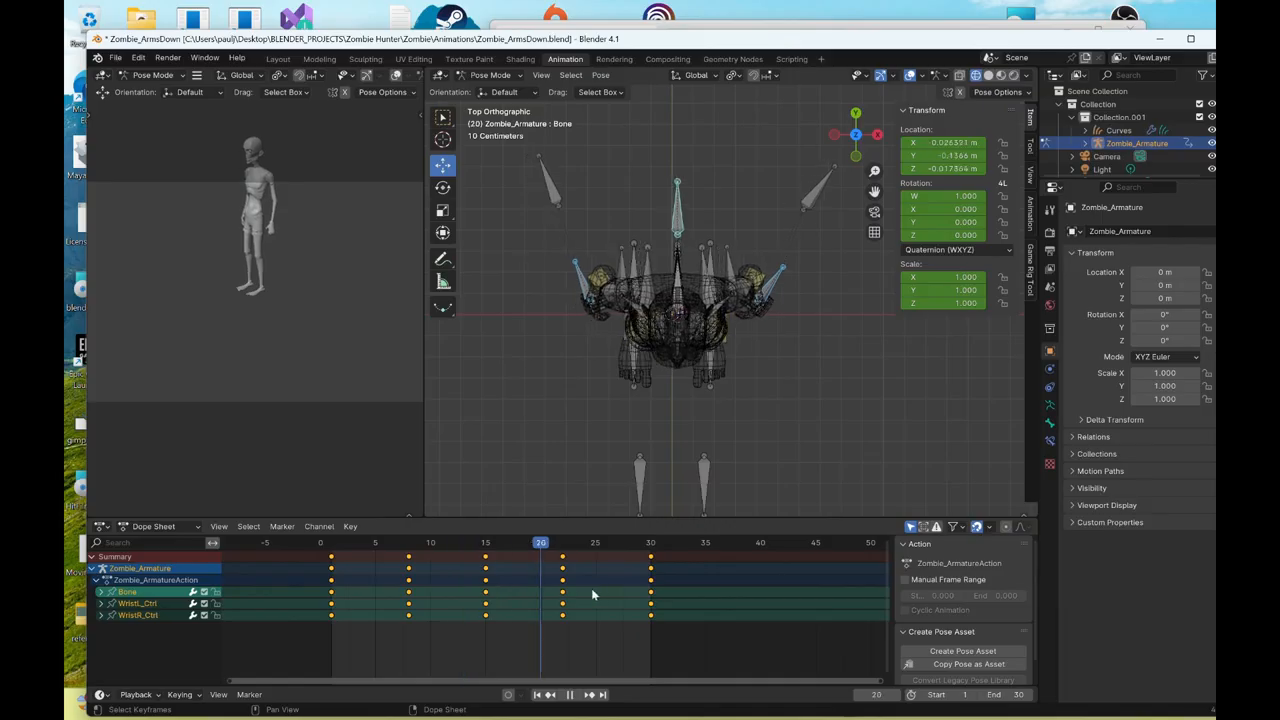
pyautogui.moveTo(748, 371); pyautogui.dragTo(684, 270, button='middle')
pyautogui.scroll(2, 685, 270)
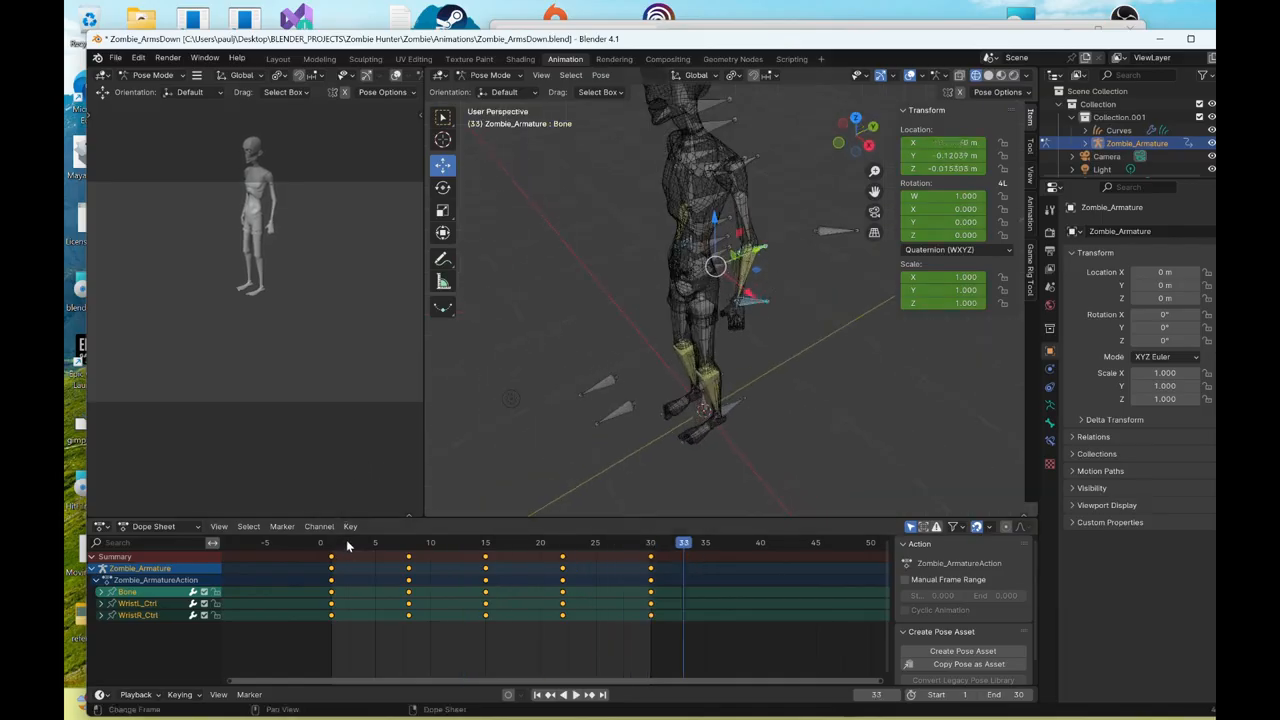
# - Switch to the Layout workspace and start an FBX export of the zombie
pyautogui.click(278, 59)
pyautogui.moveTo(624, 297); pyautogui.dragTo(584, 294, button='middle')
pyautogui.click(116, 58)
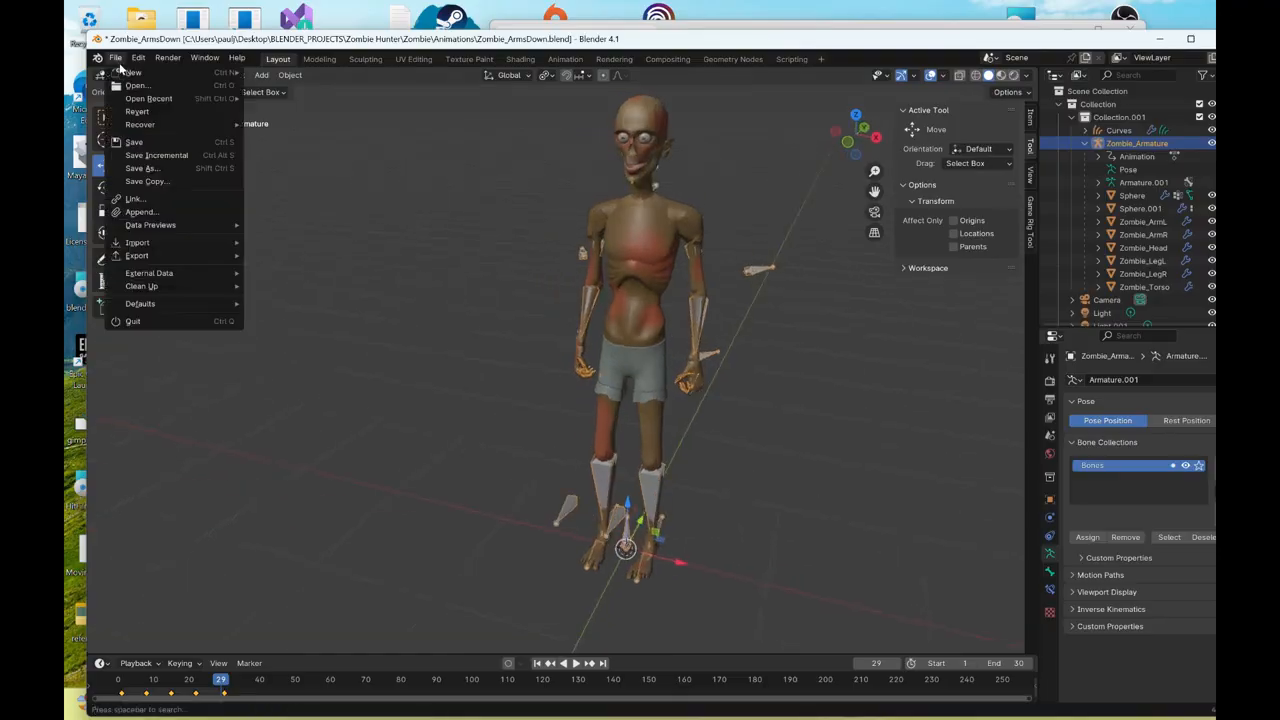
pyautogui.moveTo(150, 256)
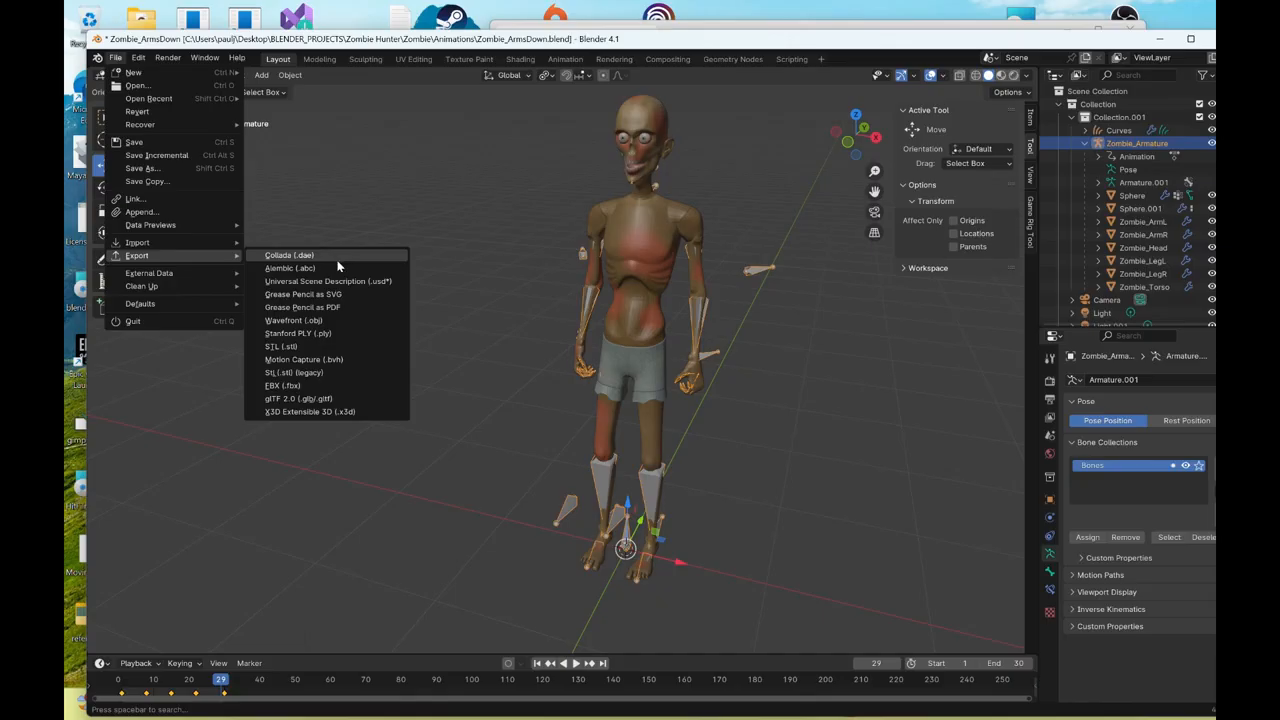
pyautogui.click(318, 385)
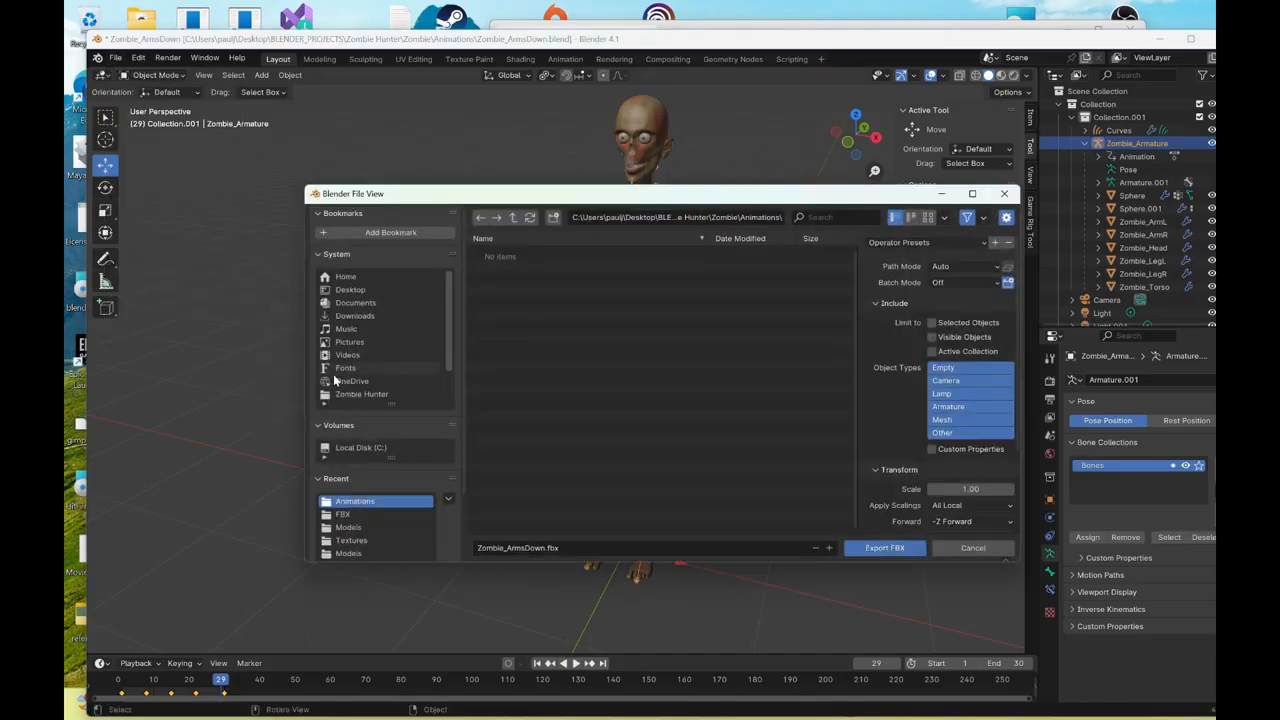
# - Limit the FBX export to visible armatures in the active collection, and enable Custom Properties and Apply Transform
pyautogui.click(959, 407)
pyautogui.click(940, 352)
pyautogui.click(946, 338)
pyautogui.click(975, 448)
pyautogui.scroll(-3, 978, 446)
pyautogui.click(968, 477)
# - In the armature export options, enable Only Deform Bones and disable Add Leaf Bones
pyautogui.click(918, 502)
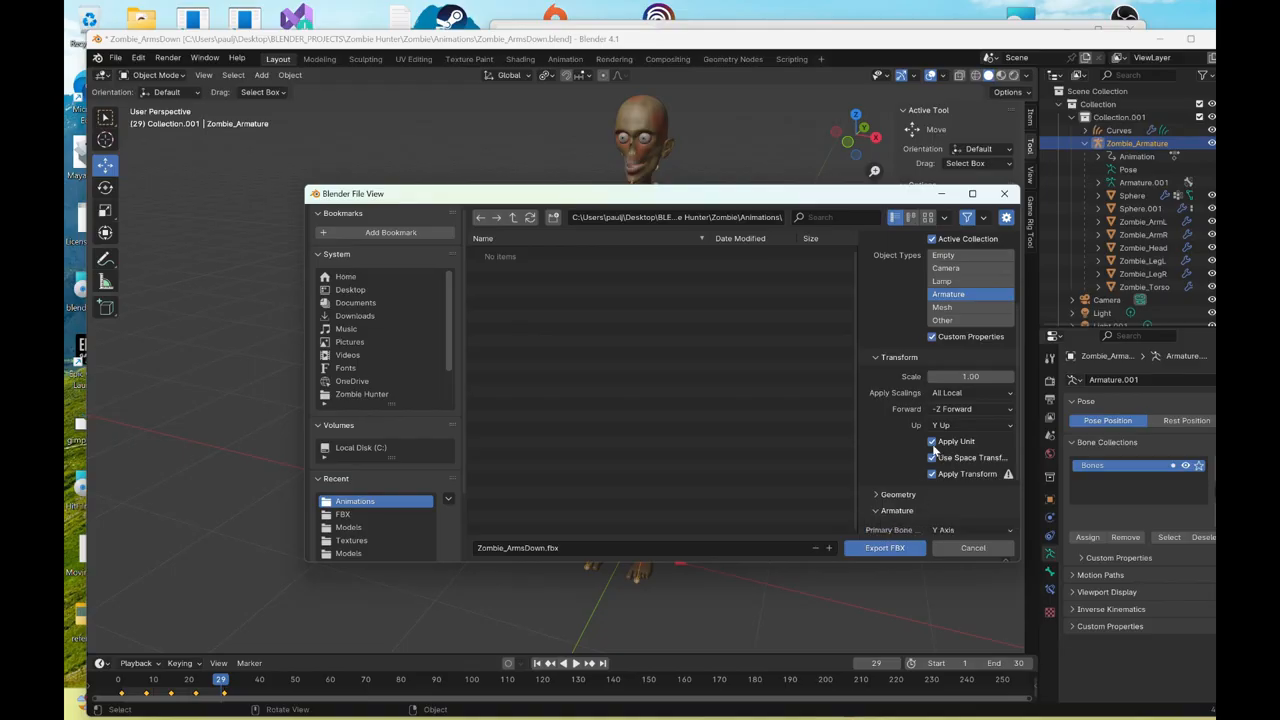
pyautogui.scroll(-3, 933, 440)
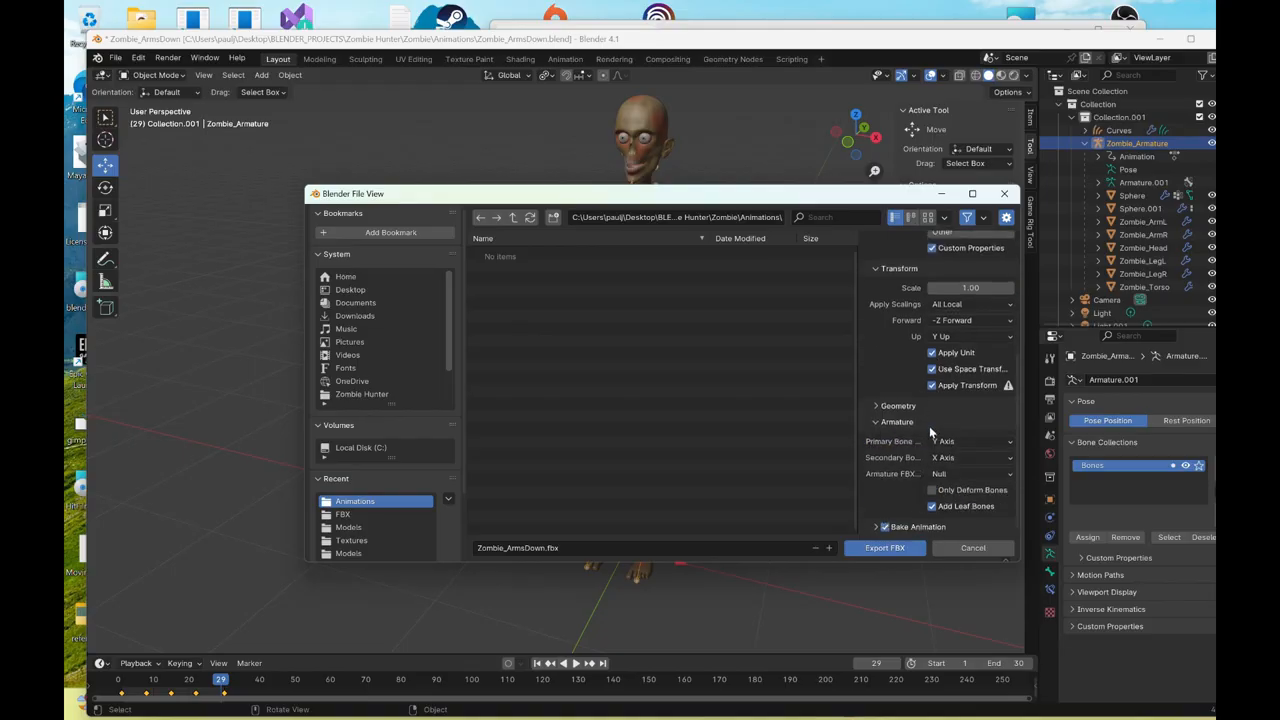
pyautogui.click(932, 507)
pyautogui.moveTo(699, 194); pyautogui.dragTo(652, 218)
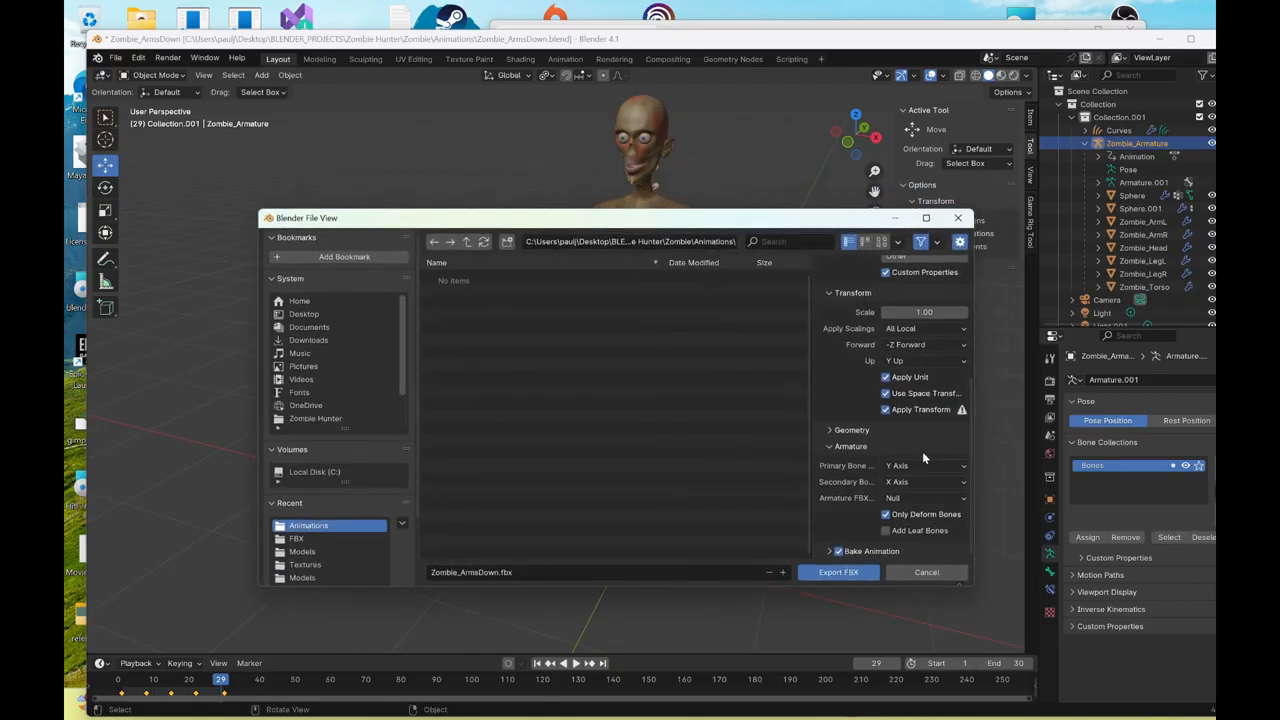
# - Export the armature animation to the Zombie FBX folder as Zombie_Idle.fbx
pyautogui.click(466, 245)
pyautogui.doubleClick(460, 301)
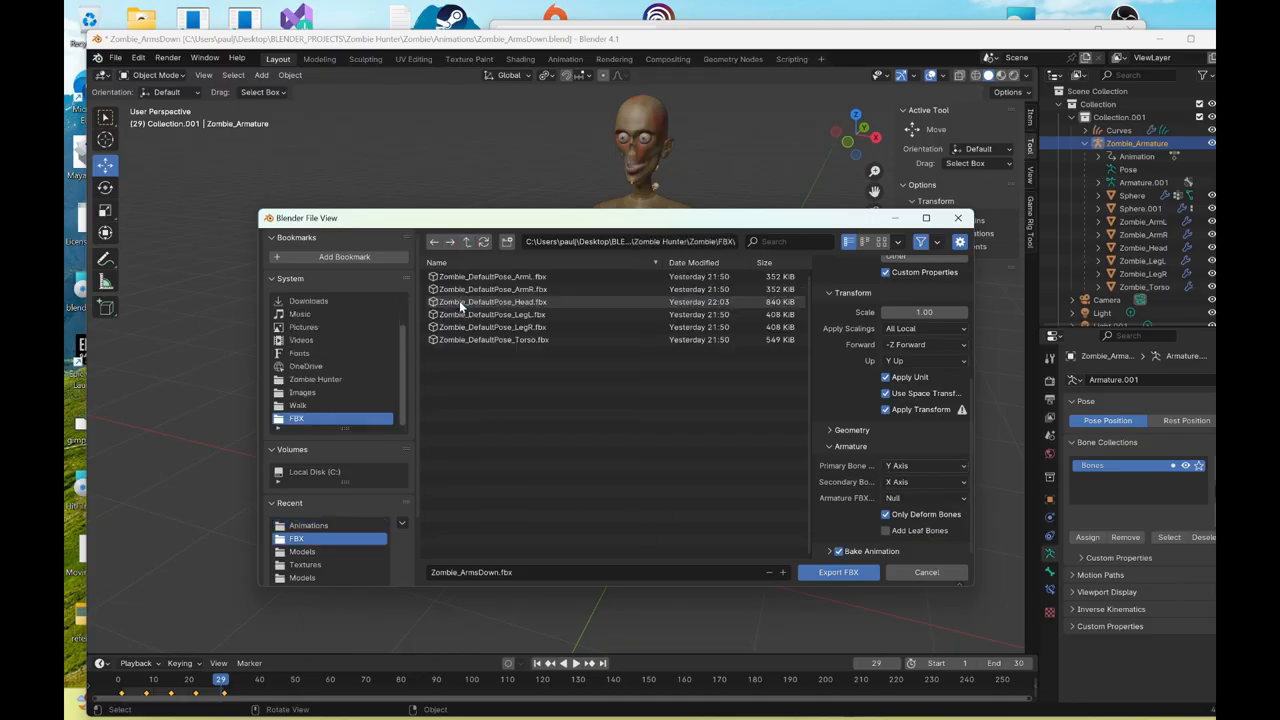
pyautogui.click(495, 572)
pyautogui.click(491, 572)
pyautogui.press('BackSpace')
pyautogui.press('BackSpace')
pyautogui.press('BackSpace')
pyautogui.press('BackSpace')
pyautogui.press('BackSpace')
pyautogui.press('BackSpace')
pyautogui.press('BackSpace')
pyautogui.press('BackSpace')
pyautogui.write('Idle')
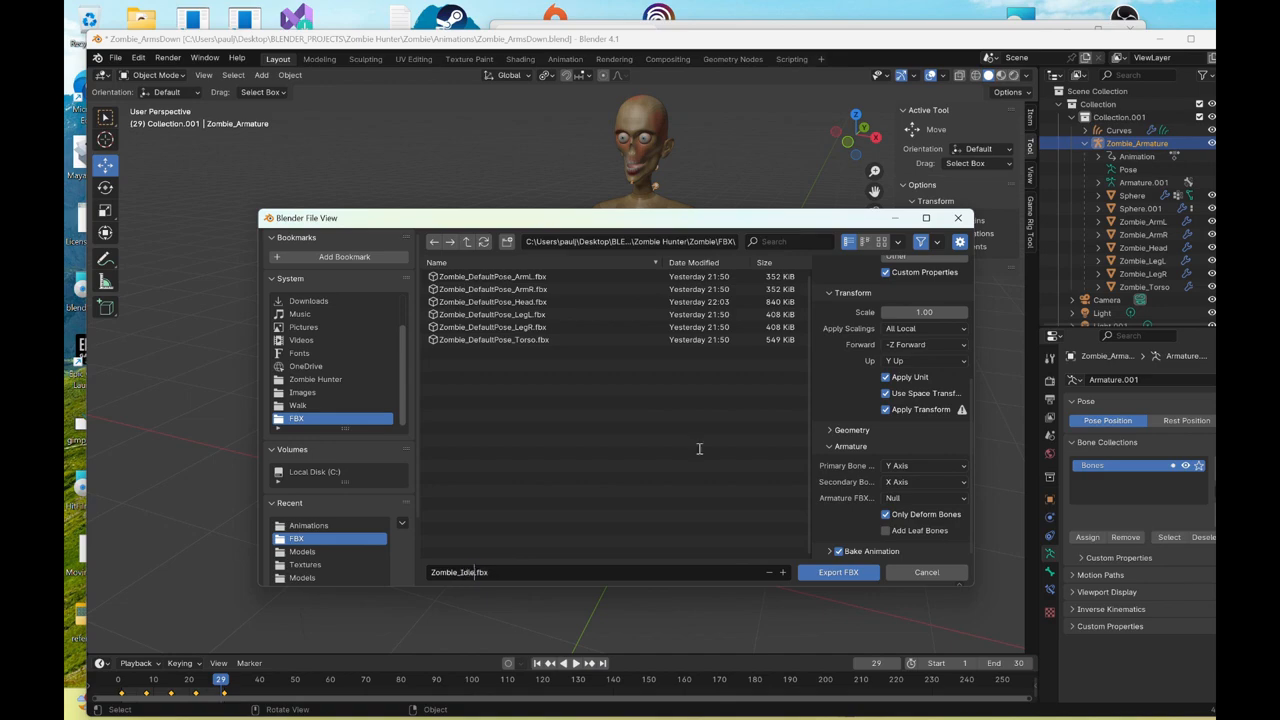
pyautogui.click(840, 571)
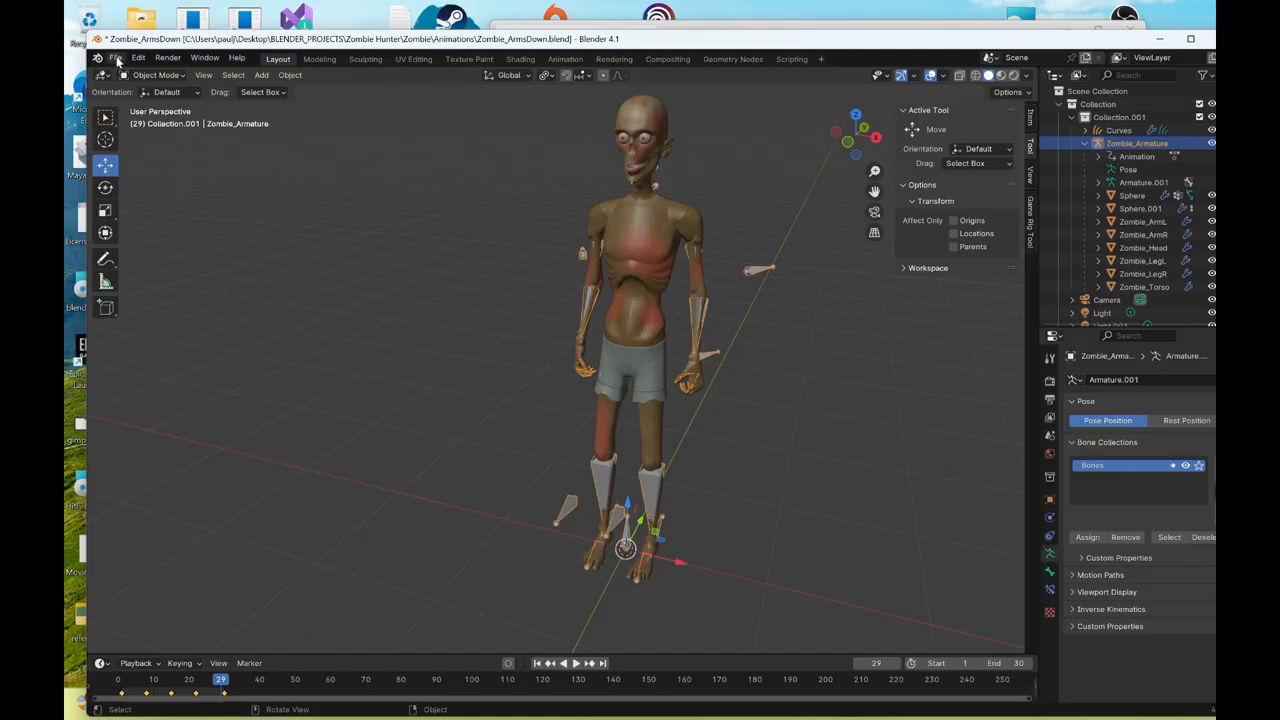
# - Save the animated scene as Zombie_Idle.blend in the Animations folder
pyautogui.click(117, 58)
pyautogui.click(141, 168)
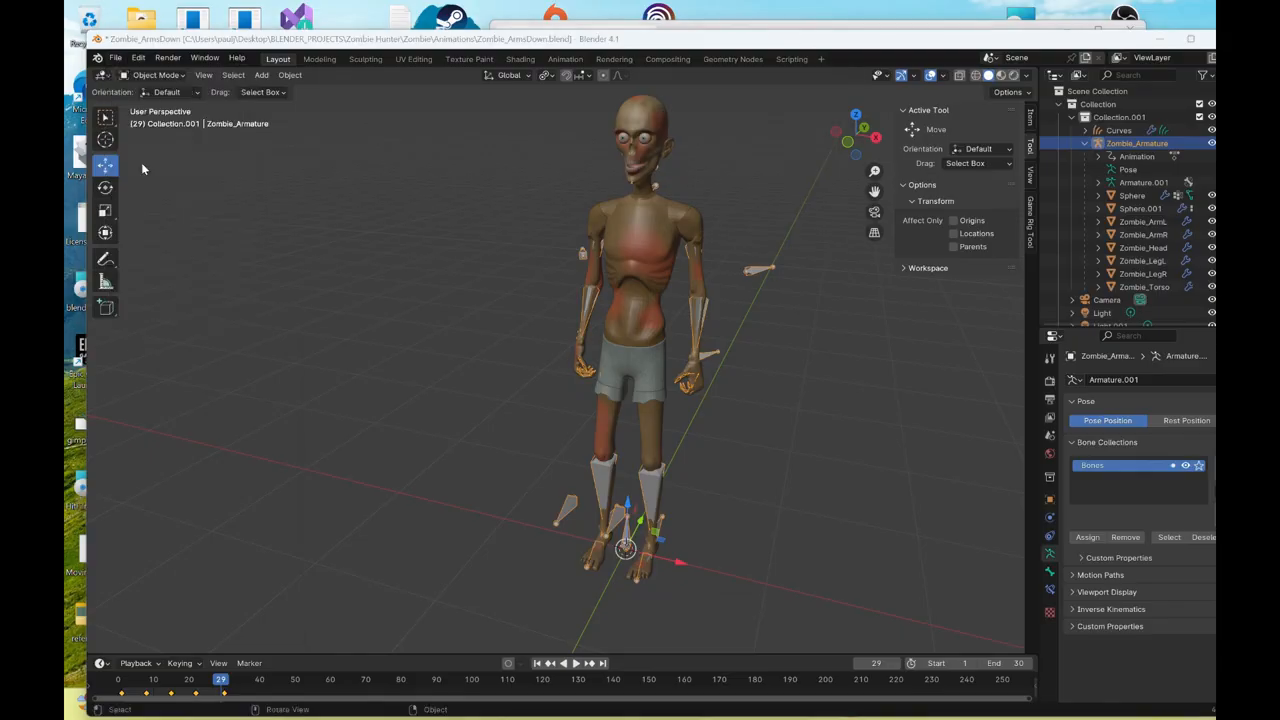
pyautogui.click(540, 550)
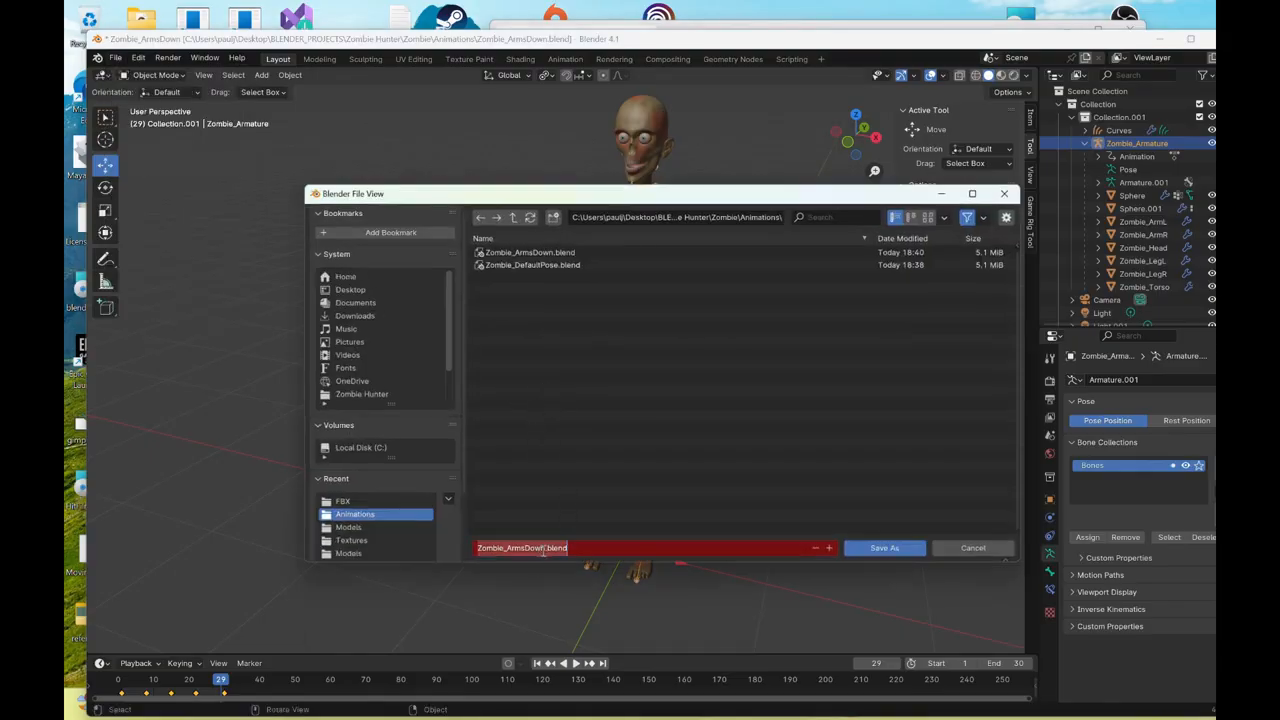
pyautogui.click(544, 551)
pyautogui.press('BackSpace')
pyautogui.press('BackSpace')
pyautogui.press('BackSpace')
pyautogui.press('BackSpace')
pyautogui.press('BackSpace')
pyautogui.press('BackSpace')
pyautogui.press('BackSpace')
pyautogui.press('BackSpace')
pyautogui.write('Idle')
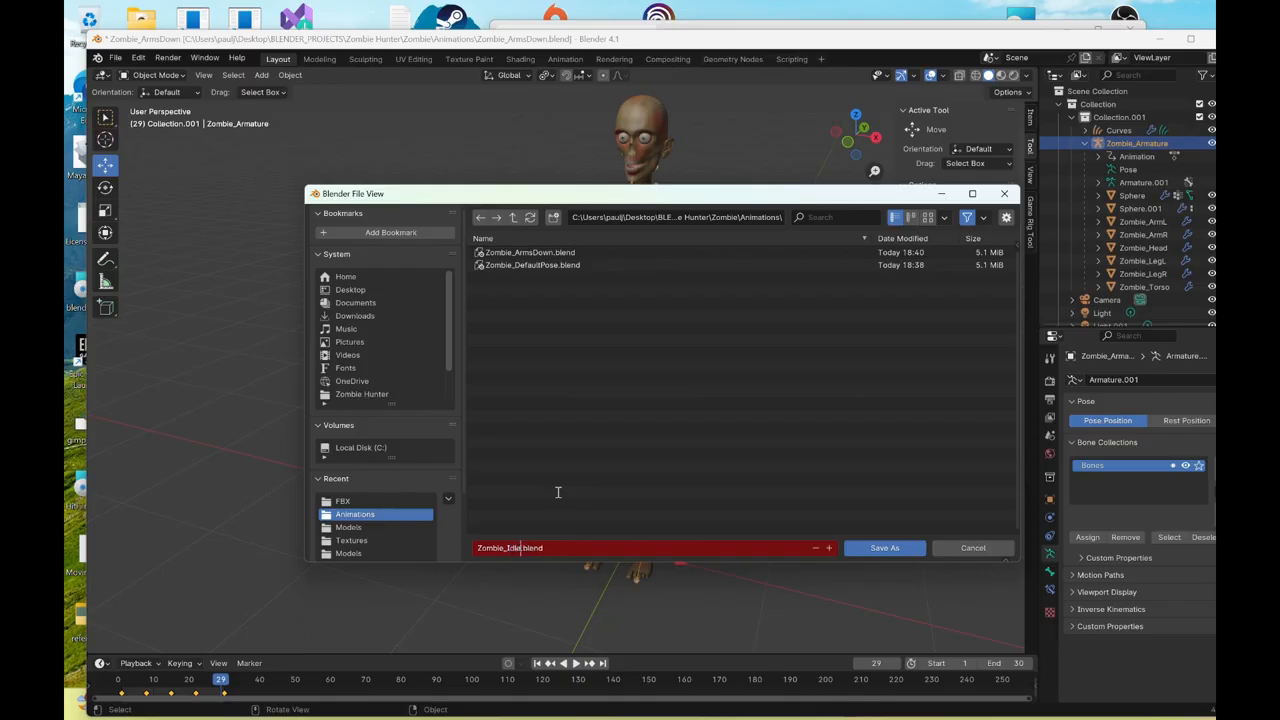
pyautogui.click(893, 548)
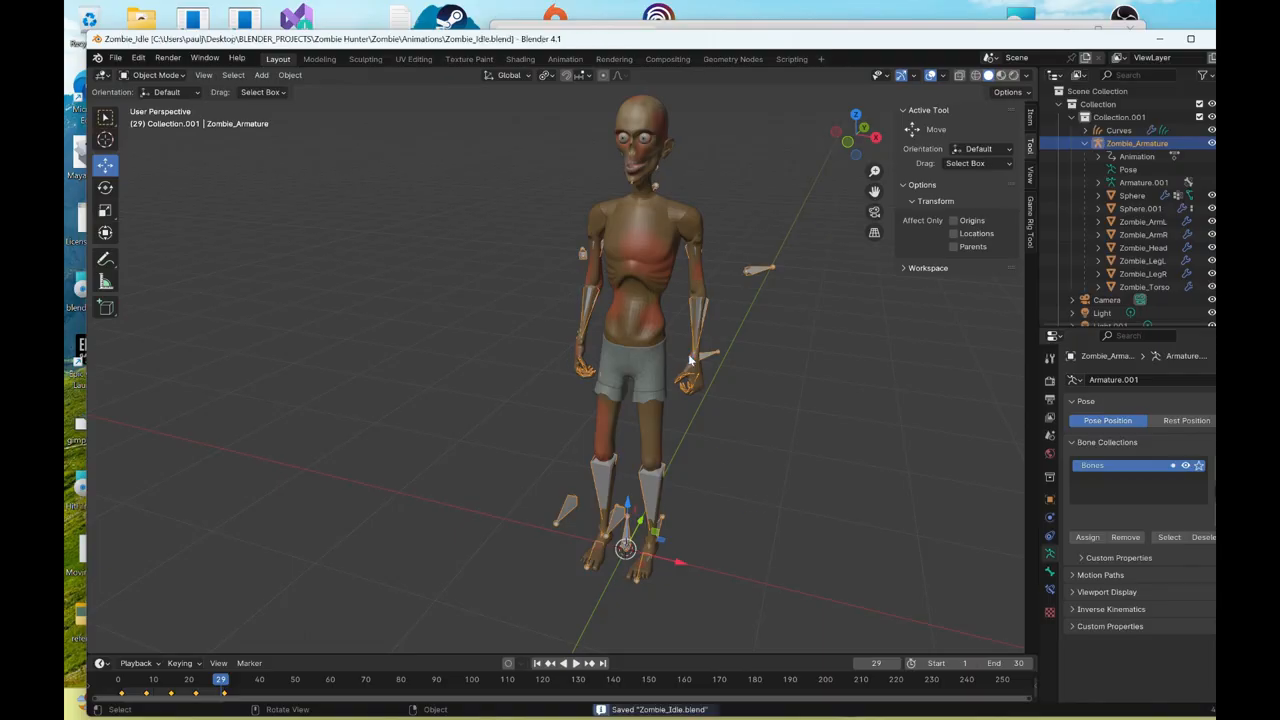
pyautogui.moveTo(764, 390); pyautogui.dragTo(727, 395, button='middle')
pyautogui.moveTo(704, 396); pyautogui.dragTo(673, 318, button='middle')
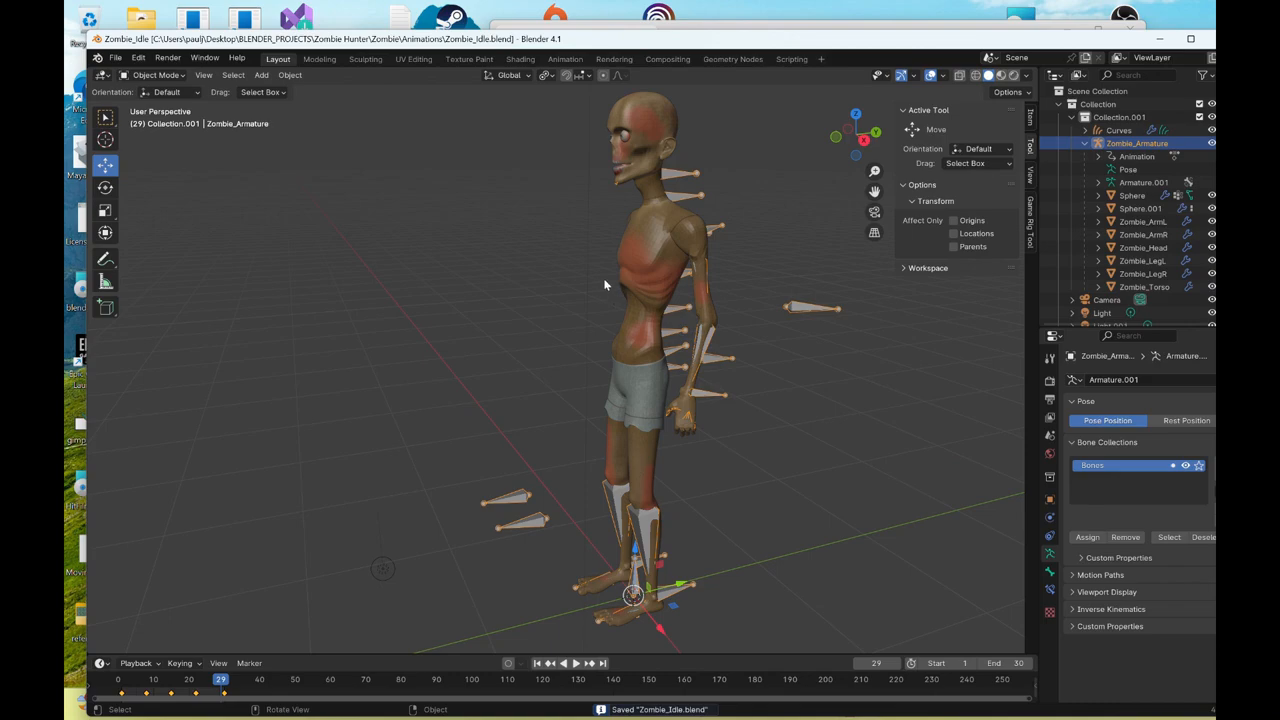
pyautogui.moveTo(600, 285); pyautogui.dragTo(708, 356, button='middle')
pyautogui.scroll(4, 666, 350)
pyautogui.scroll(-3, 708, 358)
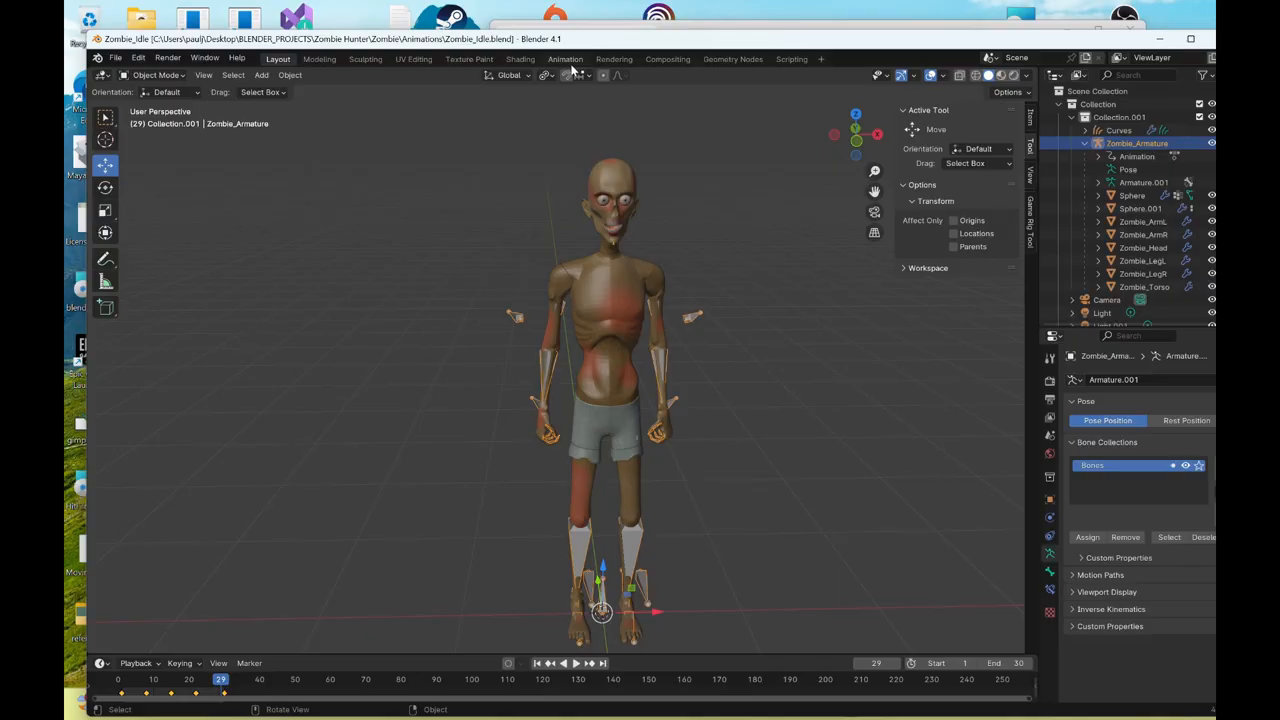
# - In the Animation workspace, select all bones, delete every keyframe after frame 1, and return to frame 1
pyautogui.click(568, 60)
pyautogui.scroll(-2, 624, 266)
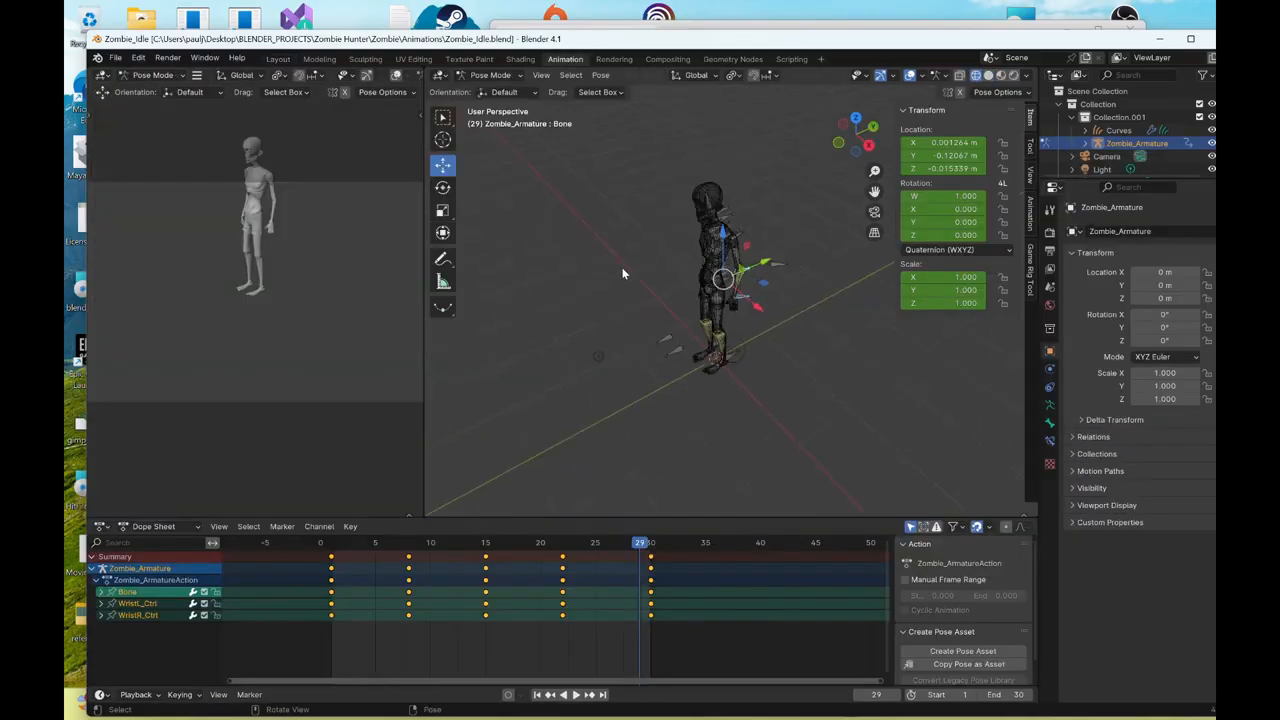
pyautogui.moveTo(607, 153); pyautogui.dragTo(865, 420)
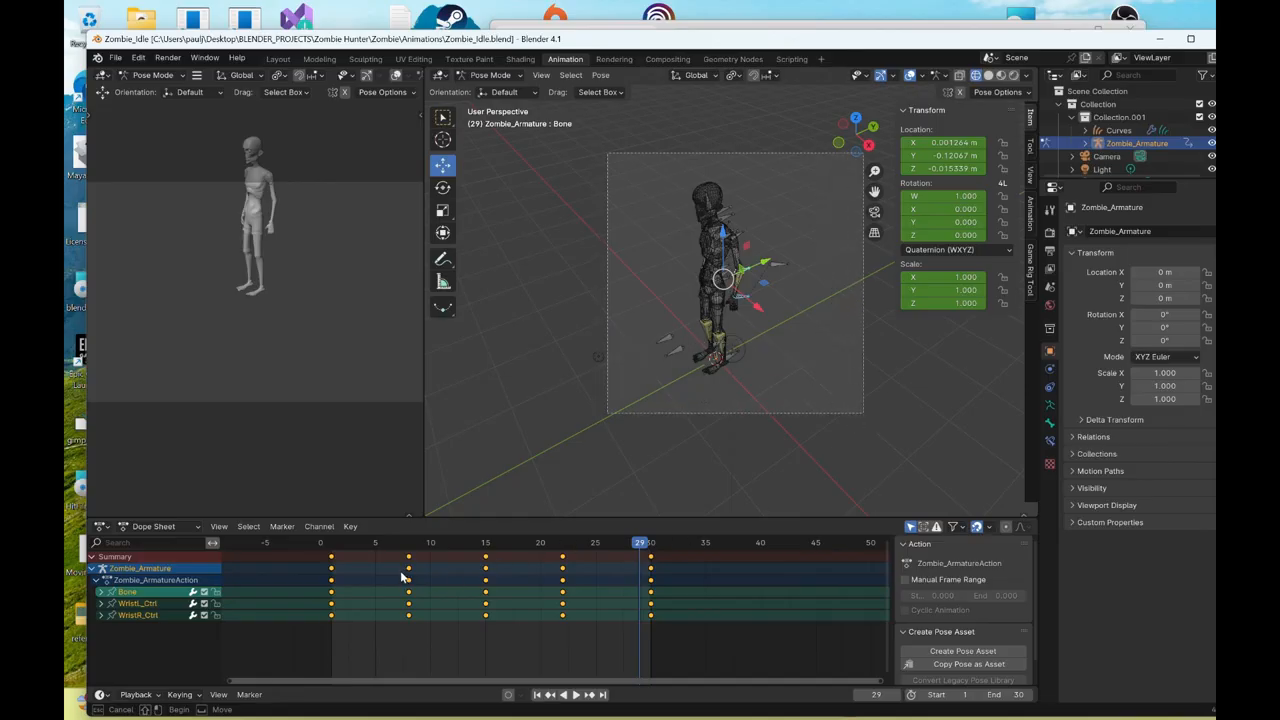
pyautogui.moveTo(394, 564); pyautogui.dragTo(762, 632)
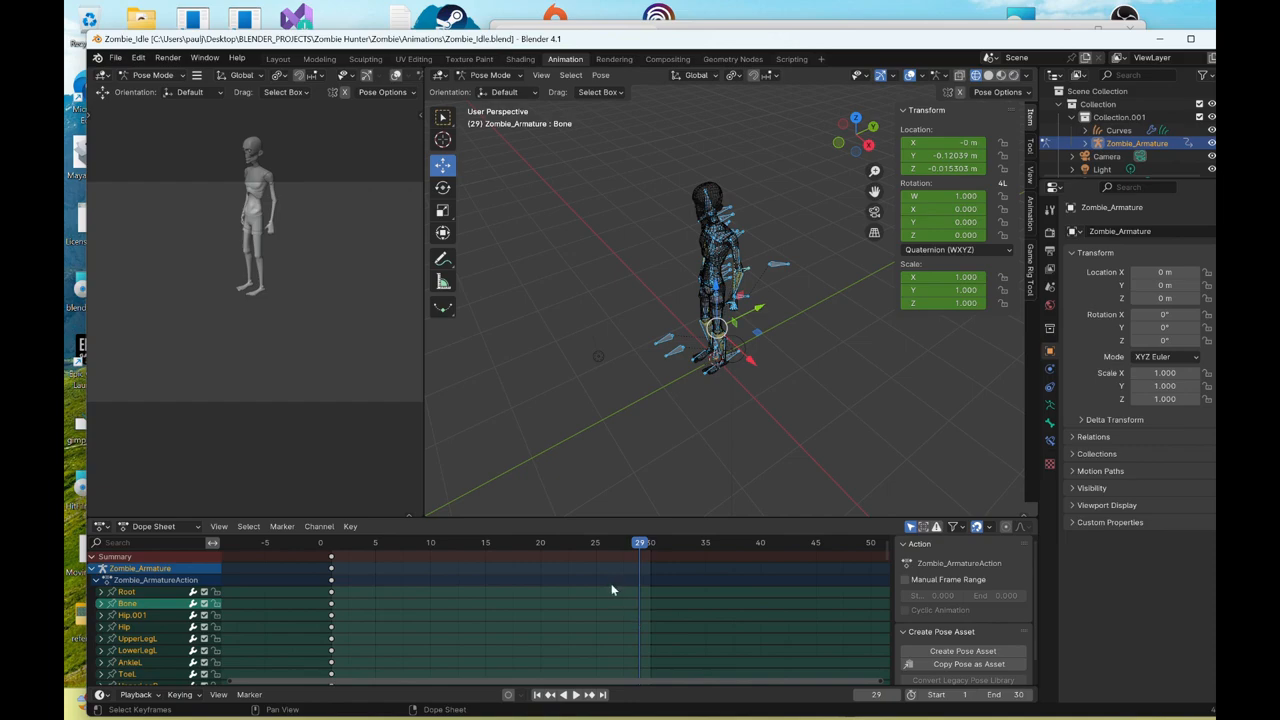
pyautogui.click(333, 546)
pyautogui.press('space')
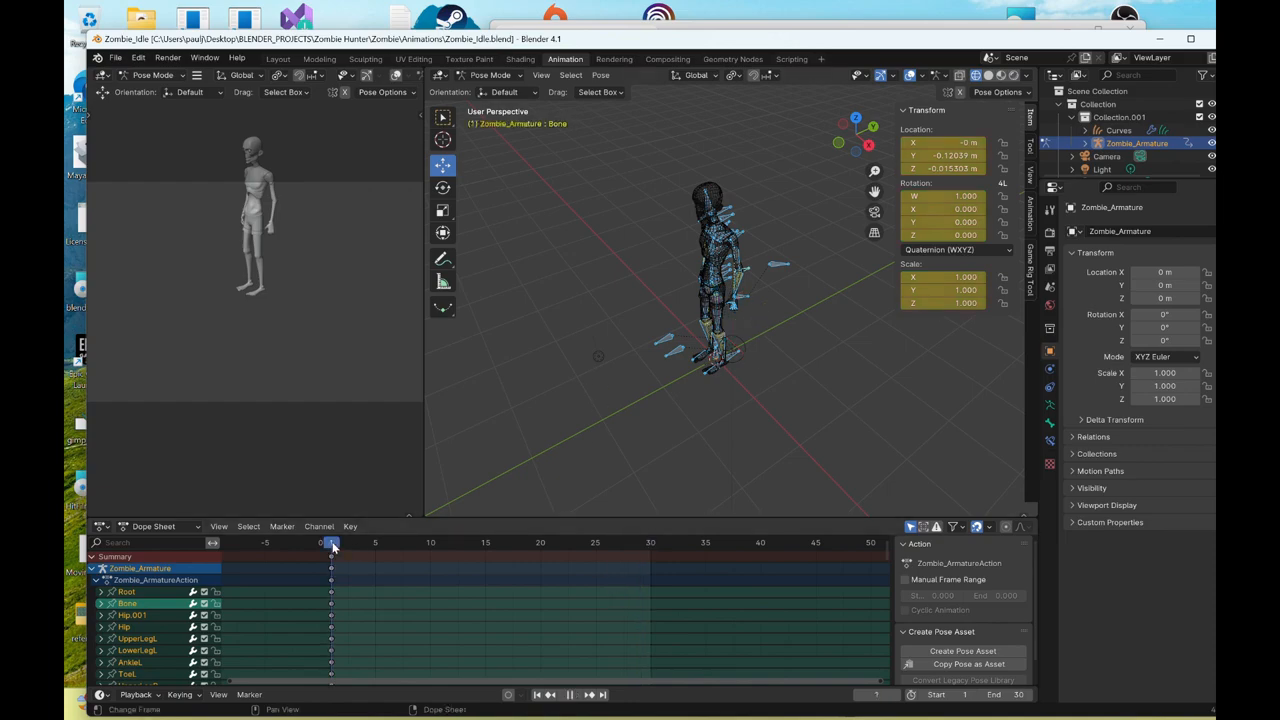
# - Switch the animation viewport to solid shading and select only the pelvis control bone
pyautogui.press('z')
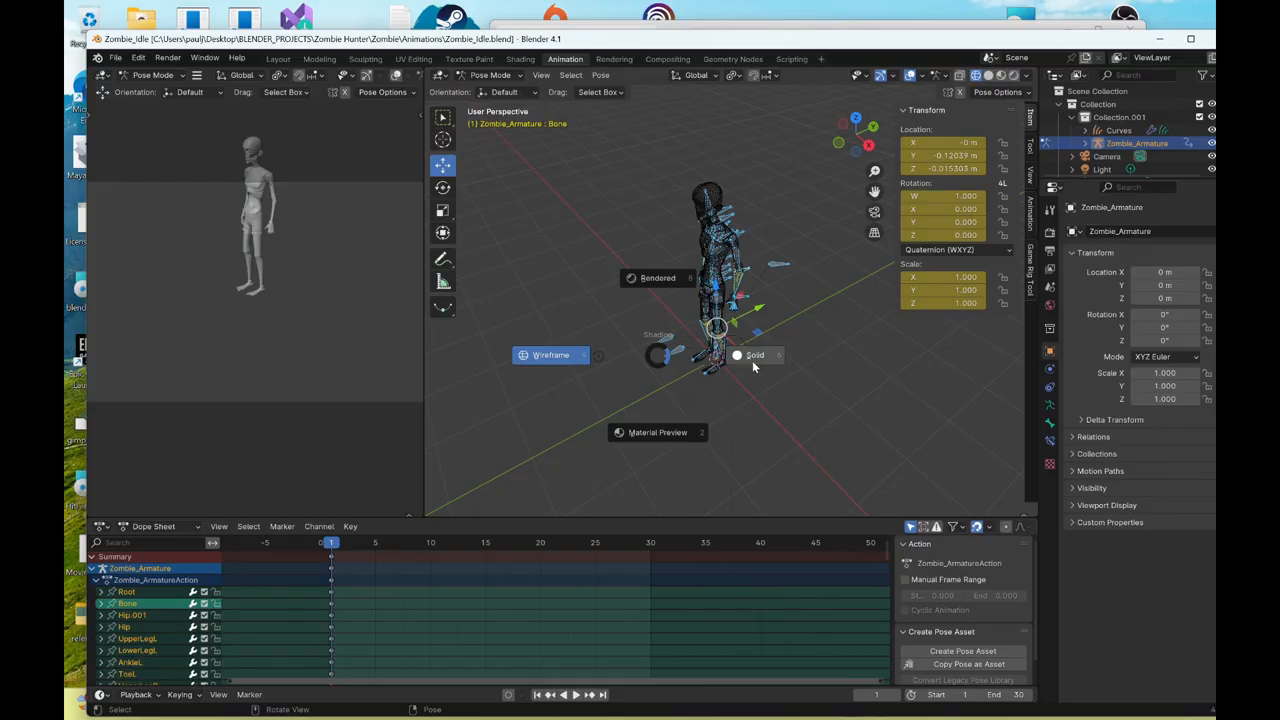
pyautogui.click(753, 364)
pyautogui.scroll(5, 750, 390)
pyautogui.moveTo(737, 349); pyautogui.dragTo(645, 337, button='middle')
pyautogui.scroll(2, 800, 355)
pyautogui.click(845, 358)
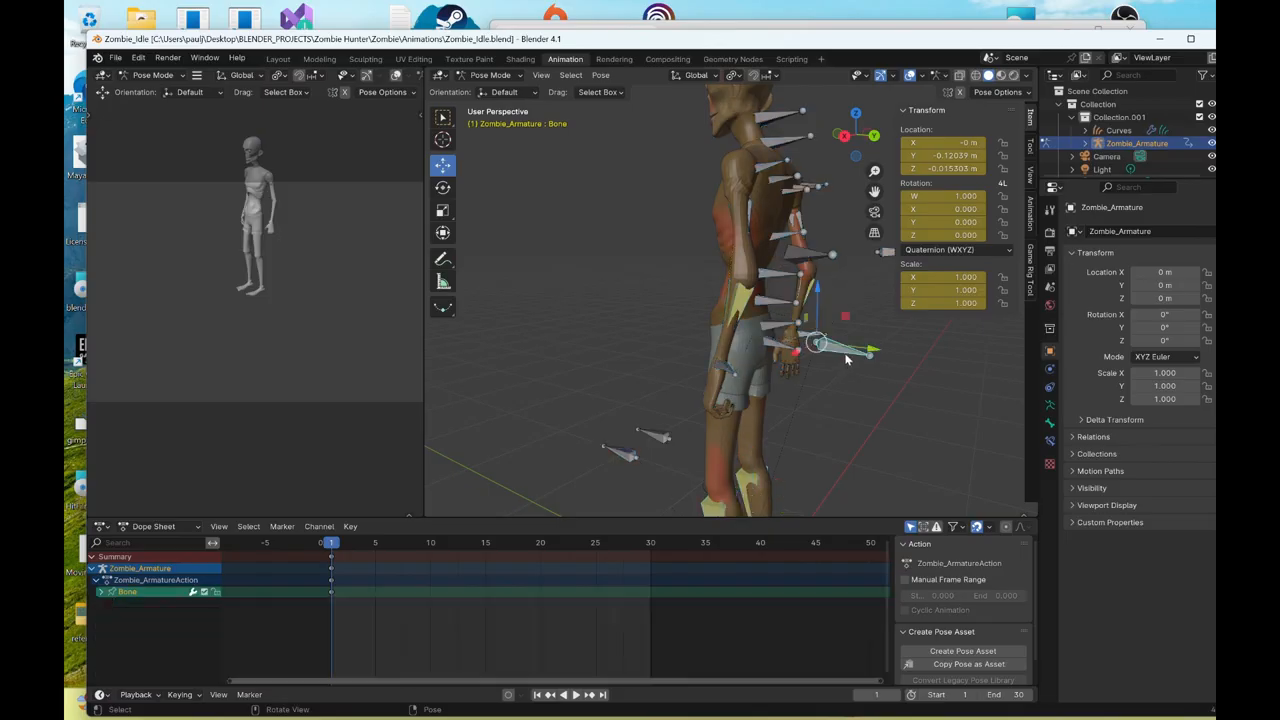
# - Move the pelvis control bone down and back to about Y -0.011 m, Z -0.078 m, bending the knees
pyautogui.moveTo(820, 297); pyautogui.dragTo(819, 305)
pyautogui.moveTo(822, 358)
pyautogui.mouseDown()
pyautogui.moveTo(846, 366)
pyautogui.moveTo(800, 352)
pyautogui.mouseUp()
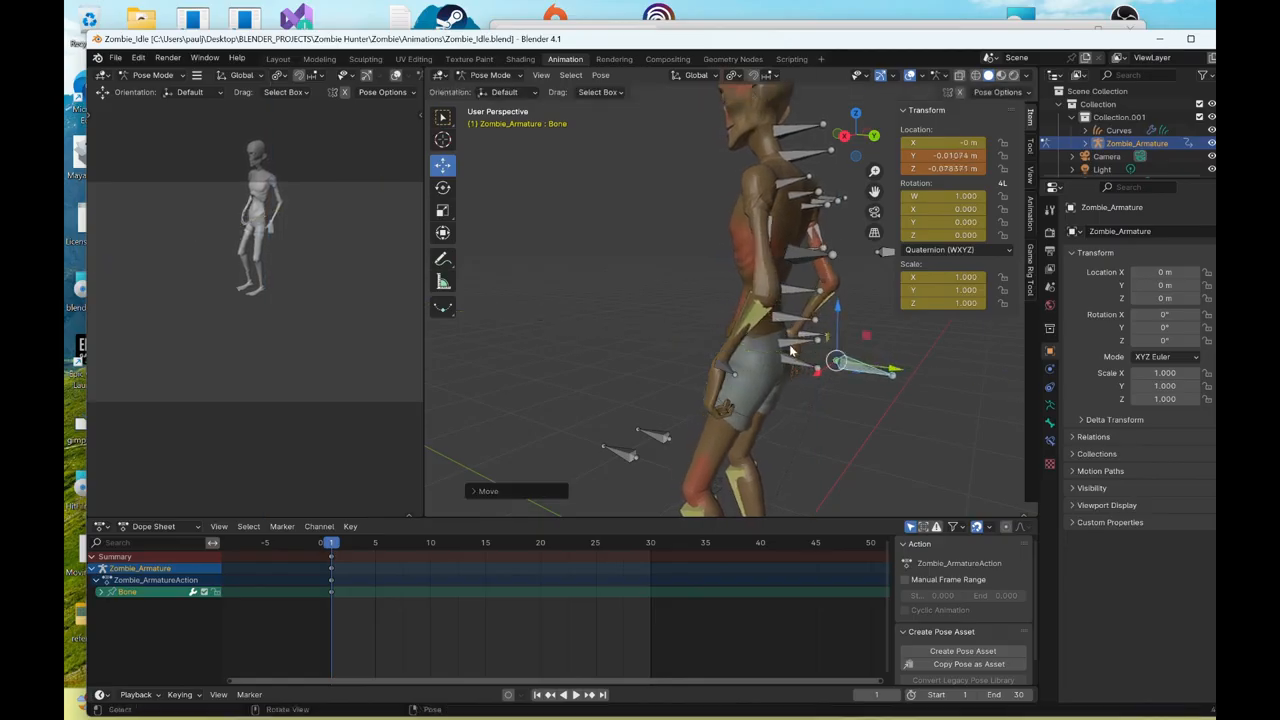
# - Rotate the spine and chest bones forward about the global X axis, and tilt the pelvis control bone forward to deepen the hunch
pyautogui.click(790, 318)
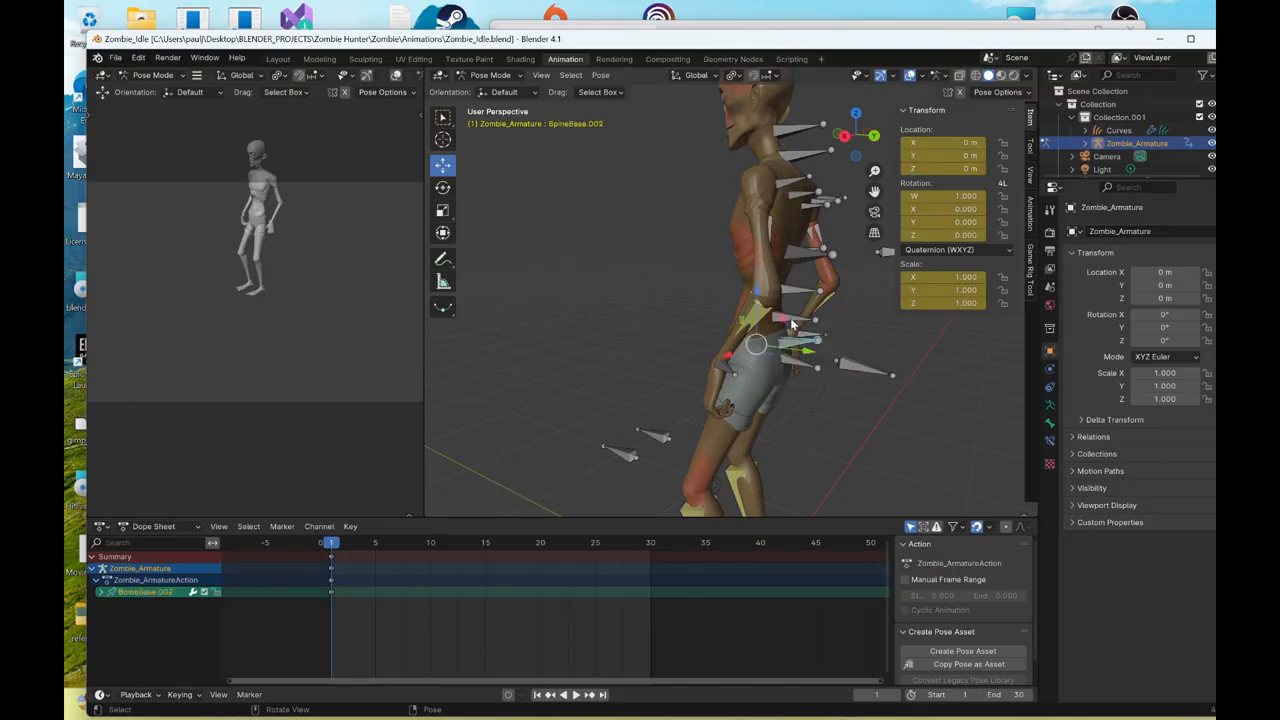
pyautogui.keyDown('shift'); pyautogui.click(797, 269); pyautogui.keyUp('shift')
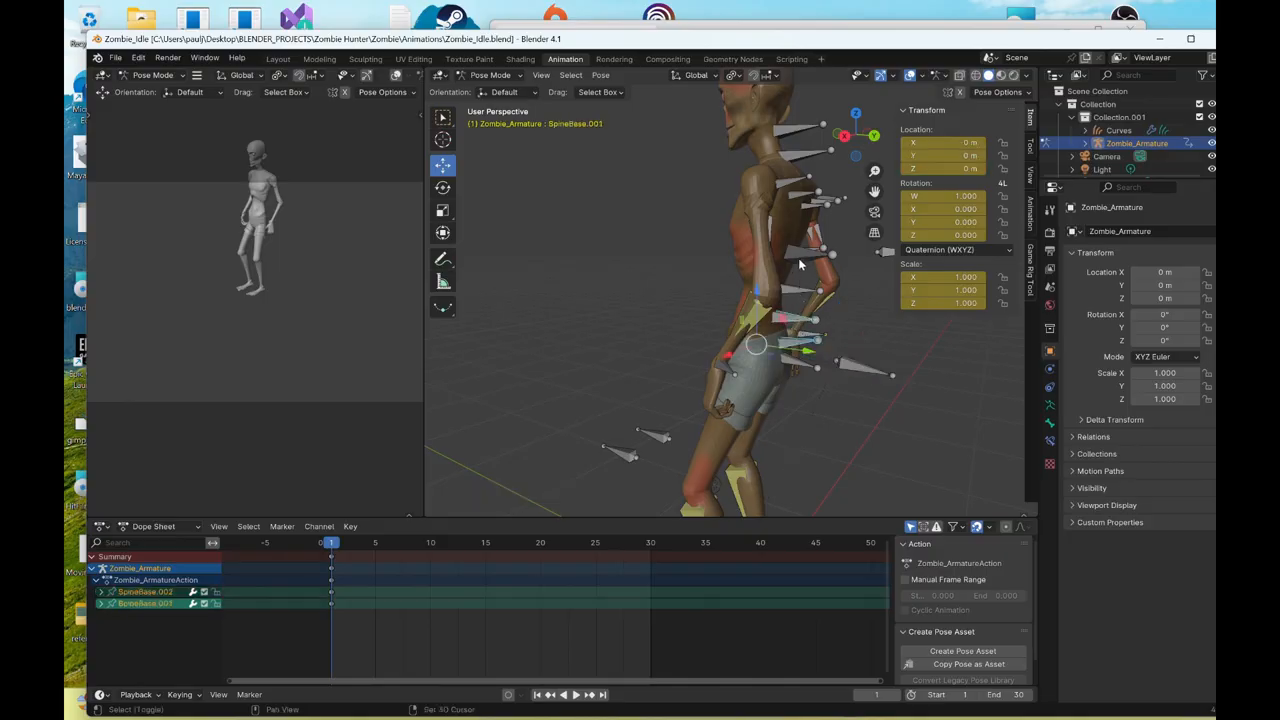
pyautogui.keyDown('shift'); pyautogui.click(798, 258); pyautogui.keyUp('shift')
pyautogui.keyDown('shift'); pyautogui.click(808, 303); pyautogui.keyUp('shift')
pyautogui.moveTo(808, 303); pyautogui.dragTo(752, 287, button='middle')
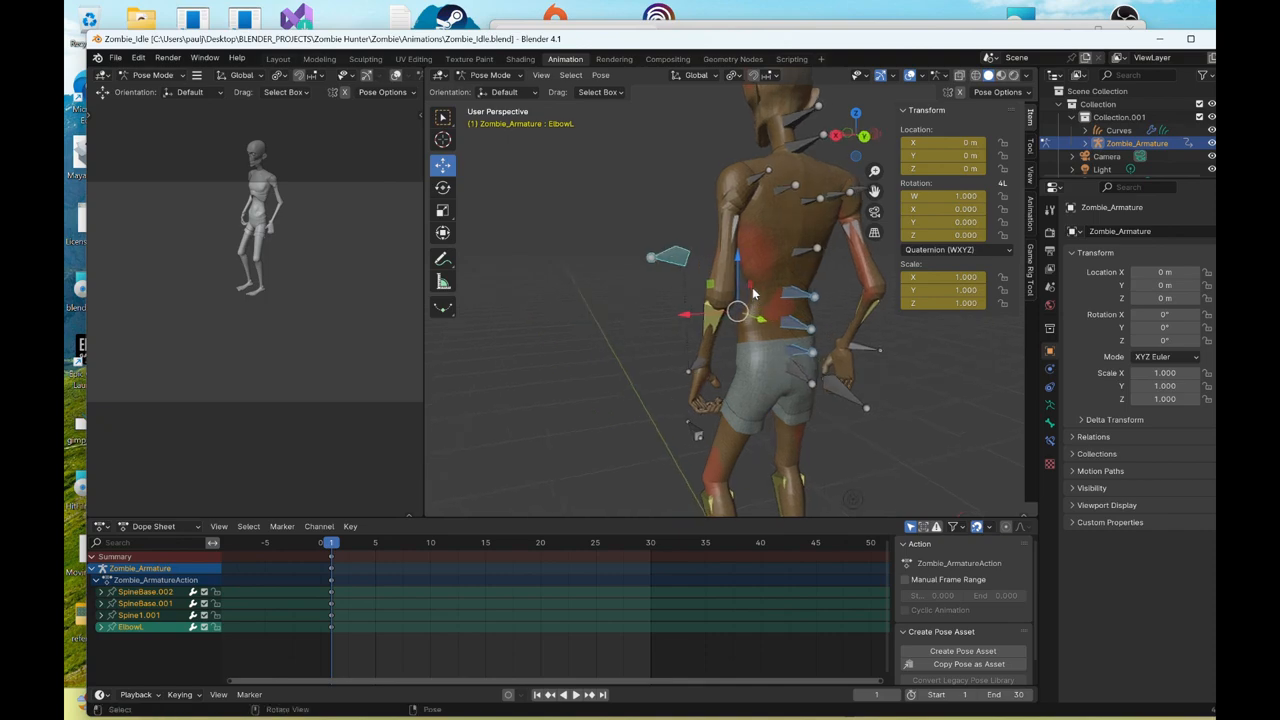
pyautogui.click(446, 192)
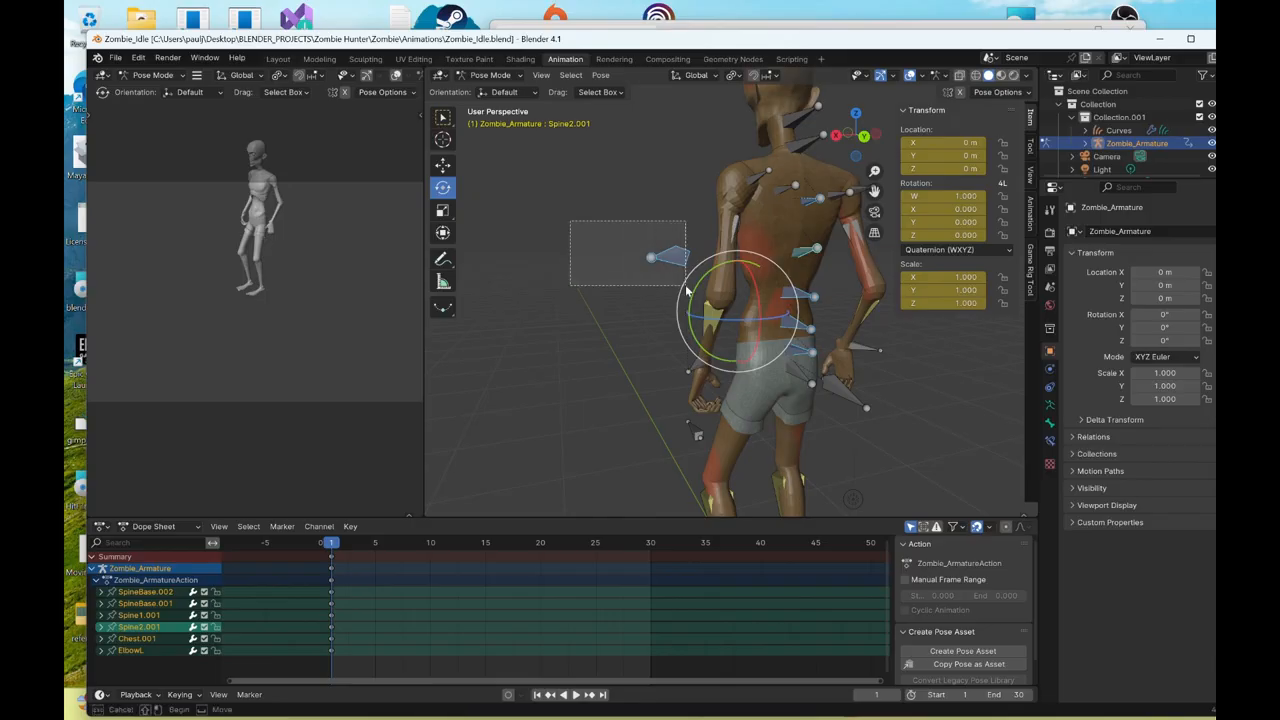
pyautogui.moveTo(686, 285); pyautogui.dragTo(686, 287)
pyautogui.moveTo(652, 337); pyautogui.dragTo(726, 305, button='middle')
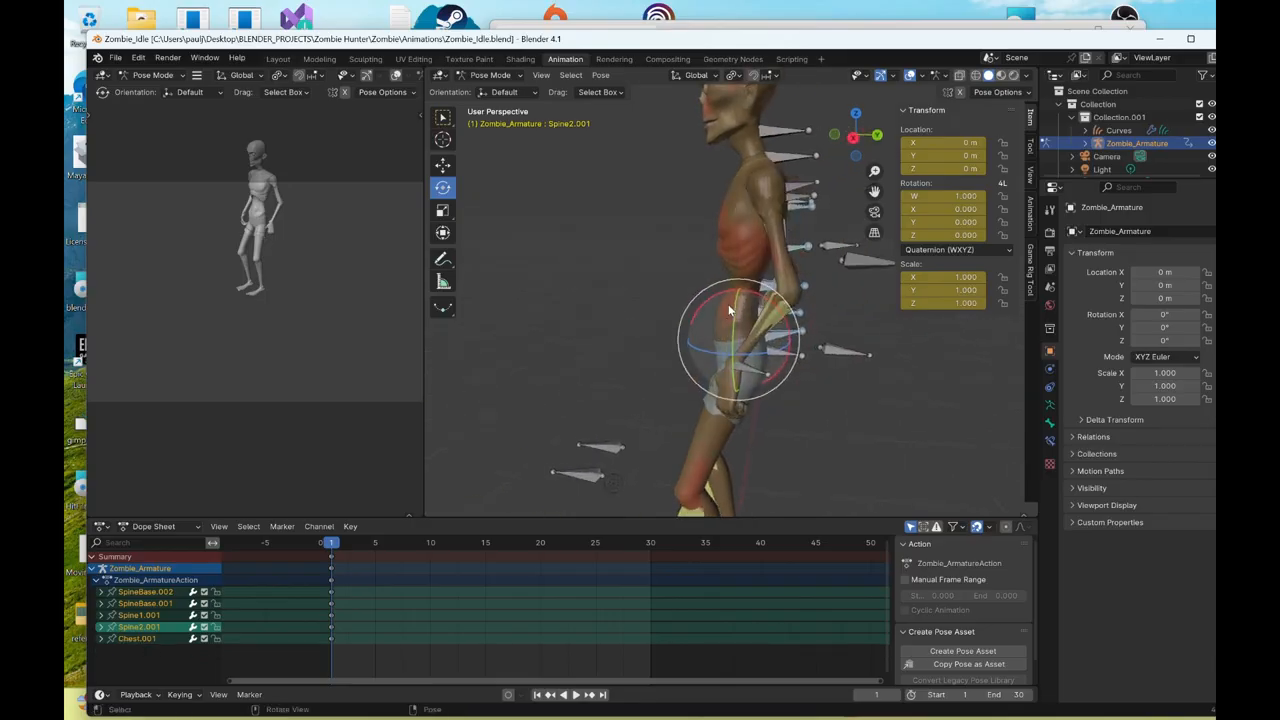
pyautogui.press('r')
pyautogui.press('x')
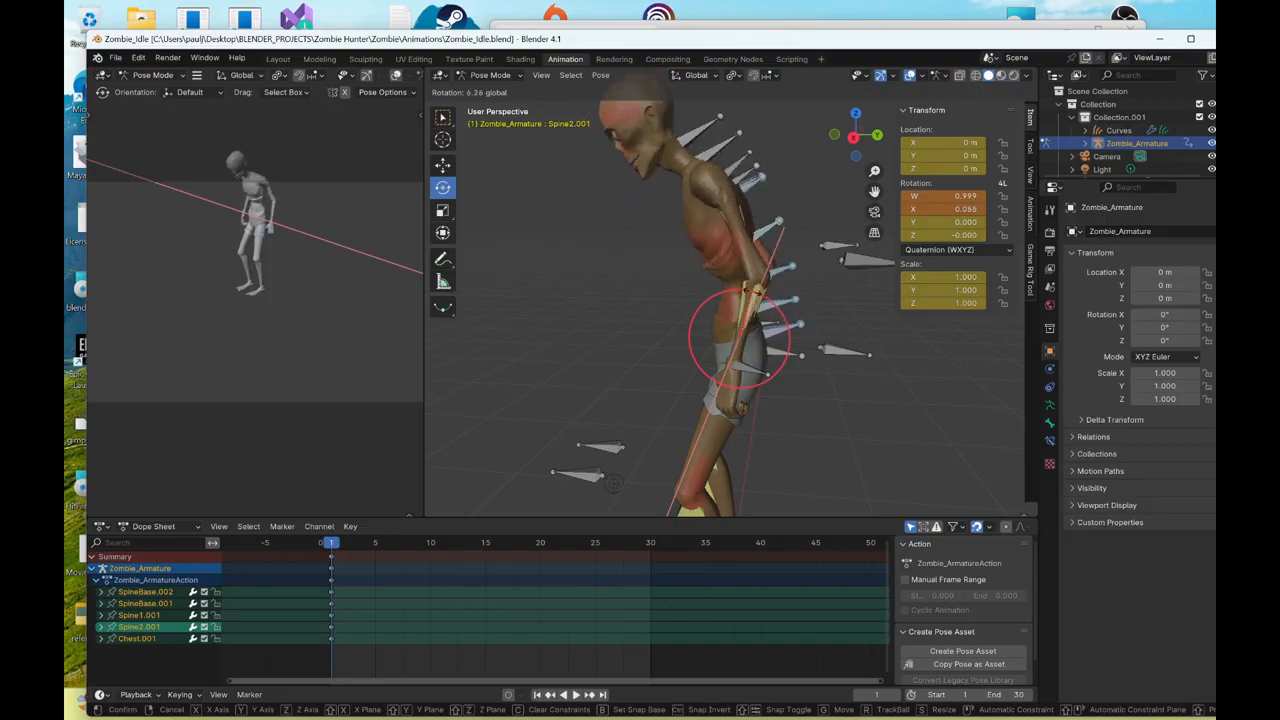
pyautogui.click(800, 322)
pyautogui.click(828, 348)
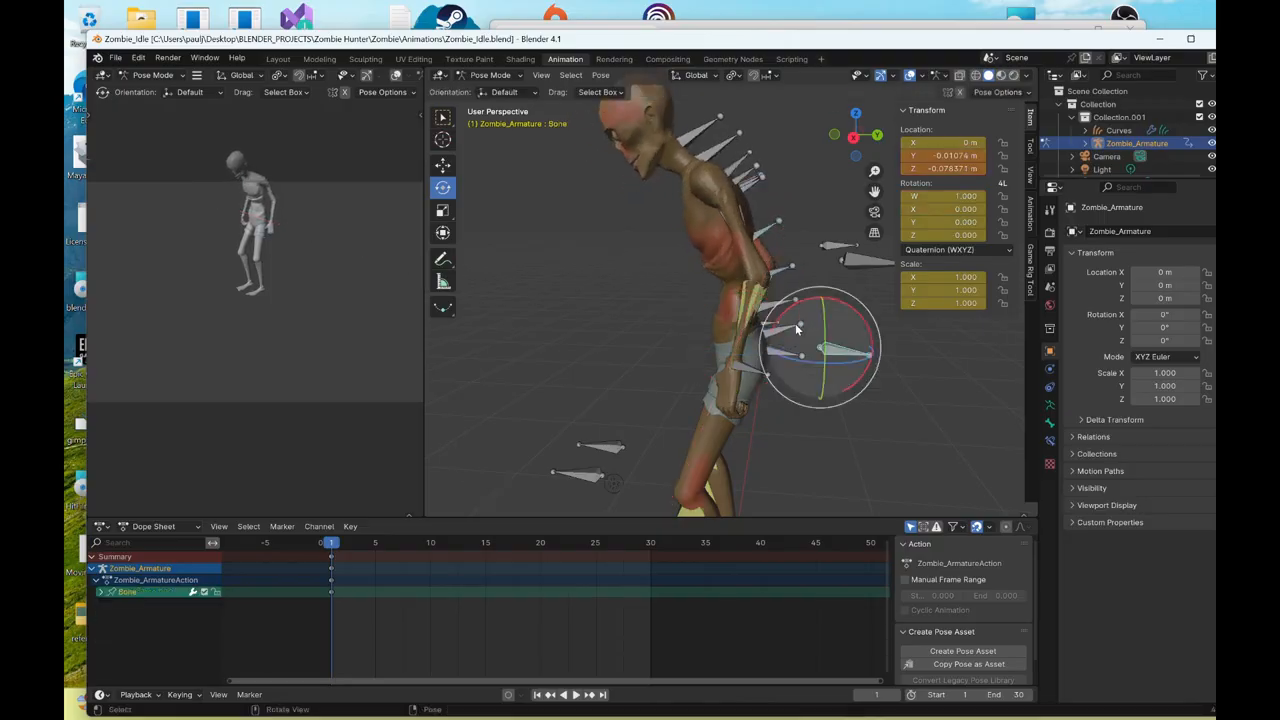
pyautogui.moveTo(862, 318); pyautogui.dragTo(848, 311)
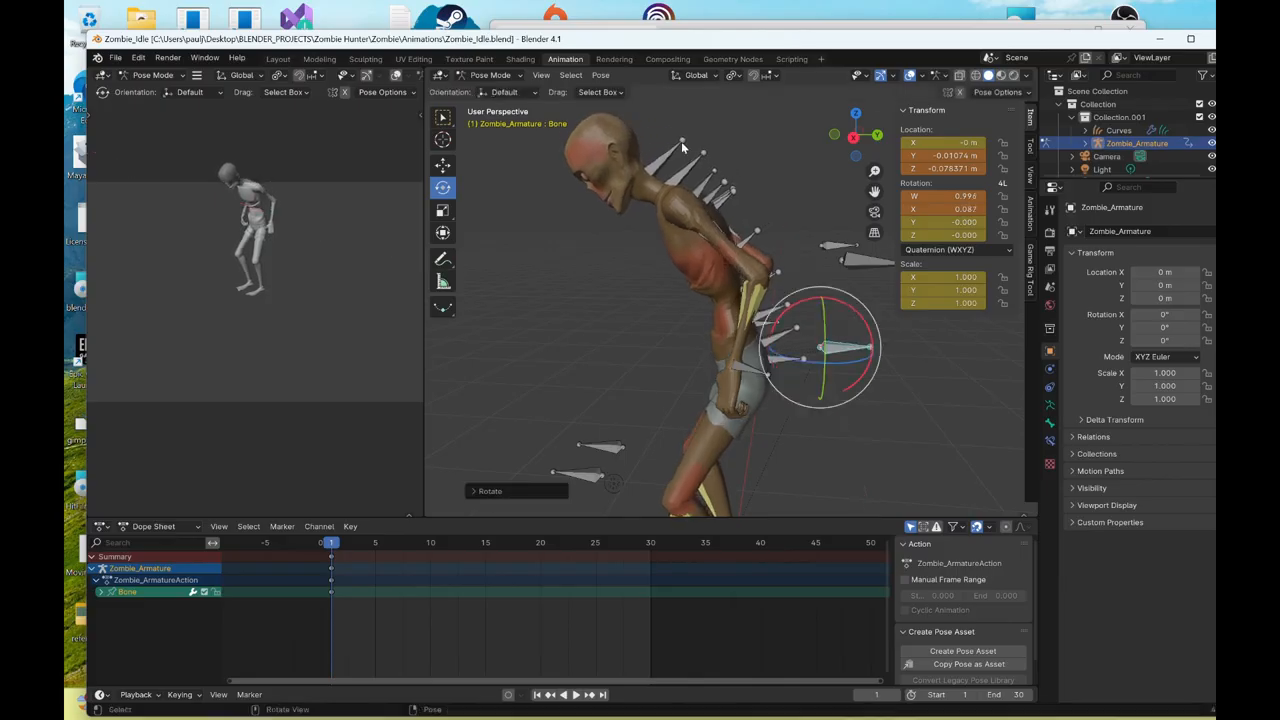
# - Select Shoulder.001 and Neck.001 and rotate them backward in the right side view to raise the zombie's head
pyautogui.moveTo(681, 137); pyautogui.dragTo(712, 183)
pyautogui.moveTo(696, 284); pyautogui.dragTo(726, 295, button='middle')
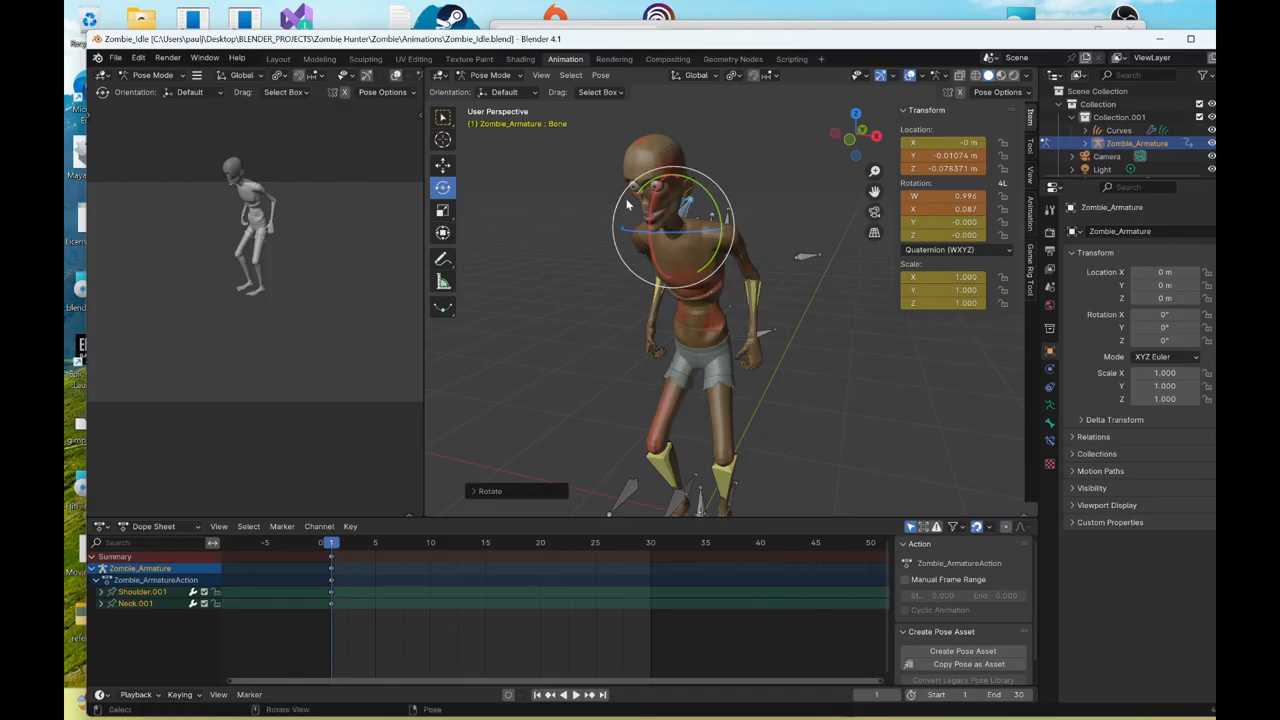
pyautogui.click(878, 140)
pyautogui.scroll(1, 726, 206)
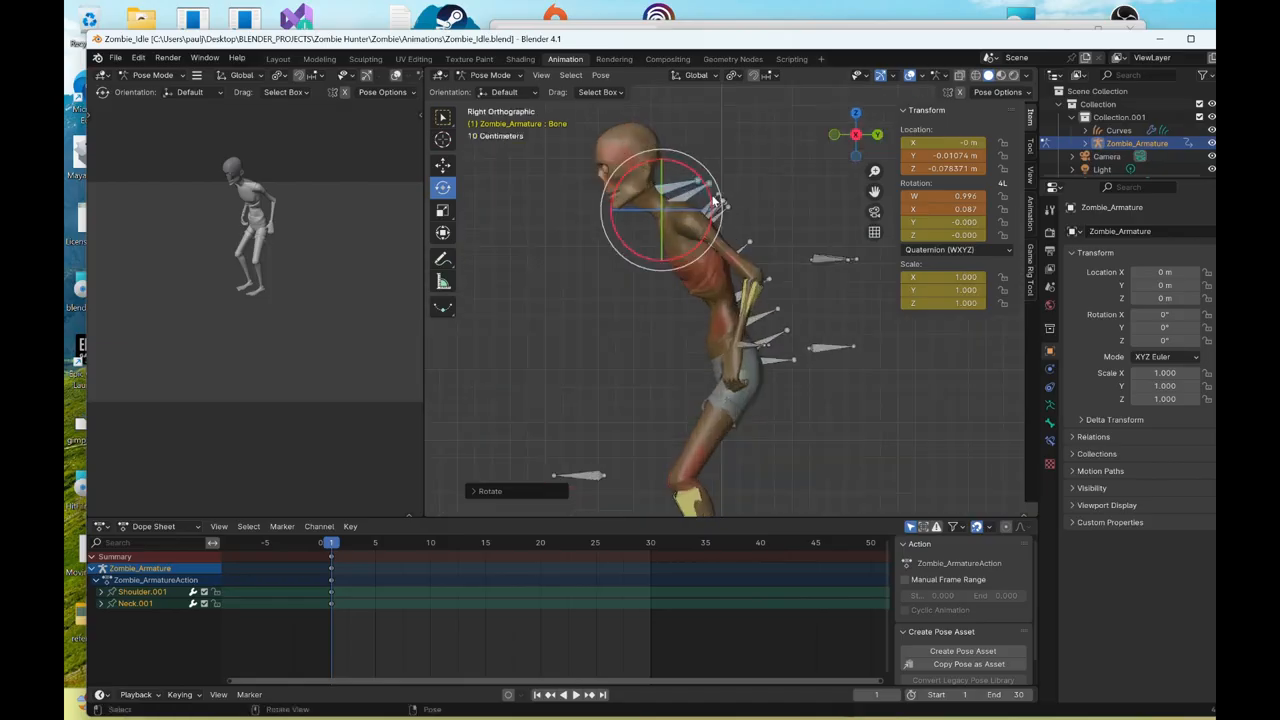
pyautogui.moveTo(708, 182); pyautogui.dragTo(714, 198)
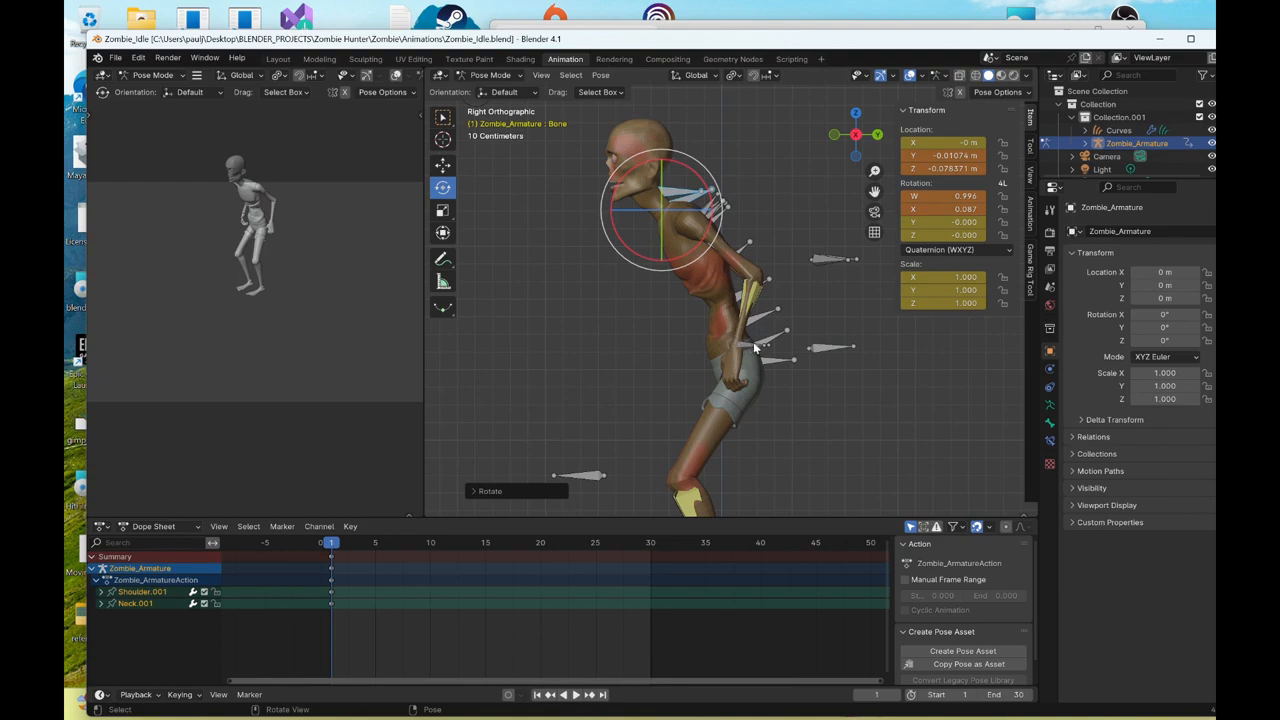
# - Rotate the left wrist control and move it forward to about X 0.38, Y -0.90, Z -0.81 m, holding the forearm level
pyautogui.click(756, 346)
pyautogui.moveTo(779, 320); pyautogui.dragTo(607, 290)
pyautogui.click(446, 167)
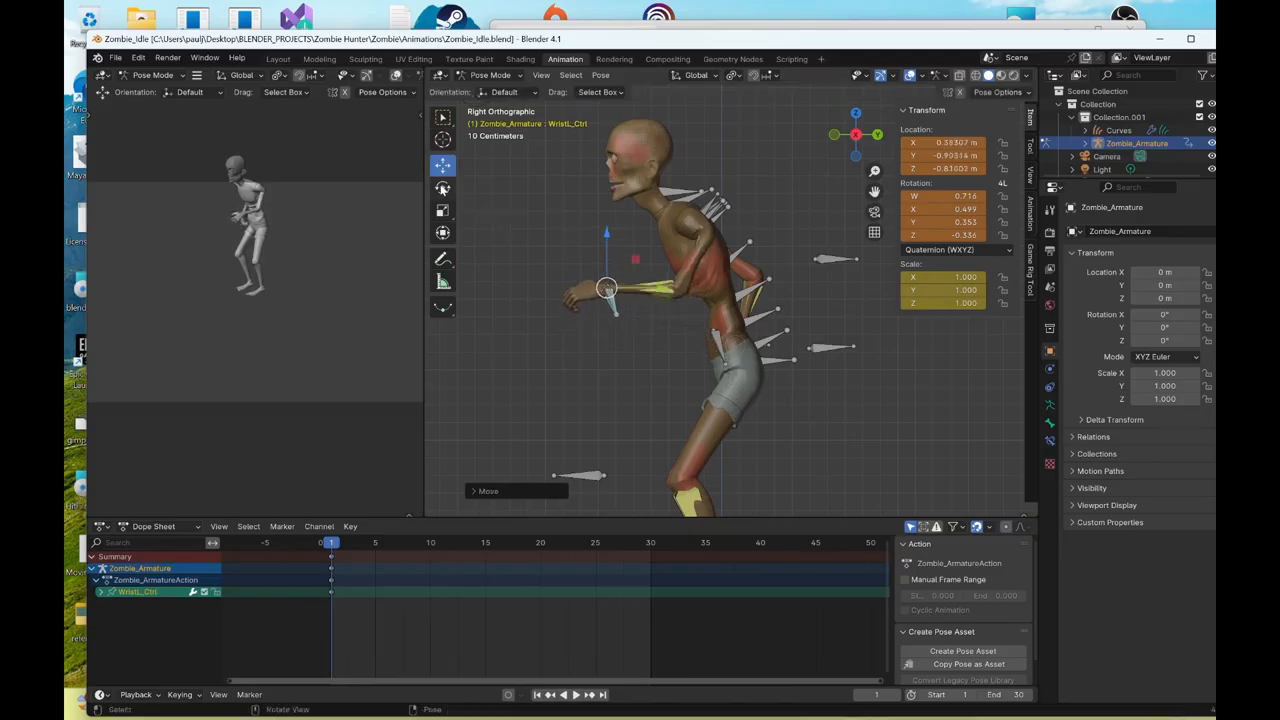
# - Rotate the right wrist control and move it forward to about X 0.67, Y -0.88, Z 0.63 m, raising the right forearm
pyautogui.moveTo(540, 350); pyautogui.dragTo(656, 362, button='middle')
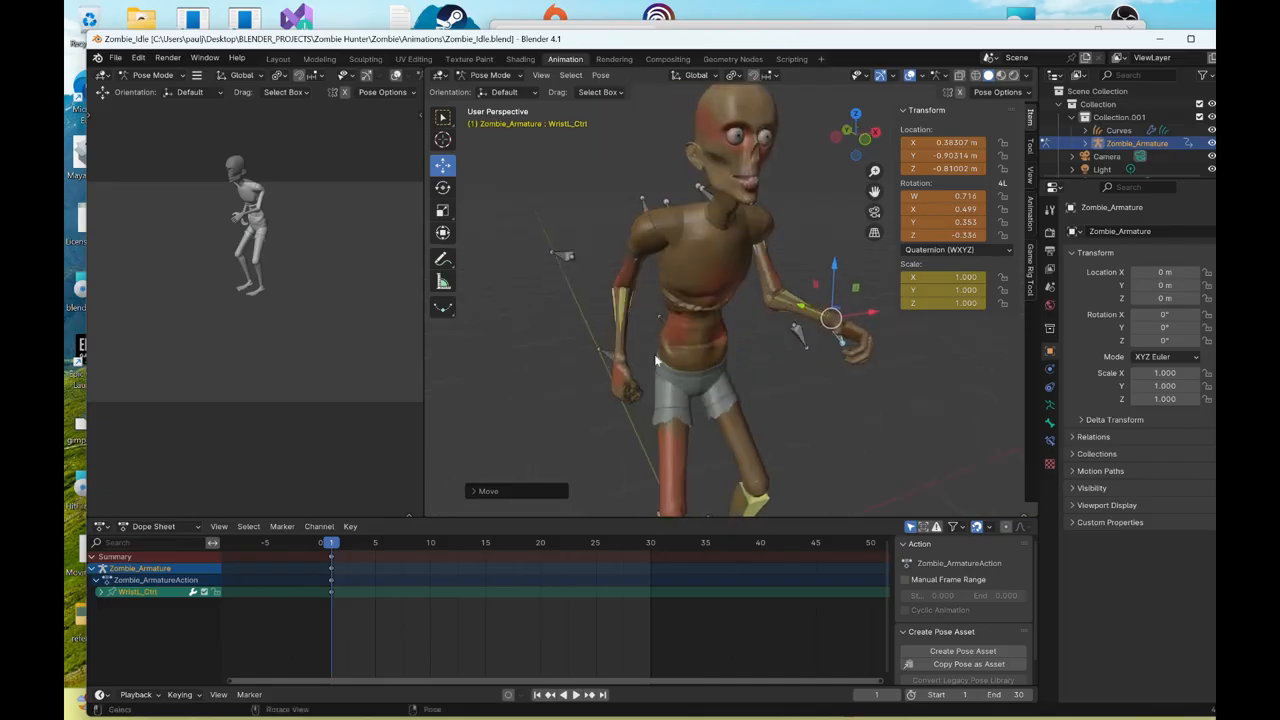
pyautogui.click(836, 137)
pyautogui.click(446, 191)
pyautogui.keyDown('shift'); pyautogui.moveTo(585, 250); pyautogui.dragTo(487, 219, button='middle'); pyautogui.keyUp('shift')
pyautogui.moveTo(666, 277); pyautogui.dragTo(516, 356)
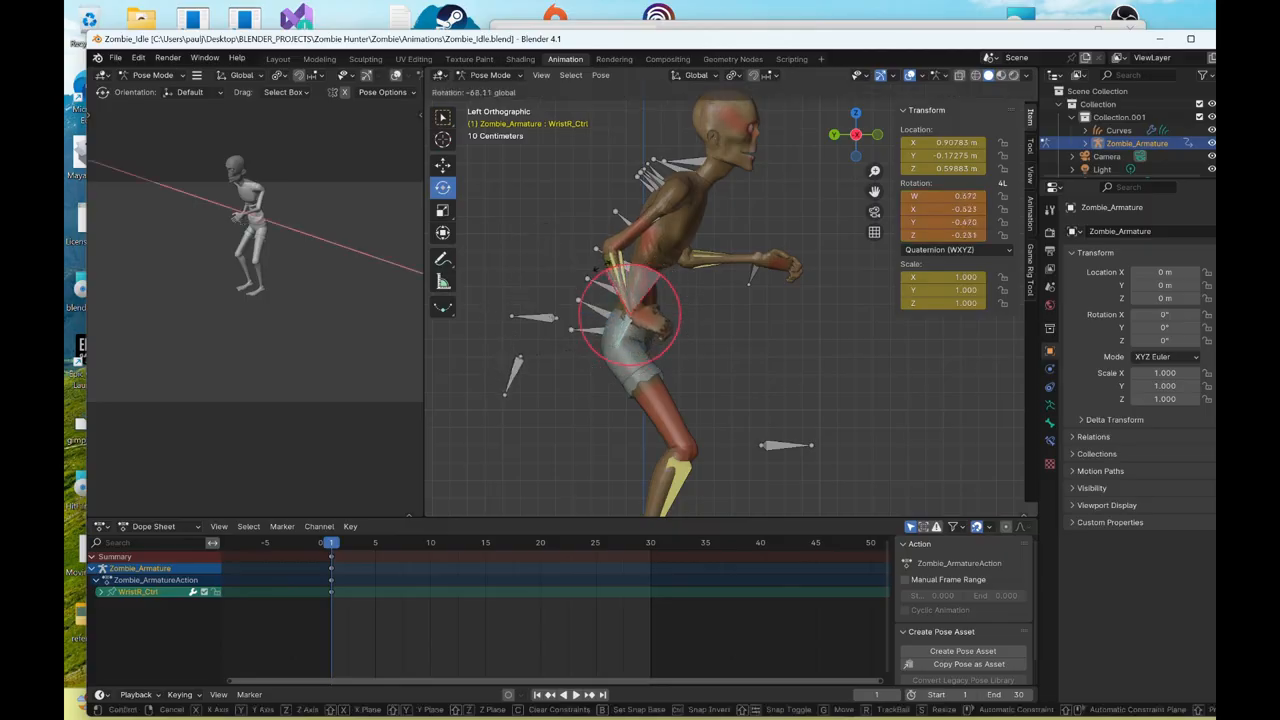
pyautogui.moveTo(591, 268); pyautogui.dragTo(592, 270)
pyautogui.click(446, 170)
pyautogui.moveTo(630, 316); pyautogui.dragTo(785, 269)
# - Select ClavicleL.001 and ClavicleR.001 and rotate them together to adjust the shoulder pose
pyautogui.moveTo(655, 226); pyautogui.dragTo(724, 322, button='middle')
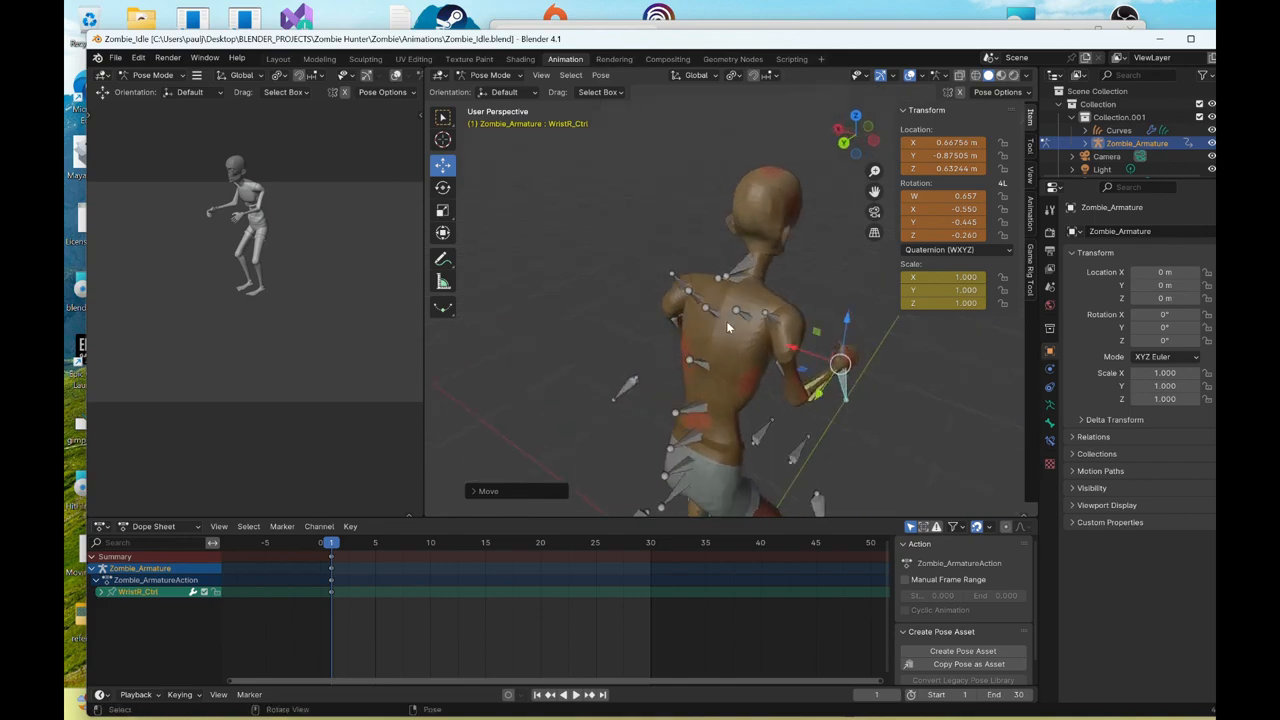
pyautogui.click(766, 318)
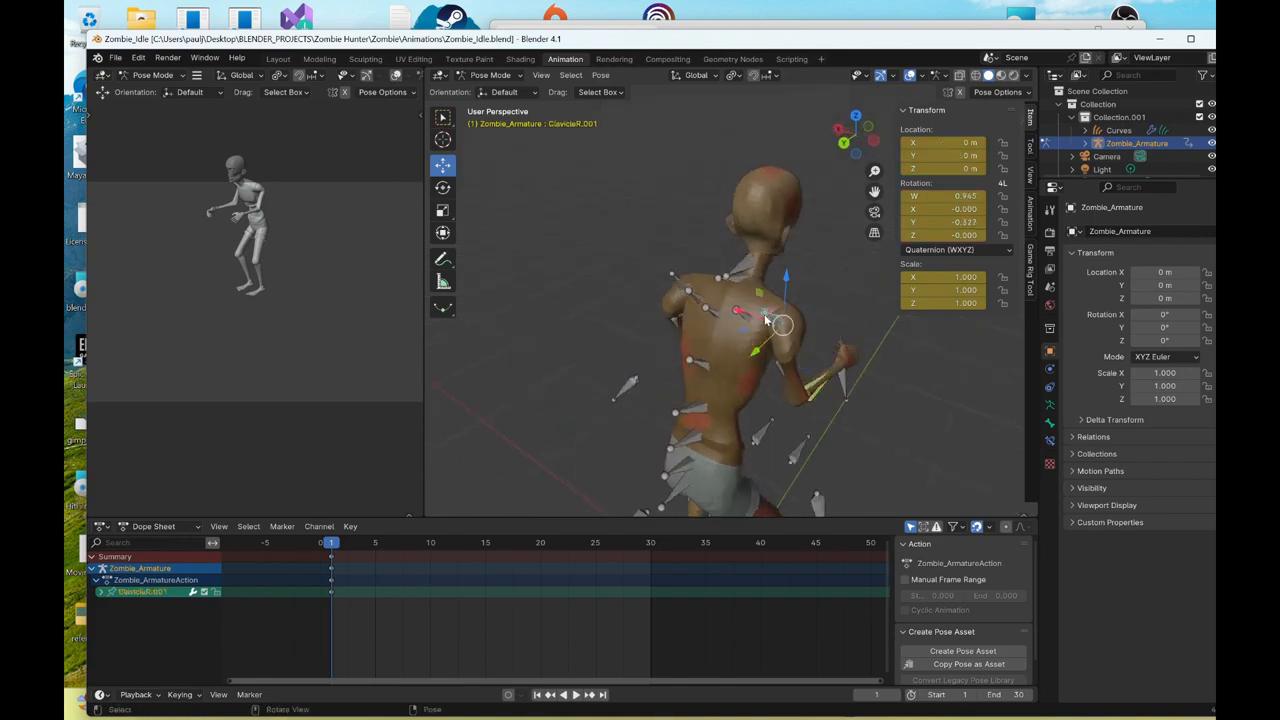
pyautogui.keyDown('shift'); pyautogui.click(681, 278); pyautogui.keyUp('shift')
pyautogui.click(445, 189)
pyautogui.moveTo(677, 328); pyautogui.dragTo(614, 285, button='middle')
pyautogui.moveTo(663, 226); pyautogui.dragTo(645, 275)
# - From above, rotate the left pair and the right pair of clavicle bones in opposite directions to splay them outward
pyautogui.moveTo(645, 275); pyautogui.dragTo(591, 354, button='middle')
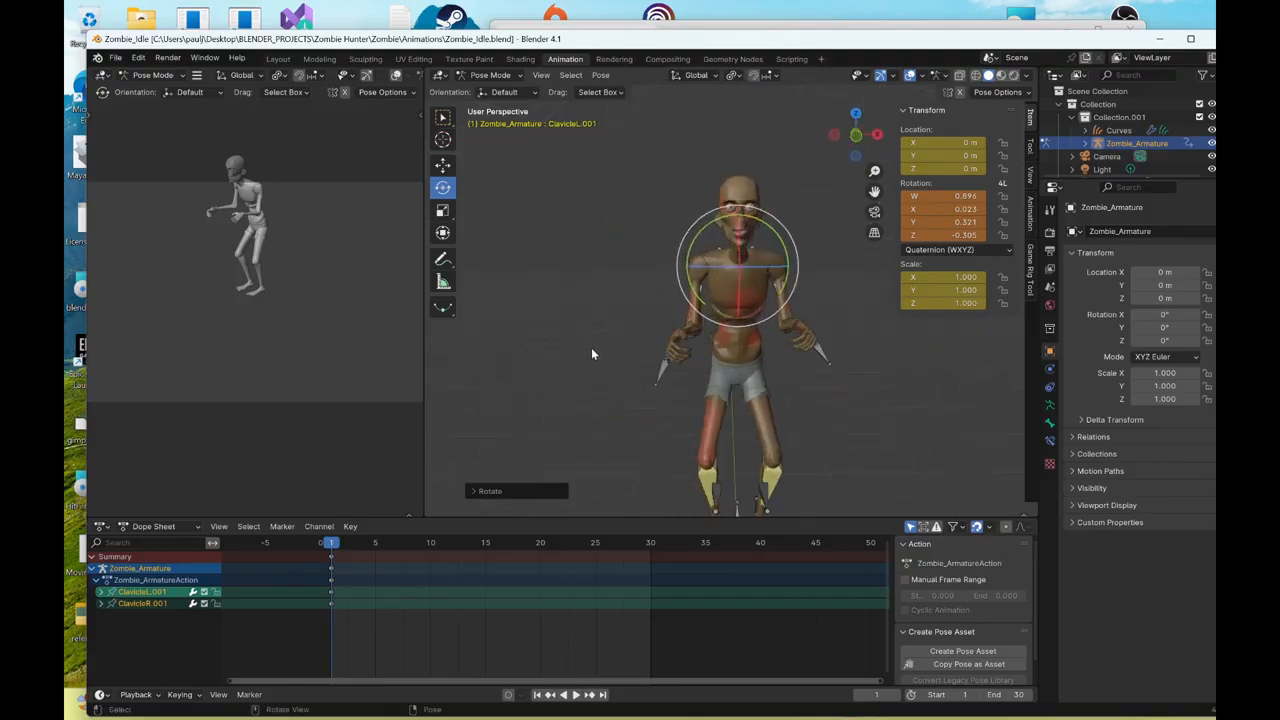
pyautogui.moveTo(708, 366); pyautogui.dragTo(671, 322, button='middle')
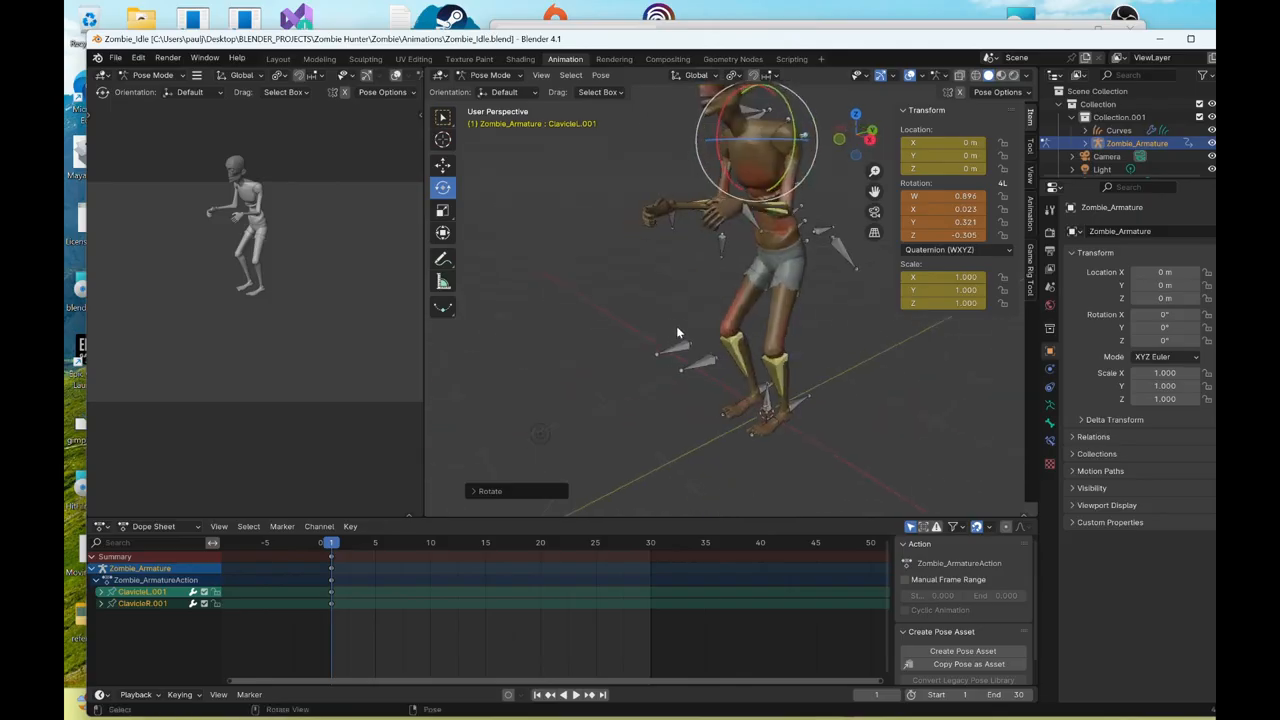
pyautogui.moveTo(734, 285); pyautogui.dragTo(800, 305, button='middle')
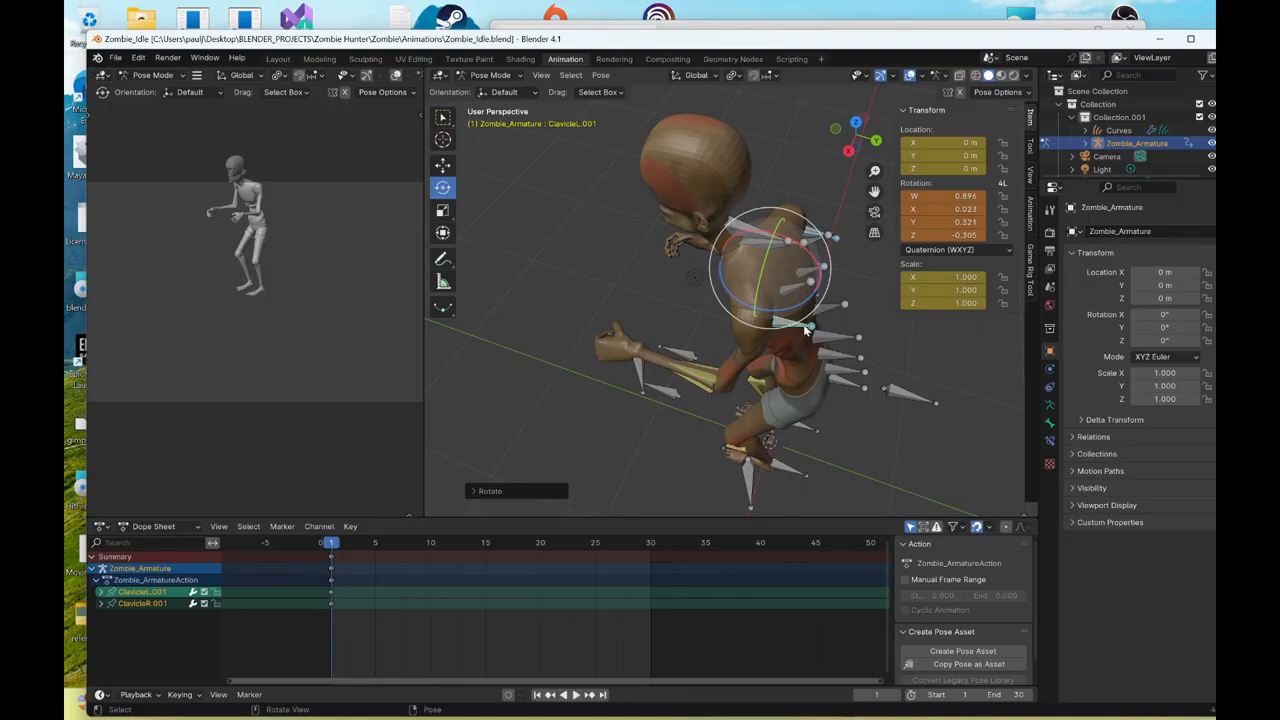
pyautogui.click(806, 330)
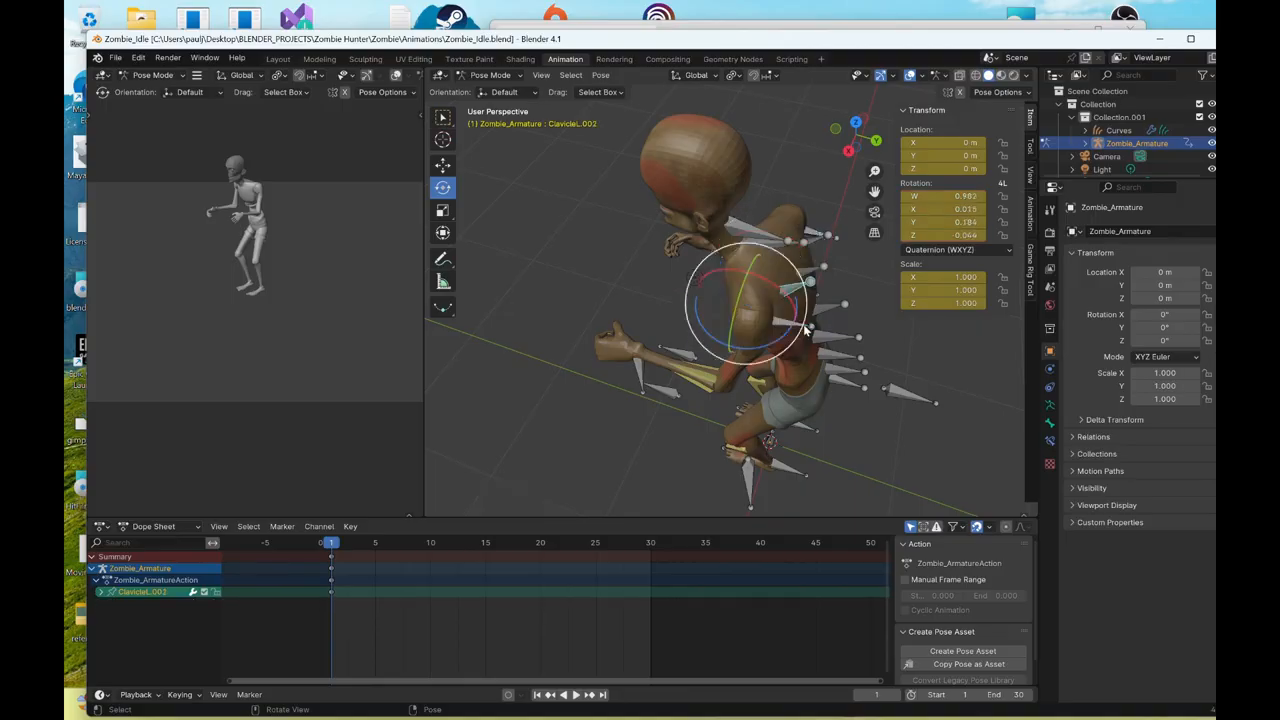
pyautogui.keyDown('shift'); pyautogui.click(572, 358); pyautogui.keyUp('shift')
pyautogui.moveTo(604, 365); pyautogui.dragTo(817, 331, button='middle')
pyautogui.press('r')
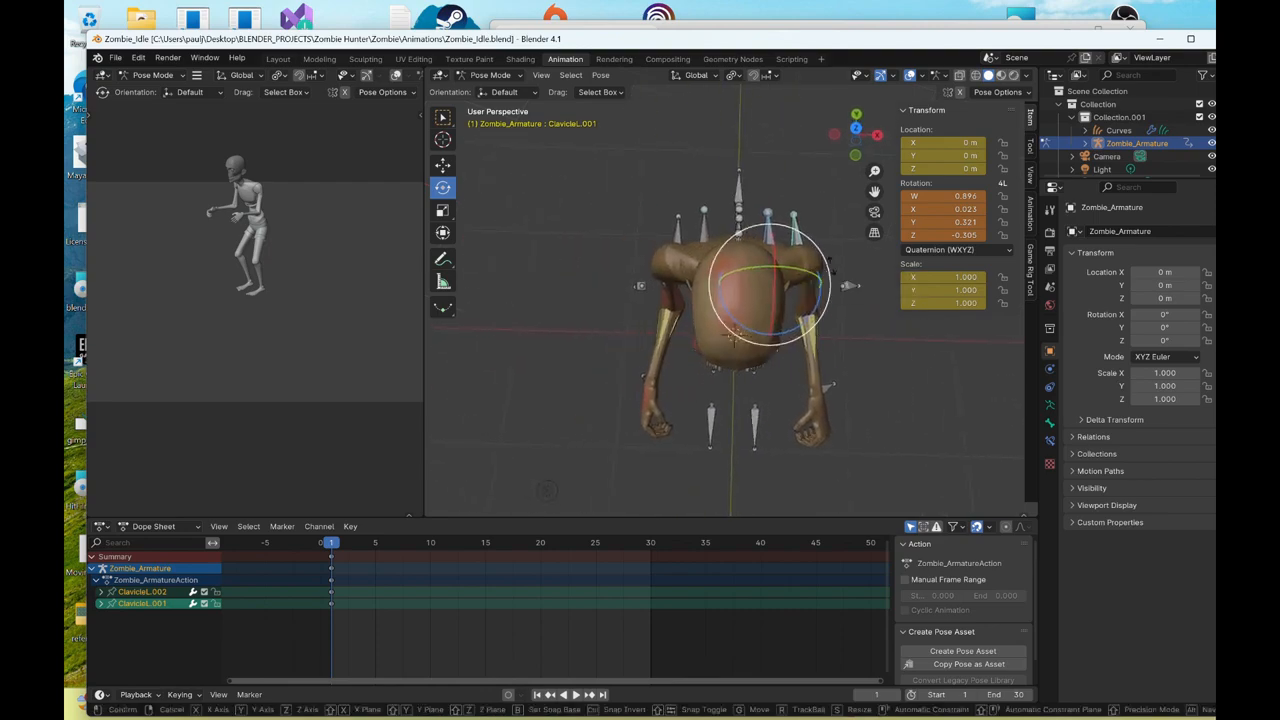
pyautogui.click(669, 201)
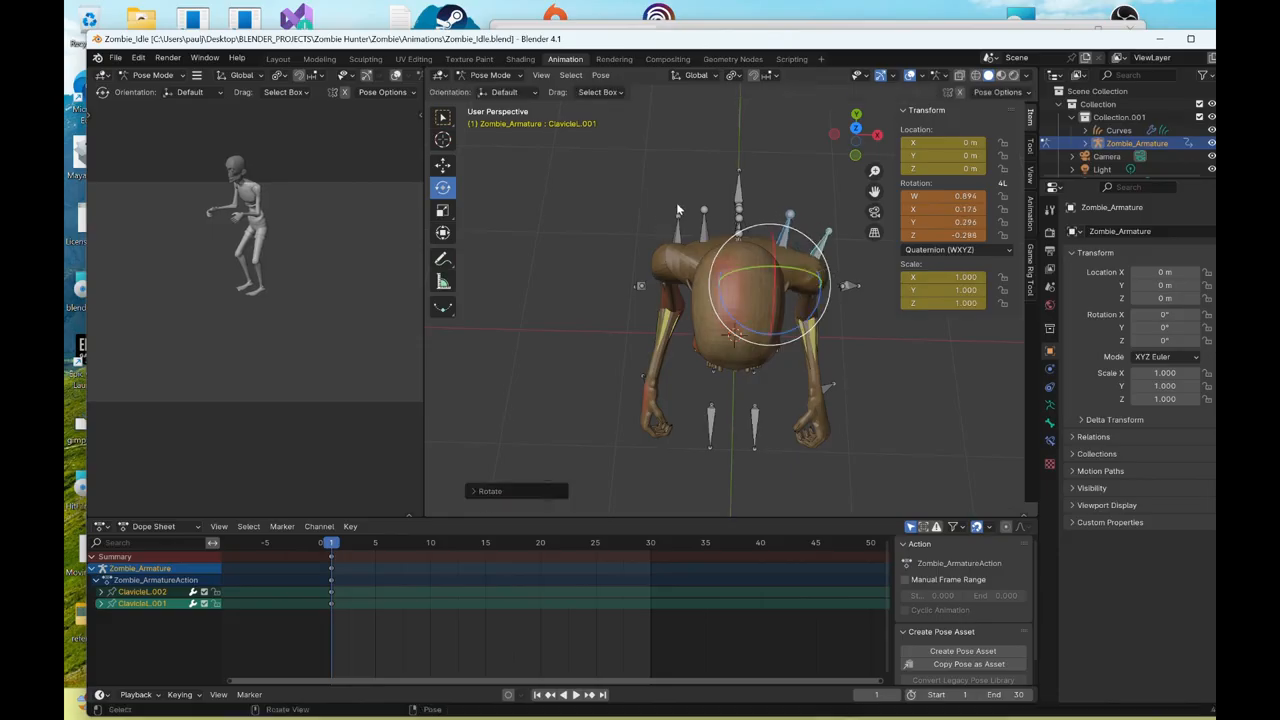
pyautogui.click(705, 216)
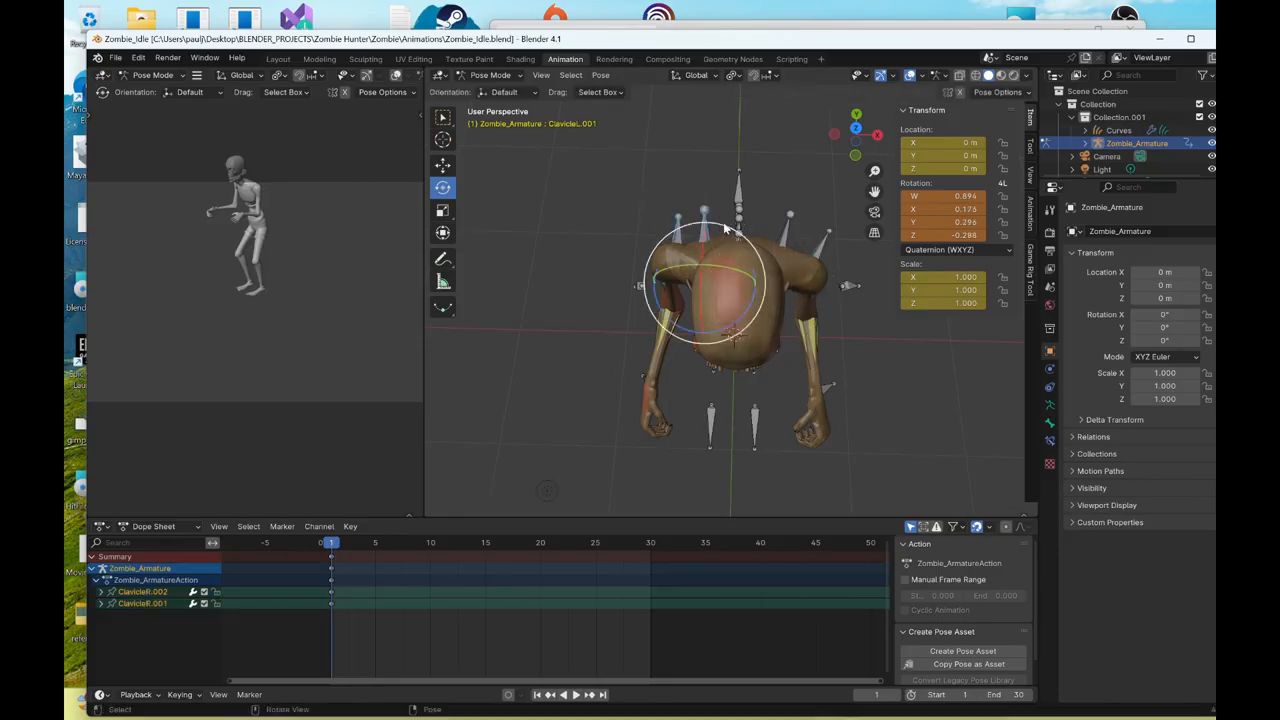
pyautogui.press('r')
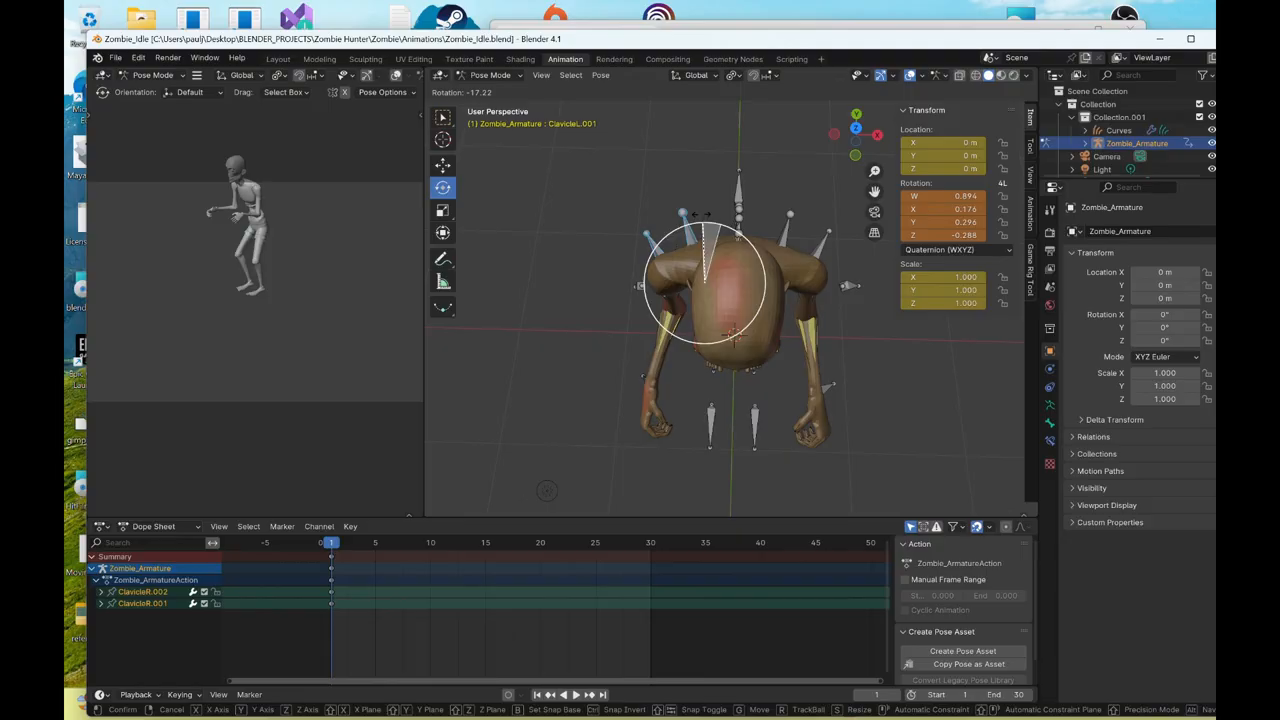
pyautogui.click(704, 214)
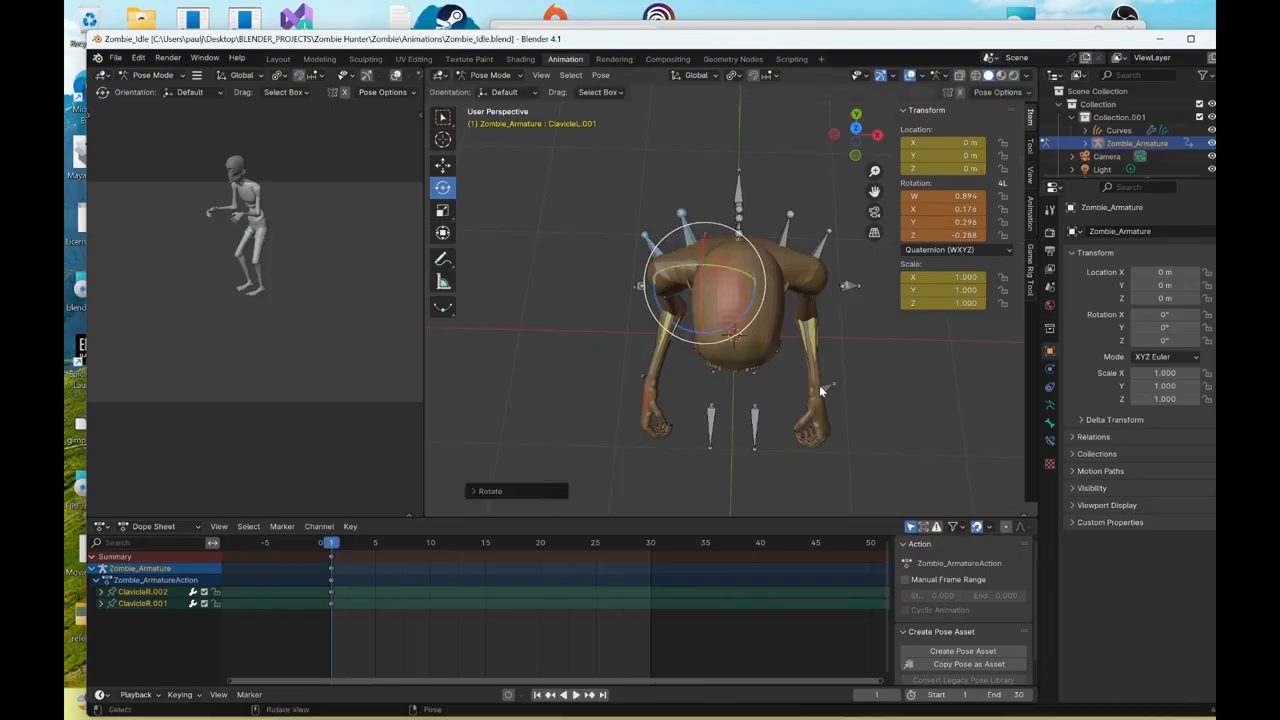
# - Move both wrist controls together farther forward, bringing the right one to about X 0.55, Y -1.09, Z 0.65 m
pyautogui.click(636, 374)
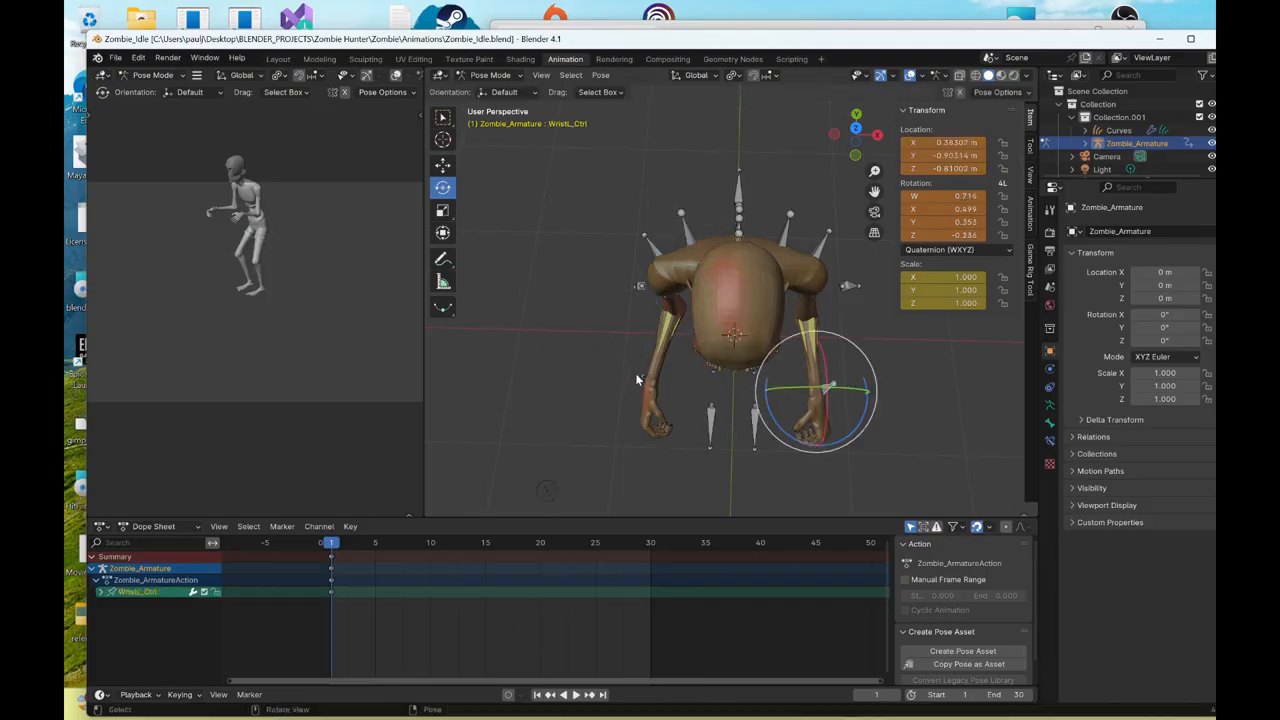
pyautogui.click(445, 168)
pyautogui.scroll(-2, 638, 323)
pyautogui.moveTo(638, 323); pyautogui.dragTo(636, 292, button='middle')
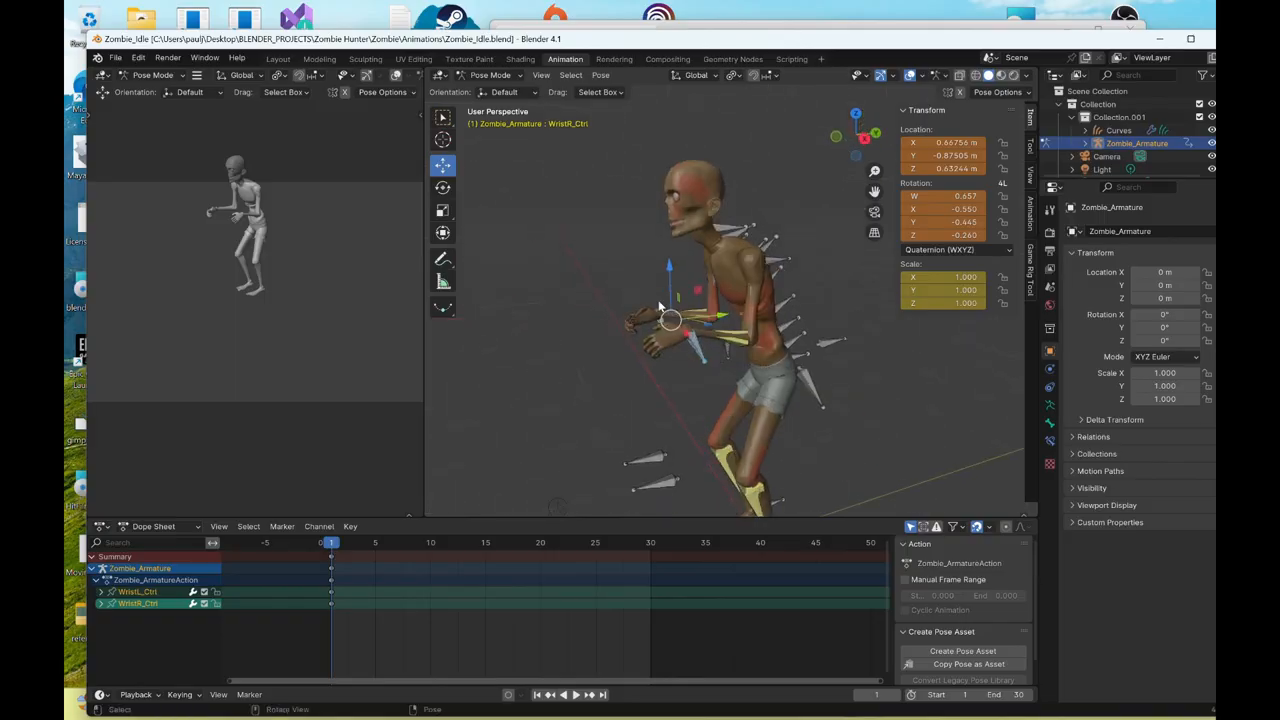
pyautogui.moveTo(712, 320); pyautogui.dragTo(641, 247)
pyautogui.moveTo(706, 302); pyautogui.dragTo(741, 351)
# - Select only the right wrist control and rotate it freely to turn the right hand upward and outward
pyautogui.moveTo(741, 351); pyautogui.dragTo(848, 343, button='middle')
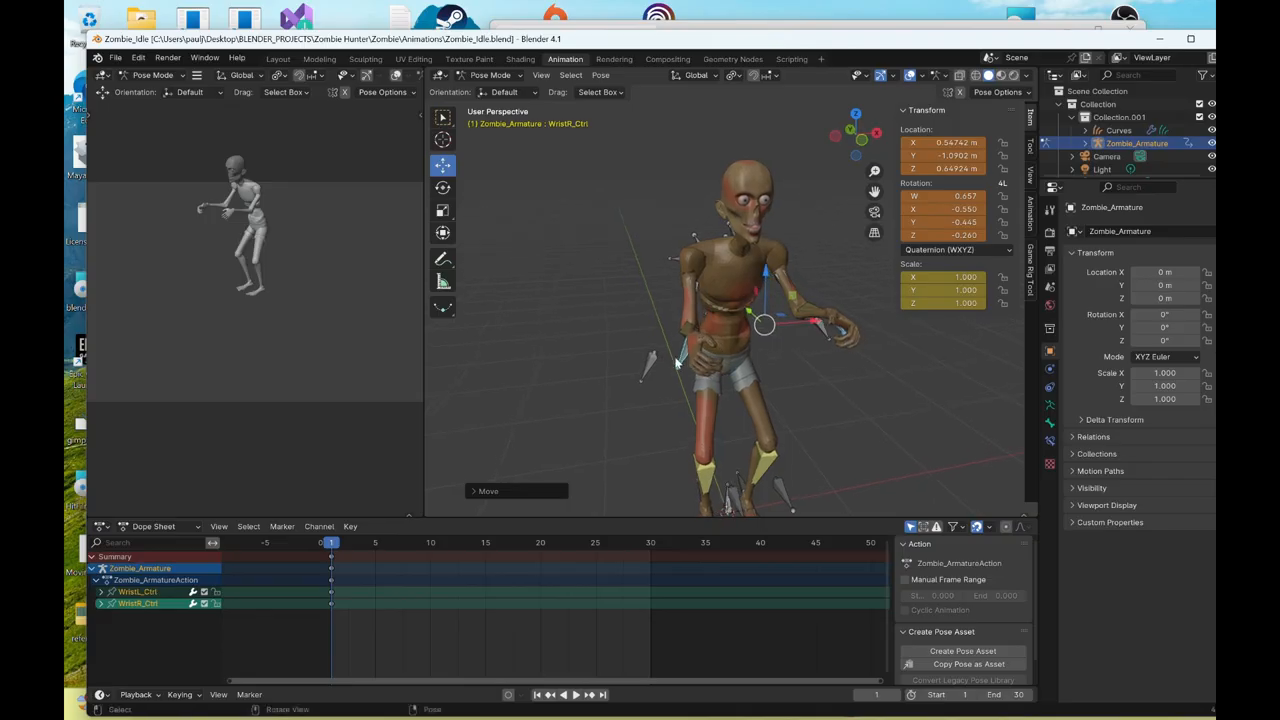
pyautogui.click(443, 188)
pyautogui.click(682, 352)
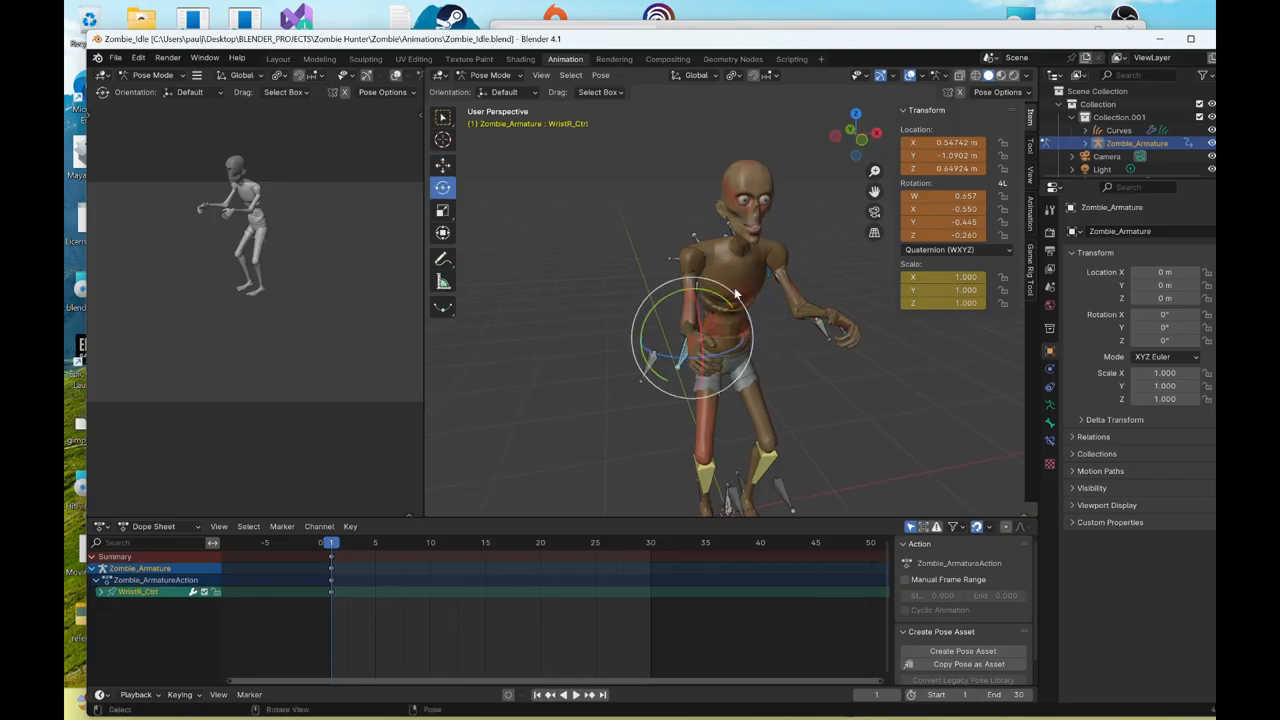
pyautogui.moveTo(737, 294); pyautogui.dragTo(710, 272, button='middle')
pyautogui.moveTo(705, 282); pyautogui.dragTo(670, 288)
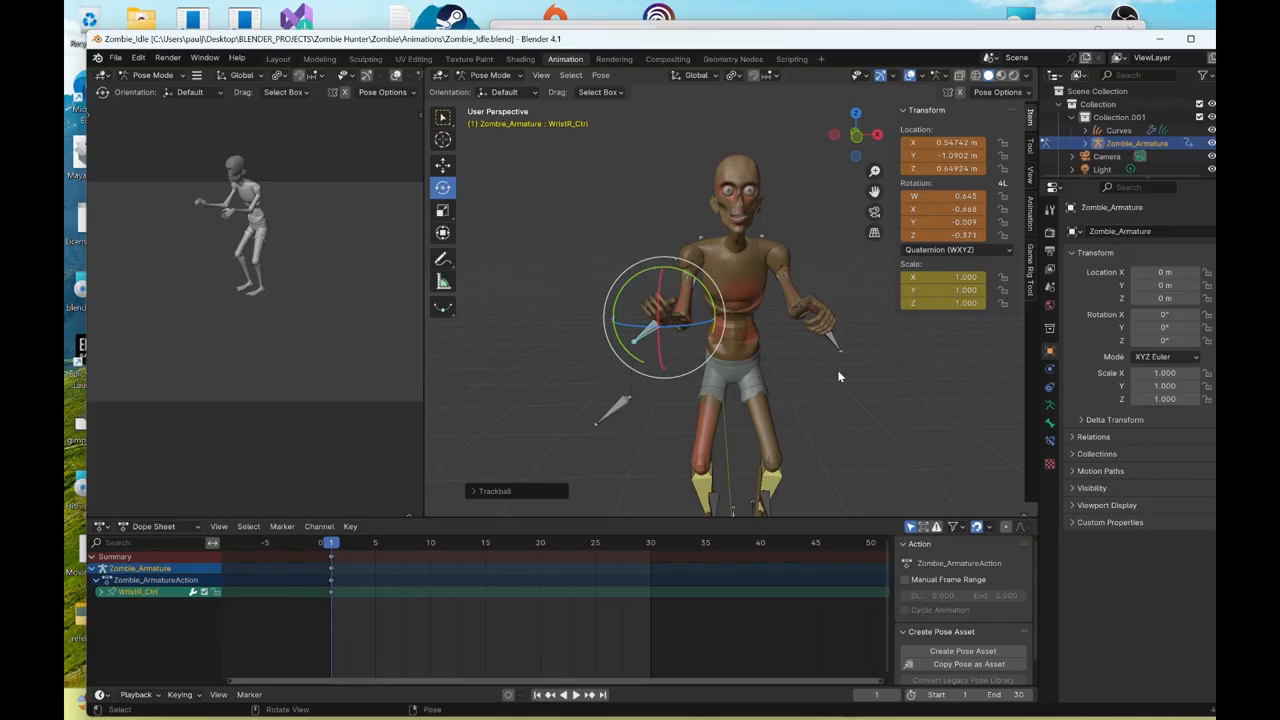
pyautogui.click(833, 370)
pyautogui.moveTo(827, 368); pyautogui.dragTo(828, 364)
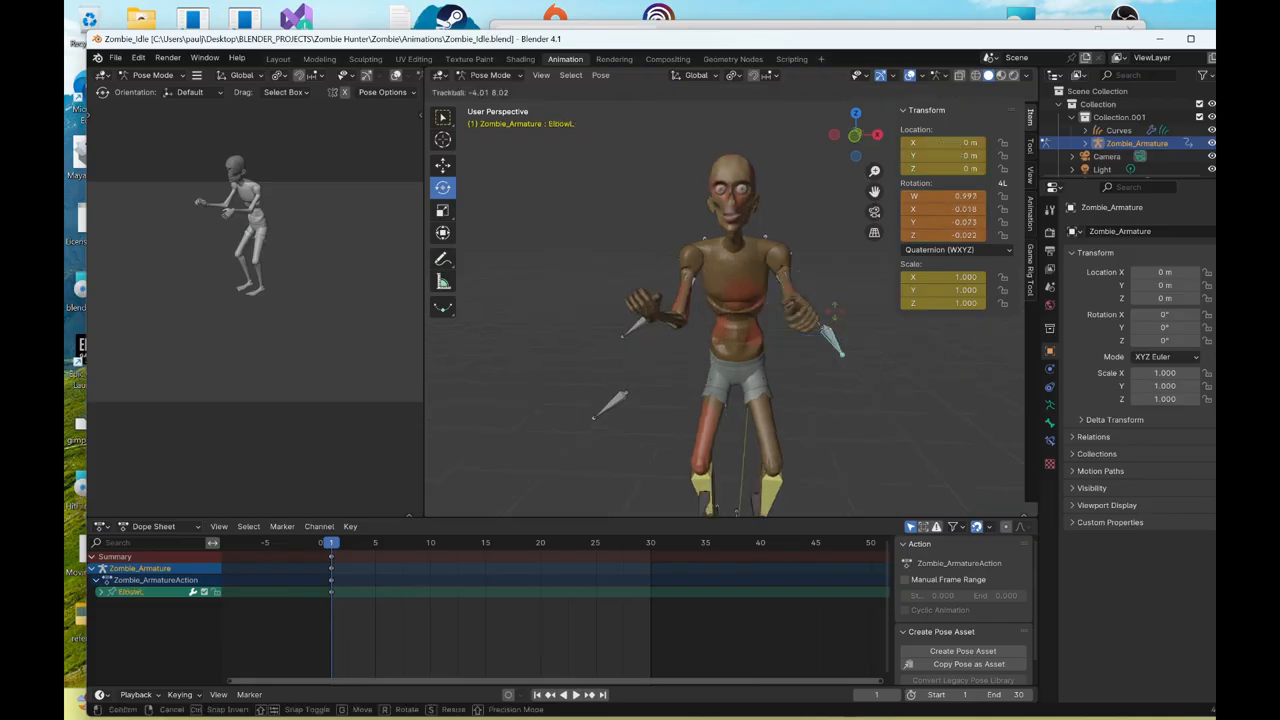
pyautogui.moveTo(836, 310); pyautogui.dragTo(825, 335)
pyautogui.hotkey('alt', 'r')
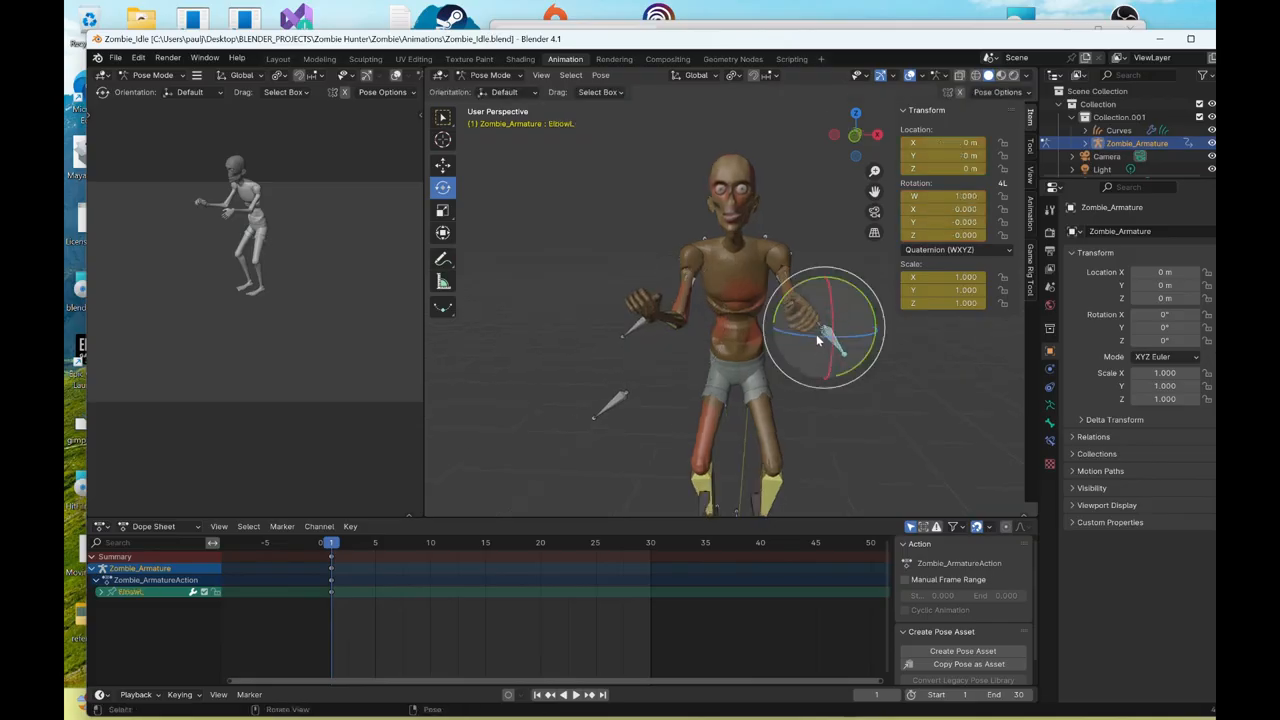
# - Select the left wrist control and rotate it freely to turn the left hand upward and outward, mirroring the right hand
pyautogui.click(821, 325)
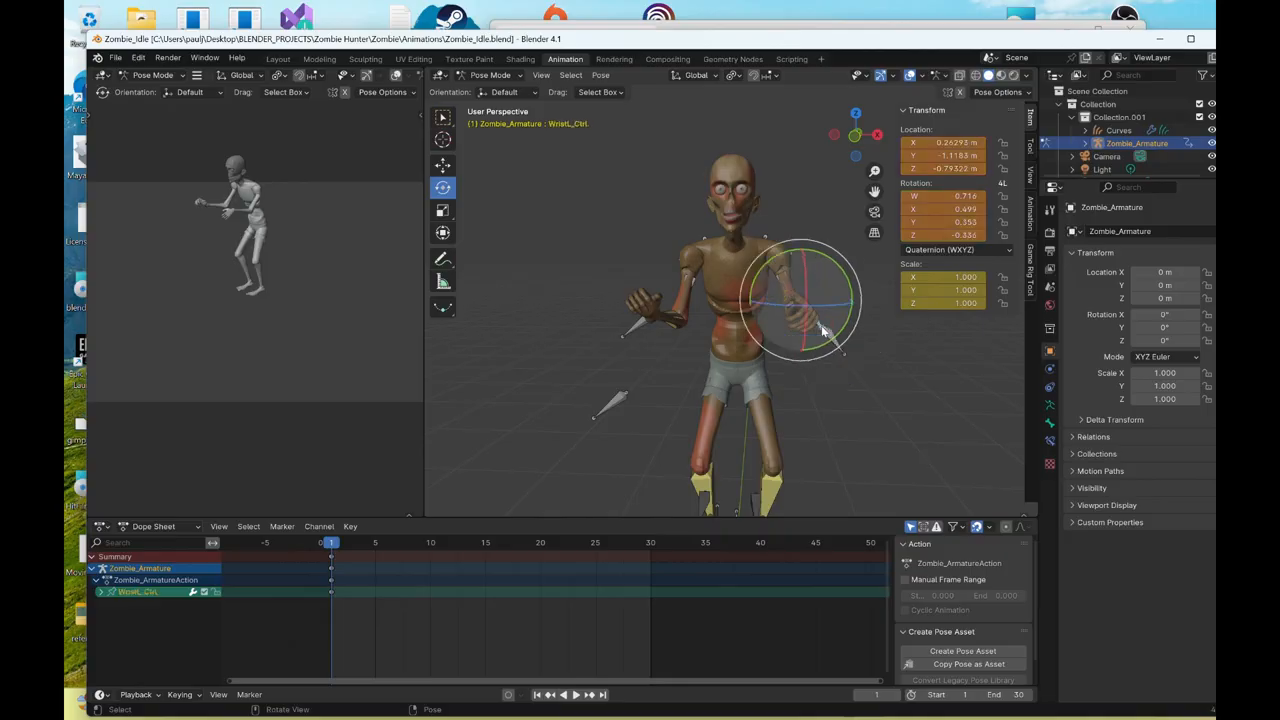
pyautogui.moveTo(821, 327)
pyautogui.mouseDown()
pyautogui.moveTo(829, 311)
pyautogui.moveTo(816, 306)
pyautogui.mouseUp()
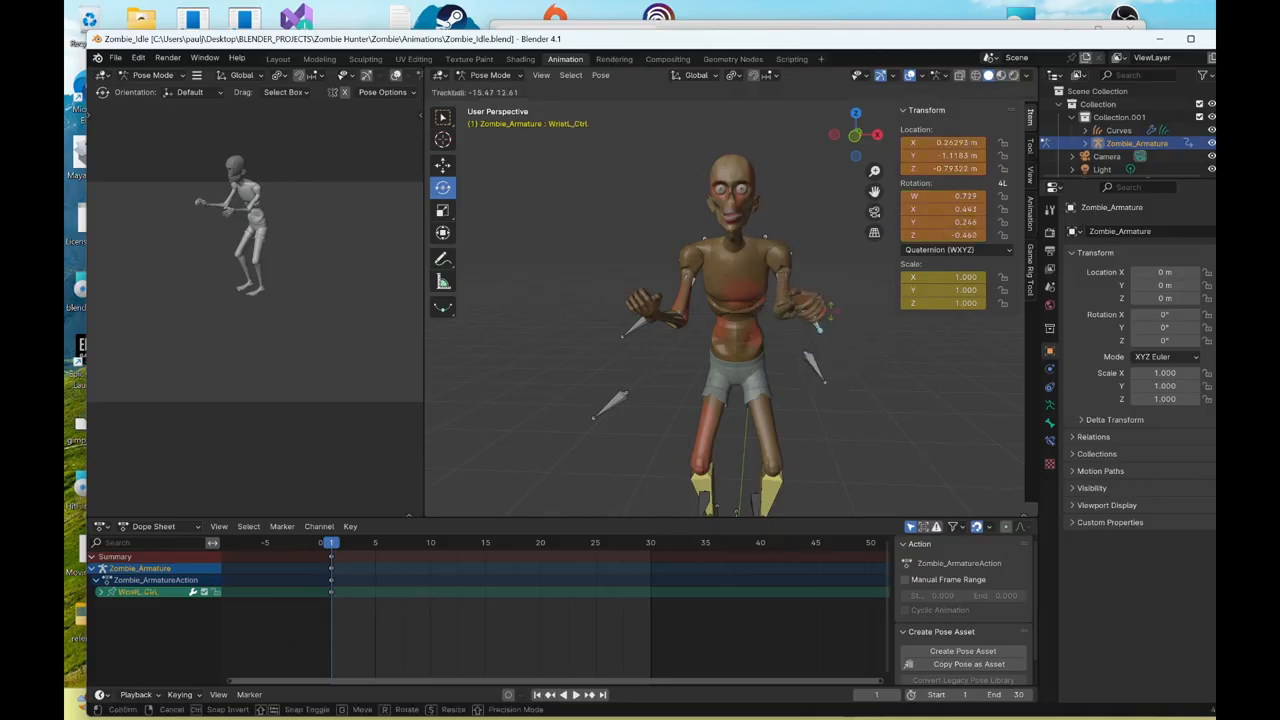
pyautogui.moveTo(856, 316); pyautogui.dragTo(825, 362)
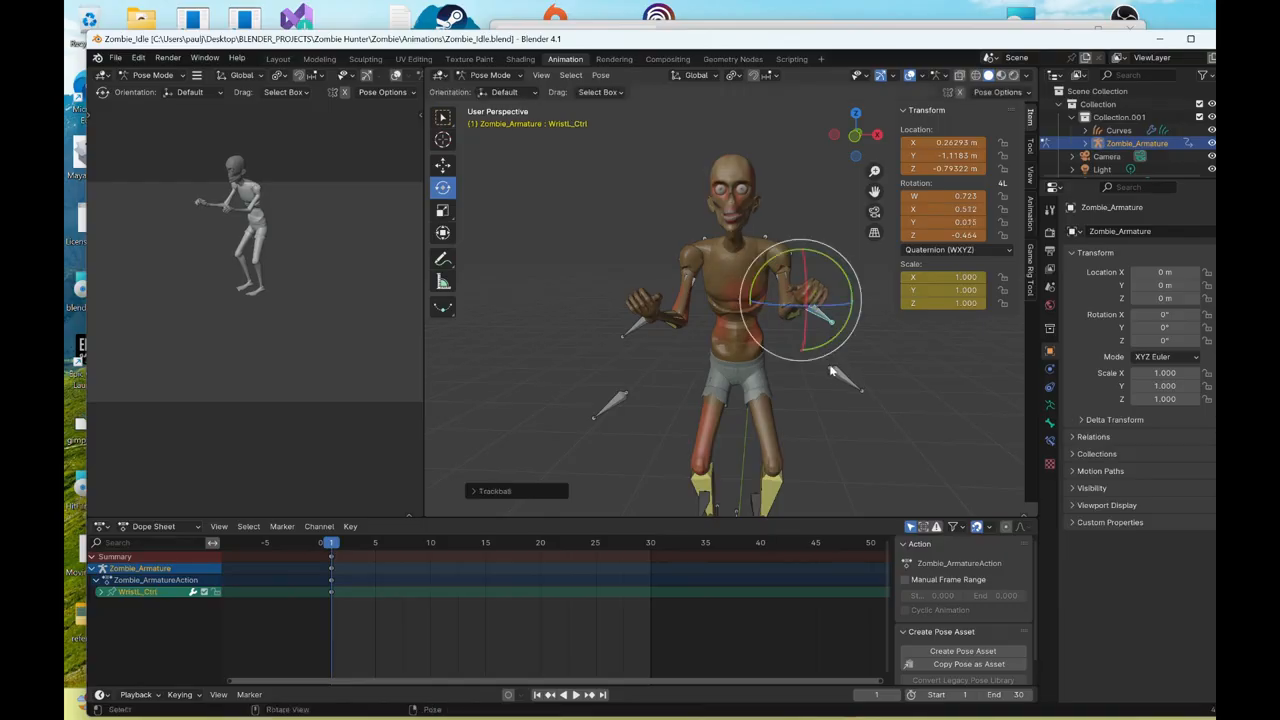
# - Move both elbow controls outward and slightly up, bringing ElbowL to about X -0.17, Y 0.09, Z 0.12 m
pyautogui.click(833, 372)
pyautogui.click(443, 165)
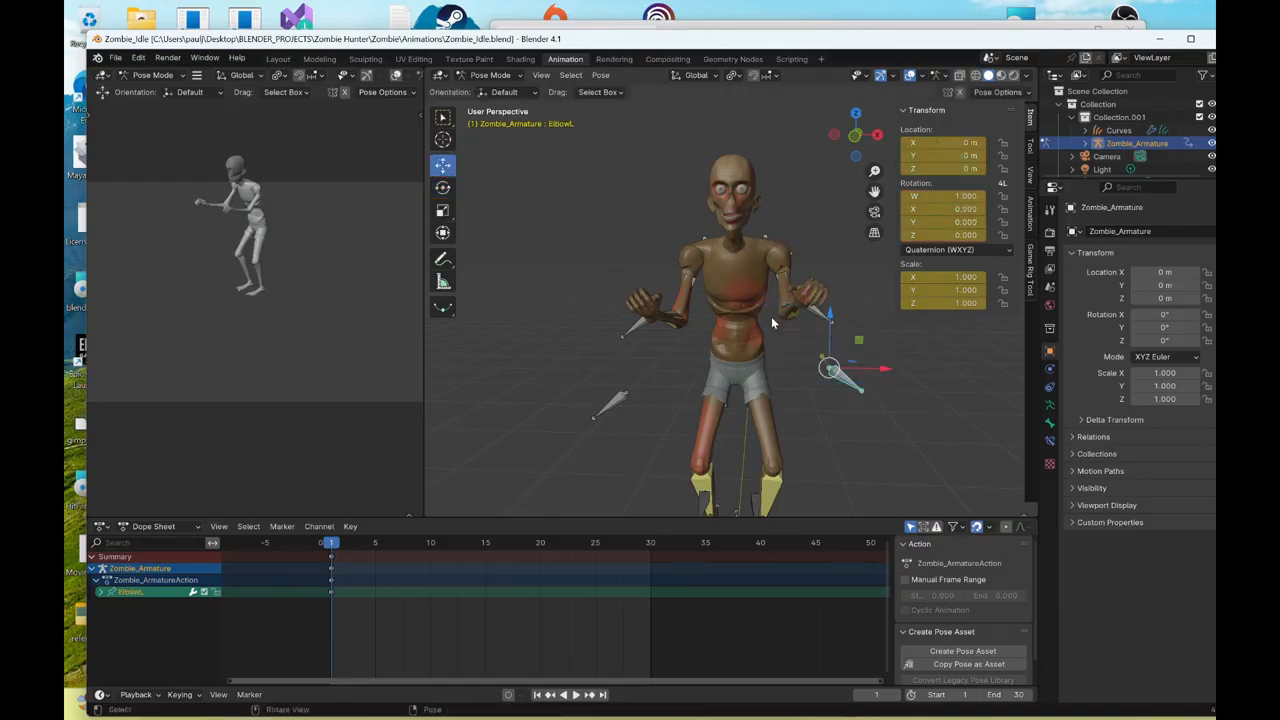
pyautogui.moveTo(833, 372); pyautogui.dragTo(860, 350)
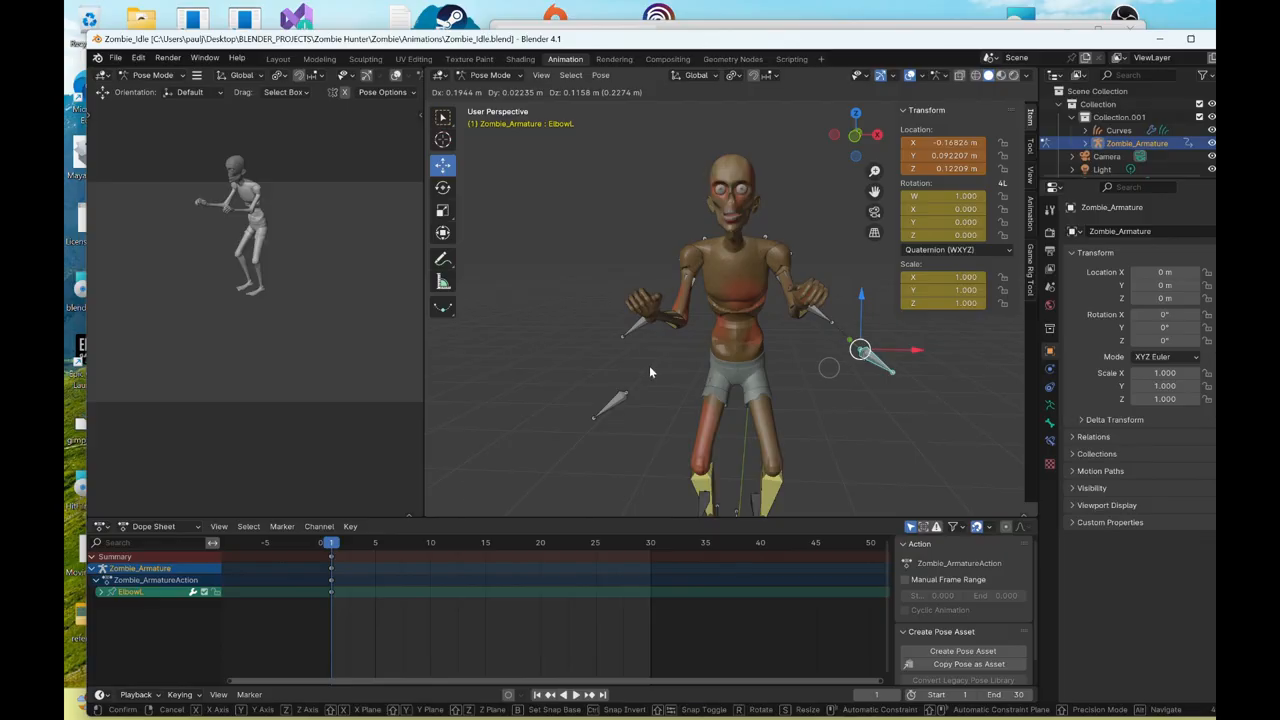
pyautogui.click(616, 419)
pyautogui.moveTo(624, 395); pyautogui.dragTo(591, 380)
pyautogui.scroll(-2, 708, 415)
pyautogui.moveTo(708, 415); pyautogui.dragTo(708, 303, button='middle')
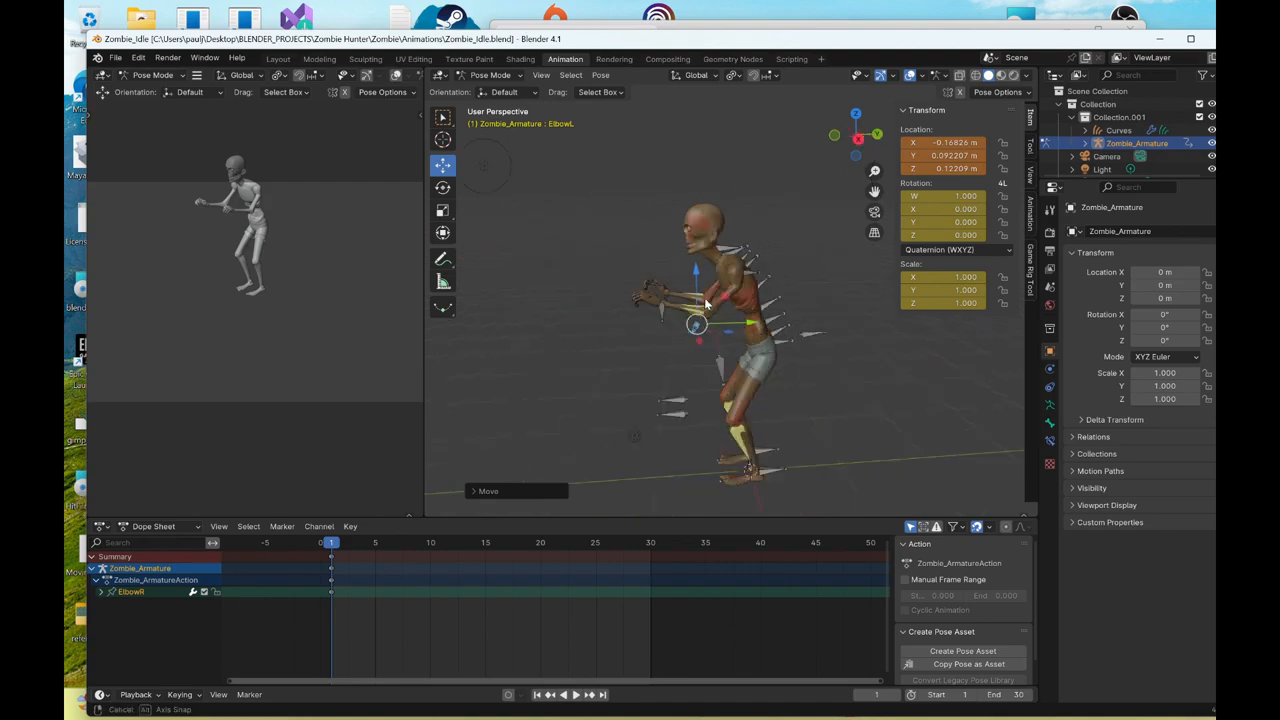
# - Rotate ClavicleL.001 to adjust the left shoulder, to about W 0.82, X 0.18, Y 0.16, Z -0.52
pyautogui.scroll(3, 727, 270)
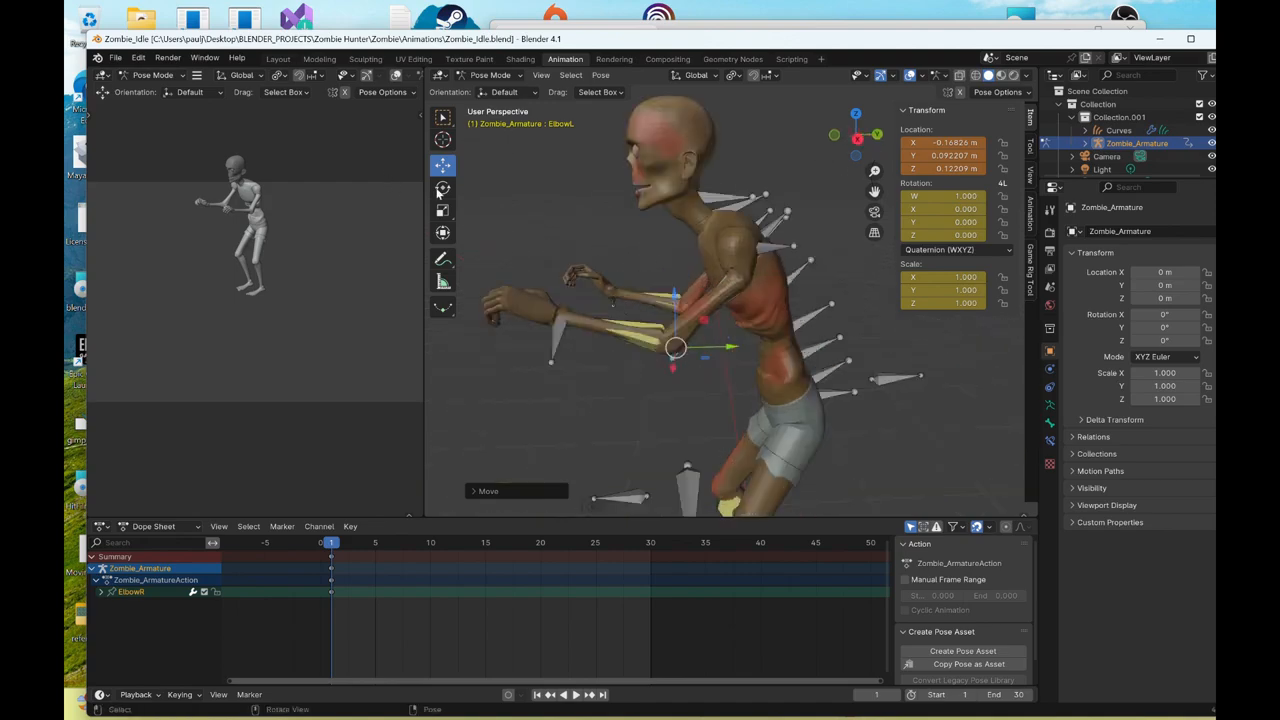
pyautogui.click(760, 230)
pyautogui.click(443, 187)
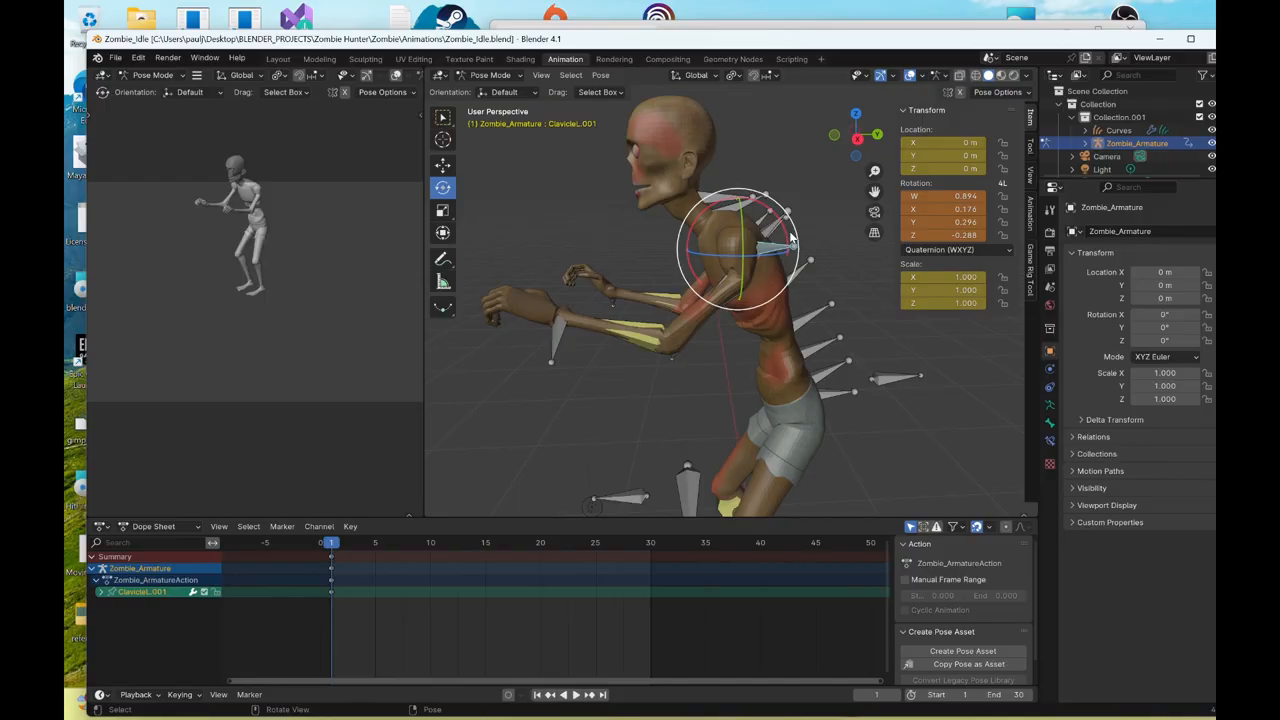
pyautogui.moveTo(700, 280); pyautogui.dragTo(598, 346)
pyautogui.moveTo(598, 346); pyautogui.dragTo(833, 372, button='middle')
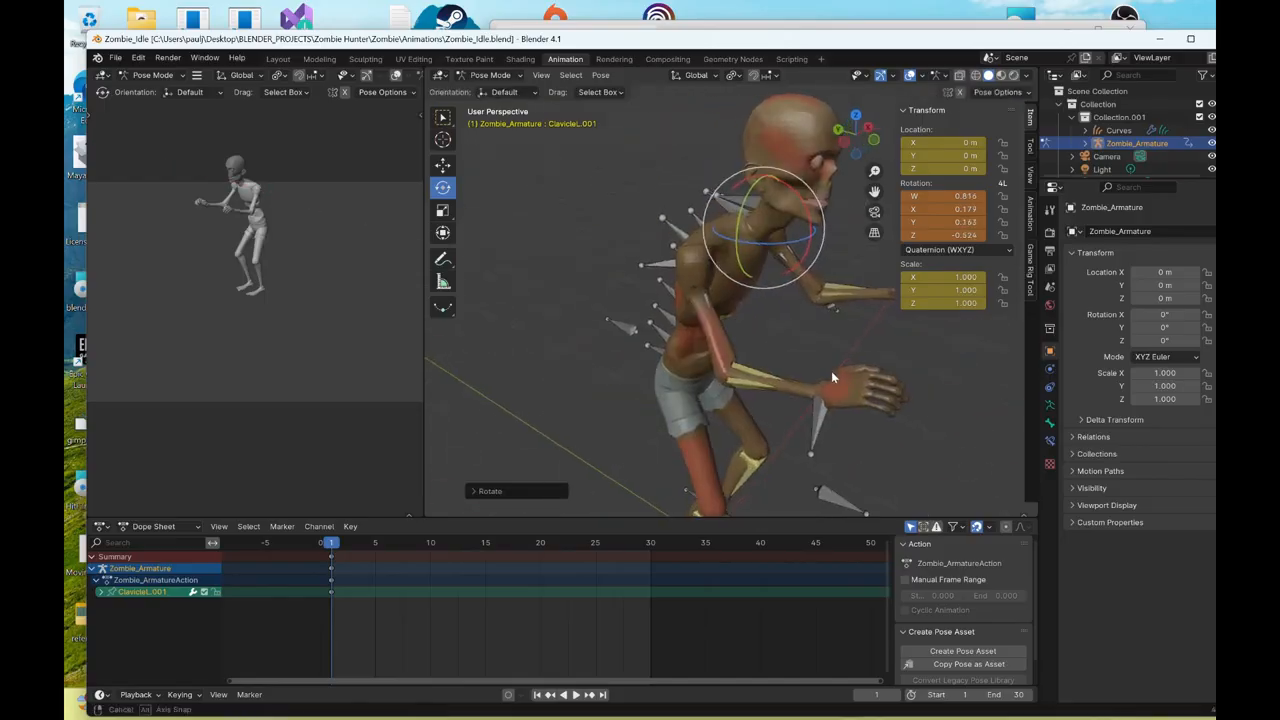
# - Rotate ClavicleR.001 to match the opposite shoulder, to about W 0.83, X -0.32, Y -0.18, Z 0.42
pyautogui.click(706, 318)
pyautogui.moveTo(706, 318)
pyautogui.mouseDown(button='middle')
pyautogui.moveTo(727, 312)
pyautogui.moveTo(700, 298)
pyautogui.mouseUp(button='middle')
pyautogui.moveTo(700, 298); pyautogui.dragTo(754, 330)
pyautogui.moveTo(754, 330); pyautogui.dragTo(681, 378, button='middle')
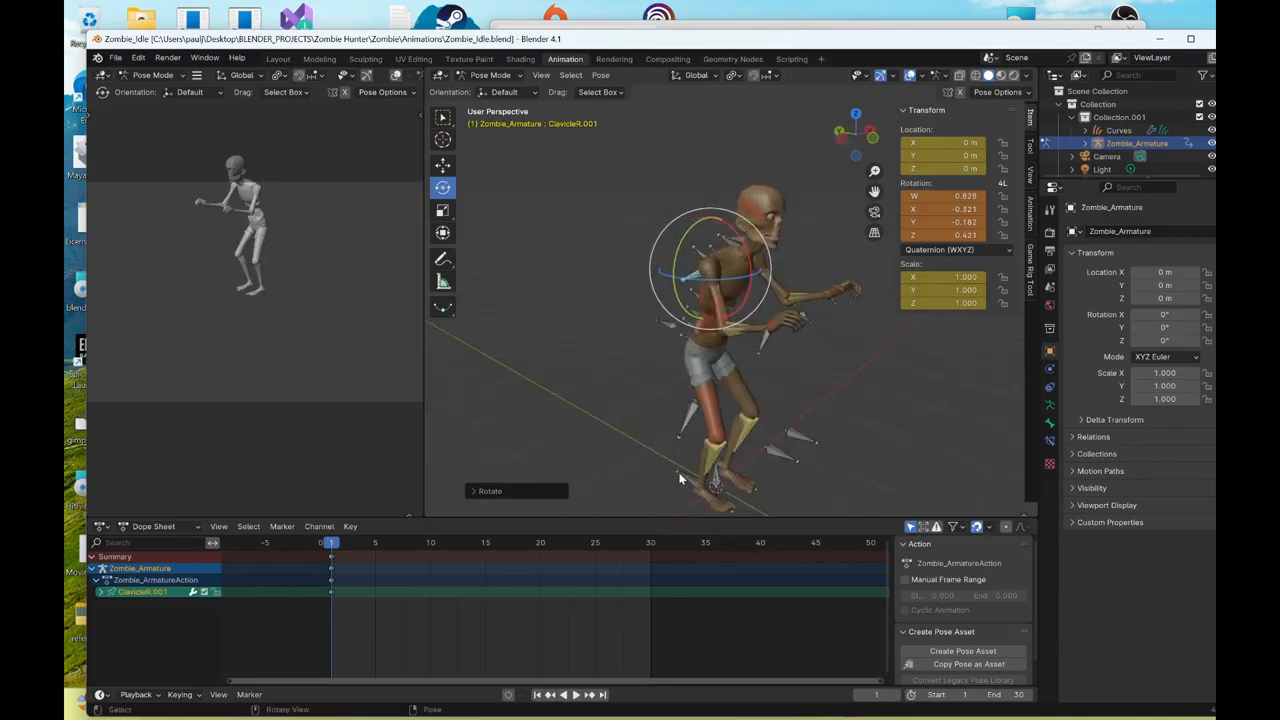
# - Widen the stance by moving AnkleR_Ctrl and AnkleL_Ctrl outward, bringing the left one to about Z -0.32 m
pyautogui.click(679, 473)
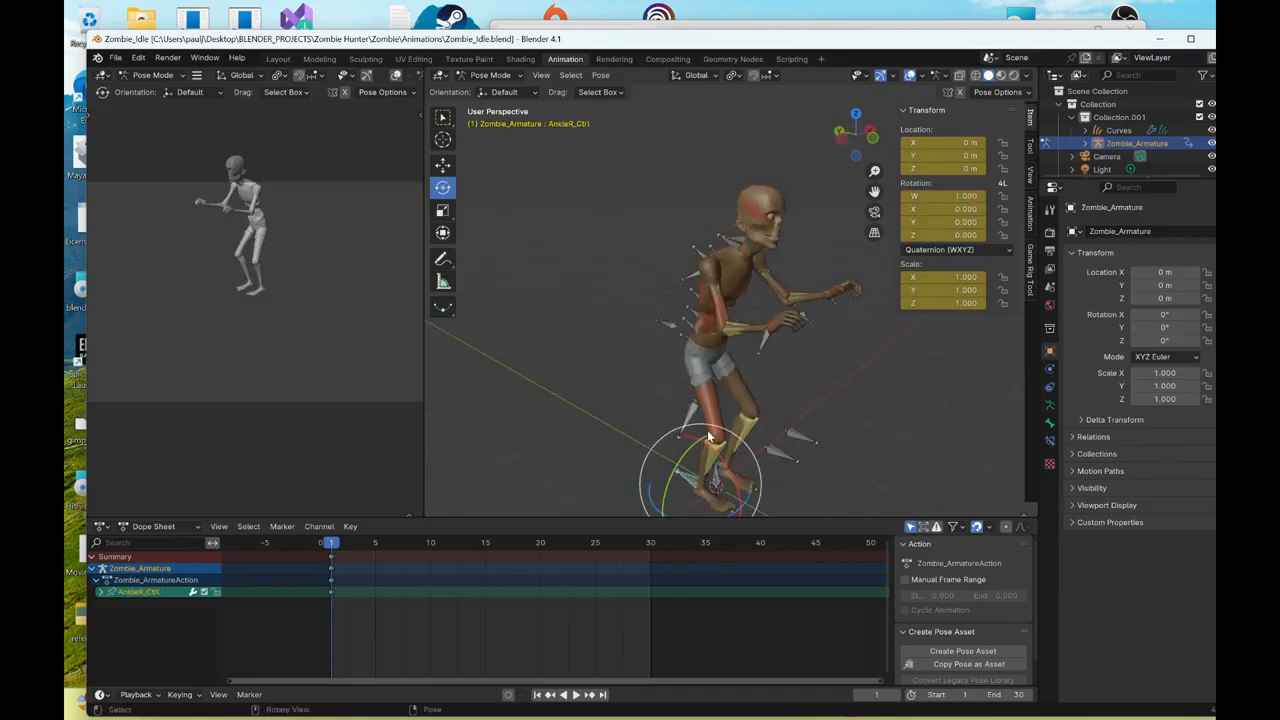
pyautogui.click(437, 168)
pyautogui.moveTo(779, 378); pyautogui.dragTo(748, 408, button='middle')
pyautogui.moveTo(754, 397)
pyautogui.mouseDown()
pyautogui.moveTo(725, 404)
pyautogui.moveTo(741, 411)
pyautogui.mouseUp()
pyautogui.moveTo(741, 411); pyautogui.dragTo(795, 401, button='middle')
pyautogui.click(783, 405)
pyautogui.moveTo(795, 401); pyautogui.dragTo(823, 387)
pyautogui.moveTo(823, 387); pyautogui.dragTo(695, 278, button='middle')
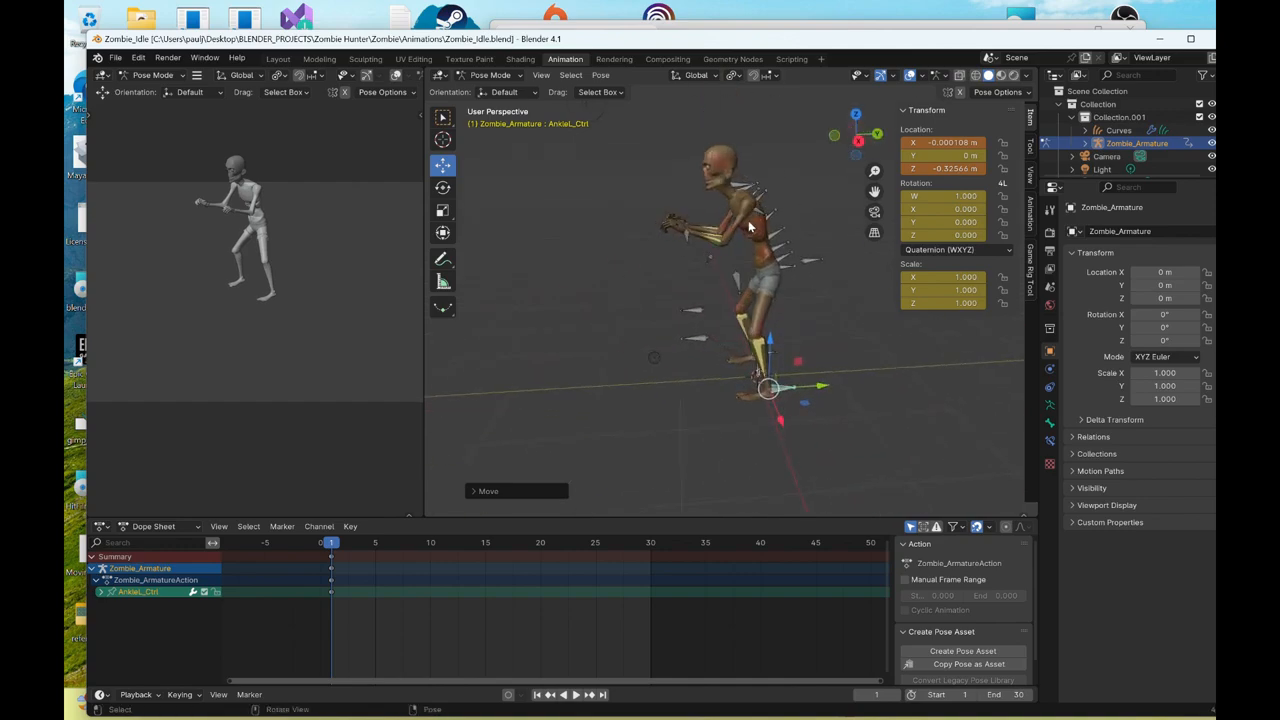
# - From the side, stagger the feet by moving AnkleL_Ctrl forward to about Y -0.41 m and AnkleR_Ctrl back to about Y 0.45 m
pyautogui.click(857, 140)
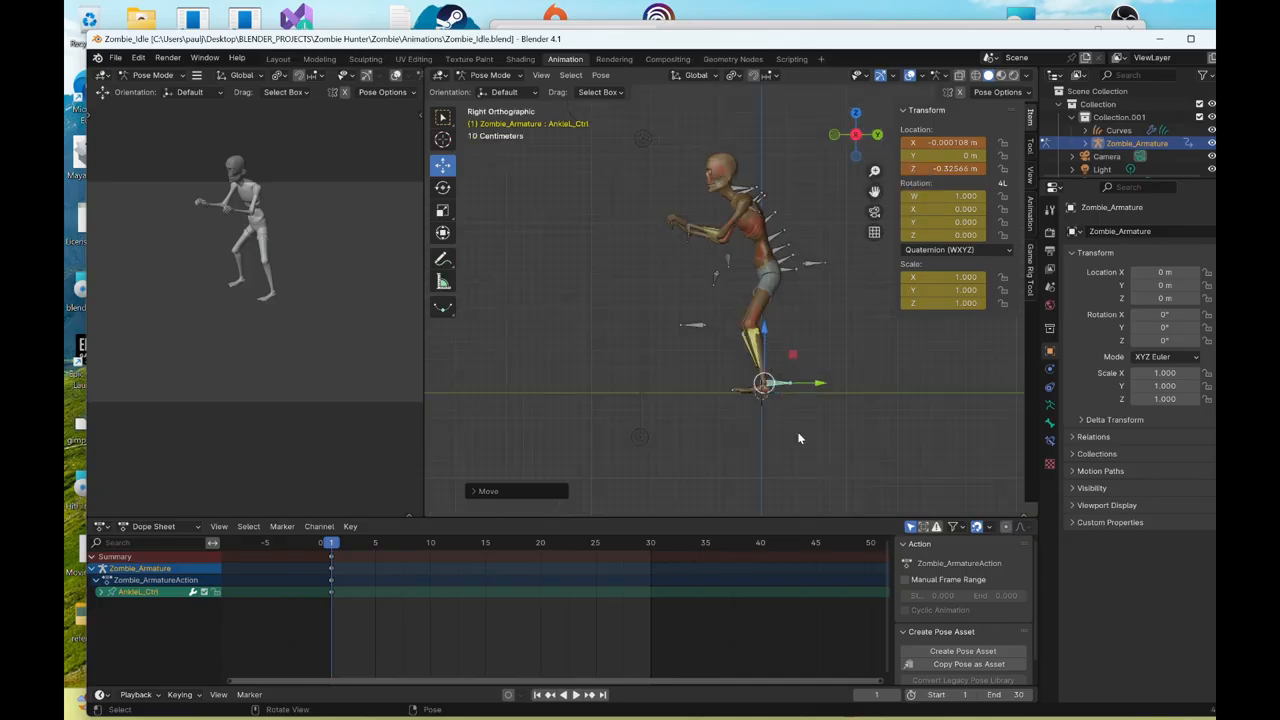
pyautogui.moveTo(820, 387); pyautogui.dragTo(846, 379)
pyautogui.click(789, 393)
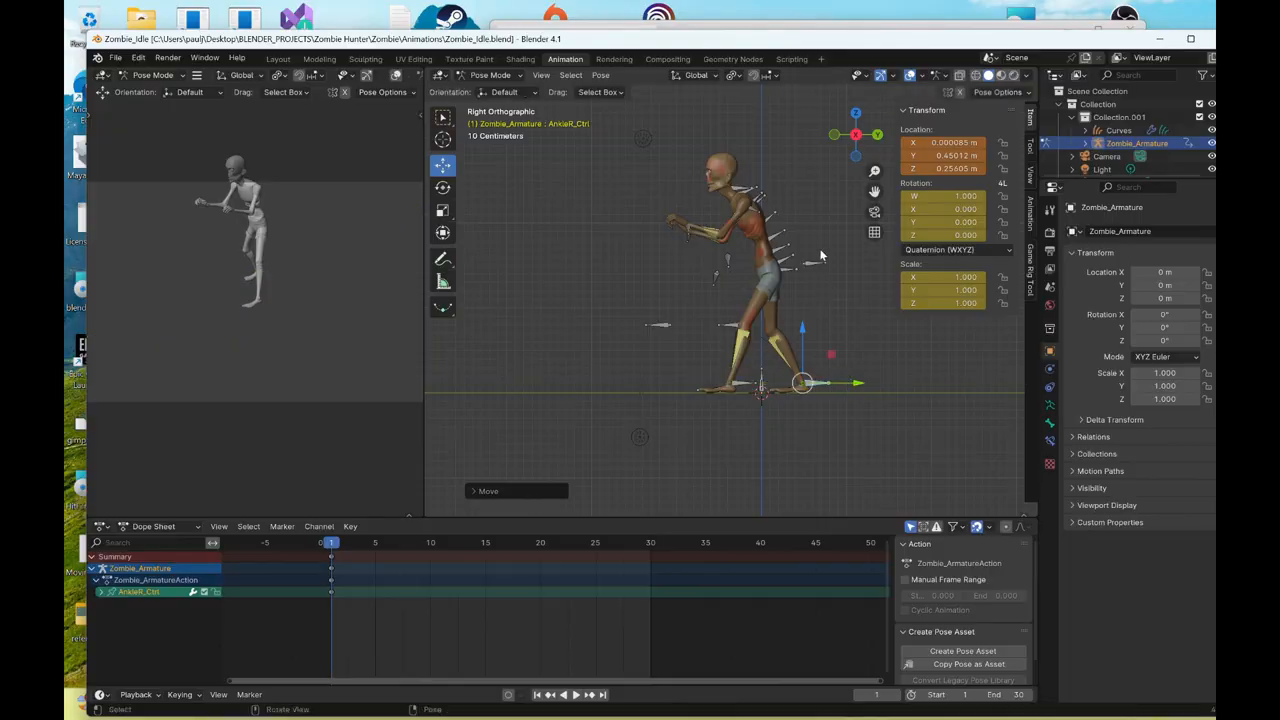
# - Lower the main body control together with both wrist controls, bringing the body control to about Z -0.17 m
pyautogui.click(714, 243)
pyautogui.keyDown('shift'); pyautogui.moveTo(691, 233); pyautogui.dragTo(731, 197); pyautogui.keyUp('shift')
pyautogui.moveTo(683, 295); pyautogui.dragTo(716, 333, button='middle')
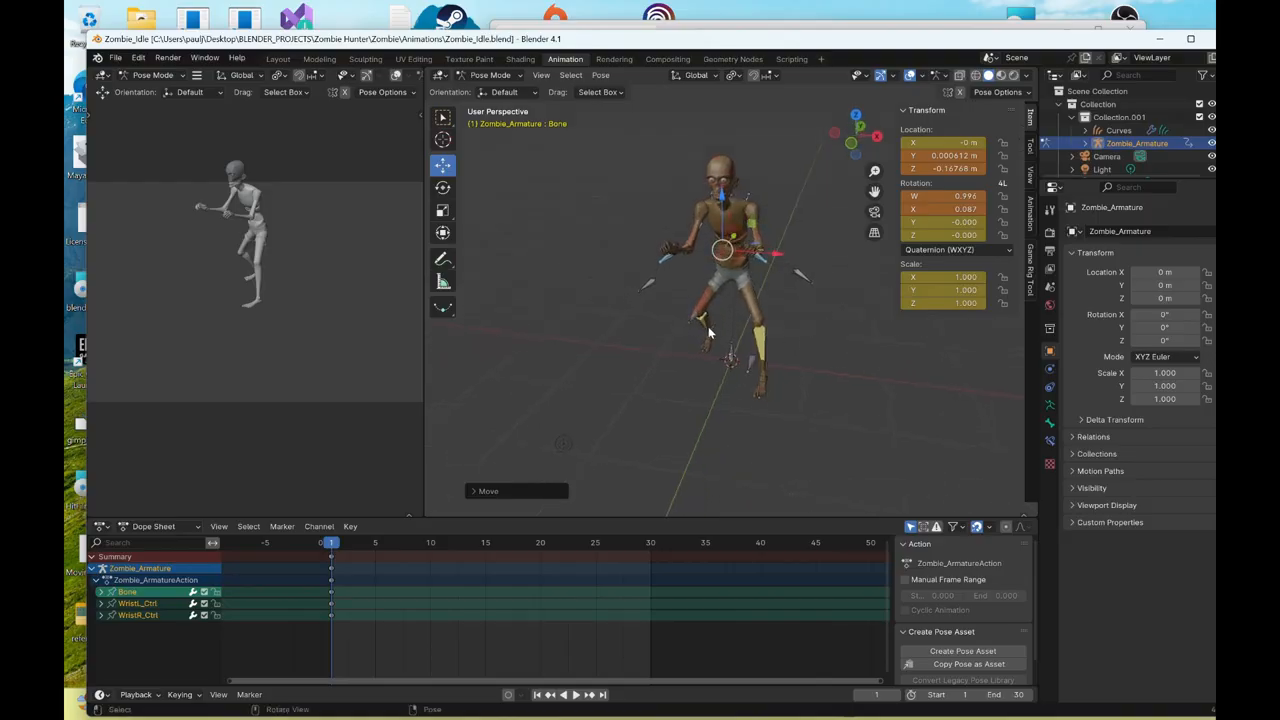
# - Select both knee controls and move them forward together to about Y 0.90 m
pyautogui.click(729, 361)
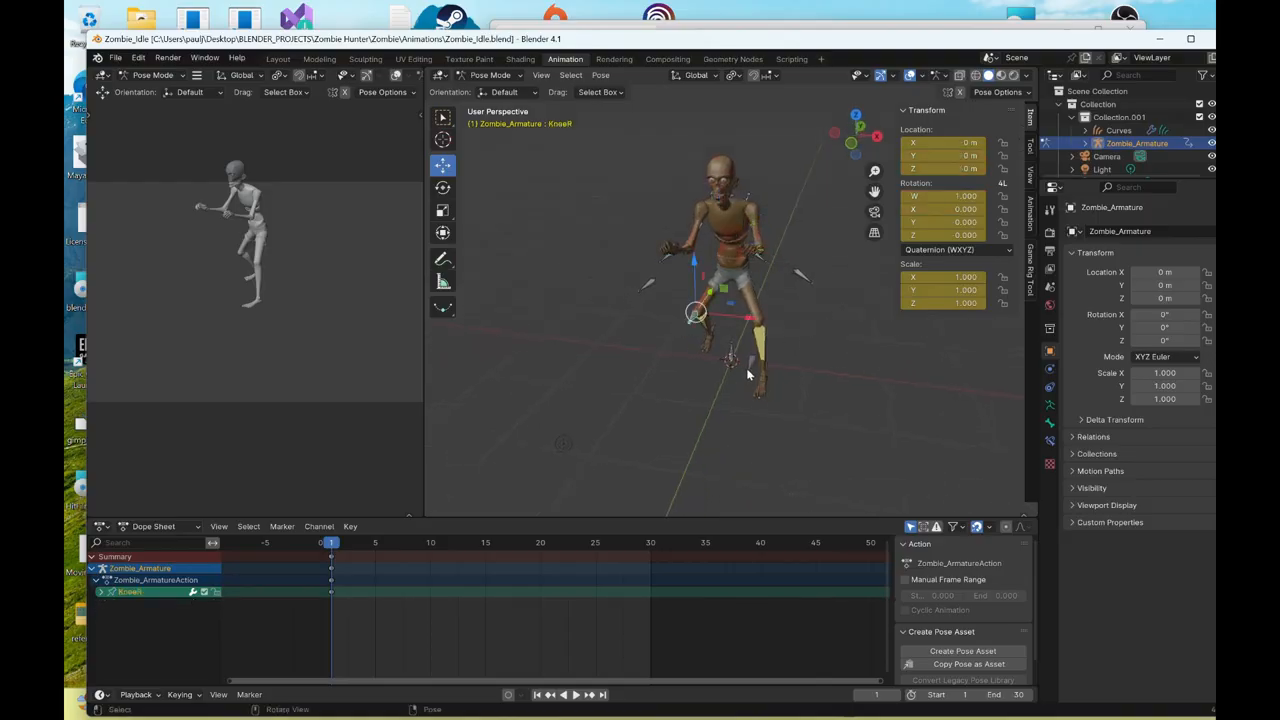
pyautogui.keyDown('shift'); pyautogui.click(722, 372); pyautogui.keyUp('shift')
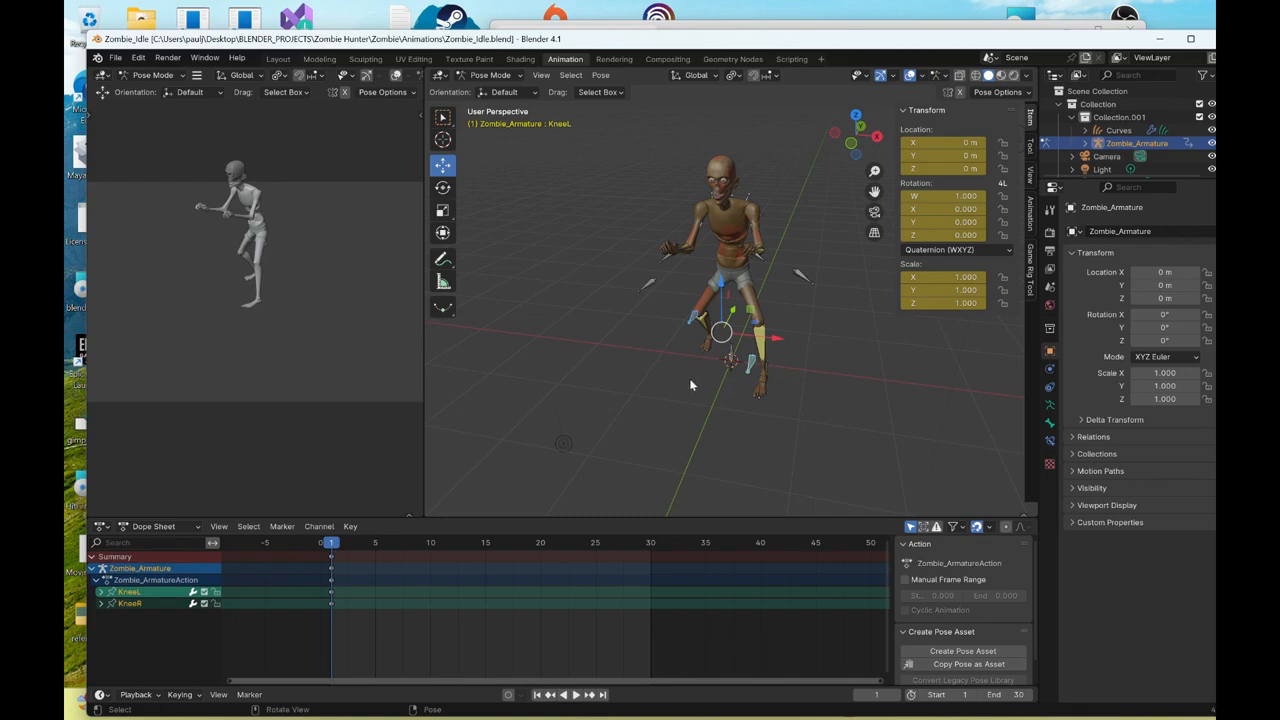
pyautogui.moveTo(692, 377); pyautogui.dragTo(716, 336, button='middle')
pyautogui.moveTo(750, 318); pyautogui.dragTo(756, 378)
pyautogui.moveTo(756, 378); pyautogui.dragTo(825, 364, button='middle')
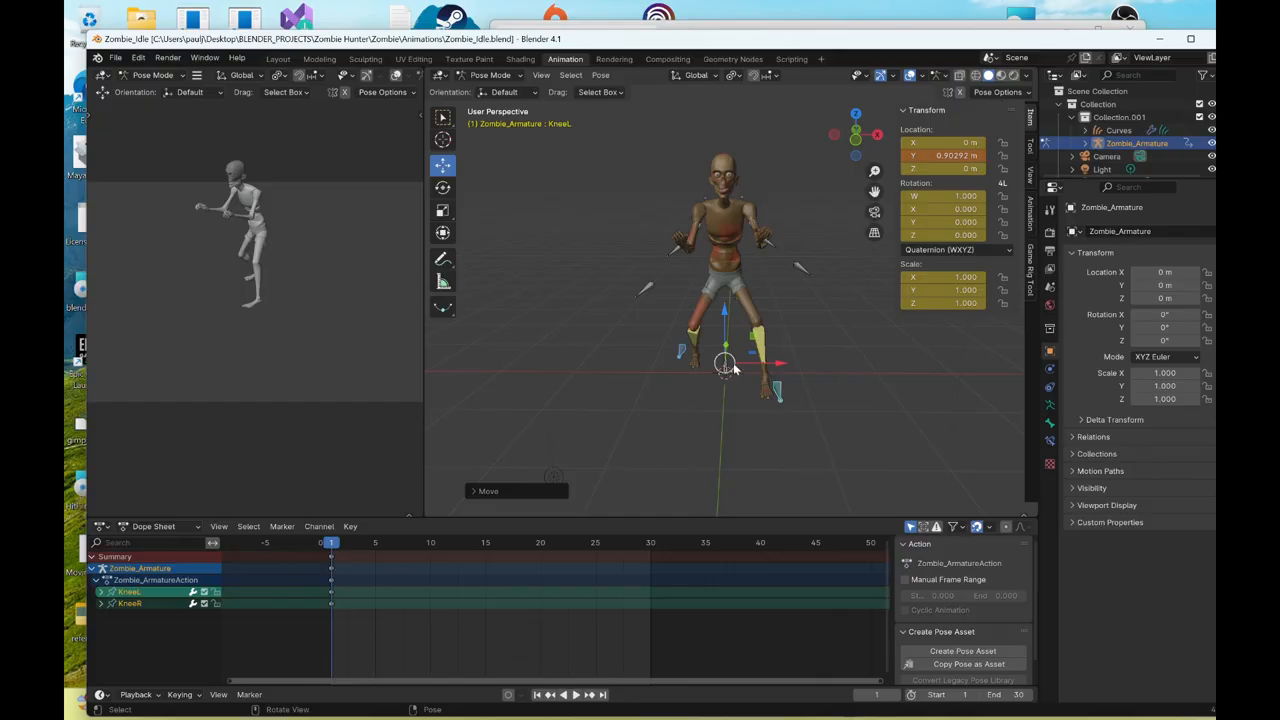
# - From the front, adjust the KneeR and KneeL controls individually sideways, bringing the left one to about Z 0.35 m
pyautogui.click(682, 350)
pyautogui.click(857, 143)
pyautogui.scroll(2, 740, 336)
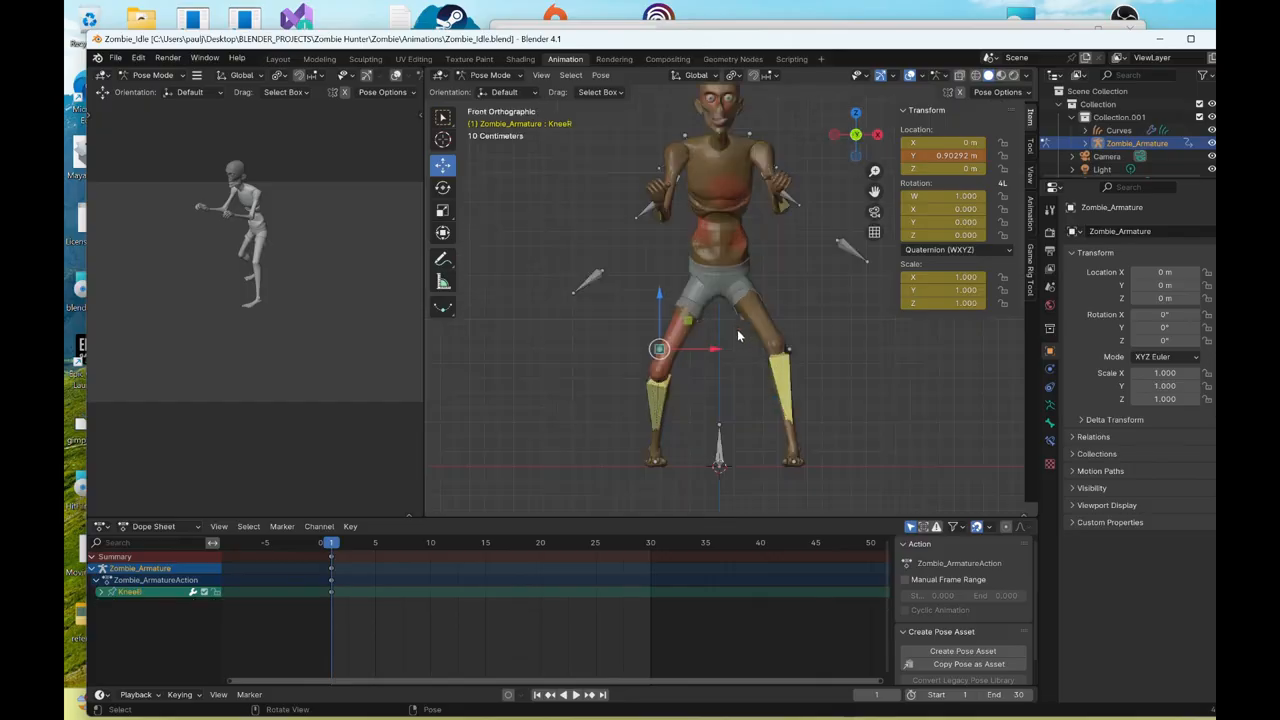
pyautogui.moveTo(715, 352); pyautogui.dragTo(795, 367)
pyautogui.click(791, 354)
pyautogui.moveTo(801, 376); pyautogui.dragTo(671, 383, button='middle')
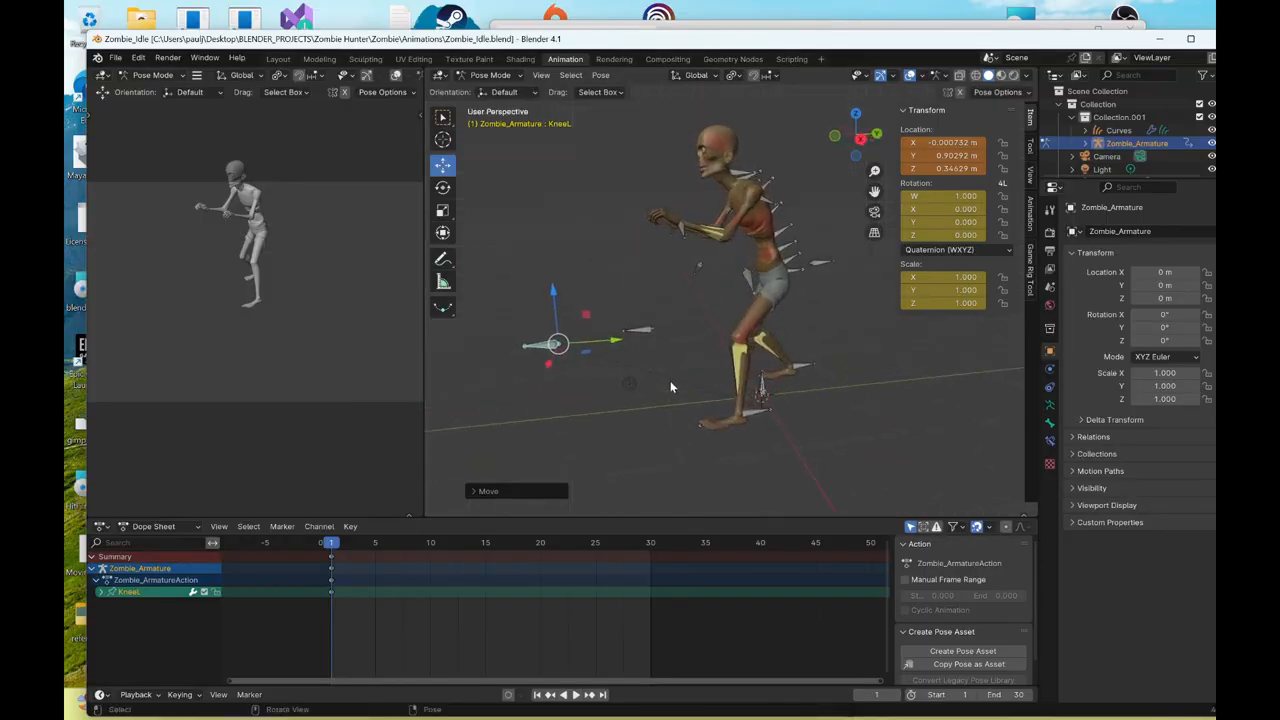
# - Switch to wireframe display, select all bones including the knee controls, and insert a keyframe for the whole pose at frame 1
pyautogui.press('z')
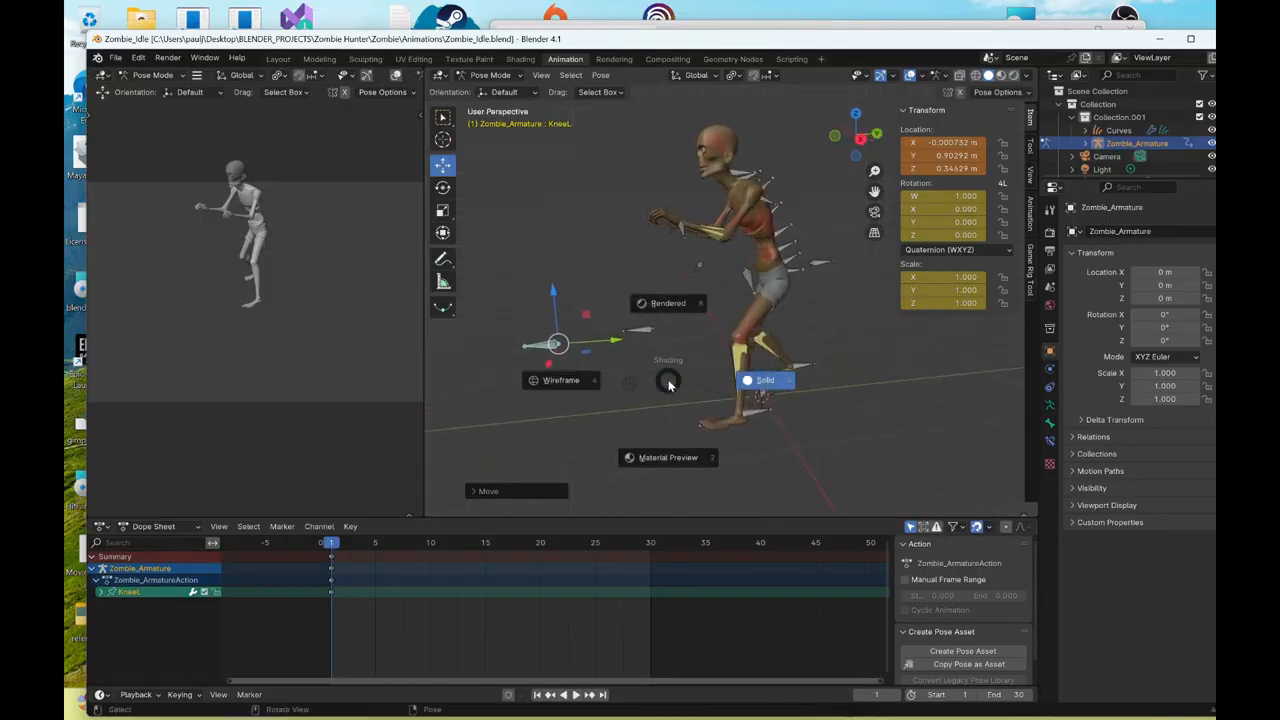
pyautogui.click(583, 382)
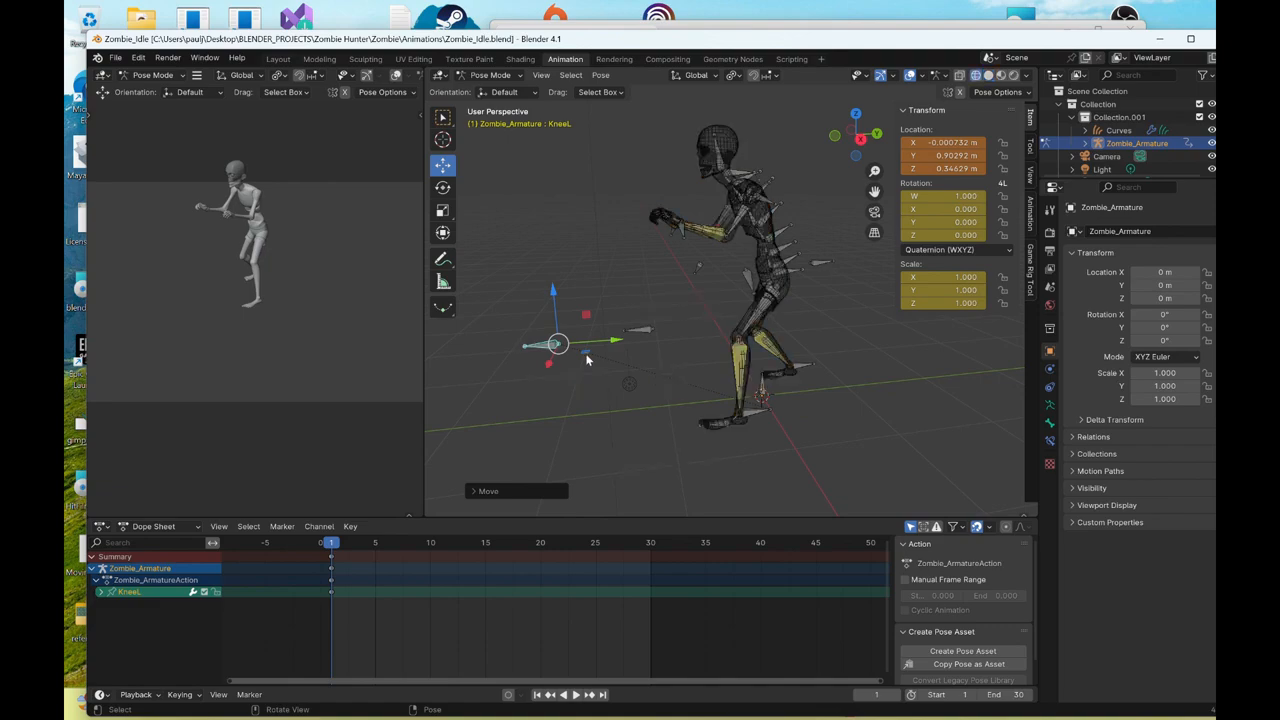
pyautogui.moveTo(640, 112); pyautogui.dragTo(874, 456)
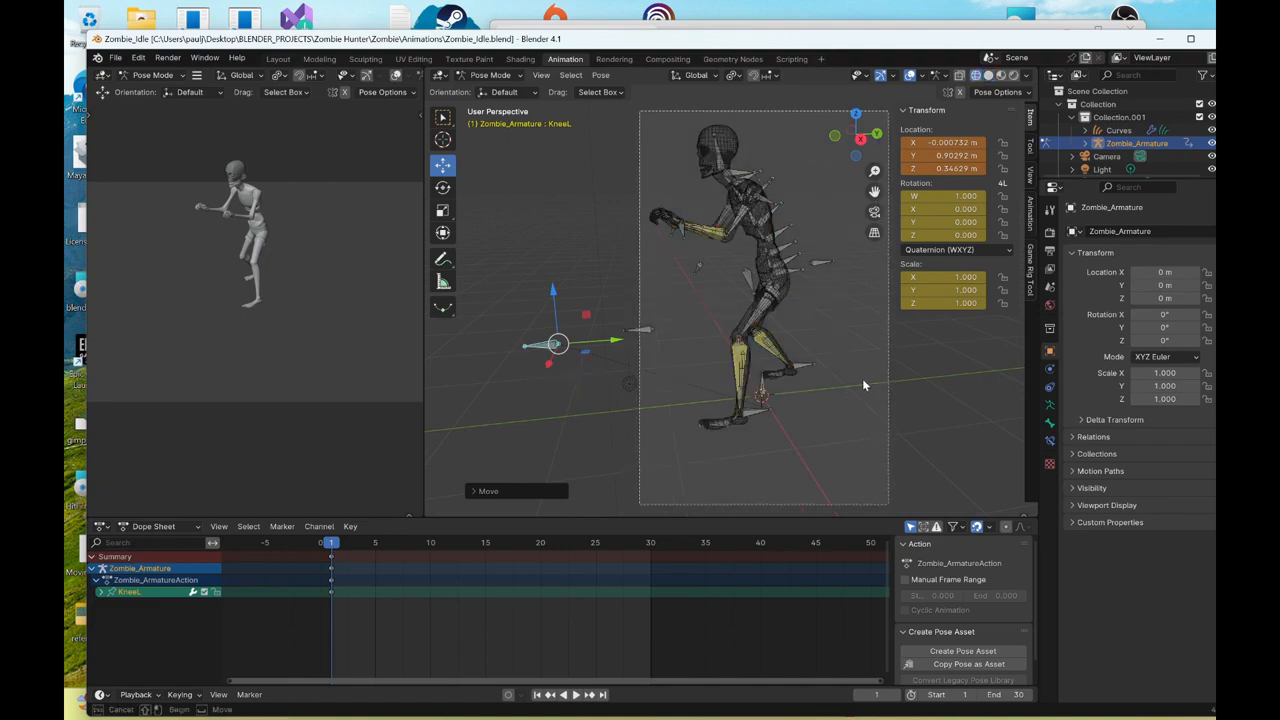
pyautogui.moveTo(864, 385); pyautogui.dragTo(864, 385)
pyautogui.moveTo(520, 323); pyautogui.dragTo(566, 374)
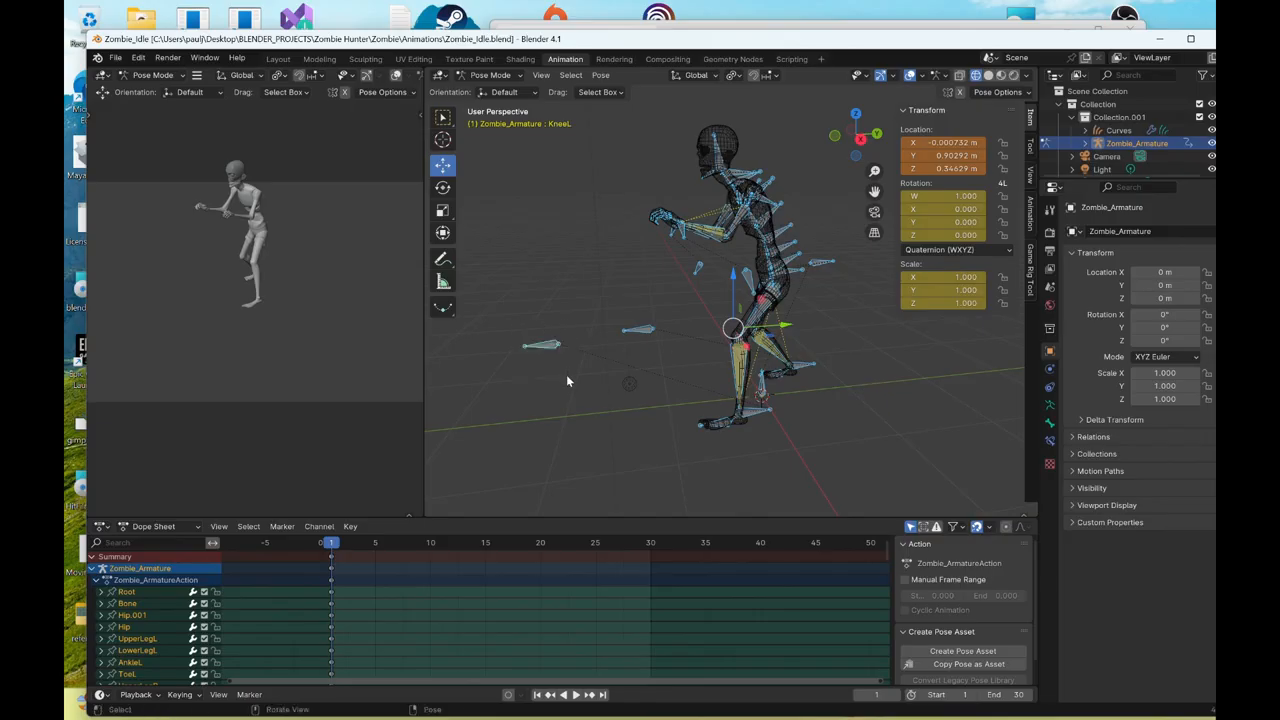
pyautogui.rightClick(617, 372)
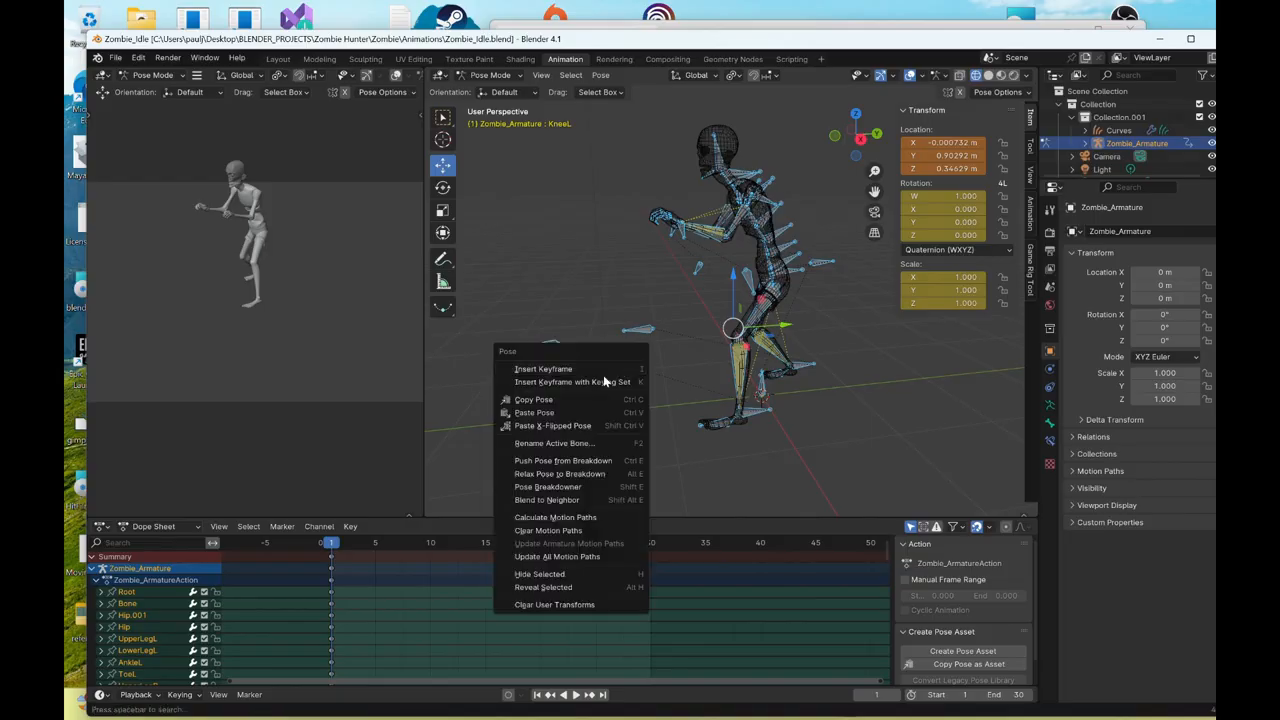
pyautogui.click(591, 369)
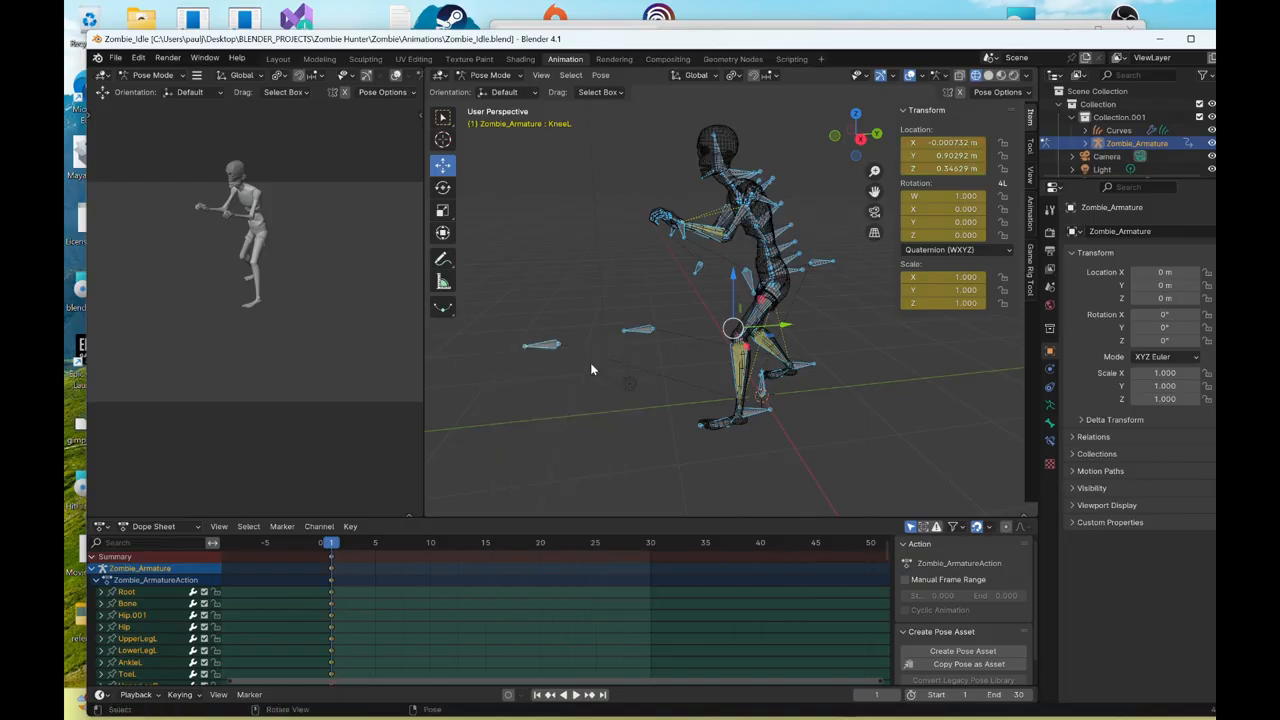
# - Select both ankle controls and keyframe their starting stride position at frame 30
pyautogui.click(857, 141)
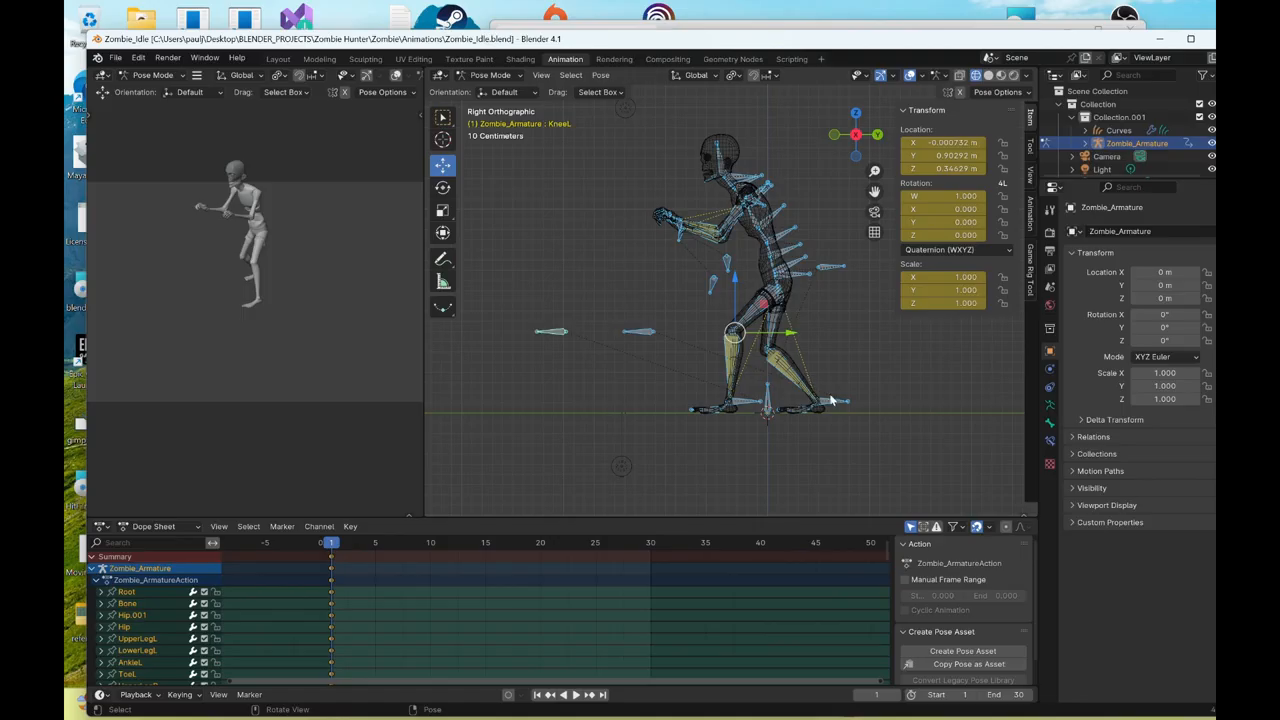
pyautogui.click(753, 410)
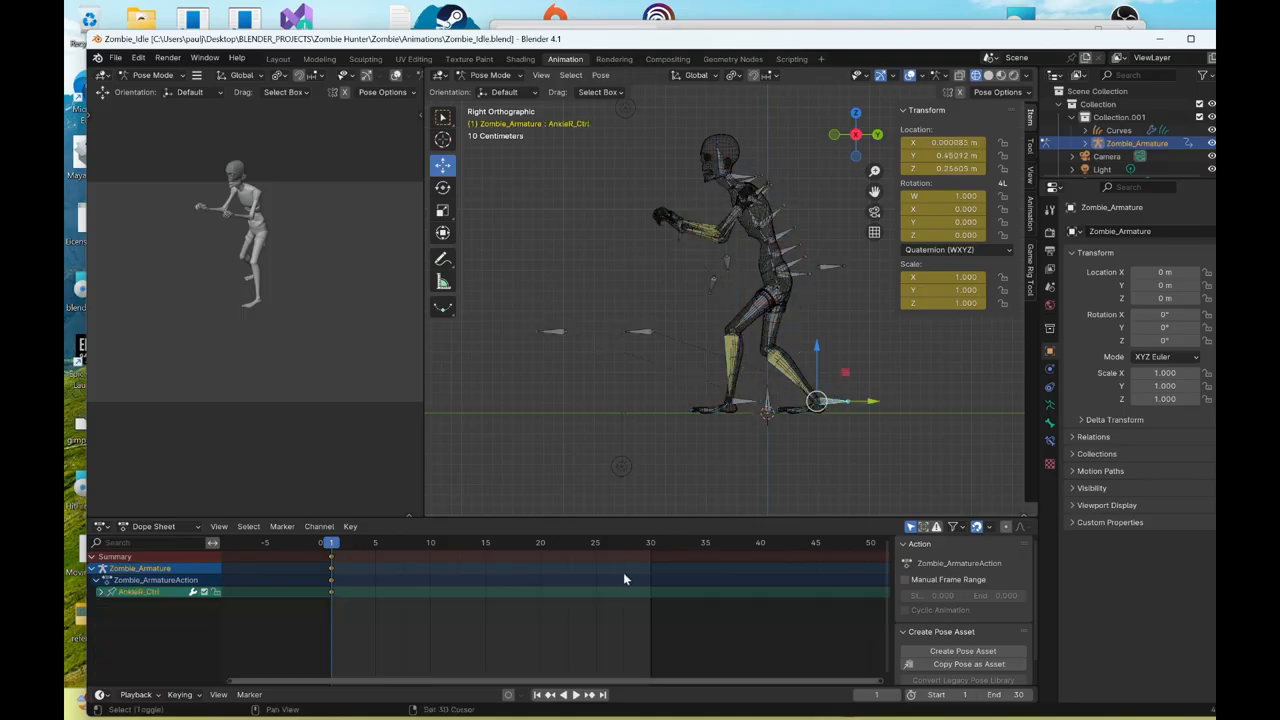
pyautogui.click(651, 546)
pyautogui.rightClick(631, 313)
pyautogui.click(631, 313)
# - At frame 15, move AnkleR_Ctrl forward to about Y -0.43 m and insert a keyframe for it
pyautogui.click(485, 543)
pyautogui.press('space')
pyautogui.keyDown('shift'); pyautogui.moveTo(654, 422); pyautogui.dragTo(602, 376, button='middle'); pyautogui.keyUp('shift')
pyautogui.scroll(1, 742, 376)
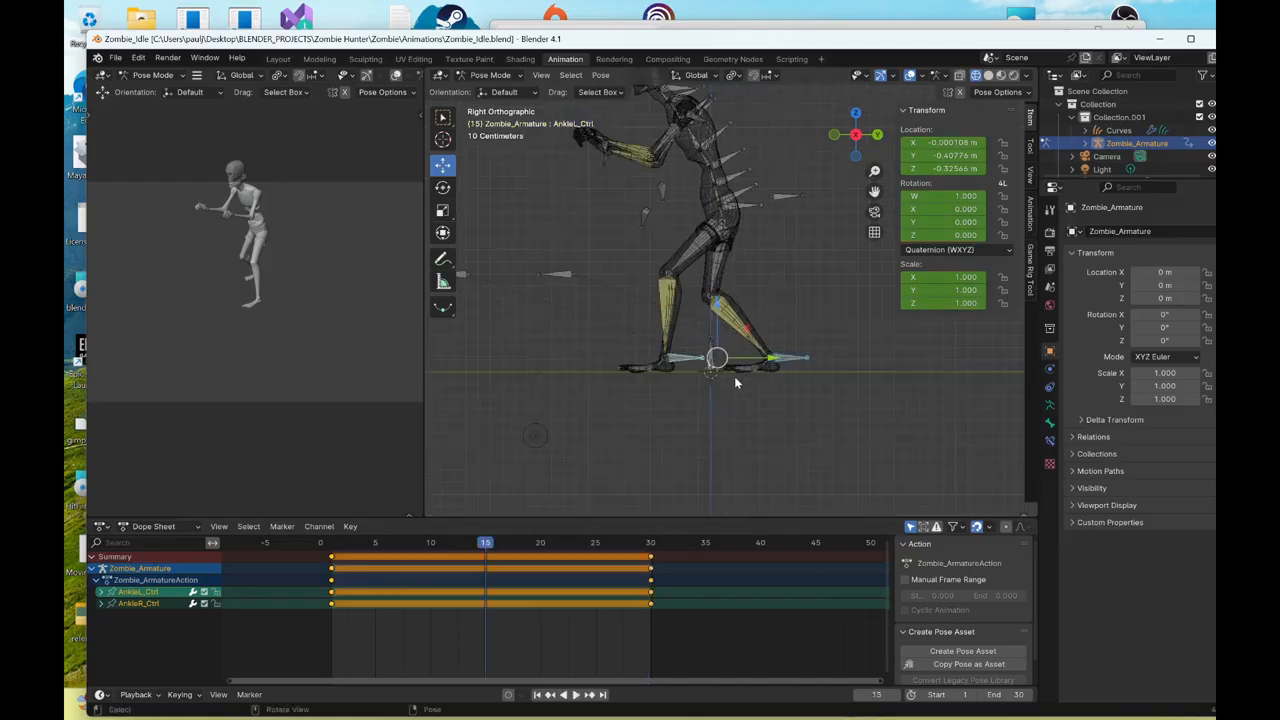
pyautogui.click(810, 400)
pyautogui.scroll(2, 810, 400)
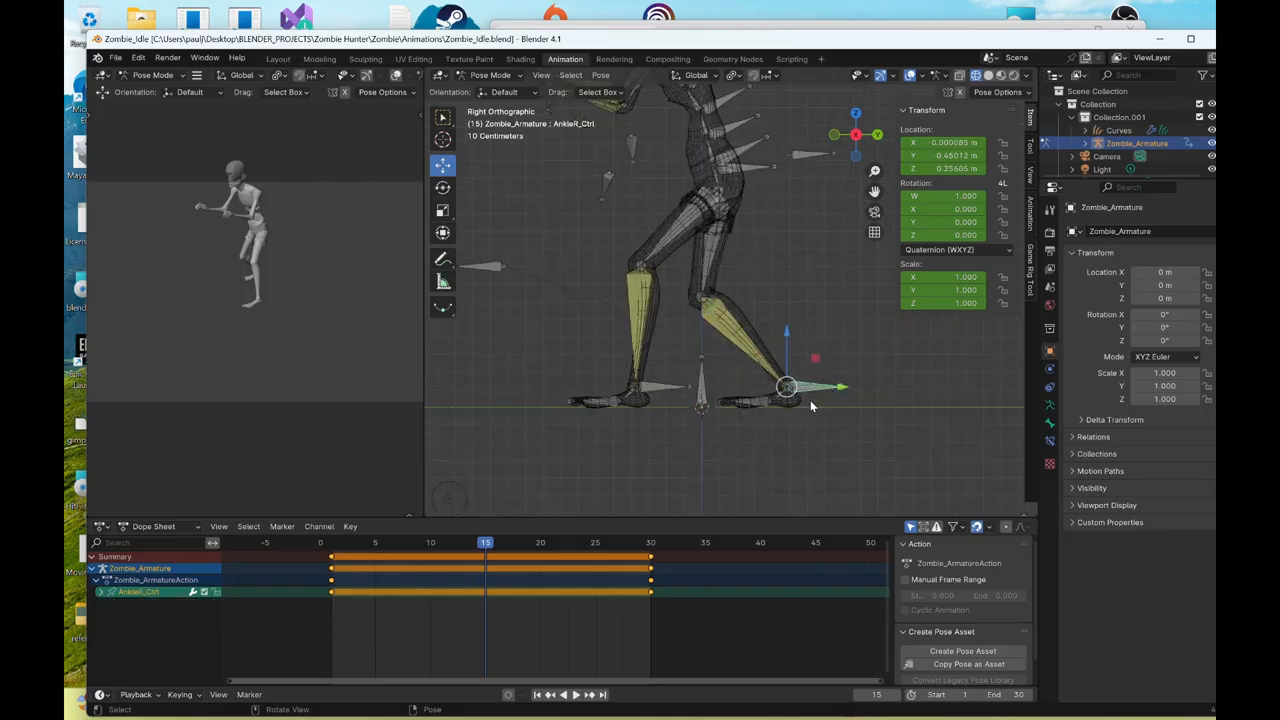
pyautogui.moveTo(840, 391); pyautogui.dragTo(683, 405)
pyautogui.press('k')
pyautogui.click(683, 405)
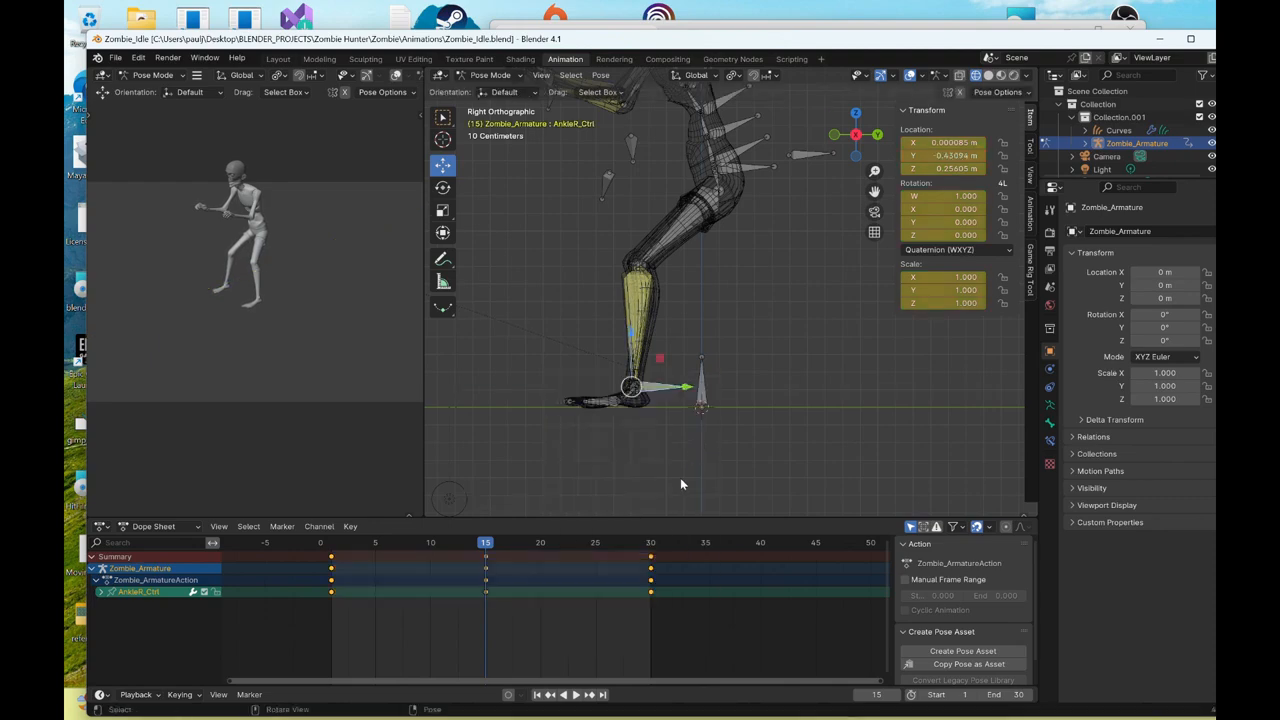
# - At frame 15, move AnkleL_Ctrl back to about Y 0.46 m and keyframe it, then preview the stride and return to frame 1
pyautogui.click(651, 542)
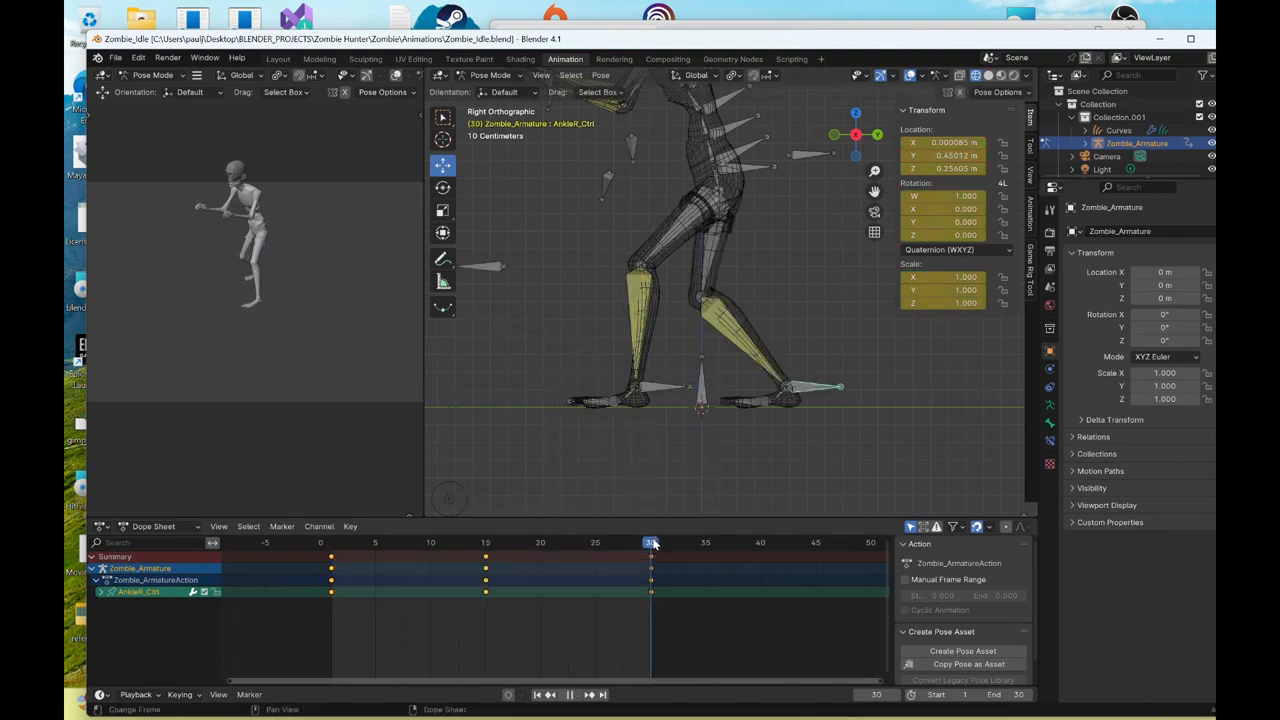
pyautogui.click(486, 542)
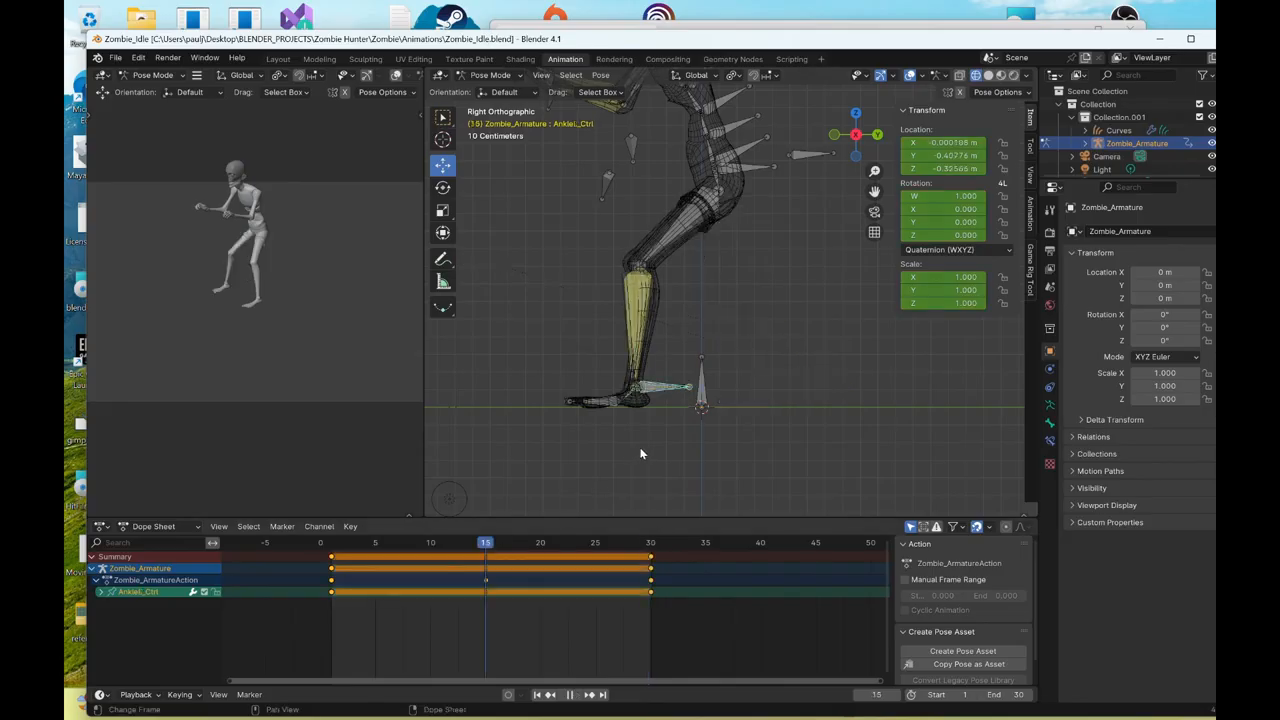
pyautogui.moveTo(693, 393); pyautogui.dragTo(864, 406)
pyautogui.rightClick(864, 406)
pyautogui.click(866, 411)
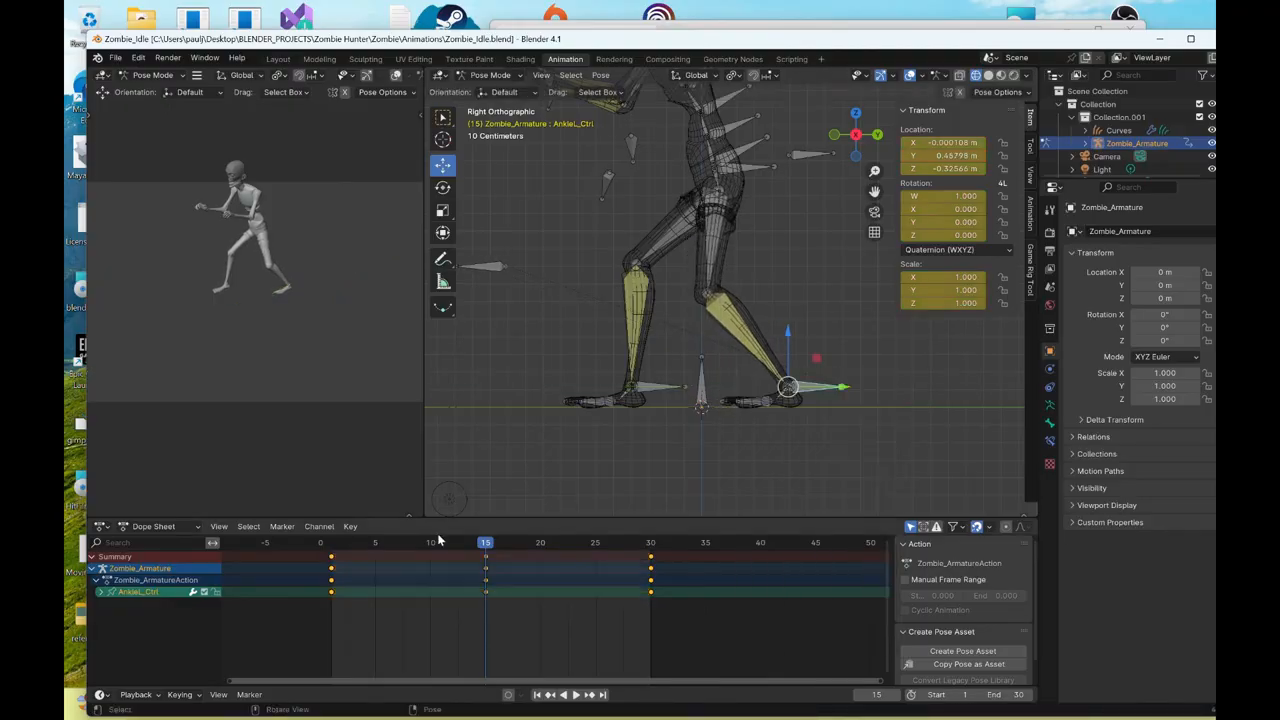
pyautogui.press('space')
pyautogui.moveTo(435, 563); pyautogui.dragTo(330, 569)
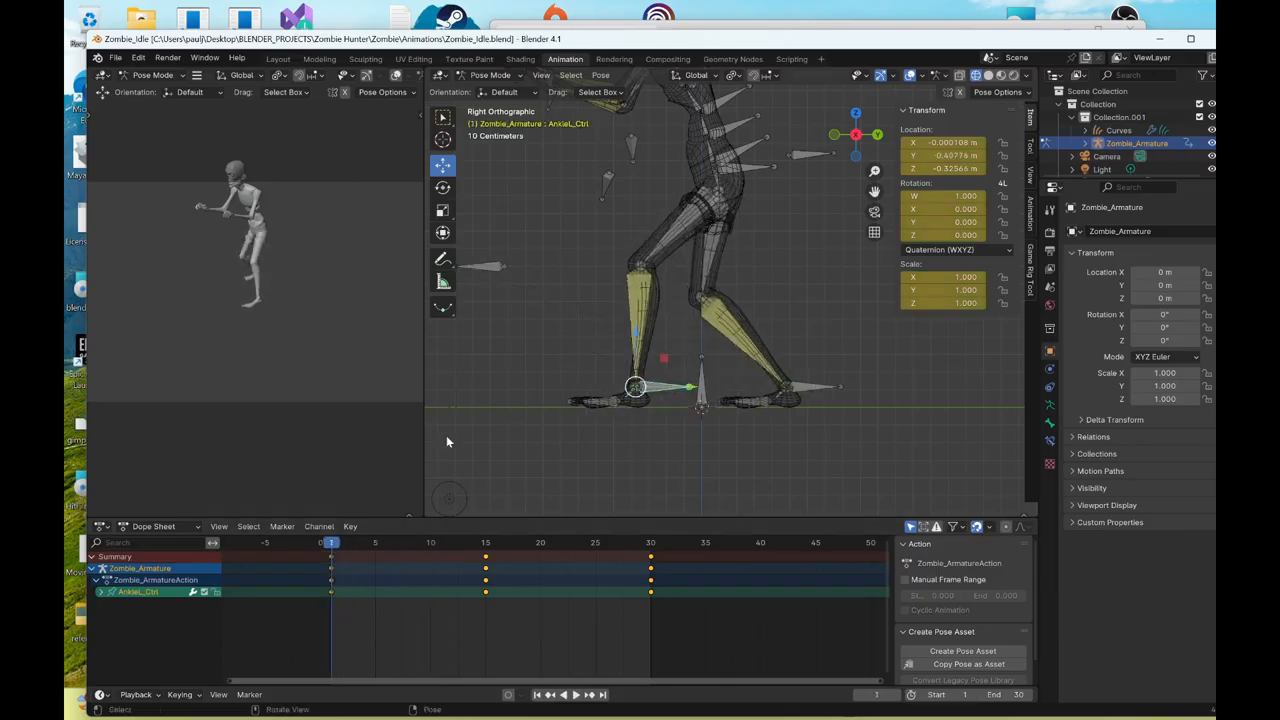
# - At frame 22, tilt AnkleL_Ctrl heel-up, raise it to about X 0.1 m, and insert a keyframe
pyautogui.press('space')
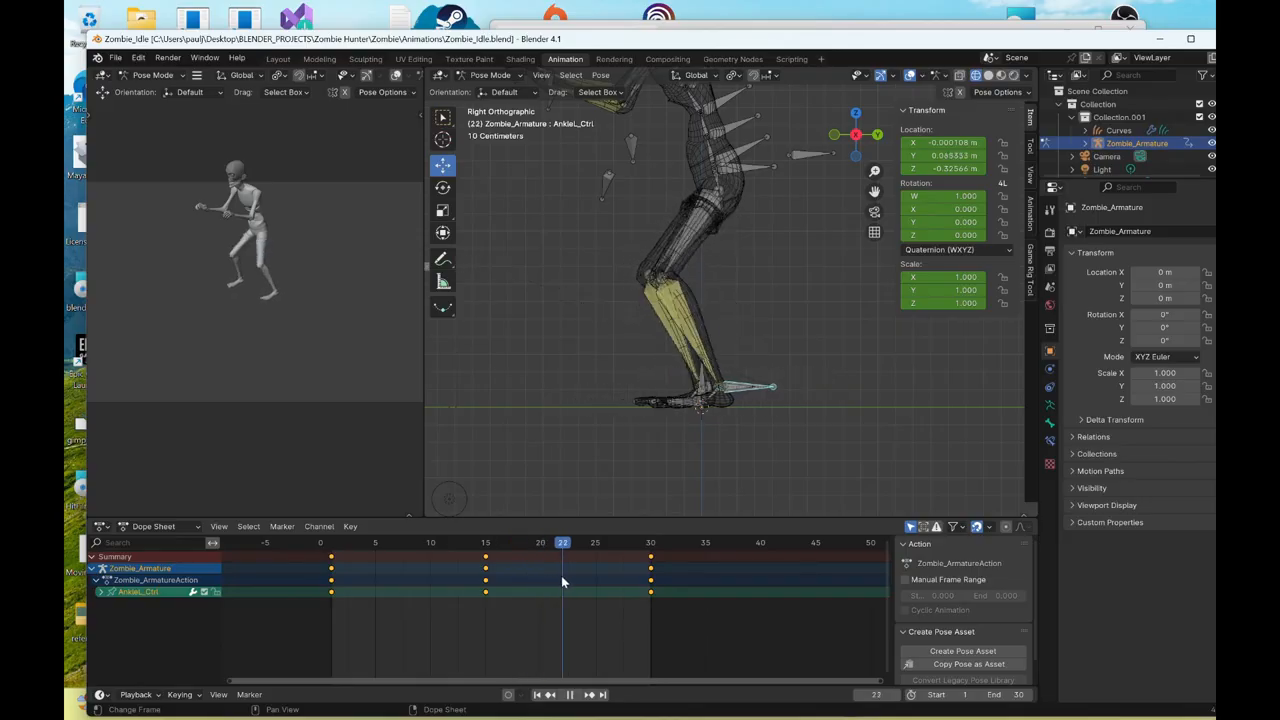
pyautogui.press('space')
pyautogui.click(443, 187)
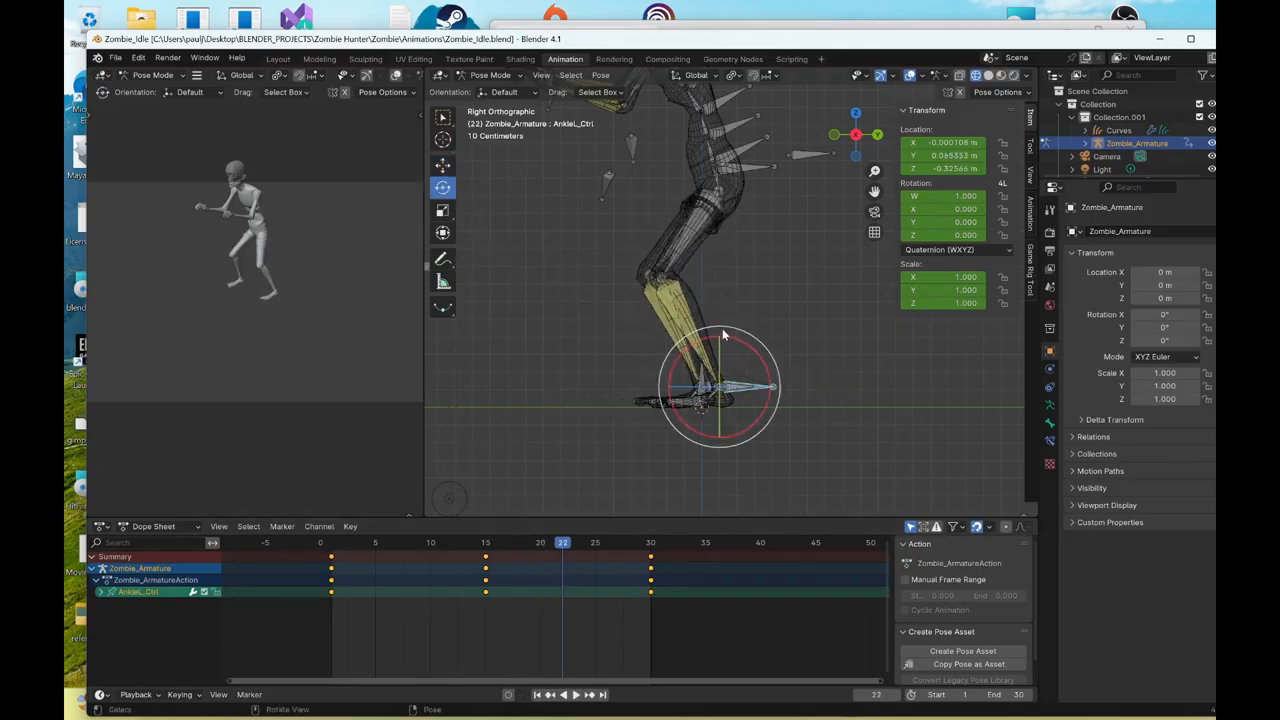
pyautogui.moveTo(737, 345); pyautogui.dragTo(719, 316)
pyautogui.click(447, 166)
pyautogui.rightClick(719, 316)
pyautogui.click(719, 316)
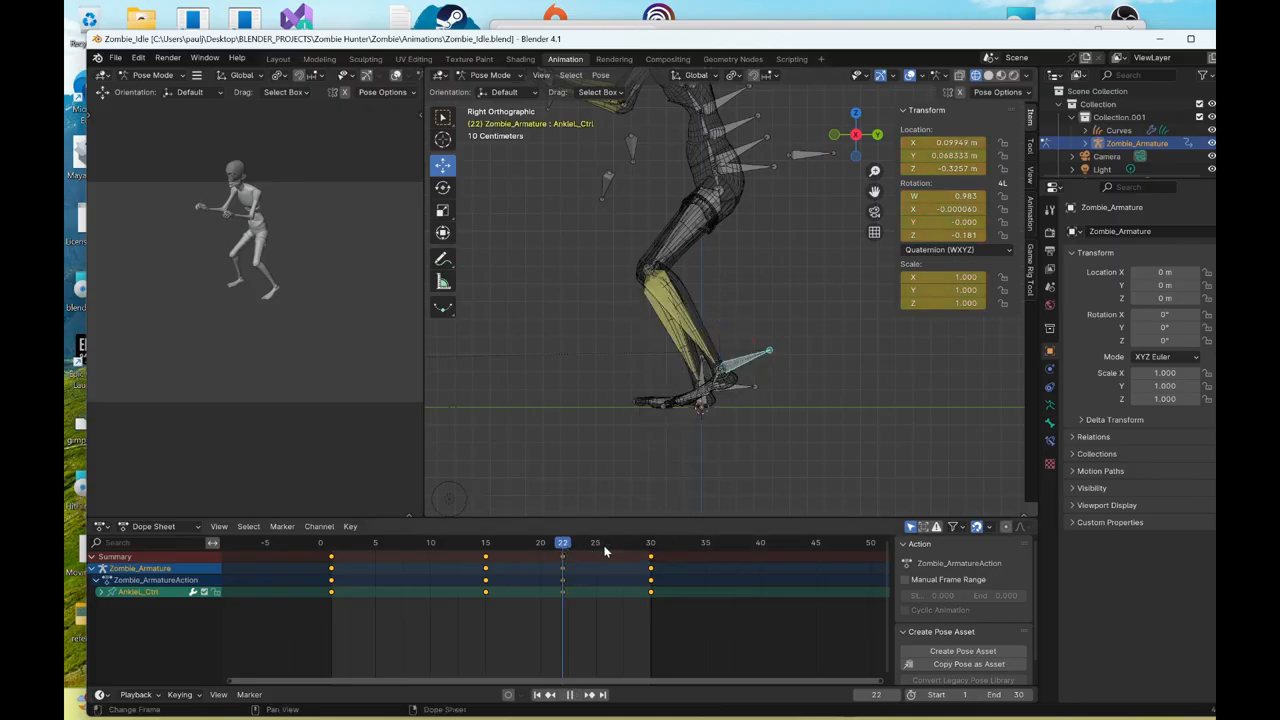
# - Copy AnkleL_Ctrl's frame 30 keyframe and paste it at frame 28
pyautogui.press('space')
pyautogui.moveTo(647, 554); pyautogui.dragTo(632, 559)
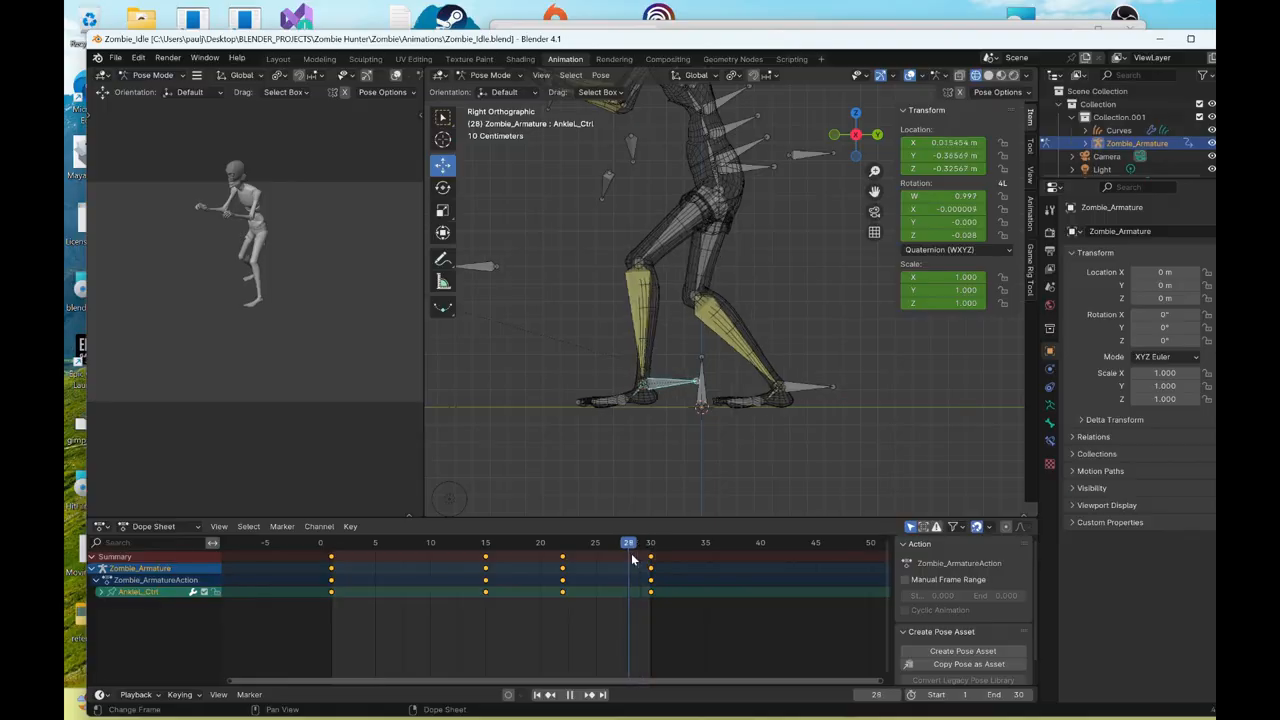
pyautogui.click(650, 558)
pyautogui.hotkey('ctrl', 'c')
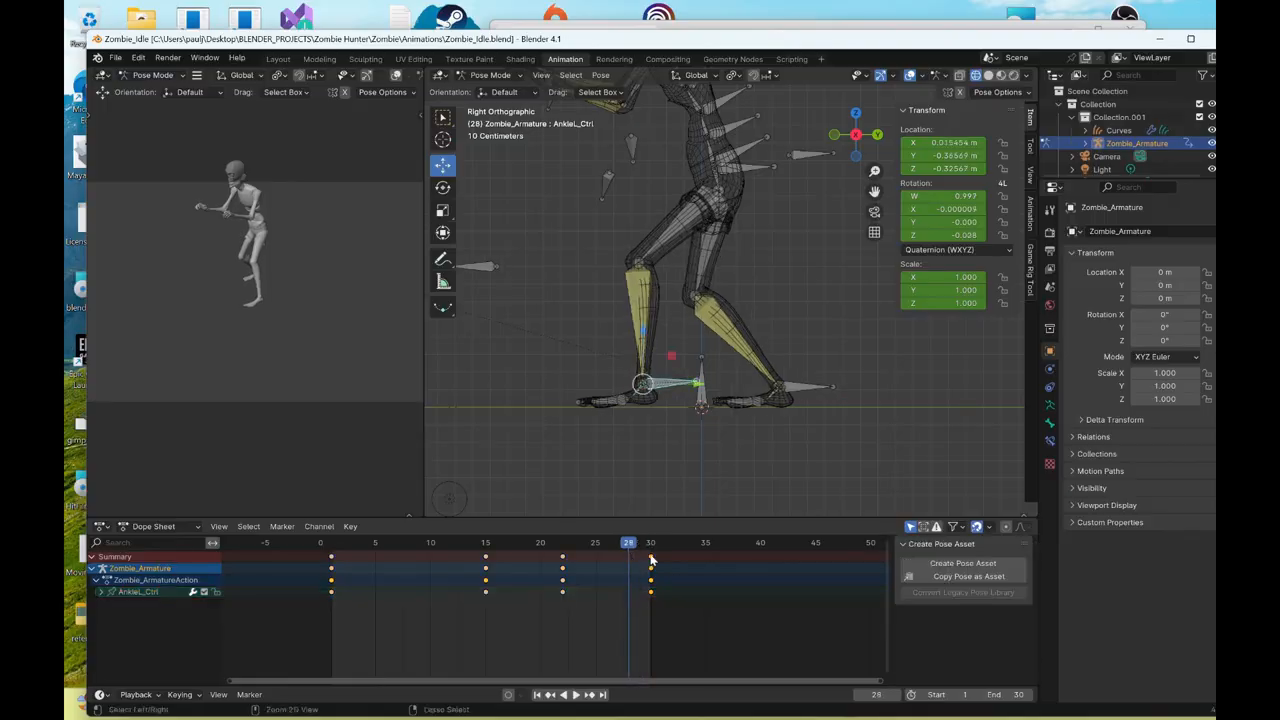
pyautogui.hotkey('ctrl', 'v')
# - At frame 28, tilt AnkleL_Ctrl toe-up, shift it to about X 0.01 m, Y -0.39 m, and keyframe it
pyautogui.click(442, 187)
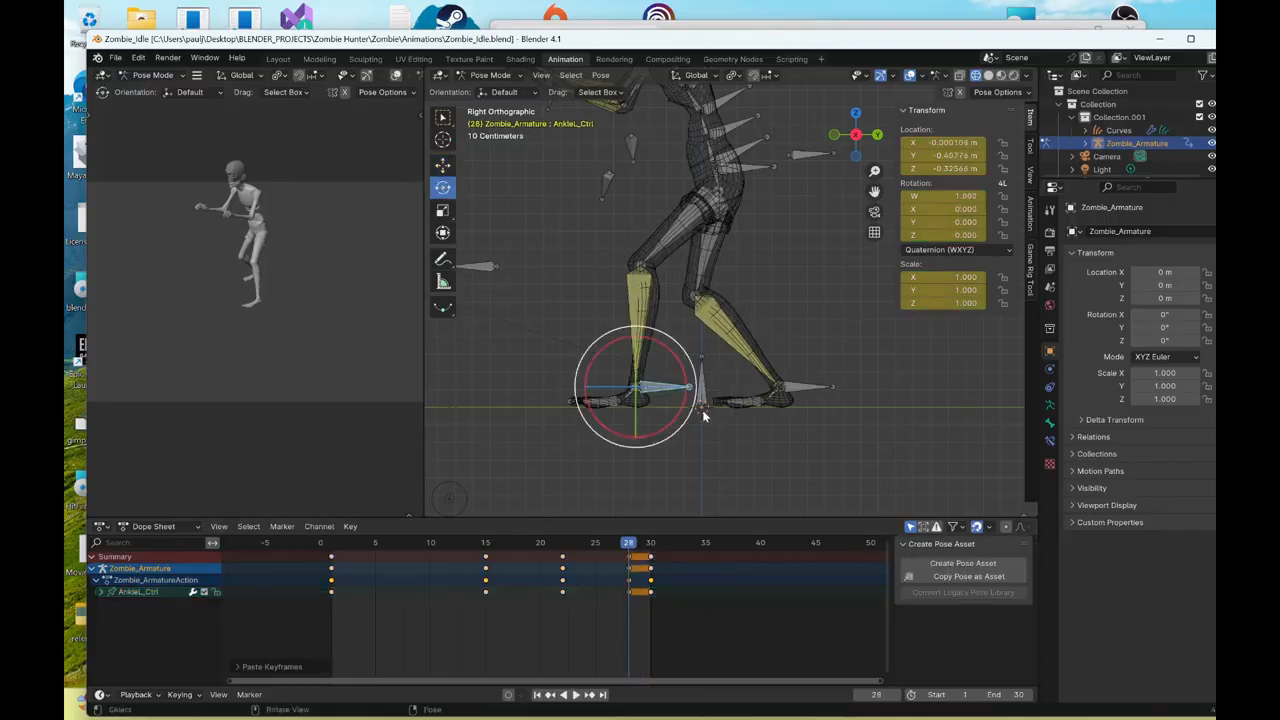
pyautogui.moveTo(671, 357); pyautogui.dragTo(639, 386)
pyautogui.click(442, 164)
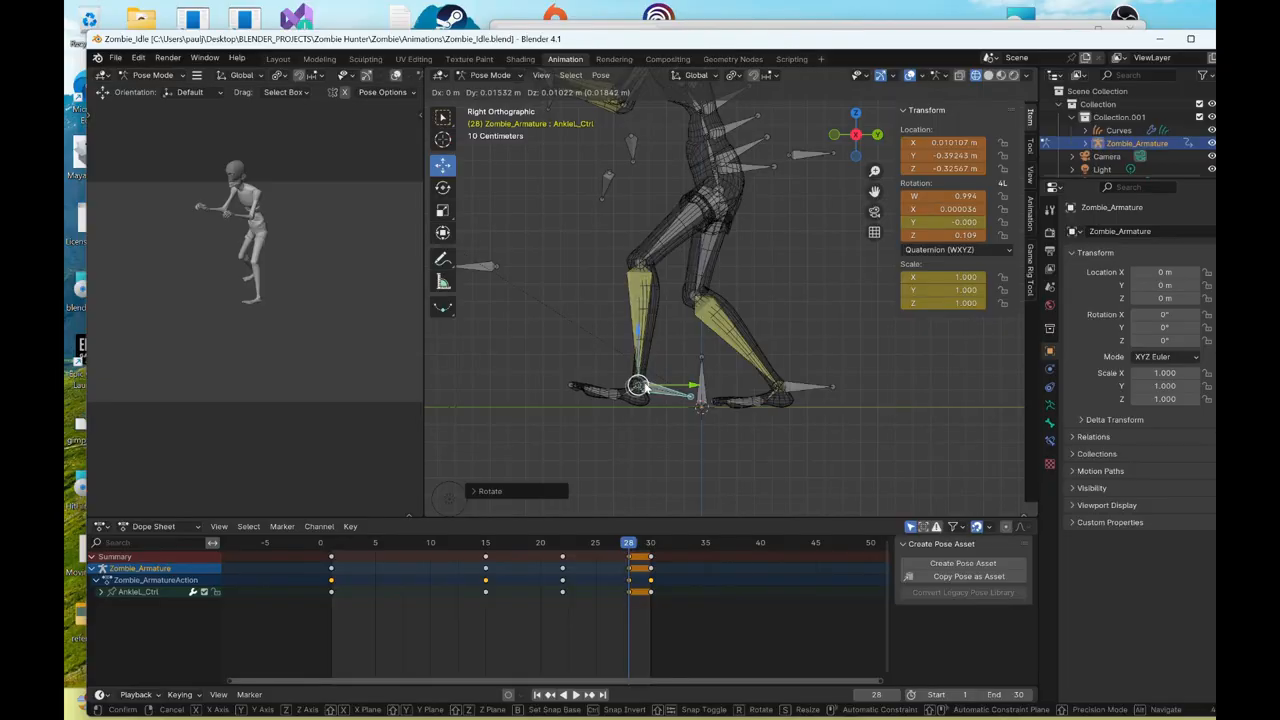
pyautogui.rightClick(642, 384)
pyautogui.click(646, 381)
pyautogui.moveTo(629, 543)
pyautogui.mouseDown()
pyautogui.moveTo(660, 547)
pyautogui.moveTo(628, 547)
pyautogui.mouseUp()
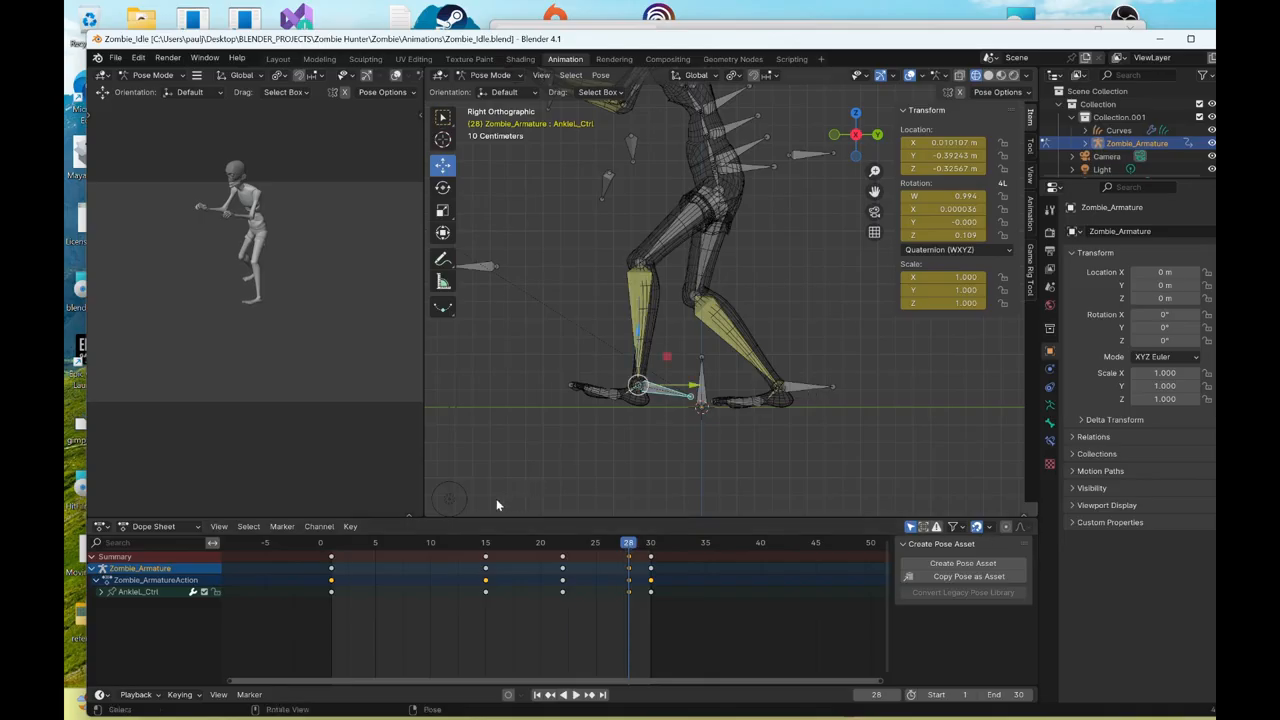
# - Select AnkleR_Ctrl and, at frame 8, tilt it heel-up, raise it to about X 0.11 m and insert a keyframe
pyautogui.click(335, 545)
pyautogui.press('space')
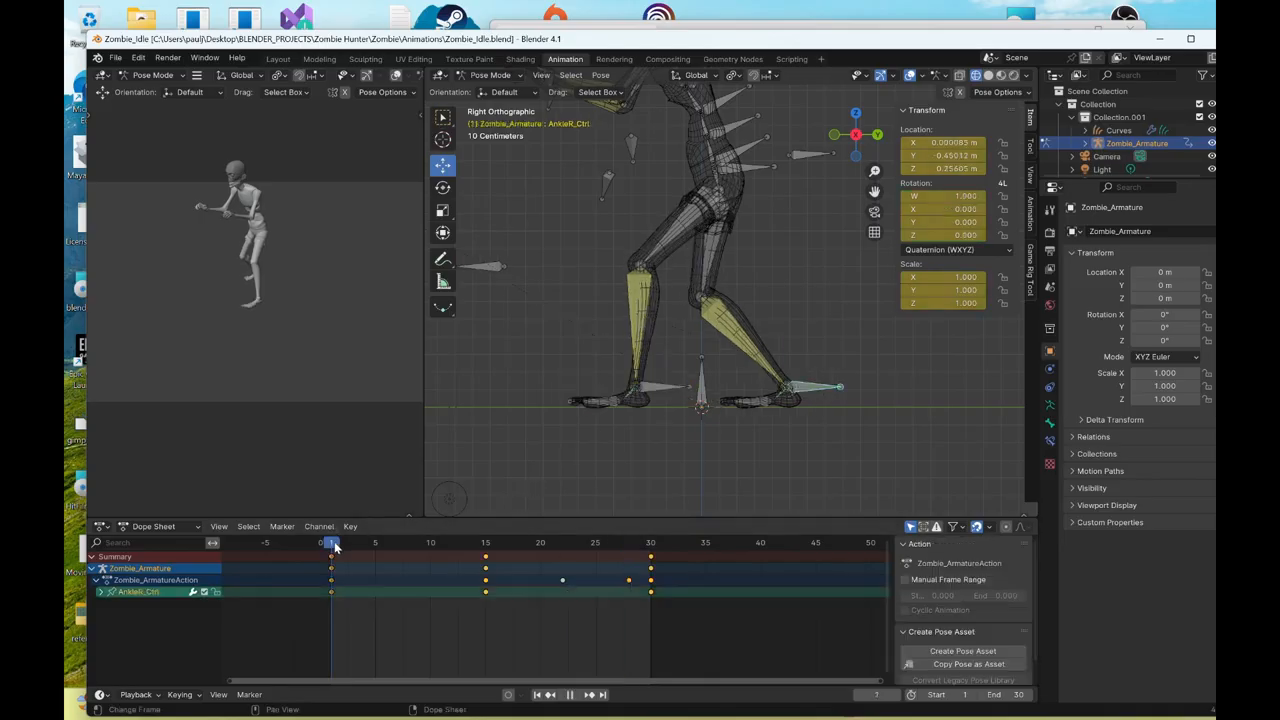
pyautogui.moveTo(335, 543); pyautogui.dragTo(403, 555)
pyautogui.moveTo(407, 557); pyautogui.dragTo(407, 557)
pyautogui.click(443, 188)
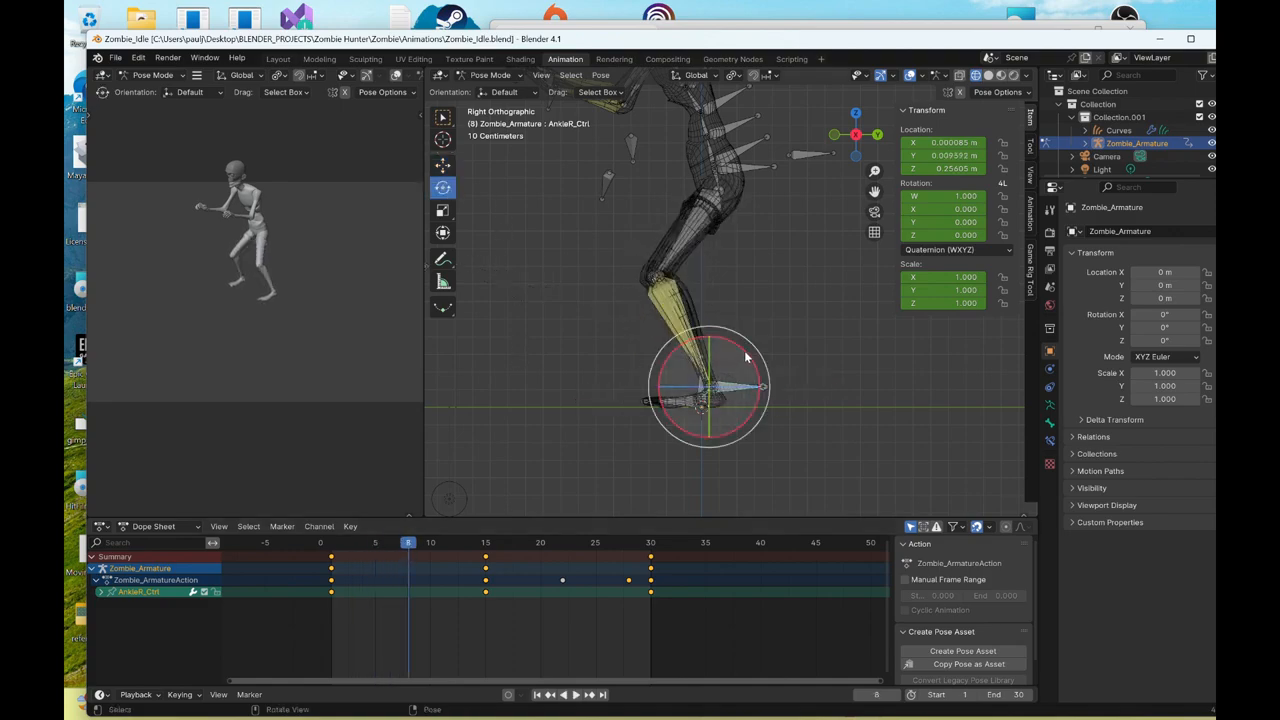
pyautogui.moveTo(743, 351); pyautogui.dragTo(708, 308)
pyautogui.hotkey('shift', 'space')
pyautogui.press('g')
pyautogui.press('k')
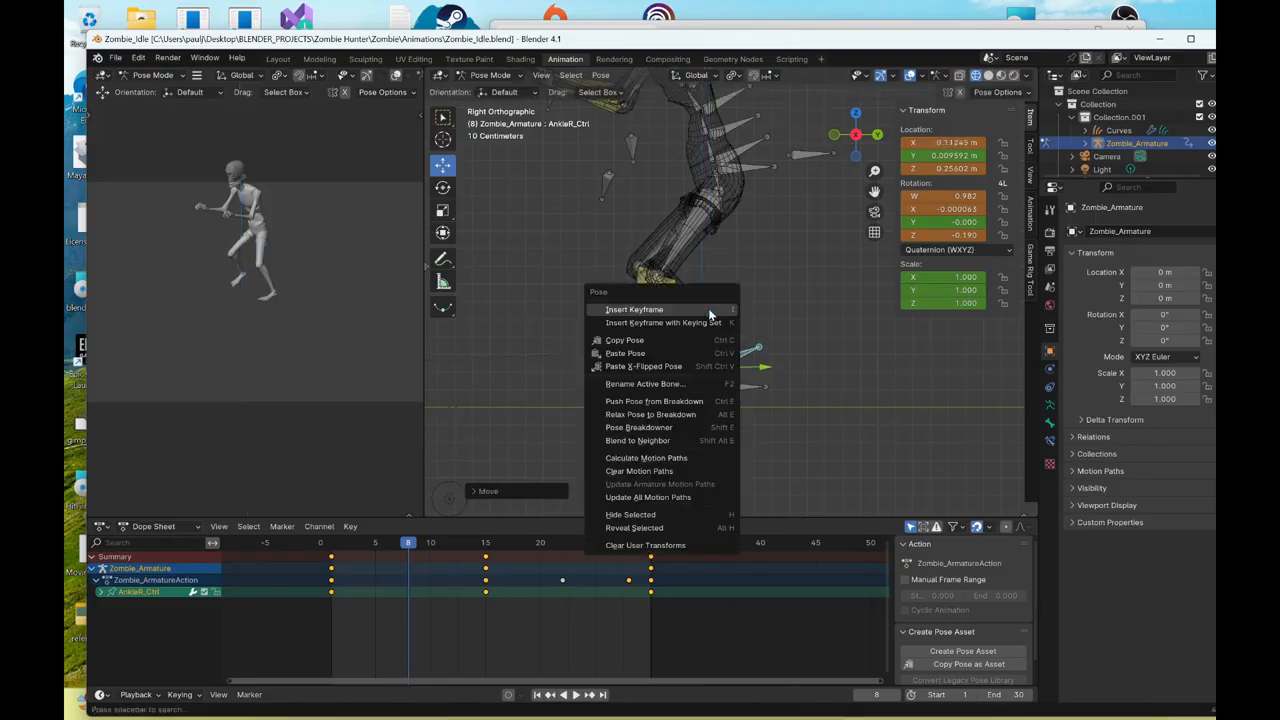
pyautogui.click(708, 308)
# - Copy AnkleR_Ctrl's frame 15 keyframe and paste it at frame 13
pyautogui.press('space')
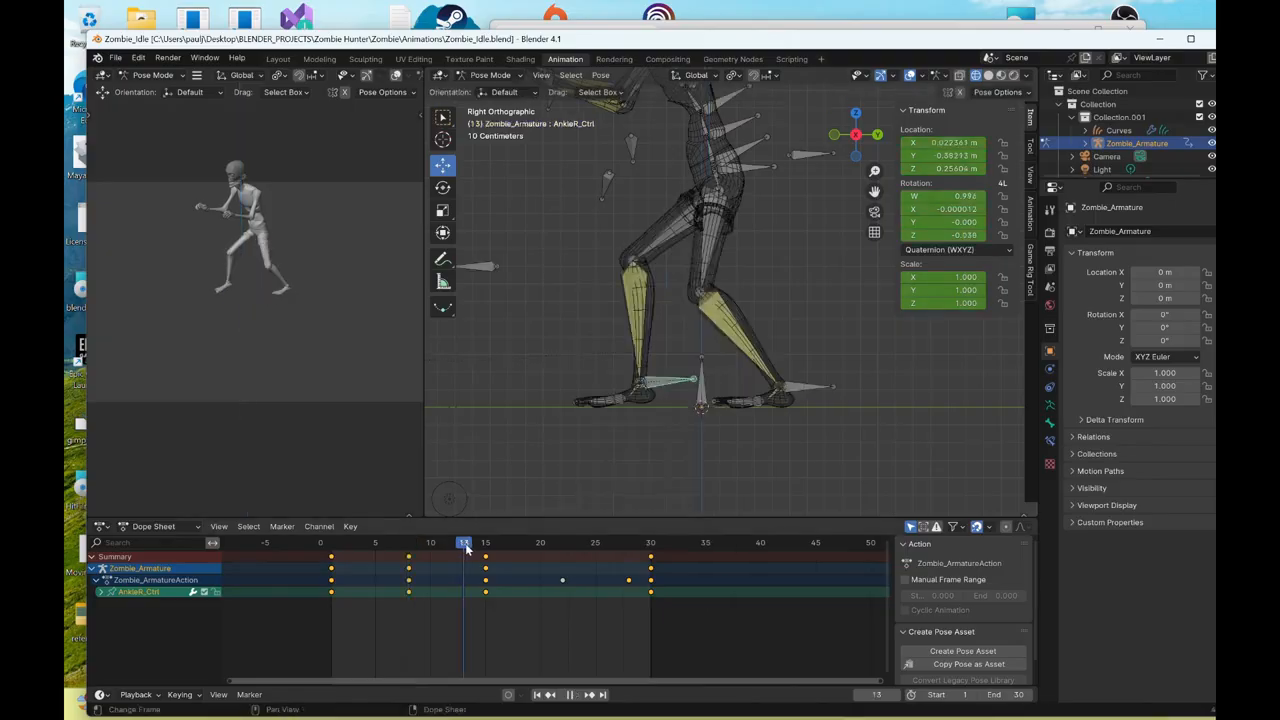
pyautogui.press('space')
pyautogui.click(488, 562)
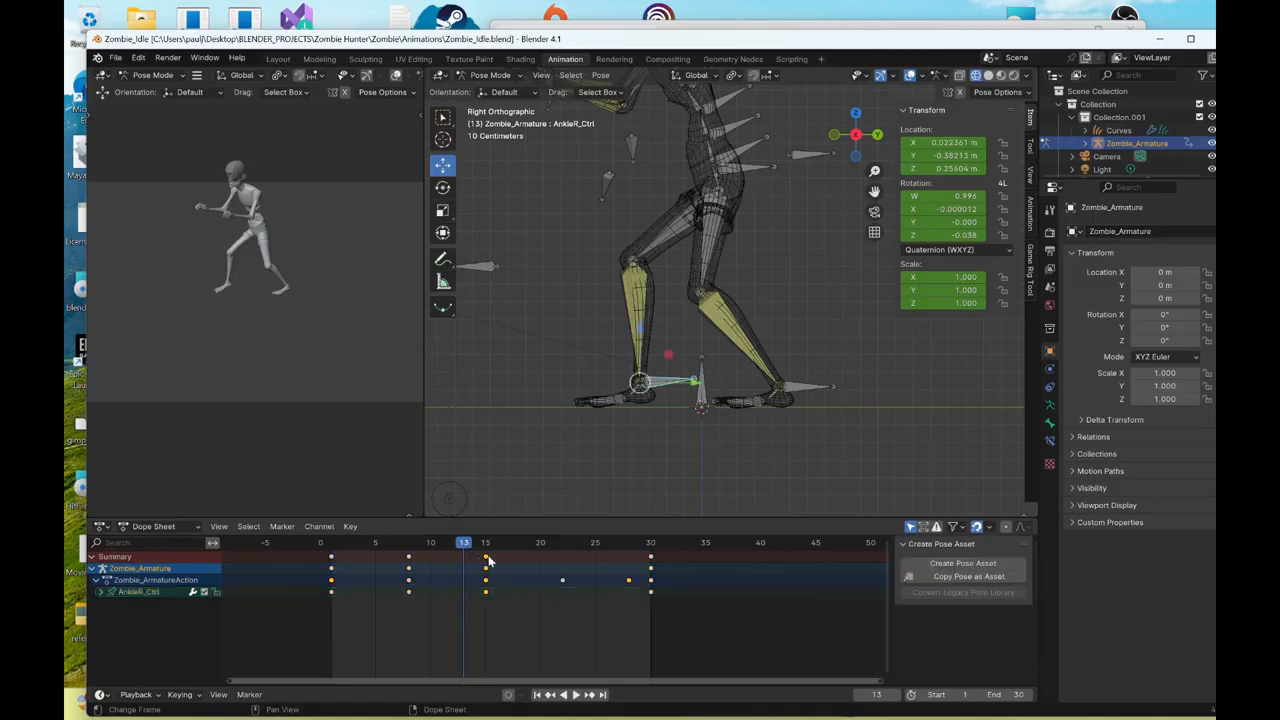
pyautogui.hotkey('ctrl', 'v')
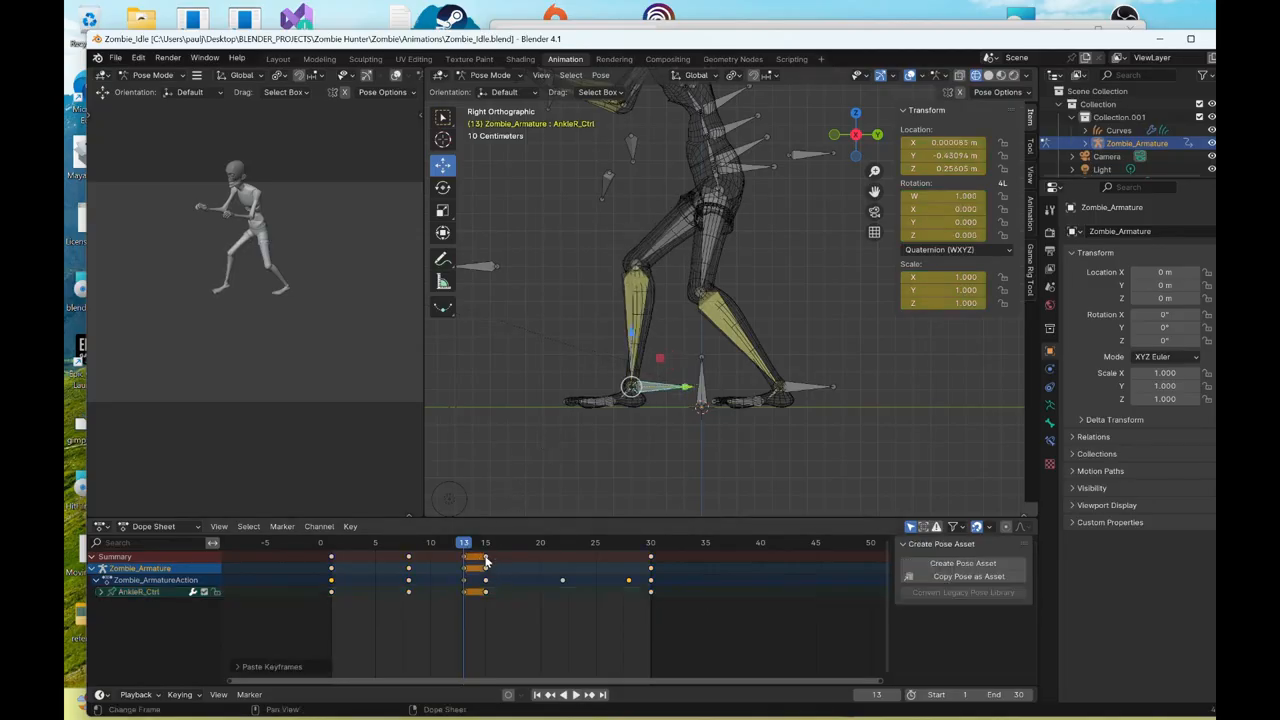
# - At frame 13, tilt AnkleR_Ctrl toe-up, shift it to about X 0.01 m, Y -0.42 m, keyframe it, and preview the walk
pyautogui.click(443, 187)
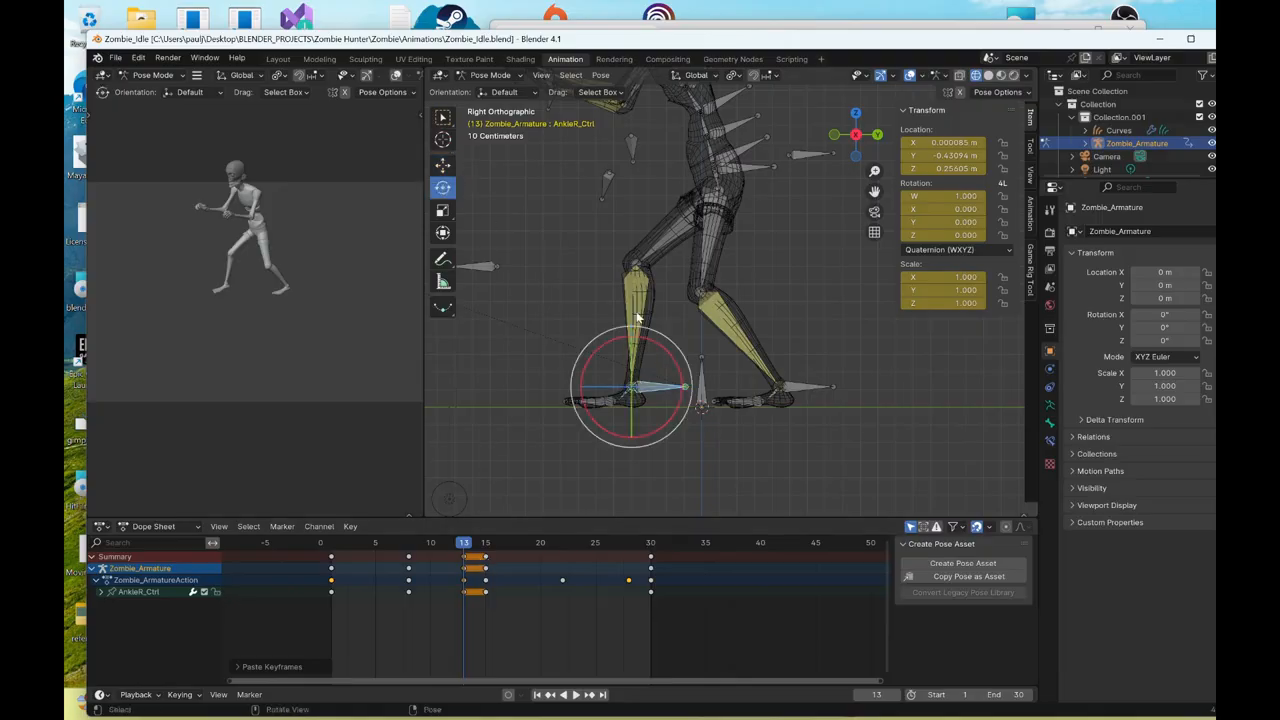
pyautogui.moveTo(660, 346); pyautogui.dragTo(676, 352)
pyautogui.hotkey('shift', 'space')
pyautogui.press('g')
pyautogui.moveTo(634, 395); pyautogui.dragTo(636, 387)
pyautogui.rightClick(636, 387)
pyautogui.click(636, 387)
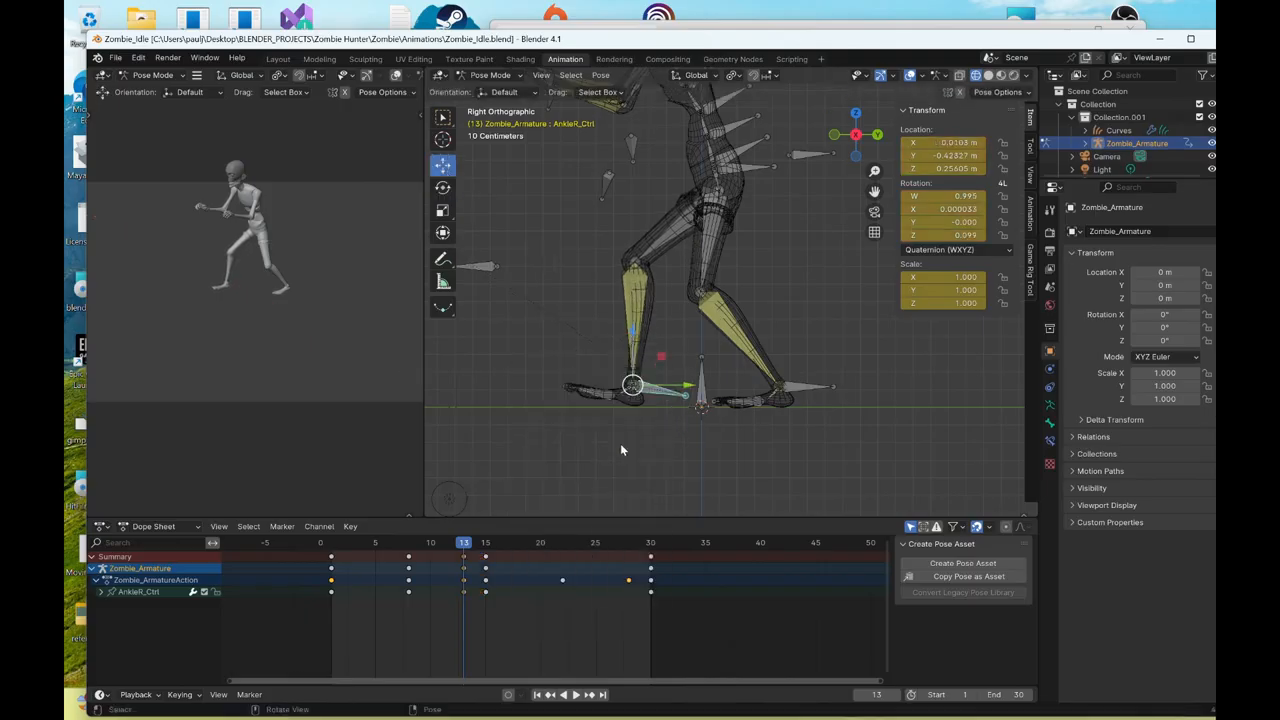
pyautogui.press('space')
pyautogui.moveTo(652, 582); pyautogui.dragTo(727, 580)
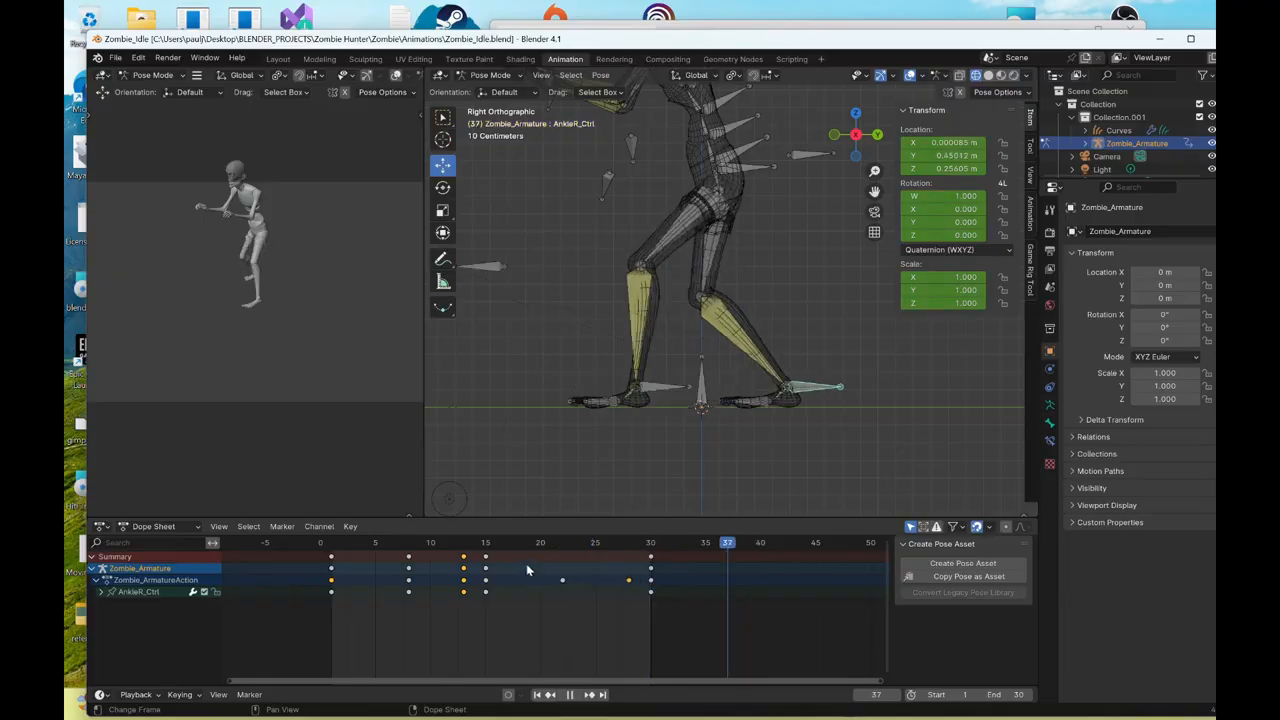
pyautogui.click(530, 574)
pyautogui.press('space')
# - Select only the body control Bone behind the hips and keyframe its current pose at frame 30
pyautogui.scroll(-4, 667, 298)
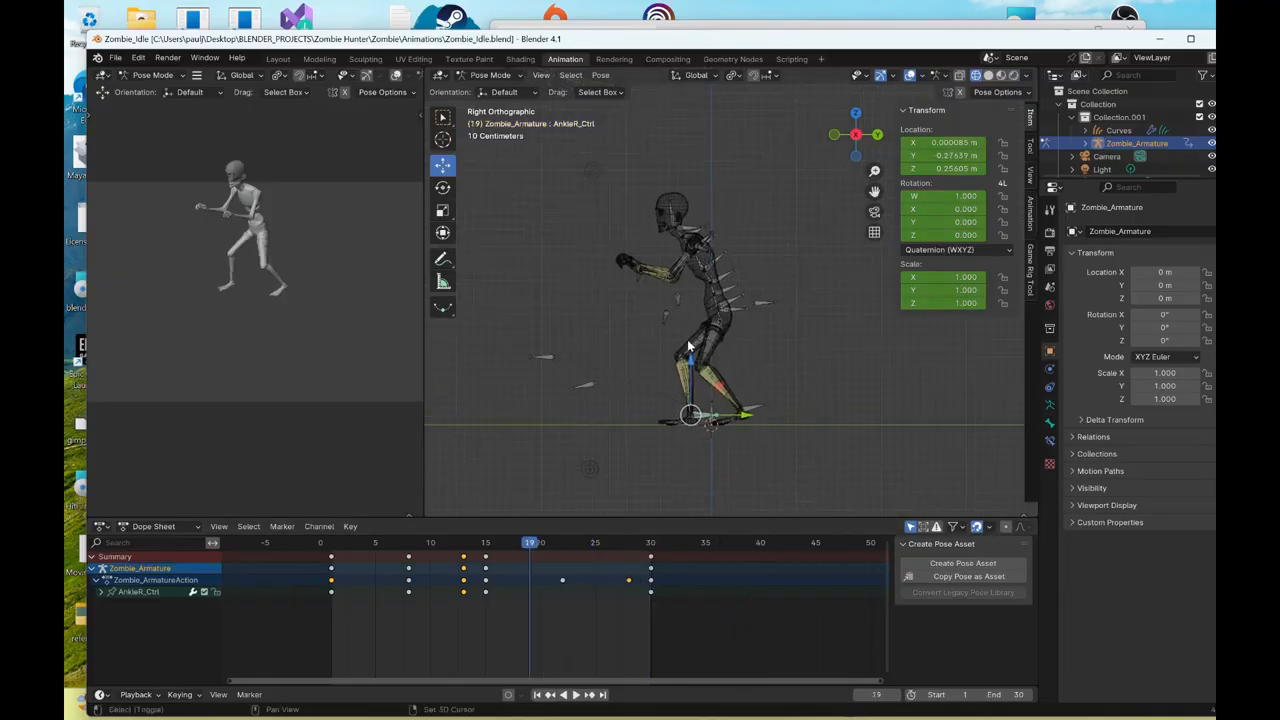
pyautogui.scroll(3, 687, 339)
pyautogui.scroll(-1, 787, 313)
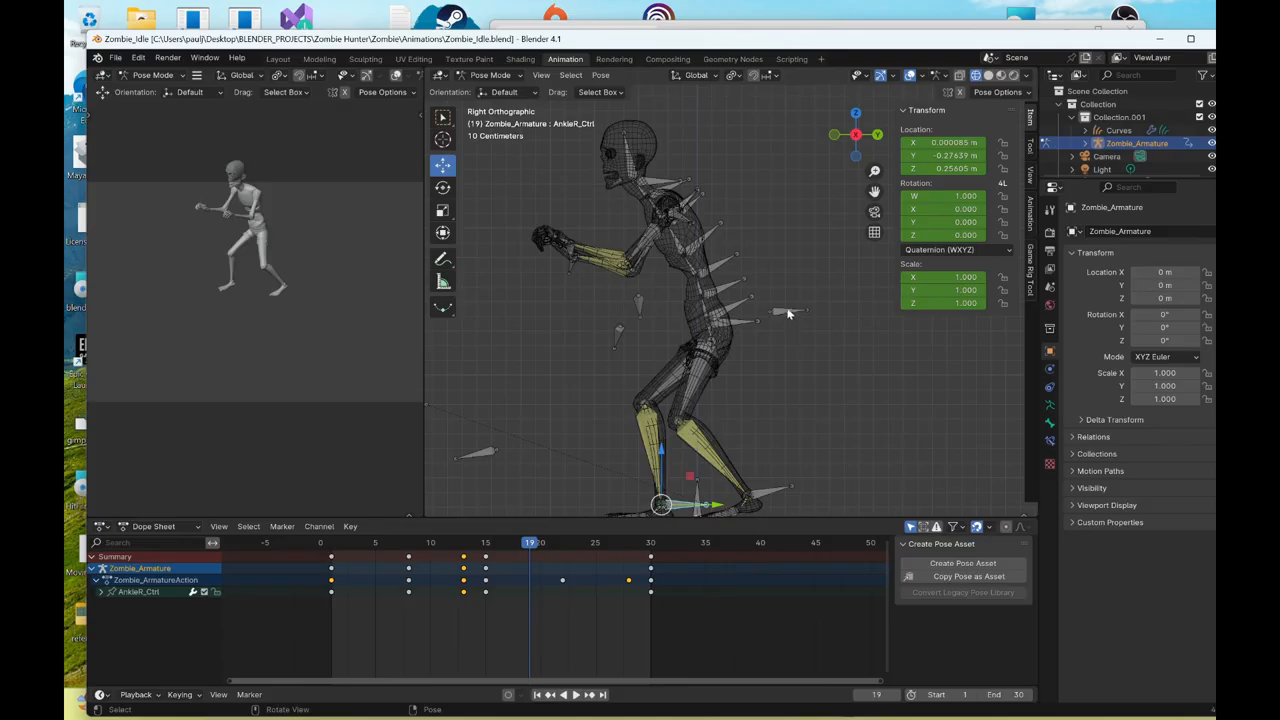
pyautogui.click(585, 300)
pyautogui.moveTo(586, 305); pyautogui.dragTo(548, 292, button='middle')
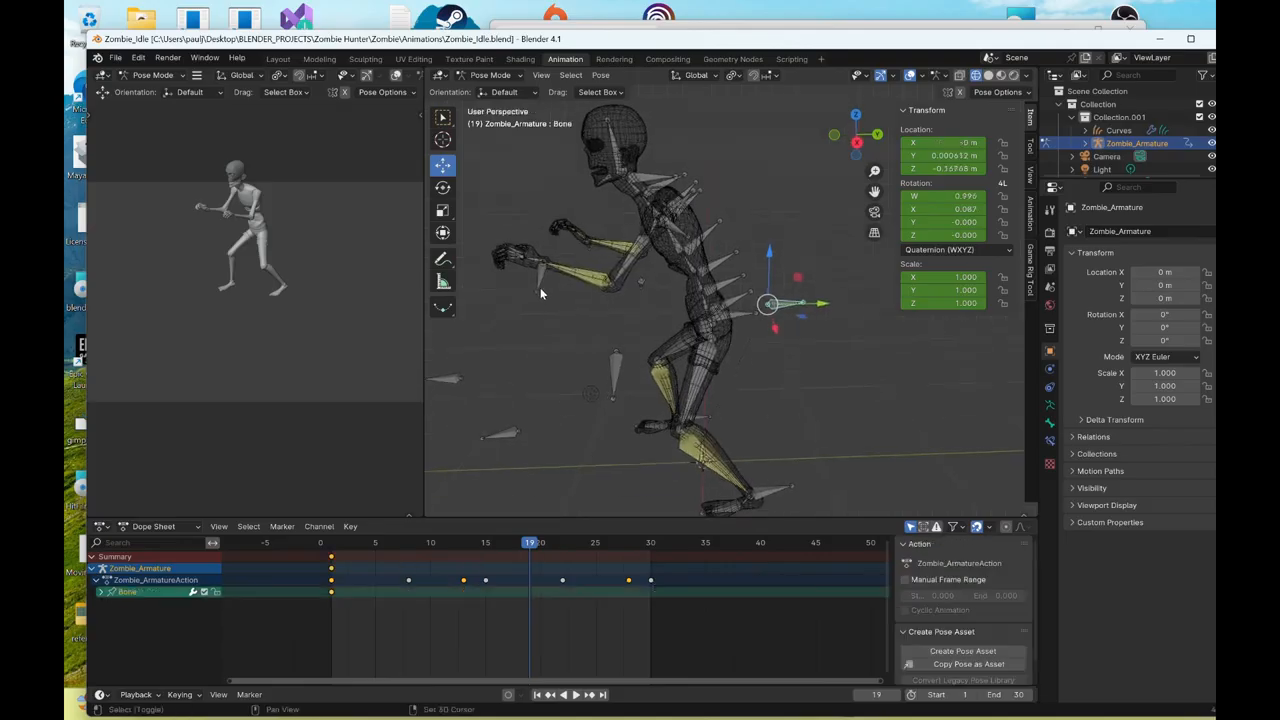
pyautogui.keyDown('shift'); pyautogui.click(600, 357); pyautogui.keyUp('shift')
pyautogui.moveTo(595, 359); pyautogui.dragTo(606, 324, button='middle')
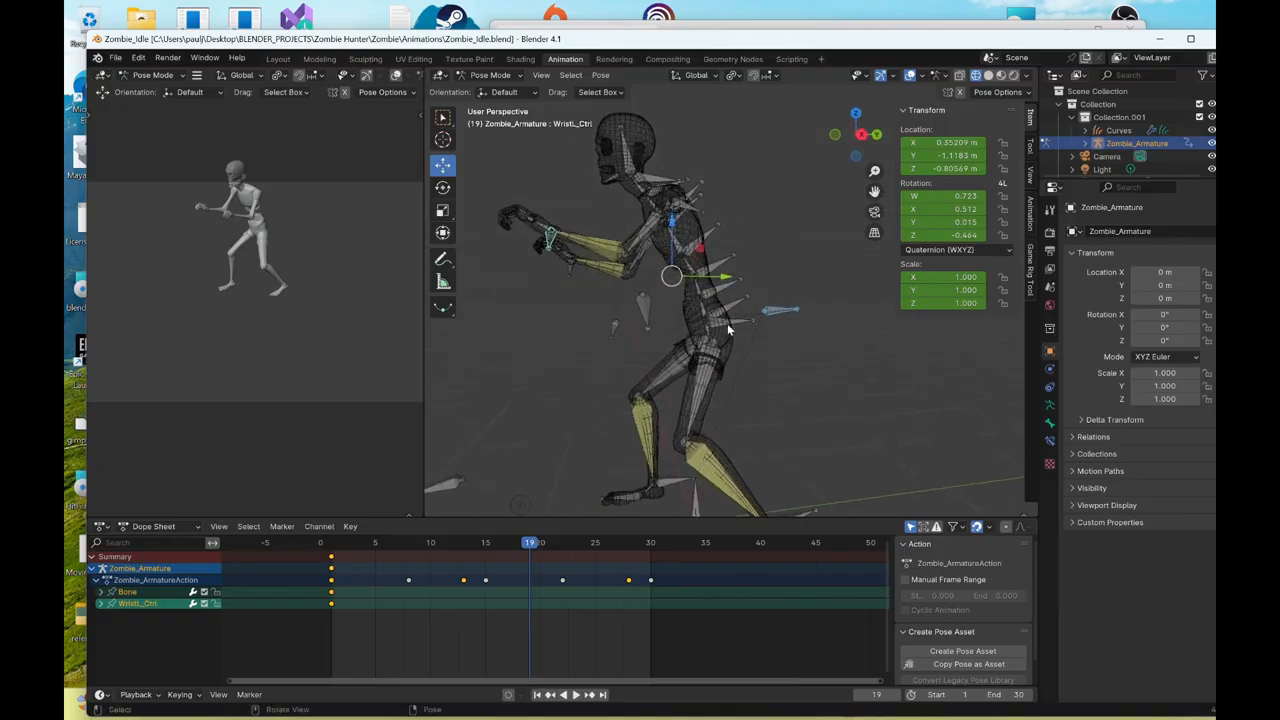
pyautogui.click(770, 313)
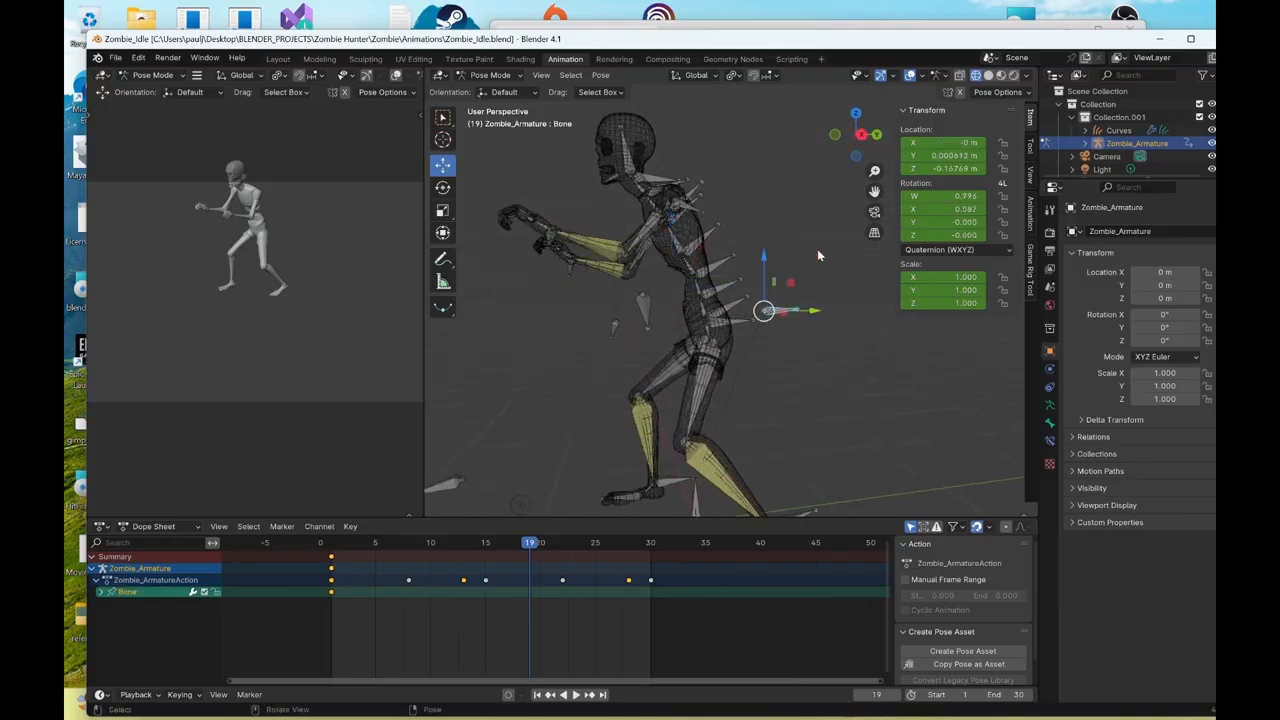
pyautogui.click(858, 137)
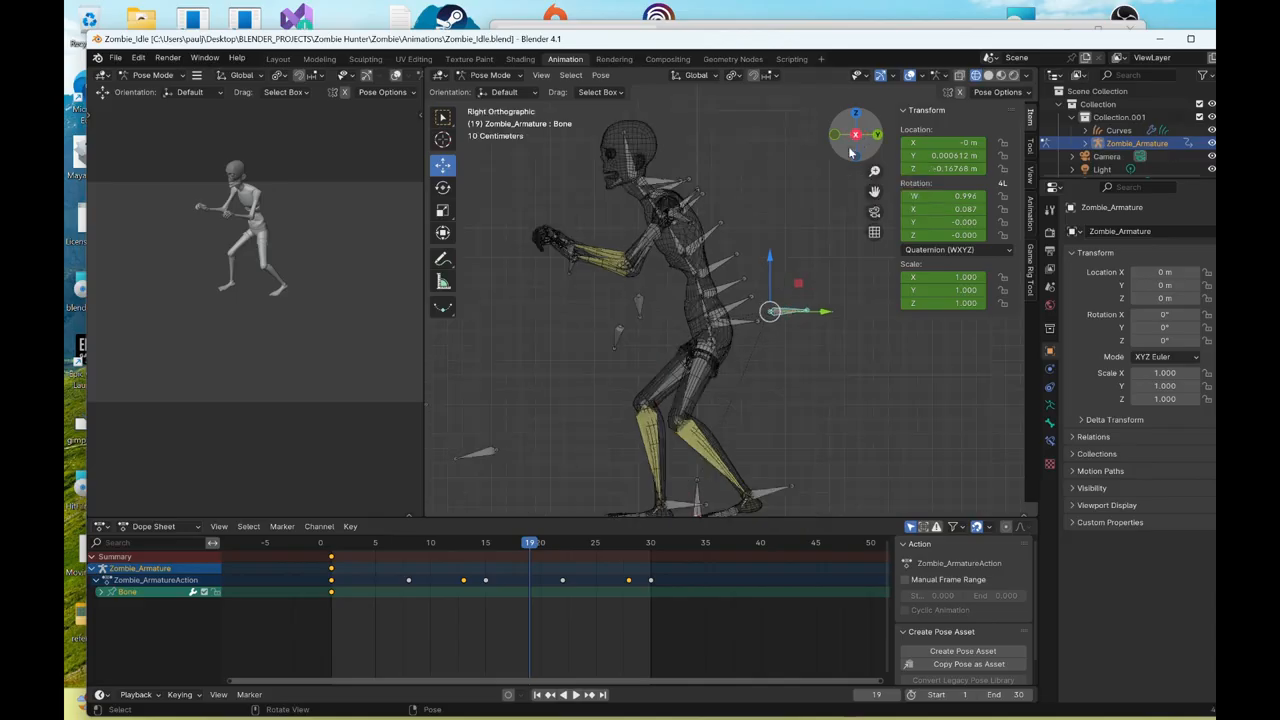
pyautogui.click(485, 544)
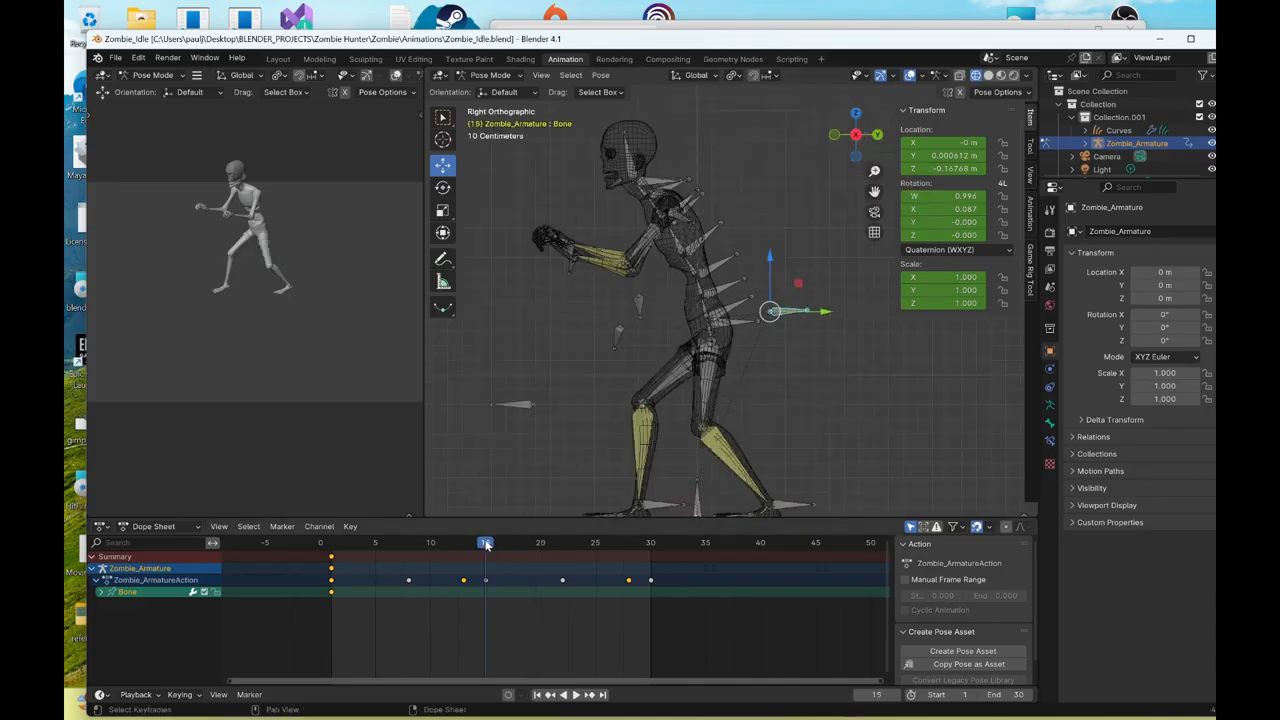
pyautogui.click(652, 546)
pyautogui.rightClick(679, 335)
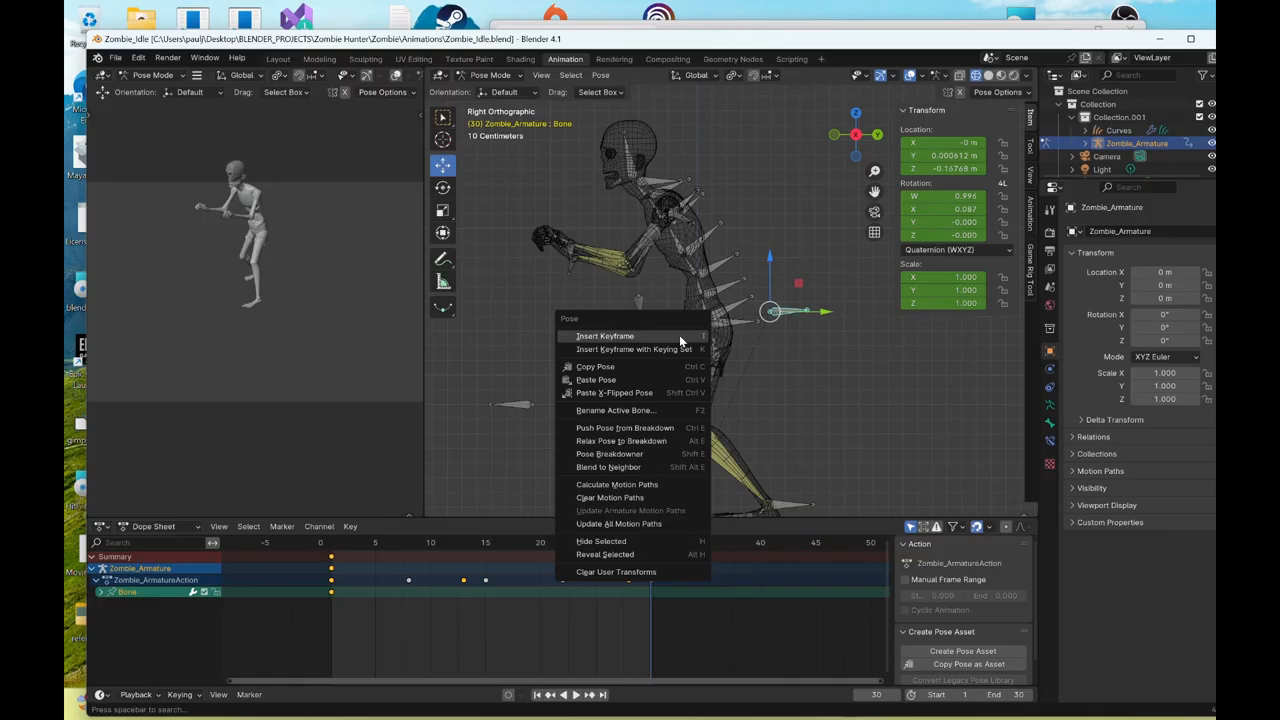
pyautogui.click(679, 335)
# - Insert a keyframe for the body control Bone's current pose at frame 15
pyautogui.click(484, 542)
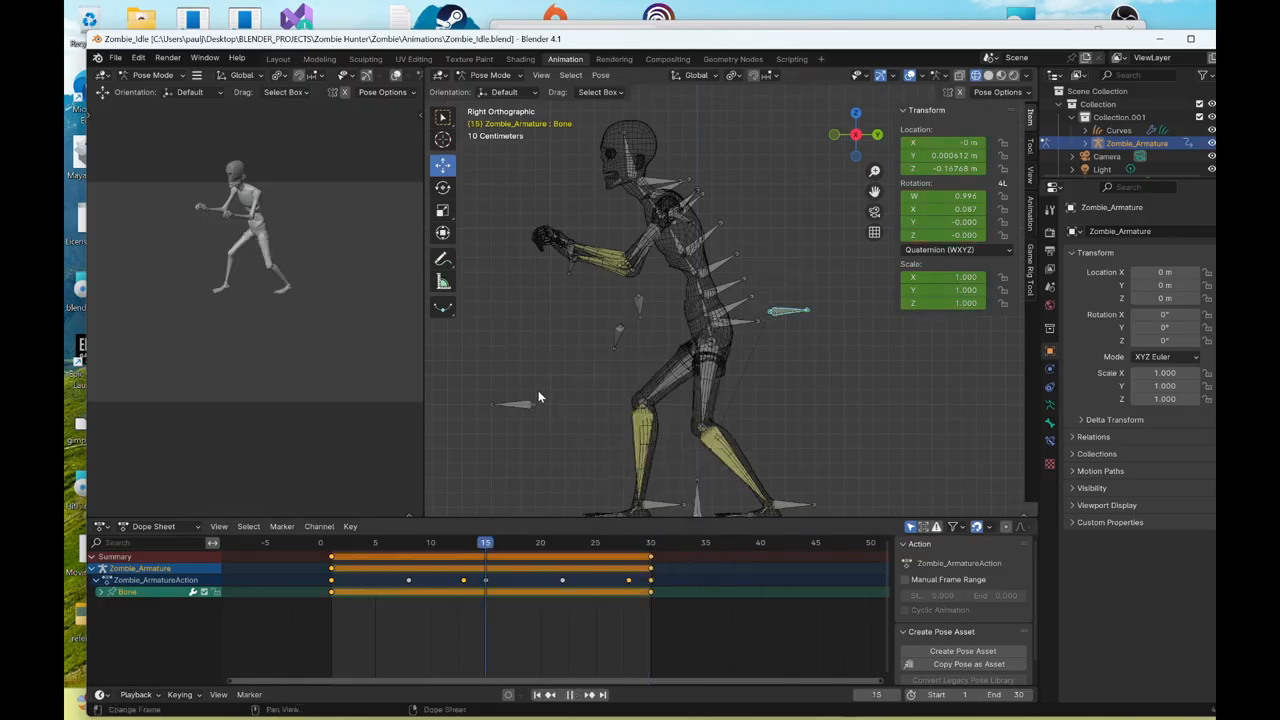
pyautogui.rightClick(537, 393)
pyautogui.click(538, 393)
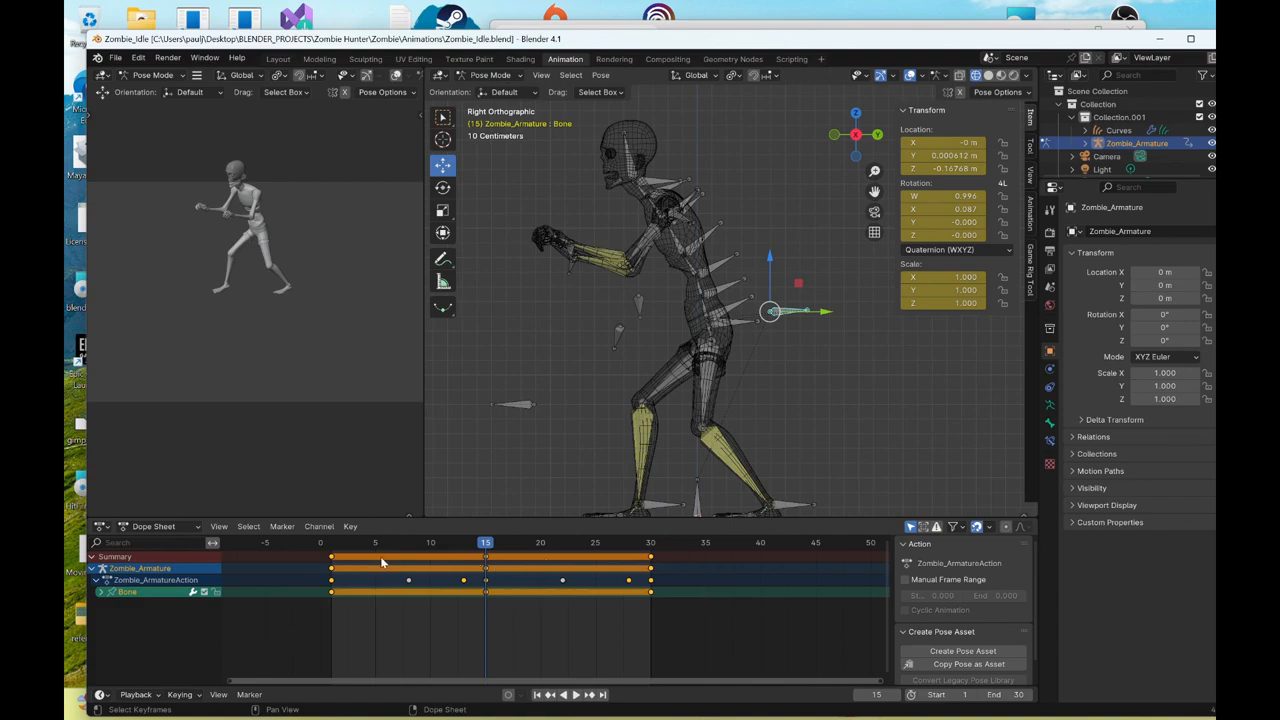
# - At frame 8, raise the body control Bone to about Z -0.061 m and insert a keyframe
pyautogui.click(409, 546)
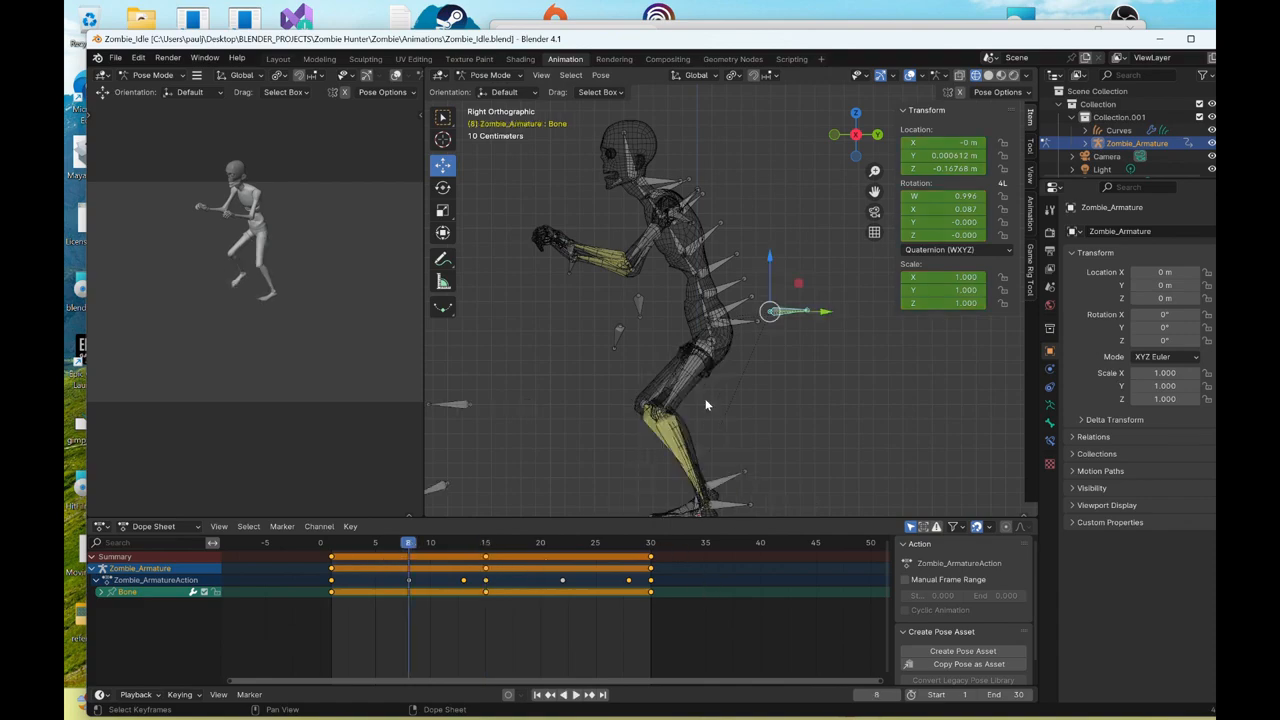
pyautogui.moveTo(772, 262); pyautogui.dragTo(777, 242)
pyautogui.rightClick(777, 242)
pyautogui.click(777, 245)
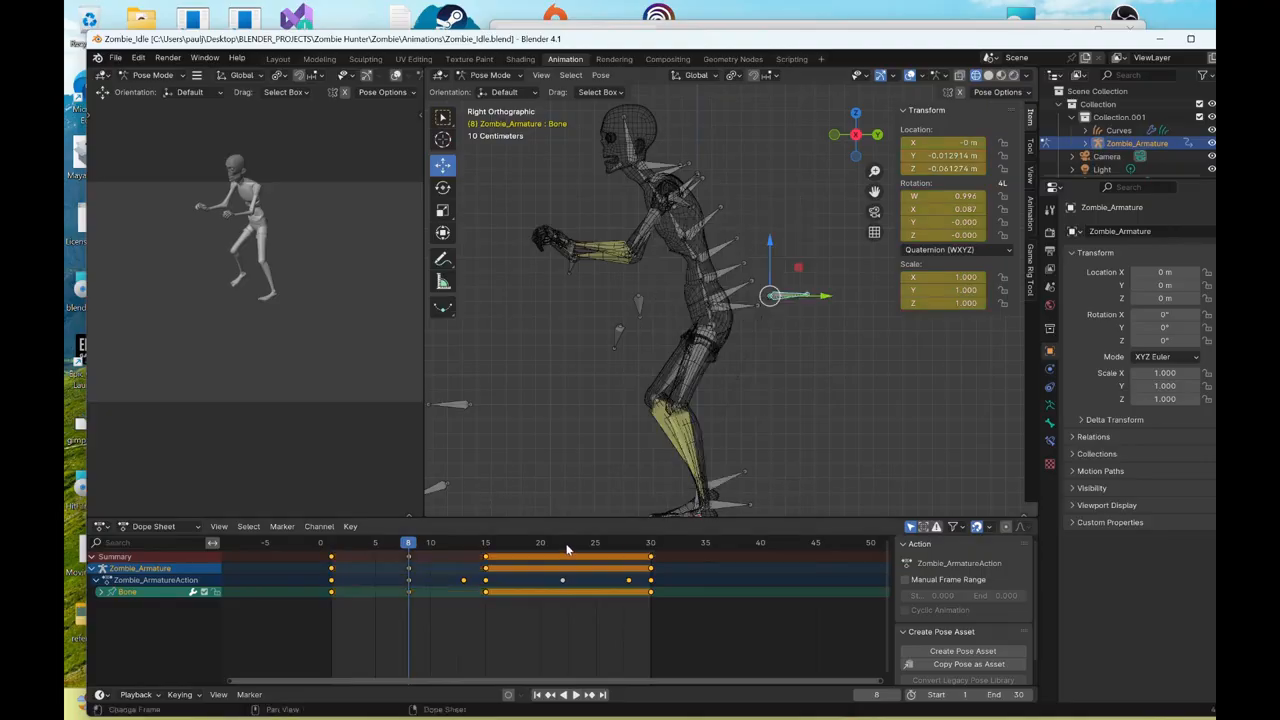
# - At frame 22, raise the body control Bone to about Z -0.067 m and insert a keyframe
pyautogui.click(563, 545)
pyautogui.moveTo(771, 259); pyautogui.dragTo(774, 242)
pyautogui.rightClick(774, 242)
pyautogui.click(774, 244)
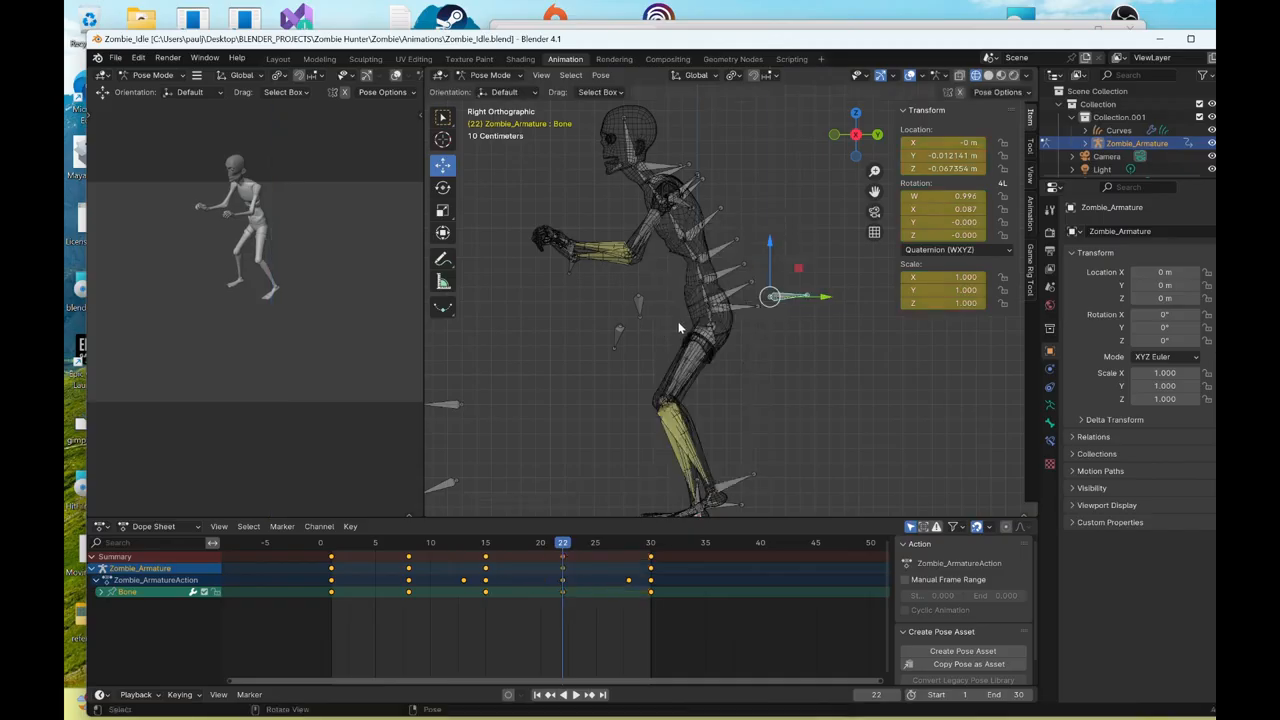
# - Select the five spine bones SpineBase.001, SpineBase.002, Spine1.001, Spine2.001 and Chest.001 along the back of the torso
pyautogui.moveTo(783, 362); pyautogui.dragTo(759, 271, button='middle')
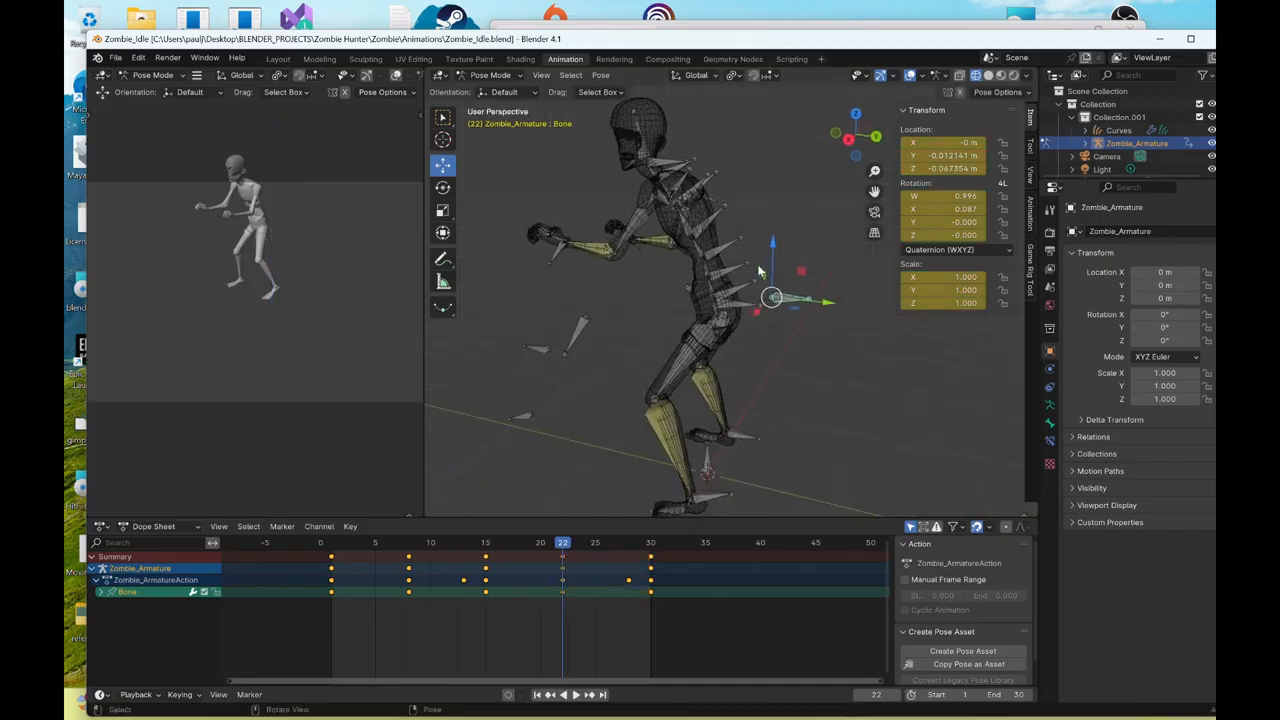
pyautogui.click(733, 240)
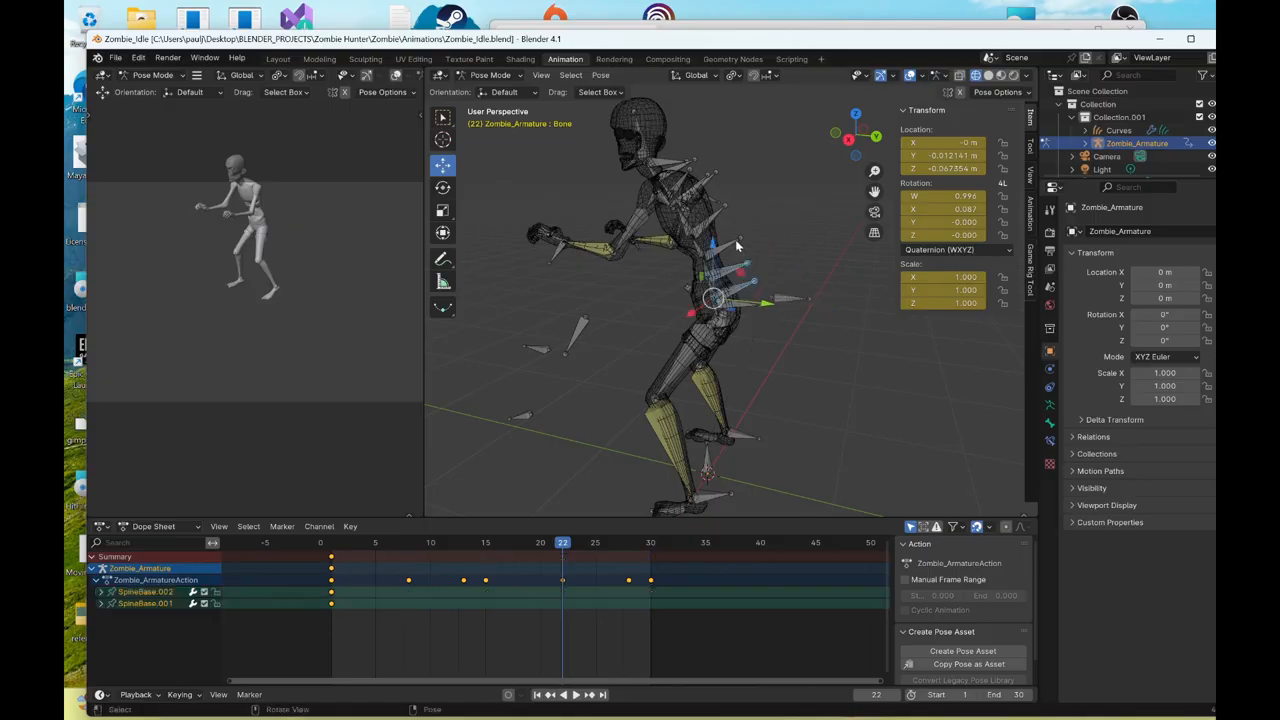
pyautogui.keyDown('shift'); pyautogui.click(724, 240); pyautogui.keyUp('shift')
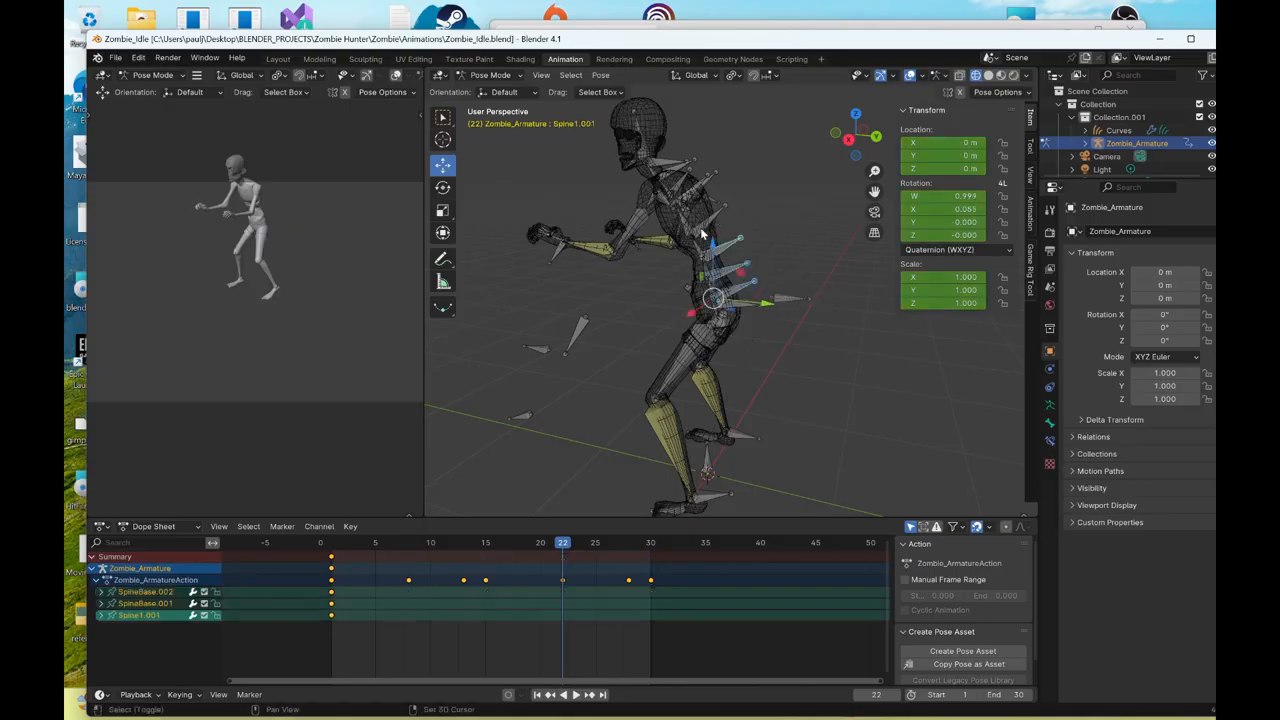
pyautogui.keyDown('shift'); pyautogui.click(706, 224); pyautogui.keyUp('shift')
pyautogui.moveTo(660, 278); pyautogui.dragTo(698, 308, button='middle')
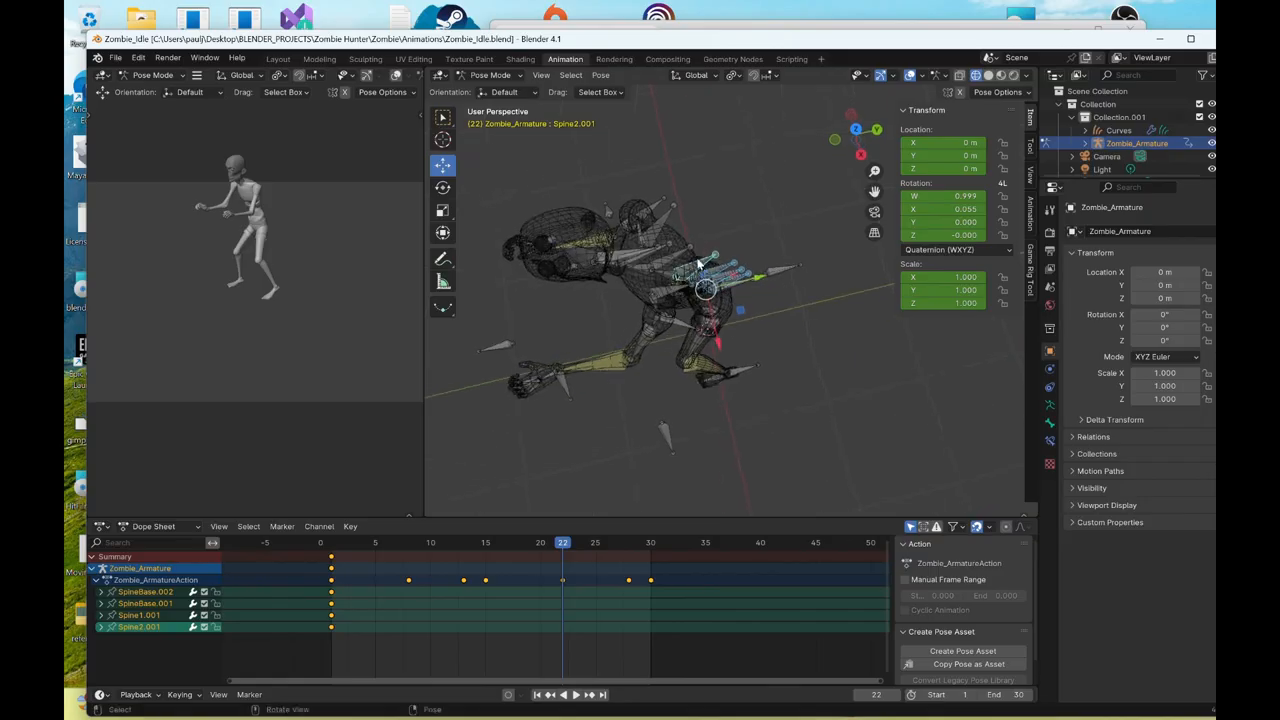
pyautogui.keyDown('shift'); pyautogui.click(705, 363); pyautogui.keyUp('shift')
pyautogui.moveTo(705, 363); pyautogui.dragTo(730, 292, button='middle')
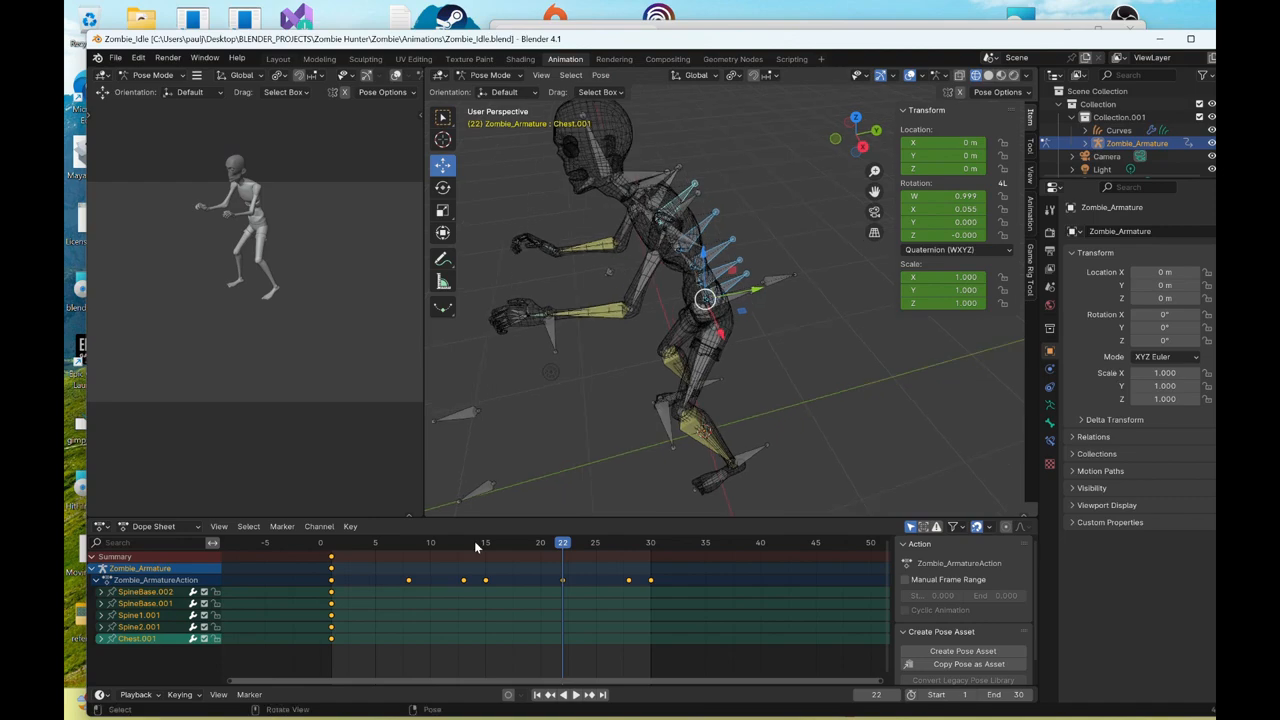
# - At frame 1, twist the selected spine bones slightly about Z toward the zombie's left side and insert a keyframe
pyautogui.click(332, 544)
pyautogui.press('space')
pyautogui.press('space')
pyautogui.moveTo(652, 359); pyautogui.dragTo(757, 365, button='middle')
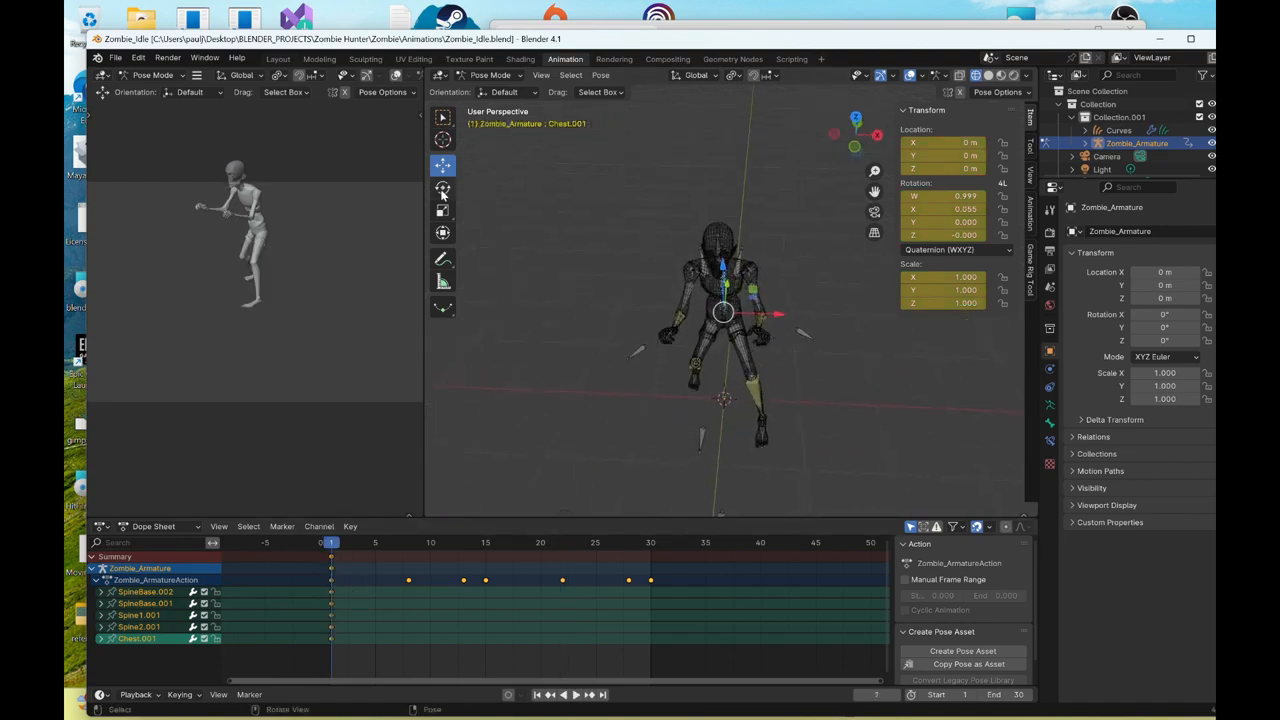
pyautogui.click(441, 189)
pyautogui.scroll(2, 730, 355)
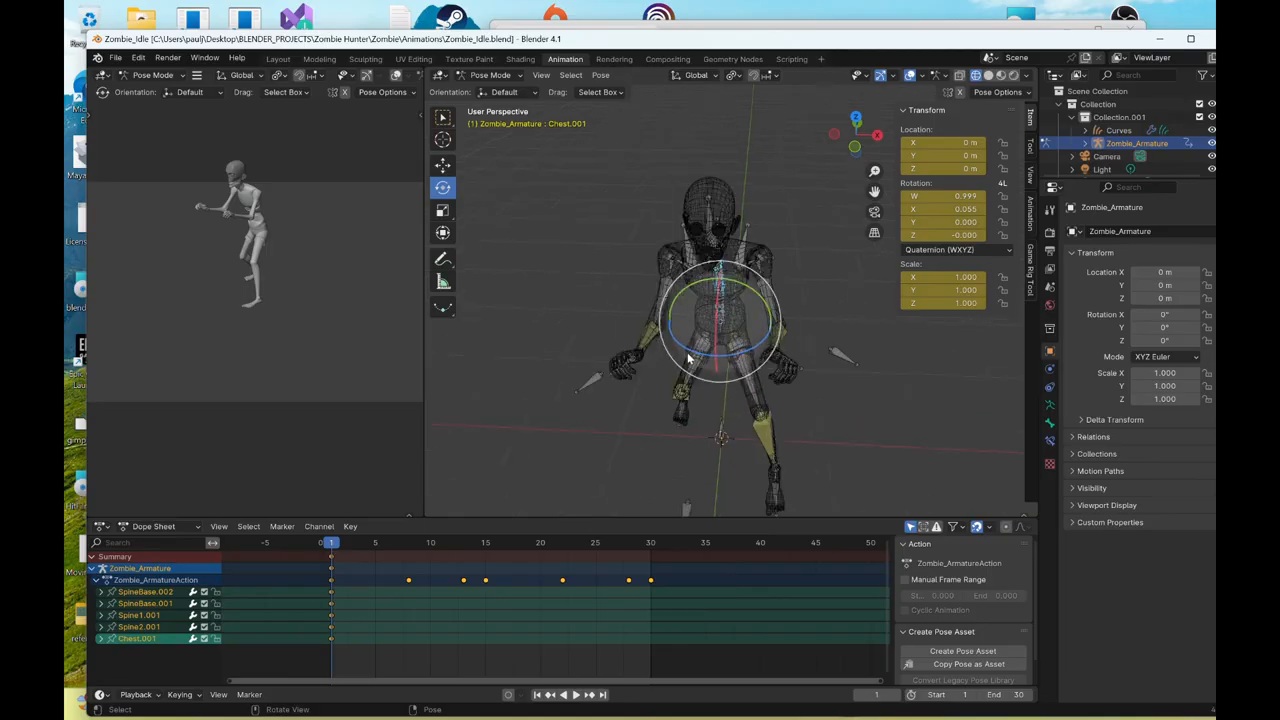
pyautogui.moveTo(692, 352); pyautogui.dragTo(697, 354)
pyautogui.rightClick(697, 354)
pyautogui.click(697, 354)
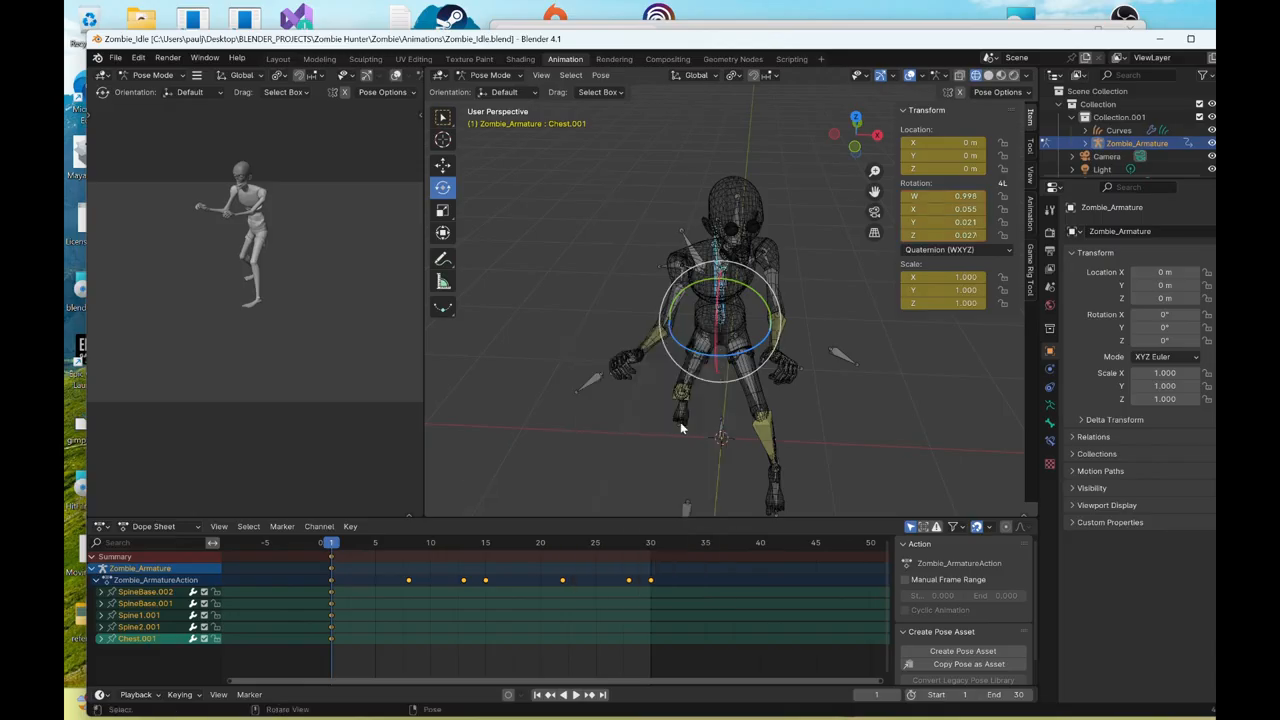
# - Insert a keyframe at frame 30 with the same twisted spine pose
pyautogui.click(649, 544)
pyautogui.rightClick(796, 401)
pyautogui.click(798, 402)
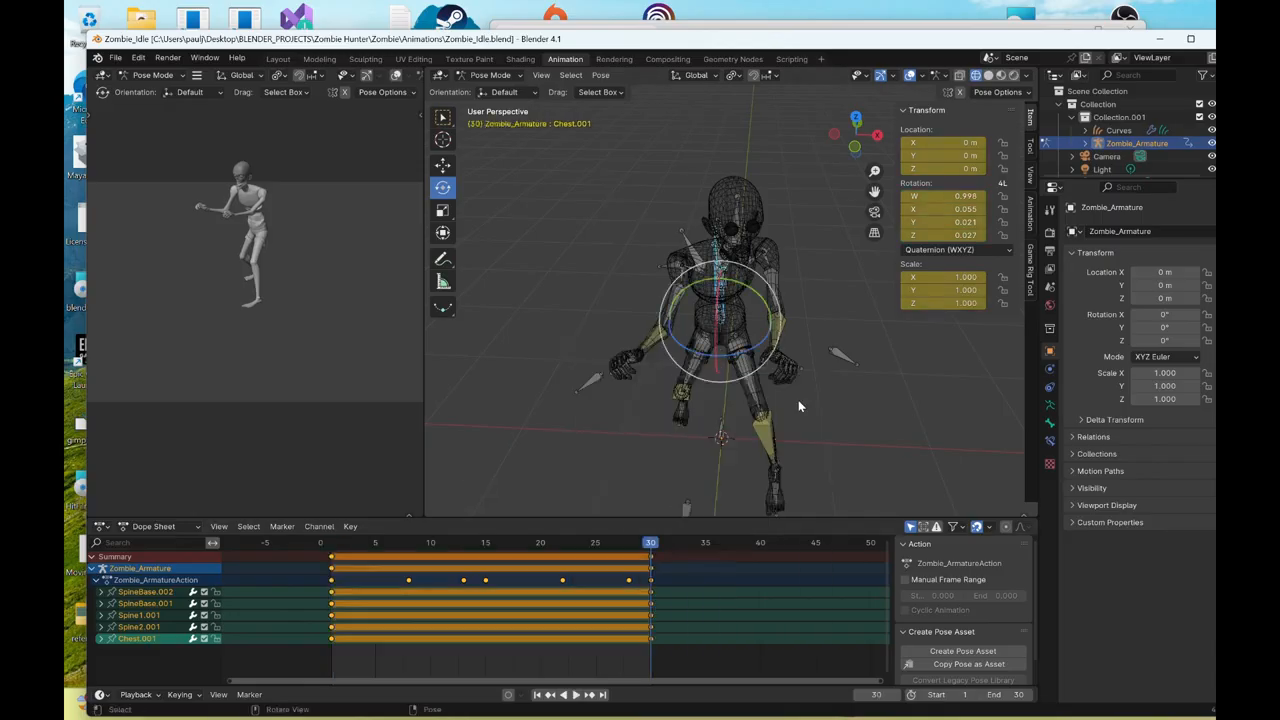
# - At frame 15, twist the spine bones about Z to the opposite side and insert a keyframe
pyautogui.click(487, 546)
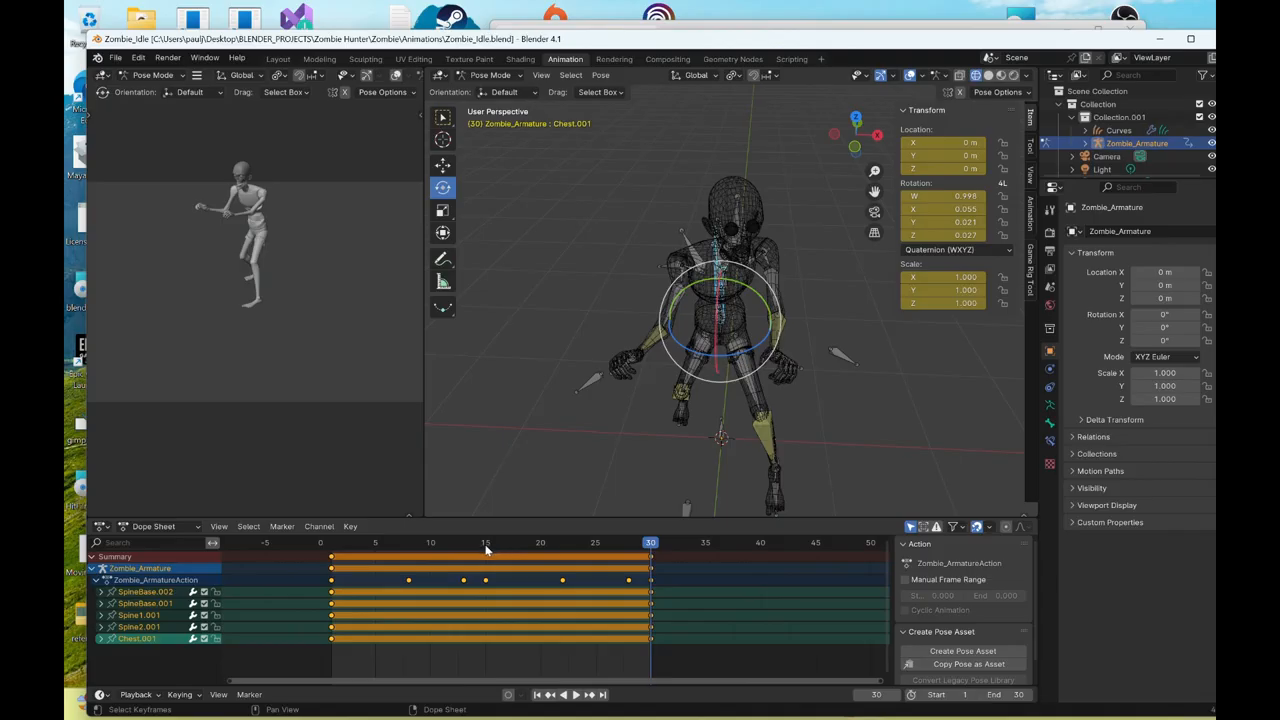
pyautogui.moveTo(758, 343); pyautogui.dragTo(757, 352)
pyautogui.rightClick(757, 351)
pyautogui.click(757, 351)
# - Select Shoulder.001 and Neck.001, rotate them about Z at frame 15 so the head faces straight ahead, and insert a keyframe
pyautogui.moveTo(810, 374); pyautogui.dragTo(717, 257, button='middle')
pyautogui.moveTo(689, 204); pyautogui.dragTo(823, 144)
pyautogui.click(856, 115)
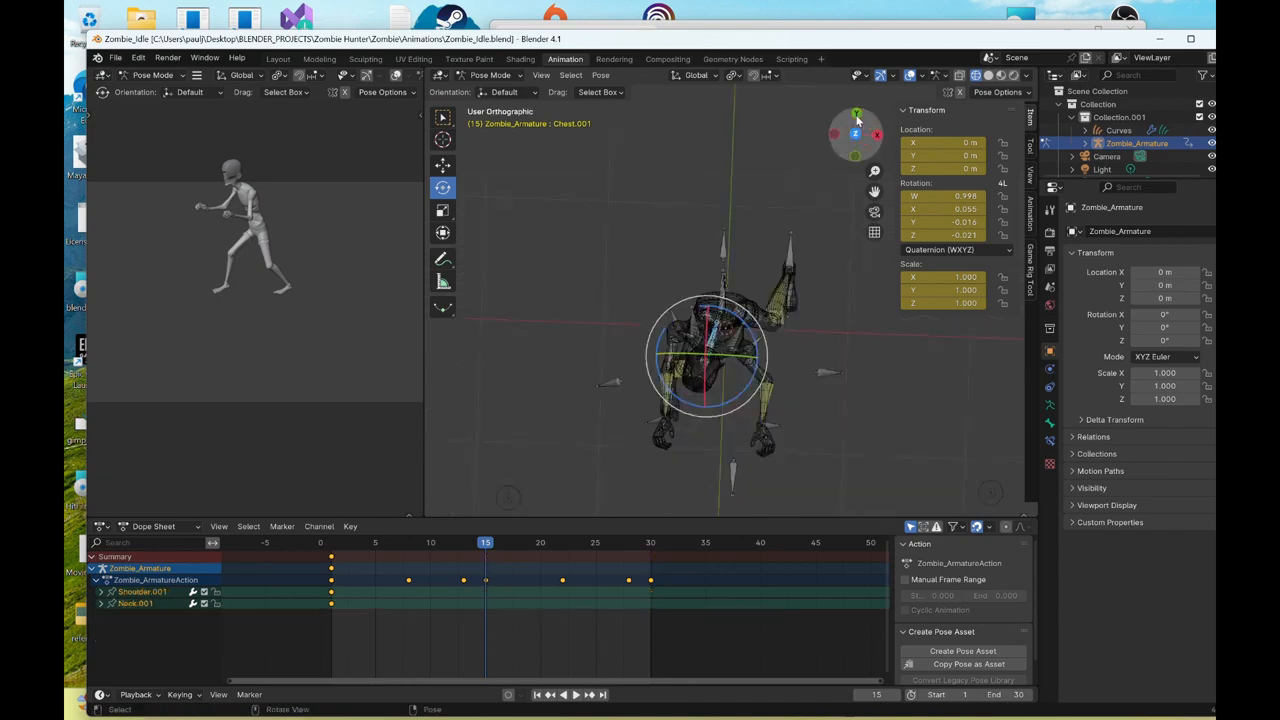
pyautogui.keyDown('shift'); pyautogui.moveTo(753, 349); pyautogui.dragTo(769, 251, button='middle'); pyautogui.keyUp('shift')
pyautogui.scroll(1, 769, 251)
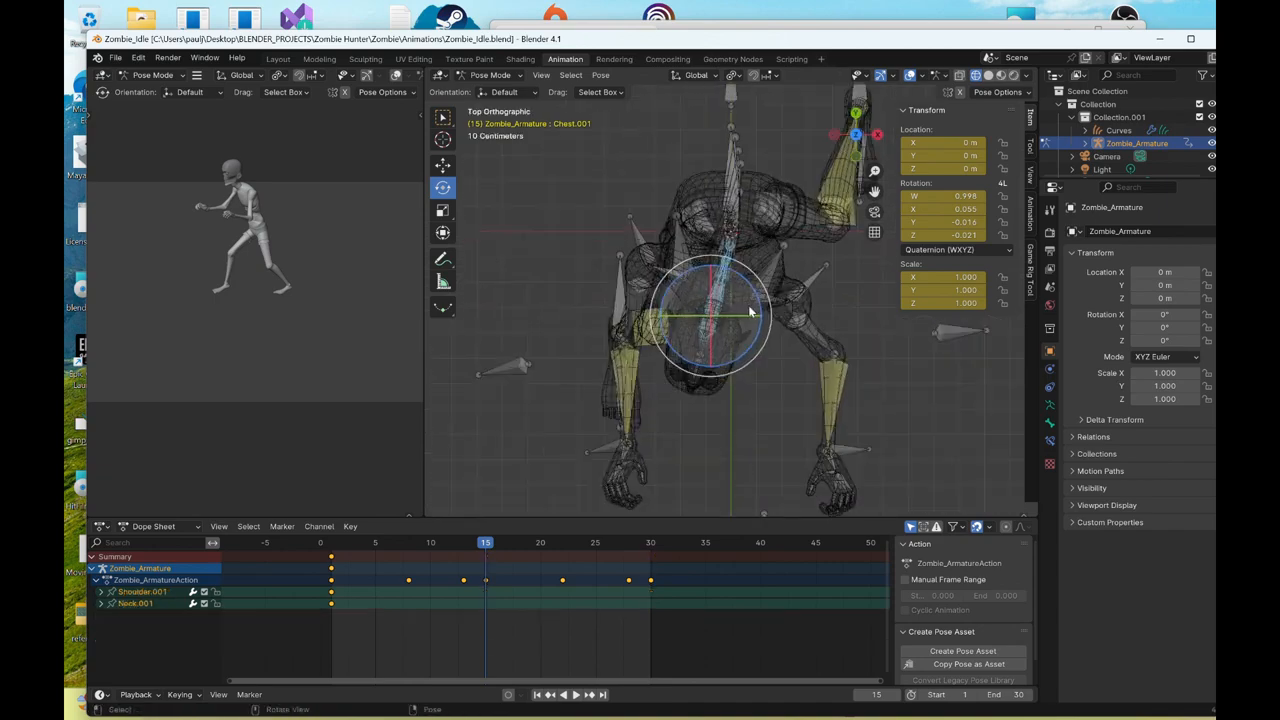
pyautogui.moveTo(757, 296); pyautogui.dragTo(757, 285)
pyautogui.rightClick(757, 285)
pyautogui.moveTo(890, 394); pyautogui.dragTo(756, 322, button='middle')
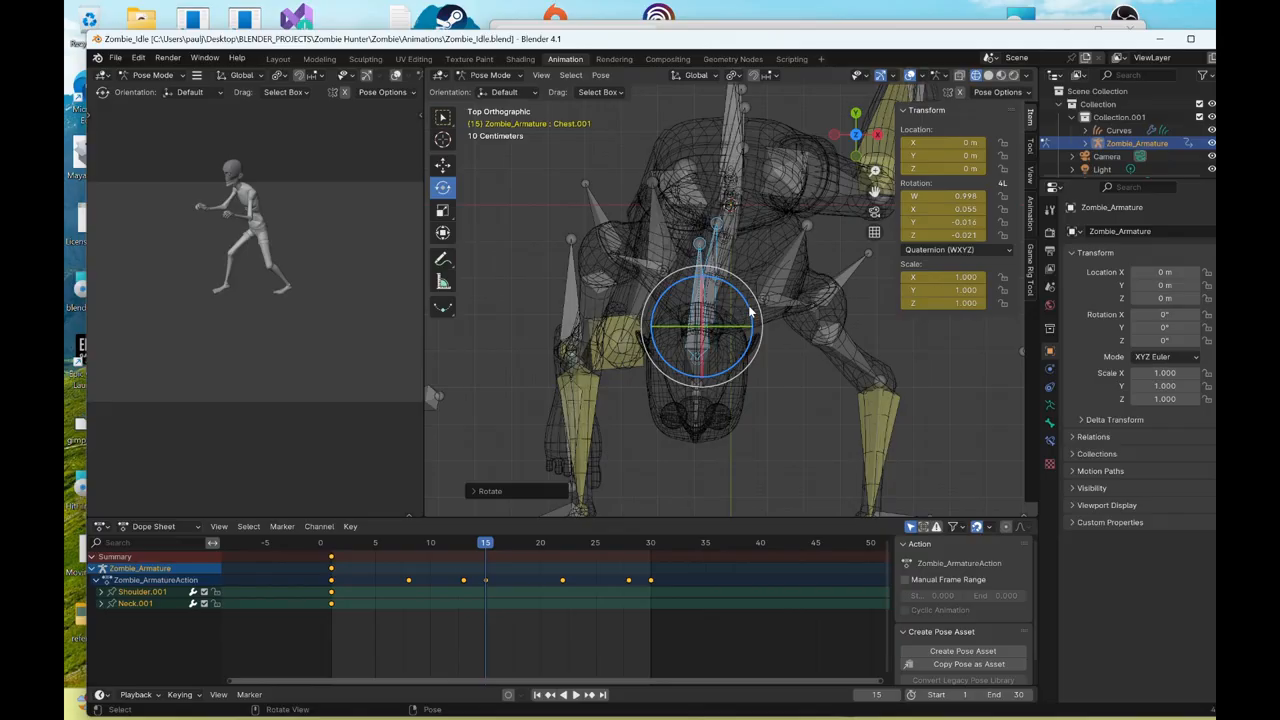
pyautogui.moveTo(752, 312); pyautogui.dragTo(750, 310)
pyautogui.rightClick(750, 310)
pyautogui.click(745, 303)
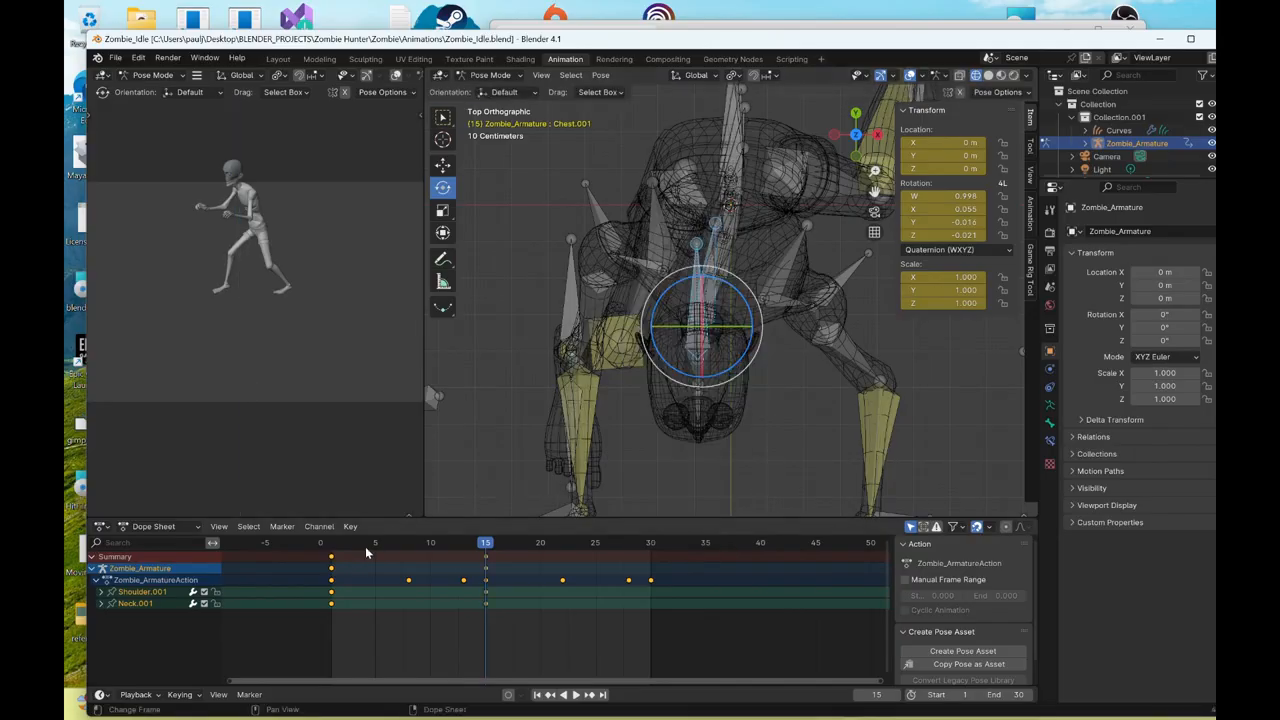
# - At frame 1, counter-rotate Shoulder.001 and Neck.001 about Z so the head faces straight ahead, and insert a keyframe
pyautogui.click(336, 548)
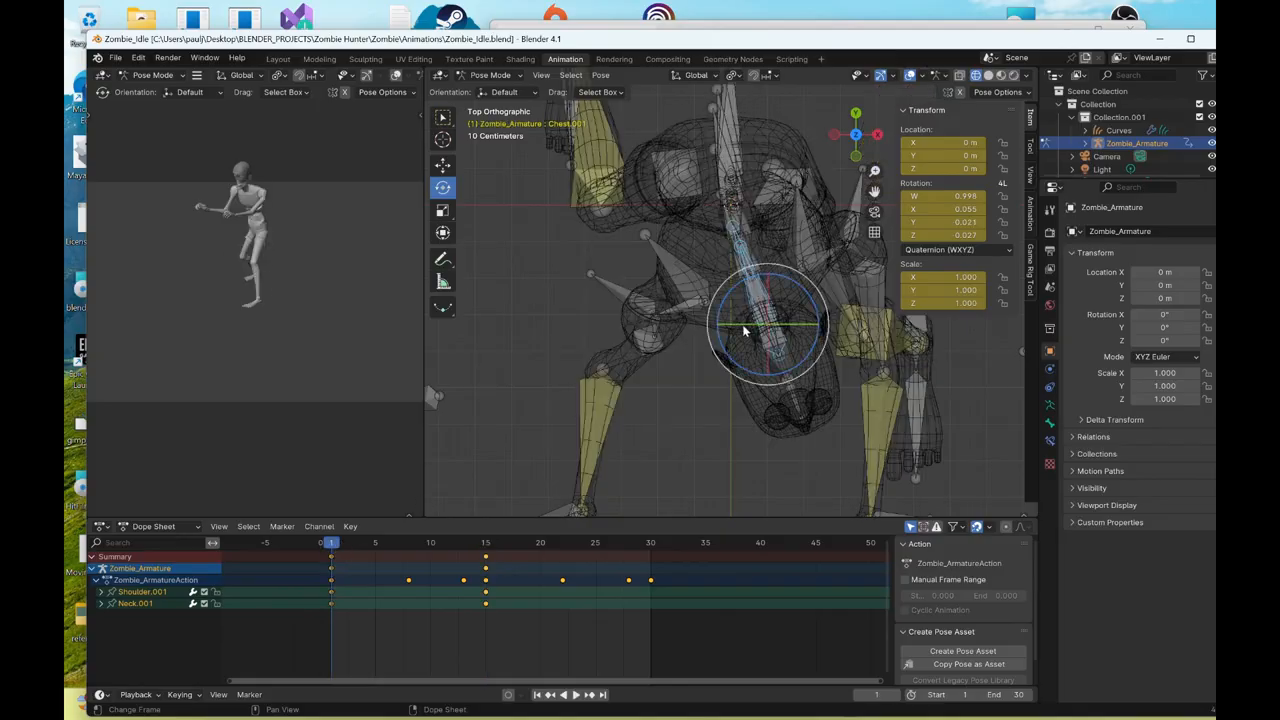
pyautogui.moveTo(806, 302); pyautogui.dragTo(821, 307)
pyautogui.rightClick(821, 307)
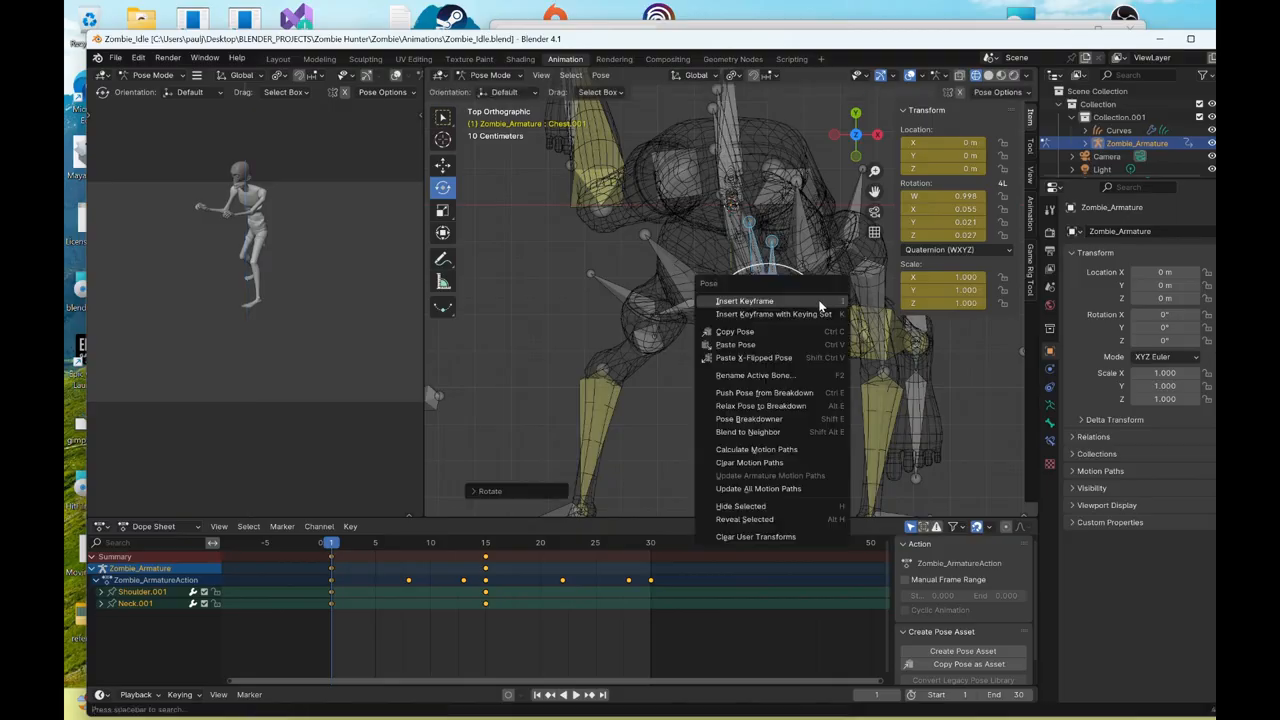
# - Copy the frame 1 keyframes of Shoulder.001 and Neck.001 to frame 30
pyautogui.click(651, 543)
pyautogui.moveTo(321, 625); pyautogui.dragTo(349, 557)
pyautogui.hotkey('ctrl', 'c')
pyautogui.hotkey('ctrl', 'v')
# - Switch the pose viewport from wireframe to solid shading
pyautogui.moveTo(725, 345); pyautogui.dragTo(589, 291, button='middle')
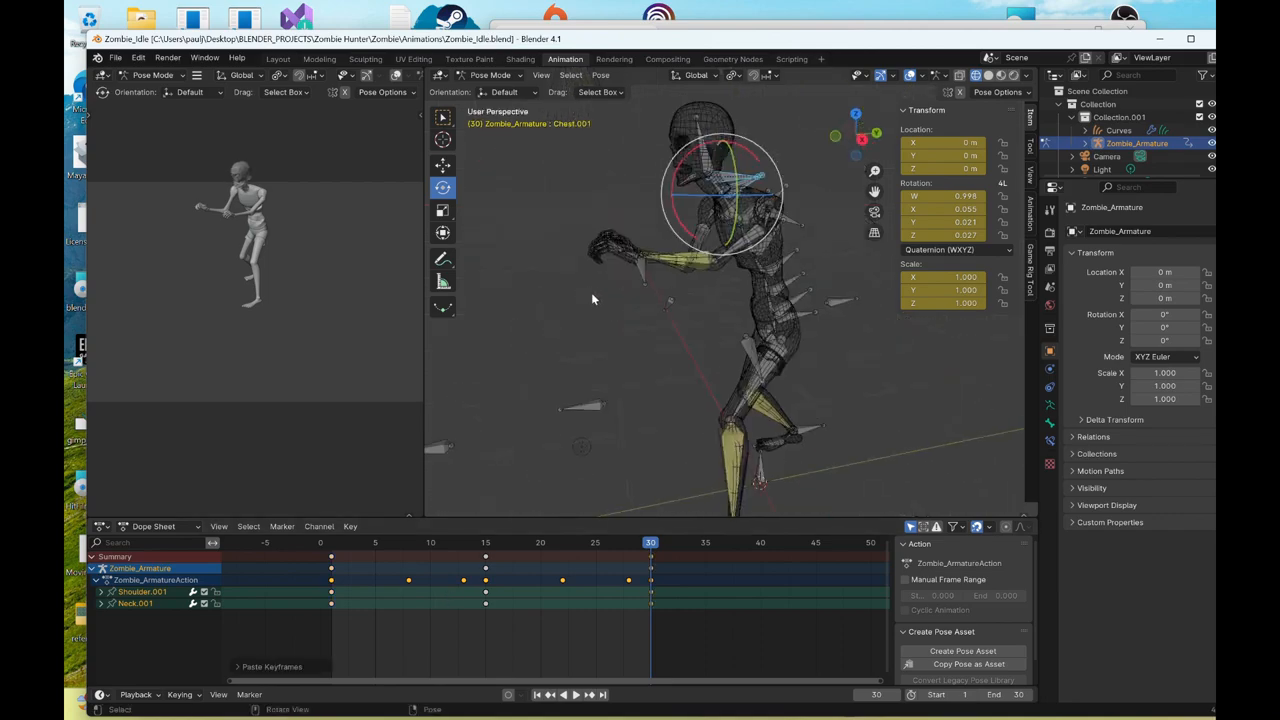
pyautogui.press('z')
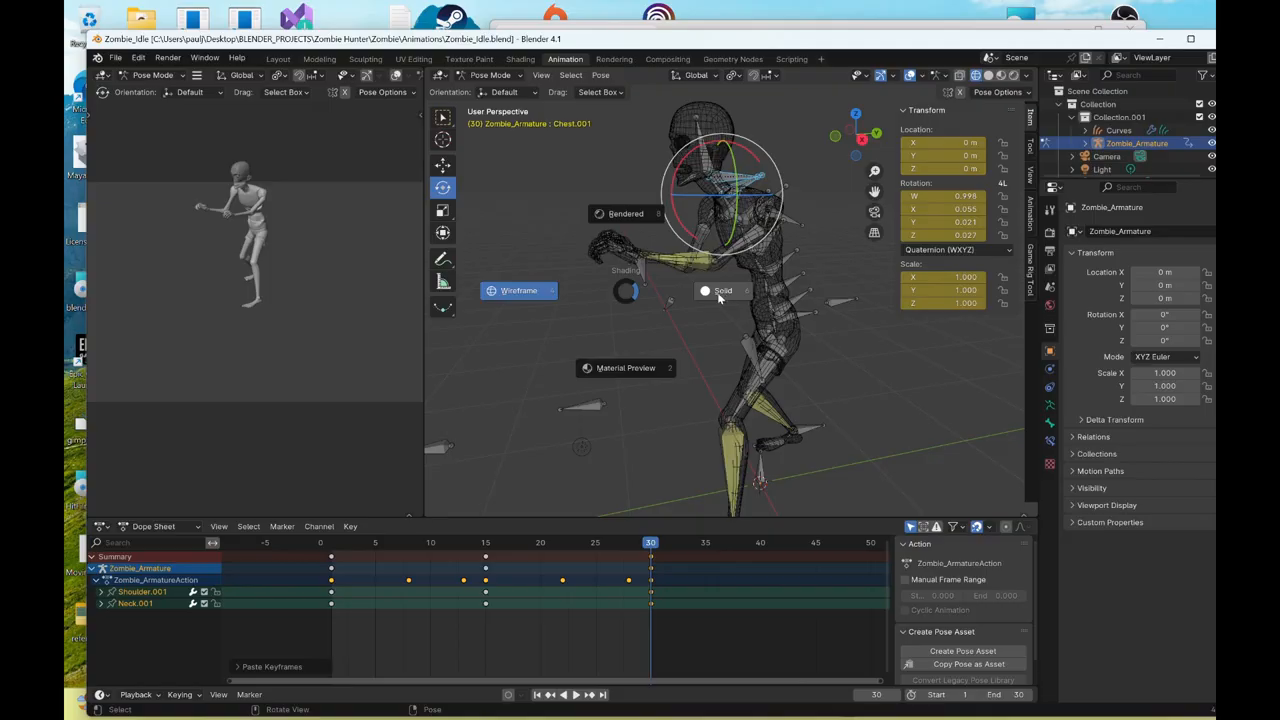
pyautogui.click(641, 276)
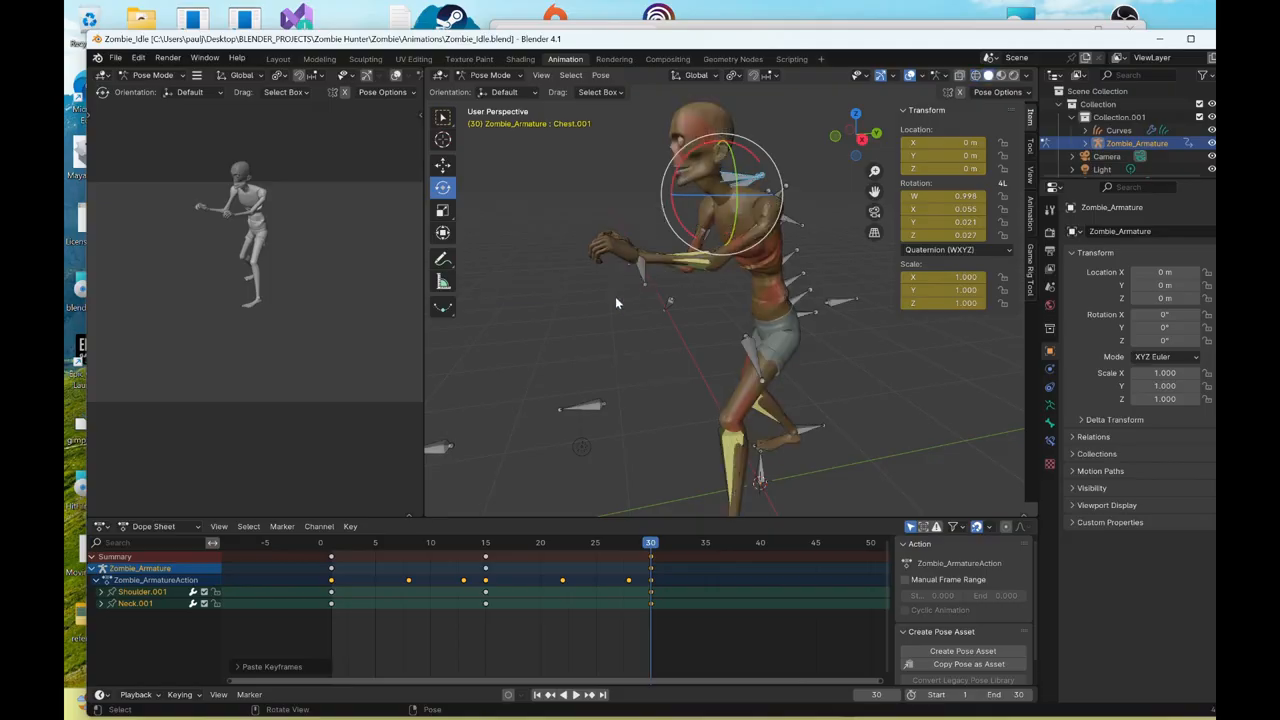
# - At frame 1 in right view, move WristL_Ctrl back and down to about X 0.619, Y -0.803, Z -0.843 m
pyautogui.click(615, 296)
pyautogui.click(860, 140)
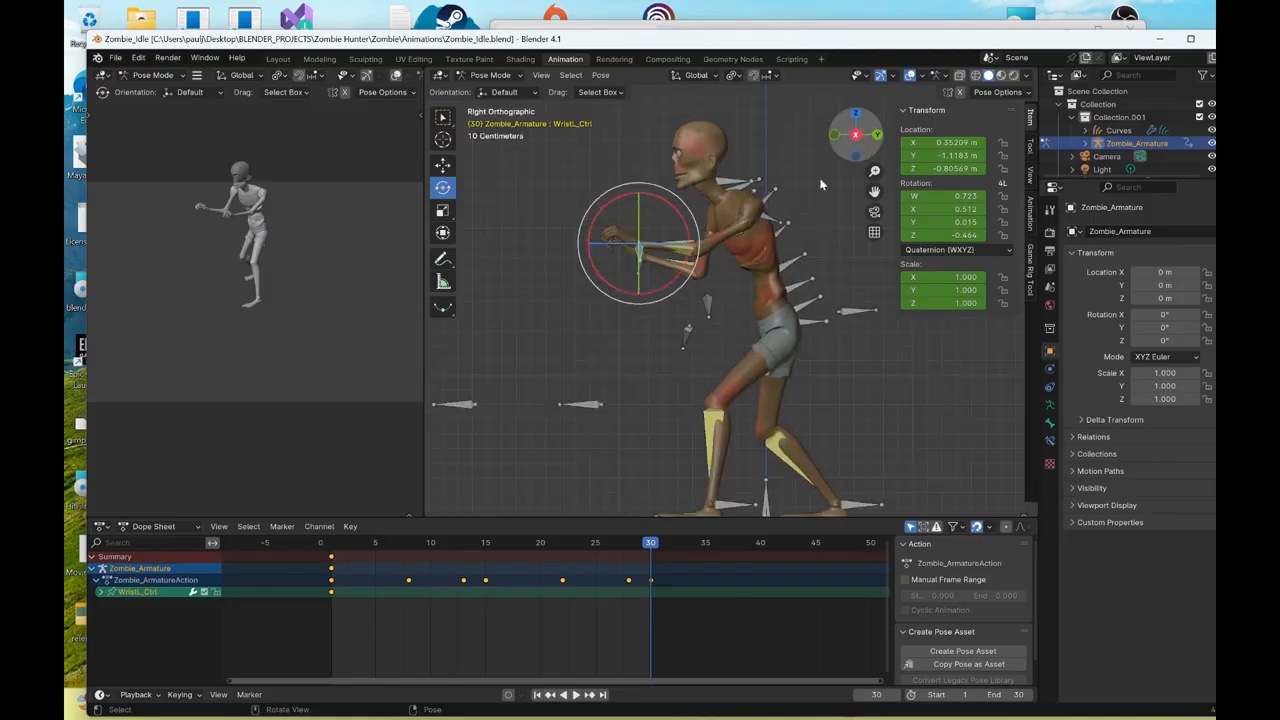
pyautogui.click(443, 164)
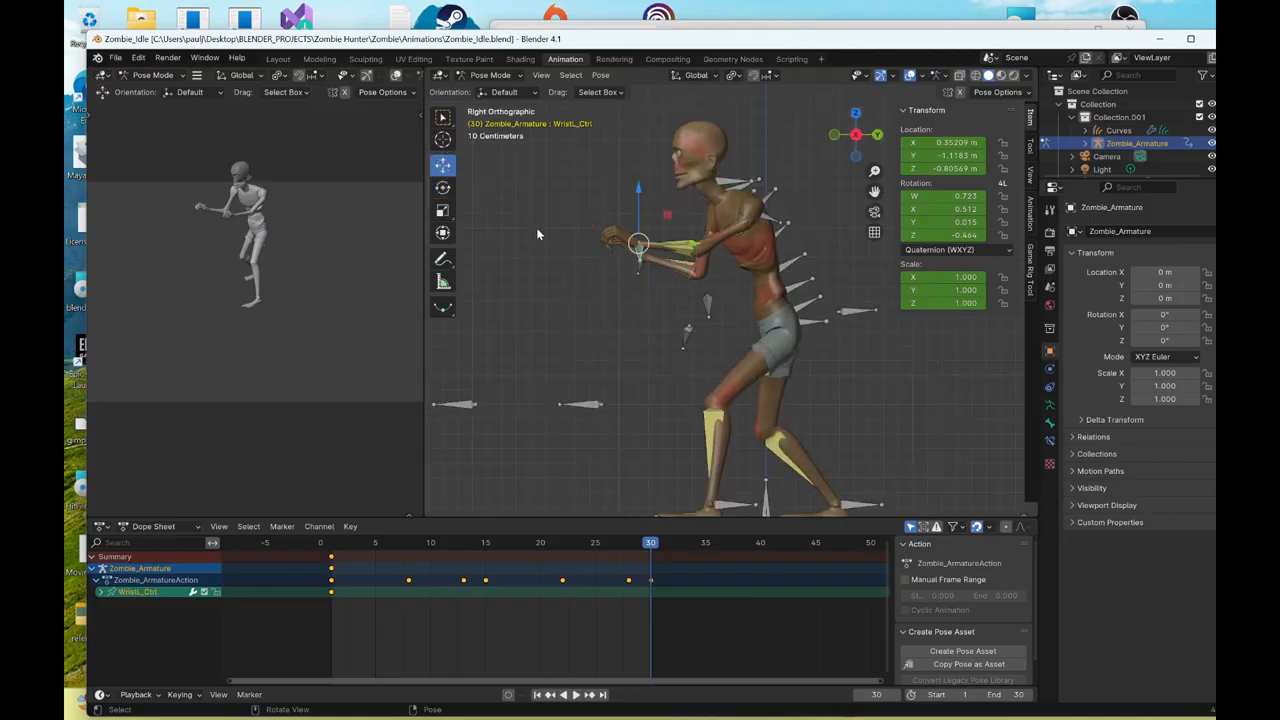
pyautogui.click(333, 543)
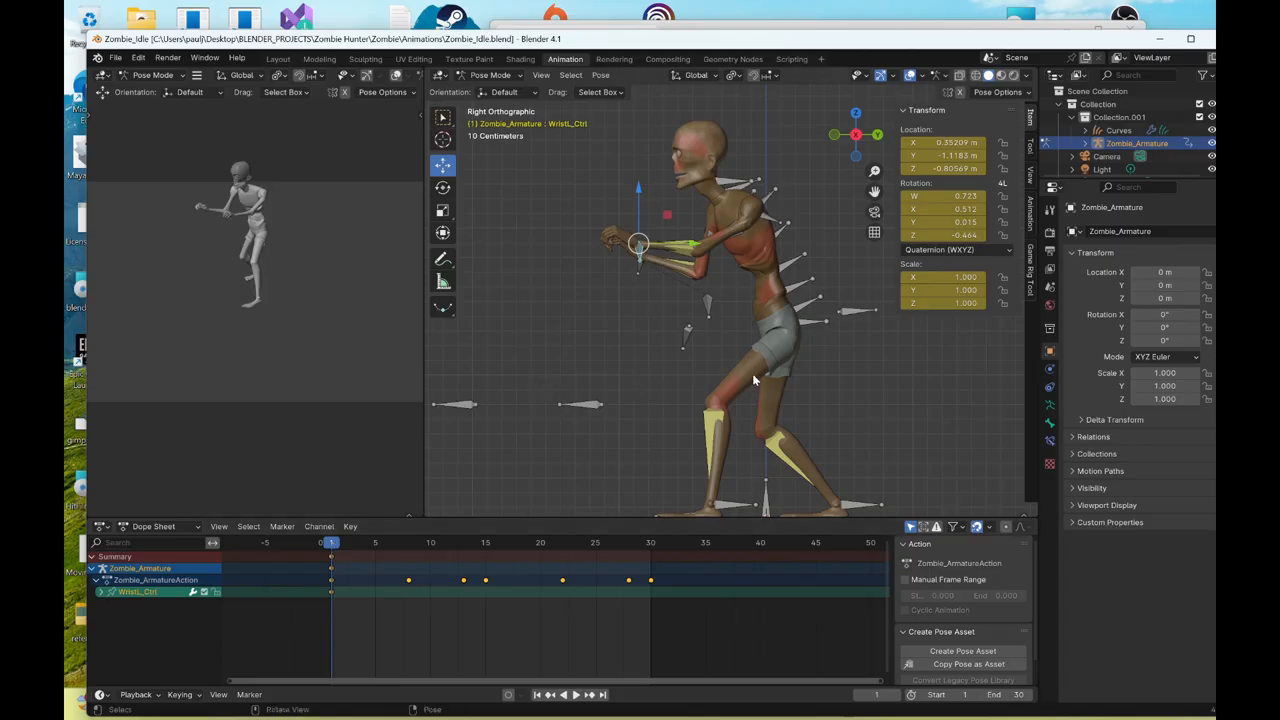
pyautogui.press('g')
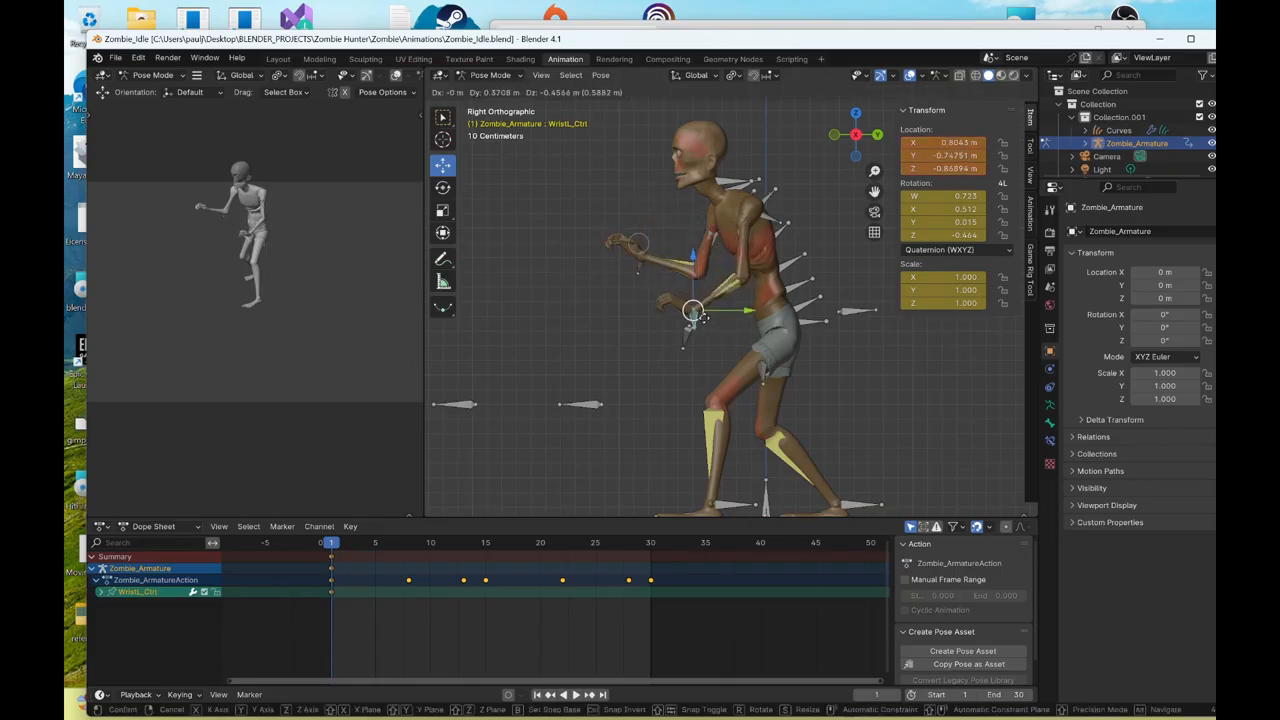
pyautogui.click(699, 328)
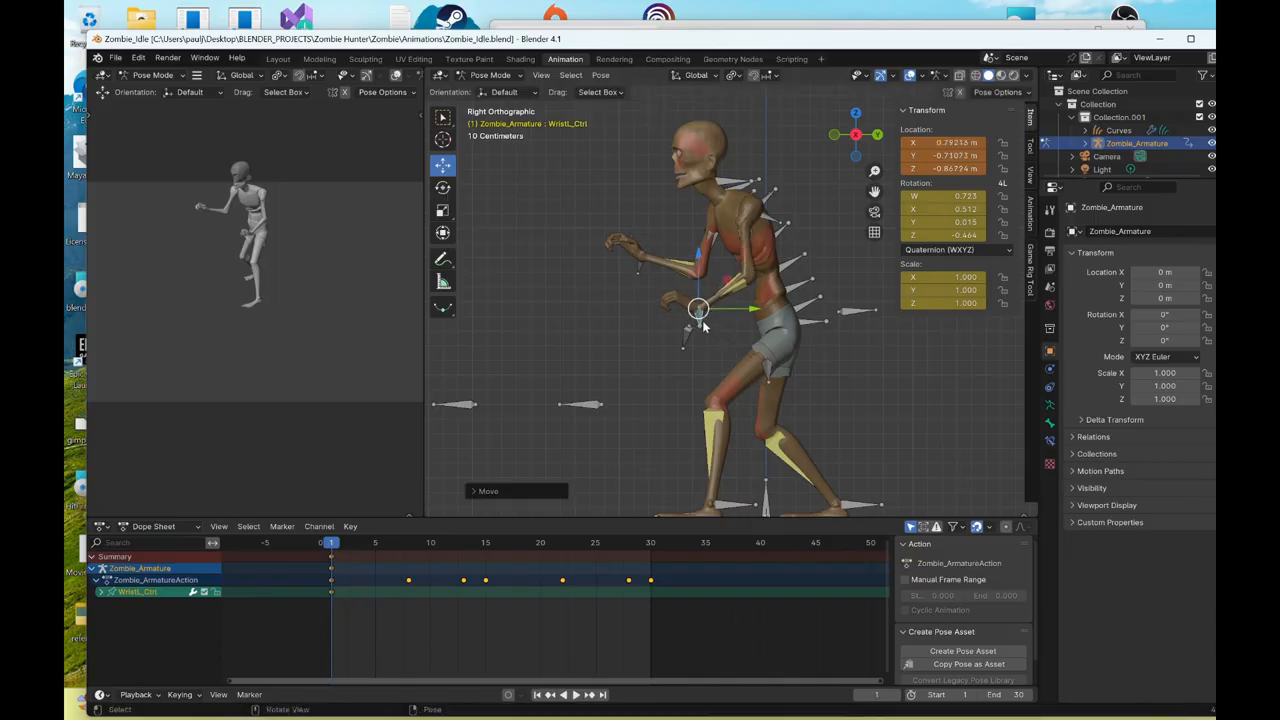
pyautogui.press('g')
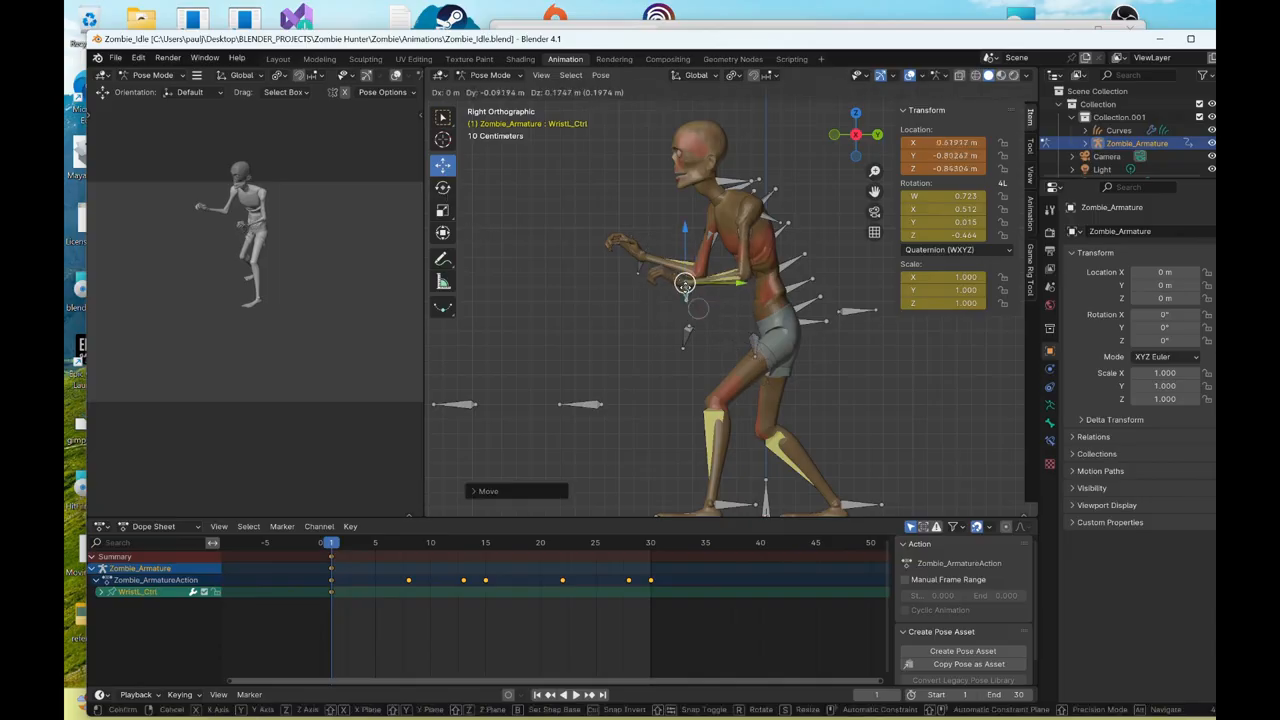
pyautogui.click(685, 284)
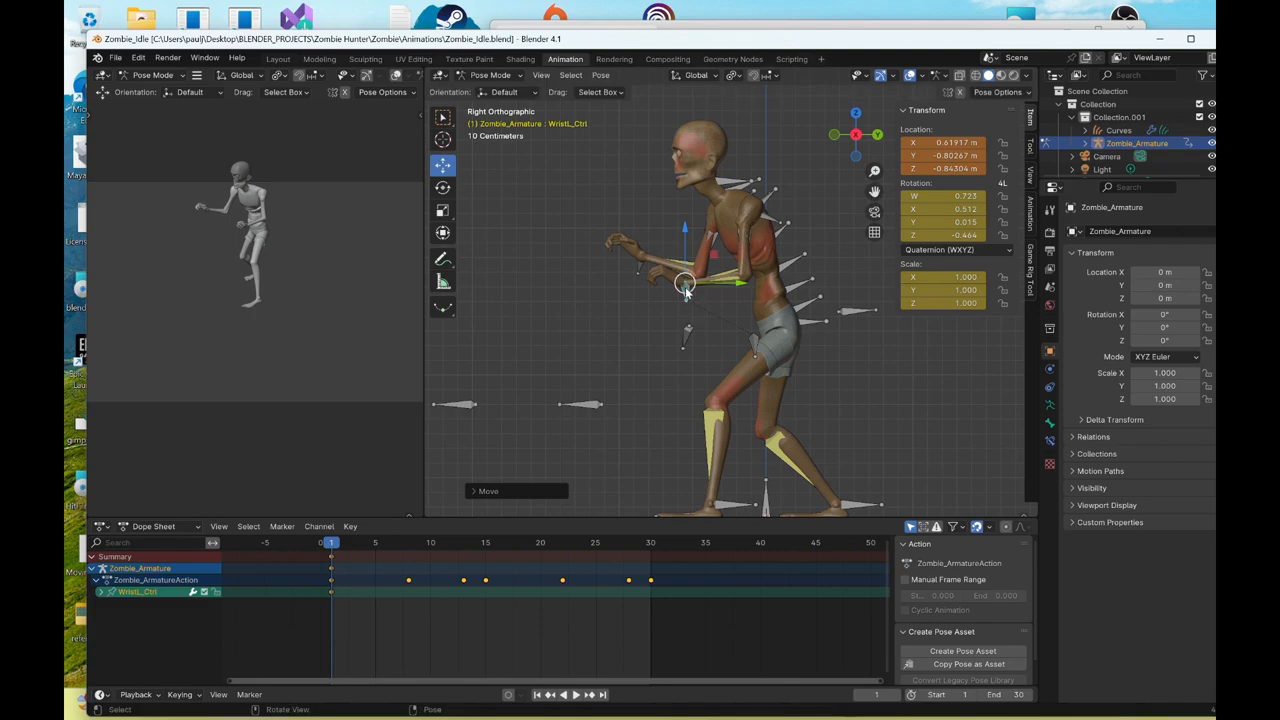
# - Rotate the left clavicle bone ClavicleL.001 about X at frame 1 to draw the shoulder back, to about W 0.877
pyautogui.click(775, 220)
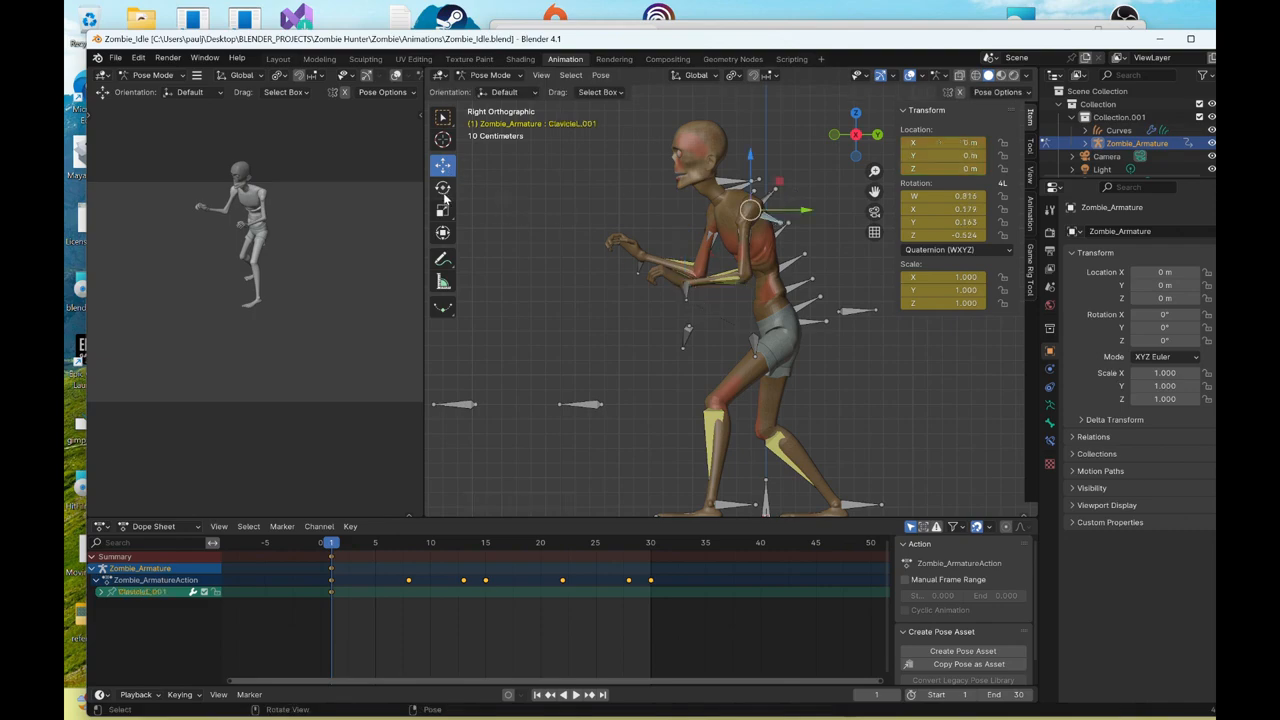
pyautogui.click(443, 187)
pyautogui.moveTo(798, 186)
pyautogui.mouseDown()
pyautogui.moveTo(785, 163)
pyautogui.moveTo(775, 182)
pyautogui.mouseUp()
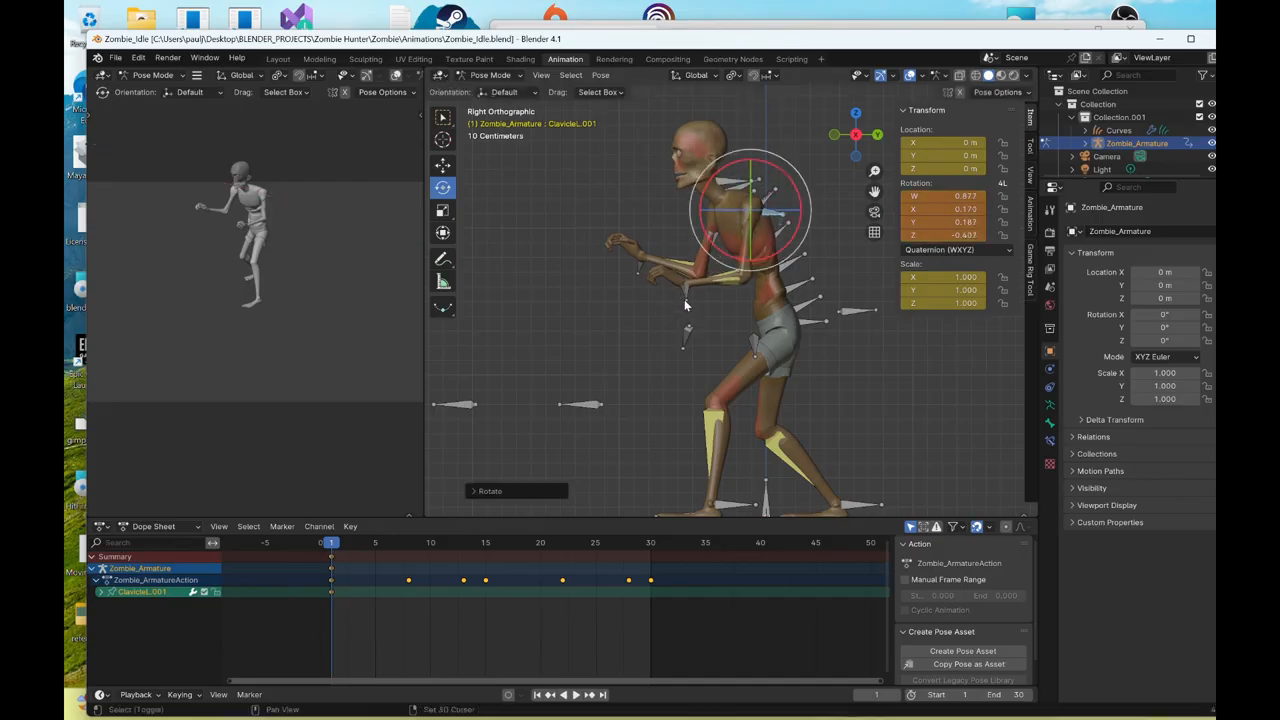
# - Keyframe the left clavicle and WristL_Ctrl together at frame 1 and copy those keyframes to frame 30
pyautogui.click(685, 305)
pyautogui.rightClick(684, 299)
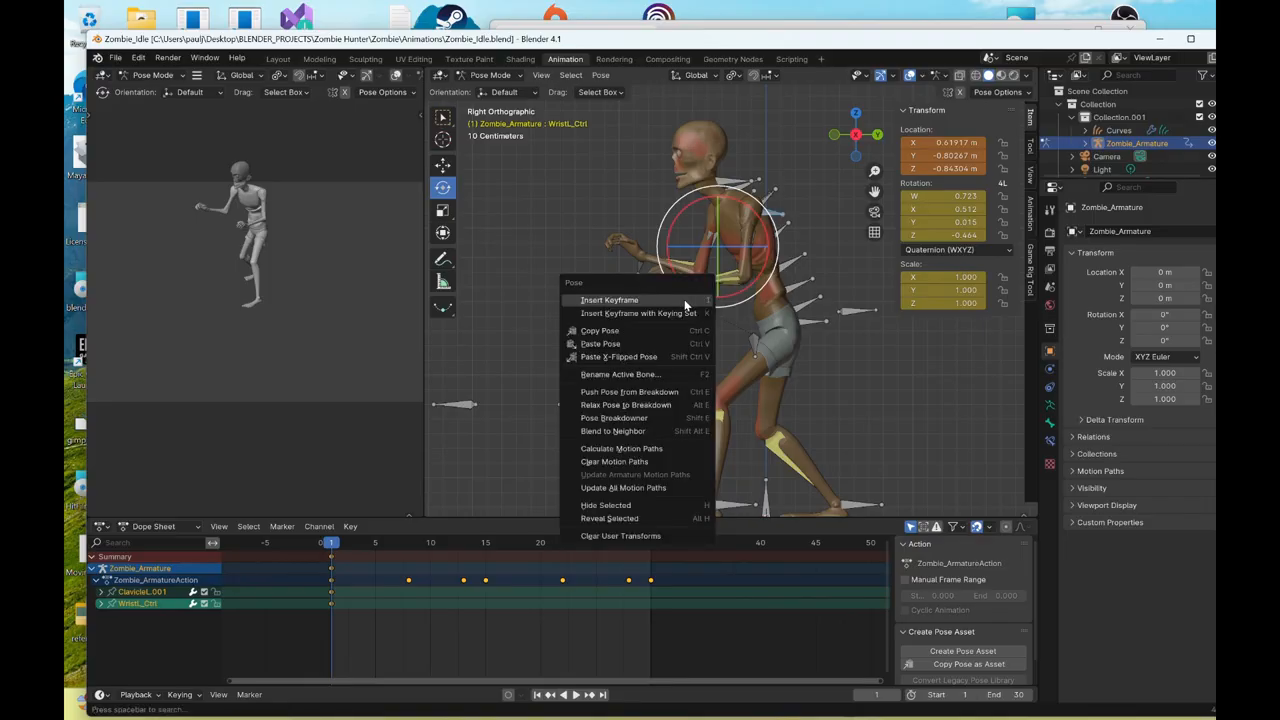
pyautogui.click(685, 302)
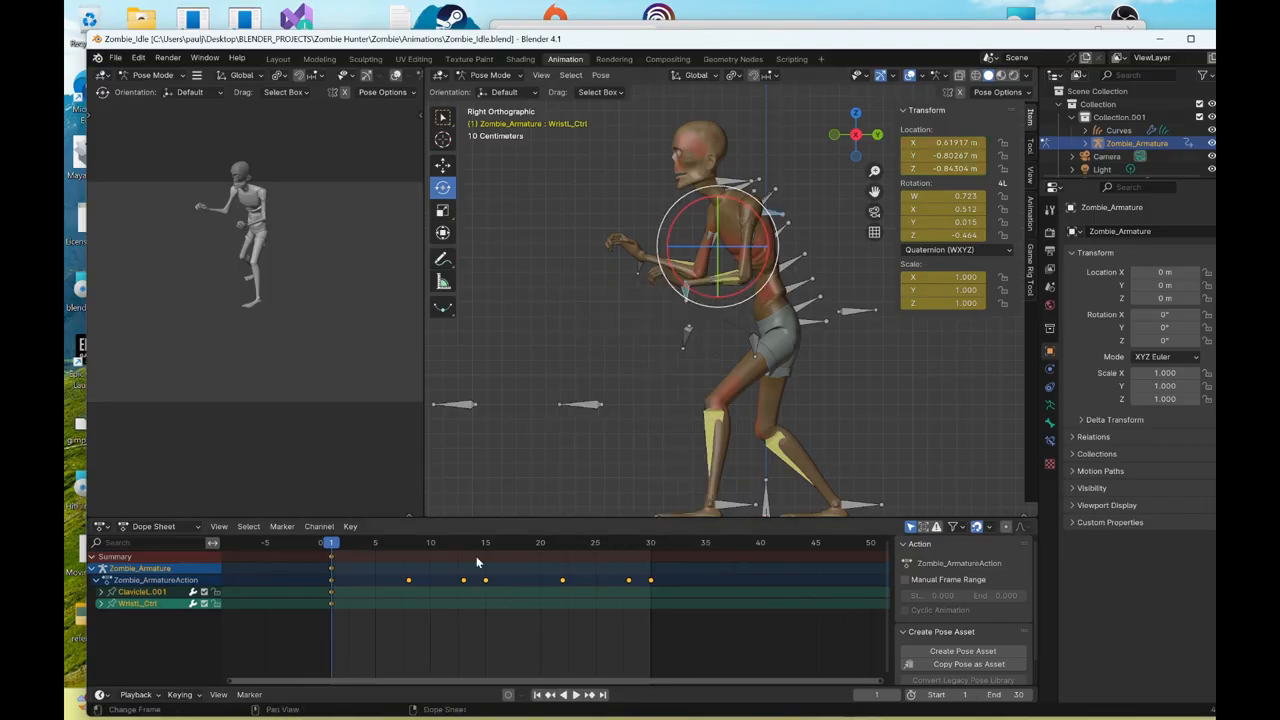
pyautogui.click(649, 541)
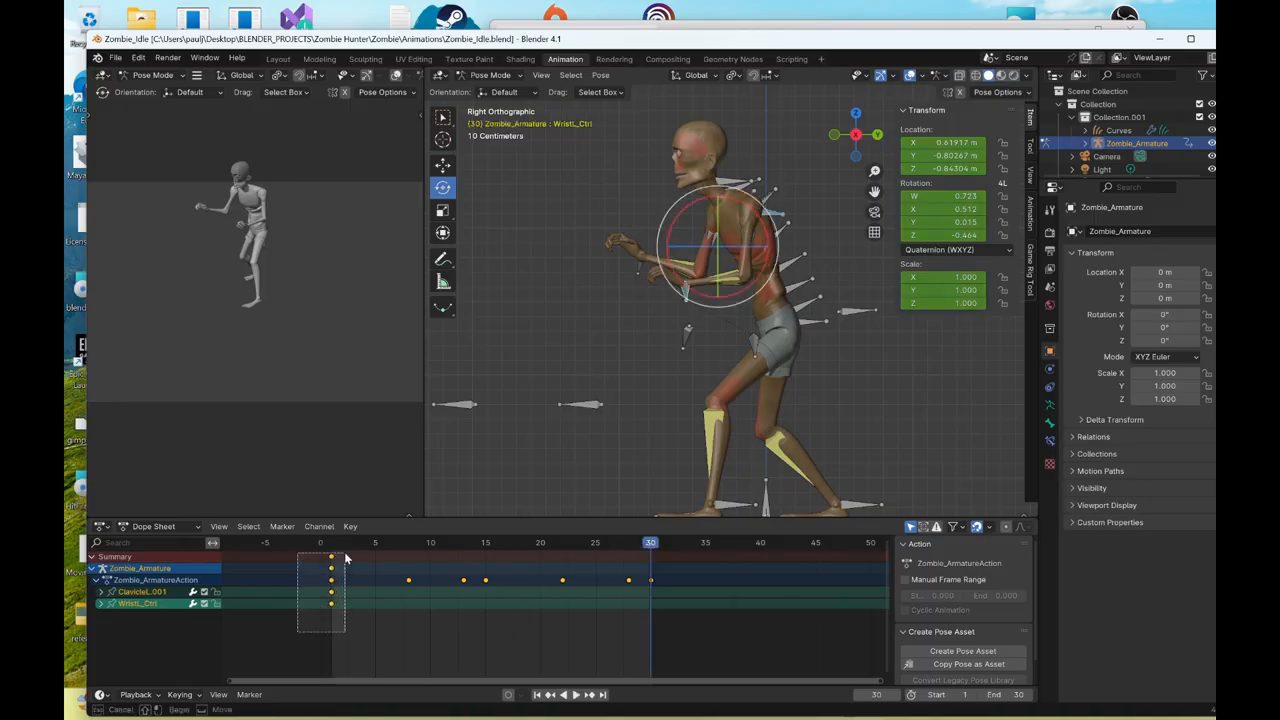
# - At frame 15, move WristL_Ctrl forward and up to about X 0.417, Y -1.107, Z -0.815 m and insert a keyframe
pyautogui.click(487, 543)
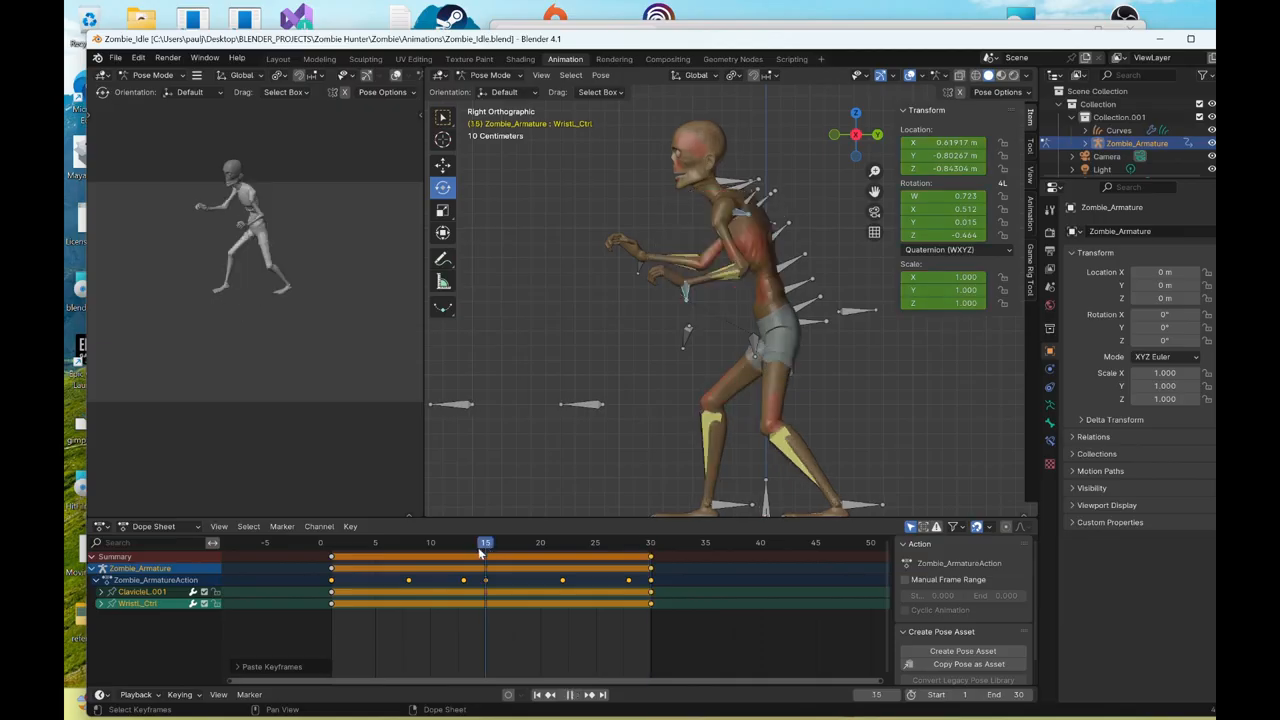
pyautogui.scroll(1, 668, 356)
pyautogui.click(450, 168)
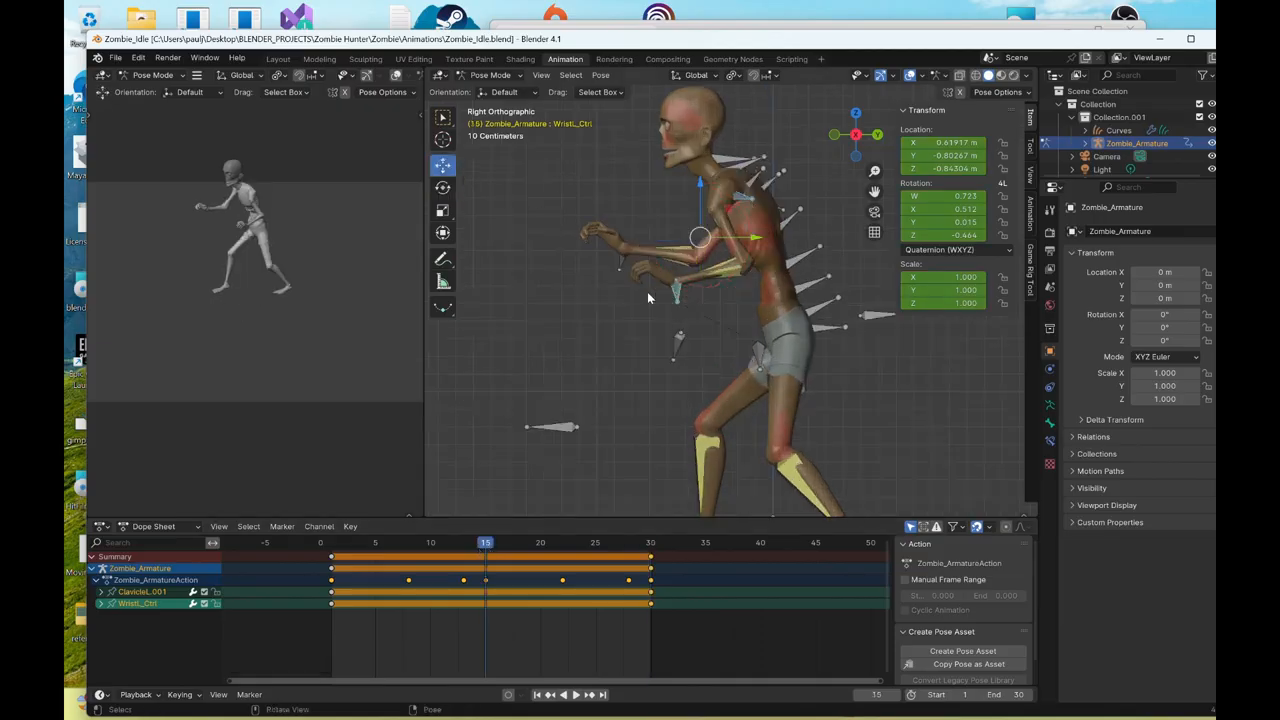
pyautogui.click(677, 286)
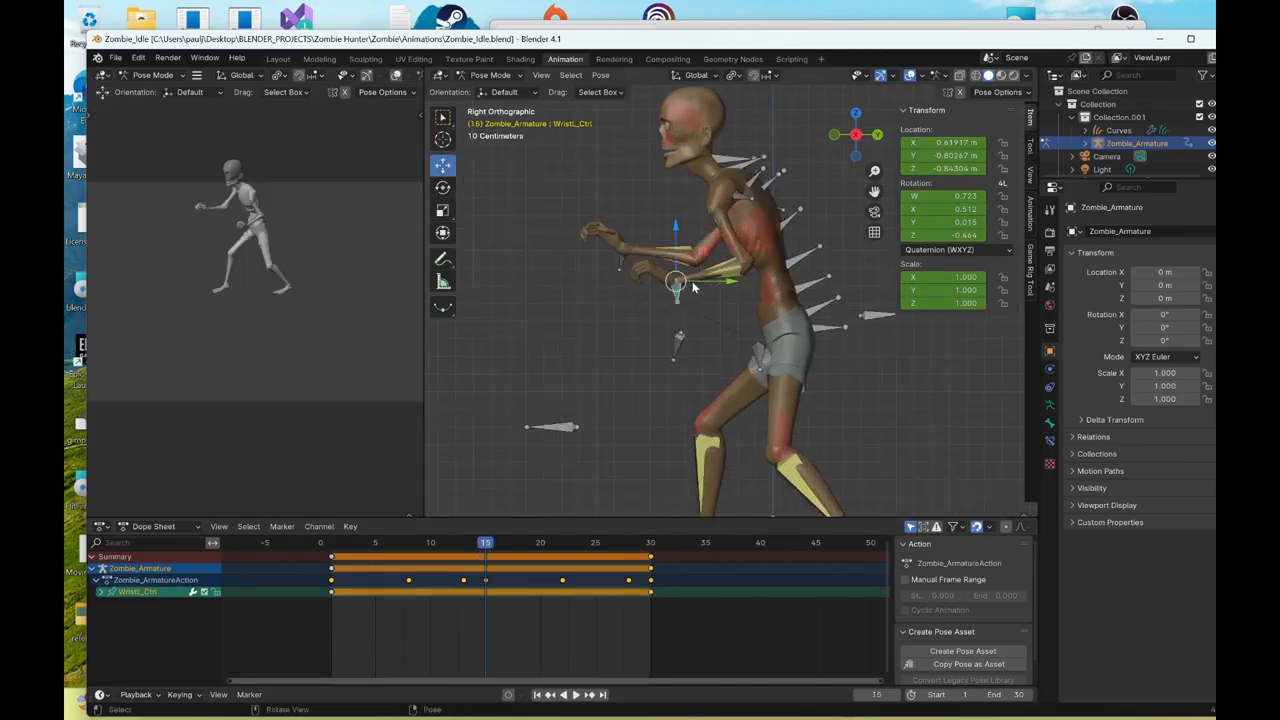
pyautogui.moveTo(677, 286); pyautogui.dragTo(621, 244)
pyautogui.rightClick(621, 244)
pyautogui.click(621, 244)
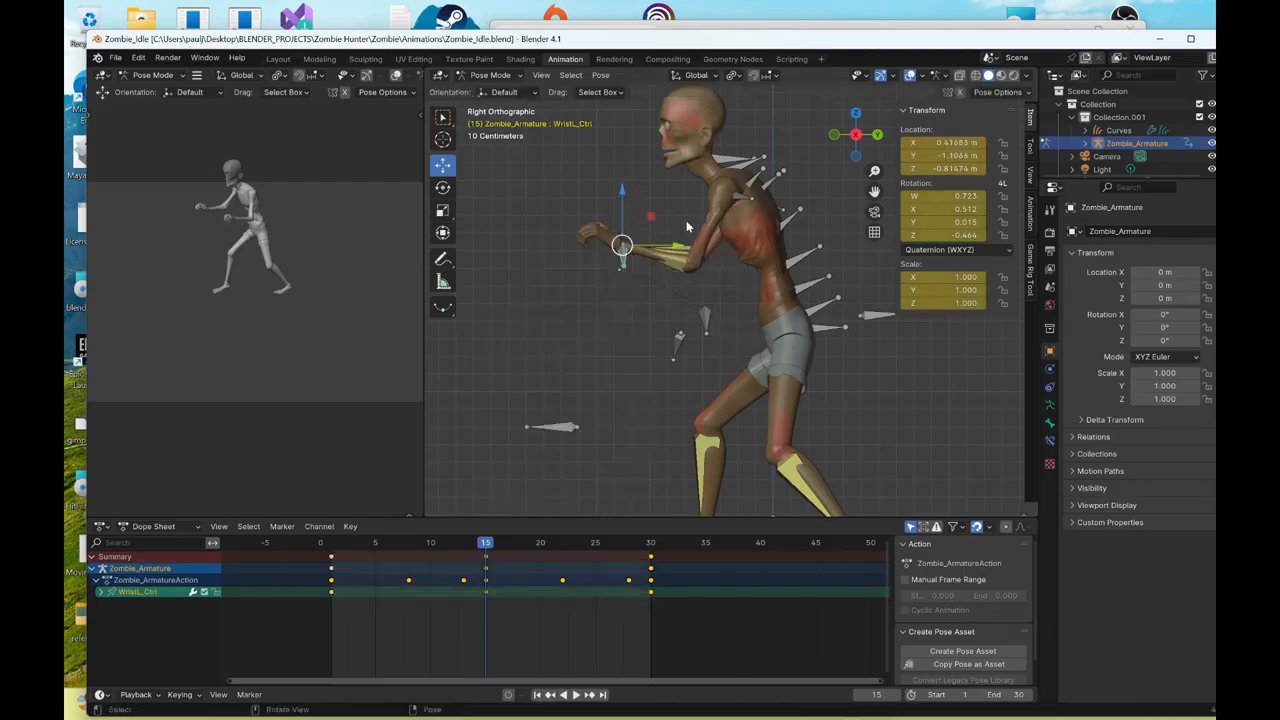
# - Select the left clavicle bone ClavicleL.001 and keyframe its current pose at frame 15
pyautogui.click(742, 201)
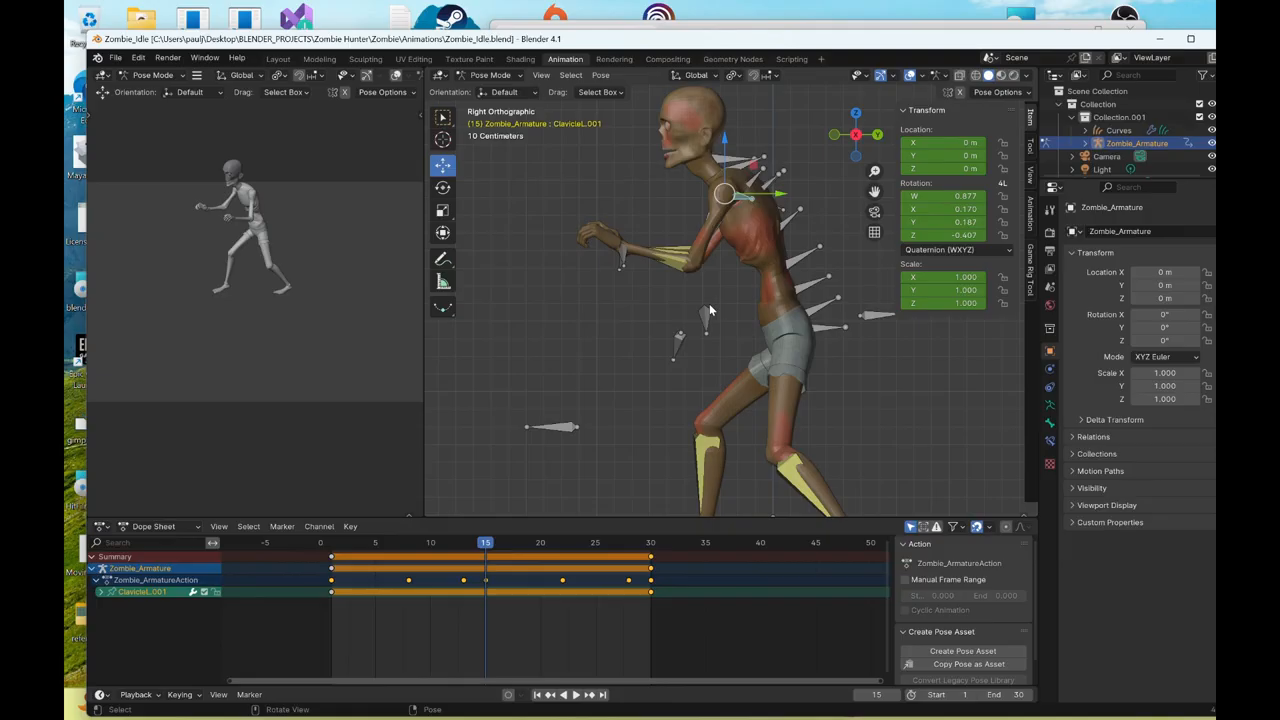
pyautogui.click(760, 346)
pyautogui.moveTo(760, 346); pyautogui.dragTo(696, 256, button='middle')
pyautogui.scroll(4, 696, 256)
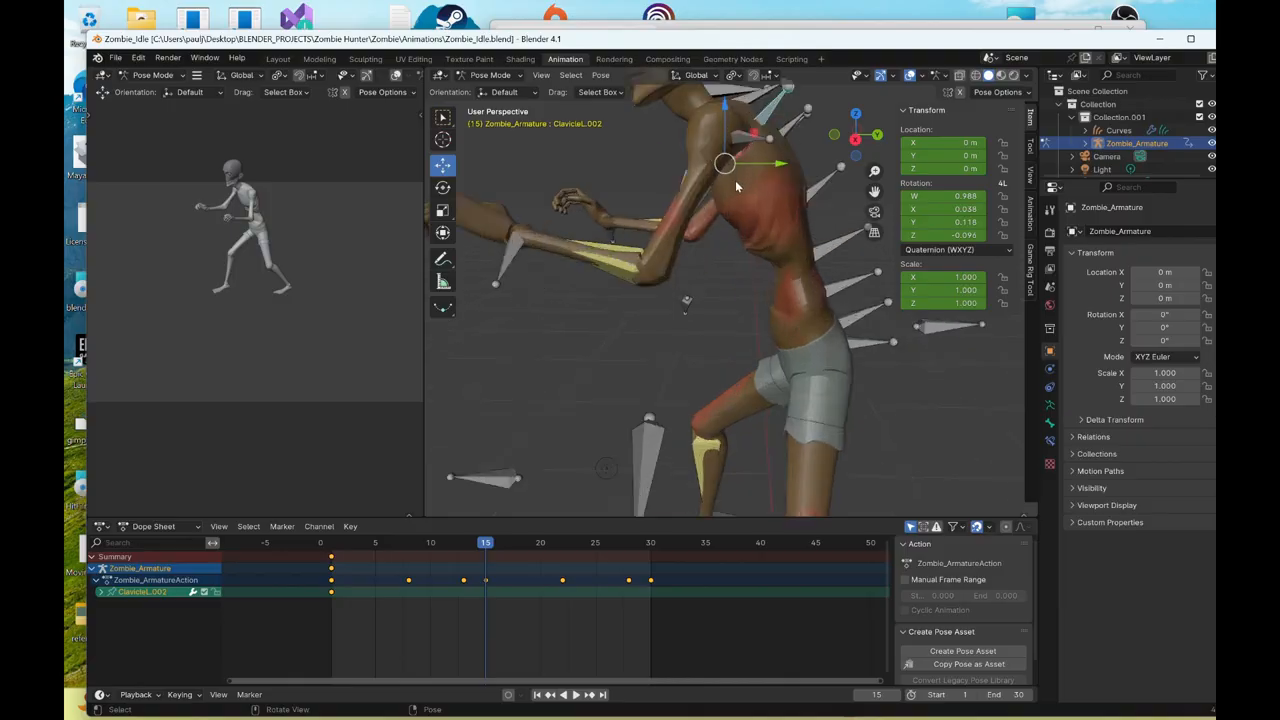
pyautogui.press('[')
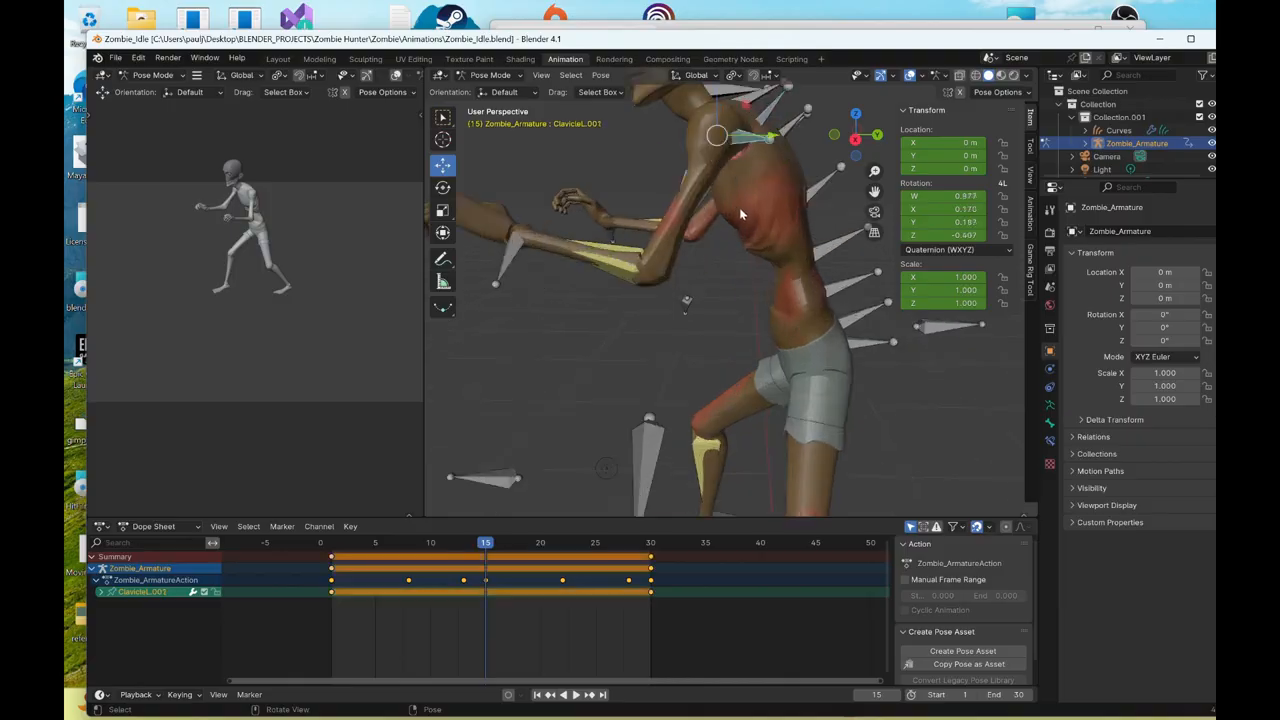
pyautogui.rightClick(741, 220)
pyautogui.click(741, 220)
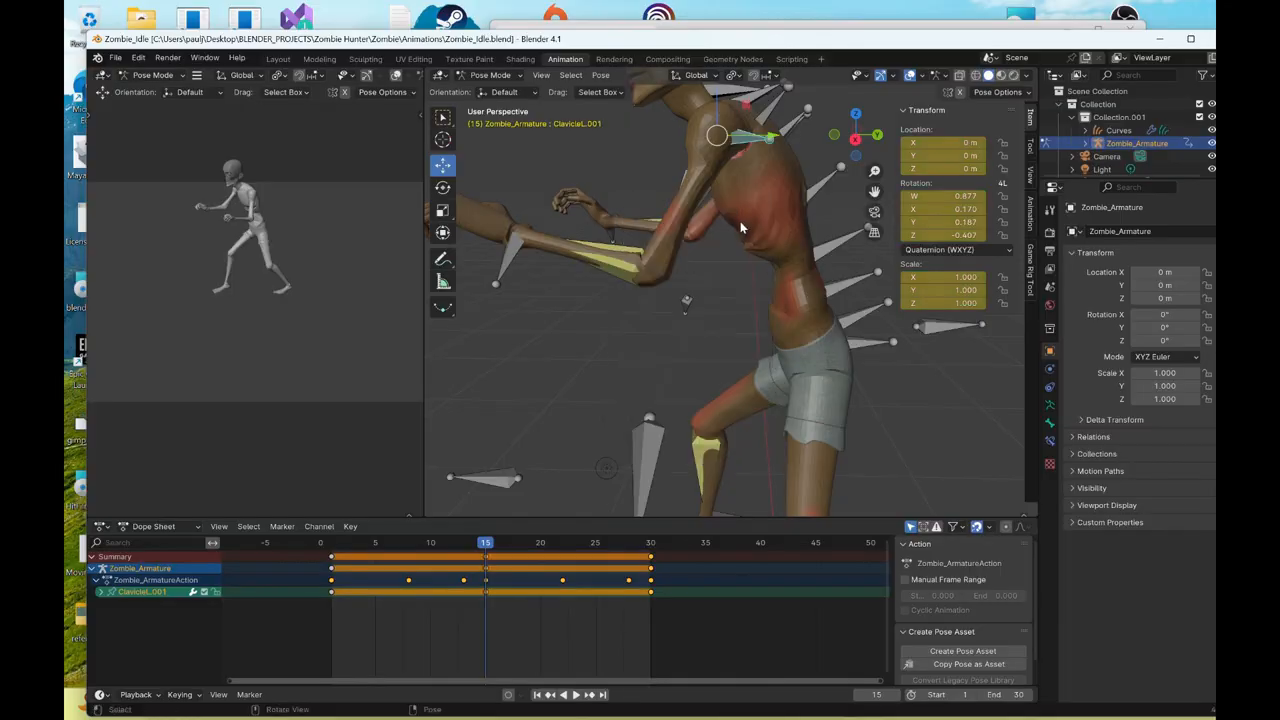
# - Select WristR_Ctrl together with the right clavicle bone ClavicleR.001 and keyframe their current pose at frame 1 and frame 30
pyautogui.scroll(-4, 713, 270)
pyautogui.moveTo(713, 270); pyautogui.dragTo(818, 299, button='middle')
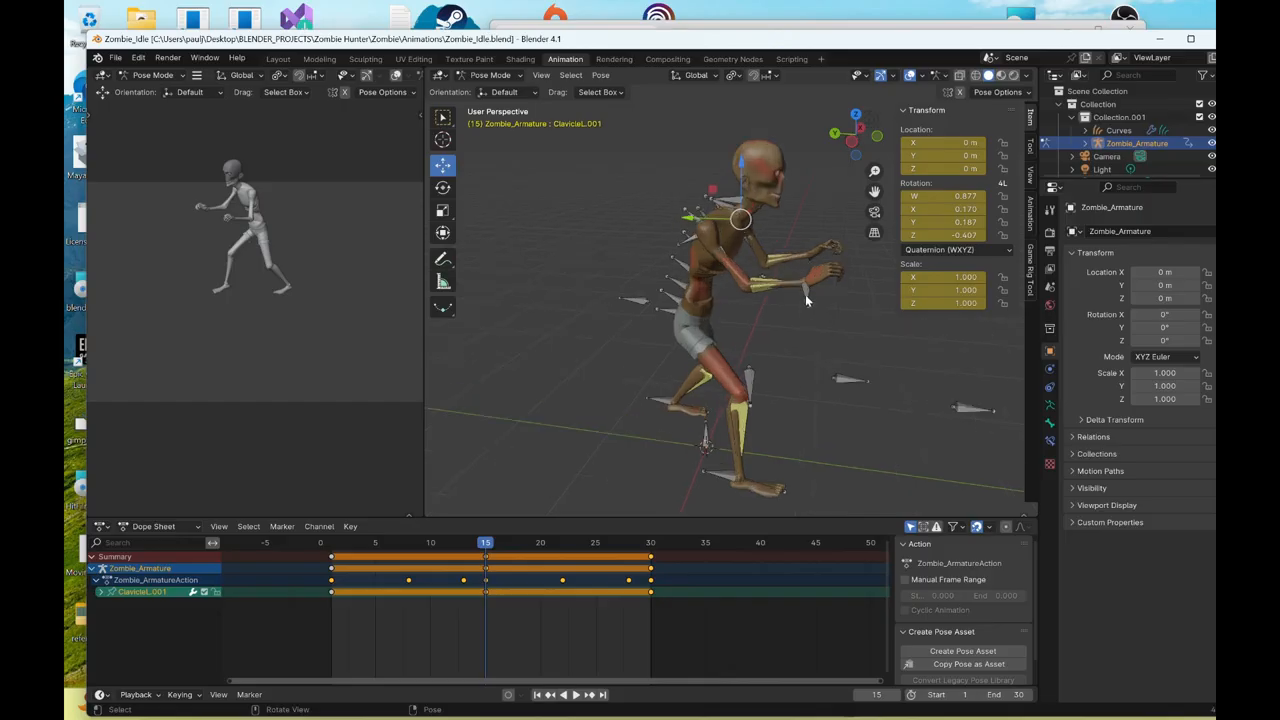
pyautogui.click(805, 294)
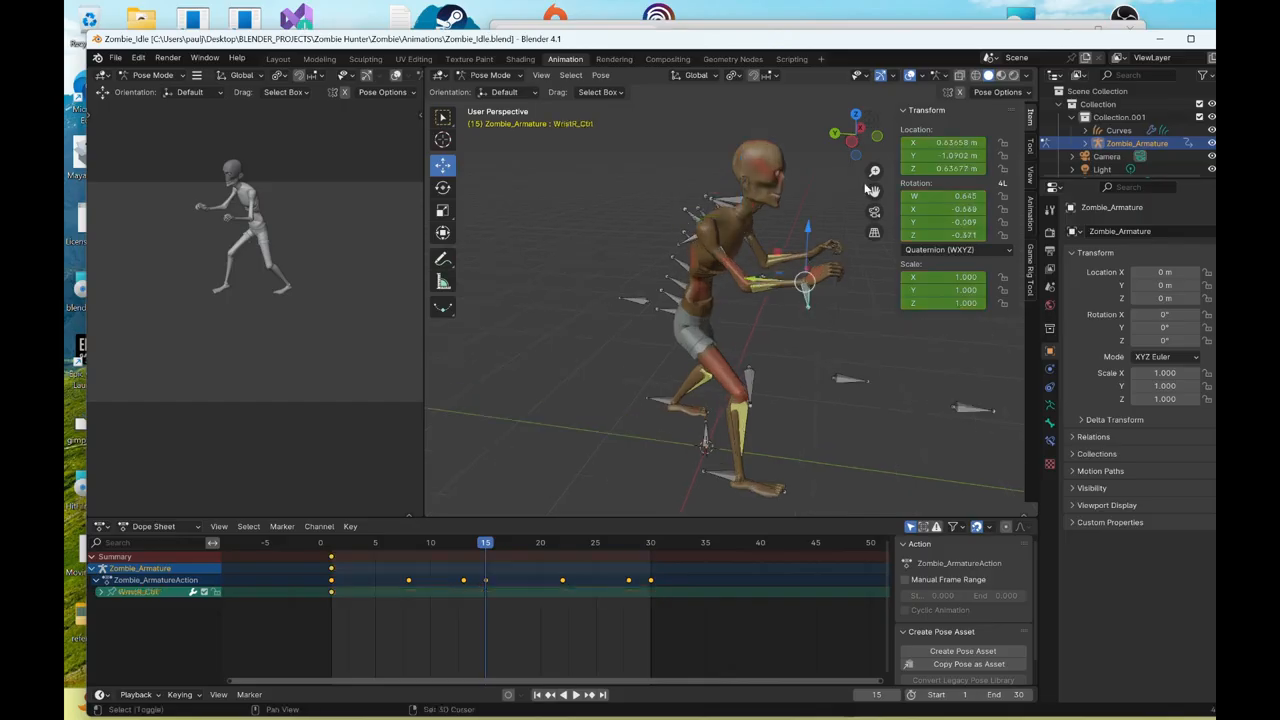
pyautogui.keyDown('shift'); pyautogui.click(689, 237); pyautogui.keyUp('shift')
pyautogui.click(853, 146)
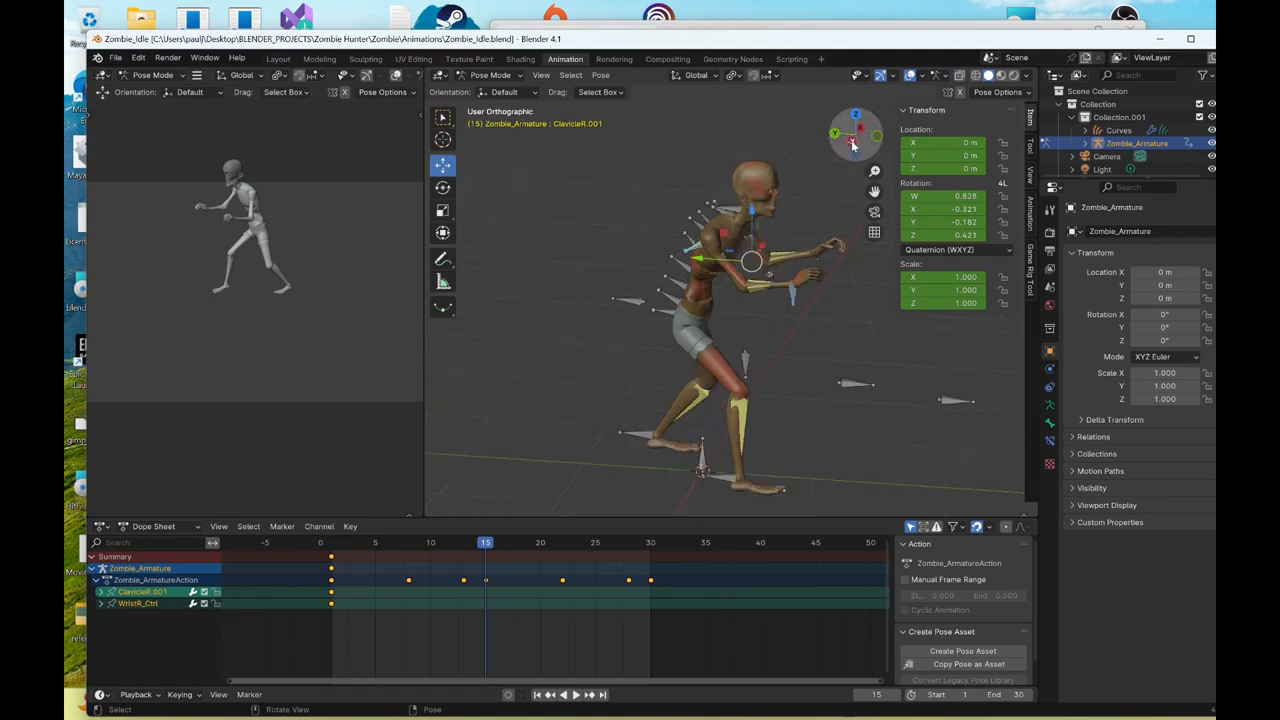
pyautogui.click(331, 545)
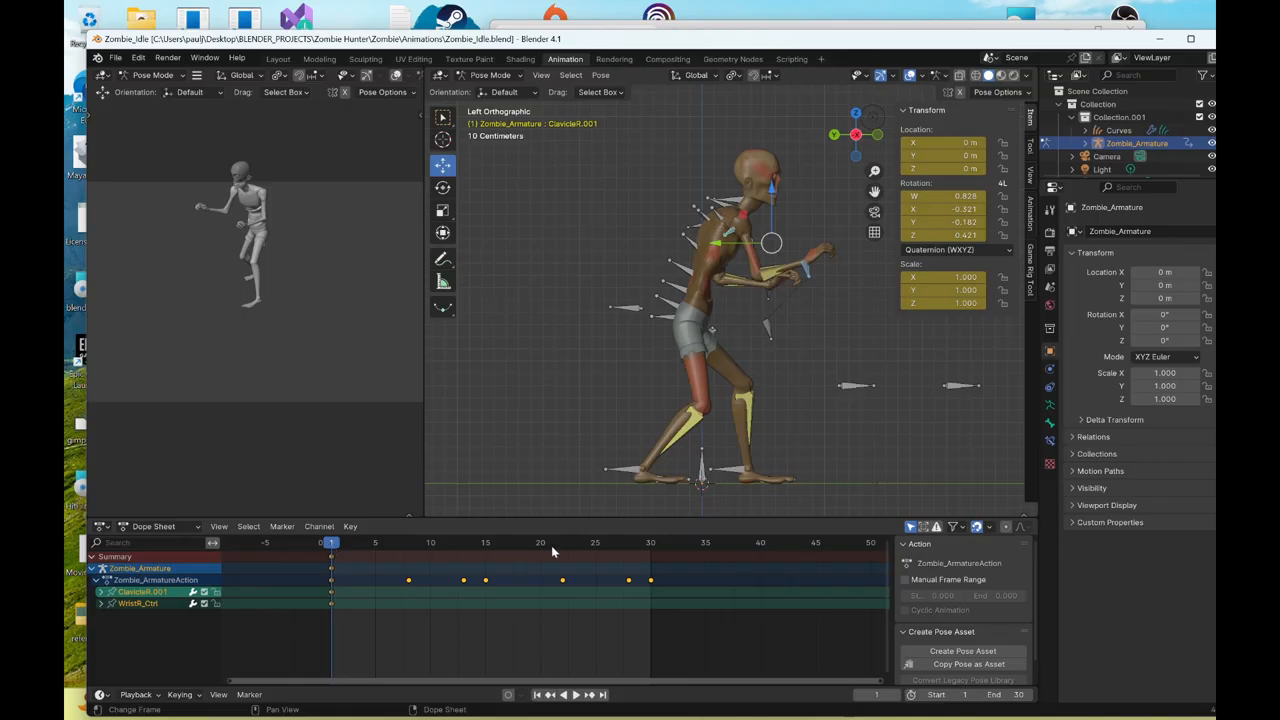
pyautogui.rightClick(640, 378)
pyautogui.click(640, 381)
pyautogui.click(651, 543)
pyautogui.rightClick(635, 352)
pyautogui.click(595, 349)
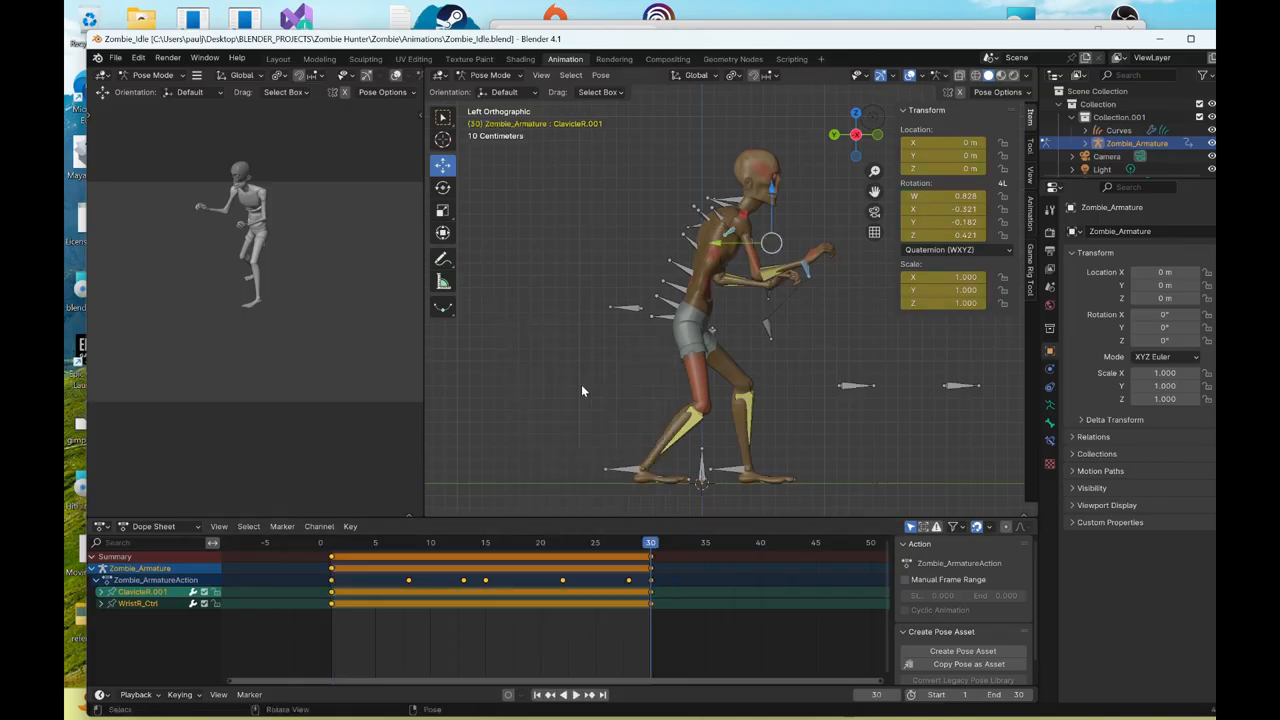
# - At frame 15 in left view, move WristR_Ctrl back and down to about X 0.710, Y -0.809, Z 0.627 m and insert a keyframe
pyautogui.click(486, 548)
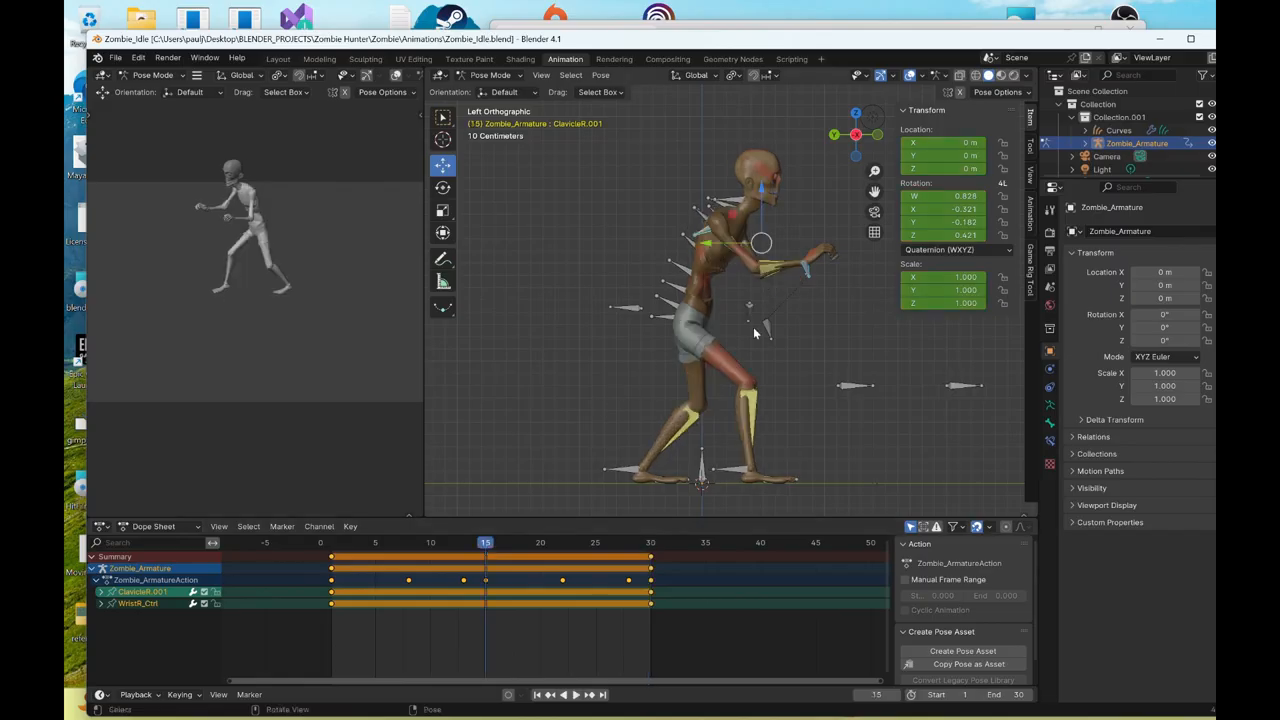
pyautogui.keyDown('shift'); pyautogui.moveTo(800, 295); pyautogui.dragTo(716, 333, button='middle'); pyautogui.keyUp('shift')
pyautogui.scroll(2, 717, 336)
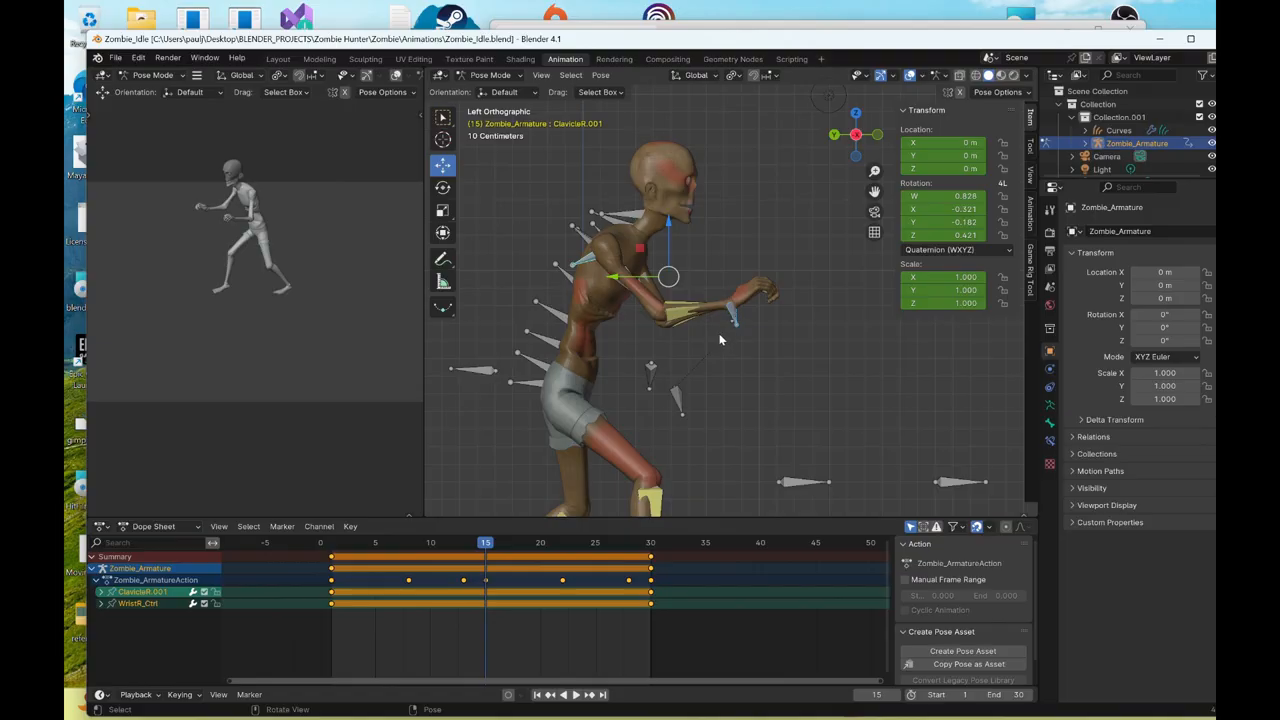
pyautogui.click(719, 335)
pyautogui.press('g')
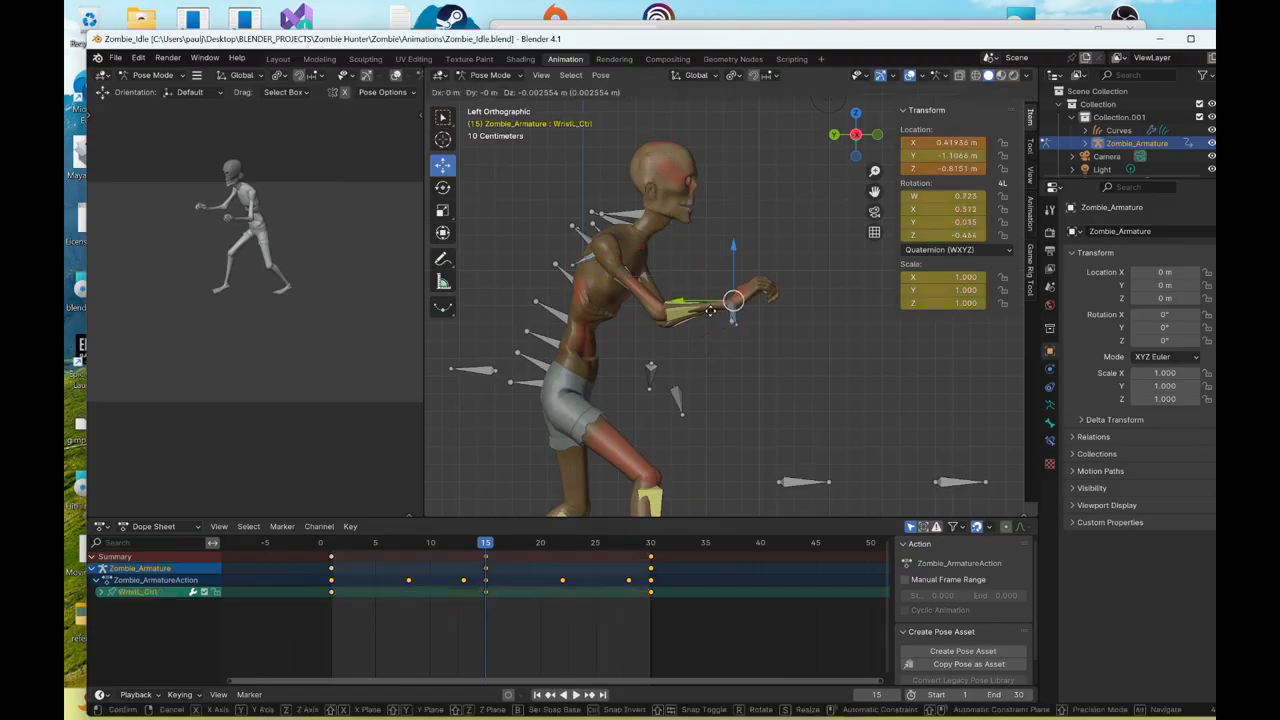
pyautogui.click(735, 335)
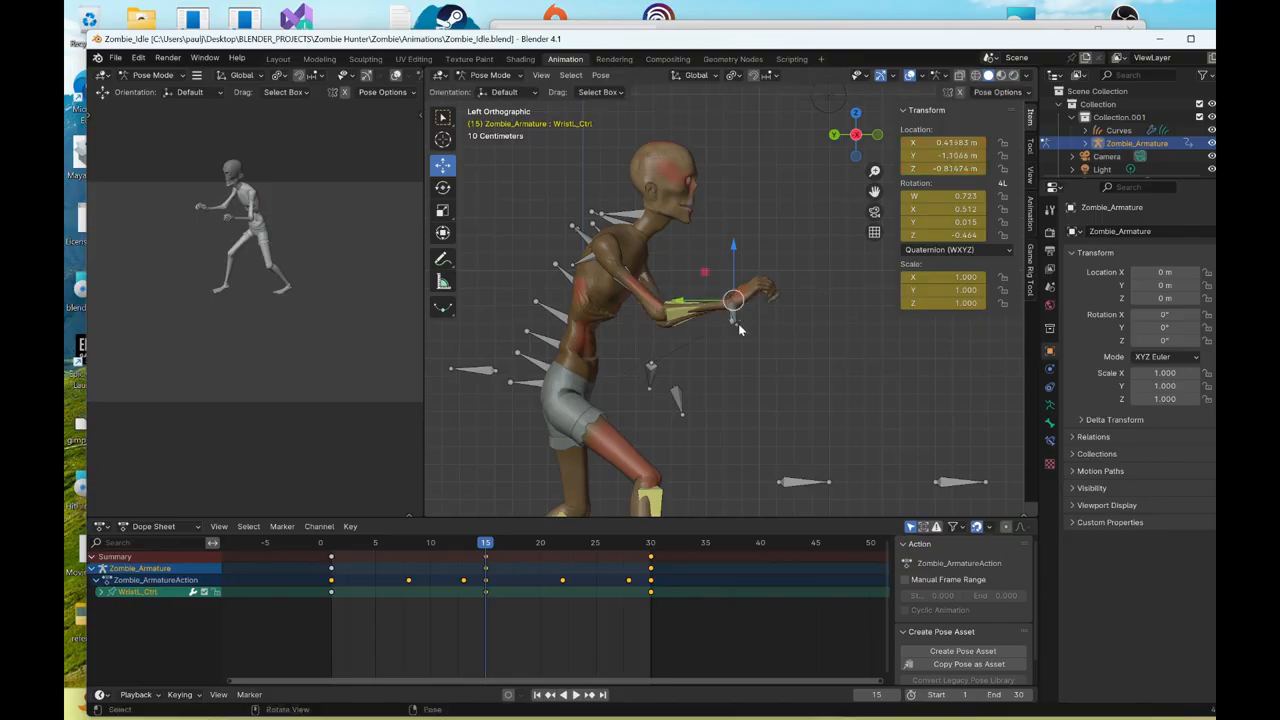
pyautogui.click(736, 321)
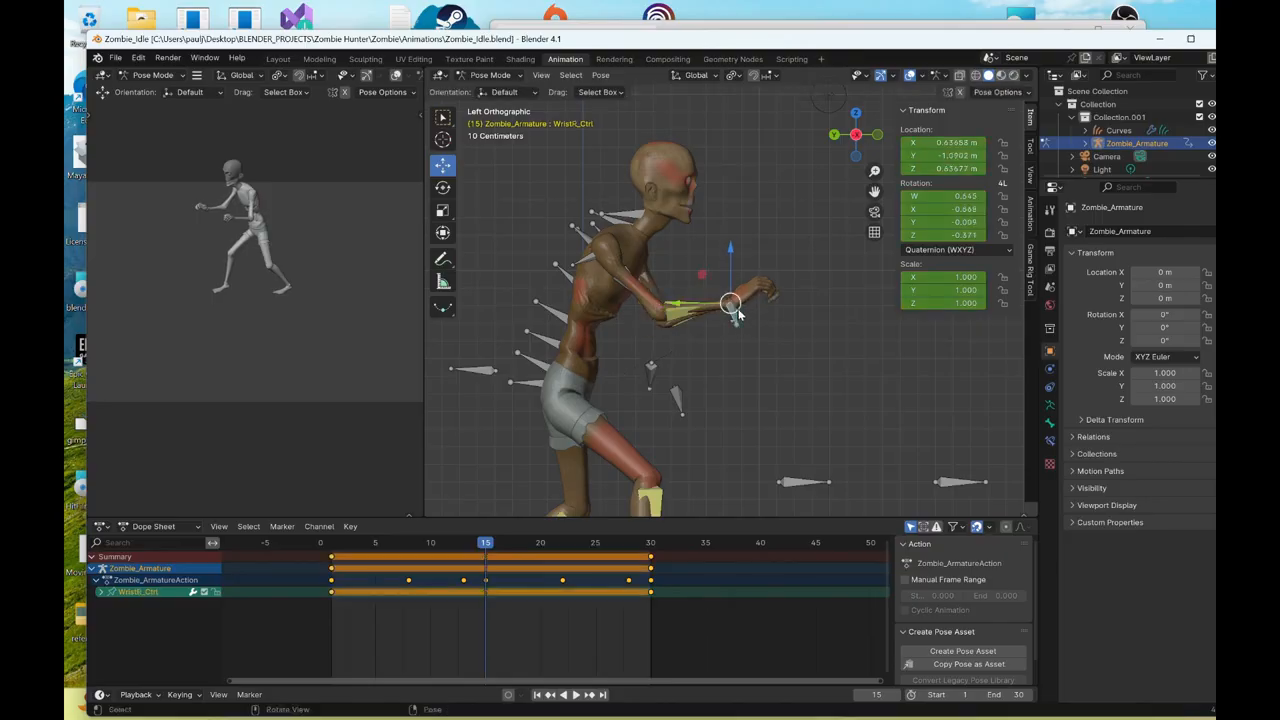
pyautogui.press('g')
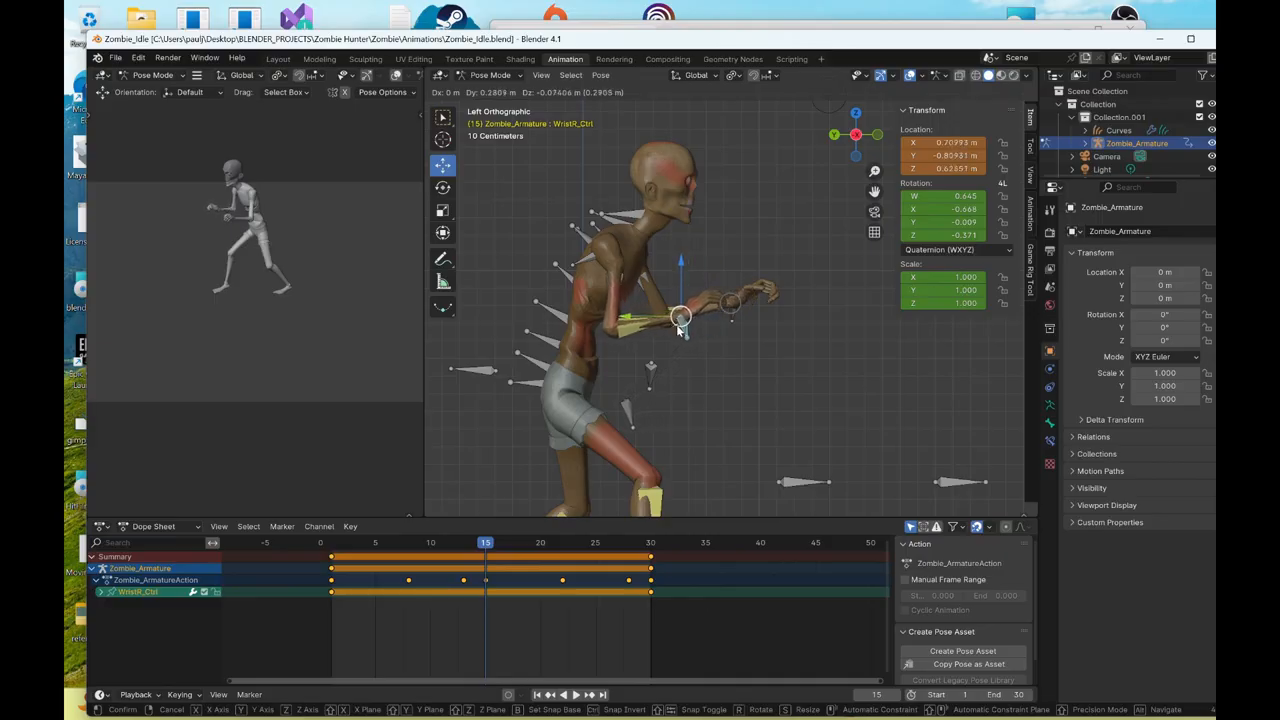
pyautogui.click(677, 324)
pyautogui.rightClick(676, 324)
pyautogui.click(676, 325)
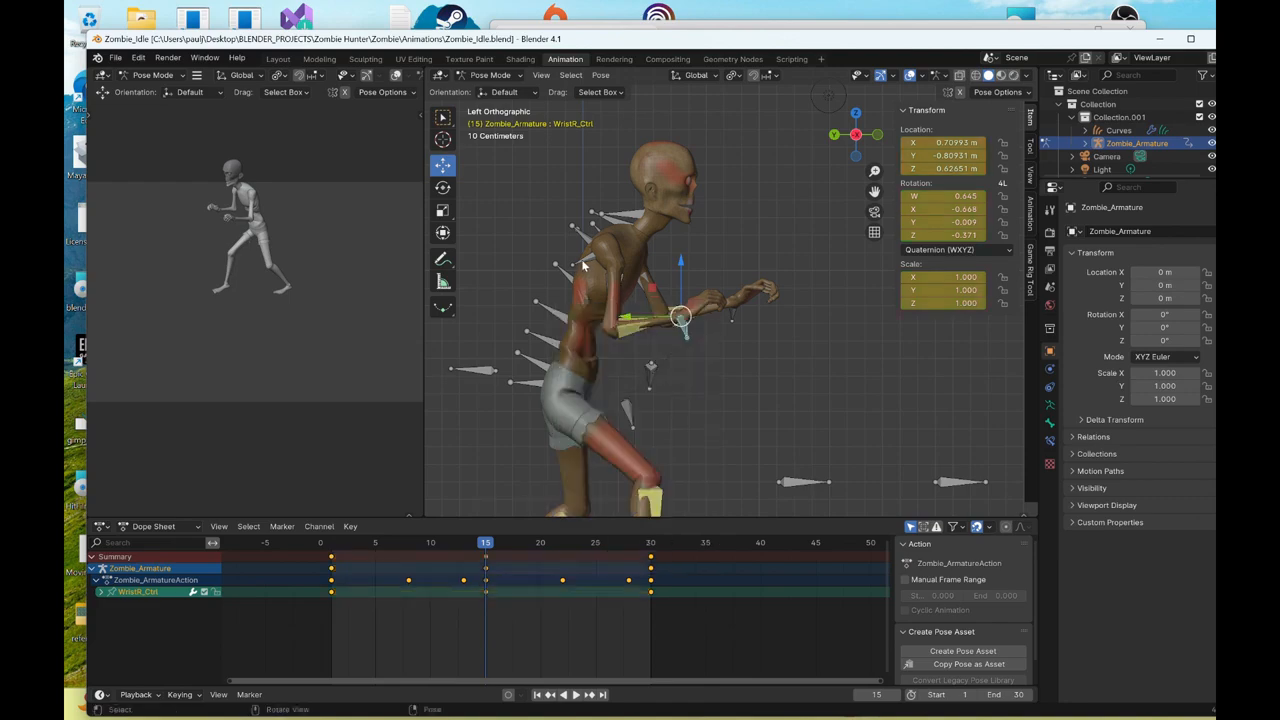
# - Rotate the right clavicle bone ClavicleR.001 about X at frame 15 to about W 0.895 and insert a keyframe
pyautogui.click(443, 188)
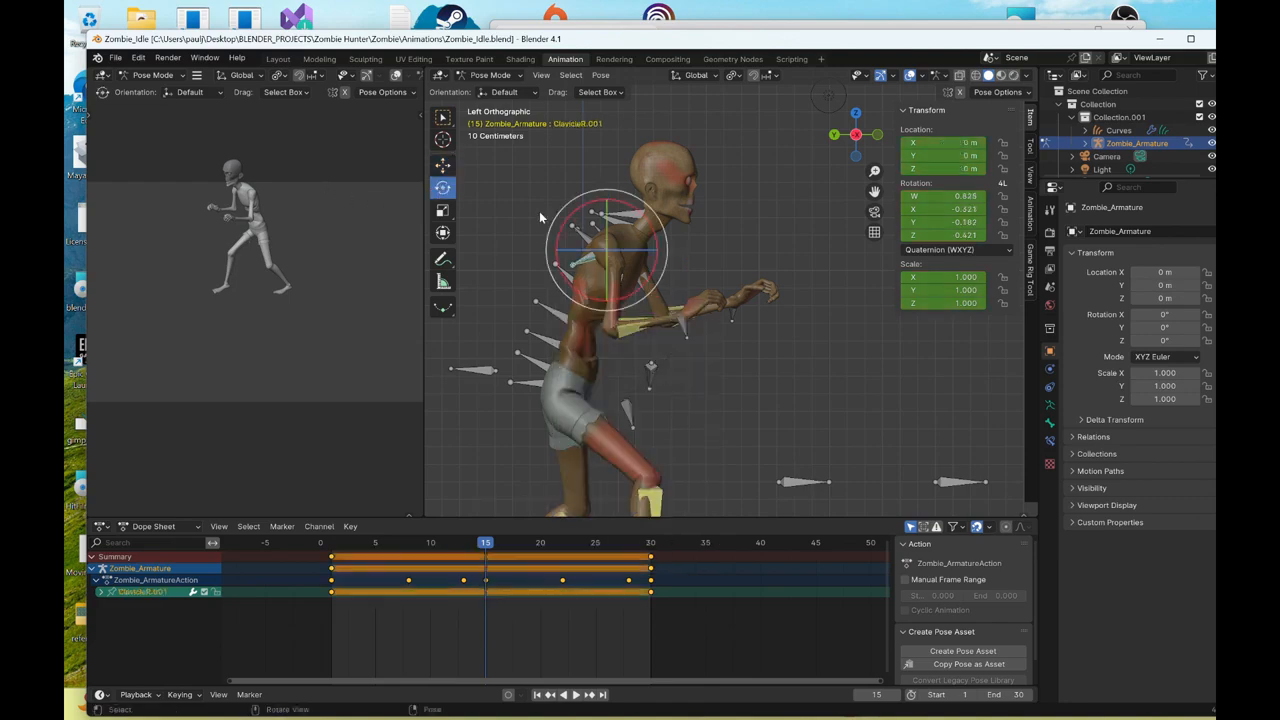
pyautogui.moveTo(650, 241); pyautogui.dragTo(660, 257)
pyautogui.rightClick(660, 257)
pyautogui.click(658, 252)
# - Play back the walk cycle from the front and inspect the arm pose around frame 15
pyautogui.moveTo(710, 367); pyautogui.dragTo(662, 402, button='middle')
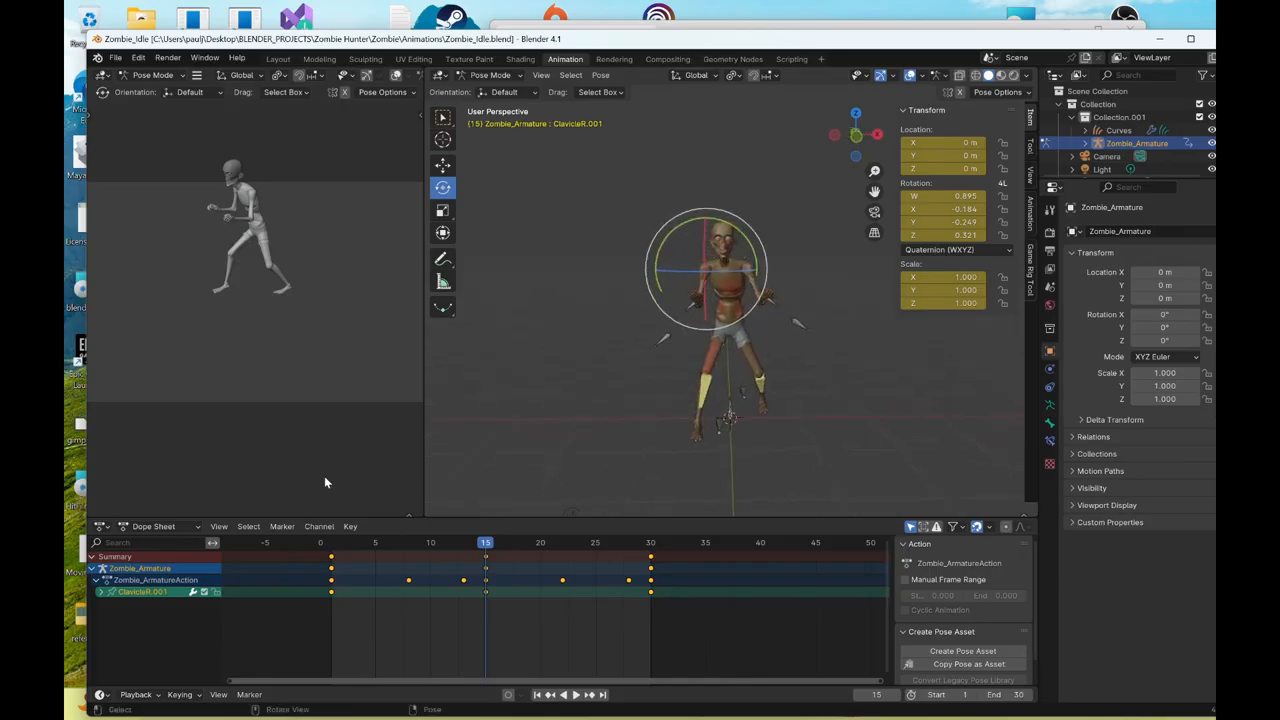
pyautogui.press('space')
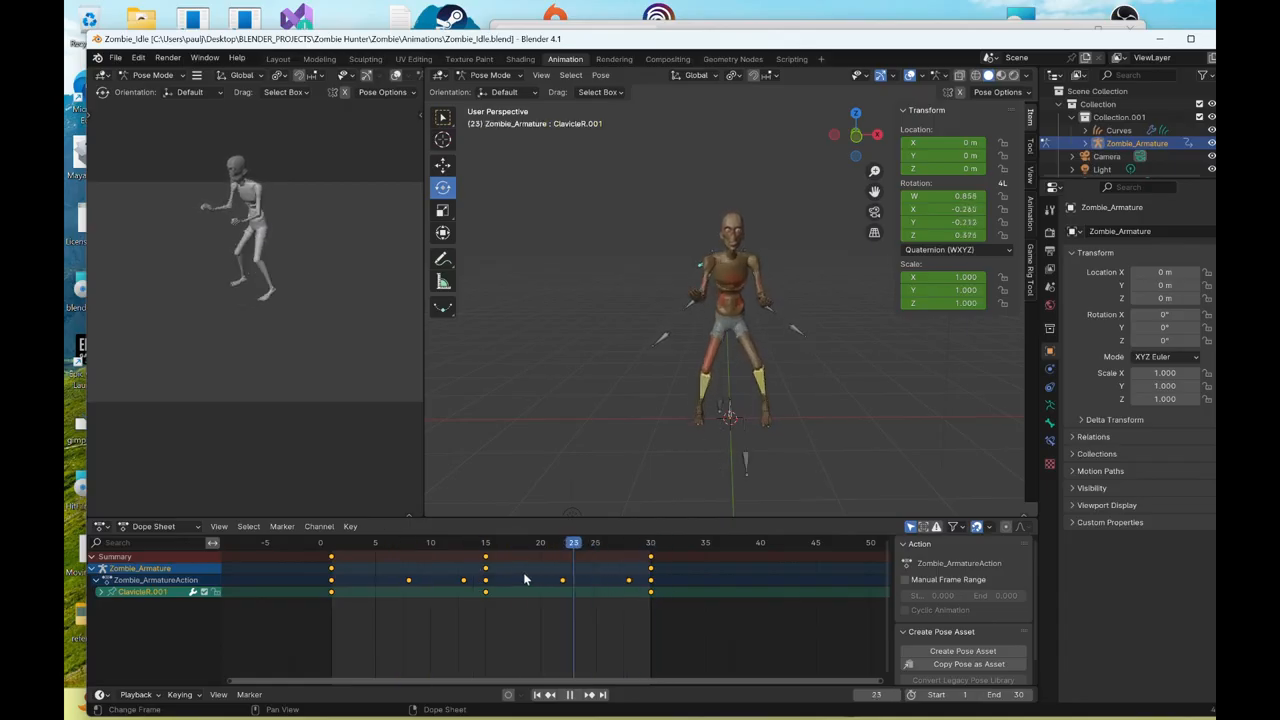
pyautogui.press('space')
pyautogui.scroll(2, 670, 340)
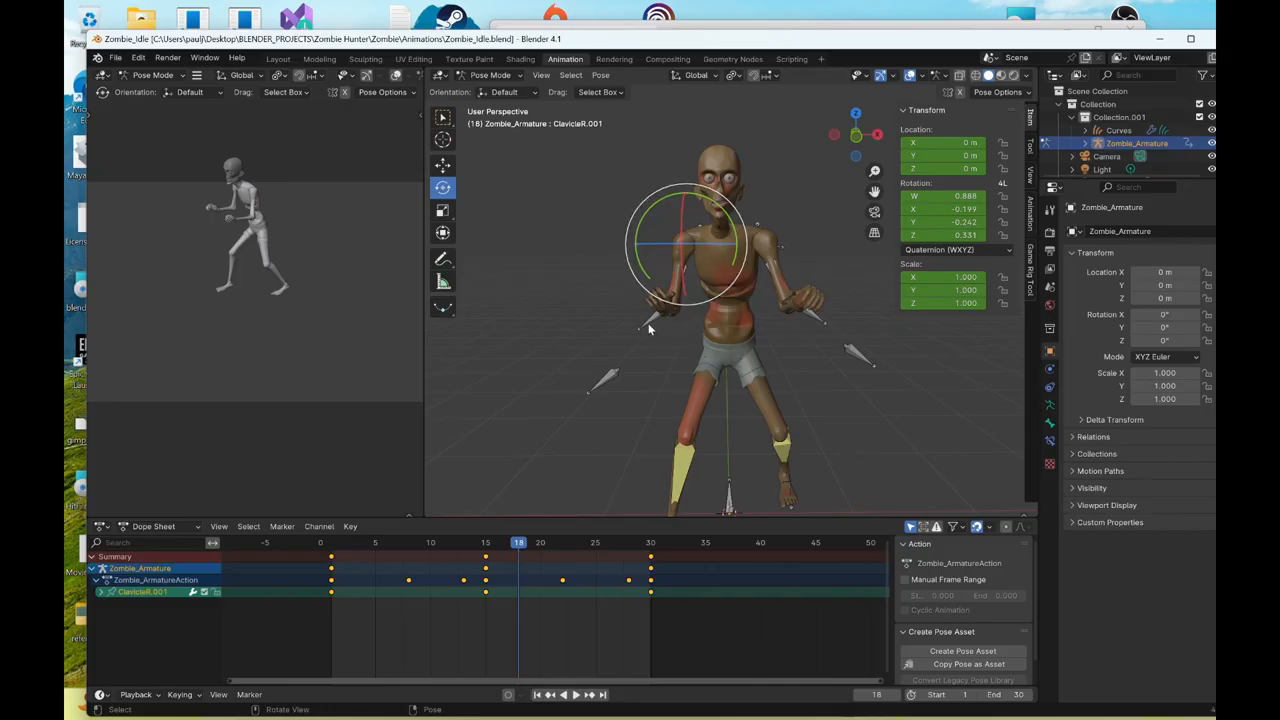
pyautogui.hotkey('ctrl', 'z')
pyautogui.click(856, 136)
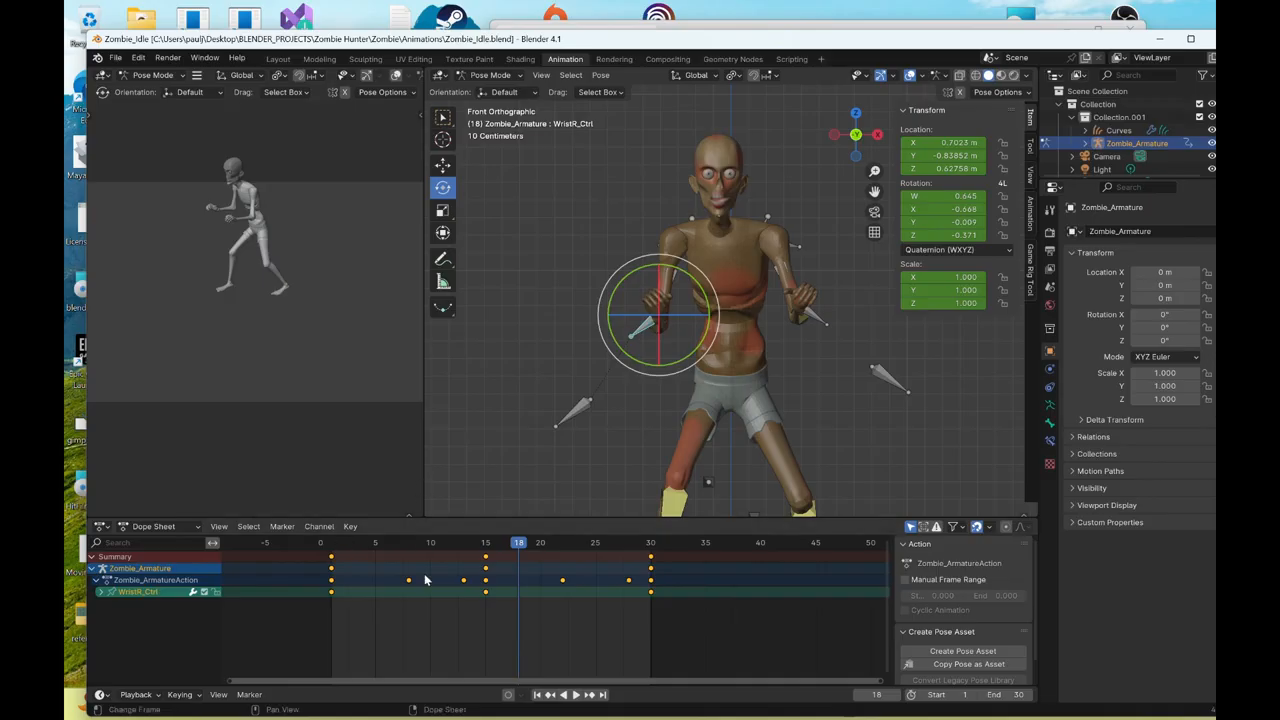
pyautogui.click(485, 544)
pyautogui.press('space')
pyautogui.press('space')
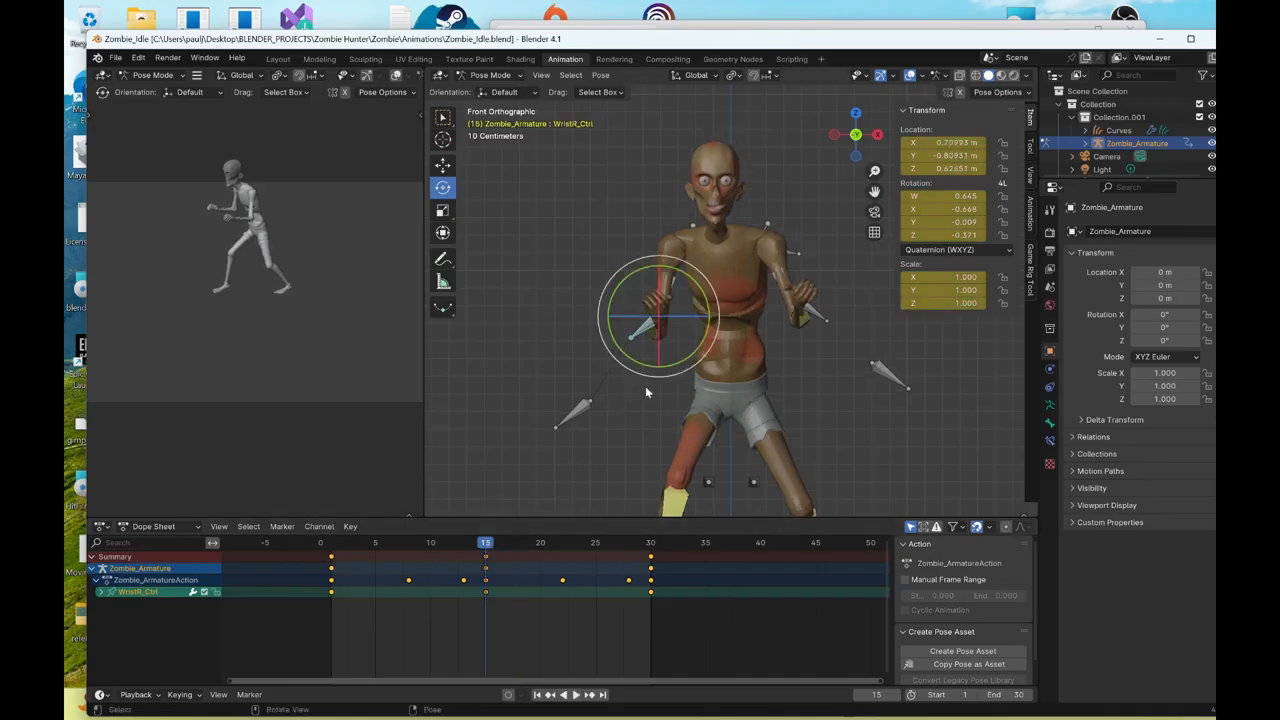
pyautogui.moveTo(642, 391); pyautogui.dragTo(749, 362, button='middle')
pyautogui.scroll(-2, 728, 390)
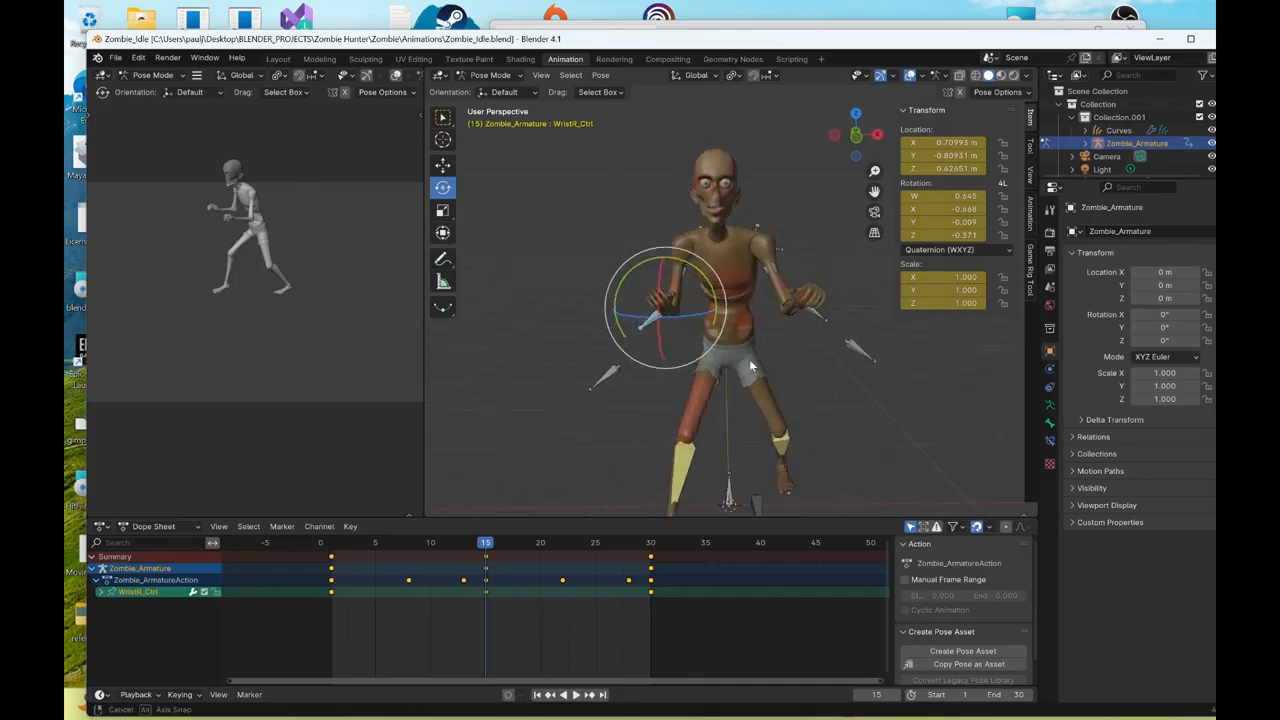
# - Select both wrist controls, raise them about 0.18 m along global Z at frame 8 in right view, and insert a keyframe
pyautogui.hotkey('ctrl', 'shift', 'm')
pyautogui.click(878, 135)
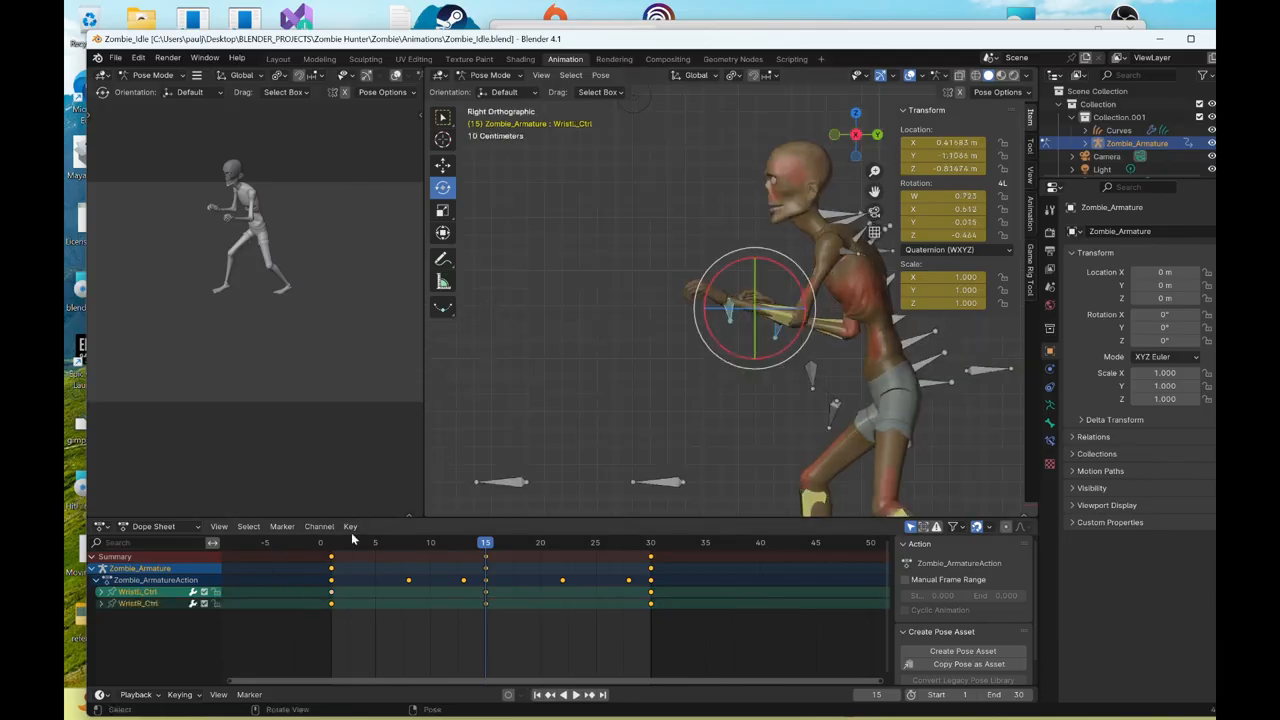
pyautogui.press('space')
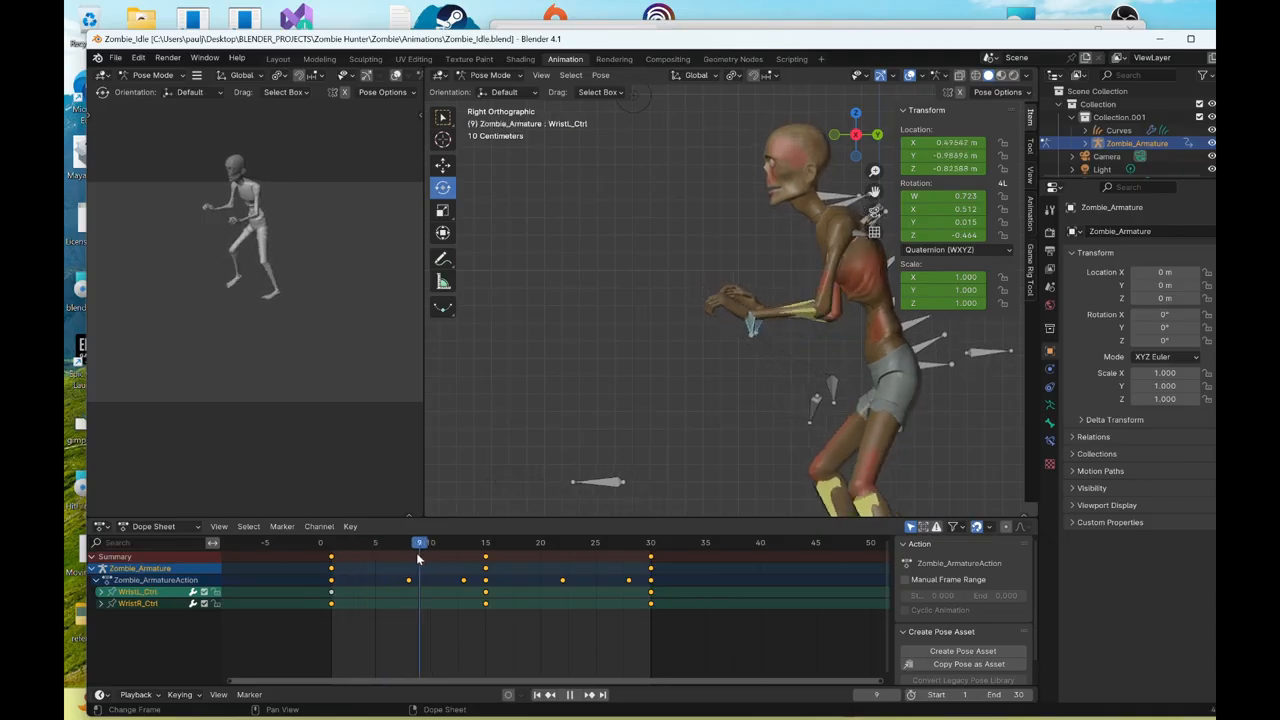
pyautogui.moveTo(413, 553); pyautogui.dragTo(412, 553)
pyautogui.scroll(-2, 700, 353)
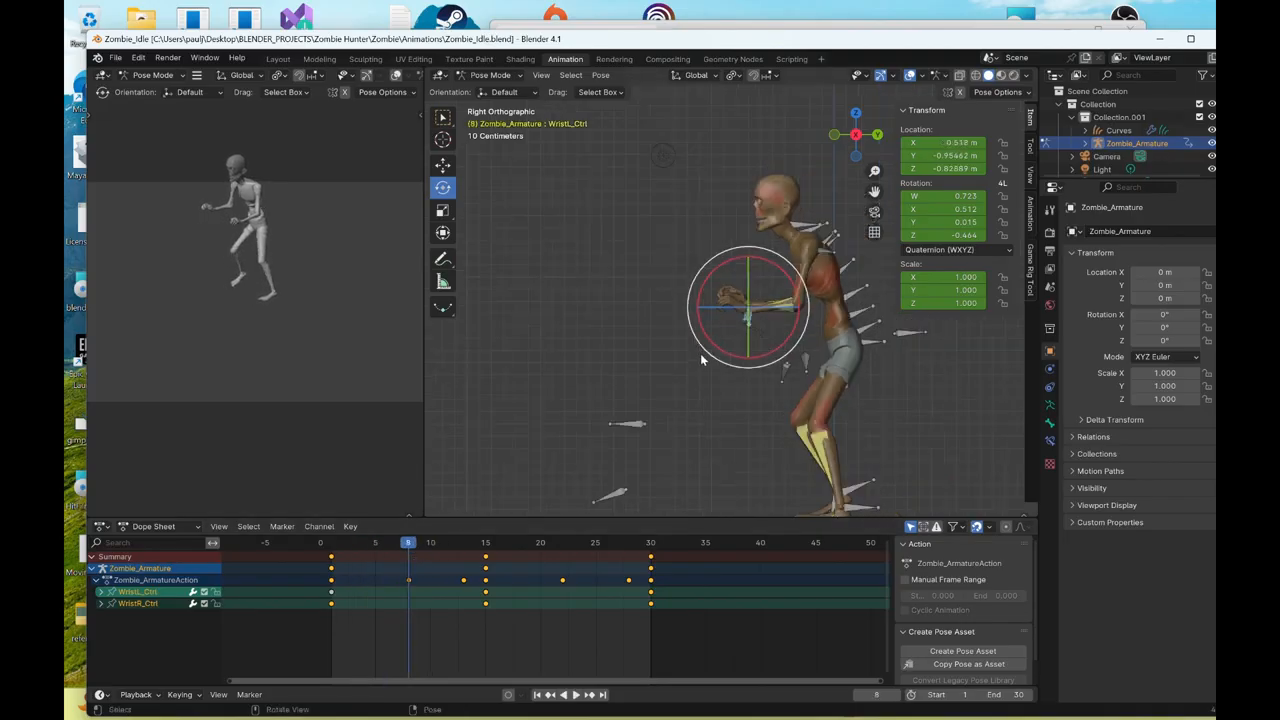
pyautogui.click(442, 166)
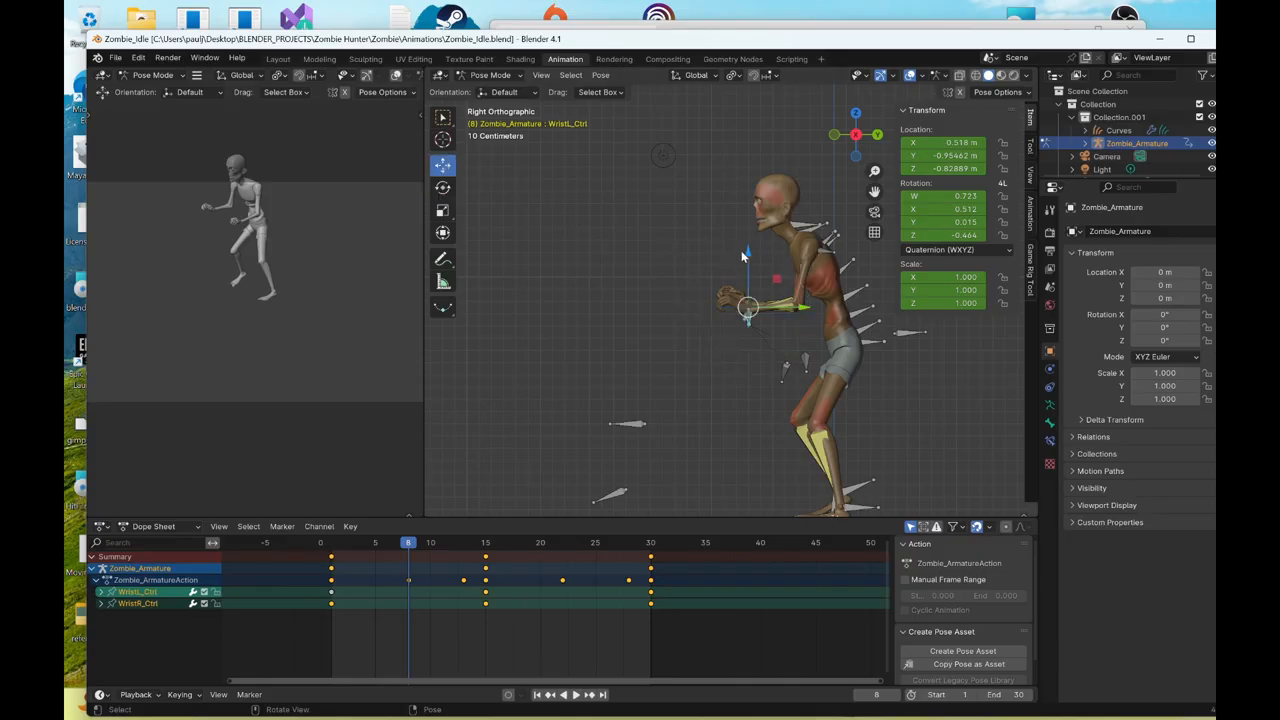
pyautogui.moveTo(747, 256); pyautogui.dragTo(749, 228)
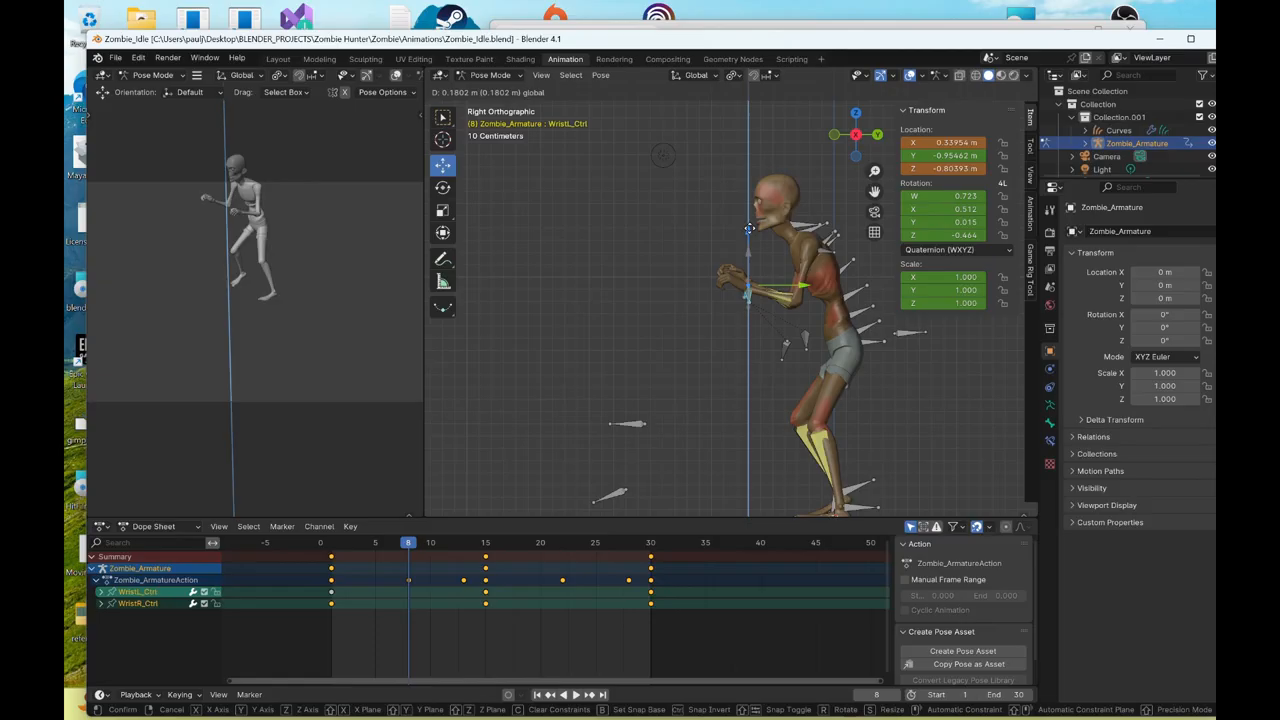
pyautogui.rightClick(749, 228)
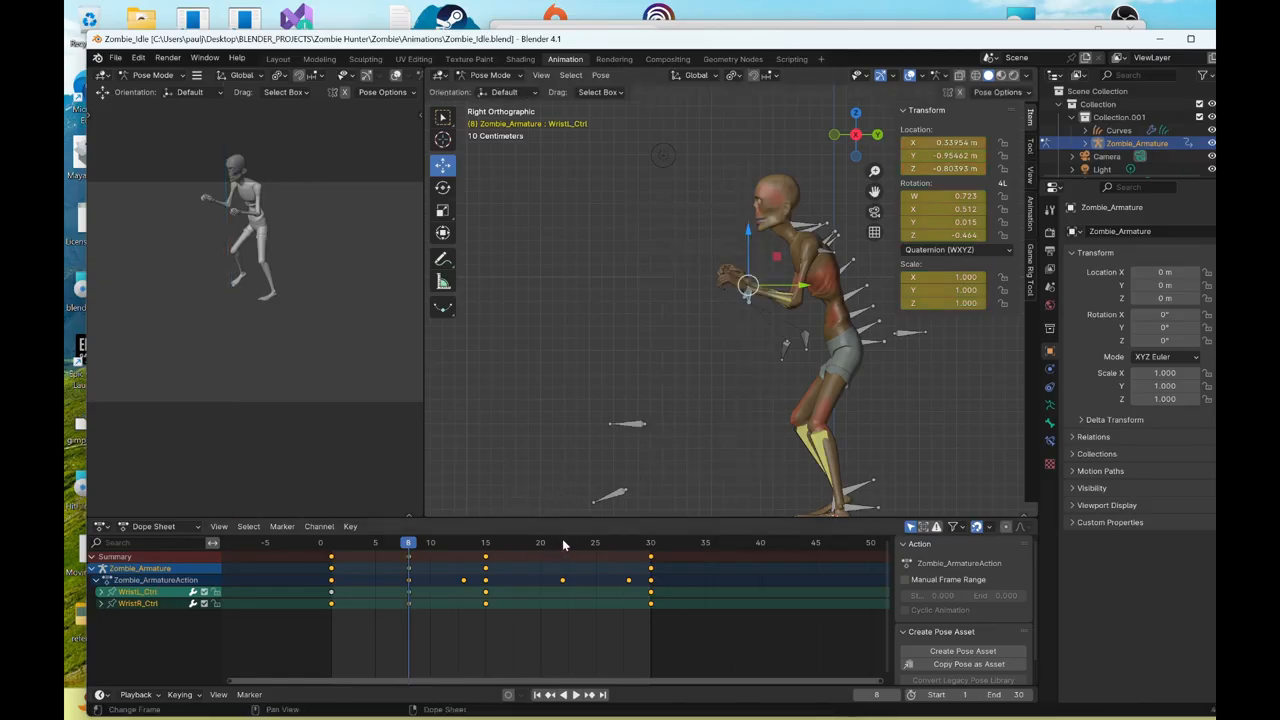
# - At frame 22, raise both wrist controls about 0.143 m along global Z and insert a keyframe
pyautogui.click(562, 542)
pyautogui.moveTo(748, 267); pyautogui.dragTo(751, 235)
pyautogui.rightClick(751, 235)
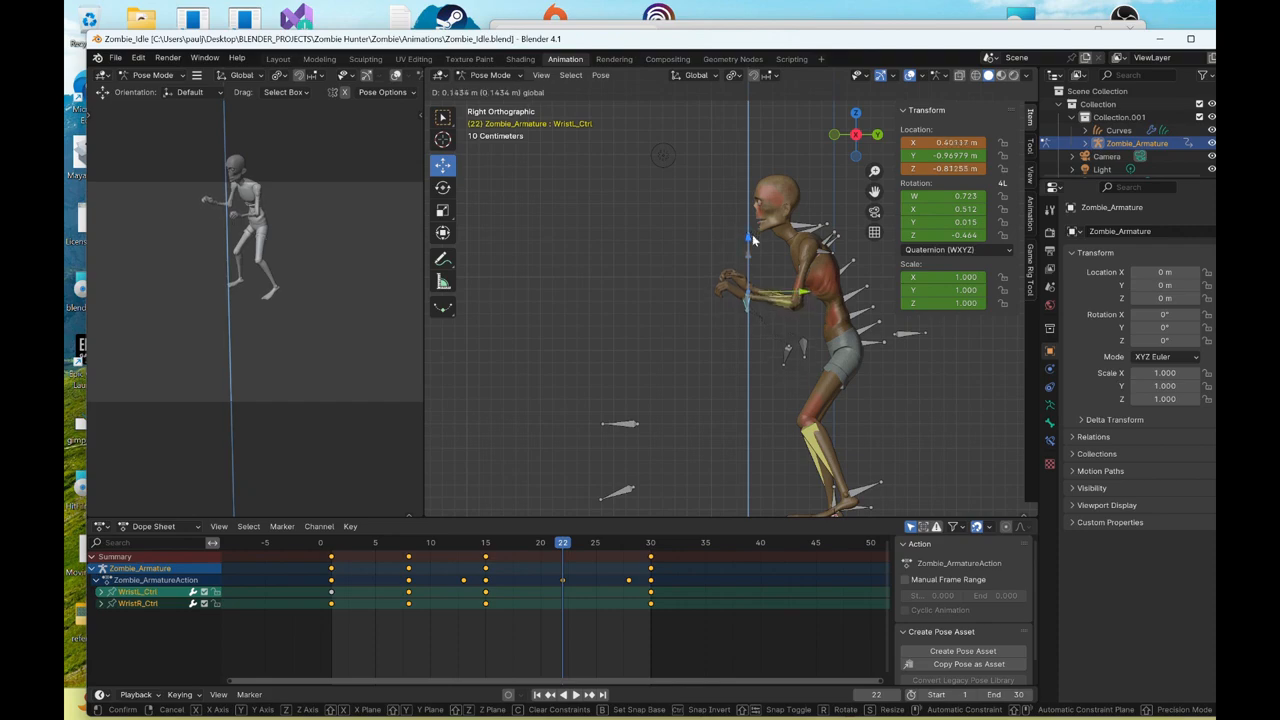
pyautogui.rightClick(751, 235)
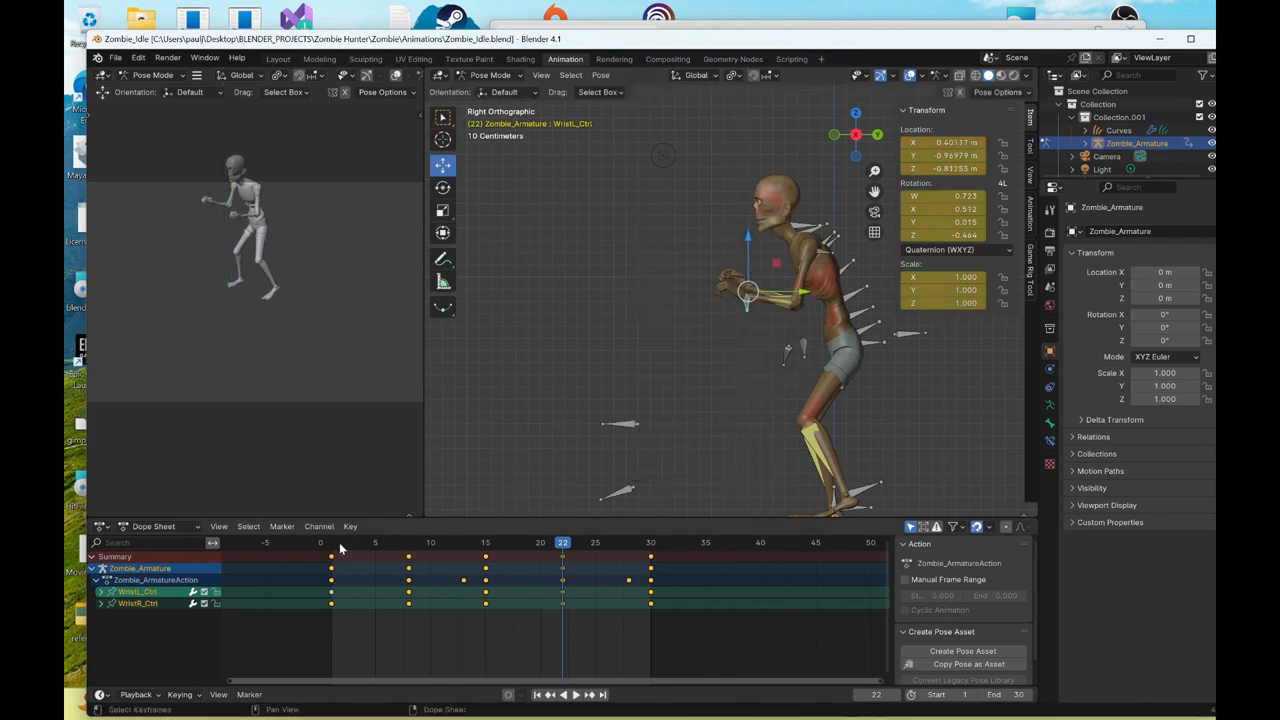
# - Play back the cycle to review the arm swing, add the body control Bone to the selection, and view the pose at frame 1 from the front
pyautogui.press('space')
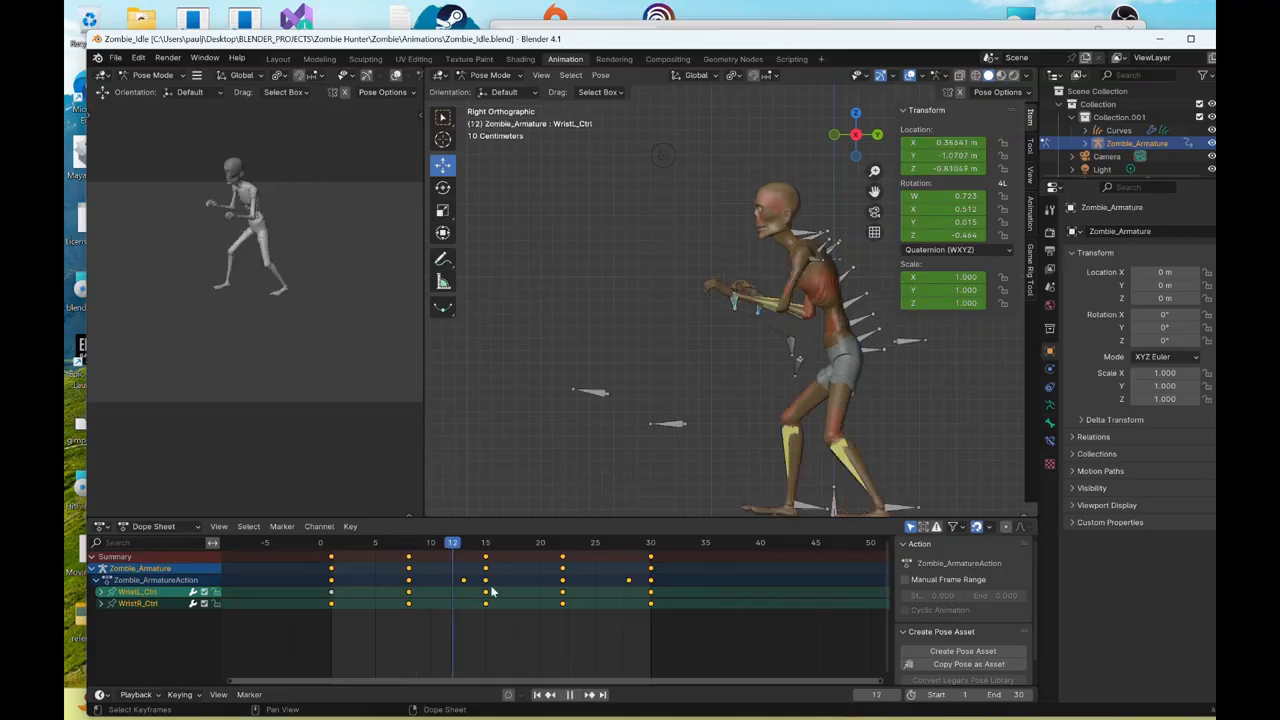
pyautogui.press('space')
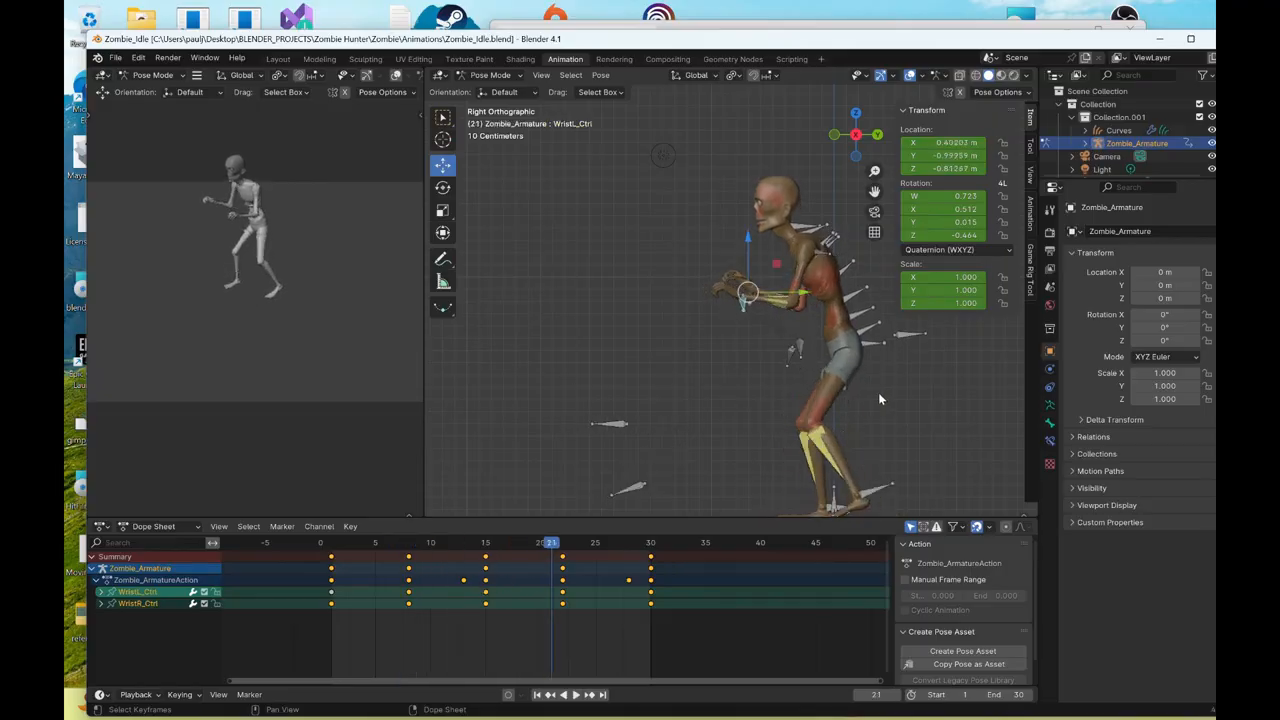
pyautogui.click(904, 340)
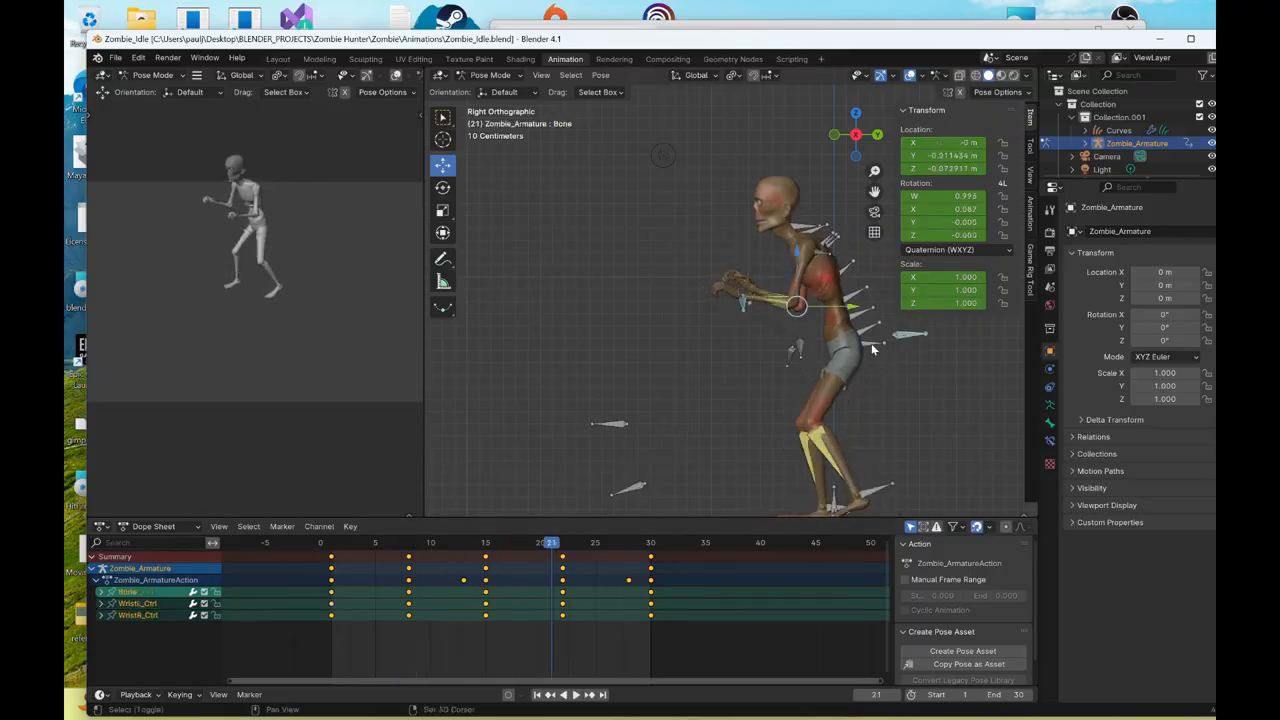
pyautogui.click(336, 548)
pyautogui.press('space')
pyautogui.press('space')
pyautogui.moveTo(680, 285); pyautogui.dragTo(801, 328, button='middle')
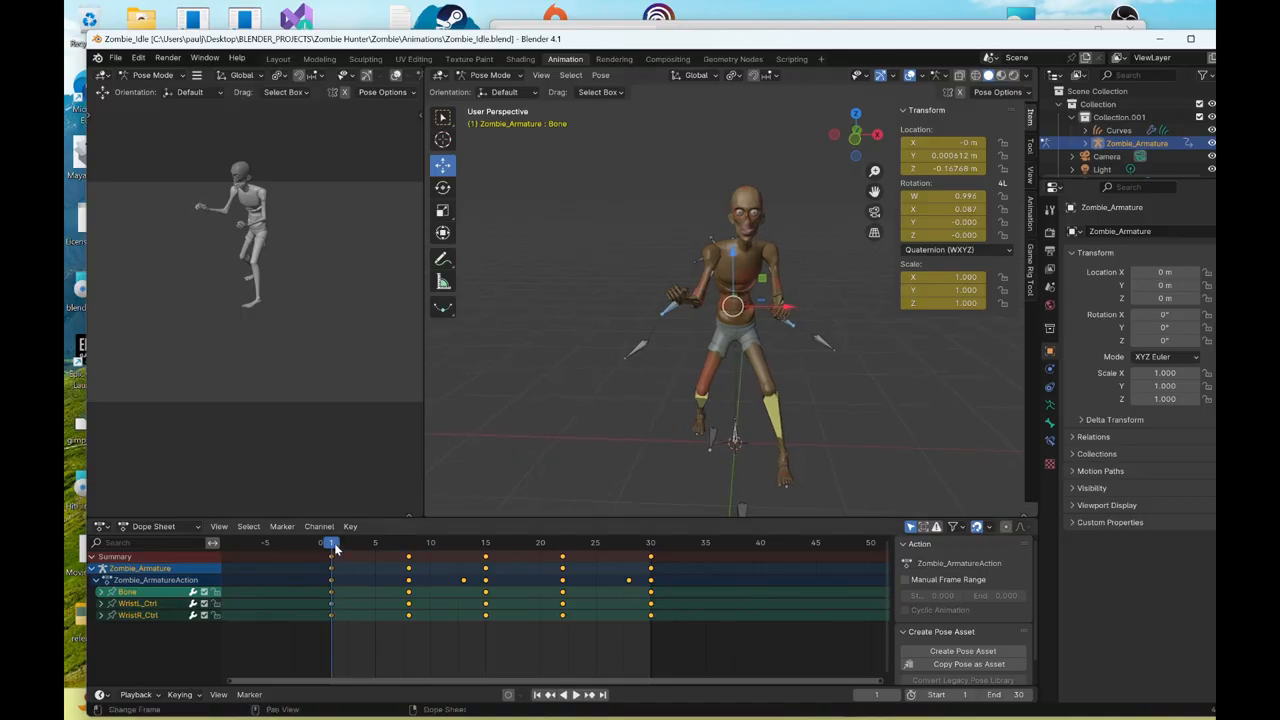
# - At frame 8 in front view, shift the body control and both wrist controls sideways along positive X and insert a keyframe
pyautogui.press('space')
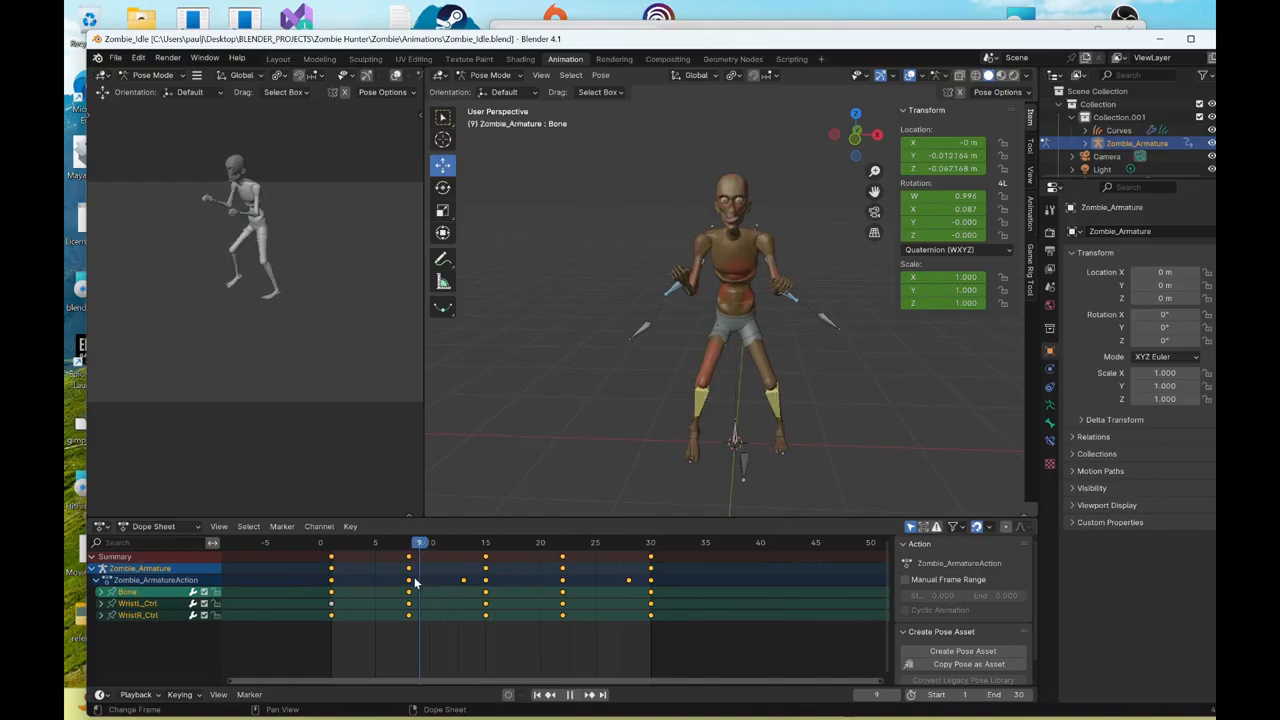
pyautogui.moveTo(415, 583); pyautogui.dragTo(409, 583)
pyautogui.moveTo(749, 400); pyautogui.dragTo(658, 379, button='middle')
pyautogui.moveTo(794, 398); pyautogui.dragTo(838, 443, button='middle')
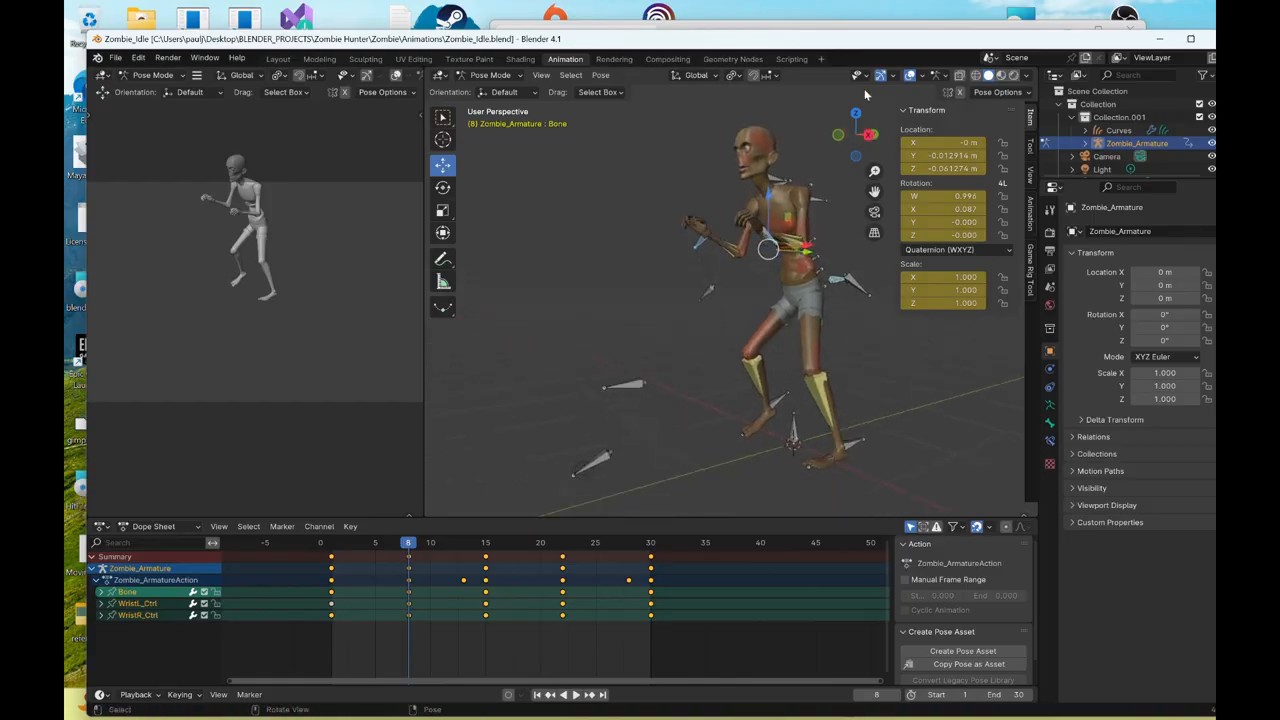
pyautogui.click(868, 131)
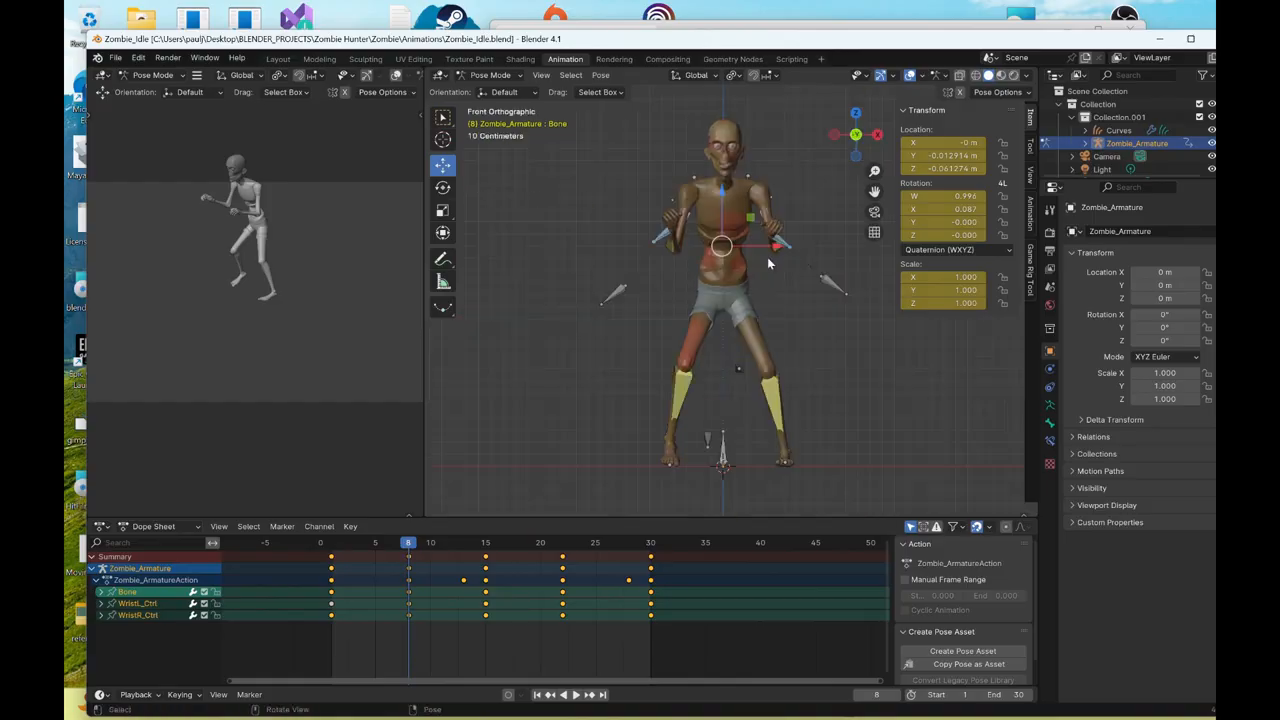
pyautogui.moveTo(774, 250); pyautogui.dragTo(798, 248)
pyautogui.rightClick(798, 248)
pyautogui.click(798, 248)
# - At frame 22, shift the body and wrist controls about 0.265 m along negative X and insert a keyframe
pyautogui.click(563, 545)
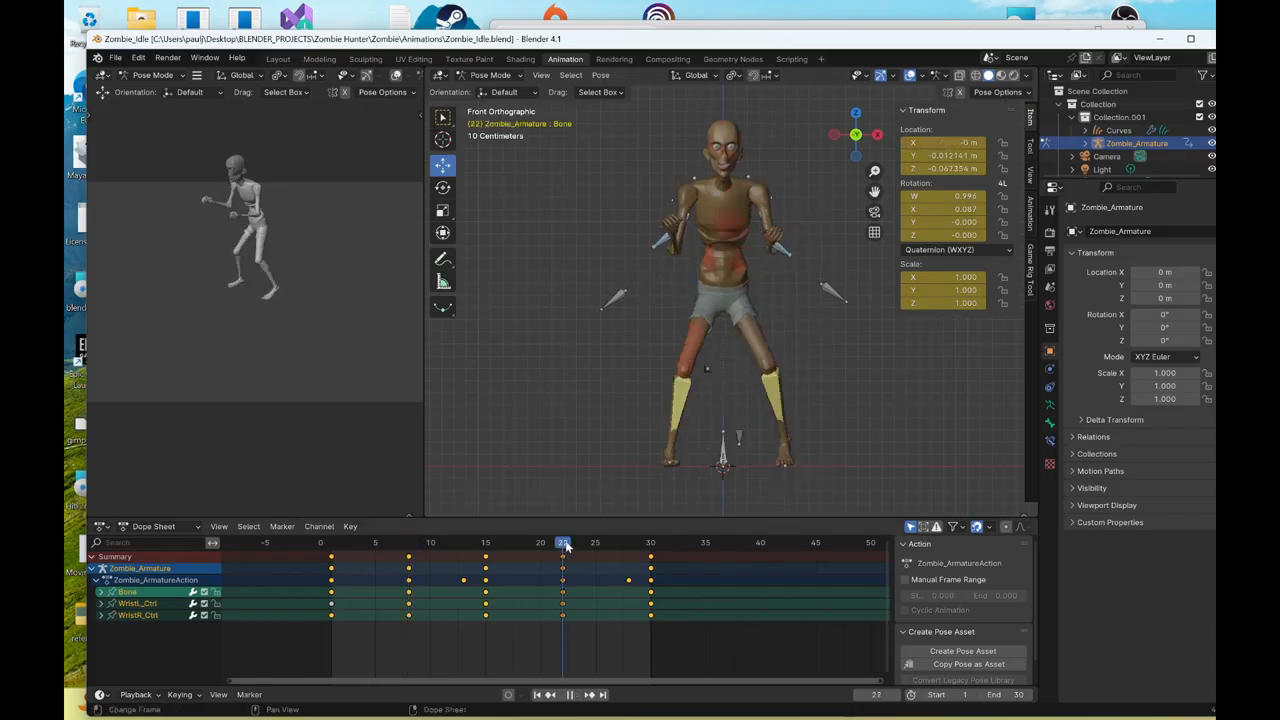
pyautogui.moveTo(777, 252); pyautogui.dragTo(739, 249)
pyautogui.rightClick(673, 336)
pyautogui.click(673, 335)
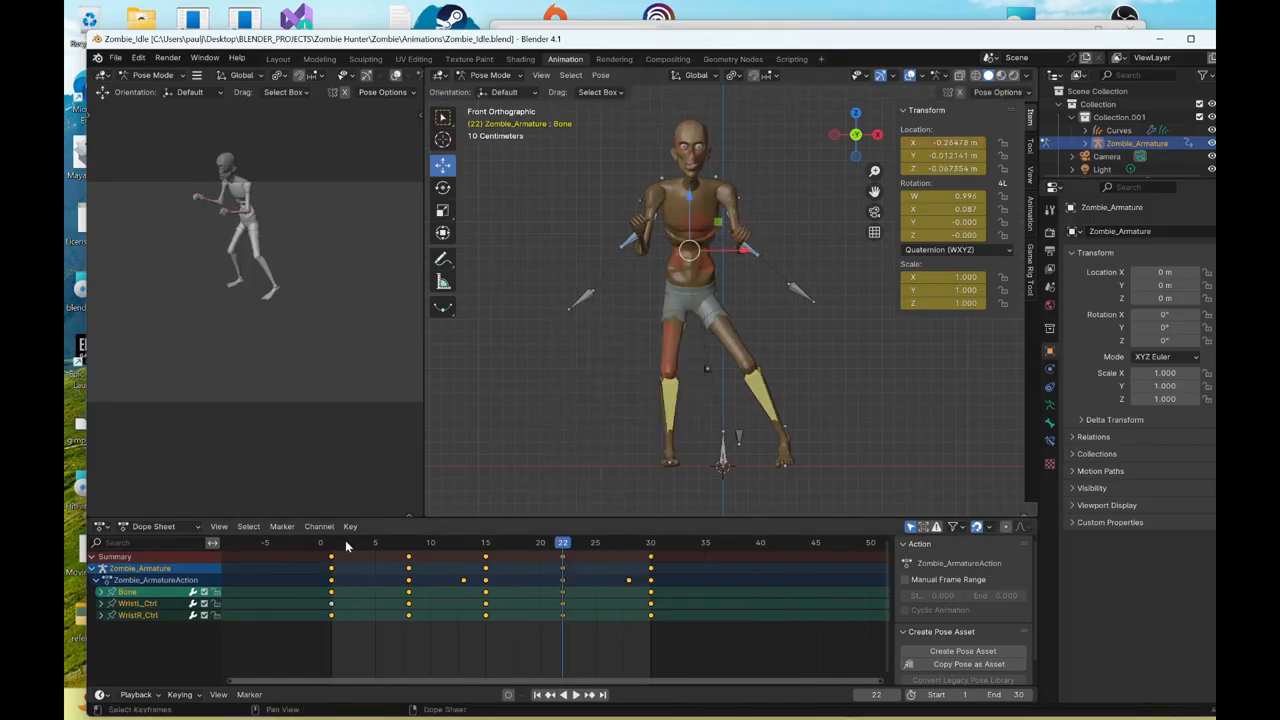
# - Play back the walk cycle from the front and in perspective to review the side-to-side body sway
pyautogui.press('space')
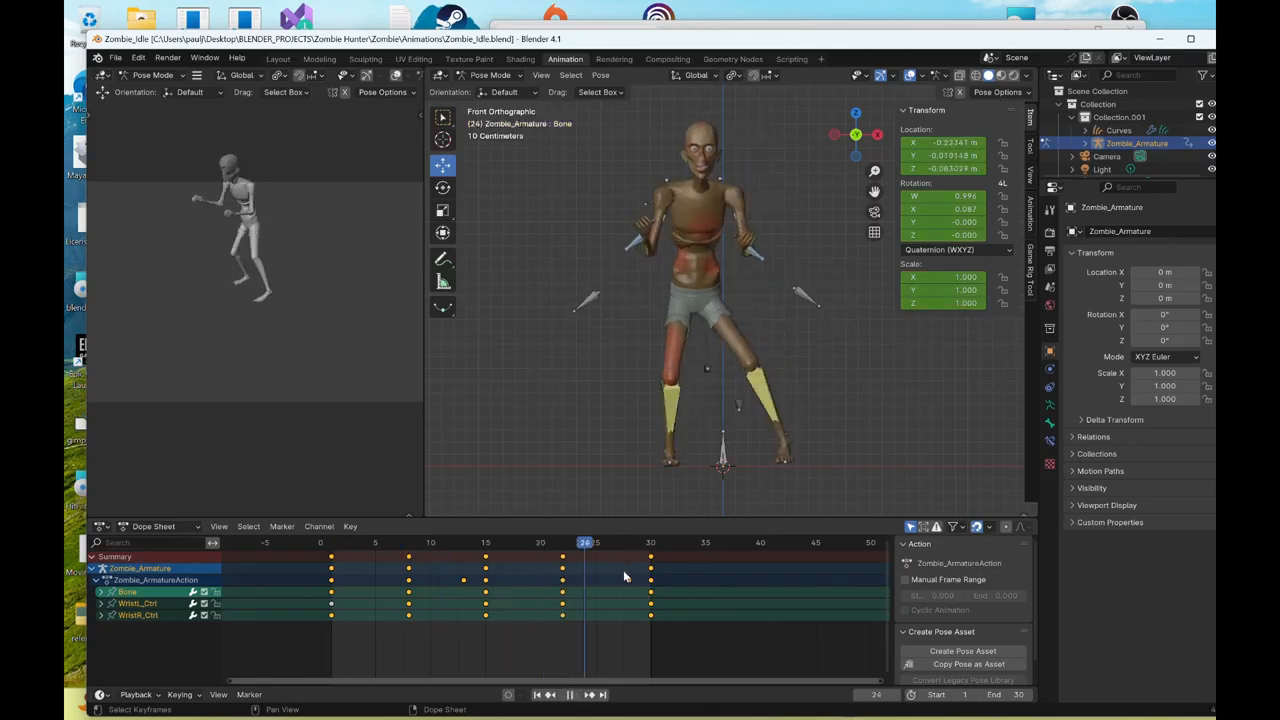
pyautogui.press('space')
pyautogui.moveTo(728, 376); pyautogui.dragTo(728, 400, button='middle')
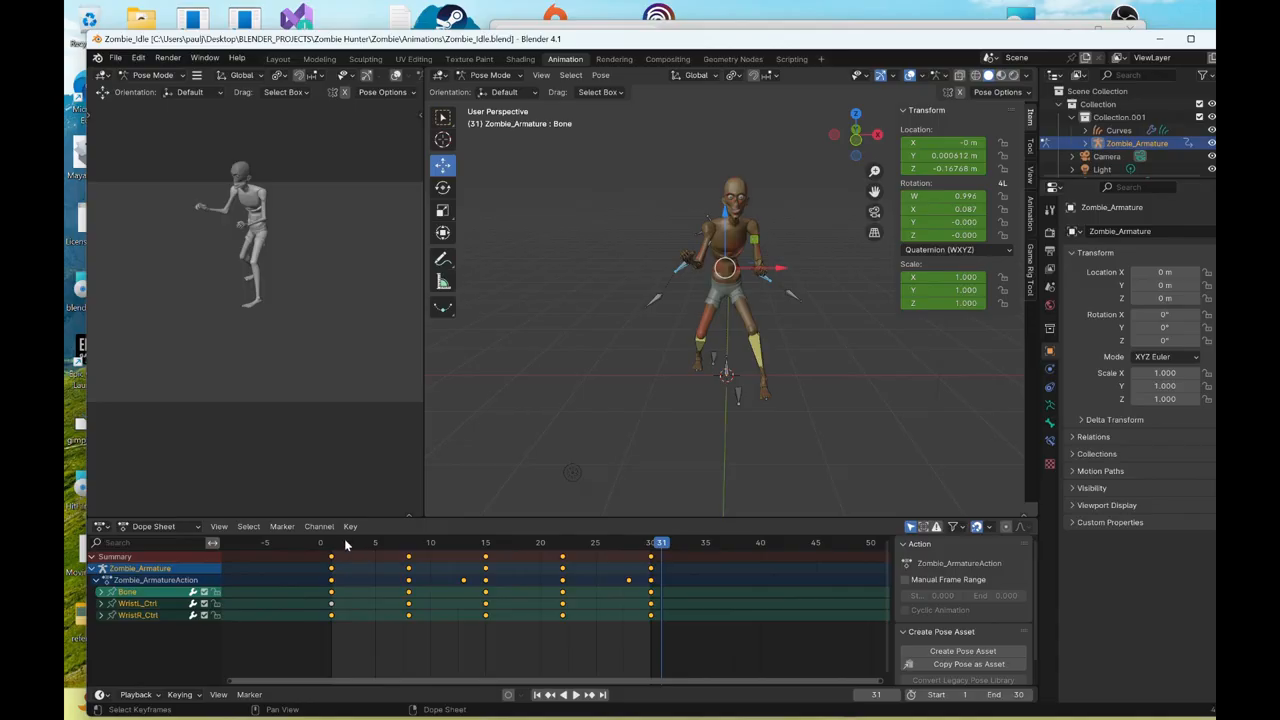
pyautogui.press('space')
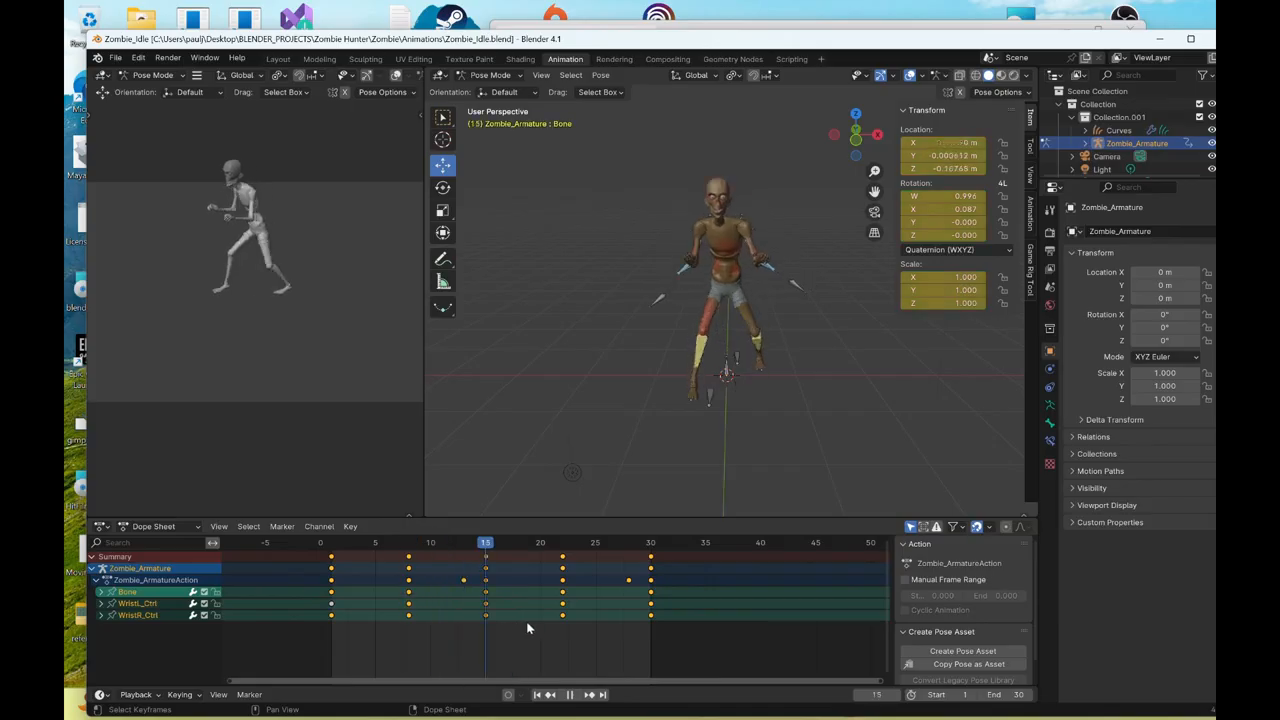
pyautogui.press('space')
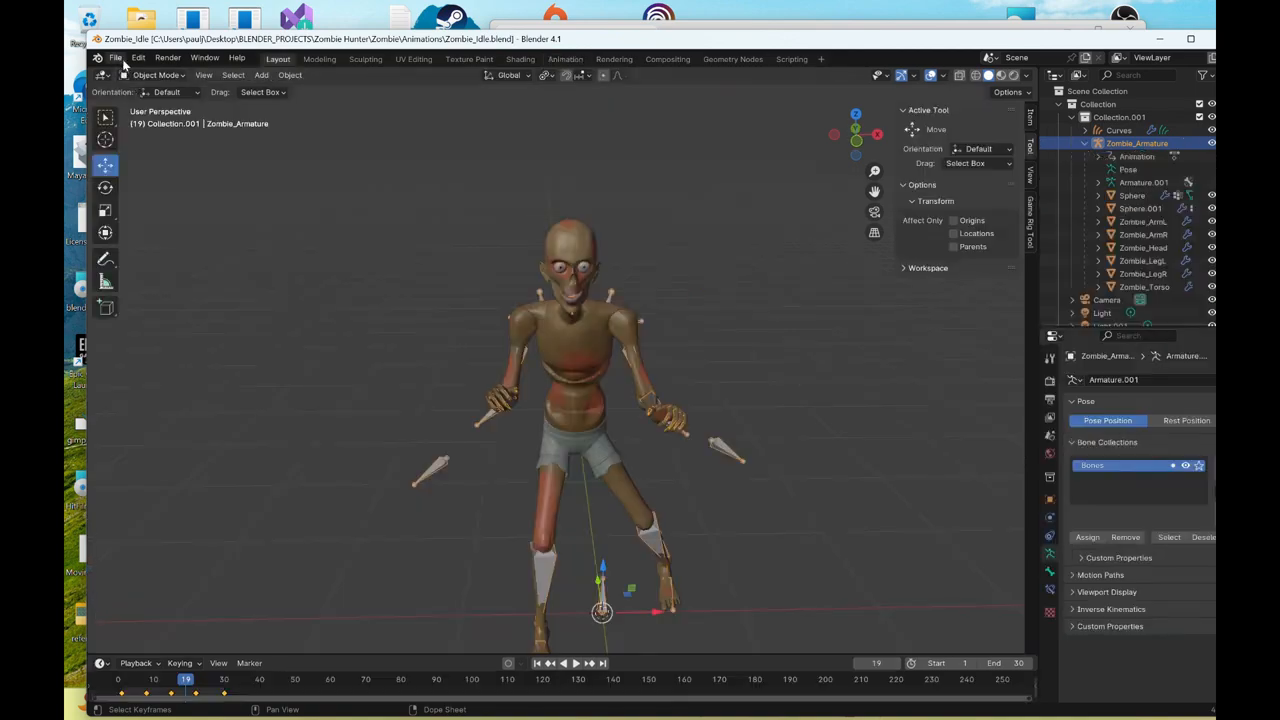
# - Export the selected armature as Zombie_Walk.fbx in the FBX folder
pyautogui.click(117, 59)
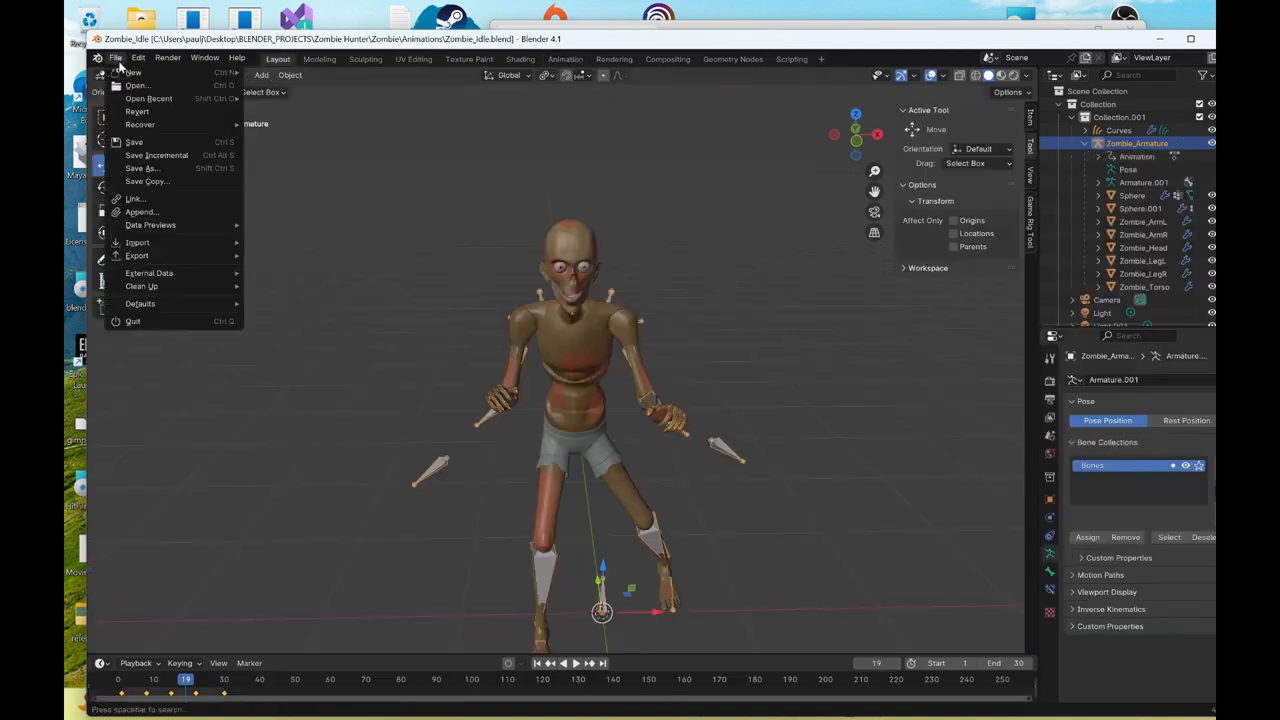
pyautogui.moveTo(154, 250)
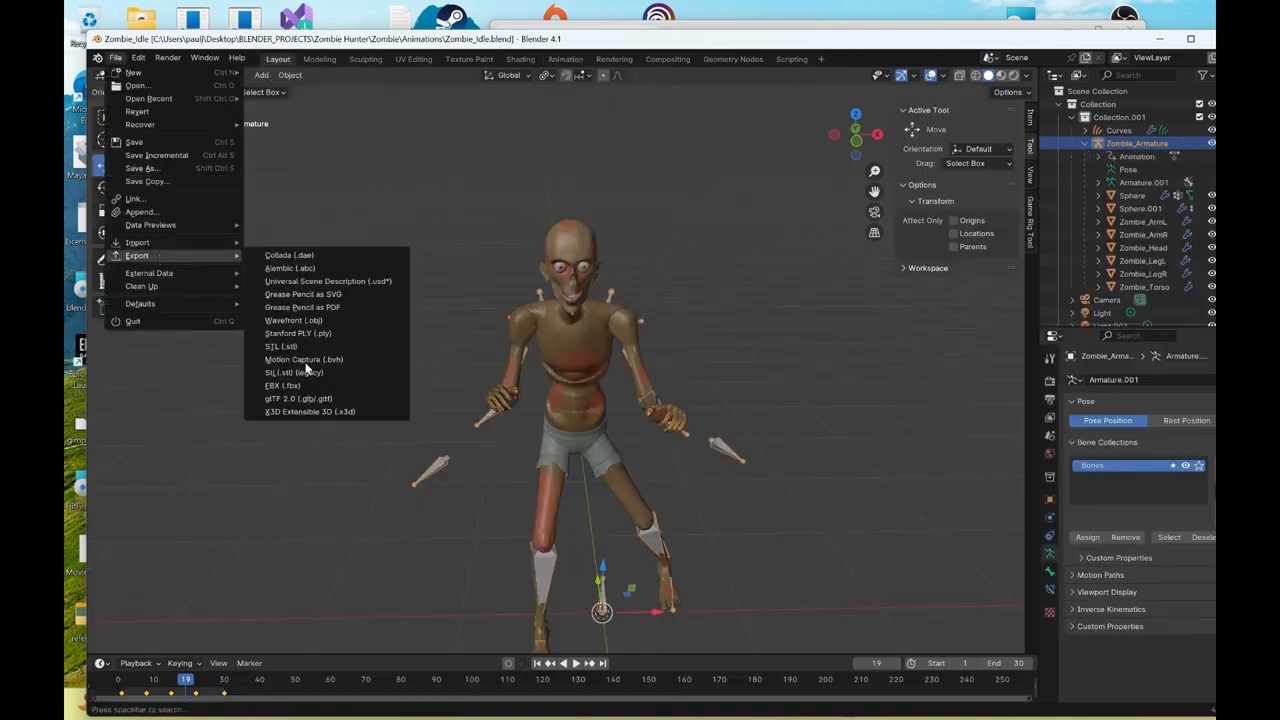
pyautogui.click(300, 385)
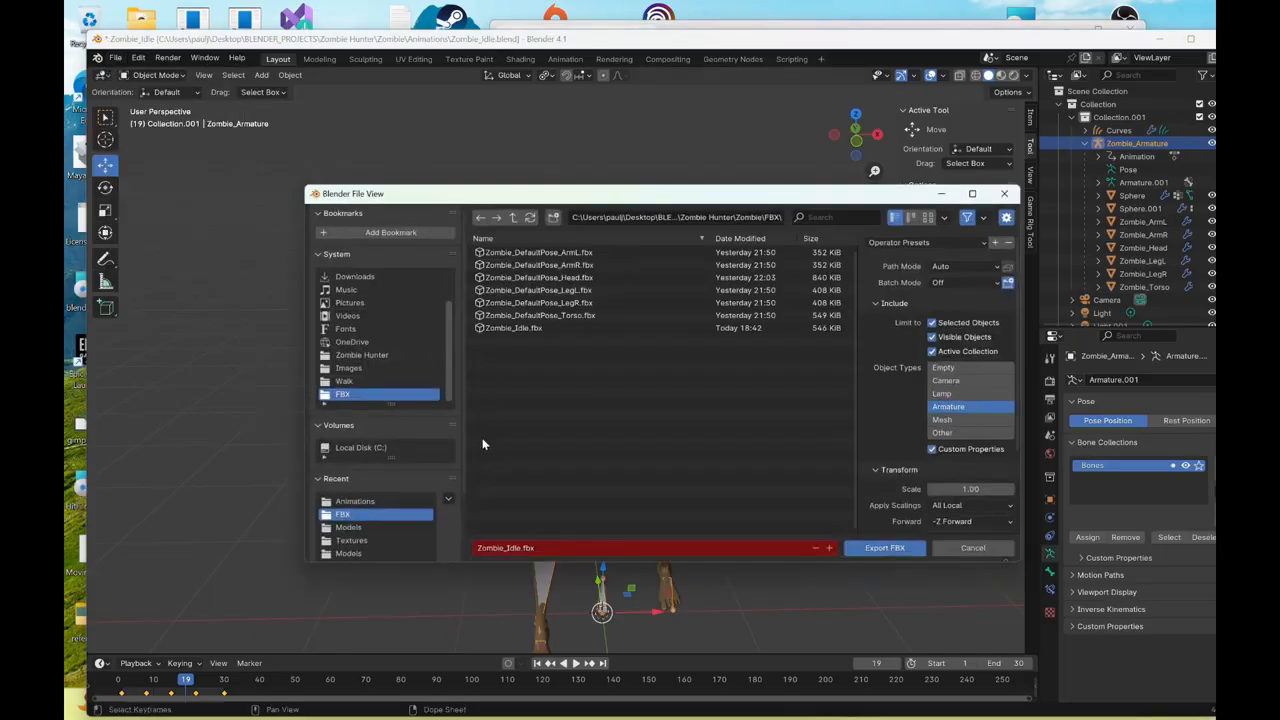
pyautogui.click(506, 548)
pyautogui.click(520, 548)
pyautogui.press('BackSpace')
pyautogui.press('BackSpace')
pyautogui.press('BackSpace')
pyautogui.press('BackSpace')
pyautogui.write('Walk')
pyautogui.click(885, 548)
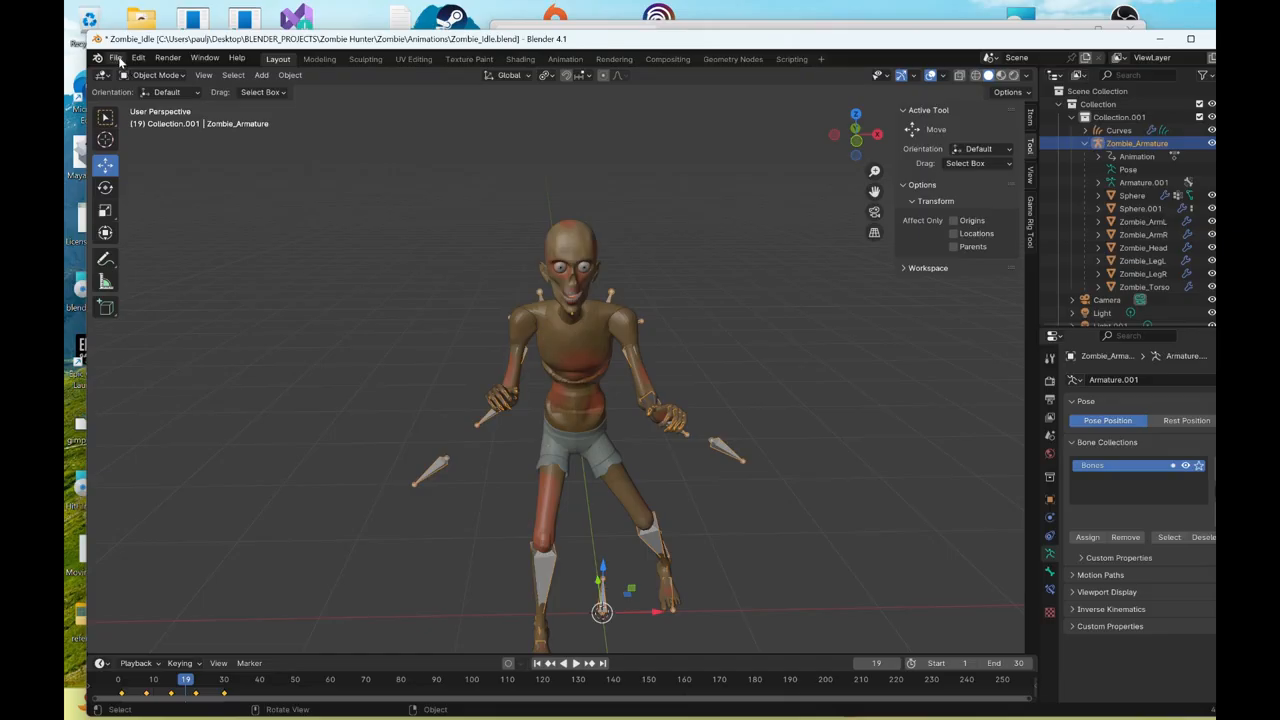
# - Save the project in the Animations folder under the new name Zombie_Walk.blend
pyautogui.click(116, 58)
pyautogui.click(147, 169)
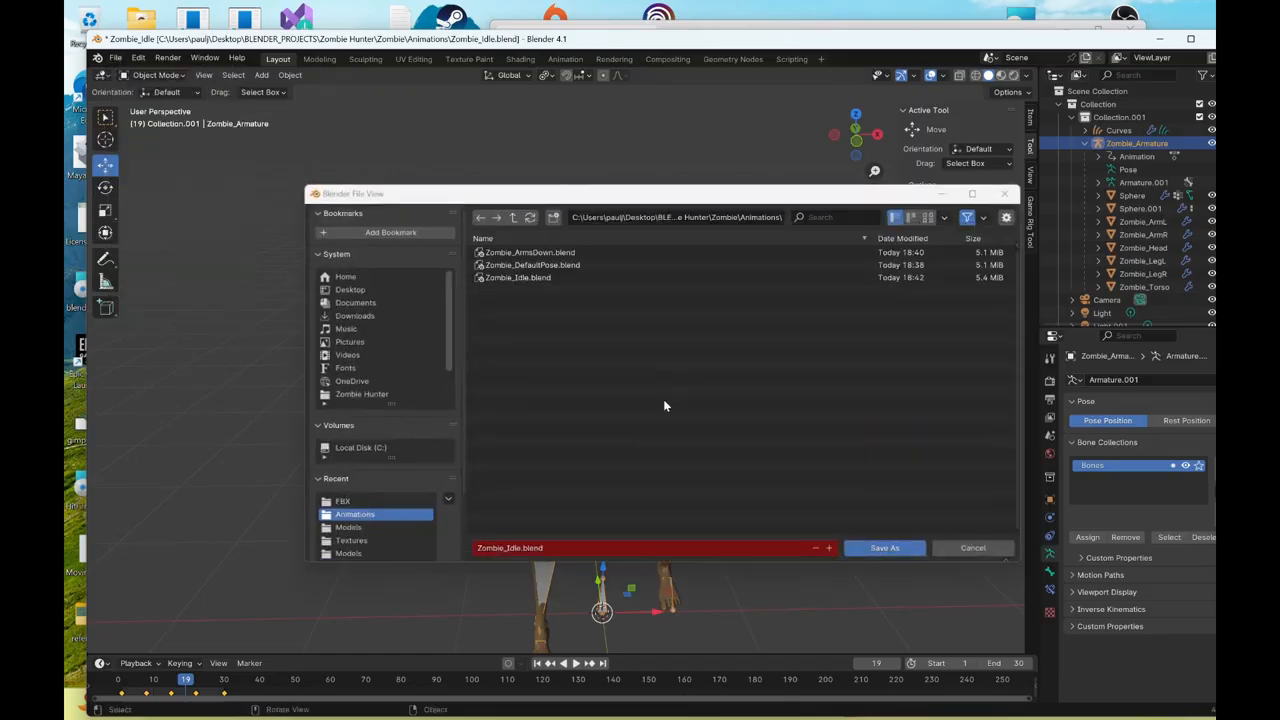
pyautogui.click(518, 550)
pyautogui.click(518, 550)
pyautogui.press('BackSpace')
pyautogui.press('BackSpace')
pyautogui.press('BackSpace')
pyautogui.press('BackSpace')
pyautogui.write('Walk')
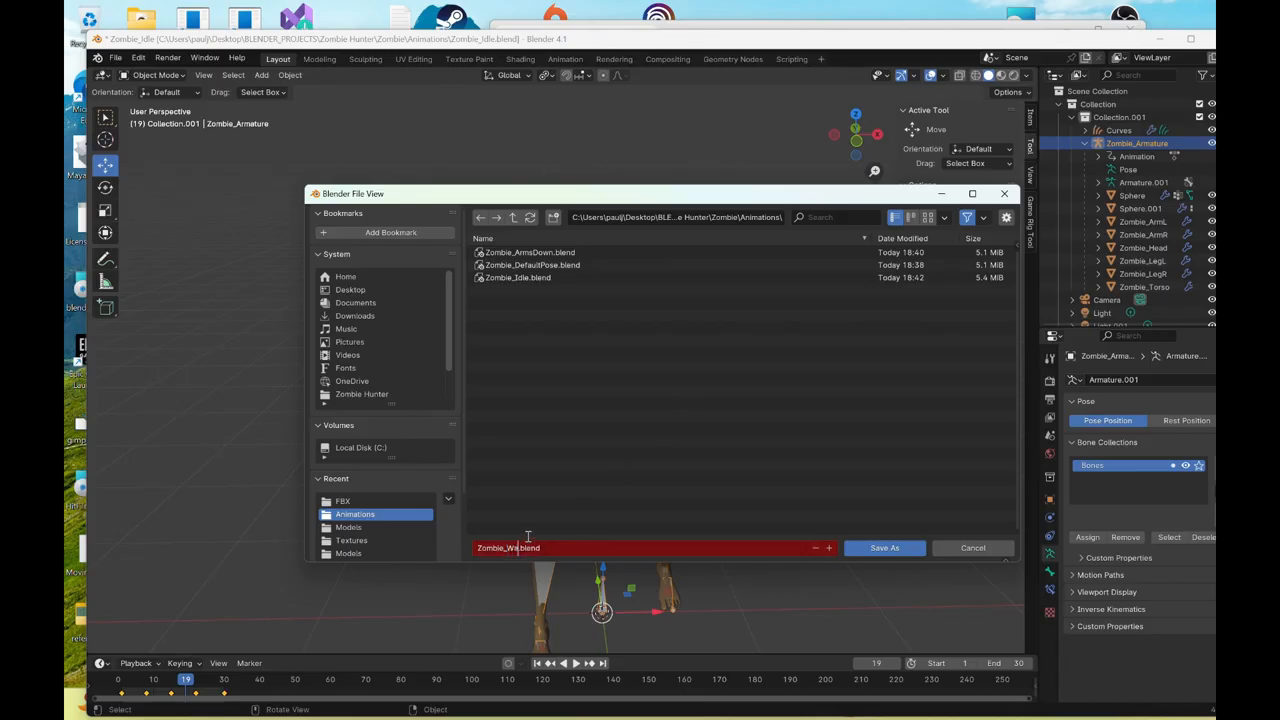
pyautogui.click(885, 548)
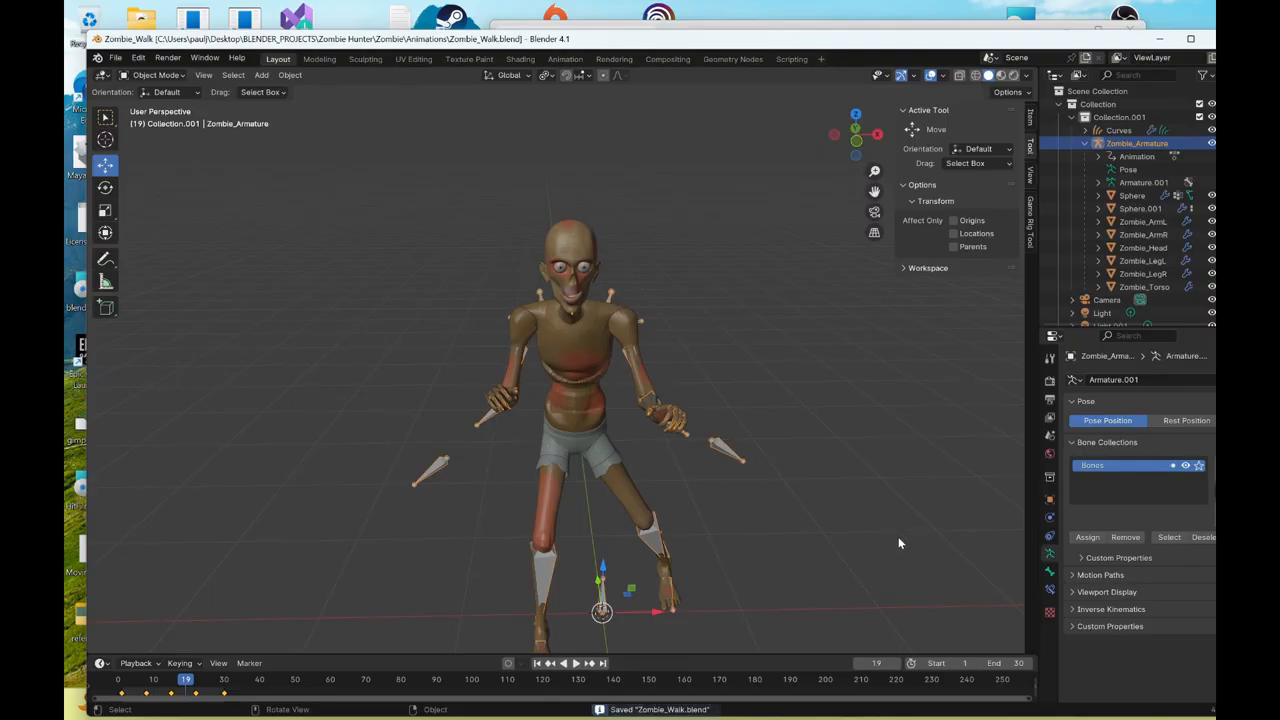
# - Save the project once more over the existing Zombie_Walk.blend
pyautogui.click(115, 58)
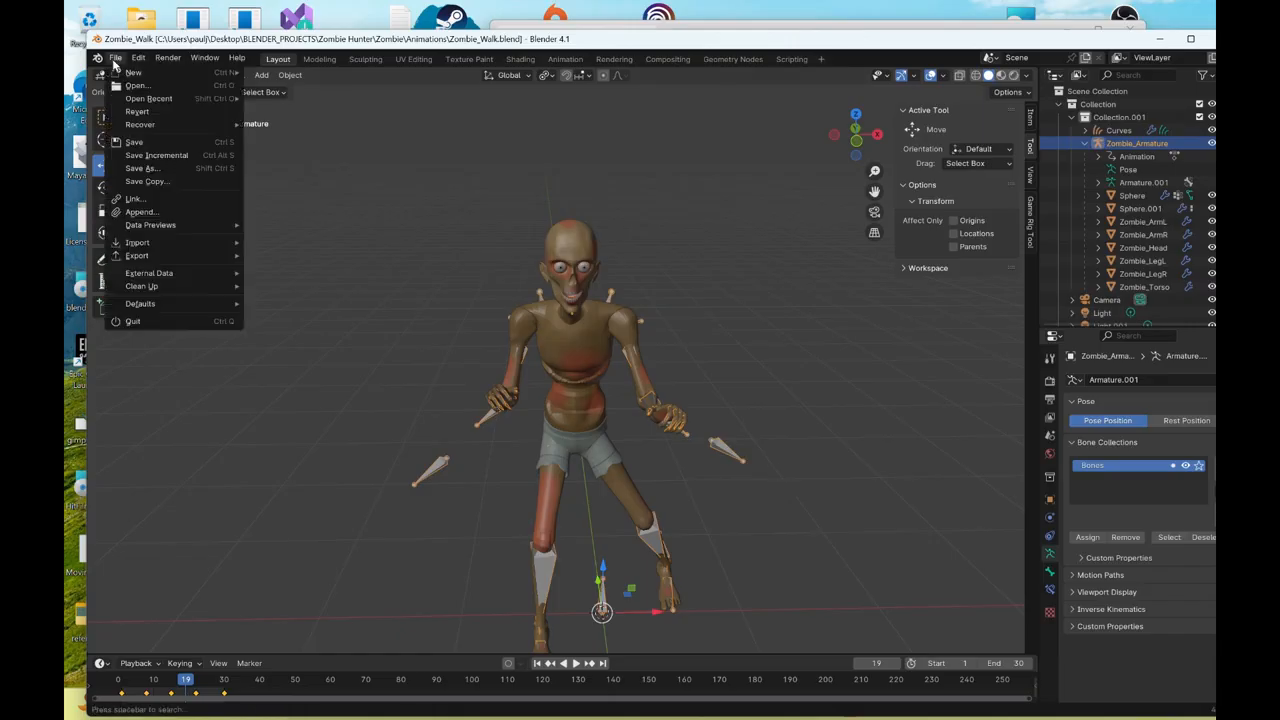
pyautogui.click(140, 172)
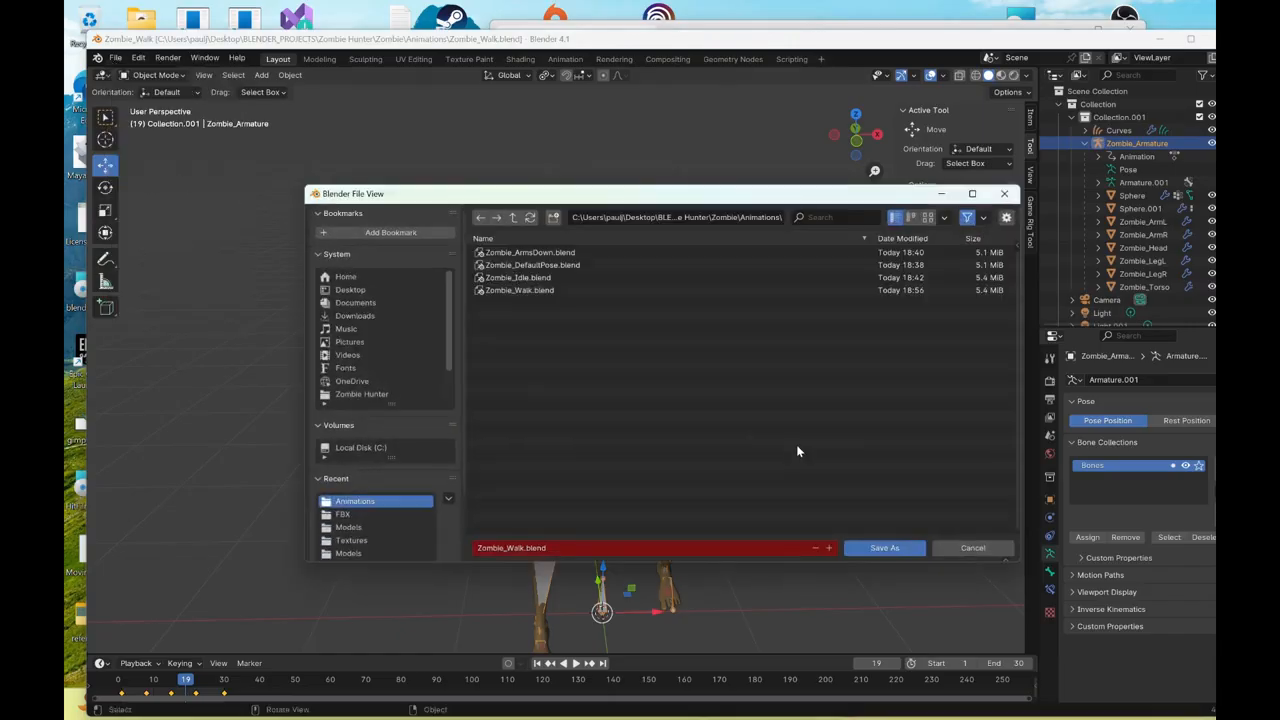
pyautogui.click(886, 548)
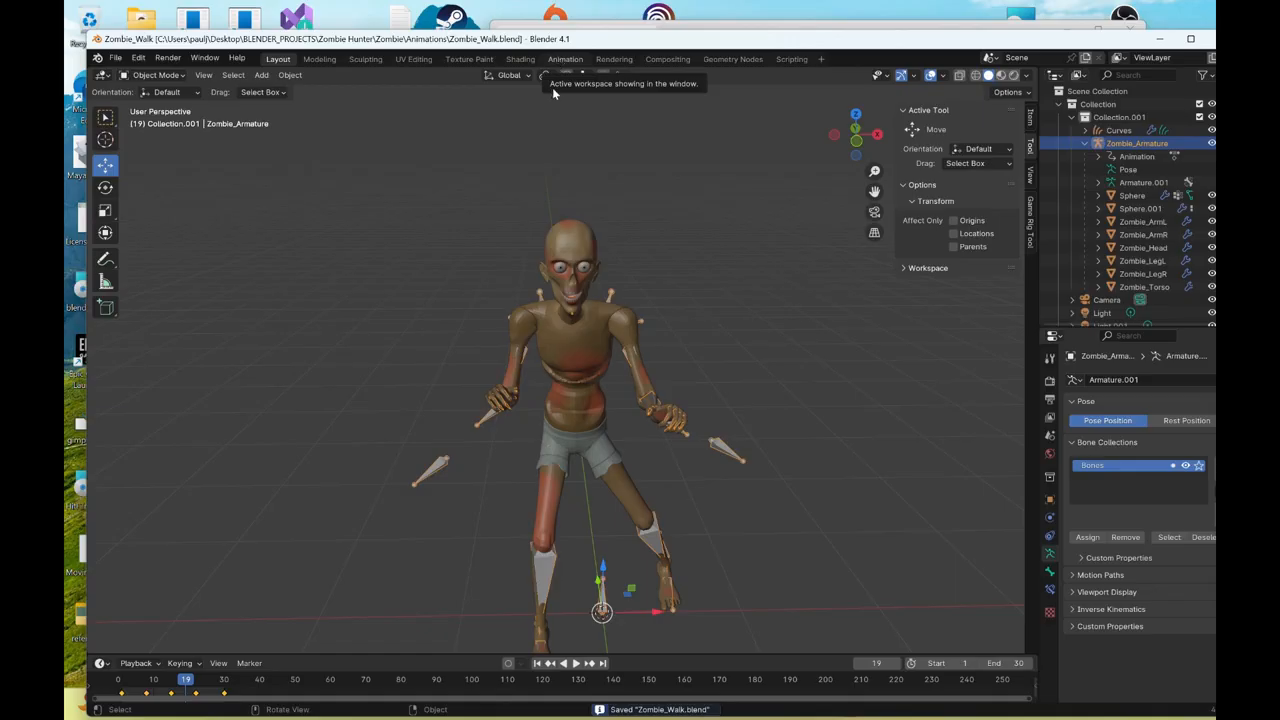
# - In the Animation workspace, show the zombie in wireframe, select all its bones, and delete every keyframe after frame 1
pyautogui.click(552, 87)
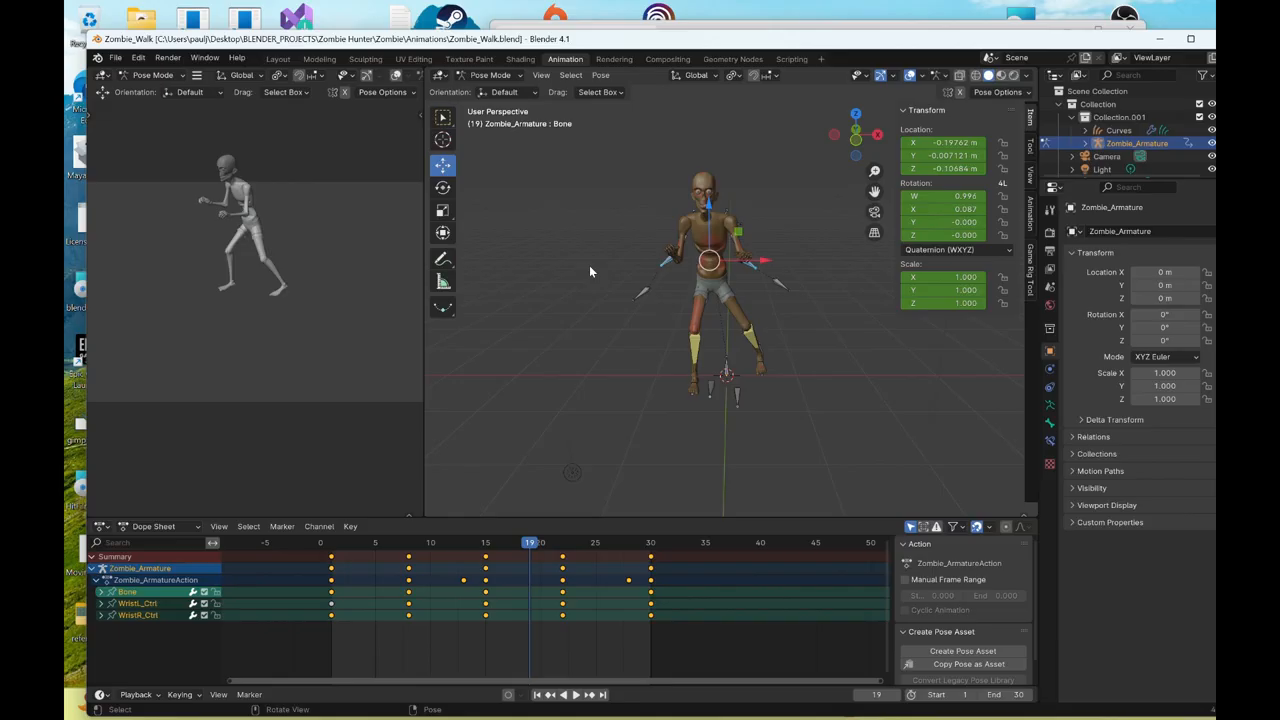
pyautogui.moveTo(754, 290); pyautogui.dragTo(727, 297, button='middle')
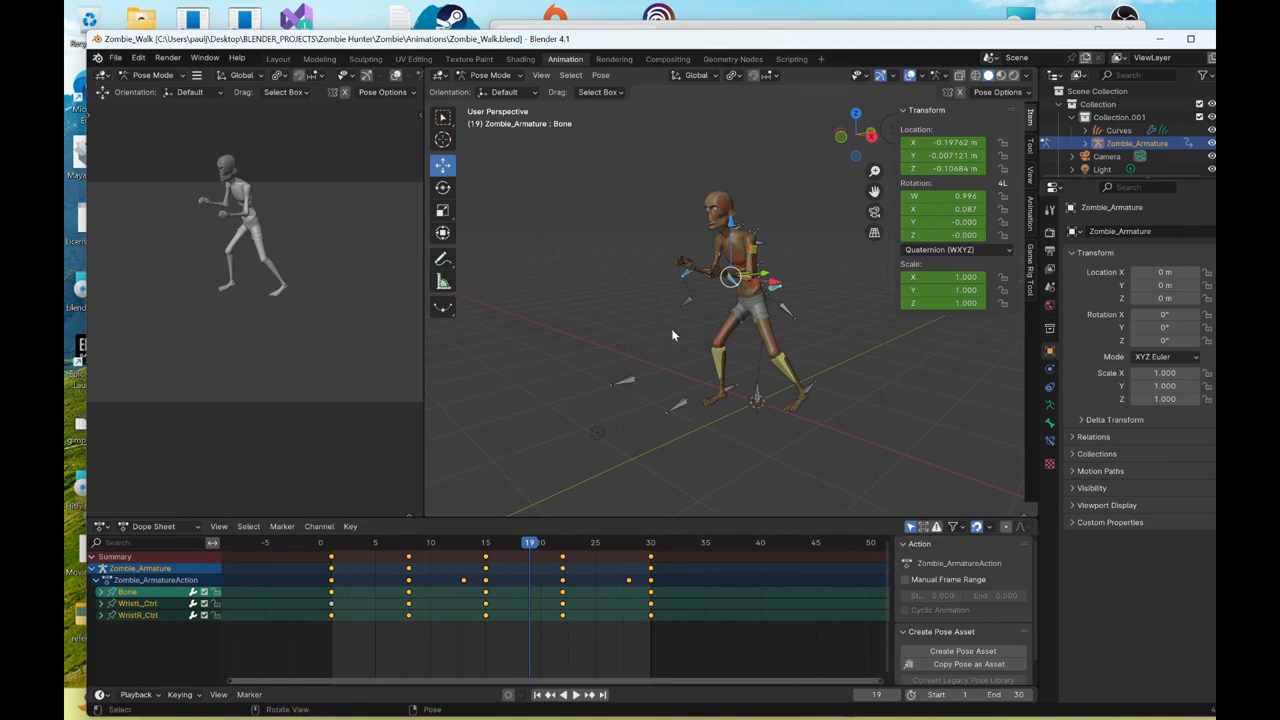
pyautogui.press('z')
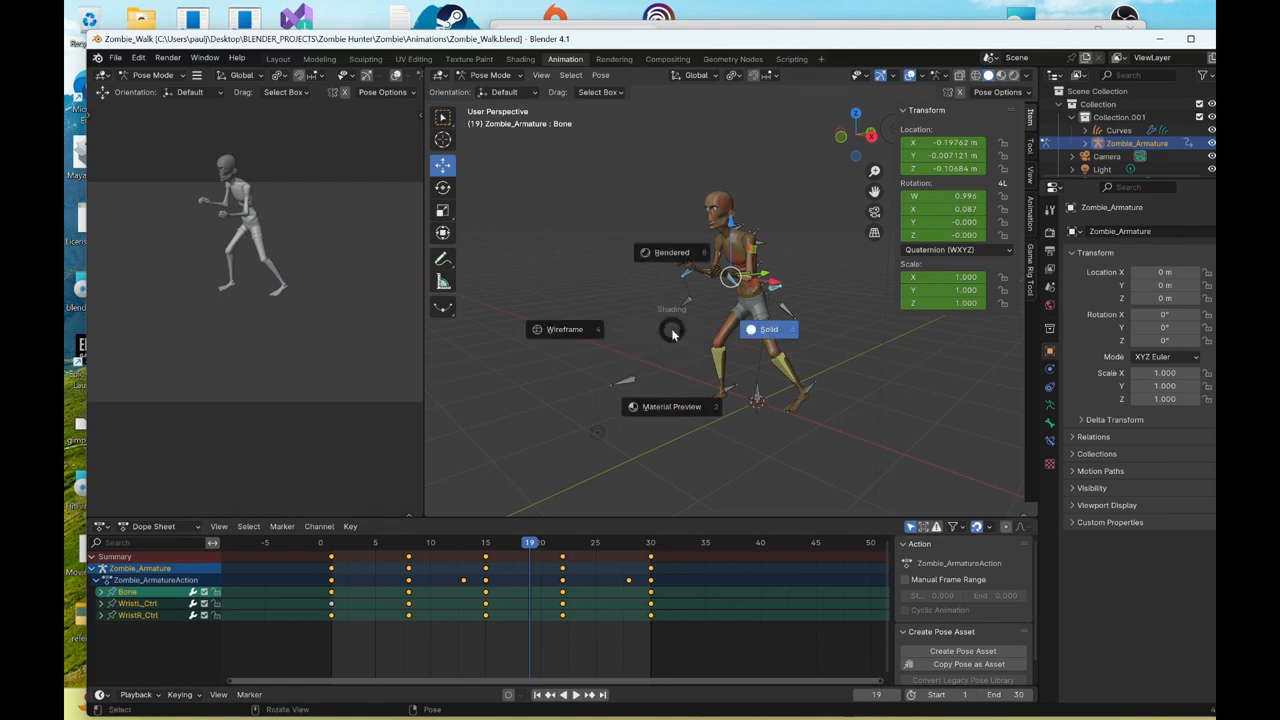
pyautogui.click(592, 335)
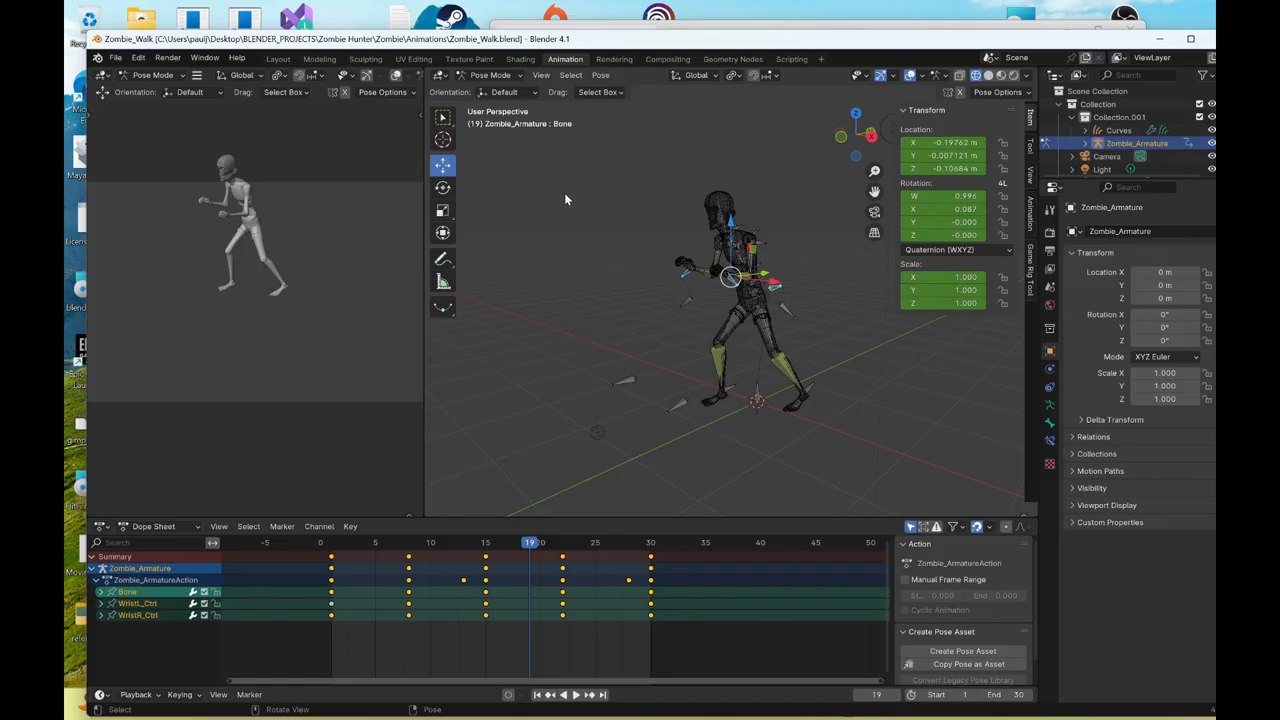
pyautogui.moveTo(565, 177); pyautogui.dragTo(845, 441)
pyautogui.moveTo(383, 557); pyautogui.dragTo(680, 625)
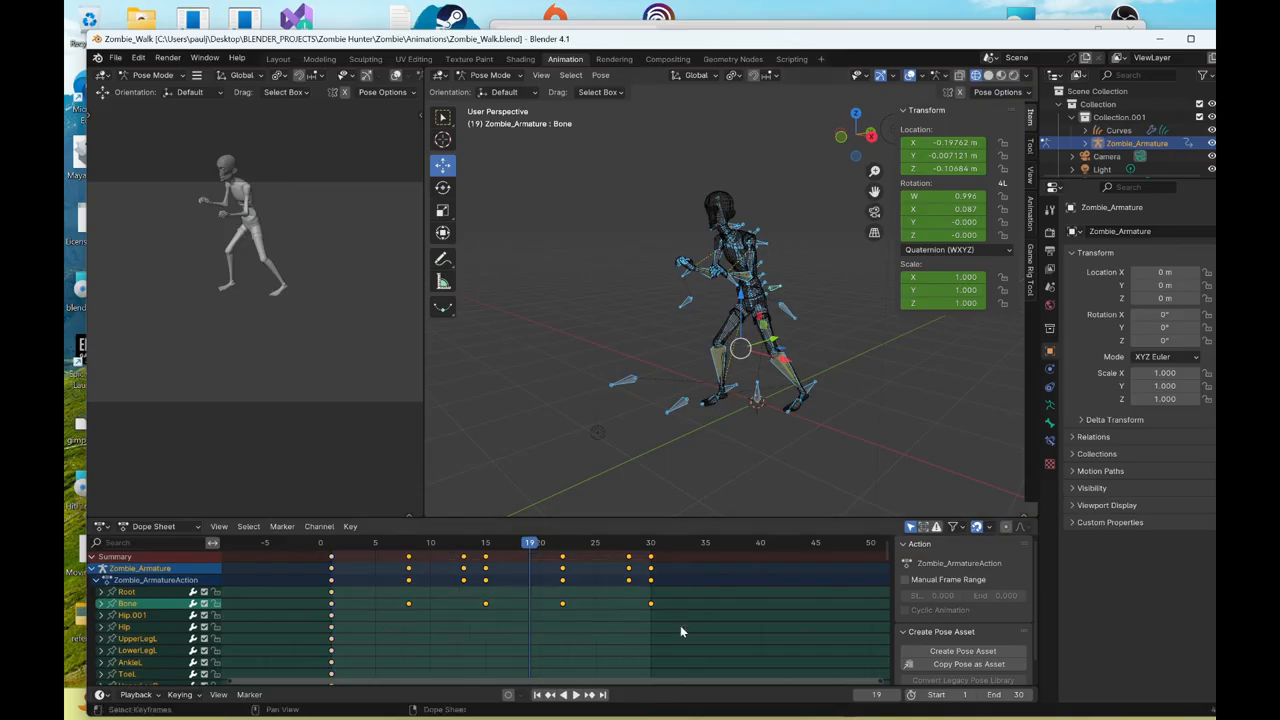
pyautogui.press('Delete')
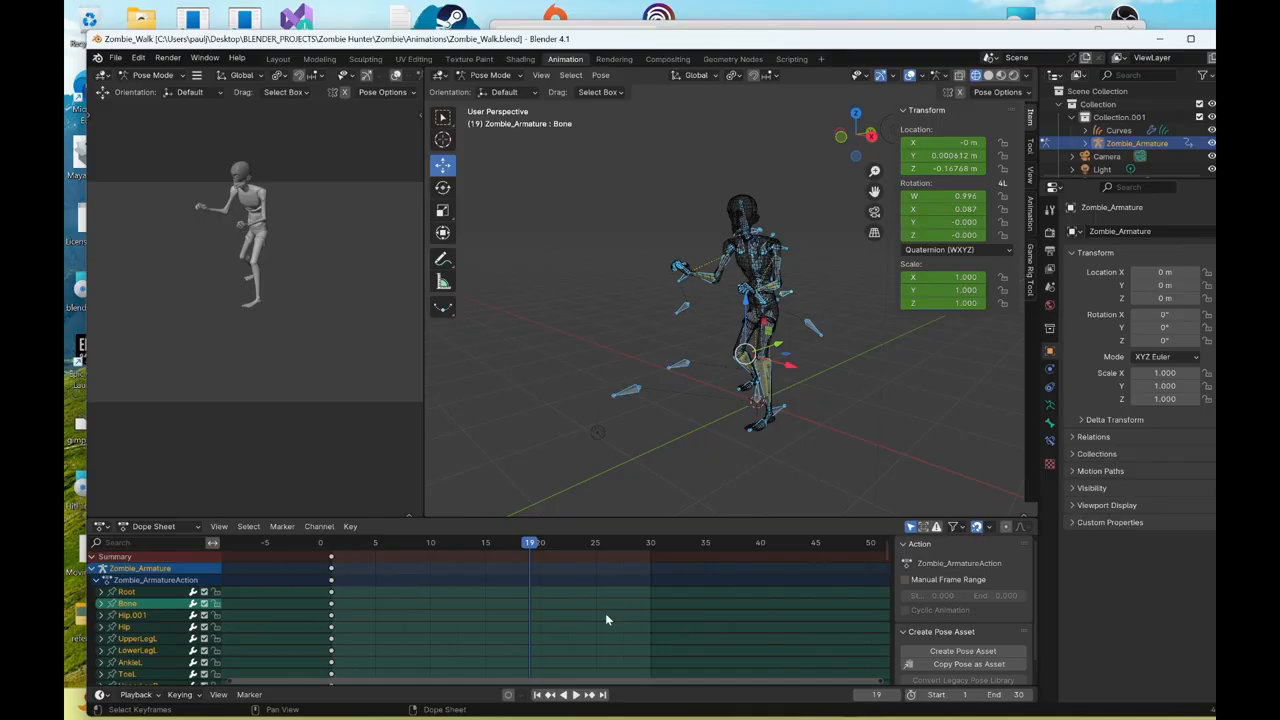
# - Go to frame 1 and examine the remaining pose from the front view
pyautogui.click(333, 546)
pyautogui.press('space')
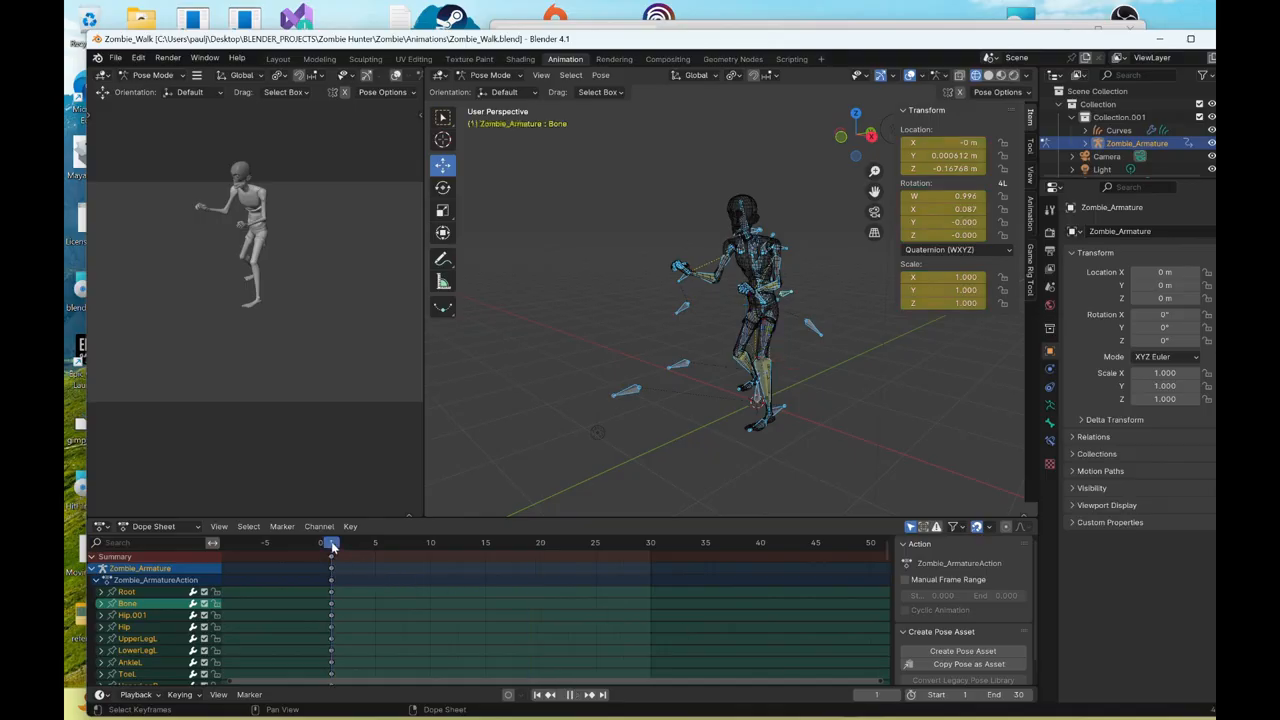
pyautogui.press('space')
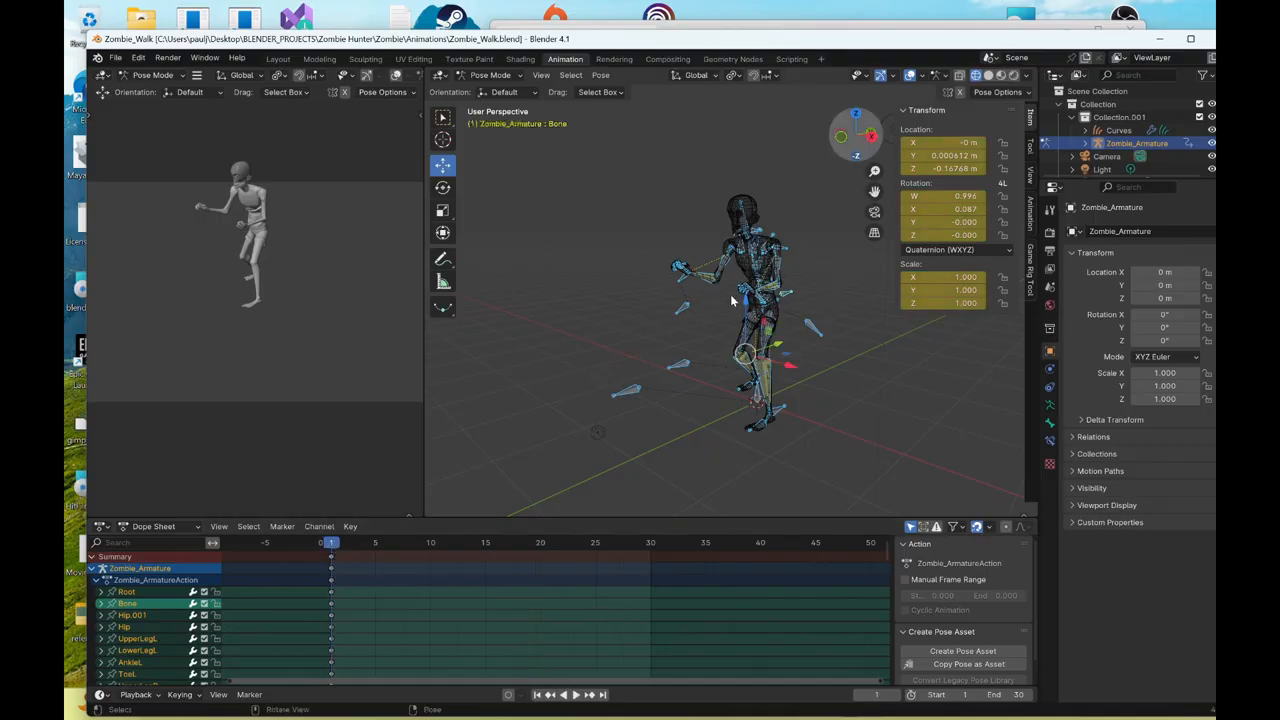
pyautogui.moveTo(791, 298); pyautogui.dragTo(774, 281, button='middle')
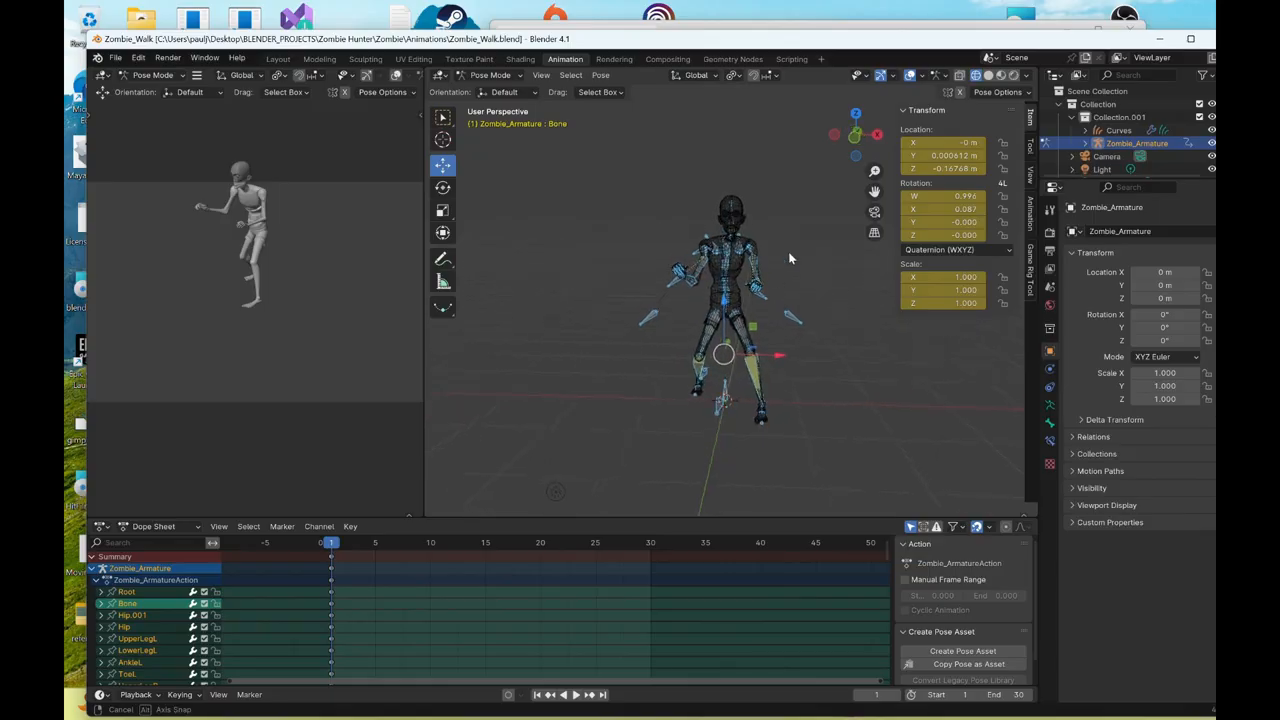
pyautogui.click(854, 143)
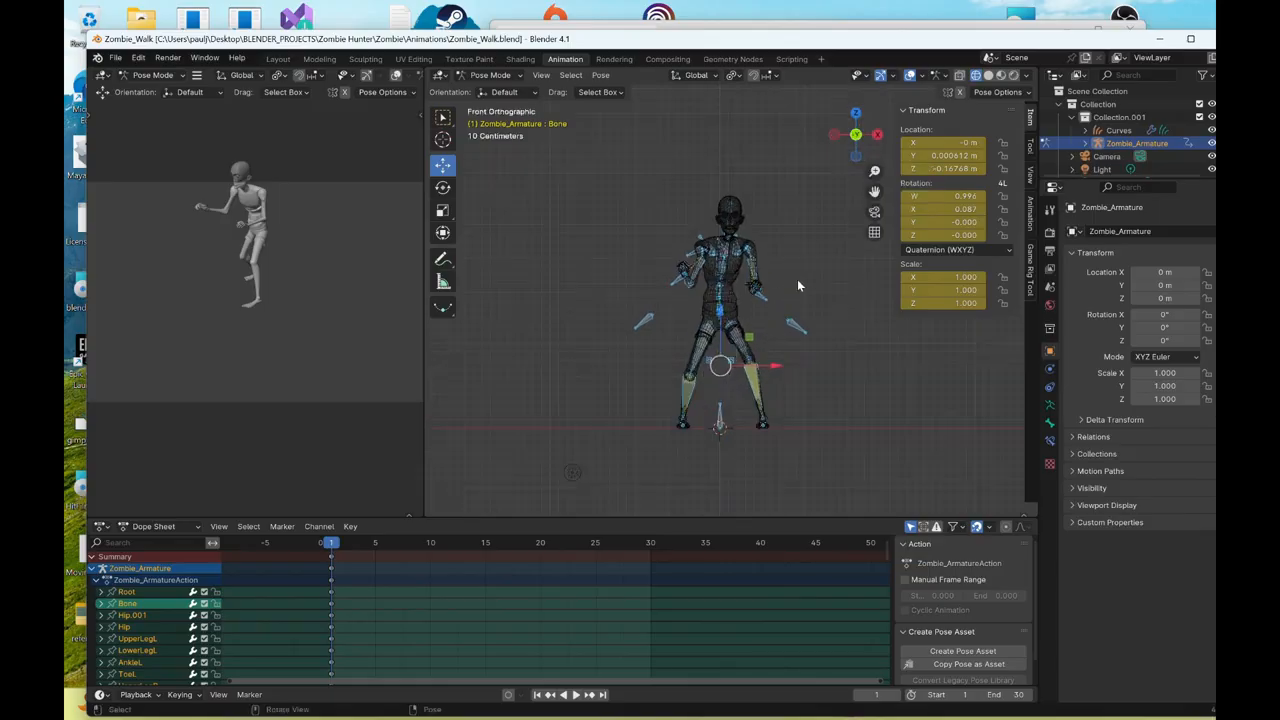
pyautogui.scroll(3, 772, 340)
pyautogui.scroll(-3, 772, 340)
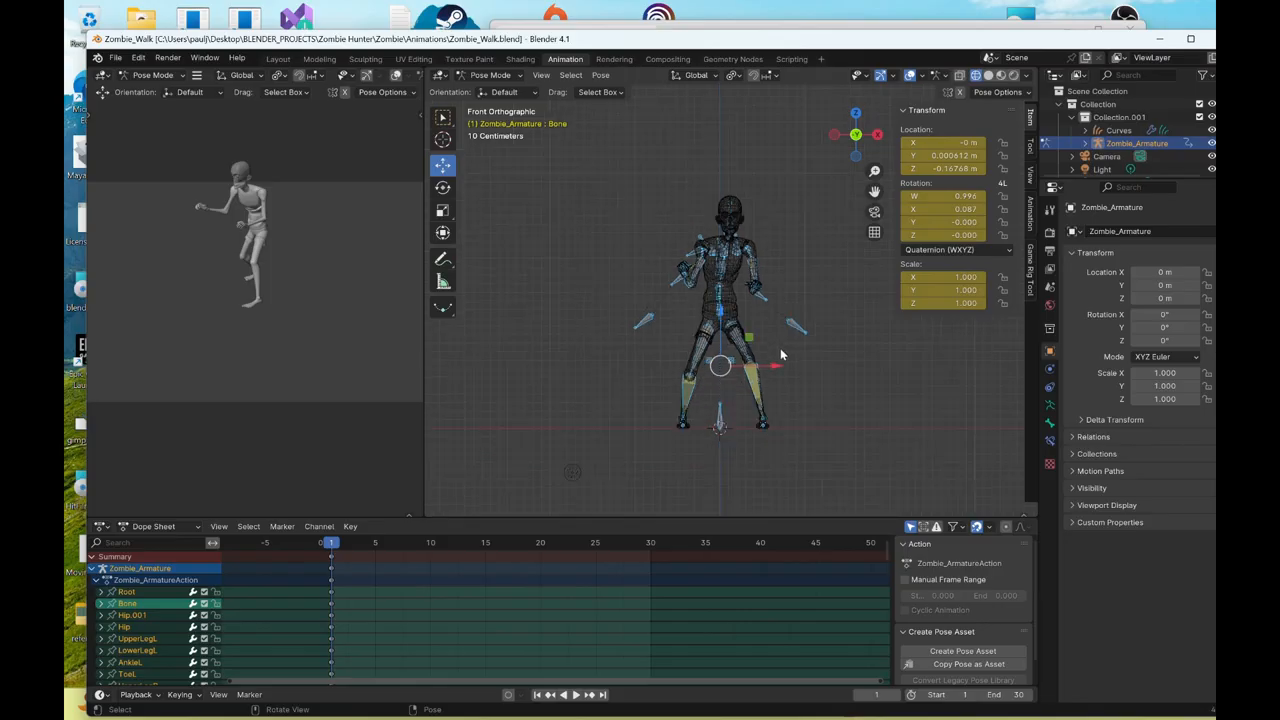
# - Return to the Layout workspace and open Zombie_ArmsDown.blend without saving the changes to Zombie_Walk.blend
pyautogui.click(277, 59)
pyautogui.click(116, 58)
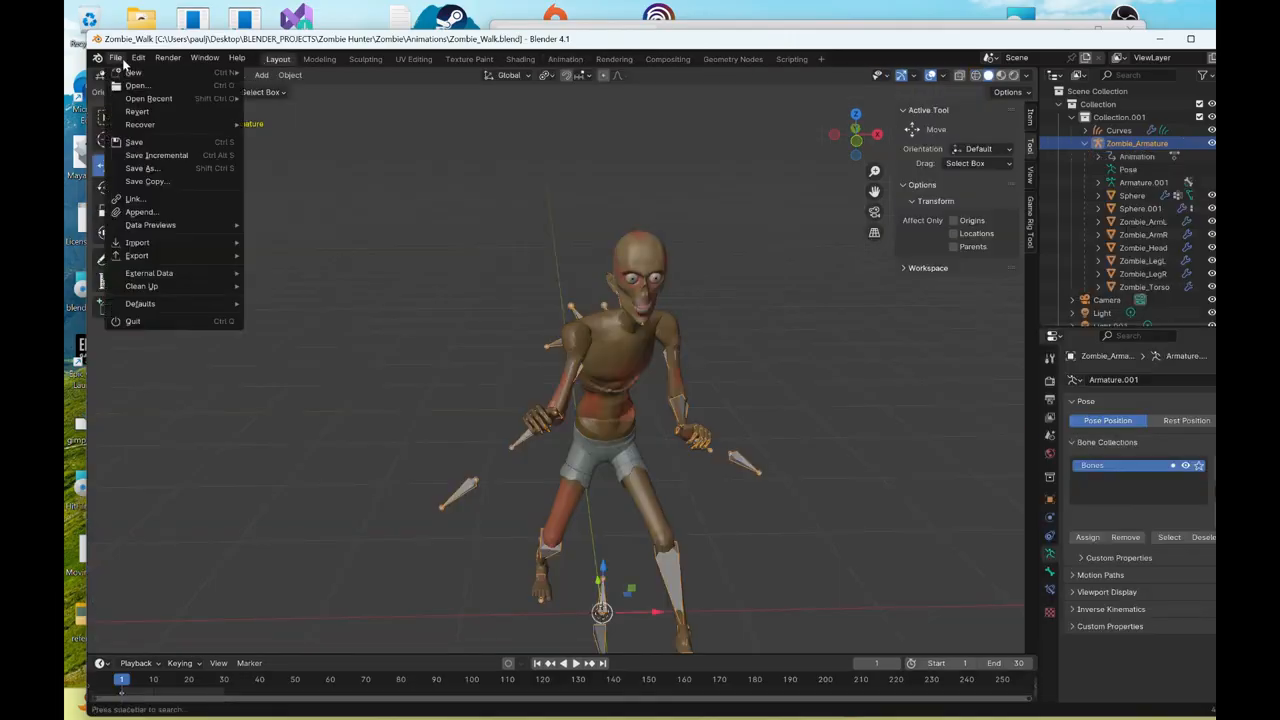
pyautogui.click(128, 86)
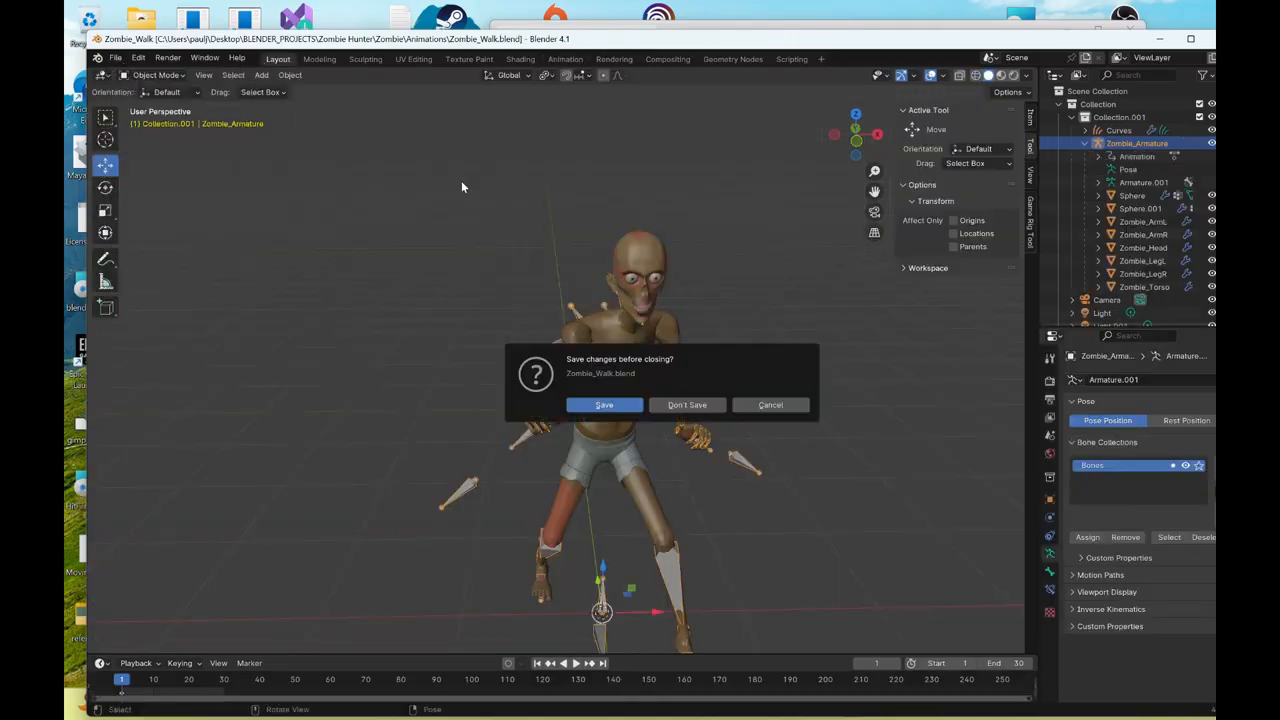
pyautogui.click(665, 404)
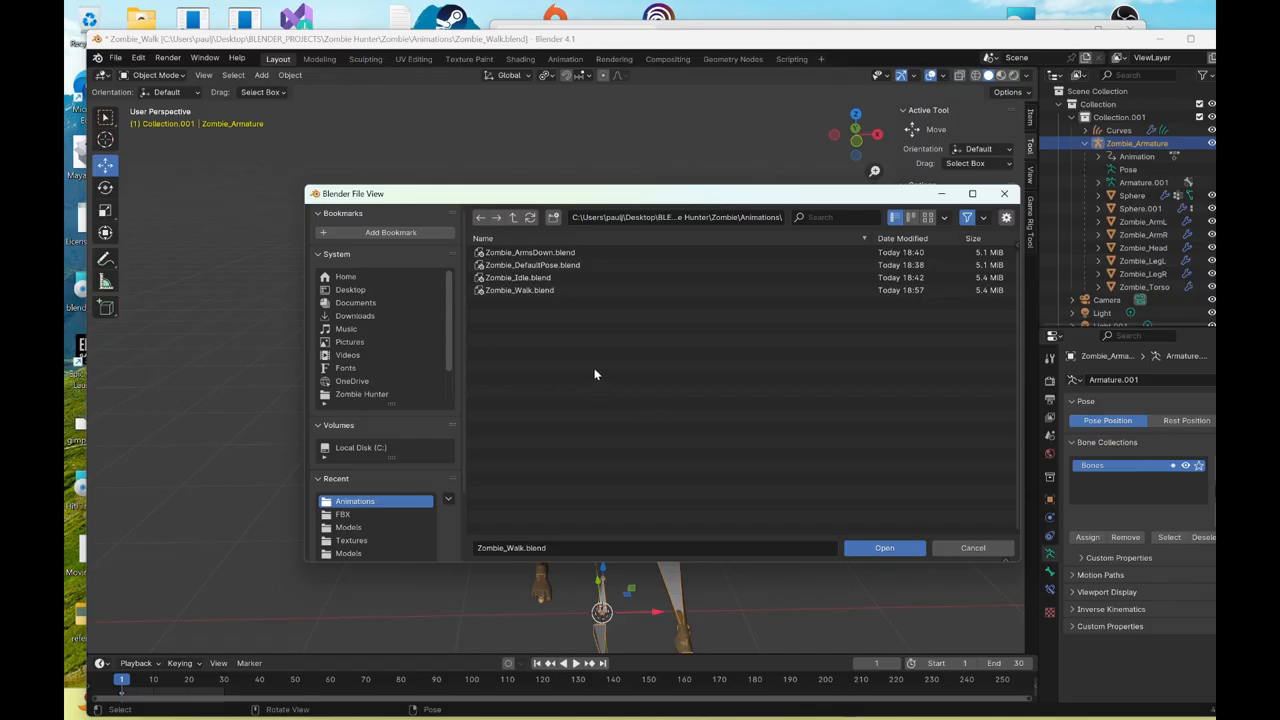
pyautogui.doubleClick(524, 252)
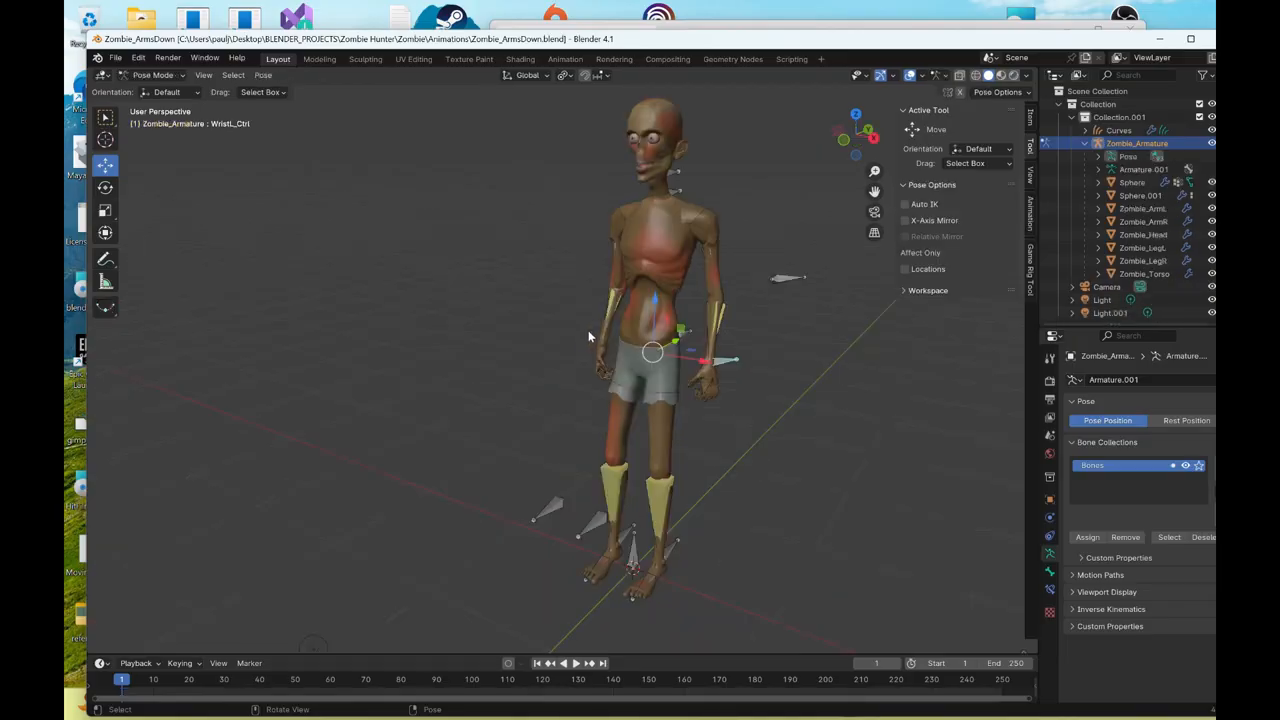
pyautogui.scroll(-2, 588, 337)
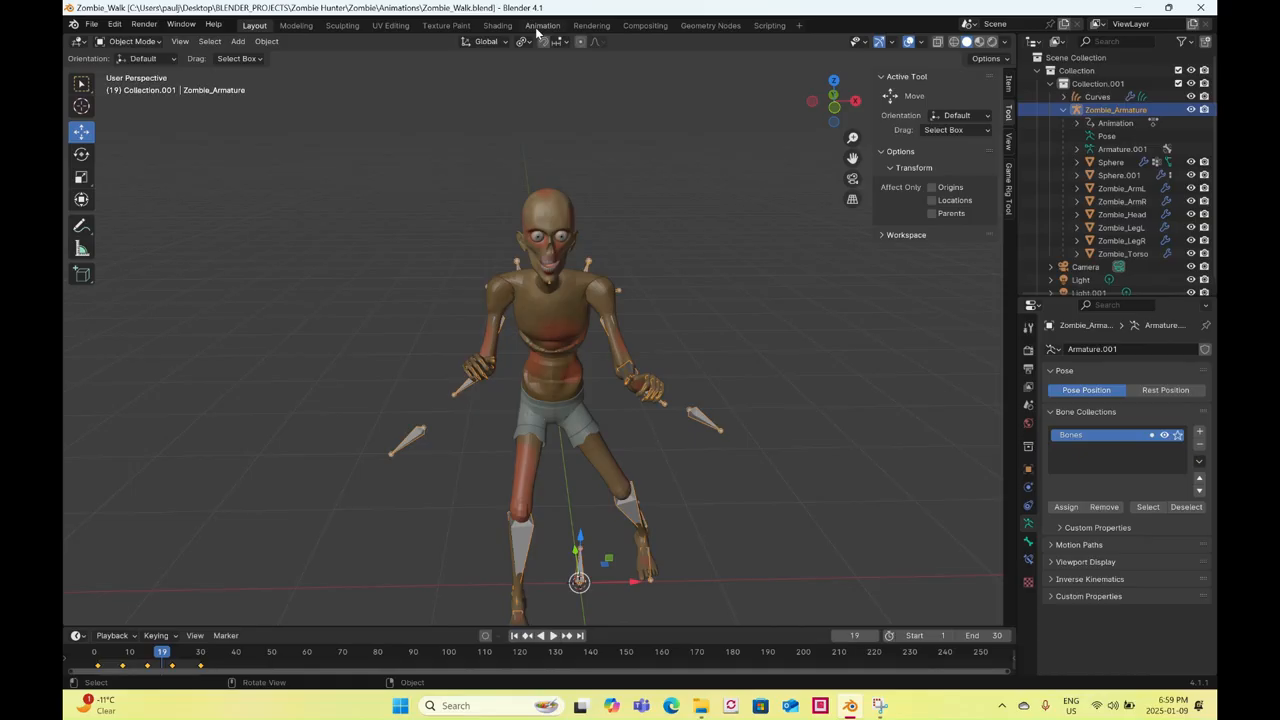
# - In the Animation workspace, show the zombie in wireframe, select all of its bones and delete their keyframes after frame 1
pyautogui.click(539, 27)
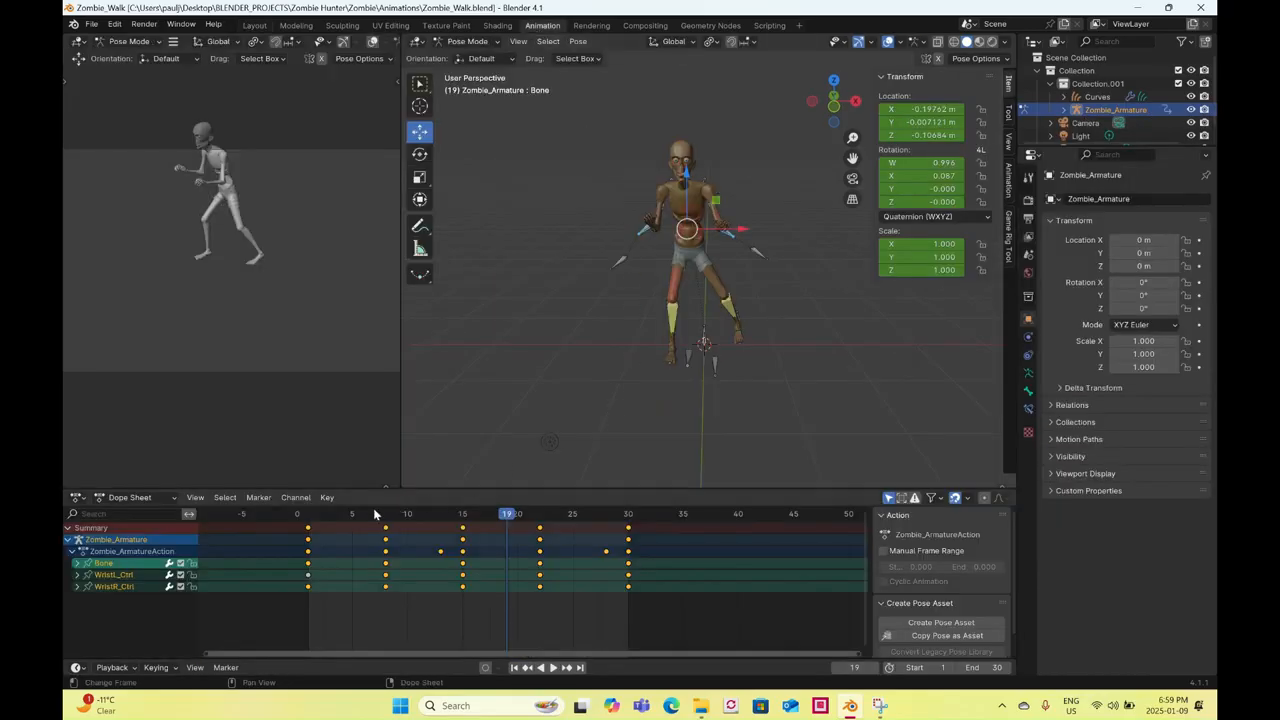
pyautogui.press('z')
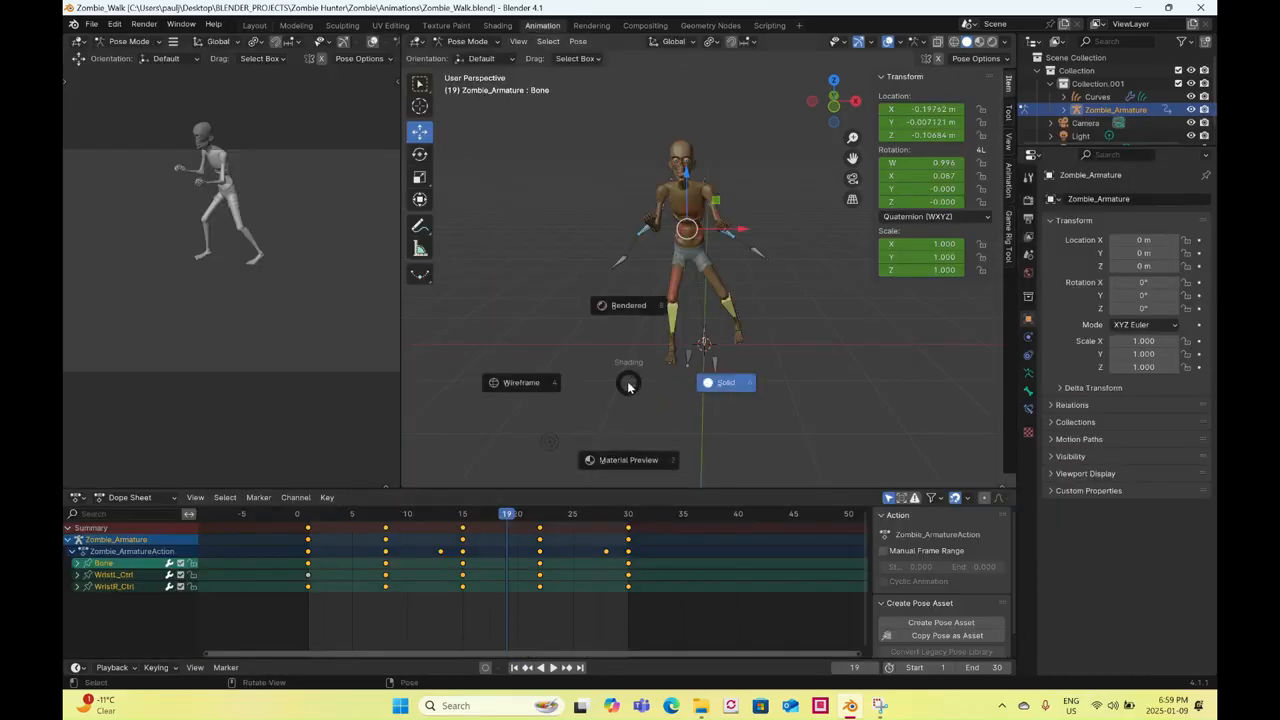
pyautogui.click(530, 400)
pyautogui.moveTo(576, 118); pyautogui.dragTo(766, 374)
pyautogui.moveTo(349, 533); pyautogui.dragTo(692, 639)
pyautogui.press('Delete')
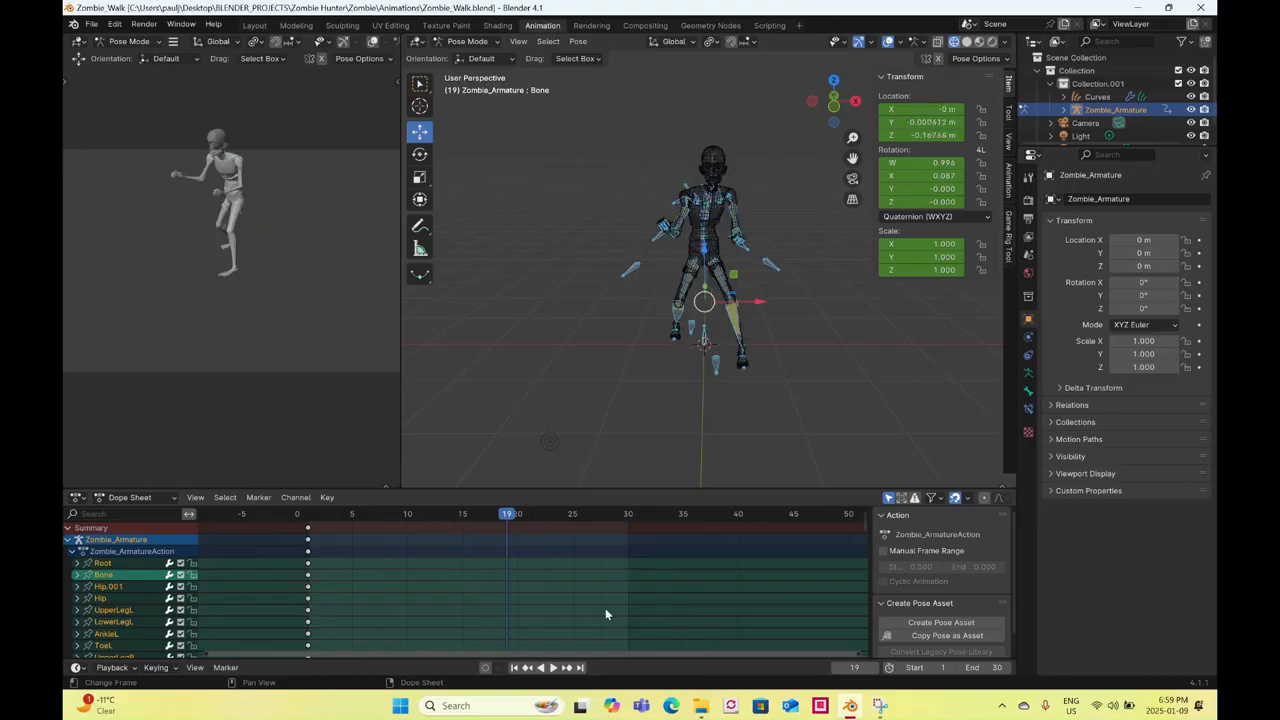
# - At frame 1, use the right side view to move both ankle controls along Y until the feet sit together beneath the body
pyautogui.click(307, 514)
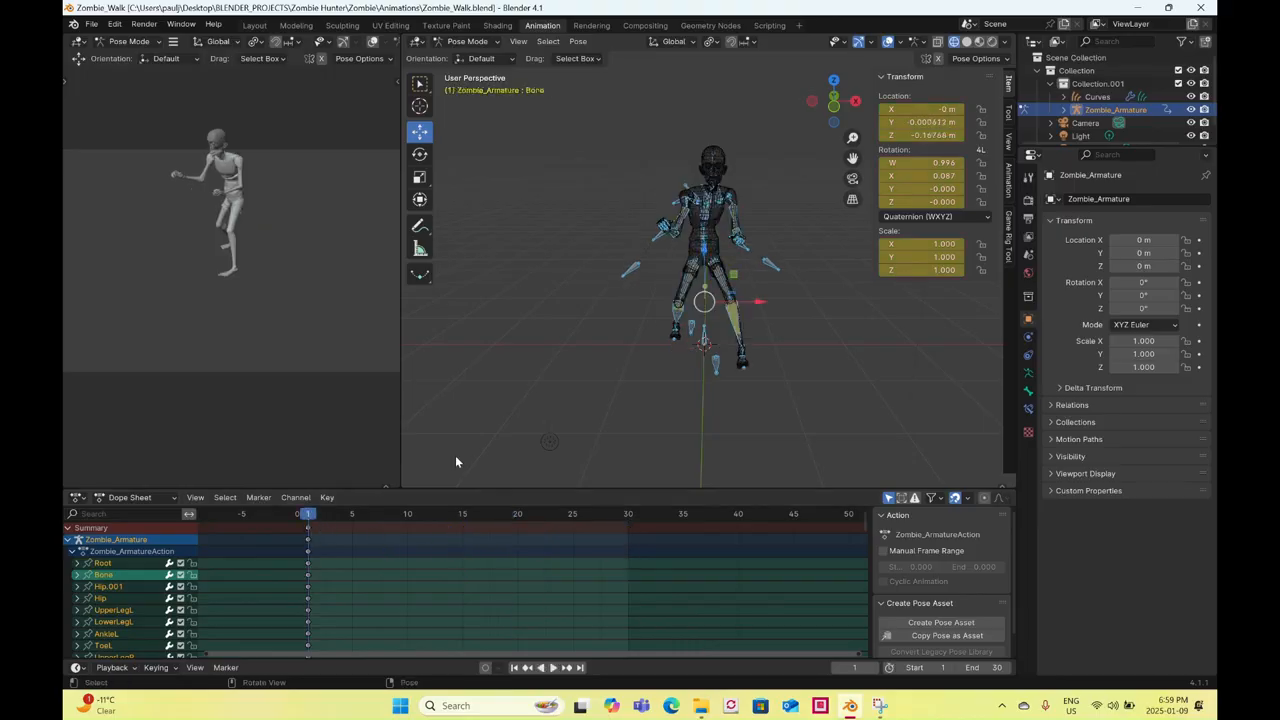
pyautogui.moveTo(799, 387); pyautogui.dragTo(714, 397, button='middle')
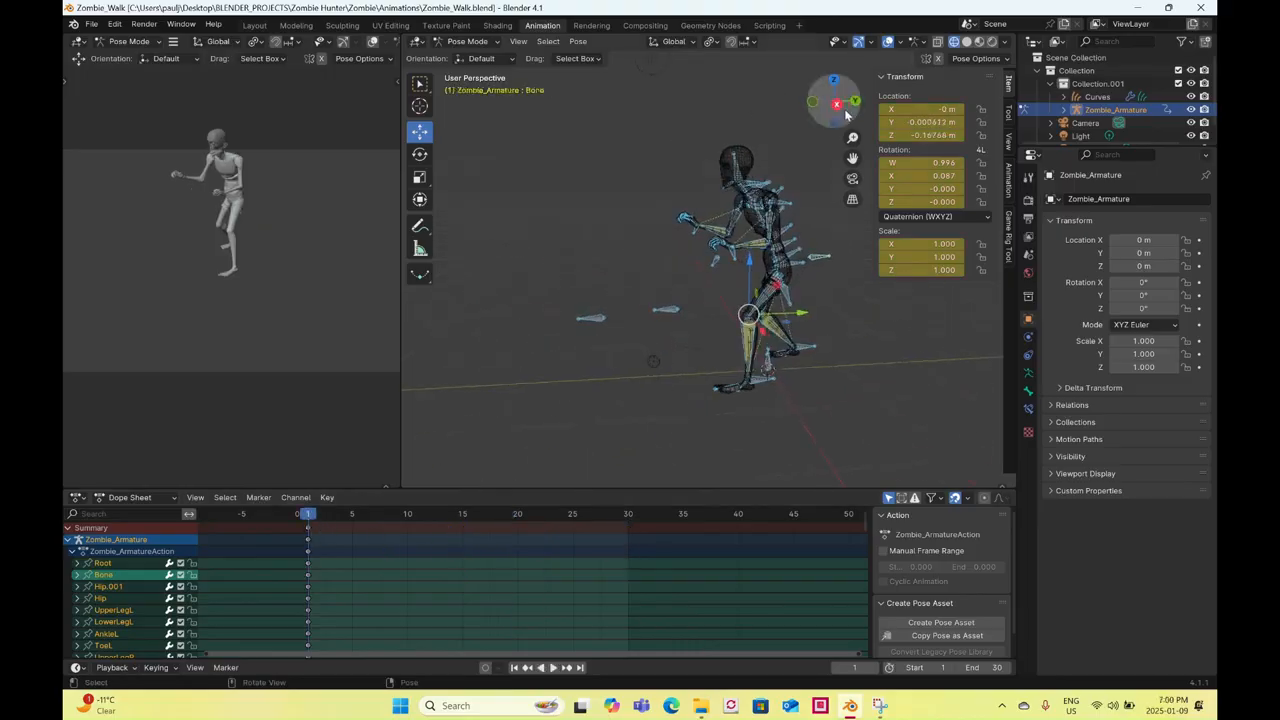
pyautogui.click(846, 103)
pyautogui.click(760, 378)
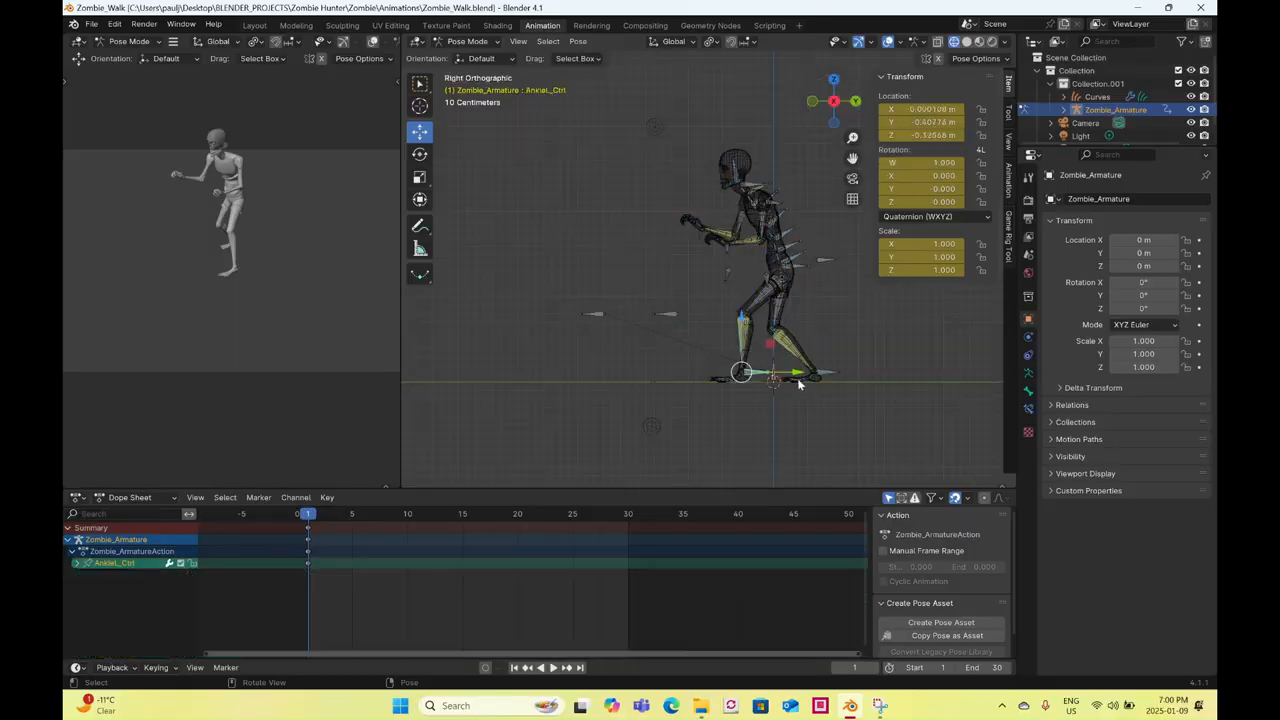
pyautogui.press('g')
pyautogui.moveTo(816, 373)
pyautogui.mouseDown()
pyautogui.moveTo(838, 376)
pyautogui.moveTo(824, 375)
pyautogui.mouseUp()
pyautogui.click(830, 377)
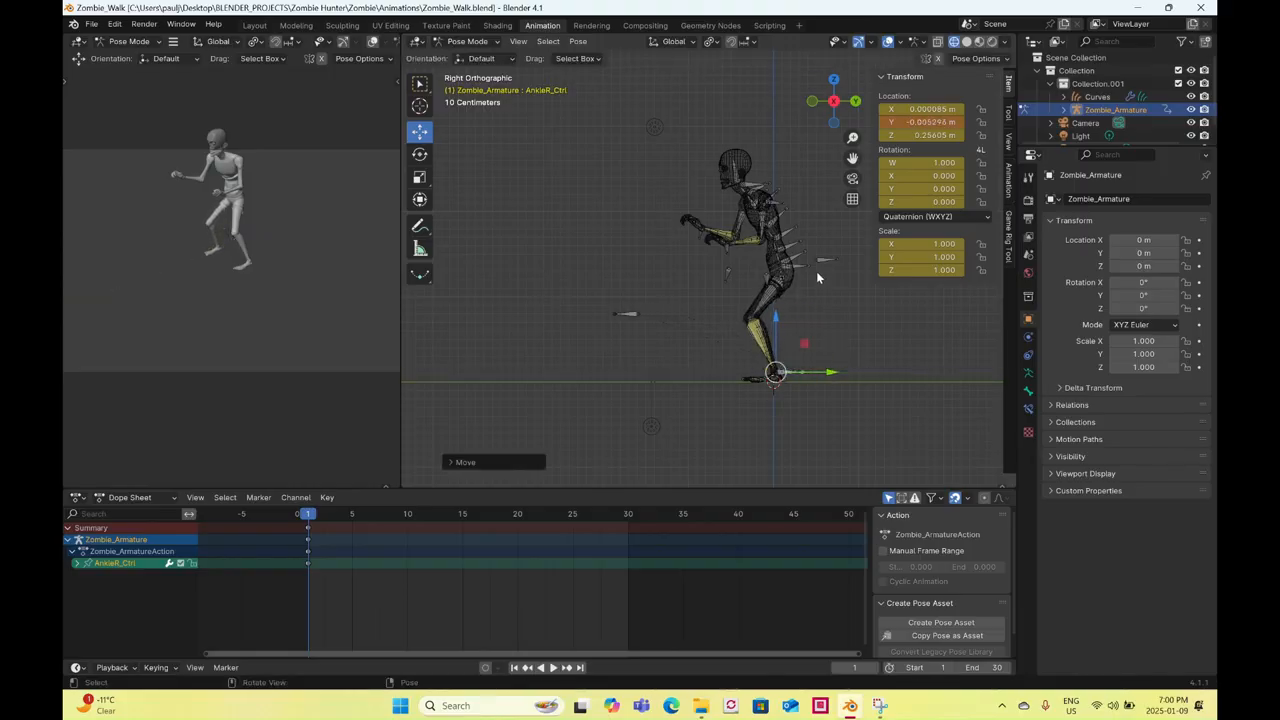
# - Fine-tune the left ankle control so both feet rest level on the ground, checking the stance from the front
pyautogui.click(812, 100)
pyautogui.scroll(3, 722, 406)
pyautogui.moveTo(700, 420); pyautogui.dragTo(734, 417)
pyautogui.moveTo(814, 408); pyautogui.dragTo(740, 443, button='middle')
pyautogui.click(812, 381)
pyautogui.click(816, 104)
pyautogui.moveTo(818, 424); pyautogui.dragTo(785, 405)
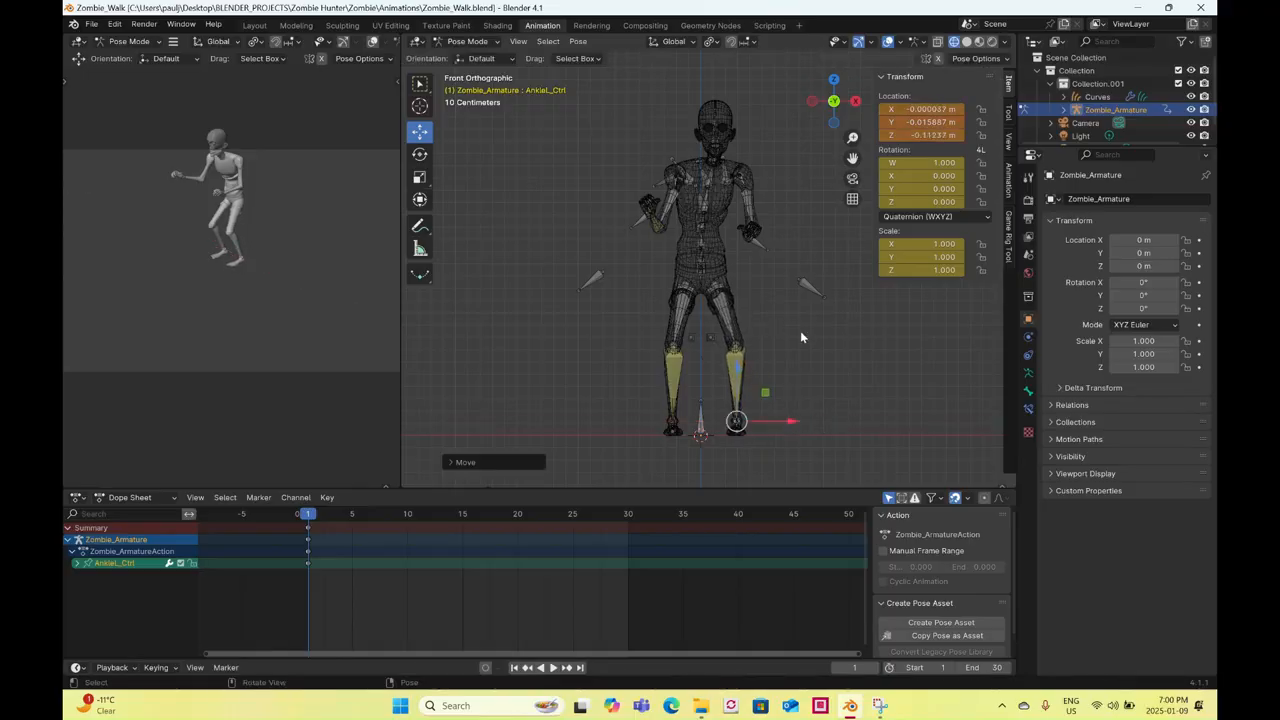
# - Select the spine bones from SpineBase.002 up to the chest and rotate them about the vertical axis to square the torso forward
pyautogui.moveTo(801, 331)
pyautogui.mouseDown(button='middle')
pyautogui.moveTo(779, 331)
pyautogui.moveTo(801, 335)
pyautogui.mouseUp(button='middle')
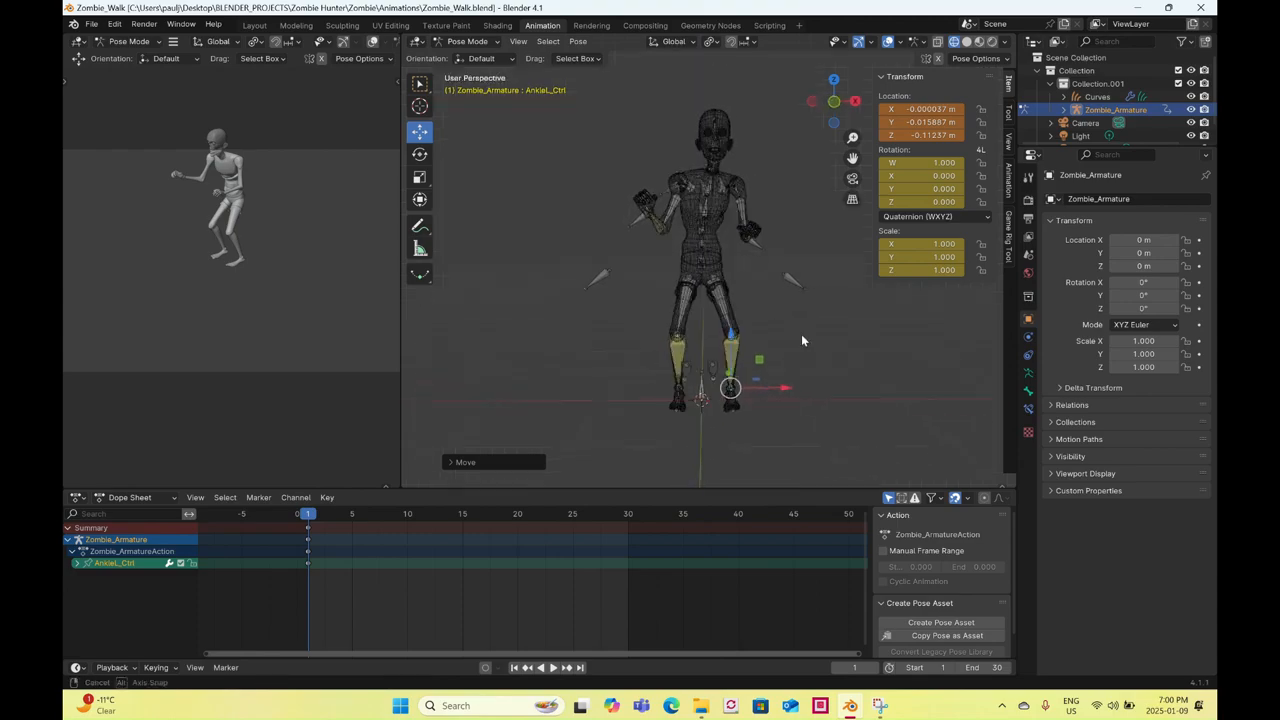
pyautogui.scroll(2, 767, 283)
pyautogui.moveTo(766, 282)
pyautogui.mouseDown(button='middle')
pyautogui.moveTo(766, 294)
pyautogui.moveTo(809, 283)
pyautogui.moveTo(851, 340)
pyautogui.moveTo(742, 371)
pyautogui.moveTo(742, 285)
pyautogui.mouseUp(button='middle')
pyautogui.click(742, 285)
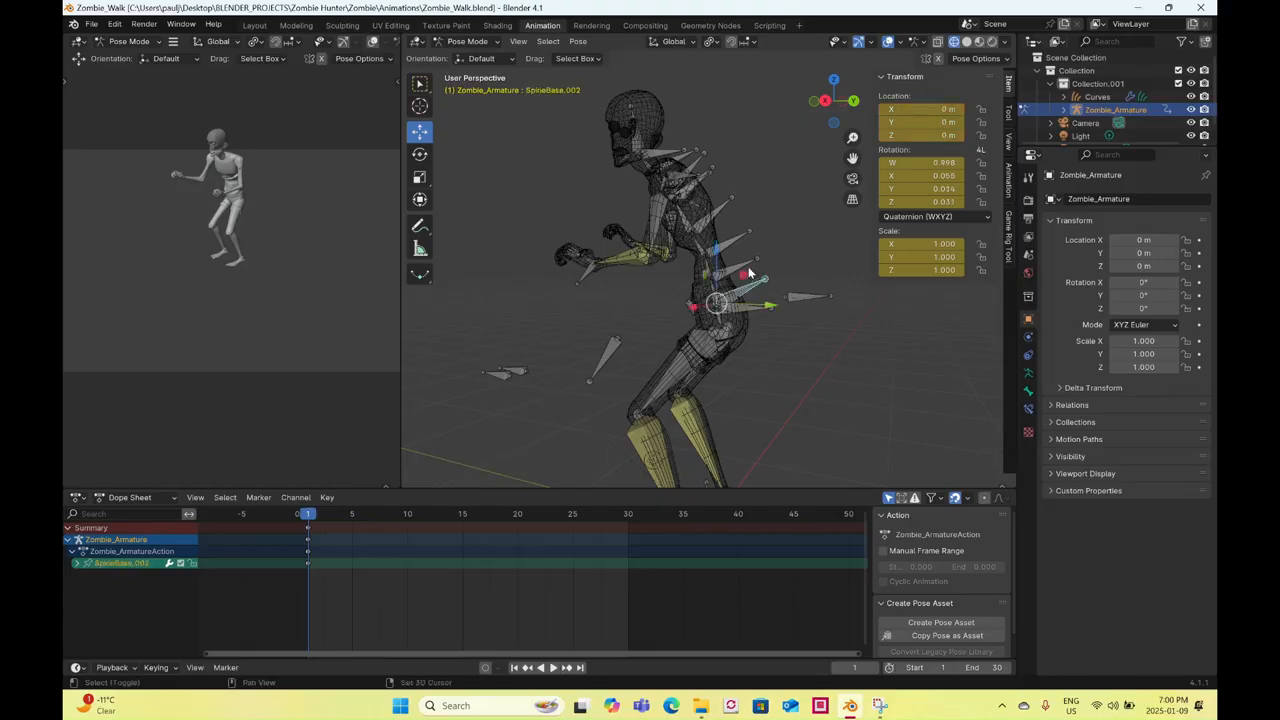
pyautogui.keyDown('shift'); pyautogui.click(727, 206); pyautogui.keyUp('shift')
pyautogui.keyDown('shift'); pyautogui.click(723, 199); pyautogui.keyUp('shift')
pyautogui.moveTo(723, 199)
pyautogui.mouseDown(button='middle')
pyautogui.moveTo(678, 256)
pyautogui.moveTo(682, 198)
pyautogui.moveTo(718, 236)
pyautogui.moveTo(758, 242)
pyautogui.moveTo(804, 236)
pyautogui.moveTo(815, 190)
pyautogui.moveTo(739, 213)
pyautogui.mouseUp(button='middle')
pyautogui.keyDown('shift'); pyautogui.click(670, 208); pyautogui.keyUp('shift')
pyautogui.click(833, 88)
pyautogui.click(419, 155)
pyautogui.moveTo(737, 212); pyautogui.dragTo(739, 225)
# - Rotate the Neck.001 and Shoulder.001 bones in the top view so the head faces straight ahead
pyautogui.scroll(1, 738, 268)
pyautogui.click(704, 299)
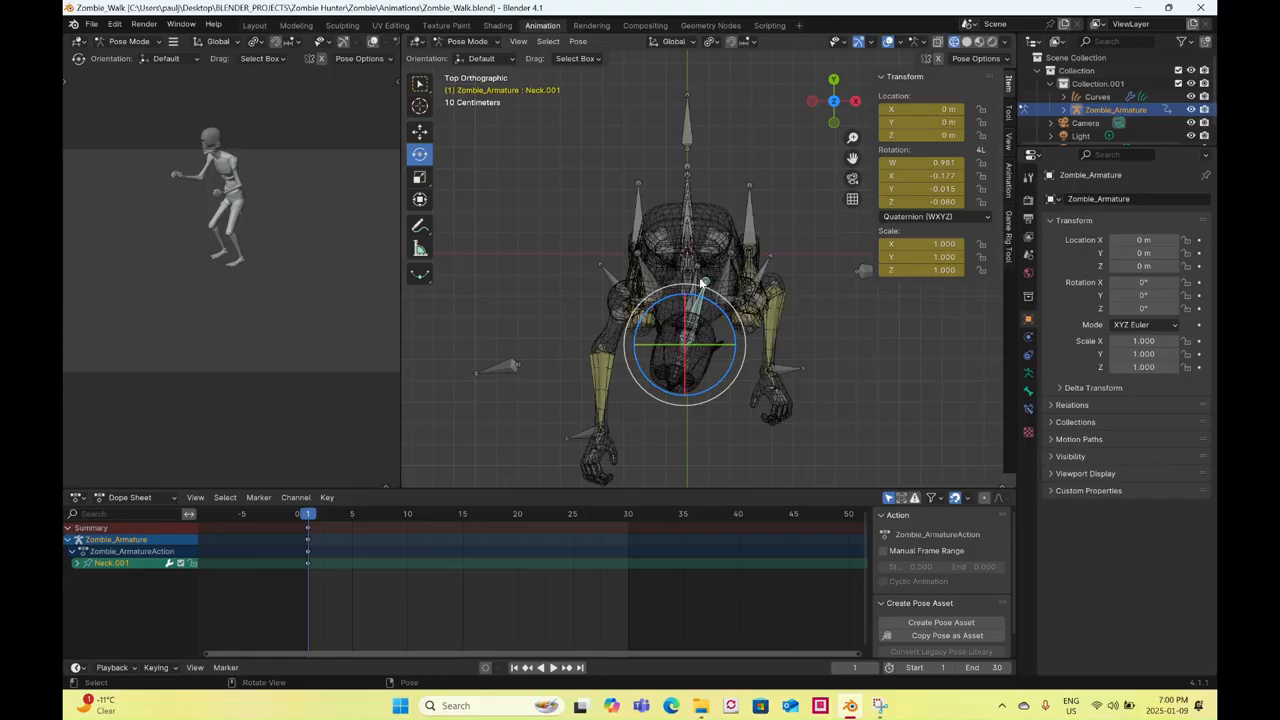
pyautogui.click(701, 284)
pyautogui.moveTo(701, 284); pyautogui.dragTo(712, 293)
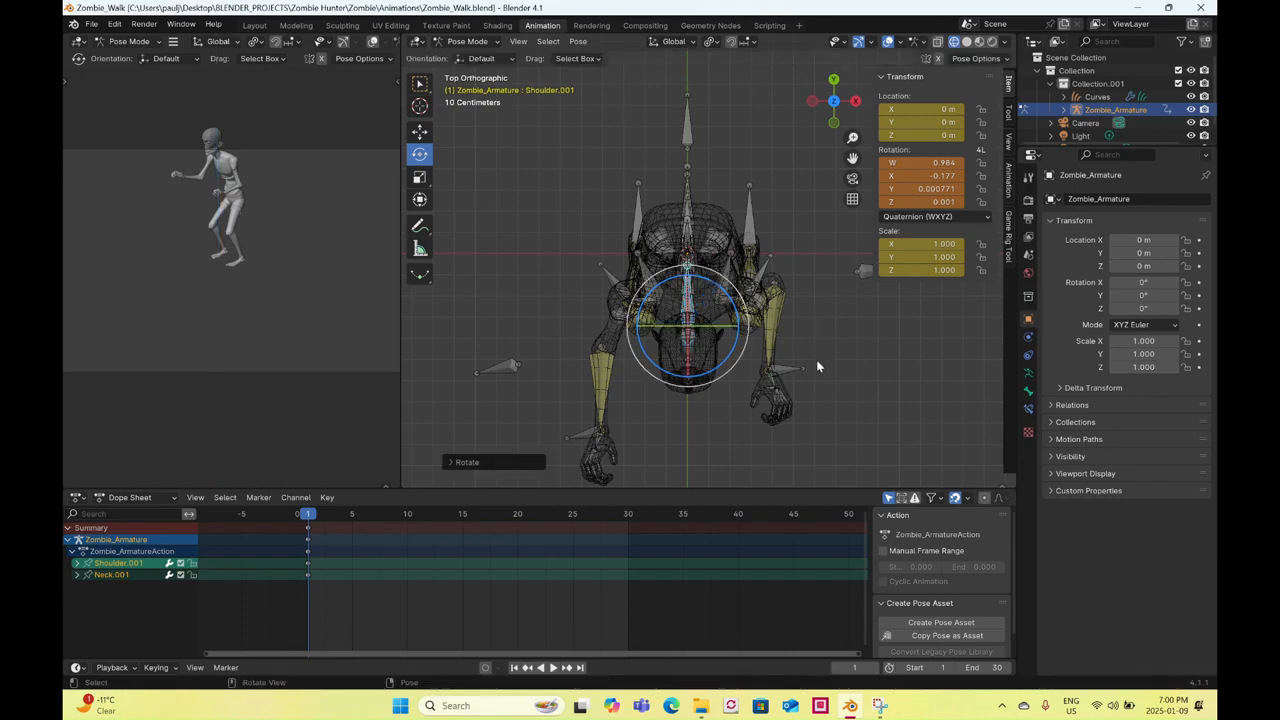
# - Move the right wrist control back toward the body to line up with the left hand, and adjust its sideways position and height
pyautogui.click(567, 437)
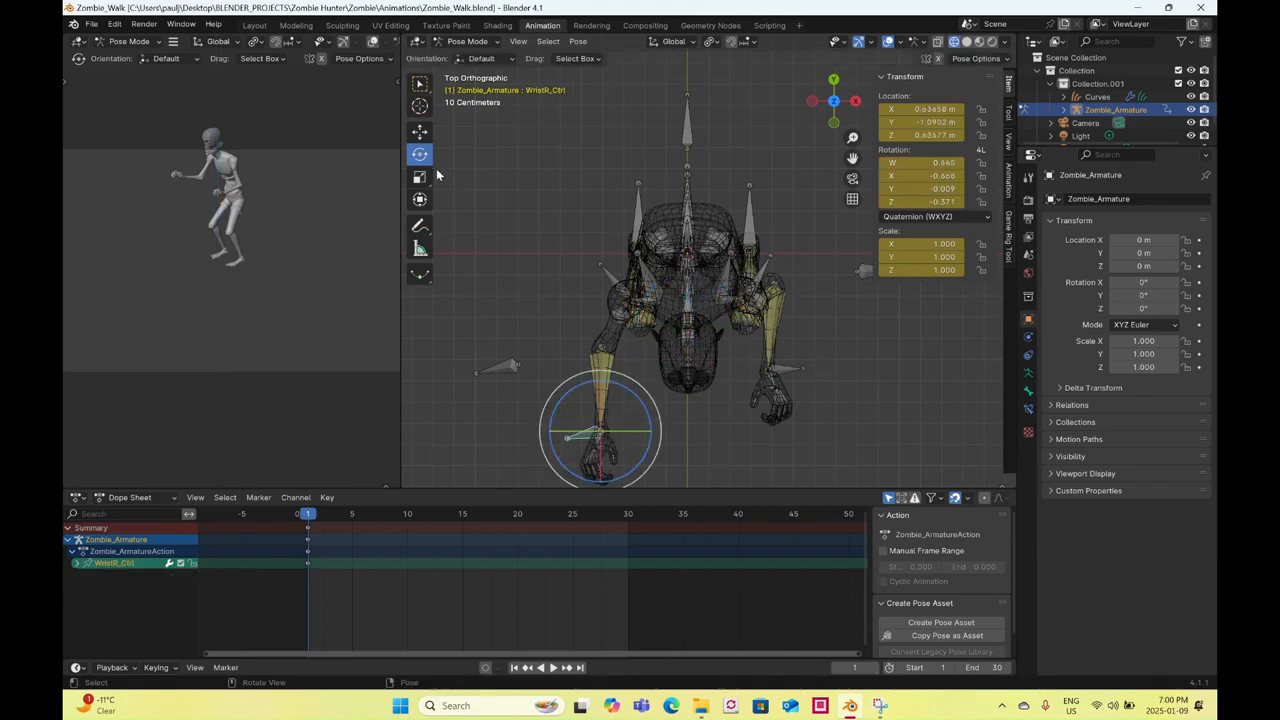
pyautogui.click(422, 133)
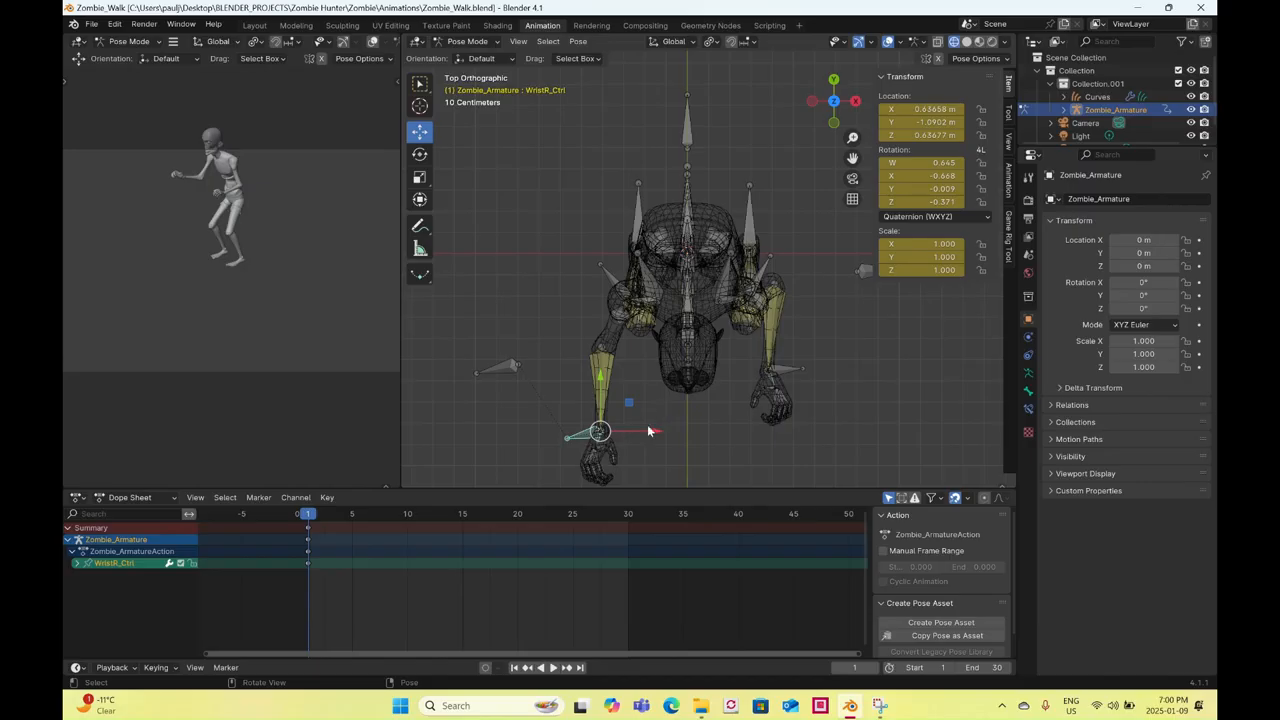
pyautogui.moveTo(600, 380); pyautogui.dragTo(604, 316)
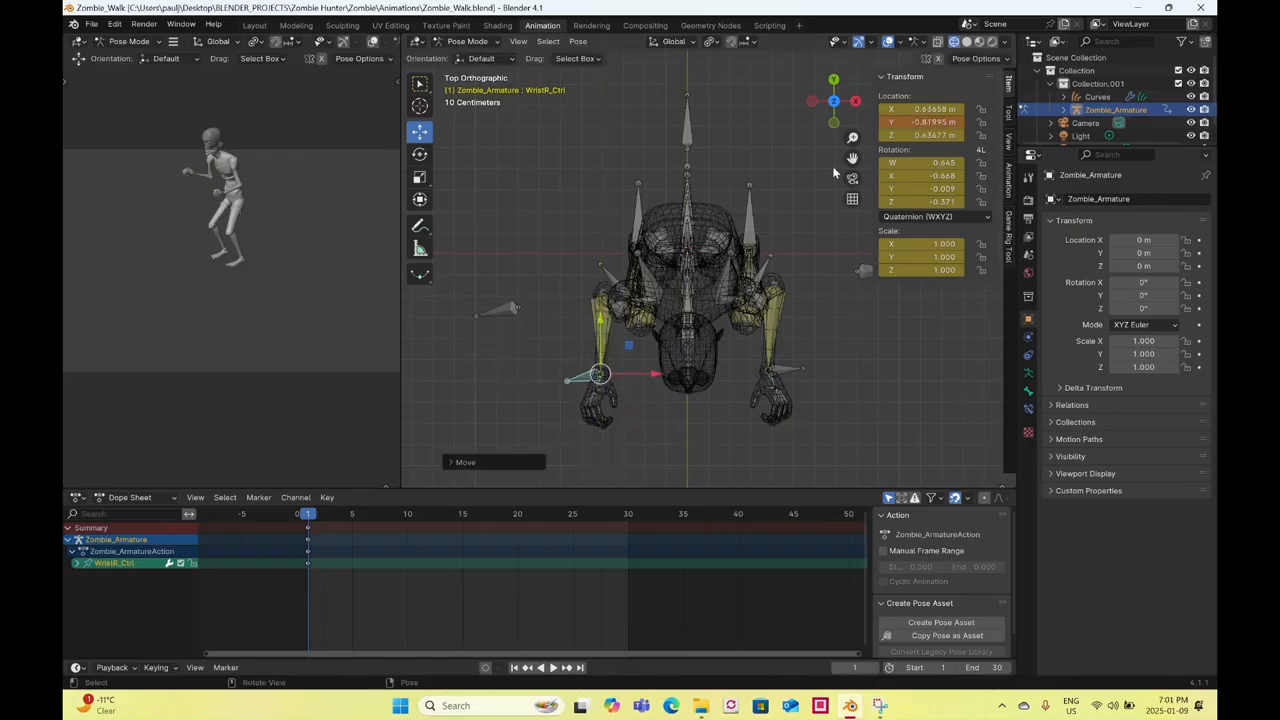
pyautogui.moveTo(822, 117); pyautogui.dragTo(694, 313)
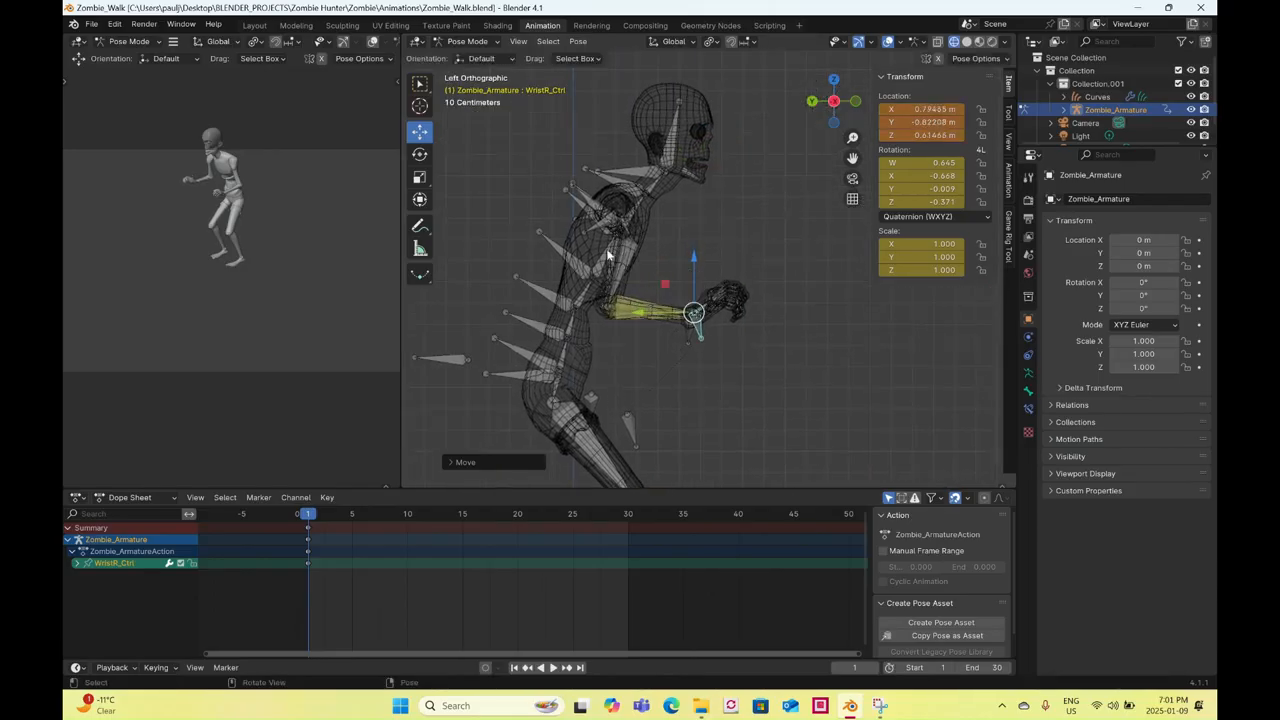
# - Rotate the right clavicle bone ClavicleR.001 in the left side view to correct the right shoulder's pose
pyautogui.click(588, 229)
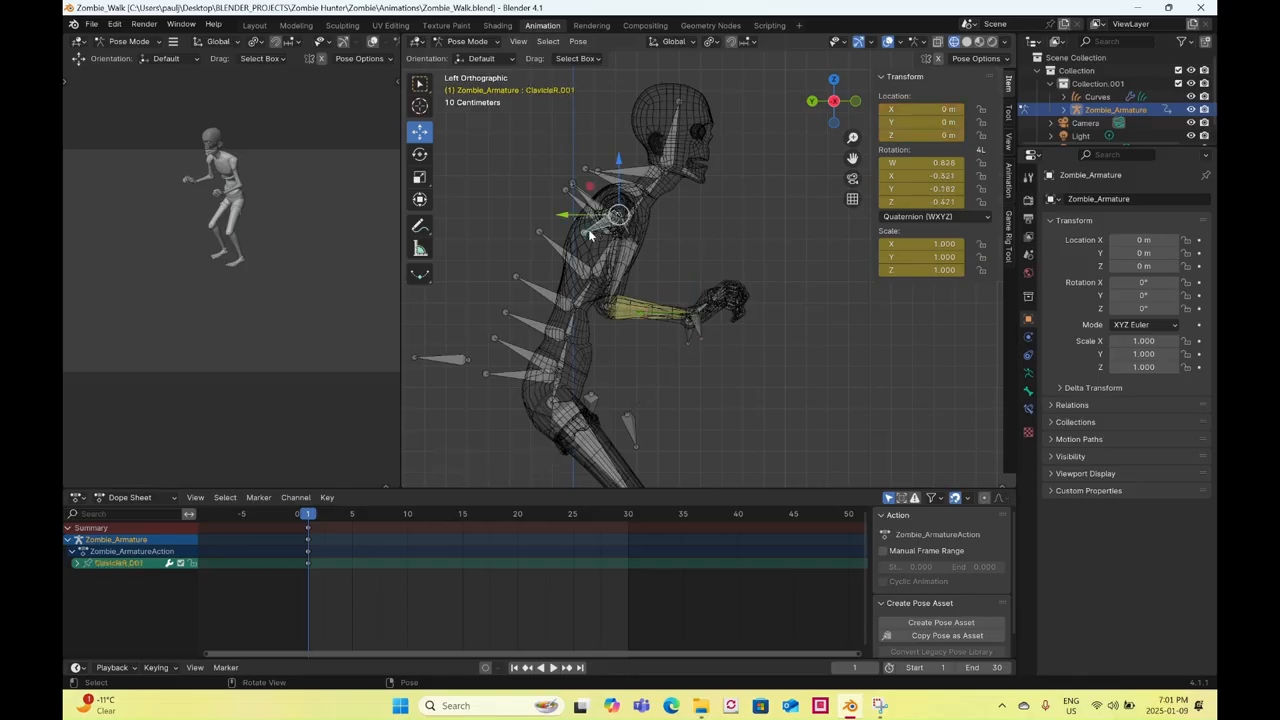
pyautogui.click(419, 154)
pyautogui.moveTo(668, 214)
pyautogui.mouseDown()
pyautogui.moveTo(661, 188)
pyautogui.moveTo(668, 230)
pyautogui.mouseUp()
# - Select all the armature's bones and insert a keyframe for the standing pose at frame 1
pyautogui.scroll(-5, 720, 300)
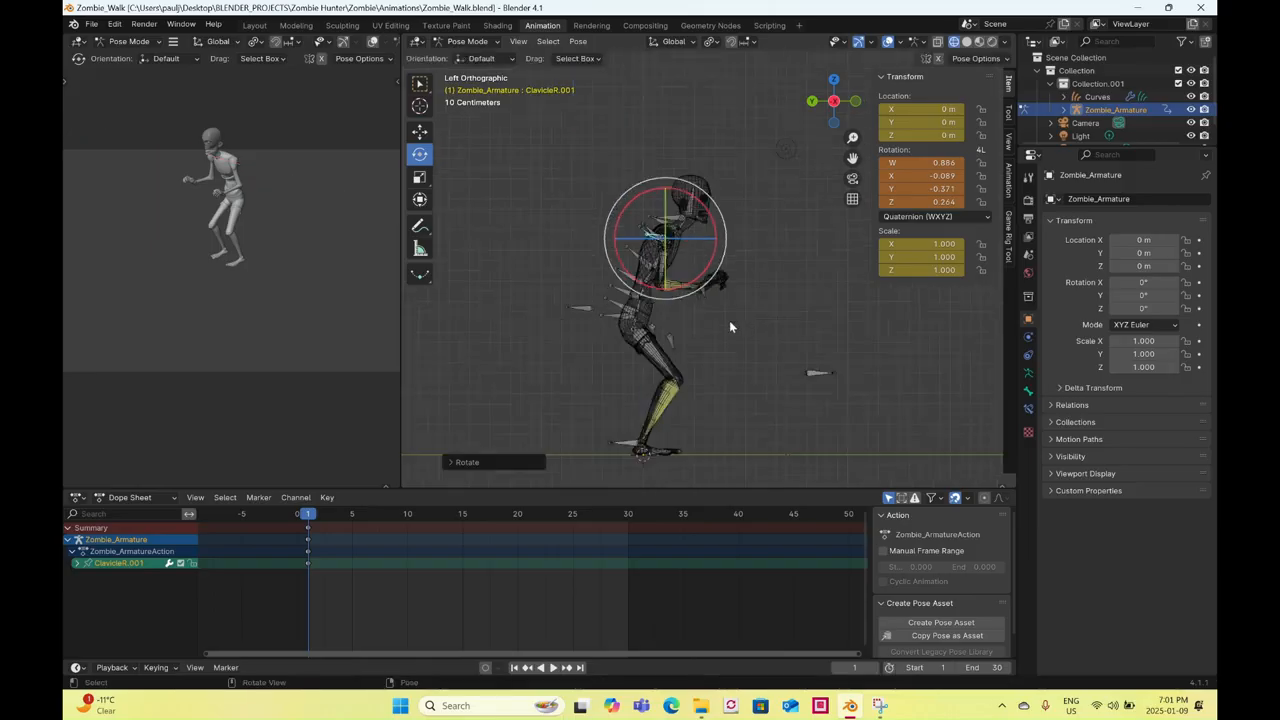
pyautogui.moveTo(536, 146); pyautogui.dragTo(842, 416)
pyautogui.rightClick(858, 388)
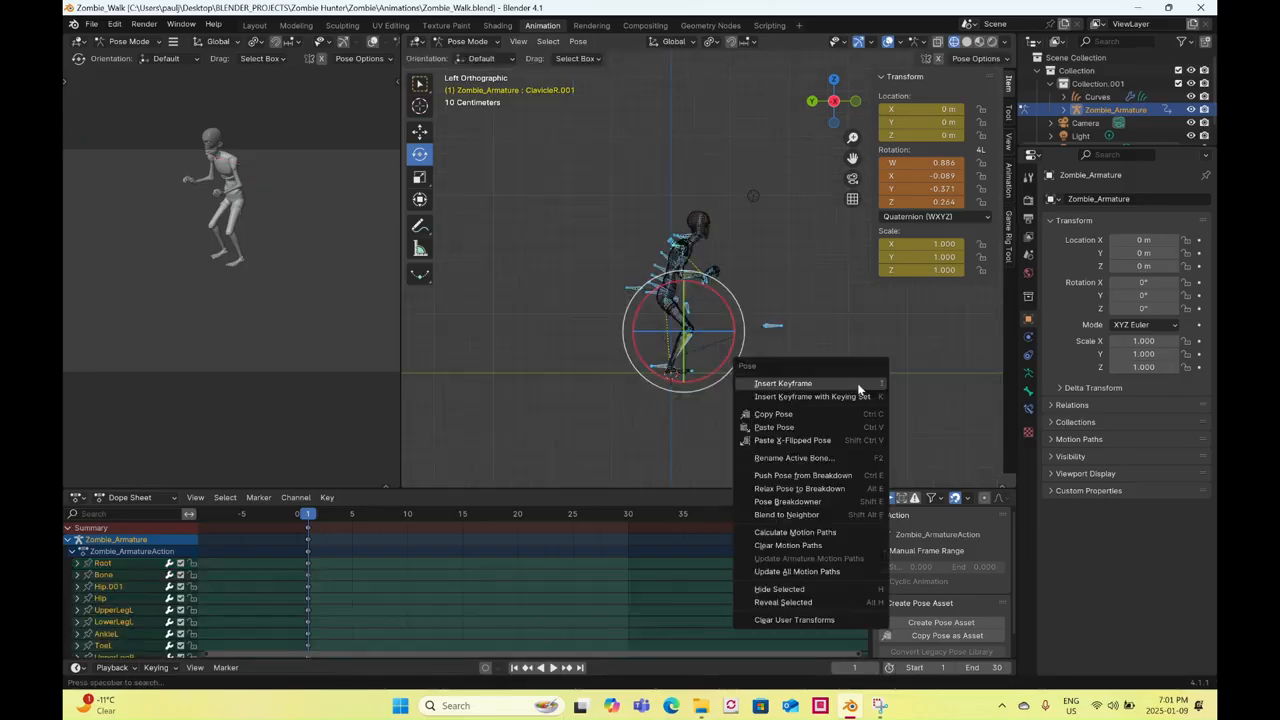
pyautogui.click(857, 384)
# - Switch the viewport to solid shading and check the standing pose from the front and side
pyautogui.moveTo(831, 345); pyautogui.dragTo(560, 286, button='middle')
pyautogui.scroll(4, 698, 276)
pyautogui.press('z')
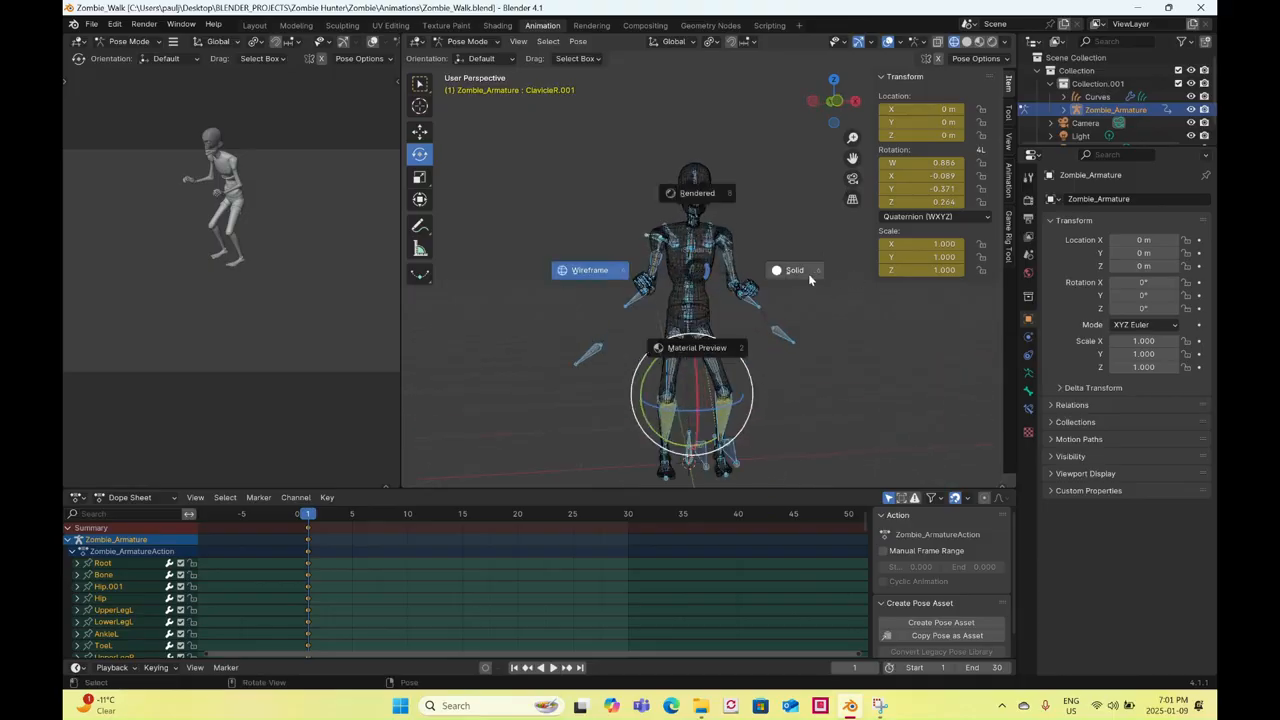
pyautogui.click(810, 280)
pyautogui.moveTo(786, 288)
pyautogui.mouseDown(button='middle')
pyautogui.moveTo(715, 334)
pyautogui.moveTo(673, 335)
pyautogui.mouseUp(button='middle')
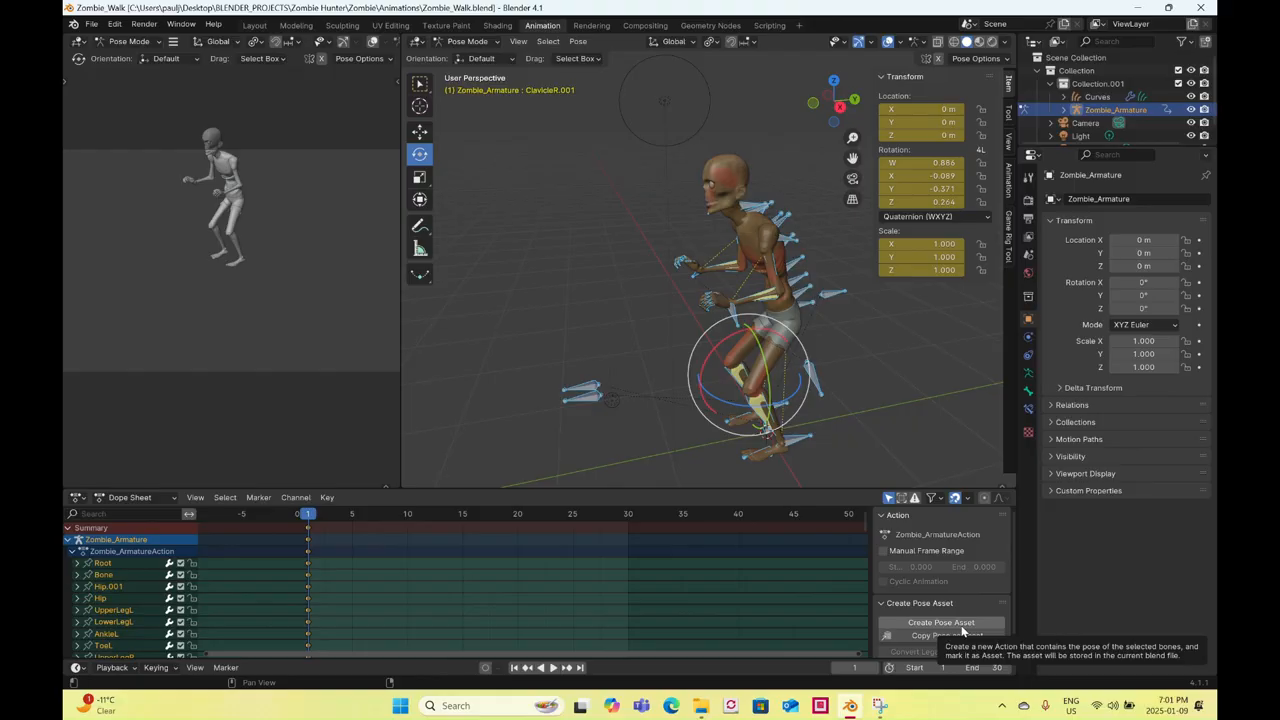
# - Set the animation's end frame to 90 and widen the frame range shown in the Dope Sheet
pyautogui.click(975, 668)
pyautogui.write('90')
pyautogui.press('Return')
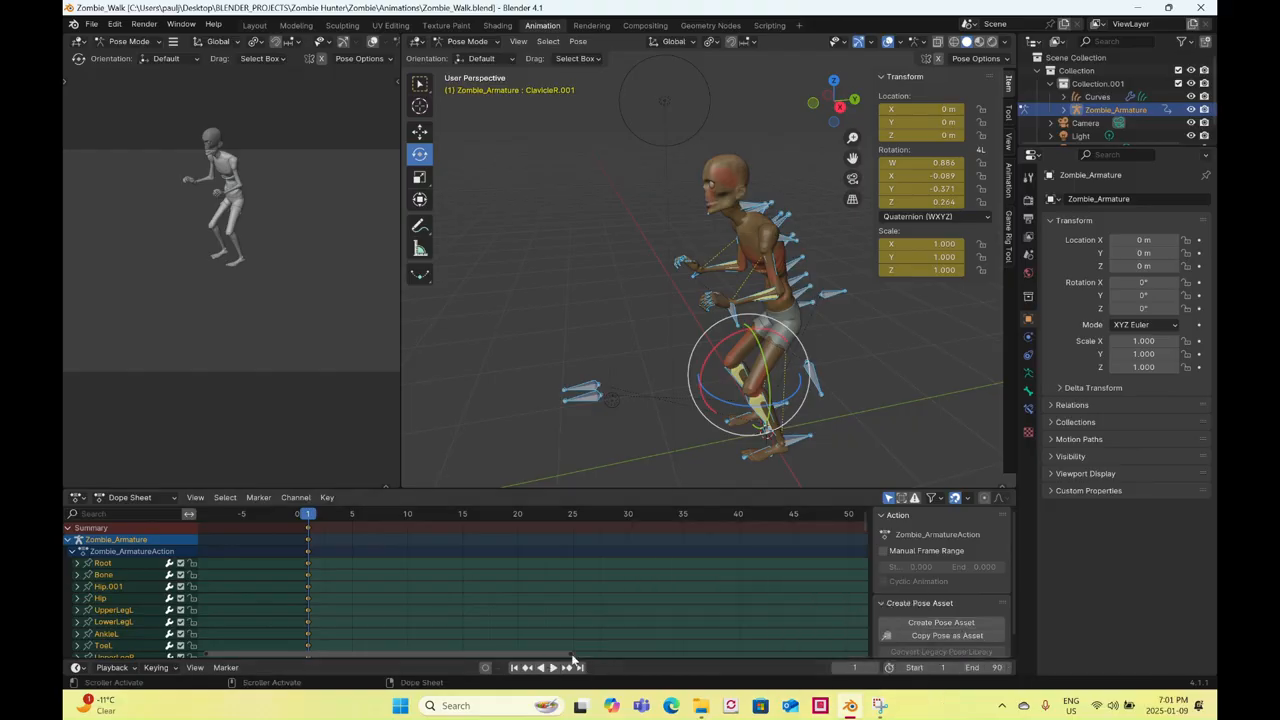
pyautogui.moveTo(575, 656); pyautogui.dragTo(665, 697)
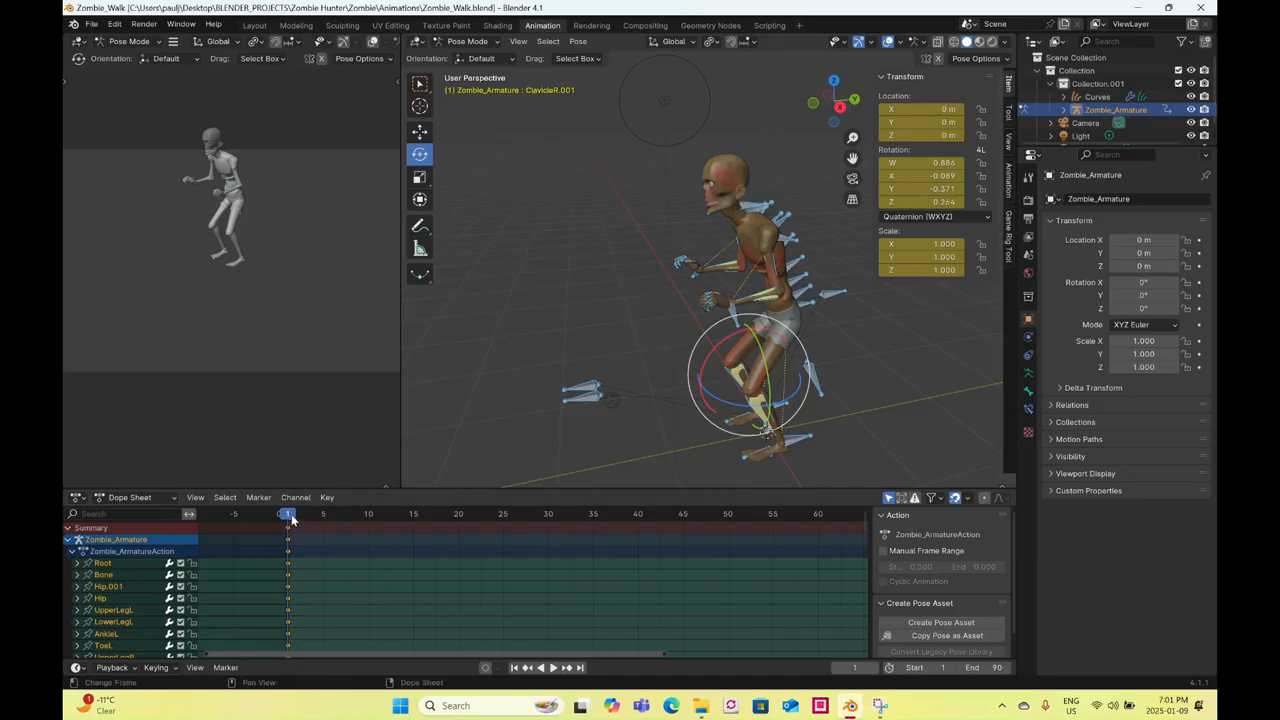
# - At frame 5, rotate the main body control bone behind the hips so the zombie leans backward, and lower it to bend the knees
pyautogui.moveTo(291, 519); pyautogui.dragTo(323, 517)
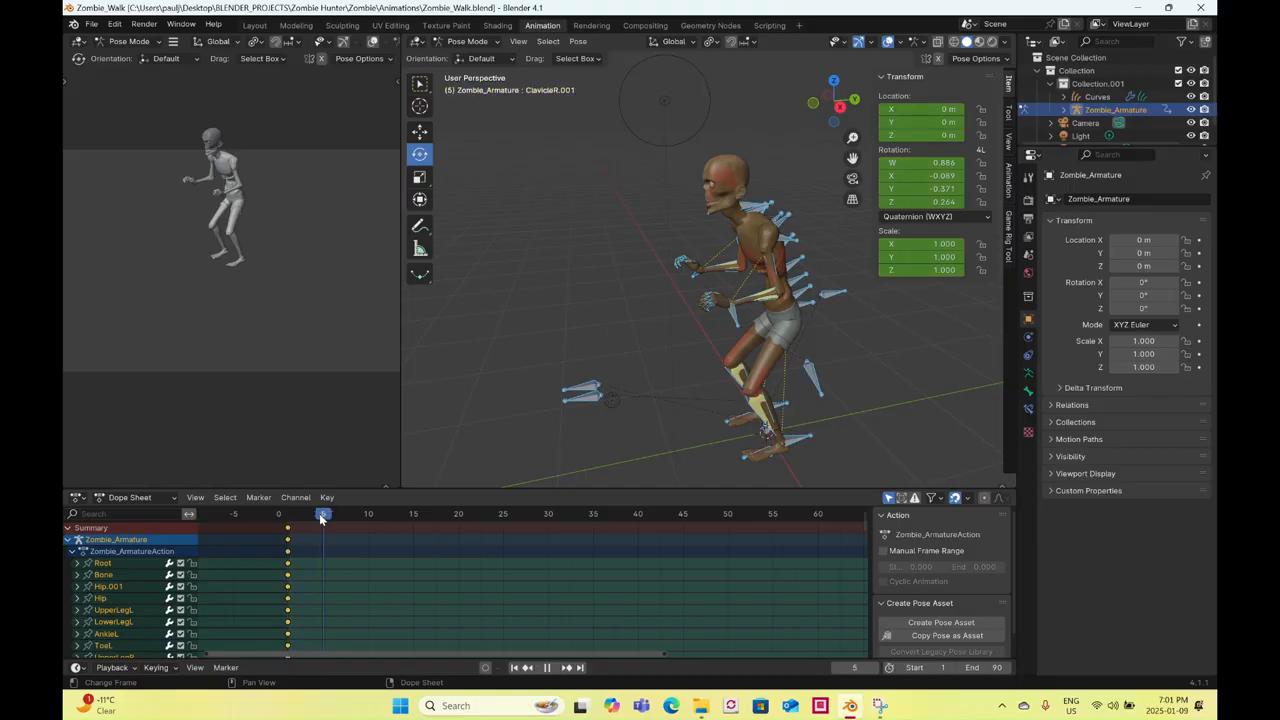
pyautogui.moveTo(659, 341); pyautogui.dragTo(619, 366, button='middle')
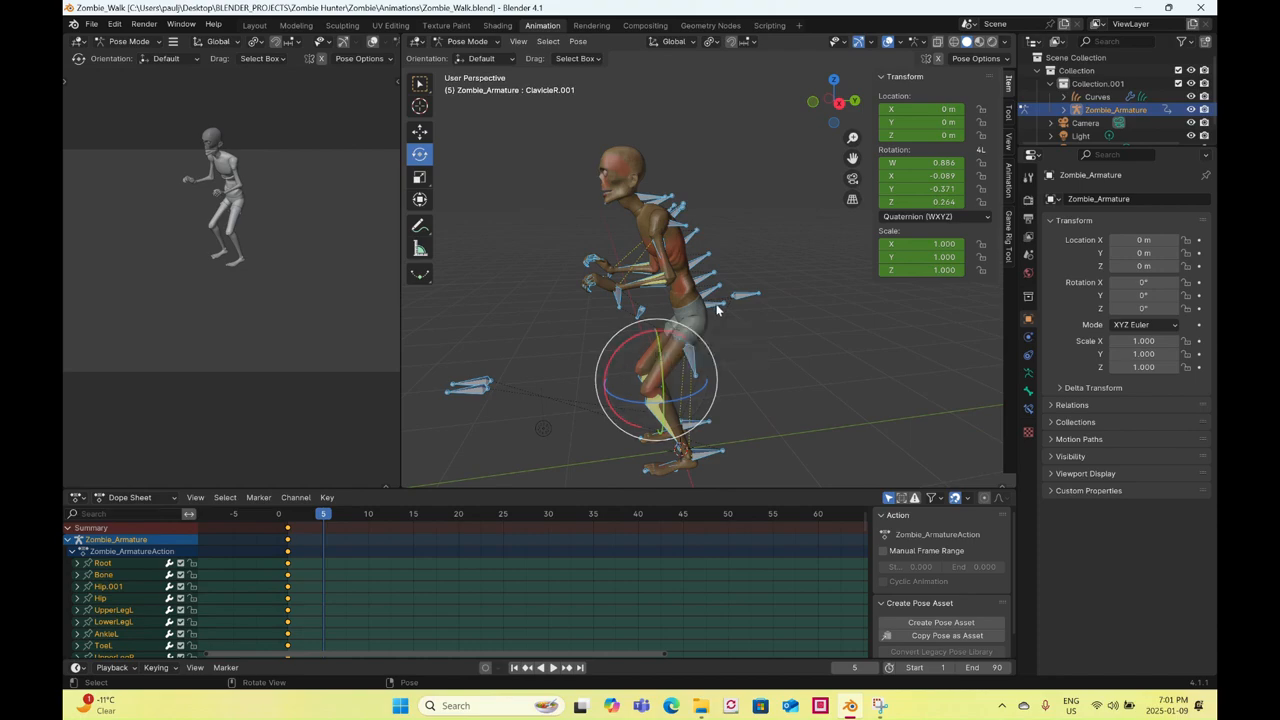
pyautogui.click(746, 299)
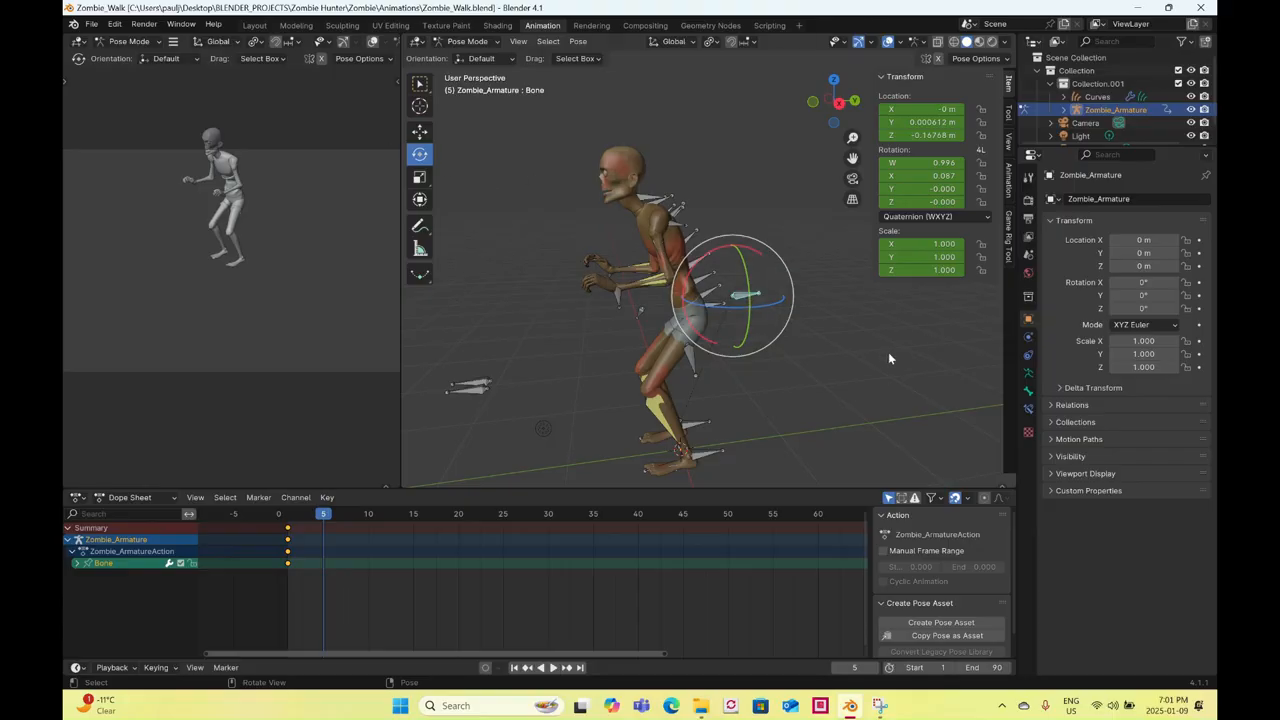
pyautogui.moveTo(761, 260); pyautogui.dragTo(780, 250)
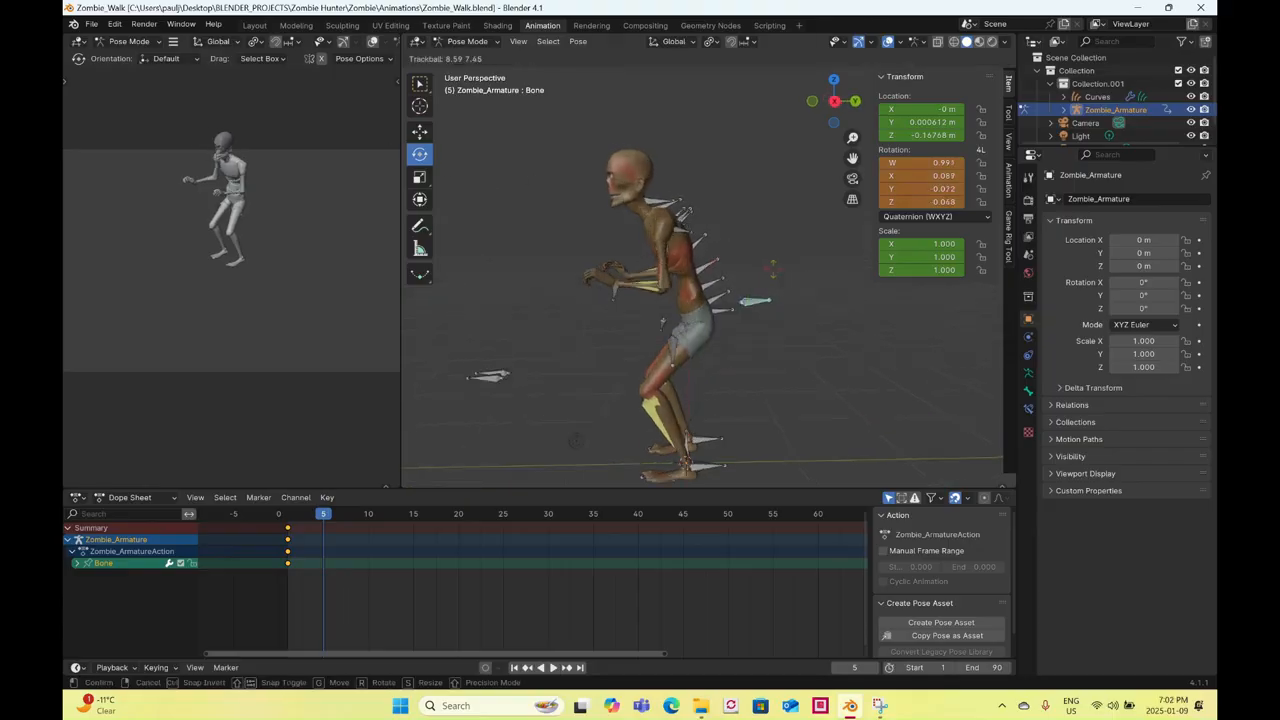
pyautogui.rightClick(773, 268)
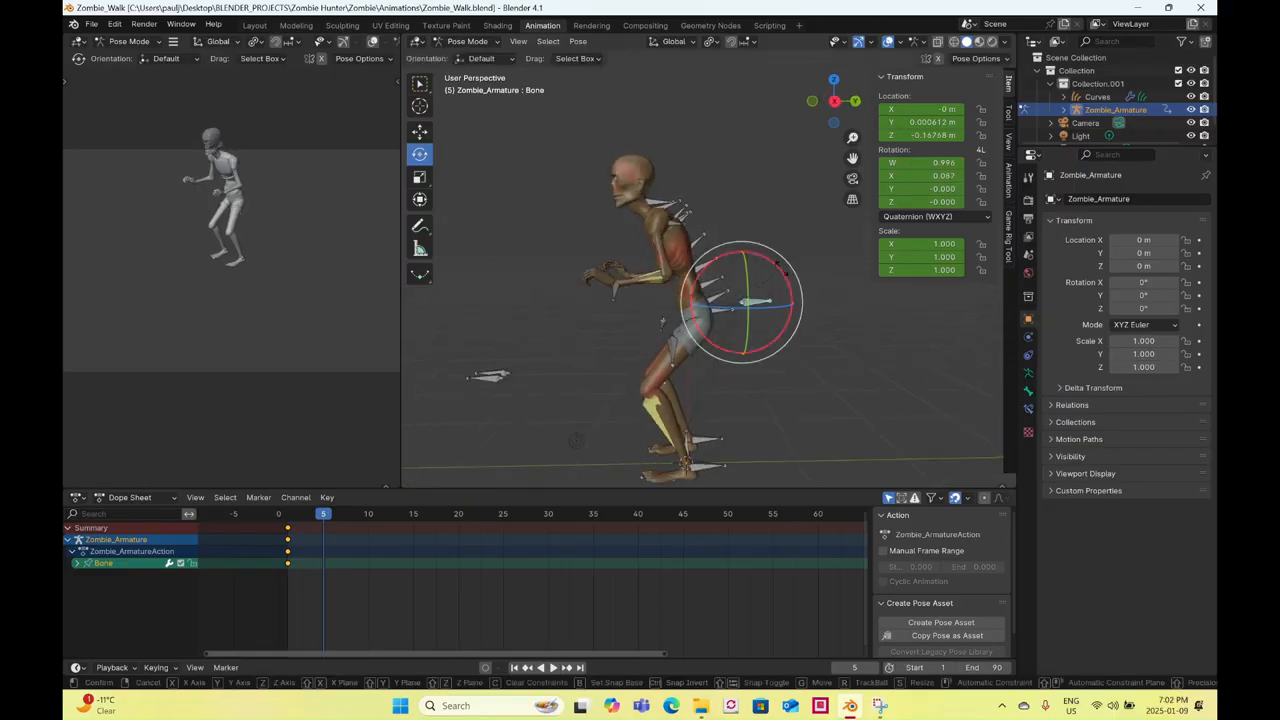
pyautogui.press('r')
pyautogui.click(354, 132)
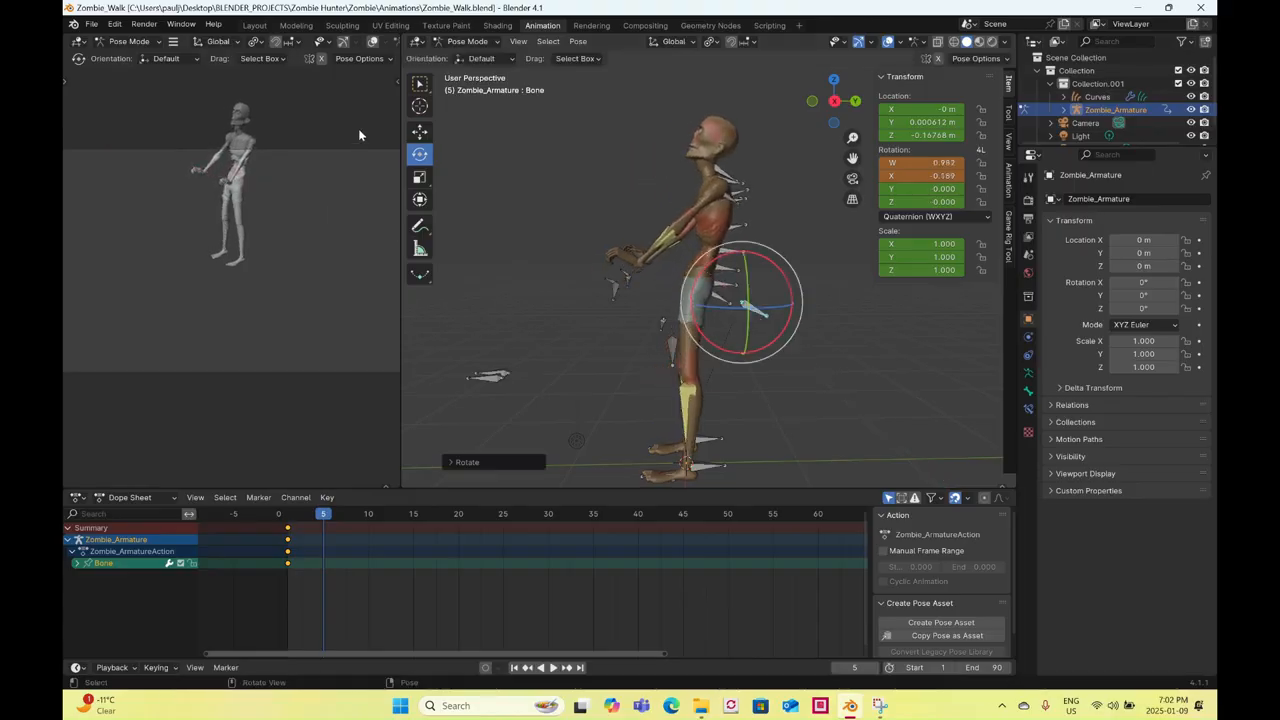
pyautogui.click(419, 133)
pyautogui.moveTo(742, 255); pyautogui.dragTo(742, 295)
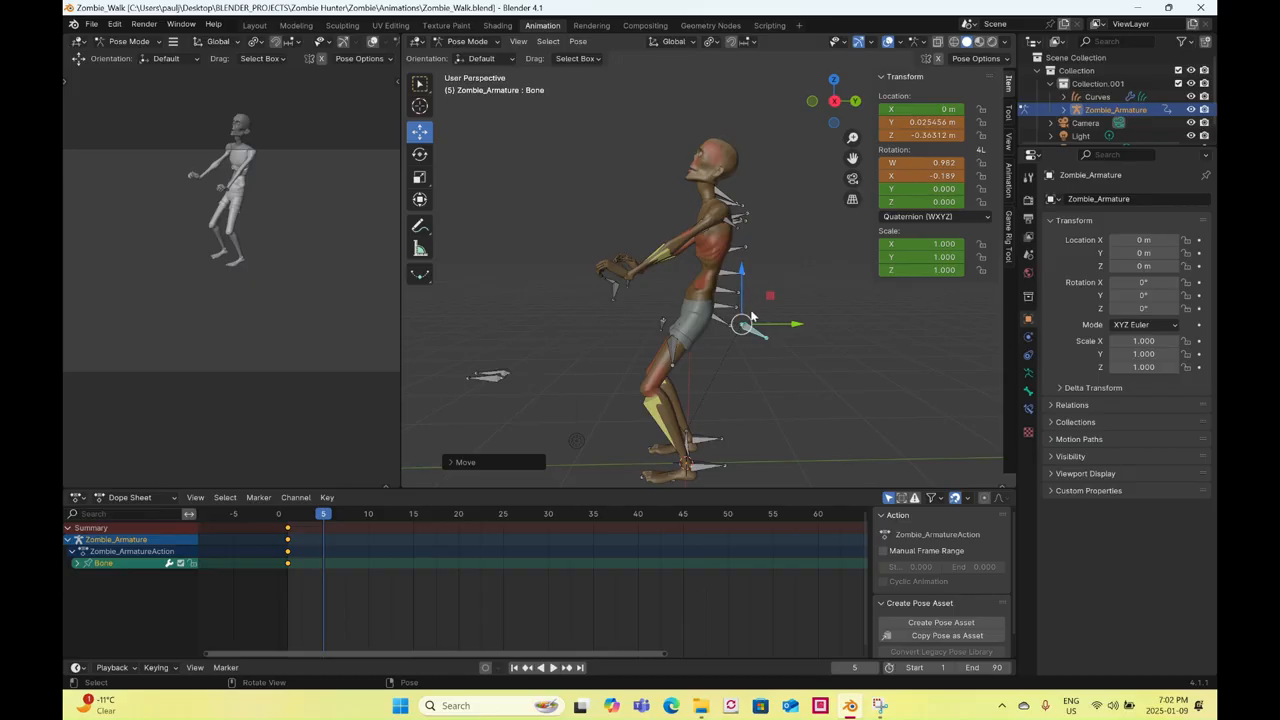
# - Select the chain of spine bones from SpineBase.002 up to the chest and line up the right side view for posing them
pyautogui.click(734, 313)
pyautogui.keyDown('shift'); pyautogui.click(737, 299); pyautogui.keyUp('shift')
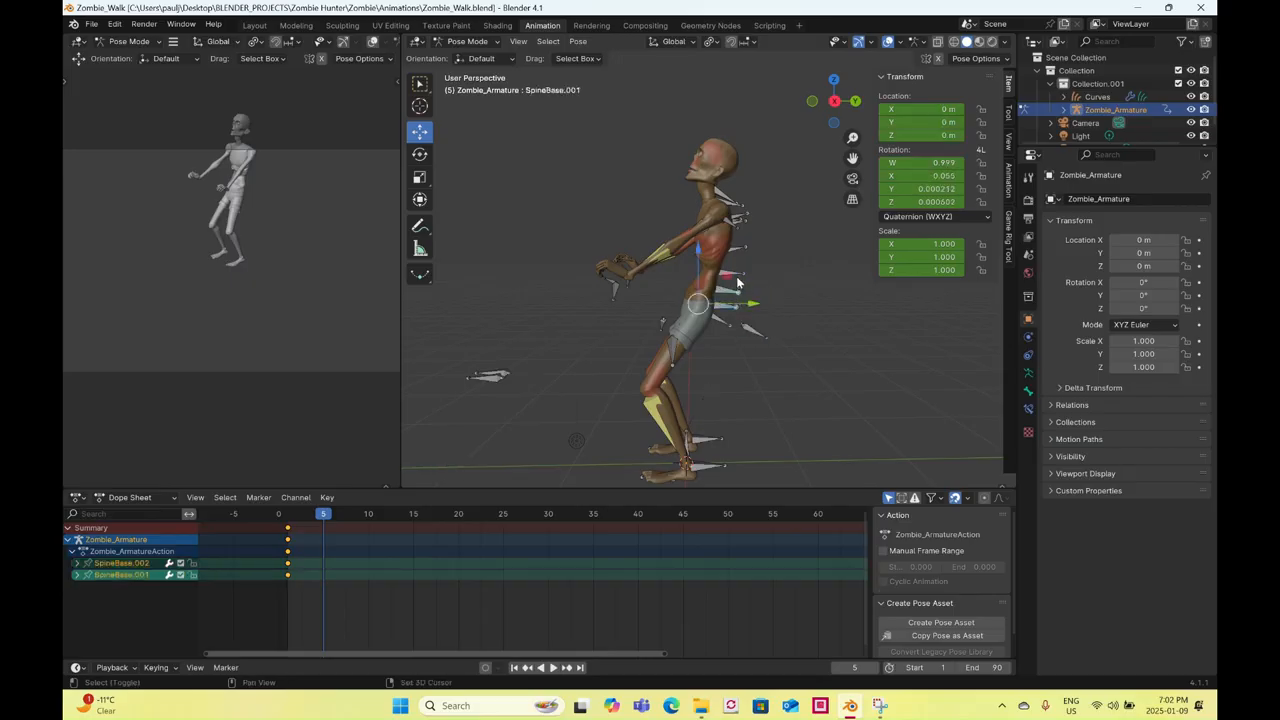
pyautogui.keyDown('shift'); pyautogui.click(743, 260); pyautogui.keyUp('shift')
pyautogui.keyDown('shift'); pyautogui.click(746, 269); pyautogui.keyUp('shift')
pyautogui.moveTo(746, 269); pyautogui.dragTo(667, 260, button='middle')
pyautogui.keyDown('shift'); pyautogui.click(660, 240); pyautogui.keyUp('shift')
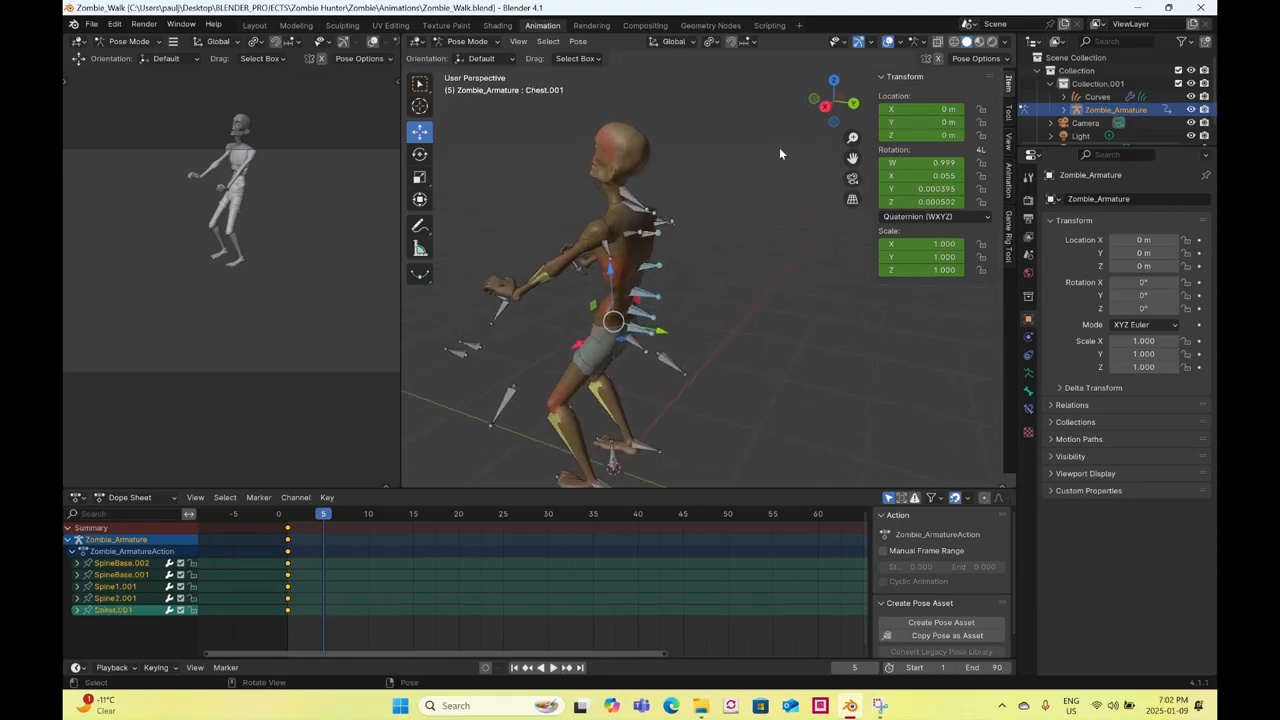
pyautogui.click(822, 107)
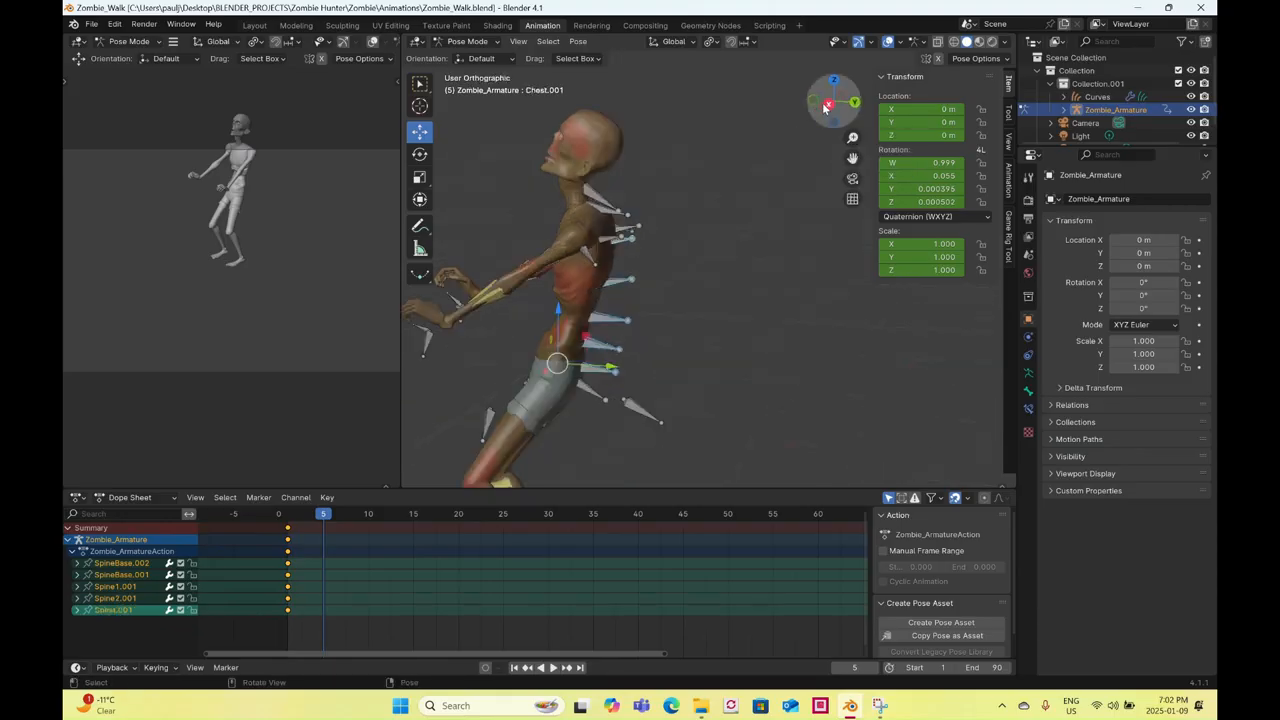
# - At frame 5, rotate the selected spine bones backward and tilt the neck and shoulder bones back
pyautogui.click(420, 153)
pyautogui.moveTo(570, 345); pyautogui.dragTo(571, 344)
pyautogui.moveTo(640, 235); pyautogui.dragTo(630, 269)
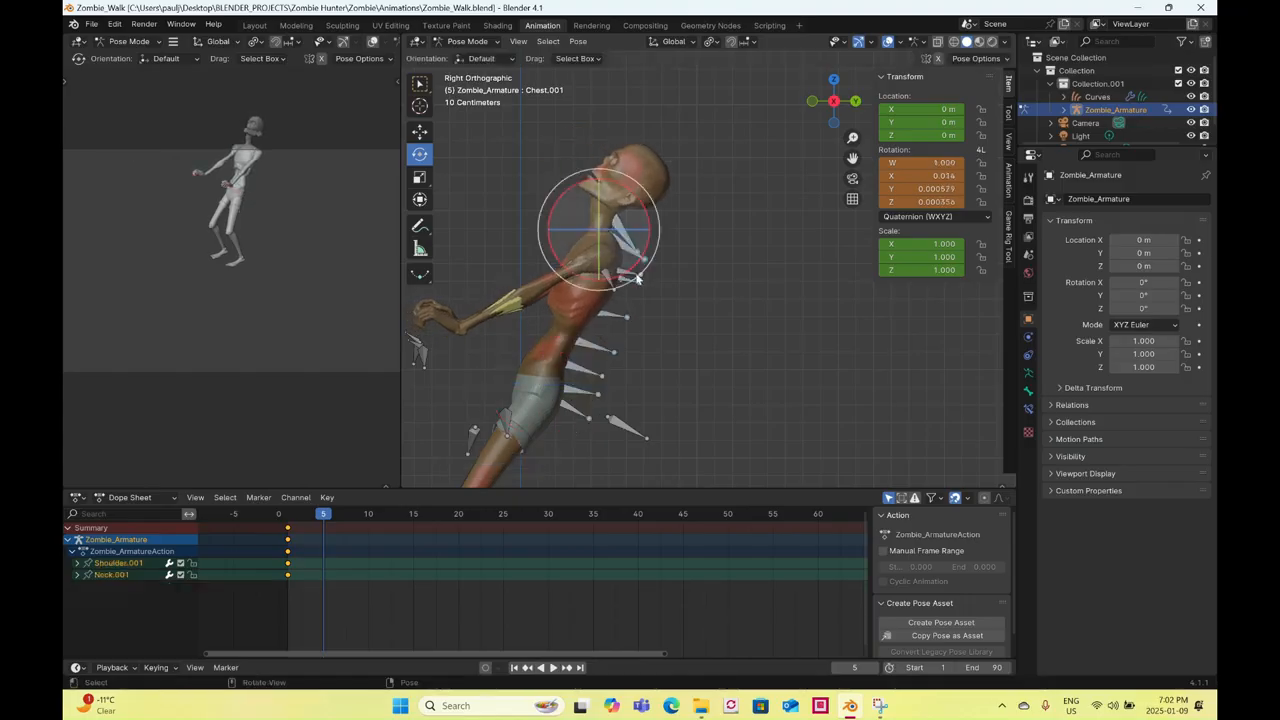
pyautogui.moveTo(640, 217); pyautogui.dragTo(661, 317)
pyautogui.scroll(-2, 661, 317)
pyautogui.keyDown('shift'); pyautogui.moveTo(662, 382); pyautogui.dragTo(702, 322, button='middle'); pyautogui.keyUp('shift')
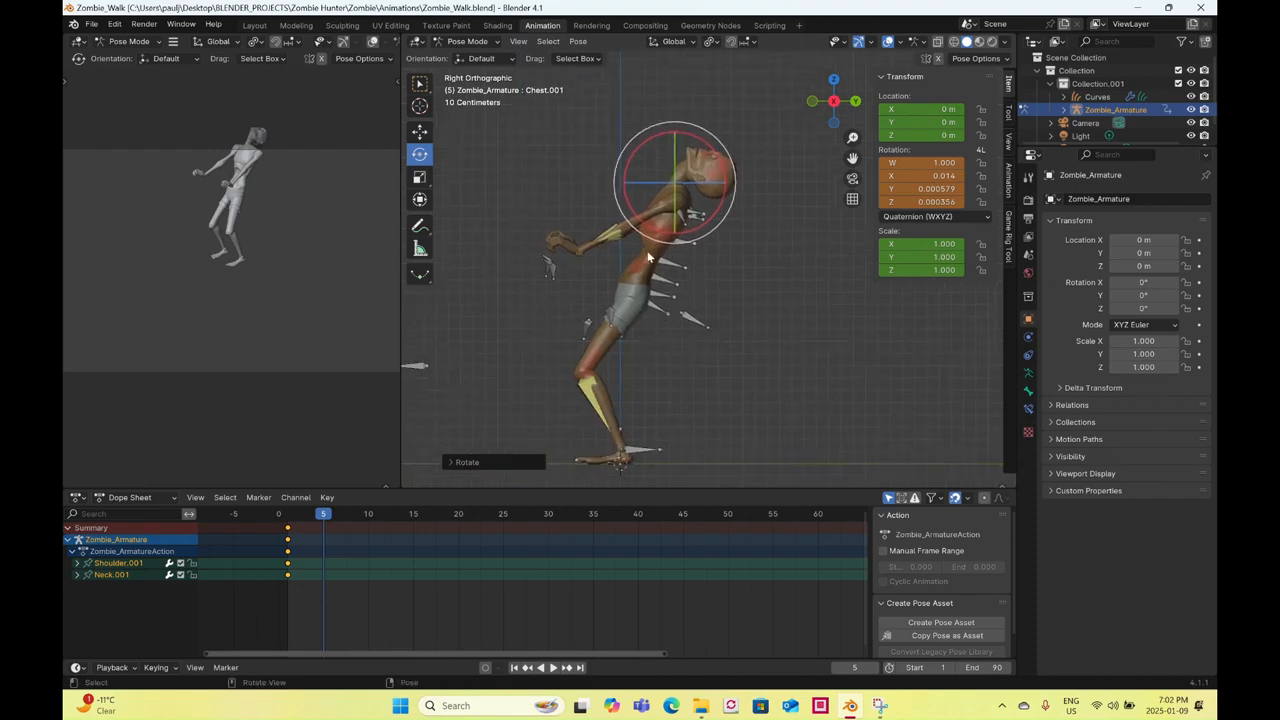
# - Select the left and right wrist controls and move them up so both arms reach forward near head height
pyautogui.moveTo(622, 285); pyautogui.dragTo(596, 291, button='middle')
pyautogui.moveTo(562, 300); pyautogui.dragTo(586, 284)
pyautogui.keyDown('shift'); pyautogui.moveTo(468, 281); pyautogui.dragTo(540, 267); pyautogui.keyUp('shift')
pyautogui.click(850, 104)
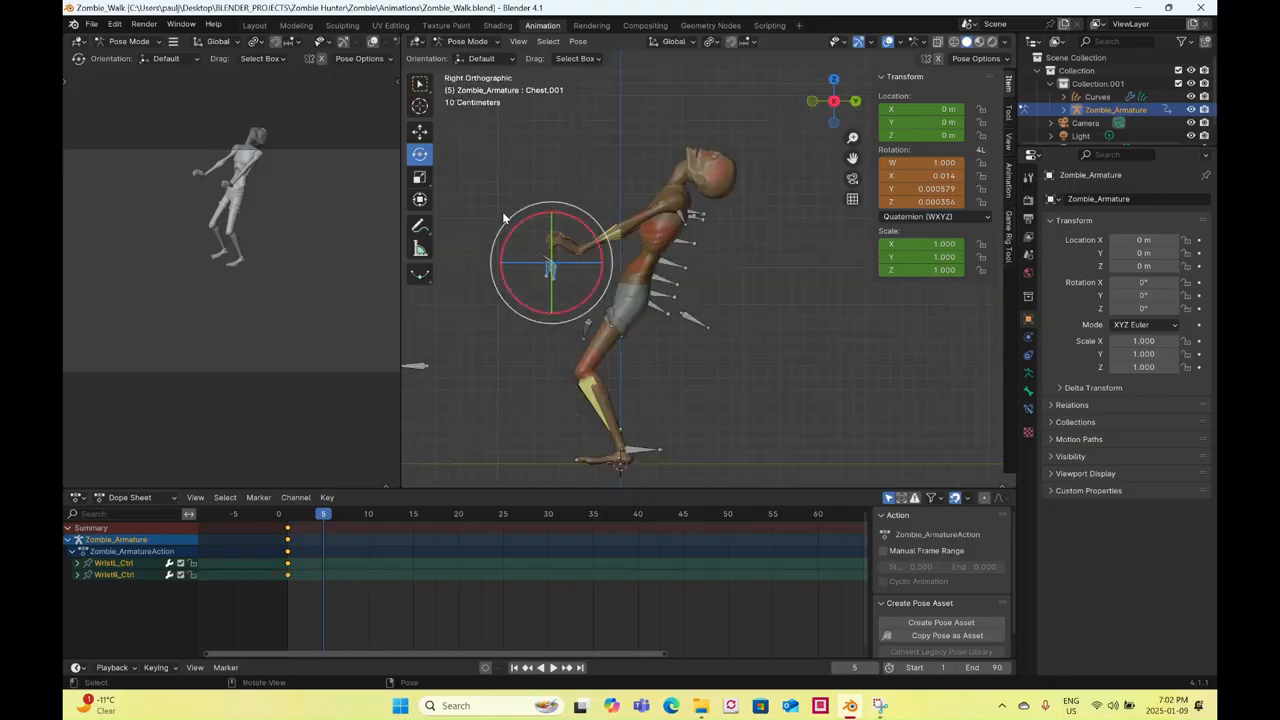
pyautogui.click(420, 131)
pyautogui.moveTo(551, 265); pyautogui.dragTo(584, 180)
# - Move the right ankle control backward along Y to about 0.65 m, setting that foot behind the body
pyautogui.moveTo(686, 400)
pyautogui.mouseDown(button='middle')
pyautogui.moveTo(676, 428)
pyautogui.moveTo(680, 390)
pyautogui.mouseUp(button='middle')
pyautogui.click(679, 392)
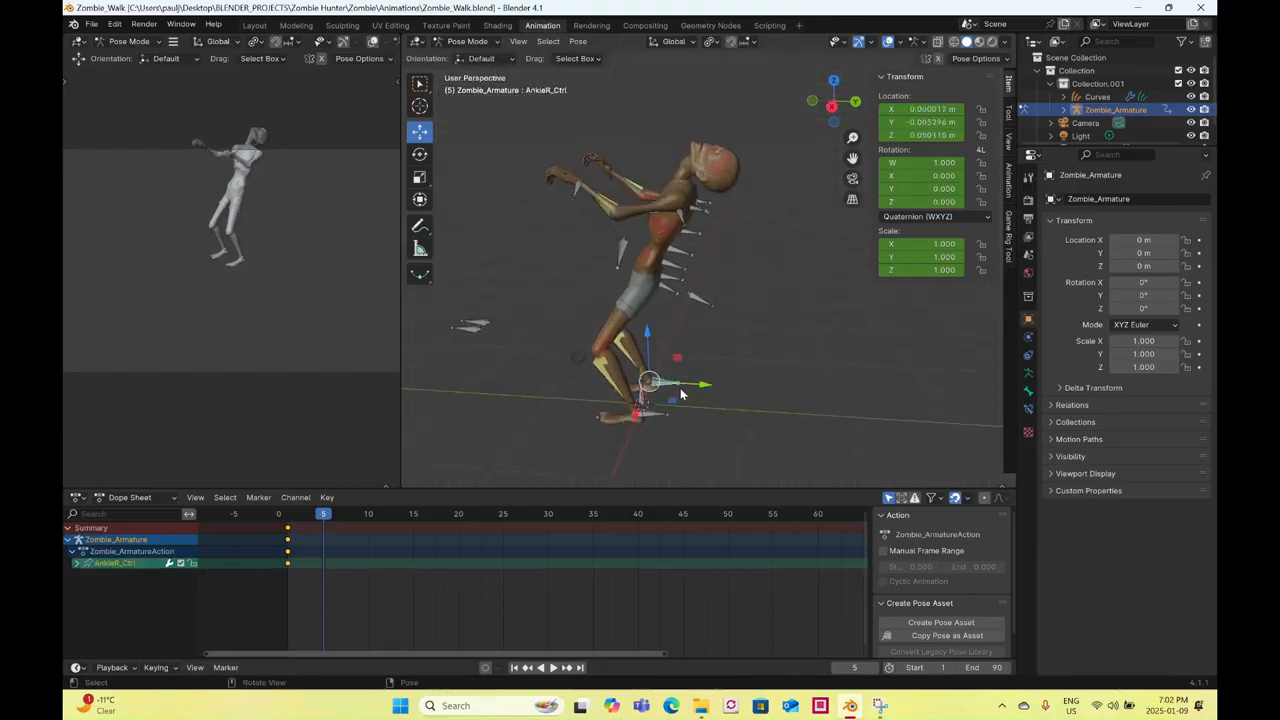
pyautogui.click(830, 109)
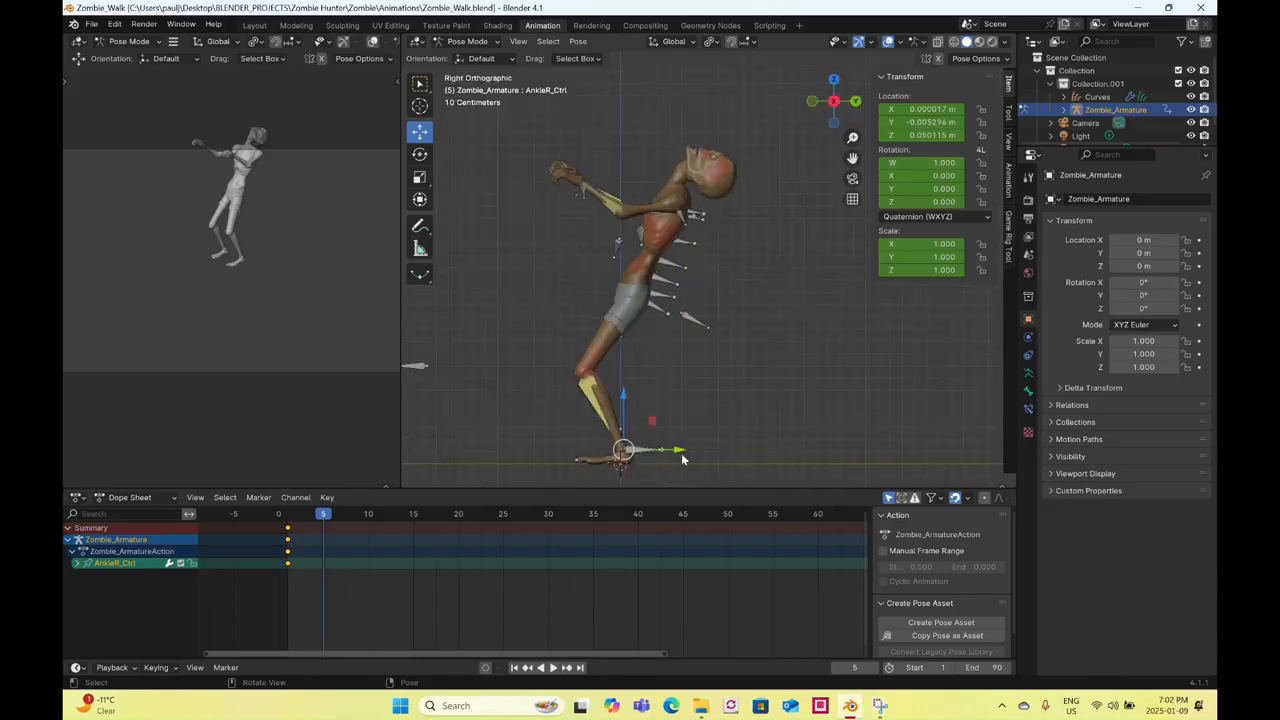
pyautogui.moveTo(683, 453); pyautogui.dragTo(761, 449)
# - Add the hip bone and both wrist controls to the selection and shift them backward until the ankle's Y is about 1.16 m
pyautogui.keyDown('shift'); pyautogui.click(700, 320); pyautogui.keyUp('shift')
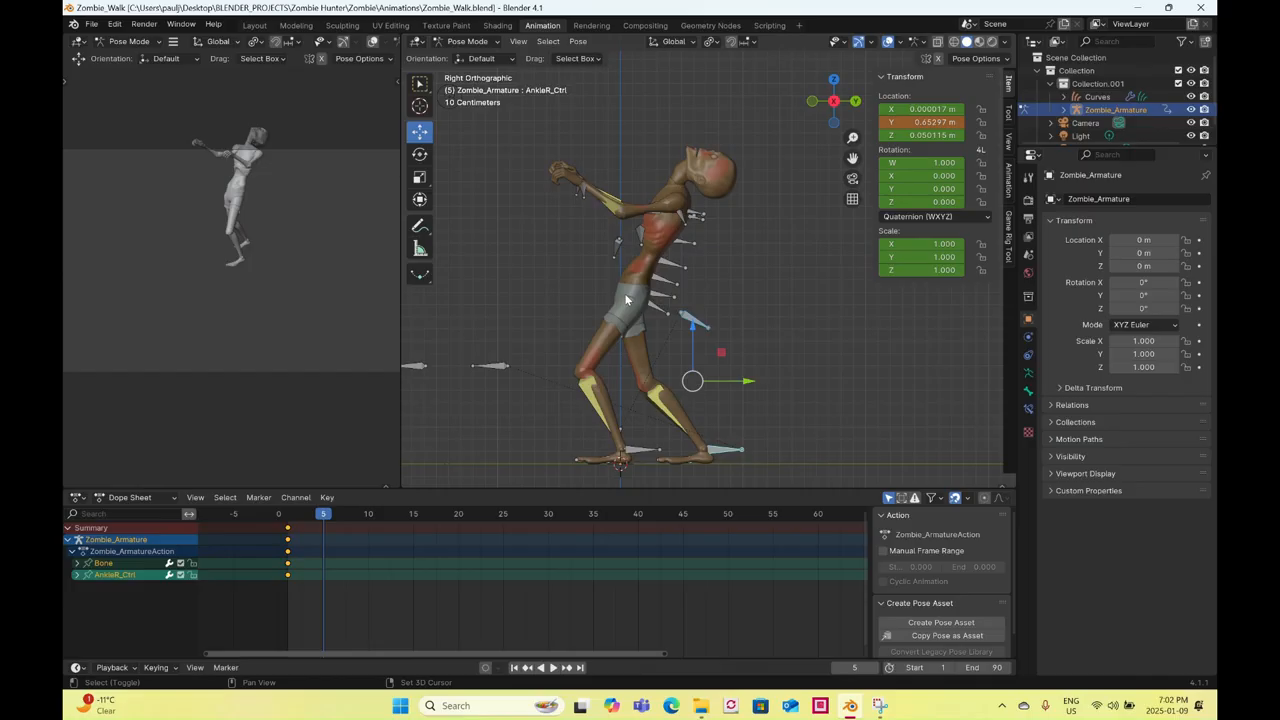
pyautogui.press('b')
pyautogui.moveTo(584, 197); pyautogui.dragTo(757, 286)
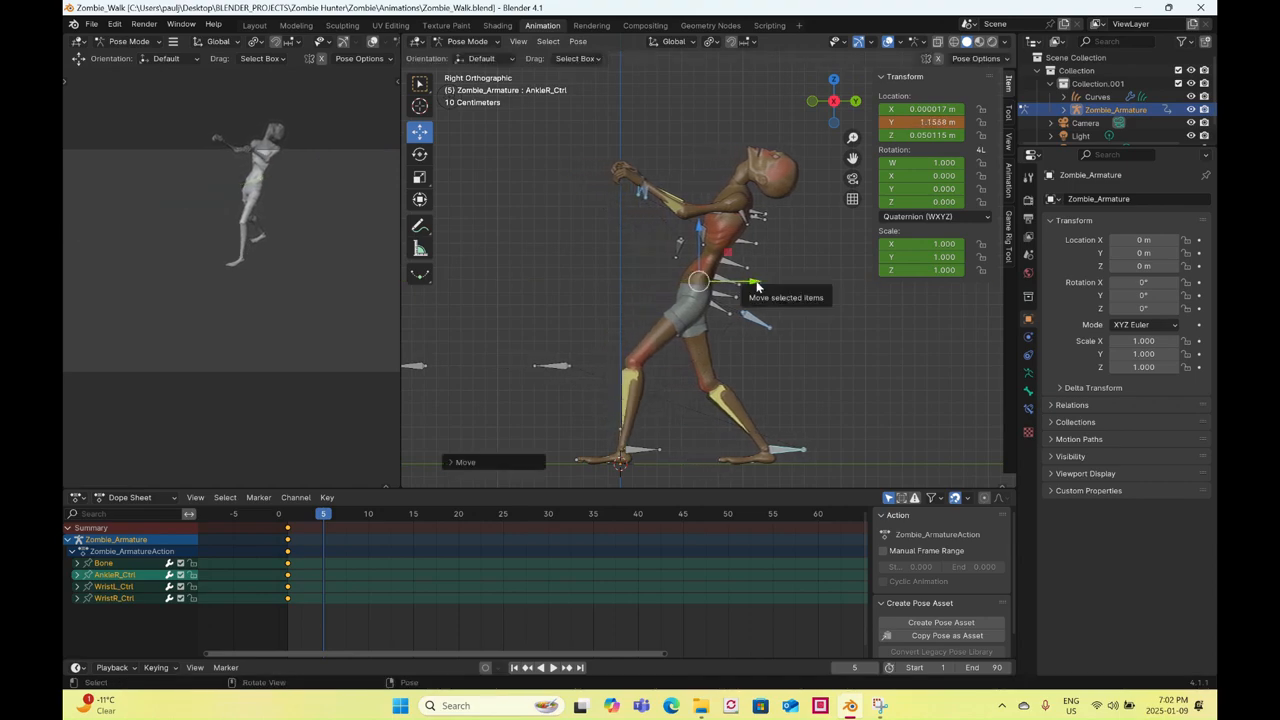
# - Select all bones in wireframe shading, insert a keyframe at frame 5, and return the viewport to solid shading
pyautogui.scroll(-4, 757, 286)
pyautogui.rightClick(755, 287)
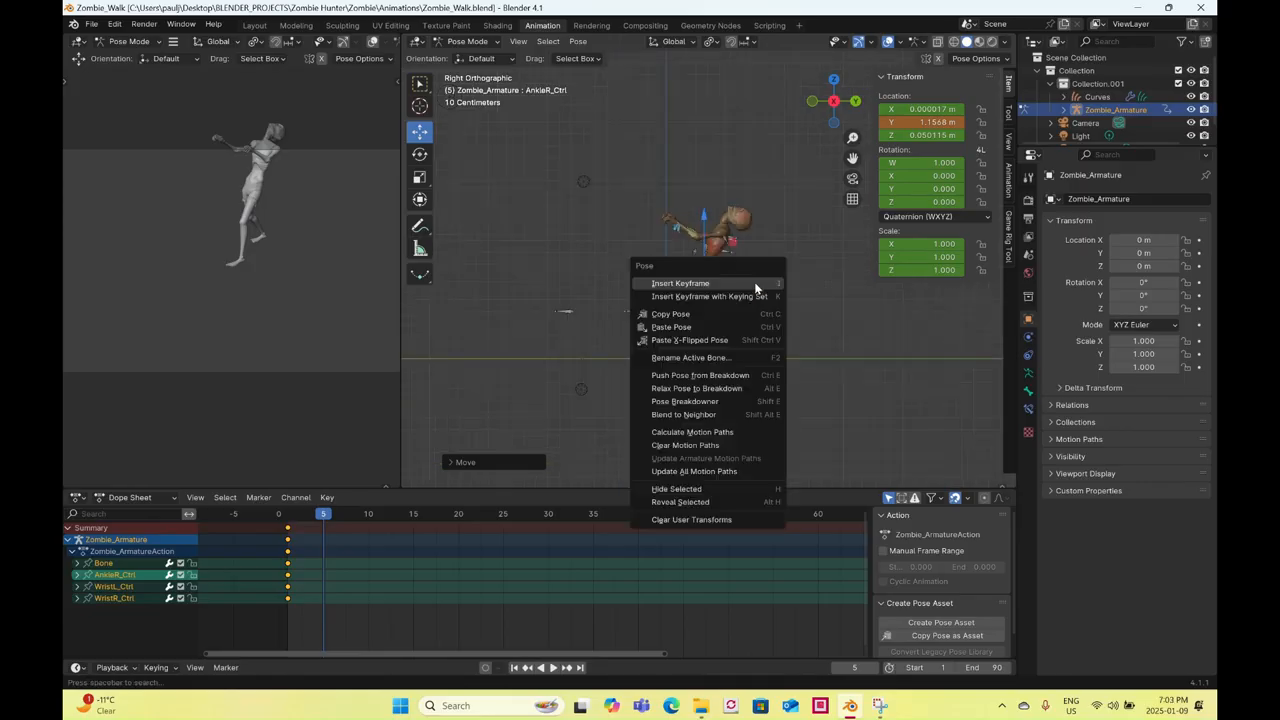
pyautogui.press('z')
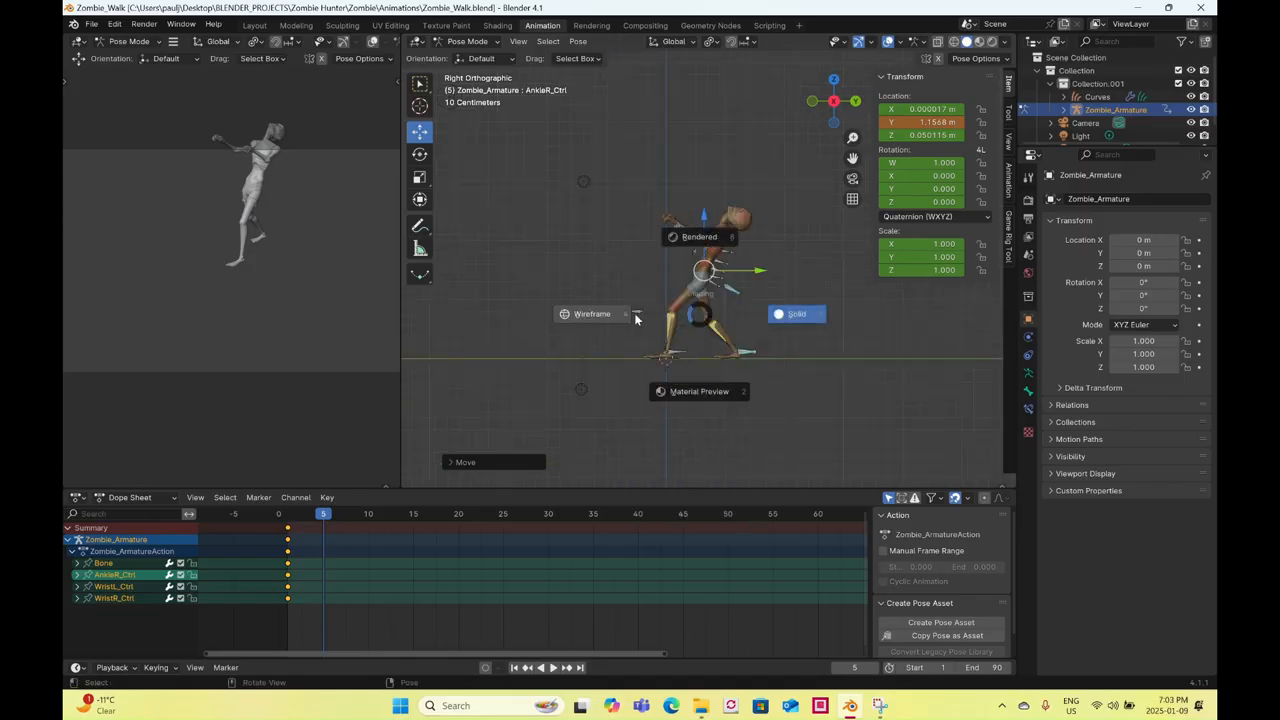
pyautogui.click(540, 163)
pyautogui.moveTo(542, 157); pyautogui.dragTo(780, 385)
pyautogui.rightClick(809, 351)
pyautogui.click(809, 352)
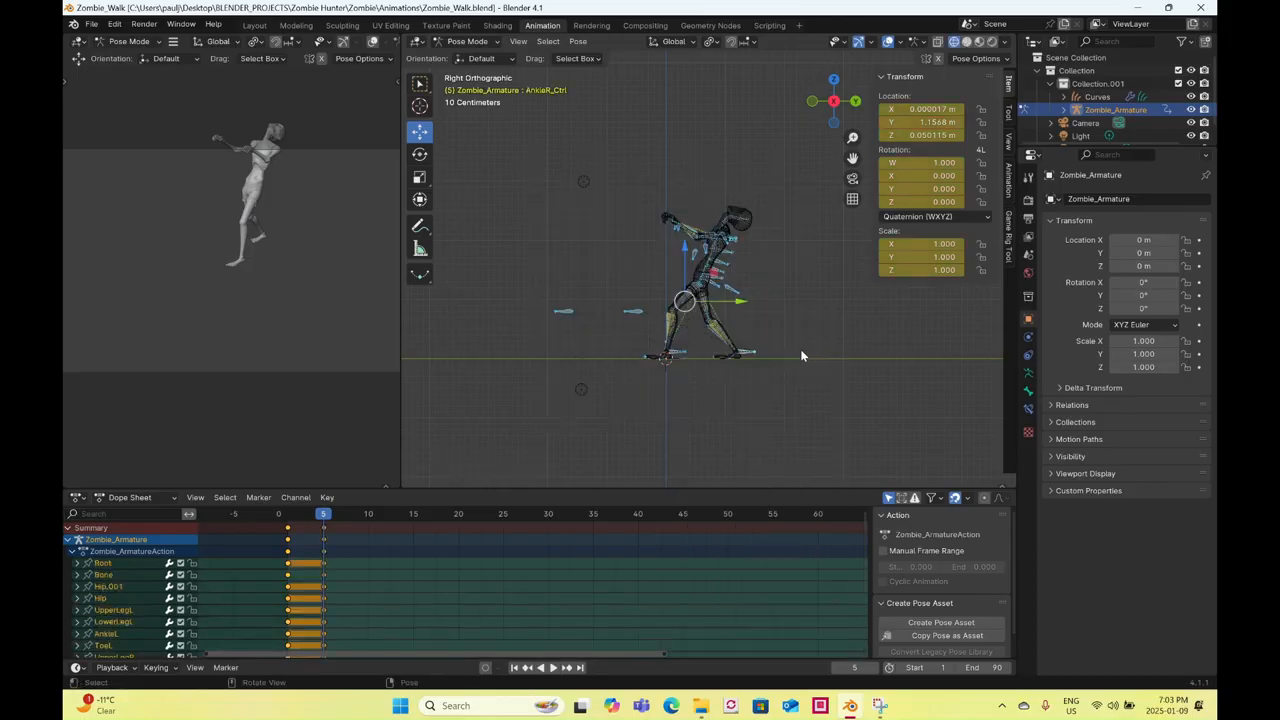
pyautogui.moveTo(624, 346); pyautogui.dragTo(727, 376, button='middle')
pyautogui.press('z')
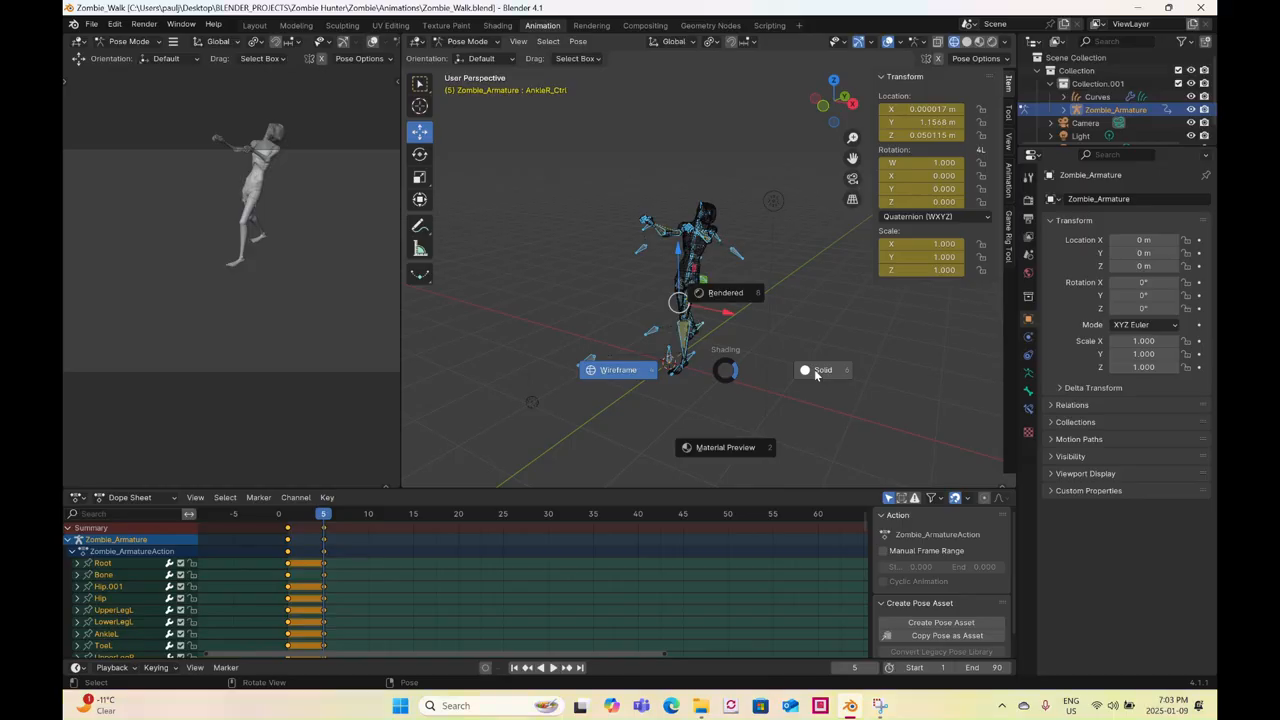
pyautogui.click(815, 372)
pyautogui.moveTo(806, 367); pyautogui.dragTo(695, 350, button='middle')
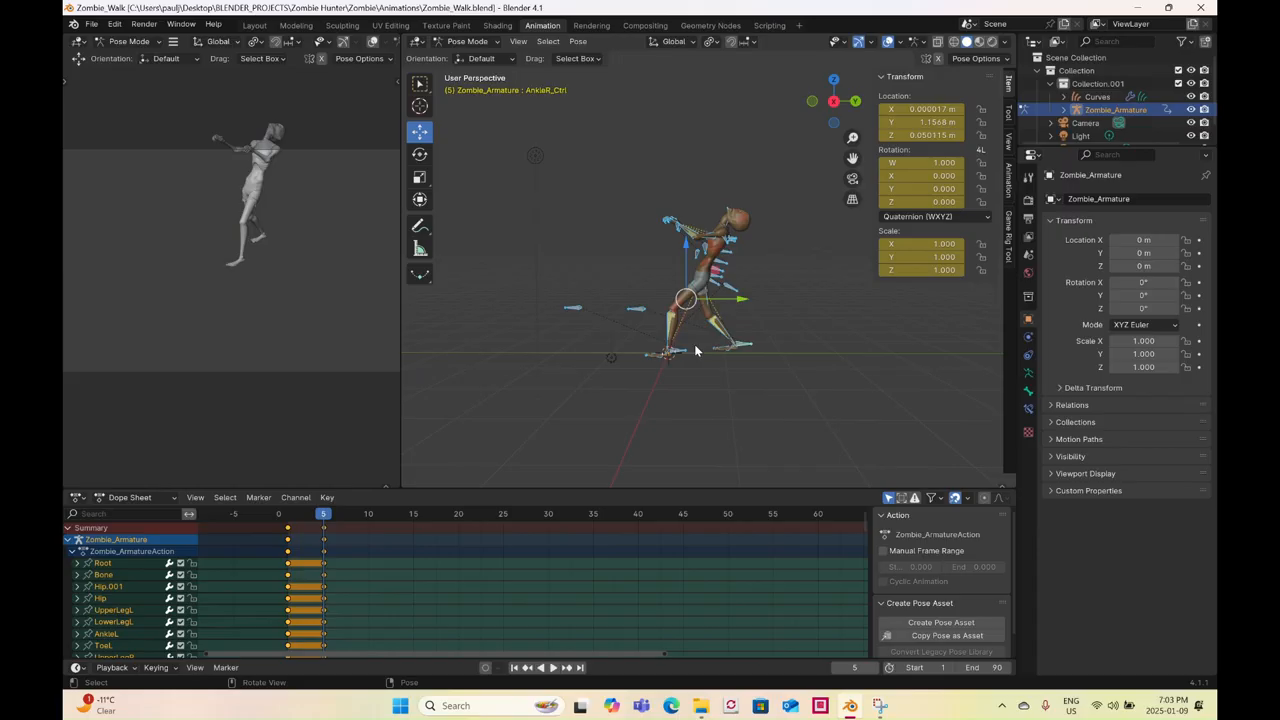
# - Go to frame 2 and rotate the neck and shoulder bones to tilt the head back
pyautogui.moveTo(285, 521)
pyautogui.mouseDown()
pyautogui.moveTo(355, 521)
pyautogui.moveTo(276, 514)
pyautogui.moveTo(294, 524)
pyautogui.mouseUp()
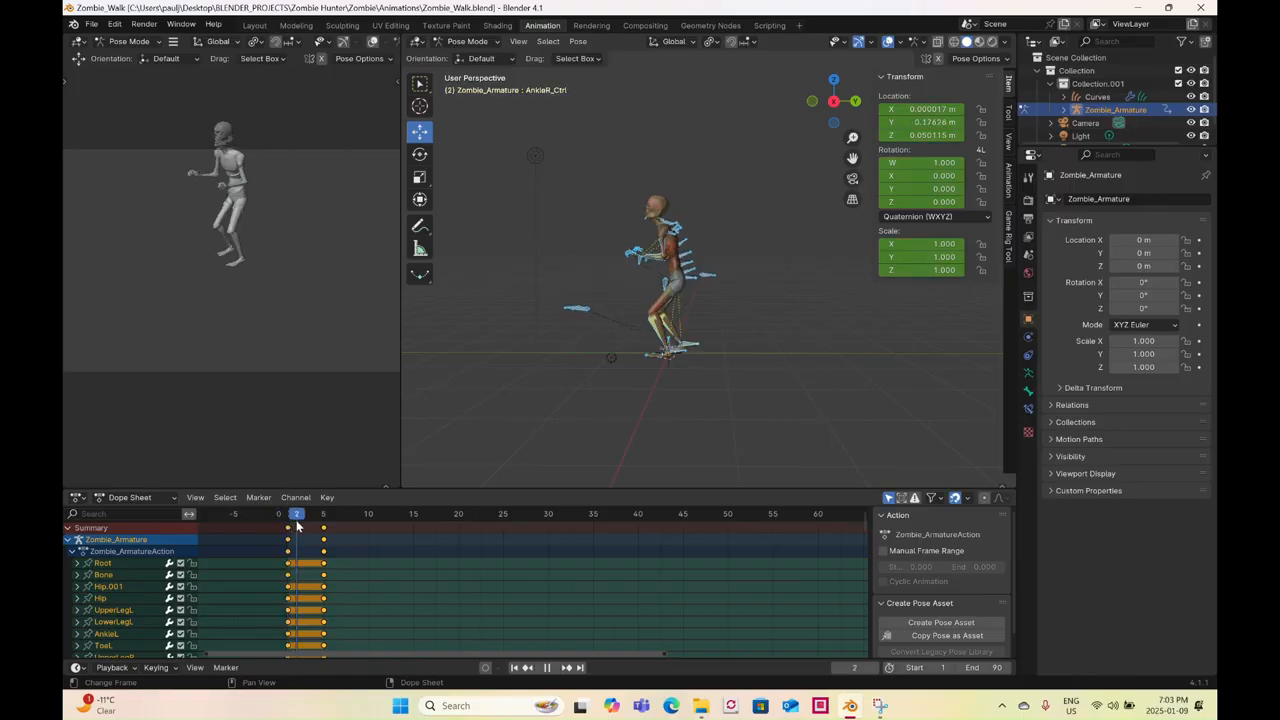
pyautogui.scroll(5, 562, 331)
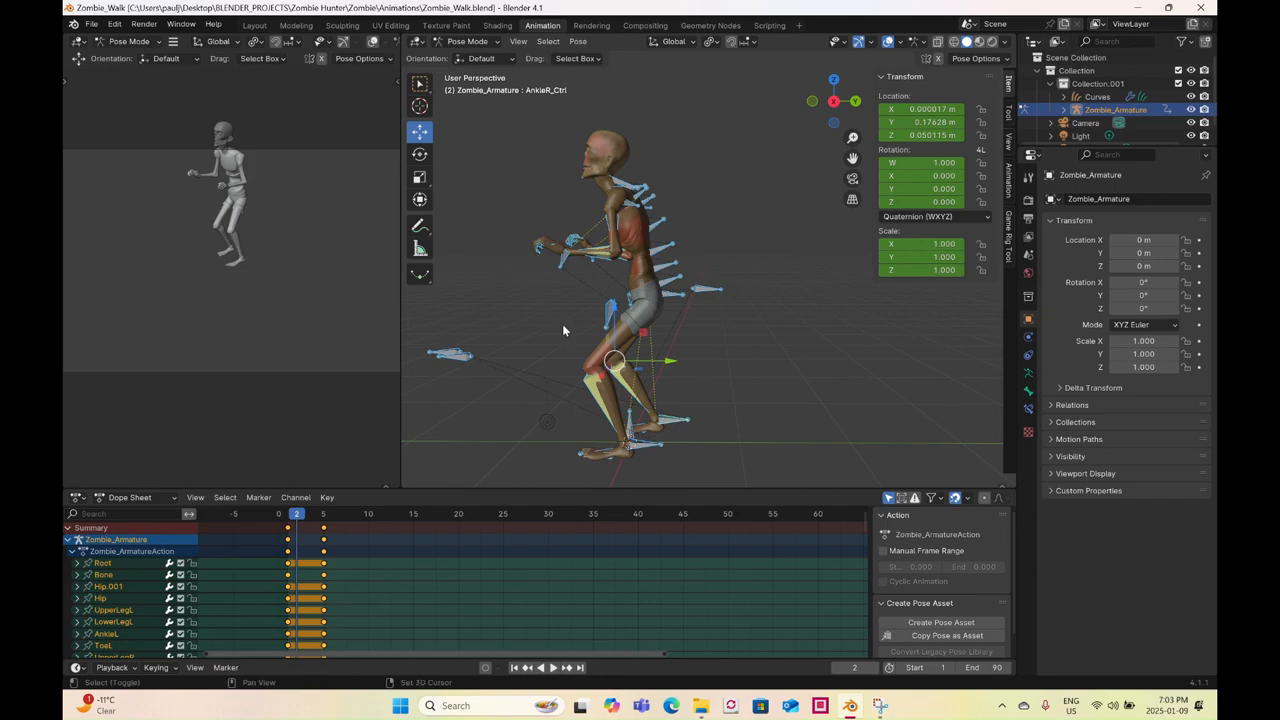
pyautogui.scroll(5, 719, 236)
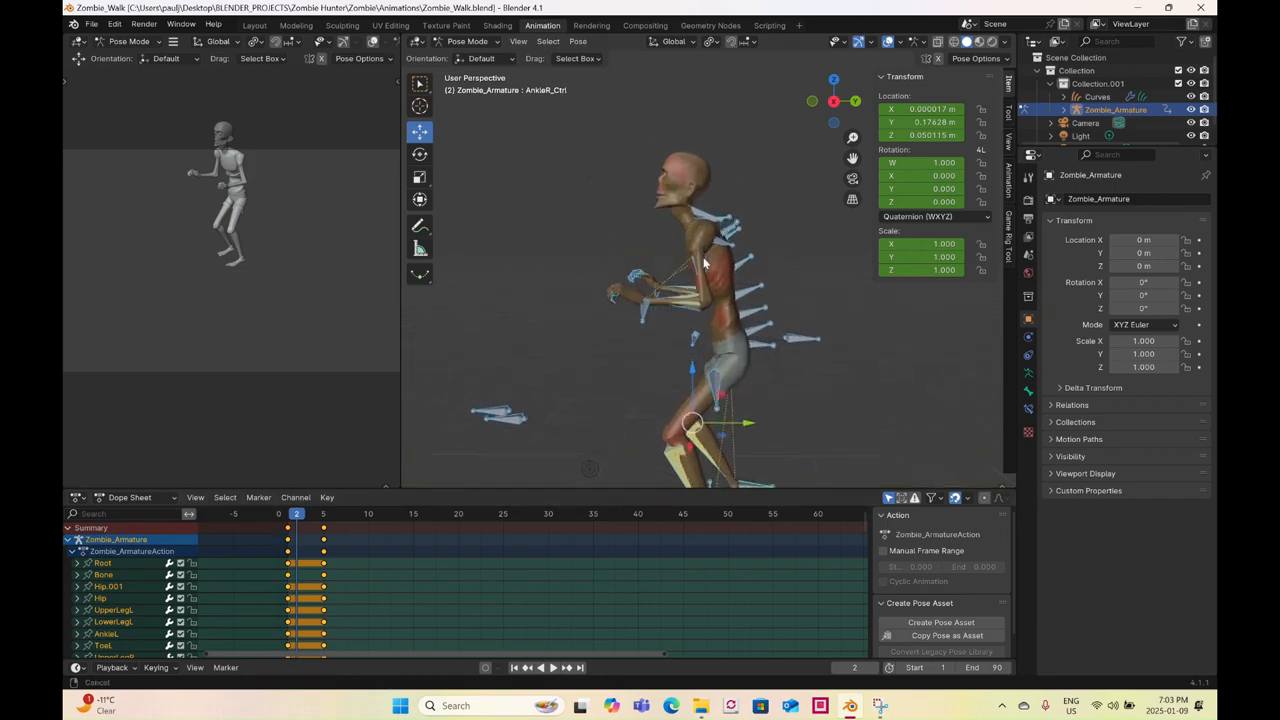
pyautogui.click(714, 226)
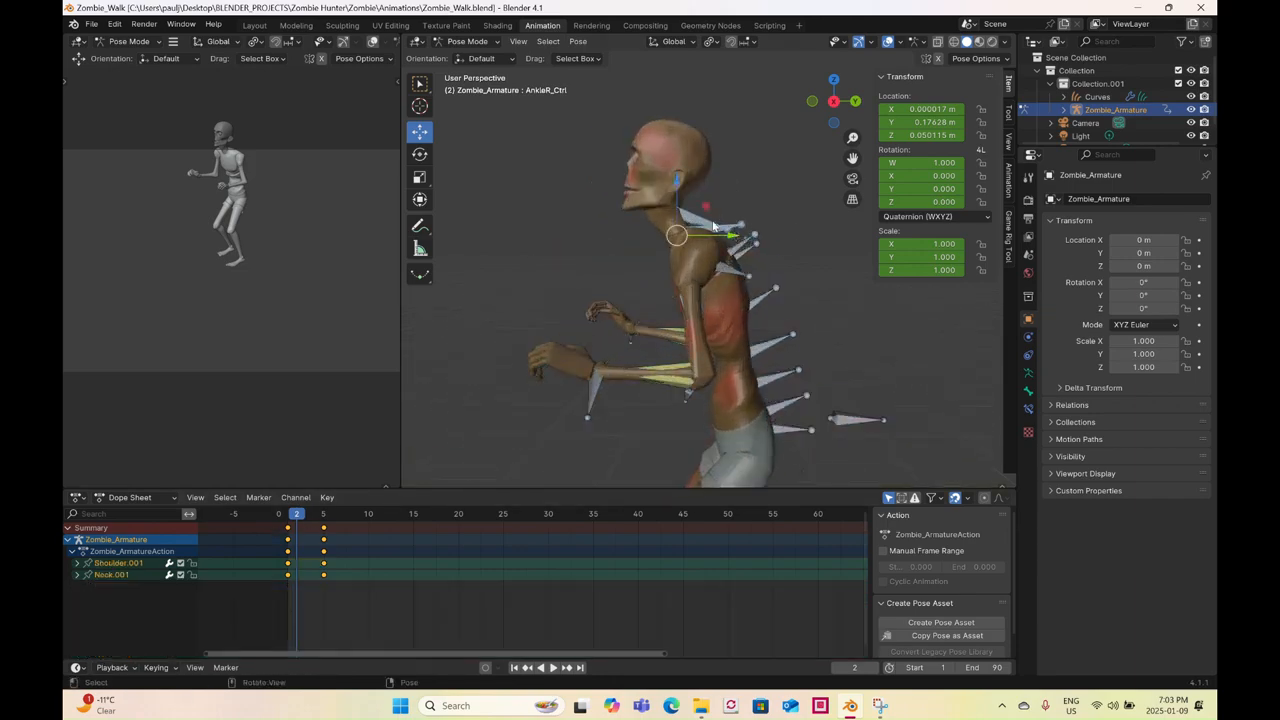
pyautogui.click(425, 155)
pyautogui.moveTo(723, 208); pyautogui.dragTo(730, 226)
pyautogui.scroll(-2, 760, 319)
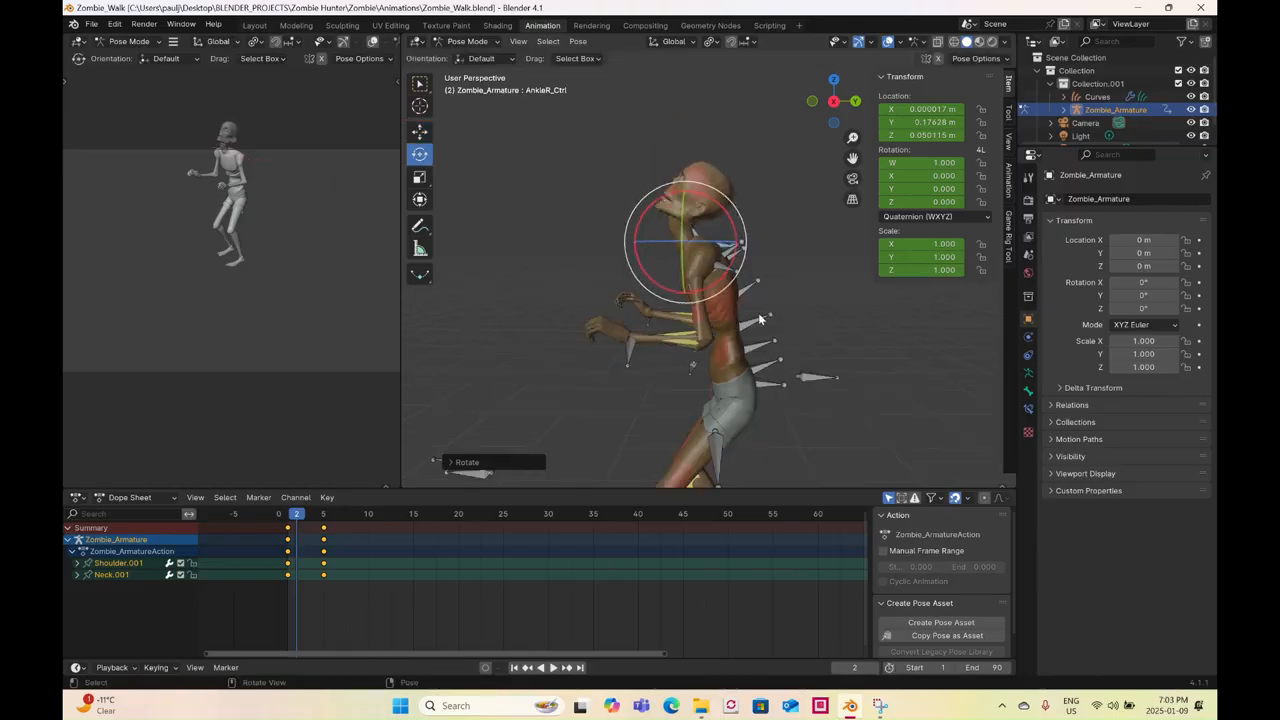
# - Select the chain of spine and chest bones at frame 2 and rotate them so the torso leans back
pyautogui.moveTo(773, 272); pyautogui.dragTo(758, 367)
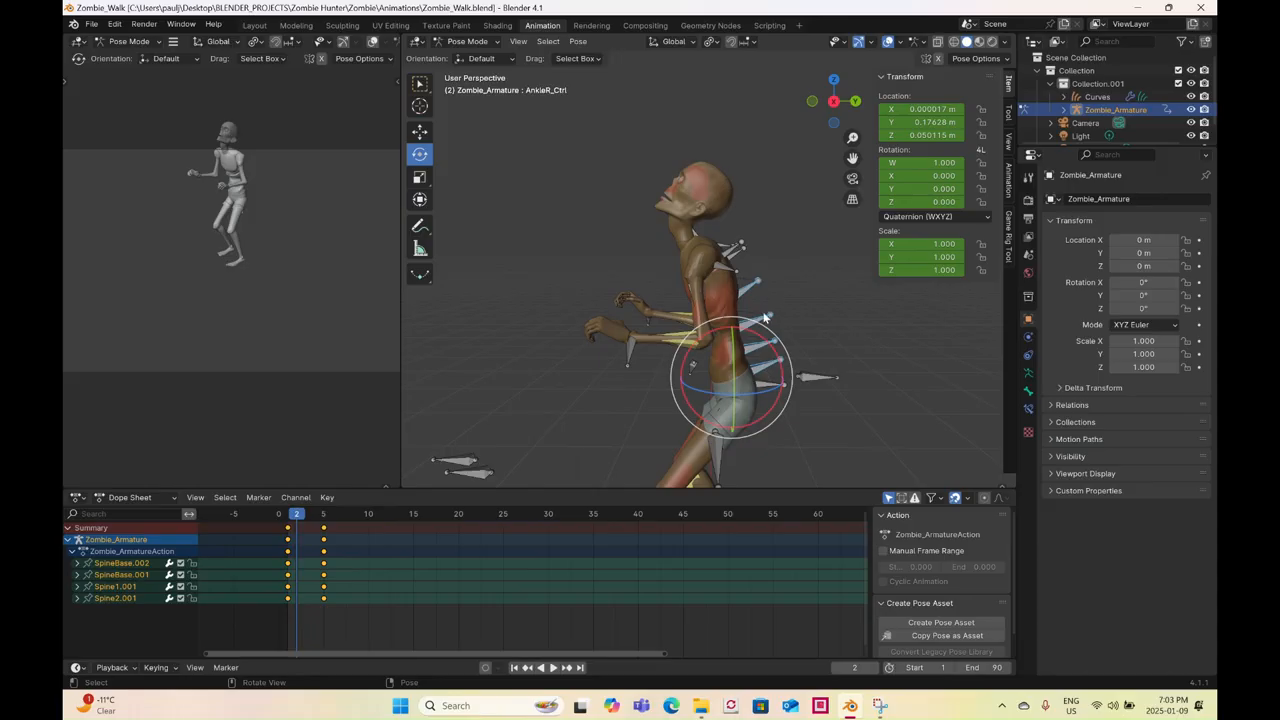
pyautogui.moveTo(761, 286); pyautogui.dragTo(772, 343, button='middle')
pyautogui.keyDown('shift'); pyautogui.click(761, 278); pyautogui.keyUp('shift')
pyautogui.moveTo(772, 343)
pyautogui.mouseDown()
pyautogui.moveTo(776, 374)
pyautogui.moveTo(774, 363)
pyautogui.mouseUp()
# - Raise and rotate both wrist controls at frame 2 so the arms extend forward at shoulder height
pyautogui.moveTo(629, 363); pyautogui.dragTo(655, 328)
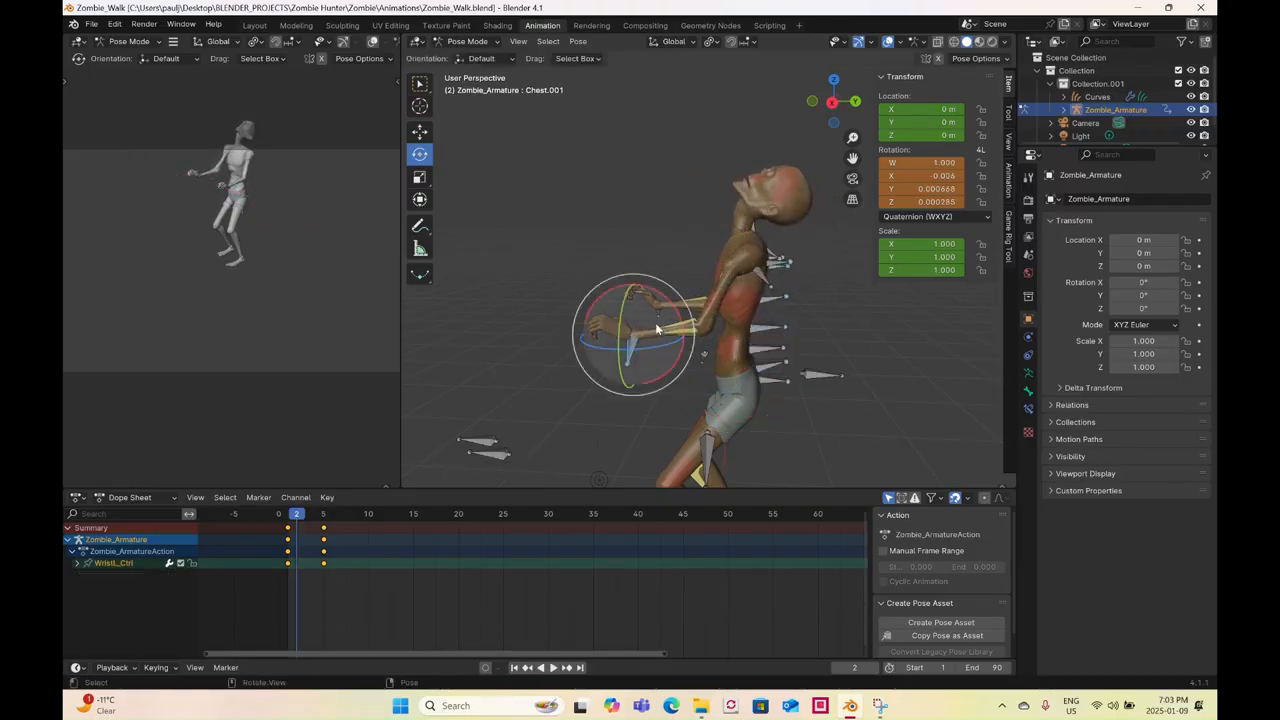
pyautogui.keyDown('shift'); pyautogui.click(655, 316); pyautogui.keyUp('shift')
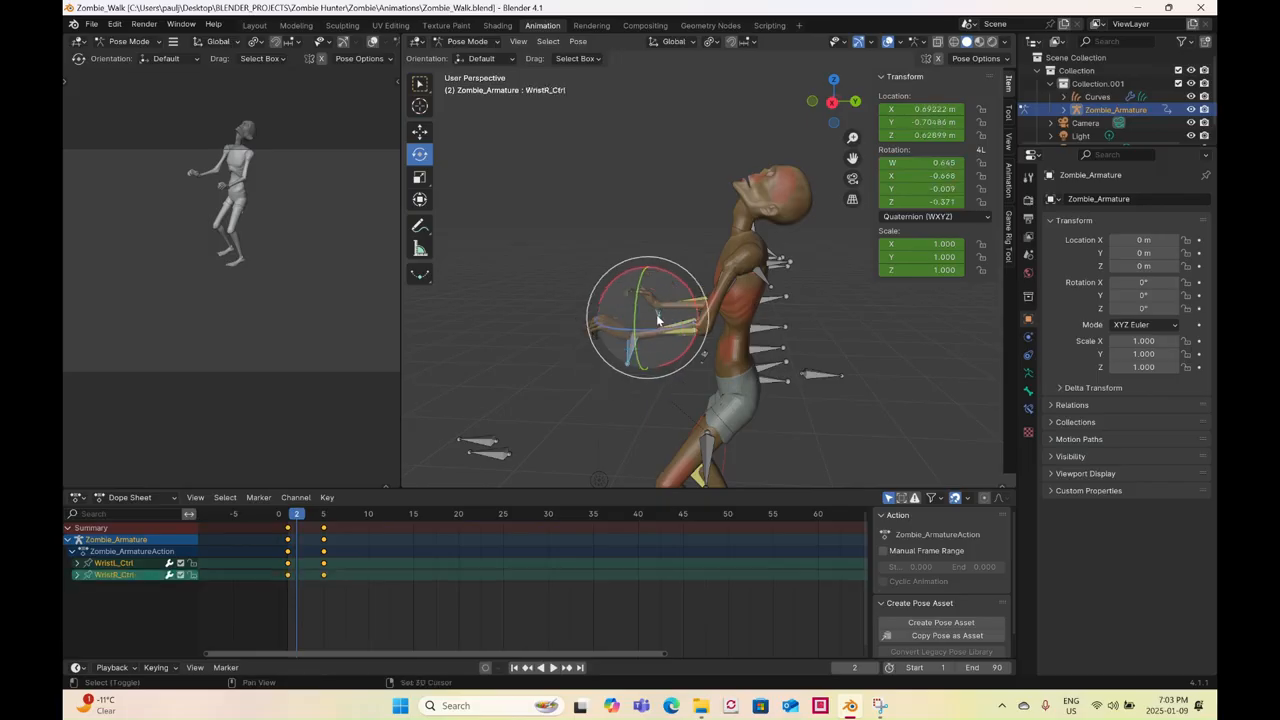
pyautogui.click(833, 103)
pyautogui.click(420, 131)
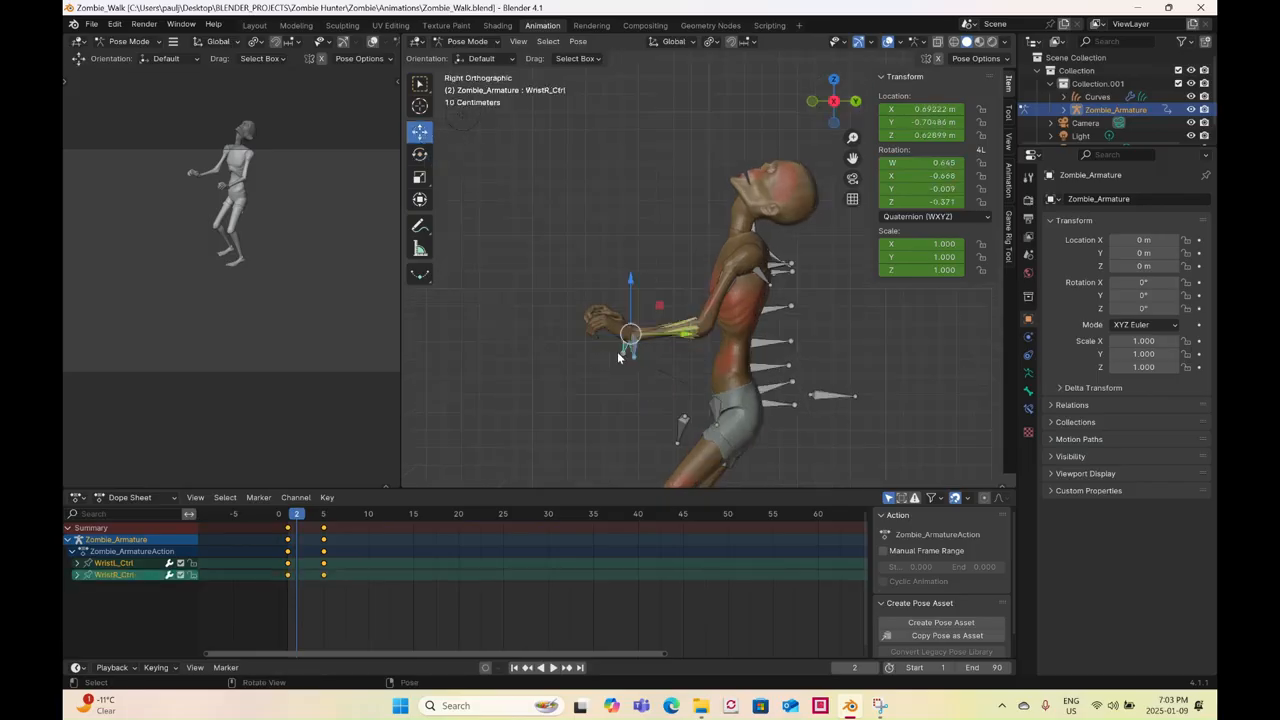
pyautogui.moveTo(628, 334); pyautogui.dragTo(405, 146)
pyautogui.click(420, 154)
pyautogui.click(420, 131)
pyautogui.moveTo(603, 243); pyautogui.dragTo(597, 235)
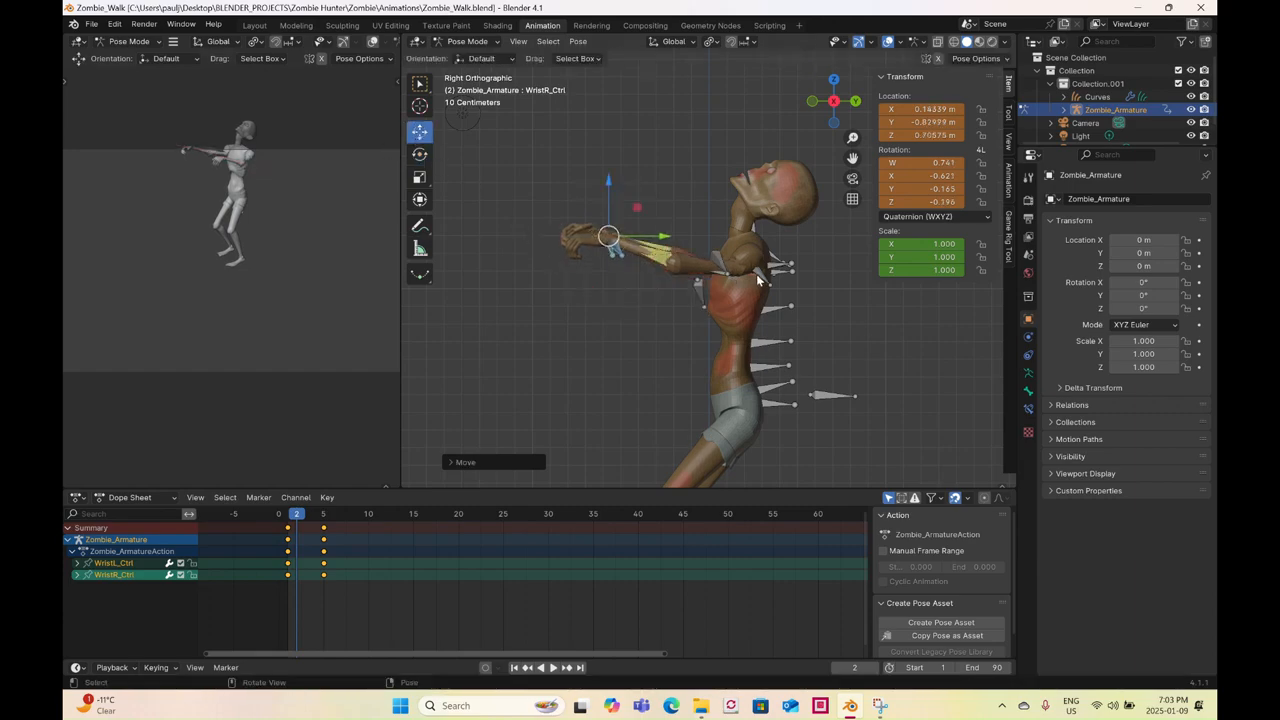
# - Rotate the left and right clavicle bones to adjust the shoulders for the raised arms
pyautogui.click(756, 274)
pyautogui.click(420, 153)
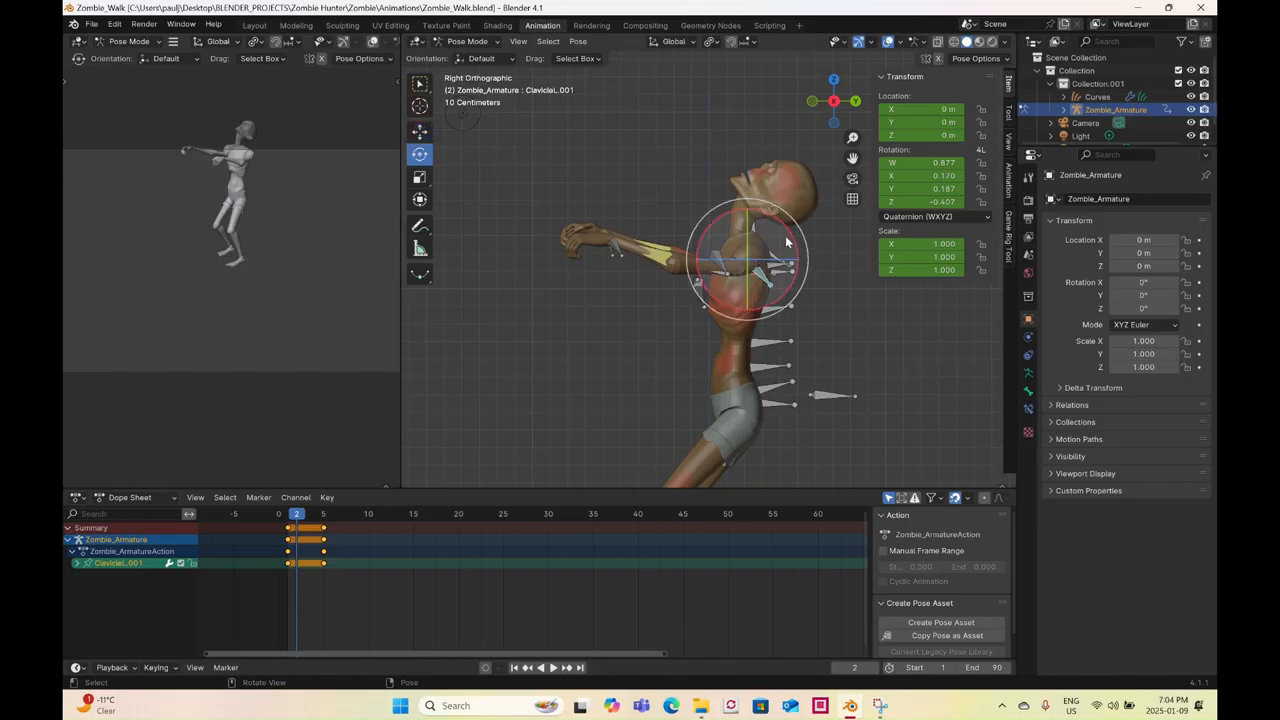
pyautogui.moveTo(799, 244); pyautogui.dragTo(801, 251)
pyautogui.moveTo(801, 251); pyautogui.dragTo(646, 289, button='middle')
pyautogui.click(656, 291)
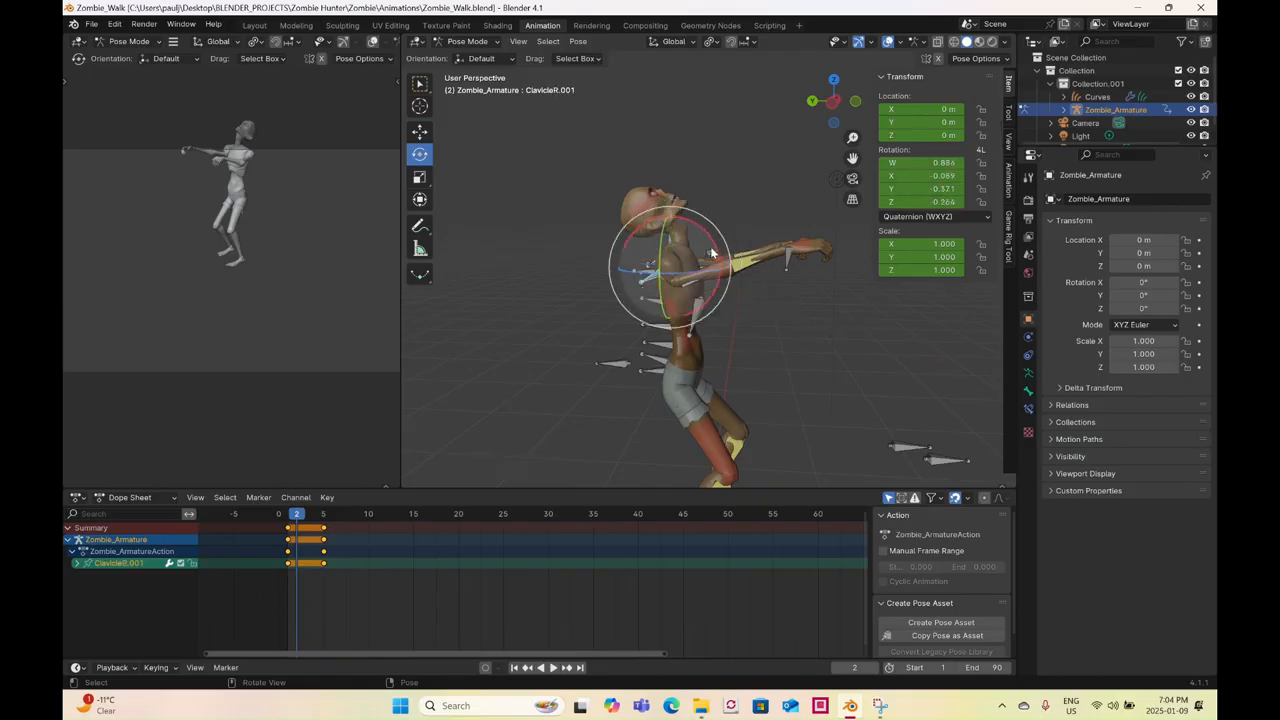
pyautogui.moveTo(709, 254); pyautogui.dragTo(683, 231)
# - Select all bones in wireframe shading, insert a keyframe at frame 2, and switch back to solid shading
pyautogui.moveTo(705, 345)
pyautogui.mouseDown(button='middle')
pyautogui.moveTo(782, 366)
pyautogui.moveTo(660, 346)
pyautogui.mouseUp(button='middle')
pyautogui.press('z')
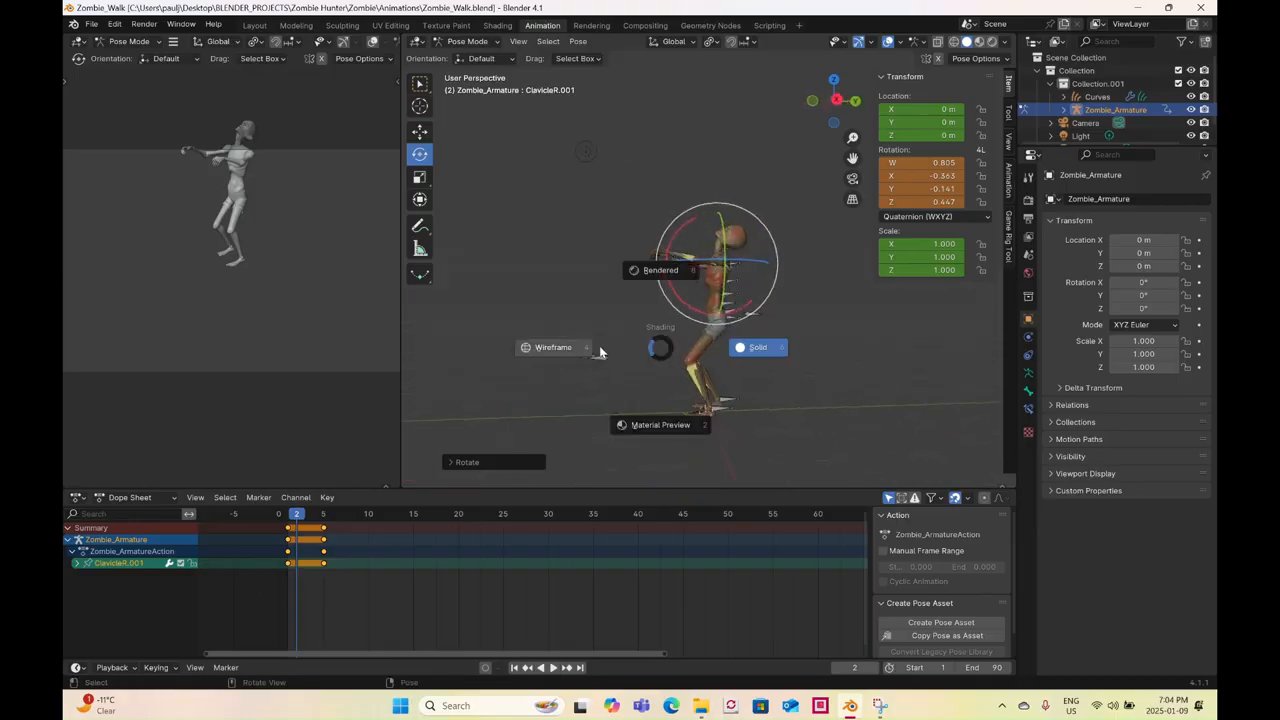
pyautogui.click(577, 324)
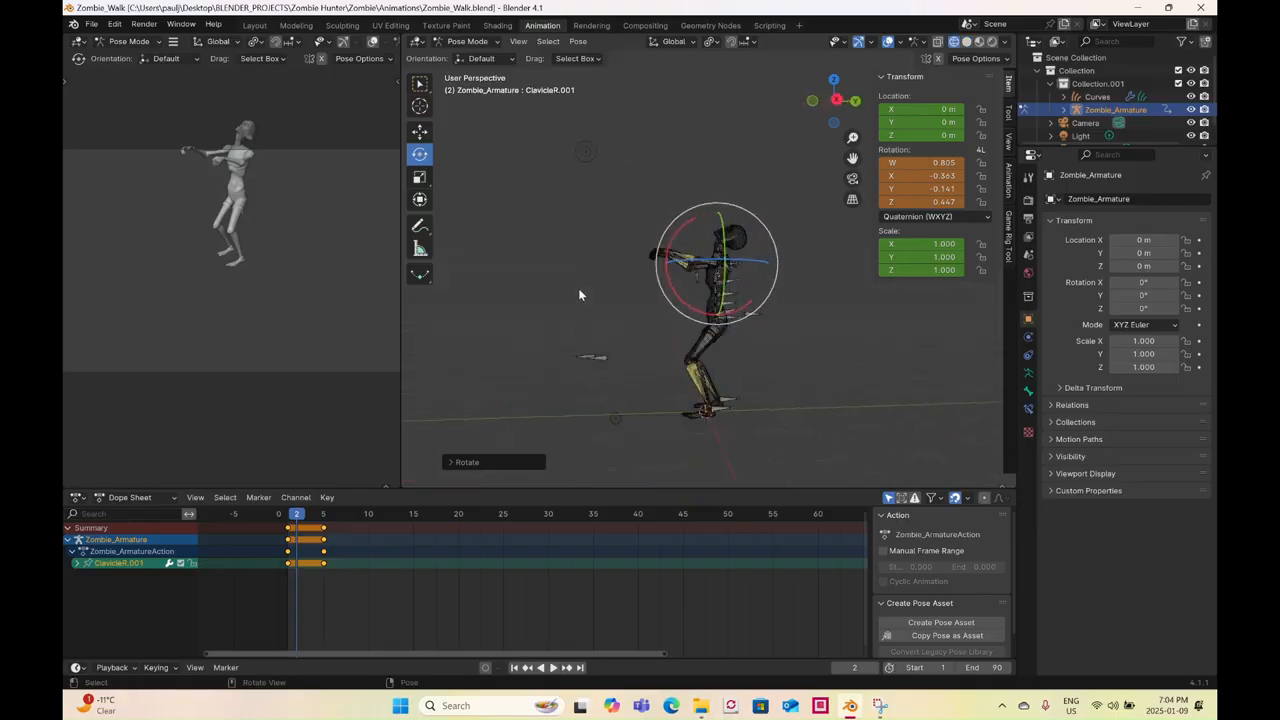
pyautogui.moveTo(552, 166); pyautogui.dragTo(808, 446)
pyautogui.rightClick(790, 345)
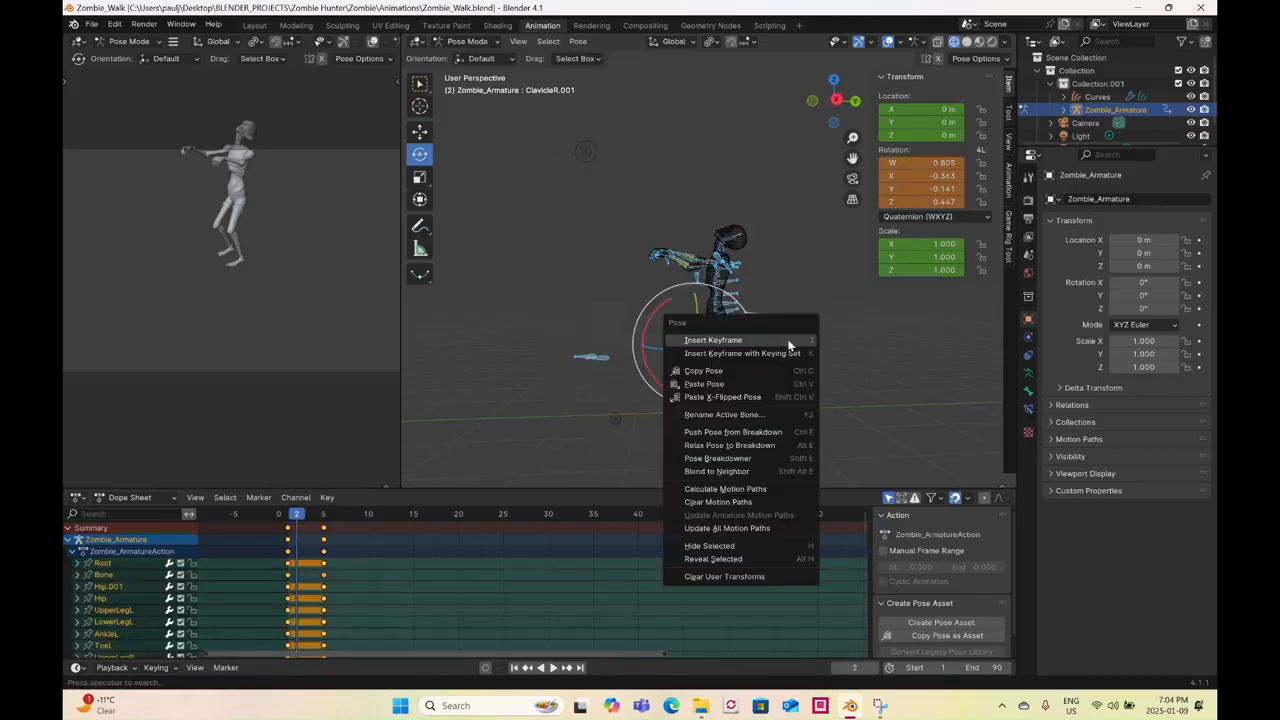
pyautogui.click(788, 345)
pyautogui.press('z')
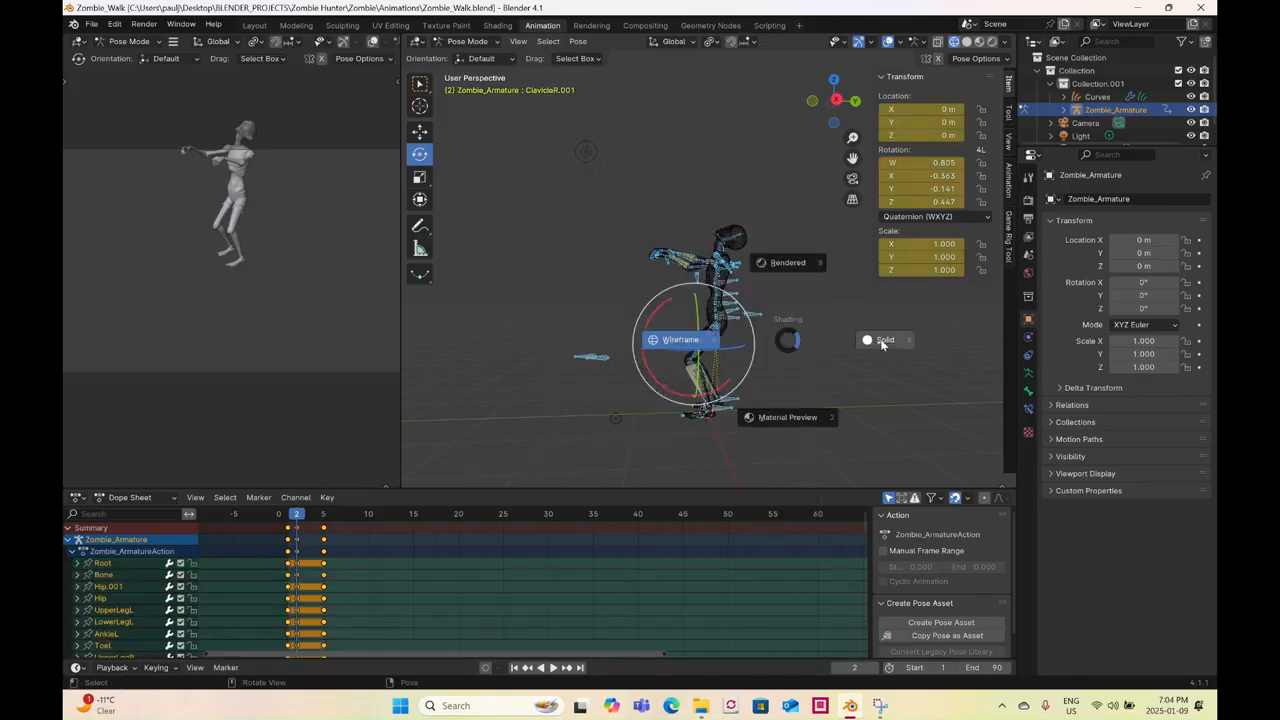
pyautogui.press('2')
pyautogui.scroll(3, 761, 328)
# - Scrub the timeline between frames 1 and 6 to review the zombie's motion, stopping at frame 5
pyautogui.press('space')
pyautogui.click(280, 516)
pyautogui.moveTo(280, 516); pyautogui.dragTo(336, 574)
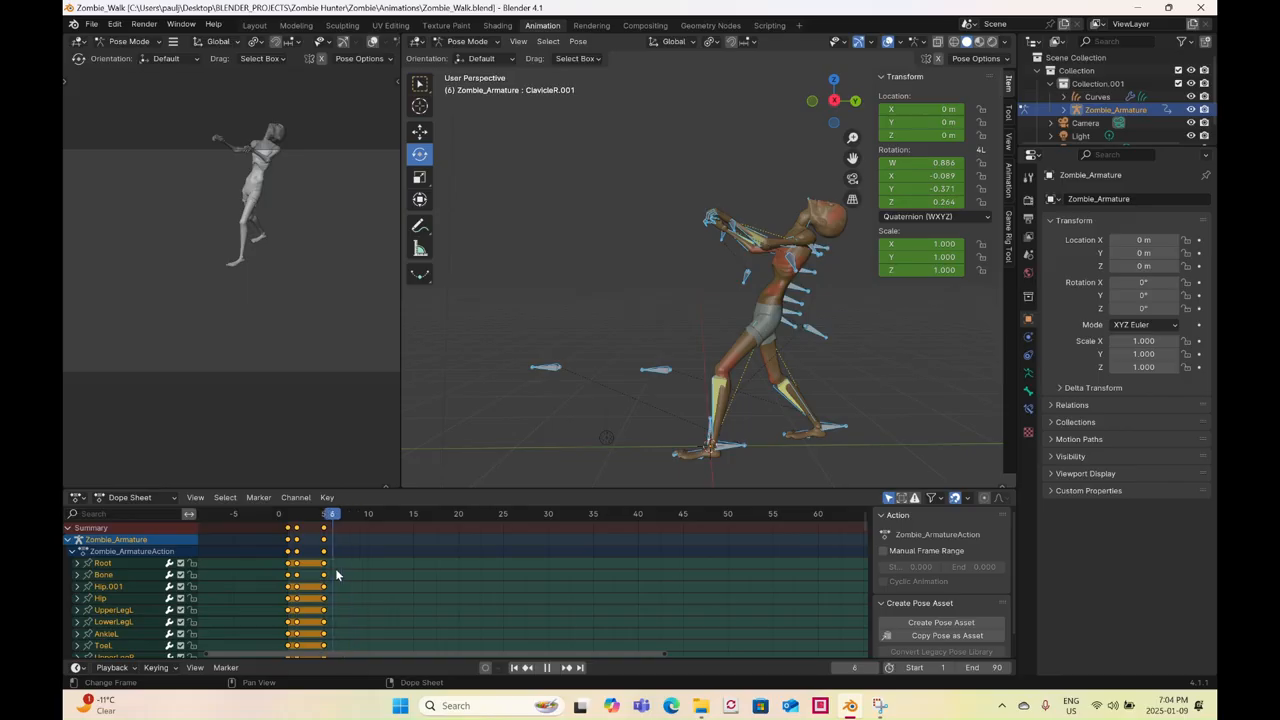
pyautogui.press('space')
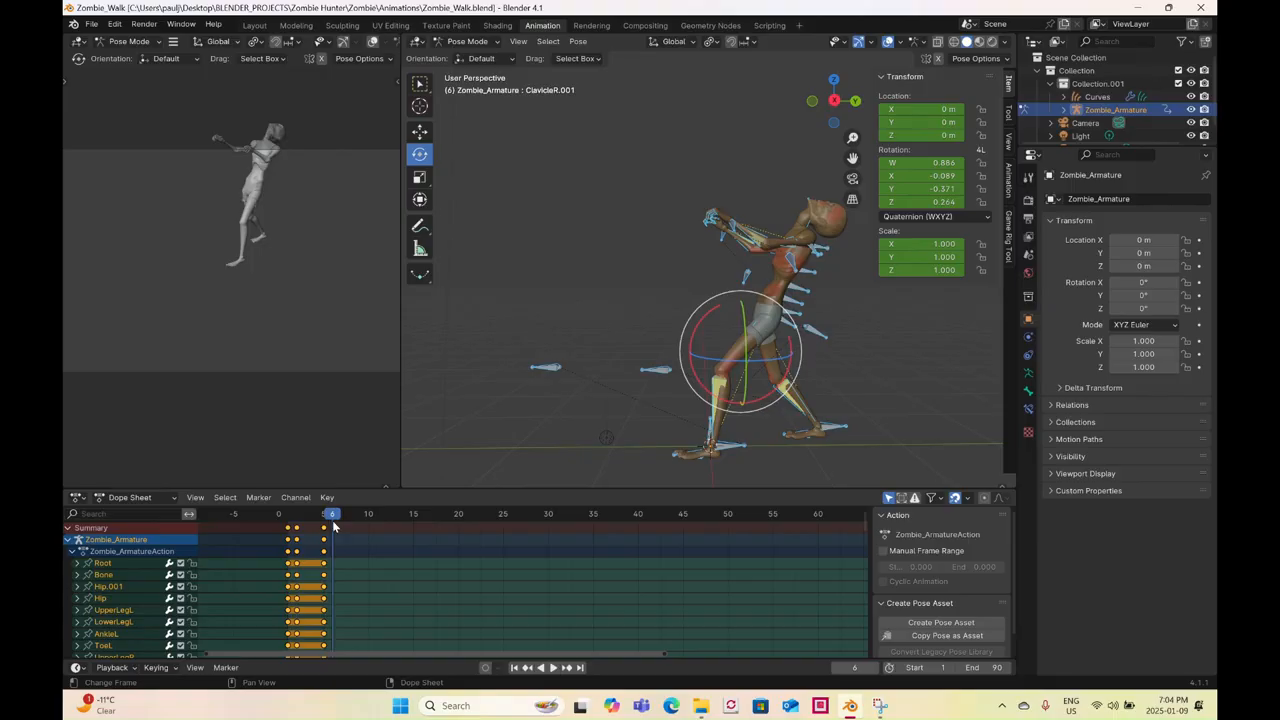
pyautogui.press('space')
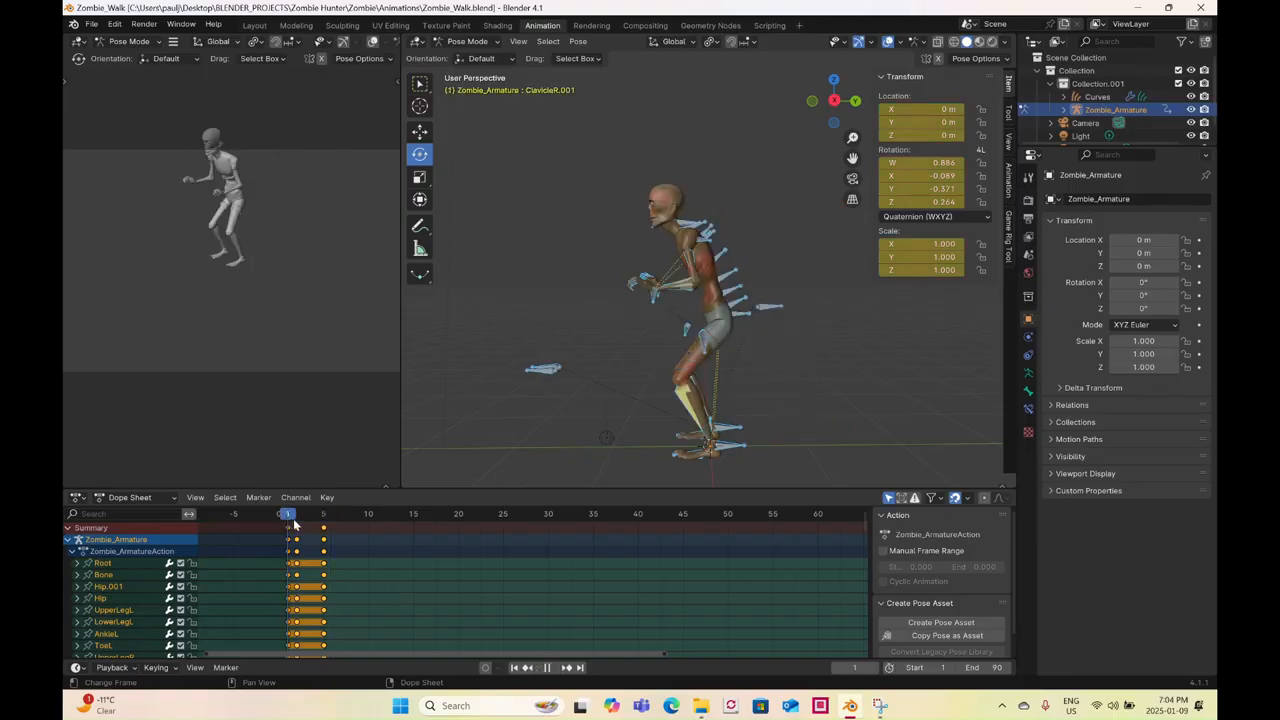
pyautogui.moveTo(330, 537); pyautogui.dragTo(325, 537)
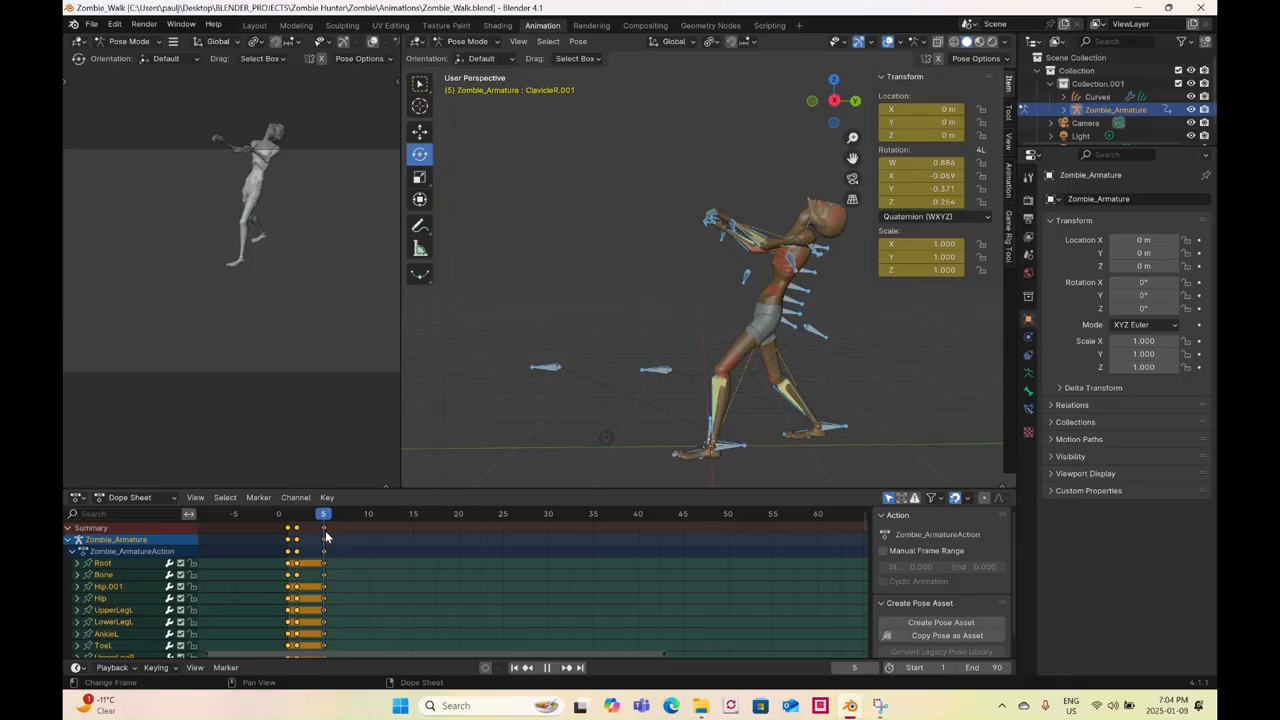
pyautogui.moveTo(325, 537)
pyautogui.mouseDown()
pyautogui.moveTo(314, 537)
pyautogui.moveTo(350, 545)
pyautogui.moveTo(323, 548)
pyautogui.mouseUp()
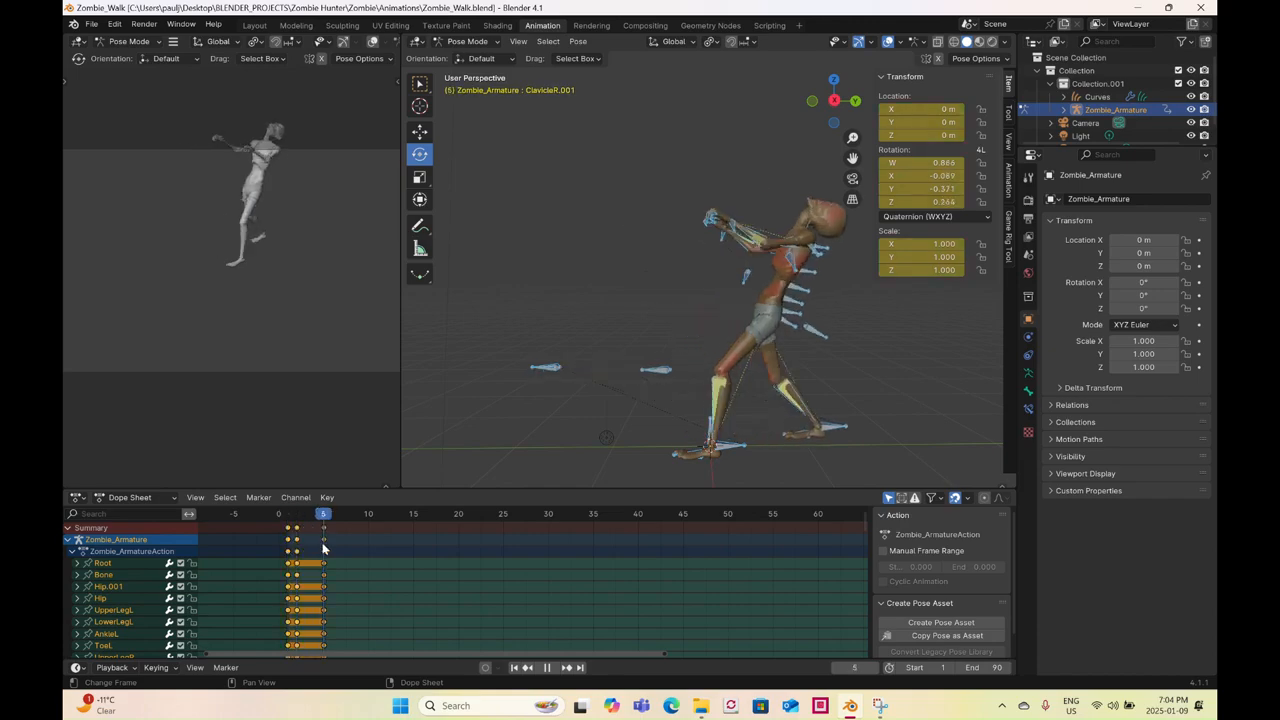
# - Raise both wrist controls together to about head height at frame 5, shifting them slightly back toward the body
pyautogui.click(715, 242)
pyautogui.keyDown('shift'); pyautogui.click(733, 228); pyautogui.keyUp('shift')
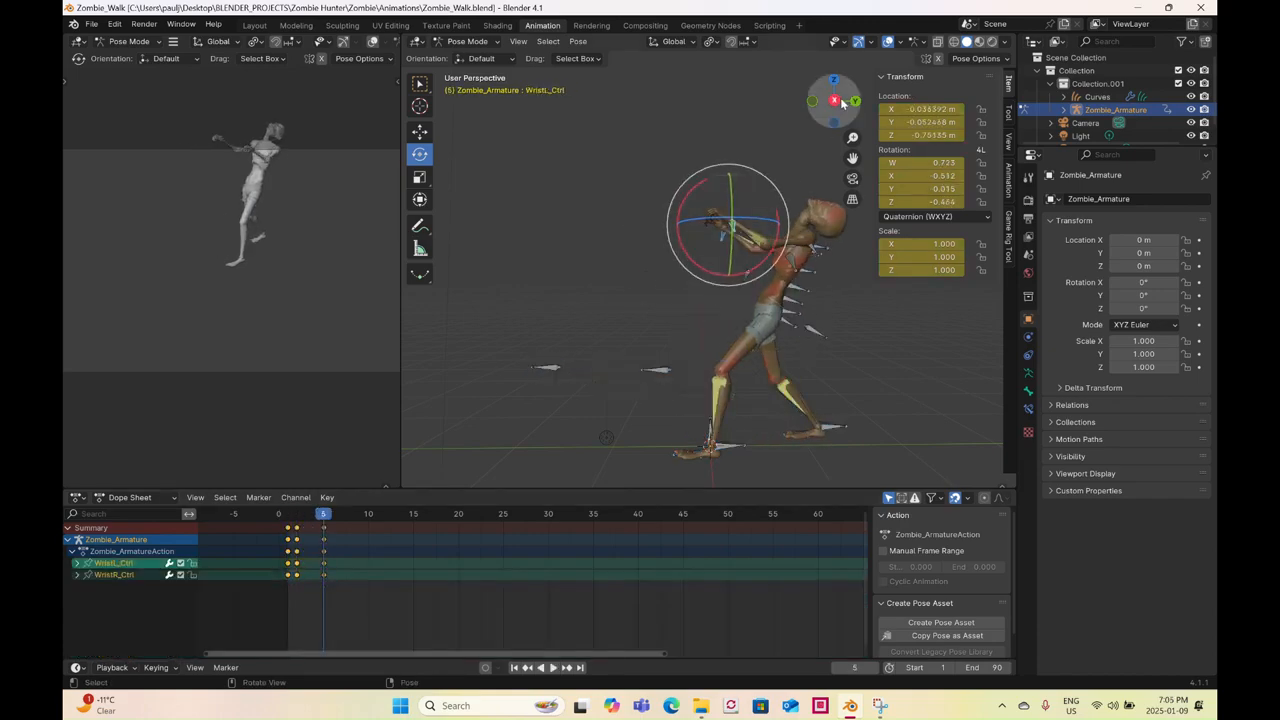
pyautogui.click(834, 101)
pyautogui.click(420, 131)
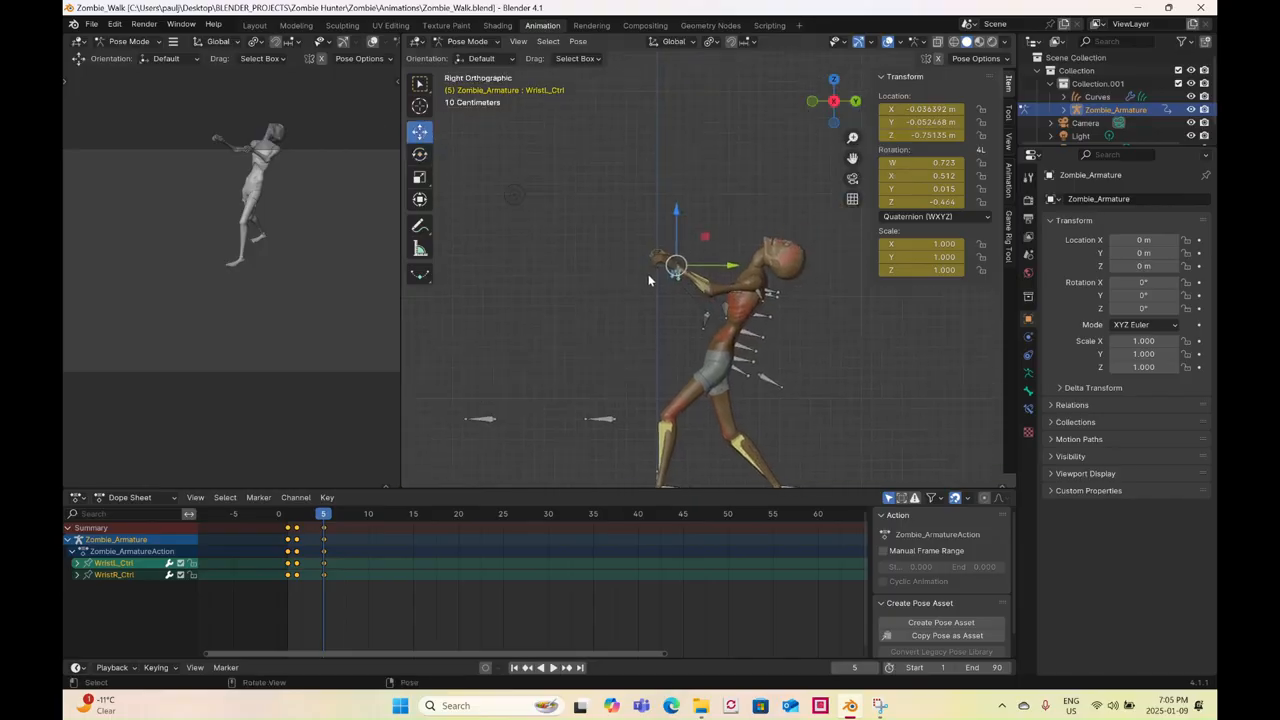
pyautogui.moveTo(676, 266); pyautogui.dragTo(686, 237)
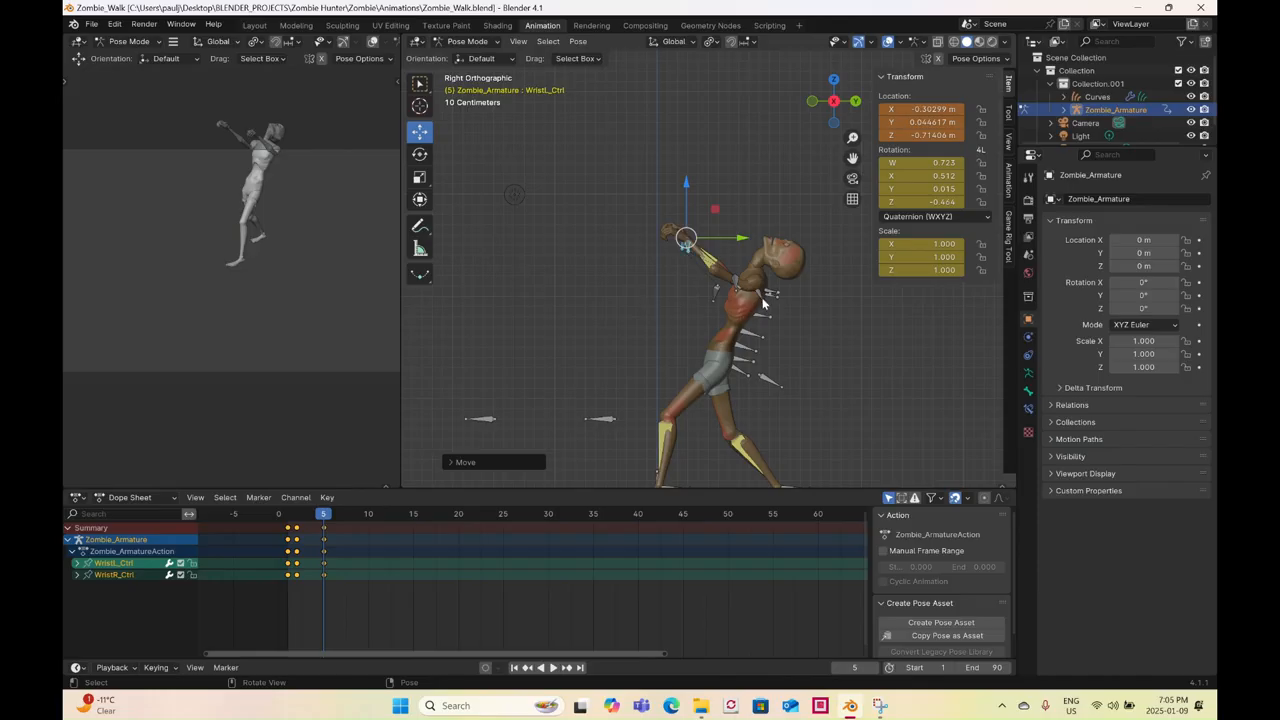
# - Rotate the left and right clavicle bones at frame 5 so the shoulders follow the raised arms
pyautogui.click(761, 298)
pyautogui.click(420, 154)
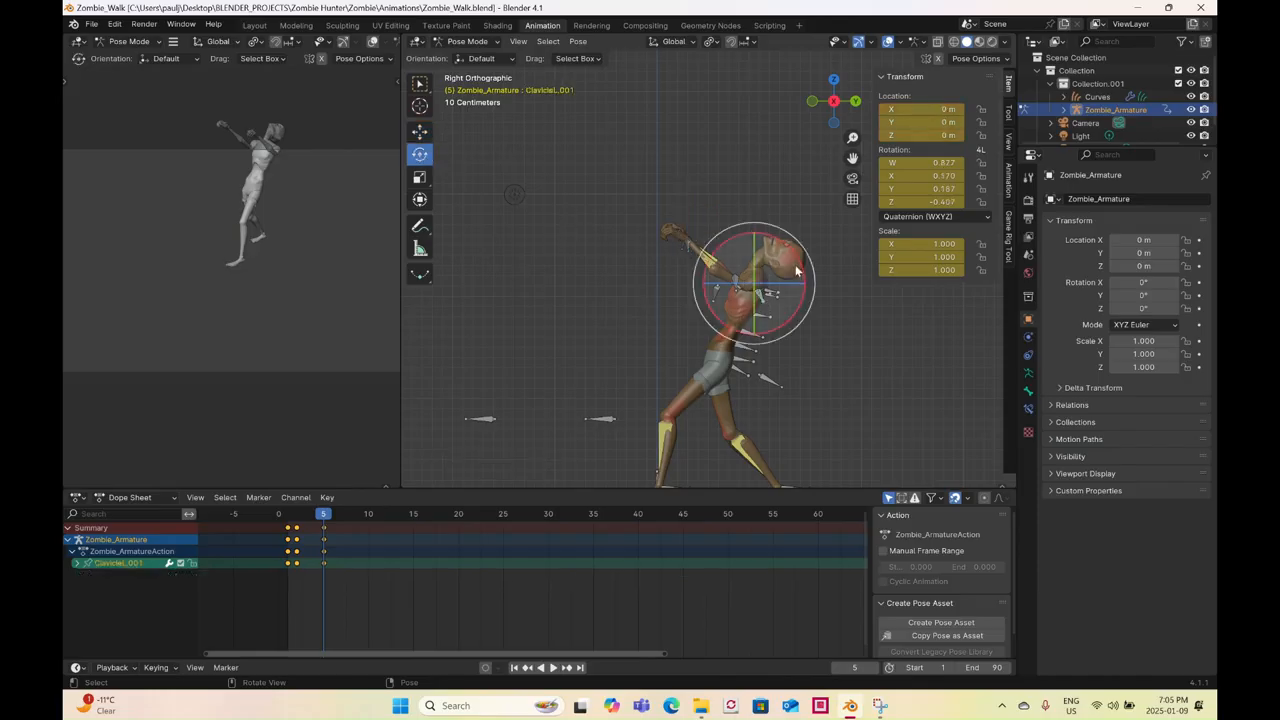
pyautogui.moveTo(804, 271); pyautogui.dragTo(806, 300)
pyautogui.moveTo(669, 312); pyautogui.dragTo(640, 316, button='middle')
pyautogui.click(639, 321)
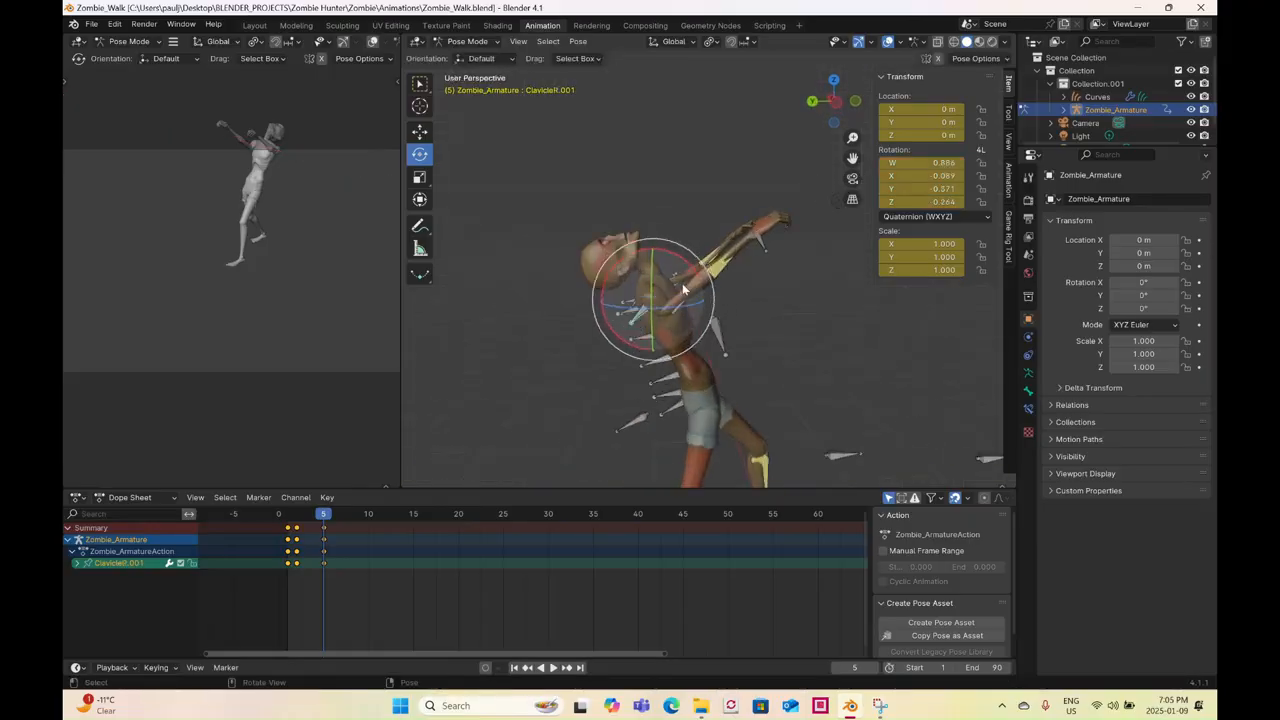
pyautogui.moveTo(686, 265); pyautogui.dragTo(650, 270)
pyautogui.moveTo(700, 320)
pyautogui.mouseDown(button='middle')
pyautogui.moveTo(726, 324)
pyautogui.moveTo(658, 354)
pyautogui.mouseUp(button='middle')
# - Select all bones in wireframe shading, insert a keyframe at frame 5, and return to solid shading
pyautogui.press('z')
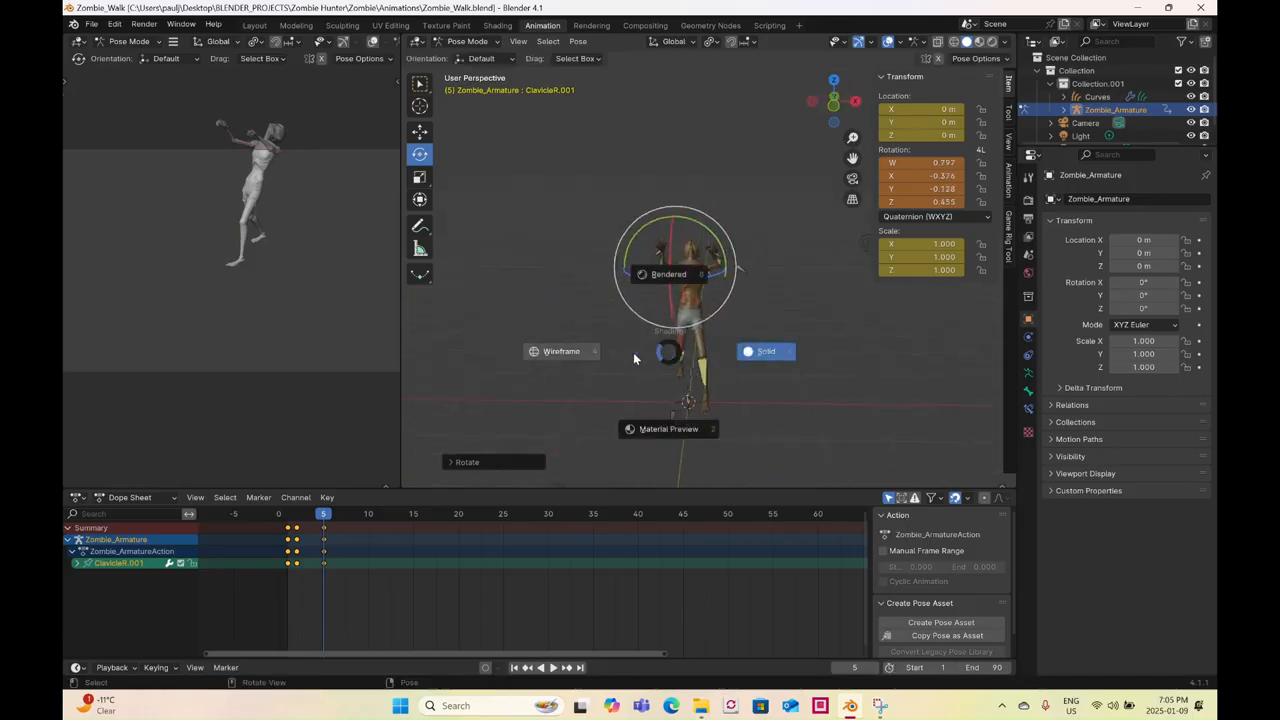
pyautogui.click(578, 352)
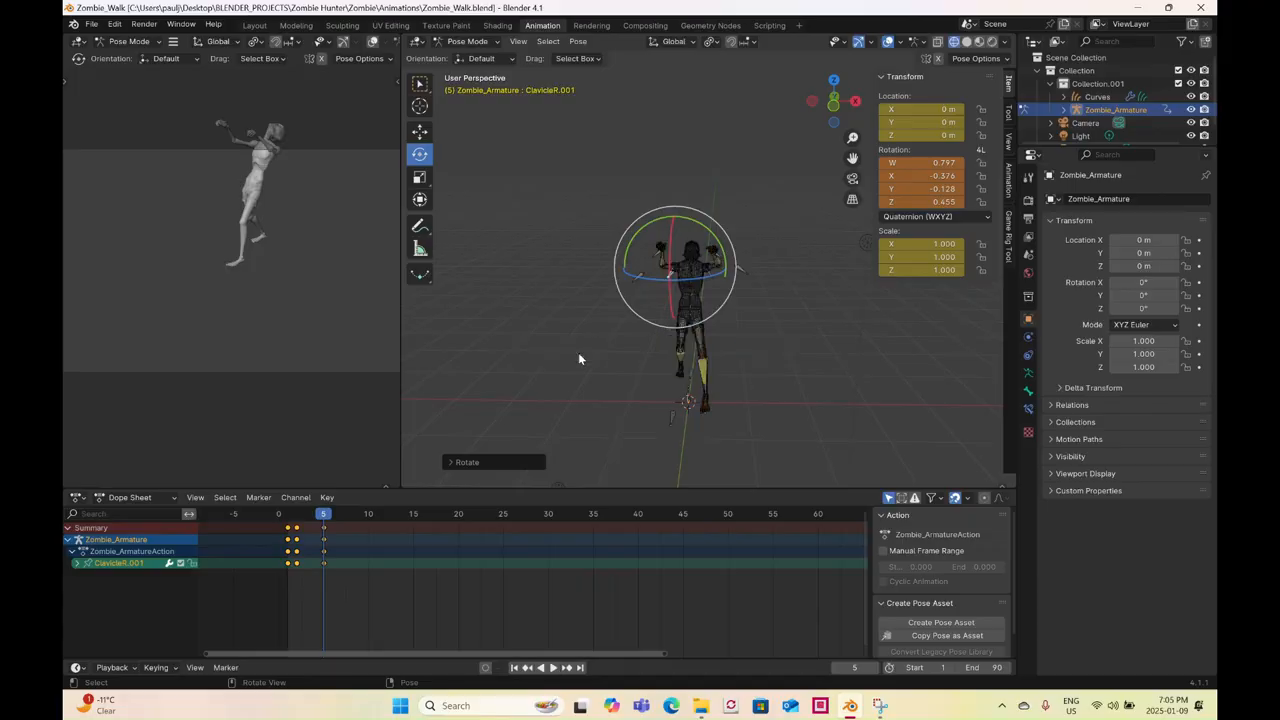
pyautogui.moveTo(540, 197)
pyautogui.mouseDown()
pyautogui.moveTo(802, 410)
pyautogui.moveTo(817, 438)
pyautogui.mouseUp()
pyautogui.rightClick(810, 341)
pyautogui.click(810, 346)
pyautogui.press('z')
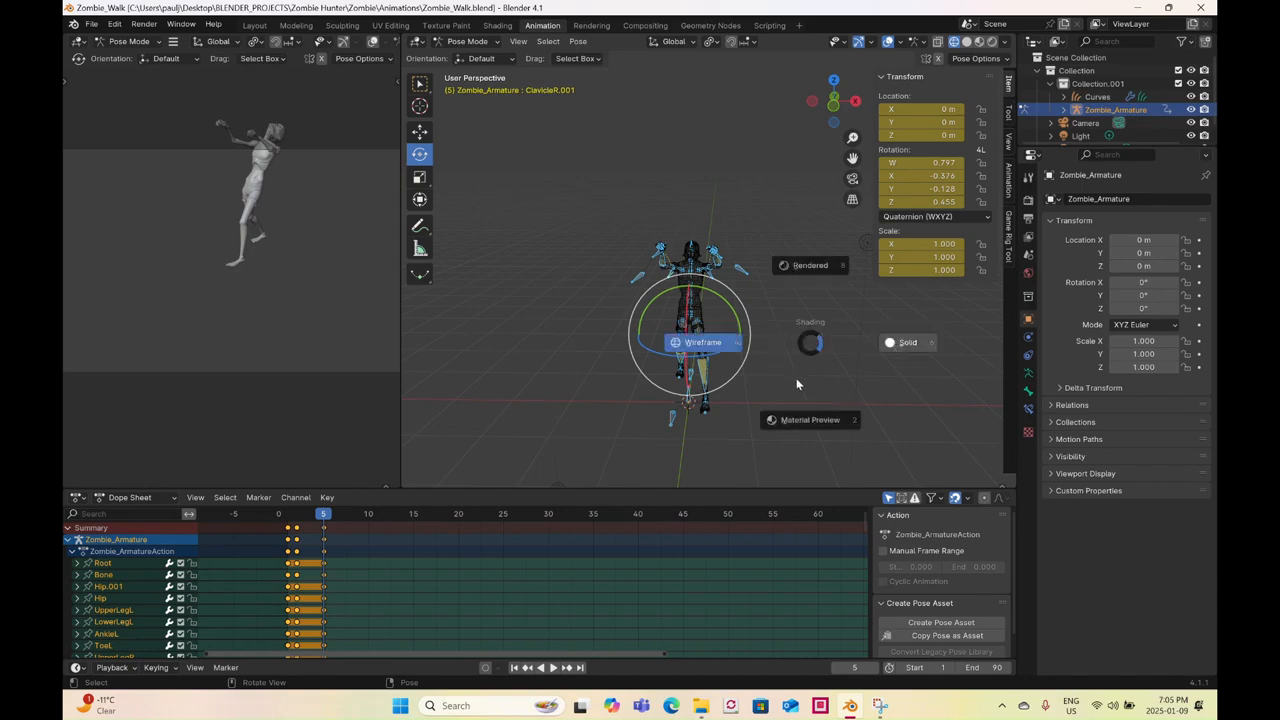
pyautogui.click(796, 378)
pyautogui.moveTo(796, 378)
pyautogui.mouseDown(button='middle')
pyautogui.moveTo(653, 368)
pyautogui.moveTo(590, 262)
pyautogui.mouseUp(button='middle')
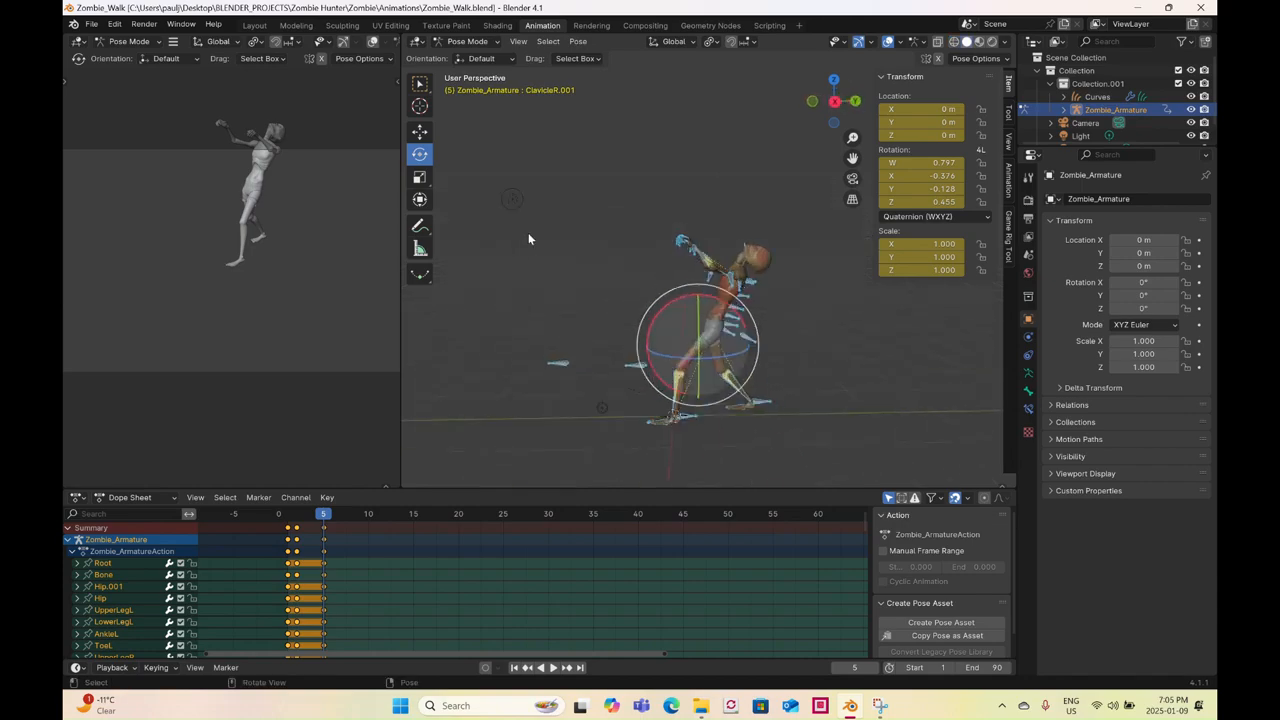
# - Lower both wrist controls to about chest height at frame 10 and insert a keyframe for them
pyautogui.press('space')
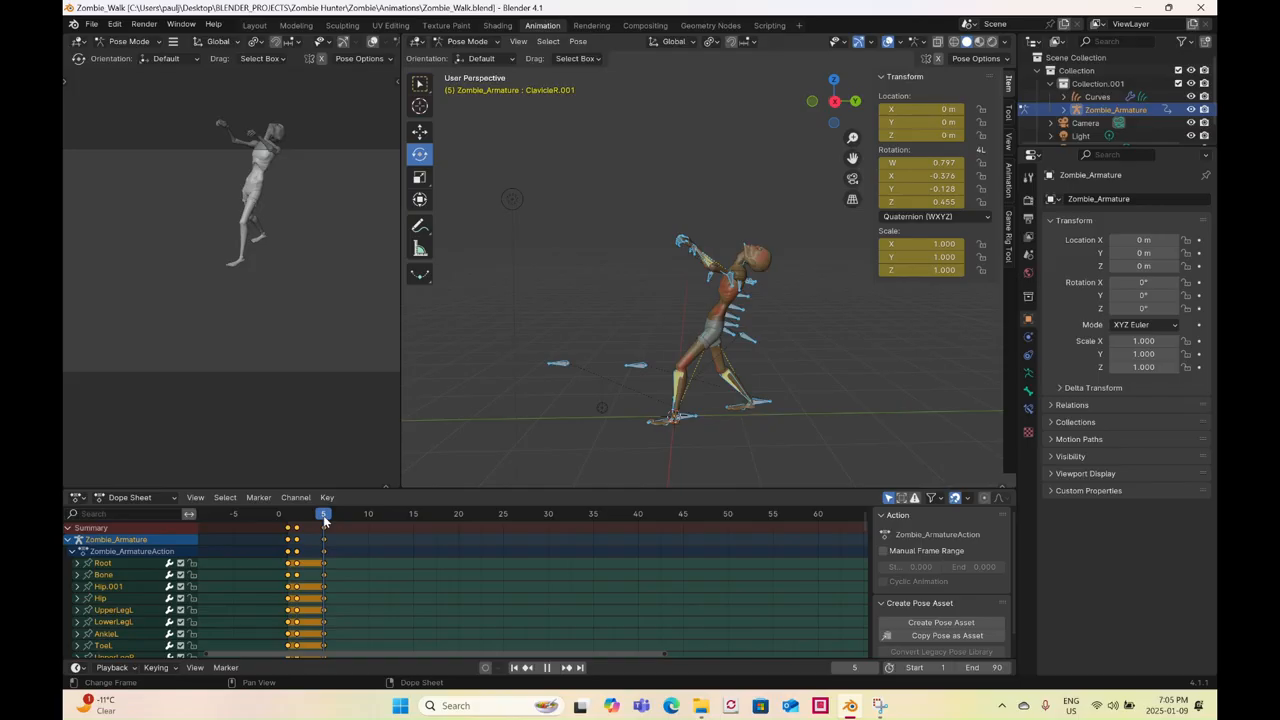
pyautogui.moveTo(323, 518); pyautogui.dragTo(368, 541)
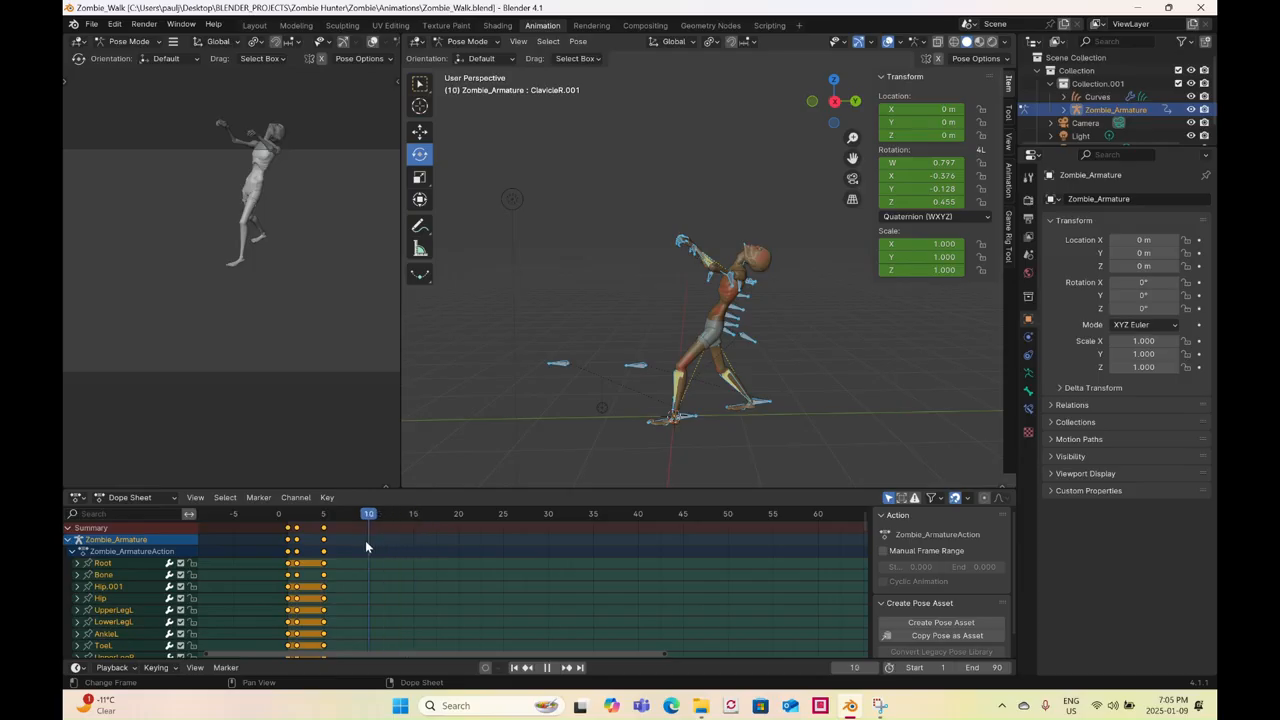
pyautogui.scroll(4, 653, 301)
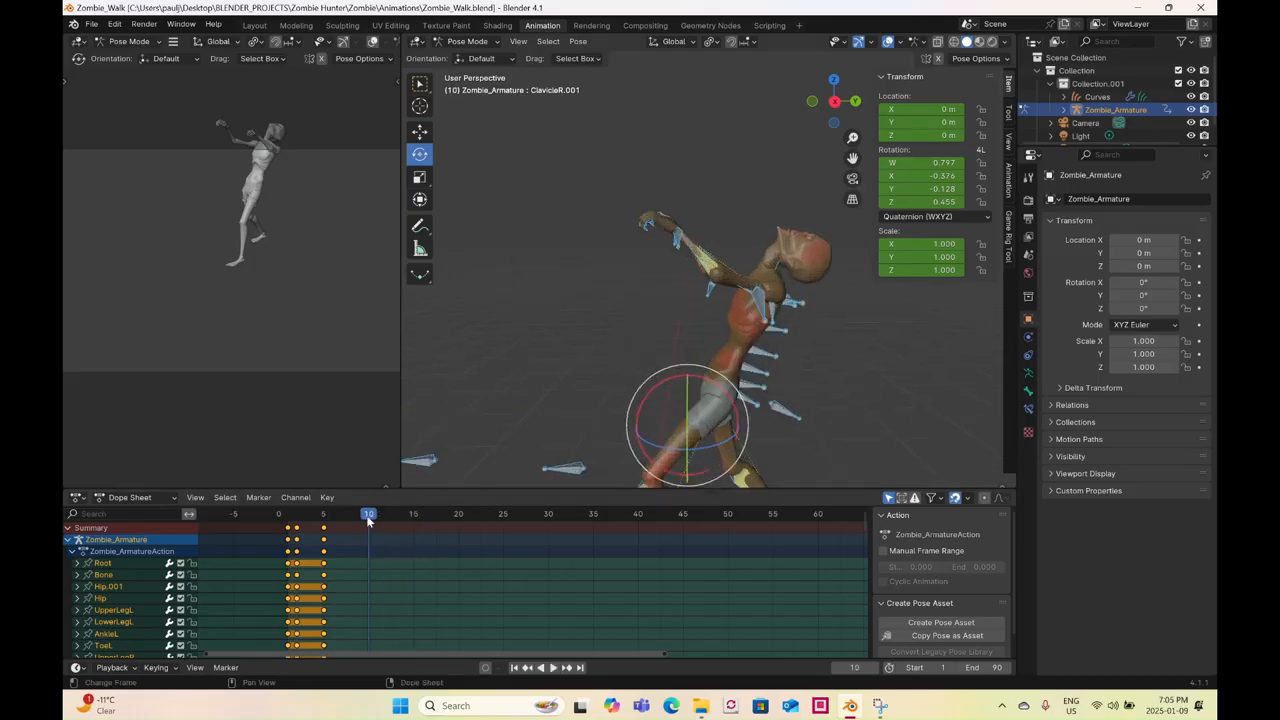
pyautogui.moveTo(369, 517)
pyautogui.mouseDown()
pyautogui.moveTo(329, 521)
pyautogui.moveTo(369, 520)
pyautogui.mouseUp()
pyautogui.moveTo(665, 247); pyautogui.dragTo(677, 249)
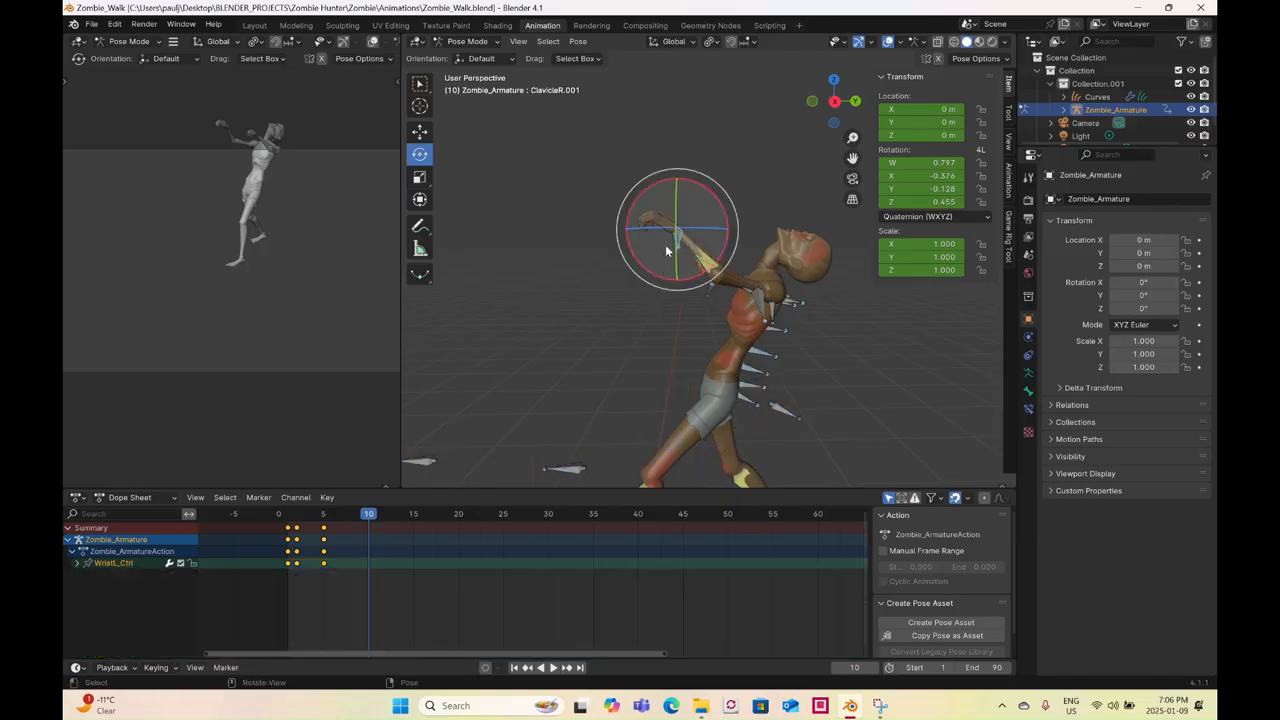
pyautogui.click(834, 101)
pyautogui.click(420, 131)
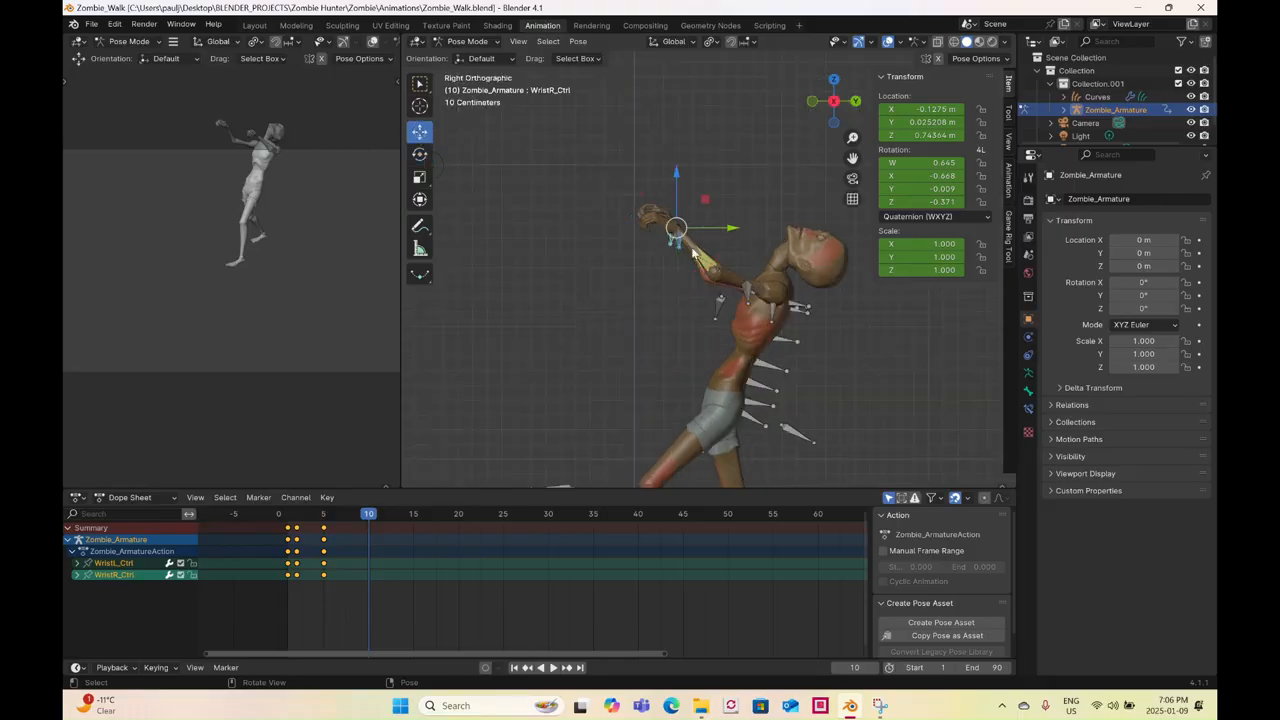
pyautogui.moveTo(676, 230); pyautogui.dragTo(690, 283)
pyautogui.rightClick(688, 285)
pyautogui.click(688, 285)
# - Rotate the left clavicle bone to match the lowered arm and insert a keyframe for it at frame 10
pyautogui.click(747, 293)
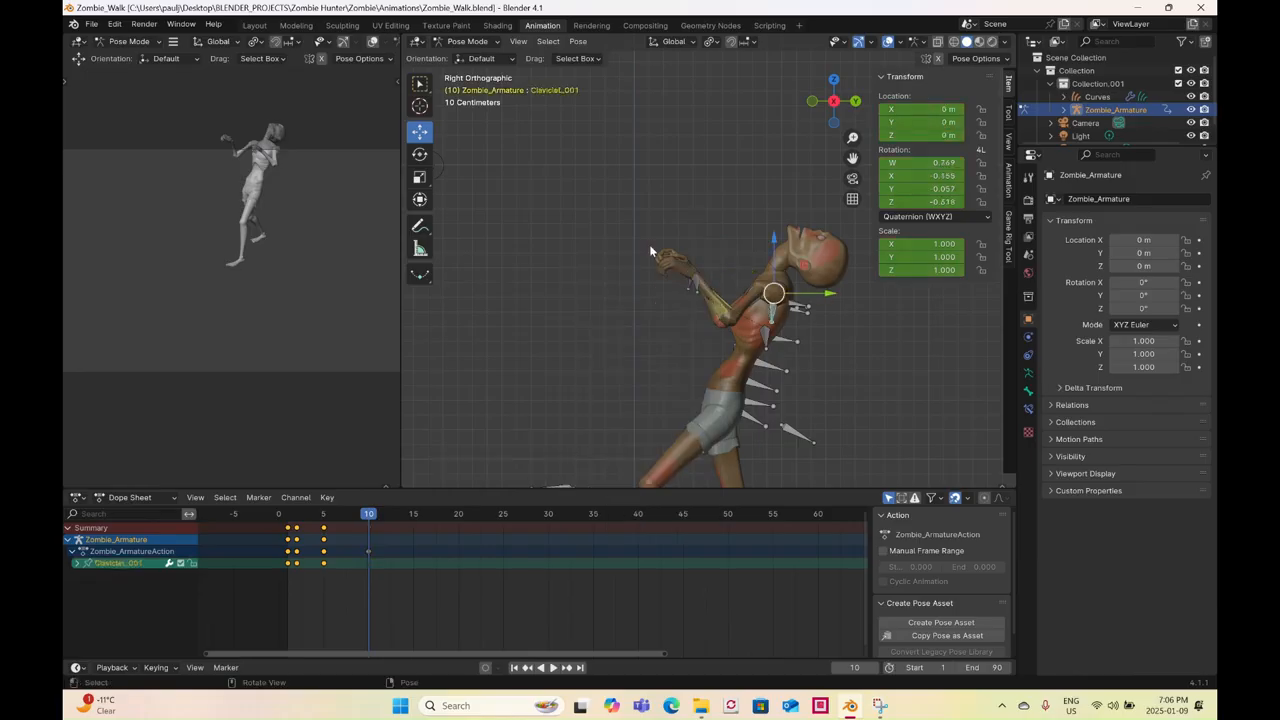
pyautogui.click(420, 154)
pyautogui.moveTo(768, 258)
pyautogui.mouseDown()
pyautogui.moveTo(790, 242)
pyautogui.moveTo(765, 251)
pyautogui.mouseUp()
pyautogui.moveTo(700, 270); pyautogui.dragTo(808, 318, button='middle')
pyautogui.rightClick(683, 267)
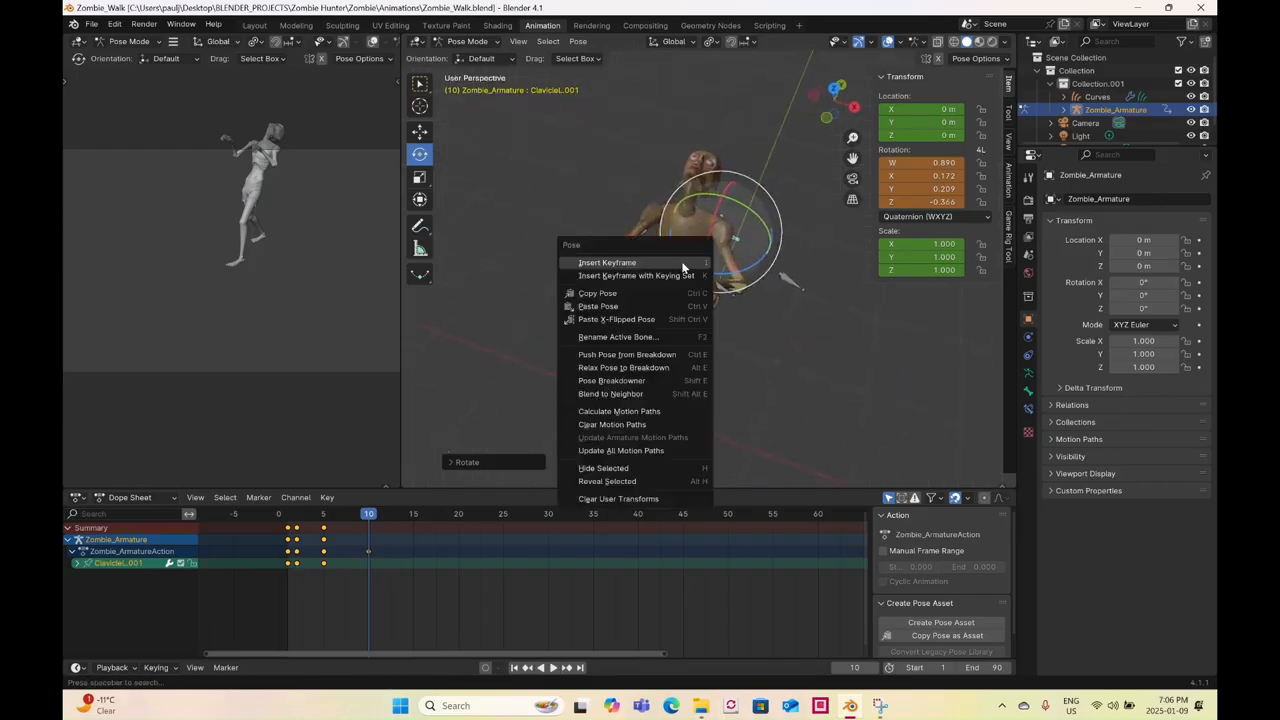
pyautogui.click(686, 264)
# - Rotate the right clavicle bone to match the lowered arm and insert a keyframe for it at frame 10
pyautogui.moveTo(603, 316); pyautogui.dragTo(766, 261, button='middle')
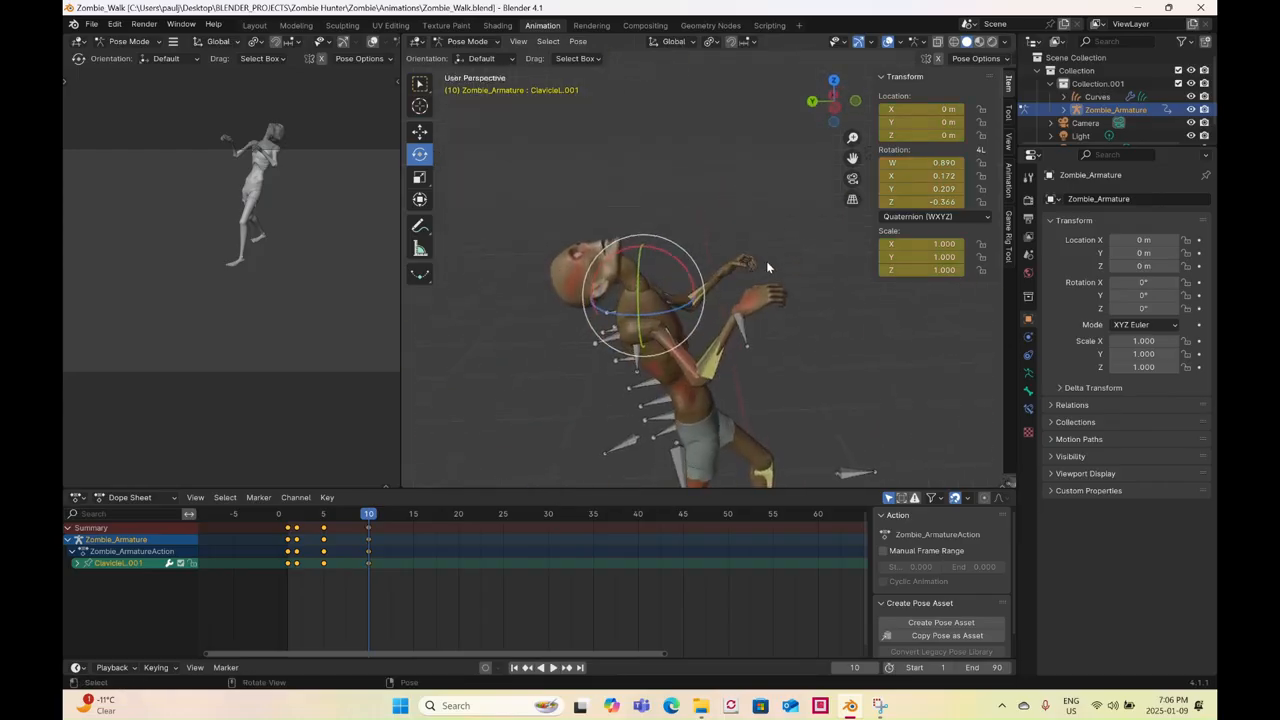
pyautogui.click(637, 362)
pyautogui.moveTo(674, 301); pyautogui.dragTo(679, 325)
pyautogui.rightClick(679, 325)
pyautogui.click(679, 325)
pyautogui.moveTo(767, 365); pyautogui.dragTo(536, 468, button='middle')
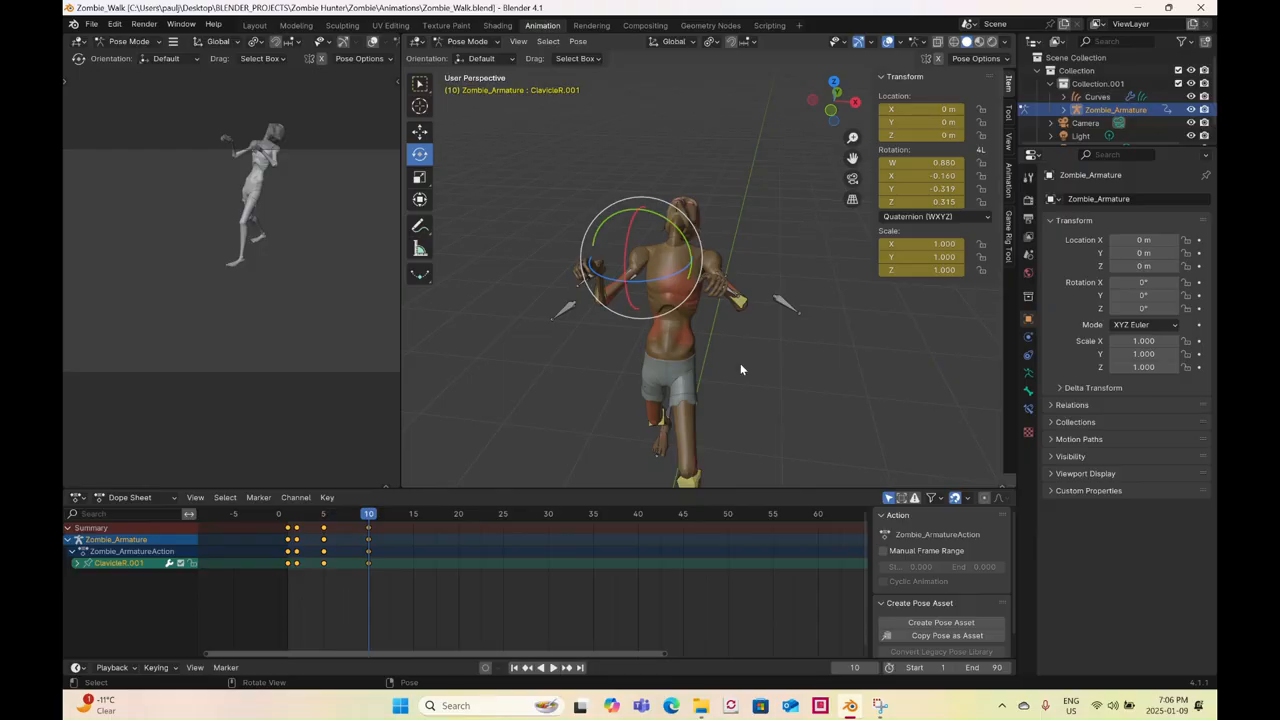
# - At frame 13, rotate both wrist controls and move them down so the arms hang beside the hips
pyautogui.moveTo(737, 317); pyautogui.dragTo(612, 285, button='middle')
pyautogui.click(722, 300)
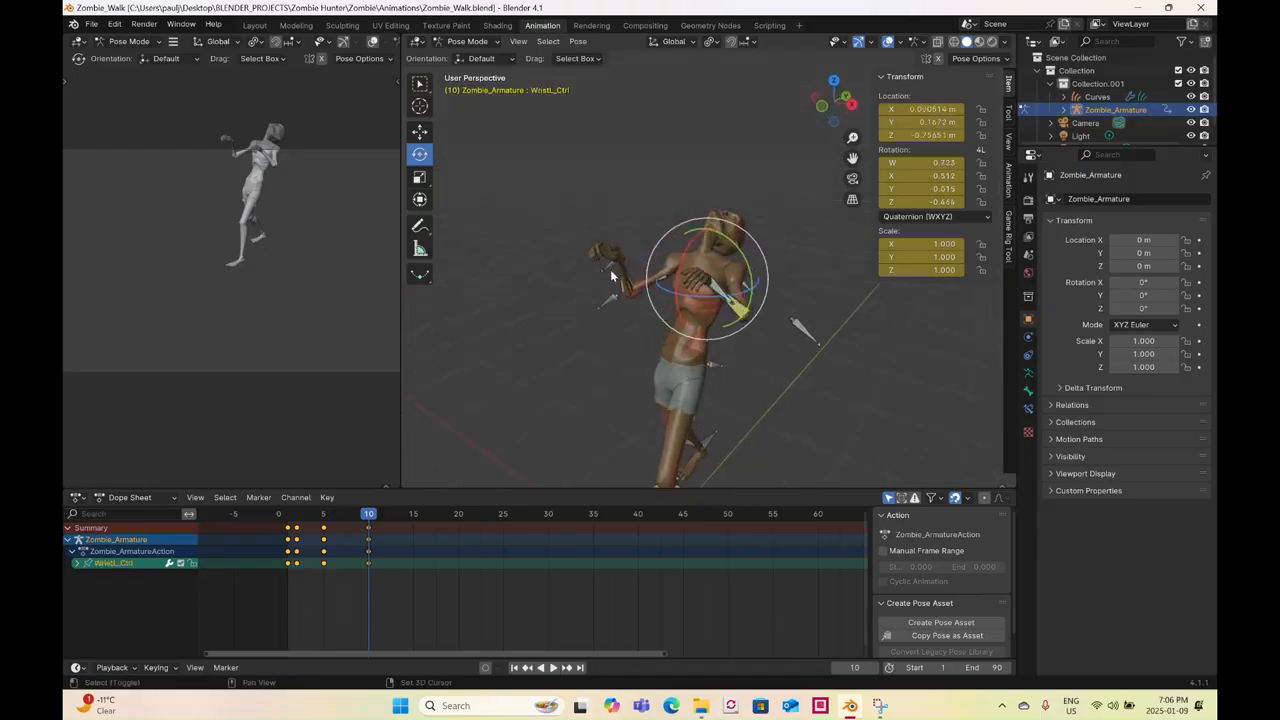
pyautogui.click(609, 269)
pyautogui.click(851, 105)
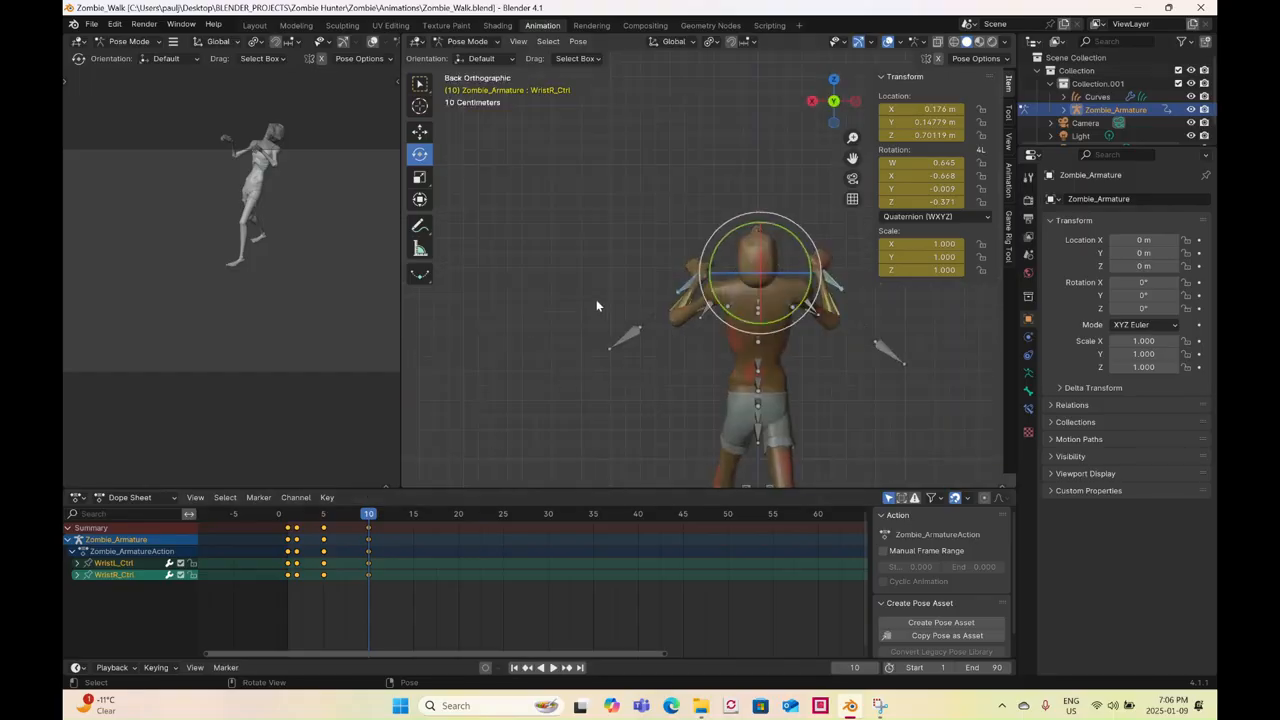
pyautogui.click(812, 101)
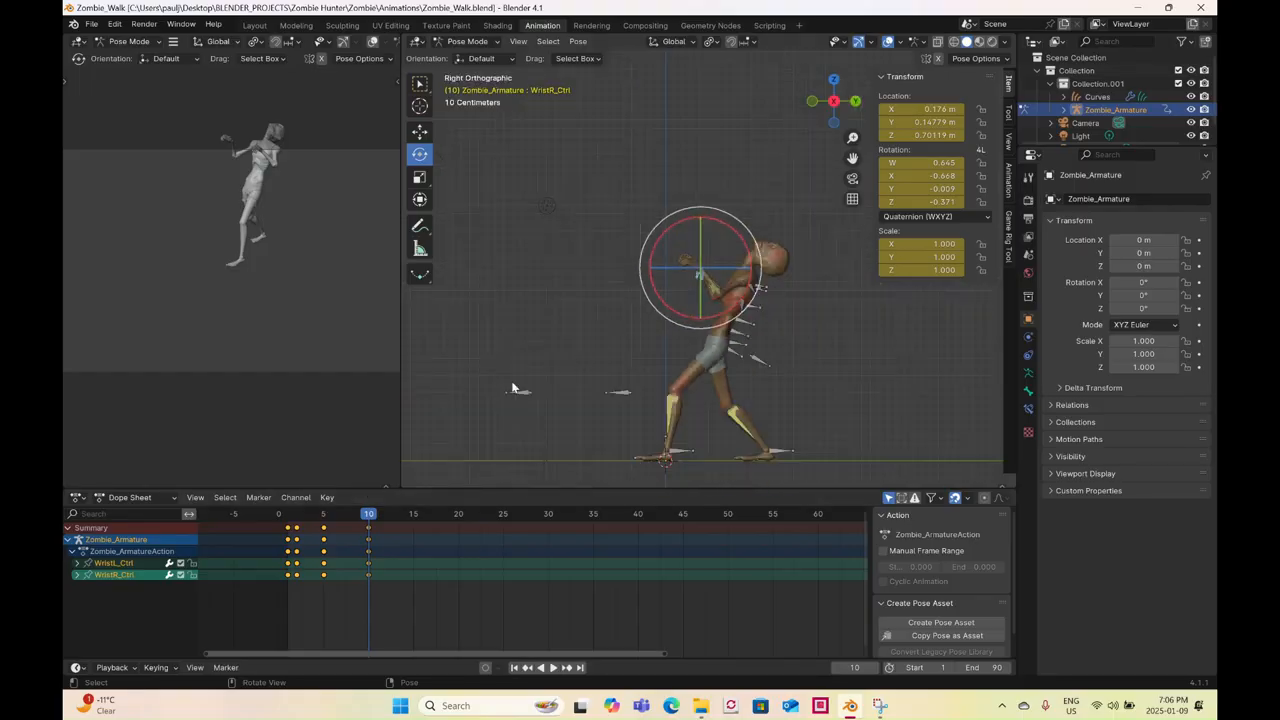
pyautogui.moveTo(290, 522); pyautogui.dragTo(393, 528)
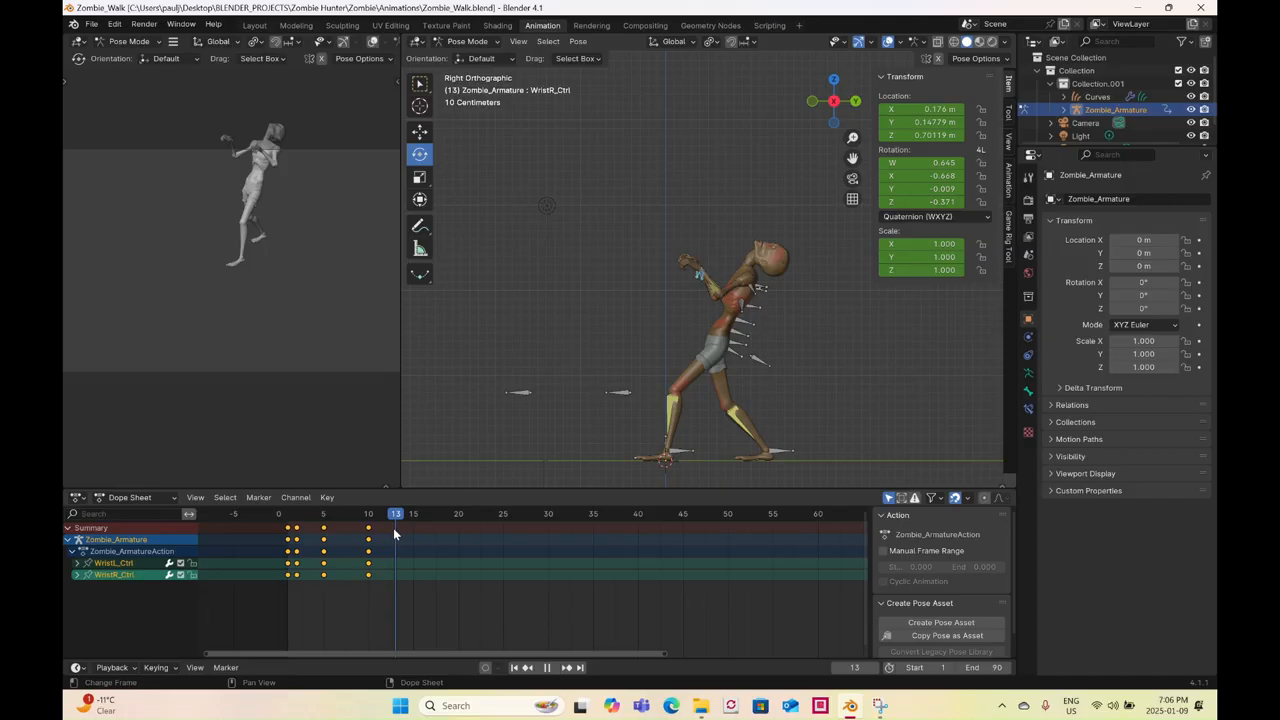
pyautogui.moveTo(725, 230); pyautogui.dragTo(744, 347)
pyautogui.click(420, 131)
pyautogui.scroll(3, 746, 330)
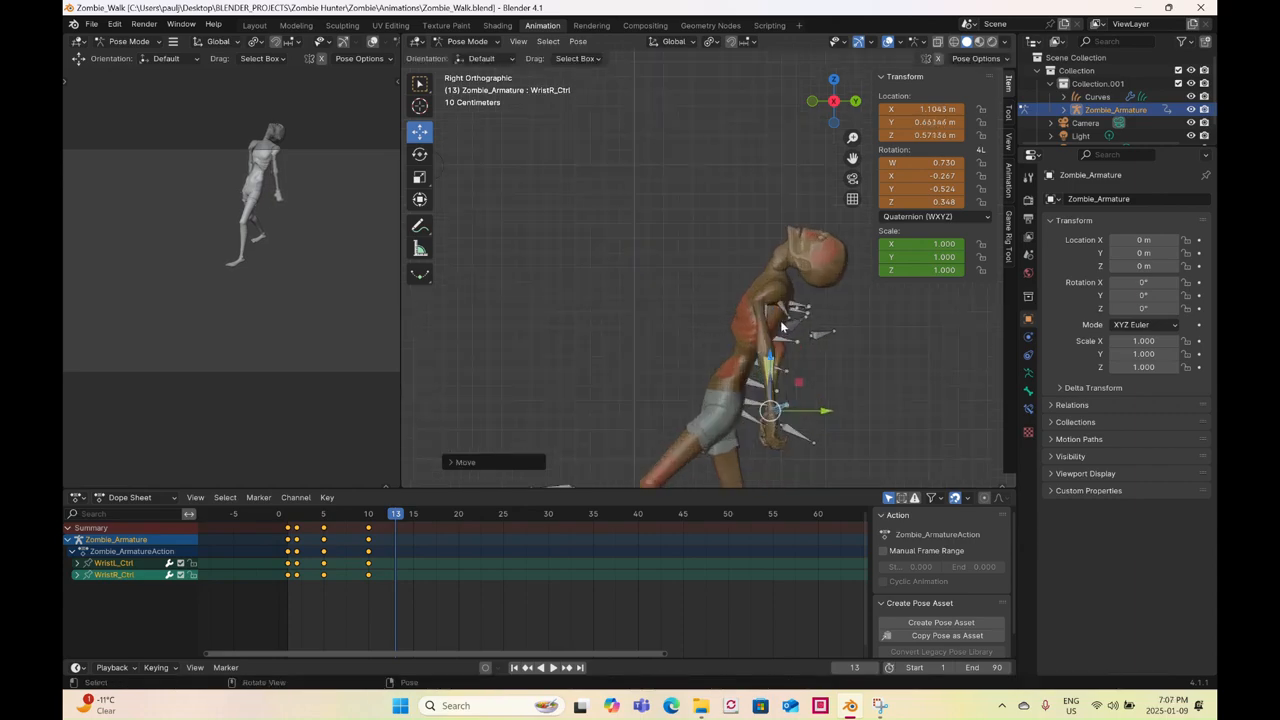
# - Rotate the left and right clavicle bones at frame 13 to lower the shoulders for the hanging arms
pyautogui.click(783, 316)
pyautogui.click(420, 154)
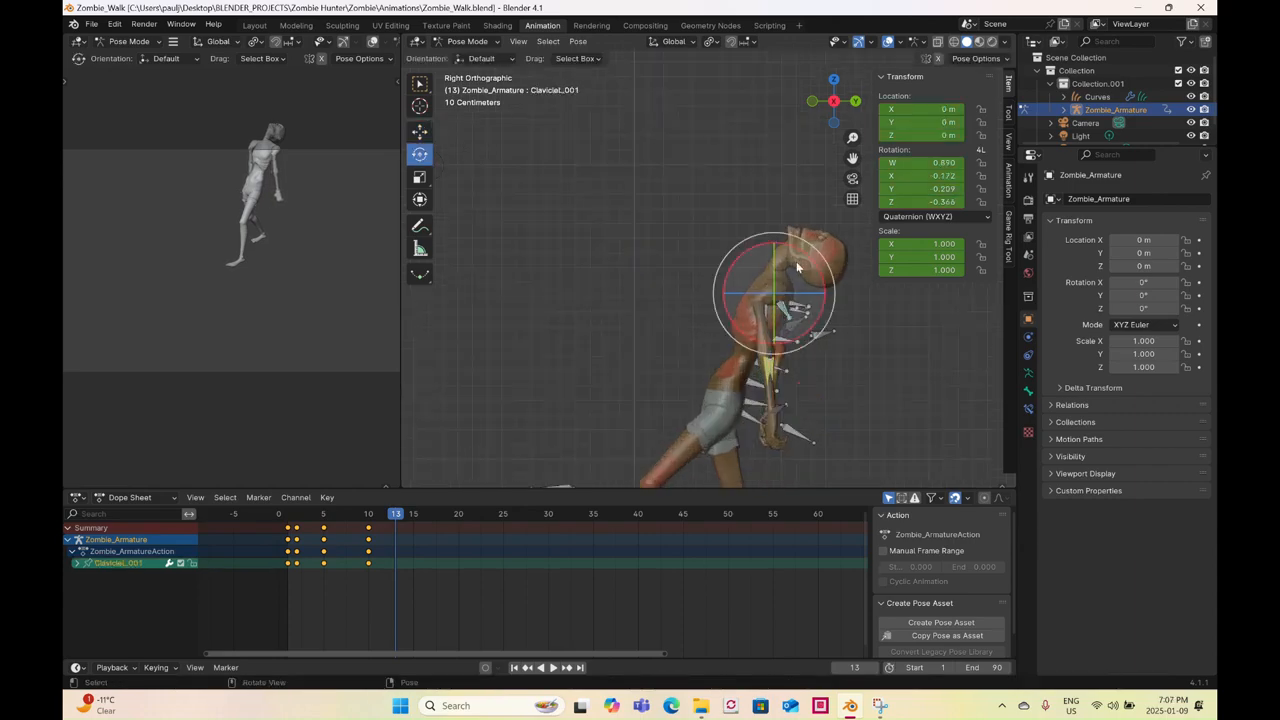
pyautogui.moveTo(800, 270); pyautogui.dragTo(758, 246)
pyautogui.moveTo(667, 290); pyautogui.dragTo(671, 307)
pyautogui.moveTo(671, 307); pyautogui.dragTo(709, 318, button='middle')
pyautogui.click(576, 317)
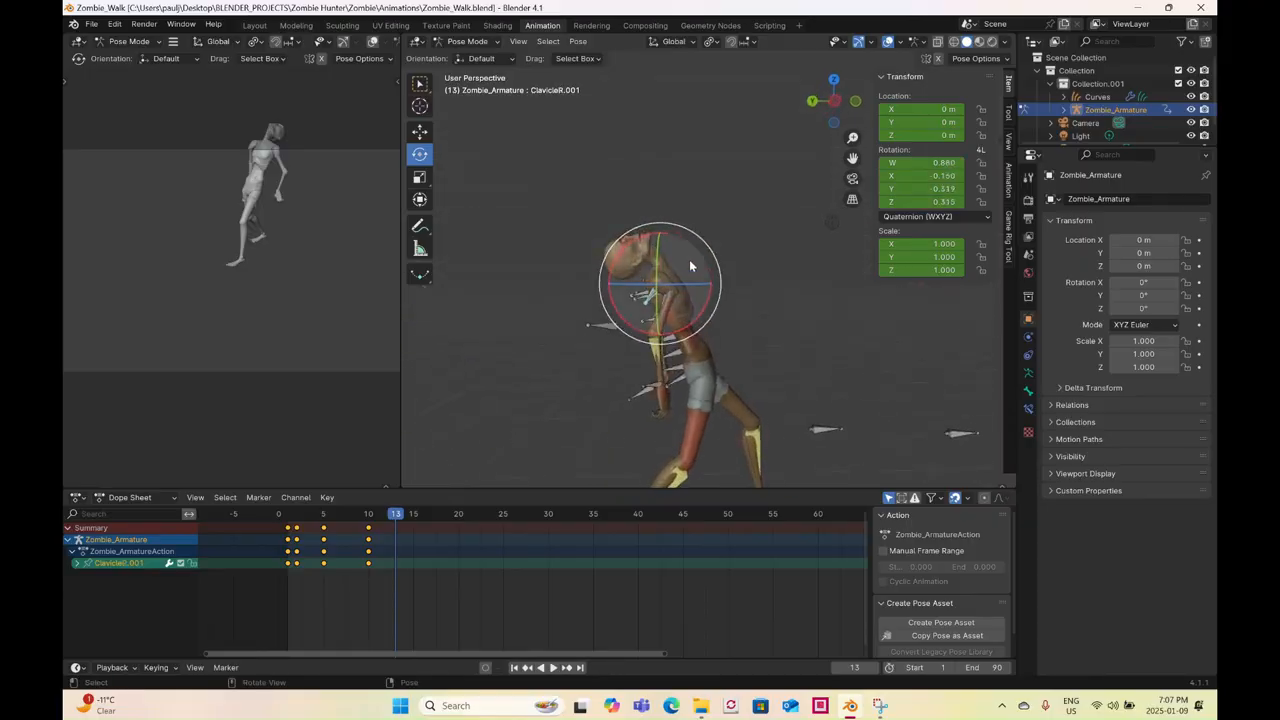
pyautogui.moveTo(640, 238); pyautogui.dragTo(638, 387)
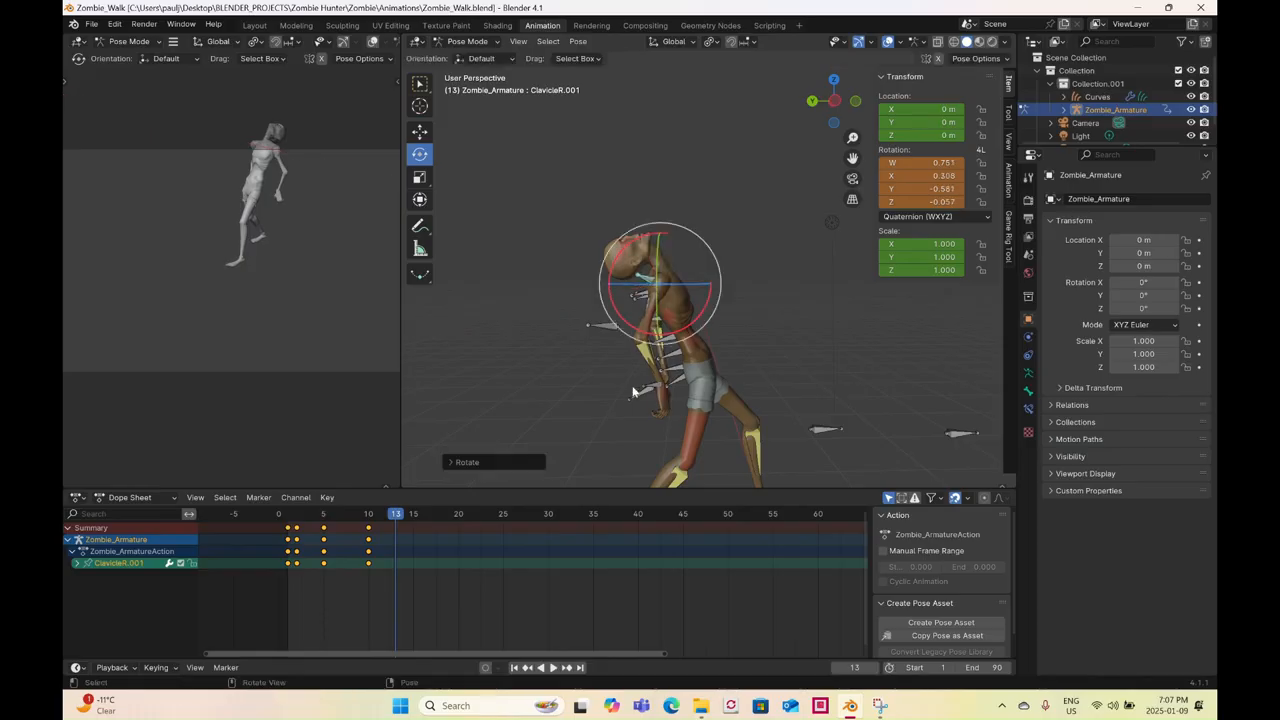
# - Move the right and left wrist controls individually at frame 13 to refine how the hands hang beside the body
pyautogui.moveTo(630, 393); pyautogui.dragTo(646, 384, button='middle')
pyautogui.click(655, 390)
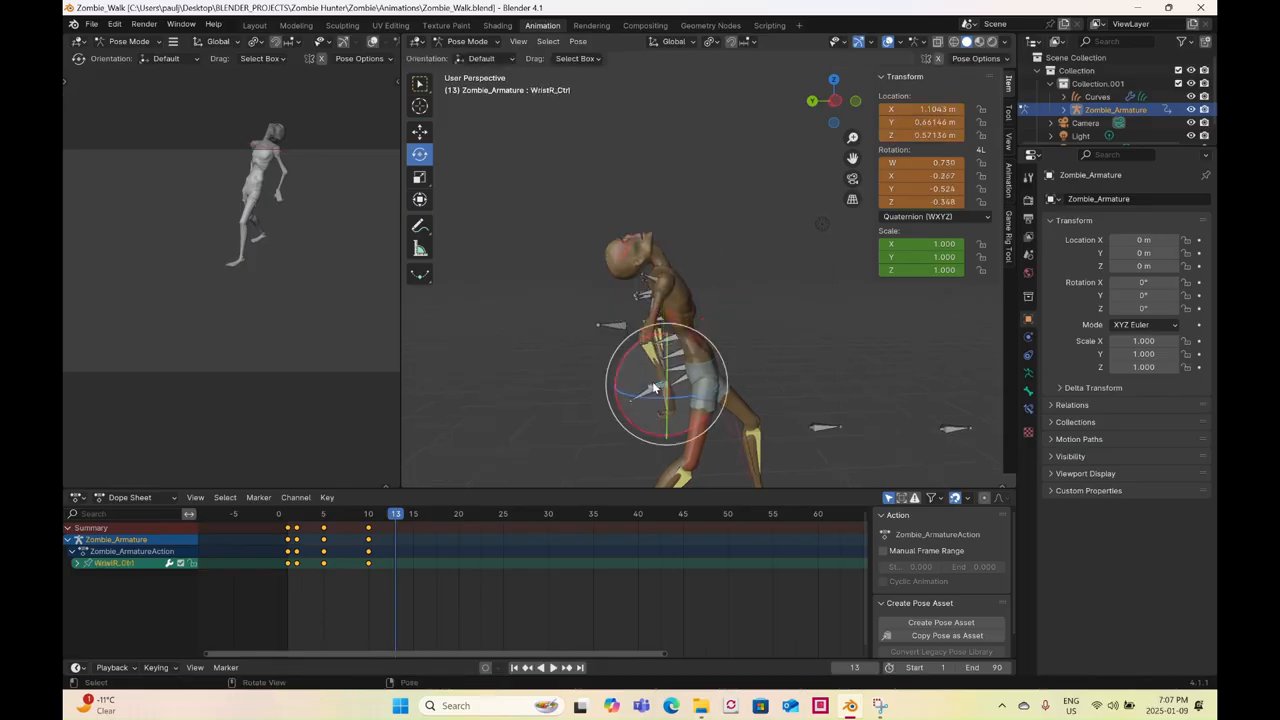
pyautogui.click(426, 133)
pyautogui.moveTo(656, 340); pyautogui.dragTo(672, 341)
pyautogui.moveTo(672, 341); pyautogui.dragTo(790, 370, button='middle')
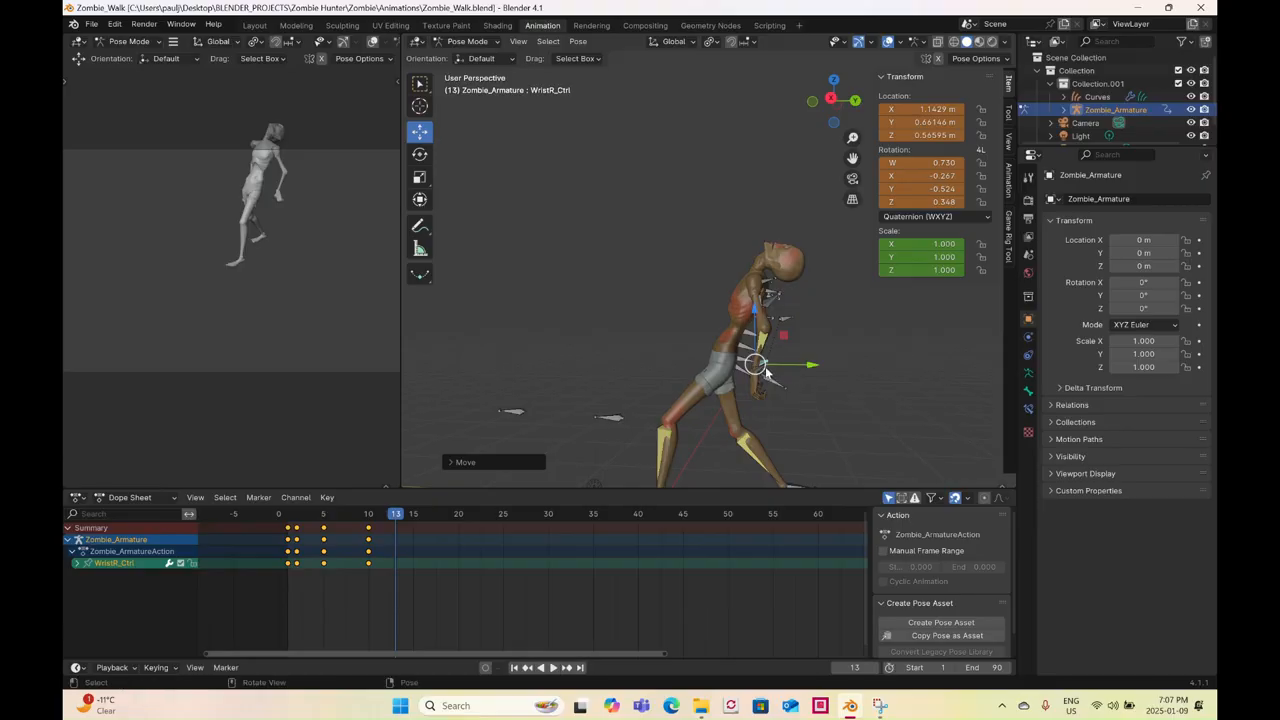
pyautogui.click(766, 371)
pyautogui.moveTo(755, 318); pyautogui.dragTo(756, 340)
pyautogui.moveTo(673, 346); pyautogui.dragTo(790, 375, button='middle')
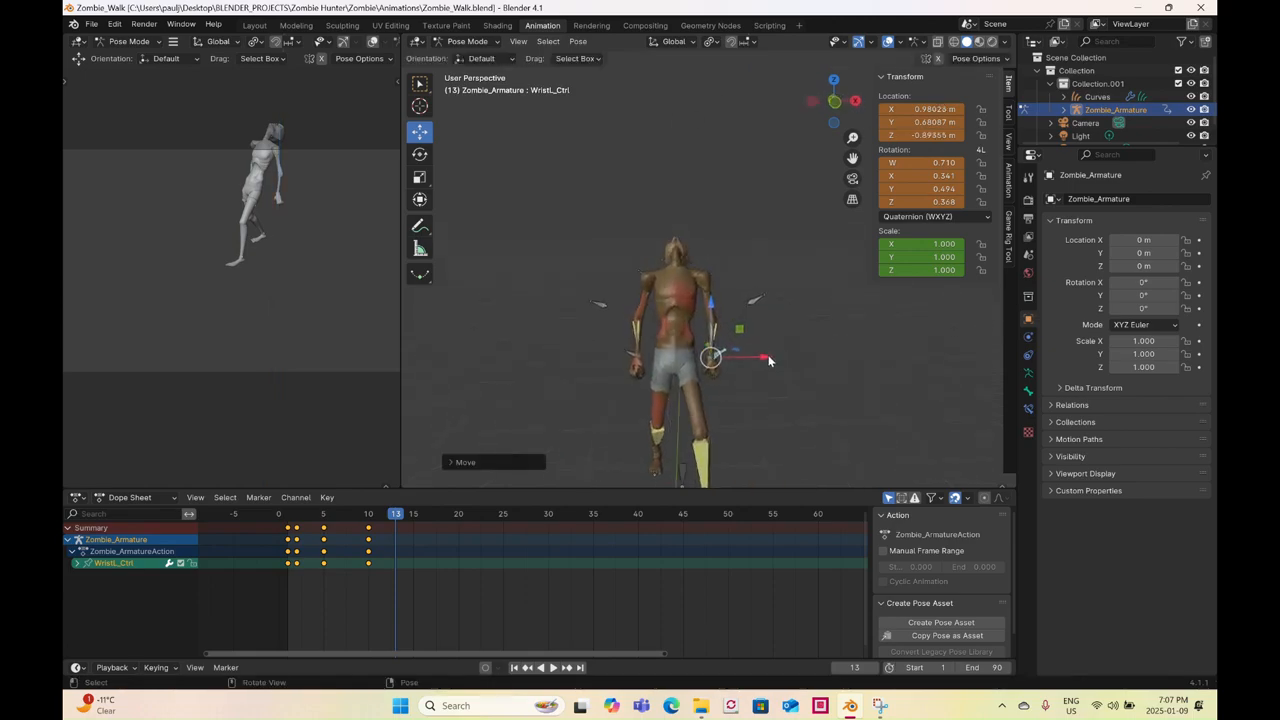
pyautogui.moveTo(765, 358); pyautogui.dragTo(696, 357)
pyautogui.click(627, 355)
# - Select all bones in wireframe shading, insert a keyframe at frame 13, and switch back to solid shading
pyautogui.scroll(-3, 703, 362)
pyautogui.moveTo(703, 366)
pyautogui.mouseDown(button='middle')
pyautogui.moveTo(701, 377)
pyautogui.moveTo(652, 354)
pyautogui.mouseUp(button='middle')
pyautogui.press('z')
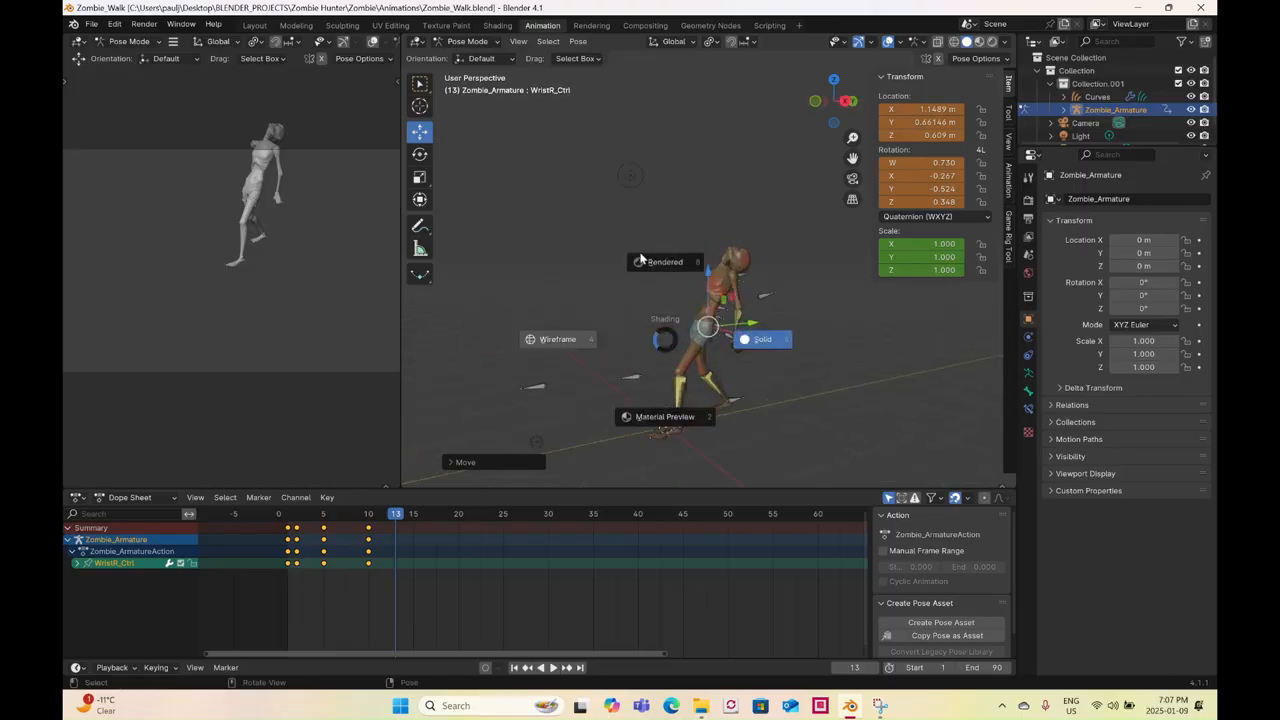
pyautogui.click(531, 207)
pyautogui.moveTo(503, 207)
pyautogui.mouseDown()
pyautogui.moveTo(864, 414)
pyautogui.moveTo(789, 348)
pyautogui.mouseUp()
pyautogui.rightClick(789, 348)
pyautogui.click(790, 345)
pyautogui.press('z')
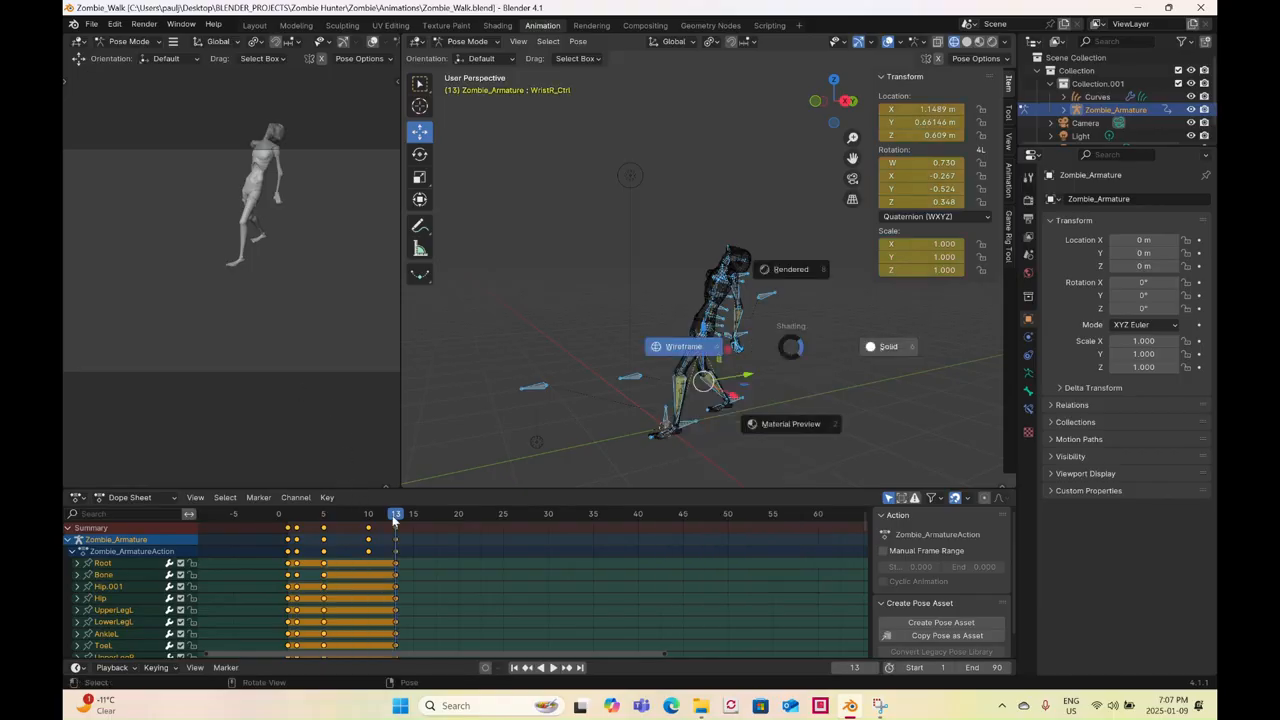
pyautogui.press('6')
# - Play ahead to frame 25, switch to wireframe shading, select all bones and insert a keyframe holding the pose
pyautogui.press('space')
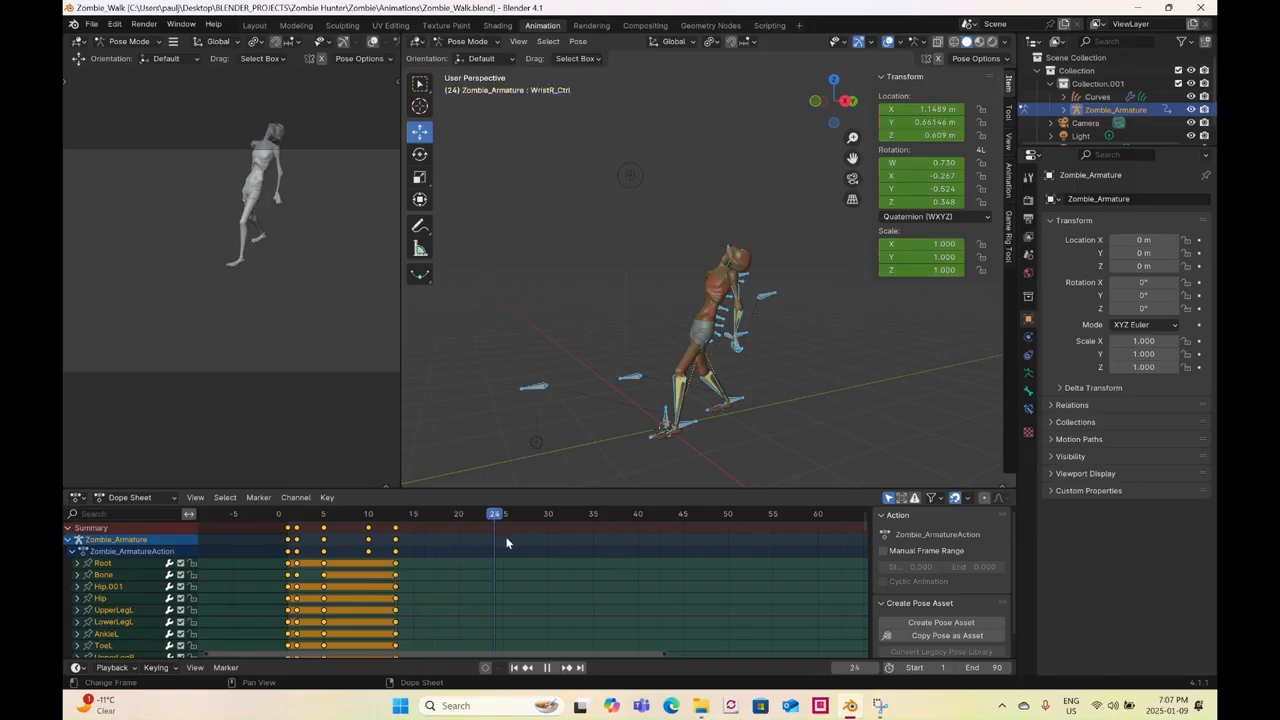
pyautogui.press('space')
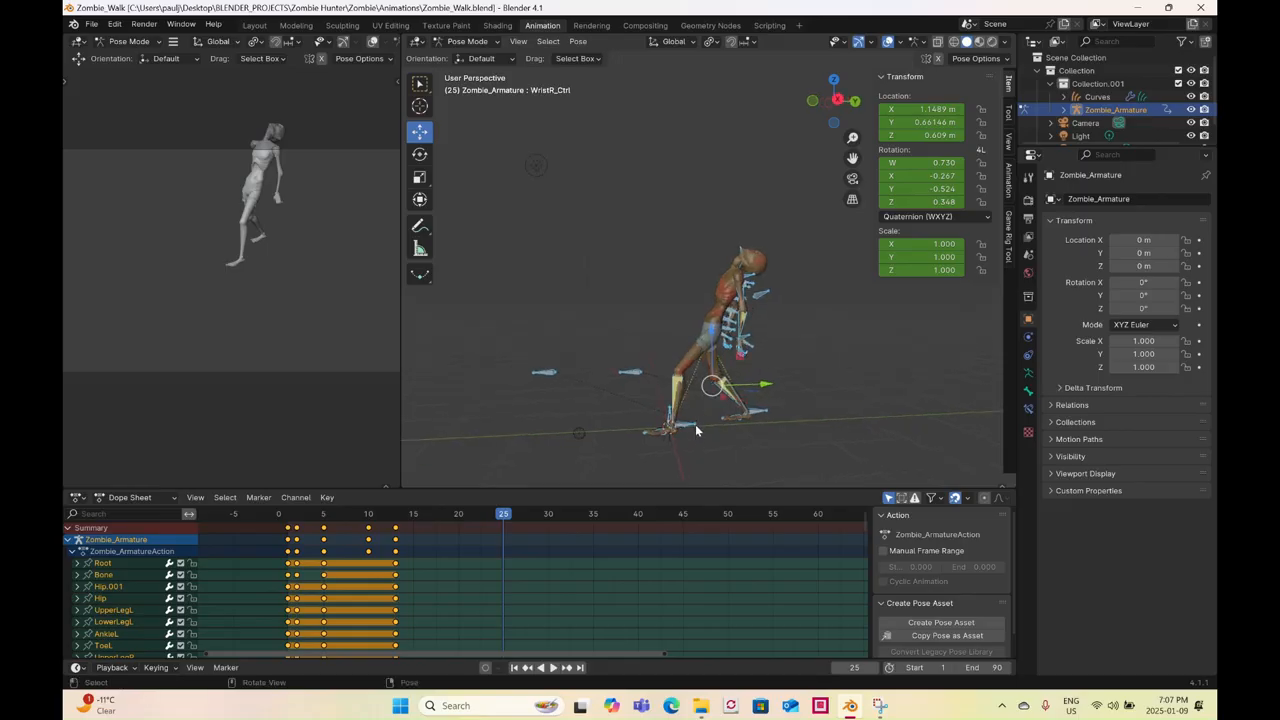
pyautogui.click(695, 424)
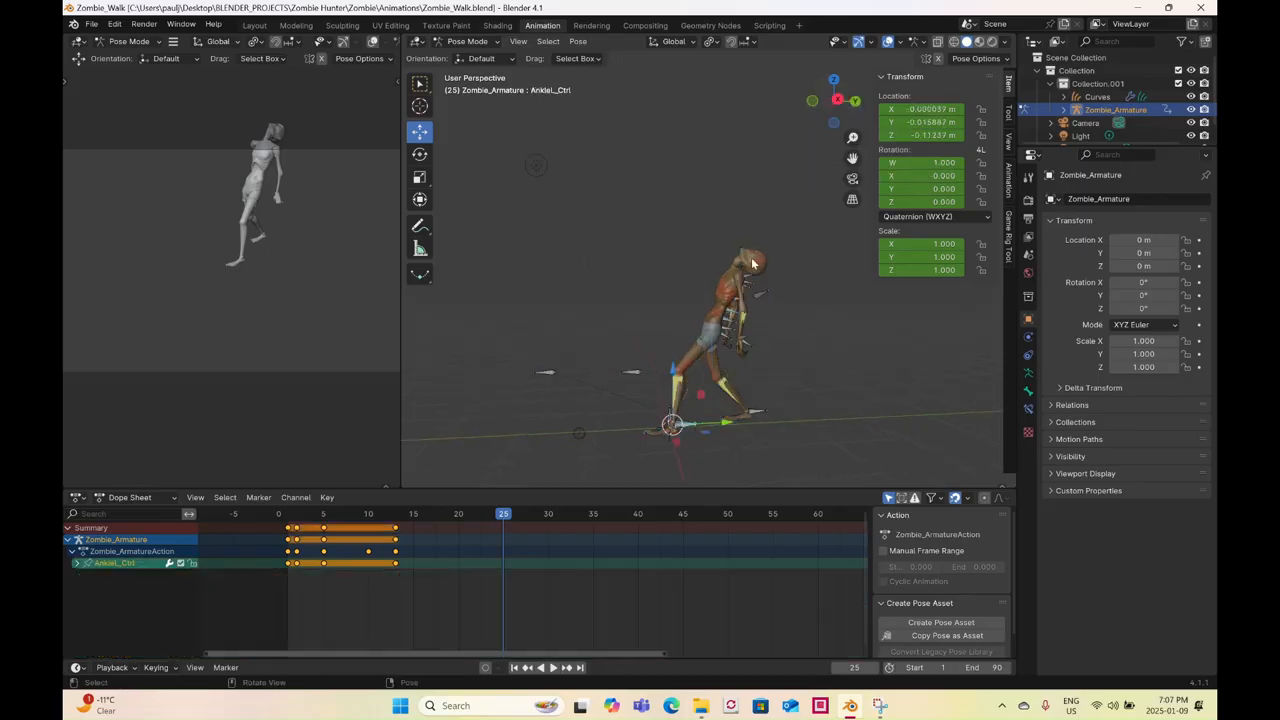
pyautogui.press('z')
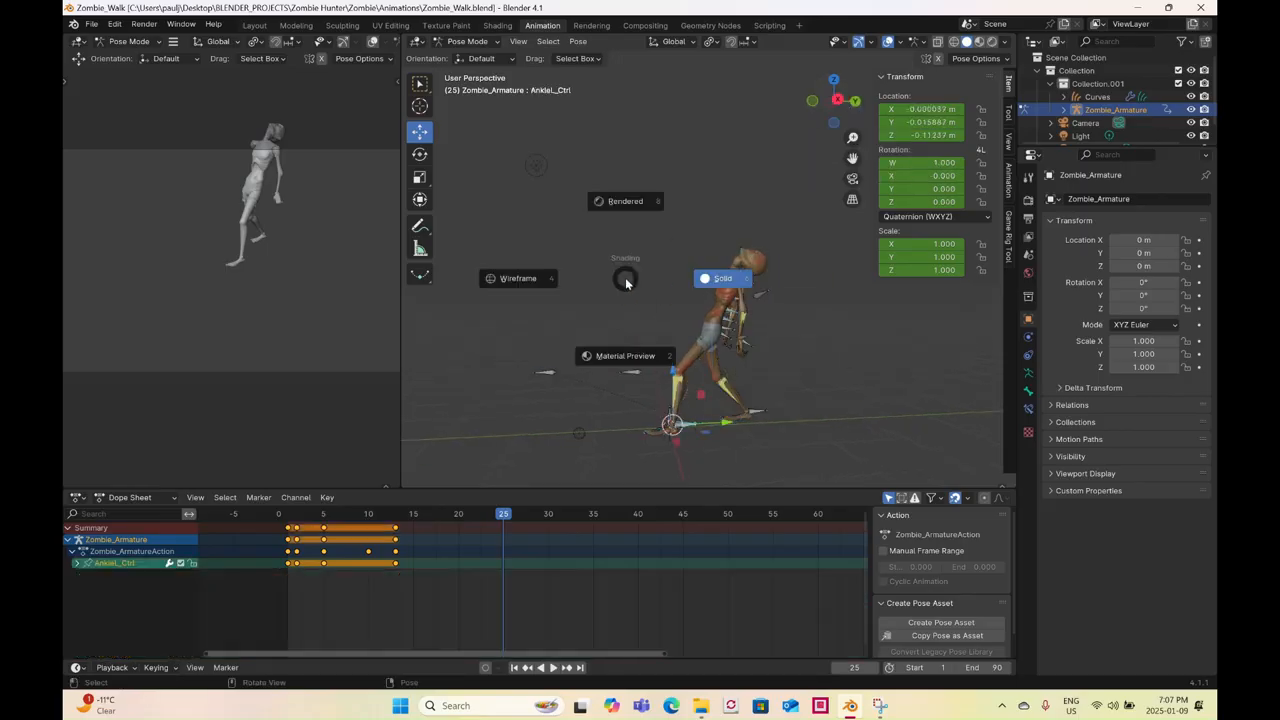
pyautogui.click(531, 277)
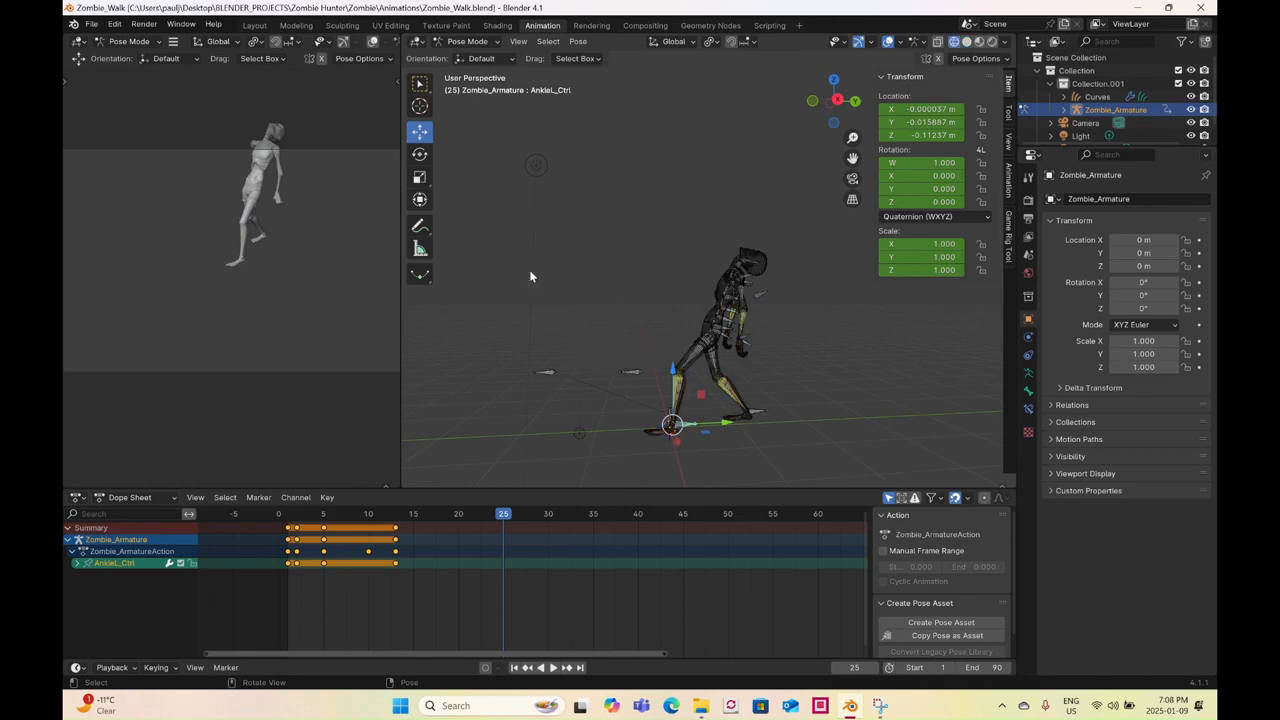
pyautogui.moveTo(485, 189); pyautogui.dragTo(835, 455)
pyautogui.rightClick(833, 388)
pyautogui.click(833, 388)
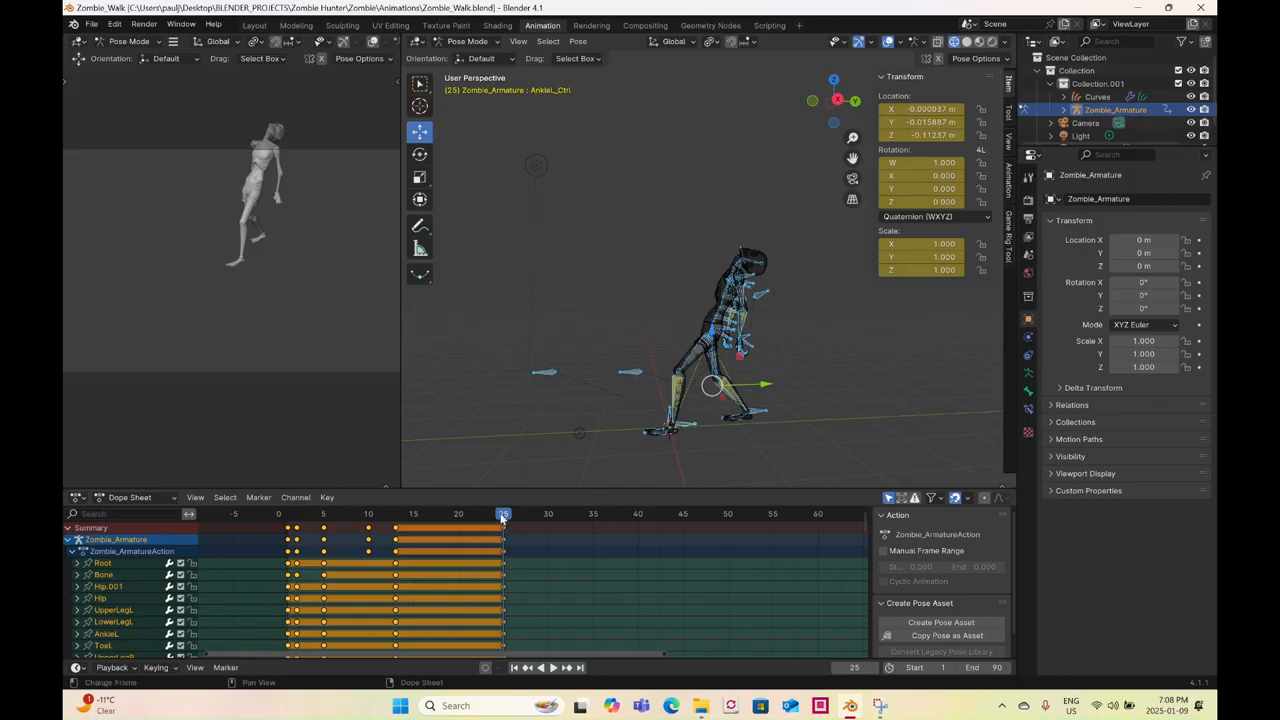
# - Play ahead to frame 35 and move the left ankle control back along Y by about 1.09 m, beside the other foot
pyautogui.press('space')
pyautogui.press('space')
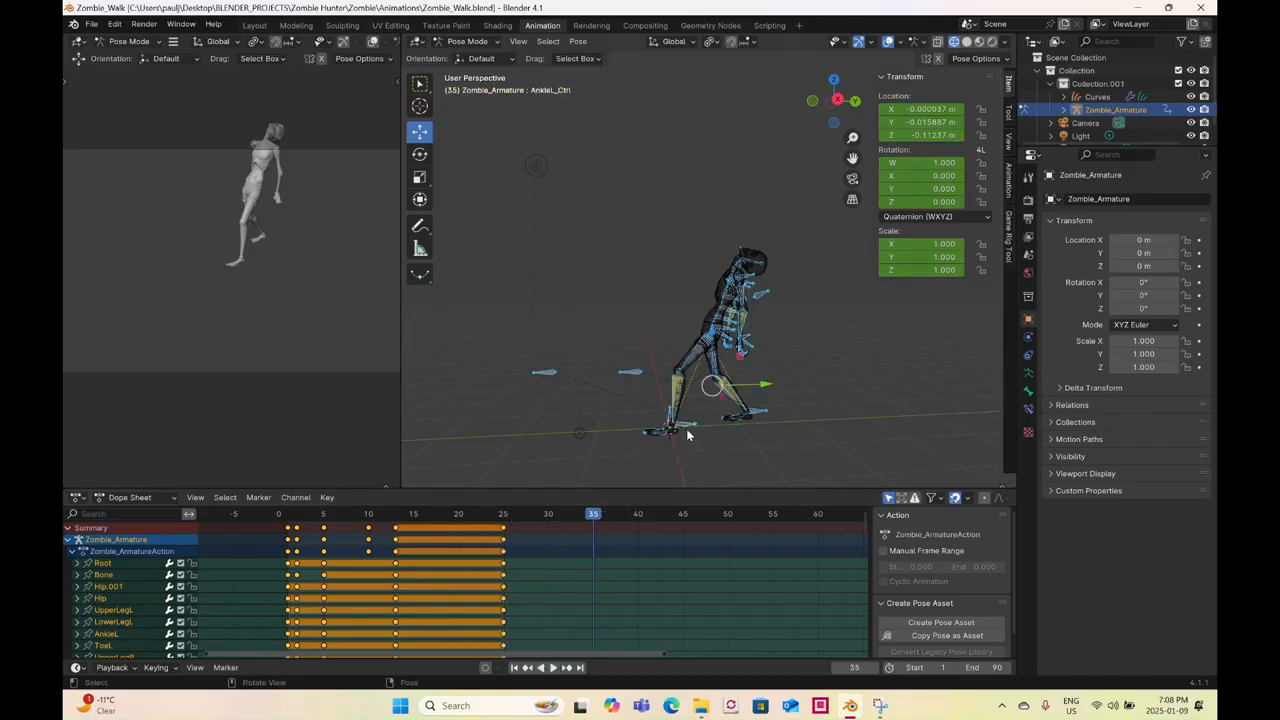
pyautogui.click(688, 427)
pyautogui.press('g')
pyautogui.press('y')
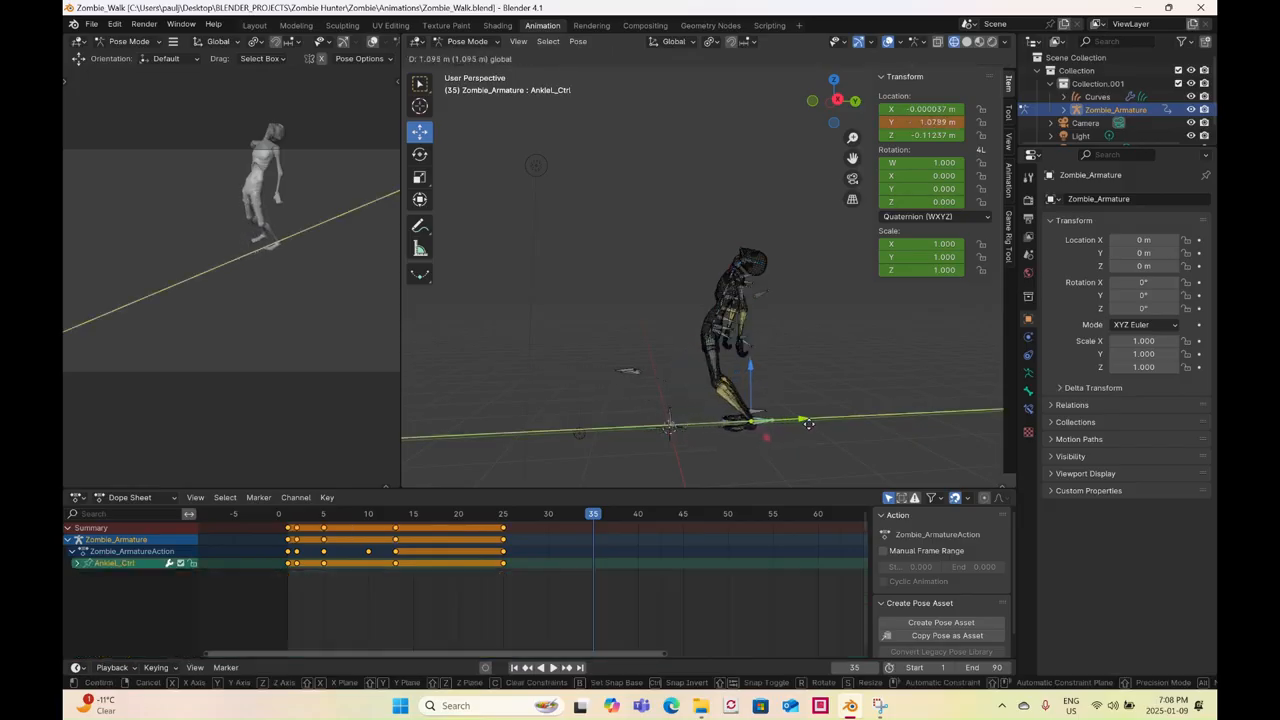
pyautogui.click(775, 402)
# - In side view, select the hip control with both wrist controls and move them back and up over the feet, with the hip at about Y 1.06 m
pyautogui.click(837, 99)
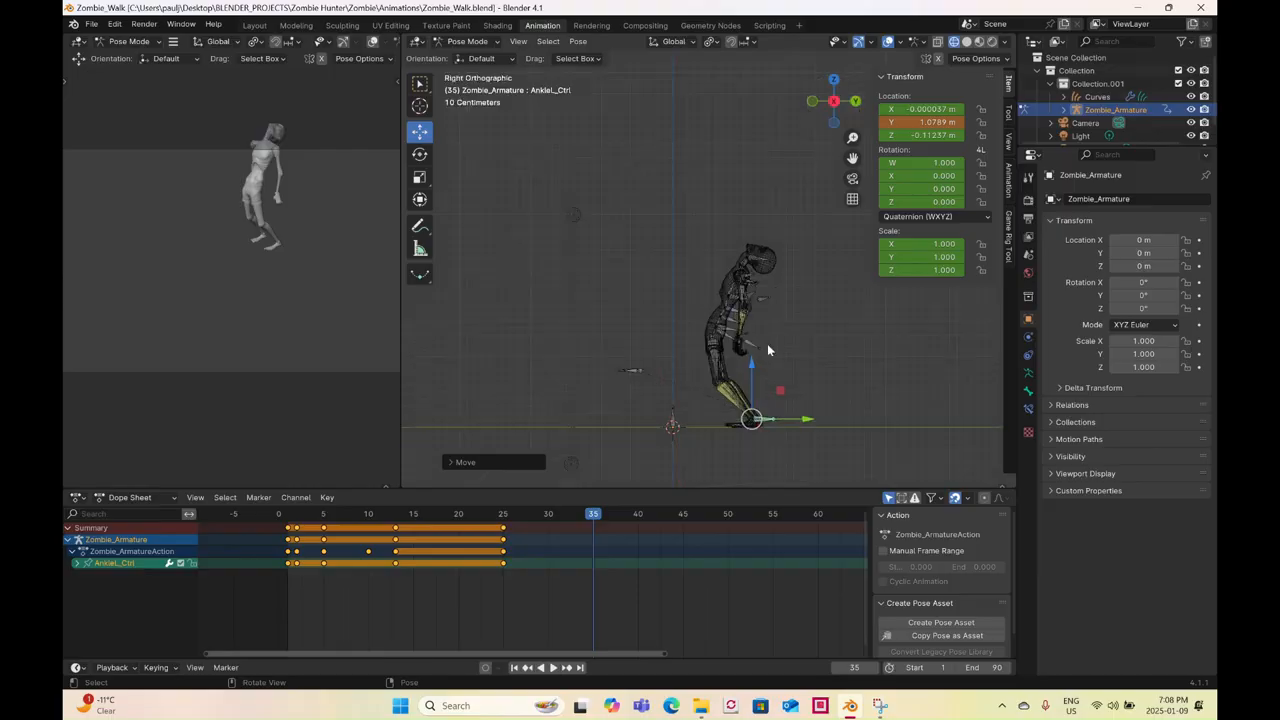
pyautogui.scroll(3, 702, 331)
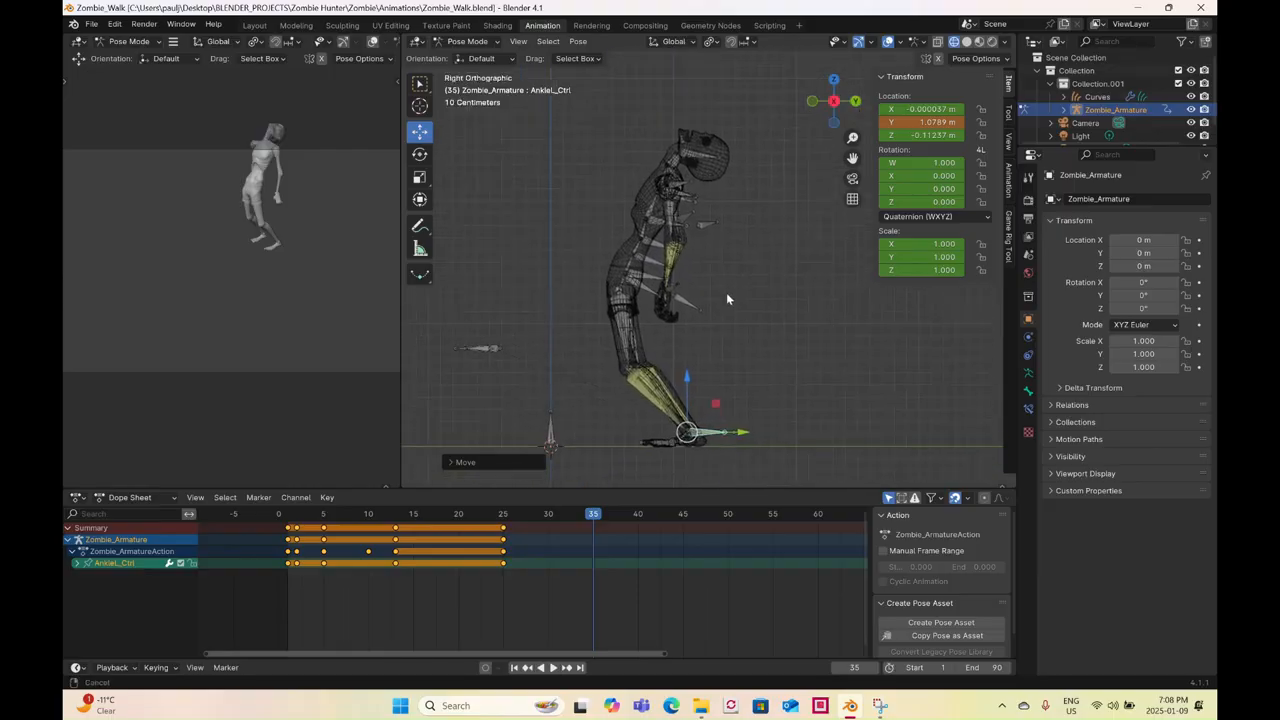
pyautogui.click(701, 305)
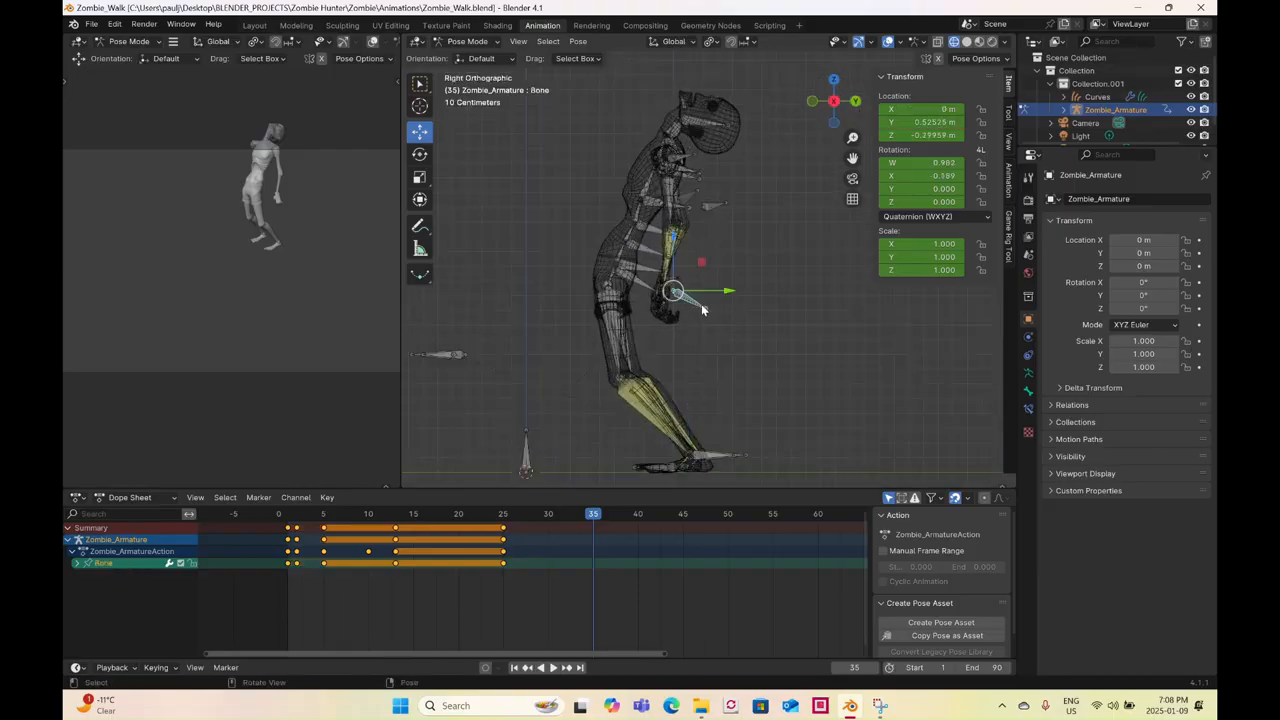
pyautogui.scroll(2, 702, 310)
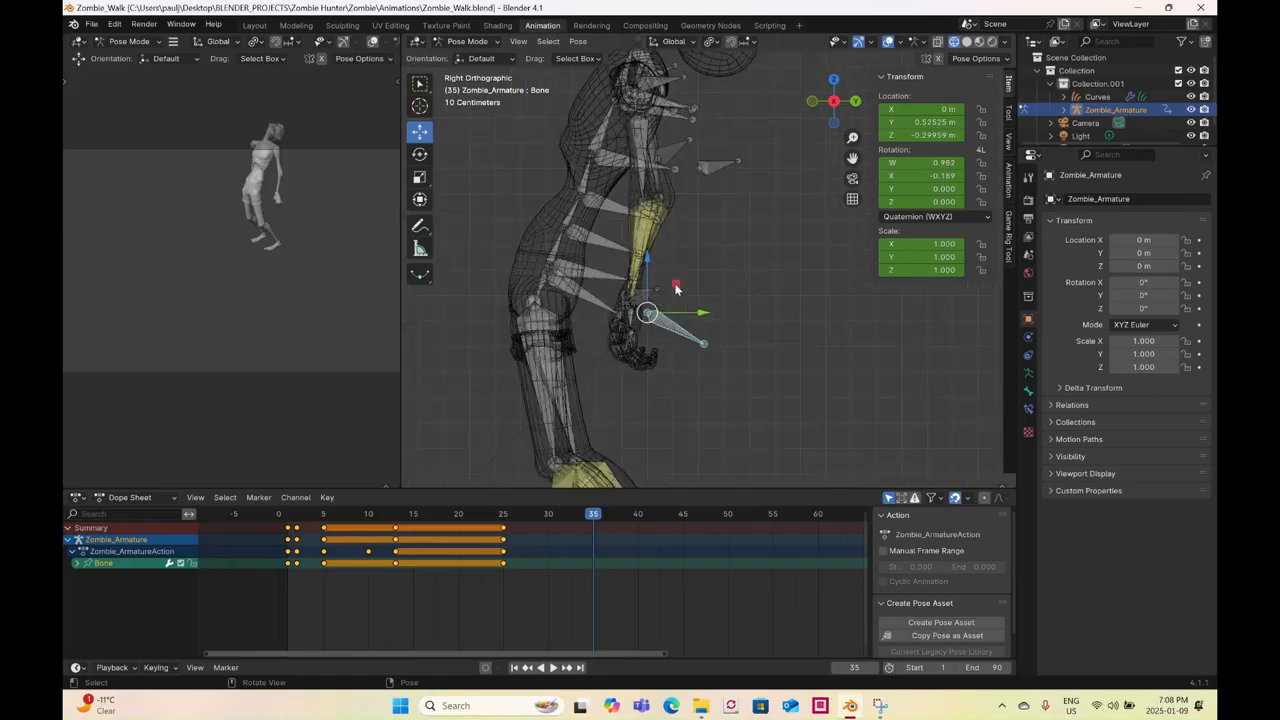
pyautogui.moveTo(700, 262); pyautogui.dragTo(650, 300)
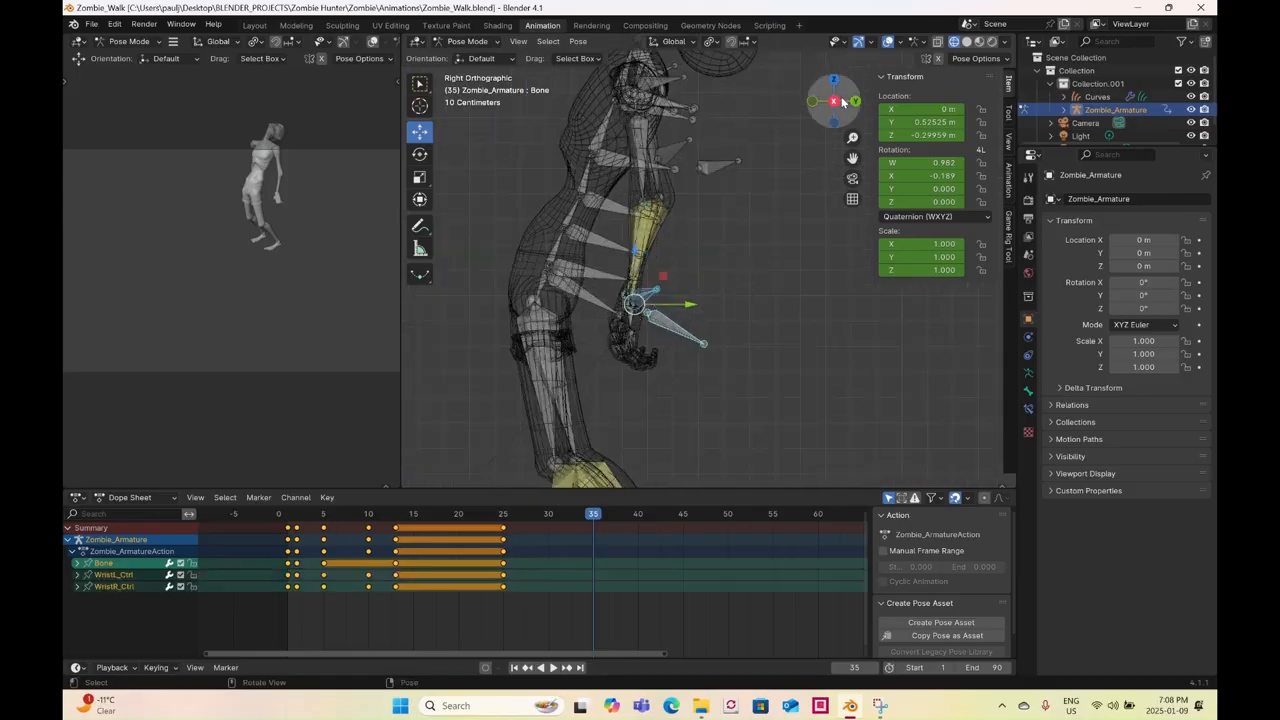
pyautogui.click(842, 101)
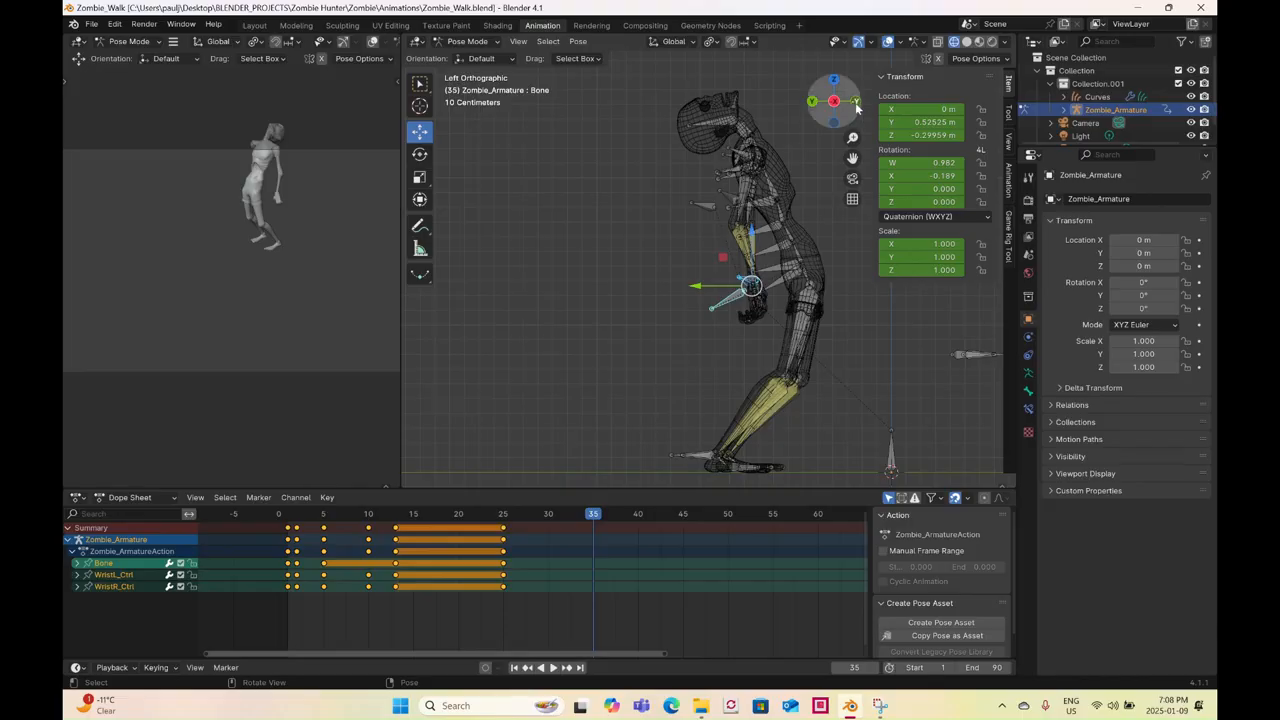
pyautogui.click(836, 103)
pyautogui.moveTo(665, 287); pyautogui.dragTo(745, 270)
pyautogui.moveTo(754, 308); pyautogui.dragTo(685, 331, button='middle')
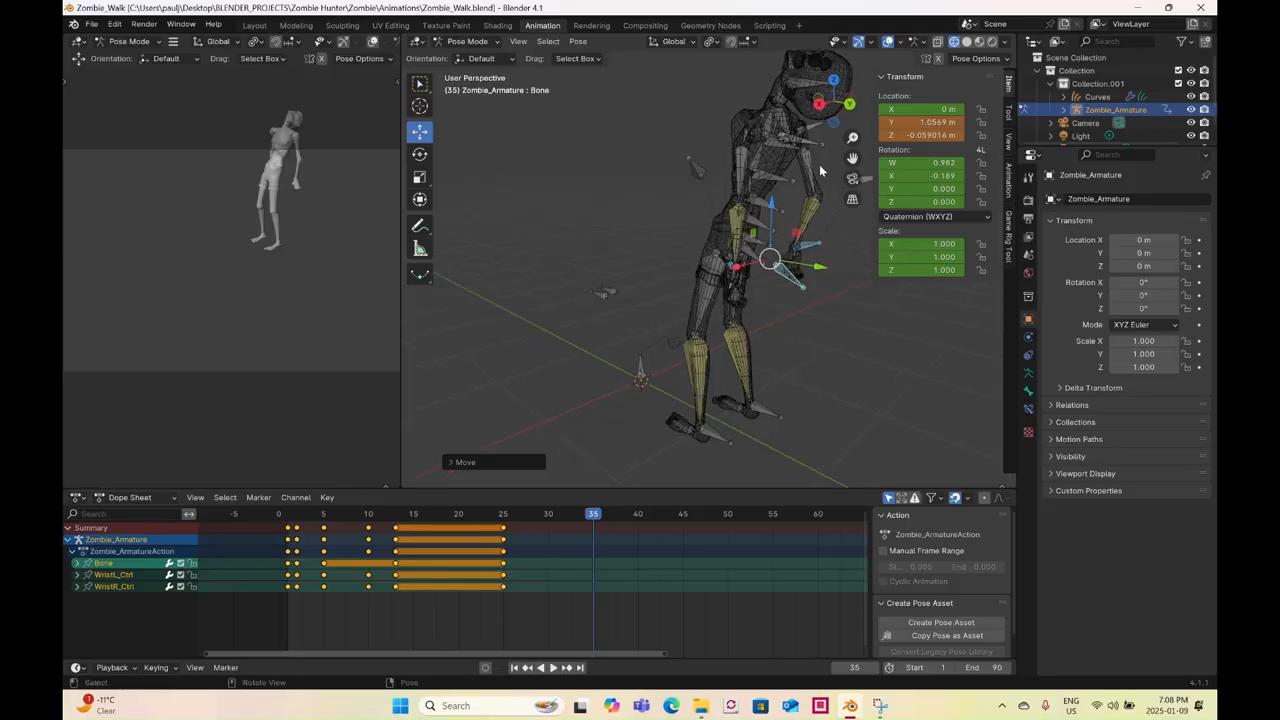
# - Rotate the hip control forward to a near-upright angle and move it to about Y 0.93 m and Z 0.008 m
pyautogui.click(795, 258)
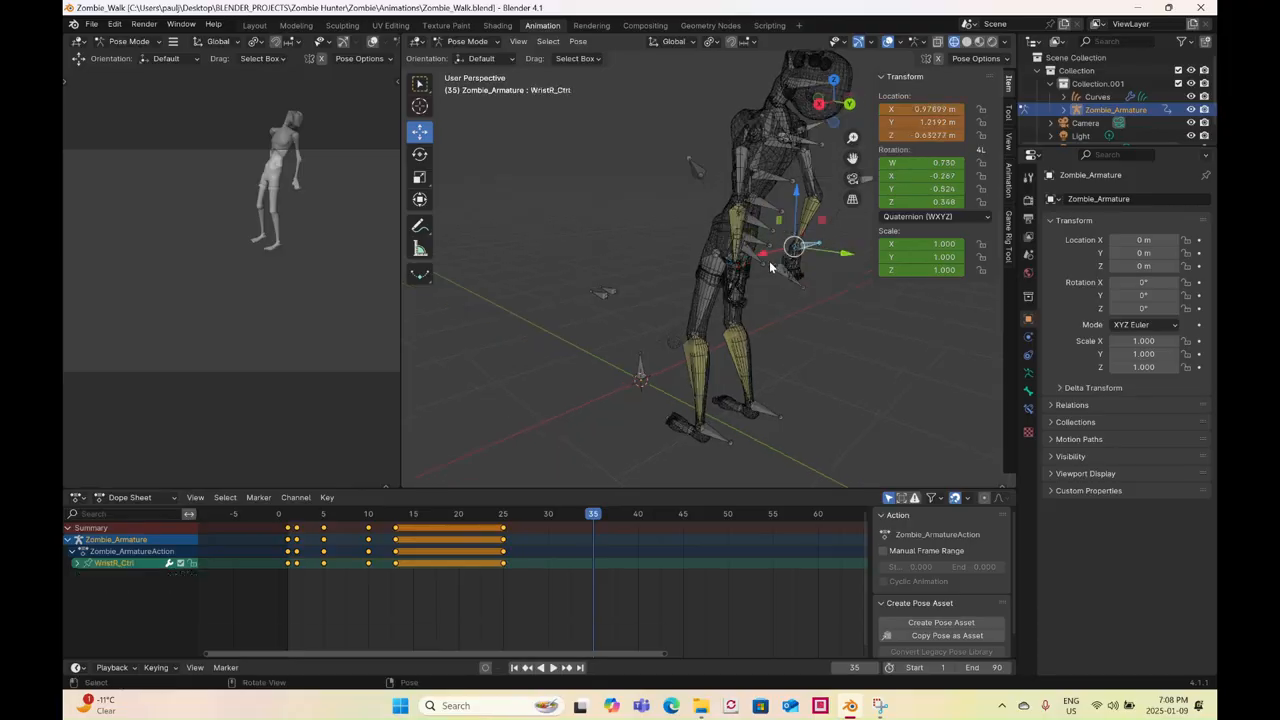
pyautogui.moveTo(795, 258); pyautogui.dragTo(755, 304, button='middle')
pyautogui.click(755, 304)
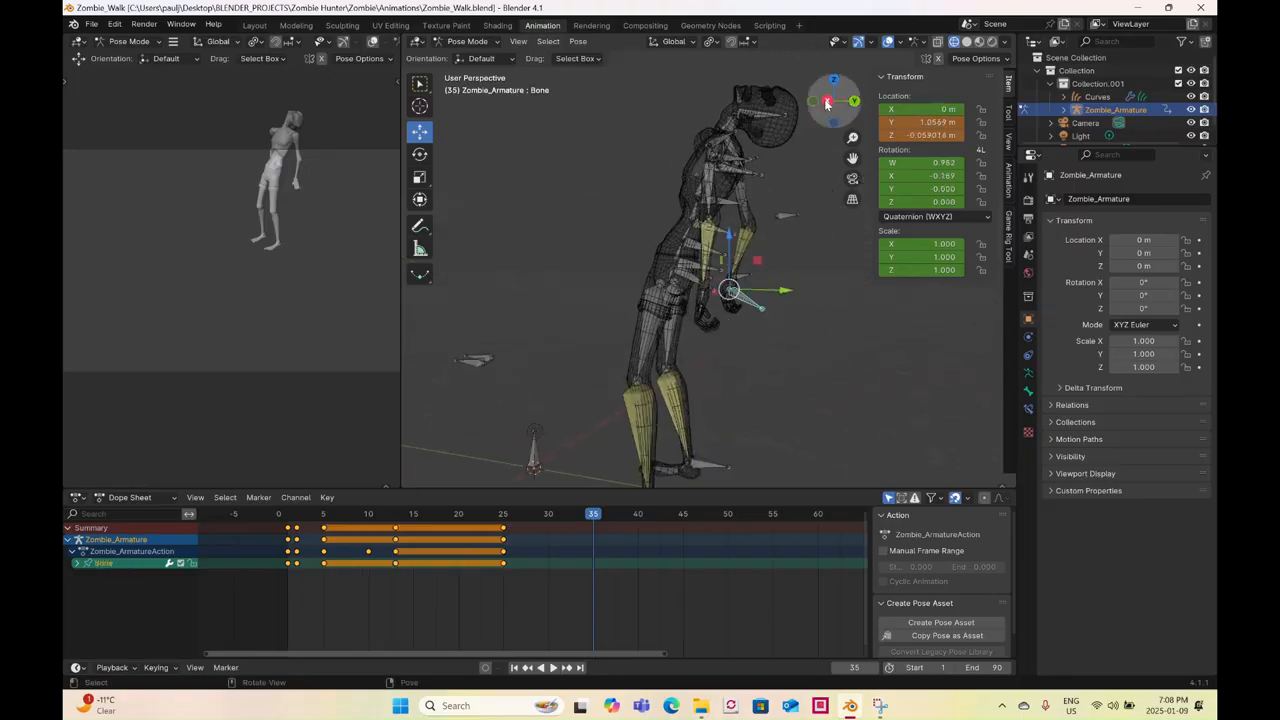
pyautogui.click(826, 102)
pyautogui.click(419, 154)
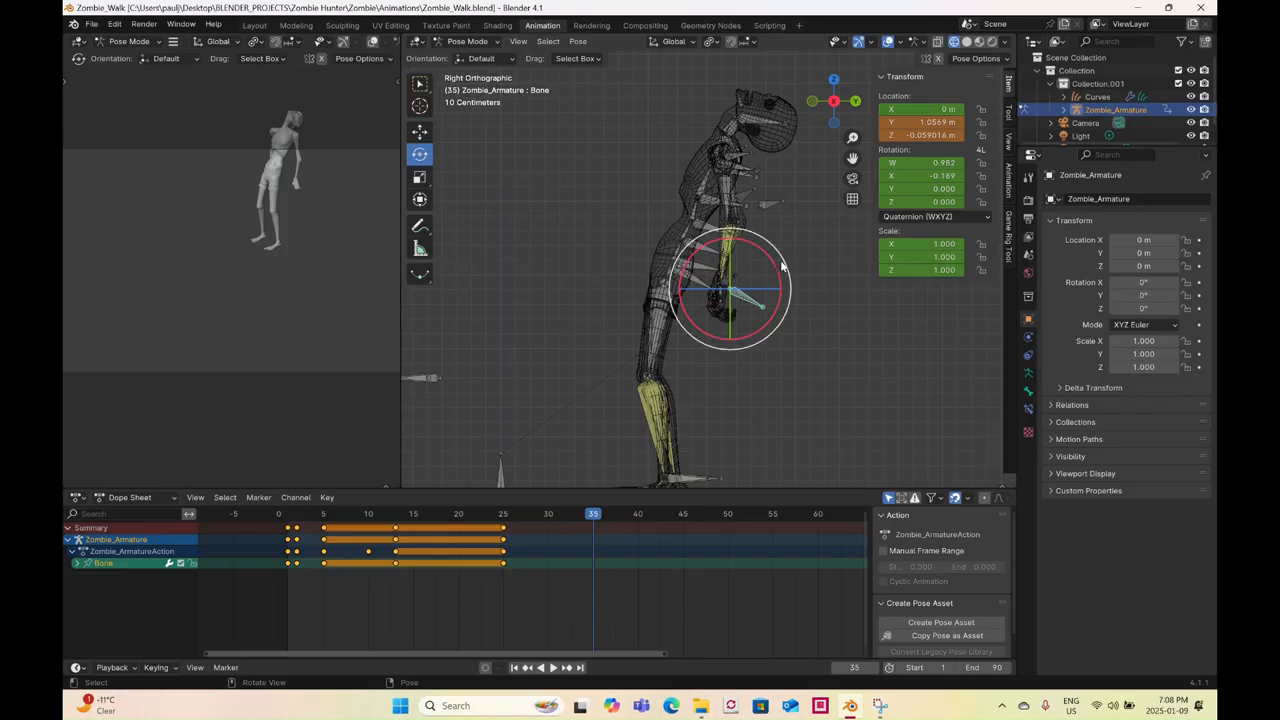
pyautogui.moveTo(774, 270); pyautogui.dragTo(712, 279)
pyautogui.click(419, 132)
pyautogui.scroll(2, 729, 162)
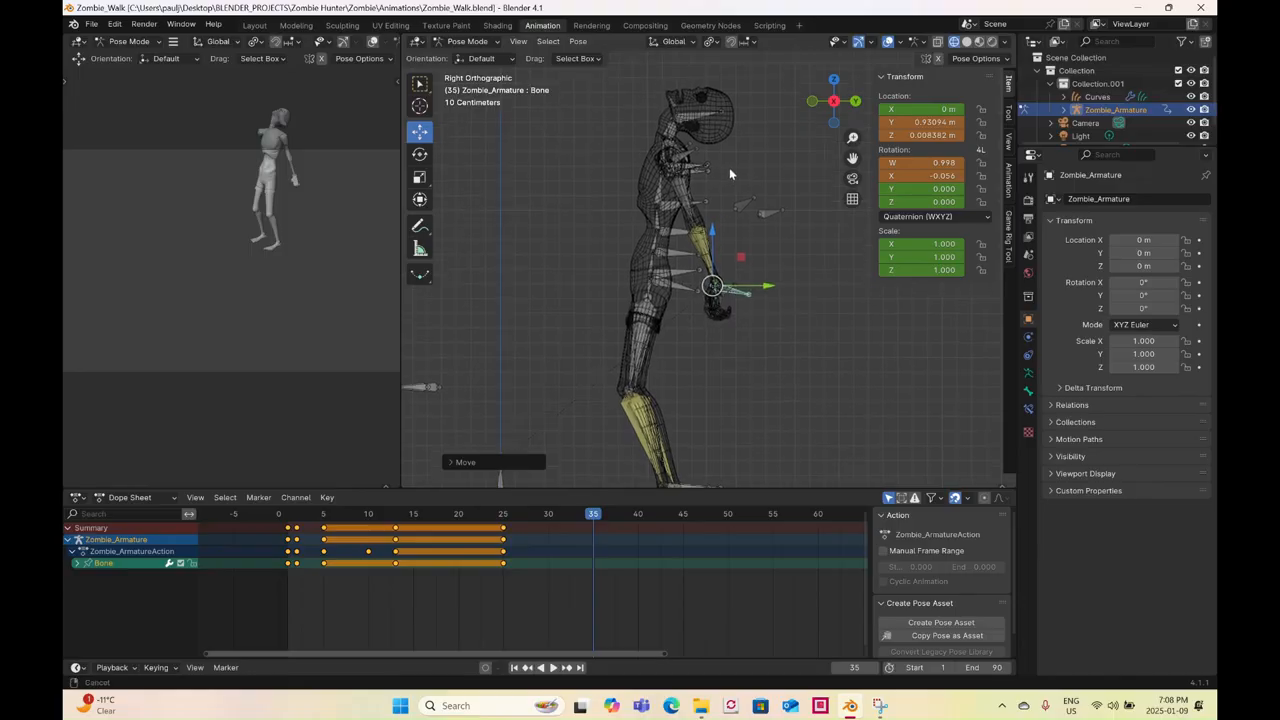
# - Select the five spine and chest control bones and rotate them together to bring the upper body forward at frame 35
pyautogui.moveTo(664, 245); pyautogui.dragTo(669, 283)
pyautogui.keyDown('shift'); pyautogui.click(667, 219); pyautogui.keyUp('shift')
pyautogui.keyDown('shift'); pyautogui.click(657, 190); pyautogui.keyUp('shift')
pyautogui.moveTo(657, 190); pyautogui.dragTo(688, 151, button='middle')
pyautogui.keyDown('shift'); pyautogui.click(696, 145); pyautogui.keyUp('shift')
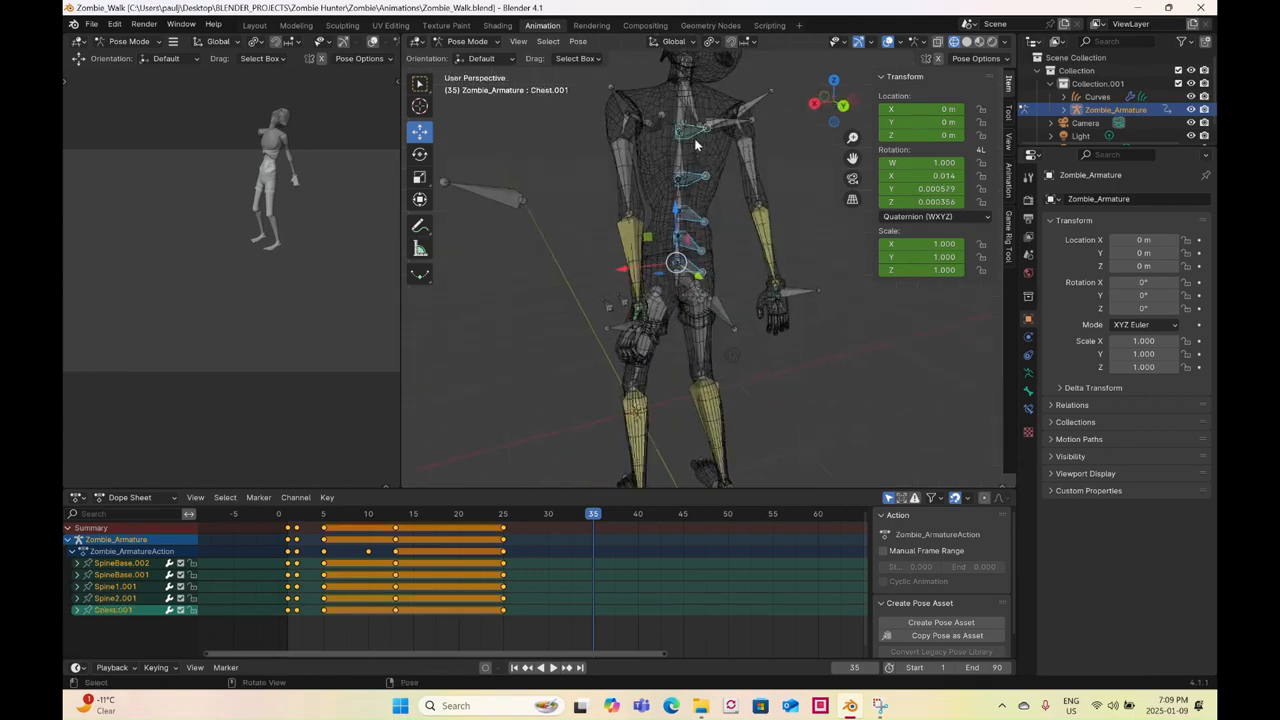
pyautogui.click(814, 103)
pyautogui.click(419, 154)
pyautogui.moveTo(658, 247); pyautogui.dragTo(658, 236)
pyautogui.moveTo(757, 286)
pyautogui.mouseDown(button='middle')
pyautogui.moveTo(777, 349)
pyautogui.moveTo(780, 282)
pyautogui.mouseUp(button='middle')
# - Select both wrist controls and move them forward in side view so the hands hang beside the hips
pyautogui.click(772, 267)
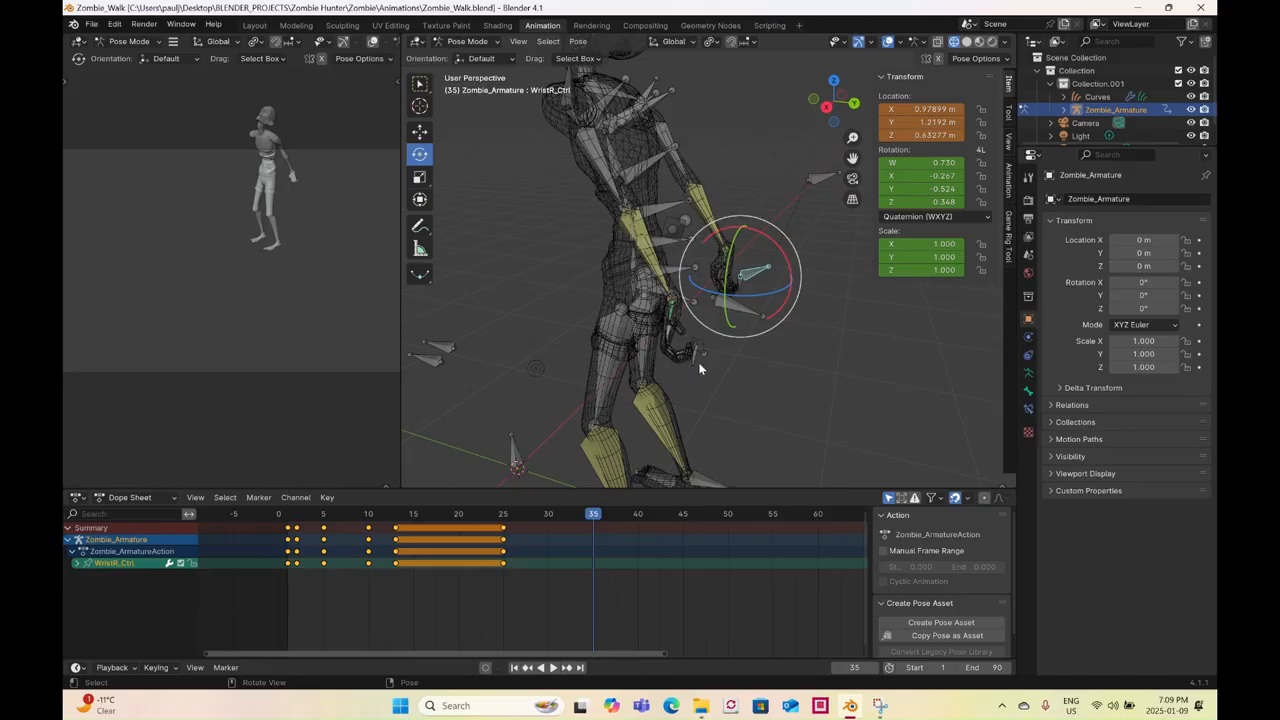
pyautogui.keyDown('shift'); pyautogui.click(698, 365); pyautogui.keyUp('shift')
pyautogui.click(826, 106)
pyautogui.moveTo(727, 150); pyautogui.dragTo(625, 325, button='middle')
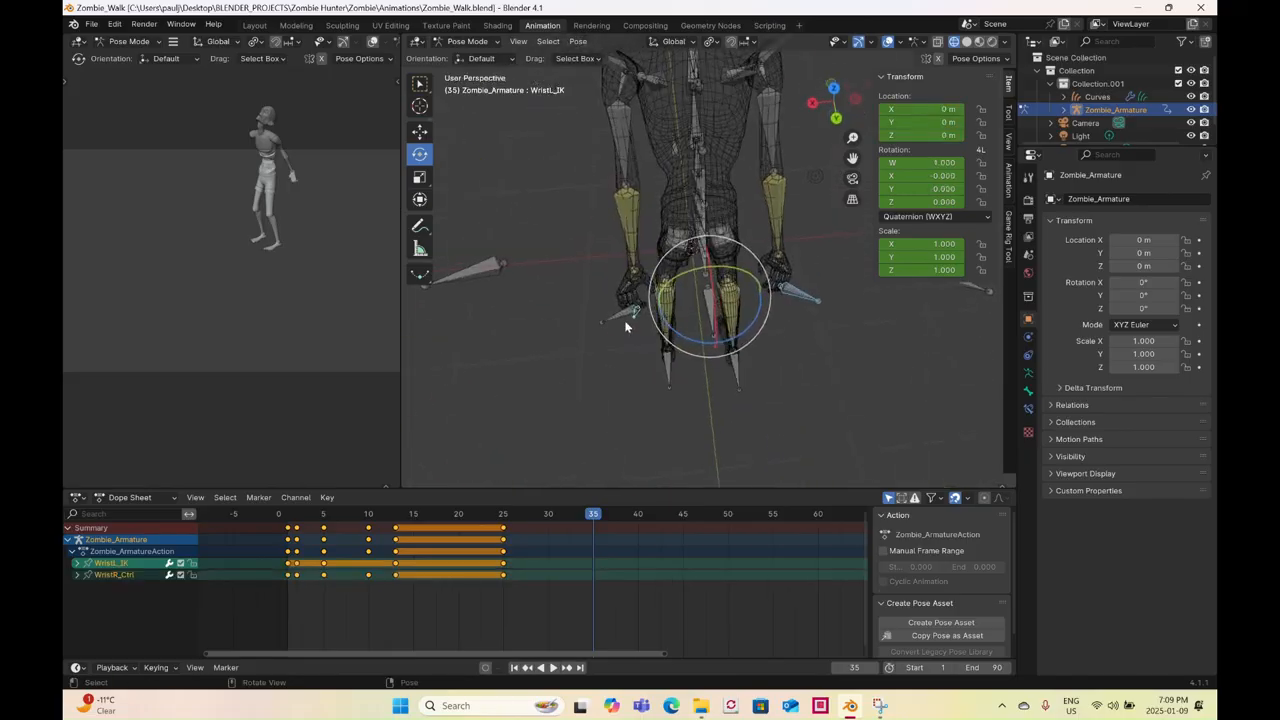
pyautogui.keyDown('shift'); pyautogui.click(626, 317); pyautogui.keyUp('shift')
pyautogui.keyDown('shift'); pyautogui.click(619, 318); pyautogui.keyUp('shift')
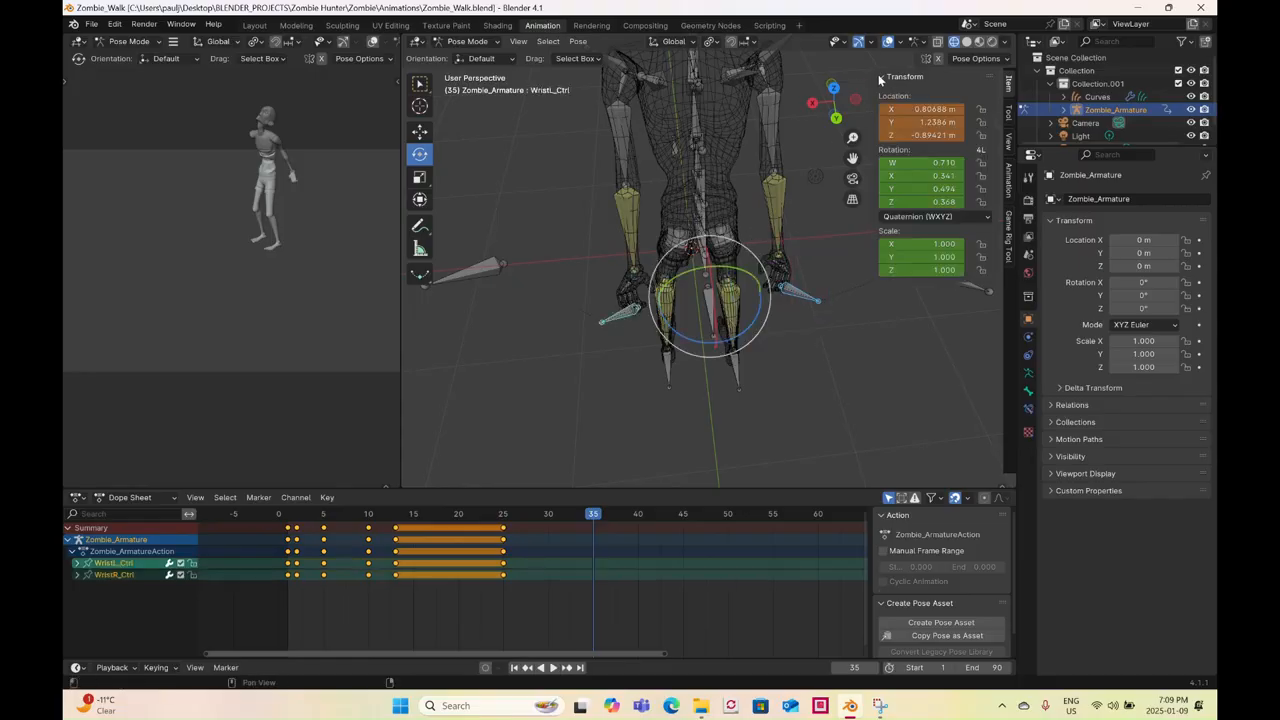
pyautogui.click(813, 103)
pyautogui.click(419, 133)
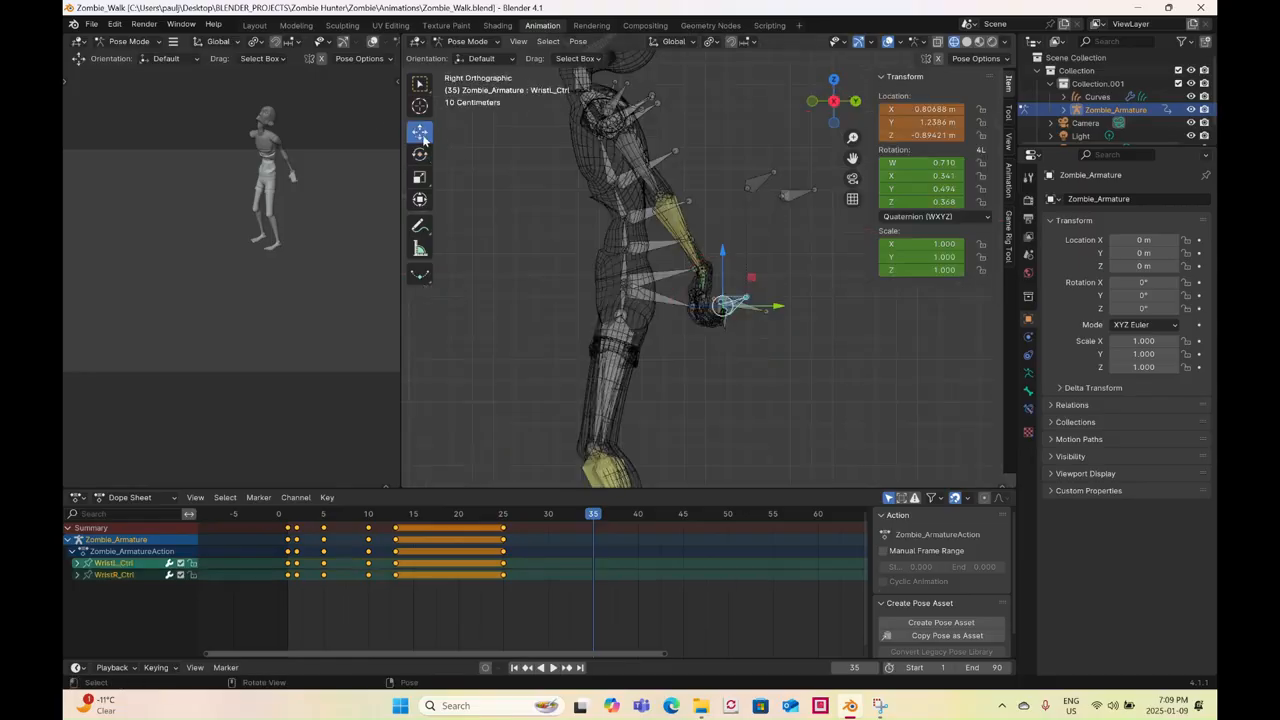
pyautogui.moveTo(735, 314); pyautogui.dragTo(595, 286)
pyautogui.keyDown('shift'); pyautogui.moveTo(628, 302); pyautogui.dragTo(651, 443, button='middle'); pyautogui.keyUp('shift')
pyautogui.scroll(5, 658, 269)
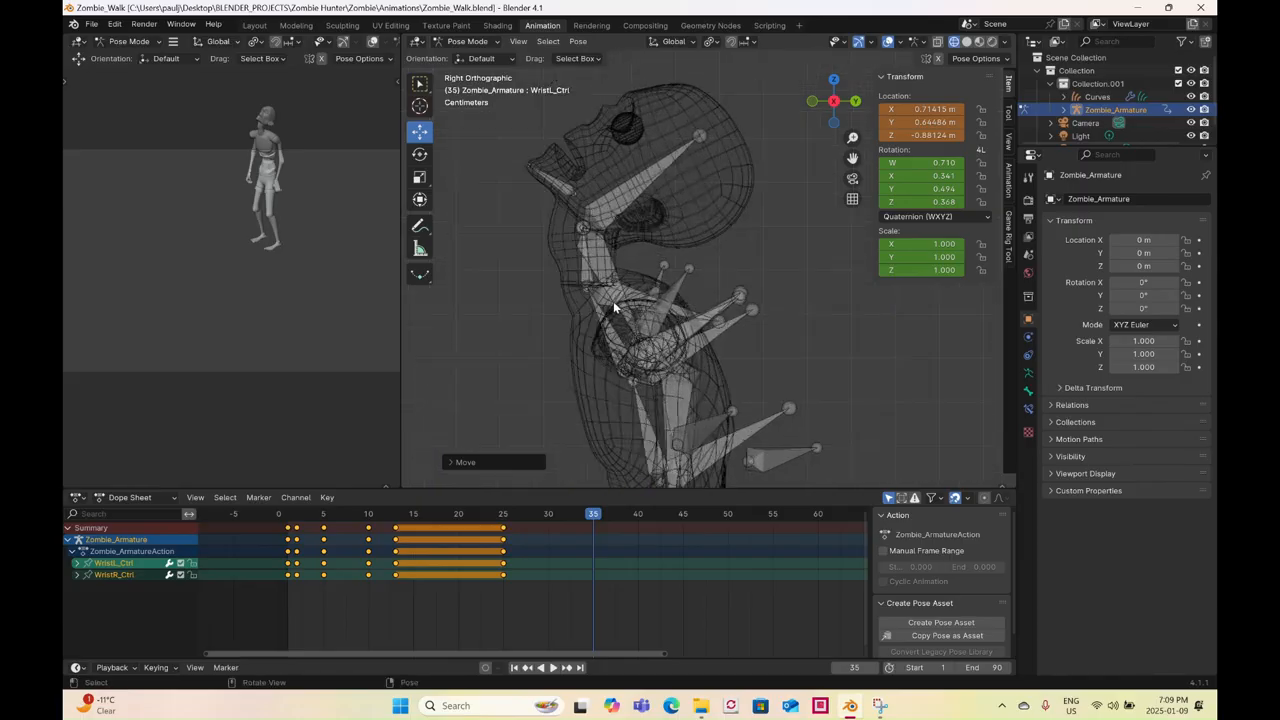
# - Rotate the neck and shoulder bones together to tip the head forward until it faces ahead, and switch to solid shading
pyautogui.click(620, 296)
pyautogui.click(420, 155)
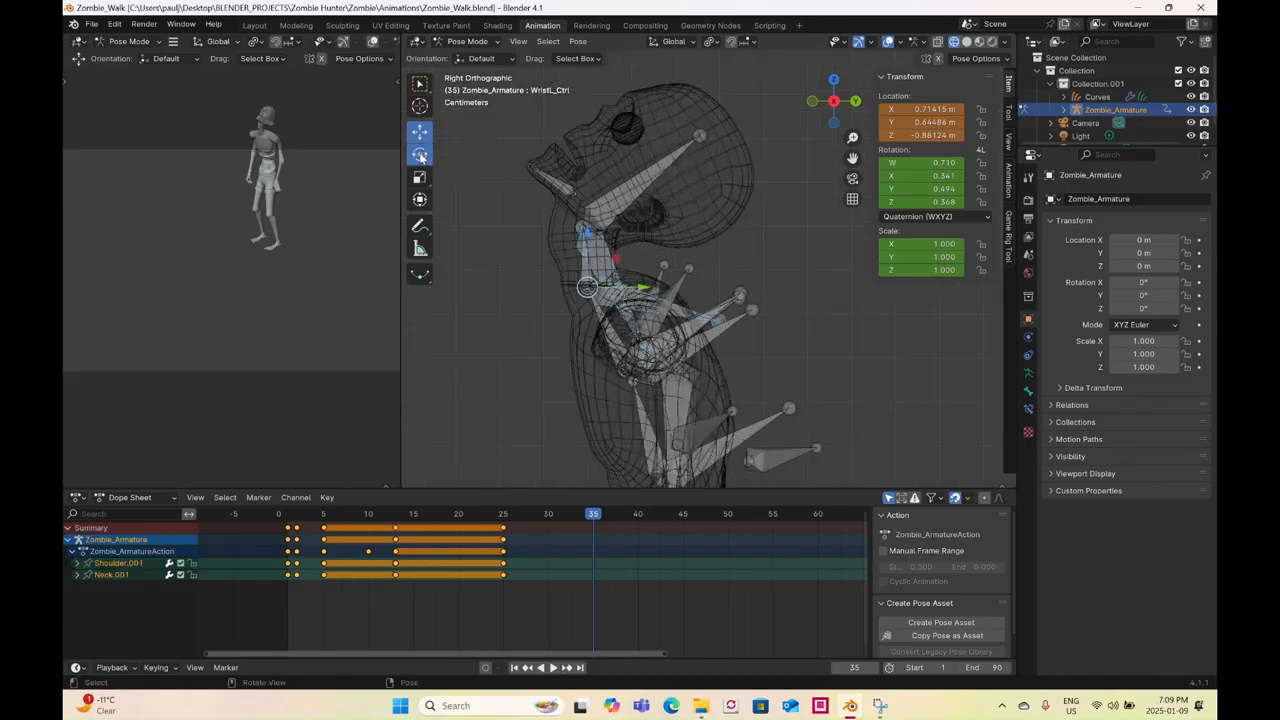
pyautogui.moveTo(626, 262); pyautogui.dragTo(658, 270)
pyautogui.moveTo(658, 270); pyautogui.dragTo(868, 336, button='middle')
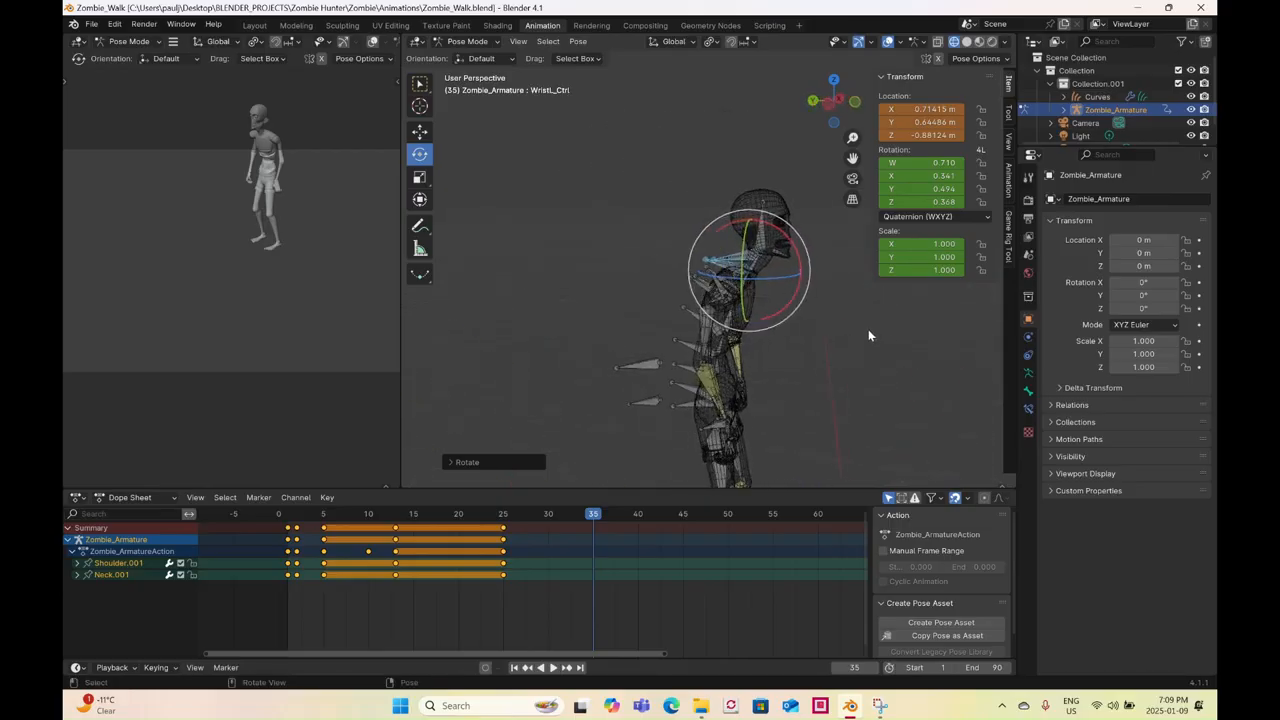
pyautogui.press('z')
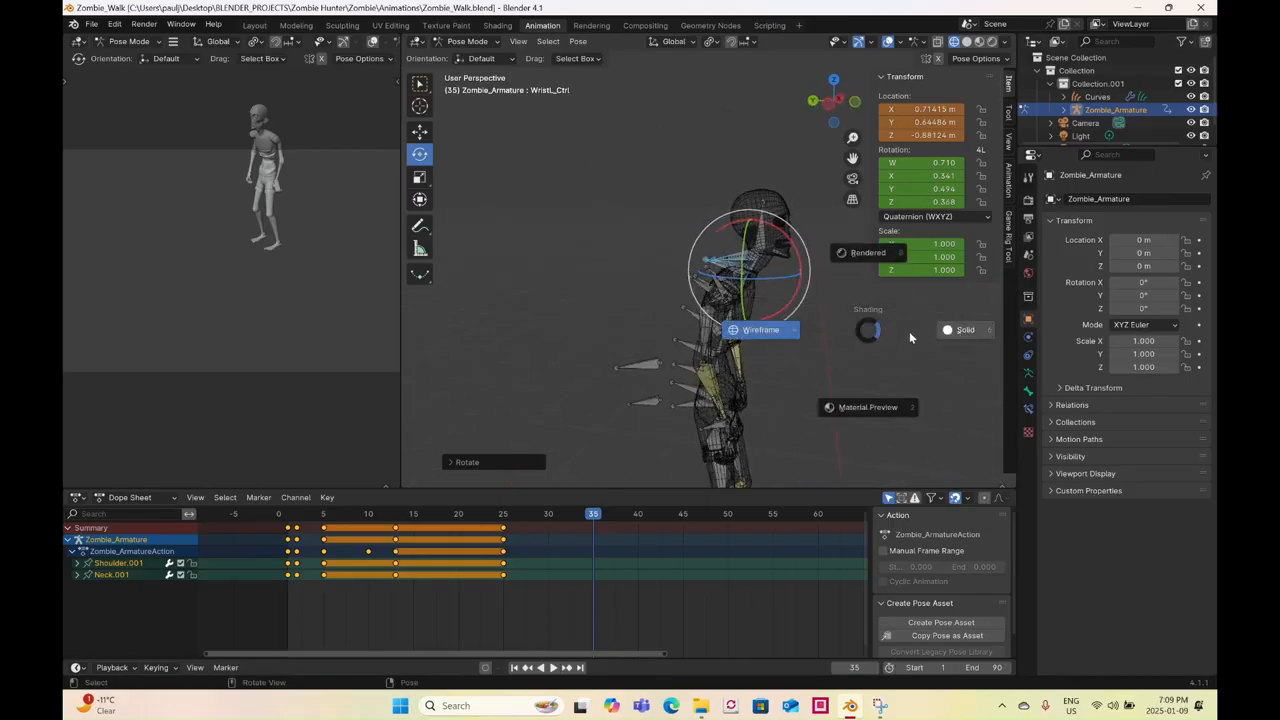
pyautogui.press('2')
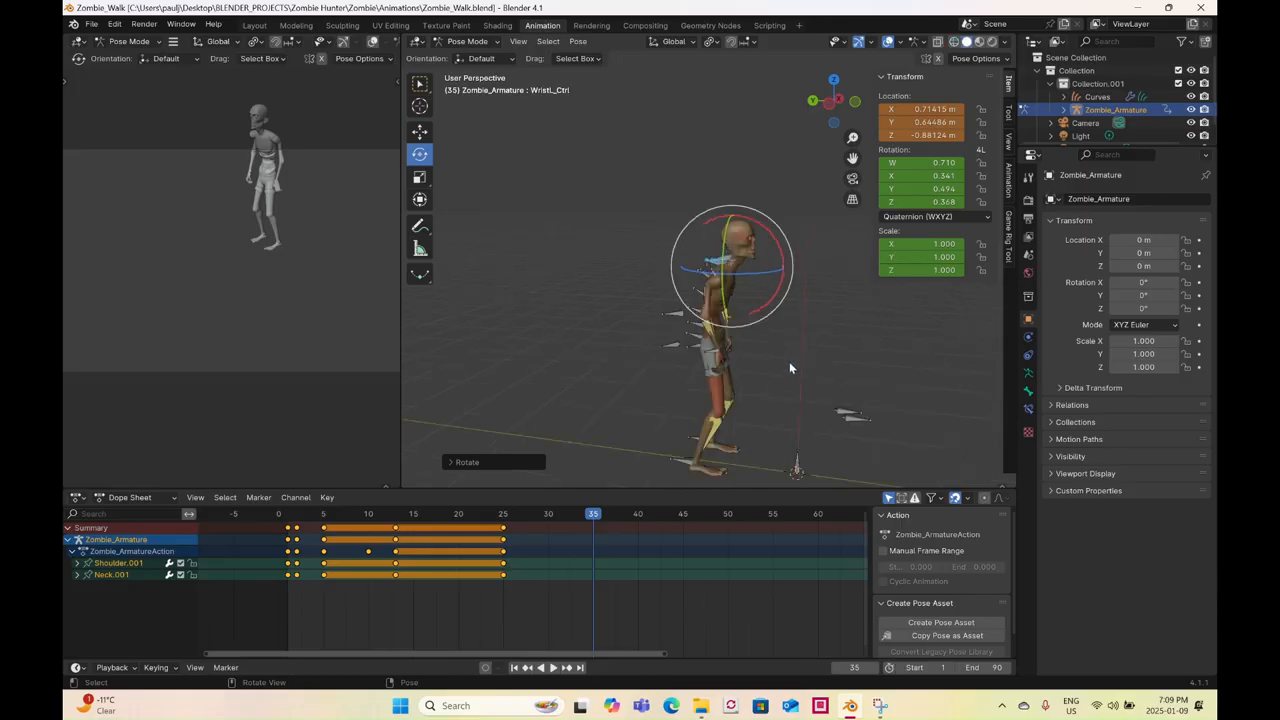
# - Rotate the right clavicle bone about 30° and the left clavicle to match, repositioning both shoulders at frame 35
pyautogui.moveTo(758, 354); pyautogui.dragTo(739, 282, button='middle')
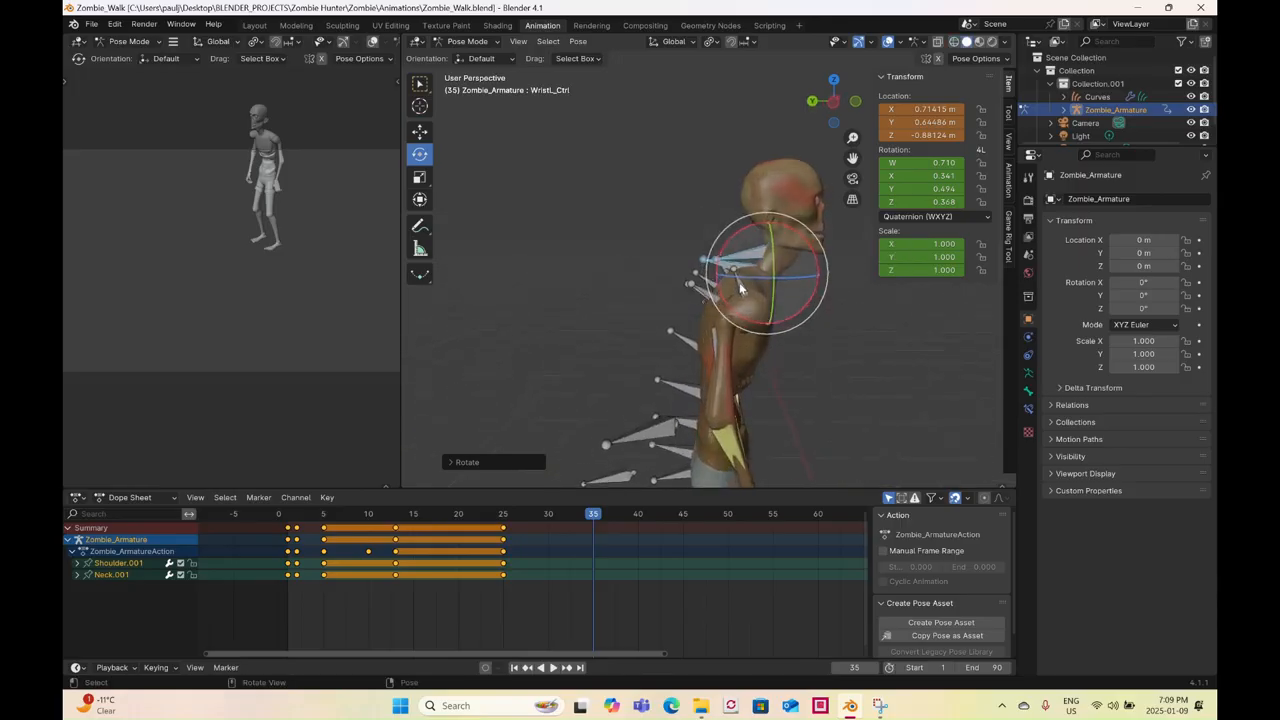
pyautogui.click(738, 284)
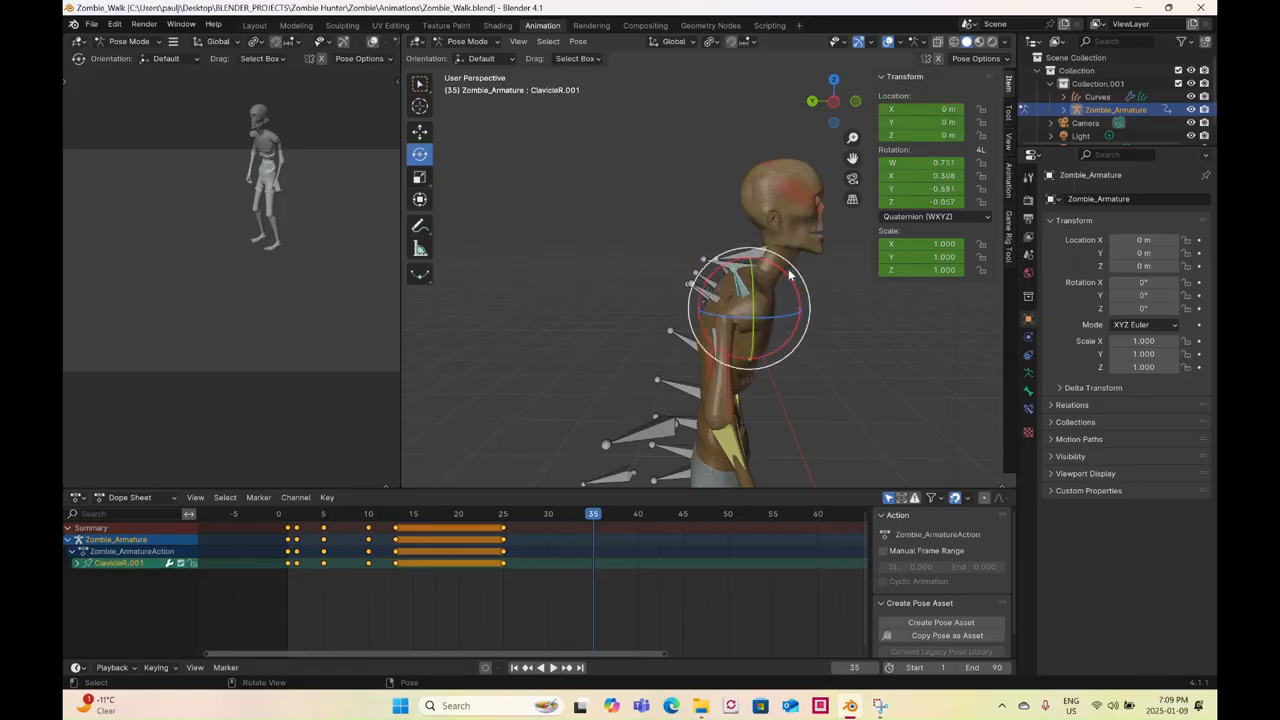
pyautogui.moveTo(788, 271); pyautogui.dragTo(764, 250)
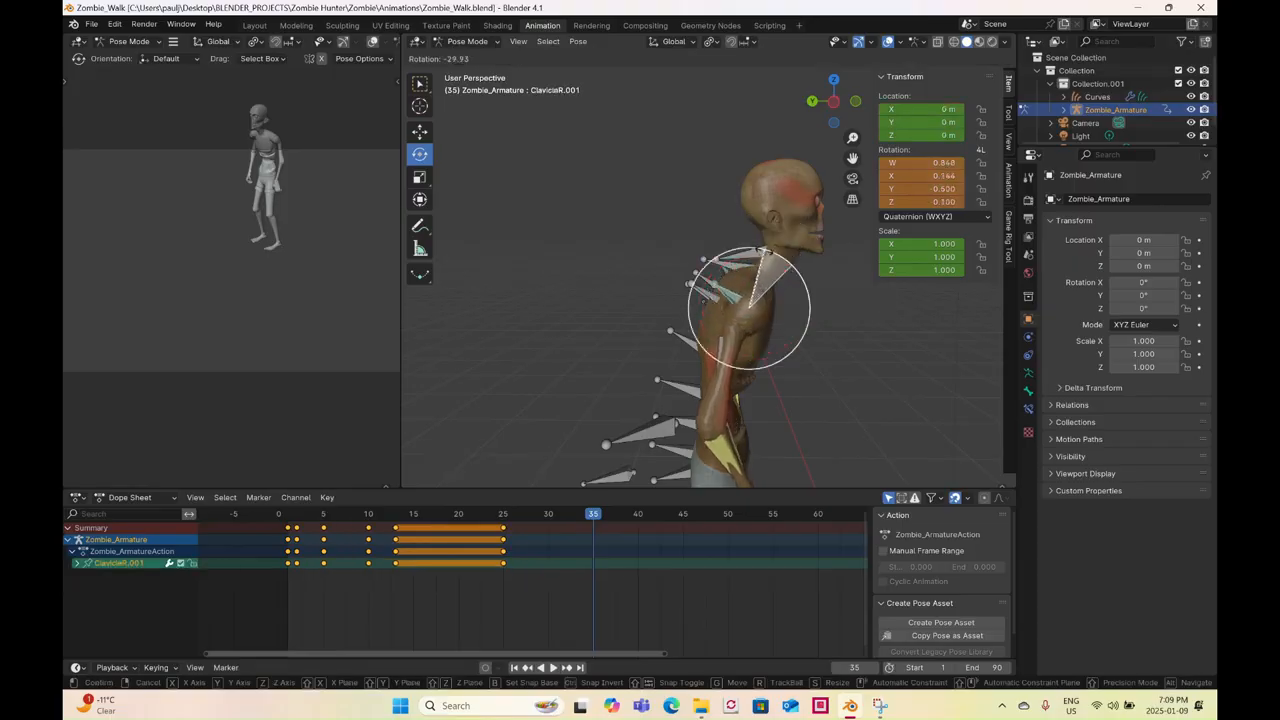
pyautogui.moveTo(770, 317); pyautogui.dragTo(770, 317)
pyautogui.moveTo(770, 317); pyautogui.dragTo(662, 291, button='middle')
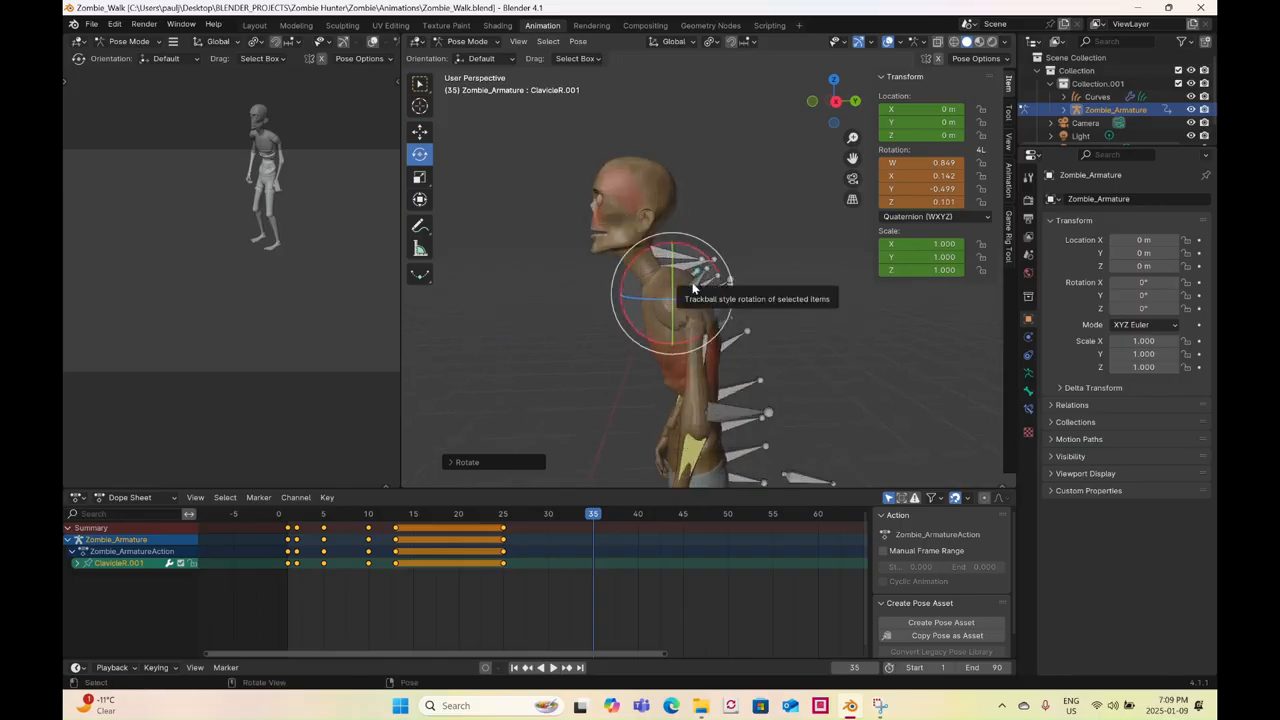
pyautogui.moveTo(693, 289); pyautogui.dragTo(660, 340)
pyautogui.moveTo(646, 352); pyautogui.dragTo(756, 332, button='middle')
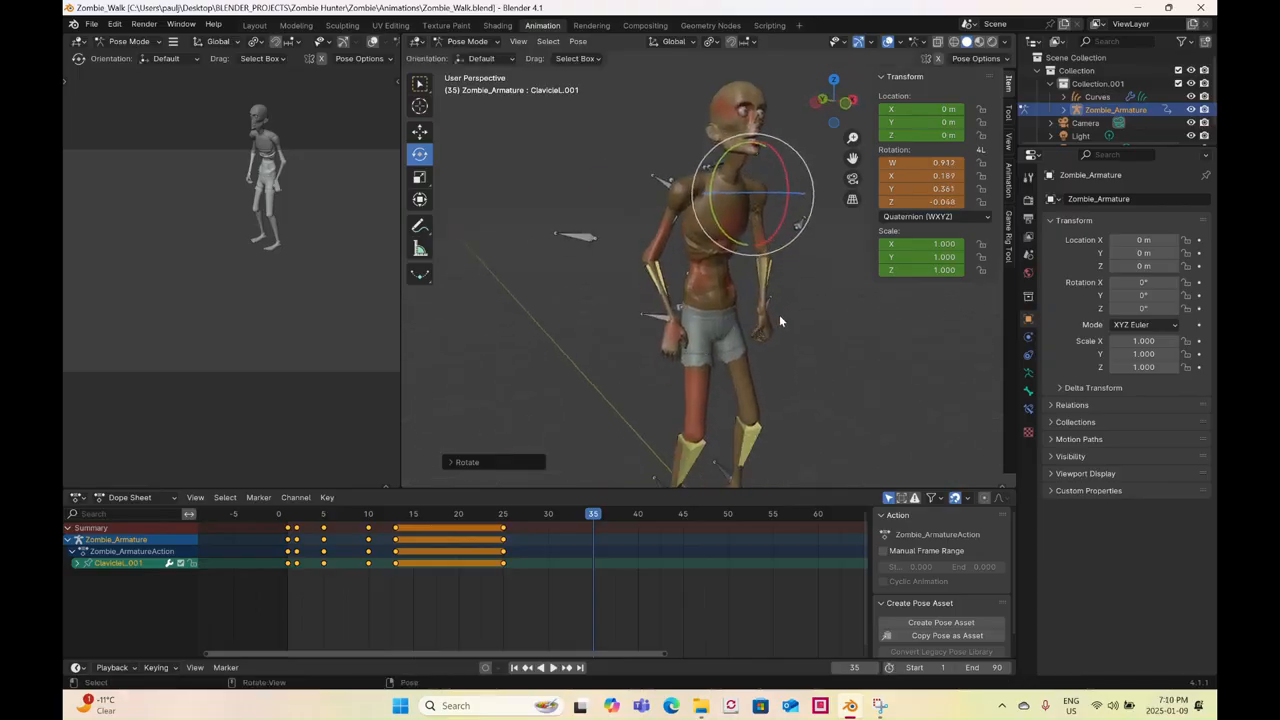
# - Select both wrist controls and move them to readjust the hanging hands under the repositioned shoulders at frame 35
pyautogui.click(655, 316)
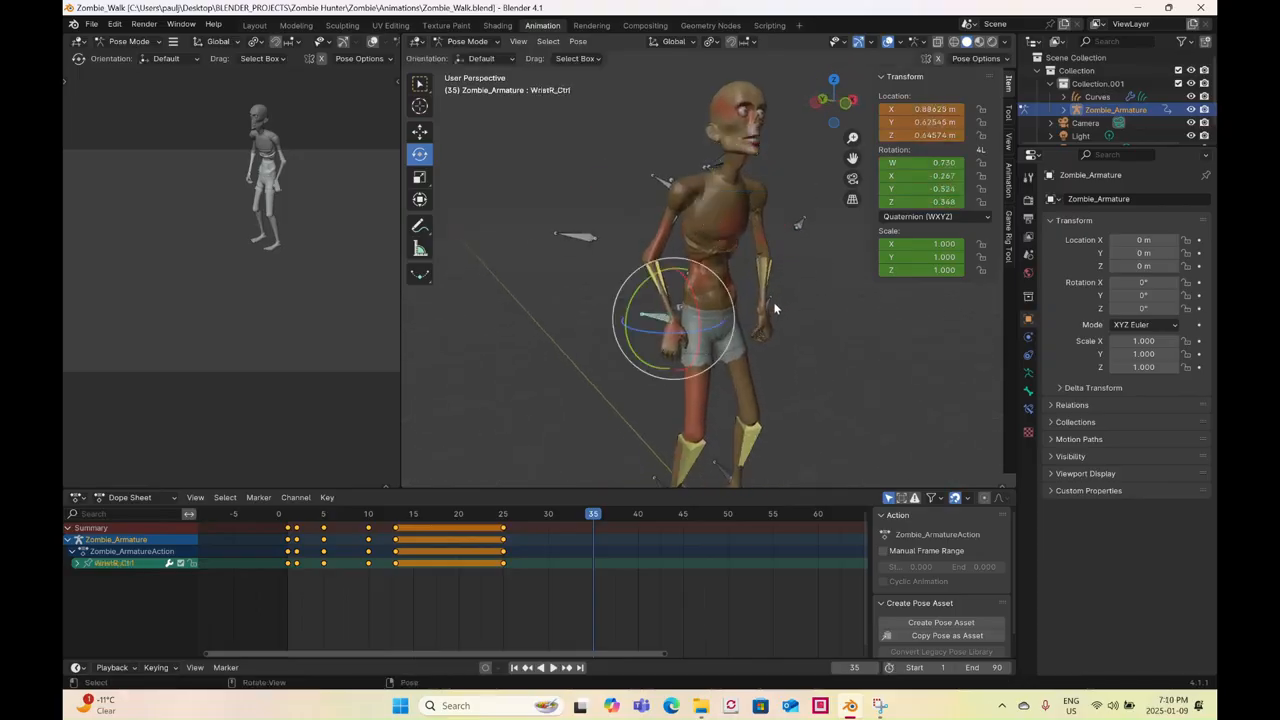
pyautogui.click(417, 139)
pyautogui.moveTo(720, 268); pyautogui.dragTo(733, 296)
# - Switch to wireframe shading, select all the armature's bones and insert a keyframe for the whole pose at frame 35
pyautogui.moveTo(733, 300); pyautogui.dragTo(600, 329, button='middle')
pyautogui.press('z')
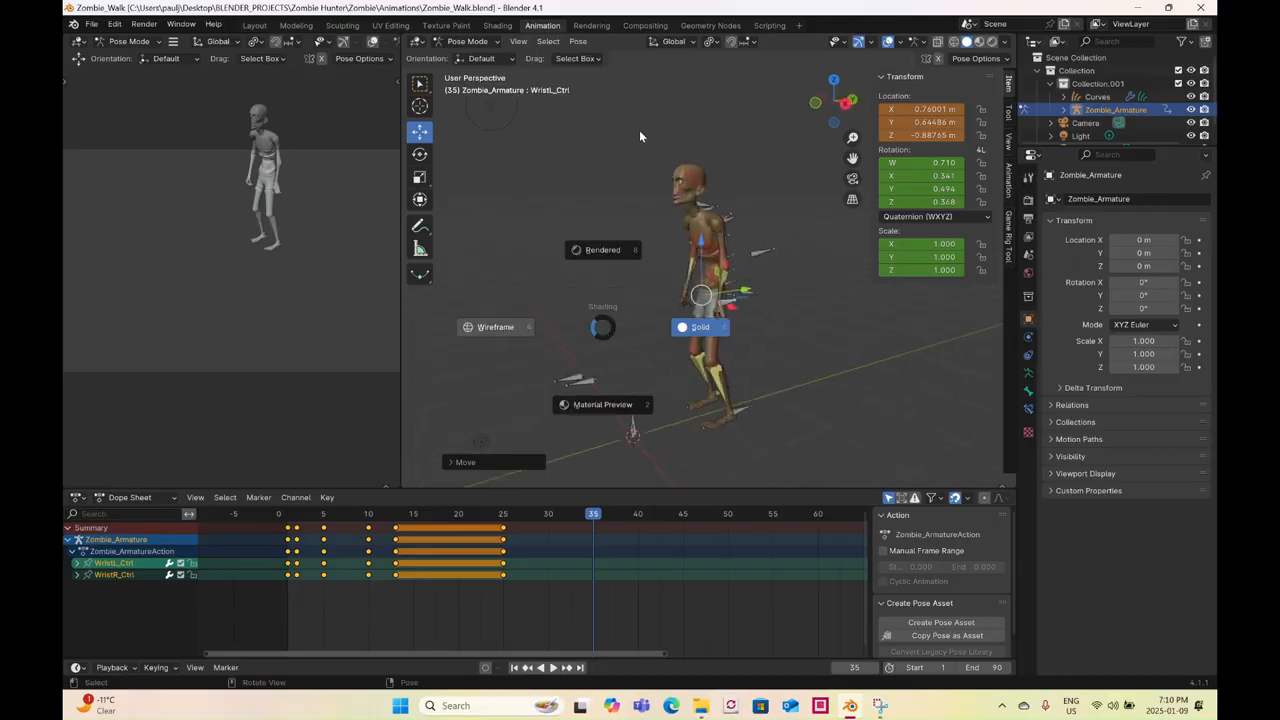
pyautogui.press('4')
pyautogui.moveTo(610, 126)
pyautogui.mouseDown()
pyautogui.moveTo(766, 327)
pyautogui.moveTo(802, 457)
pyautogui.mouseUp()
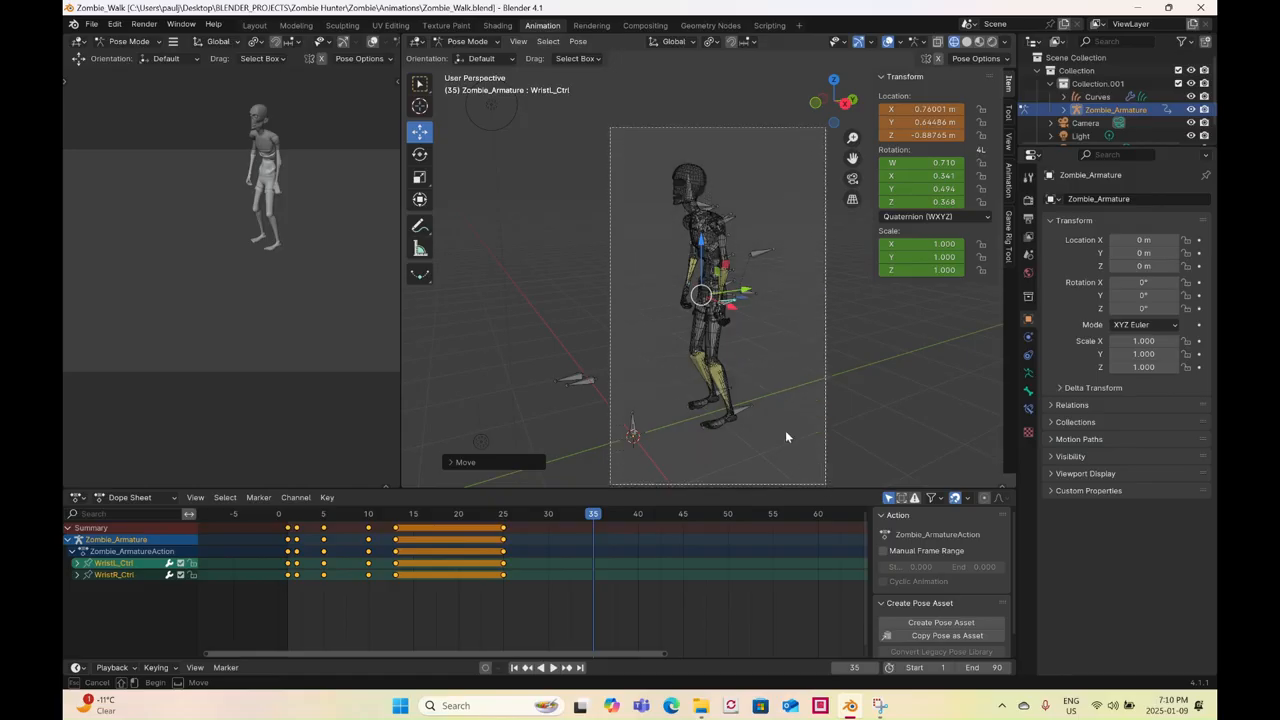
pyautogui.moveTo(512, 144); pyautogui.dragTo(796, 472)
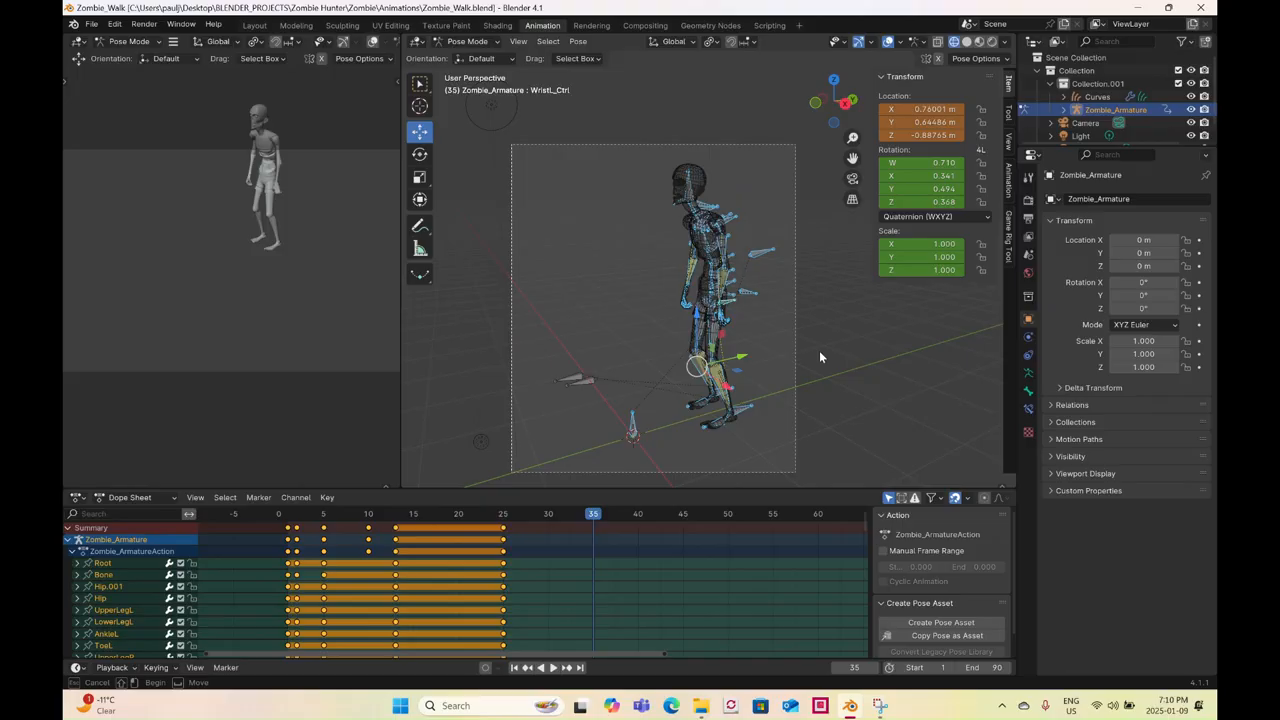
pyautogui.rightClick(819, 351)
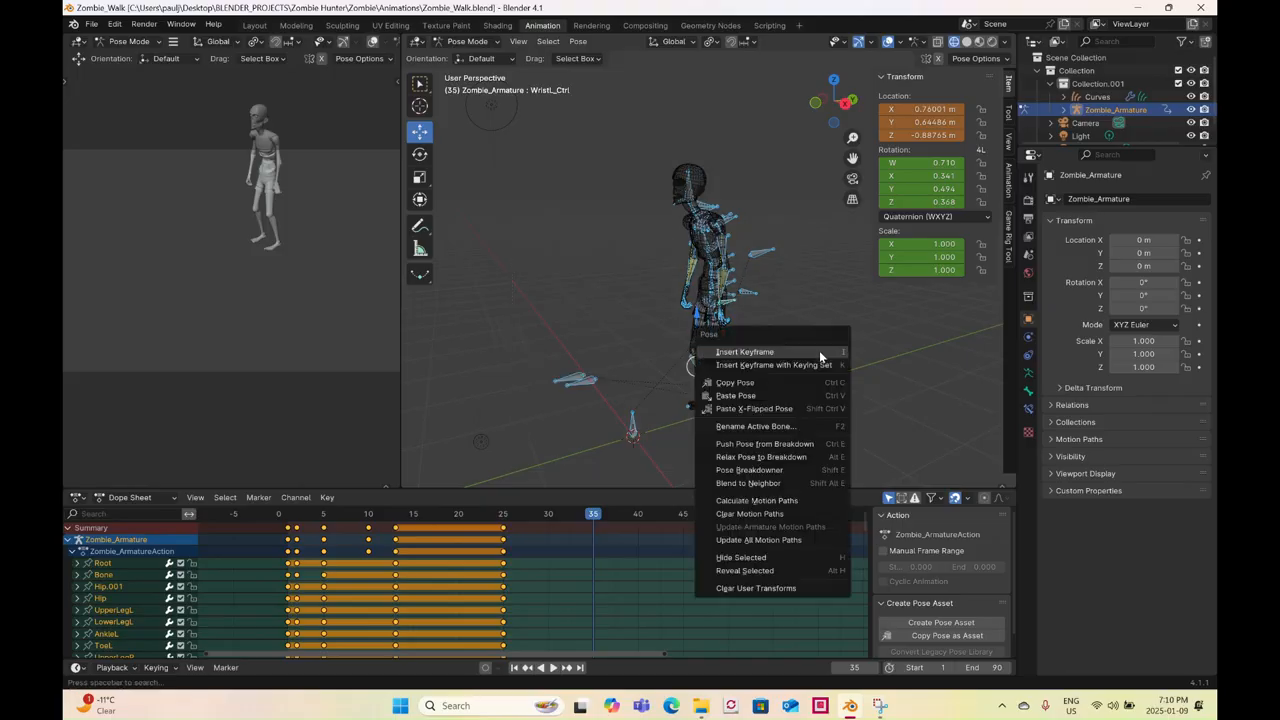
pyautogui.click(819, 351)
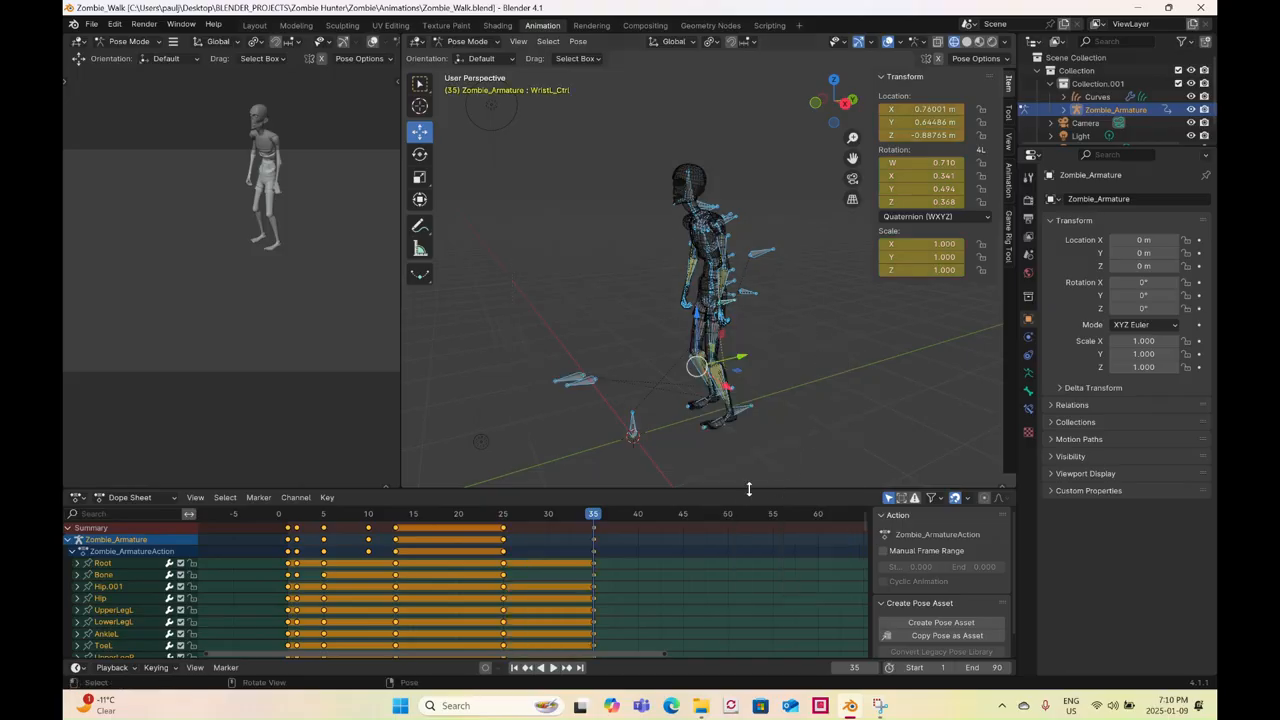
# - Go to frame 50 and insert a keyframe for all bones to hold the standing pose
pyautogui.press('space')
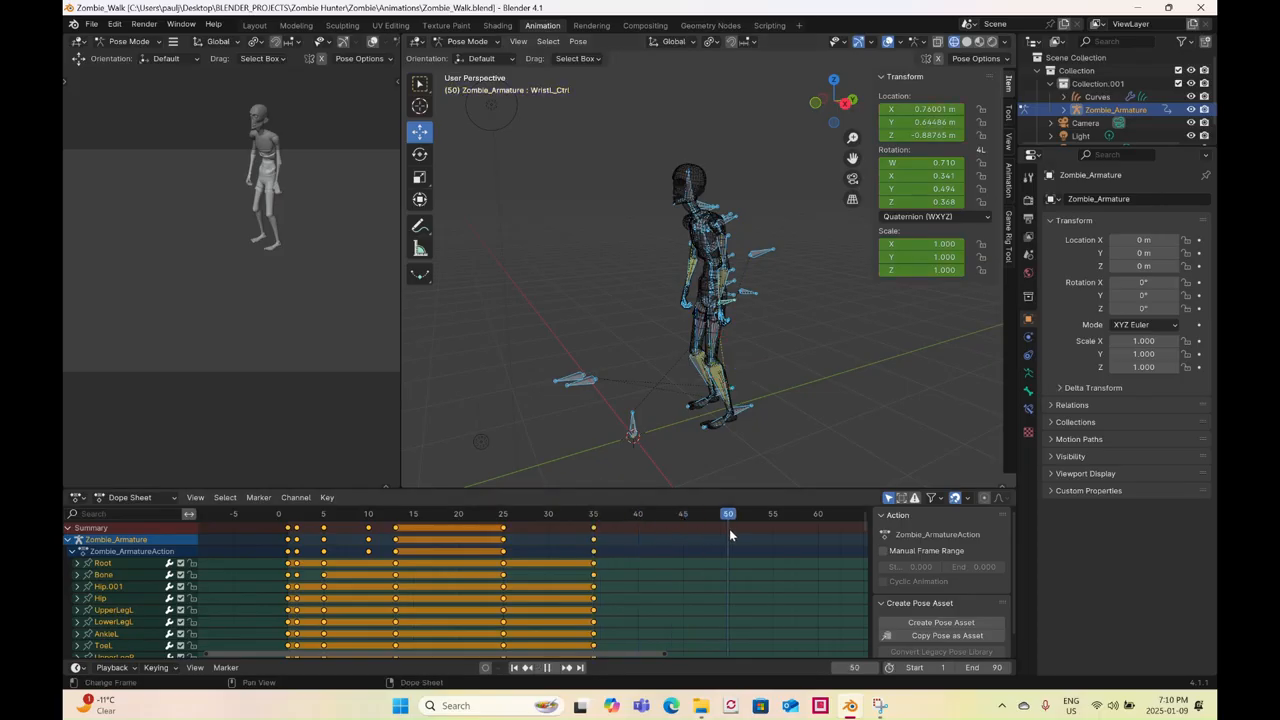
pyautogui.press('space')
pyautogui.rightClick(677, 364)
pyautogui.click(677, 367)
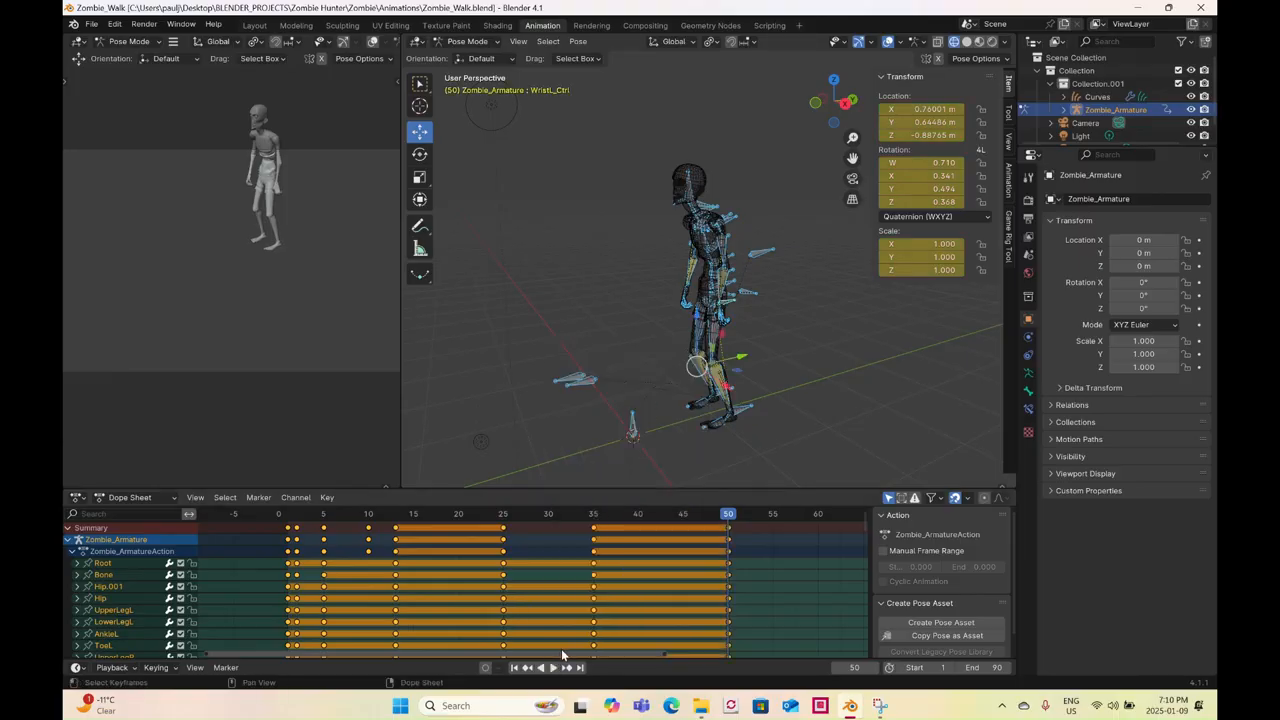
pyautogui.moveTo(565, 657); pyautogui.dragTo(597, 657)
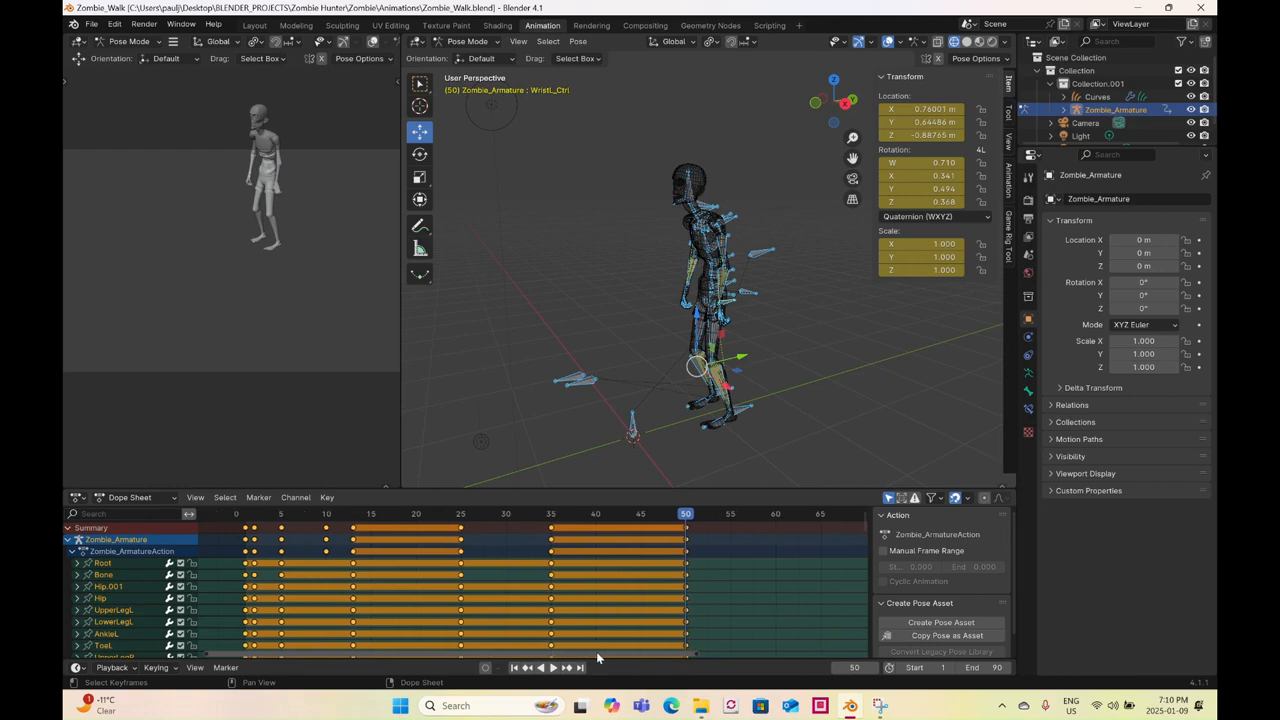
# - Select the hip control bone and both wrist controls, shift them about 0.03 m backward in side view, and keyframe them at frame 43
pyautogui.scroll(5, 750, 356)
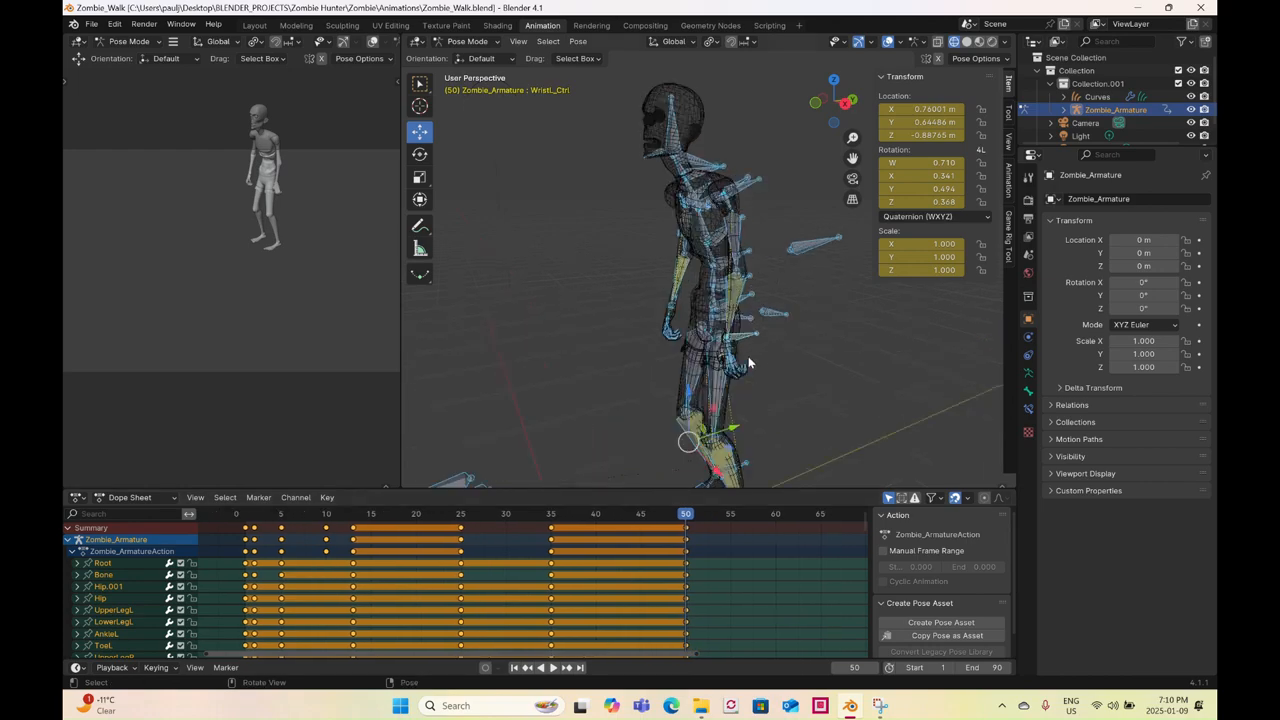
pyautogui.moveTo(740, 353); pyautogui.dragTo(736, 356, button='middle')
pyautogui.click(739, 356)
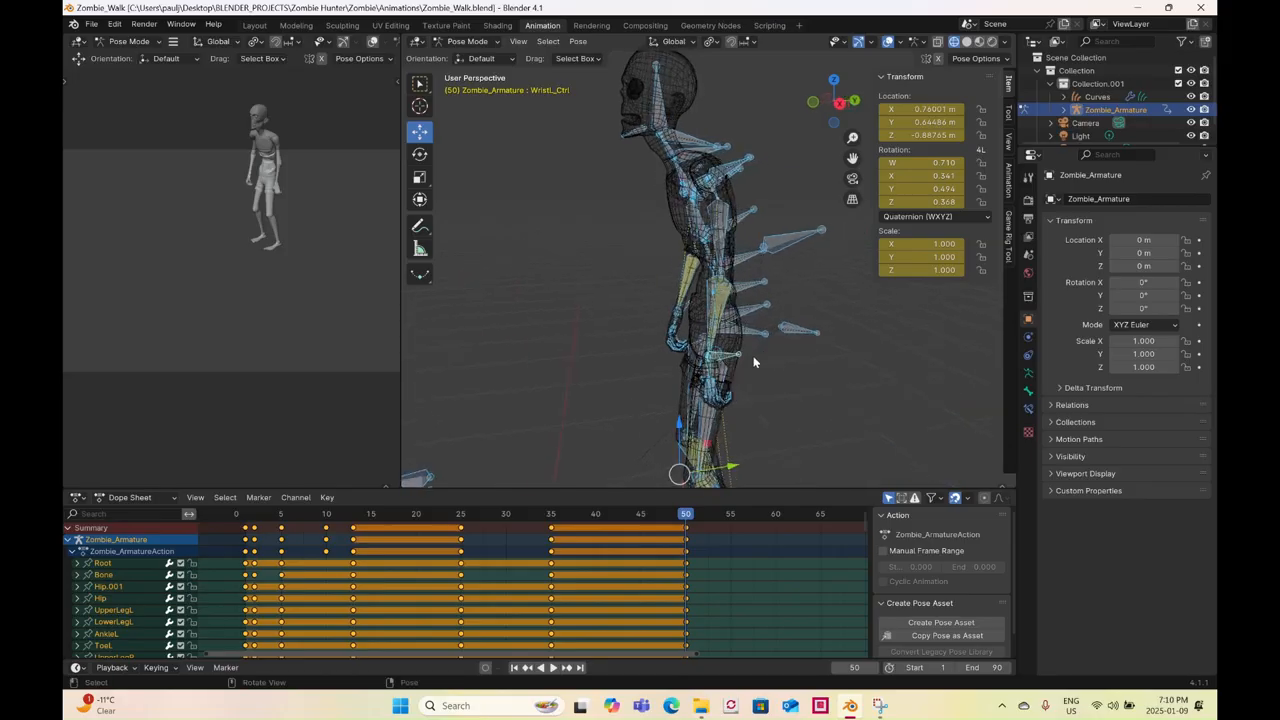
pyautogui.click(794, 334)
pyautogui.keyDown('shift'); pyautogui.click(616, 358); pyautogui.keyUp('shift')
pyautogui.moveTo(613, 354); pyautogui.dragTo(645, 338, button='middle')
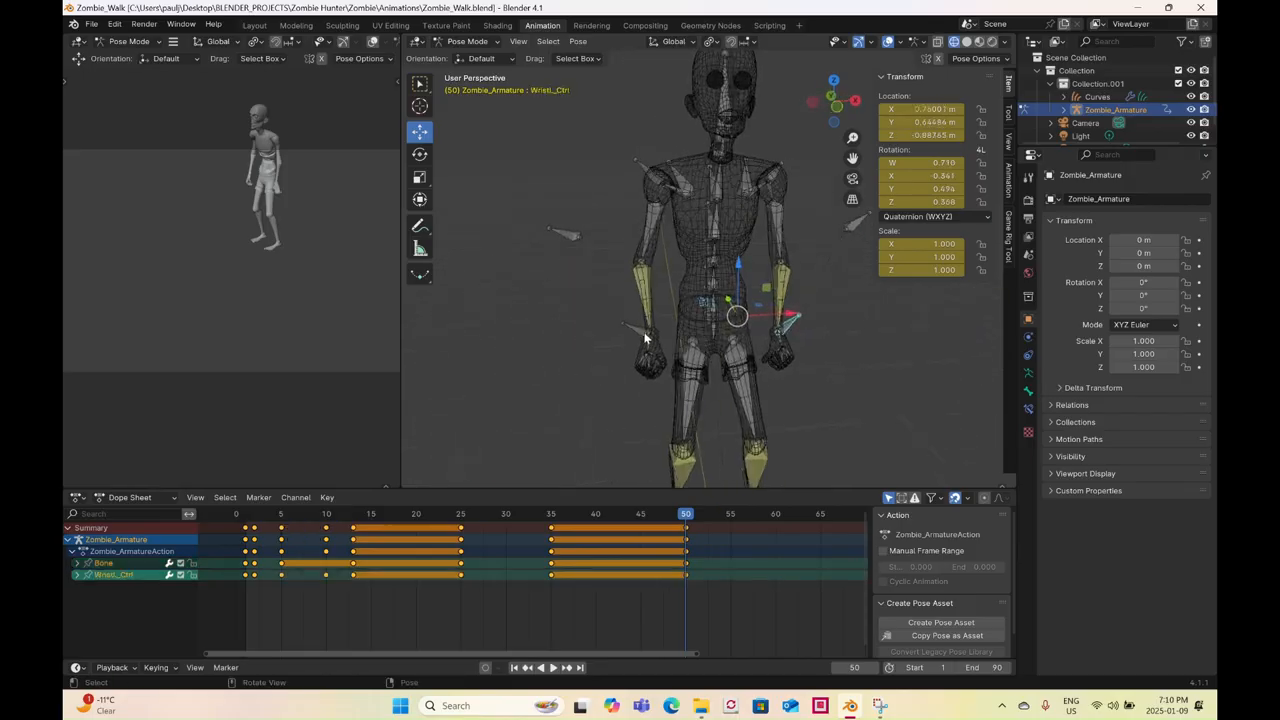
pyautogui.click(856, 102)
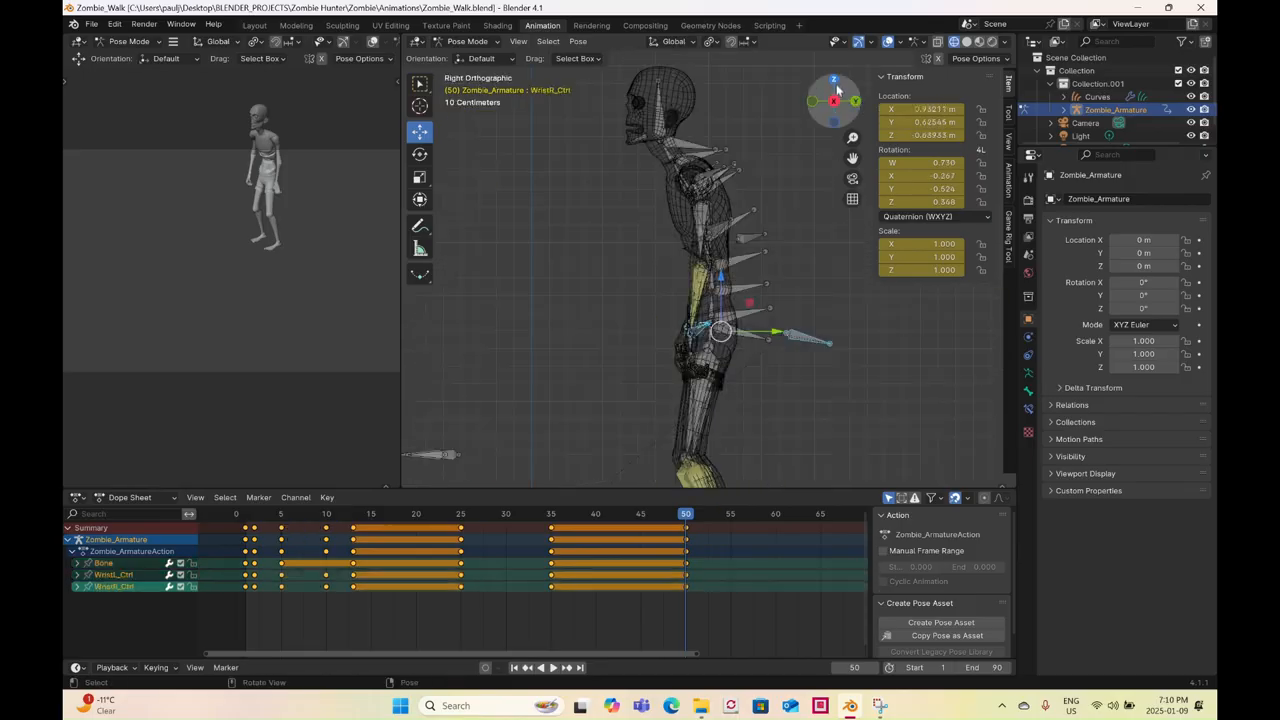
pyautogui.click(836, 84)
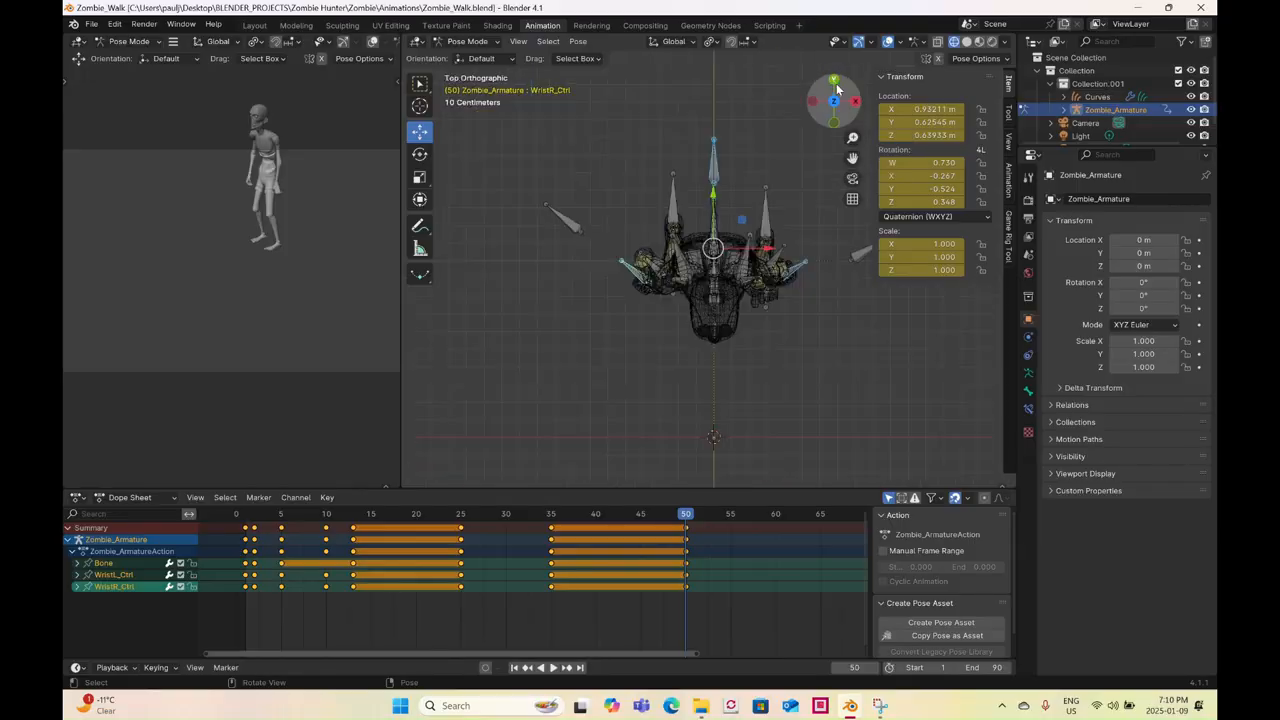
pyautogui.click(619, 516)
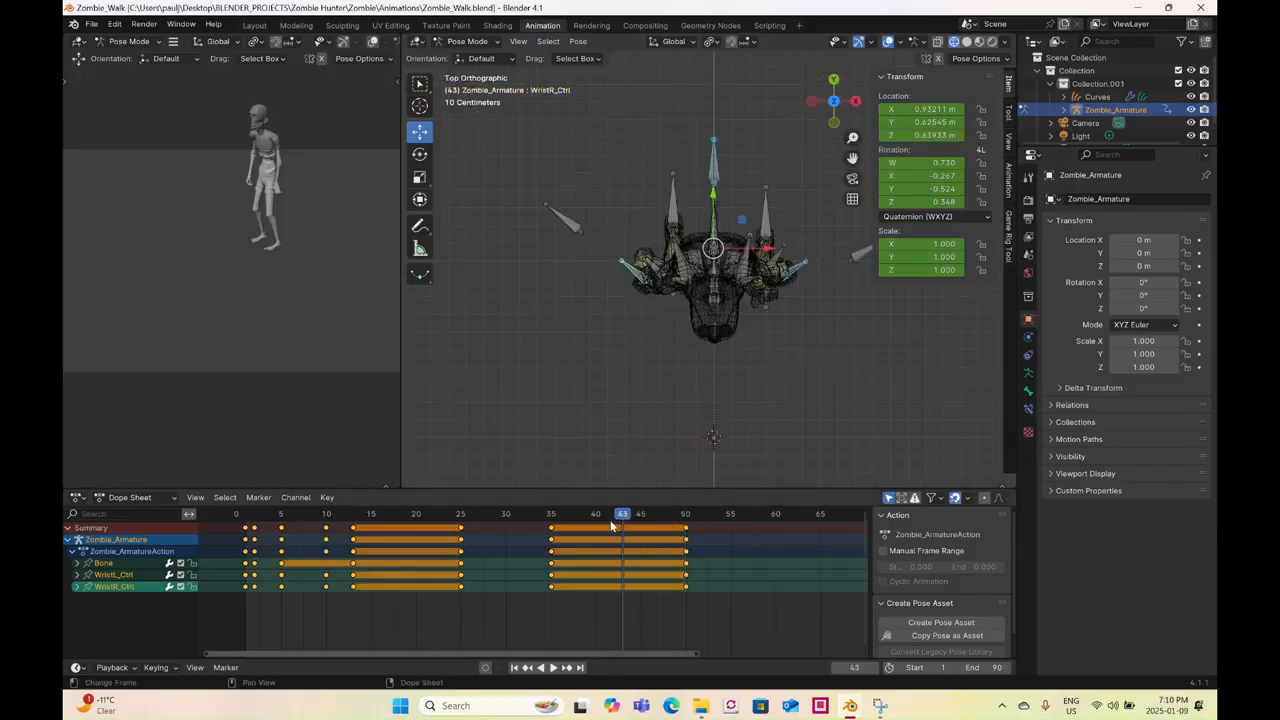
pyautogui.click(857, 102)
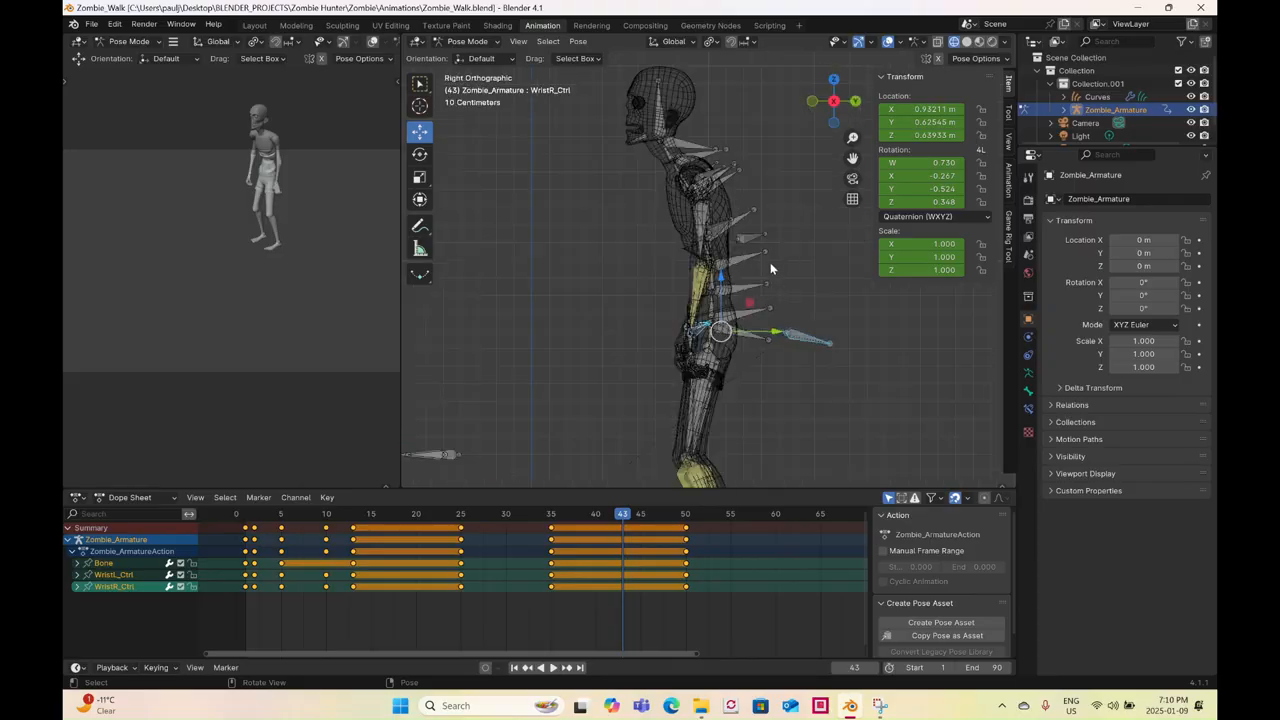
pyautogui.moveTo(774, 337); pyautogui.dragTo(783, 331)
pyautogui.rightClick(783, 331)
pyautogui.click(783, 331)
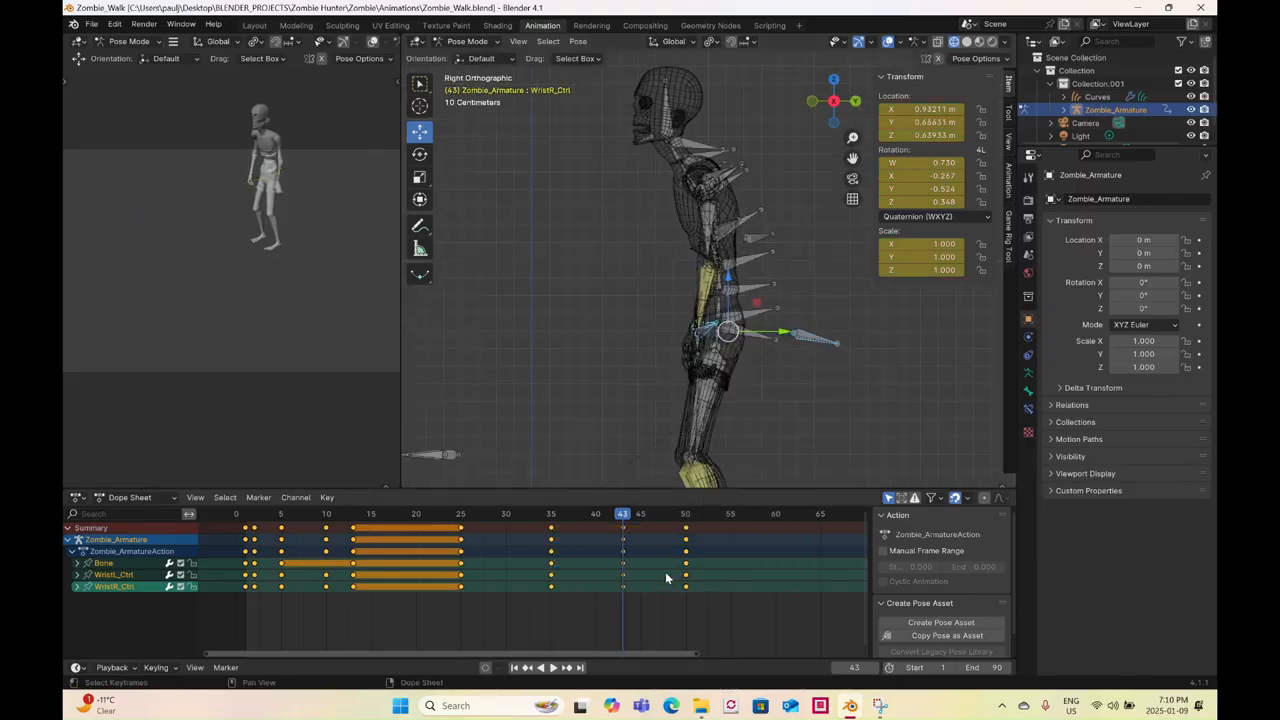
# - At frame 39, shift the hip and wrist controls slightly toward negative X in front view and insert a keyframe
pyautogui.click(811, 102)
pyautogui.moveTo(554, 512); pyautogui.dragTo(588, 525)
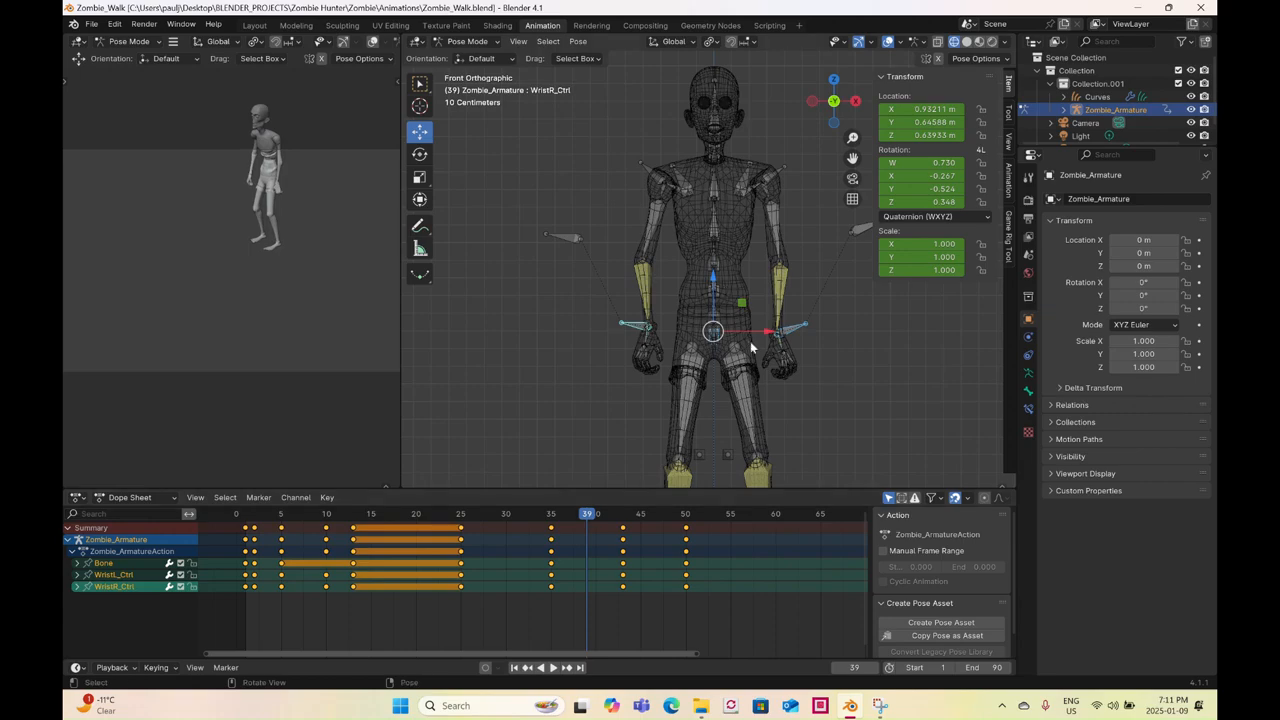
pyautogui.moveTo(767, 337); pyautogui.dragTo(764, 337)
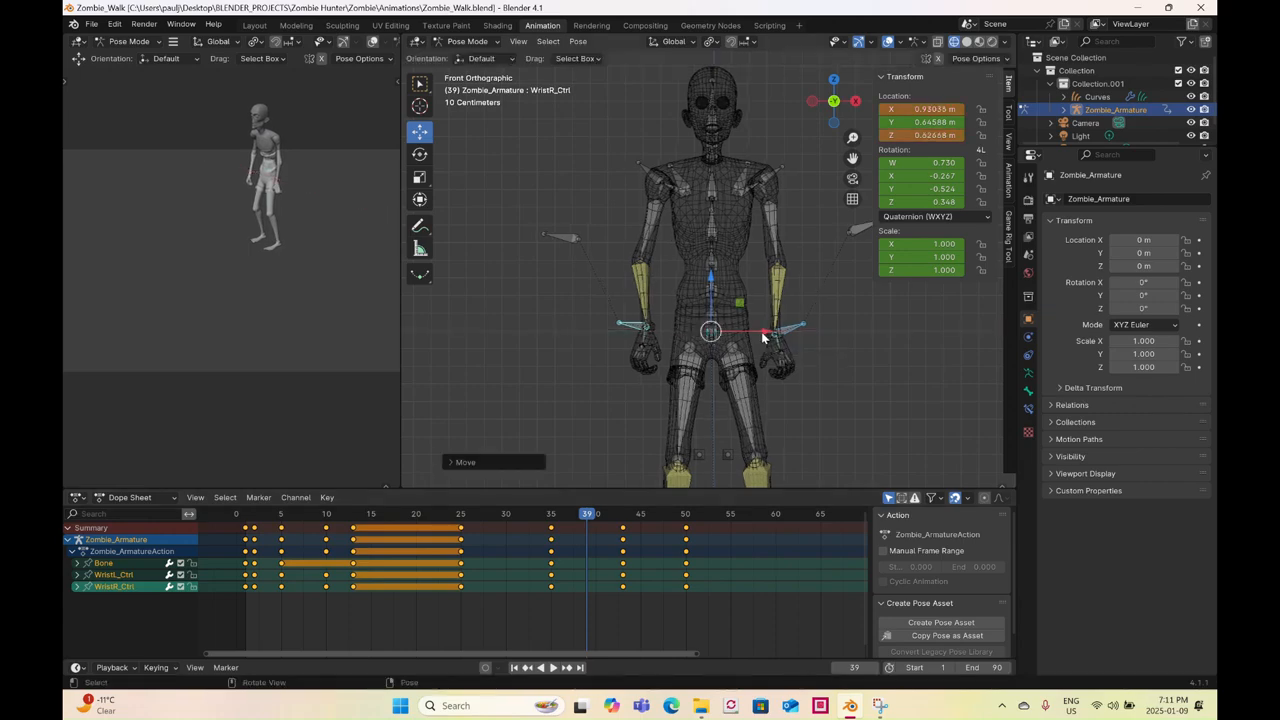
pyautogui.press('i')
# - At frame 47, shift the hip and wrist controls slightly toward positive X and insert a keyframe
pyautogui.moveTo(655, 521); pyautogui.dragTo(658, 520)
pyautogui.moveTo(768, 336); pyautogui.dragTo(773, 335)
pyautogui.rightClick(773, 335)
pyautogui.click(773, 335)
pyautogui.moveTo(760, 345); pyautogui.dragTo(640, 376, button='middle')
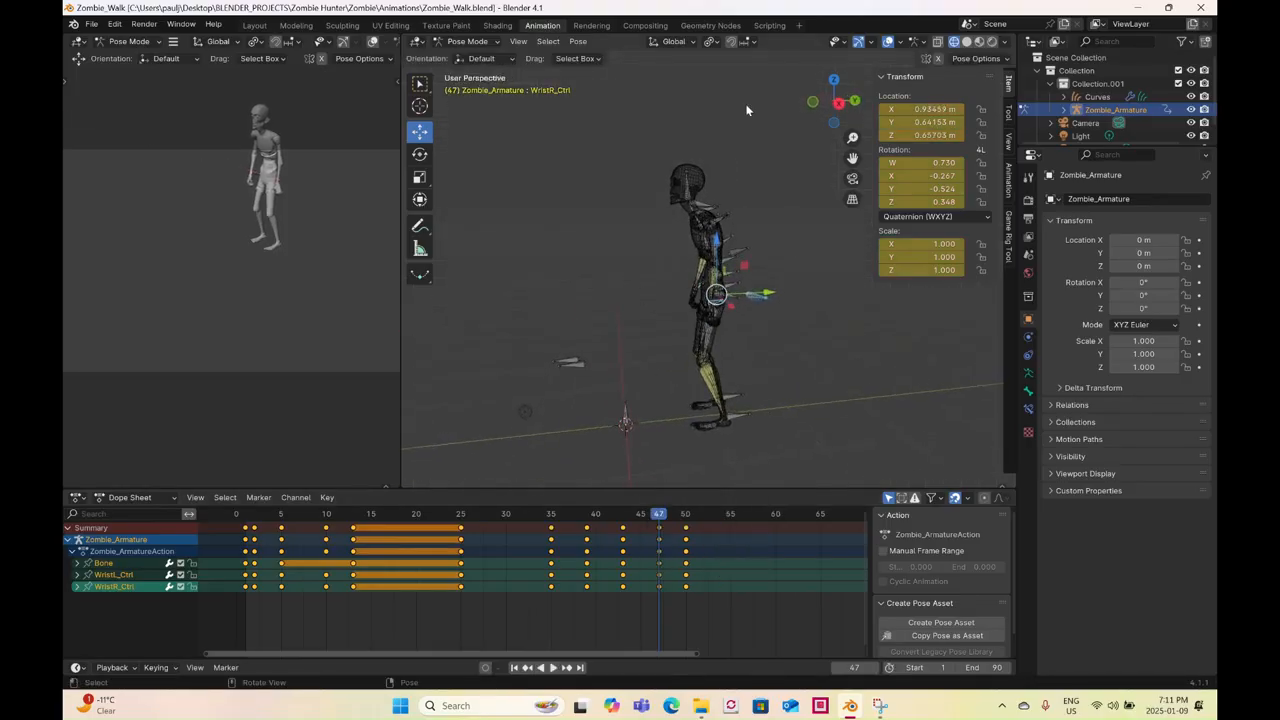
# - Play and scrub the animation from frame 1 to 50 in side view to review the step back and the body sway
pyautogui.click(838, 102)
pyautogui.click(546, 514)
pyautogui.press('space')
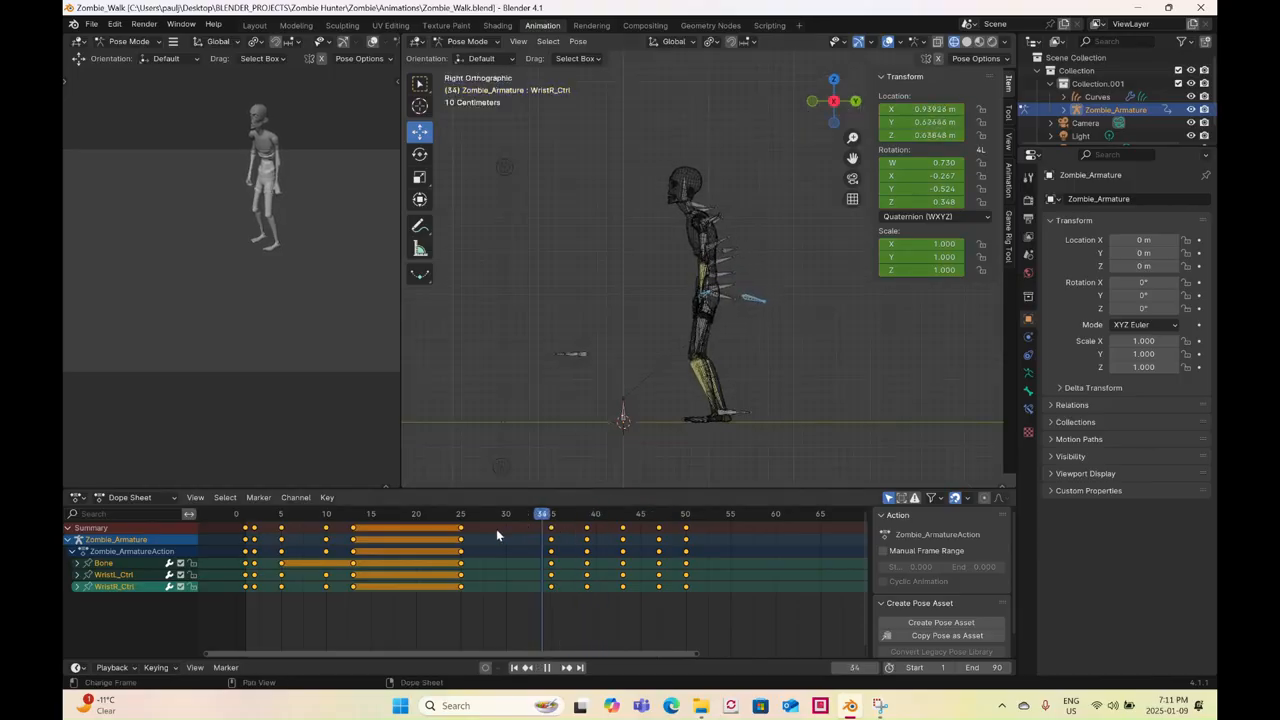
pyautogui.click(452, 516)
pyautogui.press('space')
pyautogui.click(252, 521)
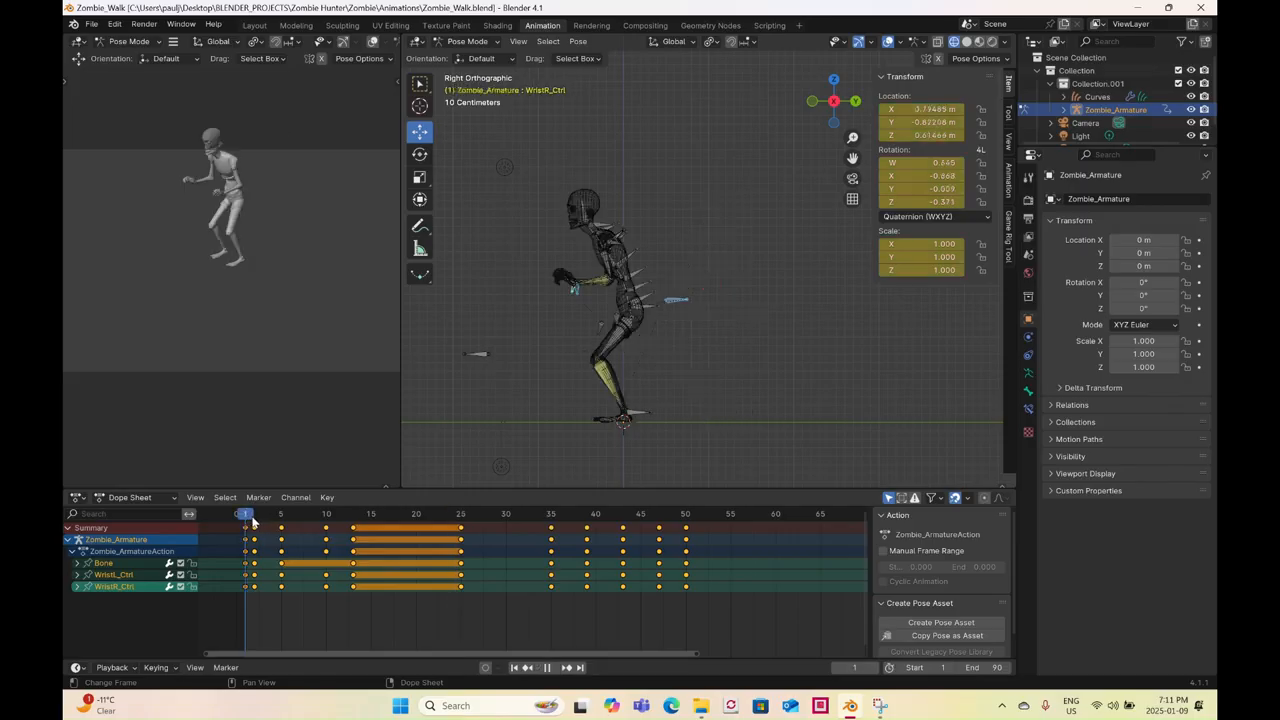
pyautogui.press('space')
pyautogui.click(254, 521)
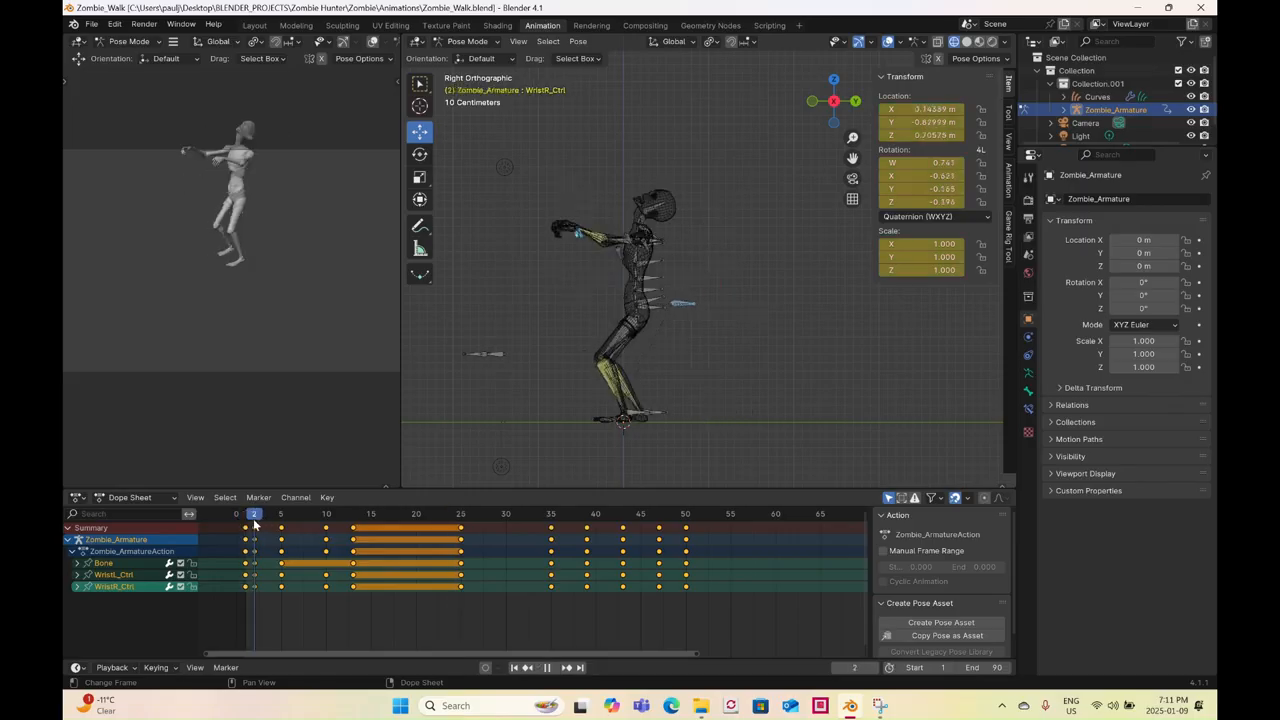
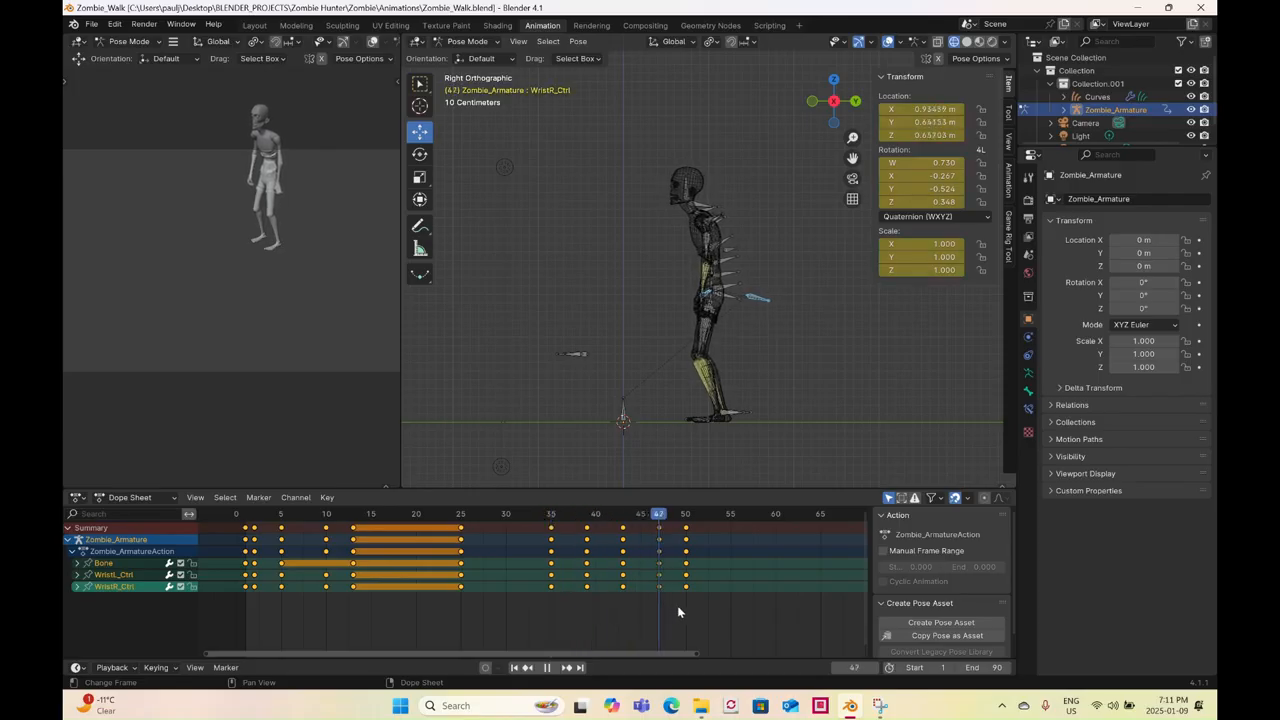
pyautogui.hotkey('shift', 'ctrl', 'space')
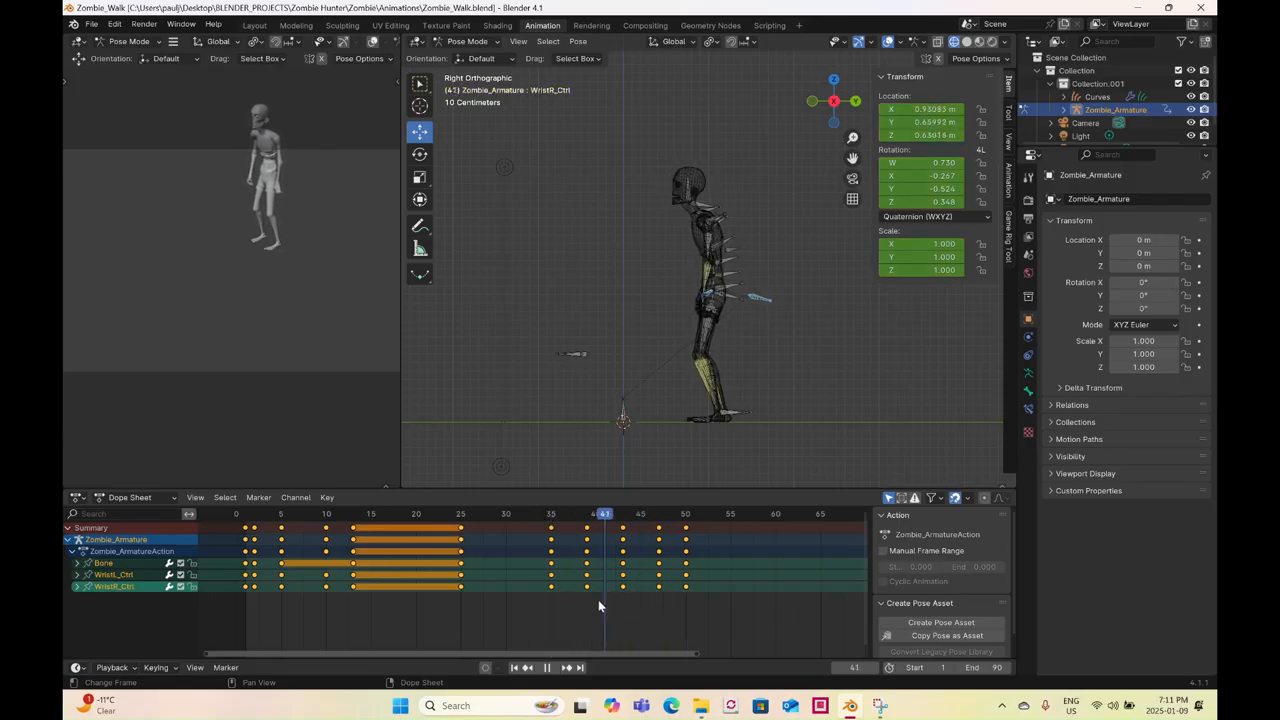
pyautogui.moveTo(648, 608); pyautogui.dragTo(682, 616)
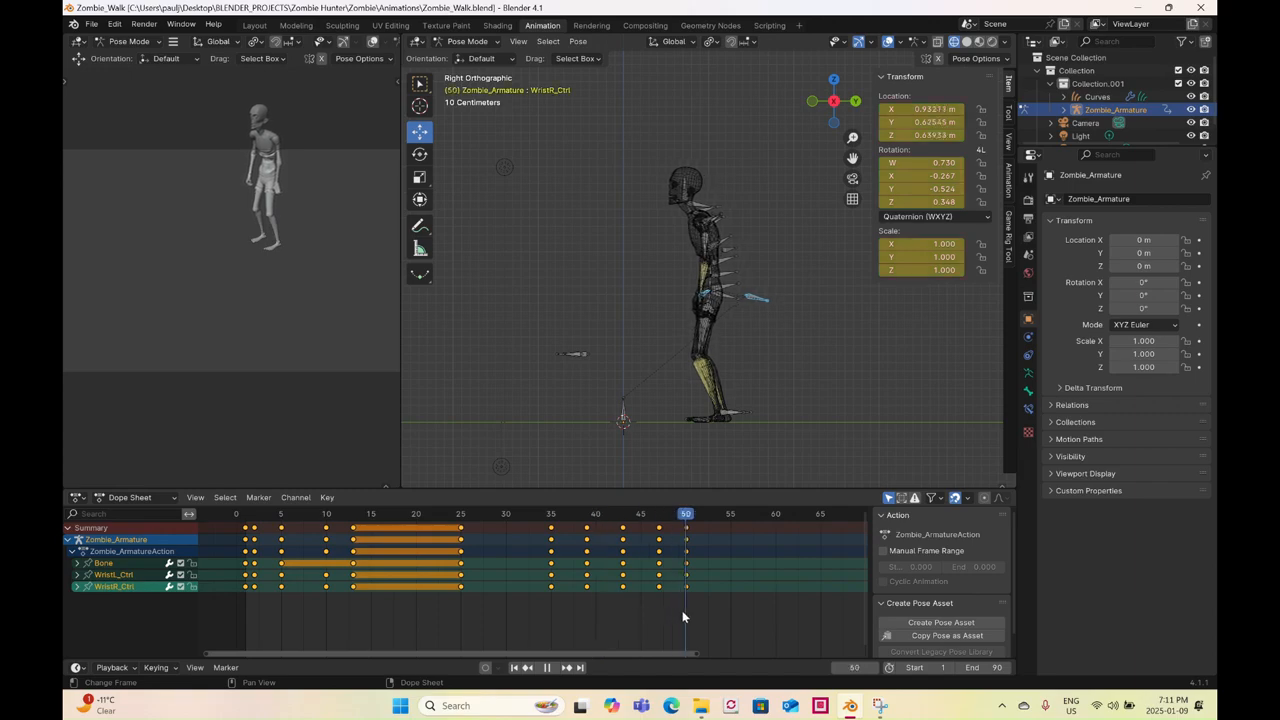
pyautogui.press('space')
# - Return to frame 50, select all the armature's bones and clear their user transforms
pyautogui.moveTo(670, 655); pyautogui.dragTo(728, 659)
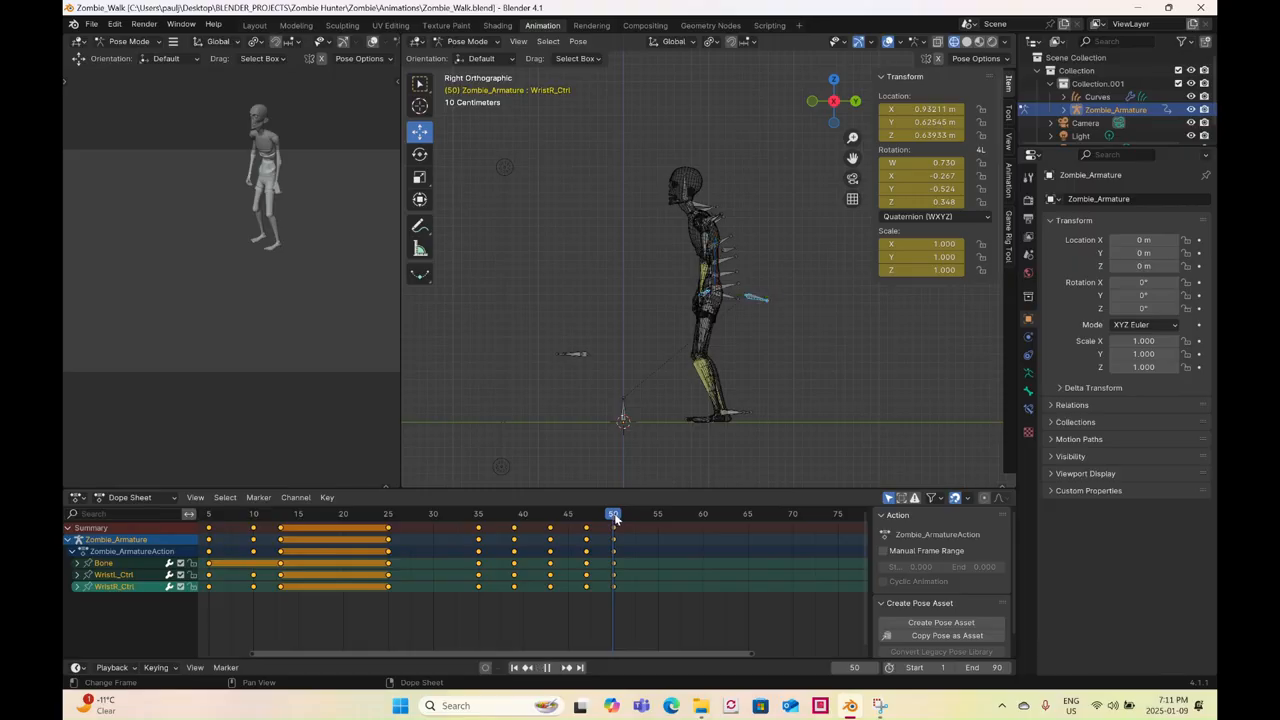
pyautogui.press('space')
pyautogui.click(707, 537)
pyautogui.press('space')
pyautogui.click(614, 517)
pyautogui.moveTo(532, 143); pyautogui.dragTo(824, 424)
pyautogui.rightClick(824, 424)
pyautogui.click(824, 424)
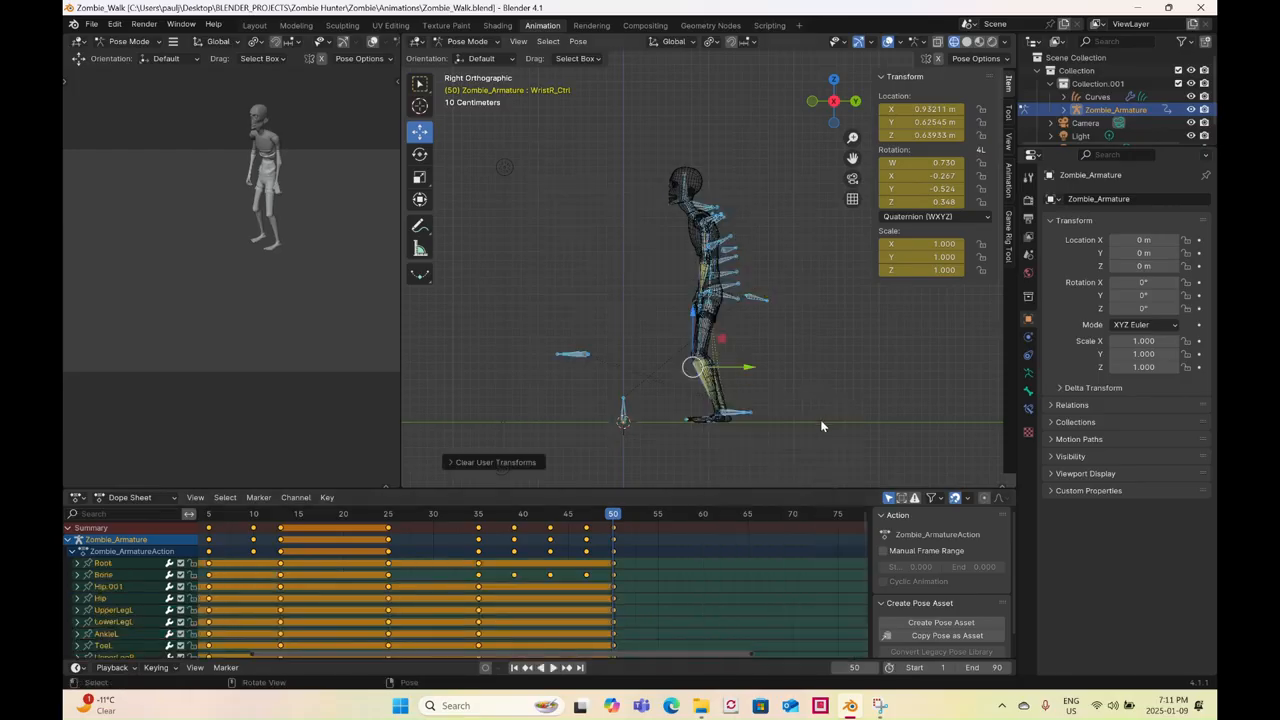
# - At frame 57, move the hip control and both wrist controls about 0.7 m down and 0.7 m forward, bringing the zombie to its knees
pyautogui.click(702, 514)
pyautogui.press('space')
pyautogui.click(676, 514)
pyautogui.press('space')
pyautogui.click(718, 343)
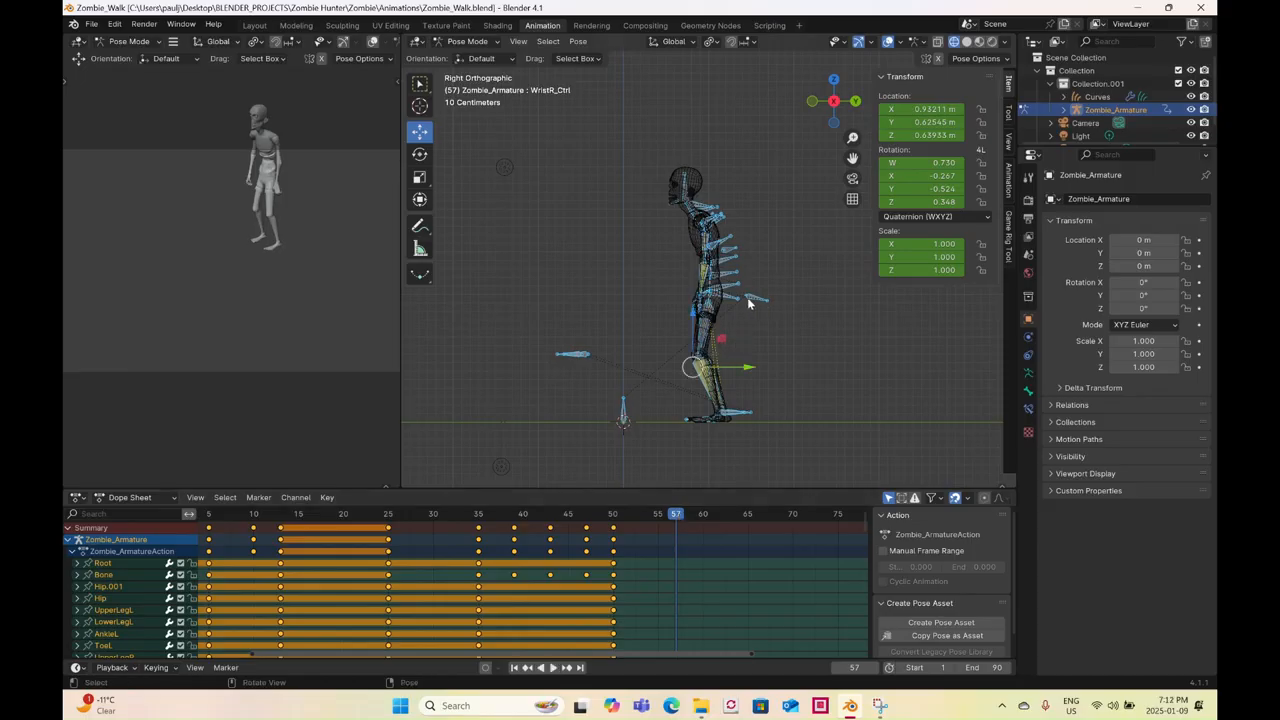
pyautogui.click(749, 303)
pyautogui.scroll(3, 749, 303)
pyautogui.moveTo(749, 303); pyautogui.dragTo(632, 345, button='middle')
pyautogui.click(754, 307)
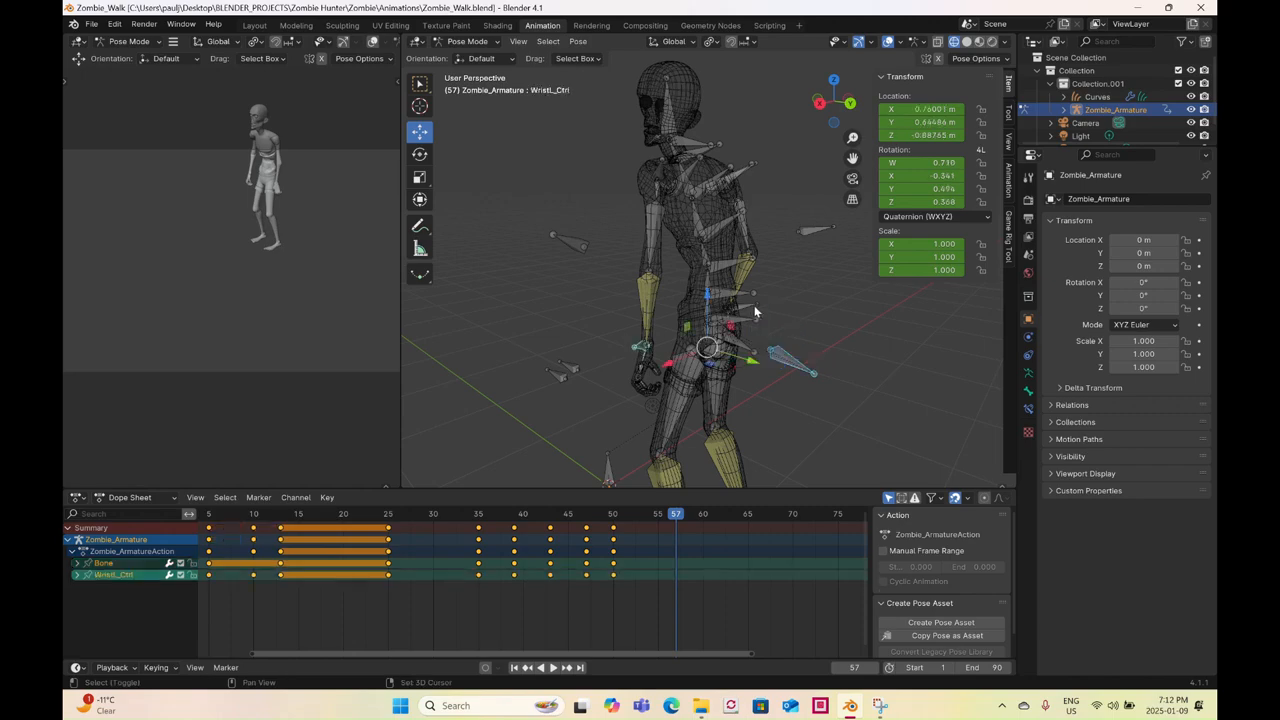
pyautogui.keyDown('shift'); pyautogui.click(730, 330); pyautogui.keyUp('shift')
pyautogui.click(819, 103)
pyautogui.scroll(-3, 660, 293)
pyautogui.press('g')
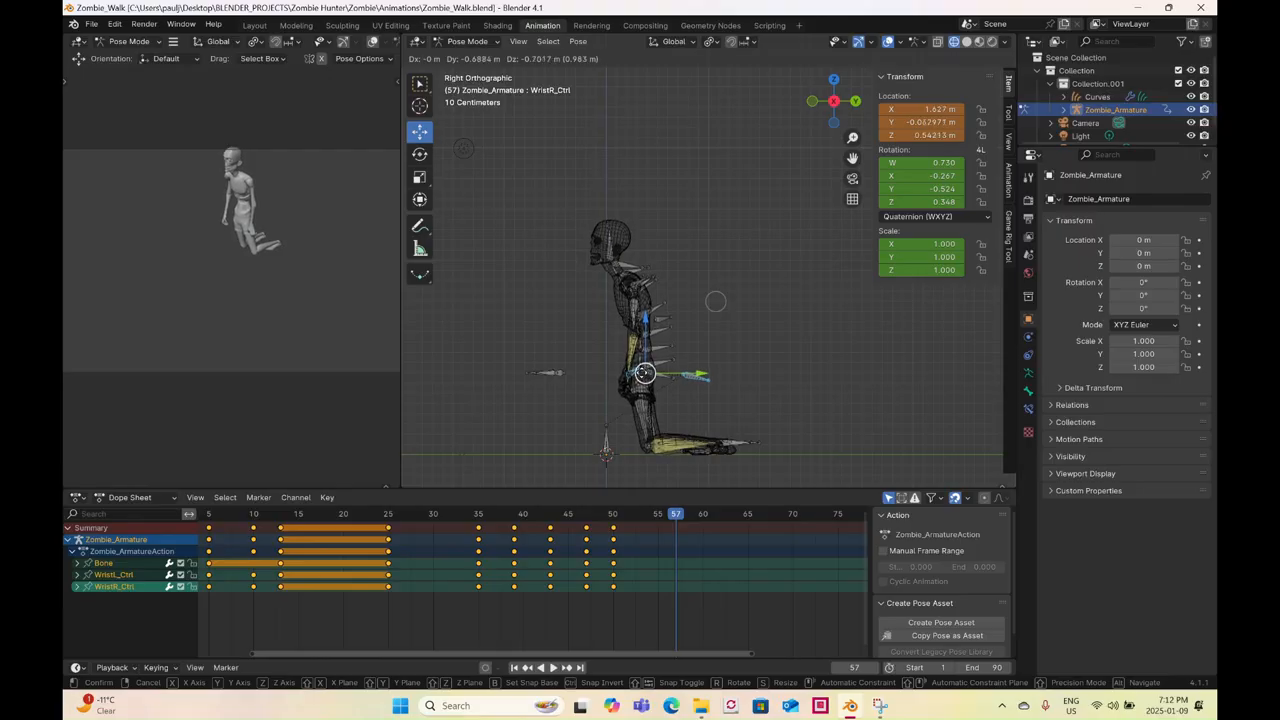
pyautogui.click(740, 395)
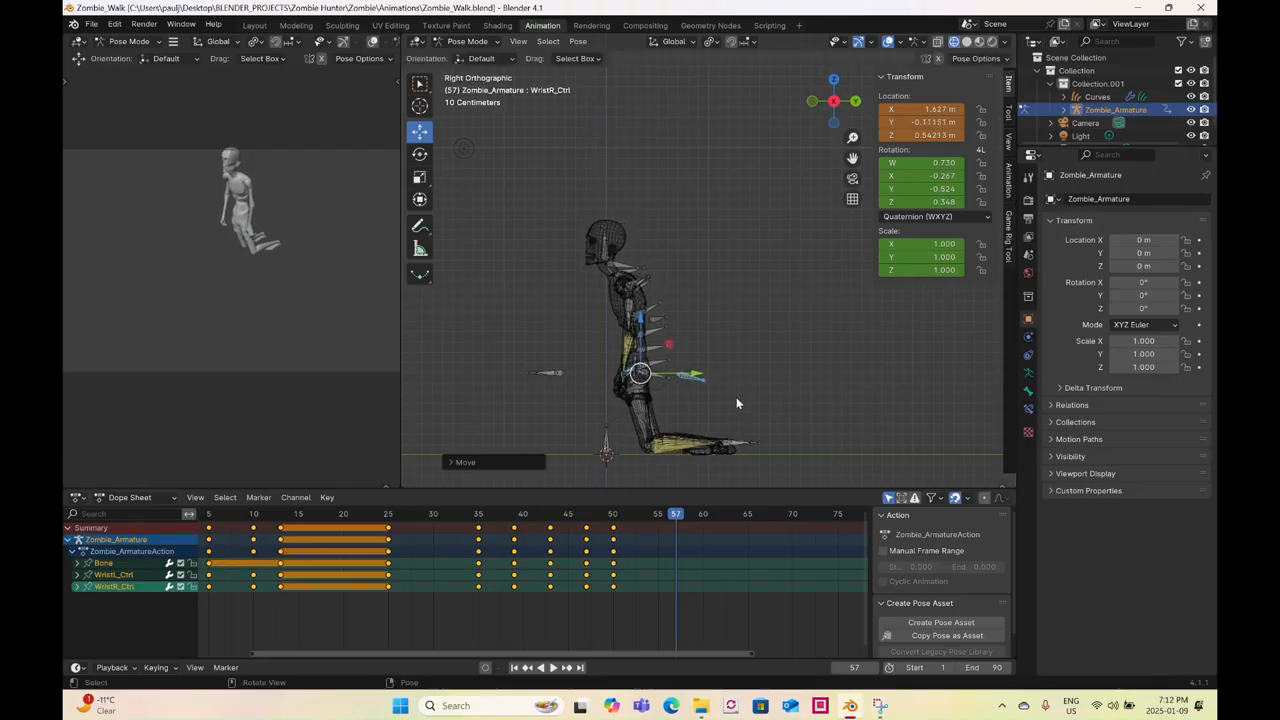
# - Rotate the hip control bone in side view so the kneeling body leans slightly back
pyautogui.click(420, 155)
pyautogui.moveTo(728, 362); pyautogui.dragTo(678, 388)
pyautogui.click(420, 129)
# - Rotate the spine and chest bones, then the neck bones, in side view so the kneeling zombie leans its torso and head back
pyautogui.scroll(2, 662, 415)
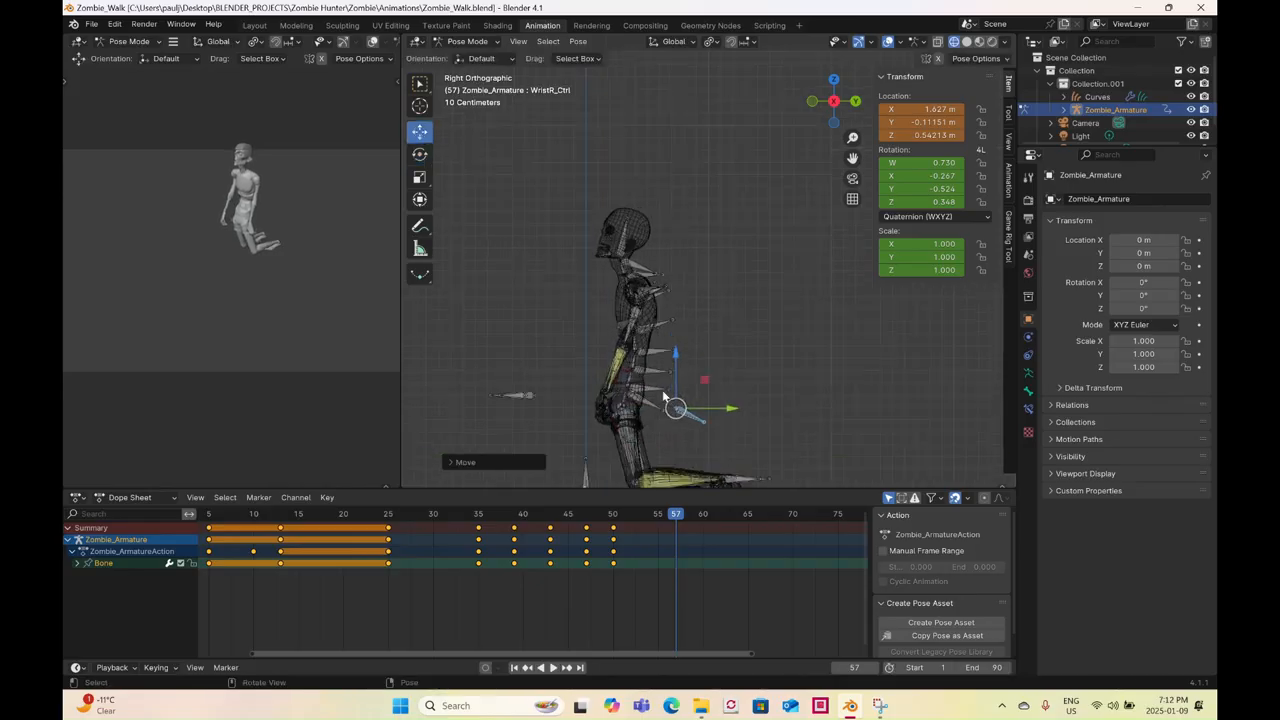
pyautogui.moveTo(645, 438); pyautogui.dragTo(690, 337)
pyautogui.moveTo(740, 337); pyautogui.dragTo(668, 294, button='middle')
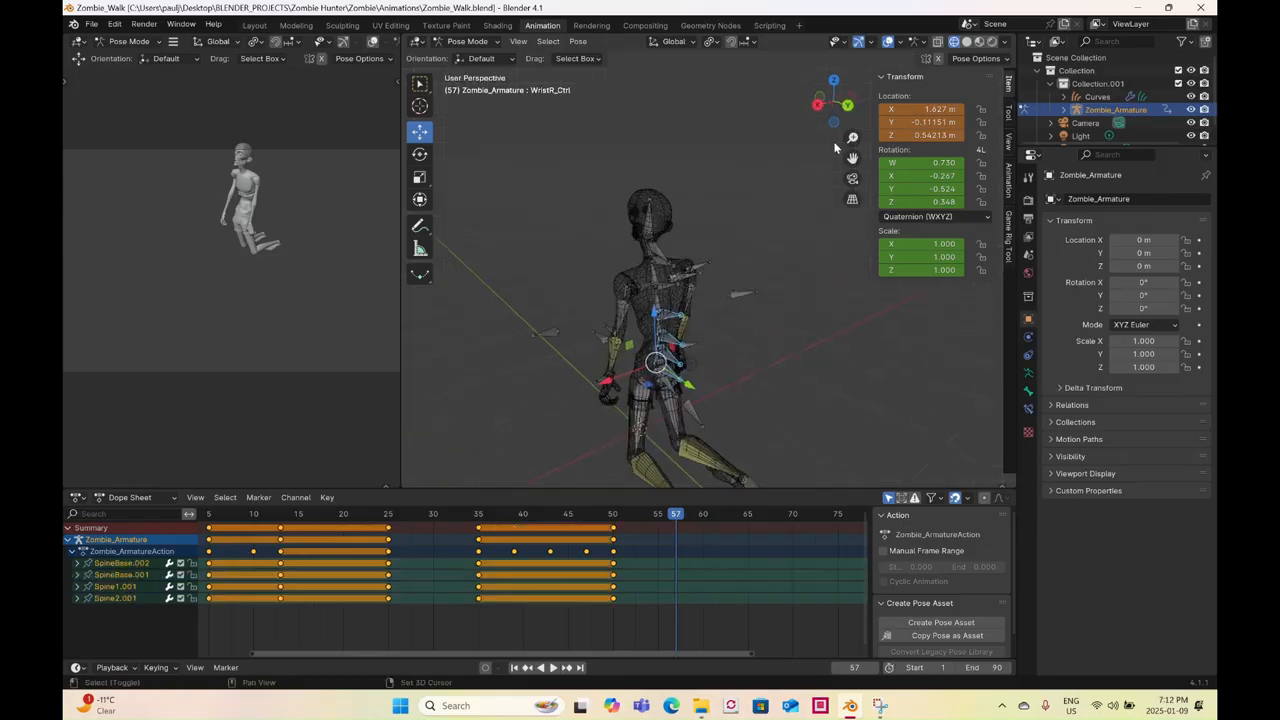
pyautogui.keyDown('shift'); pyautogui.click(697, 271); pyautogui.keyUp('shift')
pyautogui.click(817, 104)
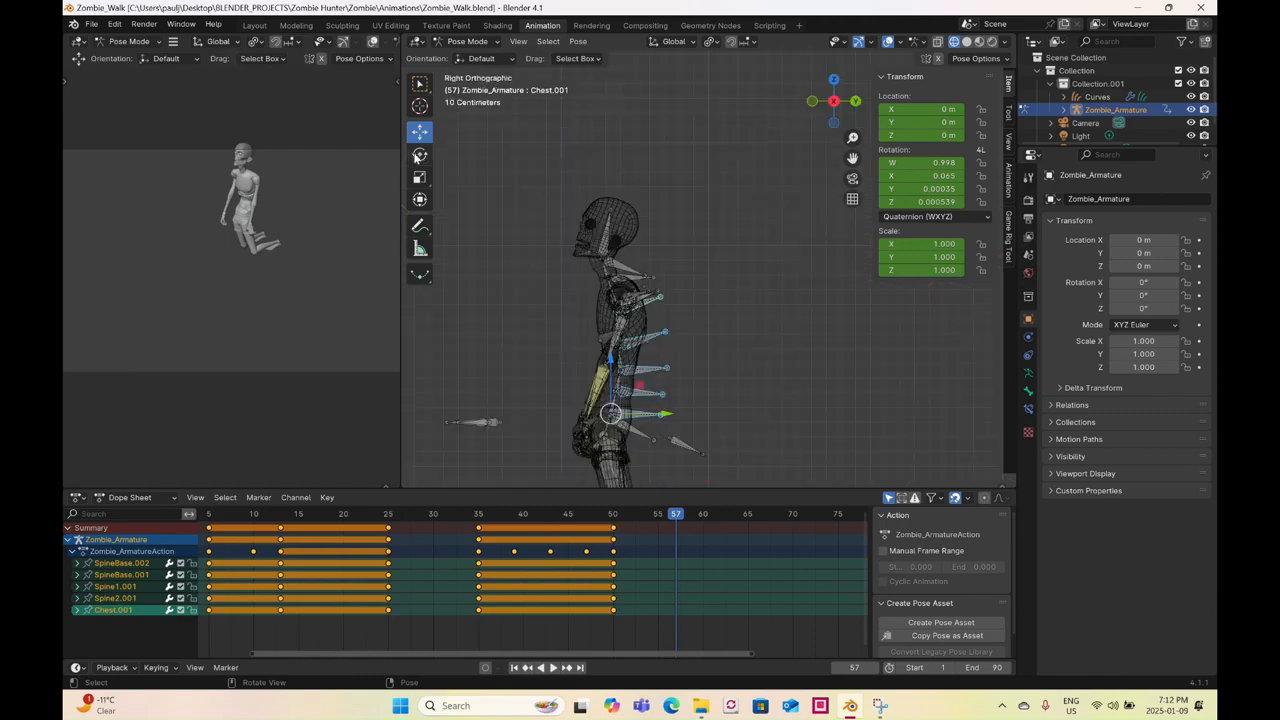
pyautogui.click(419, 154)
pyautogui.moveTo(640, 384)
pyautogui.mouseDown()
pyautogui.moveTo(655, 330)
pyautogui.moveTo(651, 388)
pyautogui.moveTo(662, 358)
pyautogui.moveTo(652, 367)
pyautogui.mouseUp()
pyautogui.hotkey('ctrl', 'z')
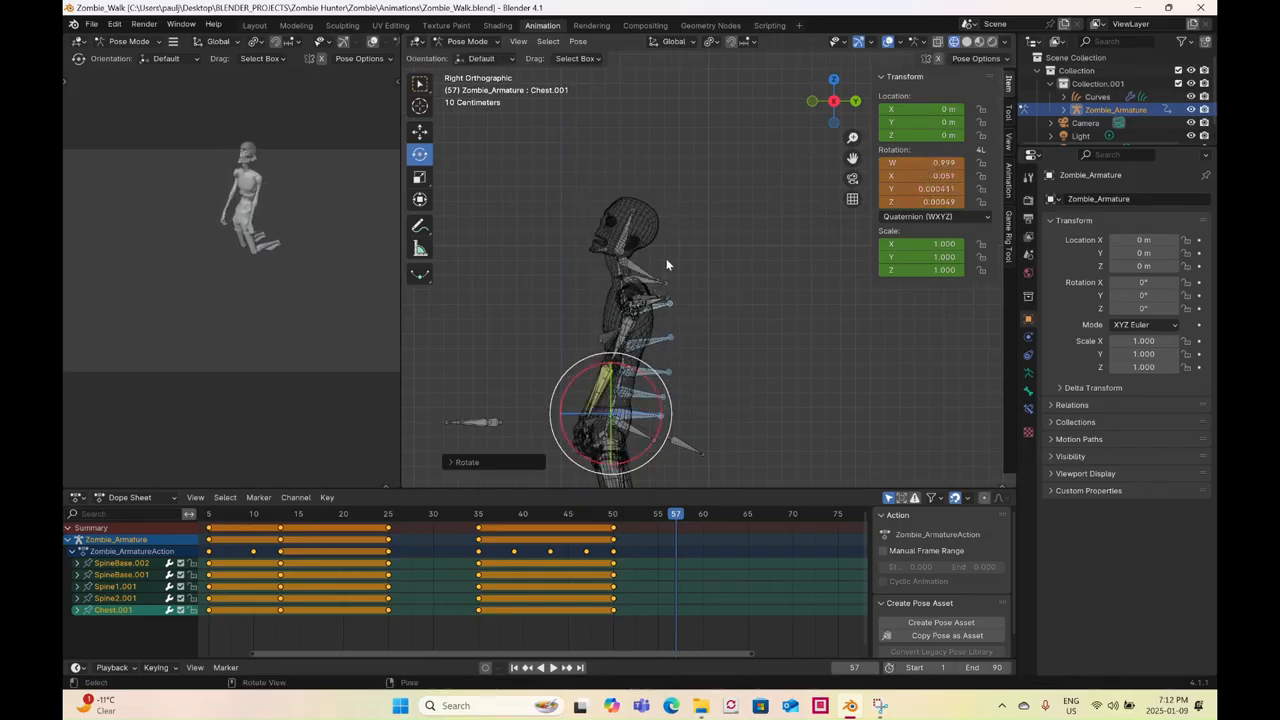
pyautogui.moveTo(643, 288); pyautogui.dragTo(669, 259)
# - Move both wrist controls about 0.3 m backward along Y in side view so the hands sit behind the body
pyautogui.keyDown('shift'); pyautogui.moveTo(672, 364); pyautogui.dragTo(718, 330, button='middle'); pyautogui.keyUp('shift')
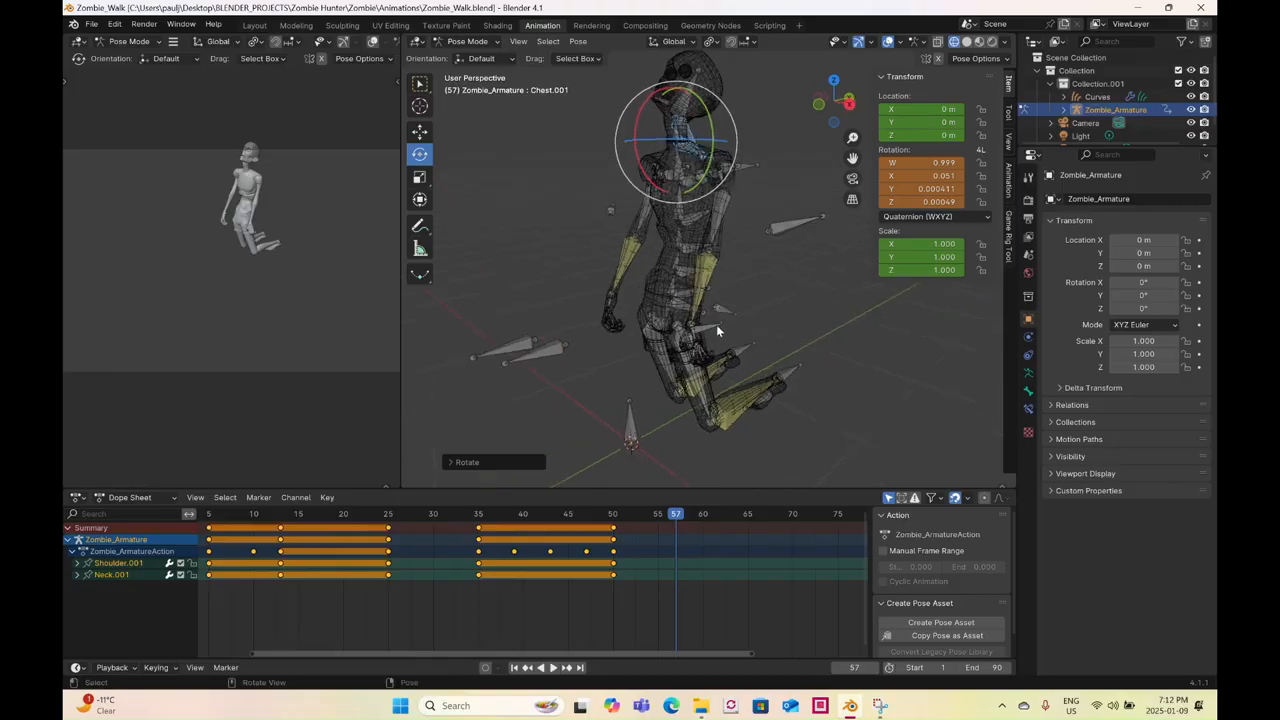
pyautogui.click(591, 323)
pyautogui.moveTo(591, 323); pyautogui.dragTo(640, 316, button='middle')
pyautogui.click(855, 101)
pyautogui.click(420, 131)
pyautogui.moveTo(676, 295); pyautogui.dragTo(716, 293)
# - Rotate both ankle controls so the feet point downward behind the knees, and raise them slightly
pyautogui.moveTo(802, 358); pyautogui.dragTo(732, 412)
pyautogui.click(420, 154)
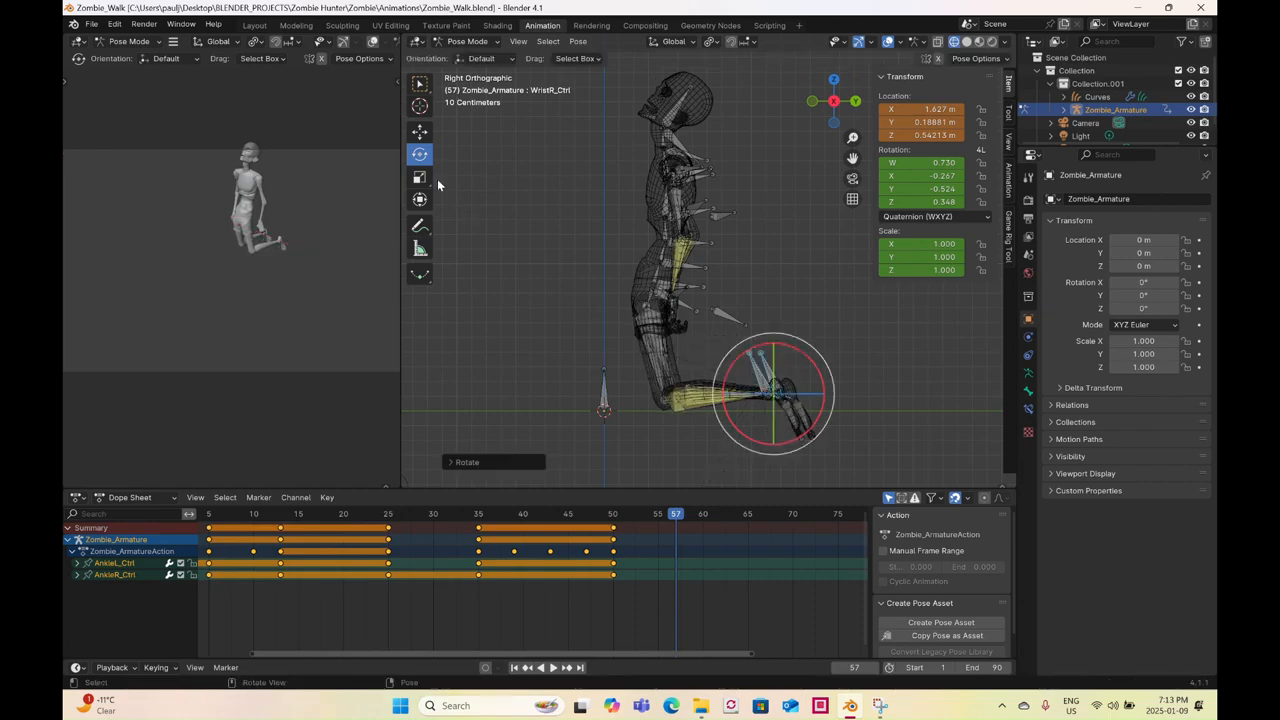
pyautogui.click(420, 131)
pyautogui.moveTo(774, 341); pyautogui.dragTo(768, 308)
# - Add both wrist controls and the hip control to the selected ankle controls and move them all about 0.25 m forward along Y
pyautogui.moveTo(724, 325); pyautogui.dragTo(600, 285, button='middle')
pyautogui.press('b')
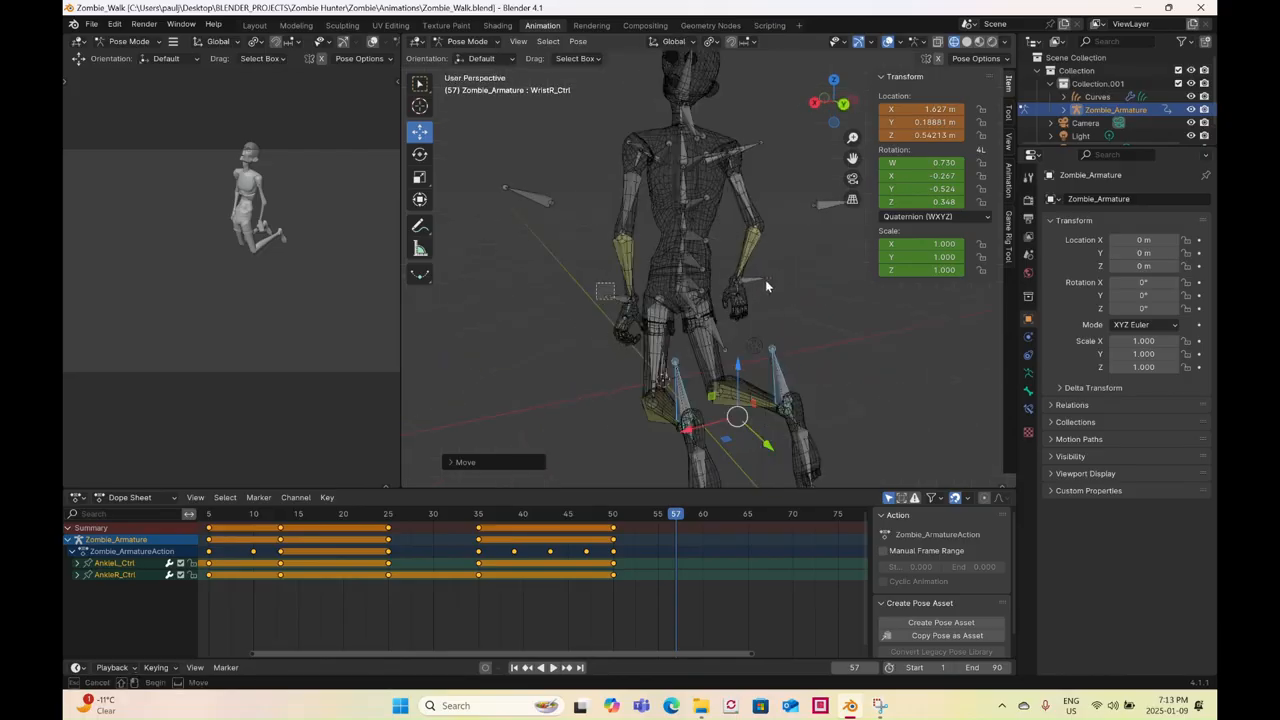
pyautogui.keyDown('shift'); pyautogui.moveTo(760, 274); pyautogui.dragTo(771, 288); pyautogui.keyUp('shift')
pyautogui.moveTo(719, 354); pyautogui.dragTo(778, 330, button='middle')
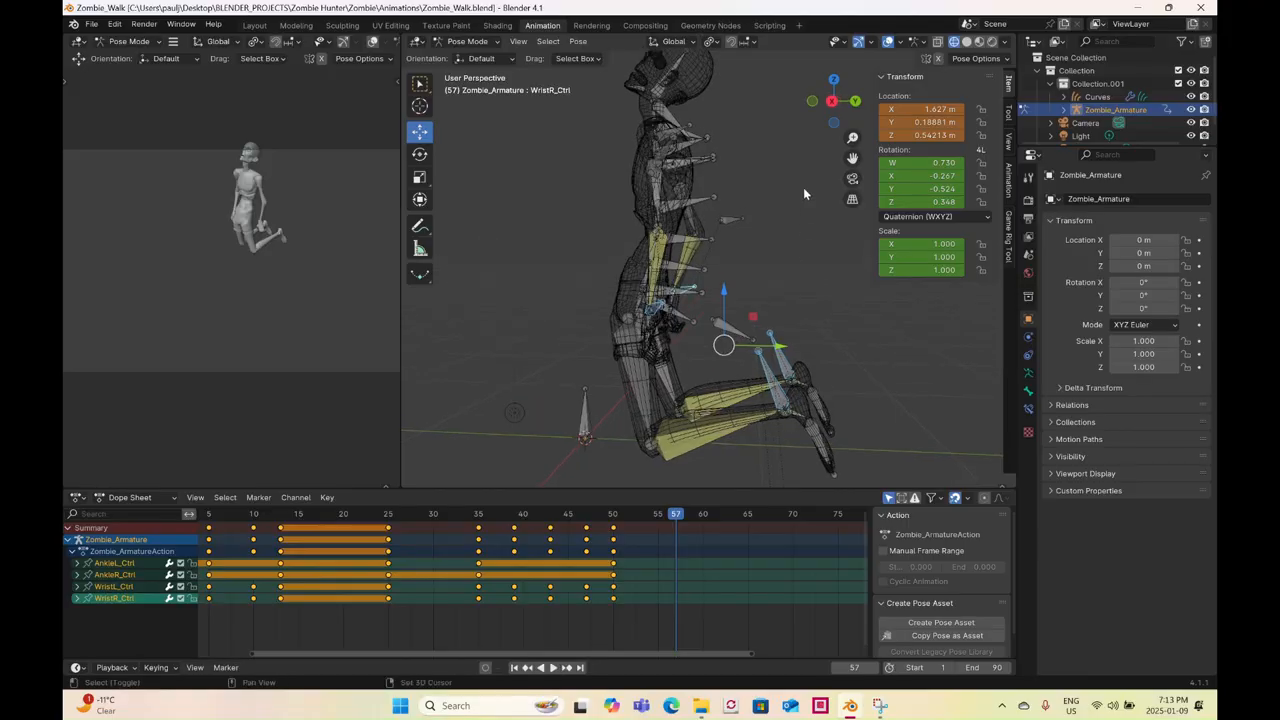
pyautogui.keyDown('shift'); pyautogui.click(733, 330); pyautogui.keyUp('shift')
pyautogui.click(831, 101)
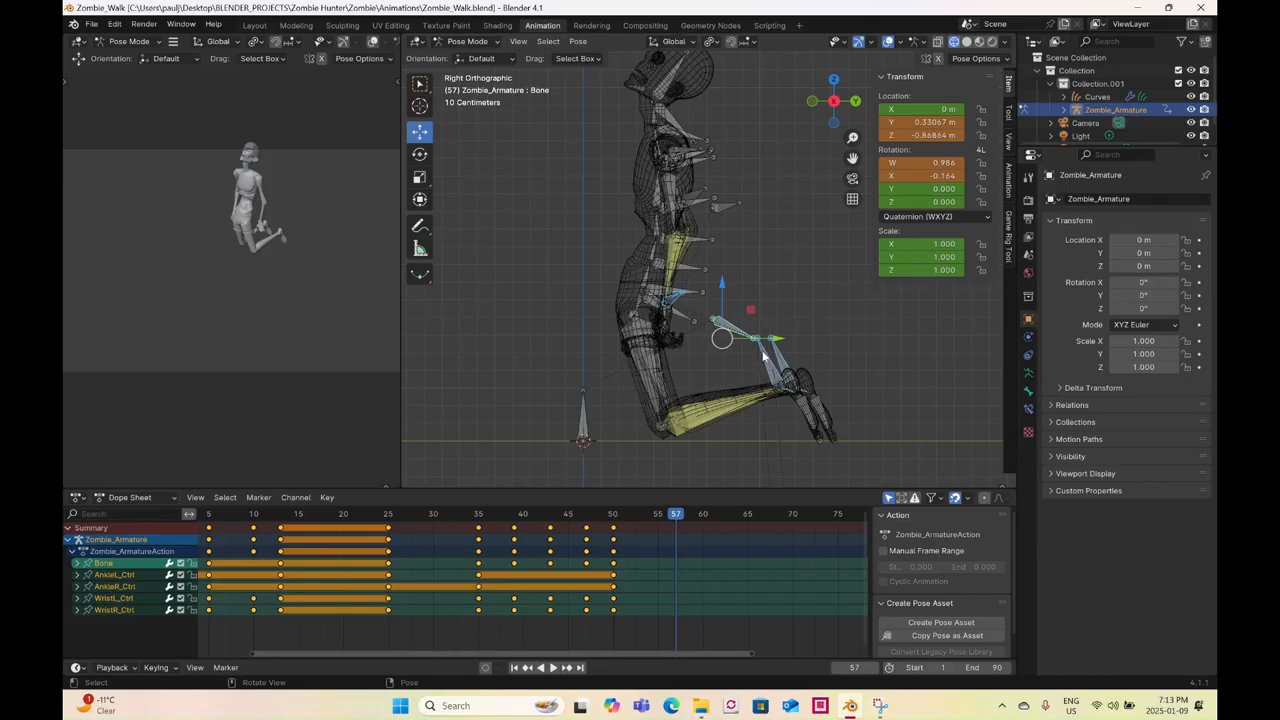
pyautogui.press('g')
pyautogui.press('y')
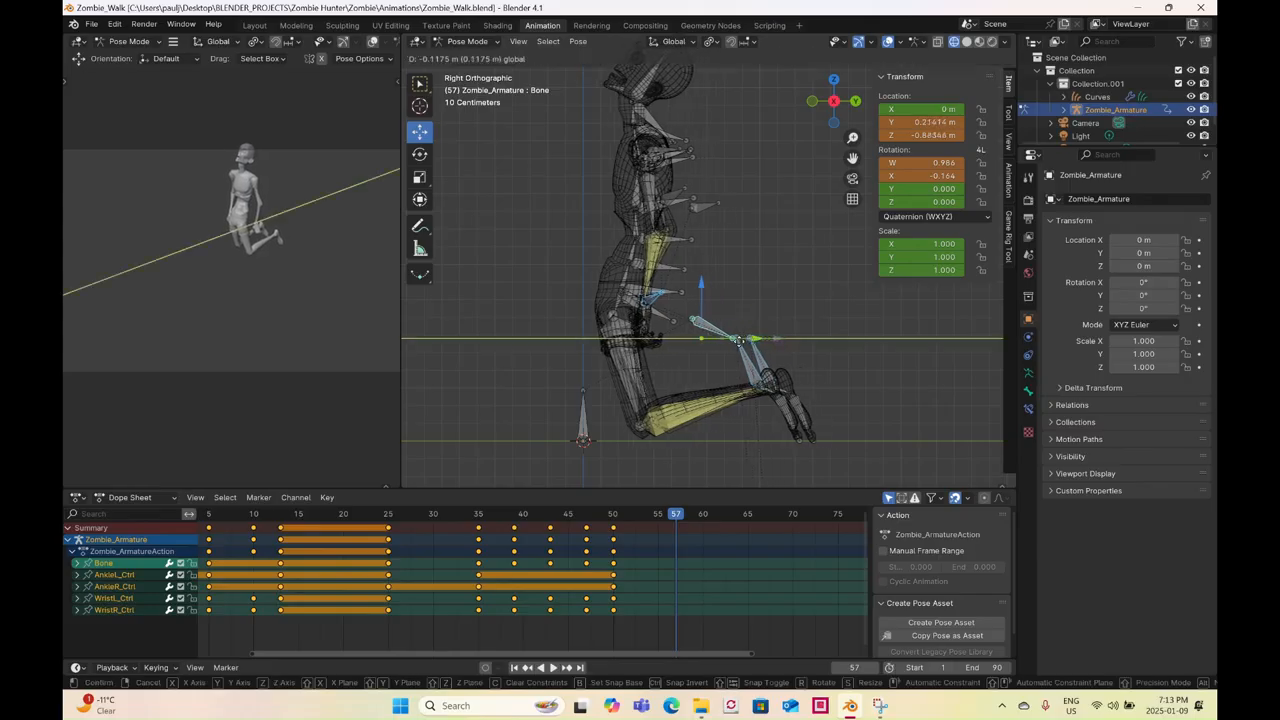
pyautogui.click(732, 340)
# - Insert a keyframe at frame 57 for the hip, ankle and wrist controls
pyautogui.rightClick(732, 340)
pyautogui.click(732, 340)
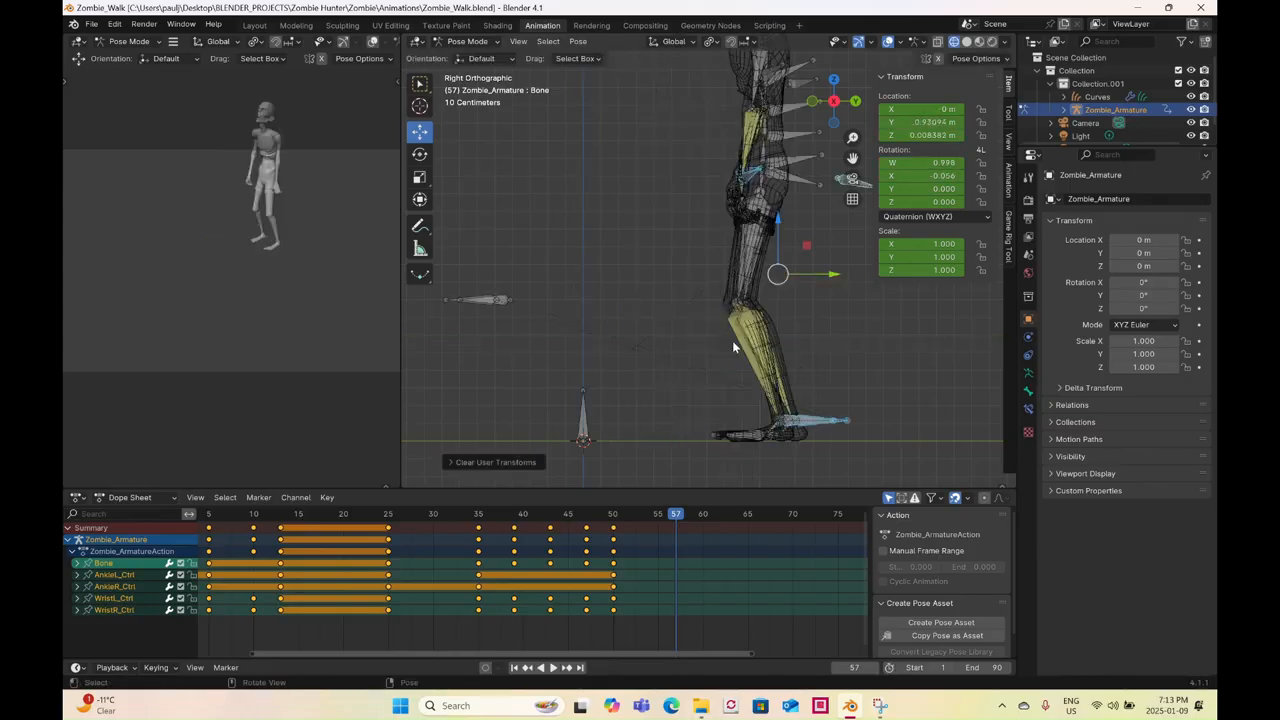
pyautogui.hotkey('ctrl', 'z')
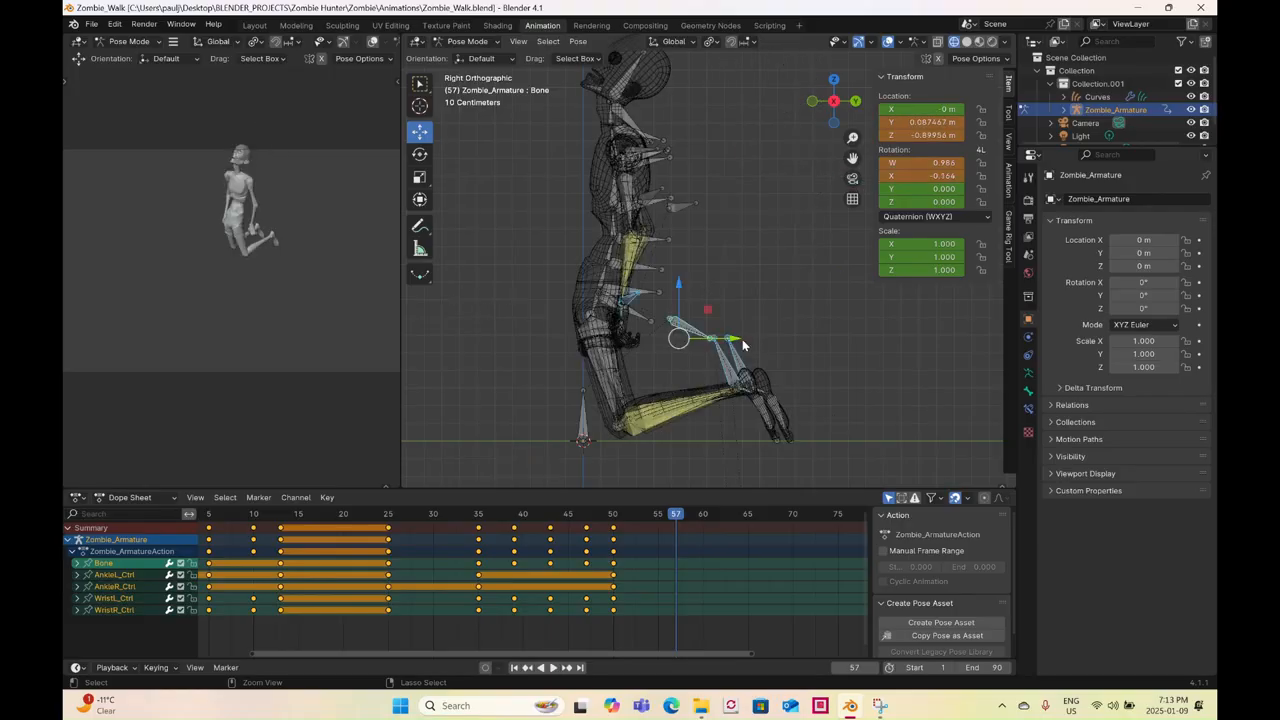
pyautogui.rightClick(788, 314)
pyautogui.click(737, 77)
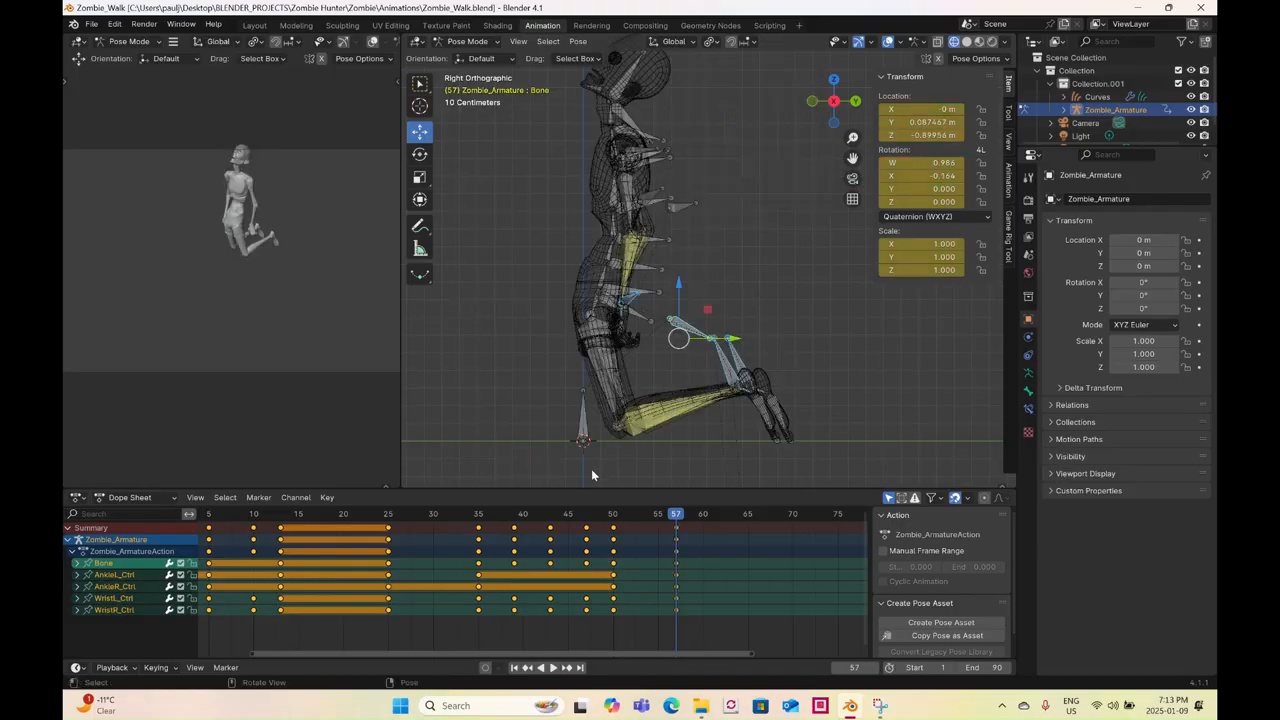
# - Play the animation from frame 50 to review the drop to the knees
pyautogui.click(616, 514)
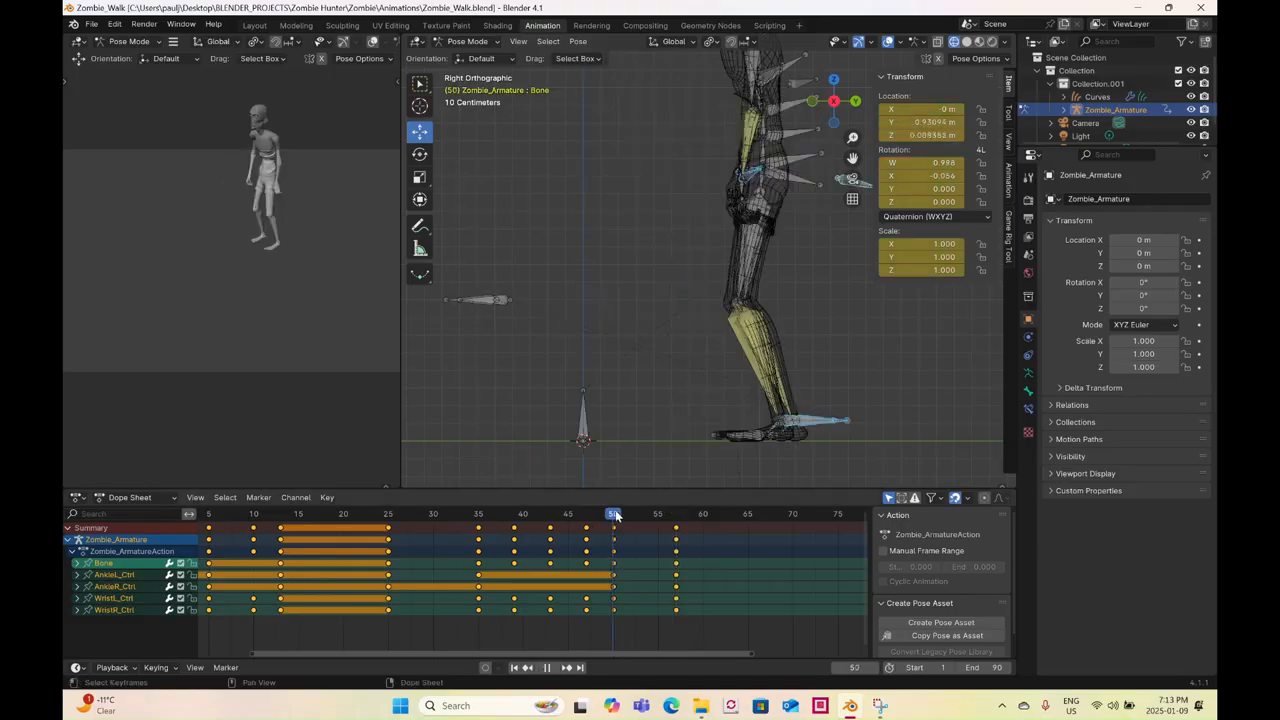
pyautogui.press('space')
pyautogui.press('Escape')
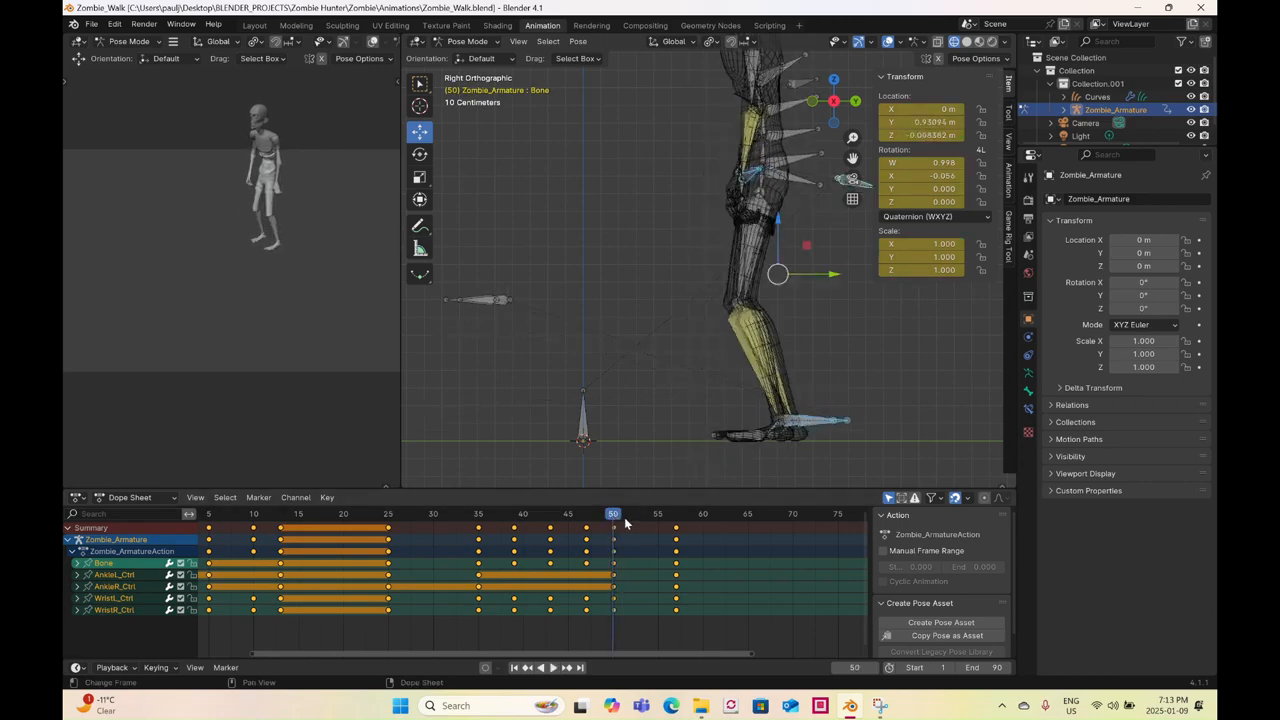
pyautogui.press('space')
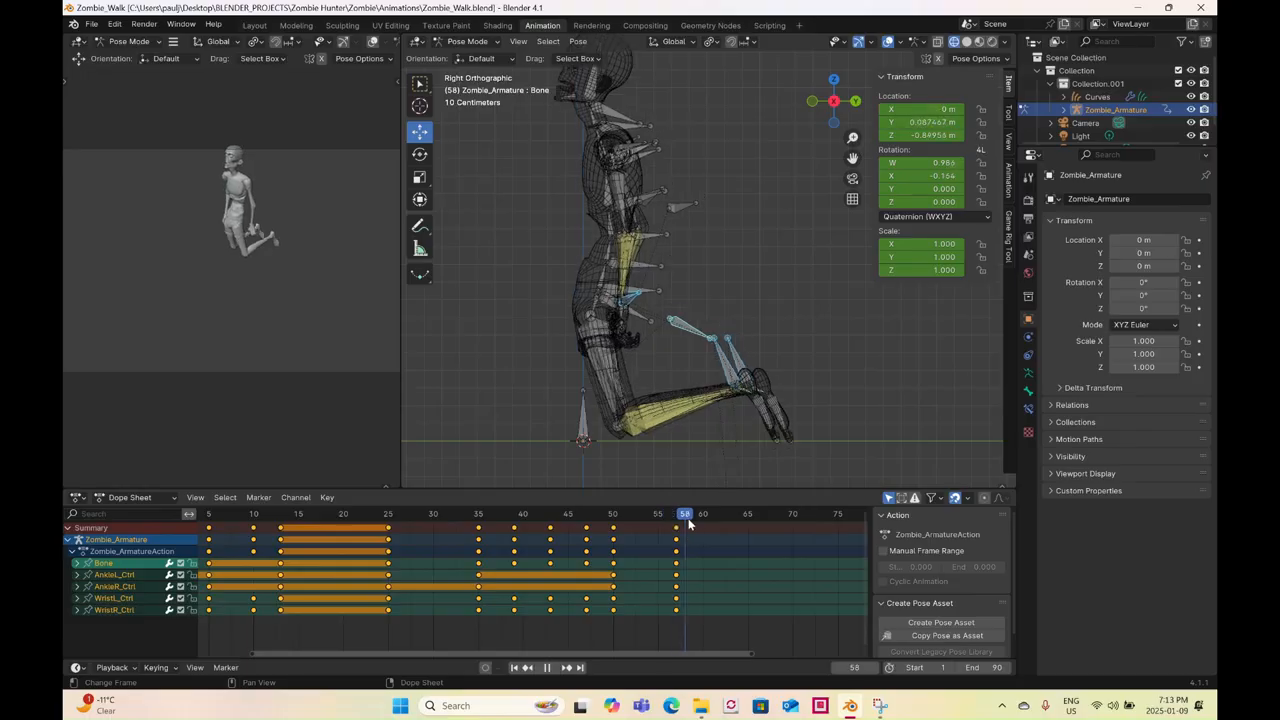
# - At frame 57, move the hip, ankle and wrist controls about 0.33 m further forward along Y and insert a keyframe
pyautogui.moveTo(680, 520); pyautogui.dragTo(677, 520)
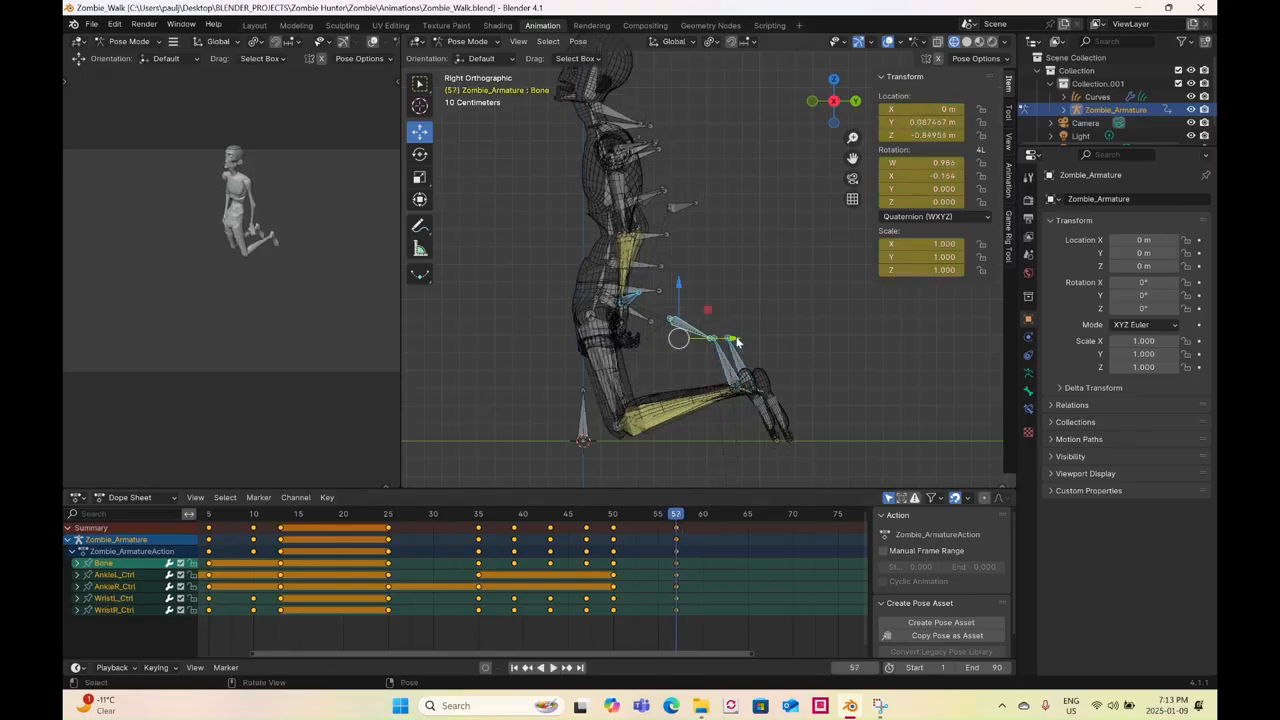
pyautogui.press('g')
pyautogui.press('y')
pyautogui.moveTo(675, 348); pyautogui.dragTo(675, 348)
pyautogui.rightClick(675, 348)
pyautogui.click(675, 349)
pyautogui.moveTo(680, 516)
pyautogui.mouseDown()
pyautogui.moveTo(620, 524)
pyautogui.moveTo(677, 531)
pyautogui.mouseUp()
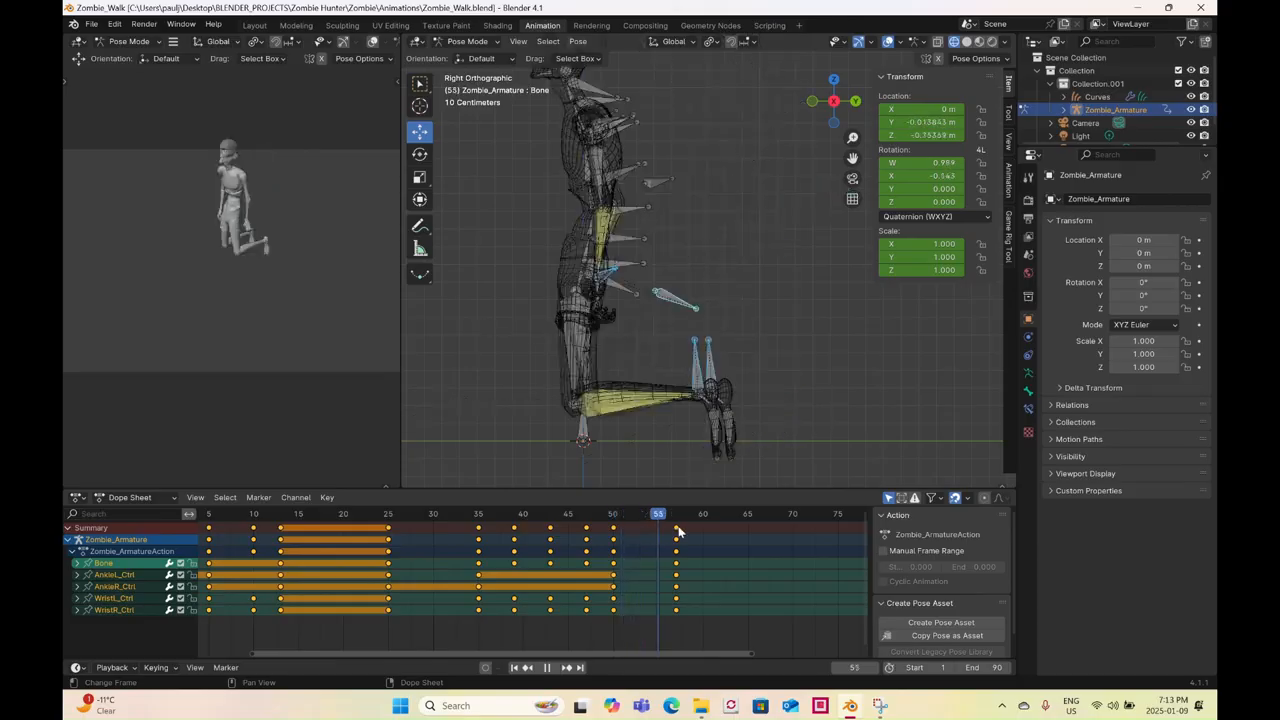
pyautogui.press('Escape')
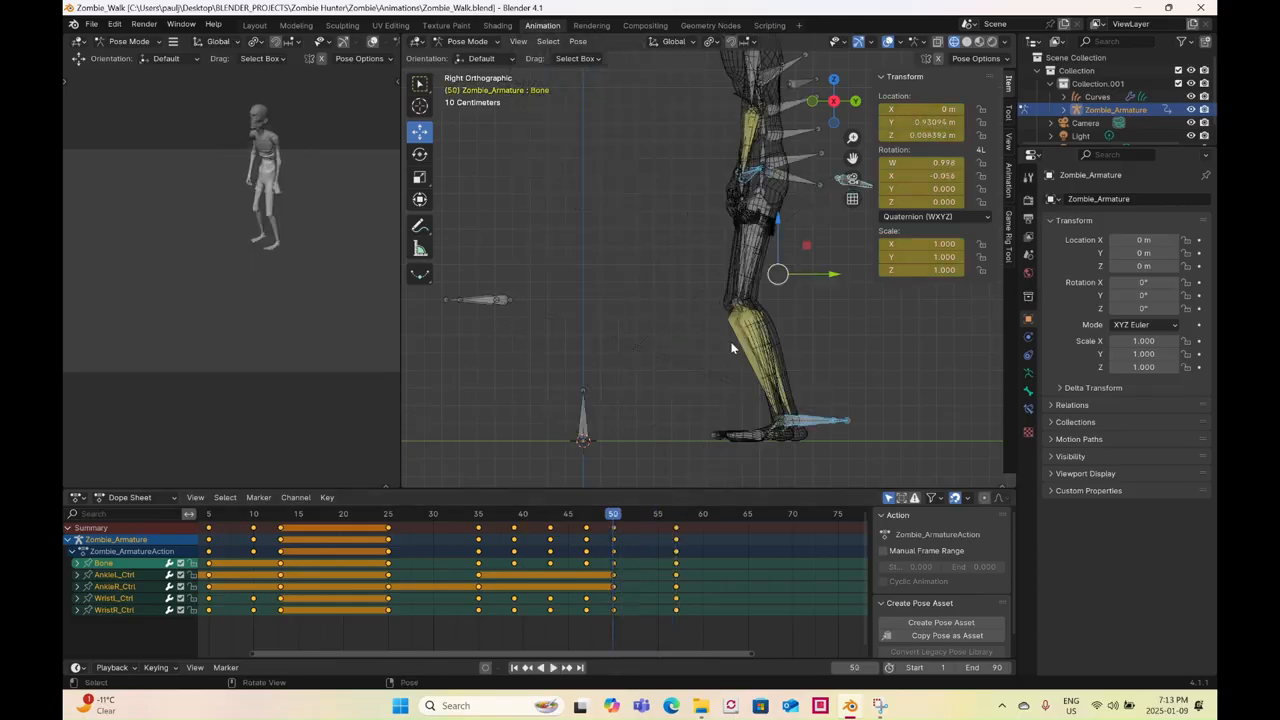
# - Rotate the Neck.001 and Shoulder.001 bones at frame 57 so the head tilts back, and insert a keyframe
pyautogui.scroll(-2, 731, 348)
pyautogui.keyDown('shift'); pyautogui.moveTo(764, 160); pyautogui.dragTo(709, 276, button='middle'); pyautogui.keyUp('shift')
pyautogui.scroll(3, 693, 213)
pyautogui.moveTo(668, 133); pyautogui.dragTo(684, 153)
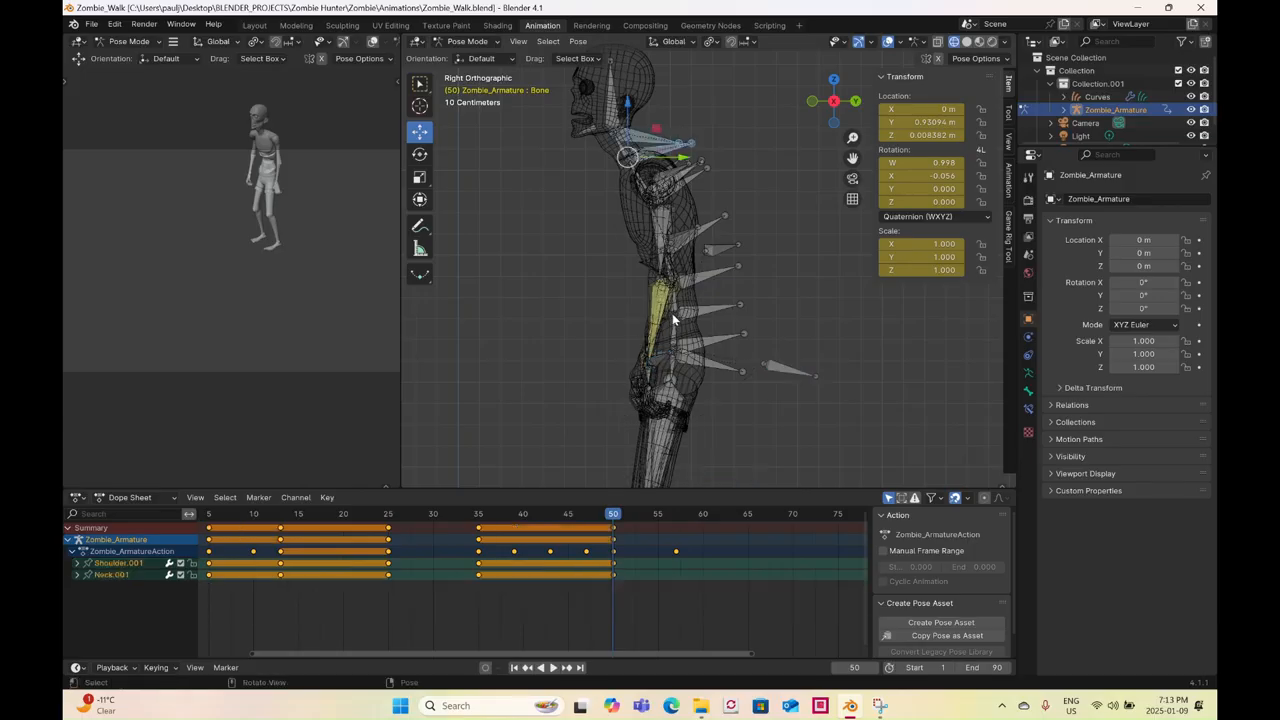
pyautogui.scroll(-3, 673, 312)
pyautogui.press('space')
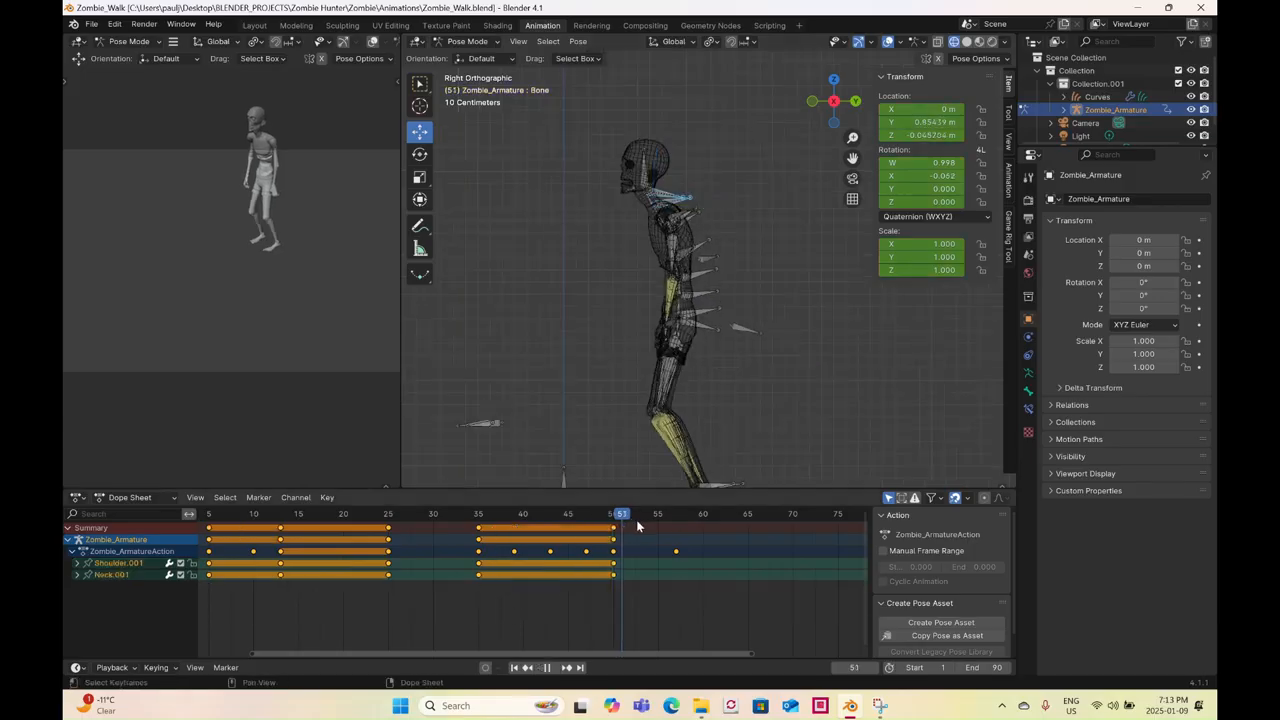
pyautogui.press('space')
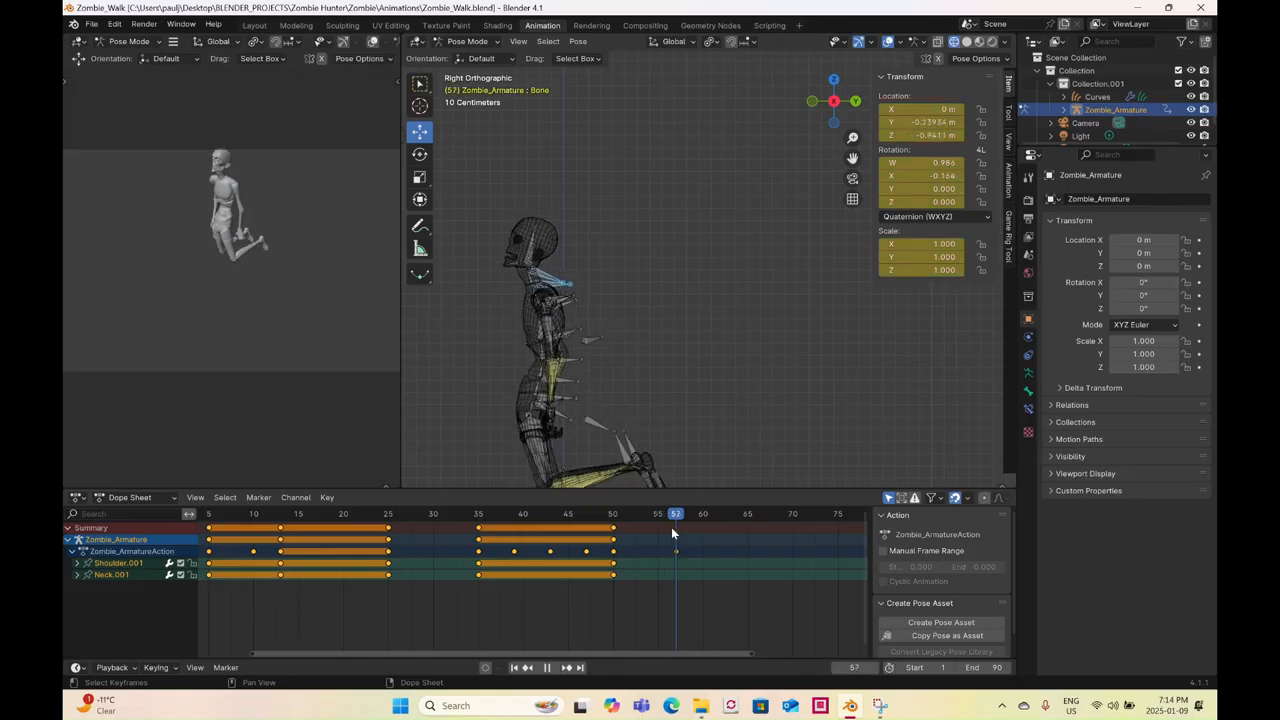
pyautogui.click(420, 154)
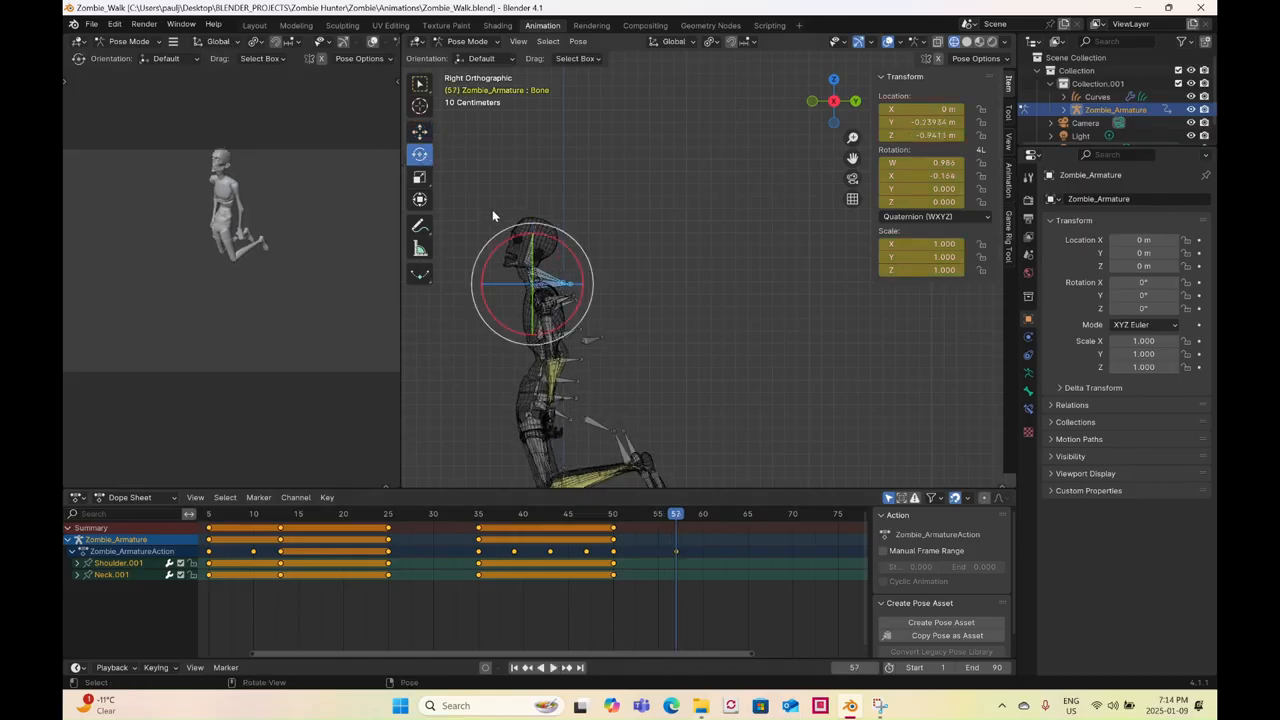
pyautogui.moveTo(574, 264); pyautogui.dragTo(584, 280)
pyautogui.rightClick(584, 283)
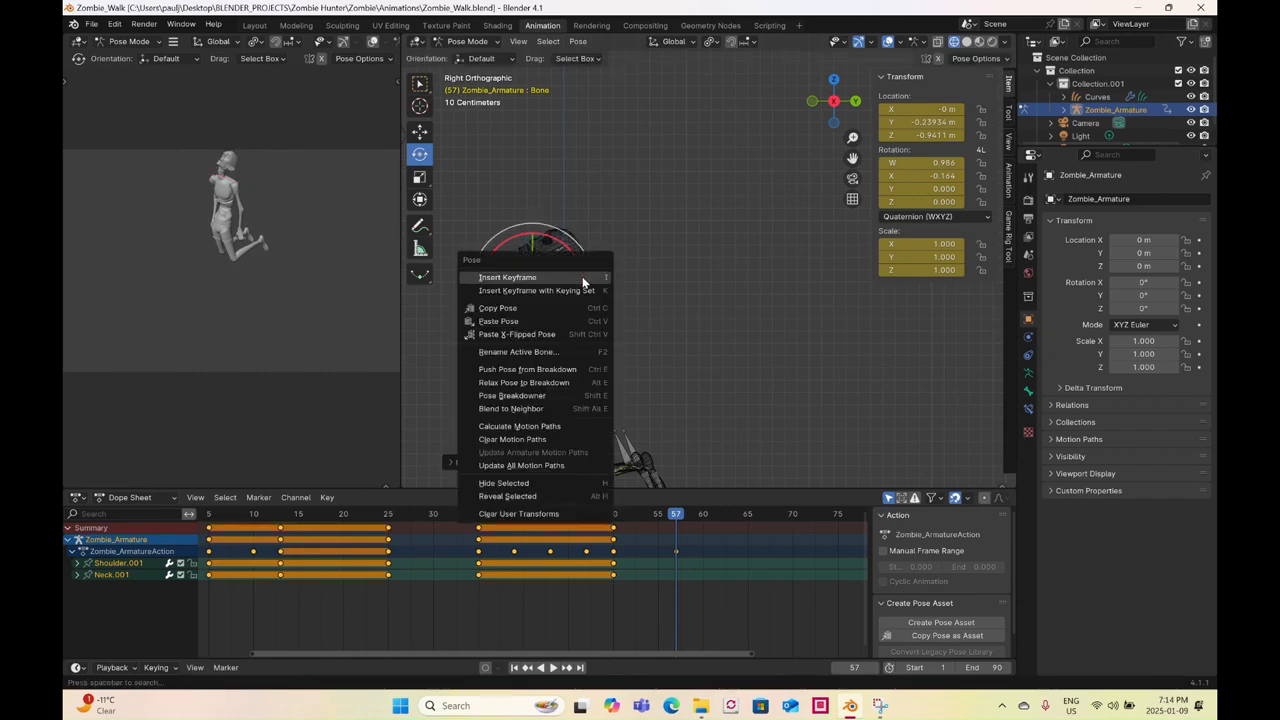
pyautogui.click(583, 278)
# - Select the SpineBase.001, SpineBase.002, Spine2.001 and Chest.001 bones and return to the right side view
pyautogui.keyDown('shift'); pyautogui.moveTo(618, 382); pyautogui.dragTo(680, 304, button='middle'); pyautogui.keyUp('shift')
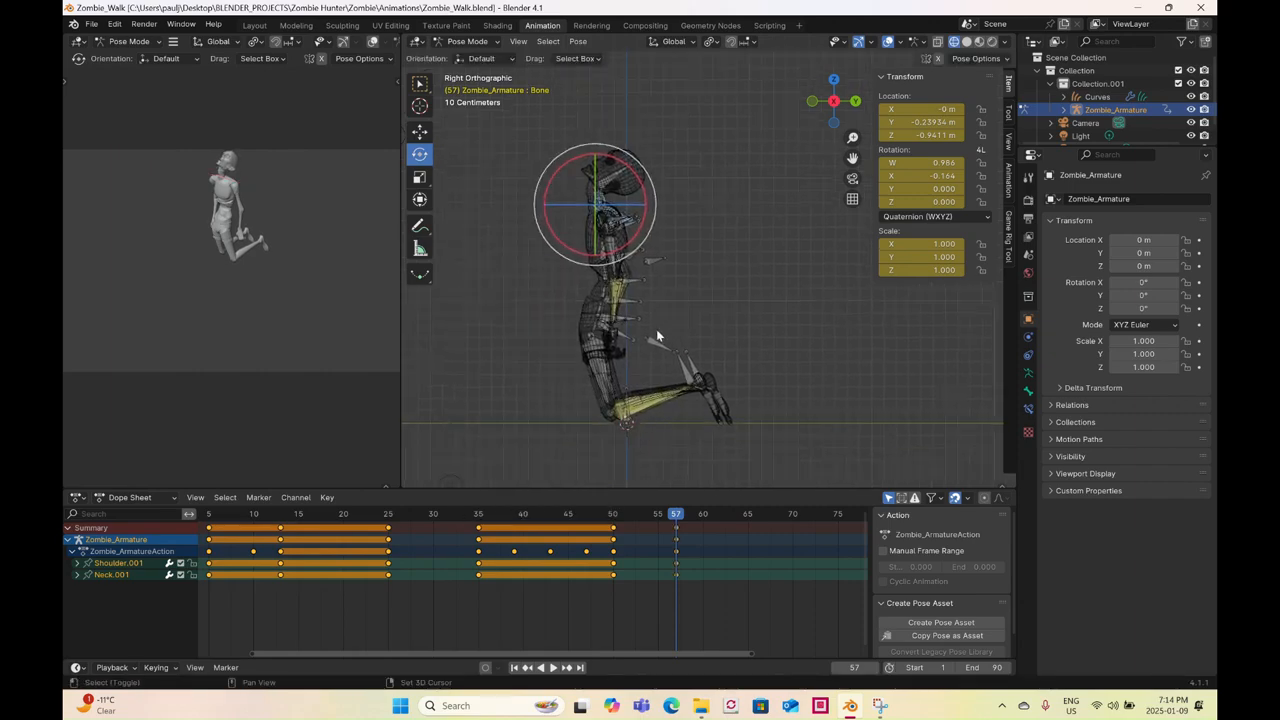
pyautogui.scroll(1, 640, 315)
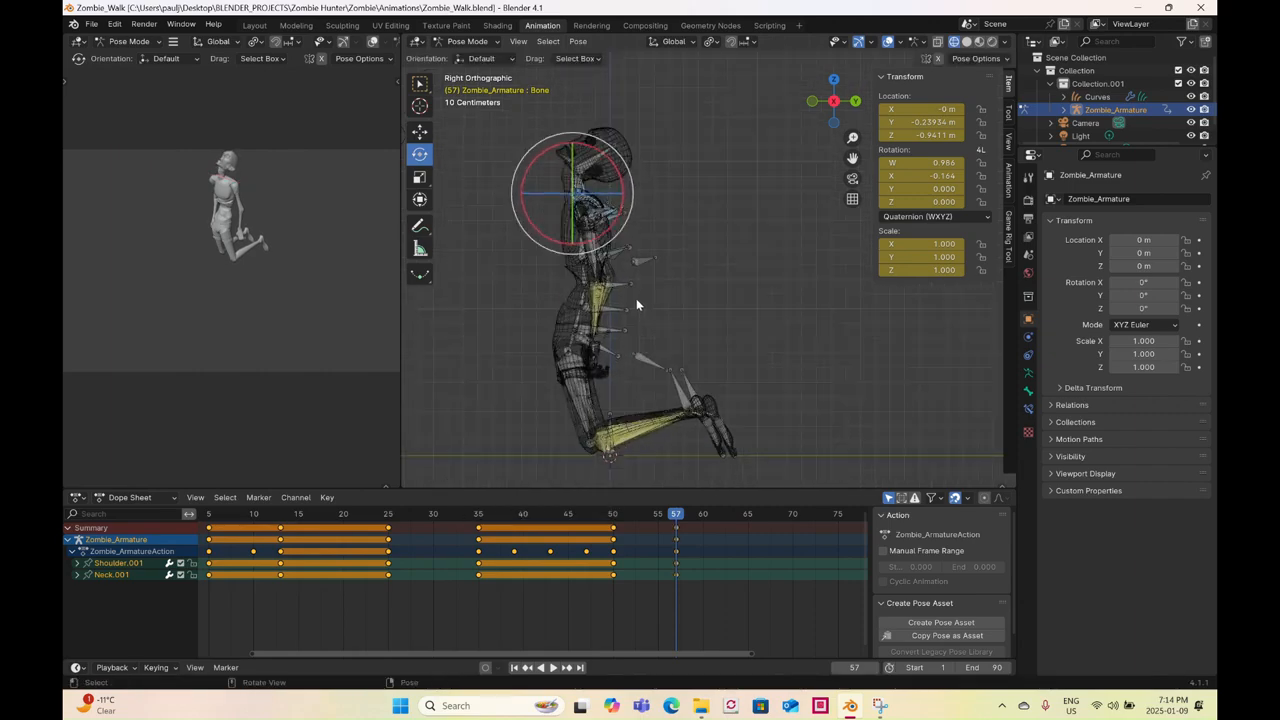
pyautogui.click(616, 349)
pyautogui.moveTo(666, 333); pyautogui.dragTo(621, 291)
pyautogui.scroll(3, 611, 286)
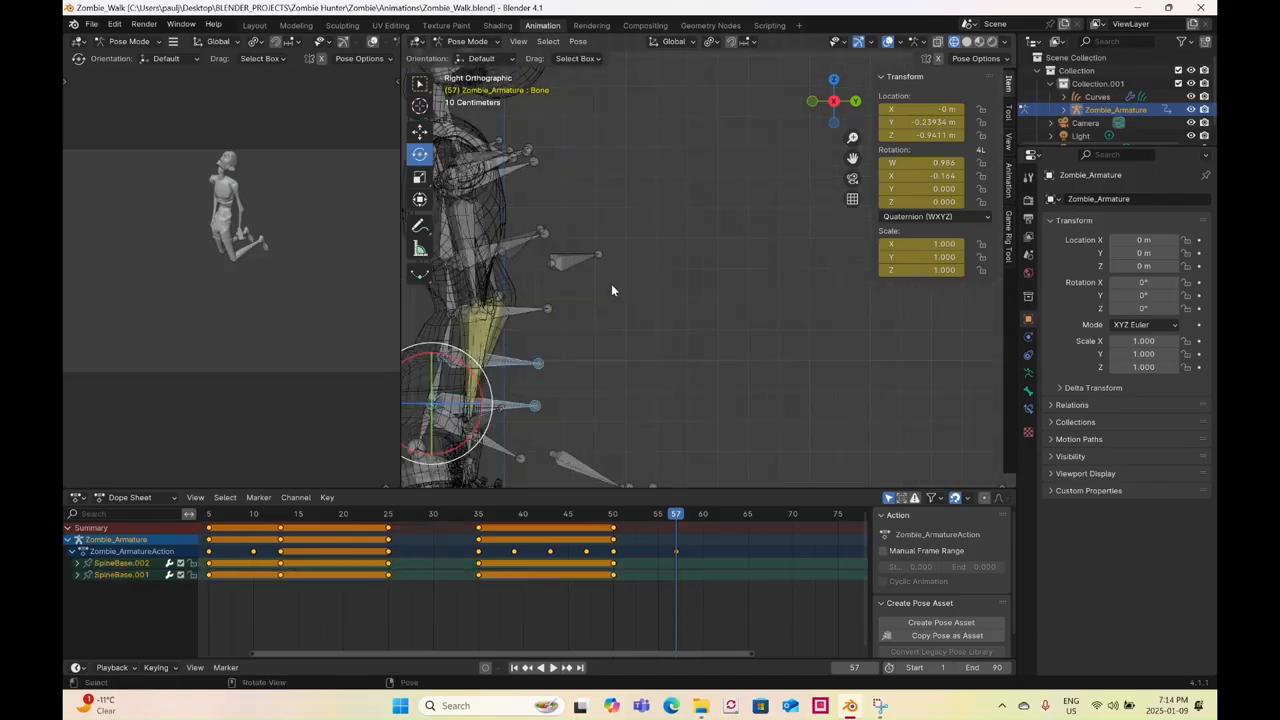
pyautogui.keyDown('shift'); pyautogui.moveTo(552, 254); pyautogui.dragTo(659, 262, button='middle'); pyautogui.keyUp('shift')
pyautogui.moveTo(659, 262); pyautogui.dragTo(661, 255)
pyautogui.moveTo(624, 192); pyautogui.dragTo(615, 191)
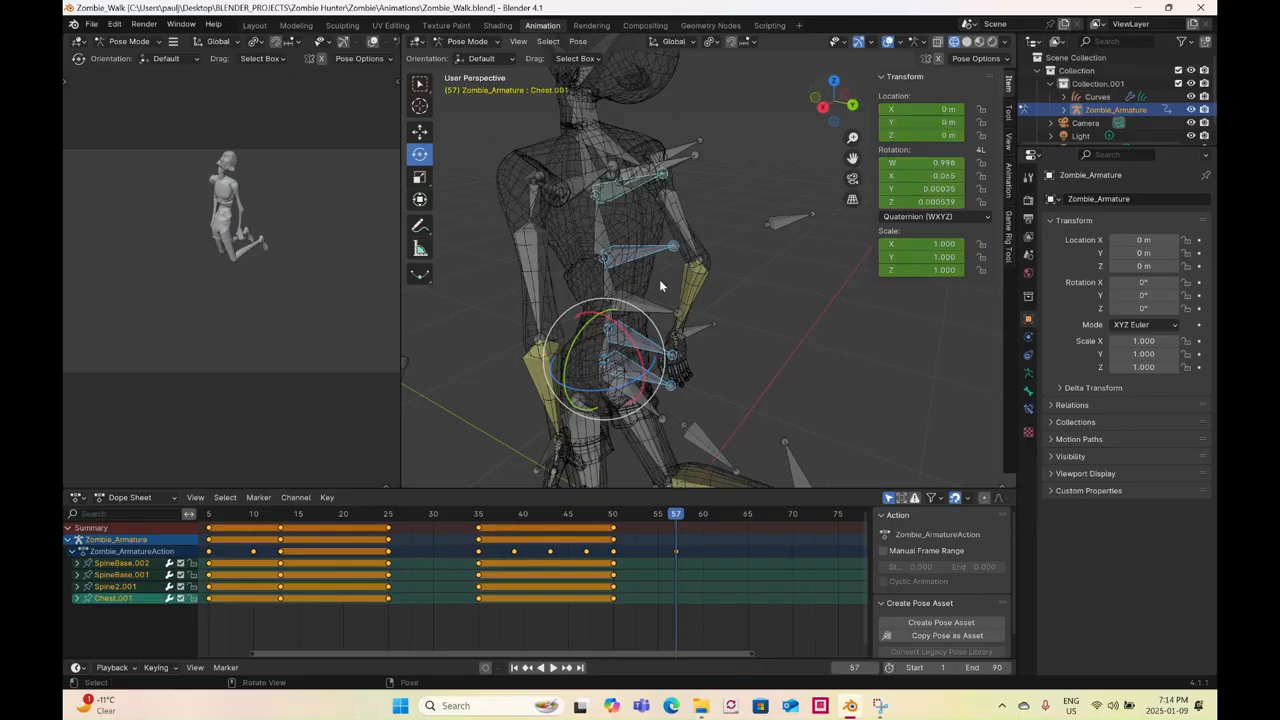
pyautogui.click(821, 107)
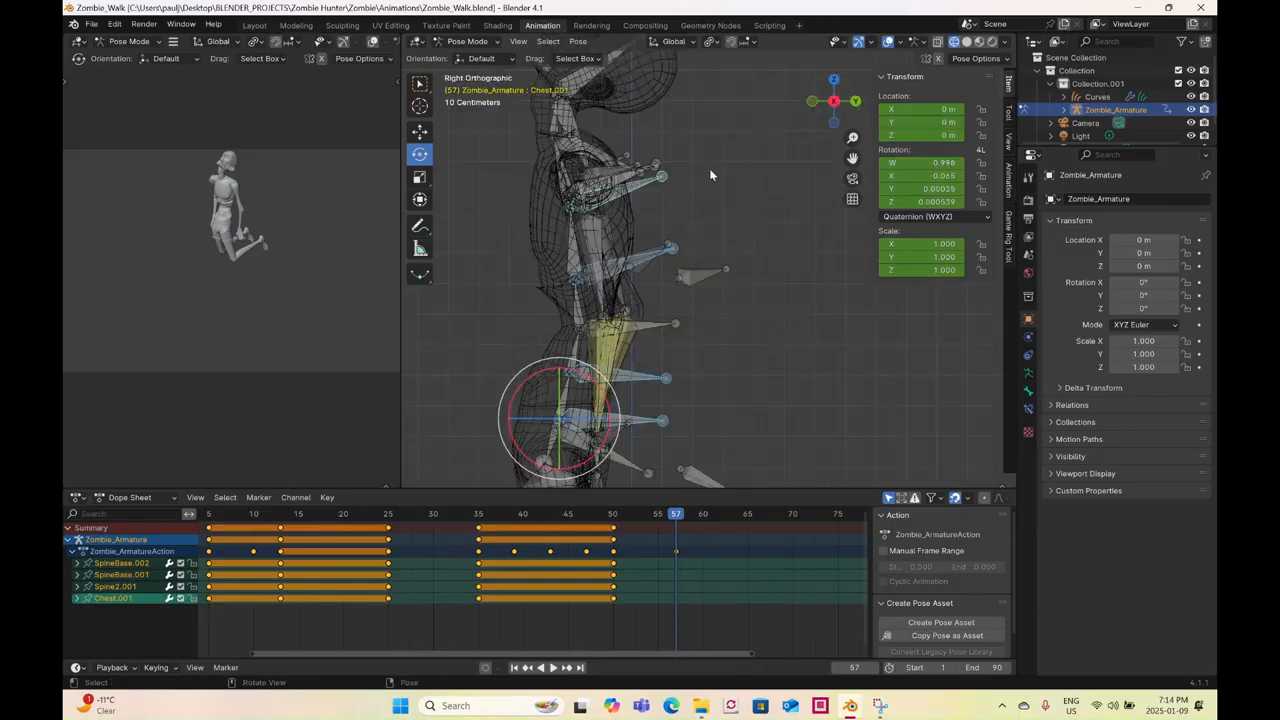
# - Add Spine1.001 to the selected spine bones, rotate them so the torso arches back, and insert a keyframe at frame 57
pyautogui.moveTo(643, 340); pyautogui.dragTo(655, 348)
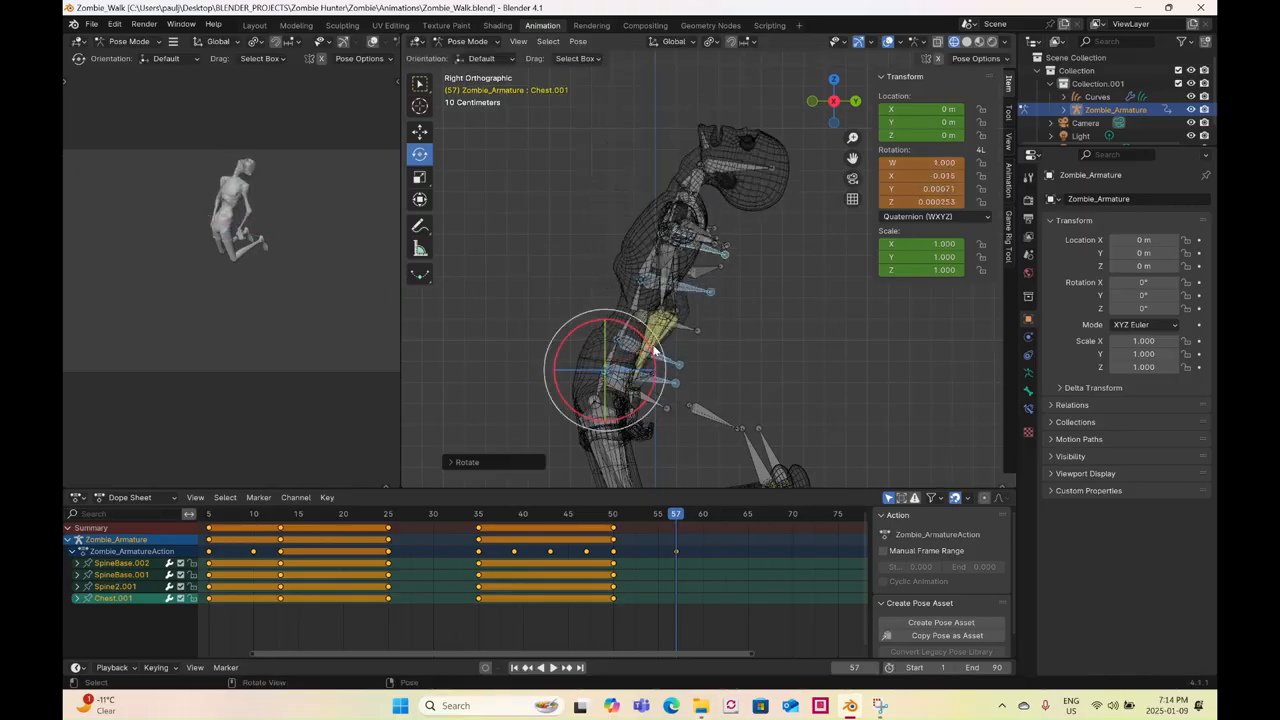
pyautogui.hotkey('ctrl', 'z')
pyautogui.moveTo(674, 297); pyautogui.dragTo(685, 322)
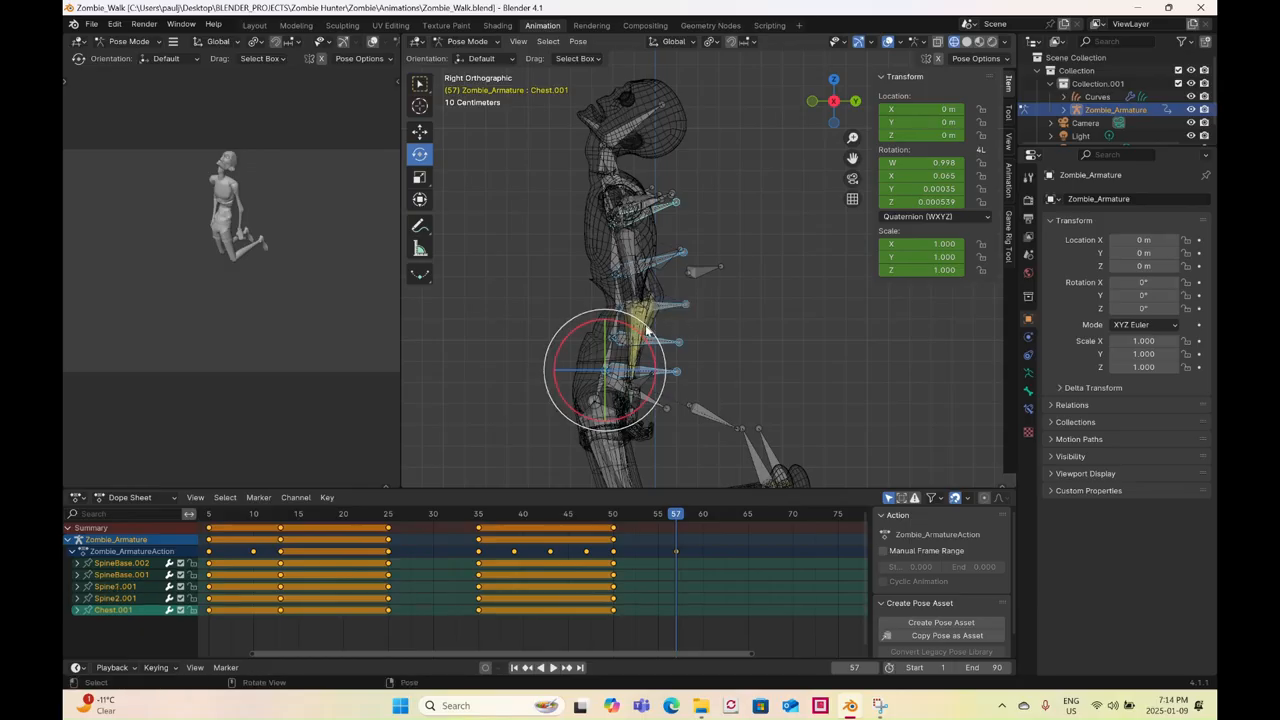
pyautogui.moveTo(641, 339); pyautogui.dragTo(660, 383)
pyautogui.rightClick(685, 337)
pyautogui.click(685, 337)
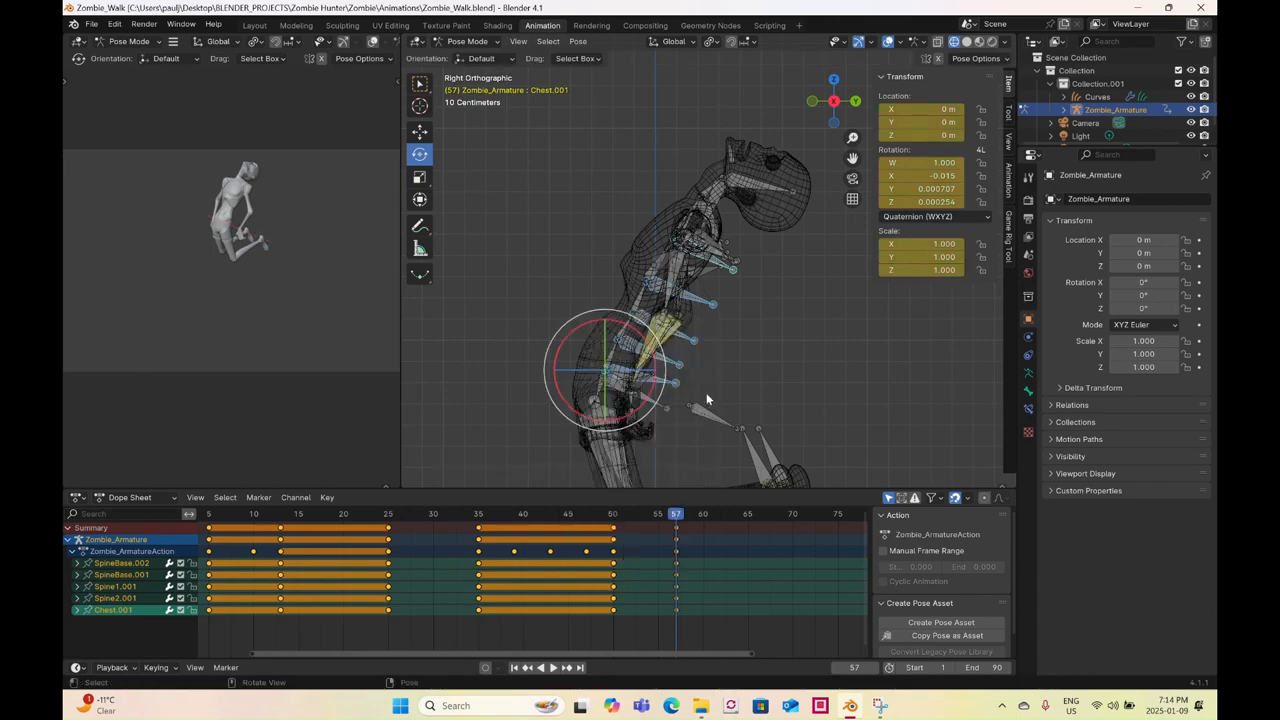
# - At frame 57, rotate the hip control bone slightly, raise it about 0.037 m along Z, and insert a keyframe
pyautogui.click(712, 409)
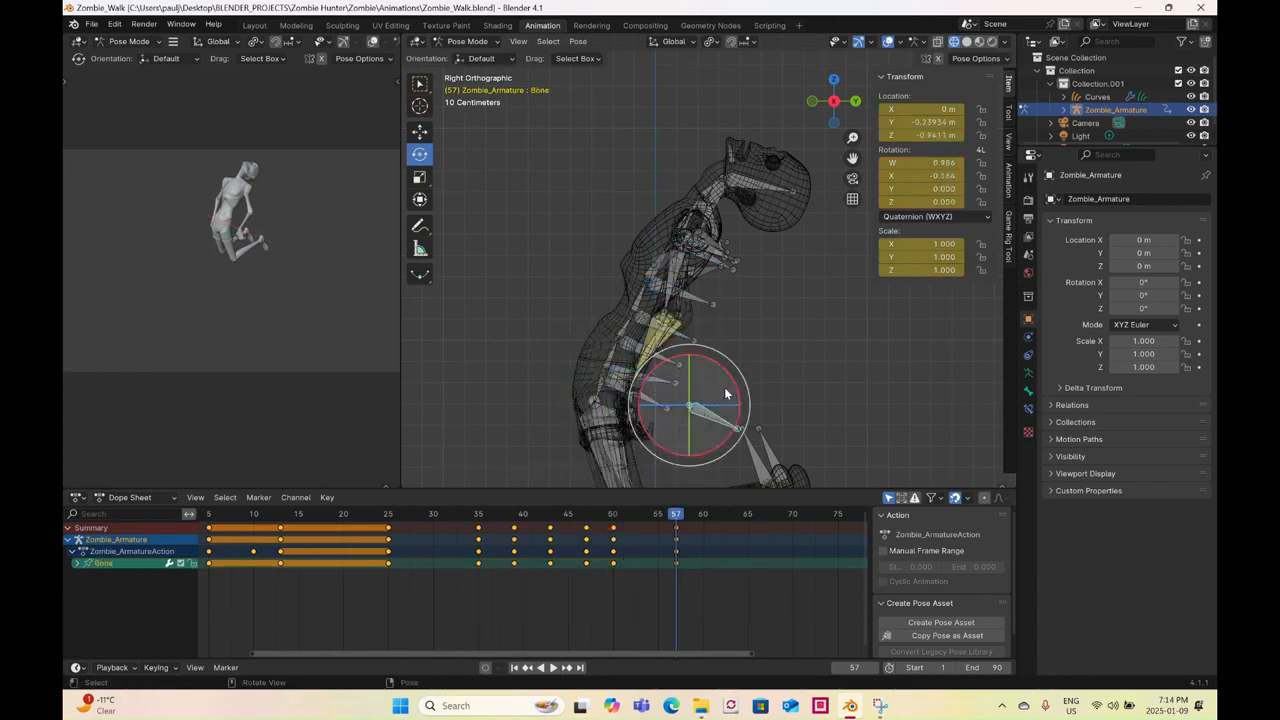
pyautogui.moveTo(731, 385); pyautogui.dragTo(729, 377)
pyautogui.click(419, 132)
pyautogui.scroll(-3, 683, 300)
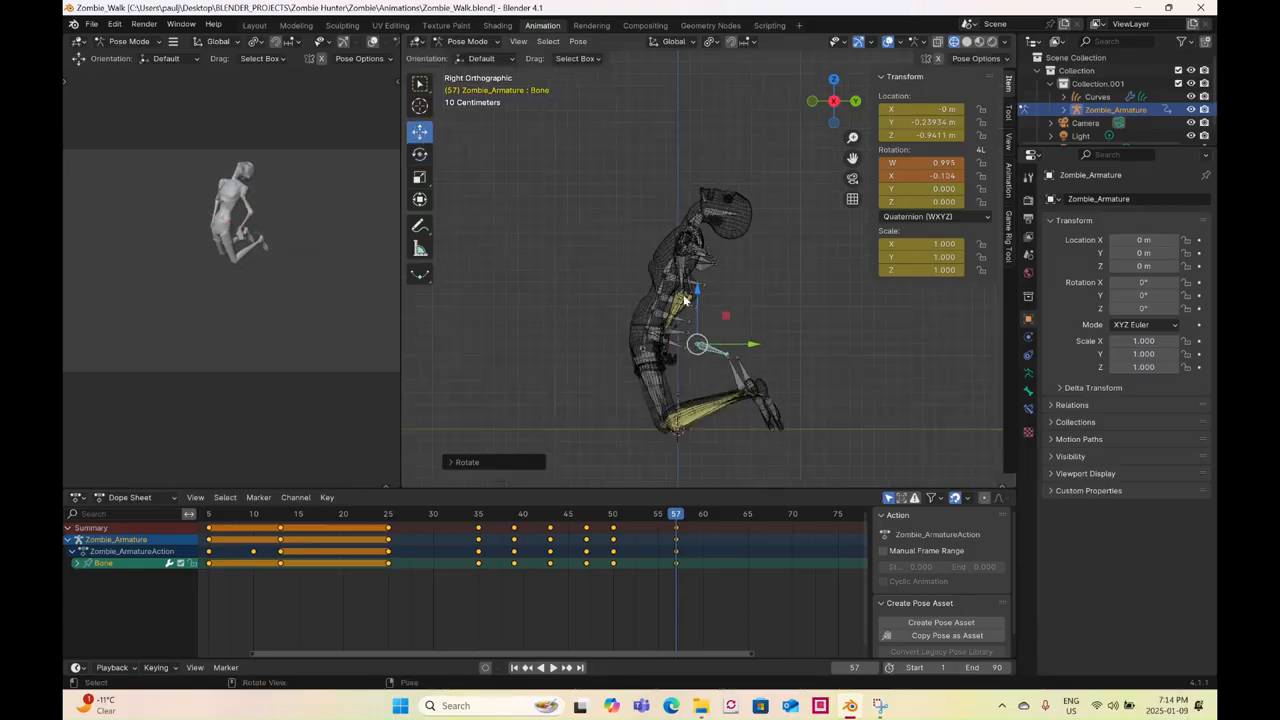
pyautogui.moveTo(690, 293); pyautogui.dragTo(693, 284)
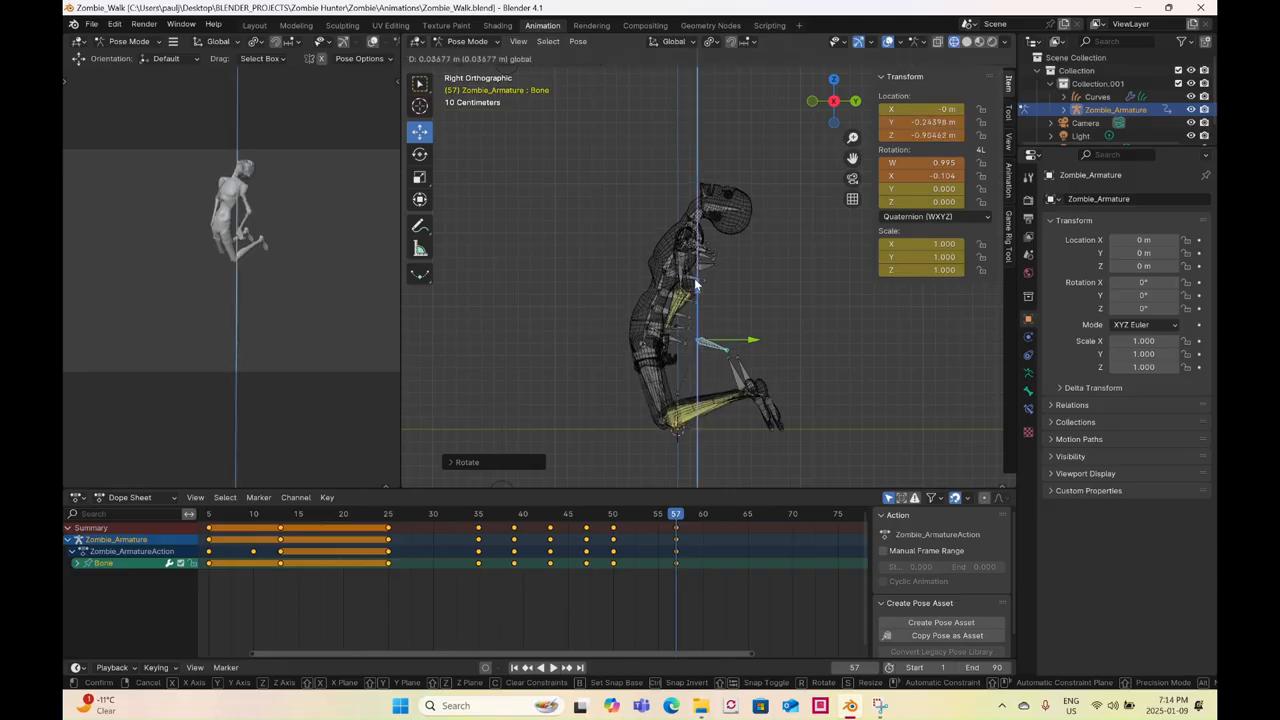
pyautogui.rightClick(694, 283)
pyautogui.click(694, 280)
# - Reposition WristL_Ctrl and WristR_Ctrl vertically and slightly backward along Y in the right side view, and insert a keyframe at frame 57
pyautogui.moveTo(694, 285); pyautogui.dragTo(617, 320, button='middle')
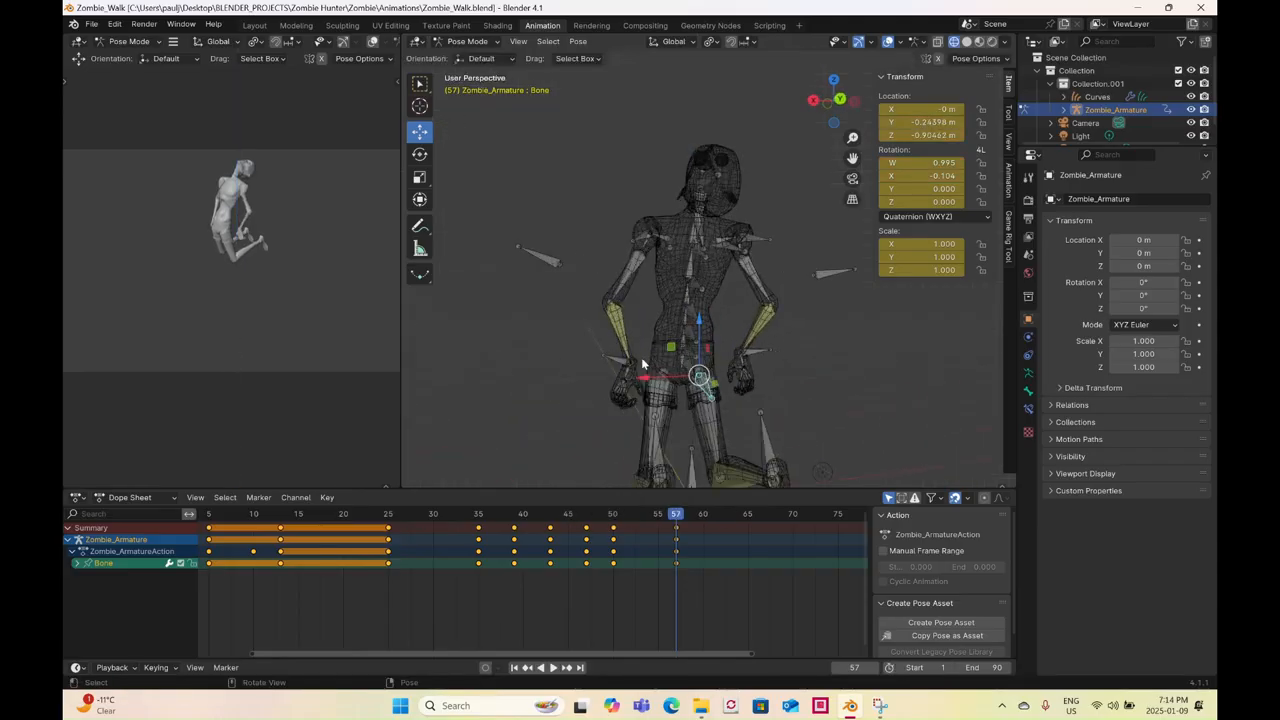
pyautogui.click(602, 365)
pyautogui.keyDown('shift'); pyautogui.click(620, 345); pyautogui.keyUp('shift')
pyautogui.click(813, 100)
pyautogui.moveTo(641, 306); pyautogui.dragTo(684, 341)
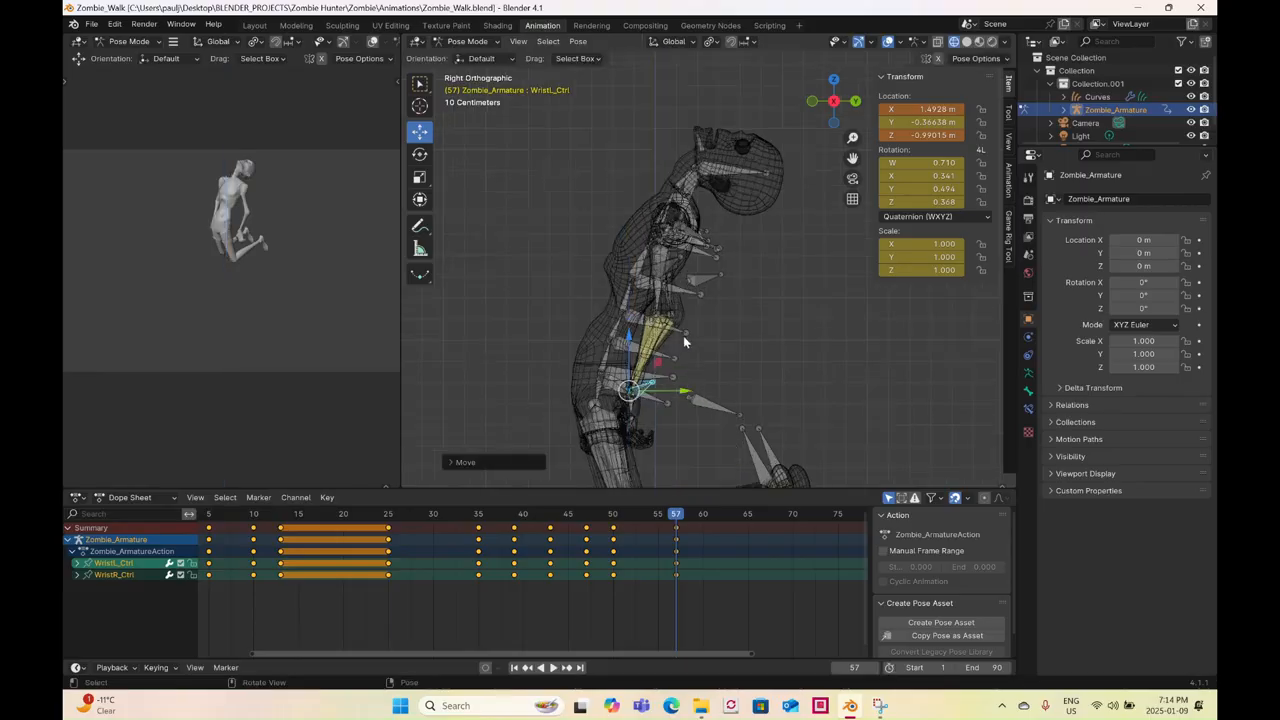
pyautogui.moveTo(682, 392); pyautogui.dragTo(697, 393)
pyautogui.rightClick(697, 393)
pyautogui.click(697, 393)
# - Switch the viewport to Material Preview, rotate the ClavicleL.001 bone to pull the shoulder back, and insert a keyframe at frame 57
pyautogui.press('z')
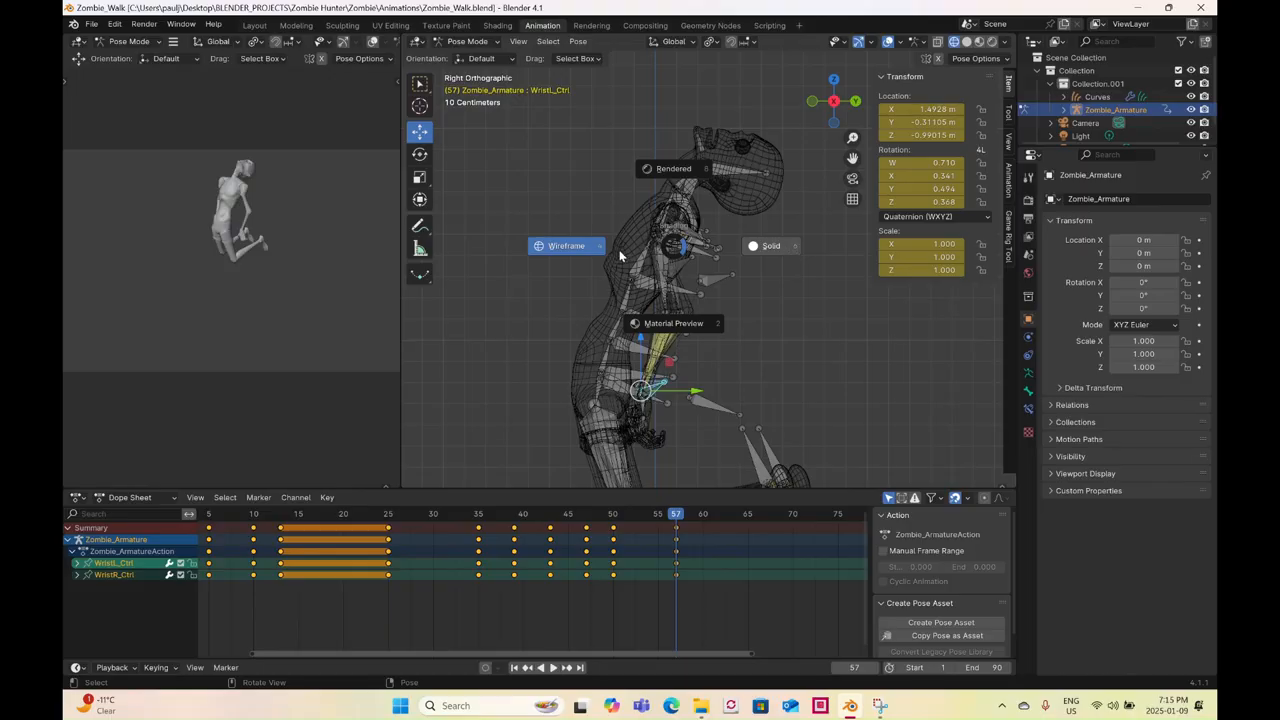
pyautogui.press('2')
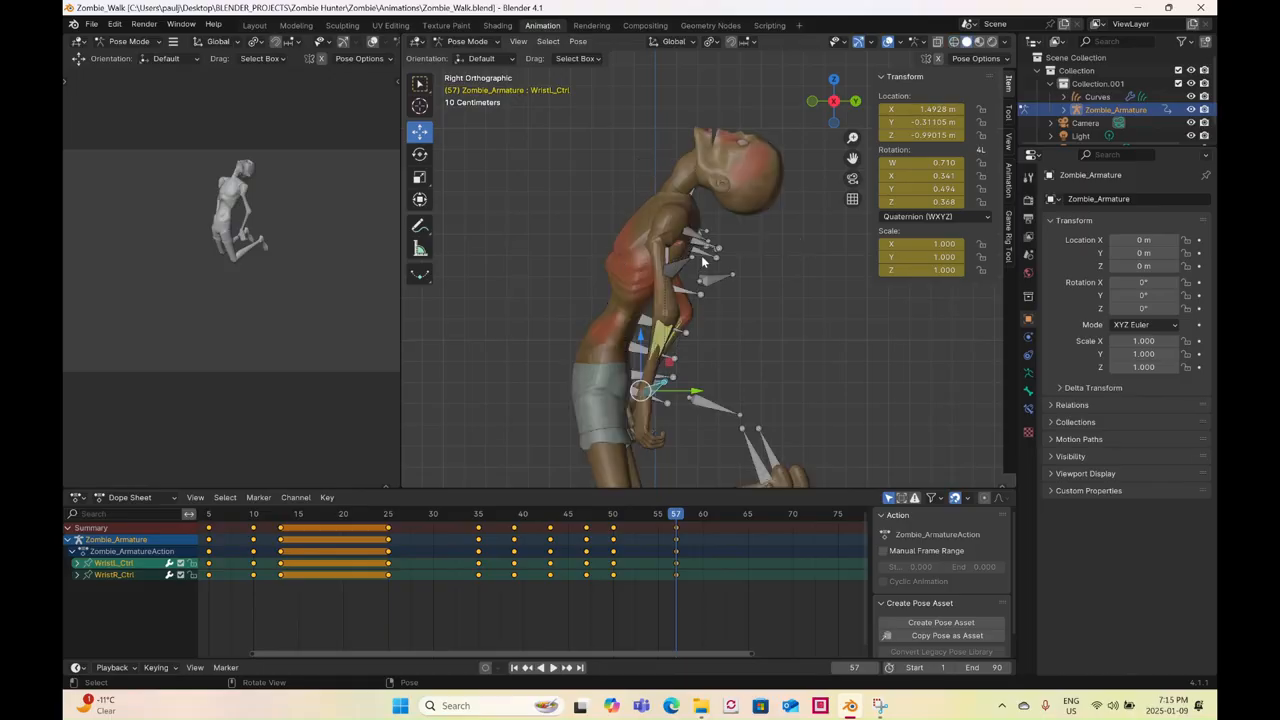
pyautogui.moveTo(715, 270); pyautogui.dragTo(725, 288, button='middle')
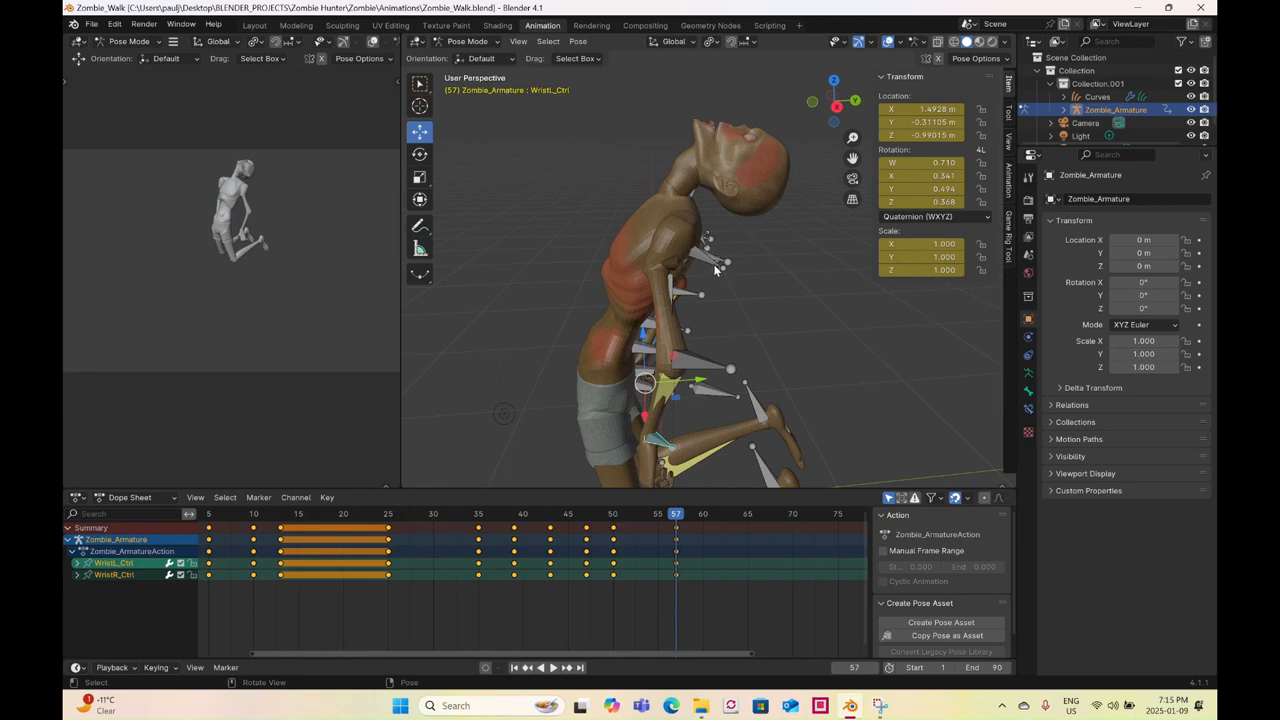
pyautogui.click(705, 250)
pyautogui.click(420, 154)
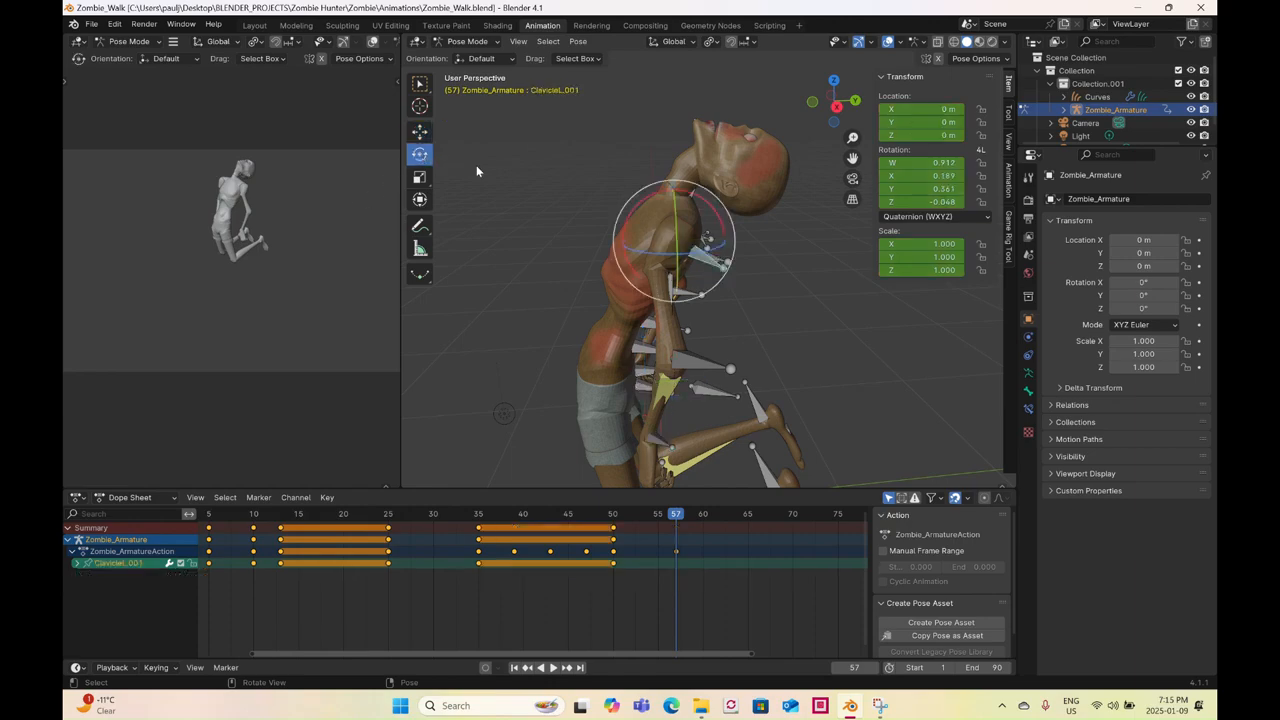
pyautogui.moveTo(698, 200); pyautogui.dragTo(676, 188)
pyautogui.moveTo(676, 188); pyautogui.dragTo(757, 259, button='middle')
pyautogui.rightClick(757, 259)
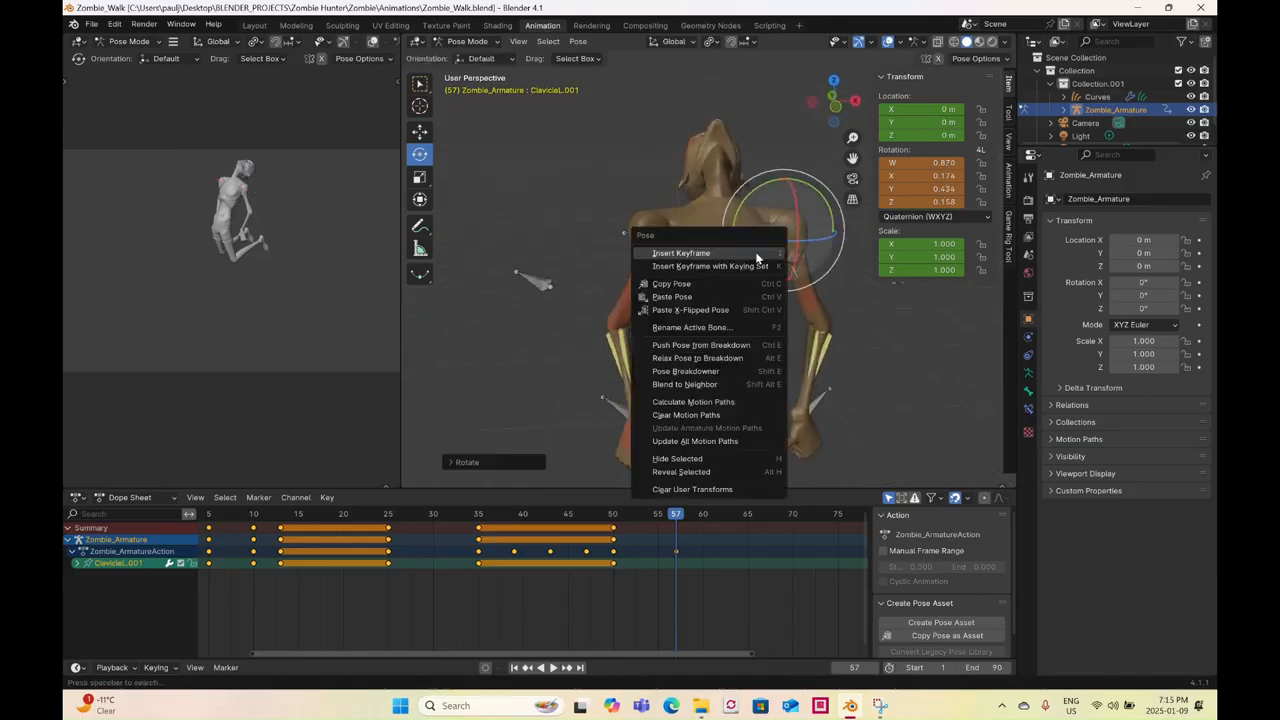
pyautogui.click(651, 258)
# - Rotate the ClavicleR.001 bone to match the other shoulder and insert a keyframe at frame 57
pyautogui.moveTo(651, 258); pyautogui.dragTo(770, 266, button='middle')
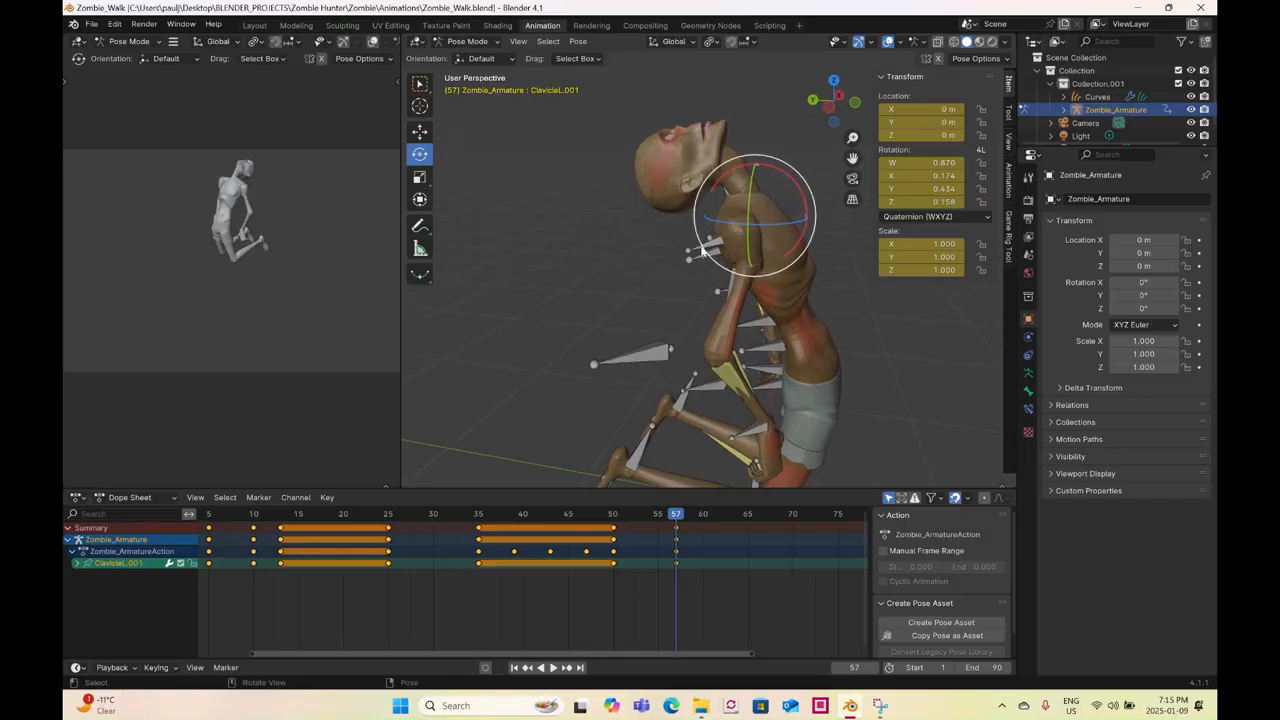
pyautogui.moveTo(797, 200); pyautogui.dragTo(789, 221)
pyautogui.rightClick(789, 221)
pyautogui.click(789, 221)
# - Review the motion from frame 35 and select the Shoulder.001 and Neck.001 bones
pyautogui.moveTo(789, 221); pyautogui.dragTo(654, 487, button='middle')
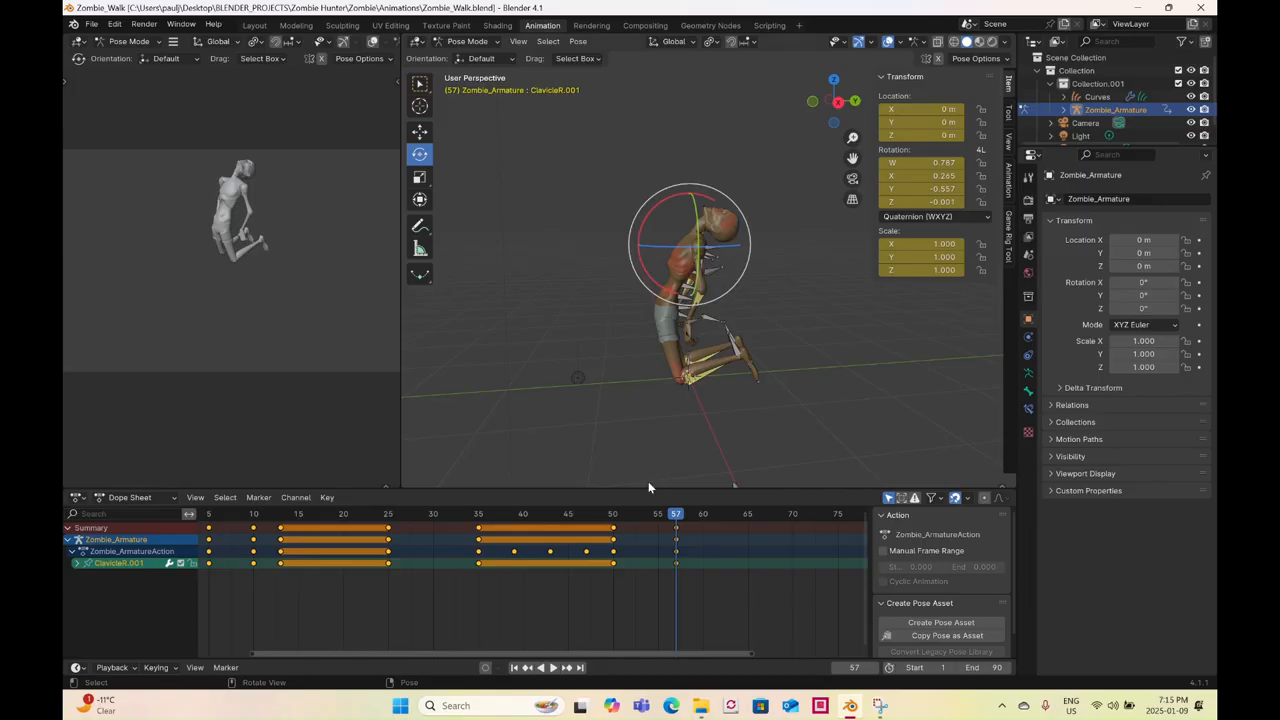
pyautogui.click(482, 516)
pyautogui.press('space')
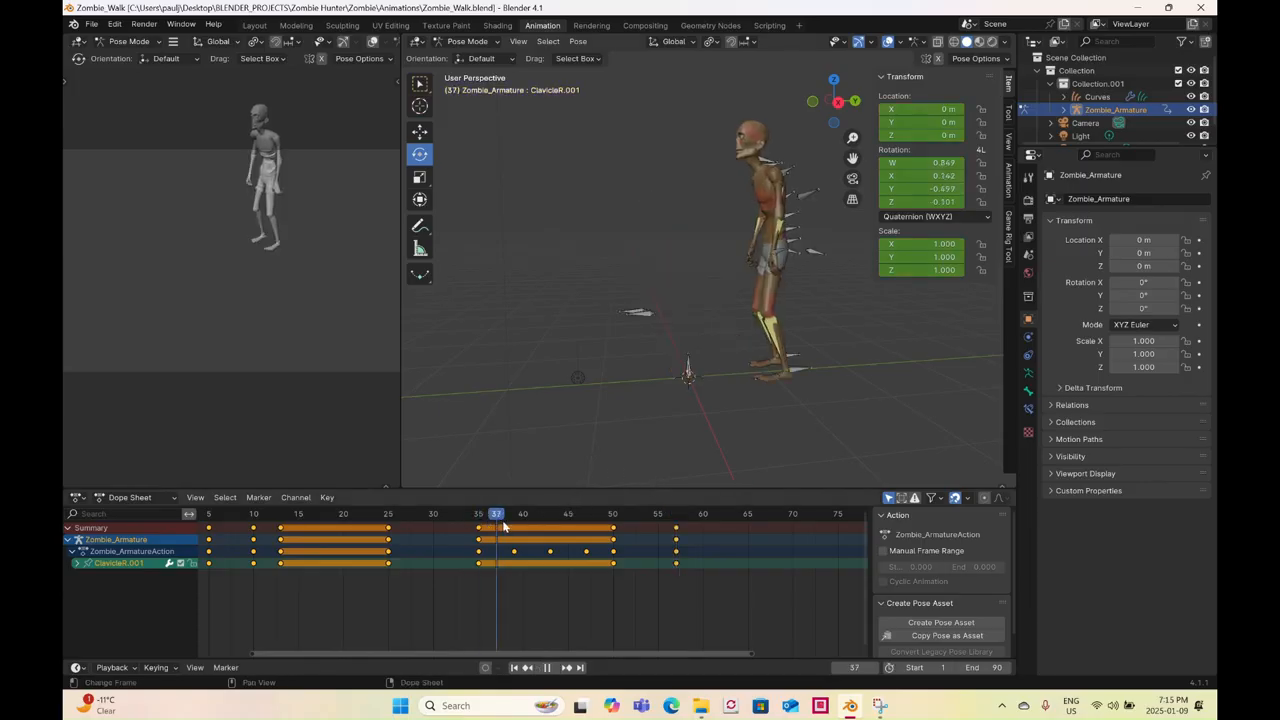
pyautogui.moveTo(552, 527); pyautogui.dragTo(479, 547)
pyautogui.keyDown('shift'); pyautogui.moveTo(724, 310); pyautogui.dragTo(637, 362, button='middle'); pyautogui.keyUp('shift')
pyautogui.scroll(3, 682, 280)
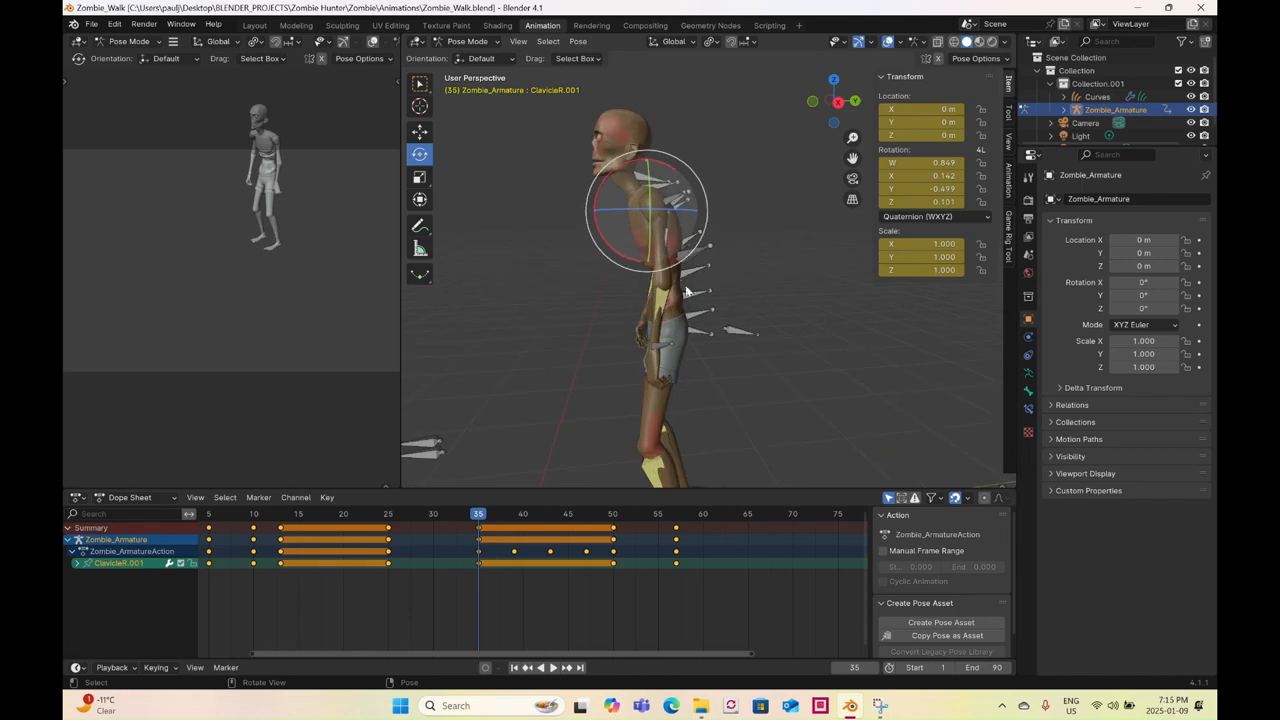
pyautogui.moveTo(697, 118); pyautogui.dragTo(660, 188)
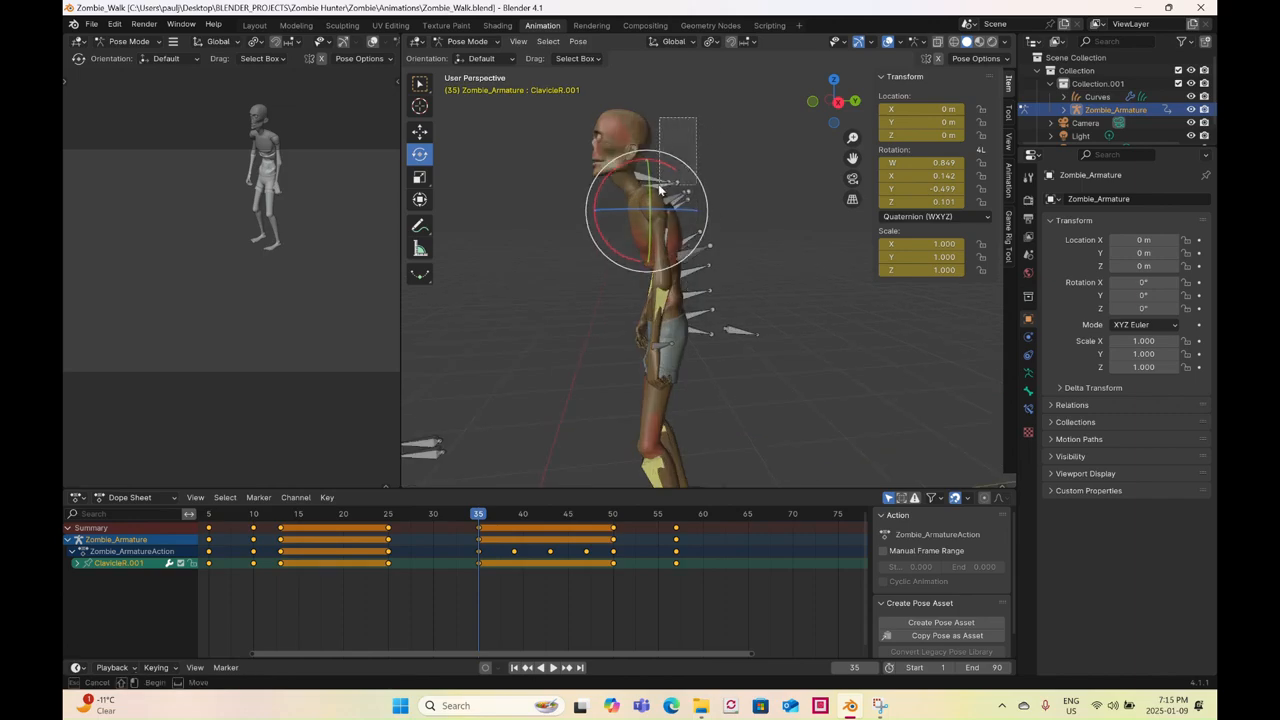
pyautogui.moveTo(535, 448); pyautogui.dragTo(535, 449)
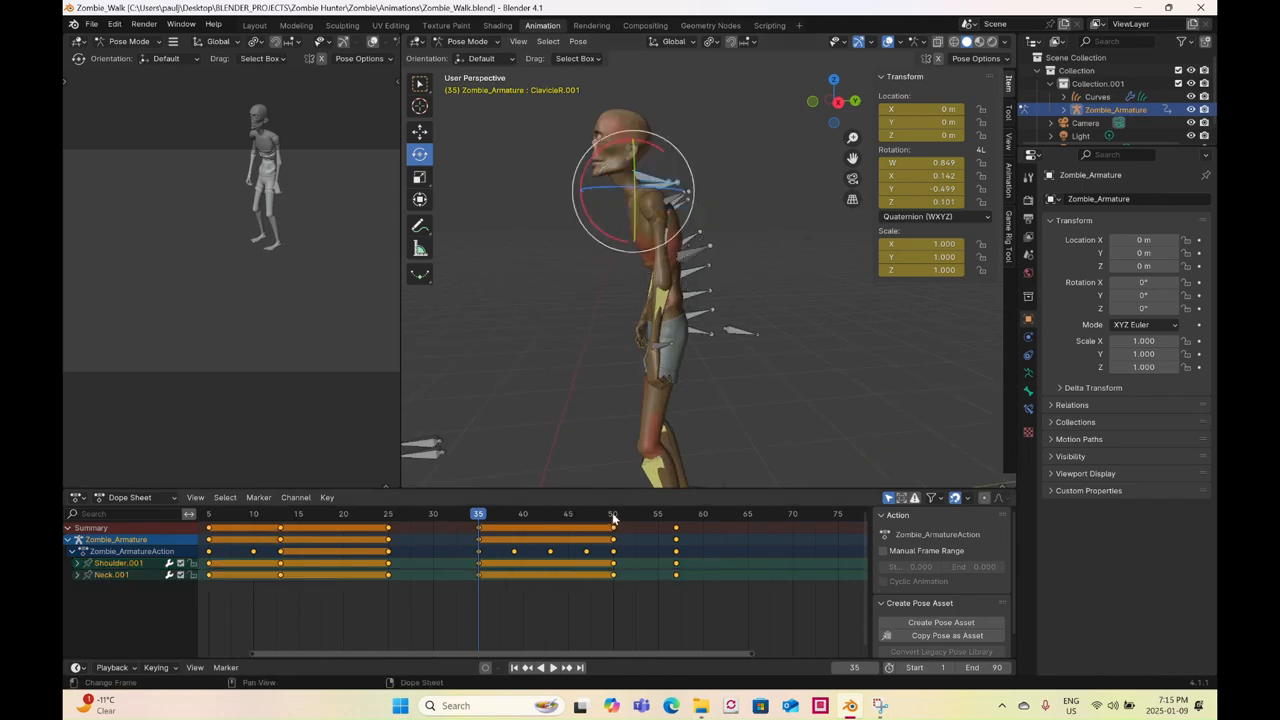
# - At frame 50, rotate the Shoulder.001 and Neck.001 bones so the head tilts back, and insert a keyframe
pyautogui.press('space')
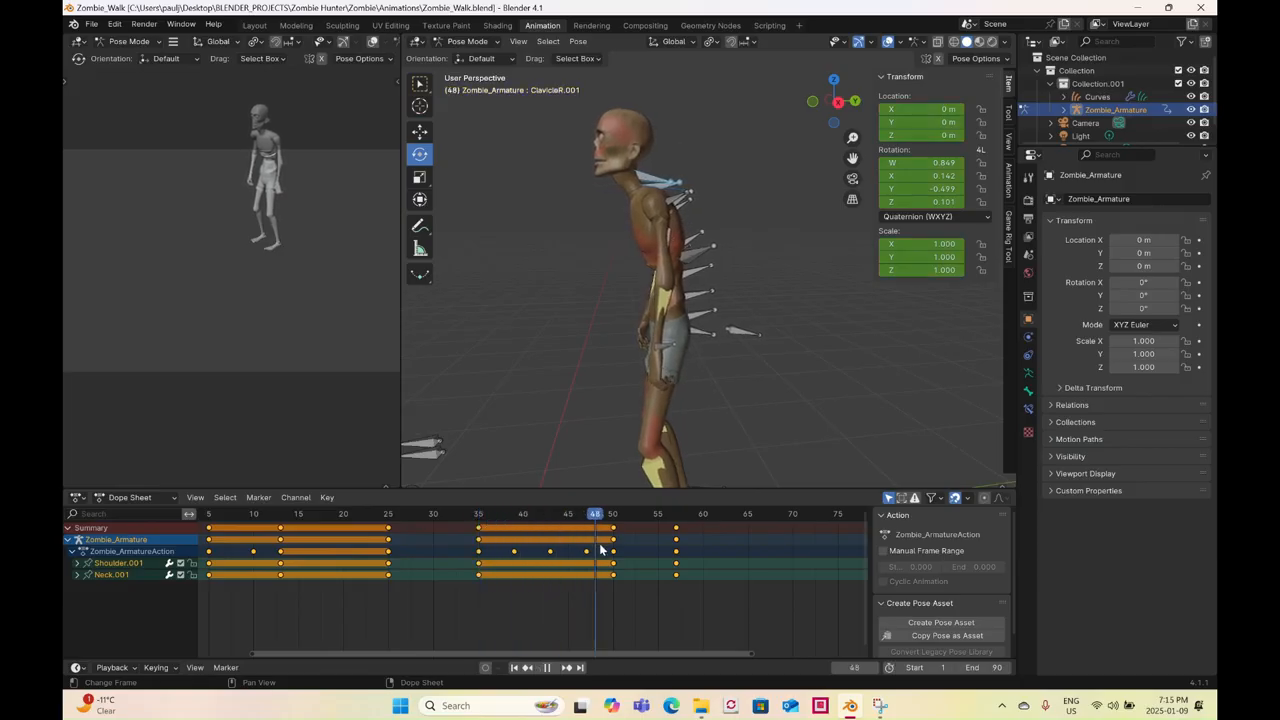
pyautogui.press('space')
pyautogui.press('r')
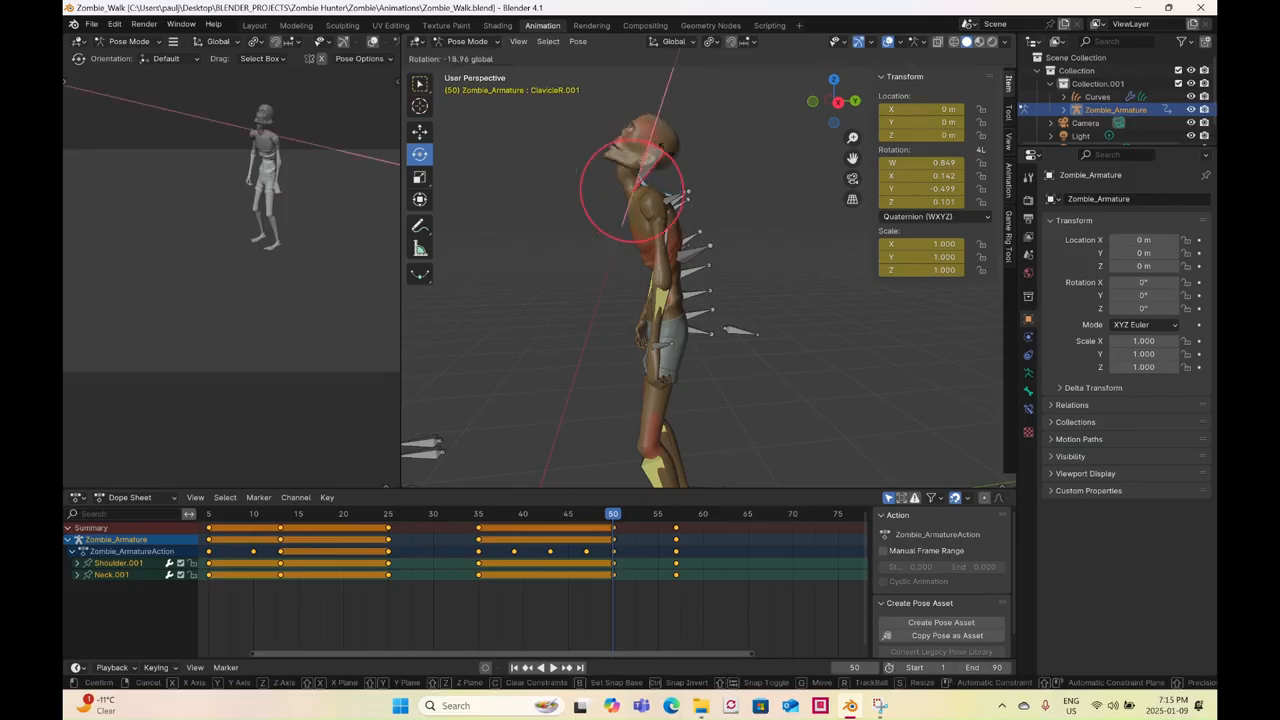
pyautogui.moveTo(666, 151); pyautogui.dragTo(666, 151)
pyautogui.rightClick(666, 151)
pyautogui.click(666, 151)
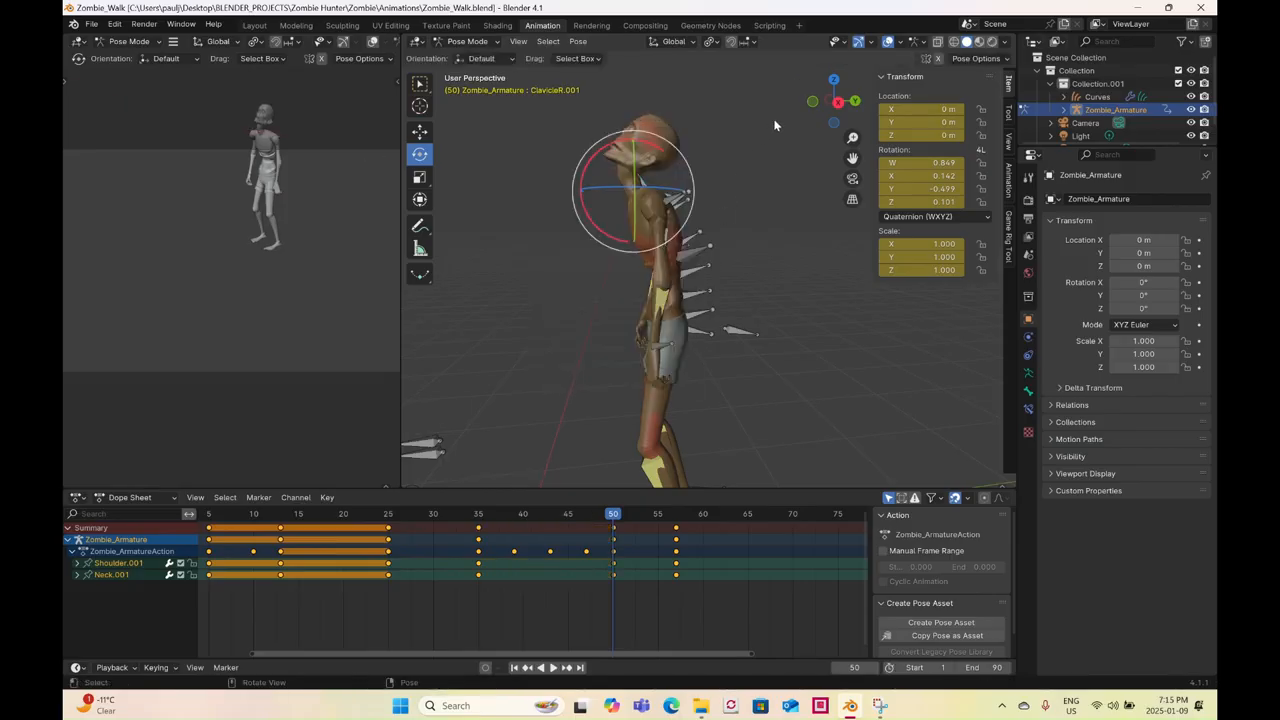
# - At frame 52, raise AnkleL_Ctrl and AnkleR_Ctrl slightly along Z in the right side view and insert a keyframe
pyautogui.click(838, 101)
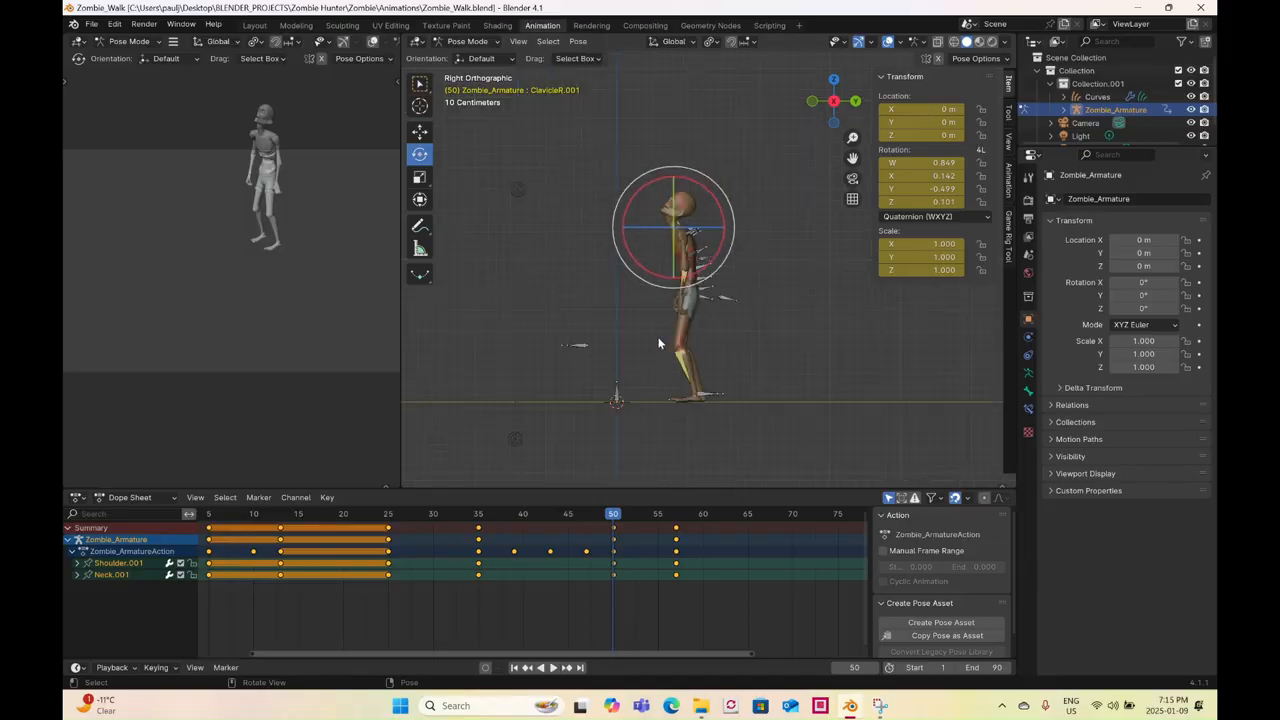
pyautogui.press('space')
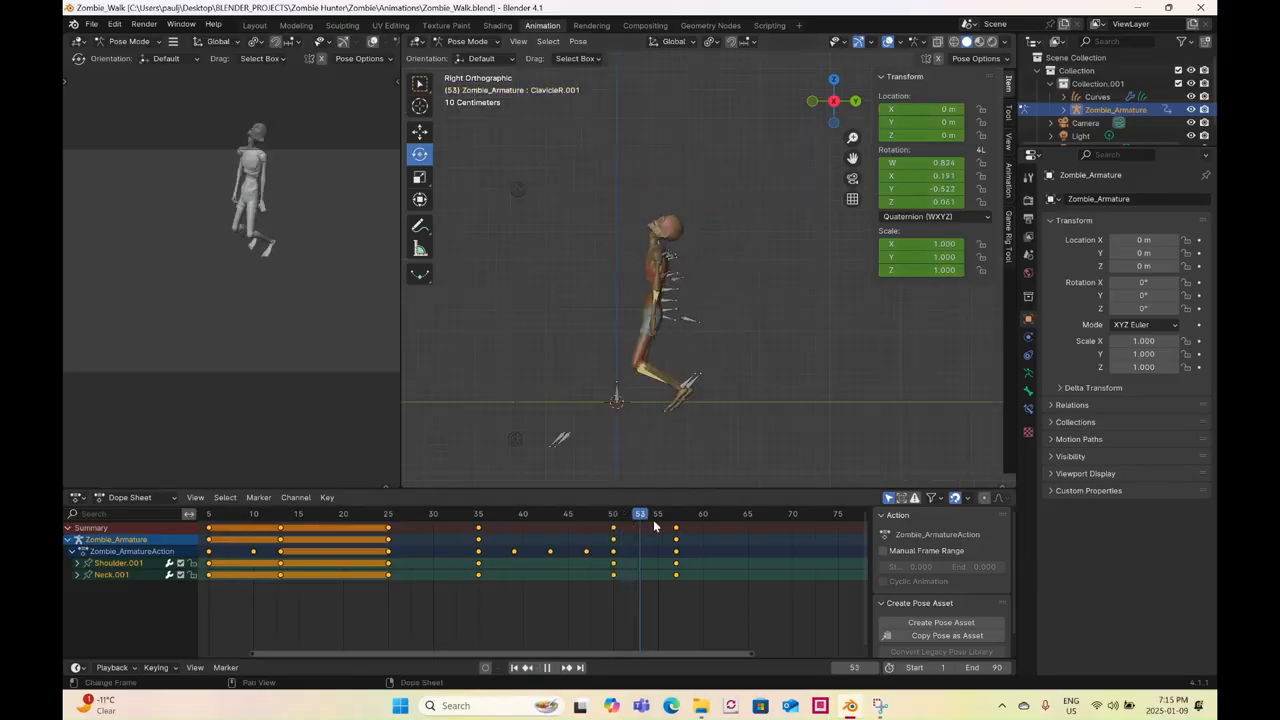
pyautogui.moveTo(664, 528); pyautogui.dragTo(637, 534)
pyautogui.press('space')
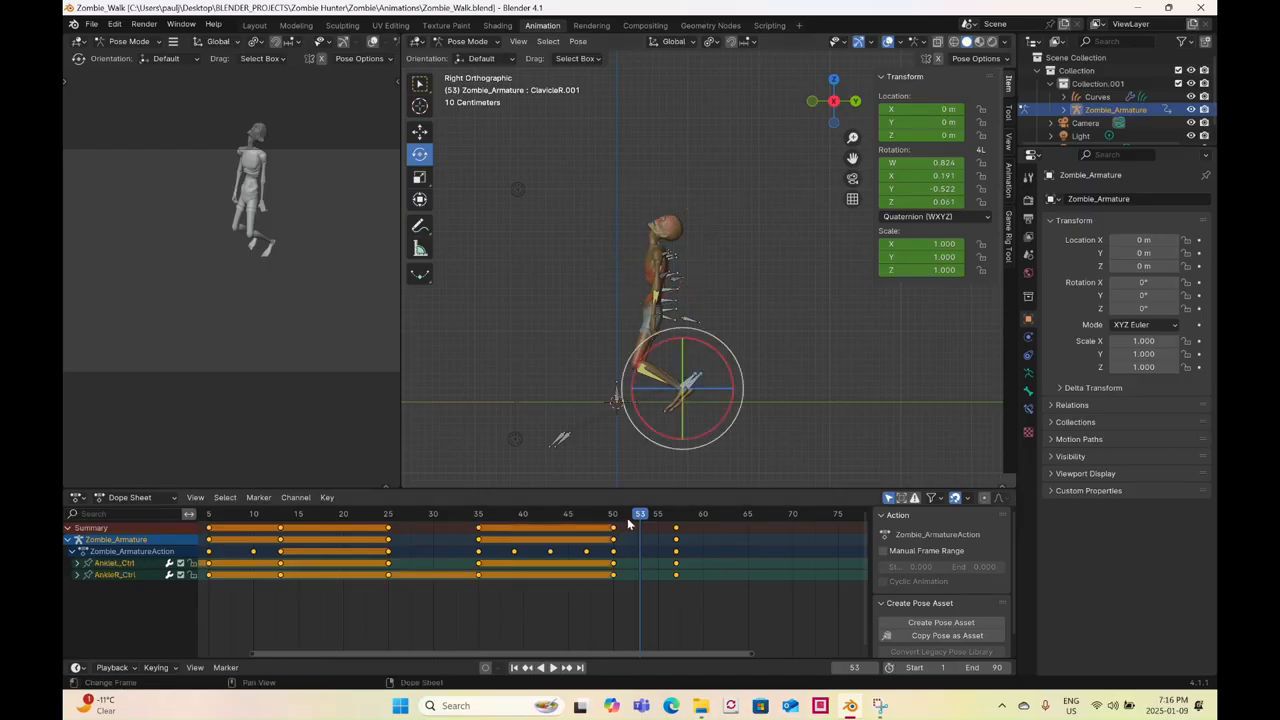
pyautogui.hotkey('shift', 'ctrl', 'space')
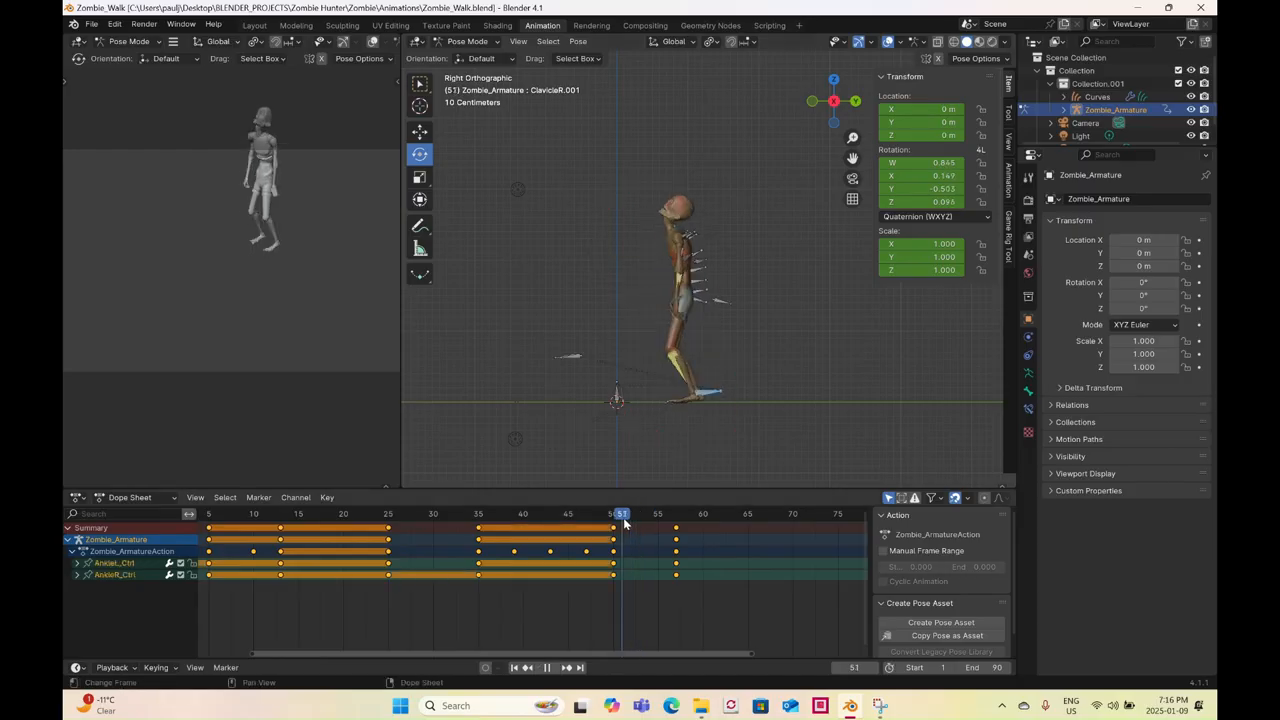
pyautogui.moveTo(624, 522); pyautogui.dragTo(632, 522)
pyautogui.press('space')
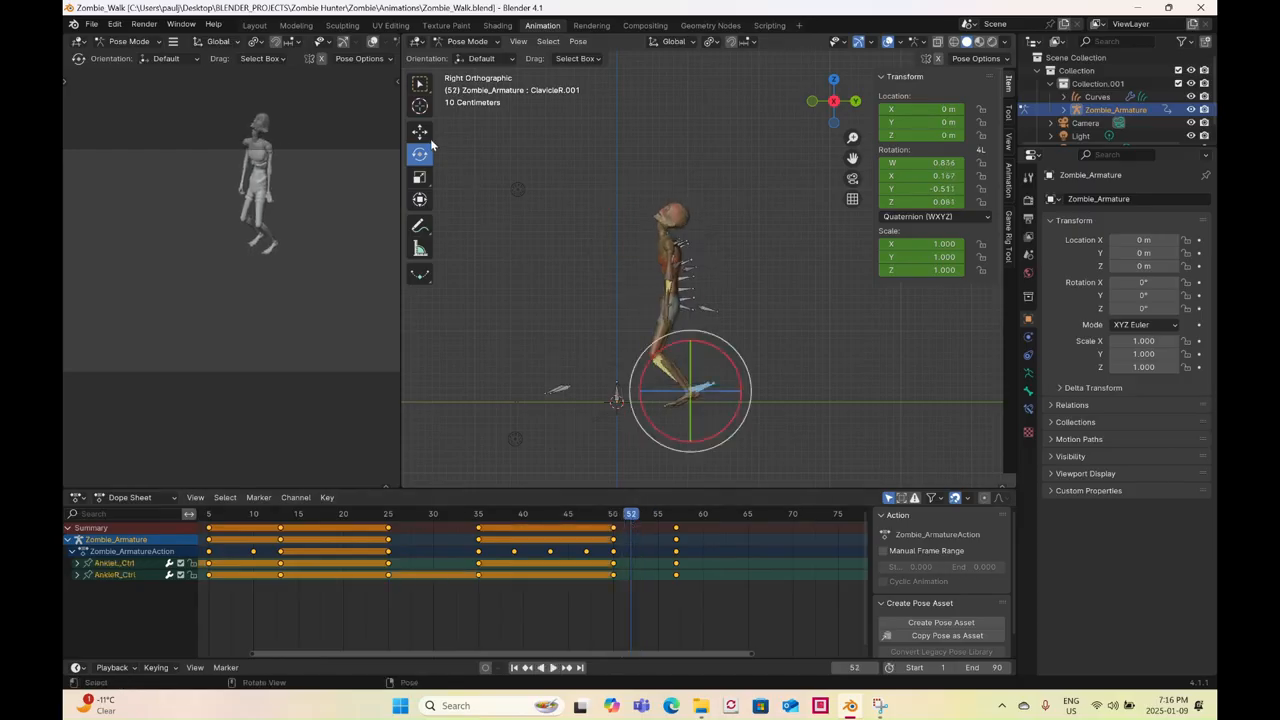
pyautogui.scroll(2, 718, 380)
pyautogui.moveTo(681, 398); pyautogui.dragTo(685, 385)
pyautogui.rightClick(685, 385)
pyautogui.click(685, 386)
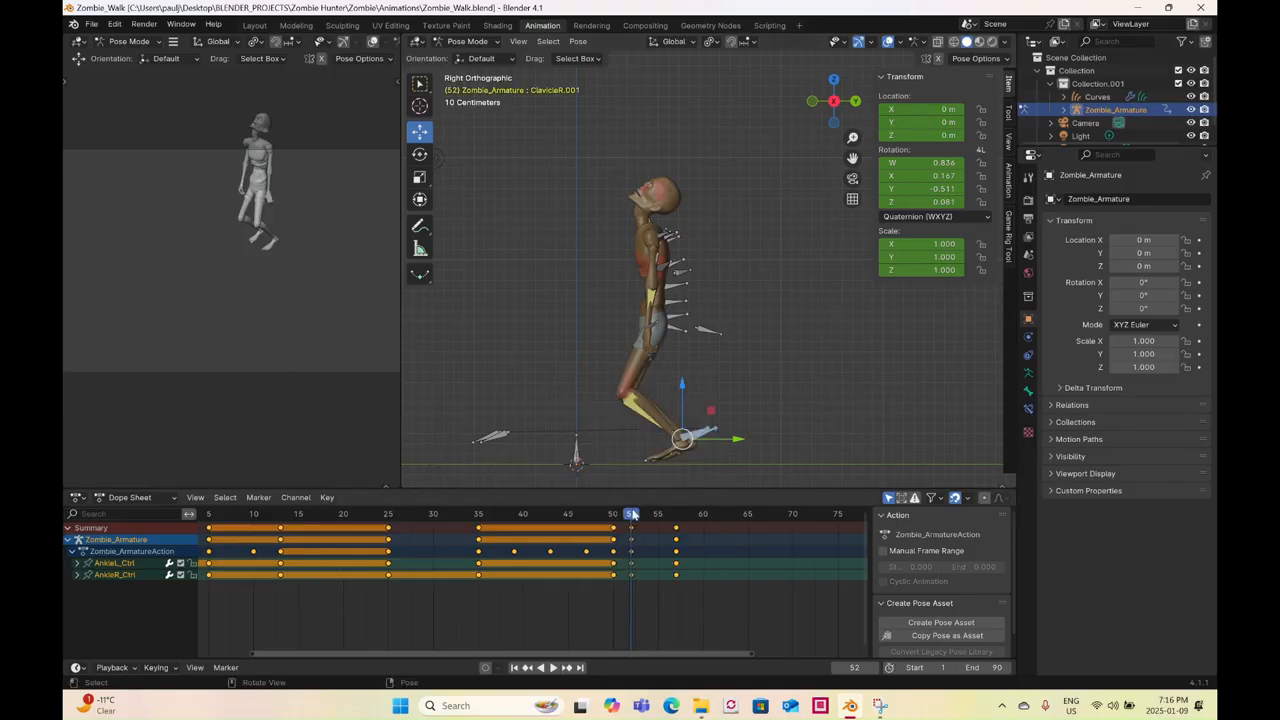
# - At frame 54, raise both ankle controls along Z to lift the feet to the ground line, and insert a keyframe
pyautogui.moveTo(643, 516); pyautogui.dragTo(650, 516)
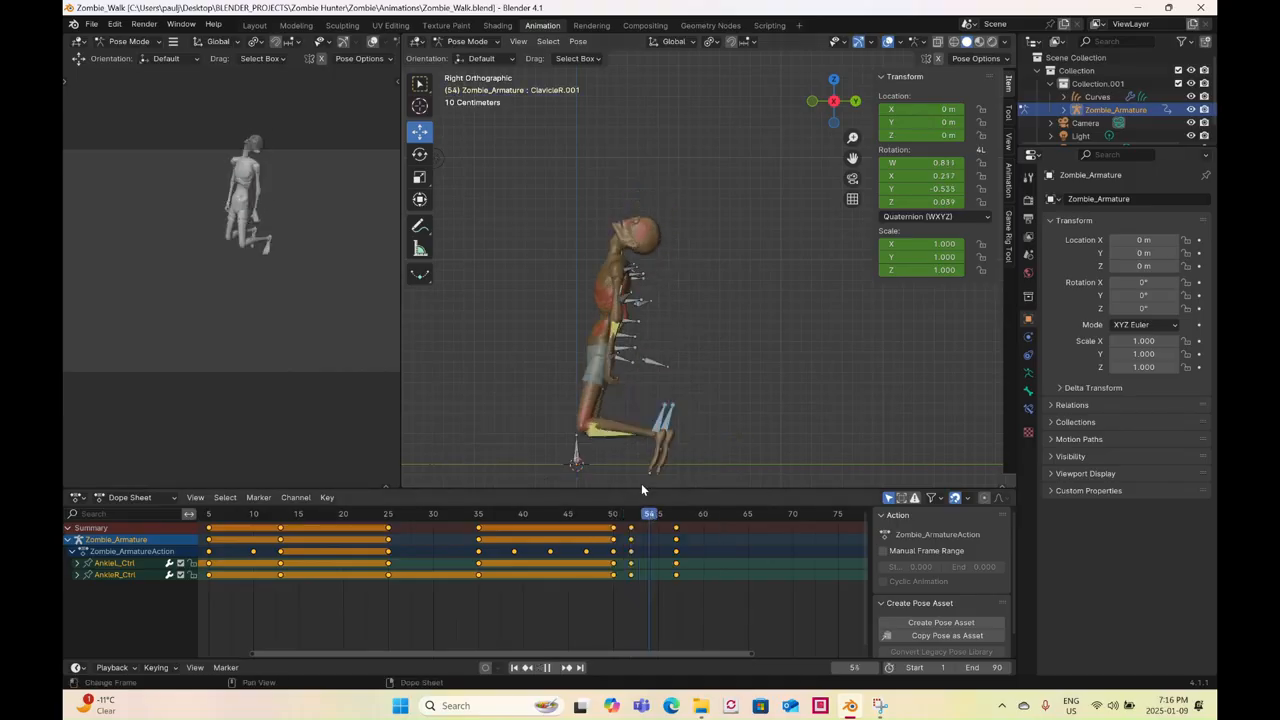
pyautogui.moveTo(659, 381); pyautogui.dragTo(661, 372)
pyautogui.rightClick(662, 374)
pyautogui.click(663, 374)
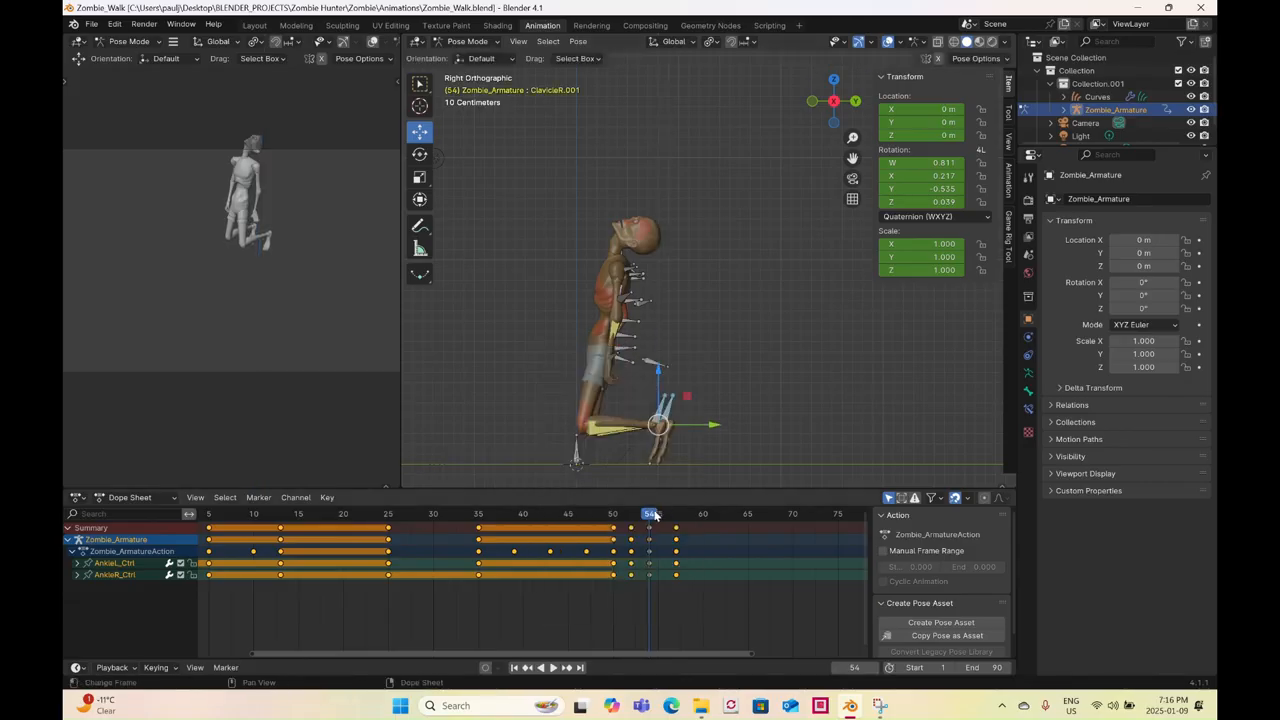
# - Go to frame 60, show the model in wireframe, select all bones of the kneeling zombie, and insert a keyframe
pyautogui.moveTo(660, 514); pyautogui.dragTo(680, 548)
pyautogui.moveTo(694, 655); pyautogui.dragTo(750, 657)
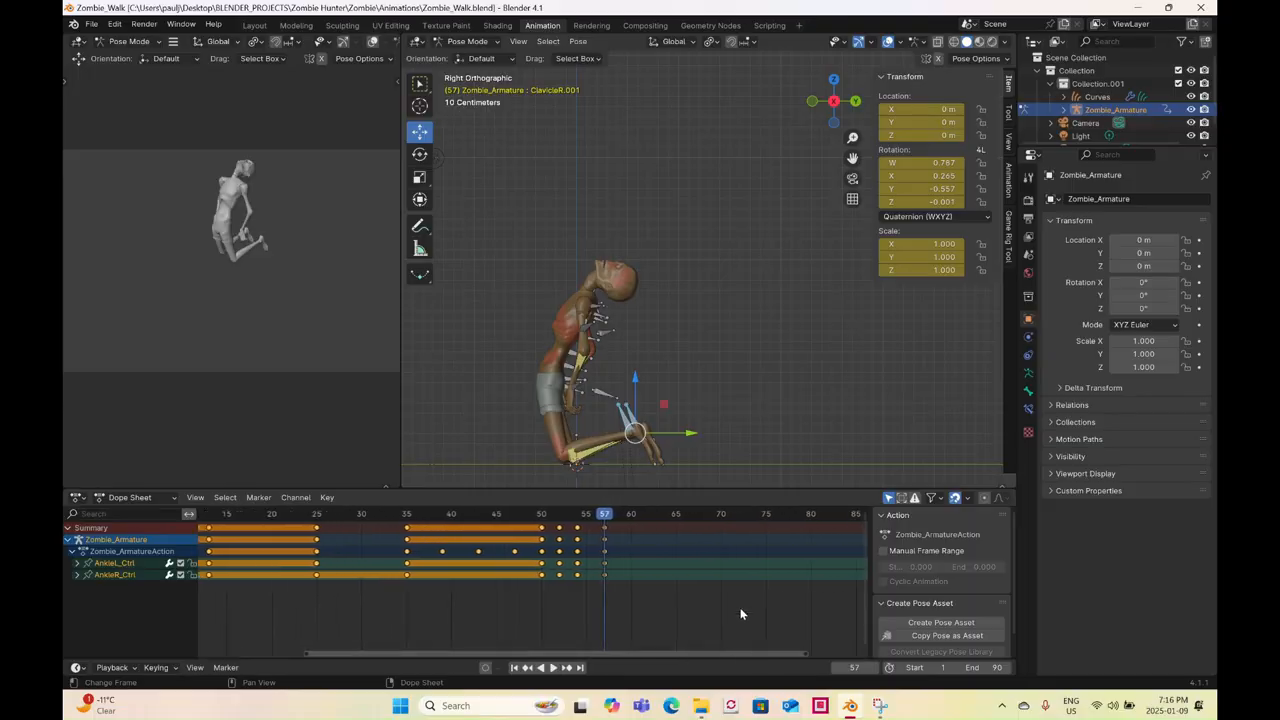
pyautogui.click(632, 513)
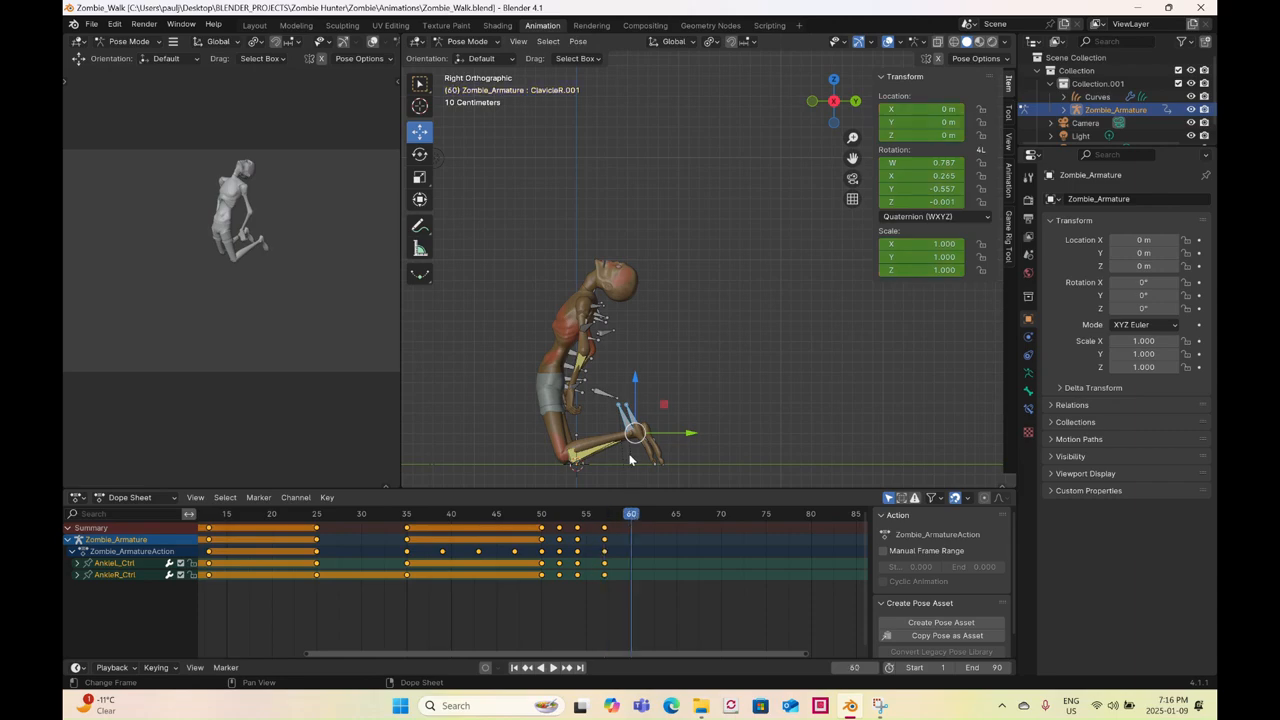
pyautogui.press('z')
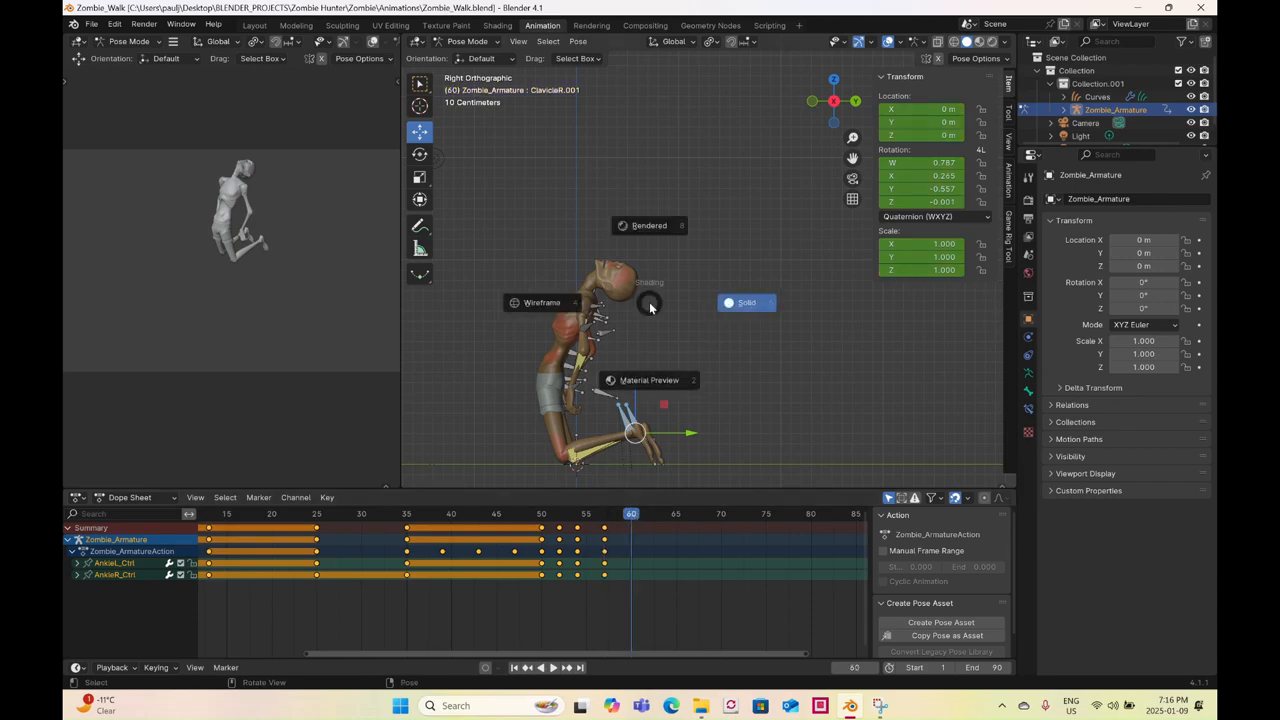
pyautogui.click(546, 301)
pyautogui.moveTo(521, 231); pyautogui.dragTo(754, 498)
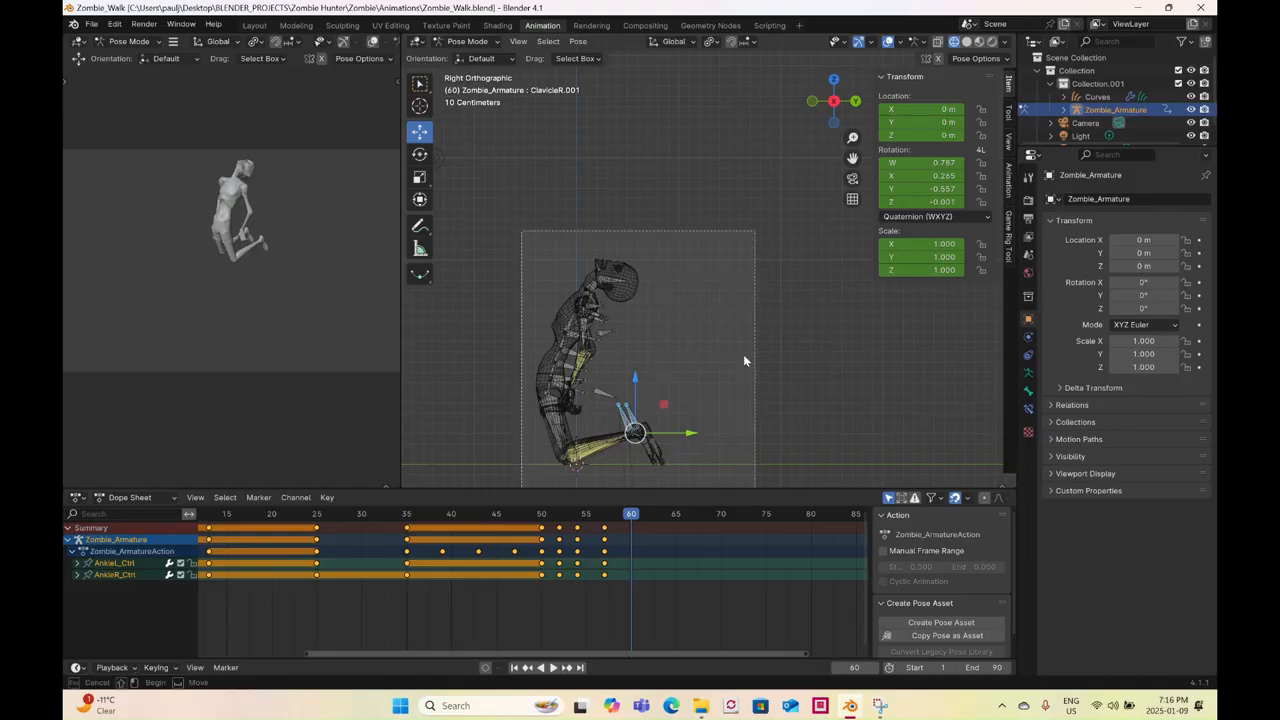
pyautogui.rightClick(743, 354)
pyautogui.click(743, 354)
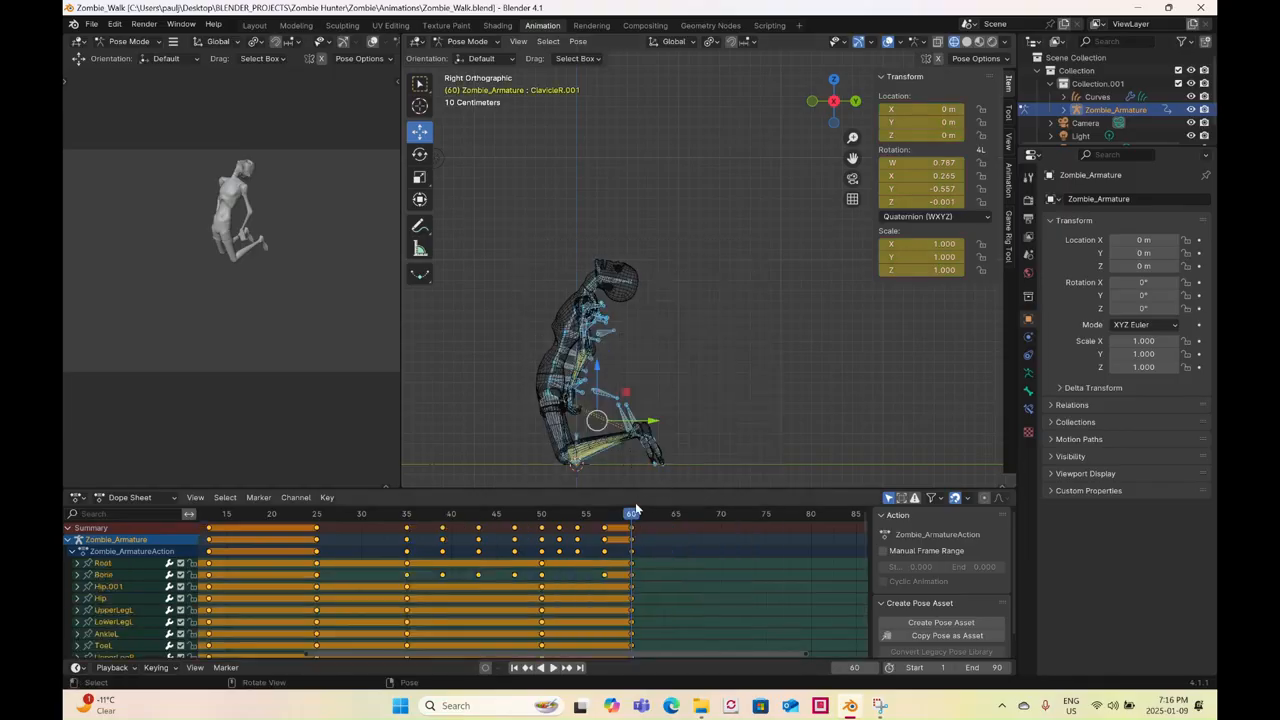
# - Go to frame 70, select the Bone control, and rotate it about X in the right side view until the torso lies face down
pyautogui.press('space')
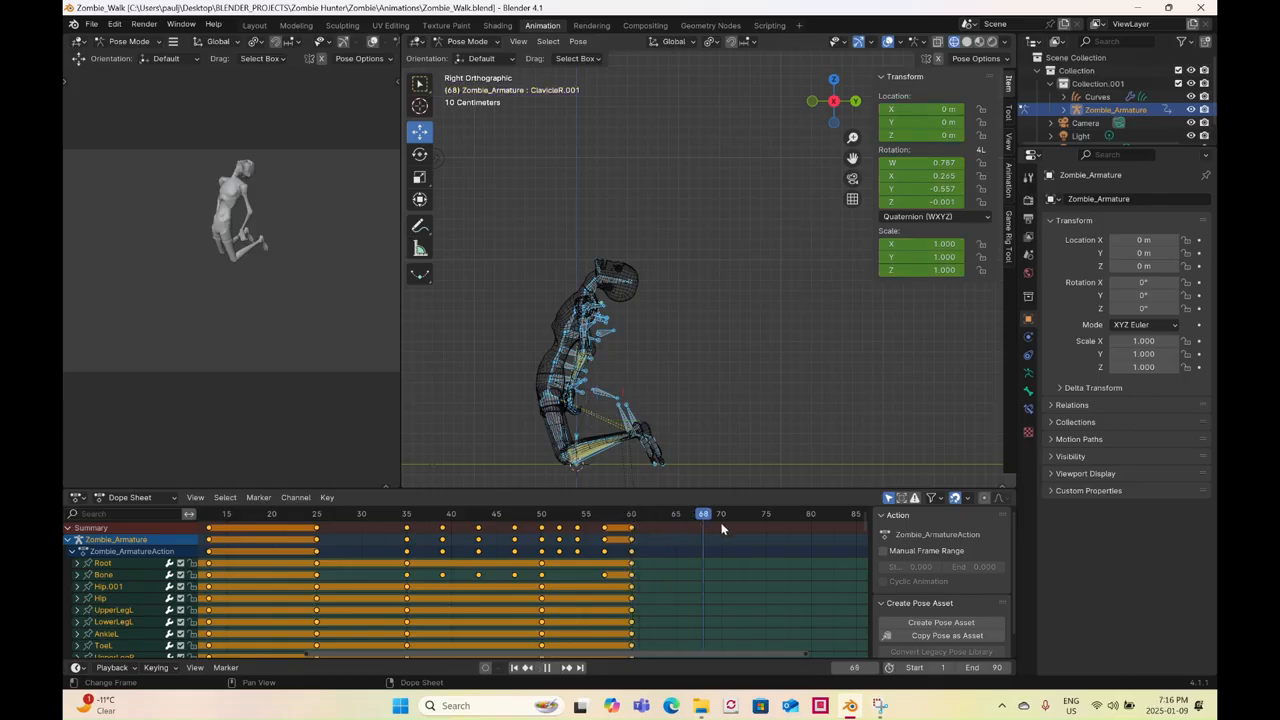
pyautogui.scroll(4, 655, 406)
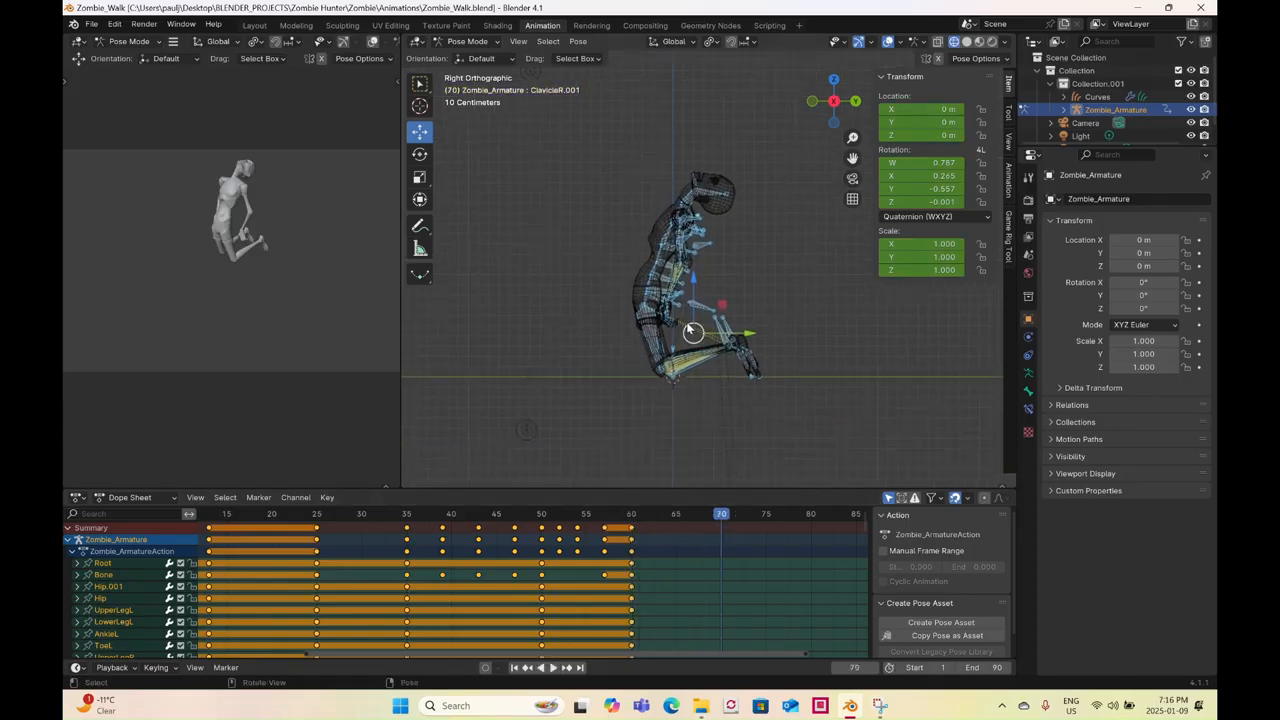
pyautogui.click(697, 339)
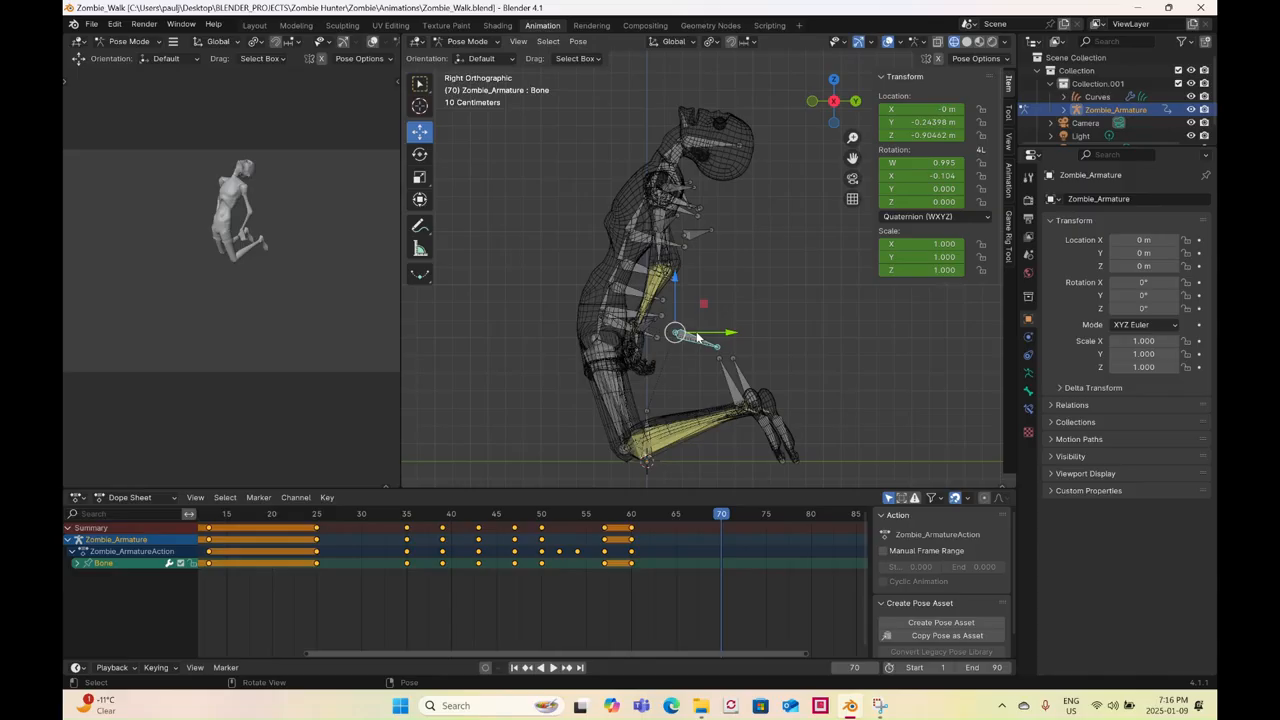
pyautogui.click(826, 104)
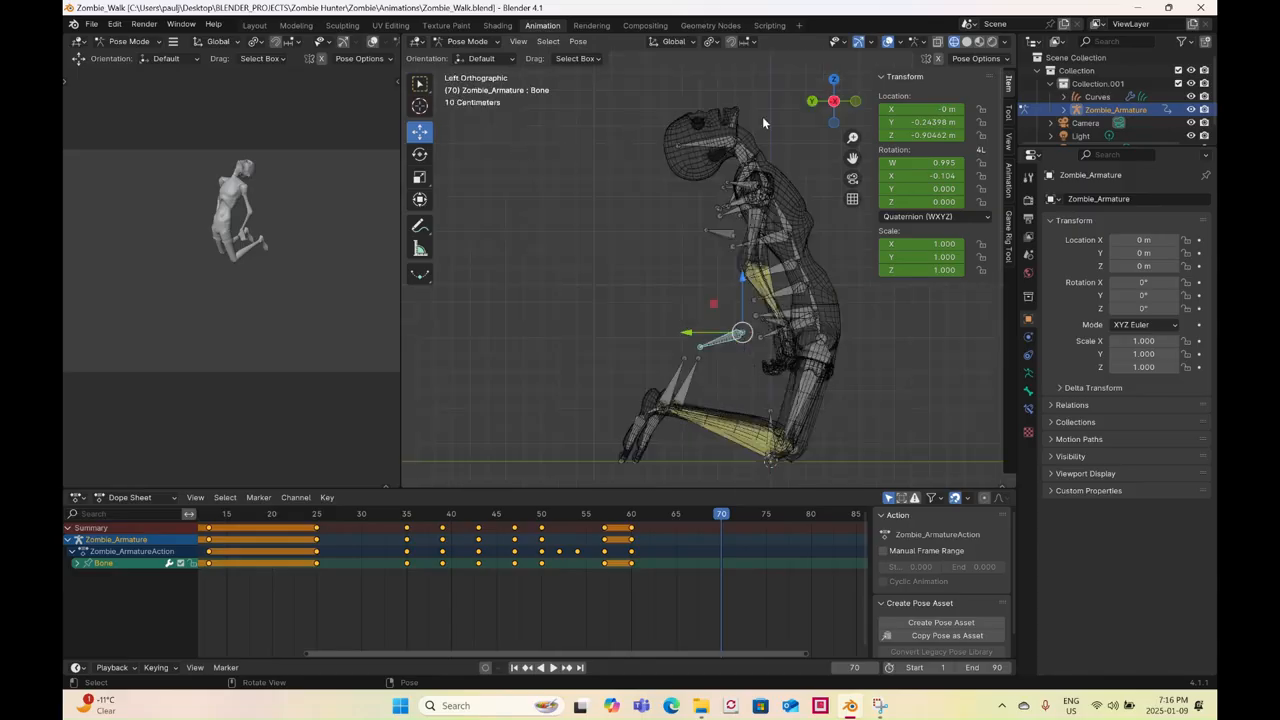
pyautogui.click(834, 101)
pyautogui.click(419, 153)
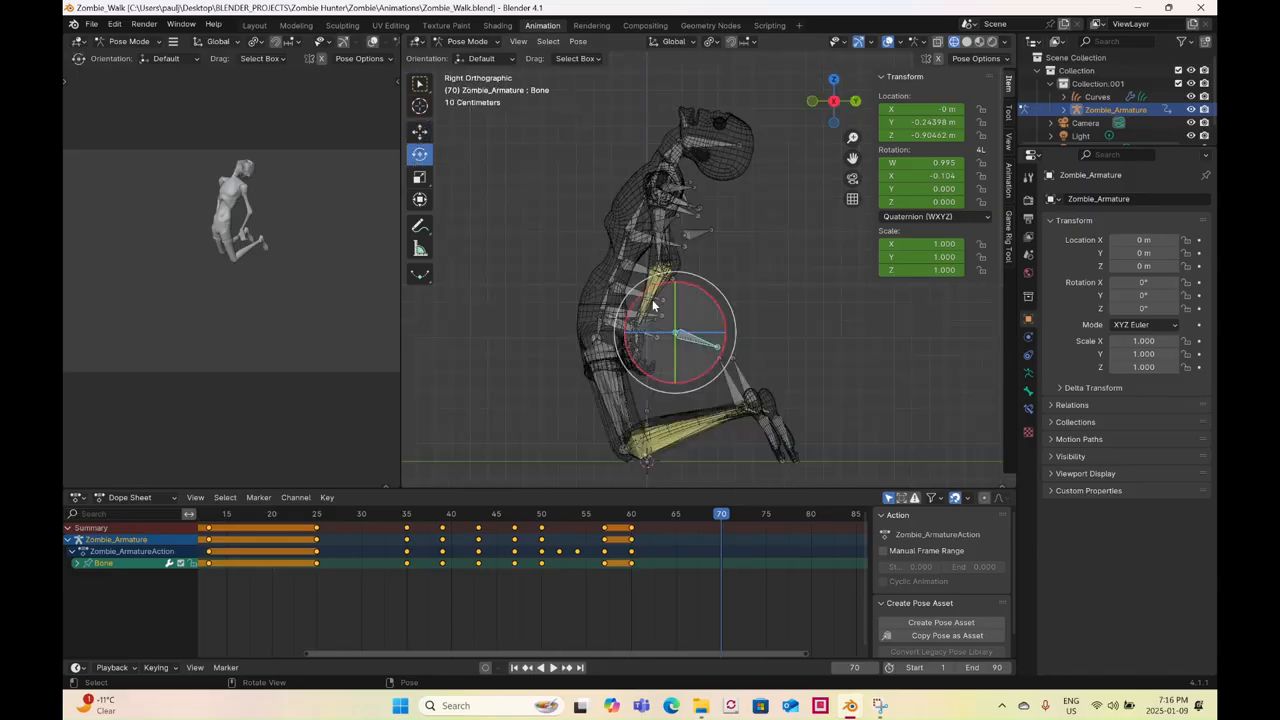
pyautogui.moveTo(652, 303); pyautogui.dragTo(620, 295)
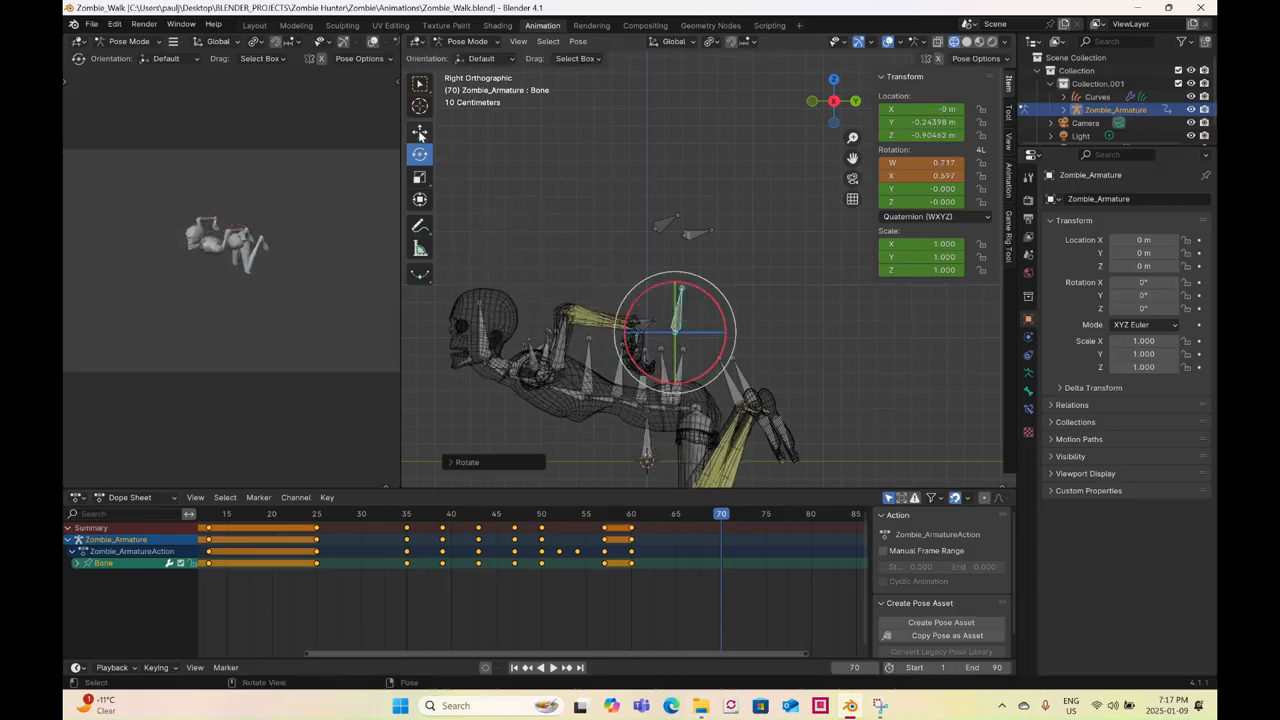
# - Move the Bone control forward and down to lay the body at ground level, then raise AnkleL_Ctrl and AnkleR_Ctrl together
pyautogui.keyDown('shift'); pyautogui.moveTo(690, 344); pyautogui.dragTo(736, 274, button='middle'); pyautogui.keyUp('shift')
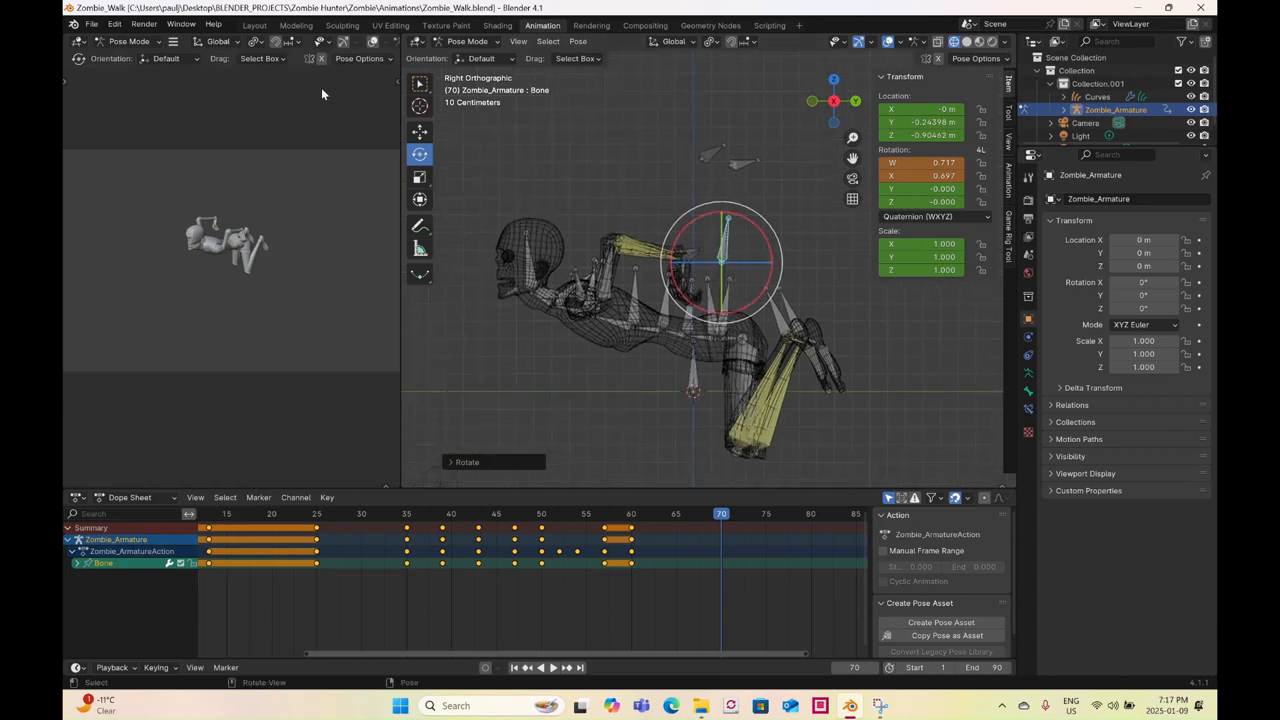
pyautogui.click(420, 132)
pyautogui.moveTo(712, 266); pyautogui.dragTo(545, 290)
pyautogui.scroll(-3, 748, 318)
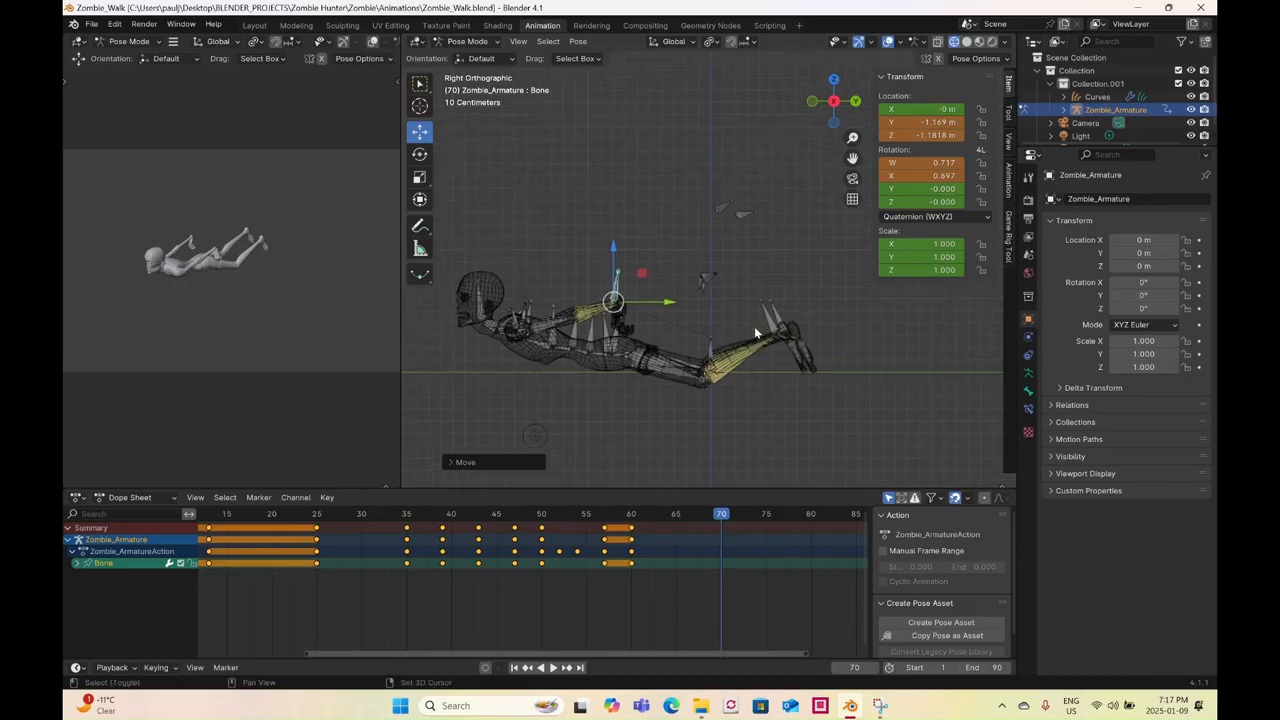
pyautogui.moveTo(744, 291); pyautogui.dragTo(786, 245)
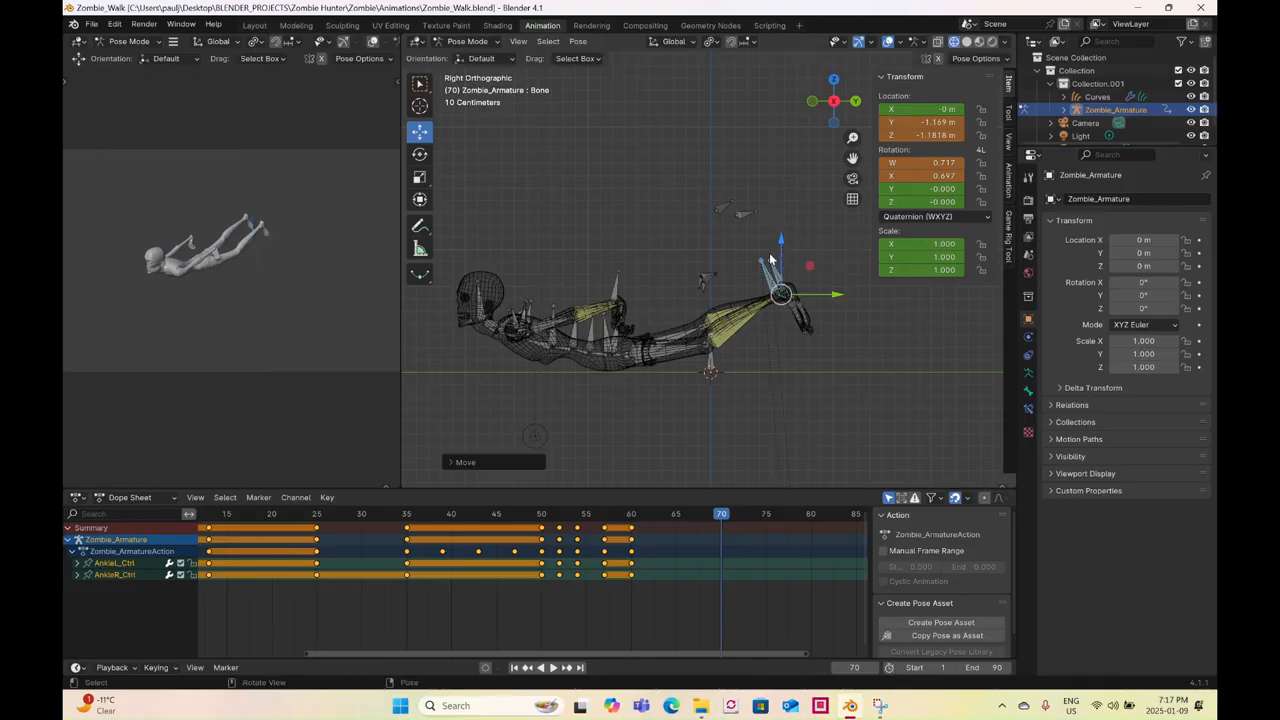
# - Select WristL_Ctrl and WristR_Ctrl and move them about -0.83 m in Y and -0.19 m in Z, toward the body
pyautogui.moveTo(676, 266); pyautogui.dragTo(701, 320, button='middle')
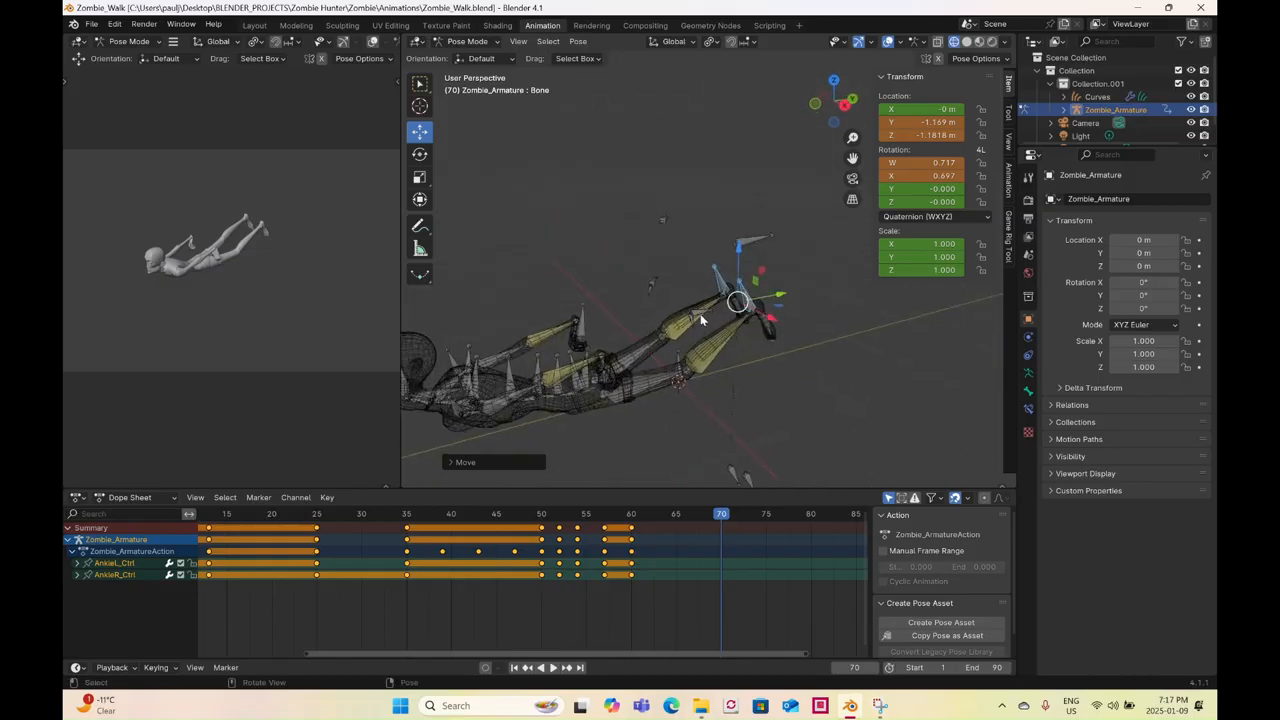
pyautogui.click(659, 284)
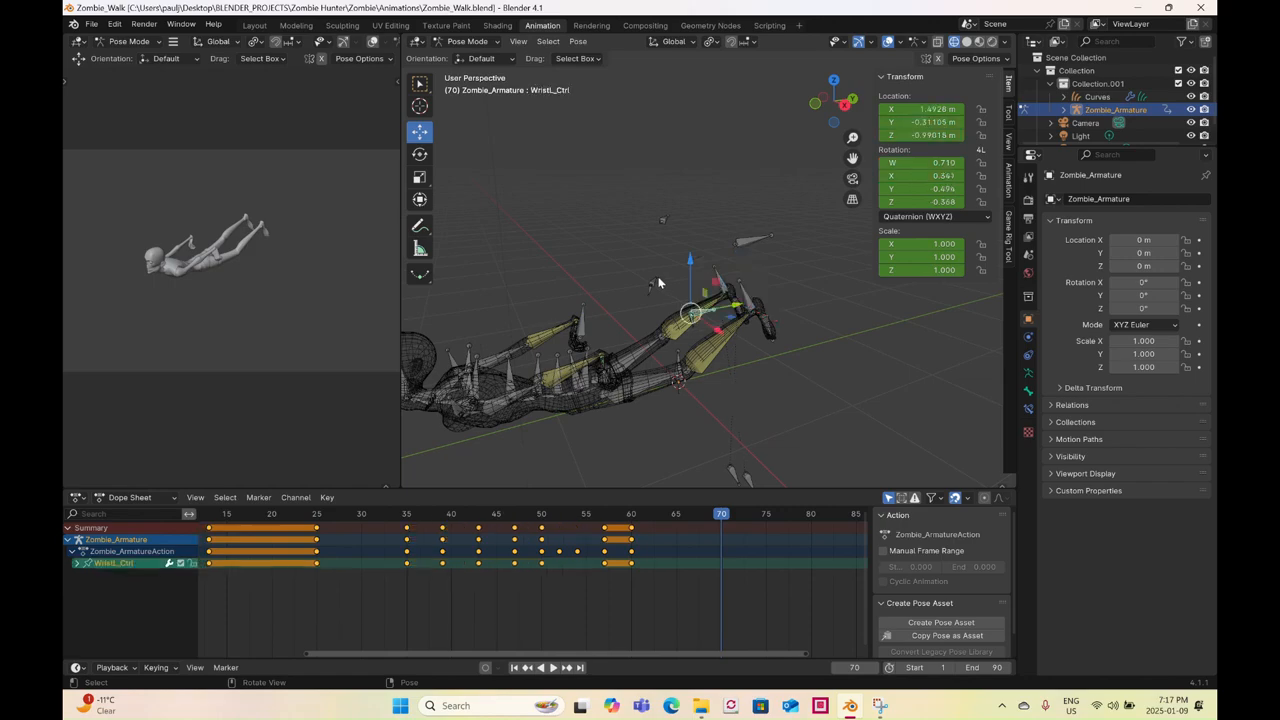
pyautogui.click(844, 105)
pyautogui.moveTo(669, 295); pyautogui.dragTo(567, 320)
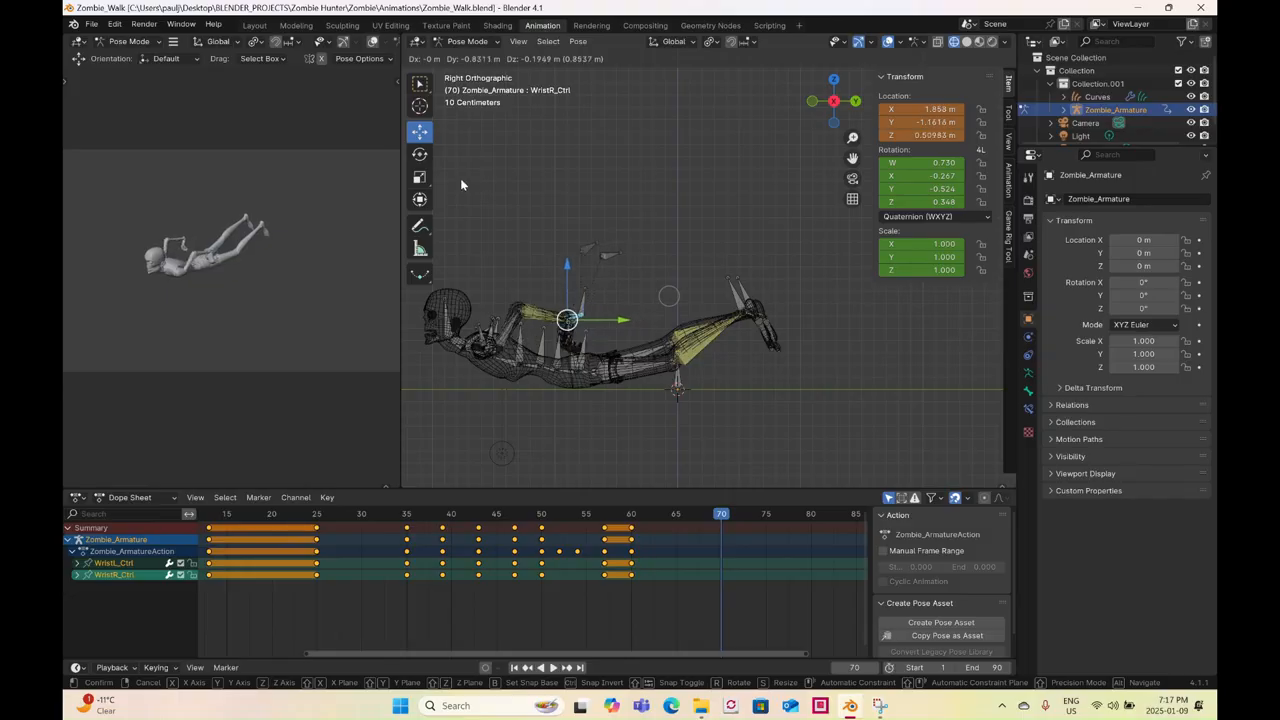
# - Rotate both wrist controls in the right side view so the hands point back toward the feet
pyautogui.click(419, 154)
pyautogui.moveTo(580, 262); pyautogui.dragTo(553, 371)
pyautogui.keyDown('shift'); pyautogui.moveTo(553, 371); pyautogui.dragTo(643, 334, button='middle'); pyautogui.keyUp('shift')
pyautogui.moveTo(612, 347); pyautogui.dragTo(825, 161, button='middle')
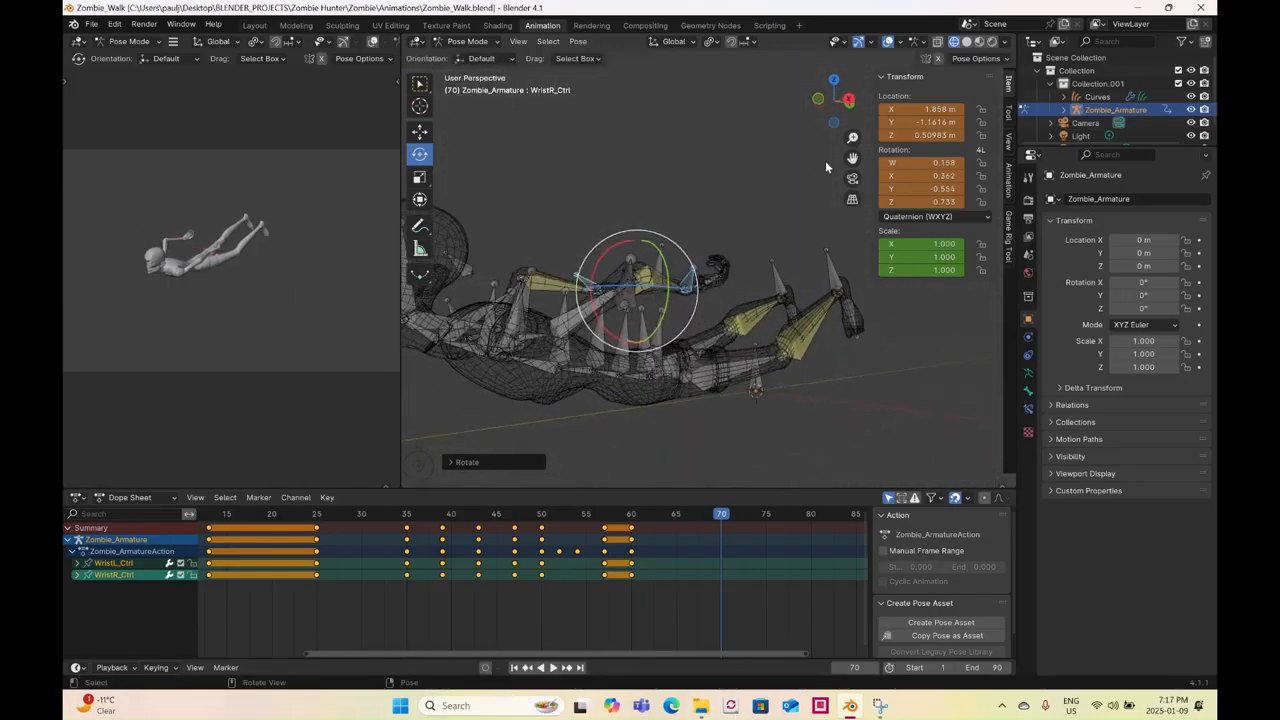
pyautogui.click(848, 108)
pyautogui.moveTo(575, 284); pyautogui.dragTo(741, 301, button='middle')
# - Show the model in solid shading and rotate the ClavicleL.001 and ClavicleR.001 bones to adjust both shoulders of the lying zombie
pyautogui.press('z')
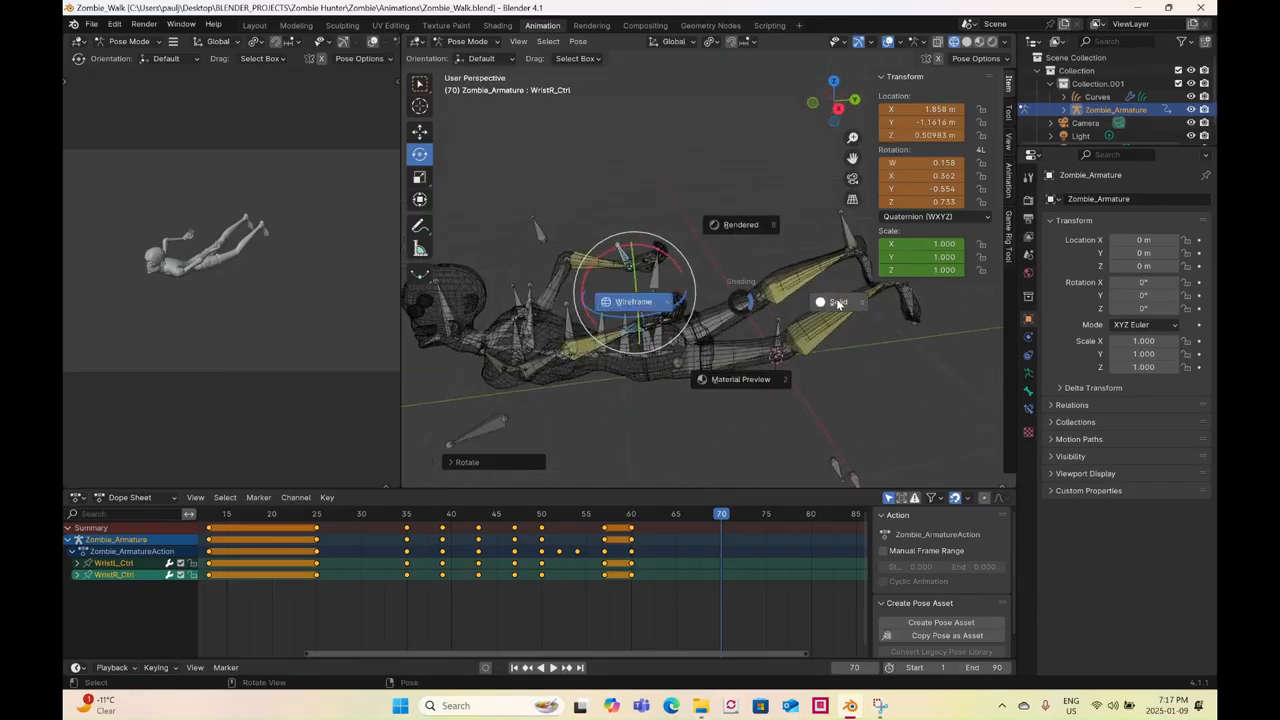
pyautogui.click(562, 378)
pyautogui.moveTo(562, 378); pyautogui.dragTo(661, 296, button='middle')
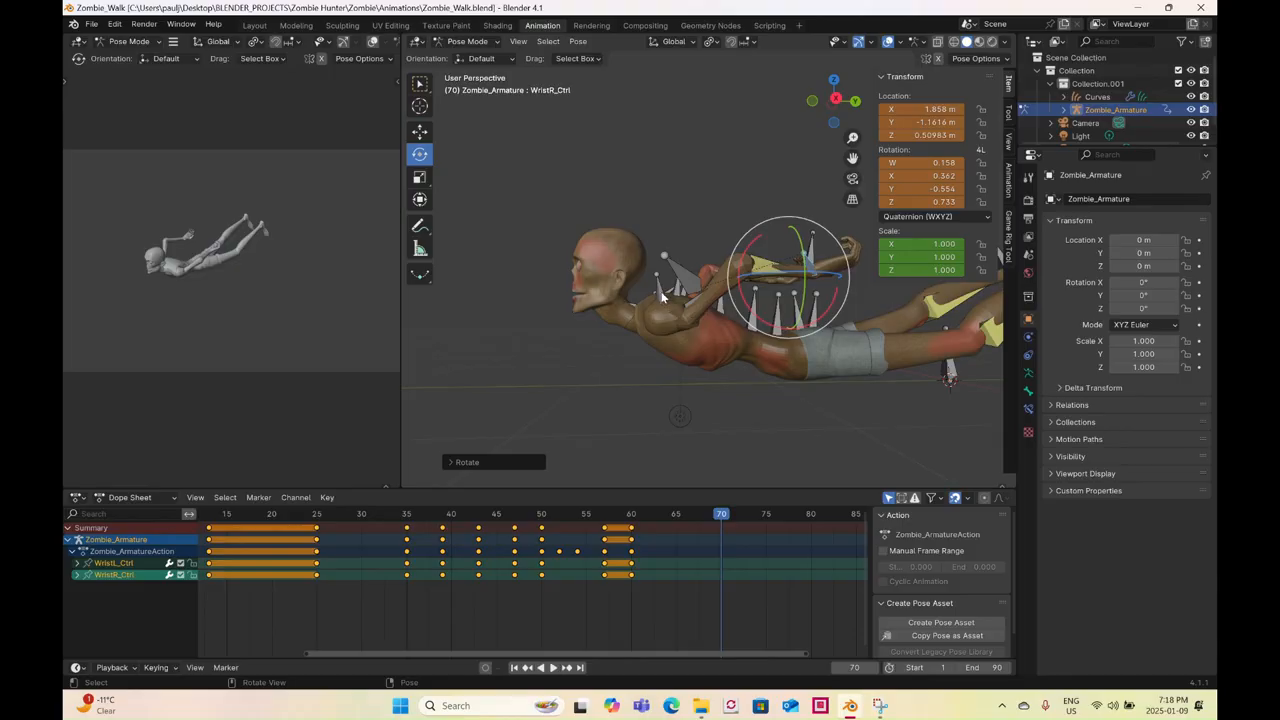
pyautogui.click(664, 282)
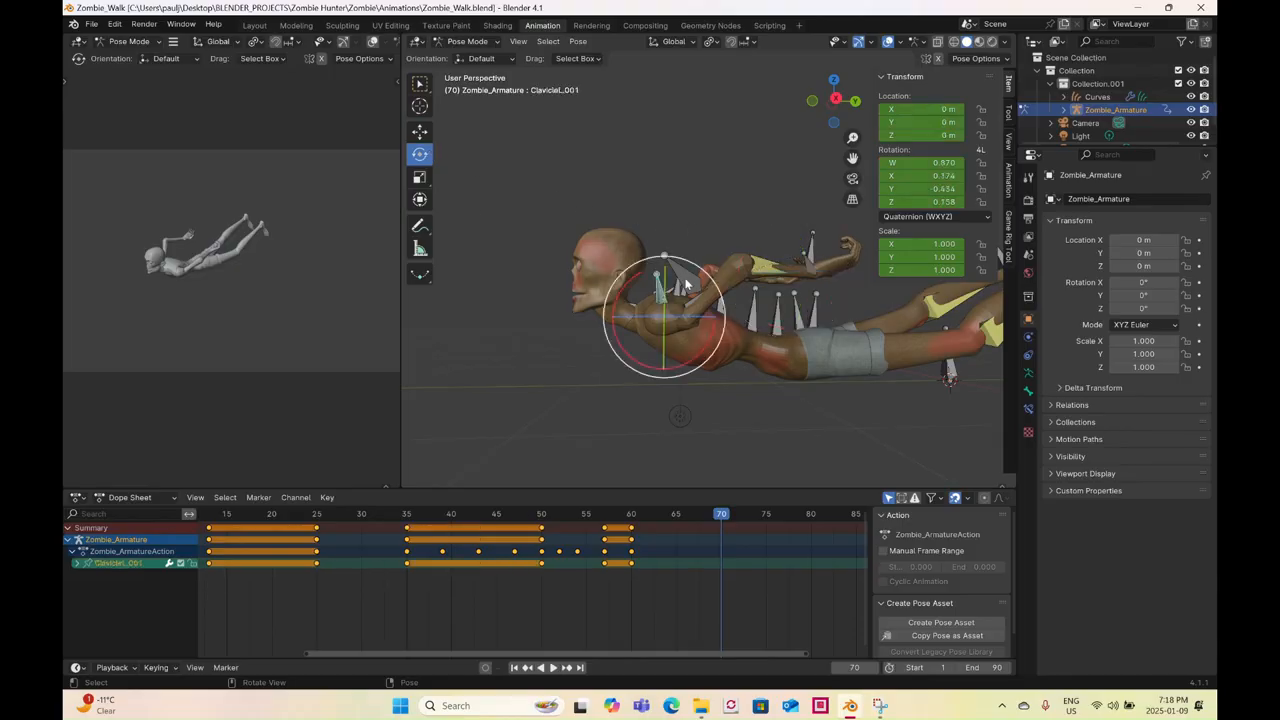
pyautogui.moveTo(708, 345); pyautogui.dragTo(692, 318)
pyautogui.moveTo(692, 318); pyautogui.dragTo(783, 318, button='middle')
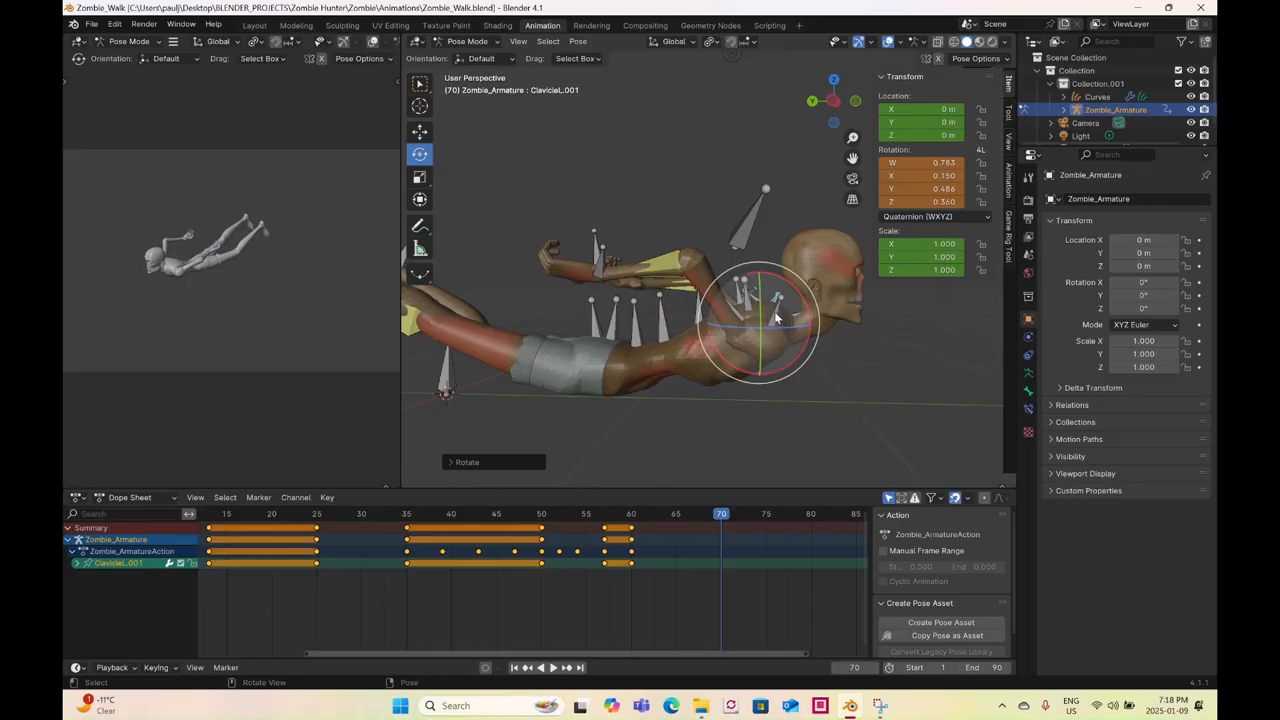
pyautogui.click(785, 302)
pyautogui.moveTo(808, 318)
pyautogui.mouseDown()
pyautogui.moveTo(800, 333)
pyautogui.moveTo(824, 326)
pyautogui.mouseUp()
pyautogui.moveTo(824, 326); pyautogui.dragTo(719, 358, button='middle')
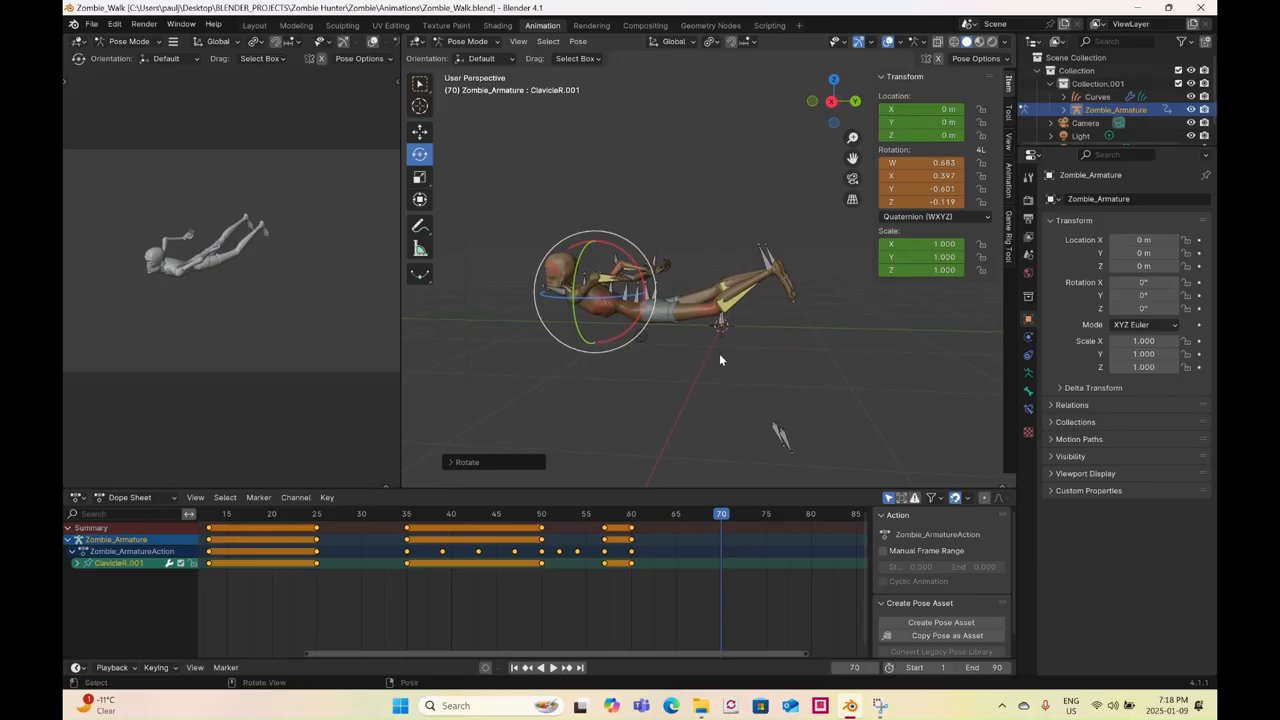
# - Switch to wireframe, select all bones of the lying zombie, and insert a keyframe at frame 70
pyautogui.press('z')
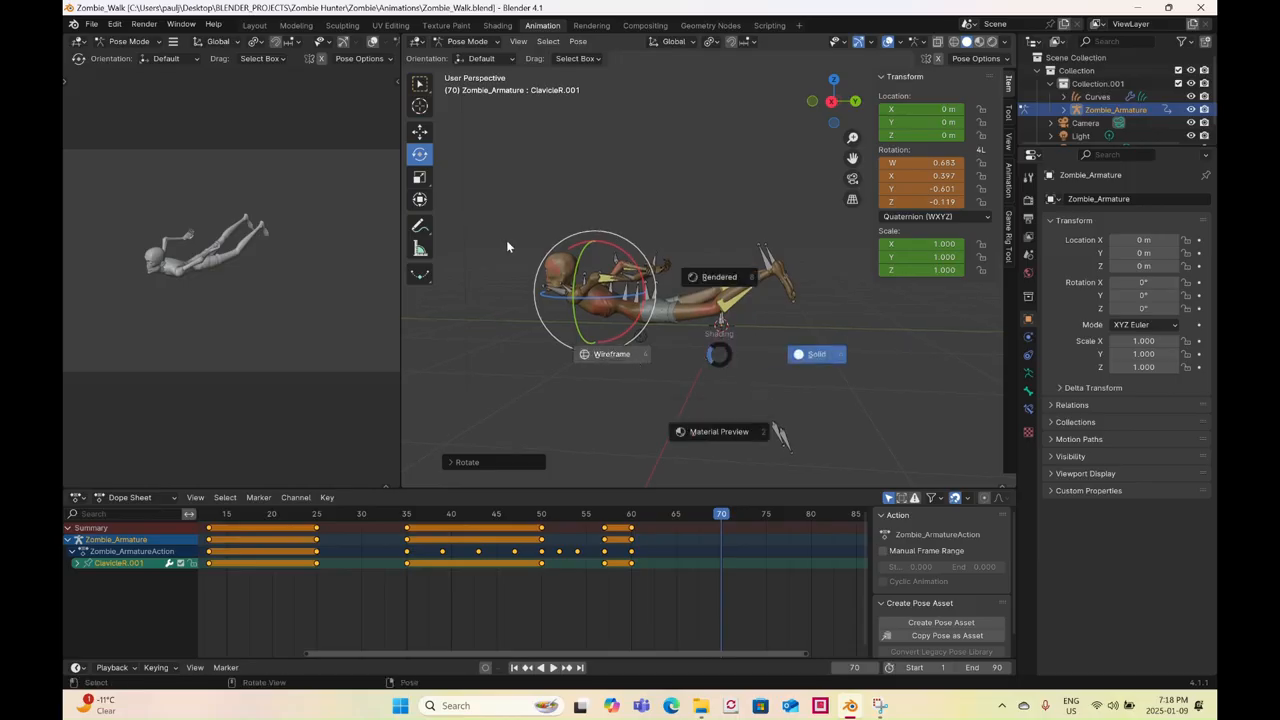
pyautogui.click(497, 201)
pyautogui.moveTo(491, 173)
pyautogui.mouseDown()
pyautogui.moveTo(712, 322)
pyautogui.moveTo(856, 381)
pyautogui.mouseUp()
pyautogui.rightClick(856, 381)
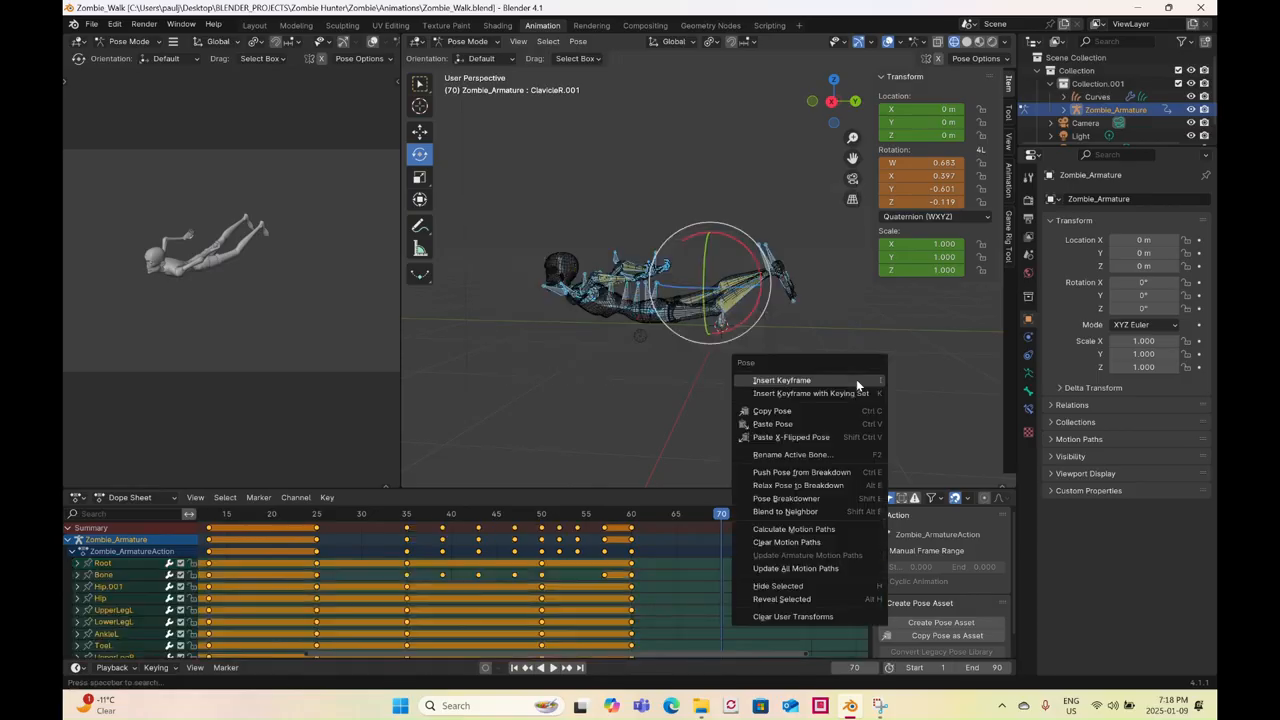
pyautogui.click(858, 379)
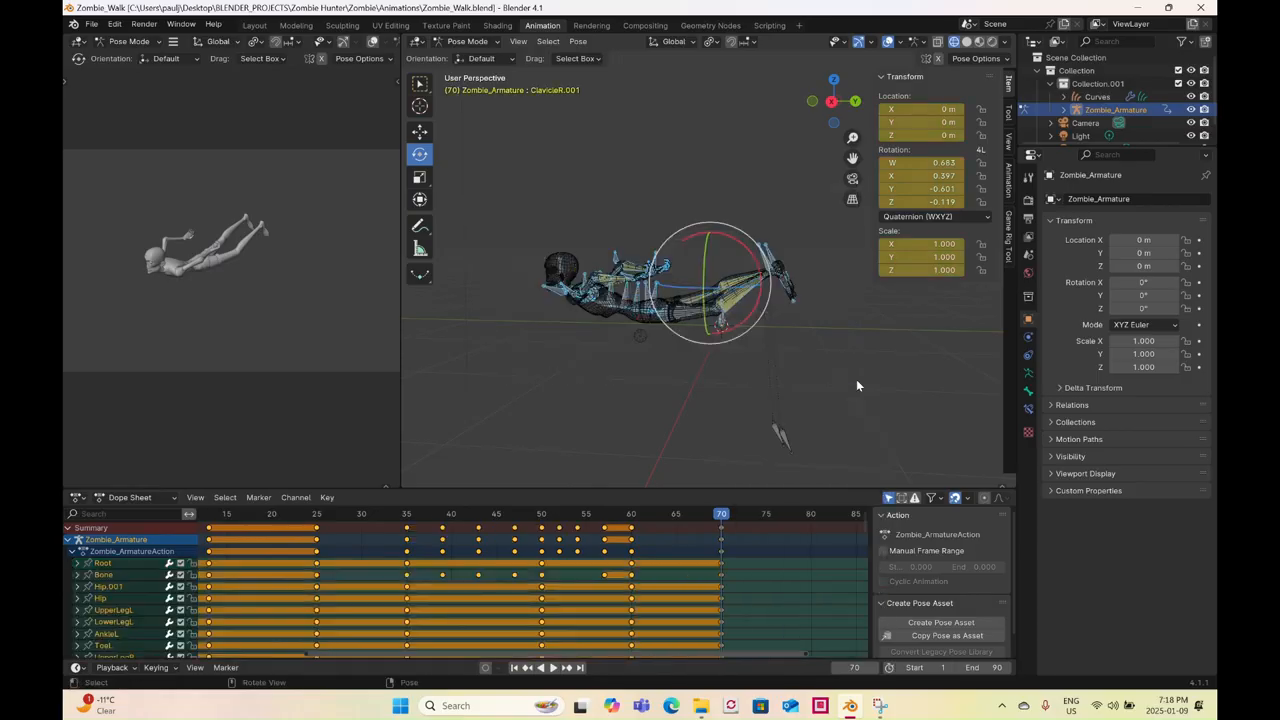
# - Play back and scrub the fall up to frame 70 in the right side view to check the motion
pyautogui.click(831, 101)
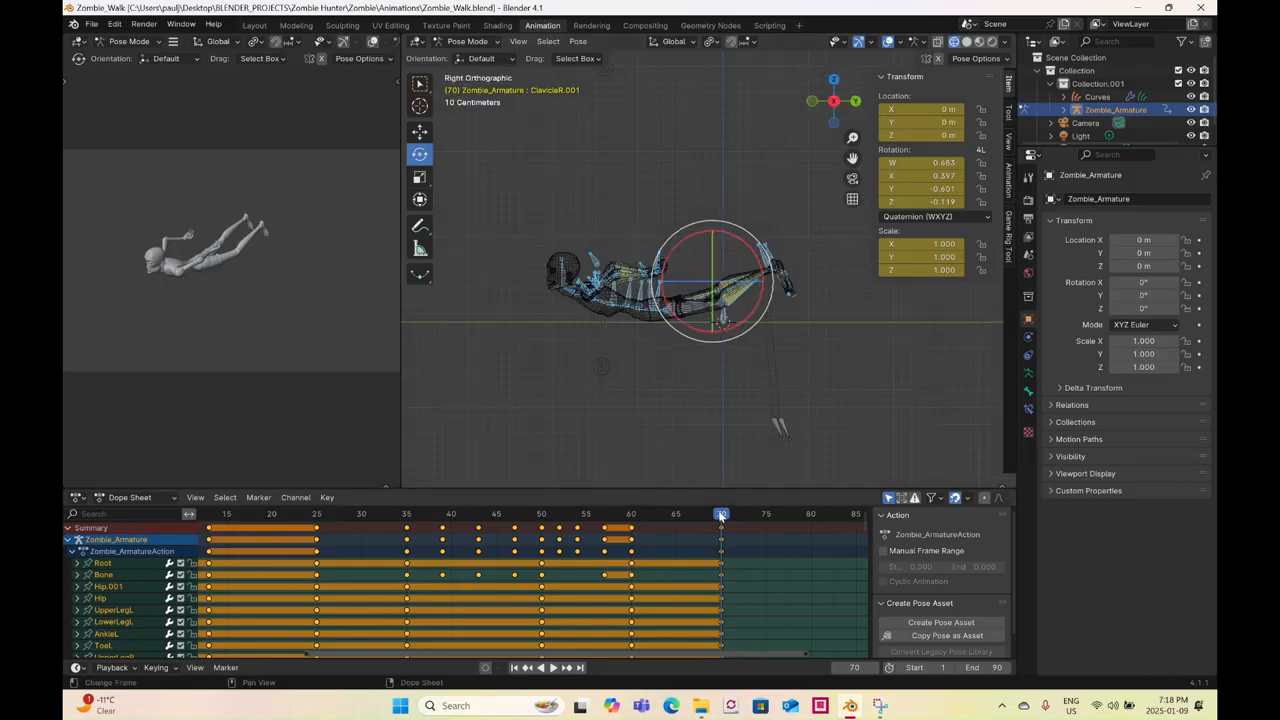
pyautogui.hotkey('shift', 'ctrl', 'space')
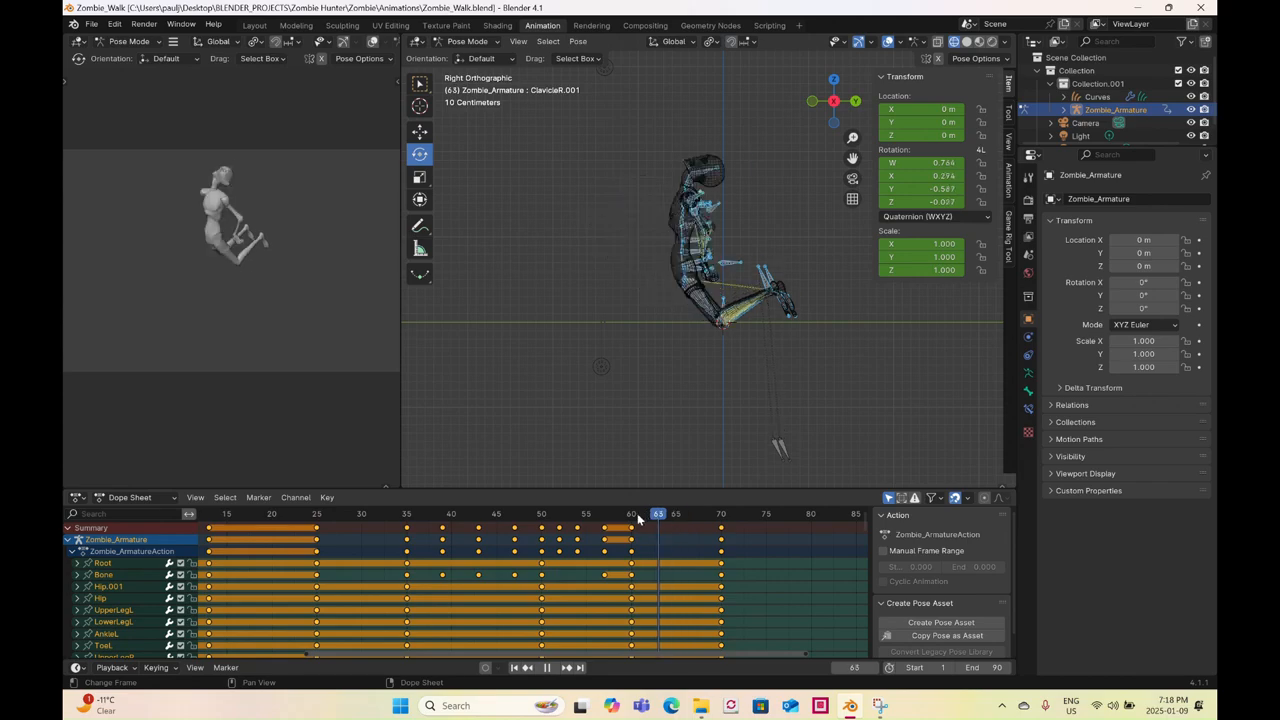
pyautogui.moveTo(610, 525); pyautogui.dragTo(724, 536)
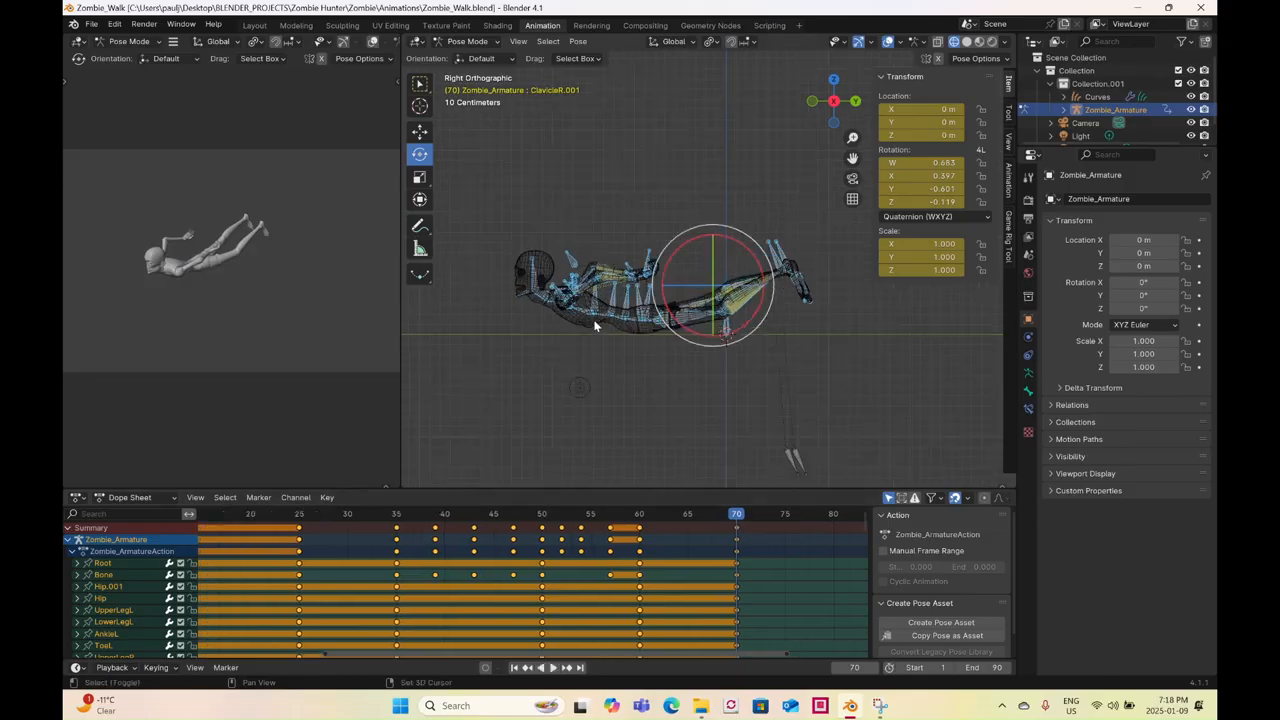
# - Go to frame 75, select AnkleL_Ctrl and AnkleR_Ctrl, and rotate them about X so the feet flatten out behind the legs
pyautogui.scroll(4, 610, 316)
pyautogui.keyDown('shift'); pyautogui.moveTo(685, 272); pyautogui.dragTo(676, 313, button='middle'); pyautogui.keyUp('shift')
pyautogui.scroll(-2, 676, 313)
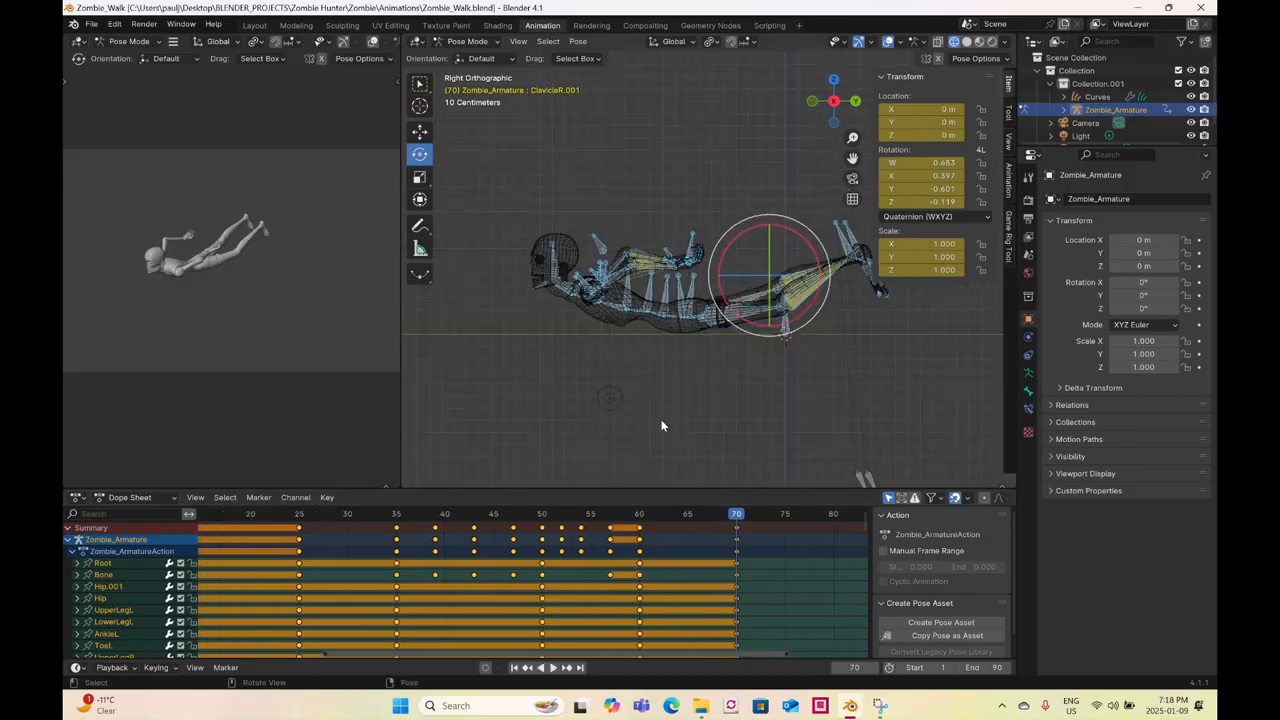
pyautogui.click(783, 510)
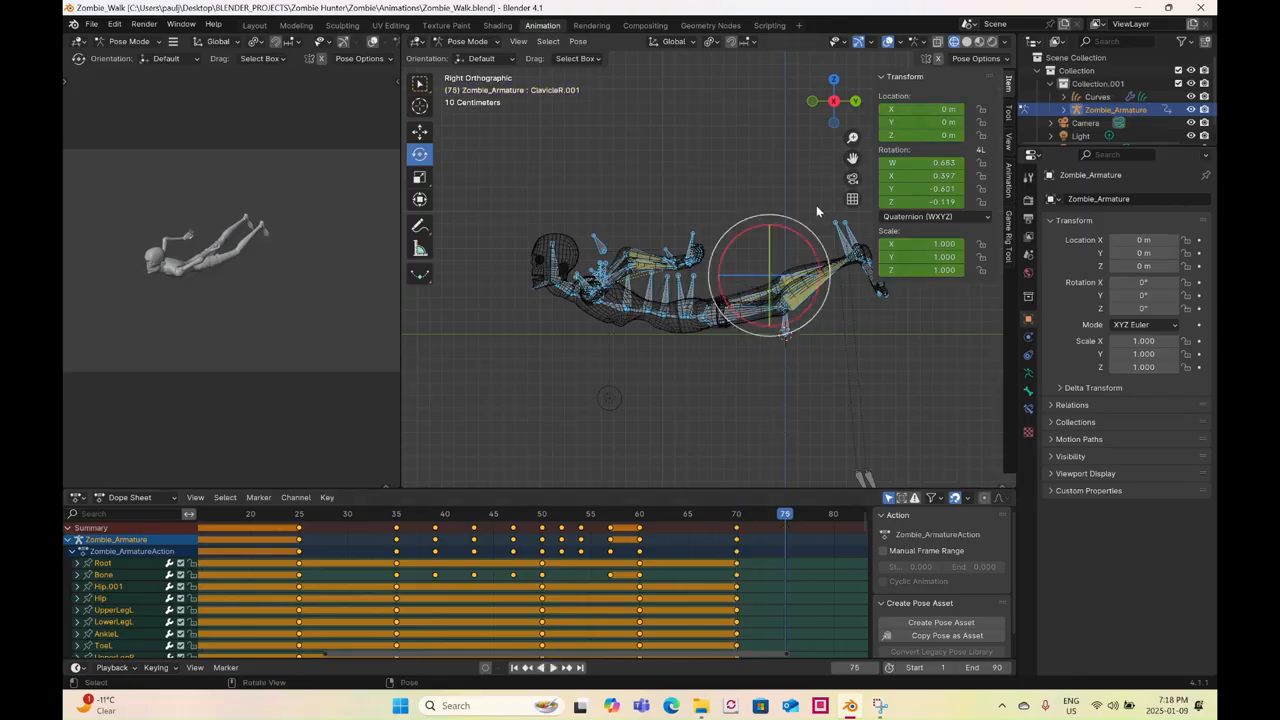
pyautogui.moveTo(836, 229); pyautogui.dragTo(852, 237)
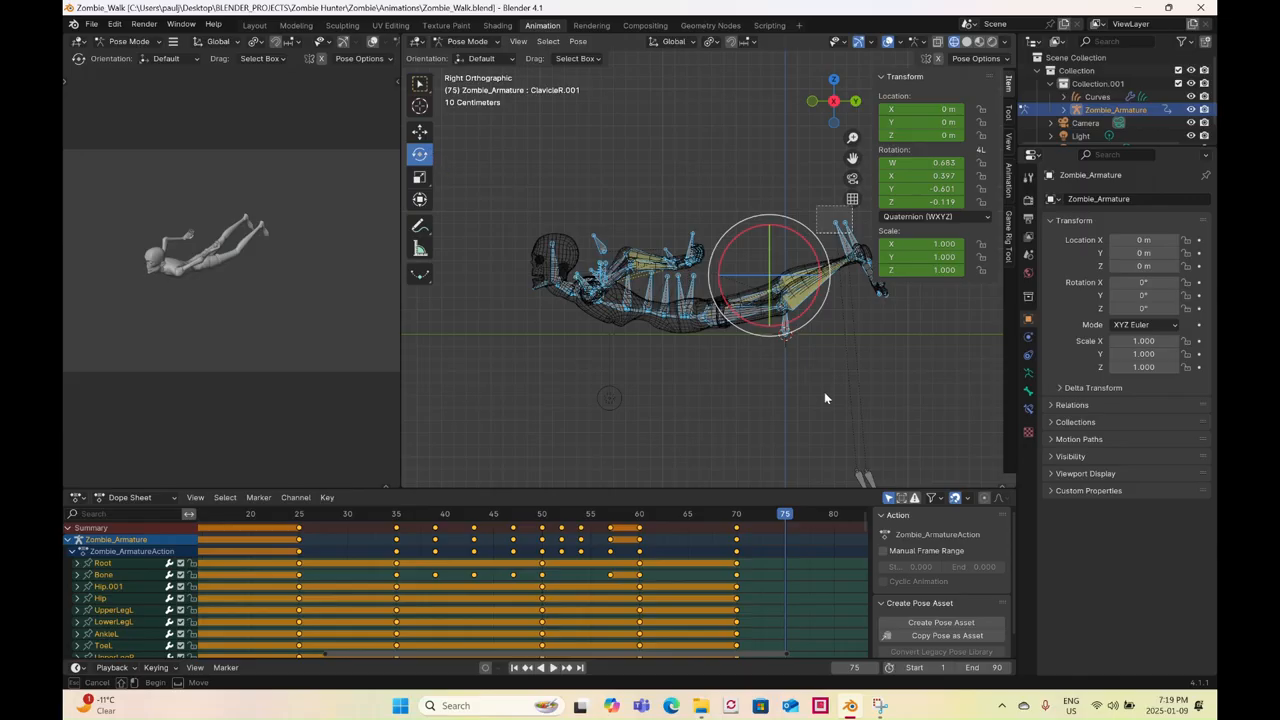
pyautogui.keyDown('shift'); pyautogui.moveTo(836, 346); pyautogui.dragTo(732, 379, button='middle'); pyautogui.keyUp('shift')
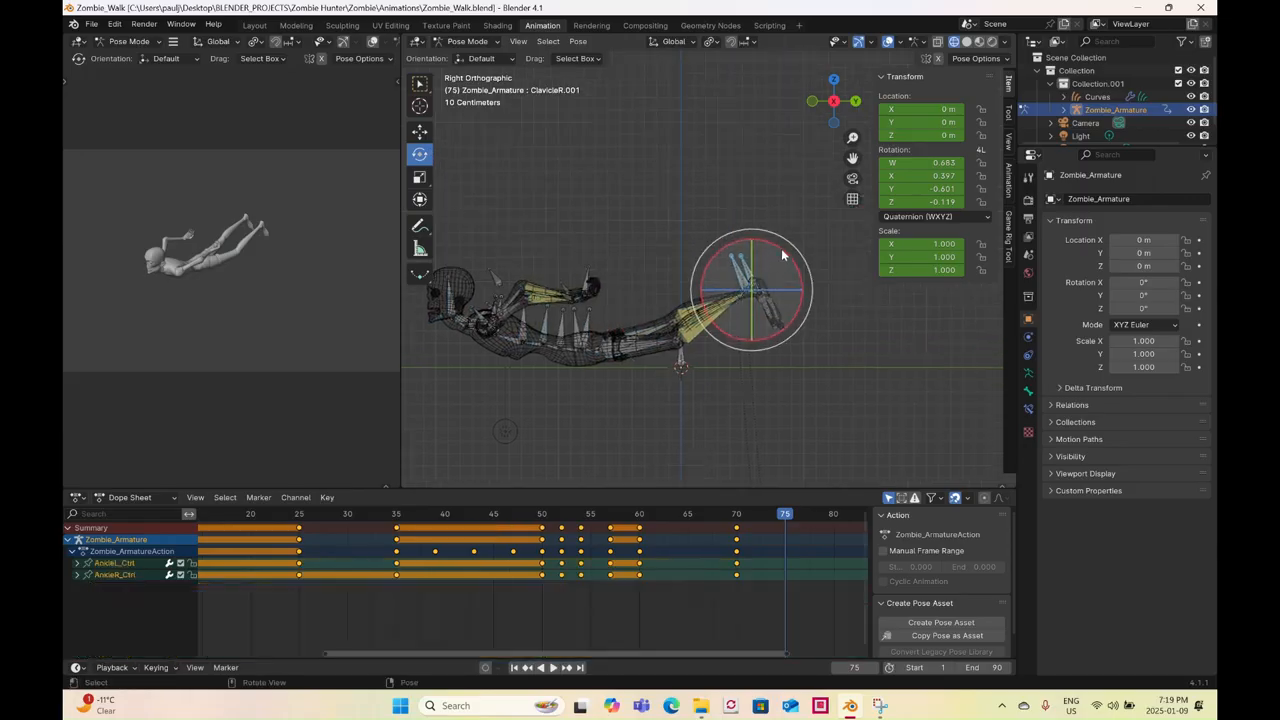
pyautogui.moveTo(781, 257); pyautogui.dragTo(976, 122)
pyautogui.moveTo(341, 96); pyautogui.dragTo(406, 138)
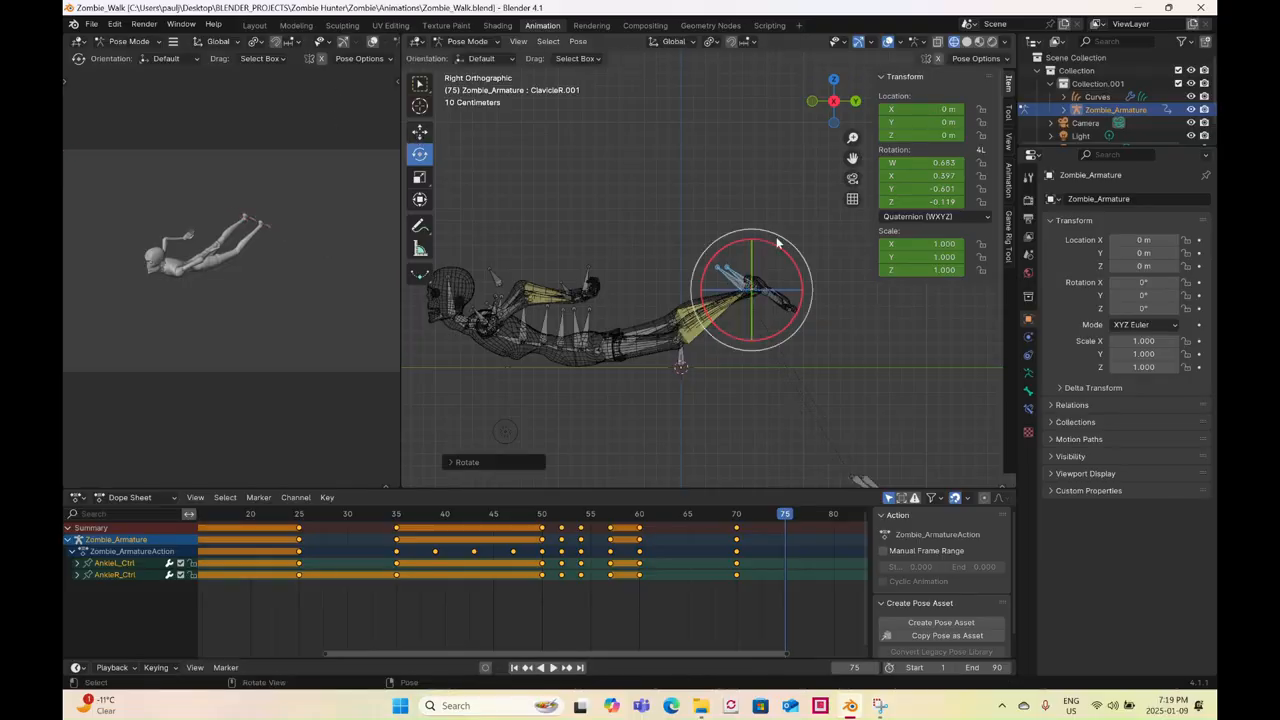
# - Move both ankle controls along Z and Y in the right side view to bring the lower legs closer to the ground
pyautogui.hotkey('shift', 'space')
pyautogui.press('g')
pyautogui.moveTo(752, 238); pyautogui.dragTo(768, 308)
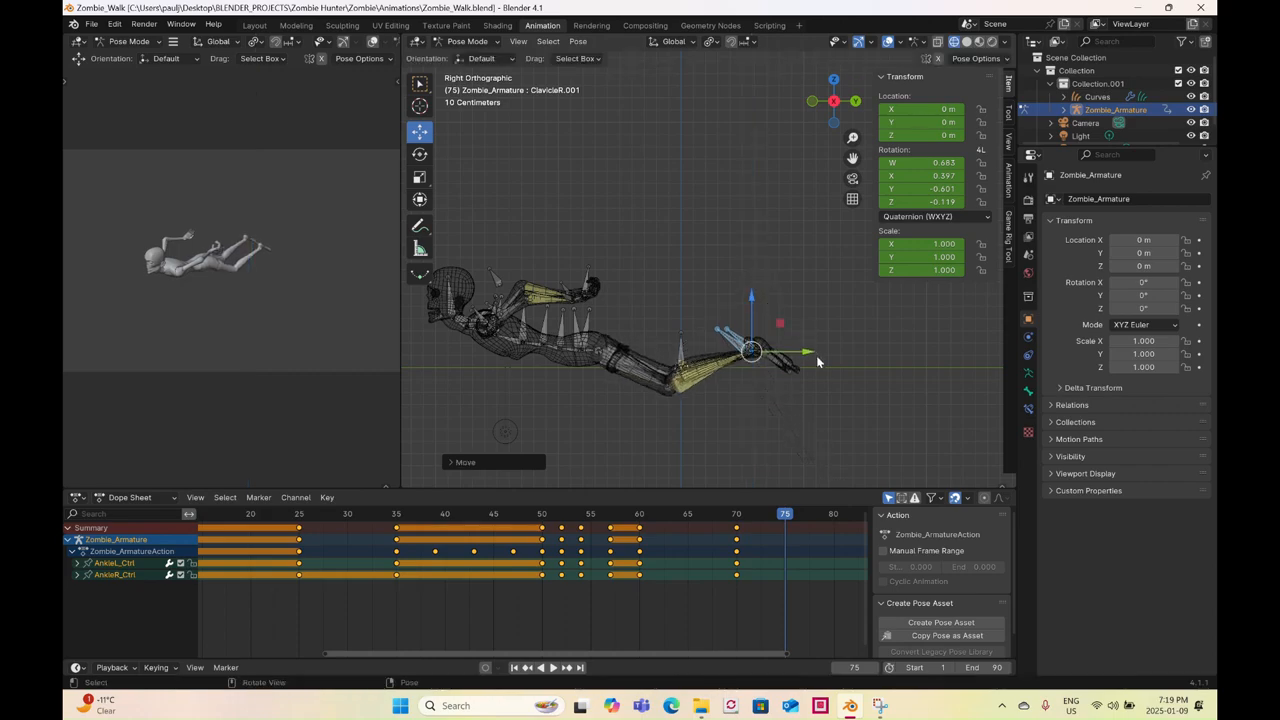
pyautogui.moveTo(812, 354); pyautogui.dragTo(826, 360)
pyautogui.moveTo(826, 360); pyautogui.dragTo(843, 335, button='middle')
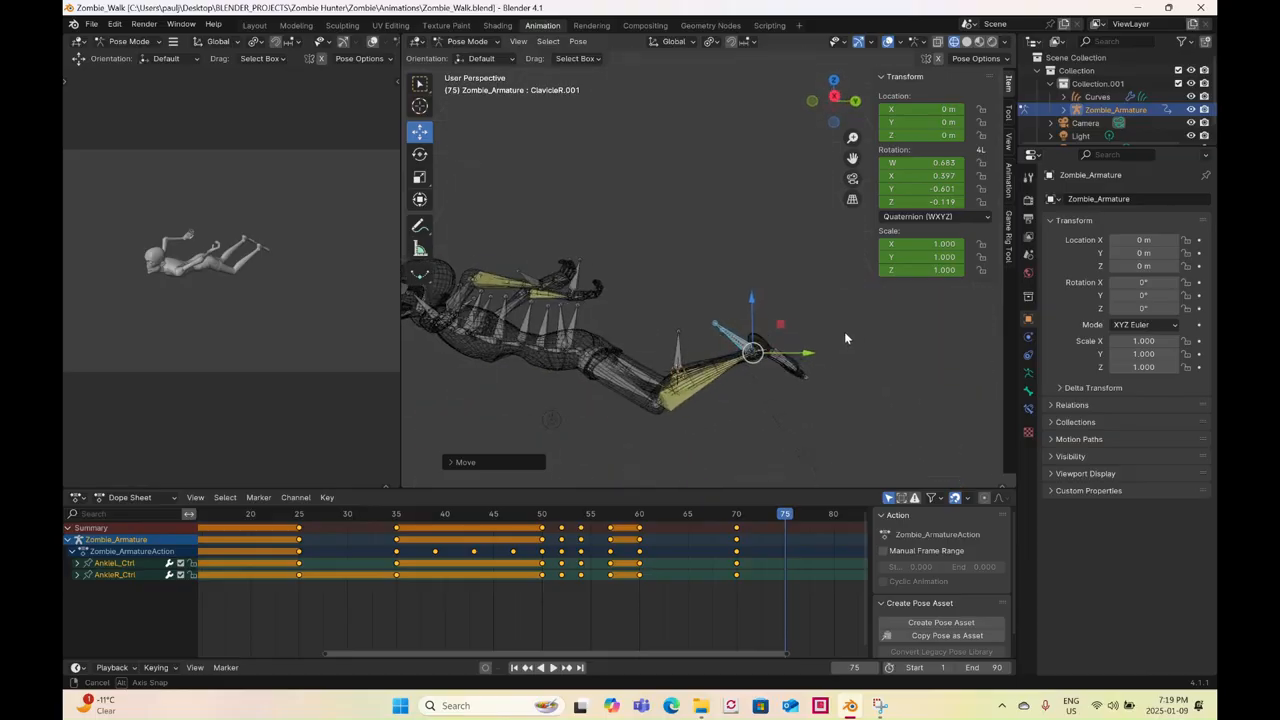
pyautogui.click(838, 98)
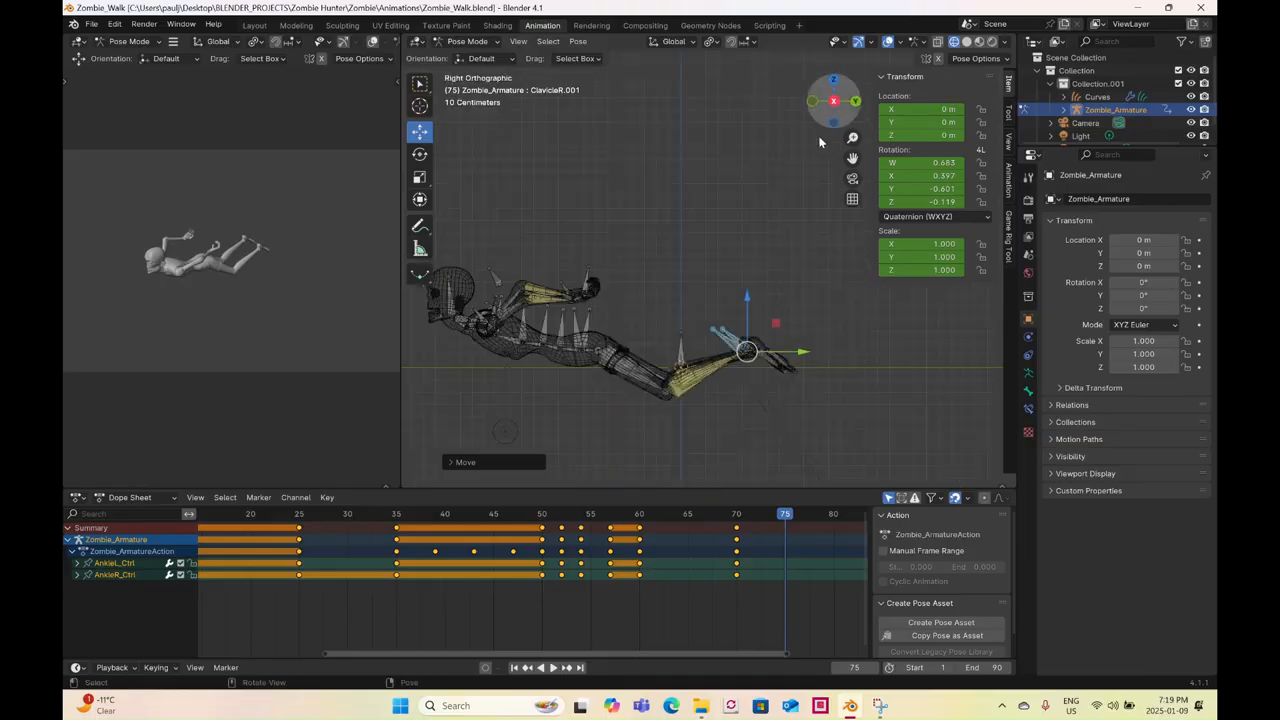
pyautogui.keyDown('shift'); pyautogui.moveTo(808, 312); pyautogui.dragTo(768, 282, button='middle'); pyautogui.keyUp('shift')
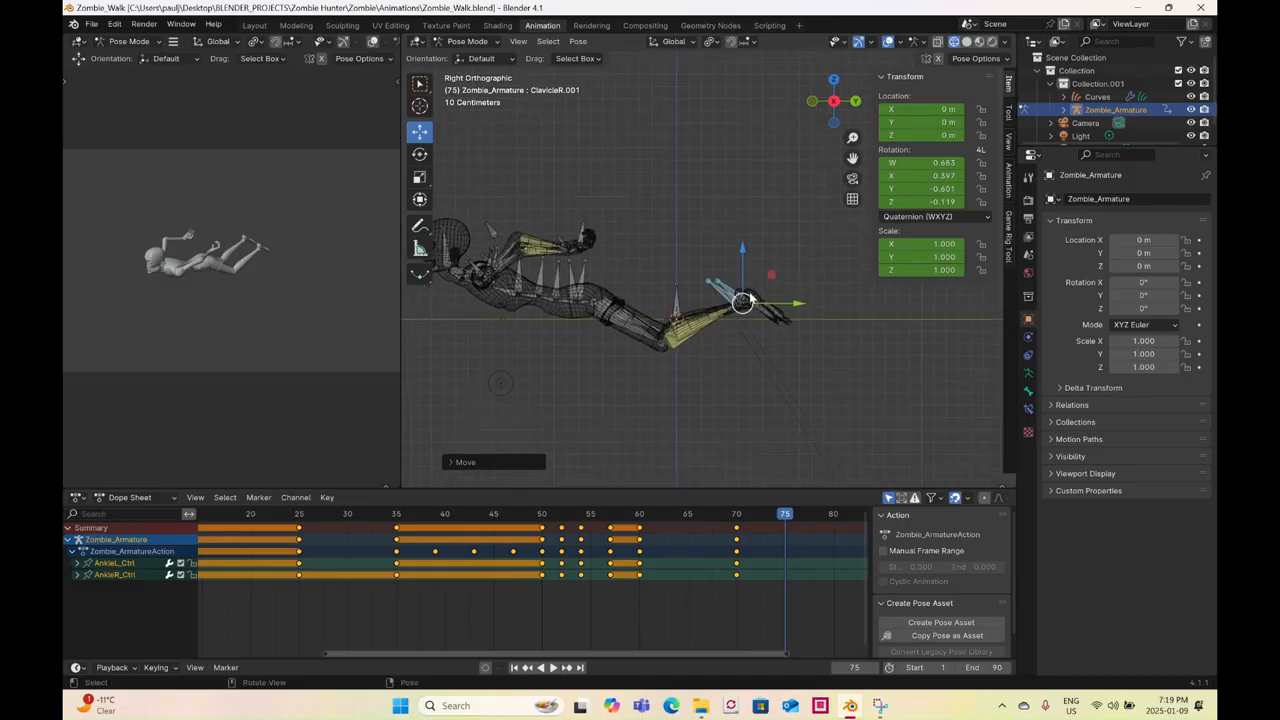
pyautogui.moveTo(744, 255); pyautogui.dragTo(752, 286)
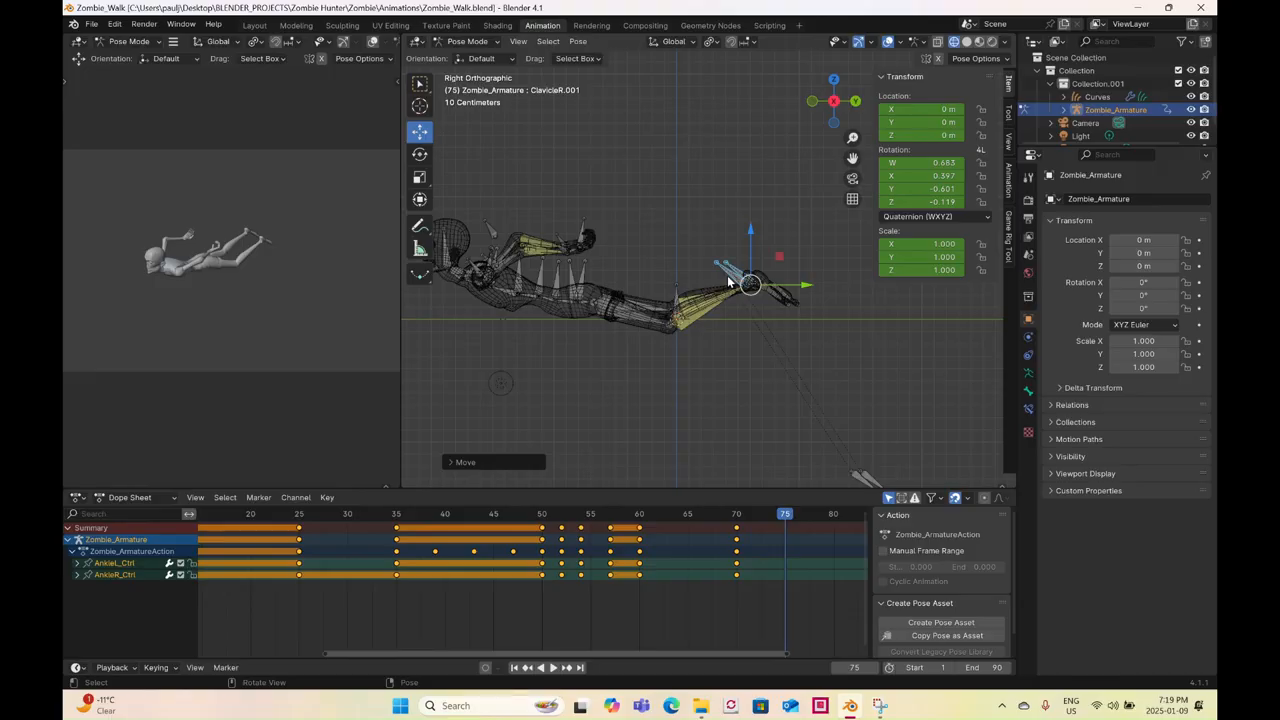
# - Move AnkleL_Ctrl slightly along Y and rotate it about X to adjust the left foot behind the leg
pyautogui.click(730, 283)
pyautogui.moveTo(748, 286); pyautogui.dragTo(754, 286)
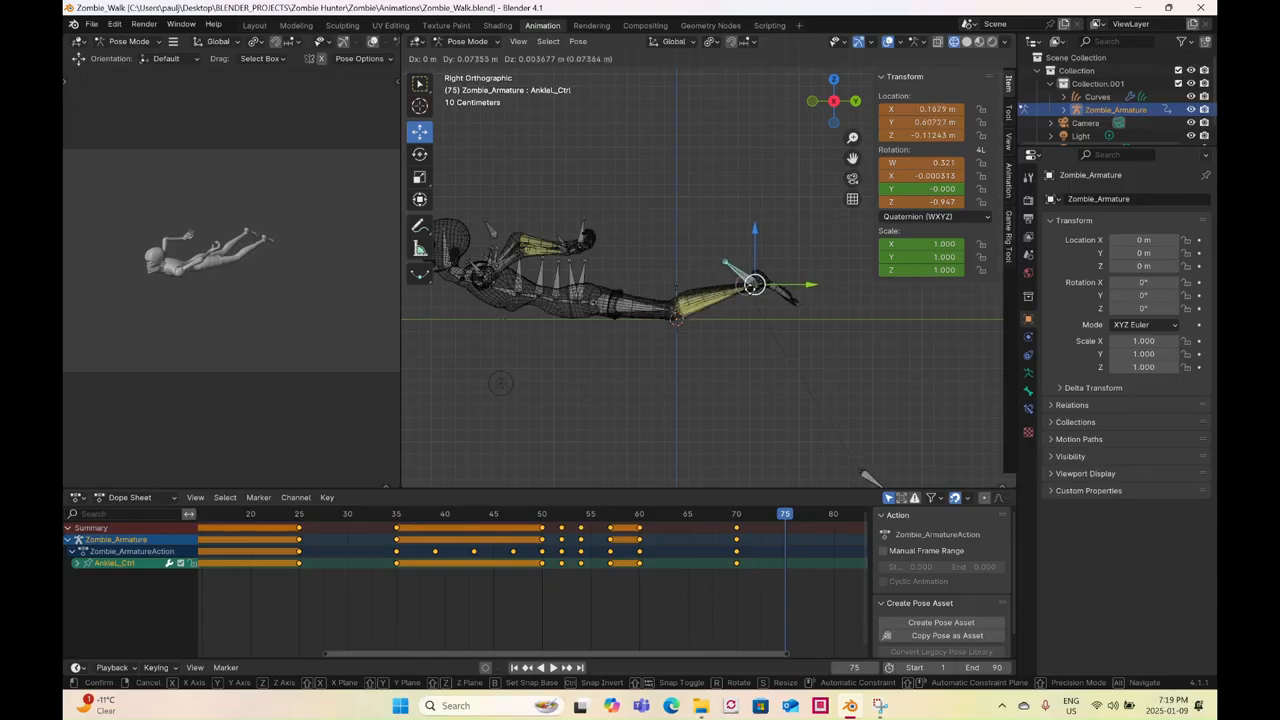
pyautogui.click(697, 250)
pyautogui.moveTo(689, 246); pyautogui.dragTo(740, 268)
pyautogui.click(419, 154)
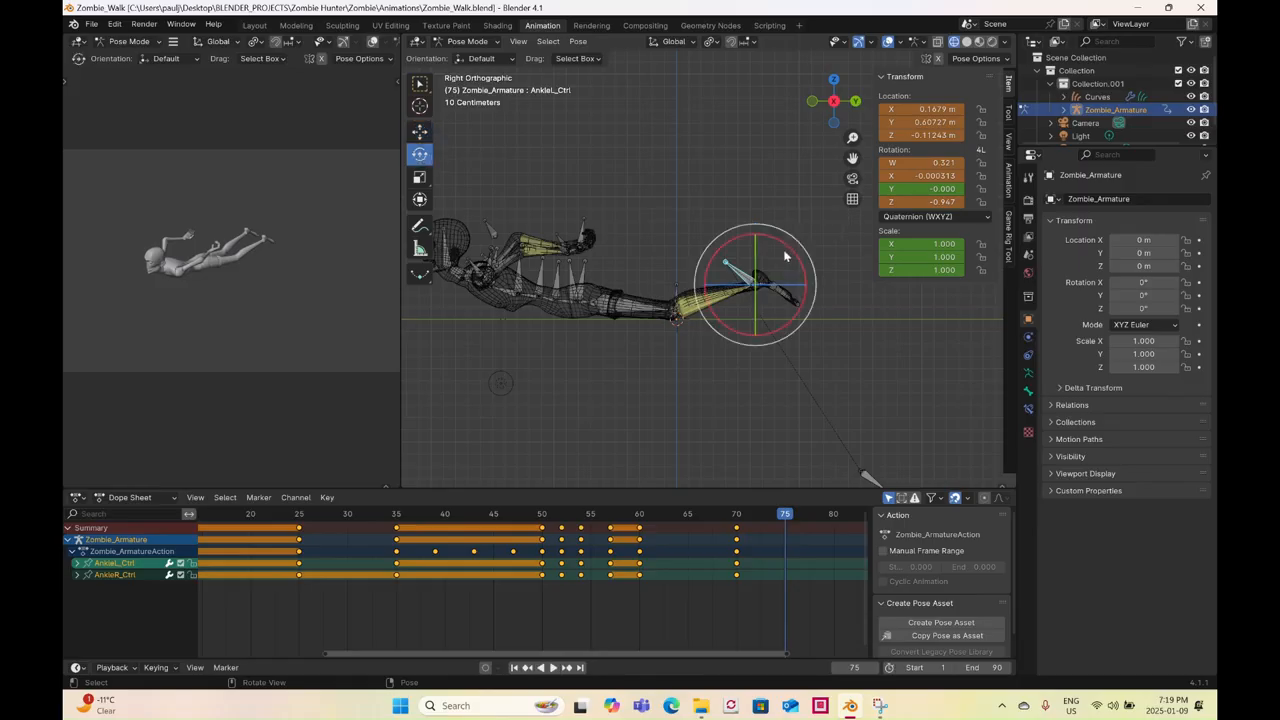
pyautogui.moveTo(795, 256); pyautogui.dragTo(809, 267)
# - Select WristR_Ctrl and WristL_Ctrl and move them down in the right side view until the hands rest near the ground
pyautogui.keyDown('shift'); pyautogui.moveTo(684, 368); pyautogui.dragTo(801, 376, button='middle'); pyautogui.keyUp('shift')
pyautogui.scroll(3, 672, 257)
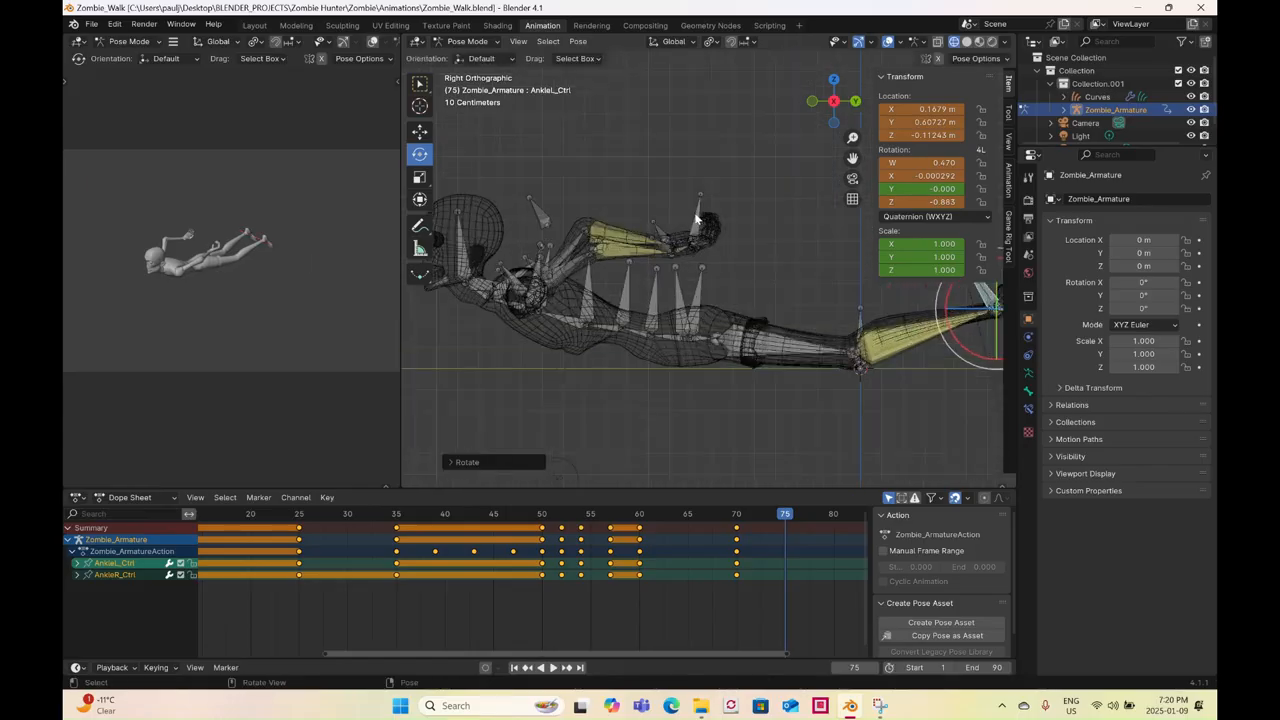
pyautogui.click(697, 218)
pyautogui.moveTo(674, 274)
pyautogui.mouseDown(button='middle')
pyautogui.moveTo(672, 330)
pyautogui.moveTo(654, 320)
pyautogui.moveTo(671, 295)
pyautogui.mouseUp(button='middle')
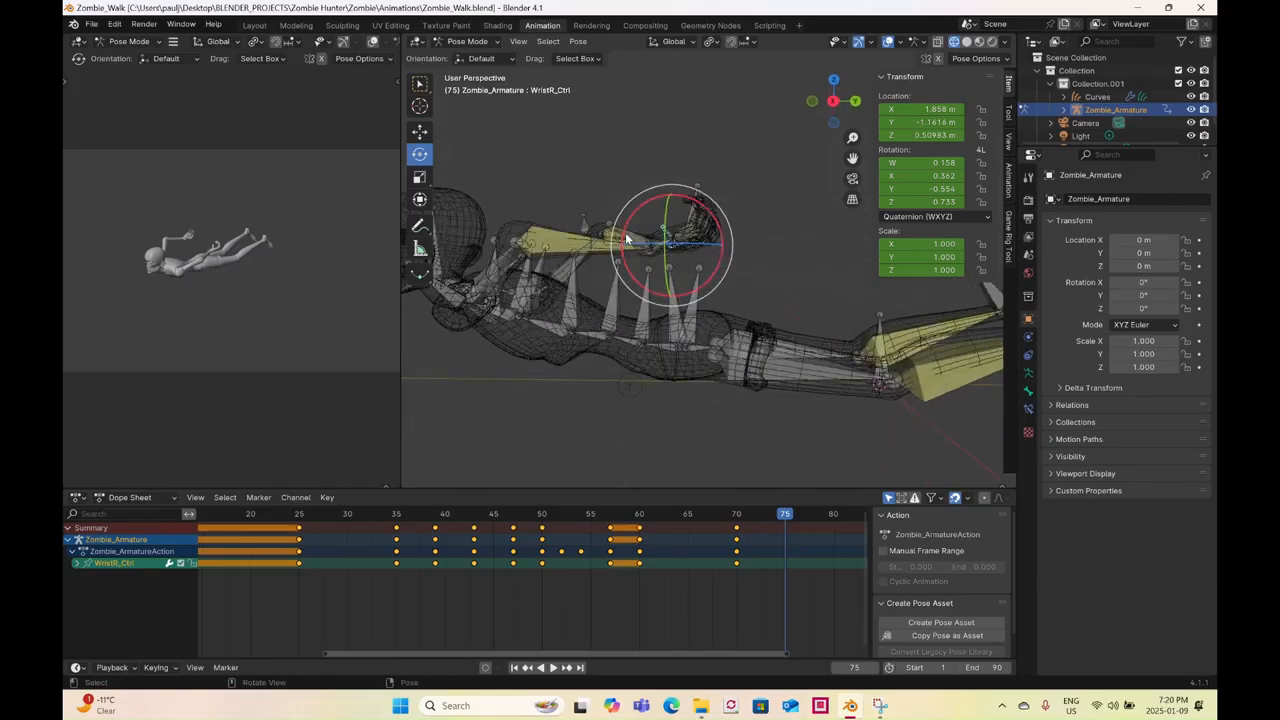
pyautogui.click(831, 101)
pyautogui.click(420, 131)
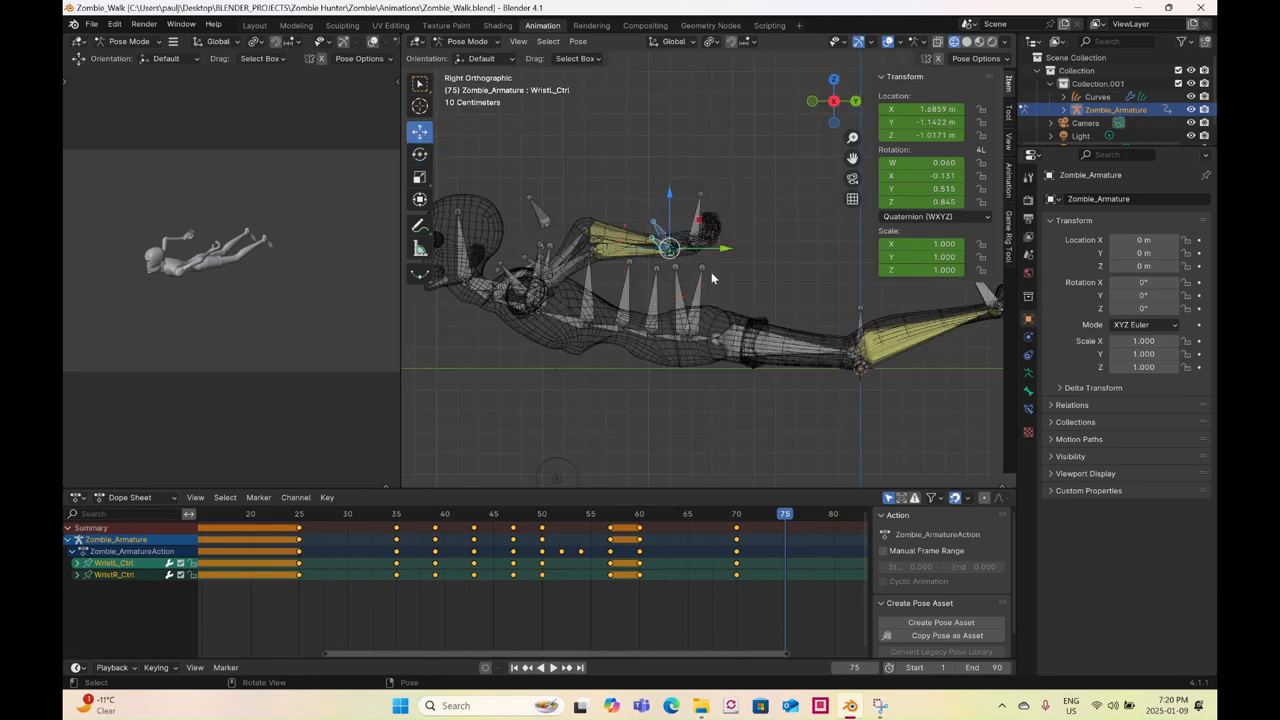
pyautogui.press('g')
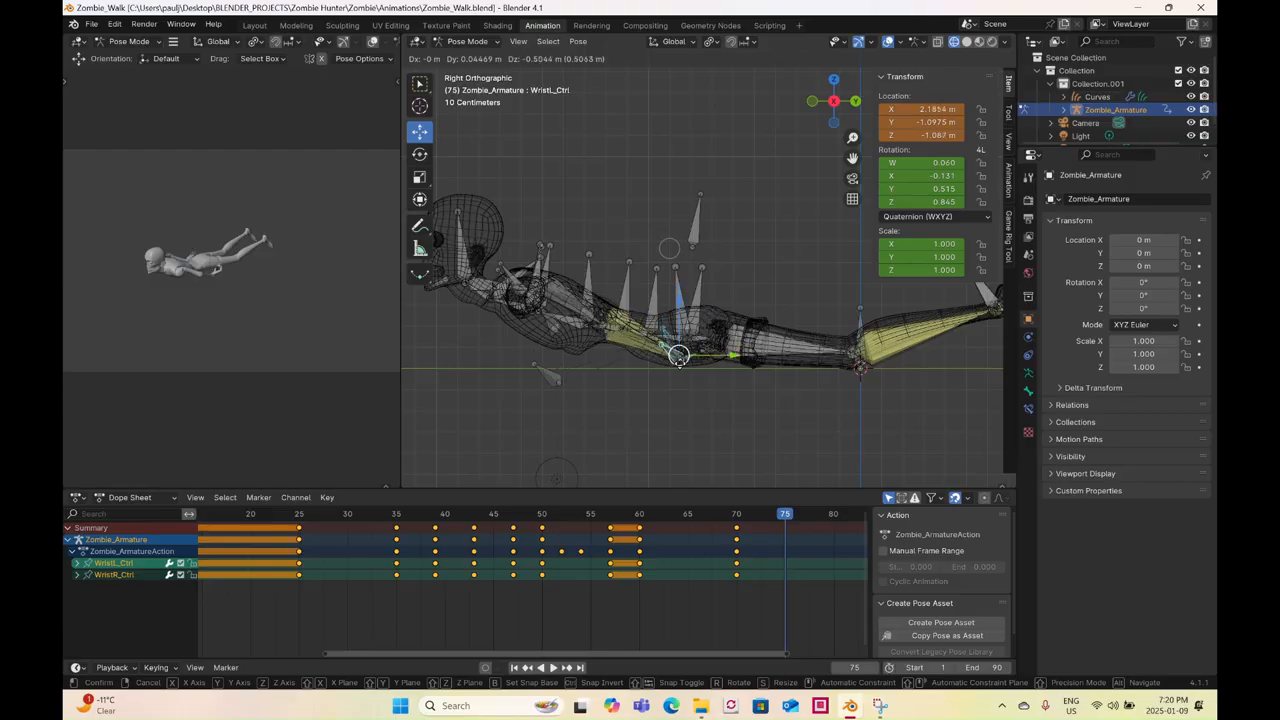
pyautogui.click(677, 357)
pyautogui.keyDown('shift'); pyautogui.moveTo(677, 357); pyautogui.dragTo(745, 340, button='middle'); pyautogui.keyUp('shift')
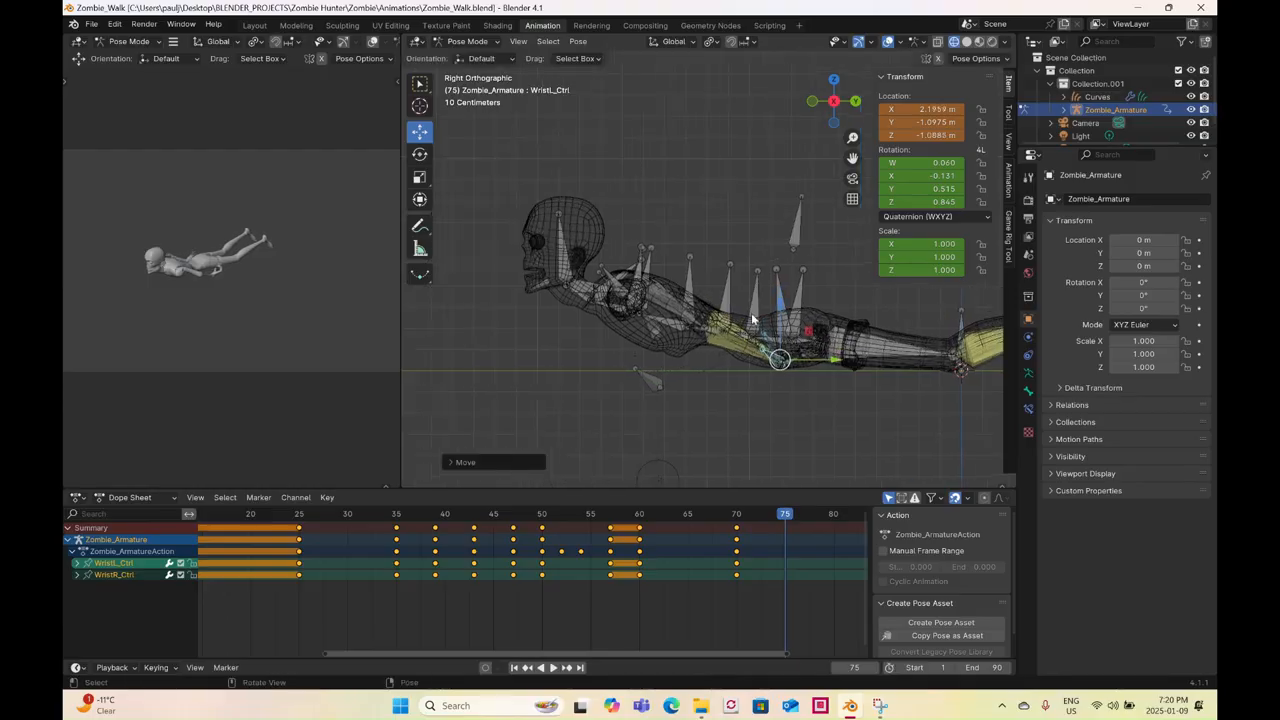
# - Select the SpineBase, Spine1, Spine2 and Chest bones and rotate them about X to lower the torso toward the ground
pyautogui.moveTo(746, 278)
pyautogui.mouseDown()
pyautogui.moveTo(768, 288)
pyautogui.moveTo(760, 281)
pyautogui.mouseUp()
pyautogui.moveTo(679, 239); pyautogui.dragTo(659, 271)
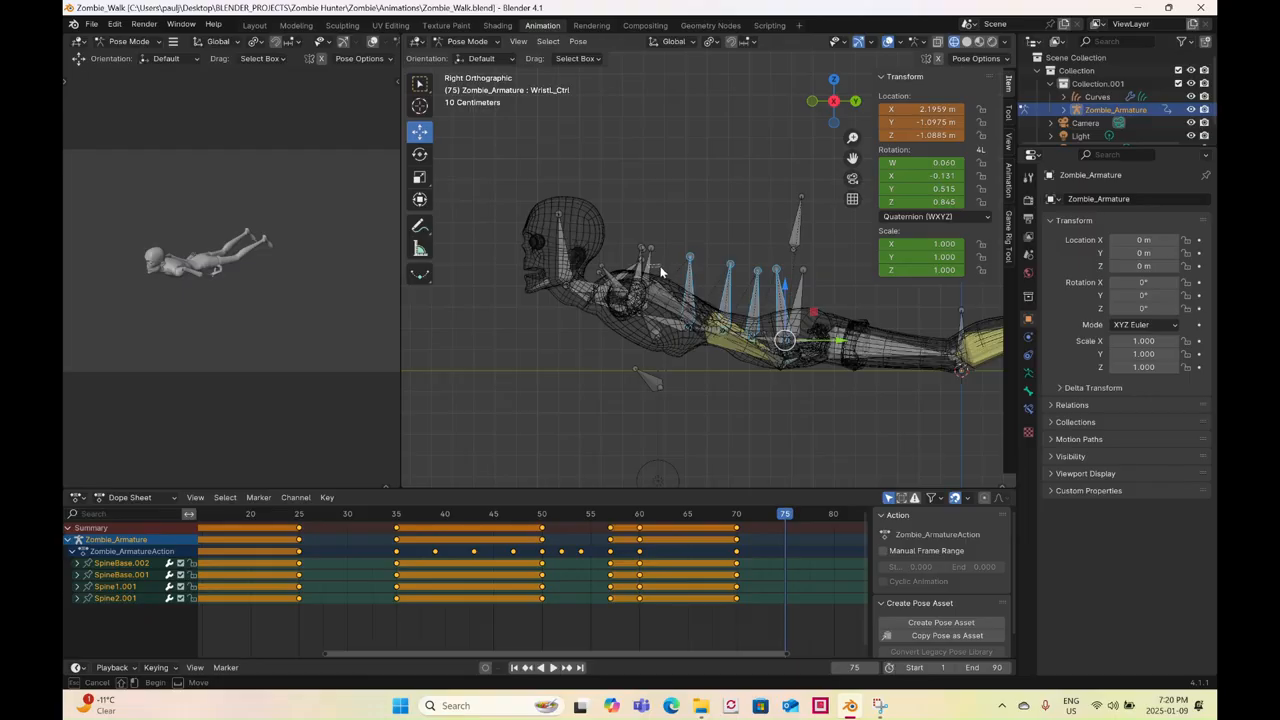
pyautogui.moveTo(570, 204); pyautogui.dragTo(569, 204)
pyautogui.click(419, 155)
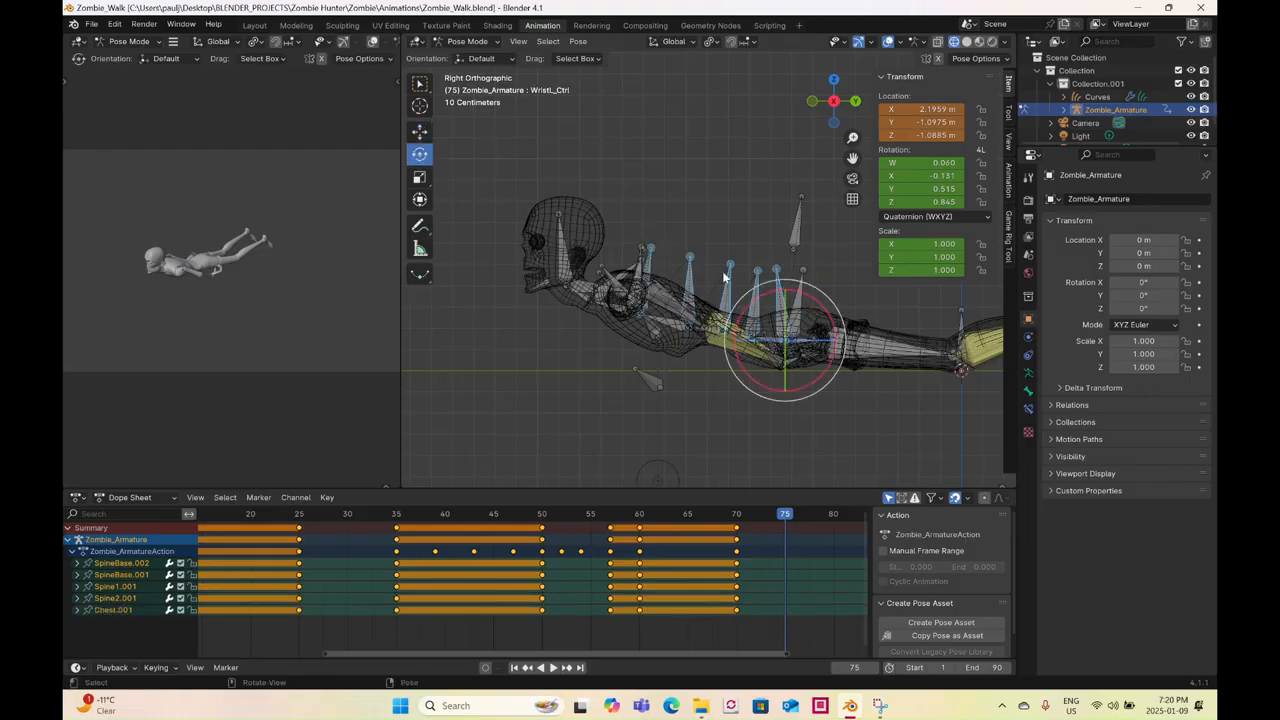
pyautogui.moveTo(826, 313); pyautogui.dragTo(727, 306)
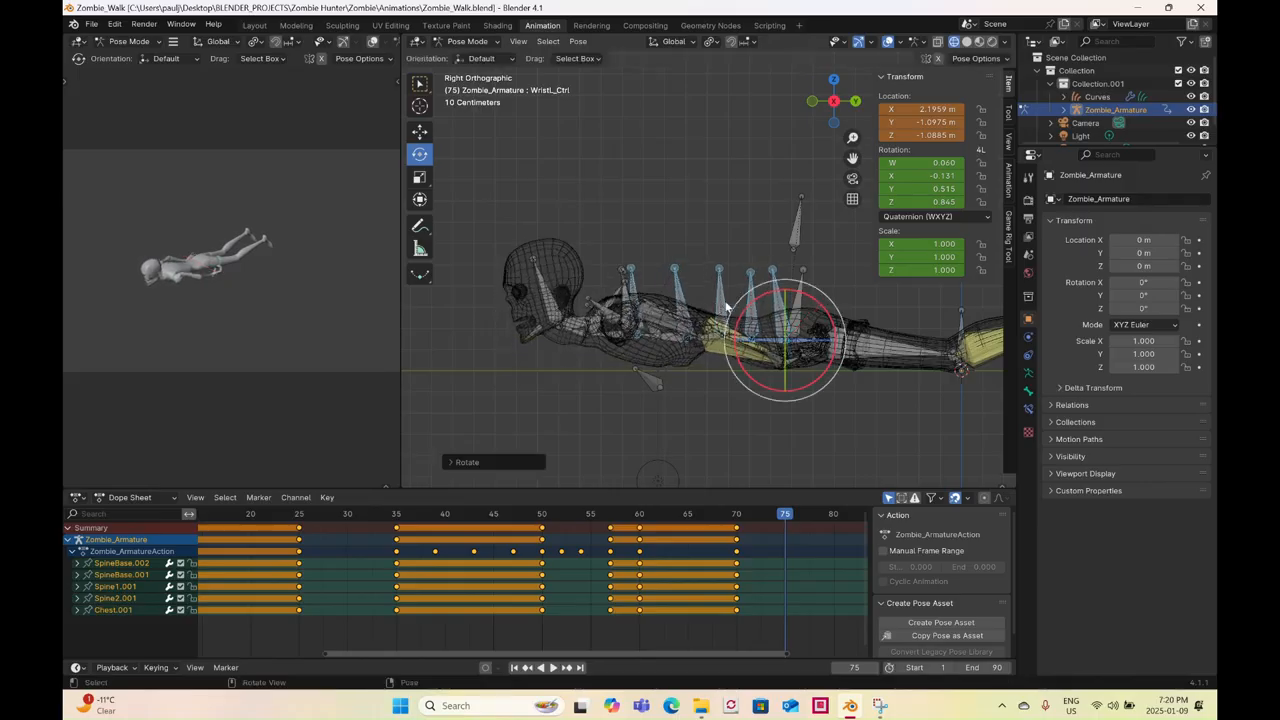
# - Select only Spine2.001 and Chest.001 and rotate them about X to bring the upper chest and head down
pyautogui.scroll(1, 557, 268)
pyautogui.keyDown('shift'); pyautogui.moveTo(527, 320); pyautogui.dragTo(626, 307, button='middle'); pyautogui.keyUp('shift')
pyautogui.scroll(2, 650, 349)
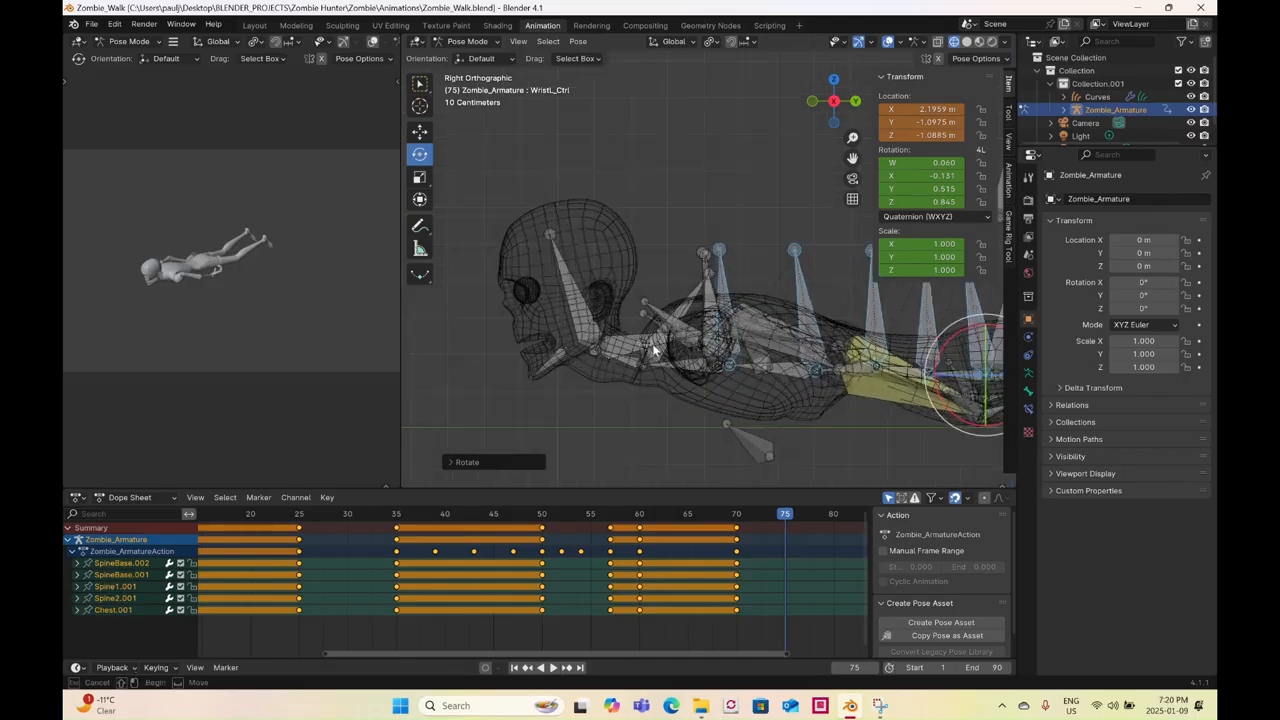
pyautogui.click(653, 349)
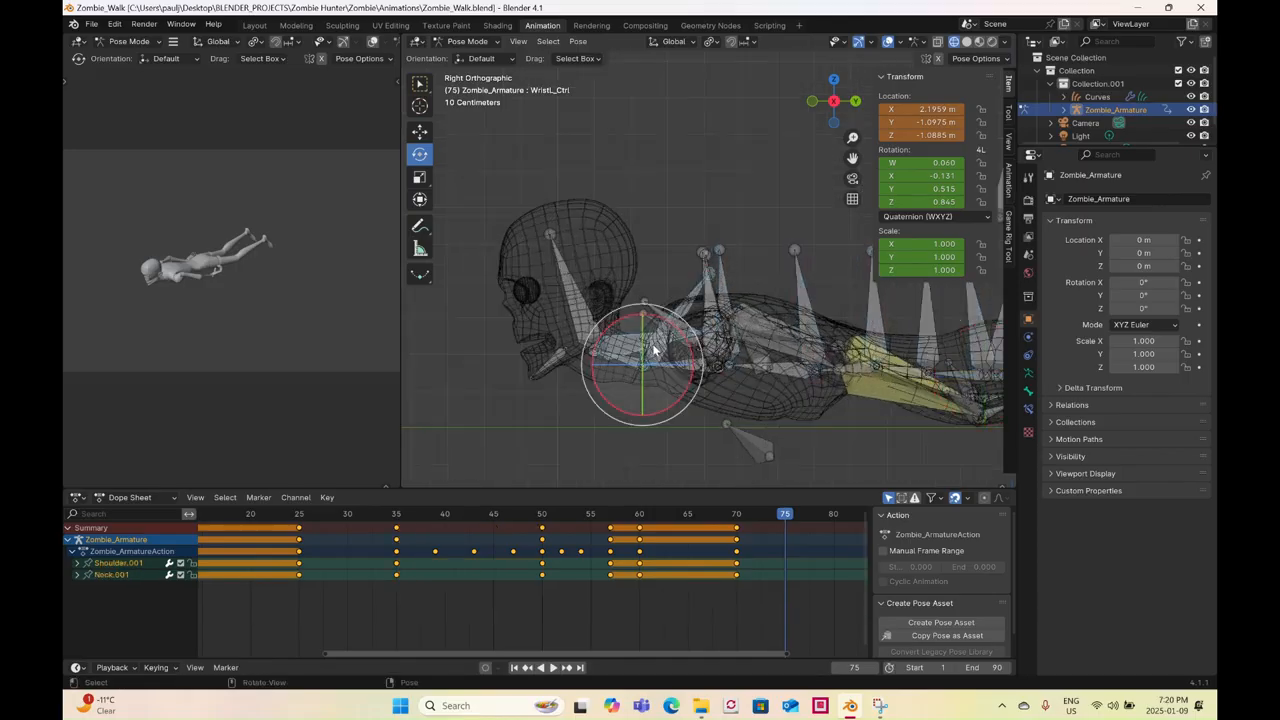
pyautogui.click(801, 345)
pyautogui.scroll(-2, 801, 345)
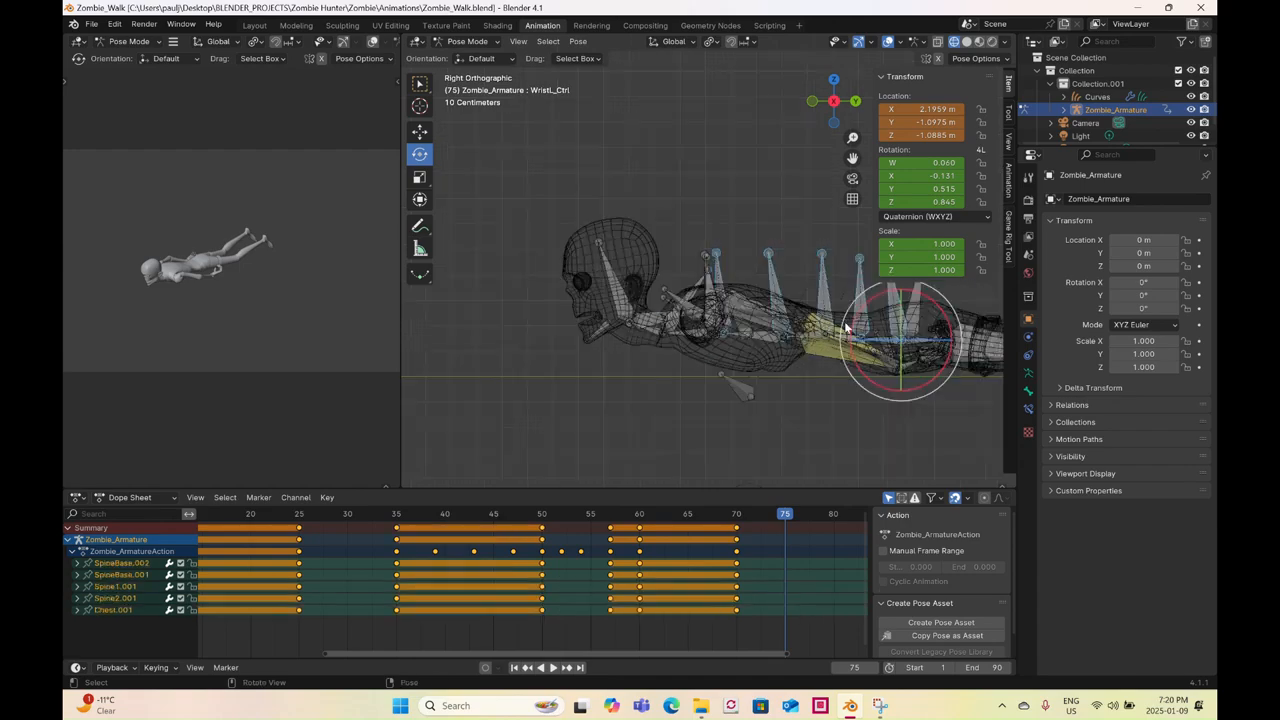
pyautogui.moveTo(716, 264)
pyautogui.mouseDown()
pyautogui.moveTo(770, 276)
pyautogui.moveTo(725, 252)
pyautogui.mouseUp()
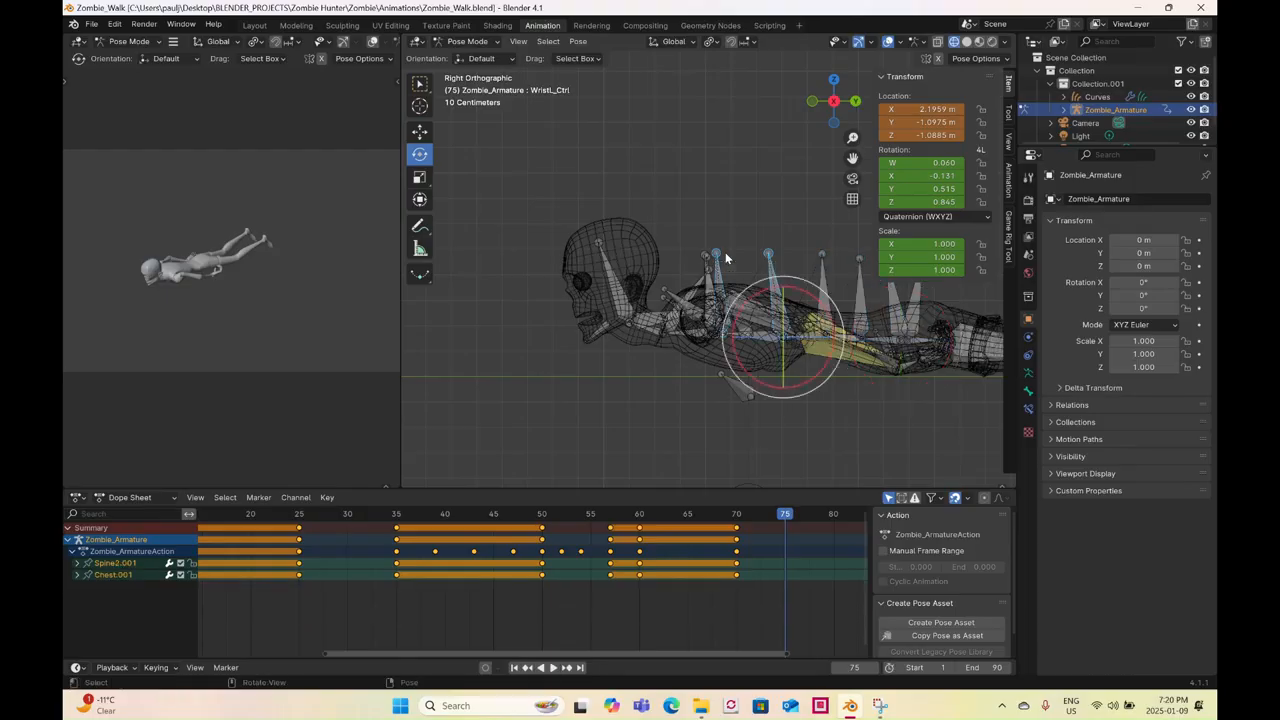
pyautogui.moveTo(793, 287)
pyautogui.mouseDown()
pyautogui.moveTo(778, 303)
pyautogui.moveTo(785, 283)
pyautogui.mouseUp()
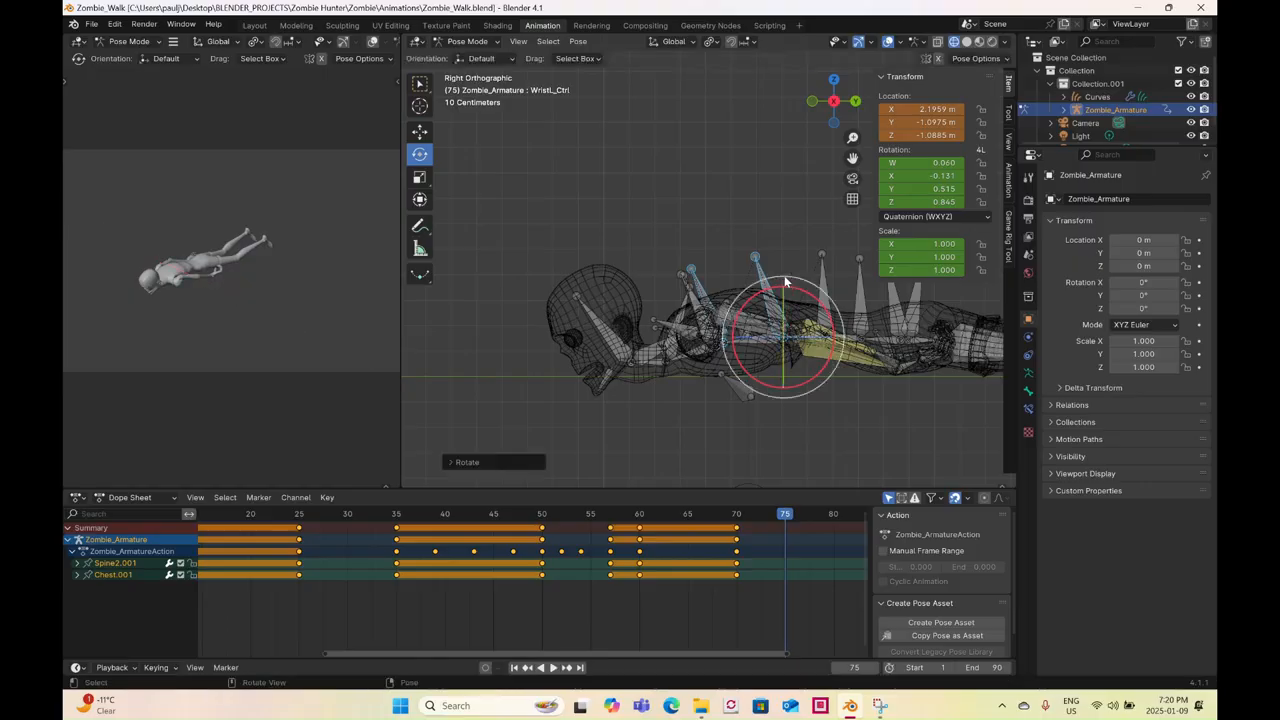
# - Try rotating Shoulder.001 and Neck.001 about X by about 20°, and undo back to the pose before the upper chest rotation
pyautogui.scroll(1, 677, 313)
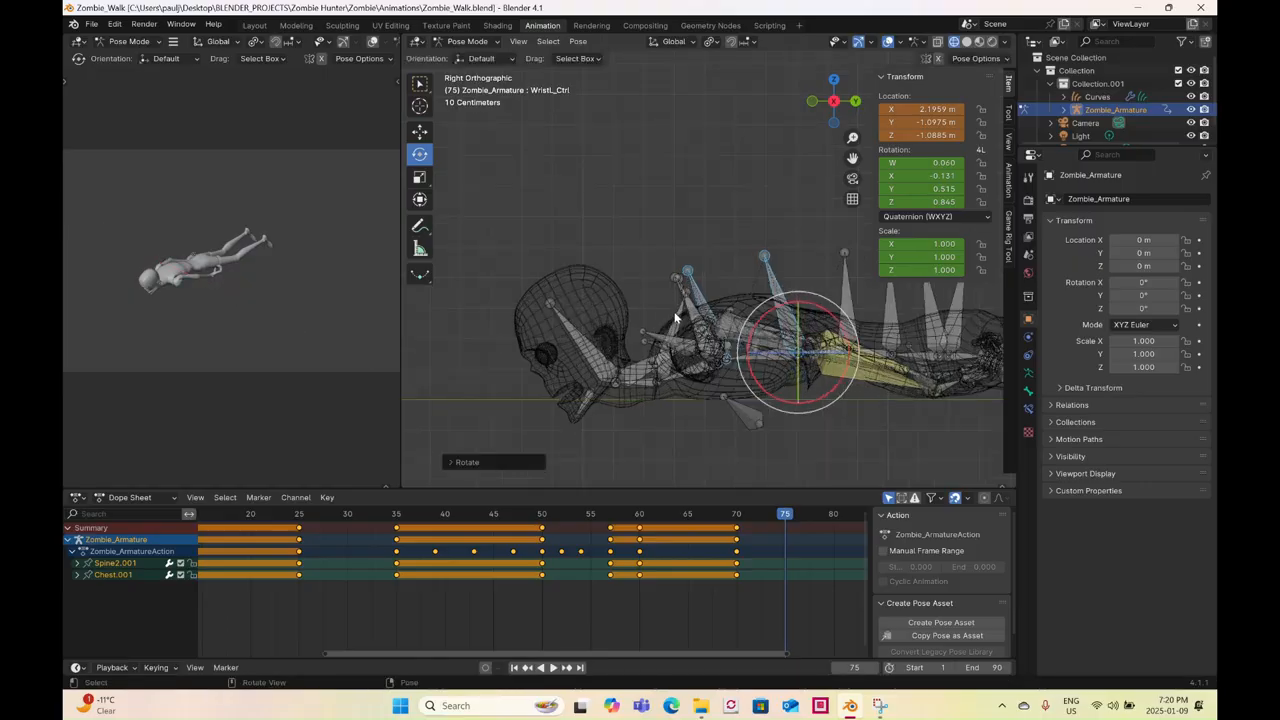
pyautogui.click(663, 366)
pyautogui.press('r')
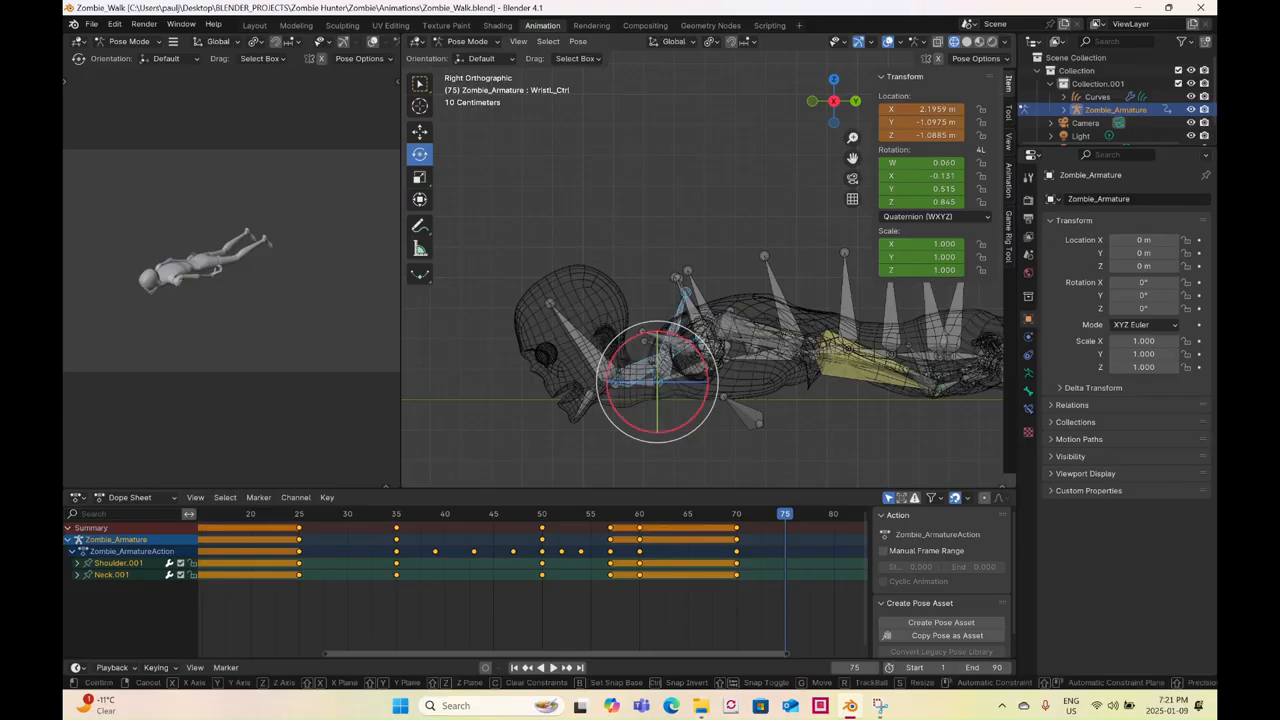
pyautogui.press('x')
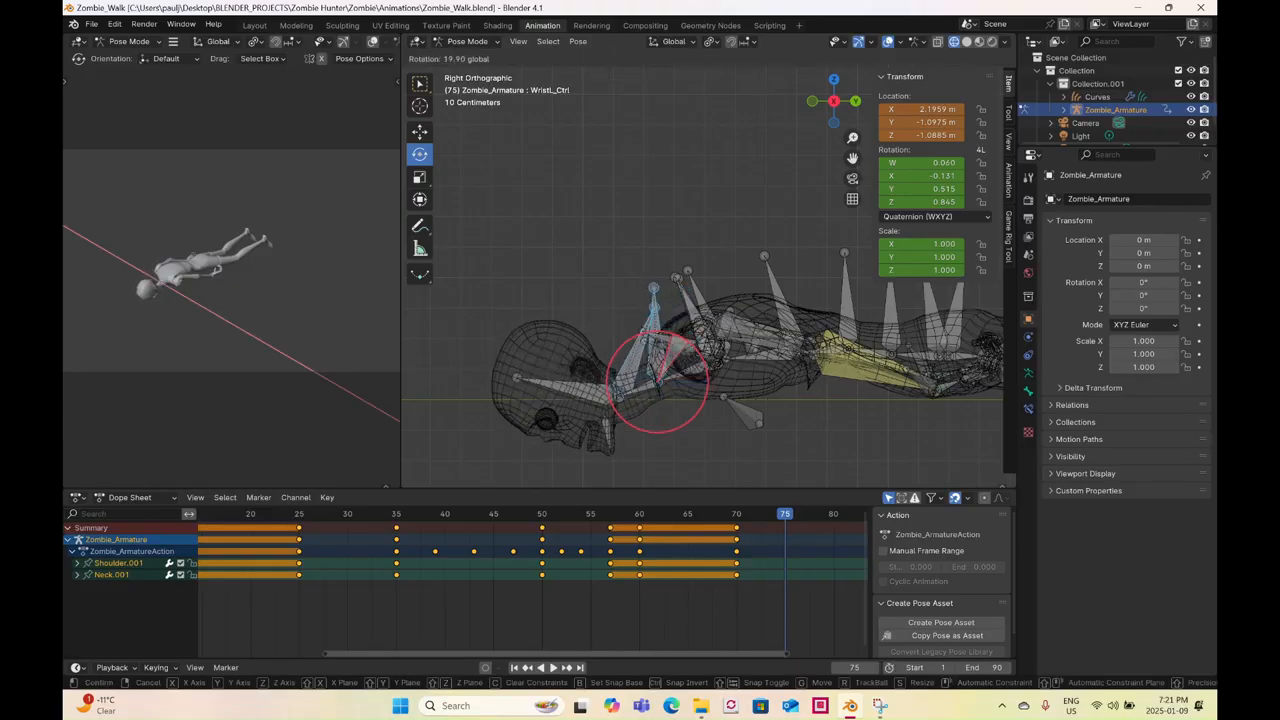
pyautogui.click(675, 334)
pyautogui.hotkey('ctrl', 'z')
pyautogui.hotkey('ctrl', 'z')
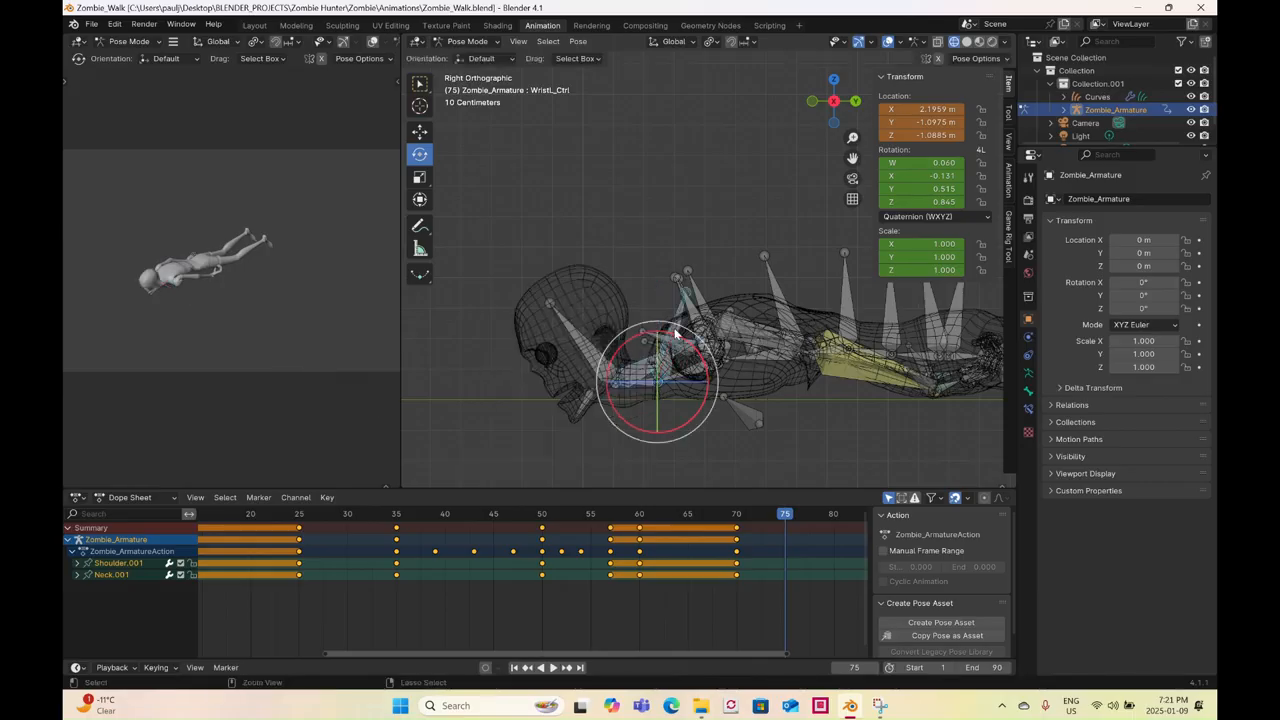
pyautogui.hotkey('ctrl', 'z')
pyautogui.hotkey('ctrl', 'z')
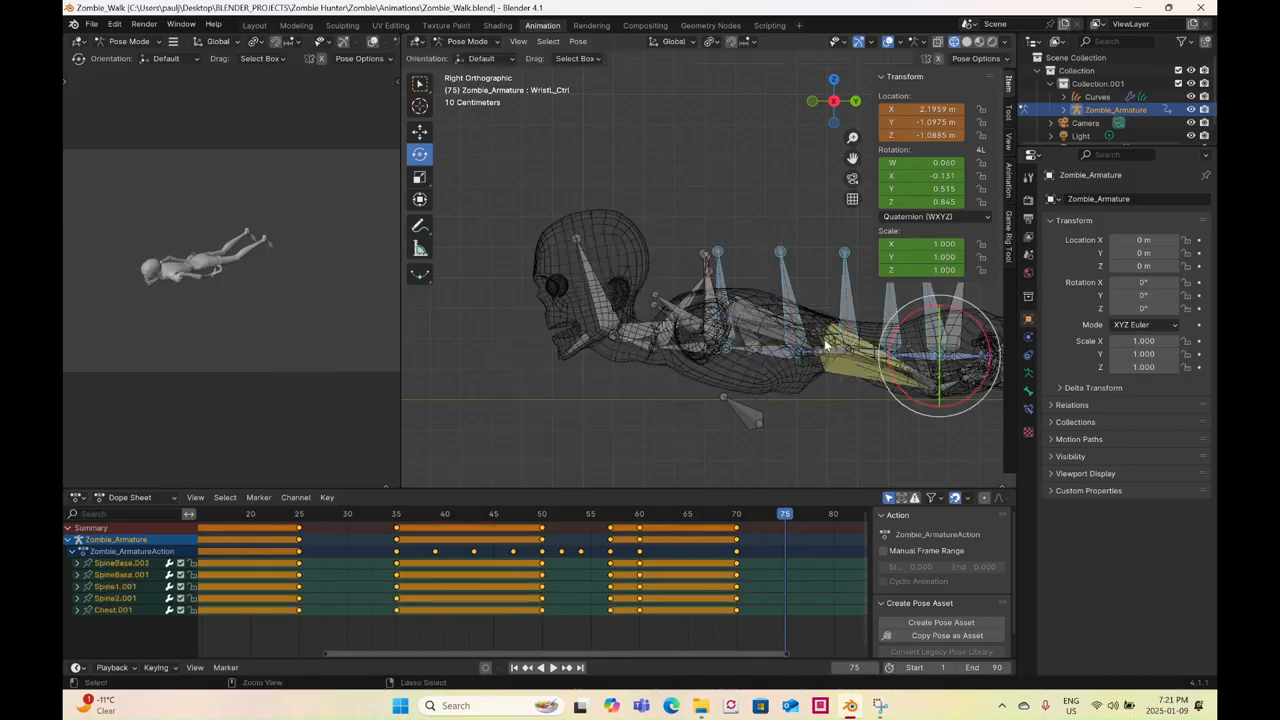
# - Rotate the five spine and chest bones about X to lower the torso further, and tilt Shoulder.001 and Neck.001 back up
pyautogui.keyDown('shift'); pyautogui.moveTo(820, 355); pyautogui.dragTo(752, 357, button='middle'); pyautogui.keyUp('shift')
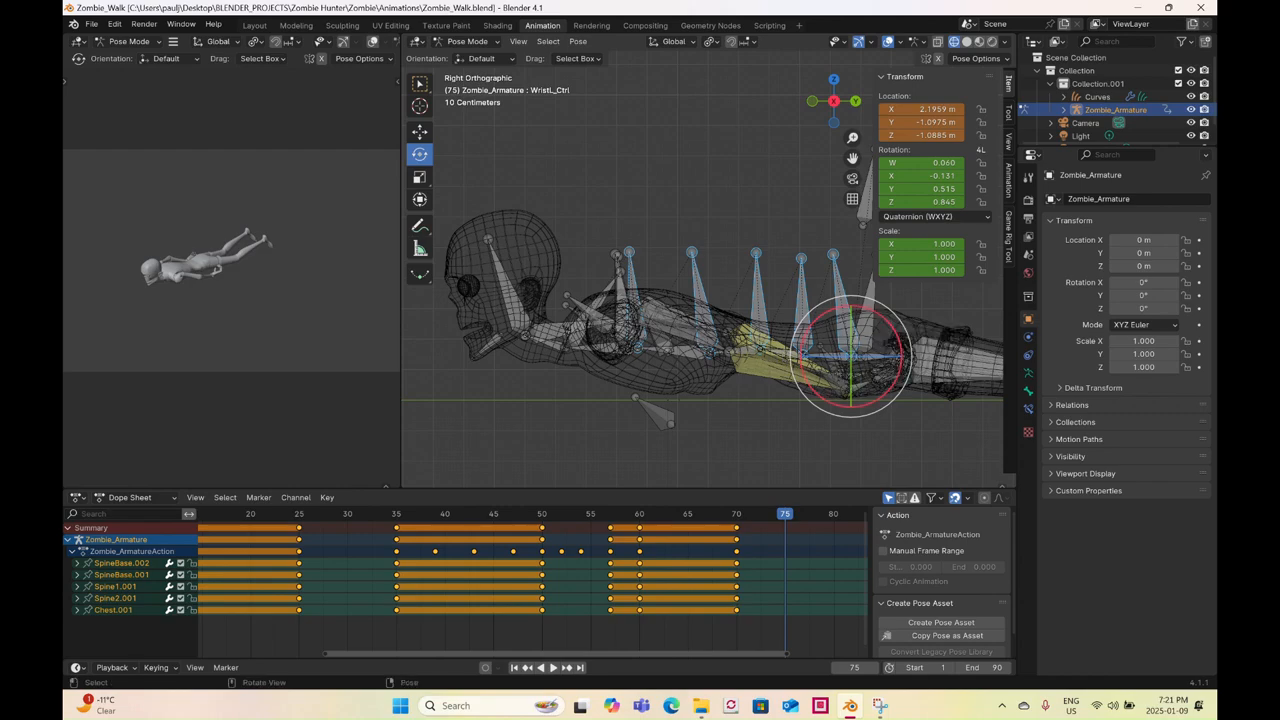
pyautogui.moveTo(888, 327); pyautogui.dragTo(700, 320)
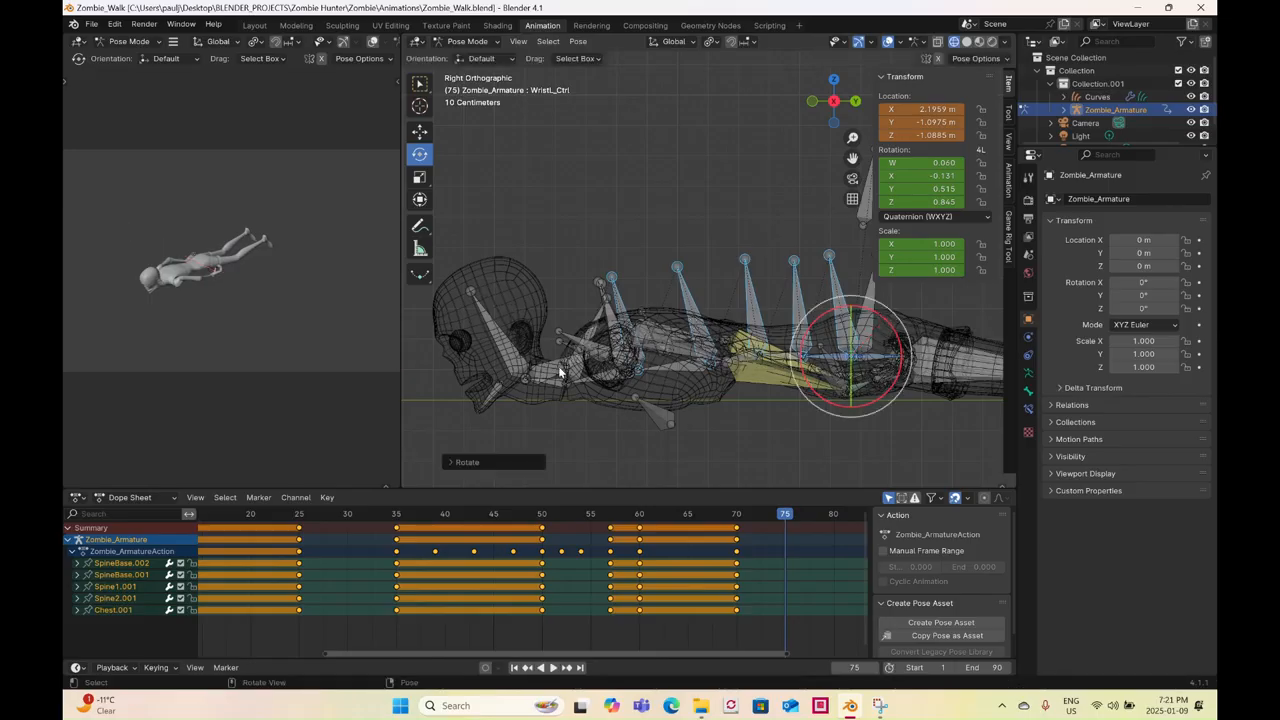
pyautogui.click(587, 369)
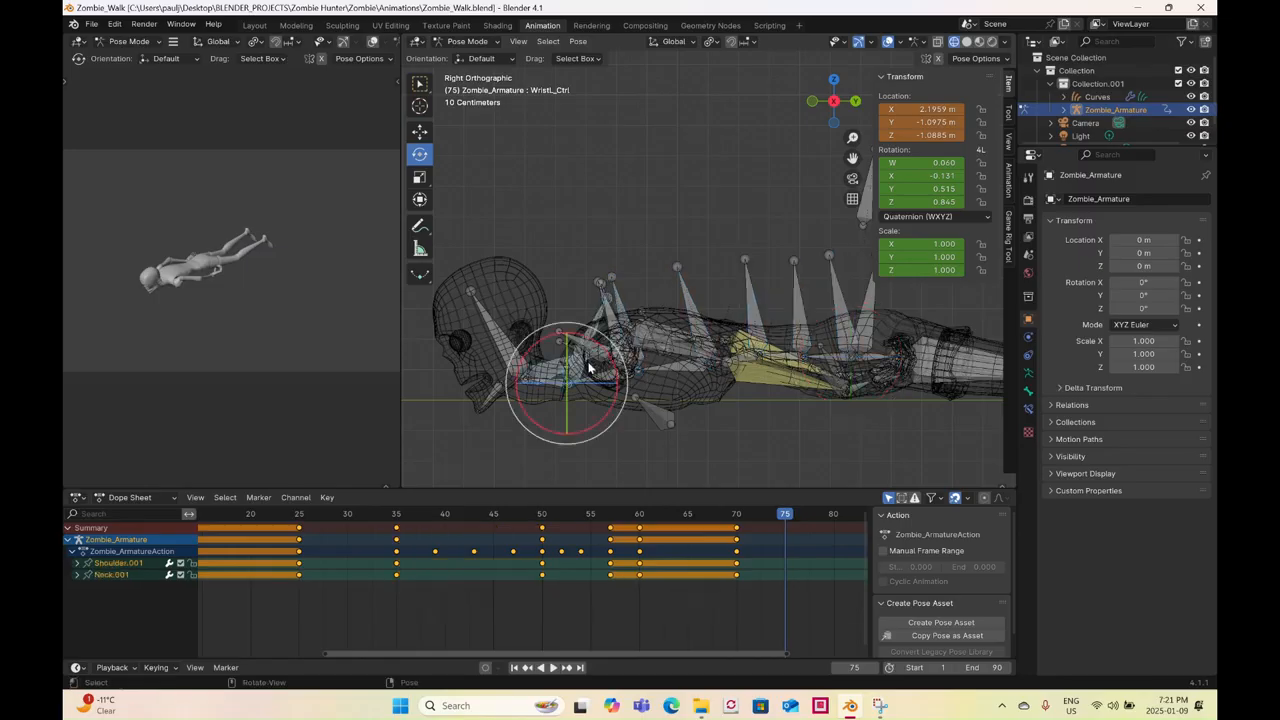
pyautogui.press('r')
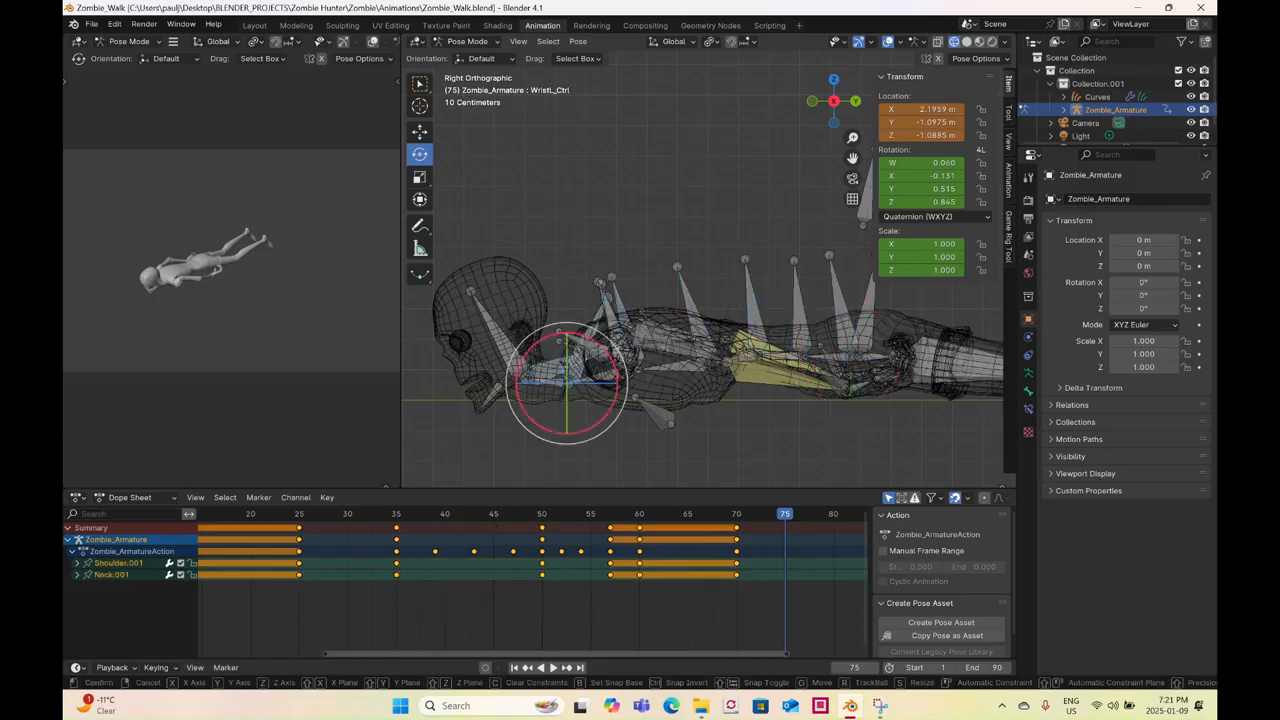
pyautogui.click(699, 368)
pyautogui.scroll(-1, 700, 372)
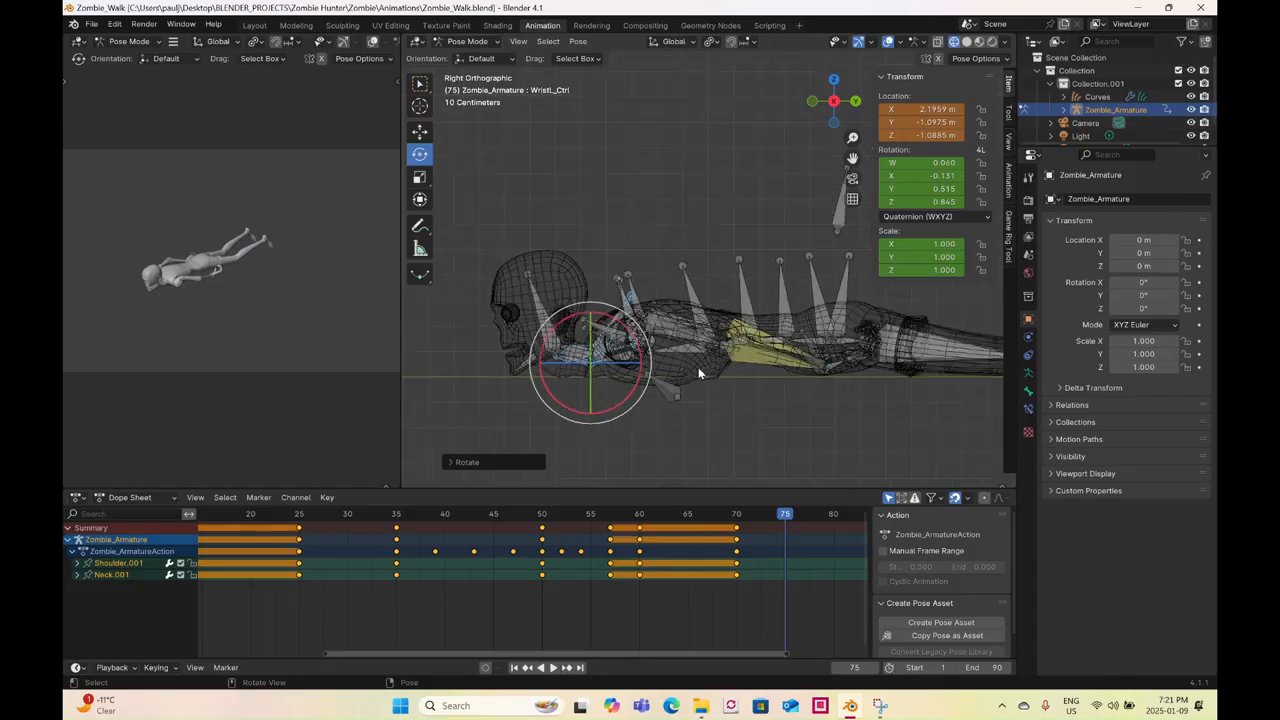
# - Return to the right side view, reselect the five spine and chest bones, and rotate them about X to readjust the torso height
pyautogui.moveTo(698, 367)
pyautogui.mouseDown(button='middle')
pyautogui.moveTo(802, 368)
pyautogui.moveTo(719, 364)
pyautogui.mouseUp(button='middle')
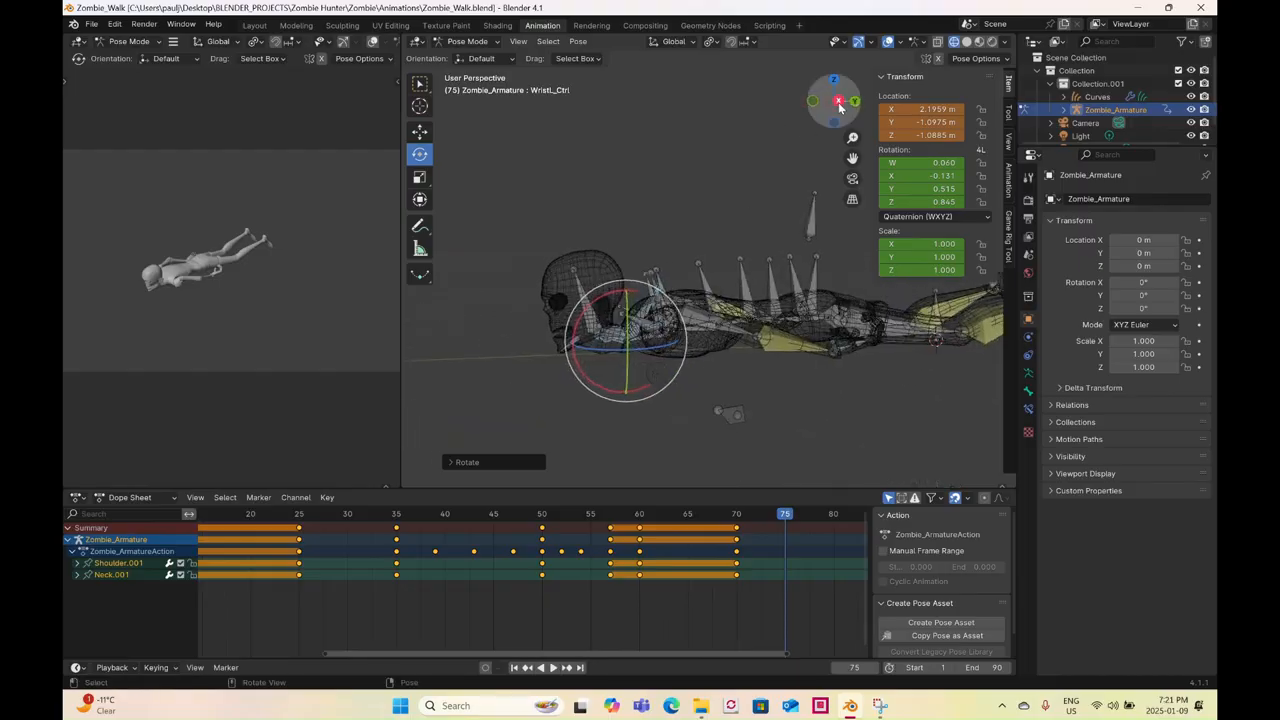
pyautogui.click(838, 102)
pyautogui.moveTo(600, 290); pyautogui.dragTo(581, 314)
pyautogui.moveTo(651, 261); pyautogui.dragTo(834, 289)
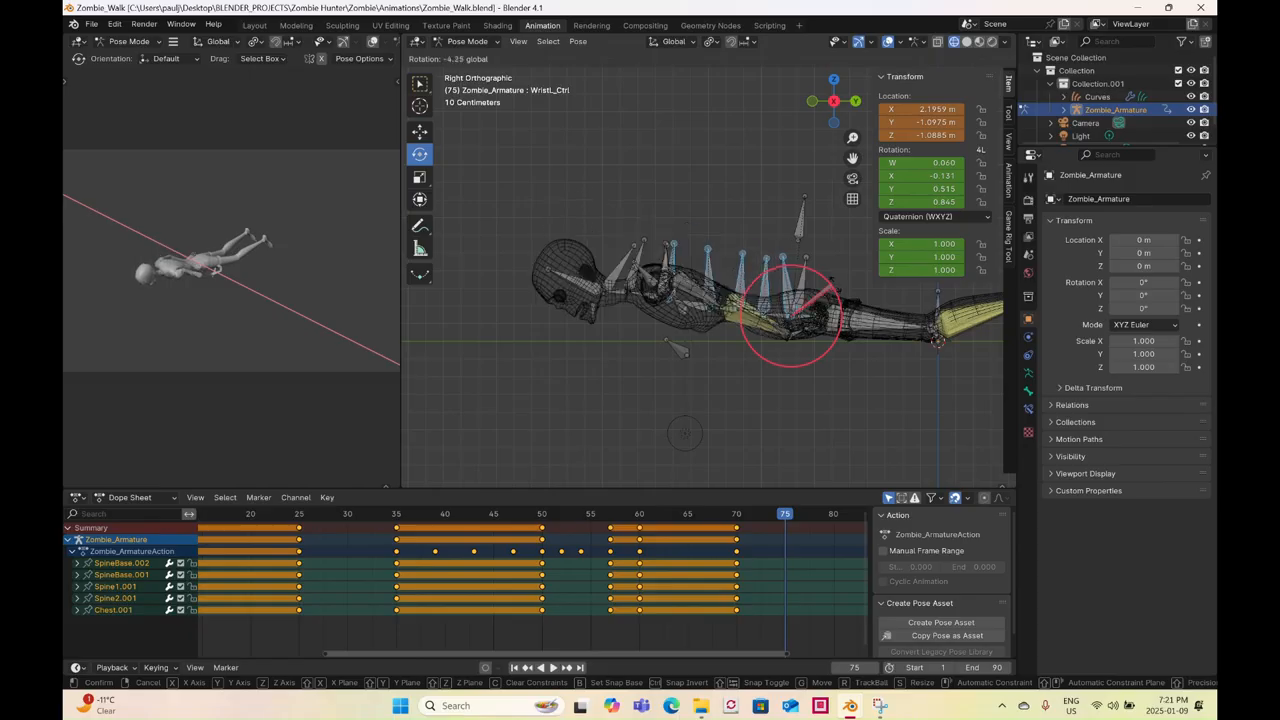
pyautogui.moveTo(834, 289); pyautogui.dragTo(834, 290)
# - Rotate Shoulder.001 and Neck.001 about X so the face meets the ground, and switch the viewport to solid shading
pyautogui.moveTo(607, 263); pyautogui.dragTo(664, 274)
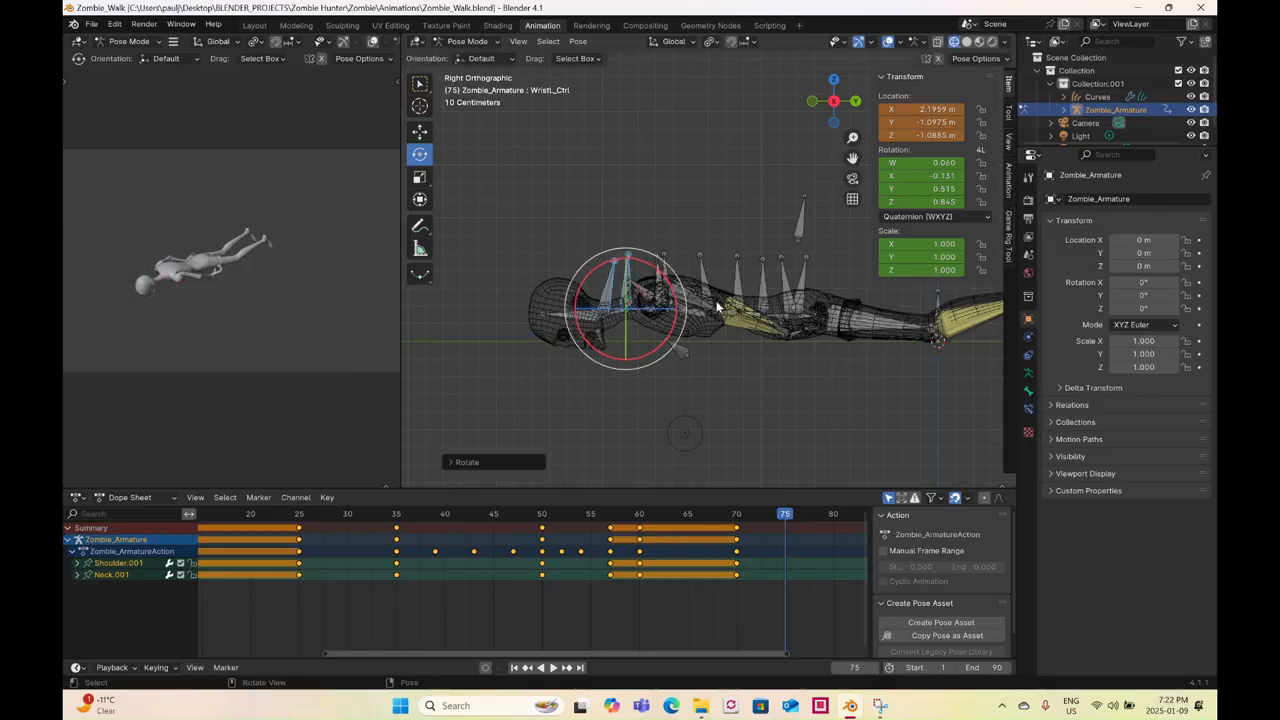
pyautogui.scroll(2, 711, 305)
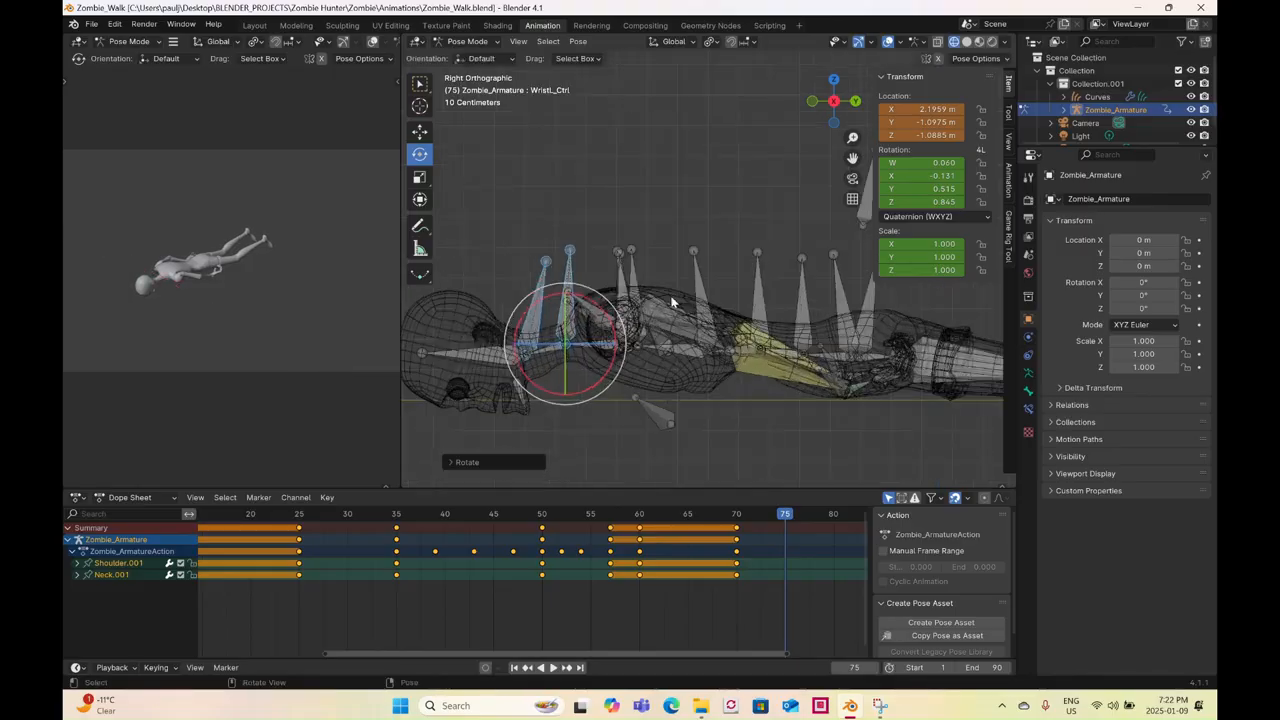
pyautogui.press('z')
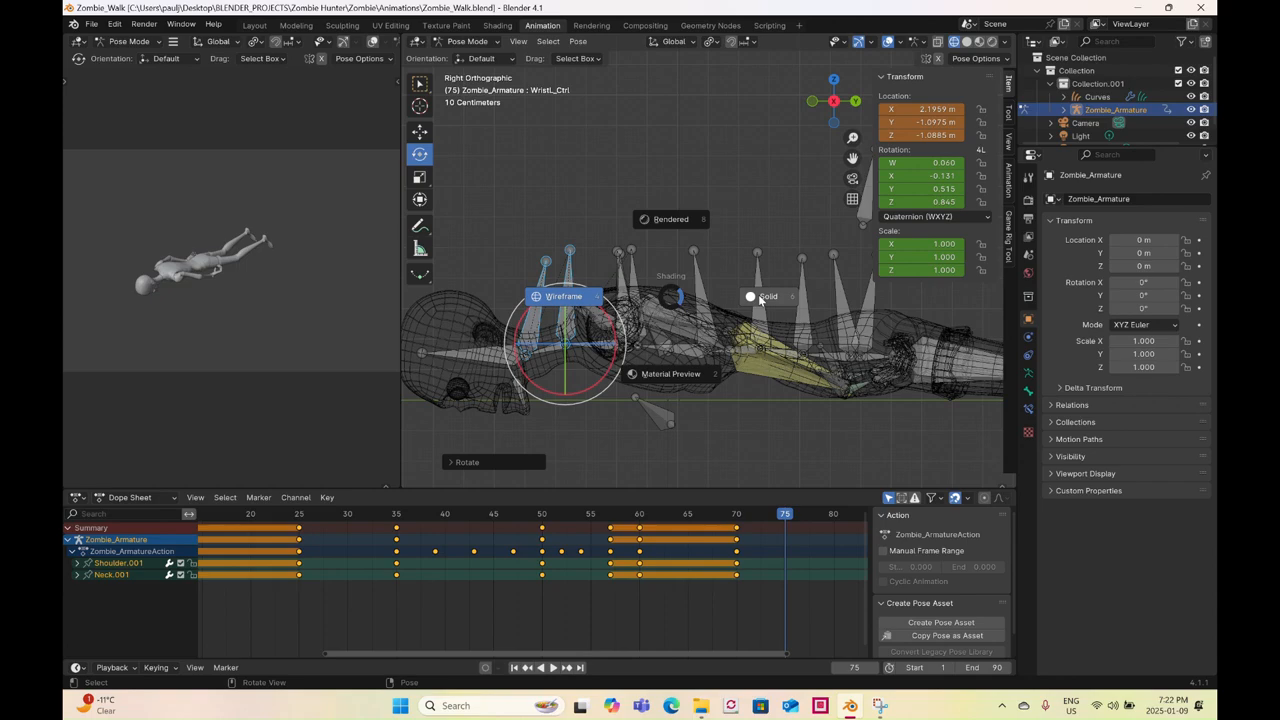
pyautogui.click(760, 298)
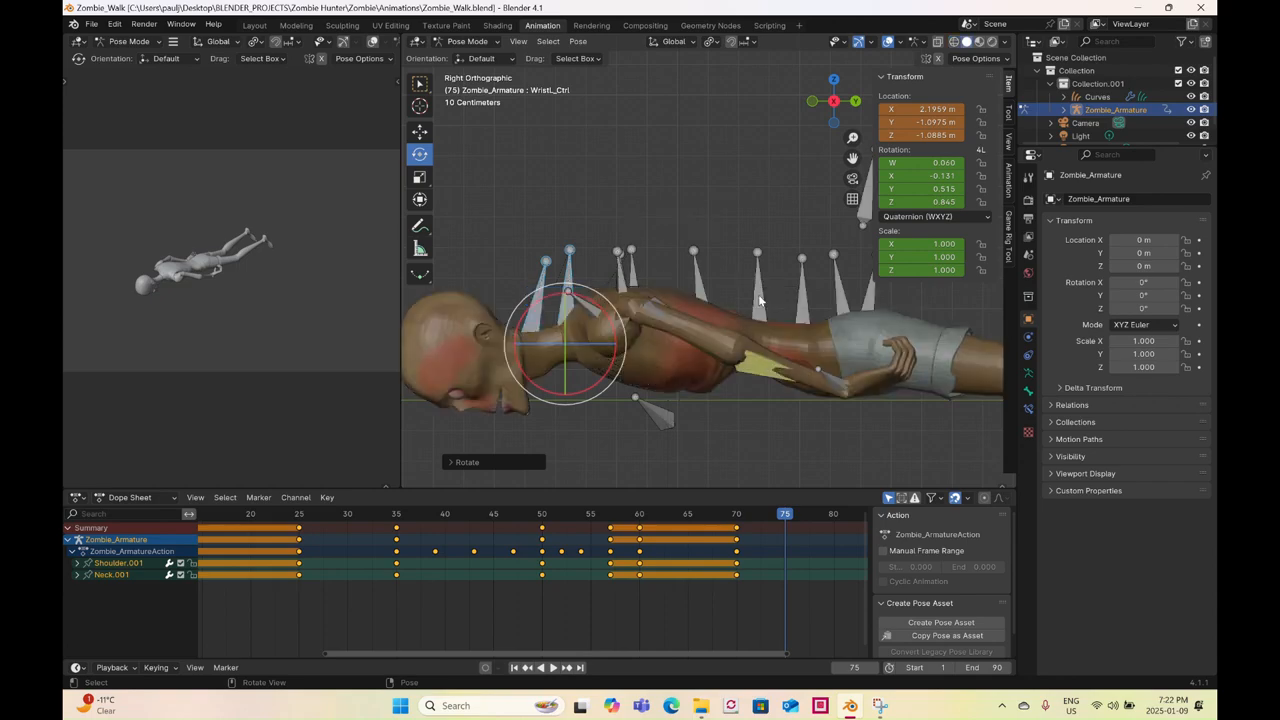
# - Try rotating the ClavicleL.001 bone to reposition the left shoulder, and undo the rotation
pyautogui.click(612, 320)
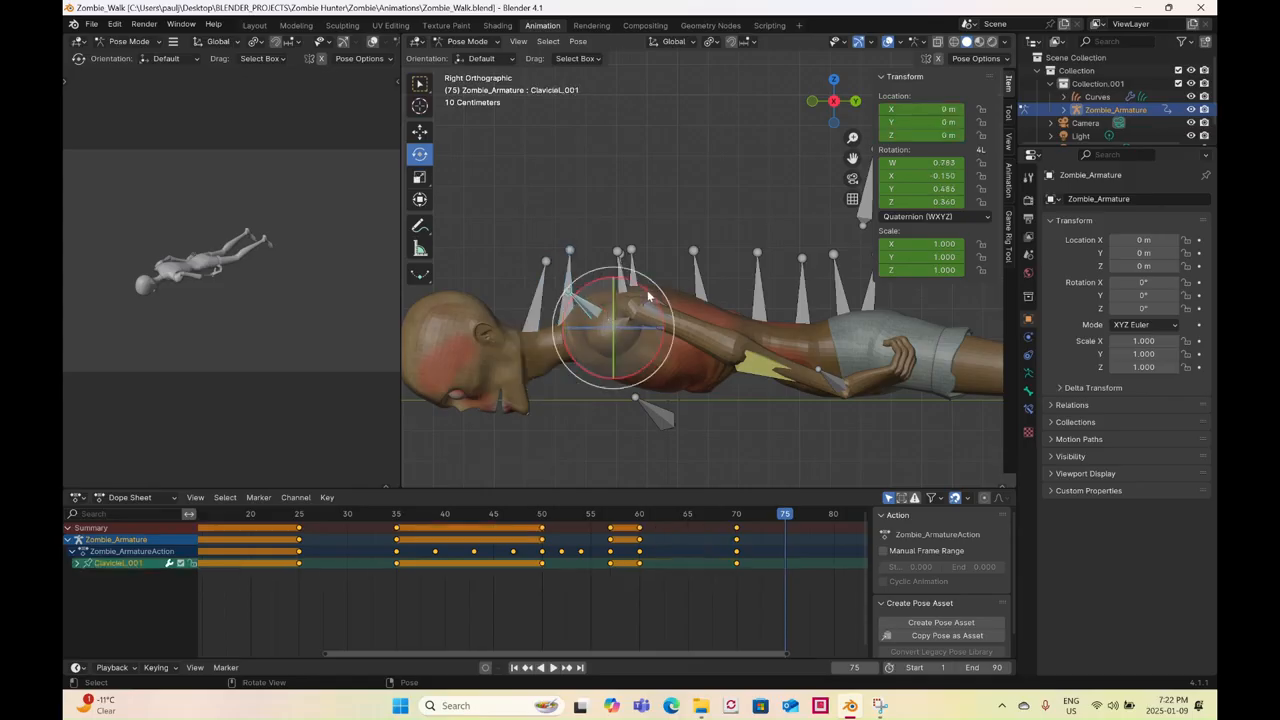
pyautogui.moveTo(655, 300); pyautogui.dragTo(738, 395)
pyautogui.scroll(-3, 738, 398)
pyautogui.moveTo(737, 394); pyautogui.dragTo(743, 322, button='middle')
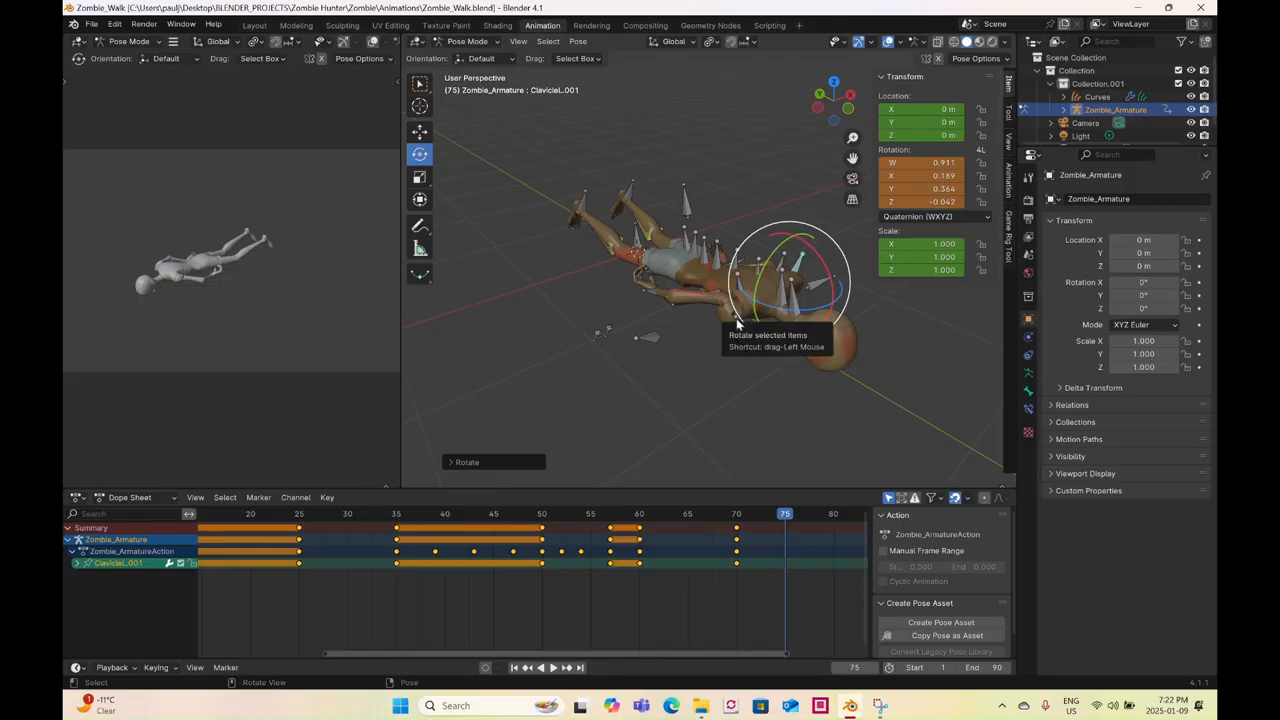
pyautogui.hotkey('ctrl', 'z')
pyautogui.hotkey('ctrl', 'z')
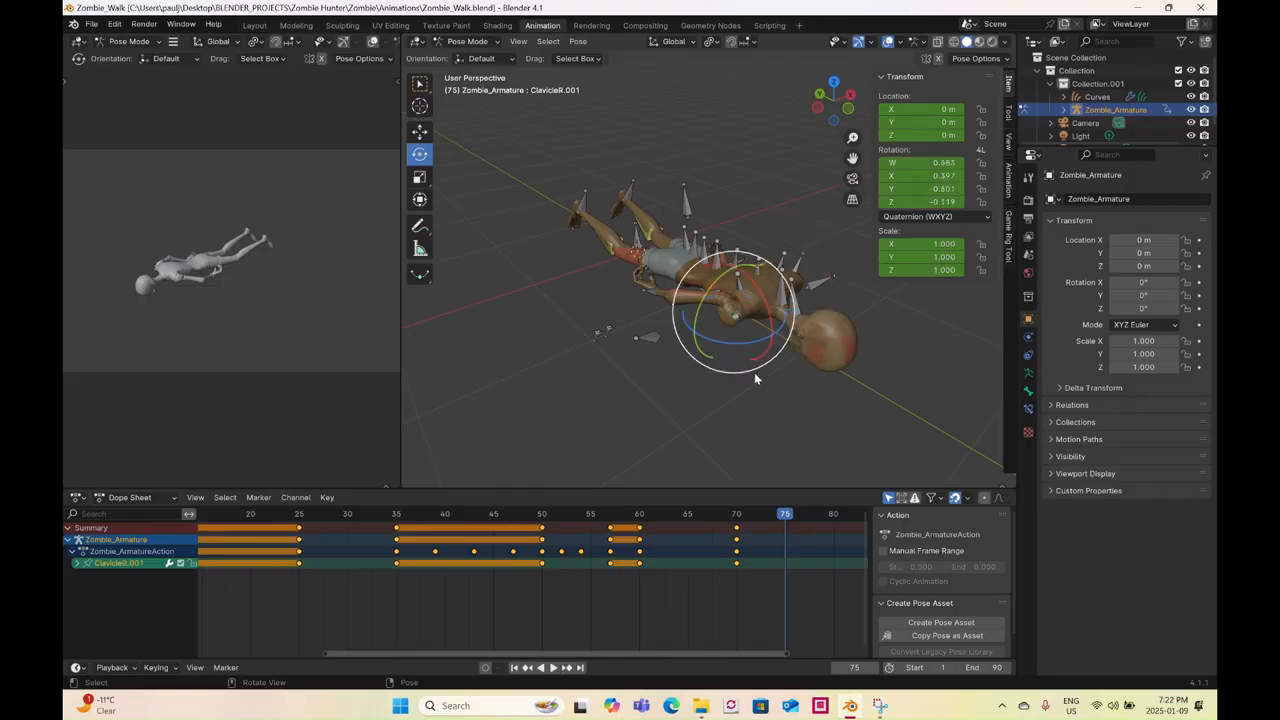
pyautogui.moveTo(756, 373); pyautogui.dragTo(824, 338, button='middle')
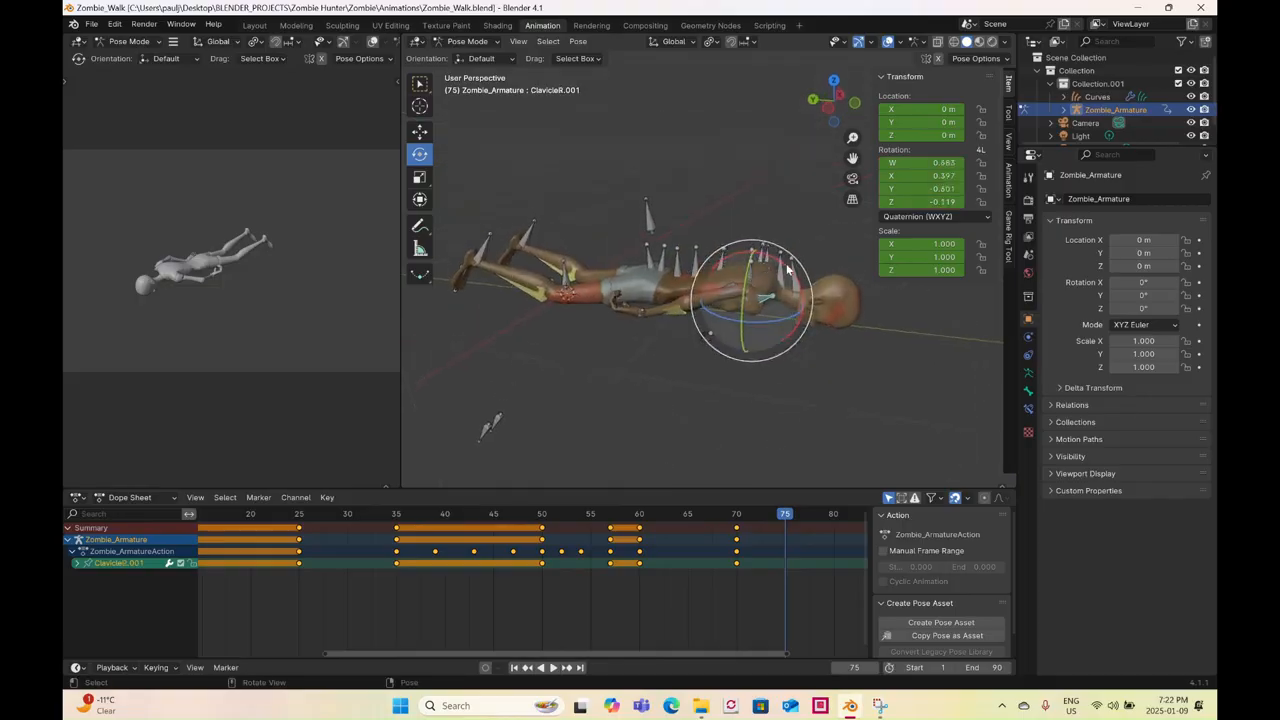
# - Rotate the ClavicleR.001 bone to reposition the right shoulder, and keyframe all bones at frame 75
pyautogui.moveTo(788, 268); pyautogui.dragTo(729, 262)
pyautogui.moveTo(722, 343); pyautogui.dragTo(634, 379, button='middle')
pyautogui.press('z')
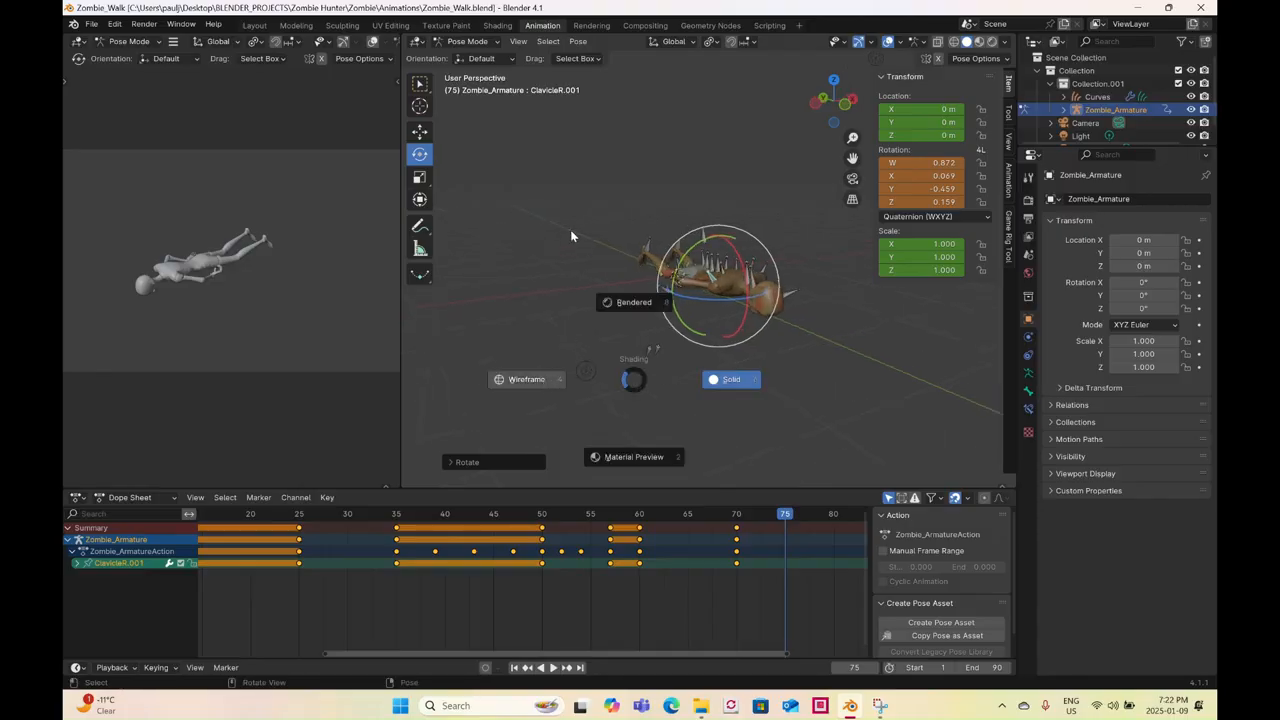
pyautogui.click(549, 186)
pyautogui.moveTo(549, 181); pyautogui.dragTo(828, 379)
pyautogui.rightClick(828, 379)
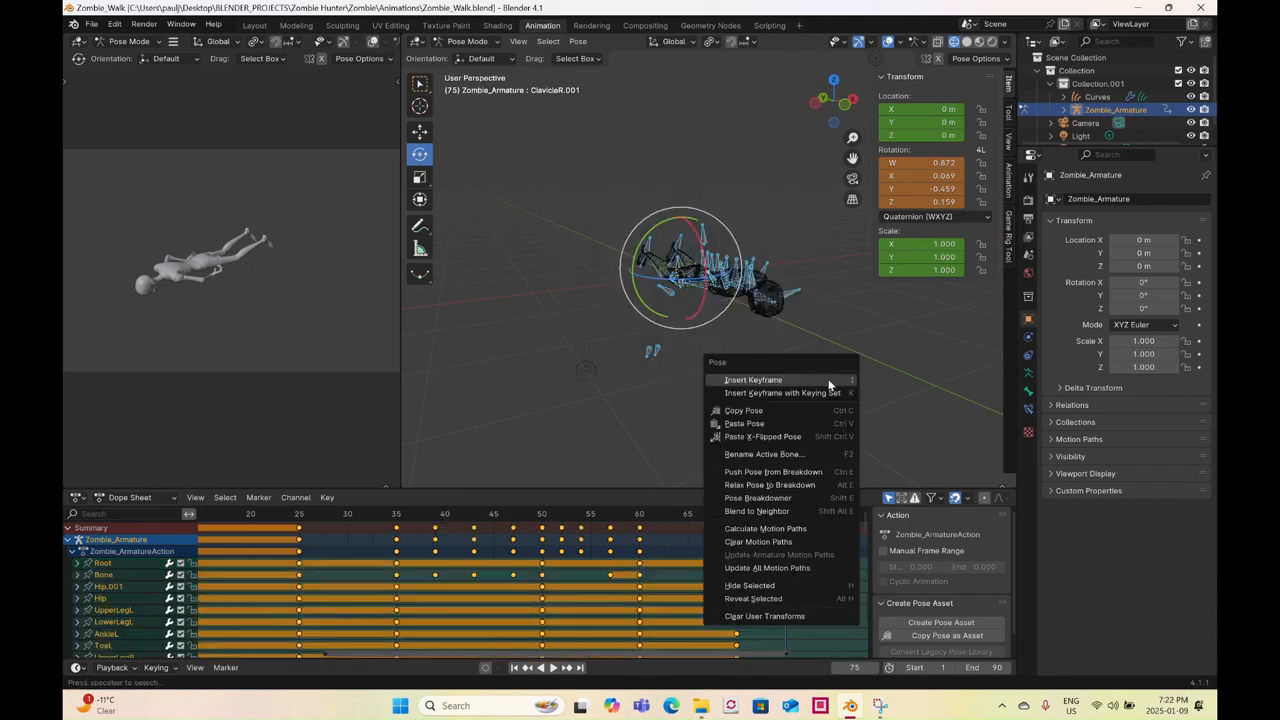
pyautogui.click(828, 379)
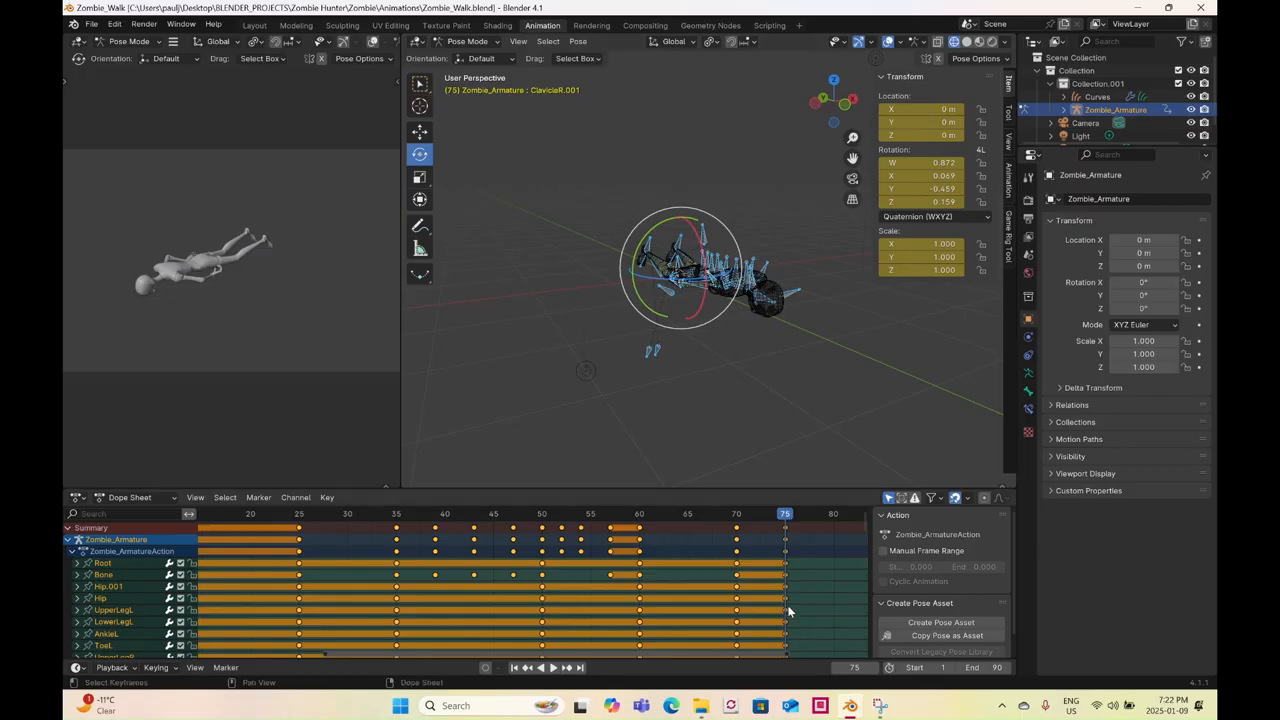
# - Insert a keyframe for all bones at frame 90 to hold the collapsed pose
pyautogui.moveTo(845, 377); pyautogui.dragTo(670, 380, button='middle')
pyautogui.moveTo(324, 655); pyautogui.dragTo(212, 654)
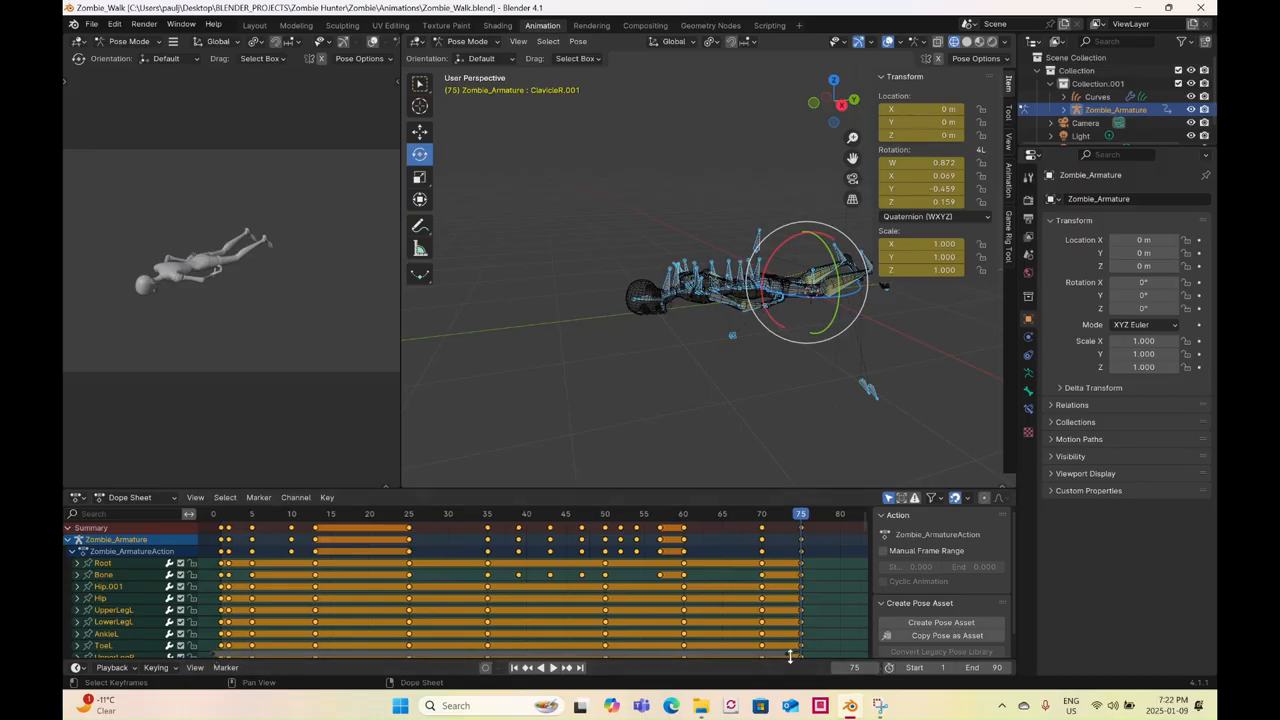
pyautogui.moveTo(785, 655); pyautogui.dragTo(882, 668)
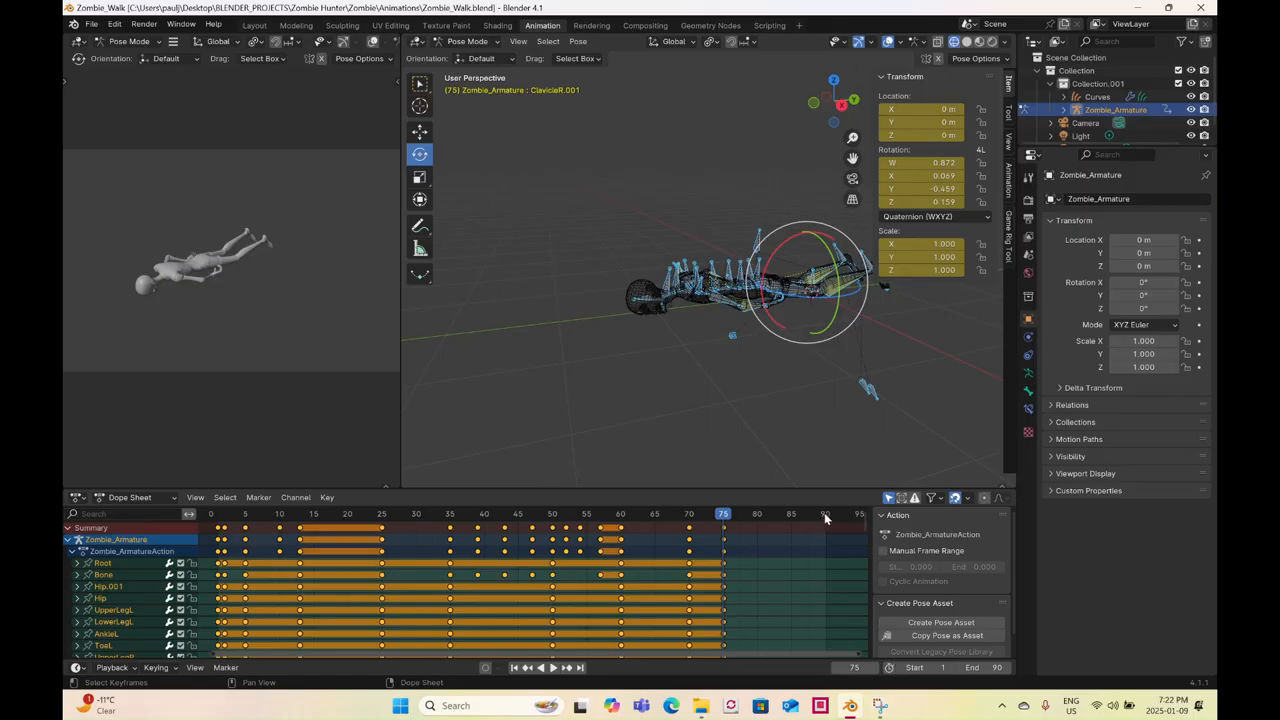
pyautogui.click(826, 514)
pyautogui.rightClick(785, 326)
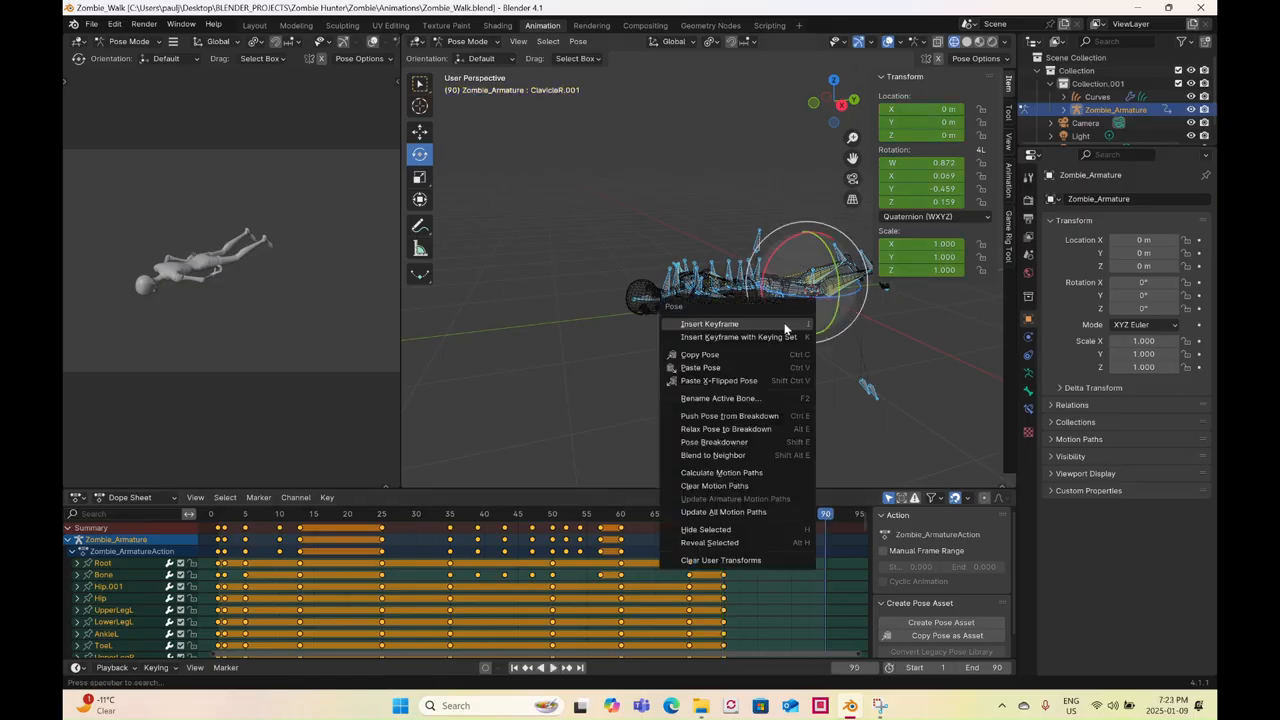
pyautogui.click(785, 326)
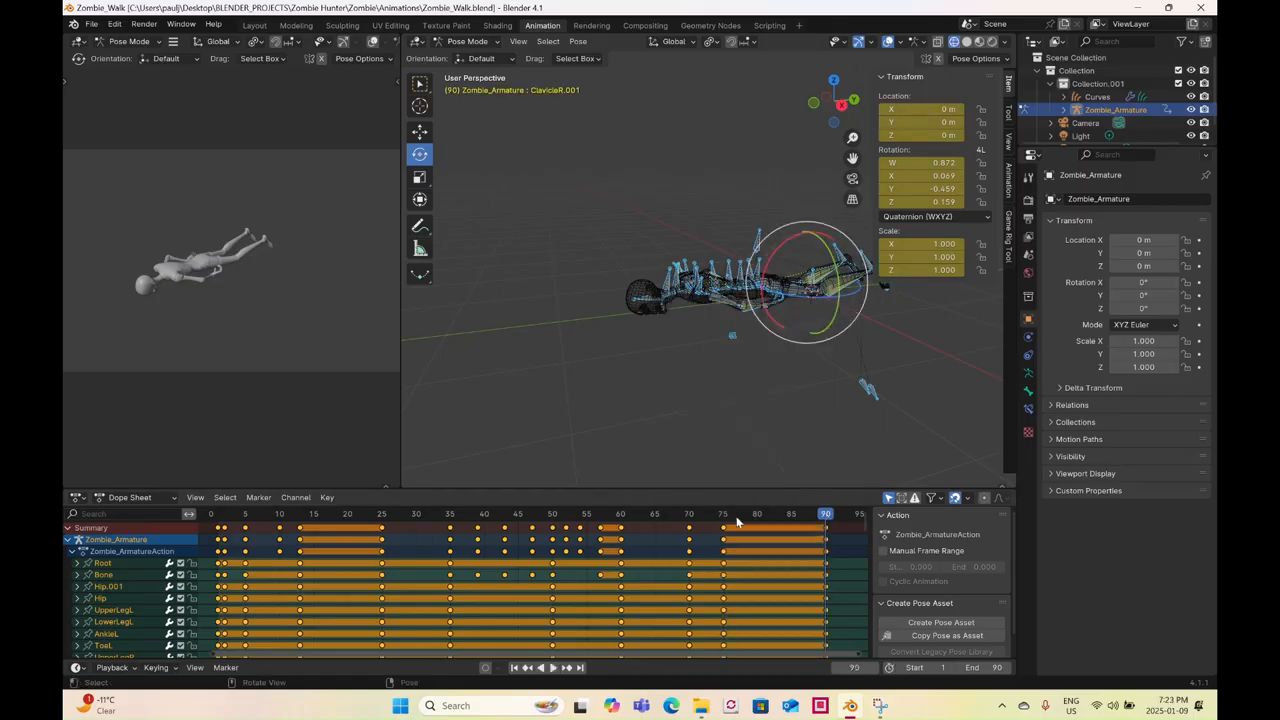
# - Switch the viewport to solid shading and play back the whole animation to review the fall
pyautogui.moveTo(725, 366)
pyautogui.mouseDown(button='middle')
pyautogui.moveTo(777, 371)
pyautogui.moveTo(717, 366)
pyautogui.moveTo(771, 393)
pyautogui.mouseUp(button='middle')
pyautogui.press('z')
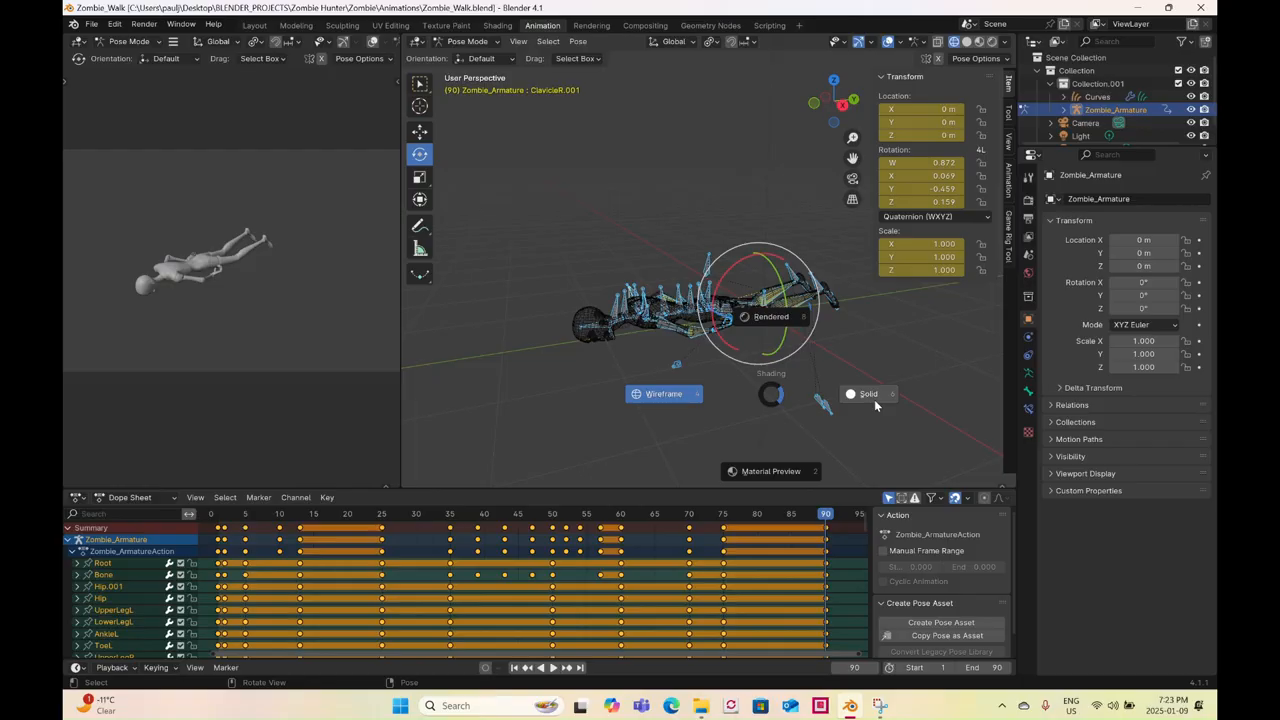
pyautogui.click(874, 401)
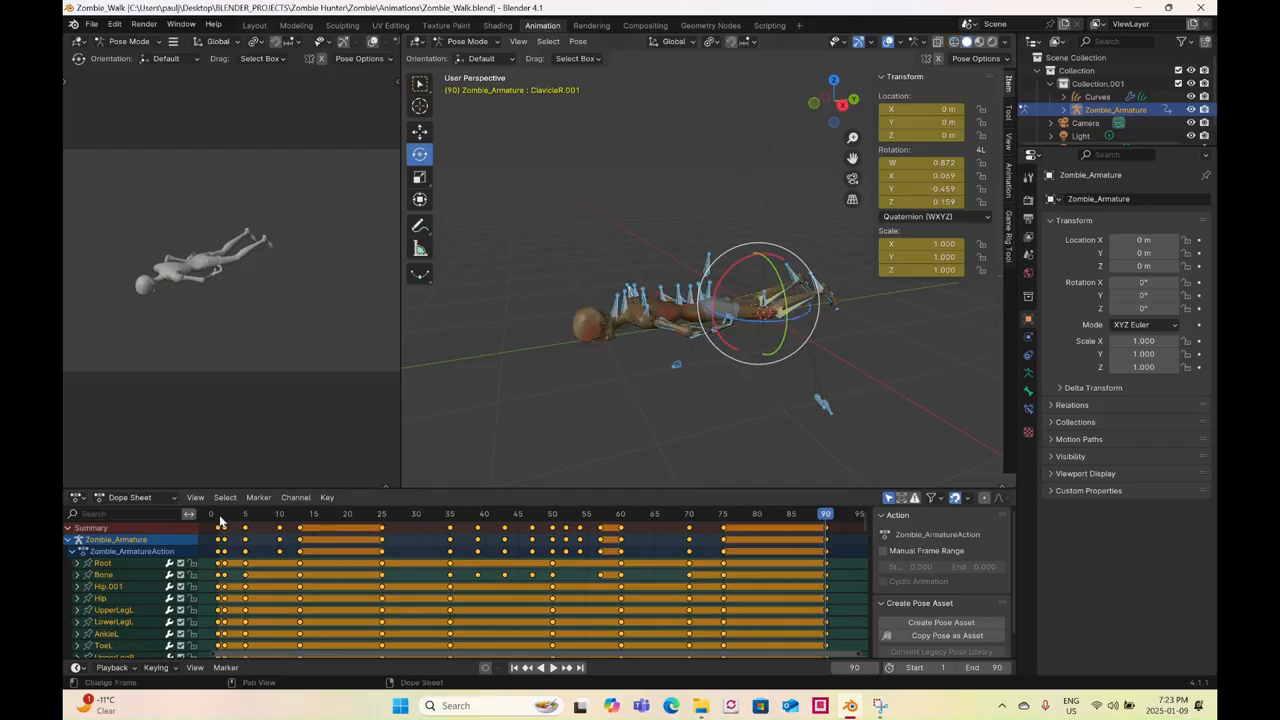
pyautogui.press('space')
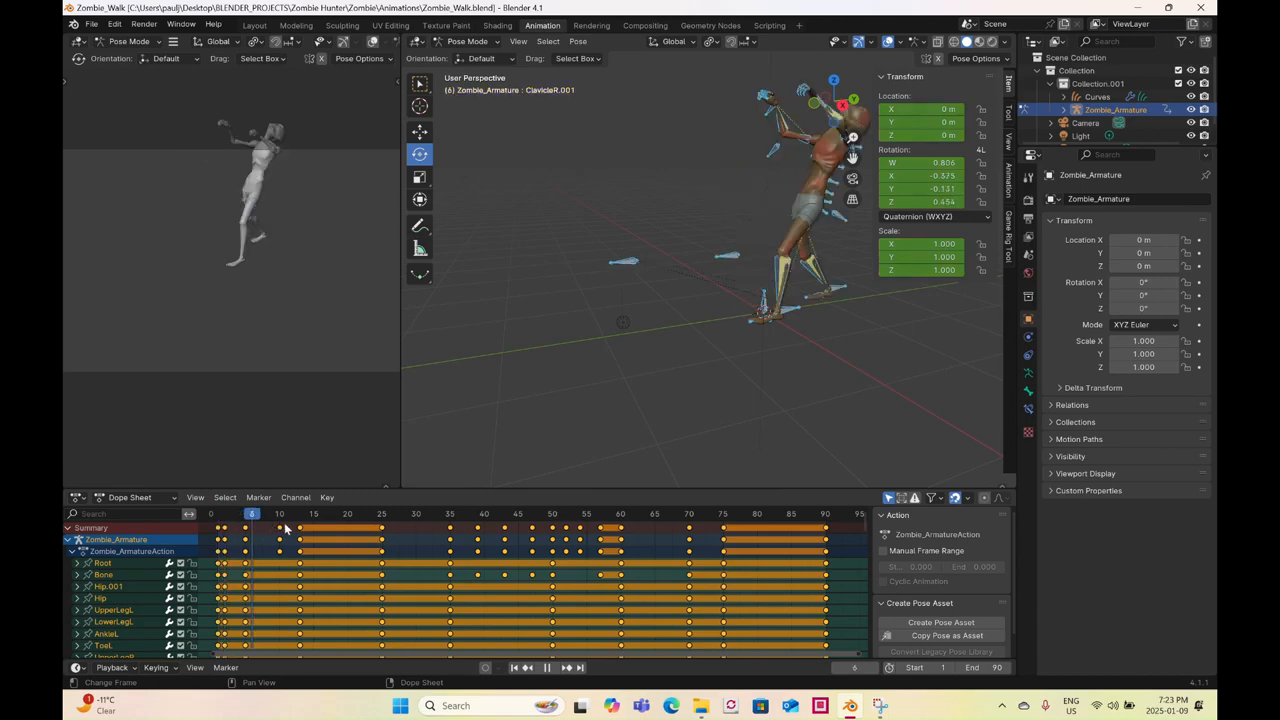
pyautogui.press('space')
pyautogui.moveTo(697, 396); pyautogui.dragTo(625, 425, button='middle')
pyautogui.press('space')
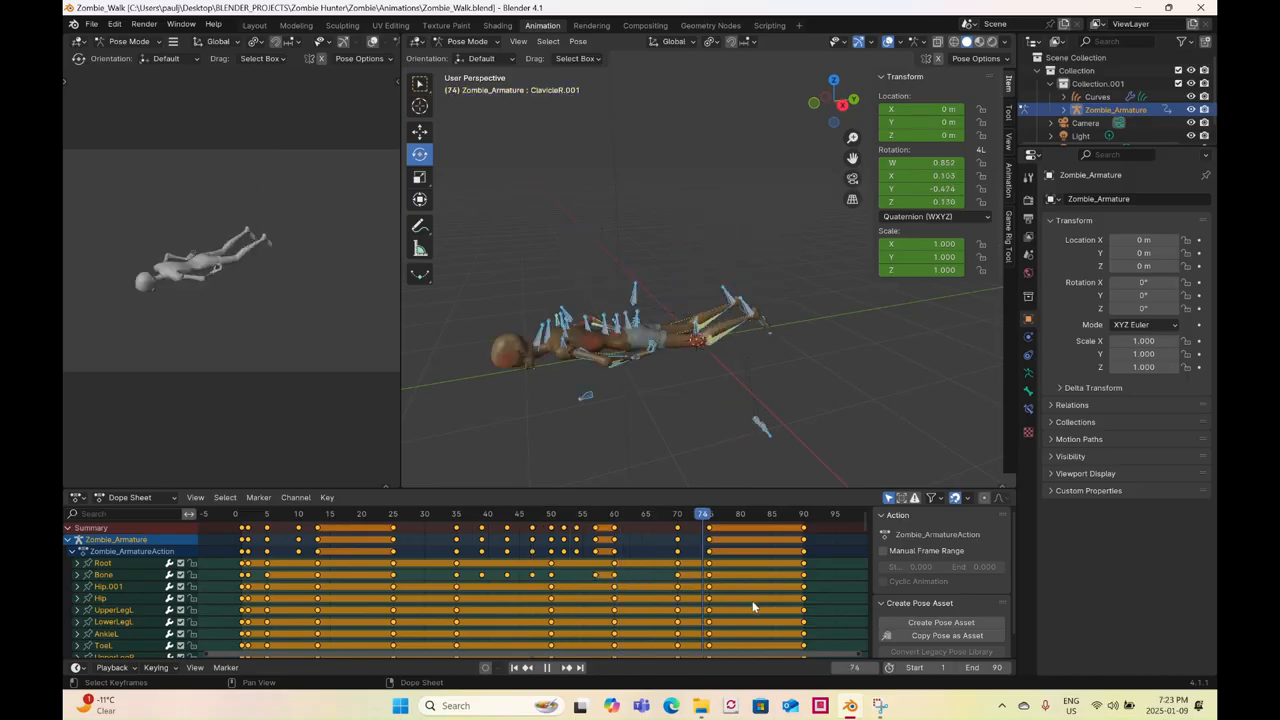
pyautogui.moveTo(814, 606); pyautogui.dragTo(740, 595)
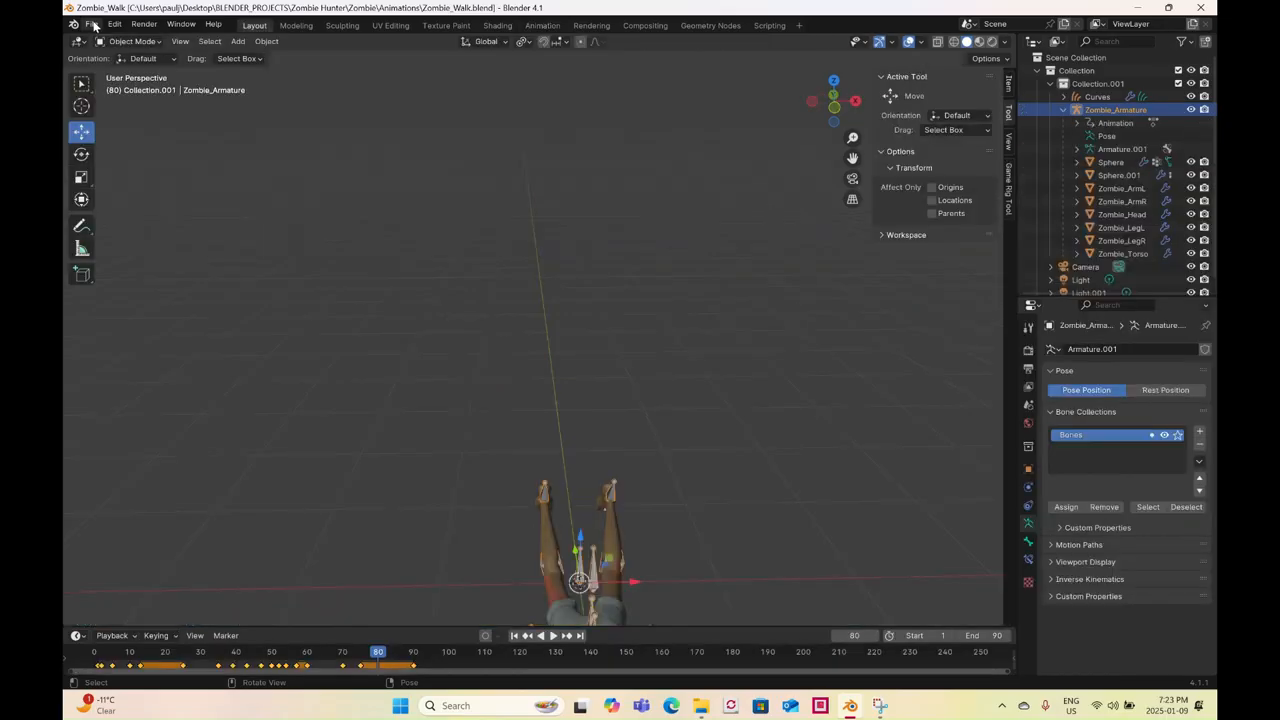
# - Set up an FBX export of the Armature type only, limited to selected and visible objects and the active collection, with Custom Properties and Apply Transform enabled
pyautogui.click(94, 25)
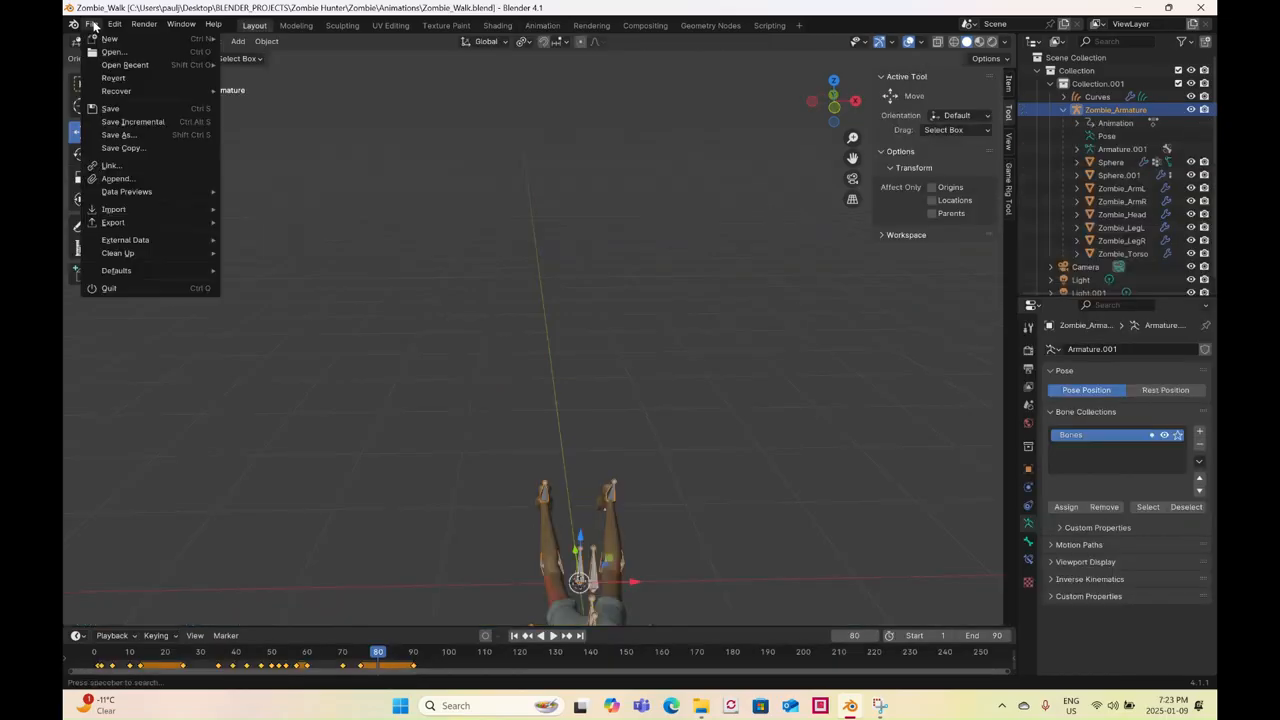
pyautogui.moveTo(127, 223)
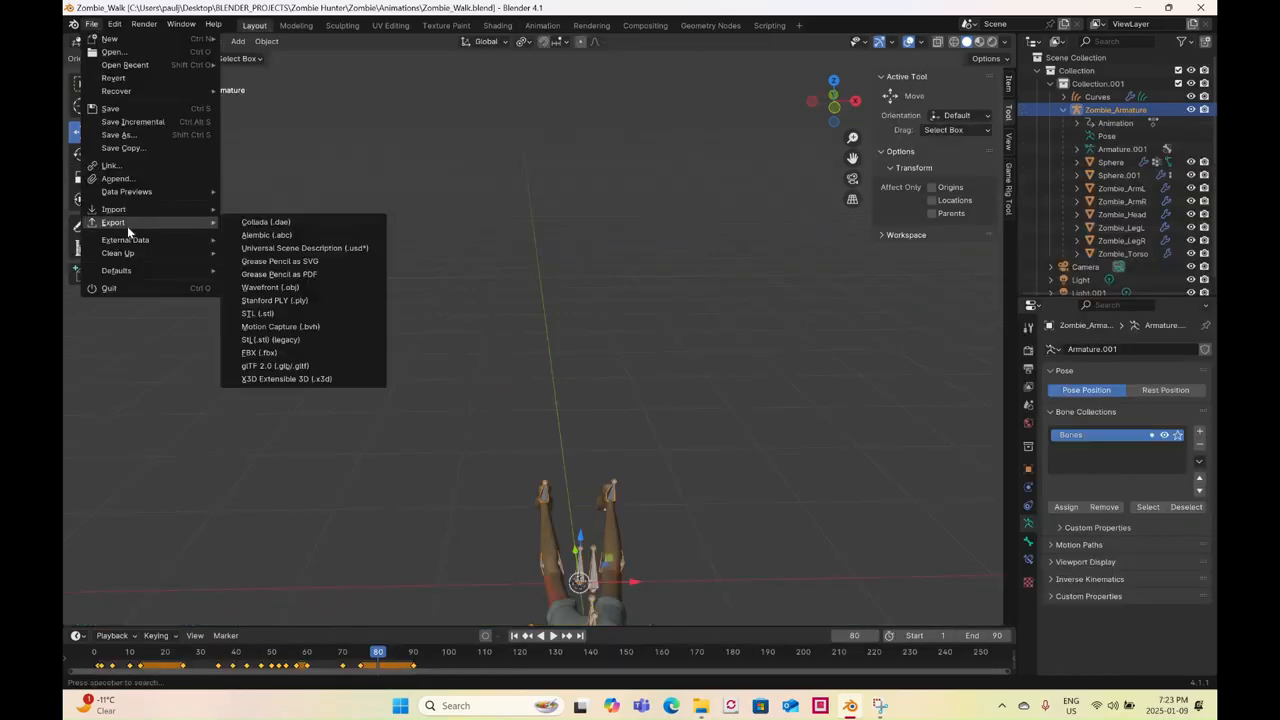
pyautogui.click(312, 352)
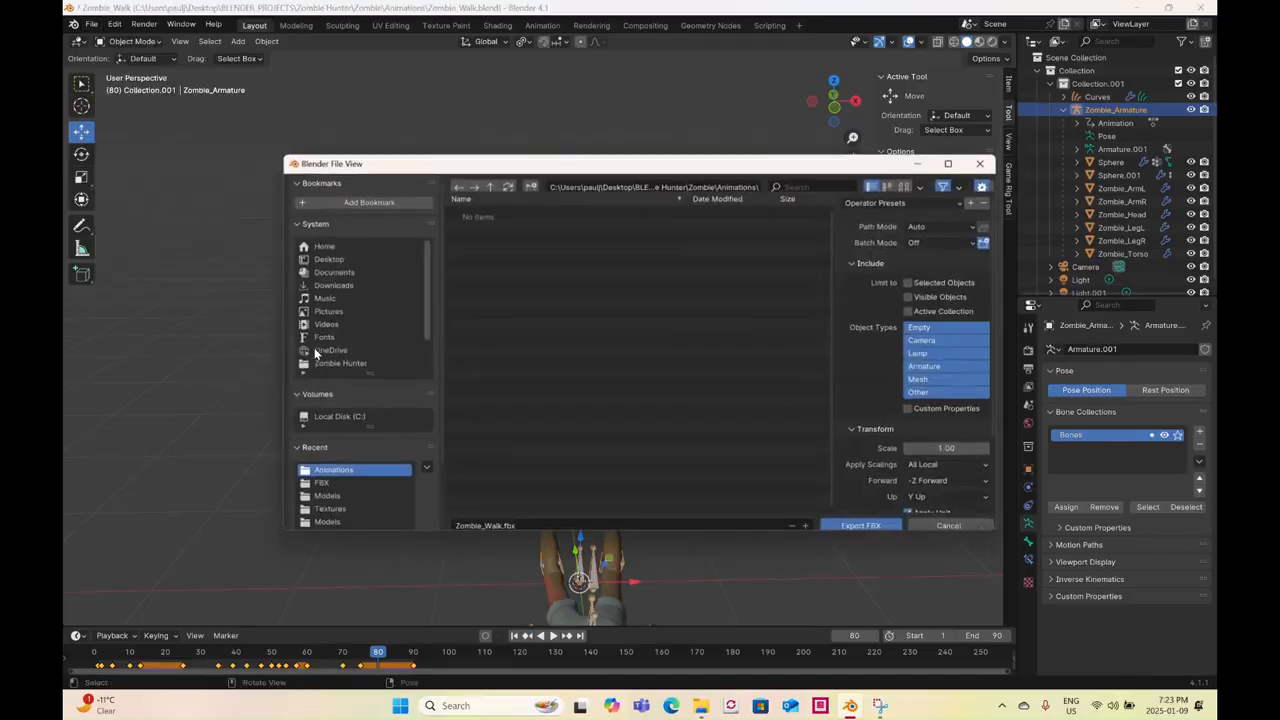
pyautogui.click(967, 377)
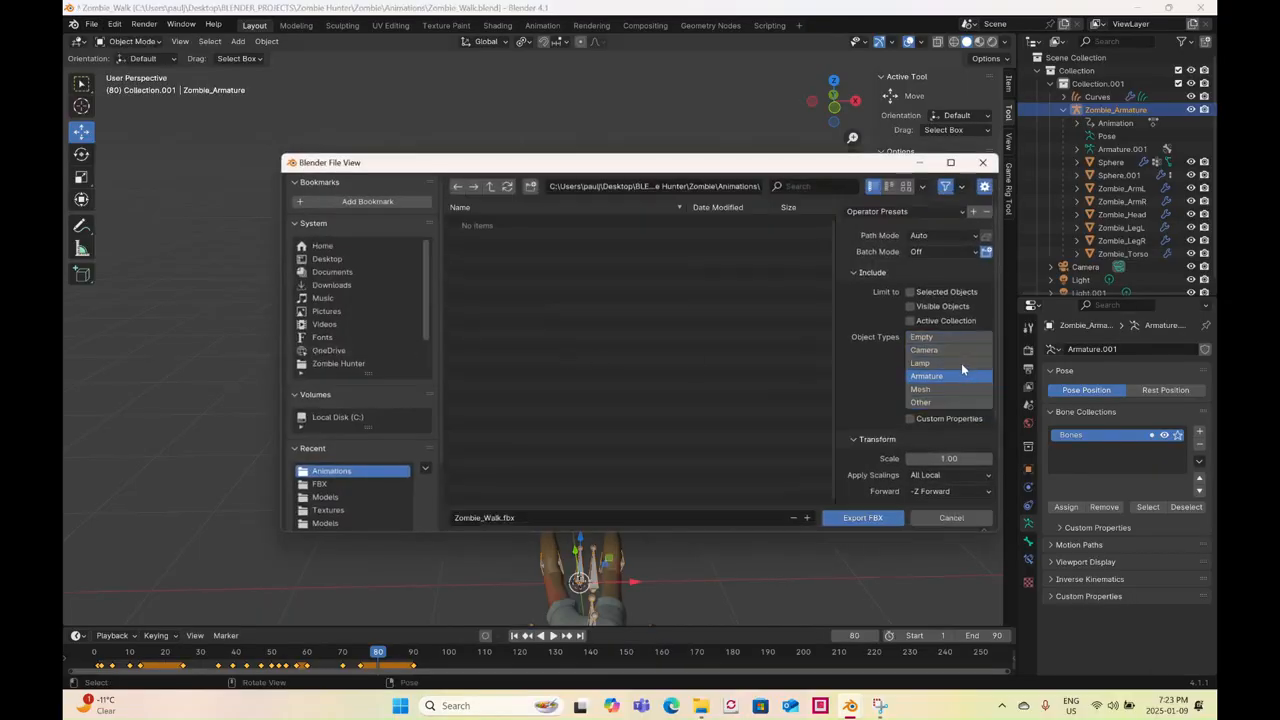
pyautogui.click(946, 306)
pyautogui.click(944, 291)
pyautogui.scroll(-3, 927, 426)
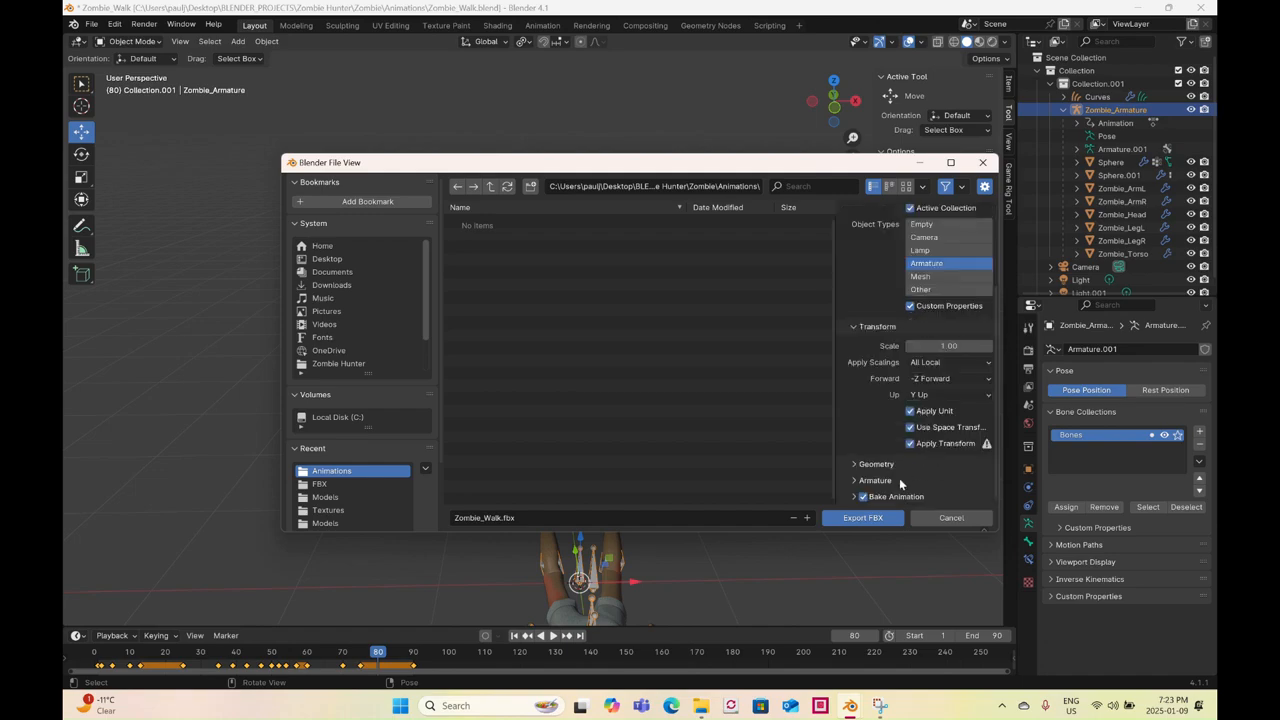
# - Enable Only Deform Bones and disable Add Leaf Bones in the export's armature options
pyautogui.click(899, 479)
pyautogui.click(929, 460)
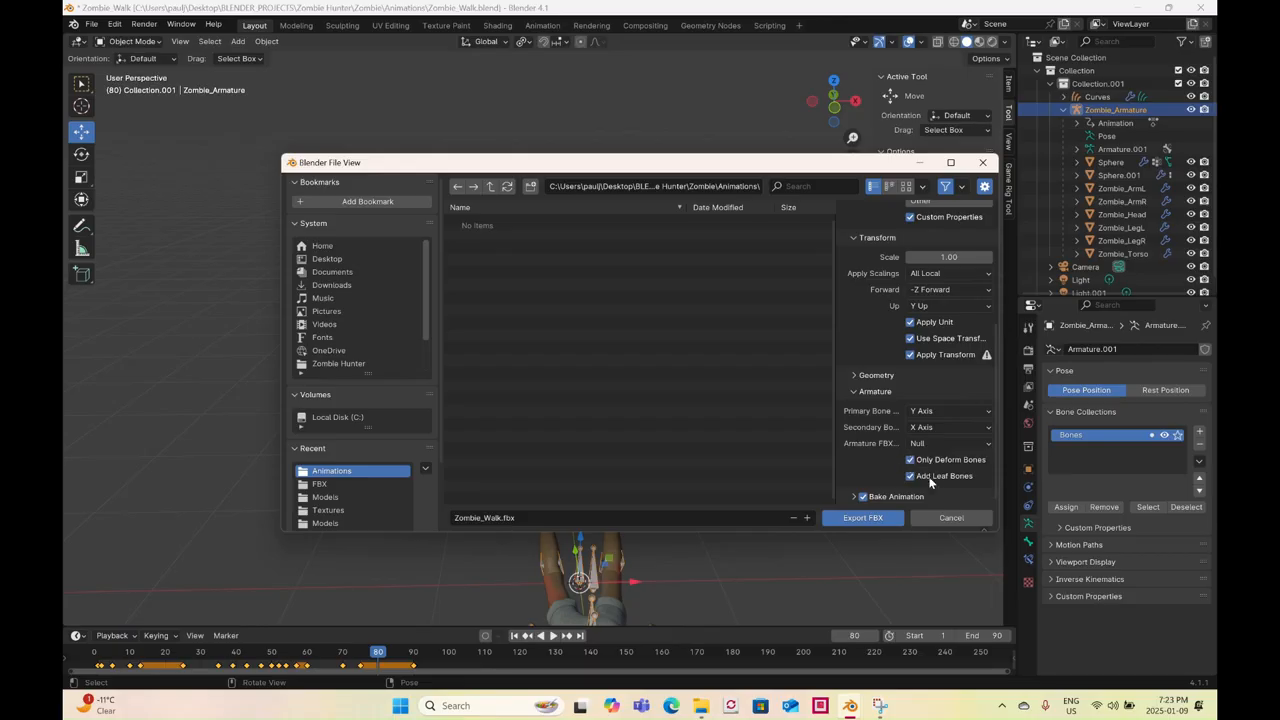
pyautogui.click(930, 477)
# - Export the animation into the Zombie project's FBX folder as Zombie_HeadShot_Collapse.fbx
pyautogui.click(491, 193)
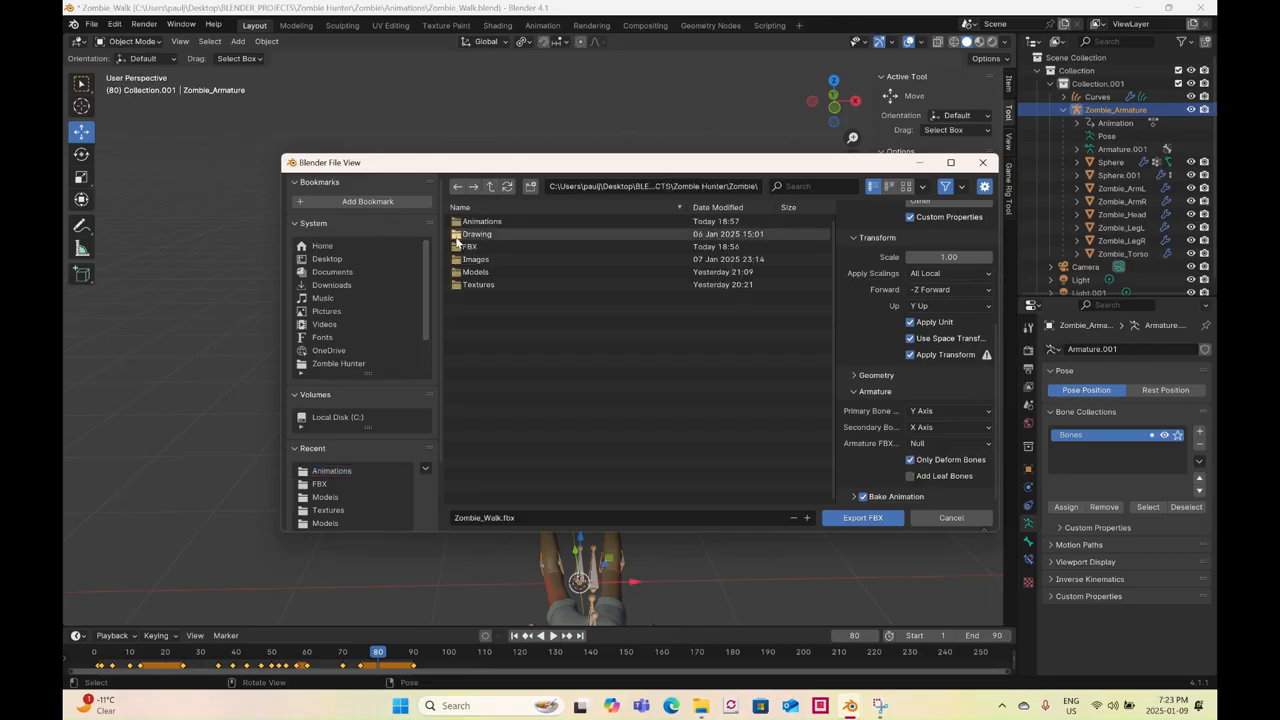
pyautogui.click(475, 247)
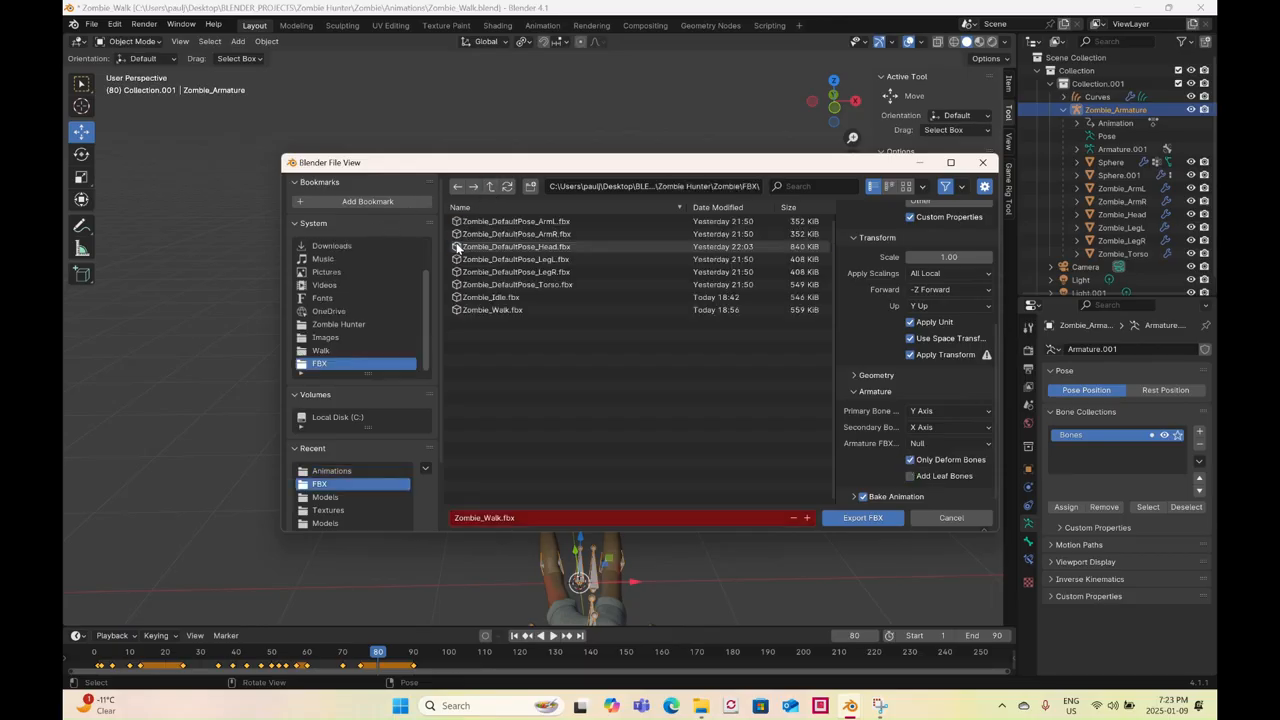
pyautogui.click(492, 521)
pyautogui.click(501, 517)
pyautogui.press('BackSpace')
pyautogui.press('BackSpace')
pyautogui.press('BackSpace')
pyautogui.press('BackSpace')
pyautogui.press('BackSpace')
pyautogui.write('_HeadShot_Col')
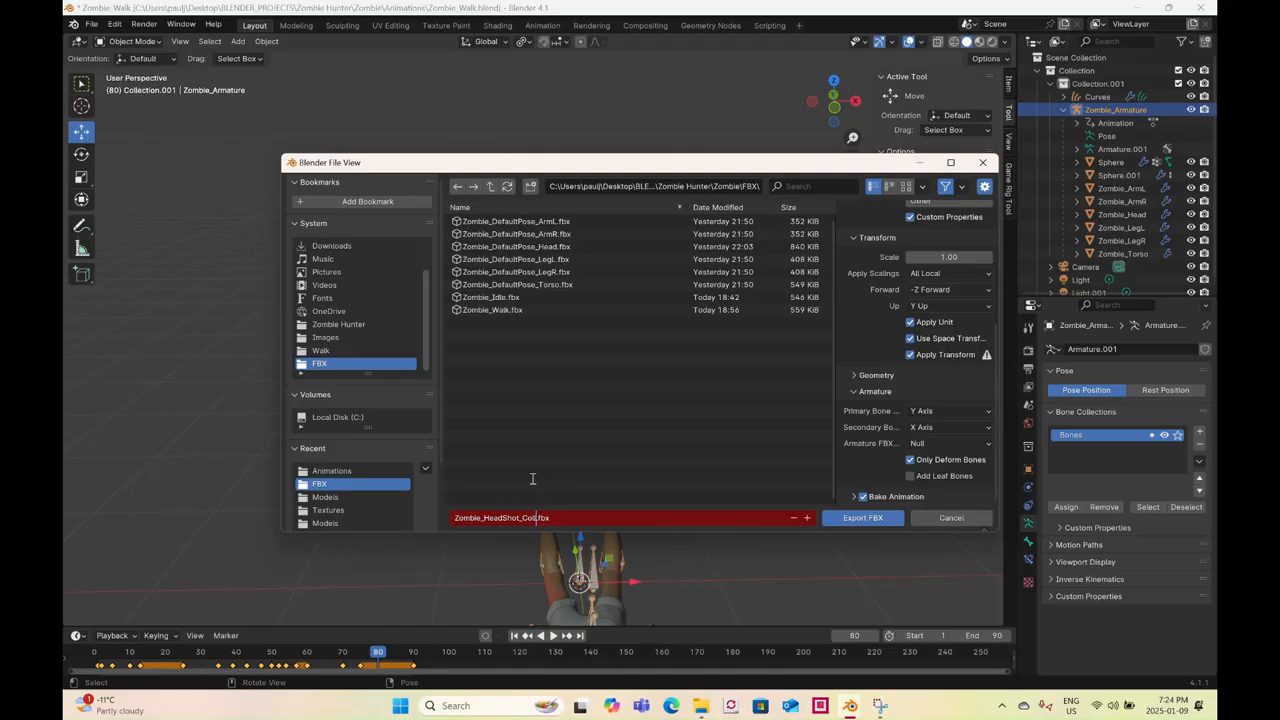
pyautogui.press('BackSpace')
pyautogui.press('BackSpace')
pyautogui.press('BackSpace')
pyautogui.write('Collapse')
pyautogui.click(872, 518)
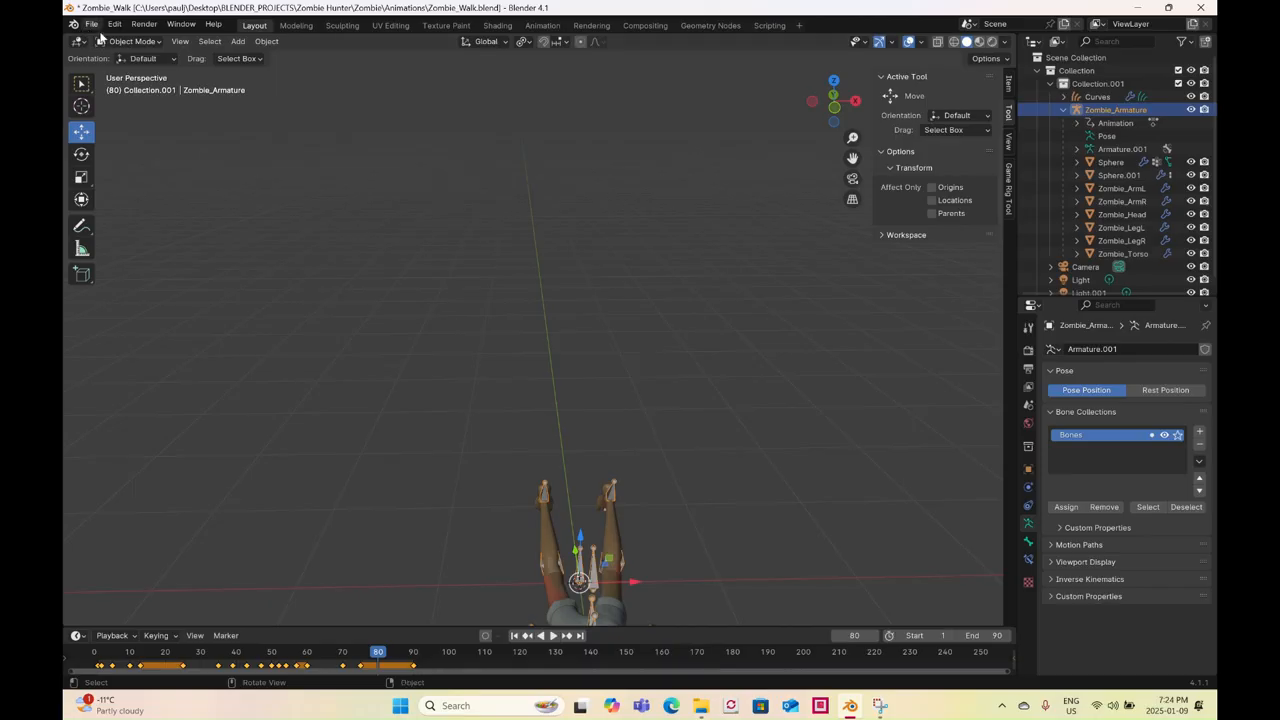
# - Save a copy of the project in the Animations folder as Zombie_HeadShot_Collapsed.blend
pyautogui.click(89, 25)
pyautogui.click(108, 138)
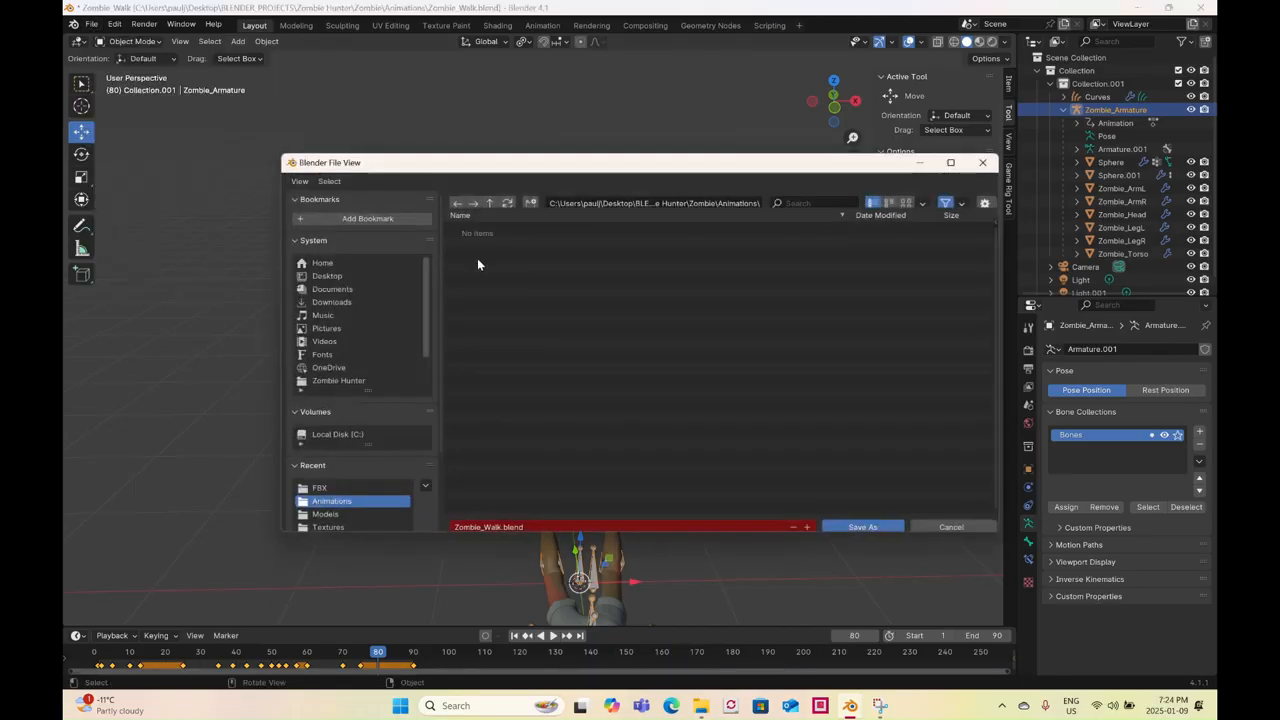
pyautogui.click(495, 521)
pyautogui.click(502, 518)
pyautogui.press('BackSpace')
pyautogui.press('BackSpace')
pyautogui.press('BackSpace')
pyautogui.press('BackSpace')
pyautogui.write('HeadSt')
pyautogui.write('ot_C')
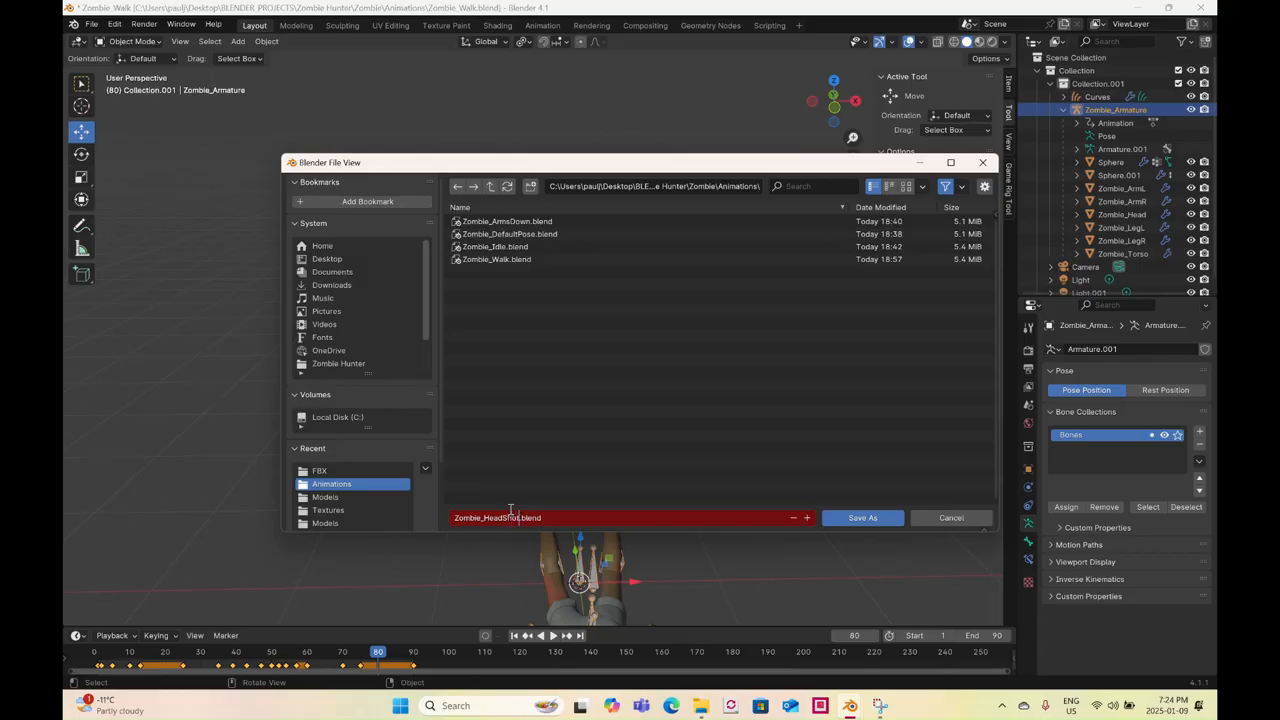
pyautogui.write('llapsed')
pyautogui.click(856, 518)
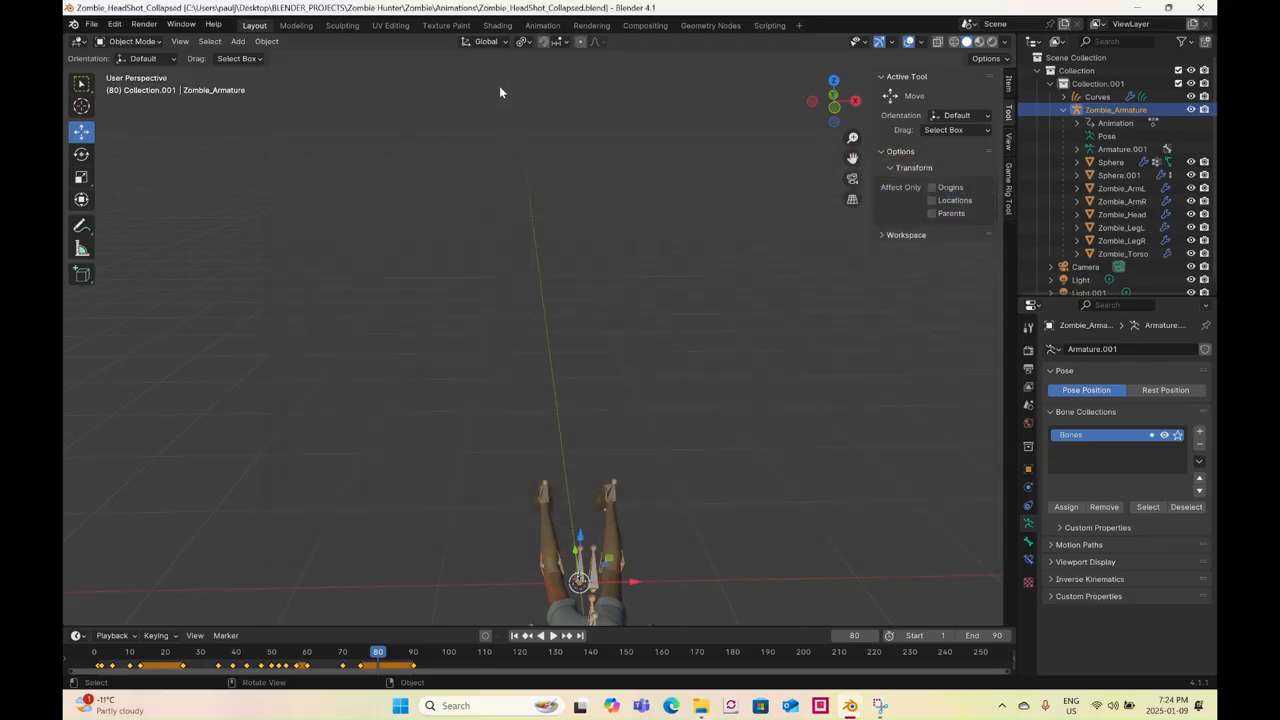
# - In the Animation workspace with wireframe shading, delete all armature keyframes before frame 90
pyautogui.doubleClick(785, 12)
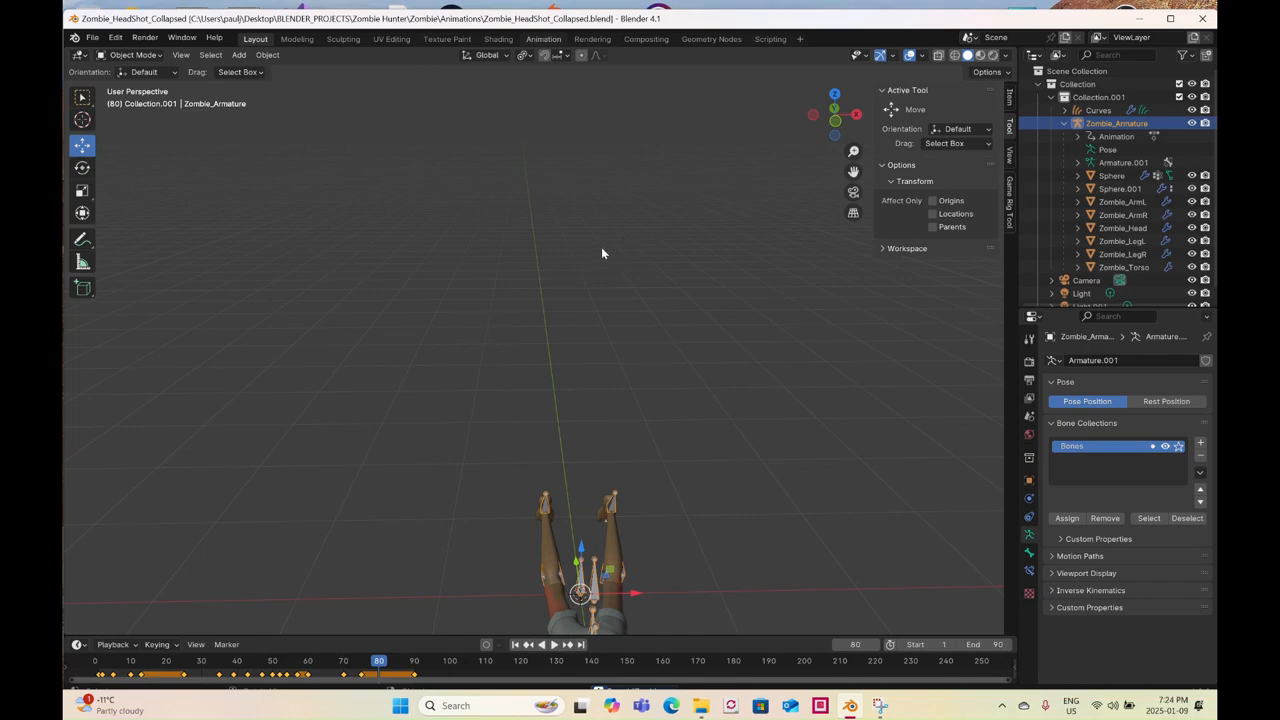
pyautogui.click(540, 39)
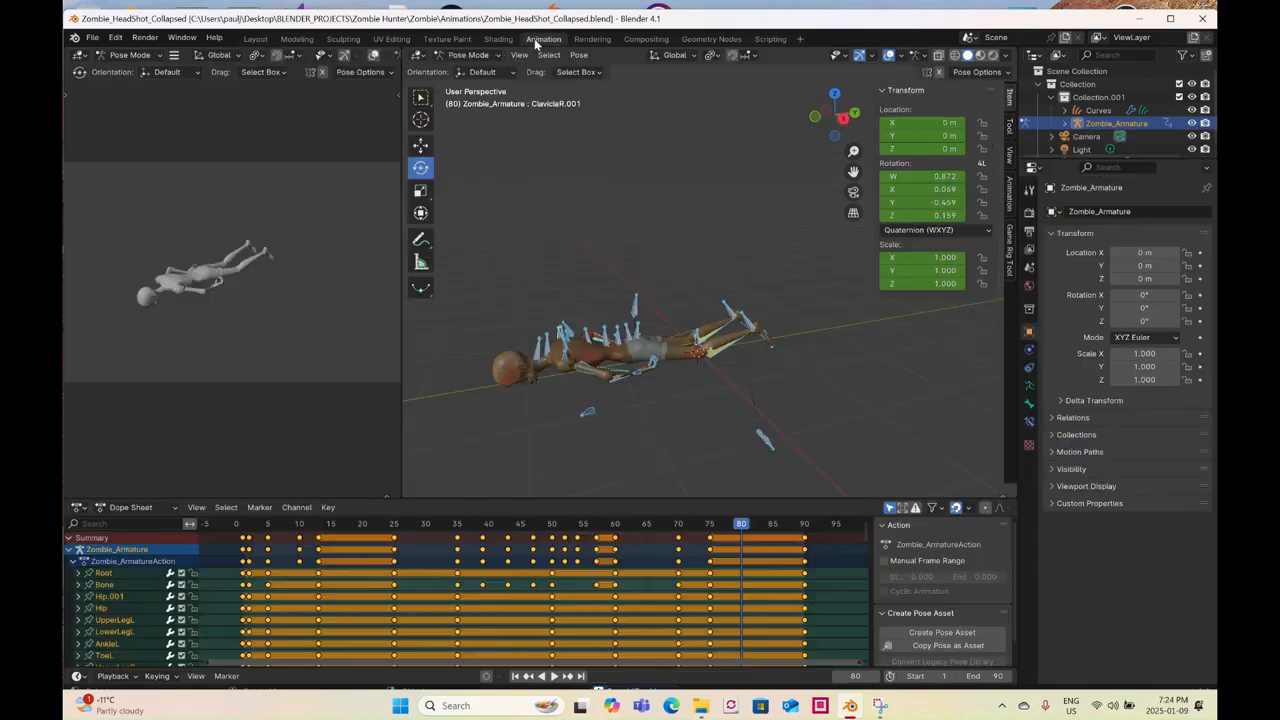
pyautogui.press('z')
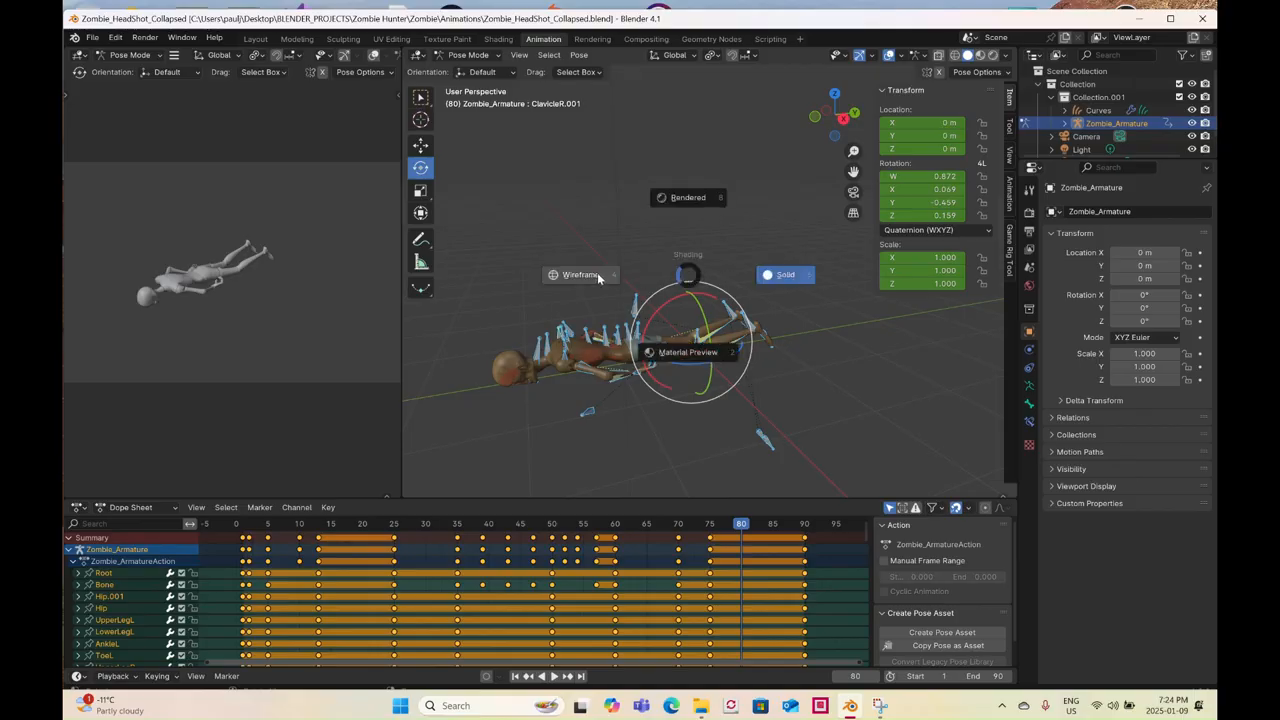
pyautogui.click(598, 278)
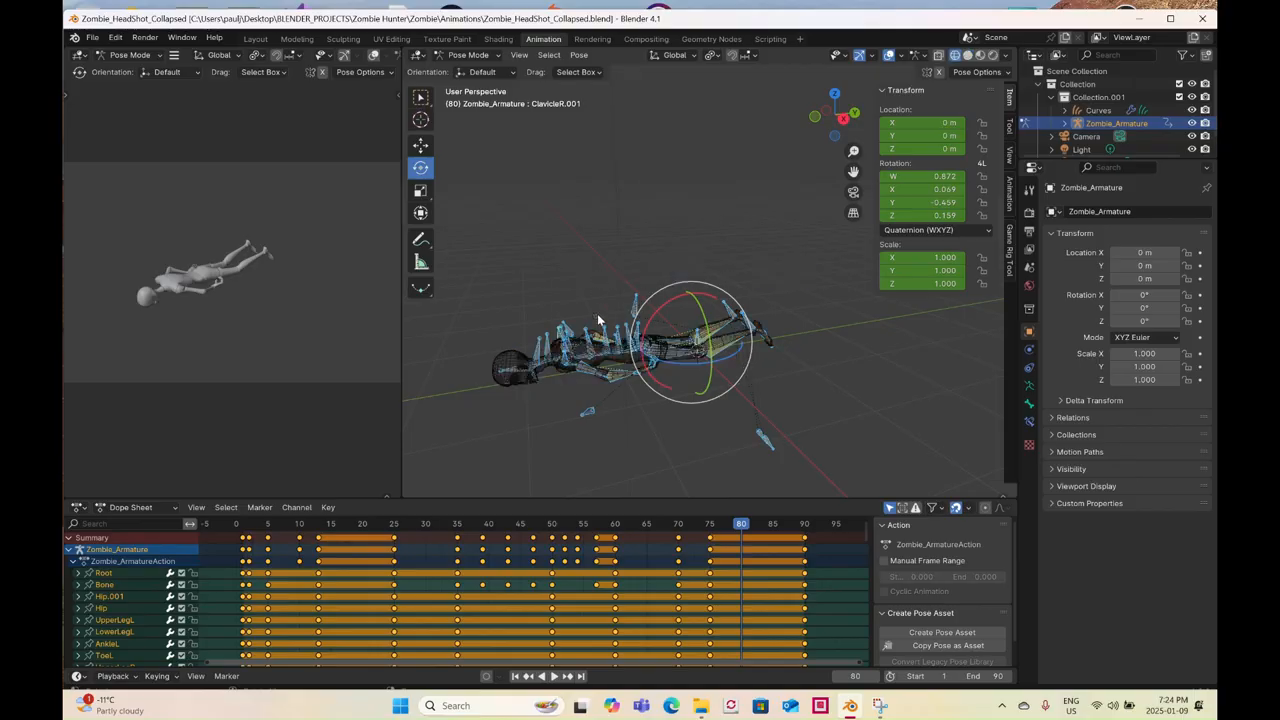
pyautogui.moveTo(227, 541); pyautogui.dragTo(731, 617)
pyautogui.press('Delete')
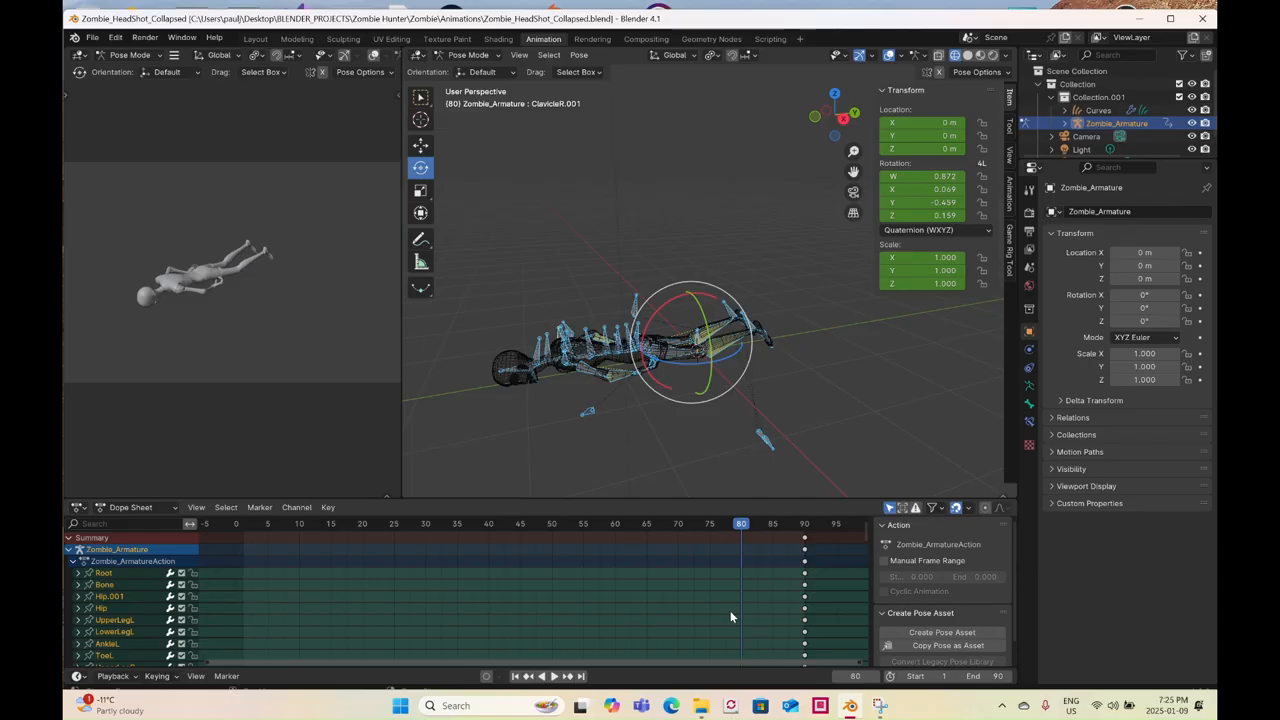
# - Move the remaining keyframes from frame 90 to frame 1
pyautogui.click(804, 549)
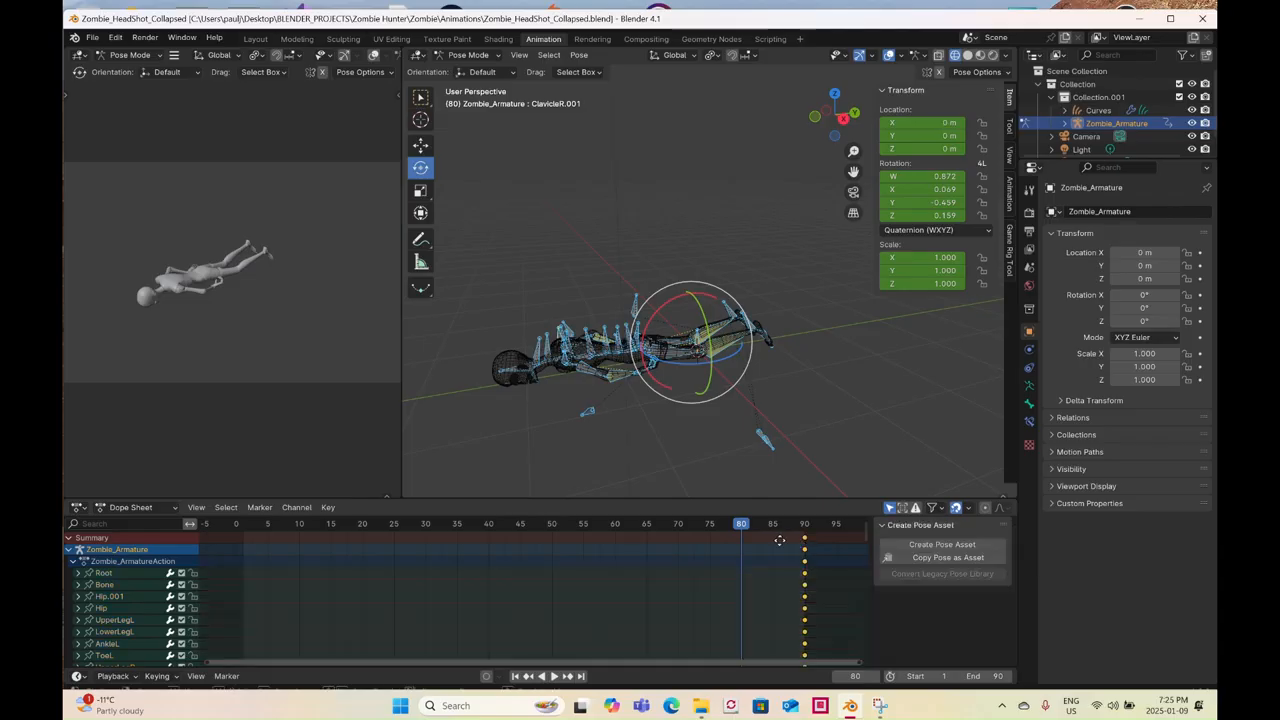
pyautogui.press('g')
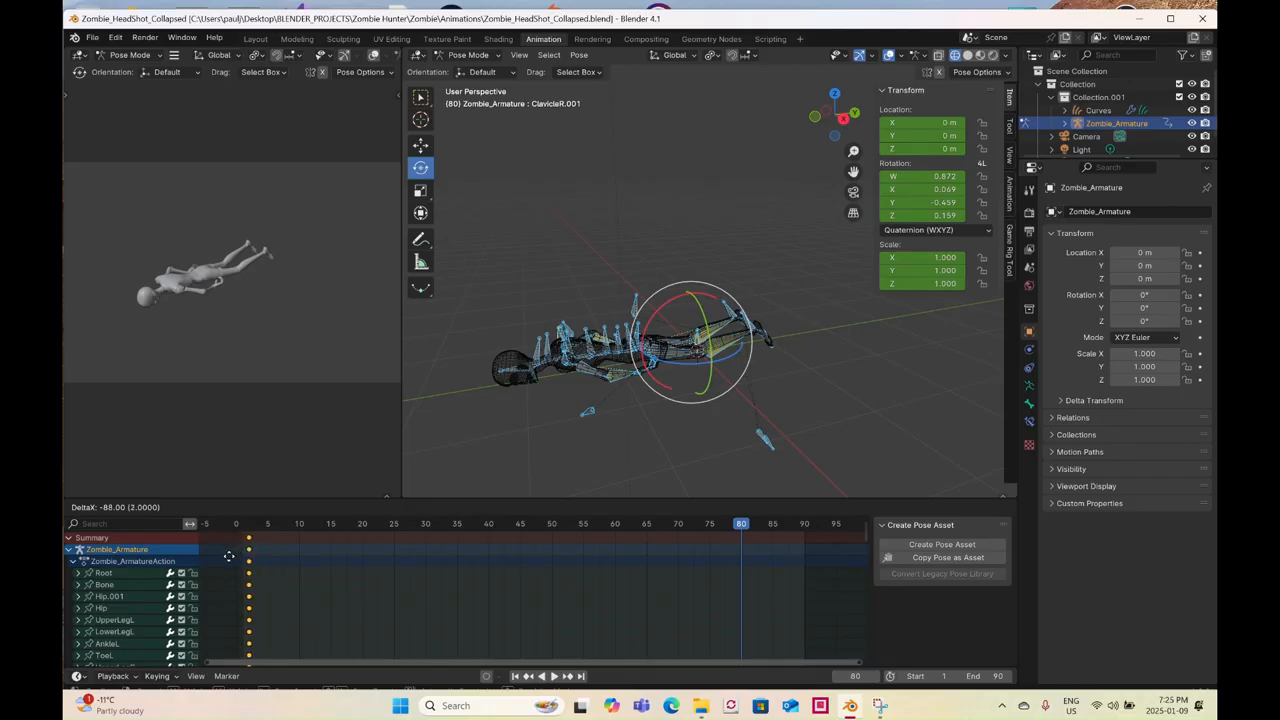
pyautogui.click(228, 560)
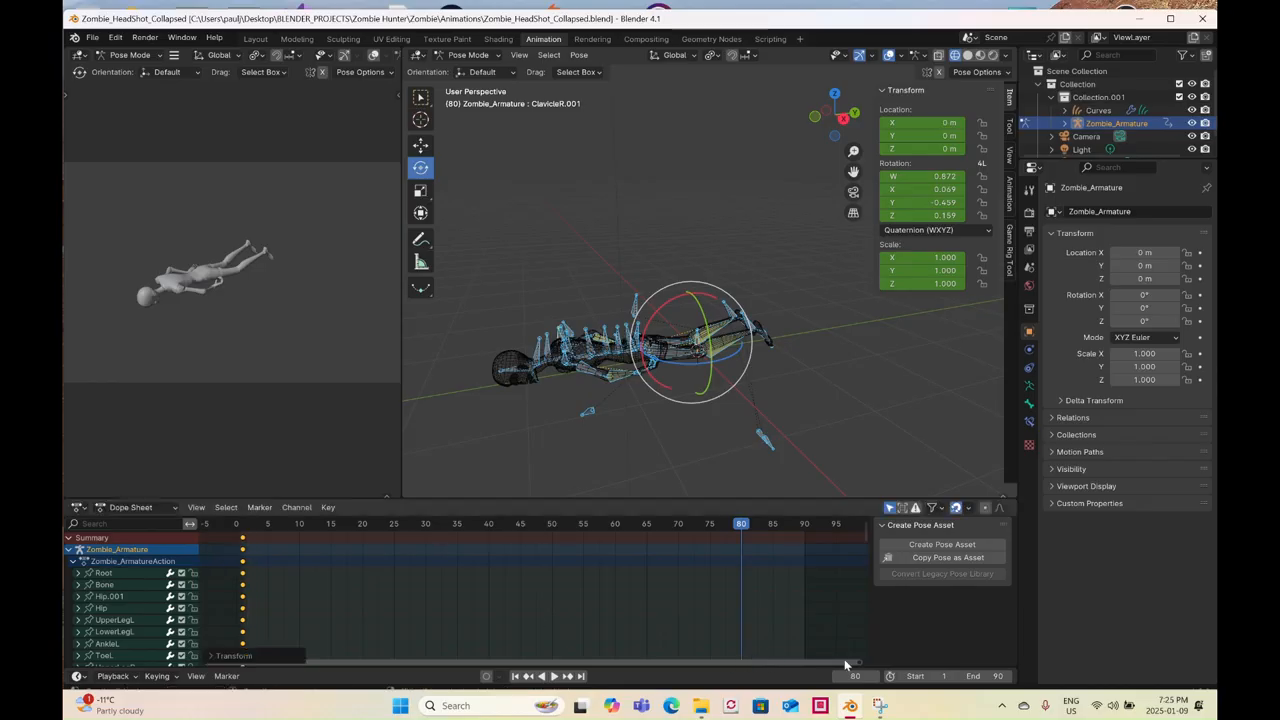
# - Set the animation's end frame to 30 and insert a keyframe for all bones at frame 30
pyautogui.click(978, 677)
pyautogui.write('30')
pyautogui.press('Return')
pyautogui.moveTo(862, 668); pyautogui.dragTo(525, 662)
pyautogui.click(652, 524)
pyautogui.rightClick(671, 352)
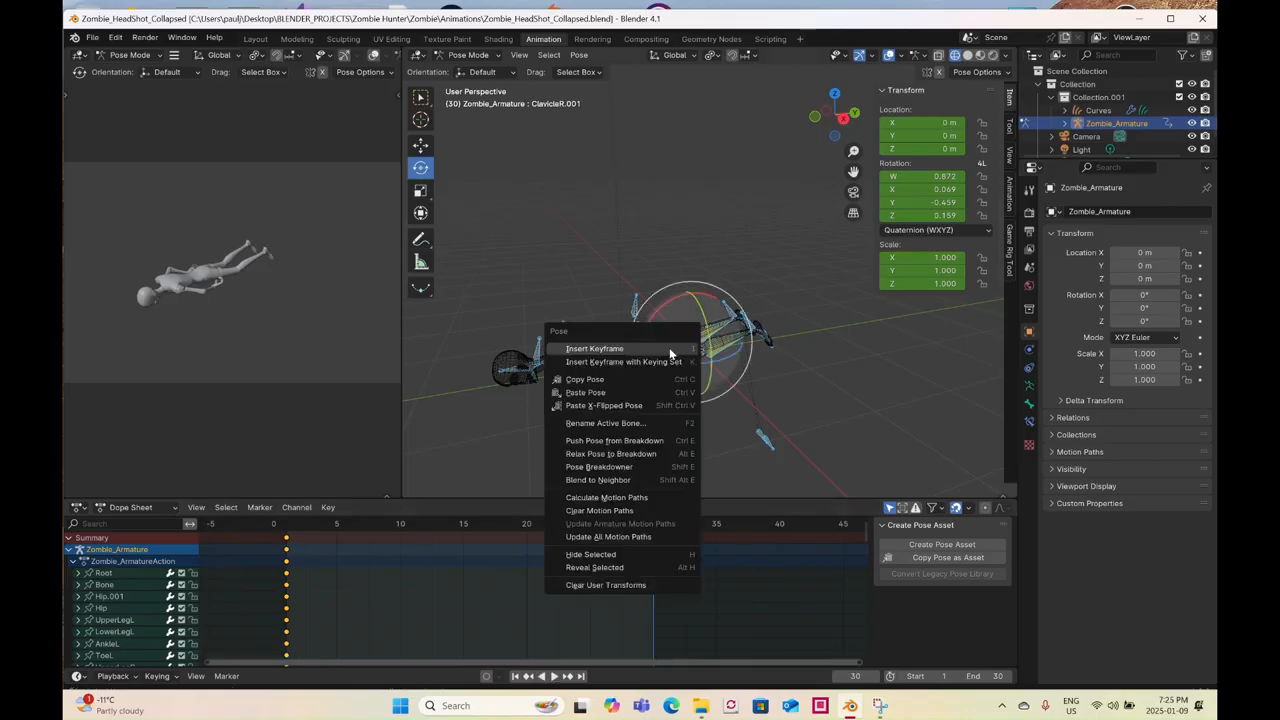
pyautogui.click(669, 348)
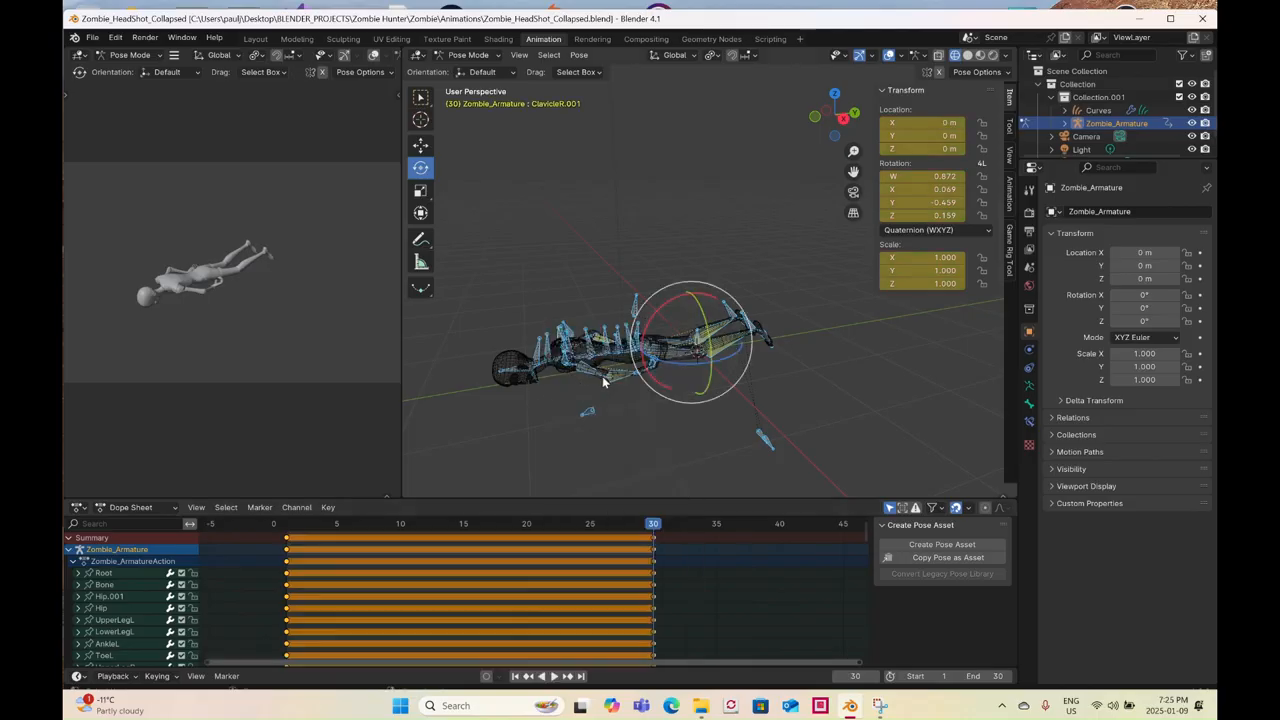
# - Play back the held collapsed pose and export the armature to the FBX folder as Zombie_Collapsed_Idle.fbx
pyautogui.press('space')
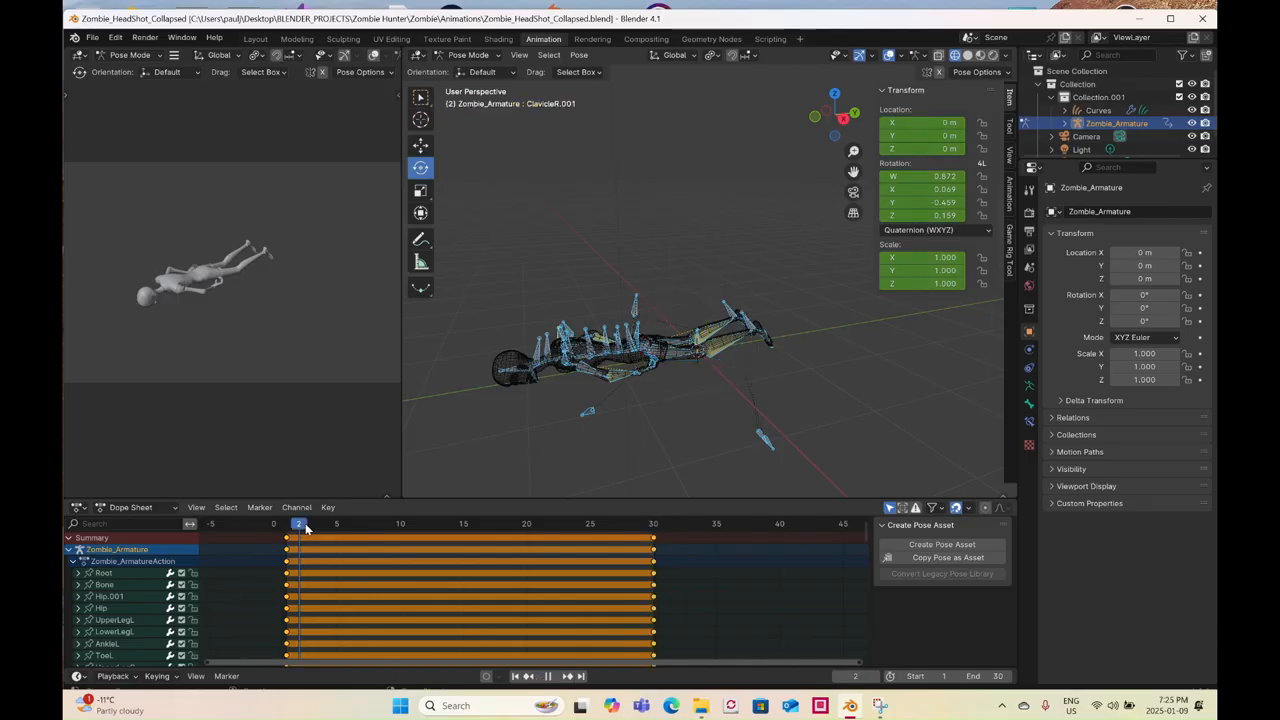
pyautogui.press('space')
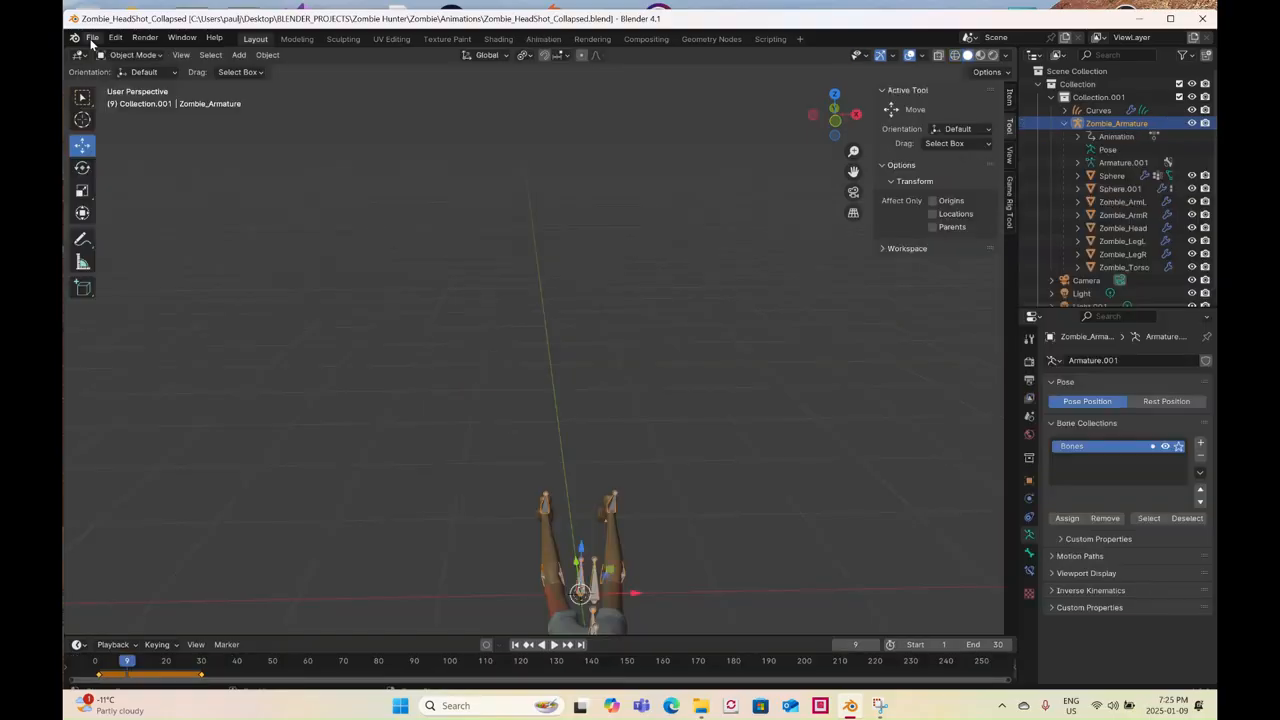
pyautogui.click(91, 38)
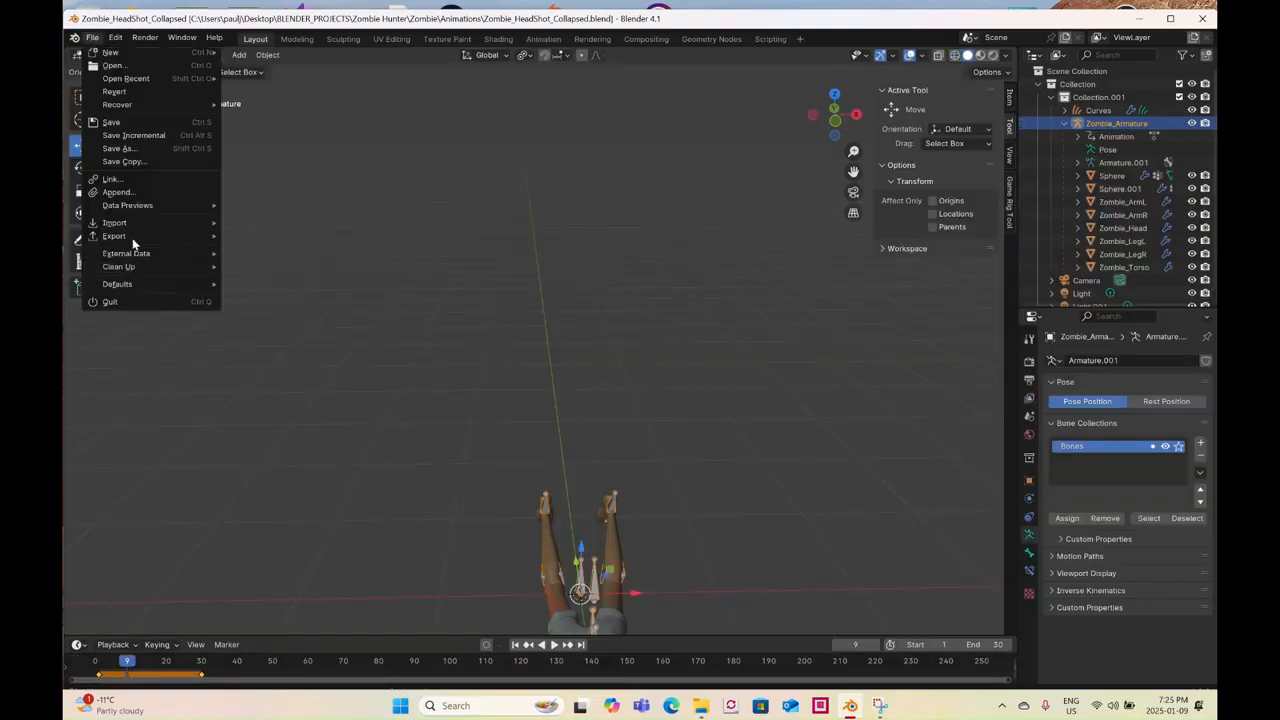
pyautogui.moveTo(132, 237)
pyautogui.click(259, 356)
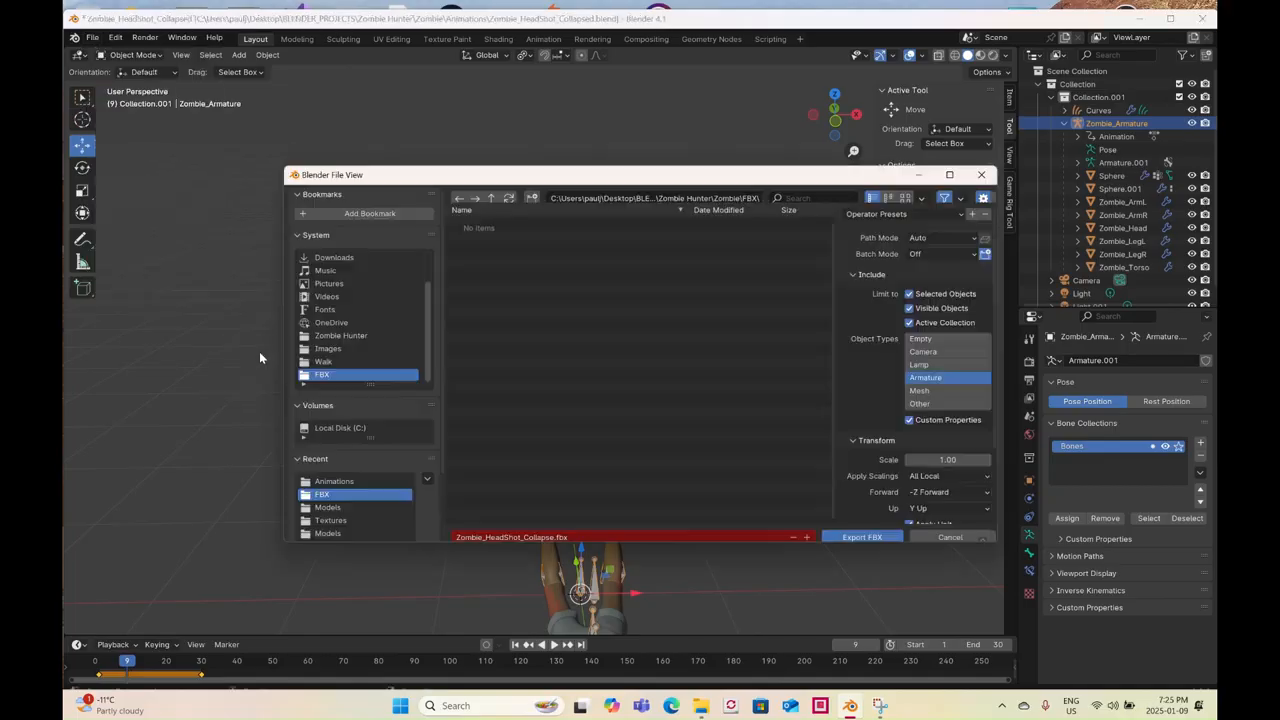
pyautogui.click(529, 533)
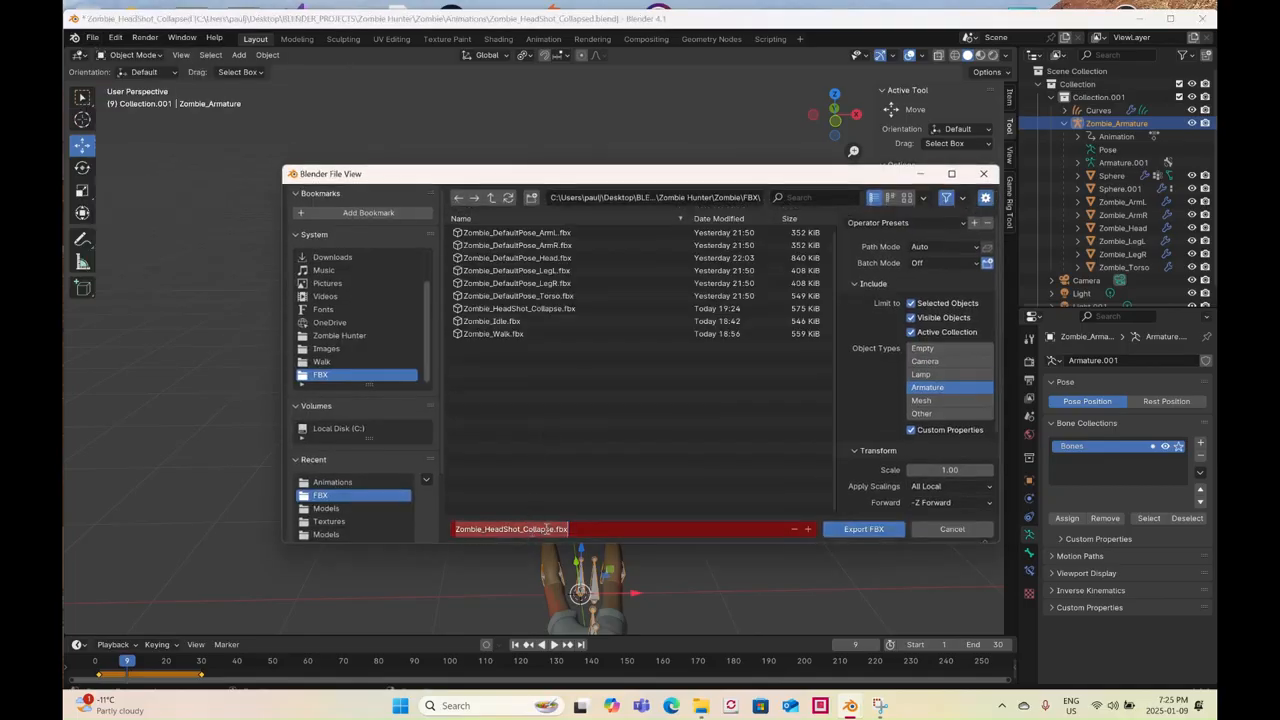
pyautogui.click(554, 529)
pyautogui.press('BackSpace')
pyautogui.press('BackSpace')
pyautogui.press('BackSpace')
pyautogui.press('BackSpace')
pyautogui.press('BackSpace')
pyautogui.press('BackSpace')
pyautogui.press('BackSpace')
pyautogui.press('BackSpace')
pyautogui.press('BackSpace')
pyautogui.press('BackSpace')
pyautogui.press('BackSpace')
pyautogui.press('BackSpace')
pyautogui.press('BackSpace')
pyautogui.press('BackSpace')
pyautogui.press('BackSpace')
pyautogui.press('BackSpace')
pyautogui.press('BackSpace')
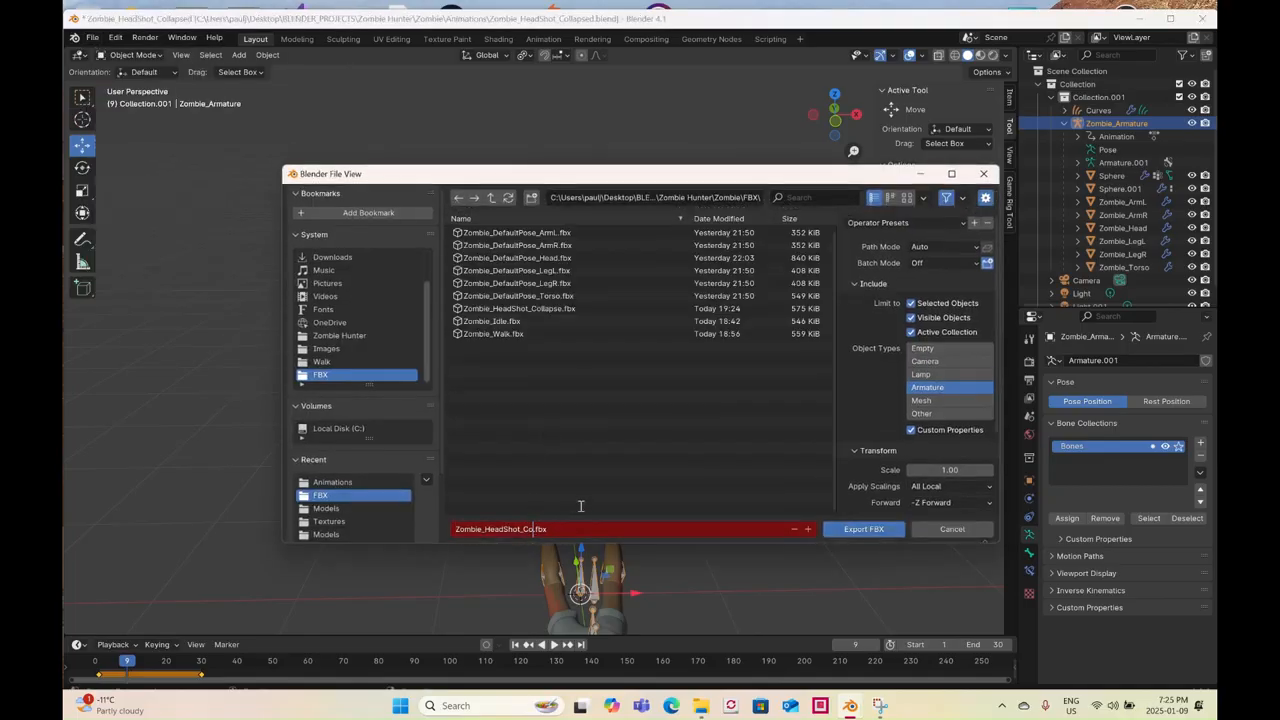
pyautogui.write('Collapsed_Idle')
pyautogui.click(870, 533)
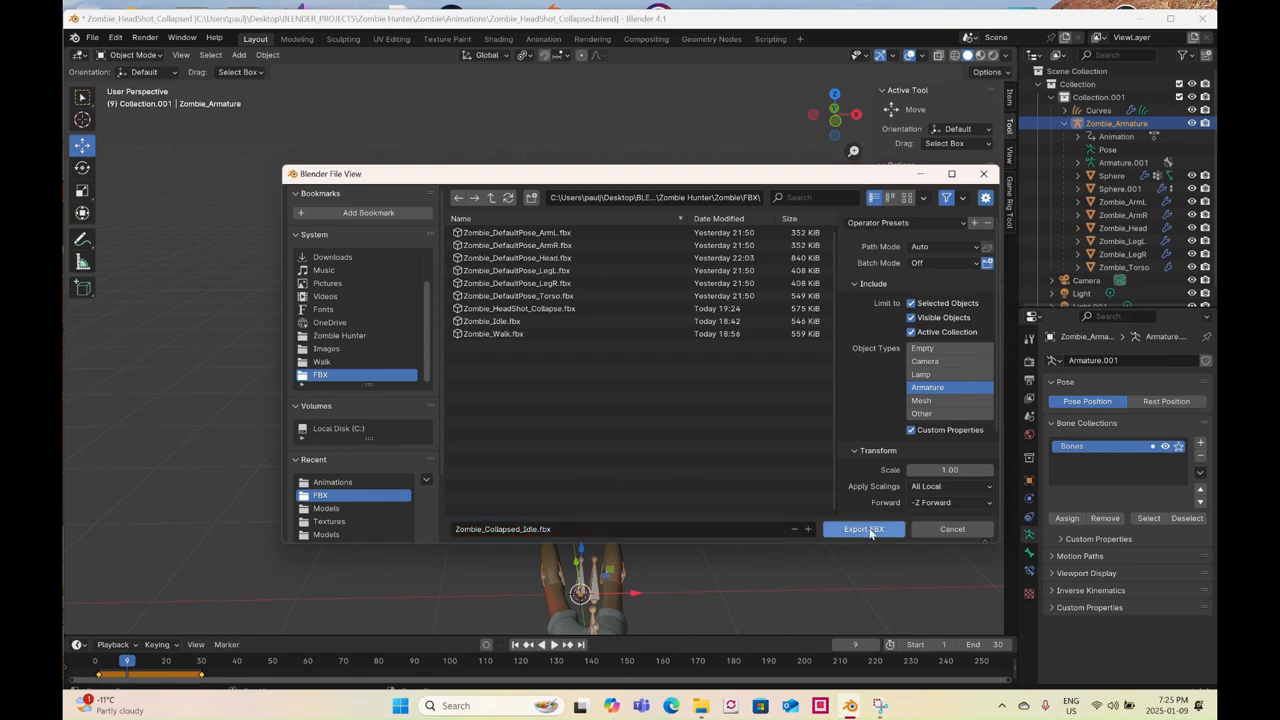
pyautogui.click(866, 529)
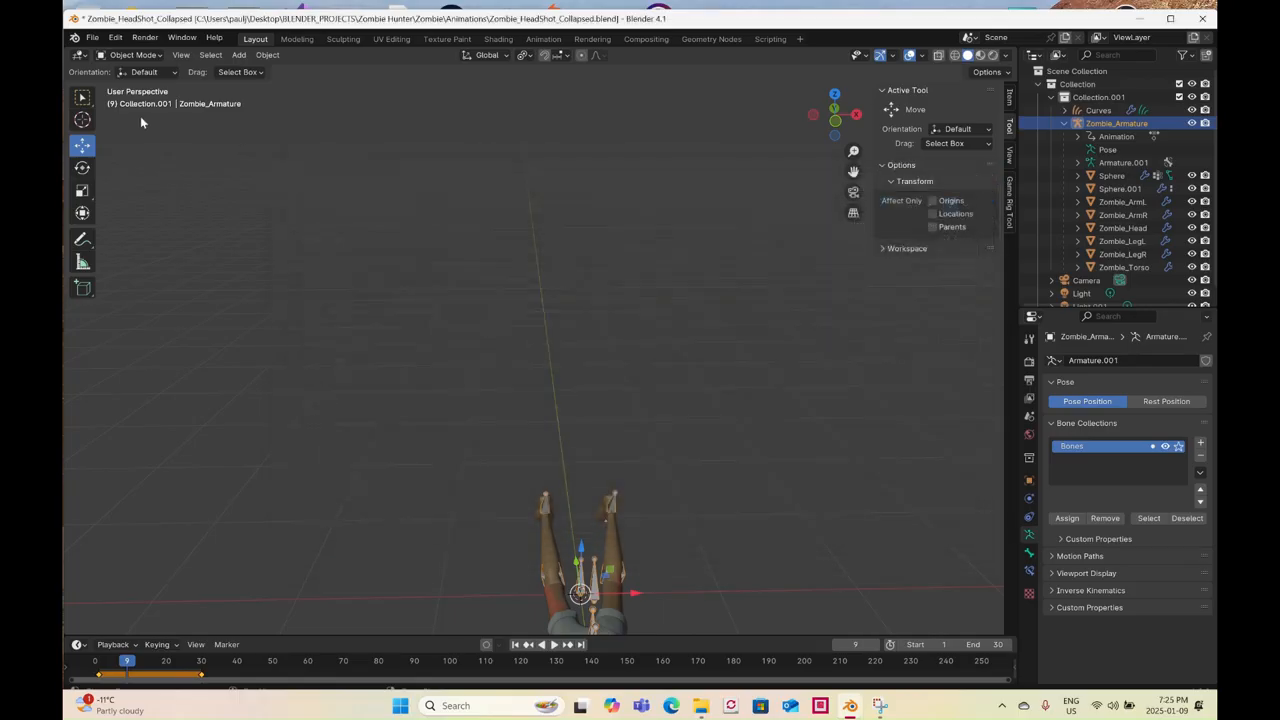
# - Save the project in the Animations folder as Zombie_Collapsed_Idle.blend
pyautogui.click(93, 45)
pyautogui.click(116, 152)
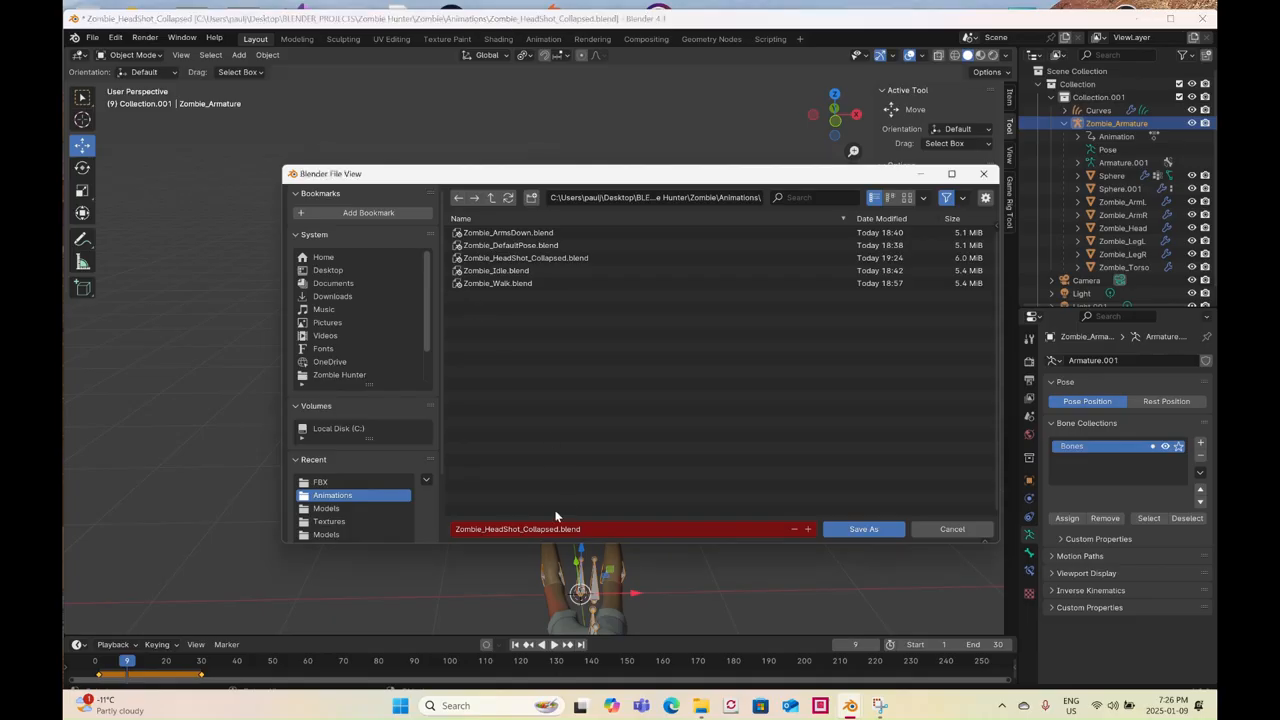
pyautogui.click(553, 529)
pyautogui.click(558, 529)
pyautogui.press('BackSpace')
pyautogui.press('BackSpace')
pyautogui.press('BackSpace')
pyautogui.press('BackSpace')
pyautogui.press('BackSpace')
pyautogui.press('BackSpace')
pyautogui.press('BackSpace')
pyautogui.press('BackSpace')
pyautogui.press('BackSpace')
pyautogui.press('BackSpace')
pyautogui.press('BackSpace')
pyautogui.press('BackSpace')
pyautogui.press('BackSpace')
pyautogui.press('BackSpace')
pyautogui.press('BackSpace')
pyautogui.press('BackSpace')
pyautogui.press('BackSpace')
pyautogui.press('BackSpace')
pyautogui.write('Collapsed_1')
pyautogui.press('BackSpace')
pyautogui.write('Idle')
pyautogui.click(884, 534)
pyautogui.click(864, 529)
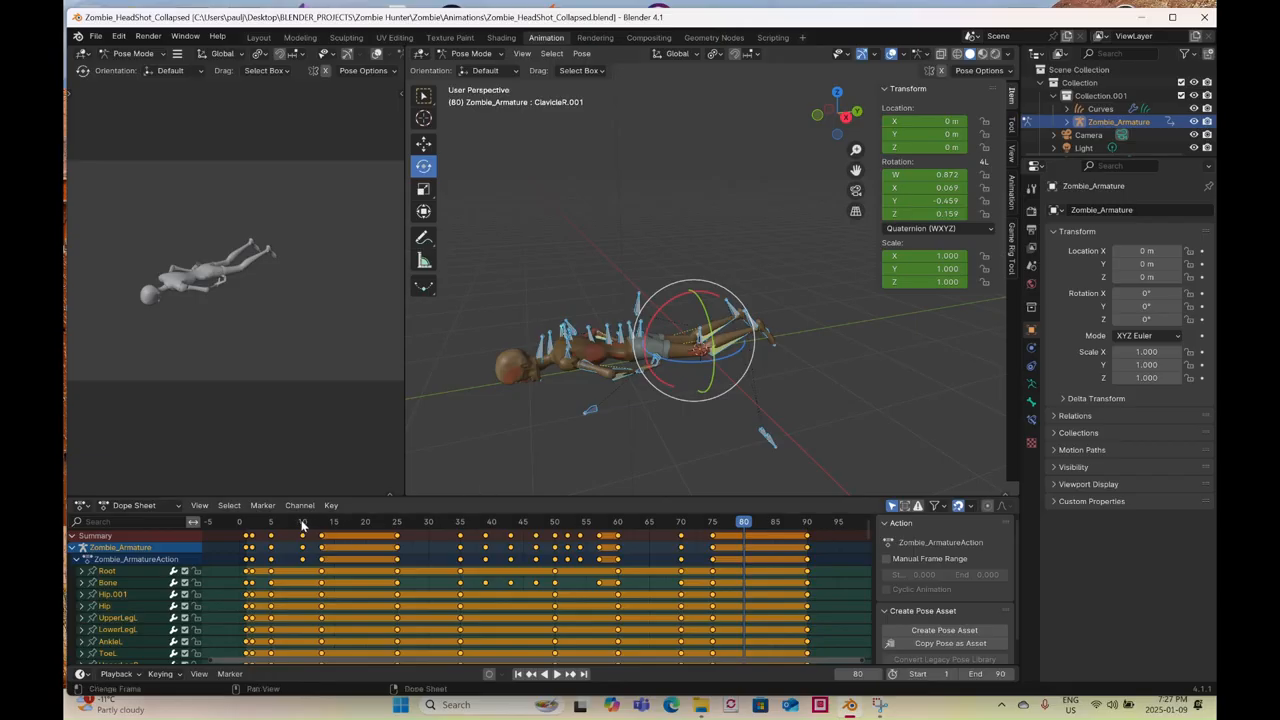
# - In Zombie_HeadShot_Collapsed.blend, review the start of the collapse, return to frame 1 and delete all keyframes after it
pyautogui.moveTo(247, 526); pyautogui.dragTo(255, 525)
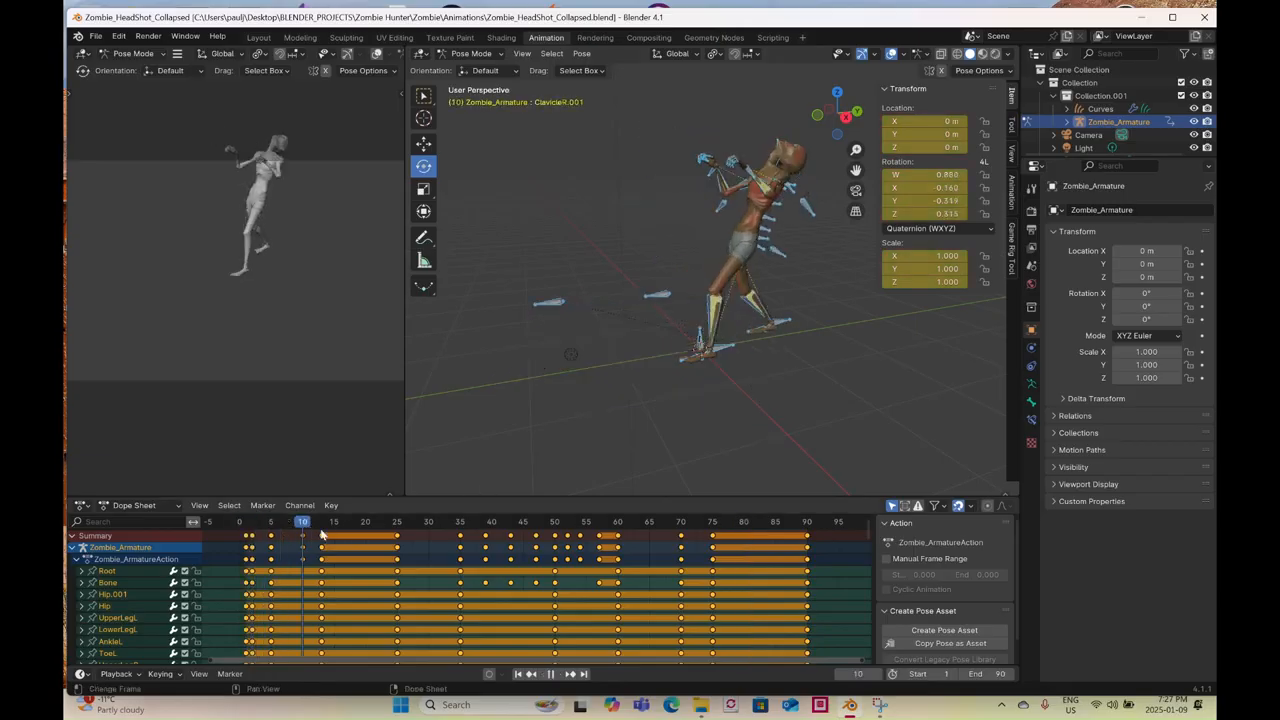
pyautogui.moveTo(250, 523); pyautogui.dragTo(246, 548)
pyautogui.press('space')
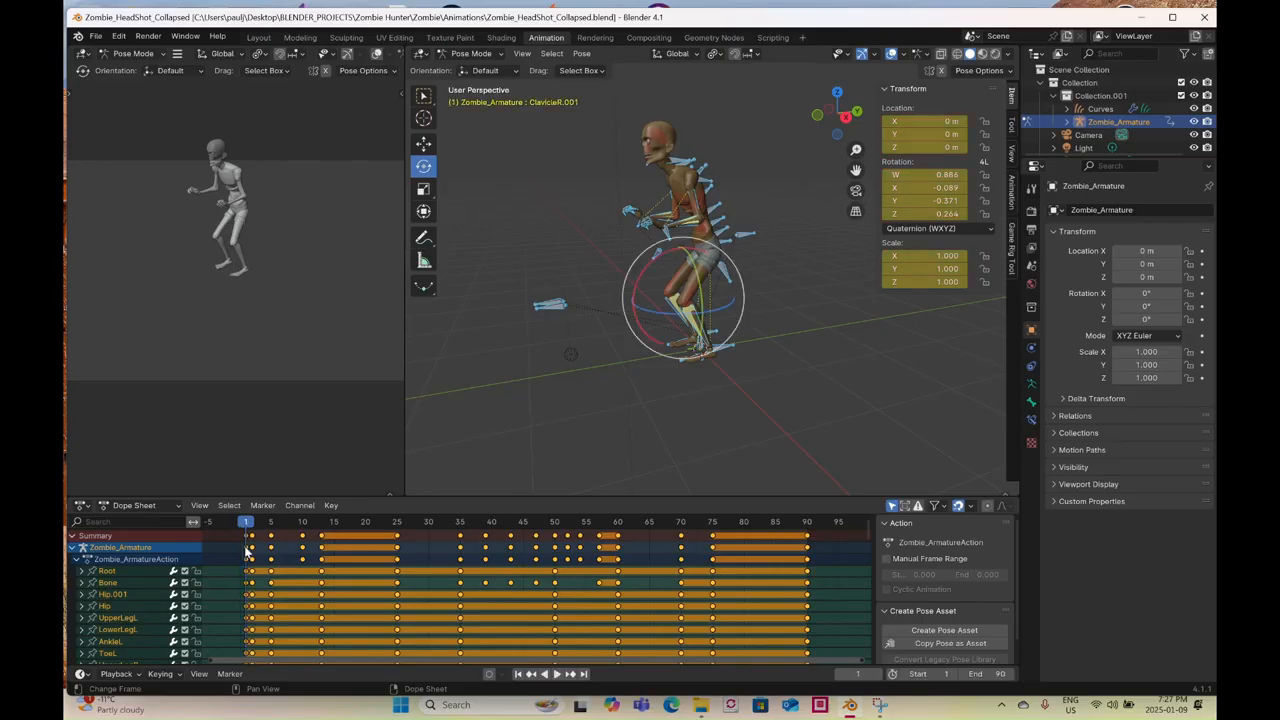
pyautogui.moveTo(822, 548); pyautogui.dragTo(252, 598)
pyautogui.press('Delete')
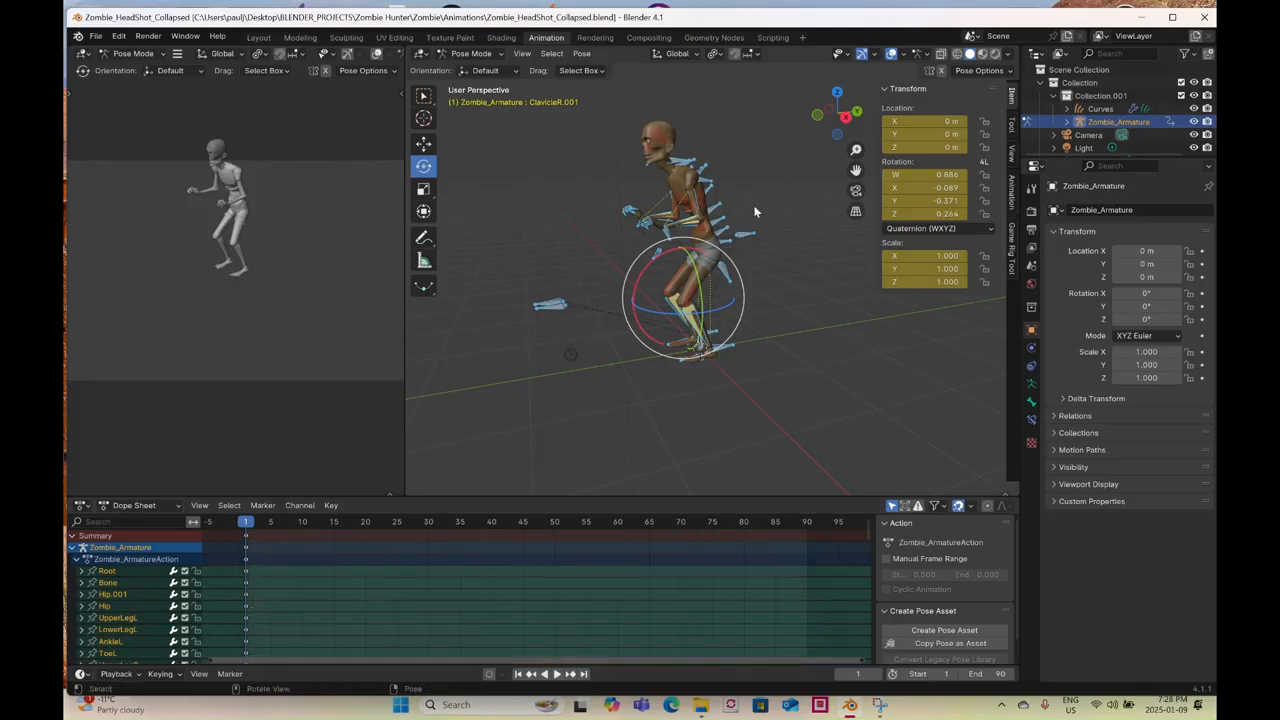
pyautogui.moveTo(705, 305); pyautogui.dragTo(712, 345, button='middle')
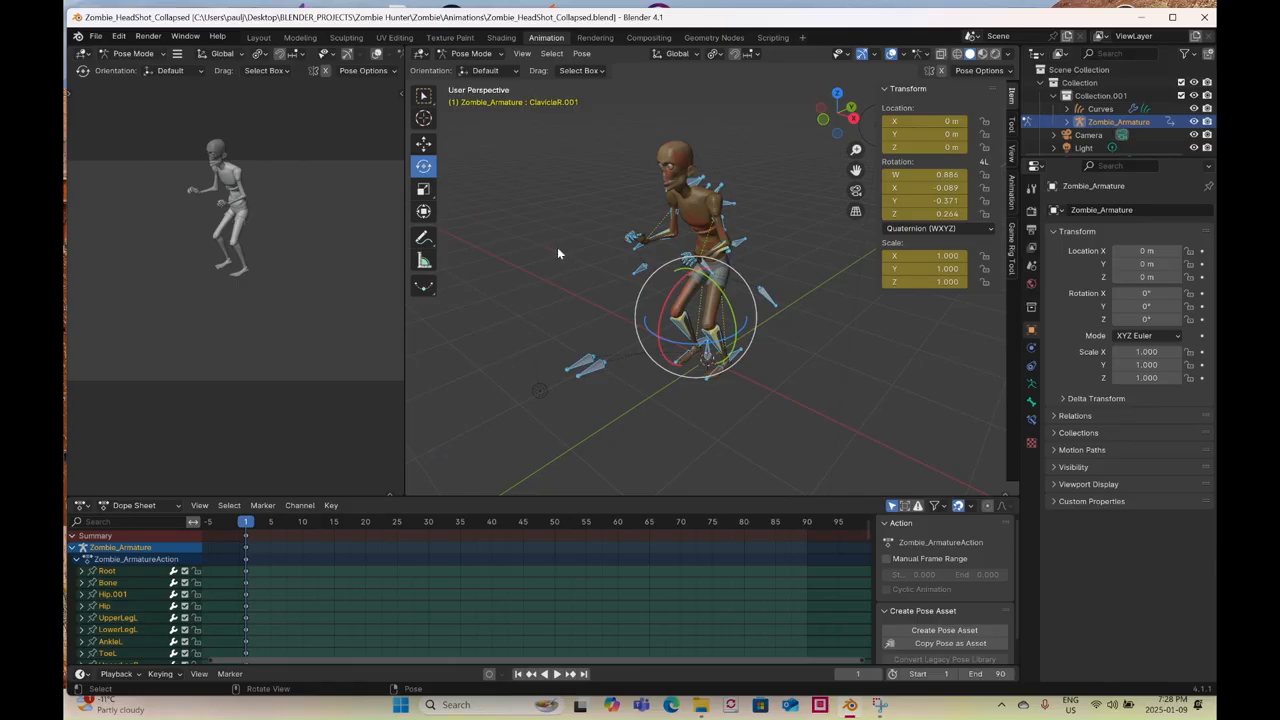
pyautogui.moveTo(641, 272); pyautogui.dragTo(672, 272, button='middle')
pyautogui.scroll(-1, 732, 298)
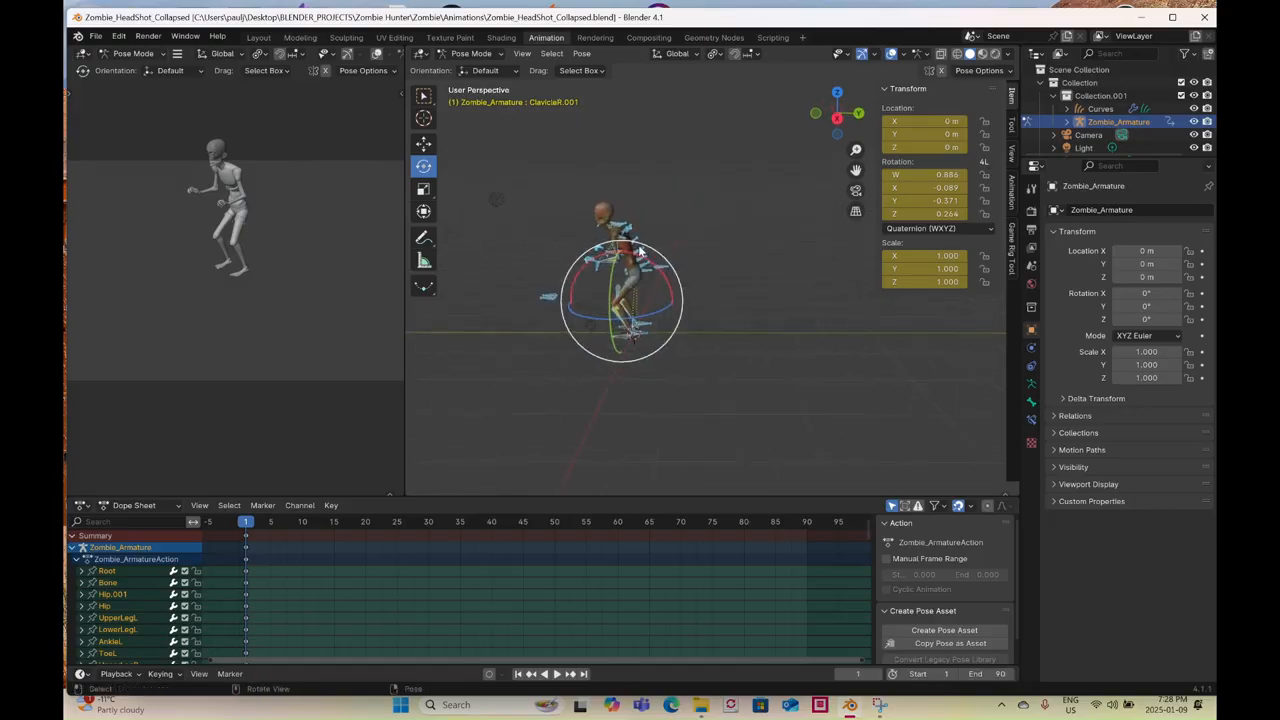
pyautogui.moveTo(812, 258); pyautogui.dragTo(690, 272, button='middle')
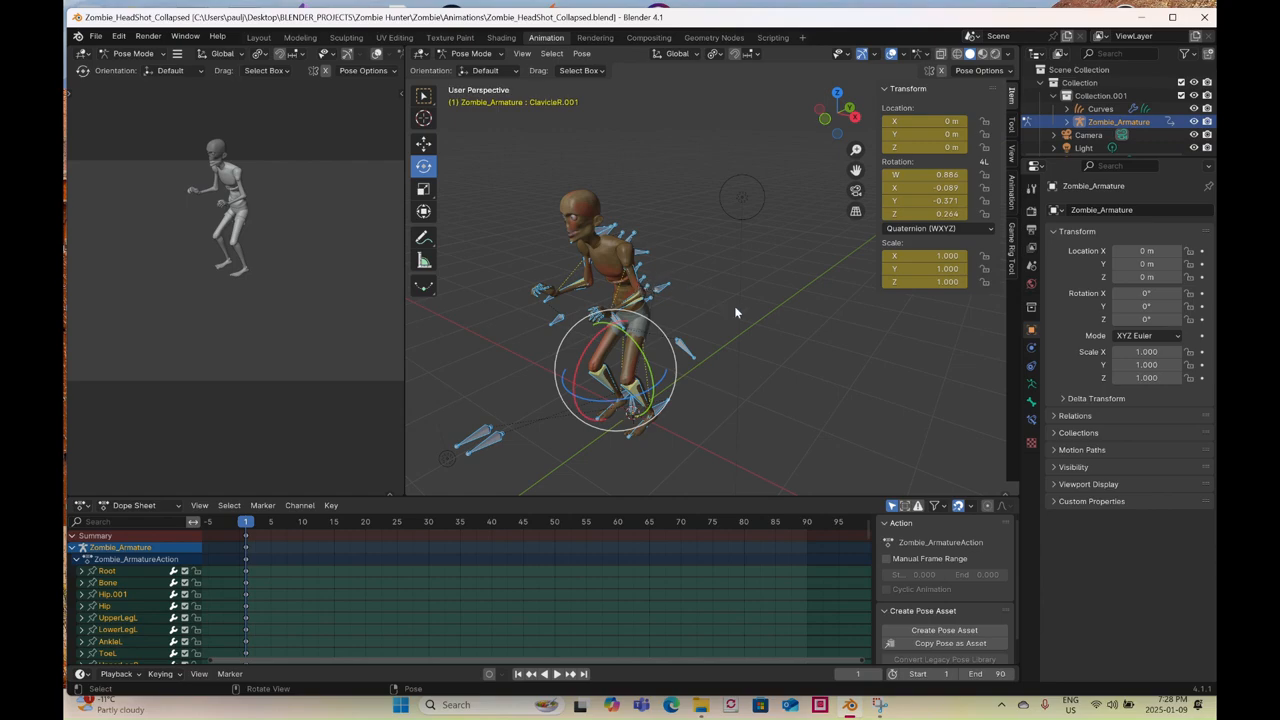
pyautogui.scroll(-2, 703, 299)
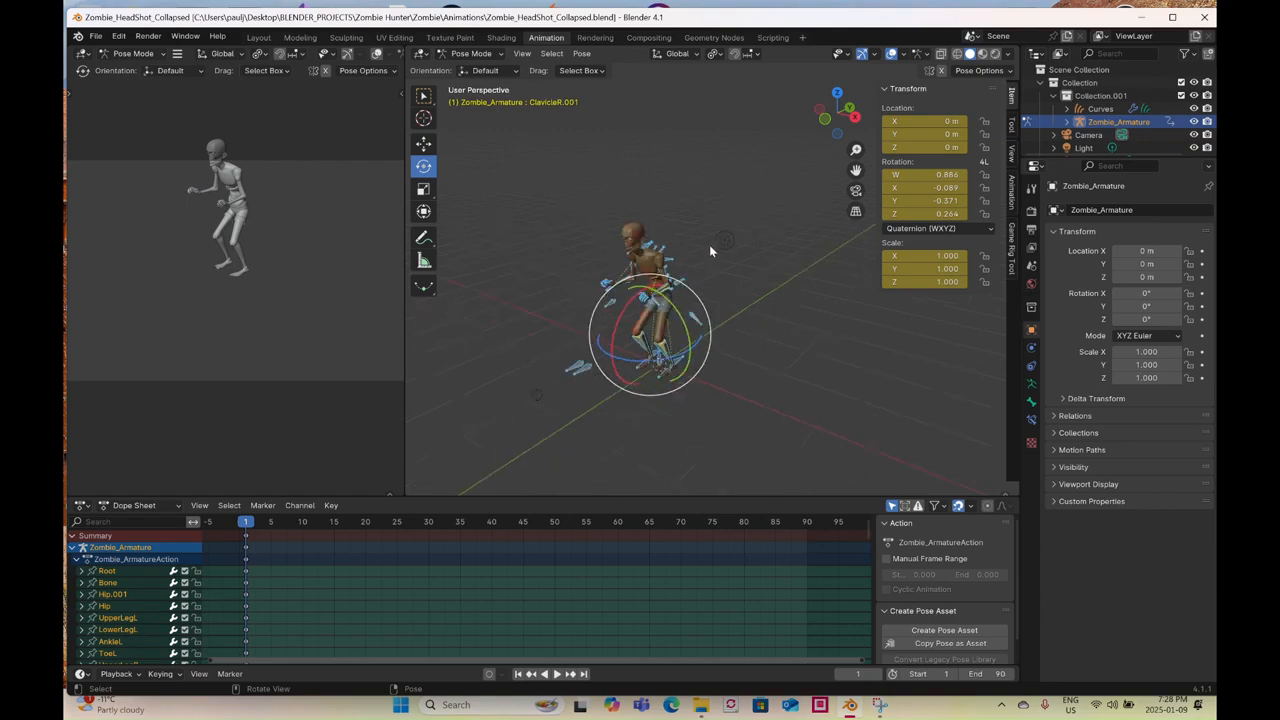
pyautogui.keyDown('shift'); pyautogui.moveTo(815, 293); pyautogui.dragTo(776, 300, button='middle'); pyautogui.keyUp('shift')
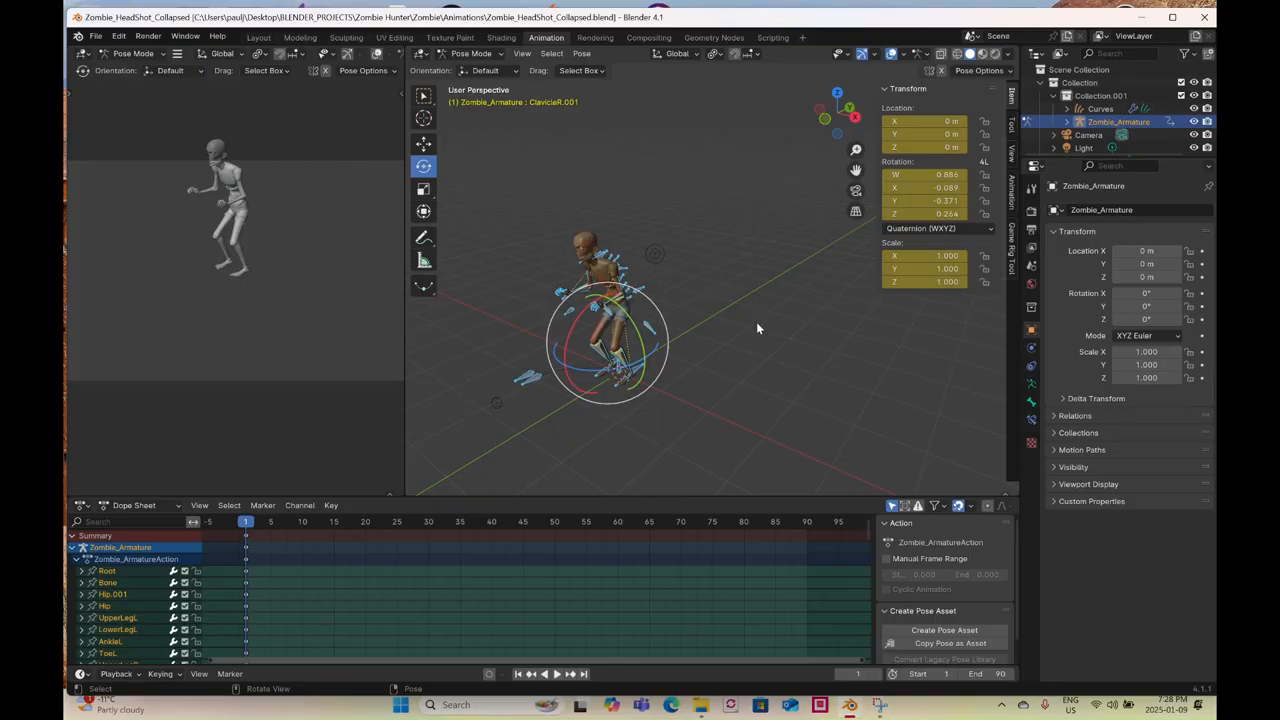
pyautogui.moveTo(714, 322); pyautogui.dragTo(738, 302, button='middle')
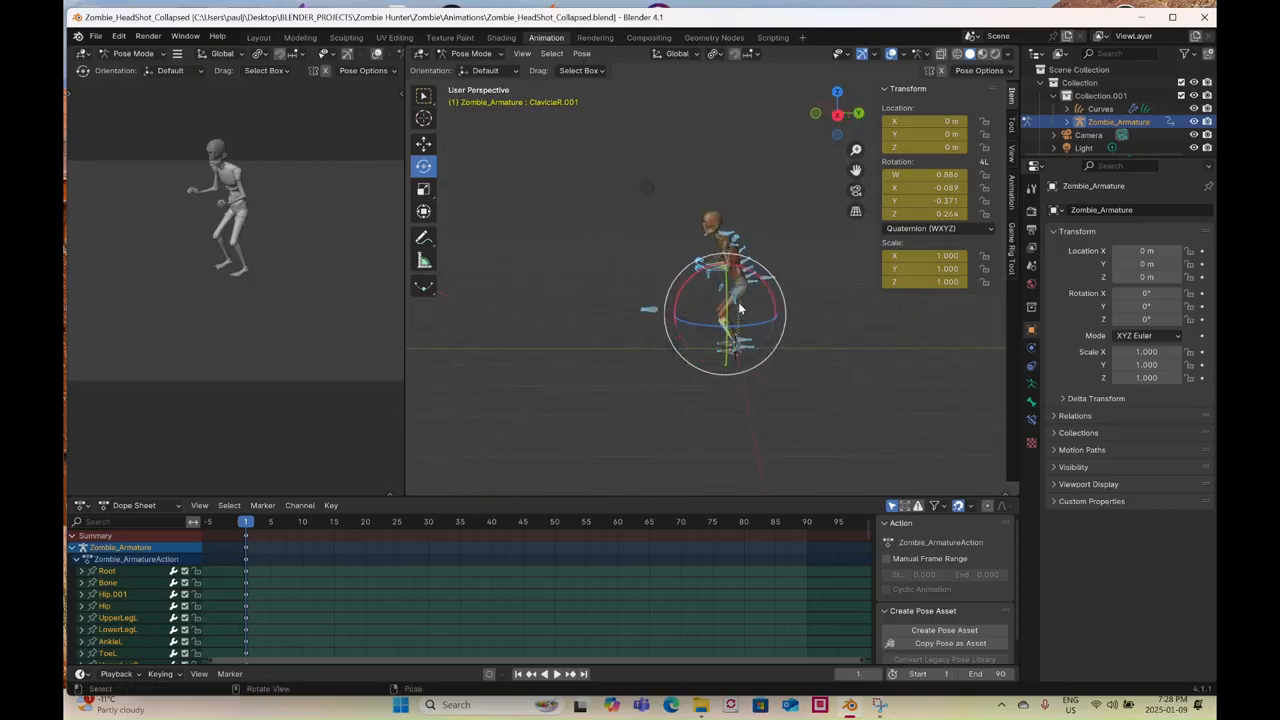
# - In the right orthographic view, rotate both ankle controls at frame 7 to lift the toes and insert a keyframe
pyautogui.click(837, 115)
pyautogui.scroll(4, 683, 302)
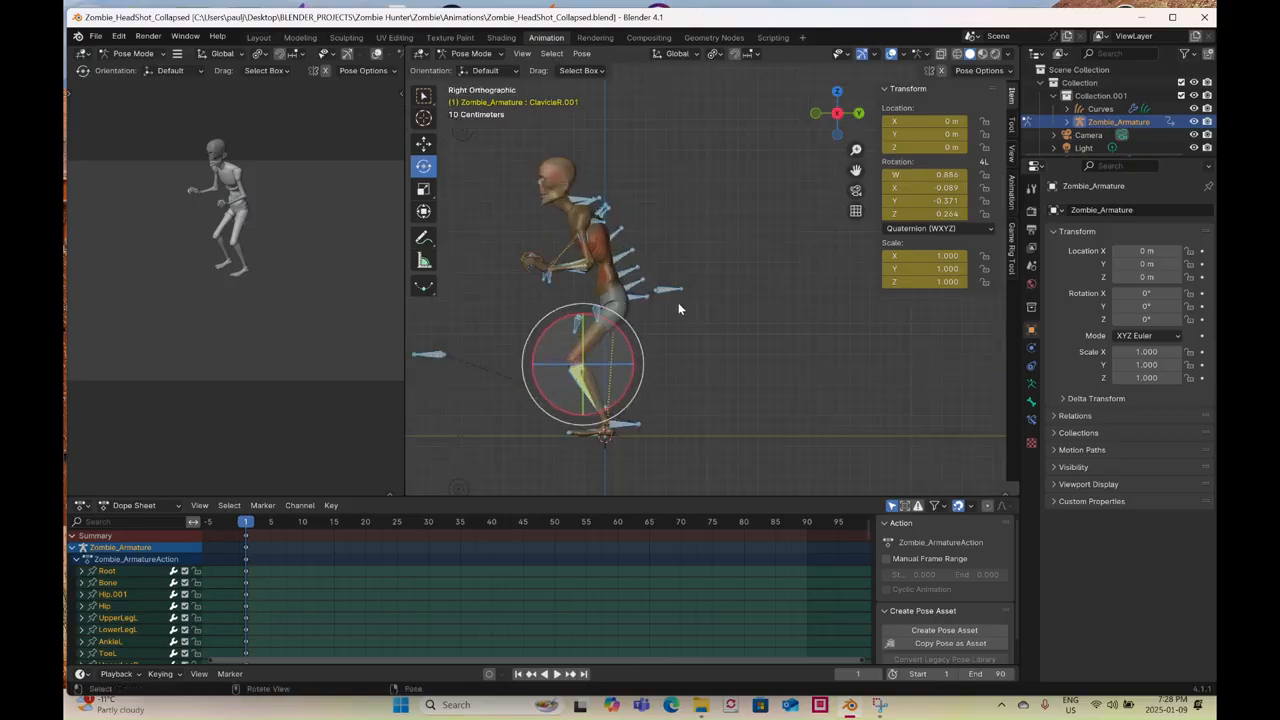
pyautogui.scroll(2, 698, 328)
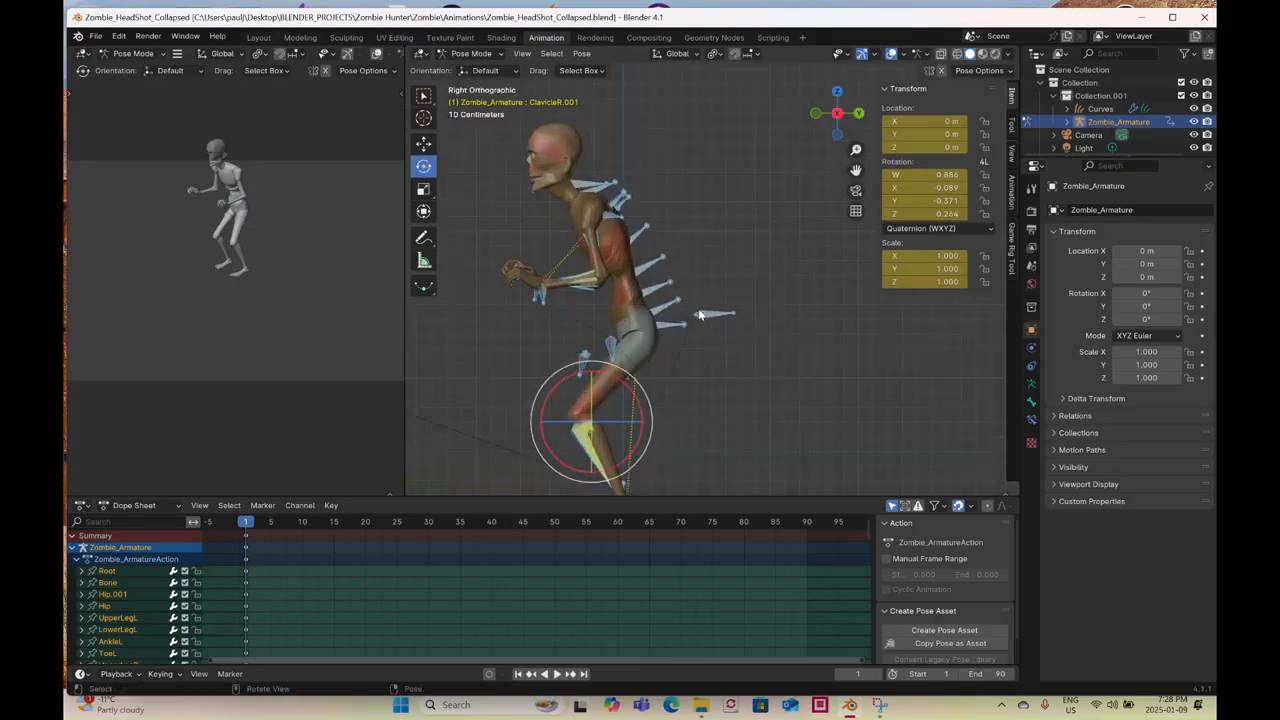
pyautogui.scroll(-2, 705, 322)
pyautogui.keyDown('shift'); pyautogui.moveTo(693, 371); pyautogui.dragTo(691, 330, button='middle'); pyautogui.keyUp('shift')
pyautogui.moveTo(702, 369); pyautogui.dragTo(702, 397)
pyautogui.press('space')
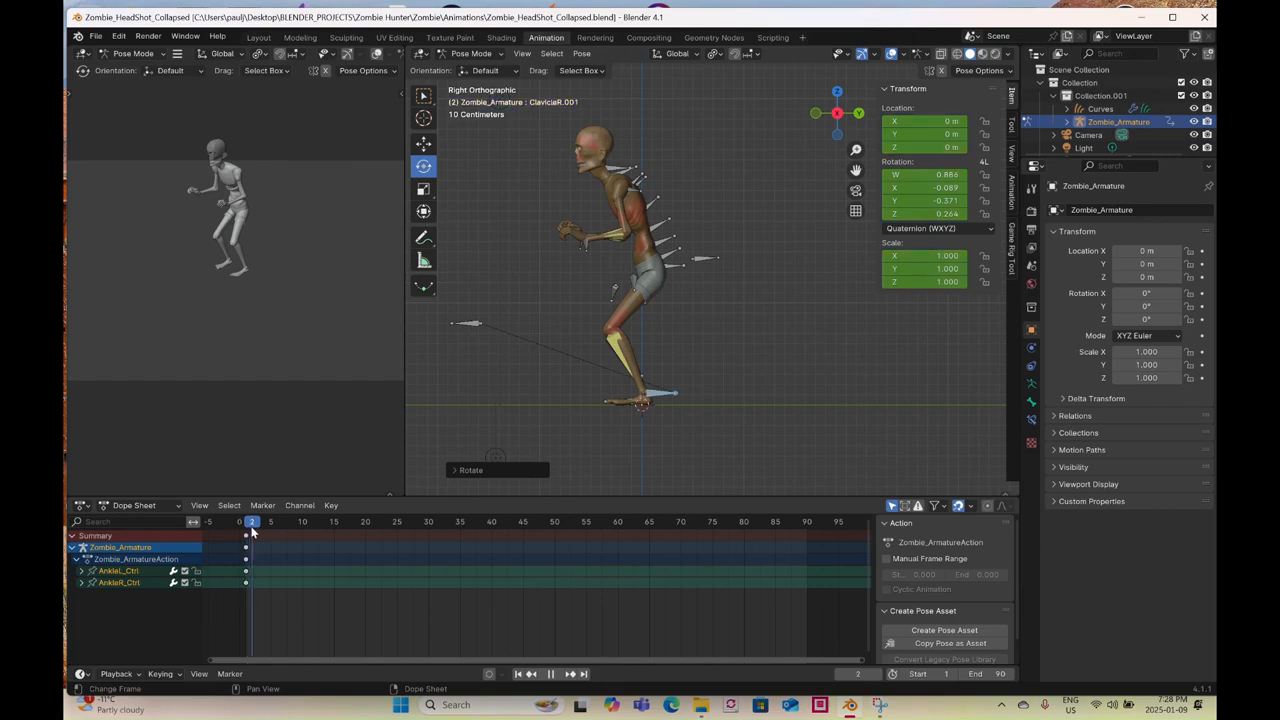
pyautogui.moveTo(252, 530); pyautogui.dragTo(284, 533)
pyautogui.press('space')
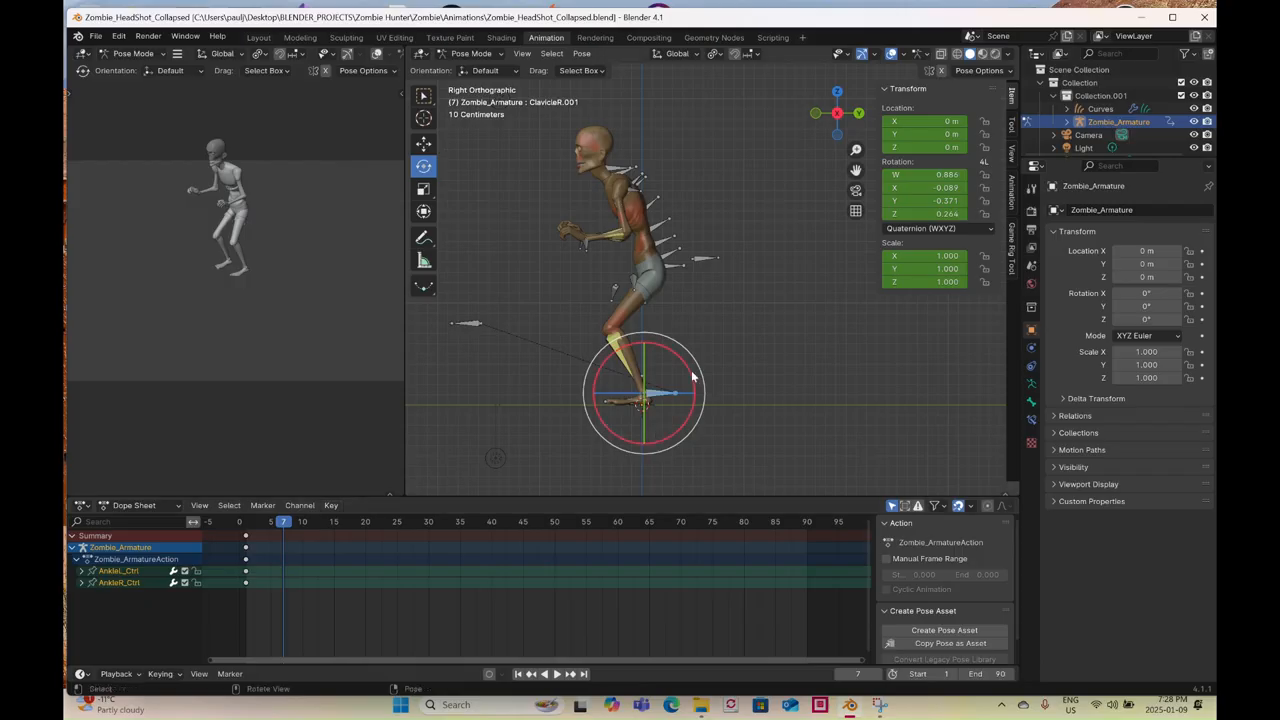
pyautogui.moveTo(691, 378); pyautogui.dragTo(704, 395)
pyautogui.rightClick(704, 393)
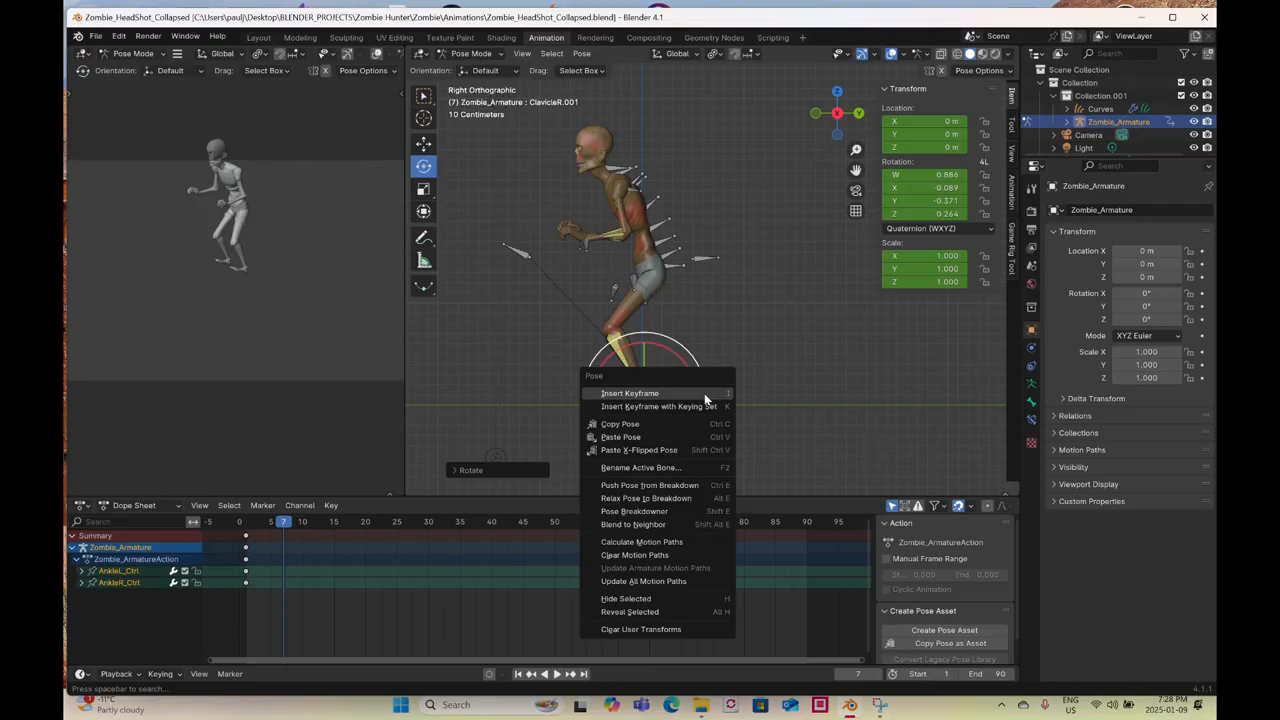
pyautogui.click(704, 393)
# - At frame 7, shift the body control with both wrist controls backward and tilt the hips so the zombie leans back
pyautogui.keyDown('shift'); pyautogui.moveTo(731, 360); pyautogui.dragTo(615, 389, button='middle'); pyautogui.keyUp('shift')
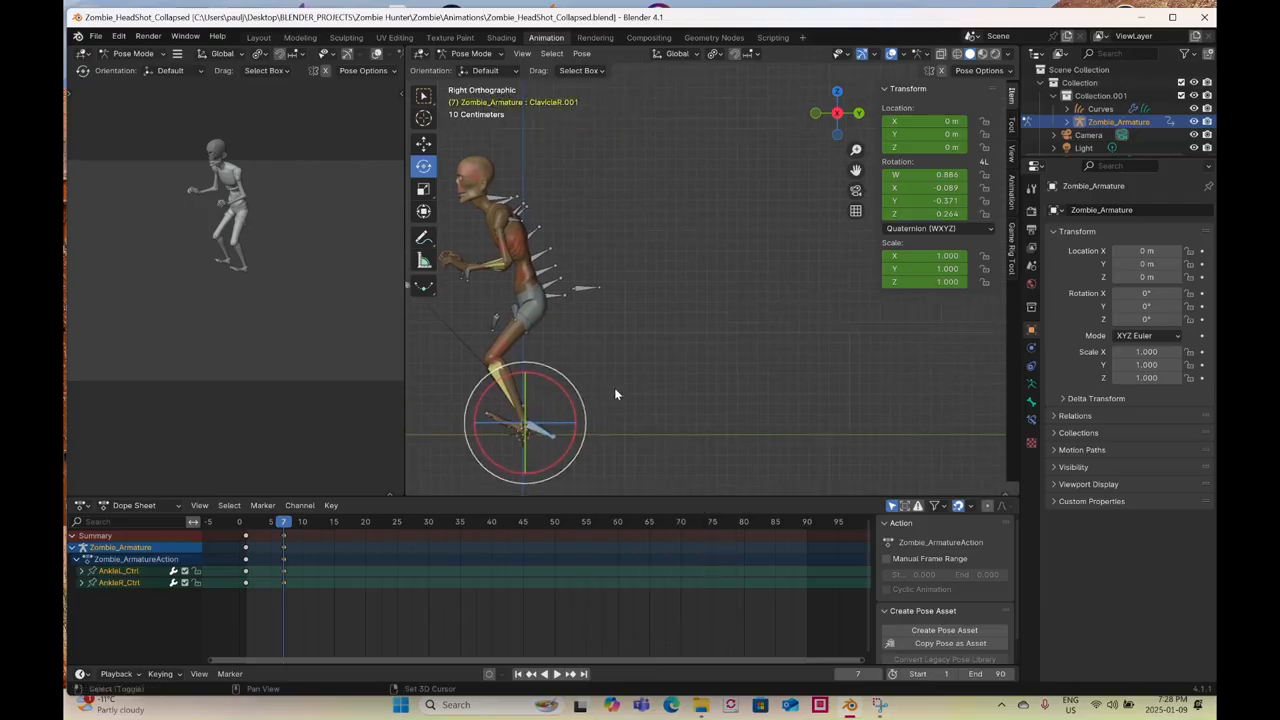
pyautogui.click(590, 289)
pyautogui.keyDown('shift'); pyautogui.moveTo(456, 276); pyautogui.dragTo(474, 287); pyautogui.keyUp('shift')
pyautogui.click(428, 144)
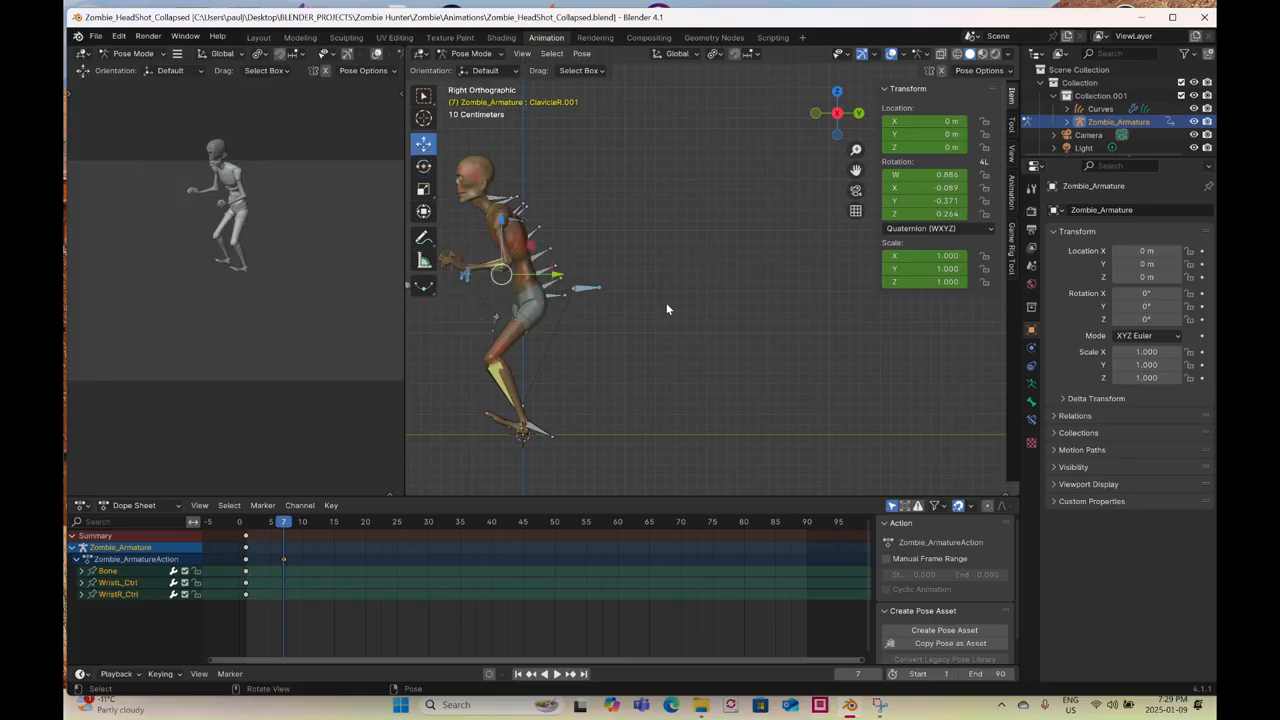
pyautogui.moveTo(553, 279); pyautogui.dragTo(569, 222)
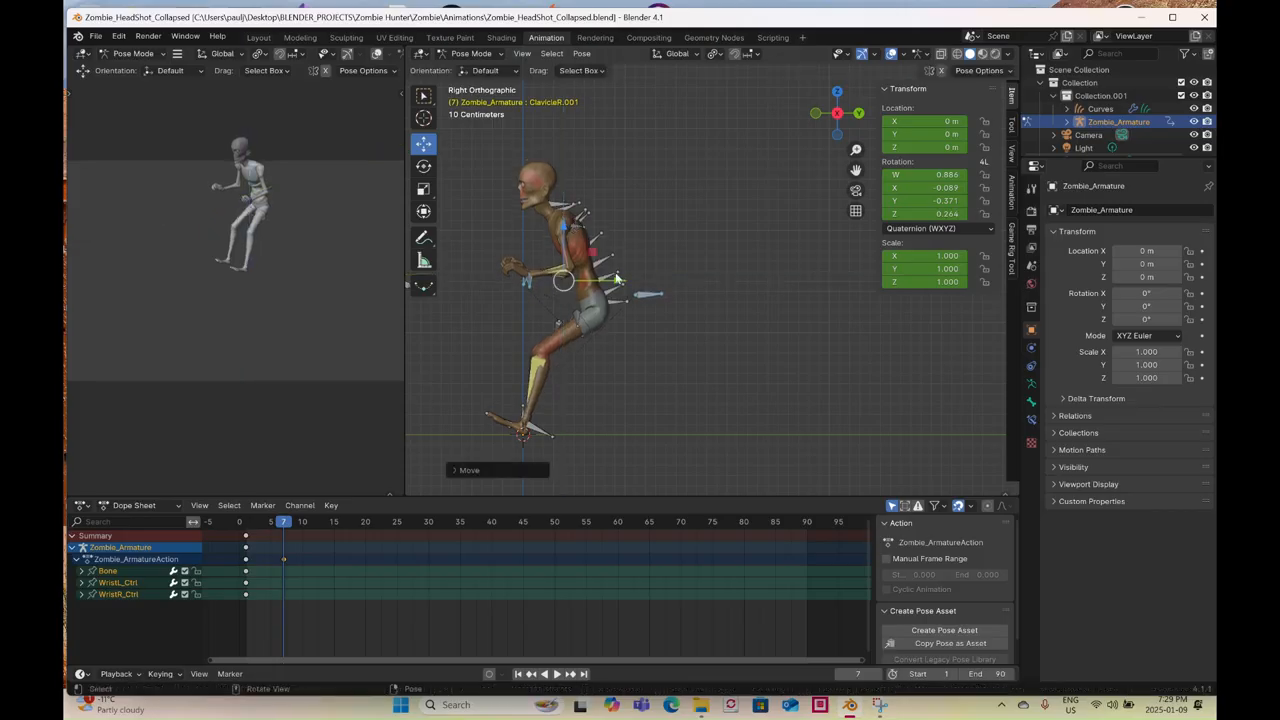
pyautogui.moveTo(617, 285); pyautogui.dragTo(537, 233)
pyautogui.click(426, 167)
pyautogui.hotkey('ctrl', 'z')
pyautogui.click(423, 143)
pyautogui.moveTo(645, 241); pyautogui.dragTo(648, 260)
# - Select the four lower spine control bones together with Chest.001 for rotation in the right orthographic view
pyautogui.moveTo(651, 267)
pyautogui.mouseDown()
pyautogui.moveTo(665, 300)
pyautogui.moveTo(622, 279)
pyautogui.moveTo(641, 258)
pyautogui.mouseUp()
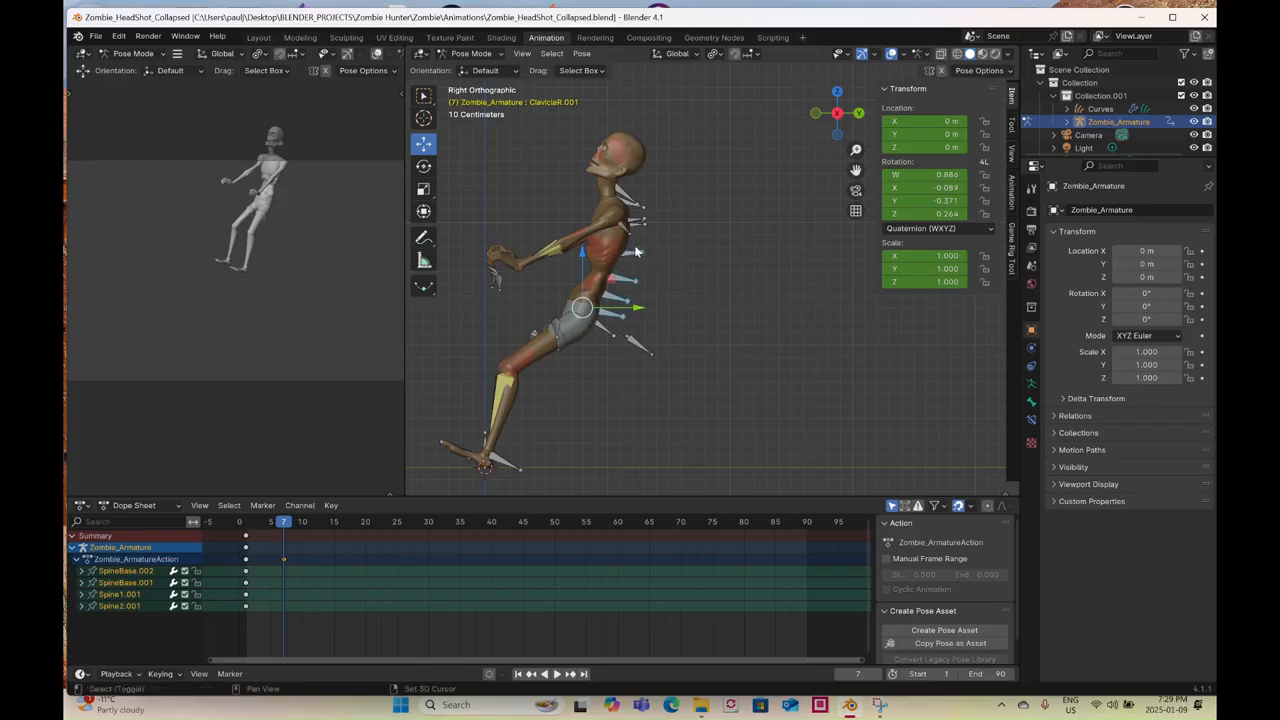
pyautogui.click(424, 166)
pyautogui.moveTo(581, 212); pyautogui.dragTo(645, 230, button='middle')
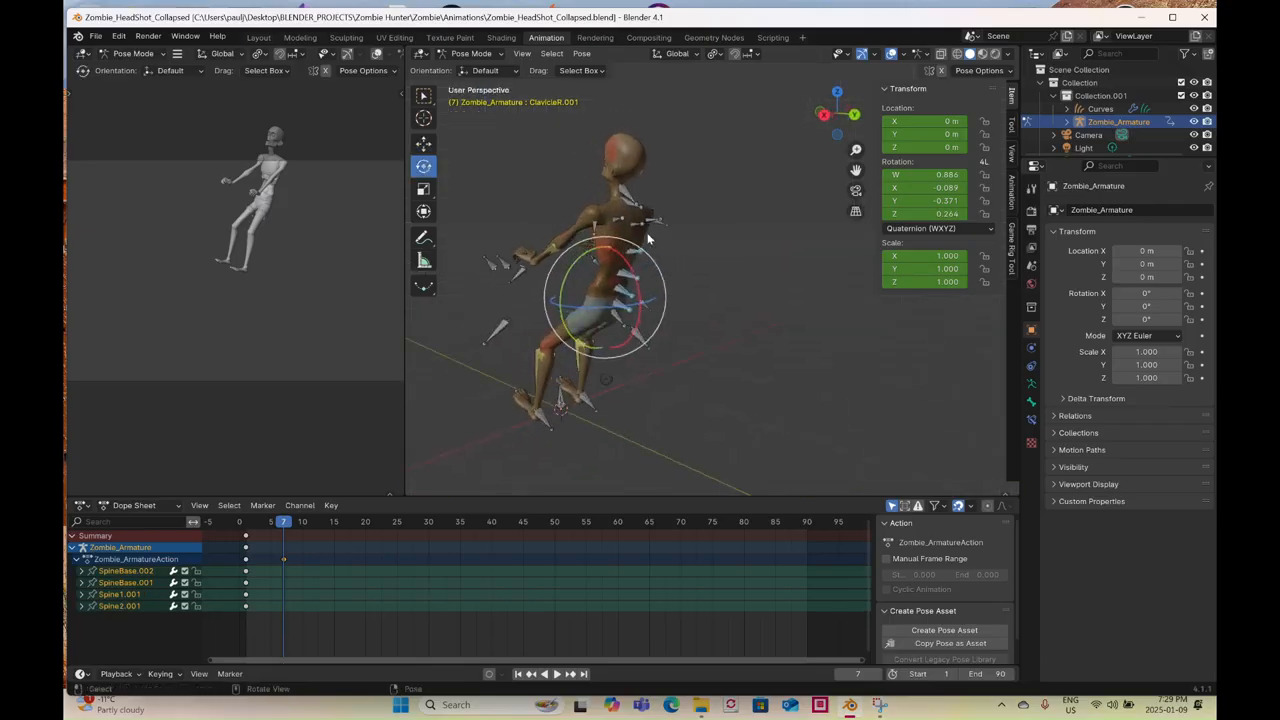
pyautogui.keyDown('shift'); pyautogui.click(645, 230); pyautogui.keyUp('shift')
pyautogui.click(825, 114)
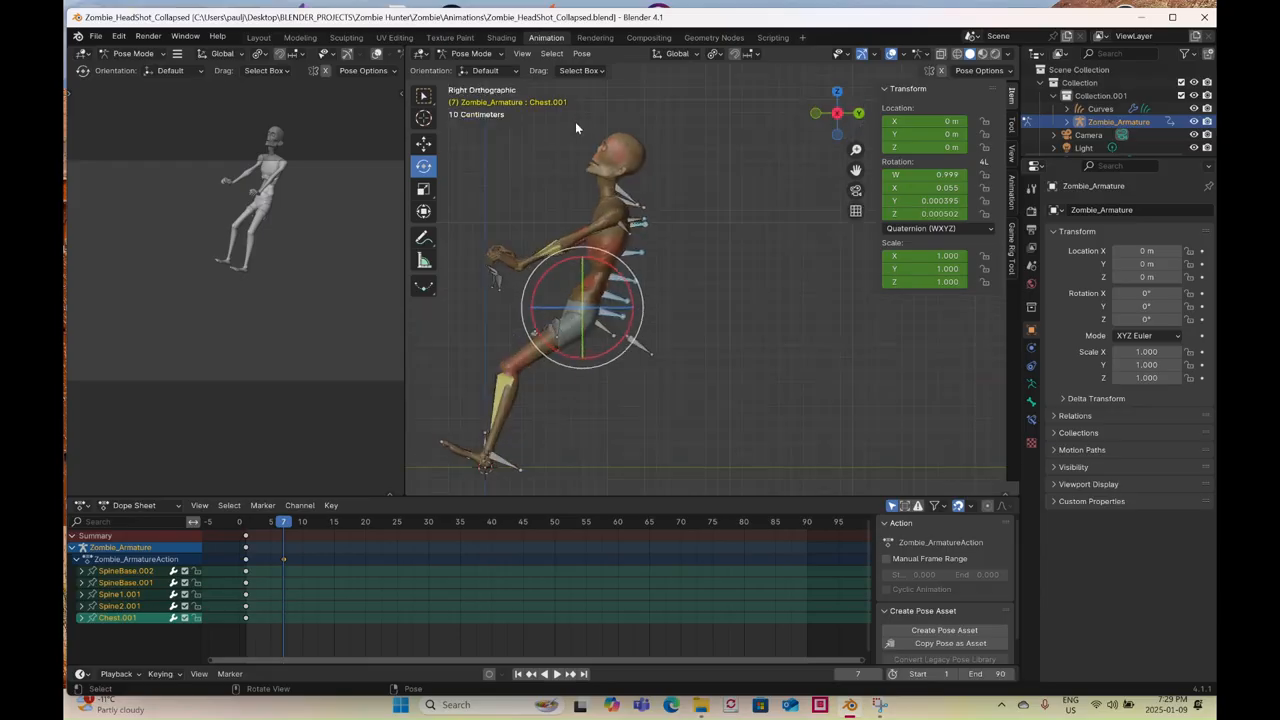
# - Try to bend the selected spine and chest bones backward by rotating them about the global X axis
pyautogui.moveTo(630, 262); pyautogui.dragTo(708, 283)
pyautogui.moveTo(708, 283); pyautogui.dragTo(682, 290, button='middle')
pyautogui.hotkey('ctrl', 'z')
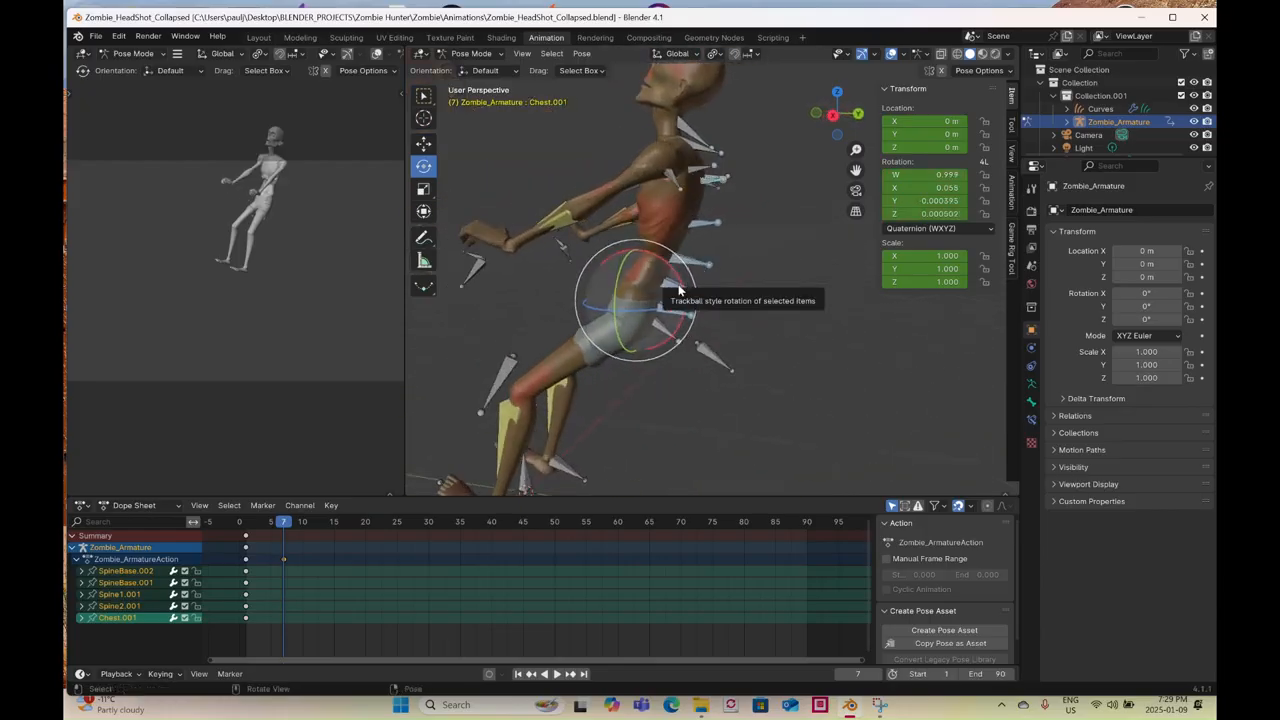
pyautogui.press('r')
pyautogui.press('x')
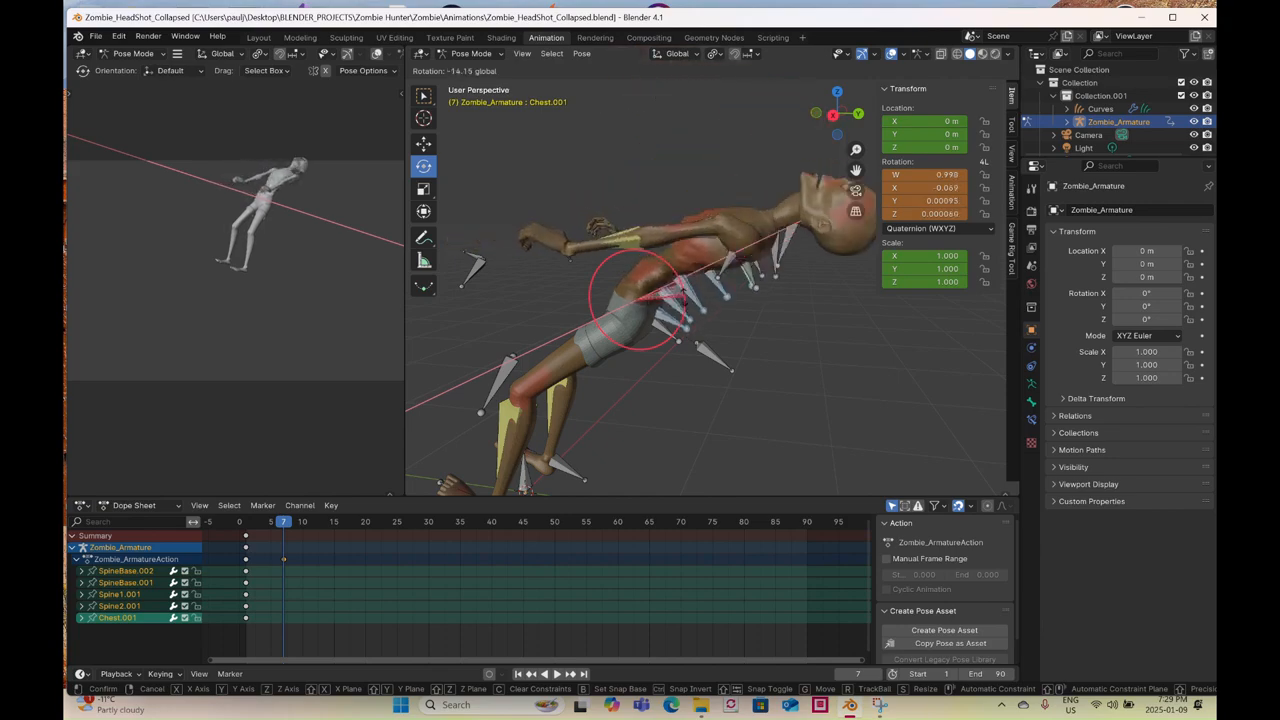
pyautogui.click(677, 297)
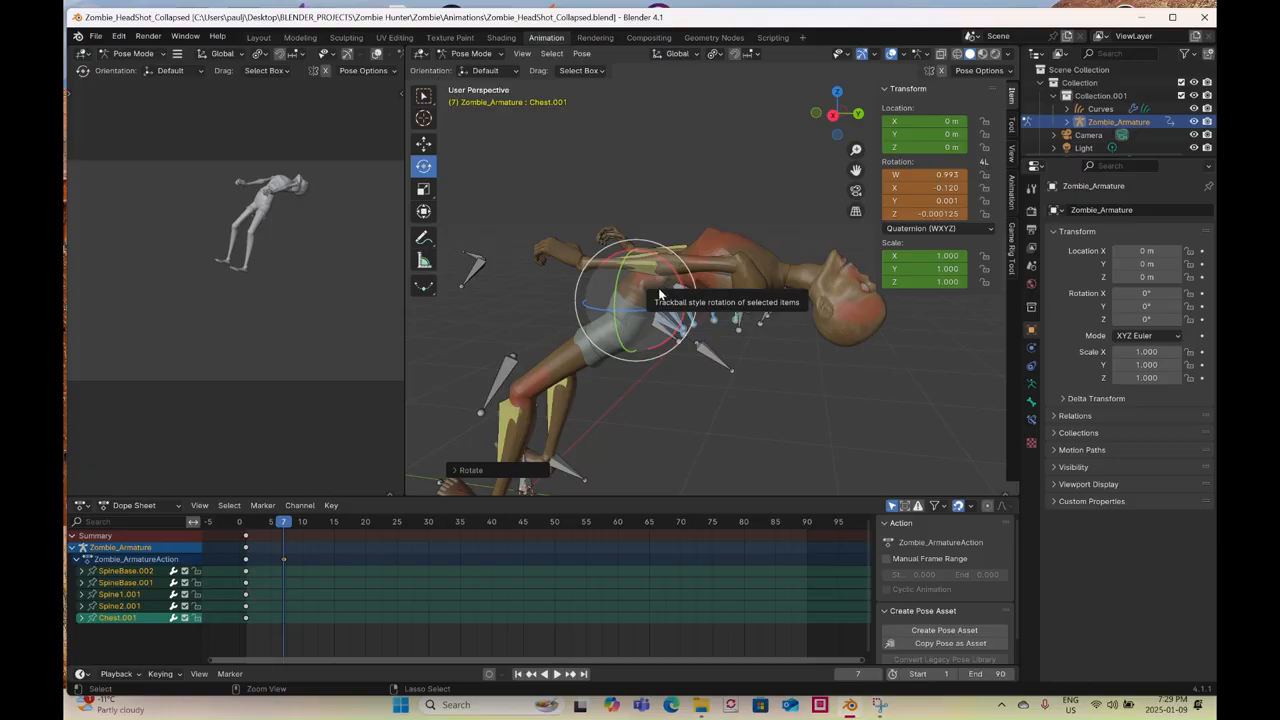
pyautogui.hotkey('ctrl', 'z')
pyautogui.hotkey('ctrl', 'z')
# - Bend the selected spine and chest bones forward about the global X axis, and tilt the shoulder and neck bones to drop the head
pyautogui.moveTo(669, 286); pyautogui.dragTo(657, 289, button='middle')
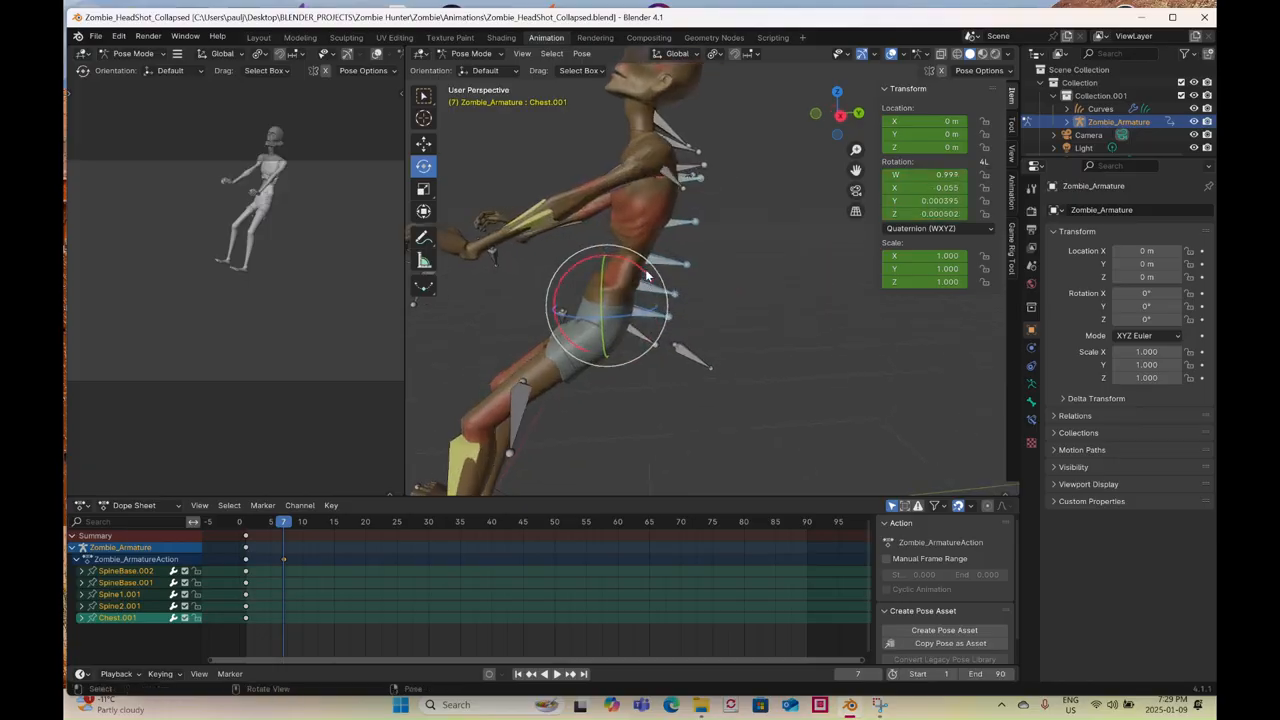
pyautogui.press('r')
pyautogui.press('x')
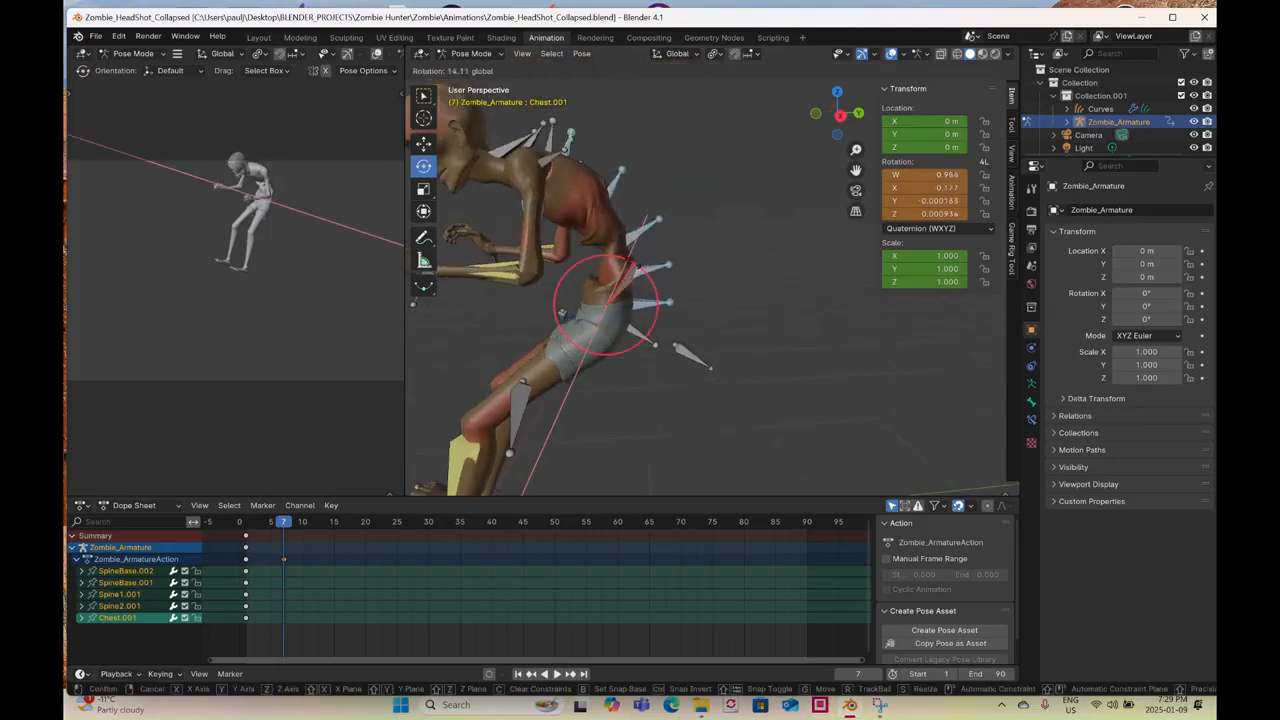
pyautogui.click(670, 302)
pyautogui.scroll(-3, 670, 305)
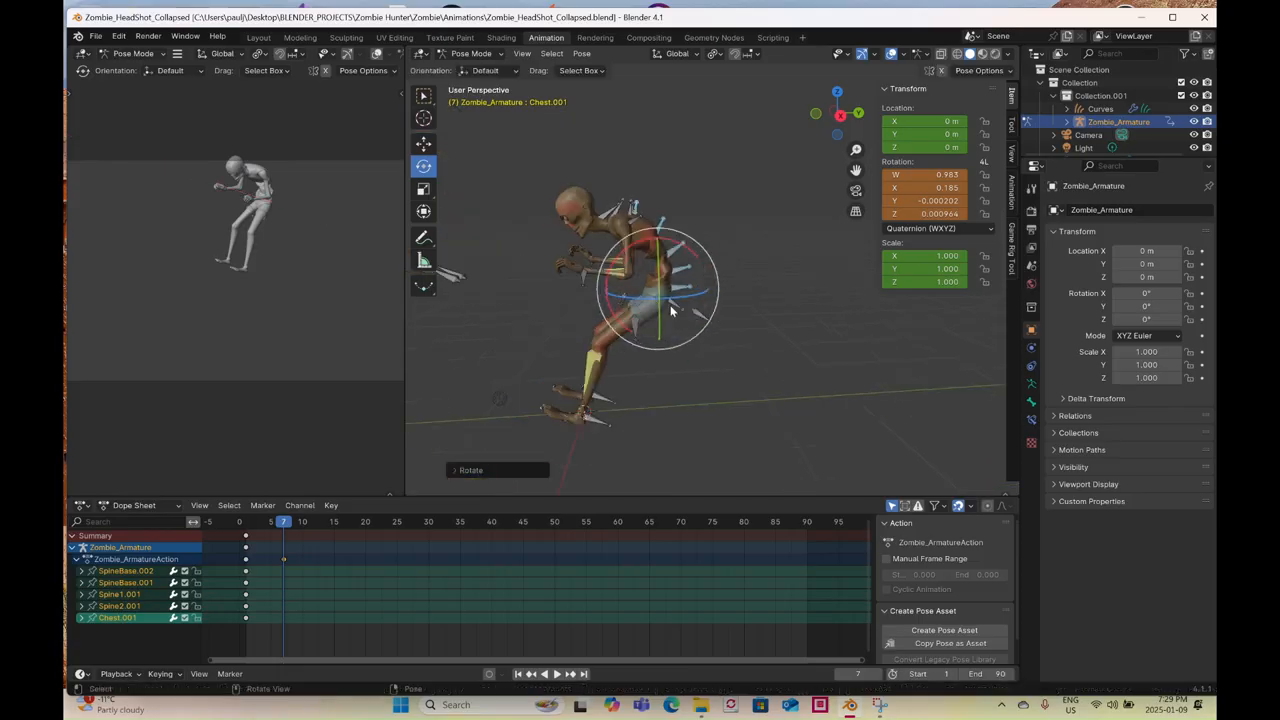
pyautogui.click(585, 280)
pyautogui.moveTo(606, 194); pyautogui.dragTo(595, 250)
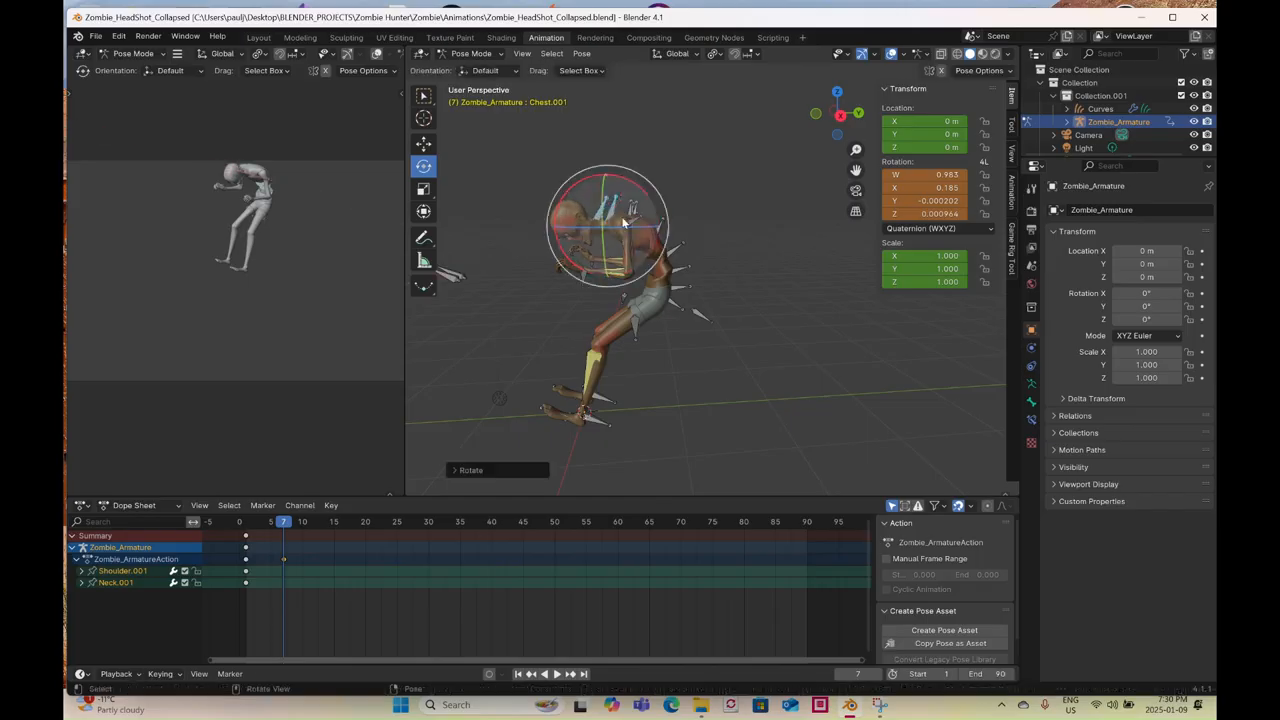
# - Select both wrist controls and move them forward and up in the right orthographic view
pyautogui.click(585, 270)
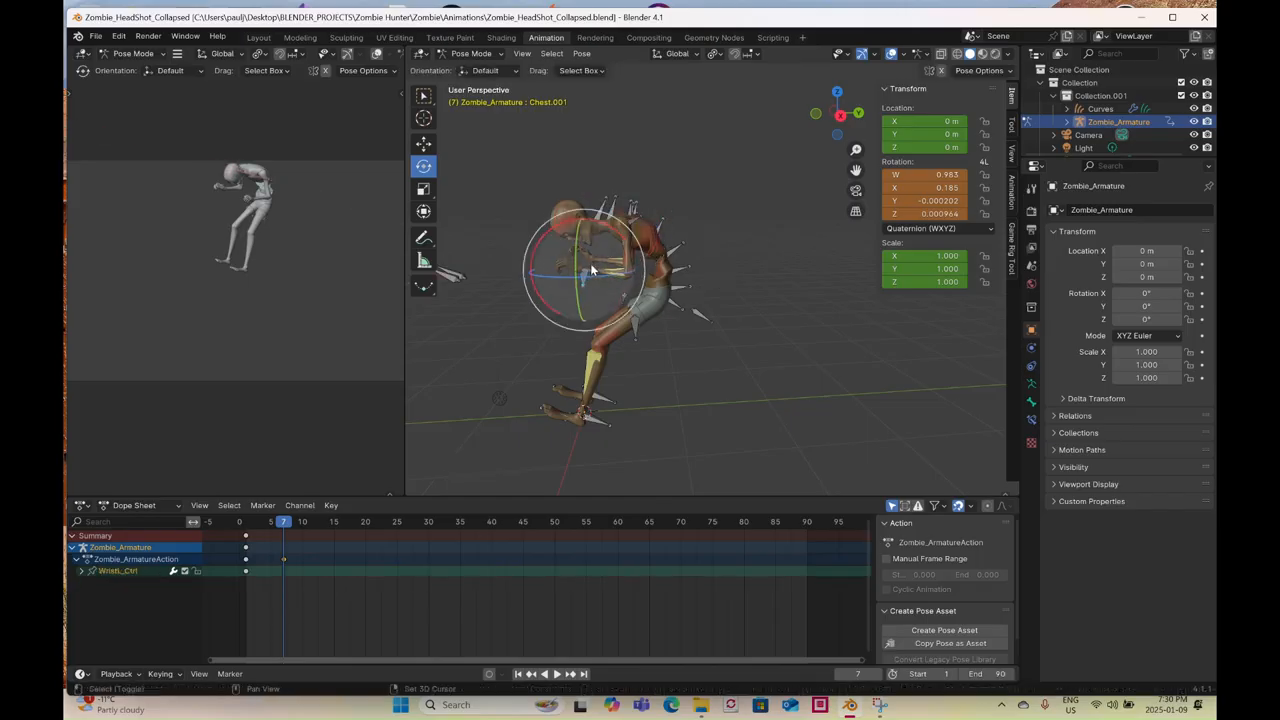
pyautogui.keyDown('shift'); pyautogui.click(590, 263); pyautogui.keyUp('shift')
pyautogui.click(840, 115)
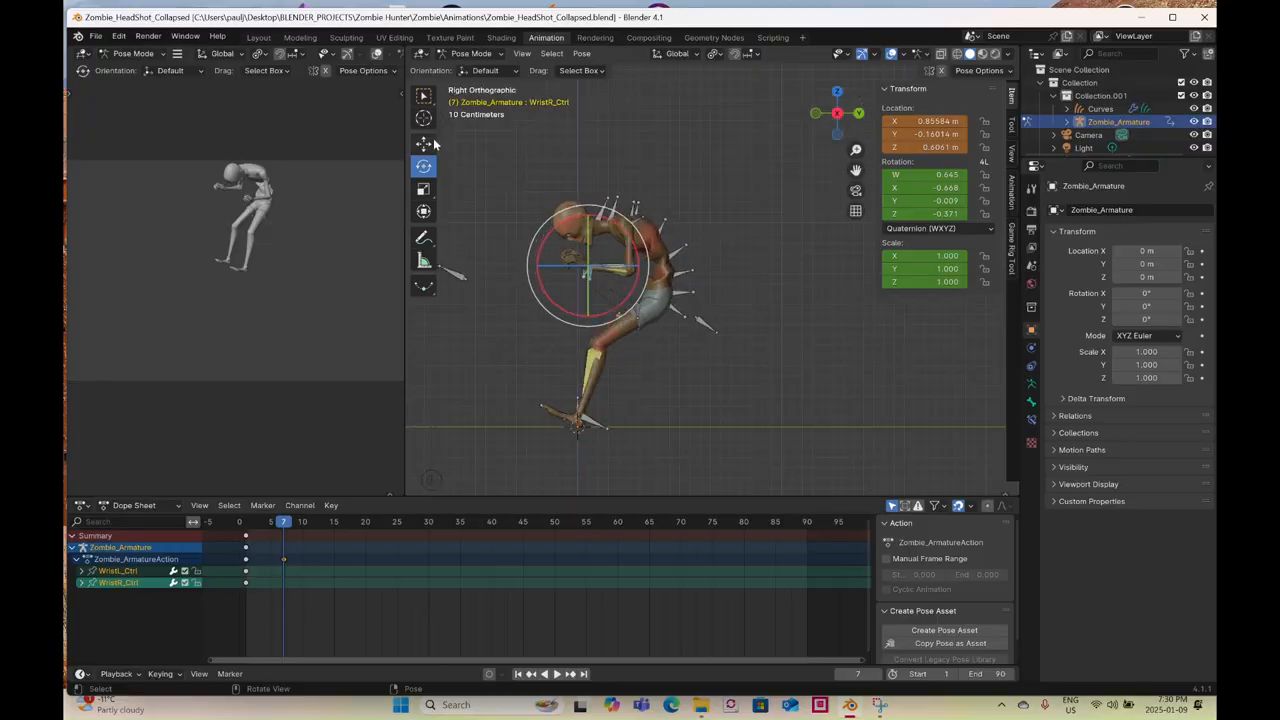
pyautogui.click(424, 145)
pyautogui.moveTo(586, 265); pyautogui.dragTo(557, 247)
# - Select both clavicle bones and rotate them about the global X axis to roll the shoulders forward
pyautogui.click(641, 228)
pyautogui.moveTo(641, 228); pyautogui.dragTo(626, 251, button='middle')
pyautogui.keyDown('shift'); pyautogui.click(625, 228); pyautogui.keyUp('shift')
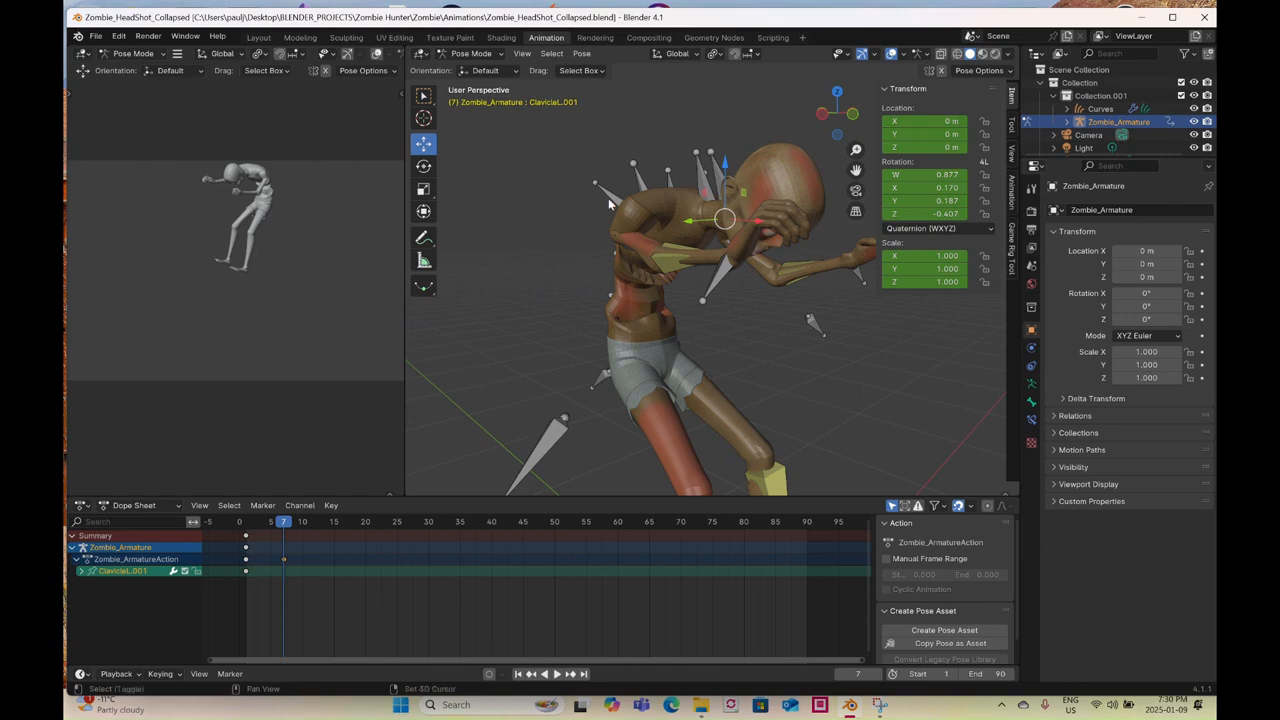
pyautogui.click(423, 166)
pyautogui.moveTo(560, 275); pyautogui.dragTo(697, 286, button='middle')
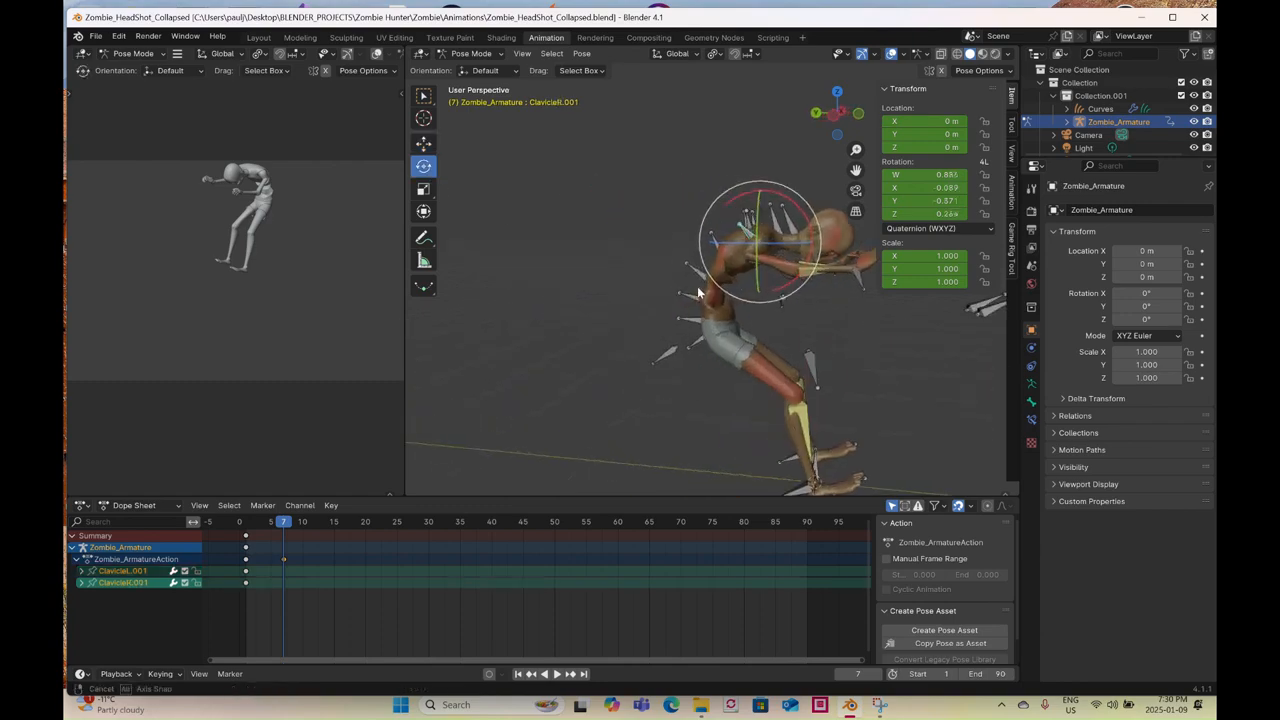
pyautogui.moveTo(783, 200); pyautogui.dragTo(855, 254)
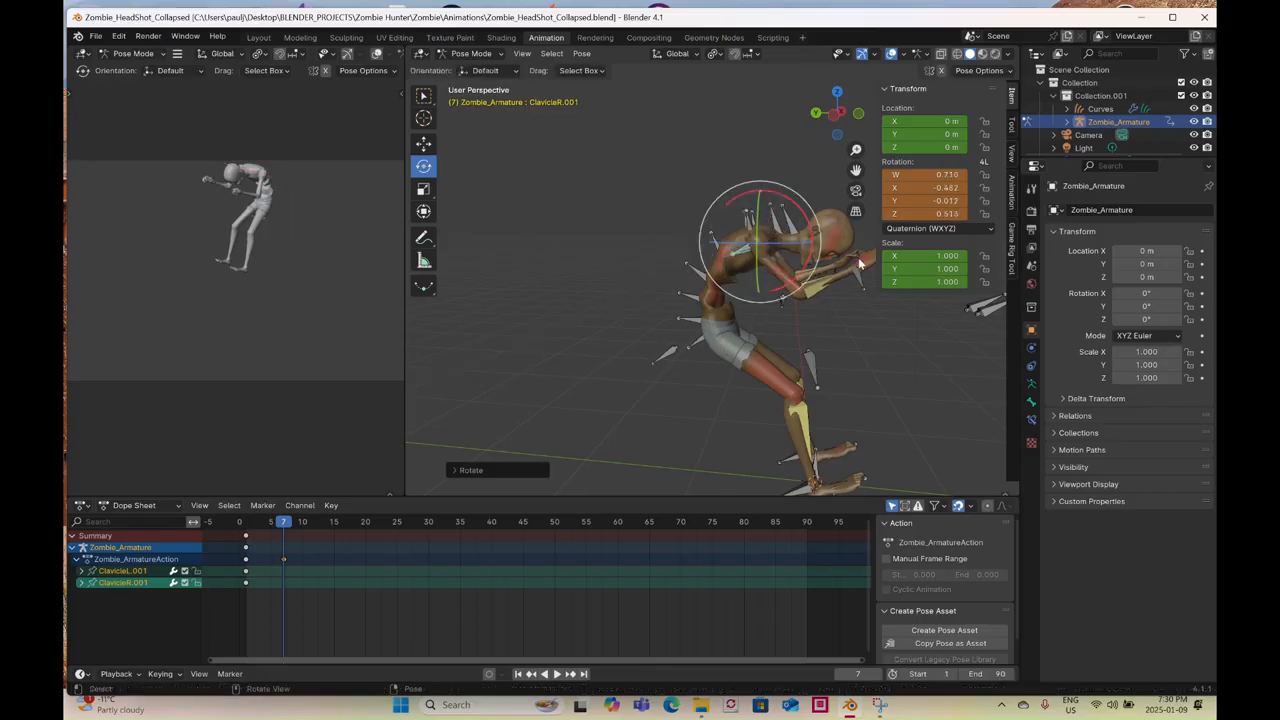
# - Reselect both wrist controls and nudge them slightly further forward in the right orthographic view
pyautogui.click(854, 283)
pyautogui.moveTo(868, 318); pyautogui.dragTo(576, 270, button='middle')
pyautogui.keyDown('shift'); pyautogui.click(558, 266); pyautogui.keyUp('shift')
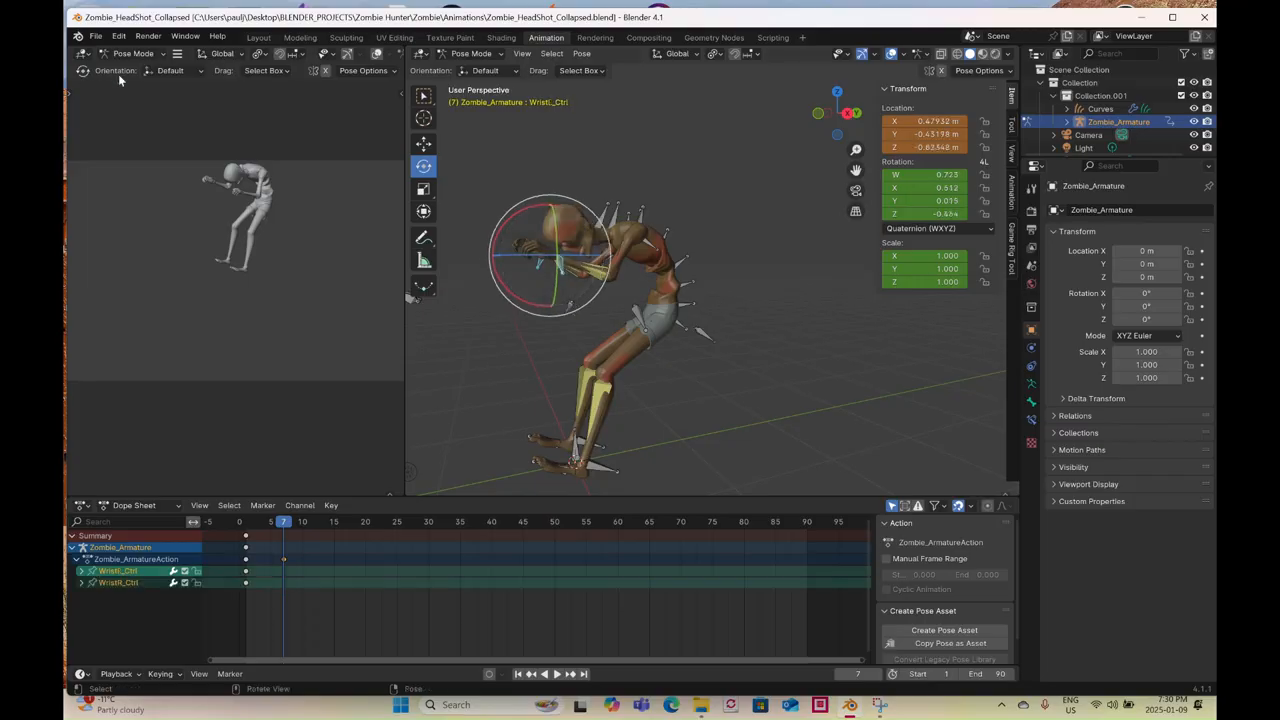
pyautogui.click(423, 143)
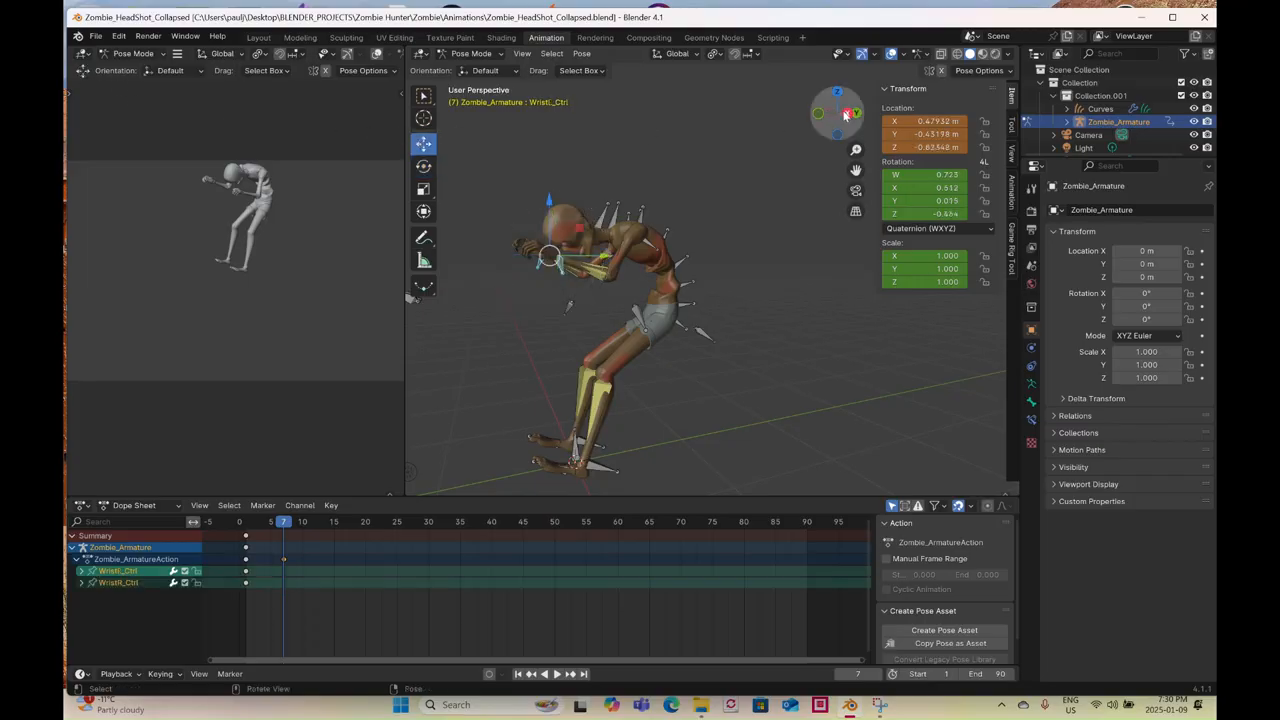
pyautogui.click(846, 116)
pyautogui.moveTo(621, 262); pyautogui.dragTo(602, 257)
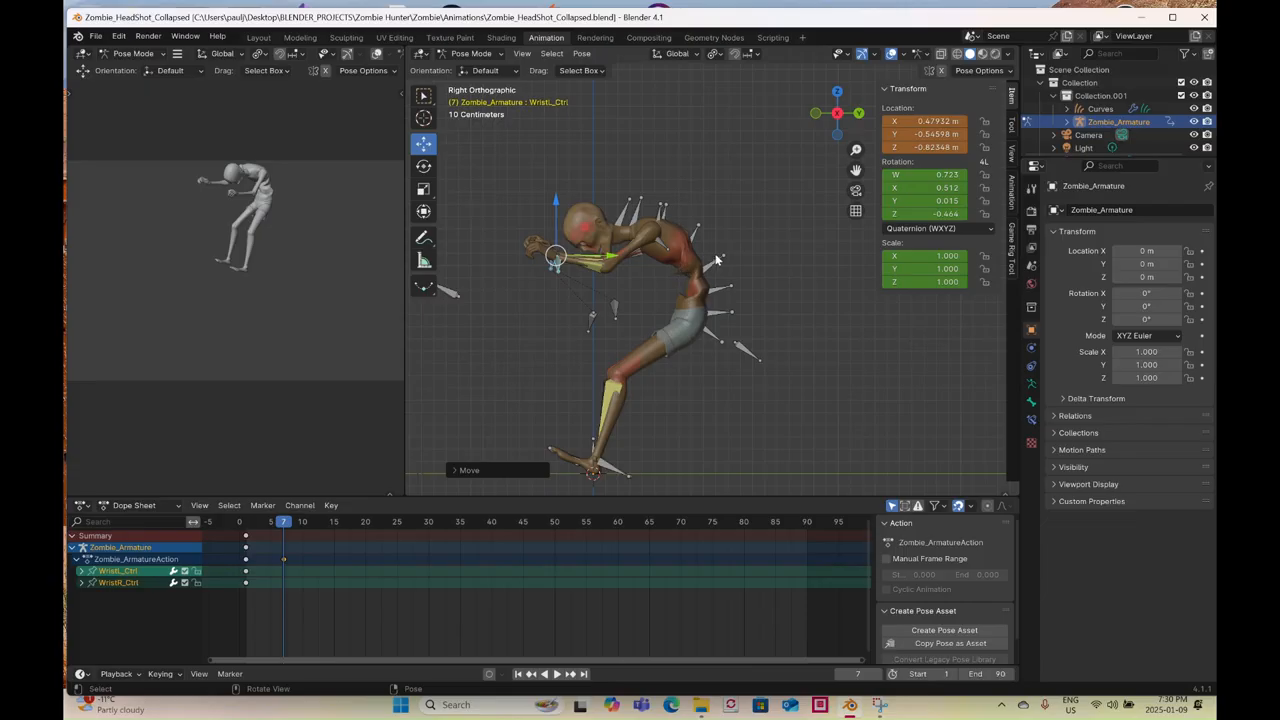
# - Tilt the body control bone forward and shift it backward and slightly up so the hips lead the curled pose
pyautogui.click(741, 346)
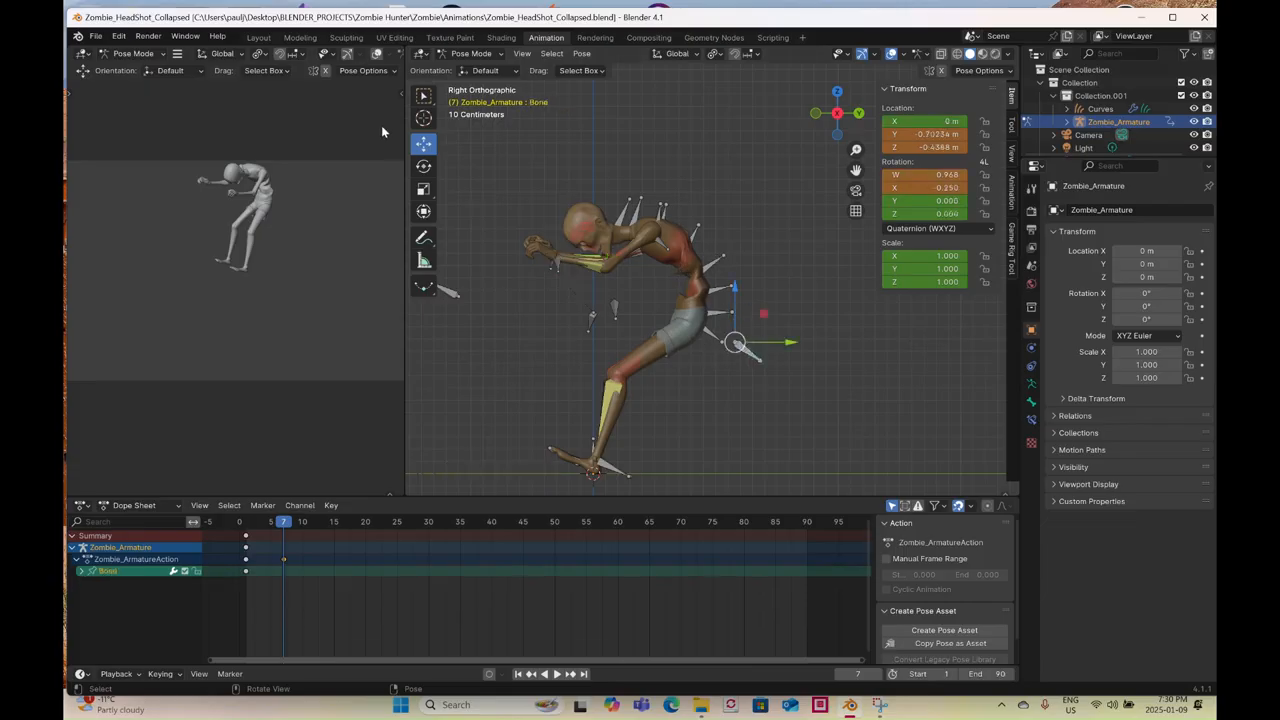
pyautogui.click(423, 166)
pyautogui.moveTo(750, 306); pyautogui.dragTo(734, 294)
pyautogui.click(423, 143)
pyautogui.moveTo(733, 349); pyautogui.dragTo(756, 333)
# - Switch the viewport to wireframe shading, select every bone of the armature, and insert a keyframe at frame 7
pyautogui.press('z')
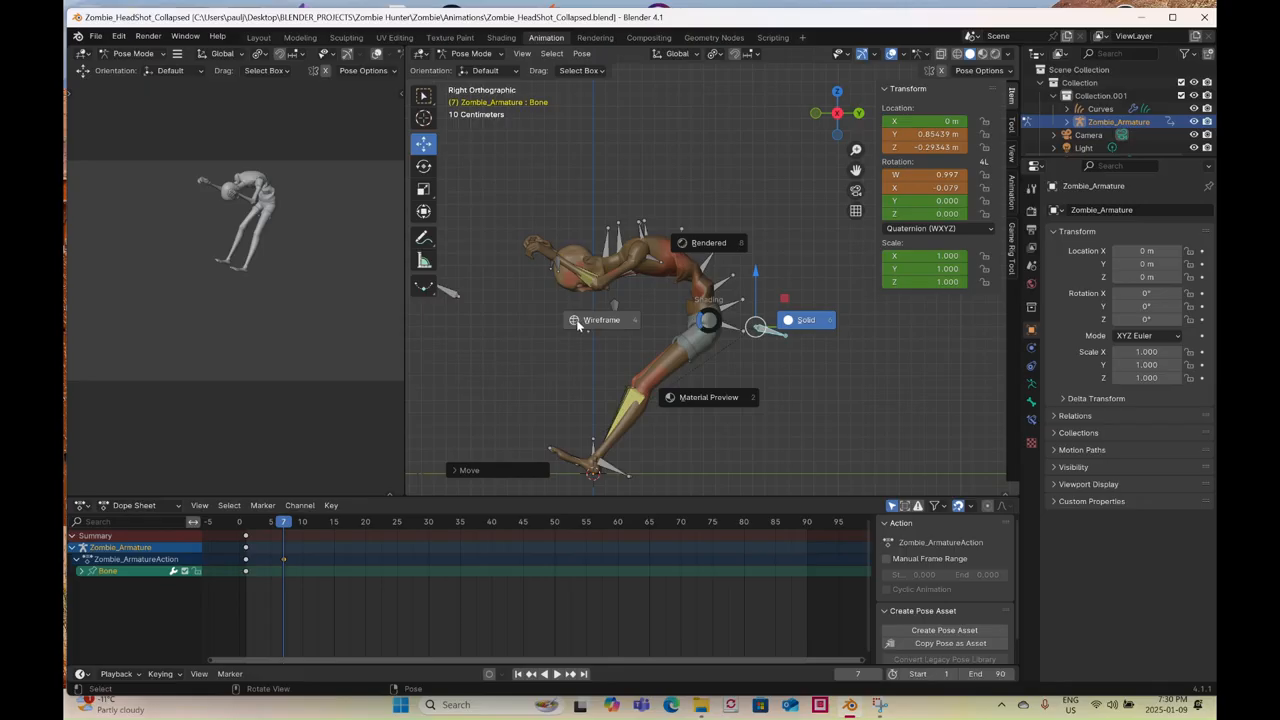
pyautogui.click(495, 212)
pyautogui.scroll(-3, 510, 220)
pyautogui.moveTo(502, 202); pyautogui.dragTo(835, 409)
pyautogui.press('i')
pyautogui.click(766, 363)
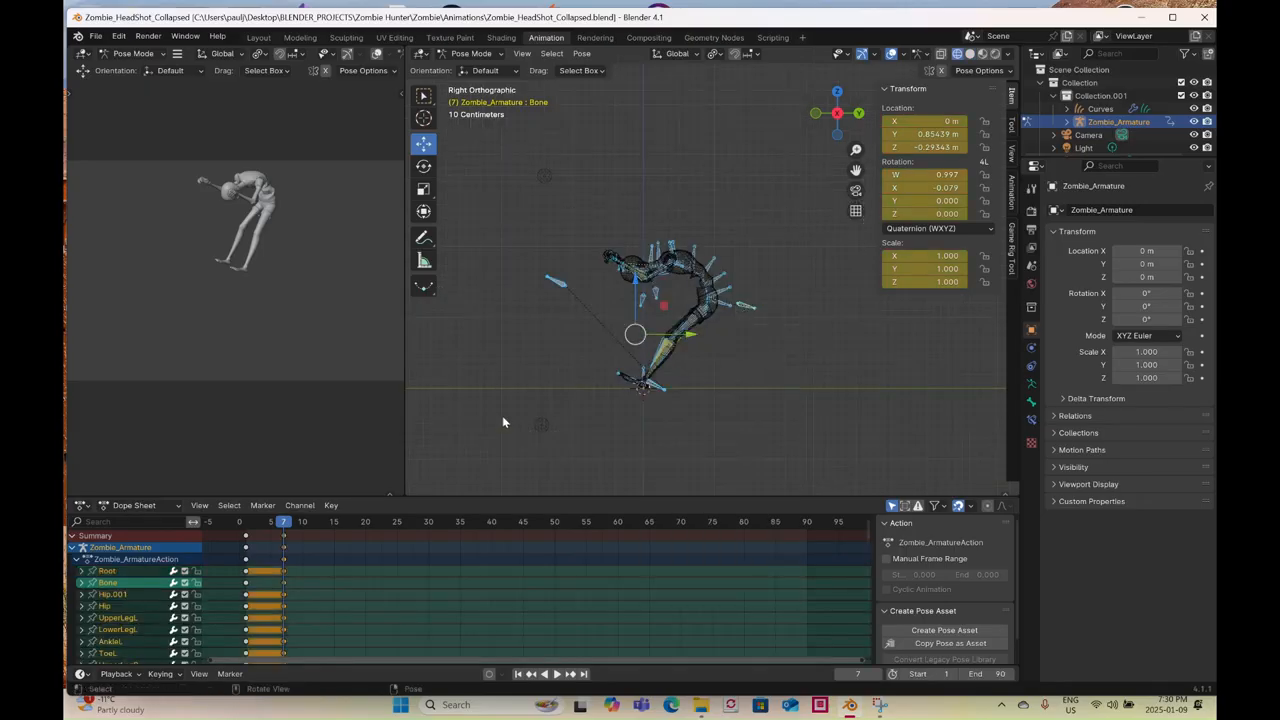
# - Preview the motion into the curled pose and move the frame 7 keyframes to frame 4
pyautogui.press('space')
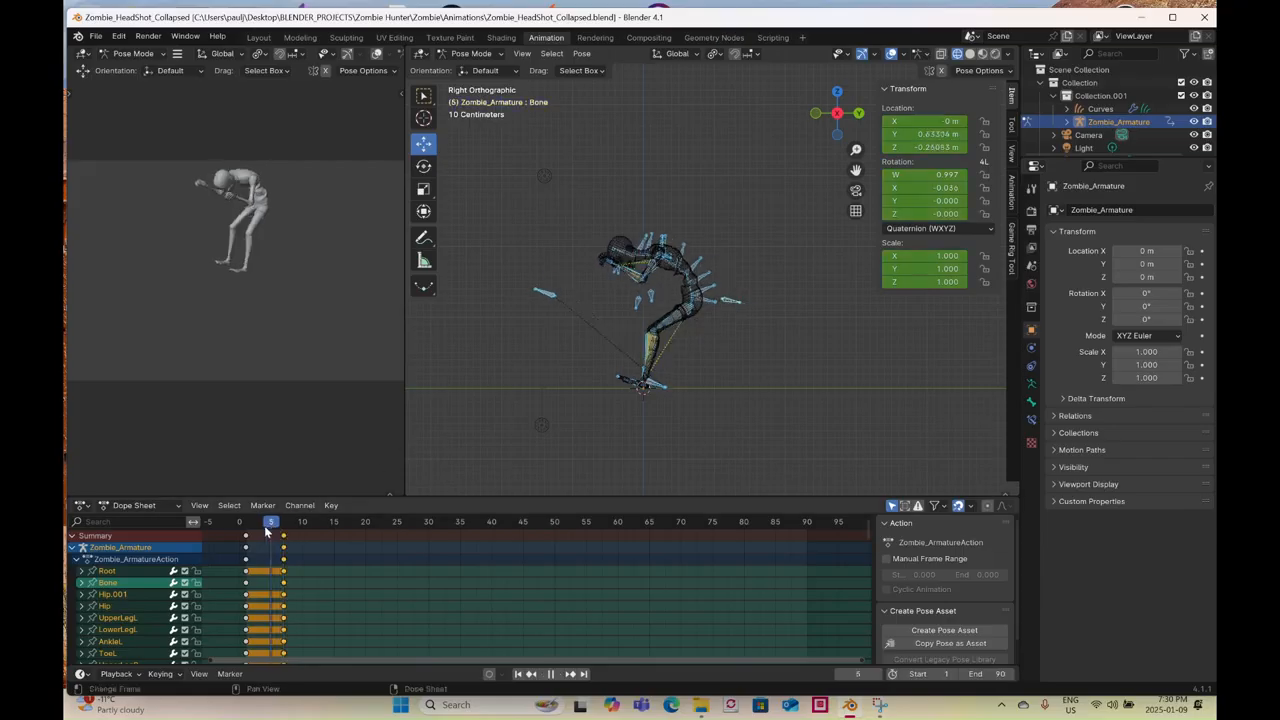
pyautogui.moveTo(257, 535)
pyautogui.mouseDown()
pyautogui.moveTo(243, 548)
pyautogui.moveTo(263, 551)
pyautogui.moveTo(269, 541)
pyautogui.moveTo(251, 533)
pyautogui.mouseUp()
pyautogui.click(283, 541)
pyautogui.press('space')
pyautogui.moveTo(284, 533)
pyautogui.mouseDown()
pyautogui.moveTo(246, 535)
pyautogui.moveTo(265, 535)
pyautogui.mouseUp()
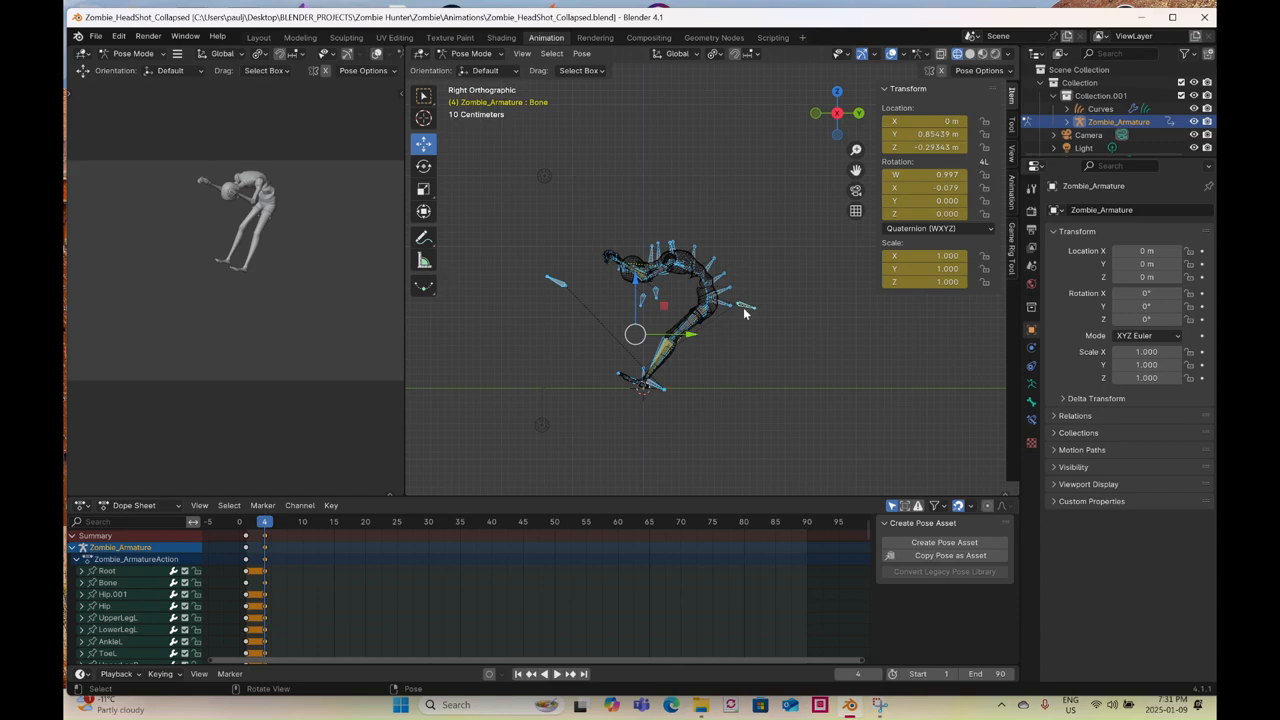
# - Select the body control, both ankle controls and both wrist controls together, and return to the right orthographic view
pyautogui.moveTo(677, 397); pyautogui.dragTo(660, 382)
pyautogui.moveTo(766, 318); pyautogui.dragTo(748, 296)
pyautogui.scroll(2, 705, 265)
pyautogui.moveTo(573, 287)
pyautogui.mouseDown(button='middle')
pyautogui.moveTo(617, 279)
pyautogui.moveTo(584, 281)
pyautogui.mouseUp(button='middle')
pyautogui.keyDown('shift'); pyautogui.click(576, 273); pyautogui.keyUp('shift')
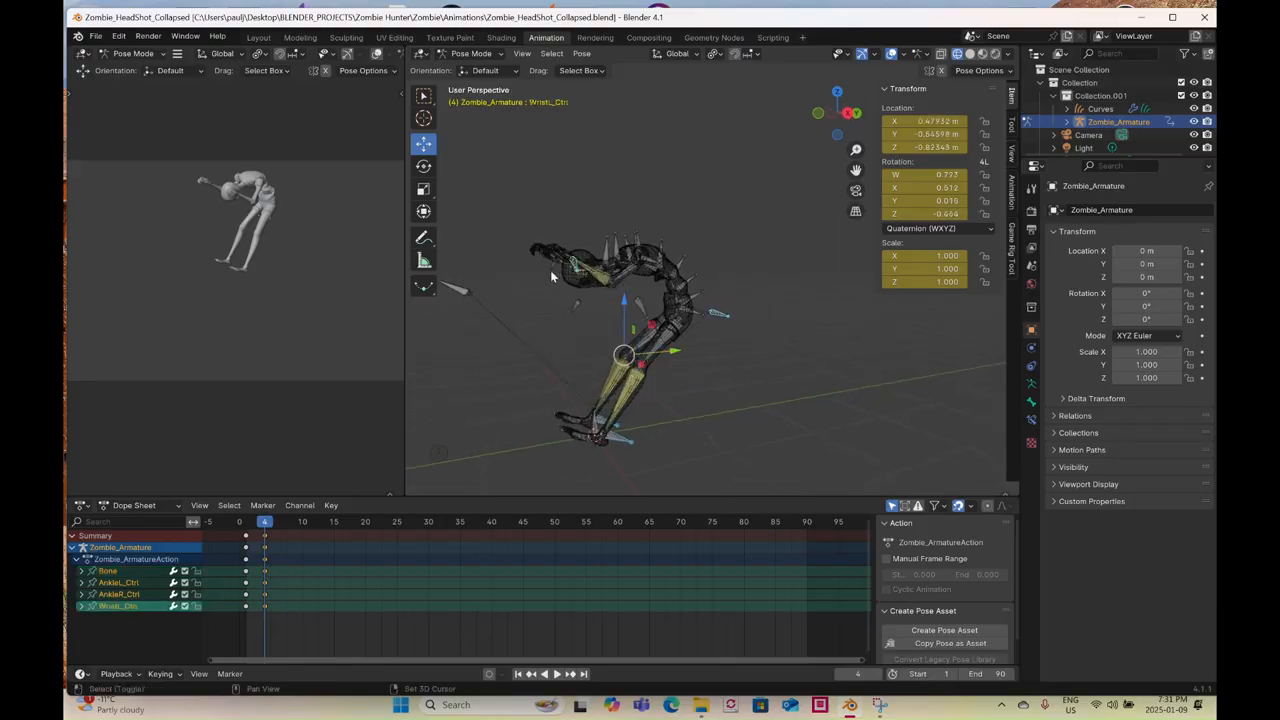
pyautogui.keyDown('shift'); pyautogui.click(550, 270); pyautogui.keyUp('shift')
pyautogui.click(849, 115)
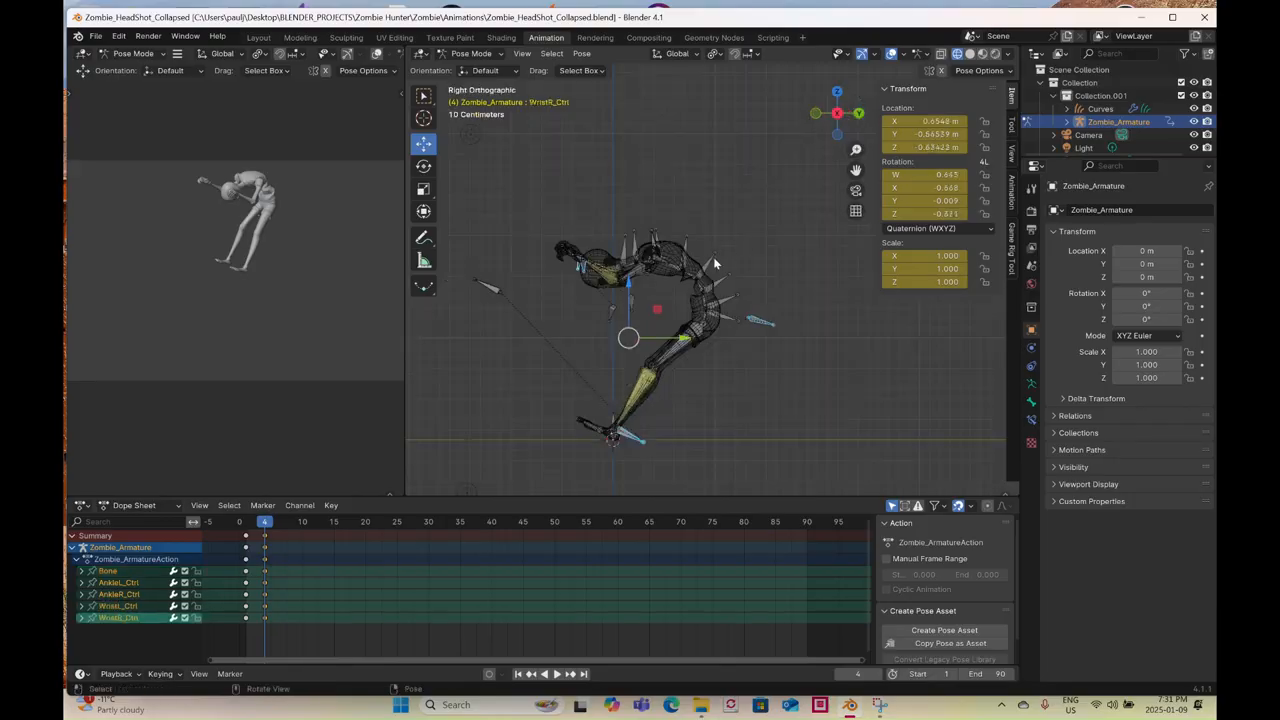
# - Try to move the selected body, ankle and wrist controls backward and up at frame 4
pyautogui.moveTo(712, 316)
pyautogui.mouseDown()
pyautogui.moveTo(739, 316)
pyautogui.moveTo(698, 312)
pyautogui.moveTo(722, 303)
pyautogui.mouseUp()
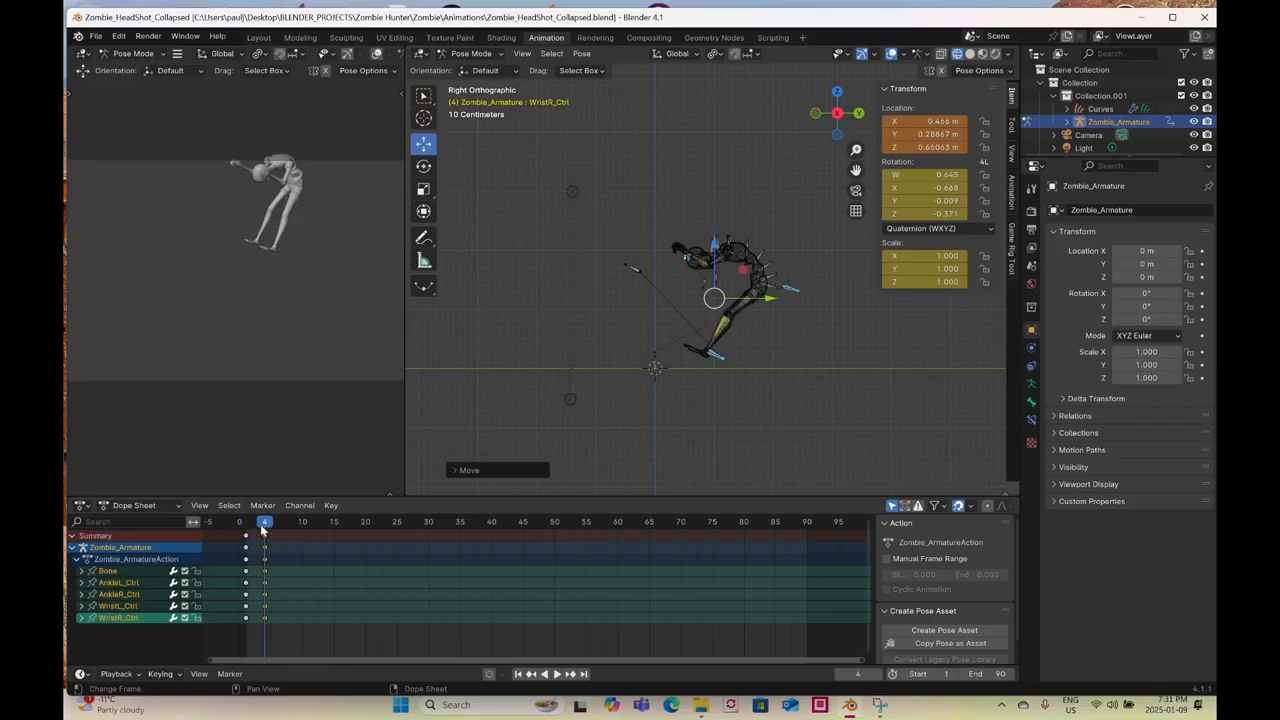
pyautogui.press('space')
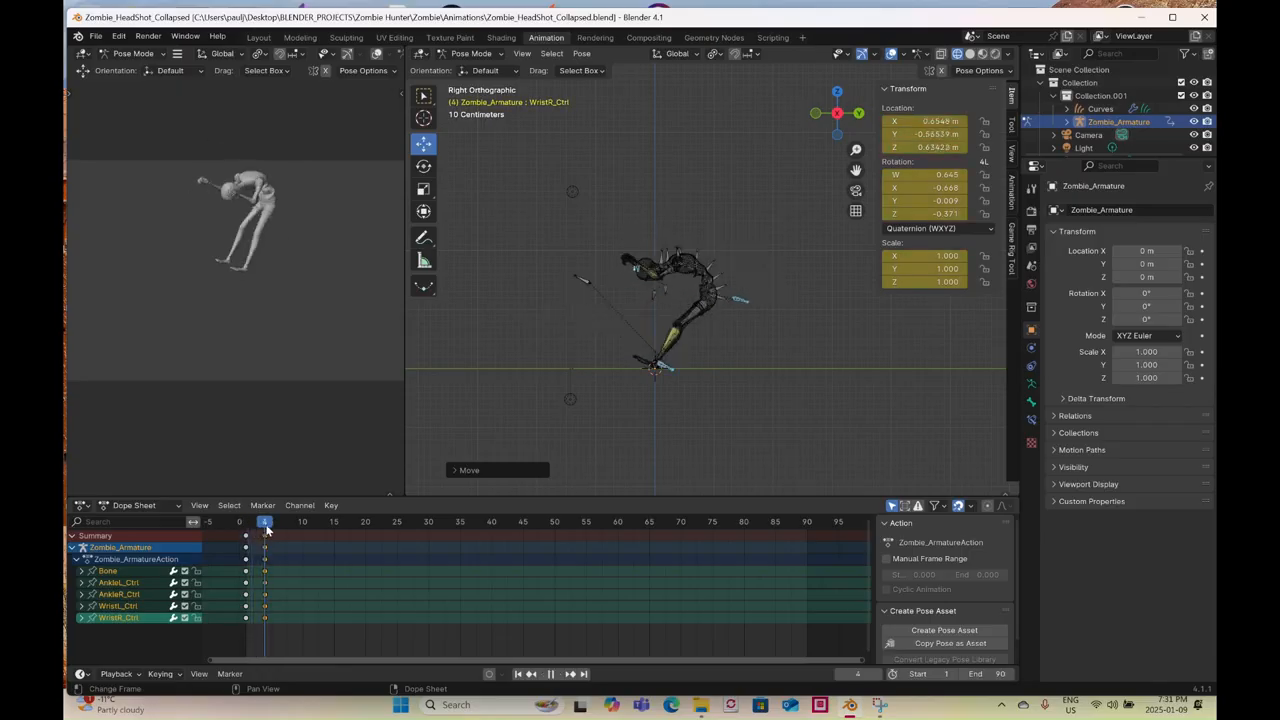
pyautogui.moveTo(268, 530)
pyautogui.mouseDown()
pyautogui.moveTo(331, 531)
pyautogui.moveTo(268, 529)
pyautogui.mouseUp()
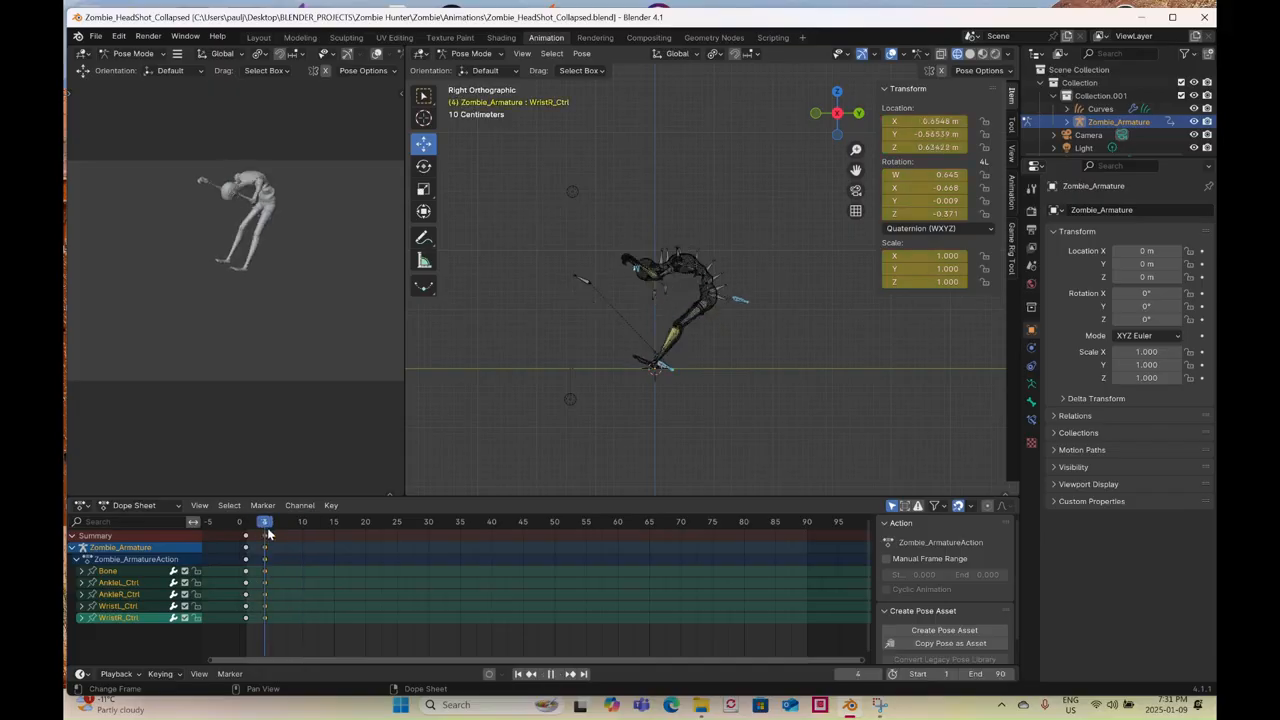
# - At frame 15, move the selected body, ankle and wrist controls backward and up off the ground and insert a keyframe
pyautogui.moveTo(268, 529); pyautogui.dragTo(333, 531)
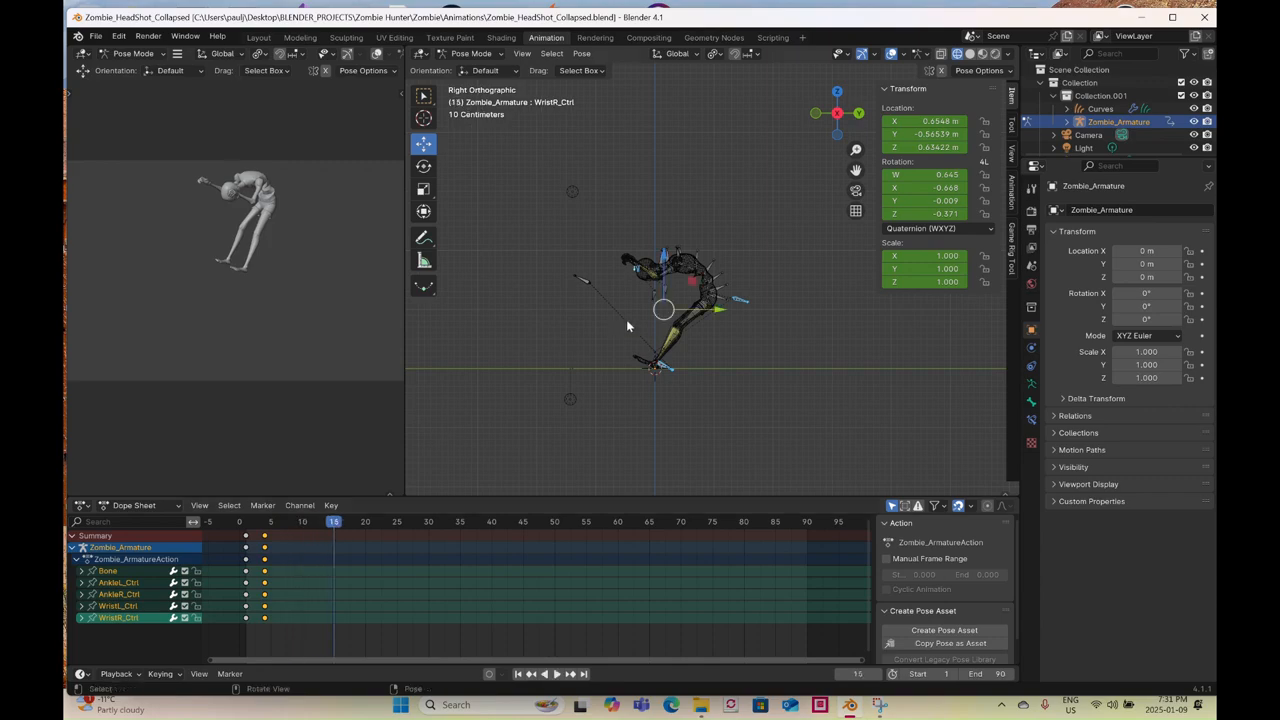
pyautogui.moveTo(660, 316); pyautogui.dragTo(791, 289)
pyautogui.keyDown('shift'); pyautogui.moveTo(791, 300); pyautogui.dragTo(680, 300, button='middle'); pyautogui.keyUp('shift')
pyautogui.rightClick(729, 339)
pyautogui.click(729, 339)
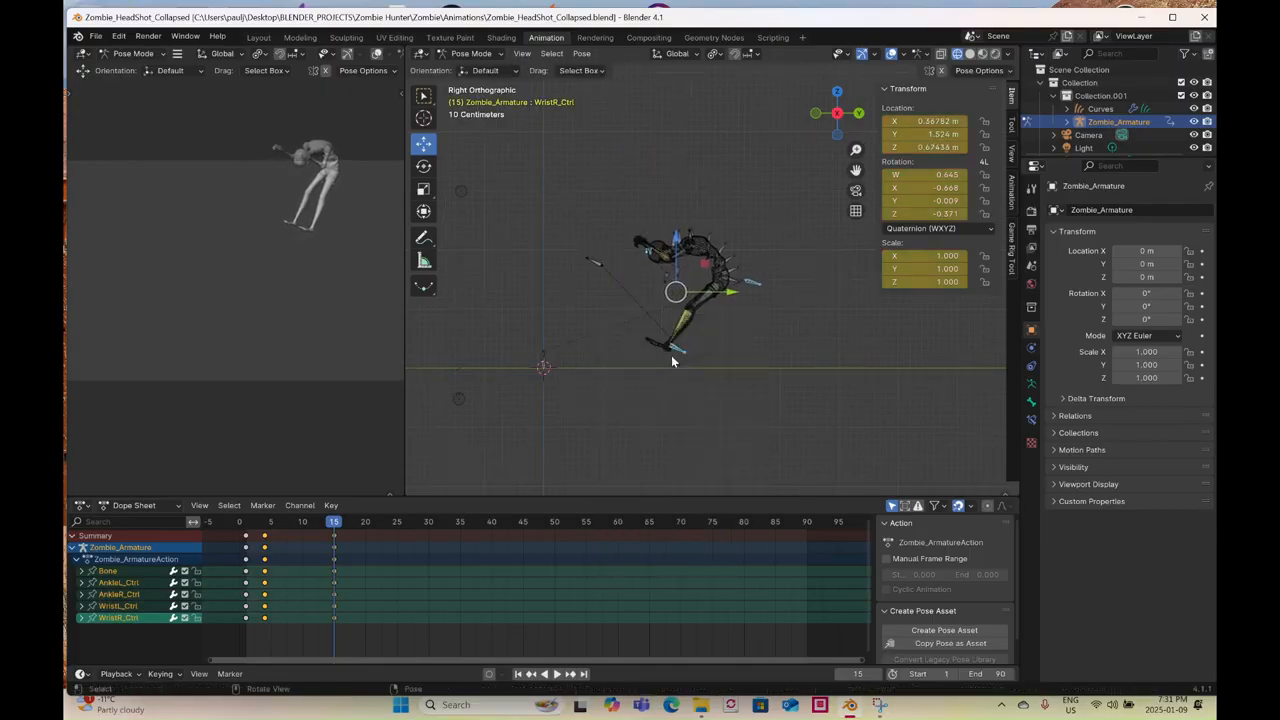
# - Play back and scrub frames 1 to 15 to check the zombie's backward launch
pyautogui.click(249, 521)
pyautogui.press('space')
pyautogui.moveTo(306, 523); pyautogui.dragTo(326, 548)
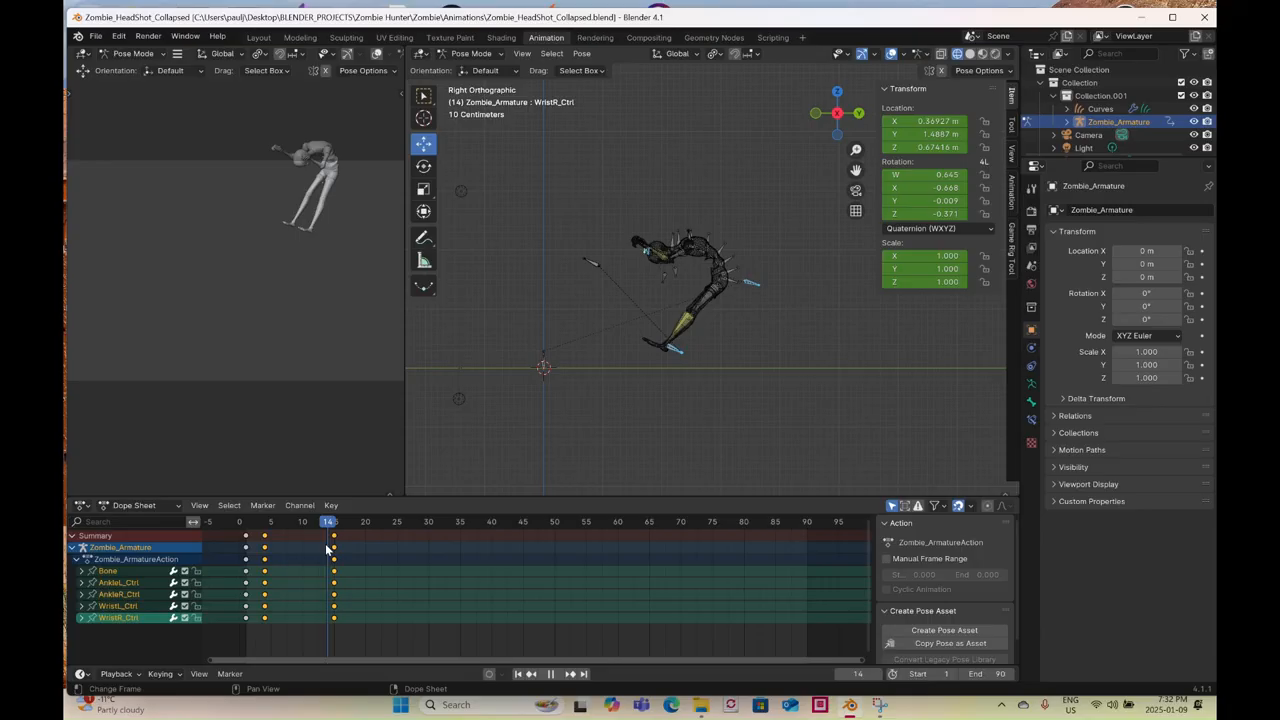
pyautogui.moveTo(331, 549); pyautogui.dragTo(334, 550)
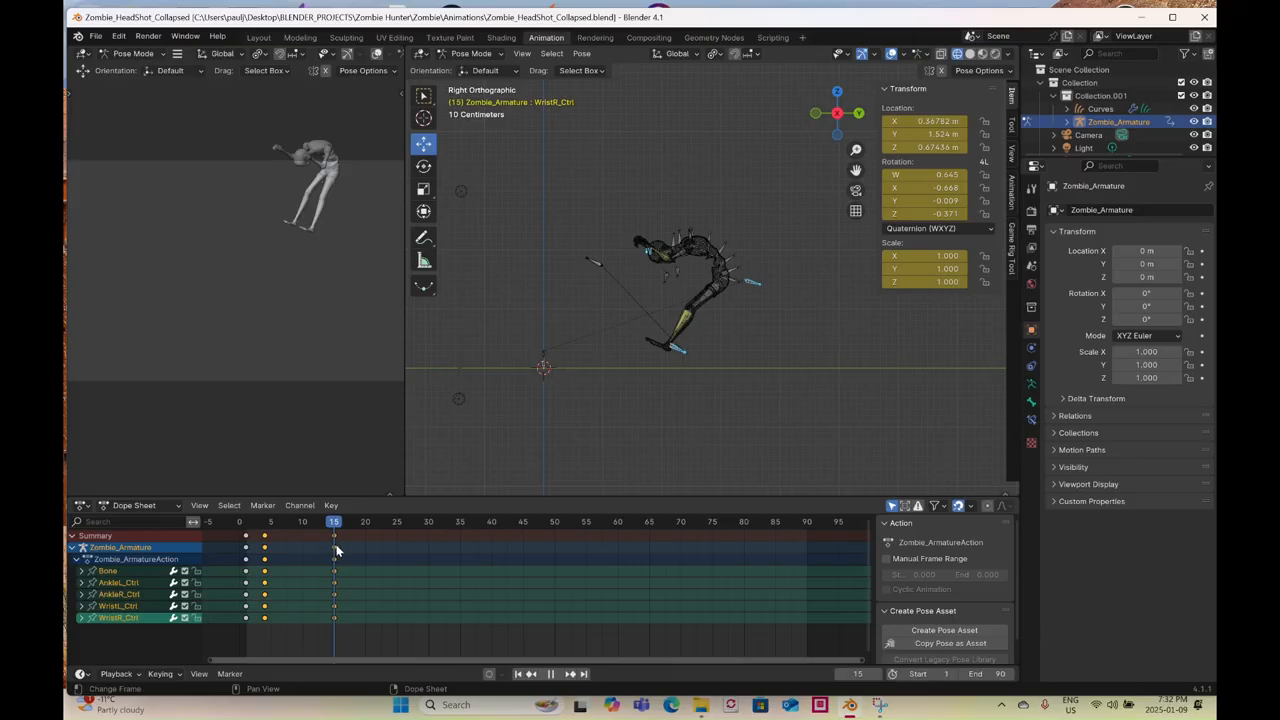
# - At frame 20, move the selected controls backward and about 1.3 m down, and shift them further back along the global Y axis
pyautogui.moveTo(336, 549); pyautogui.dragTo(363, 547)
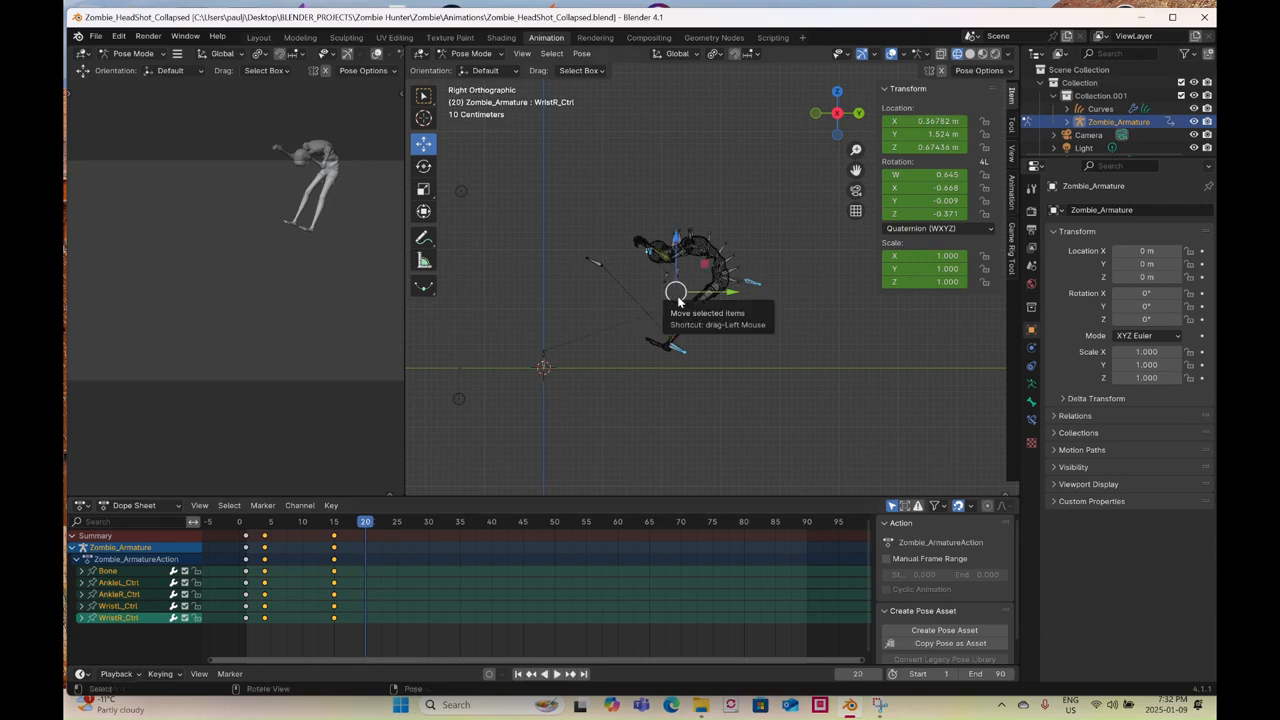
pyautogui.press('g')
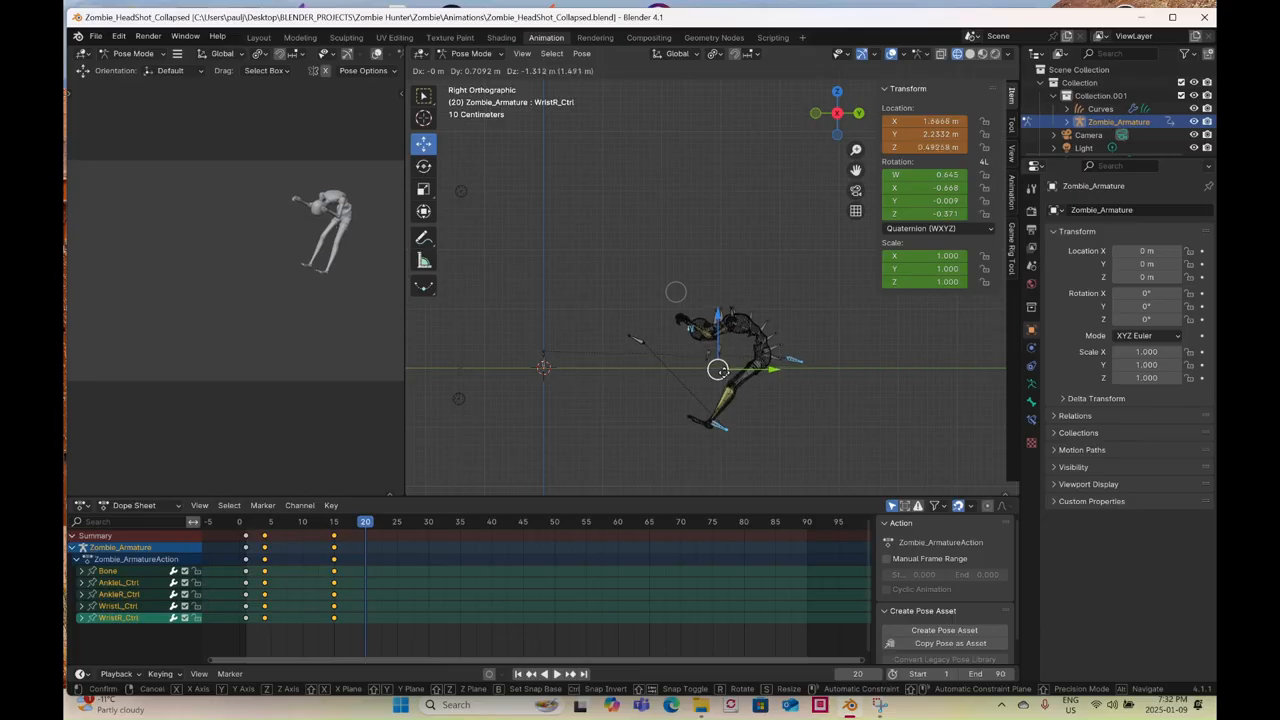
pyautogui.click(576, 228)
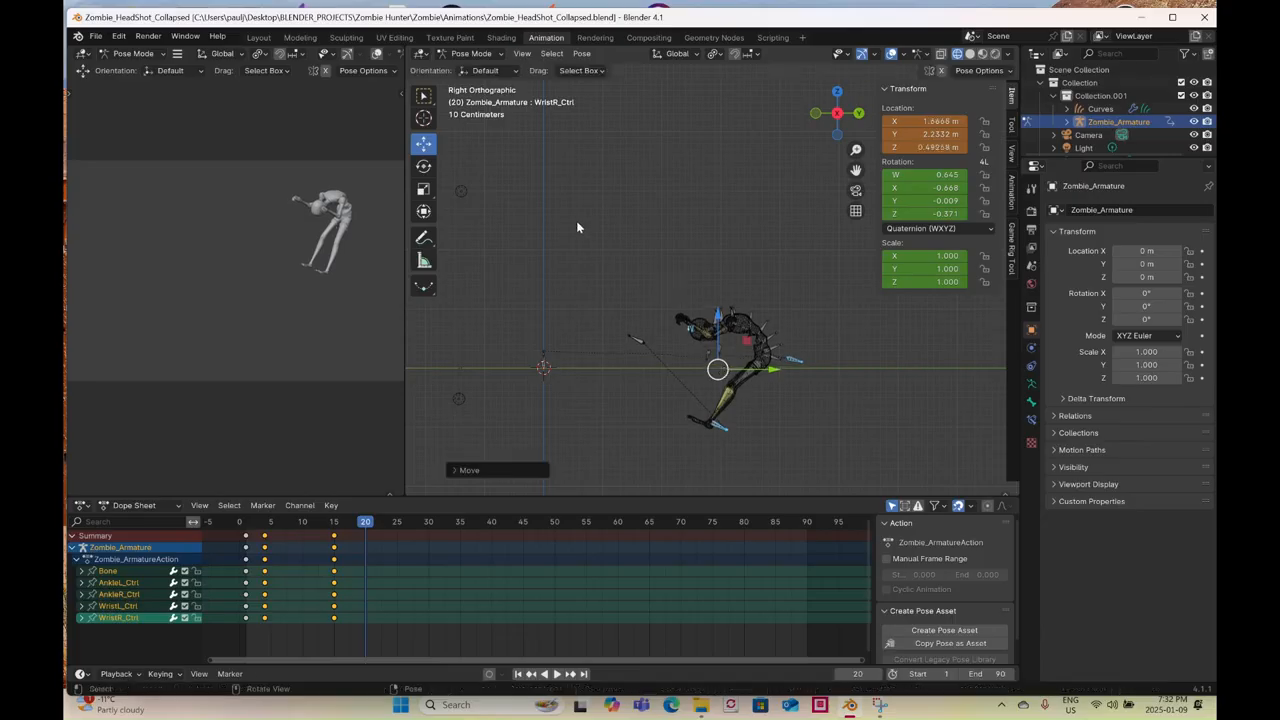
pyautogui.click(808, 373)
pyautogui.press('a')
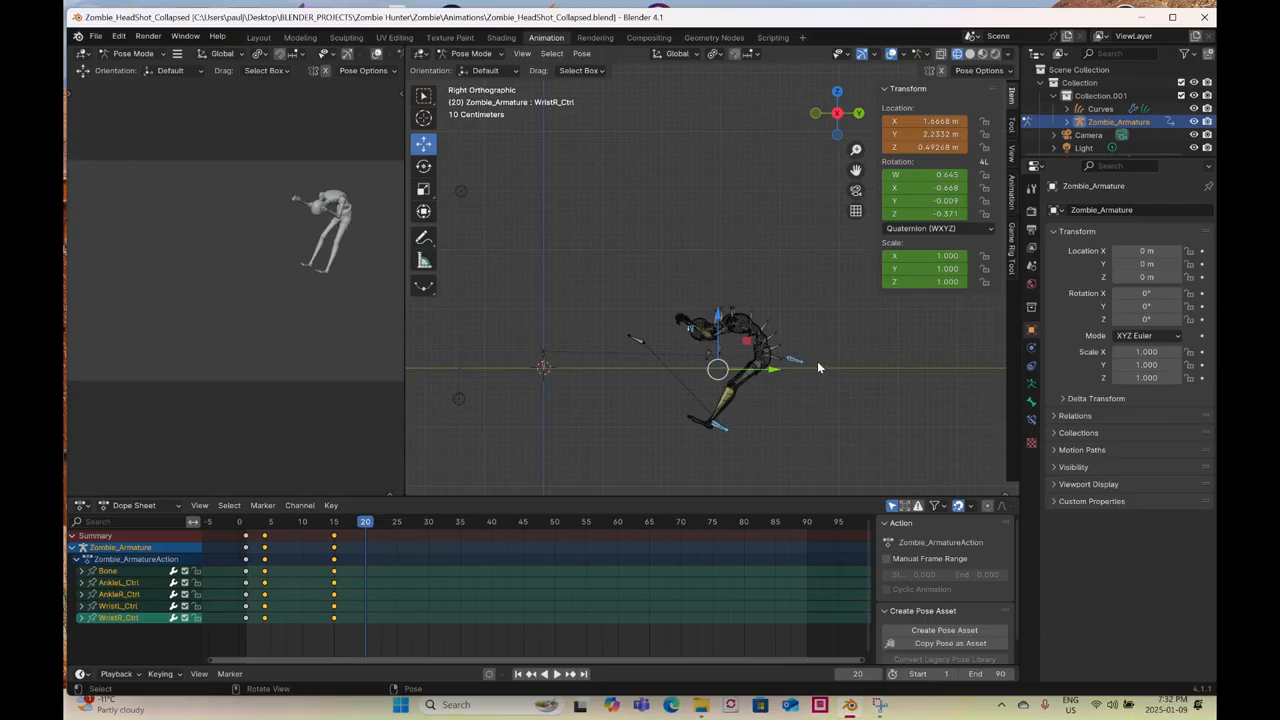
pyautogui.press('g')
pyautogui.press('y')
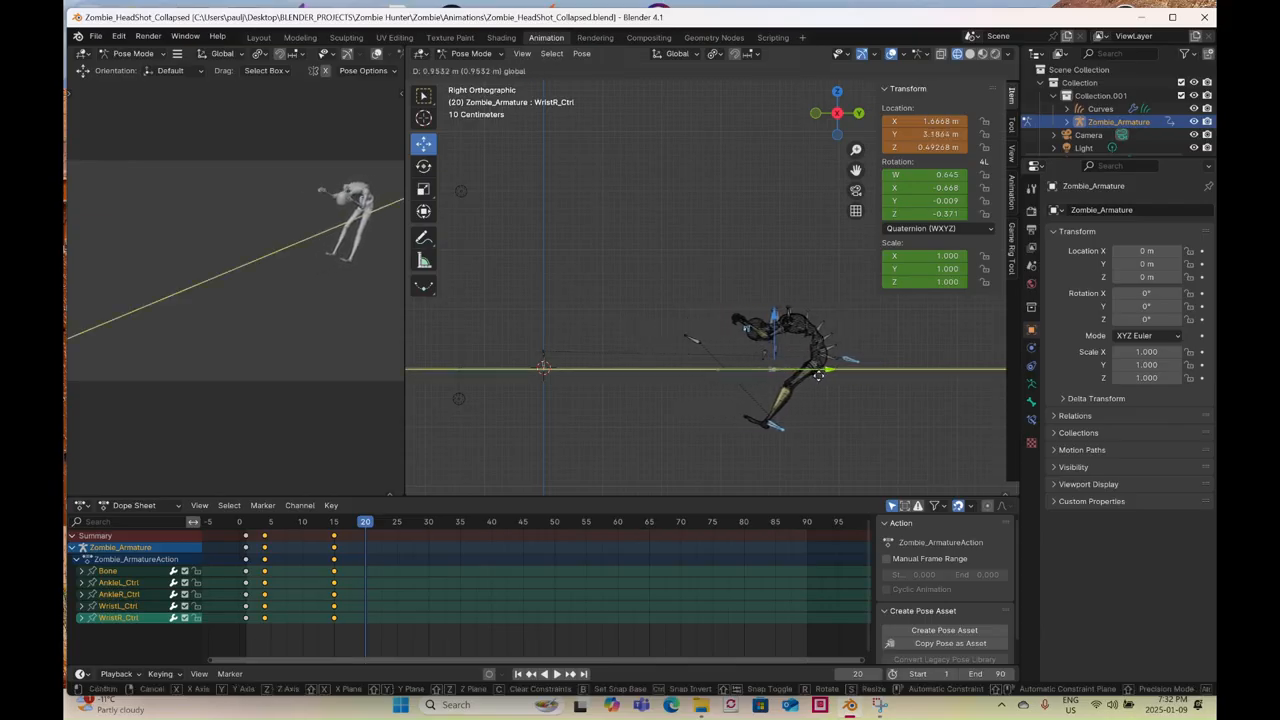
pyautogui.click(815, 375)
pyautogui.keyDown('shift'); pyautogui.moveTo(830, 384); pyautogui.dragTo(727, 332, button='middle'); pyautogui.keyUp('shift')
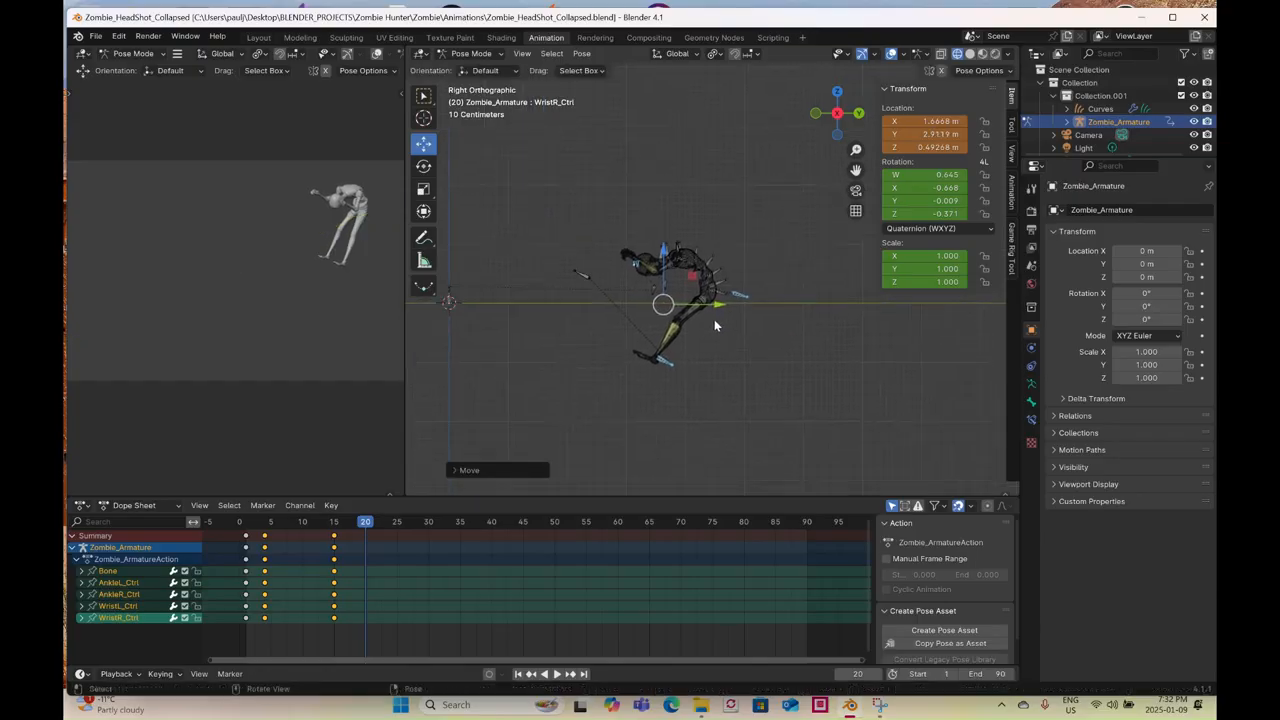
# - Select only the body control, rotate it so the torso leans back, and lower it at frame 20
pyautogui.moveTo(786, 276); pyautogui.dragTo(737, 306)
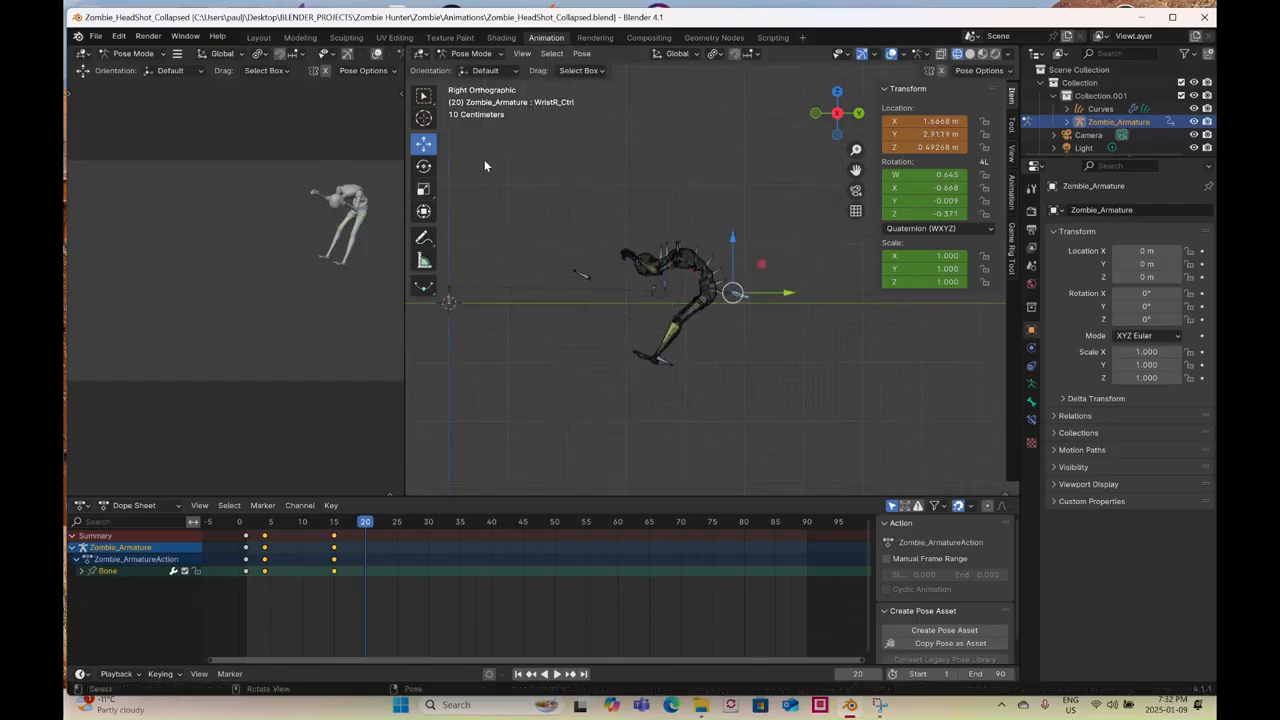
pyautogui.click(423, 166)
pyautogui.moveTo(770, 268); pyautogui.dragTo(795, 314)
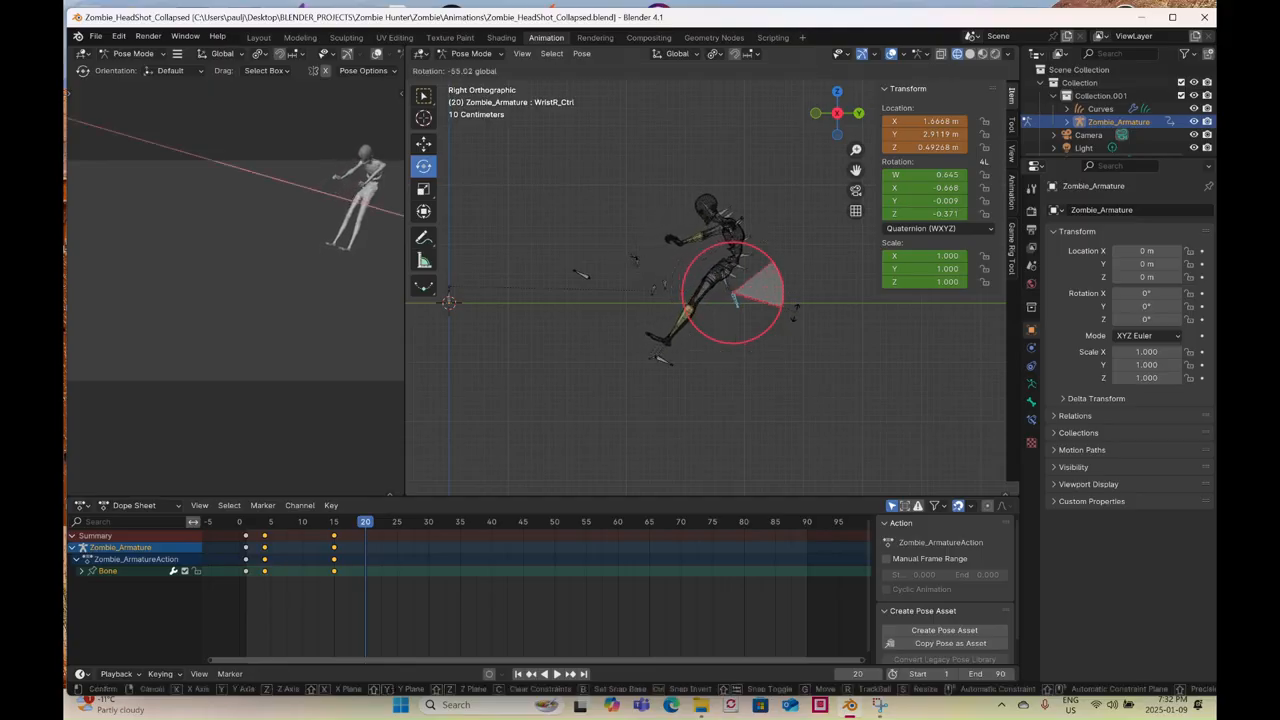
pyautogui.moveTo(484, 177); pyautogui.dragTo(484, 177)
pyautogui.click(423, 143)
pyautogui.moveTo(736, 287); pyautogui.dragTo(736, 313)
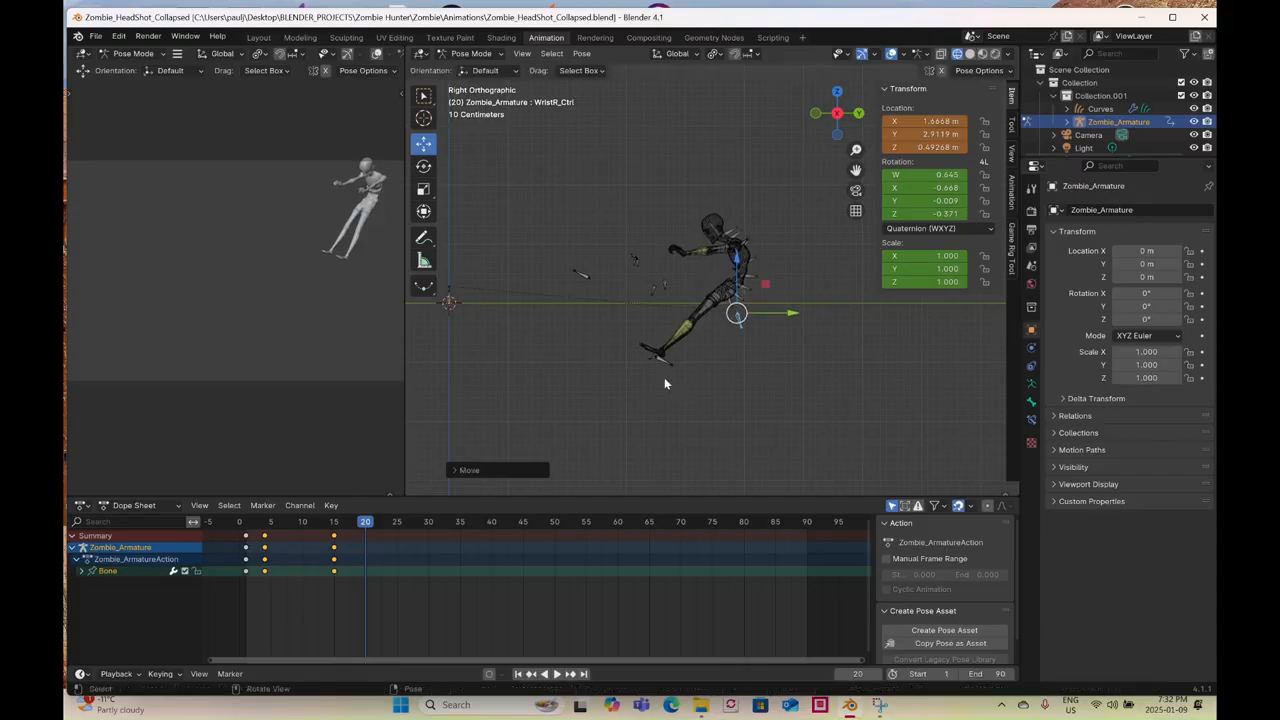
# - At frame 20, raise both ankle controls to hip height so the knees bend, and insert a keyframe on all bones
pyautogui.moveTo(679, 371); pyautogui.dragTo(651, 260)
pyautogui.scroll(5, 811, 270)
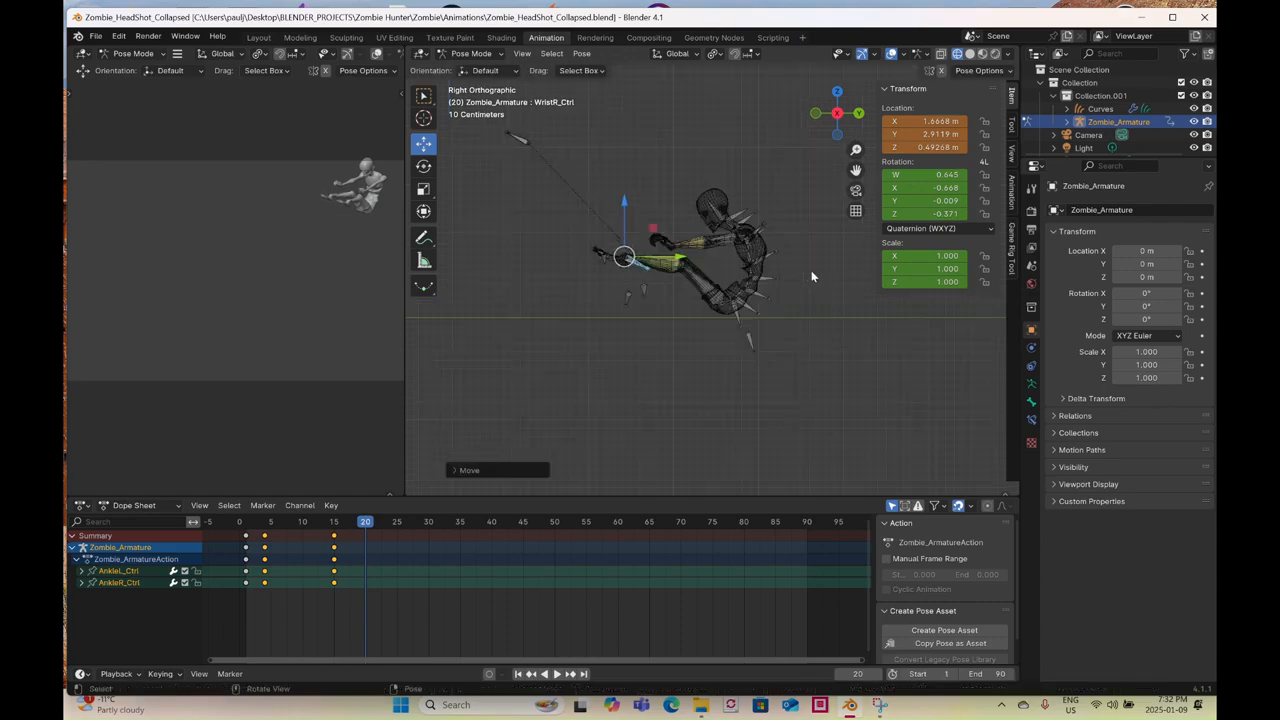
pyautogui.scroll(-4, 756, 310)
pyautogui.moveTo(501, 188); pyautogui.dragTo(797, 410)
pyautogui.rightClick(741, 315)
pyautogui.click(741, 315)
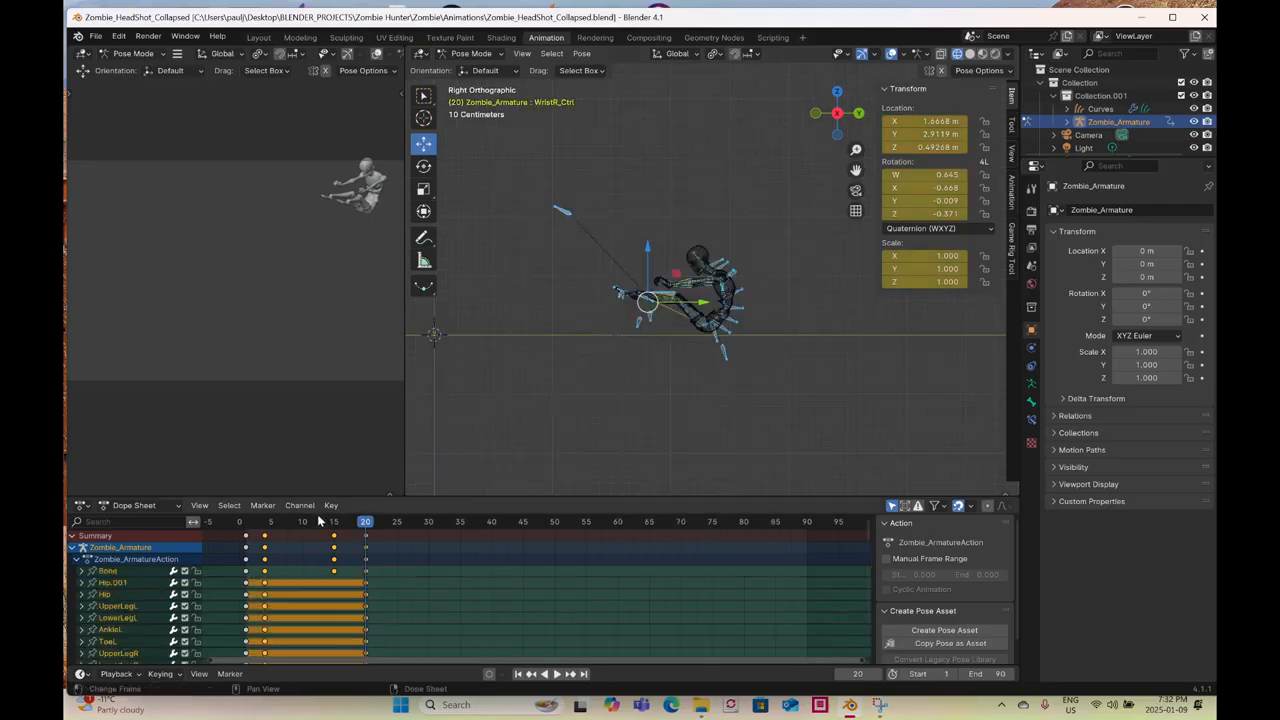
# - Scrub and repeatedly play back the animation from the start to frame 20 to check the backward flight and curl
pyautogui.moveTo(245, 524); pyautogui.dragTo(258, 524)
pyautogui.press('g')
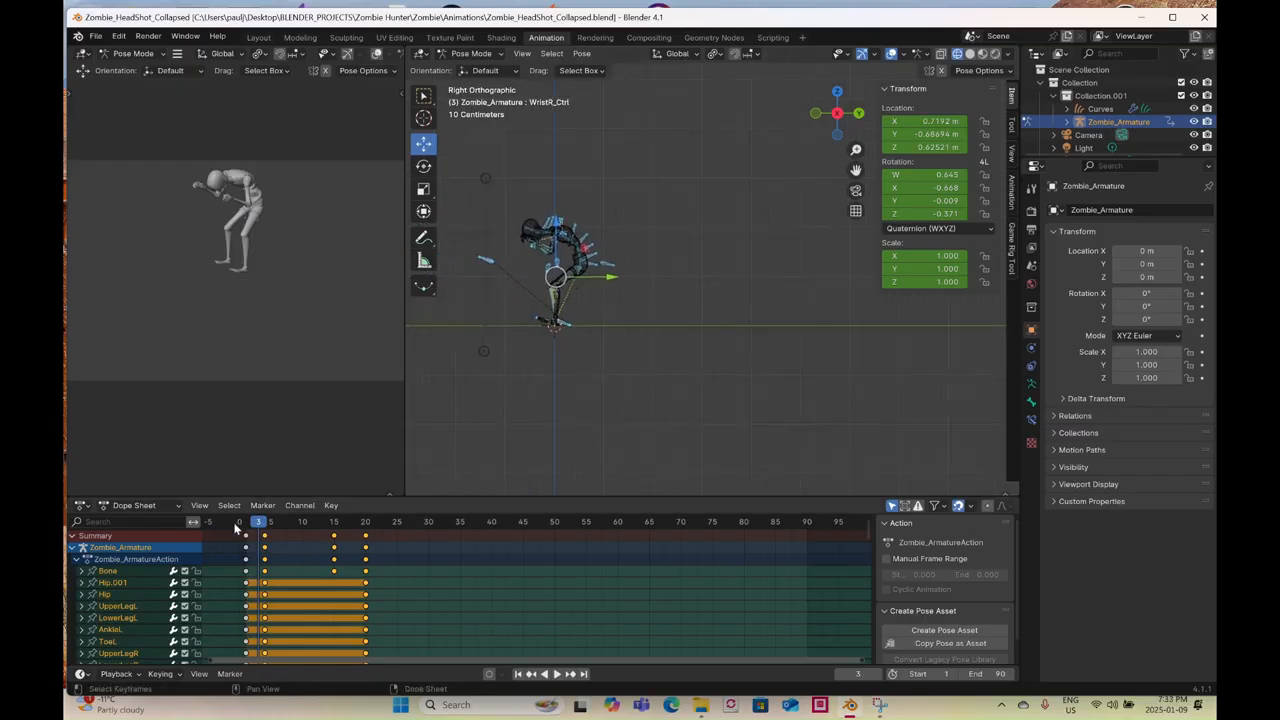
pyautogui.press('space')
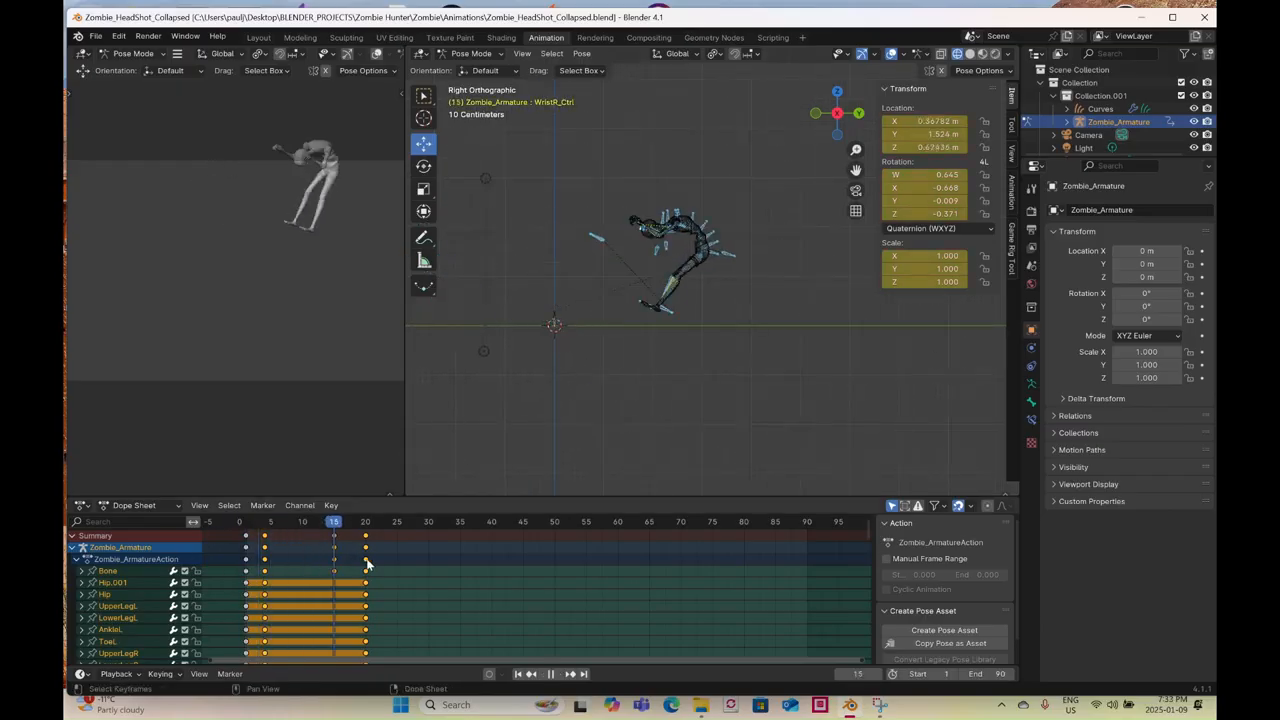
pyautogui.hotkey('shift', 'Left')
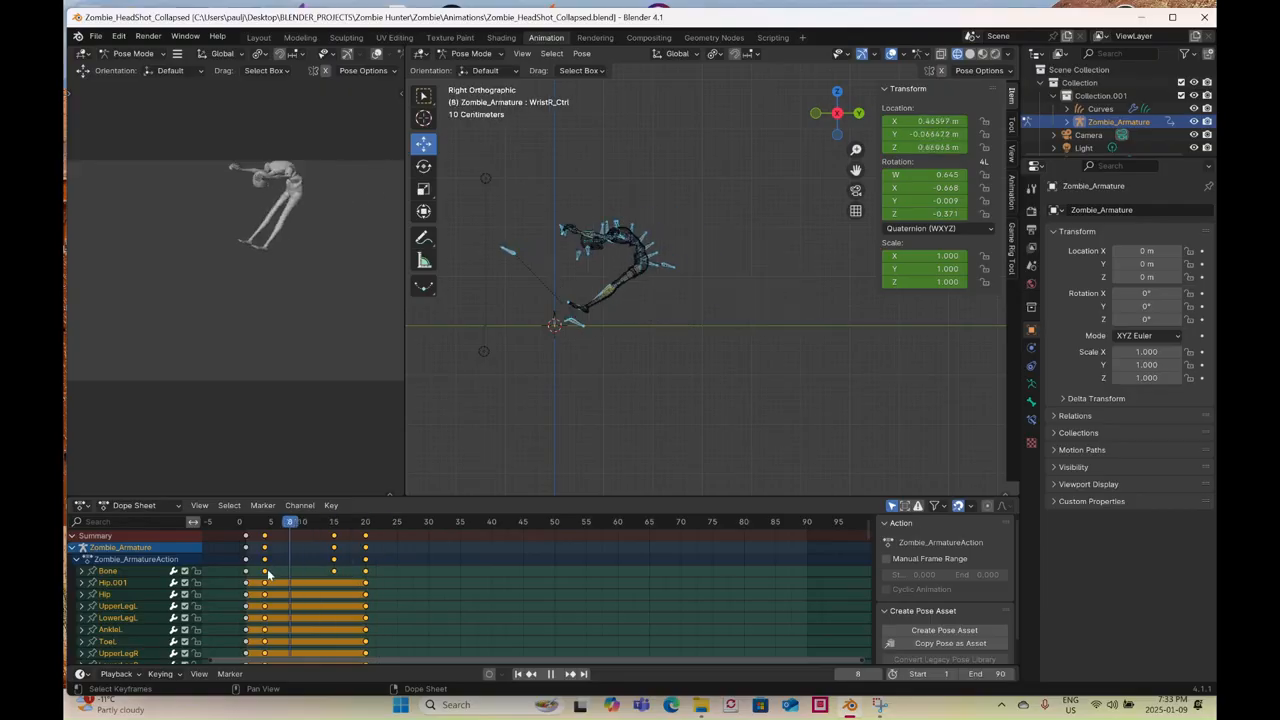
pyautogui.hotkey('shift', 'Left')
pyautogui.hotkey('shift', 'Left')
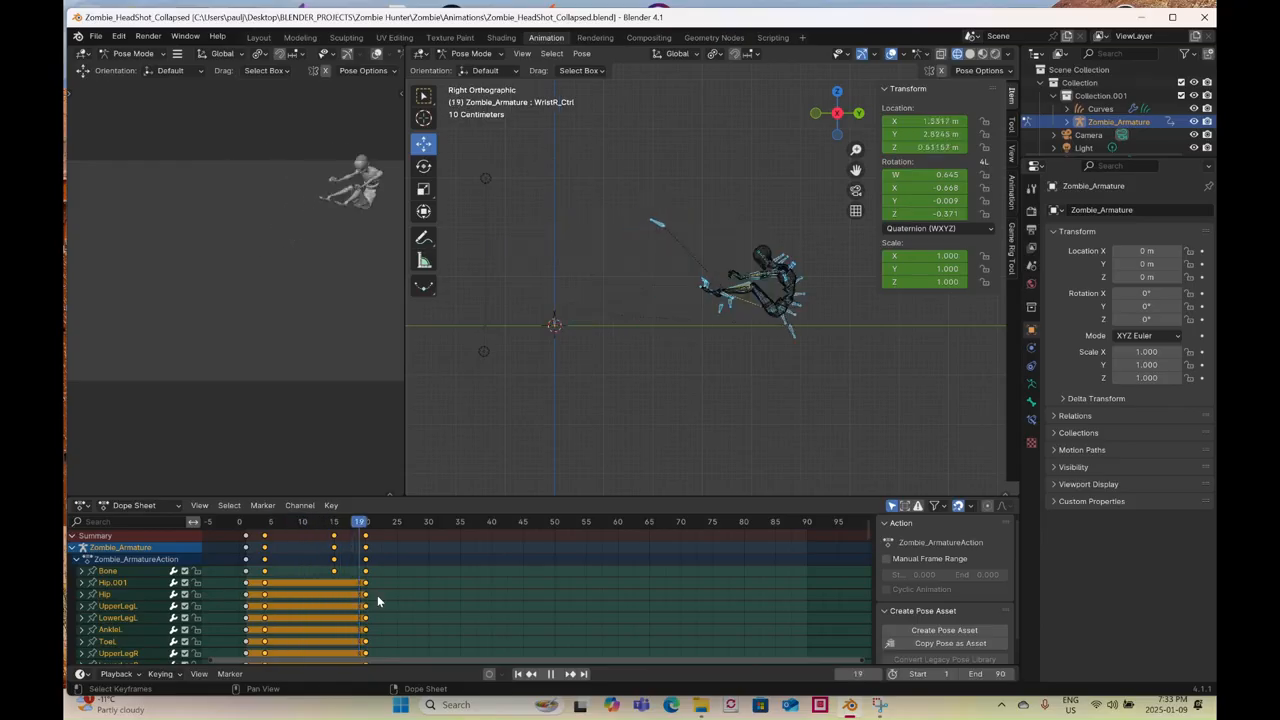
pyautogui.hotkey('shift', 'Left')
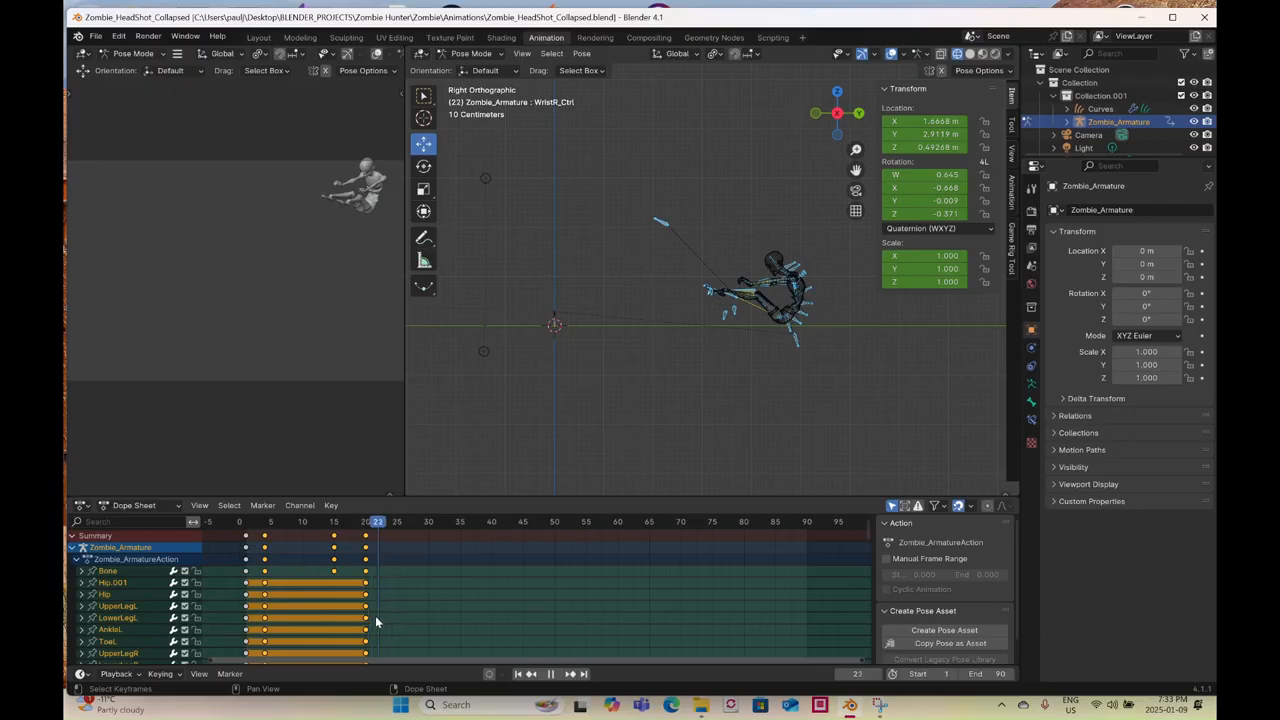
# - At frame 30, rotate the root bone beneath the hips so the zombie's whole body tips backward
pyautogui.press('space')
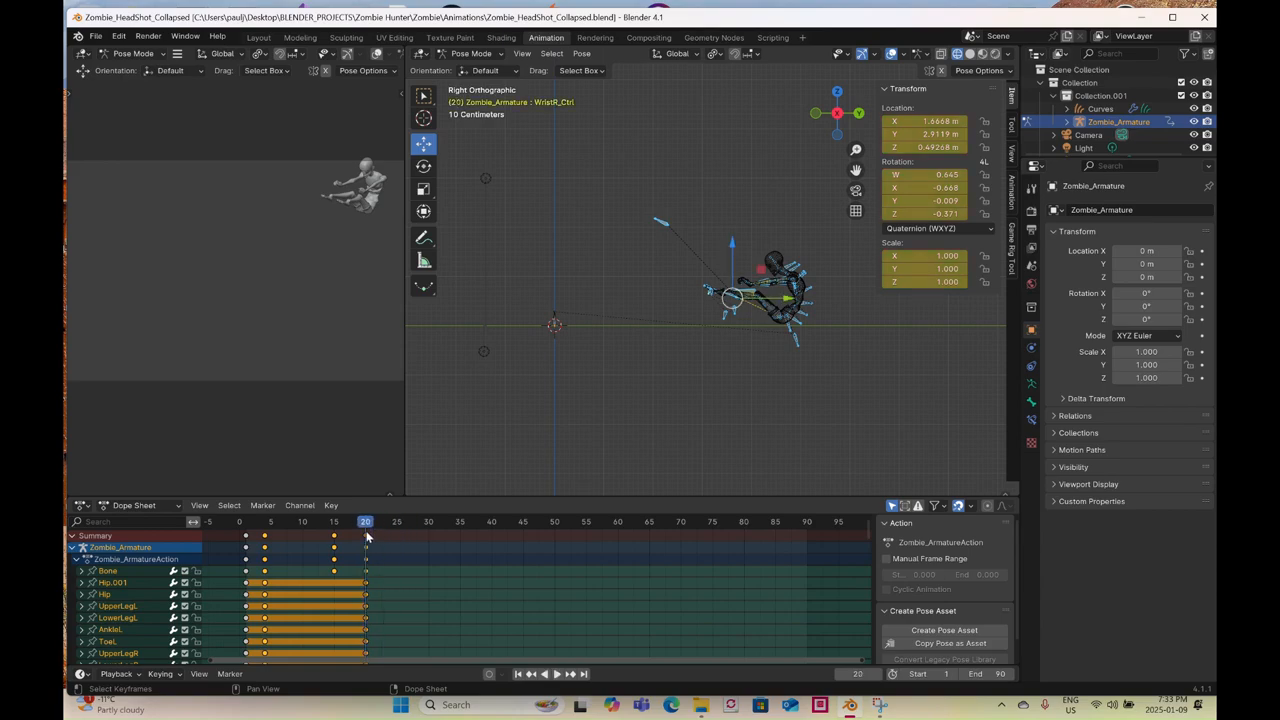
pyautogui.click(430, 521)
pyautogui.moveTo(745, 330); pyautogui.dragTo(757, 298, button='middle')
pyautogui.click(838, 110)
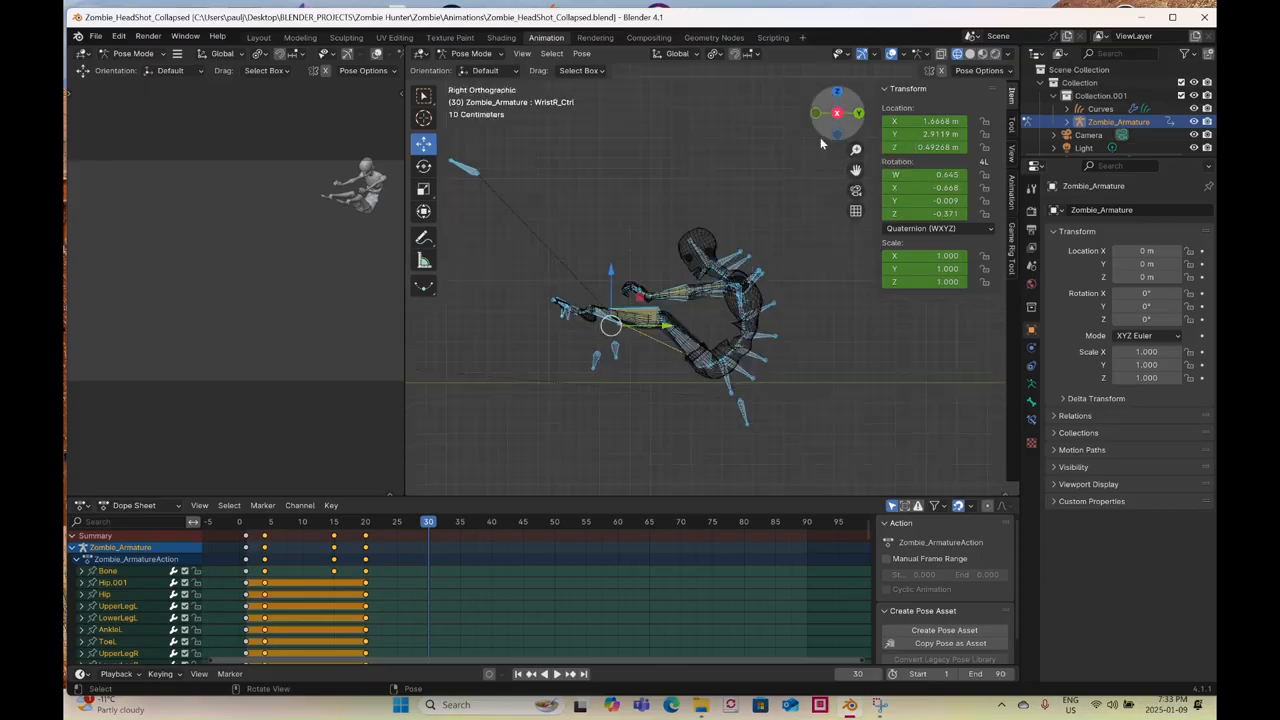
pyautogui.keyDown('shift'); pyautogui.moveTo(740, 350); pyautogui.dragTo(655, 340, button='middle'); pyautogui.keyUp('shift')
pyautogui.scroll(3, 651, 362)
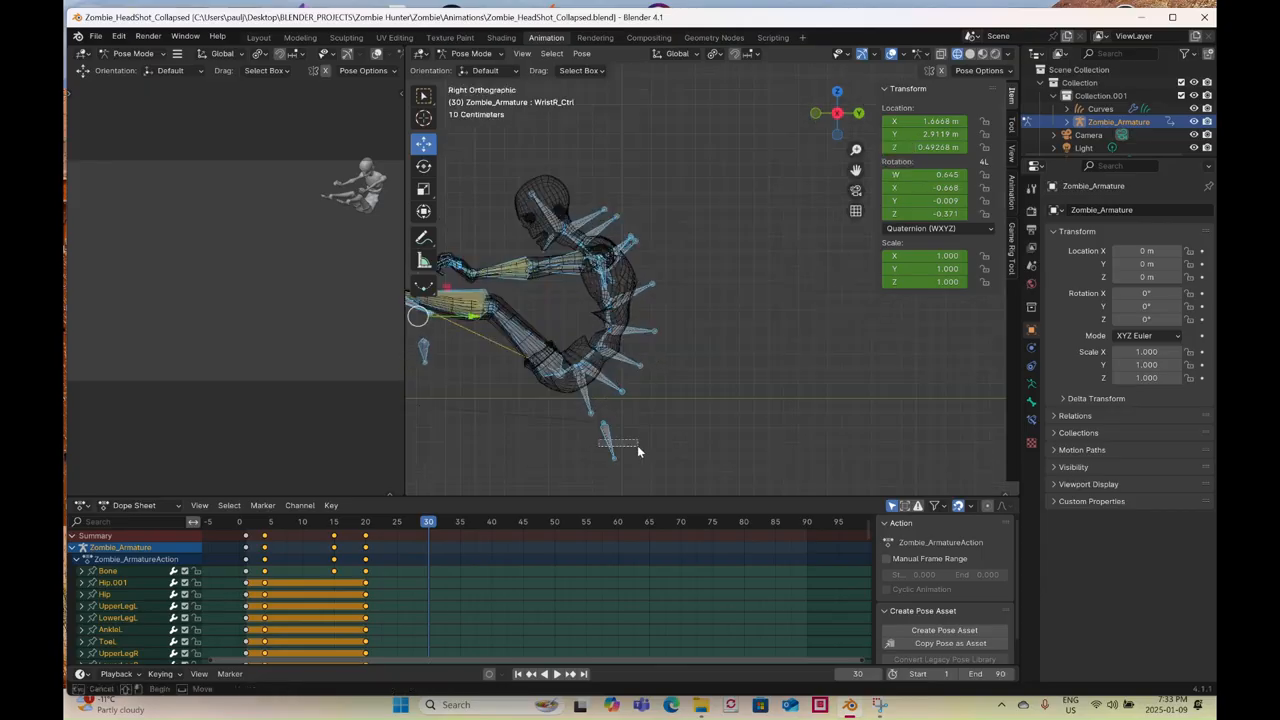
pyautogui.moveTo(637, 445); pyautogui.dragTo(638, 446)
pyautogui.scroll(-3, 630, 287)
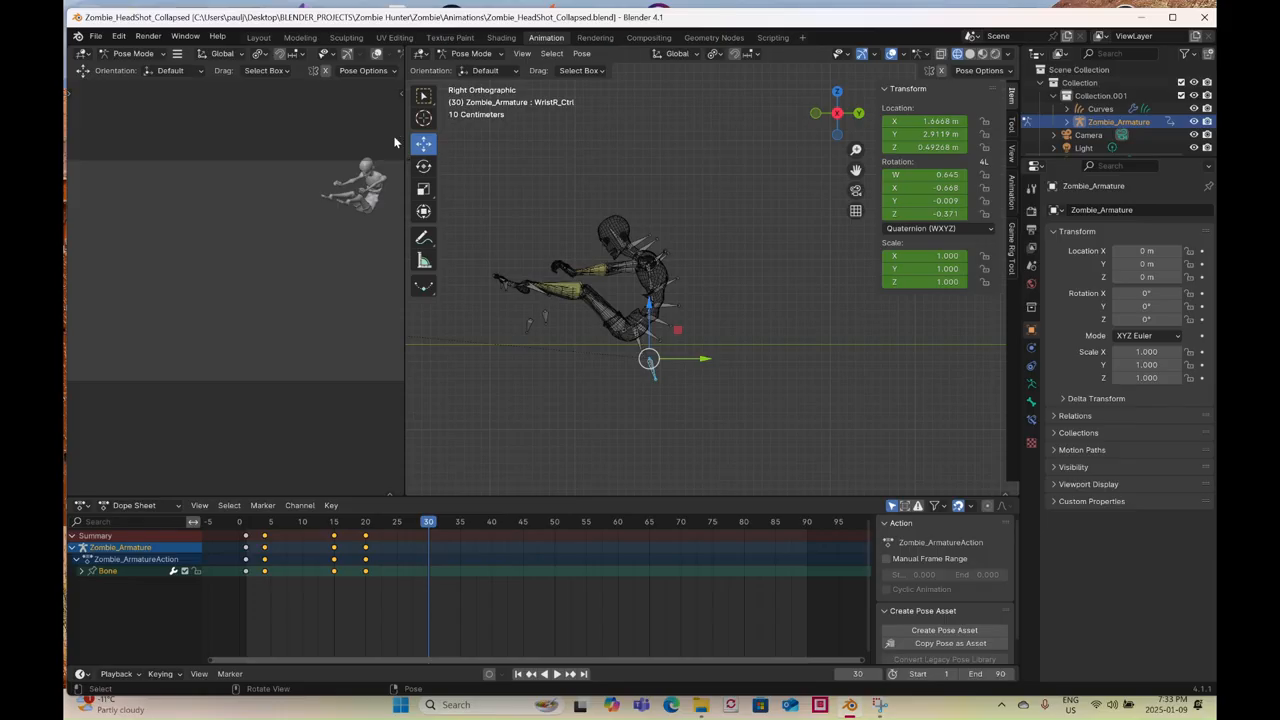
pyautogui.click(423, 166)
pyautogui.moveTo(697, 333); pyautogui.dragTo(661, 372)
# - Rotate the spine and chest bones plus the shoulder and neck bones backward so the torso and head lie flat along the ground
pyautogui.click(423, 143)
pyautogui.click(685, 346)
pyautogui.keyDown('shift'); pyautogui.click(695, 325); pyautogui.keyUp('shift')
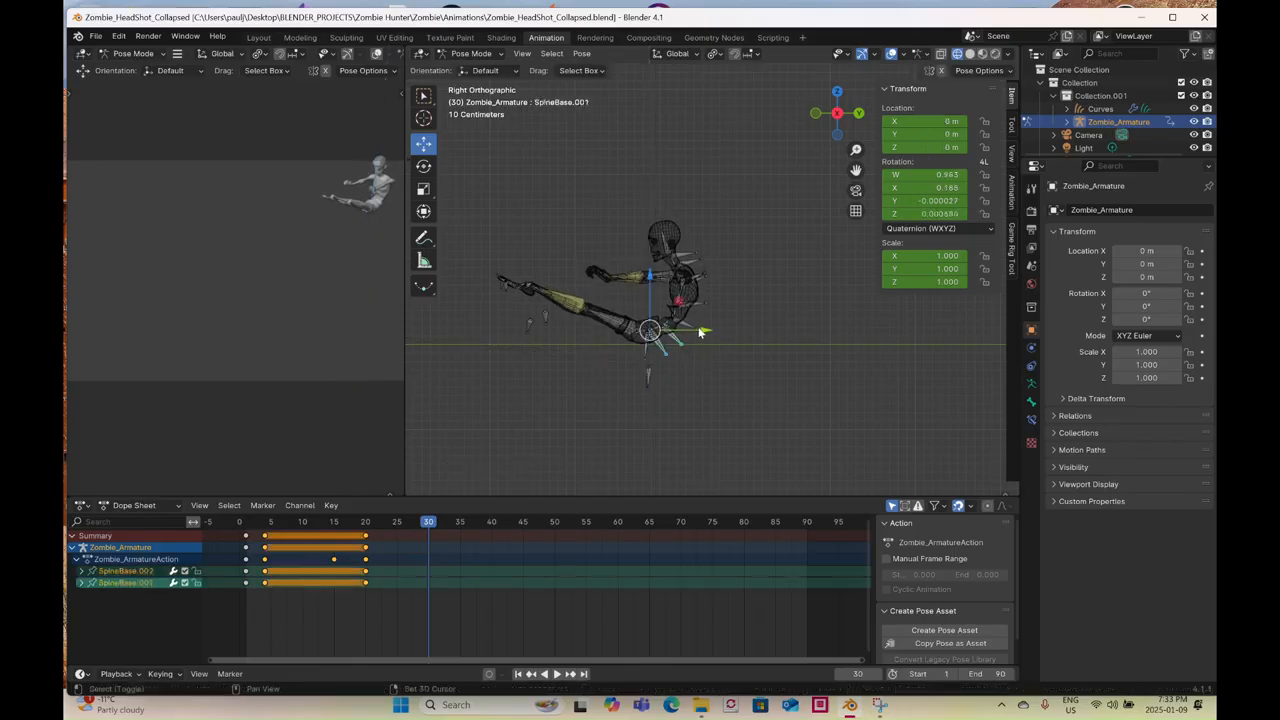
pyautogui.keyDown('shift'); pyautogui.click(708, 309); pyautogui.keyUp('shift')
pyautogui.keyDown('shift'); pyautogui.click(709, 302); pyautogui.keyUp('shift')
pyautogui.moveTo(709, 302); pyautogui.dragTo(755, 286, button='middle')
pyautogui.keyDown('shift'); pyautogui.click(770, 262); pyautogui.keyUp('shift')
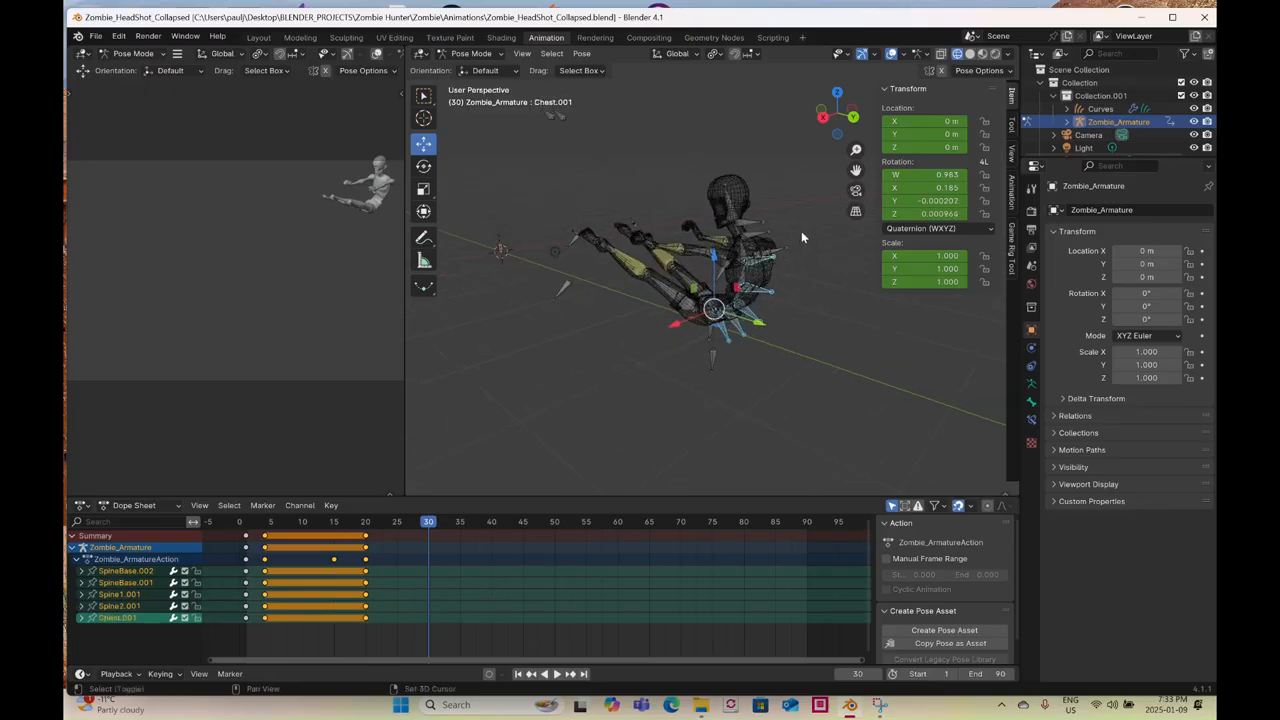
pyautogui.click(823, 117)
pyautogui.click(423, 166)
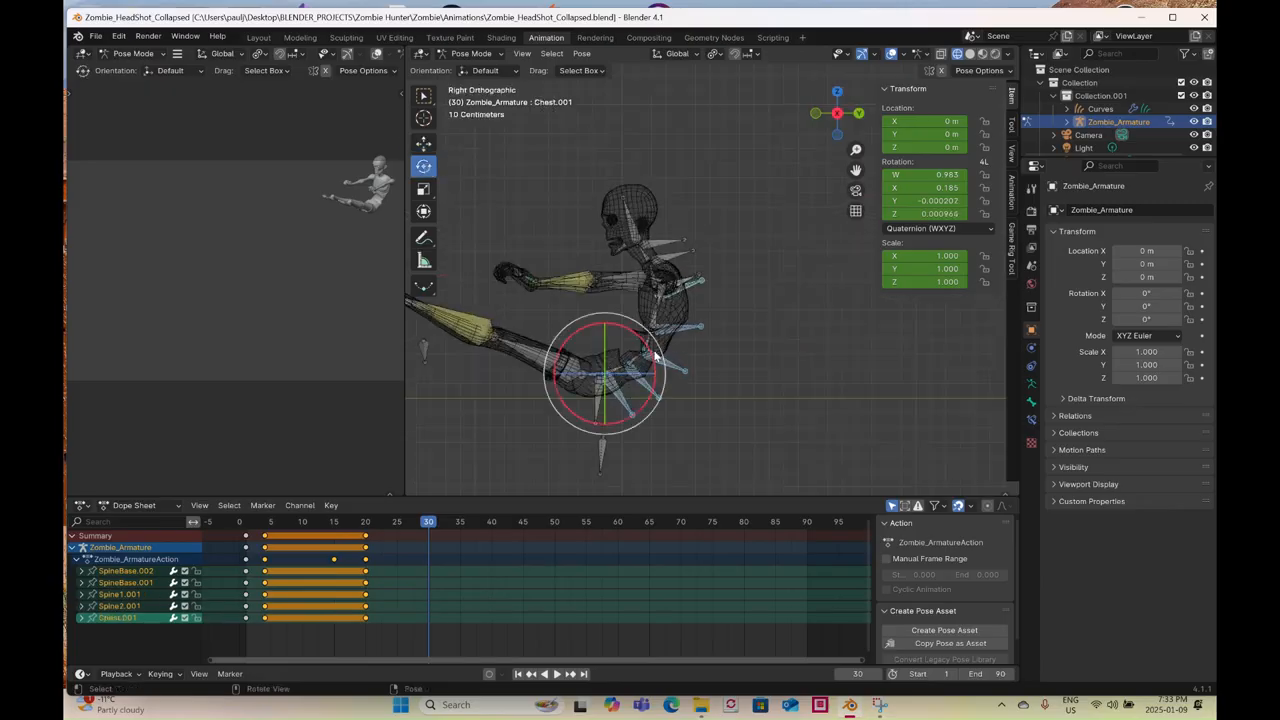
pyautogui.moveTo(653, 357); pyautogui.dragTo(806, 366)
pyautogui.click(762, 394)
pyautogui.scroll(-1, 738, 368)
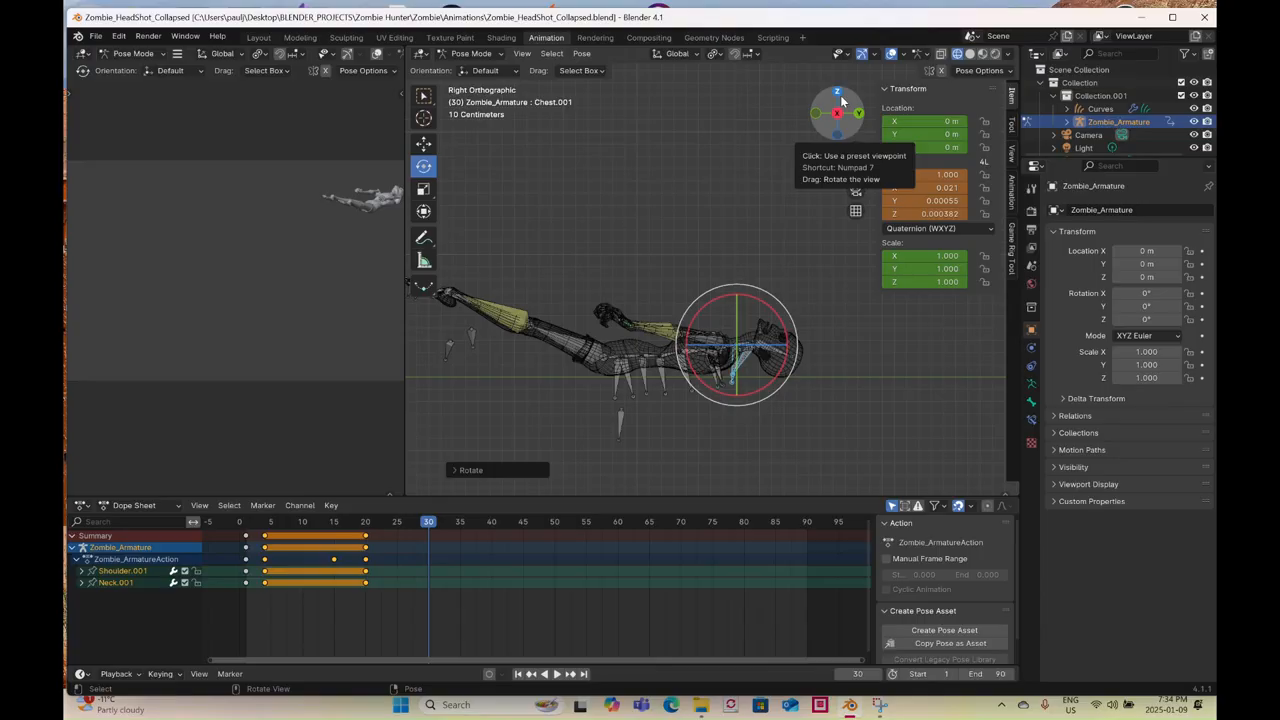
# - Move both wrist controls about 2.2 m along Y and 0.6 m down so the hands rest beside the torso
pyautogui.scroll(-2, 608, 292)
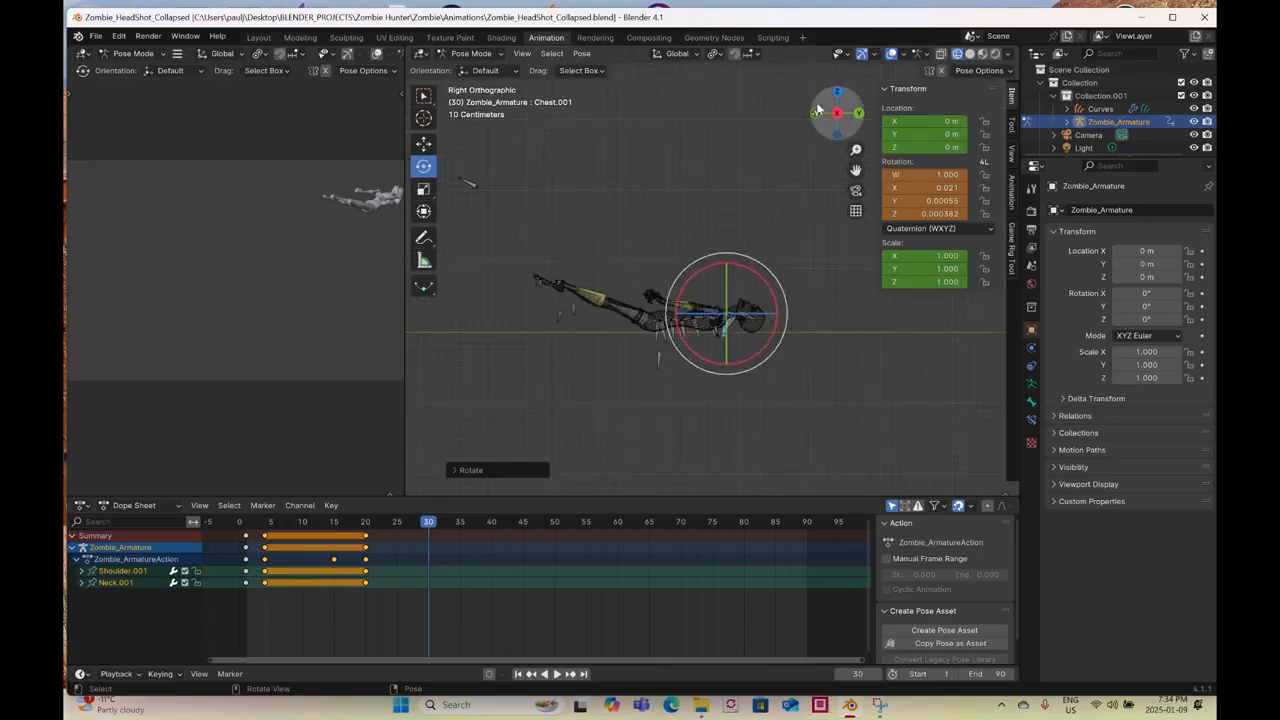
pyautogui.keyDown('shift'); pyautogui.moveTo(516, 253); pyautogui.dragTo(581, 307, button='middle'); pyautogui.keyUp('shift')
pyautogui.click(700, 288)
pyautogui.moveTo(700, 288)
pyautogui.mouseDown(button='middle')
pyautogui.moveTo(651, 308)
pyautogui.moveTo(695, 300)
pyautogui.mouseUp(button='middle')
pyautogui.keyDown('shift'); pyautogui.click(822, 318); pyautogui.keyUp('shift')
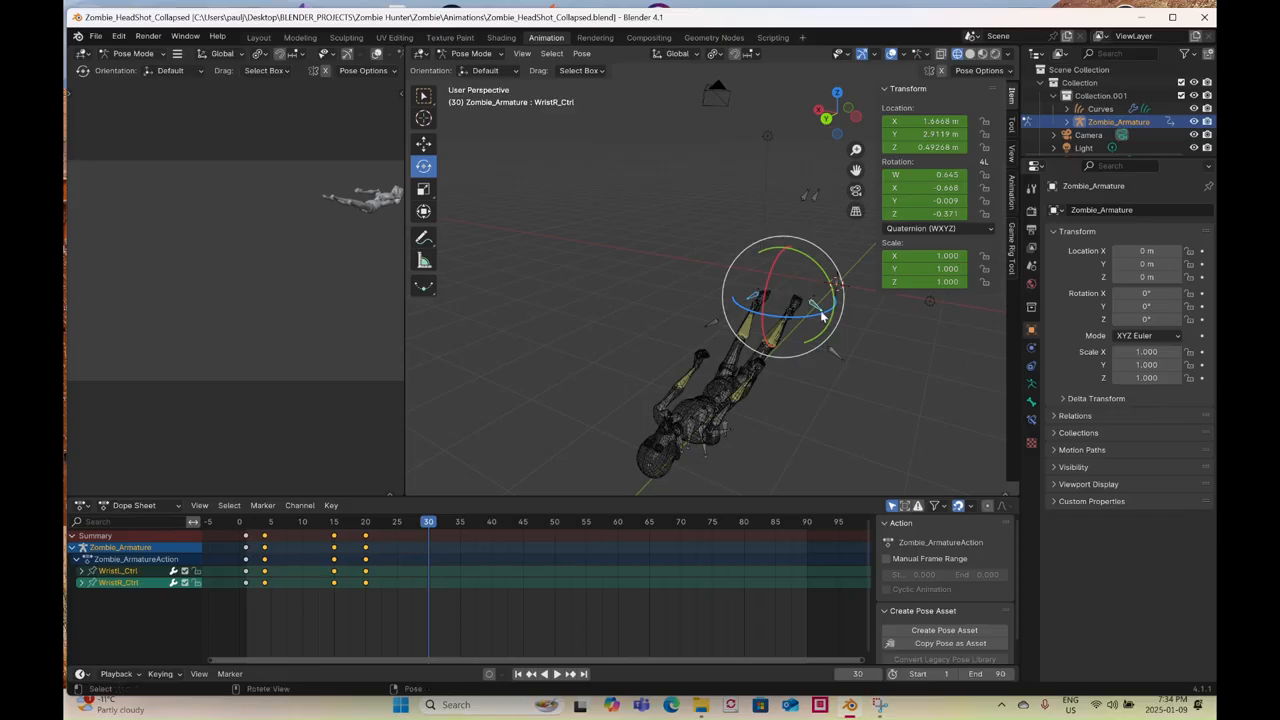
pyautogui.click(822, 115)
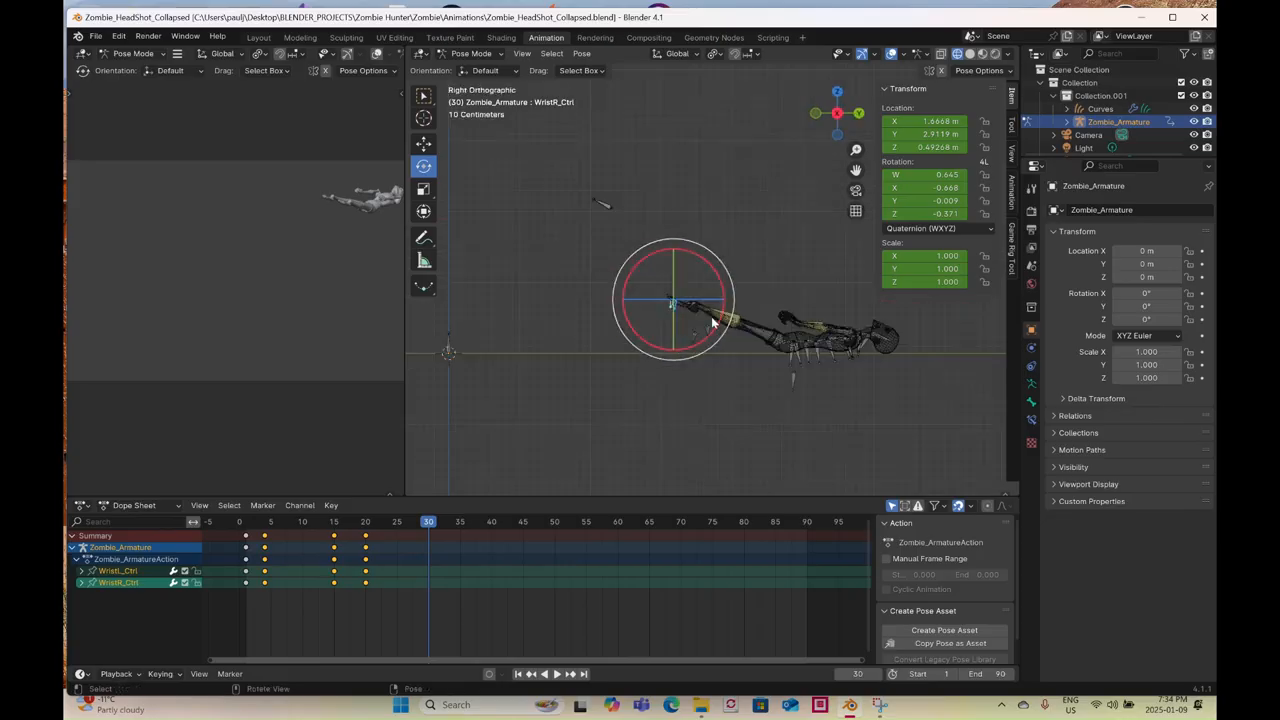
pyautogui.click(423, 143)
pyautogui.keyDown('shift'); pyautogui.moveTo(703, 321); pyautogui.dragTo(617, 316, button='middle'); pyautogui.keyUp('shift')
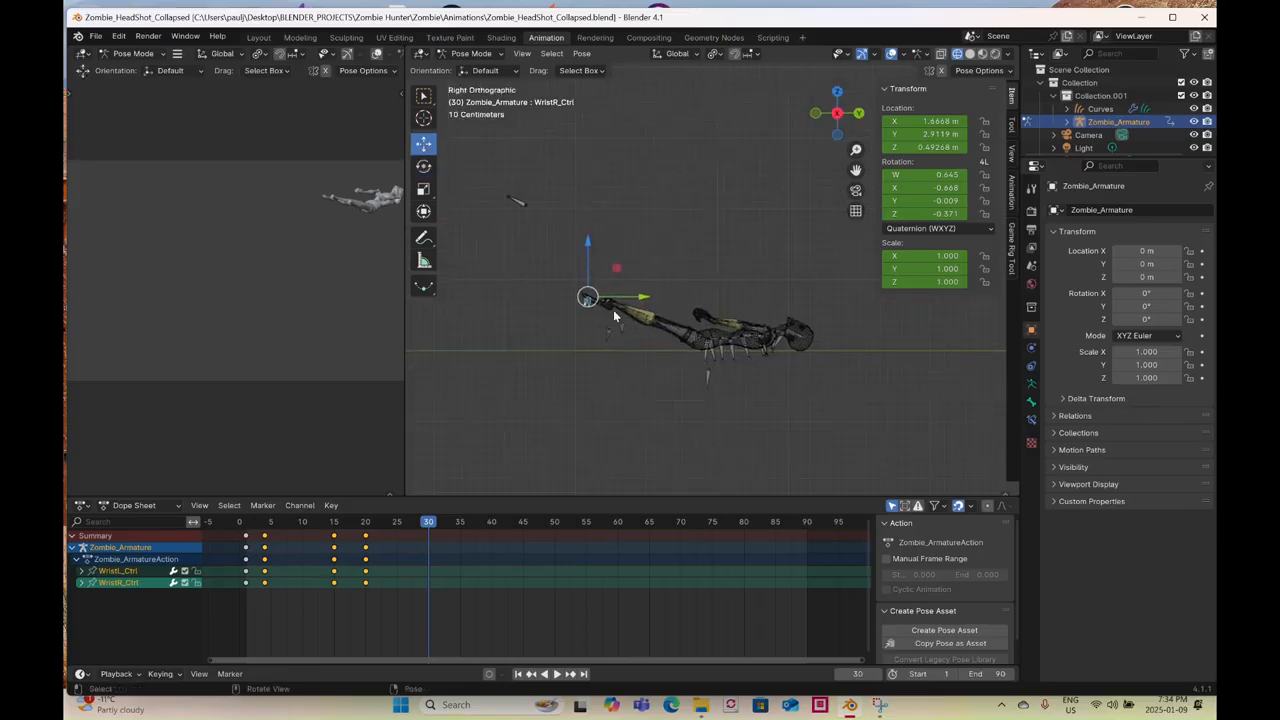
pyautogui.moveTo(590, 300); pyautogui.dragTo(724, 342)
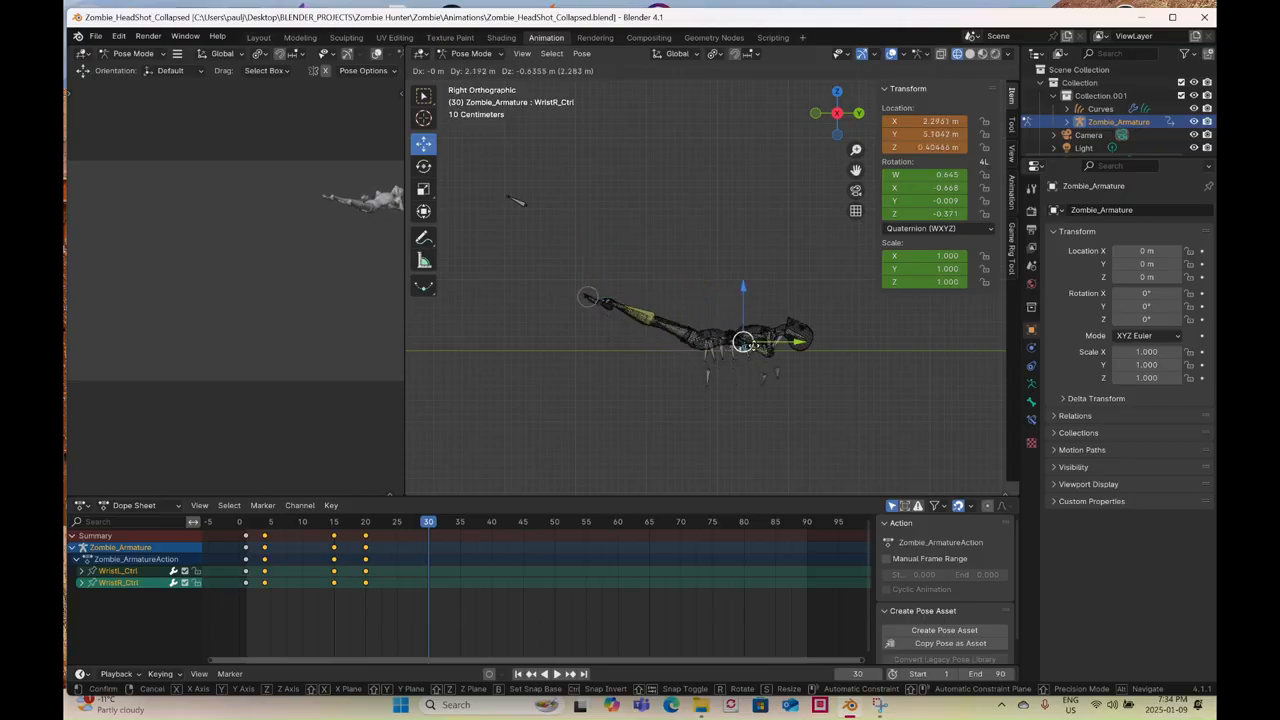
pyautogui.moveTo(751, 341); pyautogui.dragTo(747, 342)
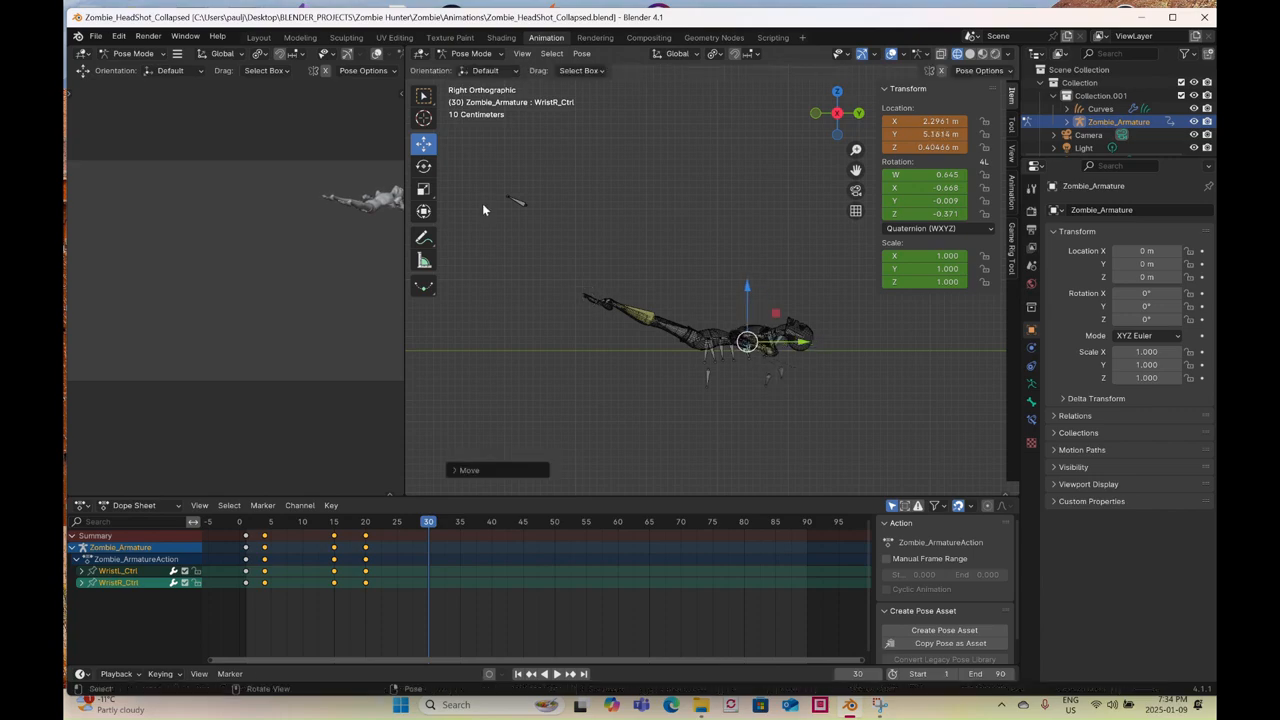
# - Try to move both knee controls down toward the legs
pyautogui.click(419, 167)
pyautogui.moveTo(745, 345); pyautogui.dragTo(632, 296, button='middle')
pyautogui.keyDown('shift'); pyautogui.moveTo(600, 147); pyautogui.dragTo(657, 213, button='middle'); pyautogui.keyUp('shift')
pyautogui.click(602, 162)
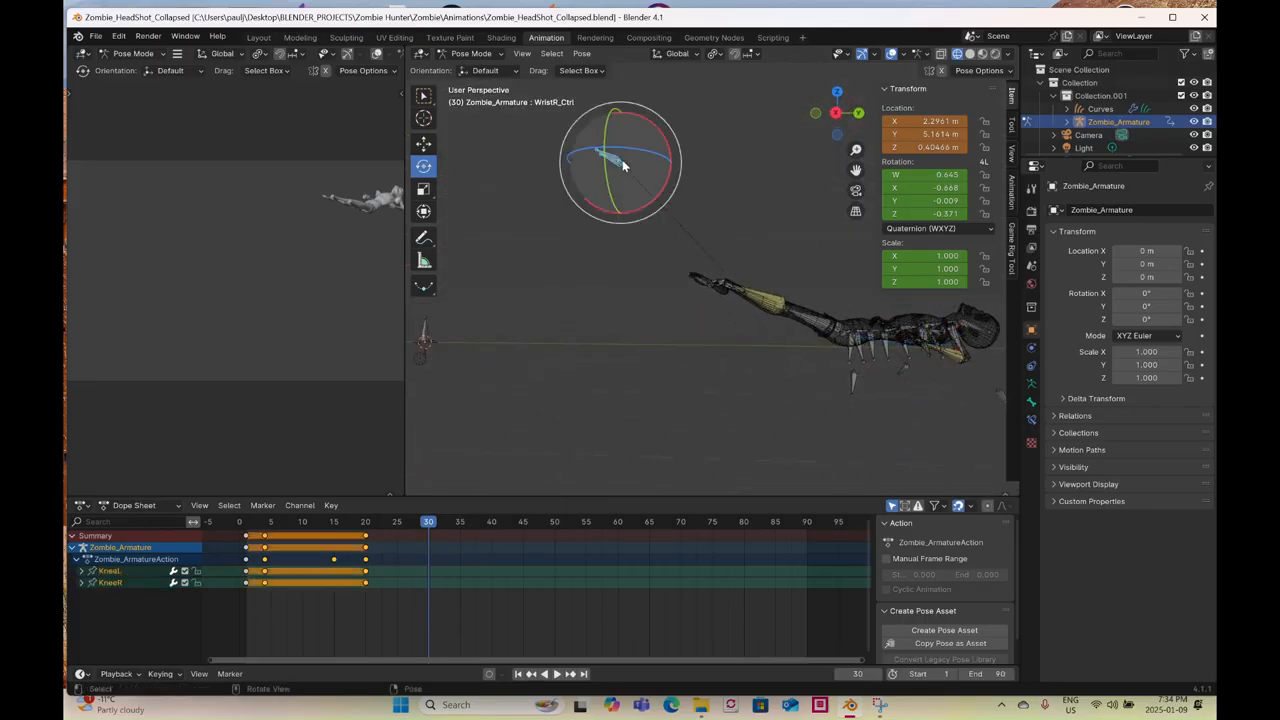
pyautogui.click(424, 144)
pyautogui.moveTo(620, 160); pyautogui.dragTo(683, 197)
pyautogui.hotkey('ctrl', 'z')
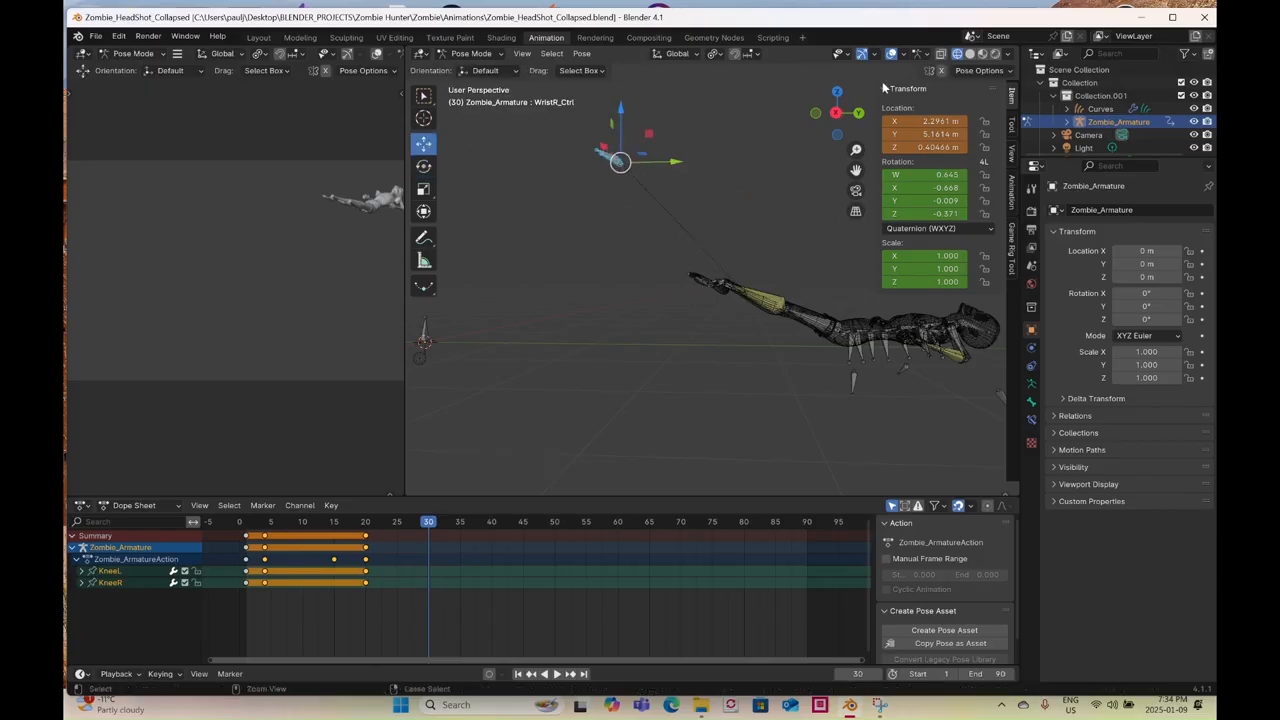
pyautogui.click(834, 114)
pyautogui.moveTo(573, 117); pyautogui.dragTo(780, 278)
pyautogui.hotkey('ctrl', 'z')
# - Move both ankle controls about 0.6 m down and 0.2 m along Y so the feet drop toward the ground
pyautogui.scroll(4, 749, 323)
pyautogui.keyDown('shift'); pyautogui.moveTo(749, 323); pyautogui.dragTo(683, 277, button='middle'); pyautogui.keyUp('shift')
pyautogui.scroll(5, 694, 249)
pyautogui.scroll(1, 685, 341)
pyautogui.click(731, 172)
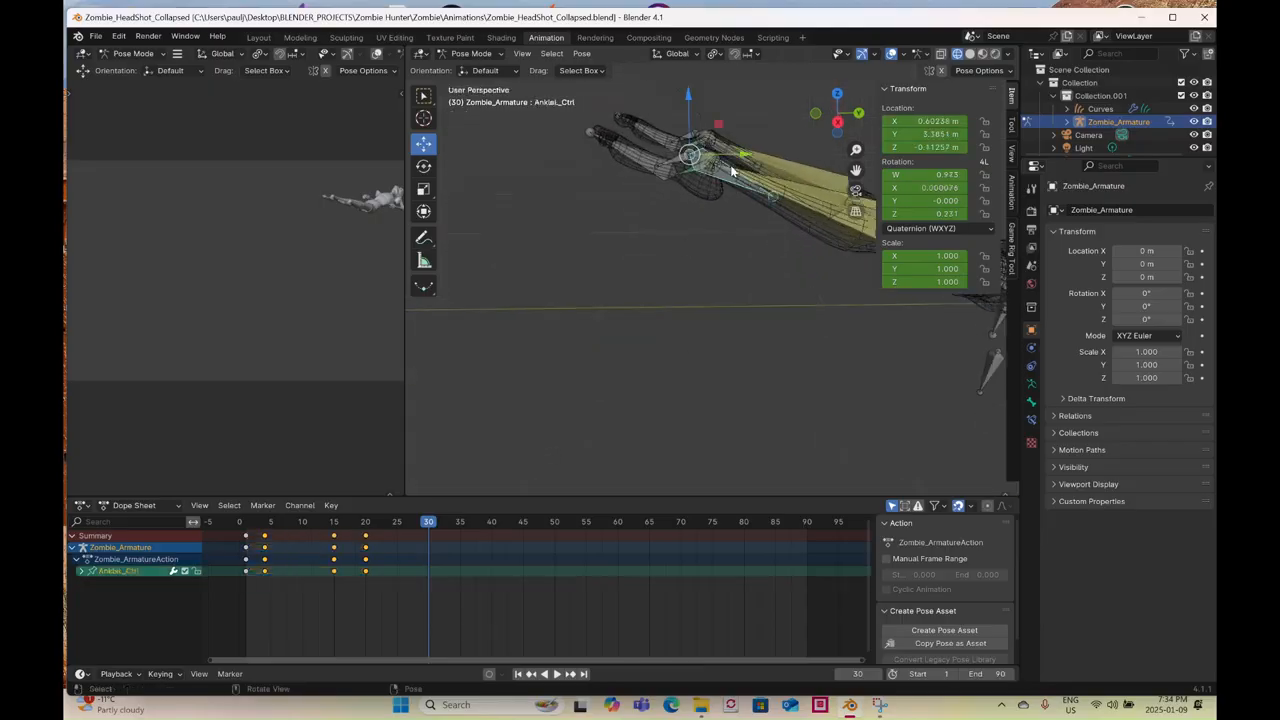
pyautogui.keyDown('shift'); pyautogui.click(730, 160); pyautogui.keyUp('shift')
pyautogui.keyDown('shift'); pyautogui.click(720, 158); pyautogui.keyUp('shift')
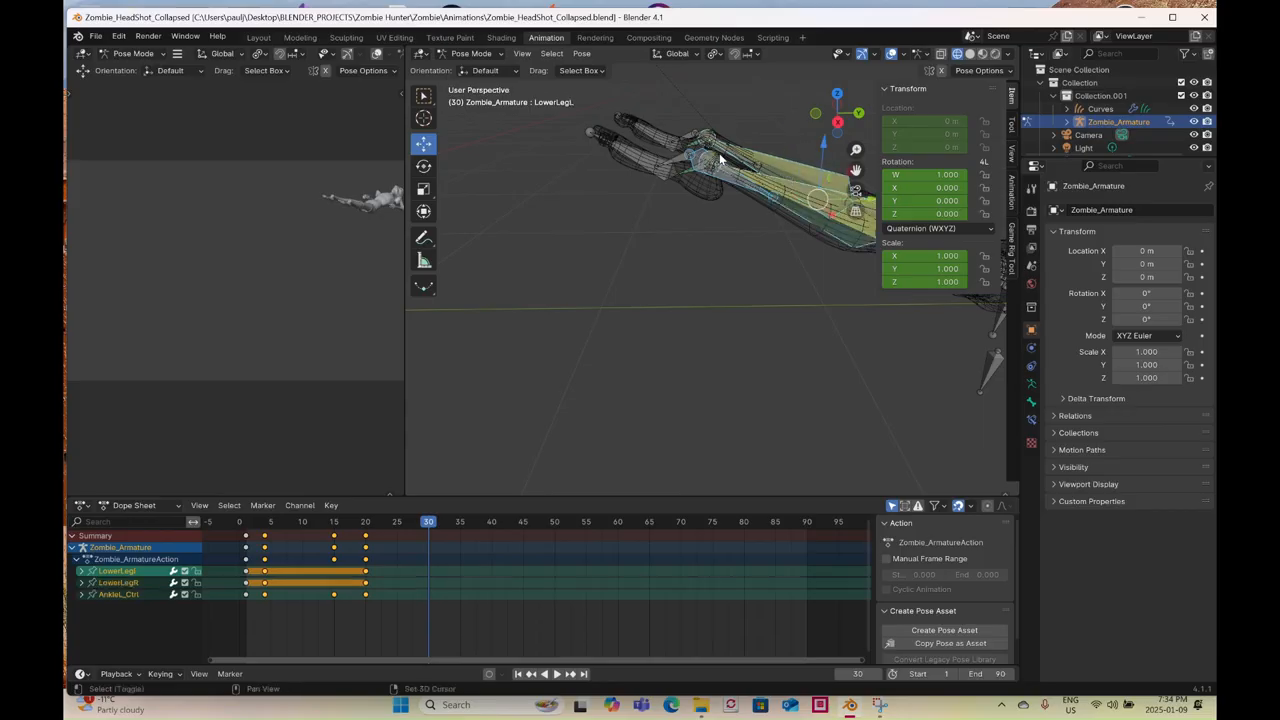
pyautogui.hotkey('ctrl', 'z')
pyautogui.hotkey('ctrl', 'z')
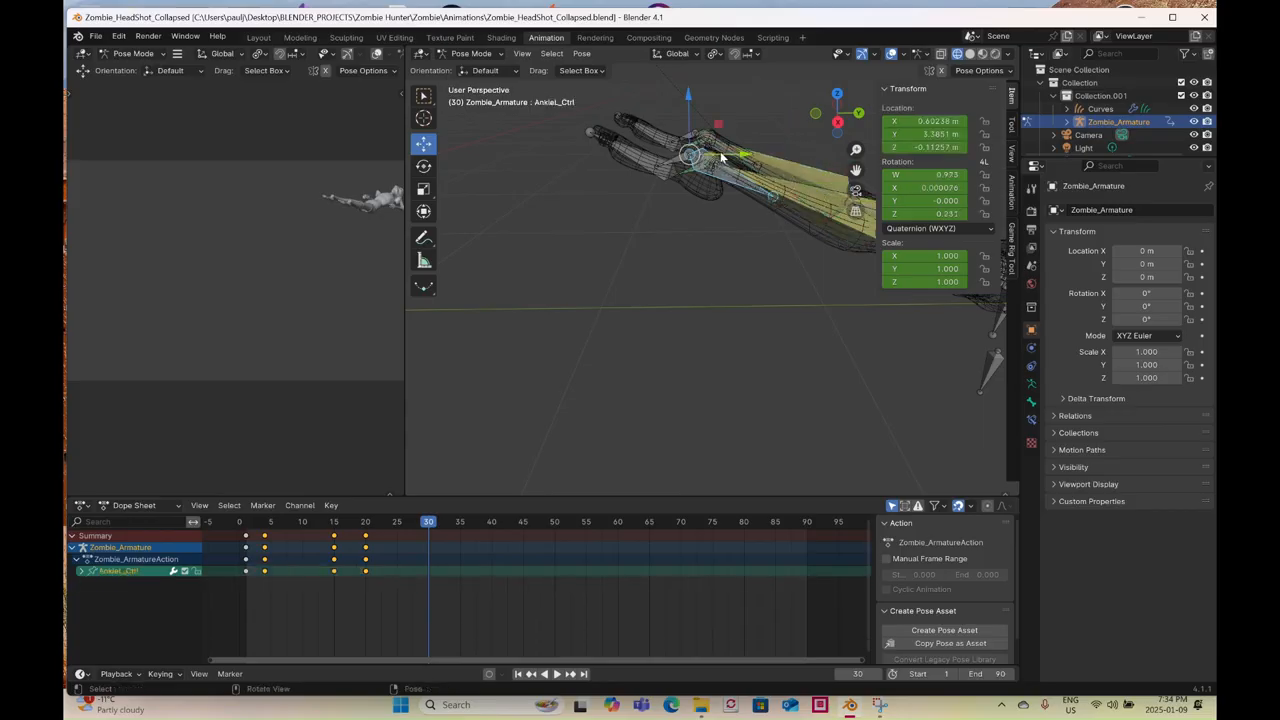
pyautogui.keyDown('shift'); pyautogui.click(721, 154); pyautogui.keyUp('shift')
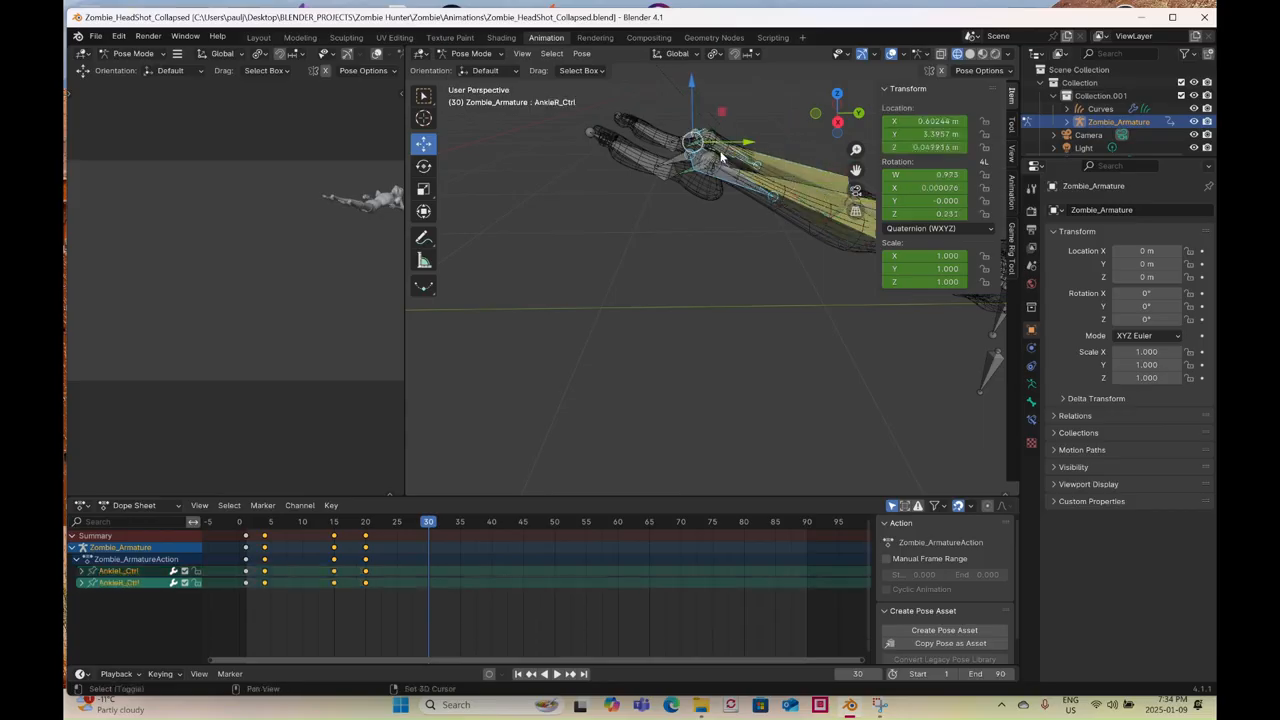
pyautogui.click(837, 122)
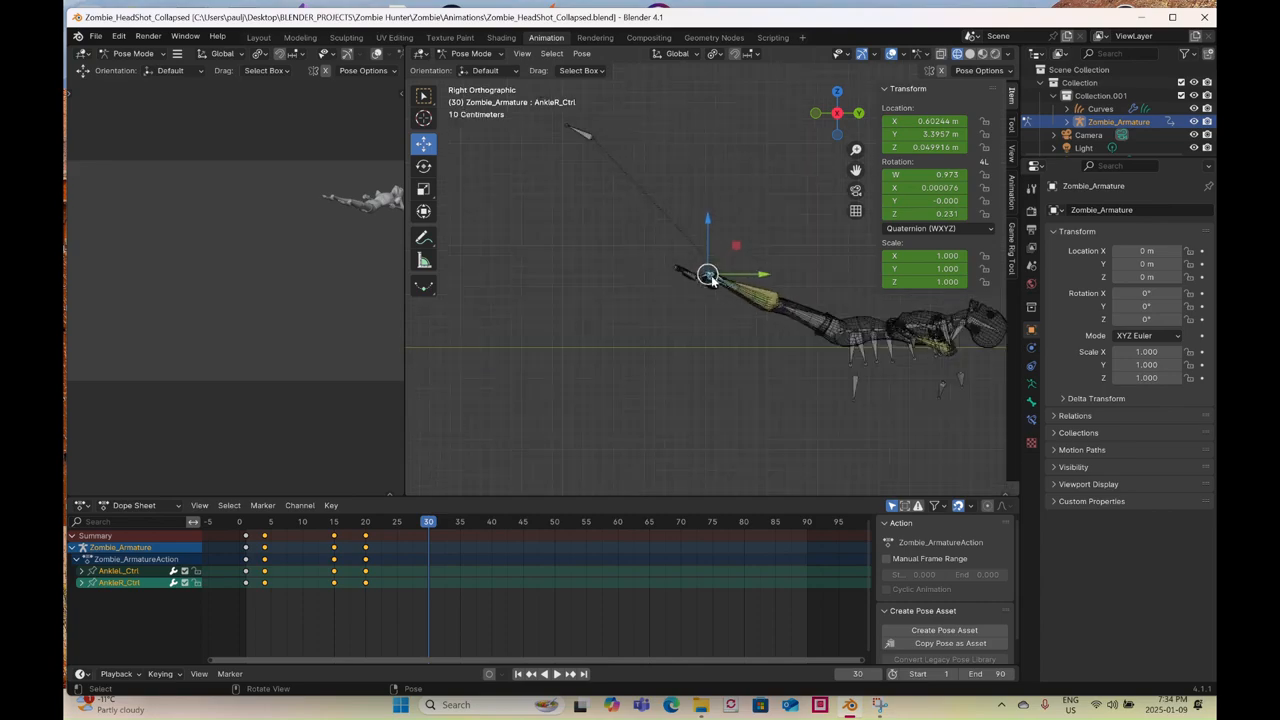
pyautogui.press('g')
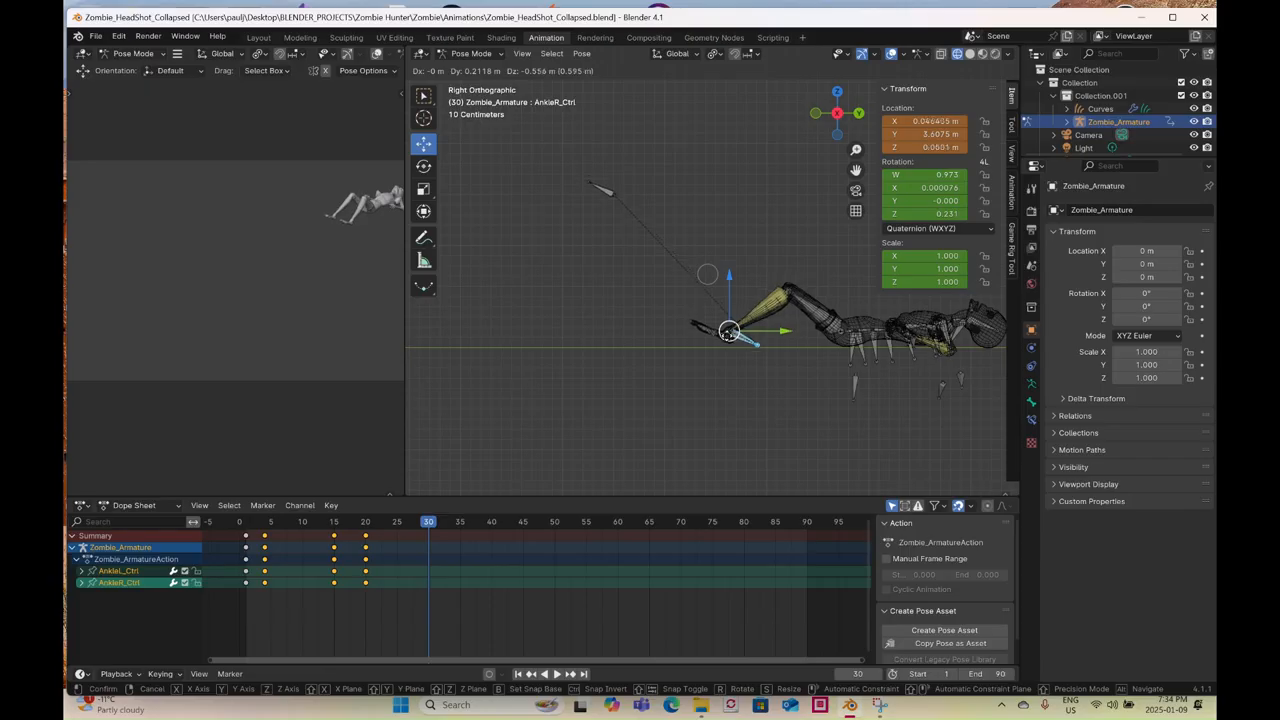
pyautogui.click(872, 173)
# - Rotate the AnkleL_Ctrl bone, mainly around the Y axis, so the left foot and knee turn sideways
pyautogui.moveTo(838, 93); pyautogui.dragTo(711, 249)
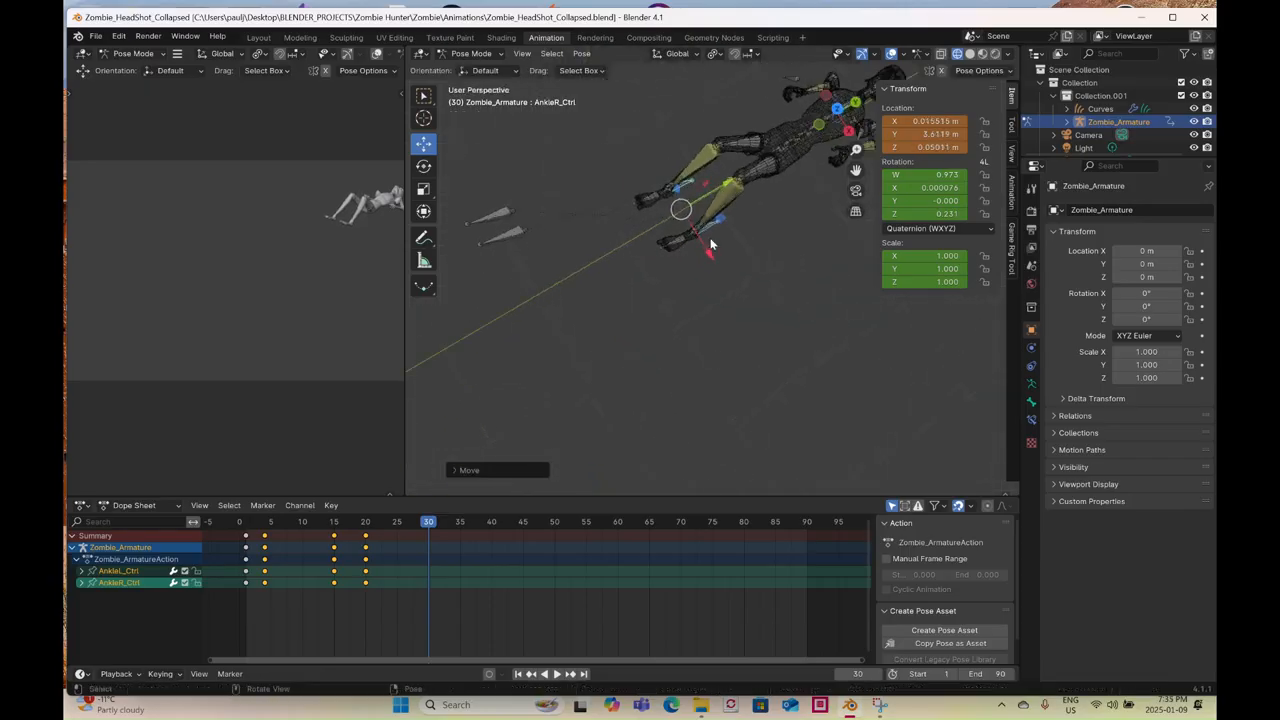
pyautogui.click(716, 234)
pyautogui.click(822, 126)
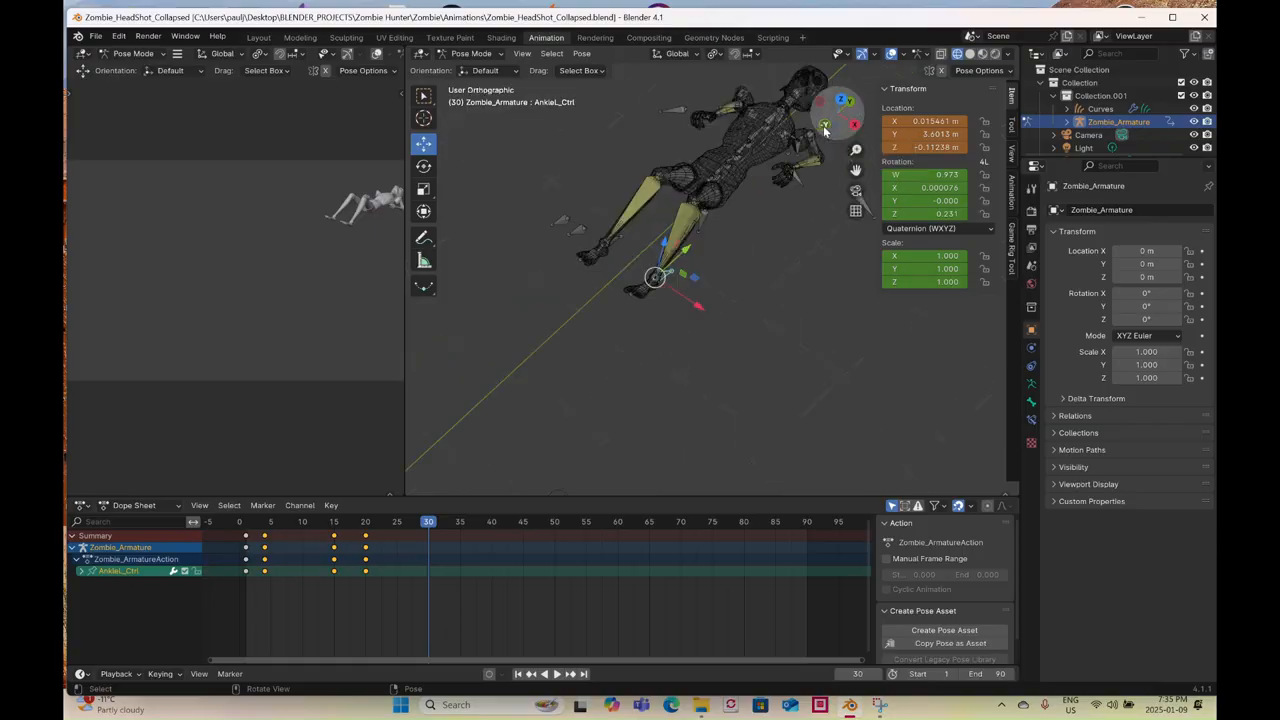
pyautogui.click(838, 93)
pyautogui.click(424, 166)
pyautogui.moveTo(669, 208)
pyautogui.mouseDown()
pyautogui.moveTo(689, 227)
pyautogui.moveTo(658, 206)
pyautogui.moveTo(672, 214)
pyautogui.mouseUp()
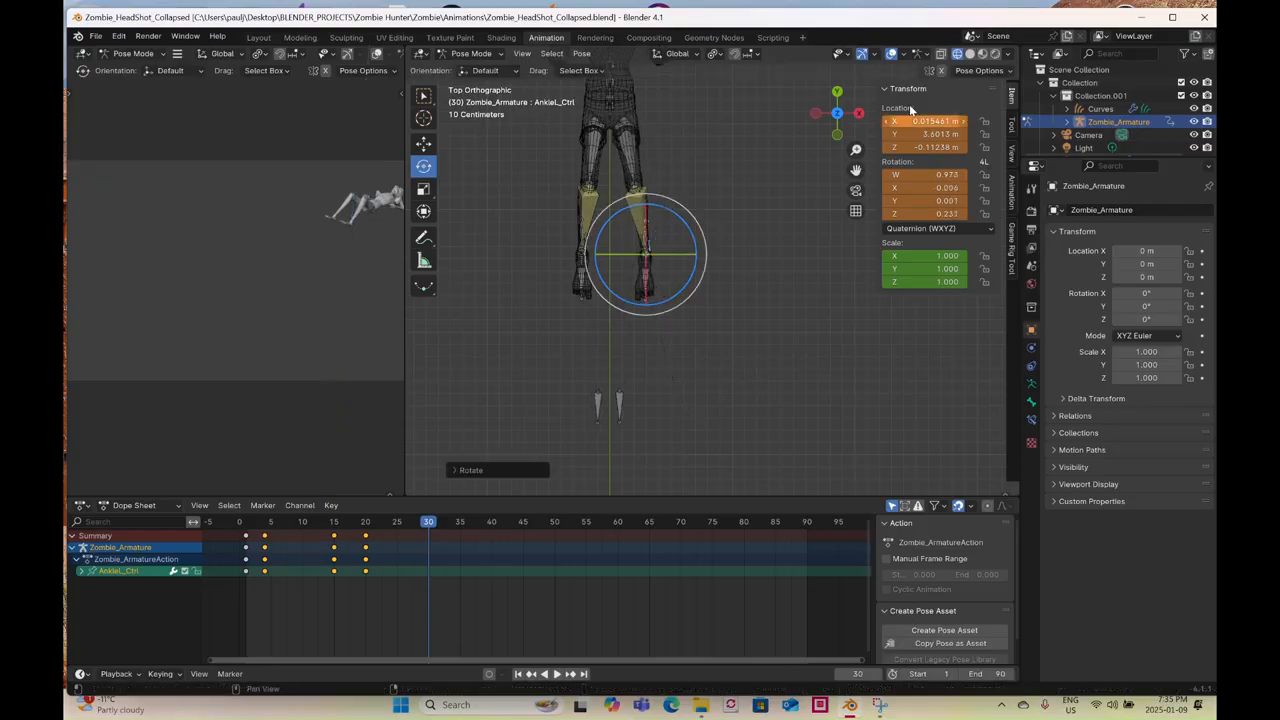
pyautogui.click(837, 136)
pyautogui.moveTo(686, 318); pyautogui.dragTo(625, 303)
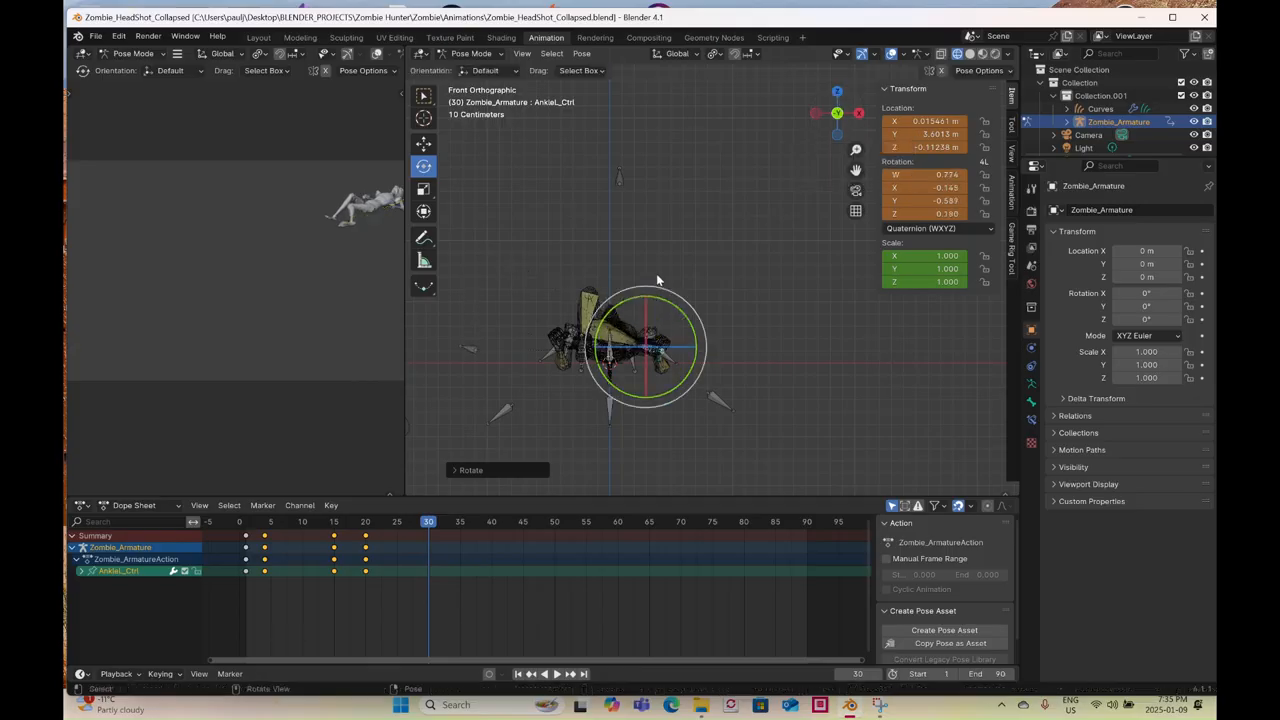
# - Move AnkleL_Ctrl about 0.8 m outward and 0.5 m along Y to splay the bent left leg, and rotate its foot to match
pyautogui.click(837, 91)
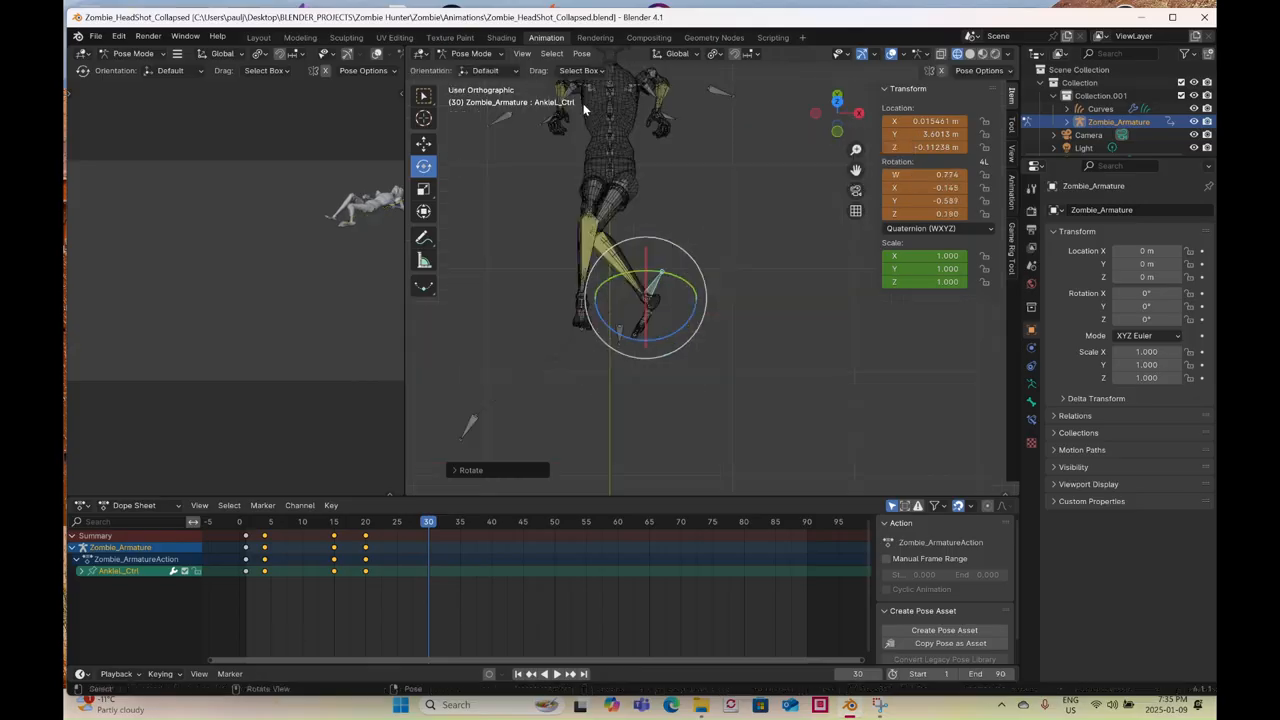
pyautogui.click(424, 143)
pyautogui.moveTo(650, 246); pyautogui.dragTo(746, 193)
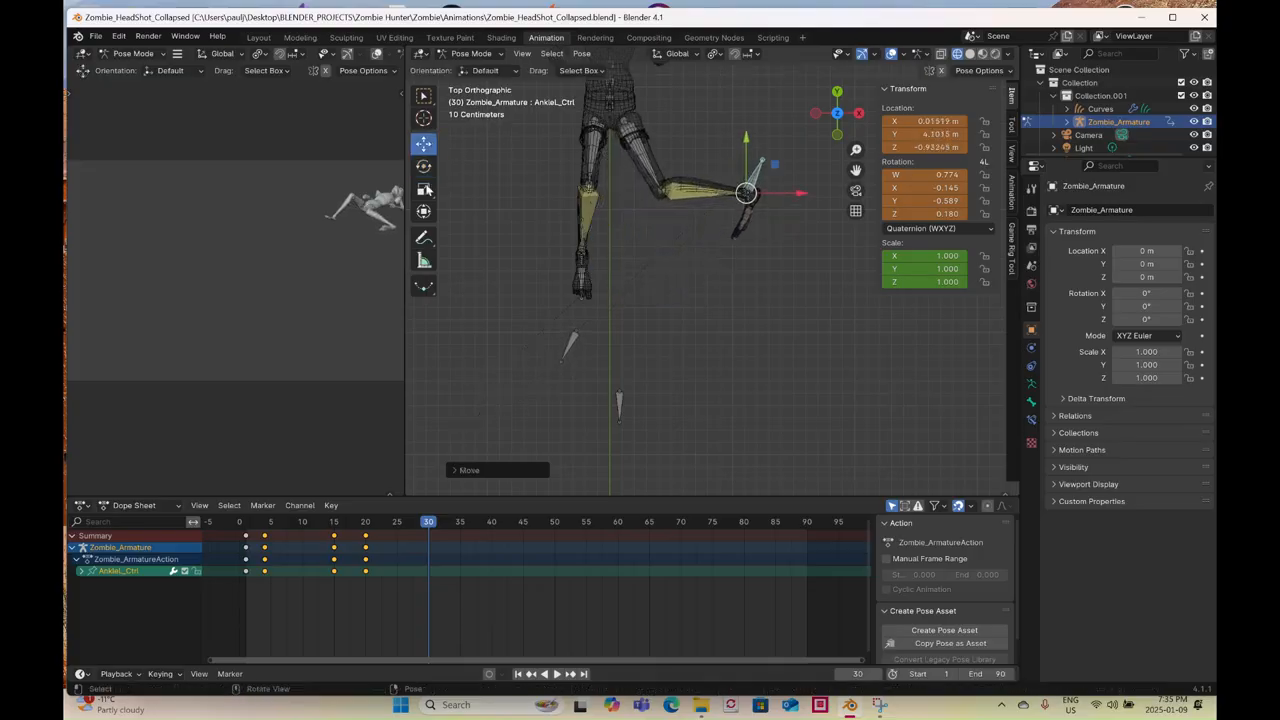
pyautogui.click(429, 170)
pyautogui.moveTo(768, 149); pyautogui.dragTo(713, 305)
# - Rotate the AnkleR_Ctrl bone around the vertical and Y axes so the right foot turns outward
pyautogui.moveTo(713, 305); pyautogui.dragTo(820, 205, button='middle')
pyautogui.click(728, 362)
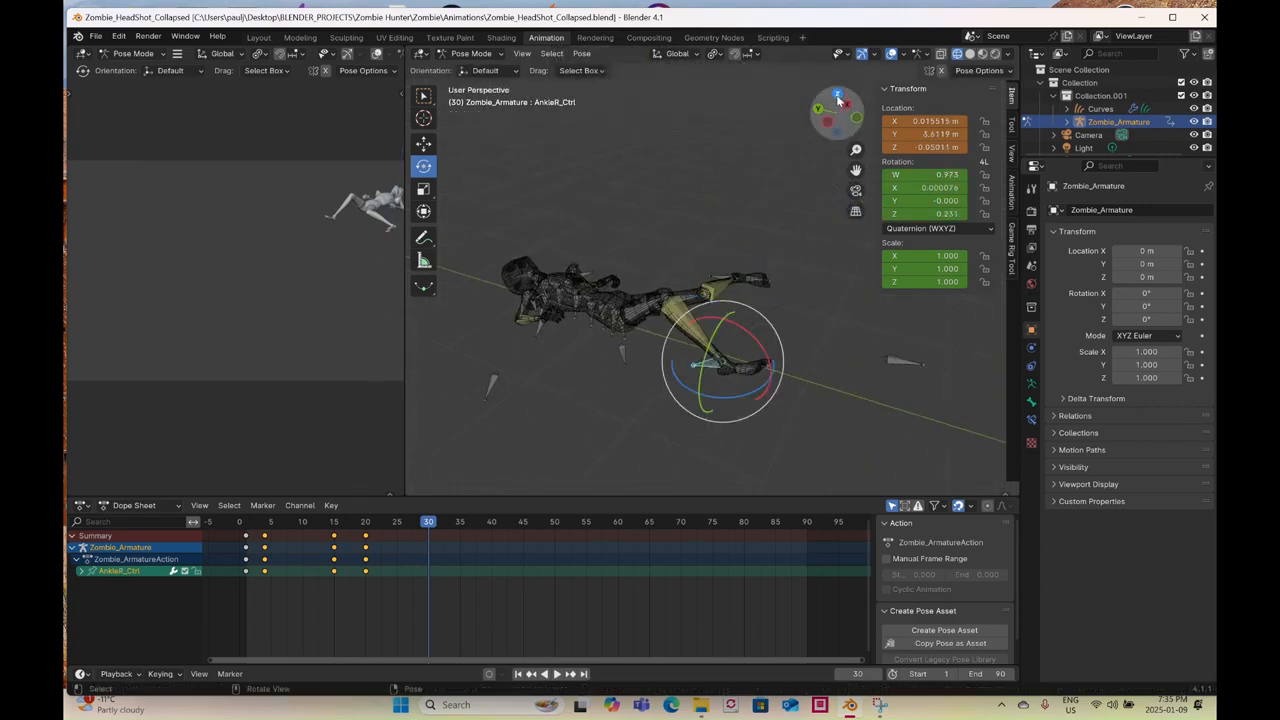
pyautogui.click(838, 97)
pyautogui.moveTo(714, 282); pyautogui.dragTo(669, 389)
pyautogui.moveTo(669, 385); pyautogui.dragTo(755, 240, button='middle')
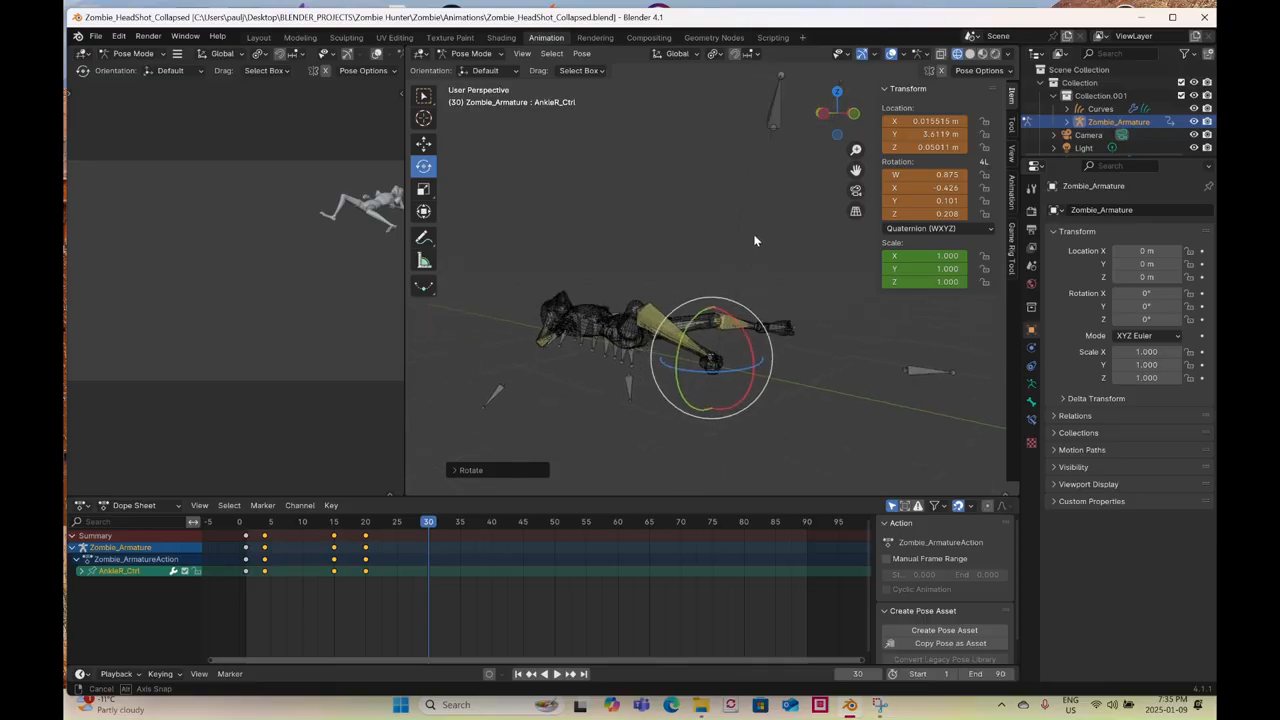
pyautogui.moveTo(757, 311); pyautogui.dragTo(790, 335)
# - Move AnkleR_Ctrl about 0.9 m outward and 1.2 m along Y to splay the bent right leg away from the body
pyautogui.click(837, 93)
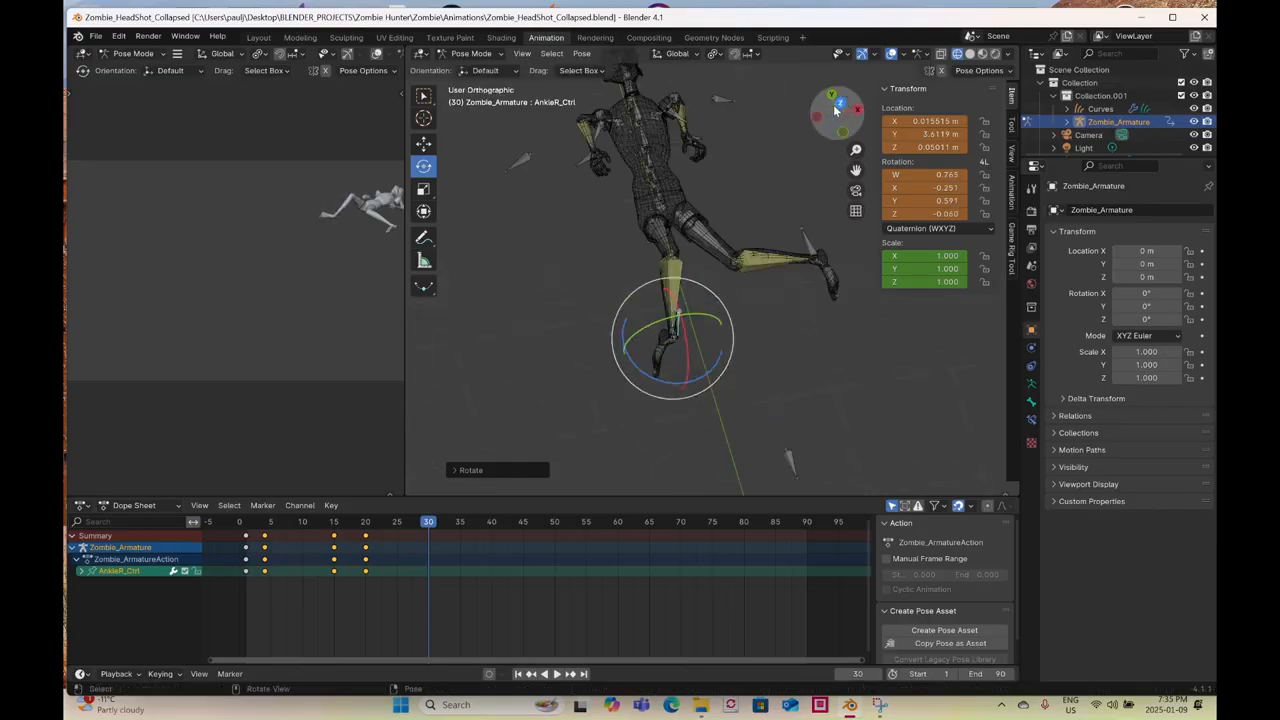
pyautogui.click(425, 146)
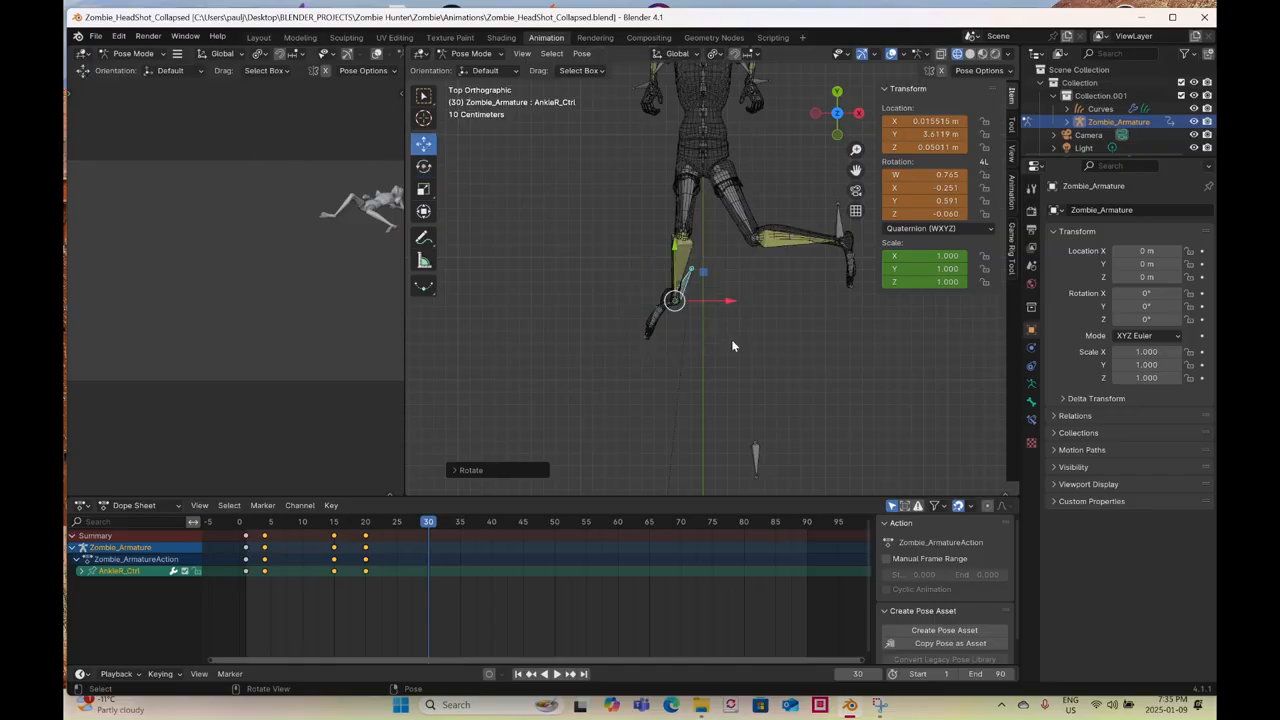
pyautogui.moveTo(733, 300); pyautogui.dragTo(565, 149)
# - Select the shoulder and neck bones, and switch the viewport to solid shading to view the pose from above
pyautogui.scroll(-2, 650, 222)
pyautogui.keyDown('shift'); pyautogui.moveTo(659, 236); pyautogui.dragTo(717, 352, button='middle'); pyautogui.keyUp('shift')
pyautogui.click(728, 347)
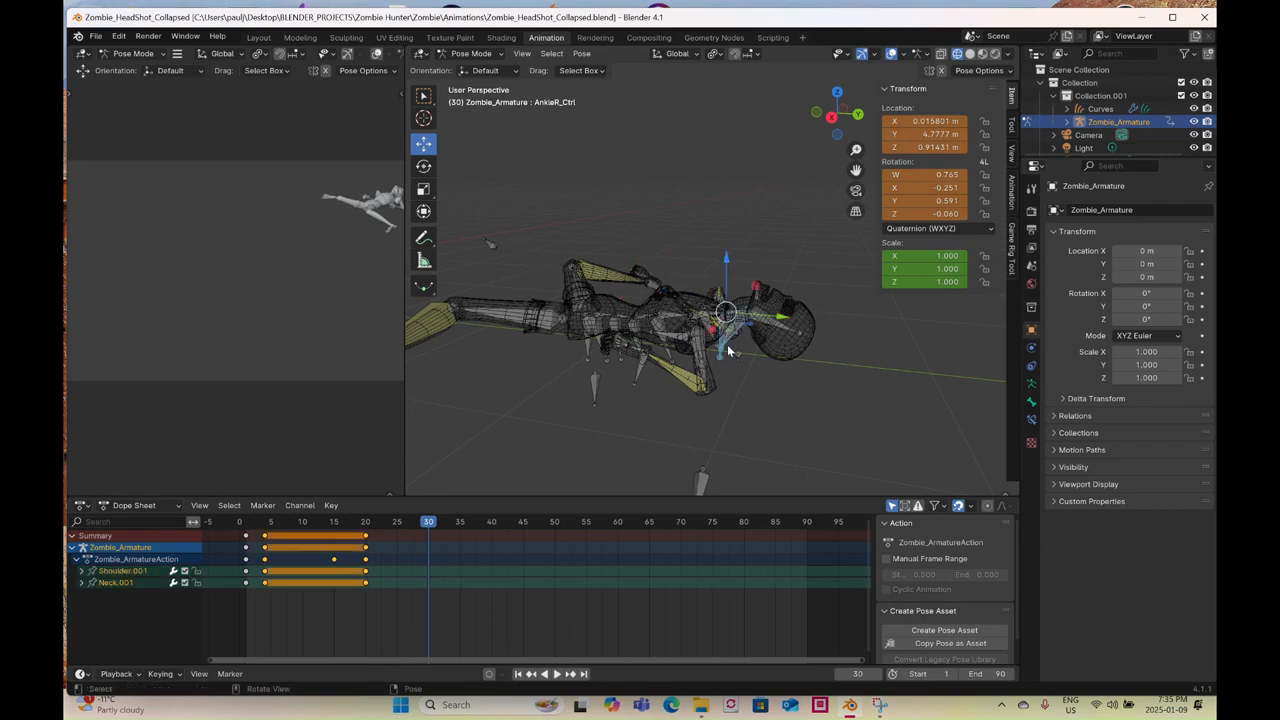
pyautogui.press('z')
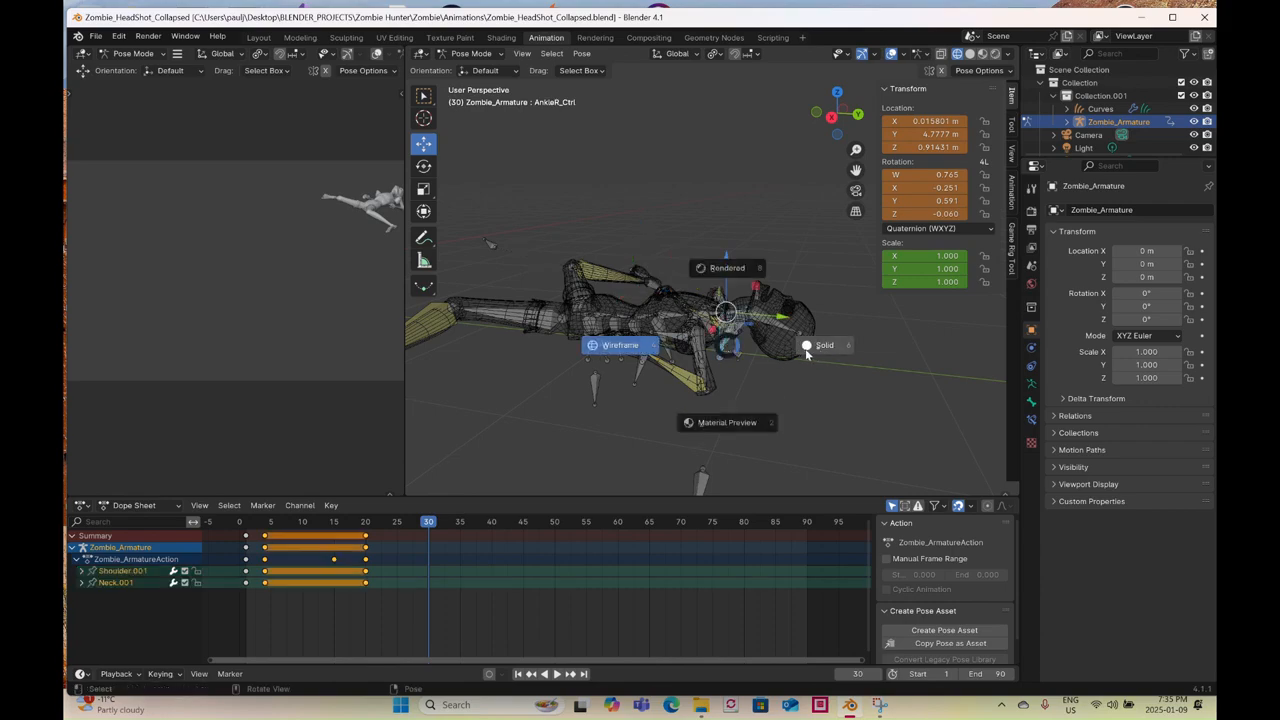
pyautogui.click(849, 344)
pyautogui.moveTo(850, 340)
pyautogui.mouseDown(button='middle')
pyautogui.moveTo(599, 303)
pyautogui.moveTo(763, 400)
pyautogui.mouseUp(button='middle')
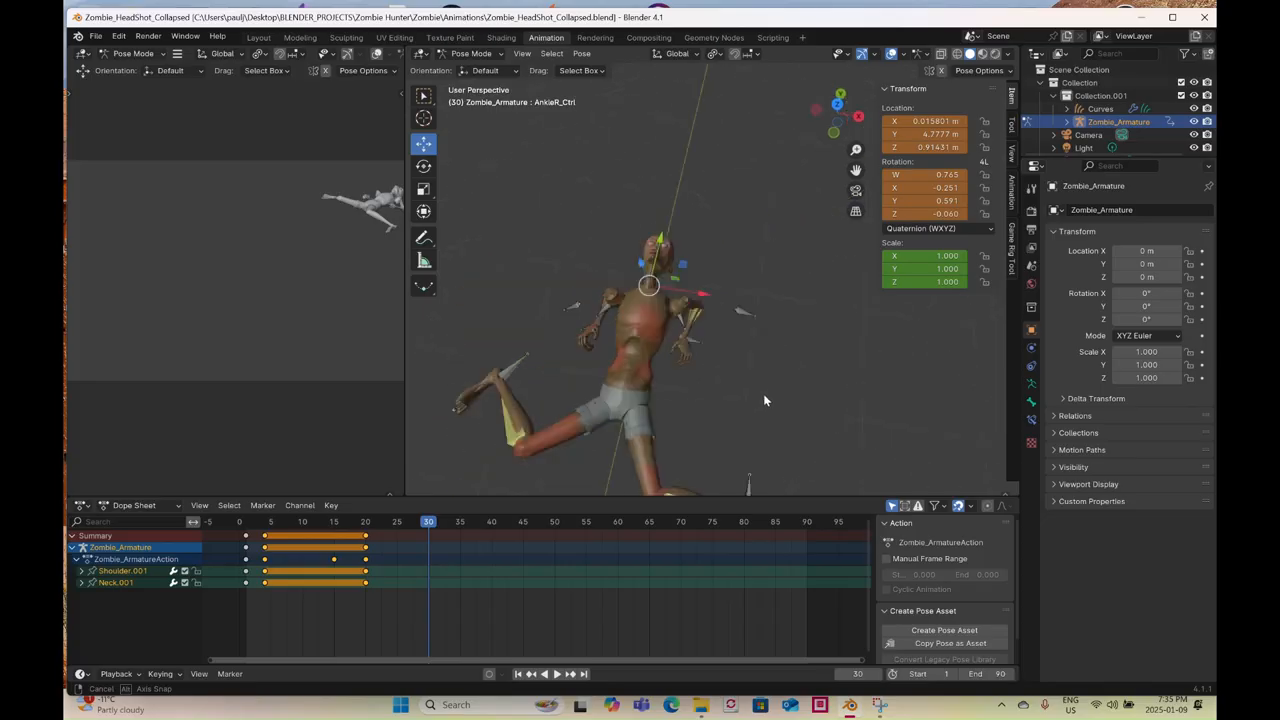
# - Rotate the selected neck and shoulder bones freely, refining the turn from the side view, so the head rolls to one side
pyautogui.click(423, 166)
pyautogui.press('r')
pyautogui.press('r')
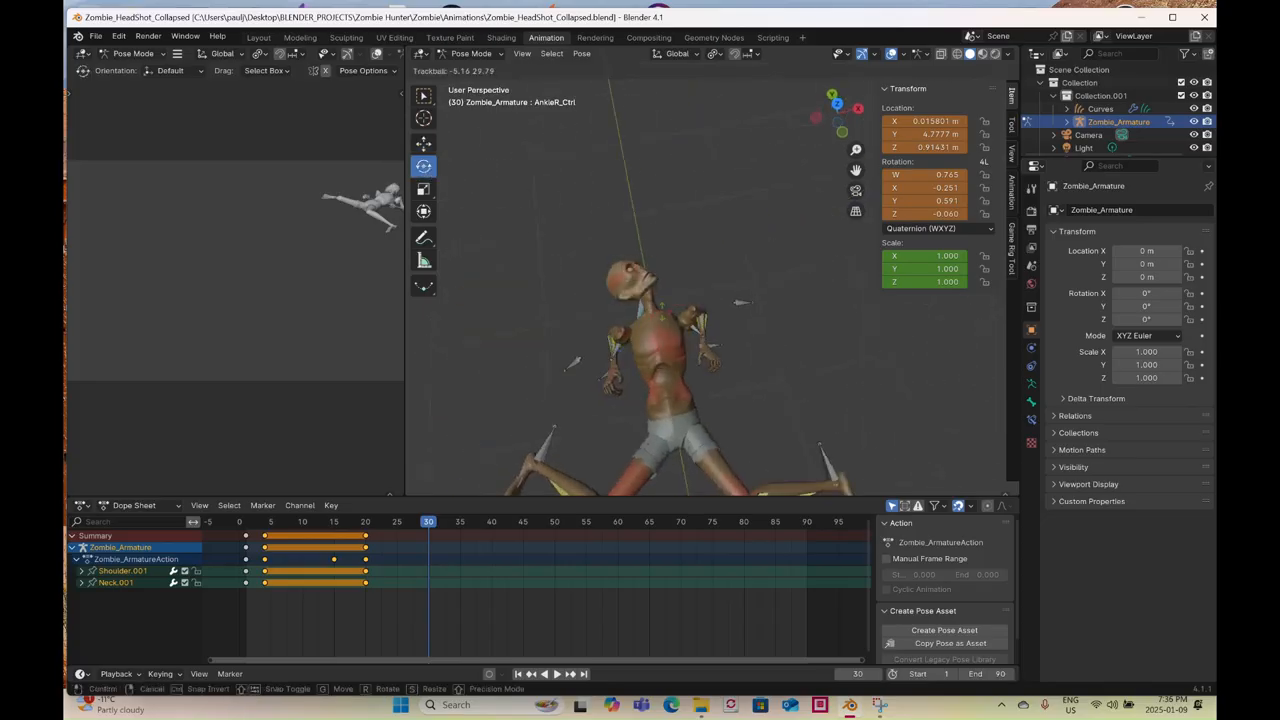
pyautogui.press('Return')
pyautogui.press('r')
pyautogui.press('r')
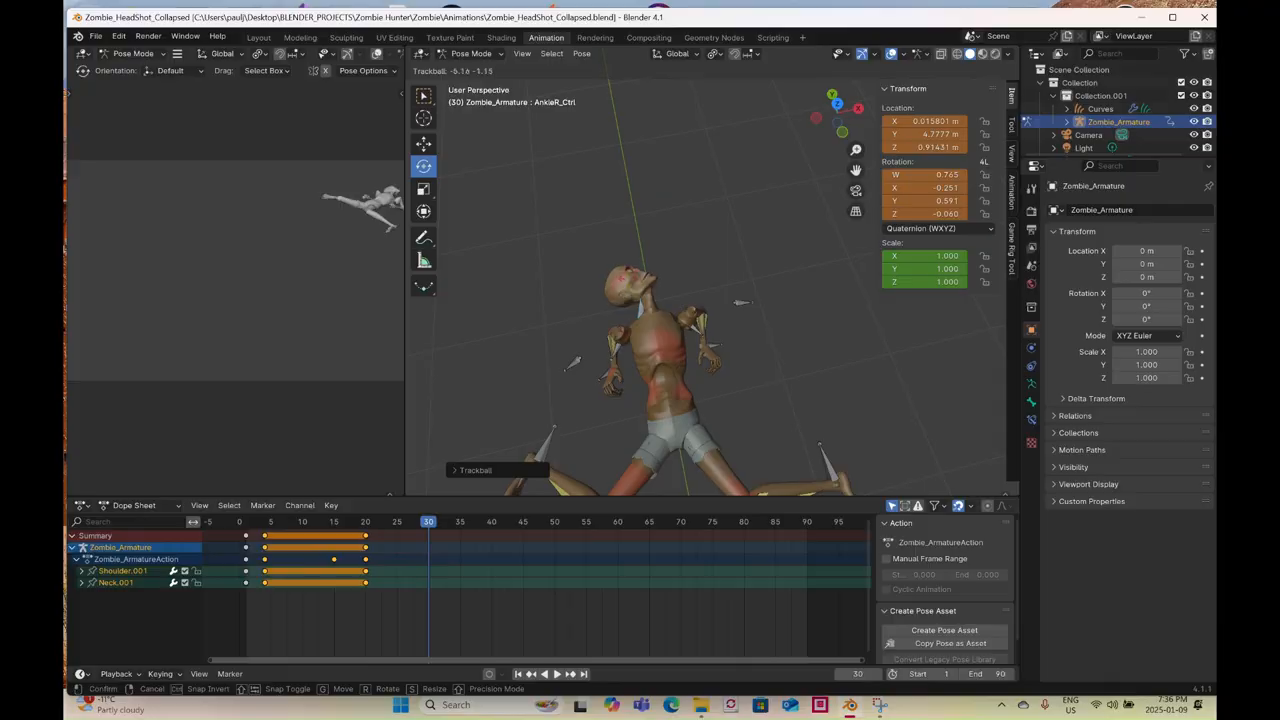
pyautogui.press('Return')
pyautogui.moveTo(625, 405); pyautogui.dragTo(780, 269, button='middle')
pyautogui.click(837, 113)
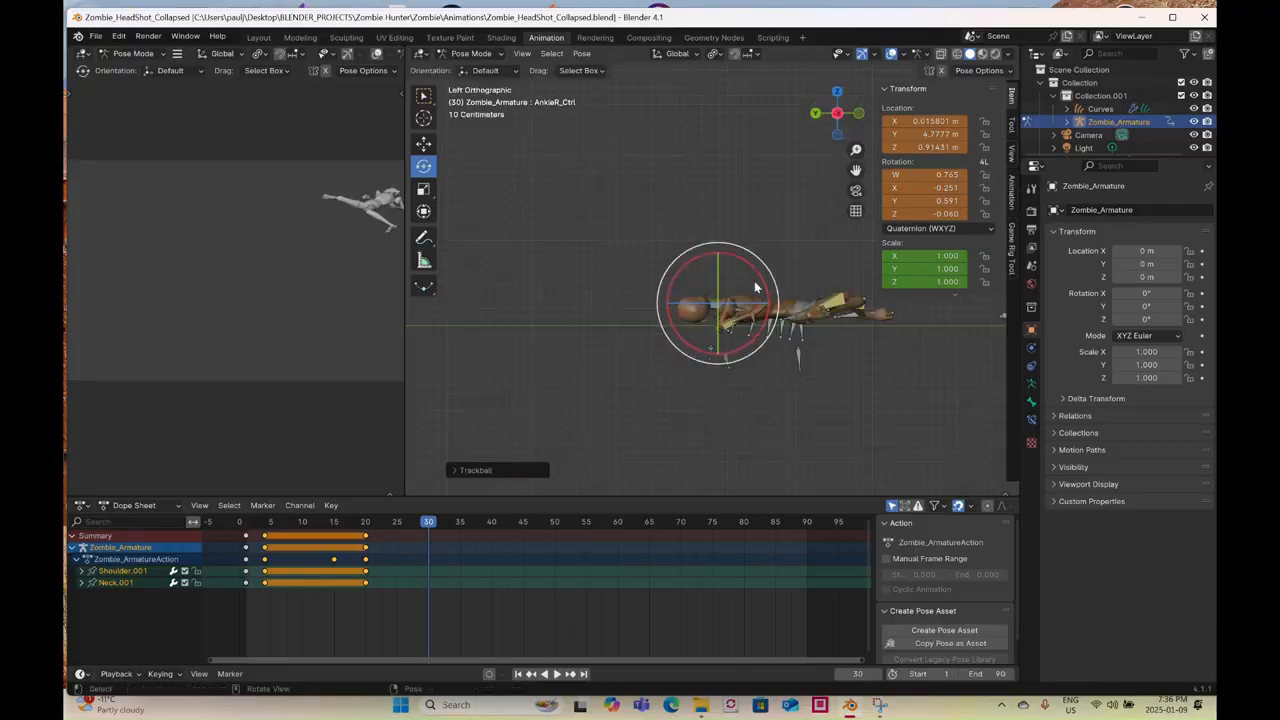
pyautogui.press('r')
pyautogui.press('Return')
# - Rotate WristL_Ctrl in the side view to flip the left hand, and move it about 0.9 m along Y so the arm extends past the head
pyautogui.moveTo(760, 300); pyautogui.dragTo(692, 363, button='middle')
pyautogui.click(692, 363)
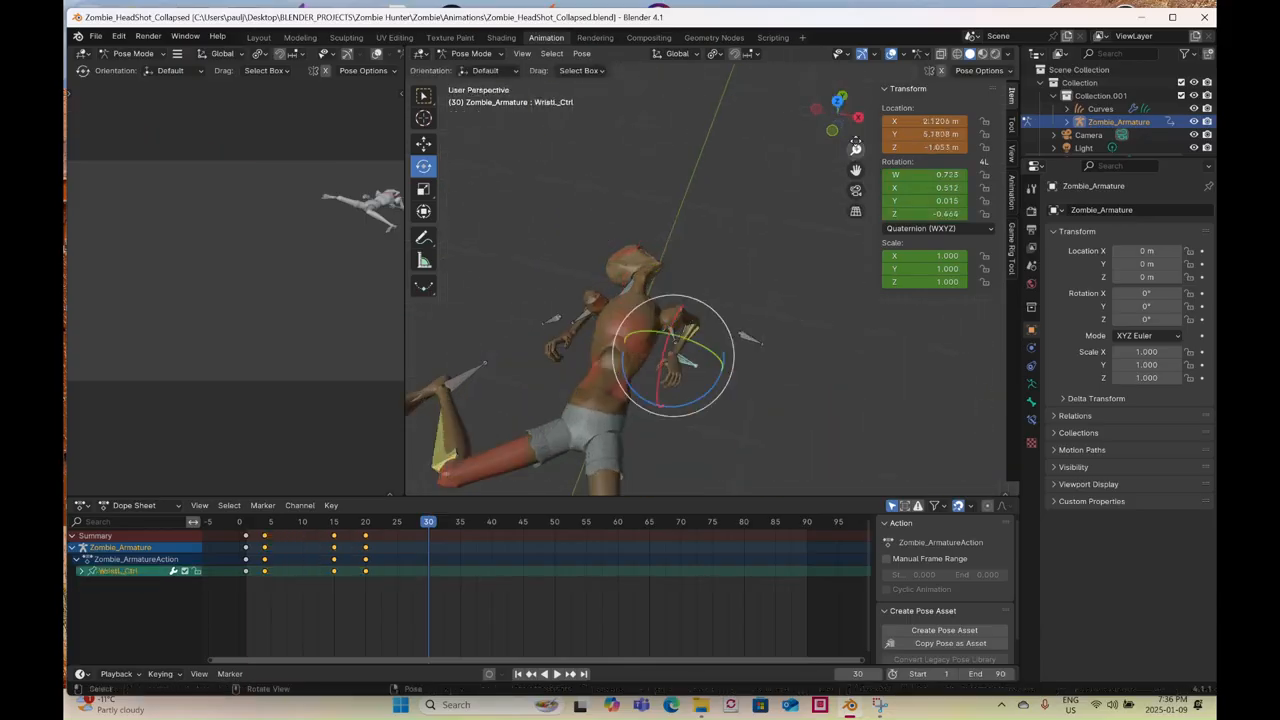
pyautogui.click(858, 118)
pyautogui.press('r')
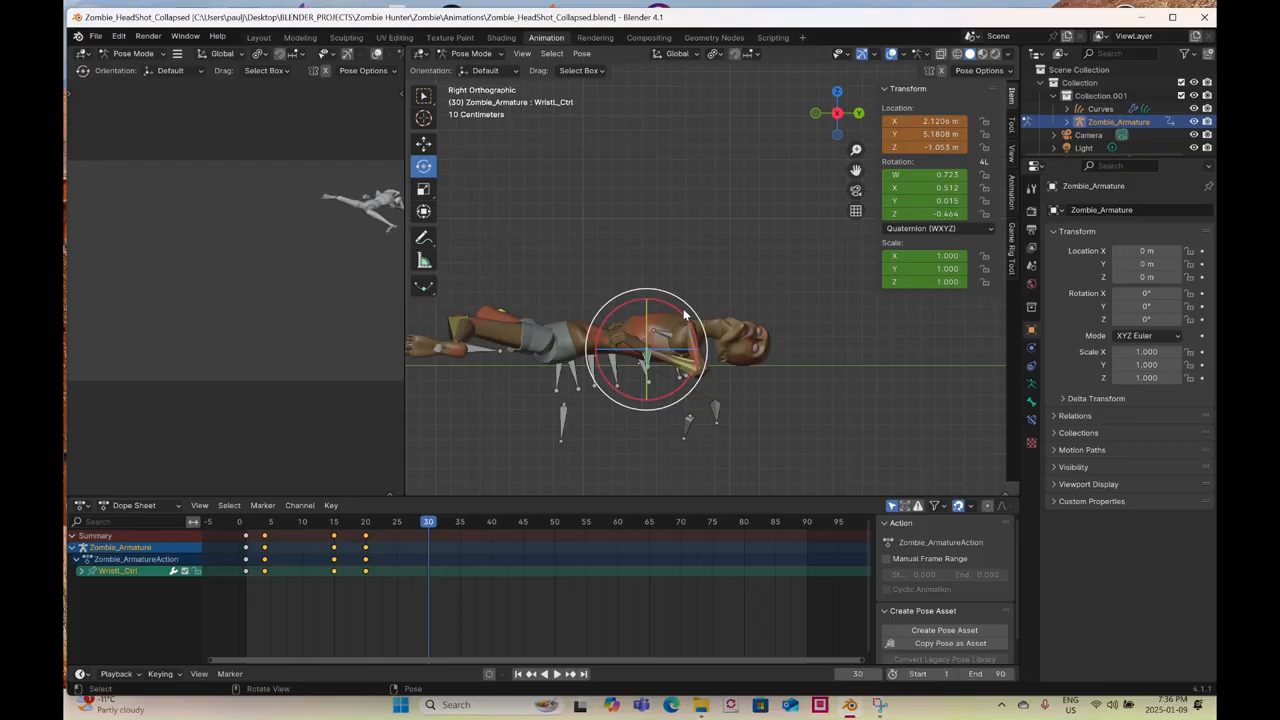
pyautogui.press('Return')
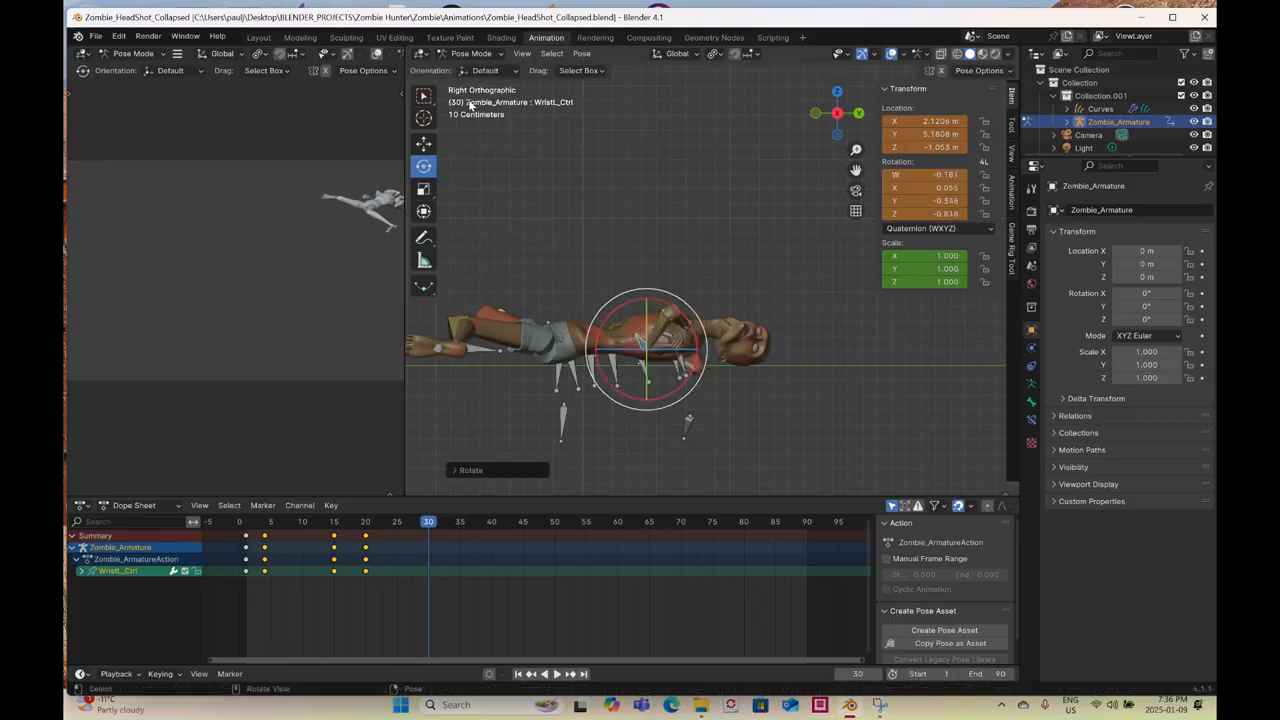
pyautogui.click(424, 145)
pyautogui.moveTo(651, 360); pyautogui.dragTo(778, 362)
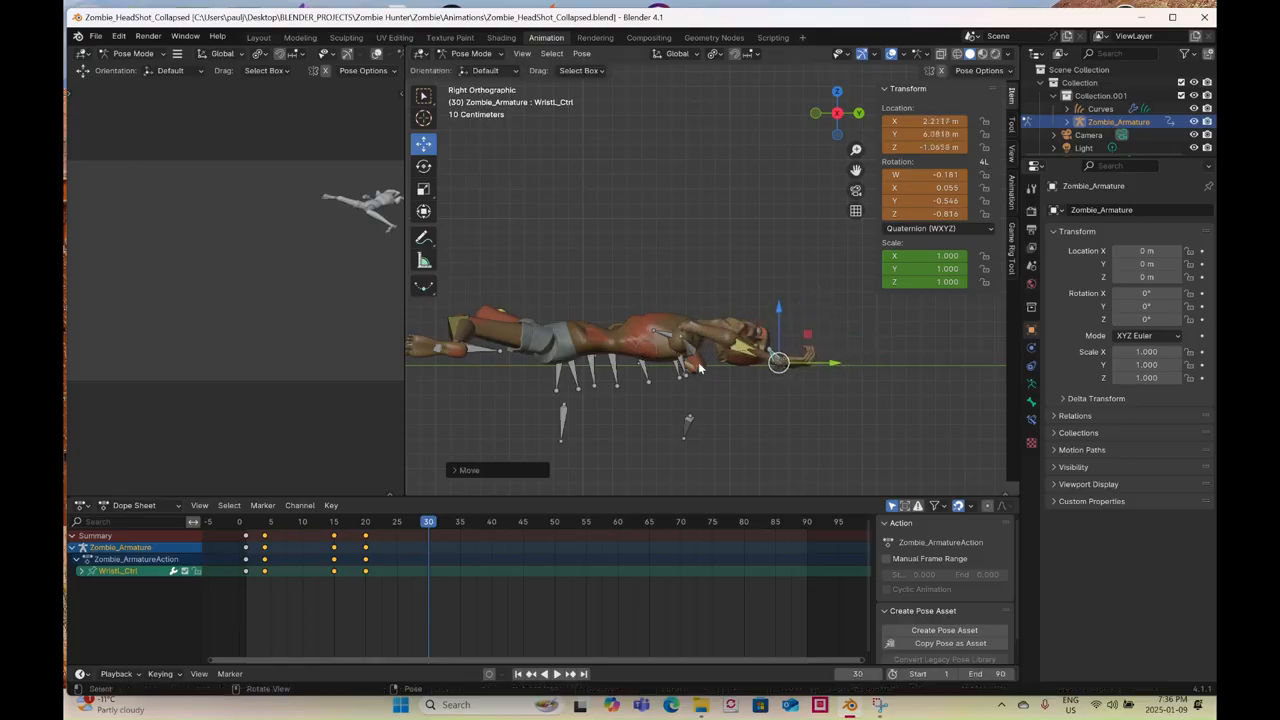
pyautogui.moveTo(671, 359); pyautogui.dragTo(659, 309, button='middle')
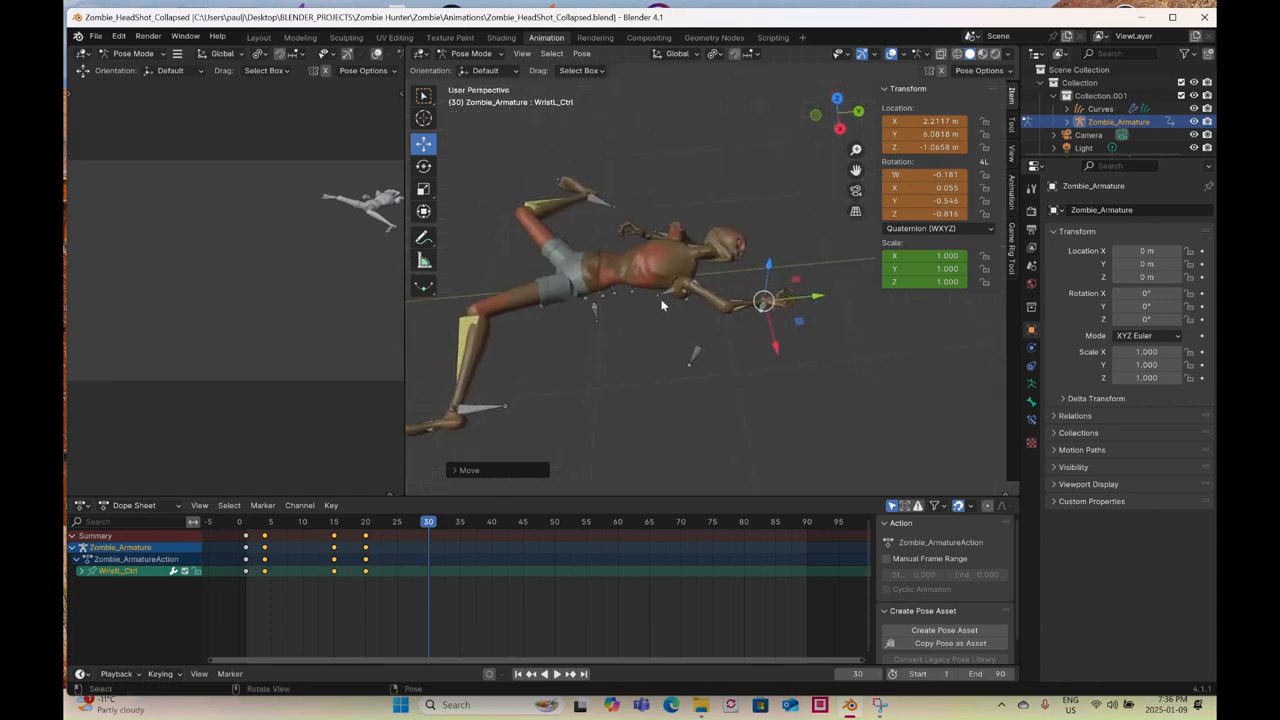
# - Try rotating the ClavicleL.001 bone around the global X axis from the side view to correct the left shoulder
pyautogui.click(779, 228)
pyautogui.click(837, 128)
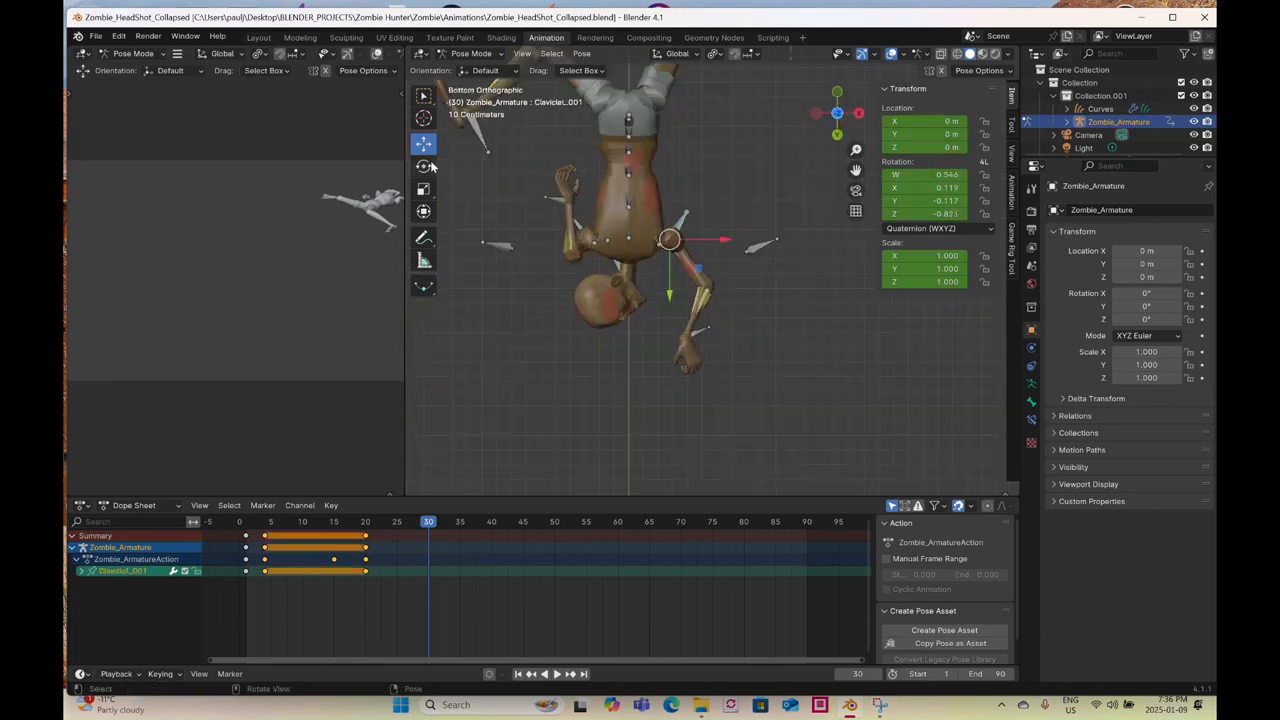
pyautogui.click(858, 113)
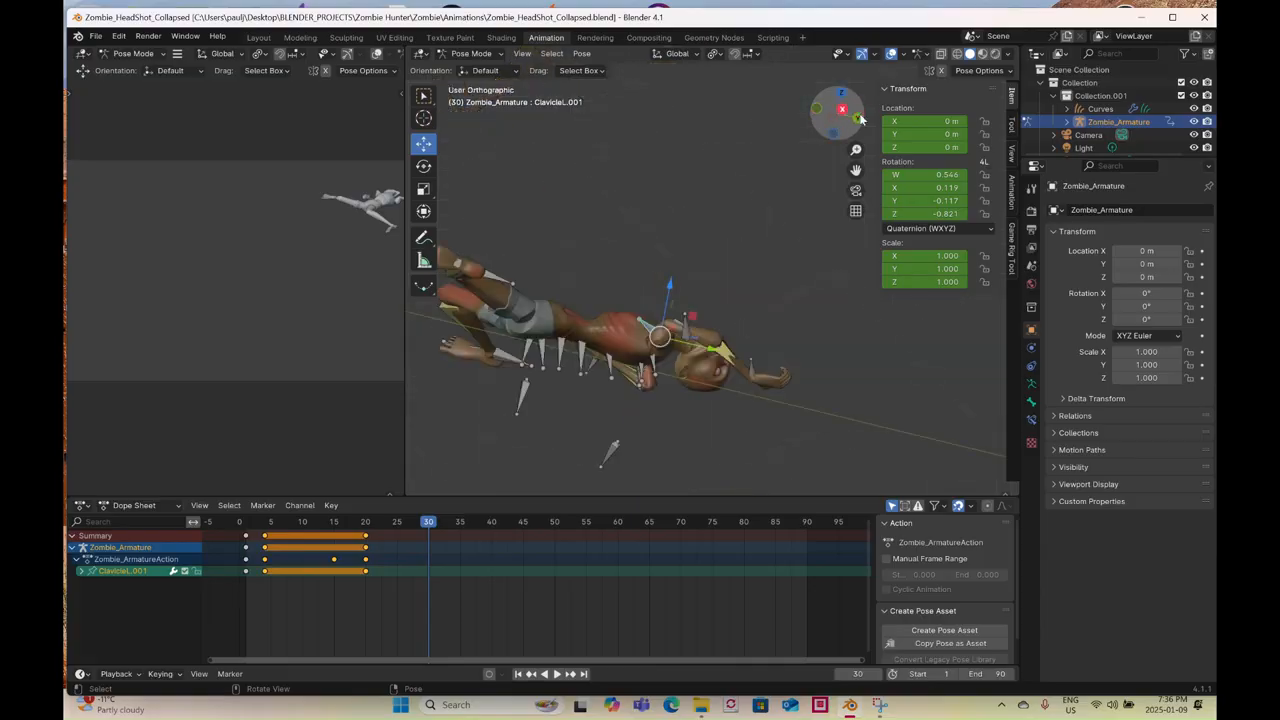
pyautogui.click(423, 167)
pyautogui.moveTo(715, 313); pyautogui.dragTo(708, 380)
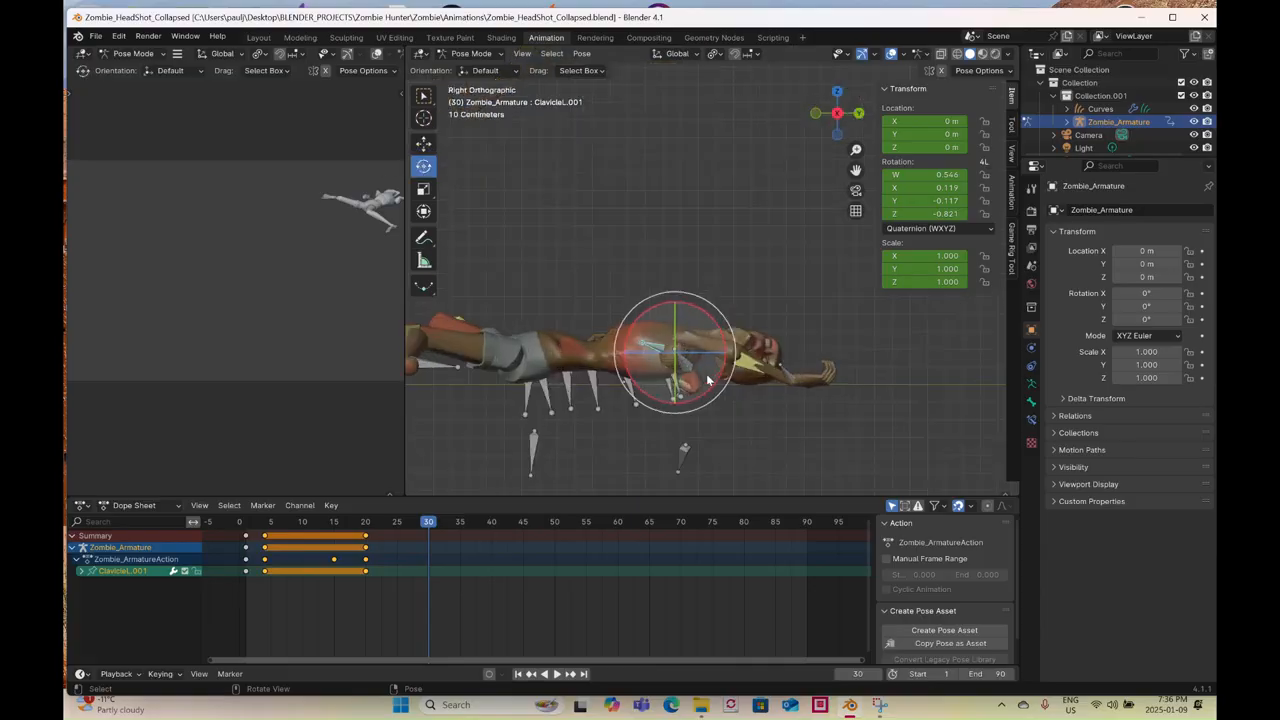
pyautogui.moveTo(713, 332); pyautogui.dragTo(716, 360)
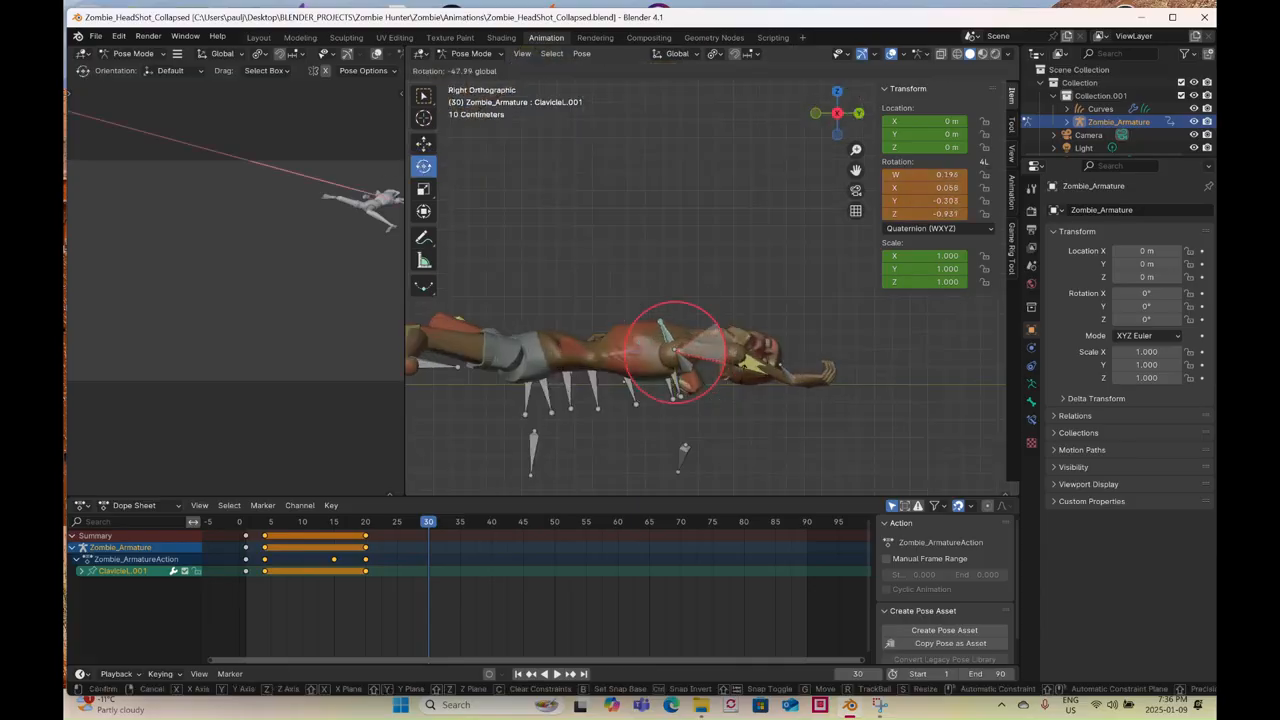
pyautogui.moveTo(712, 410); pyautogui.dragTo(712, 418)
# - Try further rotations of ClavicleL.001 from angled views to align the left shoulder with the raised arm
pyautogui.moveTo(700, 420)
pyautogui.mouseDown(button='middle')
pyautogui.moveTo(783, 474)
pyautogui.moveTo(810, 471)
pyautogui.moveTo(683, 410)
pyautogui.mouseUp(button='middle')
pyautogui.moveTo(662, 264); pyautogui.dragTo(658, 326)
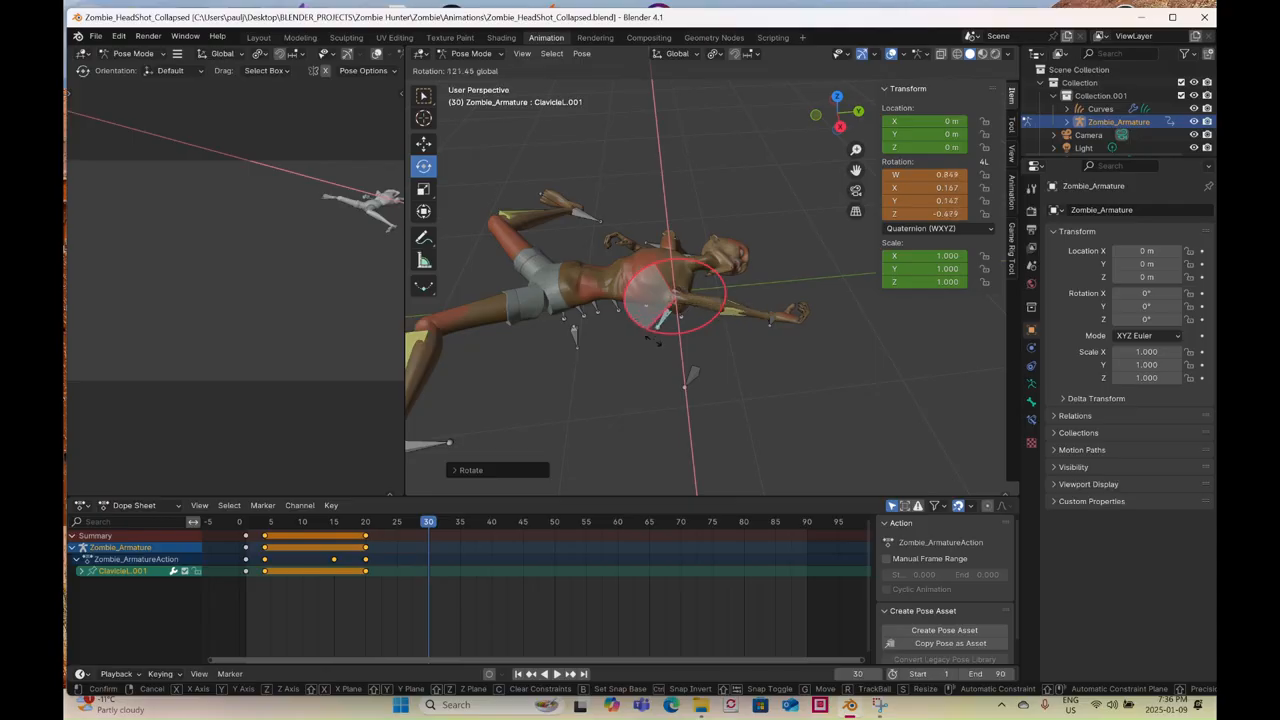
pyautogui.moveTo(658, 326); pyautogui.dragTo(670, 265)
pyautogui.moveTo(670, 265); pyautogui.dragTo(716, 390, button='middle')
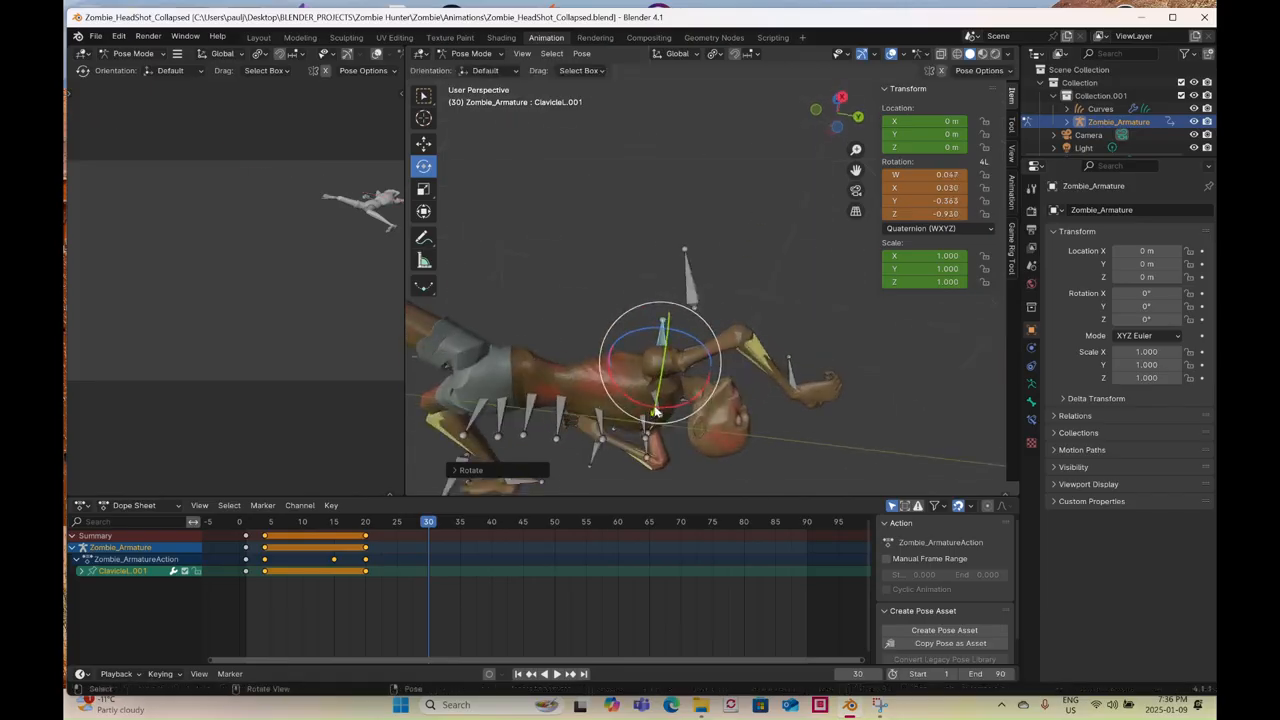
pyautogui.click(659, 410)
pyautogui.moveTo(685, 408); pyautogui.dragTo(719, 402)
# - Undo the recent ClavicleL.001 rotations
pyautogui.hotkey('ctrl', 'z')
pyautogui.hotkey('ctrl', 'z')
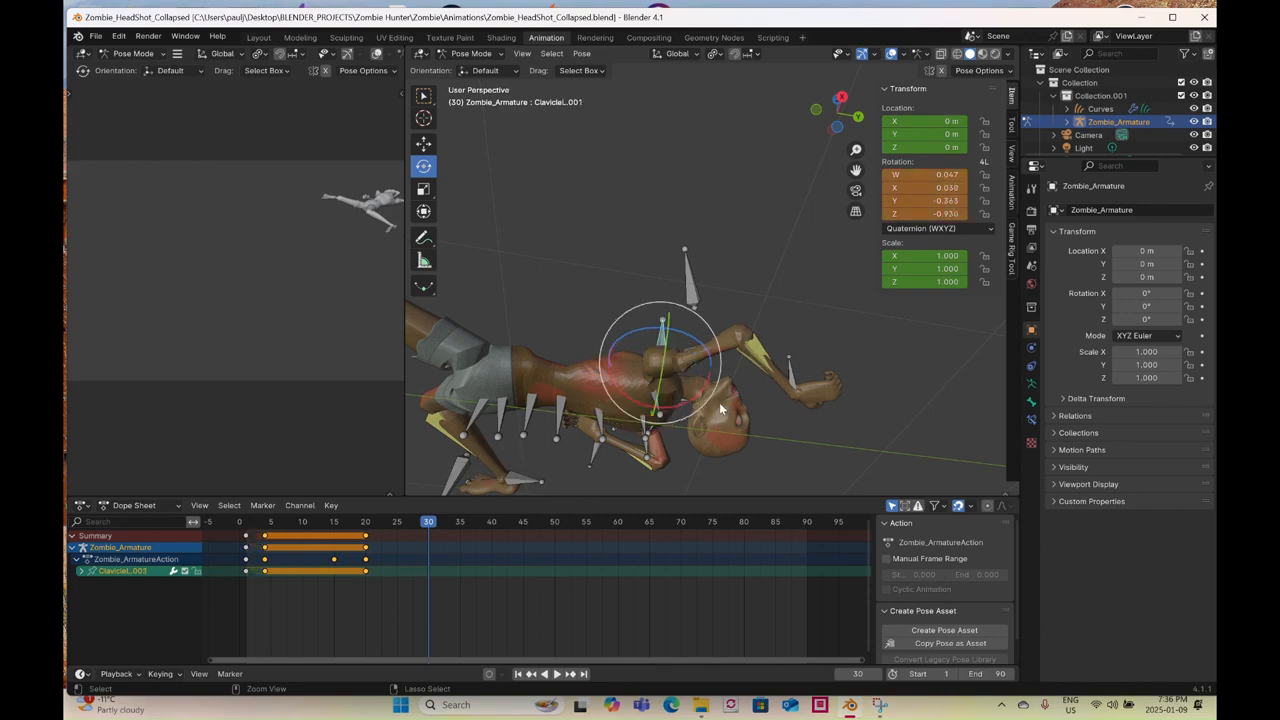
pyautogui.hotkey('ctrl', 'z')
pyautogui.hotkey('ctrl', 'z')
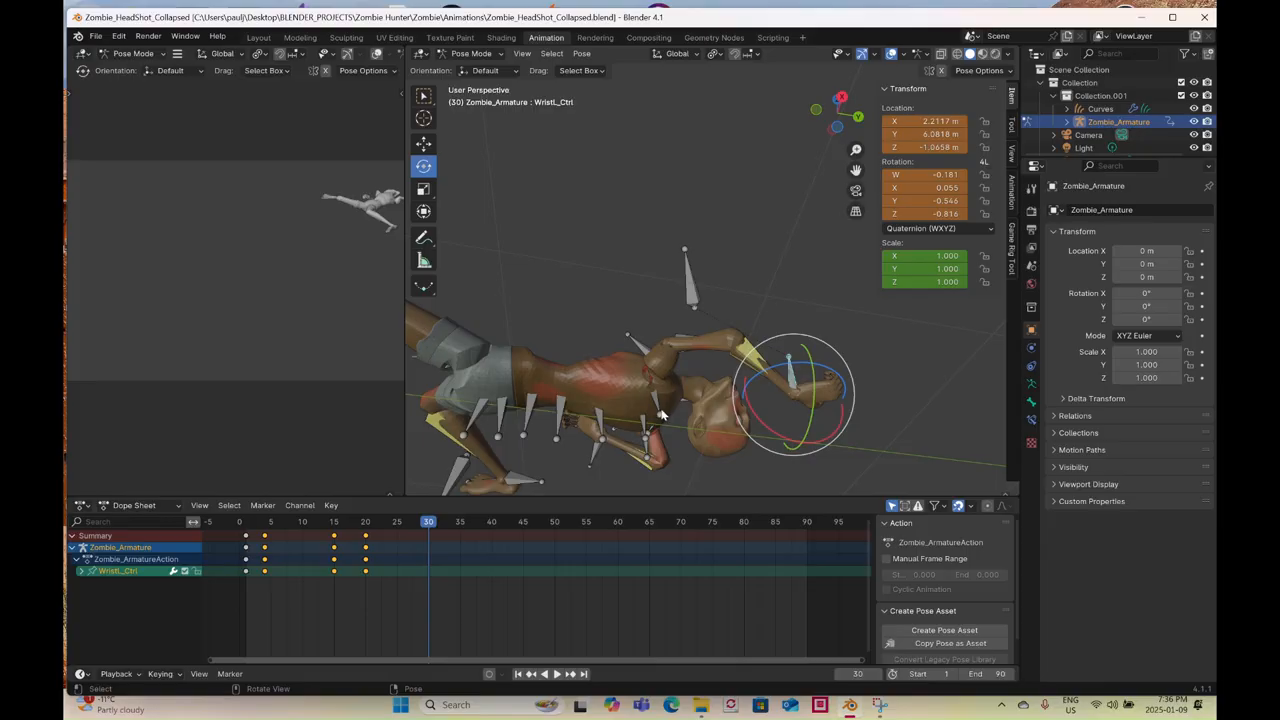
pyautogui.hotkey('ctrl', 'z')
pyautogui.hotkey('ctrl', 'z')
# - Rotate the ClavicleL.001 and ClavicleL.002 bones slightly to adjust the left shoulder
pyautogui.moveTo(695, 397); pyautogui.dragTo(682, 407)
pyautogui.moveTo(682, 407); pyautogui.dragTo(536, 458, button='middle')
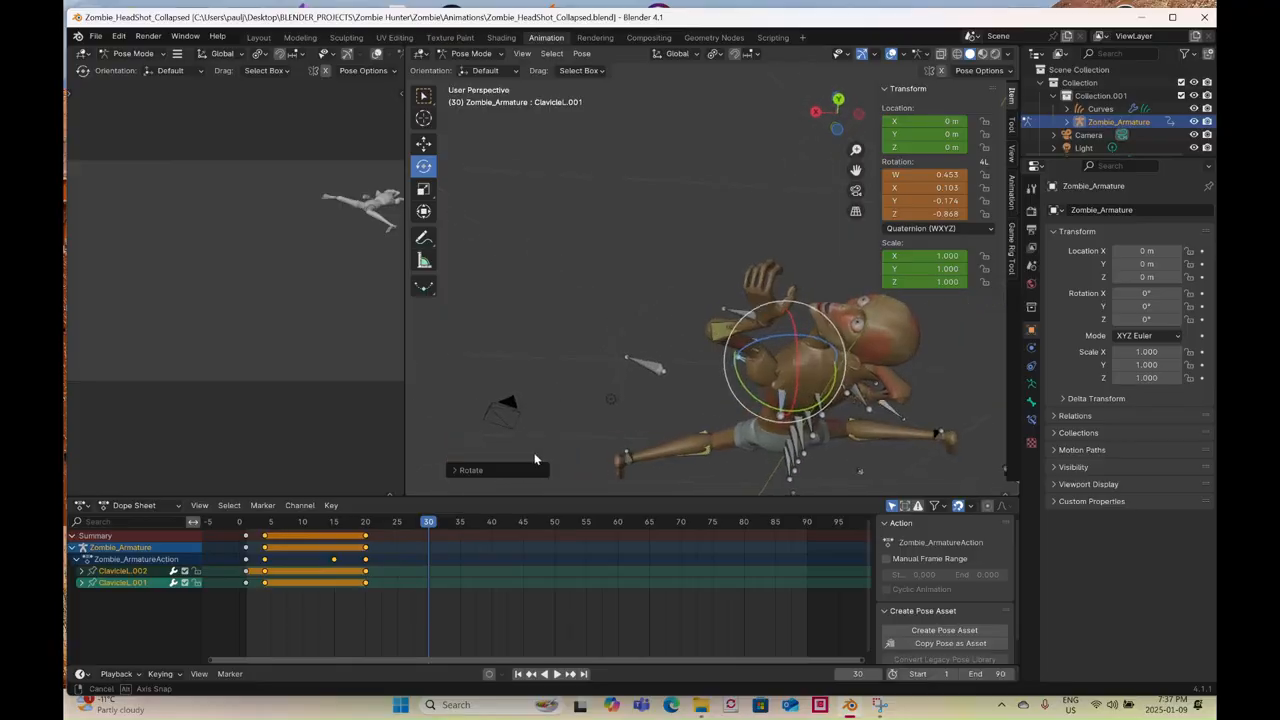
# - Select WristR_Ctrl and rotate it around the X axis in the side view to turn the right hand over
pyautogui.moveTo(723, 396)
pyautogui.mouseDown(button='middle')
pyautogui.moveTo(638, 405)
pyautogui.moveTo(743, 350)
pyautogui.moveTo(728, 388)
pyautogui.moveTo(682, 430)
pyautogui.moveTo(703, 413)
pyautogui.moveTo(727, 320)
pyautogui.moveTo(714, 407)
pyautogui.mouseUp(button='middle')
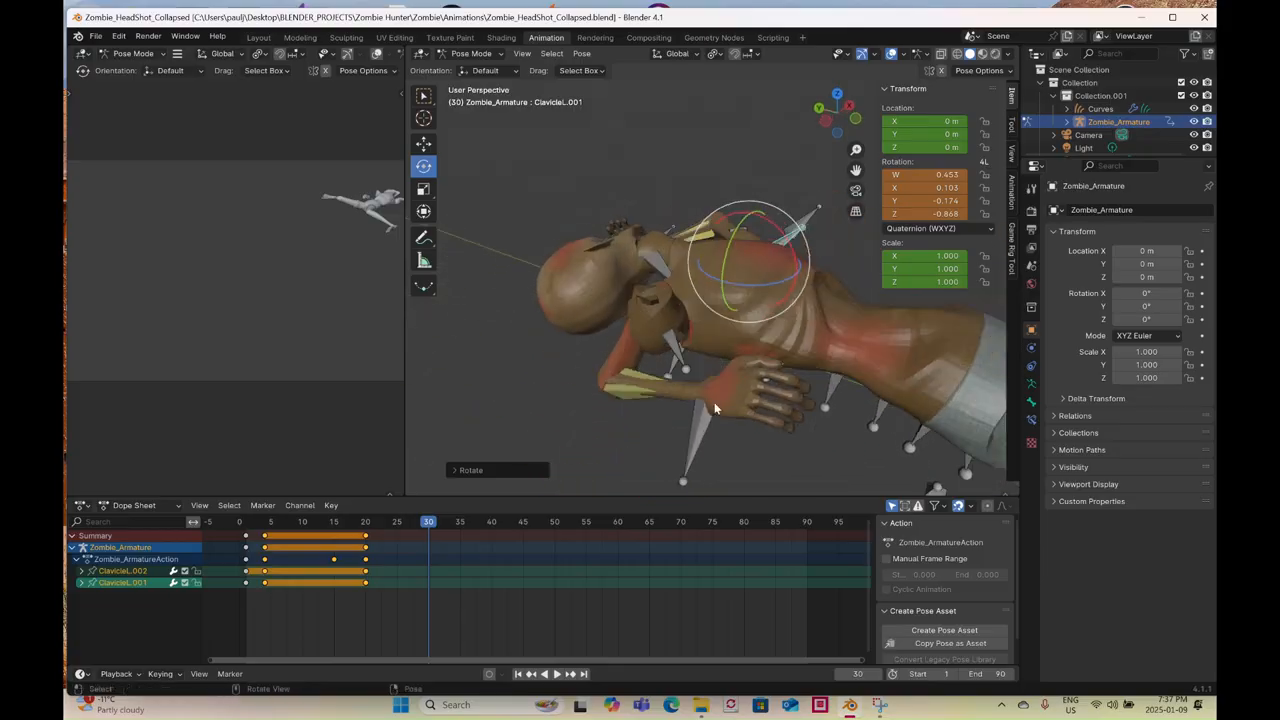
pyautogui.click(692, 442)
pyautogui.click(826, 123)
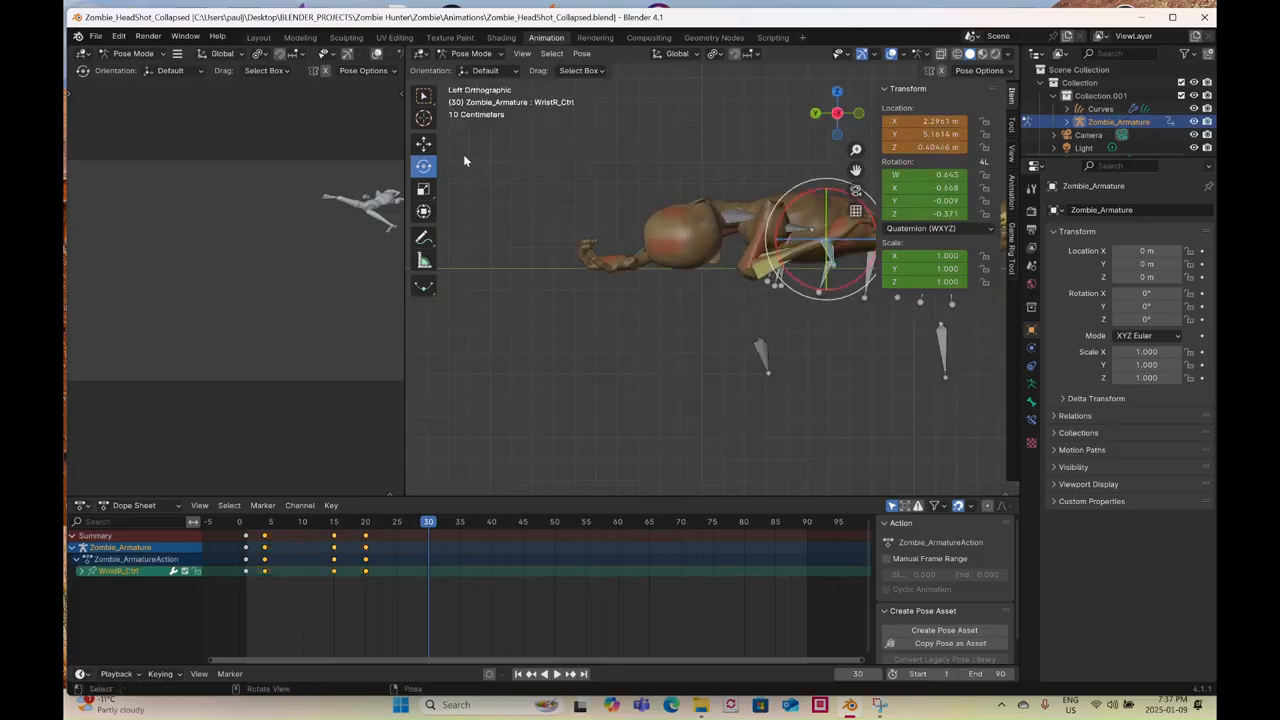
pyautogui.keyDown('shift'); pyautogui.moveTo(830, 260); pyautogui.dragTo(685, 286, button='middle'); pyautogui.keyUp('shift')
pyautogui.moveTo(731, 249); pyautogui.dragTo(741, 288)
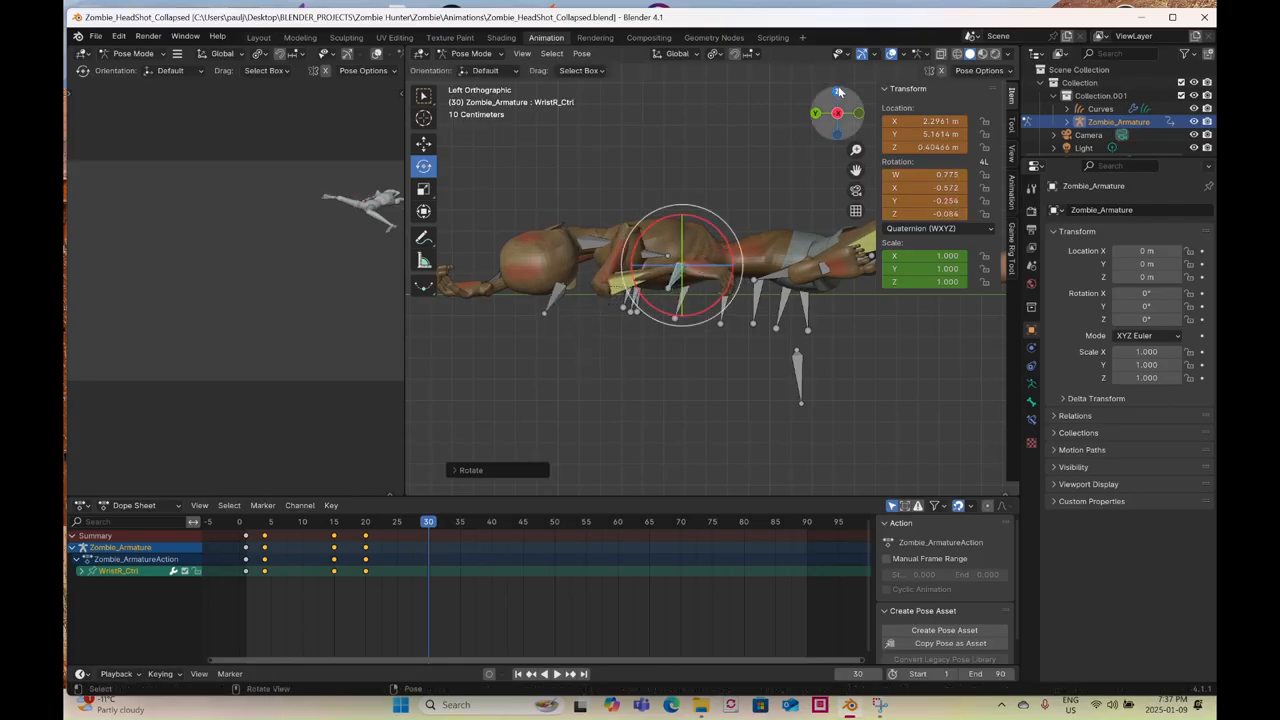
# - From the top view, move WristR_Ctrl about 0.5 m away from the torso and rotate it around the vertical axis to angle the right hand outward
pyautogui.click(838, 88)
pyautogui.click(424, 144)
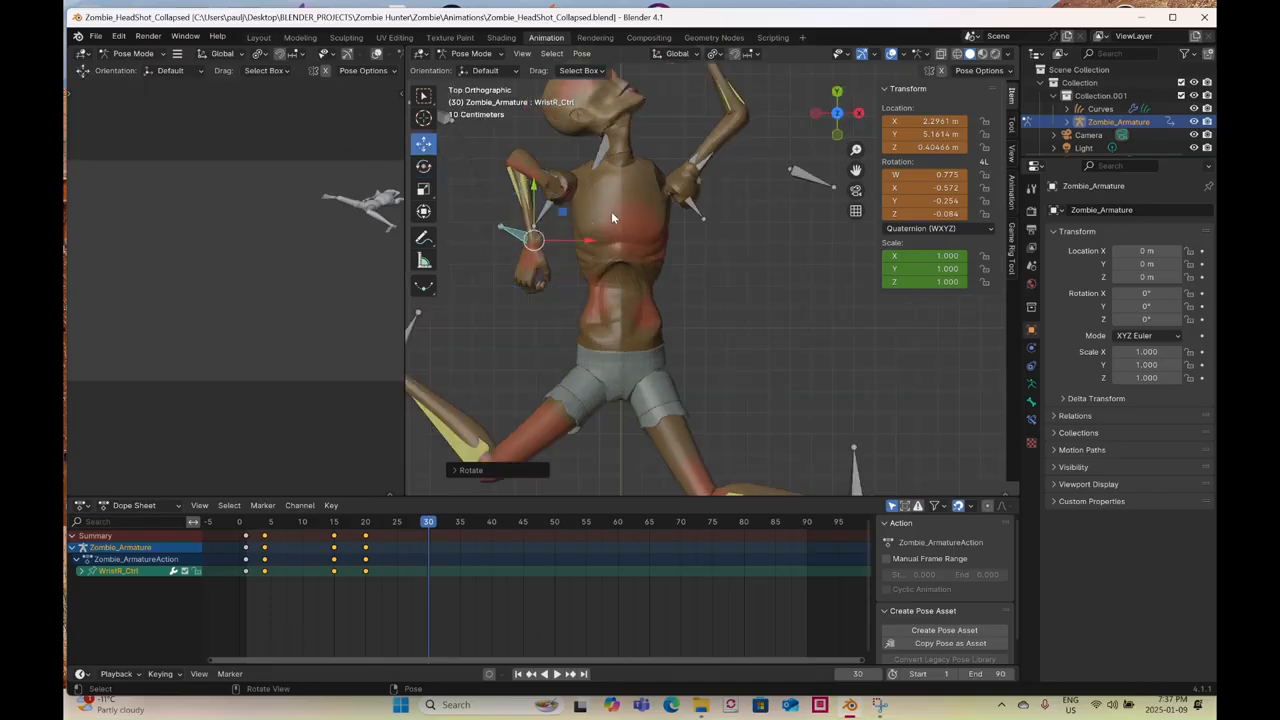
pyautogui.scroll(-2, 607, 205)
pyautogui.moveTo(587, 252); pyautogui.dragTo(432, 180)
pyautogui.click(424, 166)
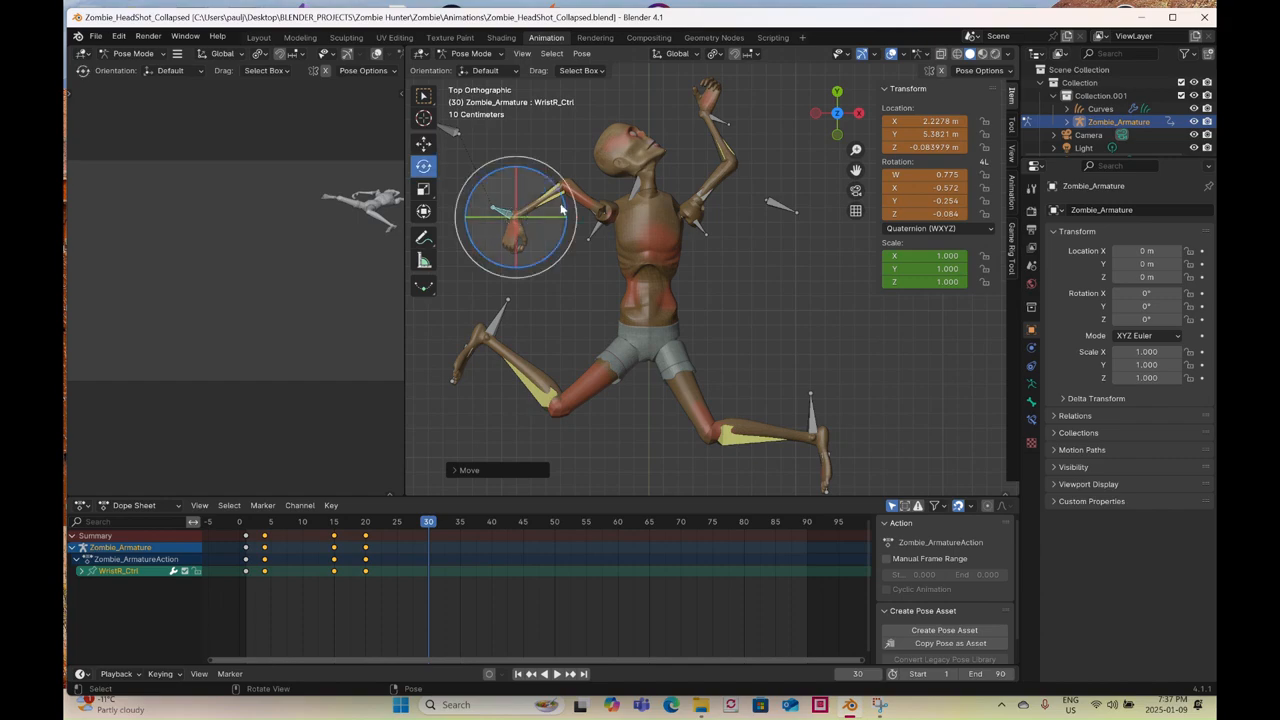
pyautogui.moveTo(563, 209); pyautogui.dragTo(478, 92)
# - Select ClavicleR.001 and rotate it around the Y axis and from a second angle to reposition the right shoulder
pyautogui.moveTo(616, 237); pyautogui.dragTo(596, 239)
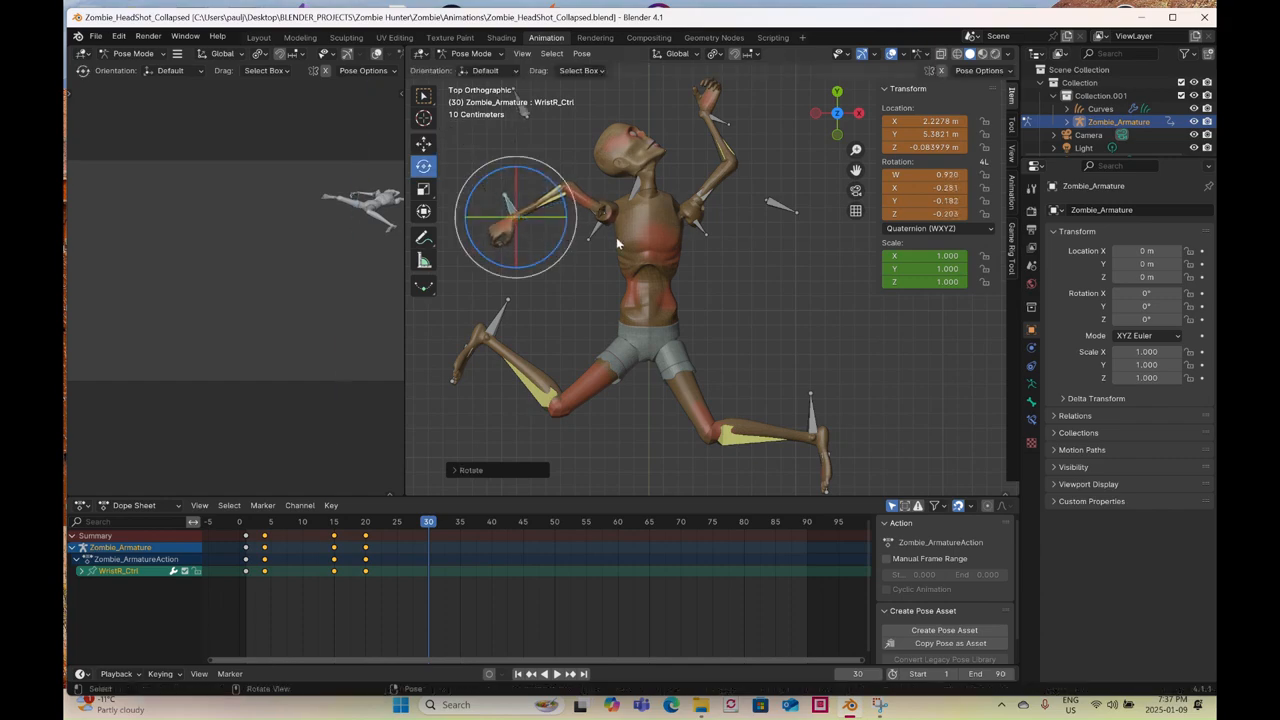
pyautogui.click(596, 239)
pyautogui.moveTo(596, 239); pyautogui.dragTo(586, 279, button='middle')
pyautogui.moveTo(625, 208); pyautogui.dragTo(602, 201)
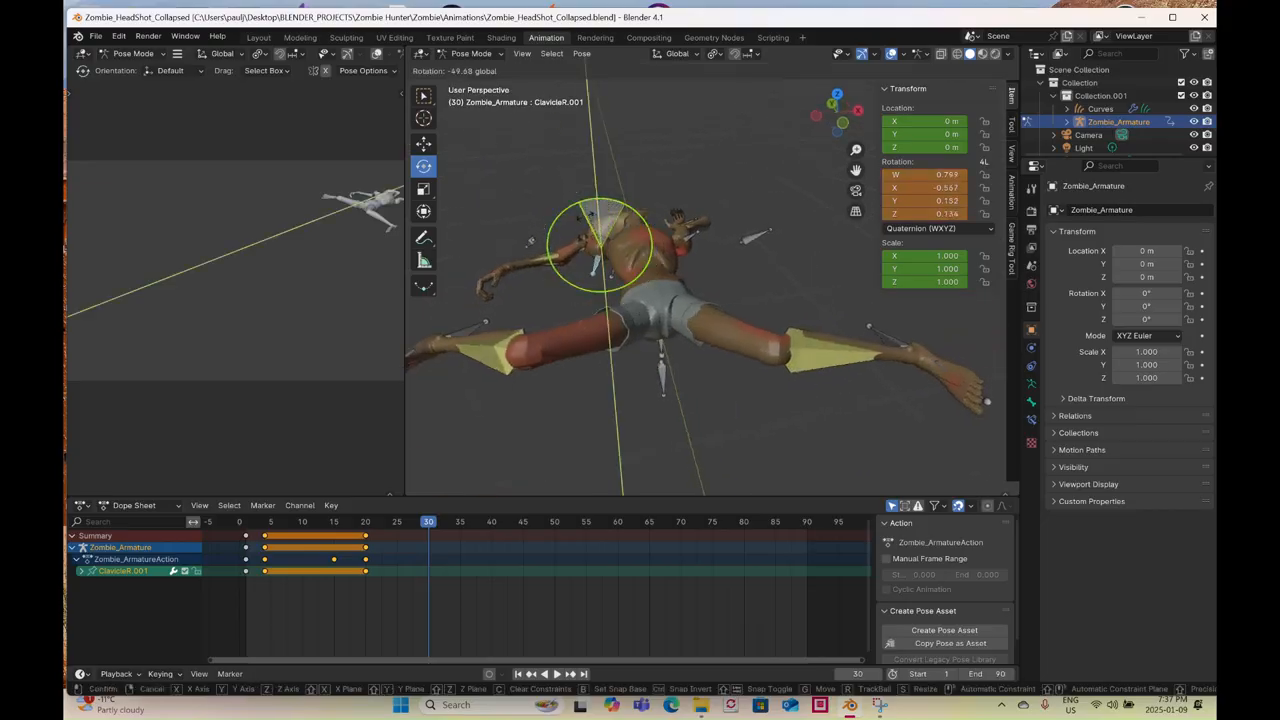
pyautogui.moveTo(585, 226); pyautogui.dragTo(582, 229)
pyautogui.moveTo(600, 250); pyautogui.dragTo(746, 280, button='middle')
pyautogui.moveTo(675, 318); pyautogui.dragTo(686, 366)
# - Select ClavicleL.001 and rotate it around several global axes to reshape the left shoulder beside the raised arm
pyautogui.moveTo(804, 356); pyautogui.dragTo(709, 291, button='middle')
pyautogui.click(776, 244)
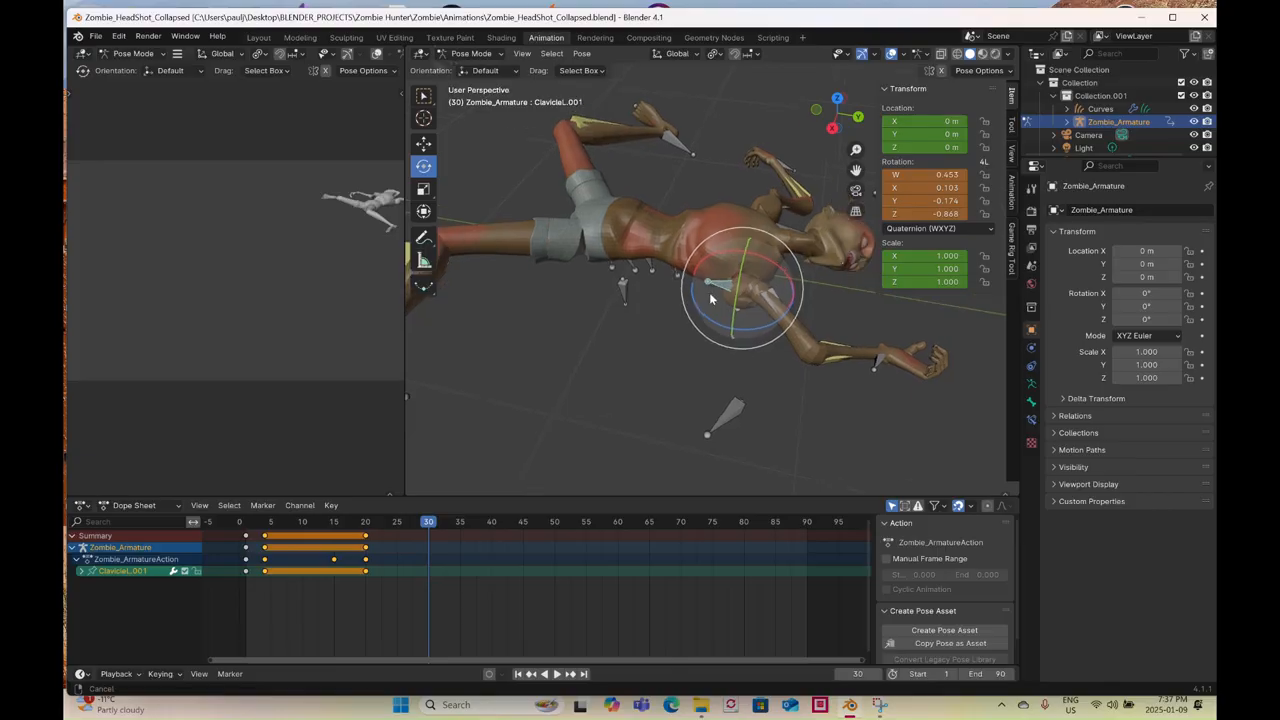
pyautogui.moveTo(760, 345); pyautogui.dragTo(802, 278, button='middle')
pyautogui.moveTo(802, 278); pyautogui.dragTo(806, 324)
pyautogui.moveTo(794, 347); pyautogui.dragTo(728, 313, button='middle')
pyautogui.moveTo(754, 277); pyautogui.dragTo(698, 276)
pyautogui.moveTo(754, 329); pyautogui.dragTo(781, 267, button='middle')
pyautogui.moveTo(782, 266); pyautogui.dragTo(776, 247)
pyautogui.moveTo(777, 262); pyautogui.dragTo(773, 369, button='middle')
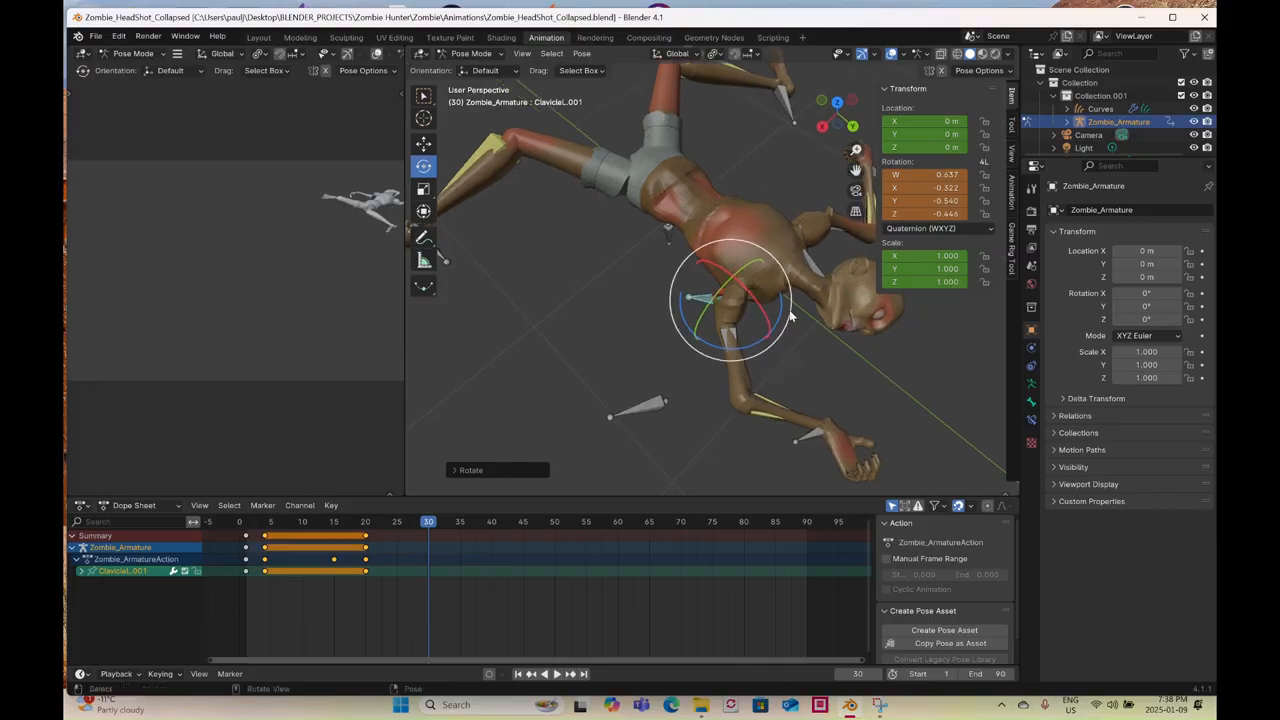
# - Refine the ClavicleL.001 orientation with a free trackball rotation
pyautogui.moveTo(791, 309); pyautogui.dragTo(791, 295)
pyautogui.press('r')
pyautogui.click(757, 298)
pyautogui.moveTo(757, 298); pyautogui.dragTo(766, 256, button='middle')
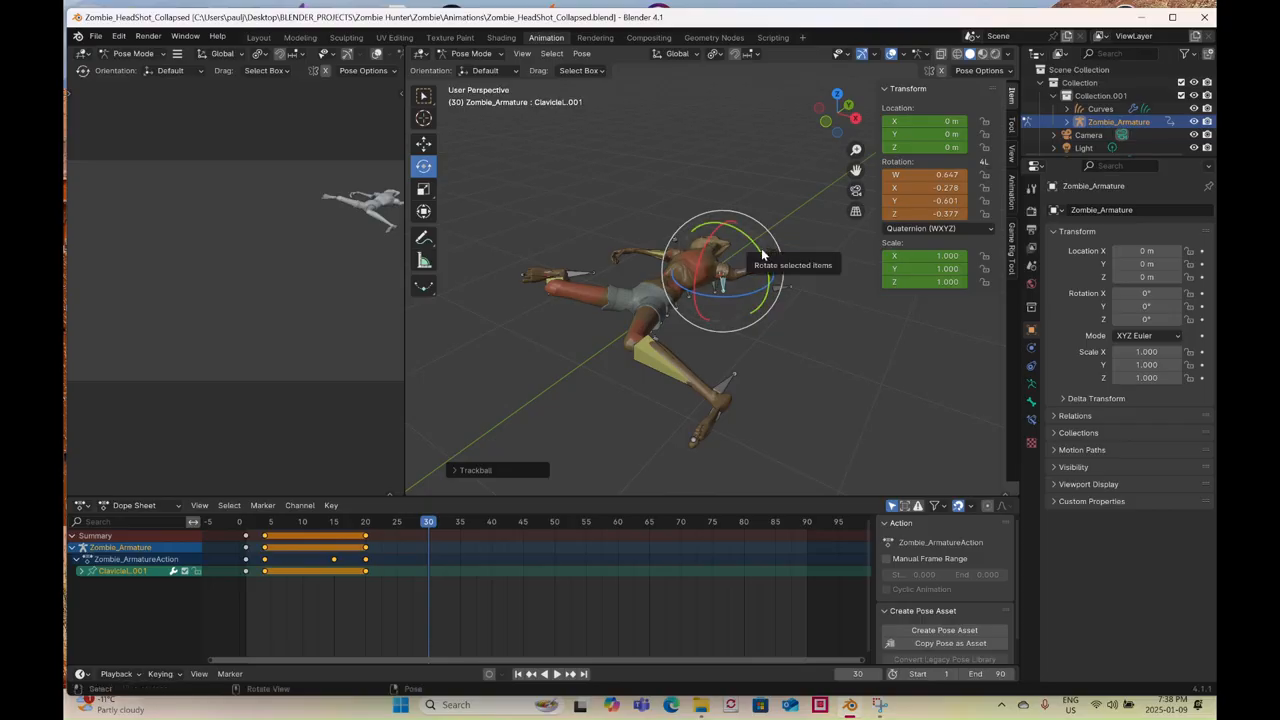
# - Switch the viewport to wireframe, select all bones, and insert a keyframe for the full collapsed pose at frame 30
pyautogui.press('z')
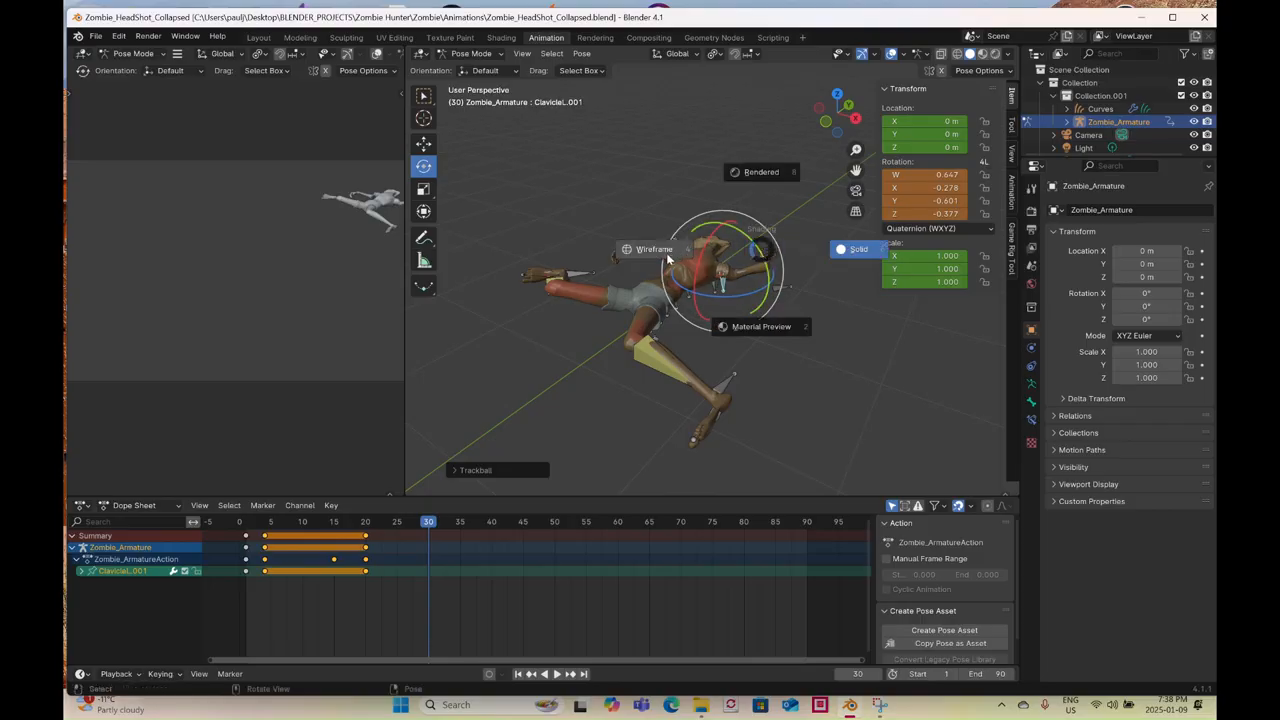
pyautogui.click(668, 258)
pyautogui.press('a')
pyautogui.rightClick(789, 358)
pyautogui.click(789, 358)
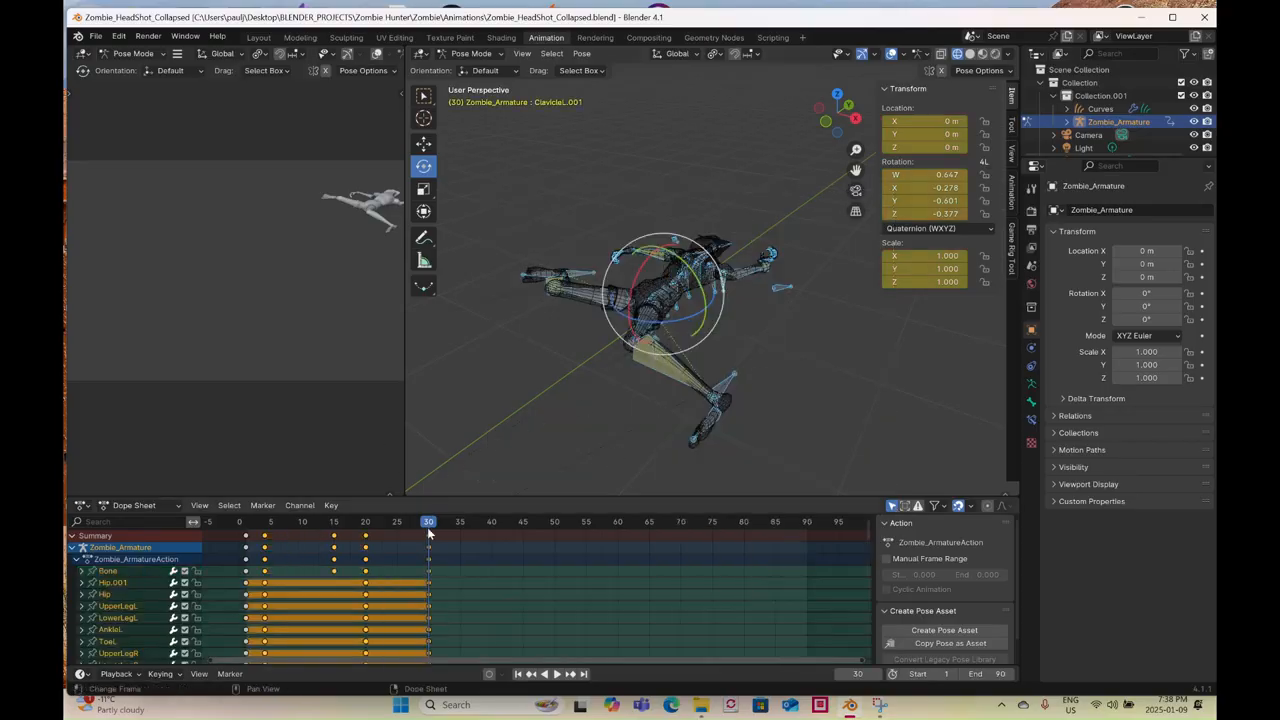
# - At frame 25, raise WristL_Ctrl above the torso in the side view, keyframe it, and scrub the timeline to check the left arm's swing
pyautogui.moveTo(429, 525); pyautogui.dragTo(380, 536)
pyautogui.moveTo(618, 306)
pyautogui.mouseDown(button='middle')
pyautogui.moveTo(580, 307)
pyautogui.moveTo(628, 307)
pyautogui.mouseUp(button='middle')
pyautogui.click(625, 305)
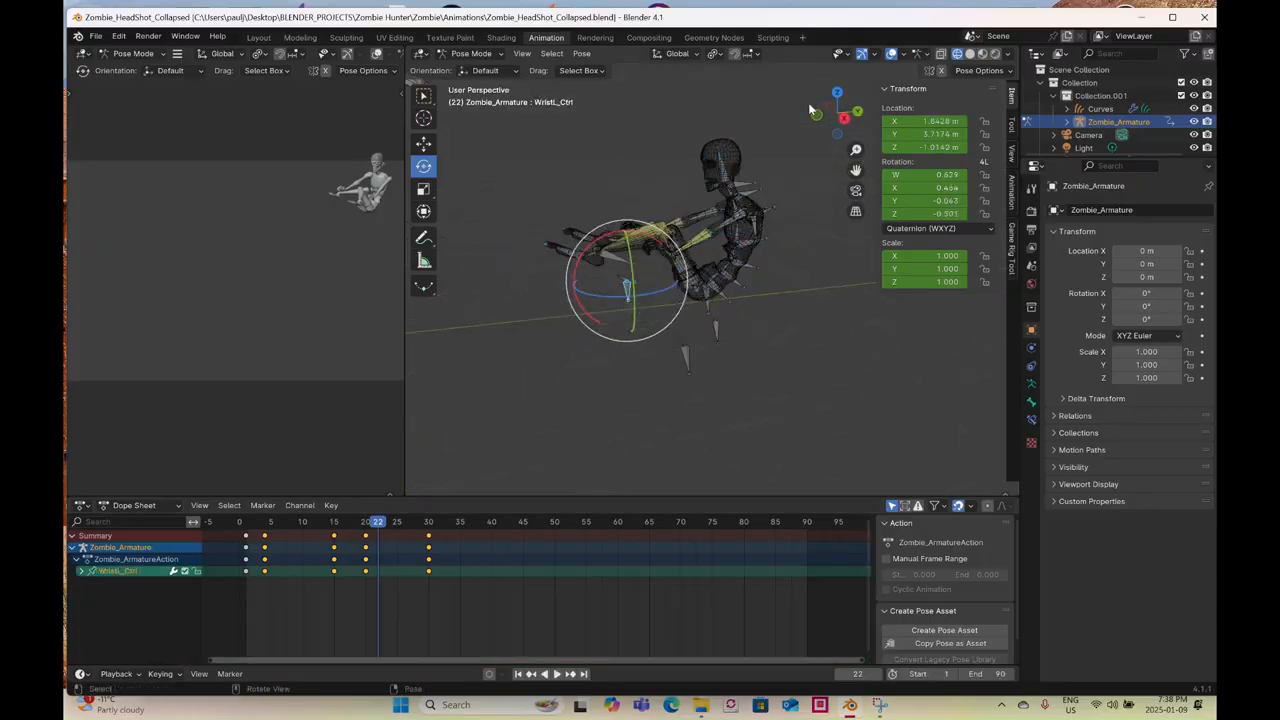
pyautogui.click(843, 117)
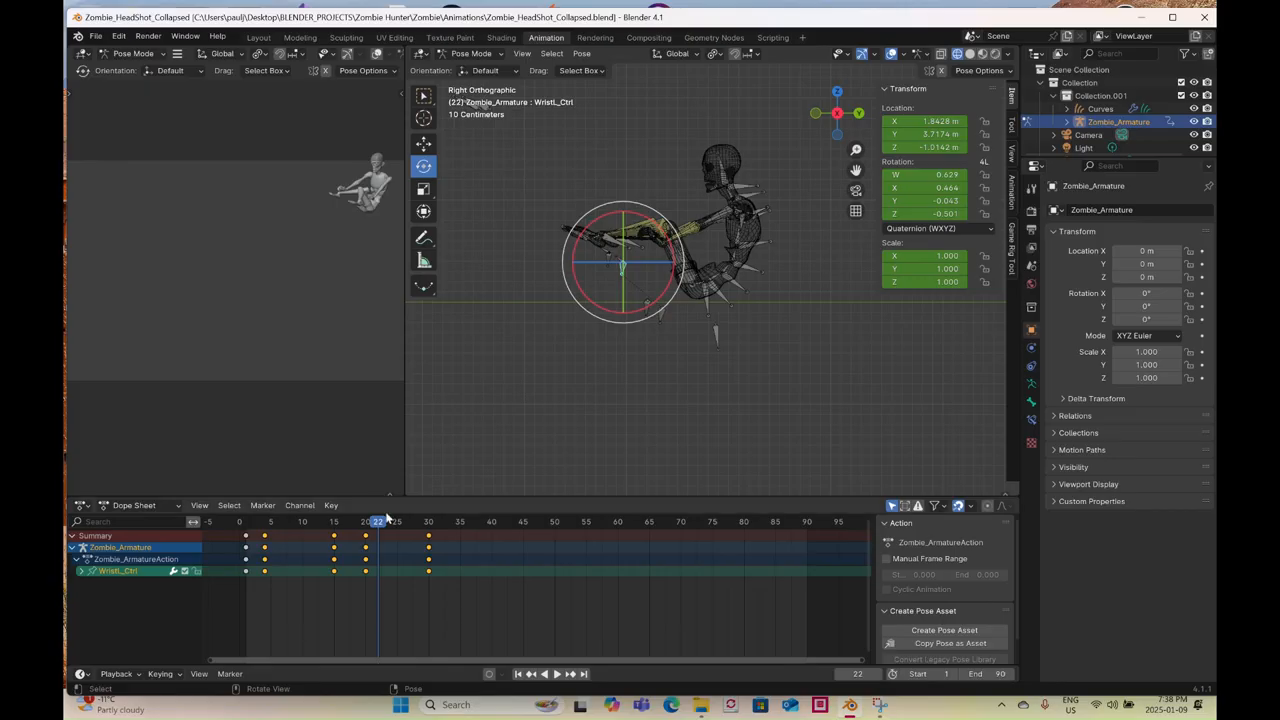
pyautogui.moveTo(381, 528); pyautogui.dragTo(391, 528)
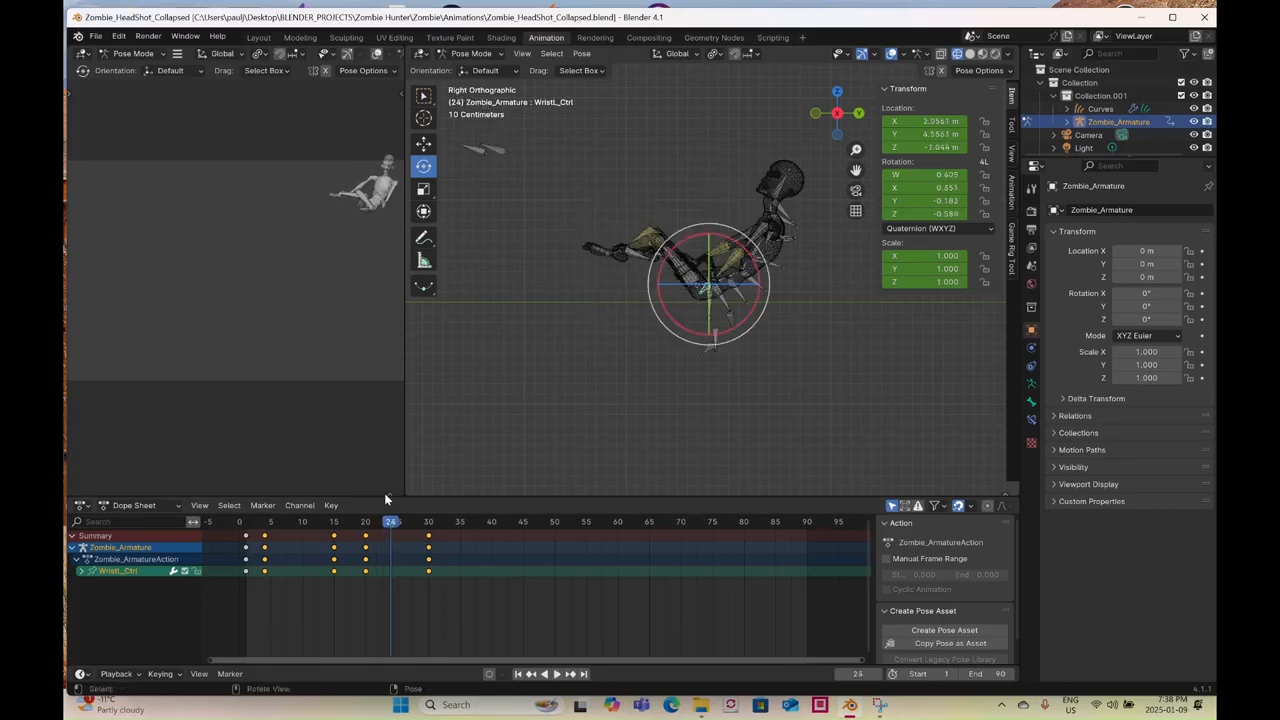
pyautogui.moveTo(397, 524); pyautogui.dragTo(398, 524)
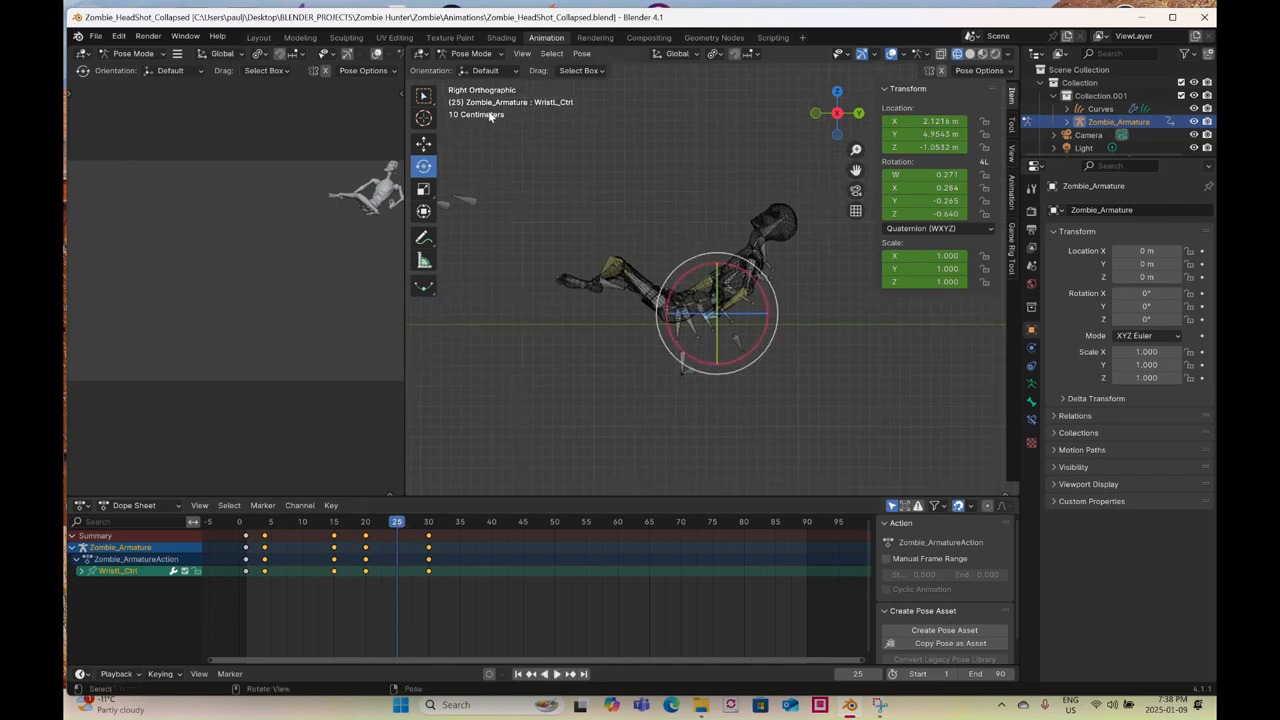
pyautogui.click(423, 143)
pyautogui.moveTo(706, 326); pyautogui.dragTo(710, 193)
pyautogui.rightClick(710, 193)
pyautogui.click(710, 193)
pyautogui.moveTo(400, 526); pyautogui.dragTo(451, 526)
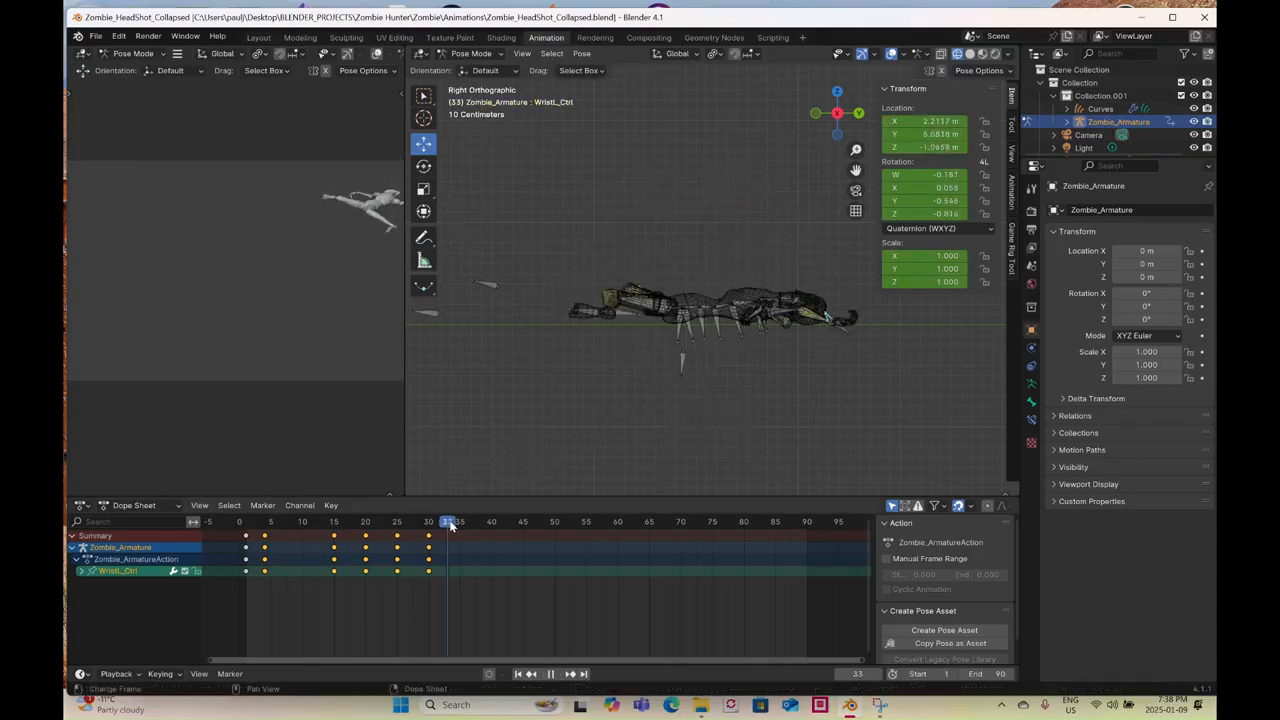
pyautogui.click(391, 521)
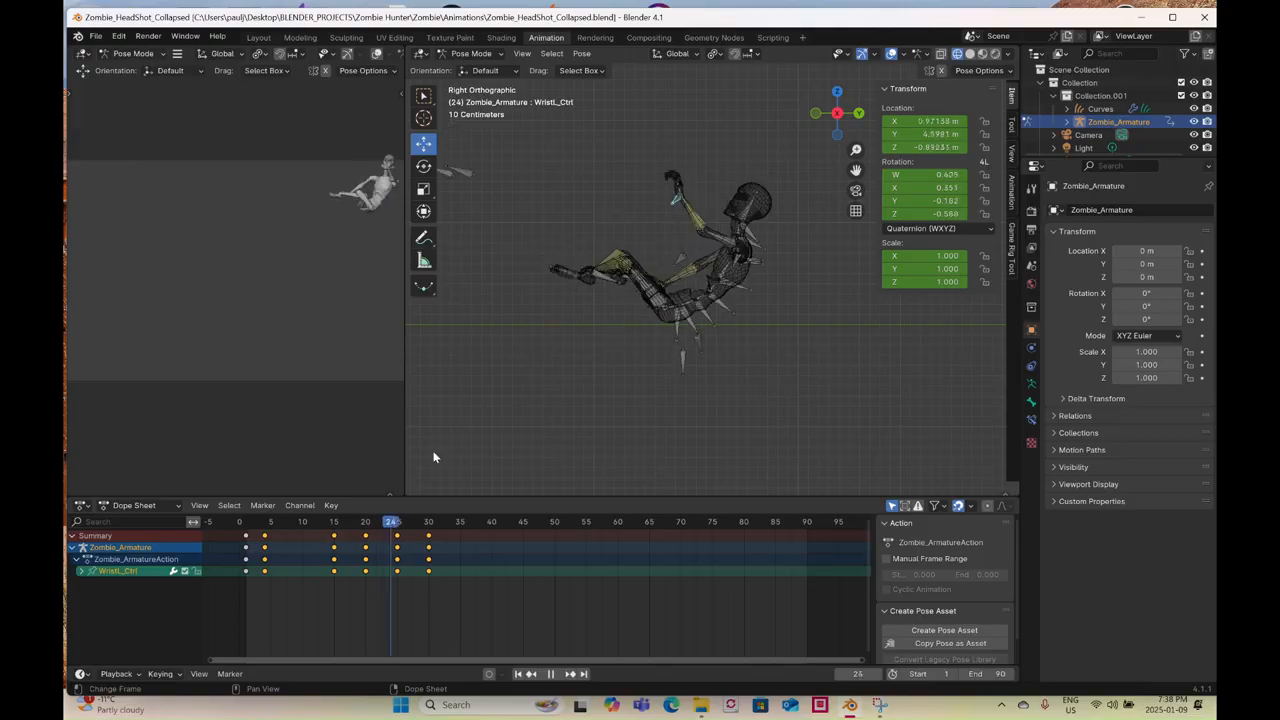
# - At frame 25, restore solid shading, rotate ClavicleL.001 to reshape the left shoulder, and insert a keyframe for it
pyautogui.moveTo(645, 292); pyautogui.dragTo(672, 306, button='middle')
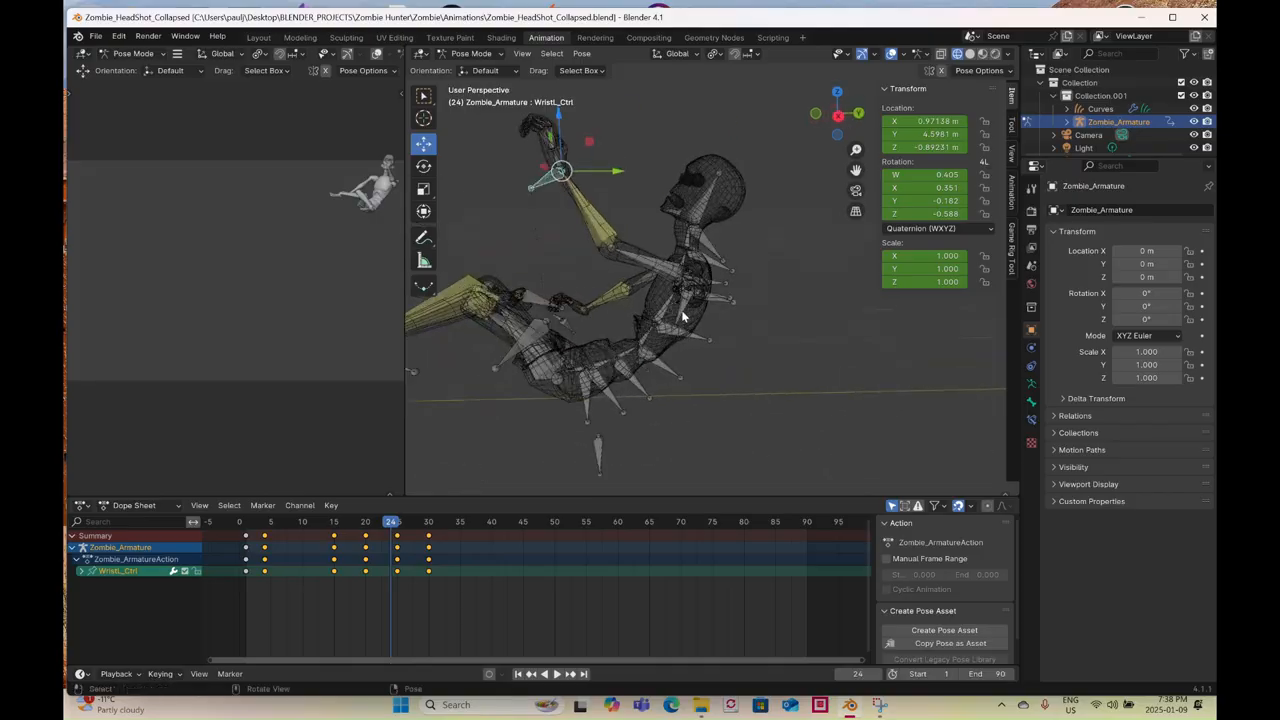
pyautogui.hotkey('ctrl', 'z')
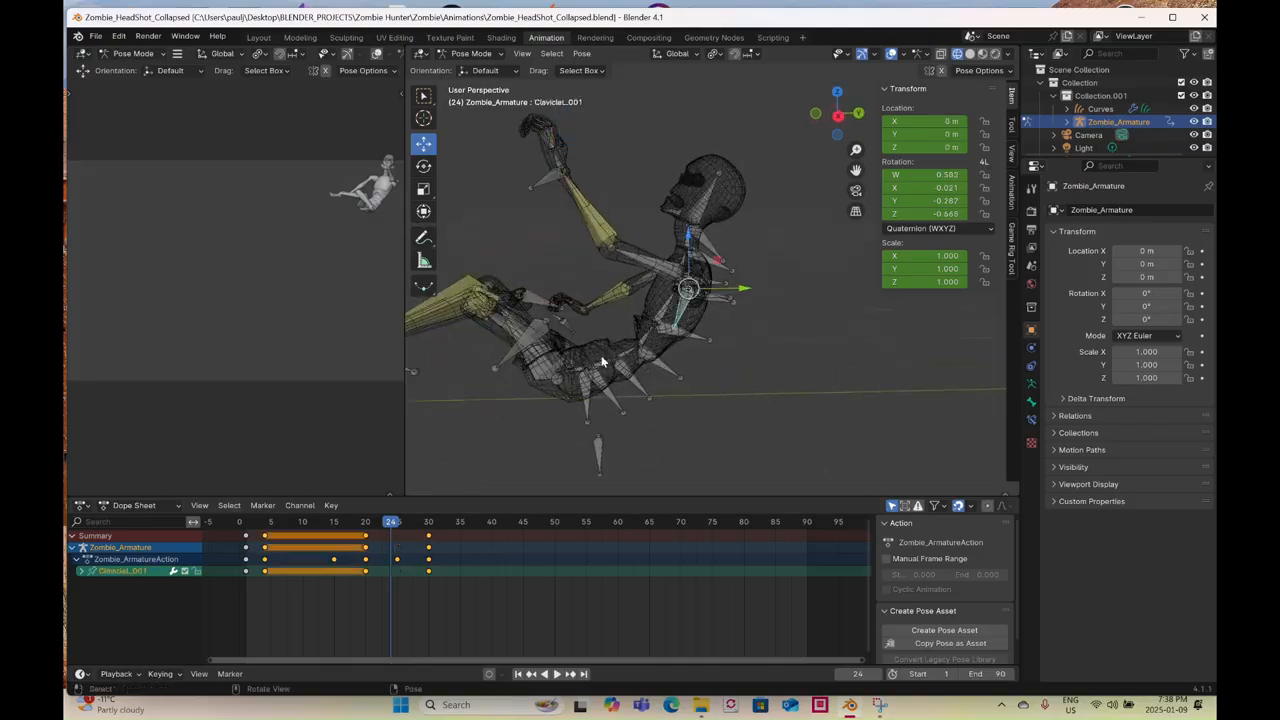
pyautogui.click(397, 530)
pyautogui.press('z')
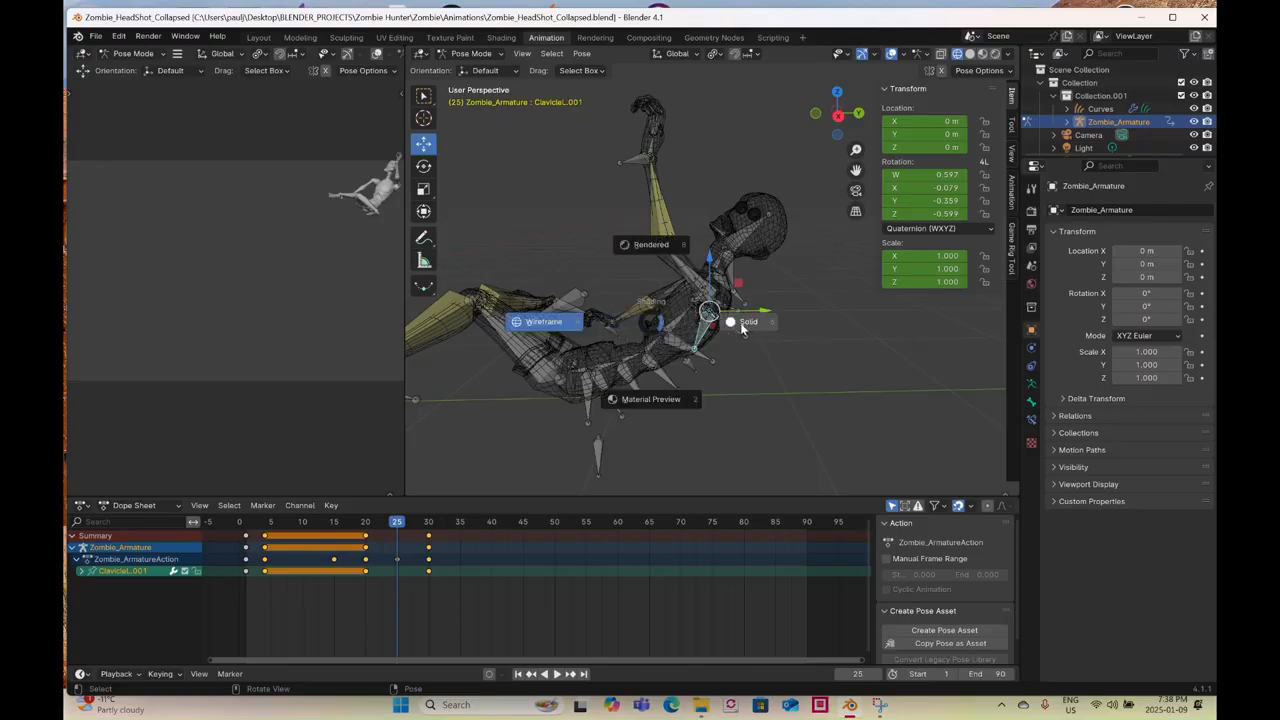
pyautogui.click(742, 328)
pyautogui.click(423, 168)
pyautogui.moveTo(790, 315); pyautogui.dragTo(769, 286, button='middle')
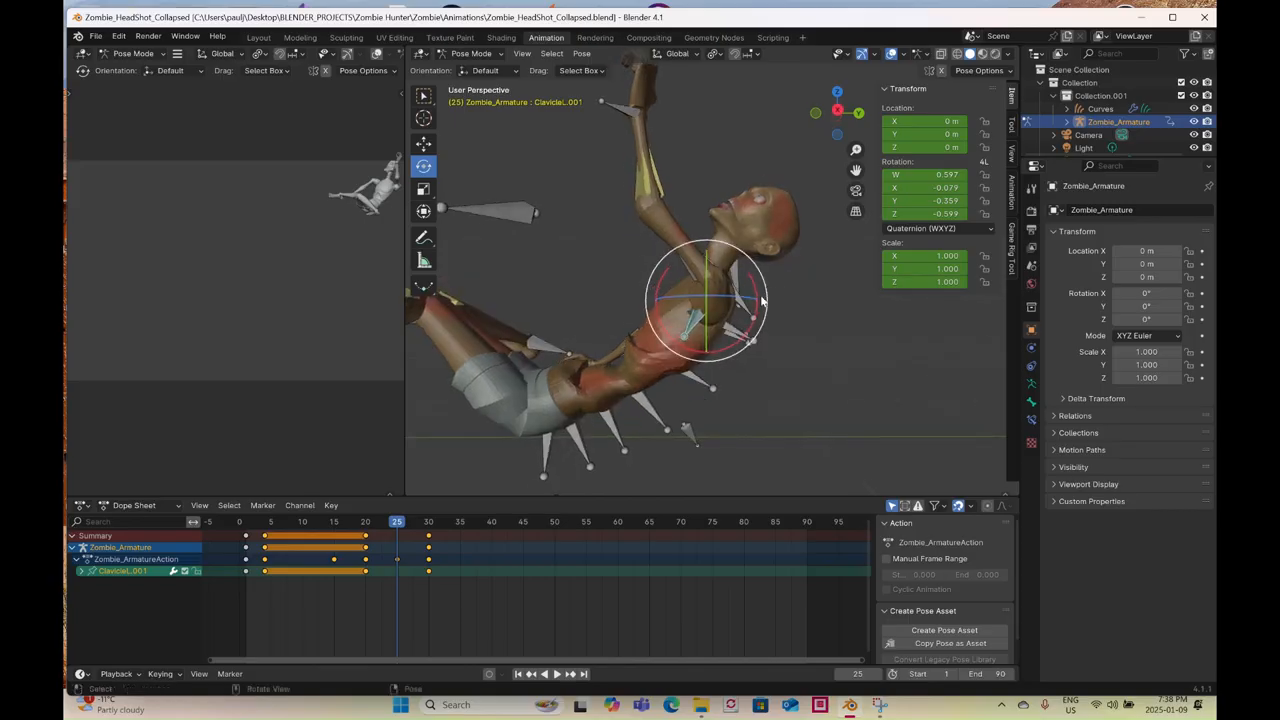
pyautogui.moveTo(760, 299); pyautogui.dragTo(750, 256)
pyautogui.rightClick(750, 256)
pyautogui.click(750, 257)
# - Play the collapse and scrub around frames 25 to 31 to check the left shoulder's motion, ending on frame 25
pyautogui.scroll(-5, 735, 330)
pyautogui.moveTo(729, 346); pyautogui.dragTo(780, 379, button='middle')
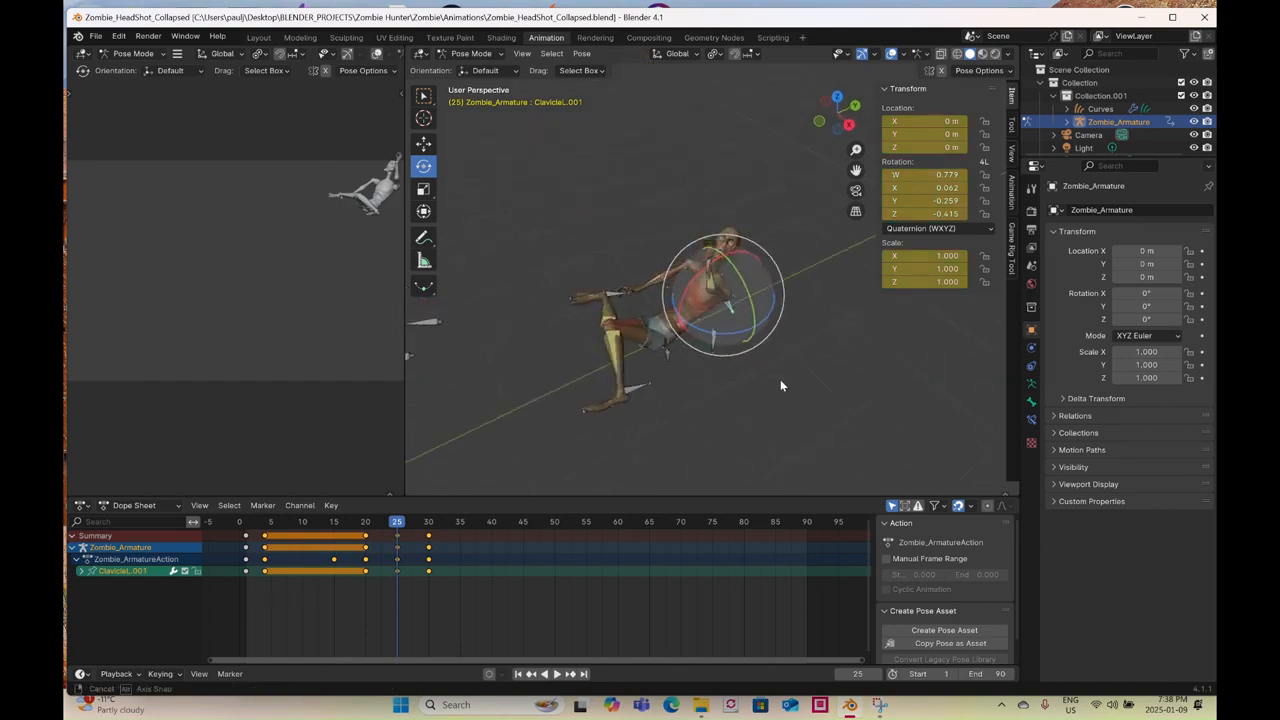
pyautogui.press('space')
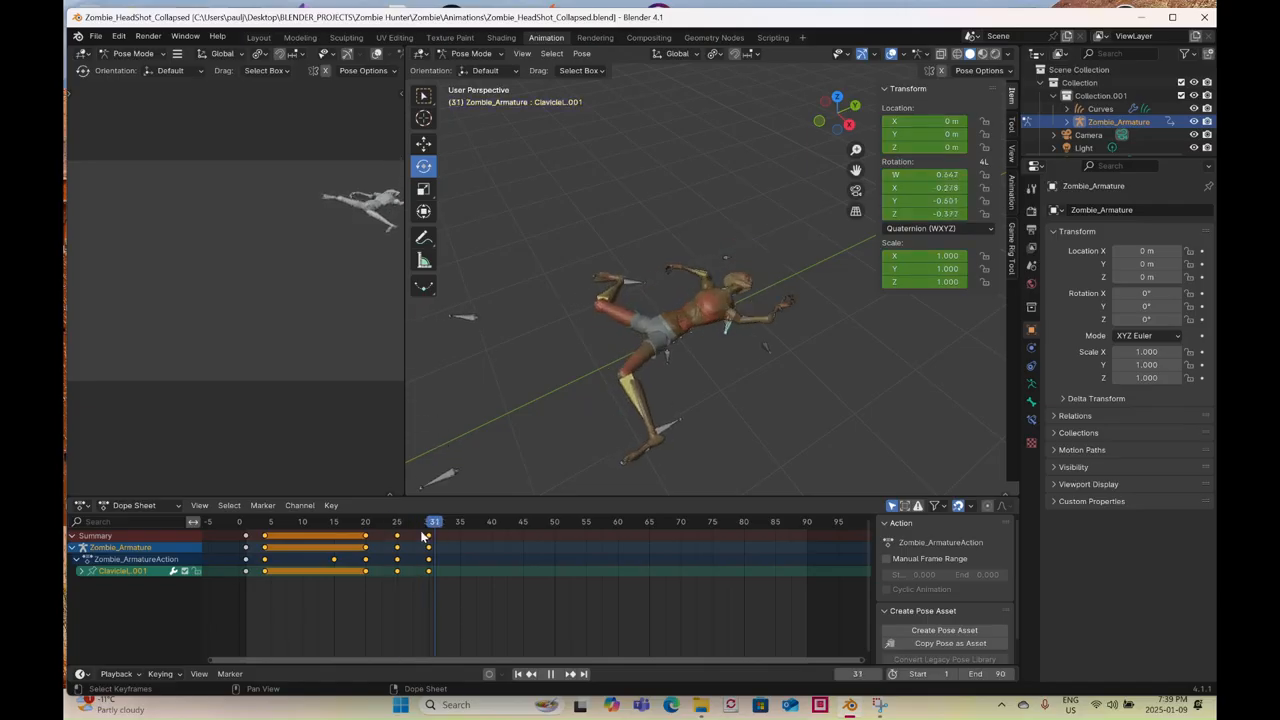
pyautogui.moveTo(404, 537); pyautogui.dragTo(397, 537)
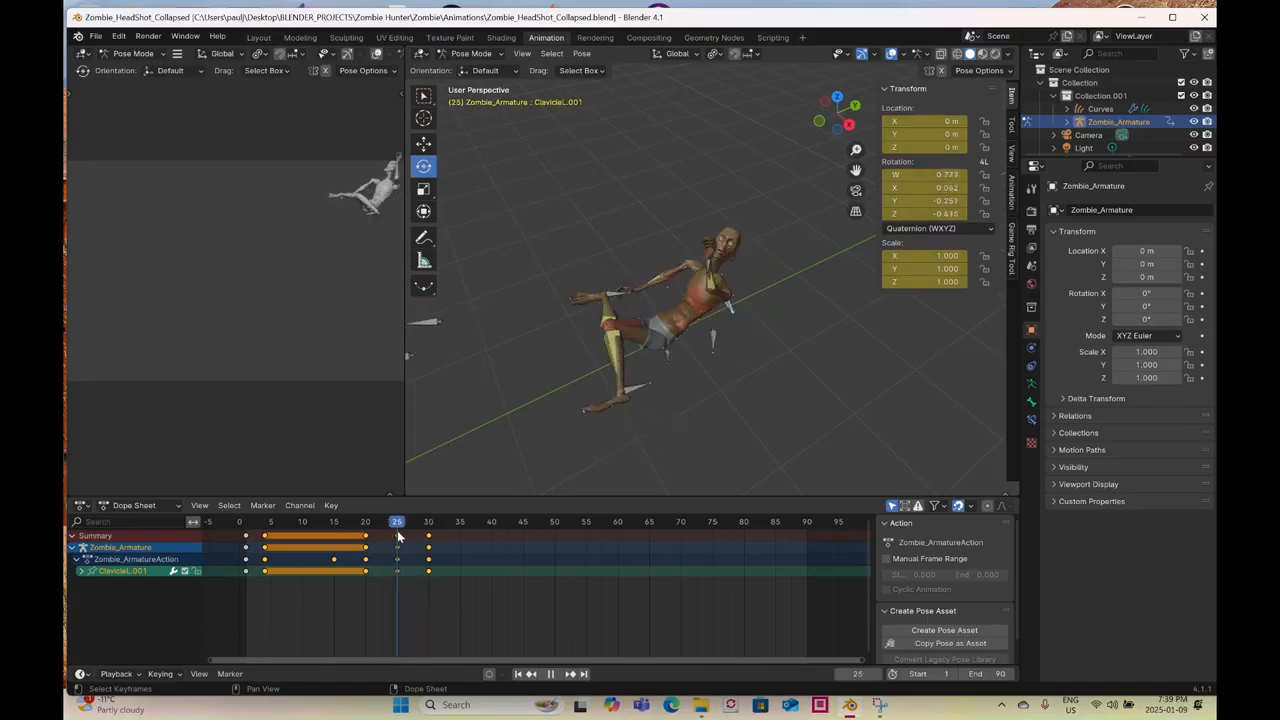
pyautogui.press('space')
# - At frame 25, move AnkleR_Ctrl outward to spread the right leg and rotate the foot with it
pyautogui.moveTo(672, 245); pyautogui.dragTo(700, 354, button='middle')
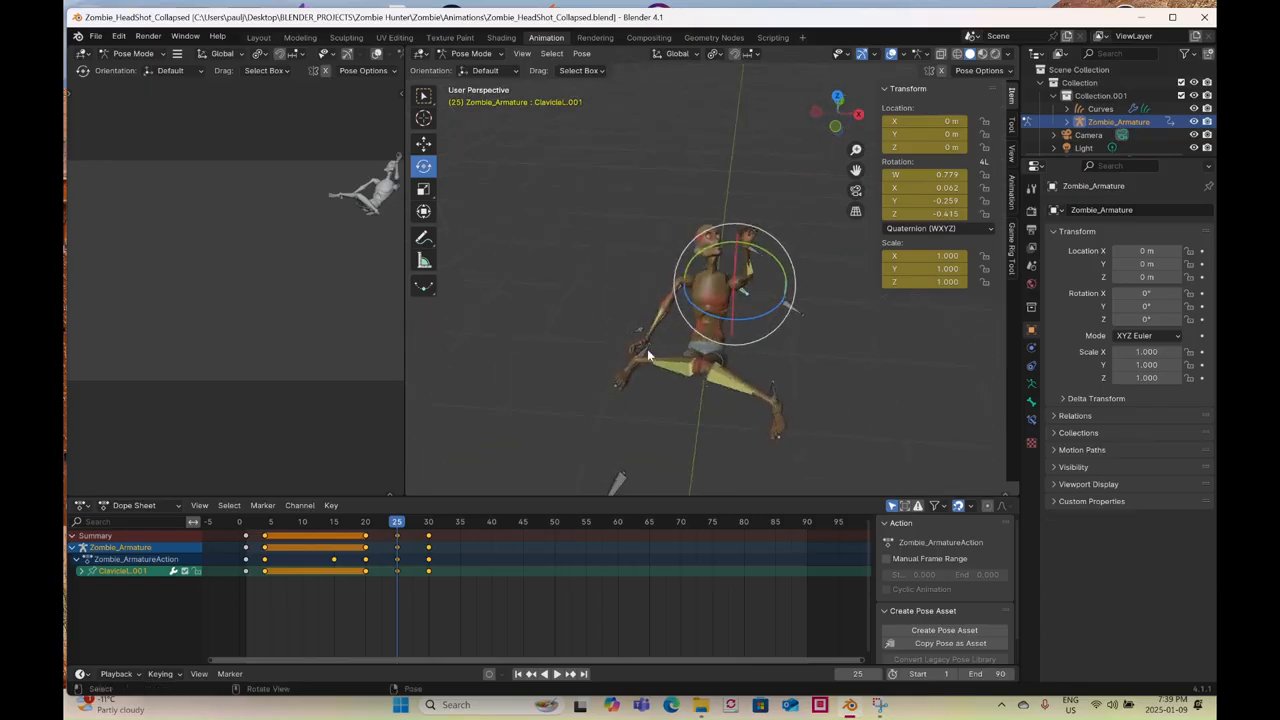
pyautogui.click(648, 355)
pyautogui.click(425, 146)
pyautogui.moveTo(694, 368); pyautogui.dragTo(652, 366)
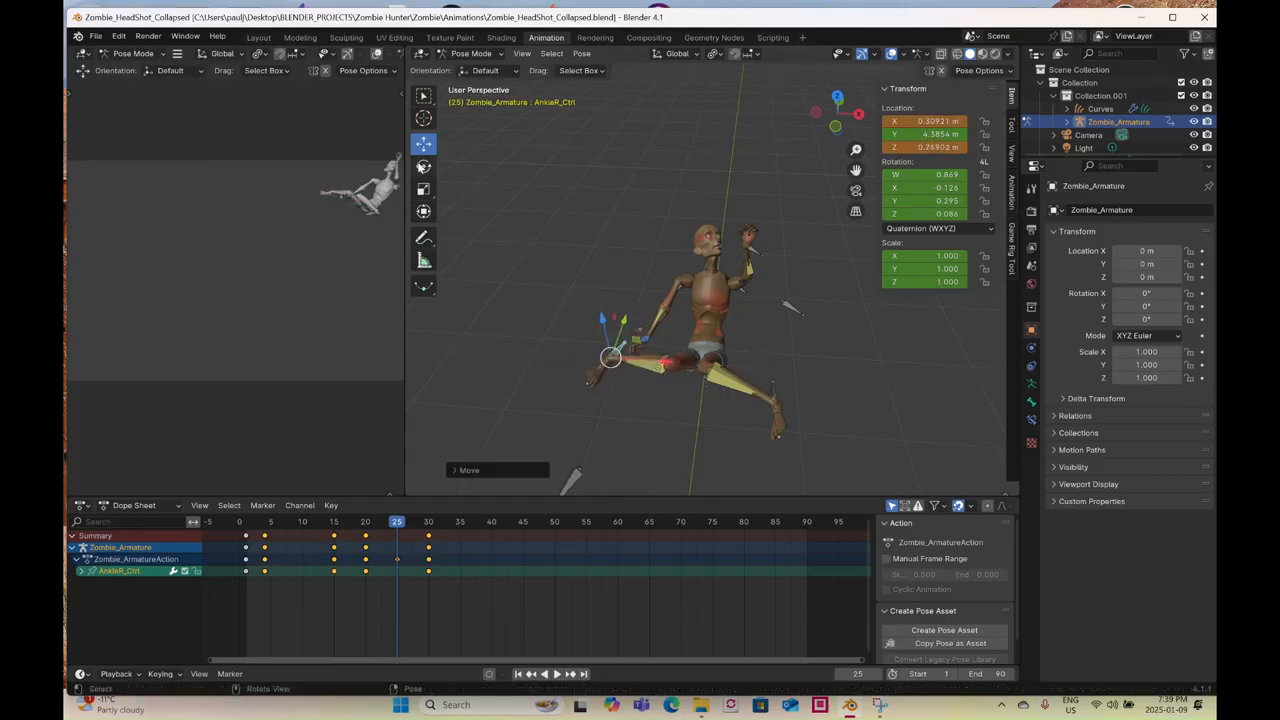
pyautogui.click(423, 166)
pyautogui.moveTo(617, 349); pyautogui.dragTo(652, 308, button='middle')
pyautogui.moveTo(654, 306); pyautogui.dragTo(660, 325)
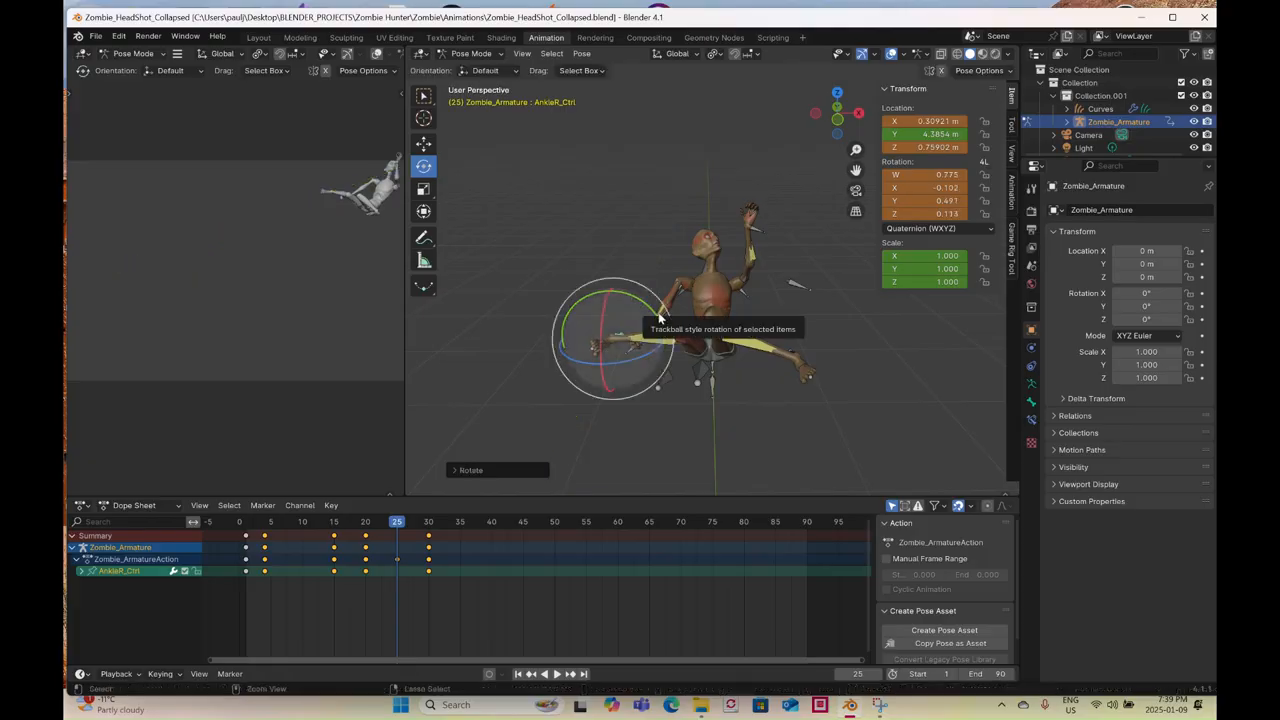
pyautogui.moveTo(660, 320); pyautogui.dragTo(482, 206)
# - Raise AnkleR_Ctrl to lift the right foot higher and insert a keyframe for it at frame 25
pyautogui.click(423, 143)
pyautogui.moveTo(609, 295); pyautogui.dragTo(613, 258)
pyautogui.rightClick(613, 258)
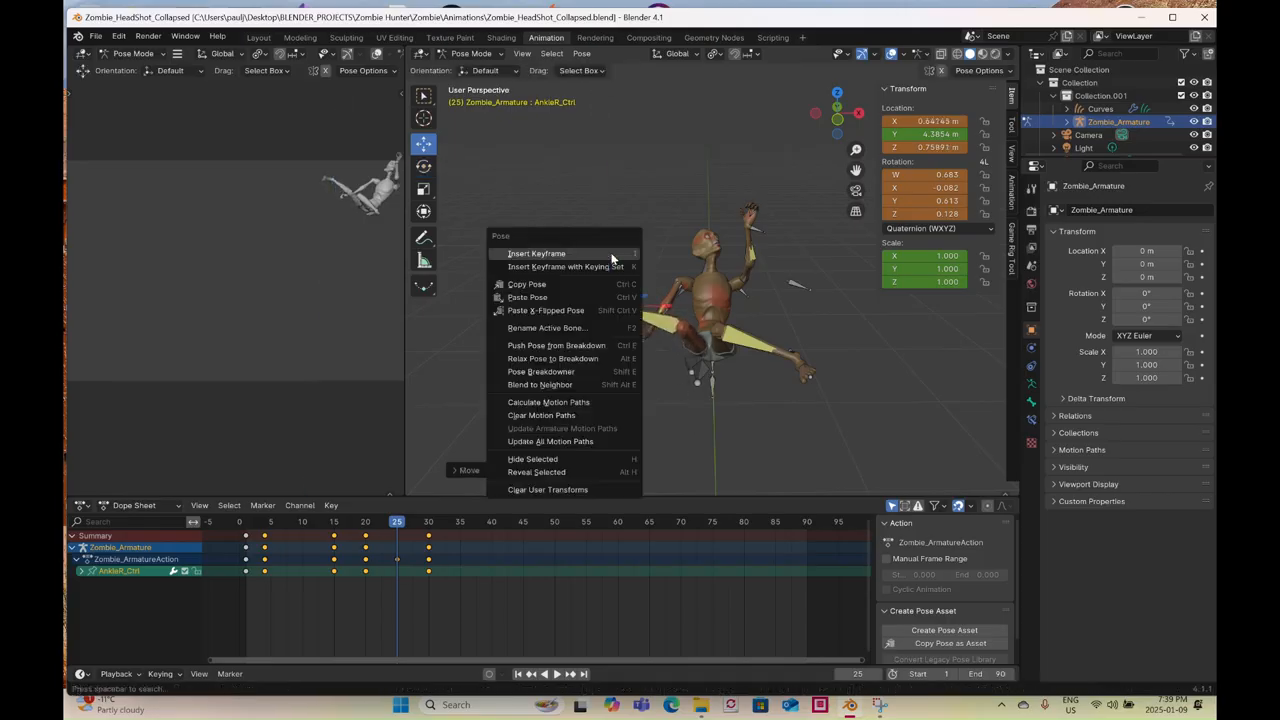
pyautogui.click(613, 258)
# - Select AnkleL_Ctrl and rotate it to reorient the left foot at frame 25
pyautogui.moveTo(710, 292); pyautogui.dragTo(712, 368, button='middle')
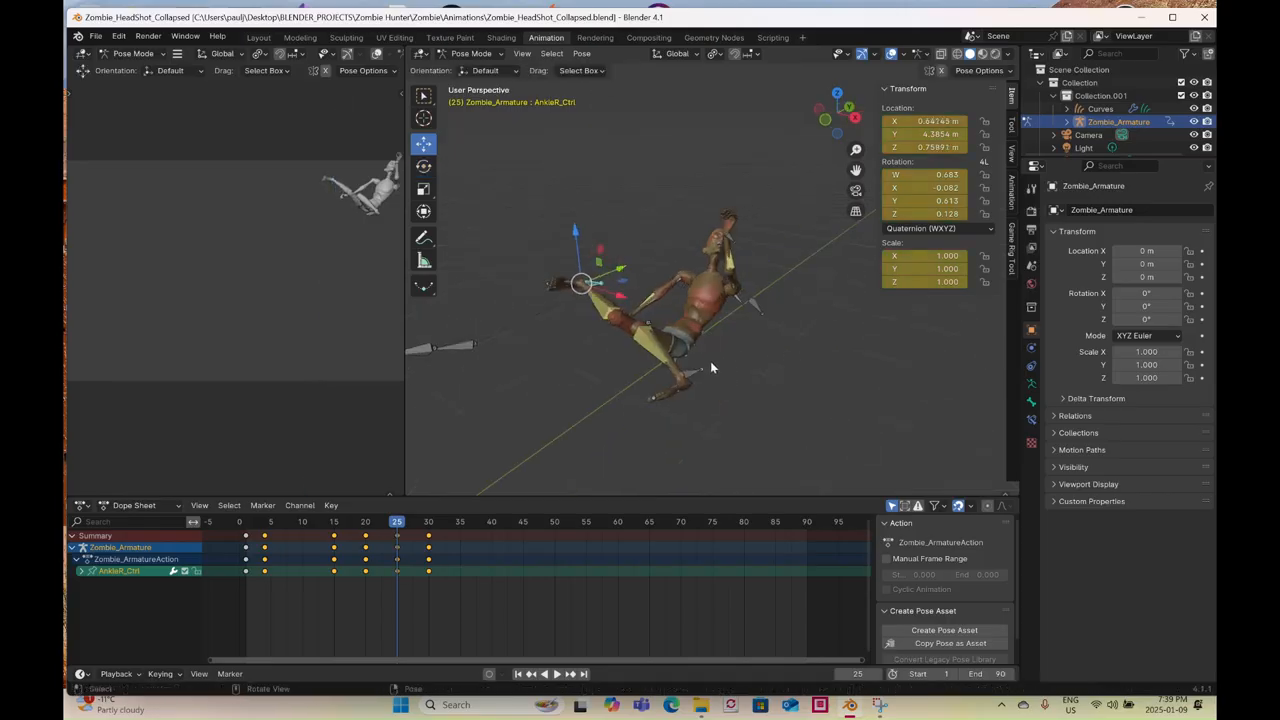
pyautogui.click(710, 368)
pyautogui.click(681, 374)
pyautogui.click(424, 166)
pyautogui.moveTo(700, 300); pyautogui.dragTo(768, 307, button='middle')
pyautogui.moveTo(768, 307); pyautogui.dragTo(760, 328)
# - Lift AnkleL_Ctrl, shift it slightly outward, and insert a keyframe for the left ankle at frame 25
pyautogui.click(424, 145)
pyautogui.moveTo(715, 300); pyautogui.dragTo(764, 280, button='middle')
pyautogui.moveTo(760, 258); pyautogui.dragTo(759, 226)
pyautogui.moveTo(808, 278); pyautogui.dragTo(820, 280)
pyautogui.rightClick(820, 280)
pyautogui.click(820, 283)
# - In the left orthographic view, raise WristR_Ctrl above the torso and insert a keyframe for it at frame 25
pyautogui.moveTo(673, 347); pyautogui.dragTo(791, 376, button='middle')
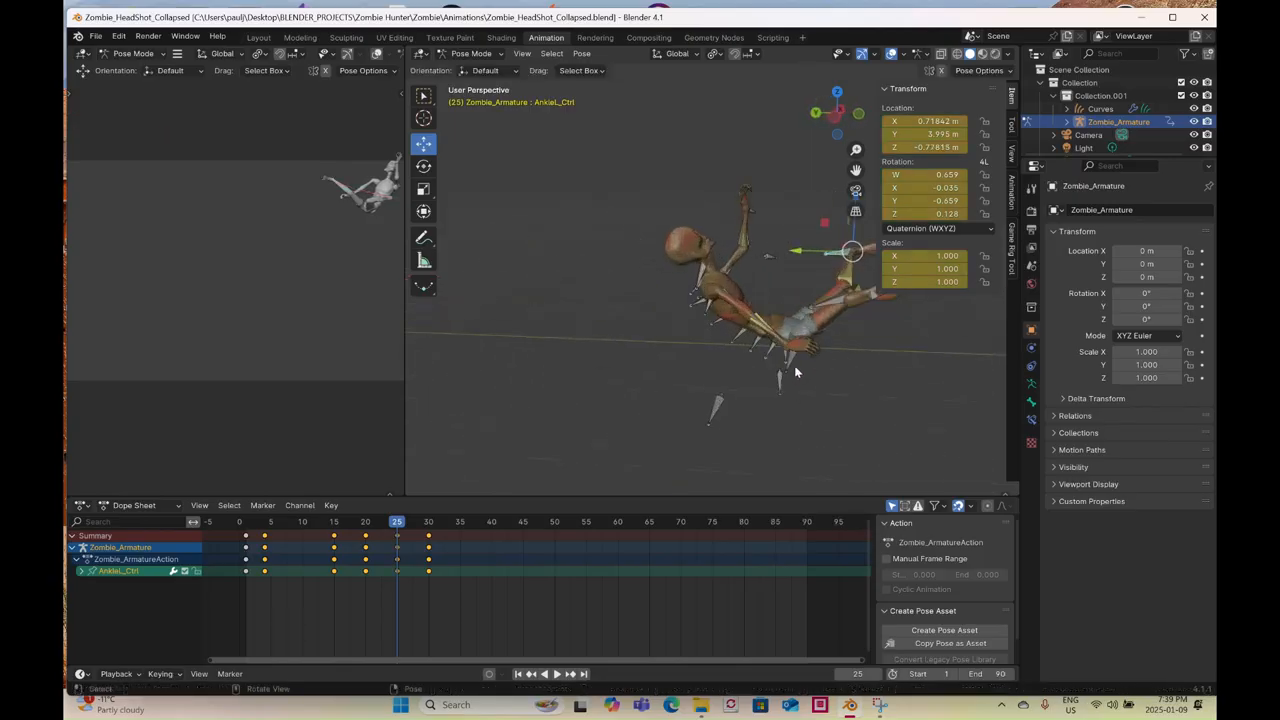
pyautogui.click(790, 362)
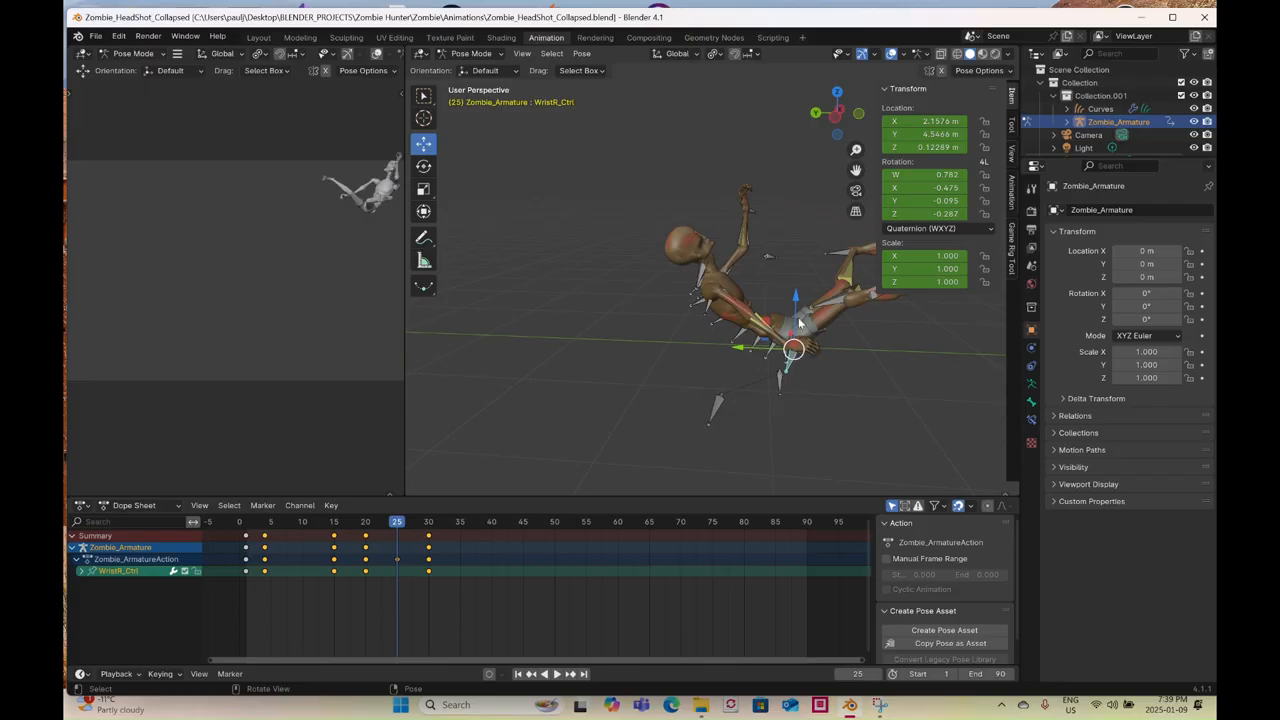
pyautogui.click(837, 124)
pyautogui.press('g')
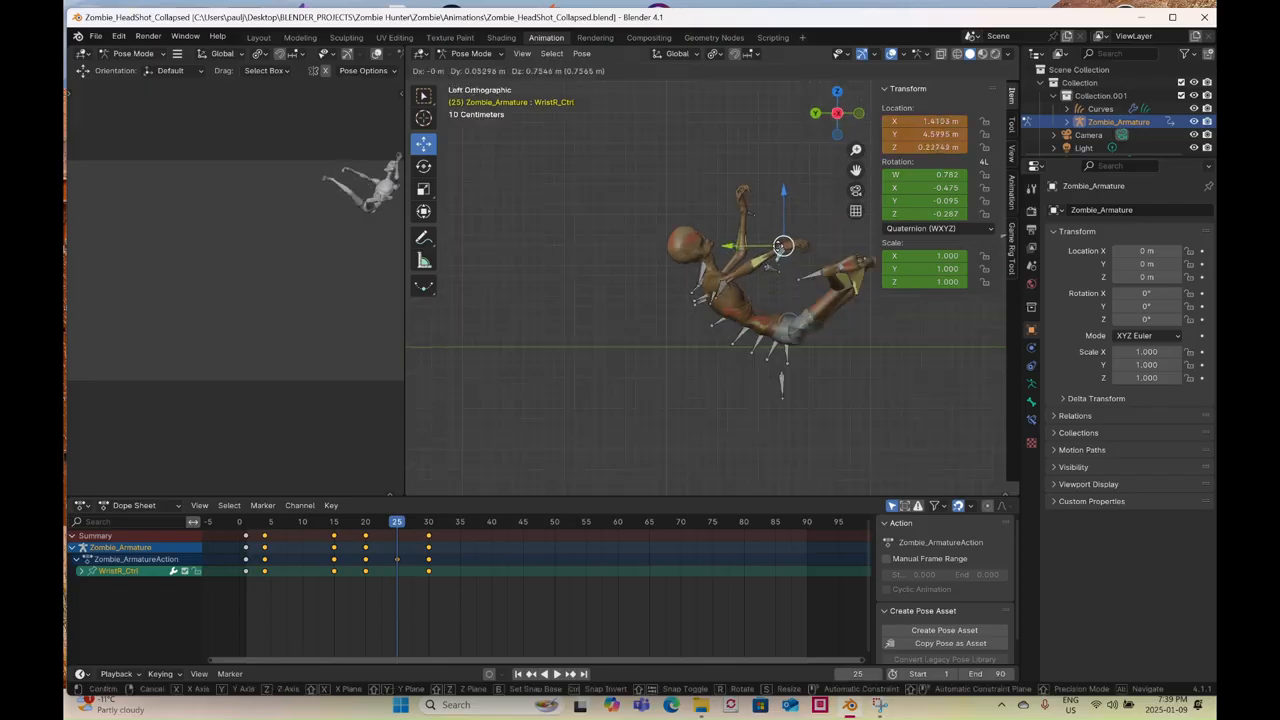
pyautogui.click(772, 251)
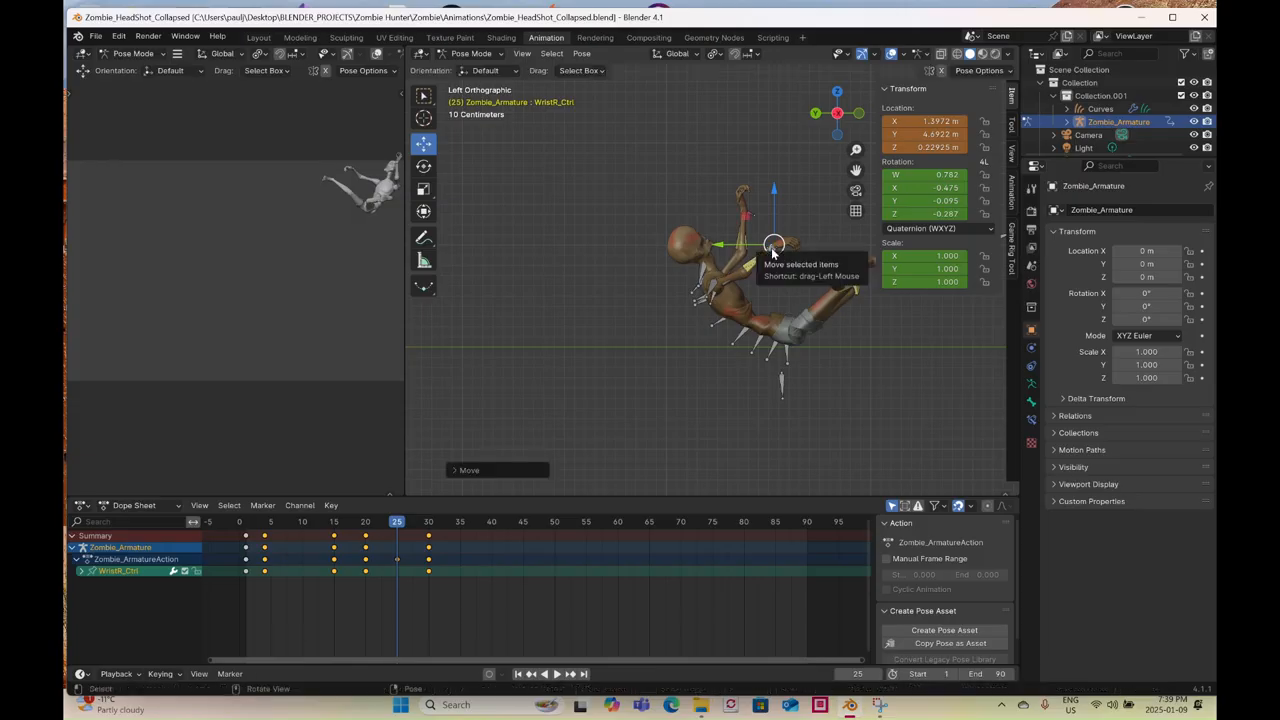
pyautogui.rightClick(772, 251)
pyautogui.click(771, 250)
# - Set the animation's end frame to 30
pyautogui.moveTo(704, 307); pyautogui.dragTo(603, 394, button='middle')
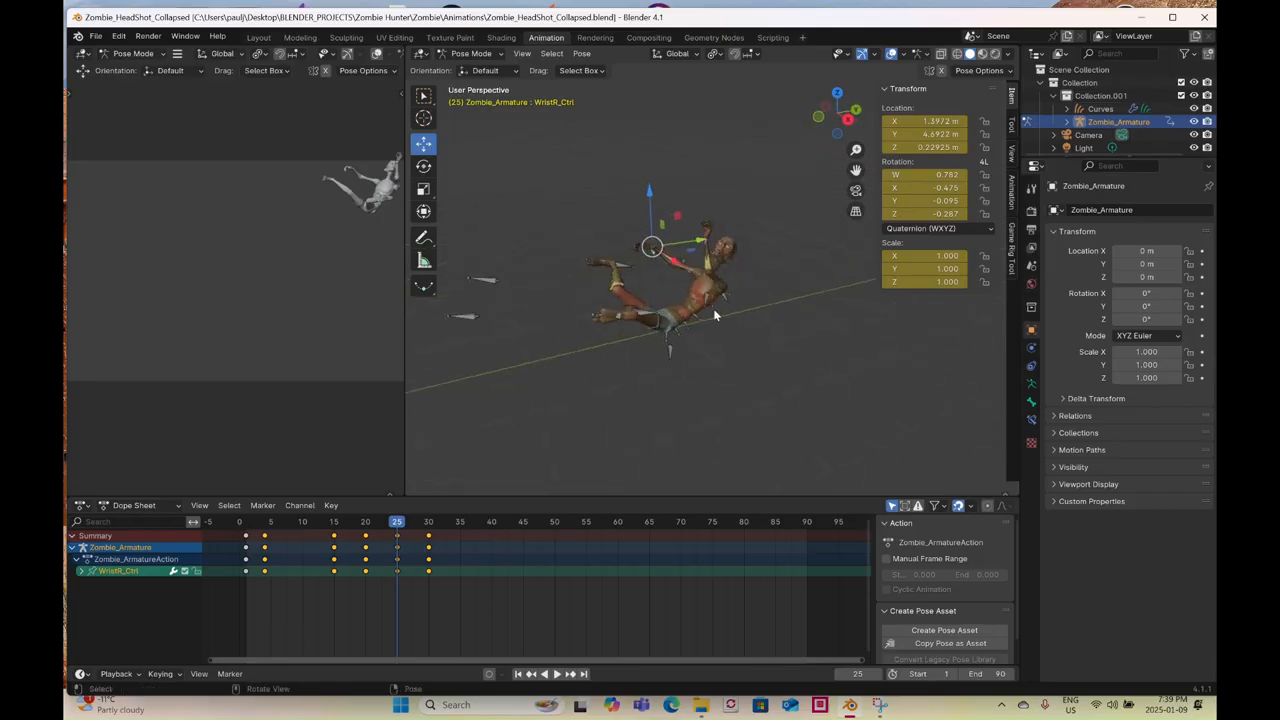
pyautogui.click(997, 674)
pyautogui.write('30')
pyautogui.press('Return')
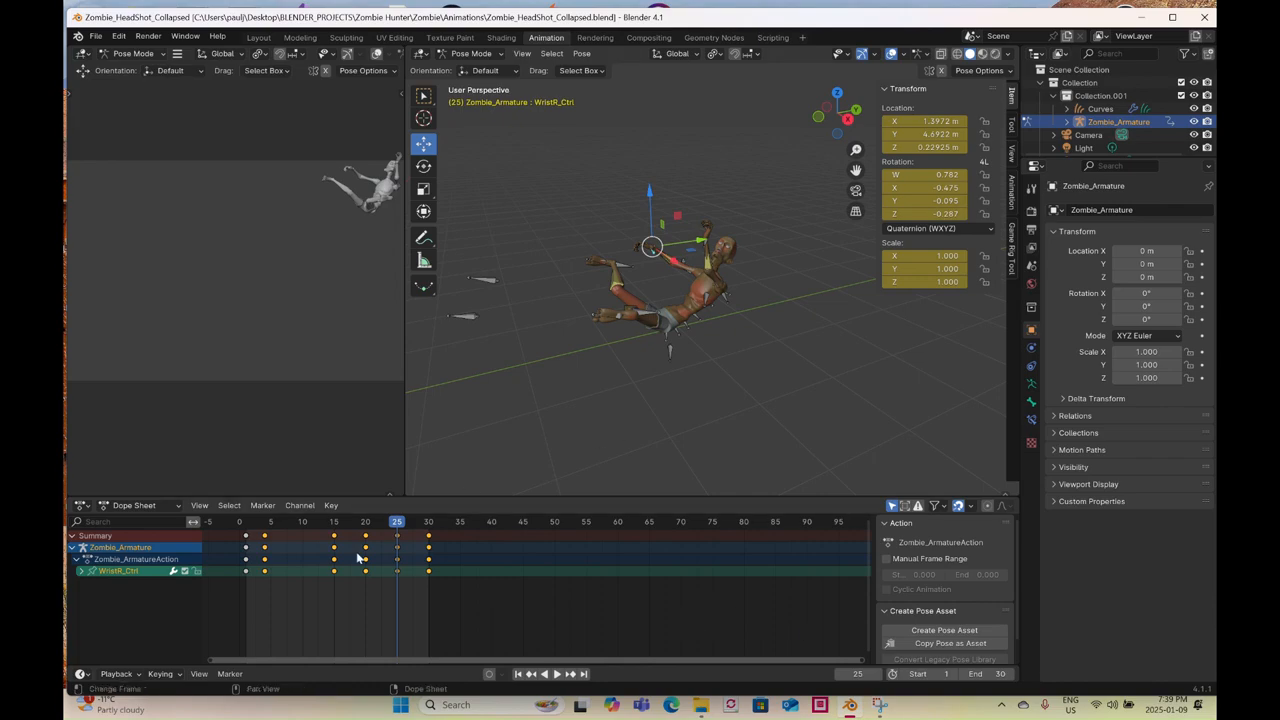
# - Play the full animation from frame 1 to review the zombie's backward fall
pyautogui.press('space')
pyautogui.click(302, 533)
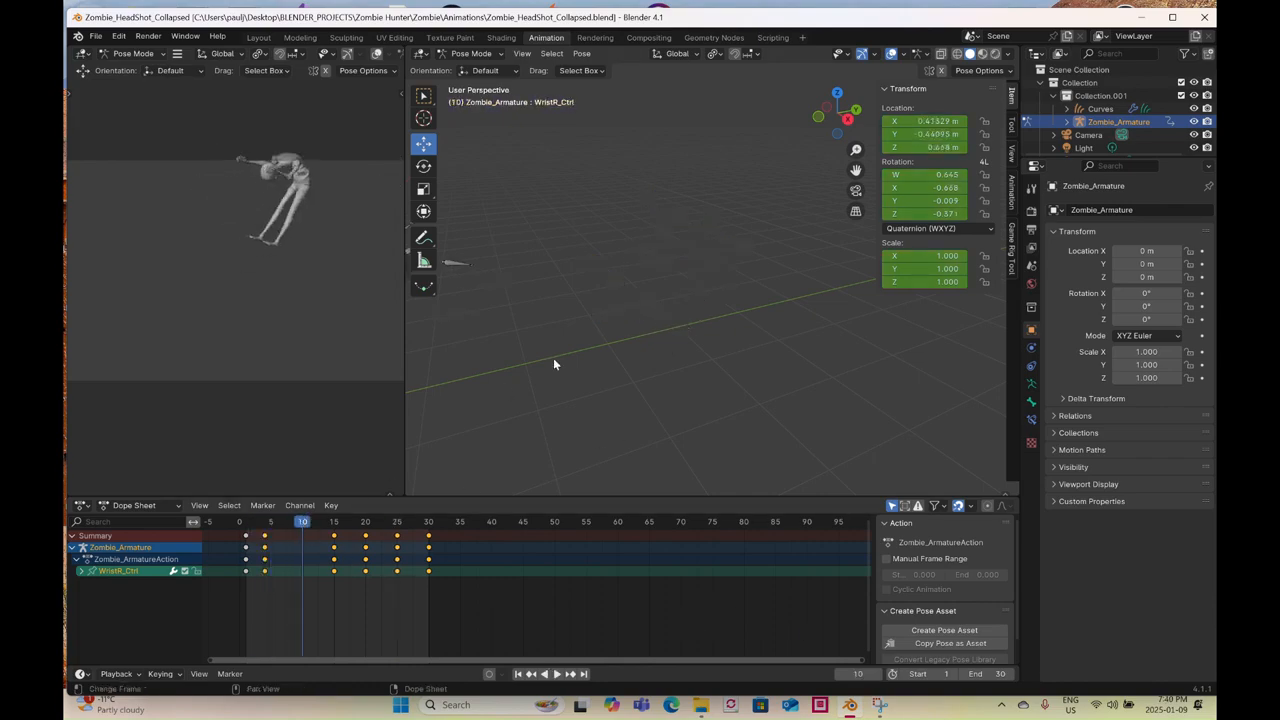
pyautogui.click(245, 527)
pyautogui.press('space')
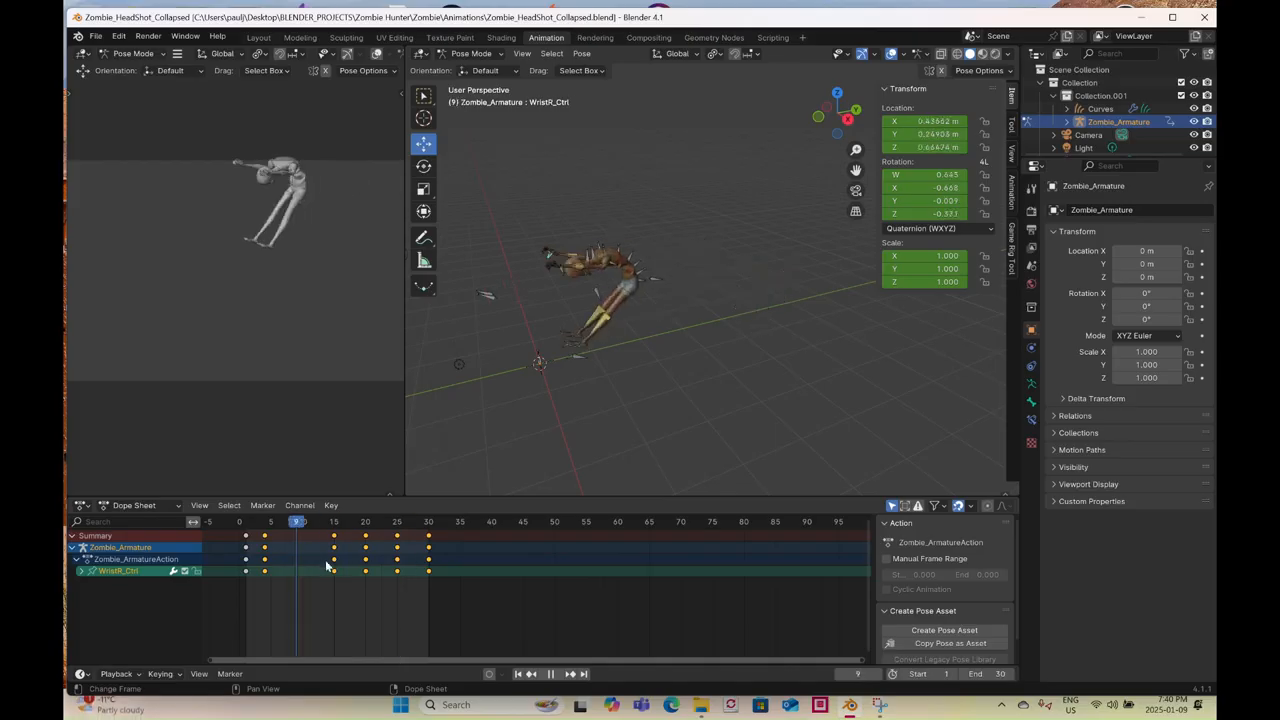
pyautogui.press('space')
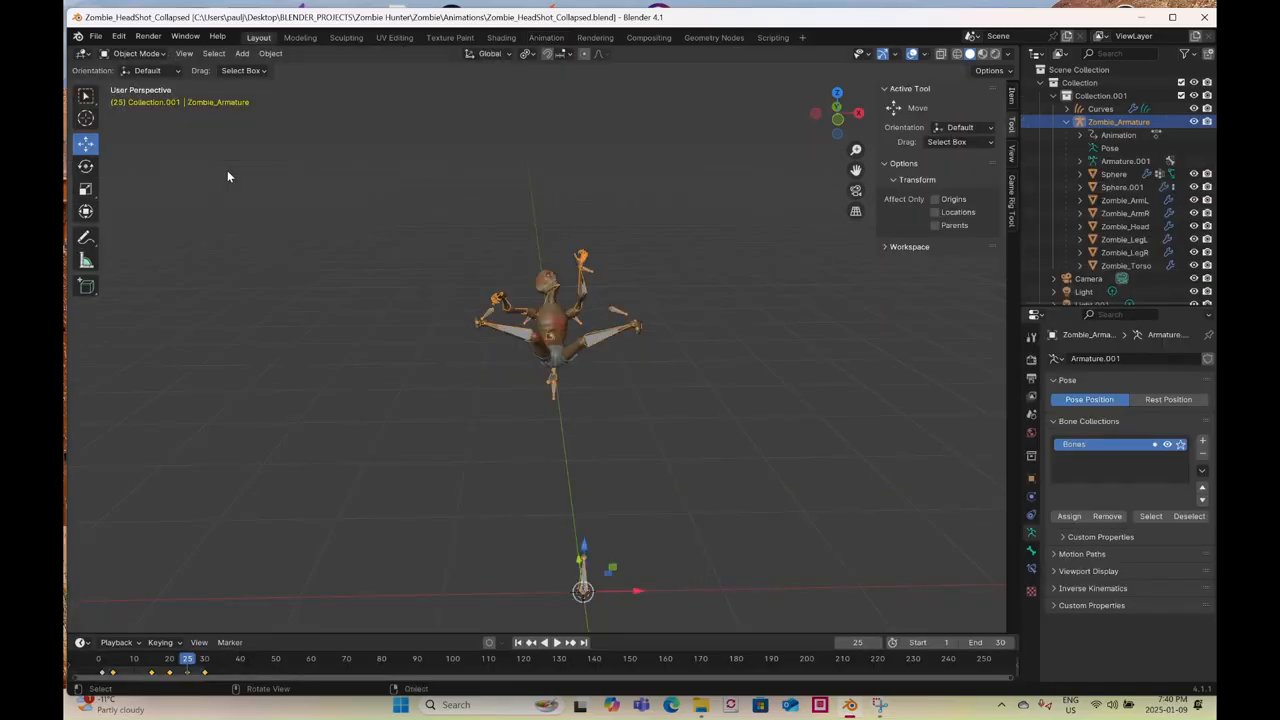
# - Start an FBX export of armatures only, limited to visible objects and the active collection, with custom properties included
pyautogui.click(96, 36)
pyautogui.moveTo(117, 236)
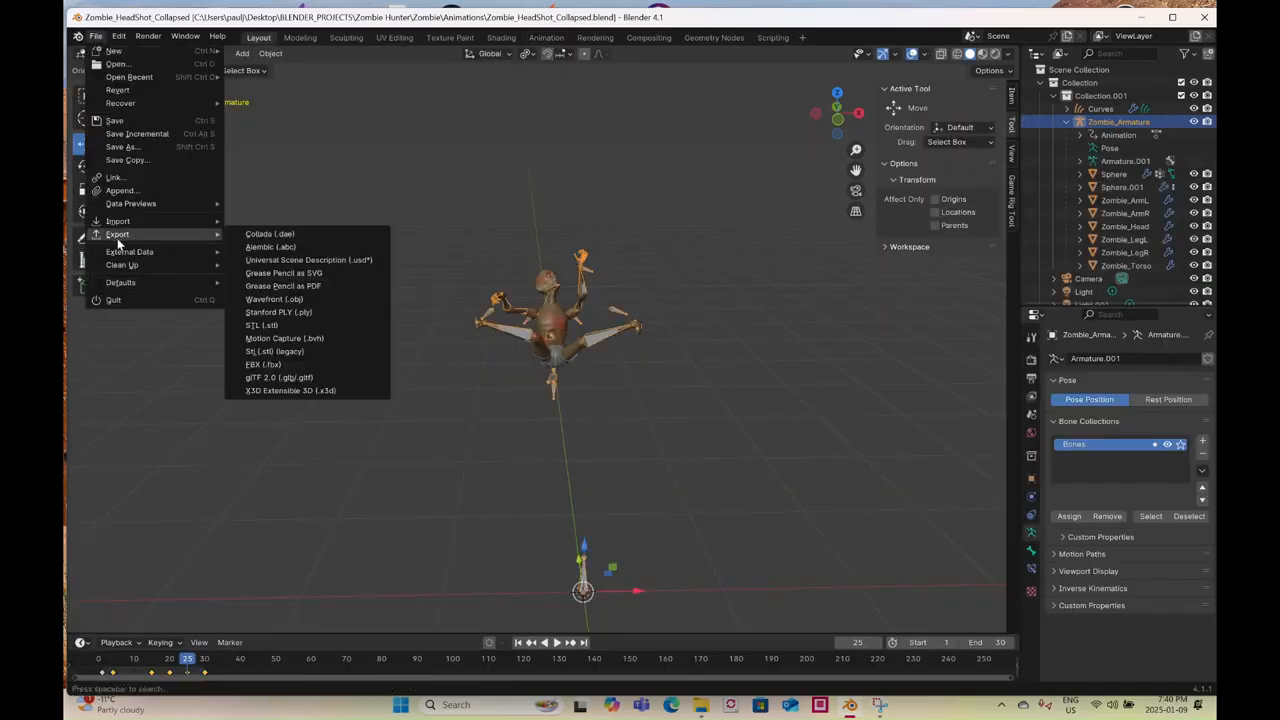
pyautogui.click(265, 364)
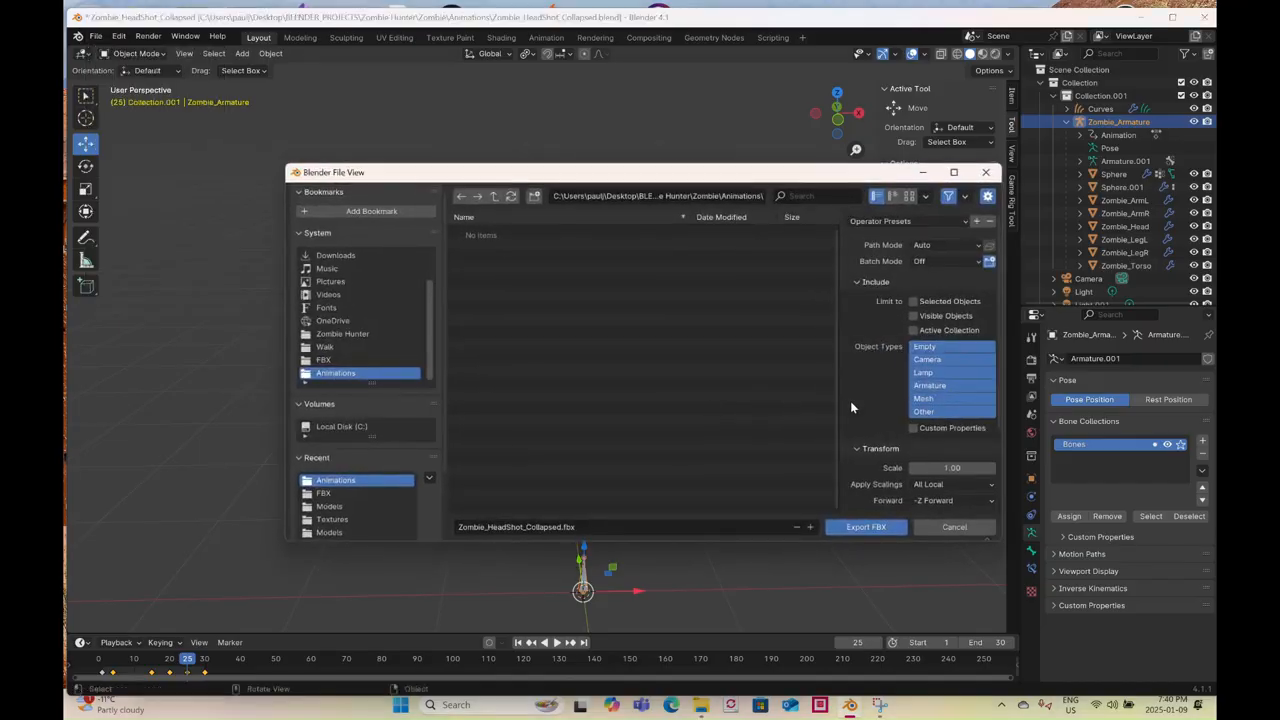
pyautogui.click(937, 399)
pyautogui.keyDown('shift'); pyautogui.click(937, 389); pyautogui.keyUp('shift')
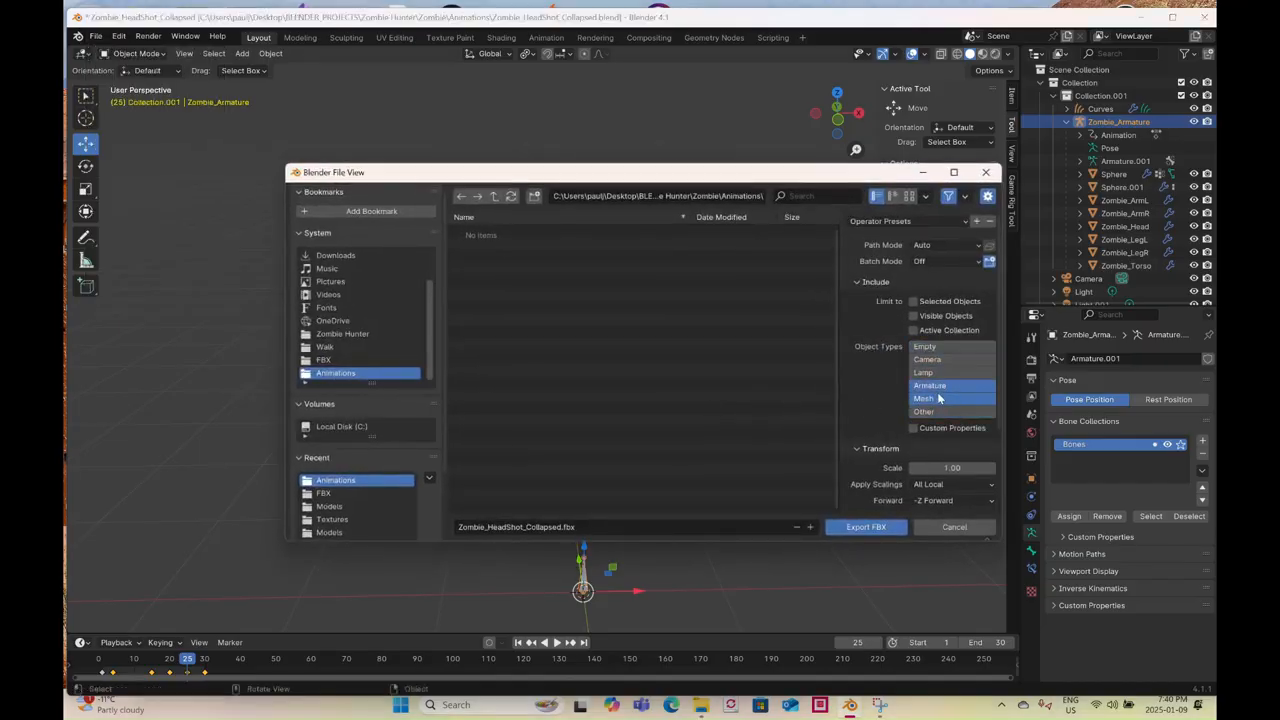
pyautogui.click(937, 387)
pyautogui.click(945, 316)
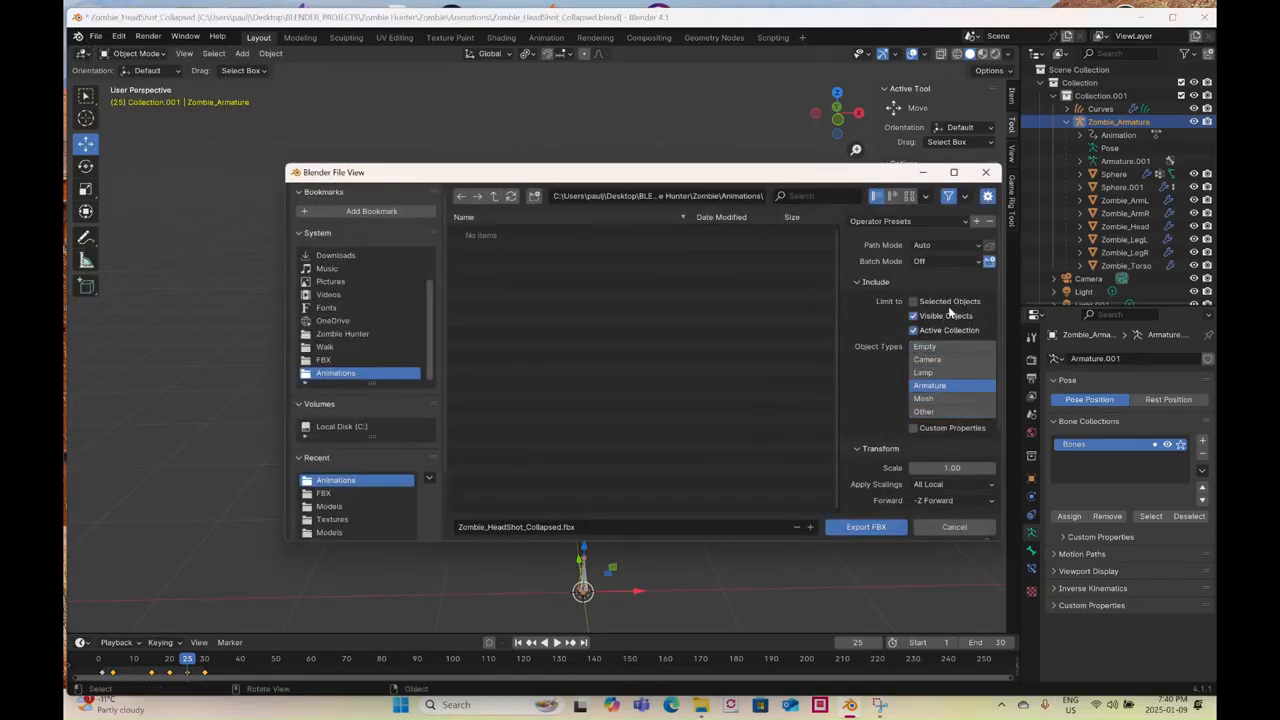
pyautogui.click(942, 430)
# - Enable Apply Transform and Only Deform Bones in the FBX export options, and disable Add Leaf Bones
pyautogui.scroll(-3, 943, 430)
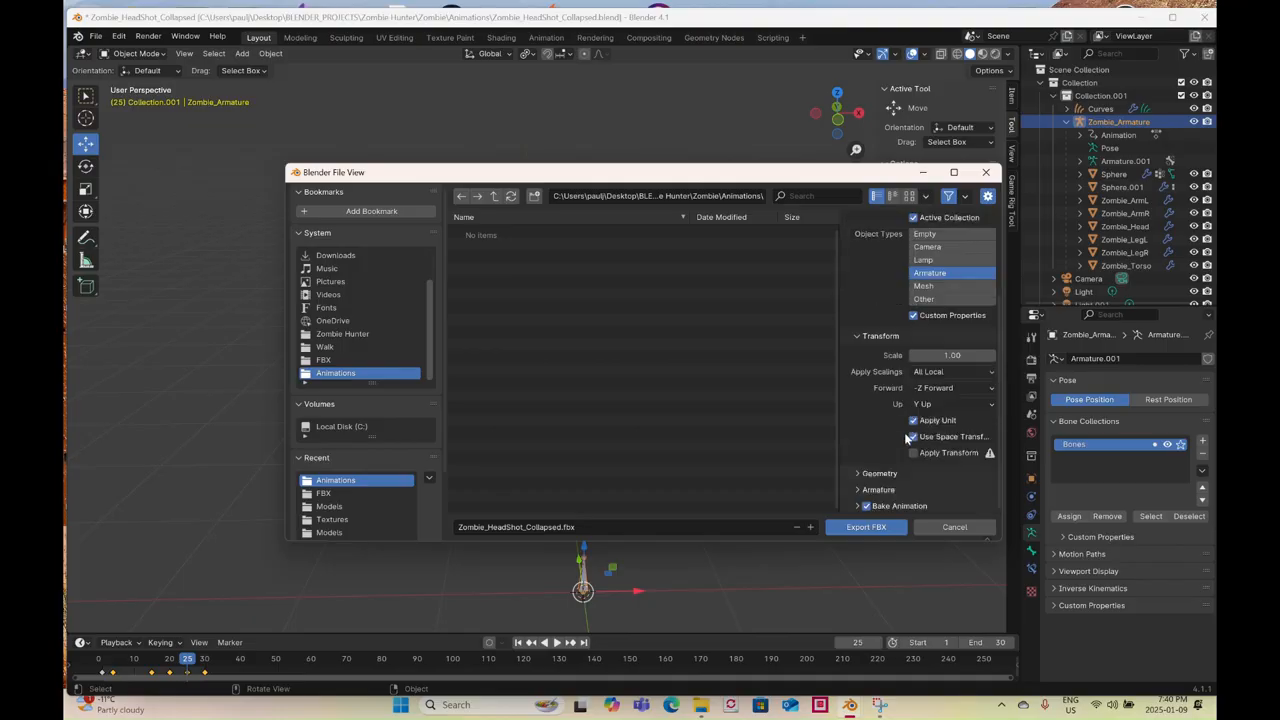
pyautogui.click(903, 489)
pyautogui.scroll(-2, 903, 489)
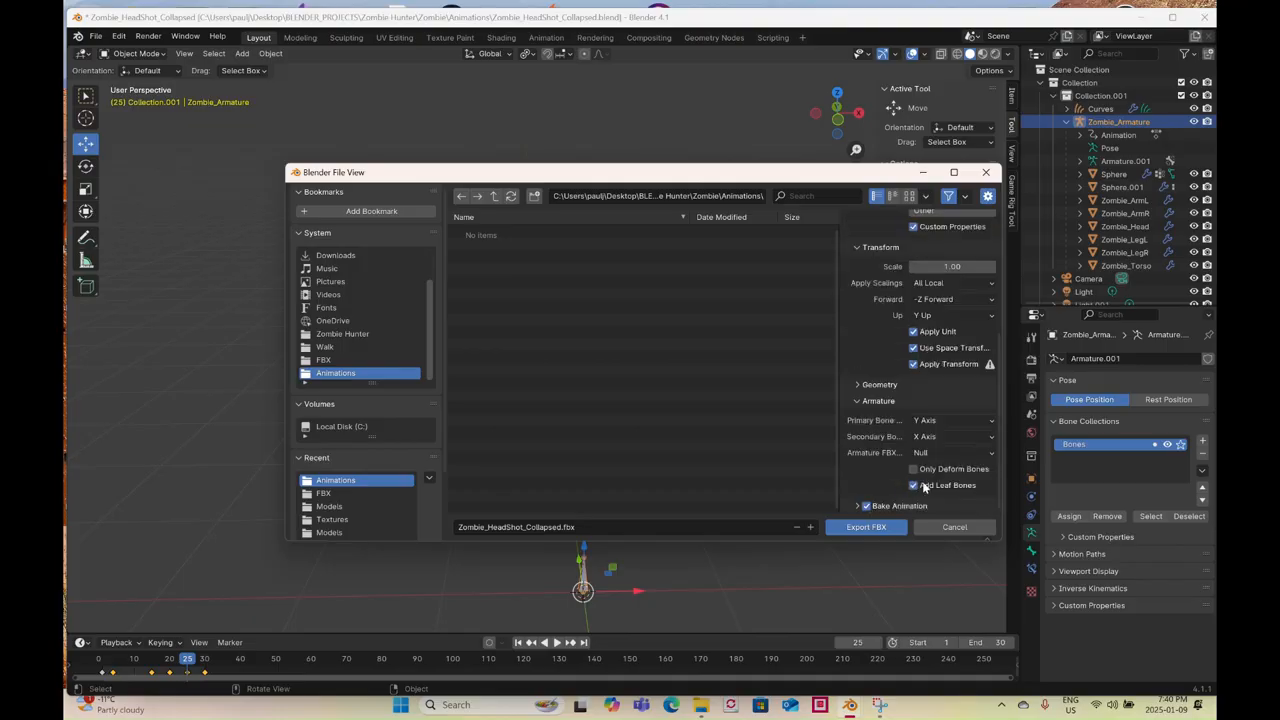
# - Export the animation to the Zombie project's FBX folder as Zombie_TorsoHit_BlownBack.fbx
pyautogui.click(494, 197)
pyautogui.doubleClick(488, 252)
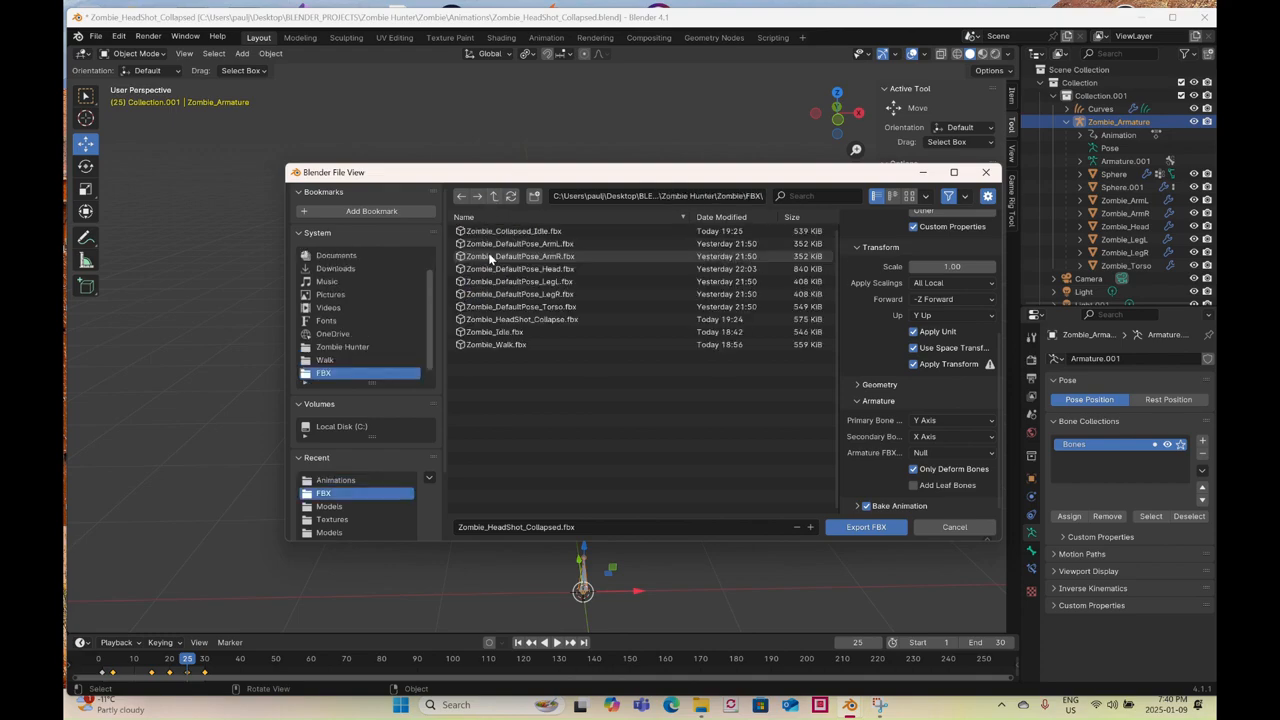
pyautogui.click(533, 528)
pyautogui.click(562, 528)
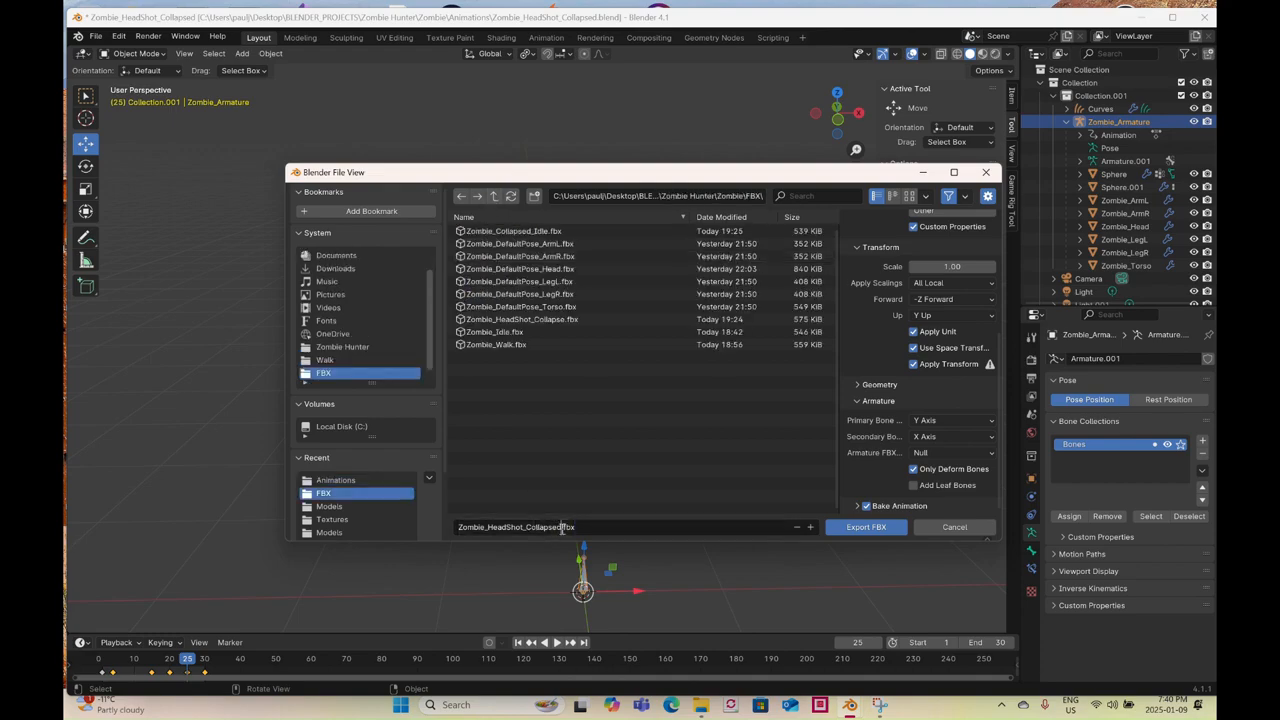
pyautogui.press('BackSpace')
pyautogui.press('BackSpace')
pyautogui.press('BackSpace')
pyautogui.press('BackSpace')
pyautogui.press('BackSpace')
pyautogui.press('BackSpace')
pyautogui.press('BackSpace')
pyautogui.press('BackSpace')
pyautogui.press('BackSpace')
pyautogui.press('BackSpace')
pyautogui.press('BackSpace')
pyautogui.press('BackSpace')
pyautogui.press('BackSpace')
pyautogui.press('BackSpace')
pyautogui.press('BackSpace')
pyautogui.press('BackSpace')
pyautogui.press('BackSpace')
pyautogui.press('BackSpace')
pyautogui.write('TorsoHi')
pyautogui.press('BackSpace')
pyautogui.write('it_BlownBack')
pyautogui.click(857, 528)
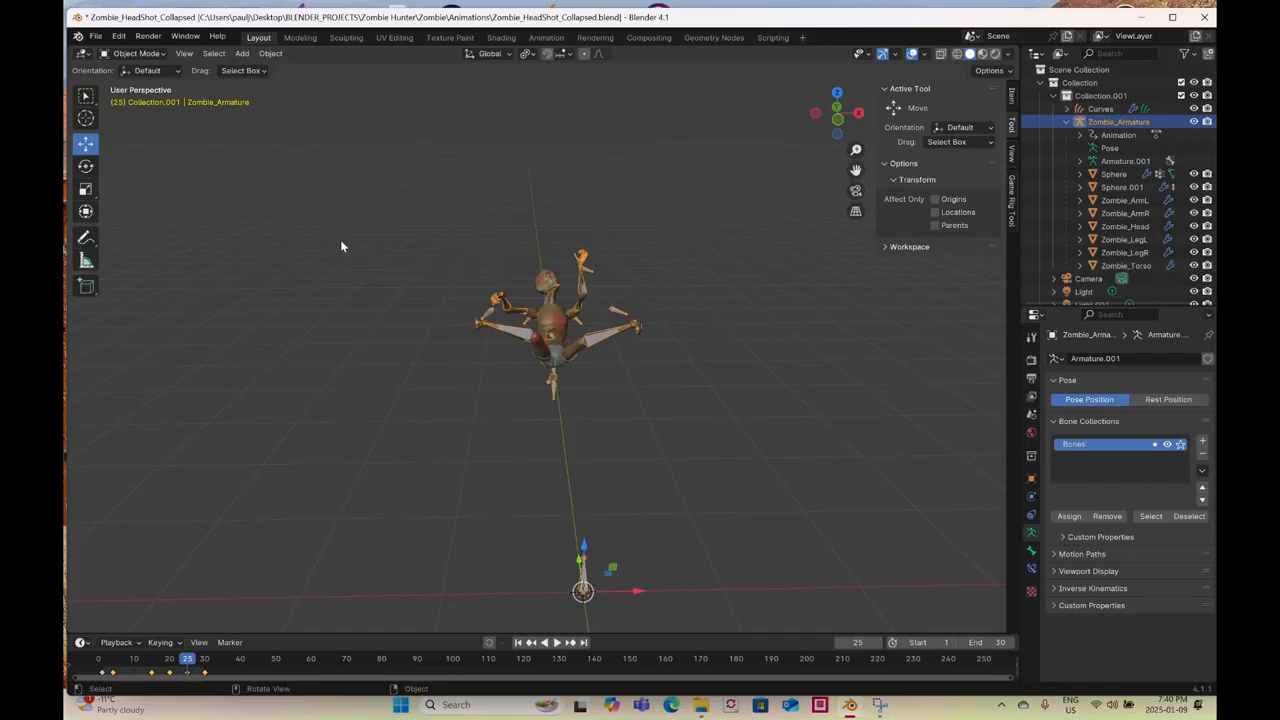
# - Save the project under the new name Zombie_TorsoHit_BlownBack.blend in the Animations folder
pyautogui.click(95, 36)
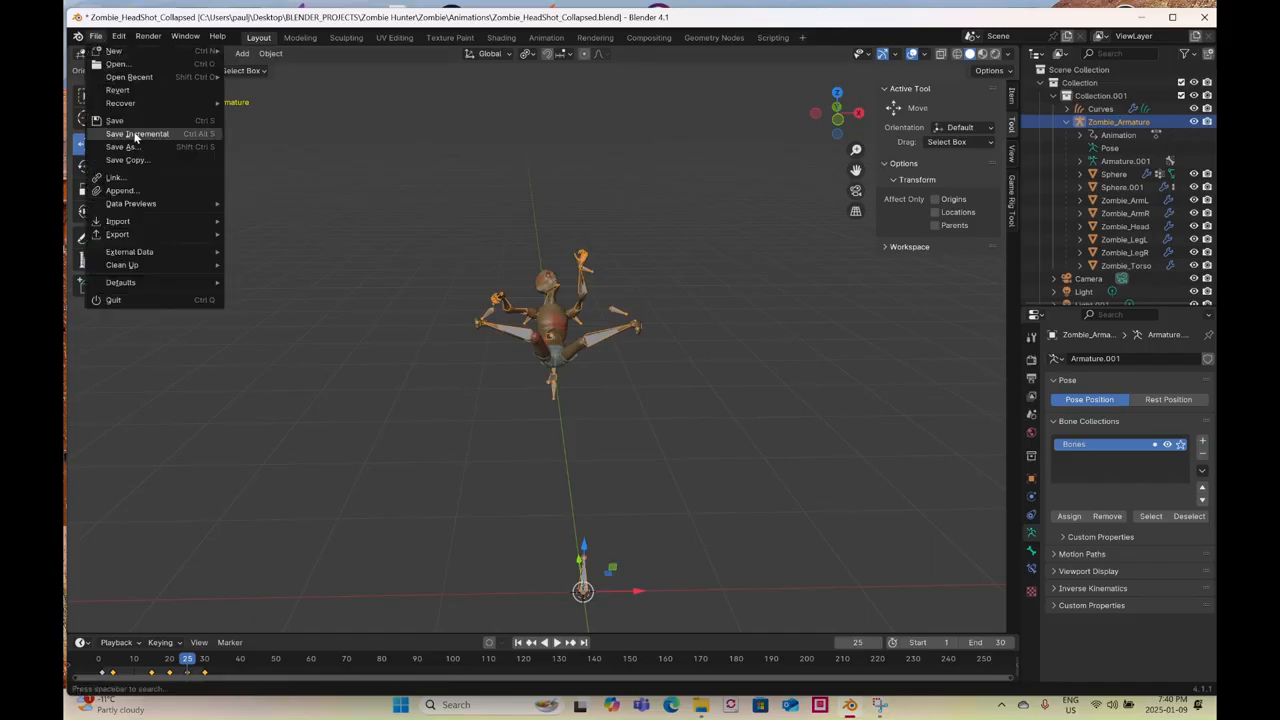
pyautogui.click(125, 142)
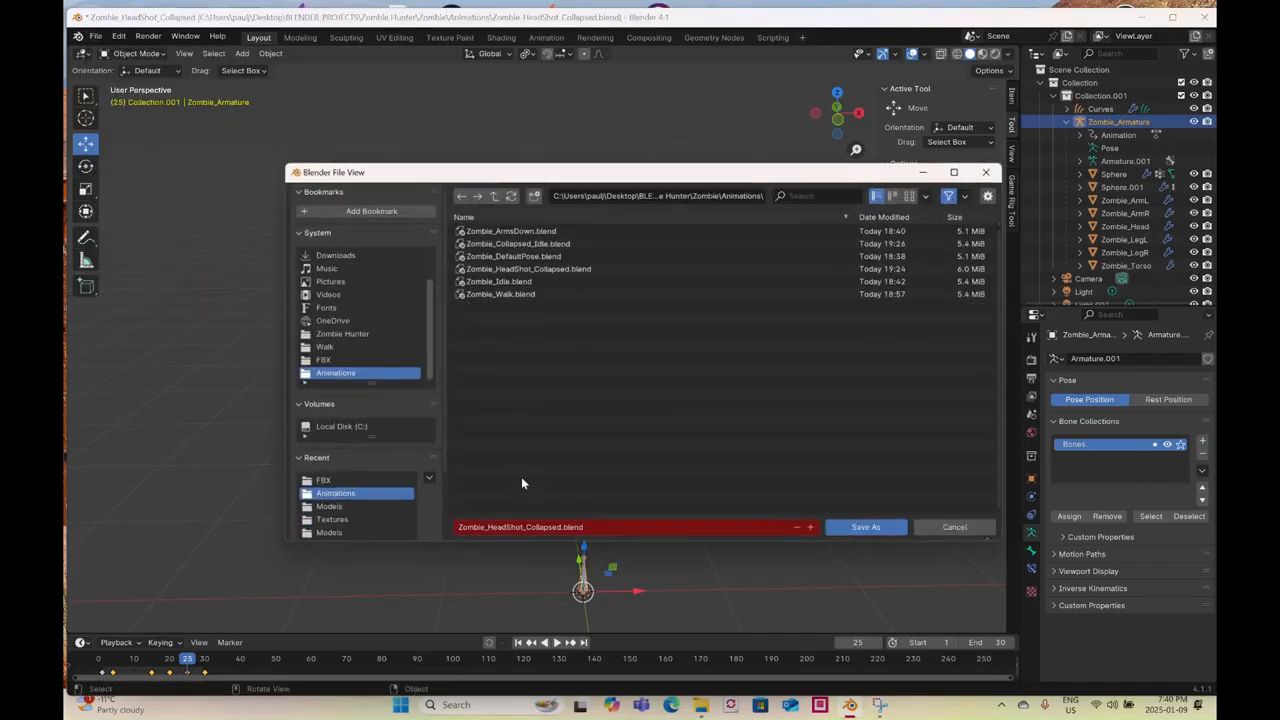
pyautogui.click(562, 526)
pyautogui.press('BackSpace')
pyautogui.press('BackSpace')
pyautogui.press('BackSpace')
pyautogui.press('BackSpace')
pyautogui.press('BackSpace')
pyautogui.press('BackSpace')
pyautogui.press('BackSpace')
pyautogui.press('BackSpace')
pyautogui.press('BackSpace')
pyautogui.press('BackSpace')
pyautogui.press('BackSpace')
pyautogui.press('BackSpace')
pyautogui.press('BackSpace')
pyautogui.press('BackSpace')
pyautogui.press('BackSpace')
pyautogui.press('BackSpace')
pyautogui.press('BackSpace')
pyautogui.press('BackSpace')
pyautogui.write('TorsoHit_BlownBack')
pyautogui.click(875, 530)
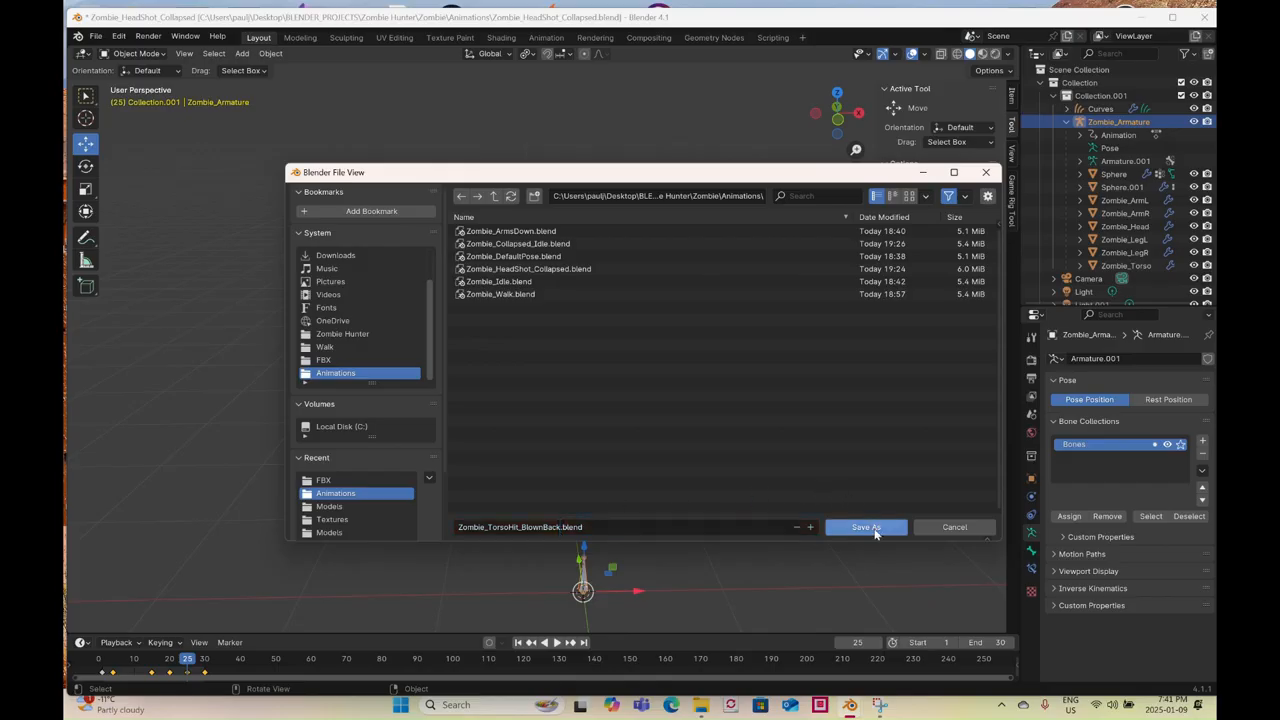
pyautogui.click(874, 531)
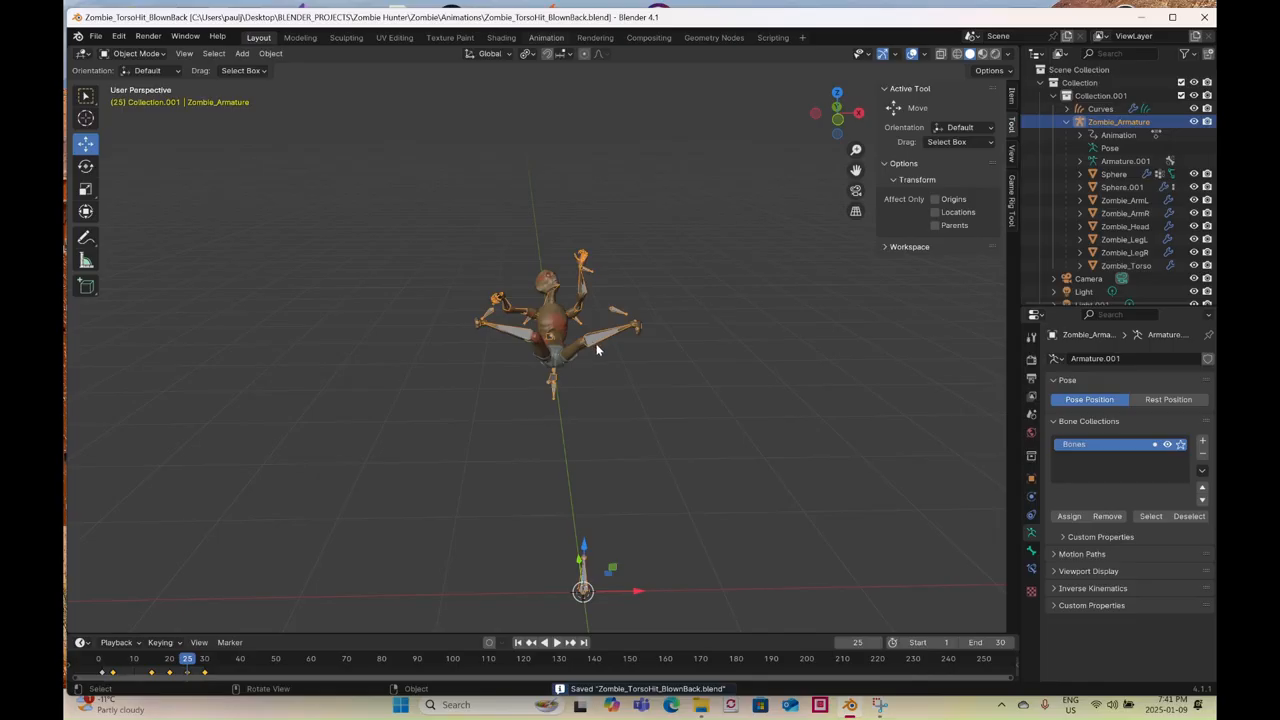
# - Delete the keyframes before frame 30 for all of the zombie's bones, including the root, in the Animation workspace
pyautogui.press('z')
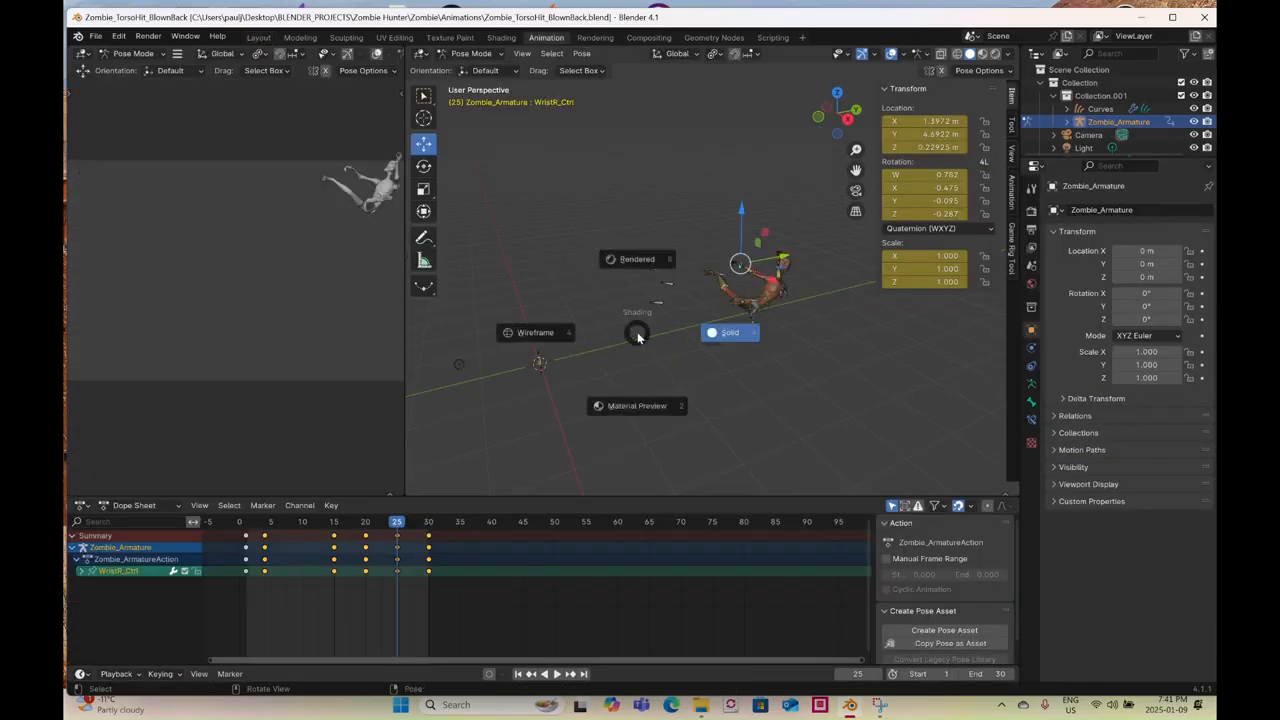
pyautogui.press('Escape')
pyautogui.moveTo(587, 180); pyautogui.dragTo(848, 400)
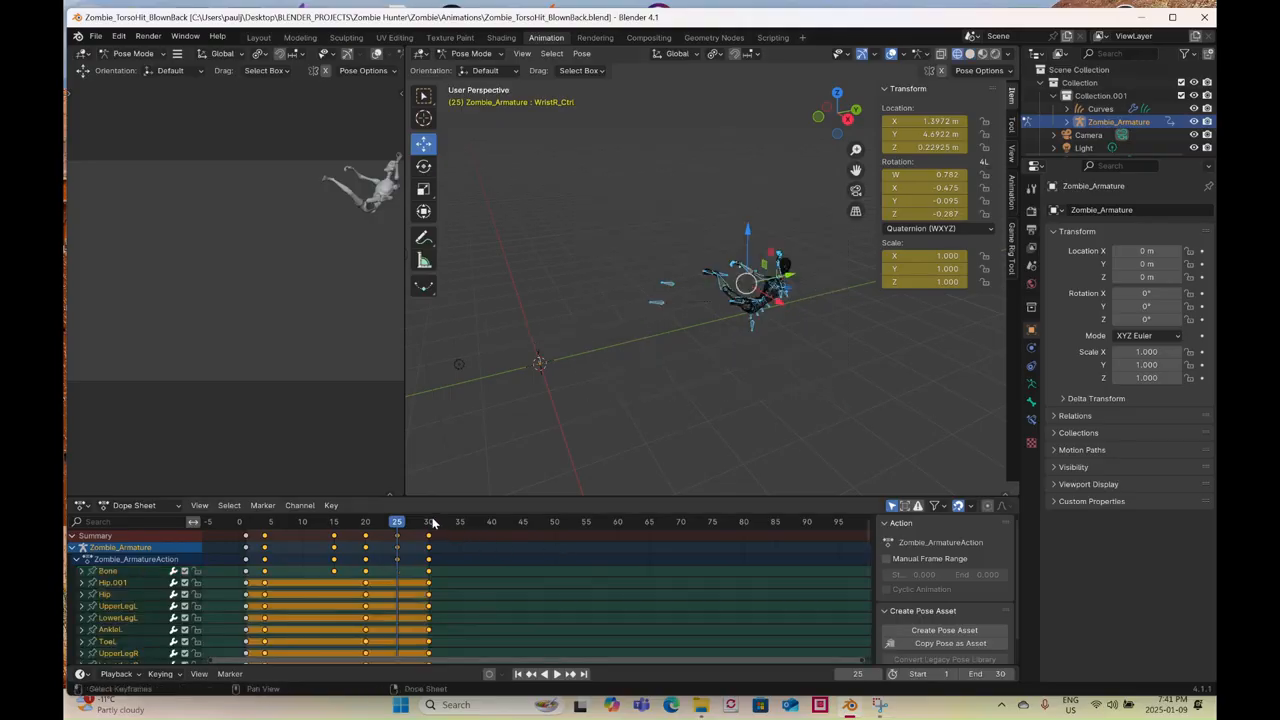
pyautogui.moveTo(224, 540); pyautogui.dragTo(400, 603)
pyautogui.press('Delete')
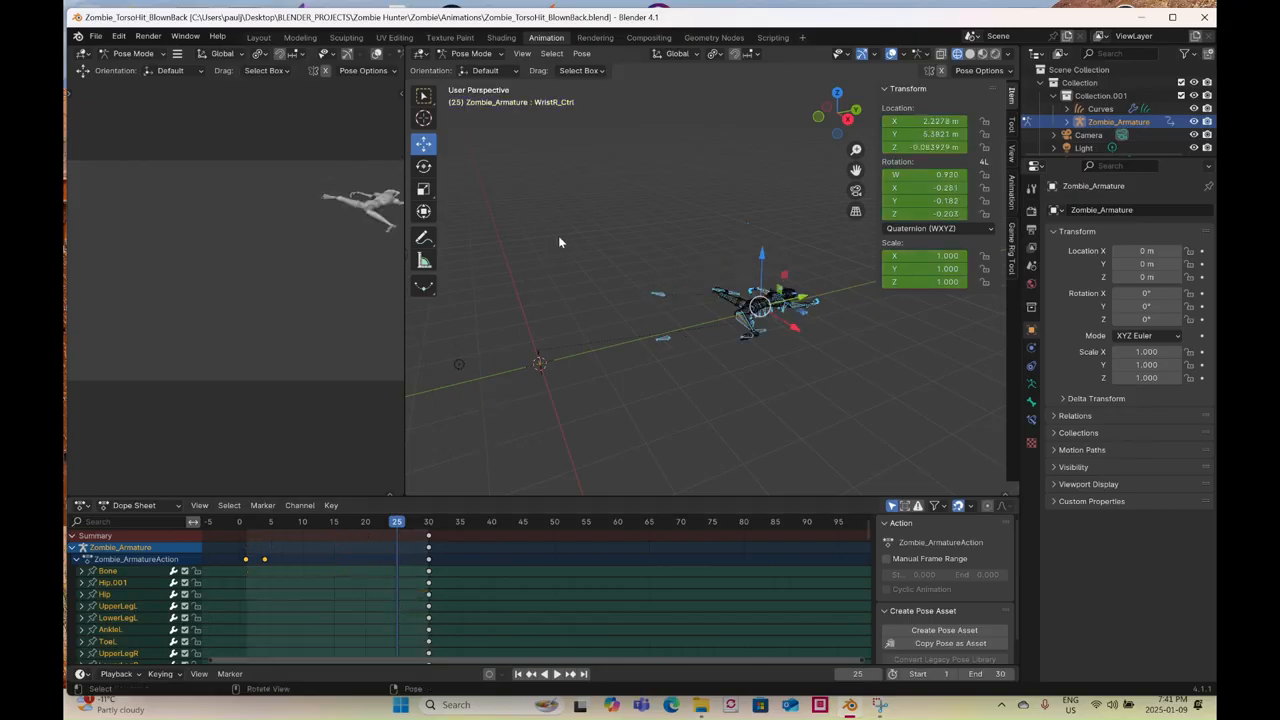
pyautogui.moveTo(486, 198); pyautogui.dragTo(872, 440)
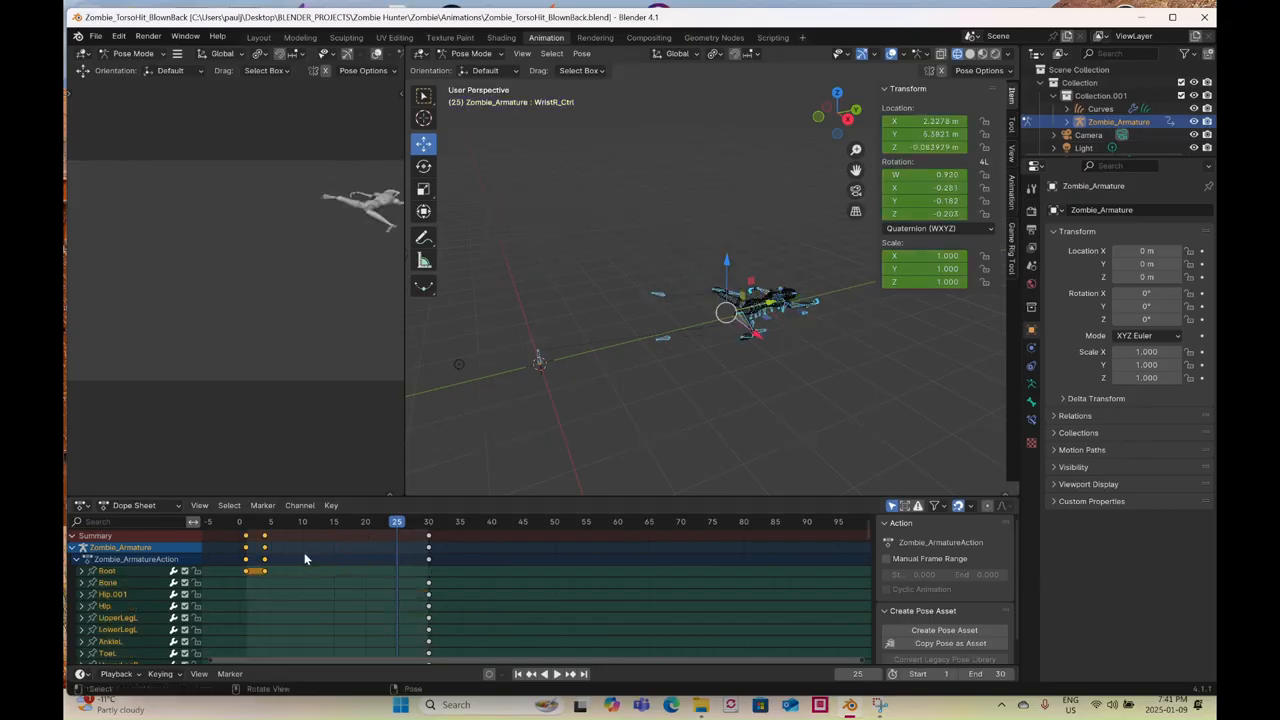
pyautogui.press('Delete')
# - Keyframe the lying pose for all bones at frame 1 and scrub through the timeline to check it
pyautogui.click(249, 520)
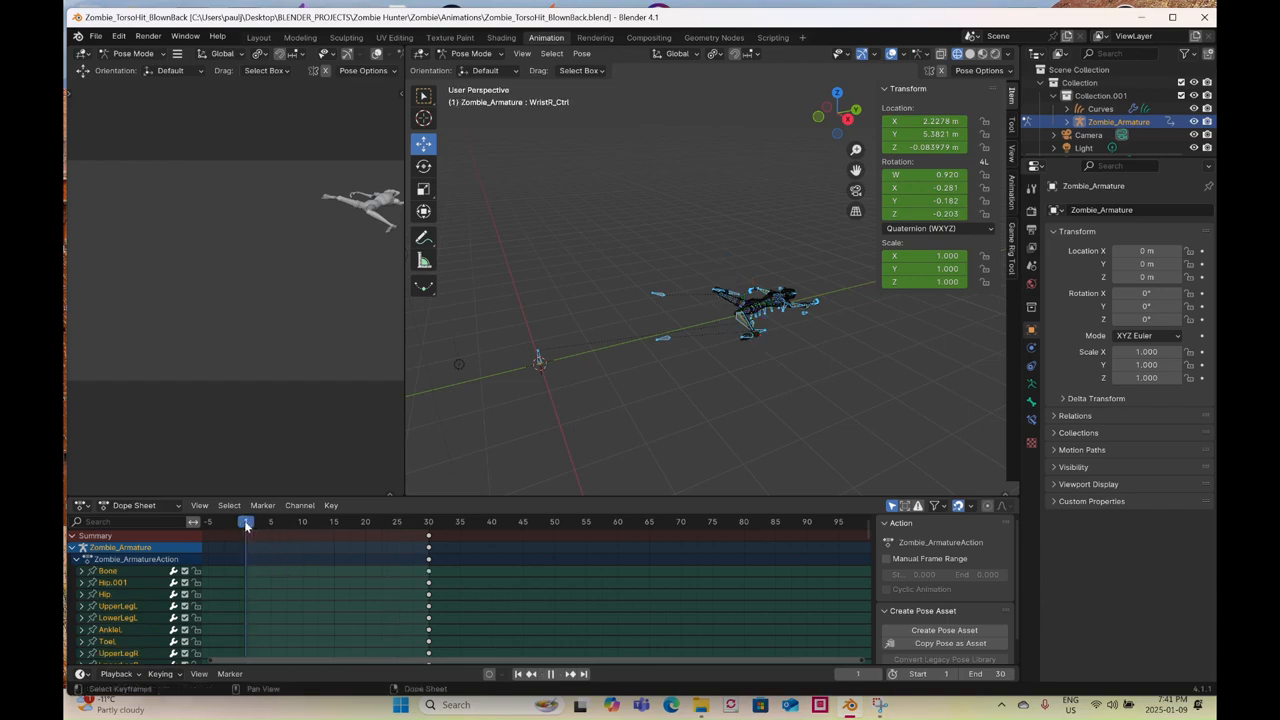
pyautogui.rightClick(528, 367)
pyautogui.click(528, 367)
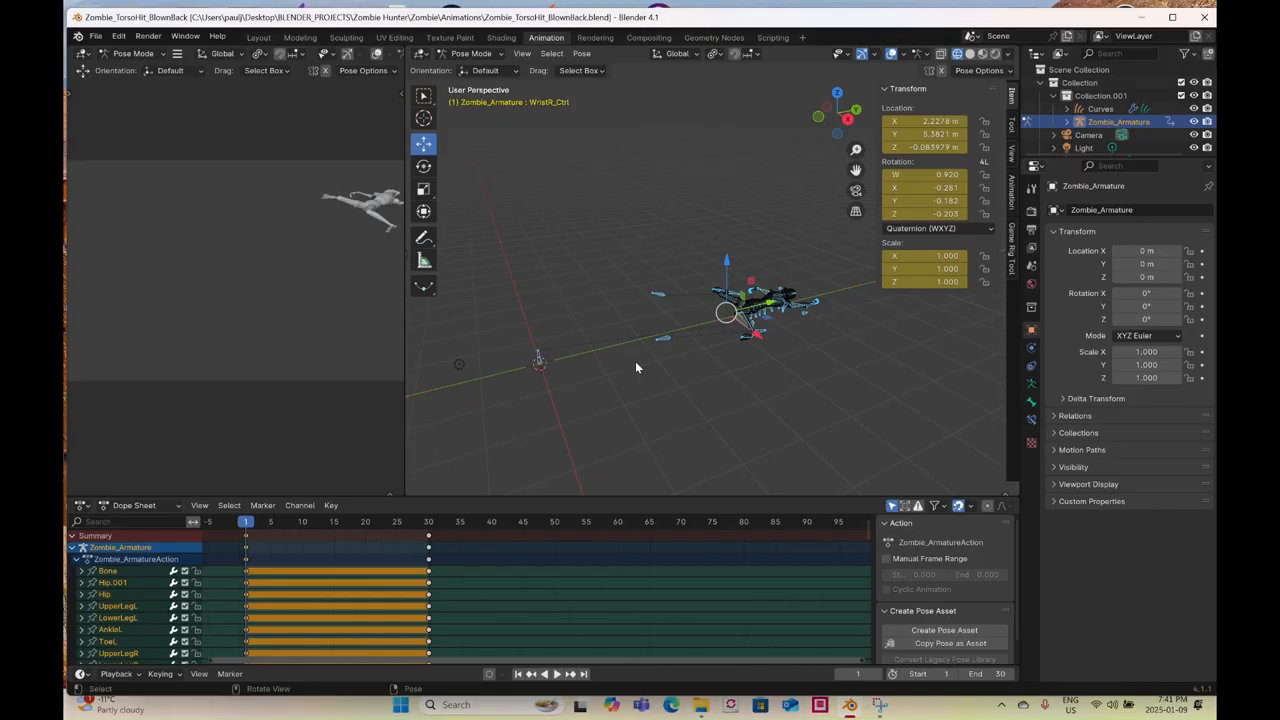
pyautogui.moveTo(635, 361); pyautogui.dragTo(472, 446, button='middle')
pyautogui.moveTo(260, 528); pyautogui.dragTo(352, 523)
pyautogui.scroll(4, 748, 330)
pyautogui.moveTo(762, 333); pyautogui.dragTo(735, 385, button='middle')
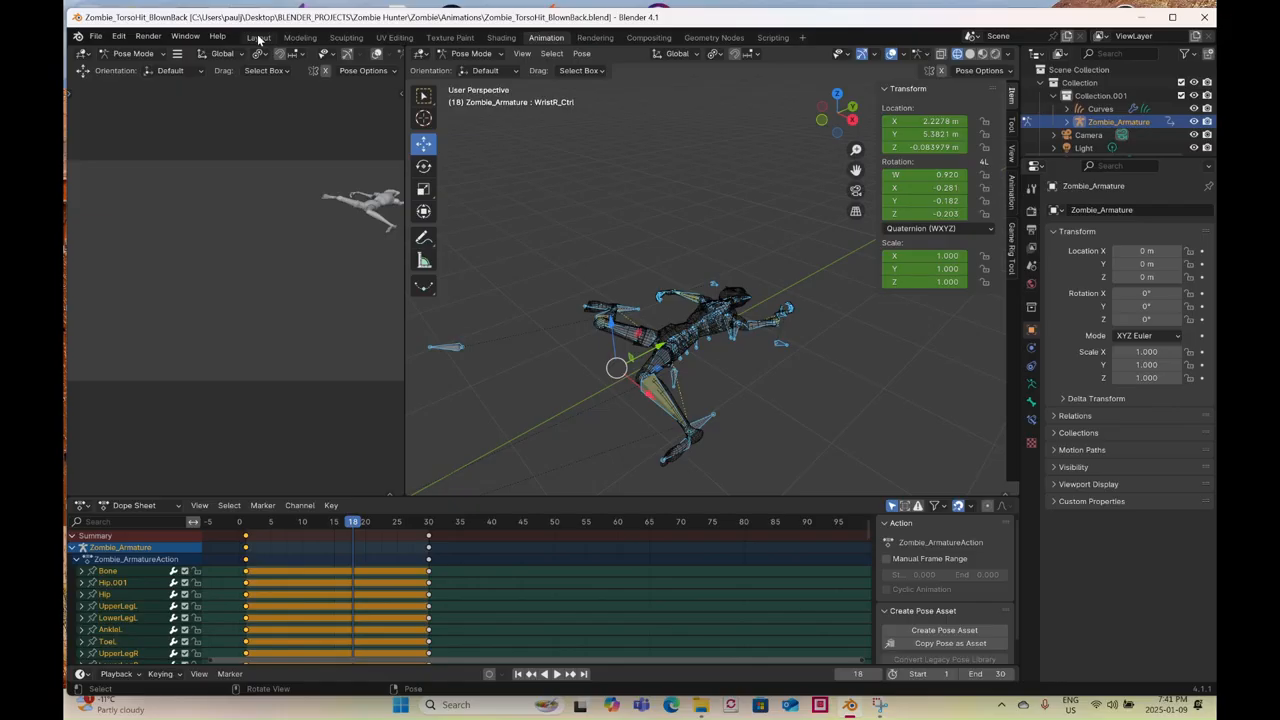
# - Export the armature animation to the FBX folder as Zombie_BlownBack_Idle.fbx
pyautogui.click(258, 38)
pyautogui.click(96, 36)
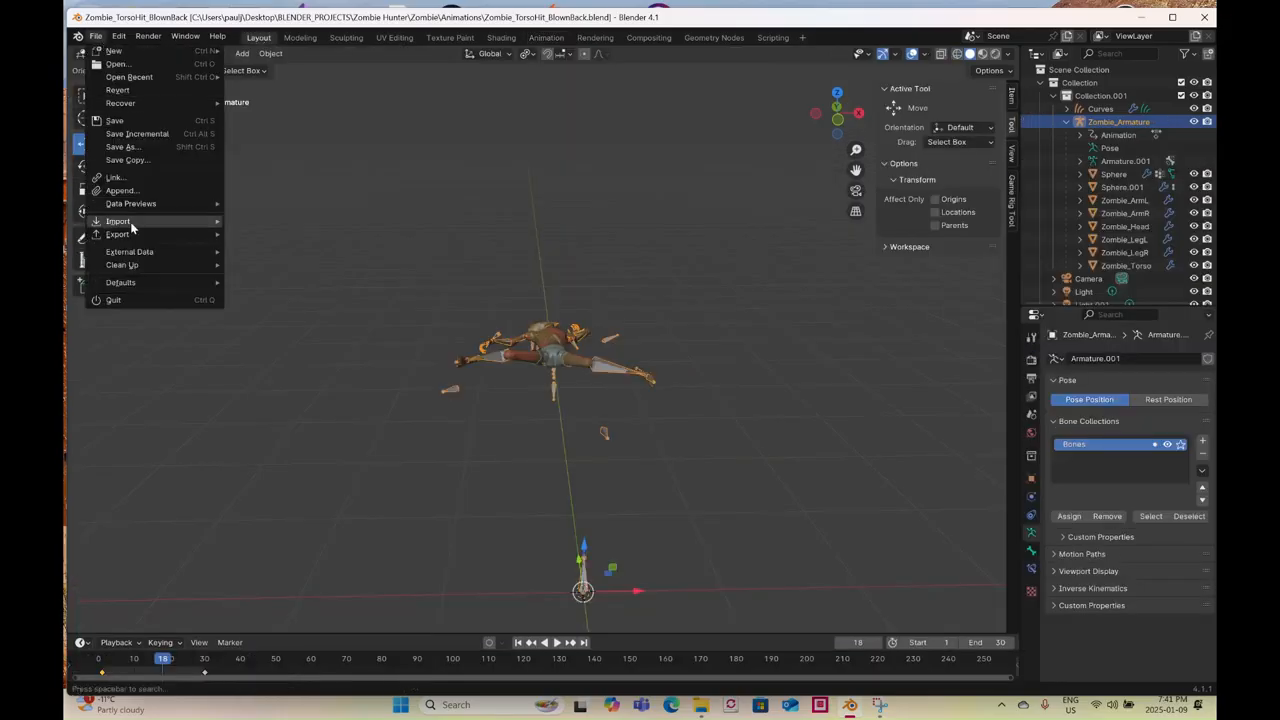
pyautogui.moveTo(147, 232)
pyautogui.click(315, 368)
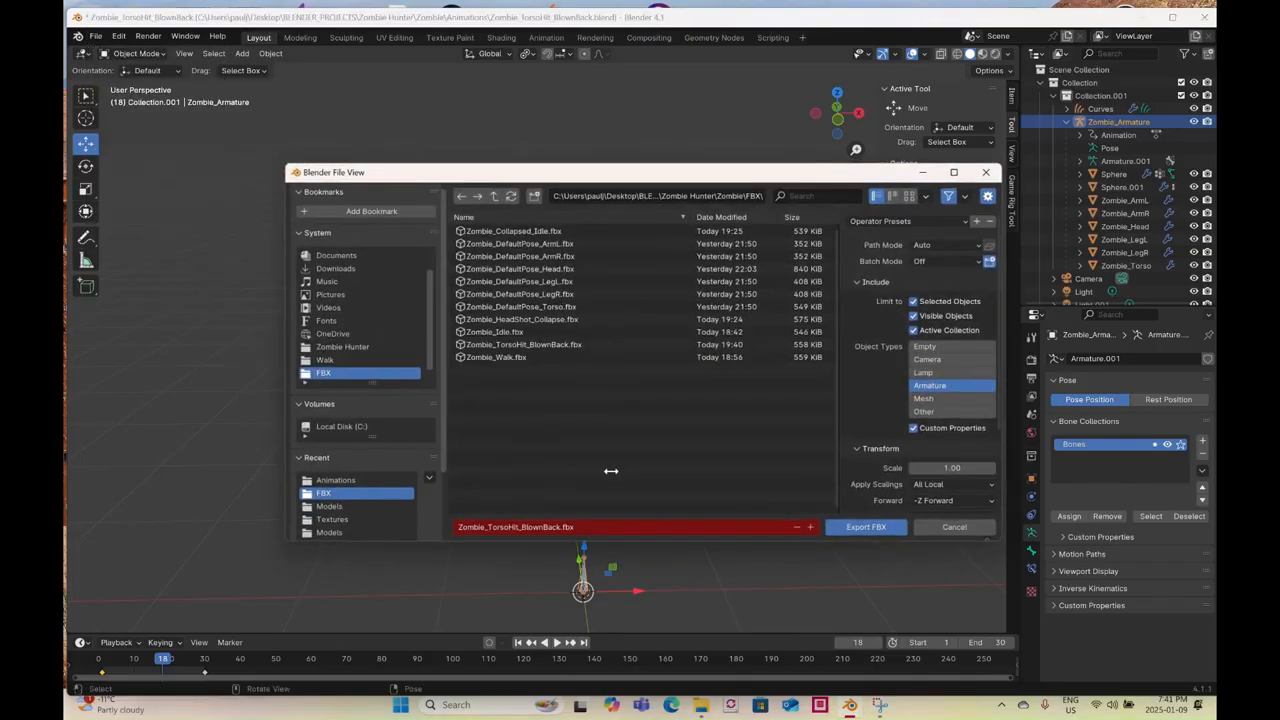
pyautogui.click(559, 532)
pyautogui.click(559, 527)
pyautogui.press('BackSpace')
pyautogui.press('BackSpace')
pyautogui.press('BackSpace')
pyautogui.press('BackSpace')
pyautogui.press('BackSpace')
pyautogui.press('BackSpace')
pyautogui.press('BackSpace')
pyautogui.press('BackSpace')
pyautogui.press('BackSpace')
pyautogui.press('BackSpace')
pyautogui.press('BackSpace')
pyautogui.press('BackSpace')
pyautogui.press('BackSpace')
pyautogui.press('BackSpace')
pyautogui.press('BackSpace')
pyautogui.press('BackSpace')
pyautogui.press('BackSpace')
pyautogui.press('BackSpace')
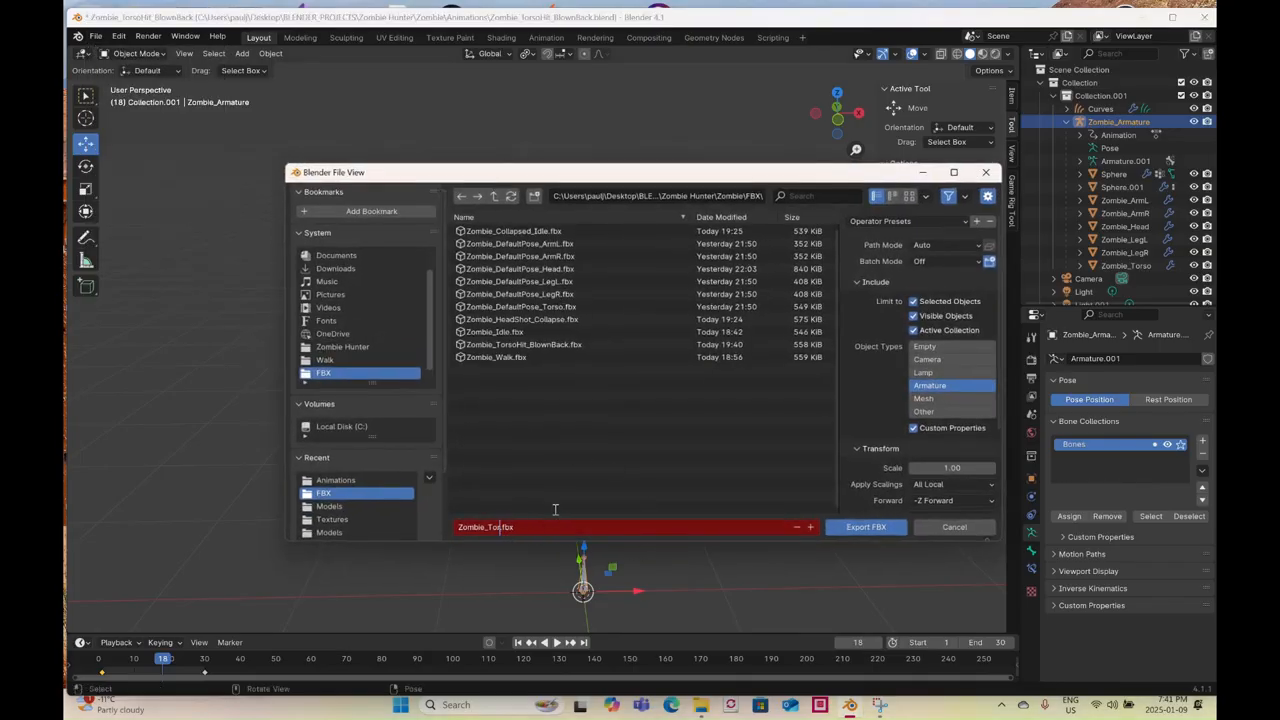
pyautogui.write('BlownBack_Idle')
pyautogui.click(878, 527)
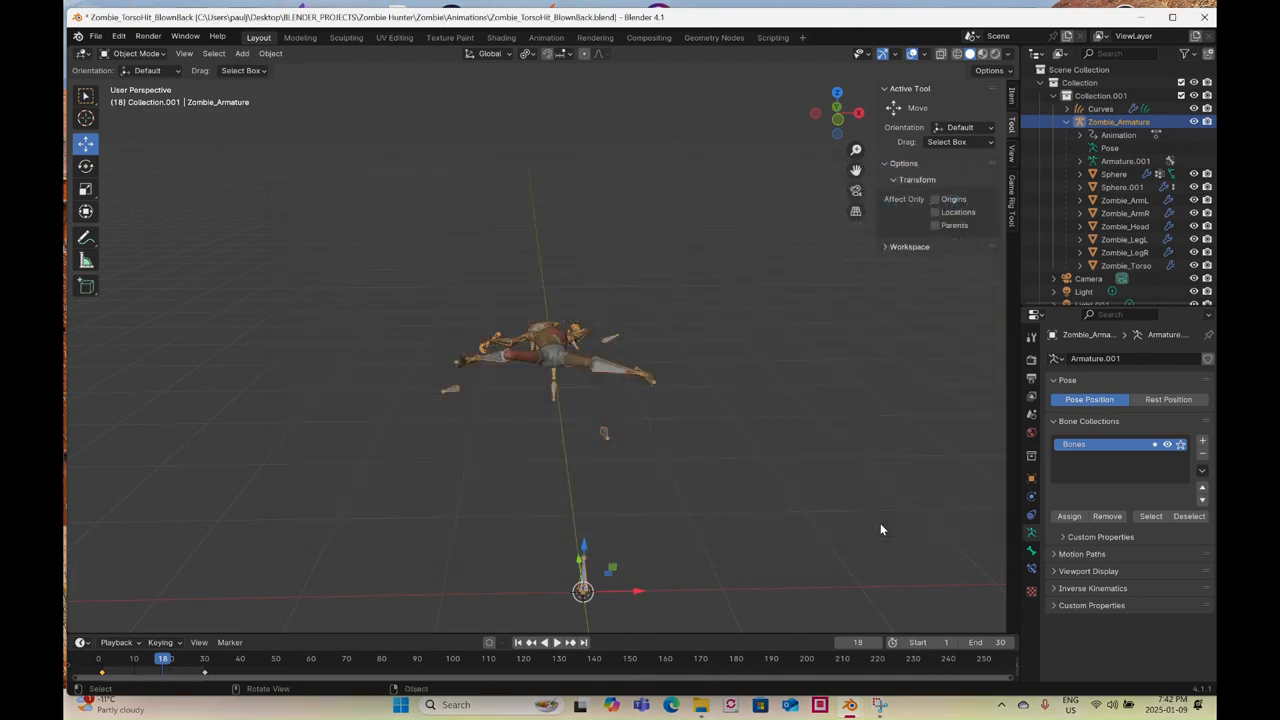
# - Save the project under the new name Zombie_BlownBack_Idle.blend in the Animations folder
pyautogui.click(96, 37)
pyautogui.click(123, 147)
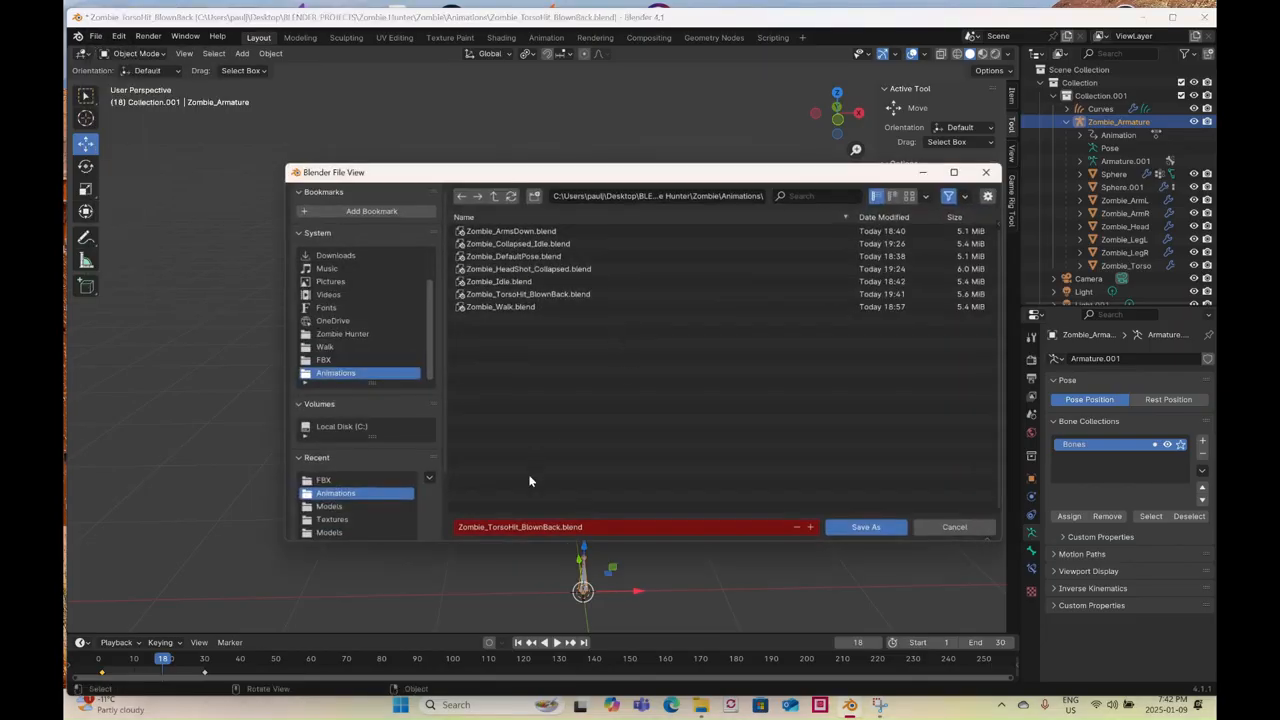
pyautogui.click(529, 527)
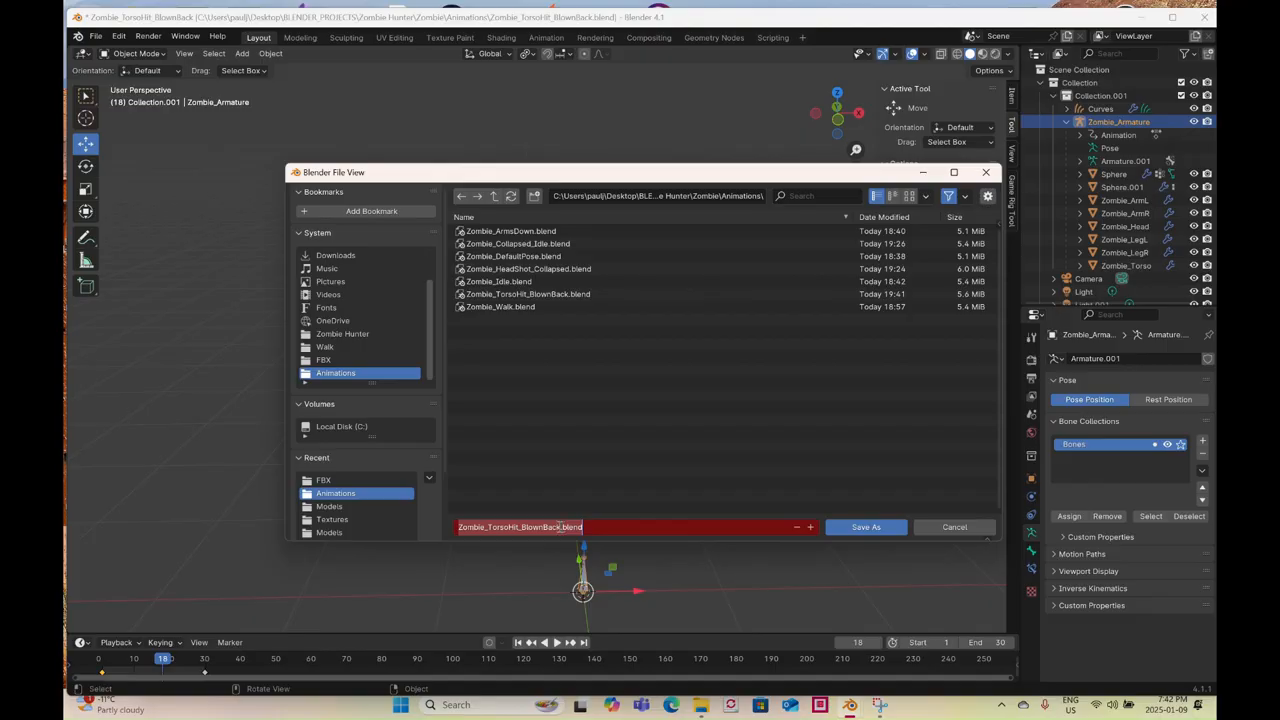
pyautogui.click(560, 527)
pyautogui.press('BackSpace')
pyautogui.press('BackSpace')
pyautogui.press('BackSpace')
pyautogui.press('BackSpace')
pyautogui.press('BackSpace')
pyautogui.press('BackSpace')
pyautogui.press('BackSpace')
pyautogui.press('BackSpace')
pyautogui.press('BackSpace')
pyautogui.press('BackSpace')
pyautogui.press('BackSpace')
pyautogui.press('BackSpace')
pyautogui.press('BackSpace')
pyautogui.press('BackSpace')
pyautogui.press('BackSpace')
pyautogui.press('BackSpace')
pyautogui.press('BackSpace')
pyautogui.press('BackSpace')
pyautogui.write('BlownBack_Idle')
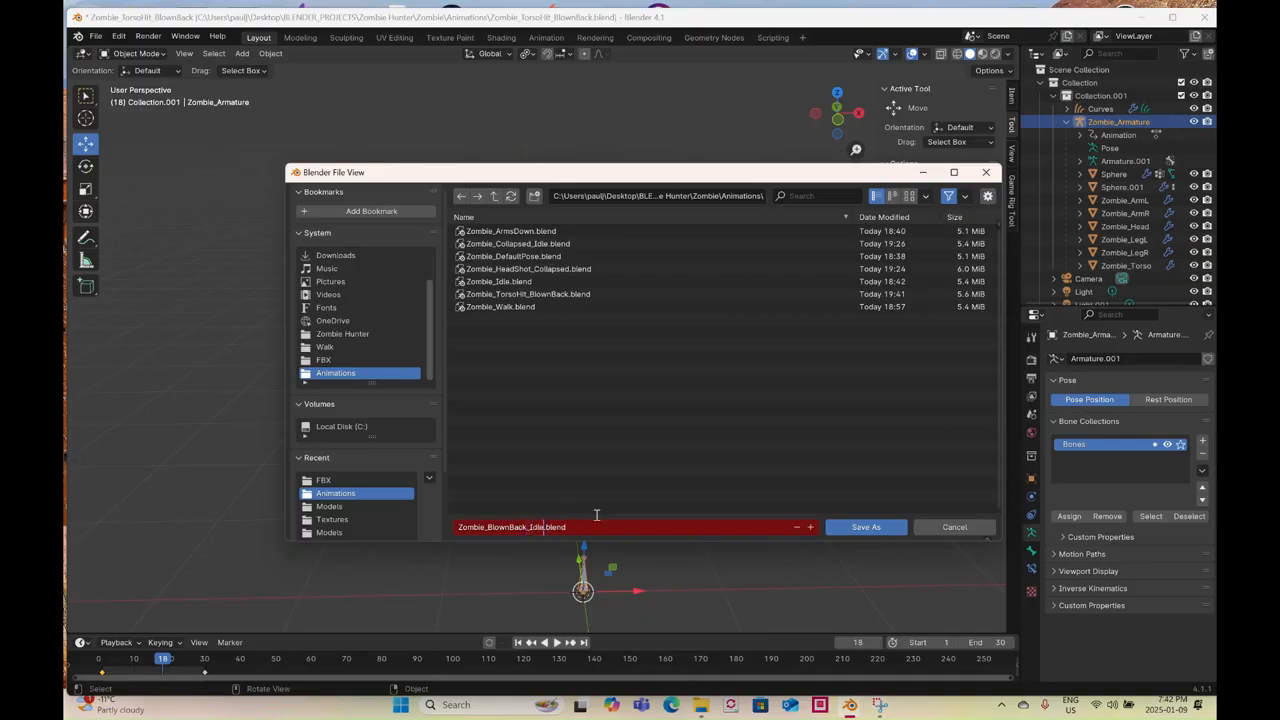
pyautogui.click(889, 528)
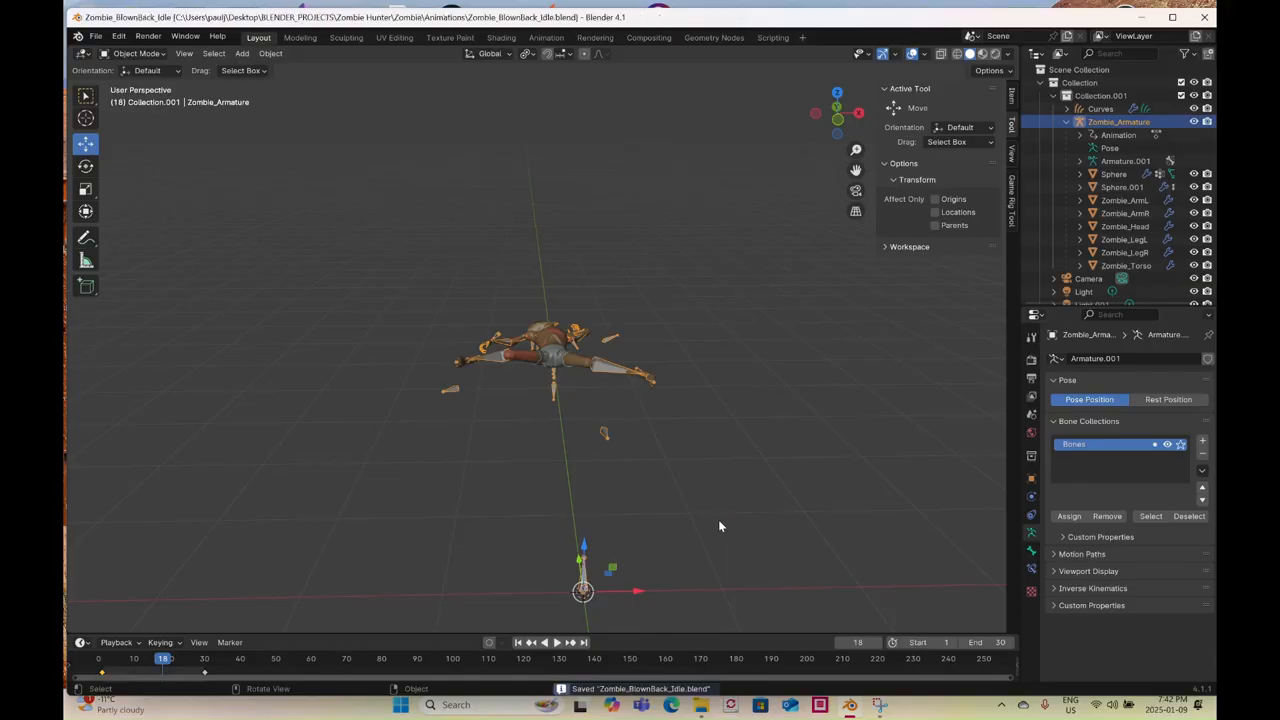
# - Open the Zombie_HeadShot_Collapsed project and preview its collapse animation in the Animation workspace
pyautogui.click(96, 38)
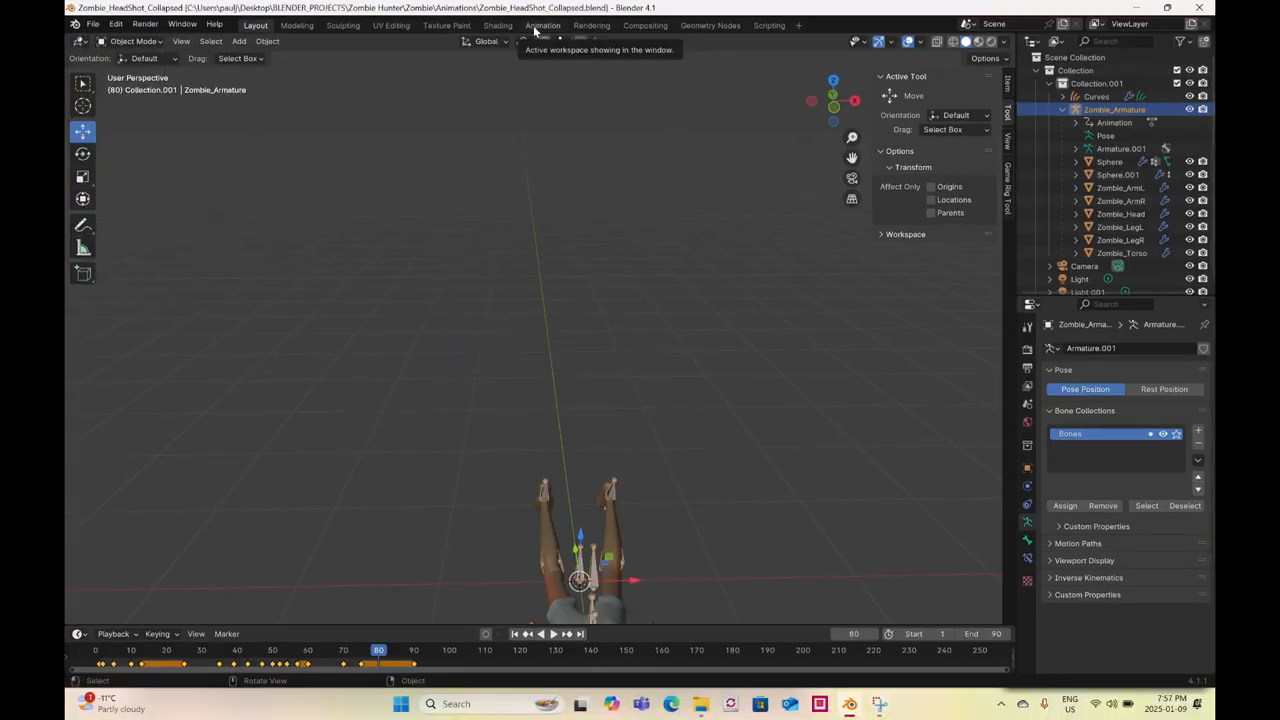
pyautogui.click(540, 26)
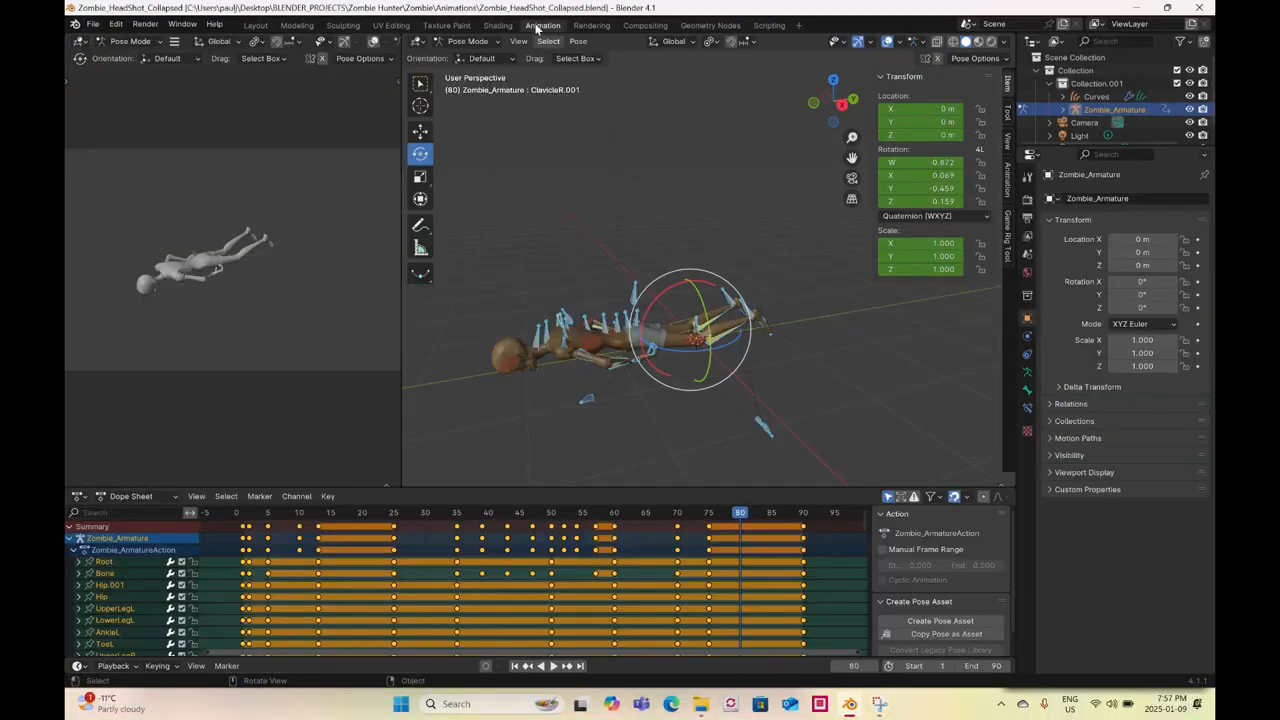
pyautogui.moveTo(245, 519); pyautogui.dragTo(396, 537)
pyautogui.press('space')
pyautogui.press('space')
# - Show the zombie in wireframe, select all its bones and delete every keyframe after frame 1
pyautogui.press('z')
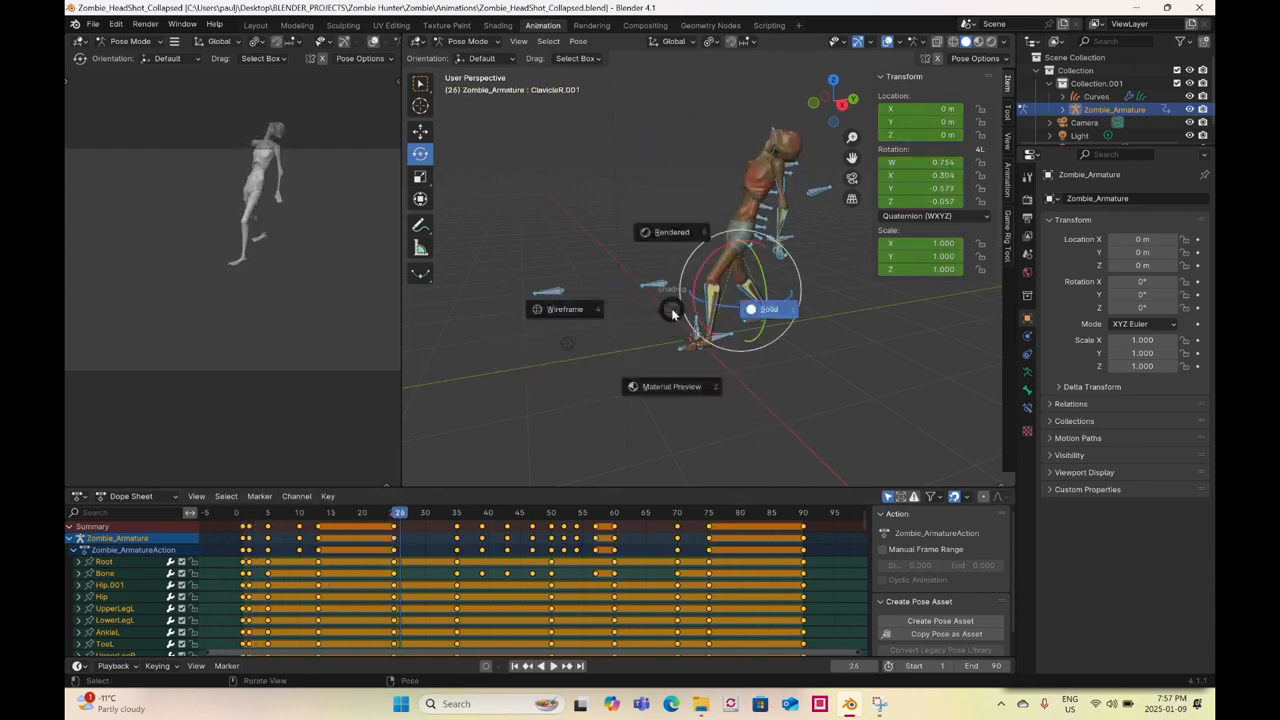
pyautogui.click(538, 317)
pyautogui.moveTo(476, 406); pyautogui.dragTo(876, 114)
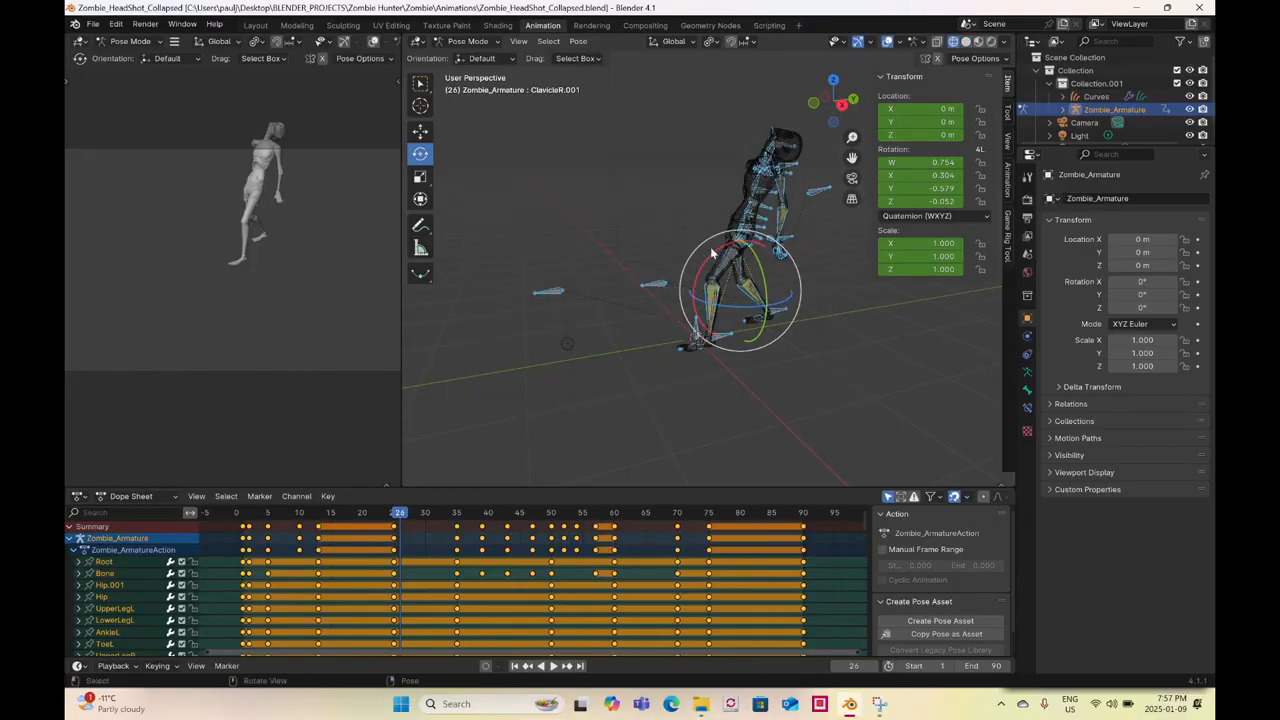
pyautogui.click(245, 519)
pyautogui.moveTo(840, 528); pyautogui.dragTo(250, 587)
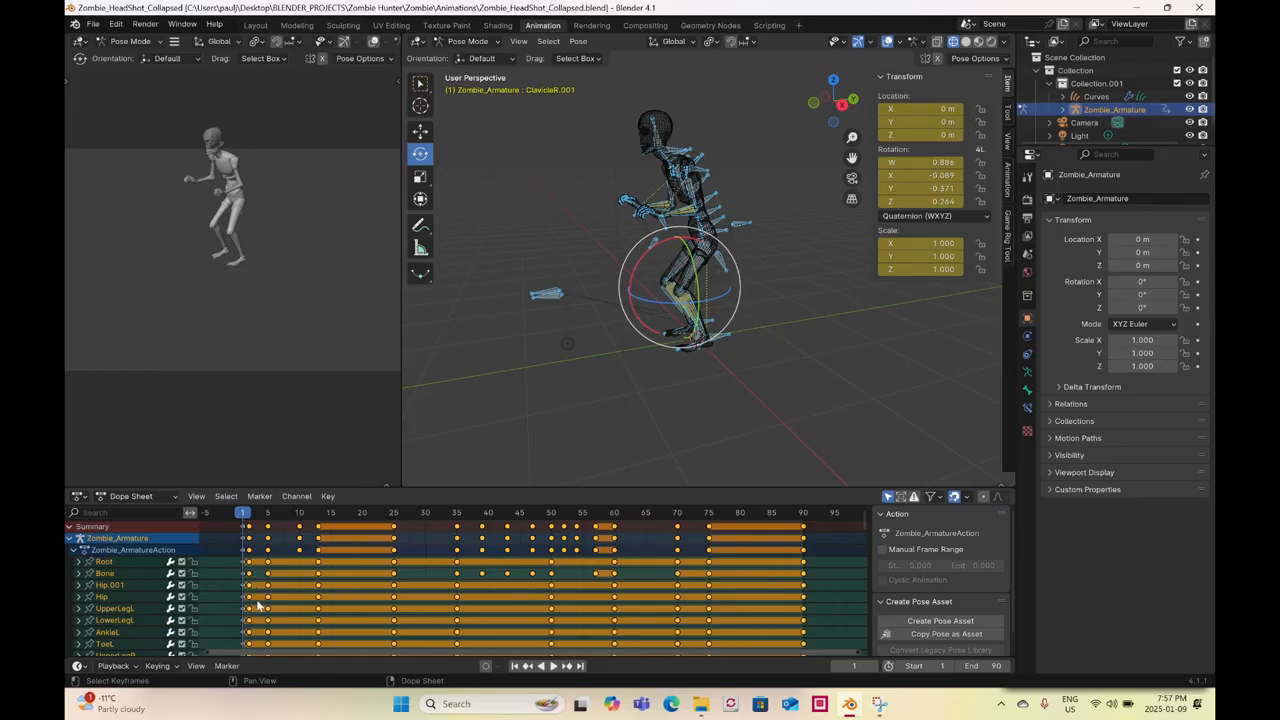
pyautogui.press('Delete')
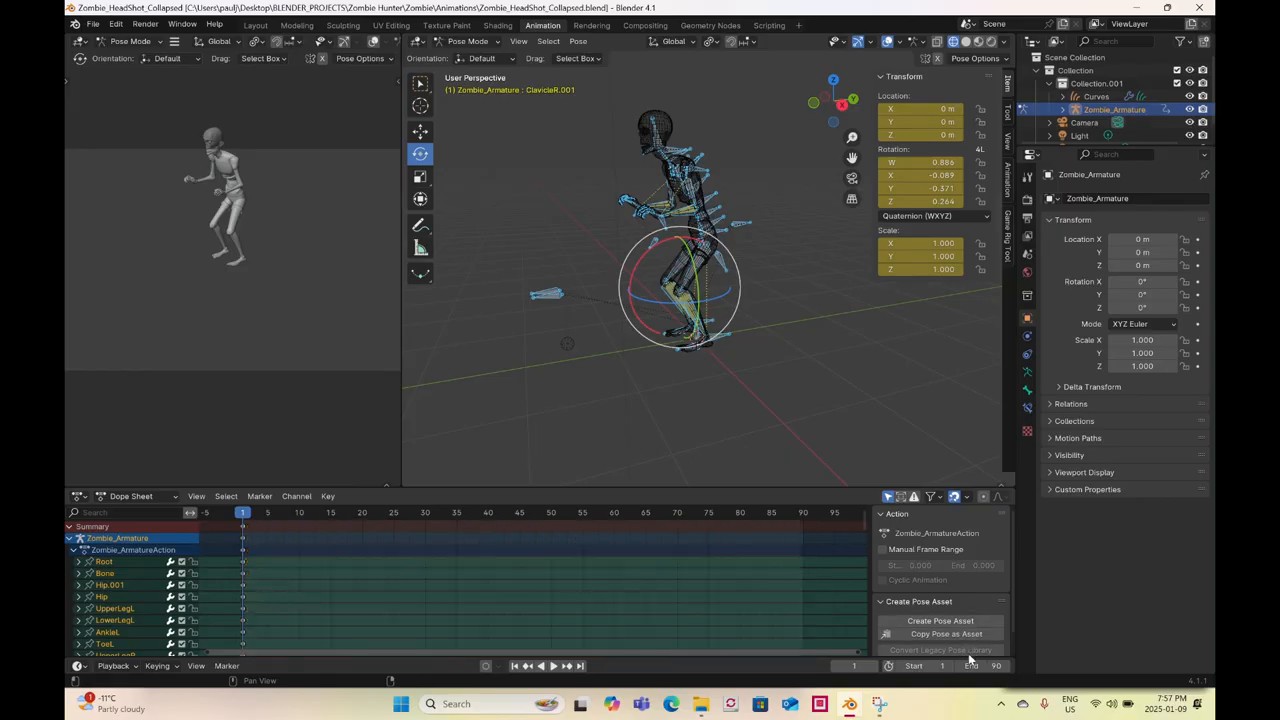
# - Set the animation's end frame to 30 and return the zombie to solid shading
pyautogui.press('Return')
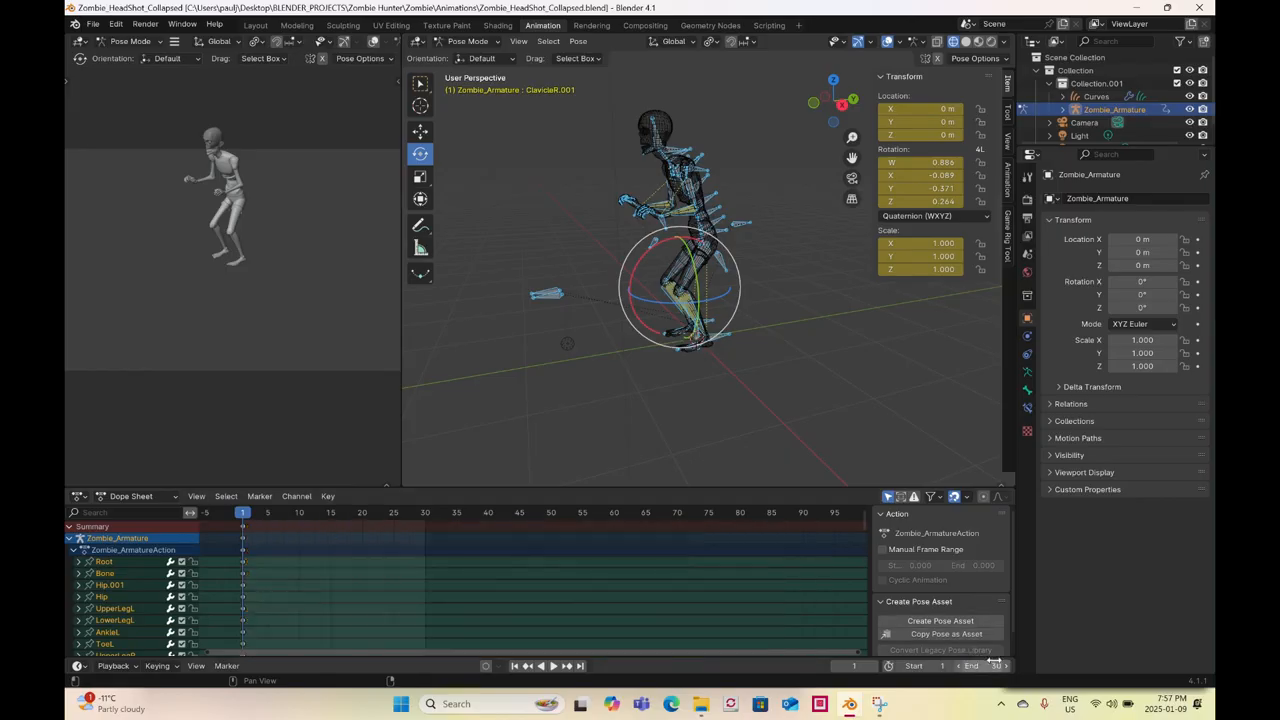
pyautogui.moveTo(860, 648); pyautogui.dragTo(553, 655)
pyautogui.moveTo(576, 329); pyautogui.dragTo(630, 314, button='middle')
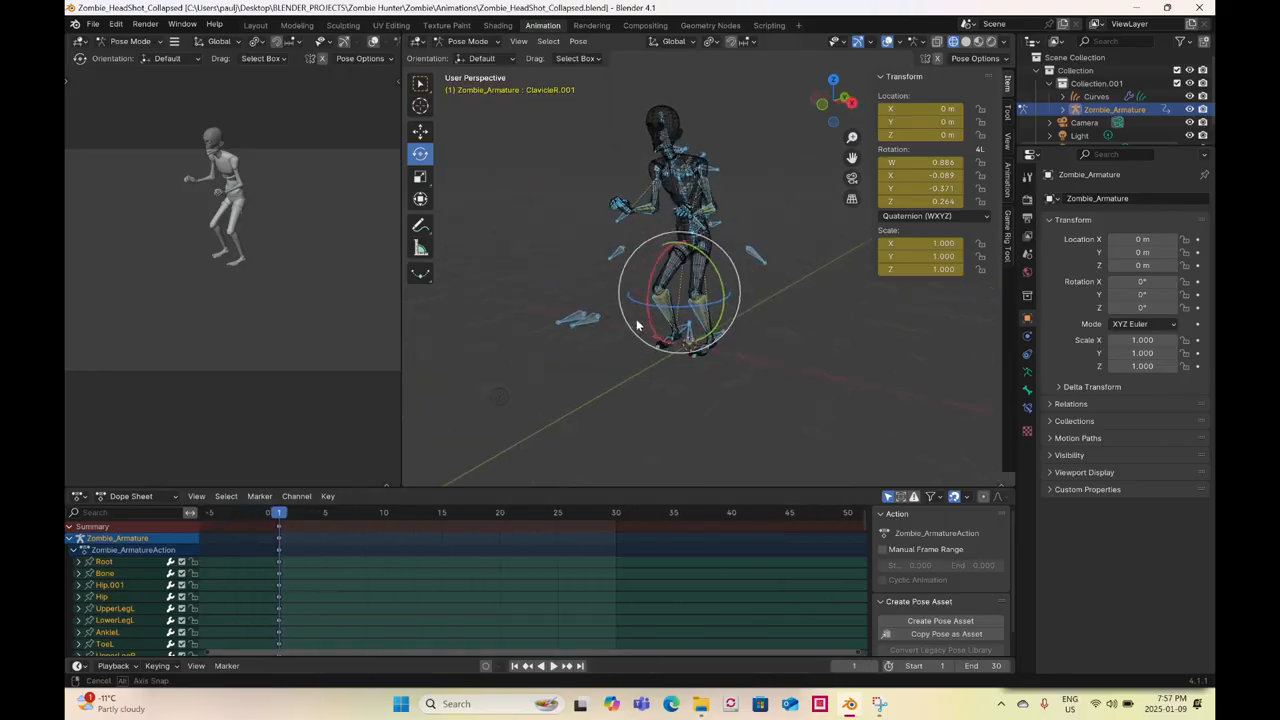
pyautogui.press('z')
pyautogui.press('z')
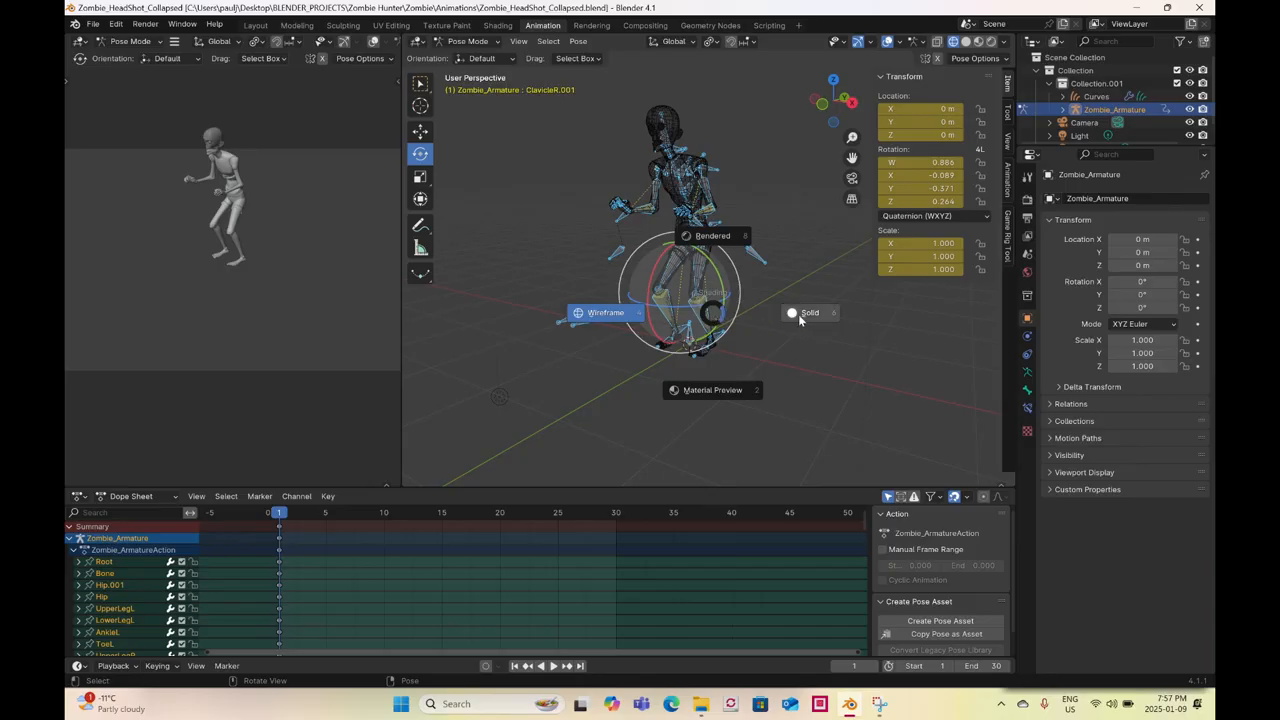
pyautogui.click(798, 314)
pyautogui.moveTo(798, 314)
pyautogui.mouseDown(button='middle')
pyautogui.moveTo(713, 326)
pyautogui.moveTo(674, 309)
pyautogui.moveTo(684, 298)
pyautogui.moveTo(694, 346)
pyautogui.moveTo(698, 331)
pyautogui.mouseUp(button='middle')
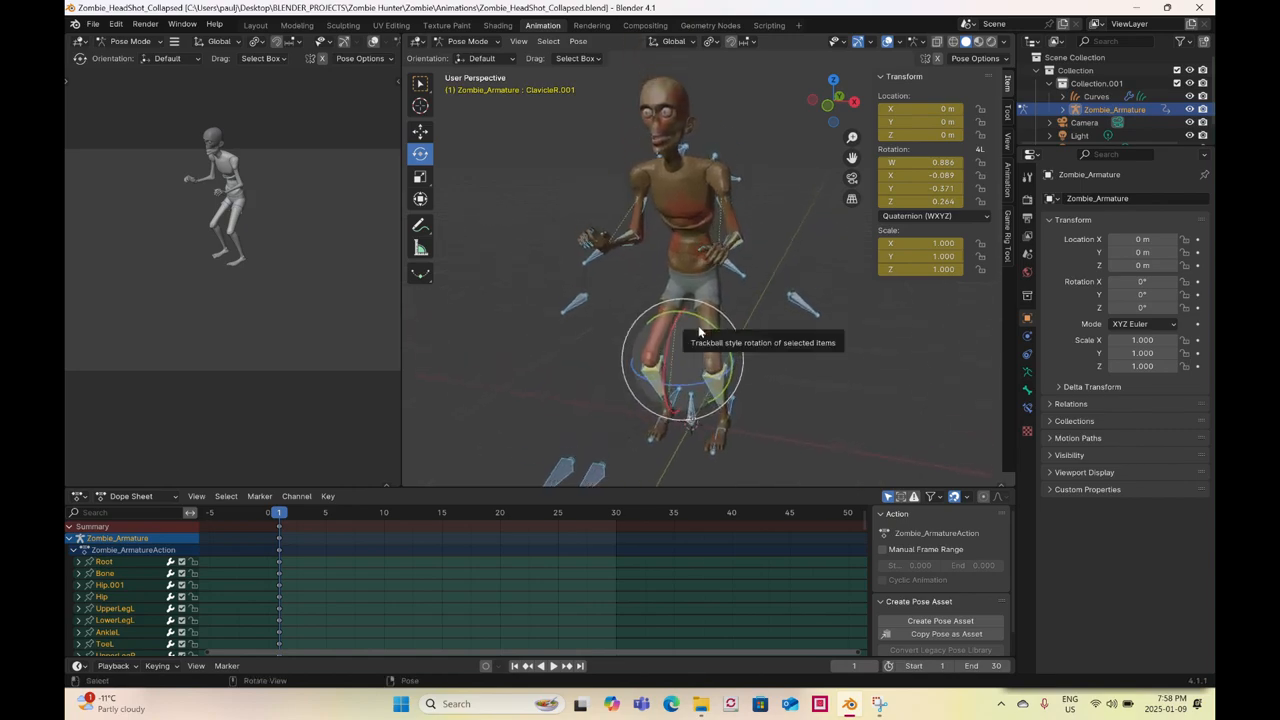
pyautogui.scroll(-3, 698, 331)
pyautogui.moveTo(698, 331); pyautogui.dragTo(631, 347, button='middle')
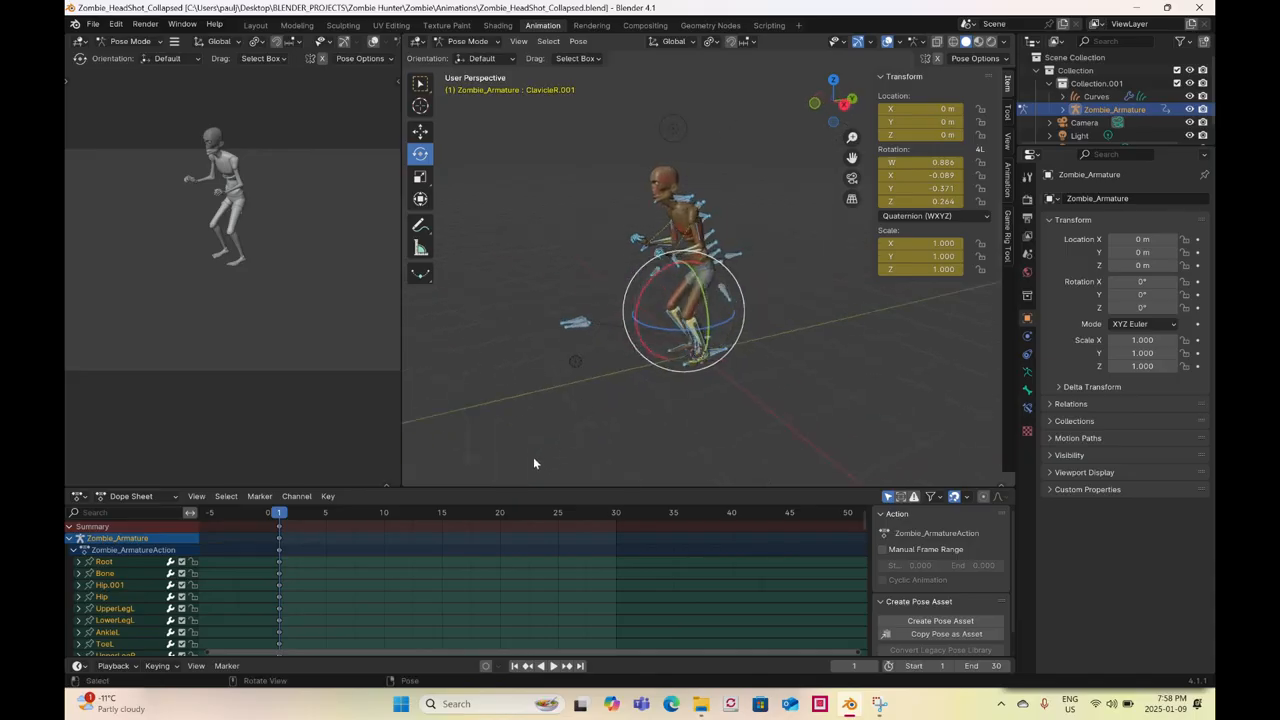
# - Keyframe the starting pose for all bones at frame 30 and play the animation
pyautogui.click(614, 513)
pyautogui.rightClick(649, 394)
pyautogui.click(649, 394)
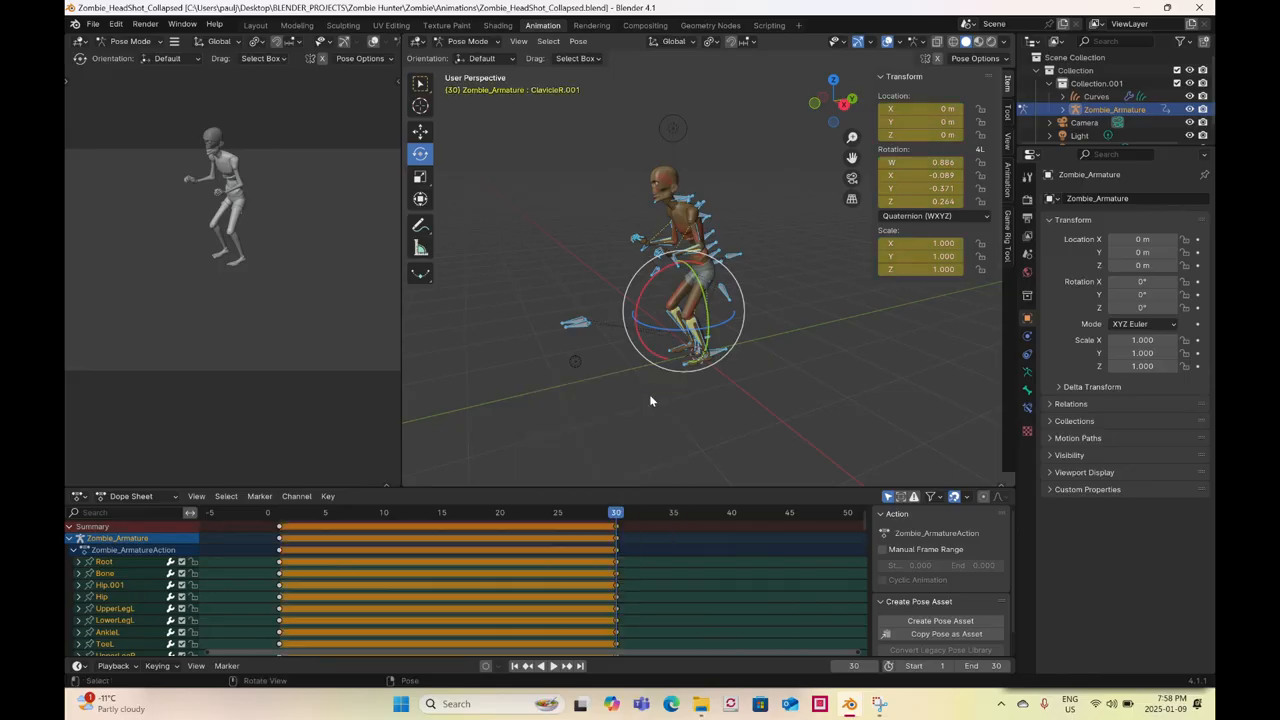
pyautogui.press('space')
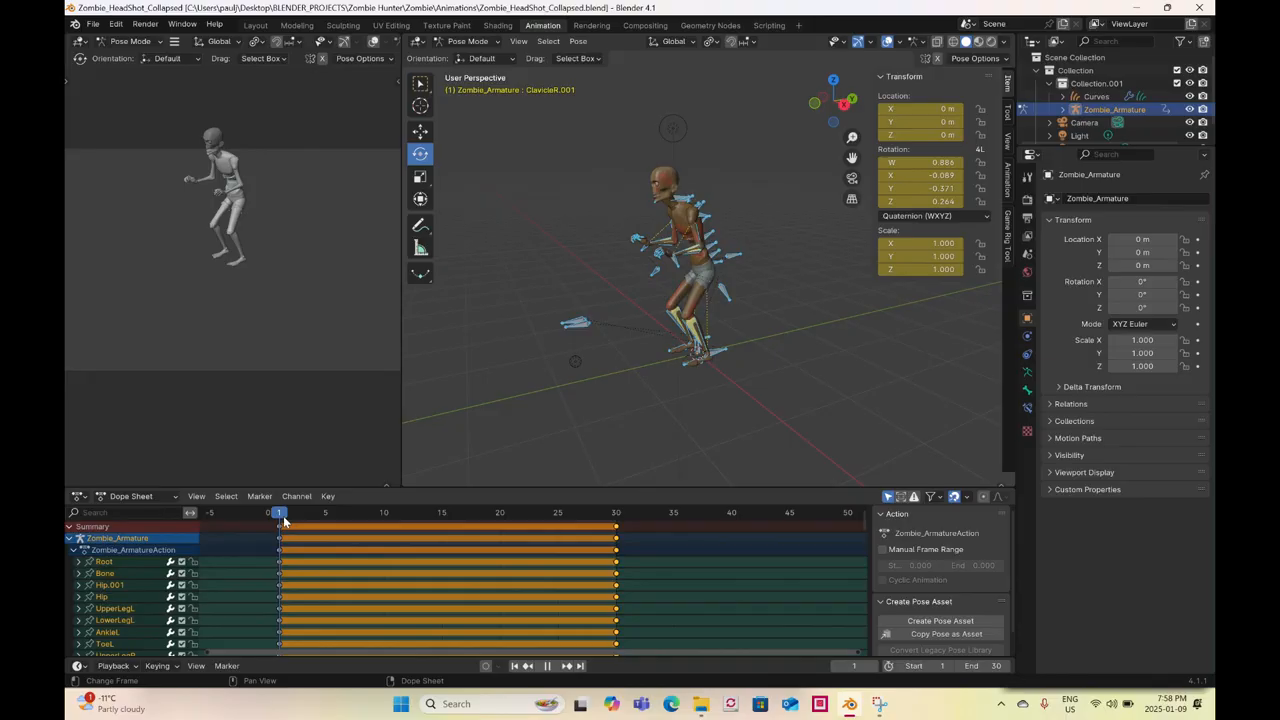
# - At frame 7, rotate the hip control bone to twist the body and shift it slightly back and sideways in top view
pyautogui.moveTo(283, 519); pyautogui.dragTo(354, 527)
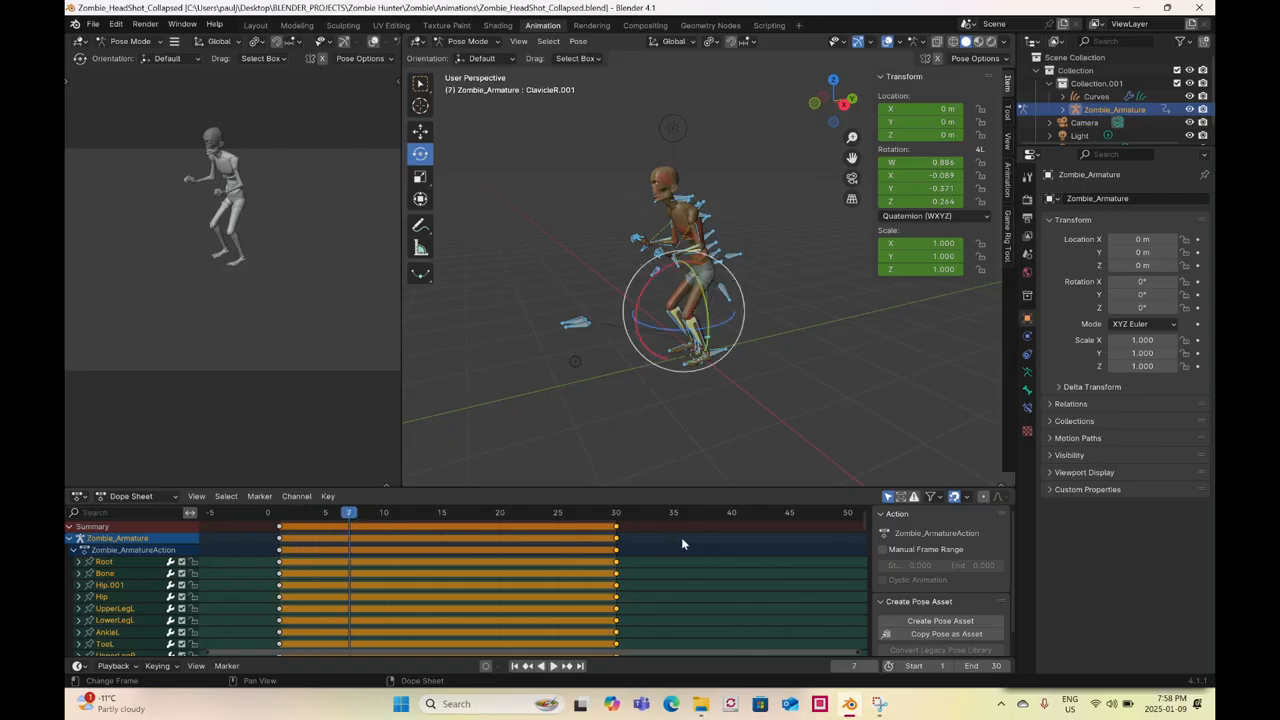
pyautogui.moveTo(690, 320)
pyautogui.mouseDown(button='middle')
pyautogui.moveTo(695, 275)
pyautogui.moveTo(700, 300)
pyautogui.mouseUp(button='middle')
pyautogui.click(650, 243)
pyautogui.moveTo(716, 296); pyautogui.dragTo(823, 155)
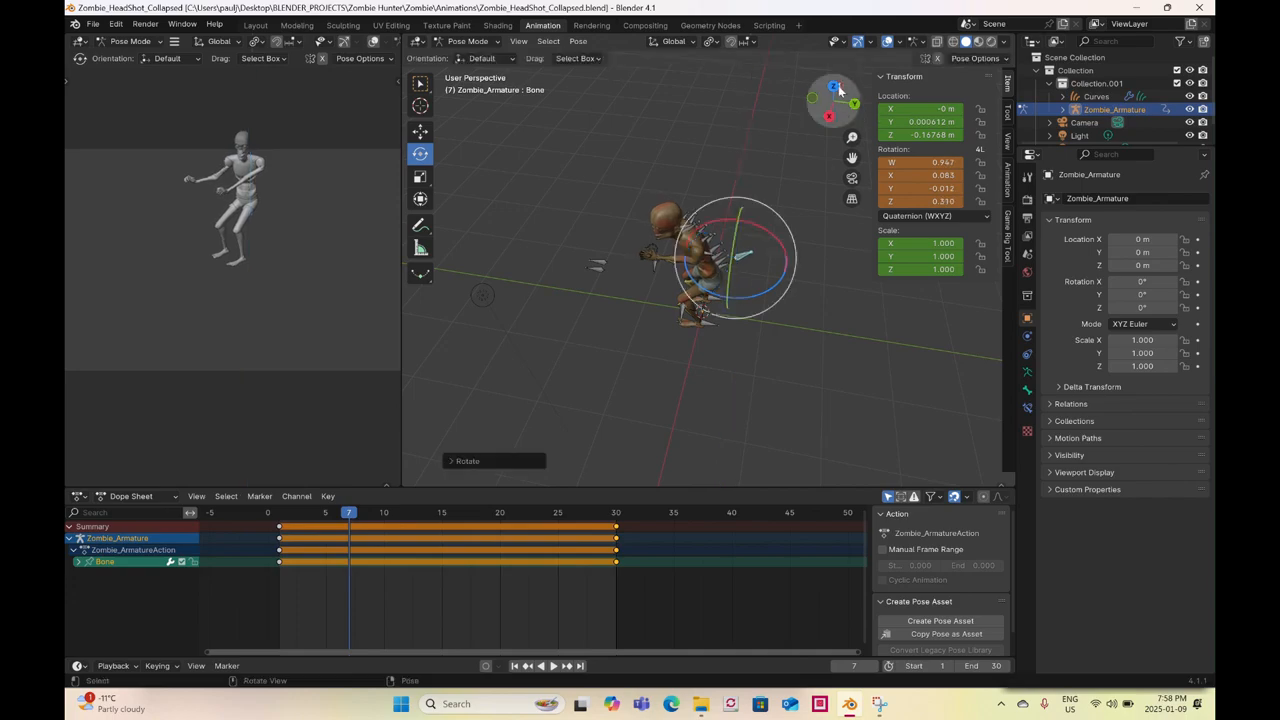
pyautogui.click(834, 89)
pyautogui.click(420, 131)
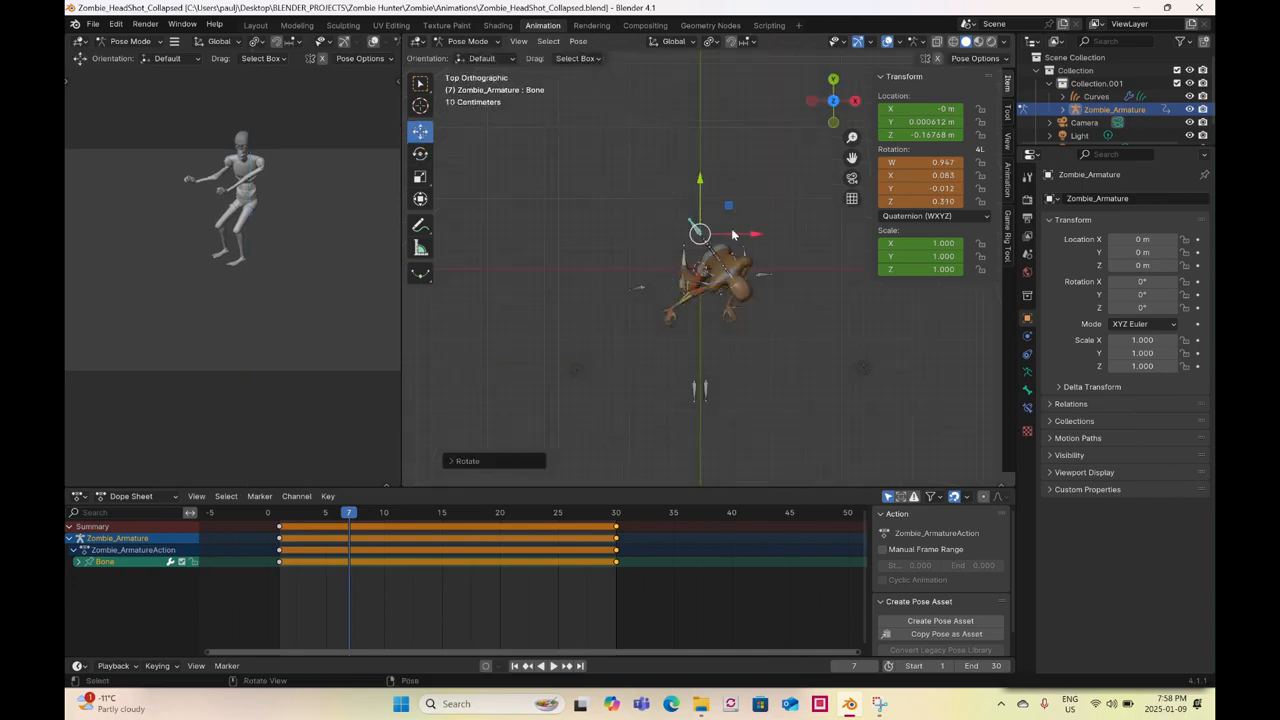
pyautogui.moveTo(697, 233); pyautogui.dragTo(672, 219)
pyautogui.moveTo(705, 281); pyautogui.dragTo(754, 243, button='middle')
# - Move the AnkleL_Ctrl control backward so that foot steps behind the body
pyautogui.click(729, 402)
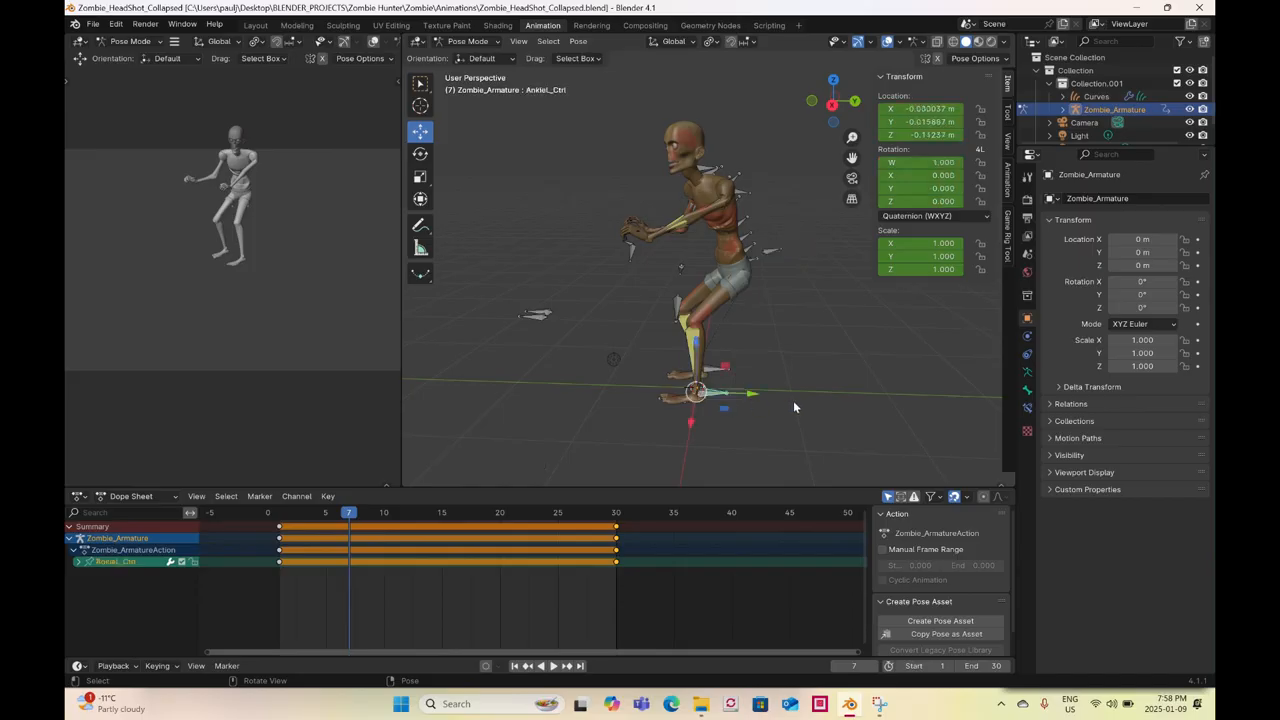
pyautogui.moveTo(762, 398); pyautogui.dragTo(773, 268)
pyautogui.moveTo(773, 268); pyautogui.dragTo(730, 258, button='middle')
# - Select the spine bones from SpineBase.002 up to Chest.001 and rotate them together to twist the upper body backward
pyautogui.click(762, 240)
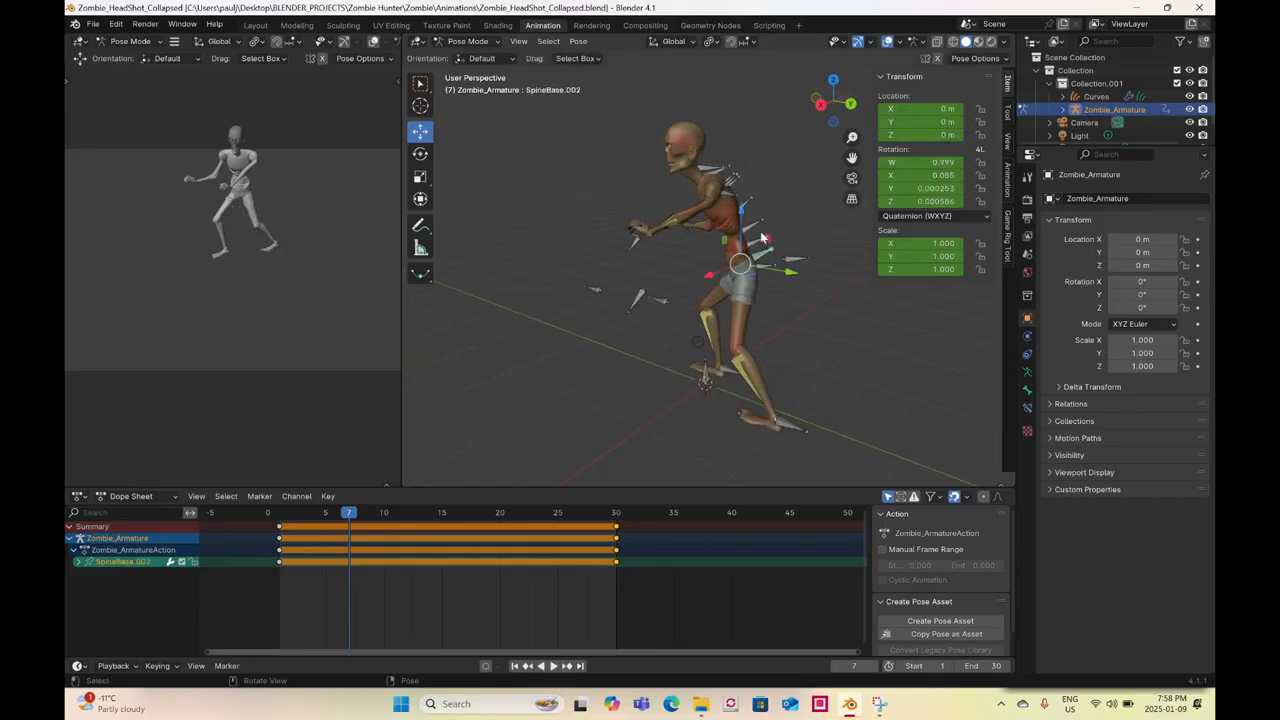
pyautogui.keyDown('shift'); pyautogui.click(758, 241); pyautogui.keyUp('shift')
pyautogui.keyDown('shift'); pyautogui.click(755, 219); pyautogui.keyUp('shift')
pyautogui.keyDown('shift'); pyautogui.click(761, 211); pyautogui.keyUp('shift')
pyautogui.moveTo(761, 211); pyautogui.dragTo(641, 258, button='middle')
pyautogui.keyDown('shift'); pyautogui.click(705, 200); pyautogui.keyUp('shift')
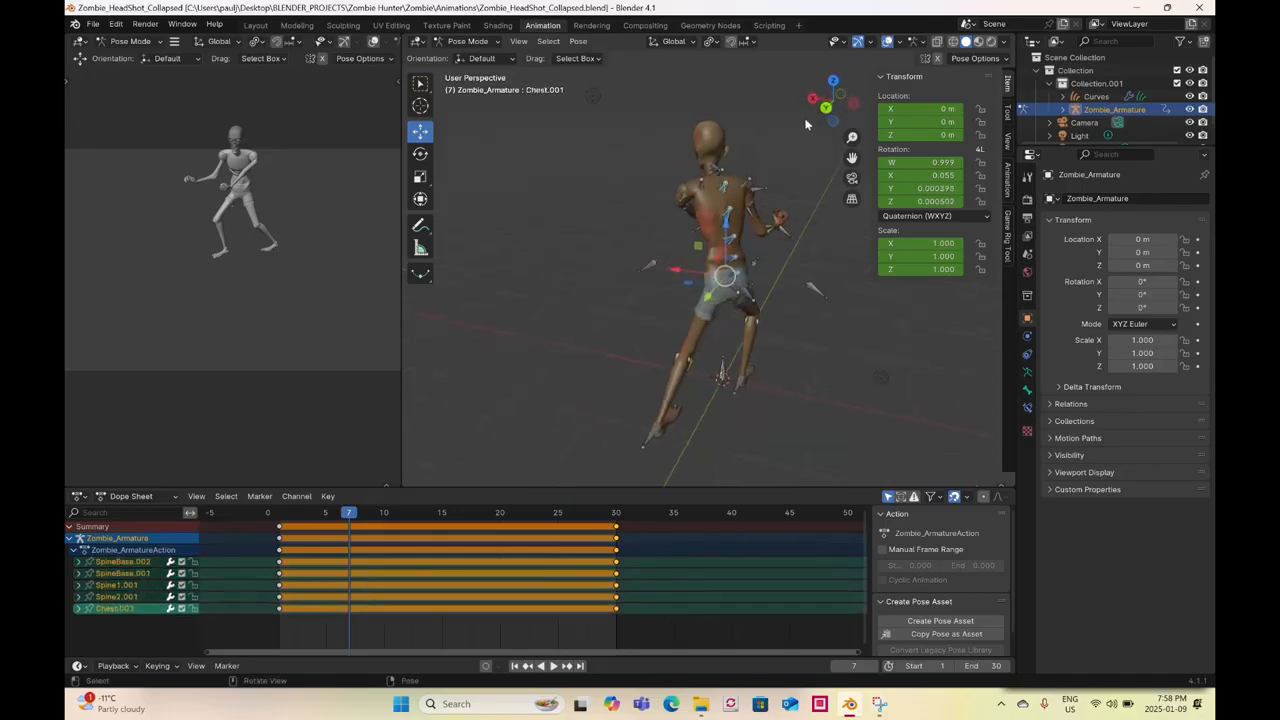
pyautogui.click(811, 100)
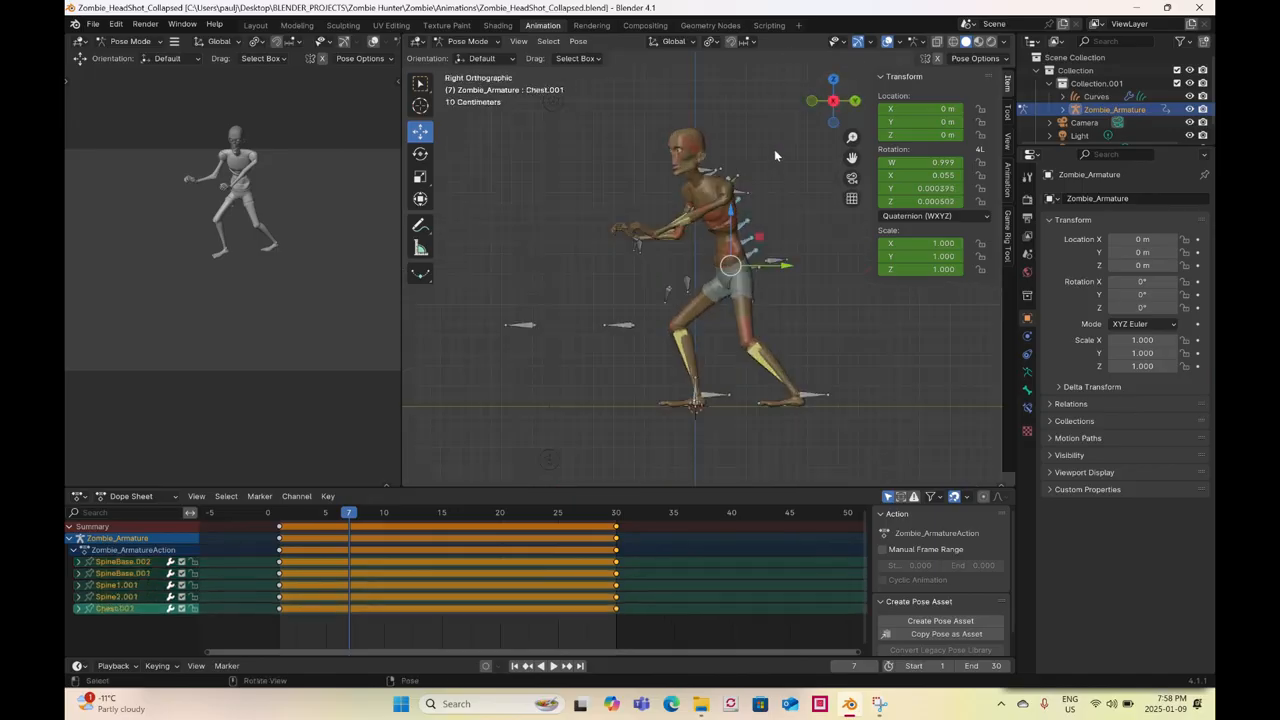
pyautogui.click(420, 155)
pyautogui.moveTo(765, 230); pyautogui.dragTo(765, 256)
pyautogui.hotkey('ctrl', 'z')
pyautogui.moveTo(765, 256); pyautogui.dragTo(692, 361, button='middle')
pyautogui.moveTo(732, 308); pyautogui.dragTo(705, 243)
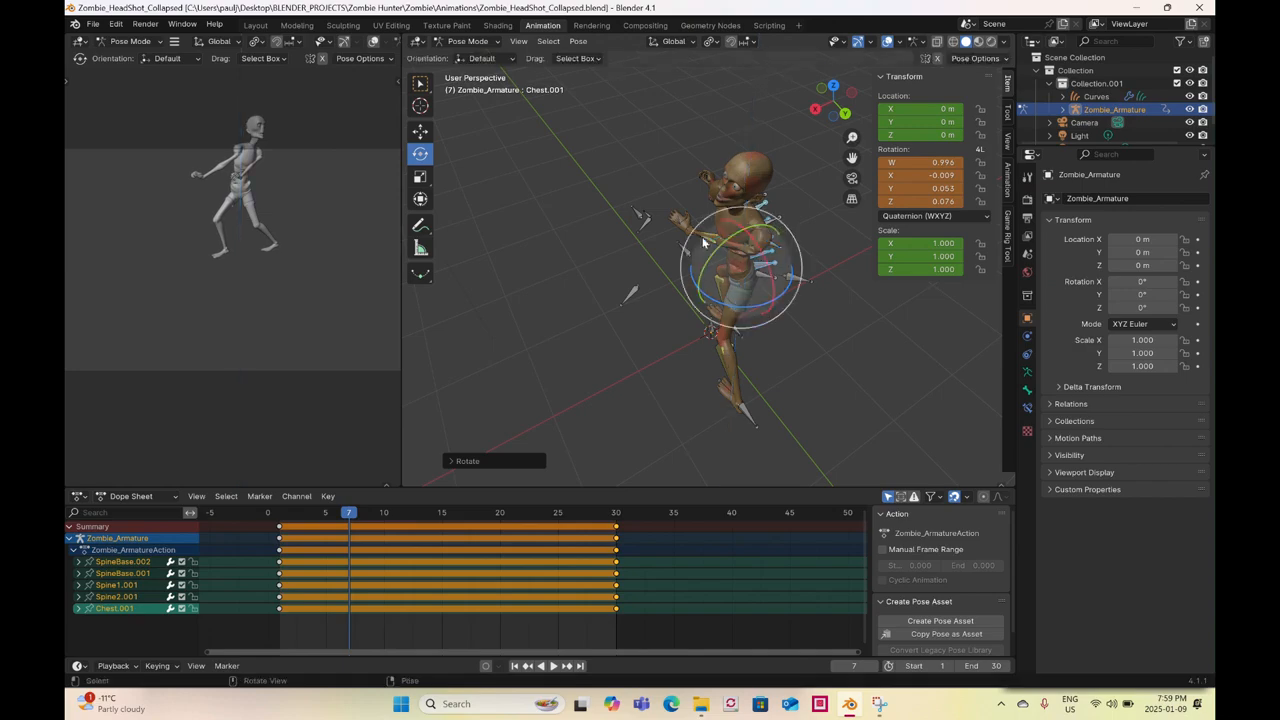
# - Move the WristL_Ctrl control back beside the torso in side view and rotate the hand in top view
pyautogui.click(648, 224)
pyautogui.click(813, 109)
pyautogui.click(421, 131)
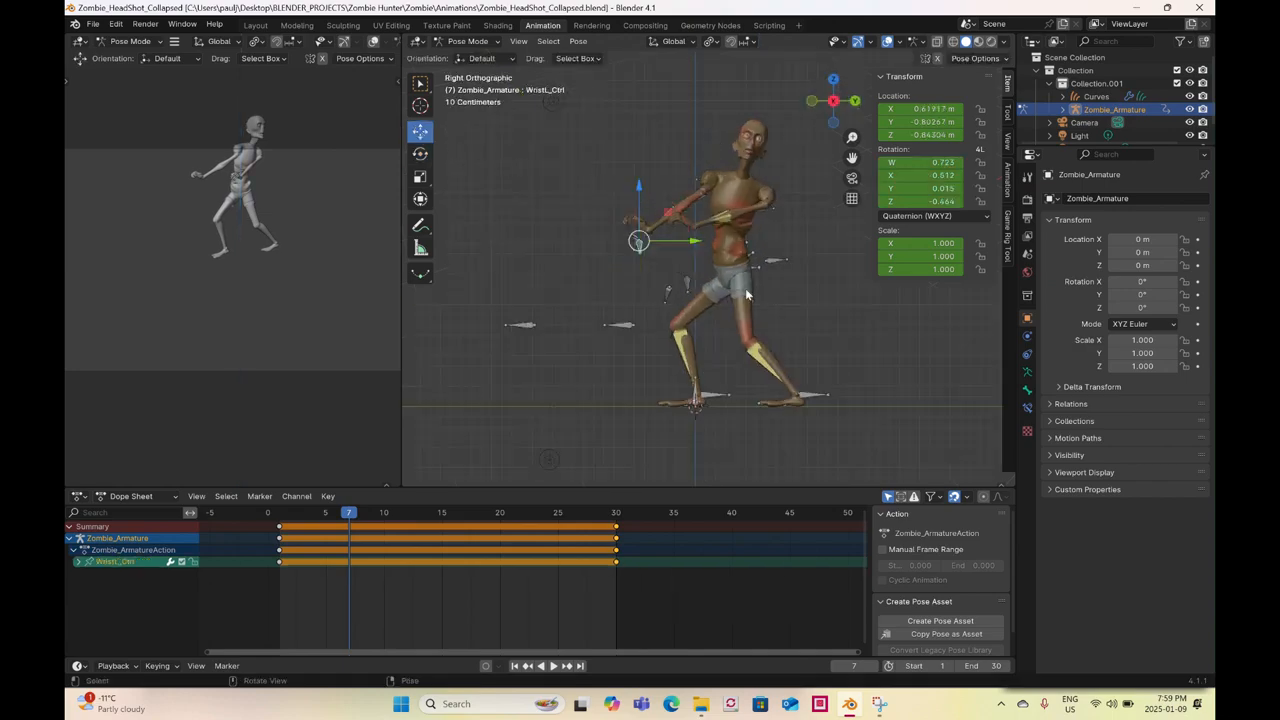
pyautogui.moveTo(640, 242); pyautogui.dragTo(749, 238)
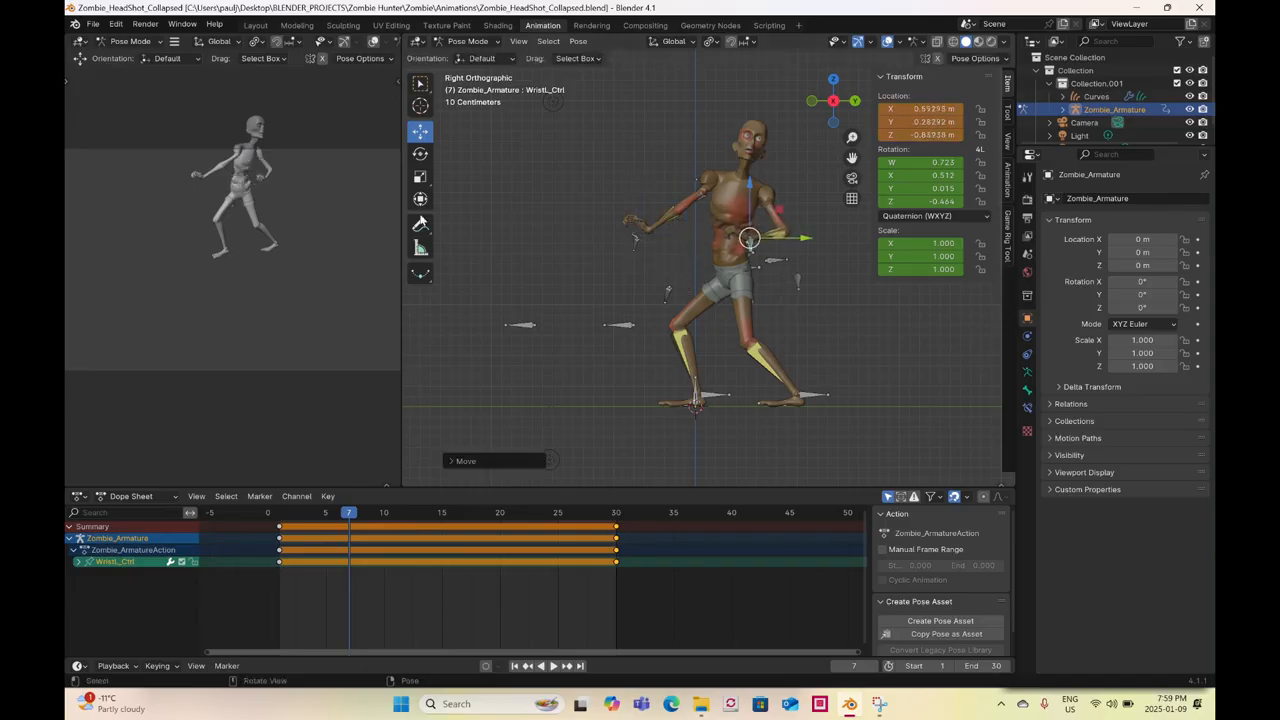
pyautogui.click(833, 100)
pyautogui.click(420, 155)
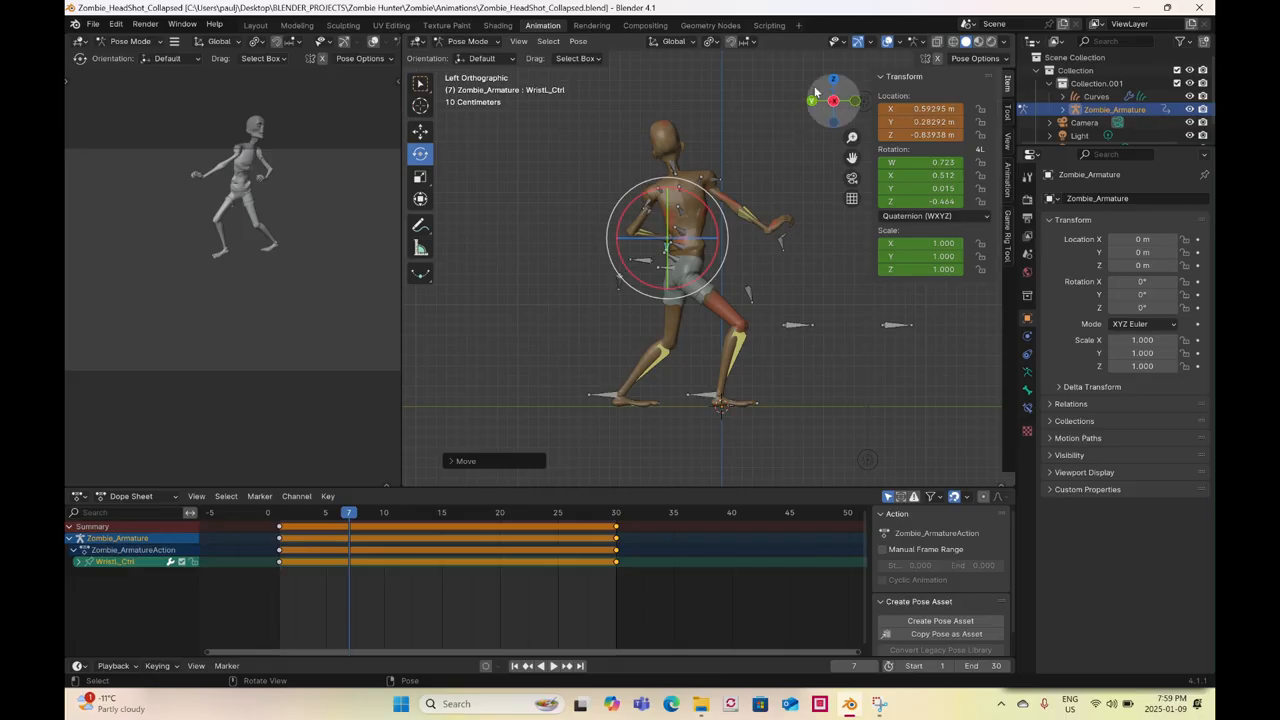
pyautogui.click(833, 83)
pyautogui.moveTo(784, 229); pyautogui.dragTo(722, 176)
# - Move the WristL_Ctrl control farther back in top view so the arm extends behind the body
pyautogui.click(420, 133)
pyautogui.keyDown('shift'); pyautogui.moveTo(718, 224); pyautogui.dragTo(676, 307, button='middle'); pyautogui.keyUp('shift')
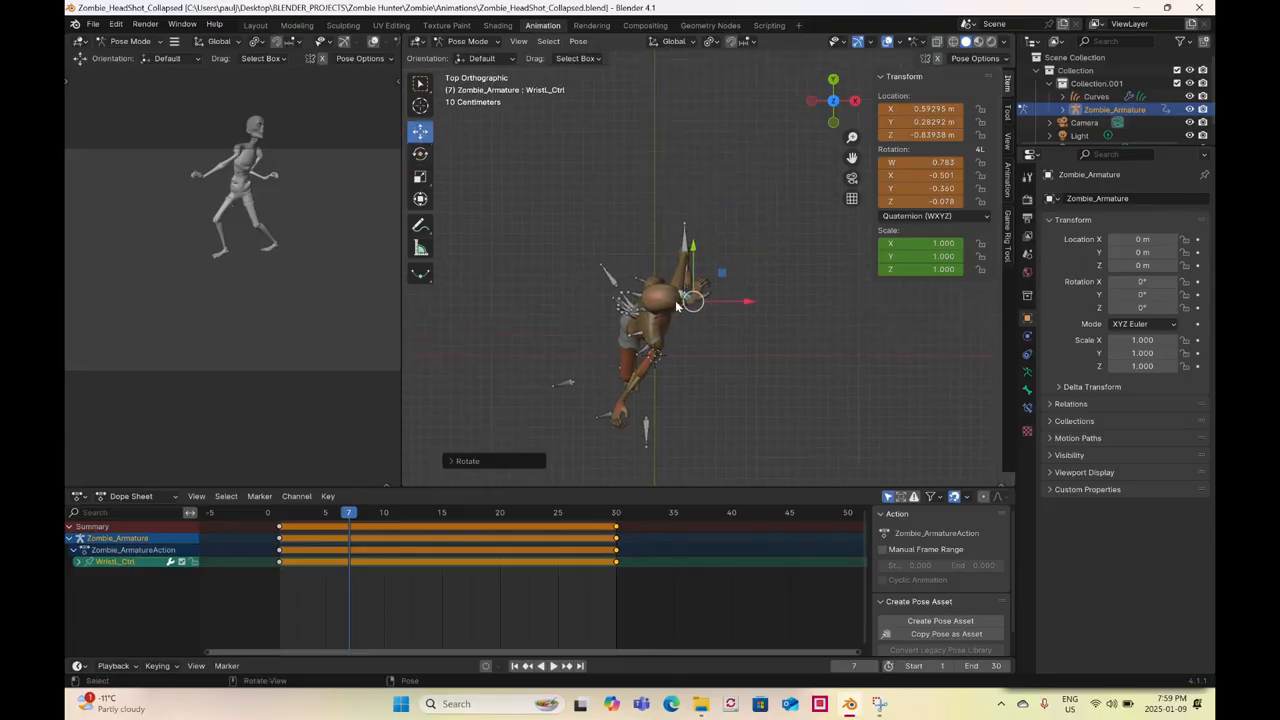
pyautogui.moveTo(689, 311); pyautogui.dragTo(729, 232)
pyautogui.click(855, 100)
pyautogui.moveTo(729, 232); pyautogui.dragTo(629, 267, button='middle')
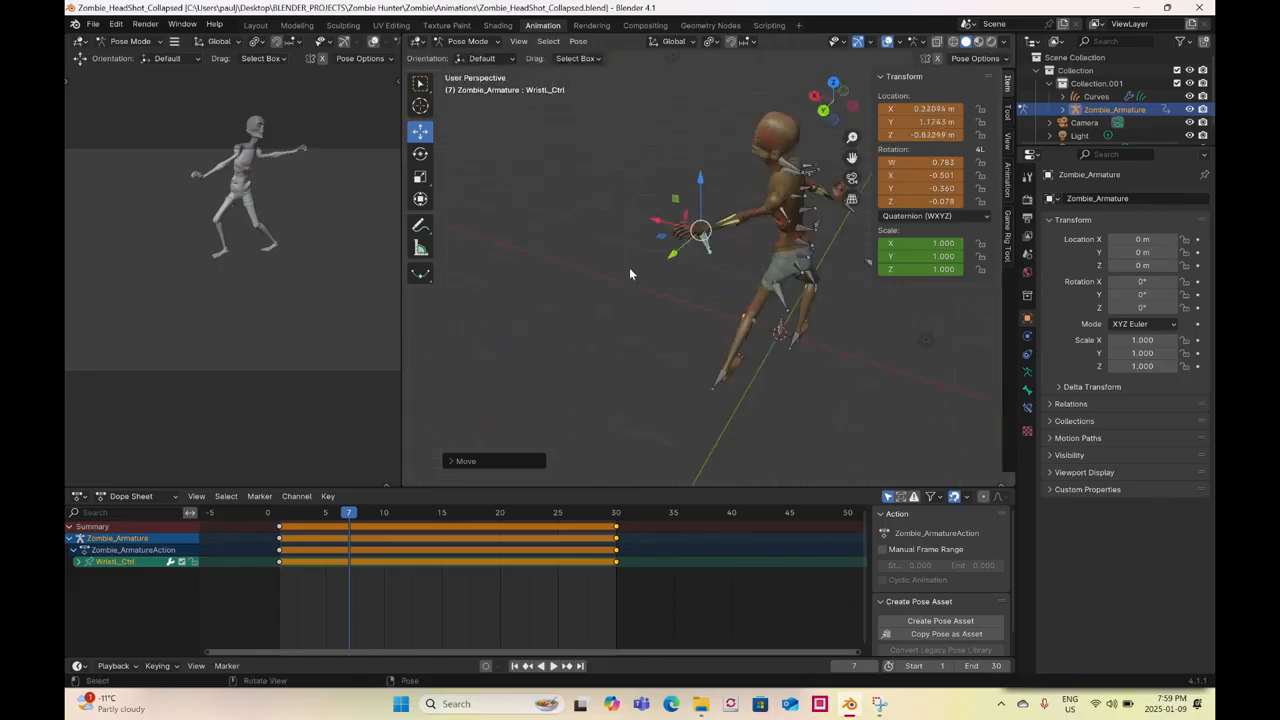
# - Rotate the ClavicleL.001 bone to swing that shoulder back with the extended arm
pyautogui.click(786, 224)
pyautogui.moveTo(773, 268); pyautogui.dragTo(712, 271, button='middle')
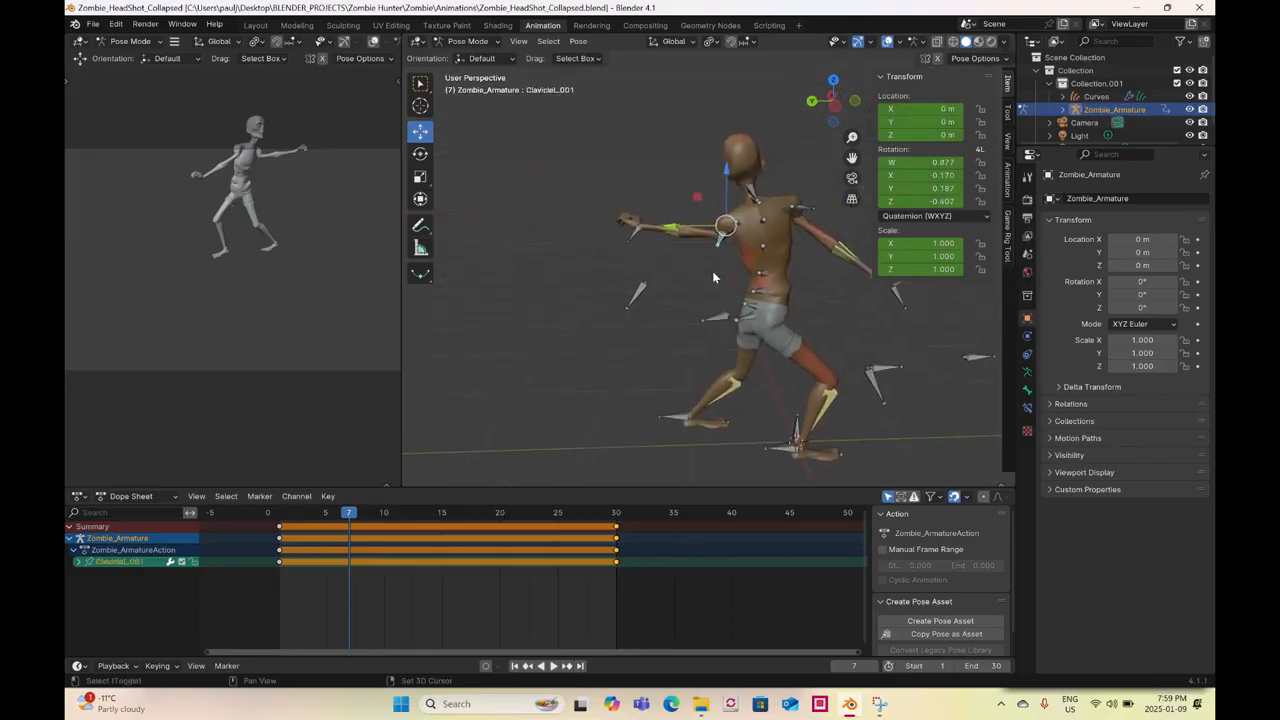
pyautogui.click(420, 154)
pyautogui.moveTo(759, 200); pyautogui.dragTo(681, 278)
pyautogui.moveTo(681, 272); pyautogui.dragTo(827, 282, button='middle')
pyautogui.moveTo(827, 282); pyautogui.dragTo(836, 259)
pyautogui.moveTo(672, 268); pyautogui.dragTo(604, 301, button='middle')
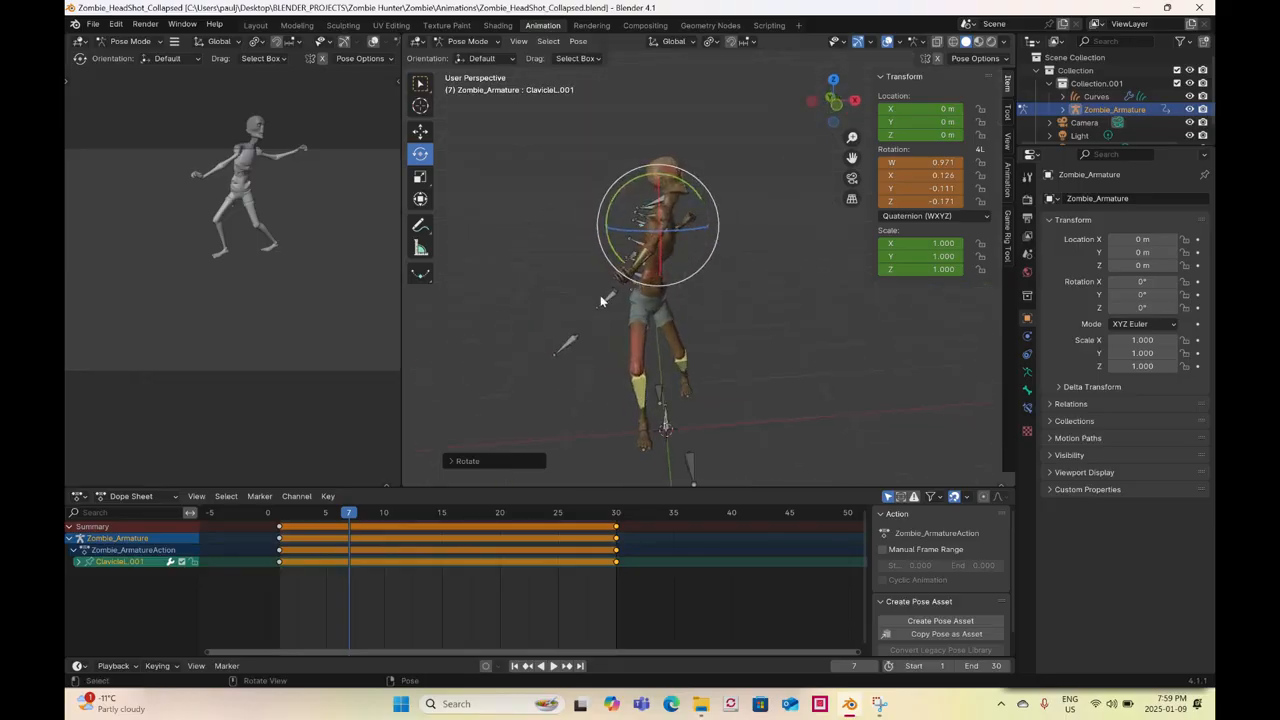
# - Move the WristR_Ctrl control in toward the body, rotate the hand, and raise it slightly in right side view
pyautogui.click(604, 302)
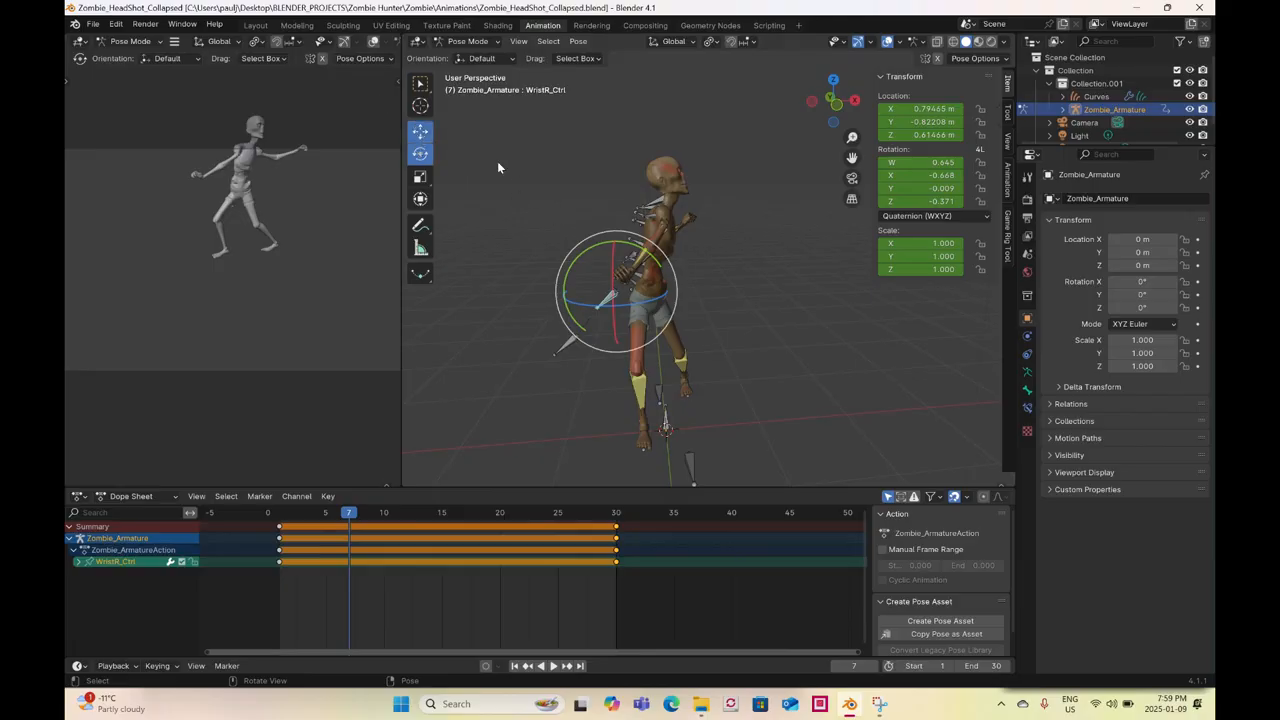
pyautogui.click(422, 135)
pyautogui.moveTo(616, 290); pyautogui.dragTo(711, 219)
pyautogui.click(421, 154)
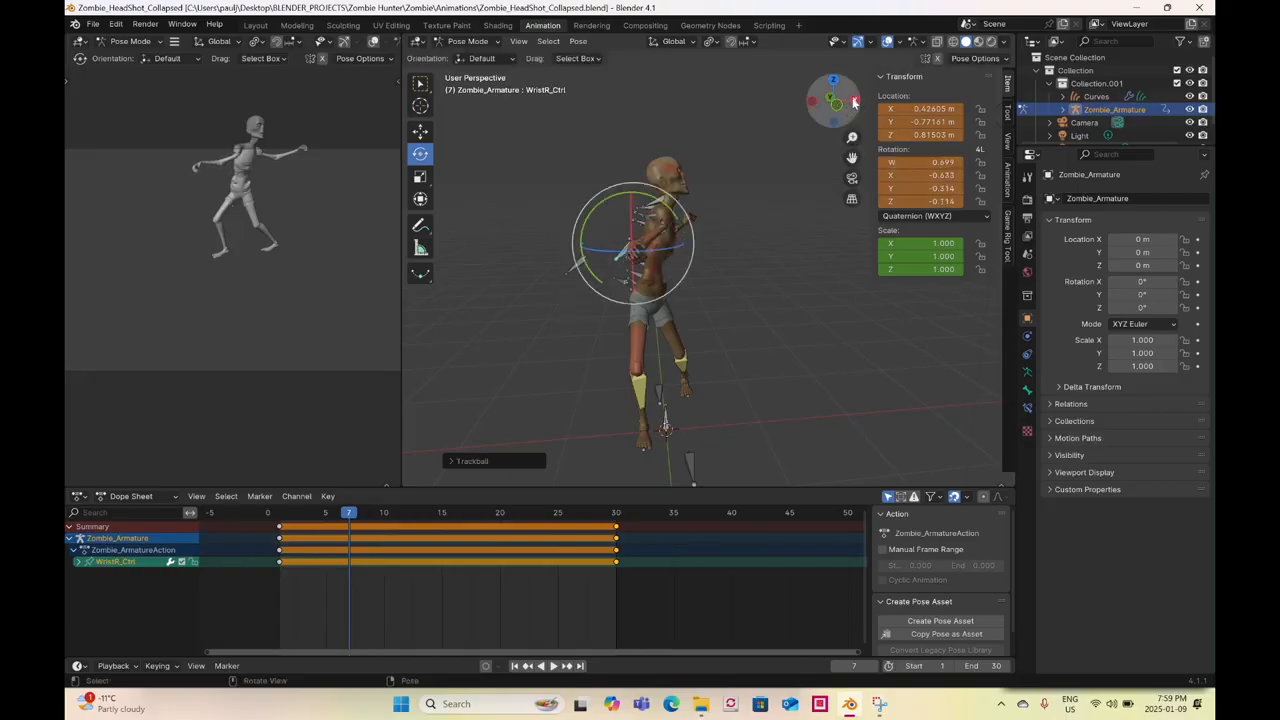
pyautogui.click(854, 100)
pyautogui.hotkey('shift', 'space')
pyautogui.press('g')
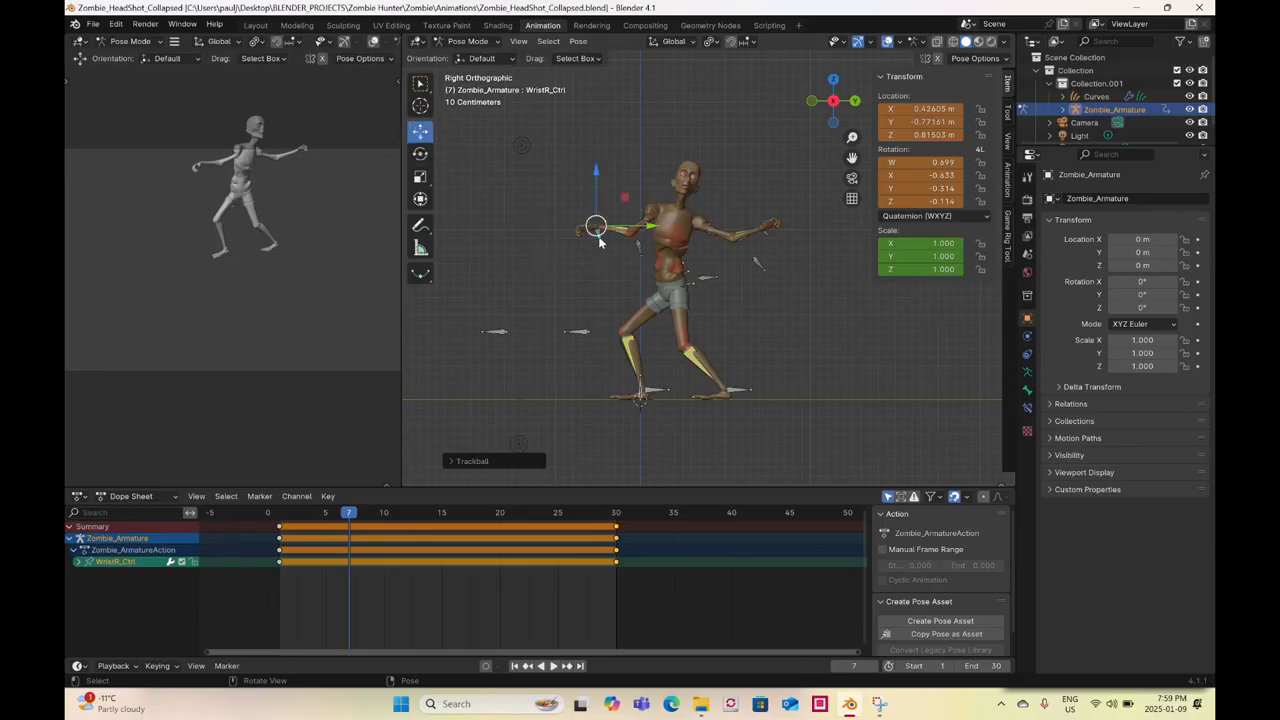
pyautogui.moveTo(598, 234); pyautogui.dragTo(593, 212)
pyautogui.moveTo(593, 212); pyautogui.dragTo(735, 272, button='middle')
# - Rotate the ClavicleR.001 bone from several angles to bring that shoulder in line with the raised arm
pyautogui.click(703, 262)
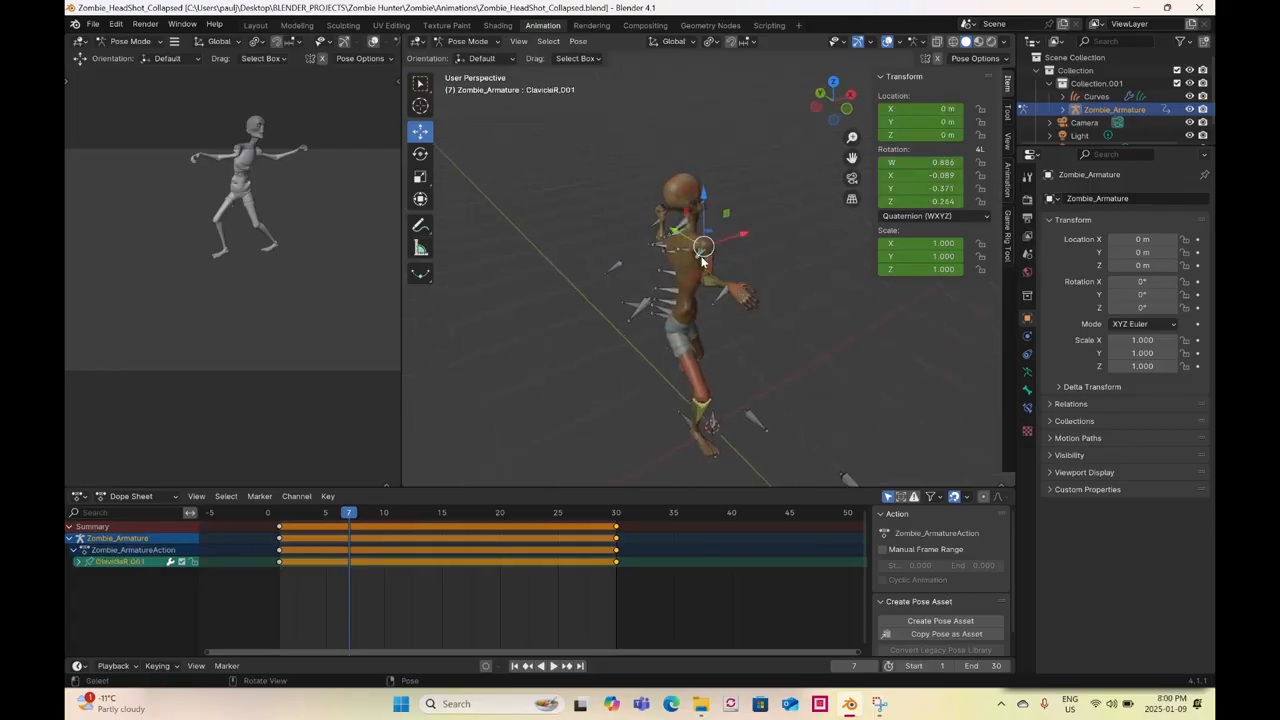
pyautogui.click(420, 153)
pyautogui.moveTo(720, 230); pyautogui.dragTo(802, 200, button='middle')
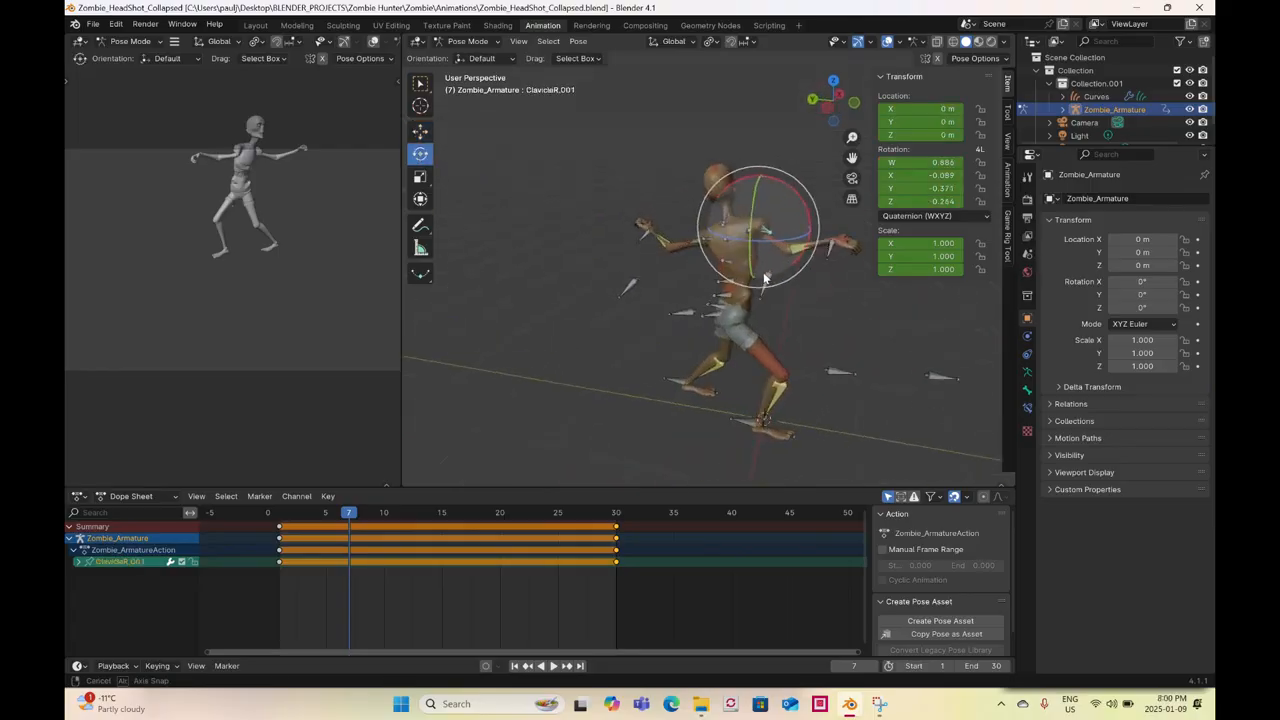
pyautogui.moveTo(802, 200)
pyautogui.mouseDown()
pyautogui.moveTo(791, 183)
pyautogui.moveTo(790, 196)
pyautogui.mouseUp()
pyautogui.moveTo(782, 285); pyautogui.dragTo(687, 335, button='middle')
pyautogui.moveTo(730, 282); pyautogui.dragTo(761, 395)
pyautogui.moveTo(761, 395); pyautogui.dragTo(804, 302, button='middle')
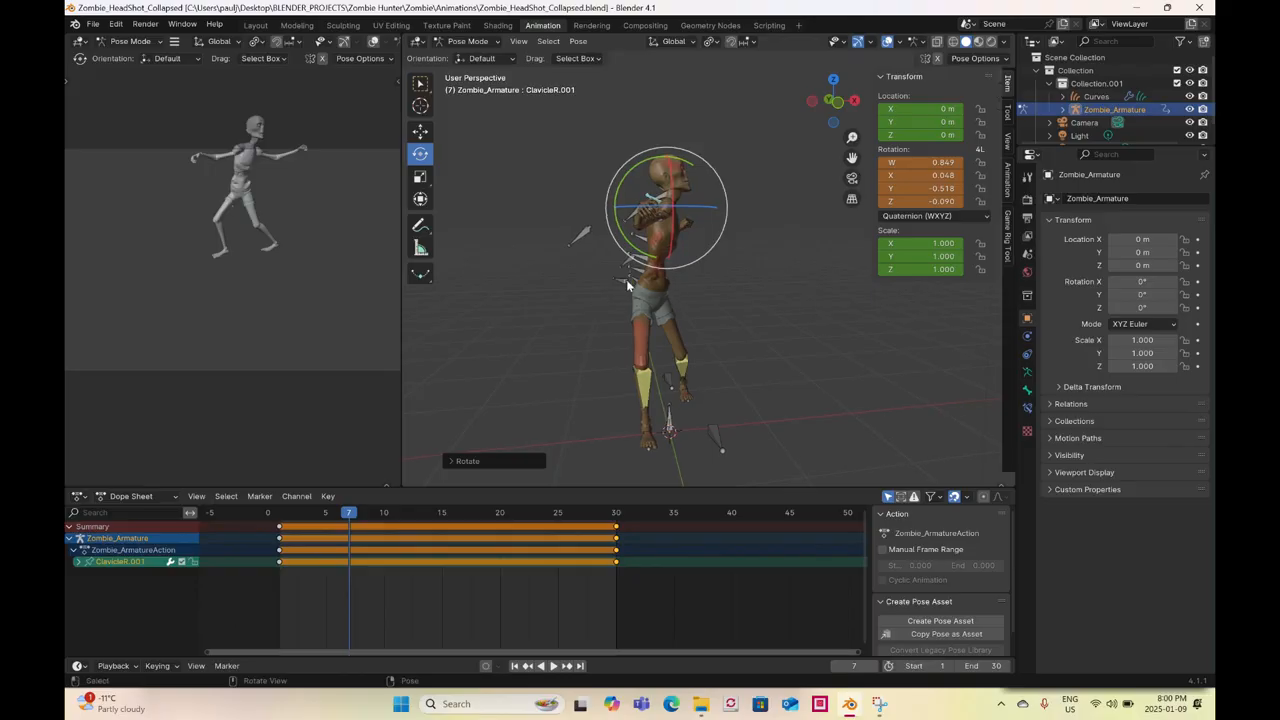
# - Tilt the hip control bone sideways about the Y axis and lower it slightly in front view
pyautogui.click(626, 279)
pyautogui.press('r')
pyautogui.press('y')
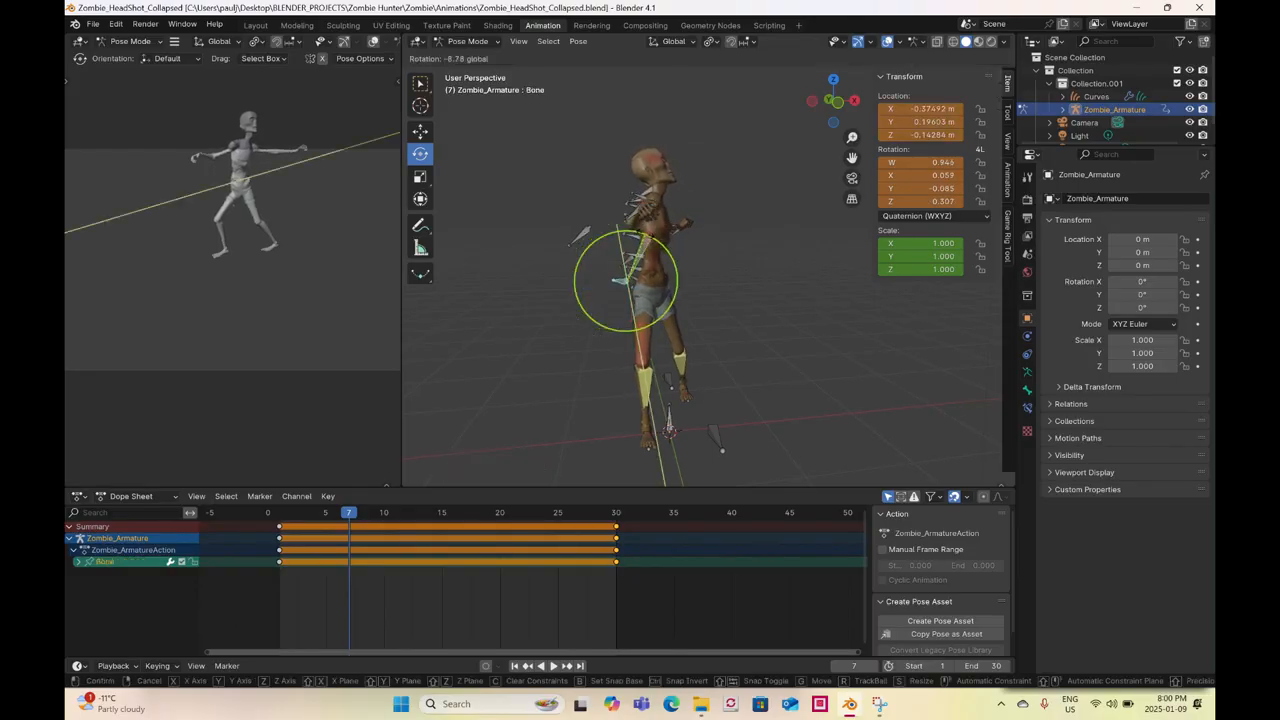
pyautogui.click(812, 116)
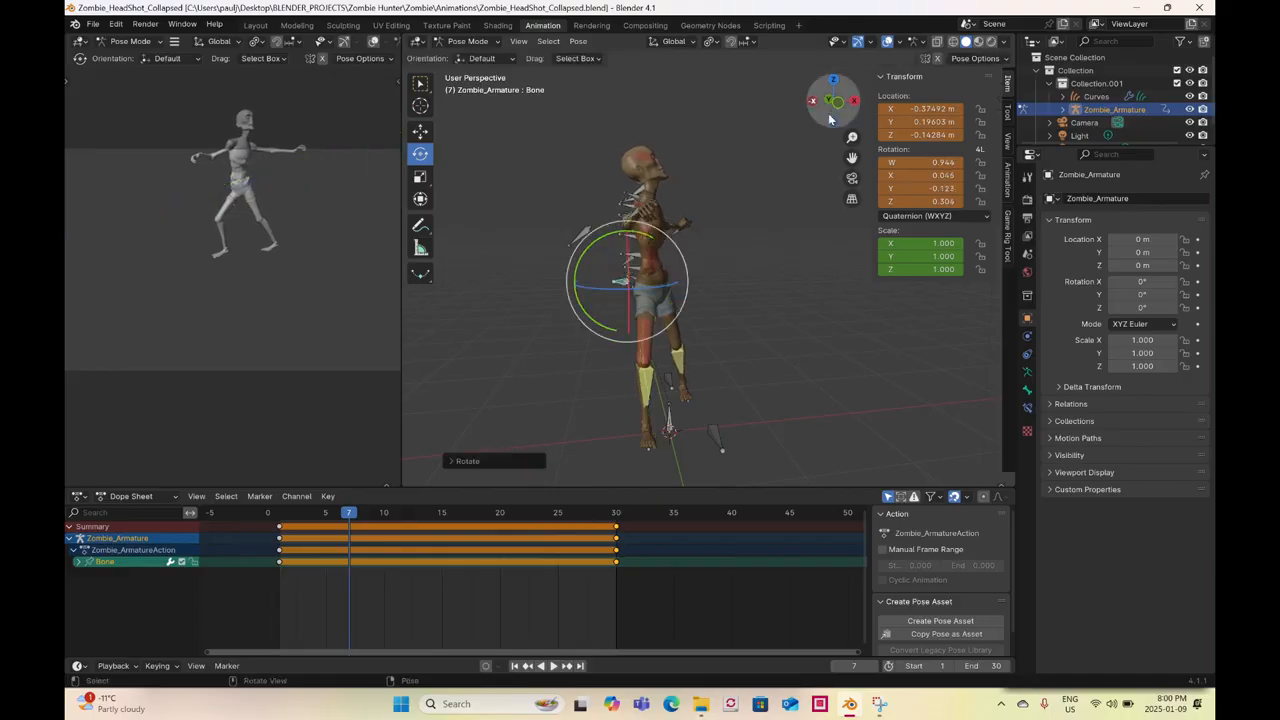
pyautogui.click(841, 101)
pyautogui.click(420, 132)
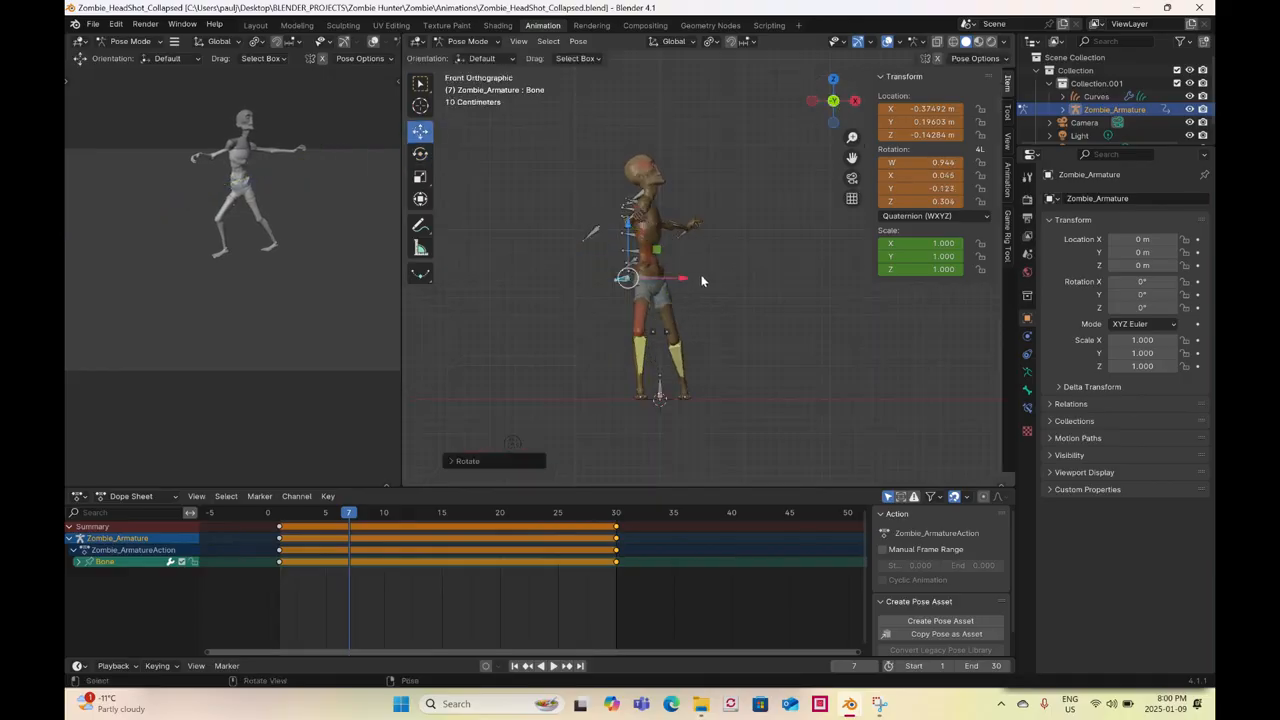
pyautogui.moveTo(627, 279); pyautogui.dragTo(625, 287)
# - Lower the WristL_Ctrl control and shift it slightly inward in front view
pyautogui.click(684, 240)
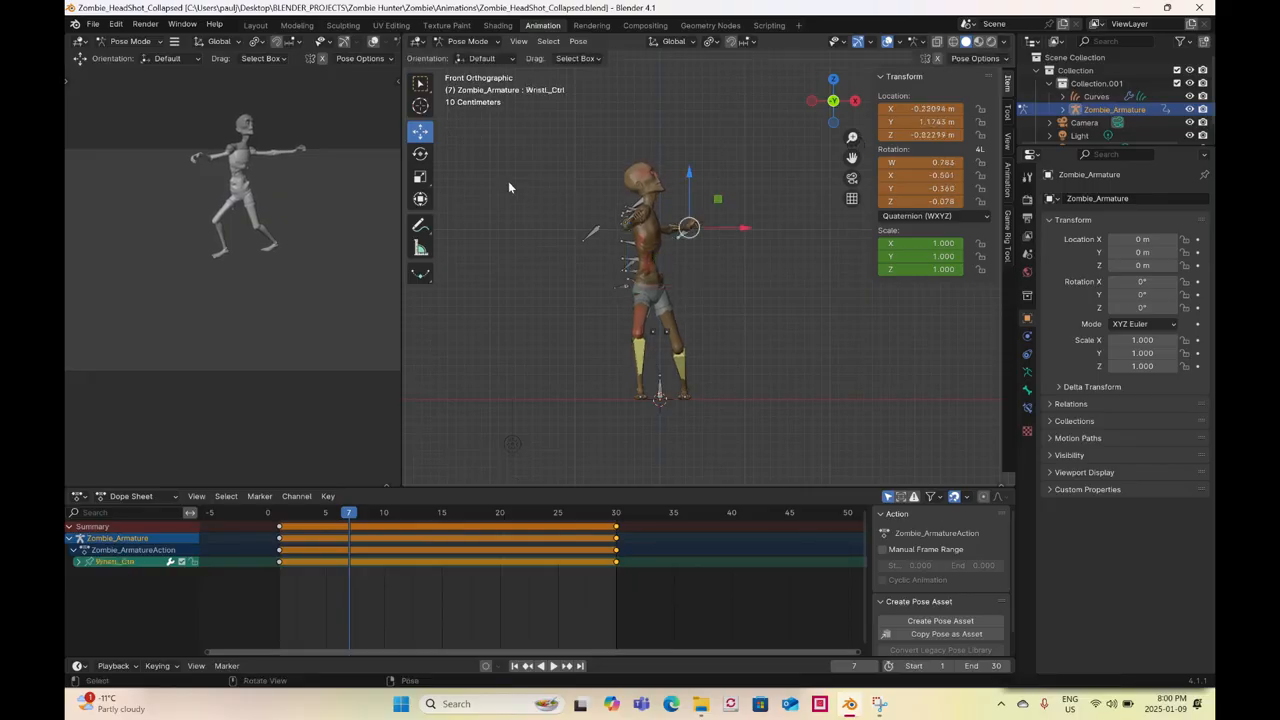
pyautogui.moveTo(688, 228); pyautogui.dragTo(657, 244)
pyautogui.moveTo(768, 306); pyautogui.dragTo(910, 286, button='middle')
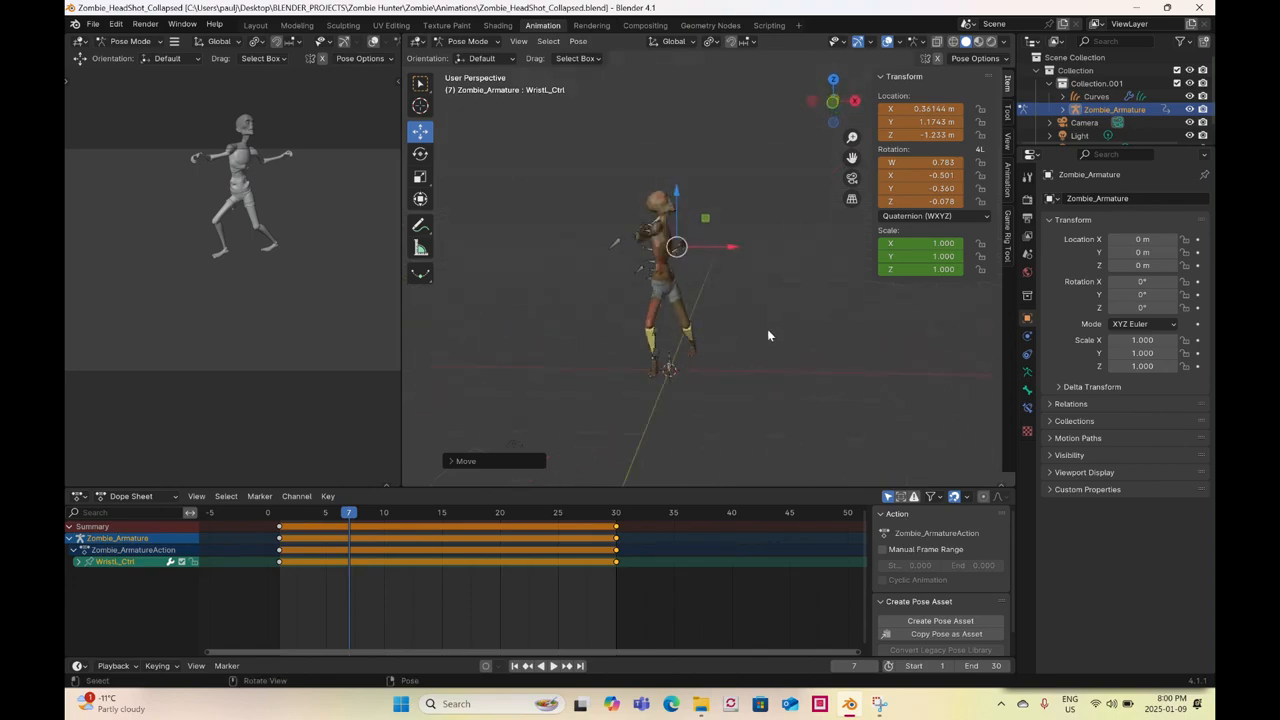
# - Shift the AnkleL_Ctrl control sideways and slightly forward to refine the trailing foot's placement
pyautogui.click(705, 338)
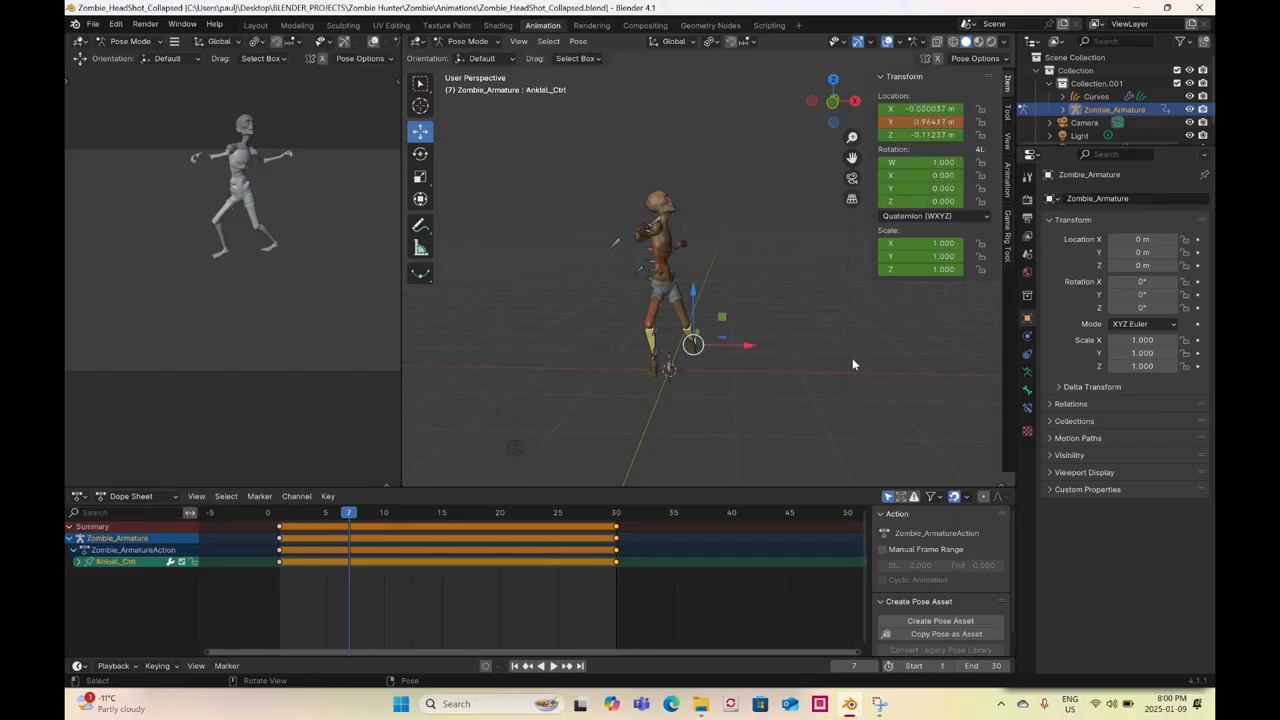
pyautogui.moveTo(752, 351); pyautogui.dragTo(760, 348)
pyautogui.moveTo(775, 361); pyautogui.dragTo(651, 358, button='middle')
pyautogui.moveTo(762, 343); pyautogui.dragTo(738, 342)
pyautogui.moveTo(738, 342); pyautogui.dragTo(790, 351, button='middle')
# - Switch to wireframe shading, box-select all the bones and insert a keyframe for the pose at frame 7
pyautogui.press('z')
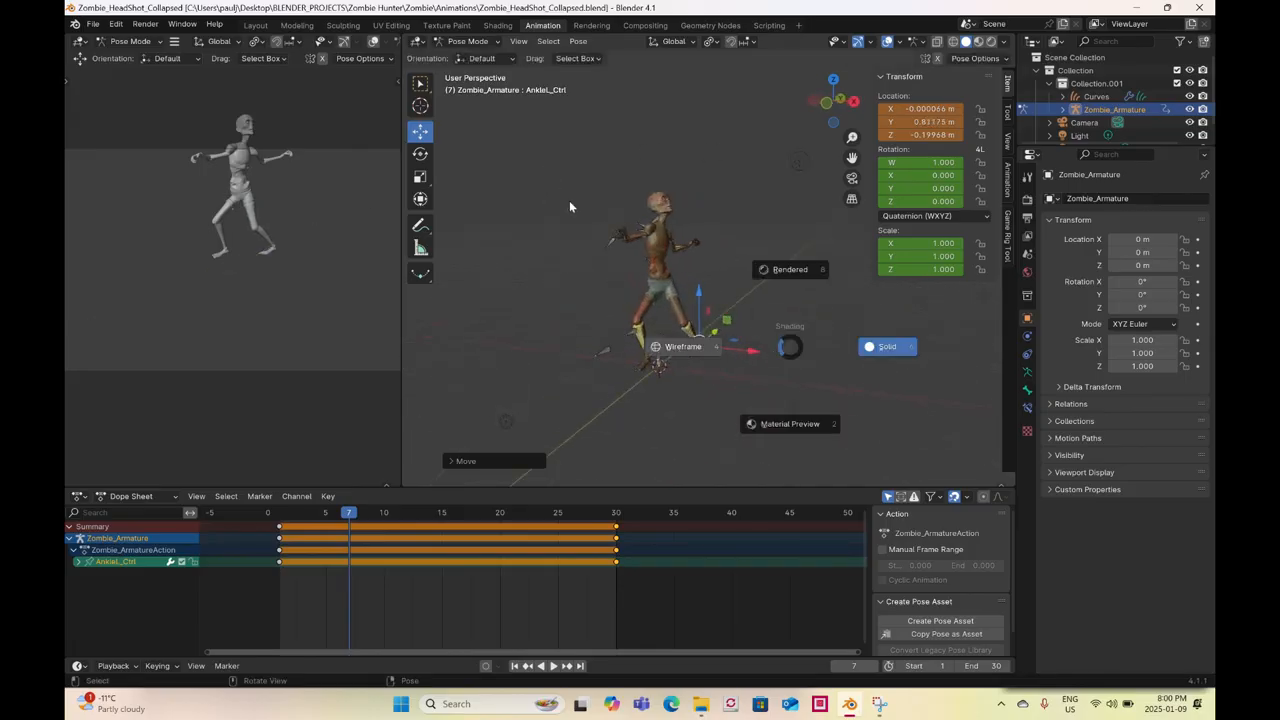
pyautogui.click(516, 166)
pyautogui.moveTo(514, 164); pyautogui.dragTo(762, 392)
pyautogui.rightClick(786, 364)
pyautogui.click(786, 366)
# - At frame 3, move the WristL_Ctrl control outward from the body in top view and keyframe it
pyautogui.moveTo(279, 521); pyautogui.dragTo(338, 526)
pyautogui.click(689, 262)
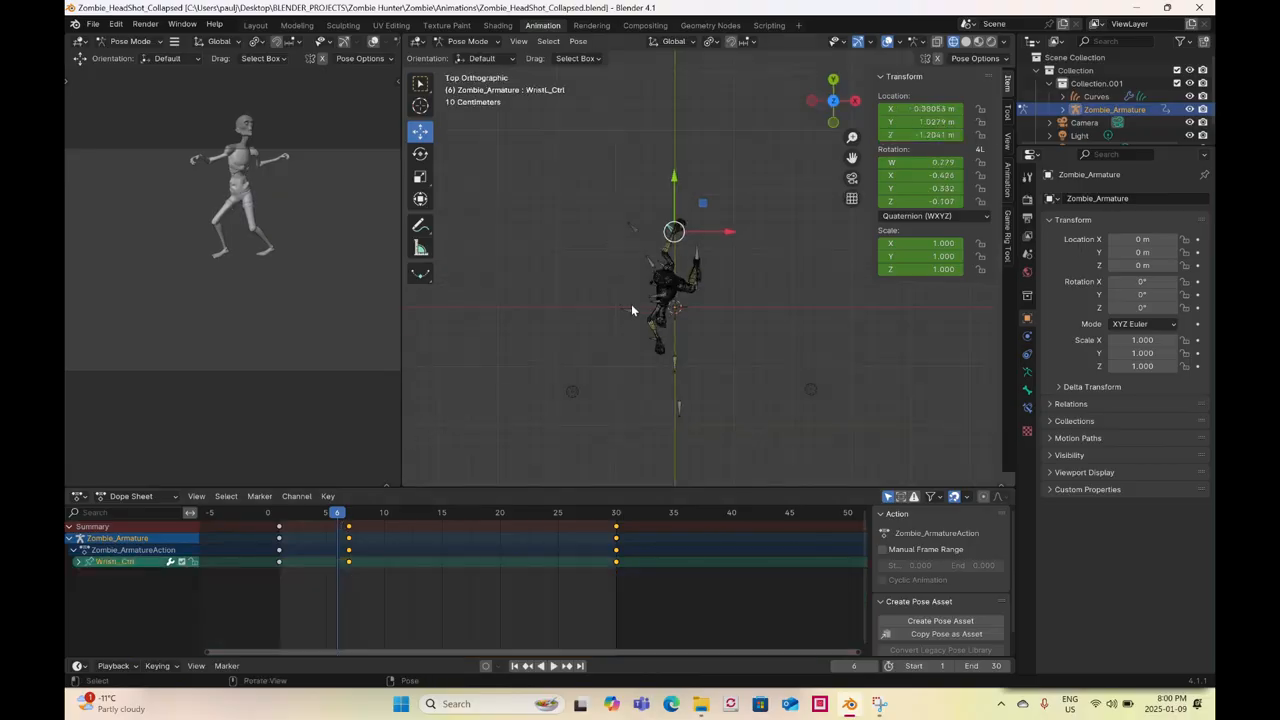
pyautogui.click(289, 516)
pyautogui.press('space')
pyautogui.moveTo(289, 516); pyautogui.dragTo(297, 516)
pyautogui.press('space')
pyautogui.press('g')
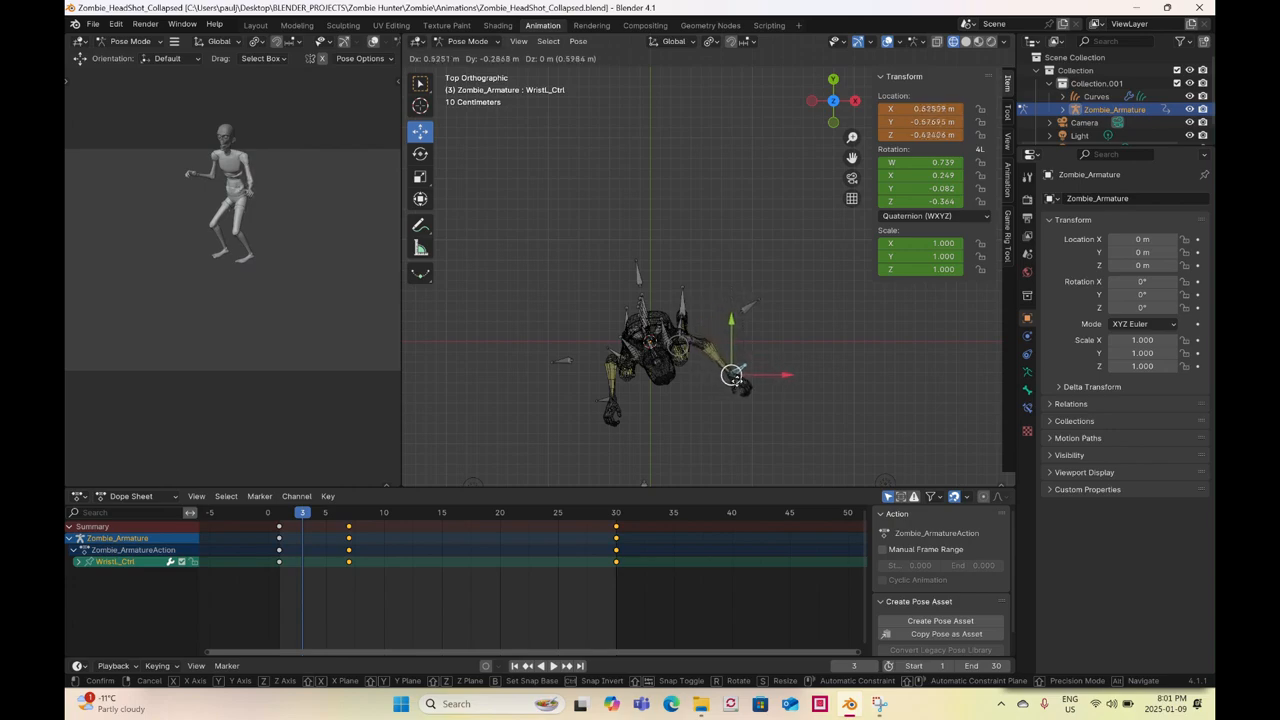
pyautogui.click(735, 381)
pyautogui.rightClick(738, 385)
pyautogui.click(738, 385)
# - At frame 4, move the WristL_Ctrl control outward to widen the arm's arc and keyframe it
pyautogui.click(326, 516)
pyautogui.press('space')
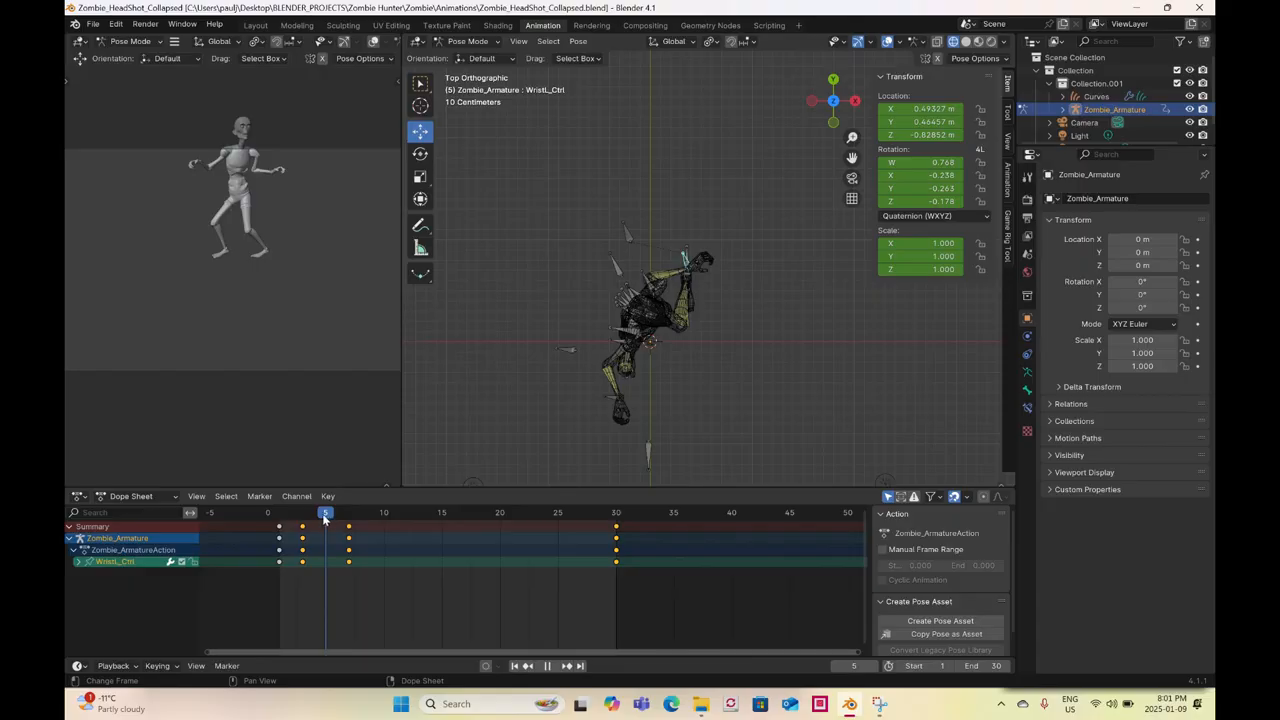
pyautogui.press('Escape')
pyautogui.moveTo(717, 328); pyautogui.dragTo(740, 326)
pyautogui.click(740, 326)
pyautogui.press('i')
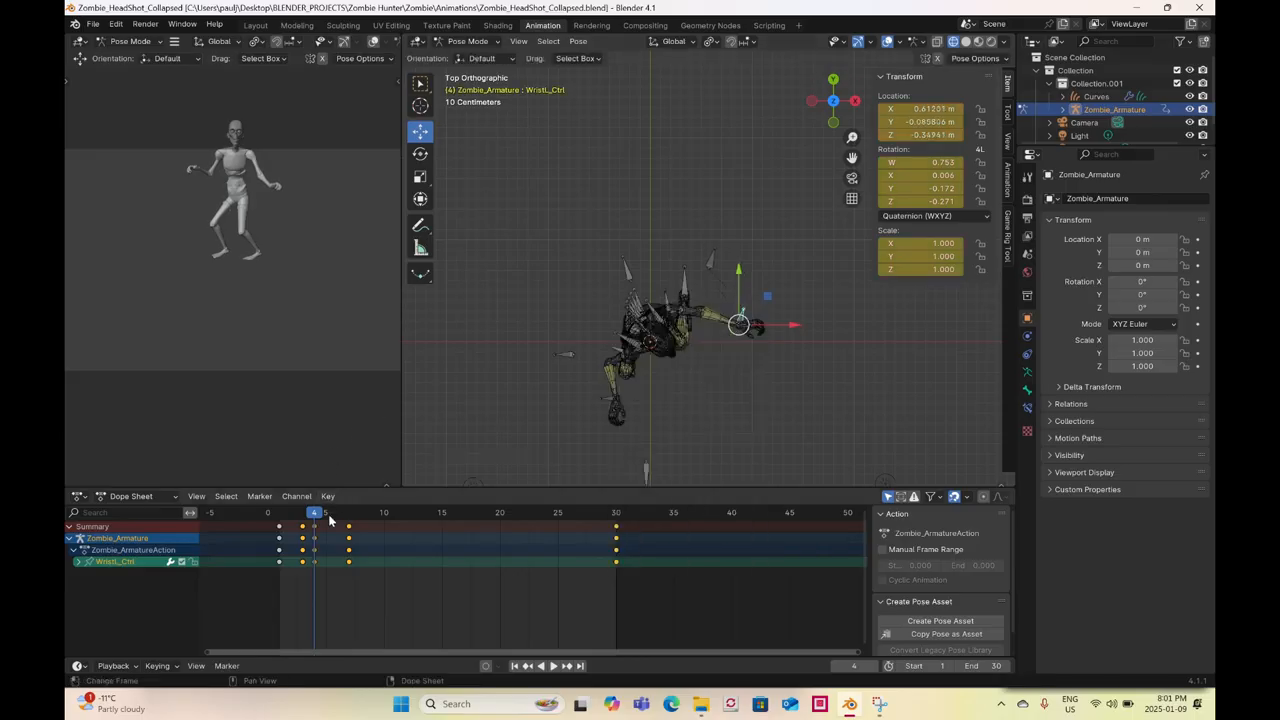
# - Return the zombie to solid shading and play and scrub the animation to review the arm swing
pyautogui.press('space')
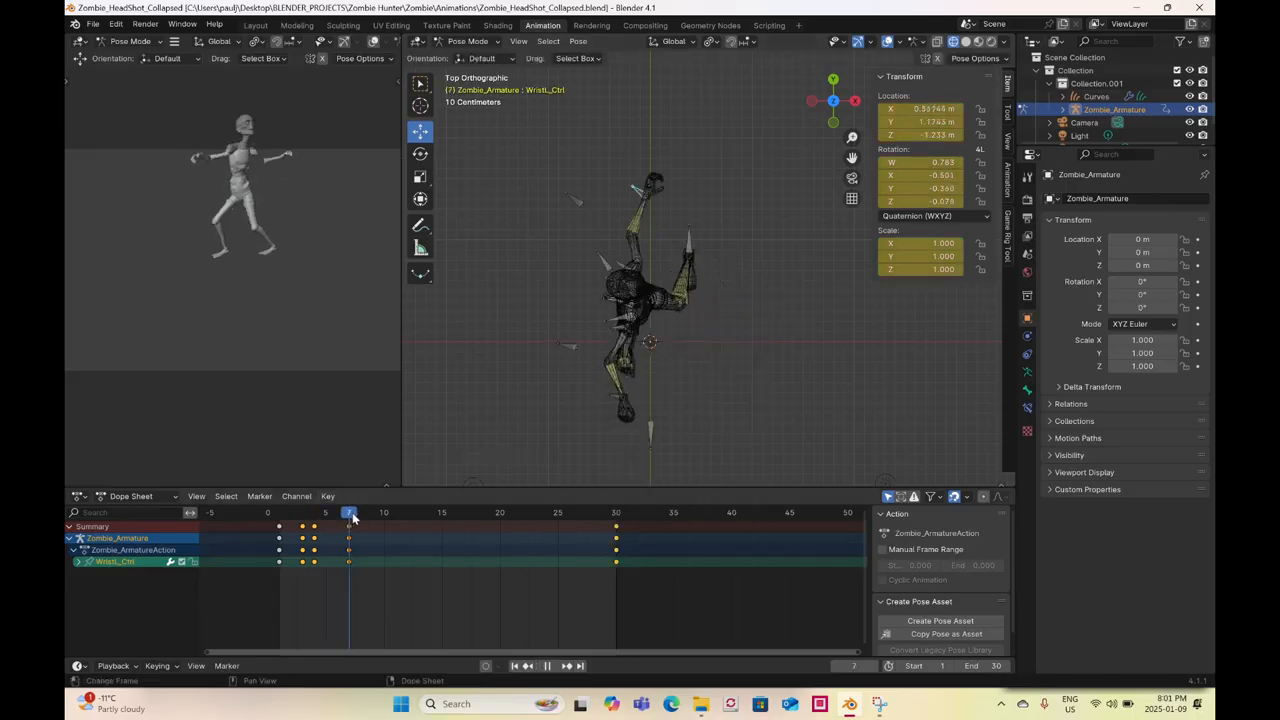
pyautogui.press('space')
pyautogui.moveTo(676, 340); pyautogui.dragTo(644, 291, button='middle')
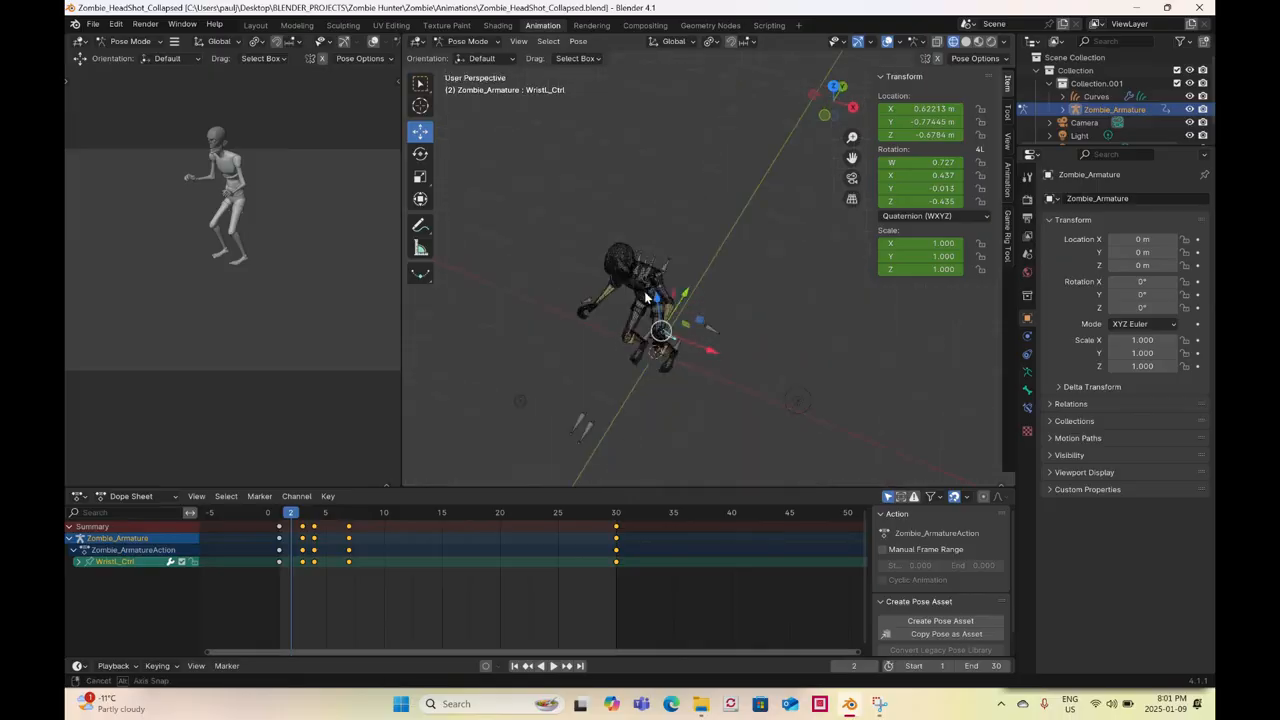
pyautogui.press('z')
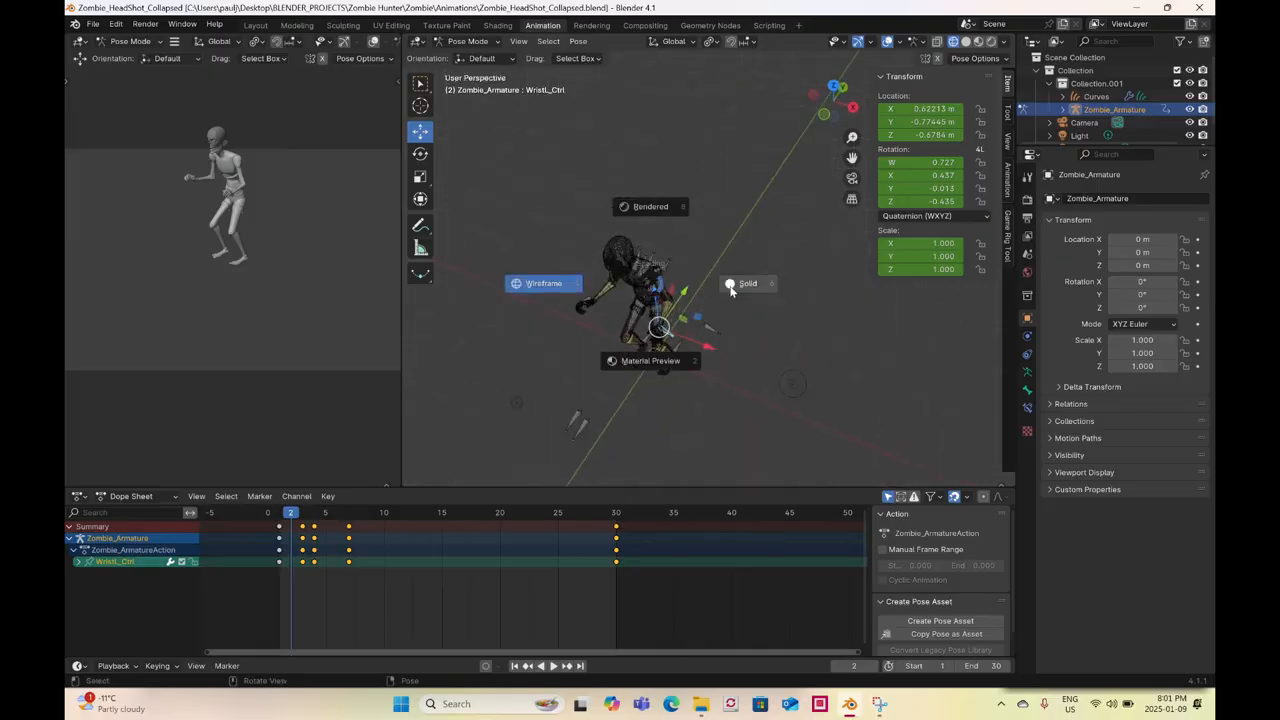
pyautogui.click(643, 406)
pyautogui.moveTo(640, 409); pyautogui.dragTo(695, 345, button='middle')
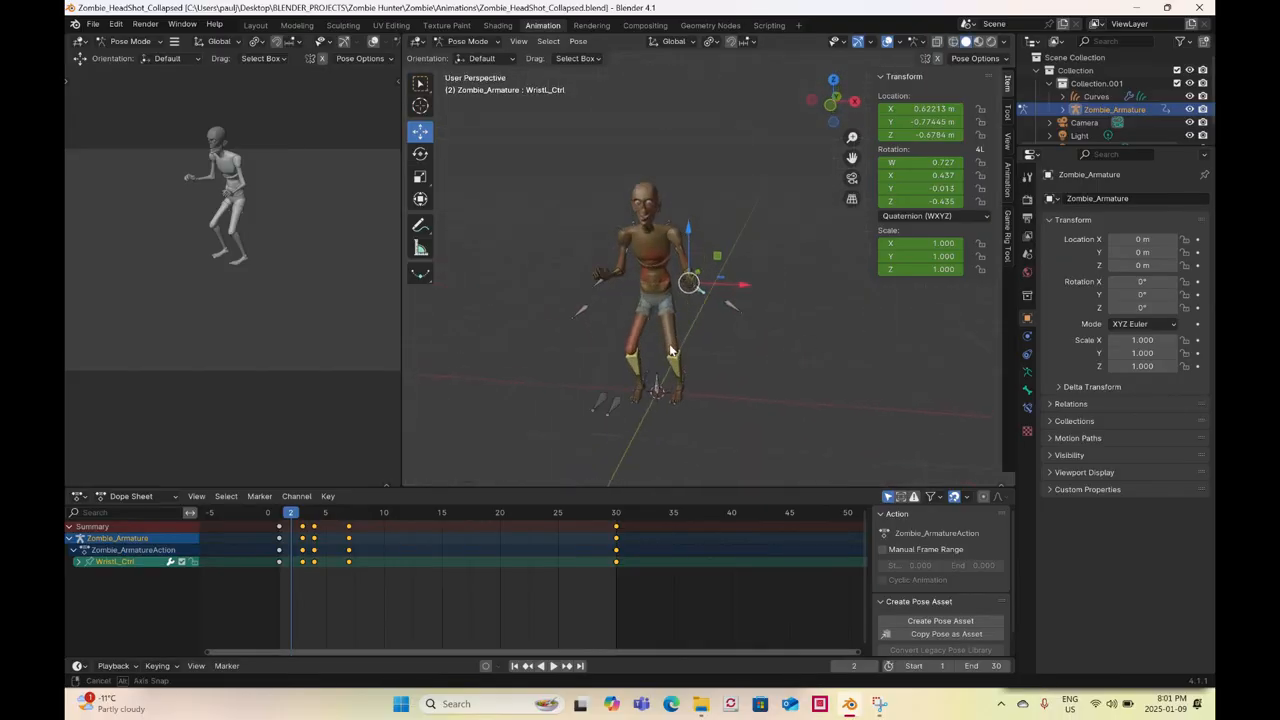
pyautogui.press('space')
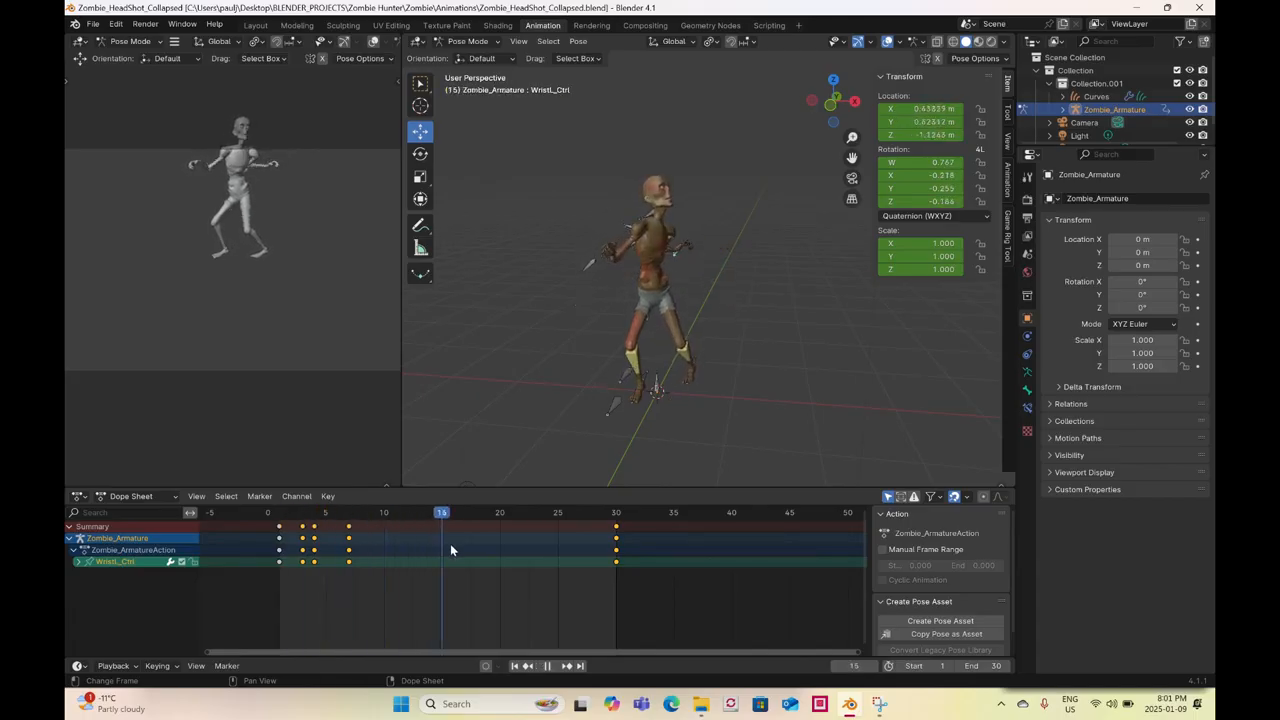
pyautogui.moveTo(516, 562); pyautogui.dragTo(408, 561)
pyautogui.press('space')
# - At frame 12, move the WristL_Ctrl control outward in top view, keyframe it, and go to frame 15
pyautogui.click(835, 79)
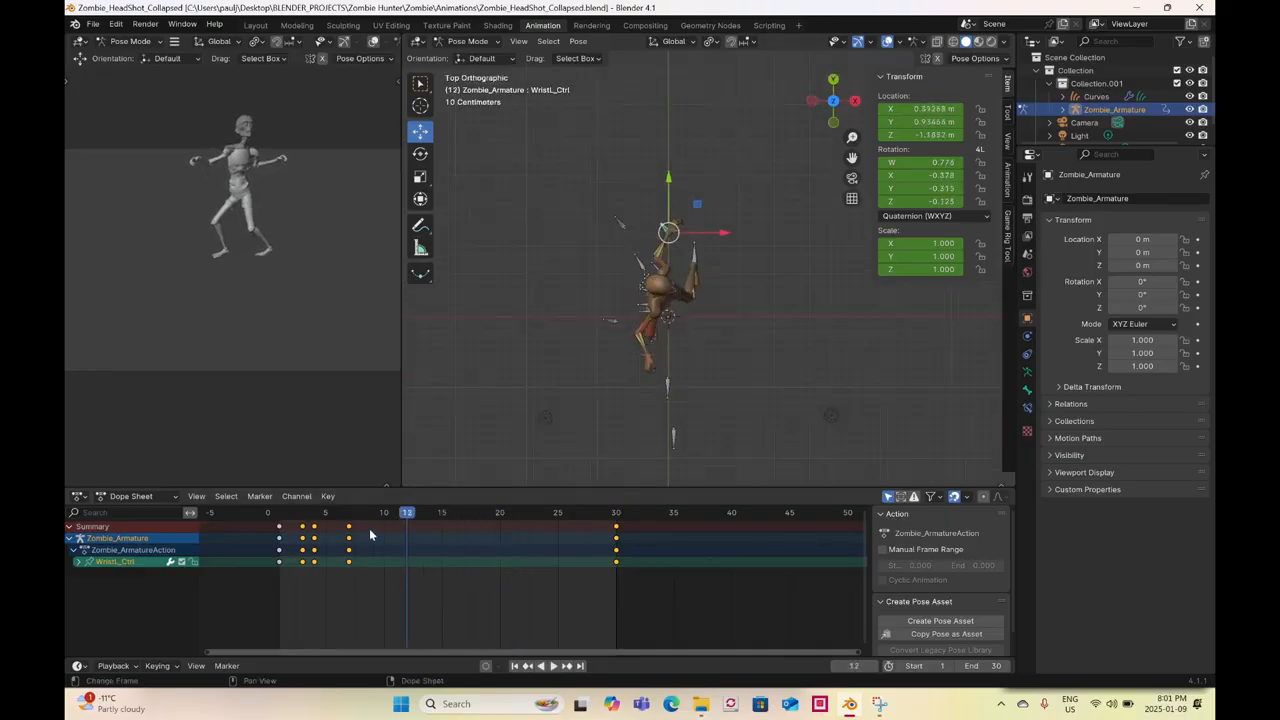
pyautogui.moveTo(359, 517); pyautogui.dragTo(410, 517)
pyautogui.moveTo(668, 232); pyautogui.dragTo(700, 240)
pyautogui.rightClick(700, 240)
pyautogui.click(706, 240)
pyautogui.moveTo(411, 517); pyautogui.dragTo(442, 517)
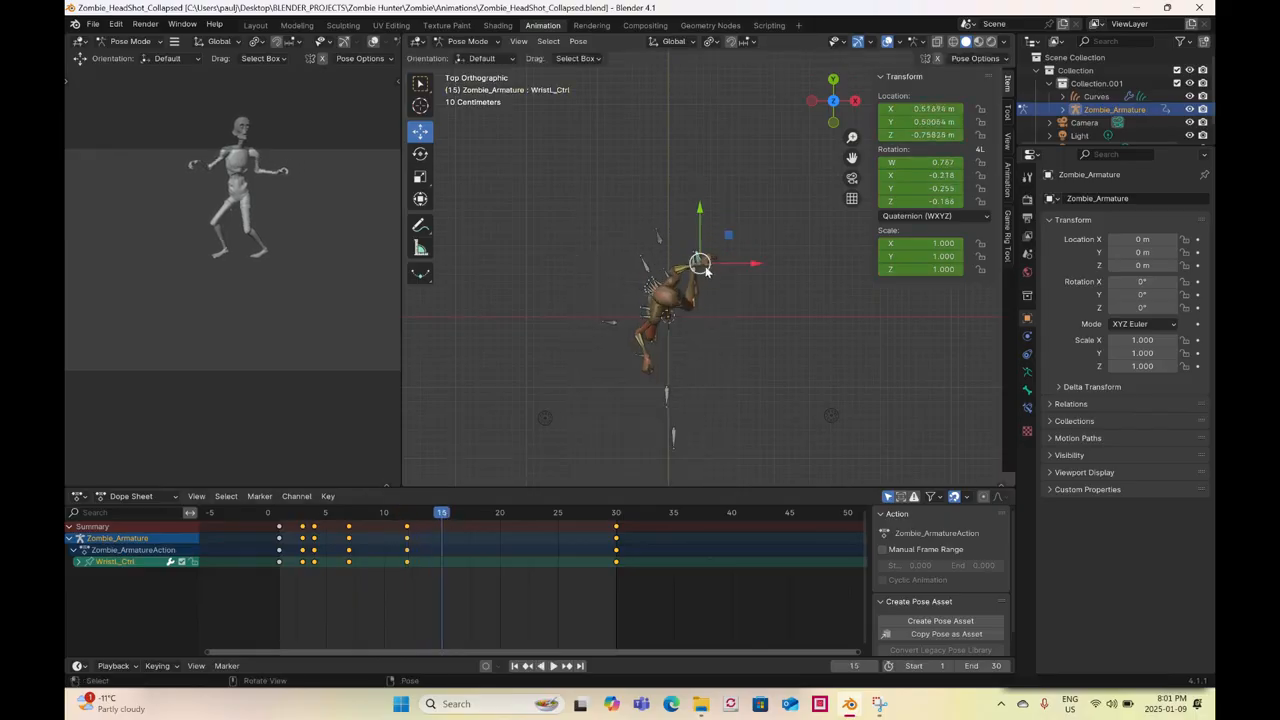
# - At frame 15, move the WristL_Ctrl control outward in top view and keyframe it
pyautogui.moveTo(710, 267); pyautogui.dragTo(728, 275)
pyautogui.rightClick(728, 275)
pyautogui.click(729, 276)
# - At frame 21, move the WristL_Ctrl control outward from the body and keyframe it
pyautogui.moveTo(436, 516); pyautogui.dragTo(511, 517)
pyautogui.moveTo(715, 318); pyautogui.dragTo(729, 323)
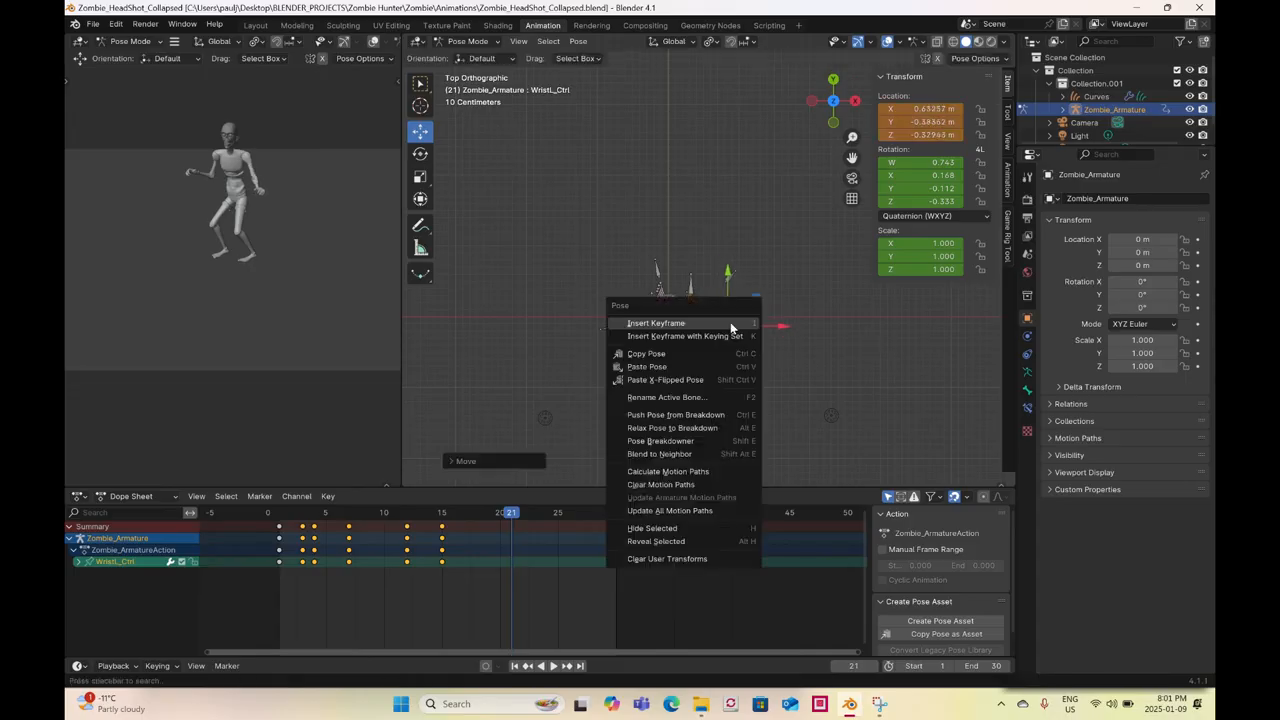
pyautogui.rightClick(729, 323)
pyautogui.click(730, 325)
# - Play and scrub the animation from the top and in perspective to review the left arm's arc
pyautogui.press('space')
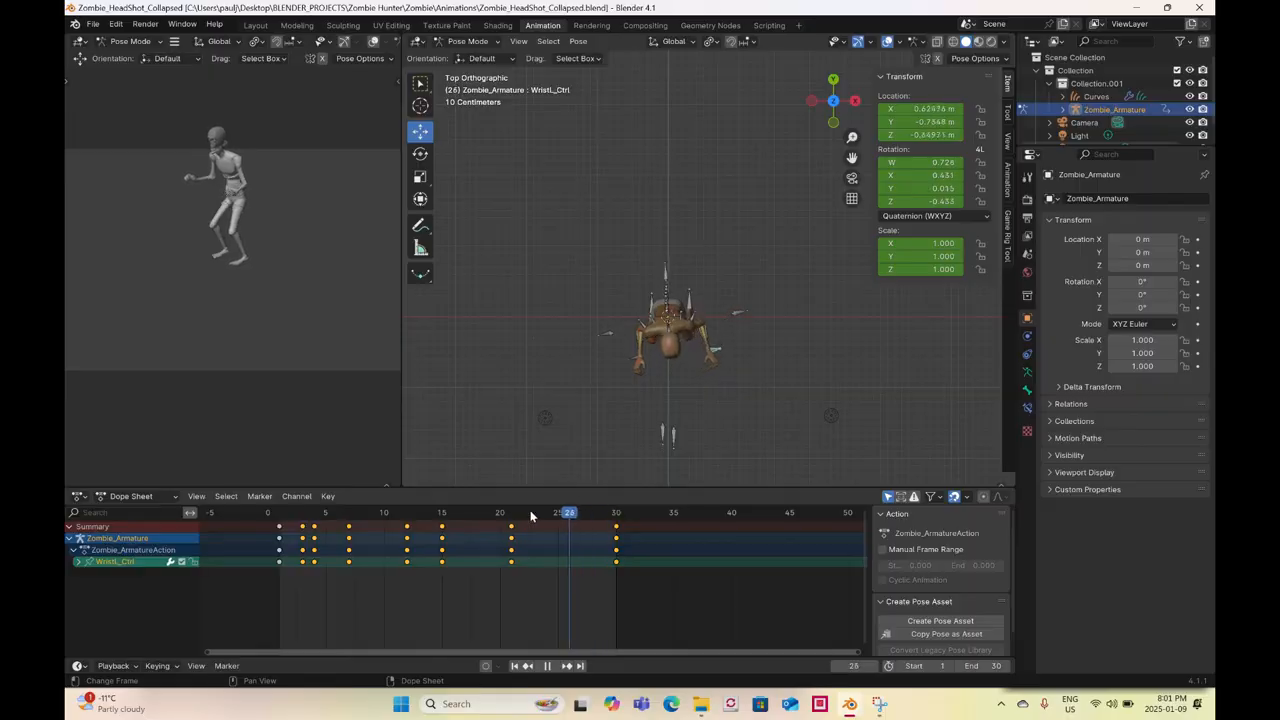
pyautogui.press('space')
pyautogui.moveTo(655, 382); pyautogui.dragTo(470, 370, button='middle')
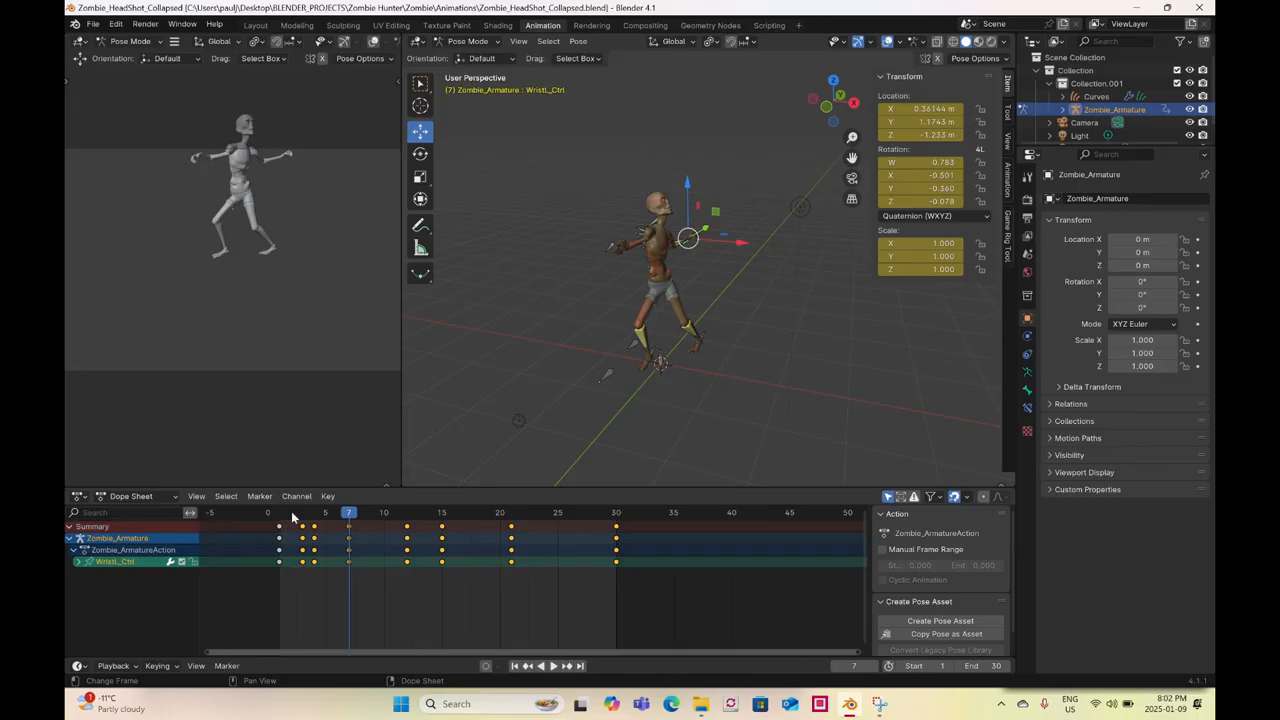
pyautogui.press('space')
pyautogui.moveTo(531, 565); pyautogui.dragTo(552, 632)
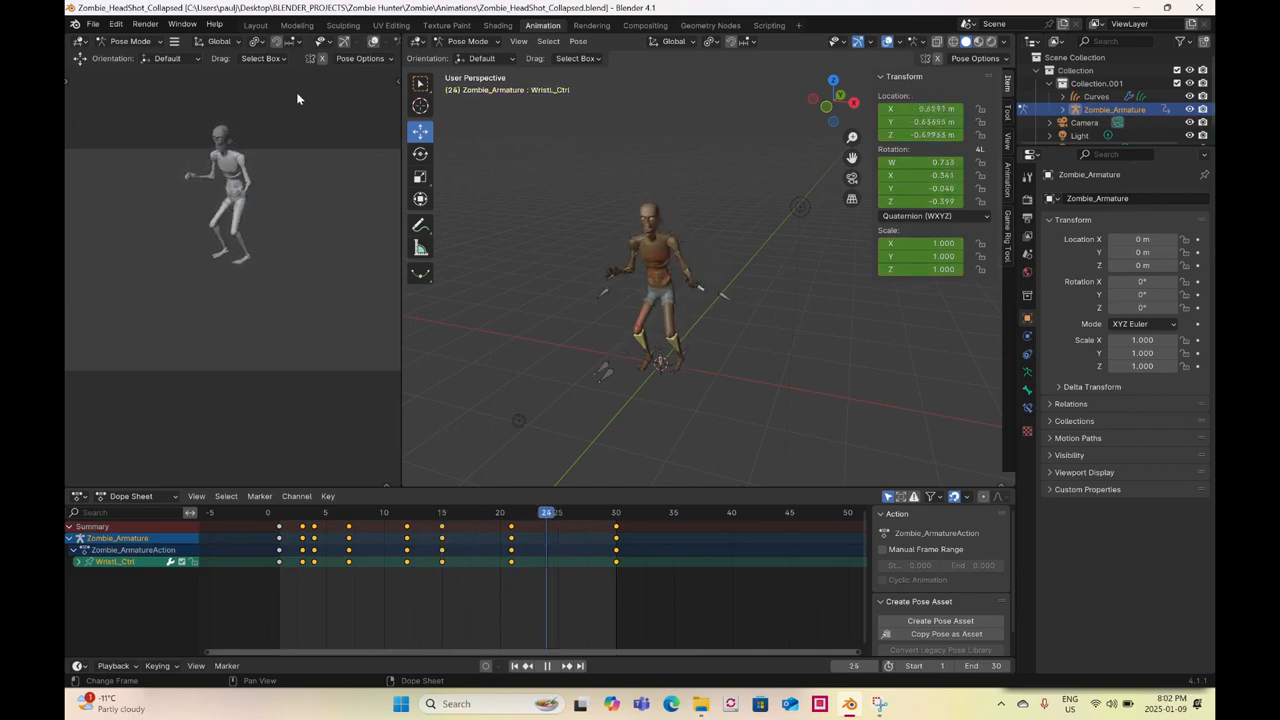
# - Switch to the Layout workspace and start an FBX export of the zombie
pyautogui.click(255, 27)
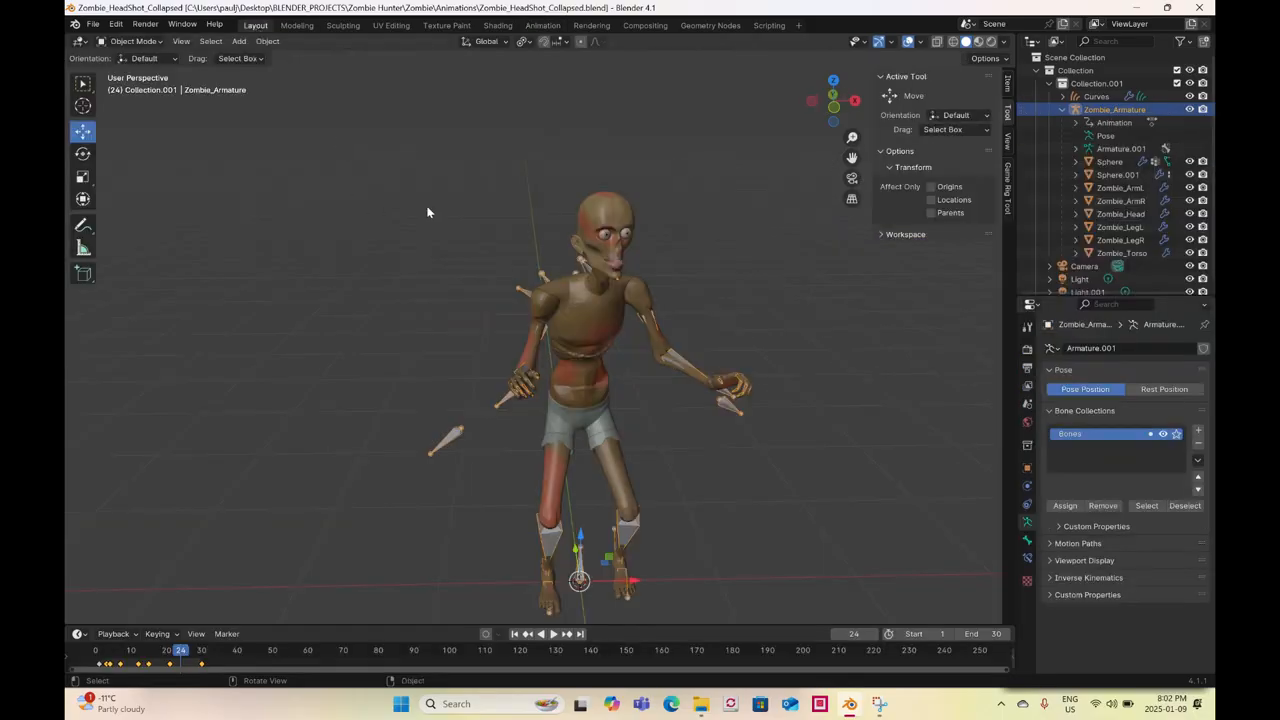
pyautogui.scroll(-3, 457, 226)
pyautogui.moveTo(457, 226); pyautogui.dragTo(449, 246, button='middle')
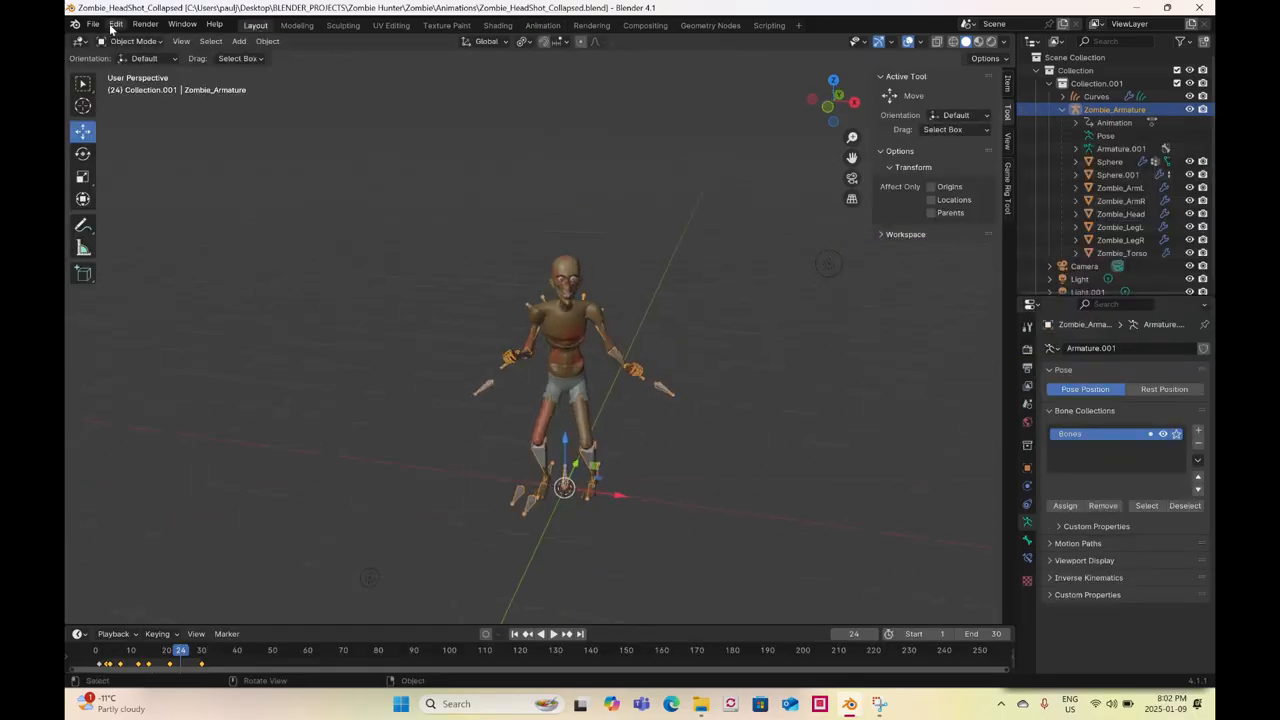
pyautogui.click(92, 24)
pyautogui.moveTo(124, 224)
pyautogui.click(92, 23)
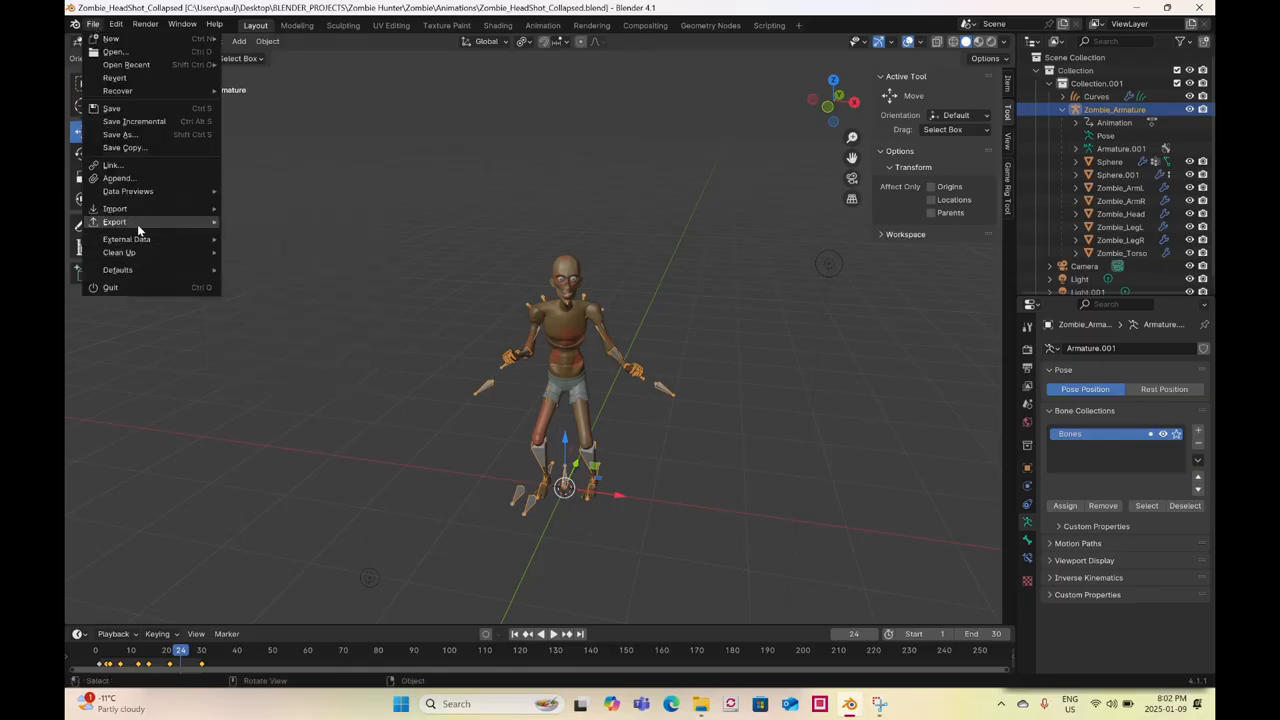
pyautogui.moveTo(137, 224)
pyautogui.click(262, 352)
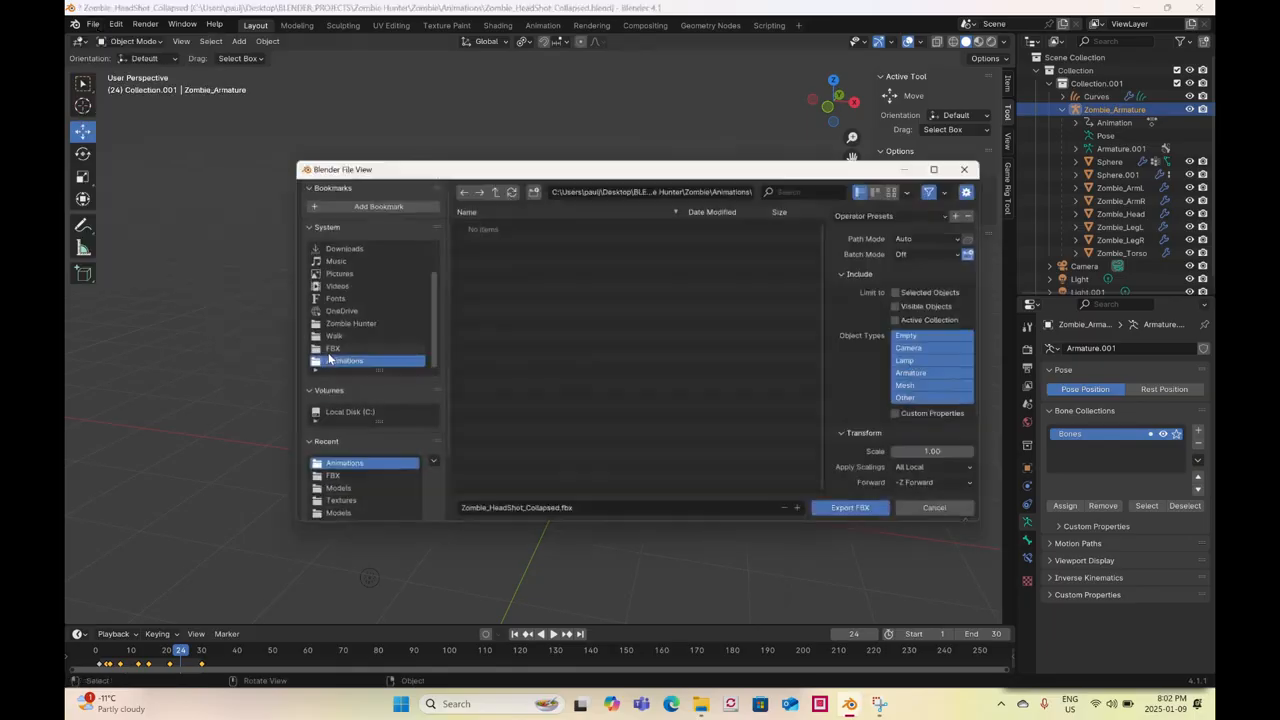
# - Configure the FBX export for the armature only, with Active Collection, Custom Properties, Apply Transform and Only Deform Bones on and leaf bones off
pyautogui.click(950, 389)
pyautogui.click(949, 365)
pyautogui.click(953, 375)
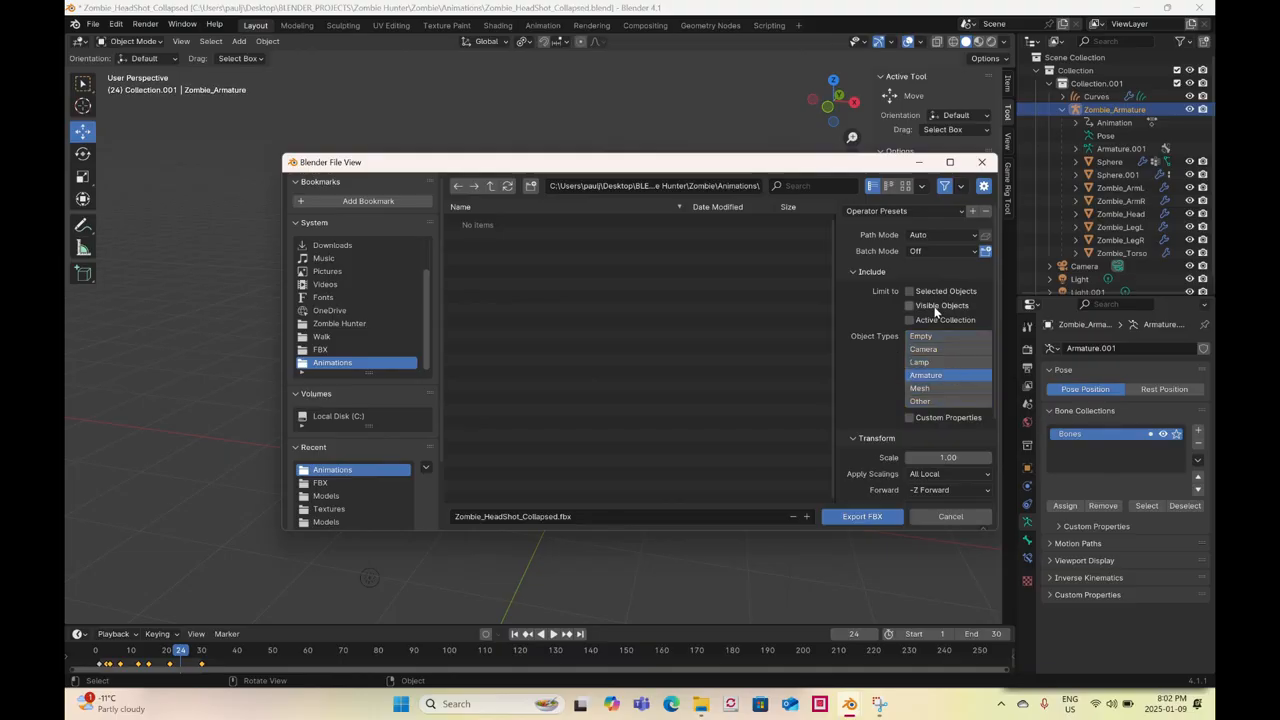
pyautogui.click(932, 418)
pyautogui.scroll(-3, 930, 428)
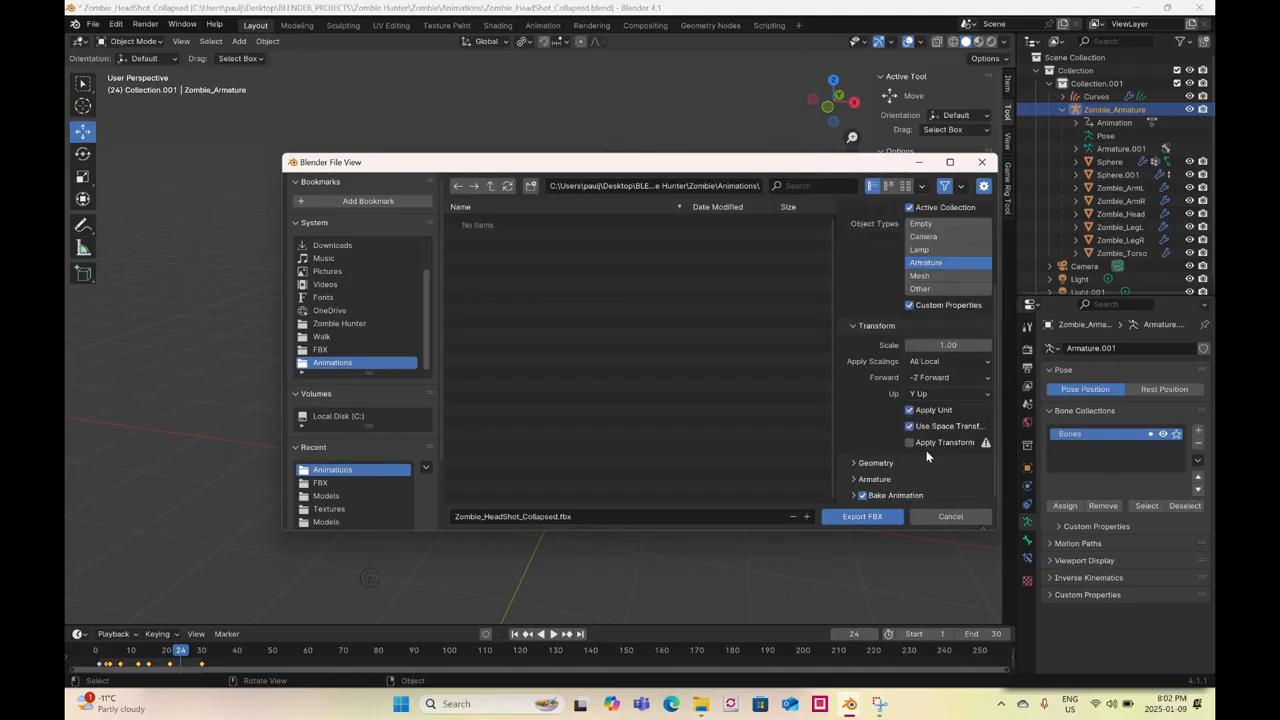
pyautogui.click(884, 479)
pyautogui.scroll(-3, 901, 468)
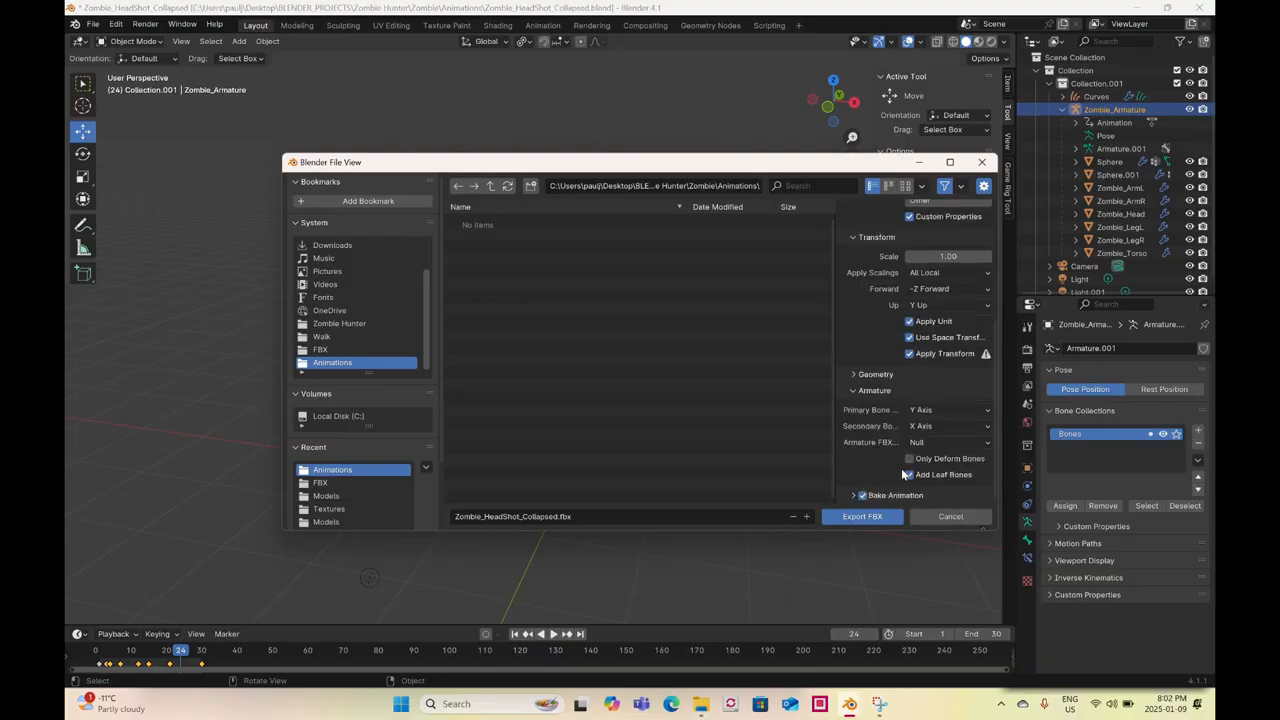
# - Export the animation into the Zombie project's FBX folder as Zombie_ArmLHit.fbx
pyautogui.click(490, 186)
pyautogui.doubleClick(471, 247)
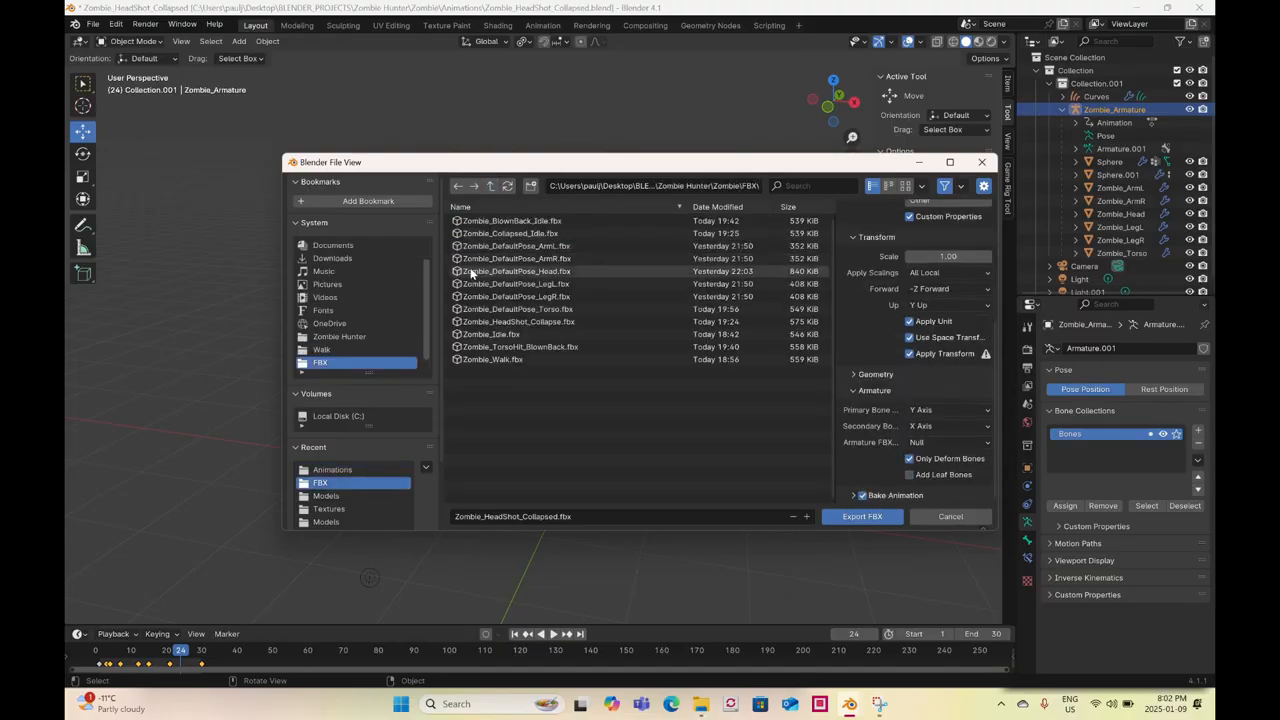
pyautogui.click(540, 520)
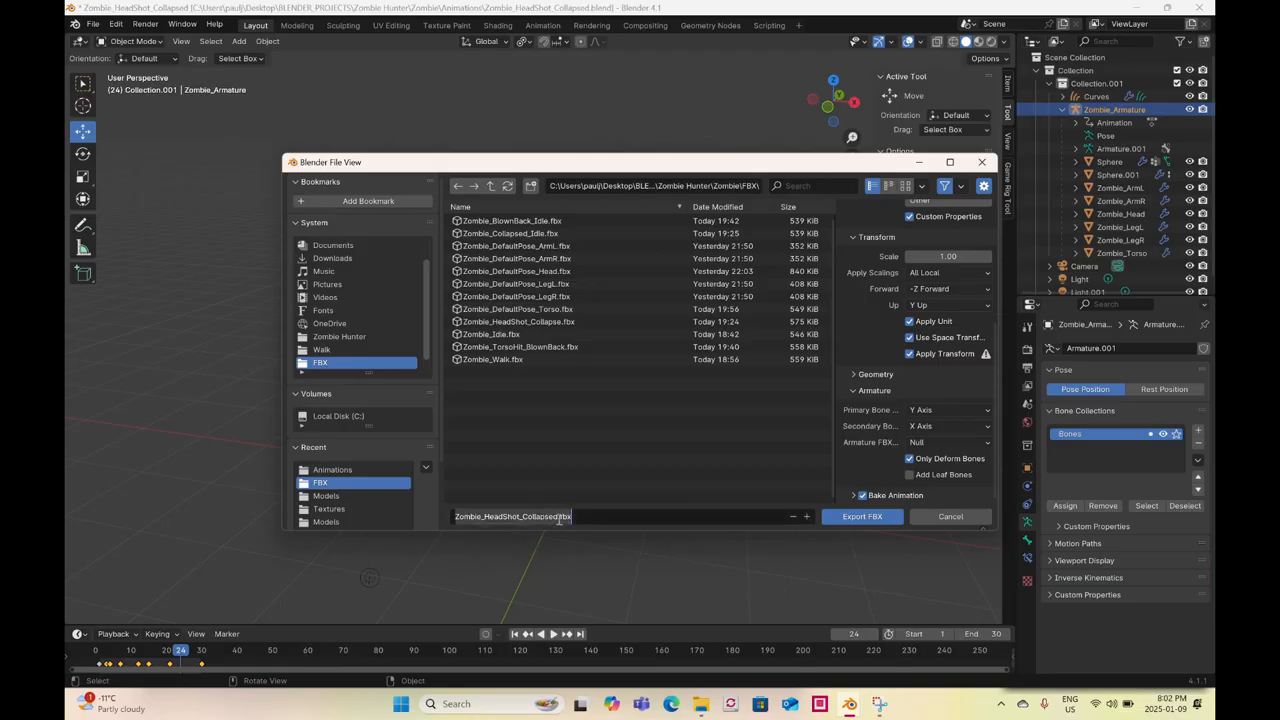
pyautogui.click(558, 517)
pyautogui.press('BackSpace')
pyautogui.press('BackSpace')
pyautogui.press('BackSpace')
pyautogui.press('BackSpace')
pyautogui.press('BackSpace')
pyautogui.press('BackSpace')
pyautogui.press('BackSpace')
pyautogui.press('BackSpace')
pyautogui.press('BackSpace')
pyautogui.press('BackSpace')
pyautogui.press('BackSpace')
pyautogui.press('BackSpace')
pyautogui.press('BackSpace')
pyautogui.press('BackSpace')
pyautogui.press('BackSpace')
pyautogui.press('BackSpace')
pyautogui.press('BackSpace')
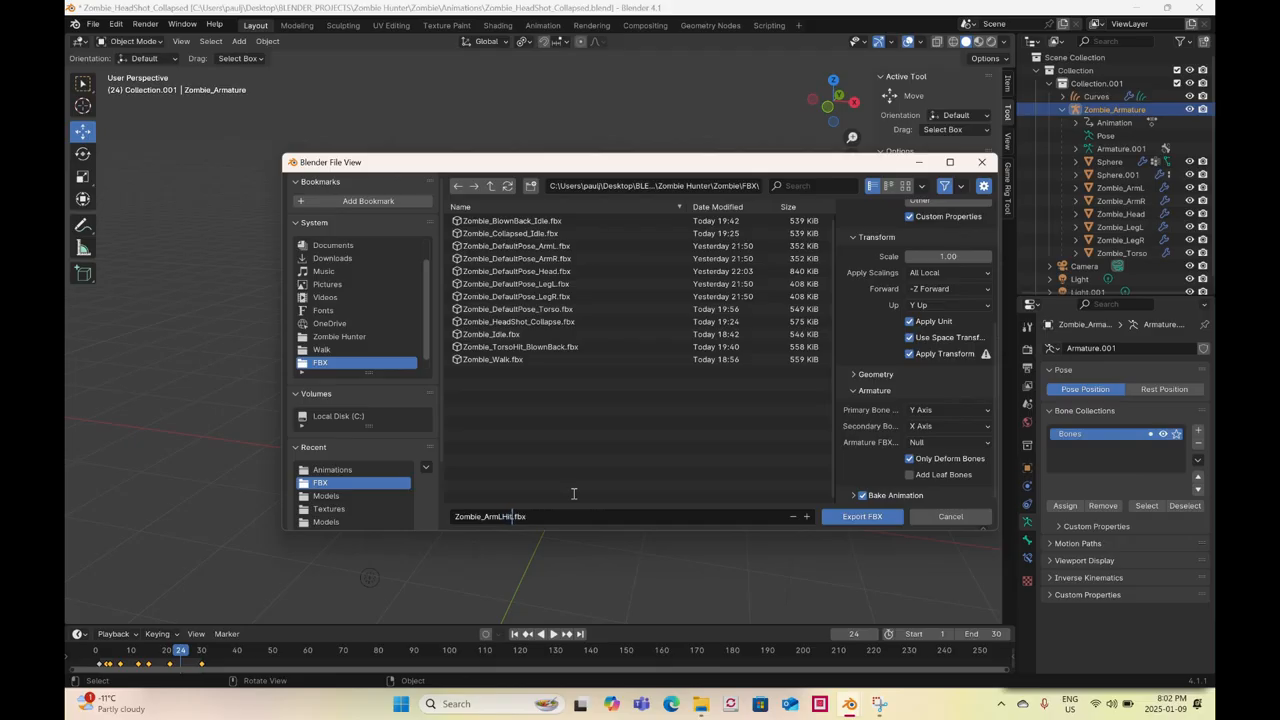
pyautogui.click(840, 515)
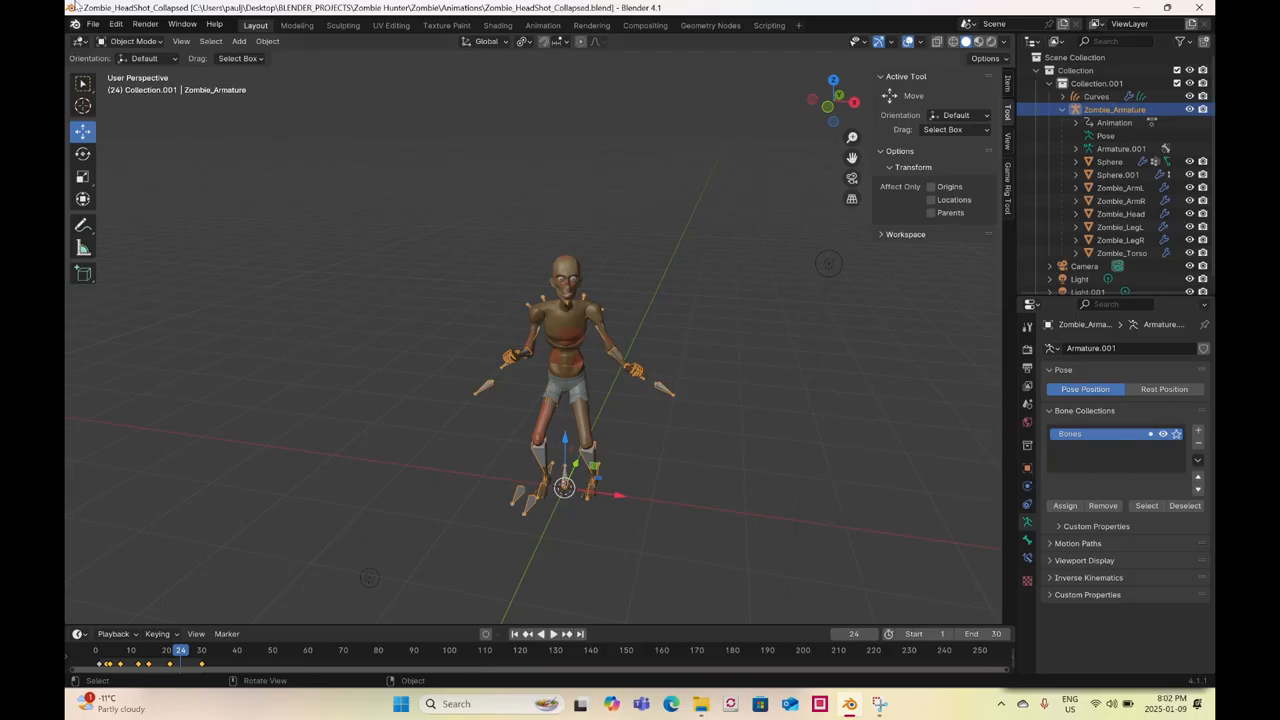
# - Save the project under the new name Zombie_ArmLHit.blend in the Animations folder
pyautogui.click(96, 23)
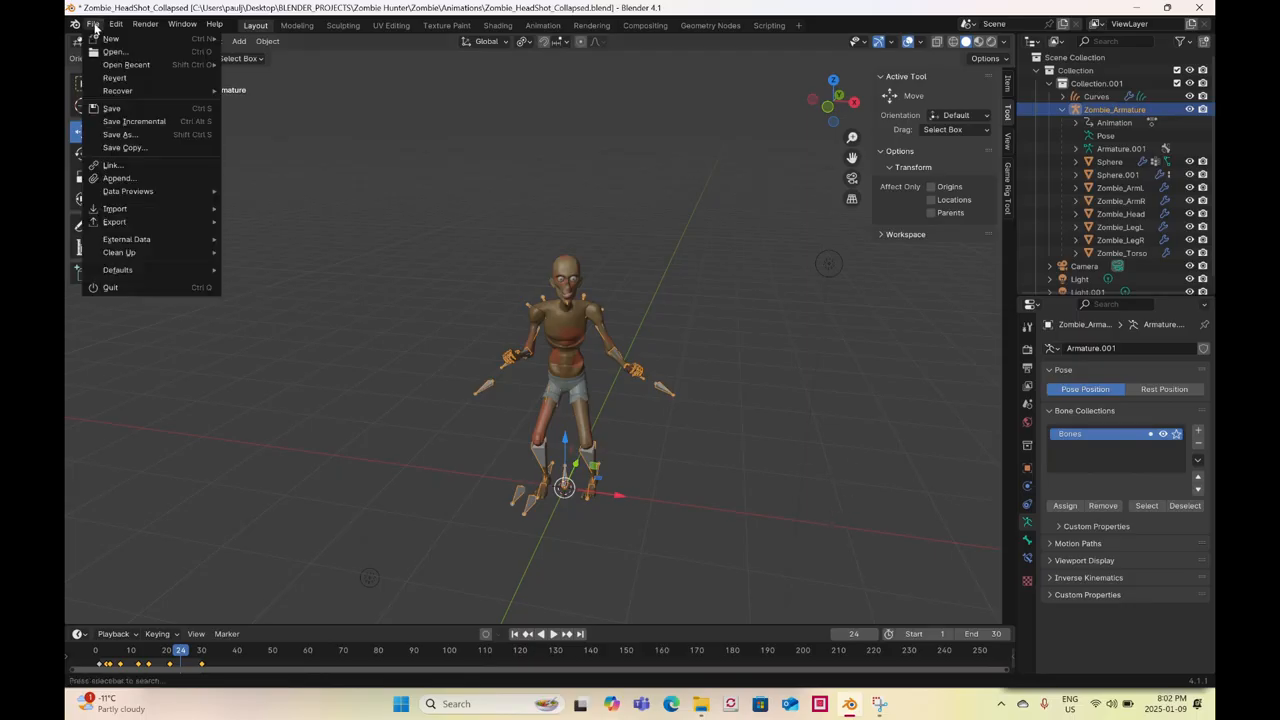
pyautogui.click(126, 137)
pyautogui.click(549, 519)
pyautogui.click(557, 516)
pyautogui.press('BackSpace')
pyautogui.press('BackSpace')
pyautogui.press('BackSpace')
pyautogui.press('BackSpace')
pyautogui.press('BackSpace')
pyautogui.press('BackSpace')
pyautogui.press('BackSpace')
pyautogui.press('BackSpace')
pyautogui.press('BackSpace')
pyautogui.press('BackSpace')
pyautogui.press('BackSpace')
pyautogui.press('BackSpace')
pyautogui.press('BackSpace')
pyautogui.press('BackSpace')
pyautogui.press('BackSpace')
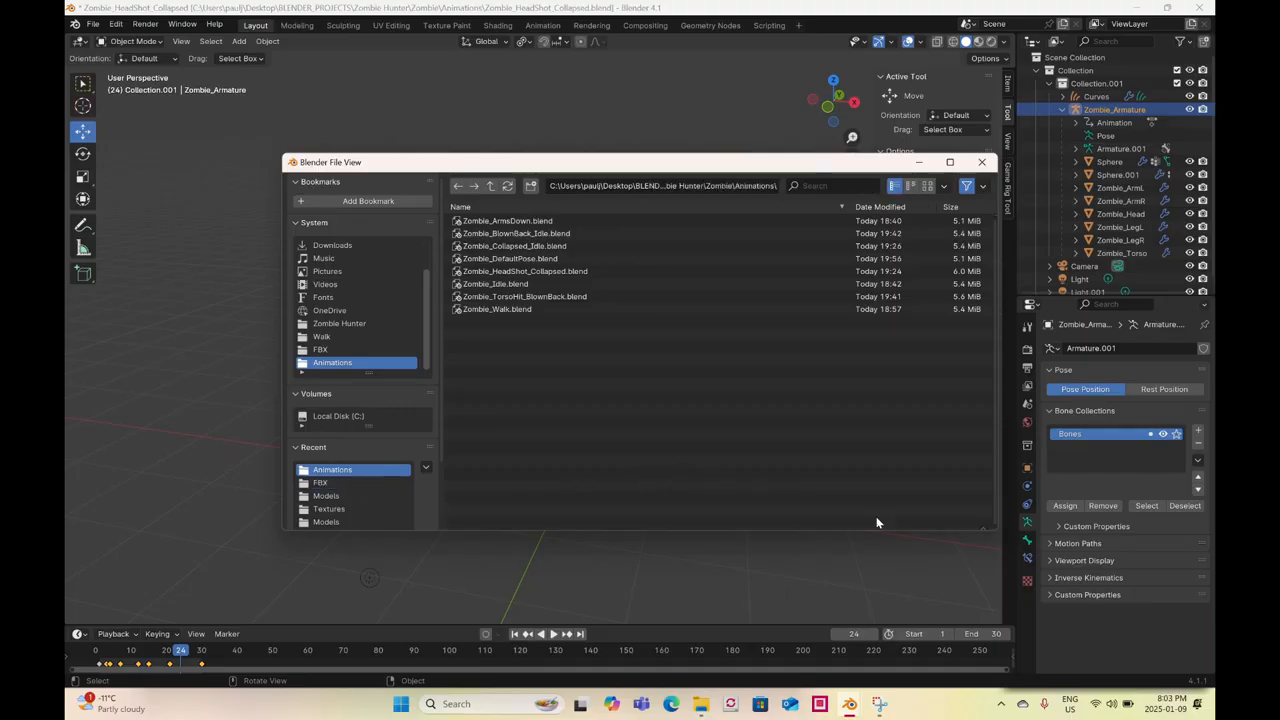
pyautogui.click(866, 517)
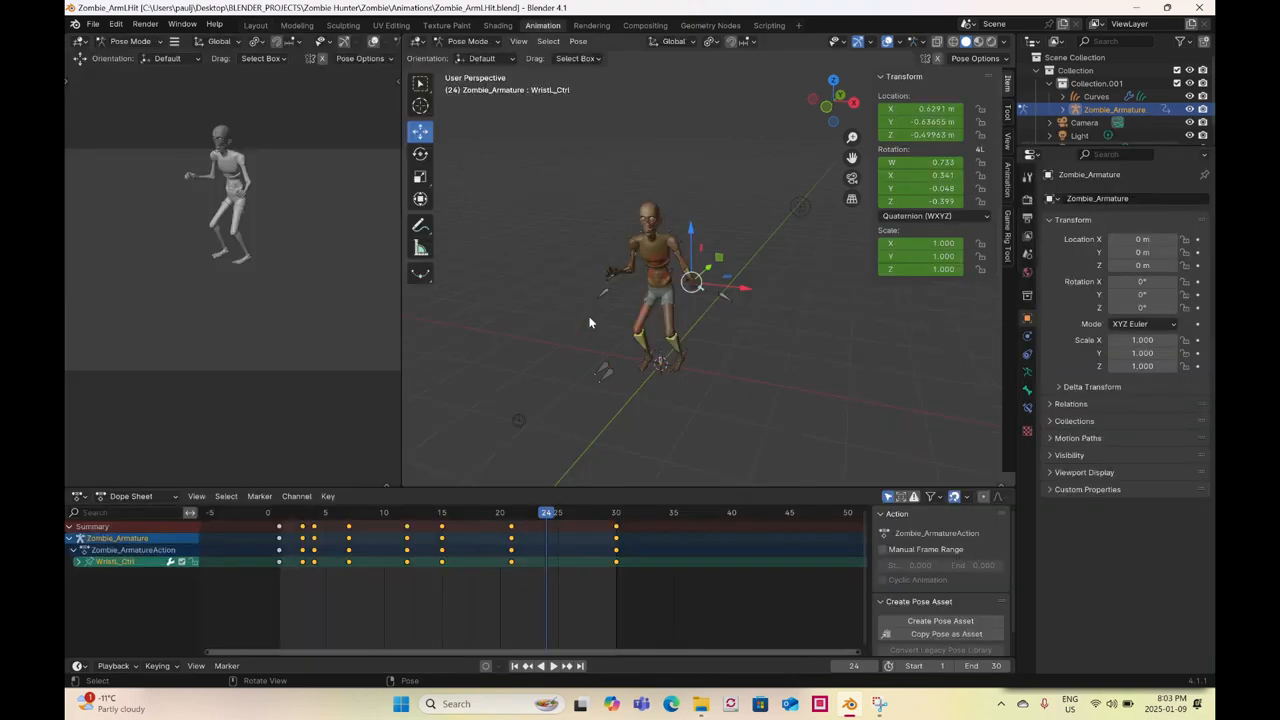
# - Show the zombie in wireframe, select all its bones and delete every keyframe after frame 1
pyautogui.press('z')
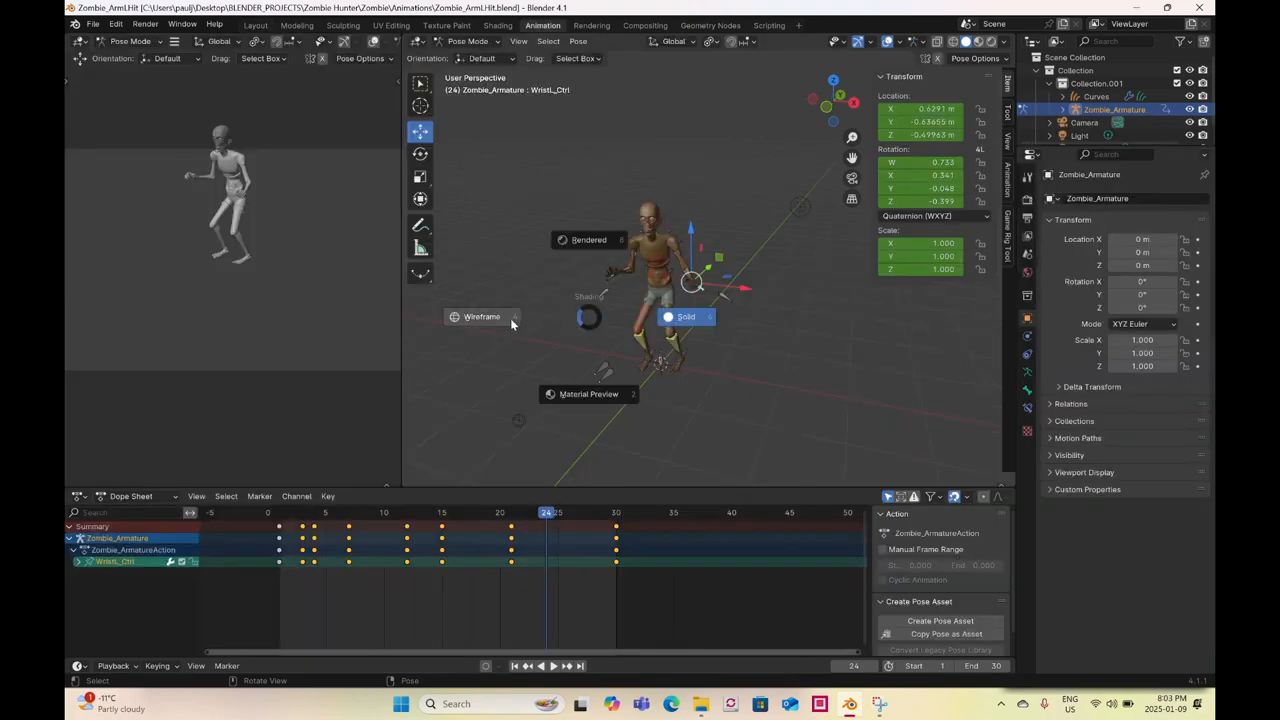
pyautogui.click(482, 322)
pyautogui.moveTo(525, 158); pyautogui.dragTo(768, 392)
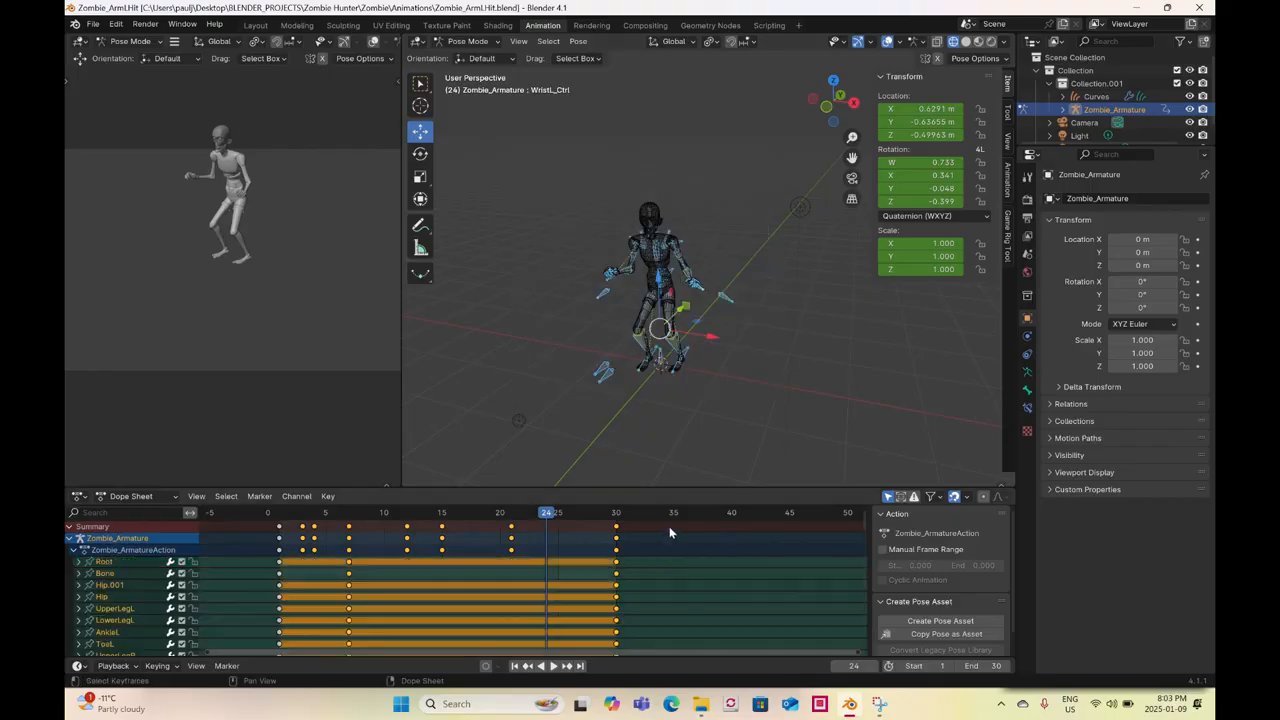
pyautogui.moveTo(653, 546); pyautogui.dragTo(296, 593)
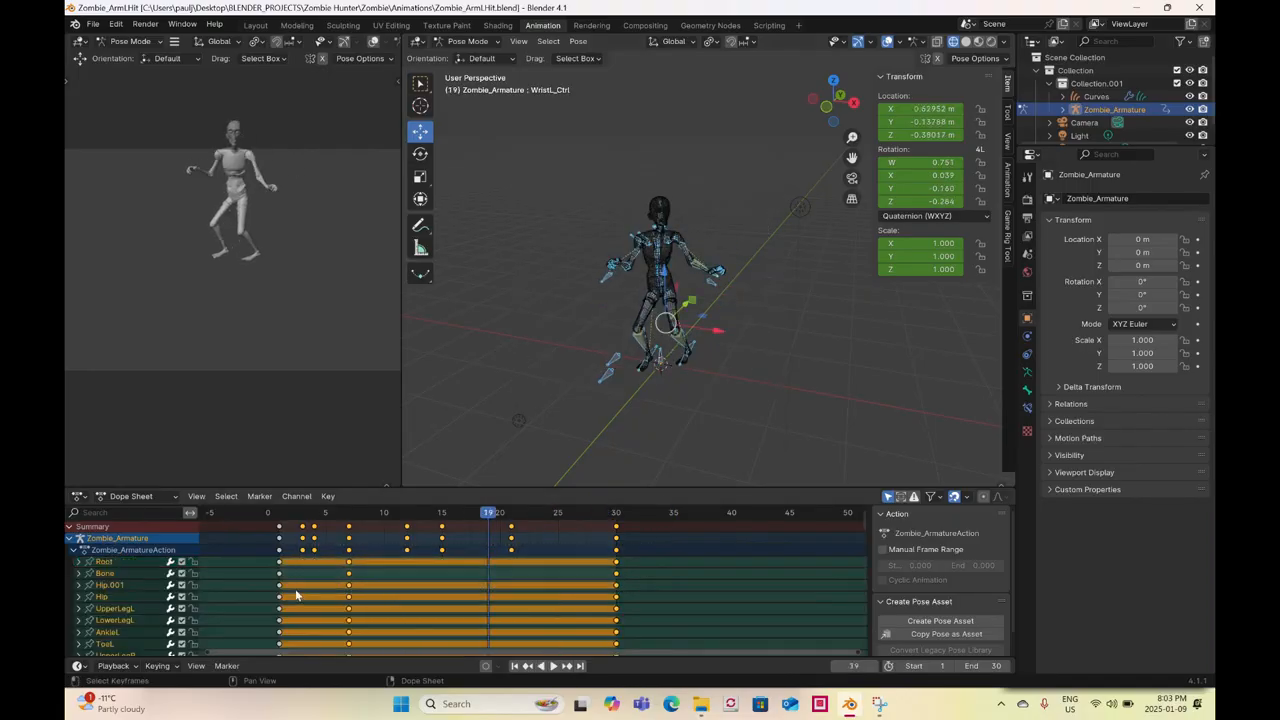
pyautogui.press('Delete')
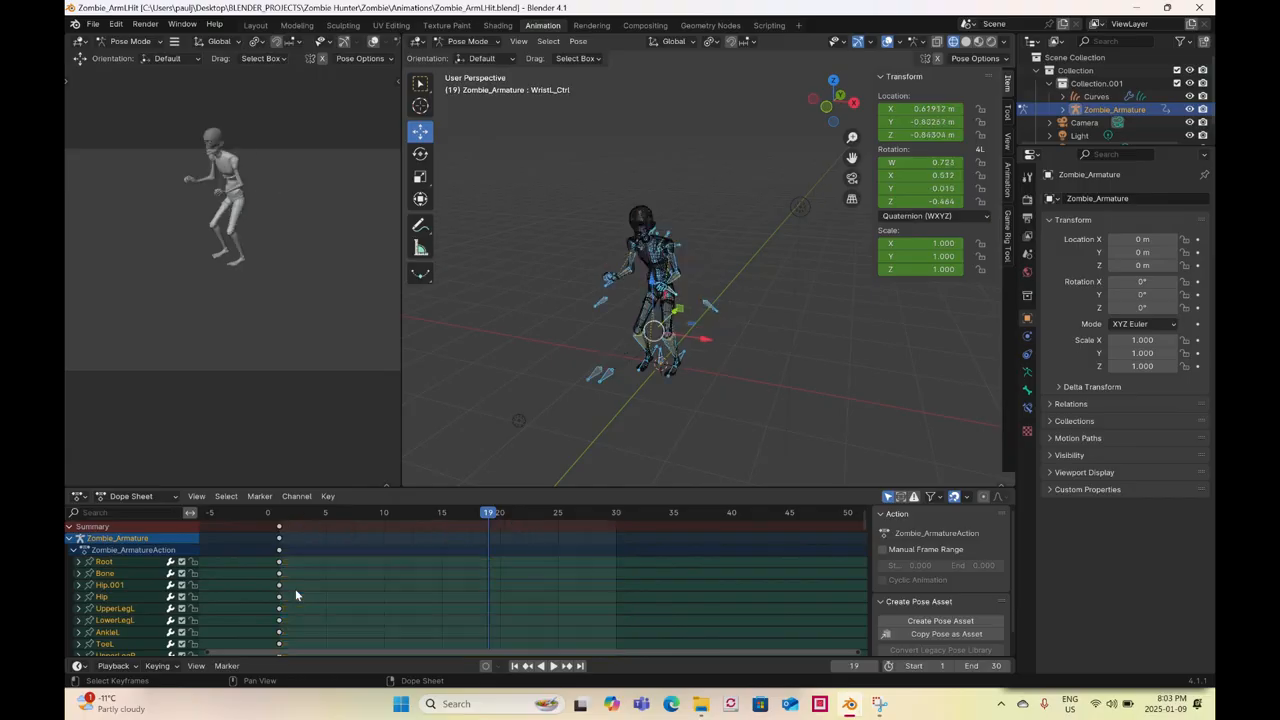
# - Keyframe all bones at frame 30 with the starting pose from frame 1
pyautogui.click(278, 515)
pyautogui.moveTo(557, 346); pyautogui.dragTo(616, 395, button='middle')
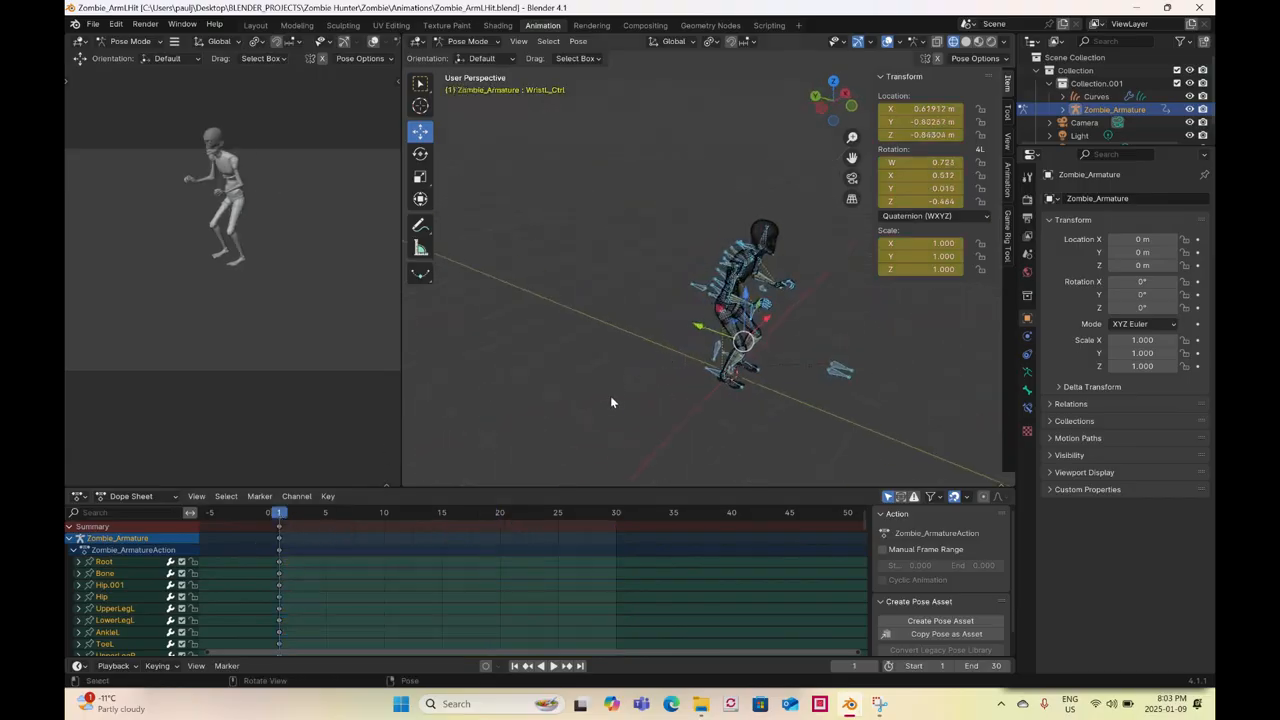
pyautogui.click(616, 512)
pyautogui.rightClick(626, 388)
pyautogui.click(626, 388)
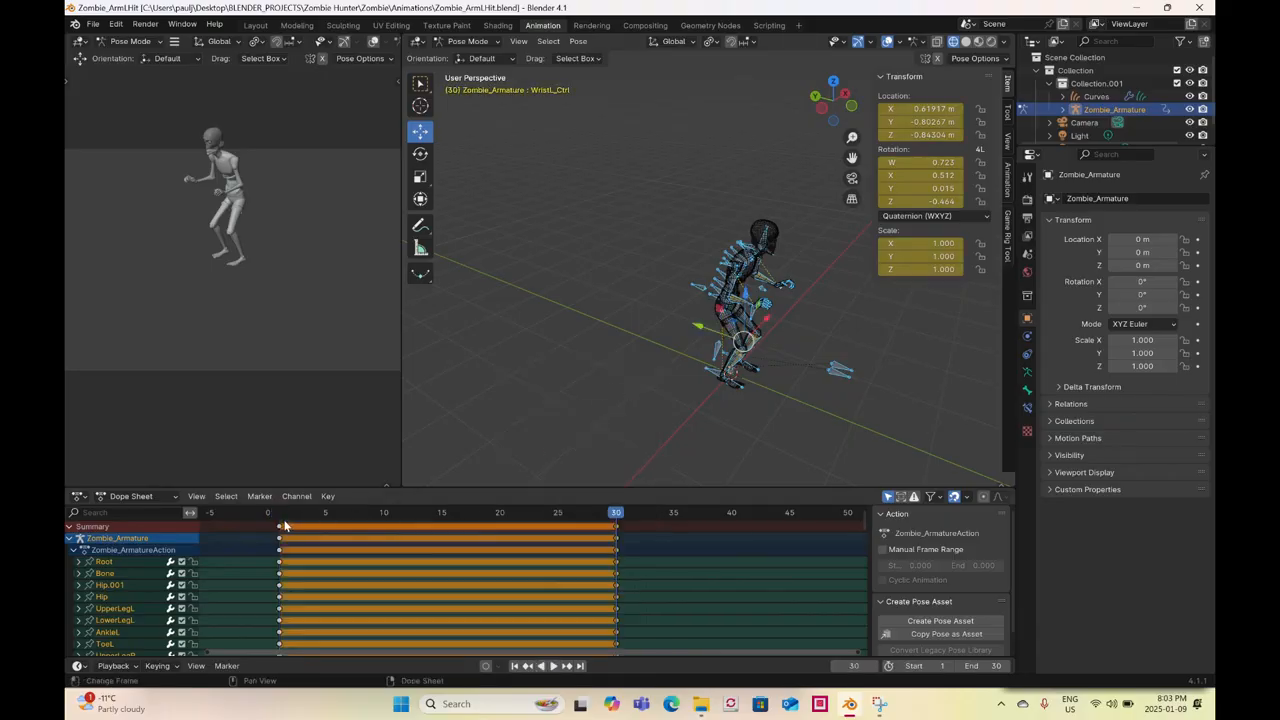
# - At frame 7, rotate the hip control named Bone to lean the body backward and twist it sideways
pyautogui.press('space')
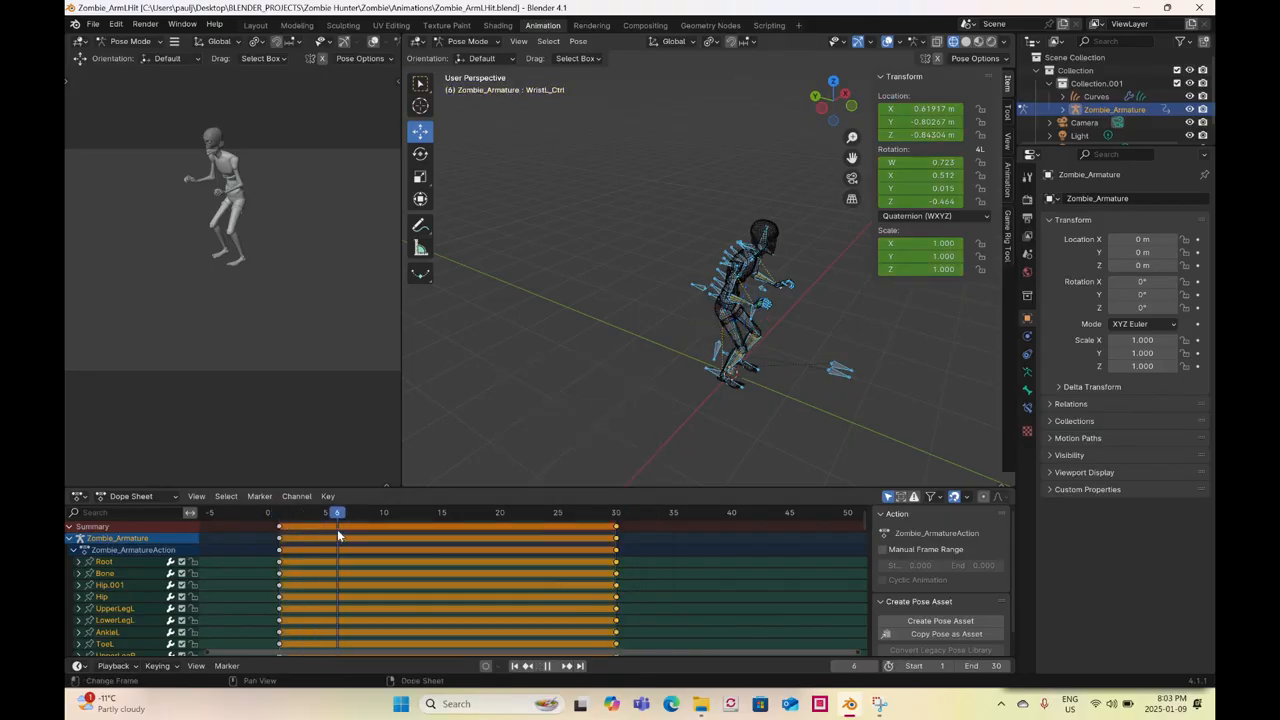
pyautogui.press('space')
pyautogui.moveTo(720, 310); pyautogui.dragTo(753, 365, button='middle')
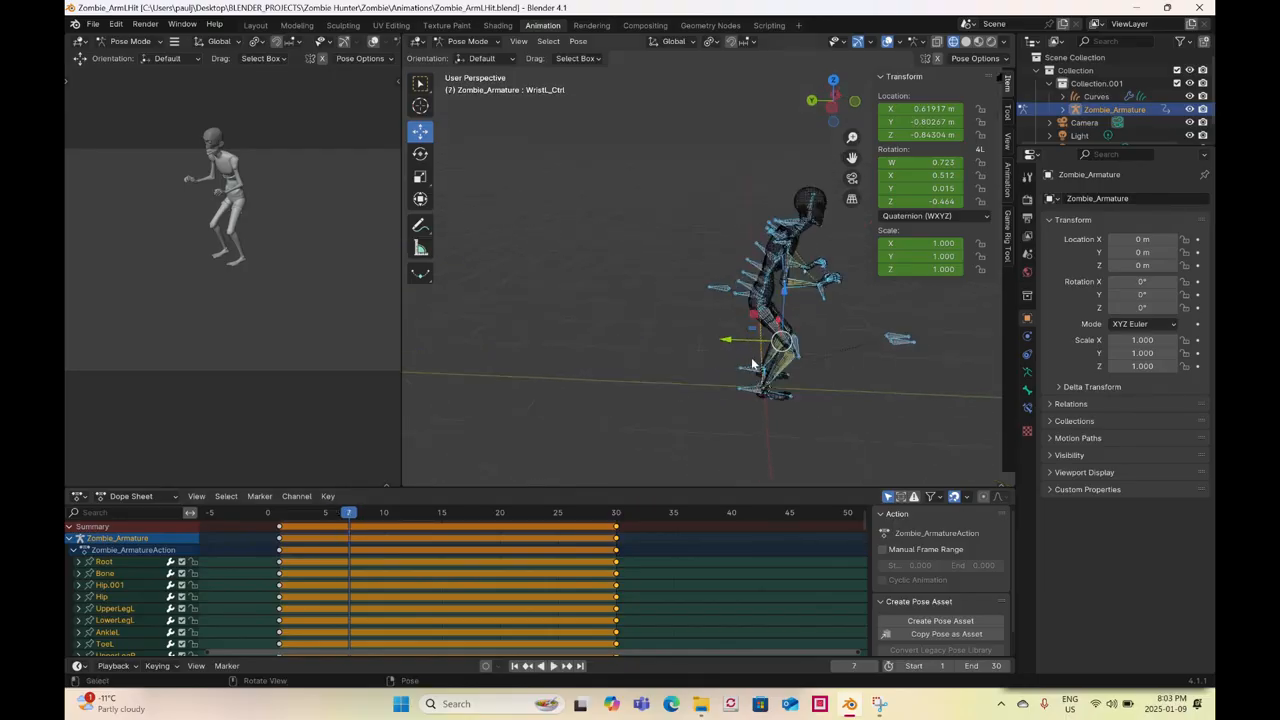
pyautogui.click(718, 291)
pyautogui.click(421, 154)
pyautogui.moveTo(754, 248)
pyautogui.mouseDown()
pyautogui.moveTo(743, 237)
pyautogui.moveTo(745, 250)
pyautogui.mouseUp()
pyautogui.moveTo(778, 288); pyautogui.dragTo(718, 332, button='middle')
pyautogui.moveTo(726, 318); pyautogui.dragTo(712, 332)
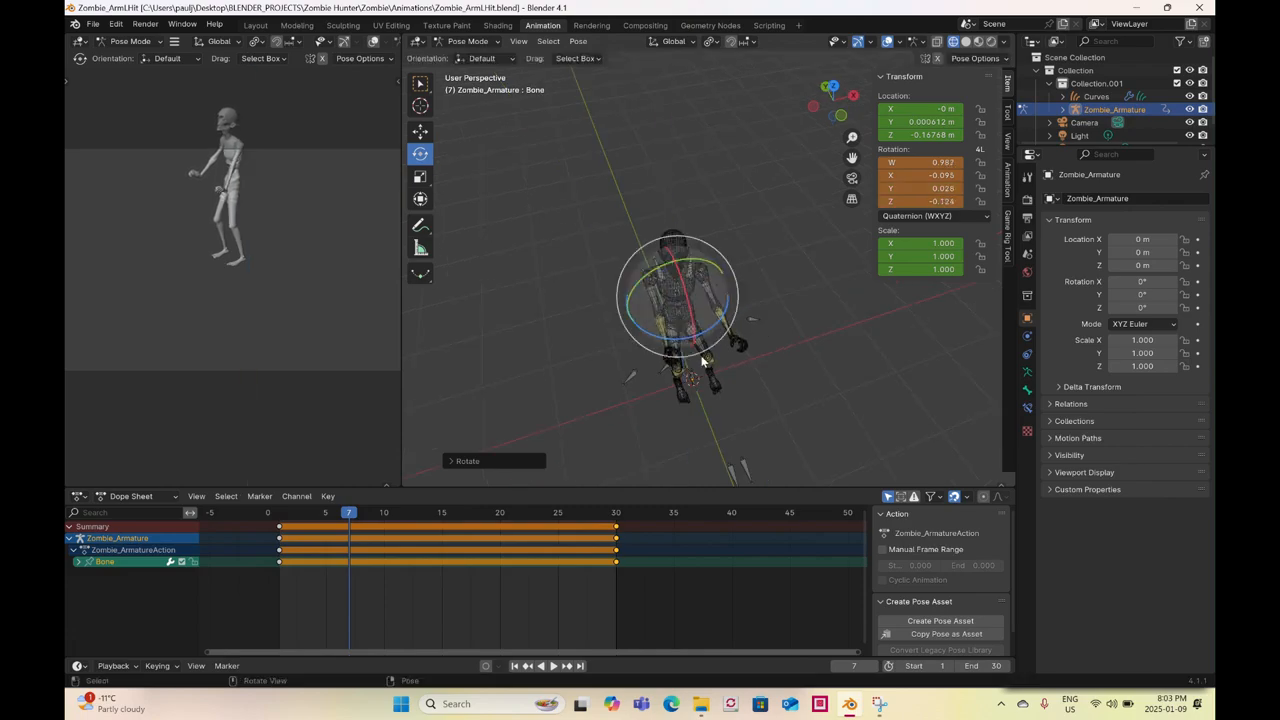
pyautogui.click(813, 107)
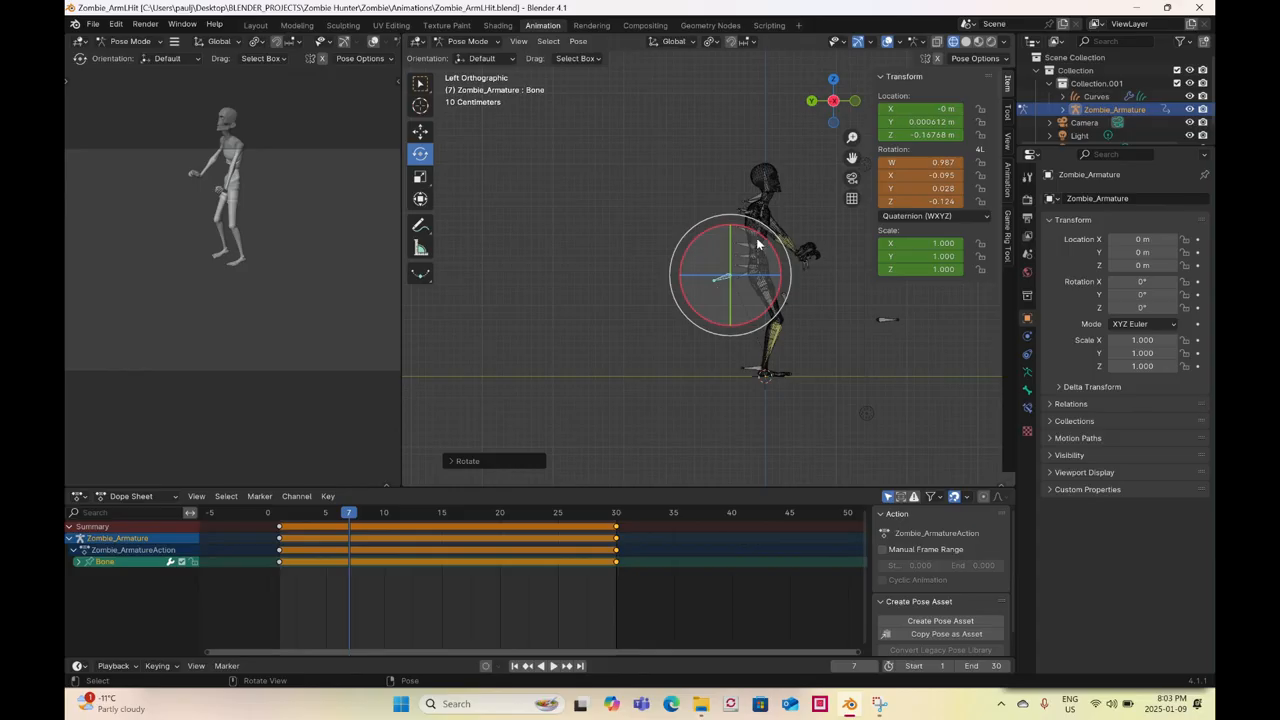
pyautogui.moveTo(762, 240); pyautogui.dragTo(398, 144)
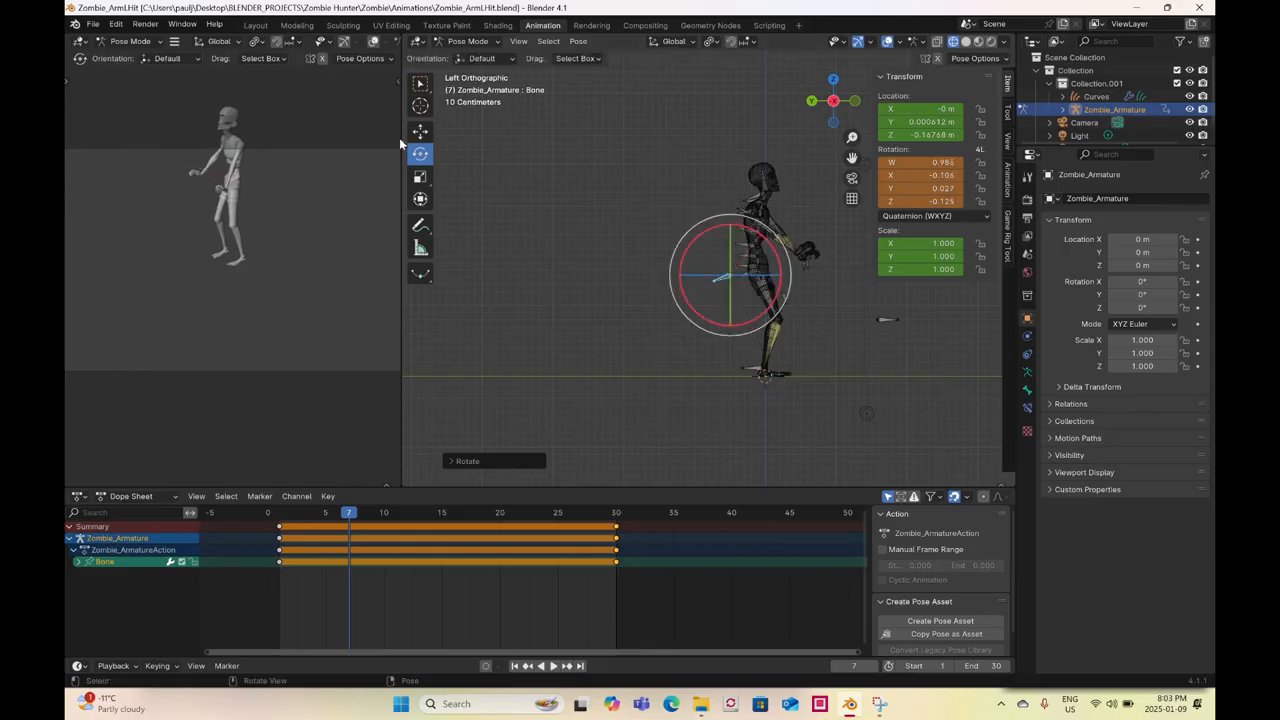
# - Move the hip control backward and down to about Y 0.152 m and Z -0.2 m at frame 7
pyautogui.hotkey('shift', 'space')
pyautogui.press('g')
pyautogui.moveTo(726, 278); pyautogui.dragTo(724, 276)
# - Select the SpineBase, Spine and Chest controls and rotate them to twist the torso and arch it backward at frame 7
pyautogui.scroll(3, 712, 250)
pyautogui.moveTo(678, 202); pyautogui.dragTo(750, 246)
pyautogui.moveTo(750, 246); pyautogui.dragTo(741, 322, button='middle')
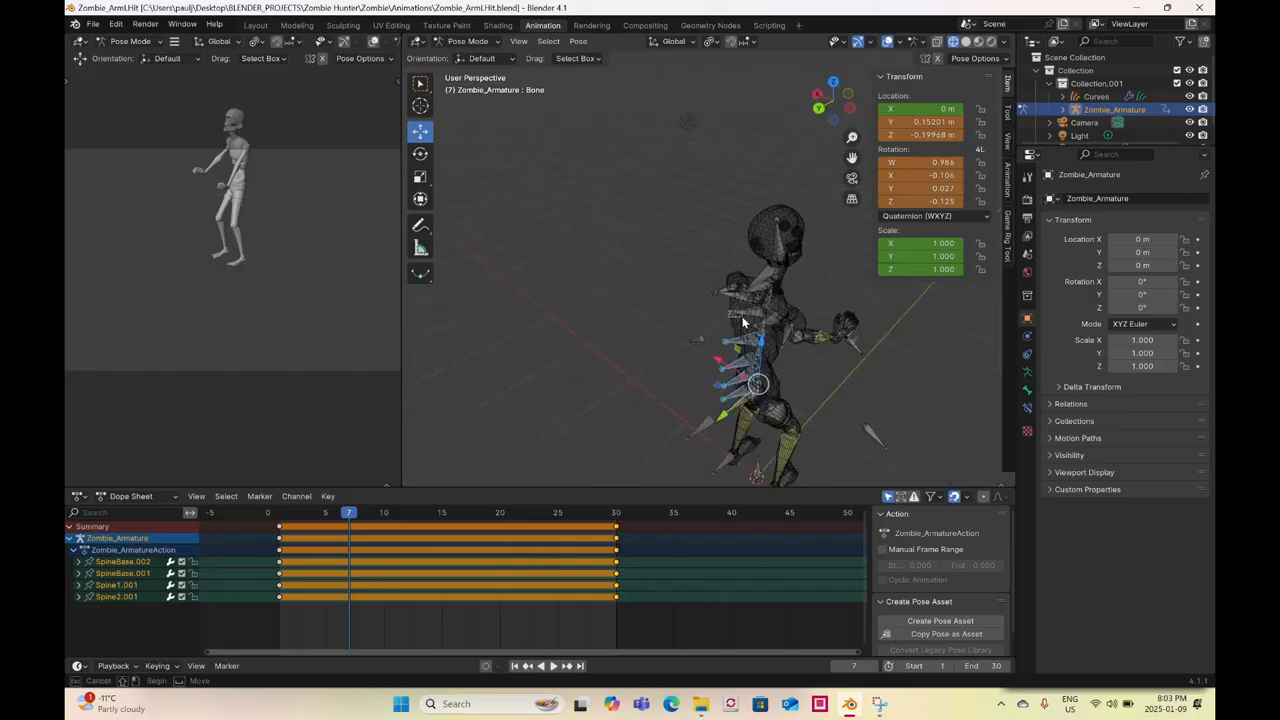
pyautogui.click(849, 108)
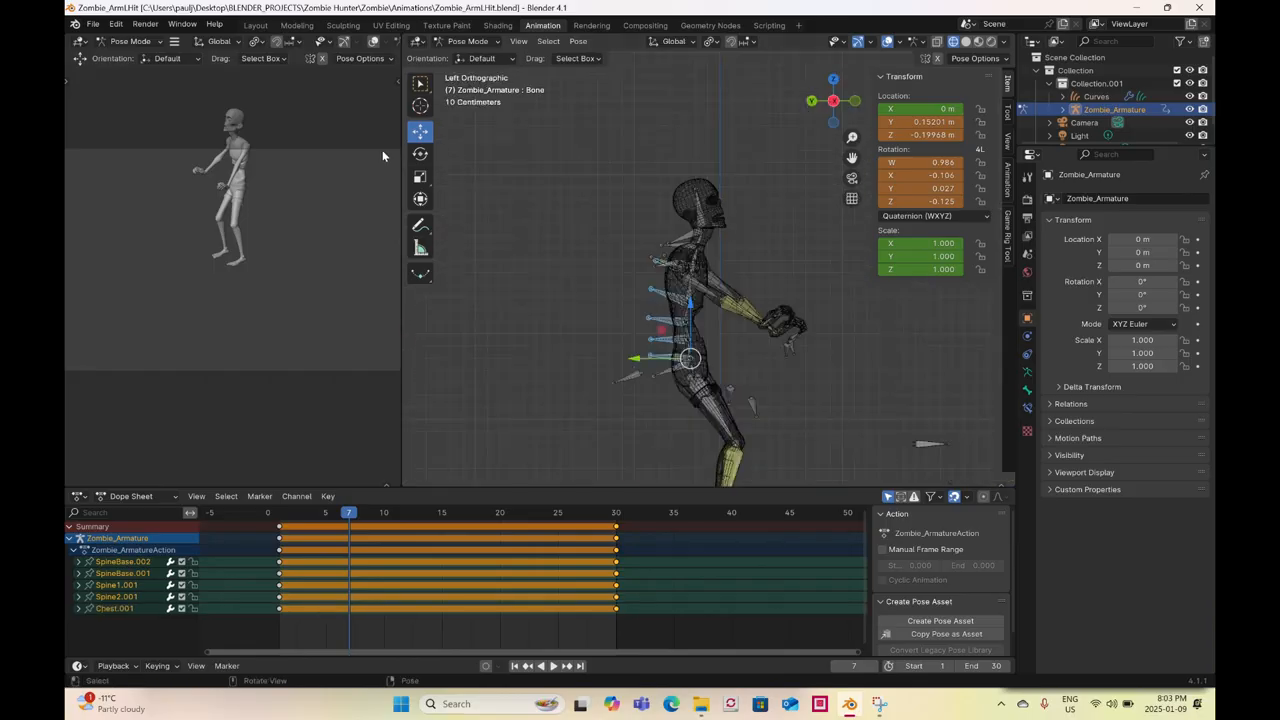
pyautogui.click(420, 153)
pyautogui.moveTo(720, 319); pyautogui.dragTo(697, 423, button='middle')
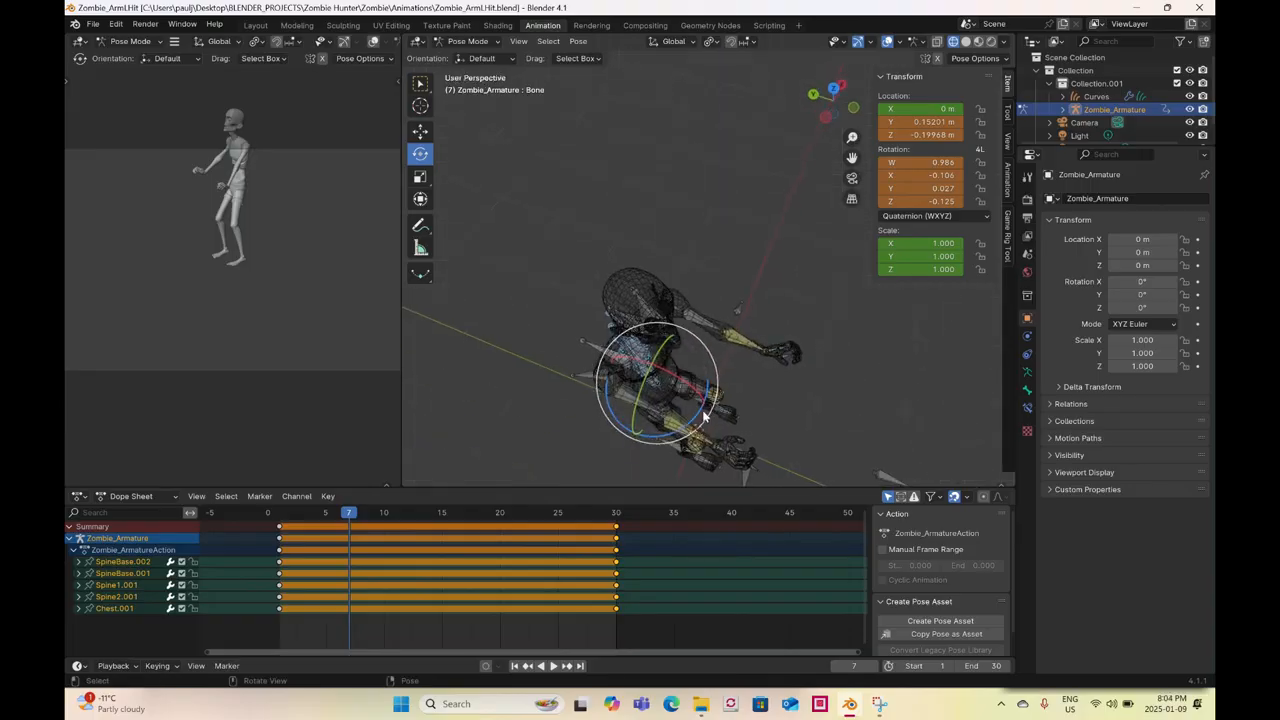
pyautogui.moveTo(704, 417); pyautogui.dragTo(702, 422)
pyautogui.click(825, 119)
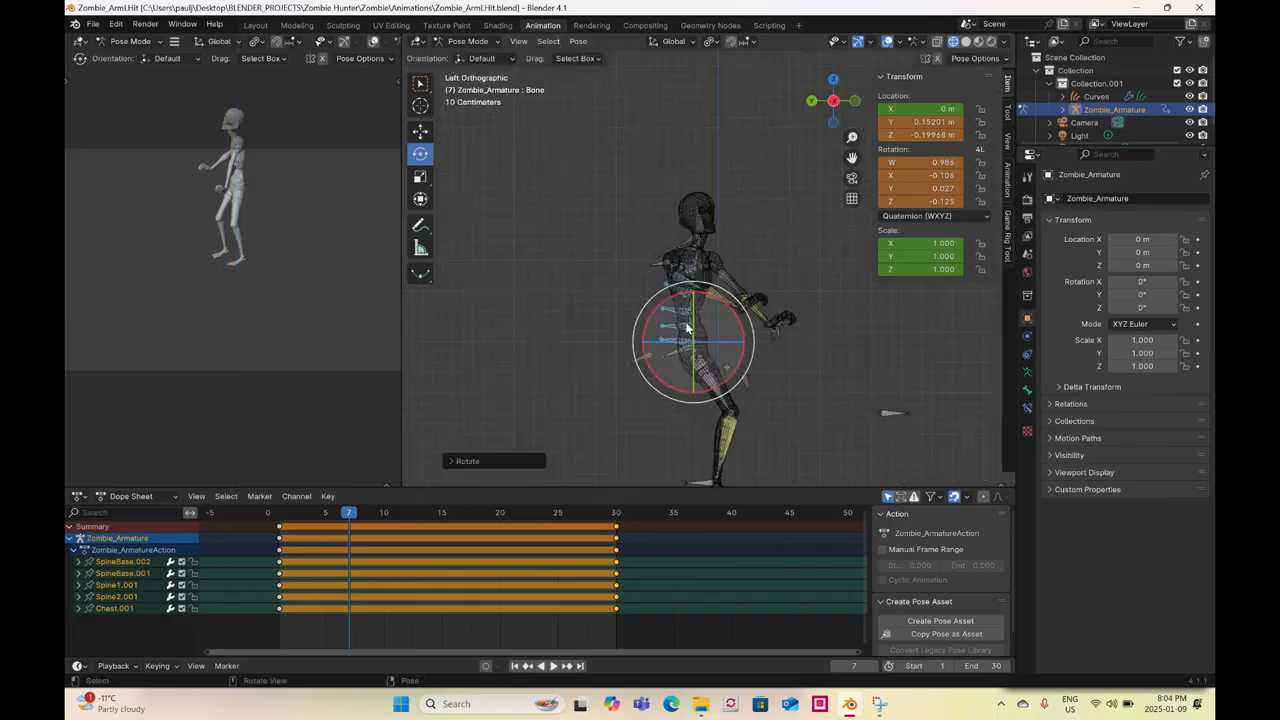
pyautogui.moveTo(733, 308); pyautogui.dragTo(722, 298)
# - Select the Shoulder and Neck bones and rotate them to tilt the shoulders and head backward at frame 7
pyautogui.moveTo(650, 252); pyautogui.dragTo(674, 261, button='middle')
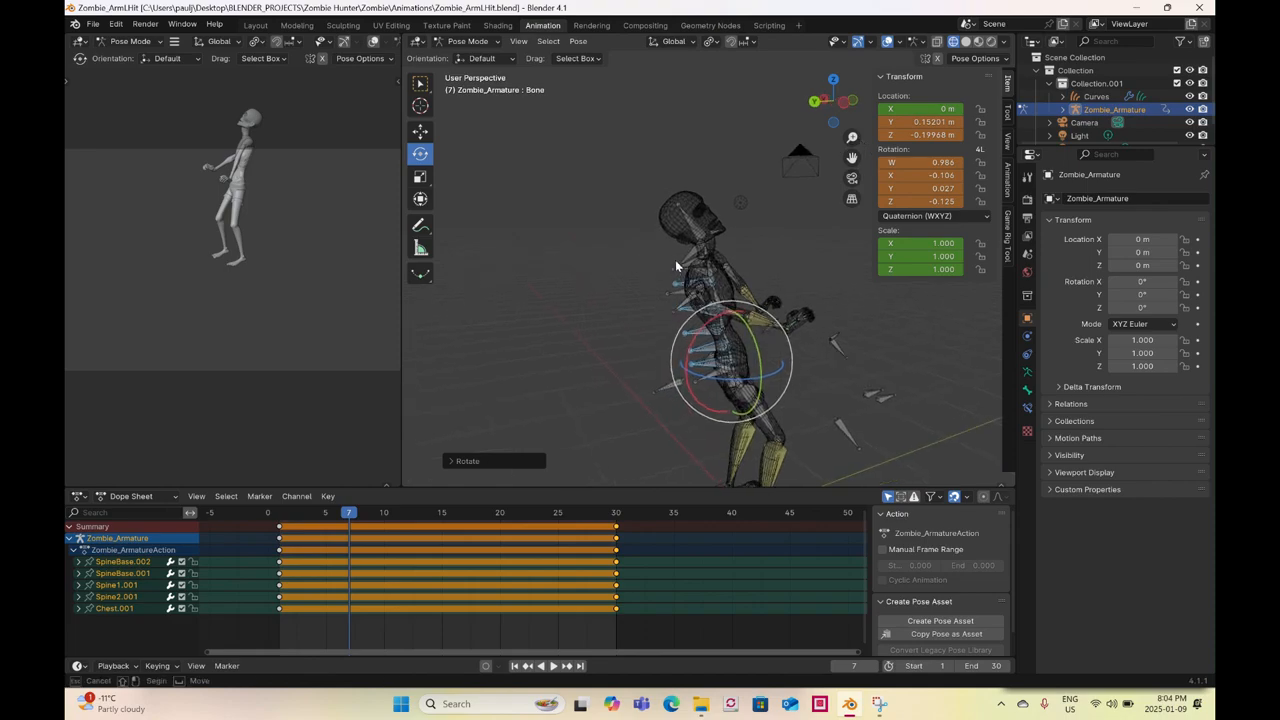
pyautogui.click(687, 261)
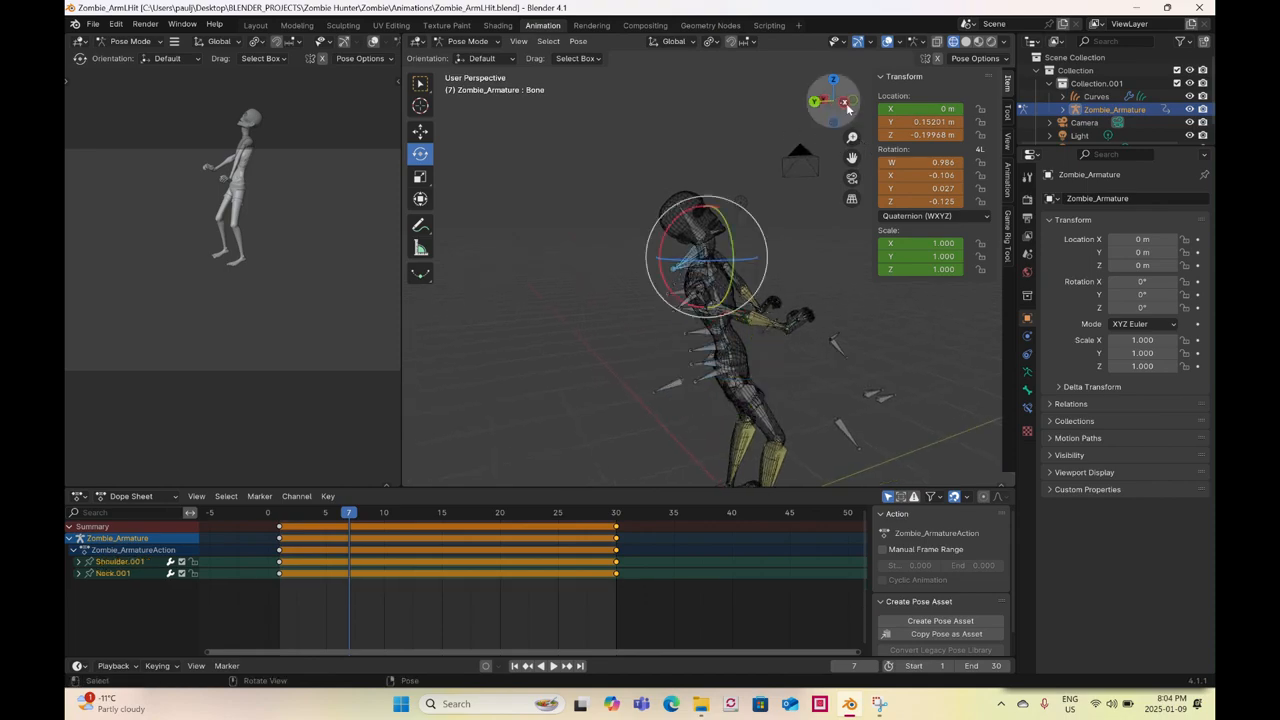
pyautogui.click(848, 105)
pyautogui.moveTo(711, 237); pyautogui.dragTo(642, 381)
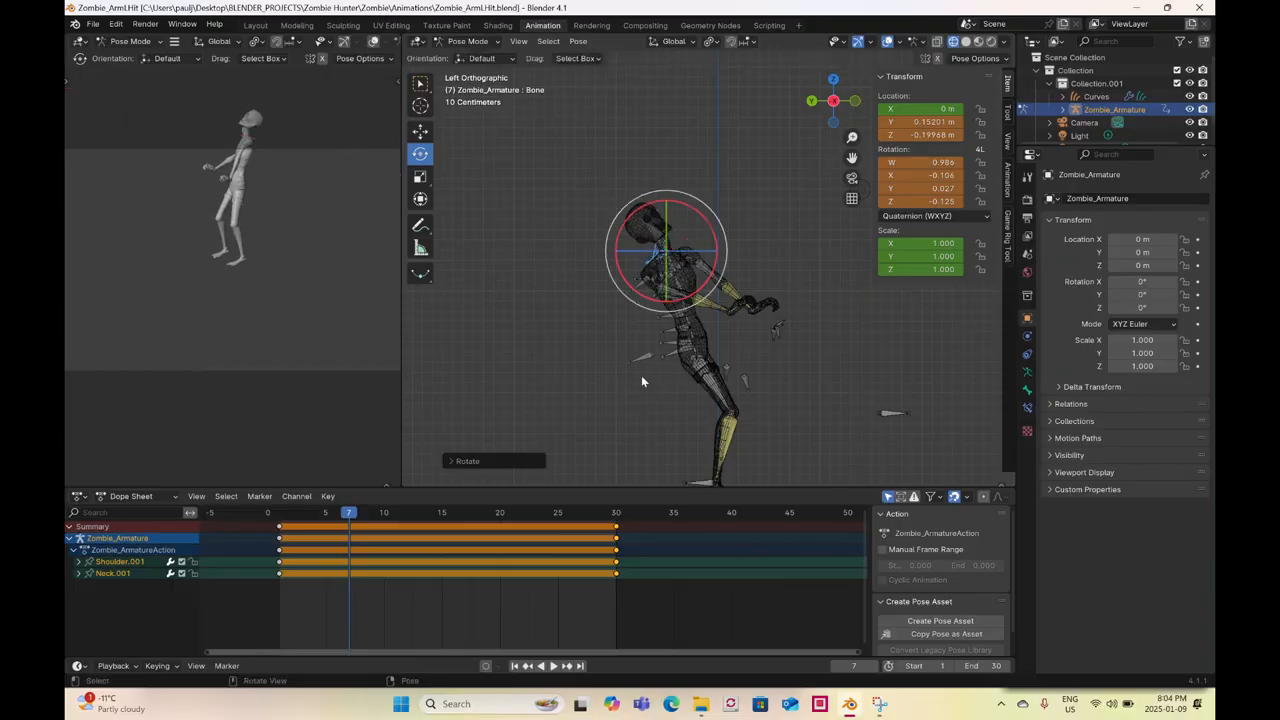
# - Rotate the hip control named Bone further to increase the body's sideways twist at frame 7
pyautogui.click(674, 334)
pyautogui.moveTo(674, 334); pyautogui.dragTo(714, 365, button='middle')
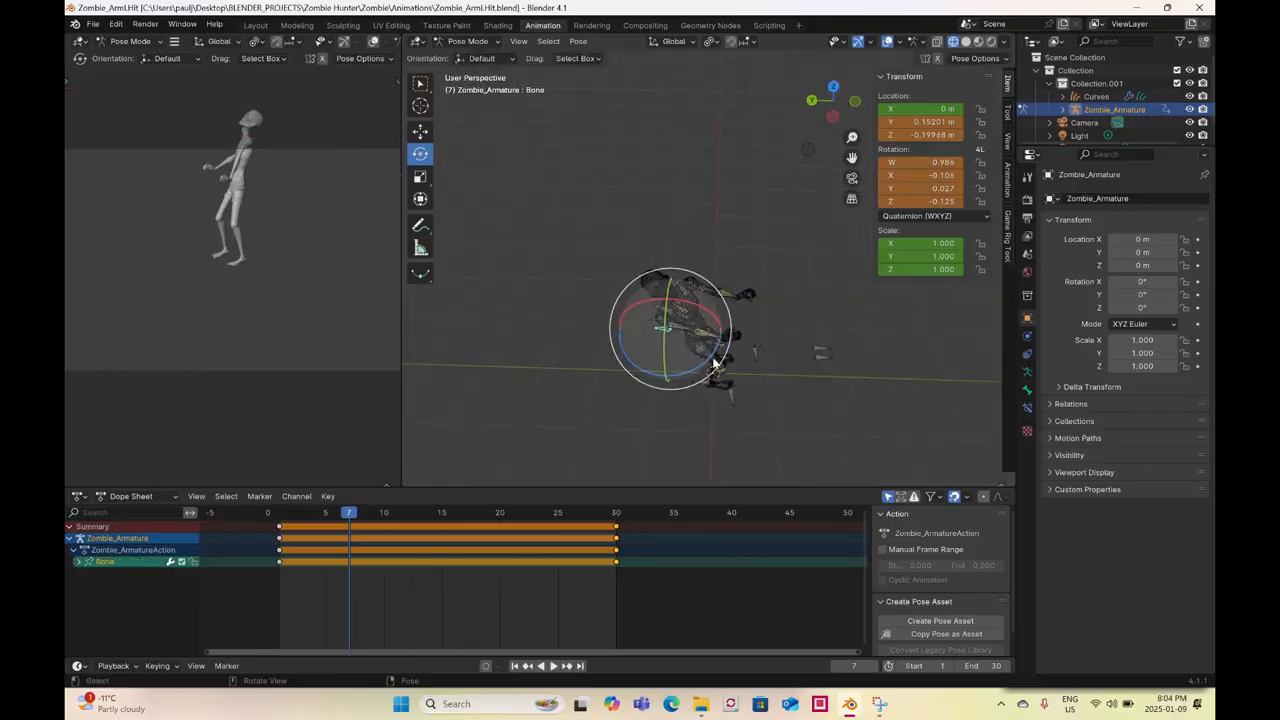
pyautogui.moveTo(714, 365); pyautogui.dragTo(716, 372)
pyautogui.click(711, 365)
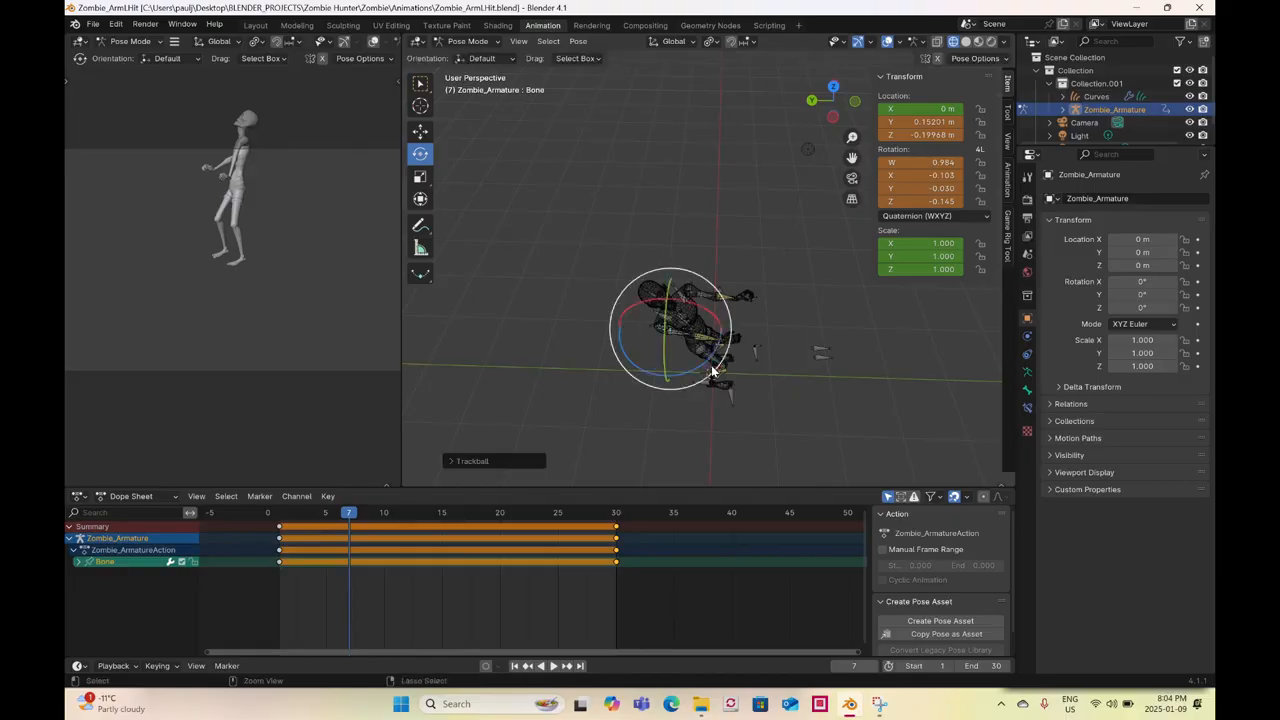
pyautogui.moveTo(711, 365); pyautogui.dragTo(698, 381)
# - Shift the hip control sideways along X in the front view at frame 7
pyautogui.click(856, 102)
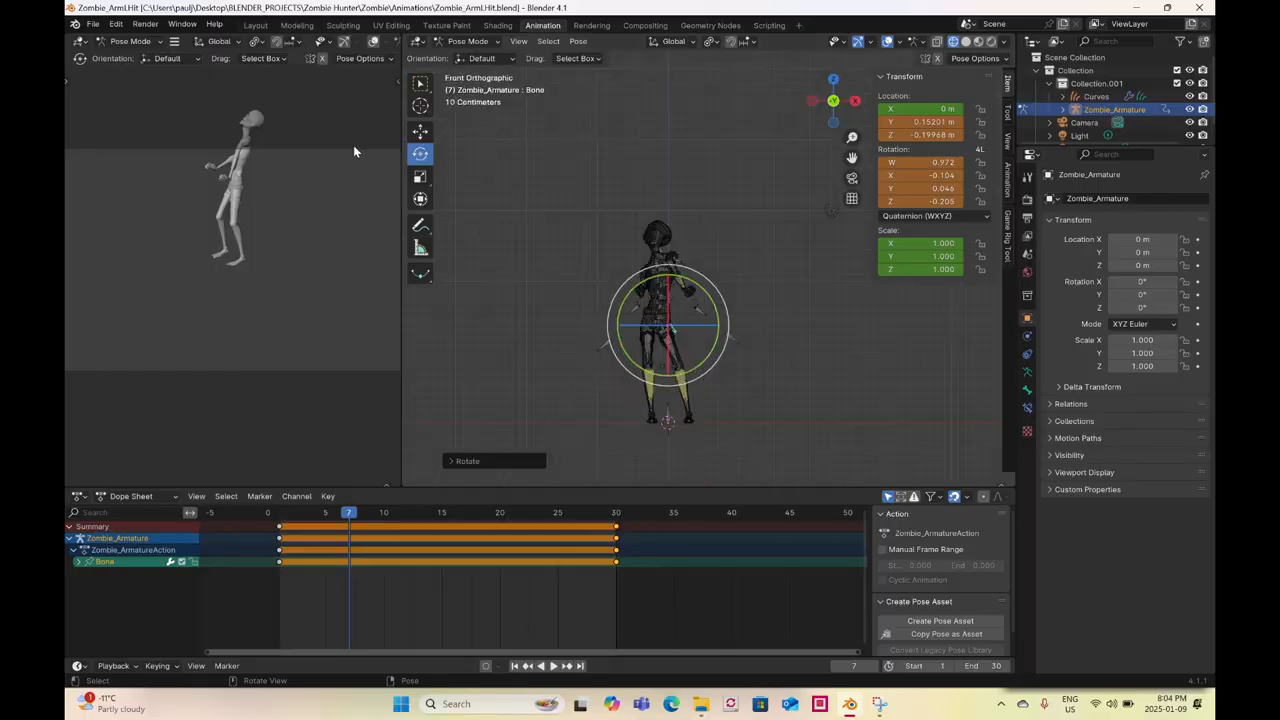
pyautogui.click(420, 131)
pyautogui.moveTo(704, 326); pyautogui.dragTo(732, 323)
# - Move AnkleR_Ctrl backward and out to the side, to about Y 0.77 m and Z 0.266 m, at frame 7
pyautogui.moveTo(650, 400); pyautogui.dragTo(672, 431, button='middle')
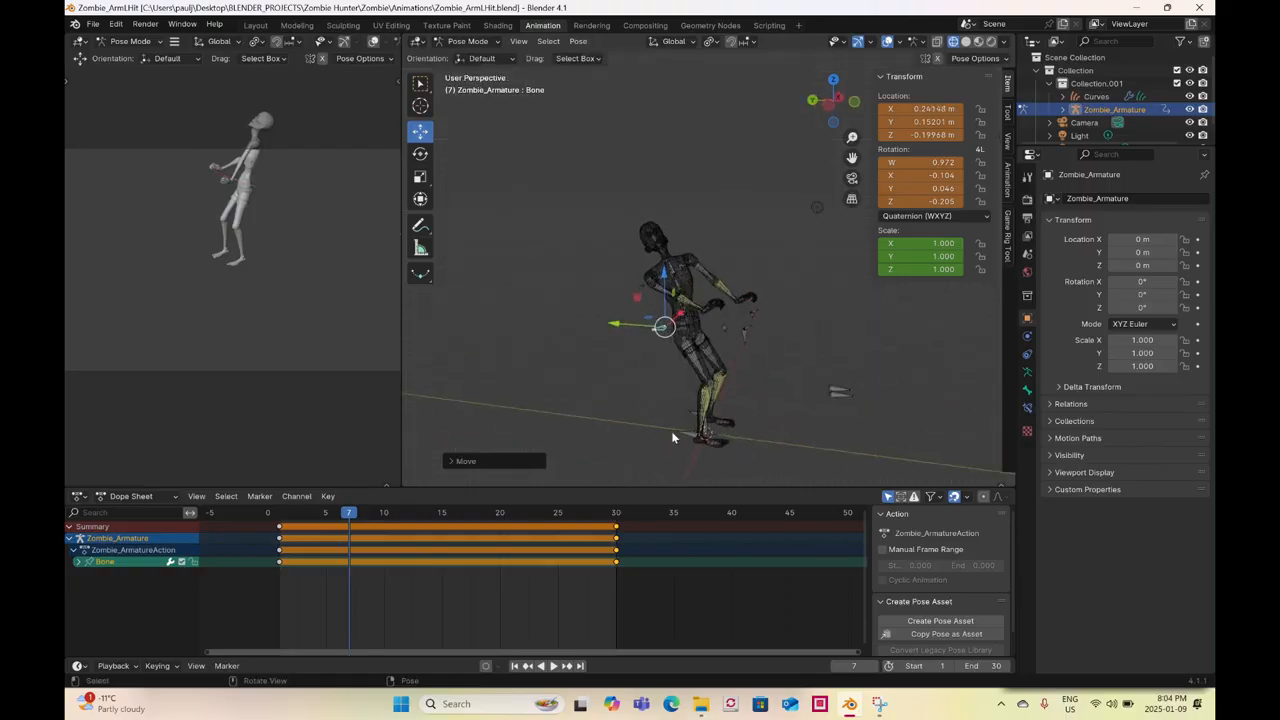
pyautogui.click(676, 437)
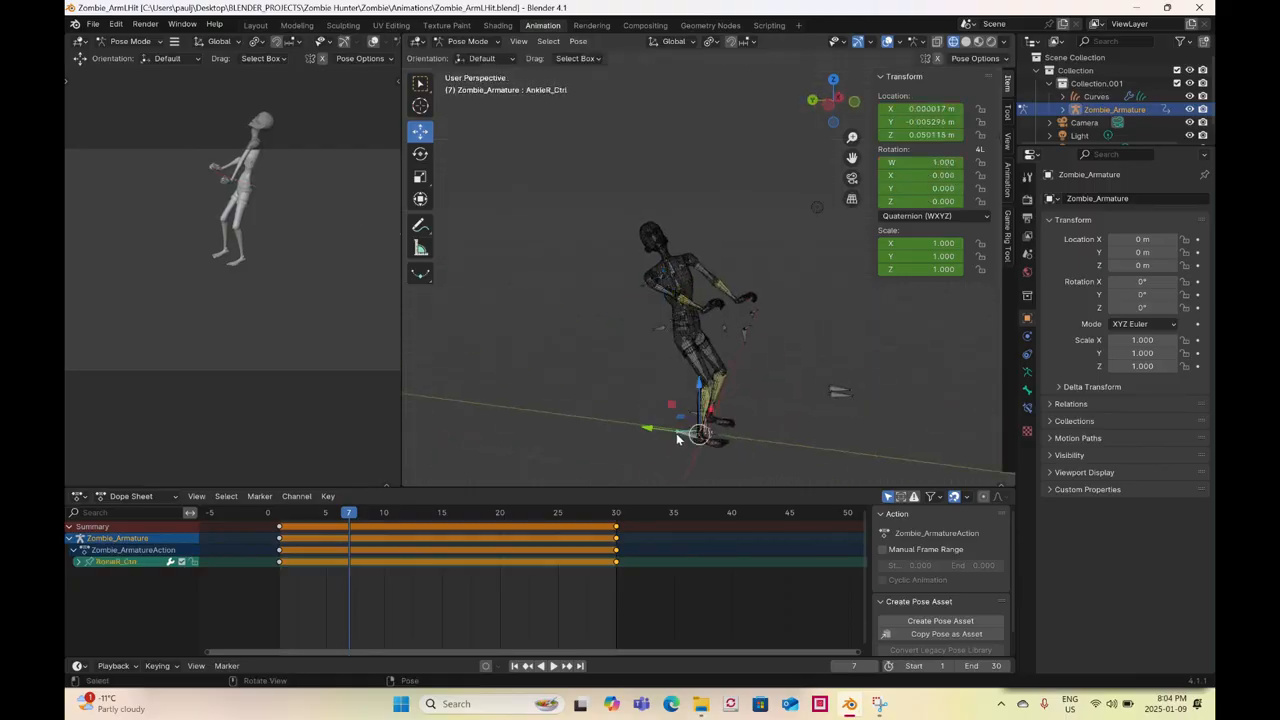
pyautogui.click(827, 104)
pyautogui.moveTo(658, 419); pyautogui.dragTo(603, 413)
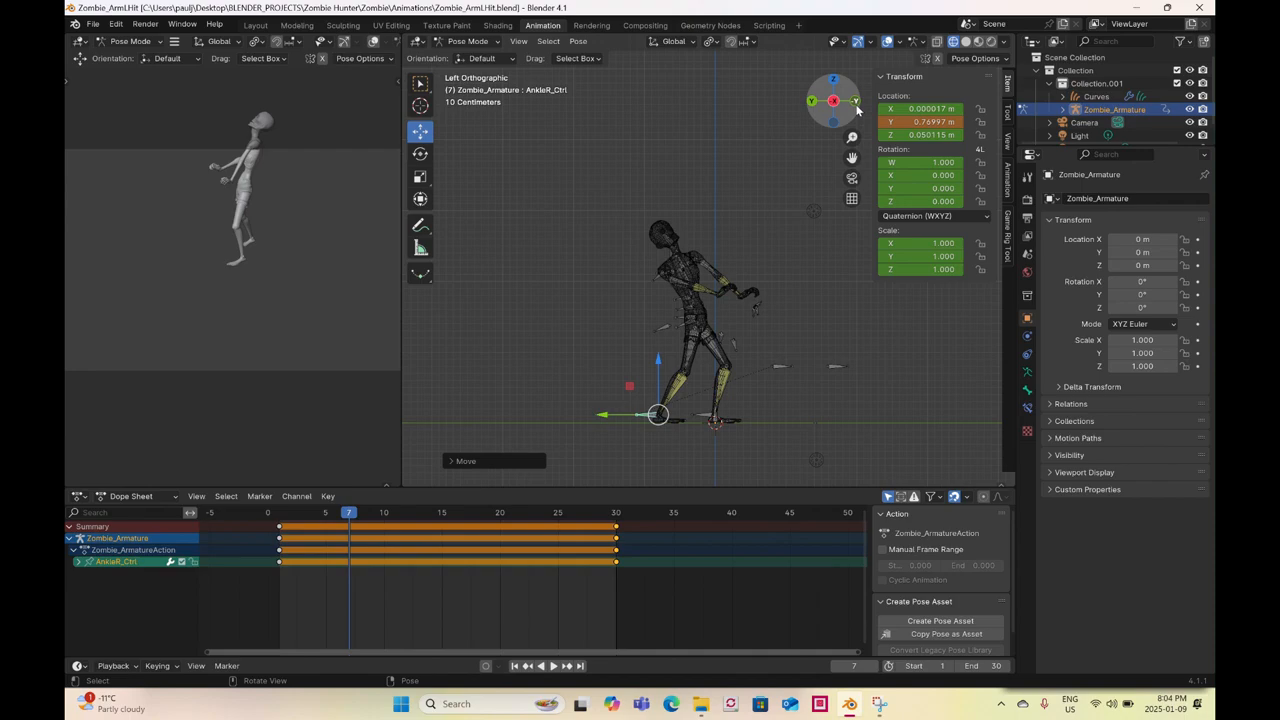
pyautogui.click(855, 102)
pyautogui.moveTo(702, 414); pyautogui.dragTo(687, 371)
# - Raise WristL_Ctrl in the side view to about X 0.042 m, Y -0.665 m and Z -0.762 m at frame 7
pyautogui.moveTo(687, 371); pyautogui.dragTo(766, 338, button='middle')
pyautogui.click(757, 348)
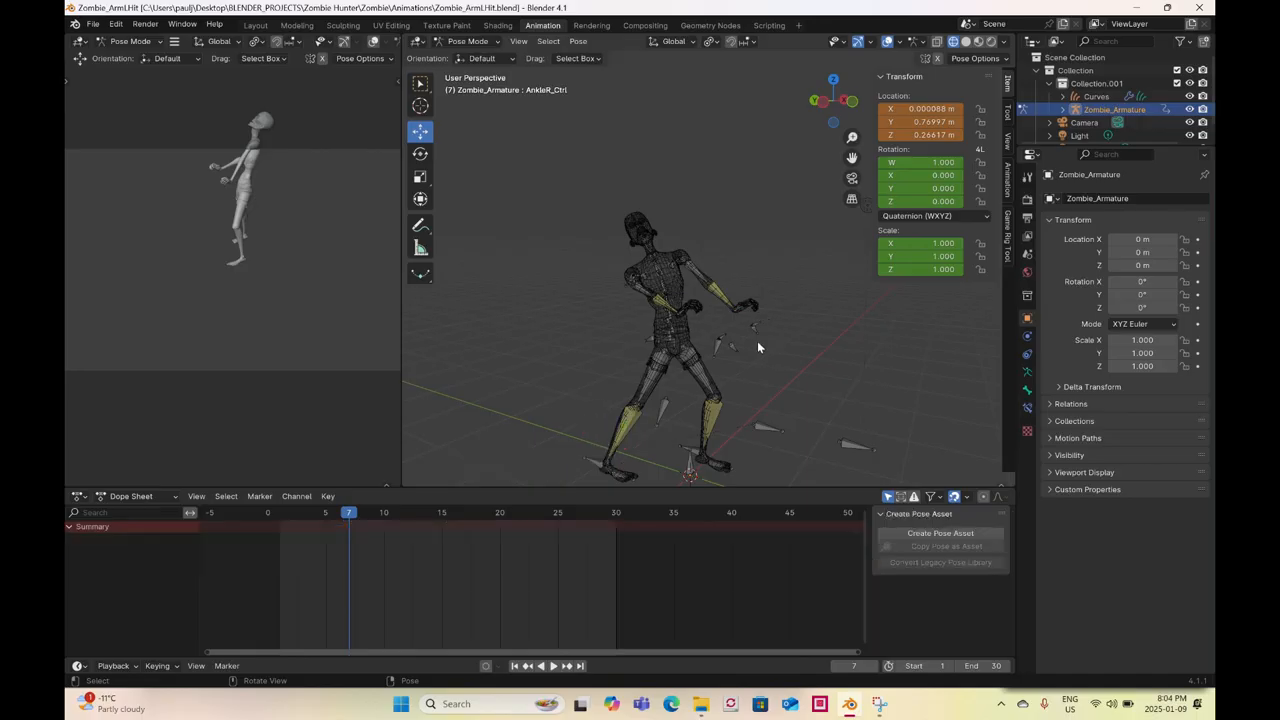
pyautogui.click(759, 331)
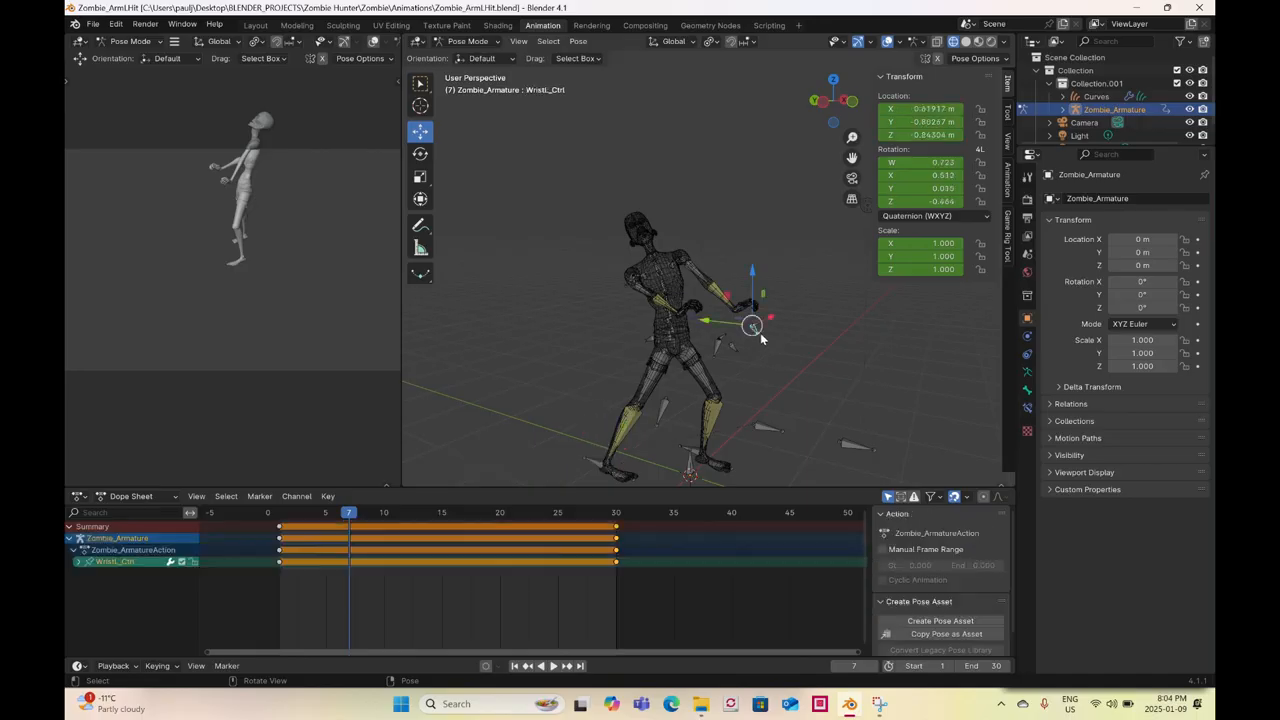
pyautogui.click(830, 106)
pyautogui.moveTo(762, 320); pyautogui.dragTo(751, 268)
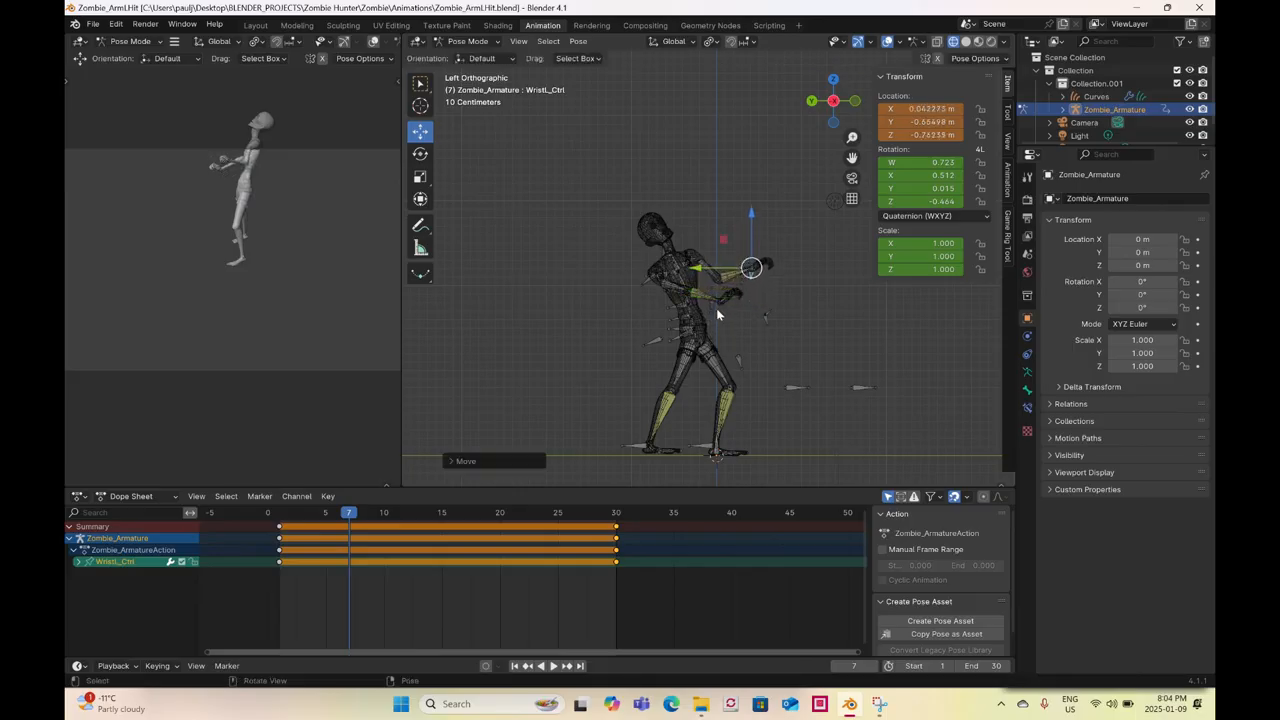
# - Try to rotate the ElbowL control around the vertical axis in the top view
pyautogui.click(716, 308)
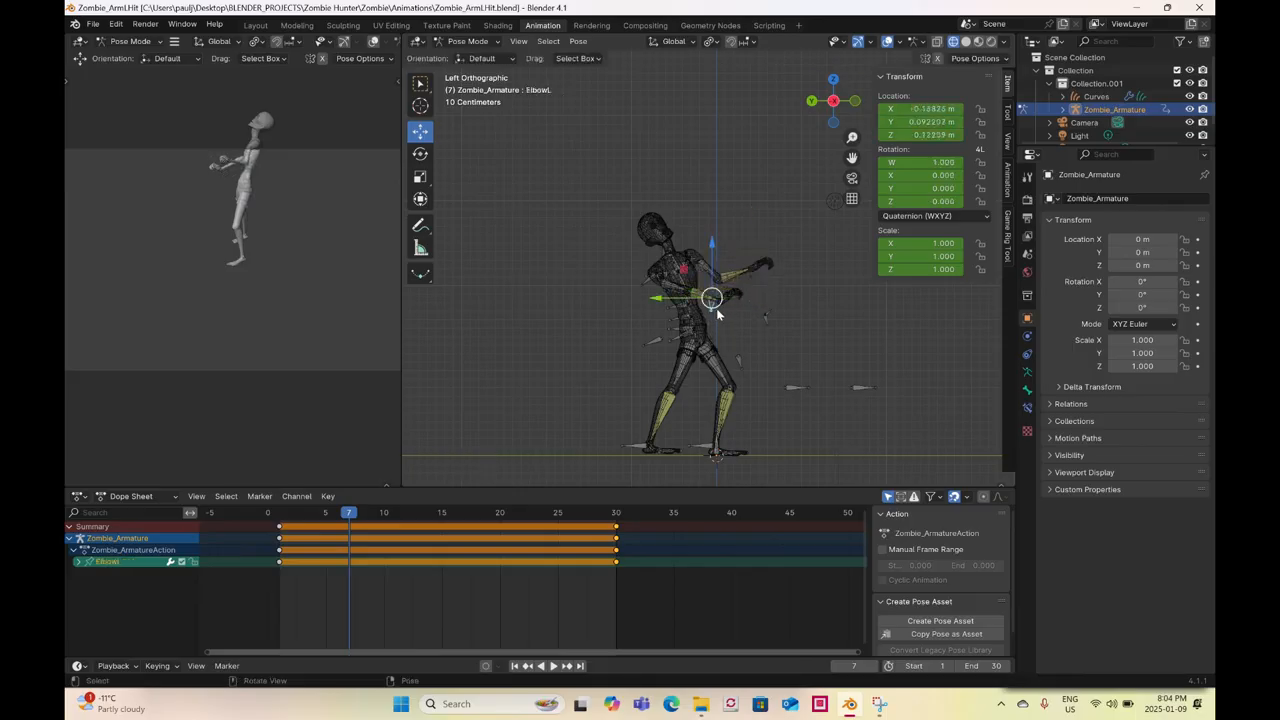
pyautogui.click(835, 84)
pyautogui.click(420, 154)
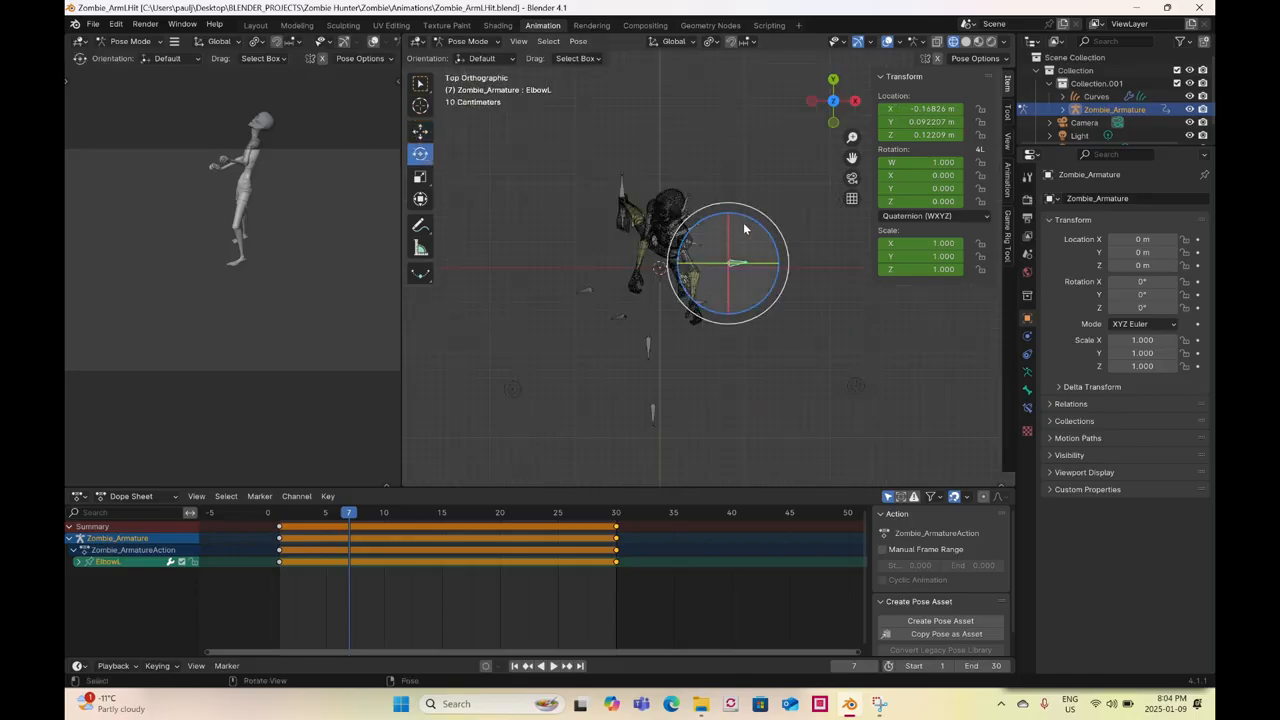
pyautogui.moveTo(728, 214)
pyautogui.mouseDown()
pyautogui.moveTo(749, 216)
pyautogui.moveTo(713, 217)
pyautogui.mouseUp()
pyautogui.hotkey('ctrl', 'z')
# - Move WristR_Ctrl behind the body in the top view, to about X 0.80 m, Y 0.88 m and Z 0.66 m
pyautogui.click(704, 304)
pyautogui.moveTo(601, 215); pyautogui.dragTo(548, 306, button='middle')
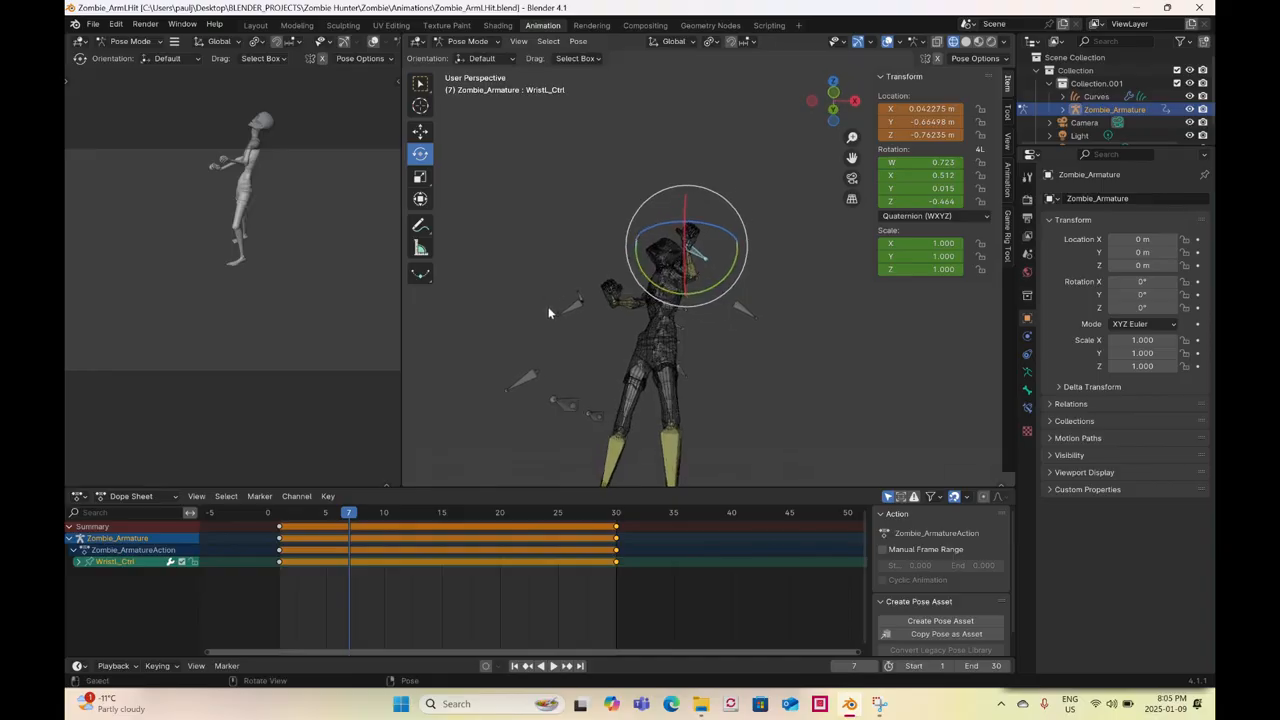
pyautogui.click(561, 309)
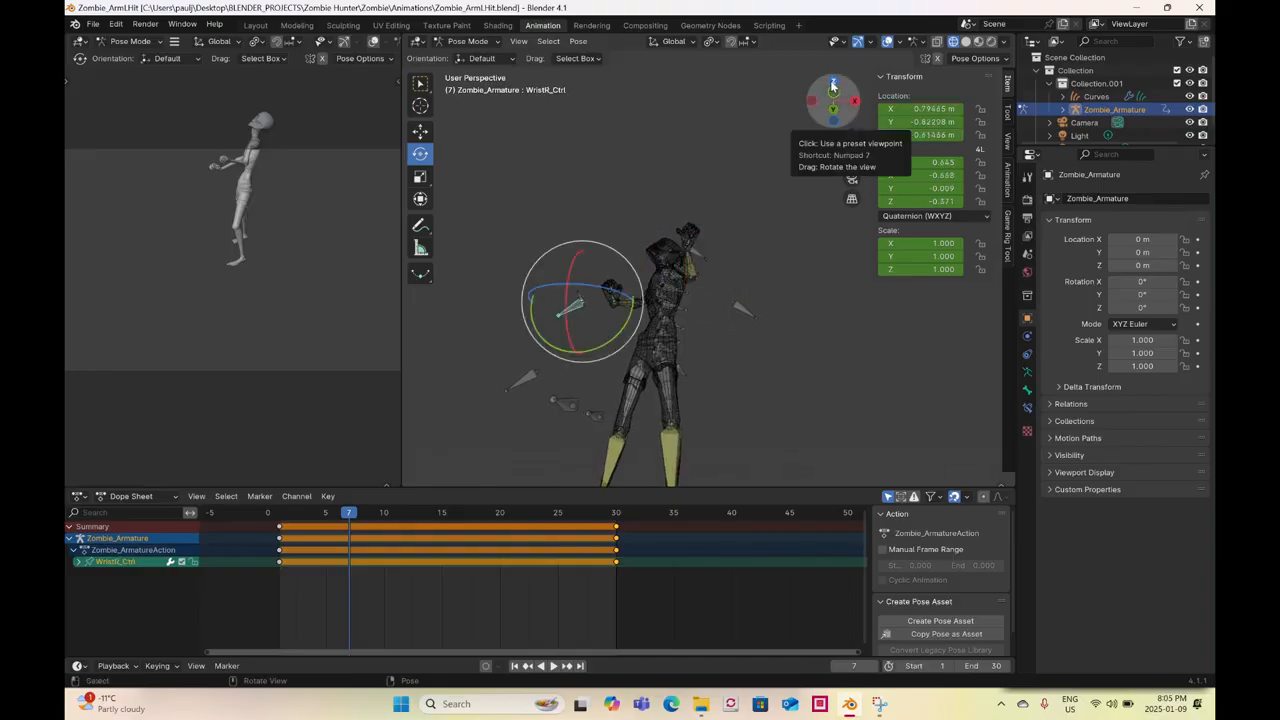
pyautogui.click(831, 85)
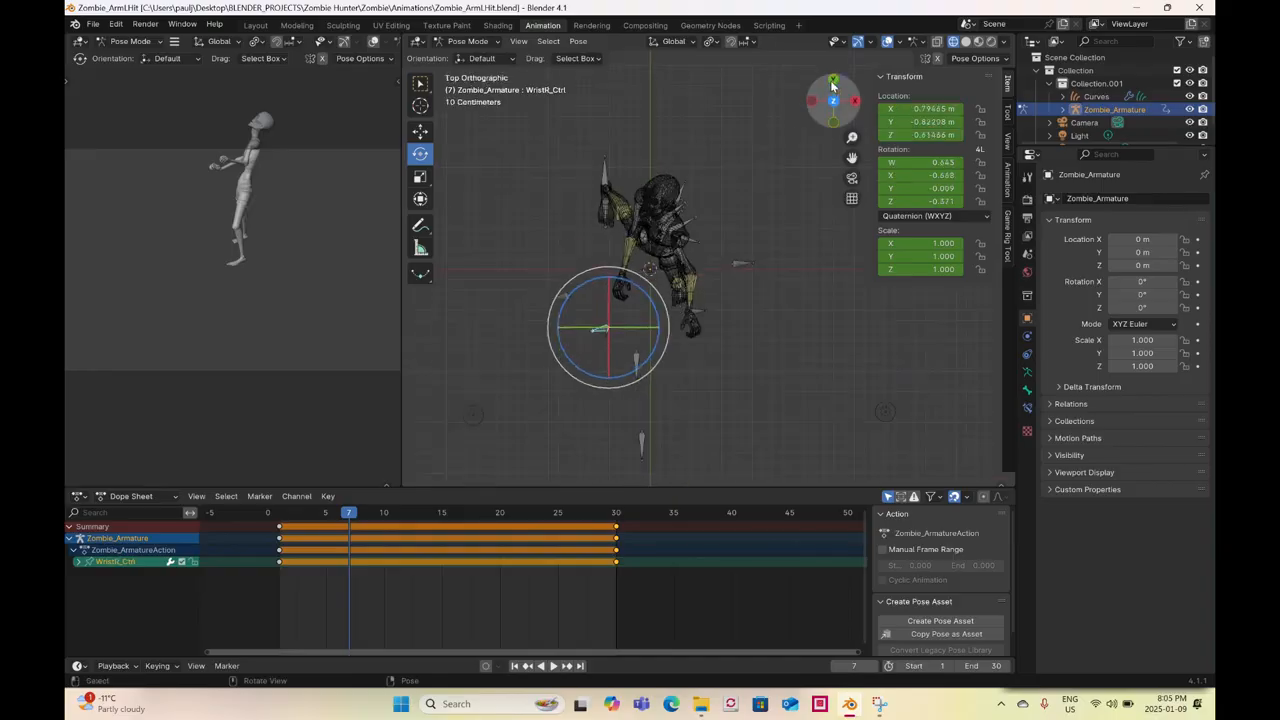
pyautogui.click(421, 132)
pyautogui.moveTo(606, 329); pyautogui.dragTo(612, 154)
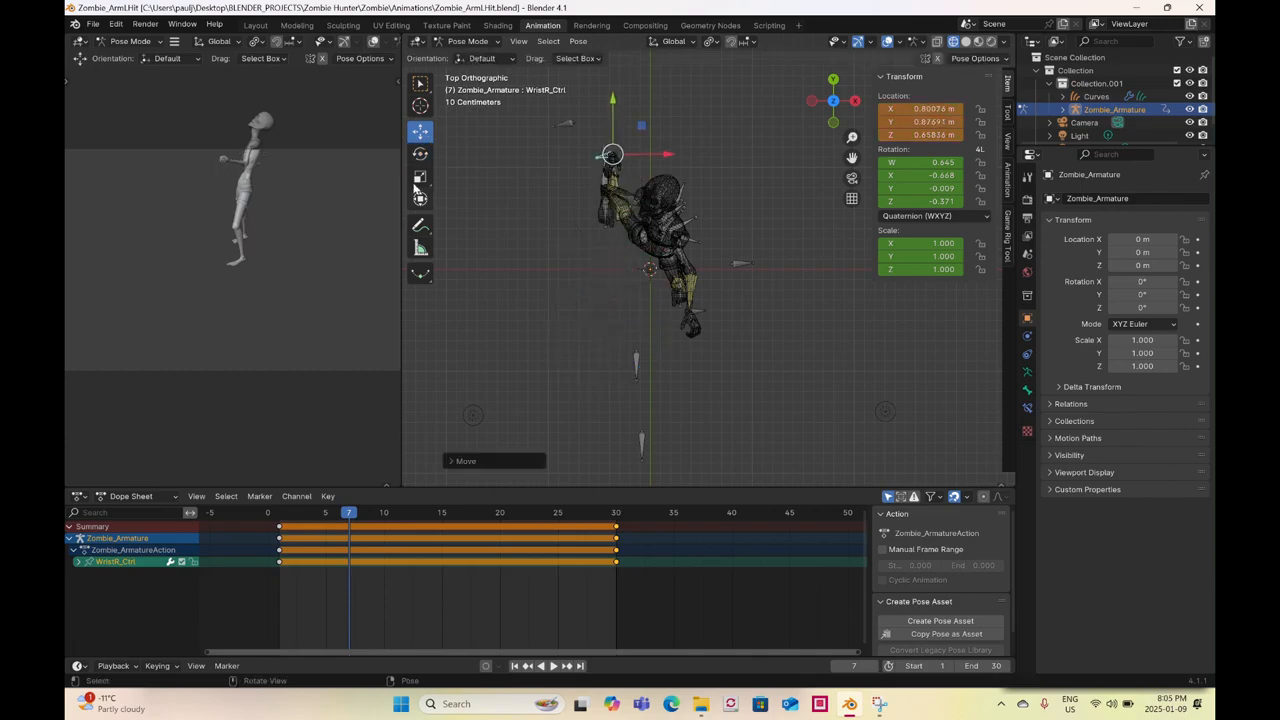
# - Rotate WristR_Ctrl about -130° around the vertical axis to turn the right hand backward
pyautogui.click(421, 153)
pyautogui.moveTo(612, 92); pyautogui.dragTo(662, 155)
pyautogui.moveTo(652, 112); pyautogui.dragTo(665, 128)
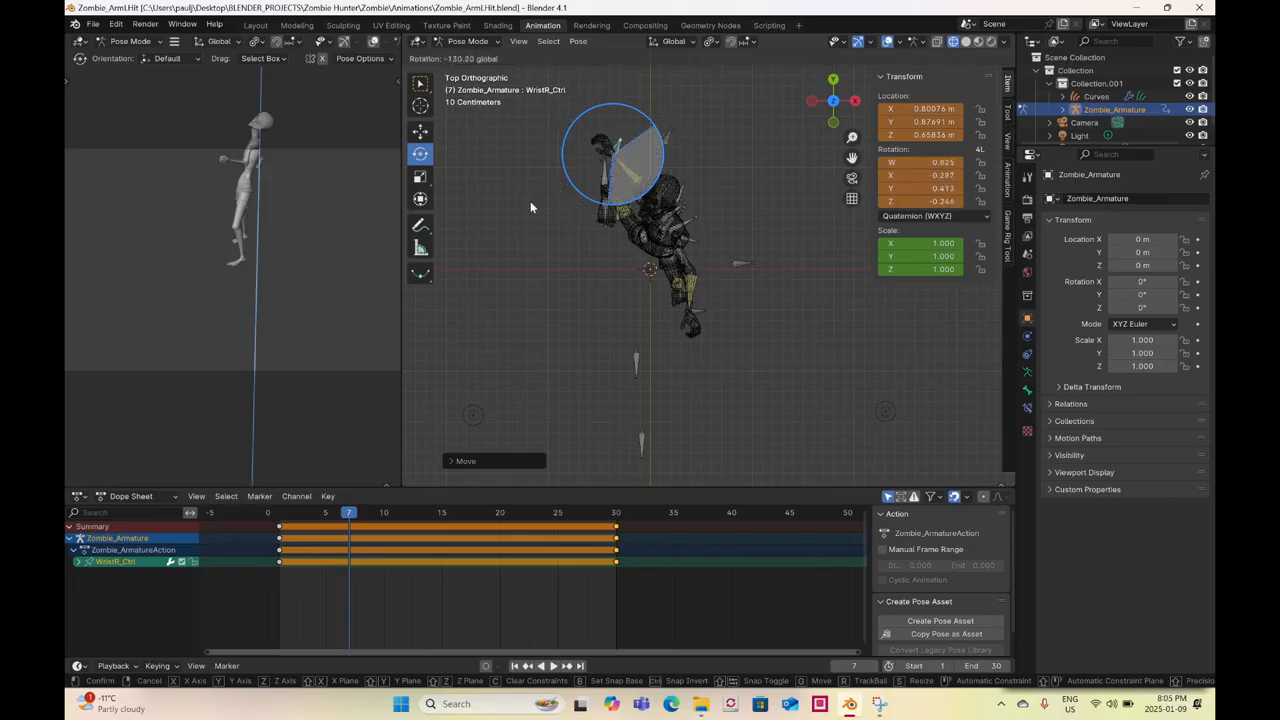
pyautogui.moveTo(591, 224); pyautogui.dragTo(591, 222)
# - Move WristR_Ctrl further back to about X 0.46 m, Y 1.12 m and Z 0.88 m, and tilt the hand in the side view
pyautogui.click(421, 131)
pyautogui.moveTo(606, 155); pyautogui.dragTo(629, 141)
pyautogui.click(812, 102)
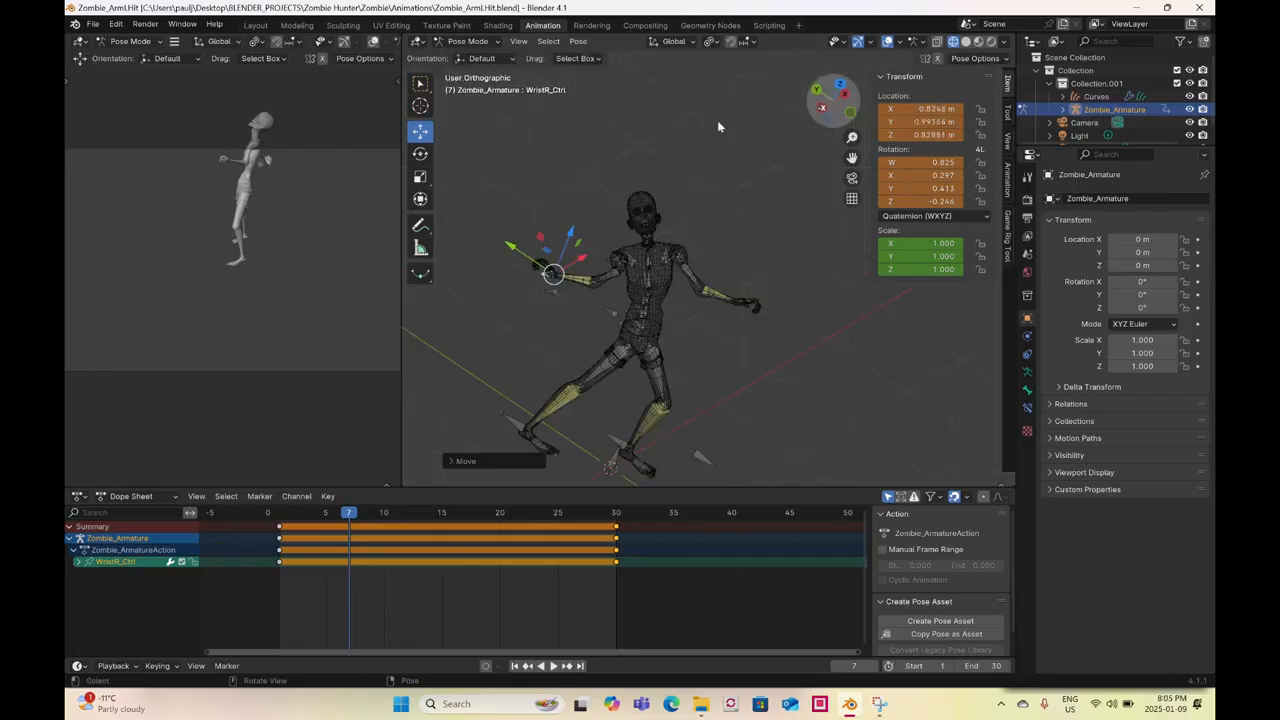
pyautogui.moveTo(596, 333); pyautogui.dragTo(455, 201)
pyautogui.click(422, 154)
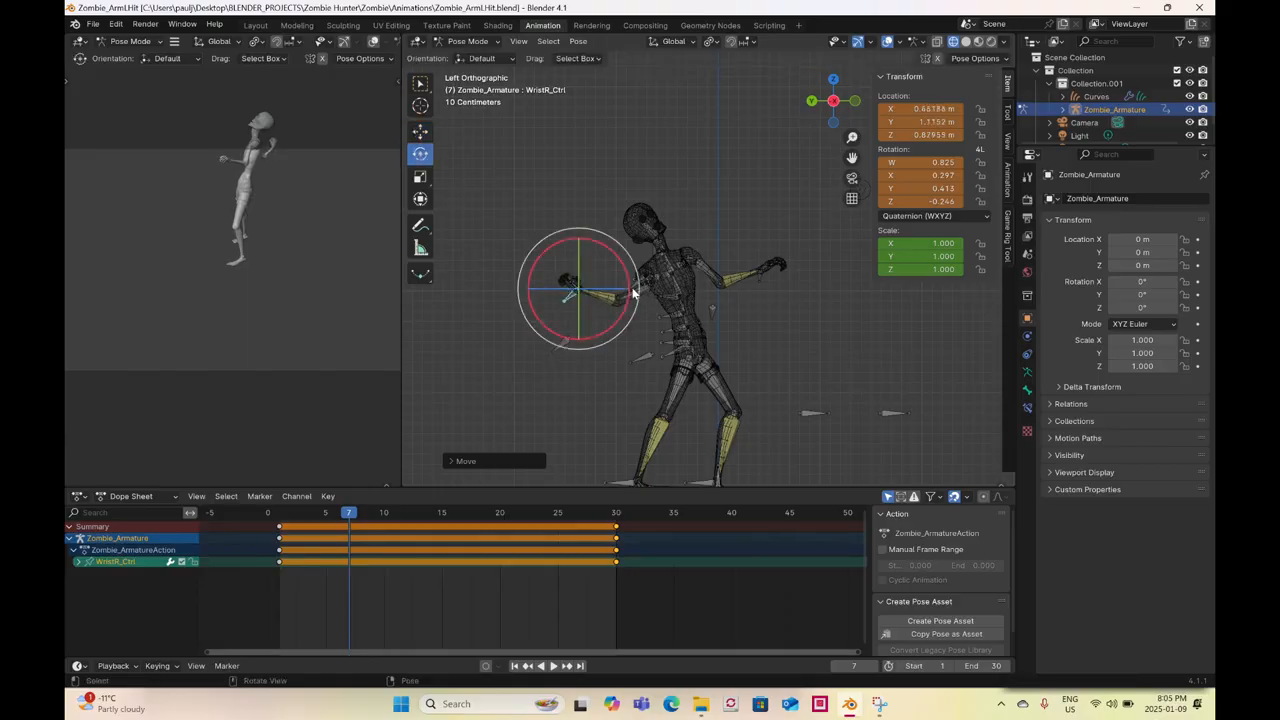
pyautogui.moveTo(622, 264)
pyautogui.mouseDown()
pyautogui.moveTo(603, 232)
pyautogui.moveTo(617, 275)
pyautogui.mouseUp()
# - Select the ClavicleR.001 bone and rotate it from two viewing angles to pull the right shoulder into the hit pose
pyautogui.moveTo(548, 239); pyautogui.dragTo(729, 286, button='middle')
pyautogui.scroll(4, 729, 286)
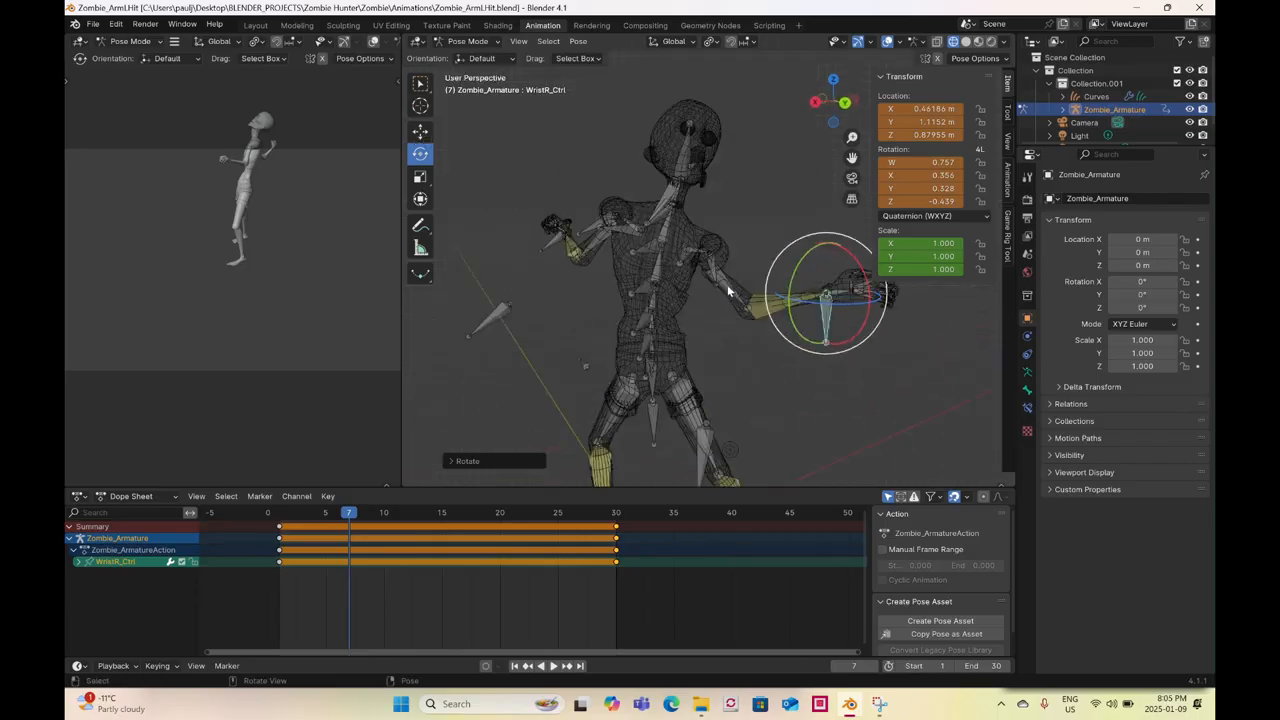
pyautogui.click(711, 258)
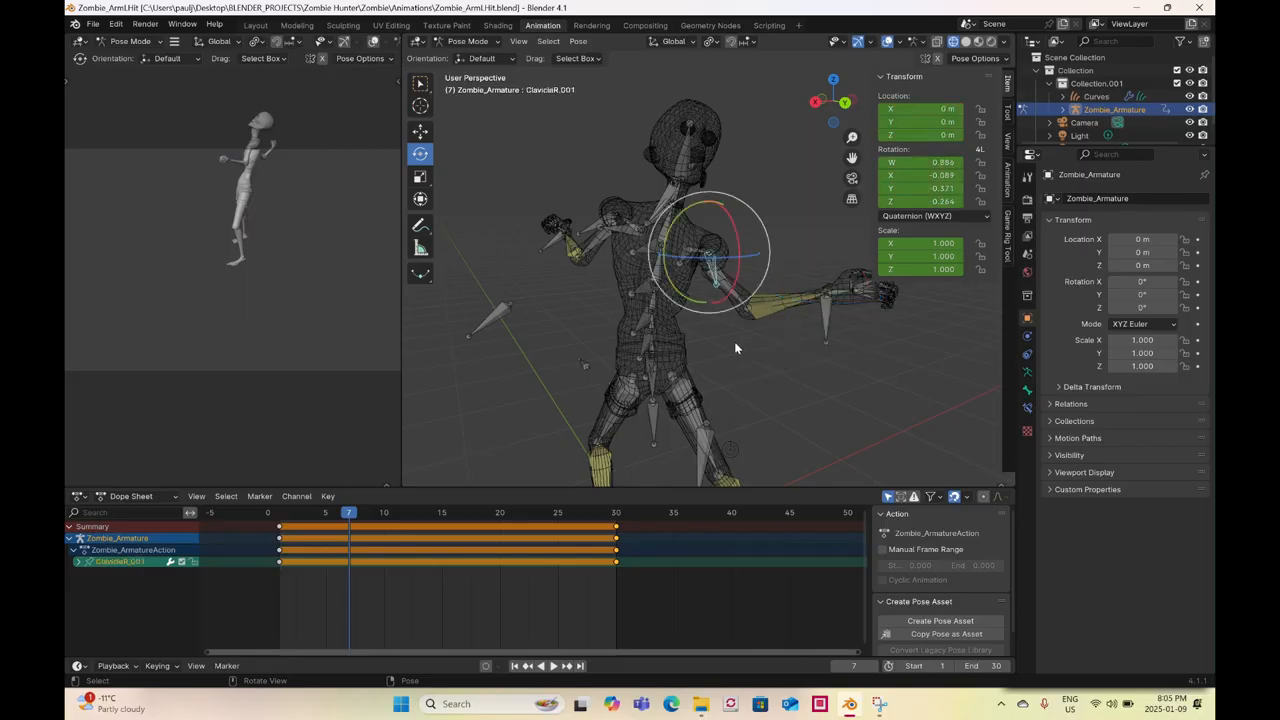
pyautogui.moveTo(769, 335); pyautogui.dragTo(804, 326, button='middle')
pyautogui.press('r')
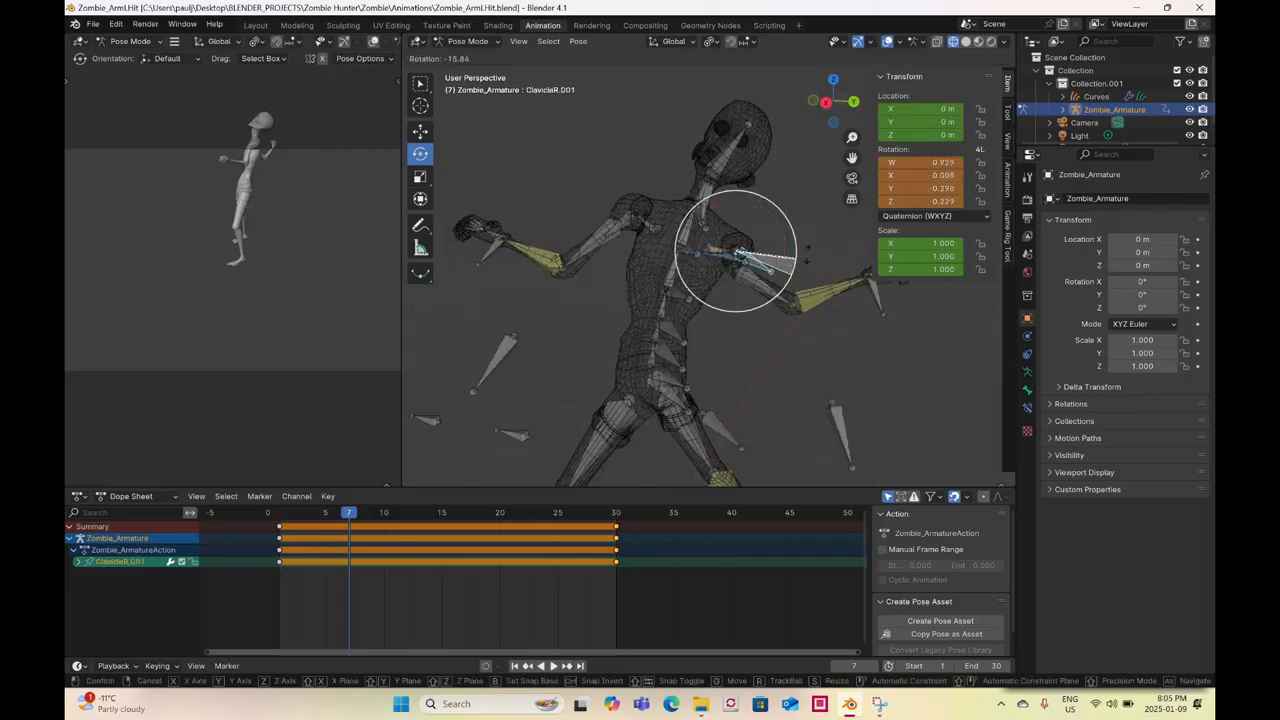
pyautogui.click(811, 217)
pyautogui.moveTo(811, 217); pyautogui.dragTo(740, 270, button='middle')
pyautogui.press('r')
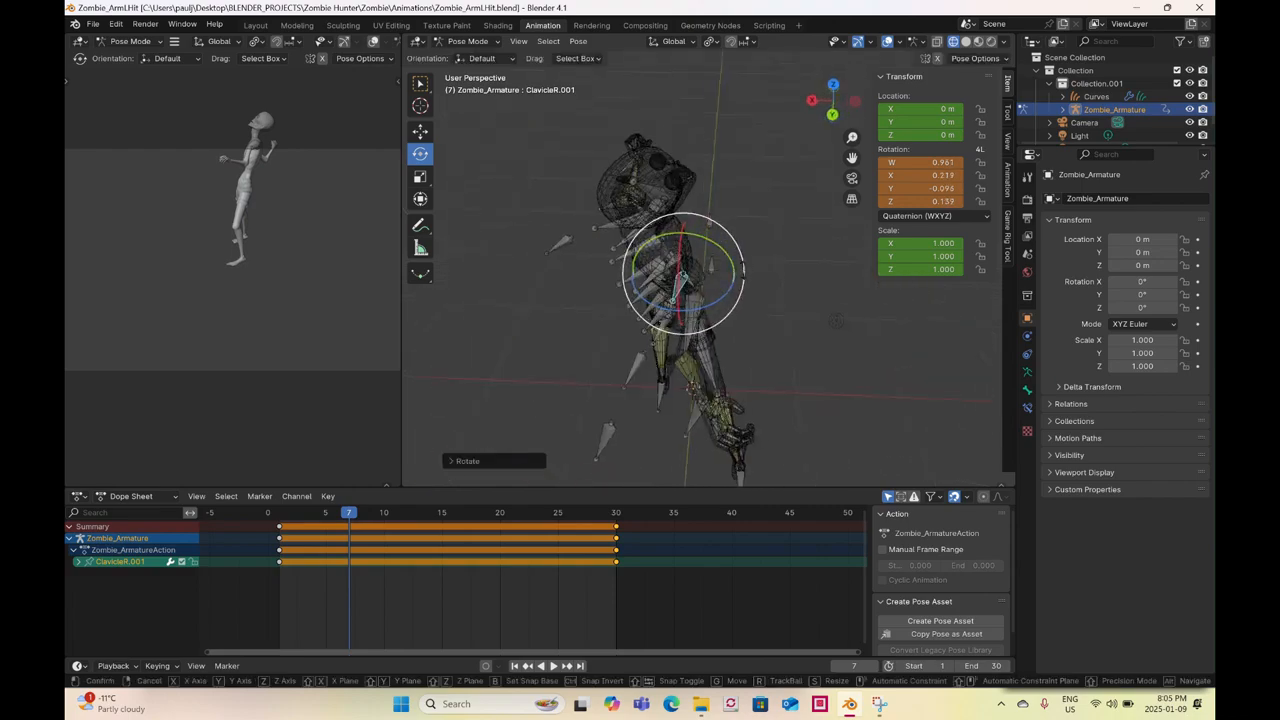
pyautogui.click(739, 308)
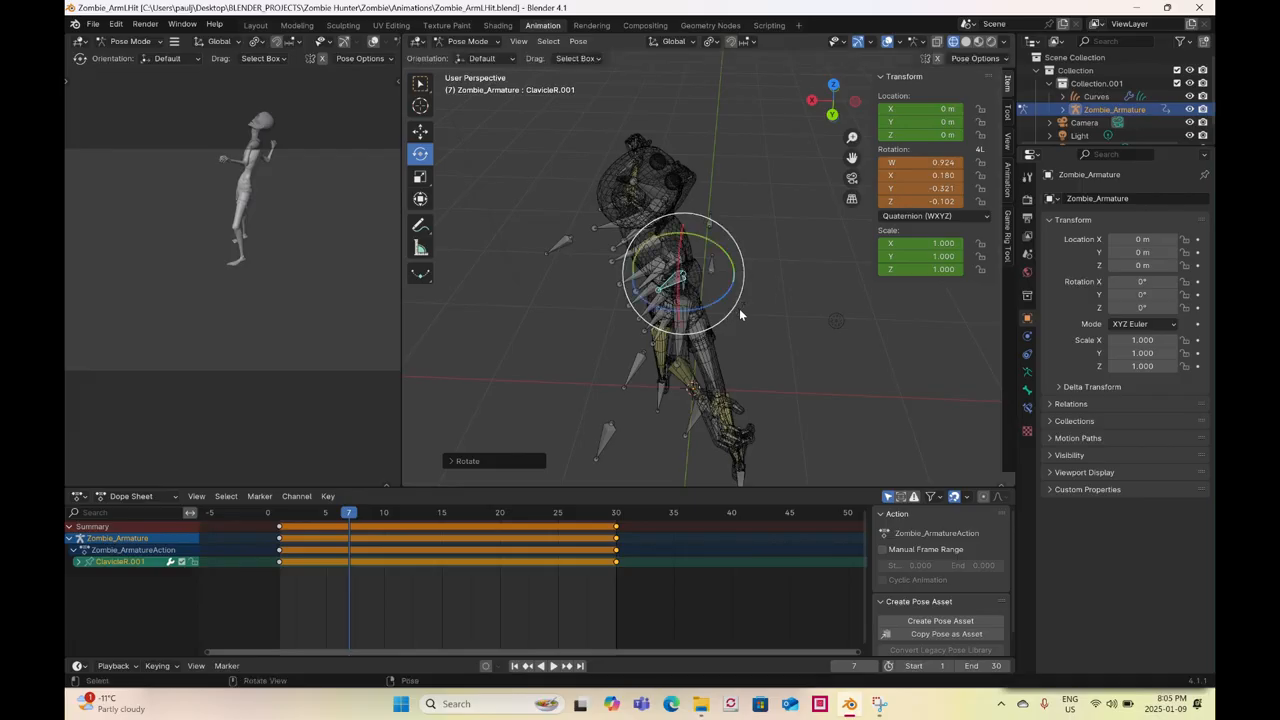
# - Switch the viewport to Solid shading and refine the ClavicleR.001 rotation so the right shoulder deforms naturally
pyautogui.press('z')
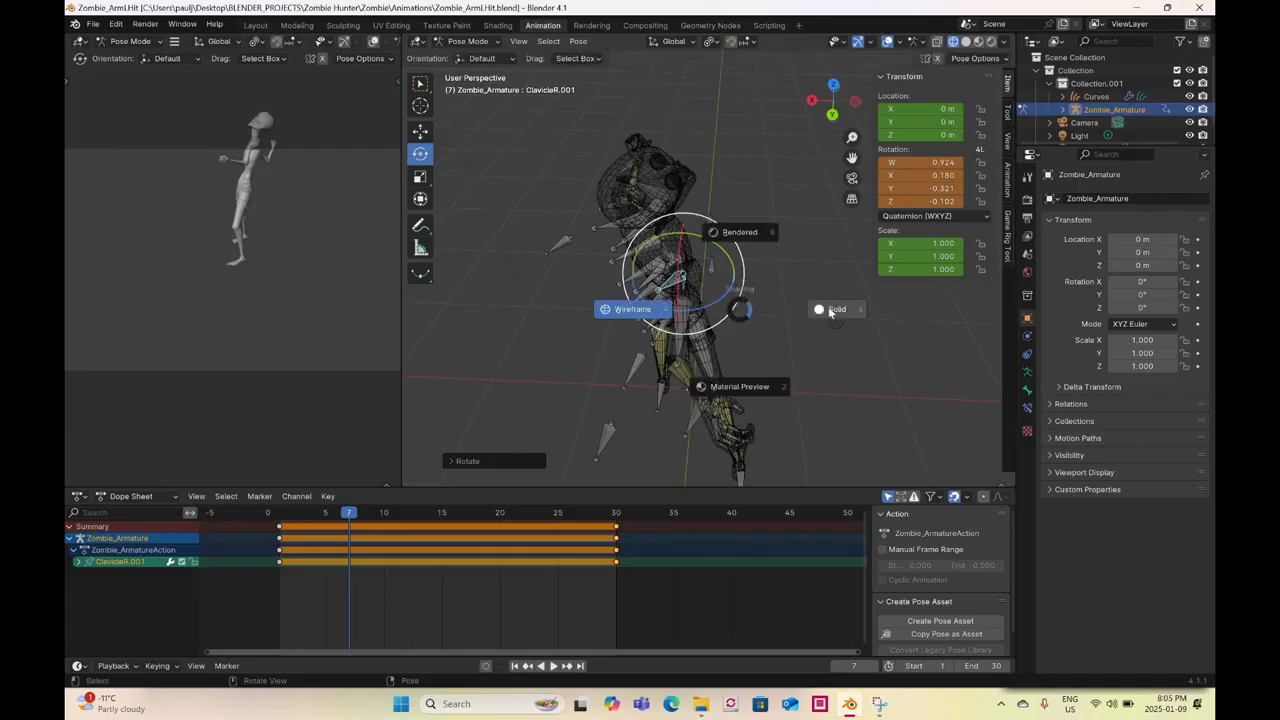
pyautogui.click(796, 314)
pyautogui.moveTo(796, 329); pyautogui.dragTo(662, 331, button='middle')
pyautogui.press('r')
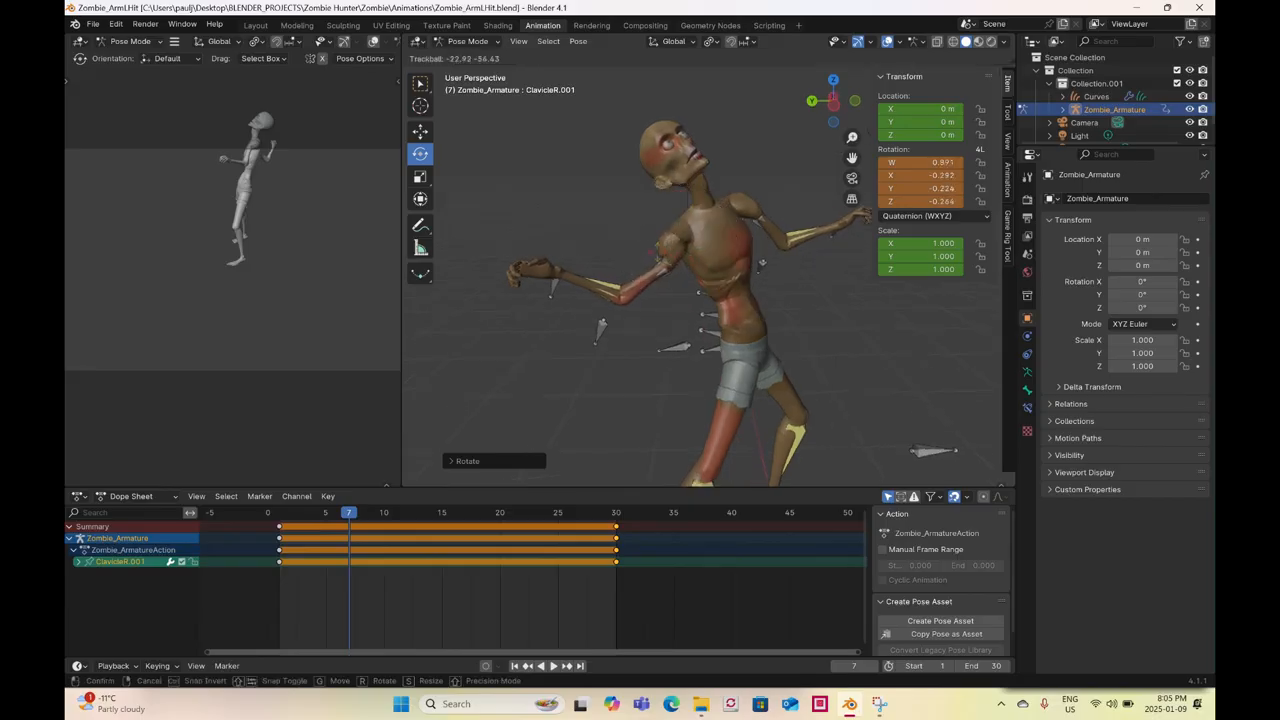
pyautogui.moveTo(673, 263); pyautogui.dragTo(668, 270)
pyautogui.moveTo(735, 222); pyautogui.dragTo(745, 271)
# - Select WristR_Ctrl, the hip control Bone and WristL_Ctrl together and move them slightly down at frame 7
pyautogui.scroll(-3, 753, 294)
pyautogui.moveTo(751, 334); pyautogui.dragTo(684, 301, button='middle')
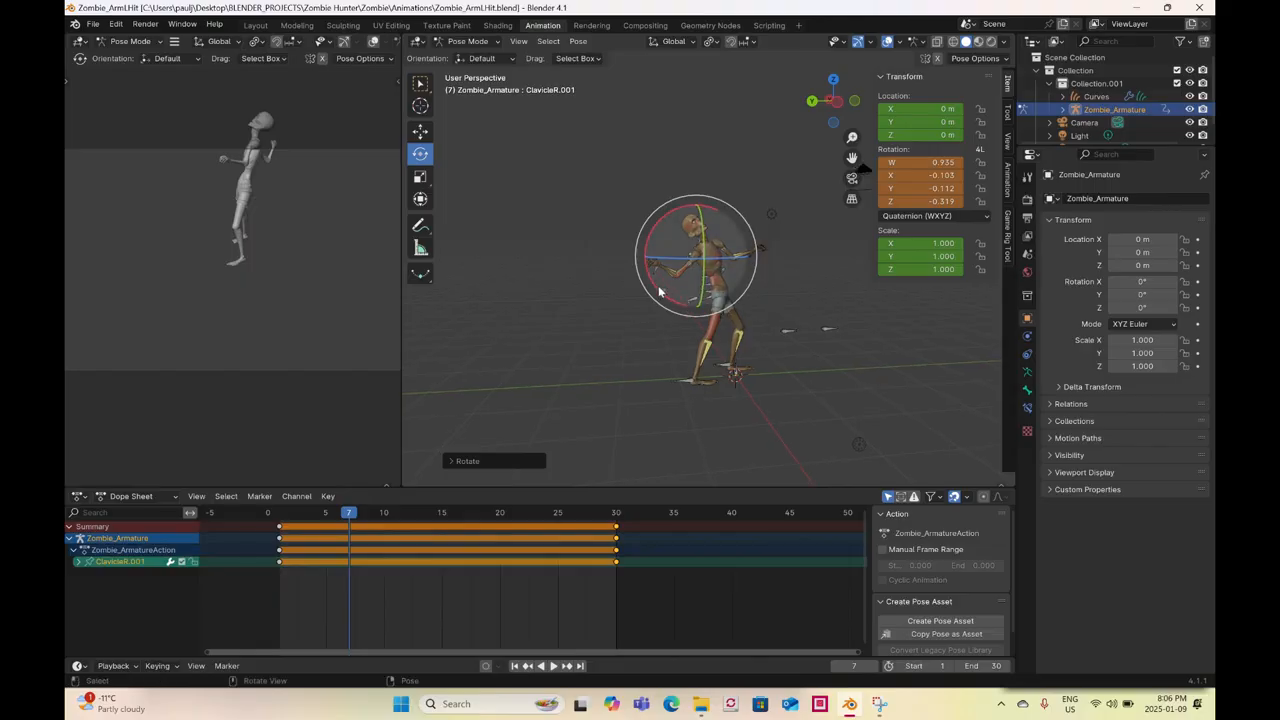
pyautogui.click(686, 305)
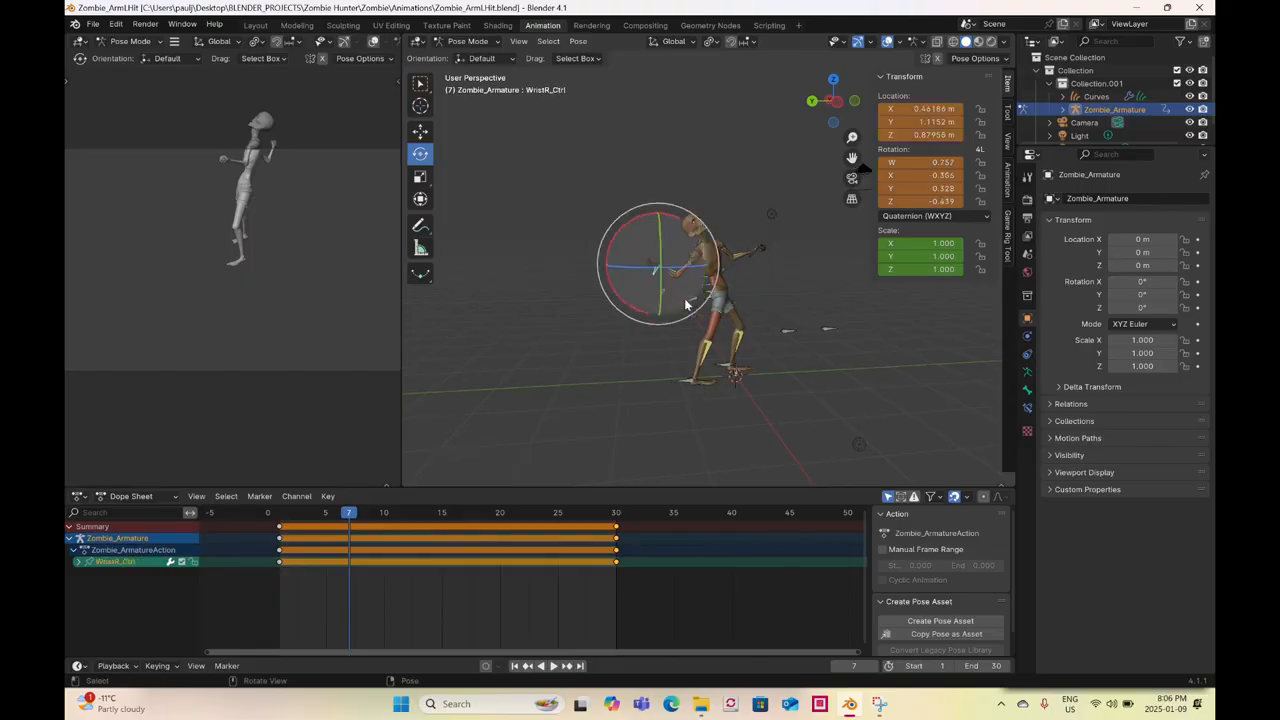
pyautogui.keyDown('shift'); pyautogui.click(697, 299); pyautogui.keyUp('shift')
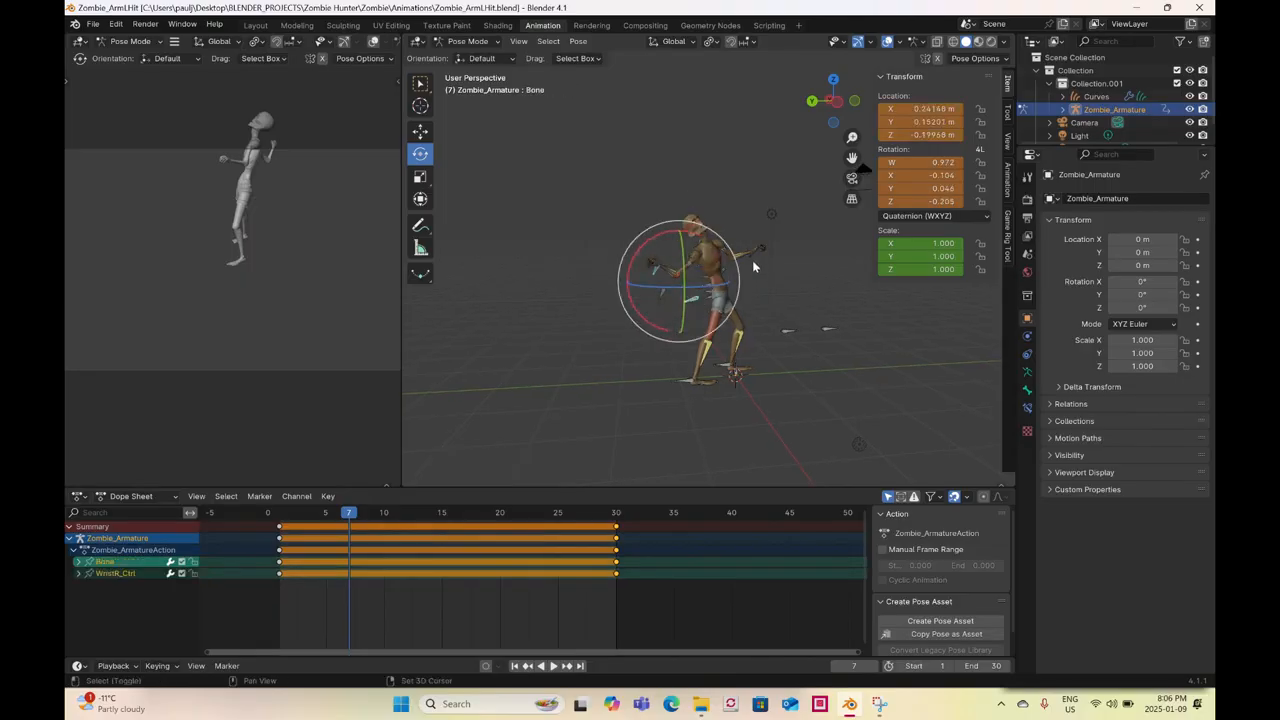
pyautogui.keyDown('shift'); pyautogui.click(752, 260); pyautogui.keyUp('shift')
pyautogui.click(420, 134)
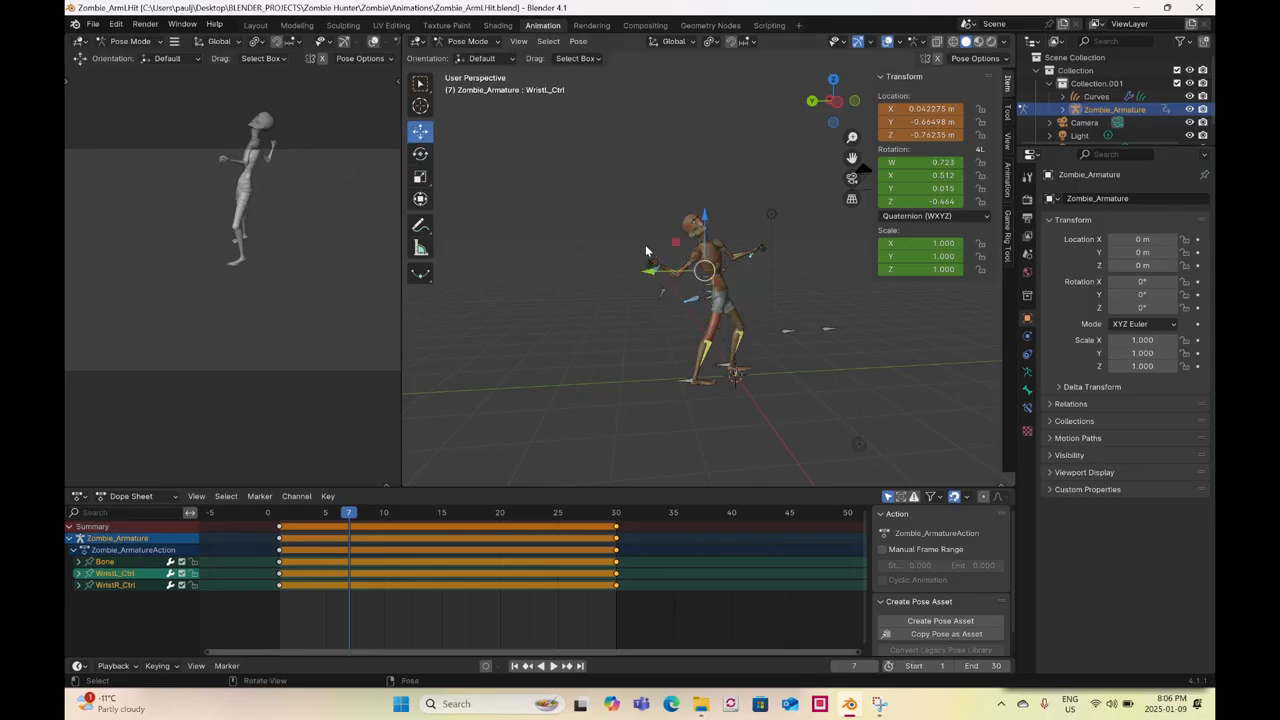
pyautogui.moveTo(586, 229); pyautogui.dragTo(668, 265, button='middle')
pyautogui.moveTo(695, 224); pyautogui.dragTo(737, 330)
pyautogui.moveTo(737, 330); pyautogui.dragTo(649, 302, button='middle')
# - Return the viewport to Wireframe shading, select all bones and keyframe the pose at frame 7
pyautogui.press('z')
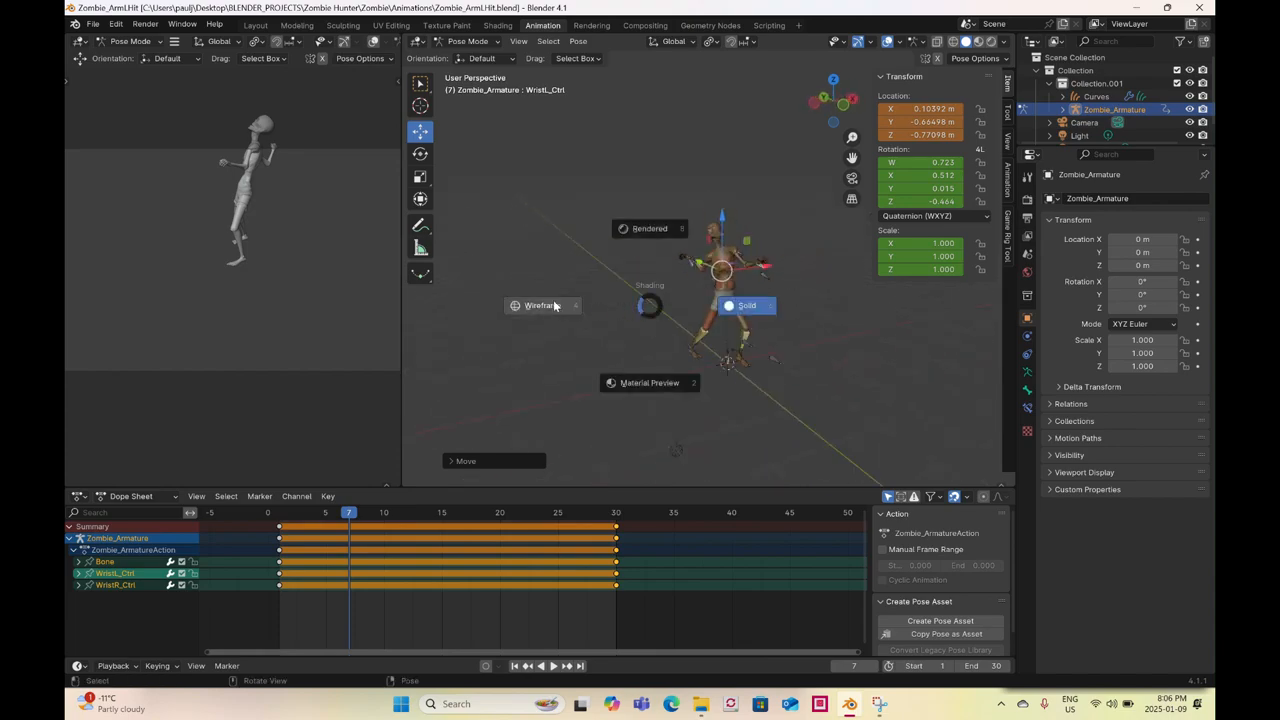
pyautogui.press('4')
pyautogui.moveTo(585, 155); pyautogui.dragTo(817, 374)
pyautogui.rightClick(817, 374)
pyautogui.click(813, 373)
# - In the top view, move WristR_Ctrl outward from the body at frame 3 and insert a keyframe
pyautogui.moveTo(640, 353); pyautogui.dragTo(800, 290, button='middle')
pyautogui.scroll(3, 637, 295)
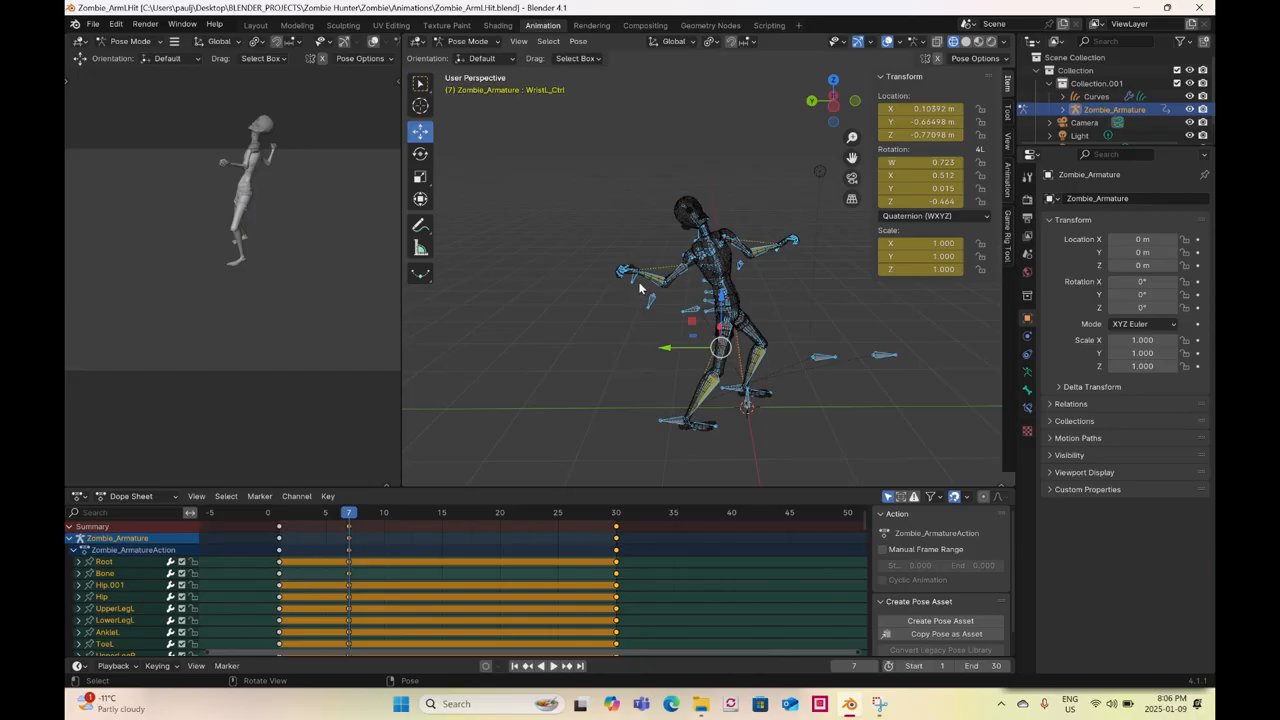
pyautogui.click(623, 270)
pyautogui.click(833, 81)
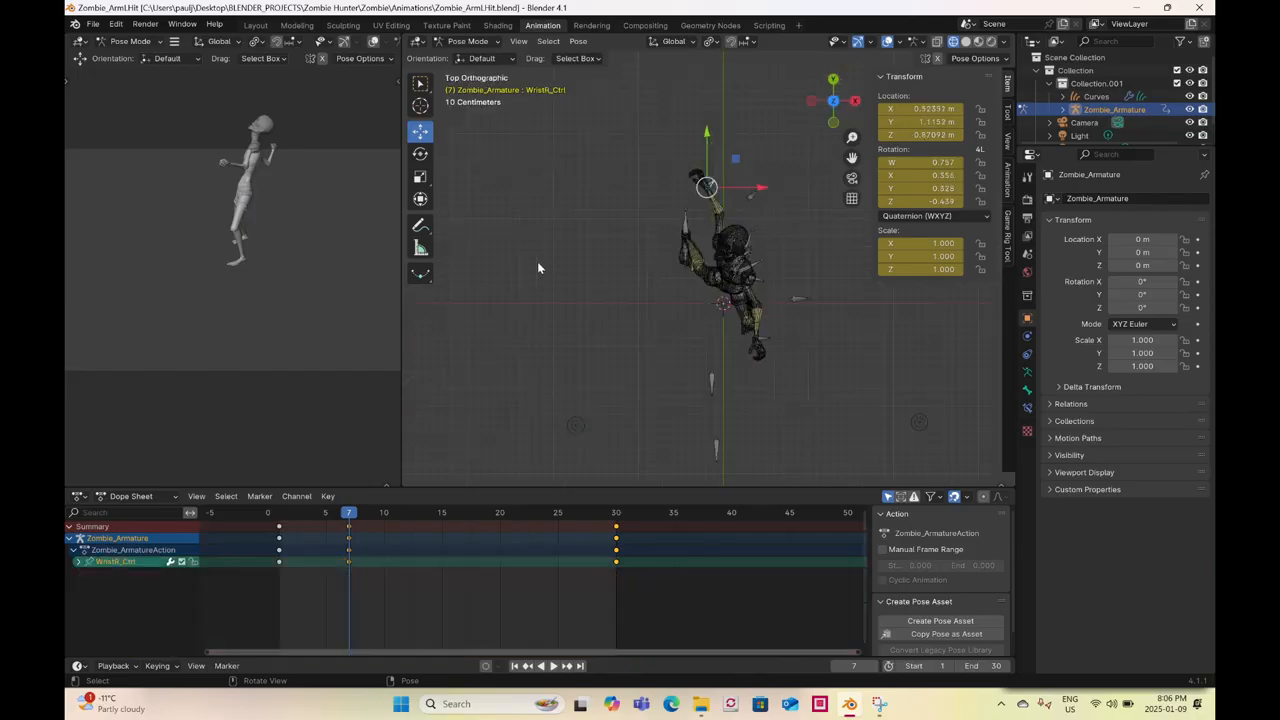
pyautogui.click(282, 516)
pyautogui.press('space')
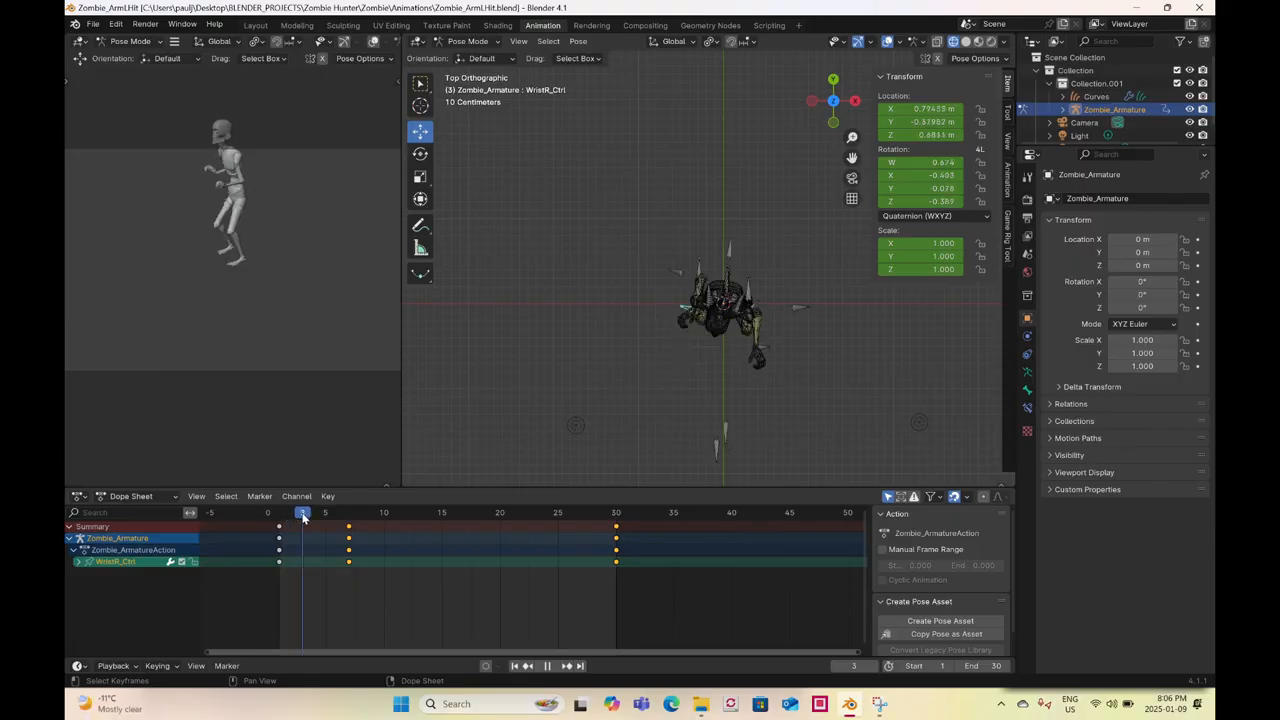
pyautogui.moveTo(693, 310); pyautogui.dragTo(654, 329)
pyautogui.rightClick(654, 330)
pyautogui.click(660, 335)
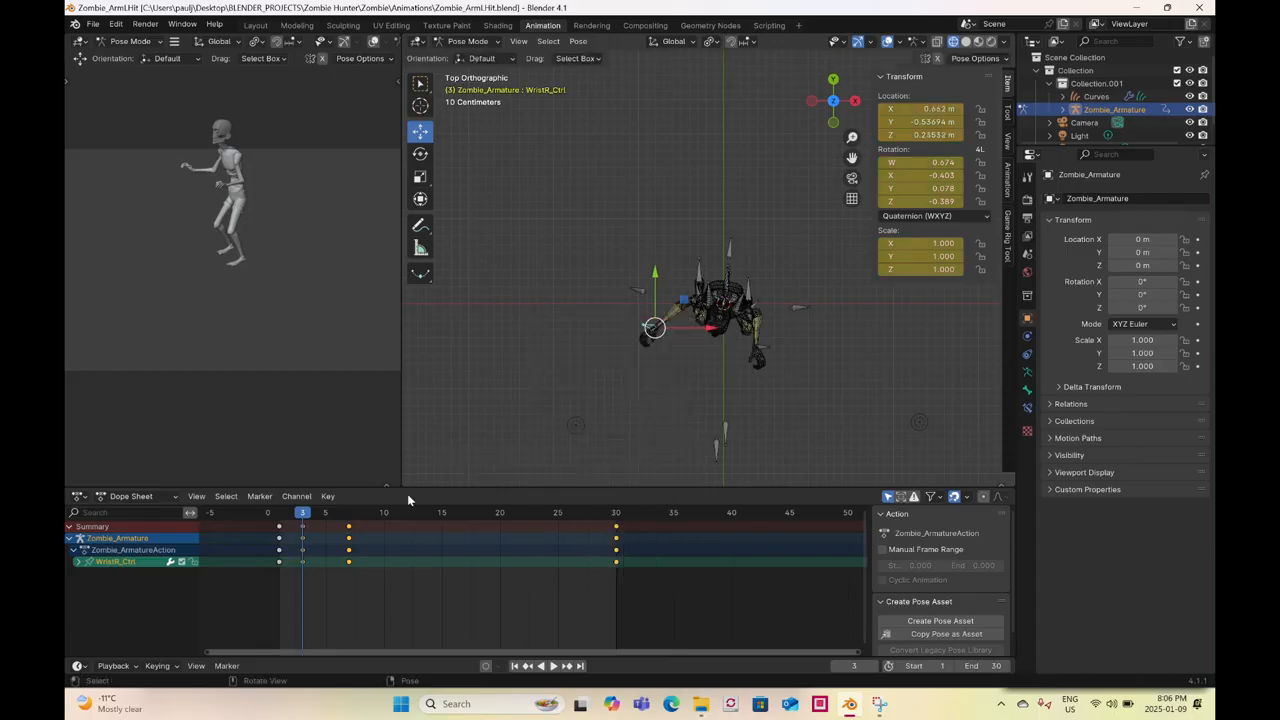
# - At frame 4, move WristR_Ctrl about 0.2 m outward and insert a keyframe
pyautogui.moveTo(306, 515)
pyautogui.mouseDown()
pyautogui.moveTo(327, 514)
pyautogui.moveTo(314, 514)
pyautogui.mouseUp()
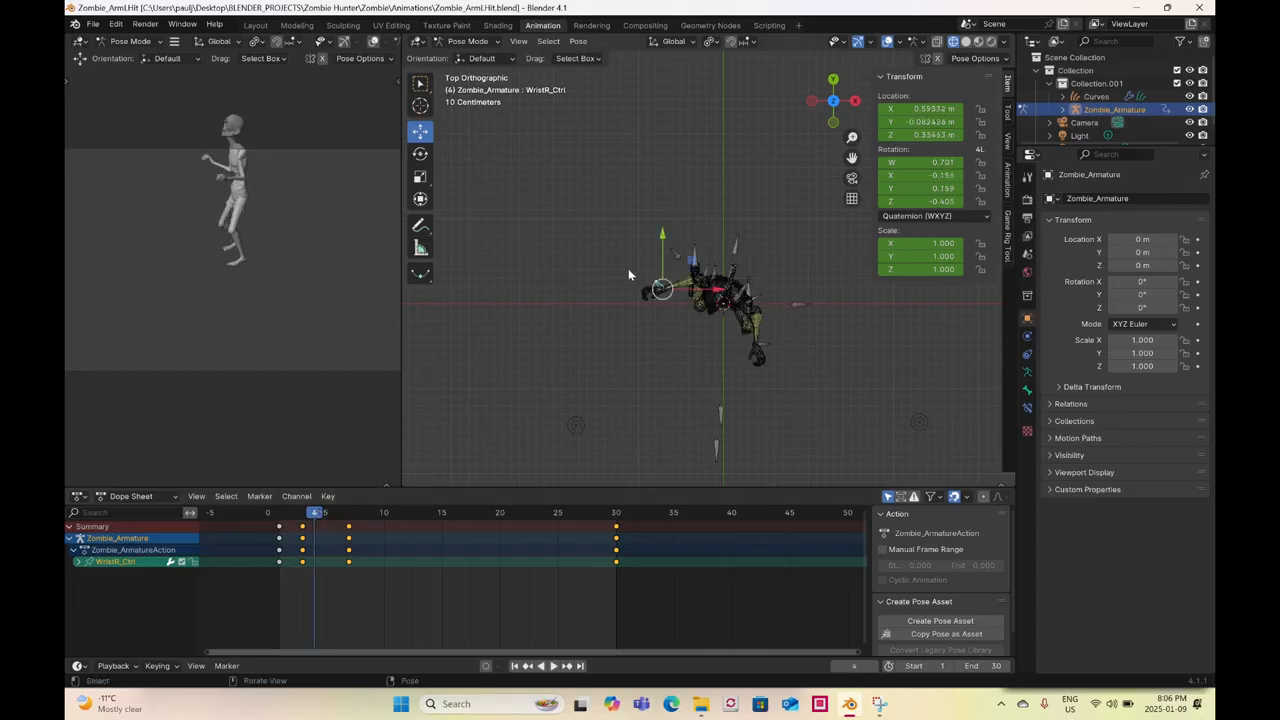
pyautogui.press('g')
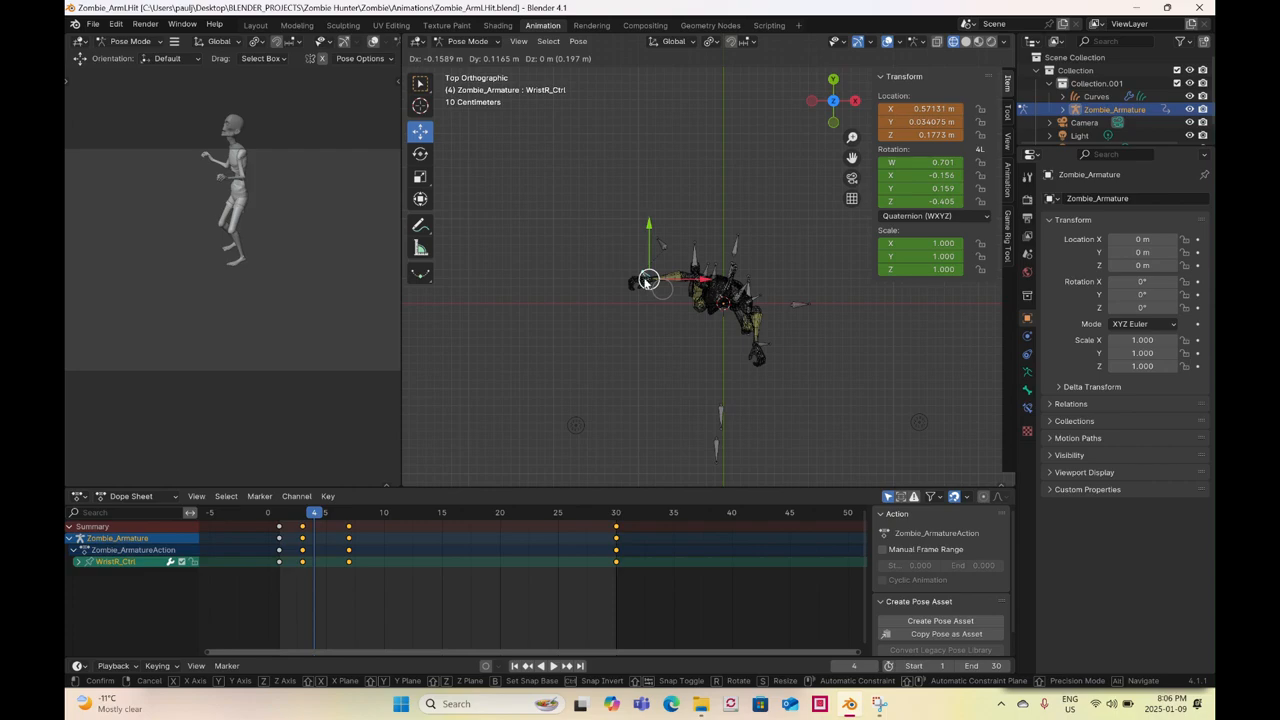
pyautogui.click(648, 279)
pyautogui.rightClick(648, 280)
pyautogui.click(648, 281)
pyautogui.moveTo(674, 375); pyautogui.dragTo(736, 254, button='middle')
pyautogui.click(835, 80)
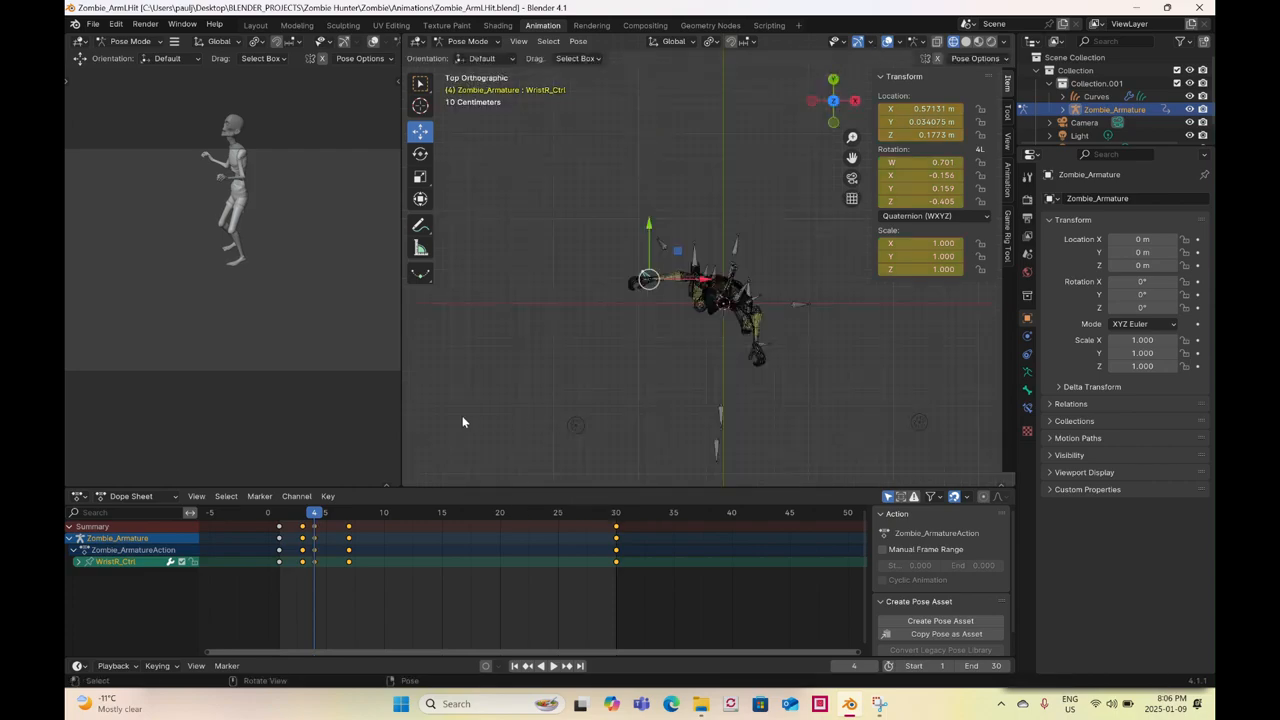
# - At frame 13, move WristR_Ctrl outward from the body in the top view and insert a keyframe
pyautogui.moveTo(312, 515); pyautogui.dragTo(422, 557)
pyautogui.moveTo(703, 214); pyautogui.dragTo(663, 225)
pyautogui.rightClick(663, 225)
pyautogui.click(663, 225)
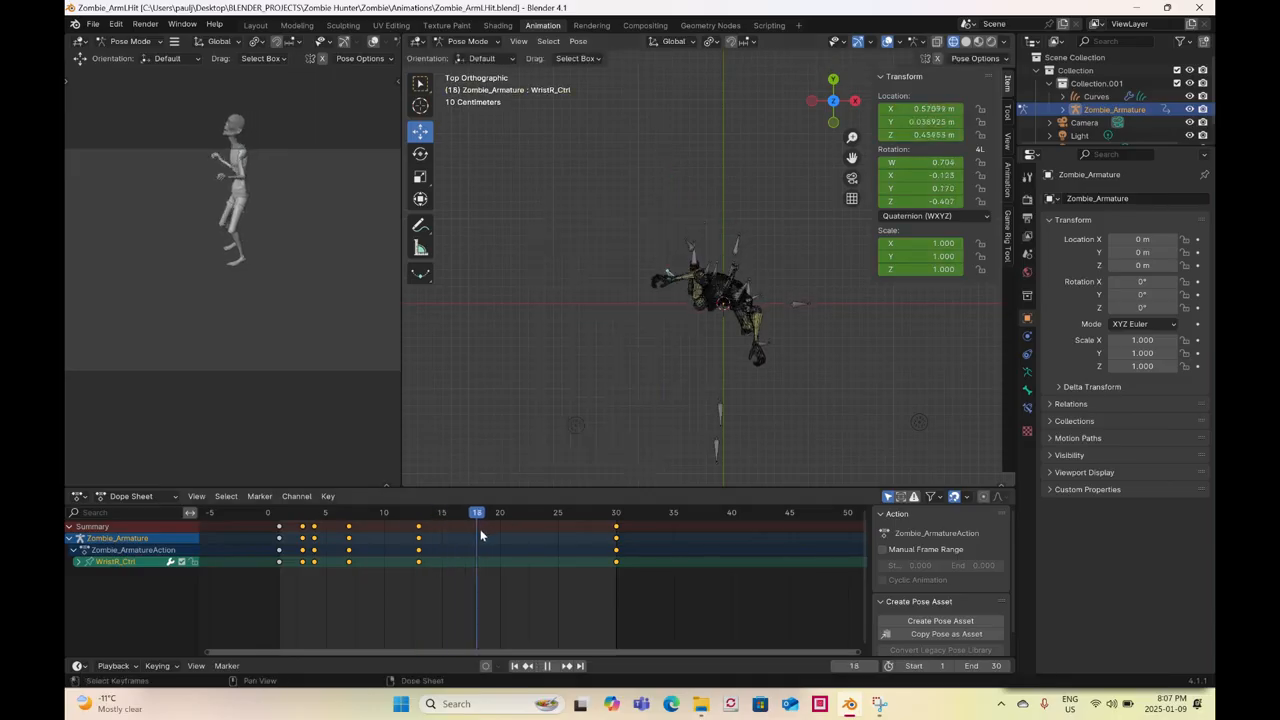
# - At frame 18, shift WristR_Ctrl outward so the forearm clears the torso, and insert a keyframe
pyautogui.press('space')
pyautogui.moveTo(668, 284); pyautogui.dragTo(640, 280)
pyautogui.rightClick(640, 280)
pyautogui.click(640, 281)
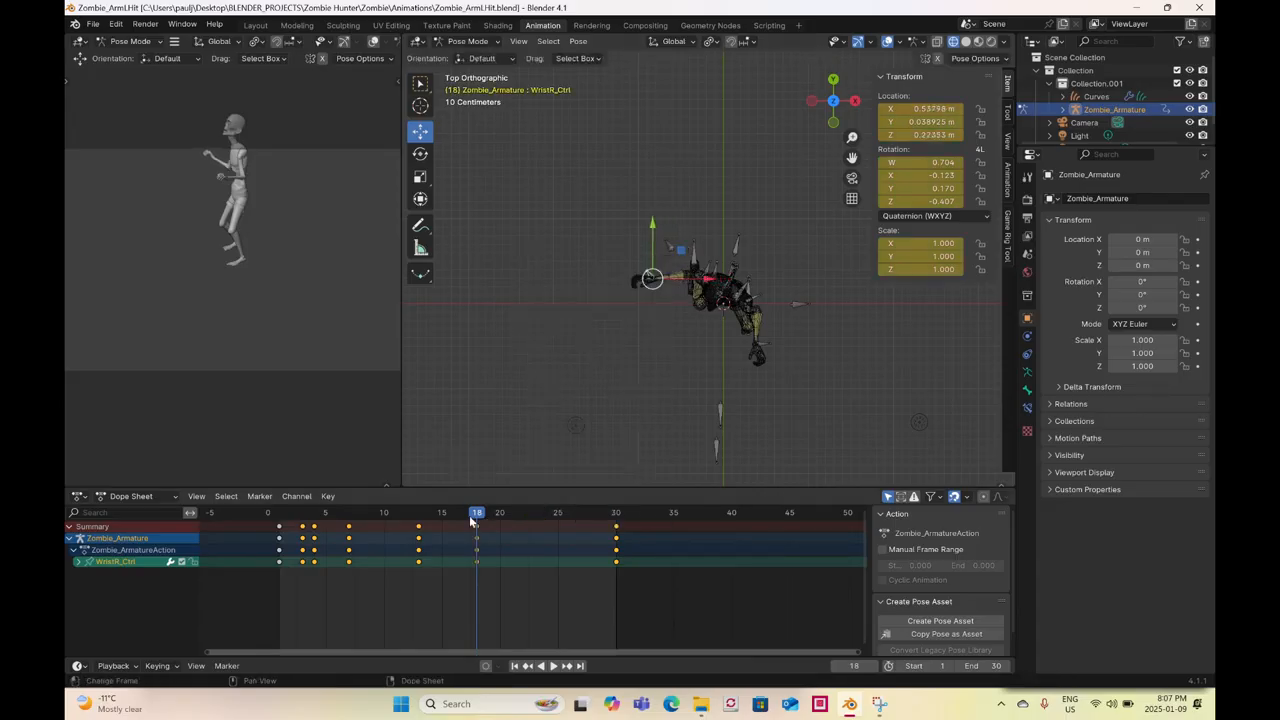
# - At frame 23, move WristR_Ctrl slightly outward and forward and insert a keyframe
pyautogui.moveTo(478, 513); pyautogui.dragTo(535, 520)
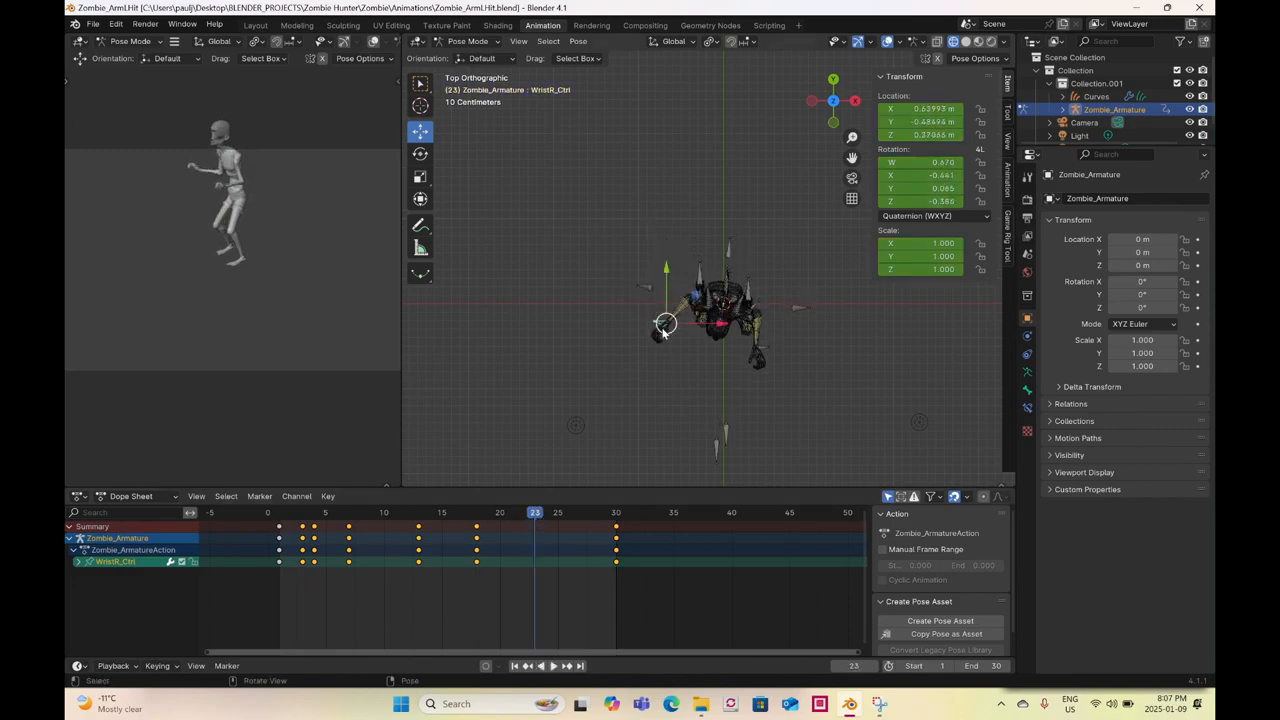
pyautogui.press('g')
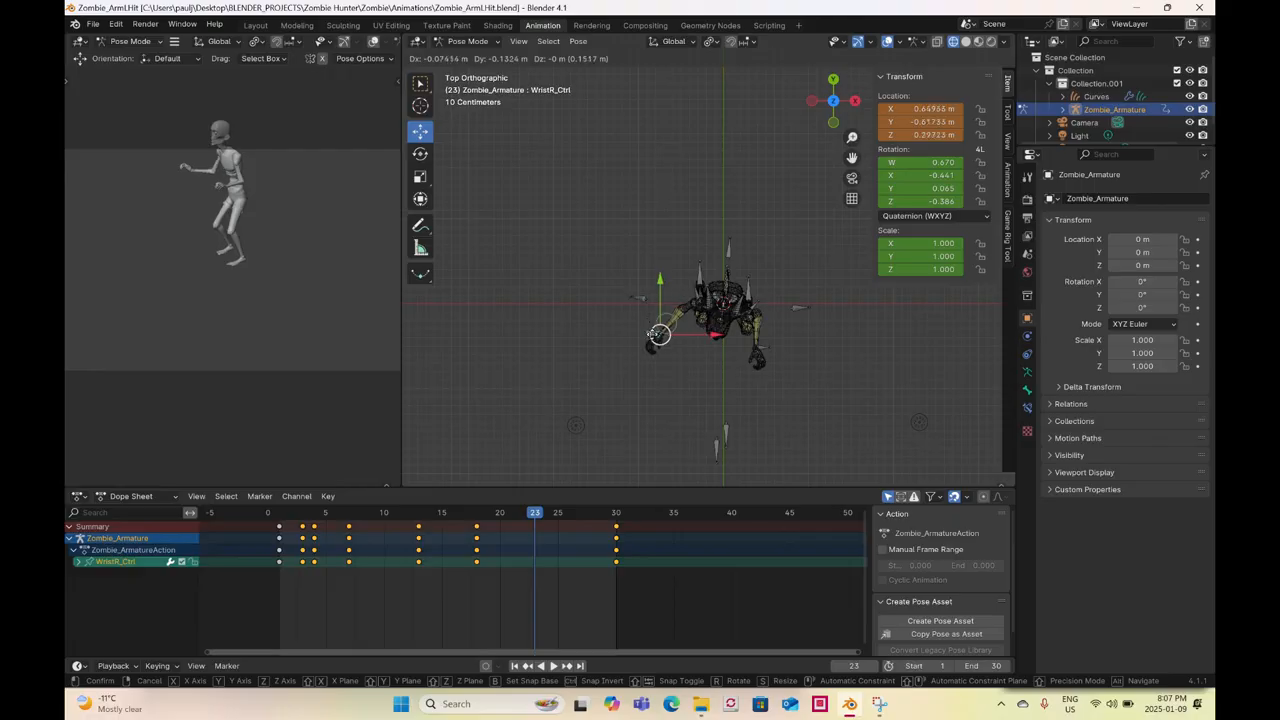
pyautogui.click(660, 333)
pyautogui.rightClick(660, 334)
pyautogui.click(658, 332)
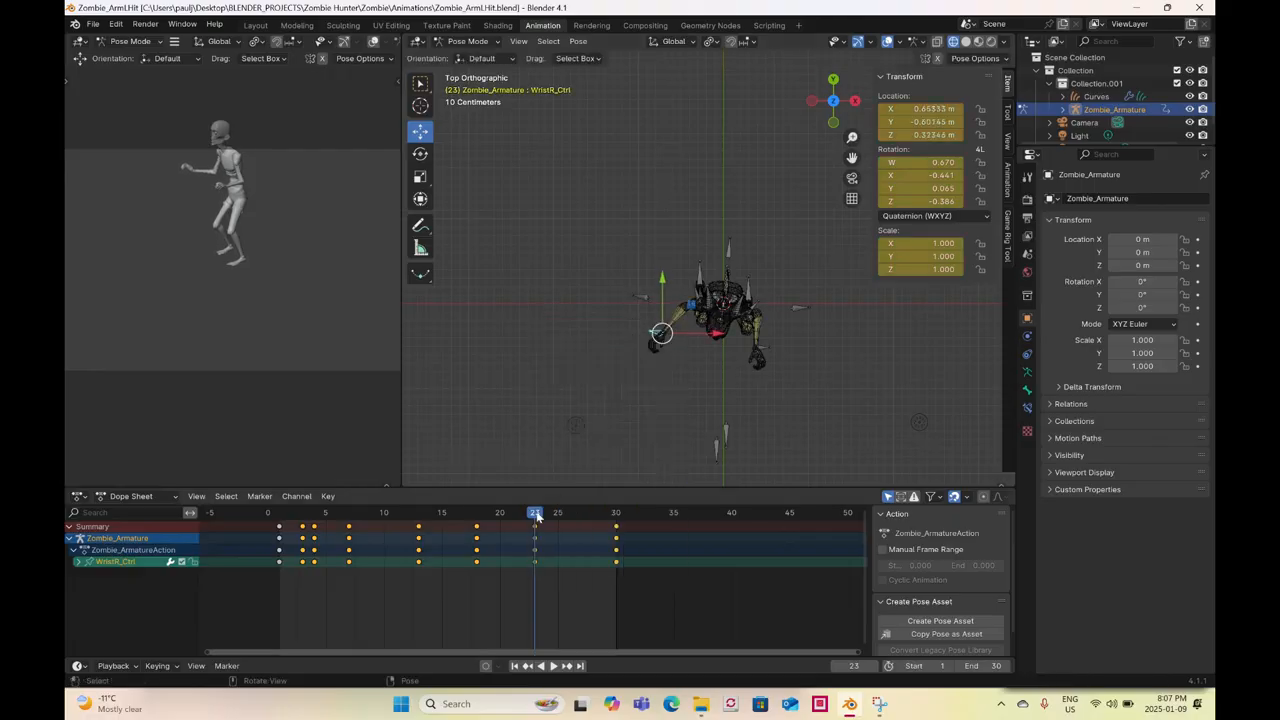
# - Switch the viewport to Solid shading and play the animation to check the right arm's motion
pyautogui.moveTo(536, 516); pyautogui.dragTo(592, 518)
pyautogui.moveTo(627, 370); pyautogui.dragTo(663, 254, button='middle')
pyautogui.press('z')
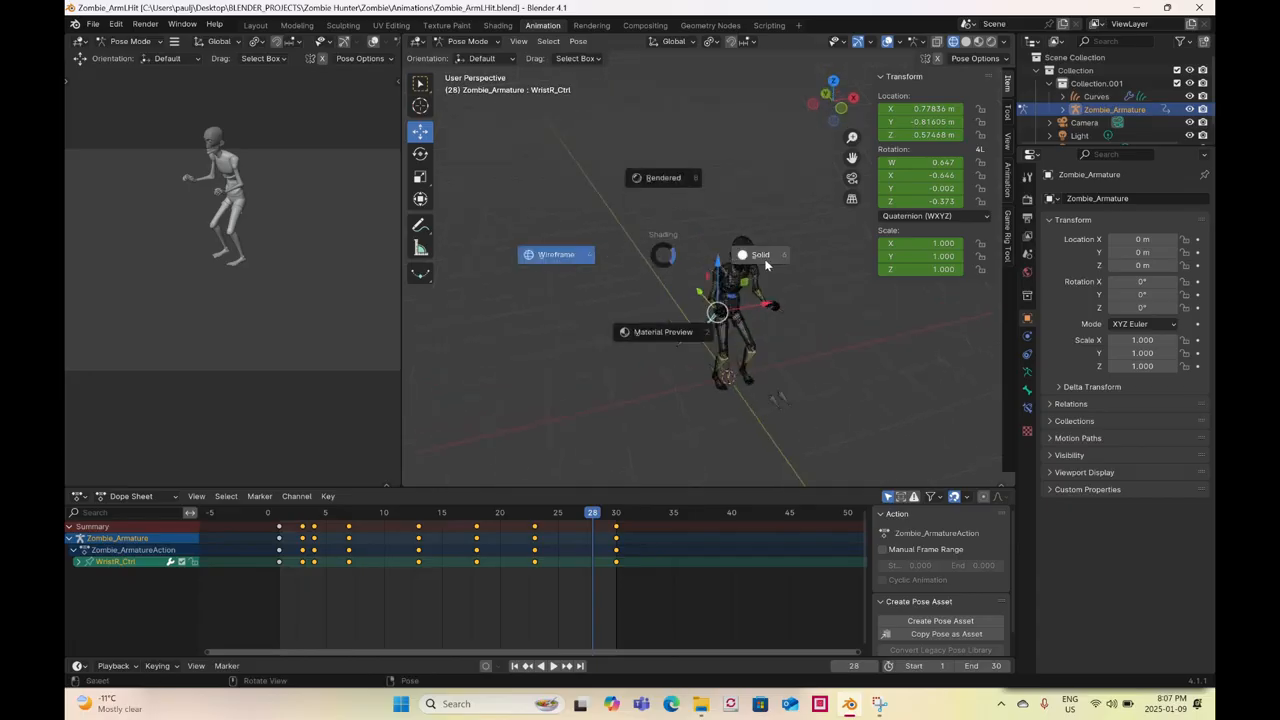
pyautogui.click(645, 337)
pyautogui.moveTo(651, 338); pyautogui.dragTo(665, 317, button='middle')
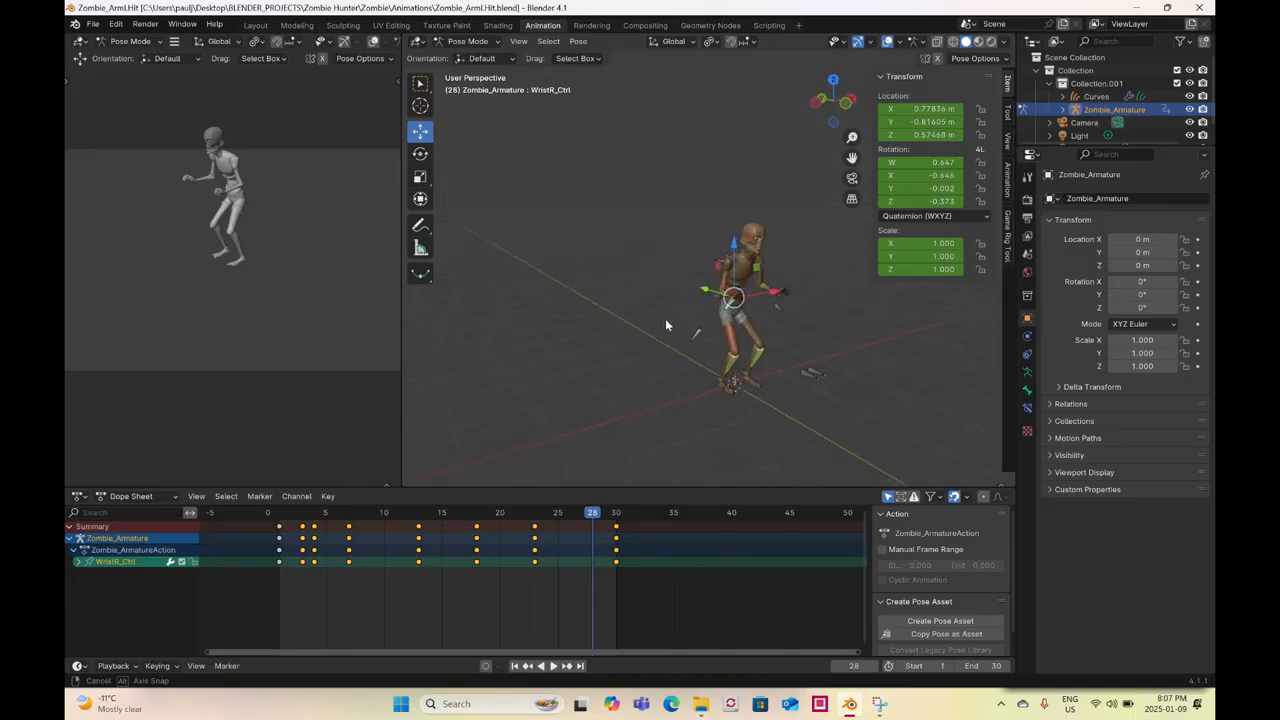
pyautogui.press('space')
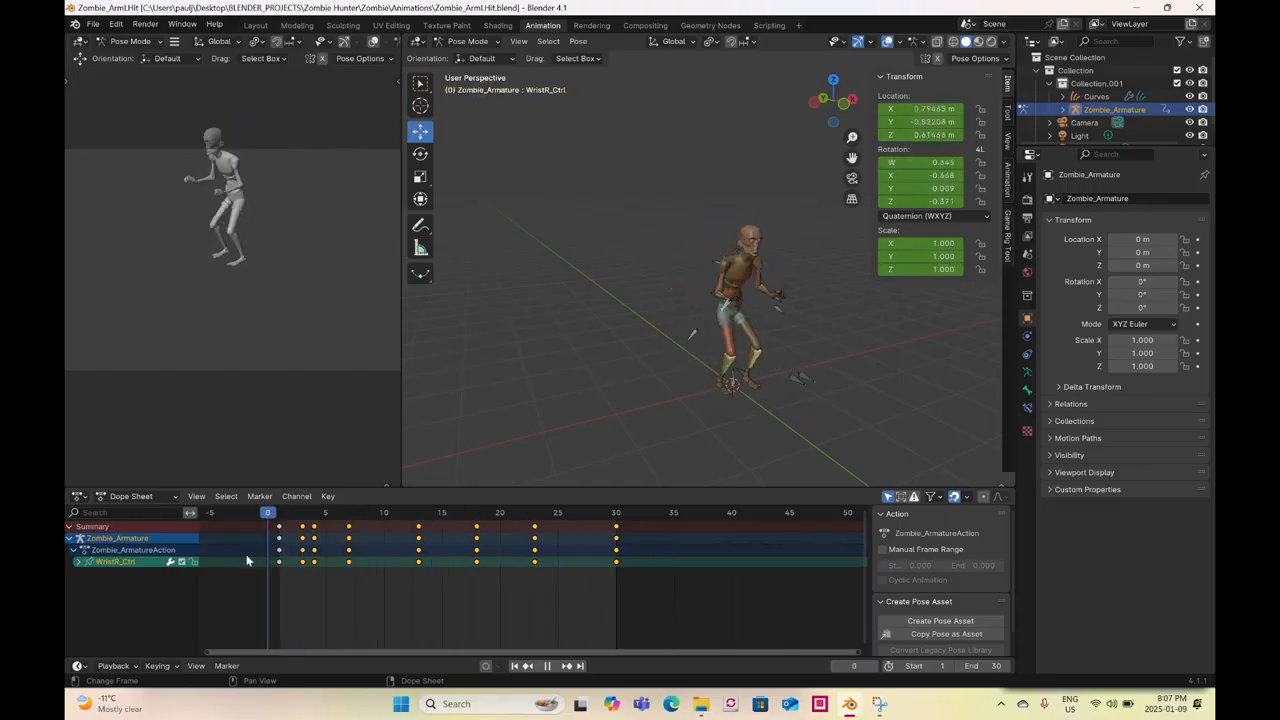
pyautogui.press('space')
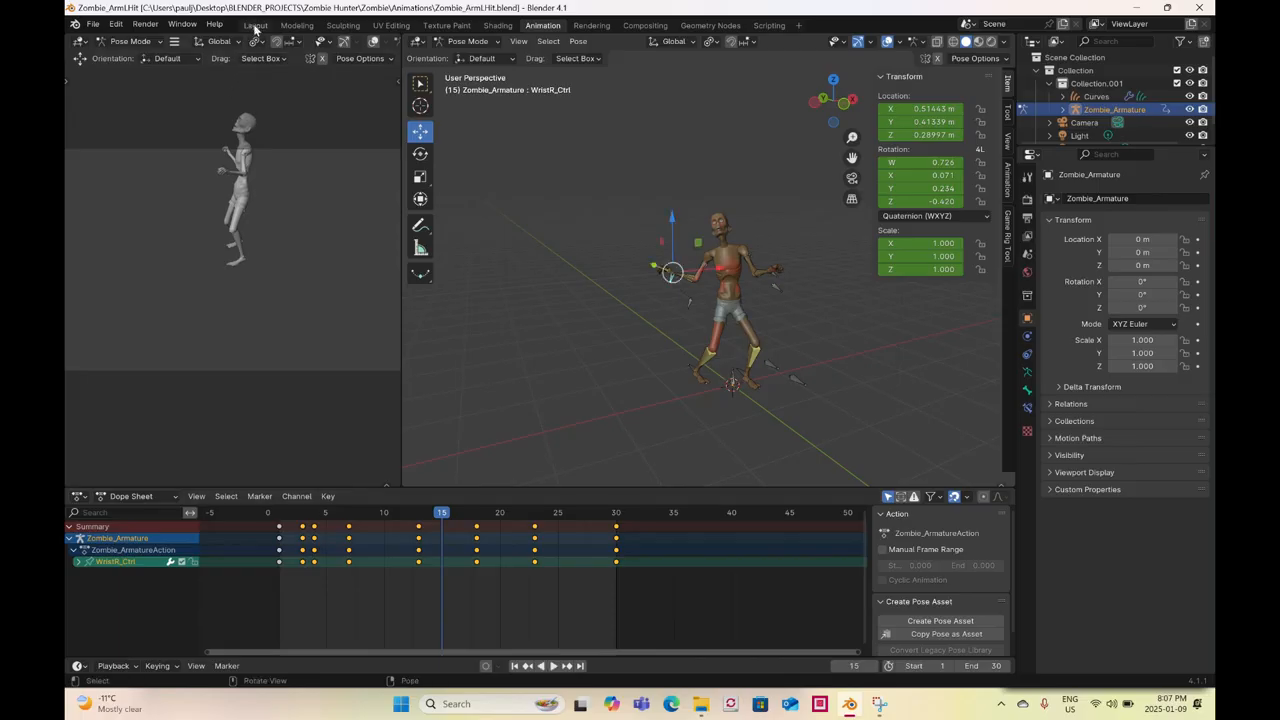
# - Return to the Layout workspace and export the armature animation to the FBX folder as Zombie_ArmRHit.fbx
pyautogui.click(255, 26)
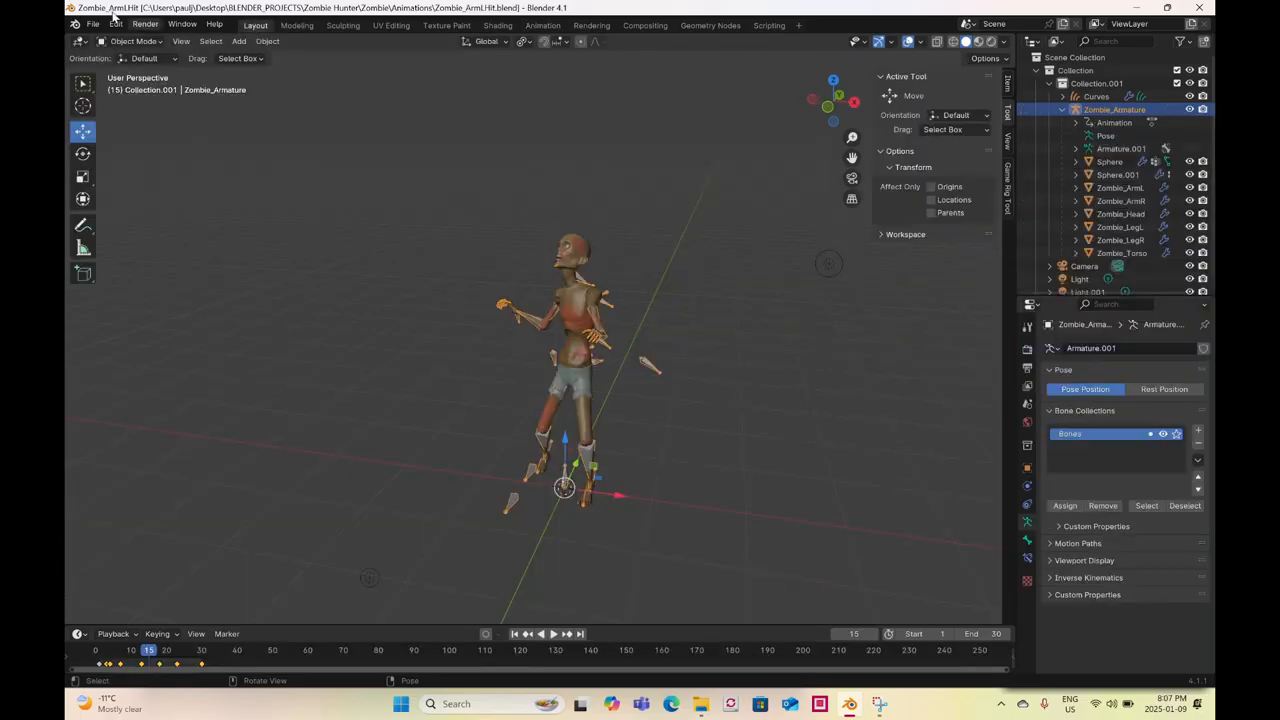
pyautogui.click(93, 25)
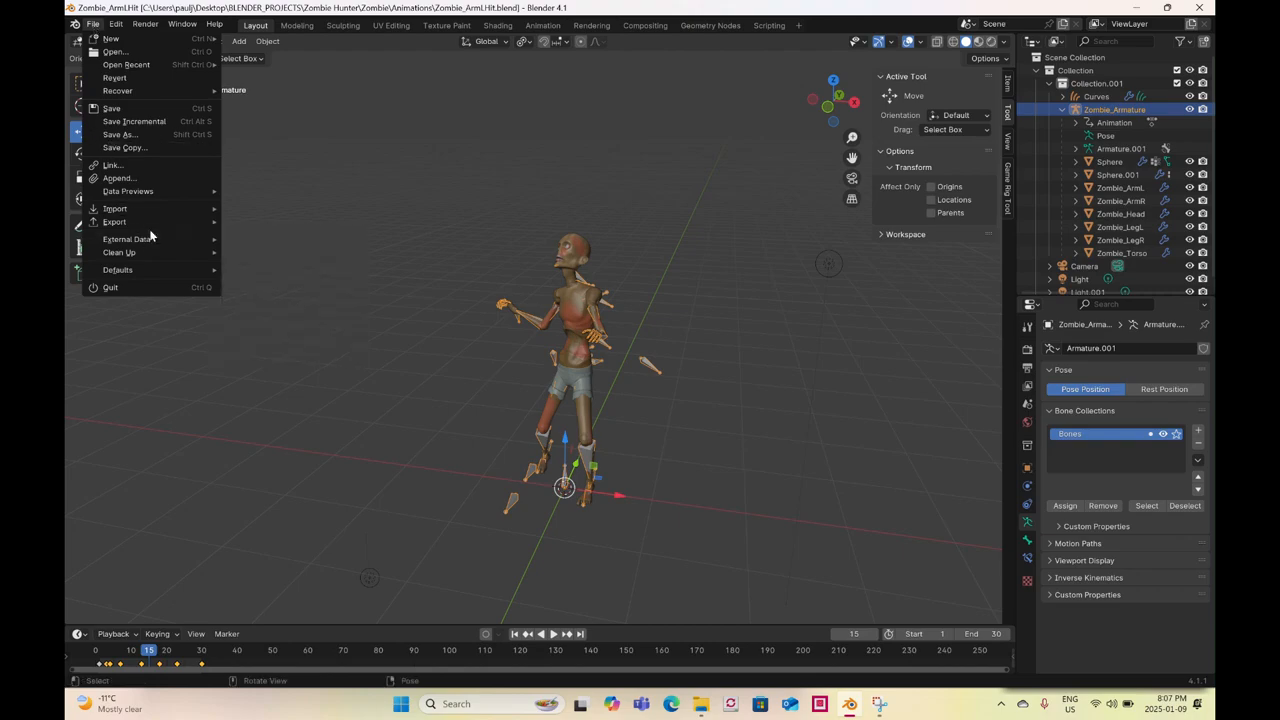
pyautogui.moveTo(152, 226)
pyautogui.click(345, 351)
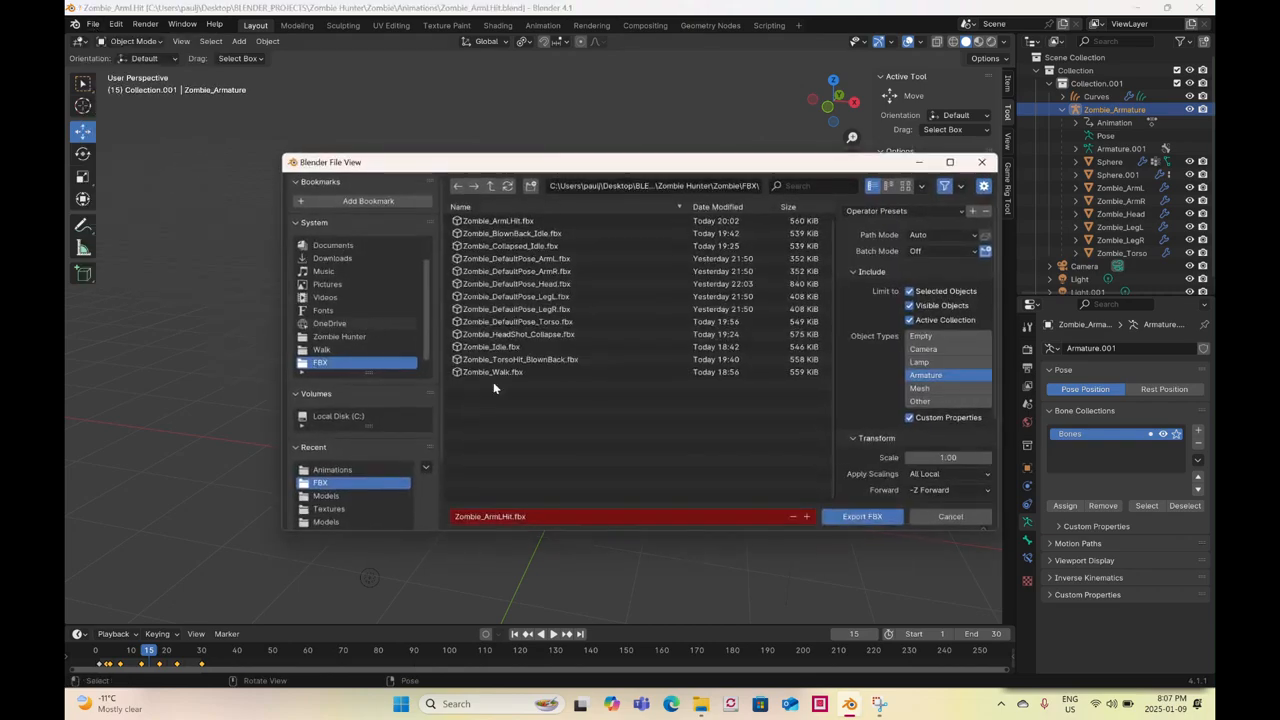
pyautogui.click(500, 520)
pyautogui.click(501, 518)
pyautogui.write('R')
pyautogui.click(876, 520)
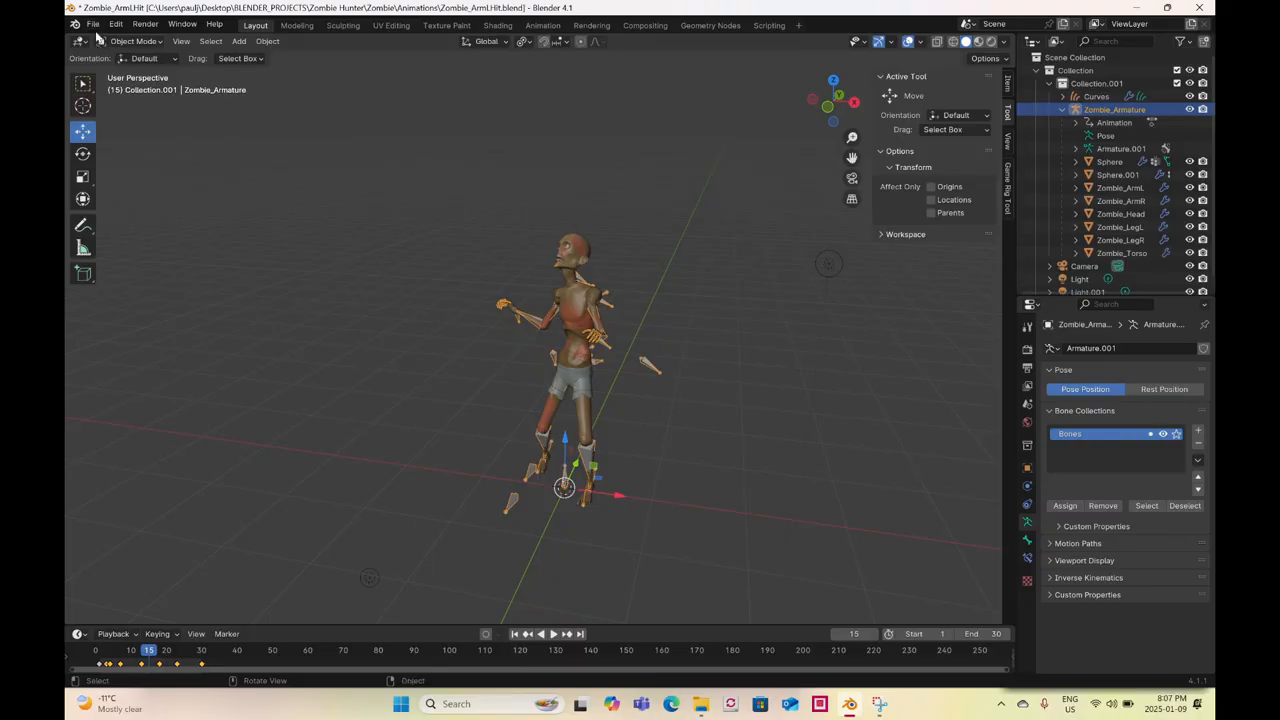
# - Save the project as a new file named Zombie_ArmRHit.blend in the Animations folder
pyautogui.click(92, 24)
pyautogui.click(119, 134)
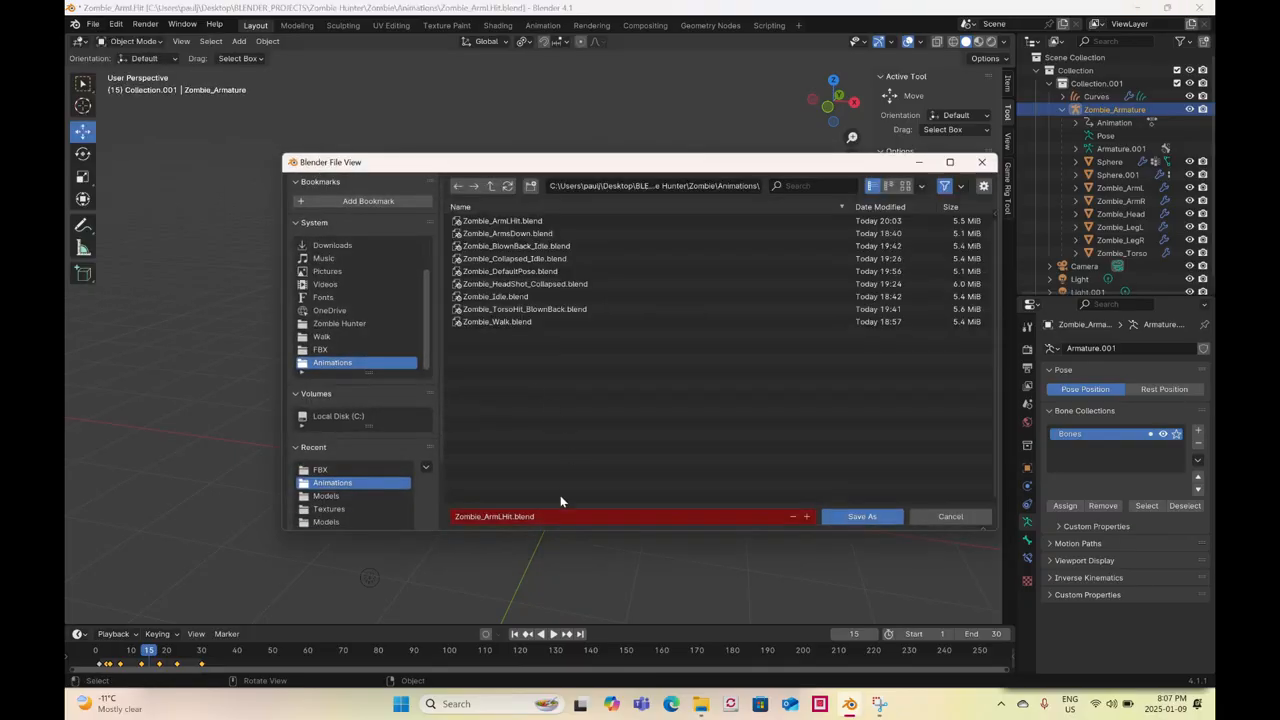
pyautogui.click(501, 519)
pyautogui.press('BackSpace')
pyautogui.write('R')
pyautogui.click(845, 518)
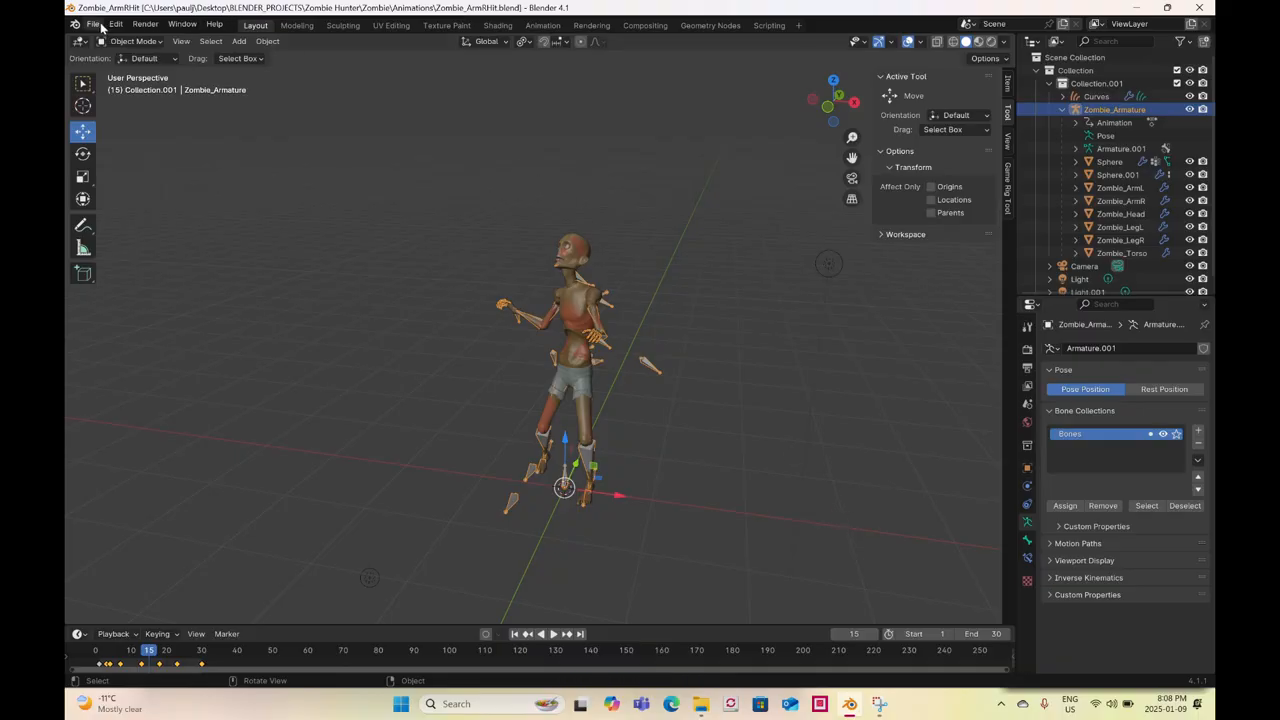
# - In the Animation workspace with Wireframe shading, select all bones and insert a keyframe at frame 15
pyautogui.click(542, 25)
pyautogui.press('z')
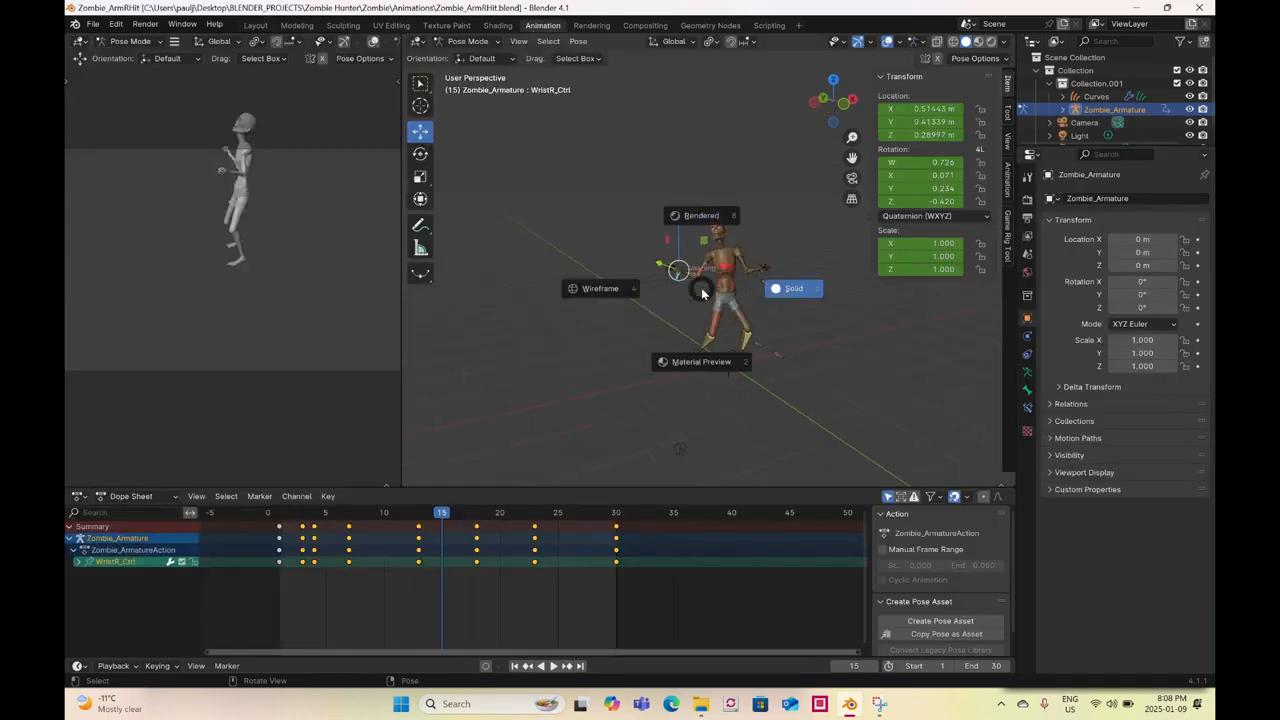
pyautogui.click(551, 165)
pyautogui.moveTo(551, 163); pyautogui.dragTo(838, 399)
pyautogui.rightClick(838, 399)
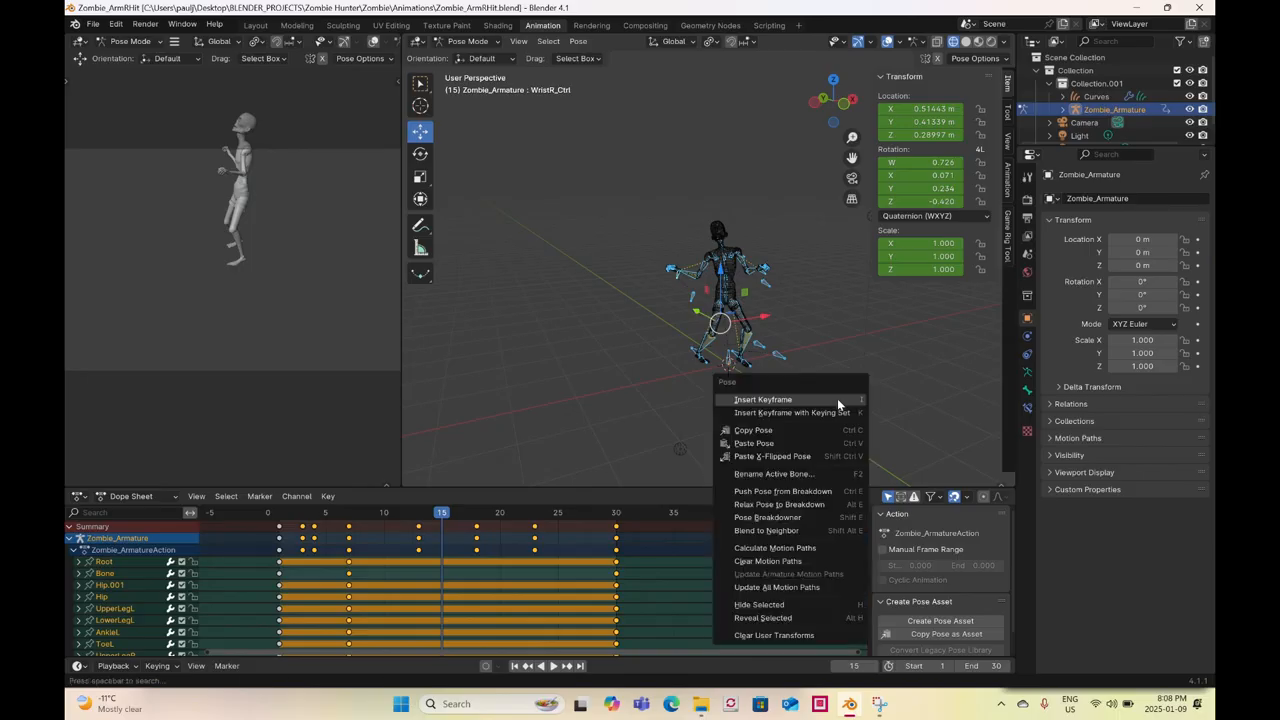
pyautogui.click(837, 399)
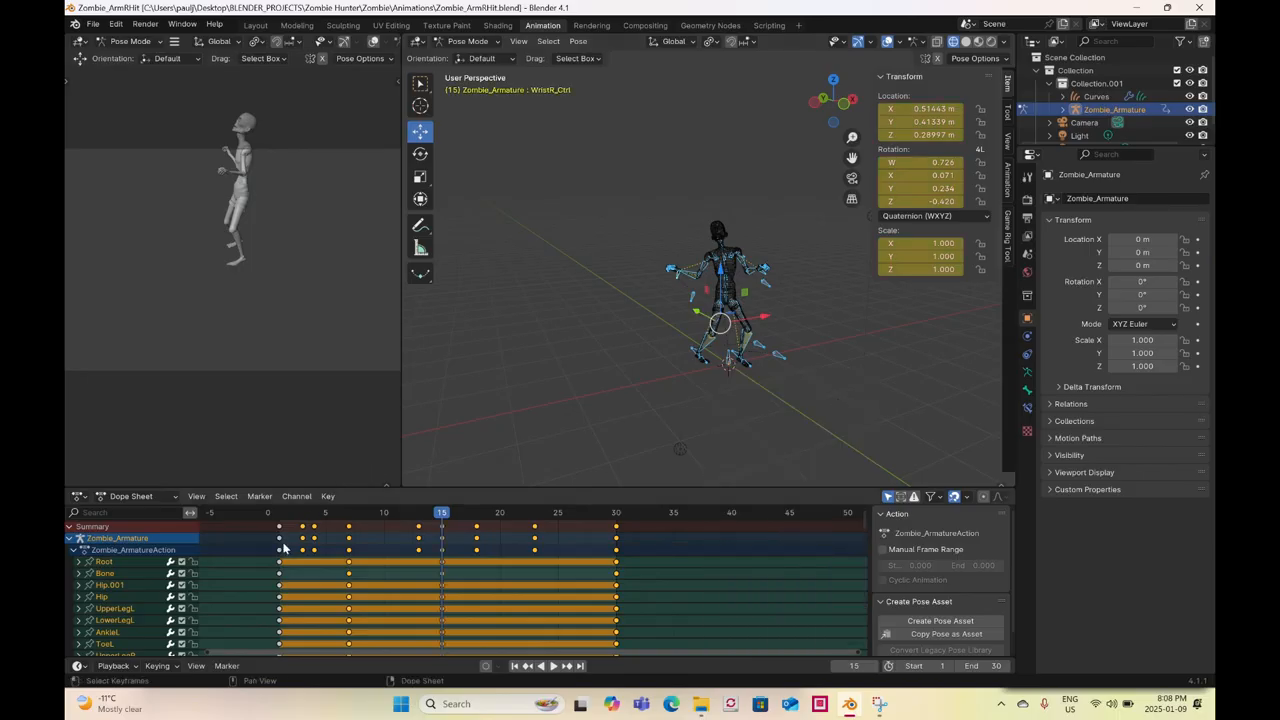
# - Delete all keyframes after frame 1 and return the playhead to frame 1
pyautogui.press('Delete')
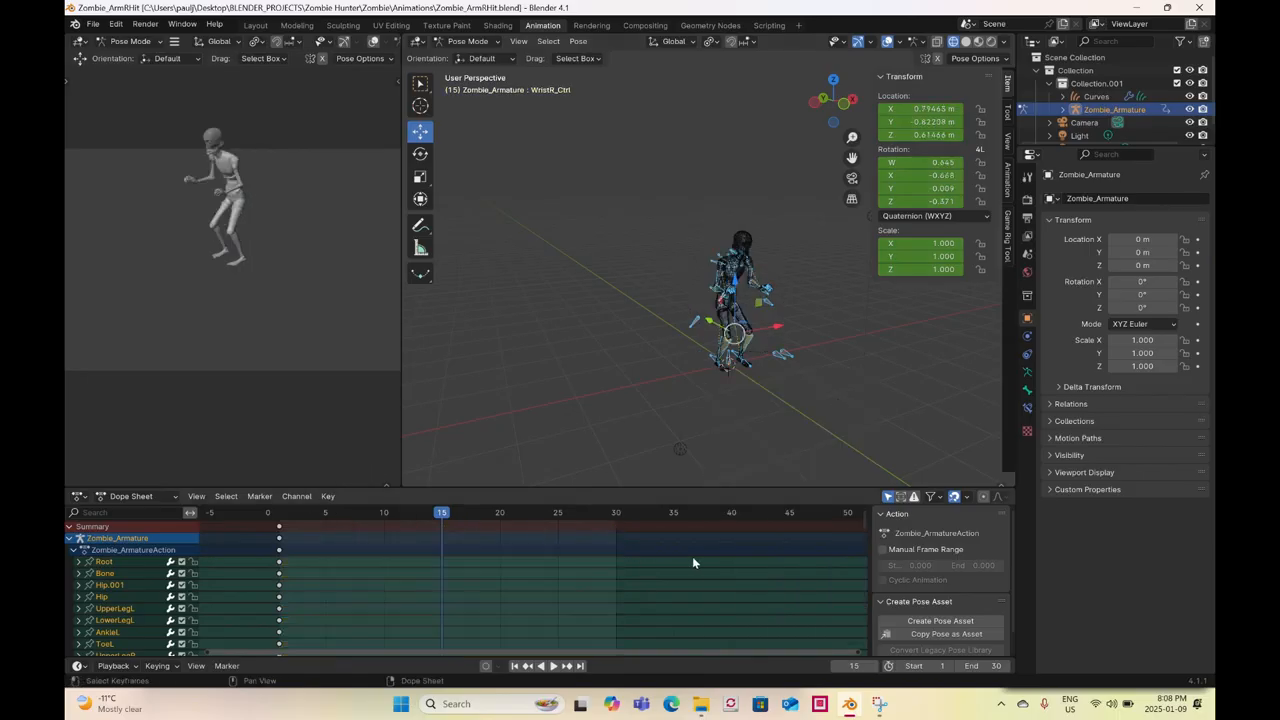
pyautogui.click(279, 514)
pyautogui.press('space')
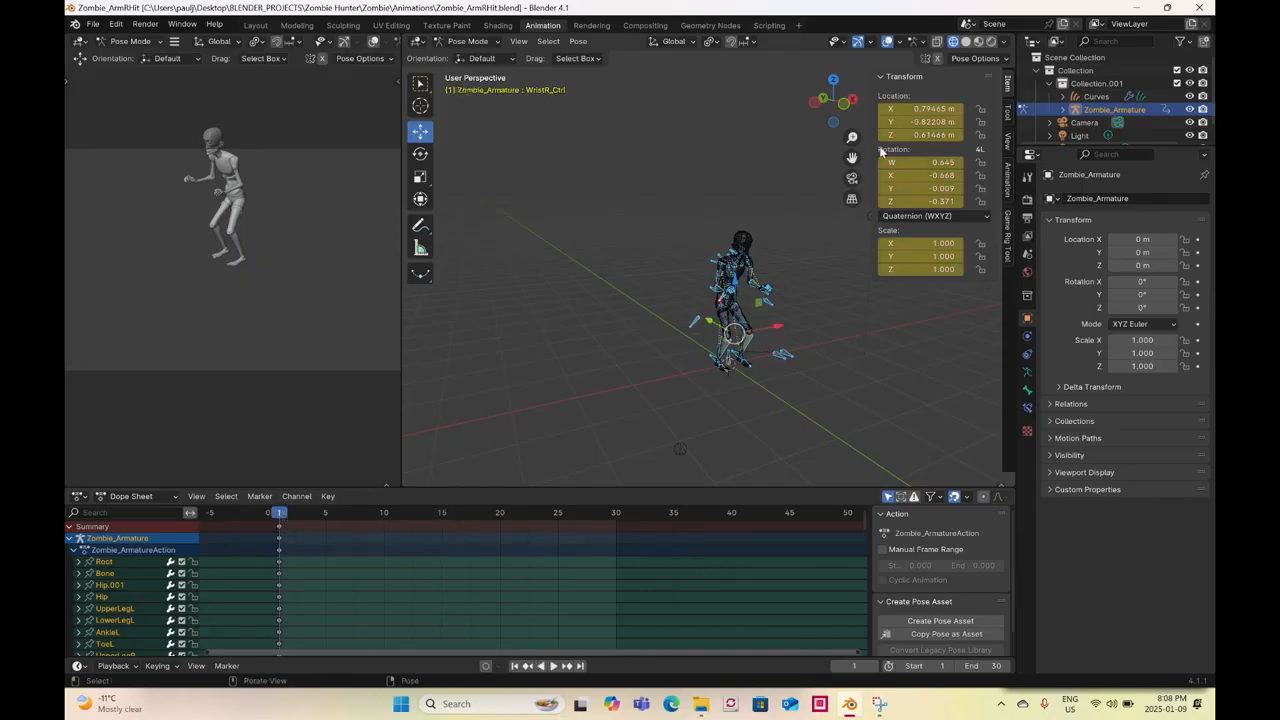
# - In the right view at frame 5, move both ankle controls about 1.3 m backward and 0.7 m up
pyautogui.click(853, 102)
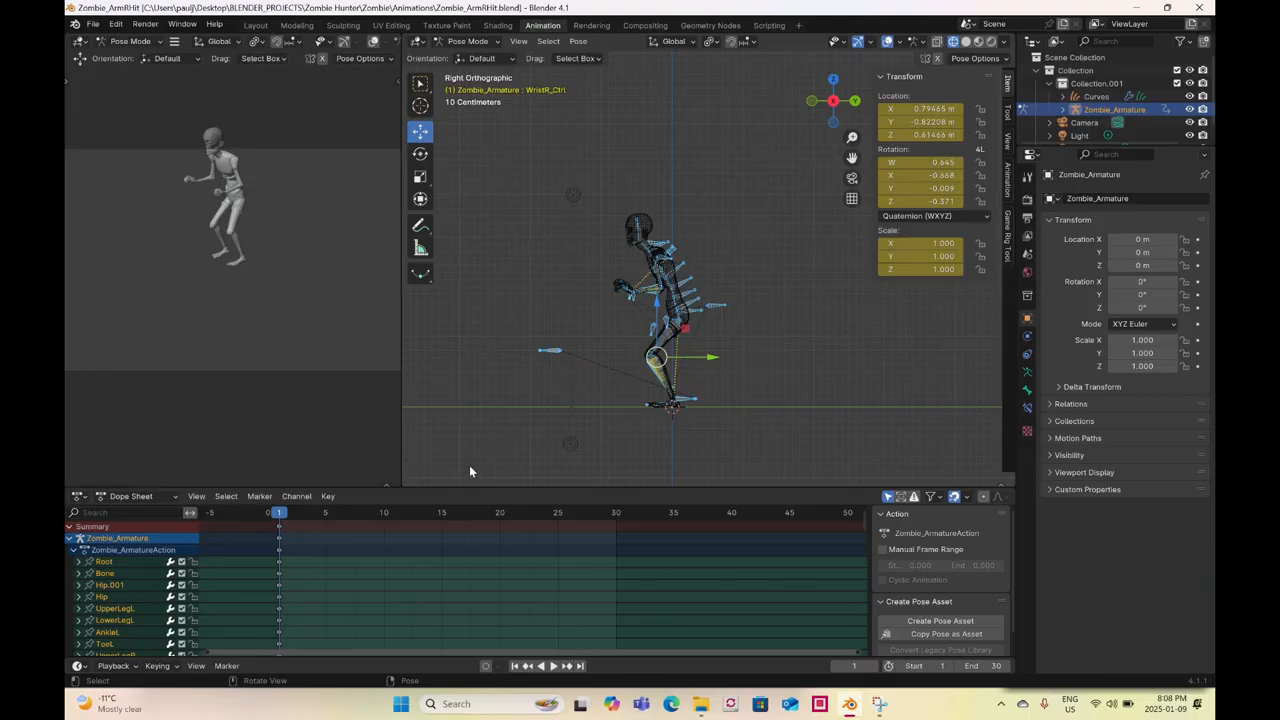
pyautogui.press('space')
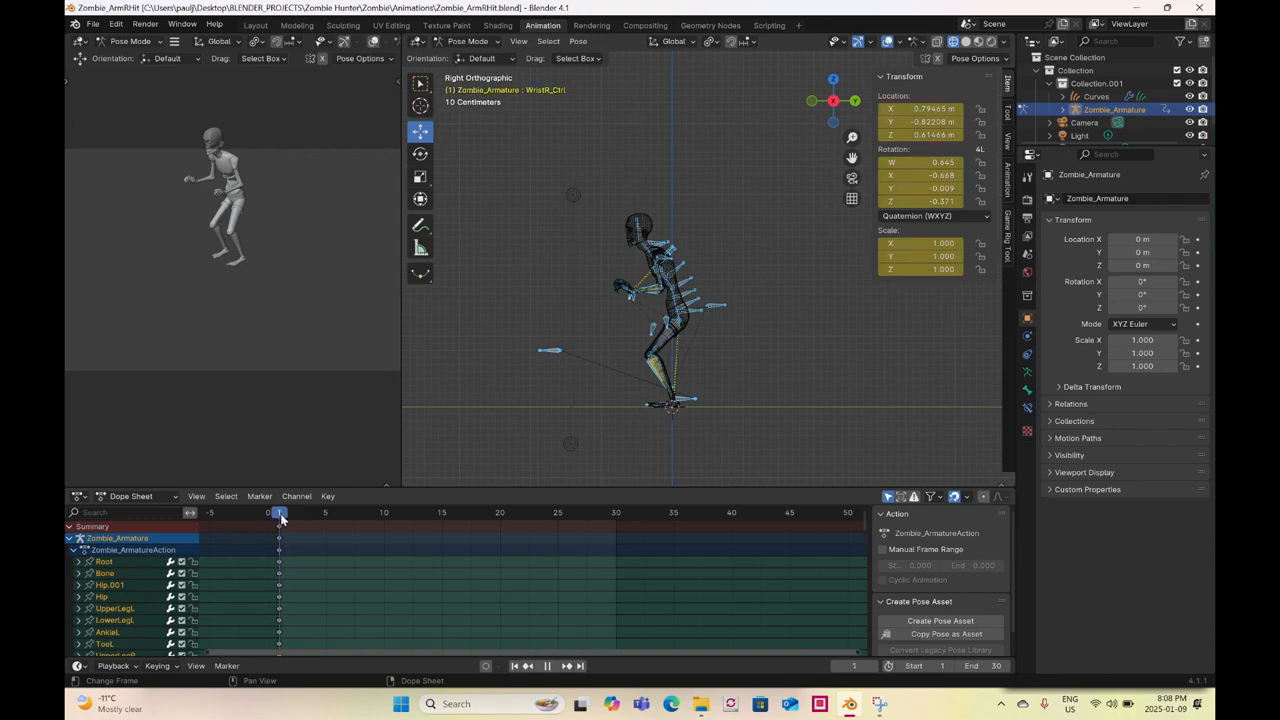
pyautogui.moveTo(281, 517); pyautogui.dragTo(325, 523)
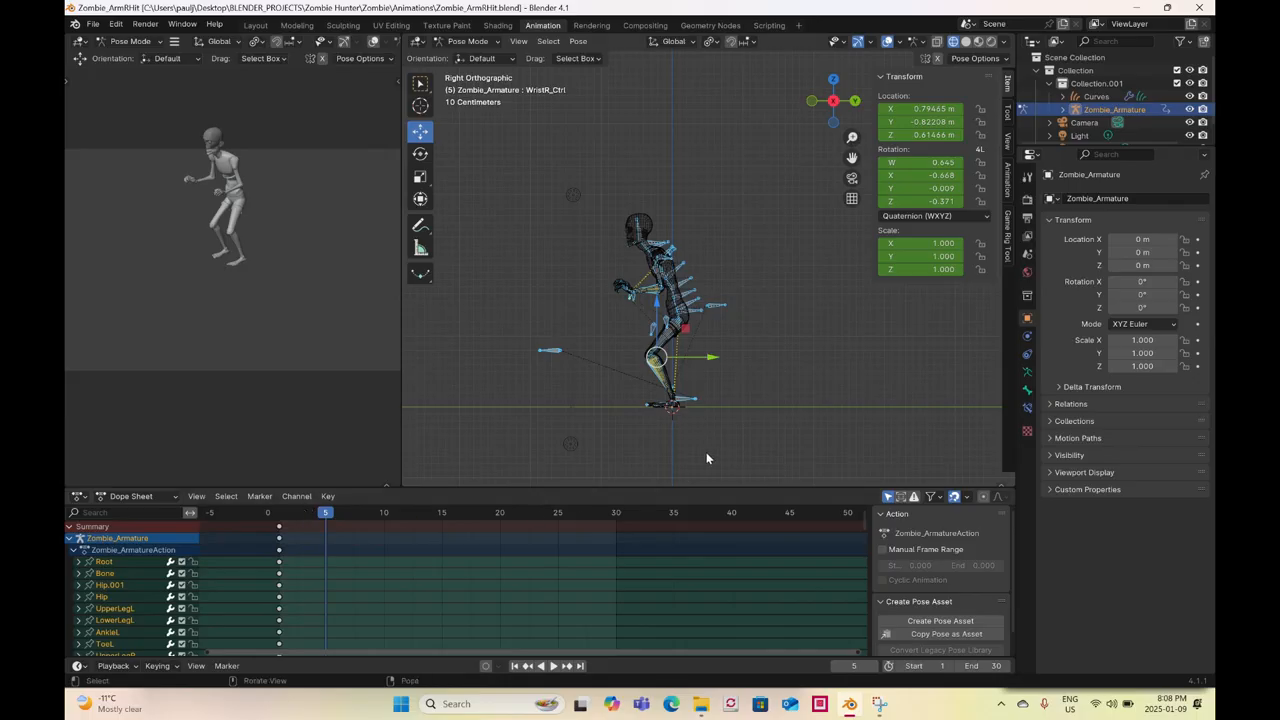
pyautogui.click(669, 400)
pyautogui.moveTo(671, 404); pyautogui.dragTo(762, 337)
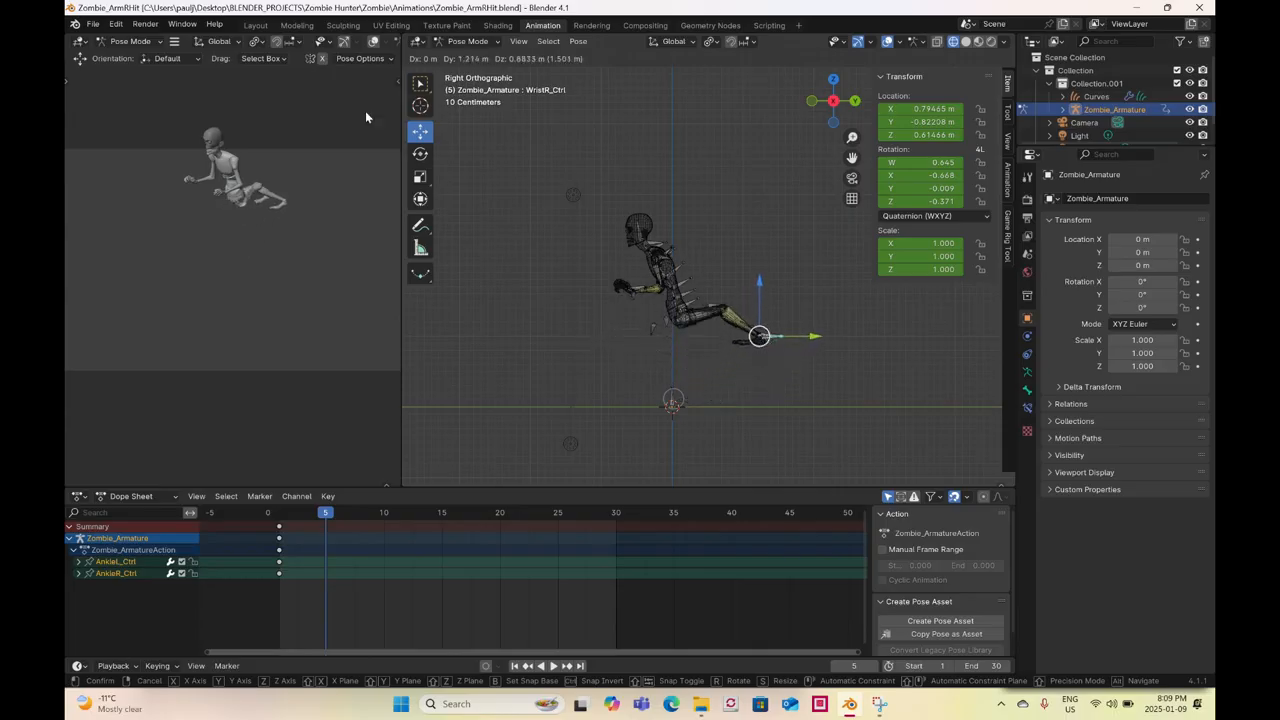
# - Rotate AnkleL_Ctrl and AnkleR_Ctrl together in the side view so the feet point downward
pyautogui.click(421, 153)
pyautogui.moveTo(775, 287); pyautogui.dragTo(716, 328)
pyautogui.moveTo(673, 435); pyautogui.dragTo(725, 460)
# - Raise both ankle controls slightly and fine-tune their rotation so the toes tilt backward
pyautogui.click(420, 131)
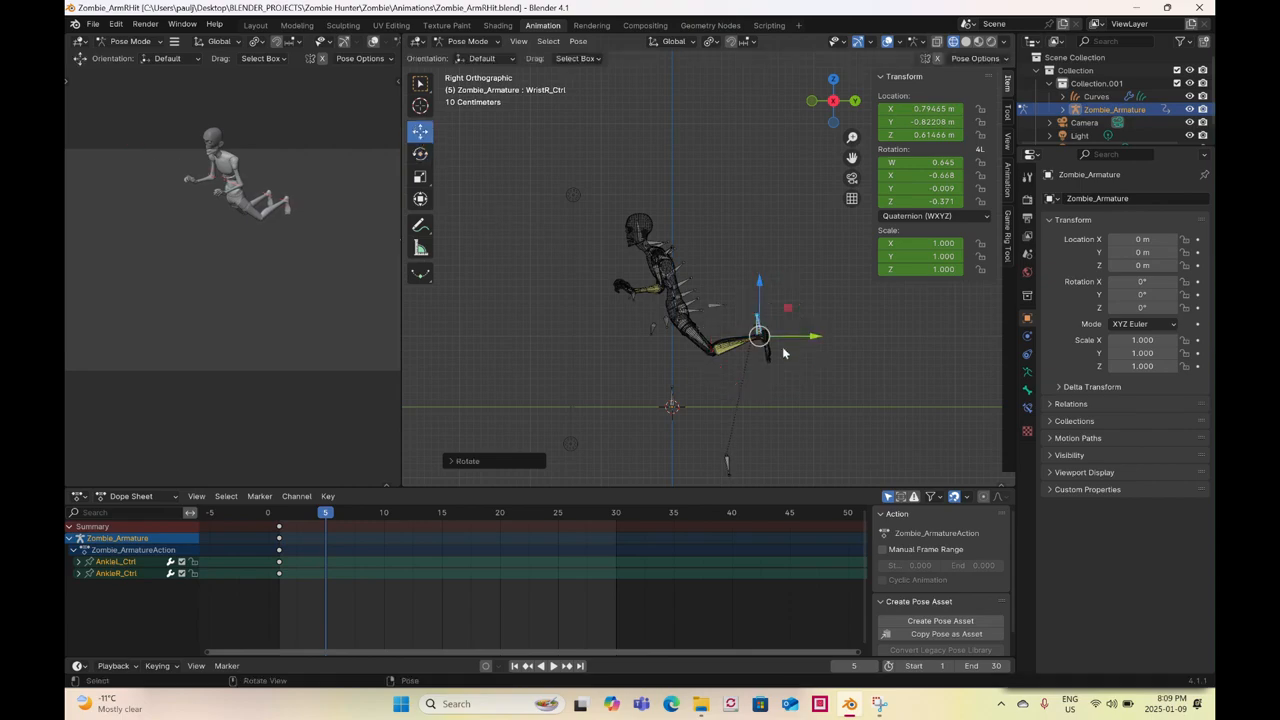
pyautogui.moveTo(762, 338); pyautogui.dragTo(766, 314)
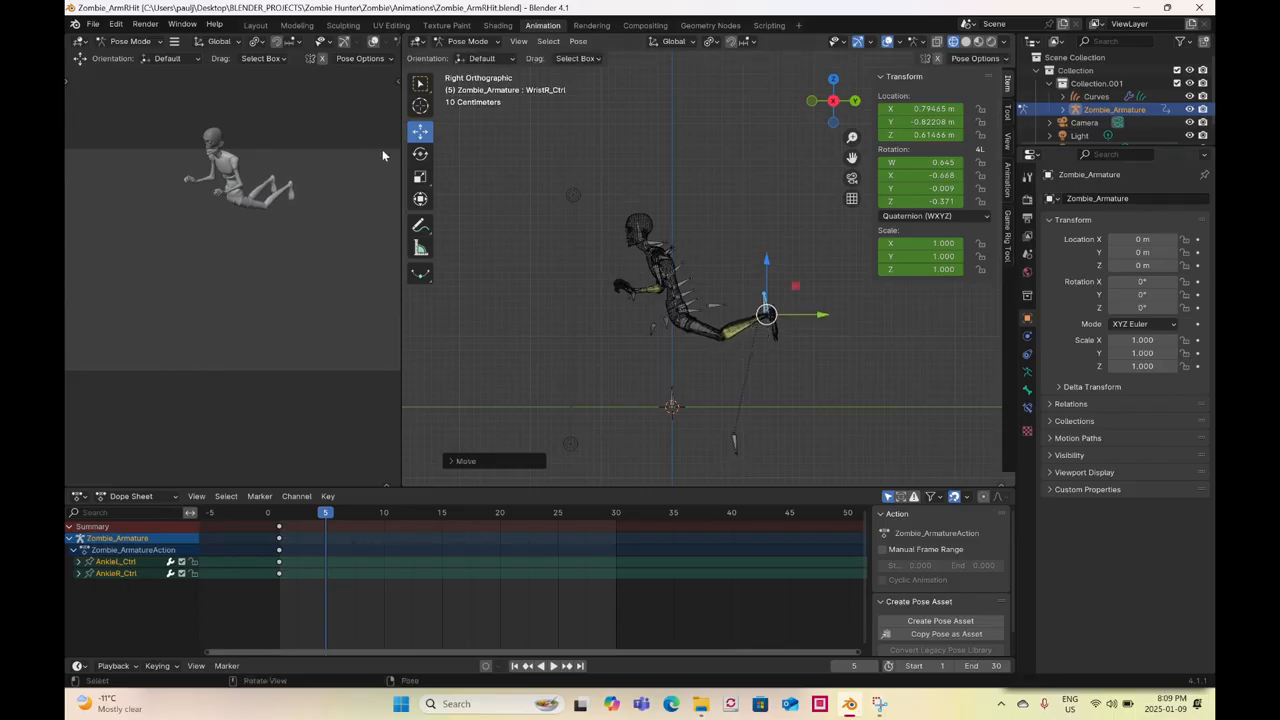
pyautogui.click(420, 153)
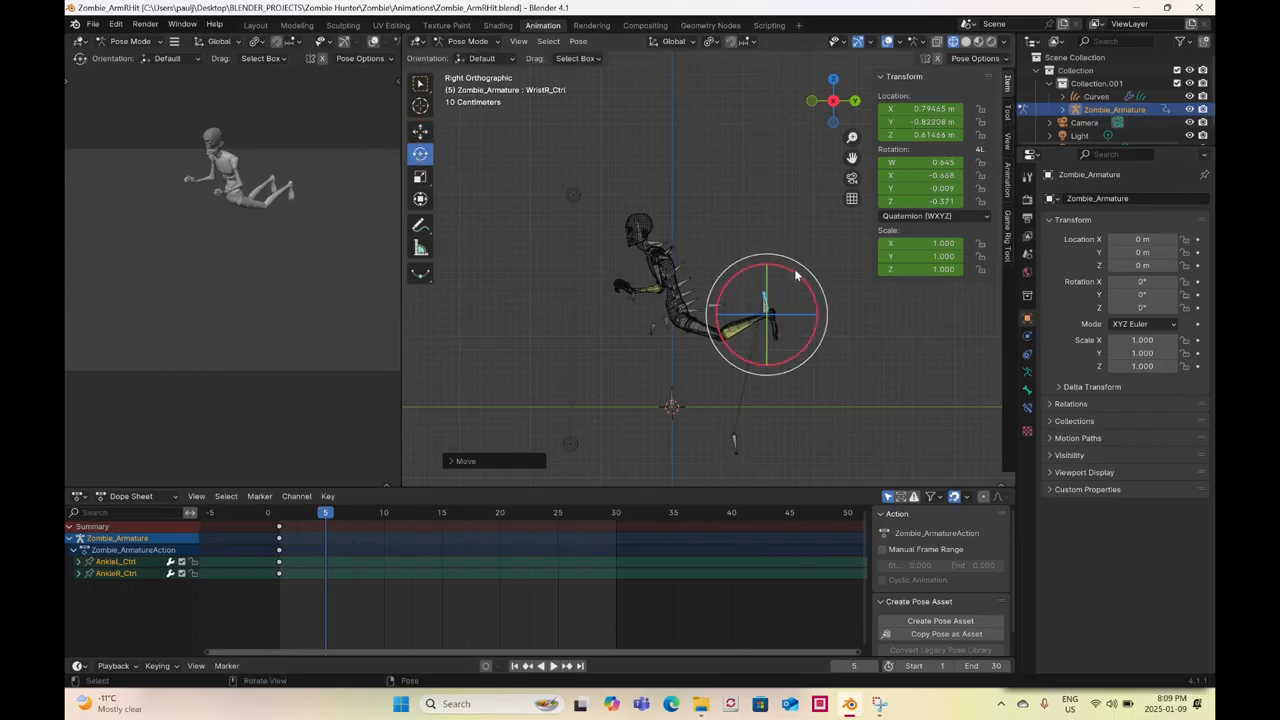
pyautogui.moveTo(791, 273); pyautogui.dragTo(768, 263)
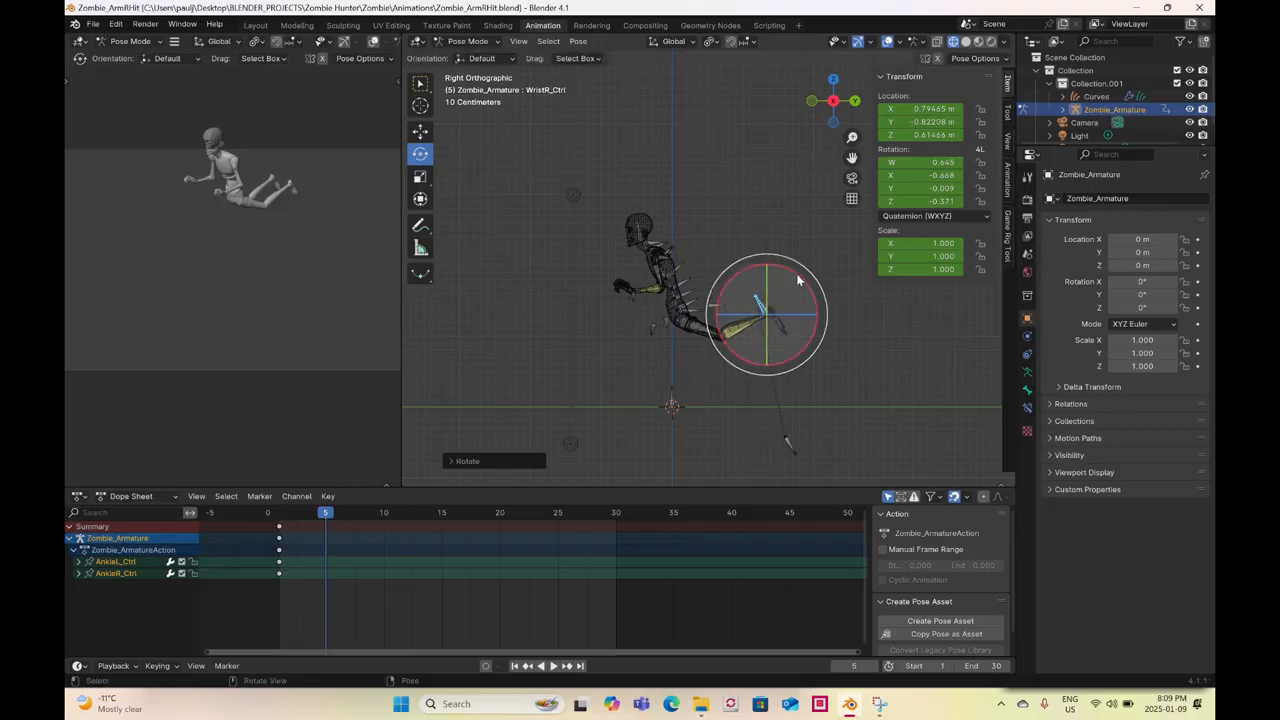
# - Raise both ankle controls slightly and rotate the torso's Bone control forward until the body lies roughly horizontal, face down
pyautogui.click(420, 133)
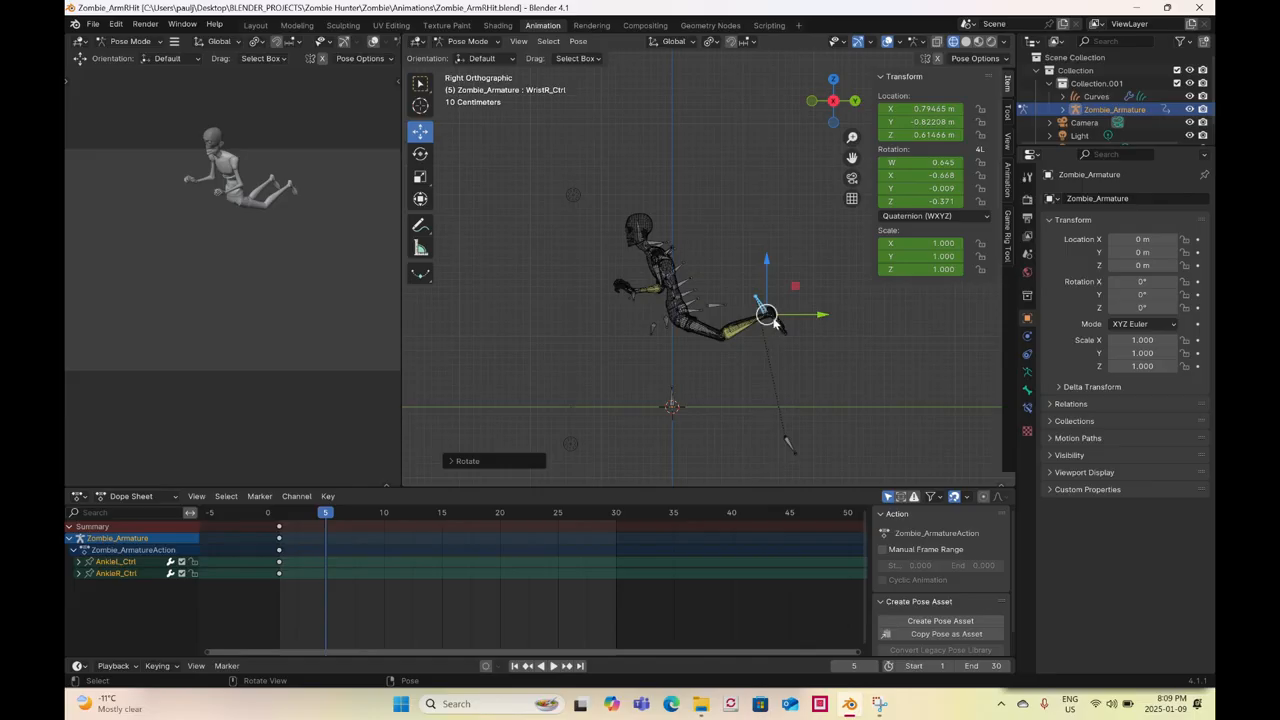
pyautogui.moveTo(770, 309)
pyautogui.mouseDown()
pyautogui.moveTo(785, 294)
pyautogui.moveTo(771, 305)
pyautogui.mouseUp()
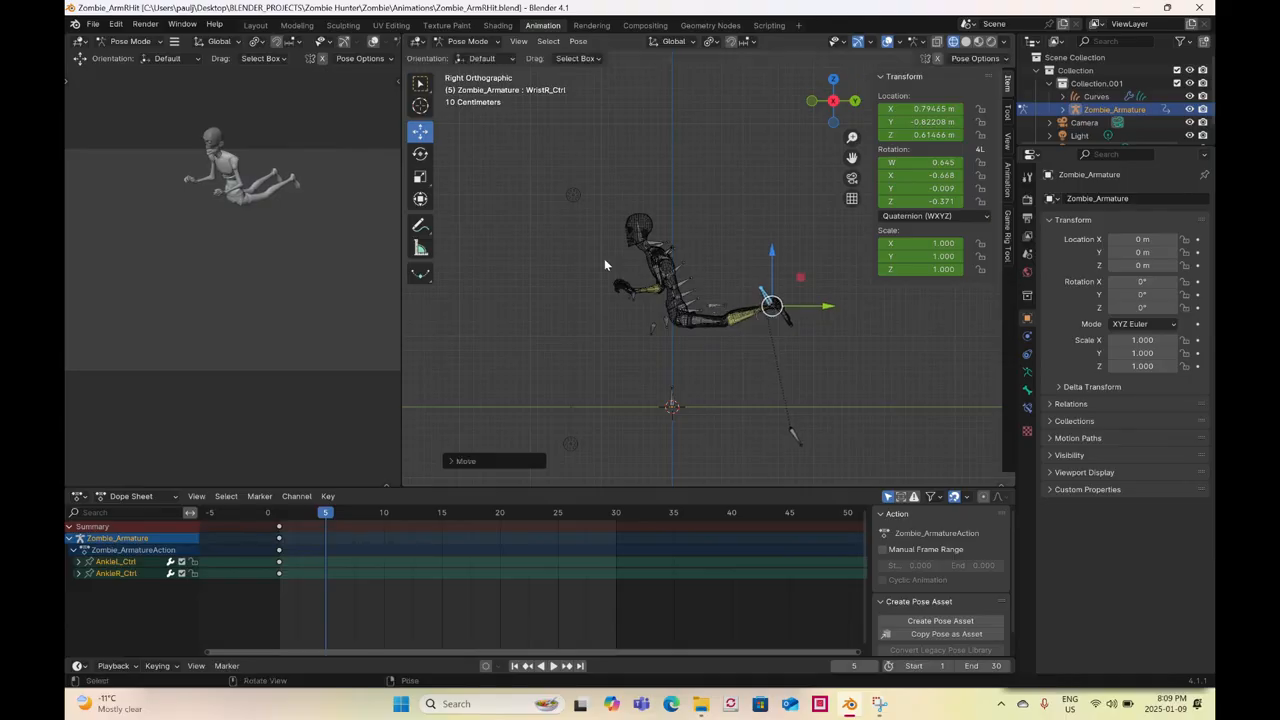
pyautogui.click(420, 155)
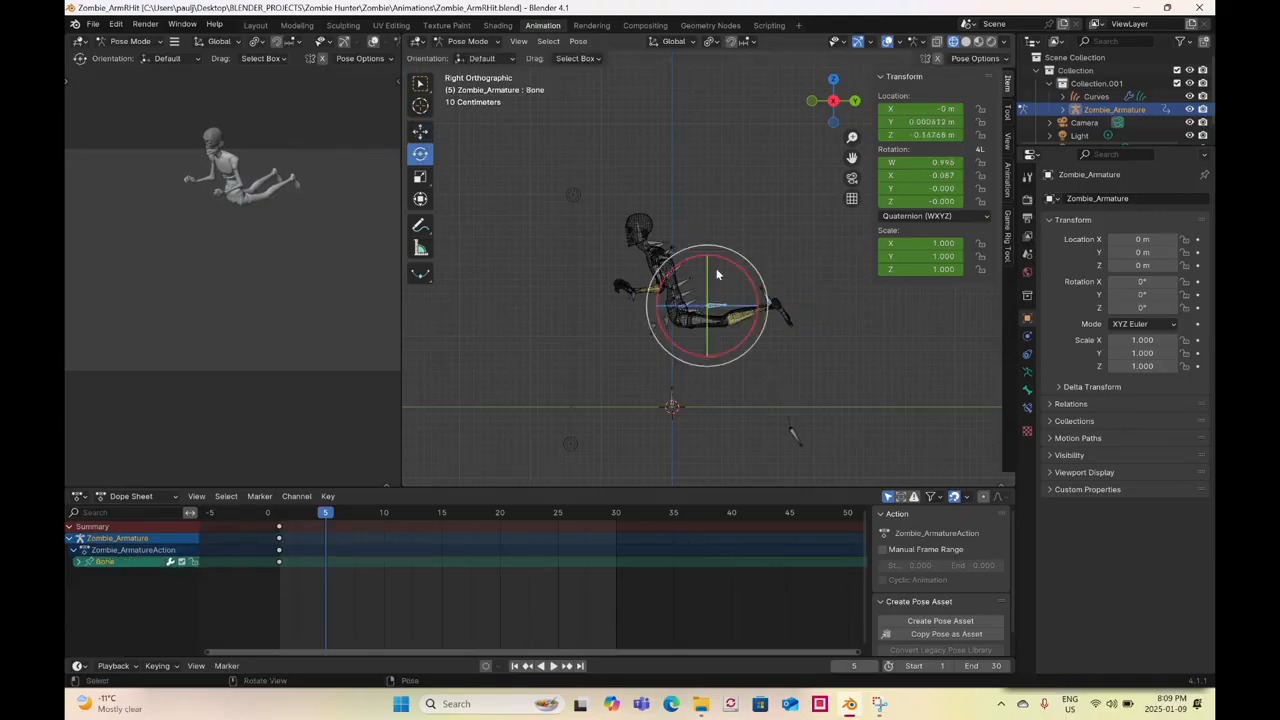
pyautogui.moveTo(726, 262); pyautogui.dragTo(666, 271)
pyautogui.press('r')
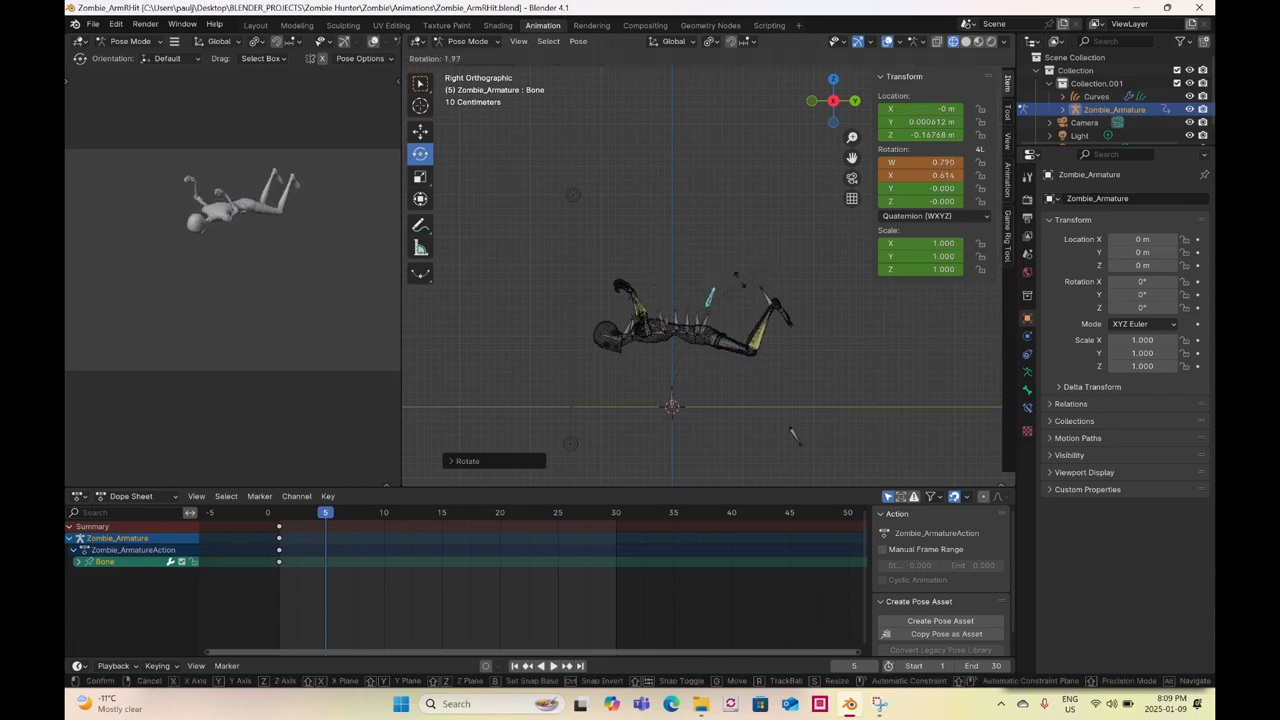
pyautogui.click(672, 332)
# - Select the spine controls together with Chest.001 and rotate them in the right view so the upper body arches upward
pyautogui.scroll(2, 672, 332)
pyautogui.moveTo(618, 241); pyautogui.dragTo(662, 355)
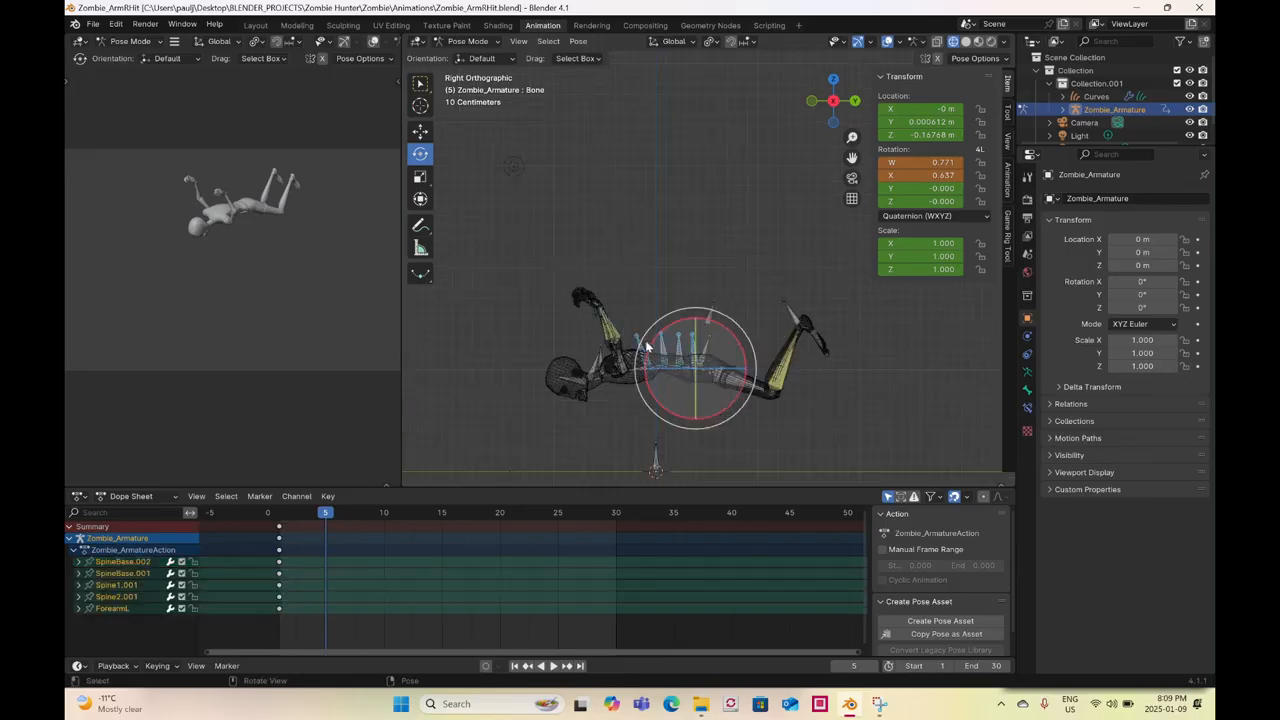
pyautogui.moveTo(662, 355); pyautogui.dragTo(566, 336, button='middle')
pyautogui.moveTo(562, 335); pyautogui.dragTo(855, 120)
pyautogui.click(829, 106)
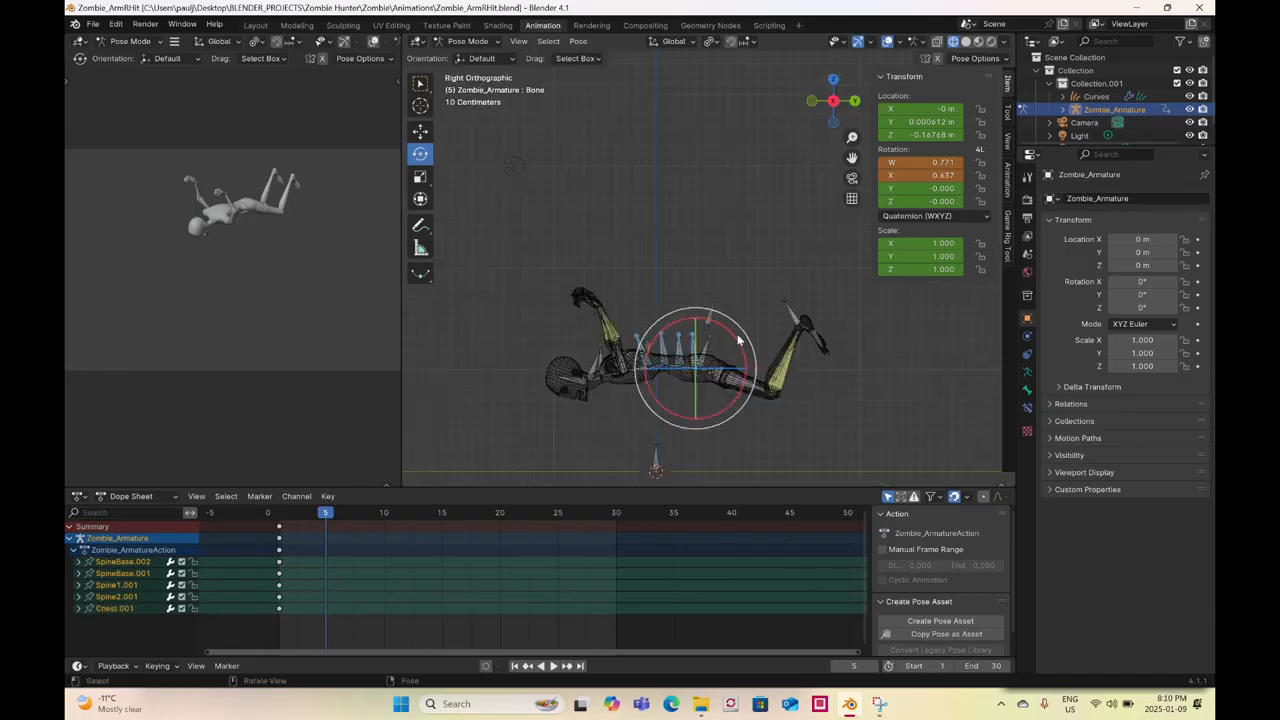
pyautogui.moveTo(737, 345); pyautogui.dragTo(743, 348)
pyautogui.keyDown('shift'); pyautogui.moveTo(686, 363); pyautogui.dragTo(736, 338, button='middle'); pyautogui.keyUp('shift')
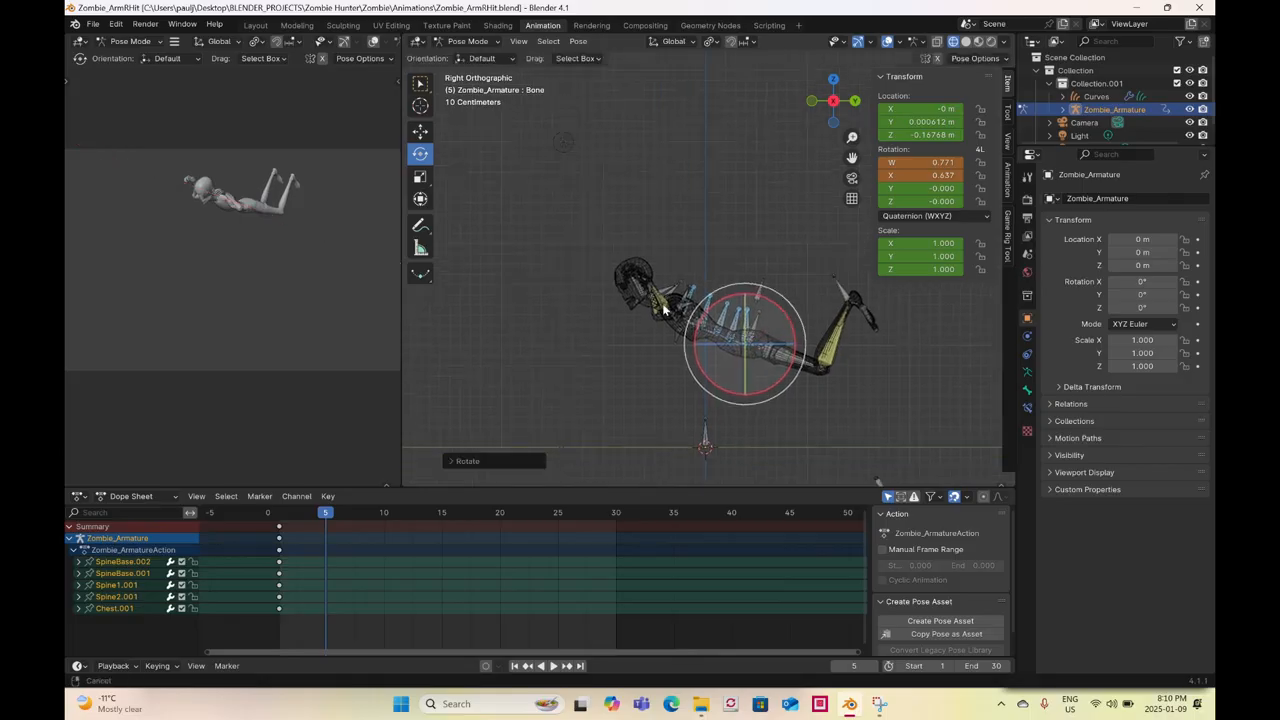
# - Move AnkleL_Ctrl and AnkleR_Ctrl about 0.19 m backward and 0.24 m up in the right view
pyautogui.moveTo(650, 300); pyautogui.dragTo(795, 285, button='middle')
pyautogui.moveTo(796, 251); pyautogui.dragTo(828, 275)
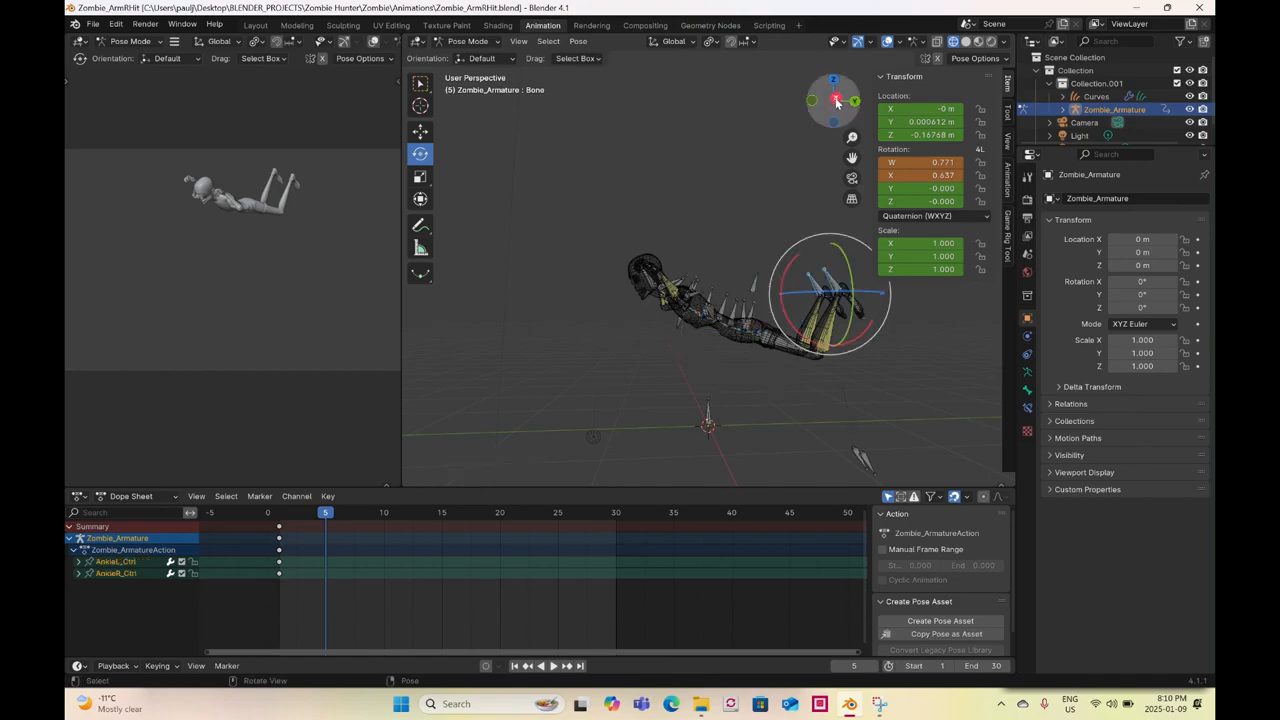
pyautogui.click(833, 101)
pyautogui.click(420, 131)
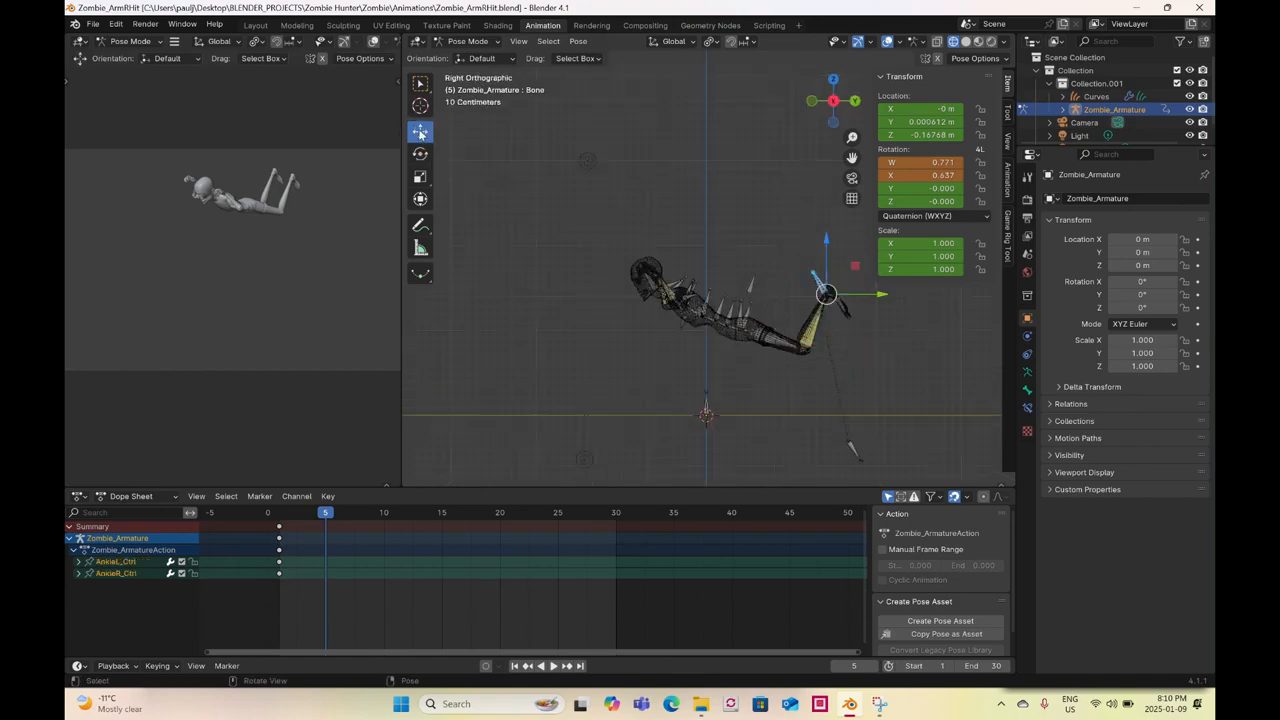
pyautogui.keyDown('ctrl'); pyautogui.scroll(5, 600, 250); pyautogui.keyUp('ctrl')
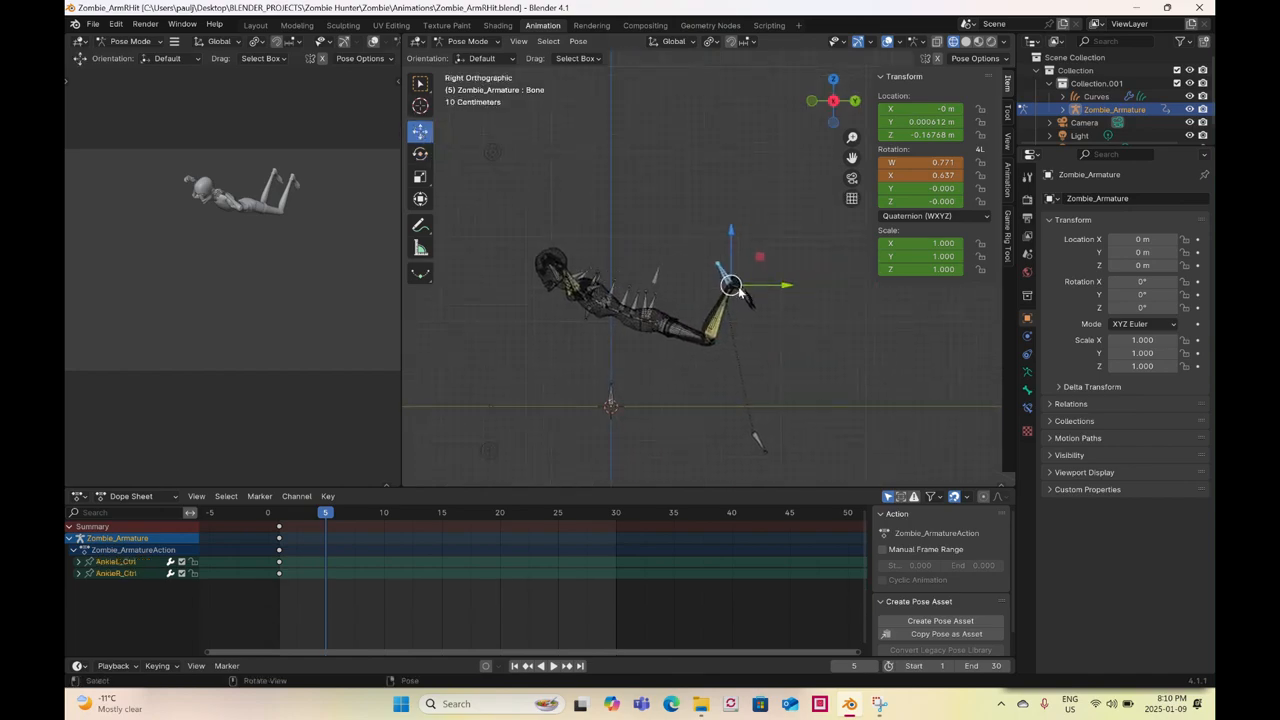
pyautogui.press('g')
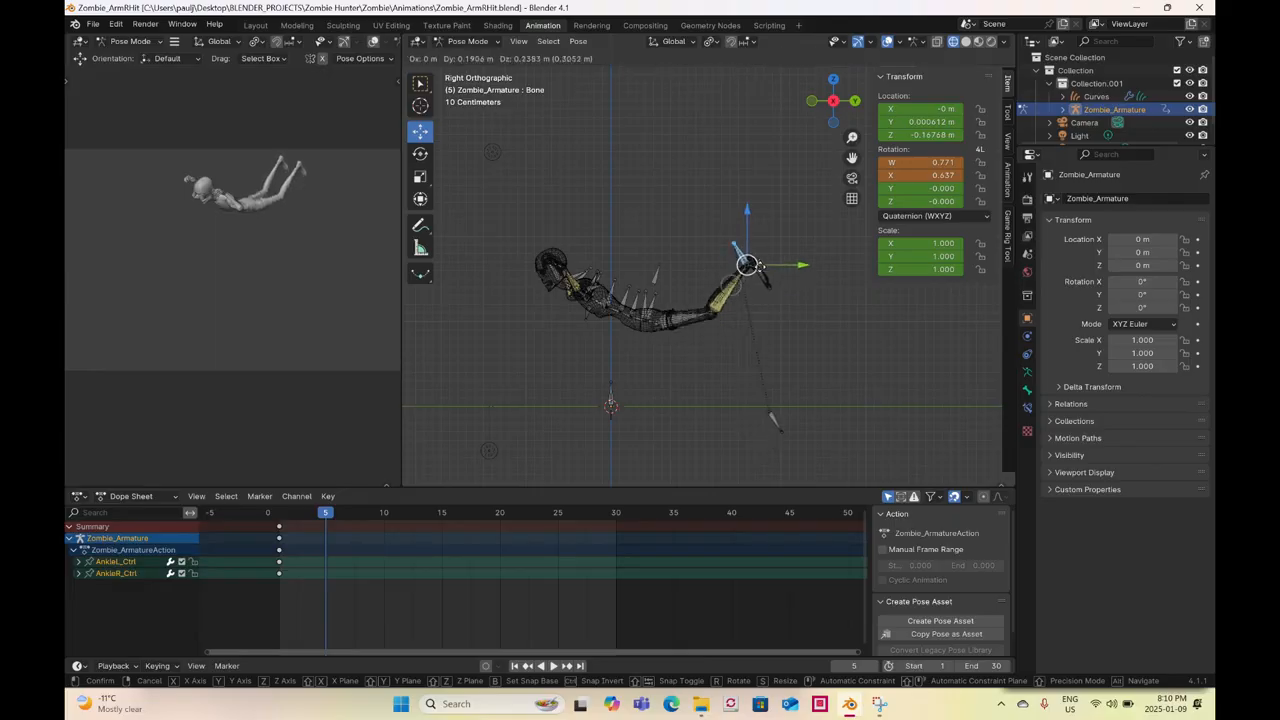
pyautogui.click(653, 296)
# - Rotate and move WristL_Ctrl and WristR_Ctrl together in the right view so the hands are raised beside the head
pyautogui.moveTo(690, 302); pyautogui.dragTo(628, 286, button='middle')
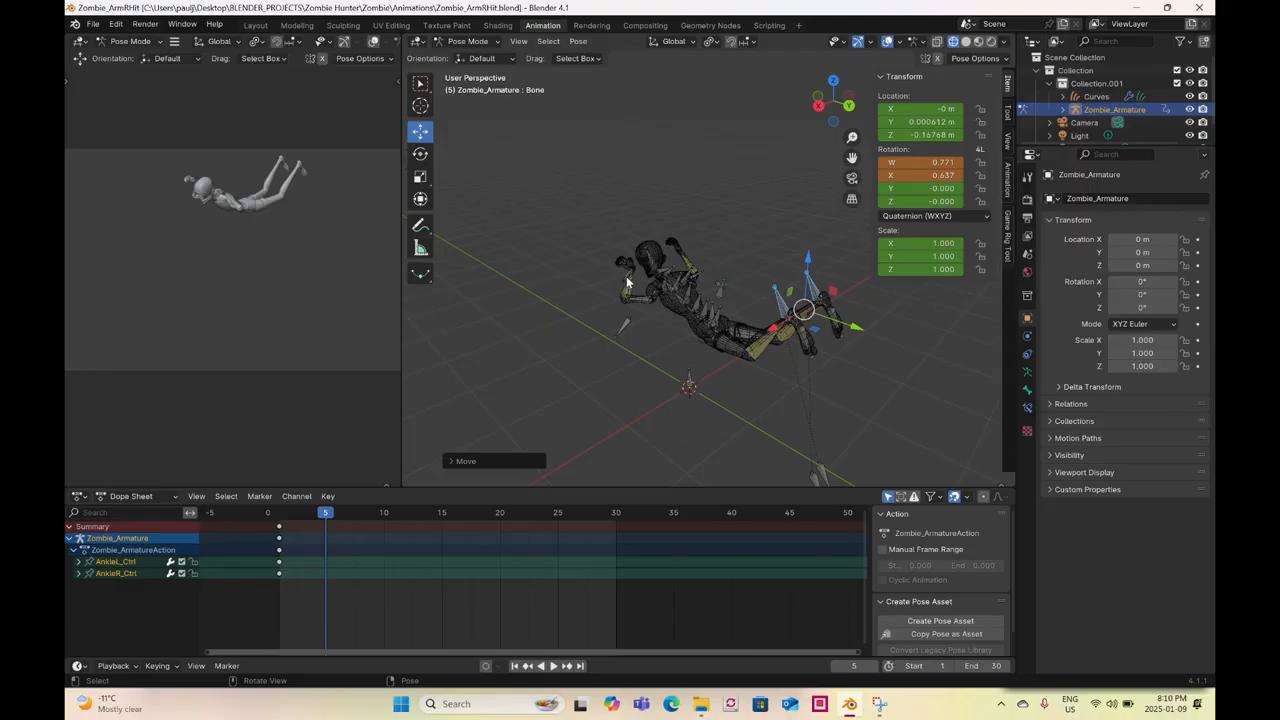
pyautogui.click(627, 326)
pyautogui.moveTo(667, 339); pyautogui.dragTo(798, 316, button='middle')
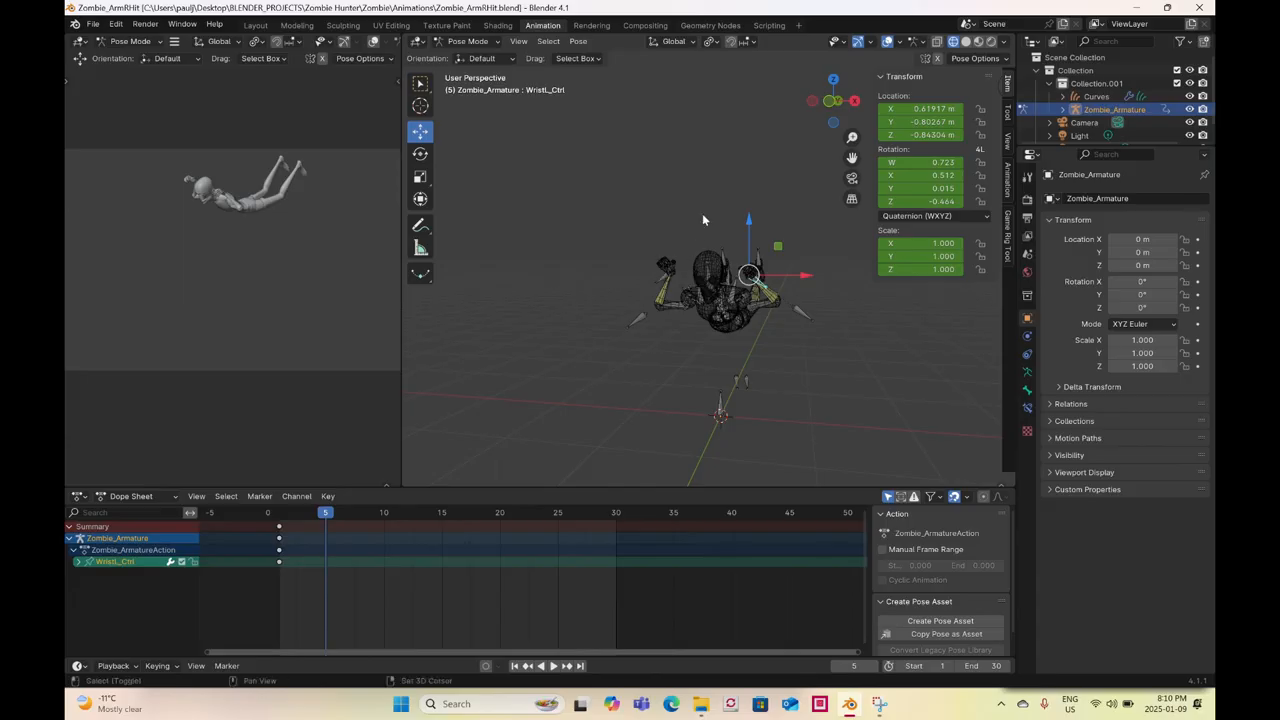
pyautogui.keyDown('shift'); pyautogui.click(664, 278); pyautogui.keyUp('shift')
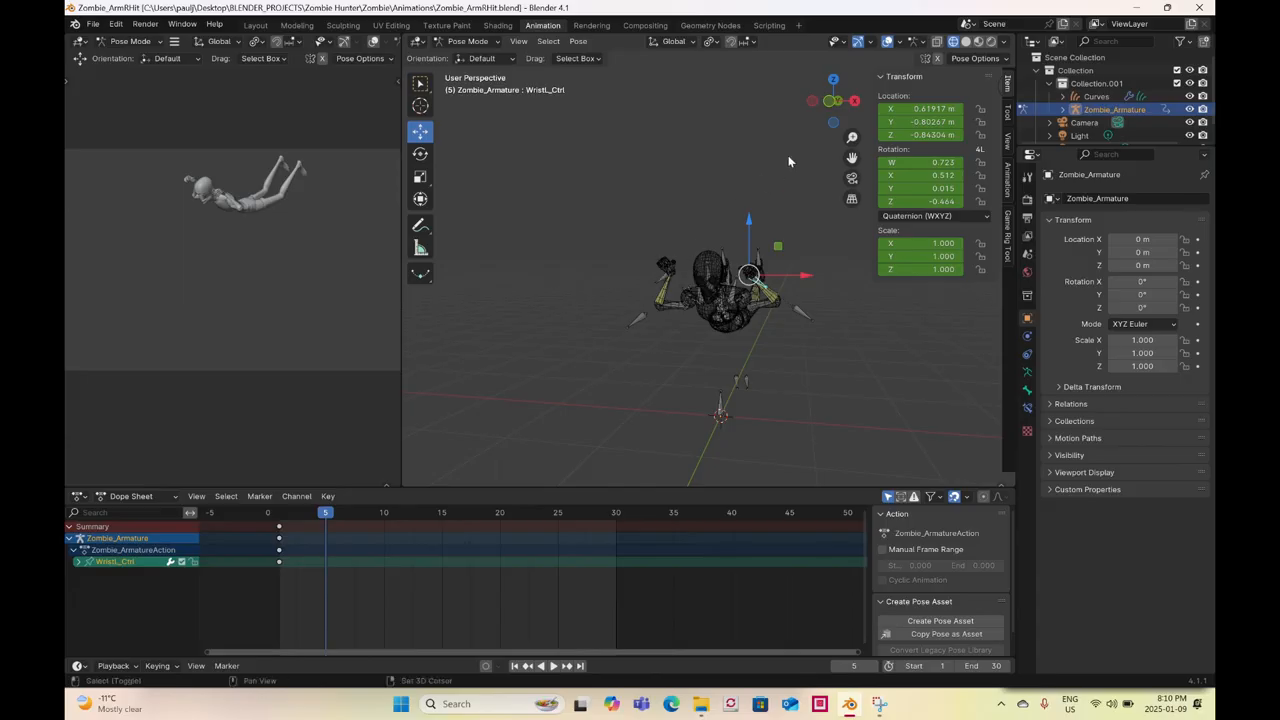
pyautogui.click(853, 103)
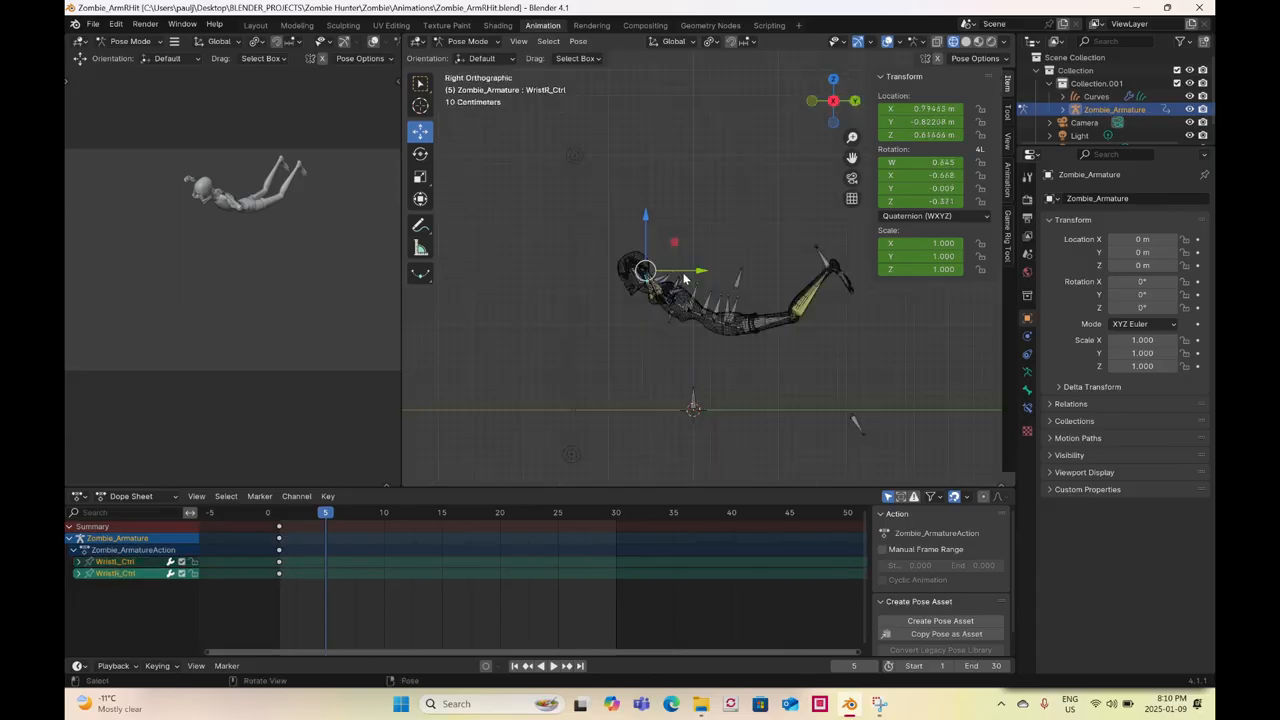
pyautogui.click(420, 153)
pyautogui.moveTo(680, 237); pyautogui.dragTo(630, 263)
pyautogui.click(420, 131)
pyautogui.moveTo(747, 333)
pyautogui.mouseDown(button='middle')
pyautogui.moveTo(717, 363)
pyautogui.moveTo(667, 344)
pyautogui.moveTo(656, 292)
pyautogui.moveTo(806, 347)
pyautogui.moveTo(796, 306)
pyautogui.mouseUp(button='middle')
# - Switch the viewport to solid shading and rotate ClavicleL.001 and ClavicleR.001 to adjust both shoulders to the raised arms
pyautogui.press('z')
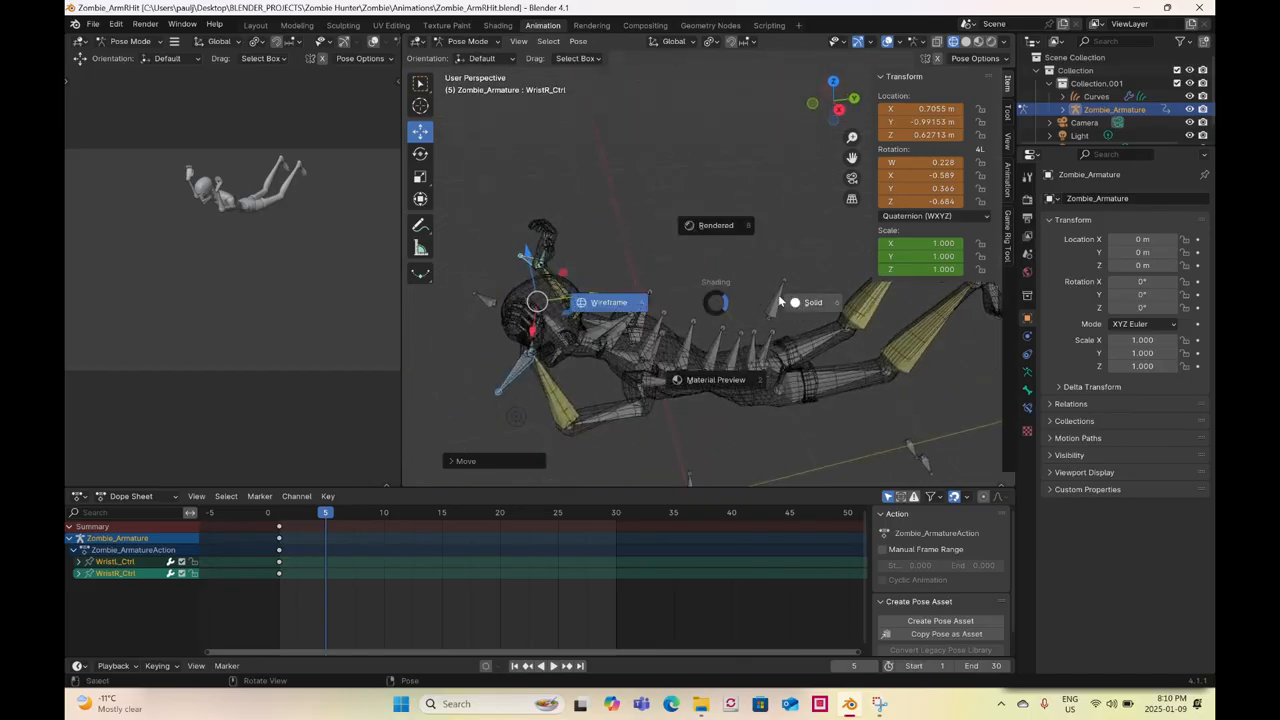
pyautogui.press('2')
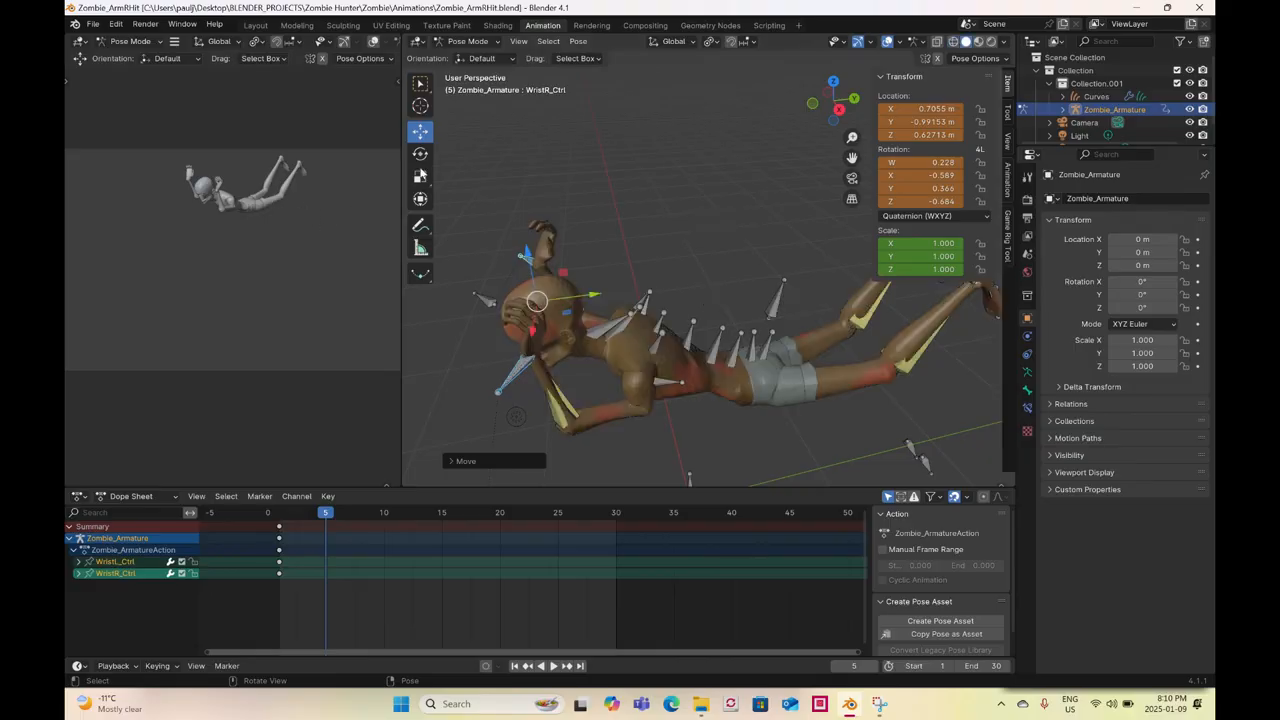
pyautogui.click(420, 153)
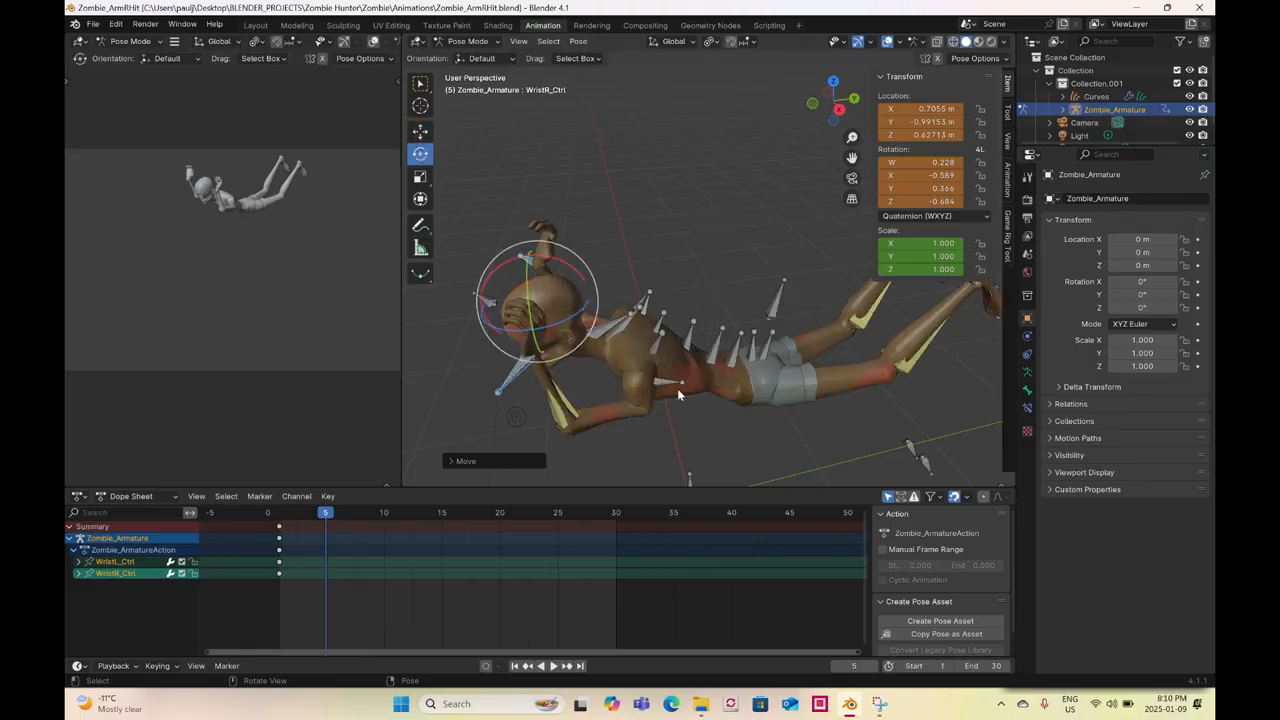
pyautogui.click(688, 426)
pyautogui.moveTo(688, 426); pyautogui.dragTo(672, 320, button='middle')
pyautogui.moveTo(672, 320); pyautogui.dragTo(570, 441)
pyautogui.moveTo(570, 441); pyautogui.dragTo(838, 449, button='middle')
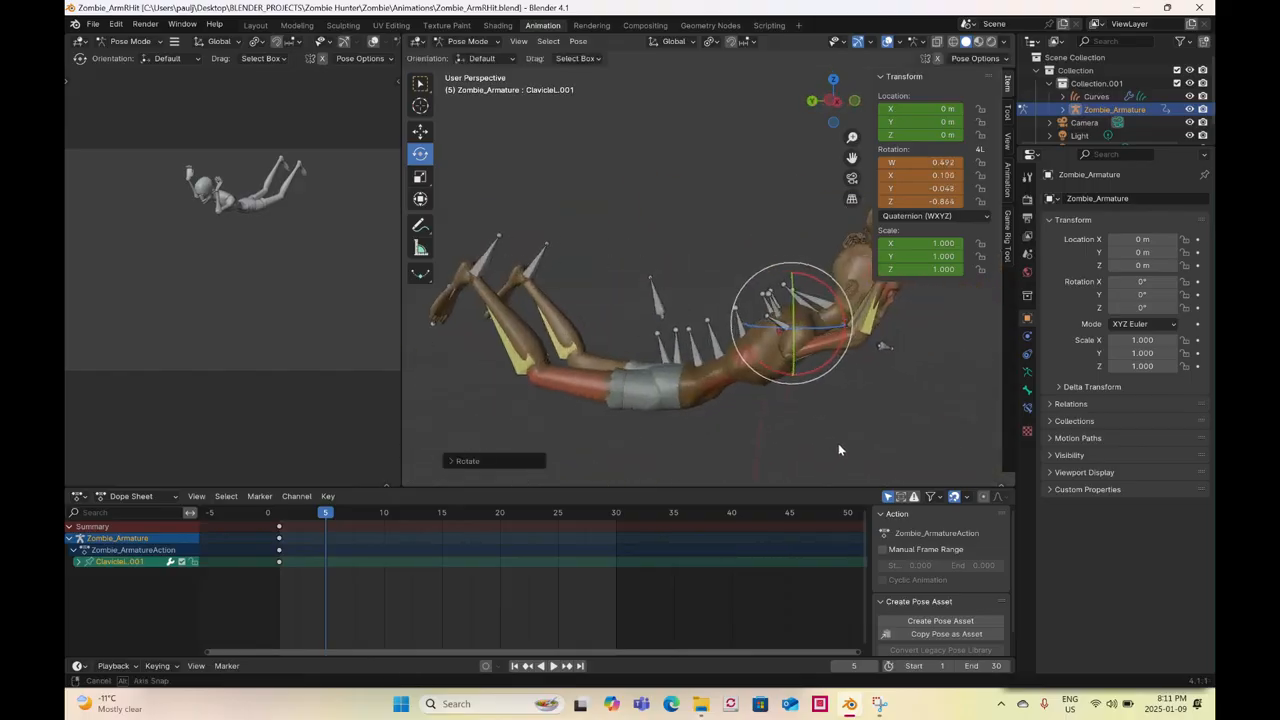
pyautogui.click(822, 288)
pyautogui.moveTo(820, 297); pyautogui.dragTo(630, 324)
pyautogui.moveTo(630, 324); pyautogui.dragTo(503, 323, button='middle')
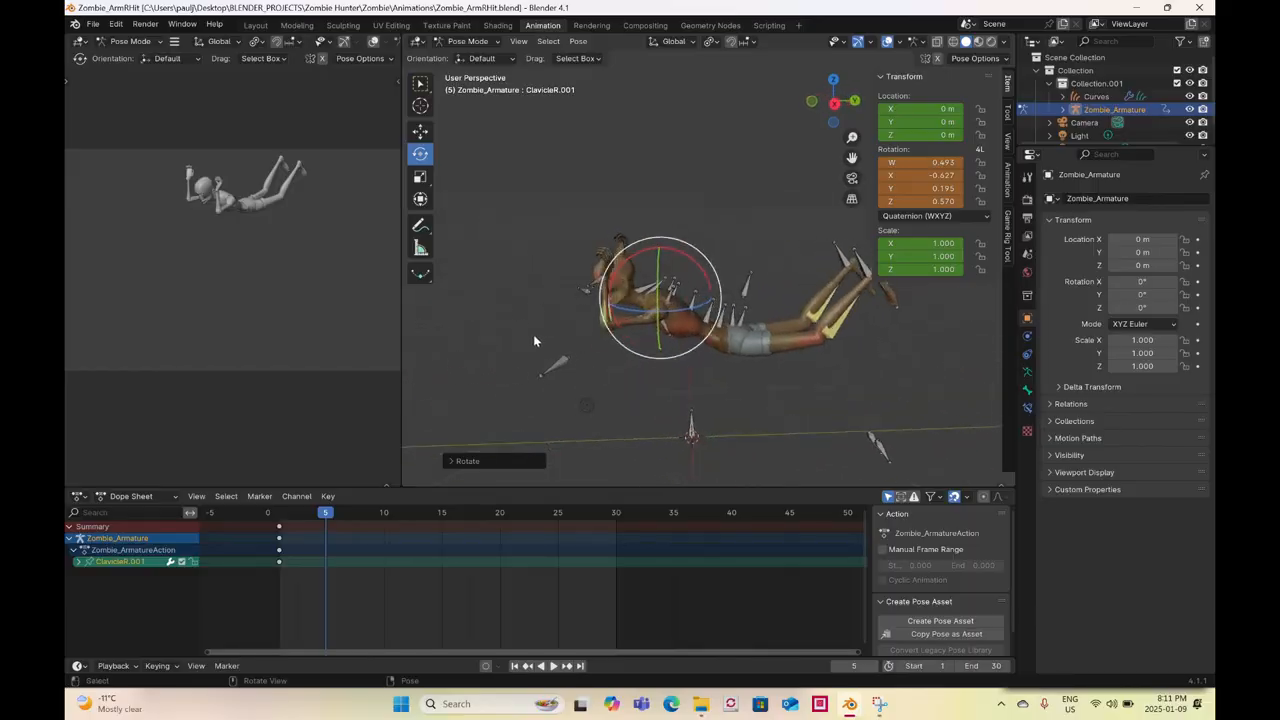
# - Move both wrist controls, both ankle controls and Bone together about 0.3 m backward and 0.2 m up in the right view
pyautogui.click(531, 351)
pyautogui.moveTo(531, 351); pyautogui.dragTo(582, 291, button='middle')
pyautogui.keyDown('shift'); pyautogui.click(610, 268); pyautogui.keyUp('shift')
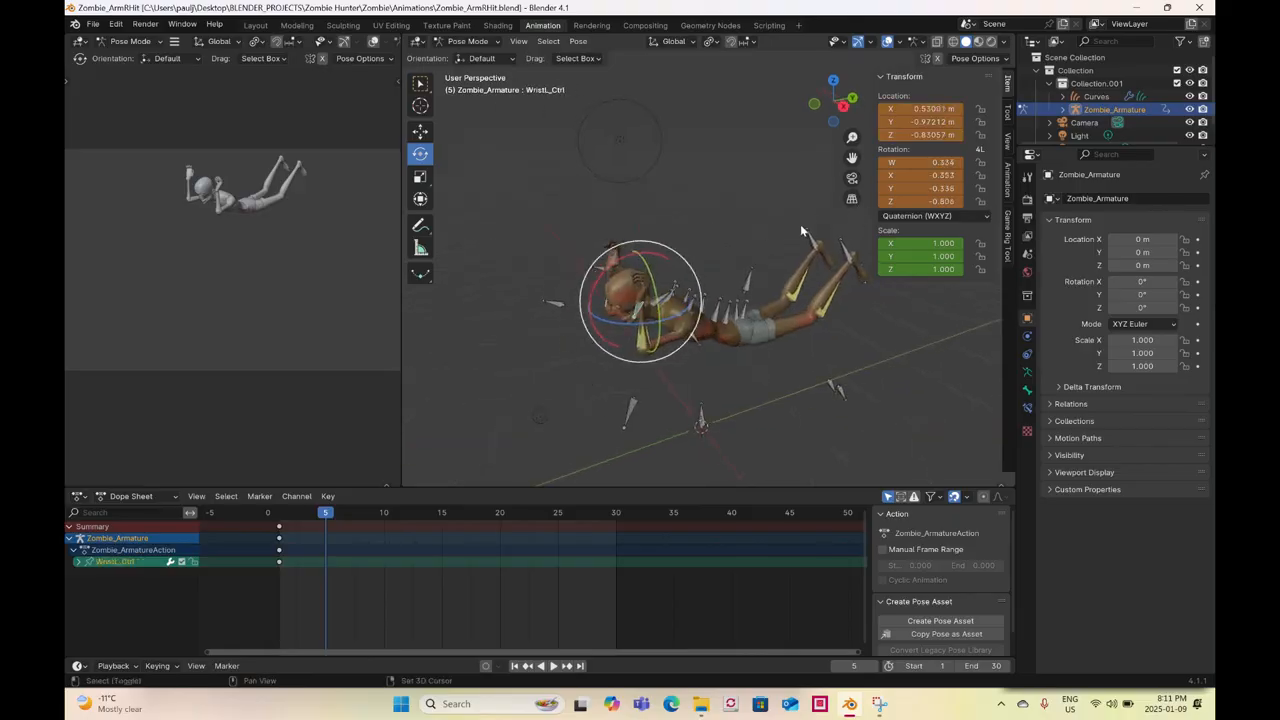
pyautogui.keyDown('shift'); pyautogui.click(842, 250); pyautogui.keyUp('shift')
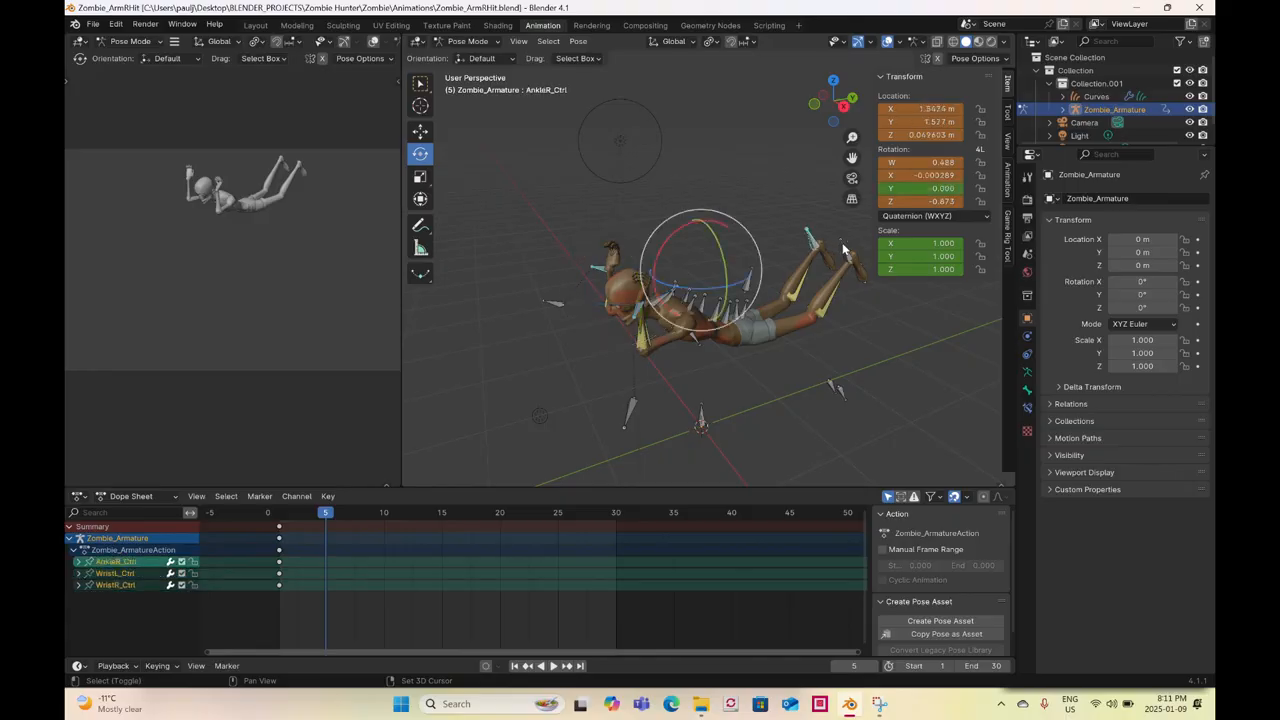
pyautogui.keyDown('shift'); pyautogui.click(754, 292); pyautogui.keyUp('shift')
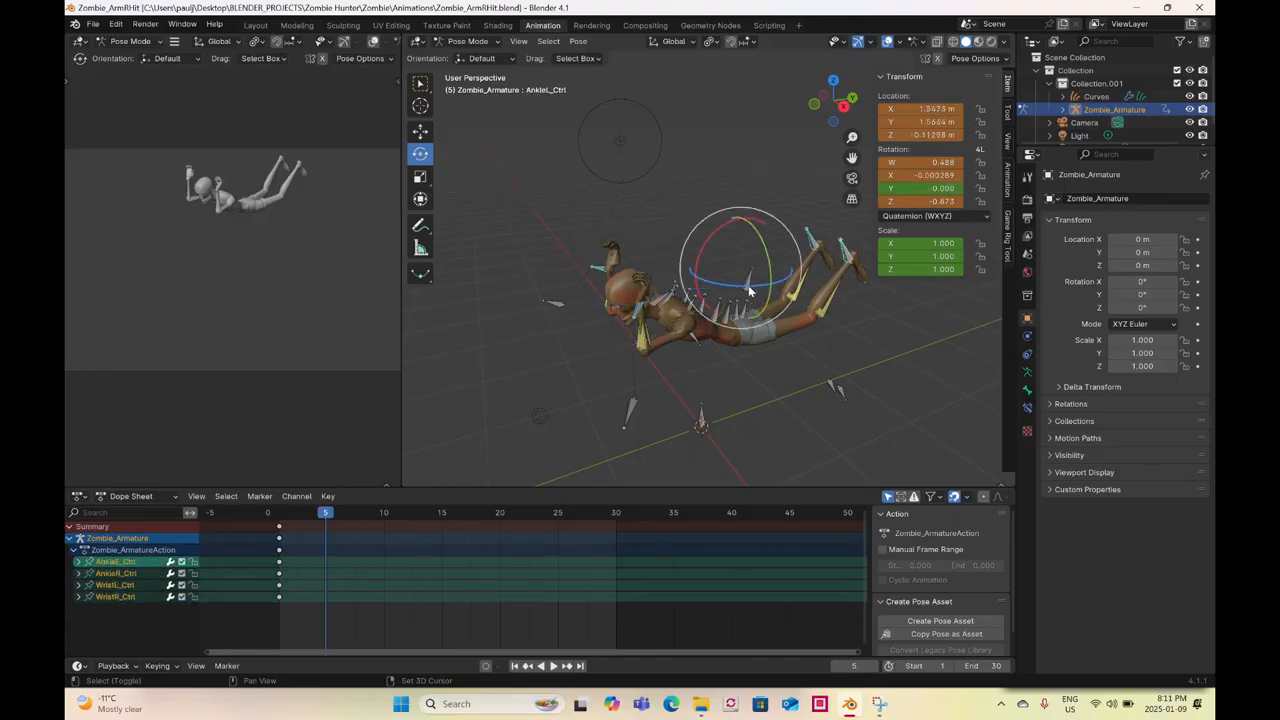
pyautogui.keyDown('shift'); pyautogui.click(848, 115); pyautogui.keyUp('shift')
pyautogui.click(845, 108)
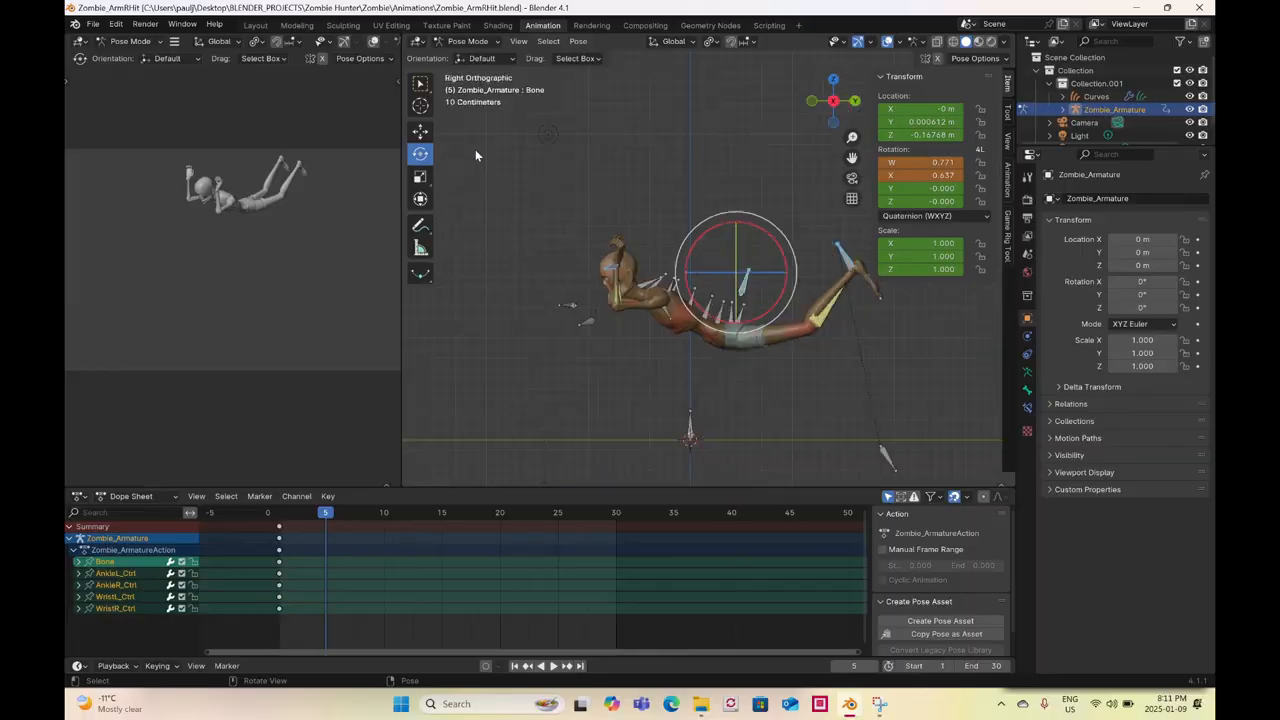
pyautogui.click(421, 133)
pyautogui.moveTo(737, 272); pyautogui.dragTo(768, 254)
# - Rotate the selected body controls about 14° around their median point, then set the pivot point back to Individual Origins
pyautogui.press('.')
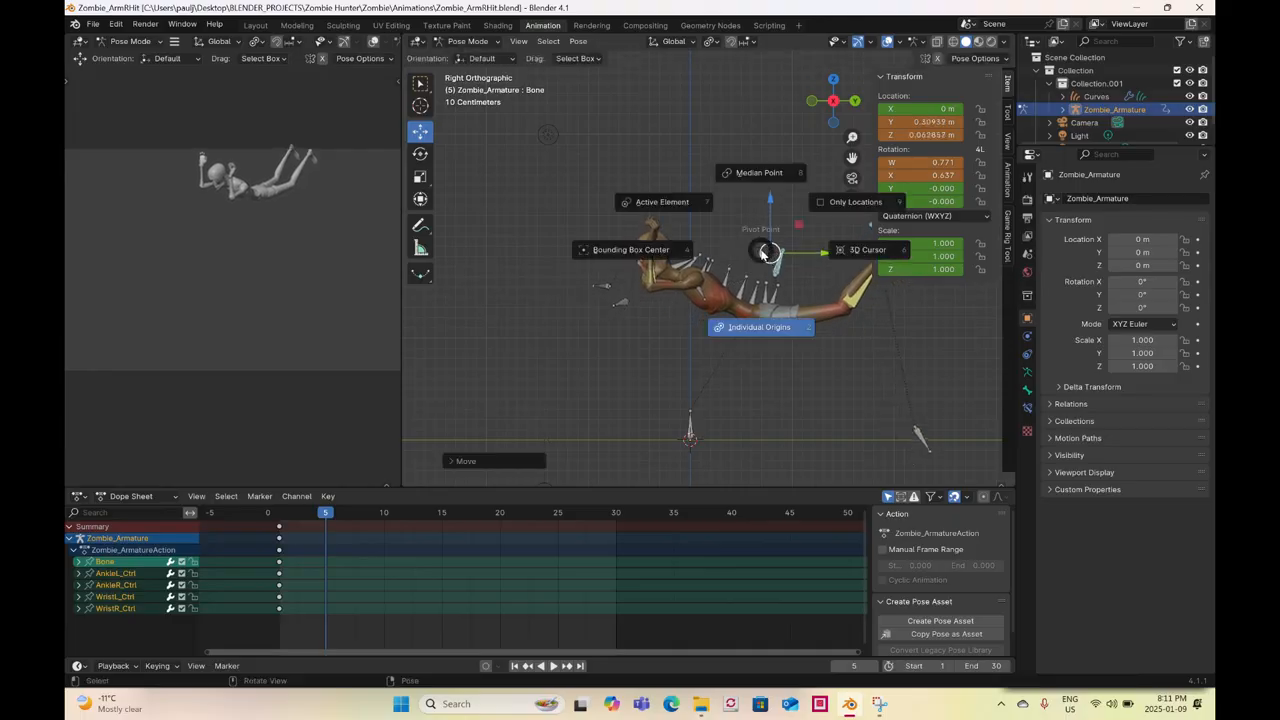
pyautogui.click(744, 177)
pyautogui.click(420, 153)
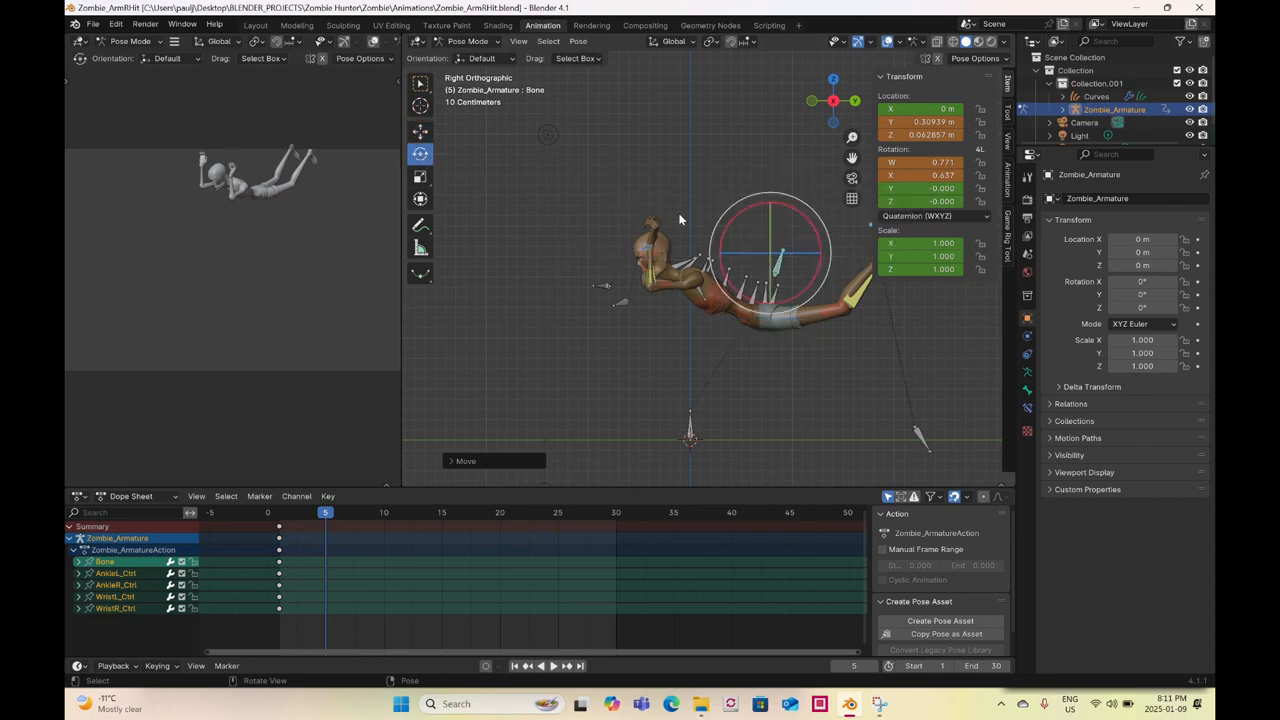
pyautogui.moveTo(803, 218); pyautogui.dragTo(783, 204)
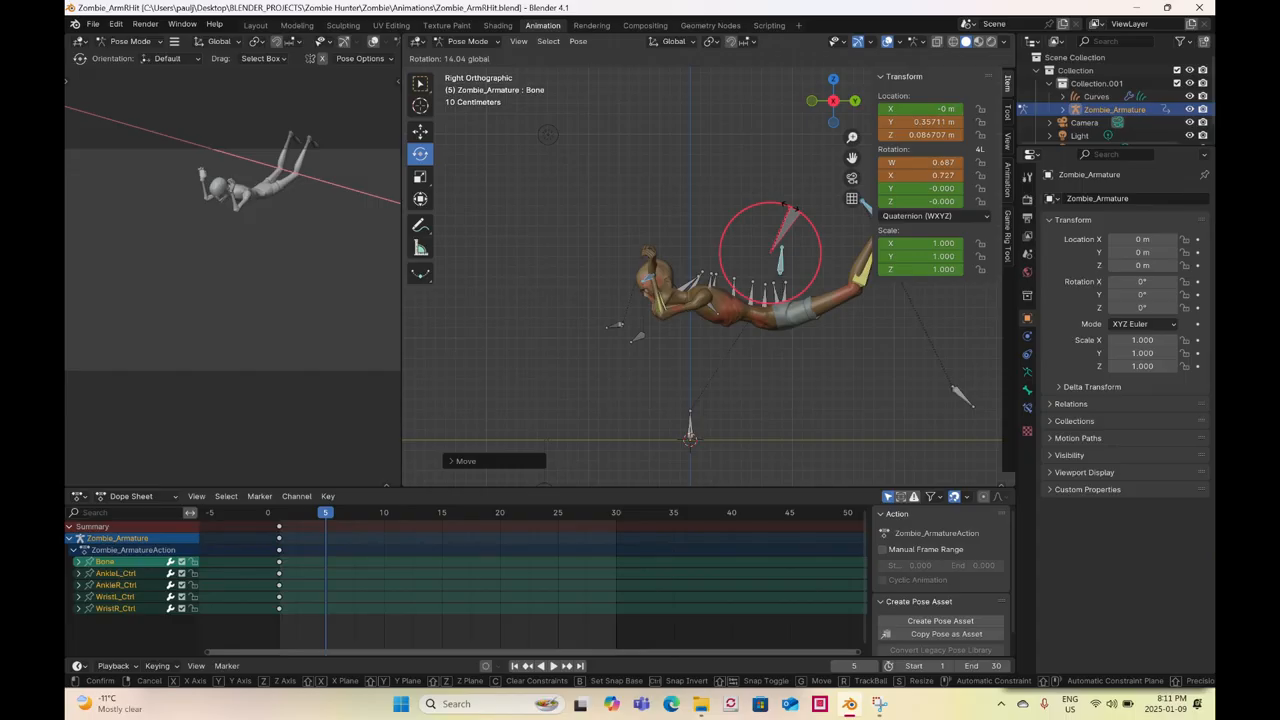
pyautogui.moveTo(790, 210); pyautogui.dragTo(789, 210)
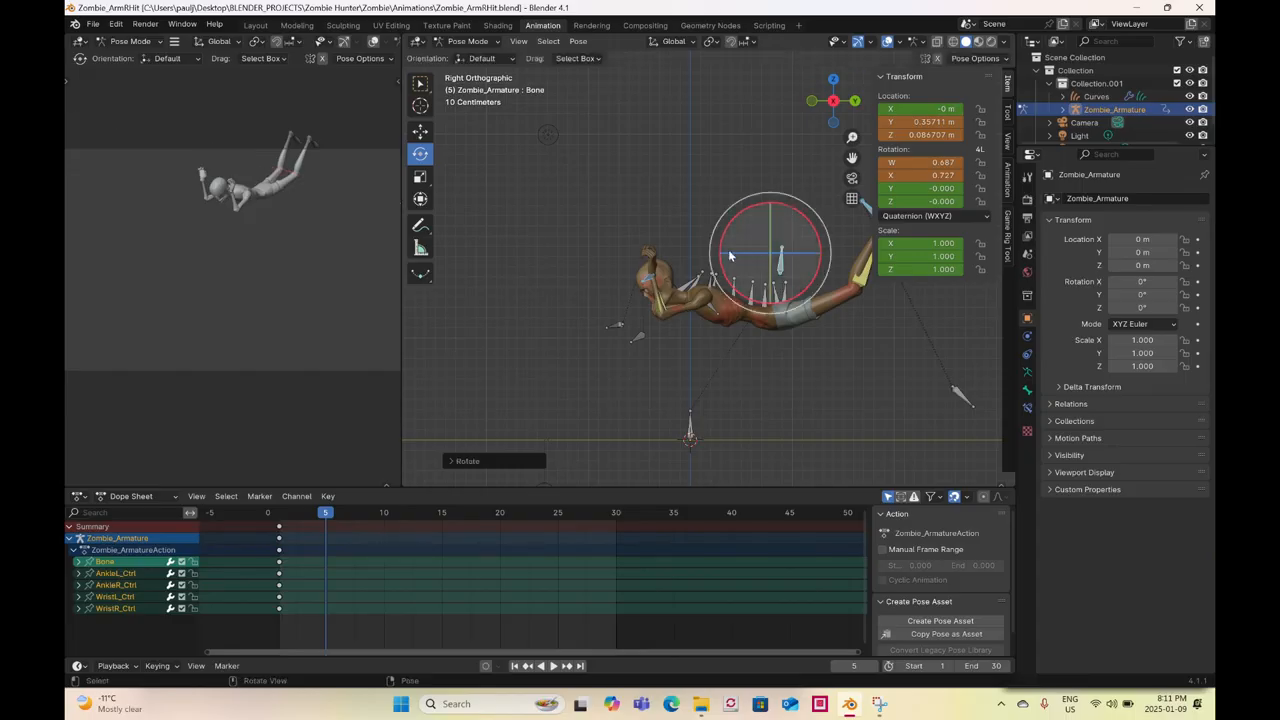
pyautogui.press('.')
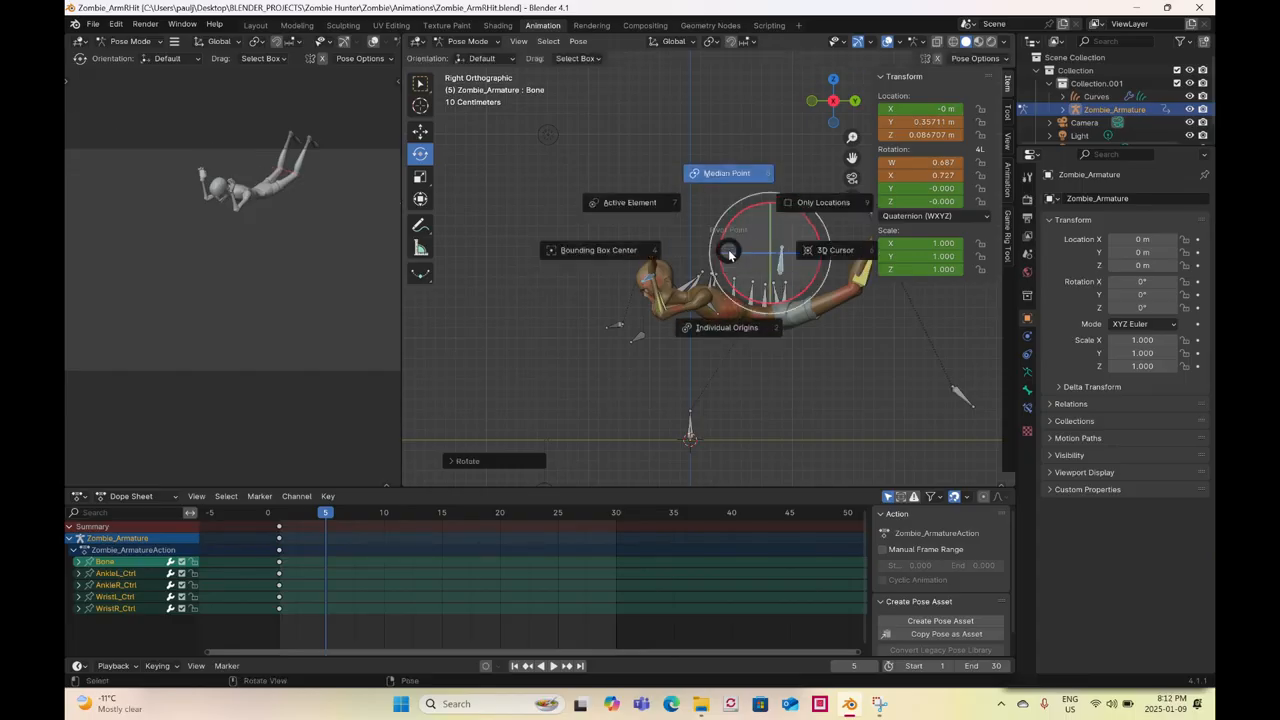
pyautogui.click(740, 329)
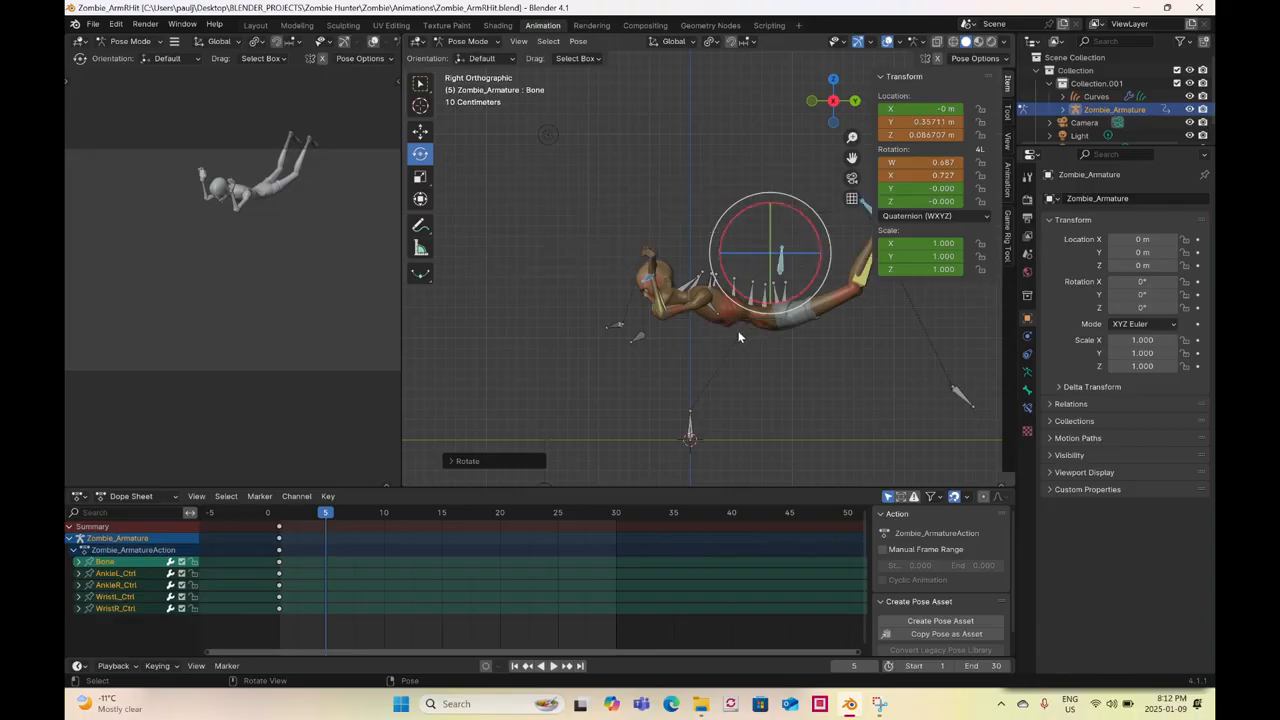
# - Switch to wireframe shading, select every bone of the armature and keyframe the whole pose at frame 5
pyautogui.press('z')
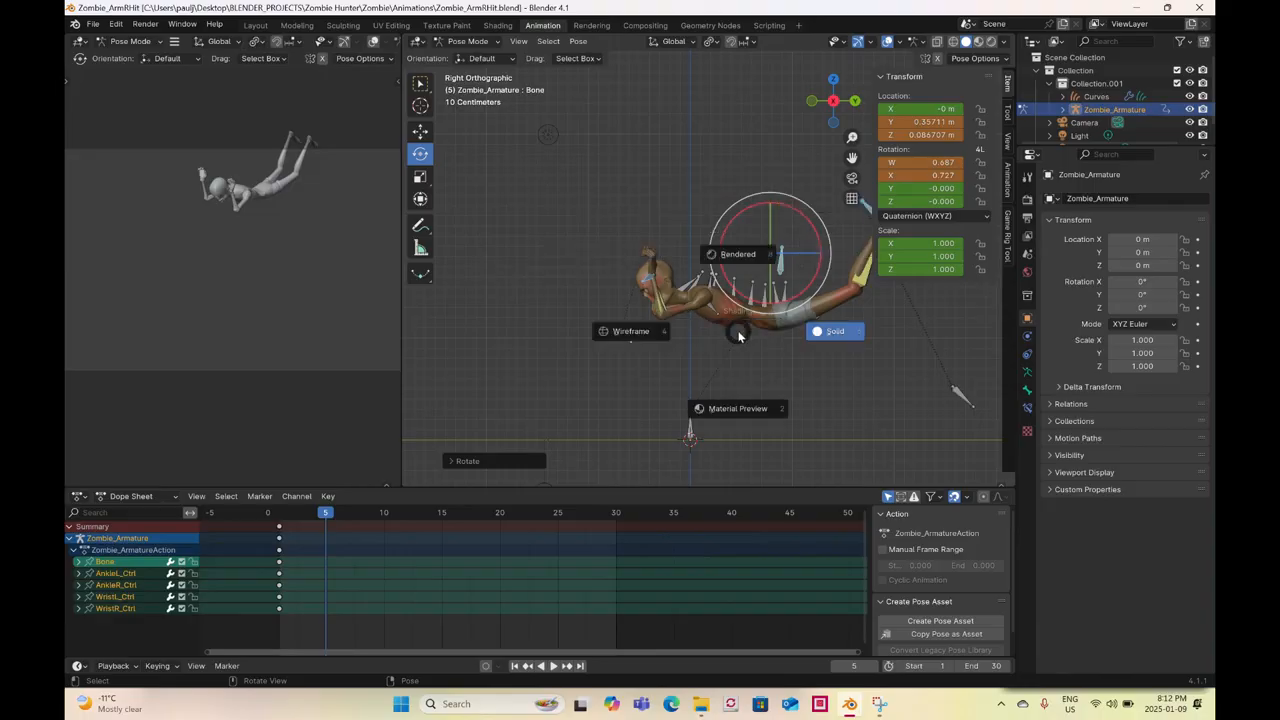
pyautogui.click(615, 321)
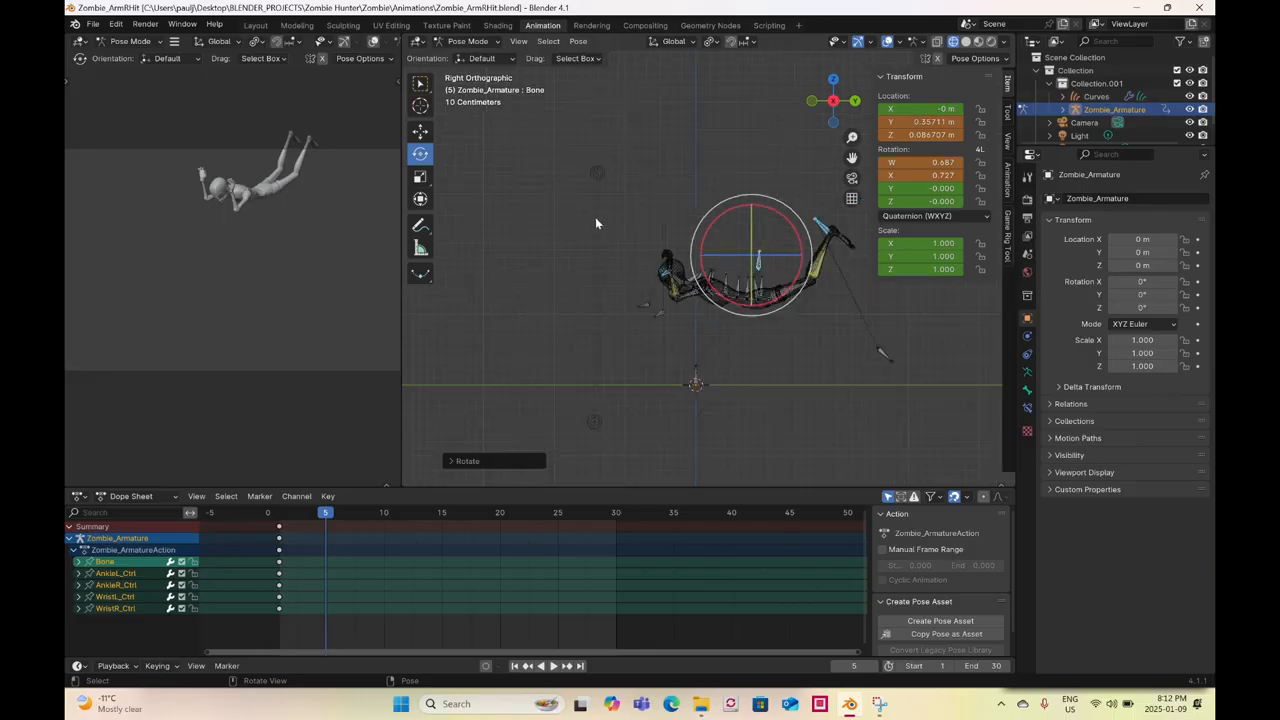
pyautogui.moveTo(585, 162); pyautogui.dragTo(729, 355)
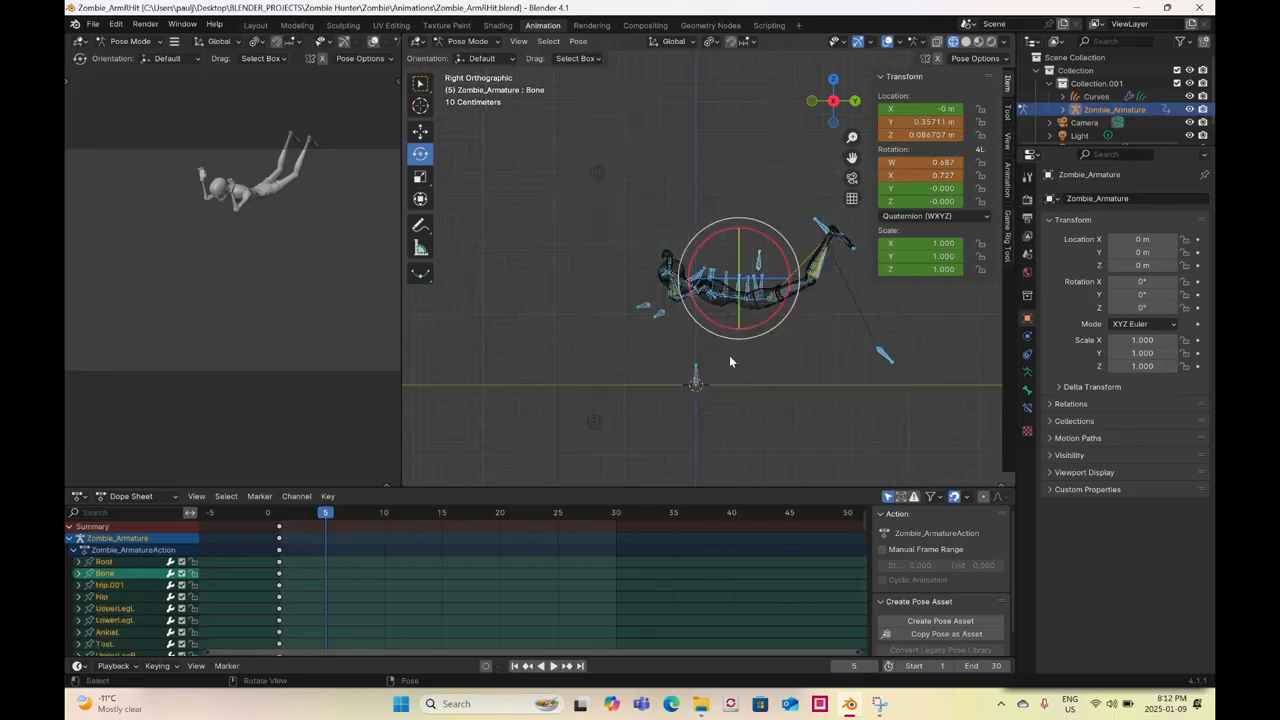
pyautogui.rightClick(729, 355)
pyautogui.click(729, 356)
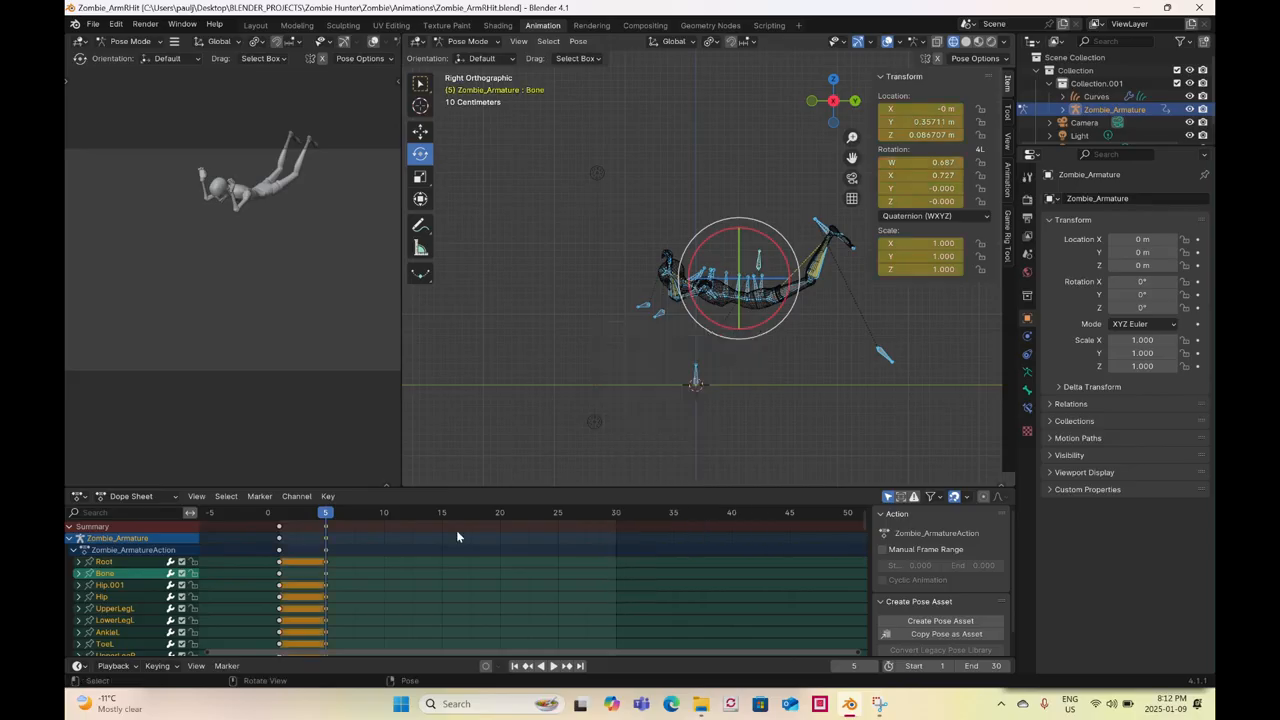
# - Play the animation from frame 1 to review the motion into the frame 5 pose
pyautogui.click(280, 516)
pyautogui.moveTo(280, 516)
pyautogui.mouseDown()
pyautogui.moveTo(313, 525)
pyautogui.moveTo(288, 524)
pyautogui.mouseUp()
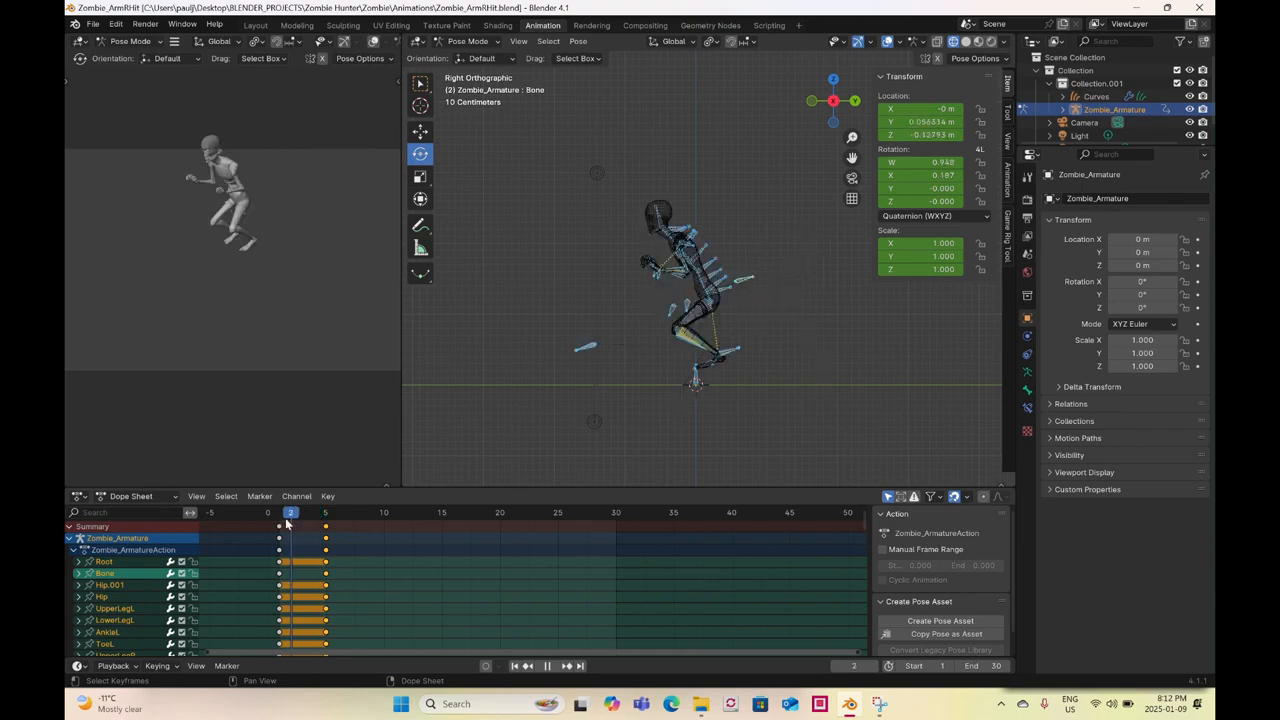
# - At frame 2, move both ankle controls about 0.86 m backward in the right view
pyautogui.moveTo(287, 524); pyautogui.dragTo(279, 524)
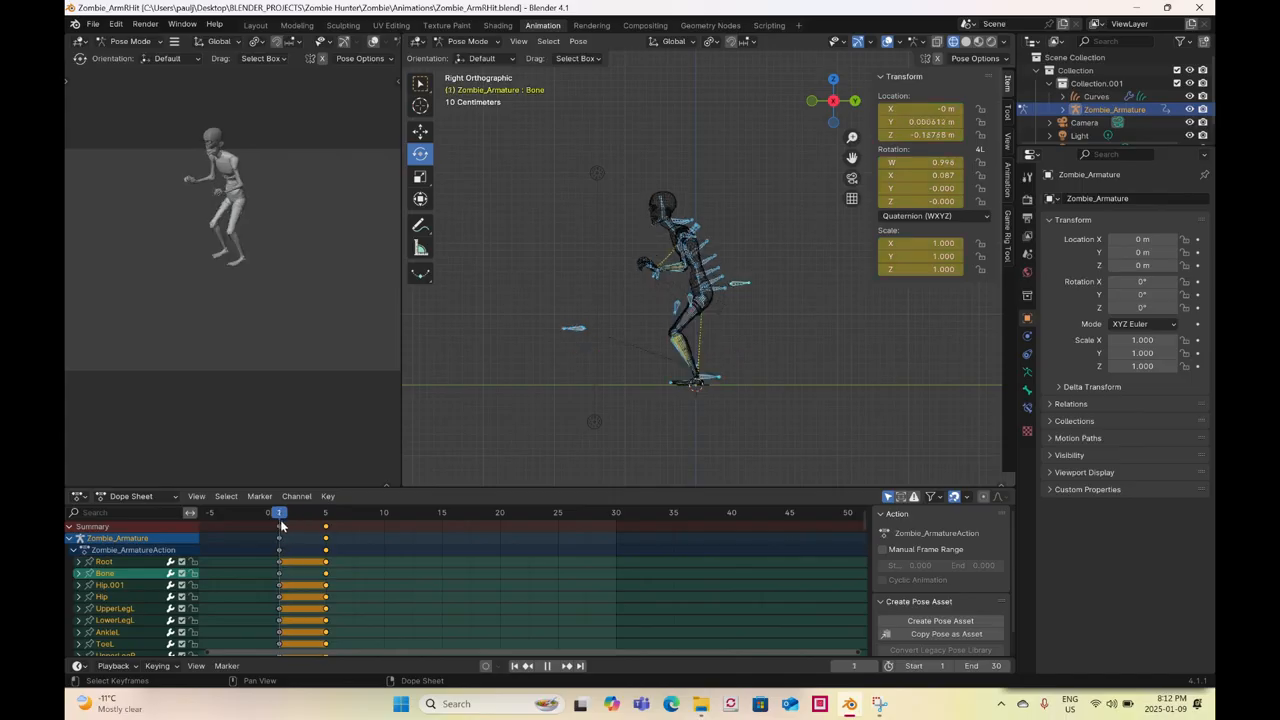
pyautogui.moveTo(768, 362); pyautogui.dragTo(718, 400)
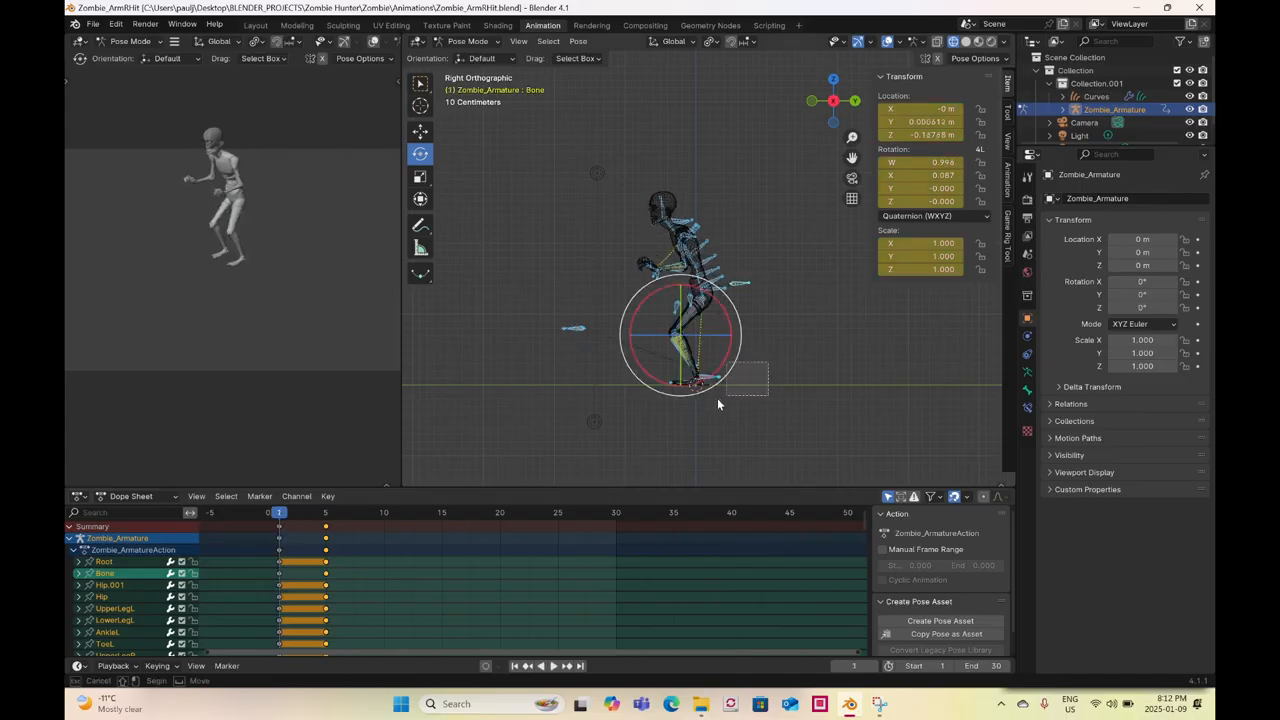
pyautogui.moveTo(280, 515); pyautogui.dragTo(292, 521)
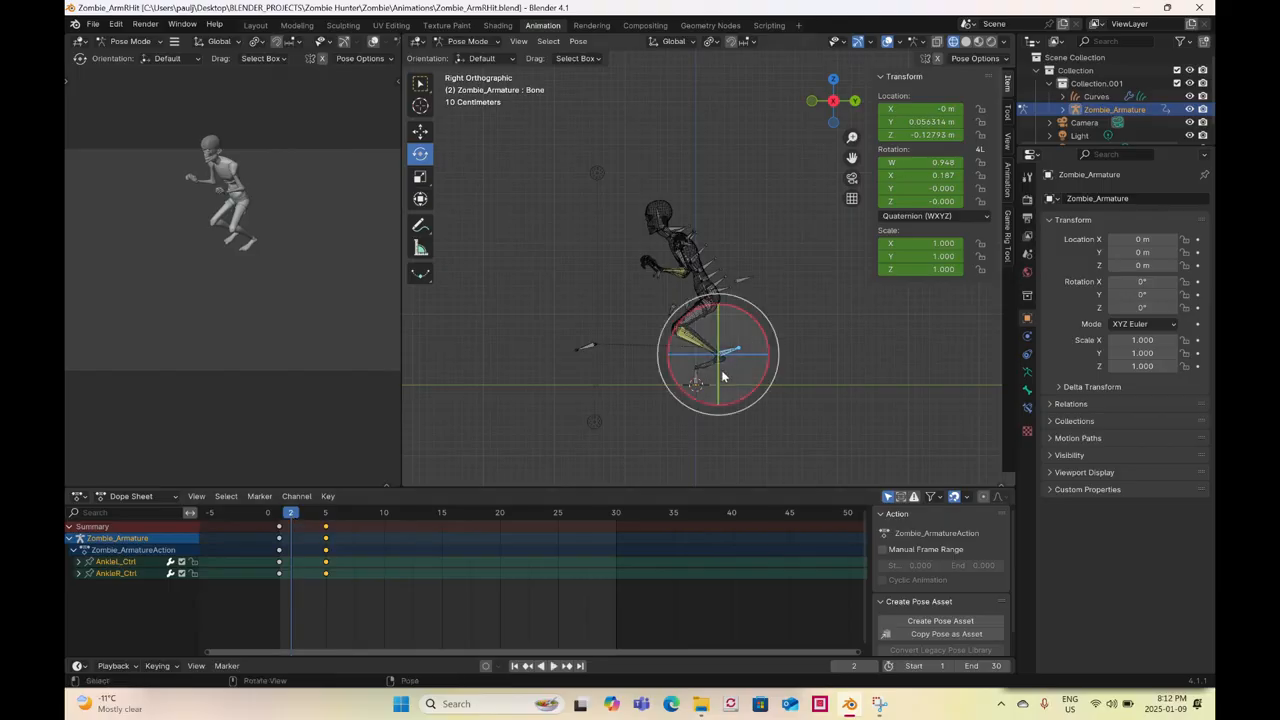
pyautogui.click(420, 131)
pyautogui.moveTo(723, 362); pyautogui.dragTo(781, 356)
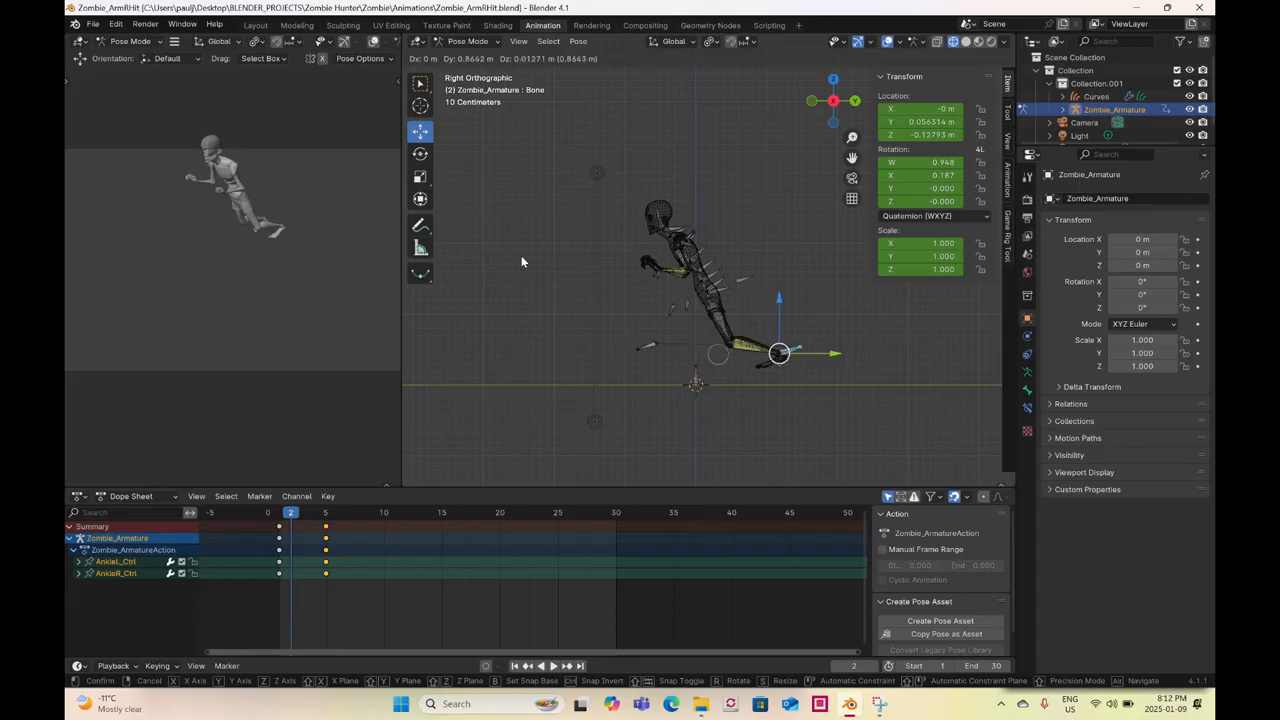
# - Rotate both ankle controls so the feet trail behind the legs and keyframe them at frame 2
pyautogui.click(420, 153)
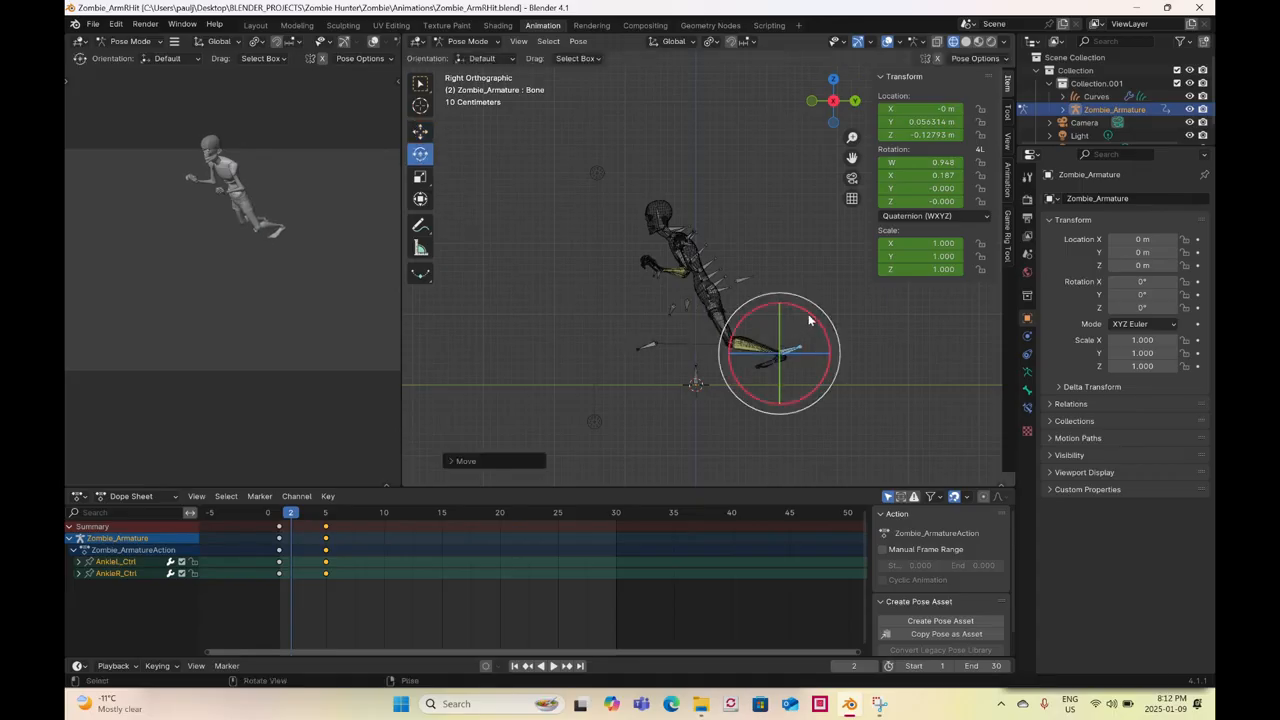
pyautogui.moveTo(810, 326); pyautogui.dragTo(787, 312)
pyautogui.moveTo(669, 427); pyautogui.dragTo(737, 476)
pyautogui.rightClick(669, 338)
pyautogui.click(668, 339)
# - Scrub and play the animation to check how the legs swing up into the frame 5 pose
pyautogui.moveTo(280, 517)
pyautogui.mouseDown()
pyautogui.moveTo(376, 522)
pyautogui.moveTo(280, 540)
pyautogui.mouseUp()
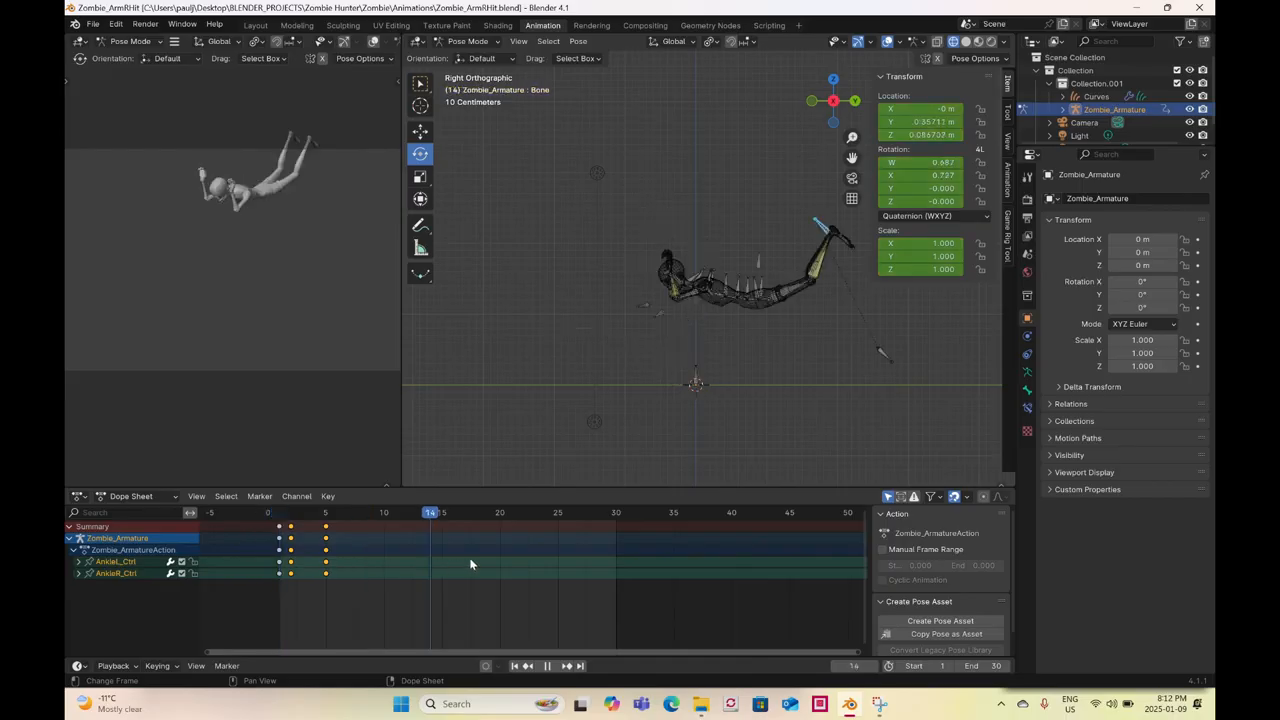
pyautogui.moveTo(325, 553); pyautogui.dragTo(237, 556)
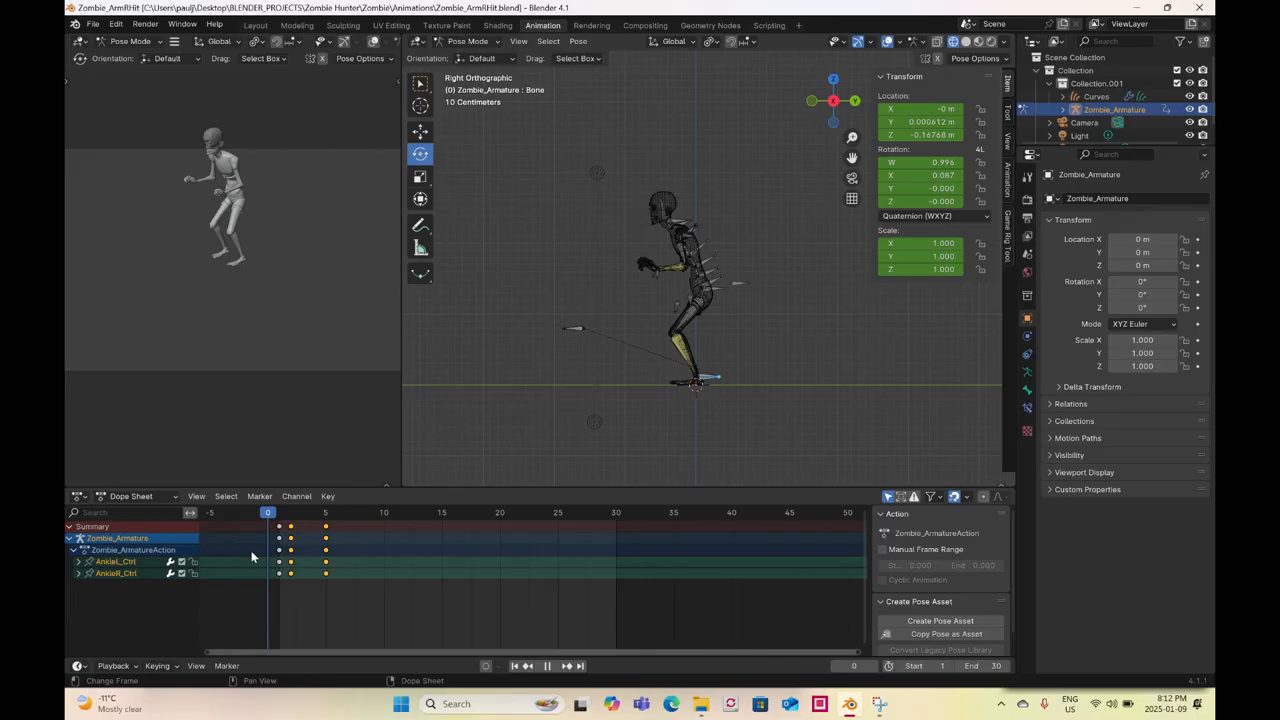
pyautogui.click(547, 666)
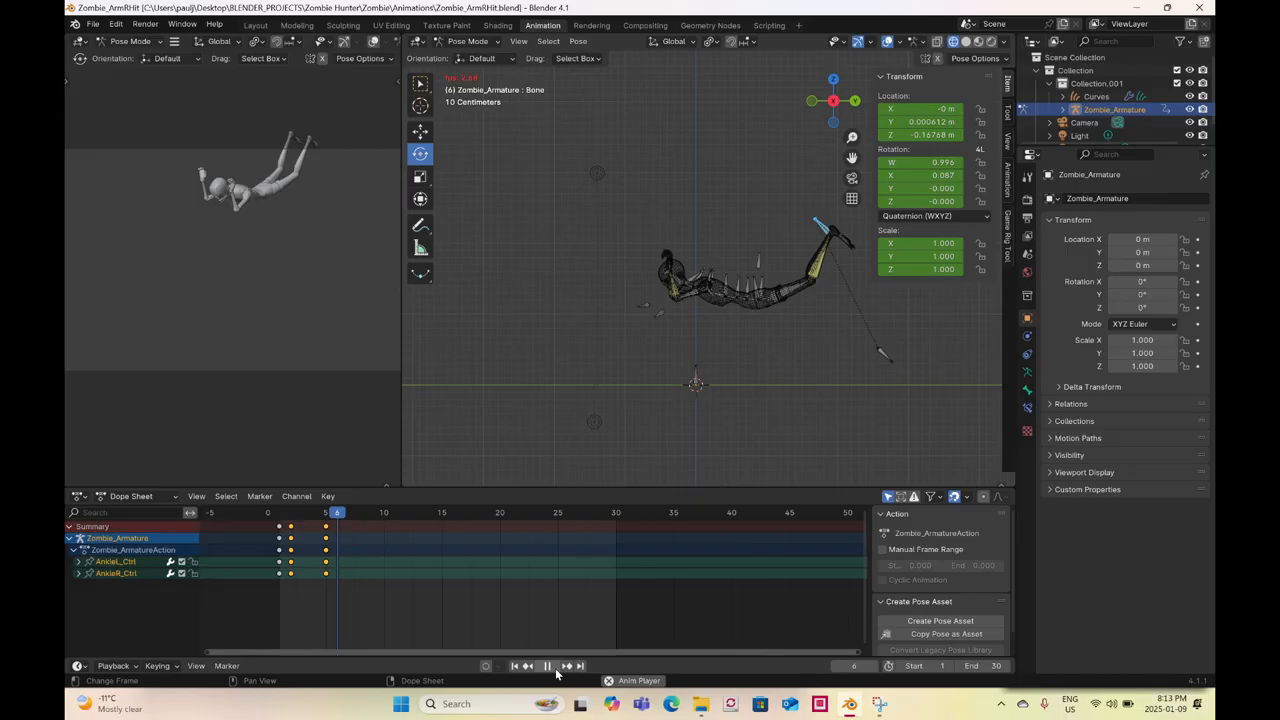
pyautogui.click(548, 666)
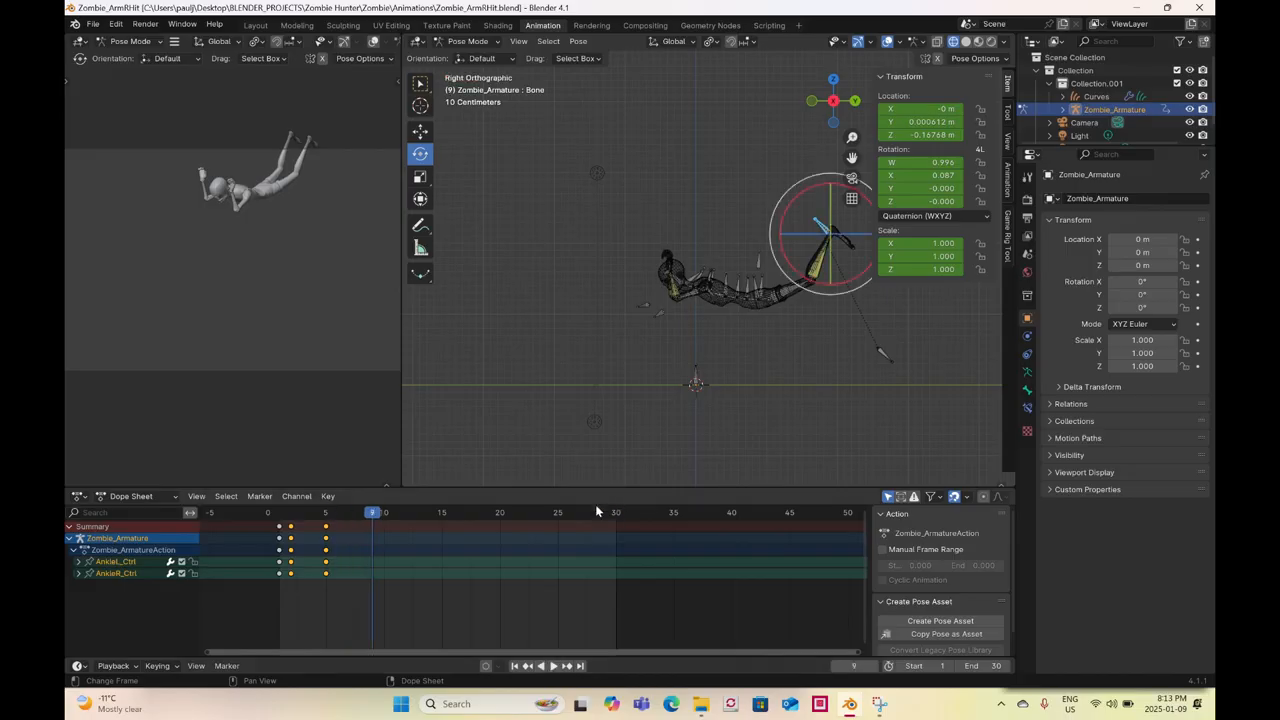
# - At frame 5, move the ankle controls, both wrist controls and Bone together backward and slightly up, and keyframe them
pyautogui.click(326, 514)
pyautogui.keyDown('shift'); pyautogui.moveTo(770, 270); pyautogui.dragTo(715, 288, button='middle'); pyautogui.keyUp('shift')
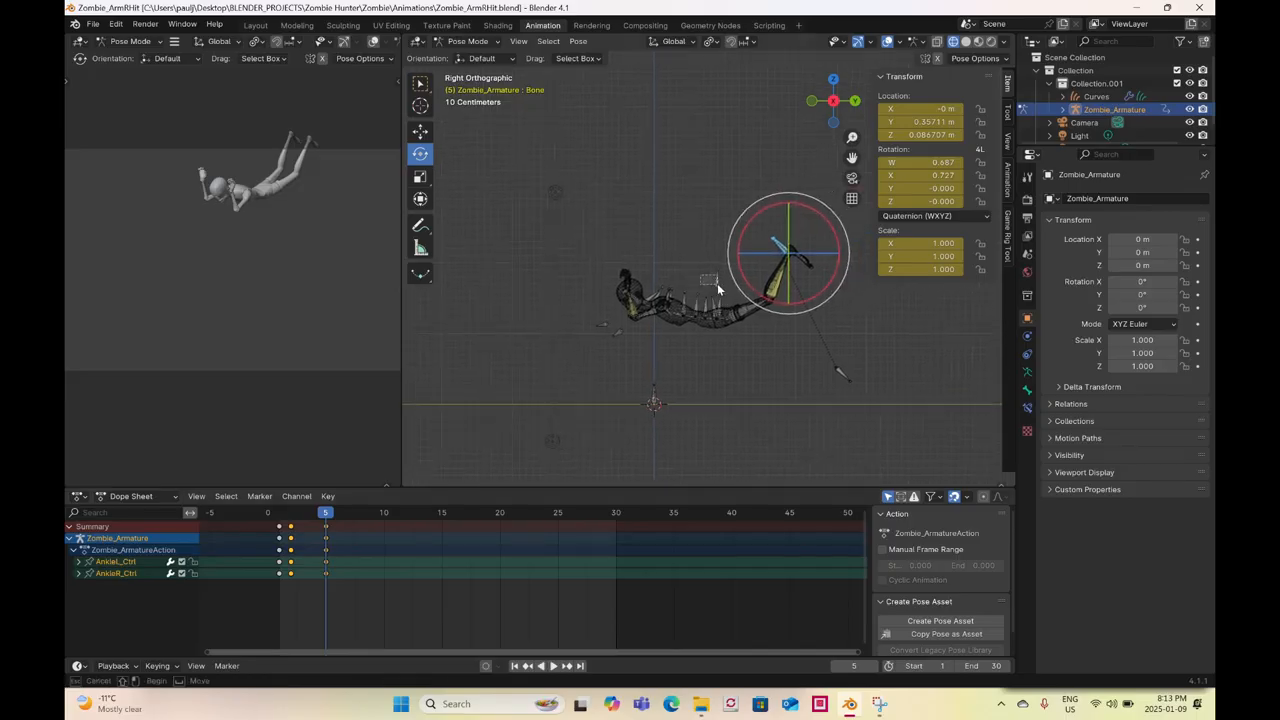
pyautogui.keyDown('shift'); pyautogui.click(616, 295); pyautogui.keyUp('shift')
pyautogui.scroll(3, 610, 298)
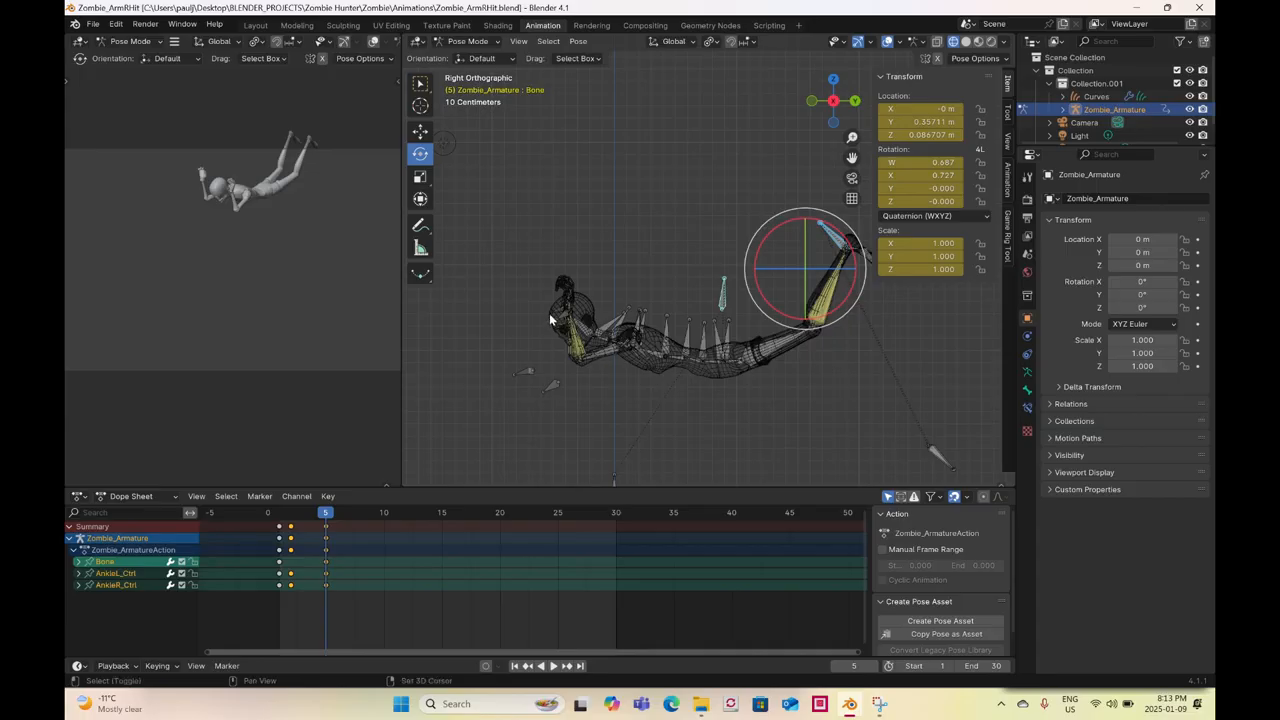
pyautogui.keyDown('shift'); pyautogui.click(551, 318); pyautogui.keyUp('shift')
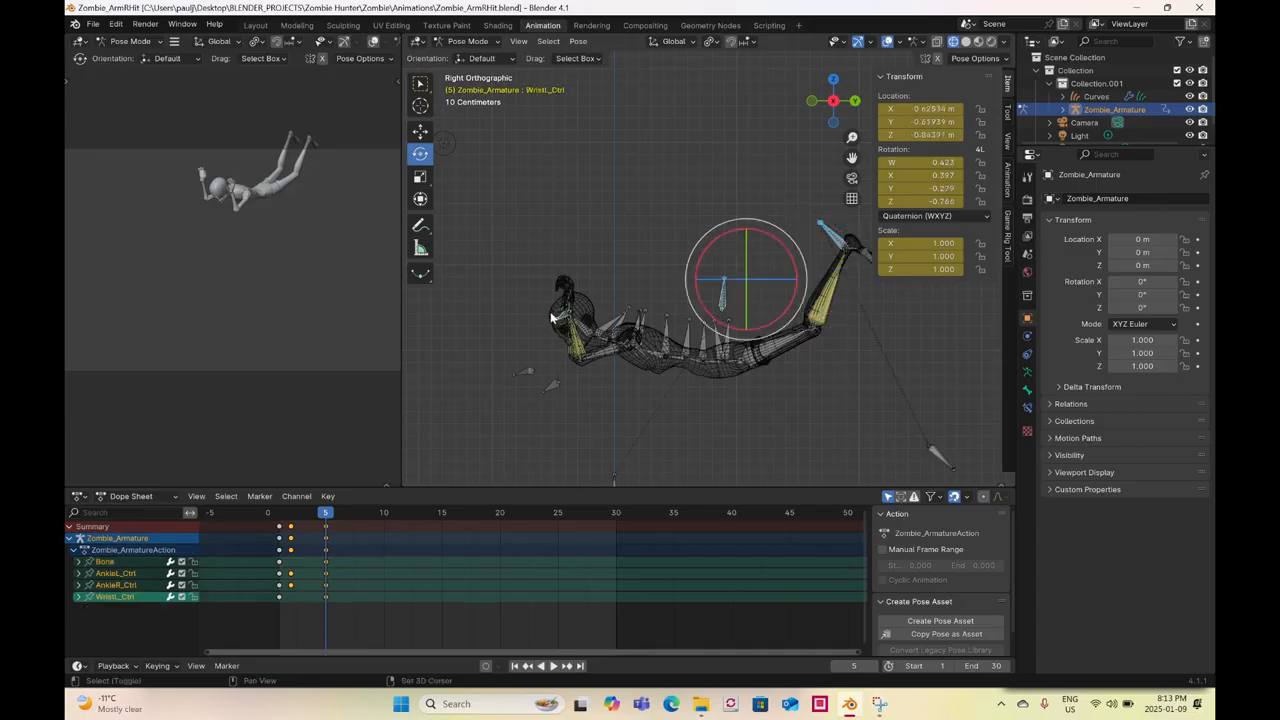
pyautogui.click(420, 131)
pyautogui.moveTo(709, 228); pyautogui.dragTo(804, 261)
pyautogui.rightClick(647, 303)
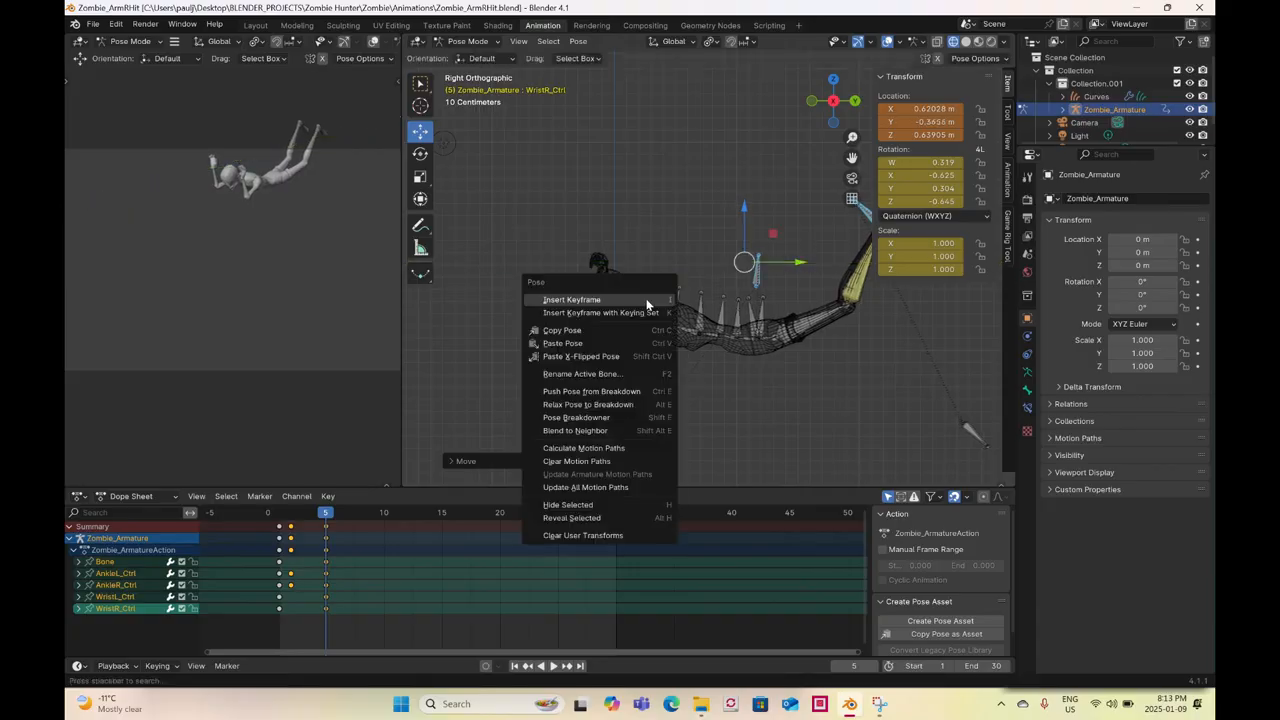
pyautogui.click(647, 301)
pyautogui.scroll(-4, 615, 228)
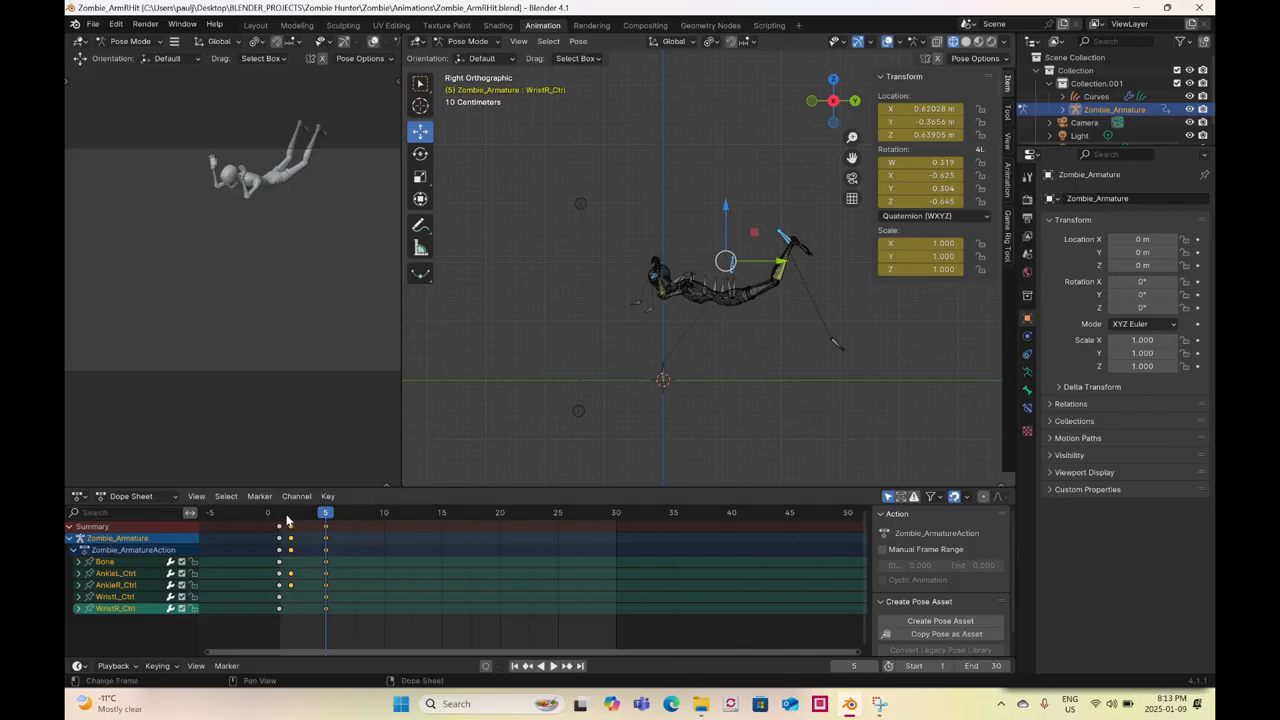
# - Scrub through frames 1 to 11 to review the leap into the airborne pose
pyautogui.press('space')
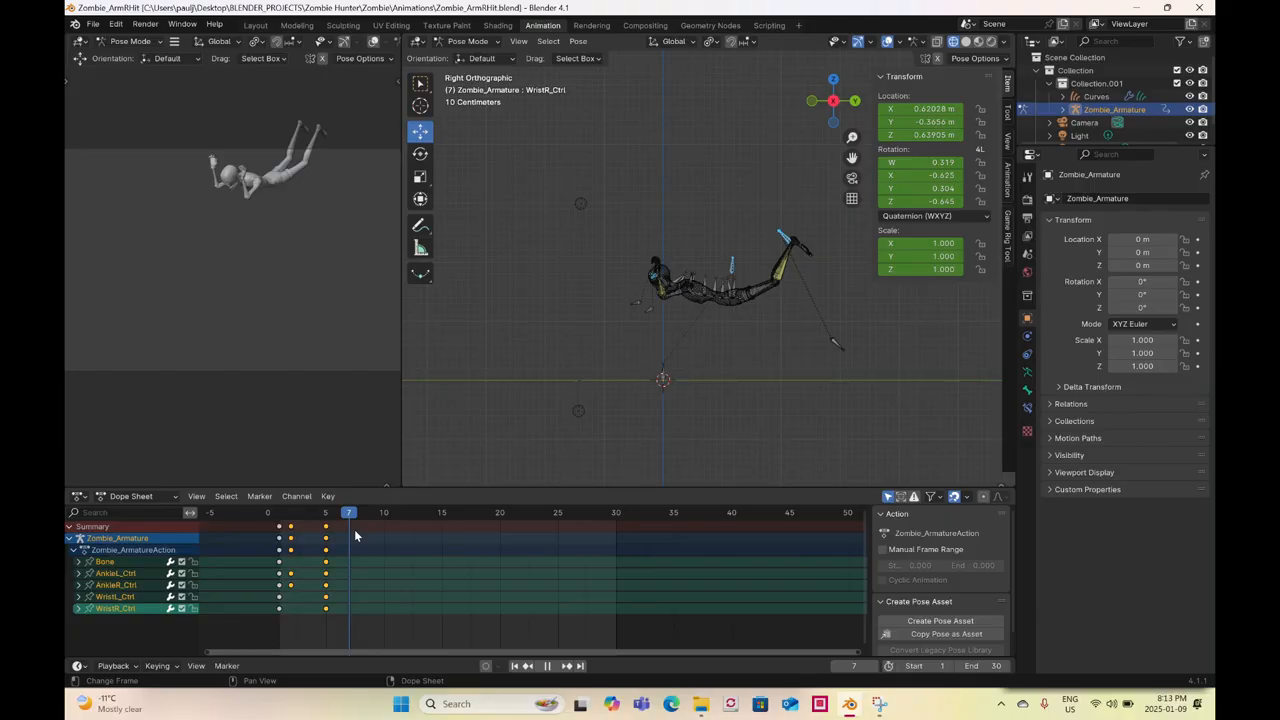
pyautogui.moveTo(355, 531); pyautogui.dragTo(247, 538)
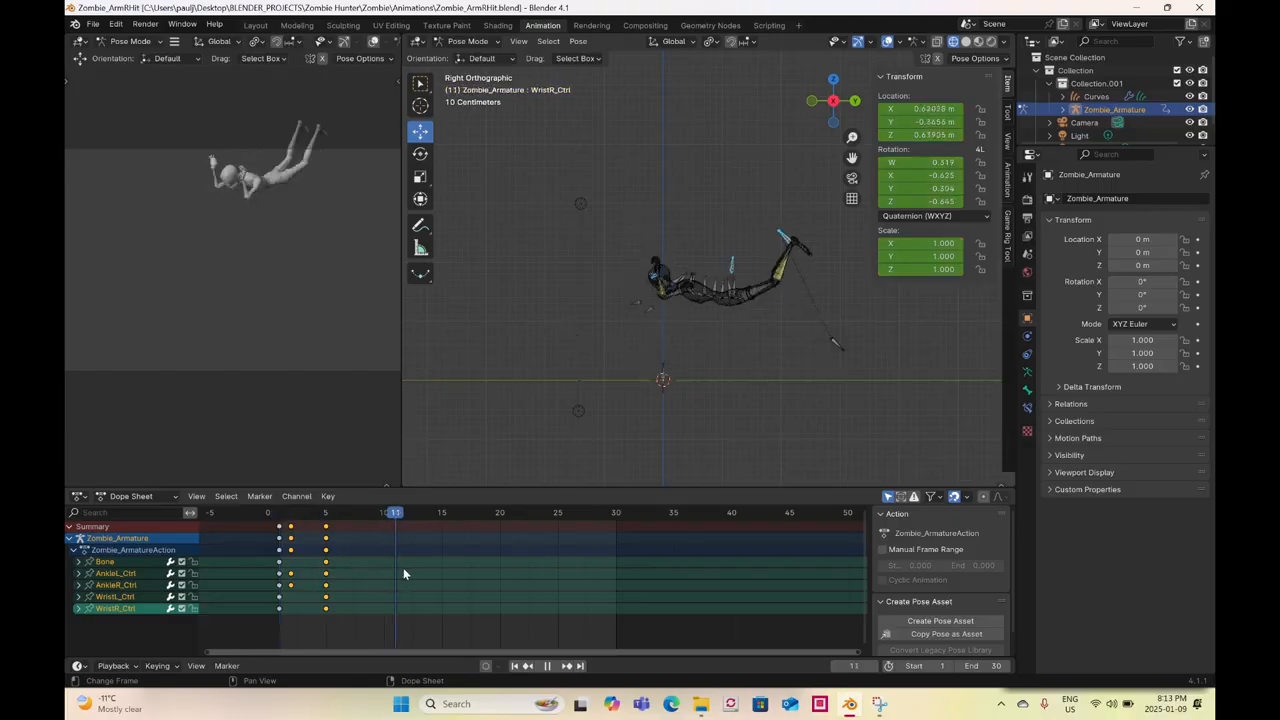
pyautogui.moveTo(388, 573); pyautogui.dragTo(381, 573)
pyautogui.press('space')
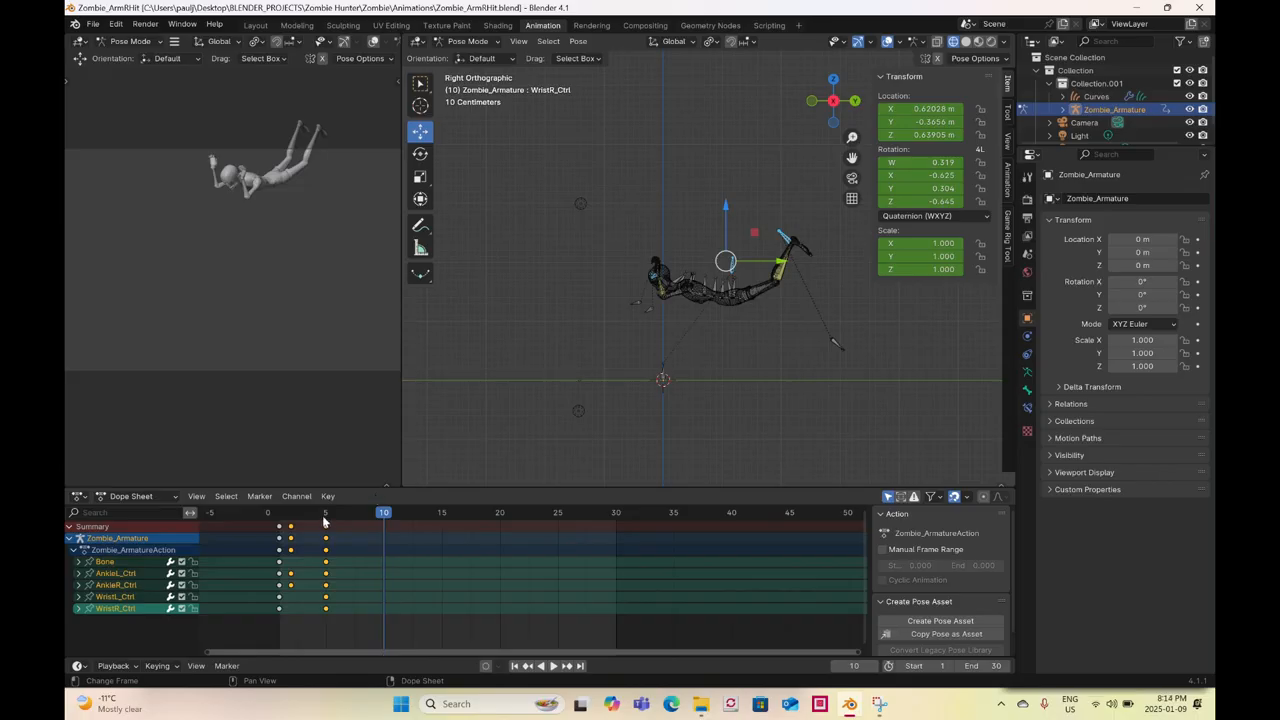
pyautogui.click(285, 521)
pyautogui.press('space')
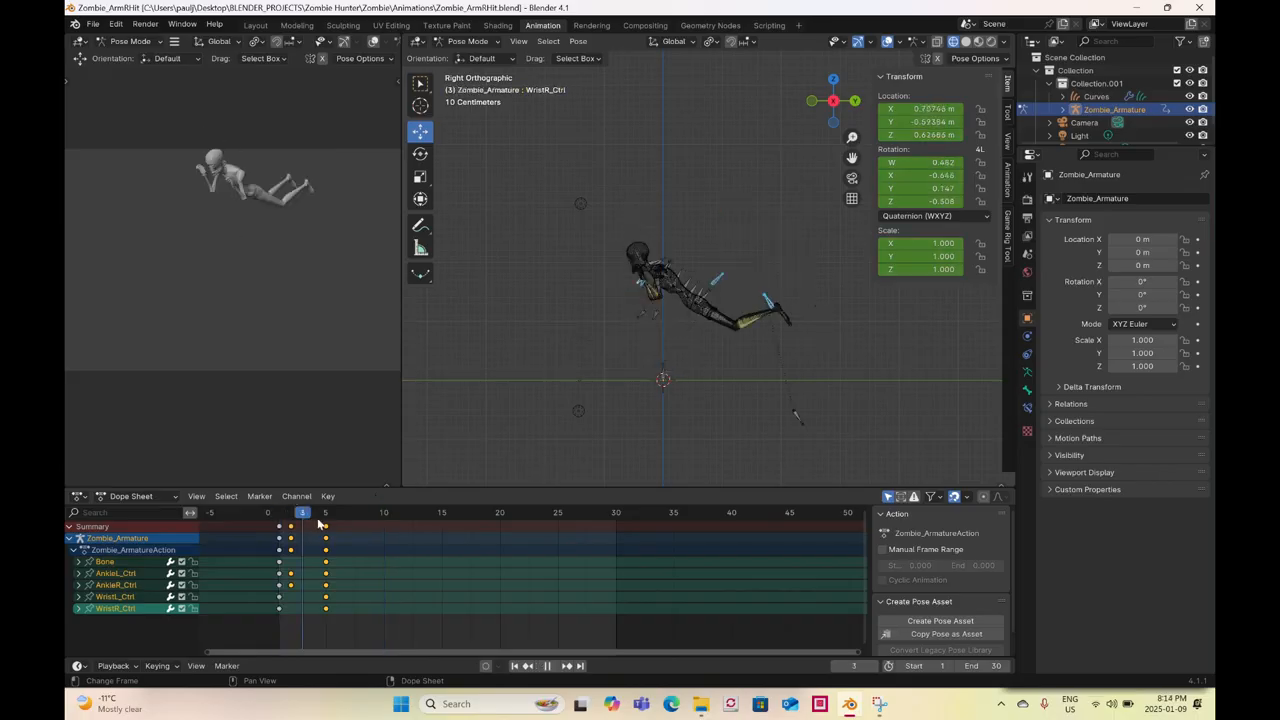
# - At frame 2, move both wrist controls forward and slightly down in front of the body, and keyframe them
pyautogui.moveTo(357, 532); pyautogui.dragTo(290, 534)
pyautogui.scroll(2, 560, 314)
pyautogui.moveTo(578, 316); pyautogui.dragTo(618, 311)
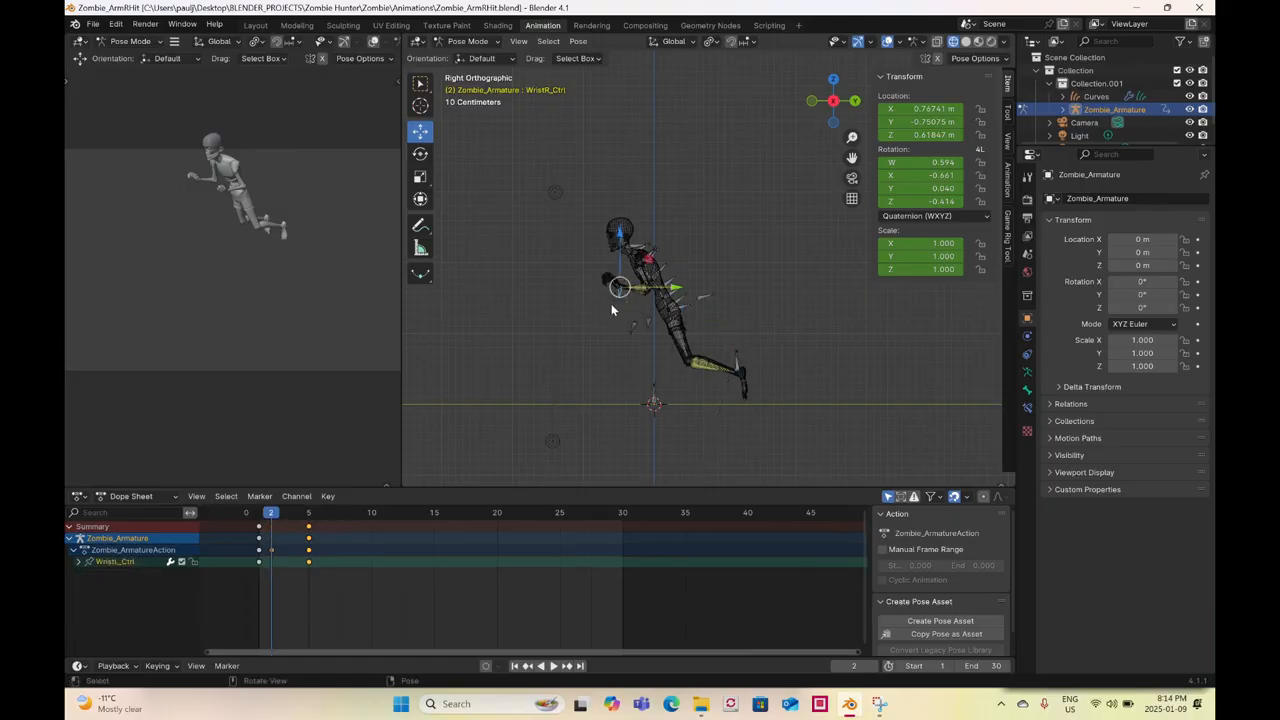
pyautogui.scroll(2, 613, 310)
pyautogui.scroll(3, 569, 322)
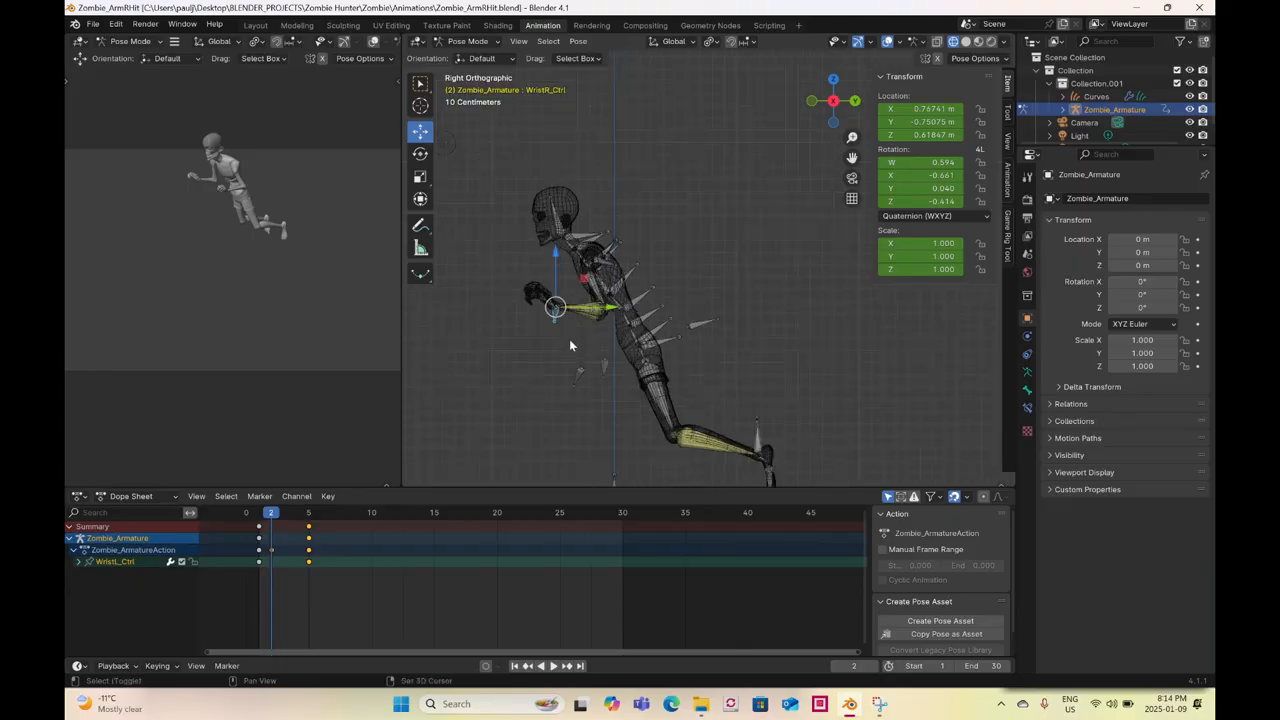
pyautogui.moveTo(629, 343); pyautogui.dragTo(564, 323, button='middle')
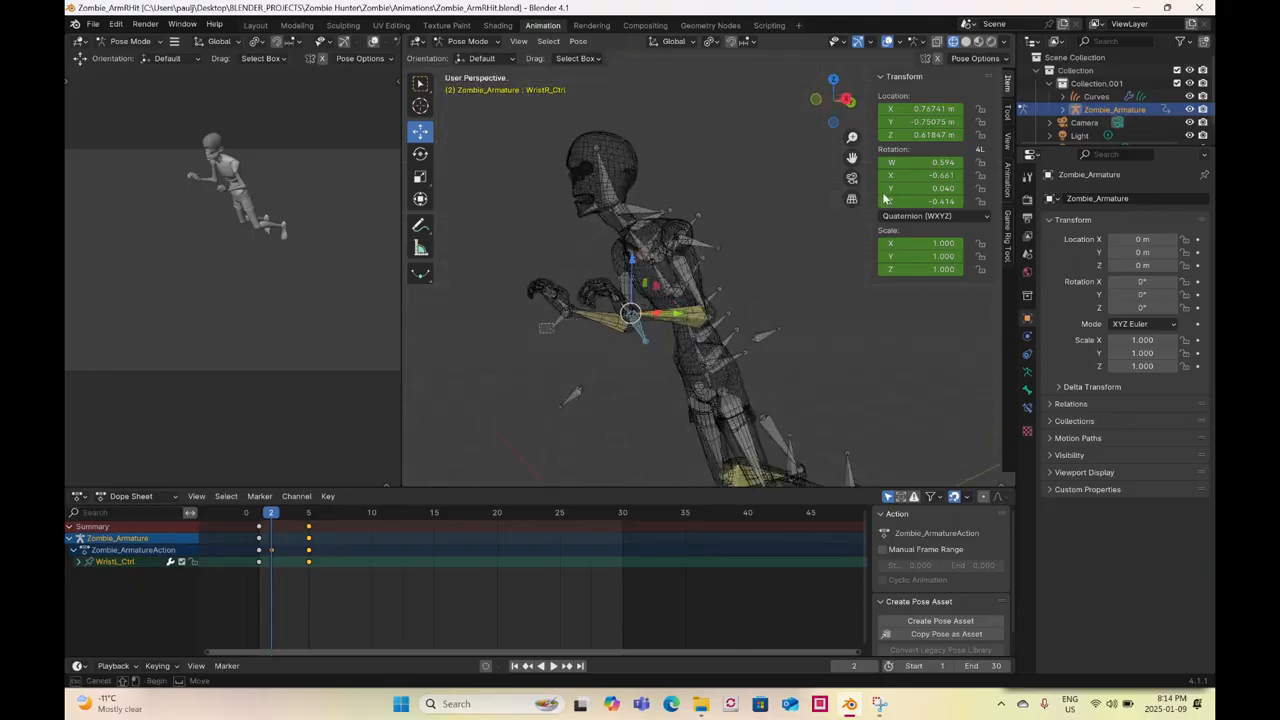
pyautogui.click(846, 99)
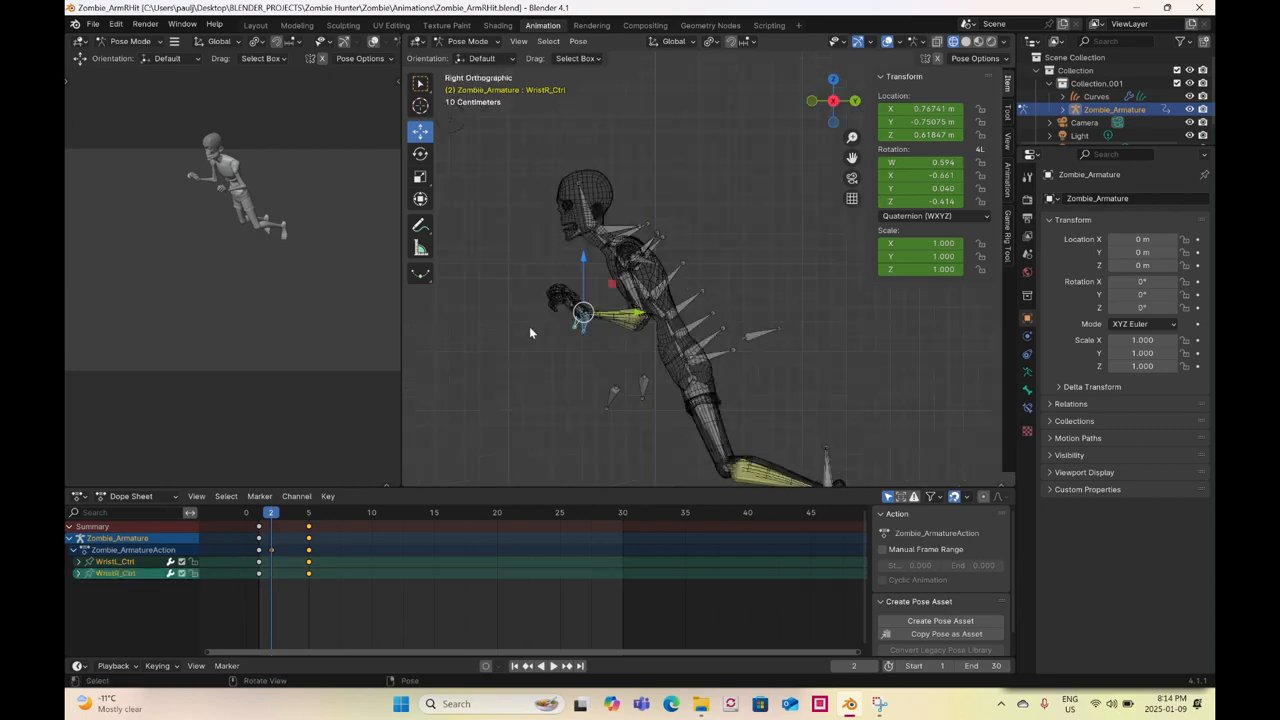
pyautogui.moveTo(578, 316); pyautogui.dragTo(538, 340)
pyautogui.rightClick(538, 341)
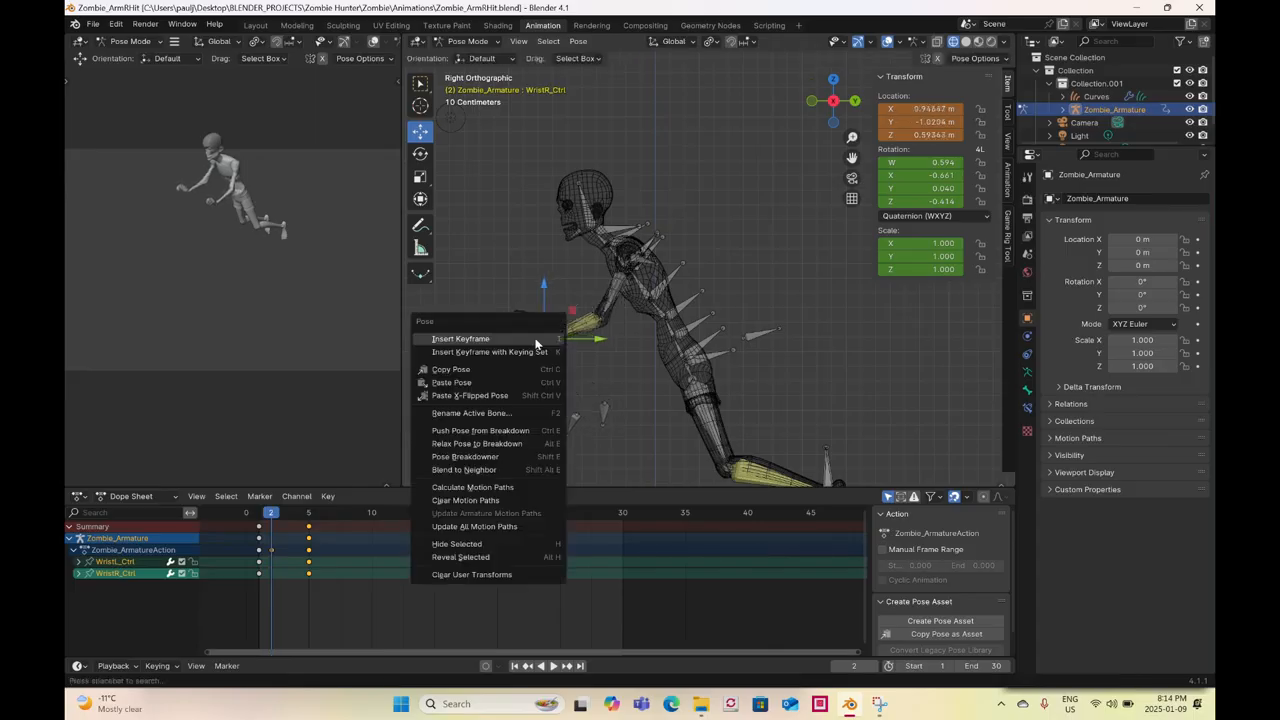
pyautogui.press('i')
# - At frame 3, move both wrist controls about 0.2 m forward in the right view and keyframe them
pyautogui.moveTo(272, 513); pyautogui.dragTo(288, 518)
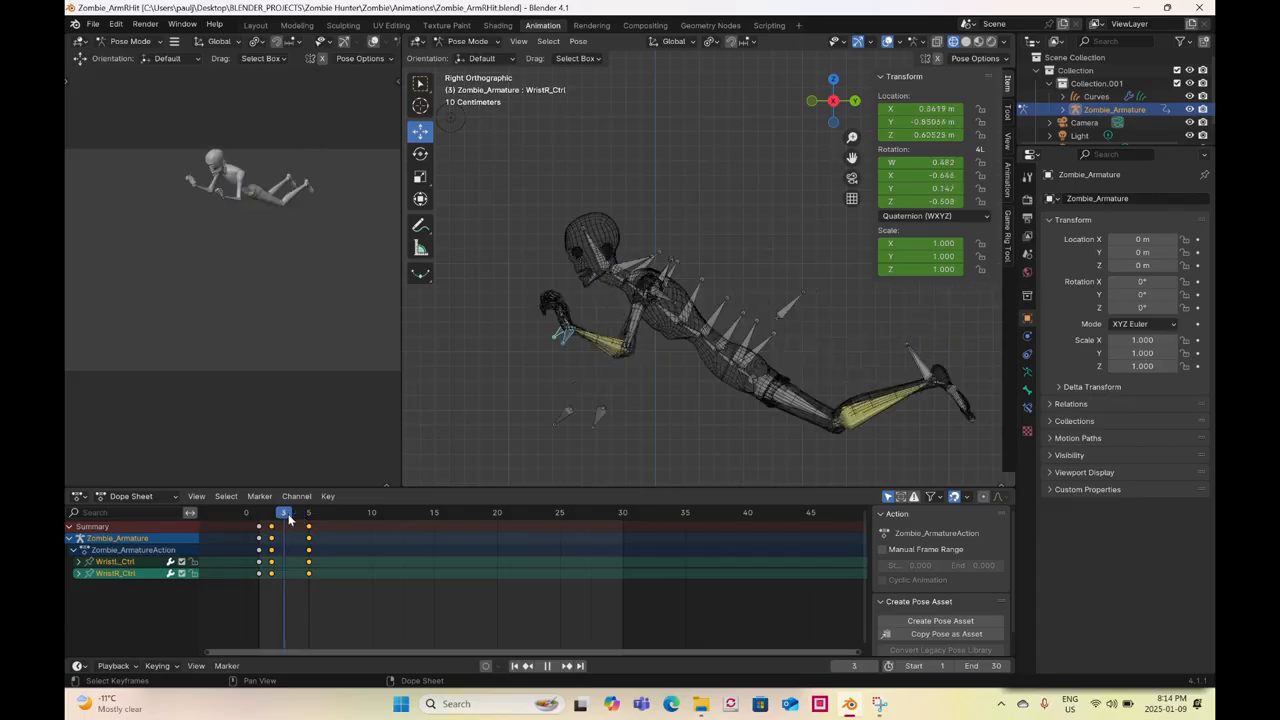
pyautogui.press('g')
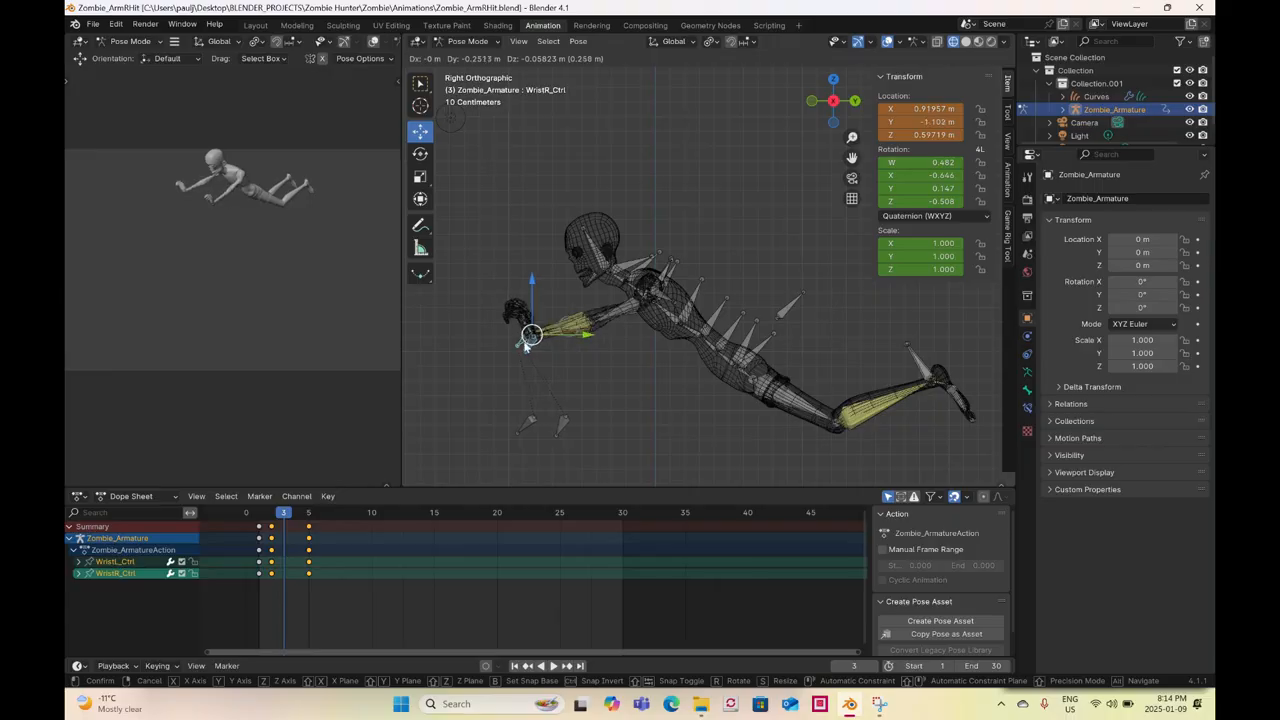
pyautogui.click(526, 346)
pyautogui.press('g')
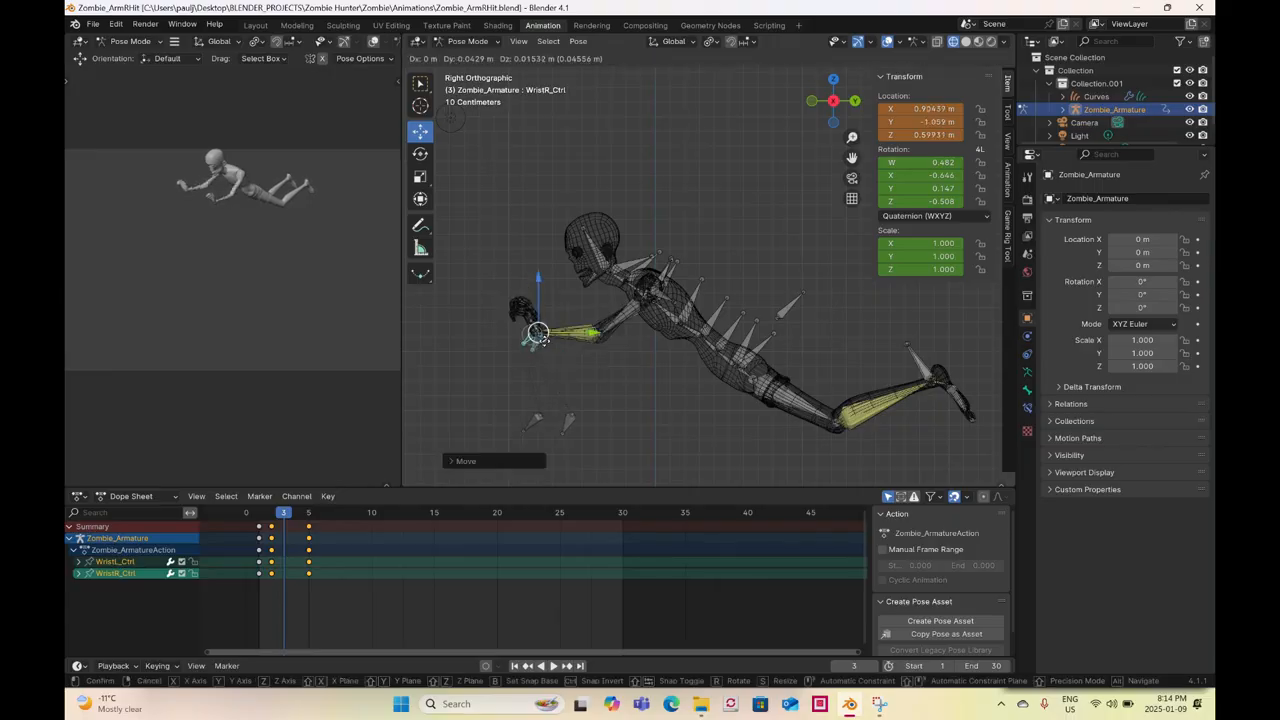
pyautogui.click(540, 335)
pyautogui.rightClick(546, 346)
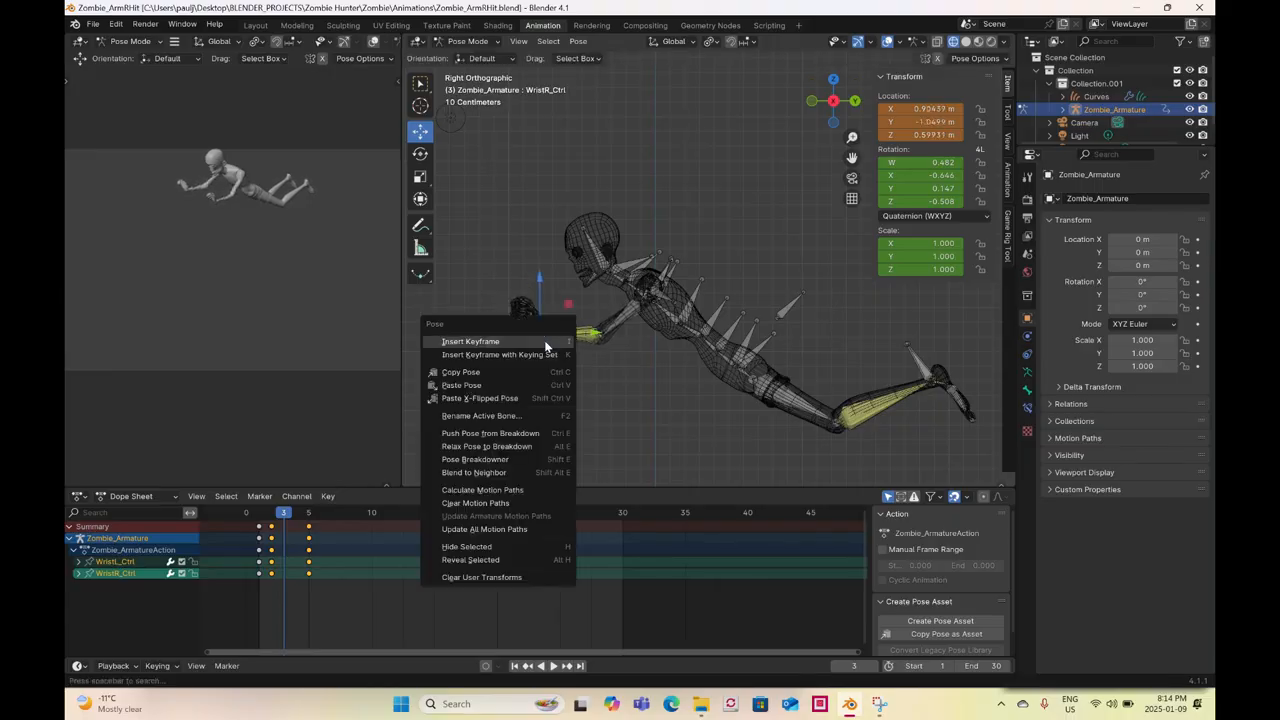
pyautogui.press('i')
# - At frame 5, move both wrist controls slightly forward of the head and keyframe them
pyautogui.click(308, 513)
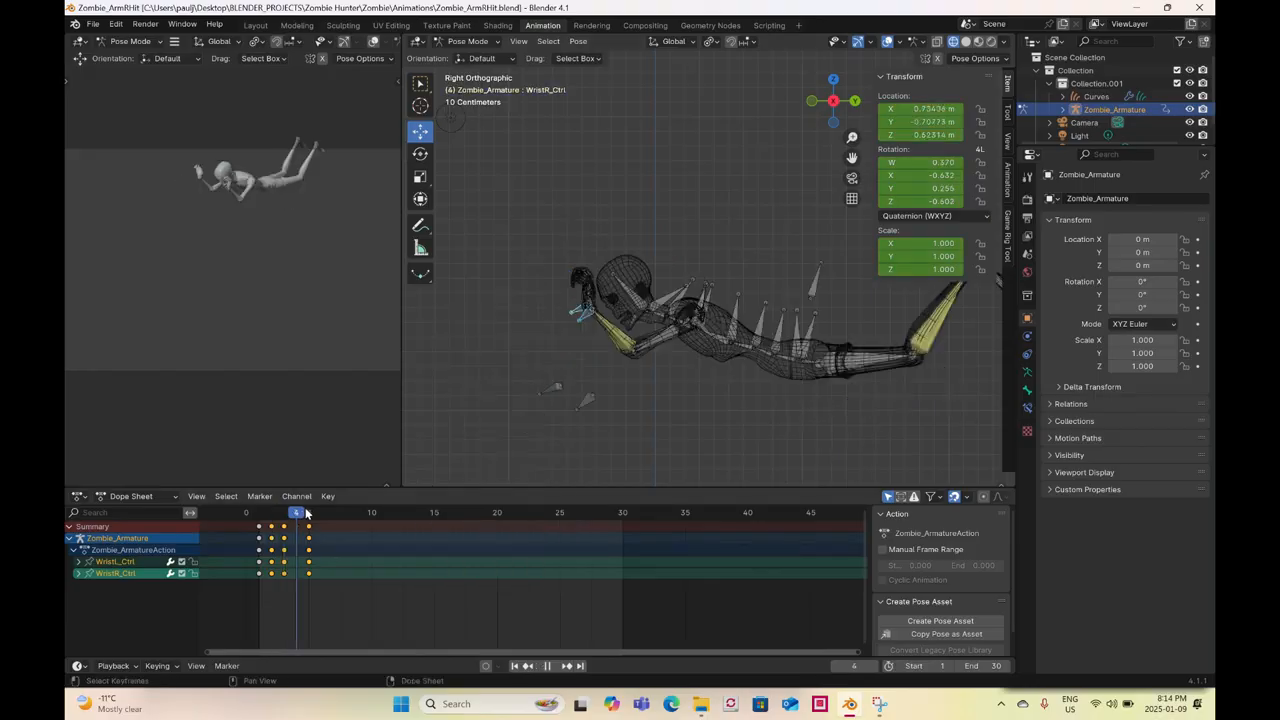
pyautogui.press('space')
pyautogui.moveTo(308, 513); pyautogui.dragTo(309, 513)
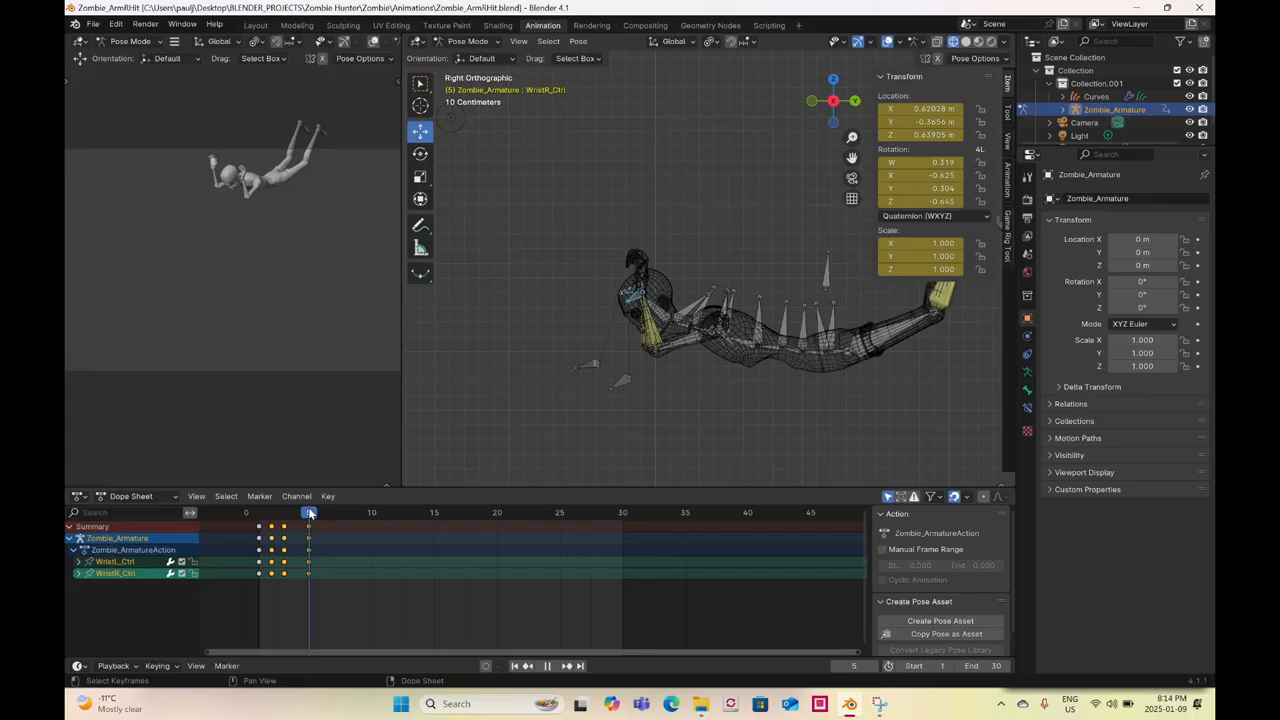
pyautogui.click(626, 311)
pyautogui.moveTo(629, 291); pyautogui.dragTo(610, 298)
pyautogui.rightClick(610, 298)
pyautogui.click(525, 346)
# - Scrub through the animation to check the reworked arm motion
pyautogui.press('space')
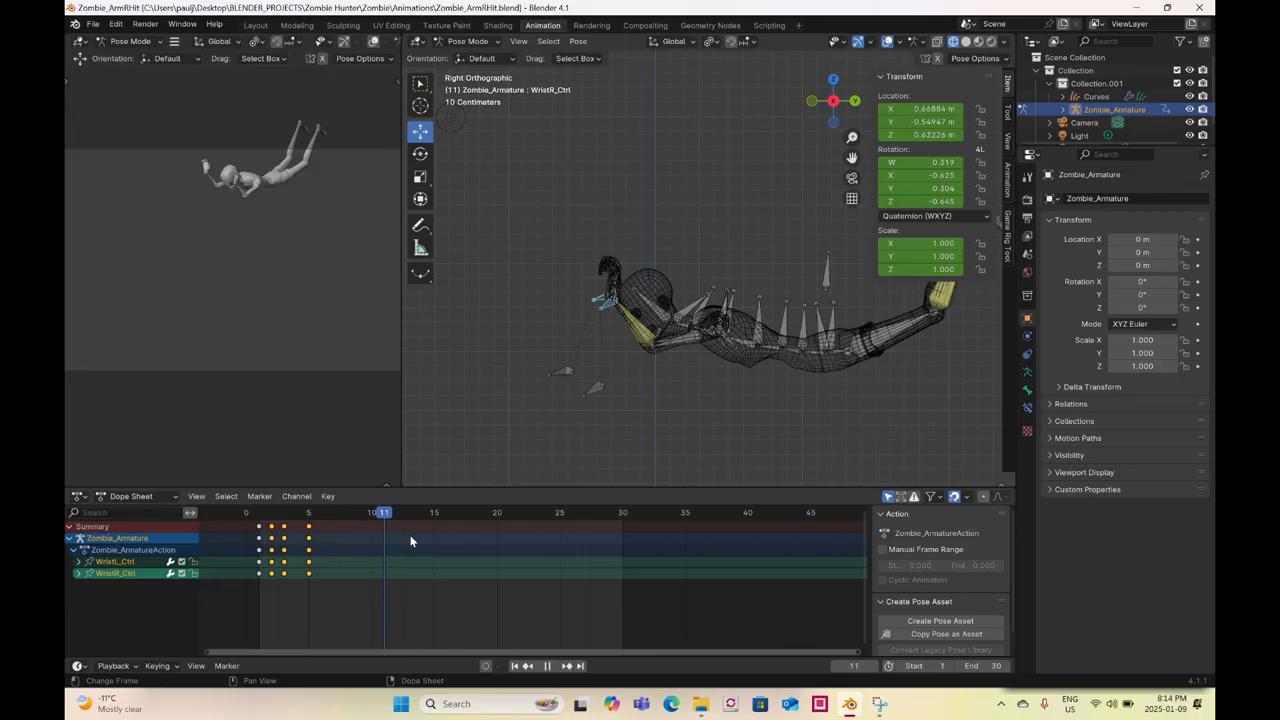
pyautogui.press('space')
pyautogui.press('space')
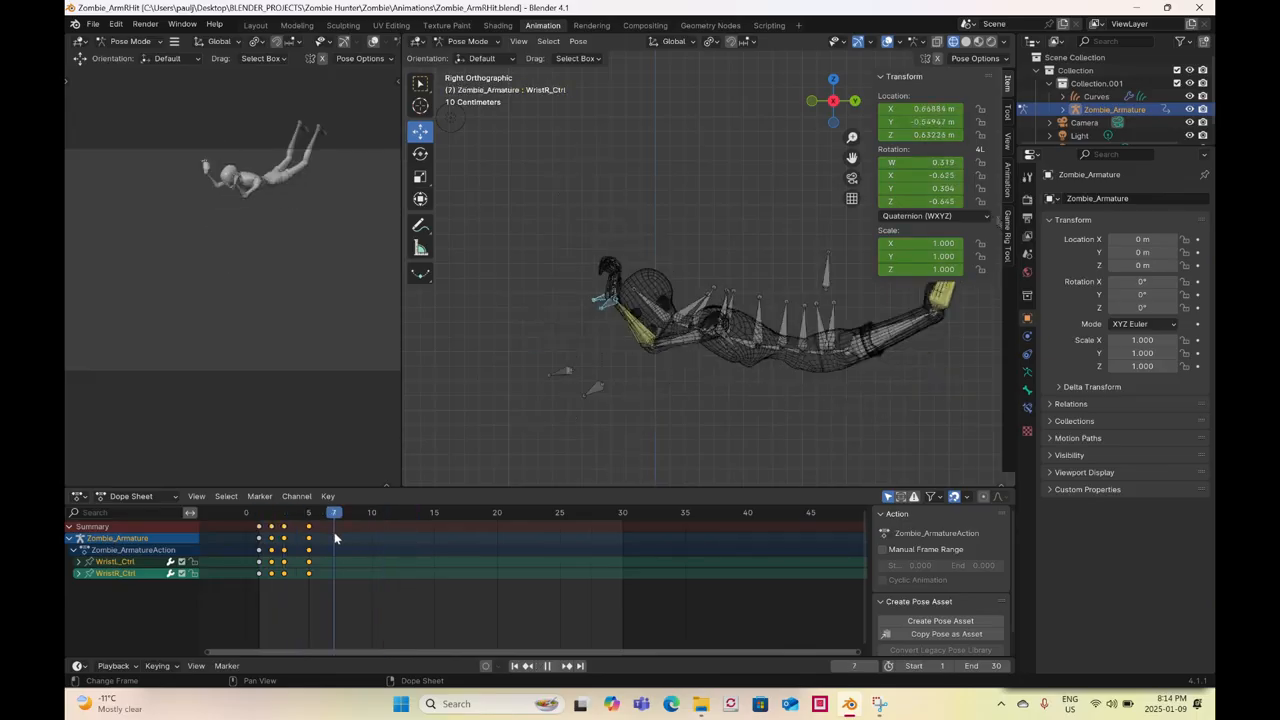
pyautogui.press('space')
# - Return to the right orthographic view and set the current frame to 10
pyautogui.moveTo(830, 106); pyautogui.dragTo(757, 145)
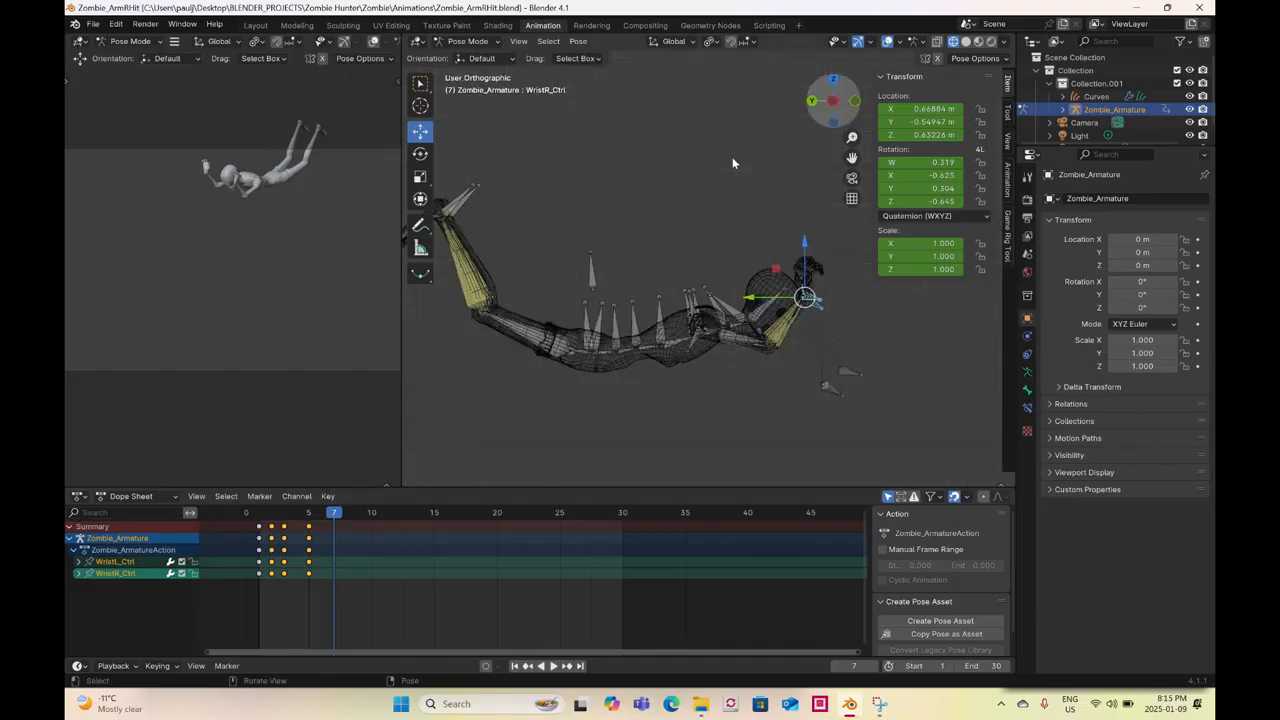
pyautogui.click(833, 104)
pyautogui.scroll(-2, 651, 268)
pyautogui.keyDown('shift'); pyautogui.moveTo(746, 271); pyautogui.dragTo(671, 254, button='middle'); pyautogui.keyUp('shift')
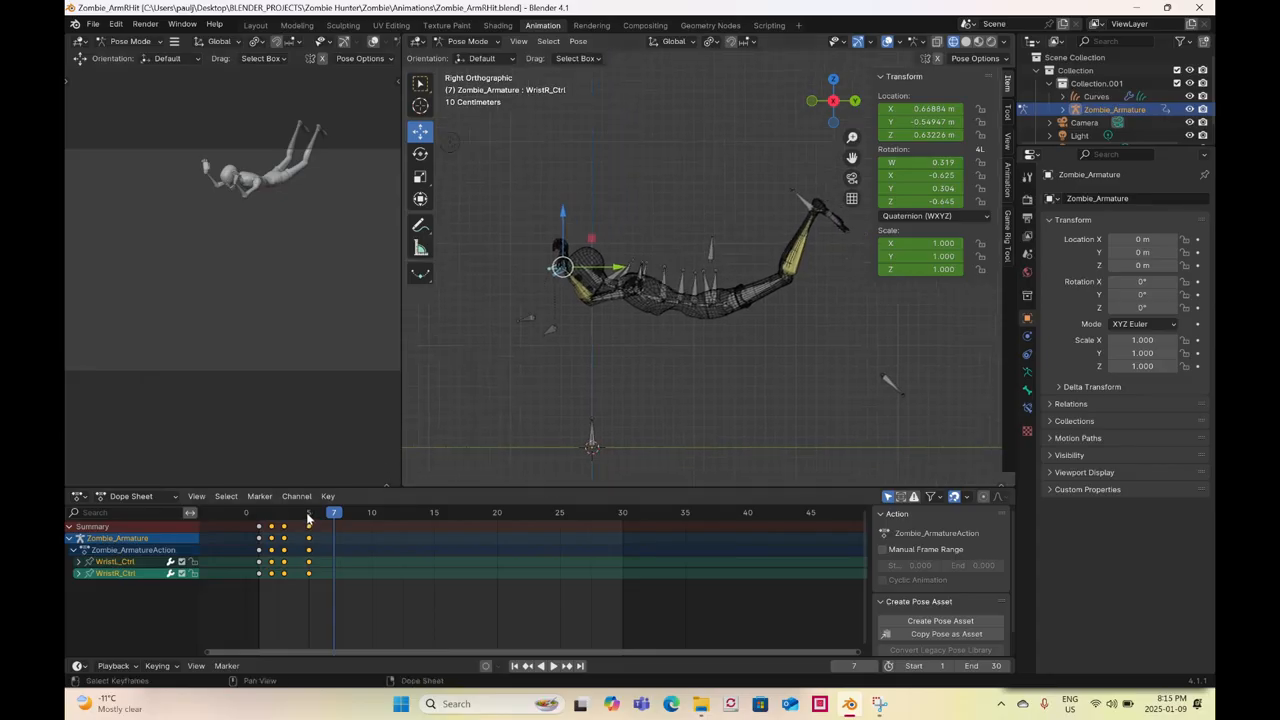
pyautogui.moveTo(308, 518); pyautogui.dragTo(315, 517)
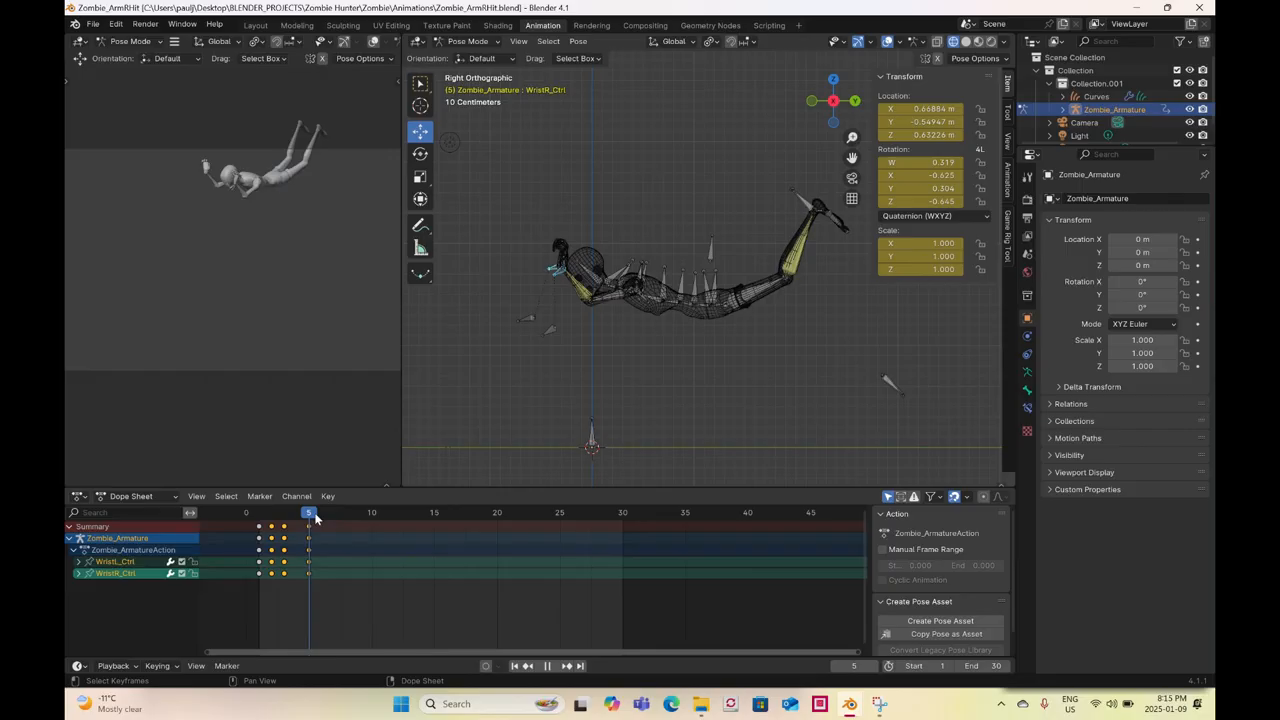
pyautogui.moveTo(315, 517); pyautogui.dragTo(373, 520)
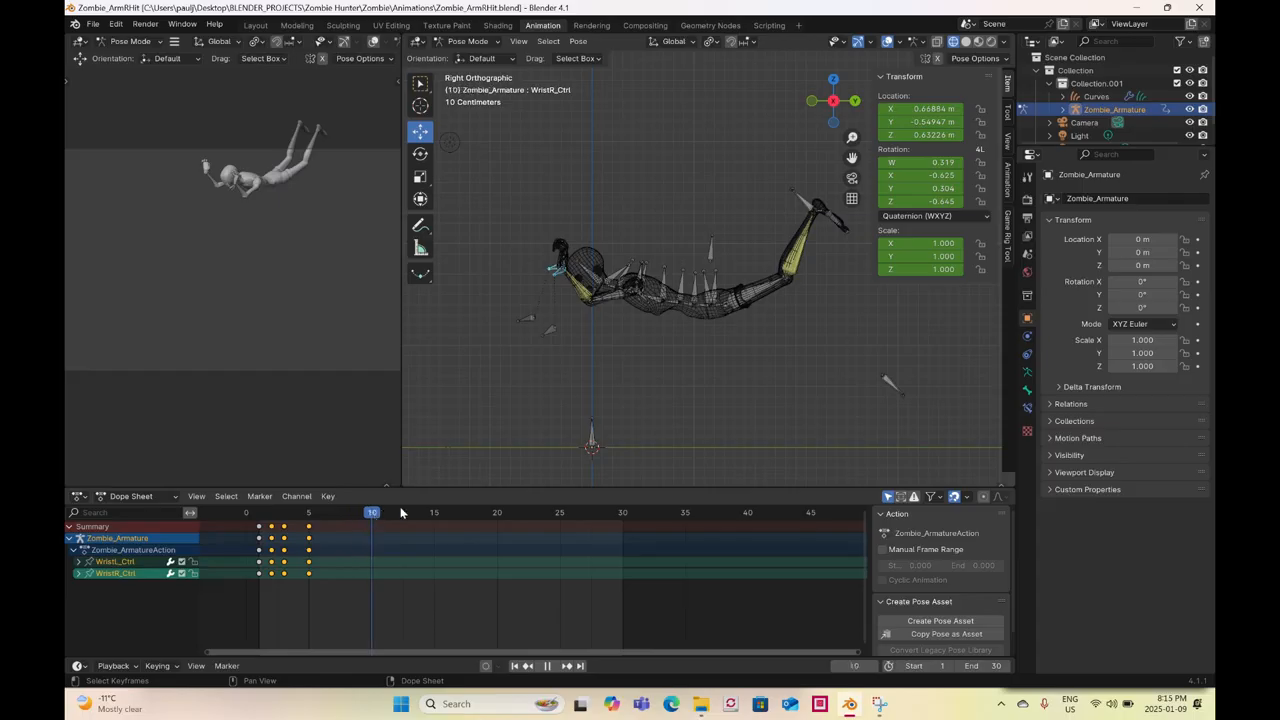
# - At frame 10, lower the body, ankle and wrist controls together to ground level, then select all bones and insert a keyframe
pyautogui.moveTo(716, 251); pyautogui.dragTo(788, 201)
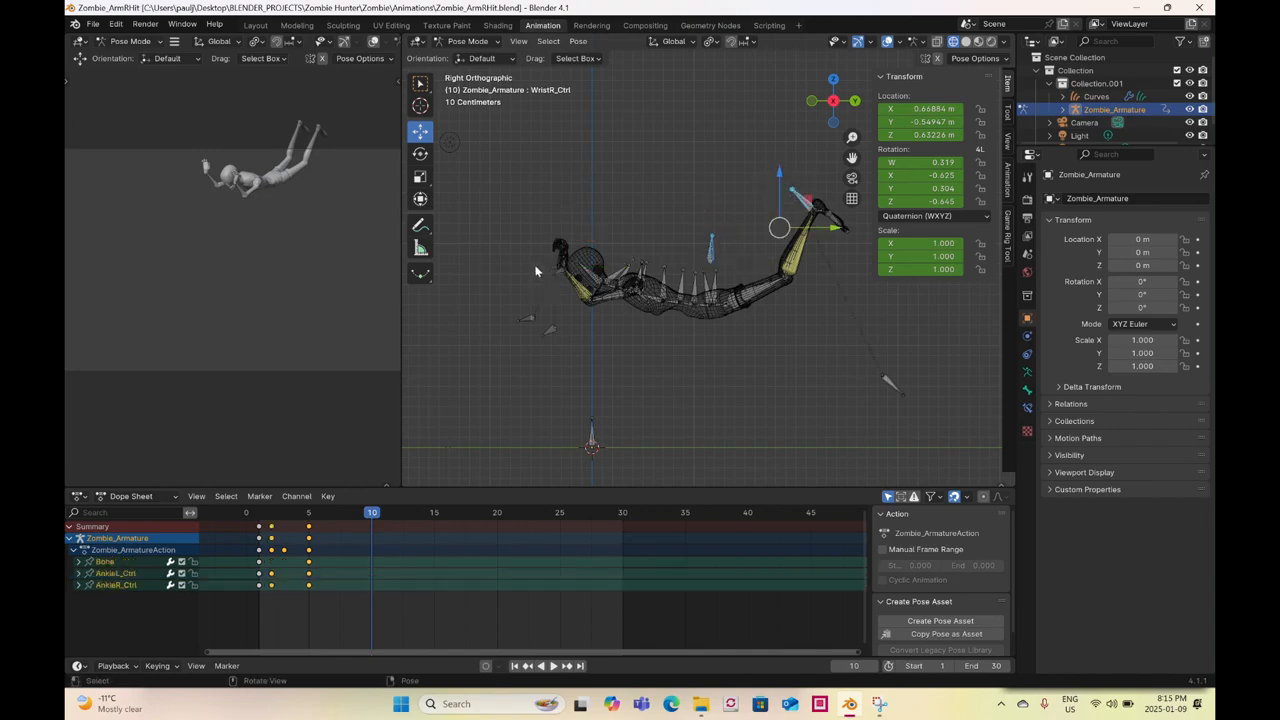
pyautogui.keyDown('shift'); pyautogui.moveTo(548, 275); pyautogui.dragTo(555, 280); pyautogui.keyUp('shift')
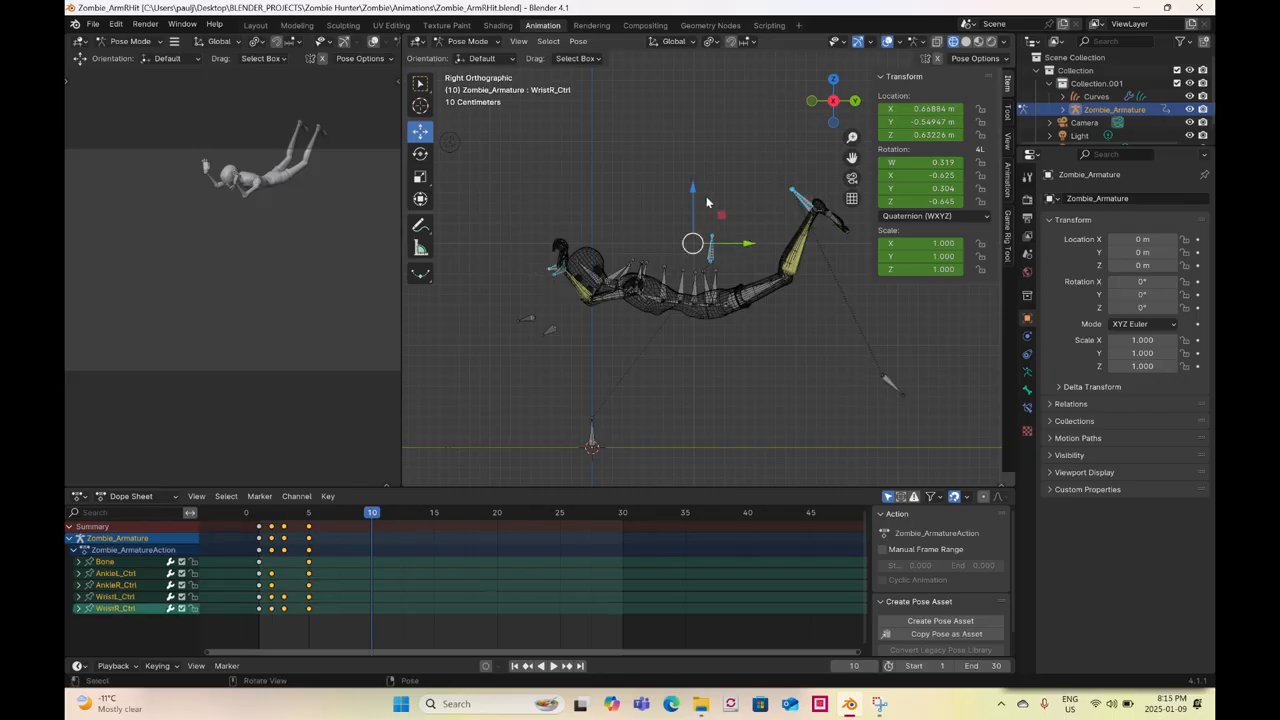
pyautogui.moveTo(693, 208); pyautogui.dragTo(711, 335)
pyautogui.moveTo(488, 234); pyautogui.dragTo(971, 527)
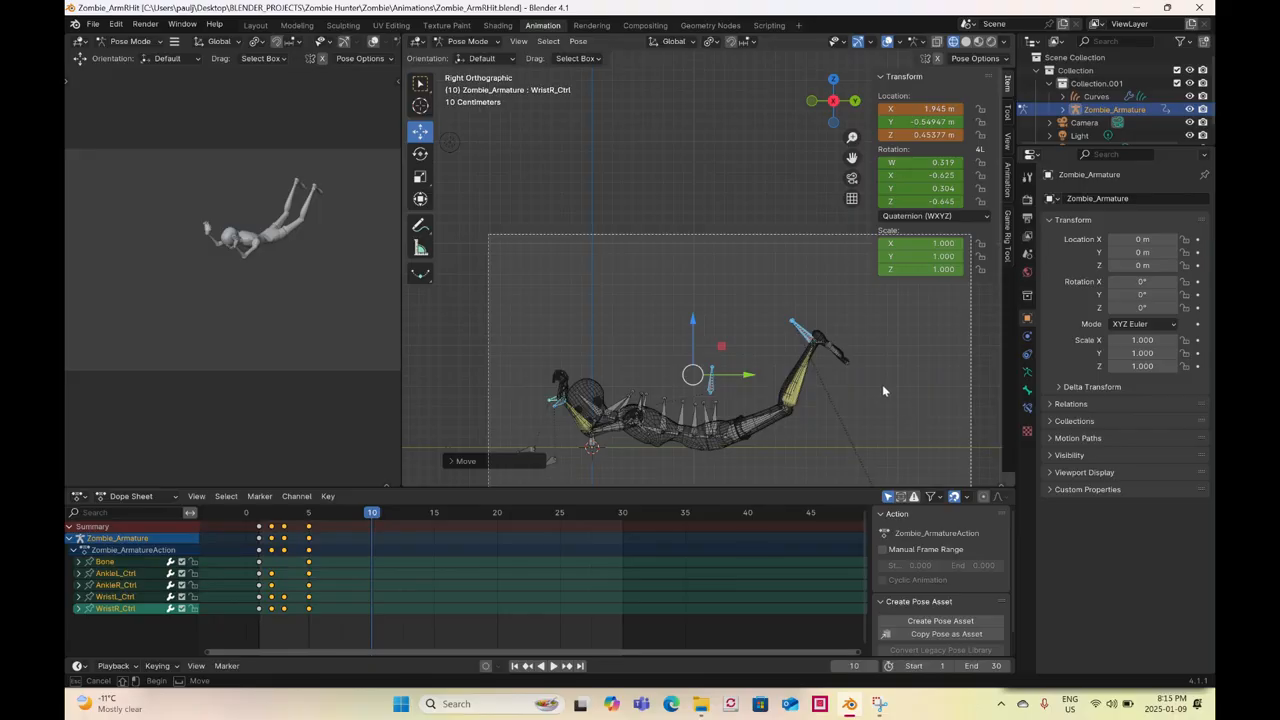
pyautogui.moveTo(884, 389); pyautogui.dragTo(884, 389)
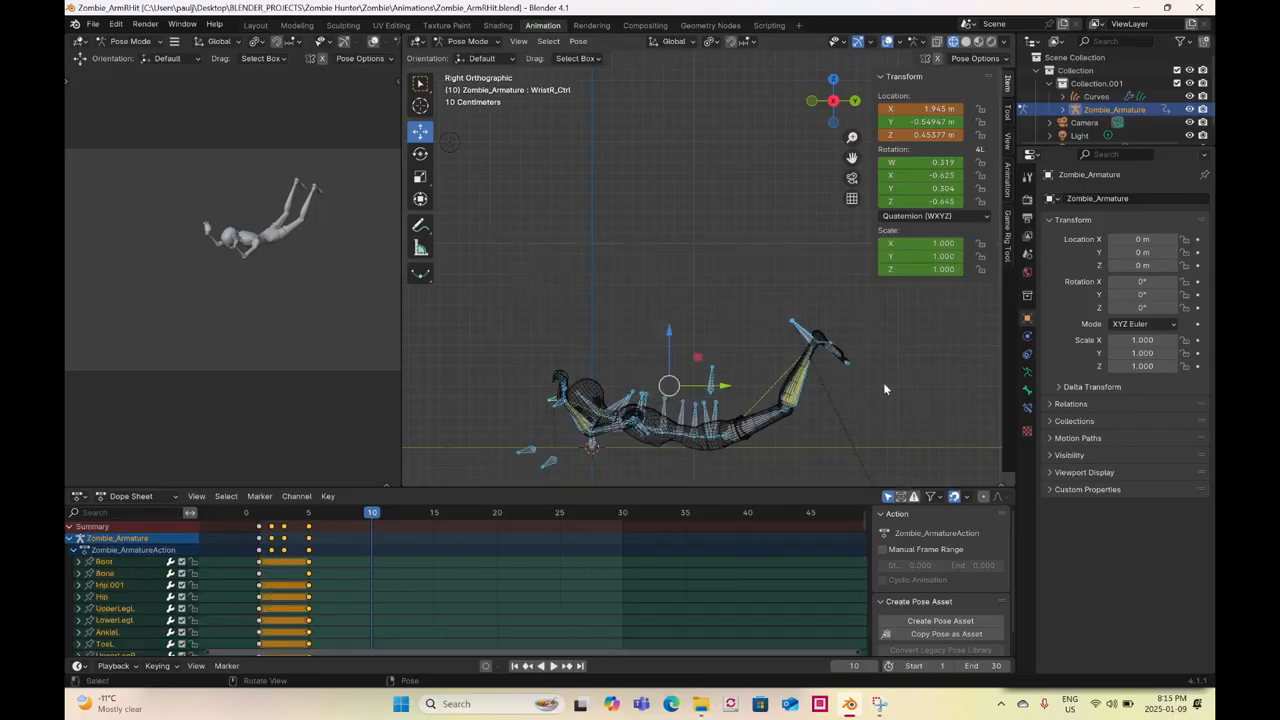
pyautogui.rightClick(884, 389)
pyautogui.click(884, 385)
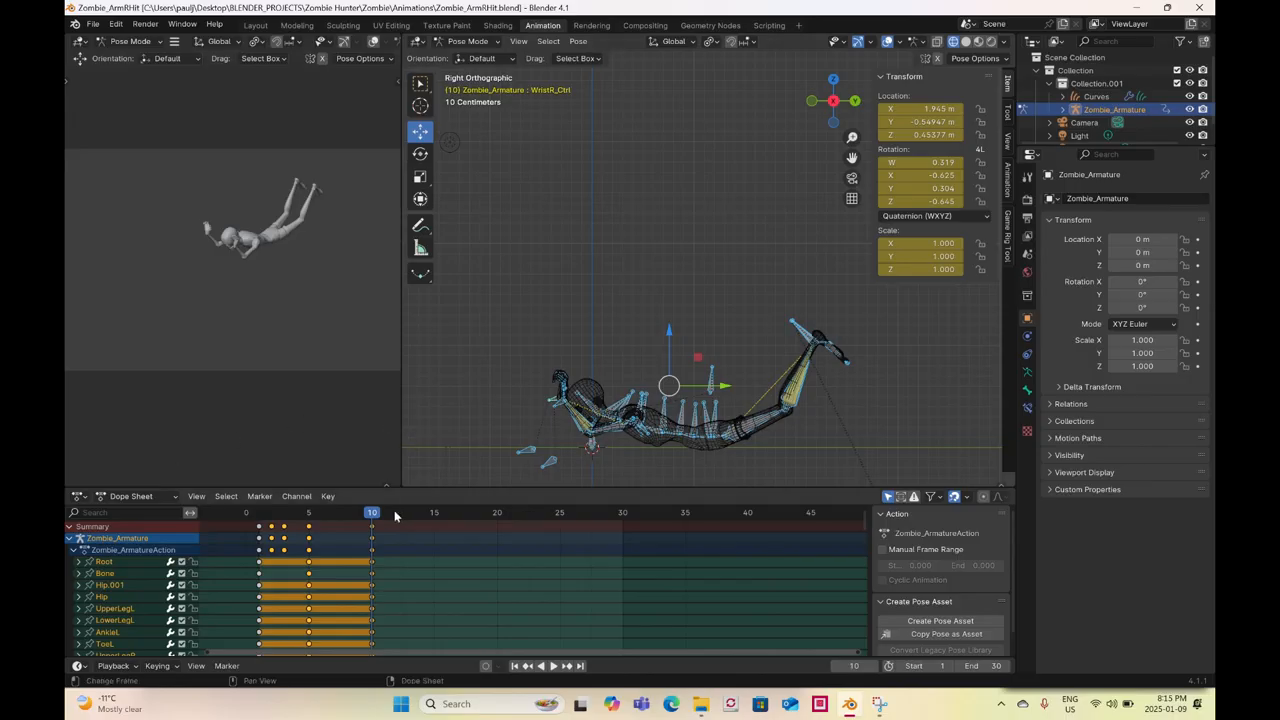
# - At frame 15, move both ankle controls about 0.4 m back and 0.8 m down to lower the shins
pyautogui.press('space')
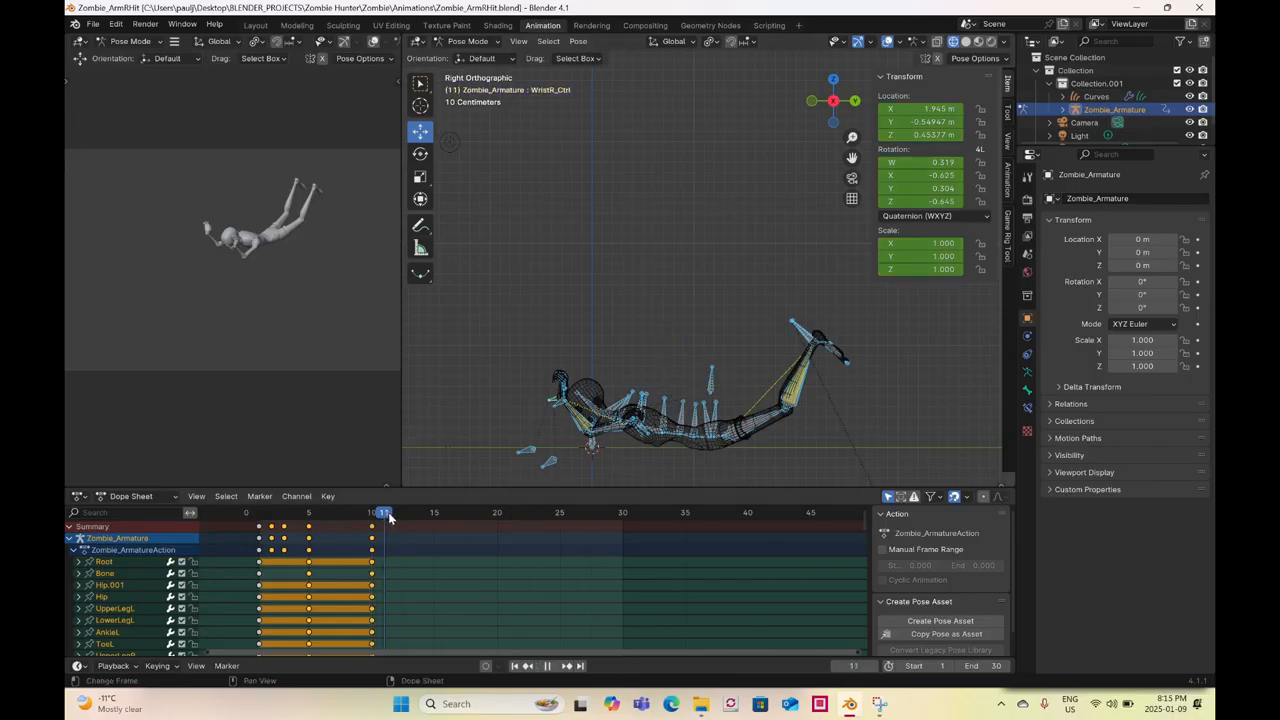
pyautogui.click(396, 514)
pyautogui.press('space')
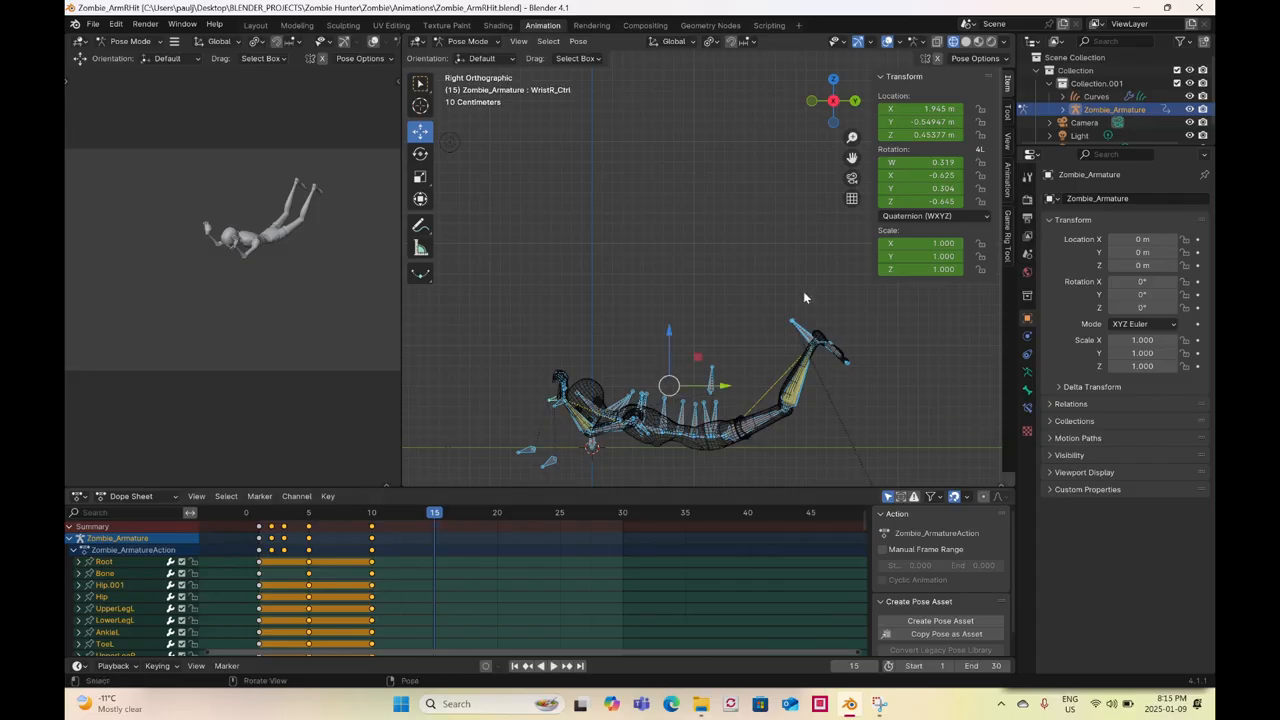
pyautogui.moveTo(766, 282); pyautogui.dragTo(872, 436)
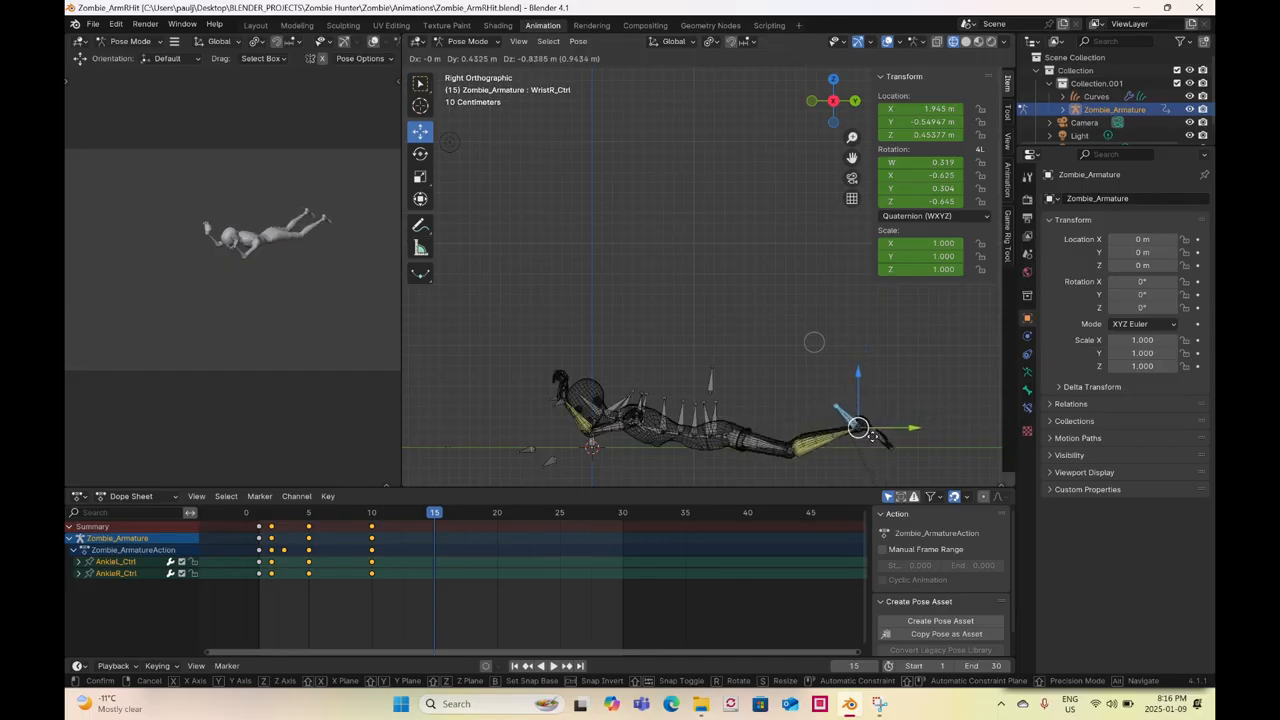
pyautogui.moveTo(872, 436); pyautogui.dragTo(874, 432)
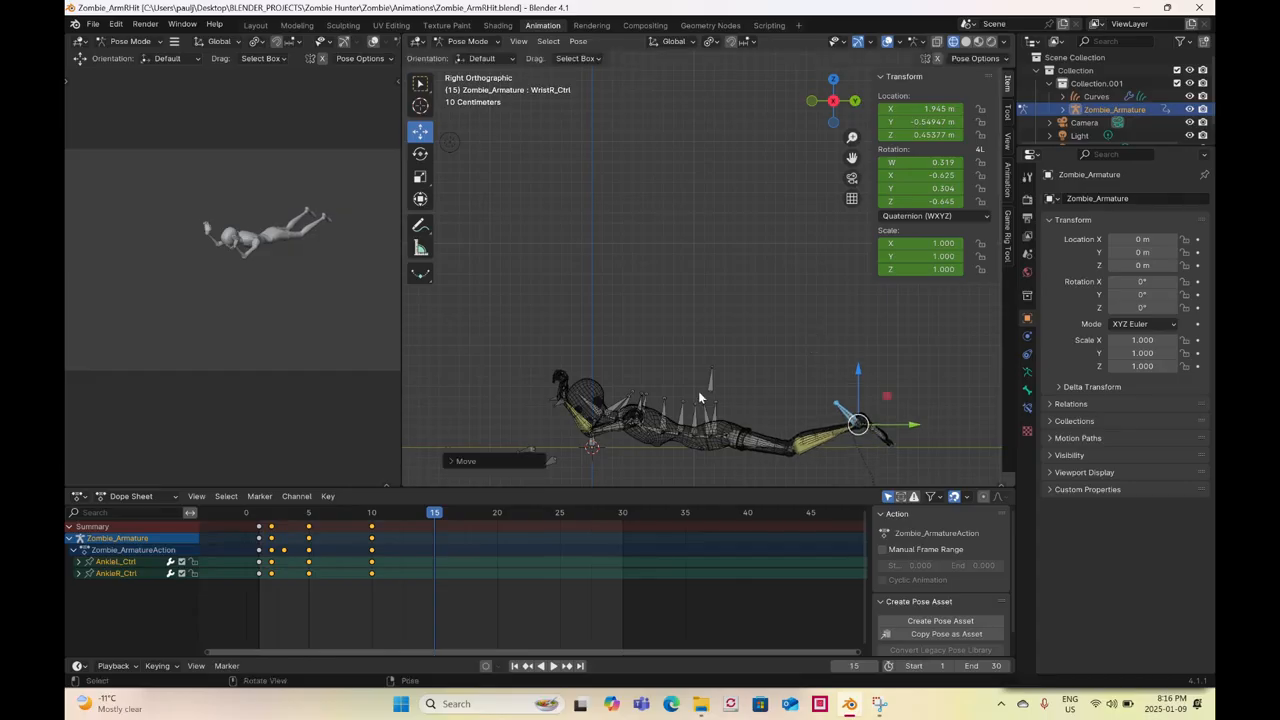
# - Rotate both wrist controls forward so the hands lie flat, and lower them about 0.4 m to the ground
pyautogui.keyDown('shift'); pyautogui.moveTo(690, 418); pyautogui.dragTo(675, 378, button='middle'); pyautogui.keyUp('shift')
pyautogui.scroll(1, 594, 397)
pyautogui.moveTo(519, 370); pyautogui.dragTo(548, 386)
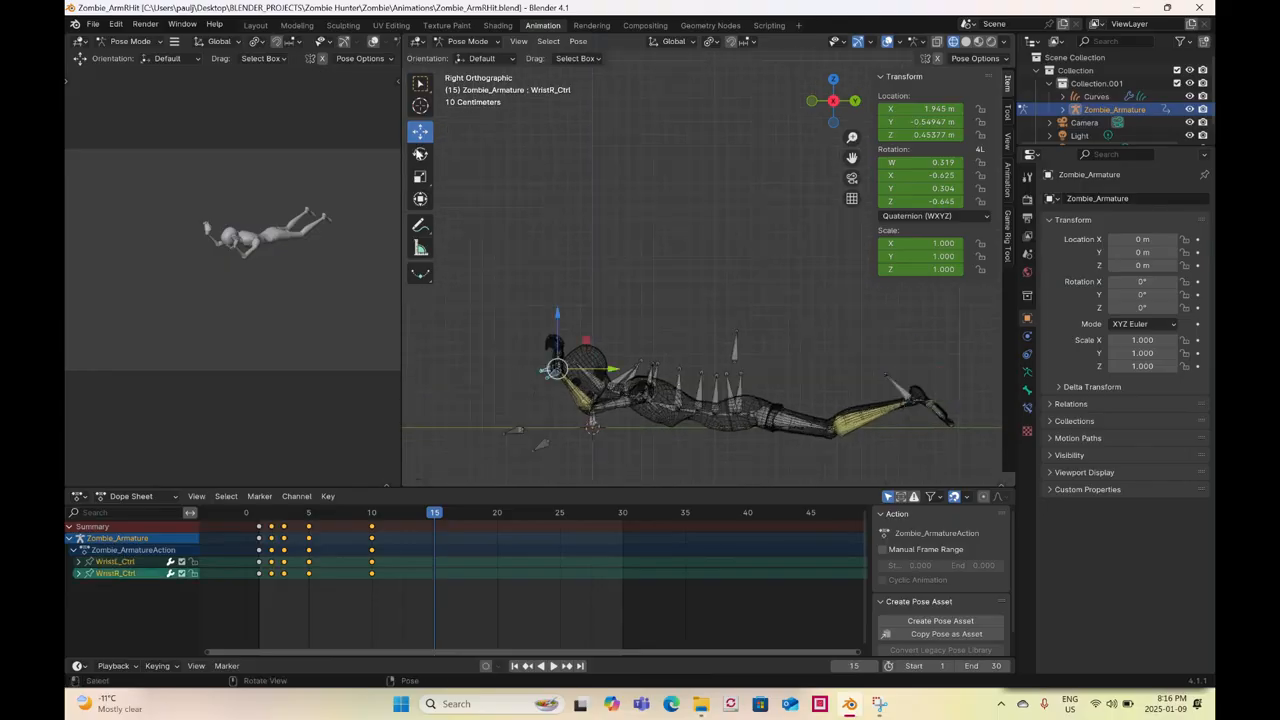
pyautogui.click(419, 153)
pyautogui.moveTo(582, 325); pyautogui.dragTo(537, 358)
pyautogui.click(420, 131)
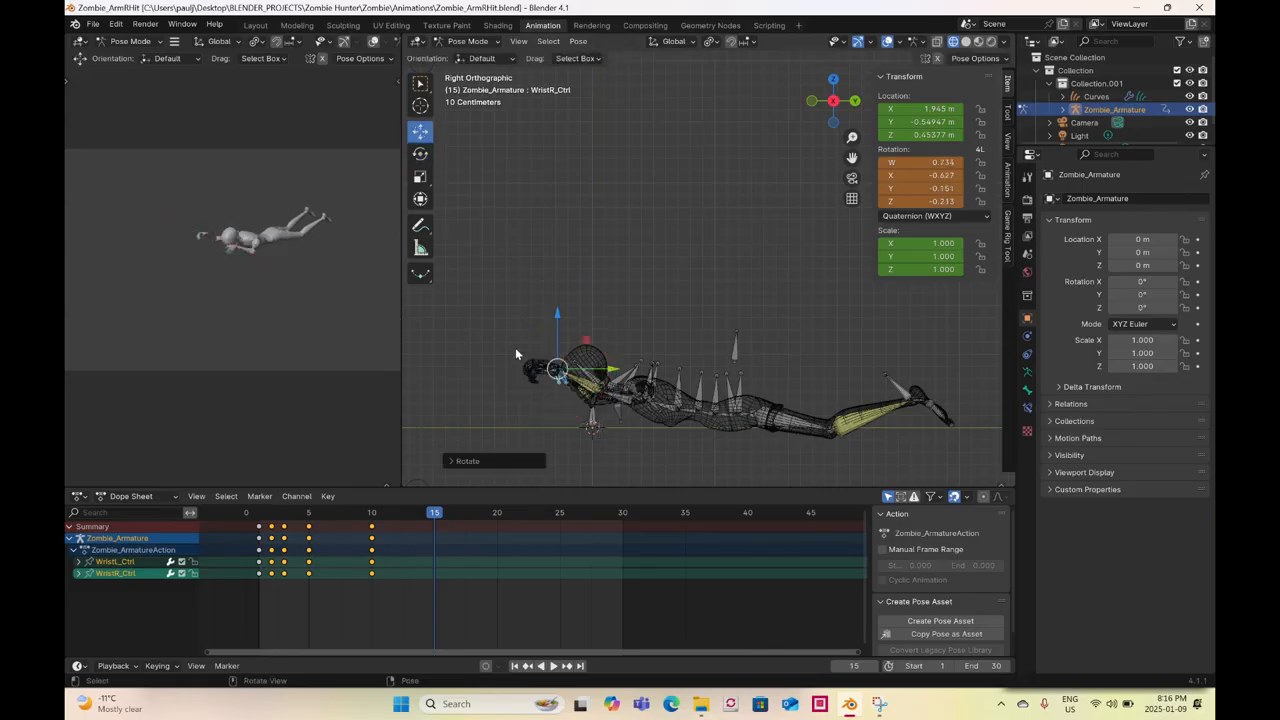
pyautogui.moveTo(554, 337); pyautogui.dragTo(643, 342)
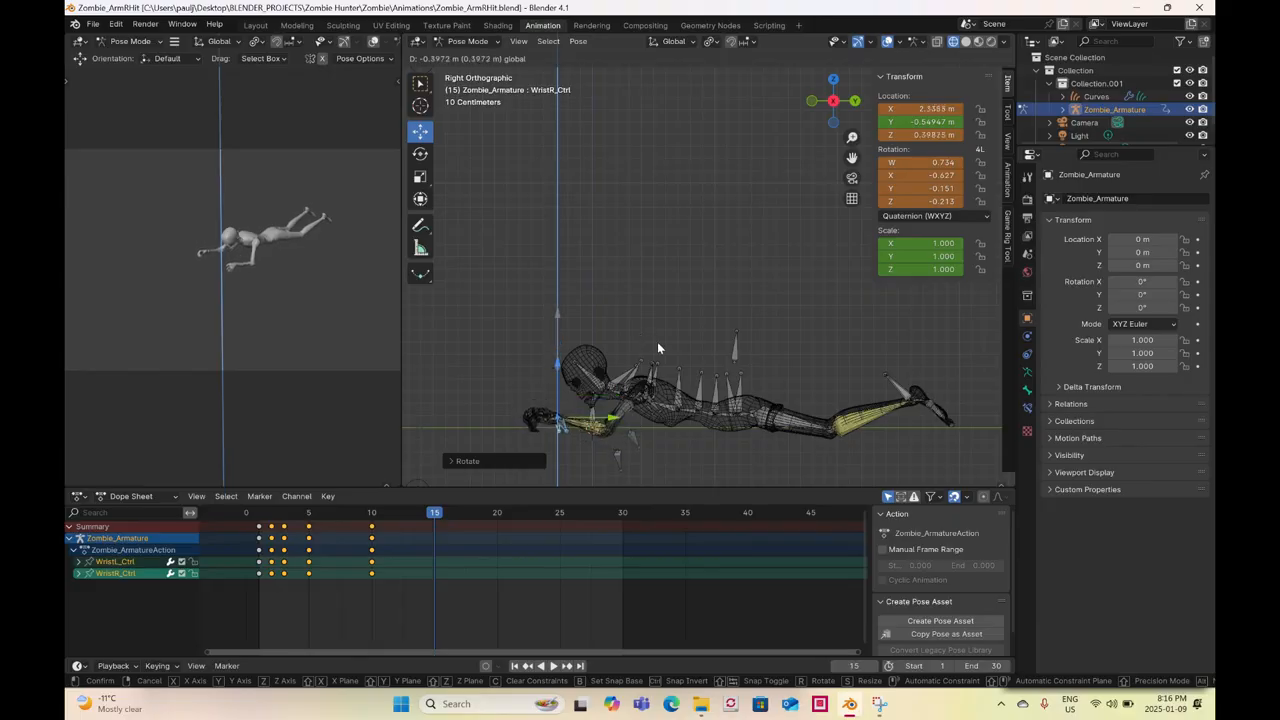
# - Rotate the Spine2.001, Chest.001 and Neck.001 bones to lower the chest and head toward the ground
pyautogui.moveTo(678, 388); pyautogui.dragTo(670, 368)
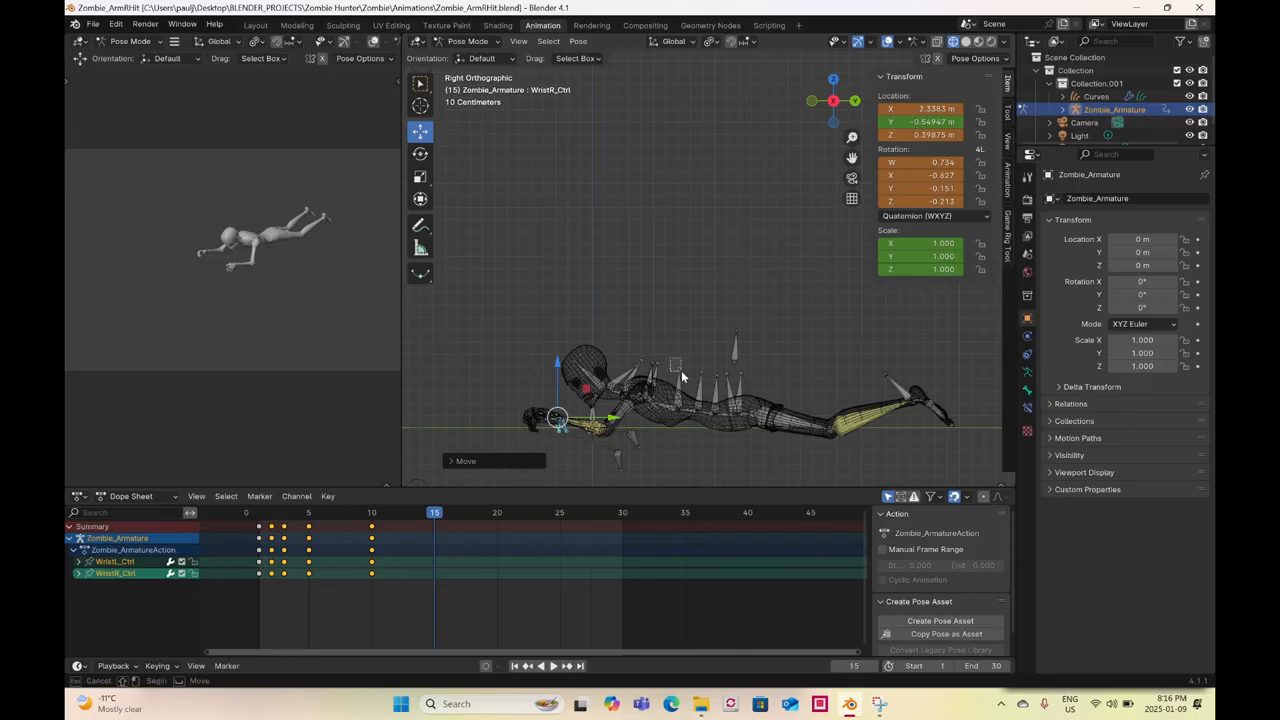
pyautogui.click(657, 376)
pyautogui.press('shift')
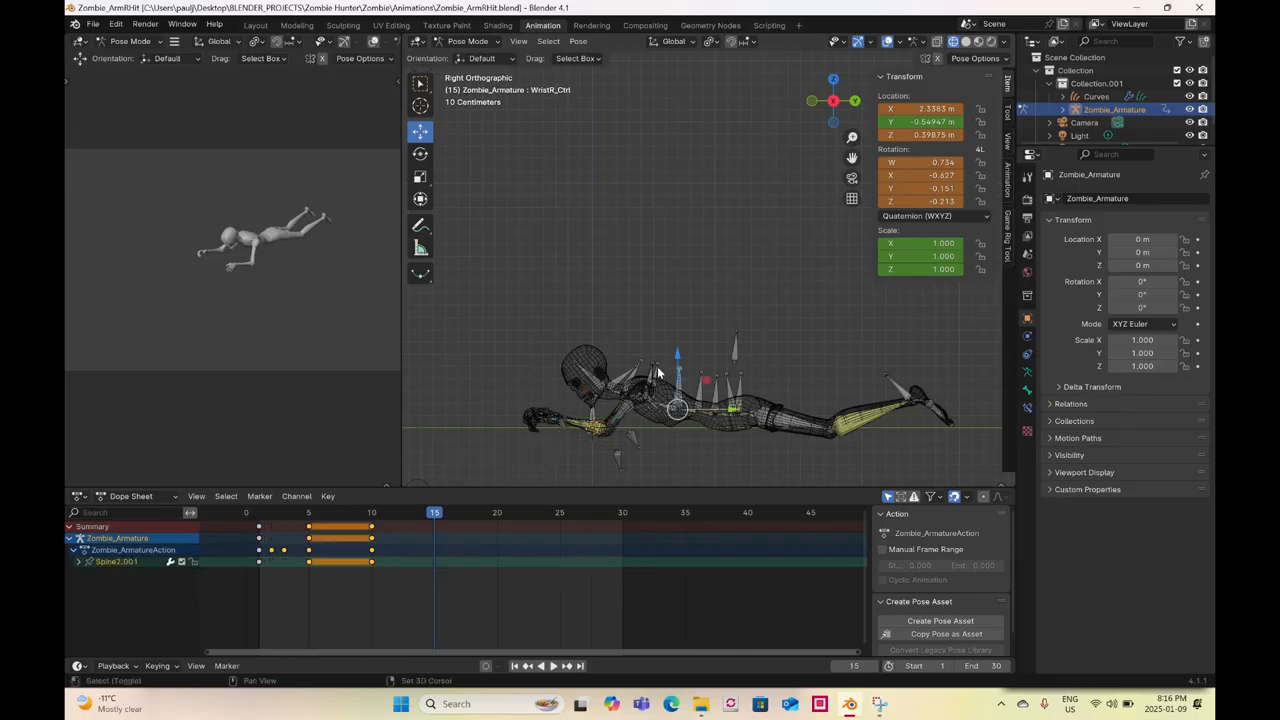
pyautogui.hotkey('shift', ']')
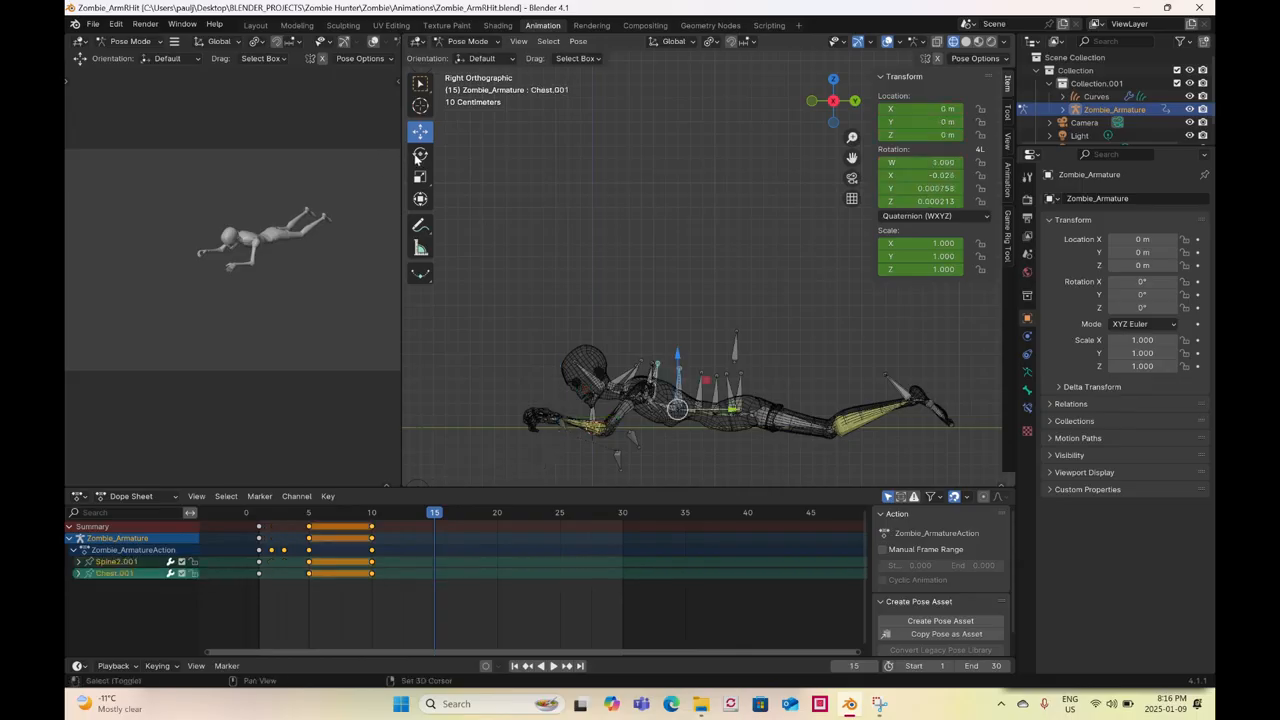
pyautogui.click(420, 153)
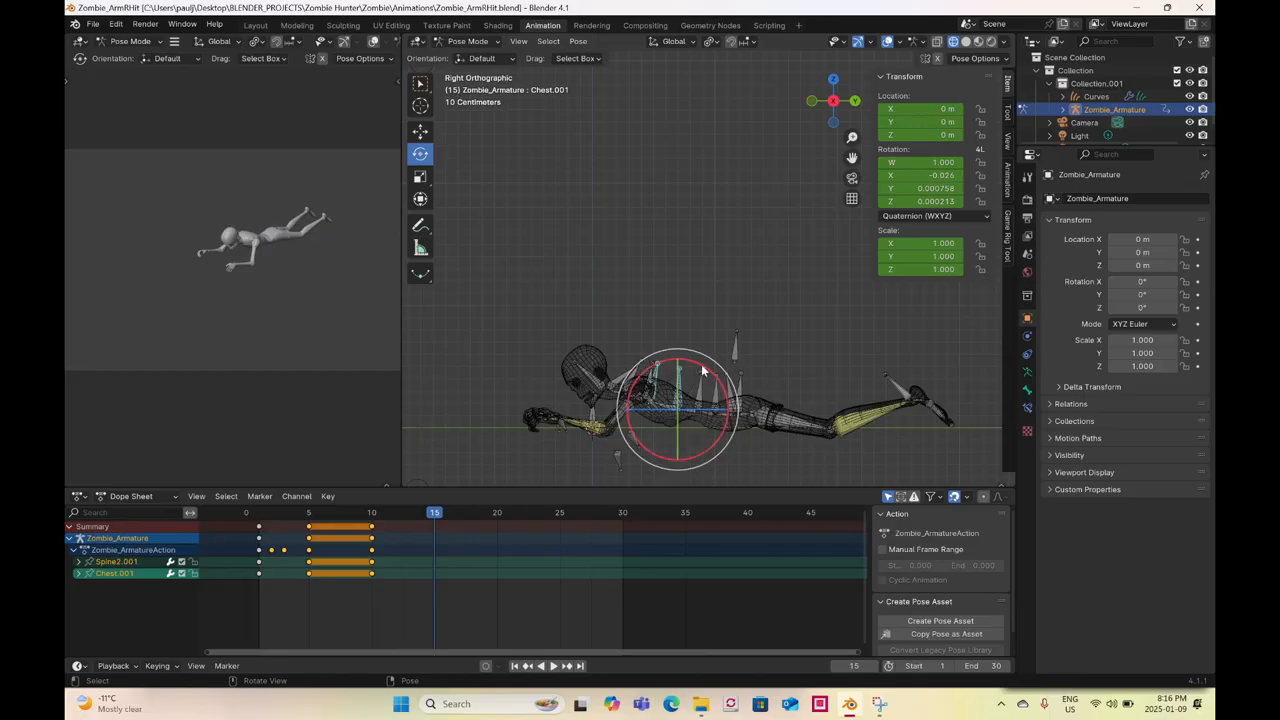
pyautogui.moveTo(697, 362)
pyautogui.mouseDown()
pyautogui.moveTo(681, 359)
pyautogui.moveTo(692, 366)
pyautogui.mouseUp()
pyautogui.scroll(2, 570, 425)
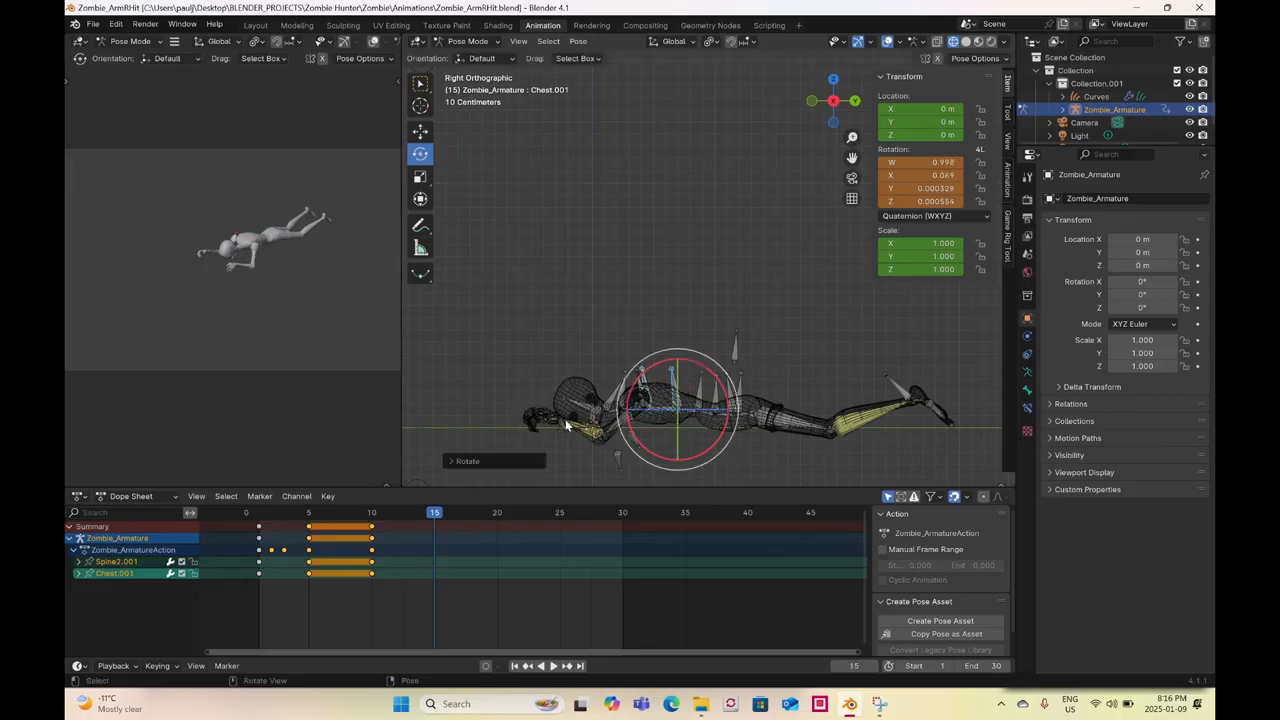
pyautogui.moveTo(594, 406)
pyautogui.mouseDown()
pyautogui.moveTo(601, 418)
pyautogui.moveTo(616, 403)
pyautogui.moveTo(604, 396)
pyautogui.mouseUp()
# - In the front orthographic view, raise the ElbowL and ElbowR controls slightly
pyautogui.moveTo(640, 340); pyautogui.dragTo(785, 445, button='middle')
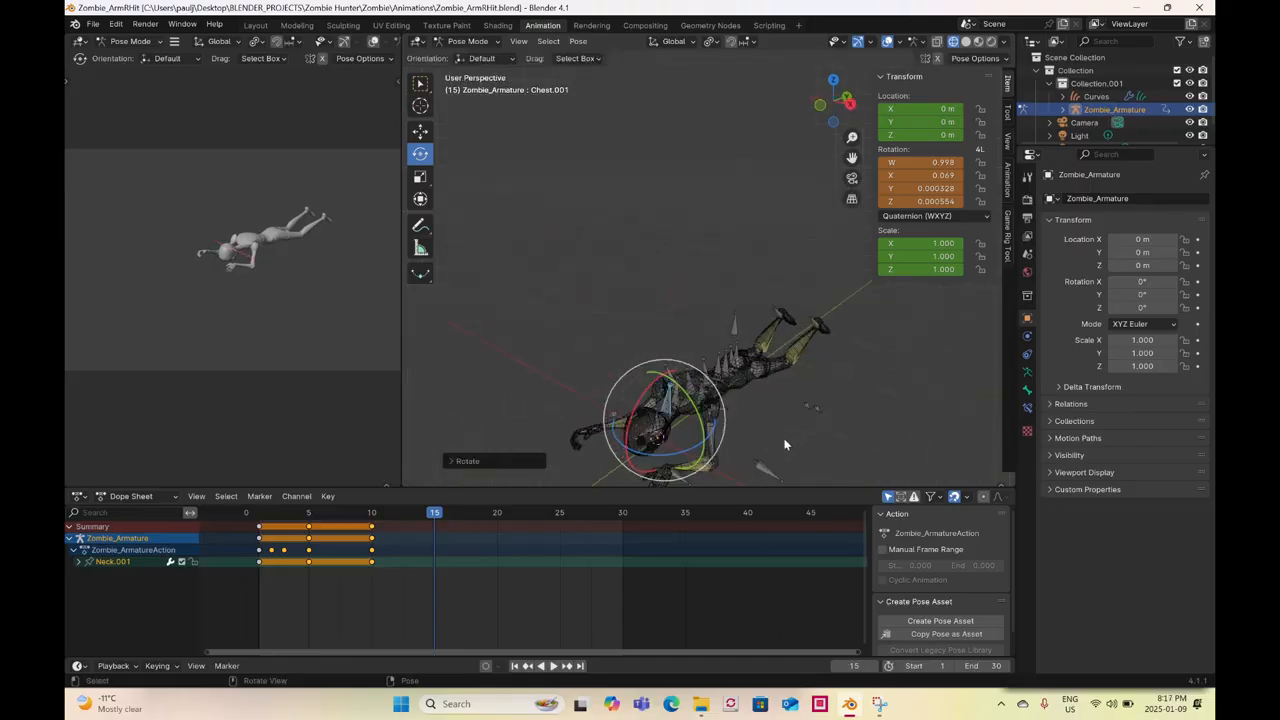
pyautogui.click(821, 106)
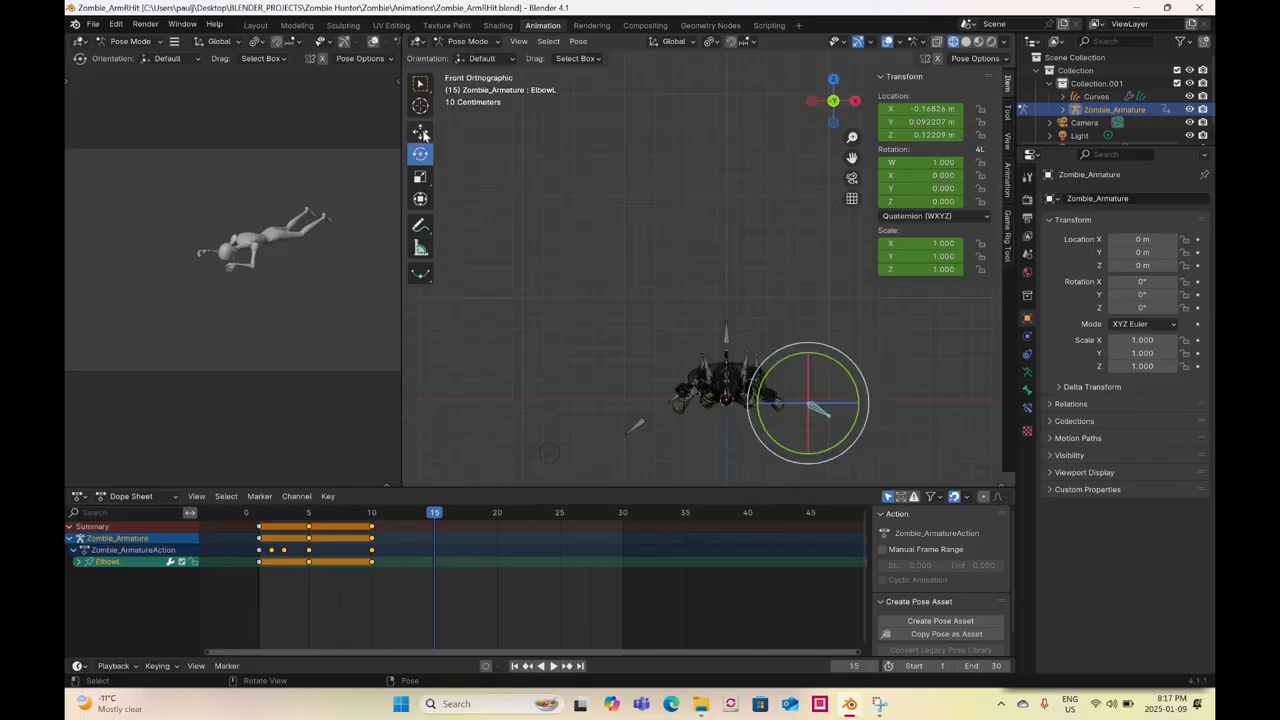
pyautogui.click(421, 131)
pyautogui.moveTo(809, 349); pyautogui.dragTo(810, 327)
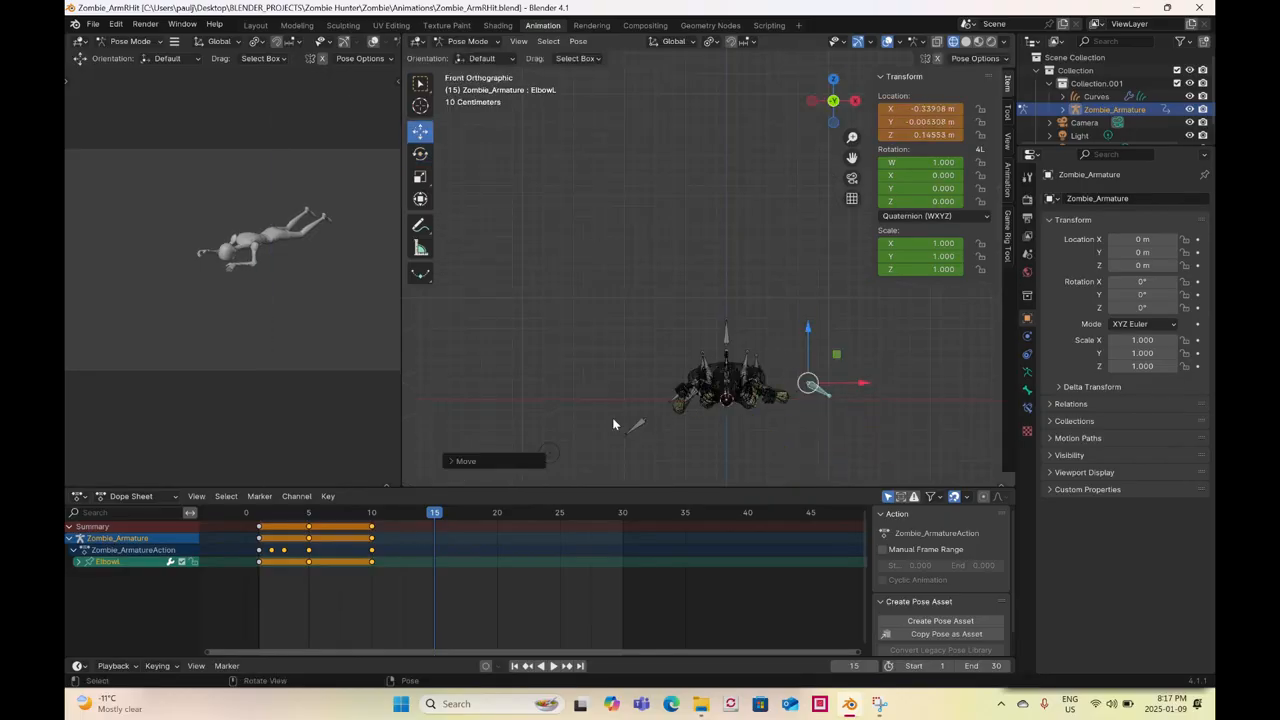
pyautogui.press('b')
pyautogui.moveTo(628, 382); pyautogui.dragTo(630, 326)
pyautogui.scroll(-4, 762, 340)
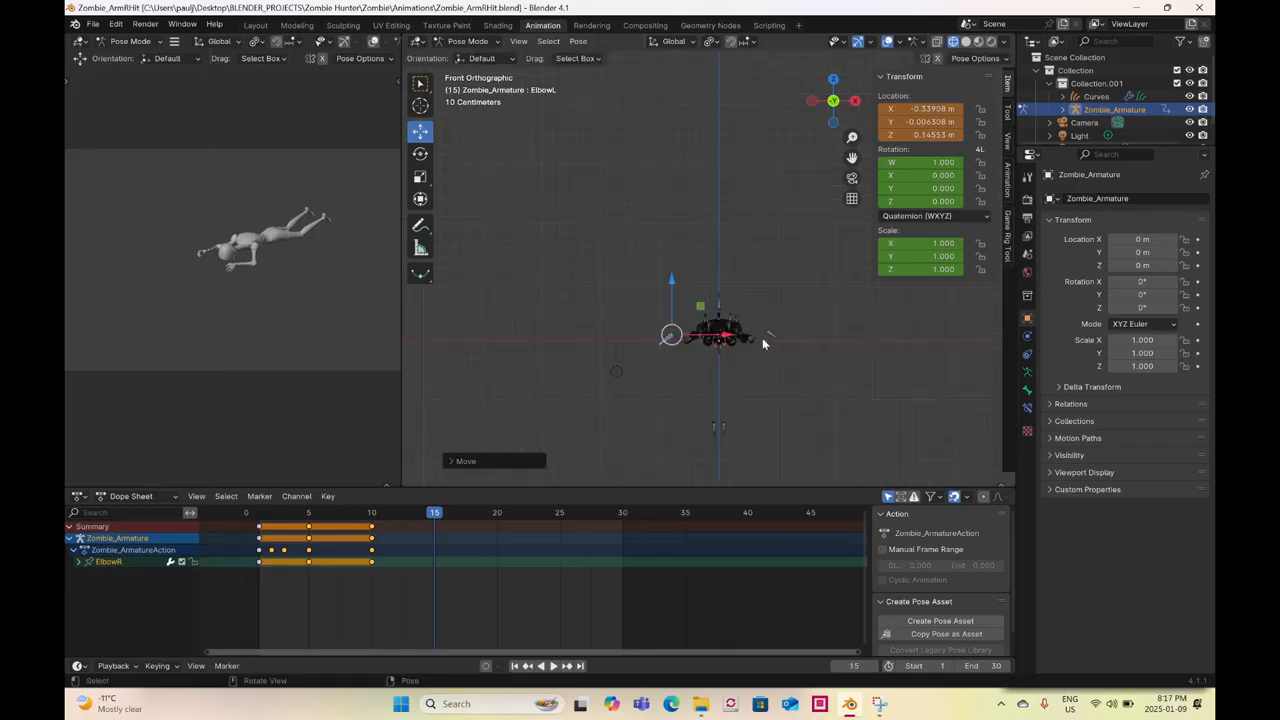
# - Switch the viewport to solid shading and rotate the ClavicleL.001 bone to adjust the left shoulder
pyautogui.press('z')
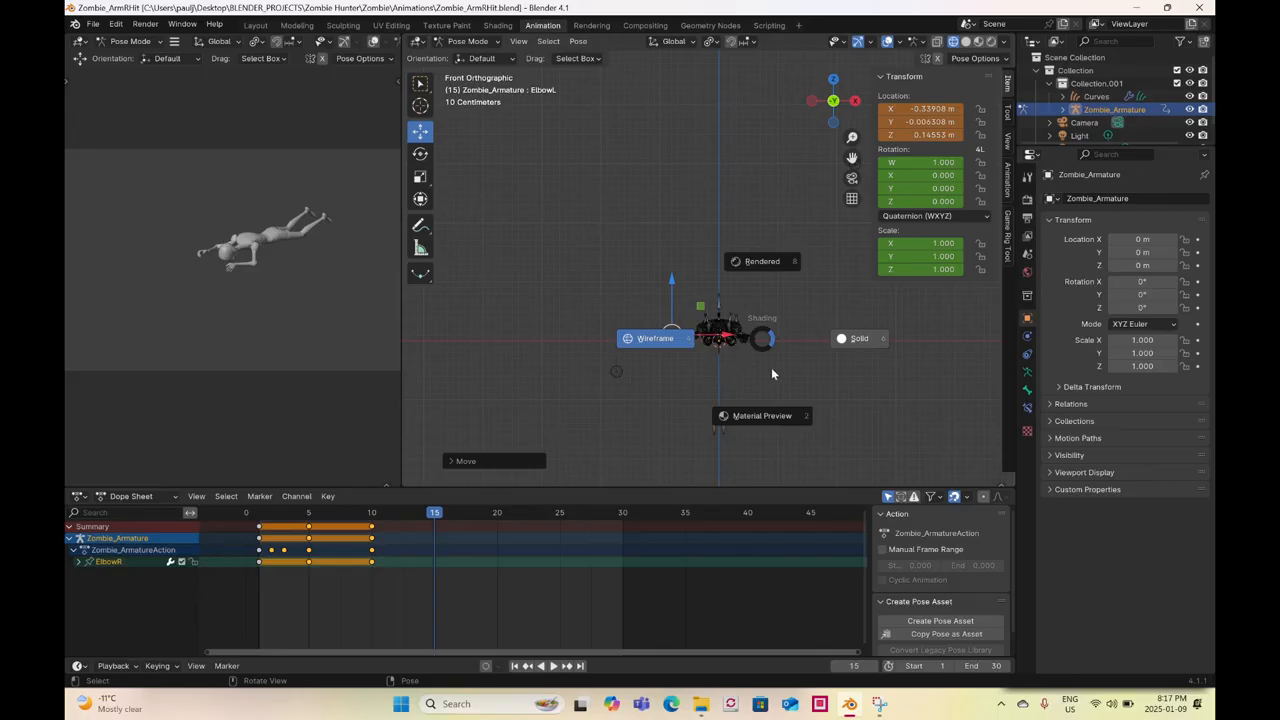
pyautogui.click(771, 374)
pyautogui.moveTo(771, 372)
pyautogui.mouseDown(button='middle')
pyautogui.moveTo(641, 403)
pyautogui.moveTo(637, 369)
pyautogui.mouseUp(button='middle')
pyautogui.scroll(4, 637, 369)
pyautogui.moveTo(706, 392); pyautogui.dragTo(665, 335, button='middle')
pyautogui.click(420, 153)
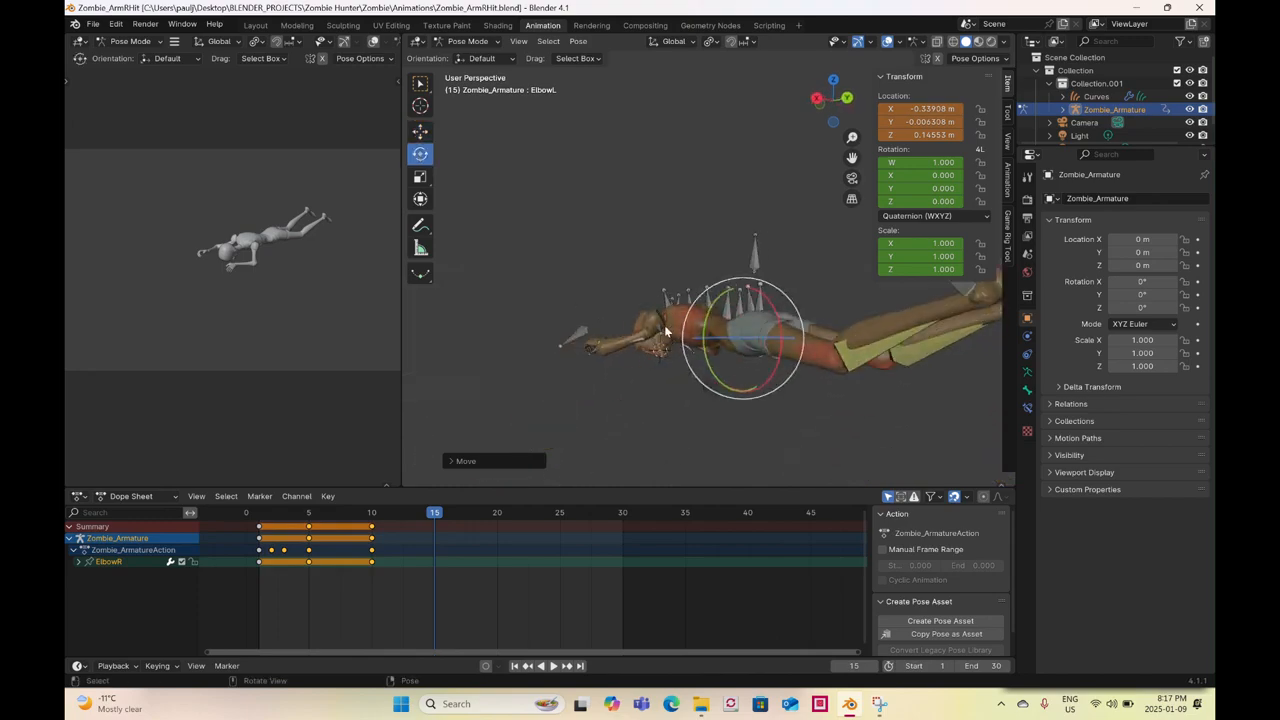
pyautogui.click(800, 323)
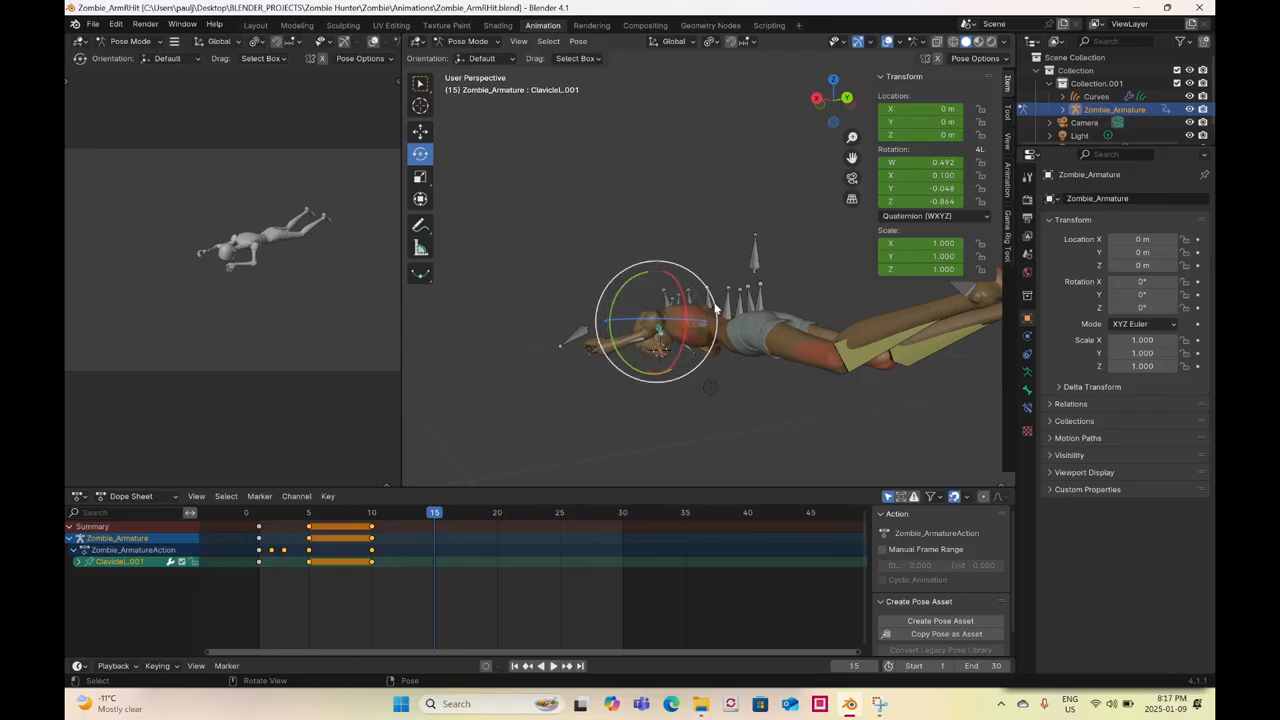
pyautogui.press('r')
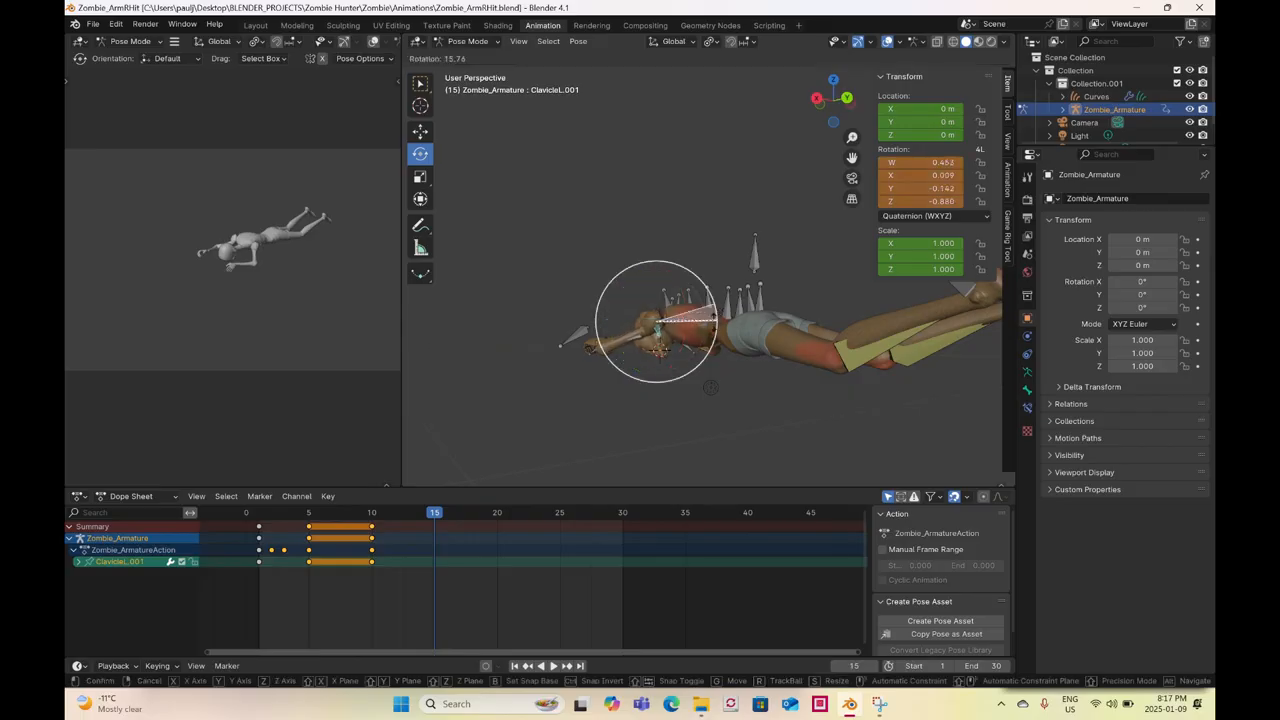
pyautogui.click(700, 404)
# - Rotate the ClavicleR.001 bone to adjust the right shoulder, viewing the zombie from its other side
pyautogui.moveTo(700, 404); pyautogui.dragTo(747, 449, button='middle')
pyautogui.moveTo(770, 444); pyautogui.dragTo(735, 383, button='middle')
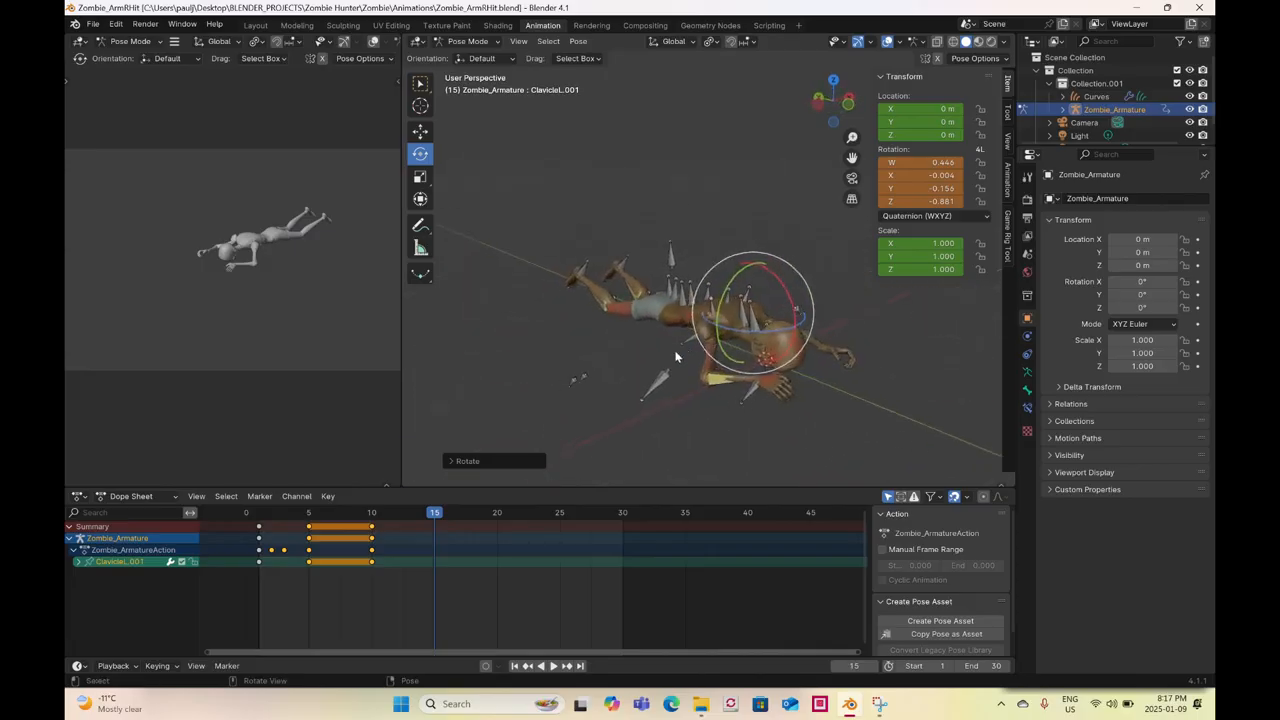
pyautogui.moveTo(573, 397); pyautogui.dragTo(738, 371, button='middle')
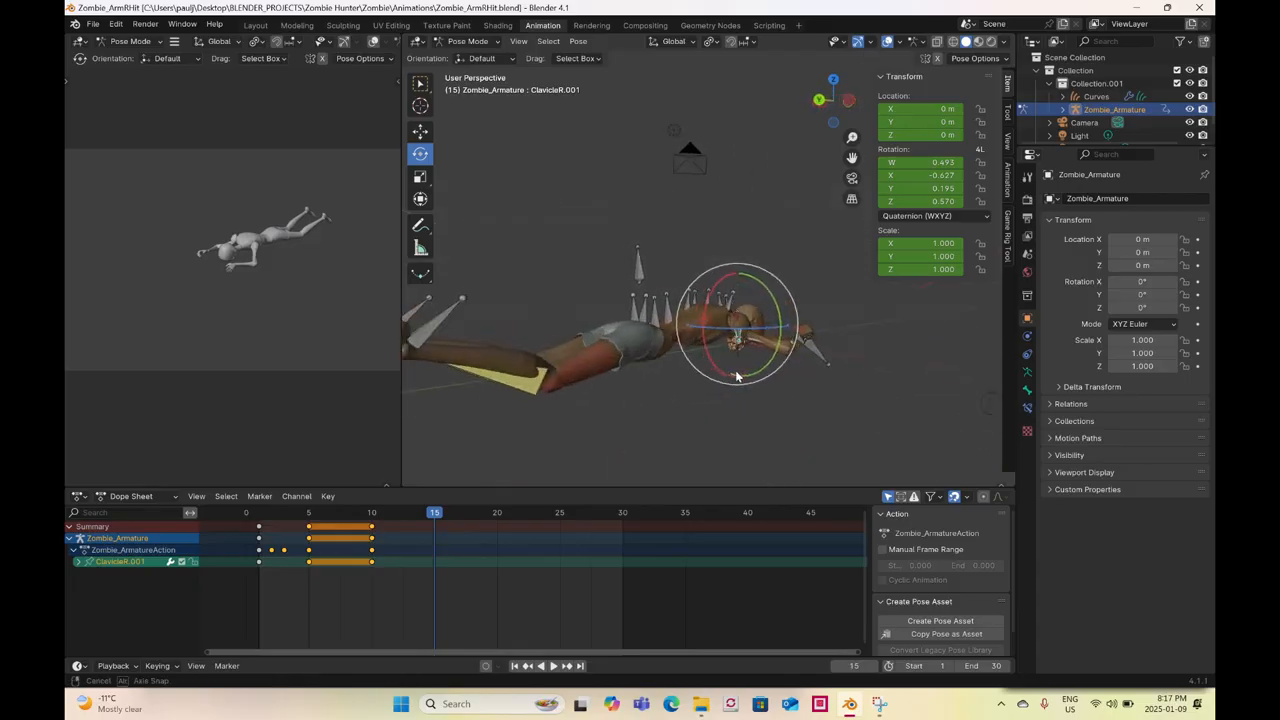
pyautogui.moveTo(799, 328); pyautogui.dragTo(784, 365)
pyautogui.moveTo(784, 365); pyautogui.dragTo(678, 420, button='middle')
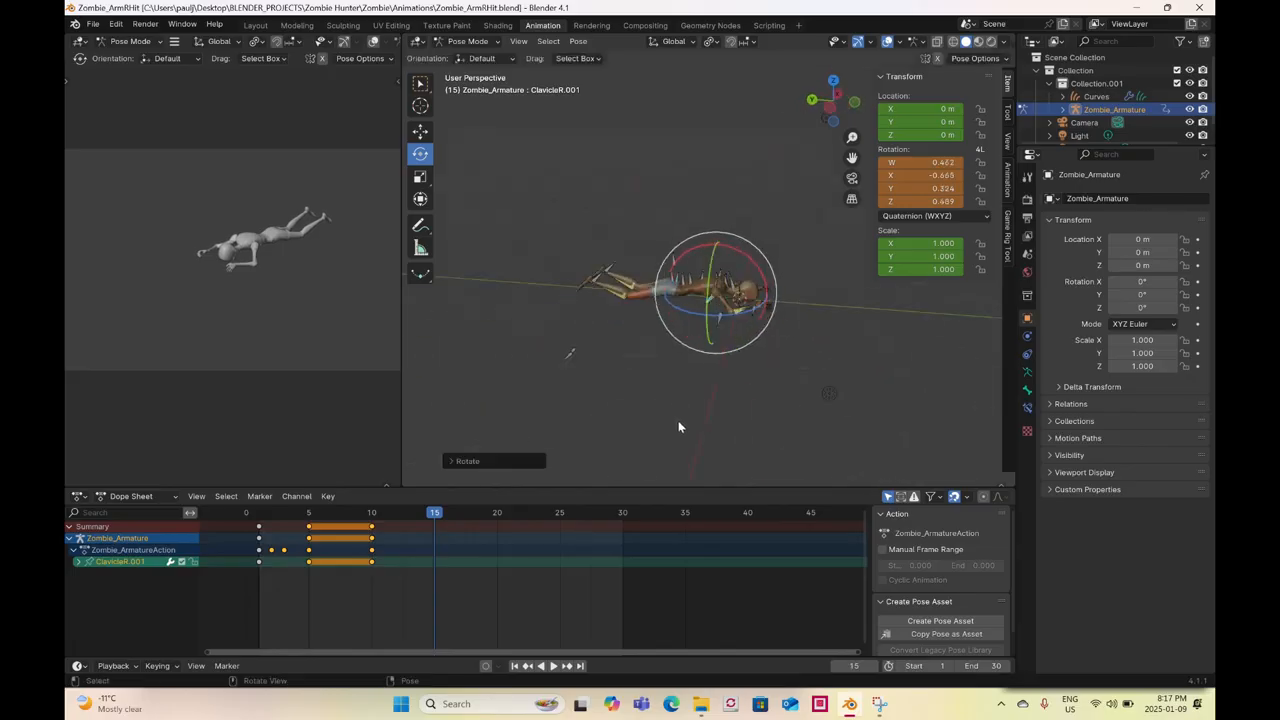
# - Switch the viewport to wireframe, select all bones and insert a keyframe at frame 15
pyautogui.press('z')
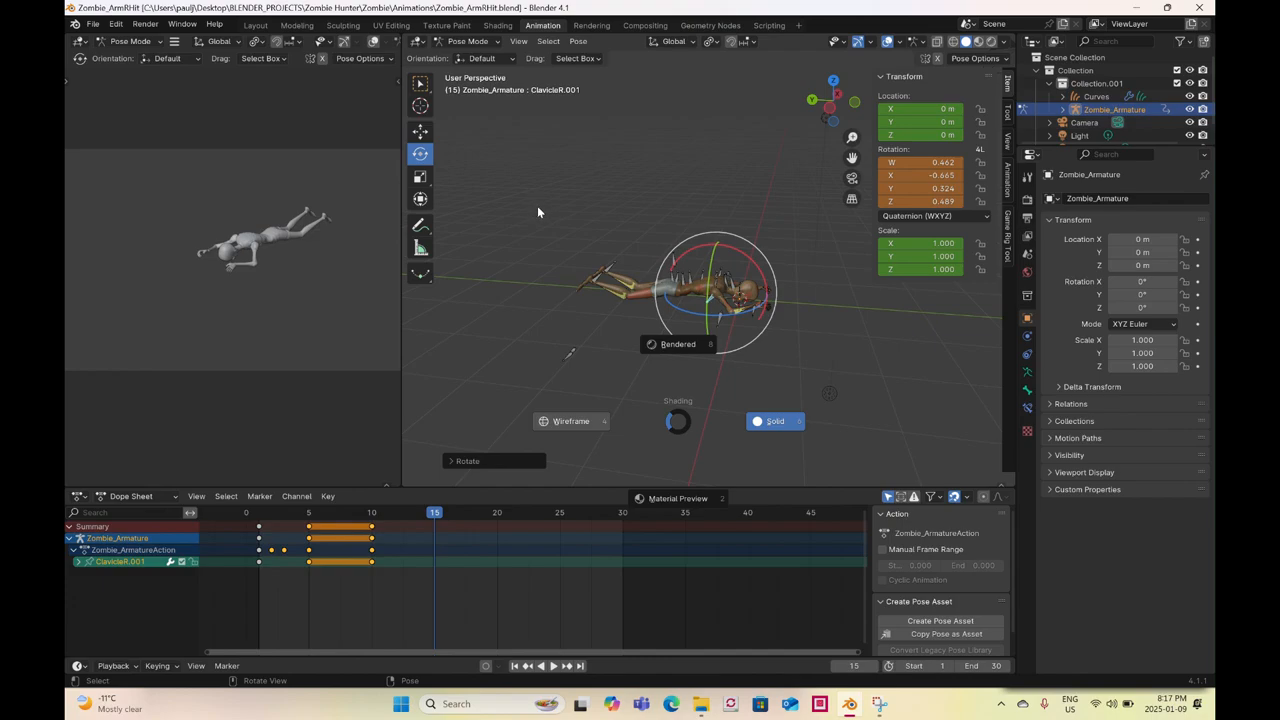
pyautogui.click(515, 199)
pyautogui.moveTo(508, 194); pyautogui.dragTo(819, 403)
pyautogui.rightClick(819, 403)
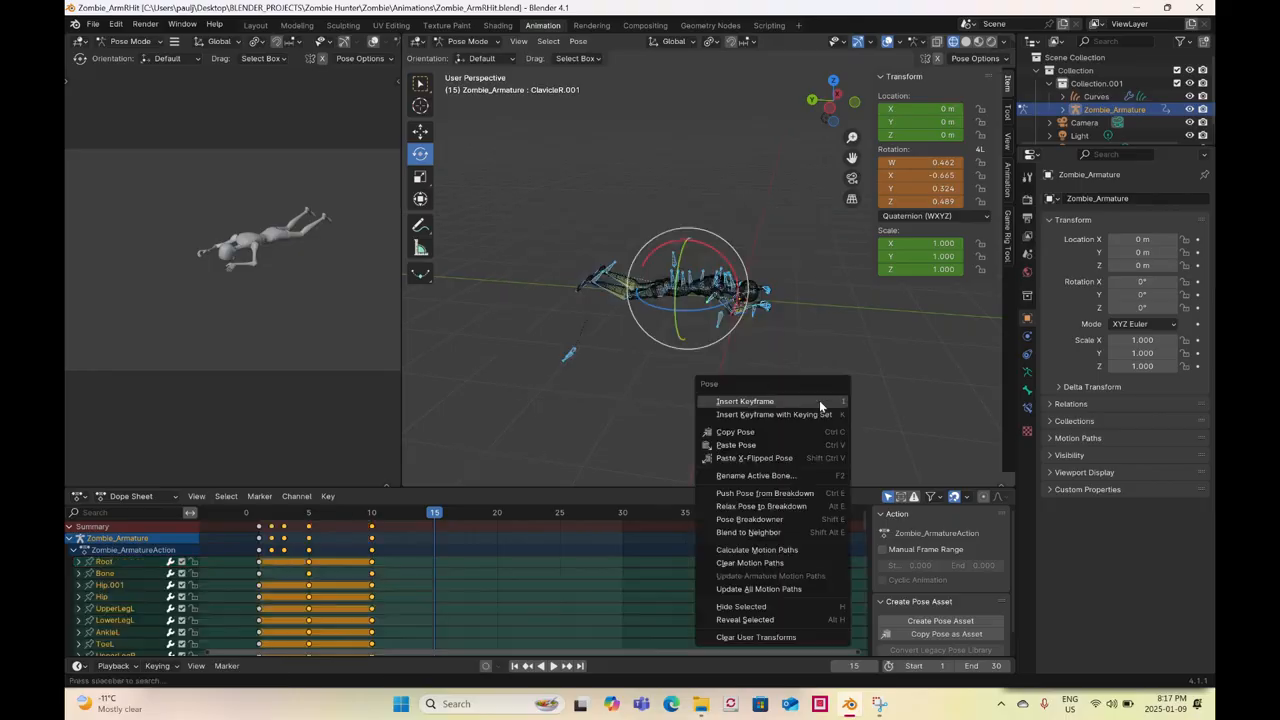
pyautogui.click(819, 401)
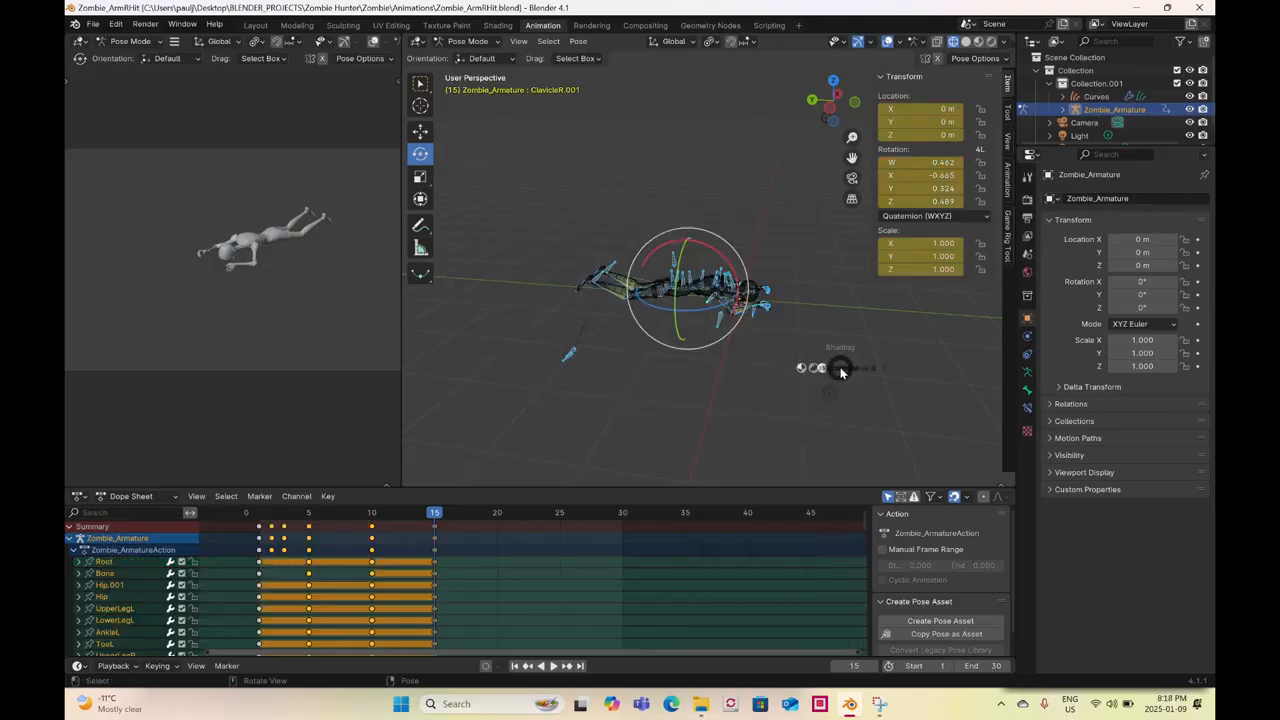
pyautogui.press('z')
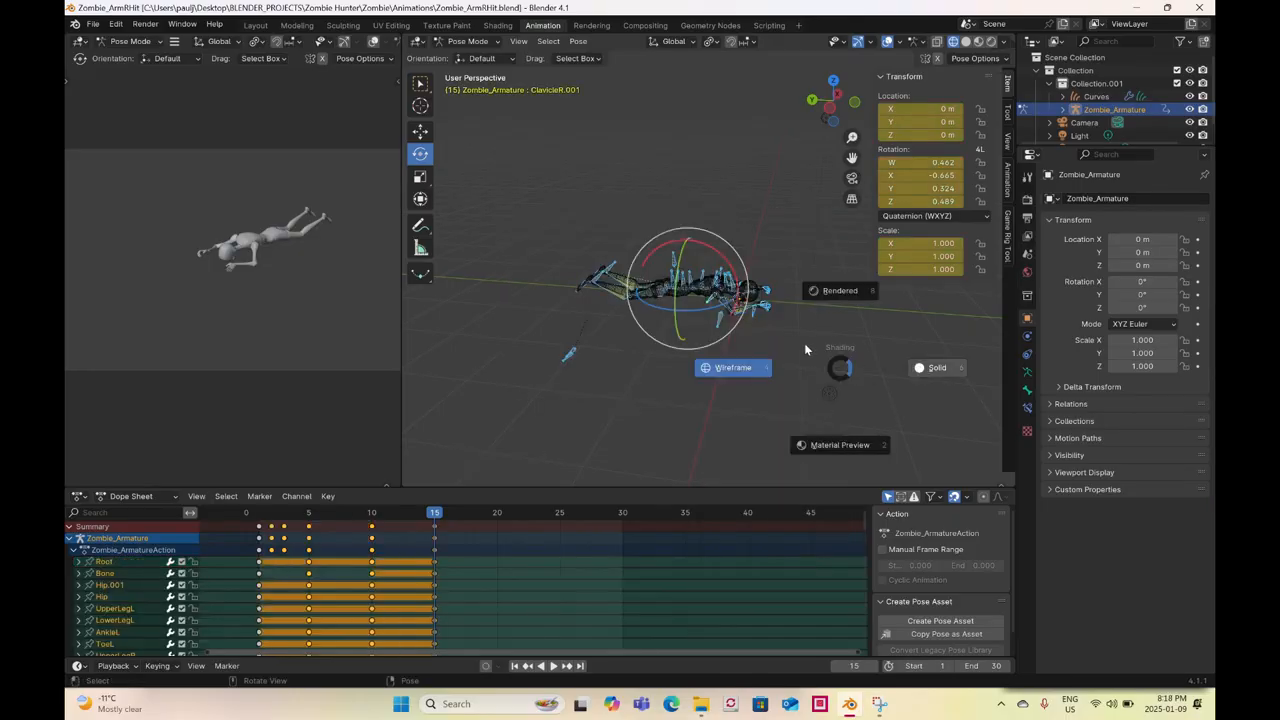
# - Switch the viewport to solid shading and play back the zombie's fall animation from its start
pyautogui.click(808, 358)
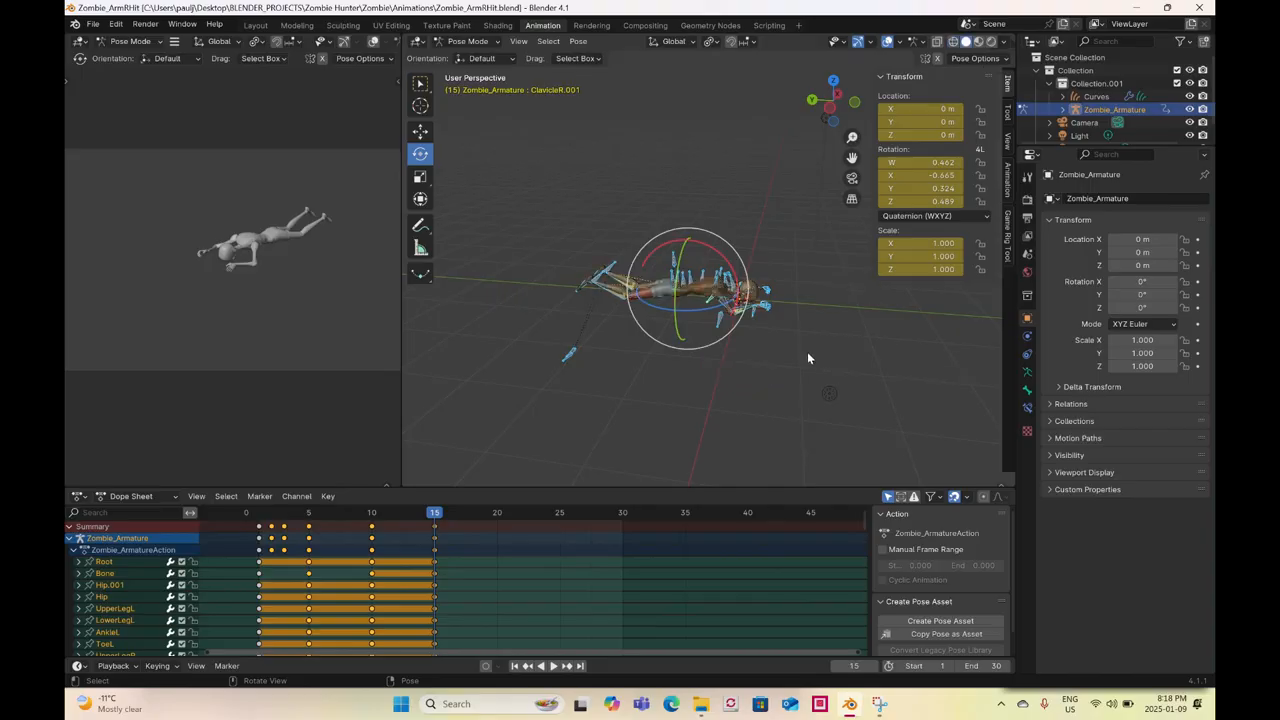
pyautogui.moveTo(763, 353)
pyautogui.mouseDown(button='middle')
pyautogui.moveTo(611, 326)
pyautogui.moveTo(575, 340)
pyautogui.mouseUp(button='middle')
pyautogui.click(258, 515)
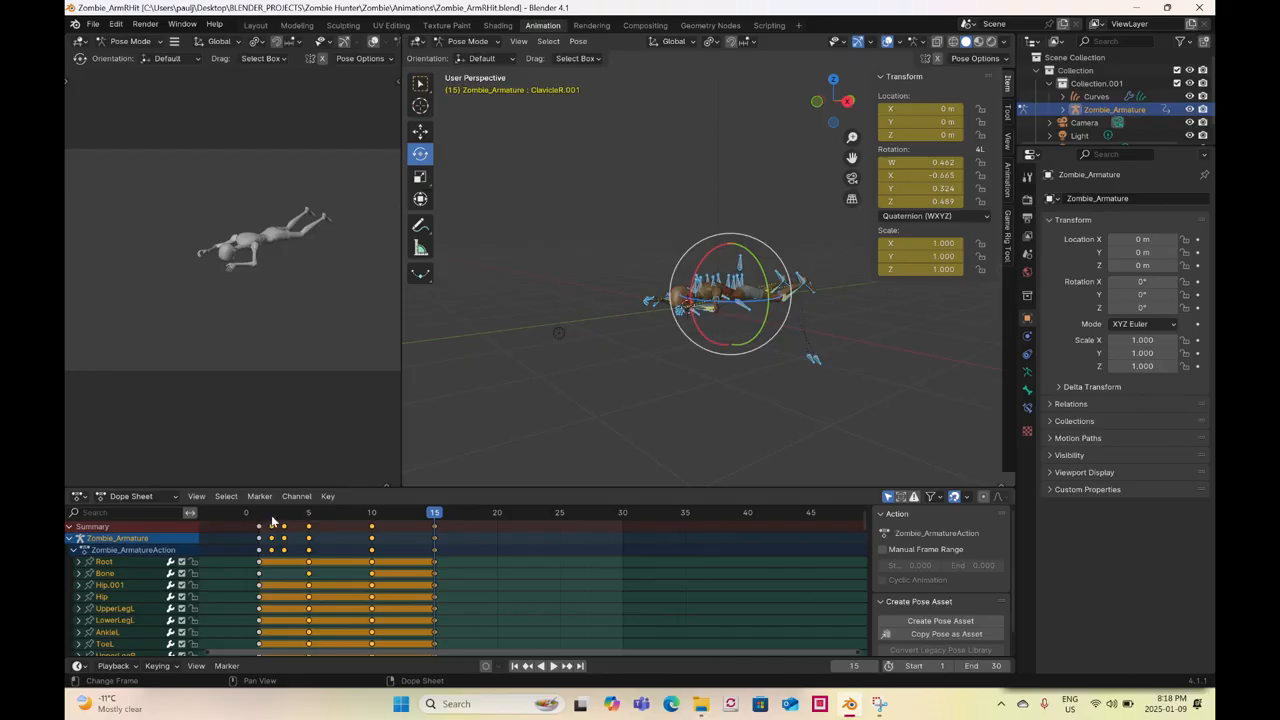
pyautogui.press('space')
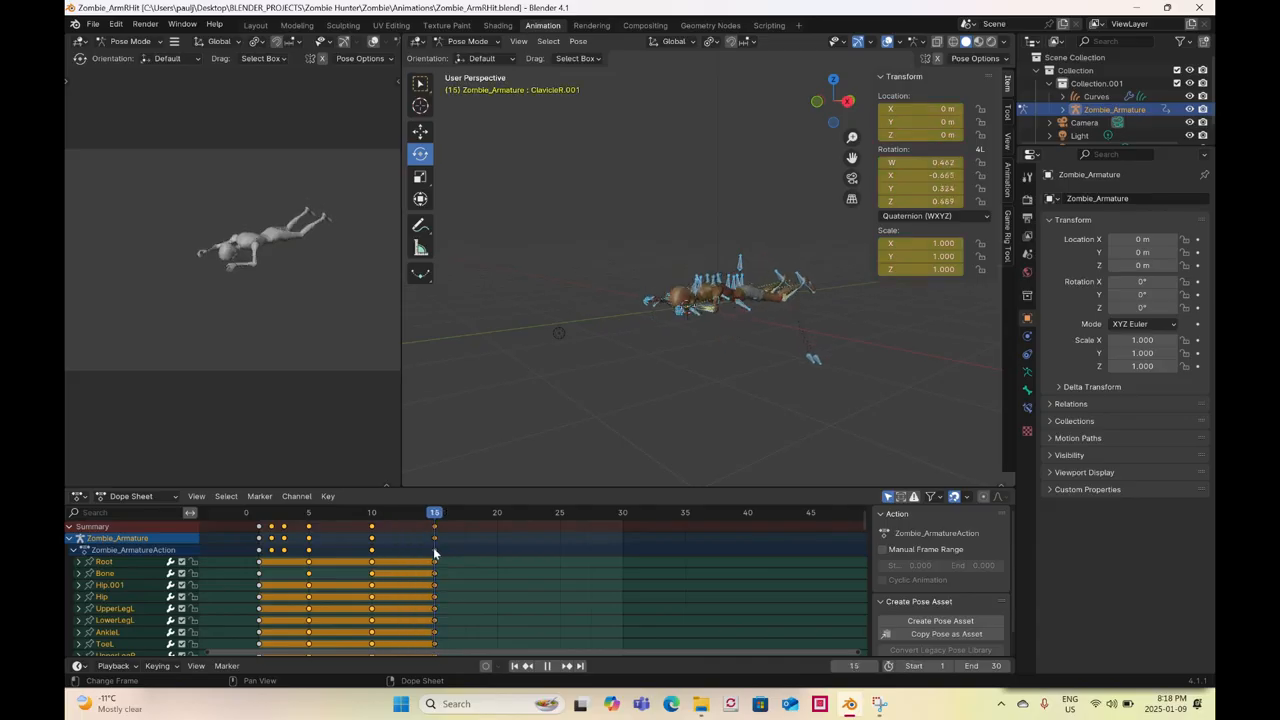
pyautogui.press('space')
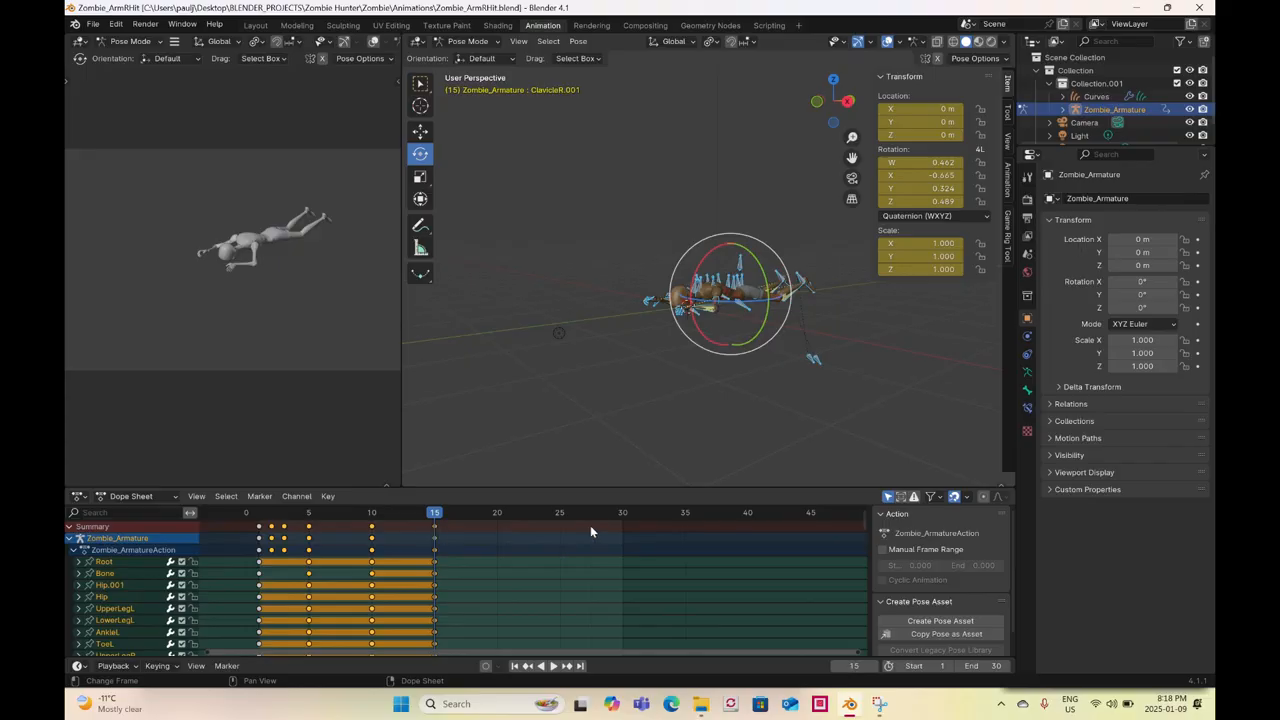
# - Insert a keyframe of the lying pose for the whole armature at frame 30
pyautogui.moveTo(623, 514); pyautogui.dragTo(622, 474)
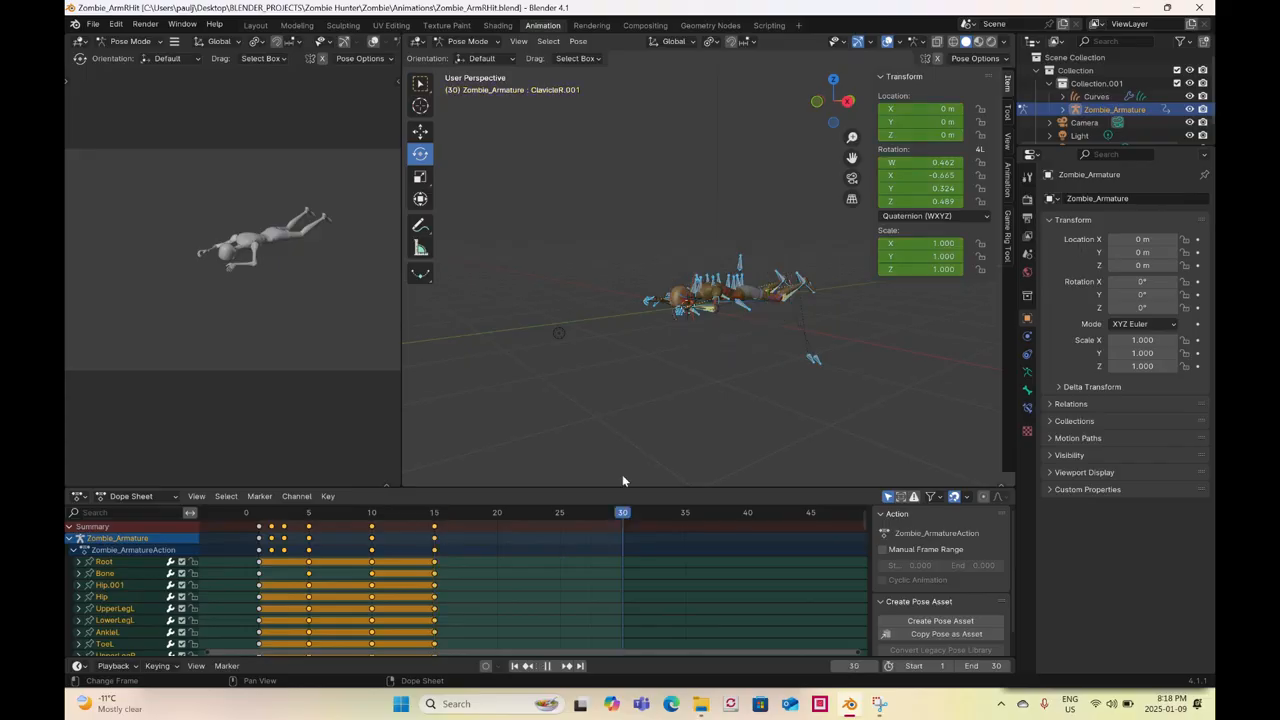
pyautogui.moveTo(601, 368); pyautogui.dragTo(600, 361)
pyautogui.press('k')
pyautogui.click(600, 361)
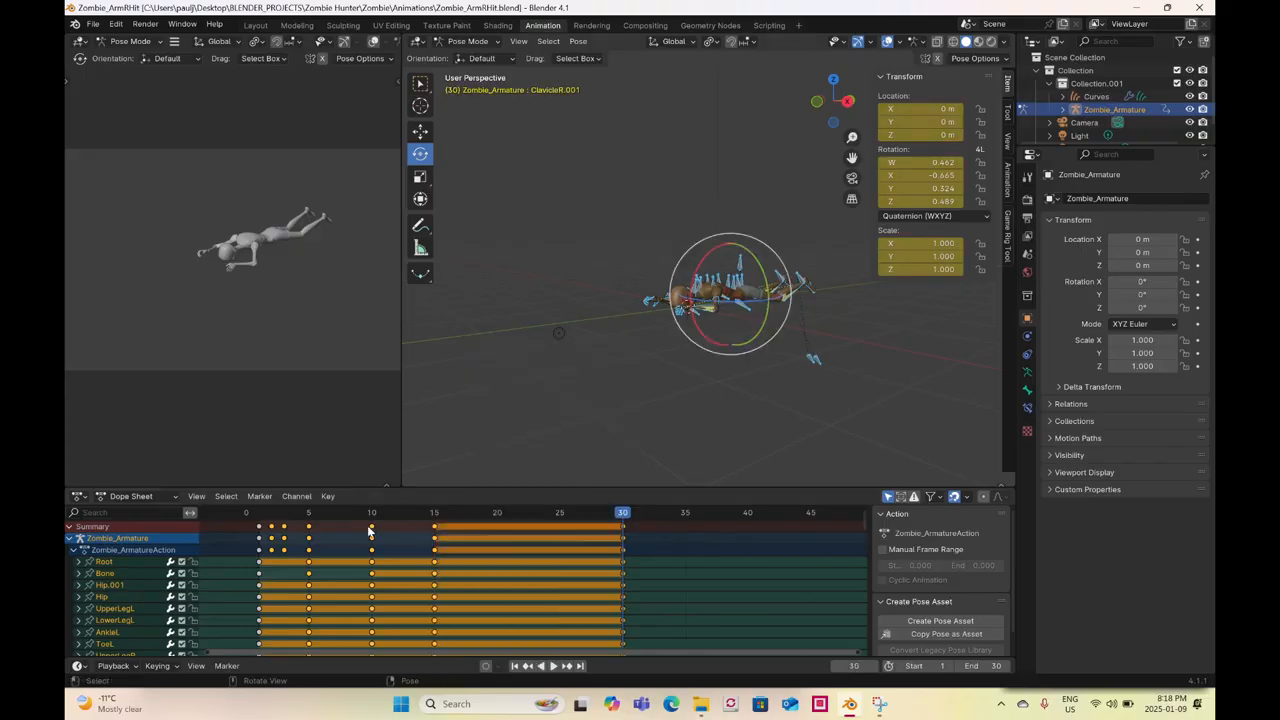
# - Export the armature animation from the Layout workspace as an FBX file named Zombie_LegHit_Fall.fbx
pyautogui.click(255, 25)
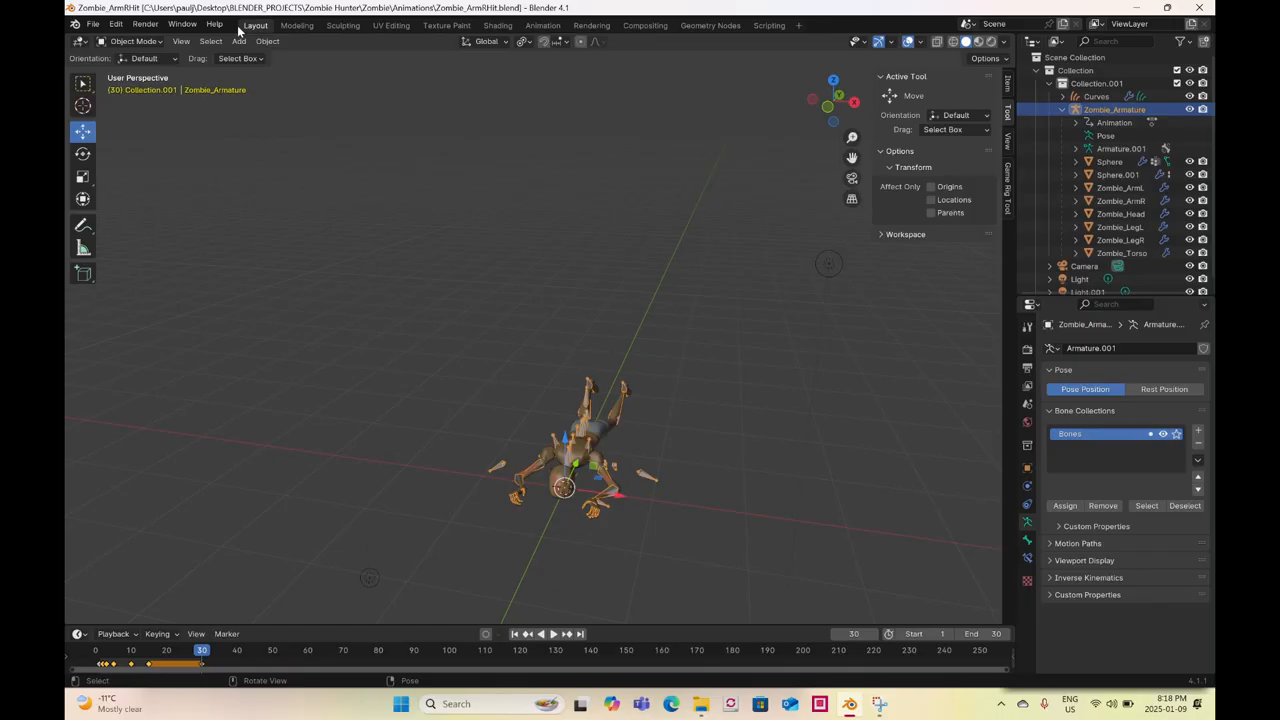
pyautogui.click(92, 24)
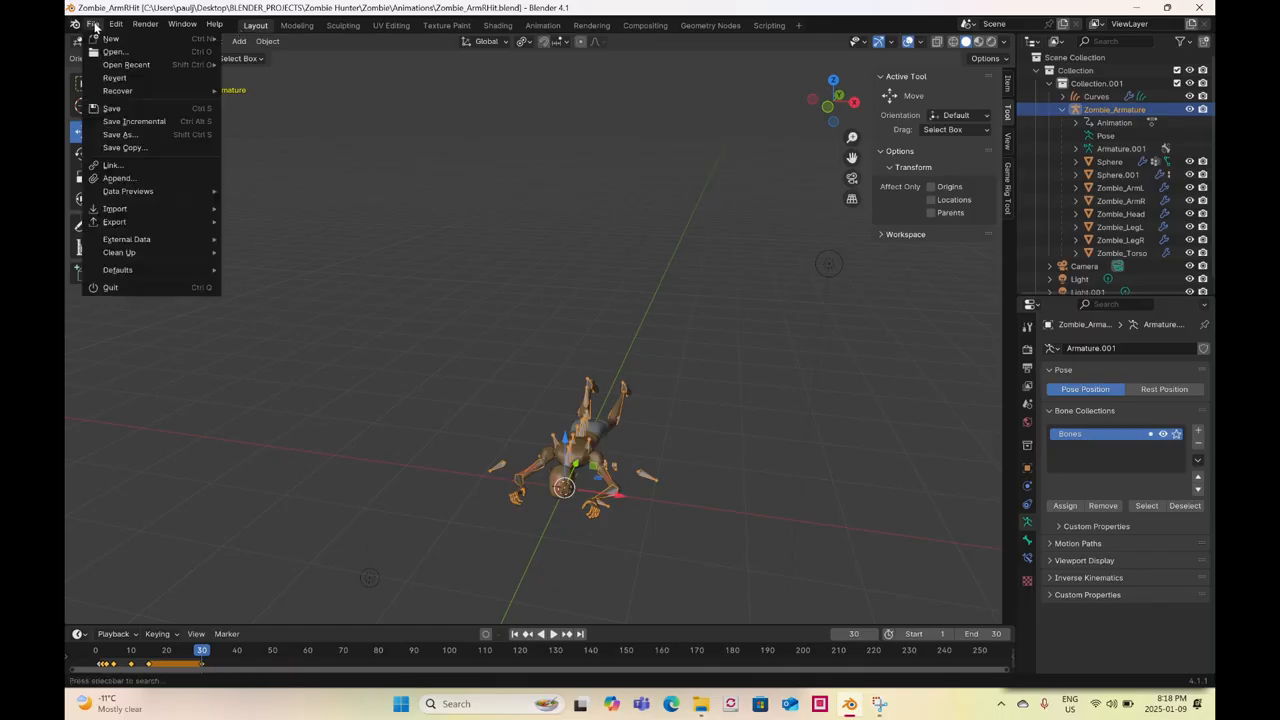
pyautogui.moveTo(162, 221)
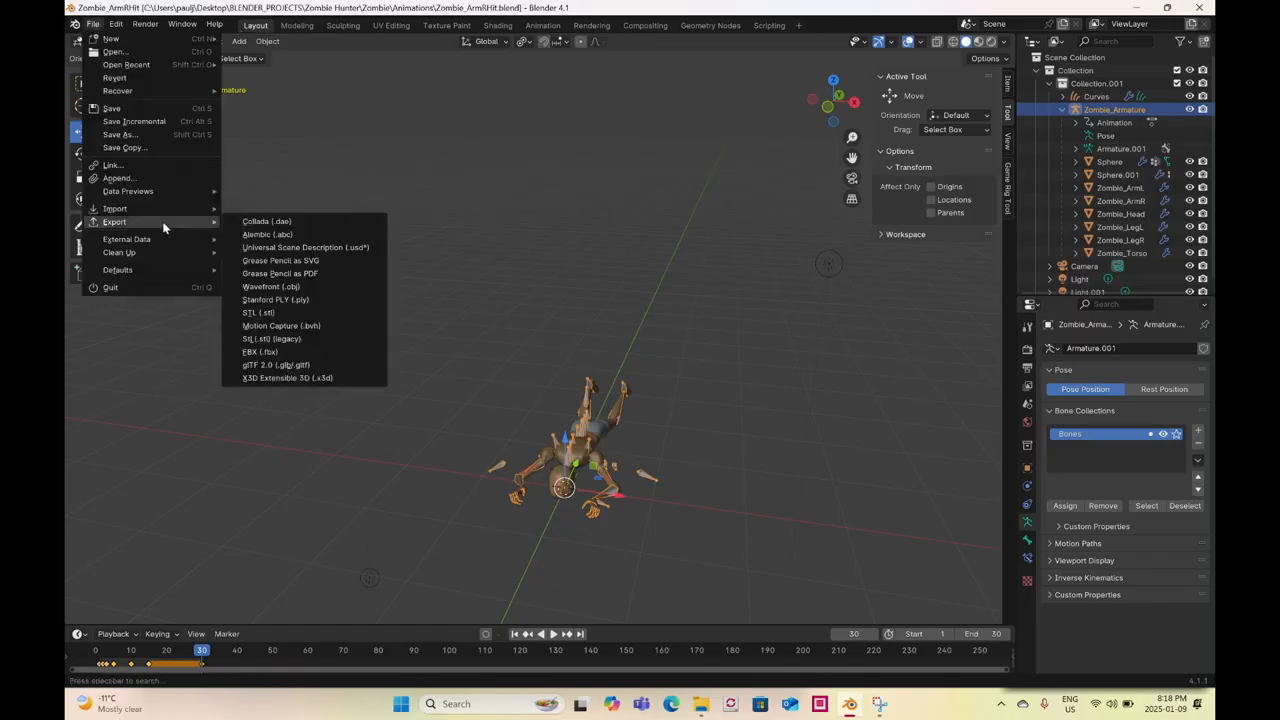
pyautogui.click(291, 353)
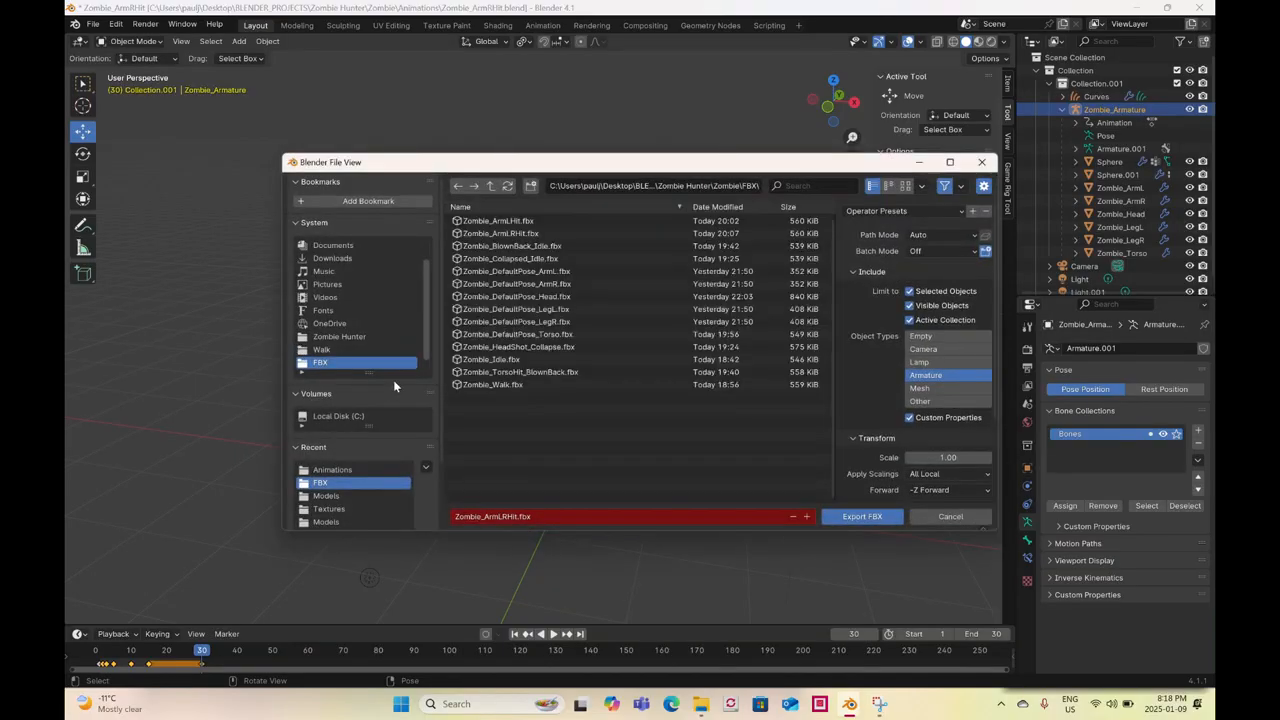
pyautogui.click(504, 518)
pyautogui.click(516, 518)
pyautogui.press('BackSpace')
pyautogui.press('BackSpace')
pyautogui.press('BackSpace')
pyautogui.press('BackSpace')
pyautogui.press('BackSpace')
pyautogui.press('BackSpace')
pyautogui.press('BackSpace')
pyautogui.press('BackSpace')
pyautogui.write('LegHit_Fall')
pyautogui.click(851, 518)
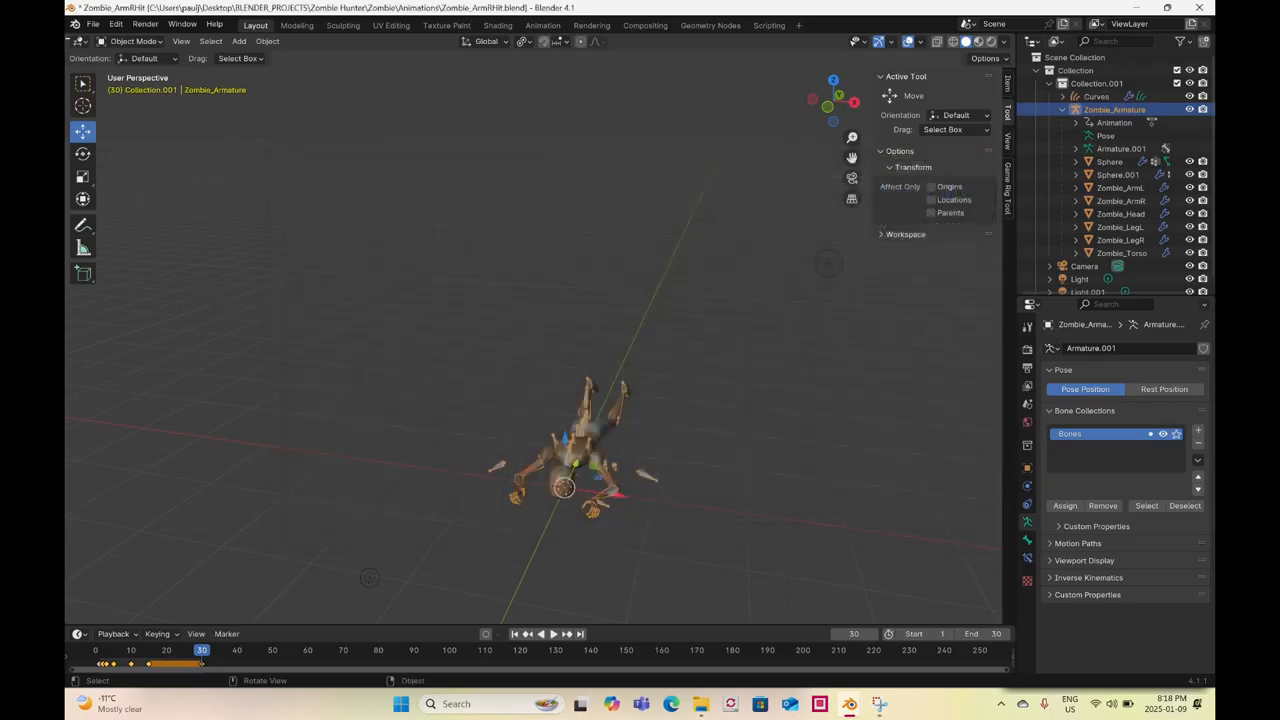
pyautogui.click(92, 25)
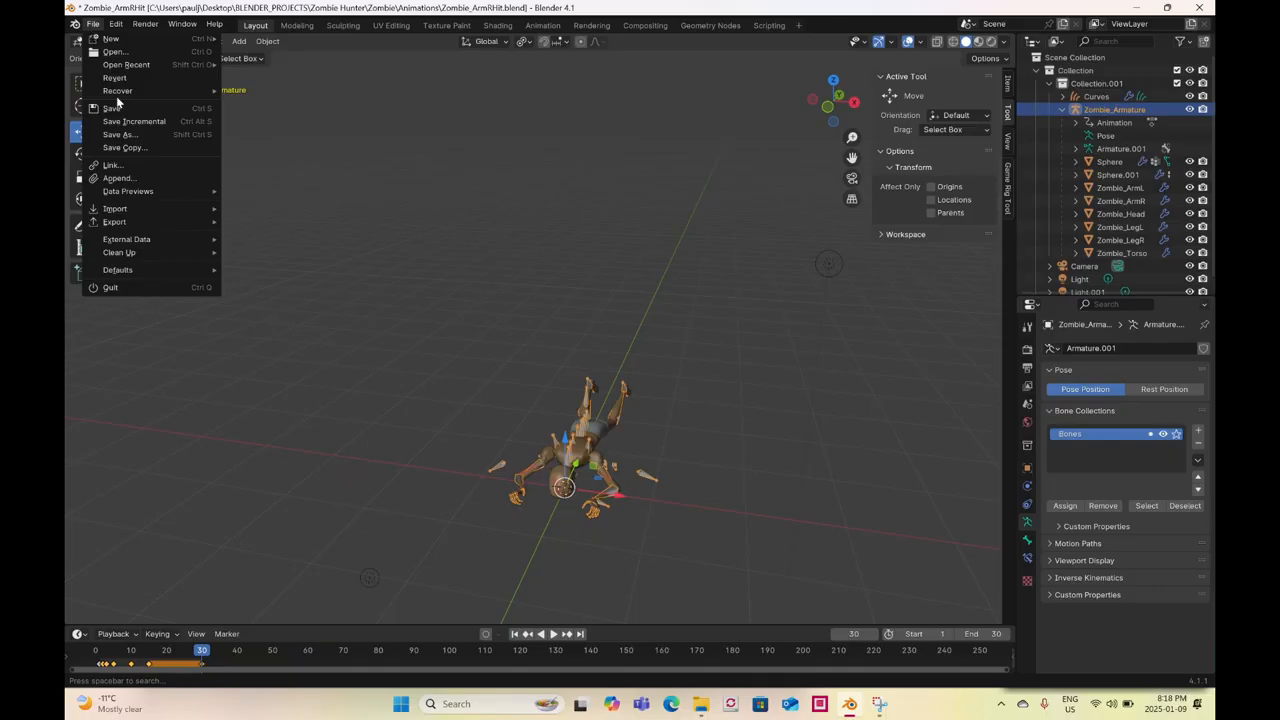
pyautogui.moveTo(151, 220)
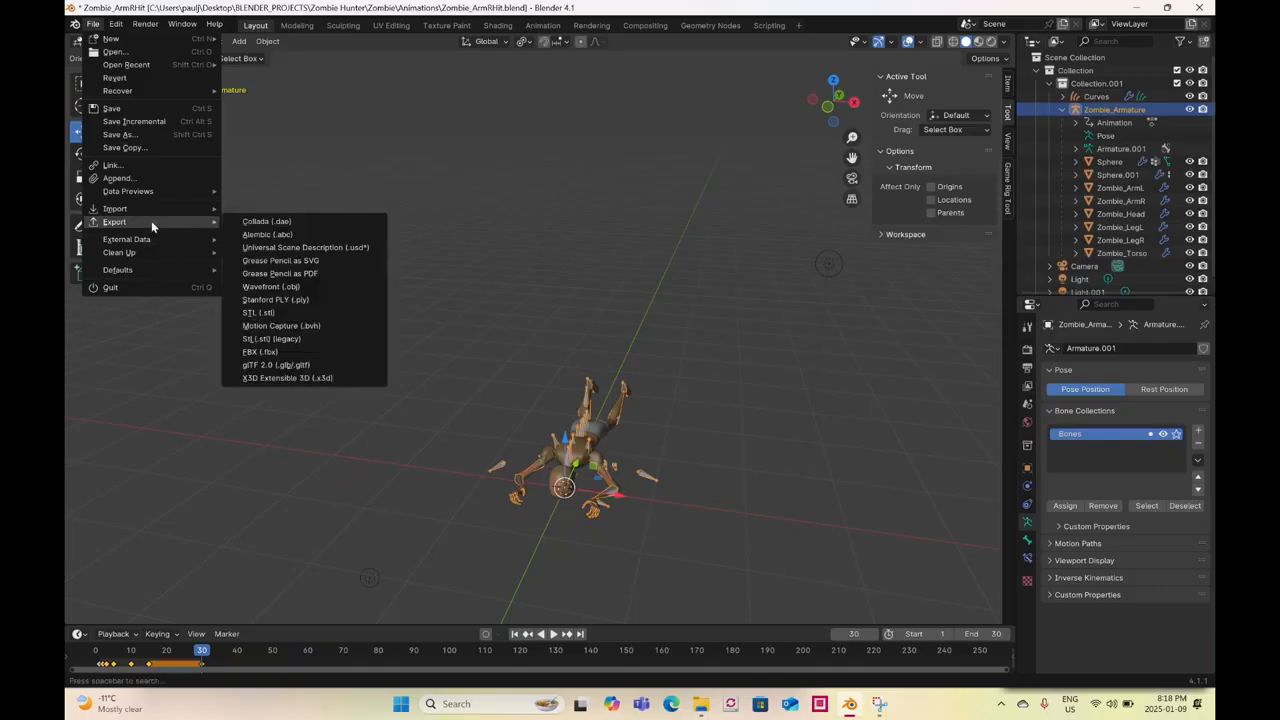
pyautogui.click(262, 352)
pyautogui.click(984, 163)
# - Save a copy of the project in the Animations folder as Zombie_LegHit_Fall.blend
pyautogui.click(92, 24)
pyautogui.click(120, 136)
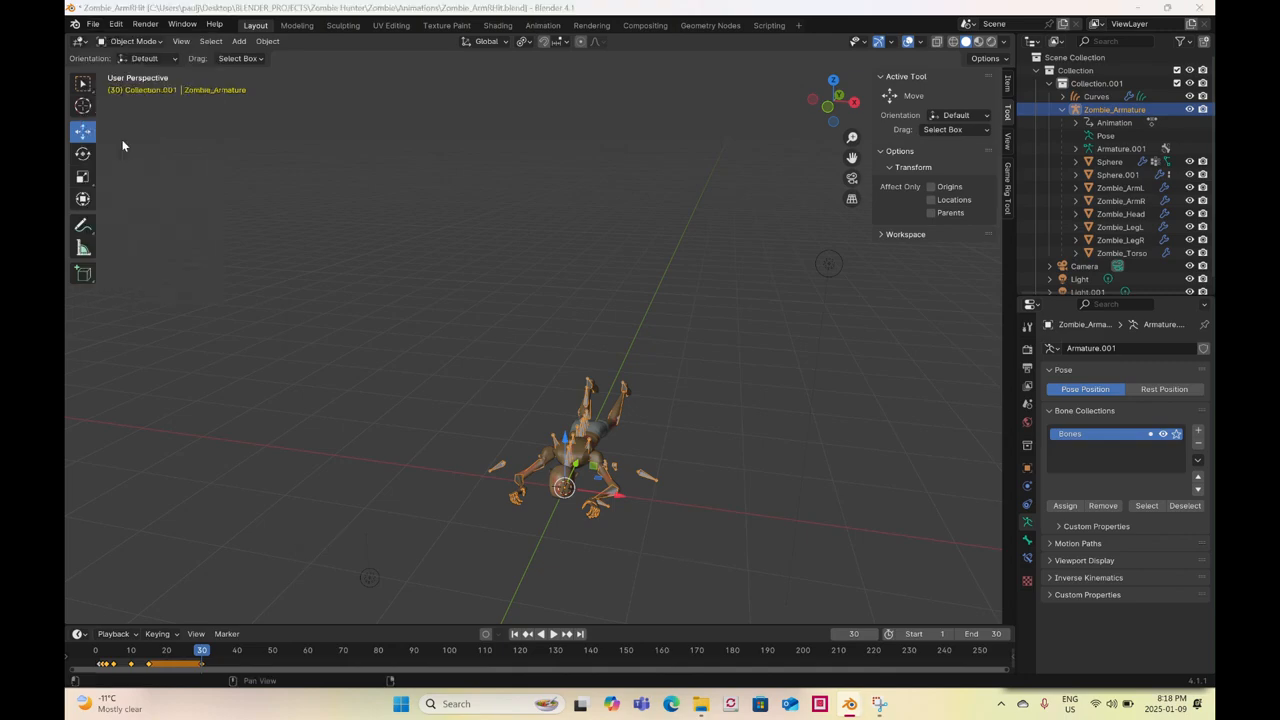
pyautogui.click(515, 523)
pyautogui.click(515, 520)
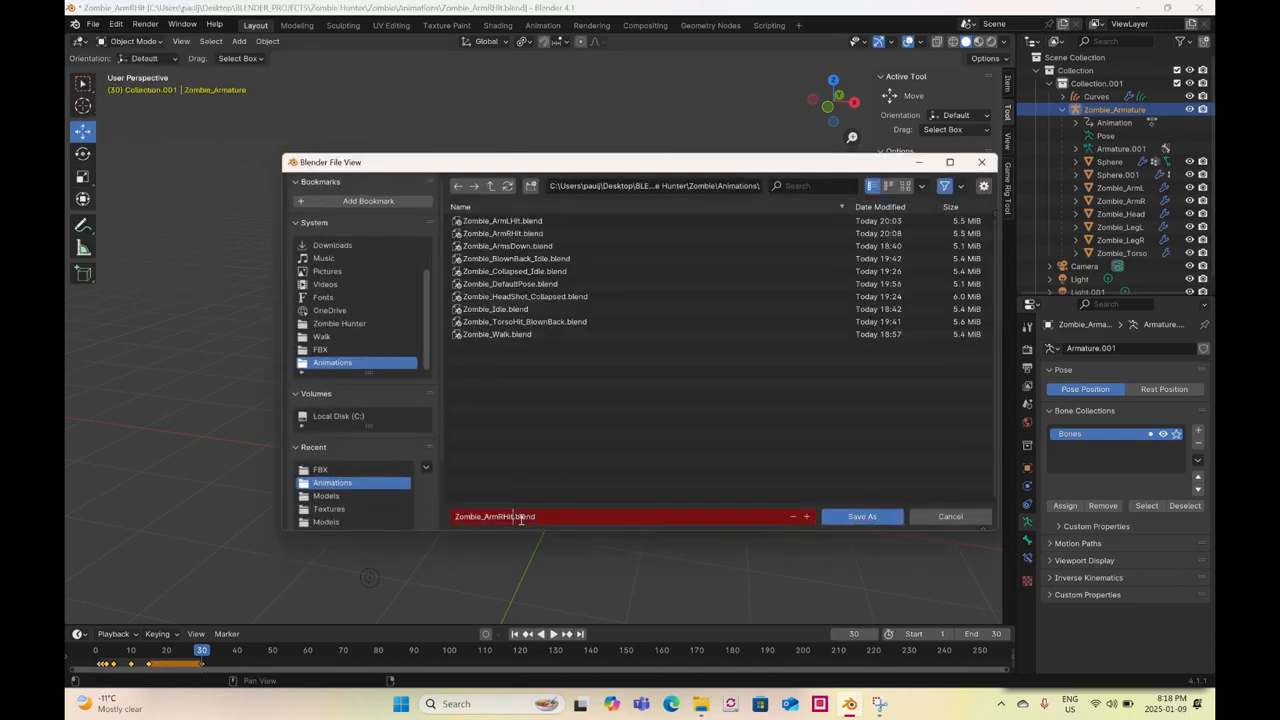
pyautogui.press('BackSpace')
pyautogui.press('BackSpace')
pyautogui.press('BackSpace')
pyautogui.press('BackSpace')
pyautogui.press('BackSpace')
pyautogui.press('BackSpace')
pyautogui.press('BackSpace')
pyautogui.write('LegHit_Fal')
pyautogui.click(855, 517)
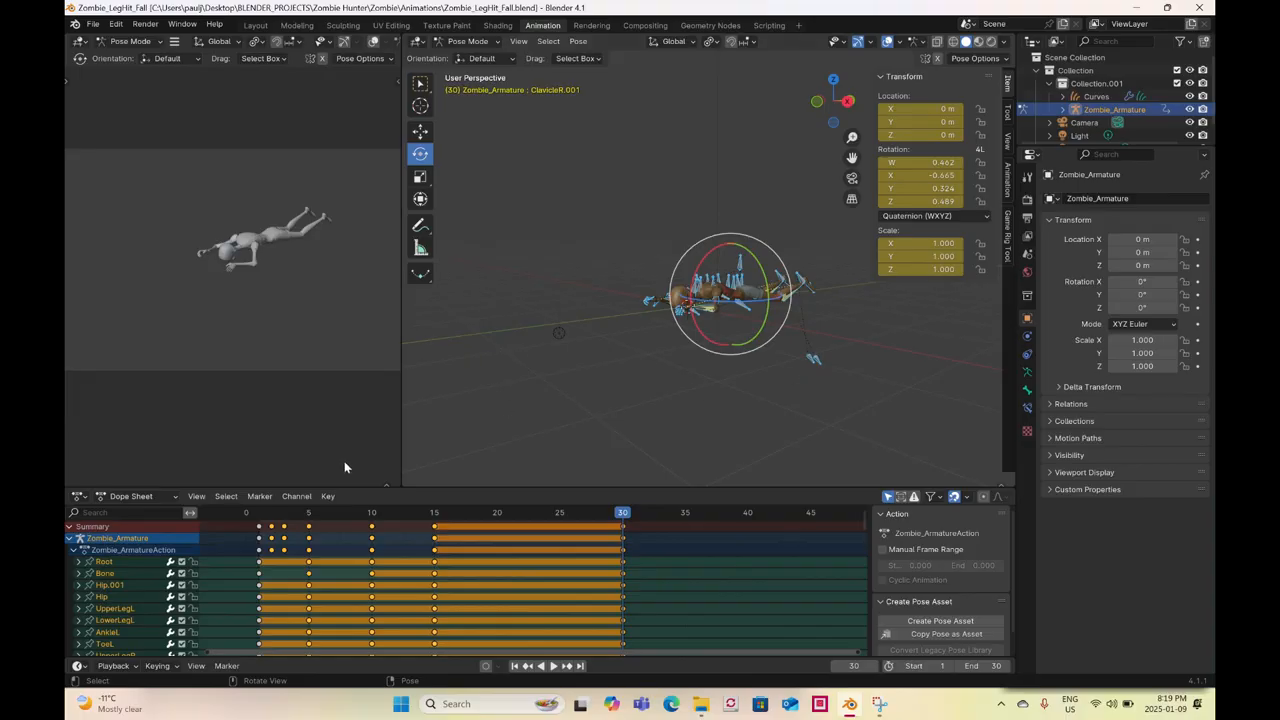
# - Try deleting all the armature's keyframes after frame 1 and undo the deletion
pyautogui.moveTo(268, 543); pyautogui.dragTo(650, 585)
pyautogui.press('Delete')
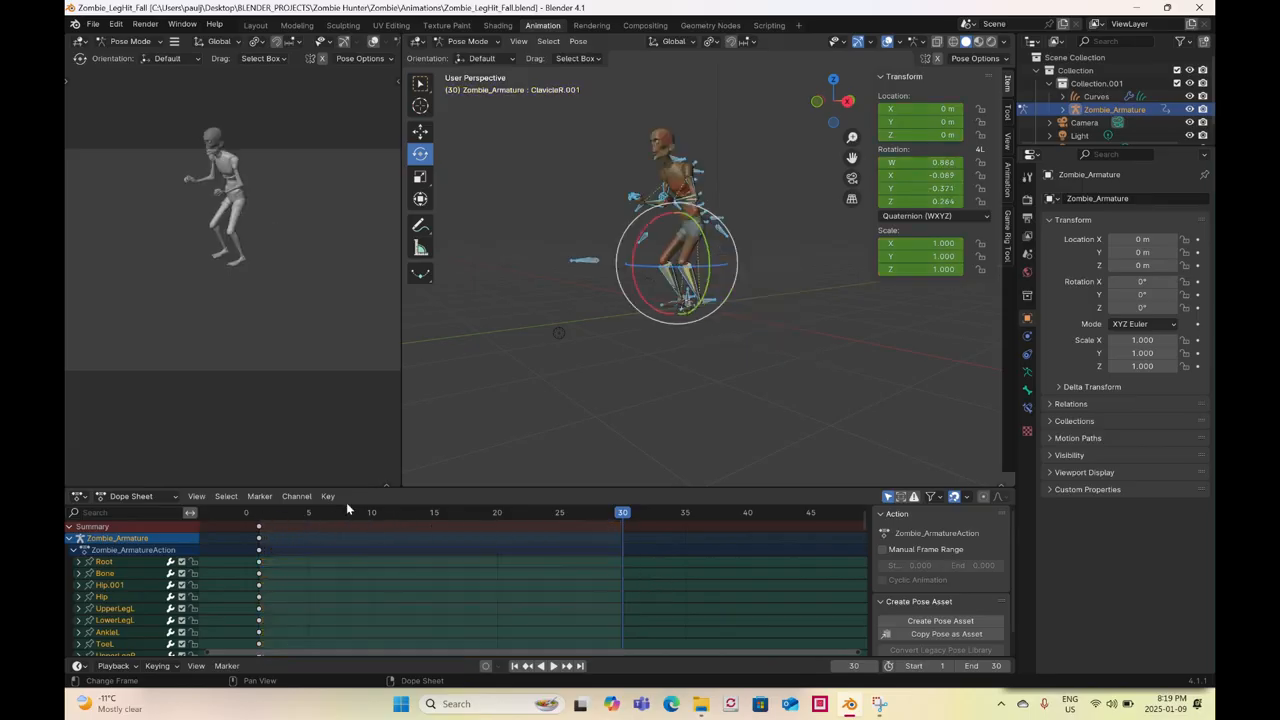
pyautogui.hotkey('ctrl', 'z')
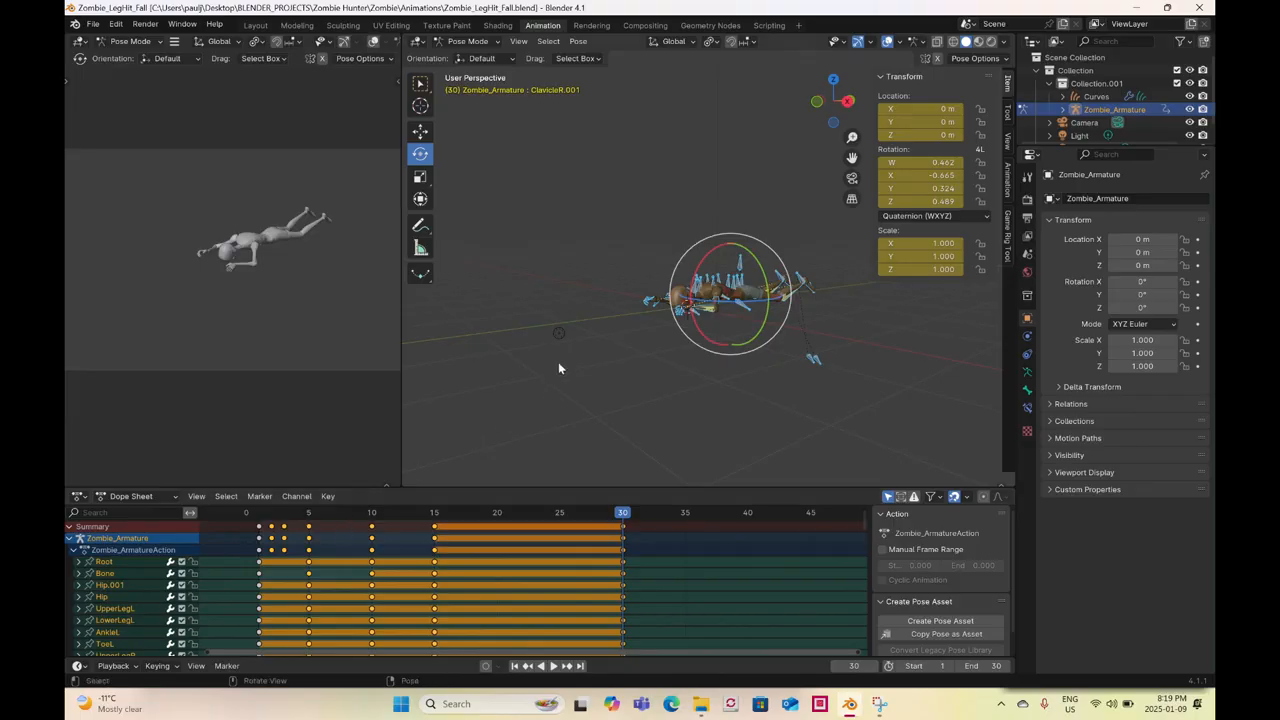
# - Delete the armature's keyframes from frame 1 through 15 and move the frame 30 keyframes to frame 1
pyautogui.moveTo(255, 540); pyautogui.dragTo(443, 590)
pyautogui.press('Delete')
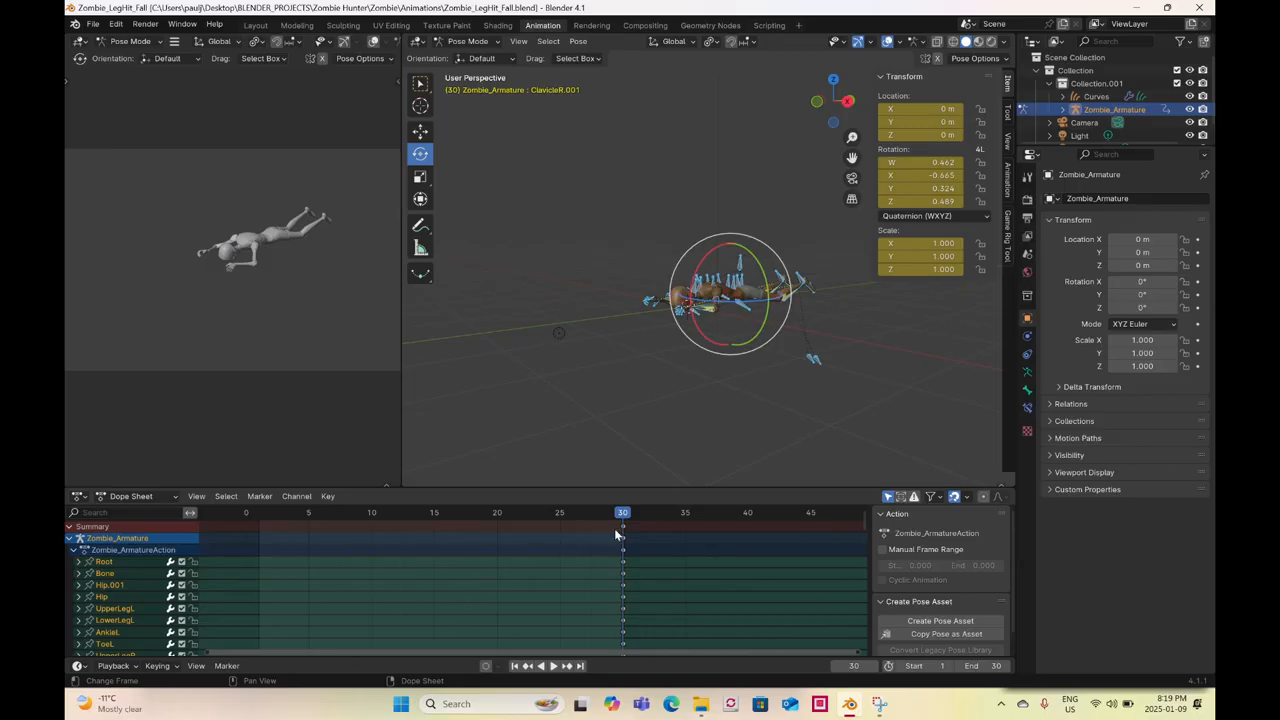
pyautogui.press('space')
pyautogui.moveTo(527, 517); pyautogui.dragTo(497, 518)
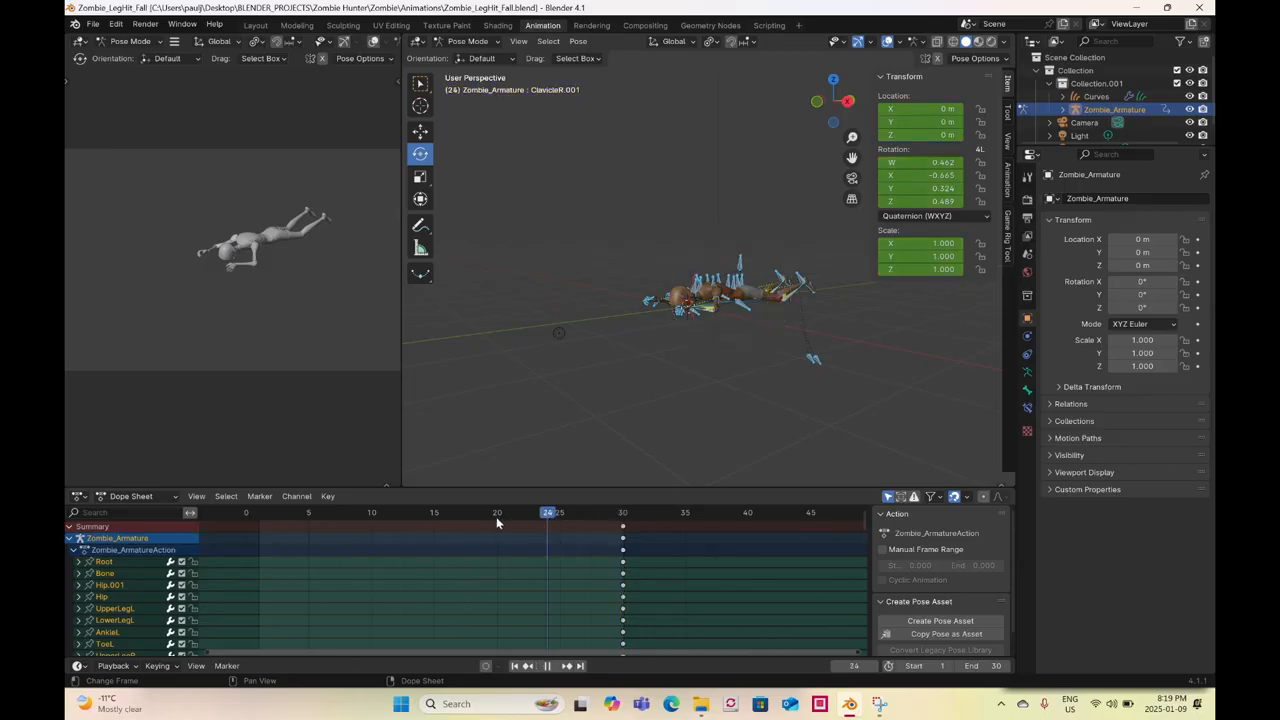
pyautogui.moveTo(623, 527); pyautogui.dragTo(236, 524)
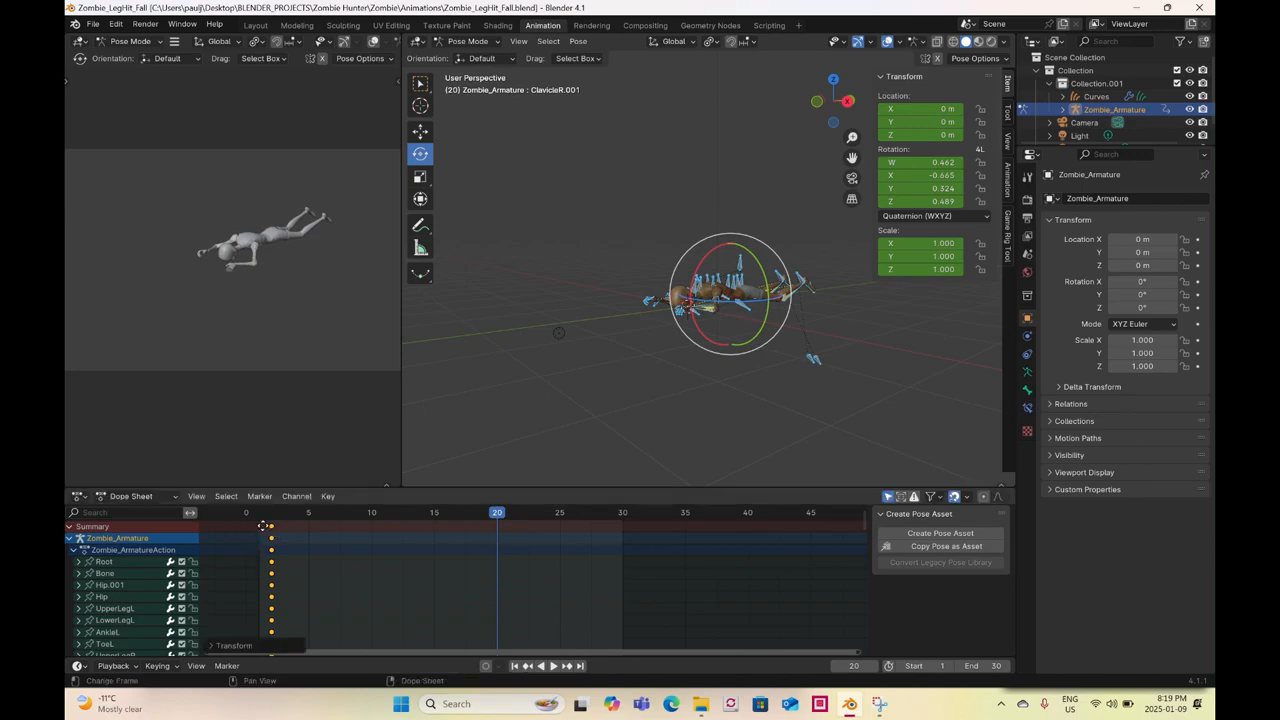
pyautogui.click(257, 526)
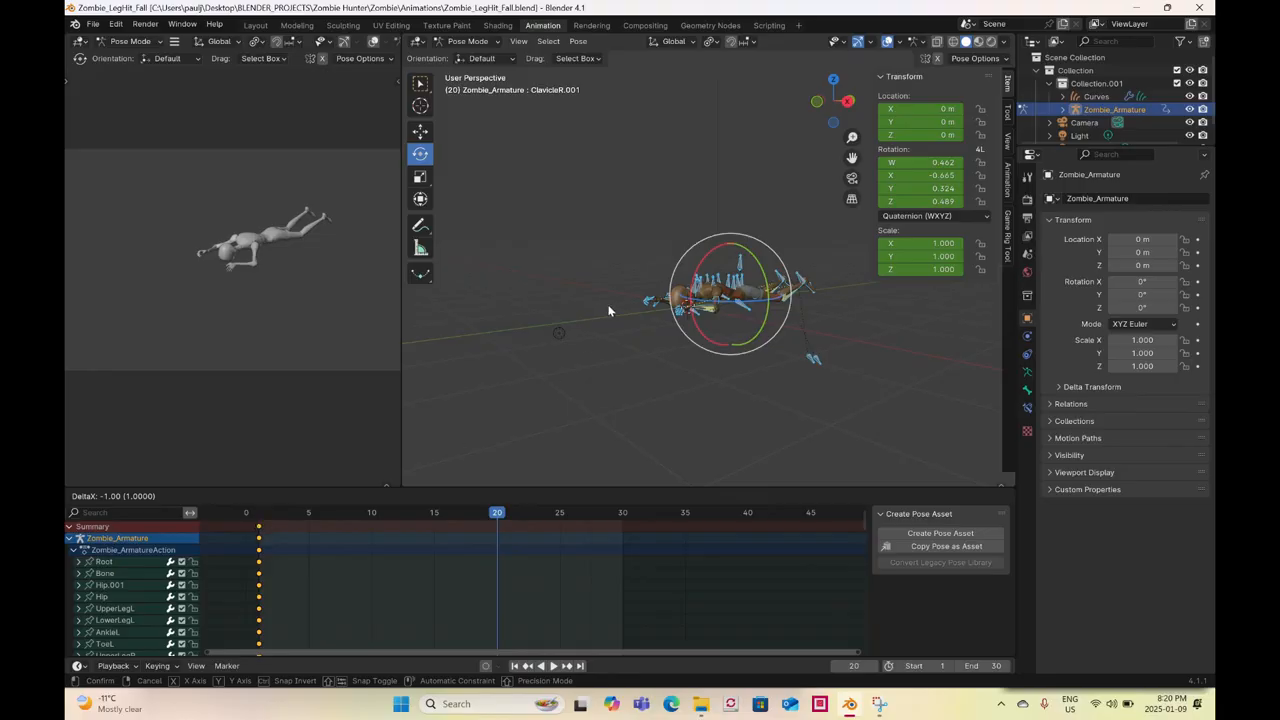
# - Rotate the WristL_Ctrl bone slightly in the right orthographic view at frame 1
pyautogui.moveTo(674, 334); pyautogui.dragTo(660, 360, button='middle')
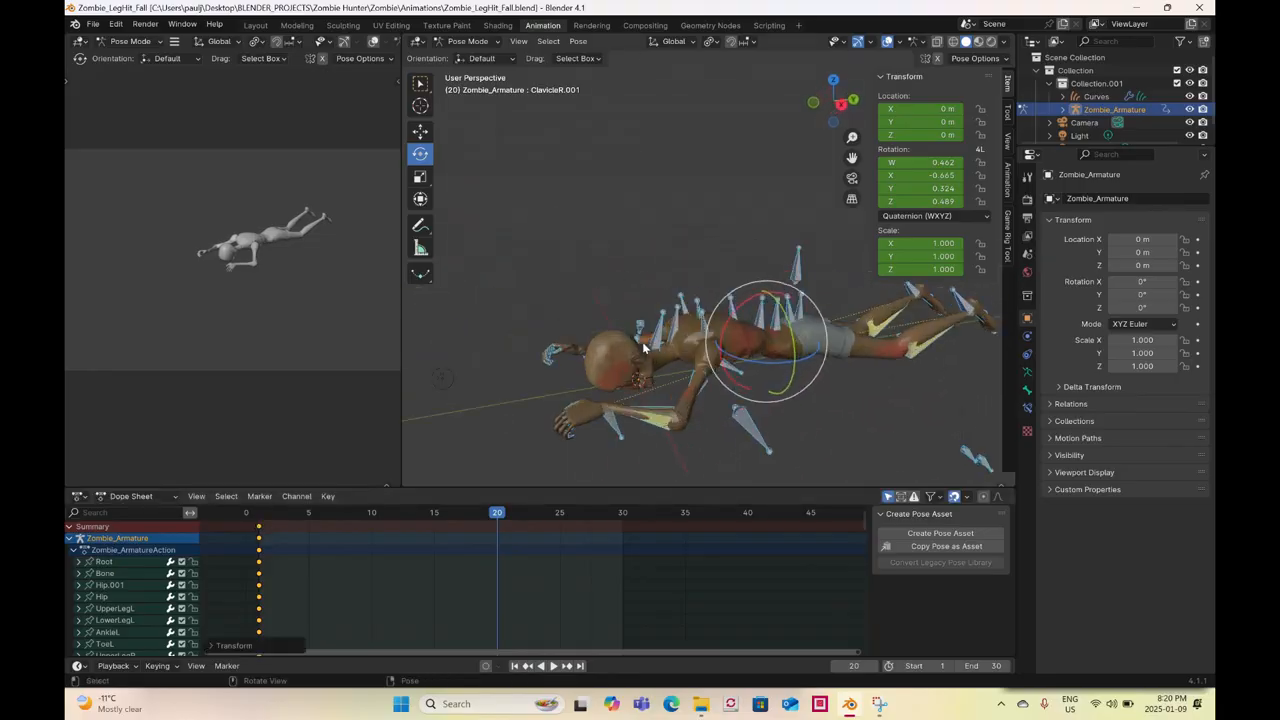
pyautogui.click(258, 512)
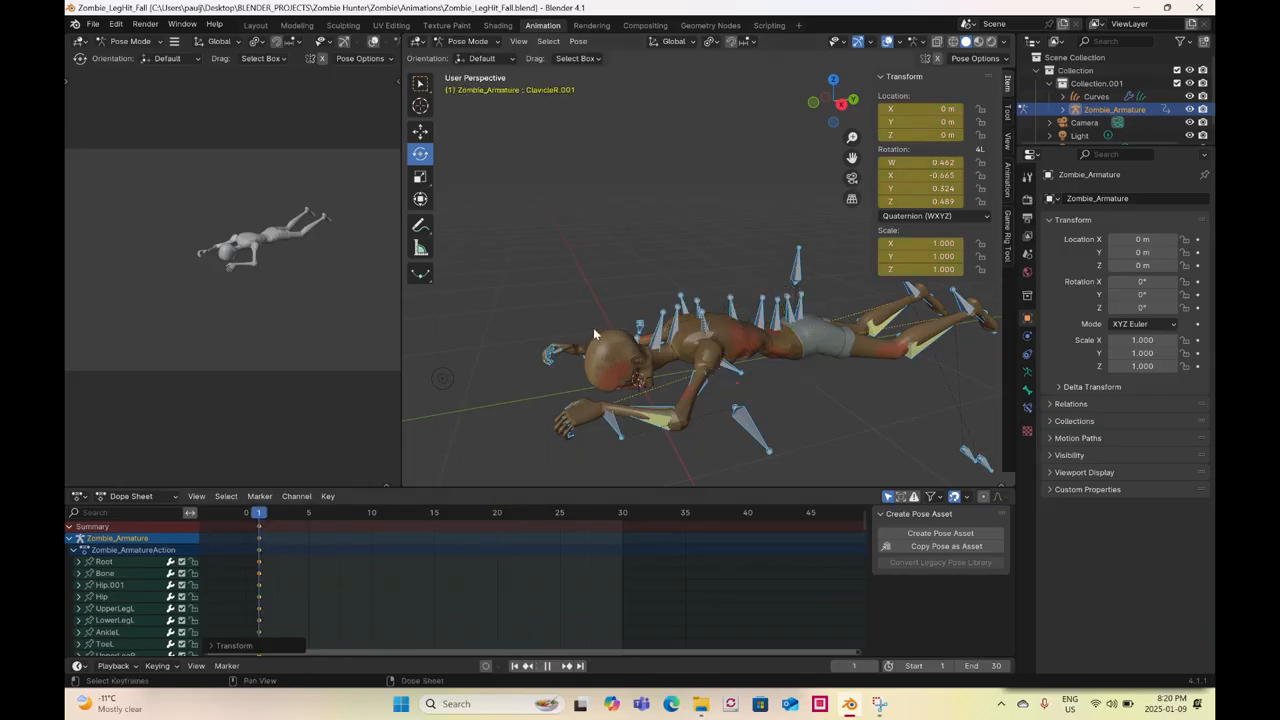
pyautogui.click(852, 102)
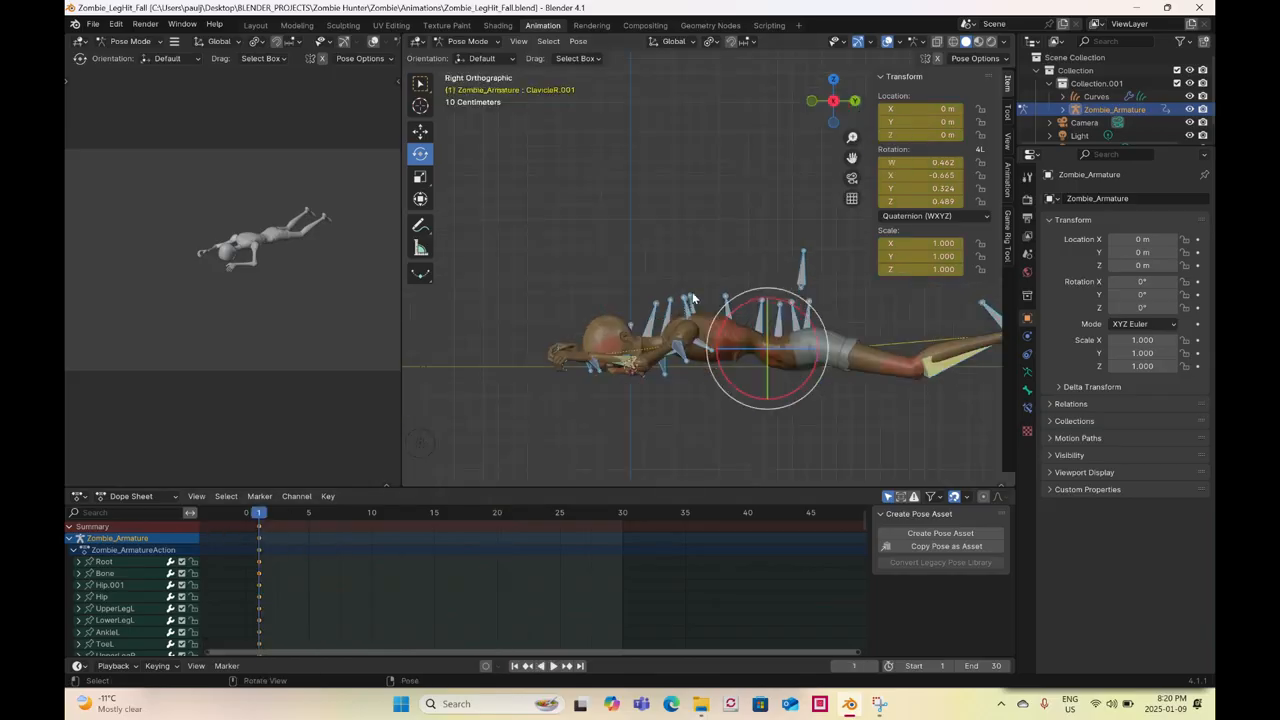
pyautogui.click(596, 372)
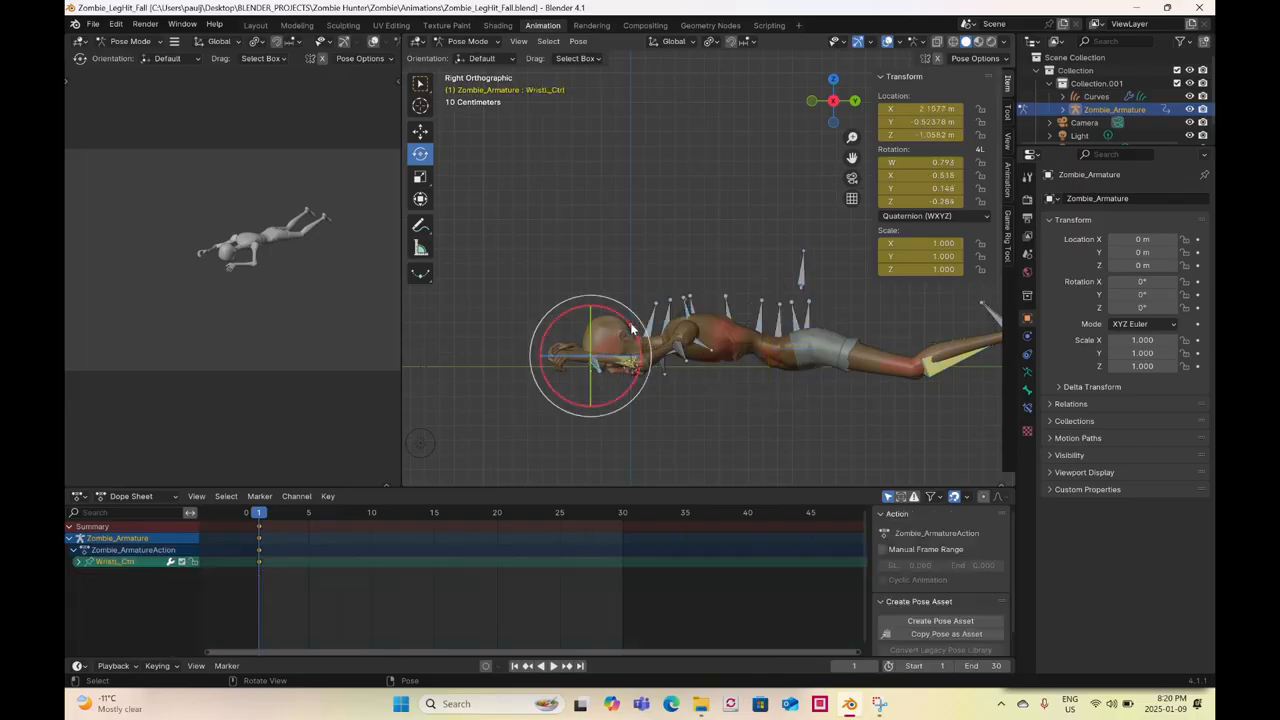
pyautogui.moveTo(628, 320); pyautogui.dragTo(634, 330)
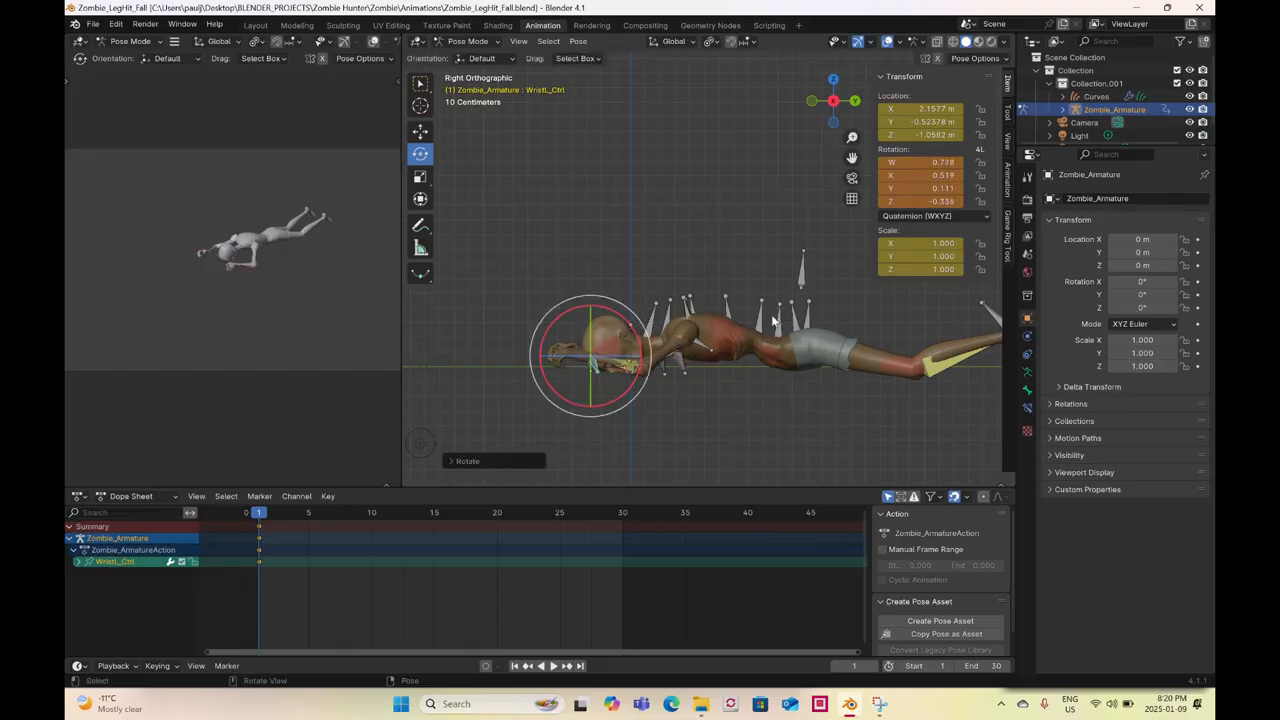
# - Rotate the SpineBase, Spine1, Spine2 and Chest bones together in the right view to raise the torso off the ground
pyautogui.scroll(4, 720, 292)
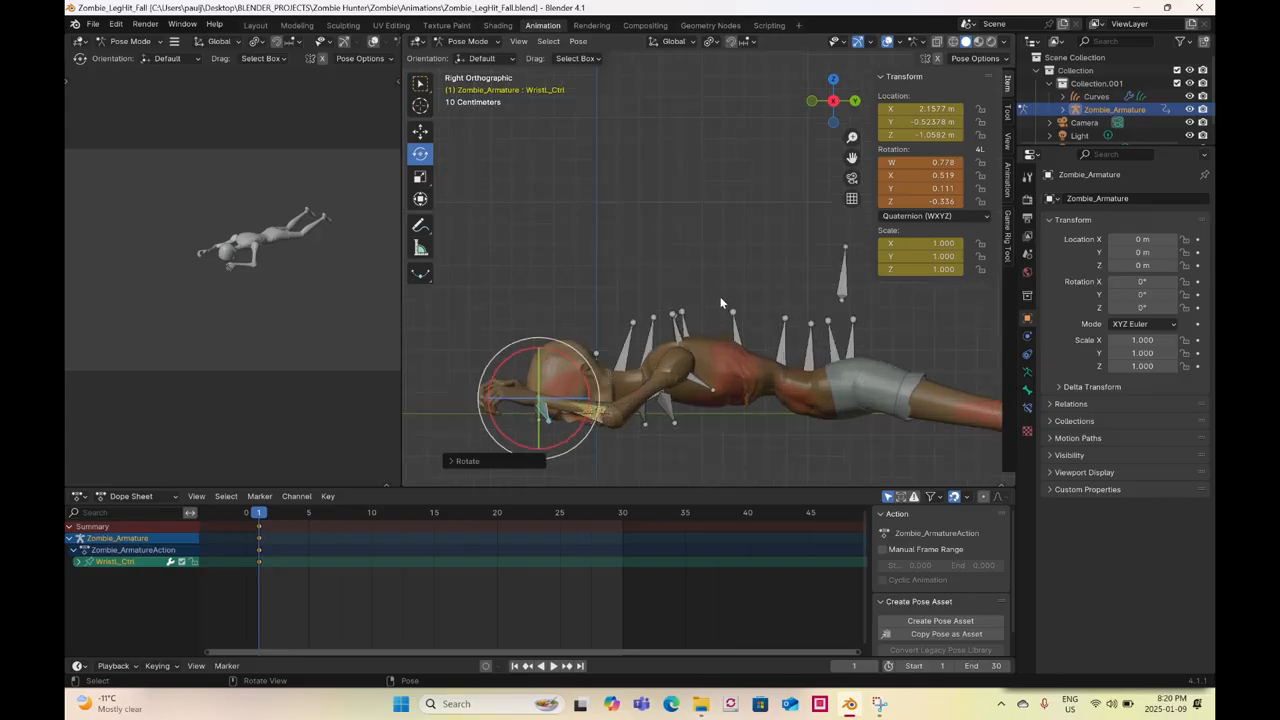
pyautogui.moveTo(719, 295); pyautogui.dragTo(786, 323)
pyautogui.moveTo(707, 321); pyautogui.dragTo(708, 322)
pyautogui.moveTo(710, 325); pyautogui.dragTo(678, 327, button='middle')
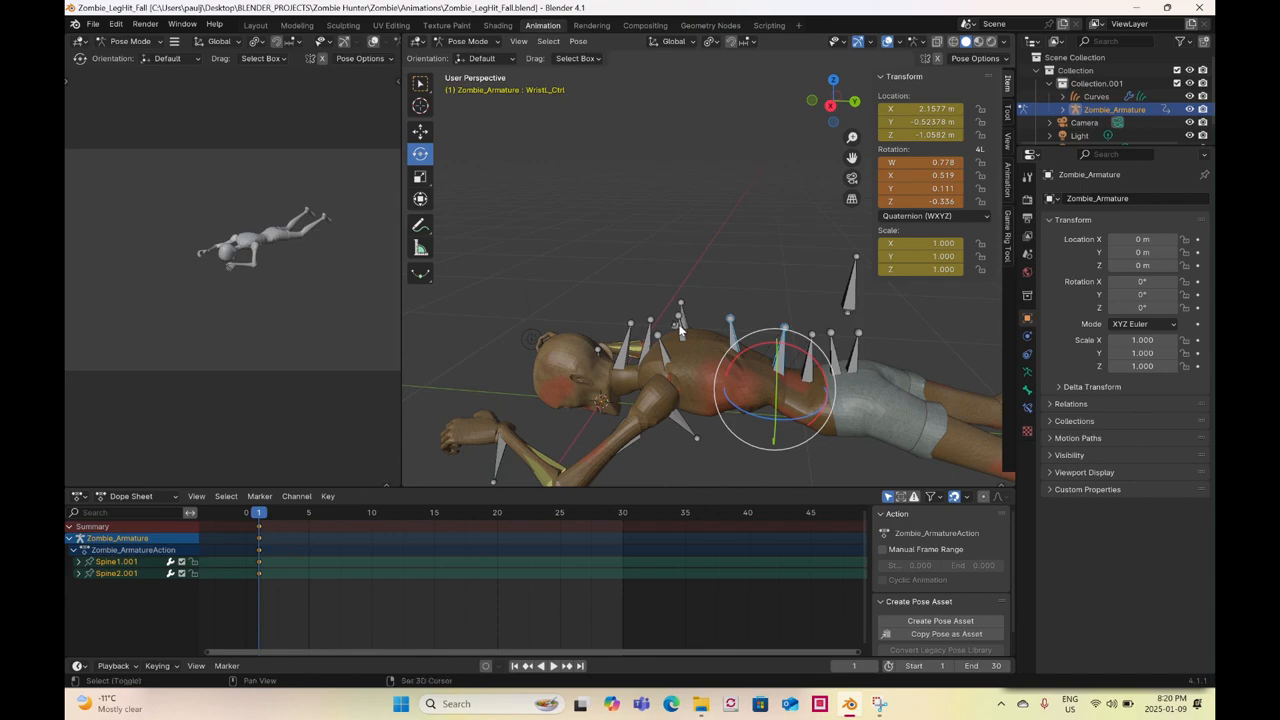
pyautogui.keyDown('shift'); pyautogui.click(812, 362); pyautogui.keyUp('shift')
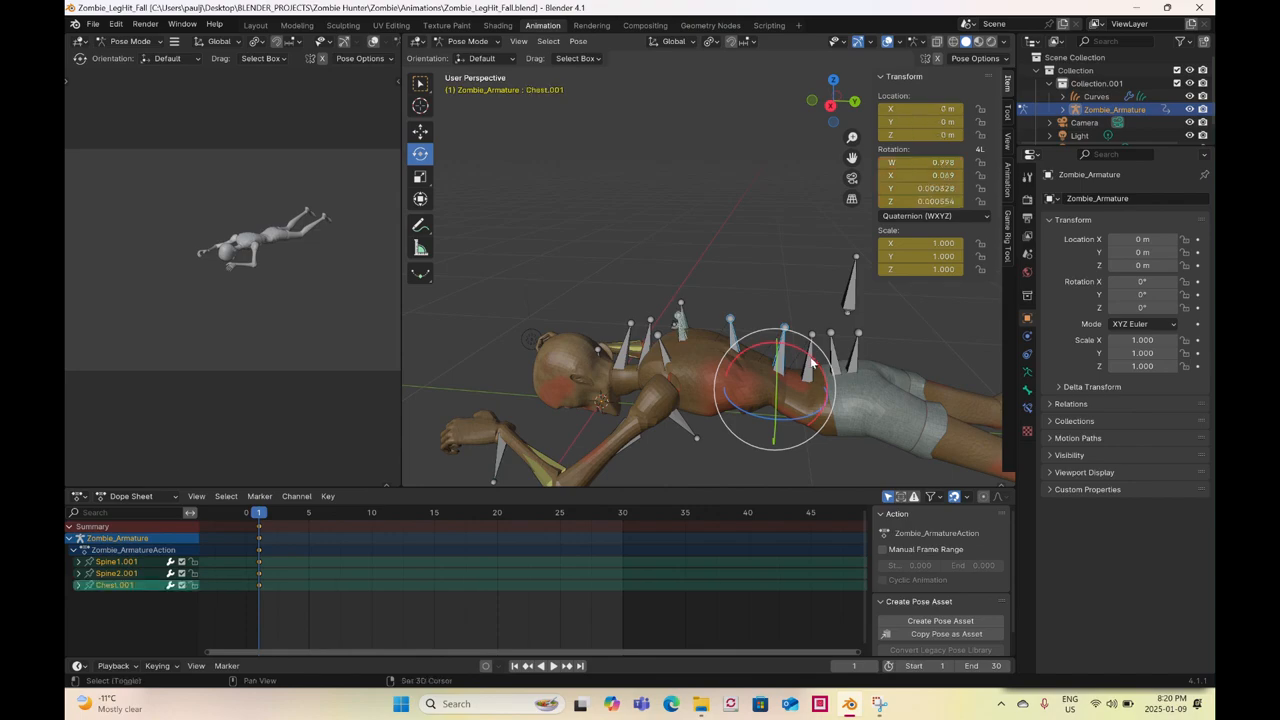
pyautogui.click(830, 110)
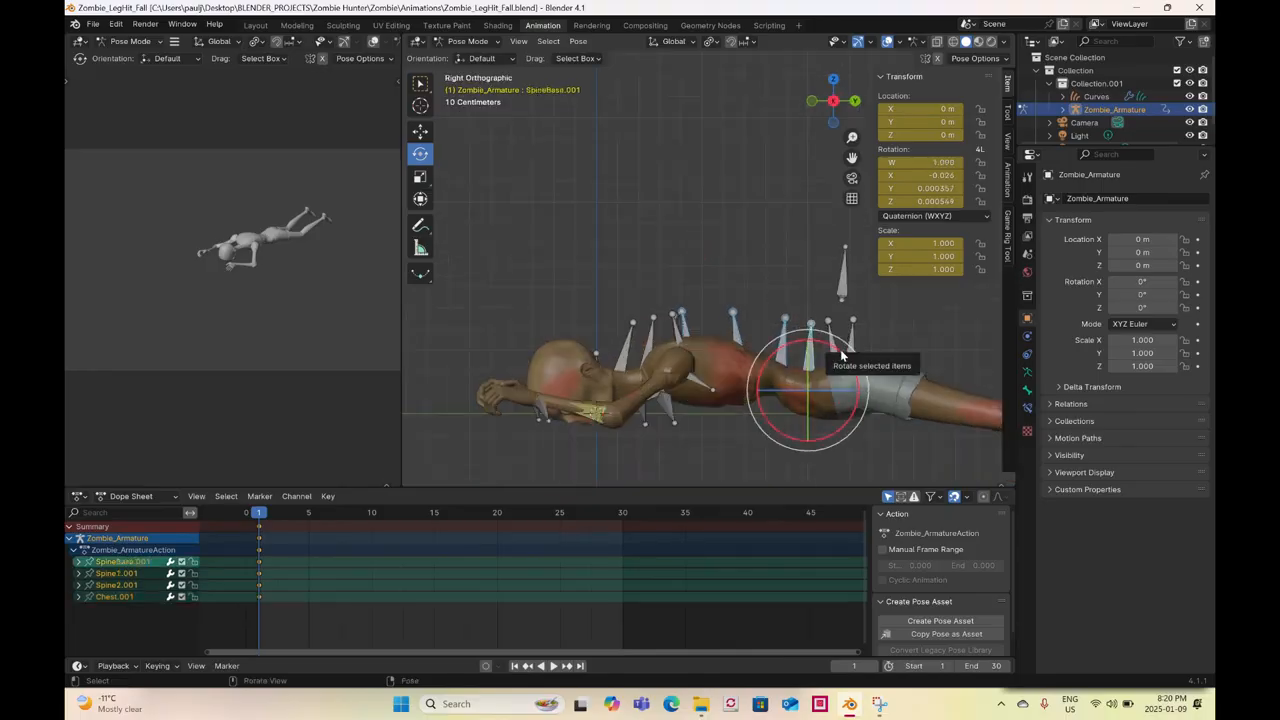
pyautogui.moveTo(841, 355); pyautogui.dragTo(842, 376)
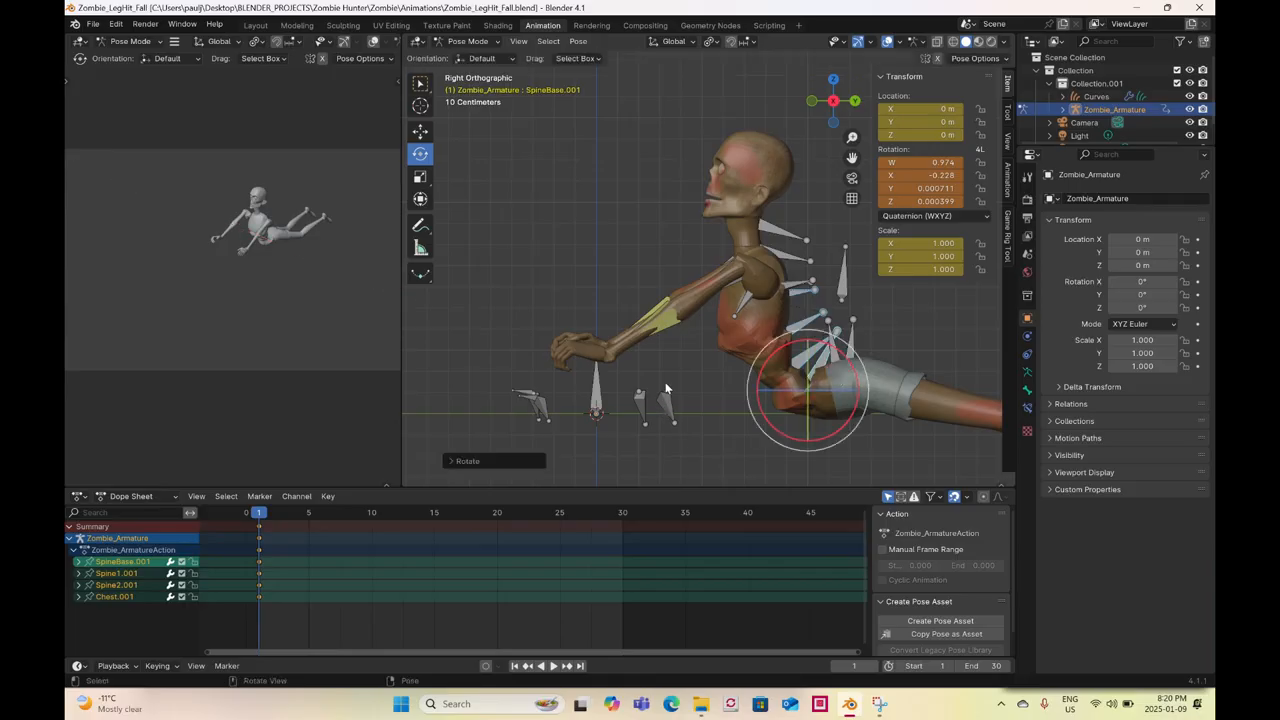
# - Move both wrist control bones along the Y axis toward the raised torso
pyautogui.moveTo(622, 346); pyautogui.dragTo(690, 428, button='middle')
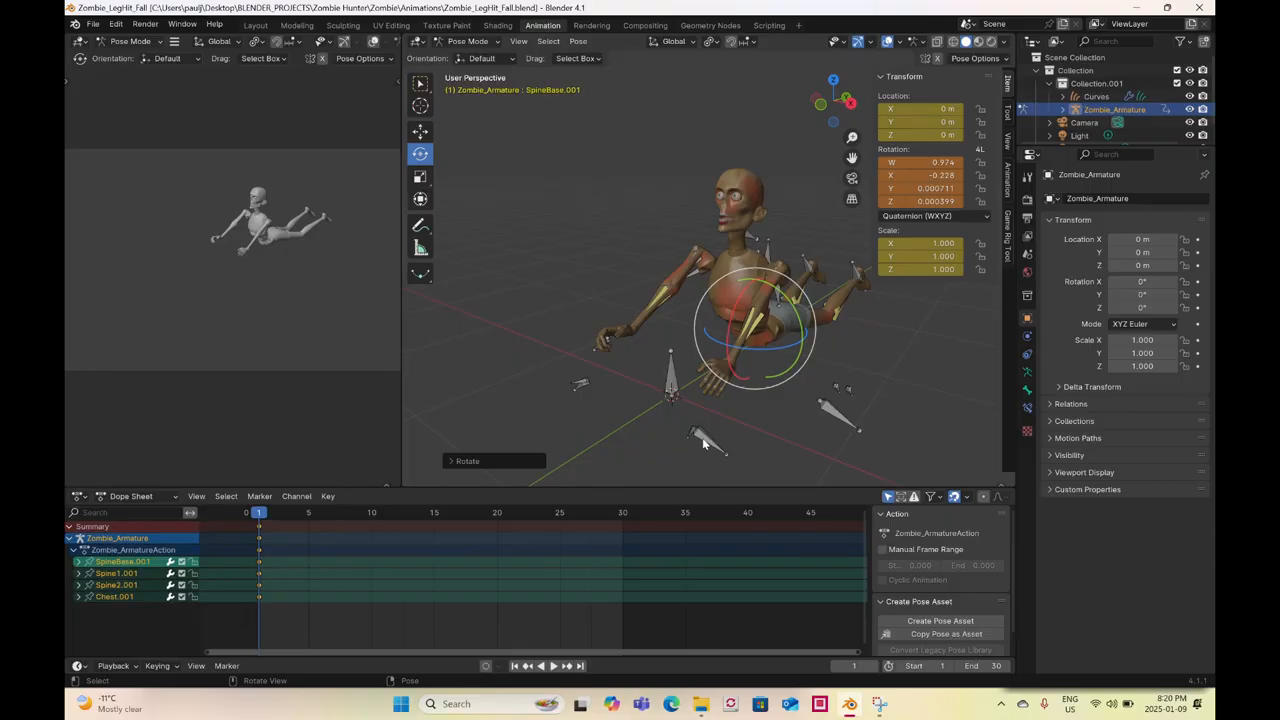
pyautogui.keyDown('shift'); pyautogui.click(578, 388); pyautogui.keyUp('shift')
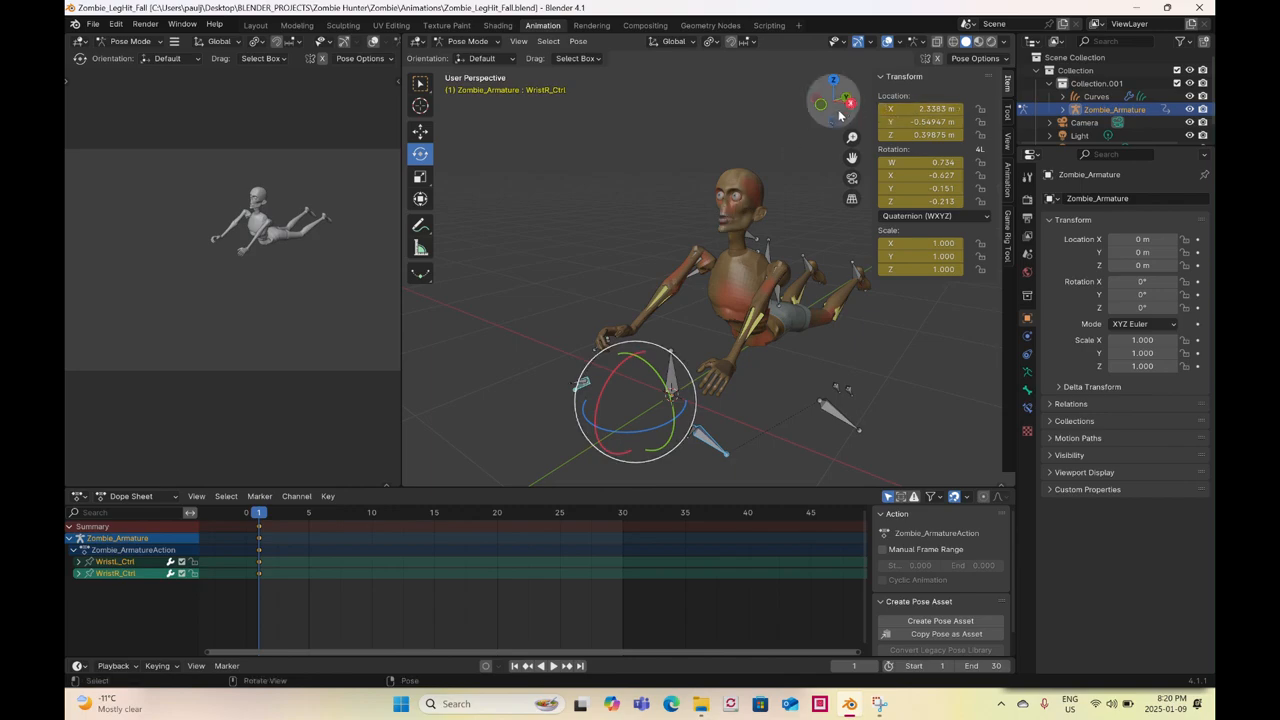
pyautogui.click(420, 131)
pyautogui.moveTo(645, 353); pyautogui.dragTo(716, 366)
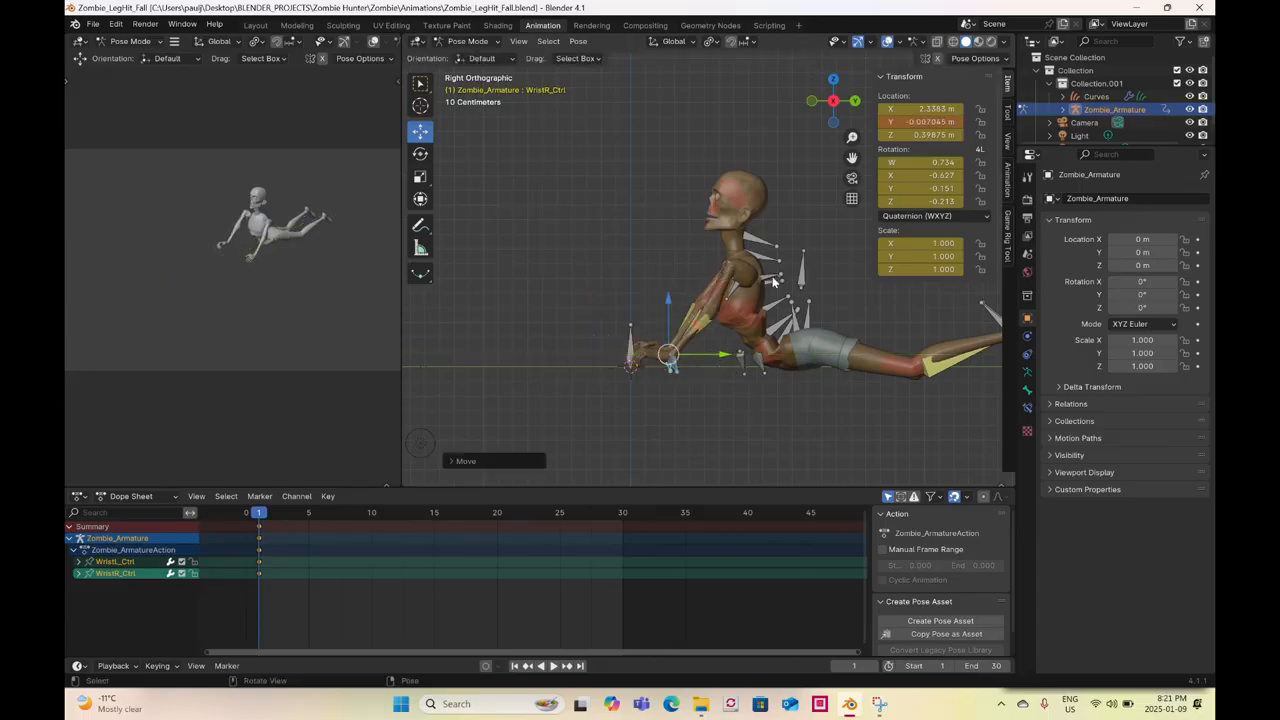
# - Try rotating the ClavicleL.002 bone about the X axis in the right orthographic view, and undo it
pyautogui.moveTo(775, 283); pyautogui.dragTo(734, 316, button='middle')
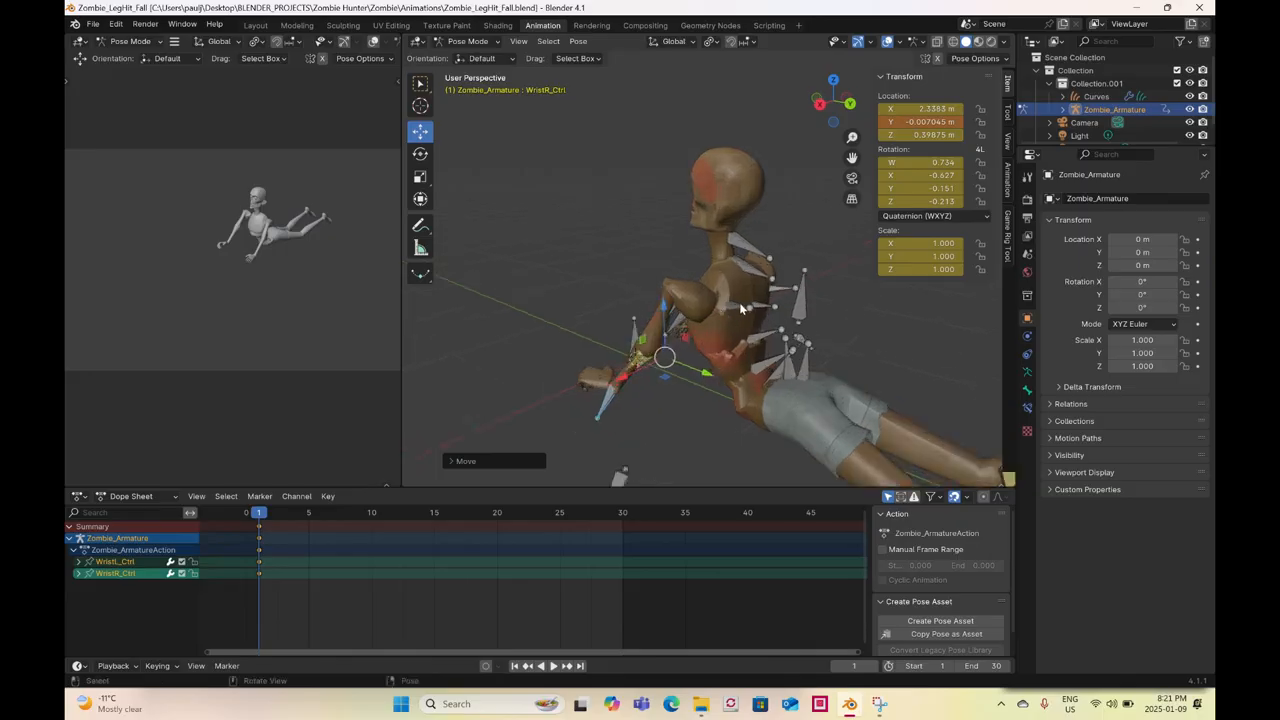
pyautogui.click(819, 104)
pyautogui.hotkey('shift', 'space')
pyautogui.press('r')
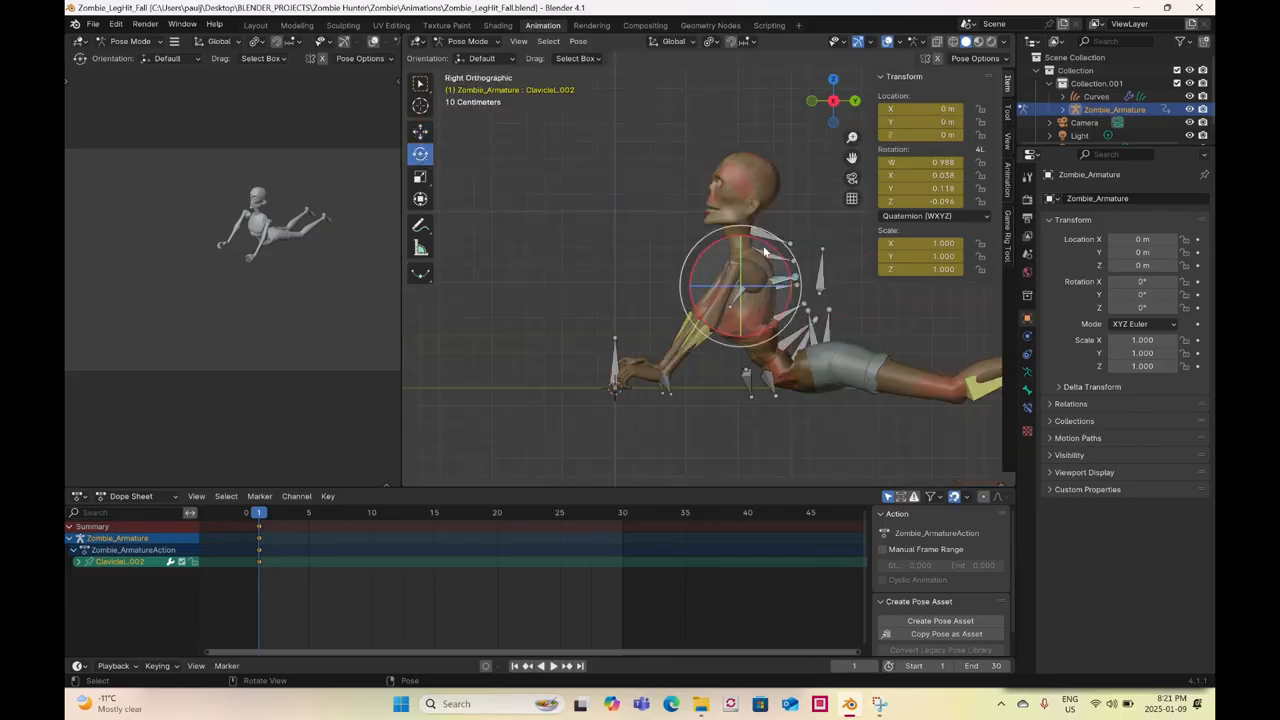
pyautogui.moveTo(703, 250); pyautogui.dragTo(729, 257)
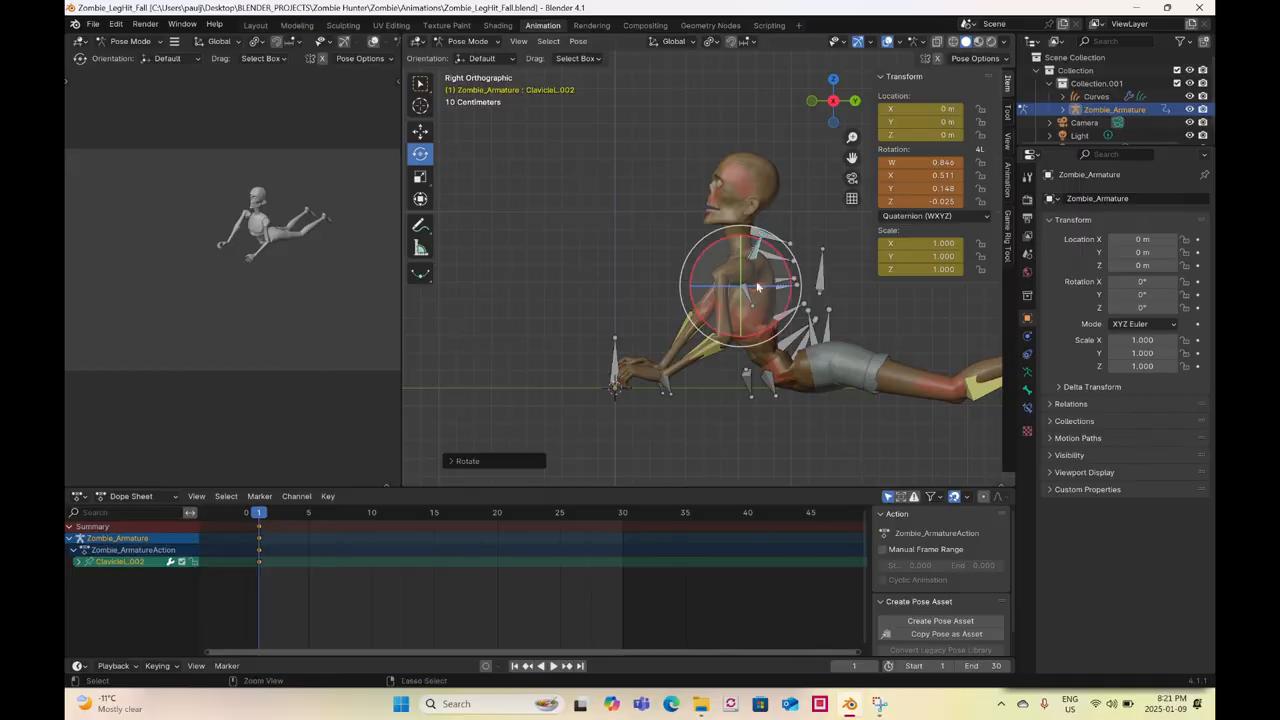
pyautogui.hotkey('ctrl', 'z')
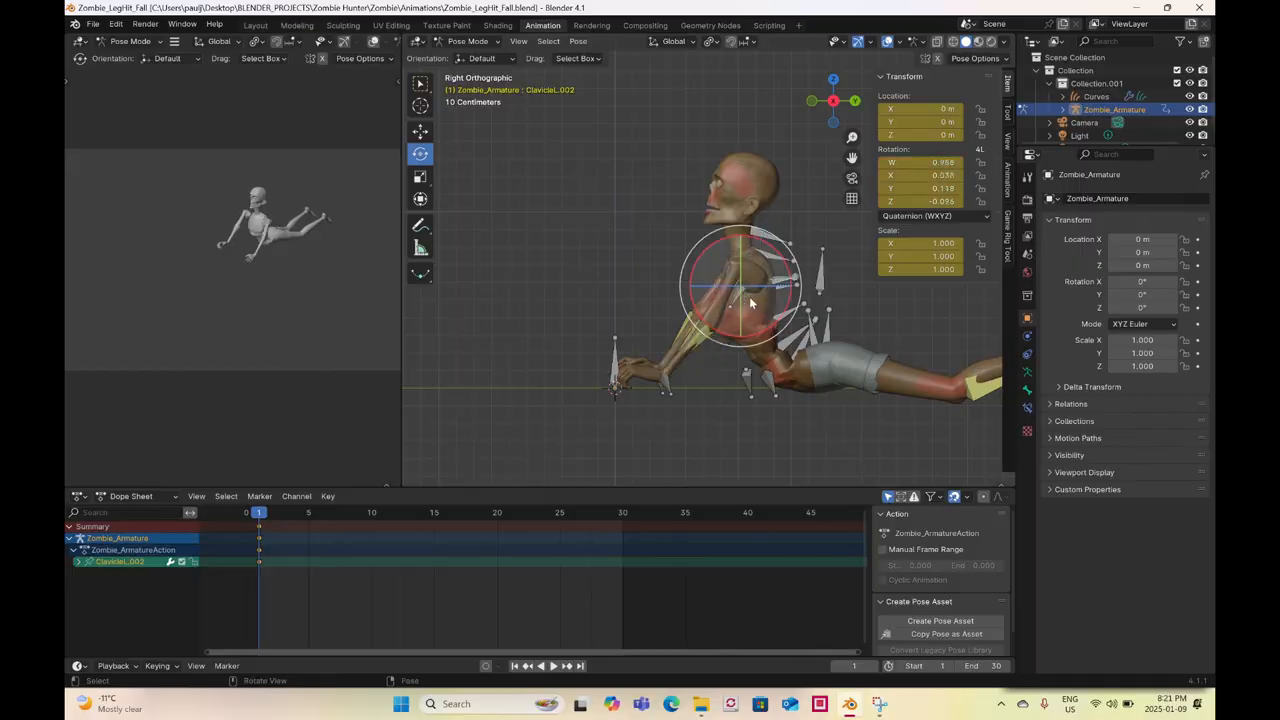
# - Rotate the ClavicleL.001 bone in the right view and the ClavicleR.001 bone about the X axis to reposition both shoulders
pyautogui.click(775, 242)
pyautogui.moveTo(776, 240); pyautogui.dragTo(712, 291)
pyautogui.moveTo(580, 309); pyautogui.dragTo(885, 318, button='middle')
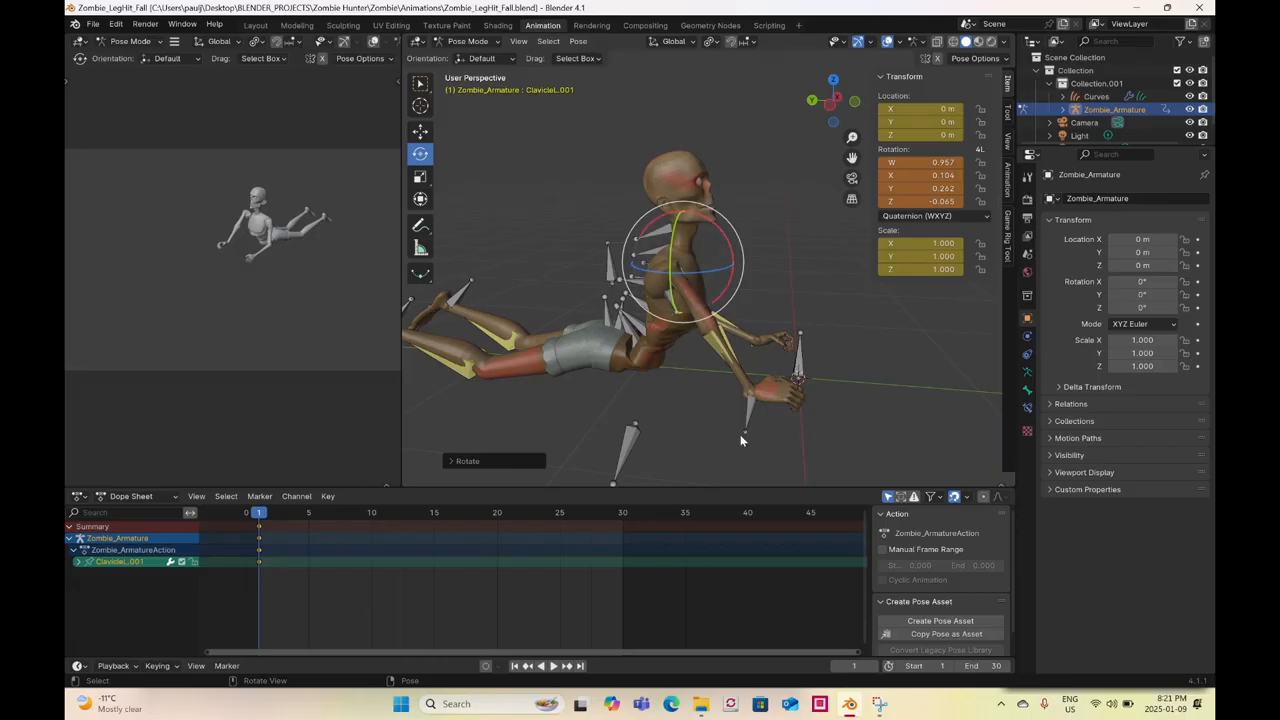
pyautogui.click(727, 274)
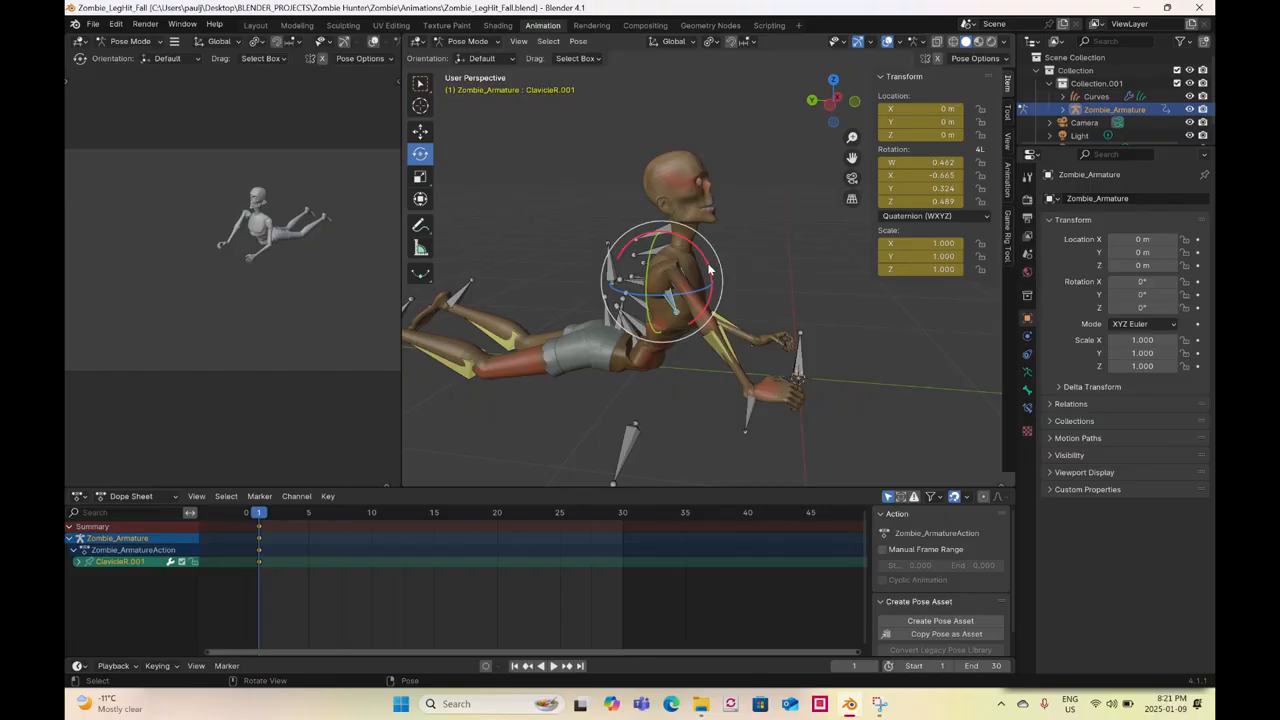
pyautogui.moveTo(724, 272); pyautogui.dragTo(724, 272)
pyautogui.press('x')
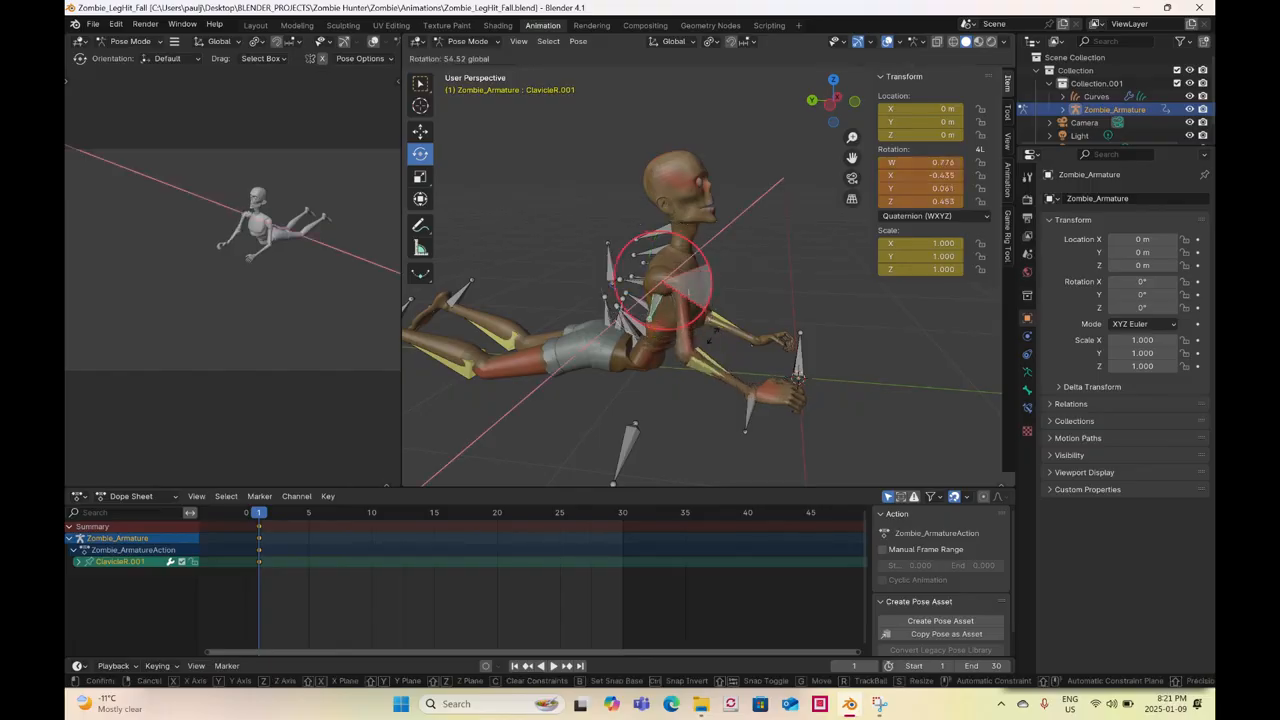
pyautogui.moveTo(712, 340); pyautogui.dragTo(631, 416)
# - Rotate the Shoulder.001 and Neck.001 bones together to adjust the upper body
pyautogui.moveTo(760, 330); pyautogui.dragTo(500, 345, button='middle')
pyautogui.moveTo(800, 213); pyautogui.dragTo(748, 234)
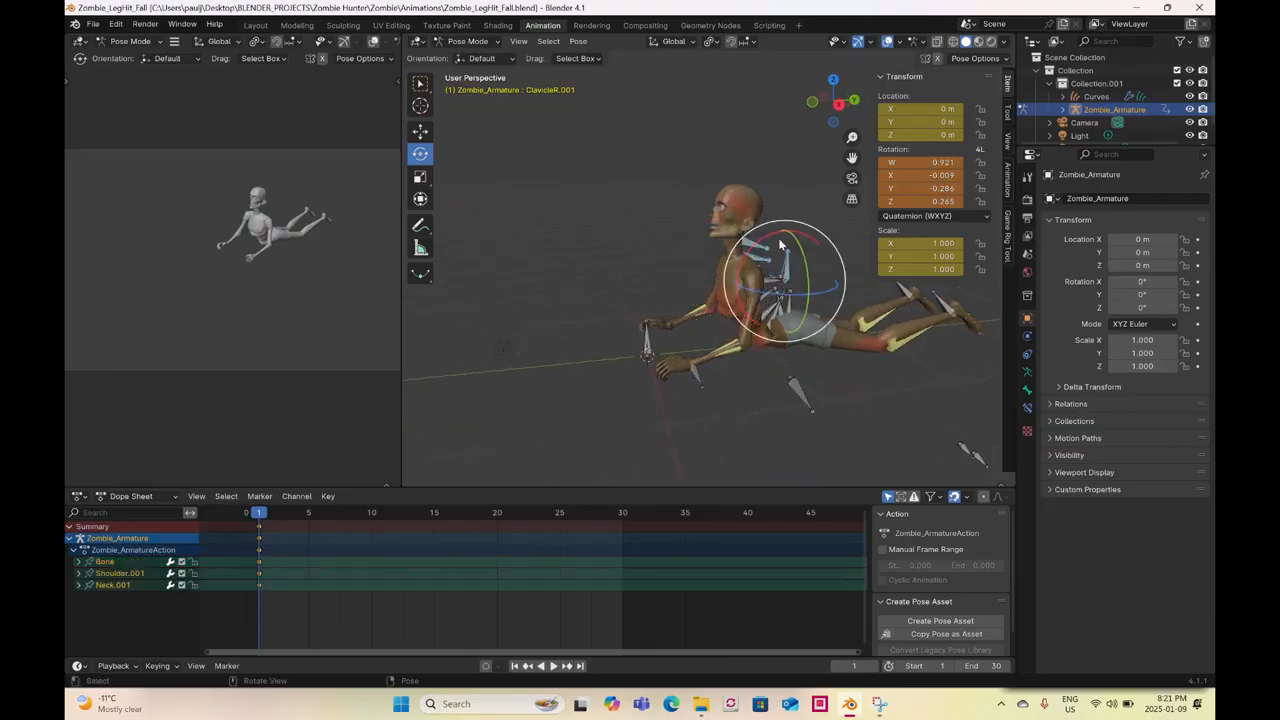
pyautogui.moveTo(788, 188)
pyautogui.mouseDown(button='middle')
pyautogui.moveTo(776, 169)
pyautogui.moveTo(754, 171)
pyautogui.moveTo(766, 184)
pyautogui.mouseUp(button='middle')
pyautogui.moveTo(775, 178); pyautogui.dragTo(811, 184)
pyautogui.moveTo(565, 276)
pyautogui.mouseDown(button='middle')
pyautogui.moveTo(625, 304)
pyautogui.moveTo(573, 285)
pyautogui.mouseUp(button='middle')
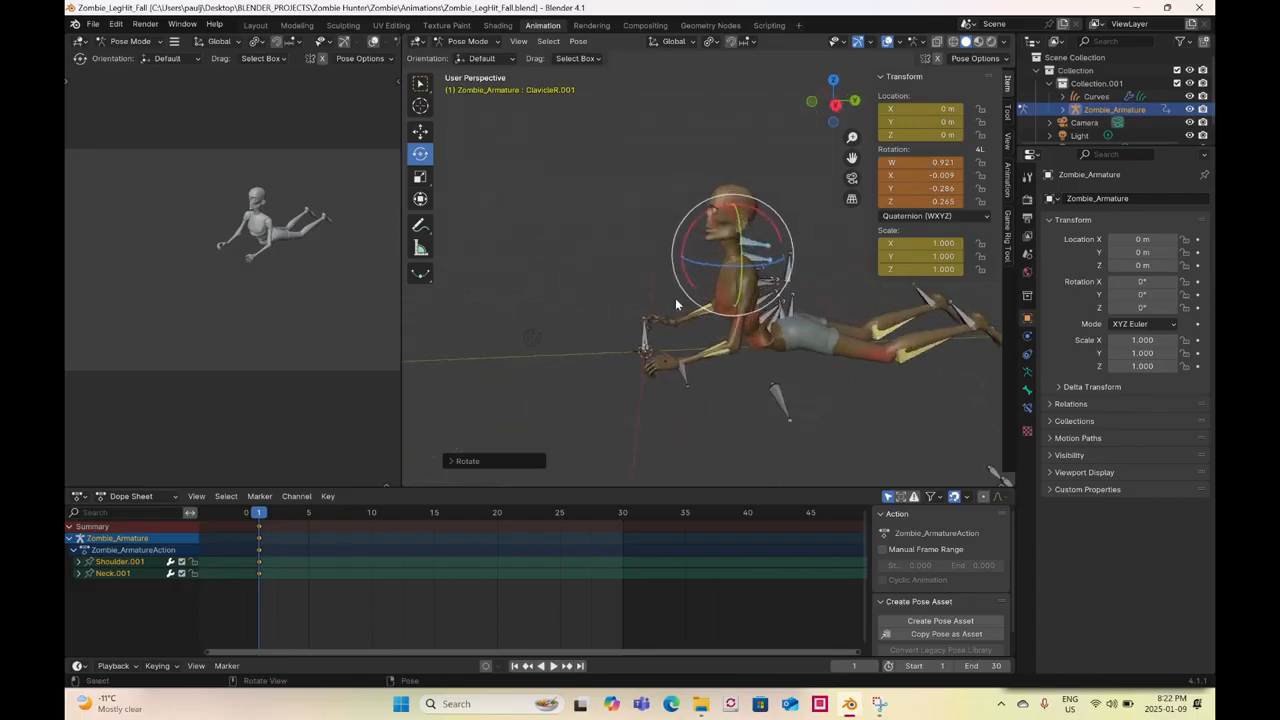
pyautogui.moveTo(696, 311); pyautogui.dragTo(741, 340, button='middle')
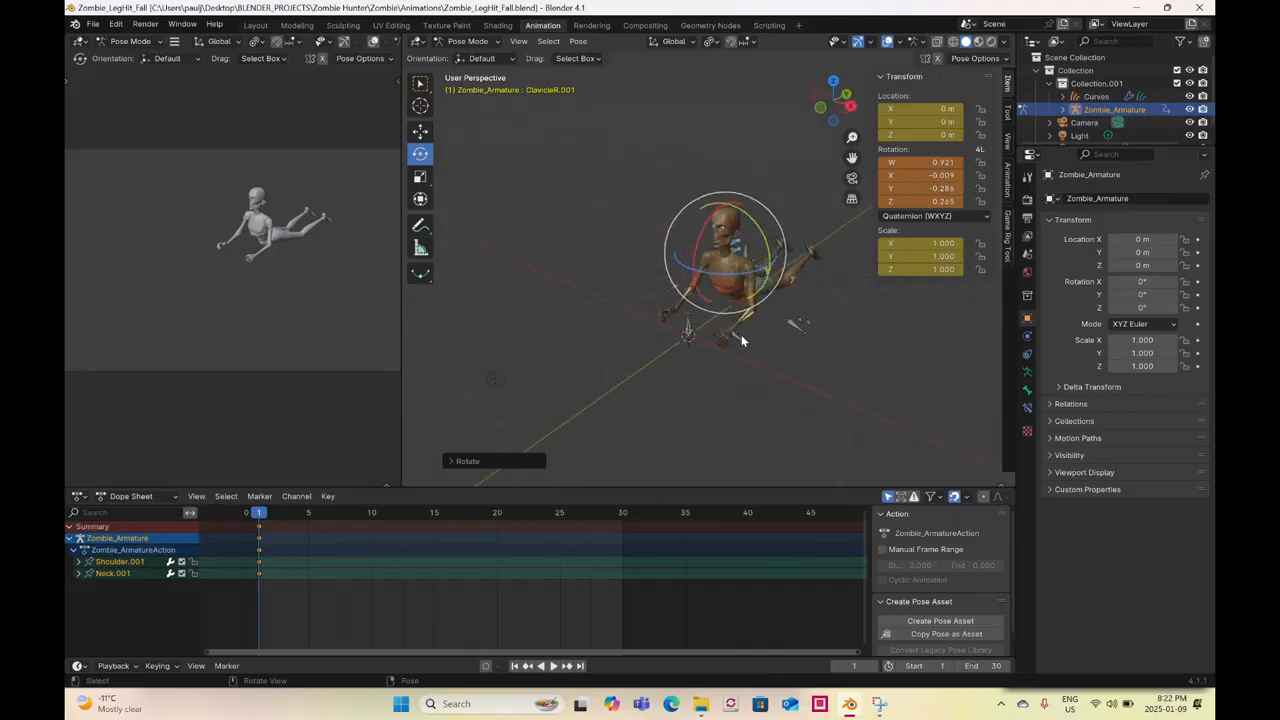
# - Rotate the WristL_Ctrl bone in the front and right orthographic views to turn the hand toward the ground
pyautogui.hotkey('ctrl', 'z')
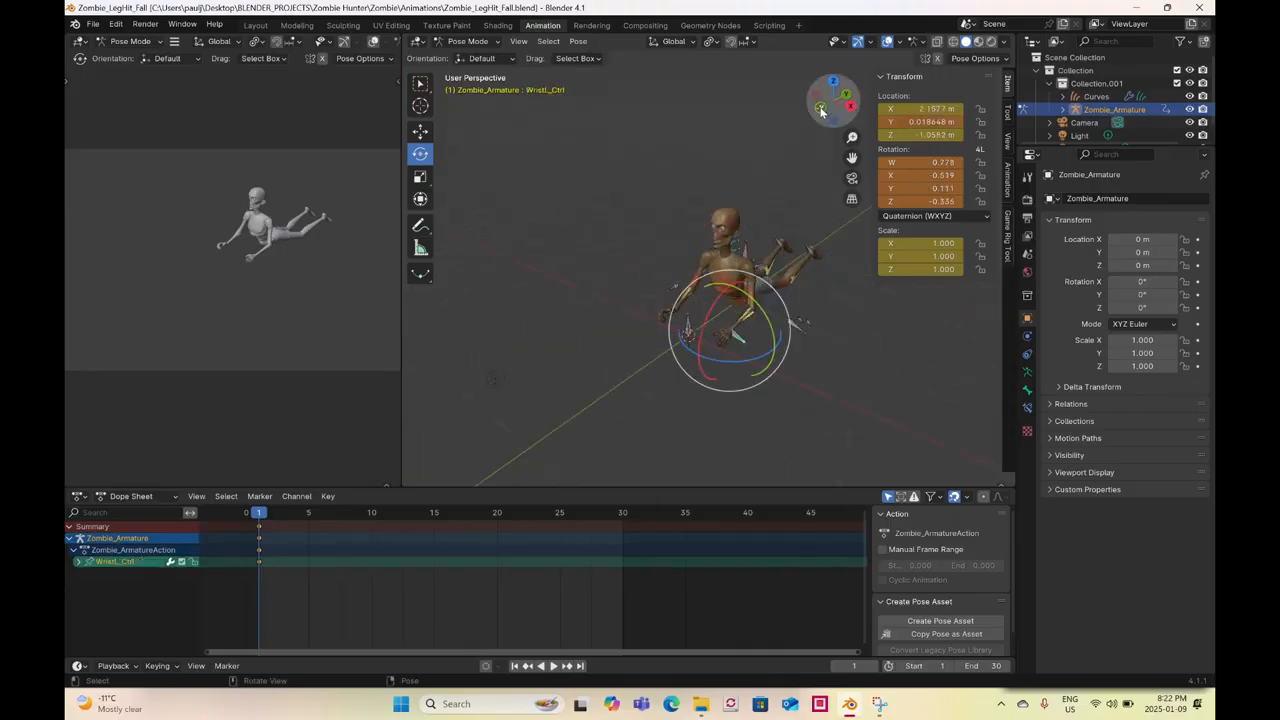
pyautogui.moveTo(813, 109); pyautogui.dragTo(672, 266)
pyautogui.keyDown('shift'); pyautogui.moveTo(672, 266); pyautogui.dragTo(558, 223, button='middle'); pyautogui.keyUp('shift')
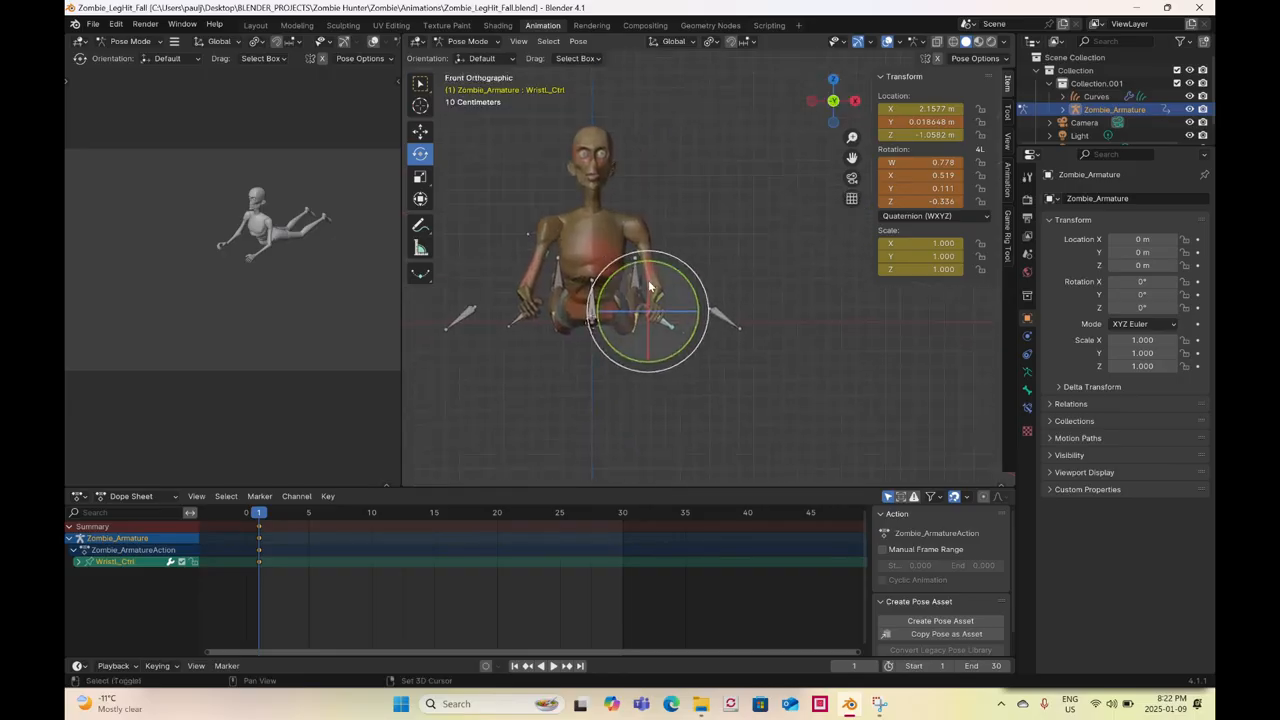
pyautogui.scroll(3, 662, 290)
pyautogui.moveTo(647, 325); pyautogui.dragTo(628, 292)
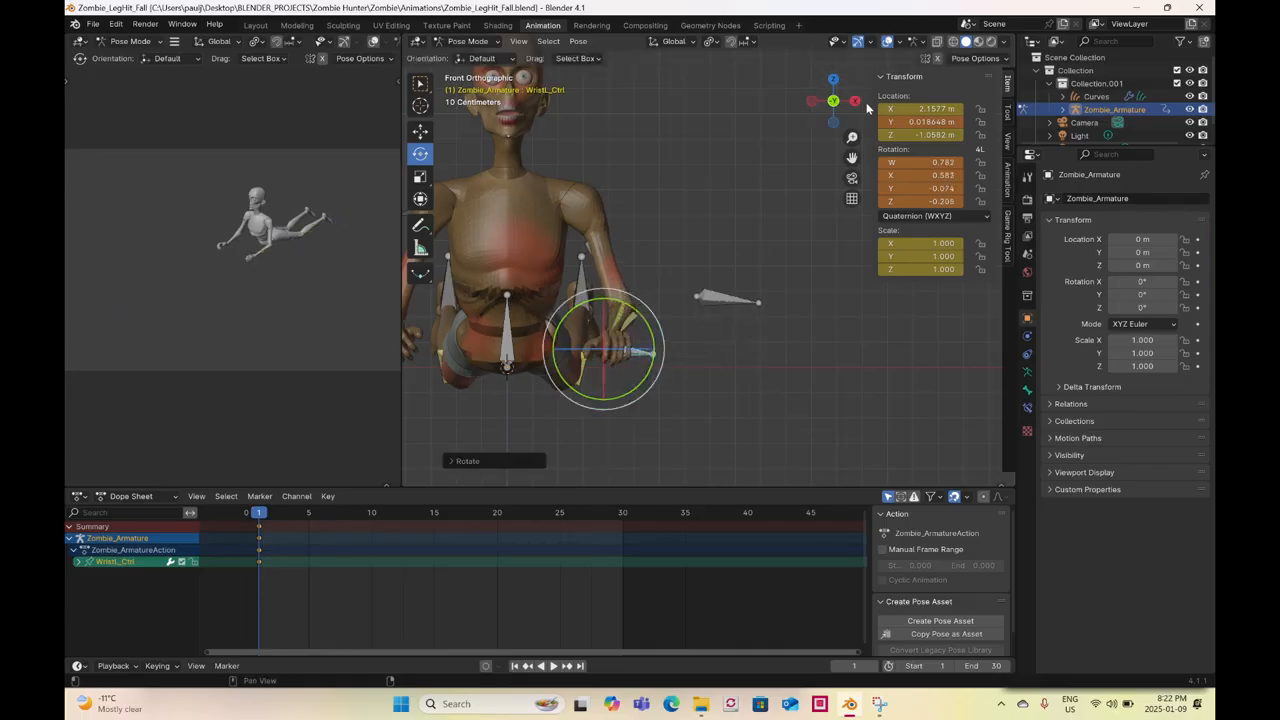
pyautogui.click(855, 101)
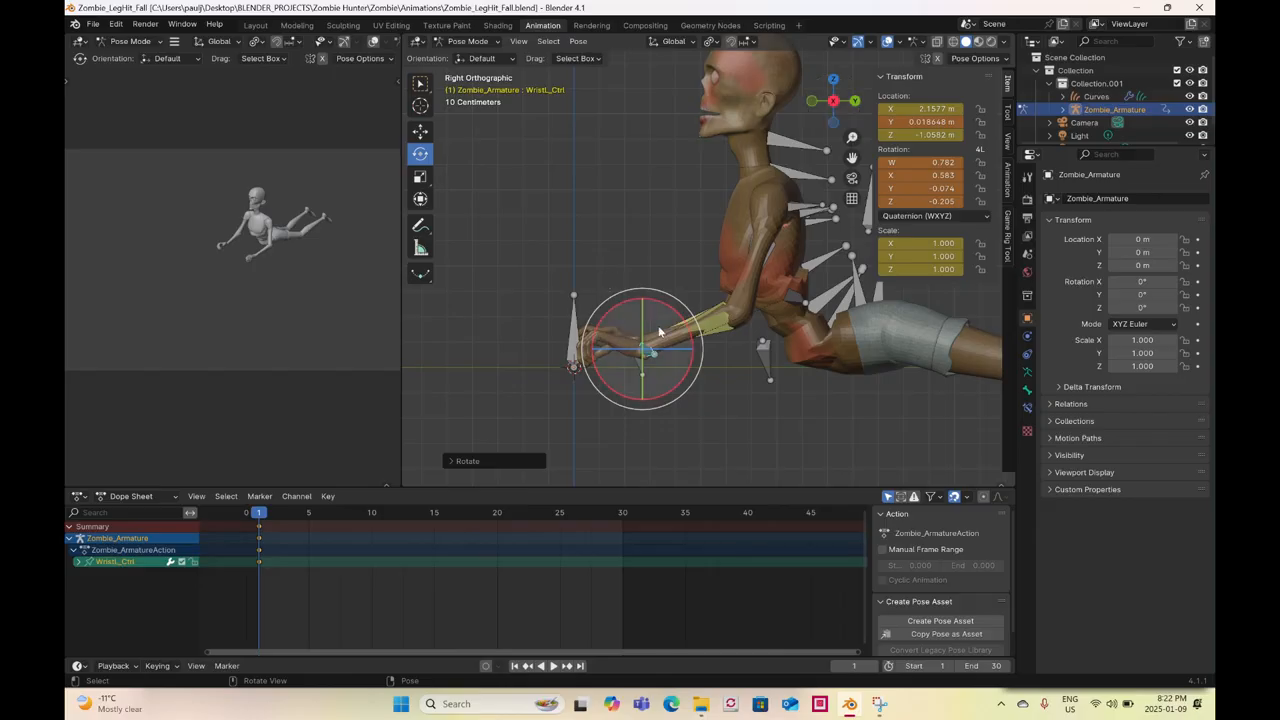
pyautogui.moveTo(684, 326); pyautogui.dragTo(580, 281)
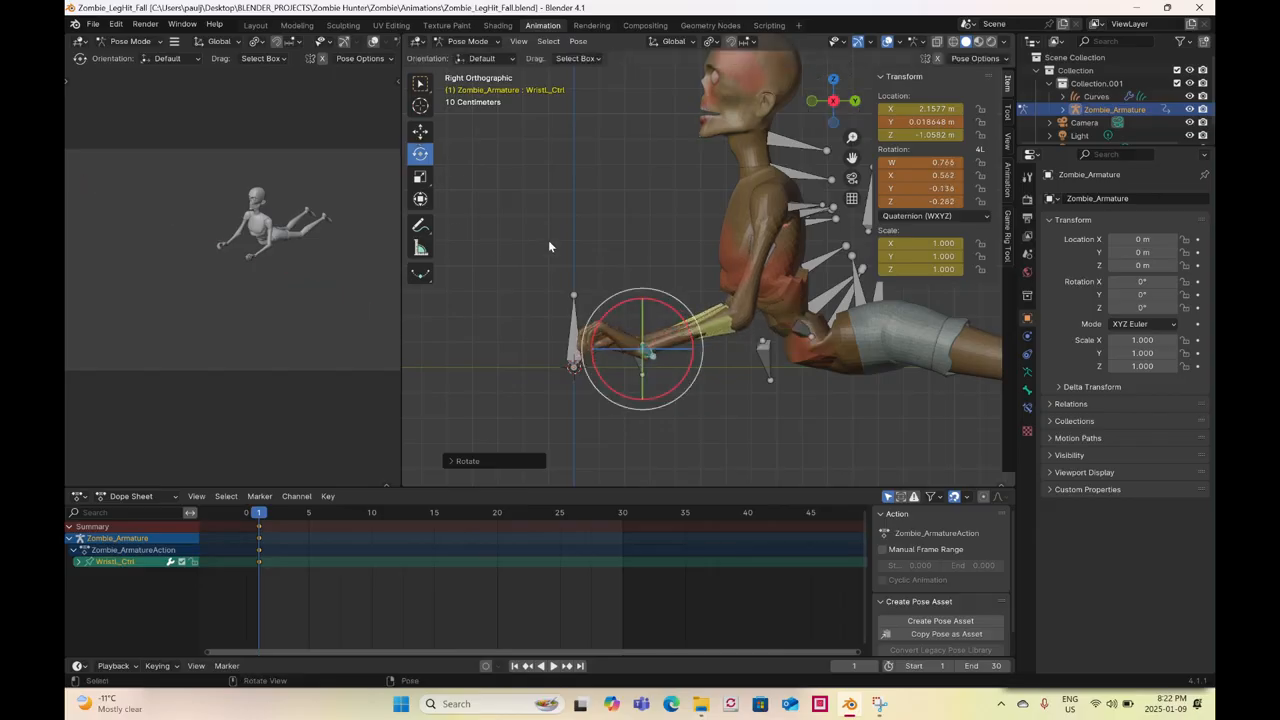
# - Lower the WristL_Ctrl bone along the Z axis toward the ground line in the right view
pyautogui.hotkey('shift', 'space')
pyautogui.press('g')
pyautogui.moveTo(642, 353); pyautogui.dragTo(642, 385)
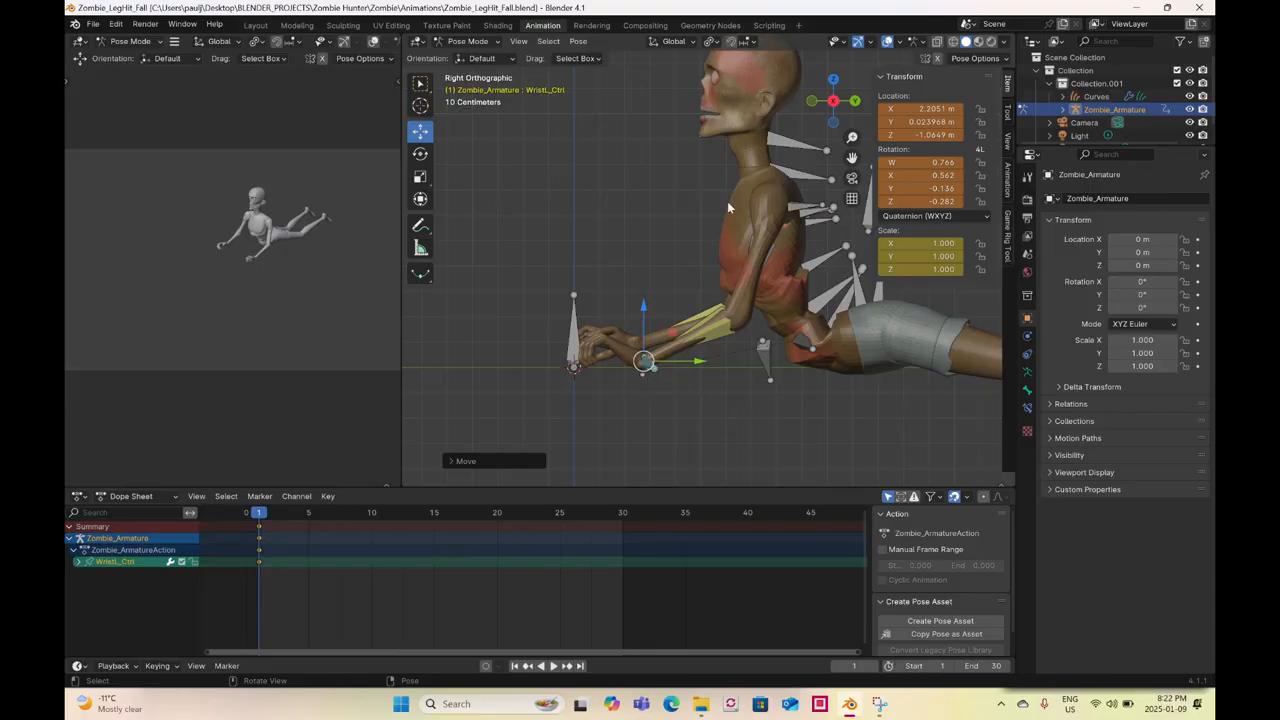
# - Rotate the WristR_Ctrl bone in the front orthographic view to turn its hand toward the ground
pyautogui.hotkey('ctrl', 'z')
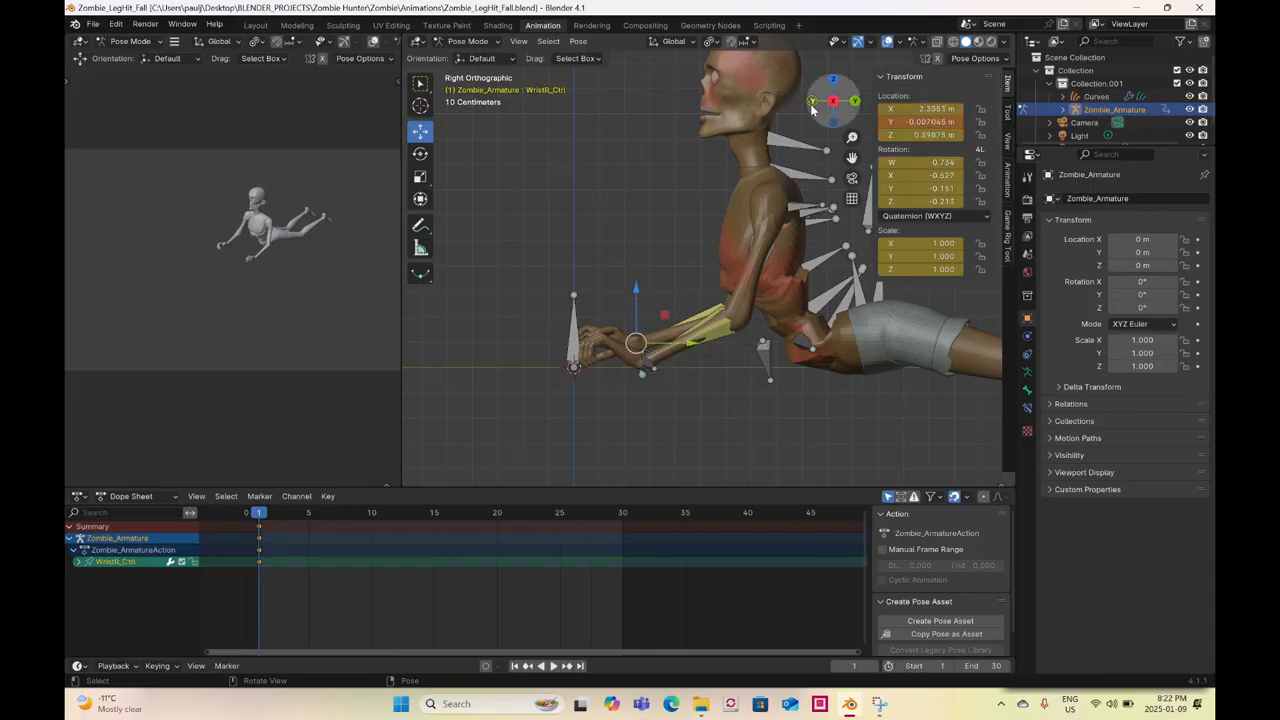
pyautogui.click(812, 102)
pyautogui.click(421, 154)
pyautogui.keyDown('shift'); pyautogui.moveTo(606, 334); pyautogui.dragTo(696, 321, button='middle'); pyautogui.keyUp('shift')
pyautogui.moveTo(476, 312); pyautogui.dragTo(541, 323)
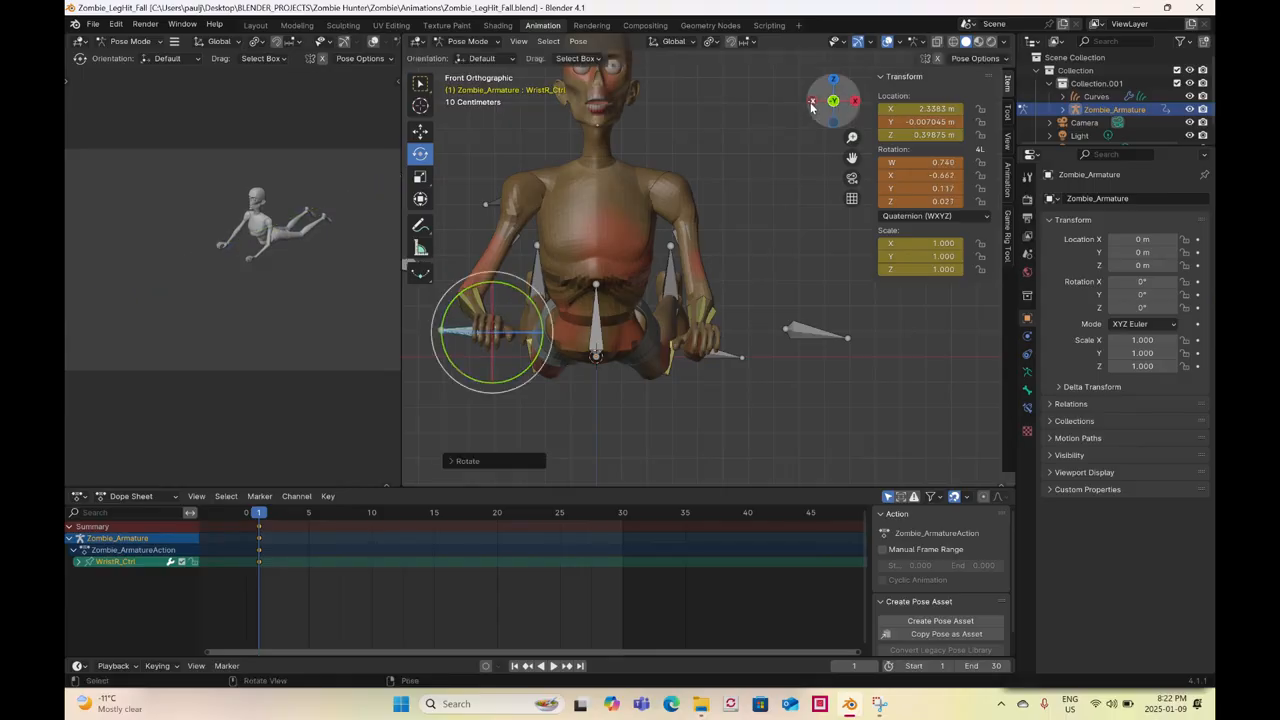
# - Tilt the WristR_Ctrl bone slightly and lower it along the Z axis toward the ground in the left view
pyautogui.click(812, 101)
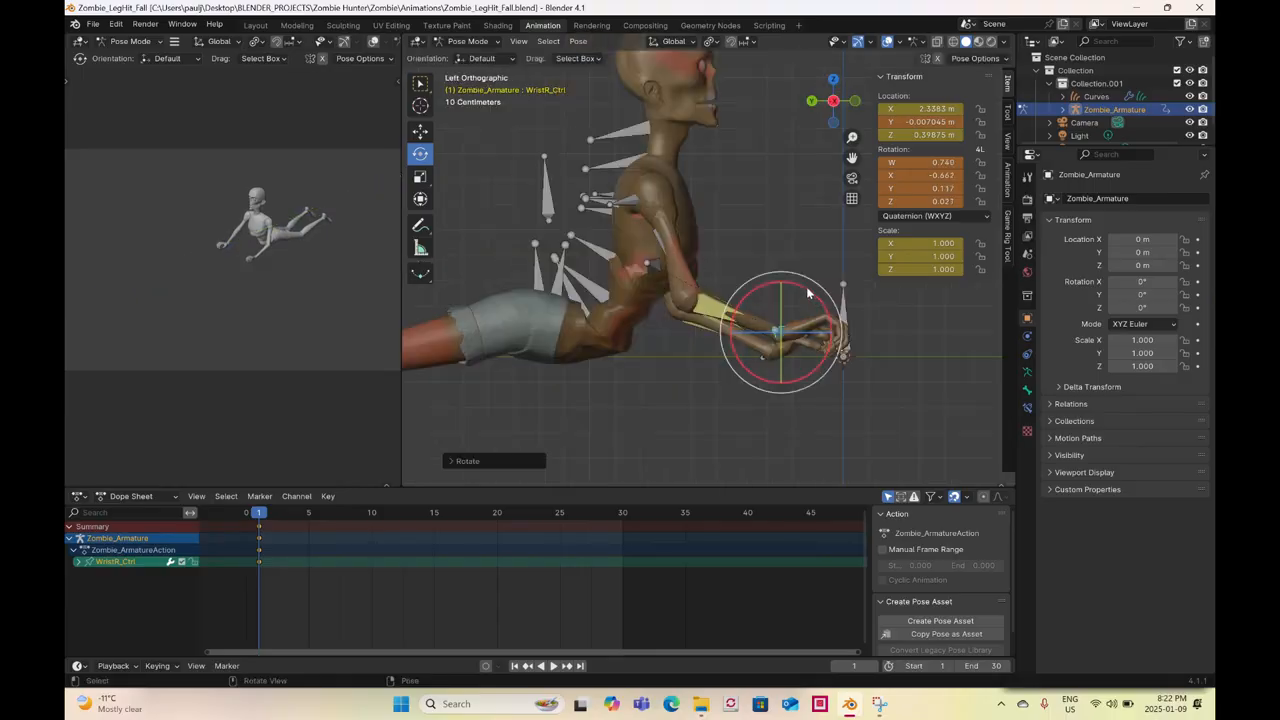
pyautogui.click(426, 134)
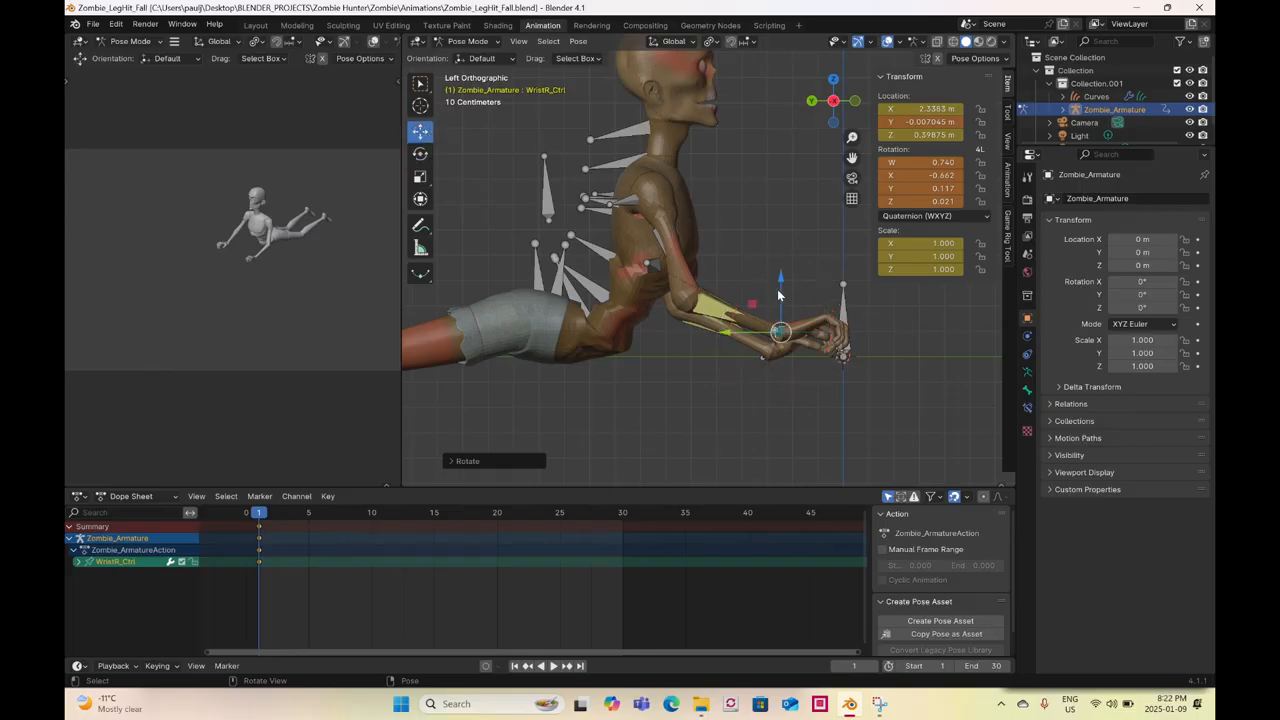
pyautogui.moveTo(785, 282); pyautogui.dragTo(782, 297)
# - Move the WristL_Ctrl bone forward along the Y axis in the right view to a Y location of about -0.066 m
pyautogui.click(756, 360)
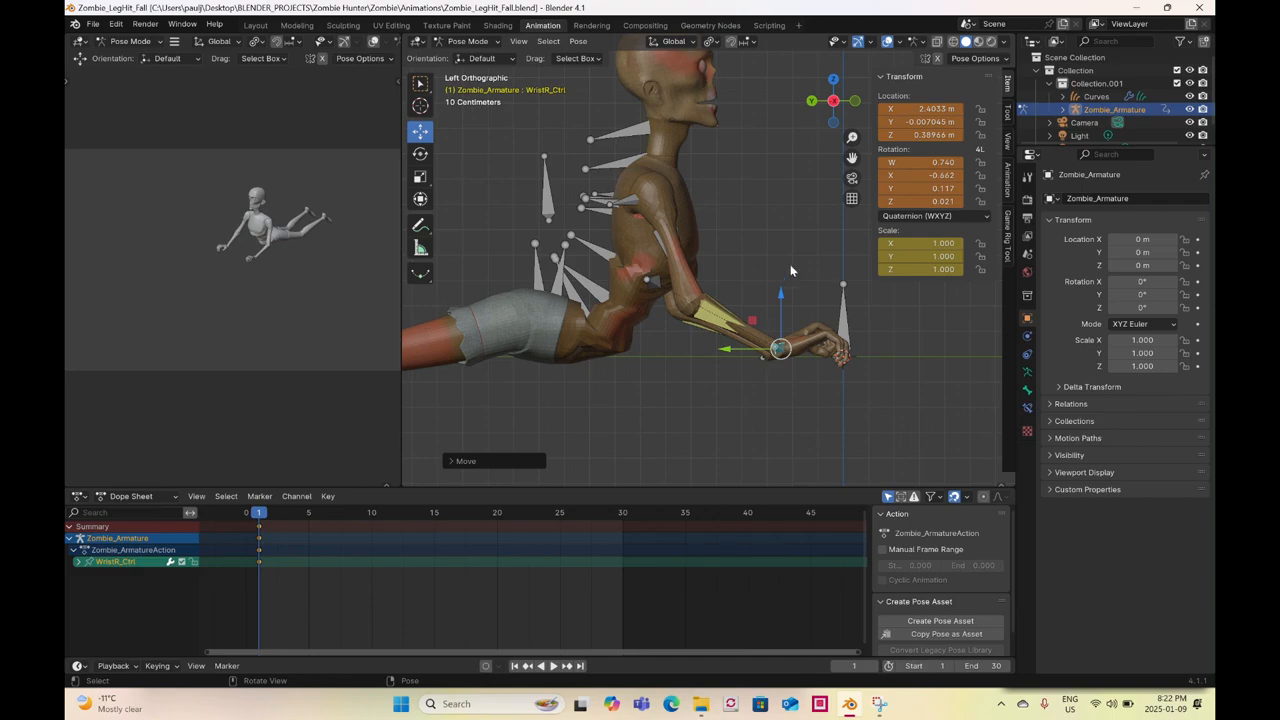
pyautogui.click(834, 102)
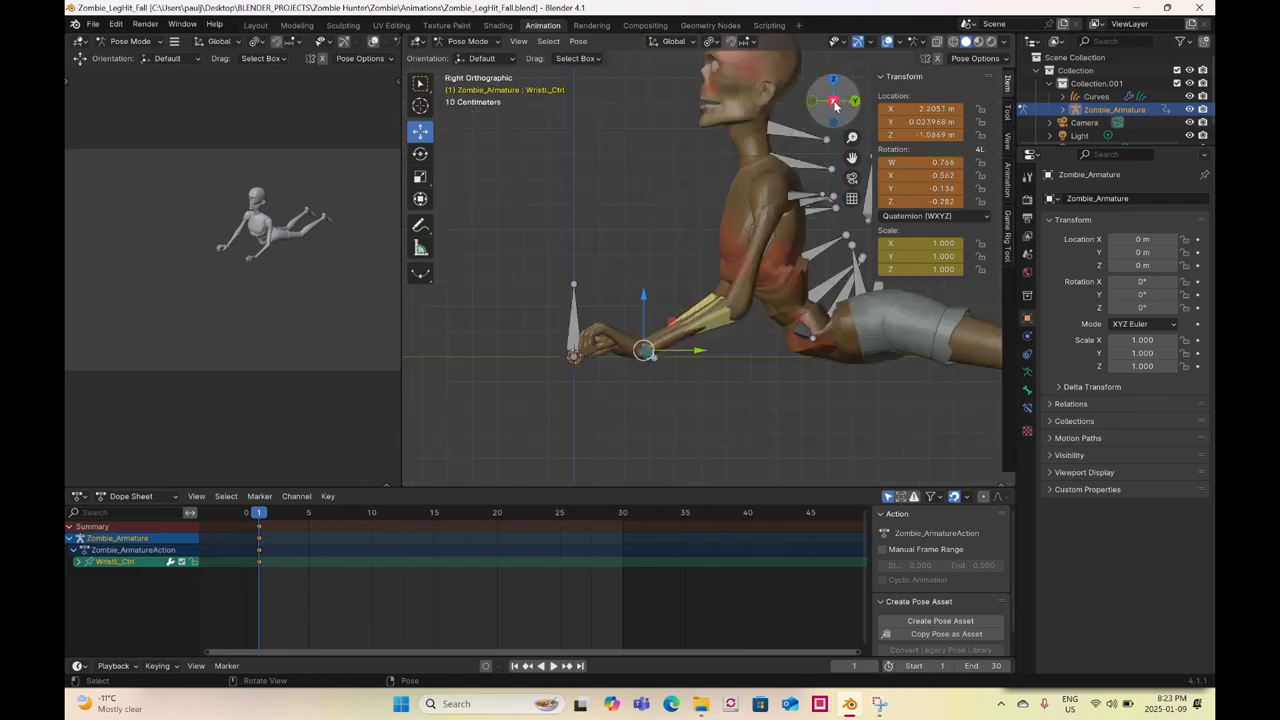
pyautogui.moveTo(686, 350); pyautogui.dragTo(525, 390)
# - Move the WristR_Ctrl bone back toward the torso along the Y axis to a Y location of about 0.208 m
pyautogui.moveTo(525, 390); pyautogui.dragTo(609, 400, button='middle')
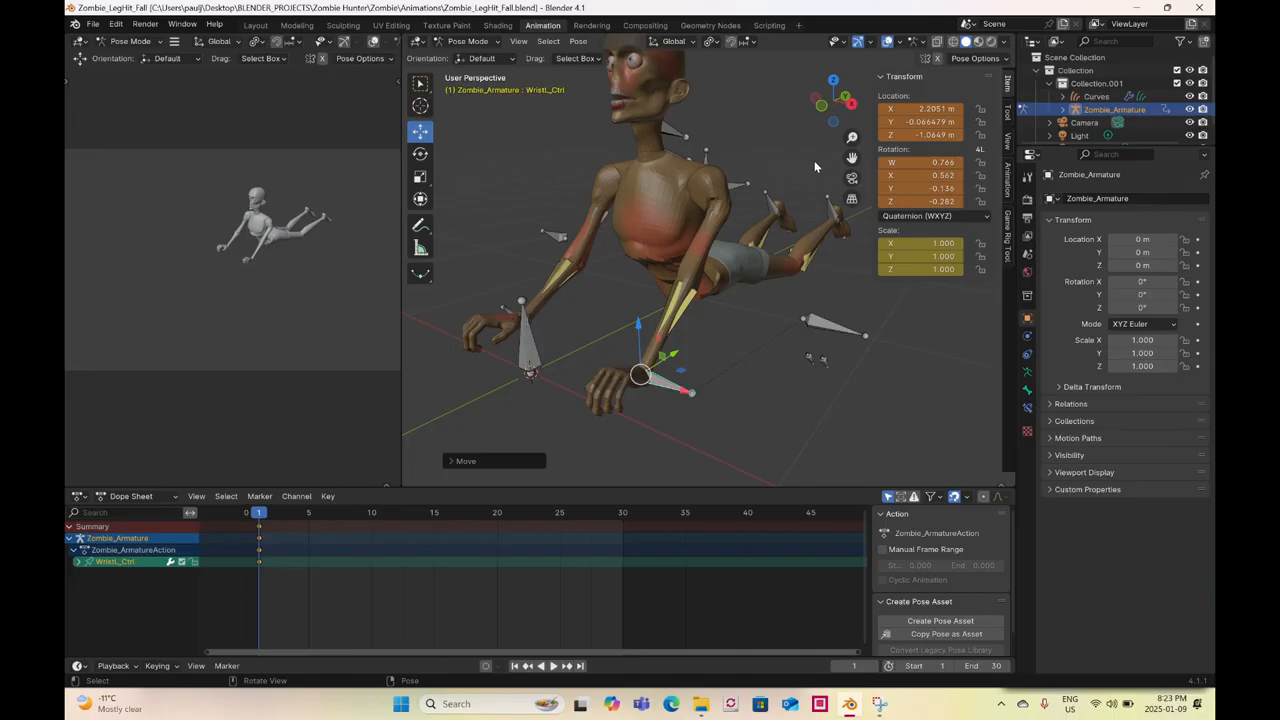
pyautogui.click(529, 342)
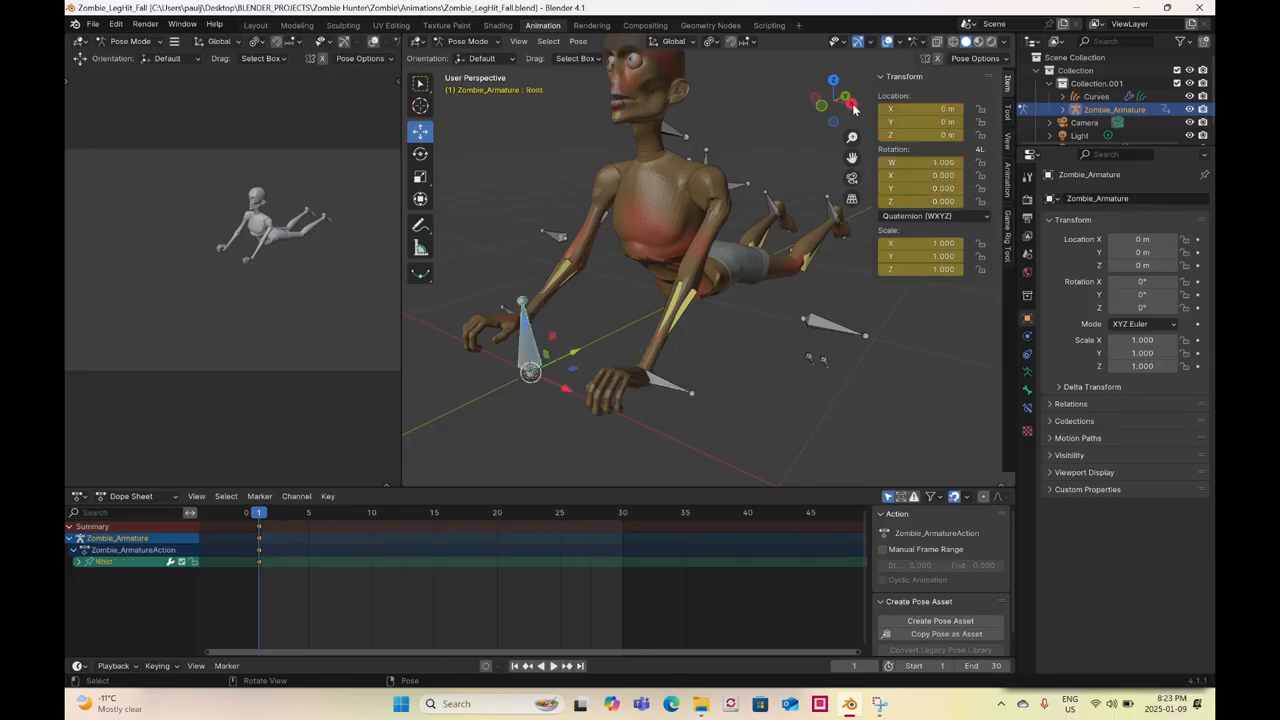
pyautogui.click(852, 104)
pyautogui.moveTo(637, 236); pyautogui.dragTo(550, 249, button='middle')
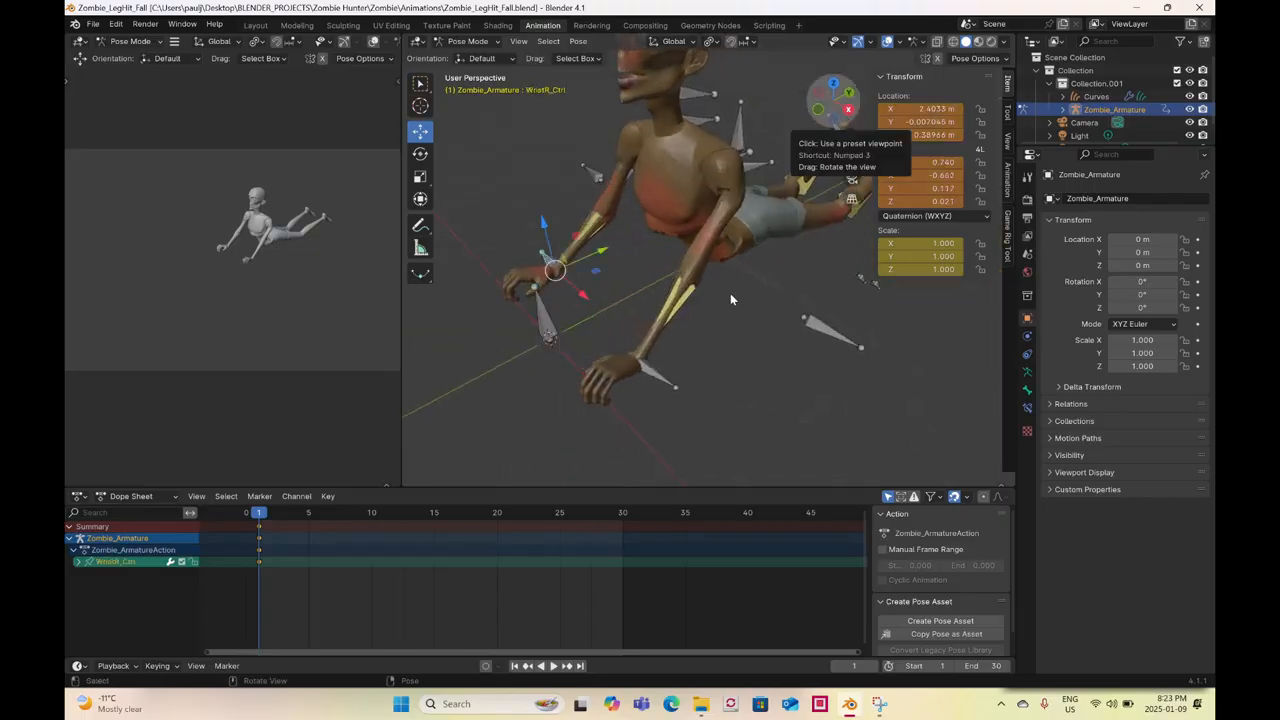
pyautogui.click(848, 108)
pyautogui.click(676, 302)
pyautogui.moveTo(693, 352); pyautogui.dragTo(749, 348)
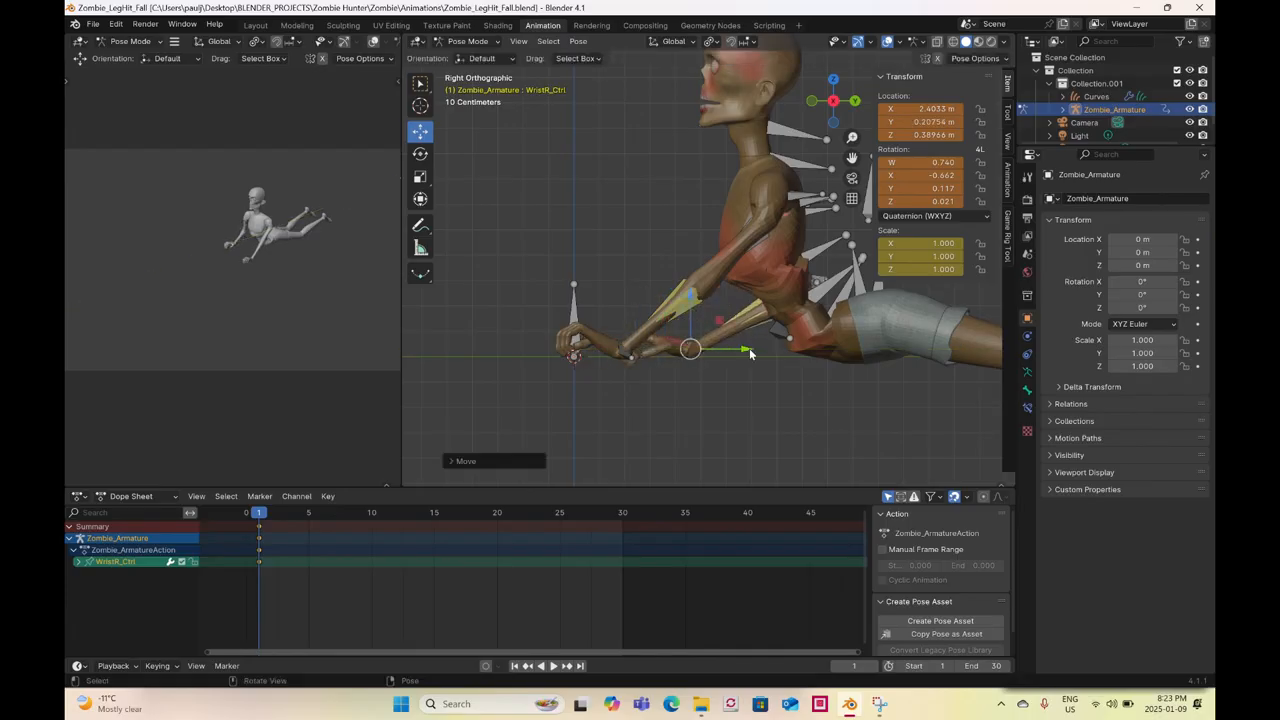
# - Box-select all the armature's bones in wireframe shading and insert a keyframe for them at frame 1
pyautogui.keyDown('shift'); pyautogui.click(649, 356); pyautogui.keyUp('shift')
pyautogui.scroll(-3, 652, 355)
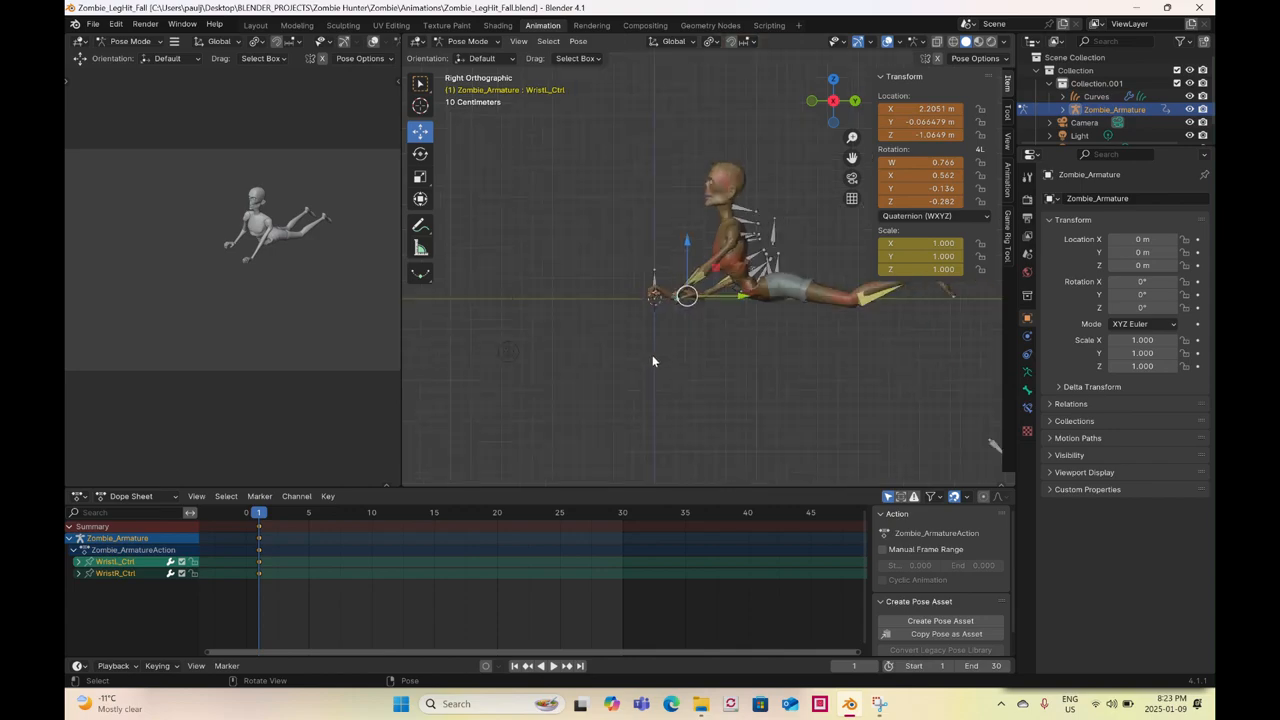
pyautogui.press('z')
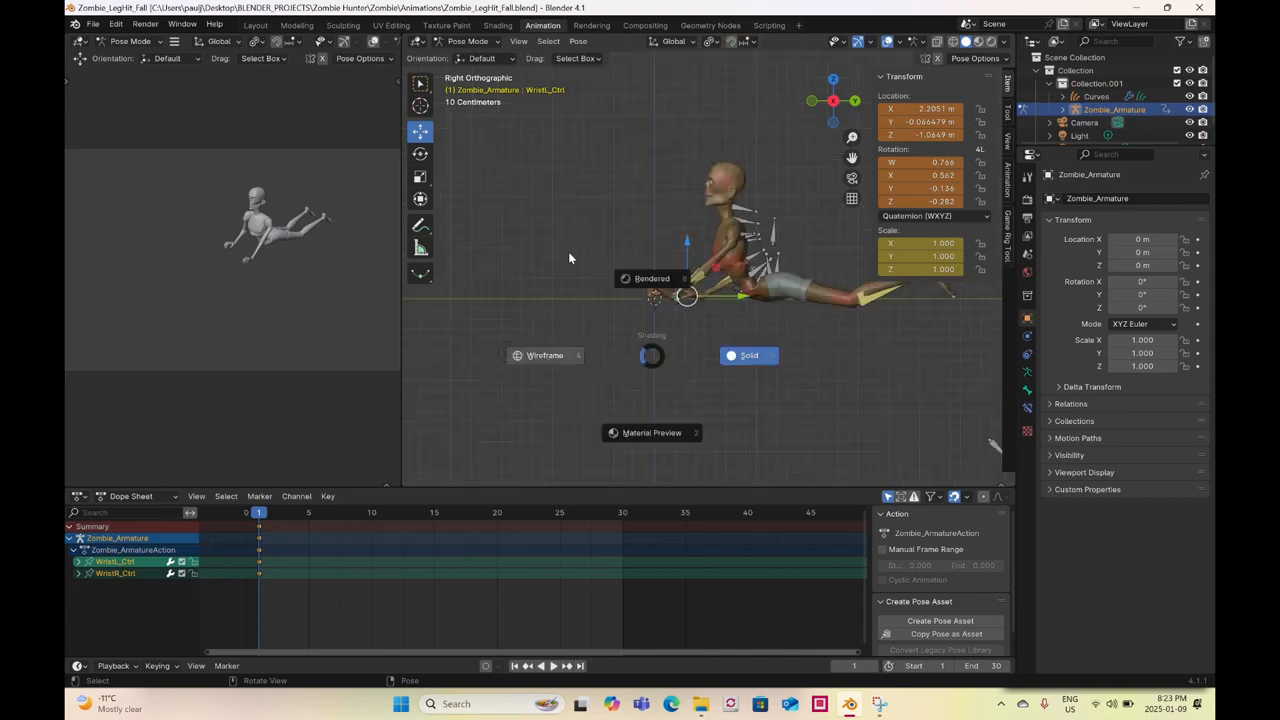
pyautogui.click(549, 143)
pyautogui.press('b')
pyautogui.moveTo(558, 128)
pyautogui.mouseDown()
pyautogui.moveTo(740, 260)
pyautogui.moveTo(918, 364)
pyautogui.moveTo(1067, 492)
pyautogui.mouseUp()
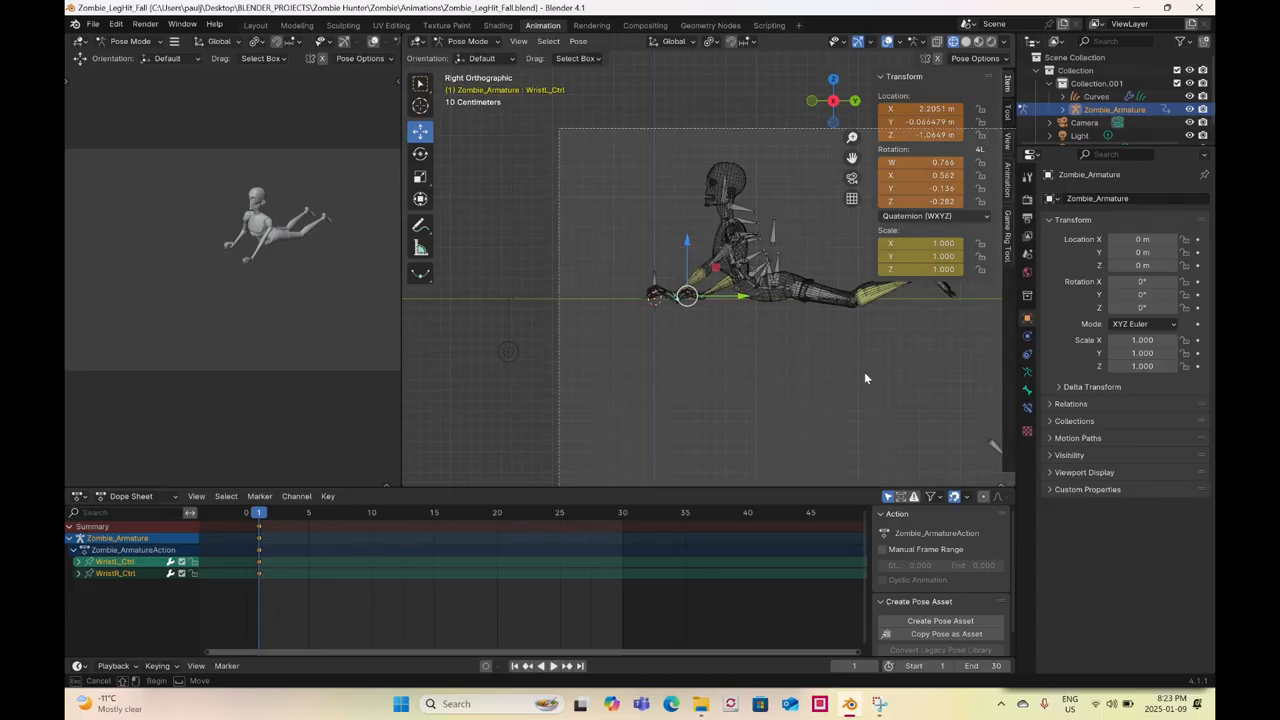
pyautogui.moveTo(736, 331); pyautogui.dragTo(736, 331)
pyautogui.keyDown('shift'); pyautogui.moveTo(745, 335); pyautogui.dragTo(696, 338, button='middle'); pyautogui.keyUp('shift')
pyautogui.rightClick(696, 338)
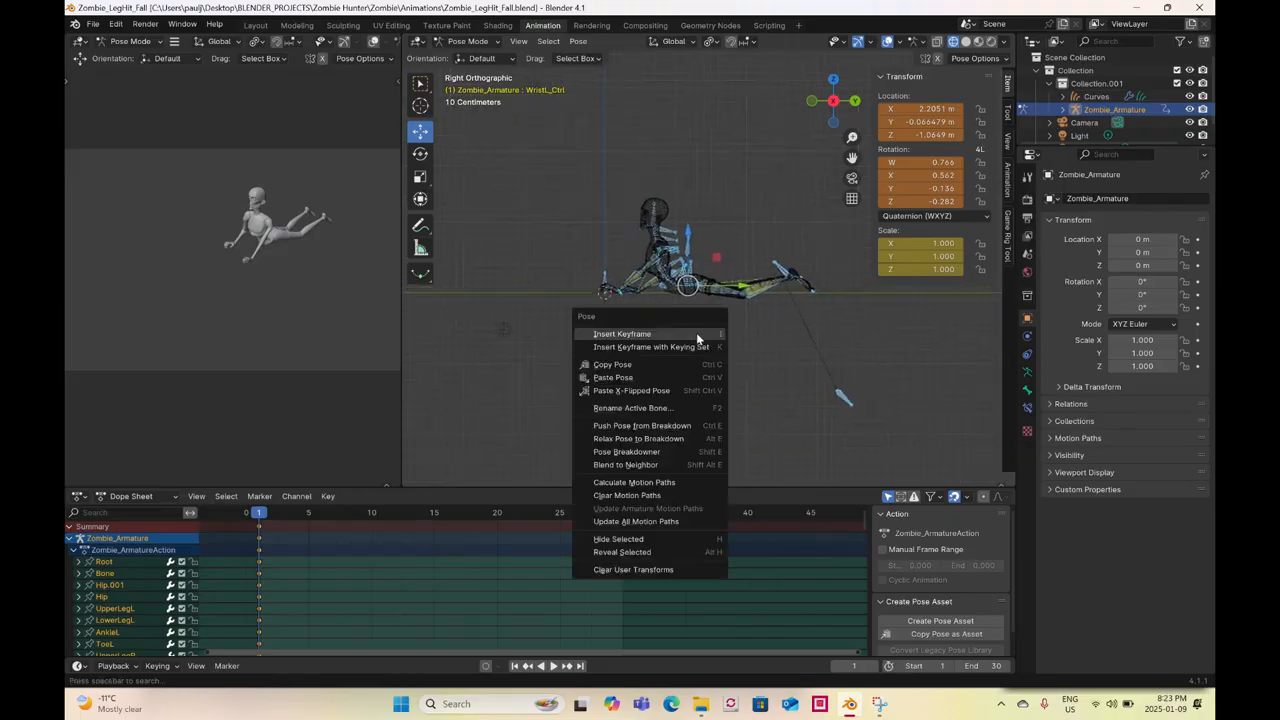
pyautogui.click(696, 333)
pyautogui.scroll(5, 598, 308)
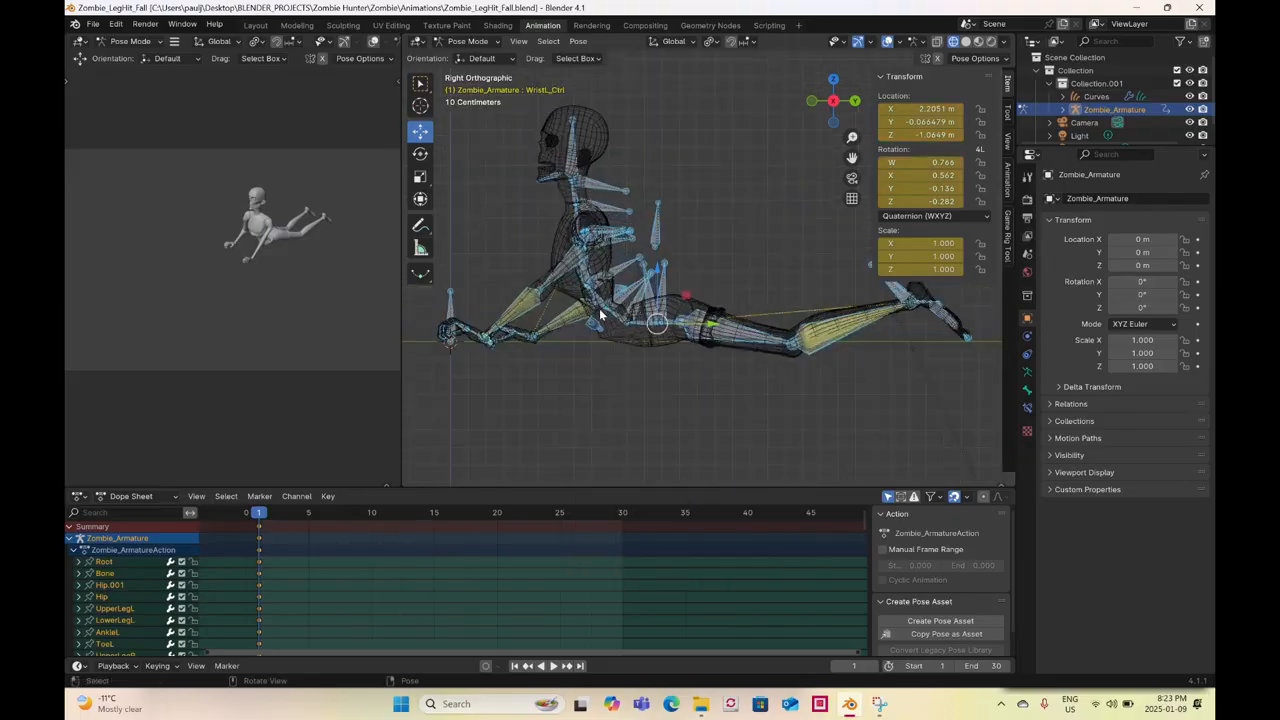
# - Return the viewport to solid shading and select both wrist control bones in the right orthographic view
pyautogui.press('z')
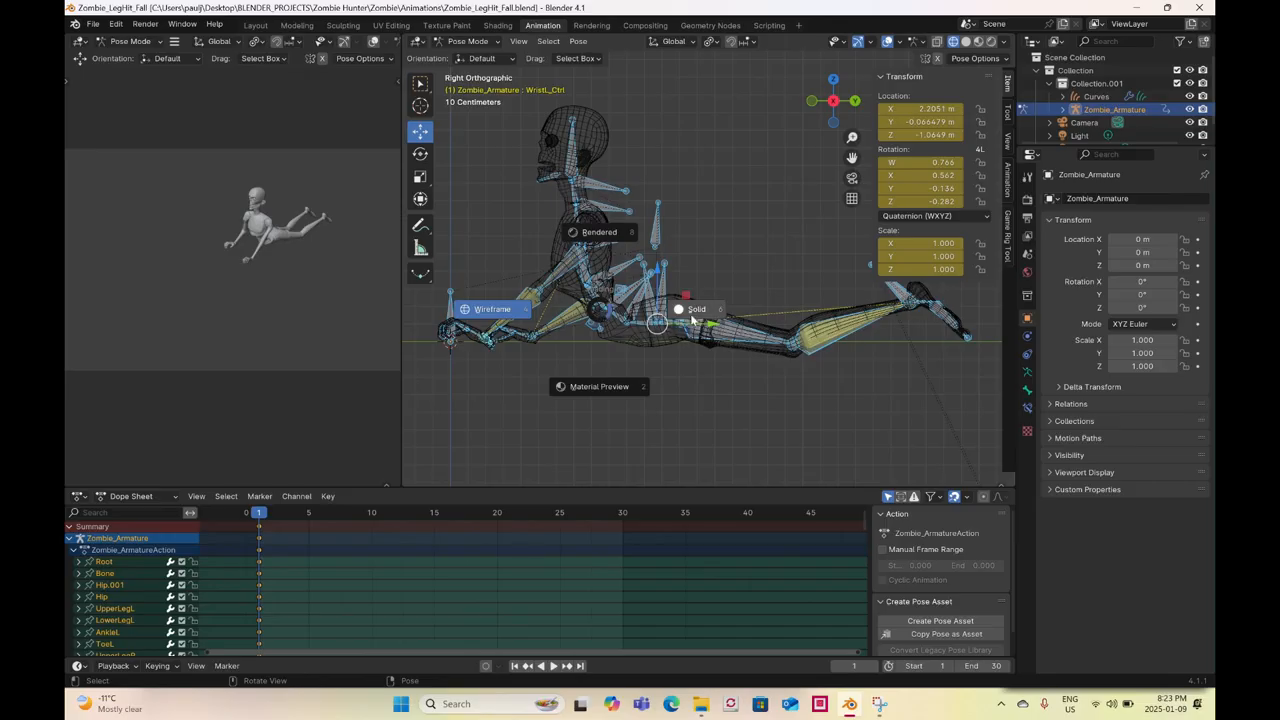
pyautogui.click(610, 313)
pyautogui.moveTo(590, 321); pyautogui.dragTo(534, 380, button='middle')
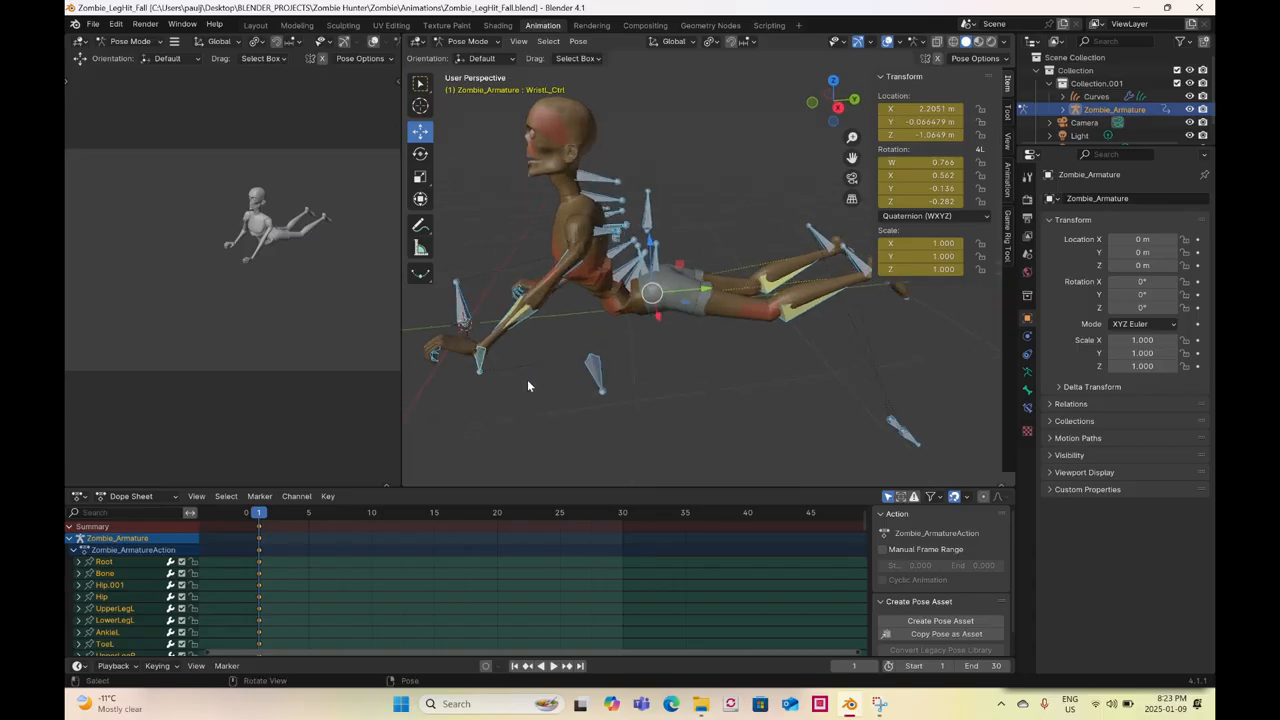
pyautogui.moveTo(456, 370); pyautogui.dragTo(496, 390)
pyautogui.scroll(-2, 580, 356)
pyautogui.moveTo(621, 356)
pyautogui.mouseDown(button='middle')
pyautogui.moveTo(721, 353)
pyautogui.moveTo(615, 378)
pyautogui.mouseUp(button='middle')
pyautogui.press('b')
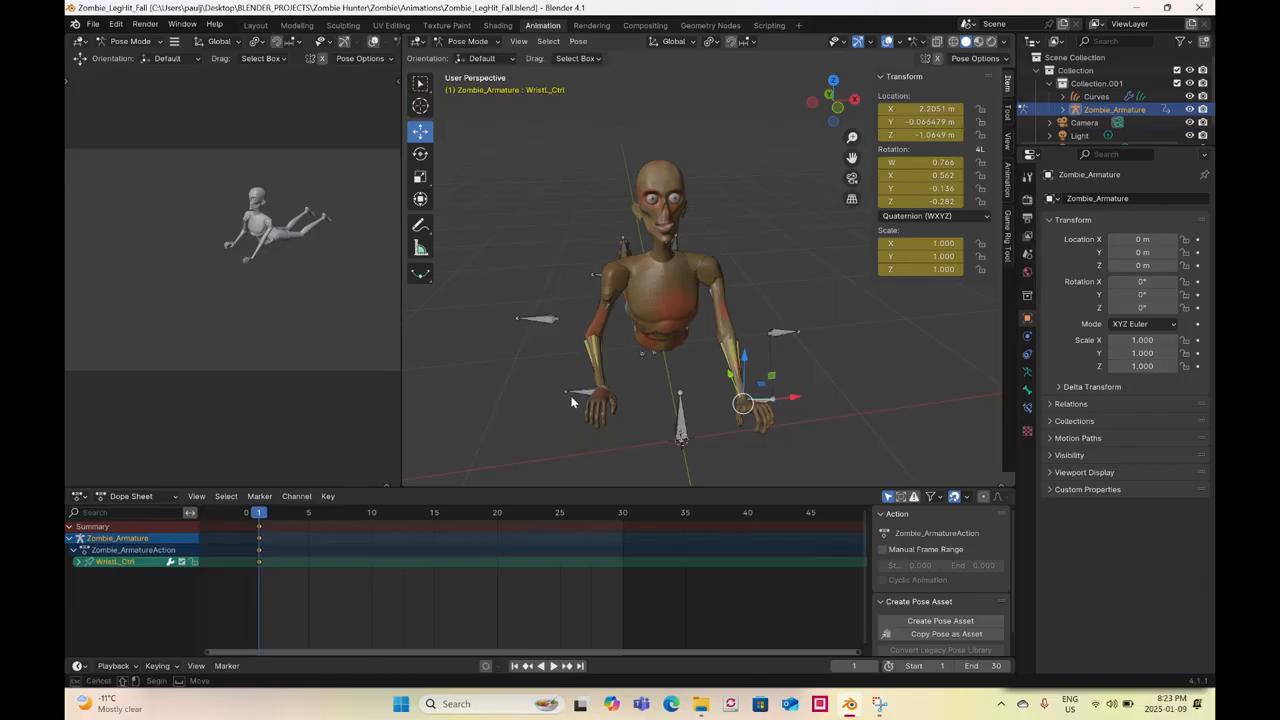
pyautogui.click(855, 101)
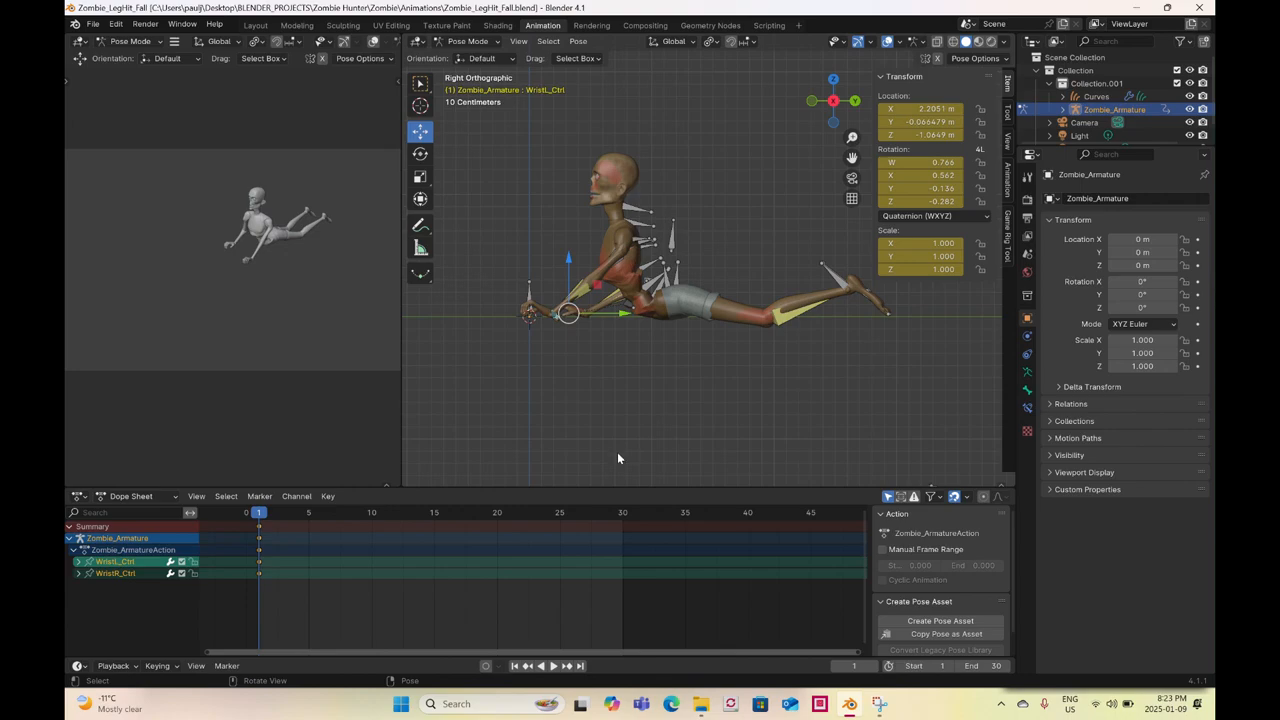
# - Insert a keyframe for both wrist control bones at frame 30, duplicating their frame 1 pose, and go to frame 15
pyautogui.hotkey('shift', 'Right')
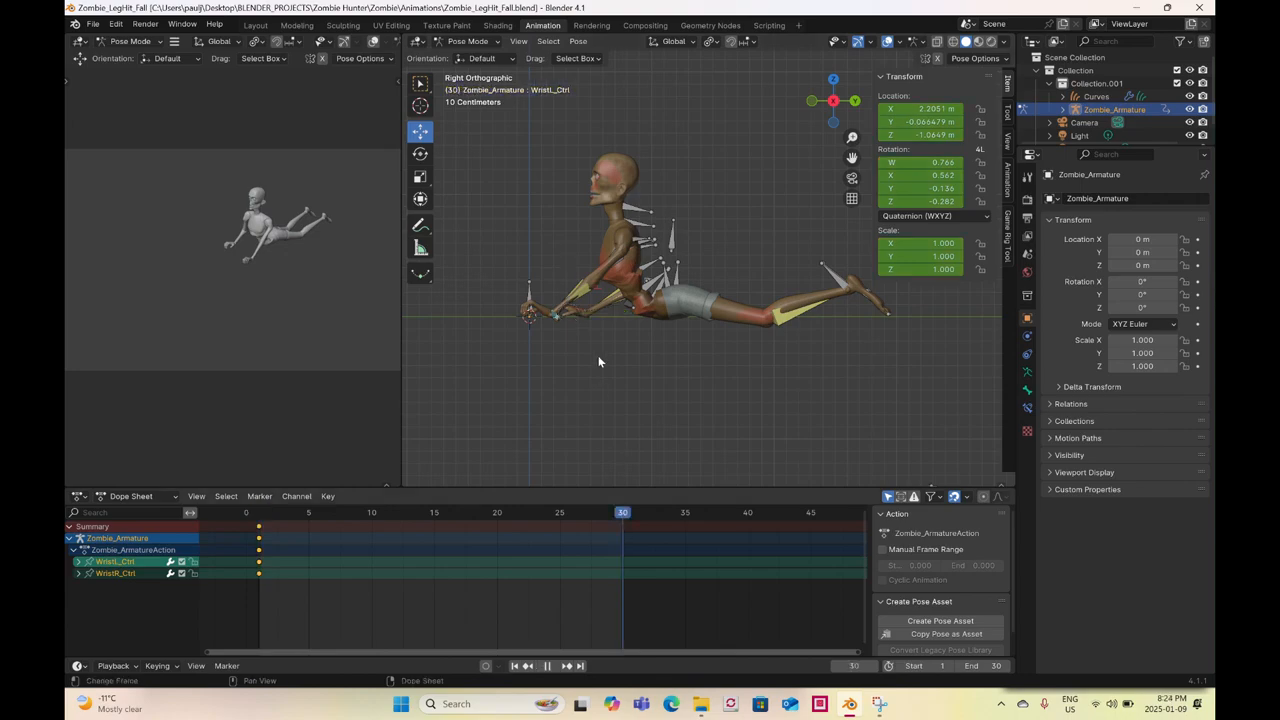
pyautogui.rightClick(598, 362)
pyautogui.click(599, 357)
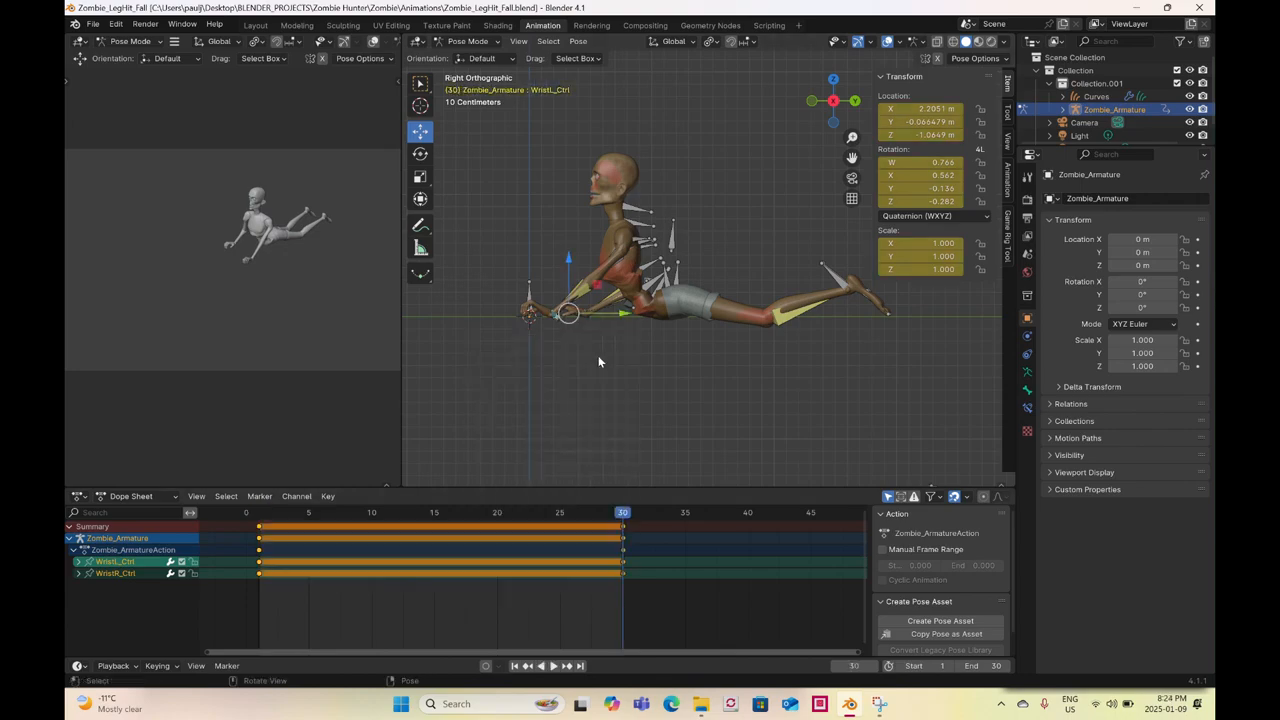
pyautogui.click(434, 514)
pyautogui.press('space')
pyautogui.press('space')
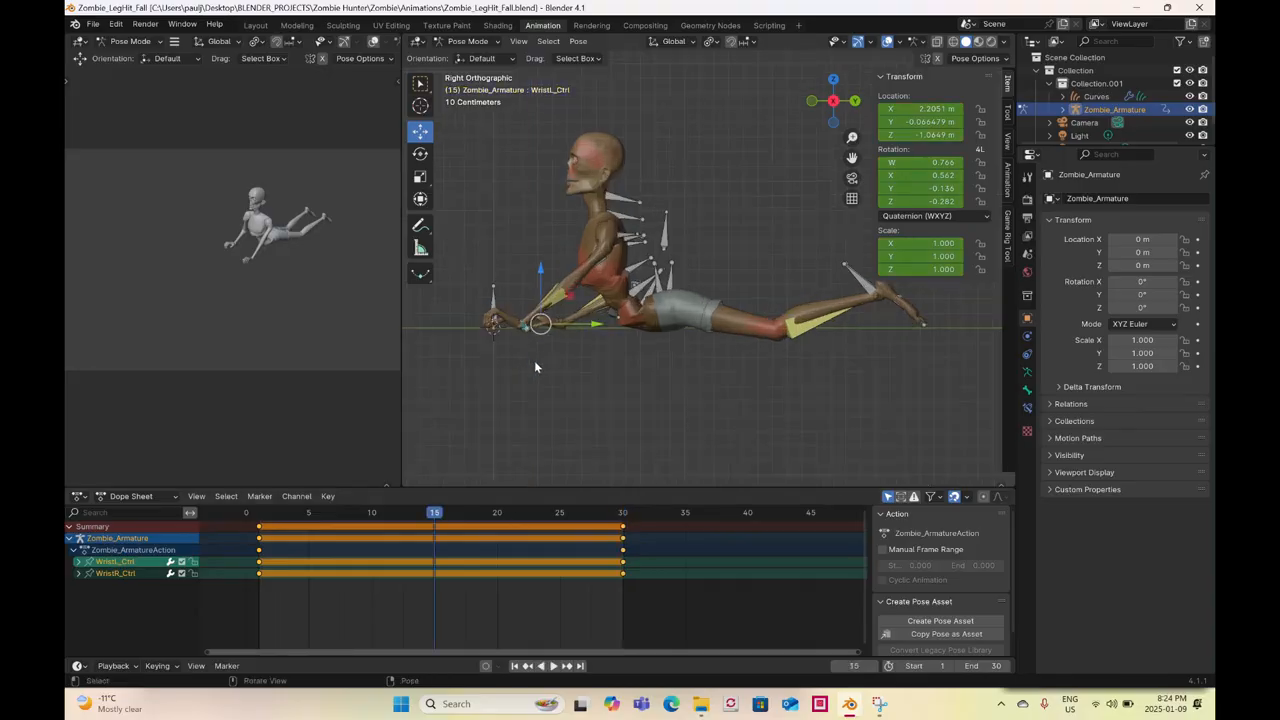
# - Delete both wrist control bones' keyframes at frame 30 and return to frame 1
pyautogui.scroll(1, 534, 367)
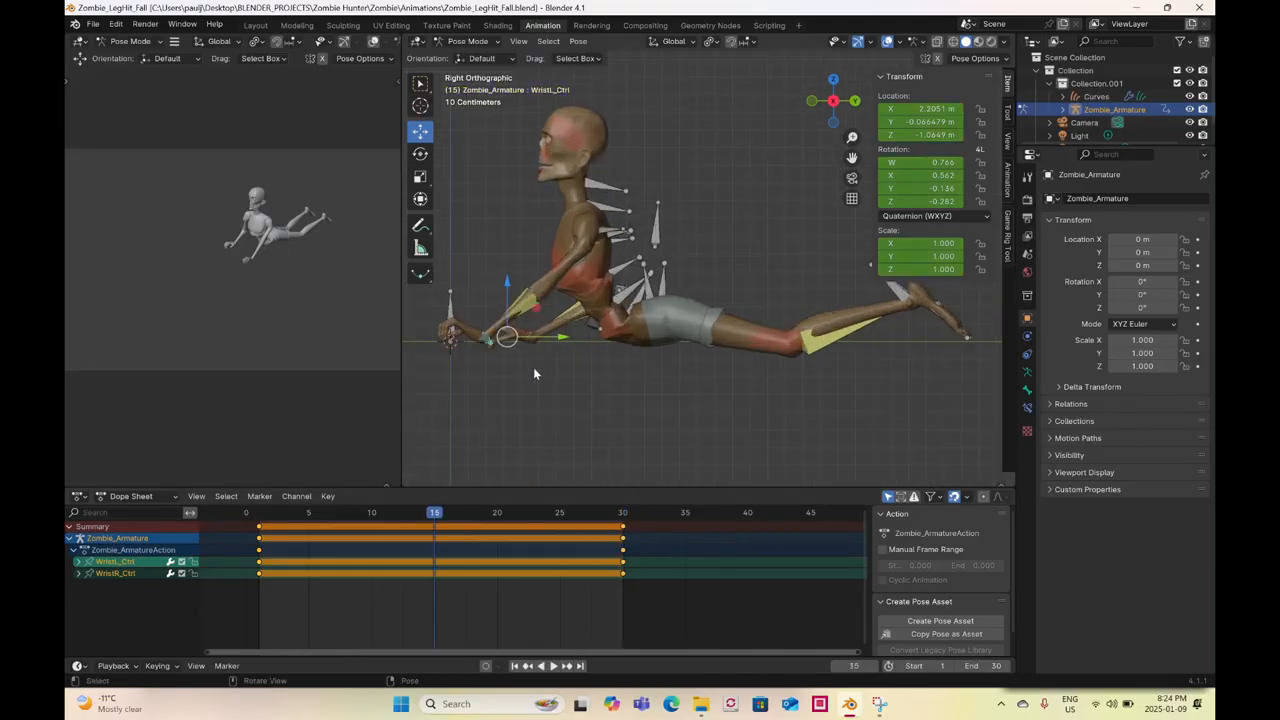
pyautogui.press('Up')
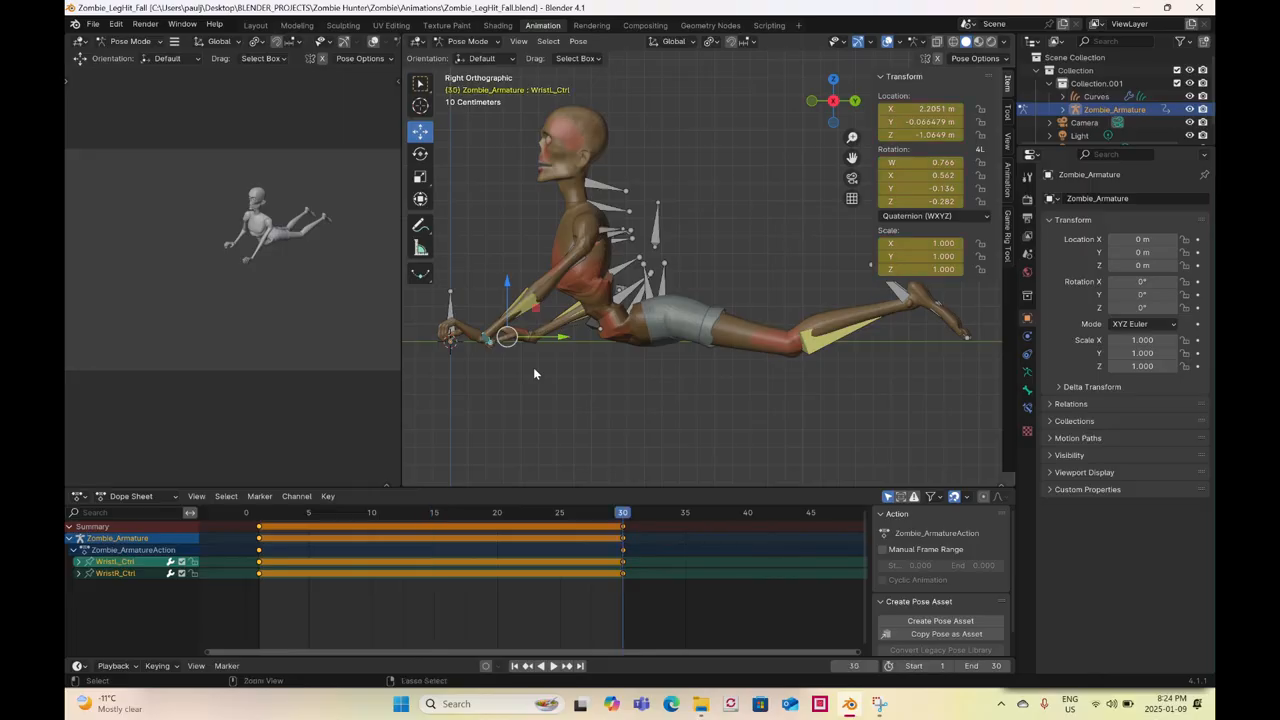
pyautogui.hotkey('alt', 'i')
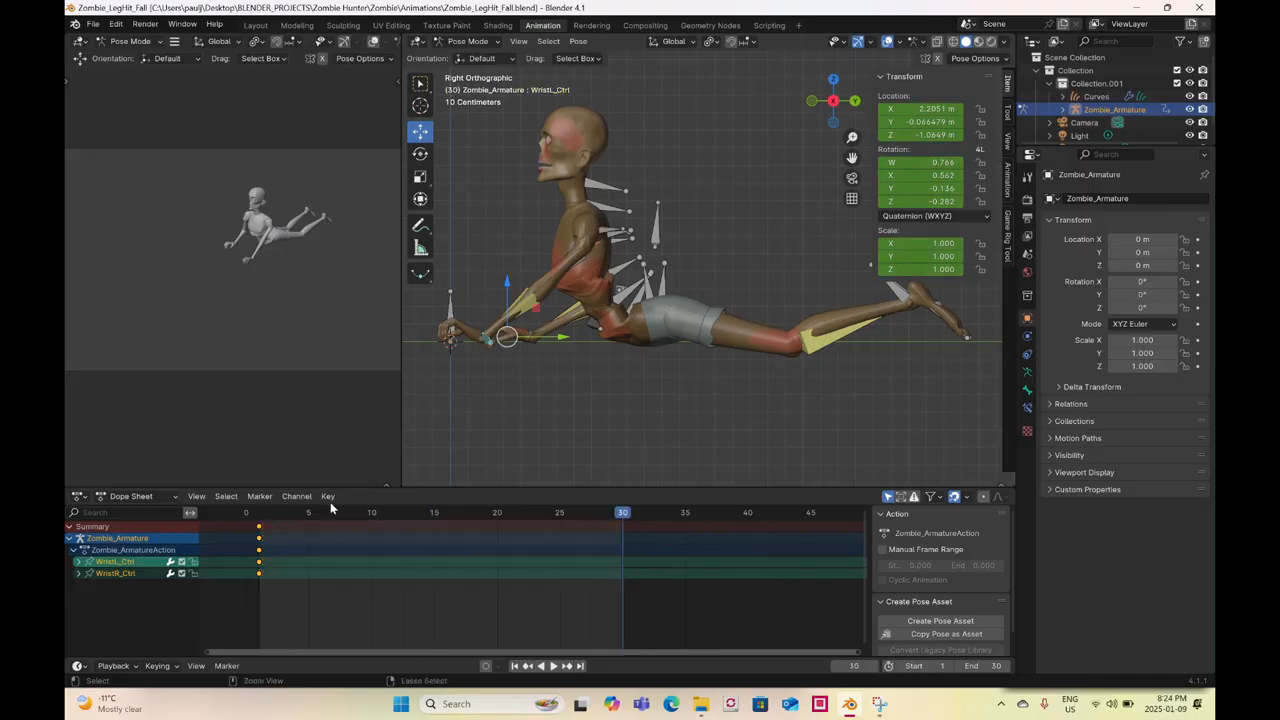
pyautogui.hotkey('shift', 'Left')
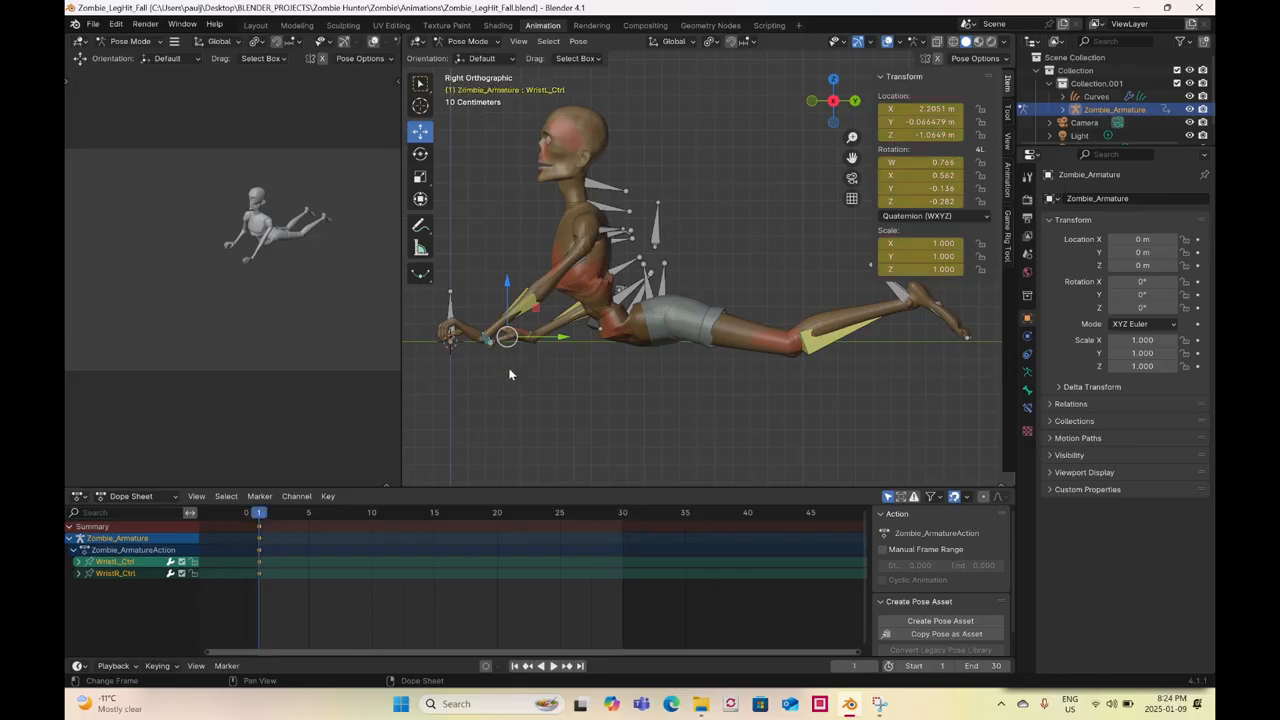
# - In the left view, move the WristR_Ctrl bone back along Y to about 0.543 m and insert a keyframe at frame 1
pyautogui.moveTo(548, 385); pyautogui.dragTo(634, 382, button='middle')
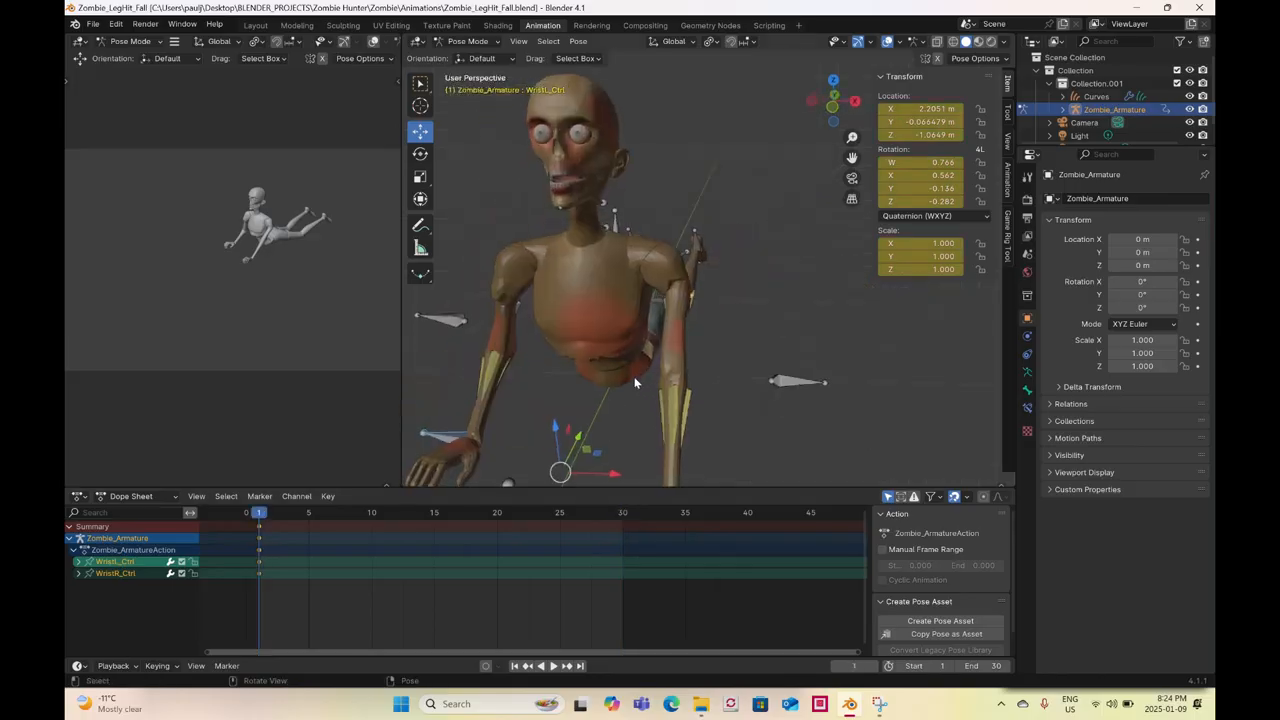
pyautogui.scroll(-4, 551, 366)
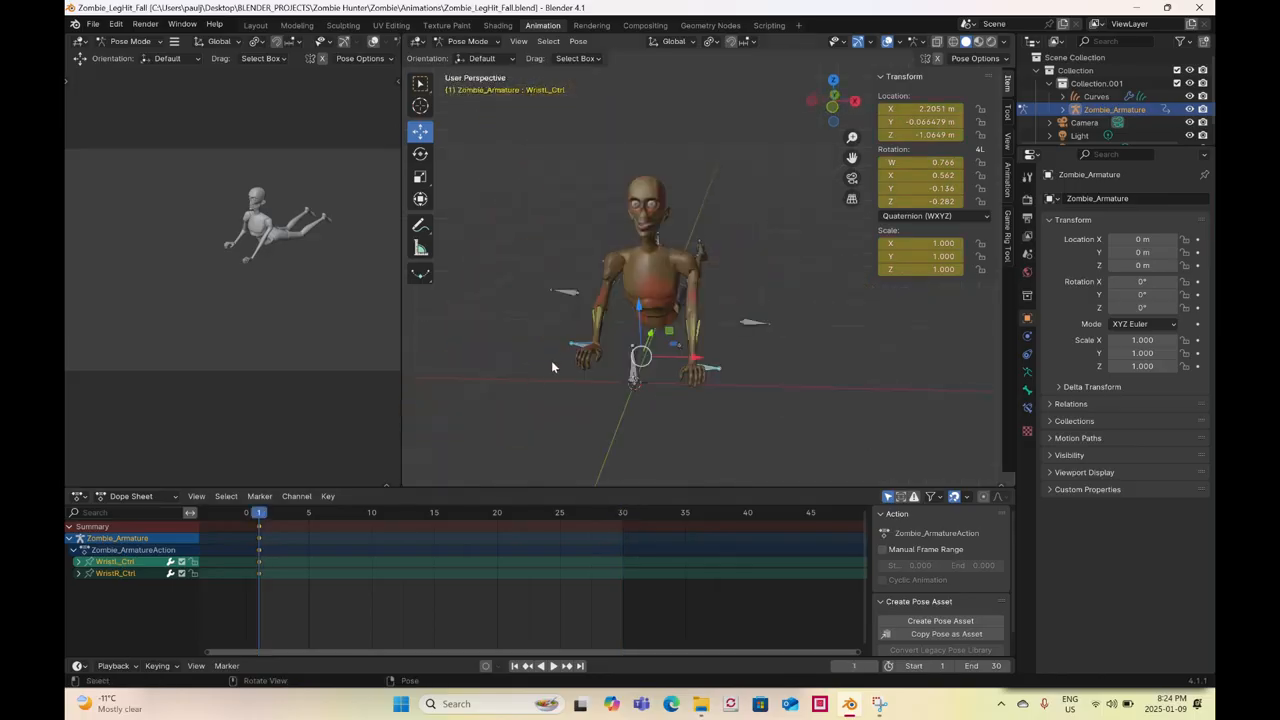
pyautogui.click(812, 102)
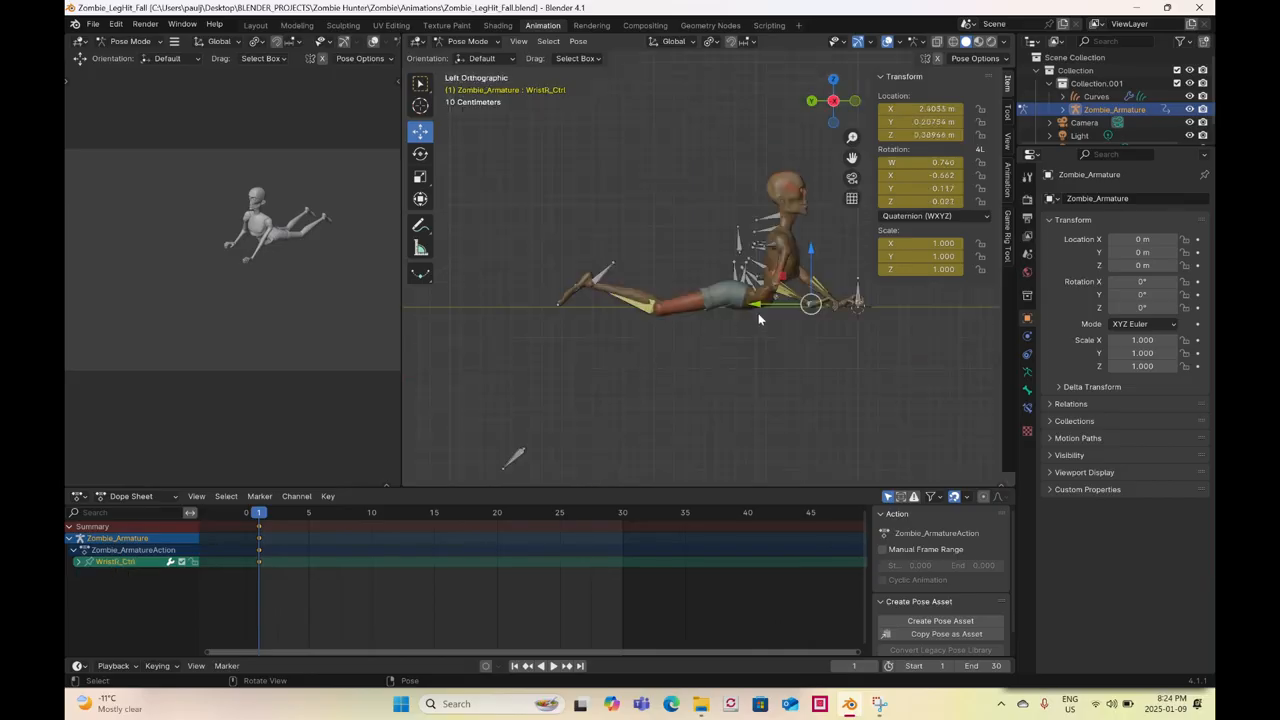
pyautogui.moveTo(746, 300); pyautogui.dragTo(771, 270)
pyautogui.rightClick(771, 268)
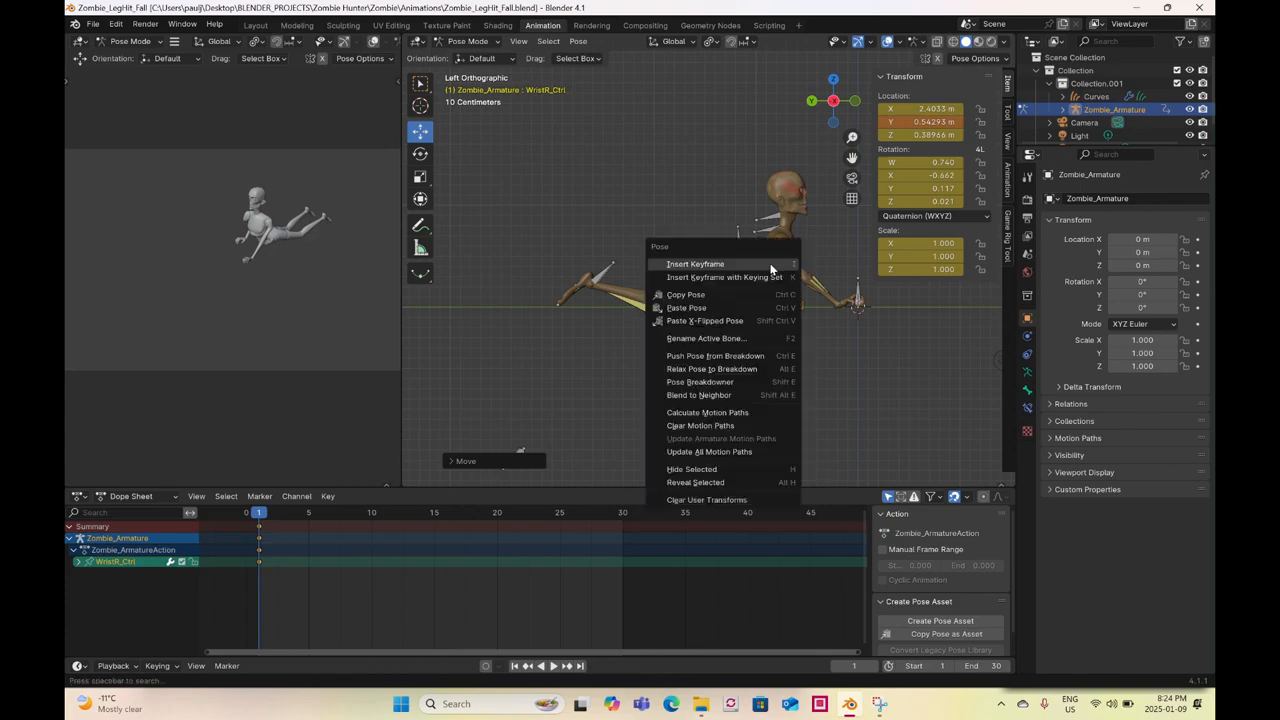
pyautogui.click(702, 281)
# - Rotate the ClavicleR.001 bone upward in the left view to about W 0.769, X 0.380, Y -0.514, Z 0.012 and keyframe it at frame 1
pyautogui.scroll(2, 790, 260)
pyautogui.keyDown('shift'); pyautogui.moveTo(795, 270); pyautogui.dragTo(706, 252, button='middle'); pyautogui.keyUp('shift')
pyautogui.scroll(2, 704, 252)
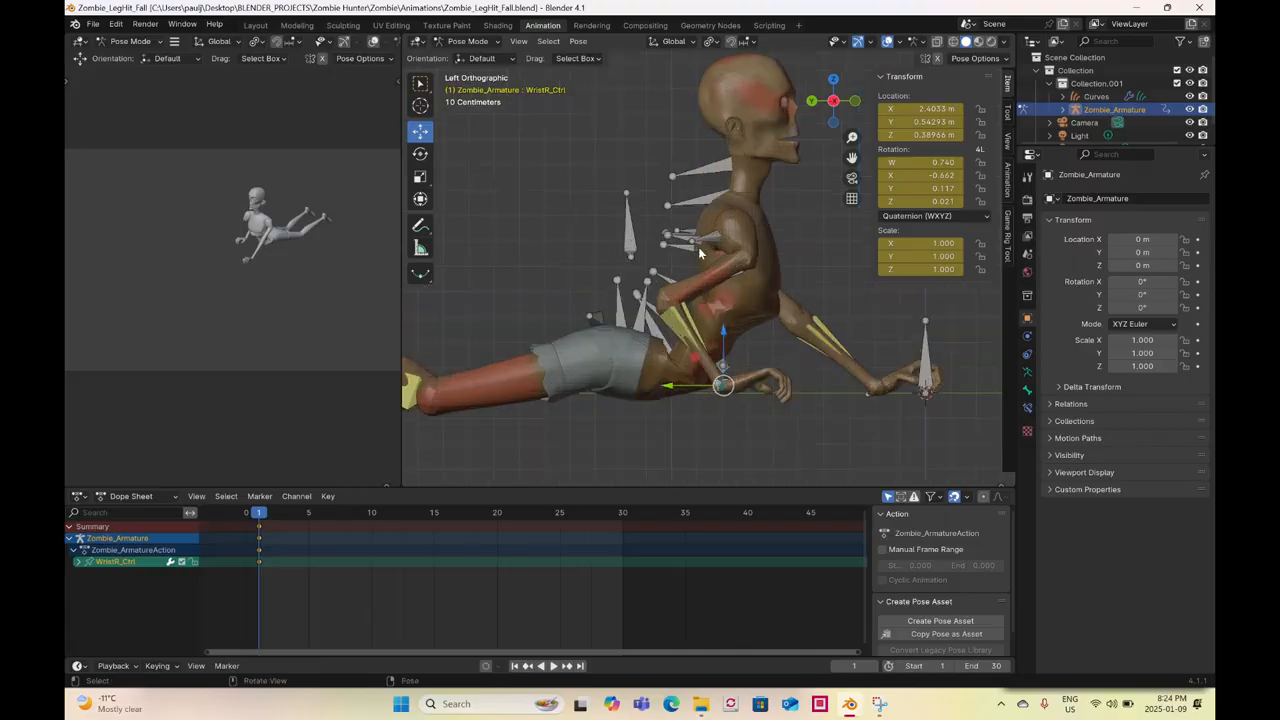
pyautogui.hotkey('ctrl', 'z')
pyautogui.click(420, 155)
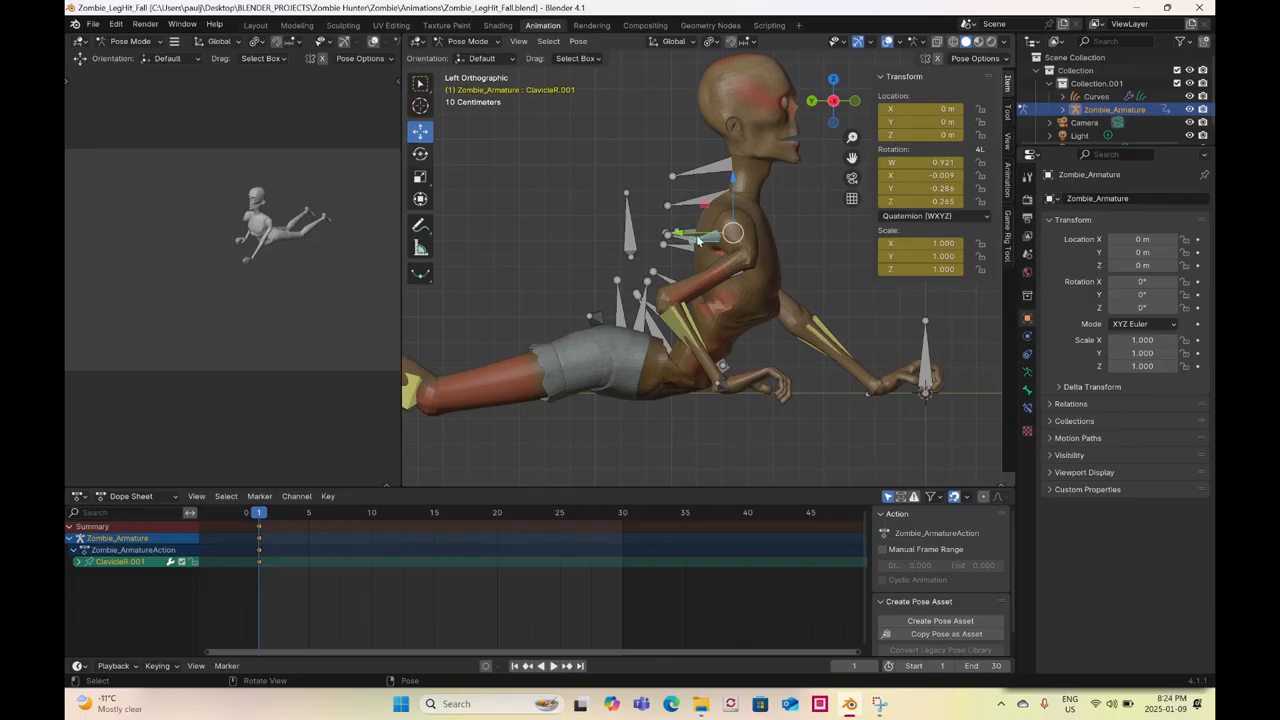
pyautogui.moveTo(780, 212); pyautogui.dragTo(781, 264)
pyautogui.rightClick(781, 264)
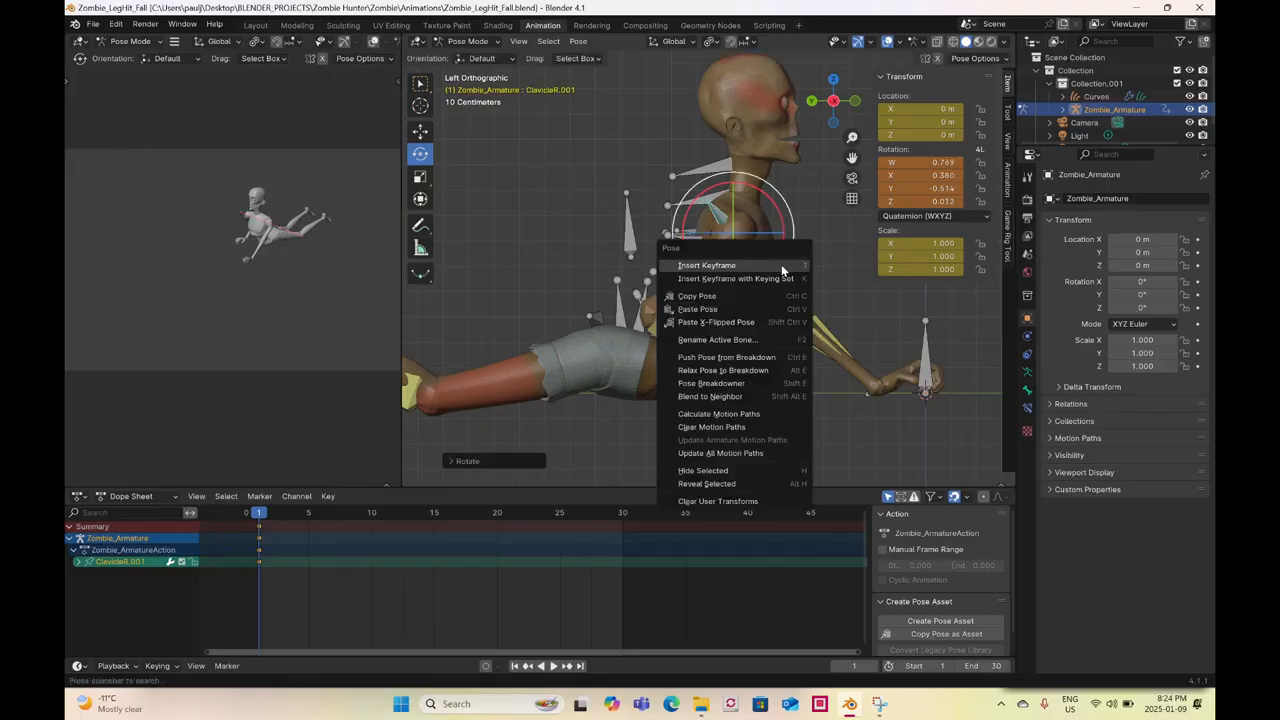
pyautogui.press('Escape')
# - Rotate the ClavicleL.001 bone downward to about W 0.936, X 0.087, Y 0.182, Z -0.289 and keyframe it at frame 1
pyautogui.moveTo(706, 321); pyautogui.dragTo(716, 250, button='middle')
pyautogui.scroll(3, 650, 304)
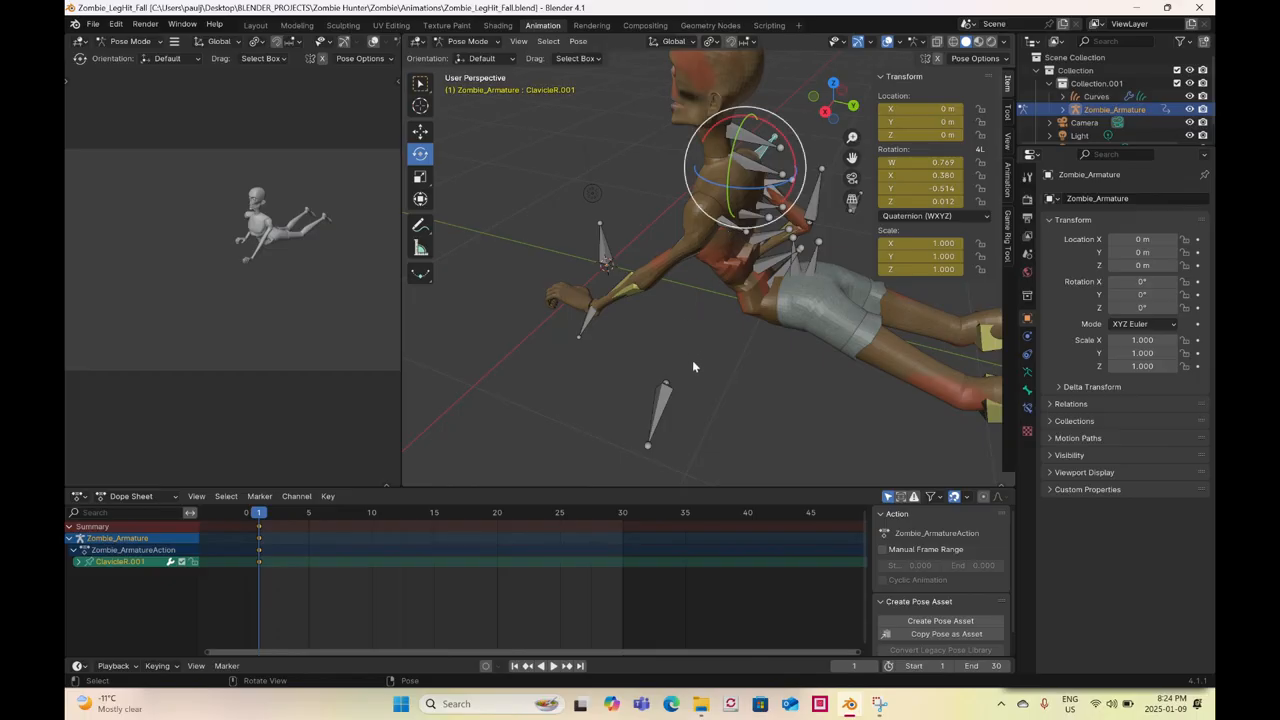
pyautogui.hotkey('ctrl', 'shift', 'm')
pyautogui.moveTo(722, 342); pyautogui.dragTo(752, 322, button='middle')
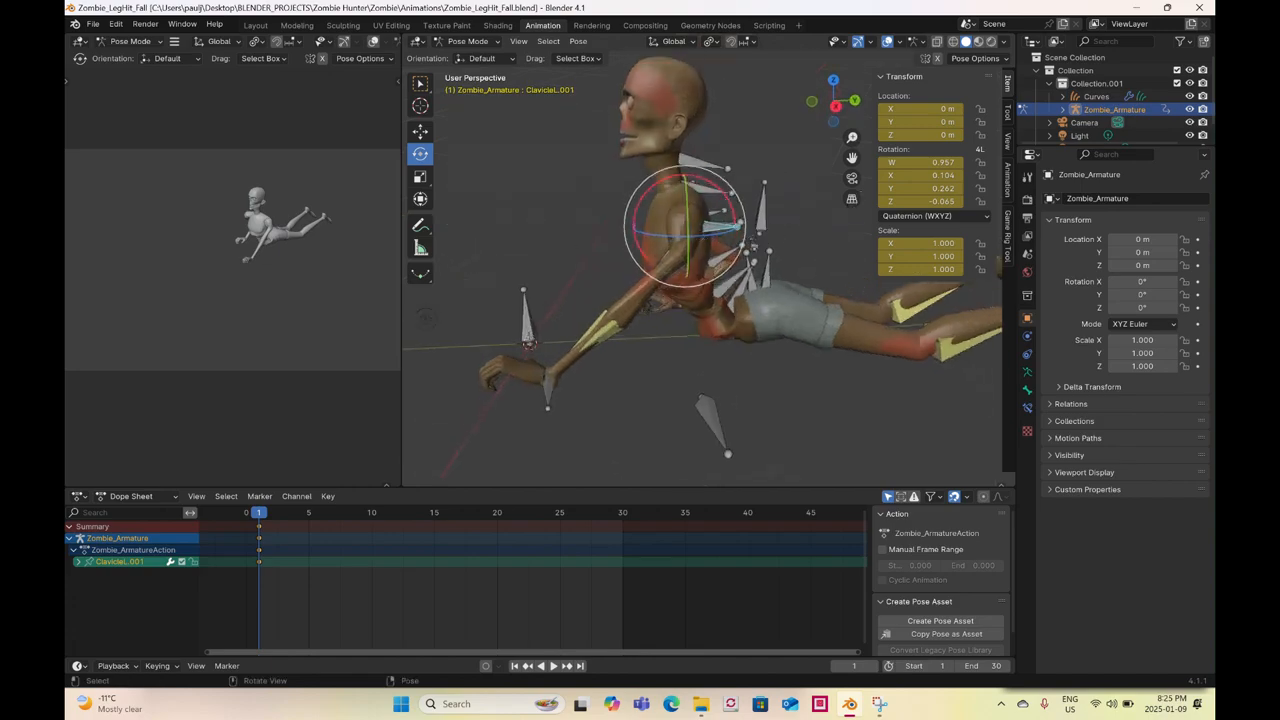
pyautogui.moveTo(738, 215); pyautogui.dragTo(673, 385)
pyautogui.rightClick(673, 383)
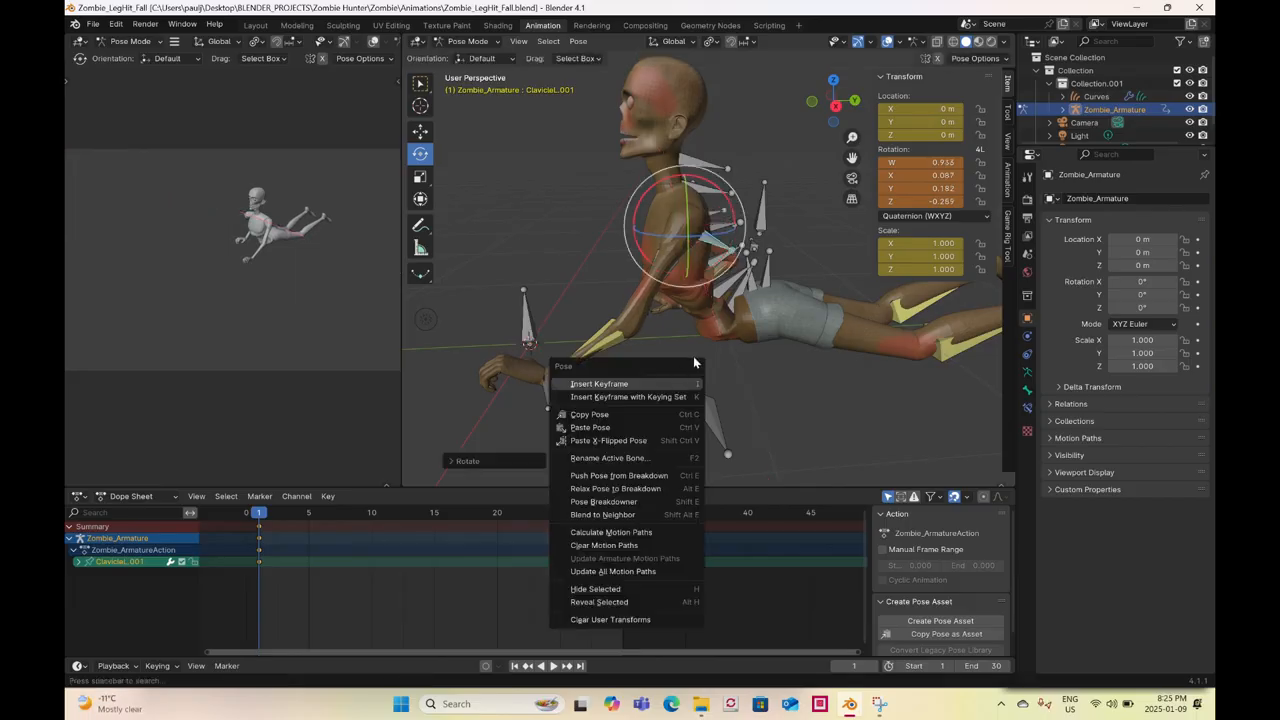
pyautogui.click(687, 357)
# - Select both wrist control bones and keyframe their unchanged frame 1 pose at frame 30
pyautogui.moveTo(775, 366); pyautogui.dragTo(674, 366, button='middle')
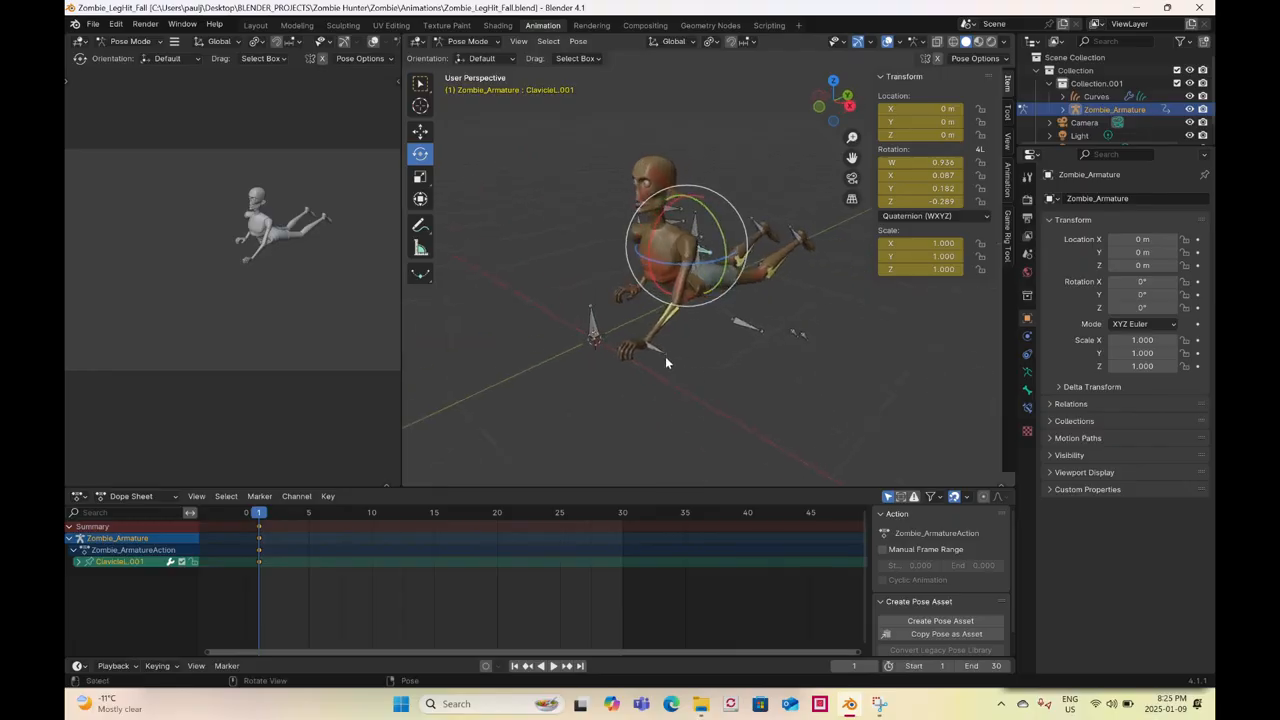
pyautogui.click(624, 284)
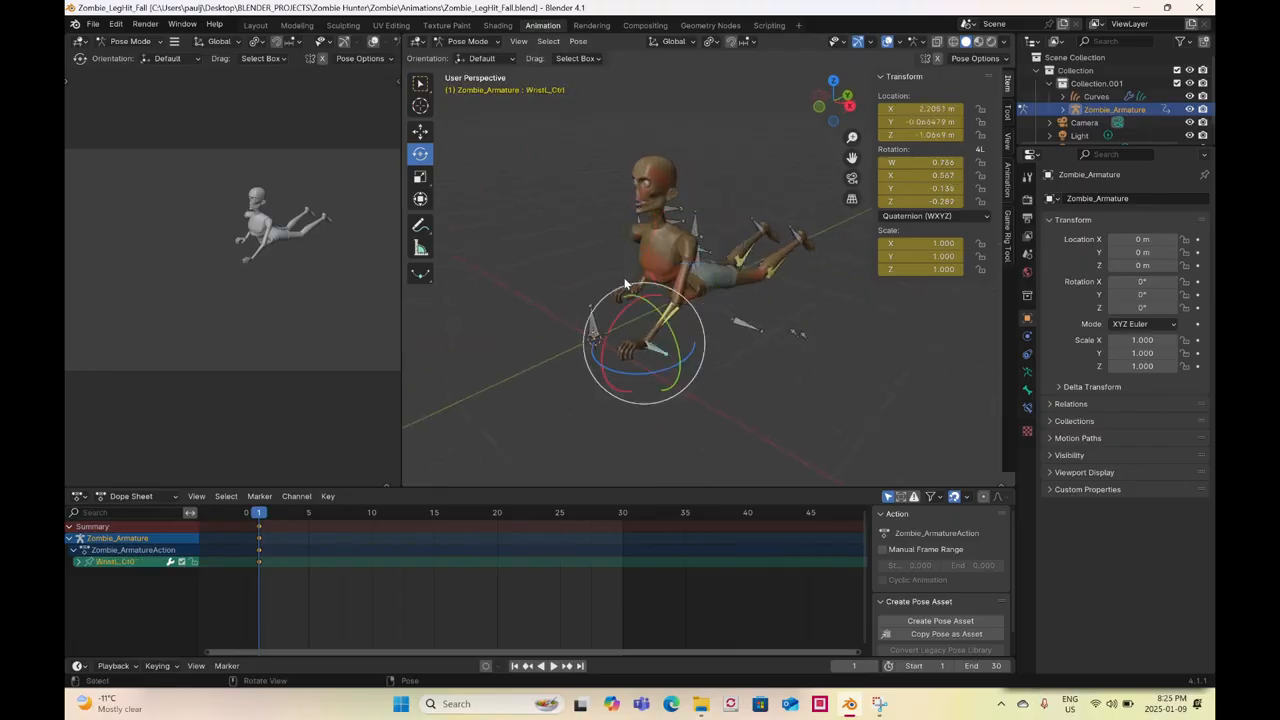
pyautogui.click(623, 510)
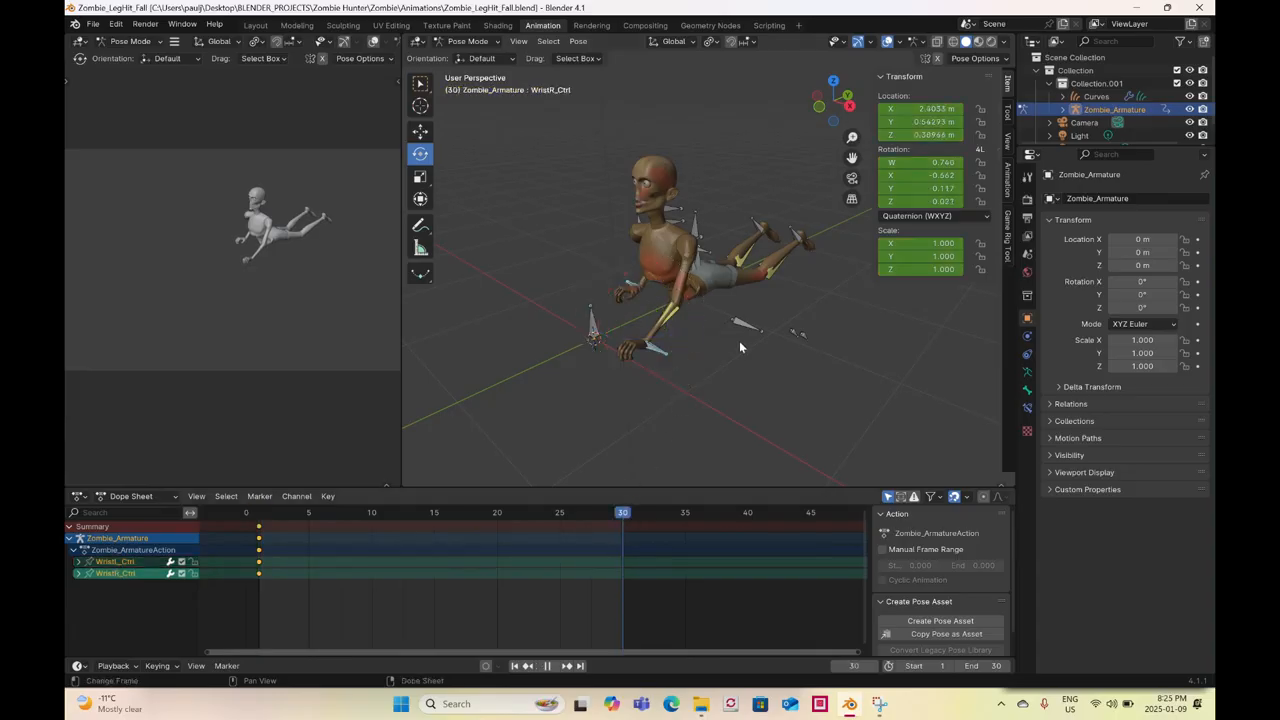
pyautogui.rightClick(739, 341)
pyautogui.click(739, 341)
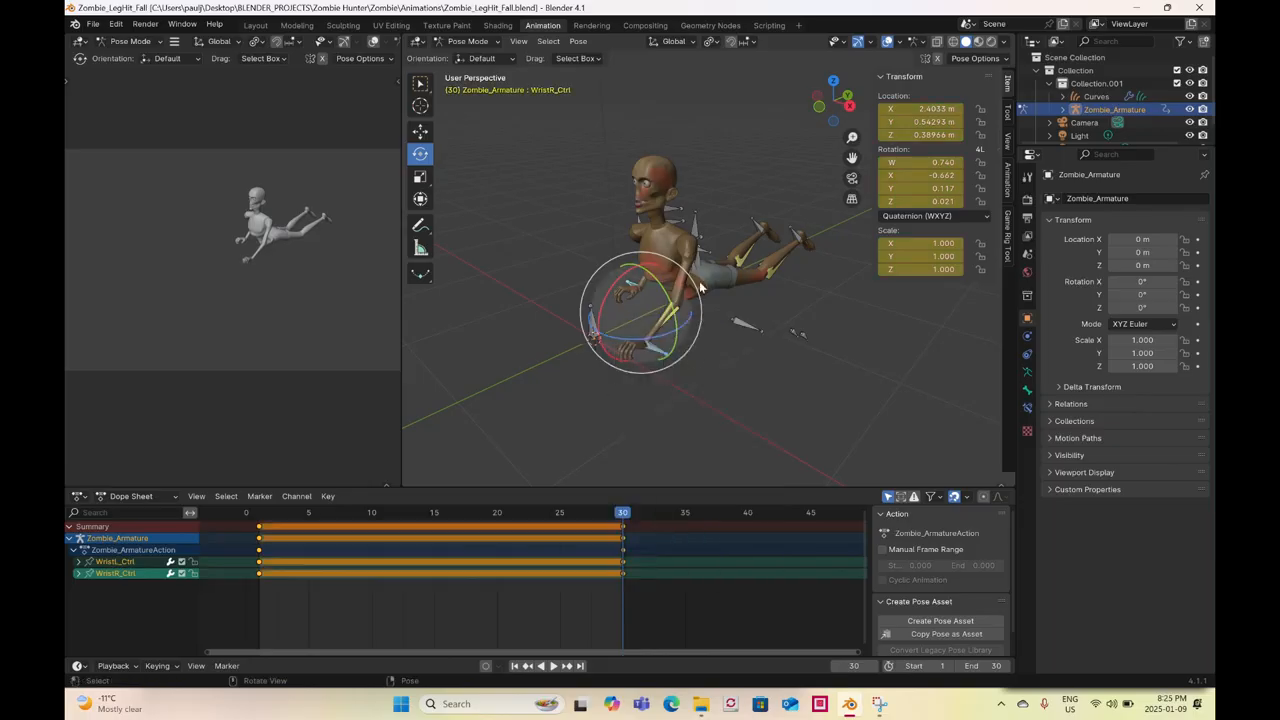
# - At frame 15, move the WristL_Ctrl bone back along Y to about 0.533 m in the right view and insert a keyframe
pyautogui.click(657, 349)
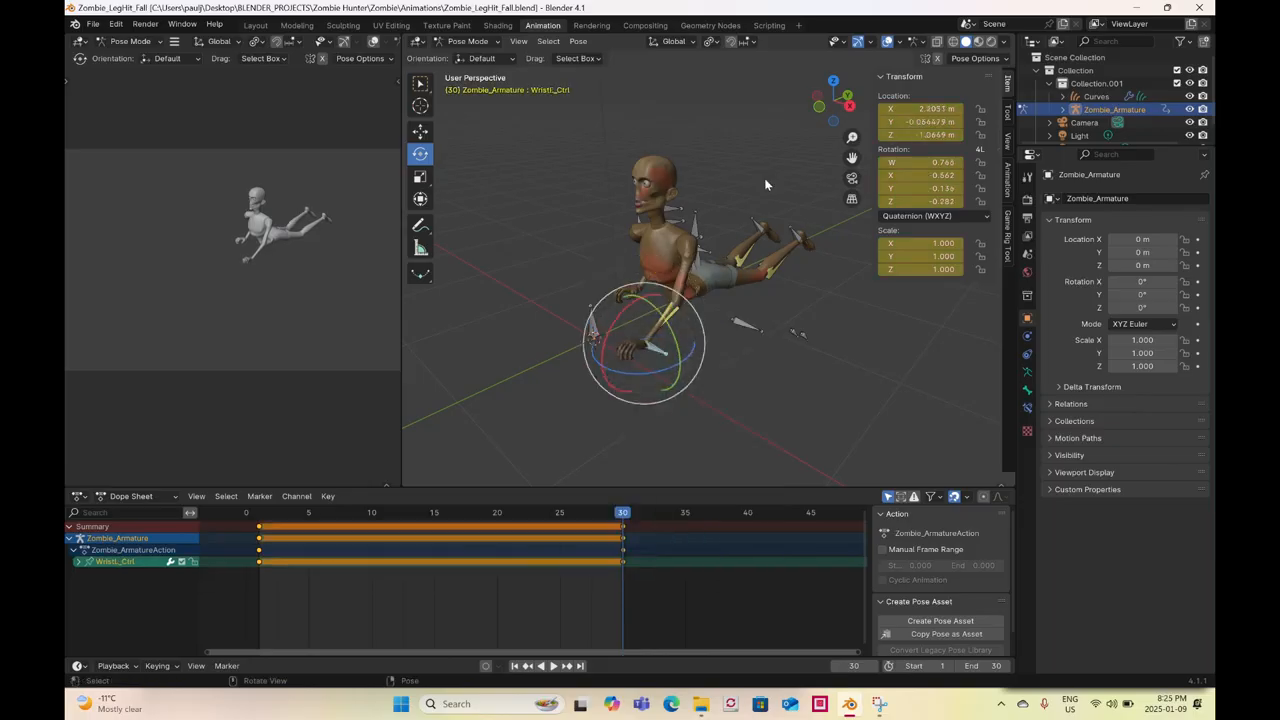
pyautogui.click(849, 107)
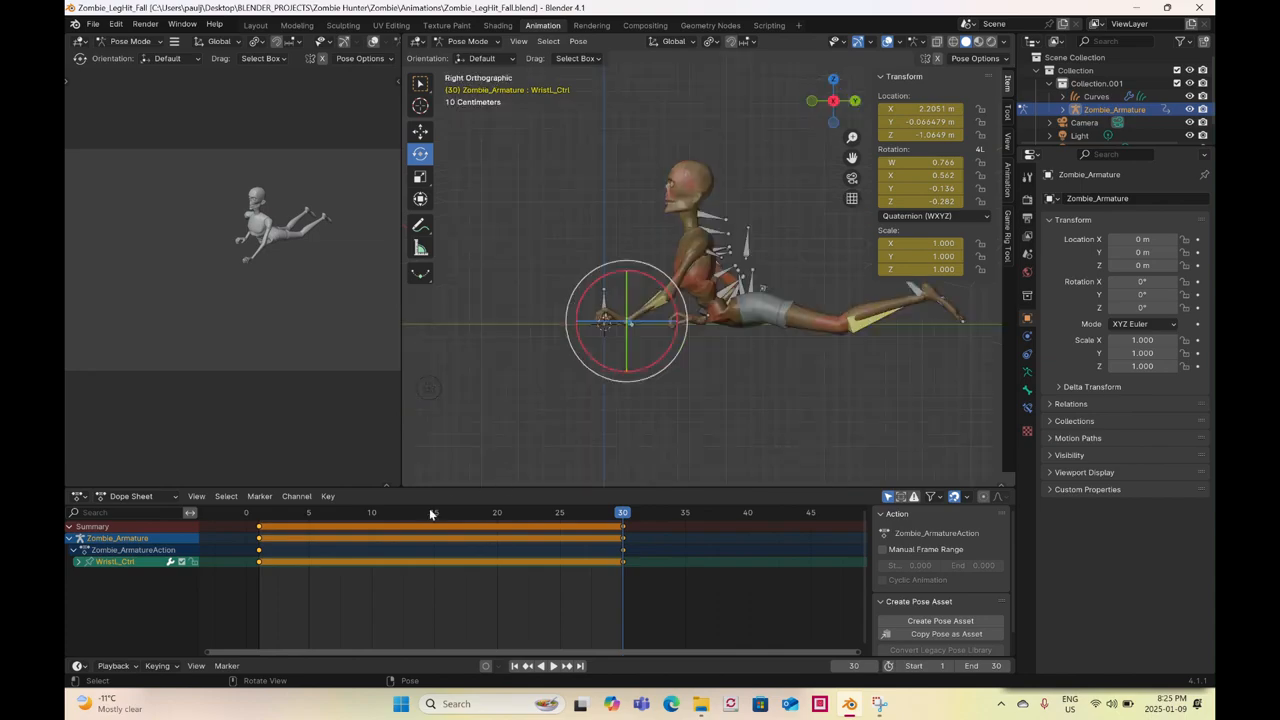
pyautogui.click(422, 131)
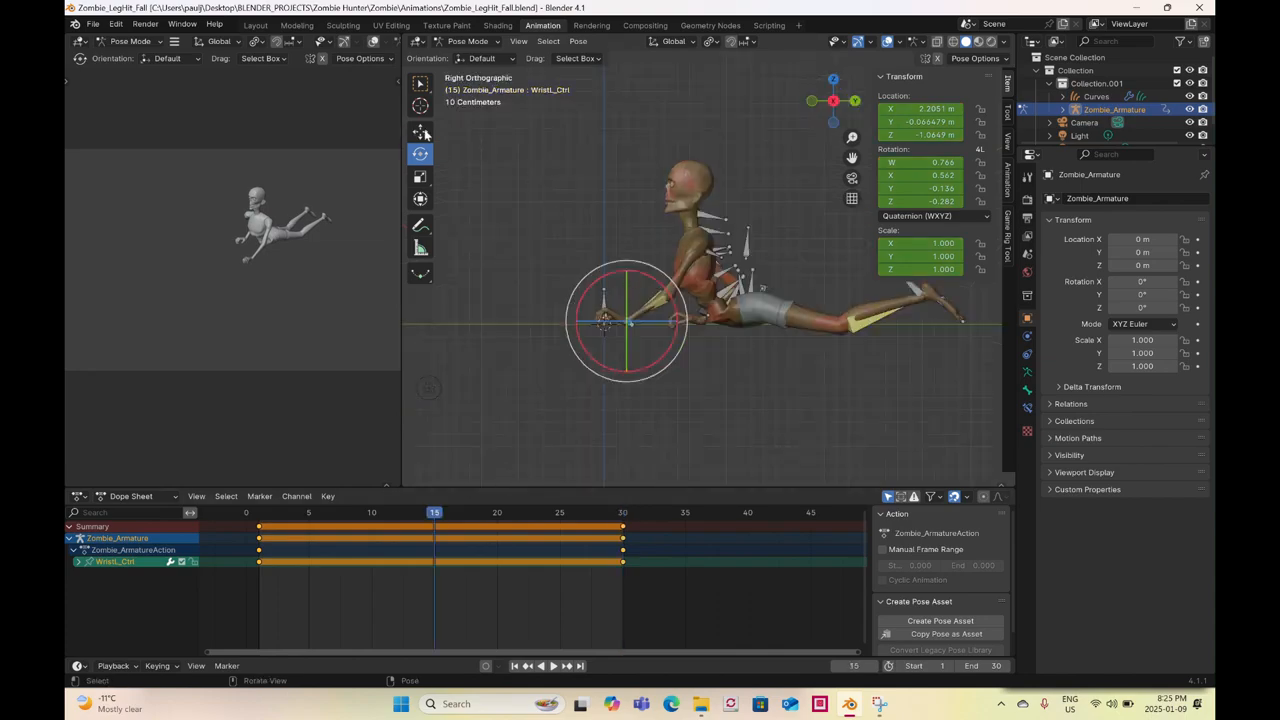
pyautogui.scroll(5, 646, 331)
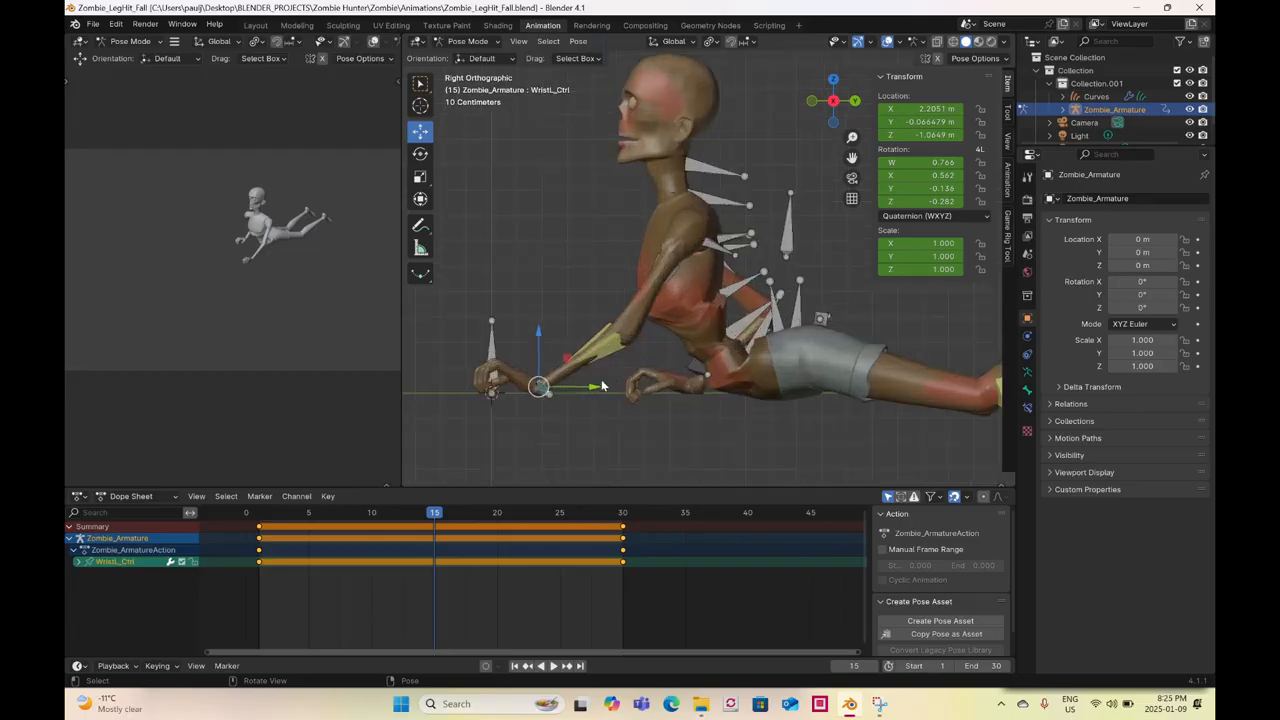
pyautogui.press('g')
pyautogui.press('y')
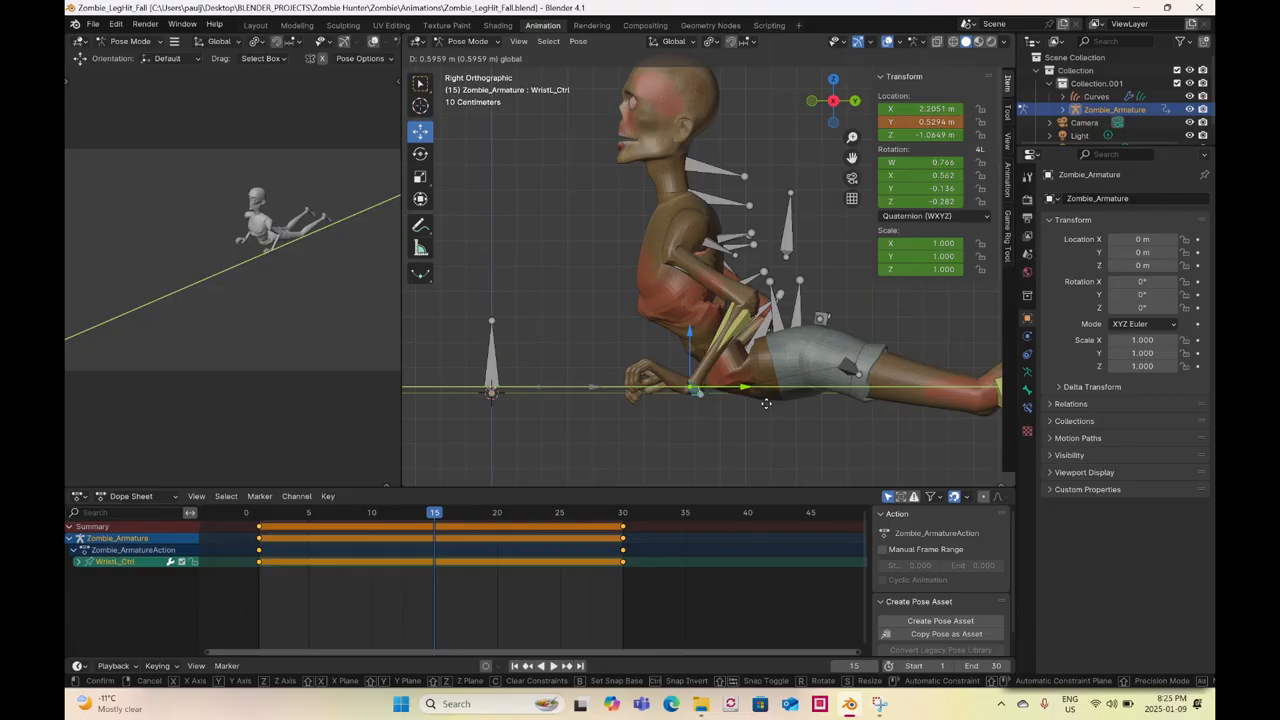
pyautogui.click(655, 387)
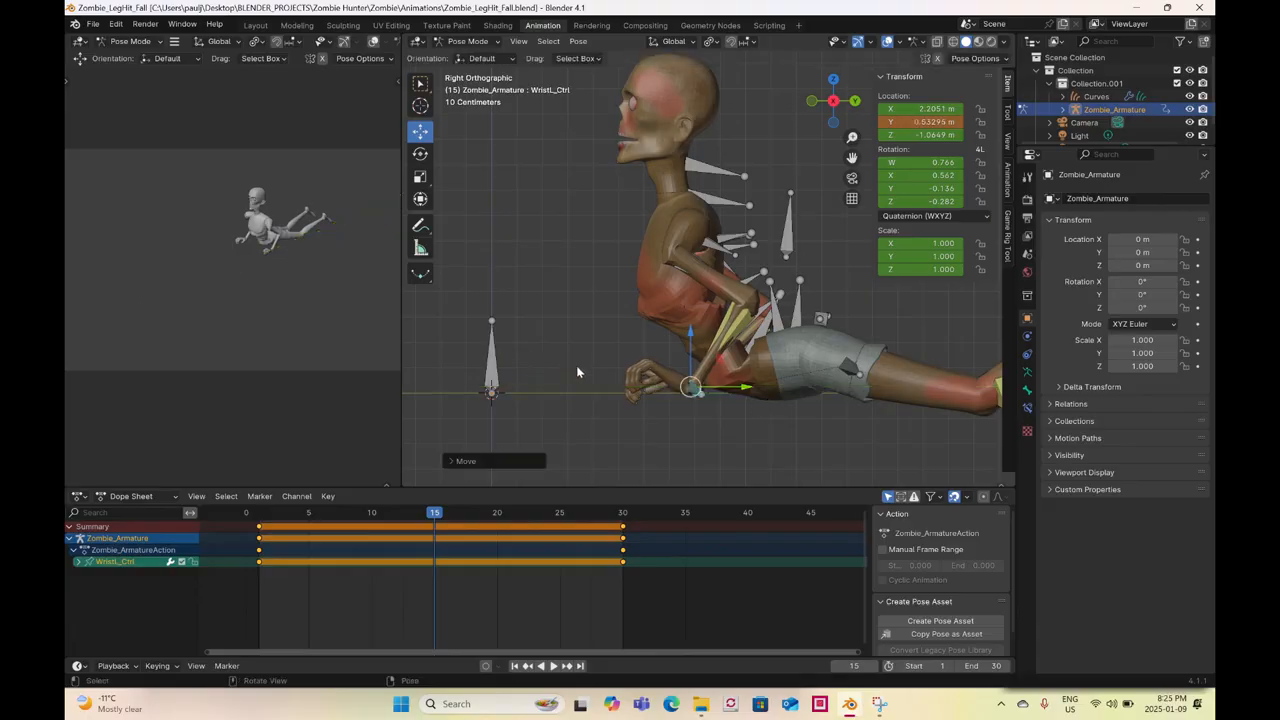
pyautogui.moveTo(575, 371); pyautogui.dragTo(586, 366, button='middle')
pyautogui.rightClick(581, 372)
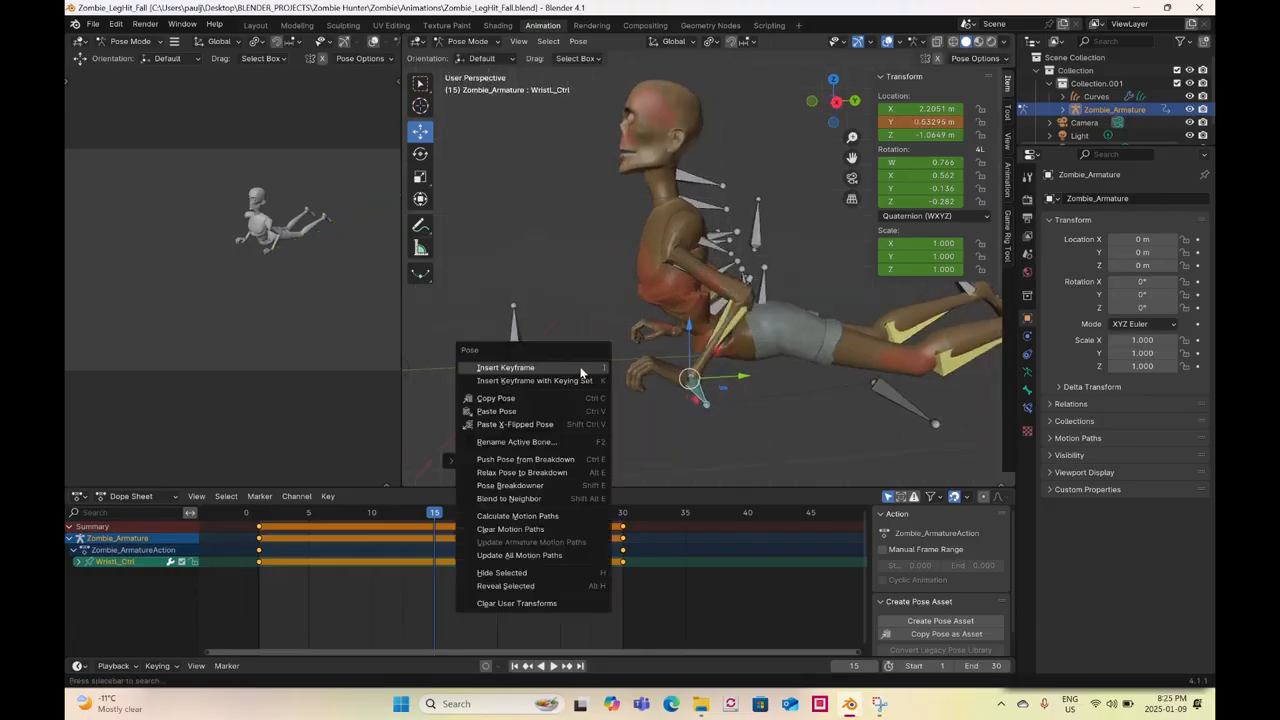
pyautogui.click(577, 369)
# - At frame 15, move the WristR_Ctrl bone forward along Y to about -0.104 m in the right view and insert a keyframe
pyautogui.moveTo(606, 385); pyautogui.dragTo(667, 395, button='middle')
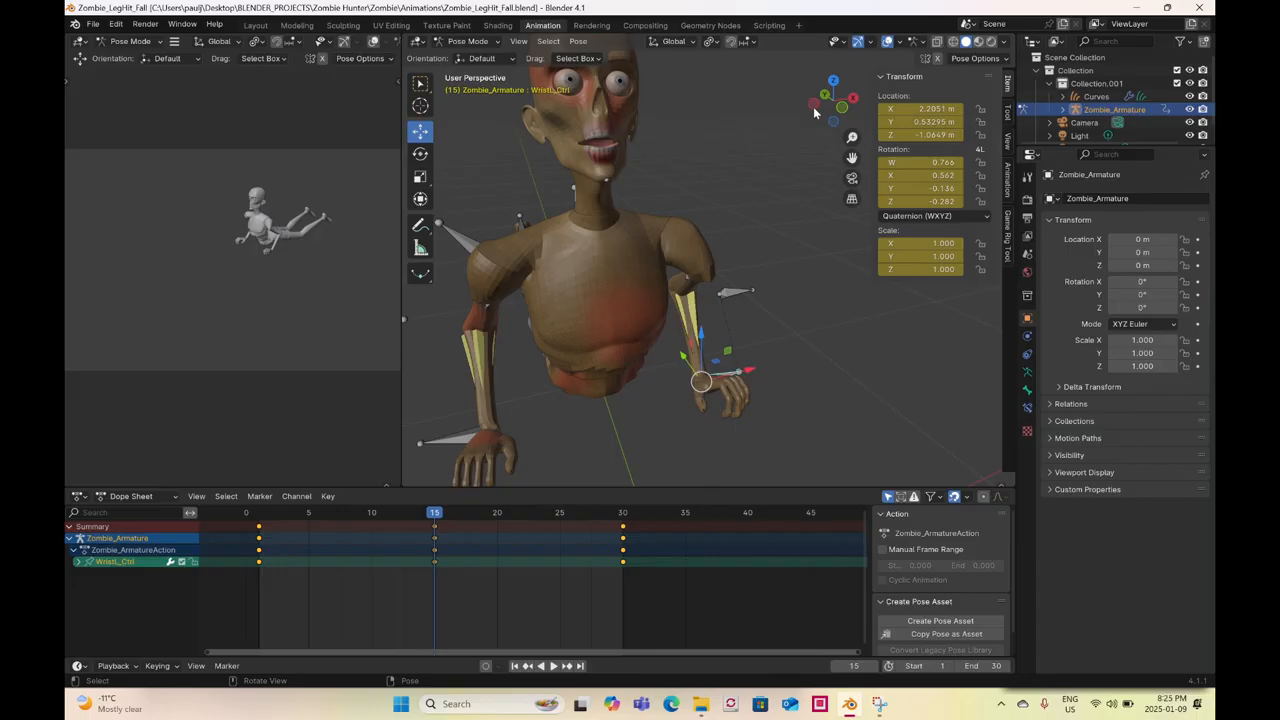
pyautogui.hotkey('ctrl', 'z')
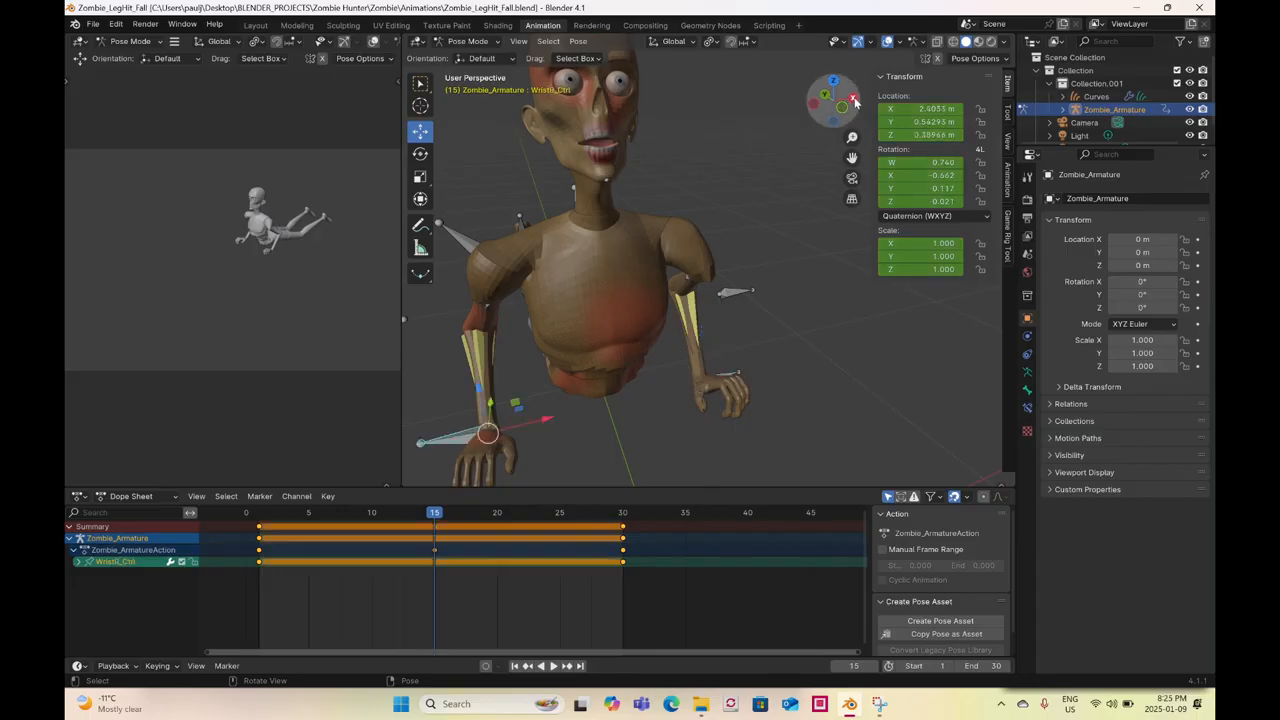
pyautogui.click(853, 98)
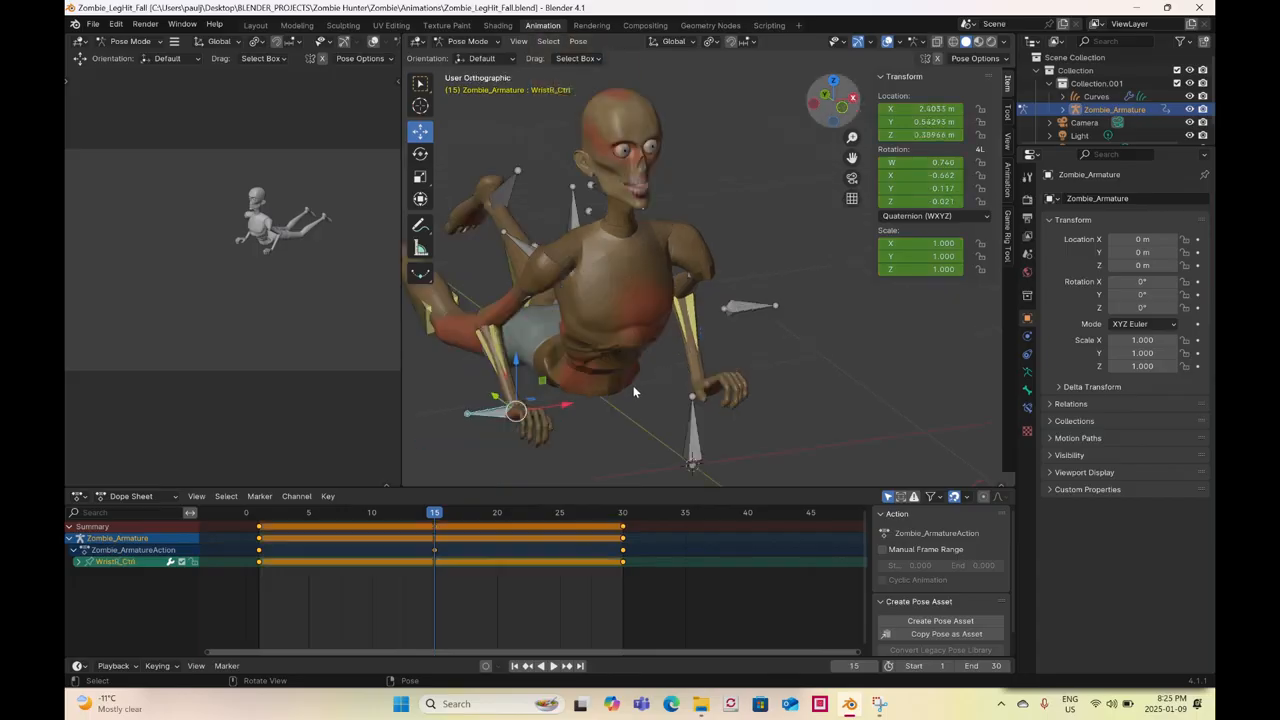
pyautogui.click(261, 516)
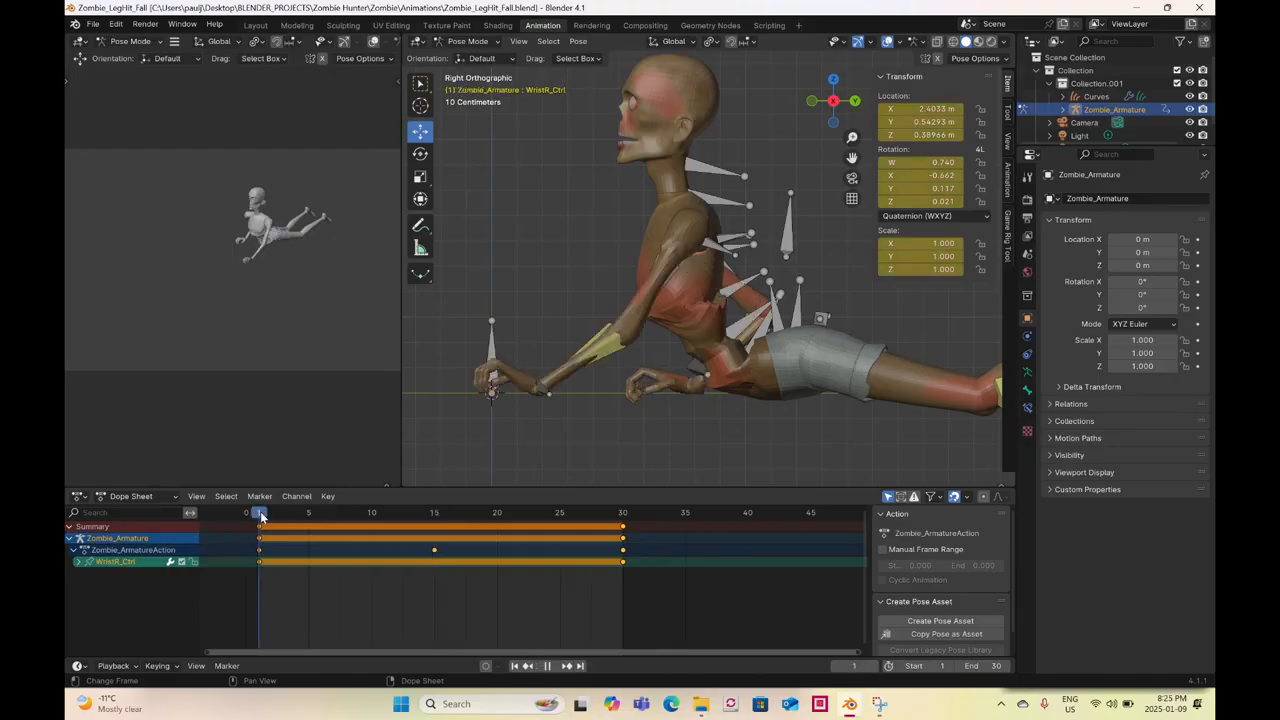
pyautogui.click(435, 514)
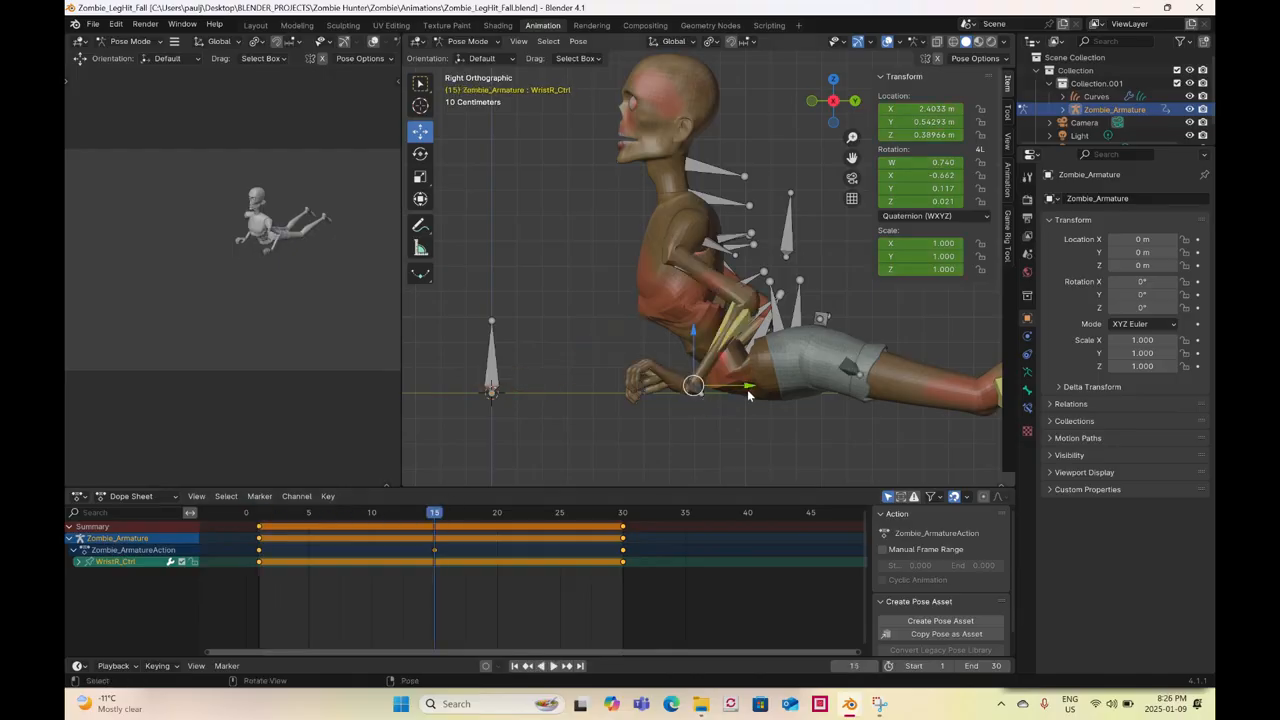
pyautogui.press('g')
pyautogui.press('y')
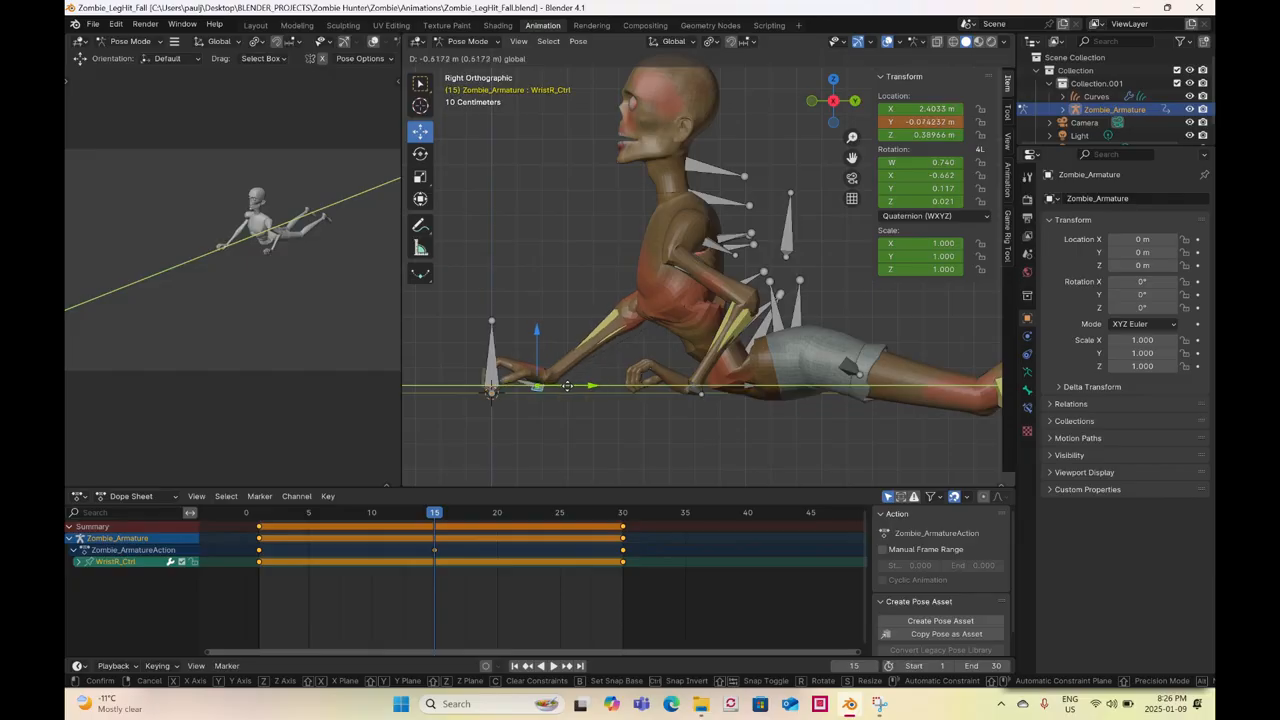
pyautogui.click(567, 385)
pyautogui.rightClick(567, 385)
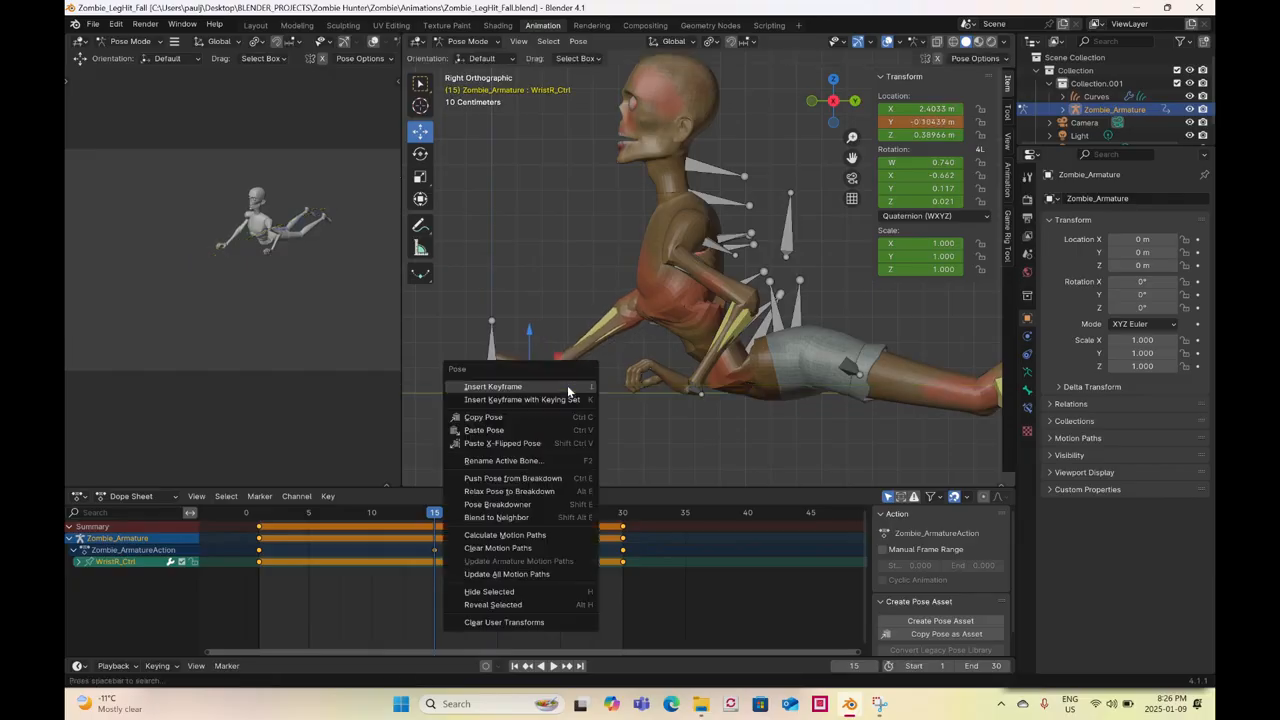
pyautogui.click(567, 386)
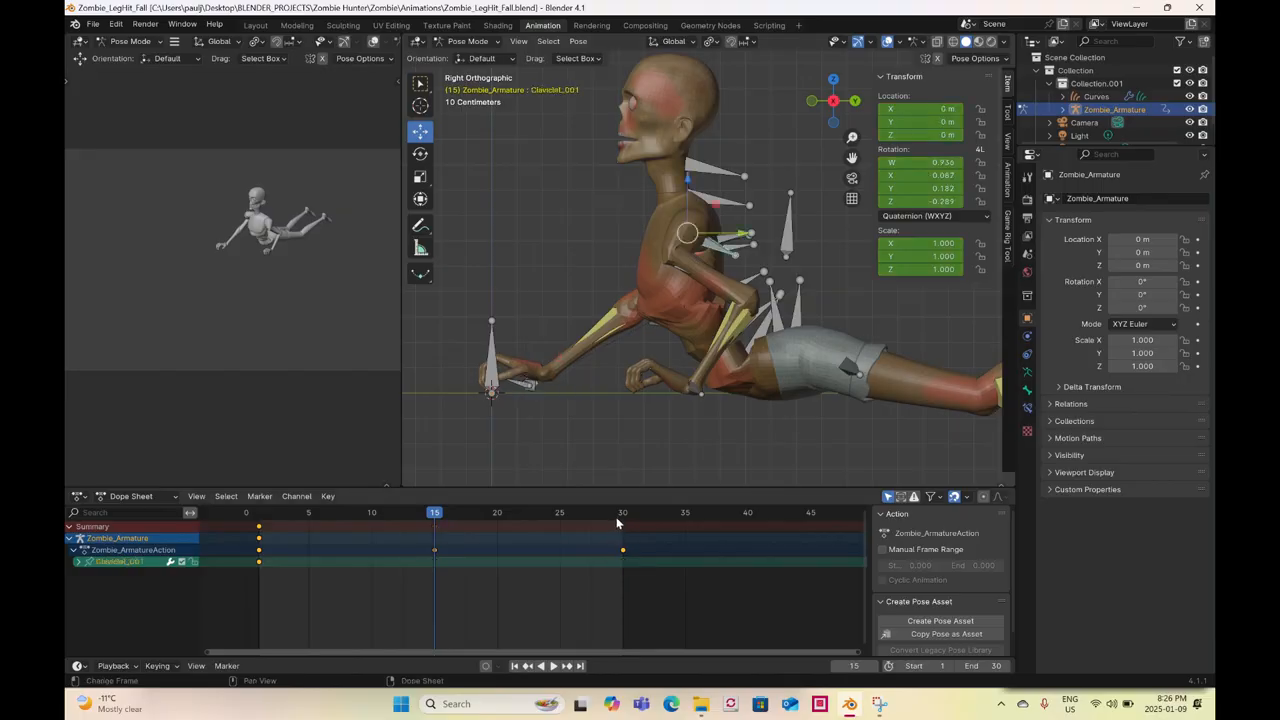
# - Rotate the ClavicleL.001 bone at frame 15 to about W 0.895, X 0.117, Y 0.347, Z 0.254 and insert a keyframe
pyautogui.click(420, 153)
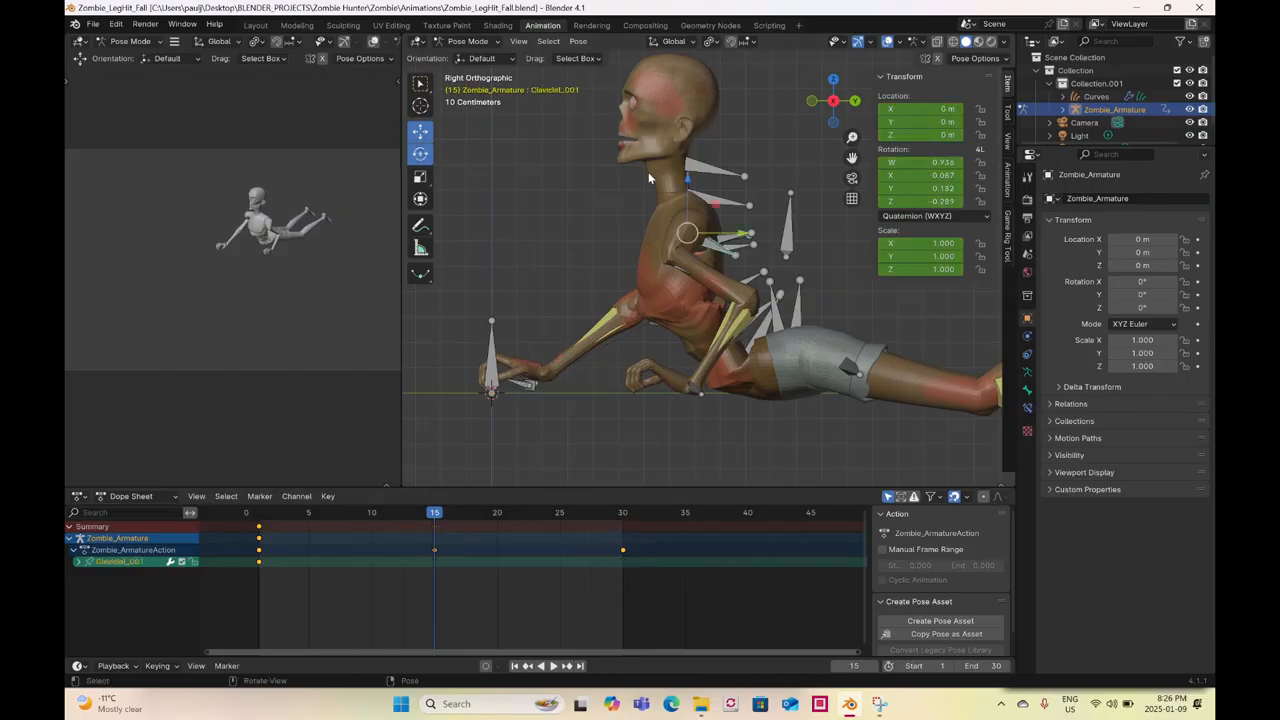
pyautogui.moveTo(737, 220); pyautogui.dragTo(688, 159)
pyautogui.rightClick(688, 159)
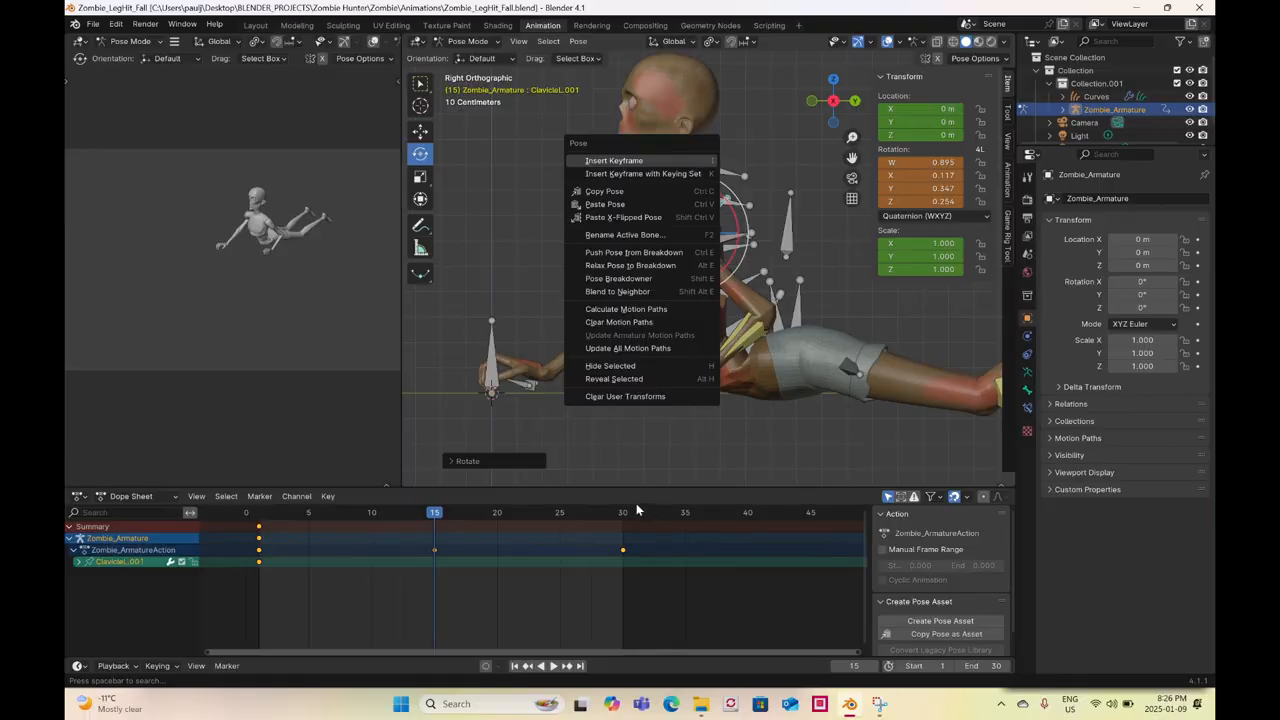
pyautogui.click(688, 159)
# - Copy the ClavicleL.001 bone's frame 1 keyframes to frame 30
pyautogui.click(623, 514)
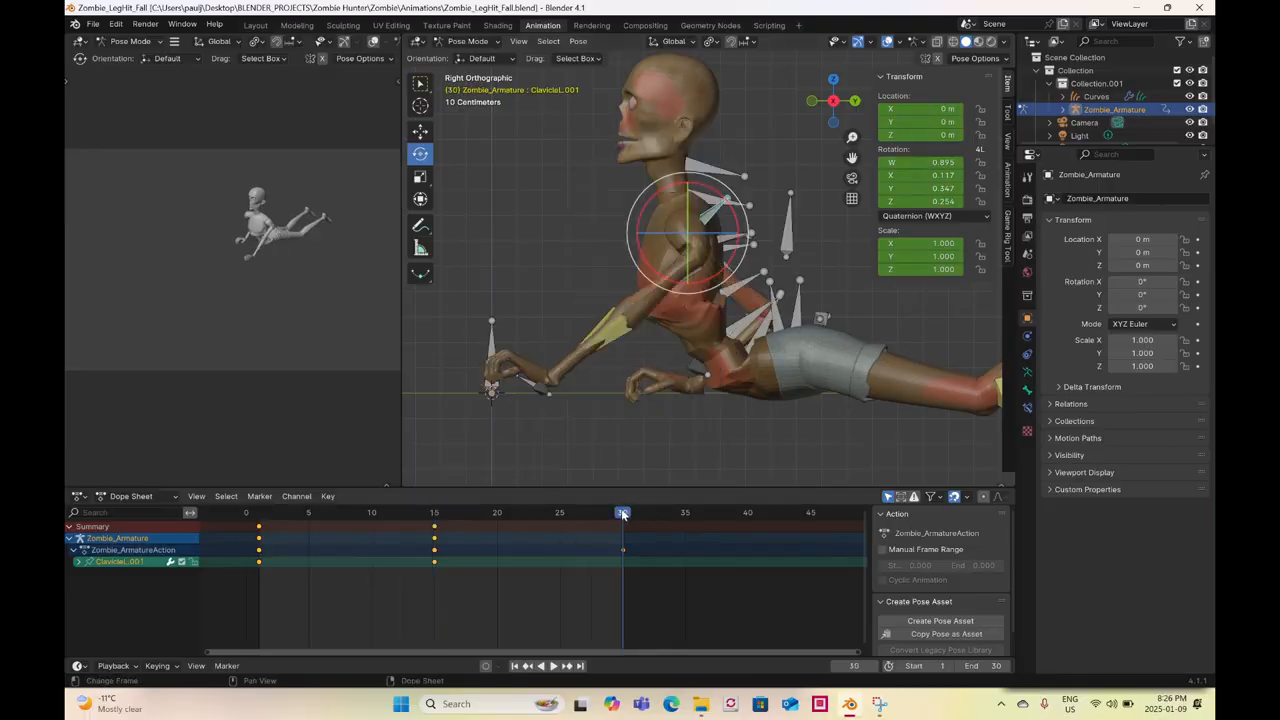
pyautogui.moveTo(230, 580); pyautogui.dragTo(290, 545)
pyautogui.hotkey('ctrl', 'c')
pyautogui.hotkey('ctrl', 'v')
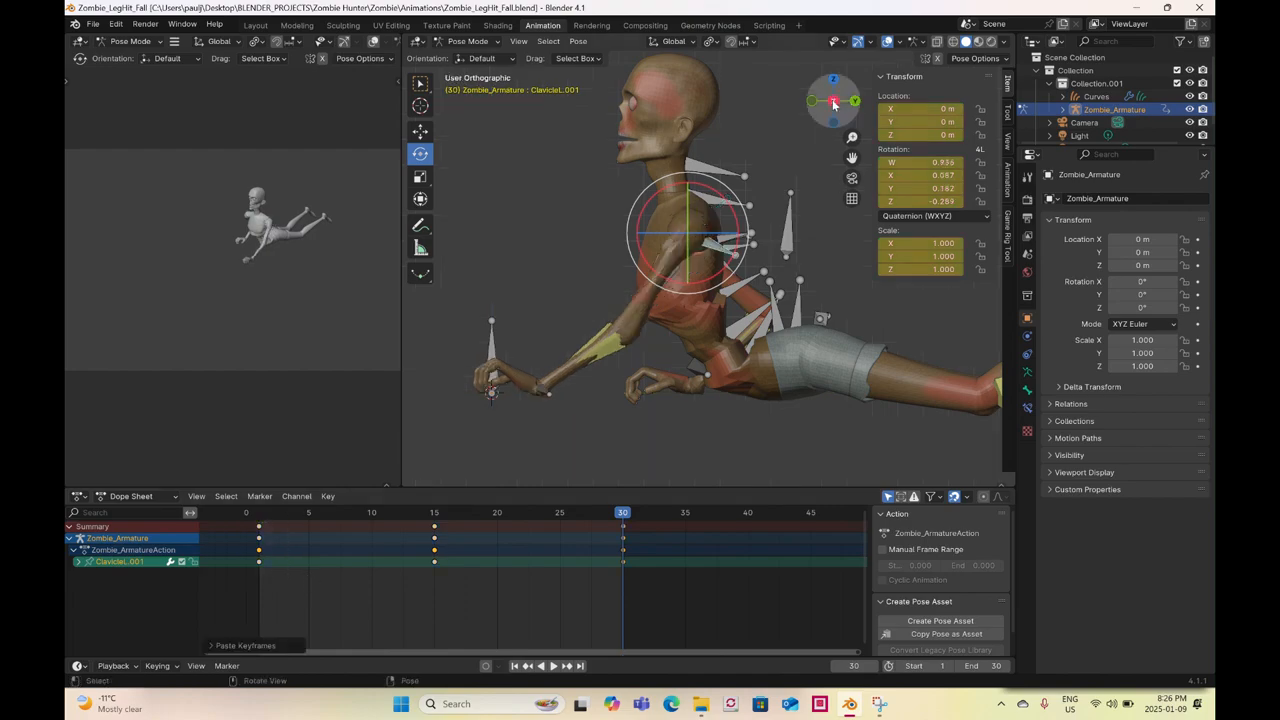
# - Select the ClavicleR.001 bone in the left view and keyframe its unchanged pose at frame 30
pyautogui.click(834, 101)
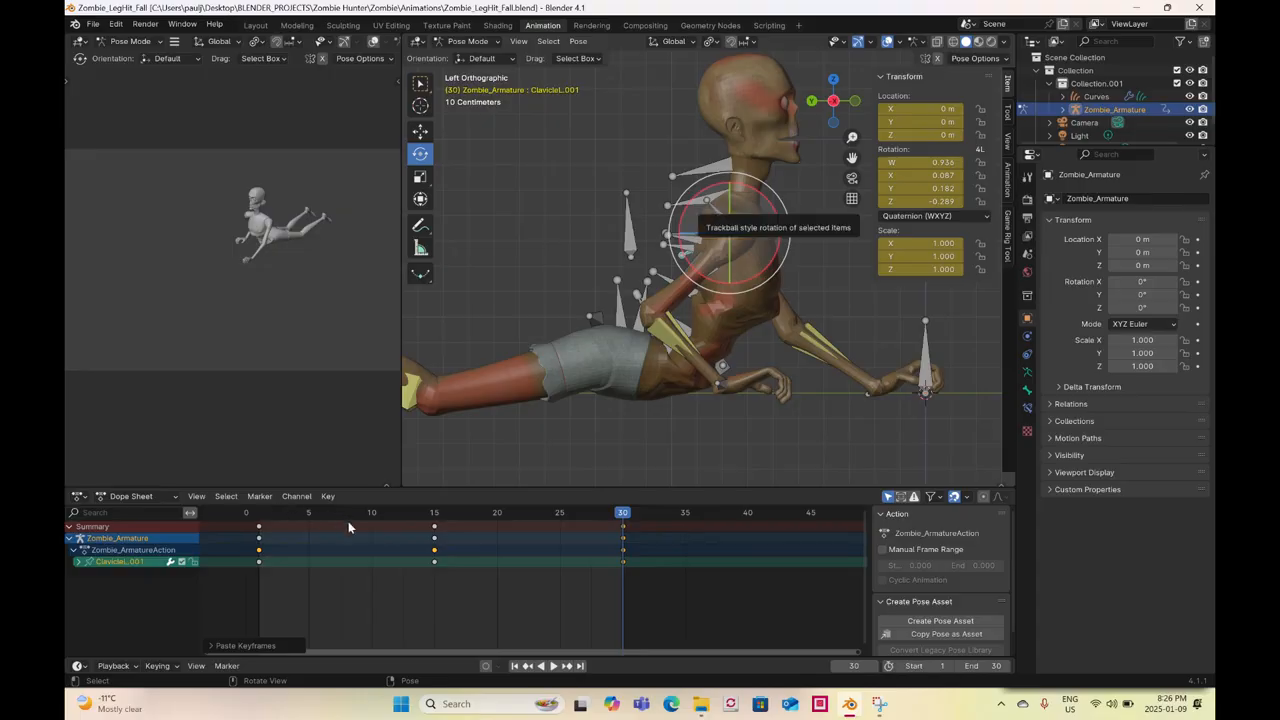
pyautogui.hotkey('ctrl', 'z')
pyautogui.hotkey('ctrl', 'z')
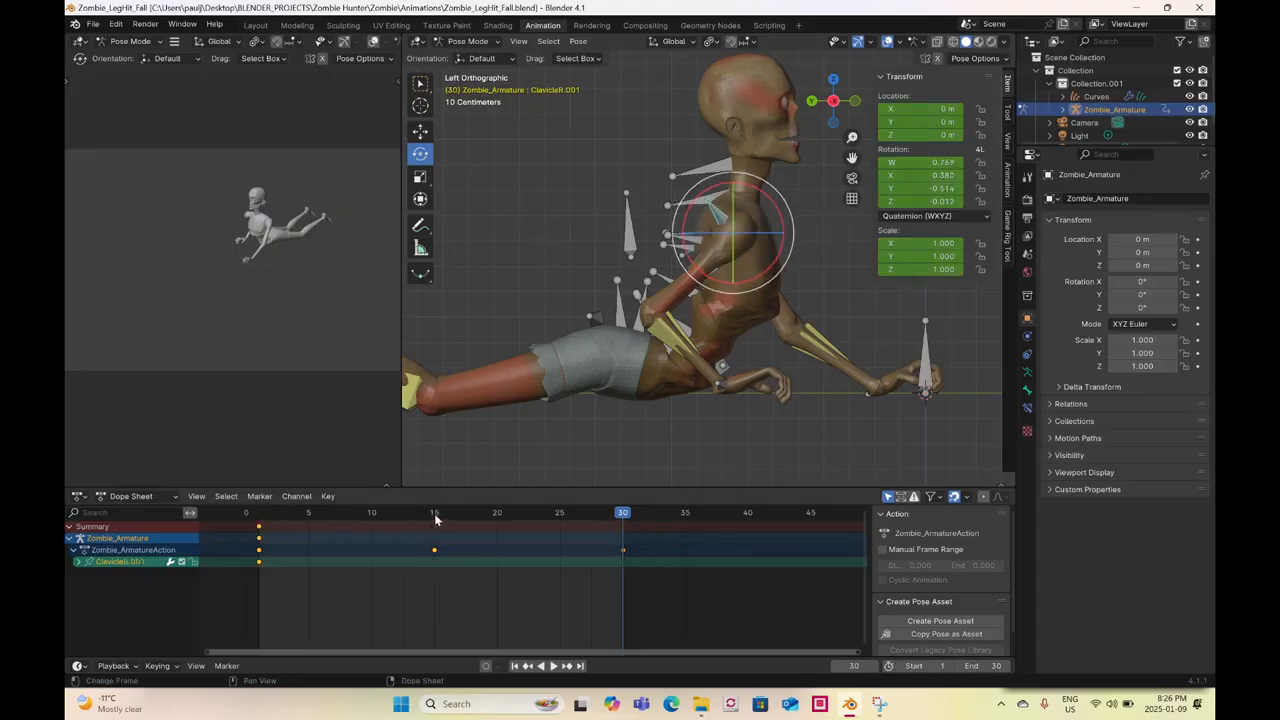
pyautogui.rightClick(582, 568)
pyautogui.rightClick(604, 373)
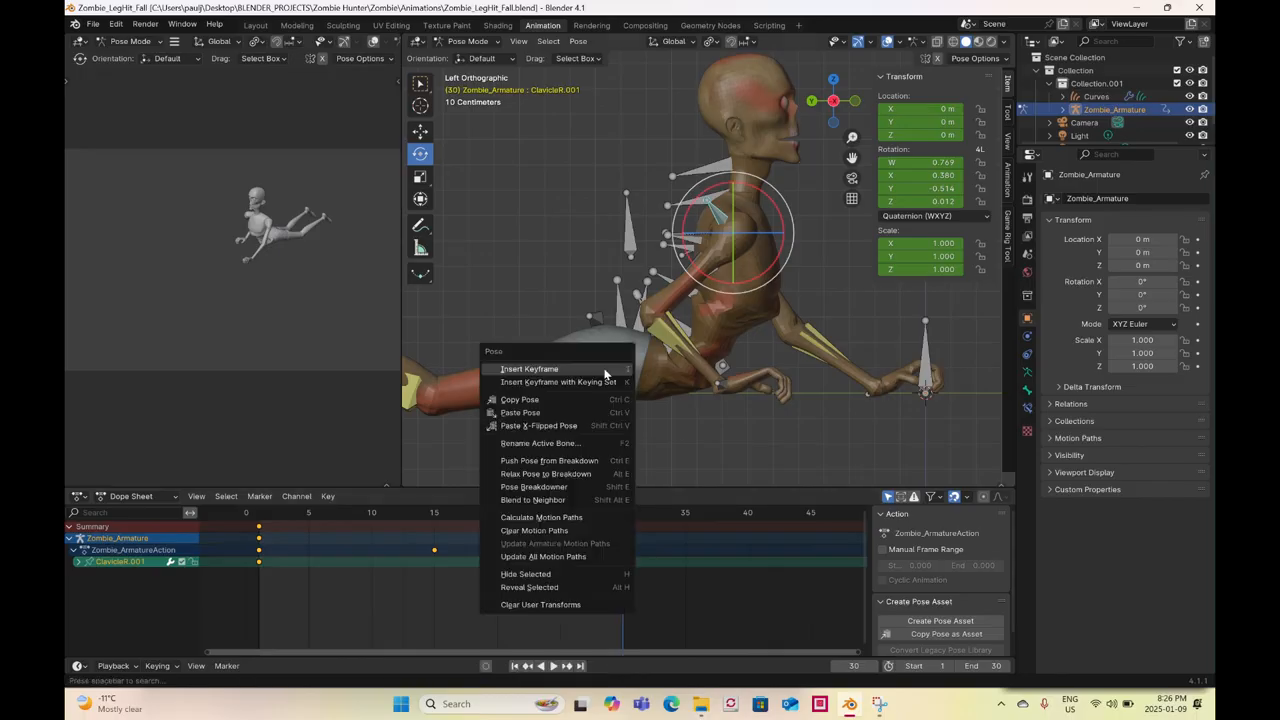
pyautogui.click(604, 373)
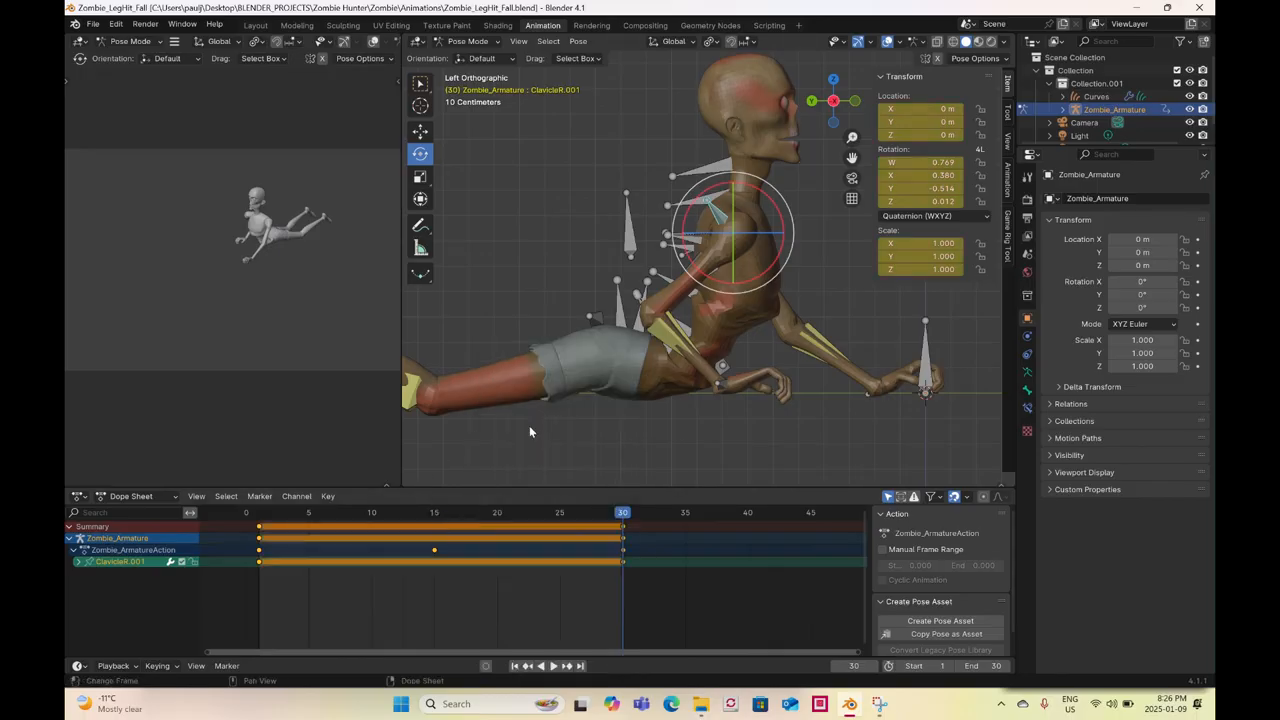
# - Rotate the ClavicleR.001 bone at frame 15 to about W 0.921, X -0.039, Y -0.265, Z 0.281 and insert a keyframe
pyautogui.press('Down')
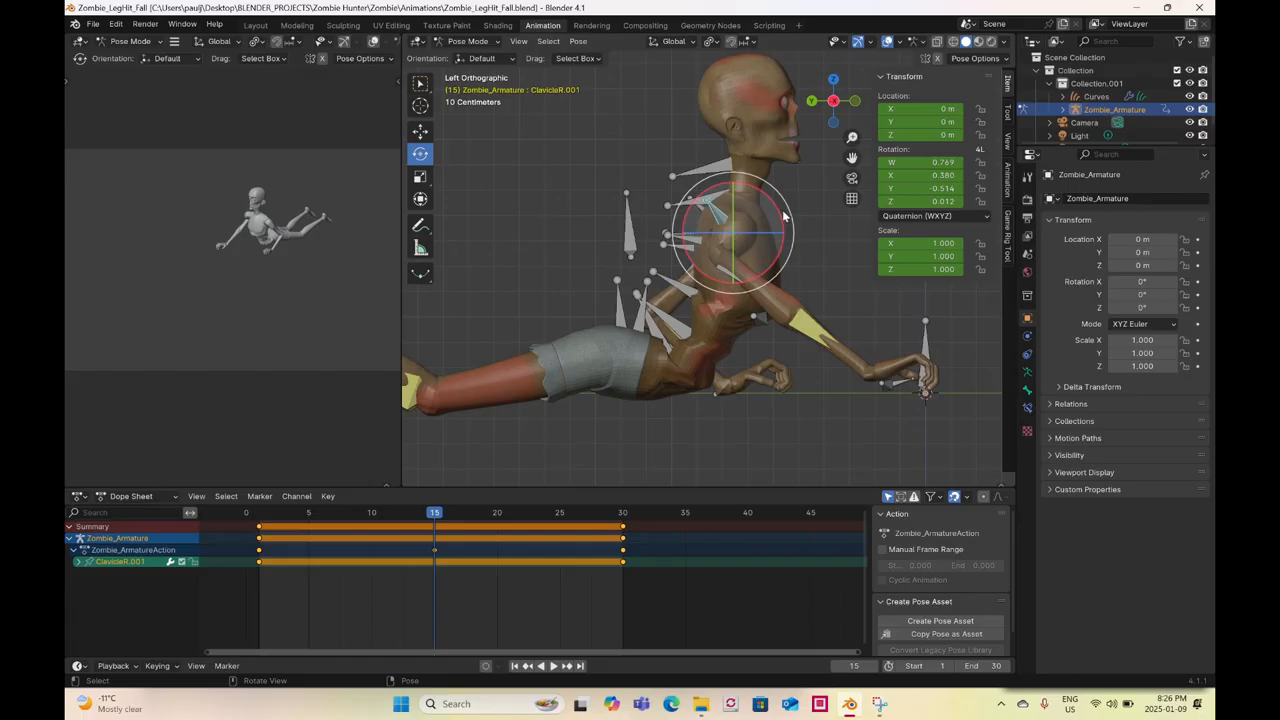
pyautogui.moveTo(771, 200); pyautogui.dragTo(722, 186)
pyautogui.rightClick(722, 186)
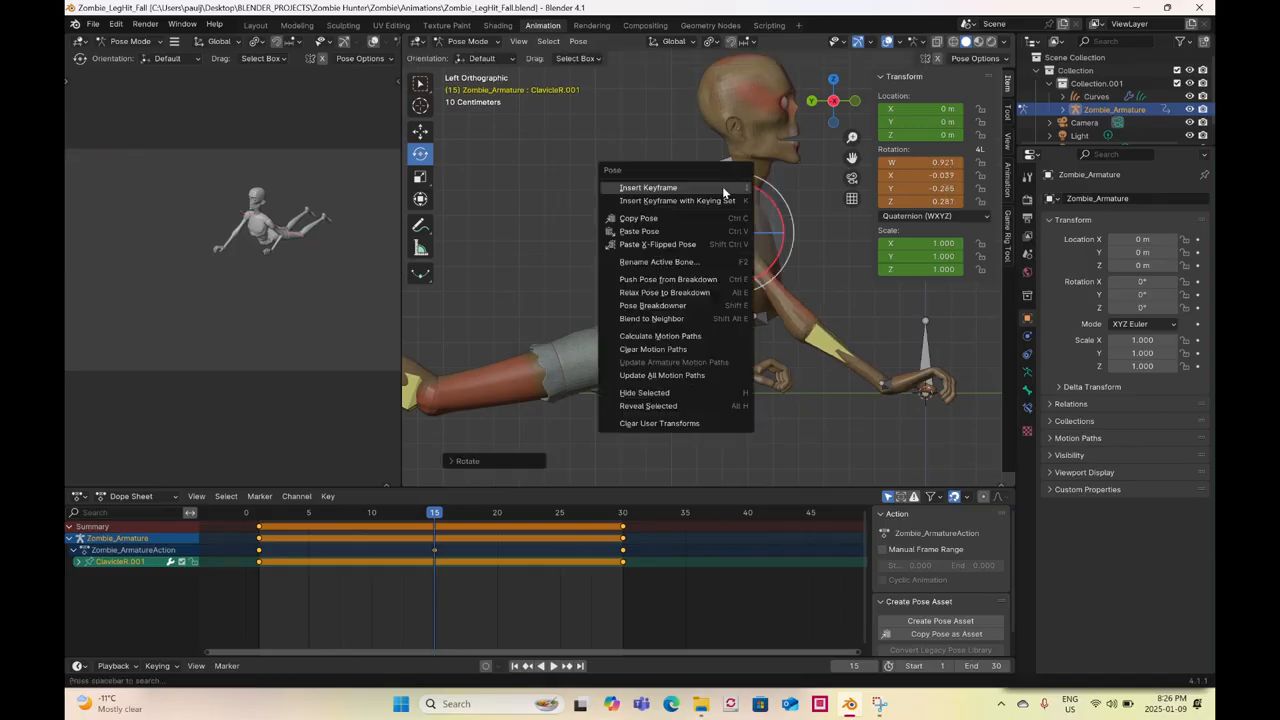
pyautogui.click(722, 186)
# - Select the SpineBase.001 and Spine1.001 bones together
pyautogui.moveTo(666, 338); pyautogui.dragTo(698, 363, button='middle')
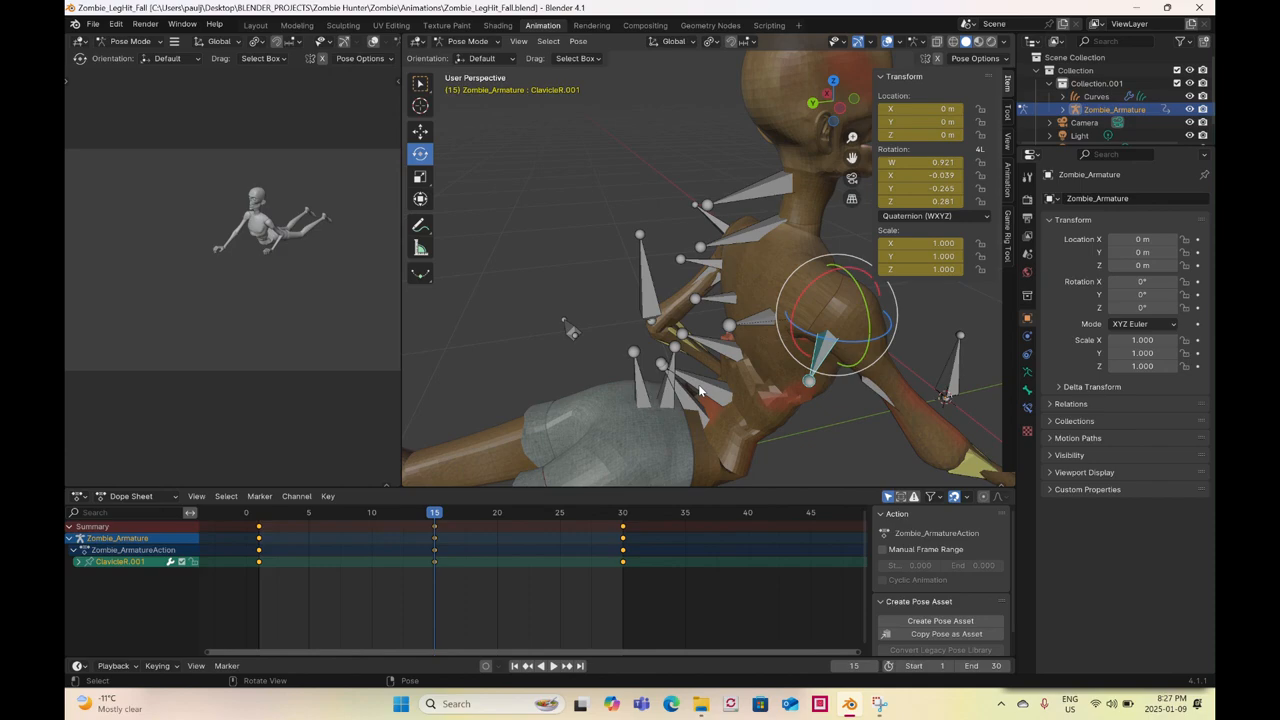
pyautogui.click(698, 384)
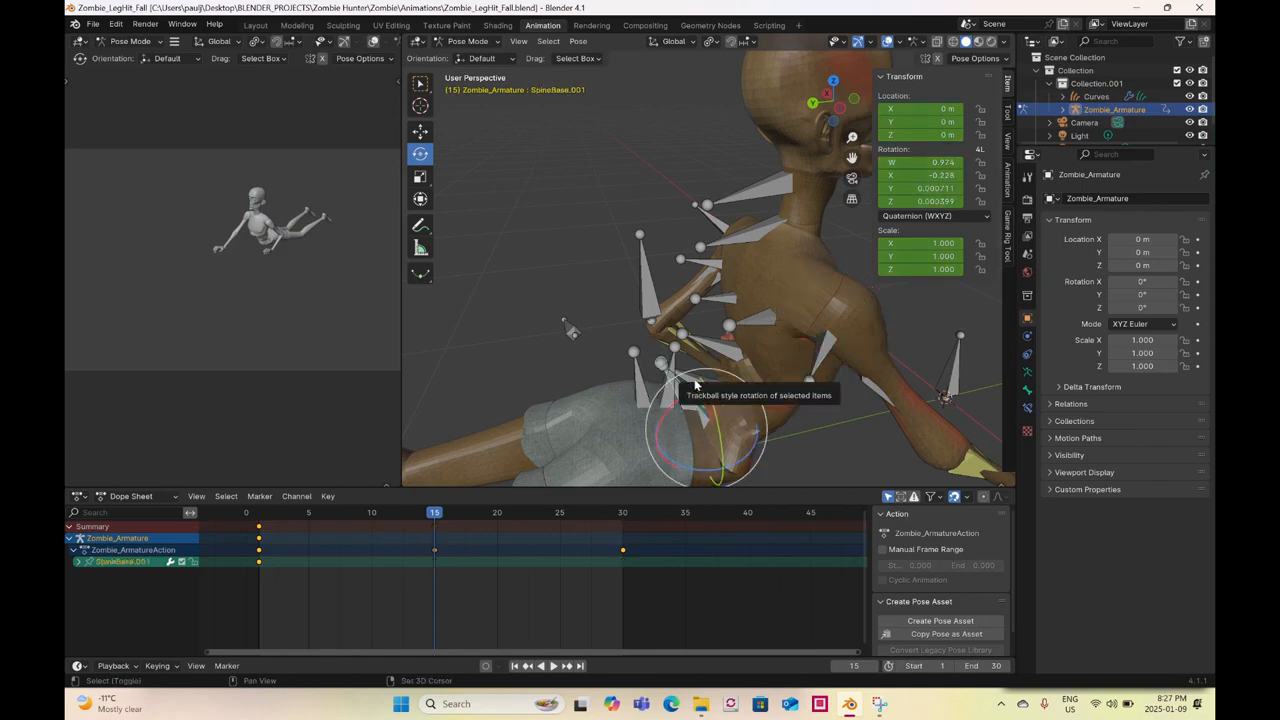
pyautogui.keyDown('shift'); pyautogui.click(693, 384); pyautogui.keyUp('shift')
# - Save the file under the new name Zombie_TwoArmCrawl.blend in the Animations folder
pyautogui.click(93, 24)
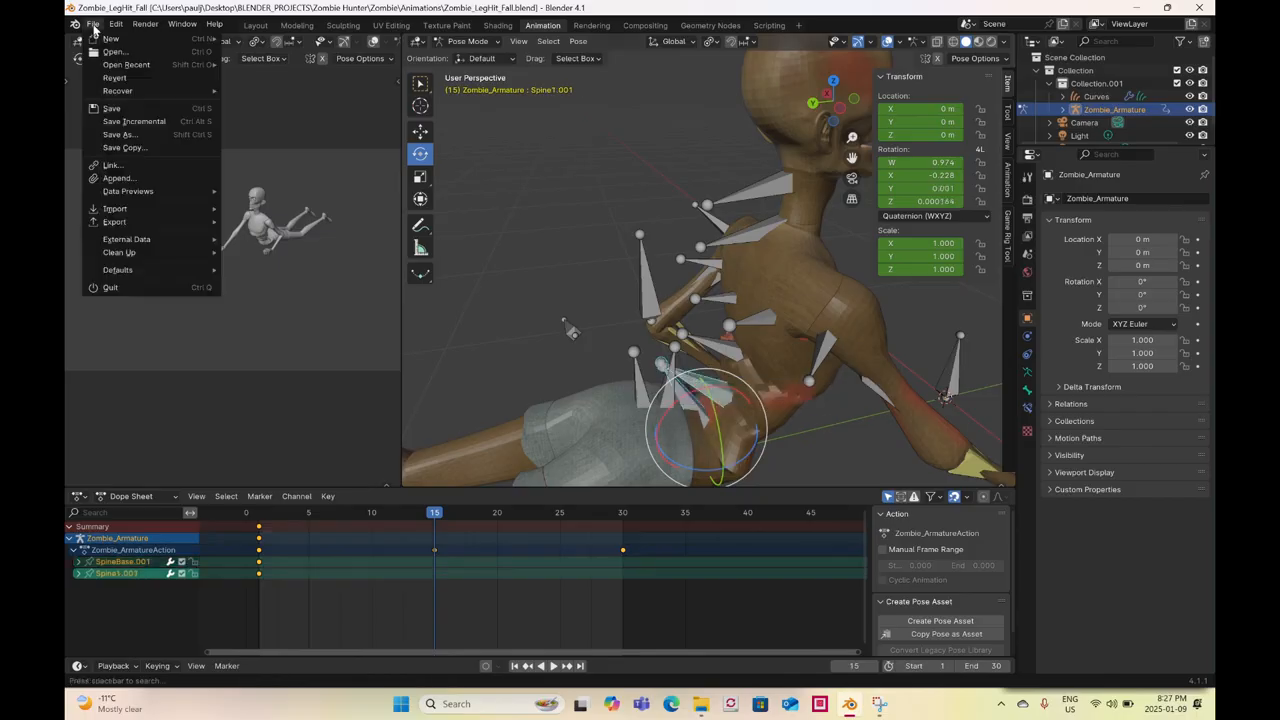
pyautogui.click(113, 135)
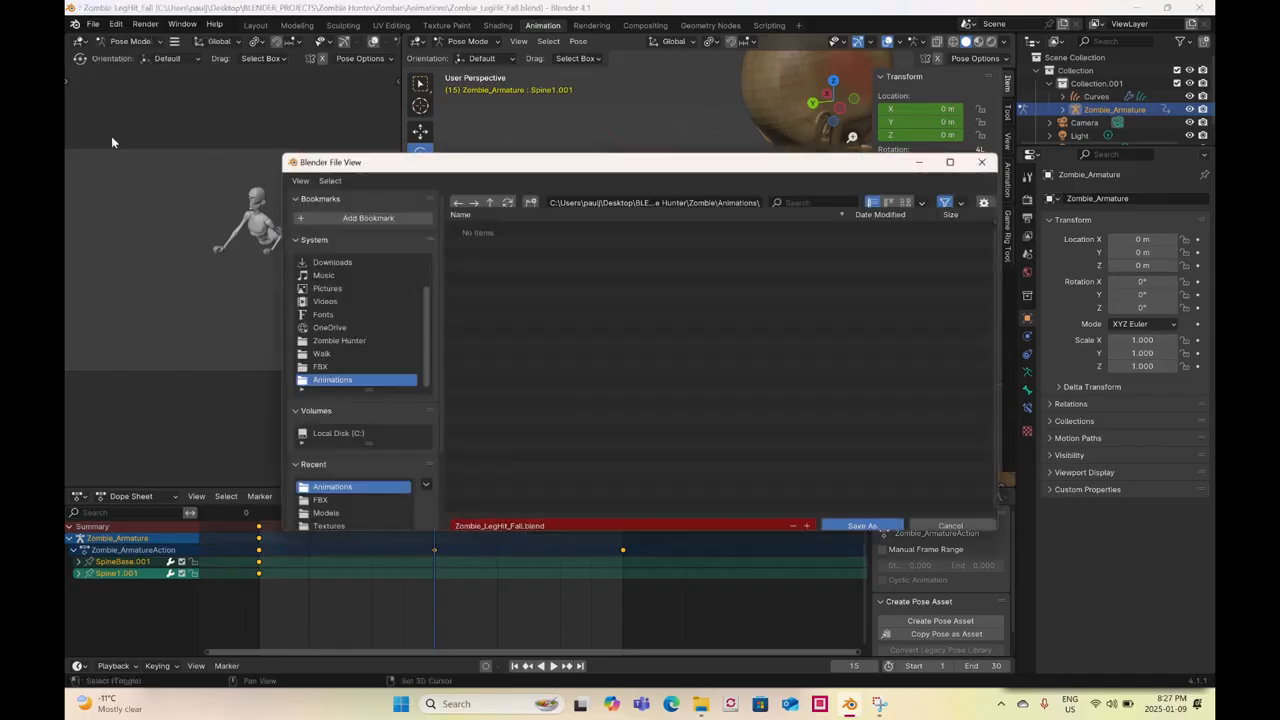
pyautogui.click(522, 516)
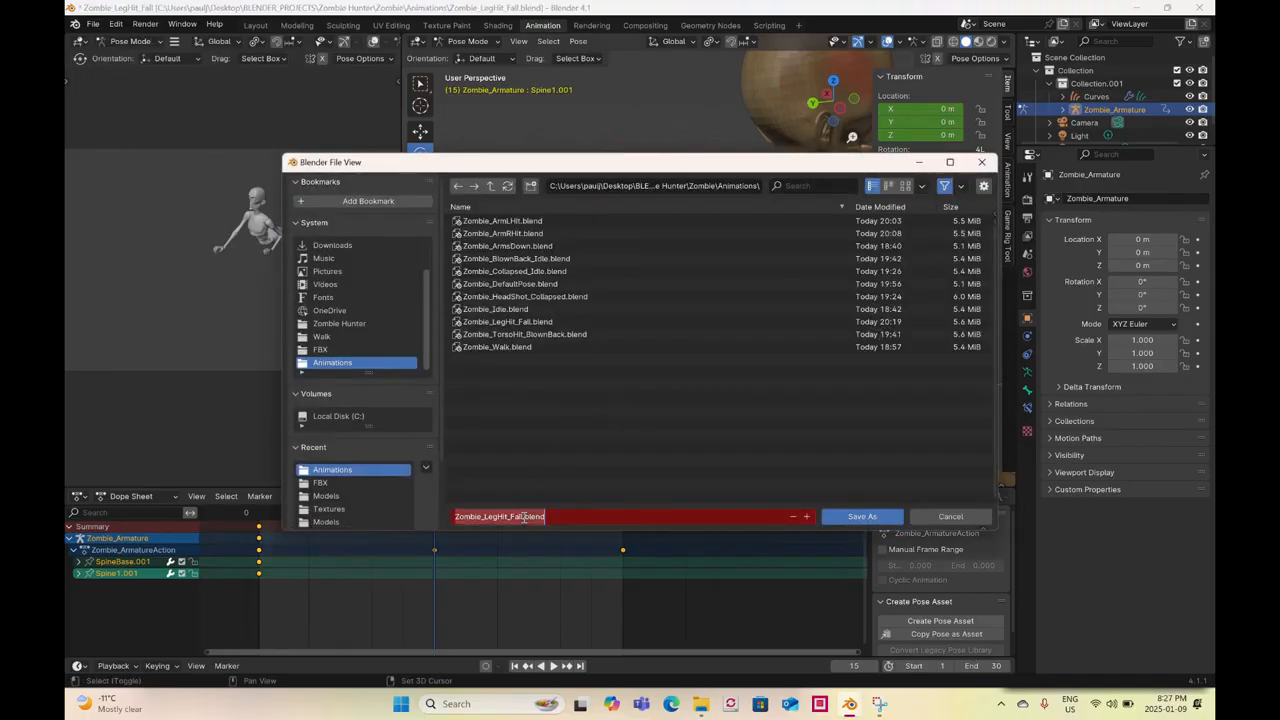
pyautogui.click(524, 516)
pyautogui.press('BackSpace')
pyautogui.press('BackSpace')
pyautogui.press('BackSpace')
pyautogui.press('BackSpace')
pyautogui.press('BackSpace')
pyautogui.press('BackSpace')
pyautogui.press('BackSpace')
pyautogui.press('BackSpace')
pyautogui.press('BackSpace')
pyautogui.press('BackSpace')
pyautogui.press('BackSpace')
pyautogui.write('TwoArmCrawl')
pyautogui.click(861, 516)
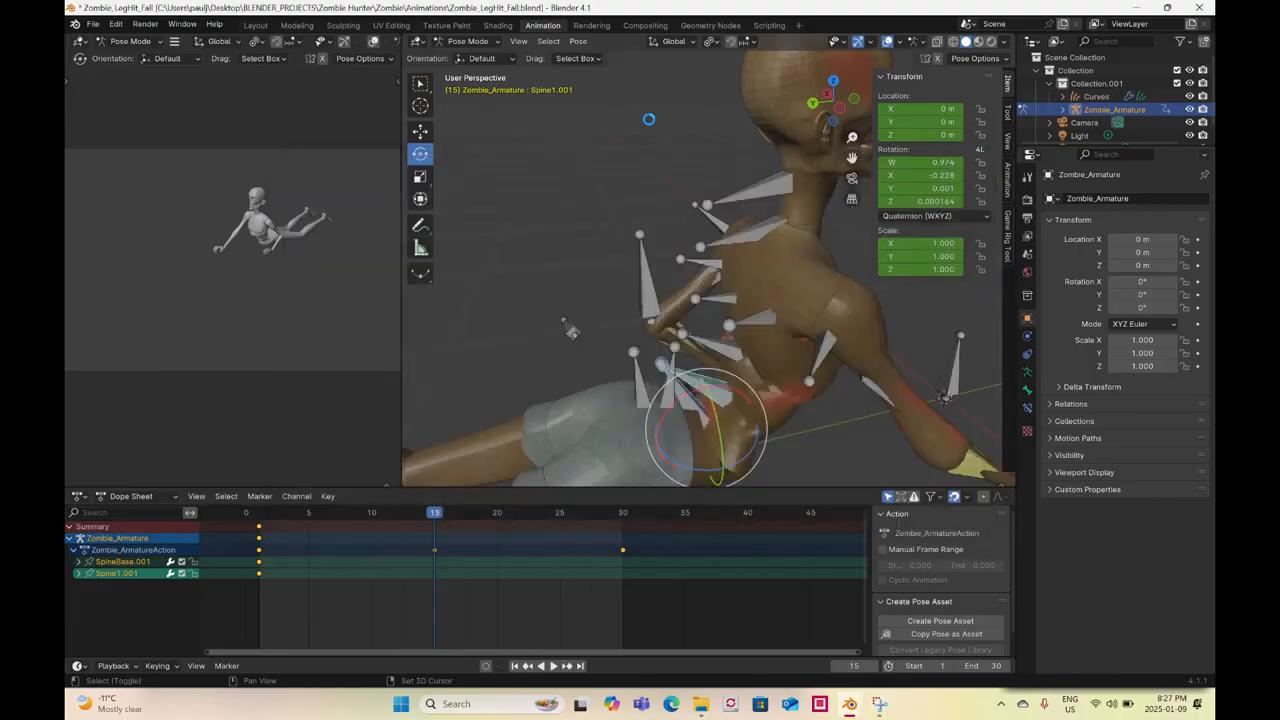
# - At frame 8, raise the WristR_Ctrl bone in the left view to about X 2.22 m, Z 0.415 m, keyframe it, and preview the reach
pyautogui.moveTo(720, 280); pyautogui.dragTo(800, 320, button='middle')
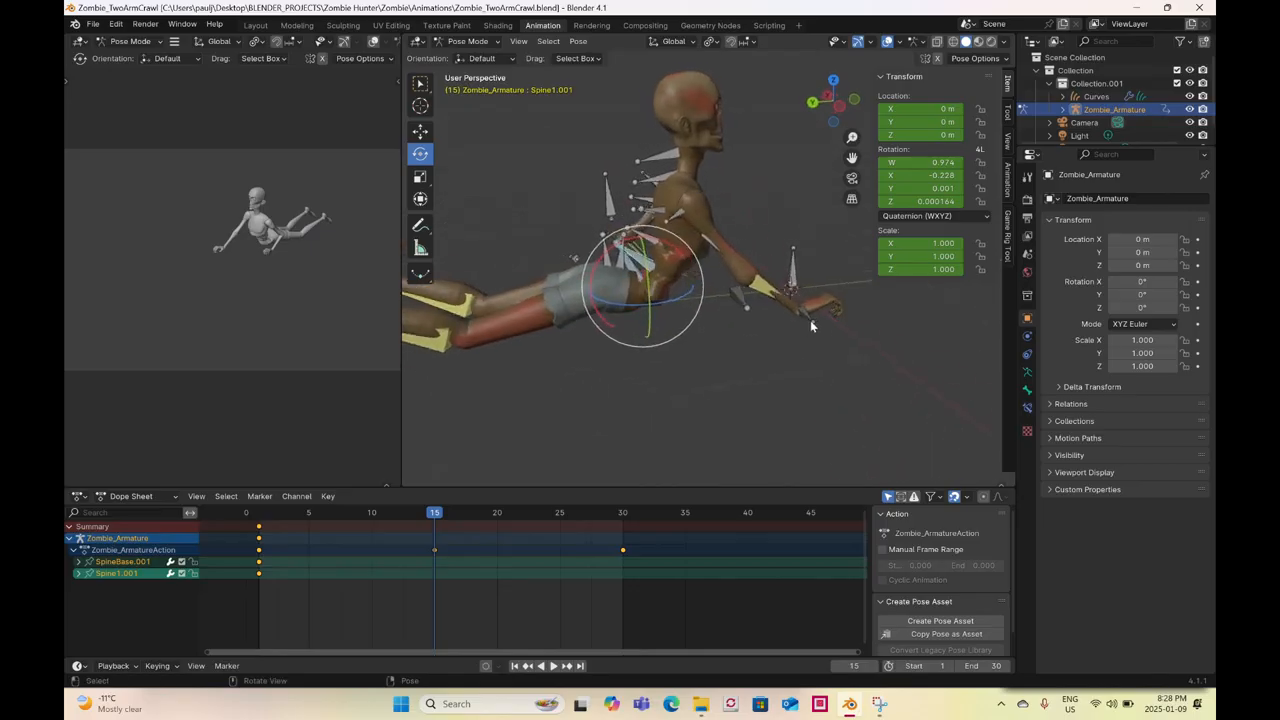
pyautogui.click(810, 320)
pyautogui.click(841, 114)
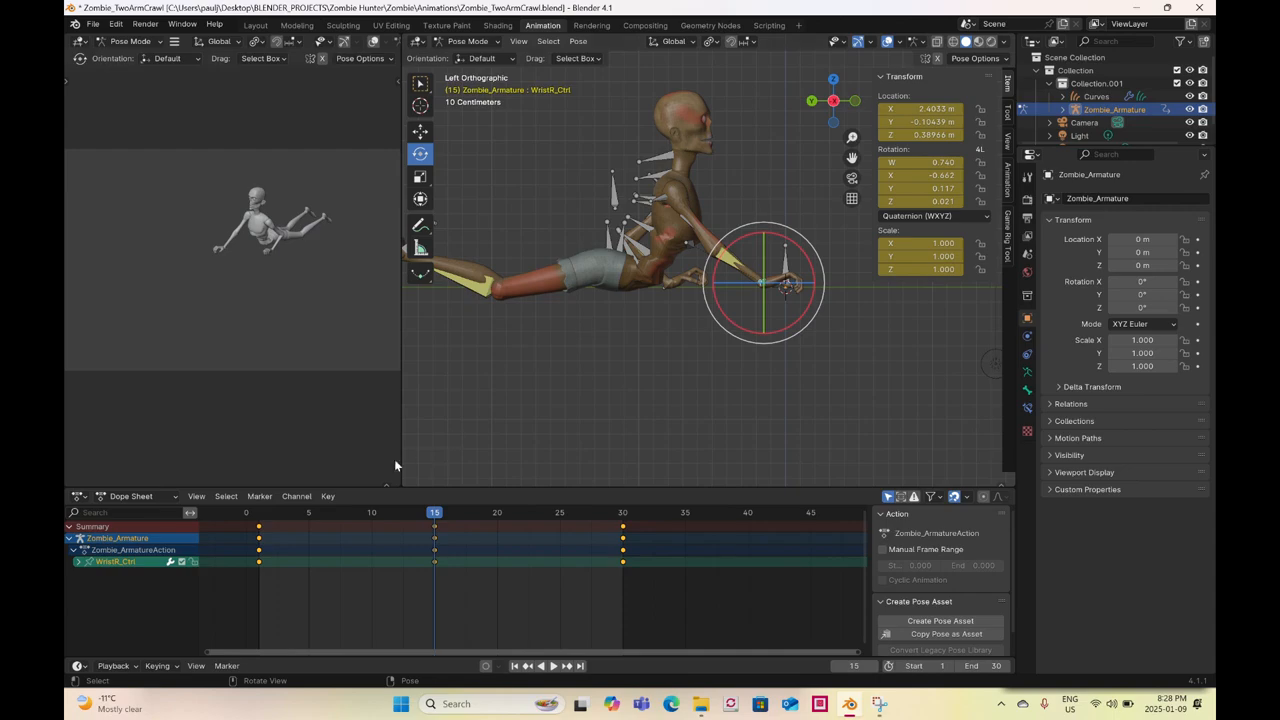
pyautogui.click(268, 513)
pyautogui.press('space')
pyautogui.moveTo(281, 517); pyautogui.dragTo(341, 528)
pyautogui.click(421, 133)
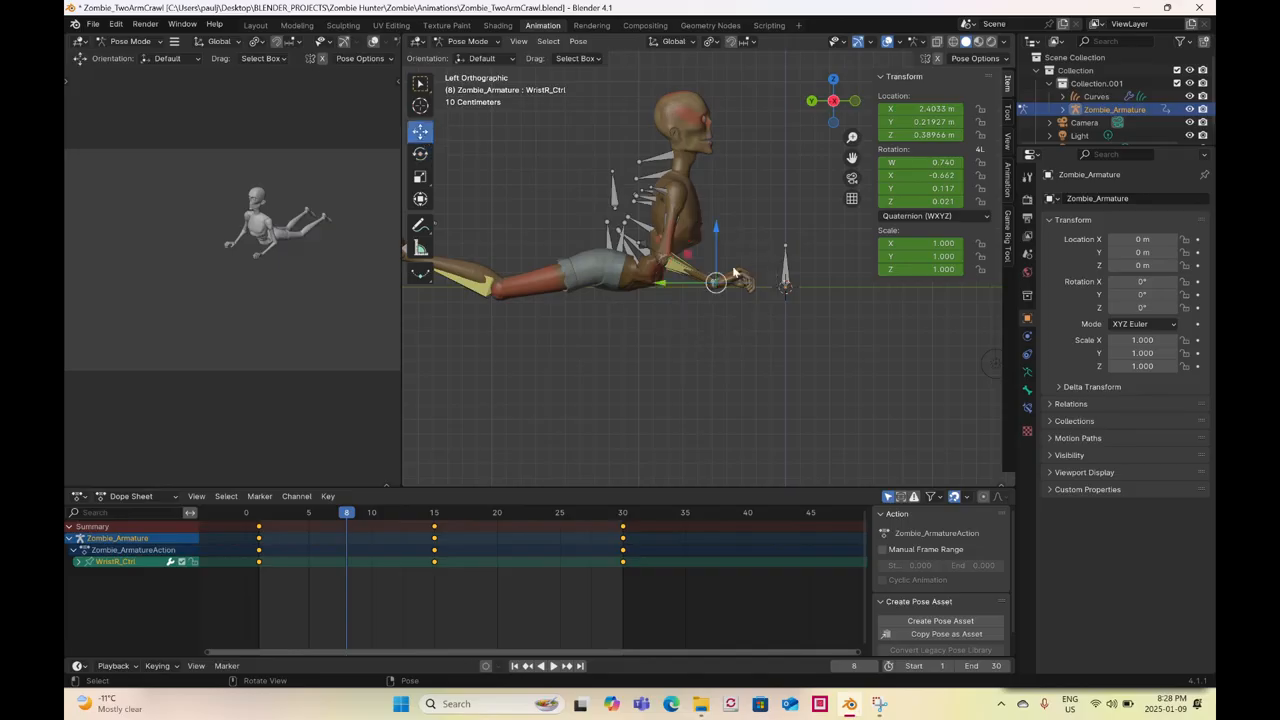
pyautogui.moveTo(720, 232); pyautogui.dragTo(723, 196)
pyautogui.rightClick(723, 196)
pyautogui.click(723, 196)
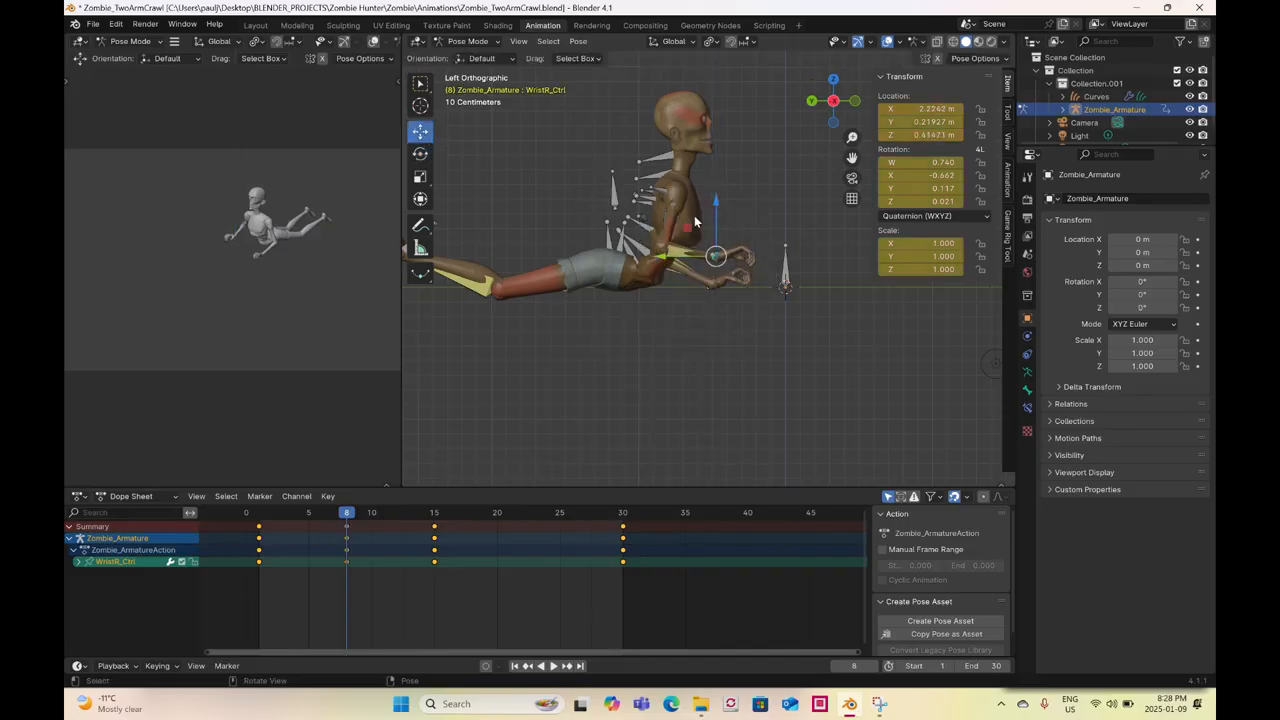
pyautogui.click(256, 512)
pyautogui.press('space')
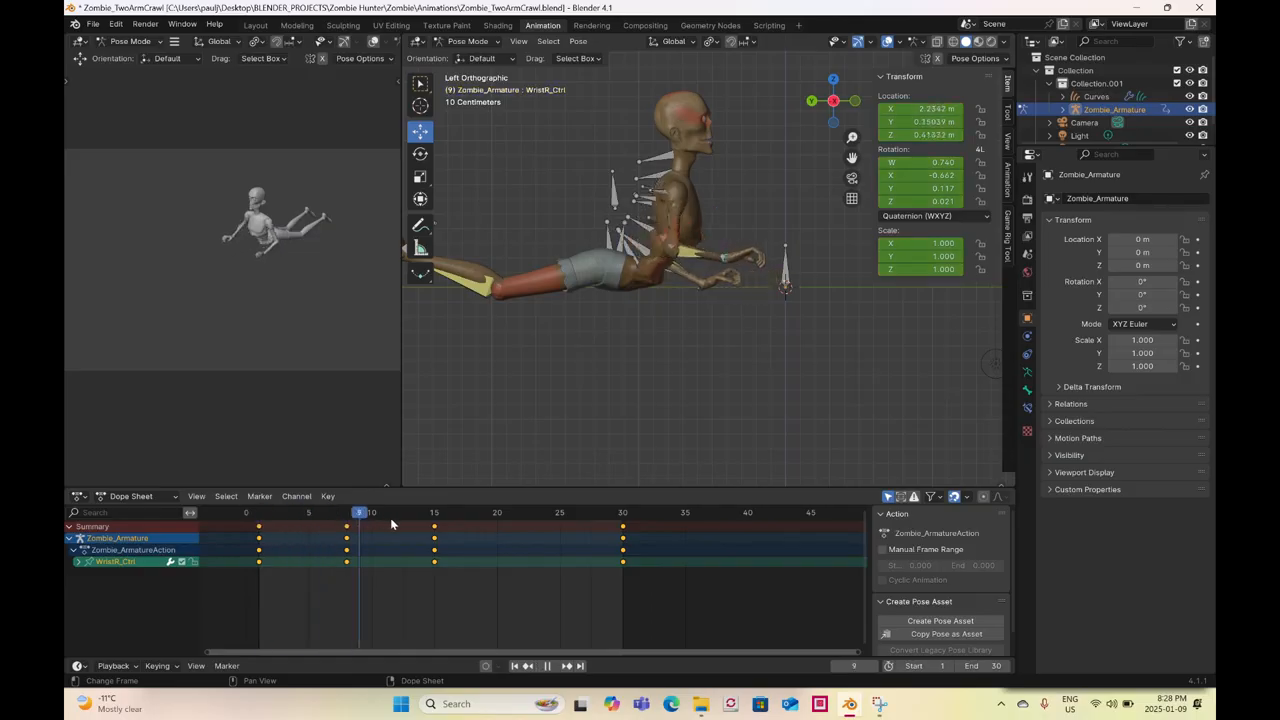
pyautogui.press('space')
# - At frame 22, raise the WristL_Ctrl bone in the right view to about X 2.10 m, Z -1.05 m and insert a keyframe
pyautogui.moveTo(577, 319); pyautogui.dragTo(414, 343, button='middle')
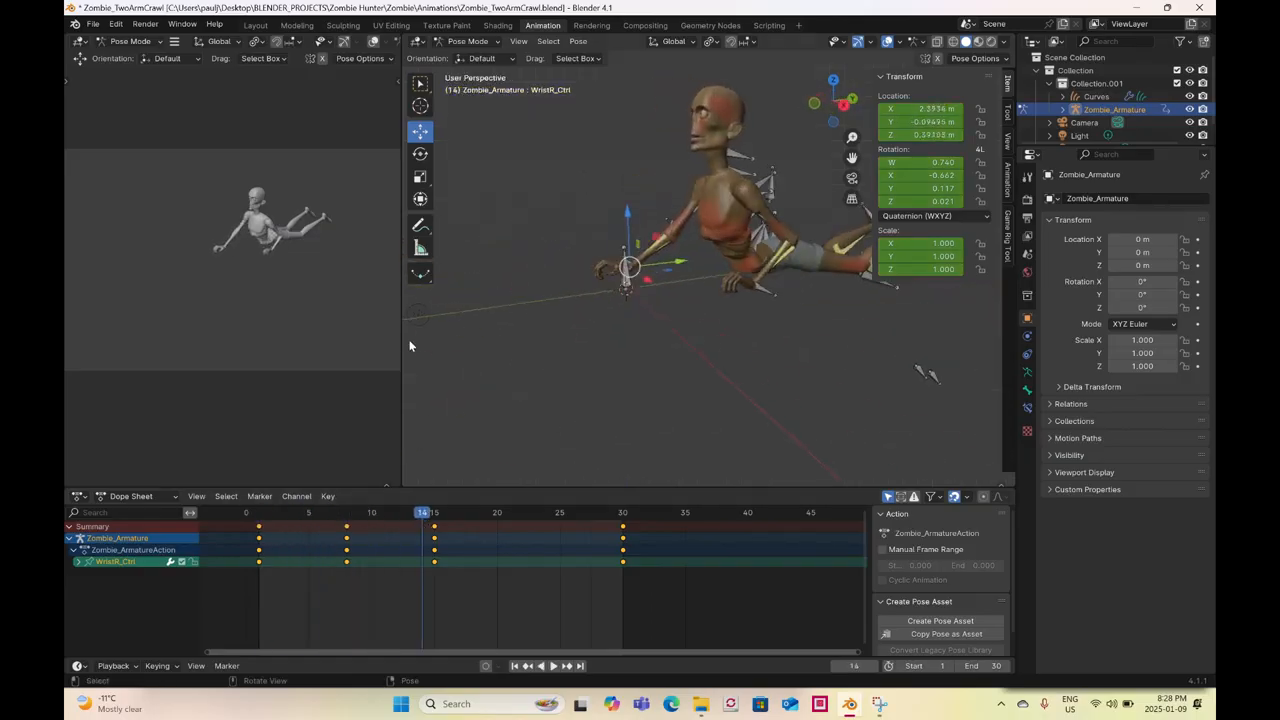
pyautogui.click(768, 290)
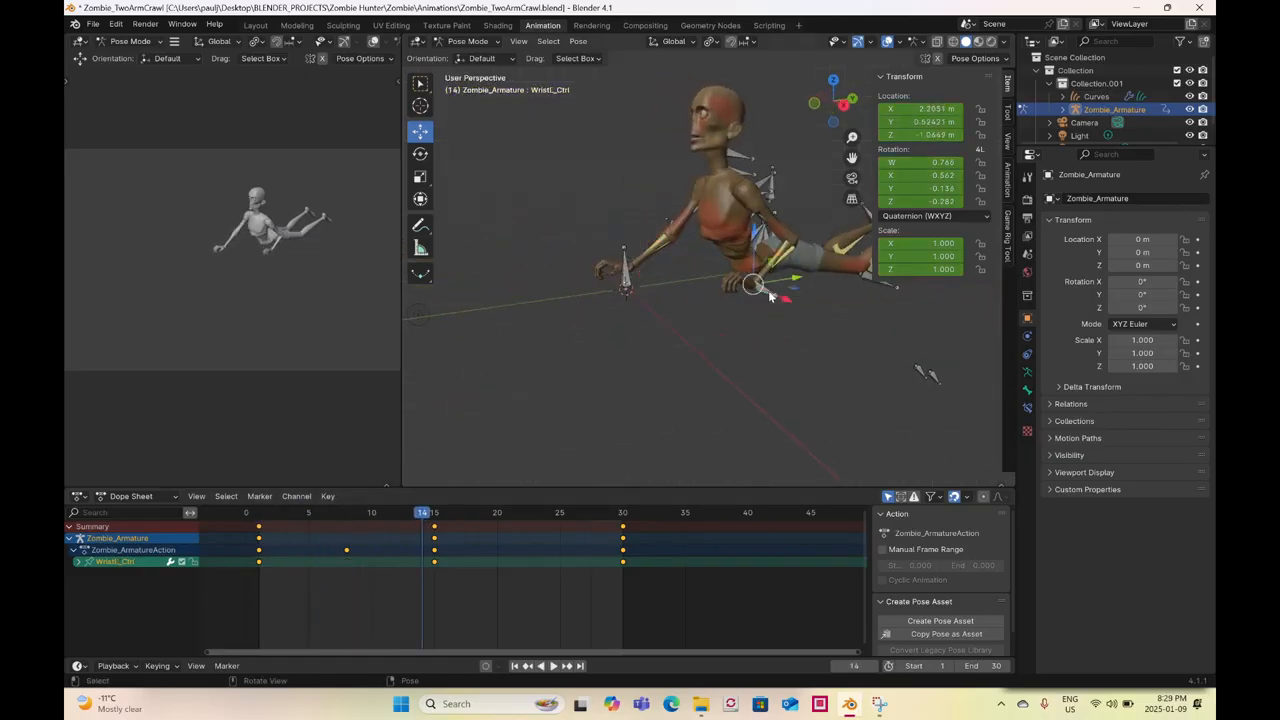
pyautogui.click(852, 110)
pyautogui.click(277, 516)
pyautogui.press('space')
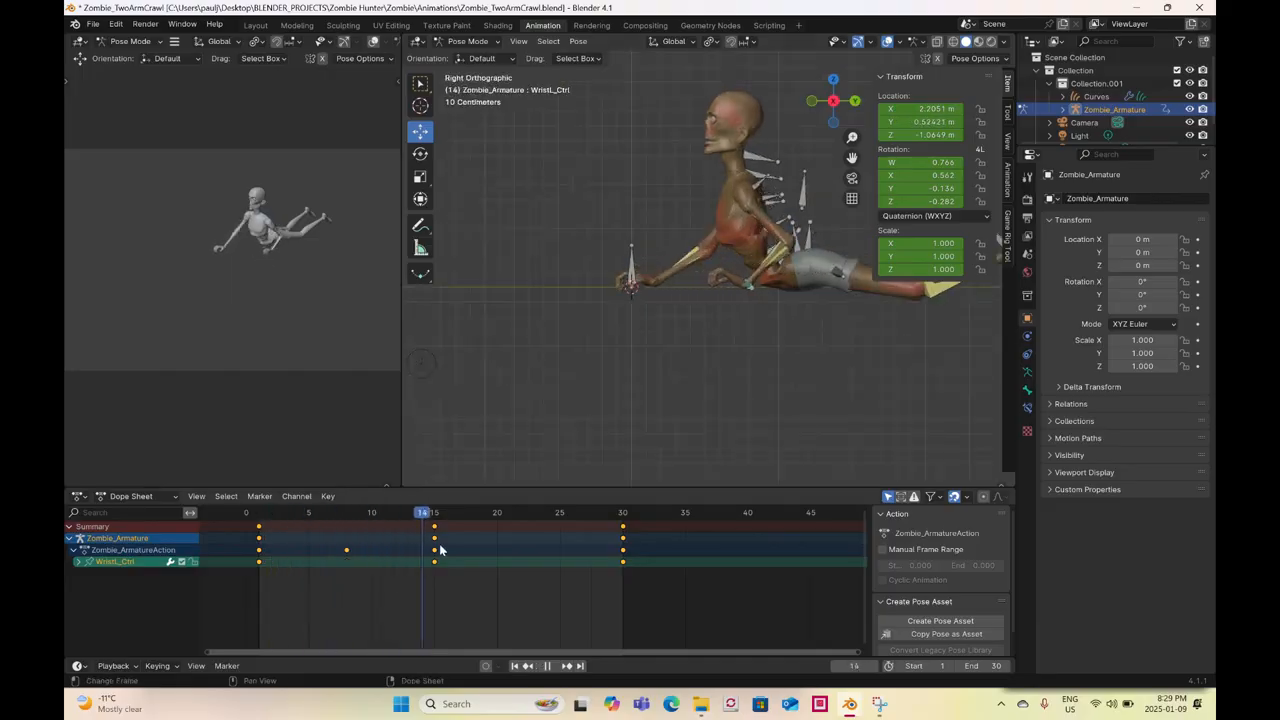
pyautogui.press('space')
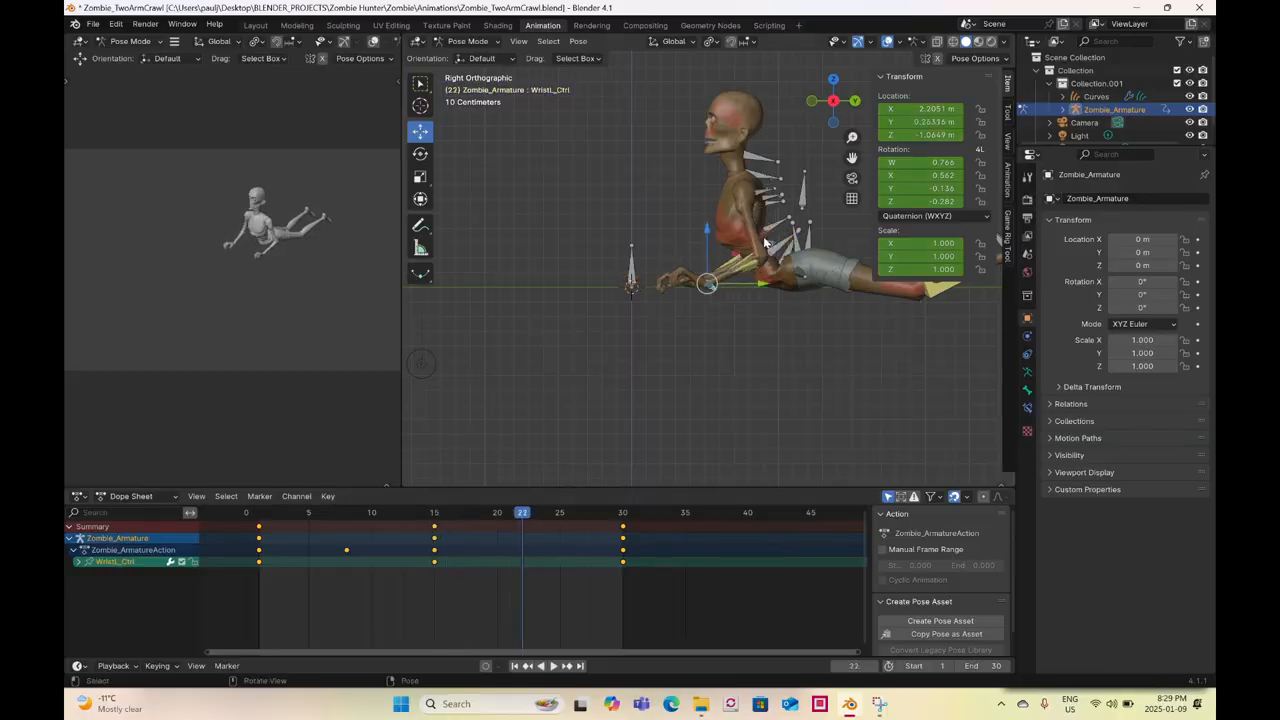
pyautogui.moveTo(708, 233); pyautogui.dragTo(709, 209)
pyautogui.rightClick(709, 209)
pyautogui.click(709, 210)
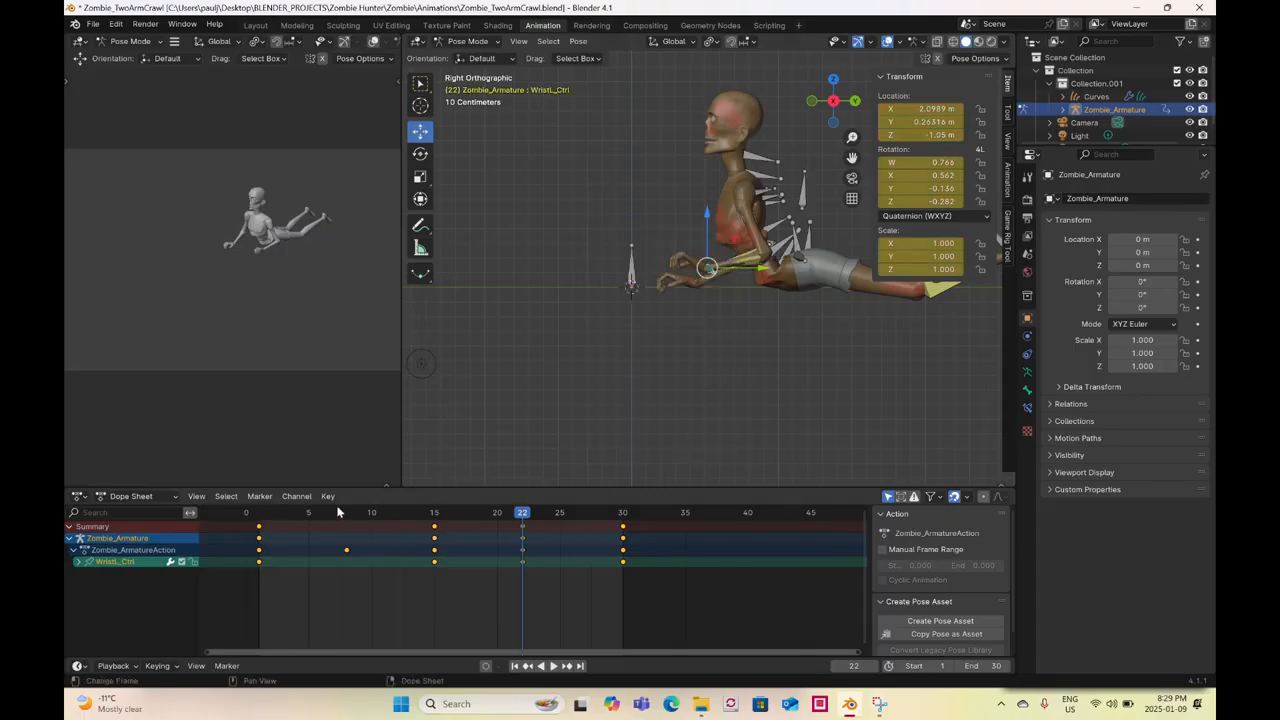
# - Scrub the crawl to frame 17 and examine the left arm and spine bones up close
pyautogui.moveTo(272, 516); pyautogui.dragTo(459, 552)
pyautogui.keyDown('shift'); pyautogui.moveTo(619, 304); pyautogui.dragTo(748, 253, button='middle'); pyautogui.keyUp('shift')
pyautogui.scroll(3, 604, 299)
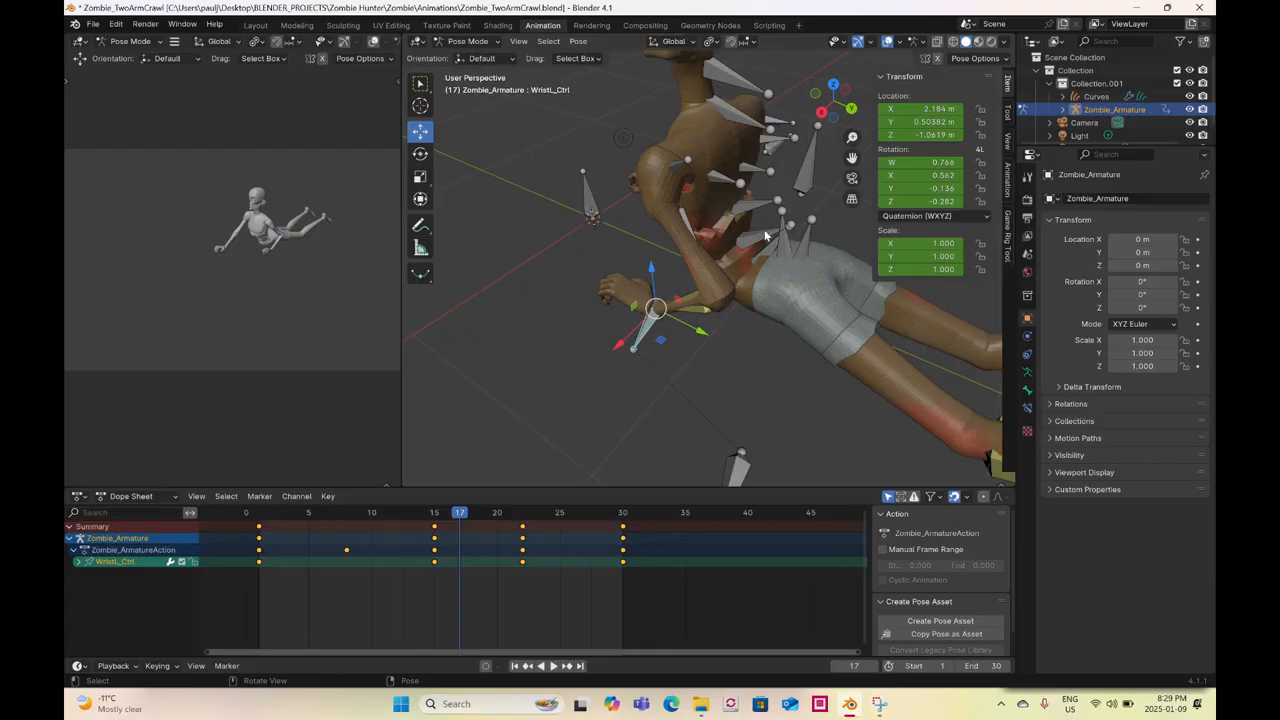
# - Insert a keyframe at frame 8 for the SpineBase.001, Spine1.001, Spine2.001 and Chest.001 bones
pyautogui.click(773, 238)
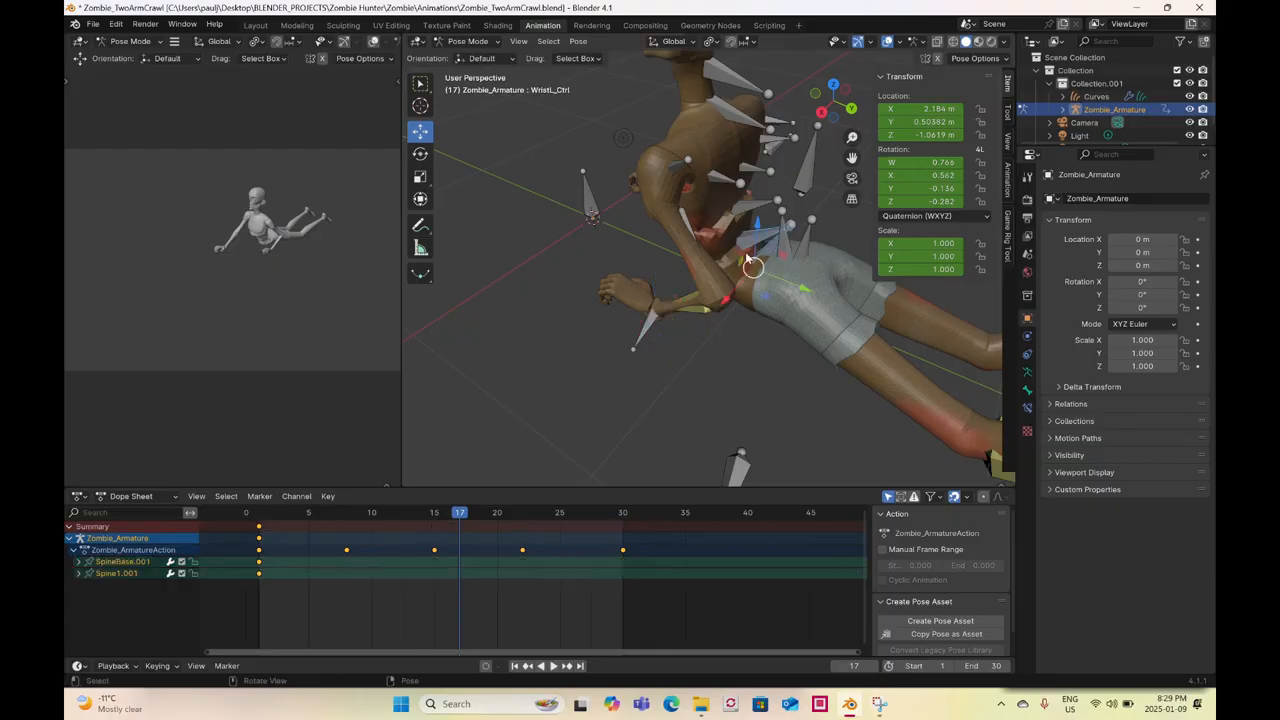
pyautogui.keyDown('shift'); pyautogui.click(766, 187); pyautogui.keyUp('shift')
pyautogui.keyDown('shift'); pyautogui.click(767, 180); pyautogui.keyUp('shift')
pyautogui.moveTo(767, 180); pyautogui.dragTo(695, 288, button='middle')
pyautogui.scroll(-2, 662, 321)
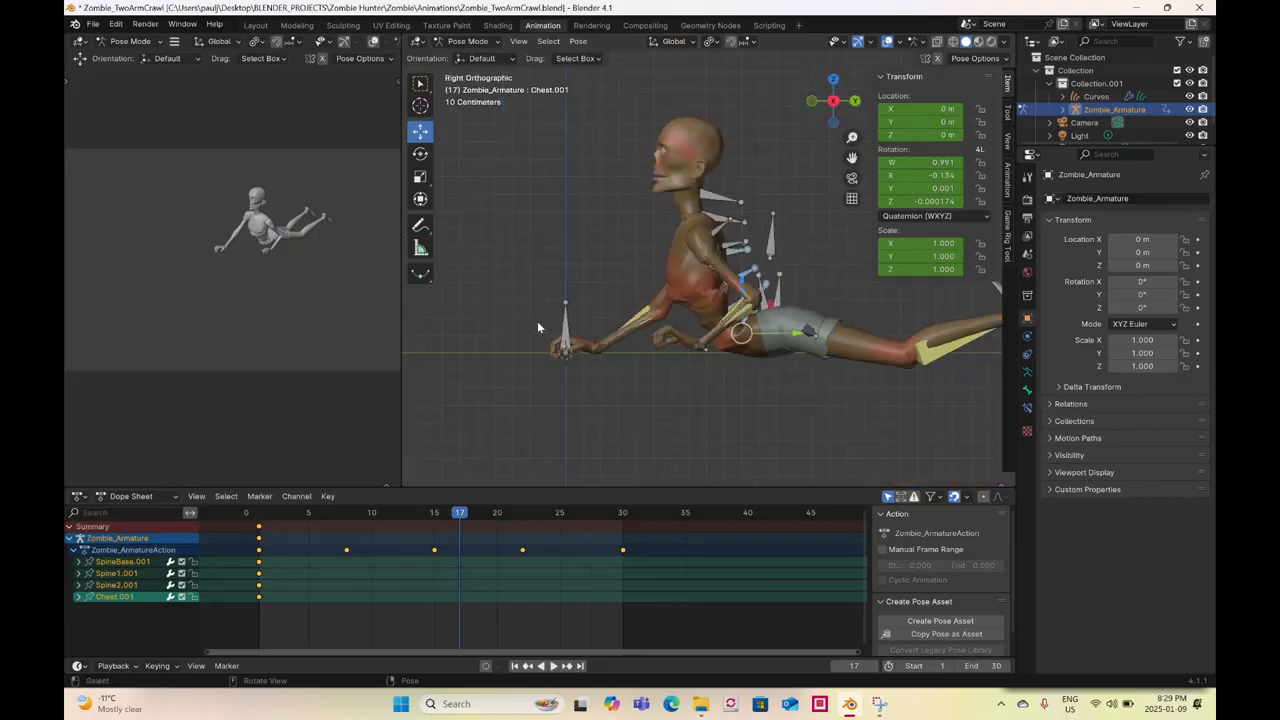
pyautogui.press('space')
pyautogui.click(349, 513)
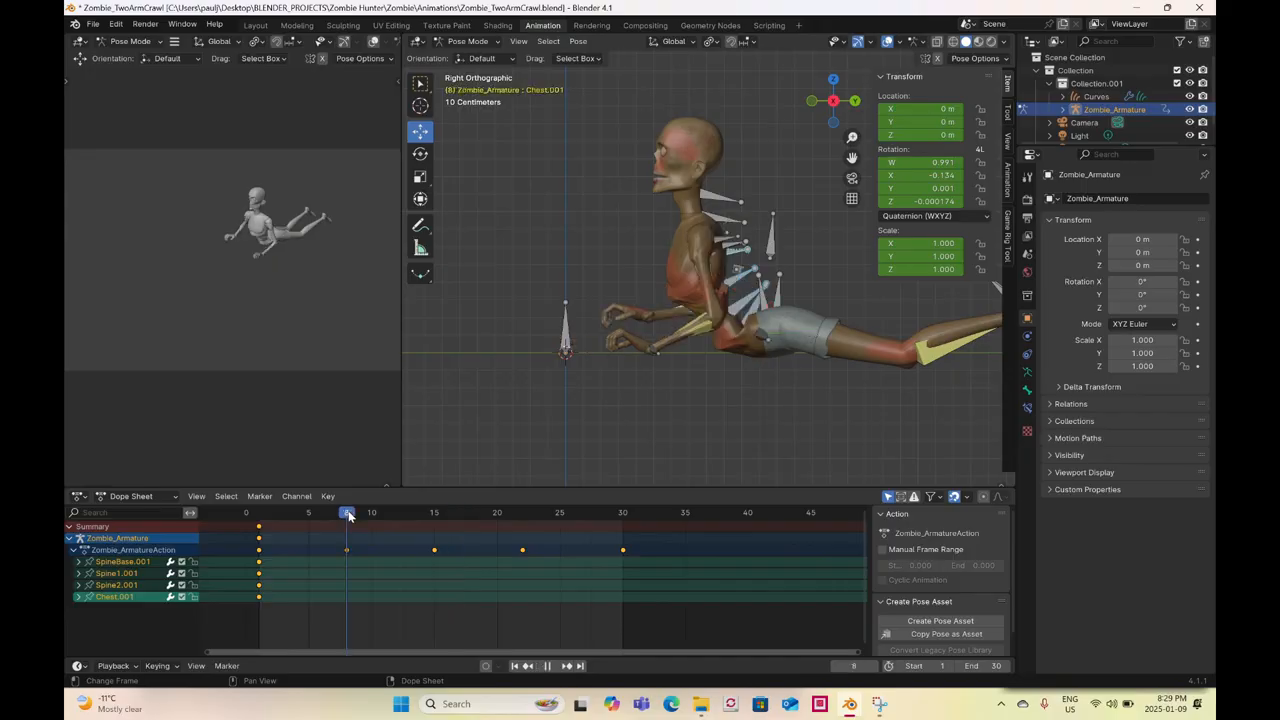
pyautogui.press('space')
pyautogui.rightClick(643, 255)
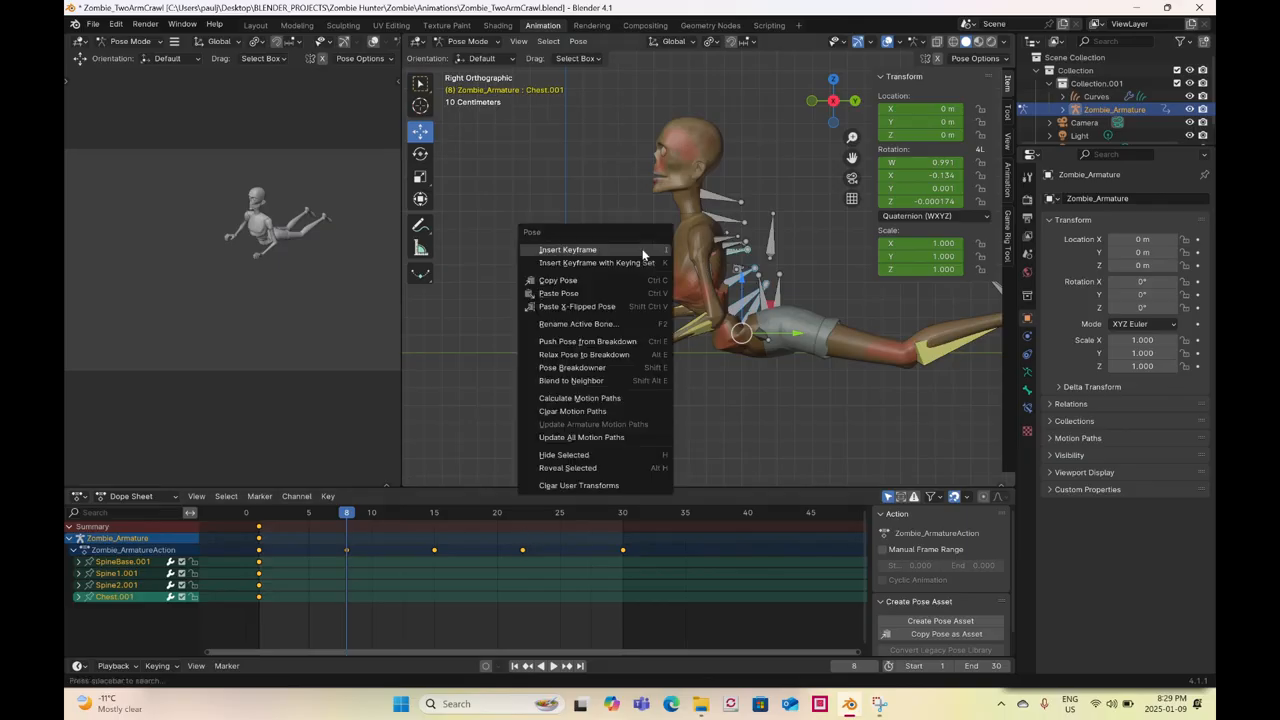
pyautogui.click(643, 252)
# - Add SpineBase.002 to the spine selection and keyframe the selected bones at frames 8 and 22
pyautogui.moveTo(643, 255); pyautogui.dragTo(741, 292, button='middle')
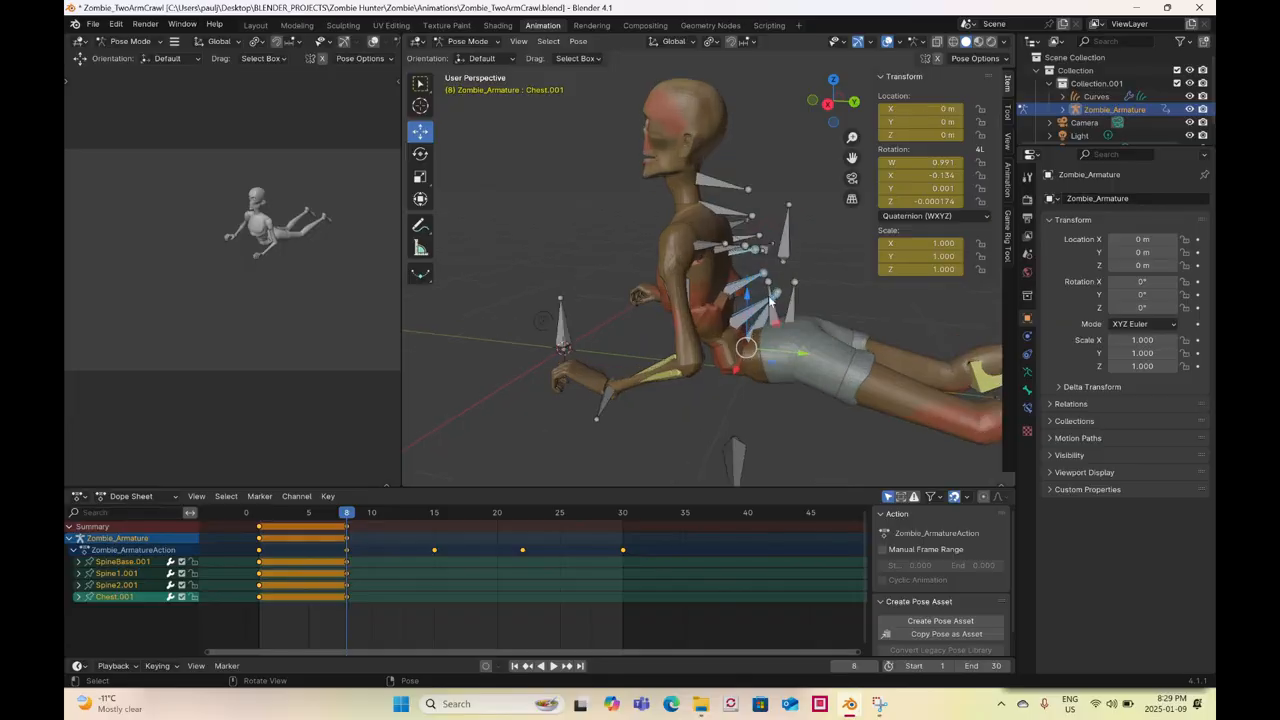
pyautogui.keyDown('shift'); pyautogui.click(774, 318); pyautogui.keyUp('shift')
pyautogui.rightClick(774, 312)
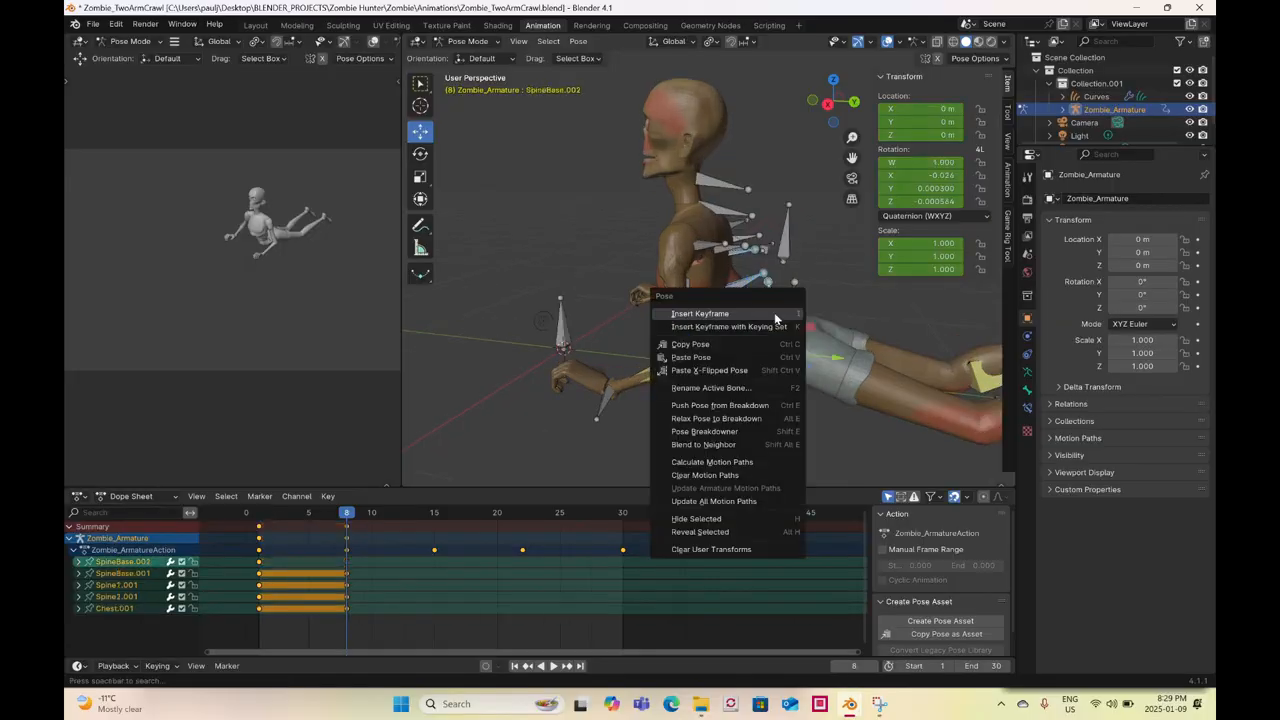
pyautogui.click(774, 312)
pyautogui.click(522, 515)
pyautogui.rightClick(687, 312)
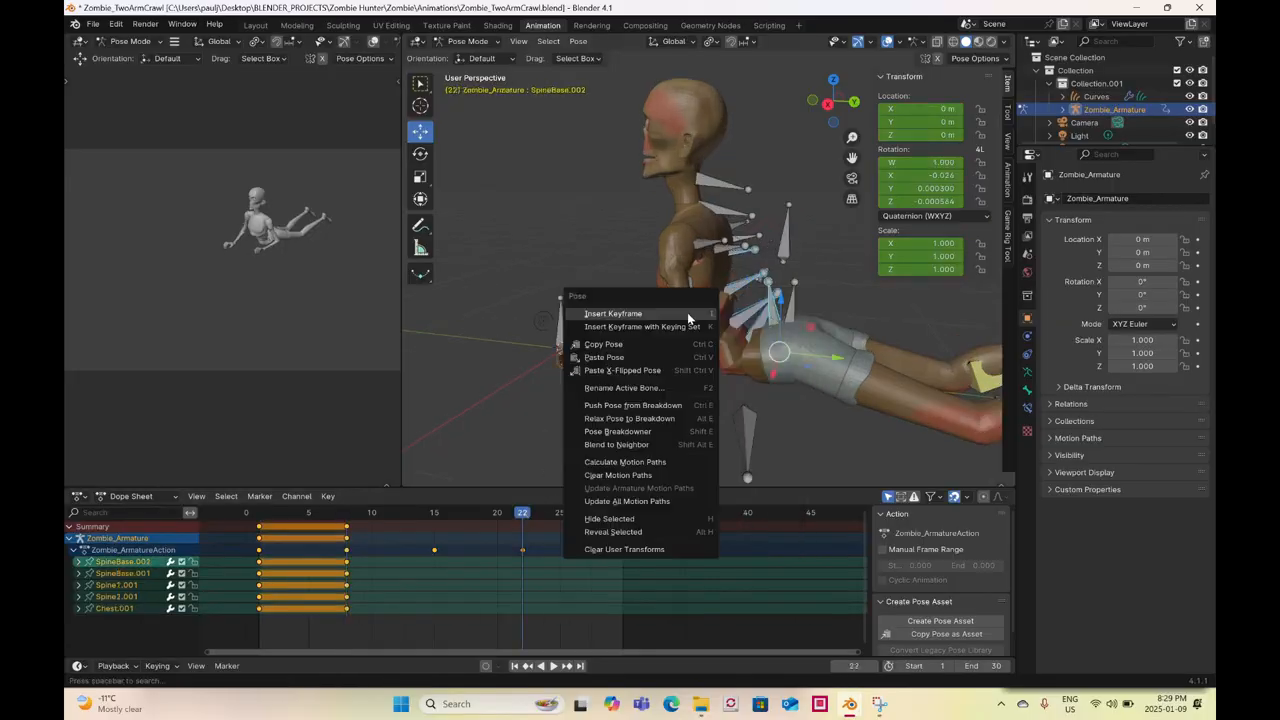
pyautogui.click(687, 312)
# - At frame 1, rotate the selected spine bones forward in the right view to a SpineBase.002 X rotation of about 0.053 and insert a keyframe
pyautogui.click(827, 103)
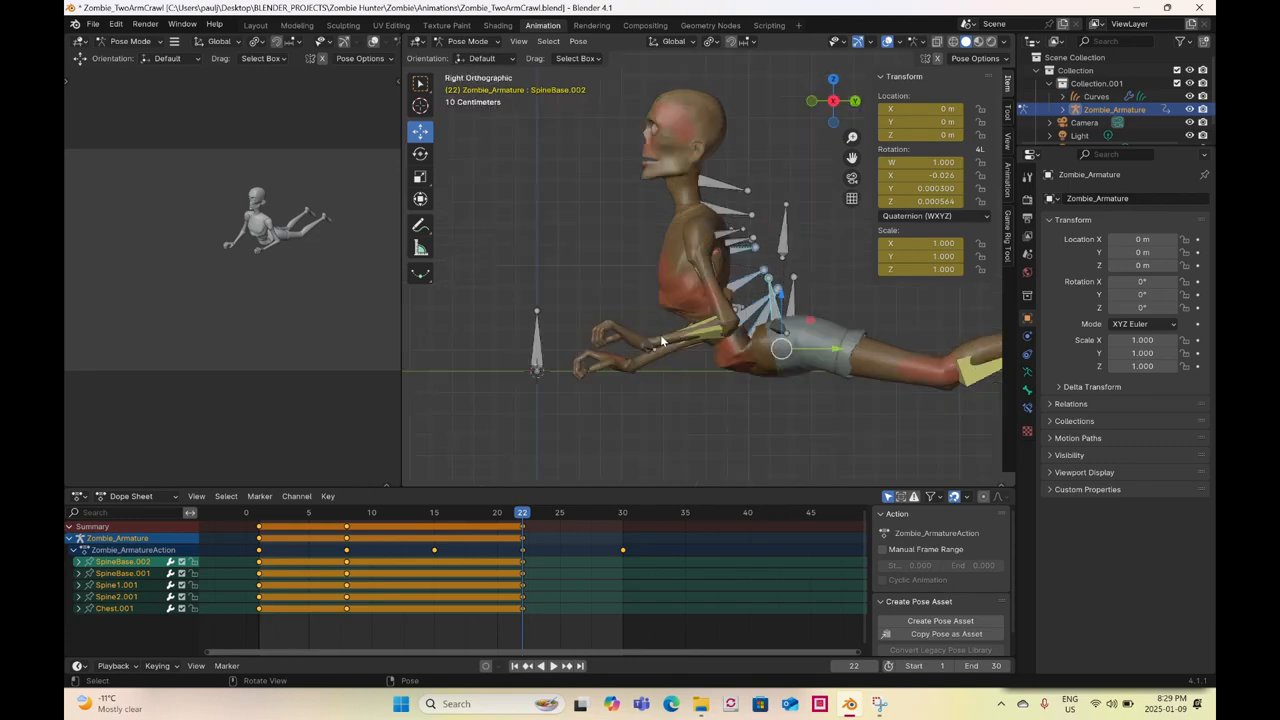
pyautogui.click(258, 516)
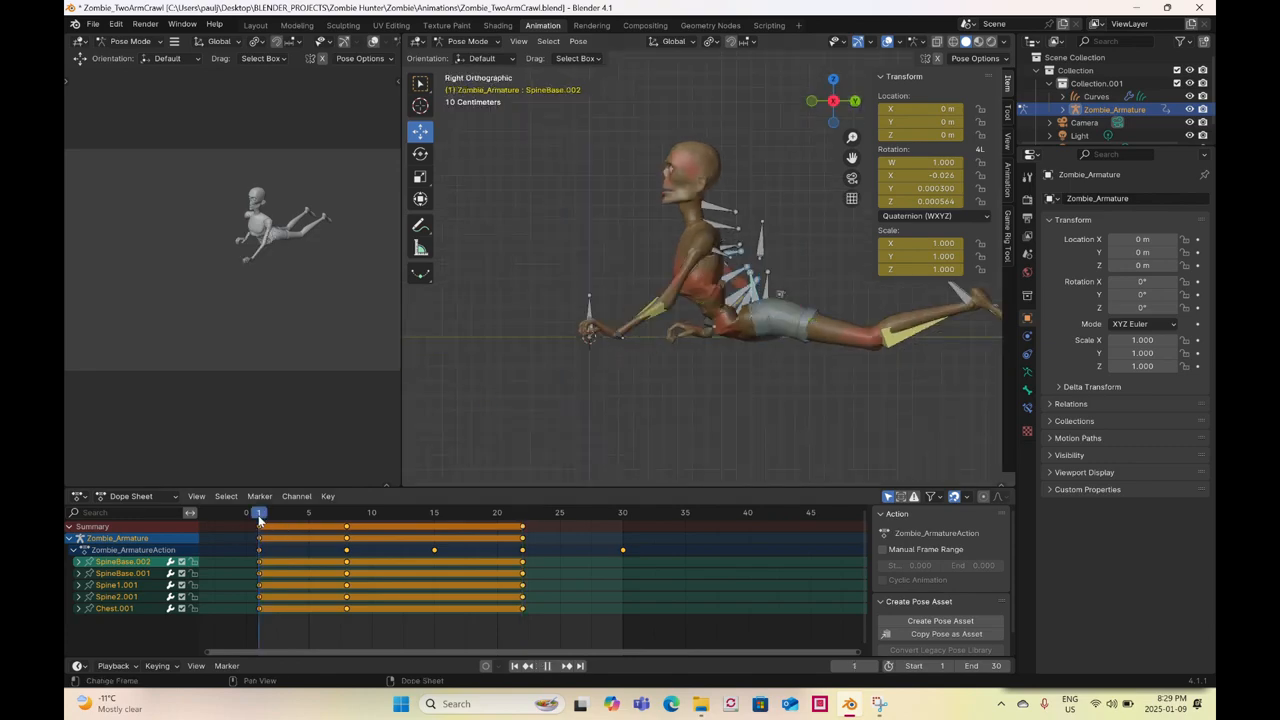
pyautogui.click(421, 155)
pyautogui.moveTo(803, 296); pyautogui.dragTo(803, 291)
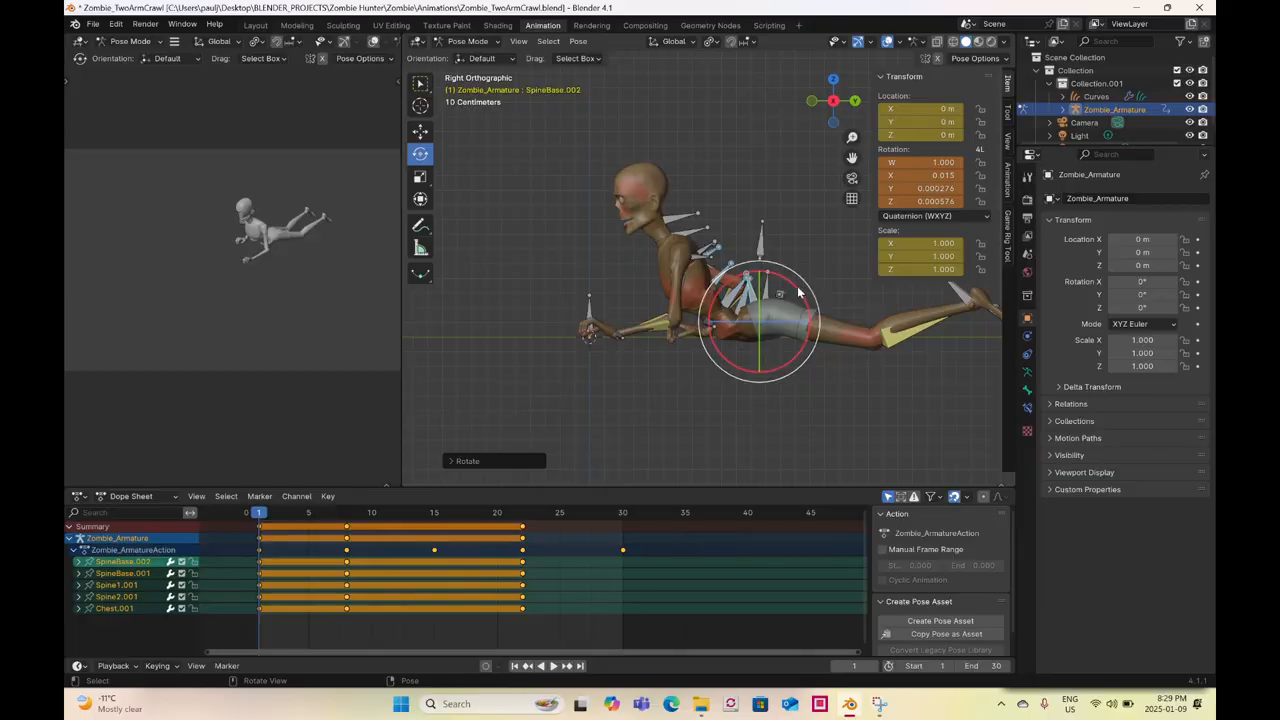
pyautogui.moveTo(798, 292); pyautogui.dragTo(790, 290)
pyautogui.rightClick(795, 288)
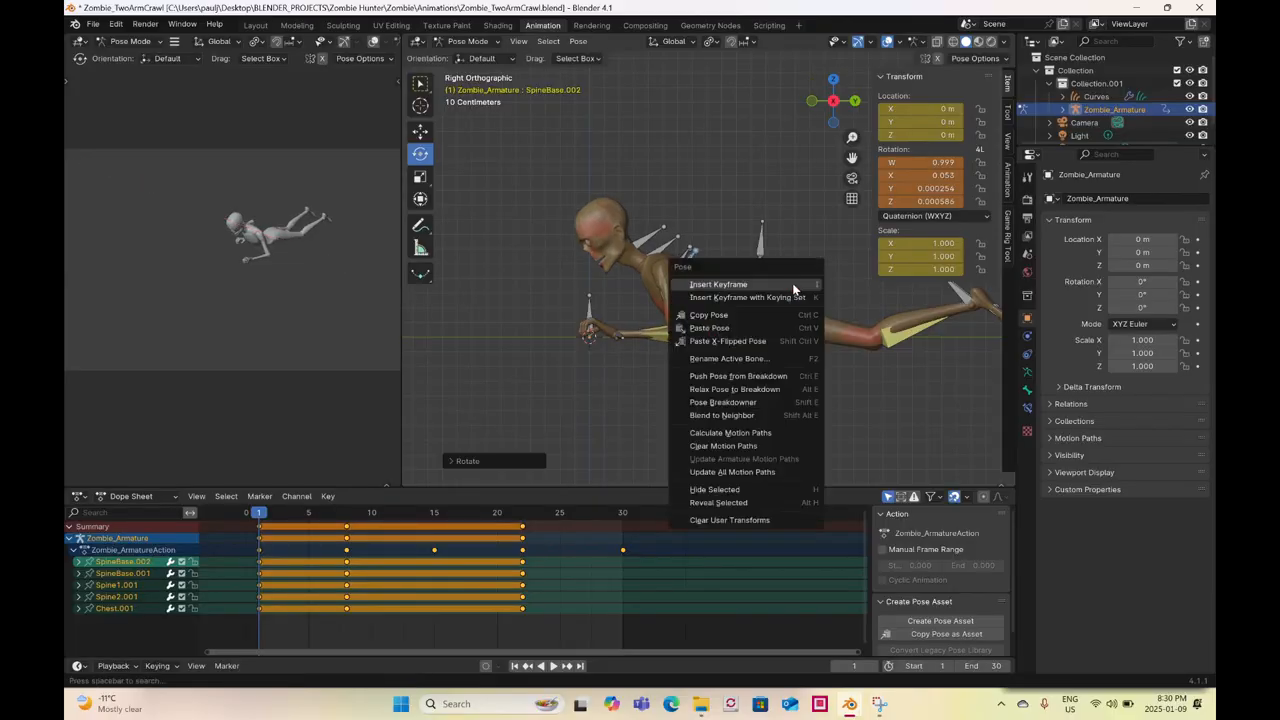
pyautogui.click(795, 286)
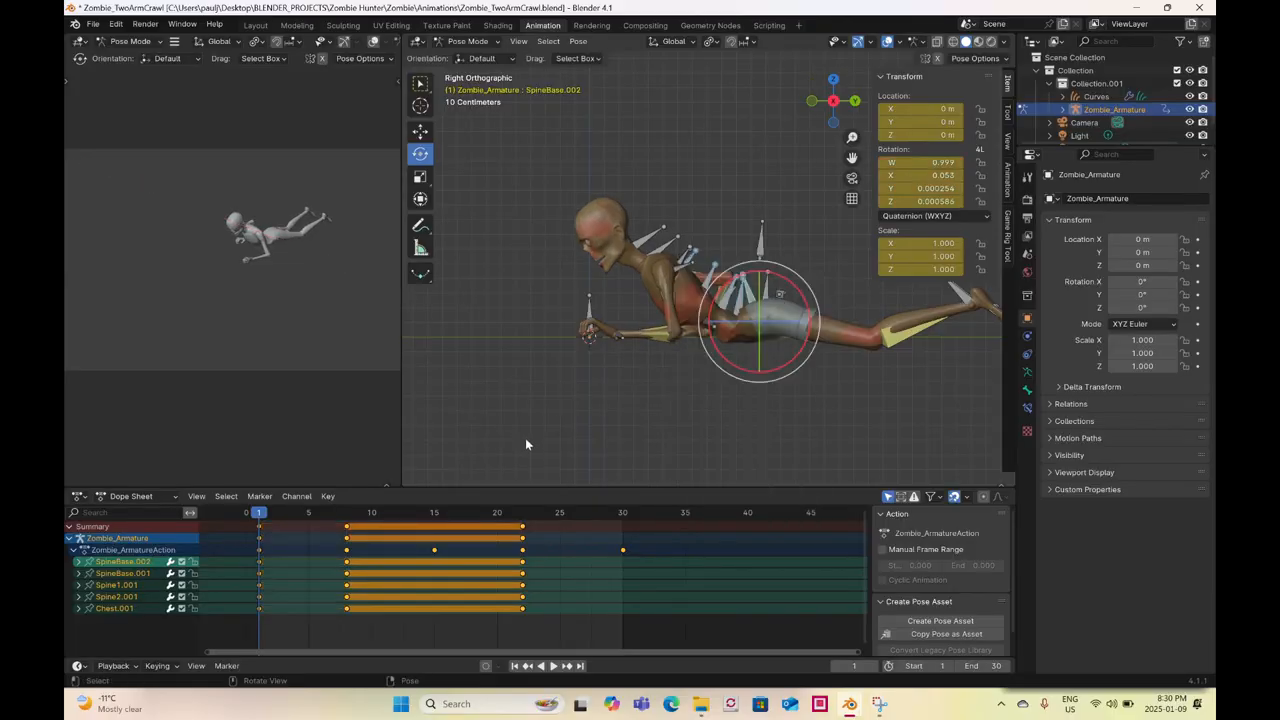
# - Copy the spine bones' frame 1 keyframes to frames 15 and 30
pyautogui.click(431, 514)
pyautogui.moveTo(240, 634); pyautogui.dragTo(294, 540)
pyautogui.hotkey('ctrl', 'c')
pyautogui.hotkey('ctrl', 'v')
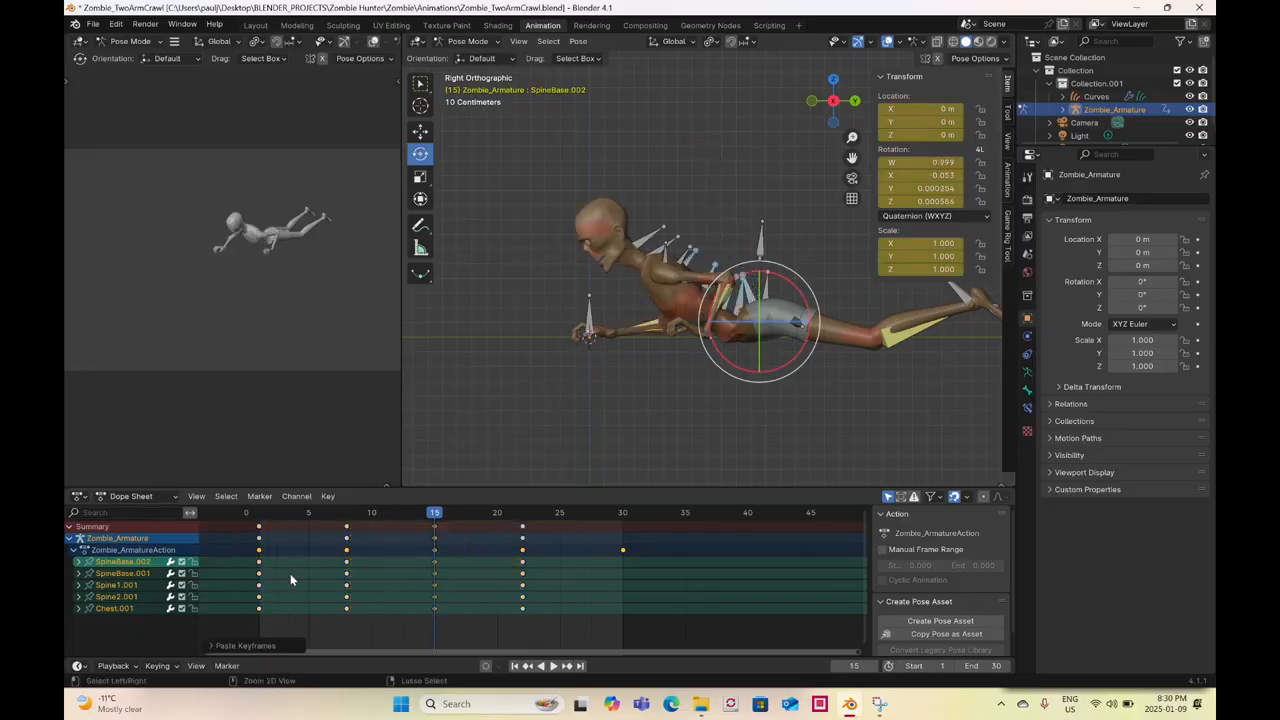
pyautogui.click(623, 512)
pyautogui.moveTo(243, 627); pyautogui.dragTo(302, 518)
pyautogui.hotkey('ctrl', 'c')
pyautogui.hotkey('ctrl', 'v')
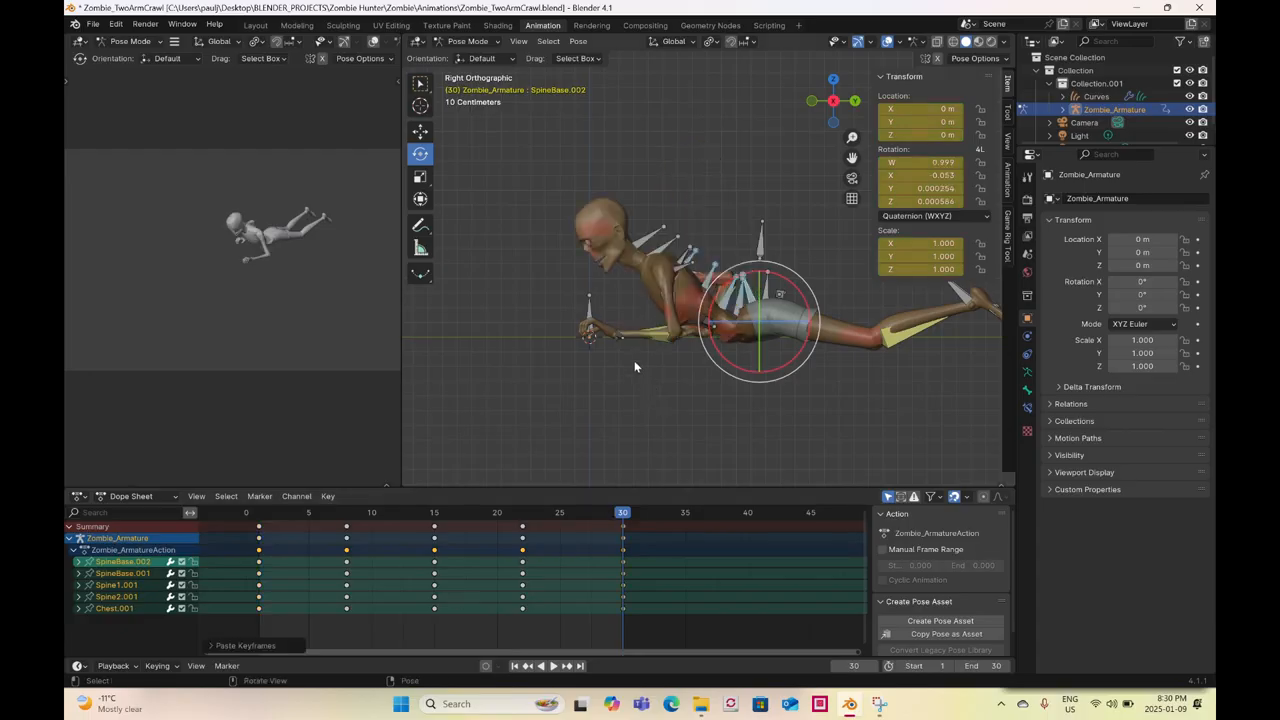
# - At frame 1, move the WristL_Ctrl bone farther forward along Y in the right view and insert a keyframe
pyautogui.moveTo(633, 358); pyautogui.dragTo(630, 407, button='middle')
pyautogui.click(620, 368)
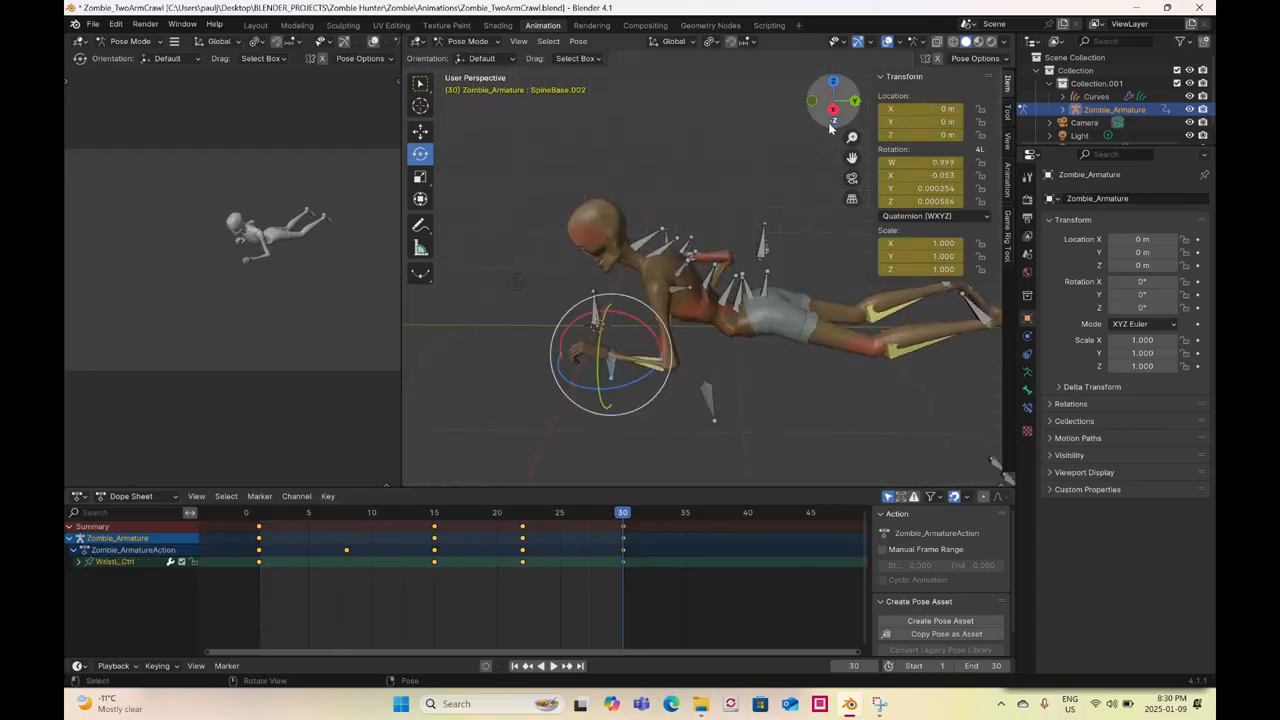
pyautogui.click(832, 113)
pyautogui.click(419, 131)
pyautogui.keyDown('shift'); pyautogui.moveTo(691, 356); pyautogui.dragTo(714, 324, button='middle'); pyautogui.keyUp('shift')
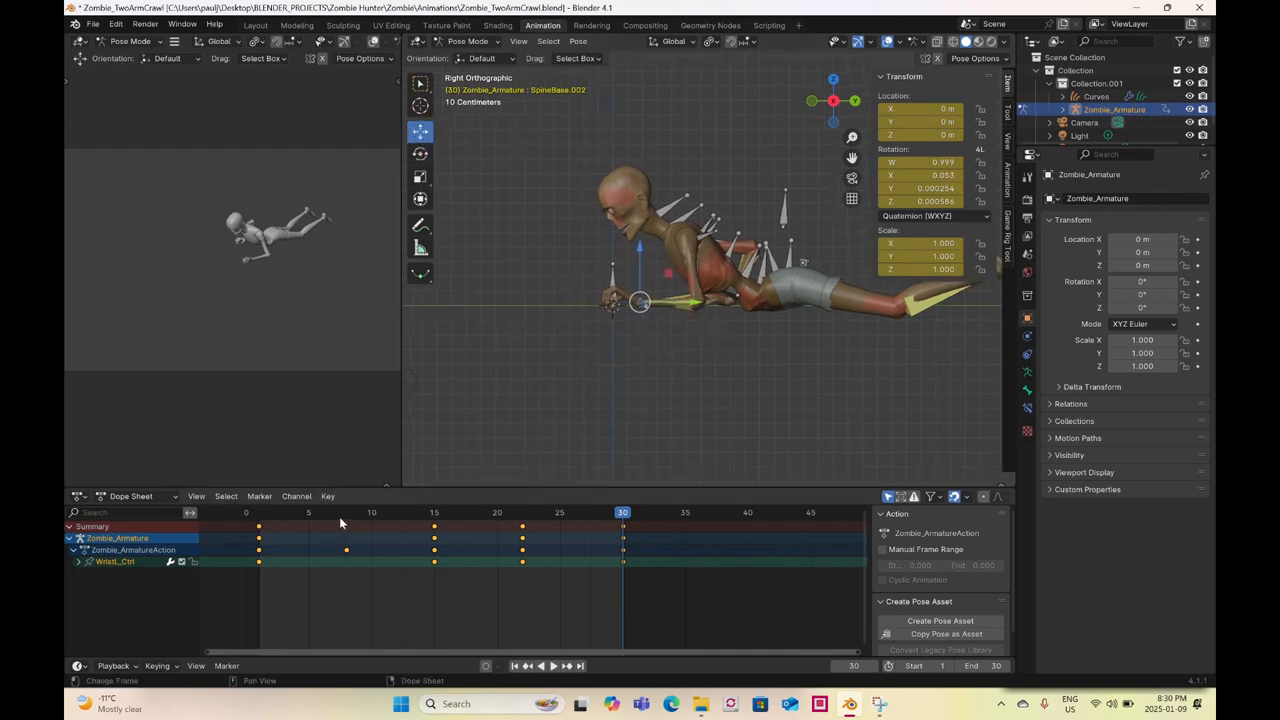
pyautogui.click(528, 513)
pyautogui.press('space')
pyautogui.moveTo(528, 513); pyautogui.dragTo(256, 520)
pyautogui.moveTo(688, 307); pyautogui.dragTo(644, 303)
pyautogui.rightClick(644, 303)
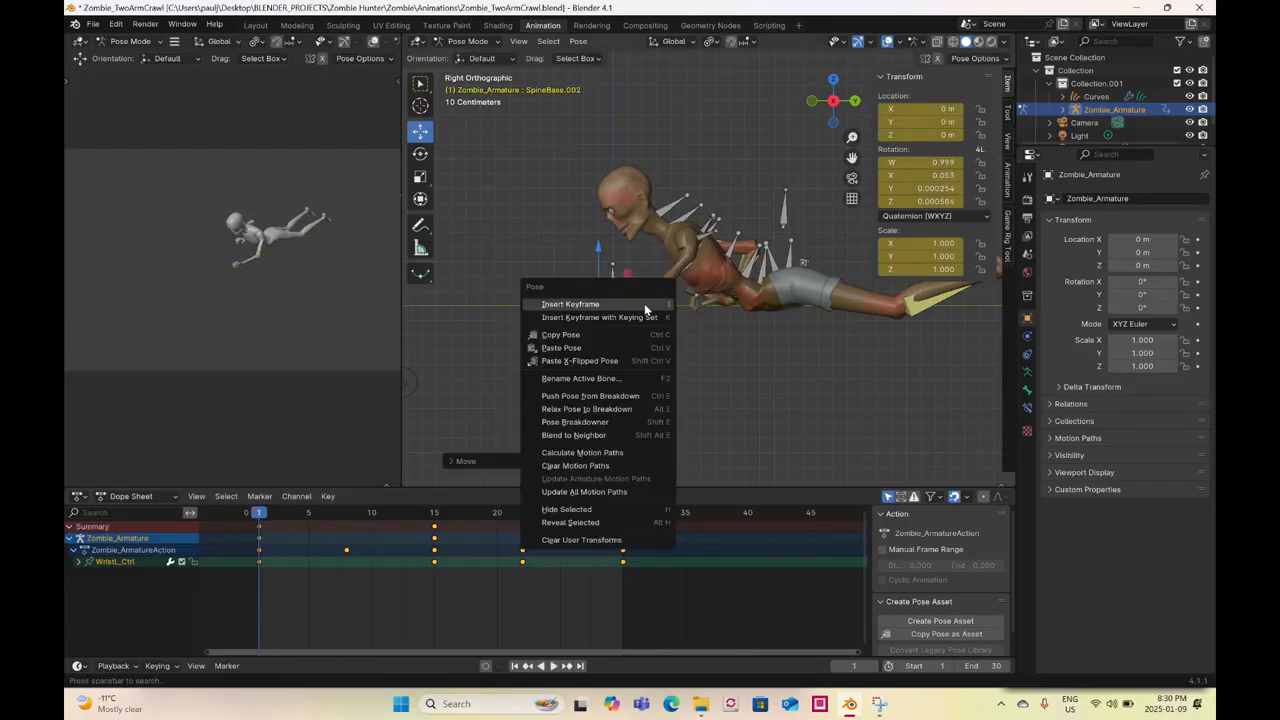
# - Copy the WristL_Ctrl keyframe from frame 1 to frame 30
pyautogui.click(621, 514)
pyautogui.moveTo(240, 580); pyautogui.dragTo(283, 523)
pyautogui.hotkey('ctrl', 'c')
pyautogui.hotkey('ctrl', 'v')
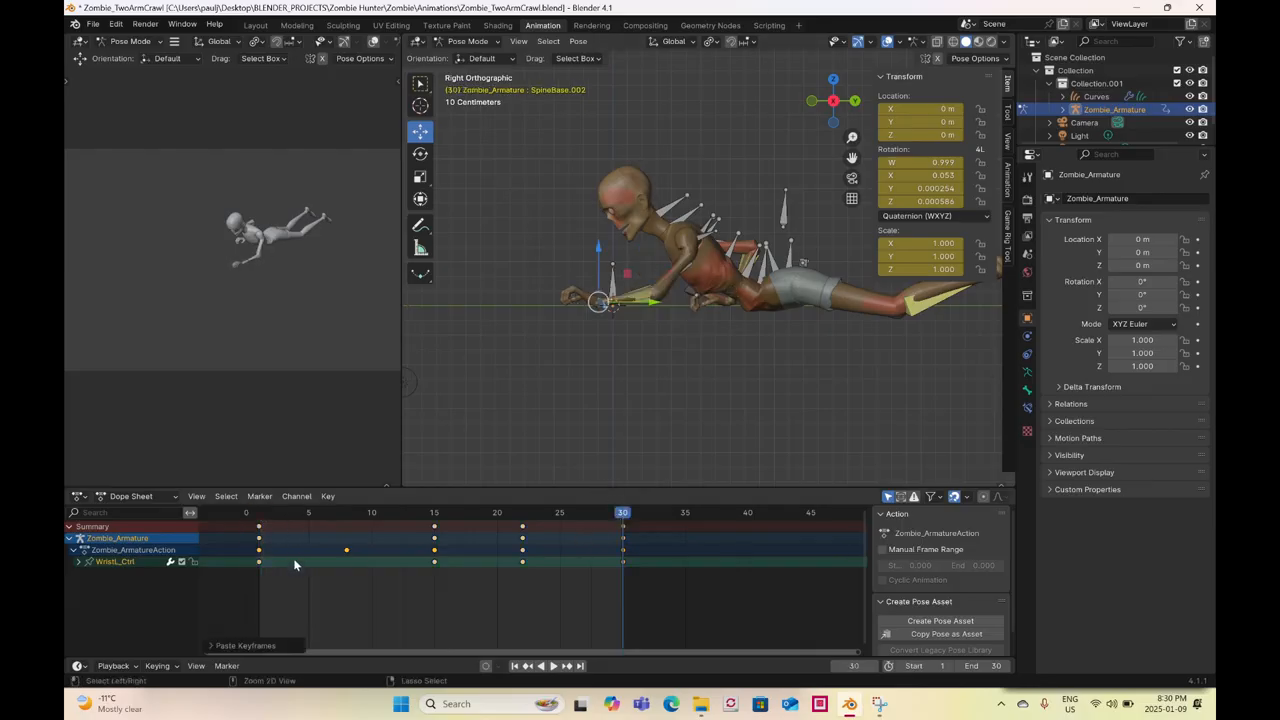
# - At frame 30, rotate ClavicleL.001 to about W 0.876, Z -0.465, keyframe it, and copy that keyframe to frame 1
pyautogui.click(710, 237)
pyautogui.click(419, 153)
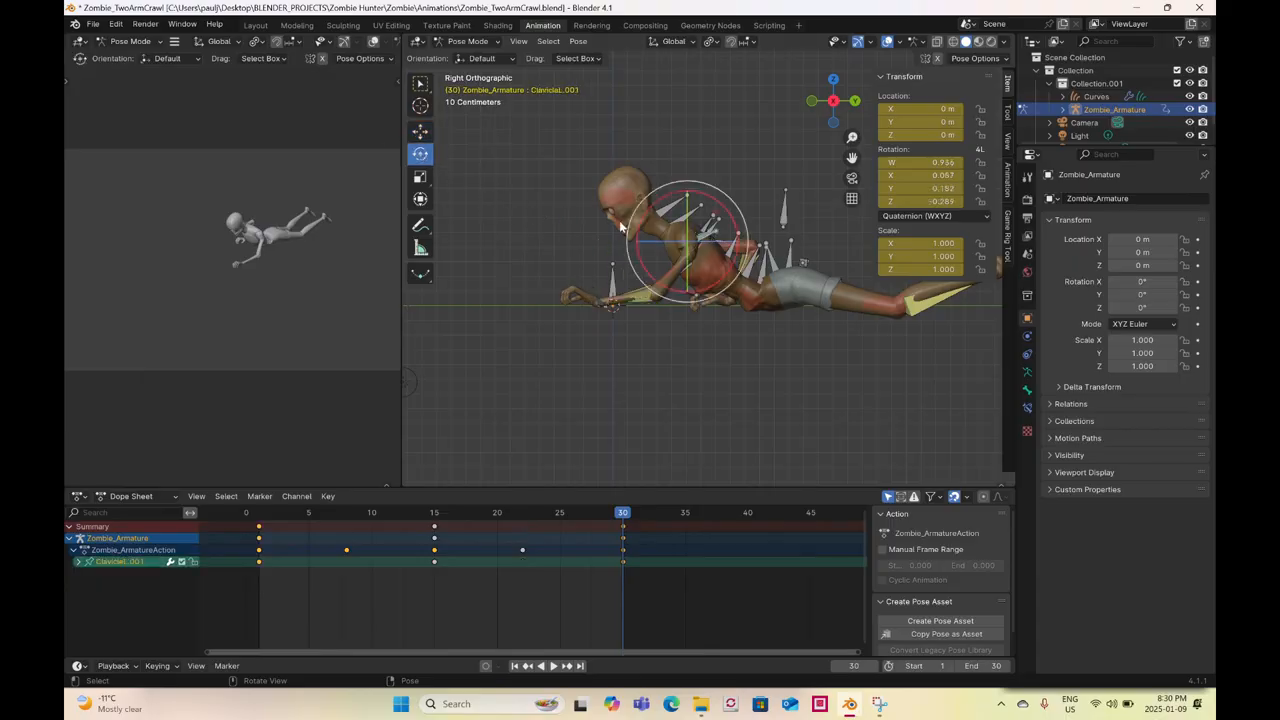
pyautogui.moveTo(732, 216); pyautogui.dragTo(734, 241)
pyautogui.rightClick(734, 241)
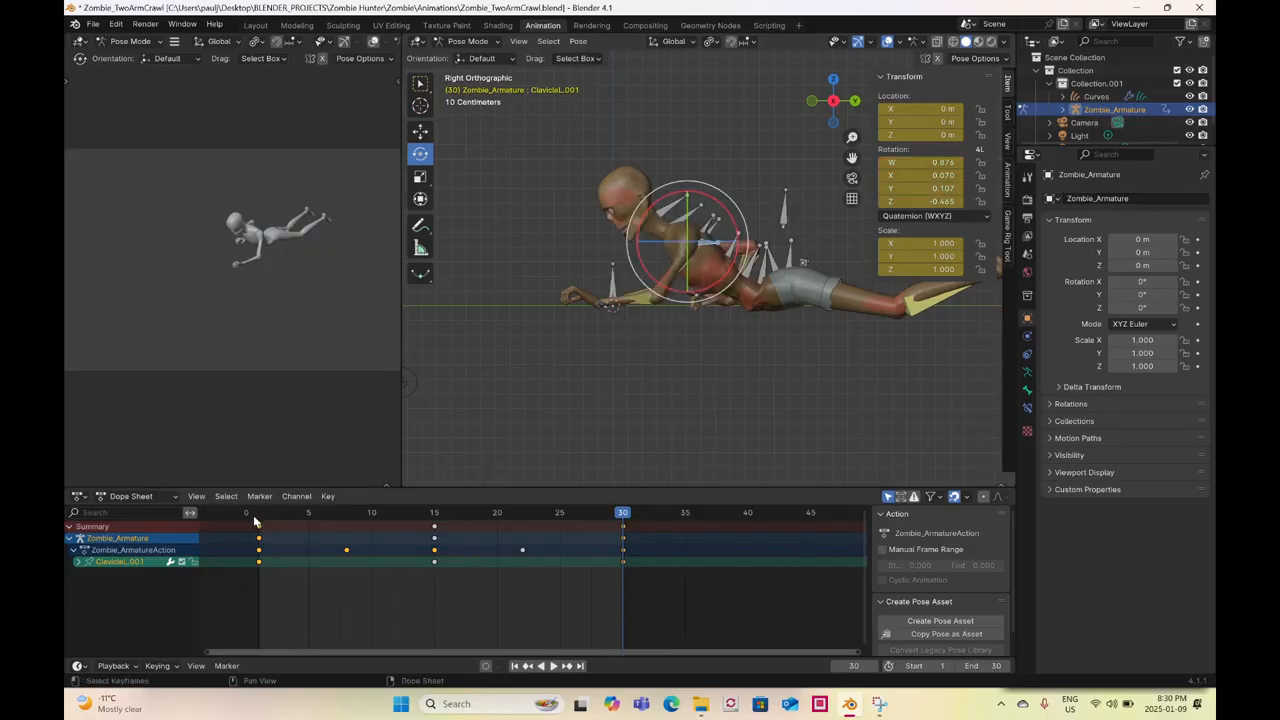
pyautogui.click(258, 516)
pyautogui.moveTo(599, 575); pyautogui.dragTo(637, 522)
pyautogui.click(620, 512)
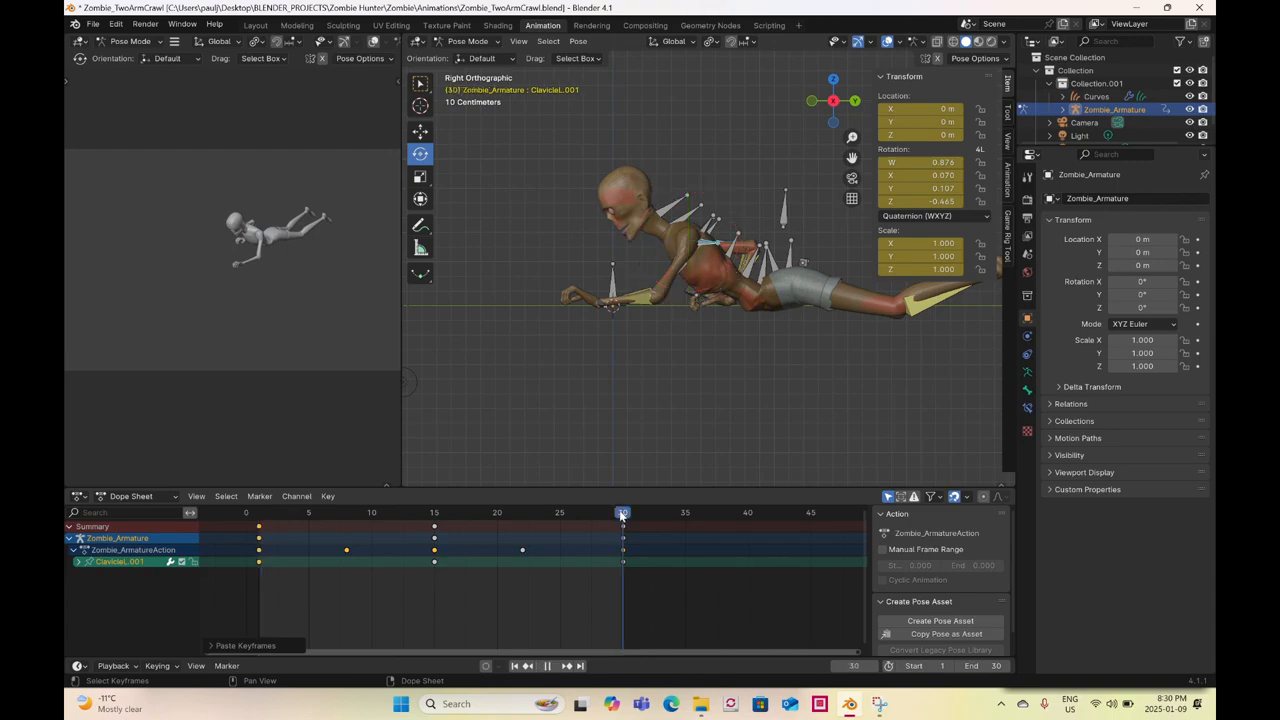
# - Replace the WristL_Ctrl keyframe at frame 22 with a new one raised to about X 1.98 m, Z -1.03 m
pyautogui.press('space')
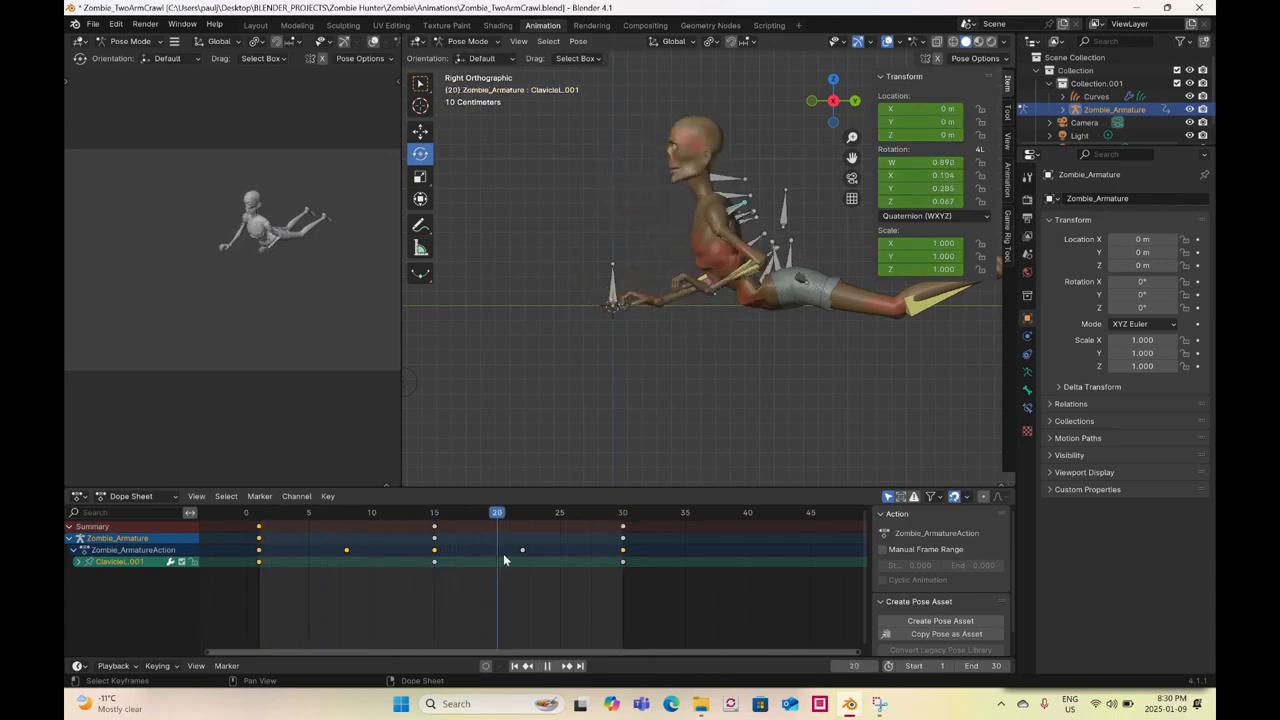
pyautogui.press('space')
pyautogui.click(696, 289)
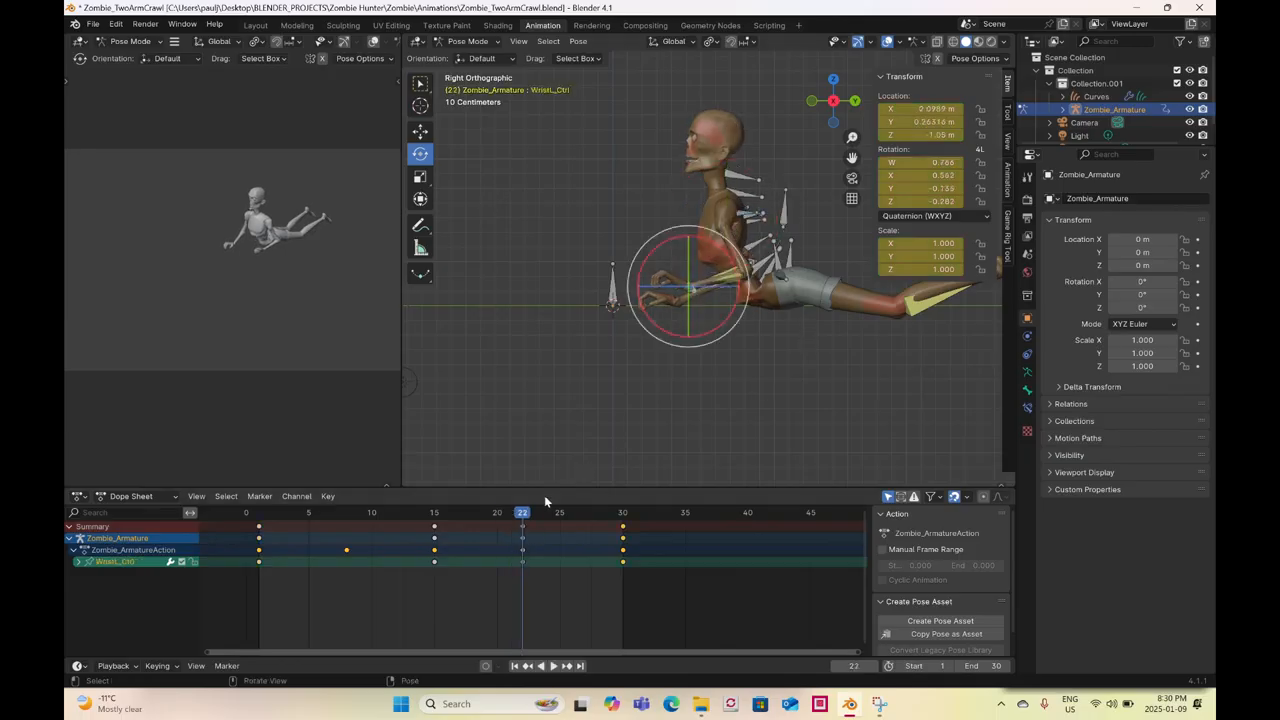
pyautogui.moveTo(515, 585); pyautogui.dragTo(567, 527)
pyautogui.press('Delete')
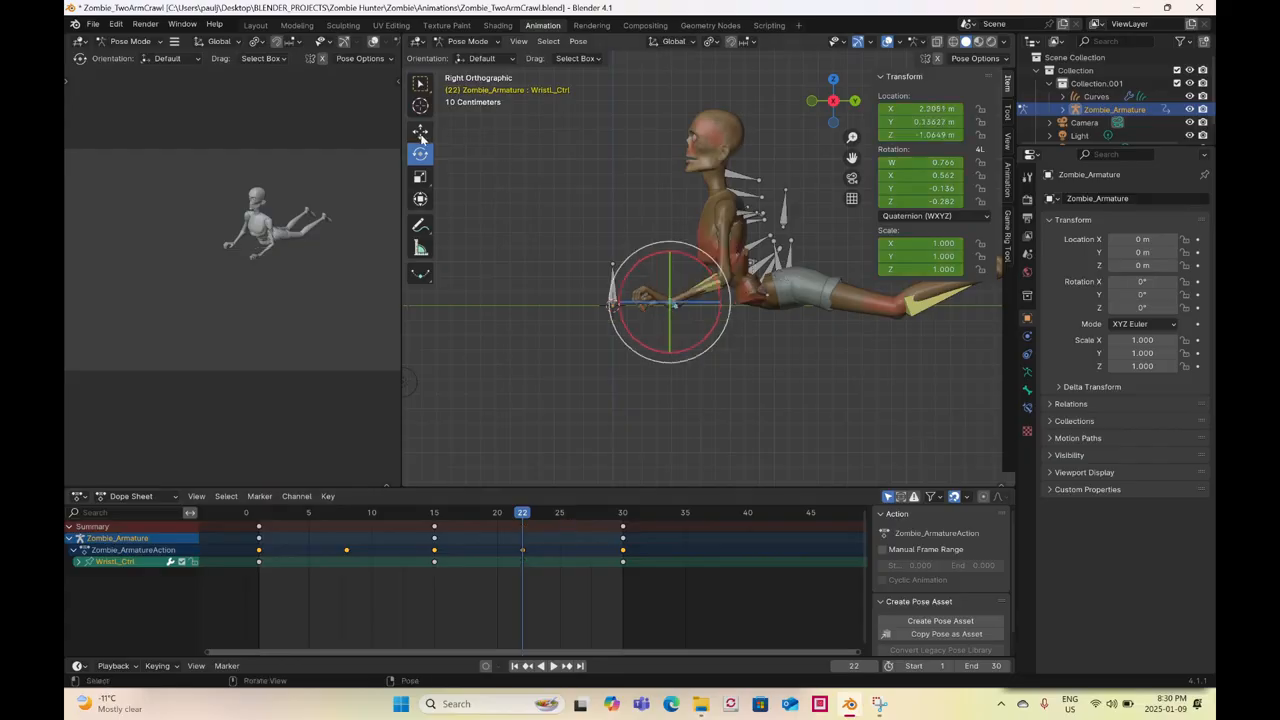
pyautogui.click(421, 133)
pyautogui.moveTo(673, 259); pyautogui.dragTo(668, 213)
pyautogui.rightClick(668, 213)
pyautogui.click(668, 213)
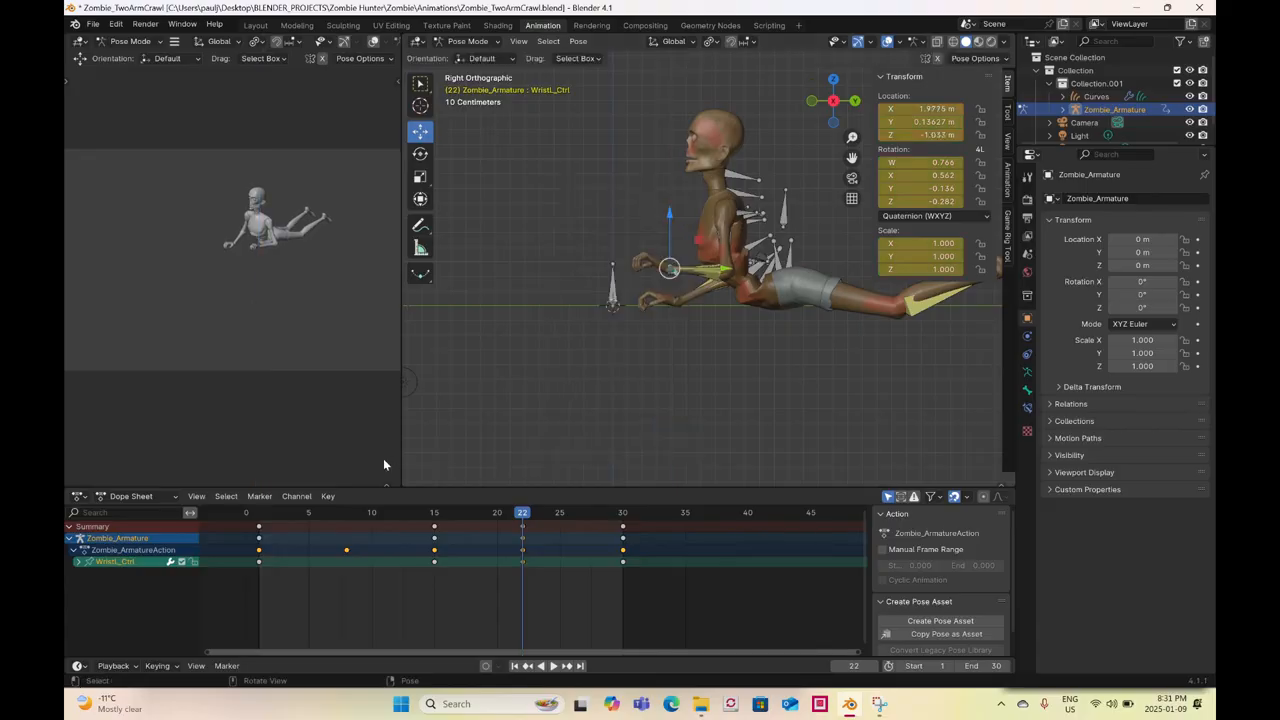
# - At frame 15, move the WristR_Ctrl bone forward in the left view to about Y -0.316 m and insert a keyframe
pyautogui.press('space')
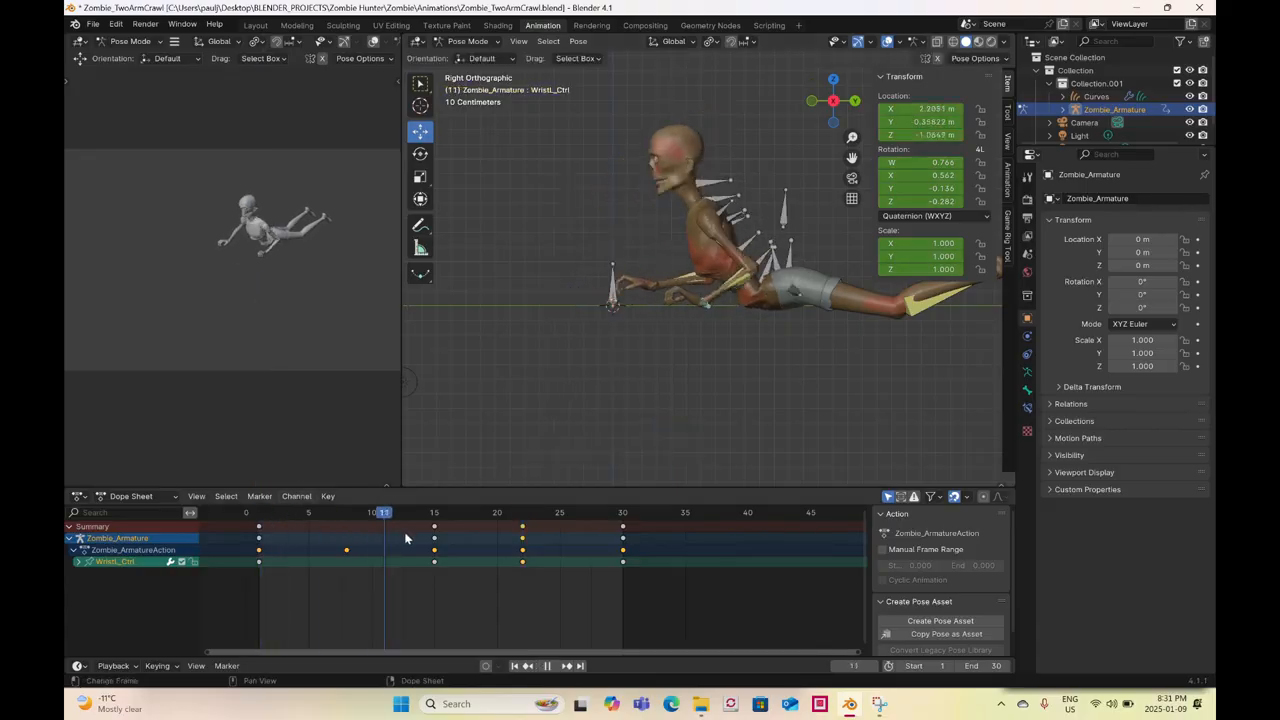
pyautogui.press('space')
pyautogui.moveTo(536, 371); pyautogui.dragTo(808, 359, button='middle')
pyautogui.click(789, 336)
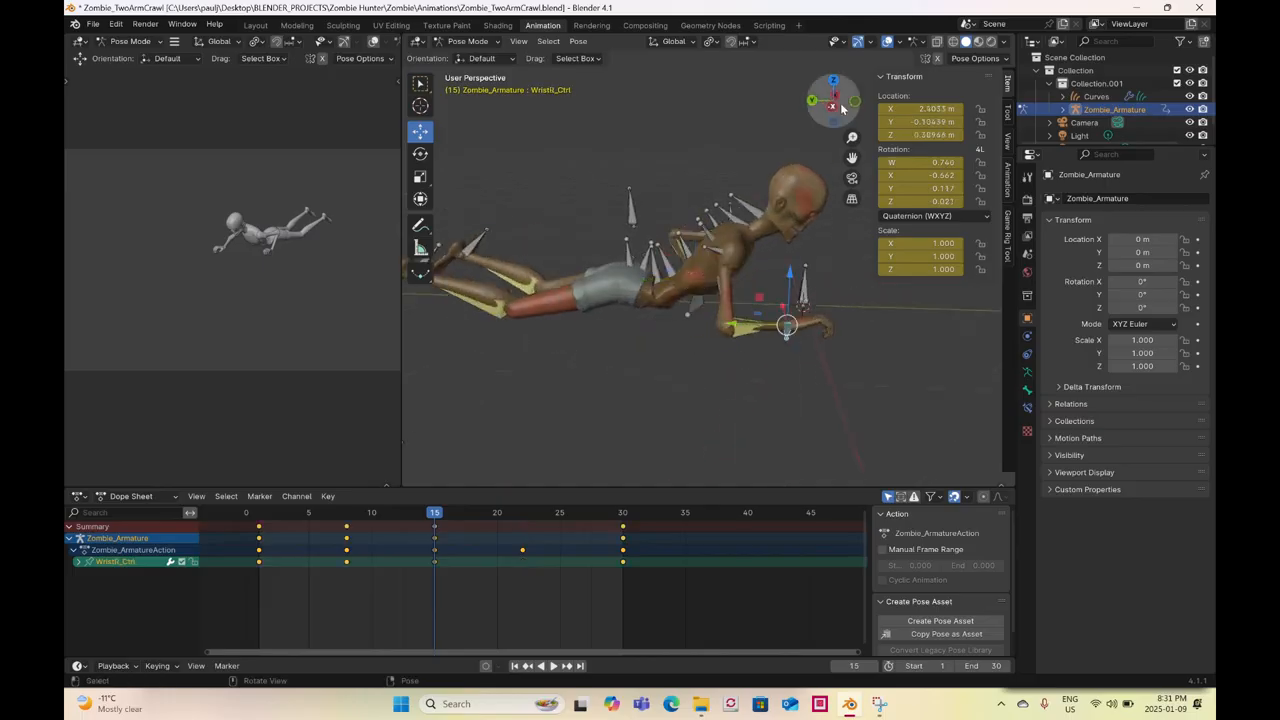
pyautogui.click(834, 106)
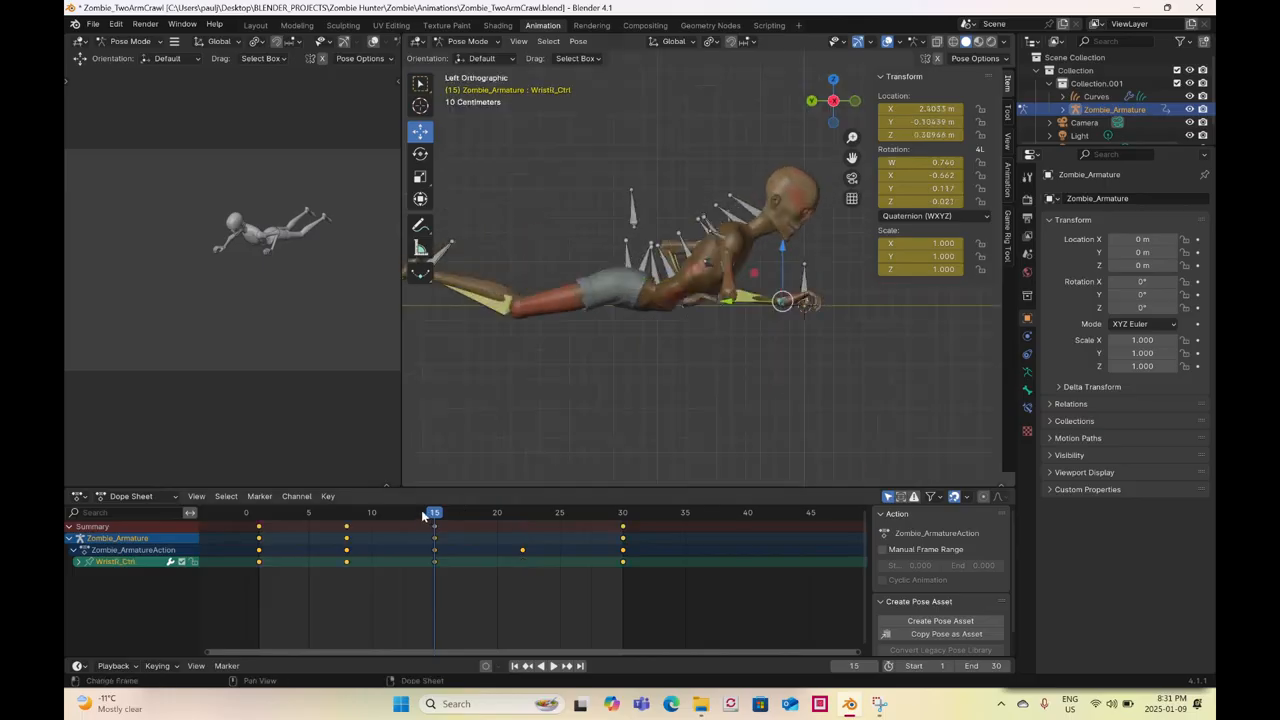
pyautogui.moveTo(727, 301); pyautogui.dragTo(755, 301)
pyautogui.click(626, 514)
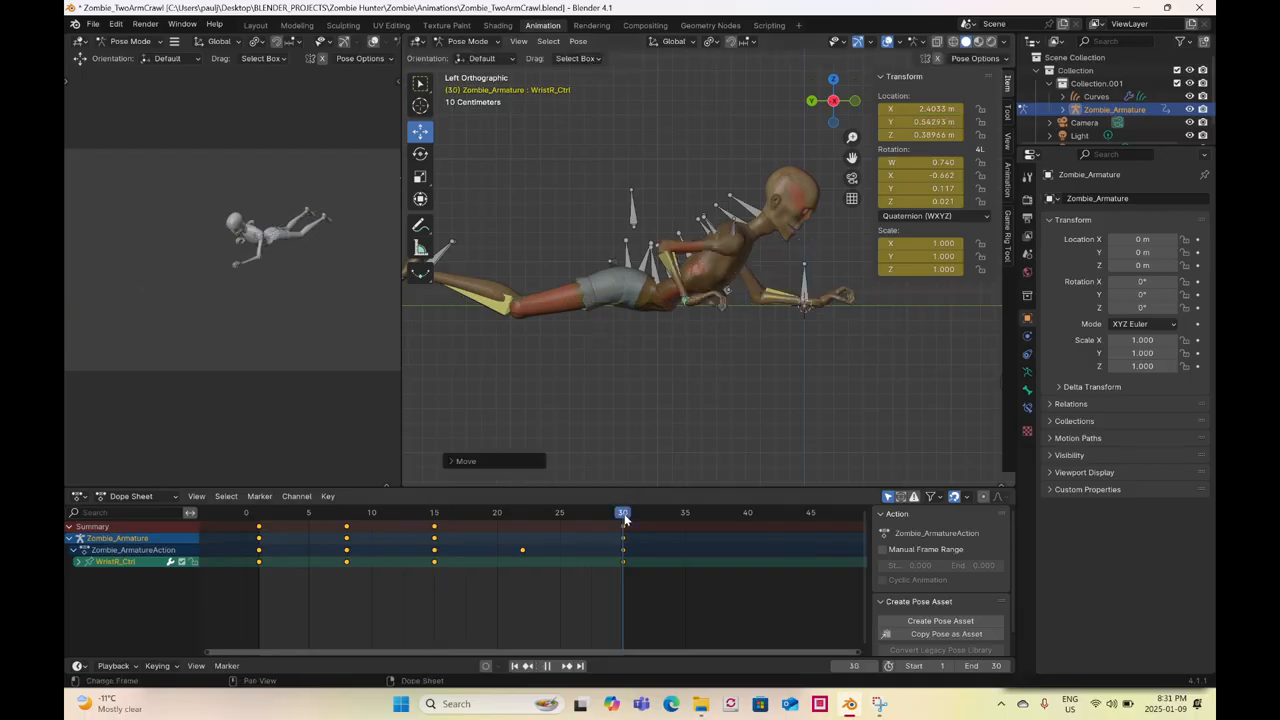
pyautogui.click(441, 515)
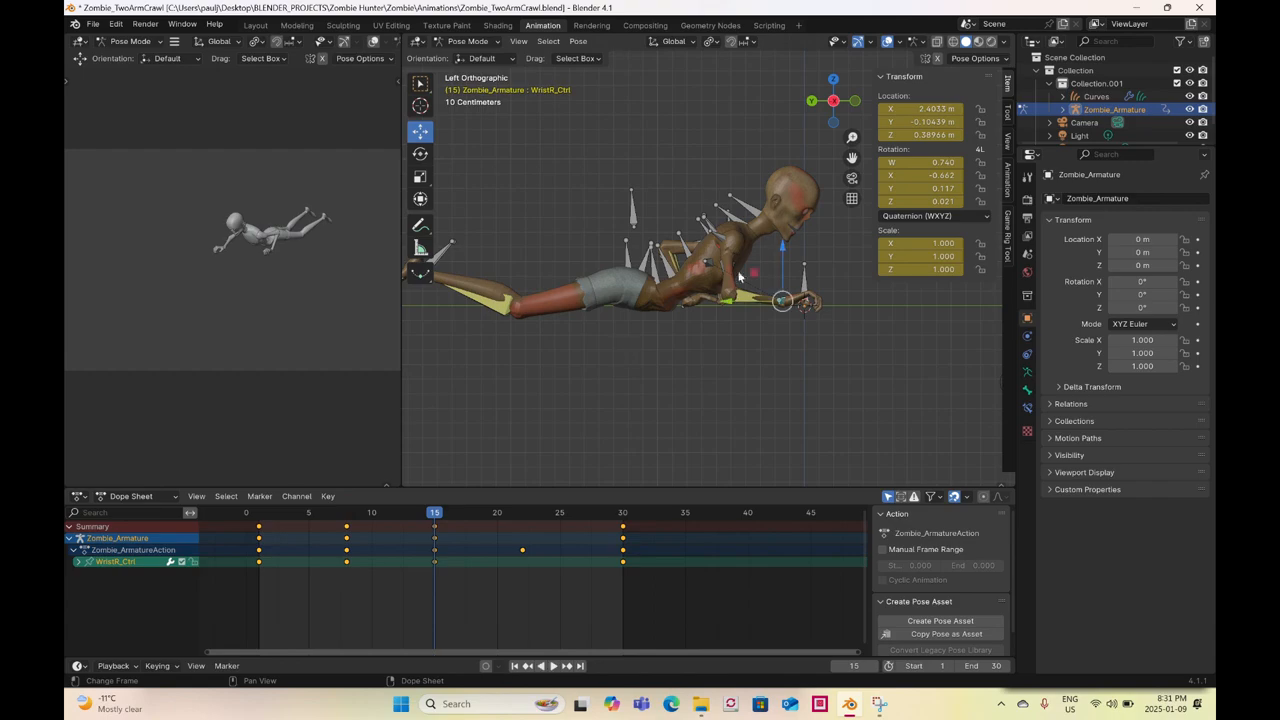
pyautogui.moveTo(727, 306); pyautogui.dragTo(757, 298)
pyautogui.rightClick(757, 298)
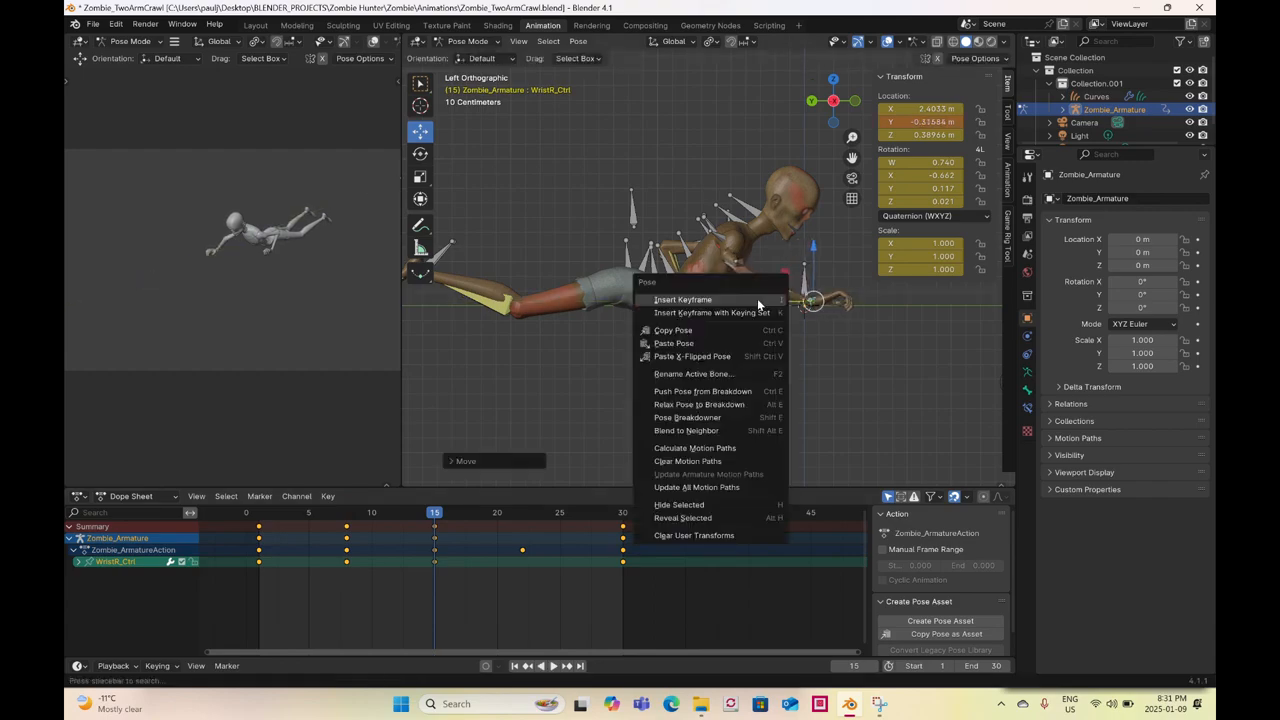
# - Replace the WristR_Ctrl keyframe at frame 8 with a new one raised to about X 2.22 m, Z 0.416 m
pyautogui.click(342, 516)
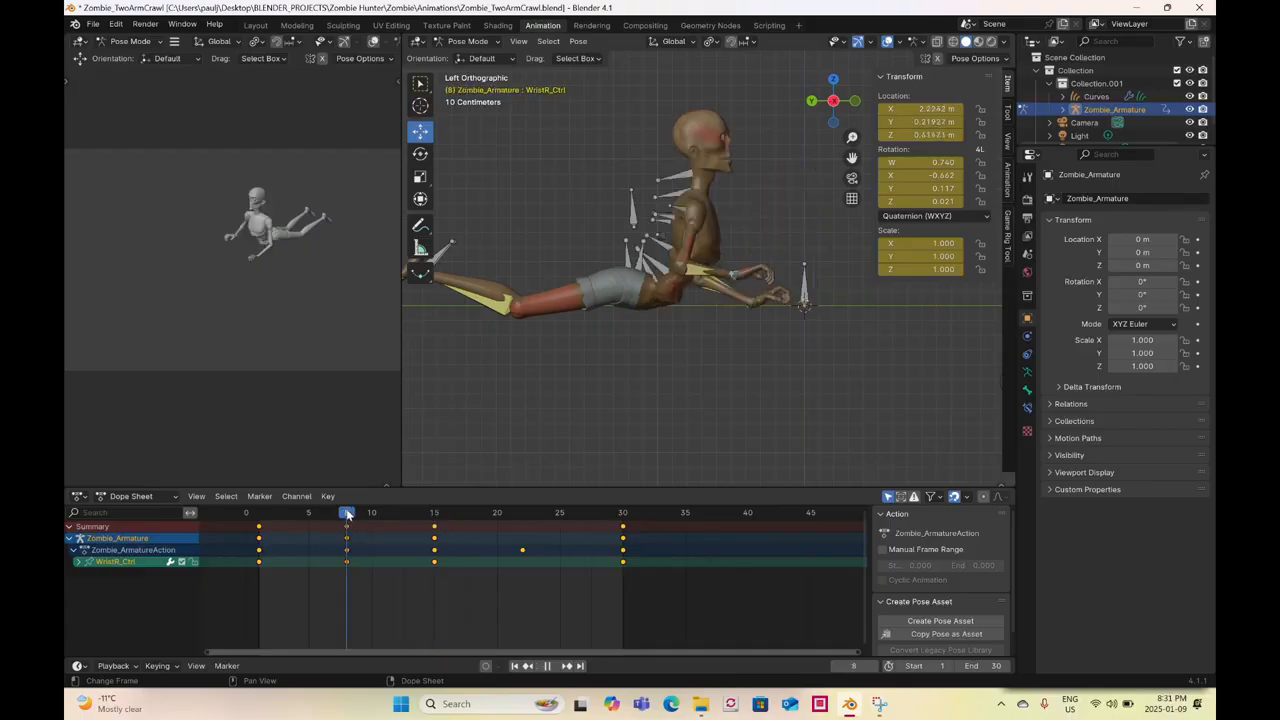
pyautogui.moveTo(311, 578); pyautogui.dragTo(366, 527)
pyautogui.press('Delete')
pyautogui.moveTo(747, 252); pyautogui.dragTo(752, 222)
pyautogui.press('k')
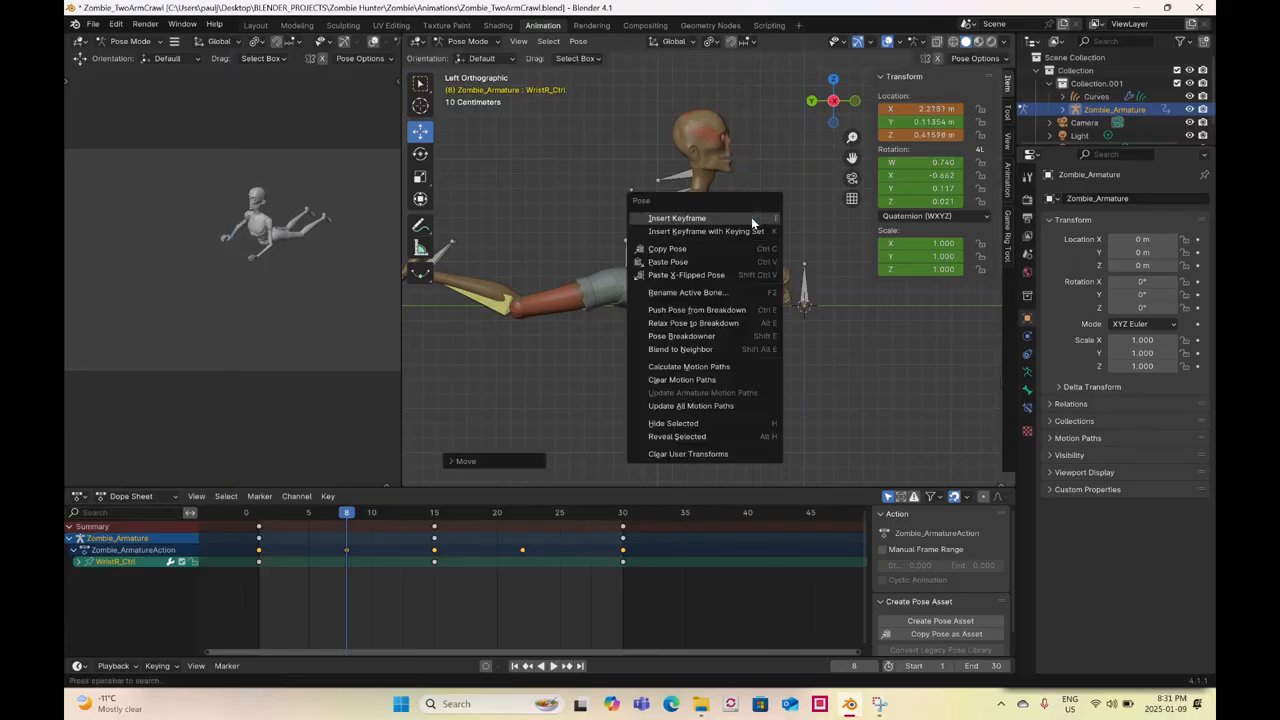
pyautogui.click(752, 222)
# - At frame 15, rotate ClavicleR.001 to about W 0.859, X -0.306, Y -0.057, Z 0.407 and insert a keyframe
pyautogui.press('Up')
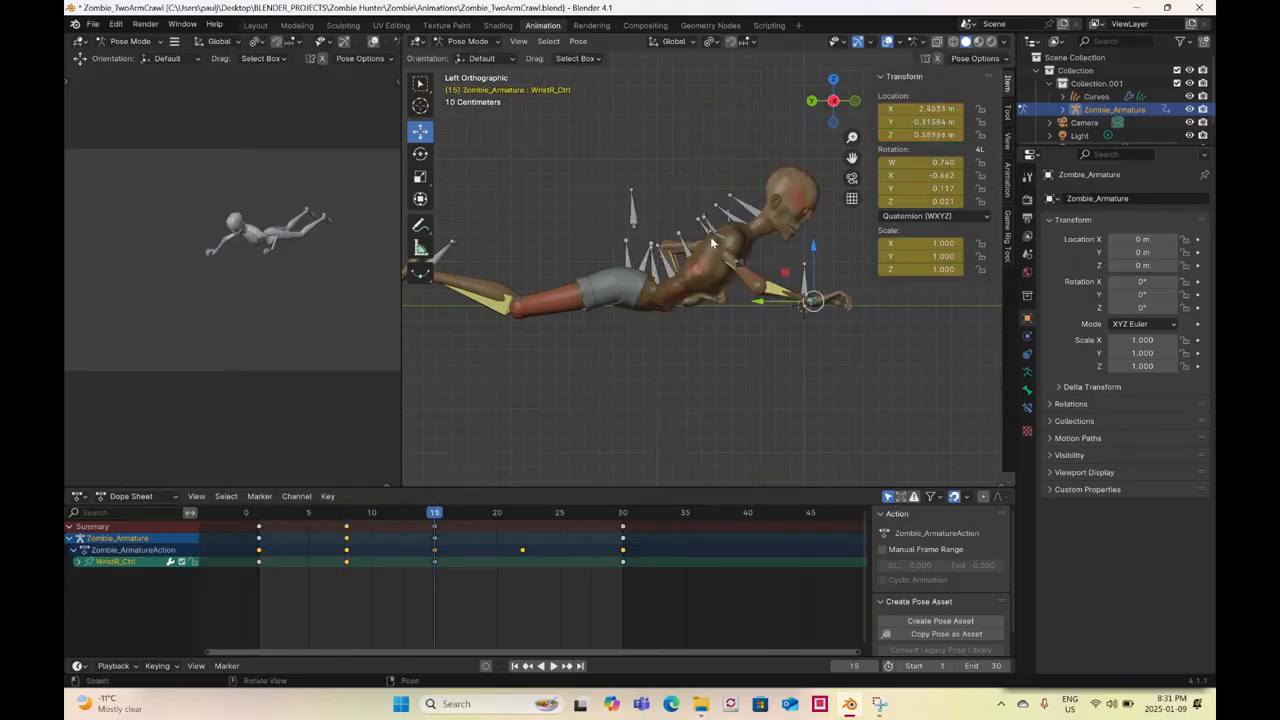
pyautogui.click(716, 237)
pyautogui.click(420, 153)
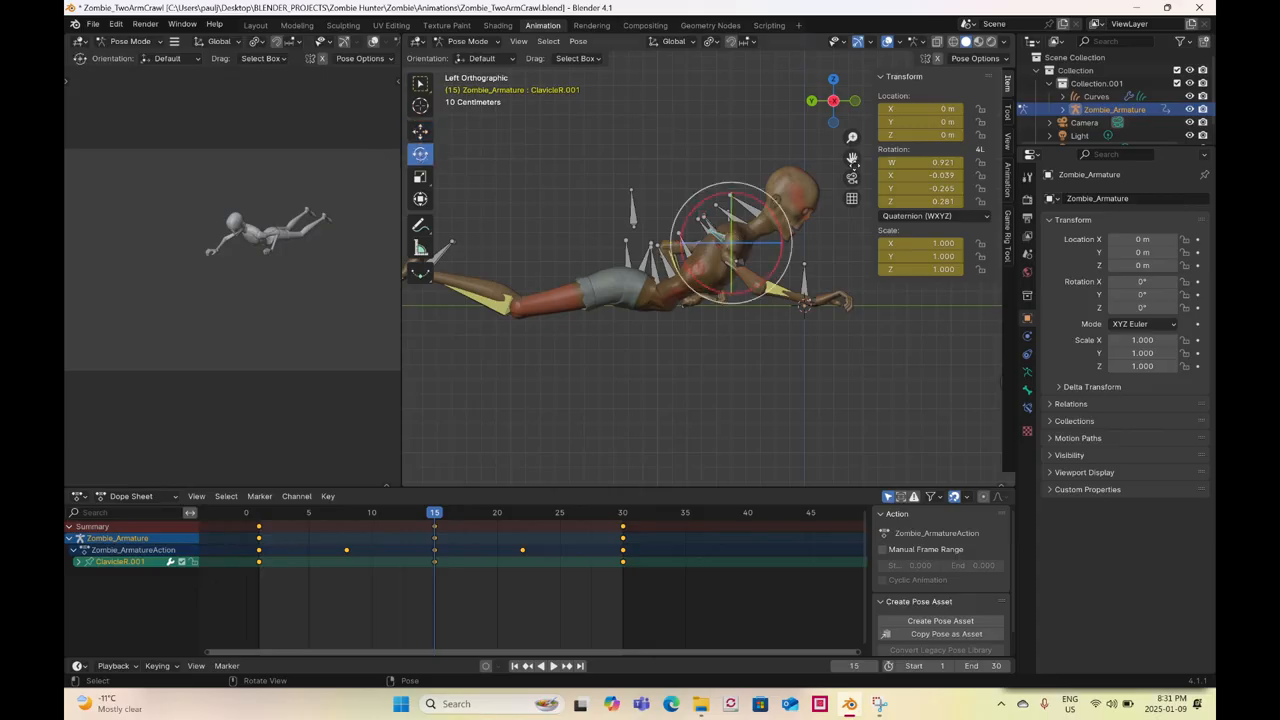
pyautogui.moveTo(693, 207); pyautogui.dragTo(688, 200)
pyautogui.moveTo(767, 200); pyautogui.dragTo(744, 196)
pyautogui.rightClick(744, 196)
pyautogui.click(745, 195)
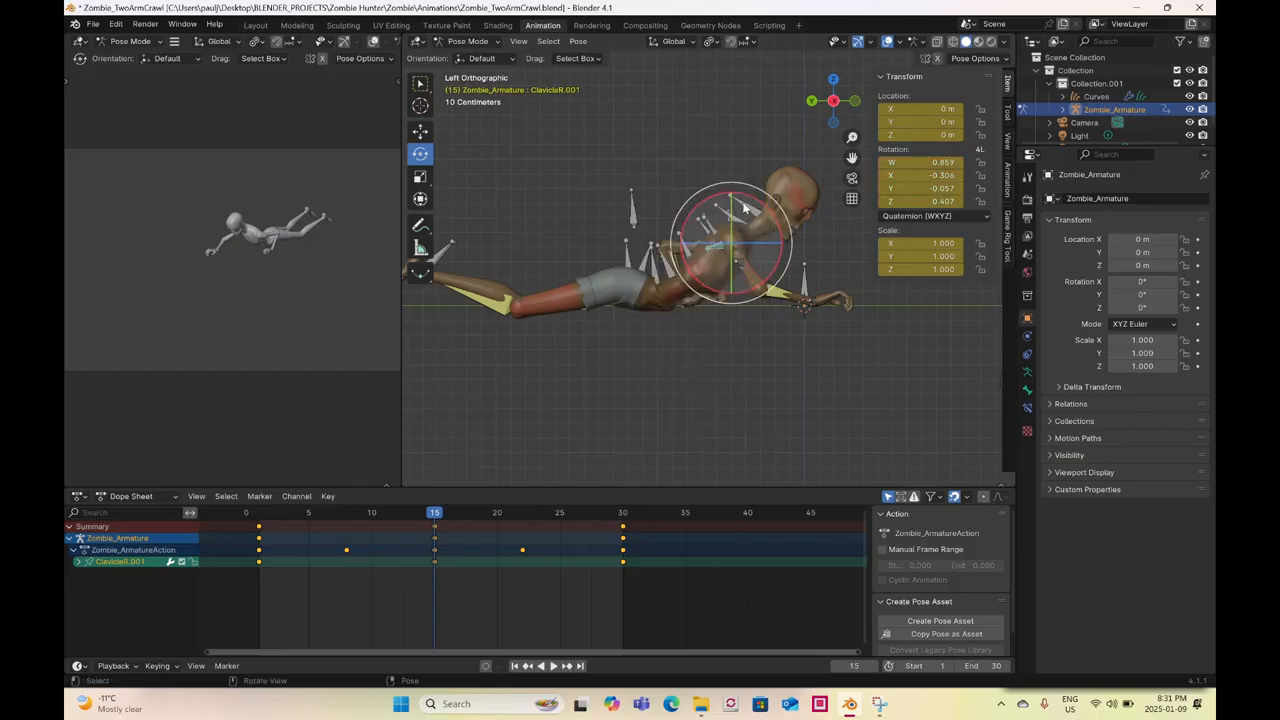
# - At frame 1, rotate Shoulder.001 and Neck.001 together, bringing Shoulder.001 to about W 0.937, X -0.349, and keyframe both bones
pyautogui.click(745, 208)
pyautogui.keyDown('shift'); pyautogui.click(726, 217); pyautogui.keyUp('shift')
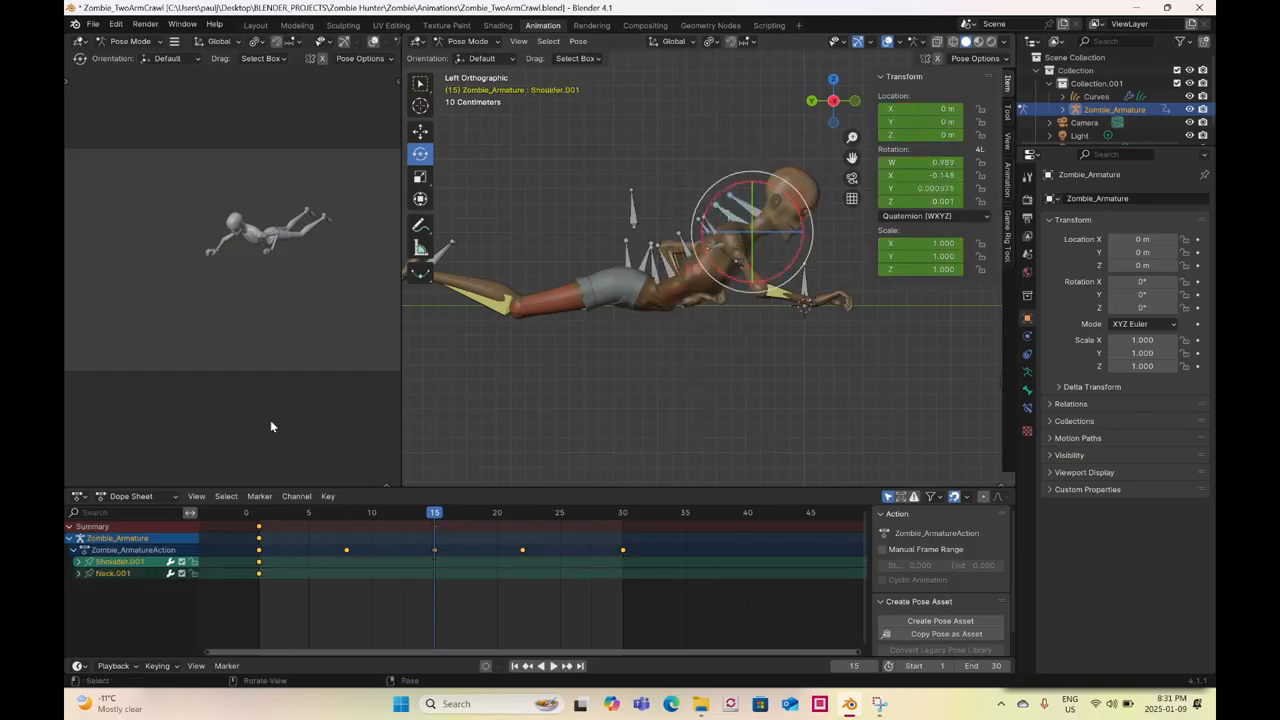
pyautogui.click(257, 513)
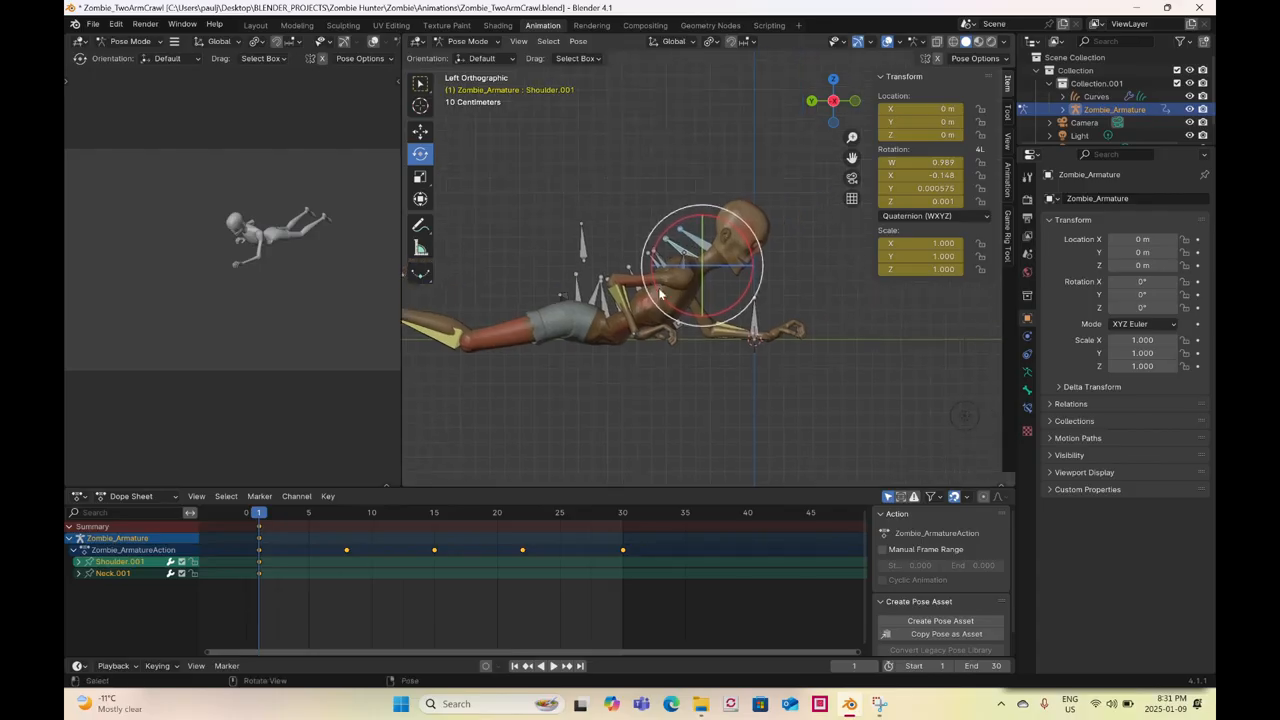
pyautogui.moveTo(710, 215)
pyautogui.mouseDown()
pyautogui.moveTo(706, 236)
pyautogui.moveTo(705, 220)
pyautogui.mouseUp()
pyautogui.rightClick(705, 220)
pyautogui.click(705, 221)
# - Insert keyframes for Shoulder.001 and Neck.001 at frames 15 and 30
pyautogui.click(434, 513)
pyautogui.rightClick(664, 325)
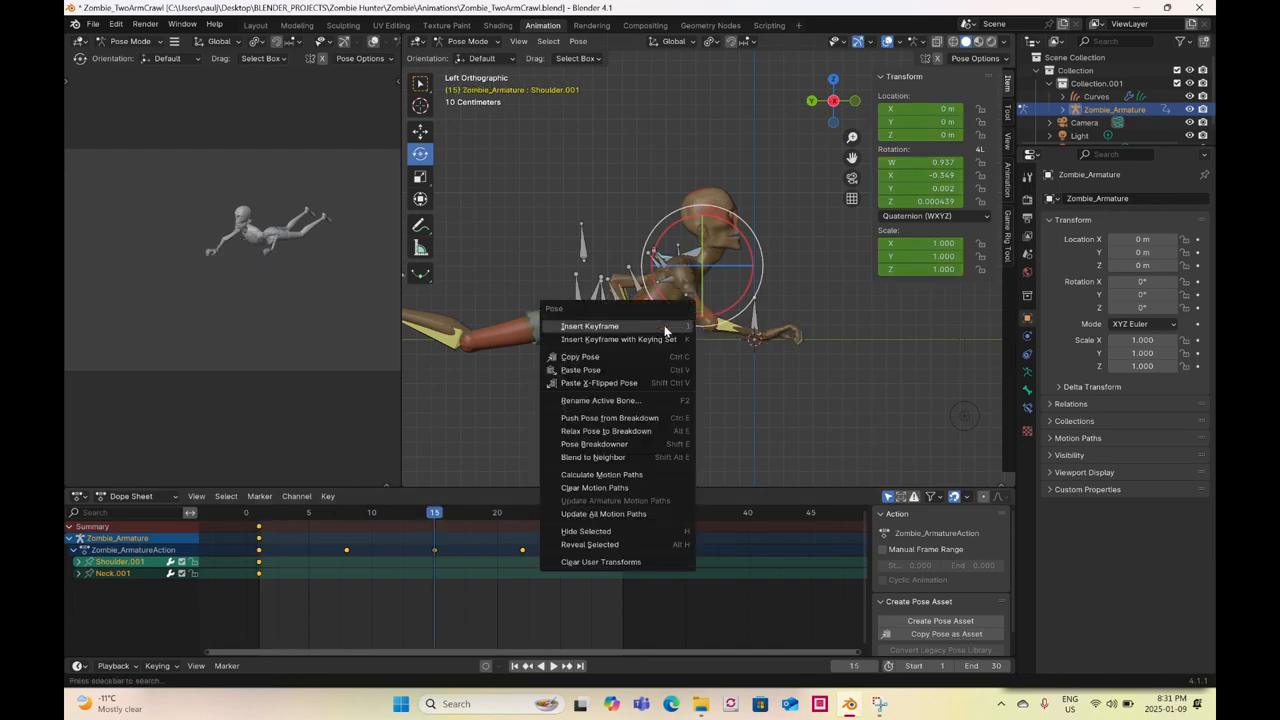
pyautogui.click(664, 325)
pyautogui.click(623, 512)
pyautogui.rightClick(641, 343)
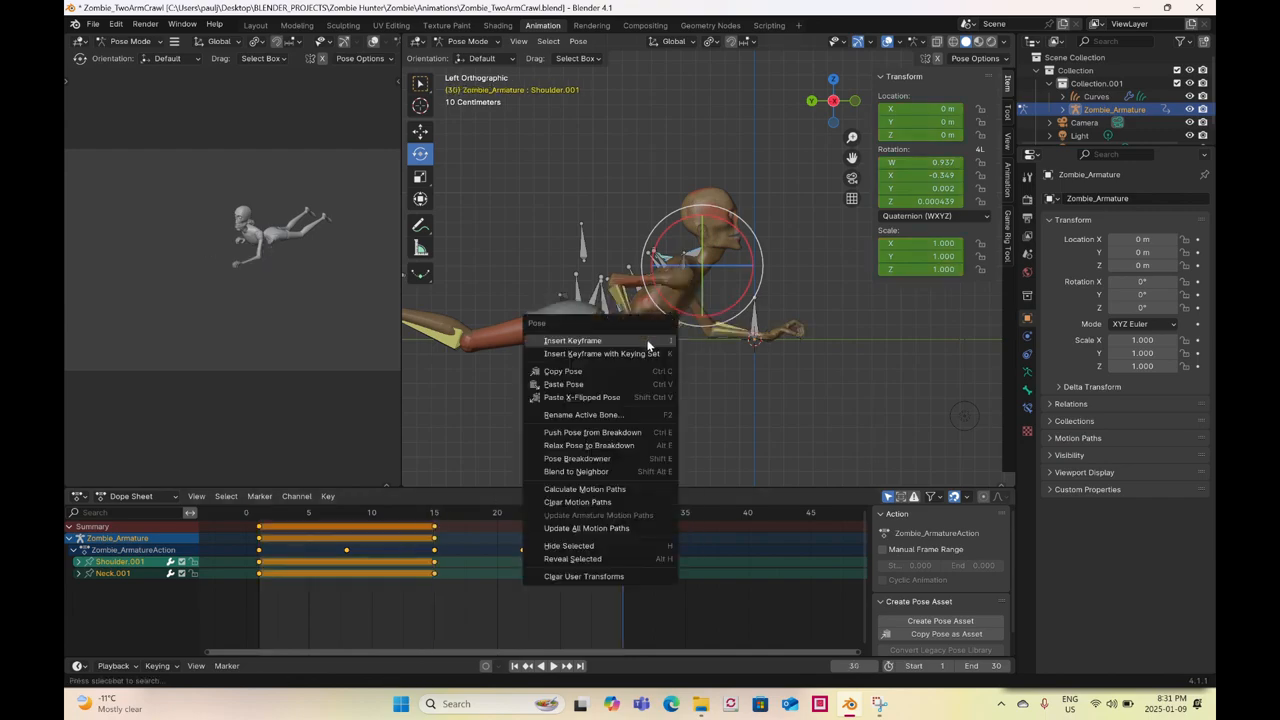
pyautogui.click(641, 343)
# - At frame 8, rotate Shoulder.001 and Neck.001 together, bringing Shoulder.001 to about W 0.985, X -0.173, and keyframe both bones
pyautogui.click(349, 514)
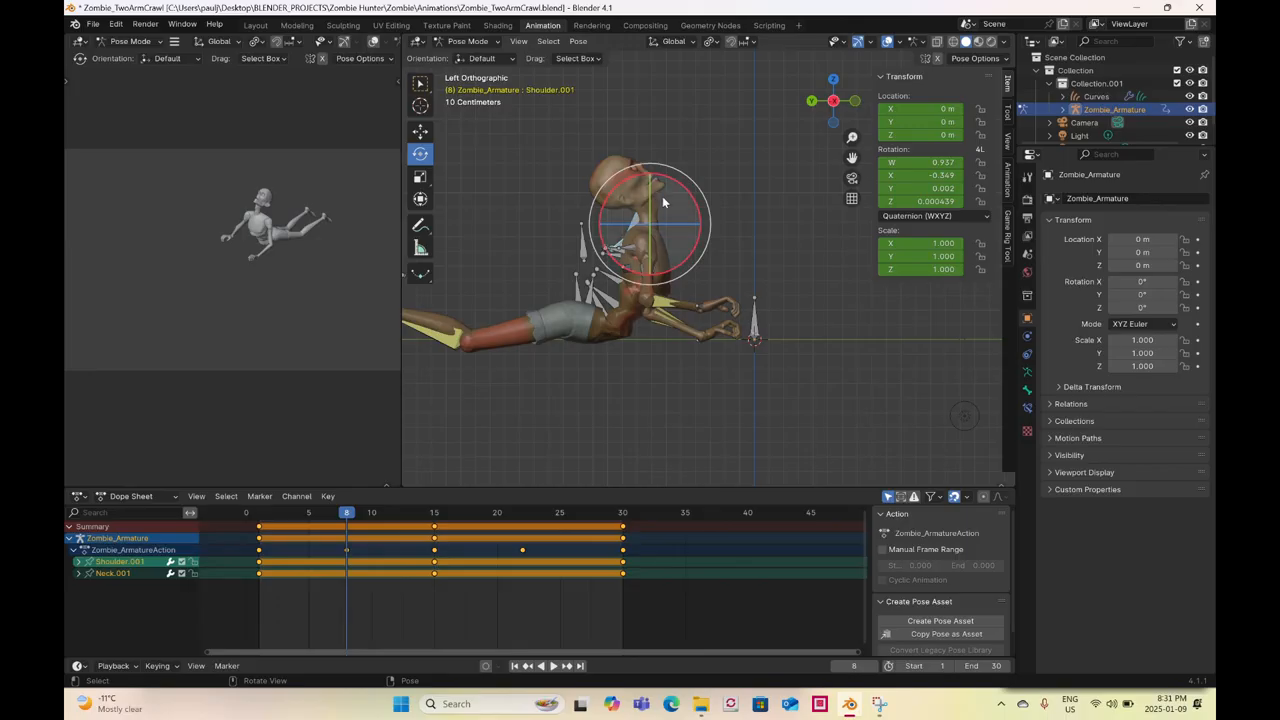
pyautogui.moveTo(688, 197); pyautogui.dragTo(696, 212)
pyautogui.rightClick(696, 212)
pyautogui.click(695, 210)
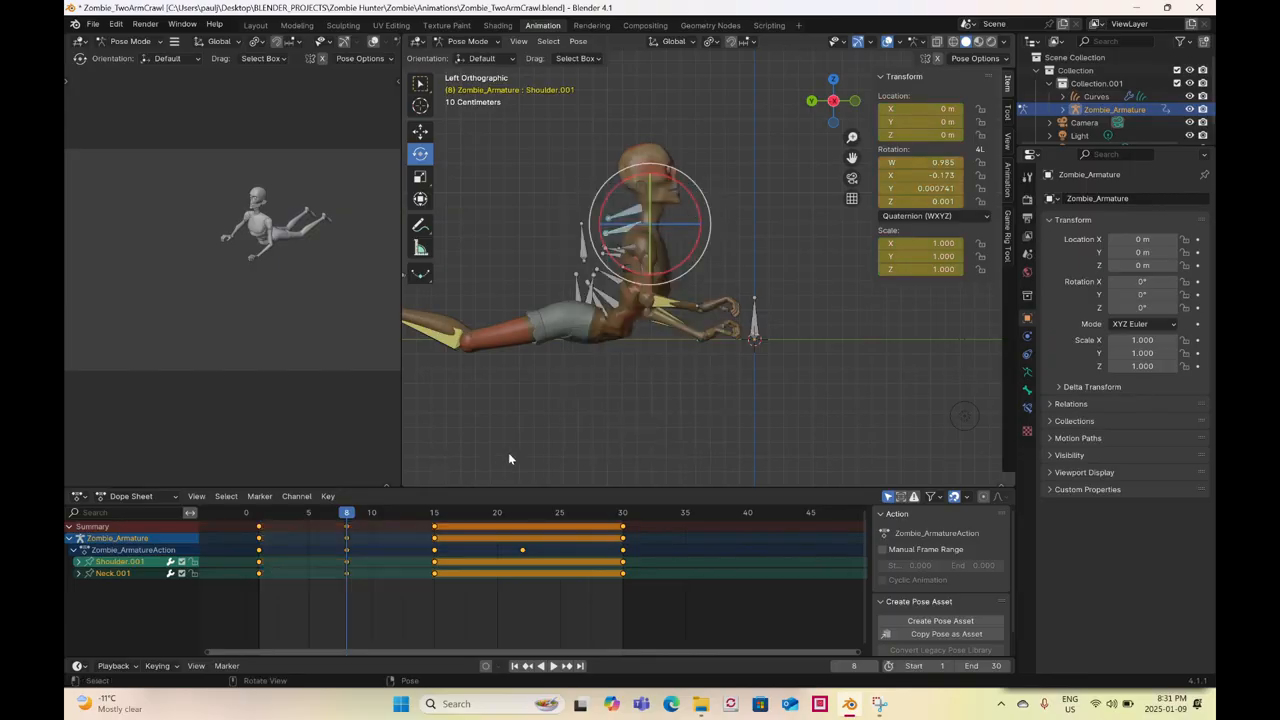
# - Copy the frame 8 keyframes of Shoulder.001 and Neck.001 to frame 22 and play back the animation in perspective
pyautogui.click(517, 516)
pyautogui.moveTo(326, 615); pyautogui.dragTo(378, 528)
pyautogui.hotkey('ctrl', 'c')
pyautogui.hotkey('ctrl', 'v')
pyautogui.moveTo(706, 237); pyautogui.dragTo(735, 360, button='middle')
pyautogui.click(270, 514)
pyautogui.press('space')
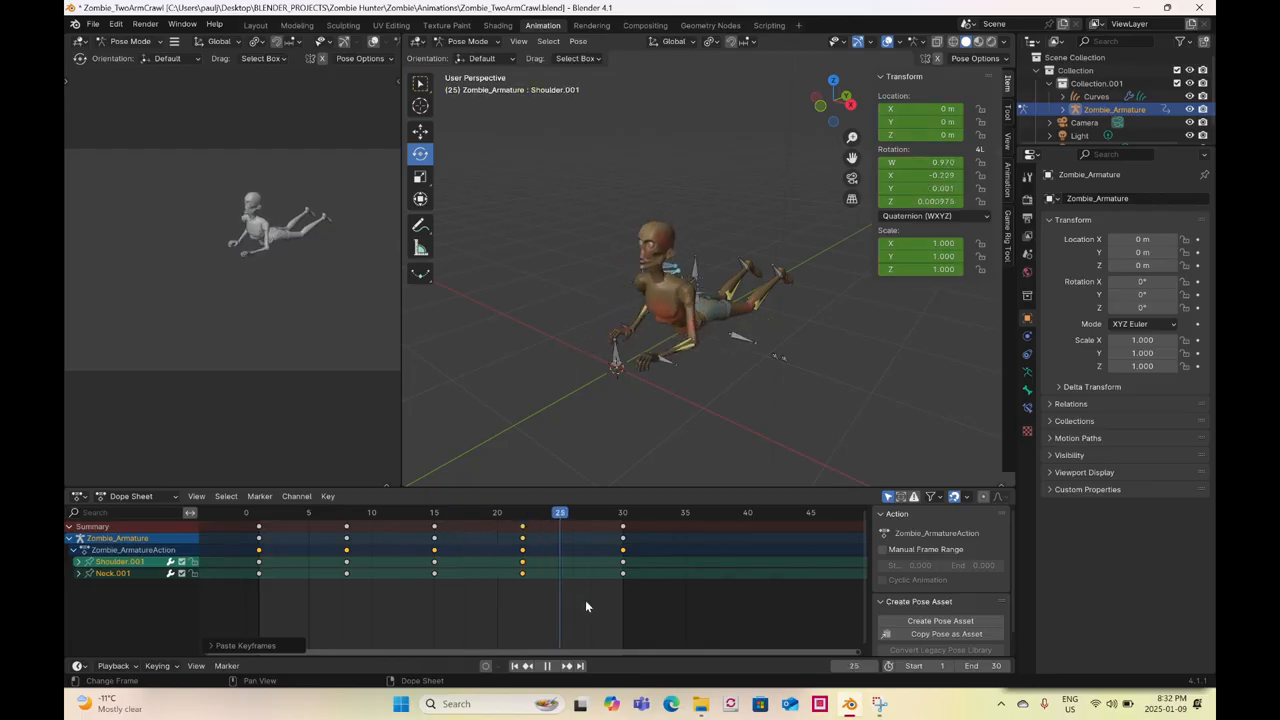
pyautogui.press('space')
# - At frame 1, rotate Hip.001 to about W 0.979, Y 0.202, Z 0.017, keyframe it, and insert the same keyframe at frame 30
pyautogui.moveTo(679, 387); pyautogui.dragTo(656, 346, button='middle')
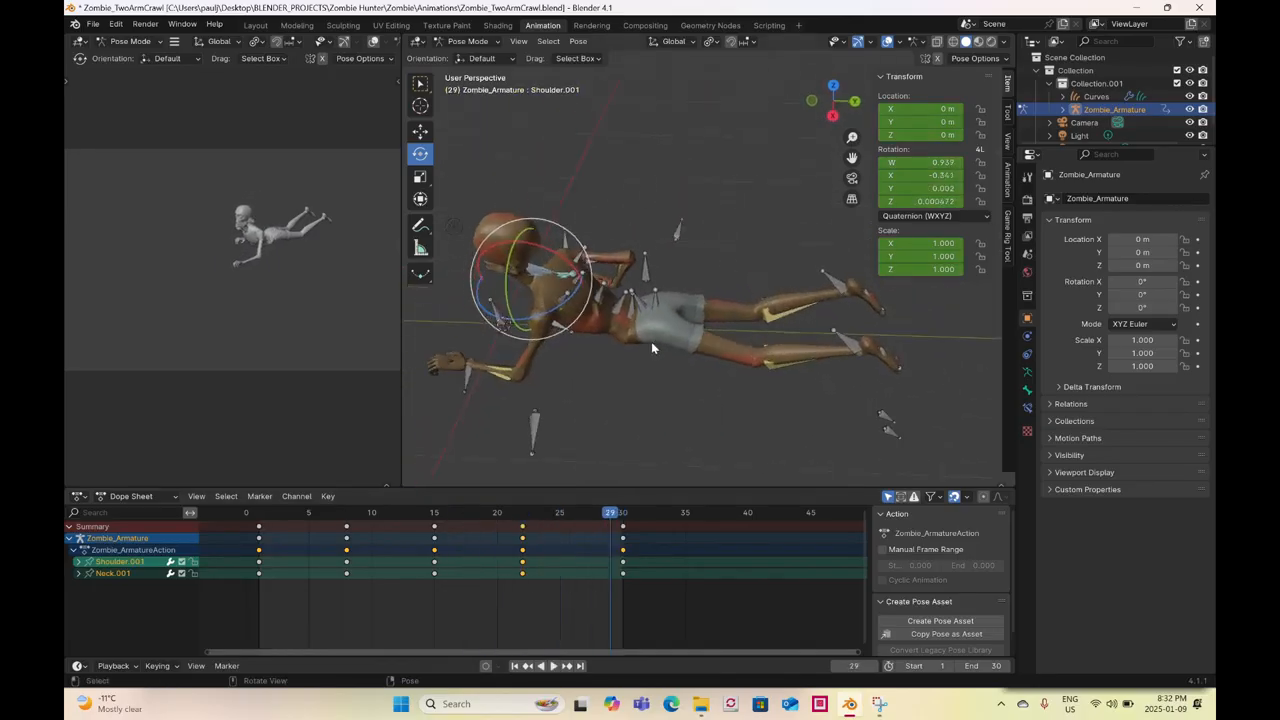
pyautogui.click(655, 299)
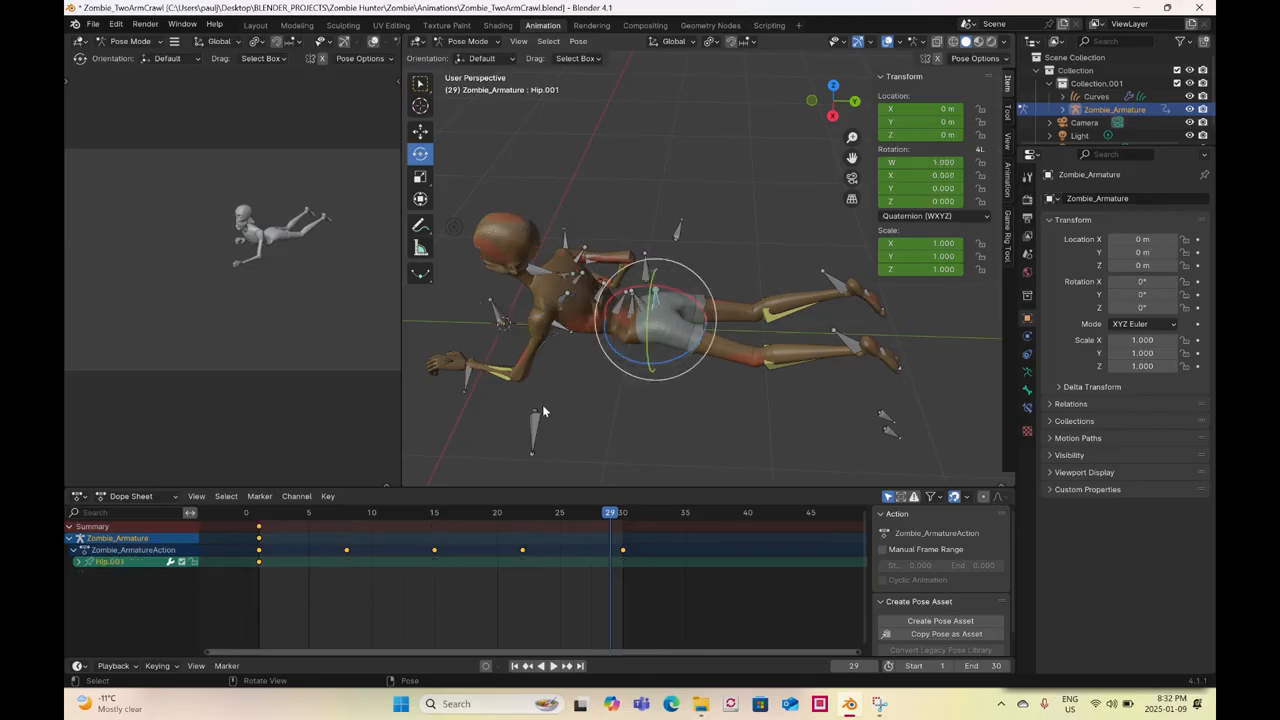
pyautogui.click(259, 514)
pyautogui.moveTo(660, 395); pyautogui.dragTo(734, 375, button='middle')
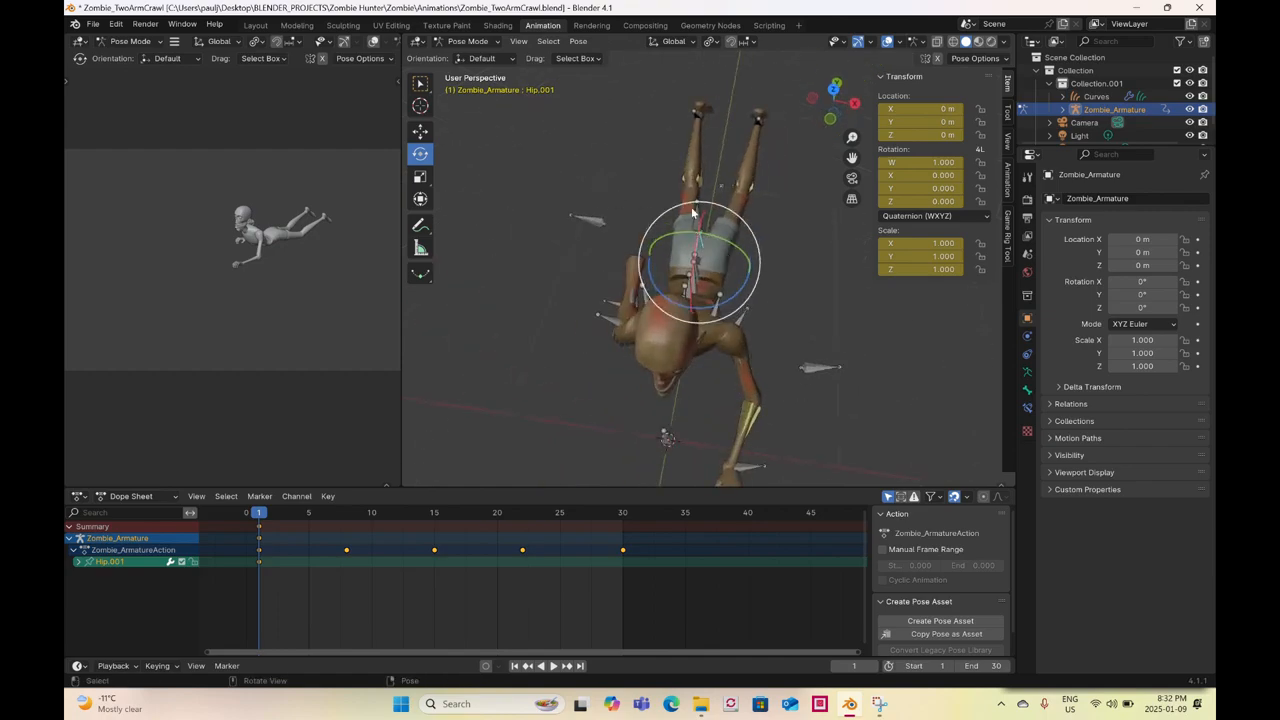
pyautogui.moveTo(741, 301); pyautogui.dragTo(750, 275)
pyautogui.rightClick(748, 270)
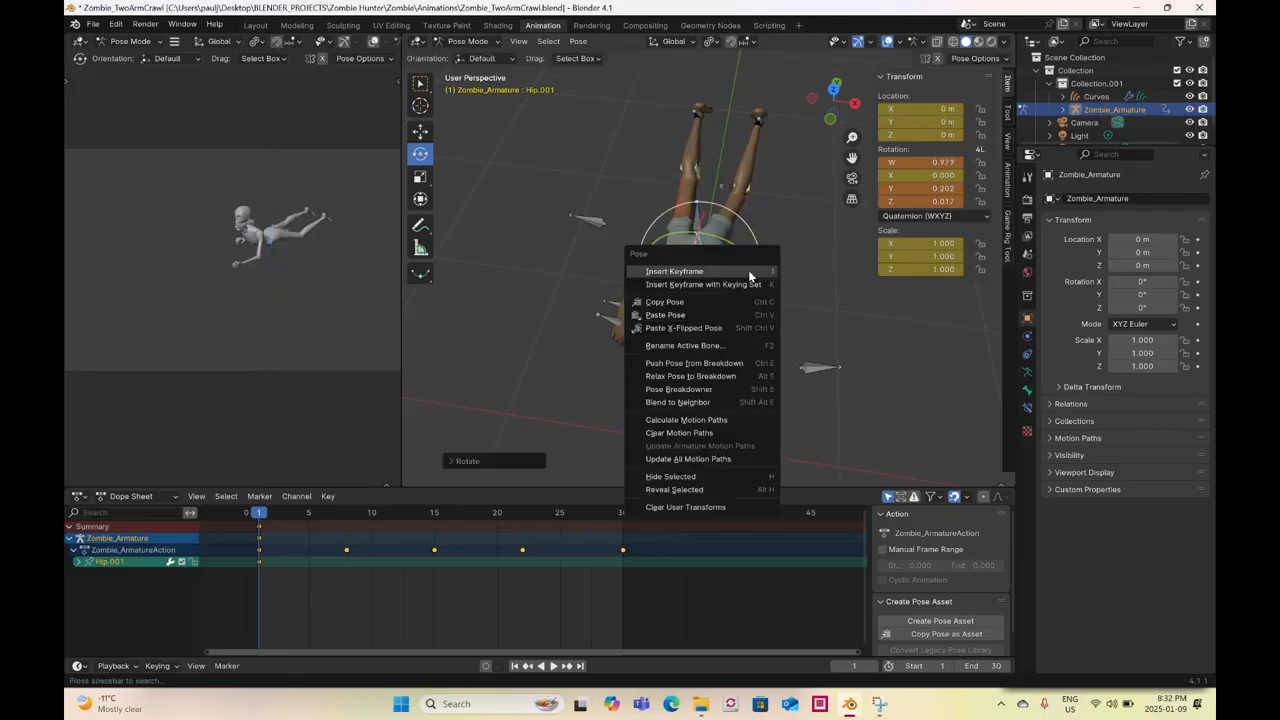
pyautogui.click(748, 272)
pyautogui.click(622, 512)
pyautogui.rightClick(577, 268)
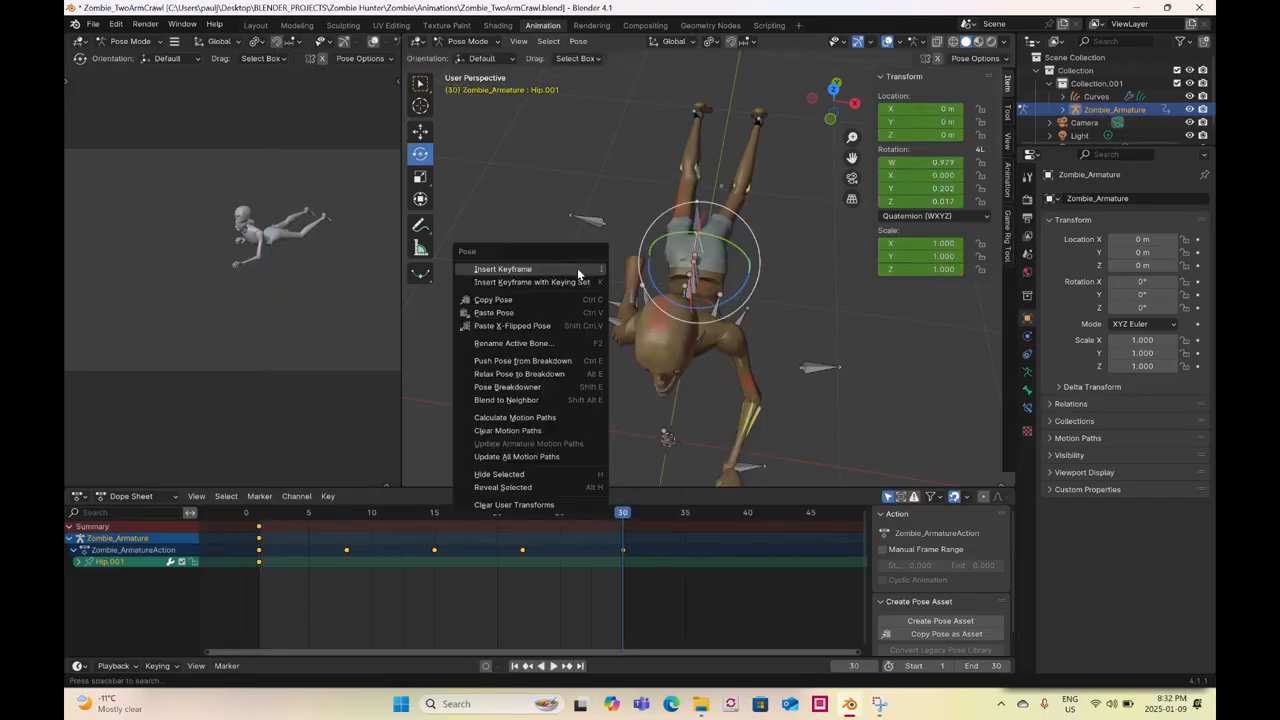
pyautogui.click(577, 268)
# - At frame 15, rotate Hip.001 the opposite way to about W 0.990, Y -0.139, Z -0.012 and insert a keyframe
pyautogui.click(434, 512)
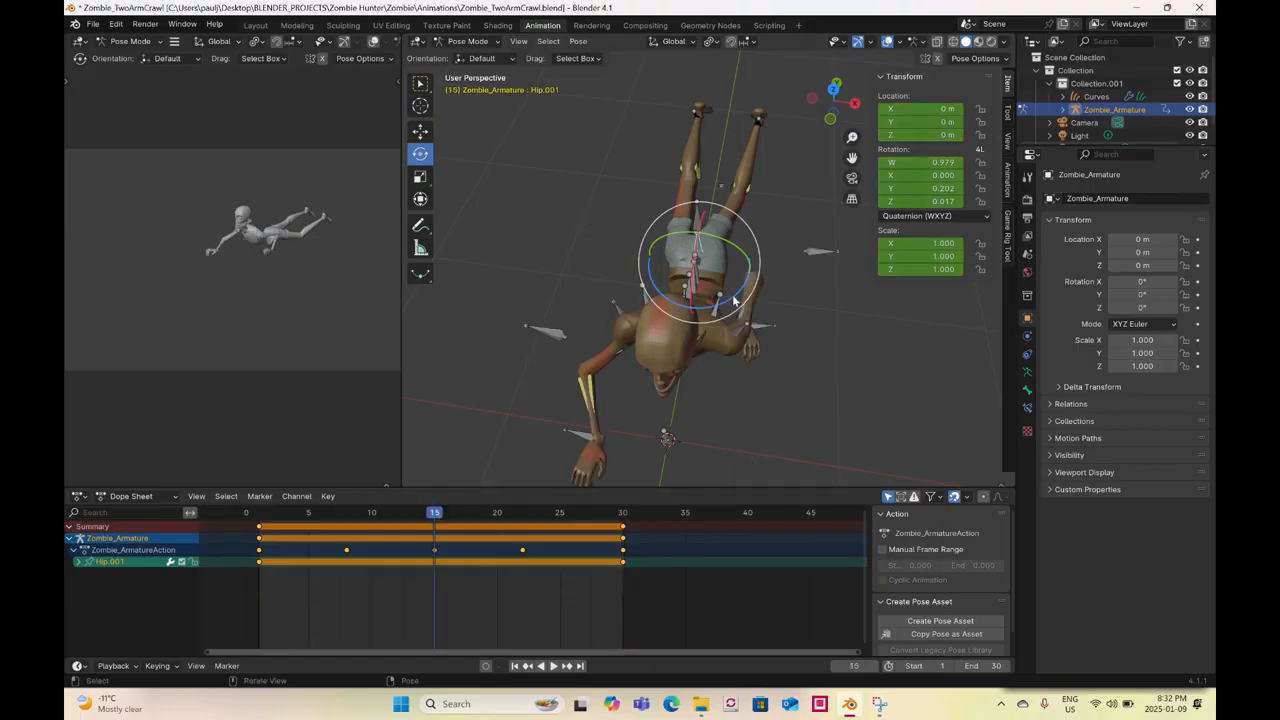
pyautogui.moveTo(743, 298); pyautogui.dragTo(708, 316)
pyautogui.rightClick(708, 316)
pyautogui.click(708, 316)
# - Return to frame 1, select AnkleR_Ctrl, and set up the top view with the Move tool
pyautogui.moveTo(708, 316); pyautogui.dragTo(740, 395, button='middle')
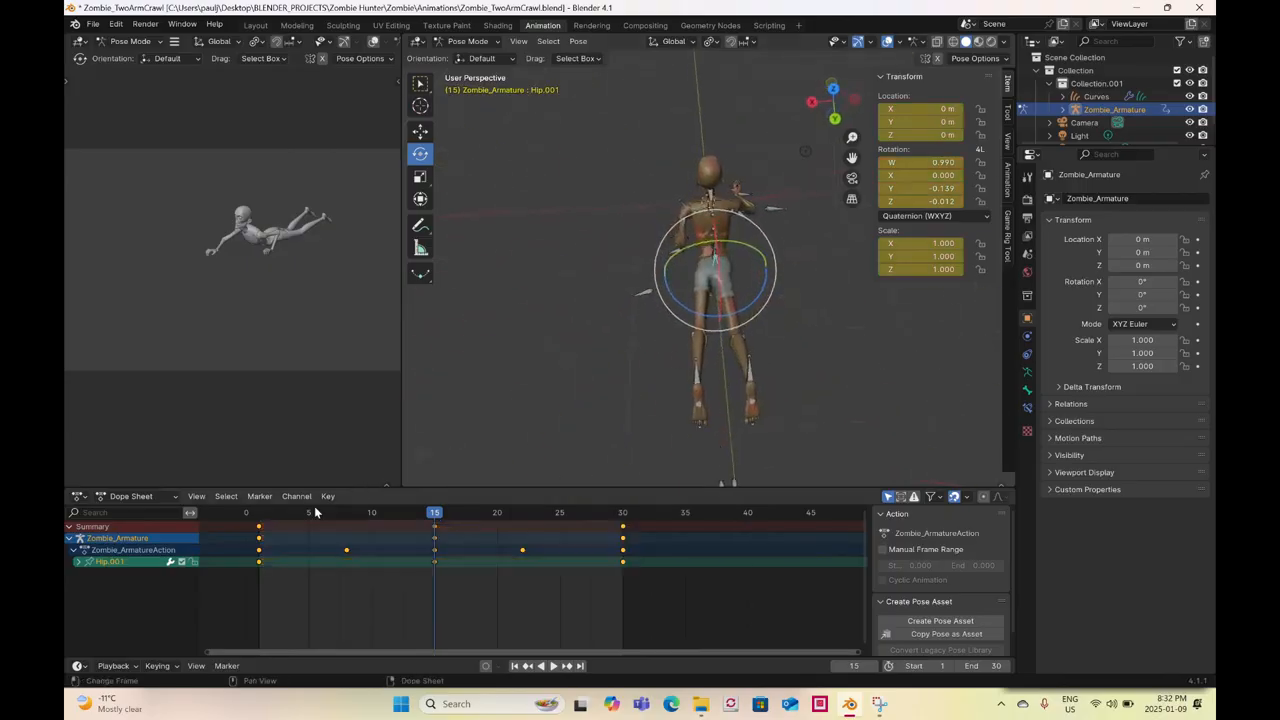
pyautogui.click(258, 514)
pyautogui.click(750, 380)
pyautogui.moveTo(830, 102); pyautogui.dragTo(734, 220)
pyautogui.press('KP_7')
pyautogui.click(420, 131)
pyautogui.scroll(1, 644, 186)
# - Try moving AnkleR_Ctrl outward to about Y 2.383 m, Z 0.433 m at frame 1, keyframing it at frames 1 and 30
pyautogui.moveTo(697, 203); pyautogui.dragTo(649, 208)
pyautogui.rightClick(649, 208)
pyautogui.click(649, 209)
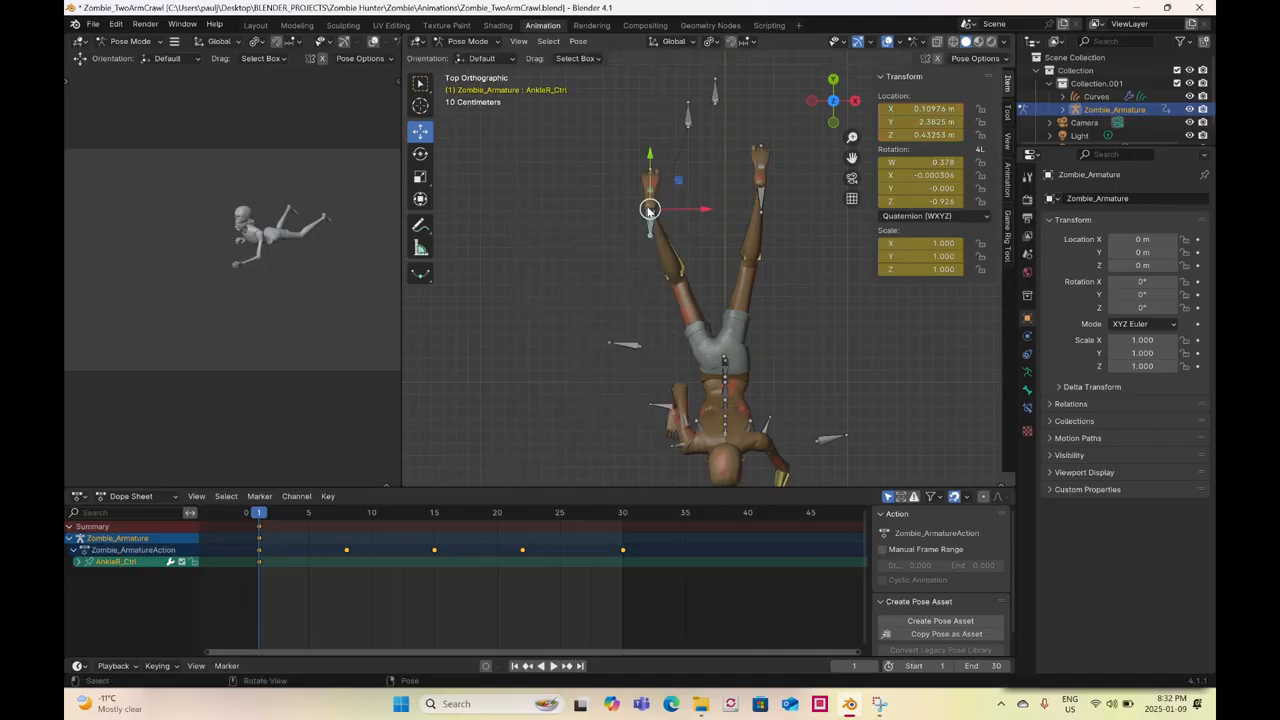
pyautogui.click(622, 516)
pyautogui.rightClick(657, 373)
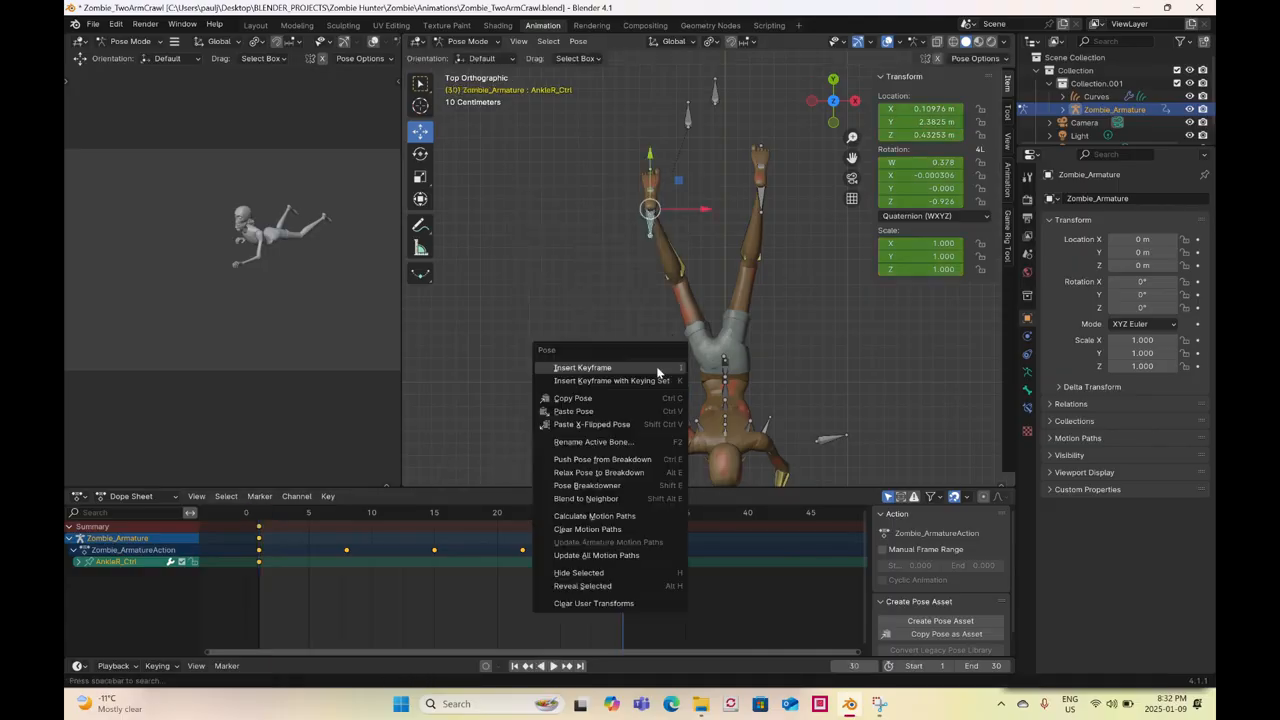
pyautogui.click(658, 369)
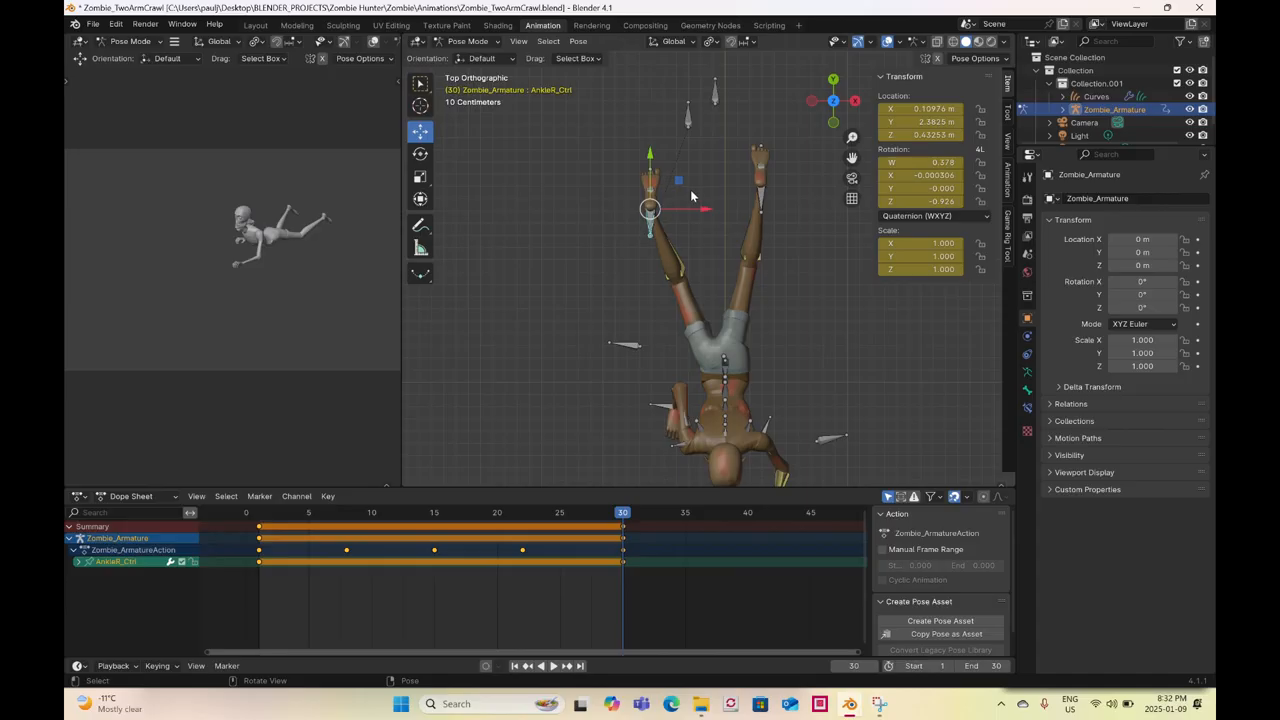
# - Undo the AnkleR_Ctrl move and its keyframes at frames 1 and 30
pyautogui.click(762, 205)
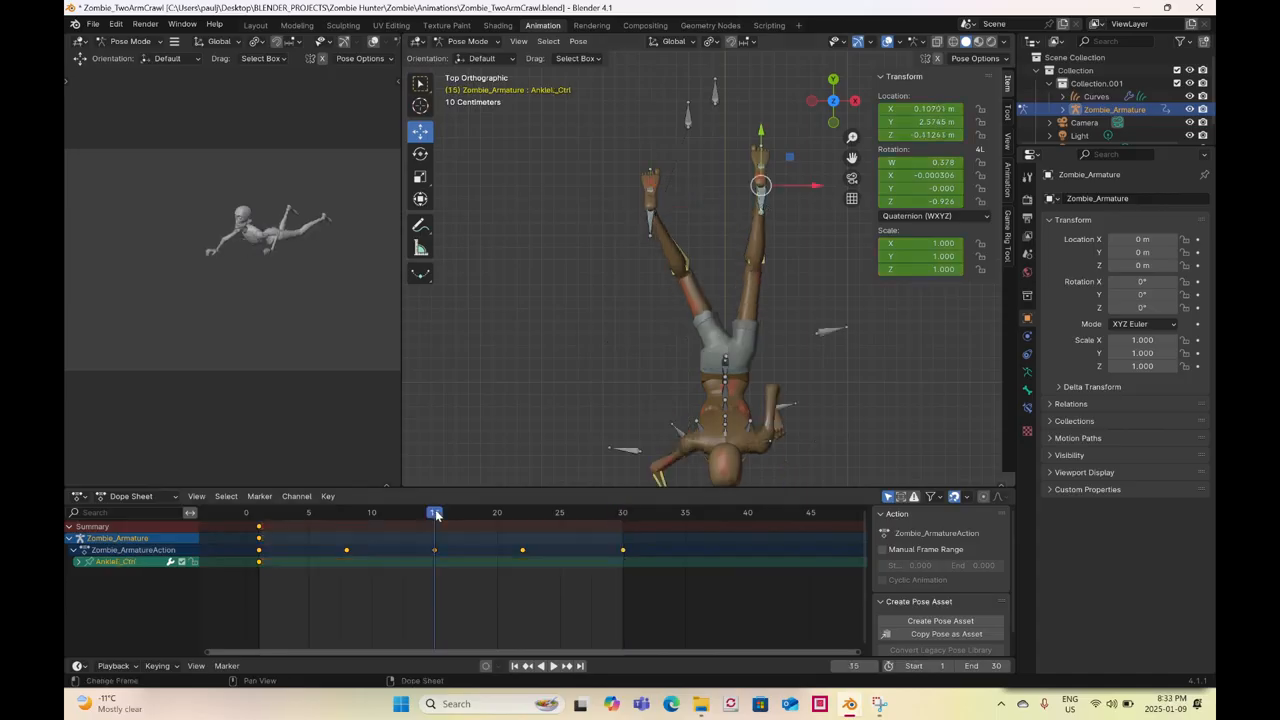
pyautogui.hotkey('ctrl', 'v')
pyautogui.hotkey('ctrl', 'z')
pyautogui.hotkey('shift', 'Left')
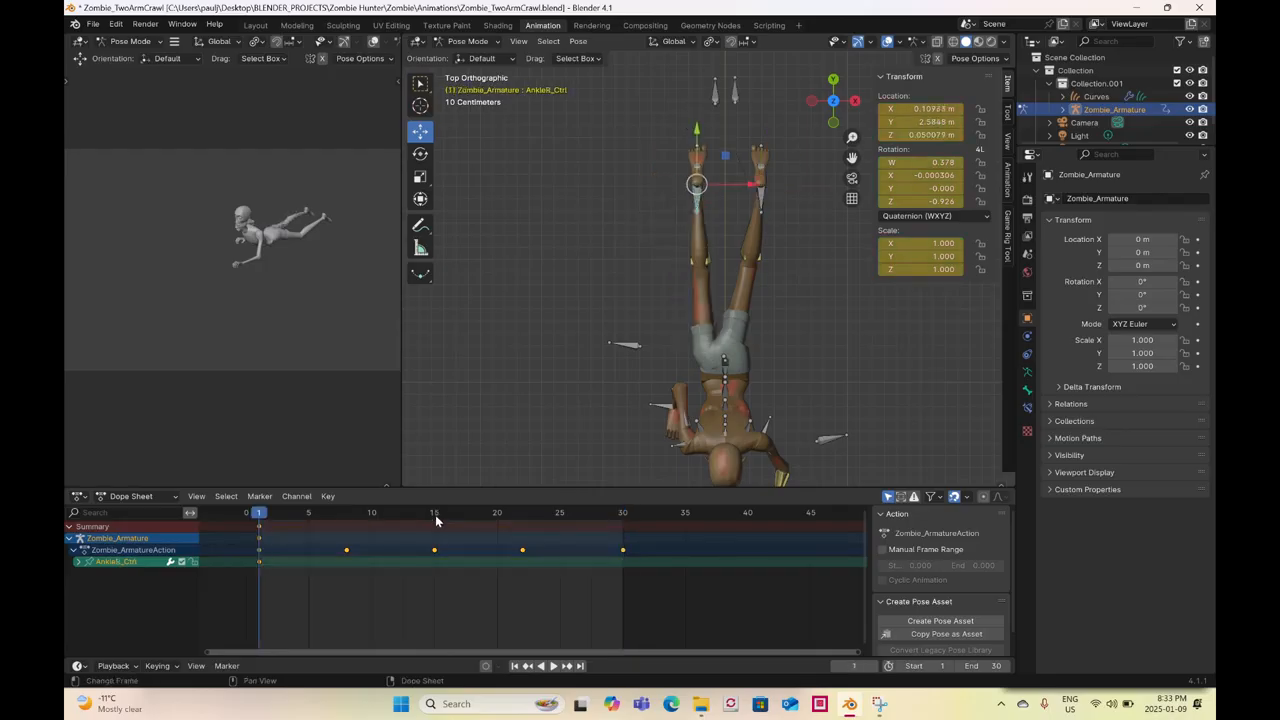
# - Insert a keyframe for AnkleR_Ctrl in its straight-leg position at frame 15
pyautogui.click(435, 512)
pyautogui.rightClick(547, 288)
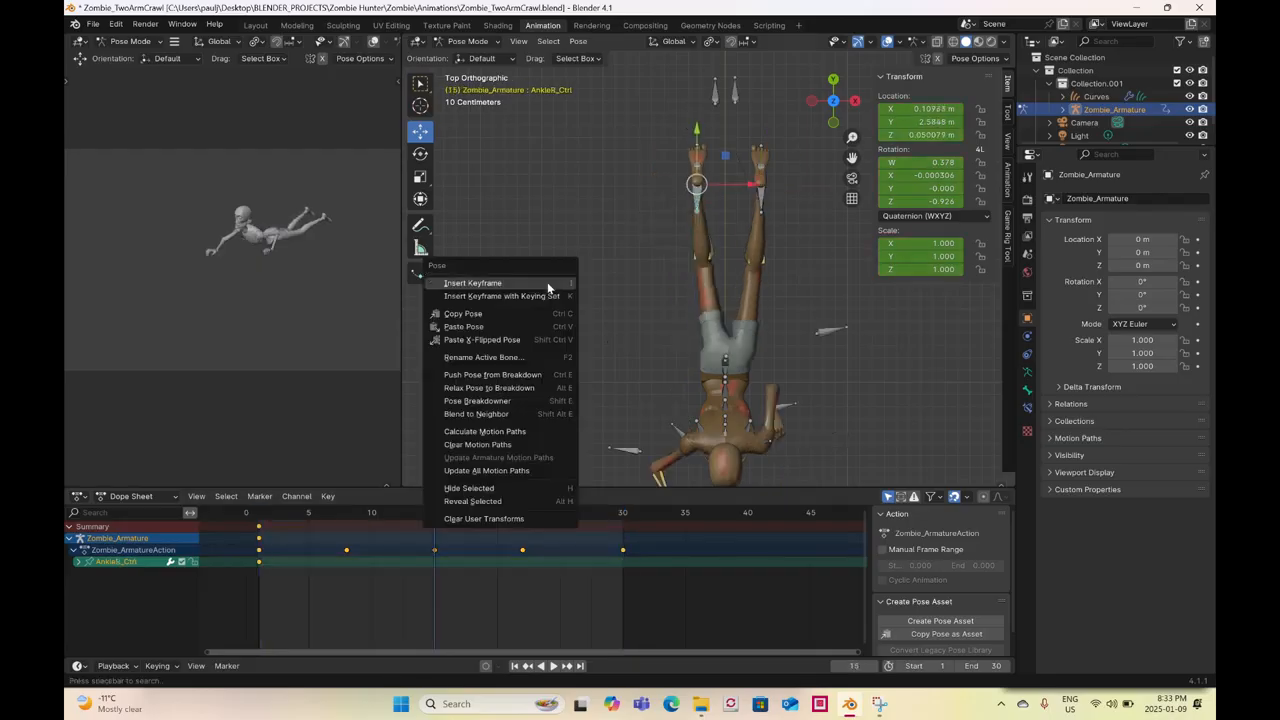
pyautogui.click(547, 288)
# - At frame 1, move AnkleR_Ctrl outward to about Y 2.423 m, Z 0.495 m, keyframe it, and copy that keyframe to frame 30
pyautogui.moveTo(435, 517); pyautogui.dragTo(259, 514)
pyautogui.press('space')
pyautogui.press('space')
pyautogui.moveTo(697, 186); pyautogui.dragTo(642, 205)
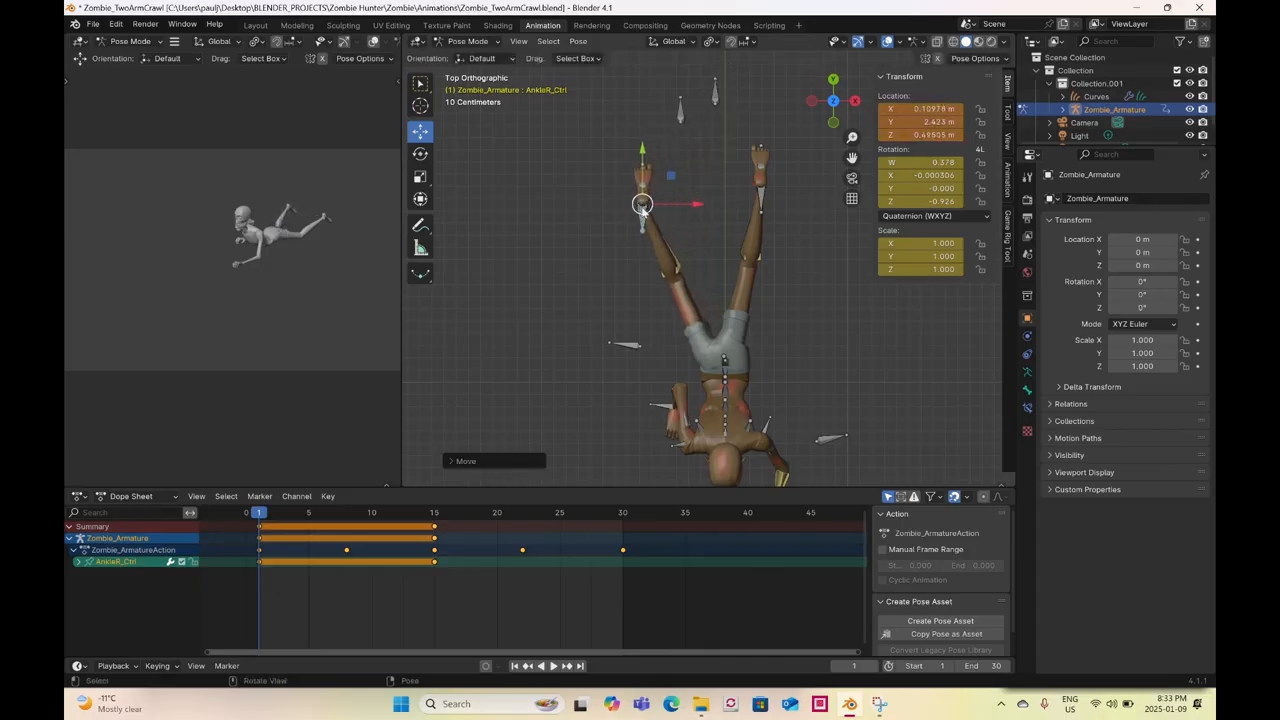
pyautogui.rightClick(641, 206)
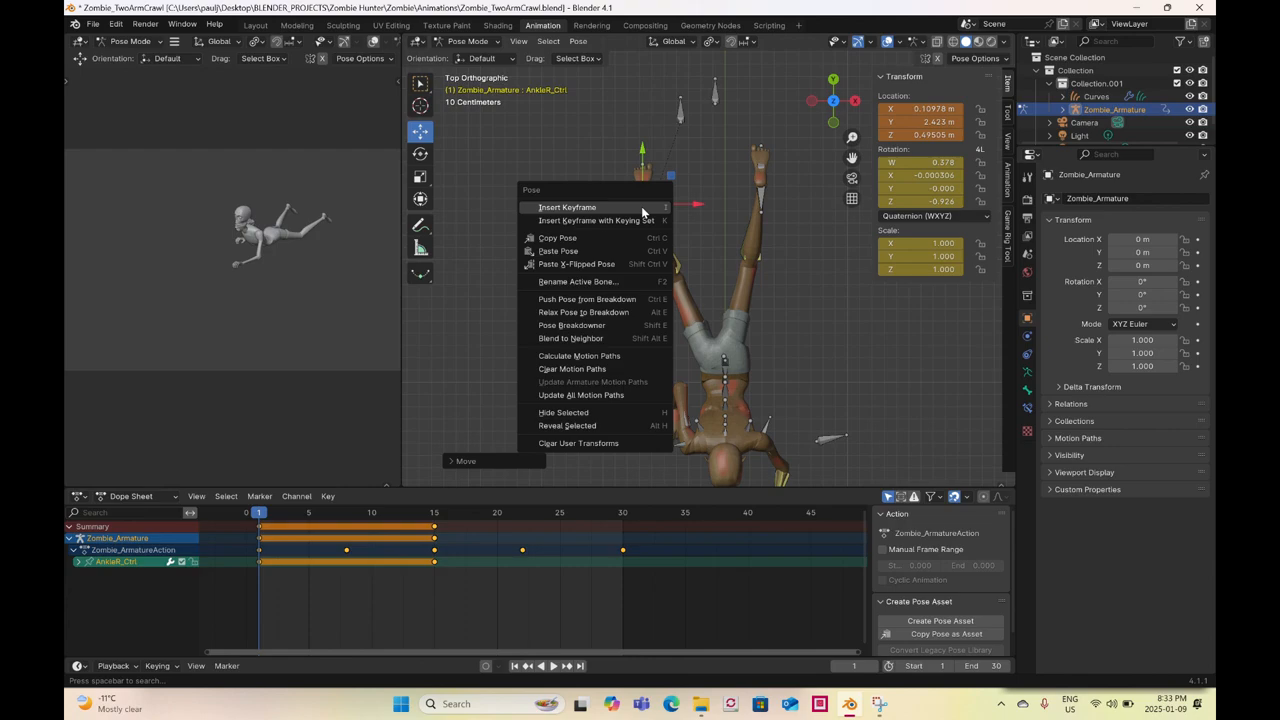
pyautogui.click(641, 206)
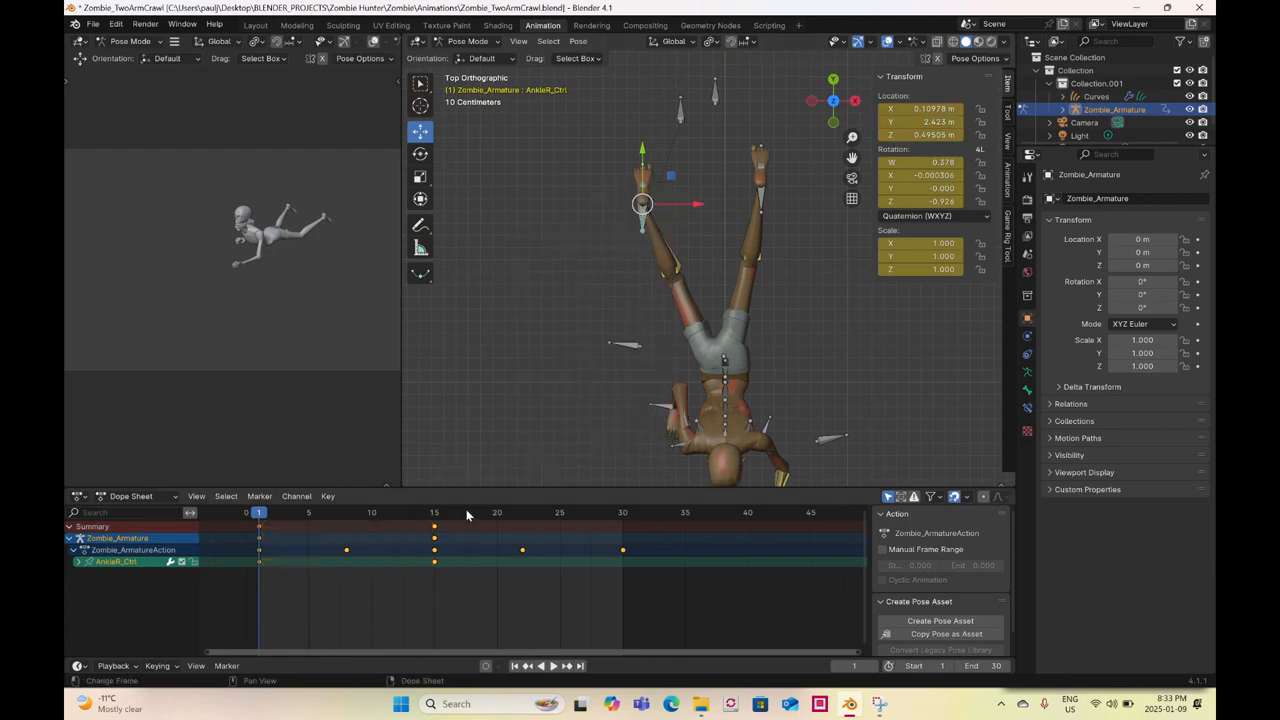
pyautogui.click(624, 514)
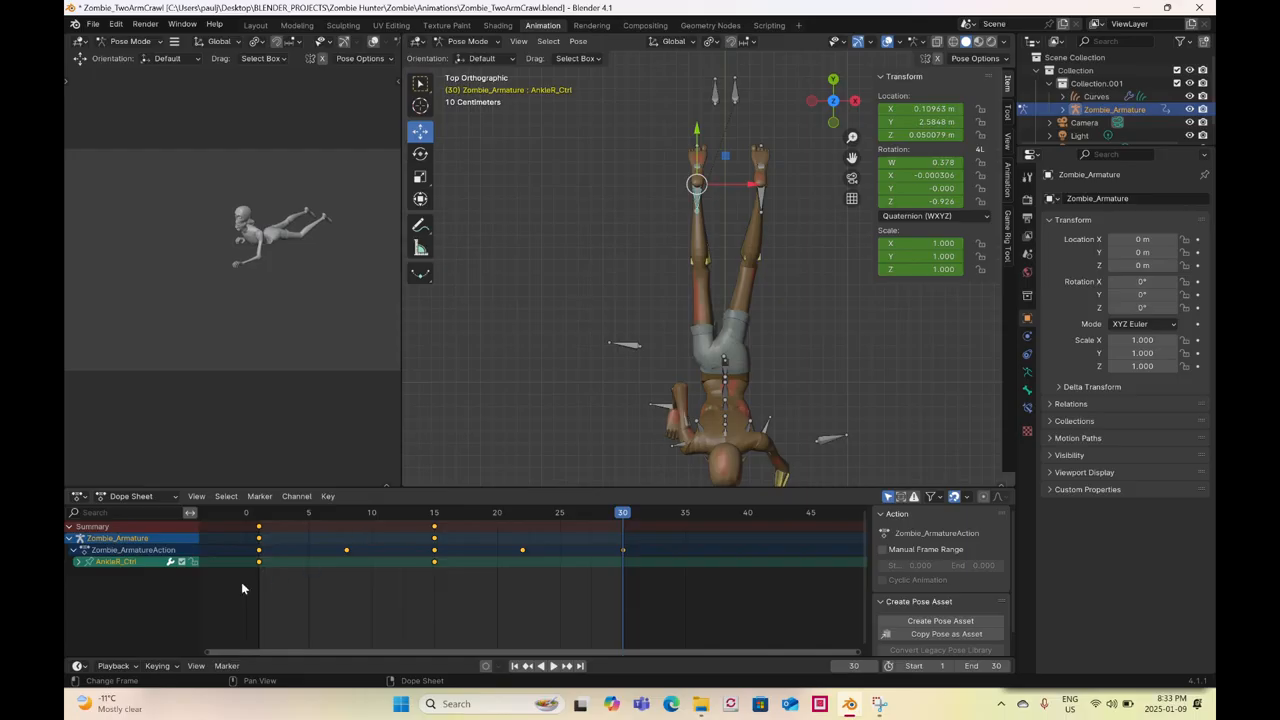
pyautogui.hotkey('ctrl', 'v')
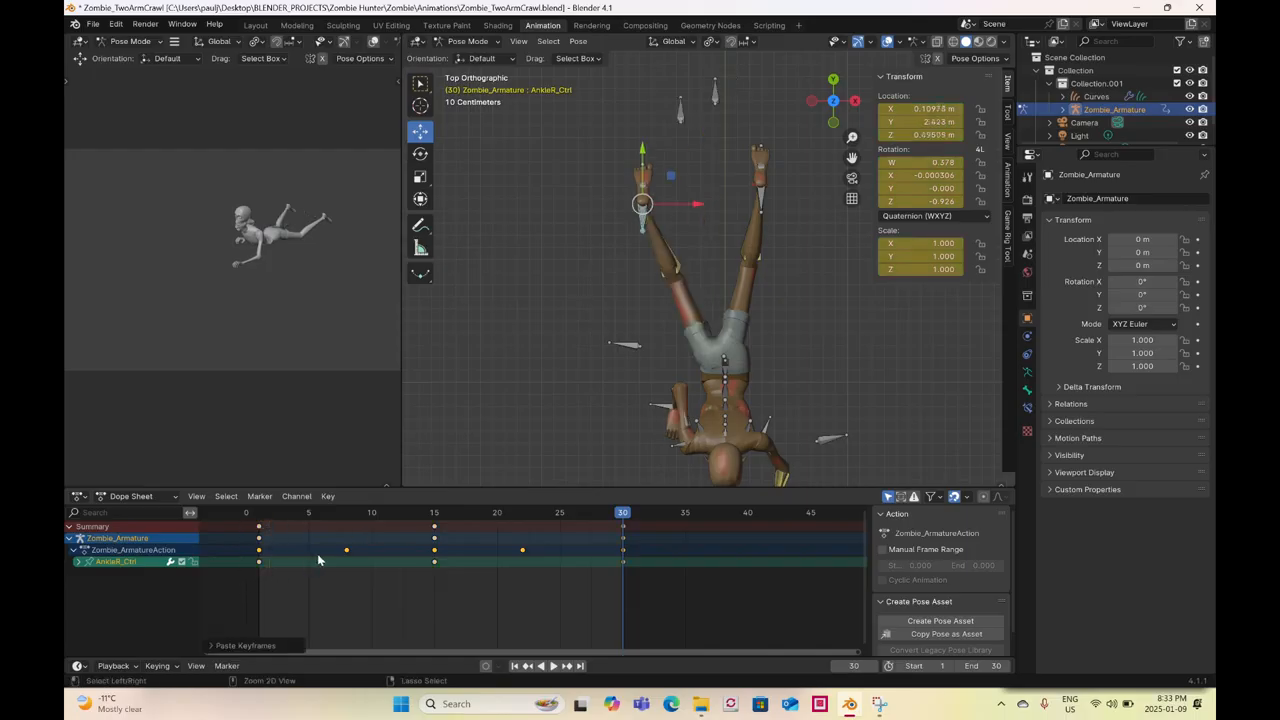
# - Insert a keyframe for AnkleL_Ctrl in its straight-leg position at frame 30
pyautogui.click(762, 200)
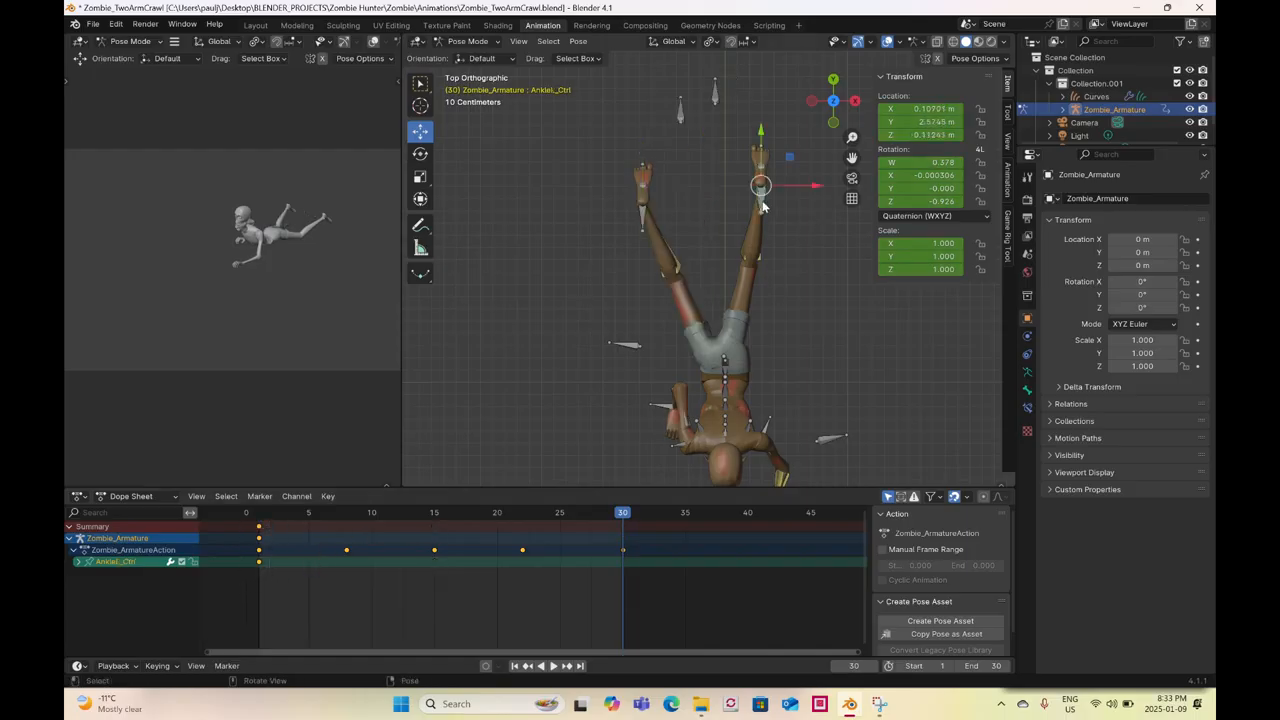
pyautogui.rightClick(587, 312)
pyautogui.click(587, 312)
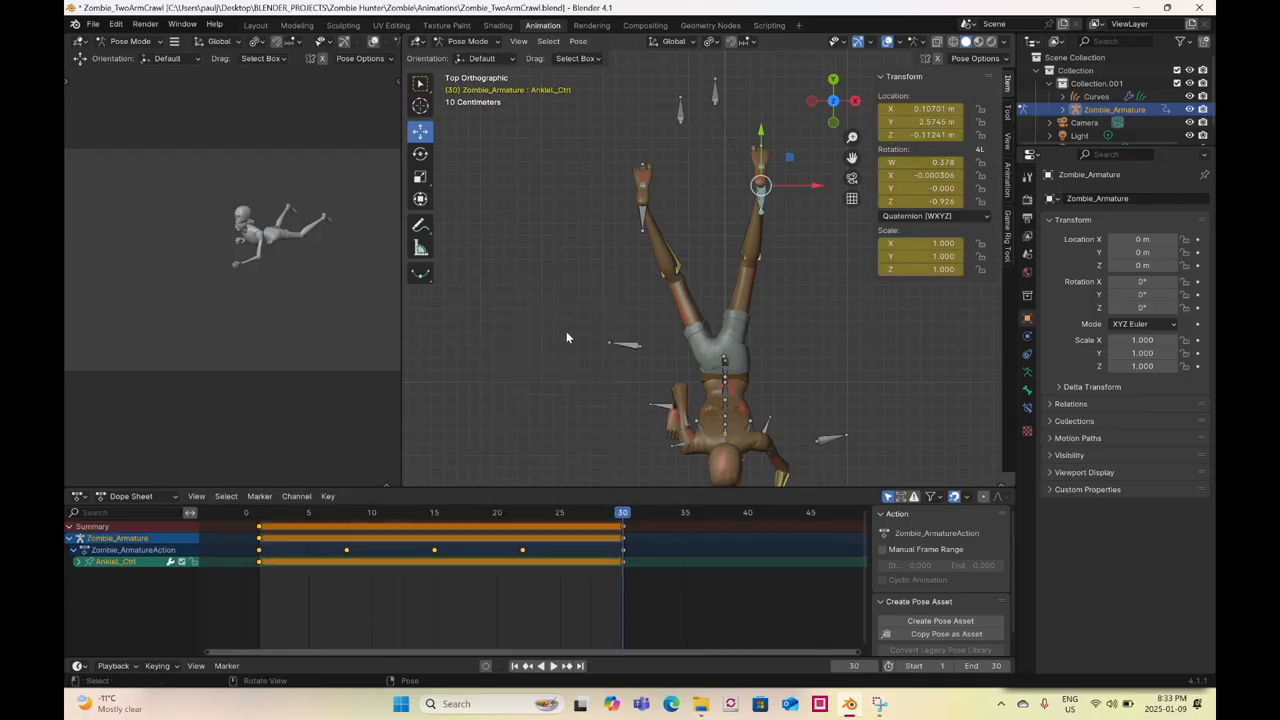
# - At frame 15, move AnkleL_Ctrl outward and toward the hips in the top view and insert a keyframe
pyautogui.click(435, 509)
pyautogui.moveTo(760, 186); pyautogui.dragTo(782, 210)
pyautogui.rightClick(782, 210)
pyautogui.click(782, 208)
# - At frame 1, move the KneeL bone outward to about Z -0.930 m in the front view and insert a keyframe
pyautogui.scroll(-3, 773, 337)
pyautogui.moveTo(773, 337); pyautogui.dragTo(765, 395, button='middle')
pyautogui.click(770, 390)
pyautogui.moveTo(818, 390); pyautogui.dragTo(855, 397)
pyautogui.hotkey('ctrl', 'z')
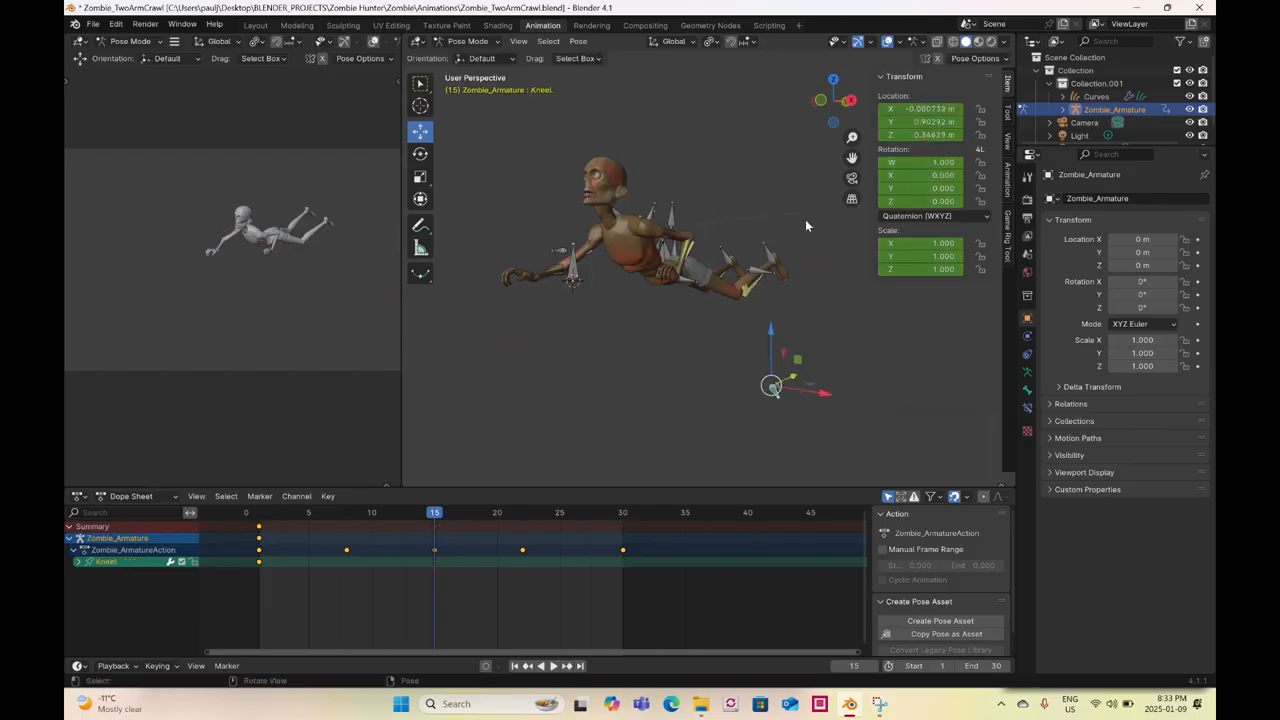
pyautogui.click(849, 102)
pyautogui.keyDown('shift'); pyautogui.moveTo(777, 281); pyautogui.dragTo(733, 219, button='middle'); pyautogui.keyUp('shift')
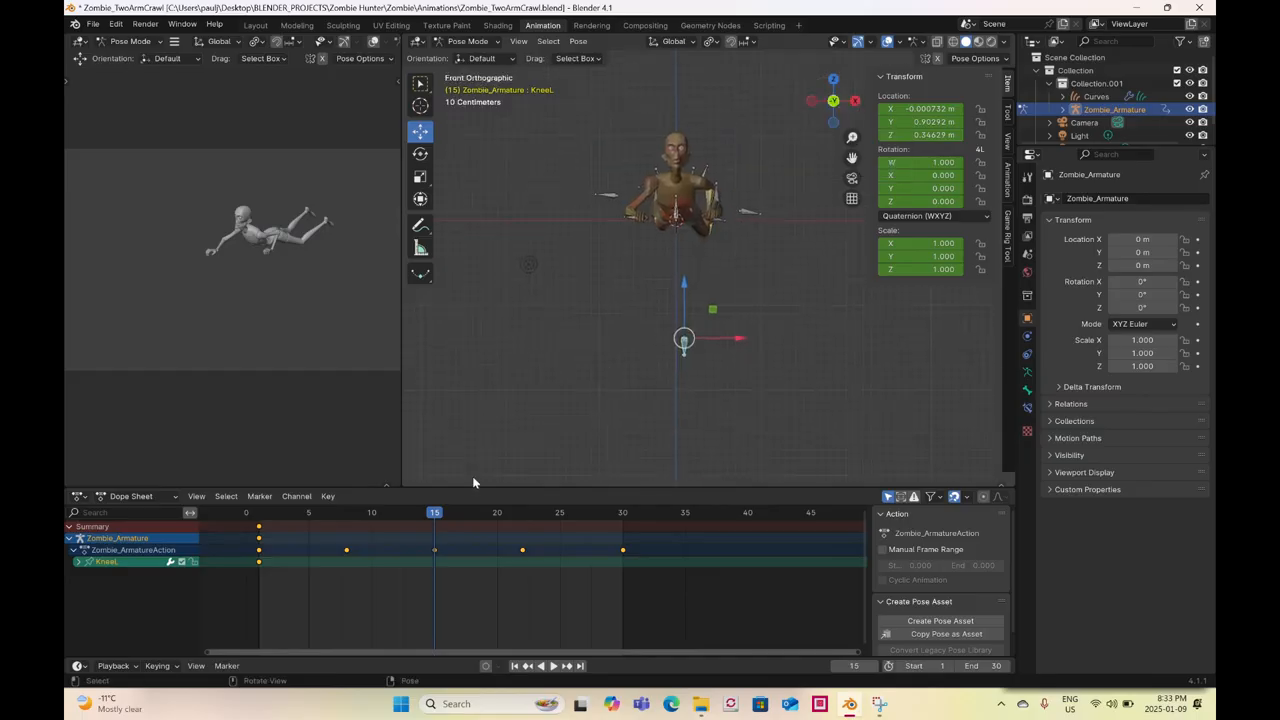
pyautogui.click(258, 516)
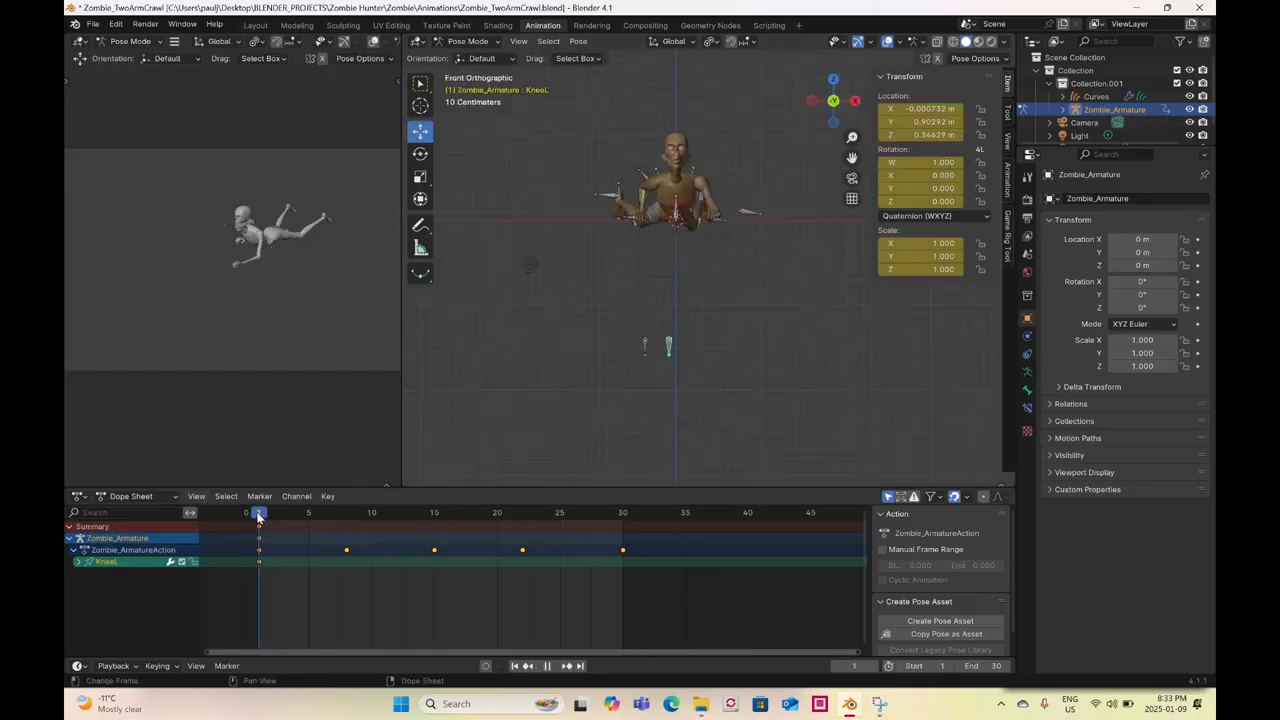
pyautogui.moveTo(724, 338); pyautogui.dragTo(834, 346)
pyautogui.rightClick(835, 350)
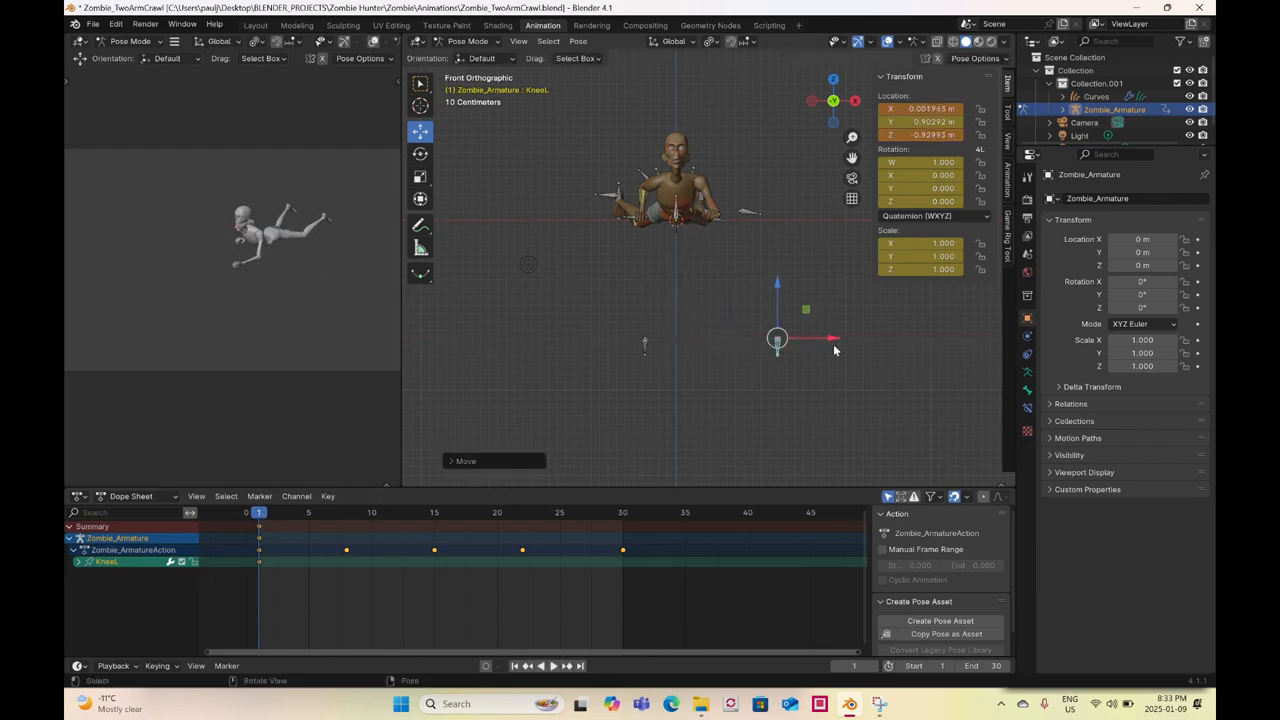
pyautogui.click(835, 347)
# - Insert a keyframe for KneeL in the same position at frame 30
pyautogui.click(623, 512)
pyautogui.rightClick(699, 368)
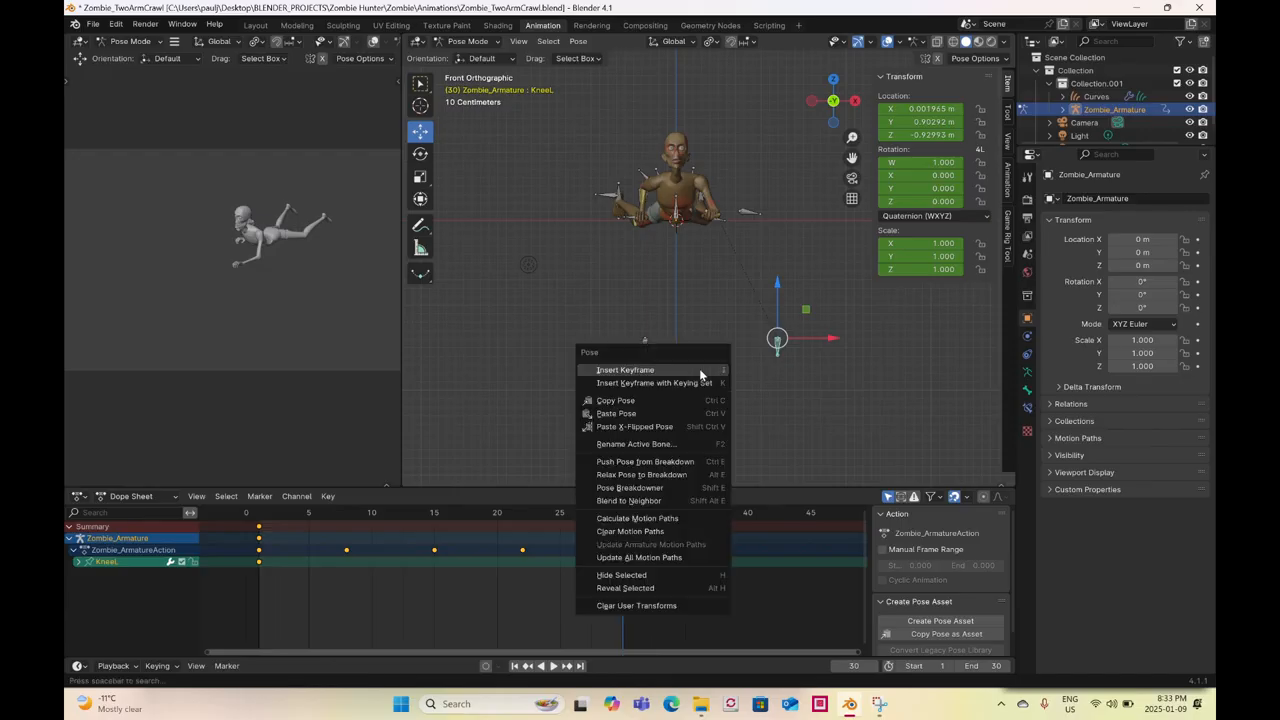
pyautogui.click(699, 368)
# - At frame 15, move KneeL farther outward and up to about X 0.546 m, Y 0.373 m, Z -1.141 m and keyframe it
pyautogui.click(434, 512)
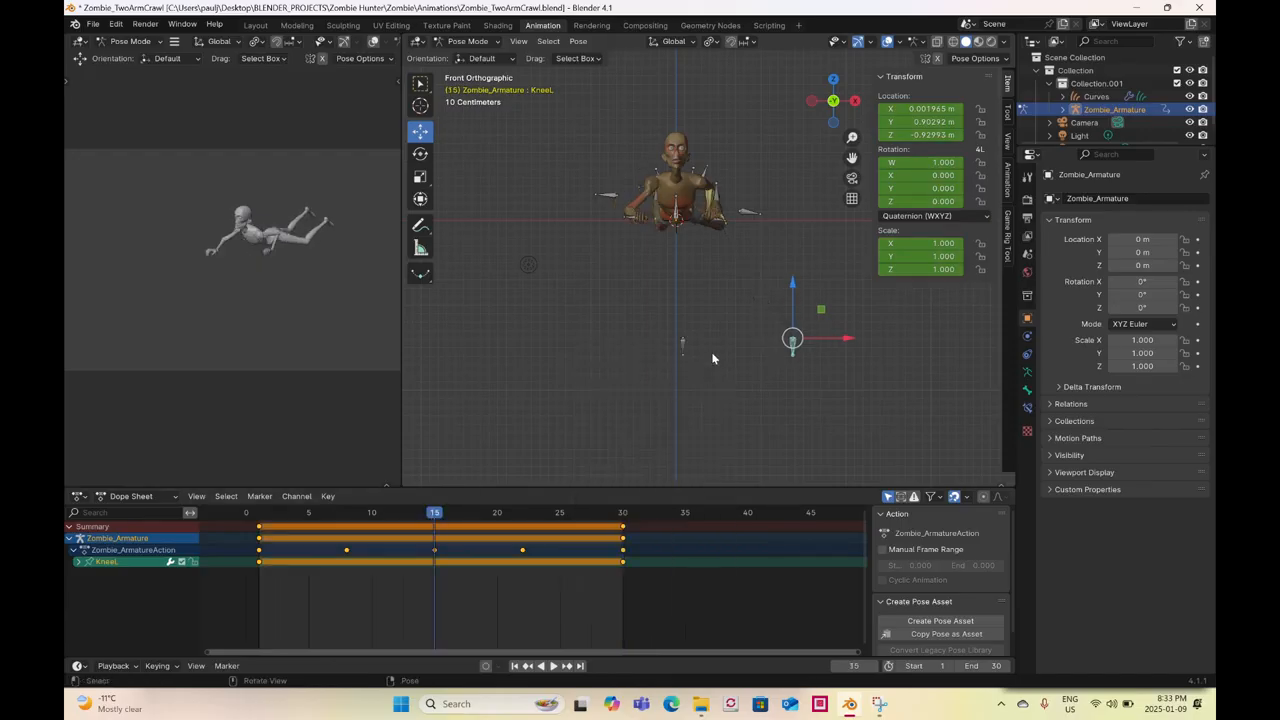
pyautogui.moveTo(852, 340); pyautogui.dragTo(871, 338)
pyautogui.moveTo(811, 286); pyautogui.dragTo(822, 217)
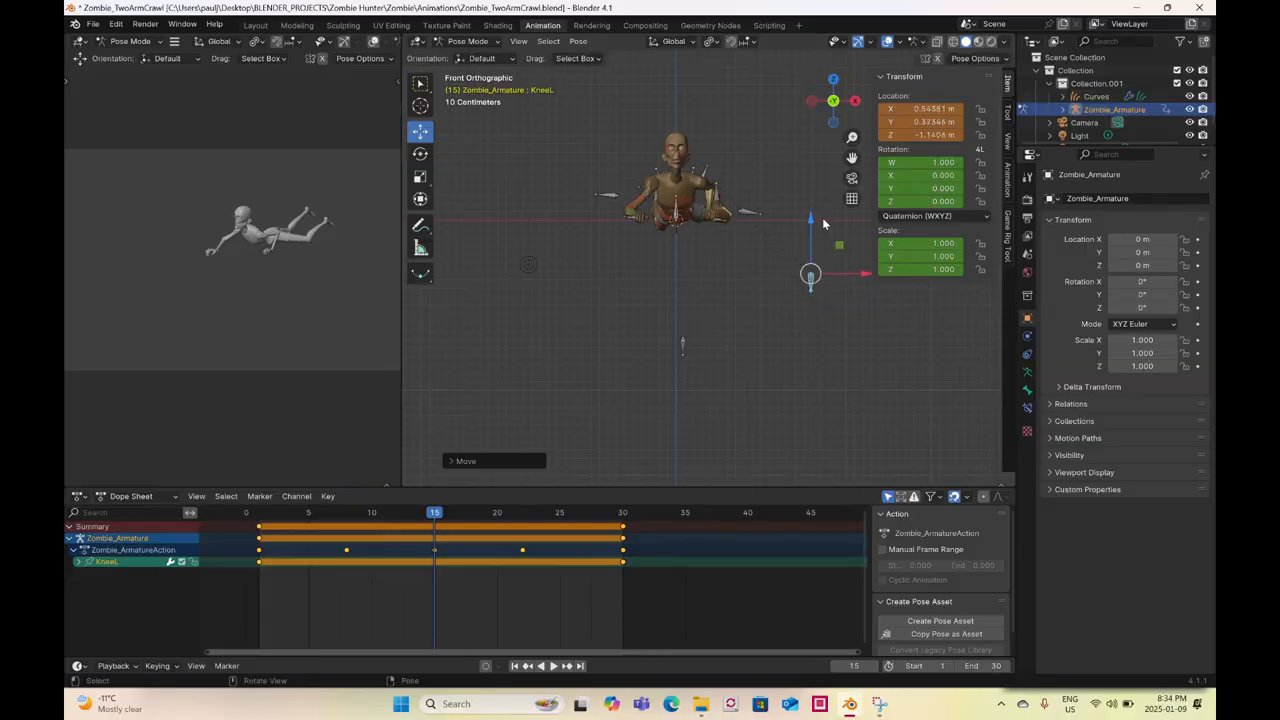
pyautogui.press('i')
# - At frame 15, move the KneeR bone outward, away from KneeL, and insert a keyframe
pyautogui.click(674, 350)
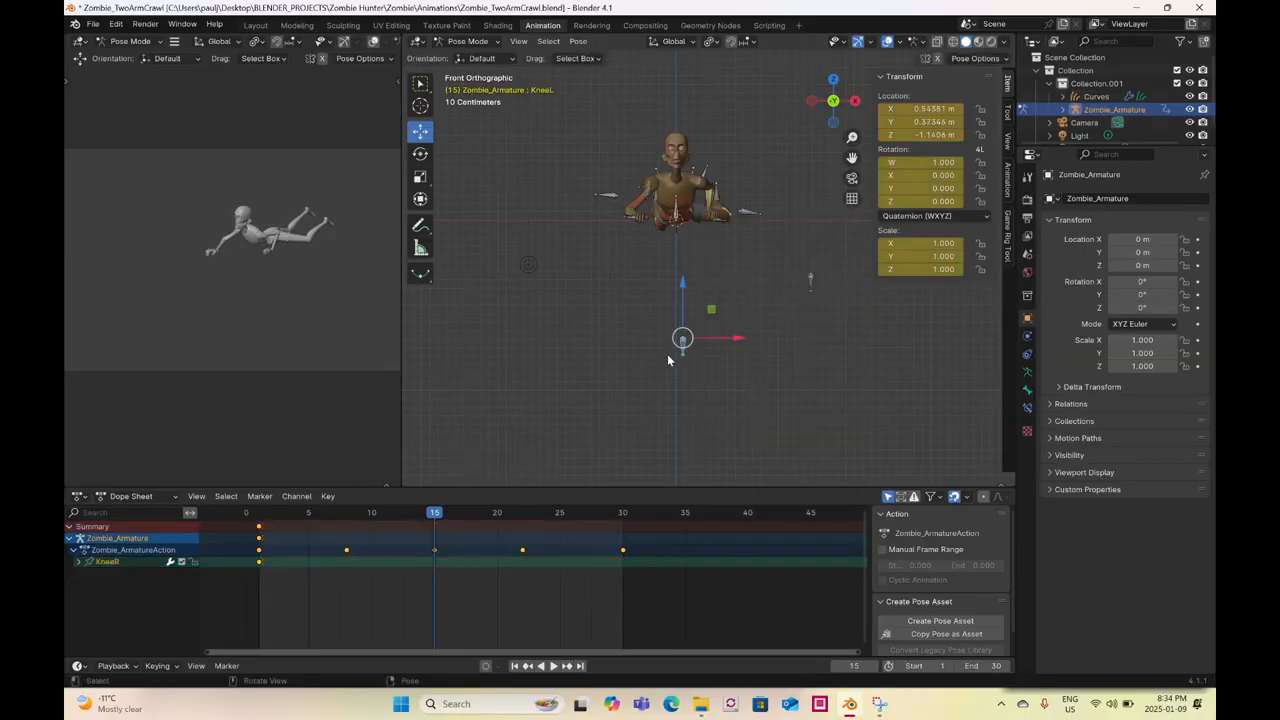
pyautogui.moveTo(741, 339); pyautogui.dragTo(603, 337)
pyautogui.rightClick(603, 337)
pyautogui.click(600, 331)
# - At frame 1, move KneeR outward and up to about ground level, keyframe it, and copy that keyframe to frame 30
pyautogui.click(262, 517)
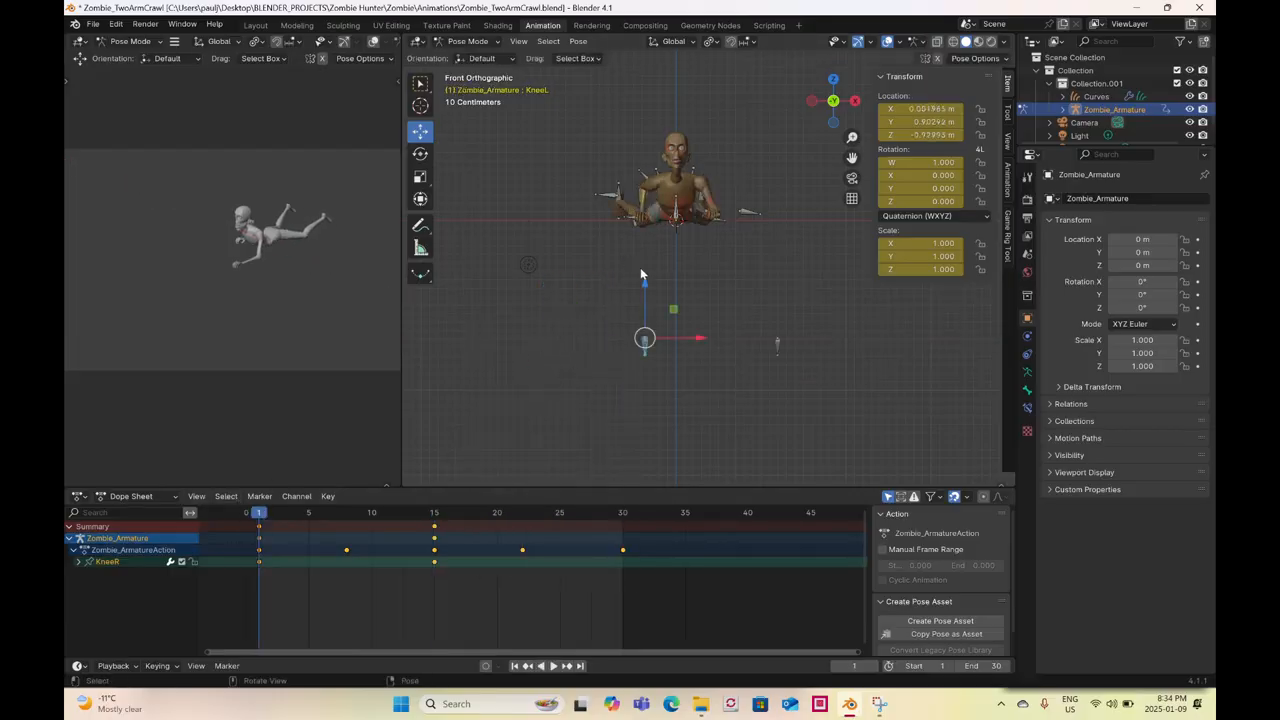
pyautogui.moveTo(644, 286); pyautogui.dragTo(644, 256)
pyautogui.moveTo(704, 308); pyautogui.dragTo(624, 308)
pyautogui.moveTo(571, 252); pyautogui.dragTo(520, 167)
pyautogui.rightClick(520, 167)
pyautogui.click(520, 167)
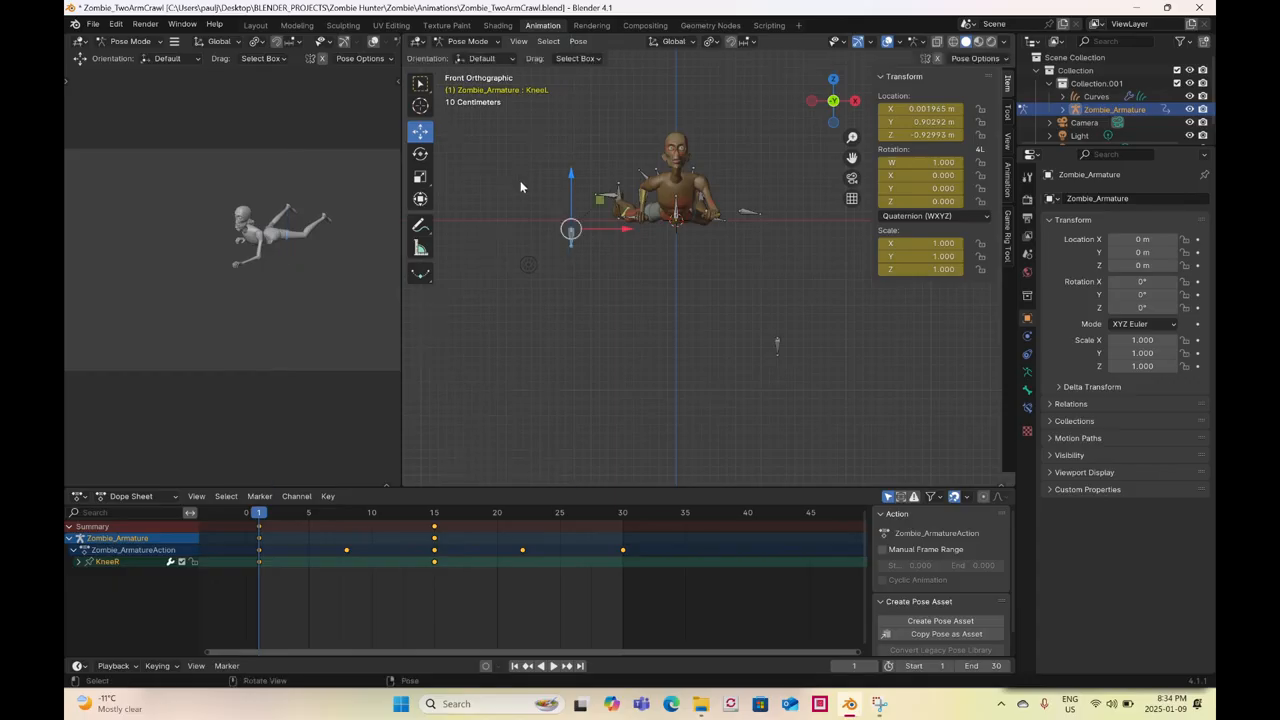
pyautogui.click(624, 513)
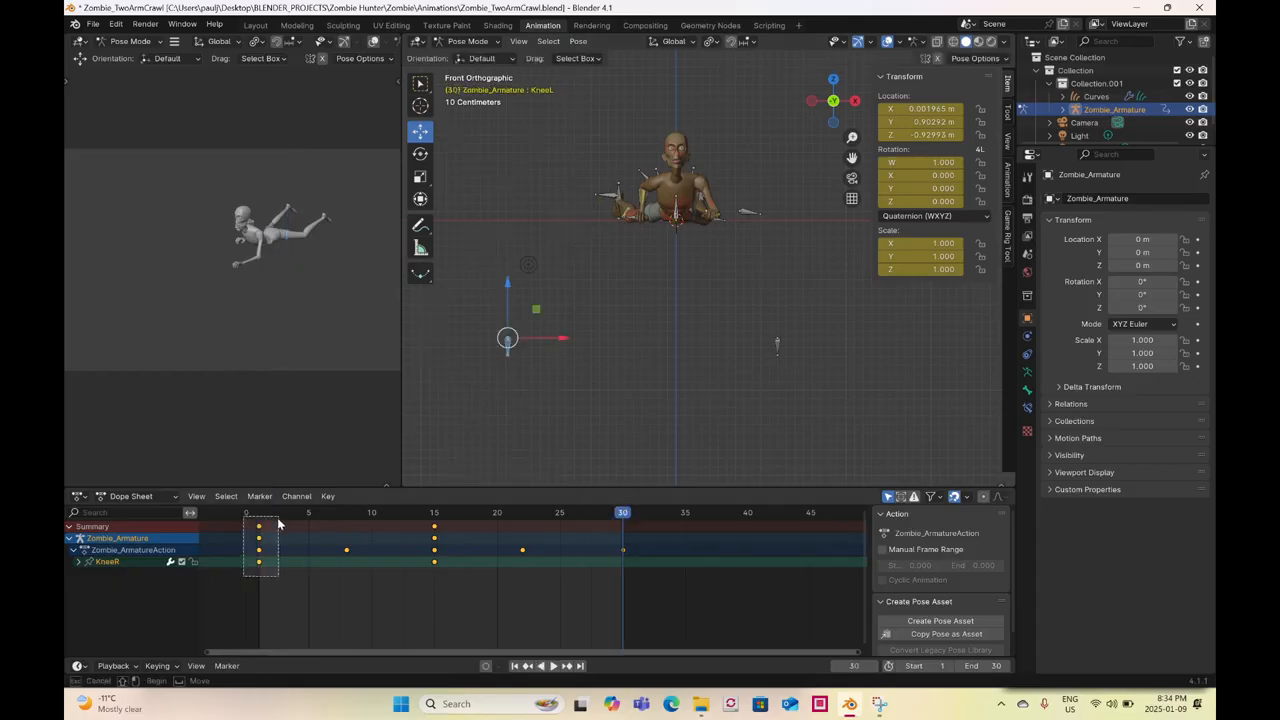
pyautogui.hotkey('ctrl', 'v')
# - Play and scrub the crawl from several angles to check the leg and knee motion
pyautogui.moveTo(675, 297); pyautogui.dragTo(514, 349, button='middle')
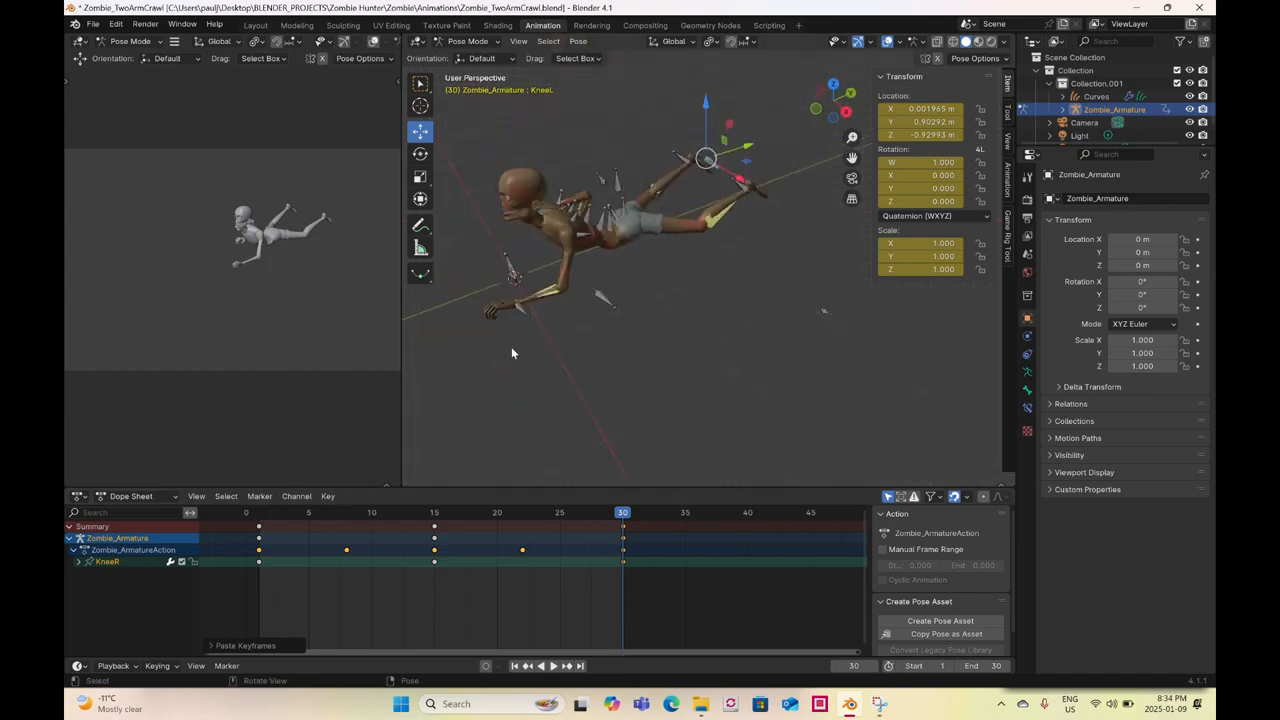
pyautogui.click(260, 519)
pyautogui.press('space')
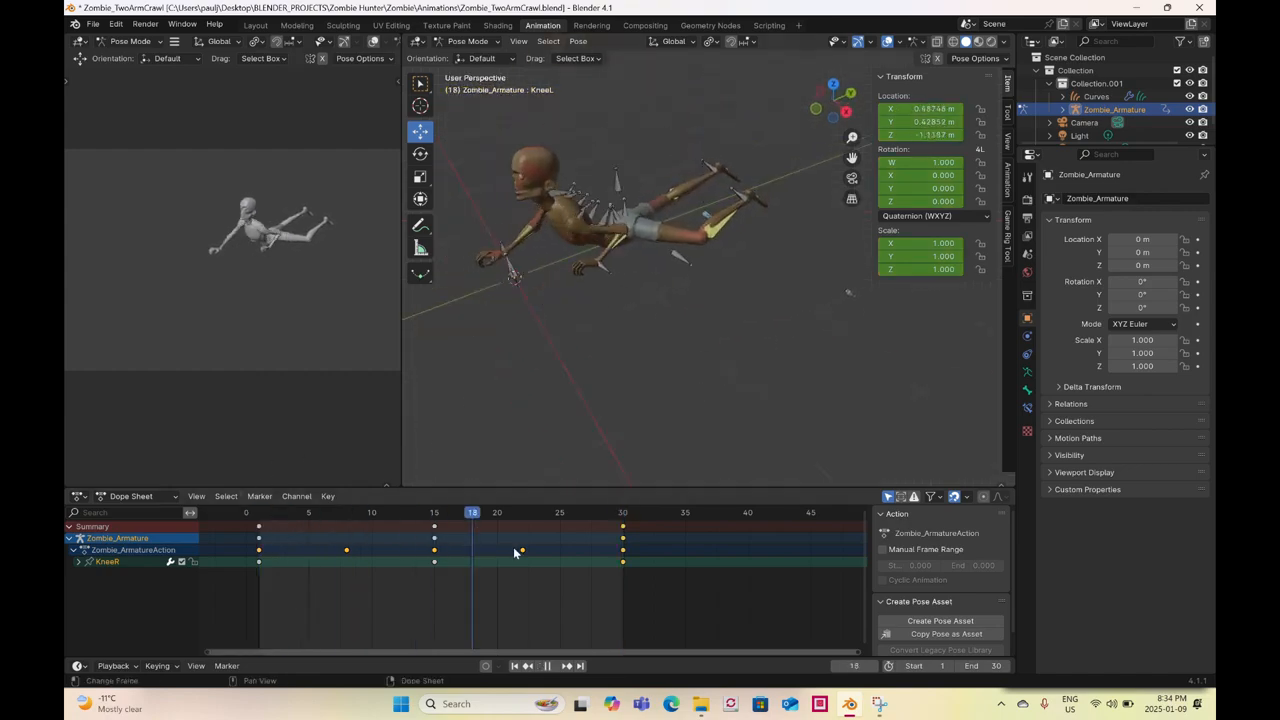
pyautogui.press('space')
pyautogui.moveTo(795, 342); pyautogui.dragTo(720, 360, button='middle')
pyautogui.press('space')
pyautogui.moveTo(648, 596); pyautogui.dragTo(376, 597)
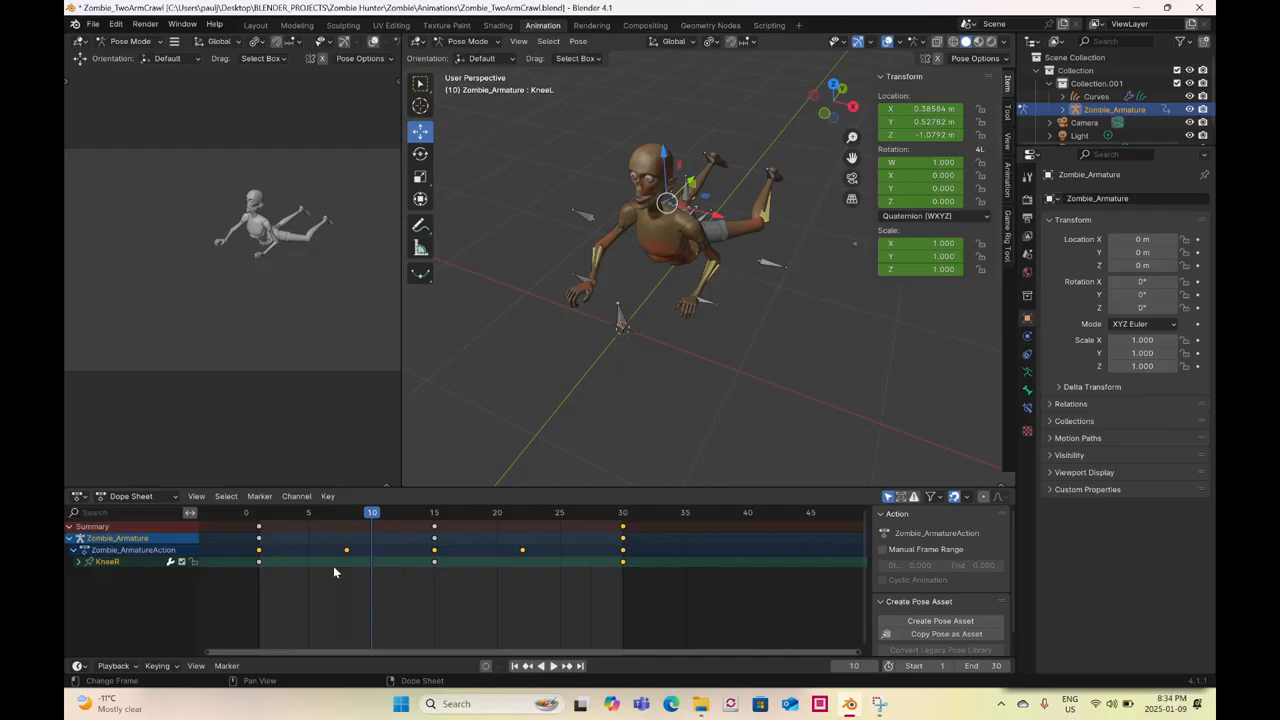
# - Start an FBX export limited to selected objects, visible objects and the active collection, with only the Armature type and custom properties included
pyautogui.click(255, 25)
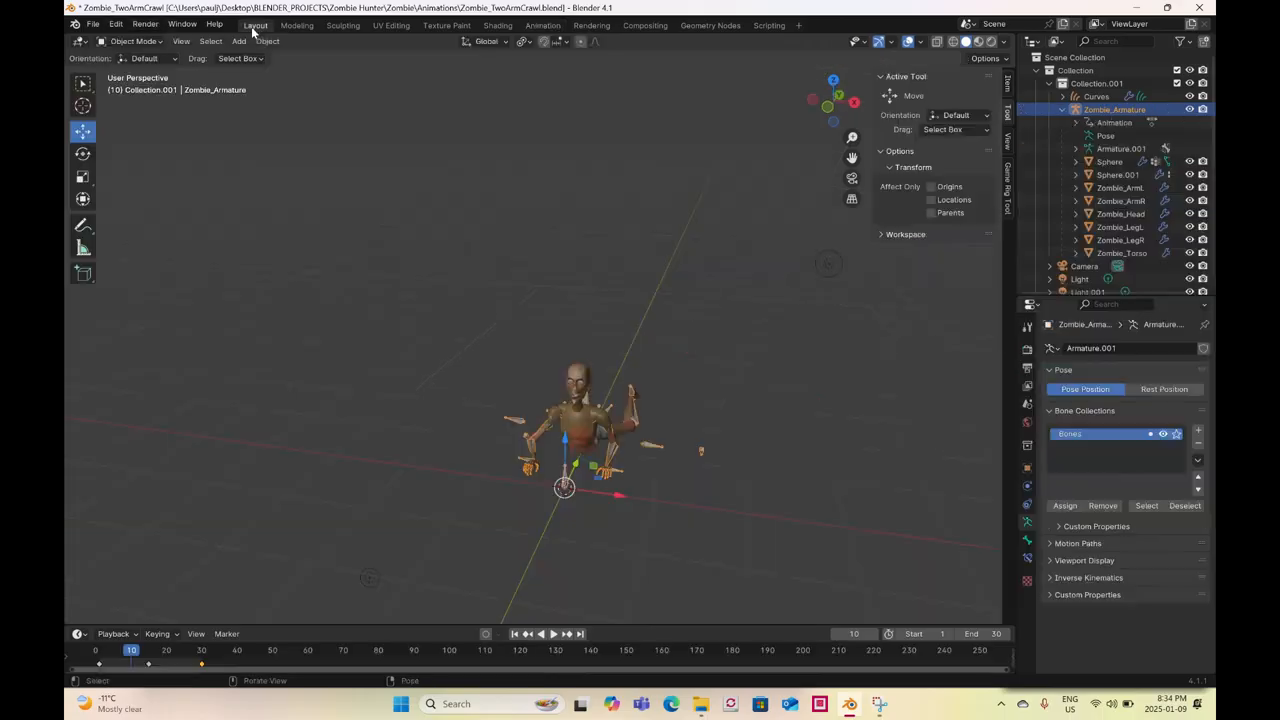
pyautogui.click(92, 25)
pyautogui.moveTo(144, 220)
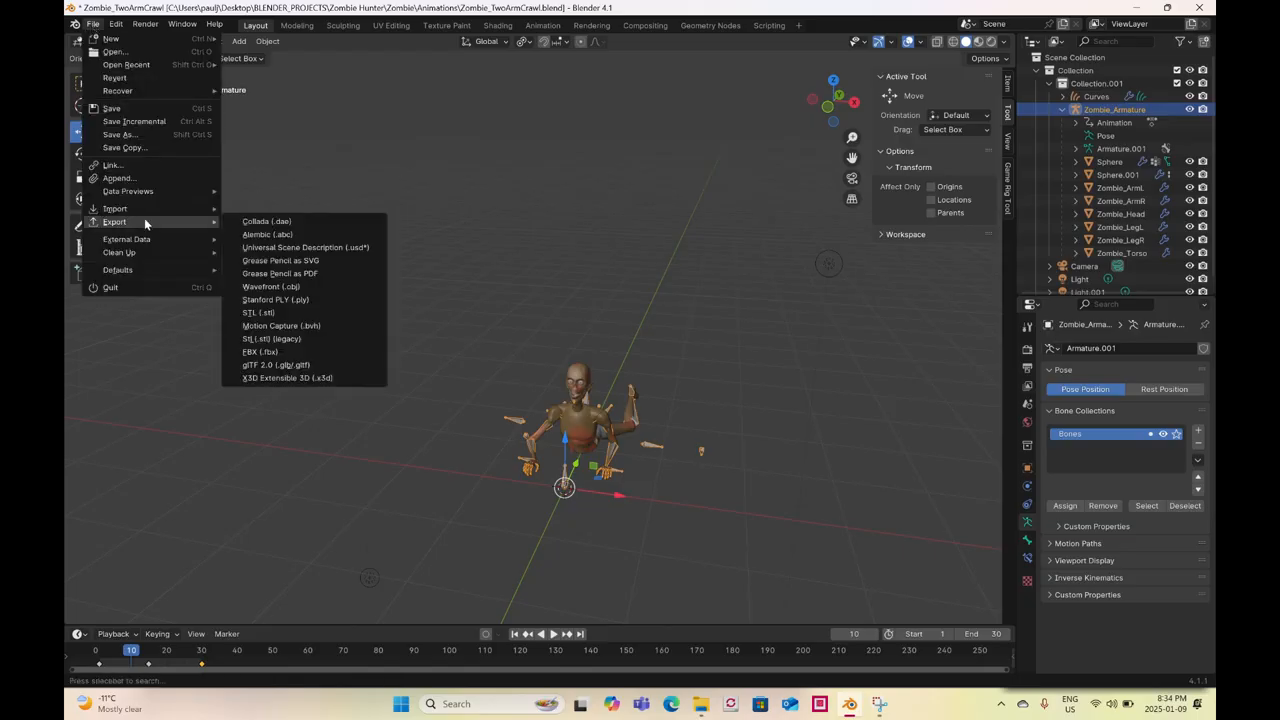
pyautogui.click(260, 352)
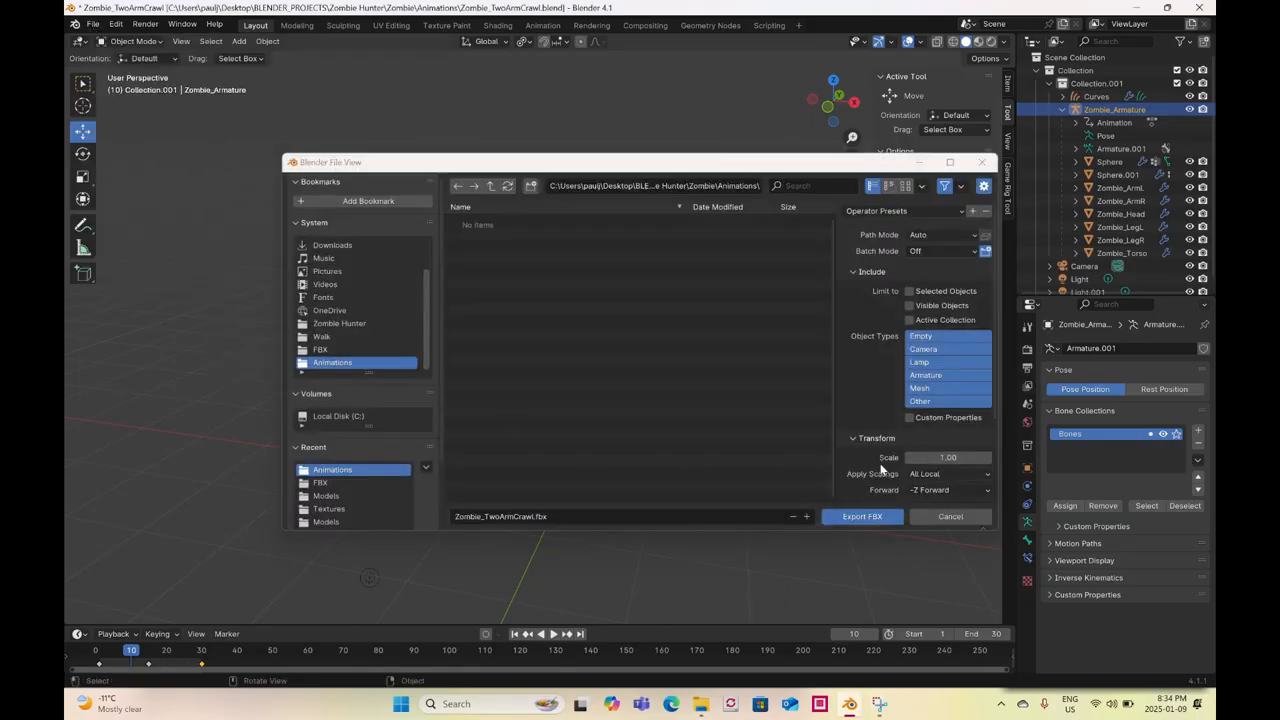
pyautogui.click(926, 374)
pyautogui.click(910, 319)
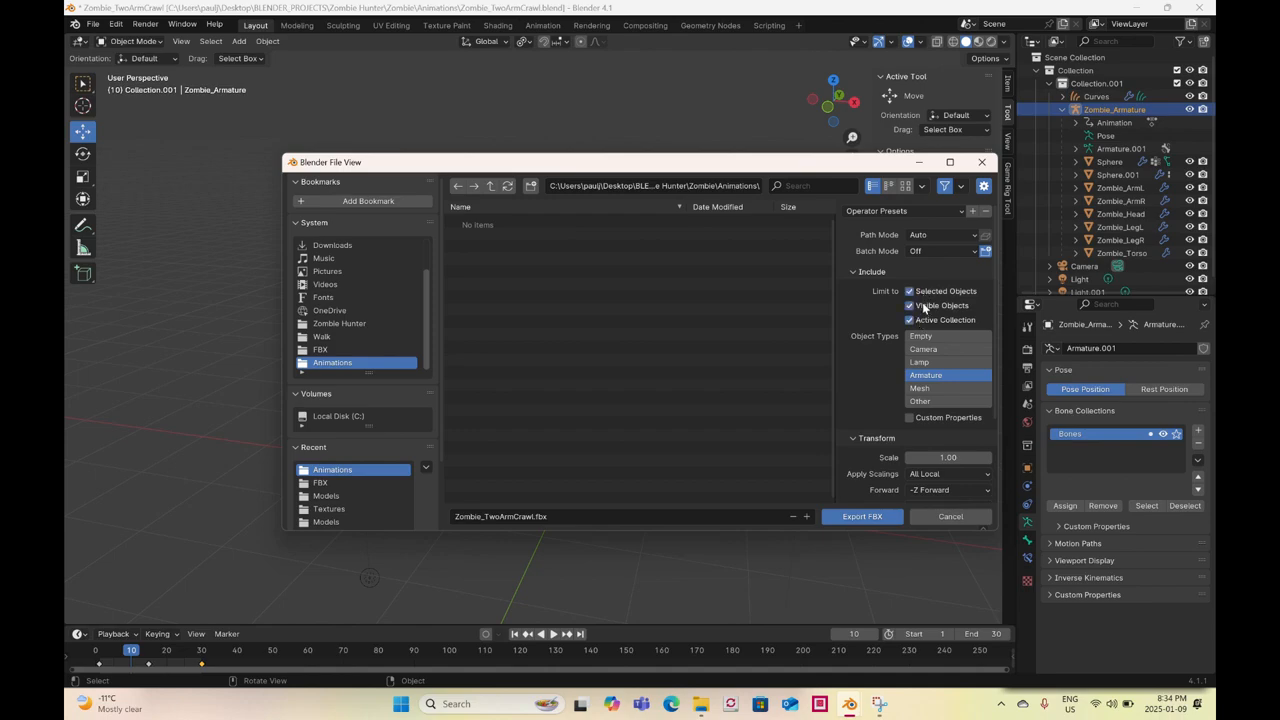
pyautogui.click(919, 420)
# - Enable Apply Transform and Only Deform Bones and disable Add Leaf Bones for the FBX export
pyautogui.scroll(-3, 920, 440)
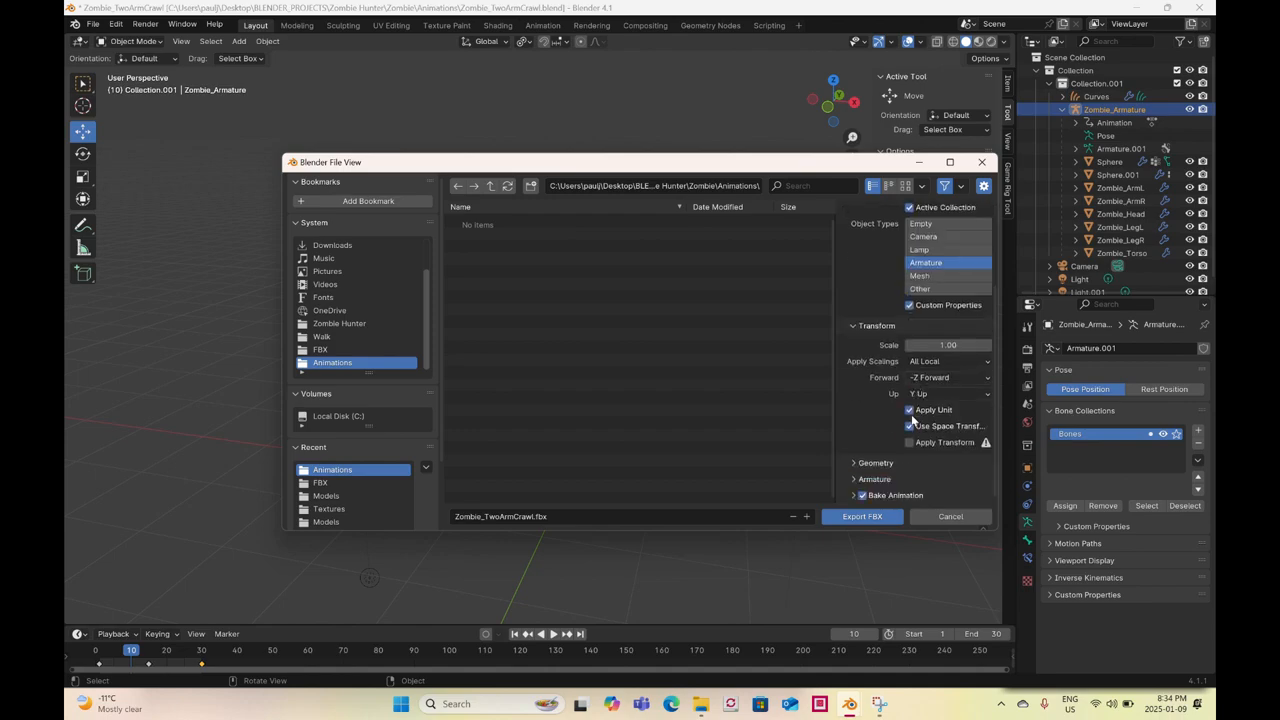
pyautogui.click(904, 482)
pyautogui.scroll(-2, 902, 470)
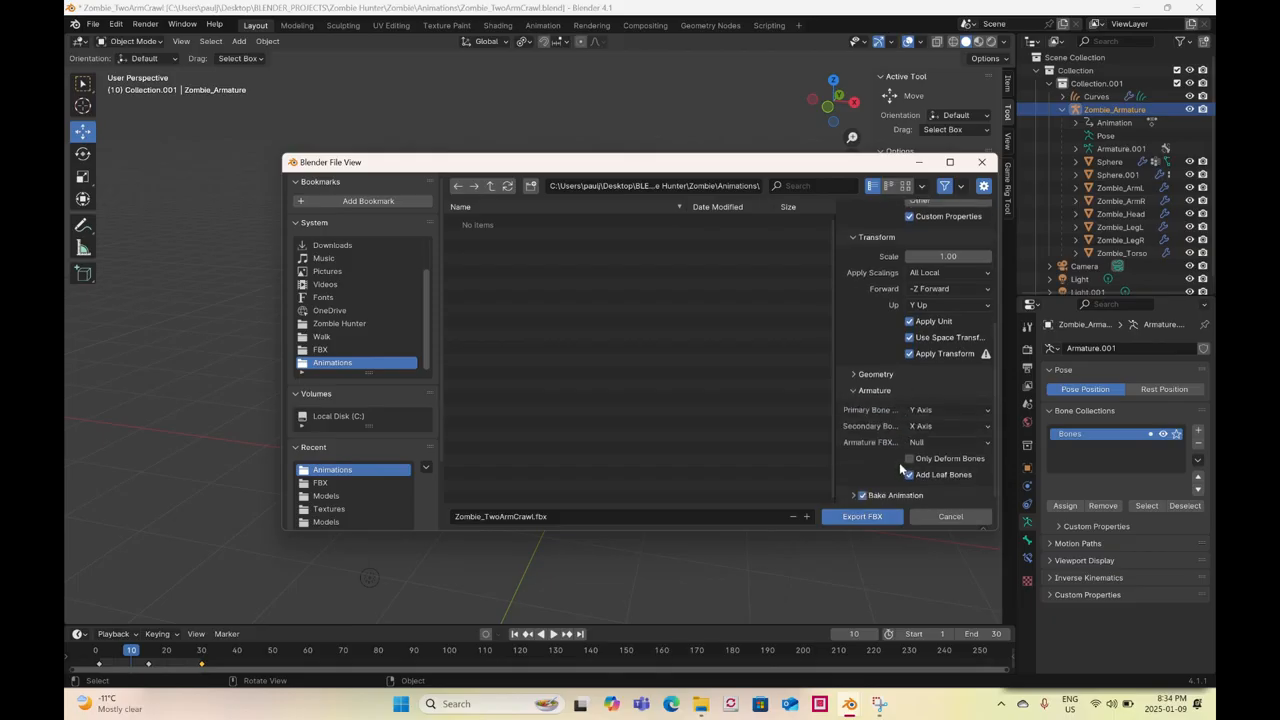
# - Export the animation as Zombie_TwoArmCrawl.fbx into the Zombie project's FBX folder
pyautogui.click(491, 187)
pyautogui.doubleClick(483, 245)
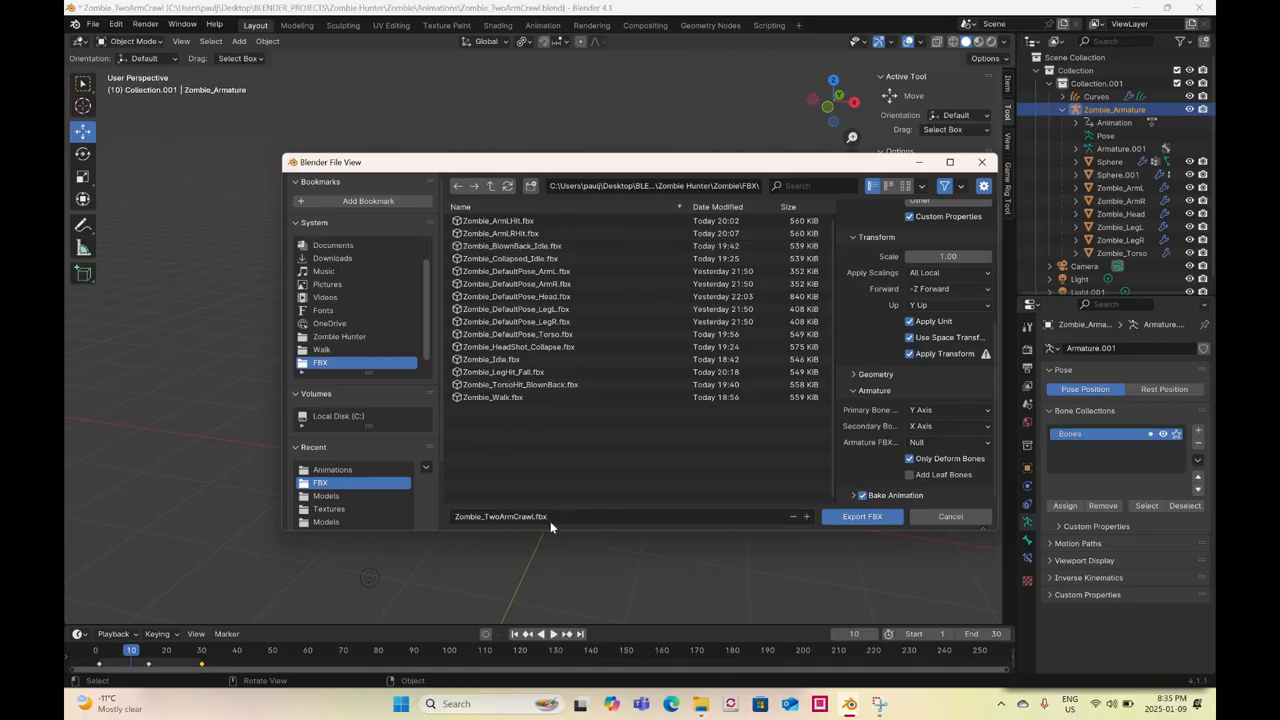
pyautogui.click(861, 517)
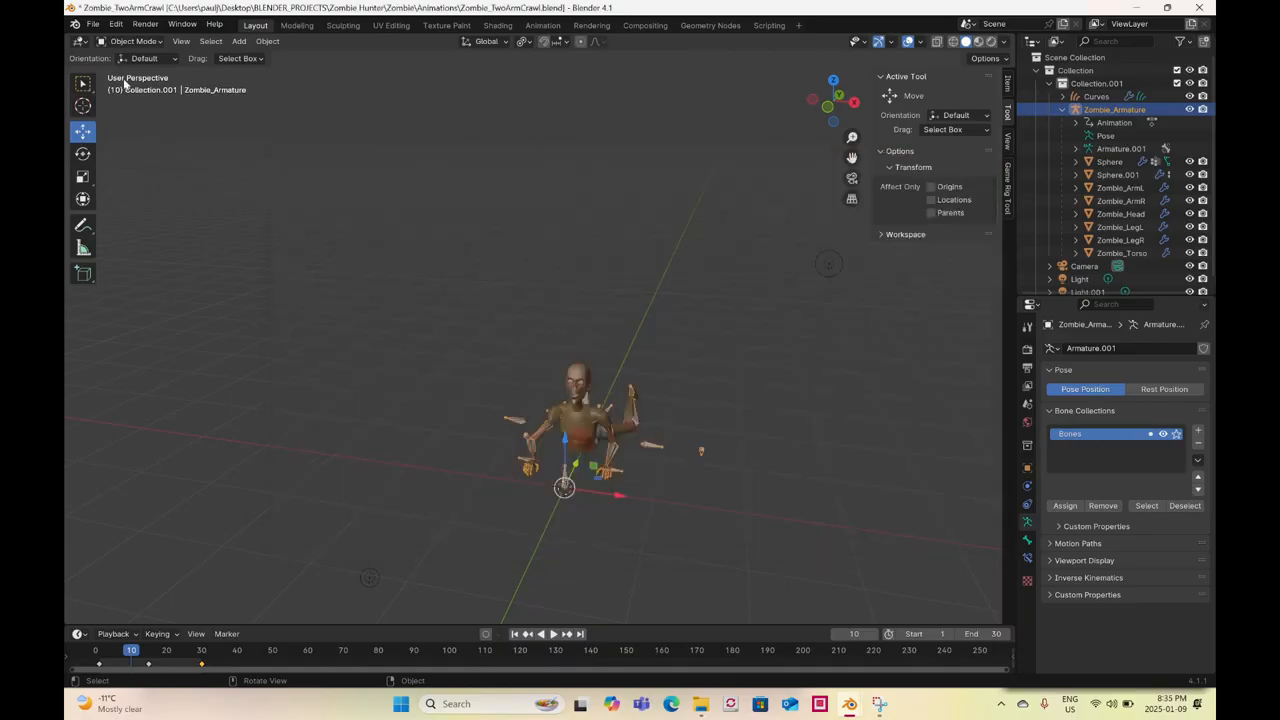
# - Save the project over Zombie_TwoArmCrawl.blend in the Animations folder
pyautogui.click(92, 28)
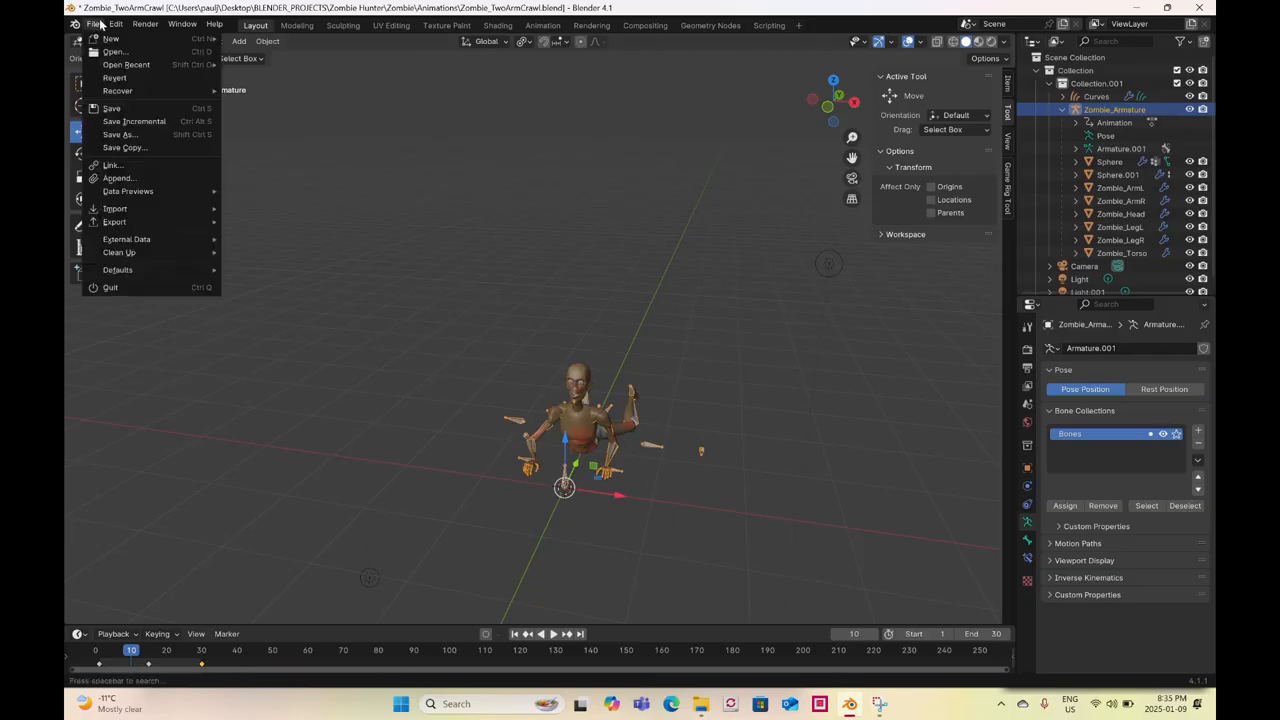
pyautogui.click(141, 137)
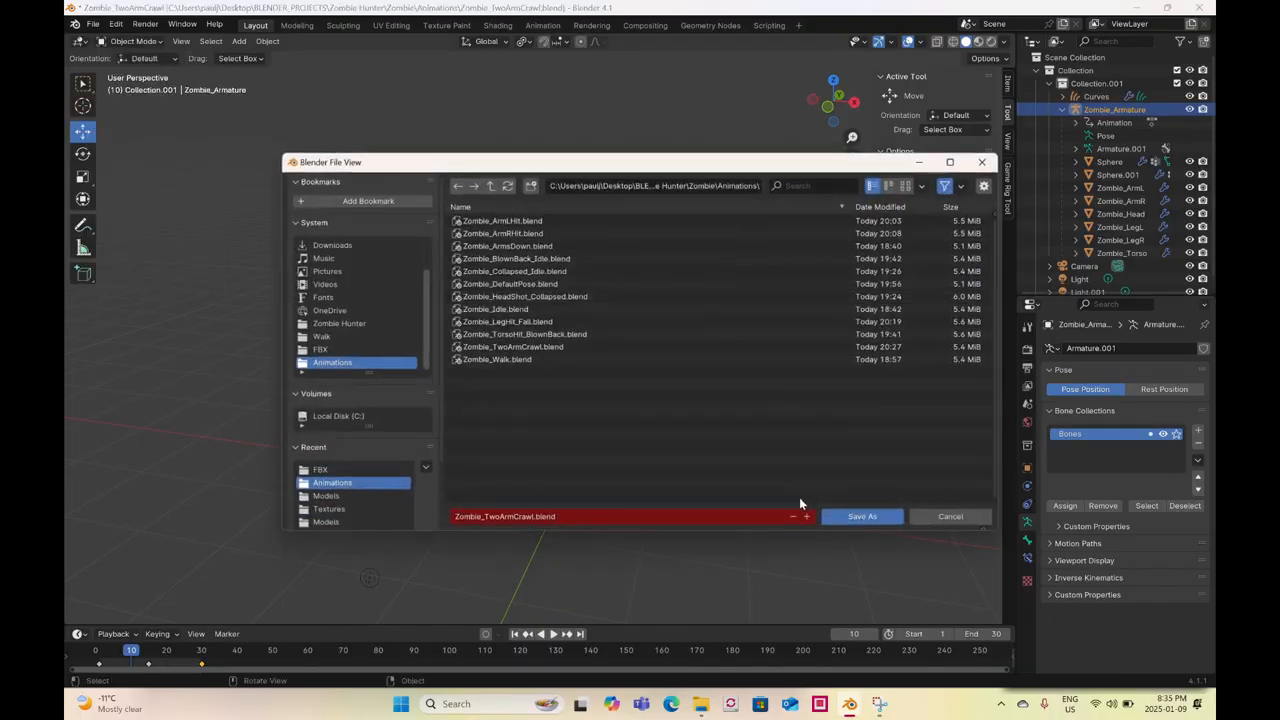
pyautogui.click(851, 517)
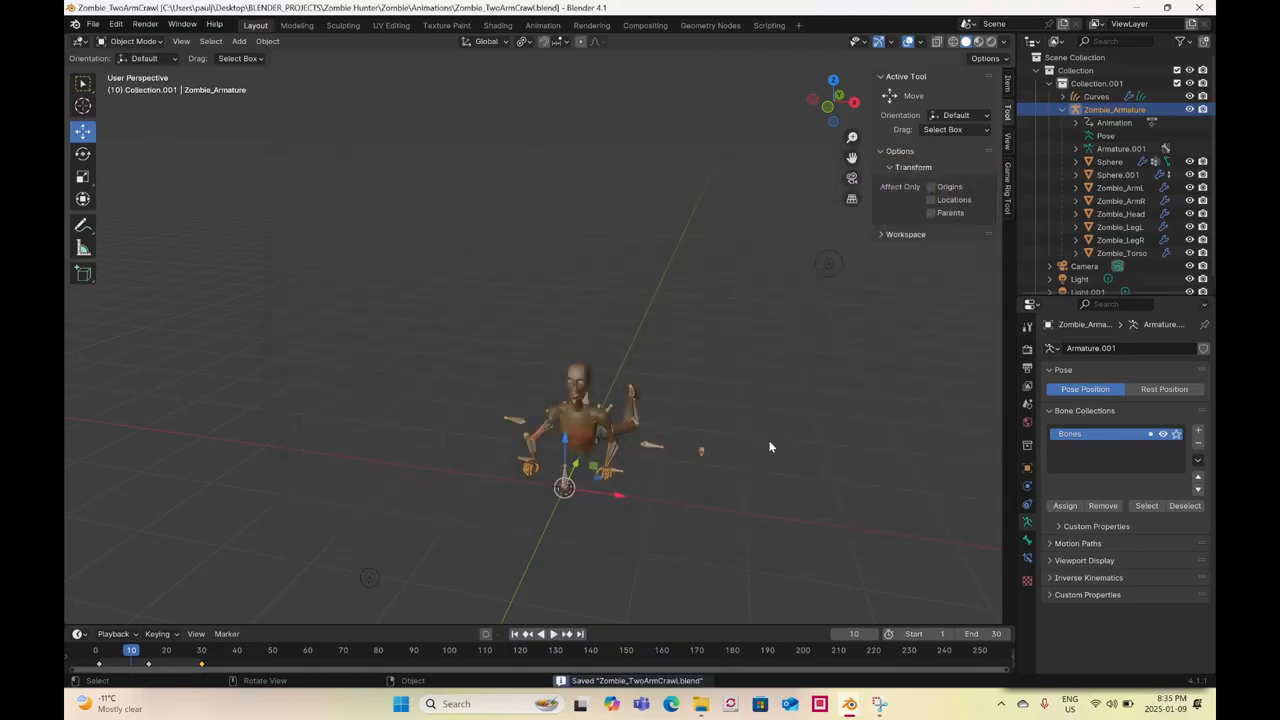
pyautogui.click(535, 26)
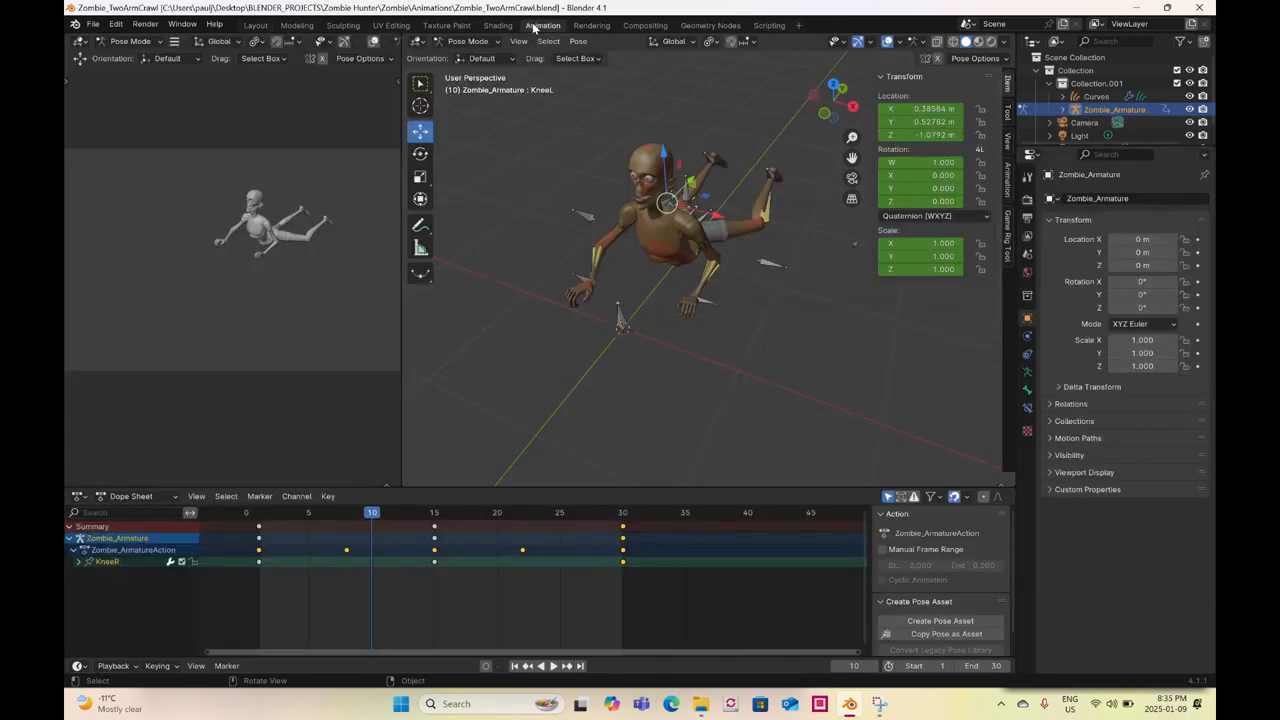
pyautogui.click(256, 30)
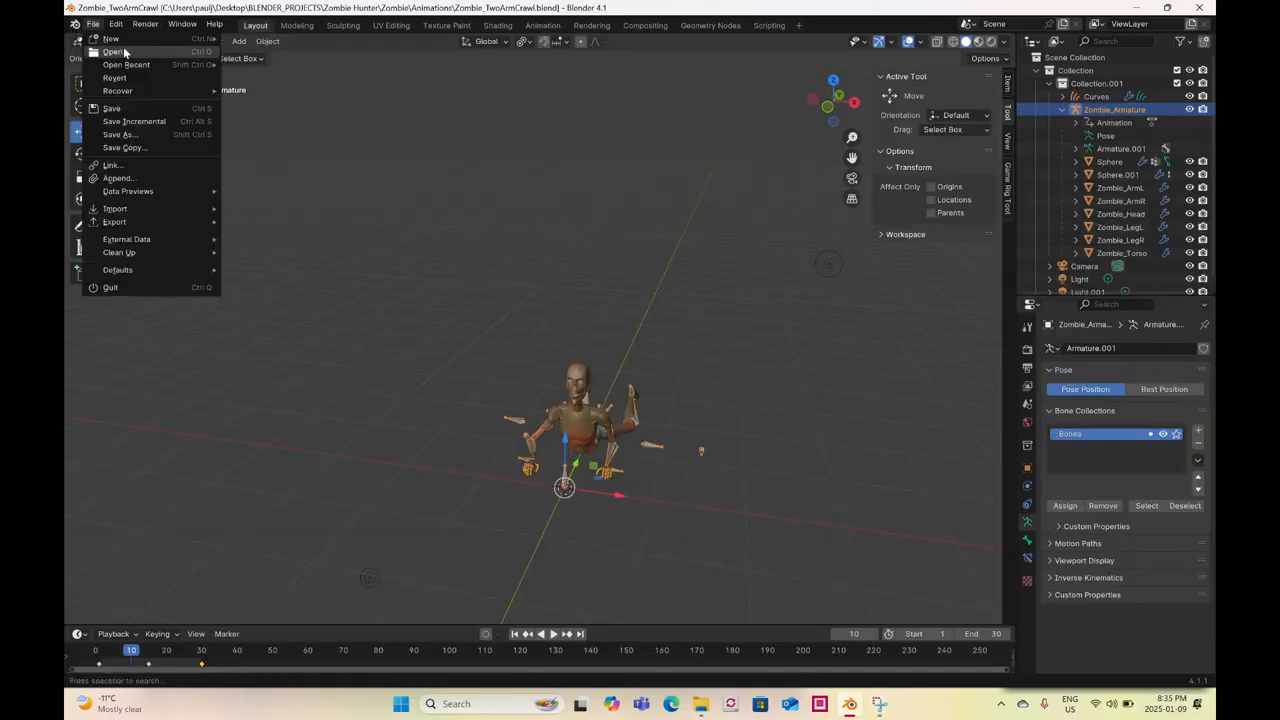
pyautogui.hotkey('ctrl', 'q')
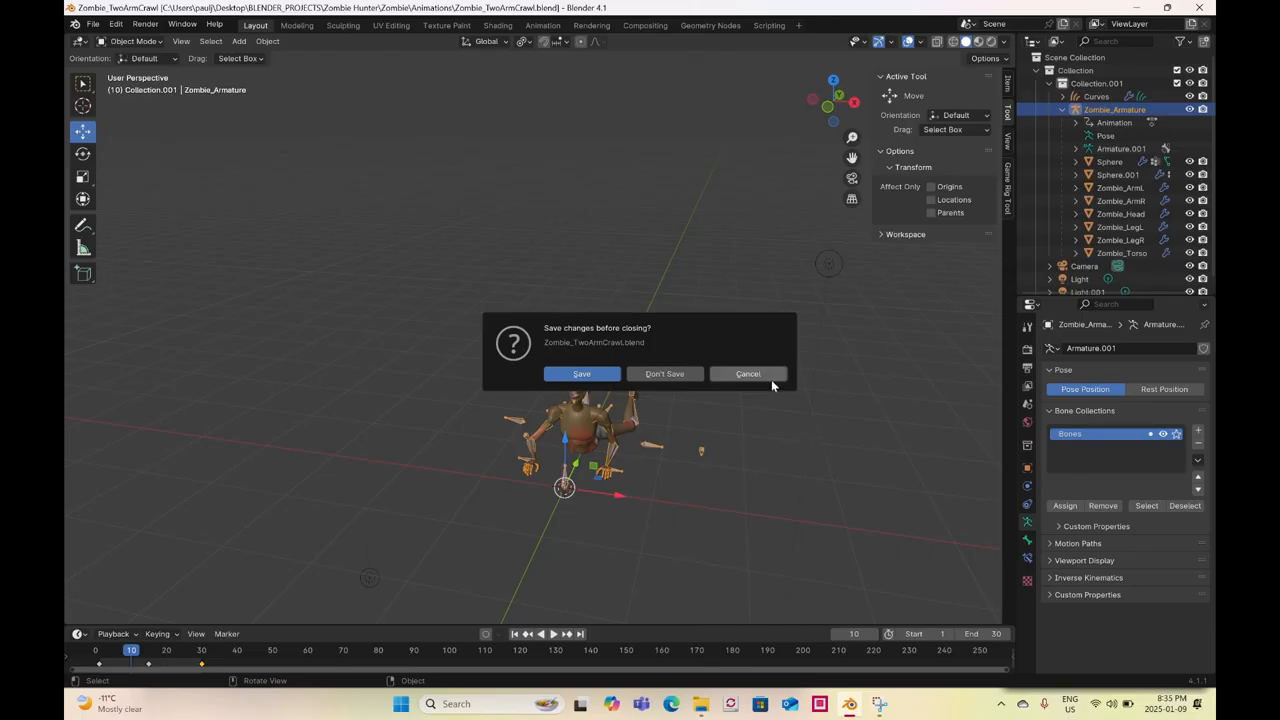
pyautogui.click(770, 378)
# - Save the file again as Zombie_TwoArmCrawl.blend, overwriting the existing version
pyautogui.click(92, 24)
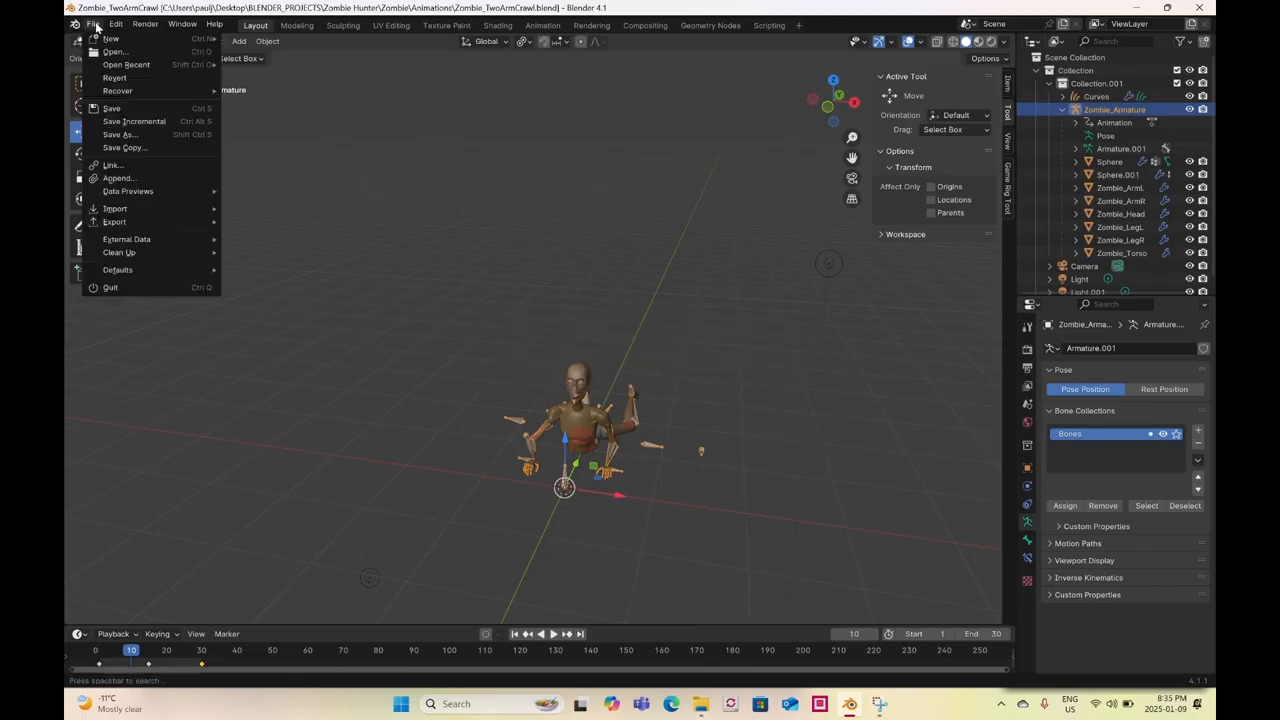
pyautogui.click(118, 134)
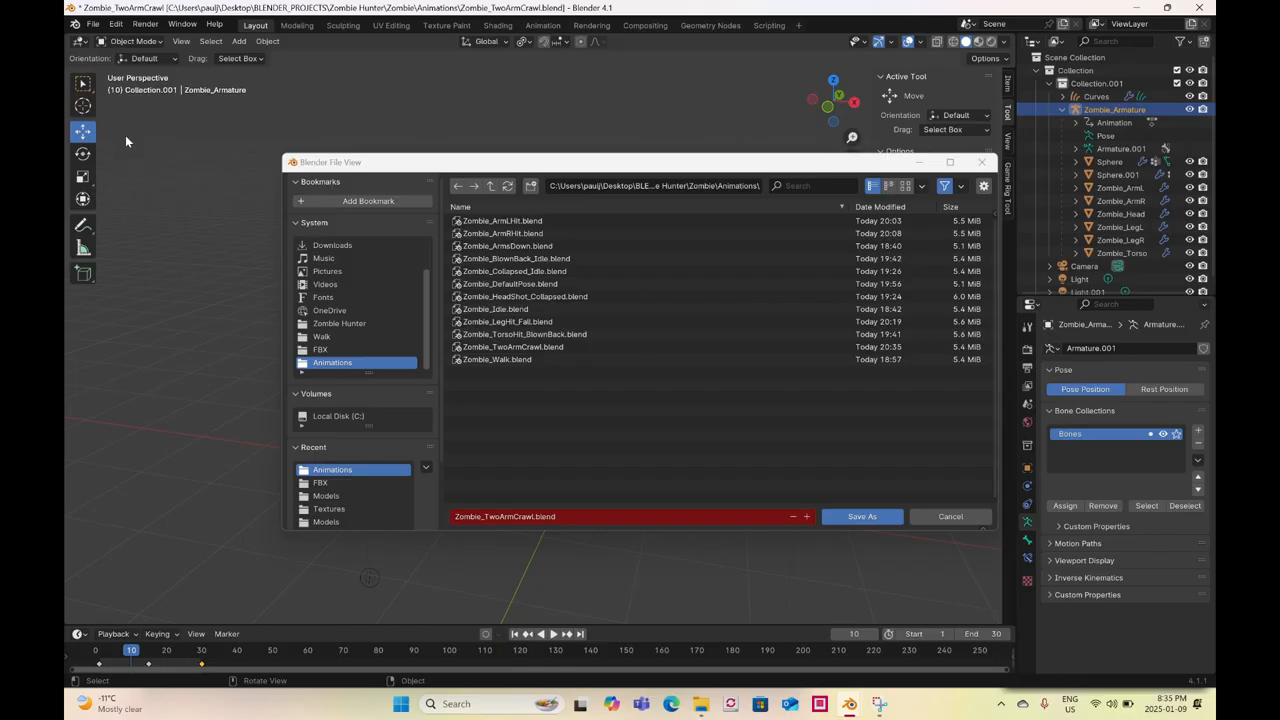
pyautogui.click(857, 518)
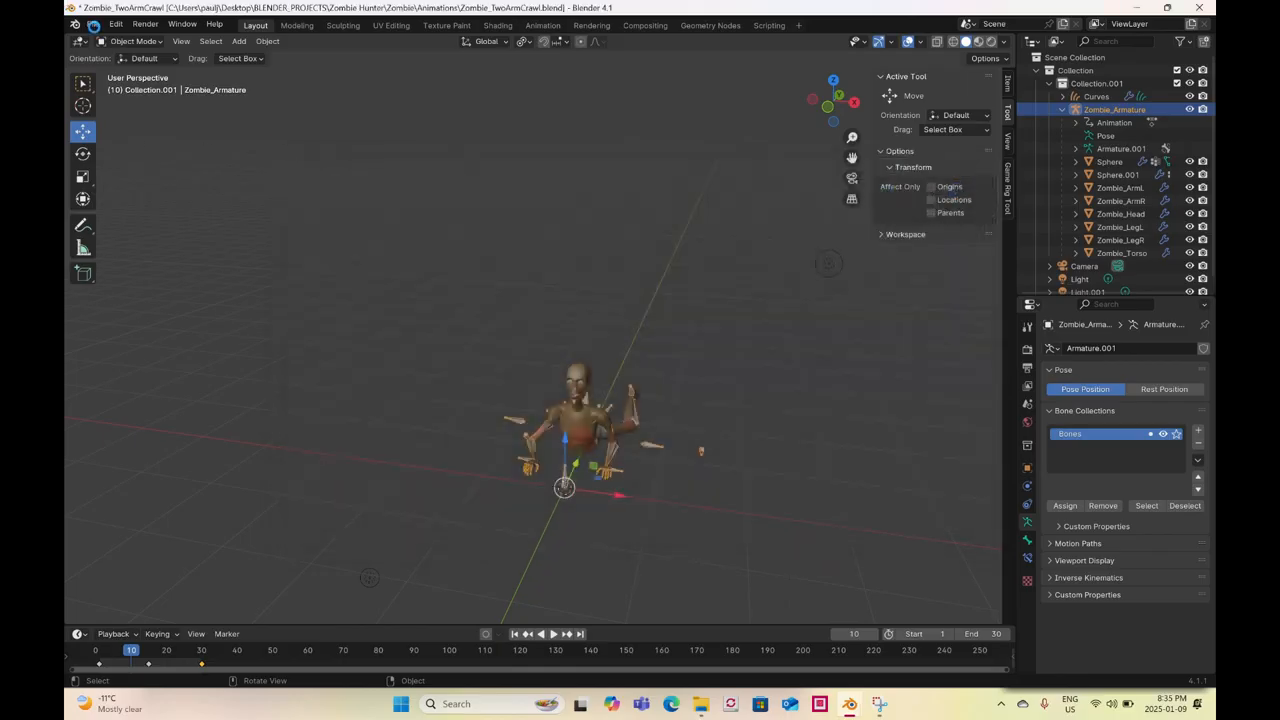
# - Open Zombie_LegHit_Fall.blend from the Animations folder and go to frame 30
pyautogui.click(92, 24)
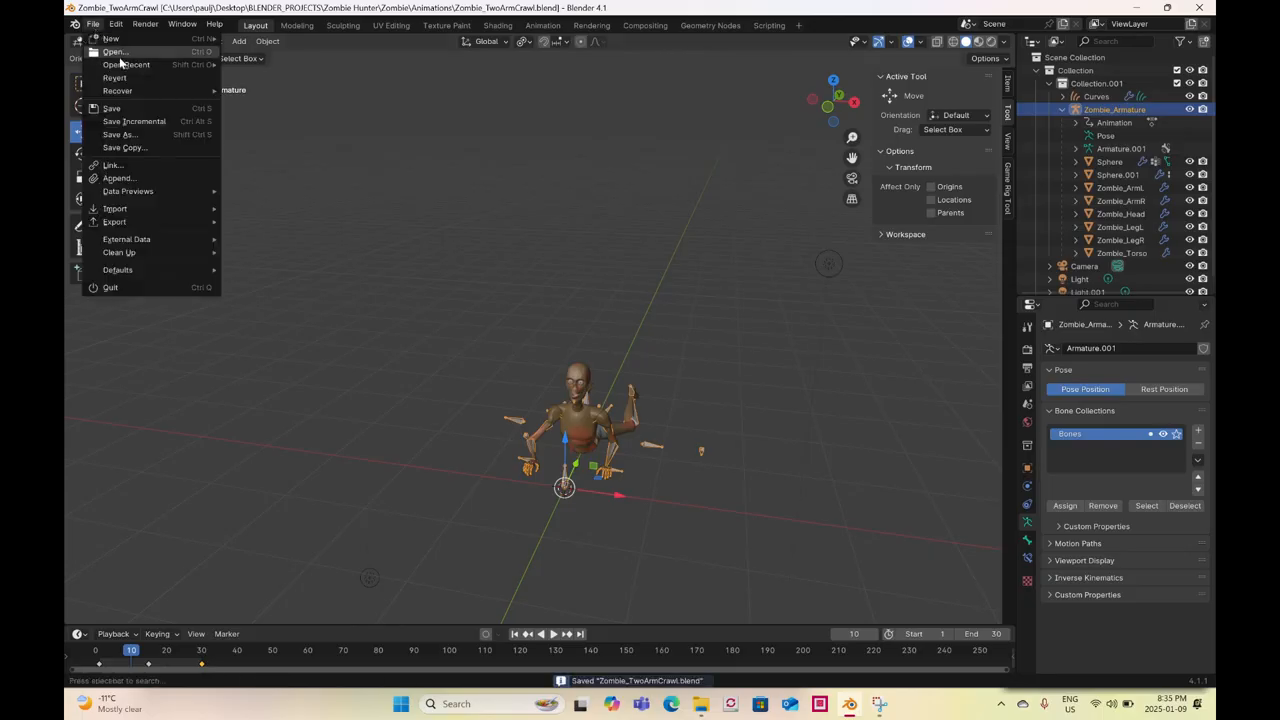
pyautogui.click(119, 56)
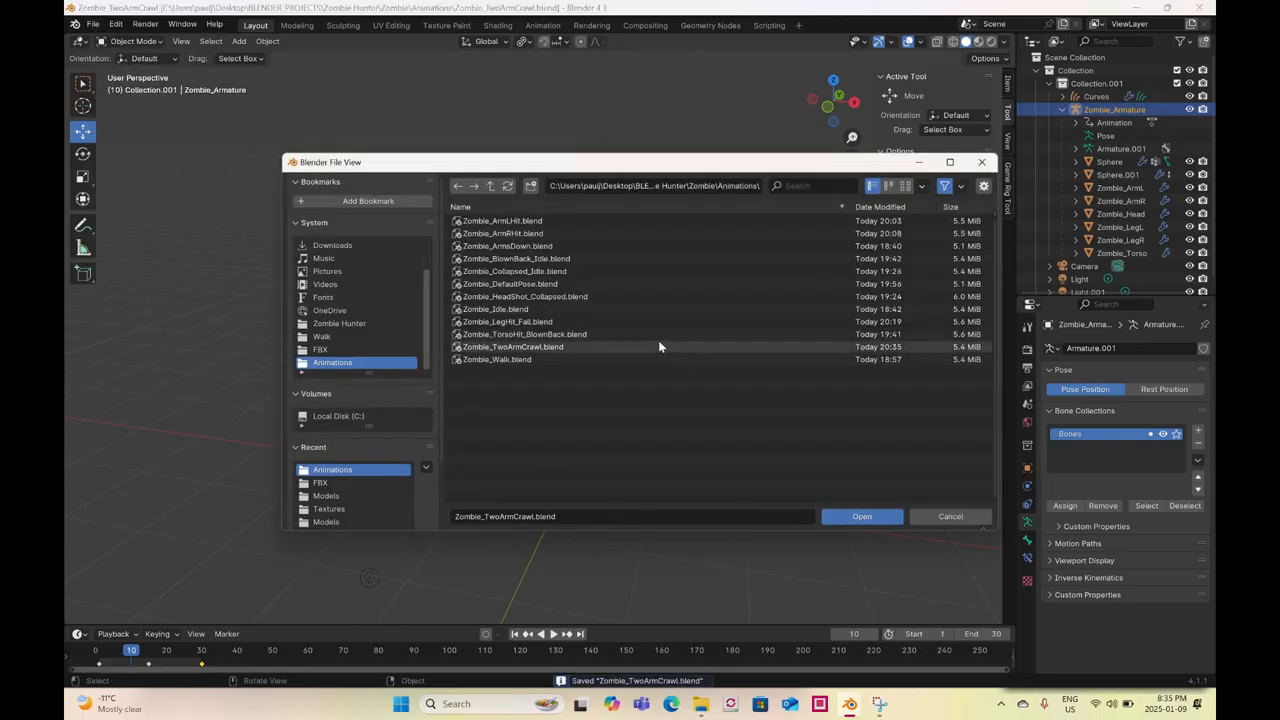
pyautogui.doubleClick(582, 328)
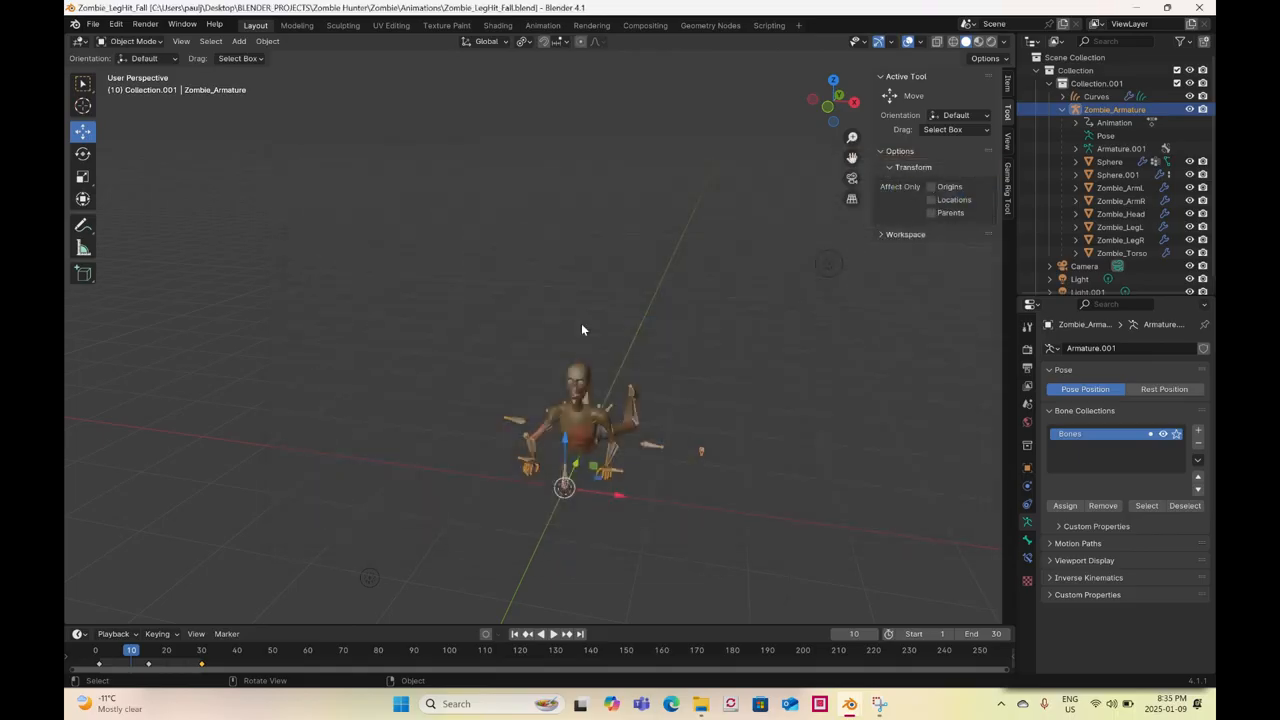
pyautogui.hotkey('shift', 'Right')
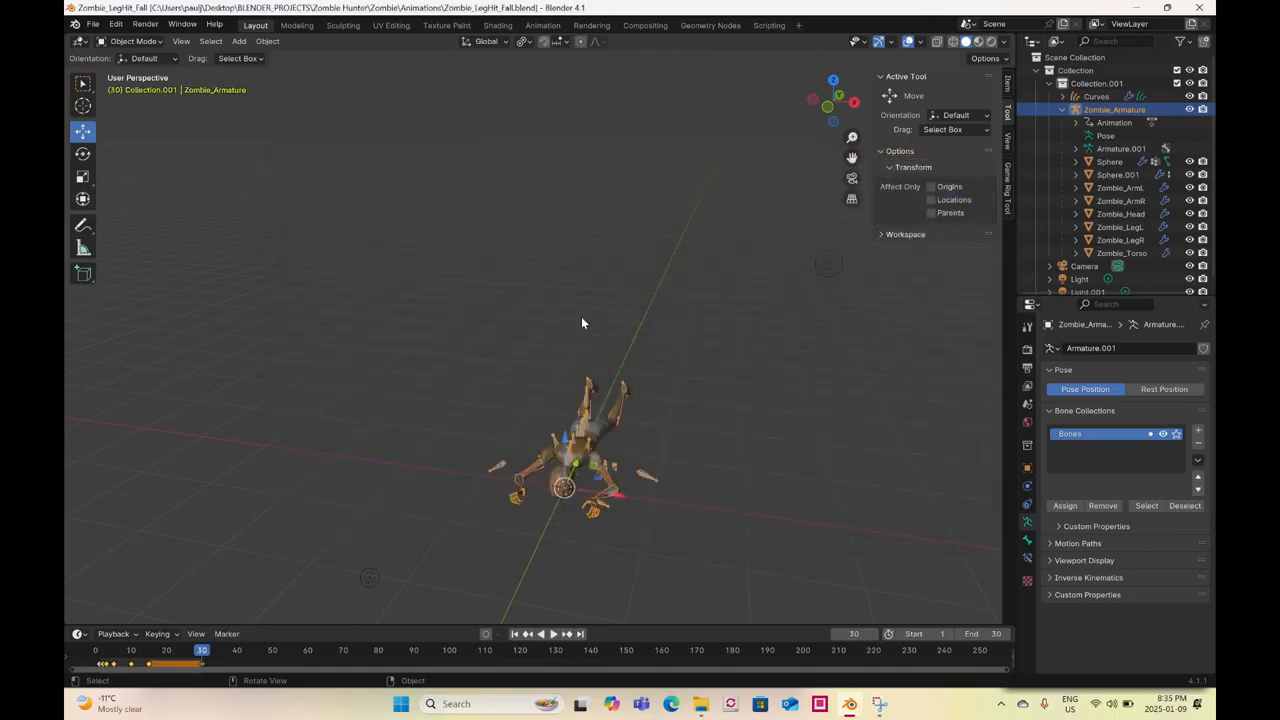
# - Switch to the Animation workspace with wireframe shading and delete all armature keyframes before frame 30
pyautogui.click(542, 25)
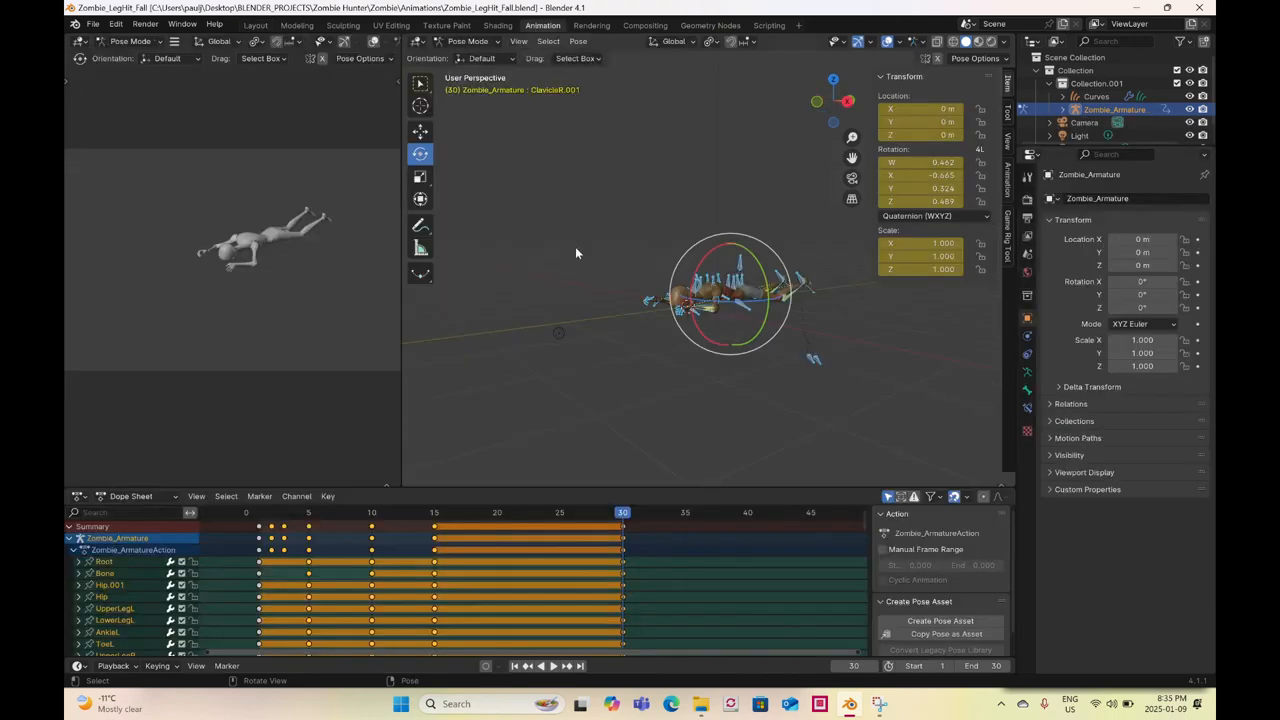
pyautogui.press('z')
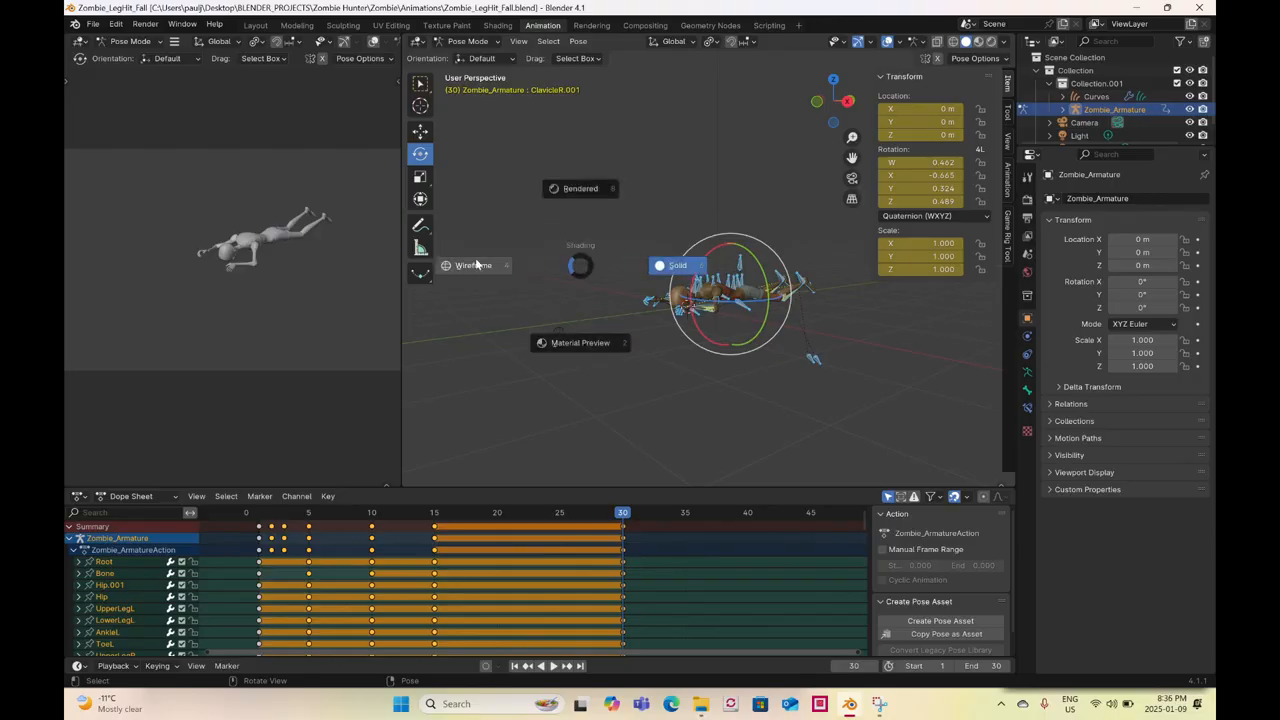
pyautogui.click(476, 264)
pyautogui.moveTo(237, 531); pyautogui.dragTo(500, 583)
pyautogui.press('Delete')
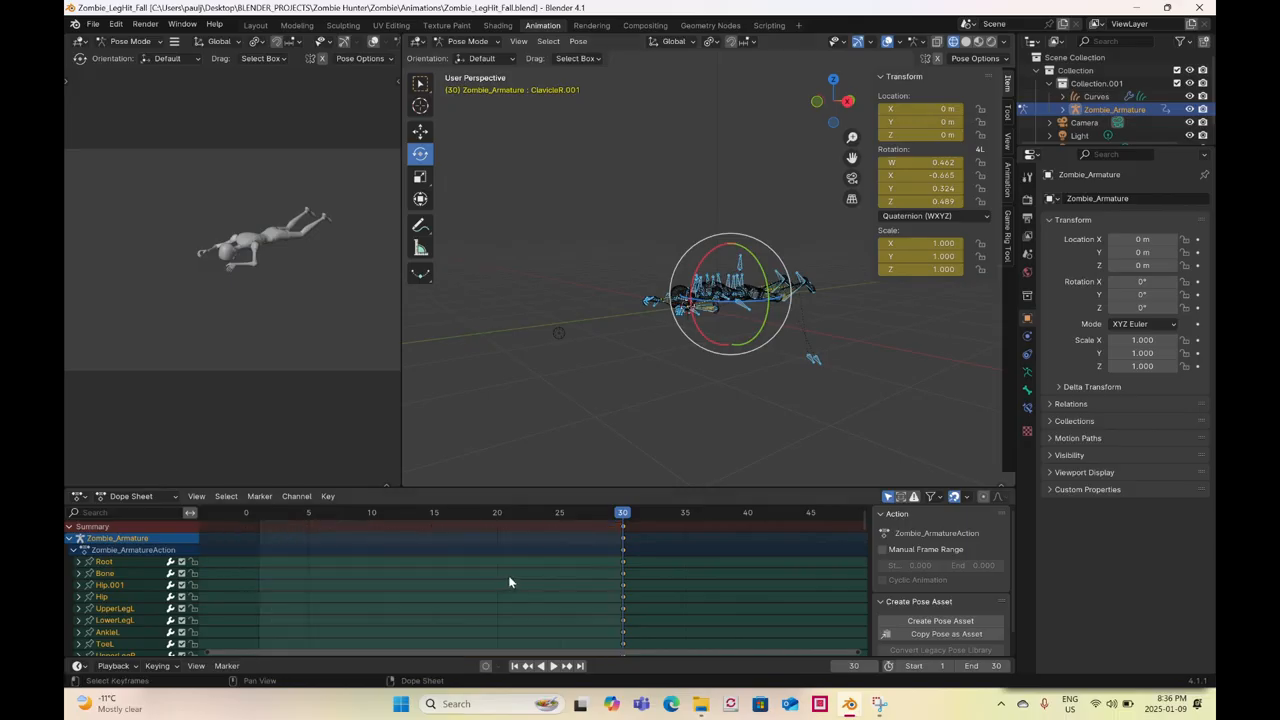
# - Move the frame 30 keyframes to frame 1, go to frame 1, and return the viewport to solid shading
pyautogui.click(623, 525)
pyautogui.press('g')
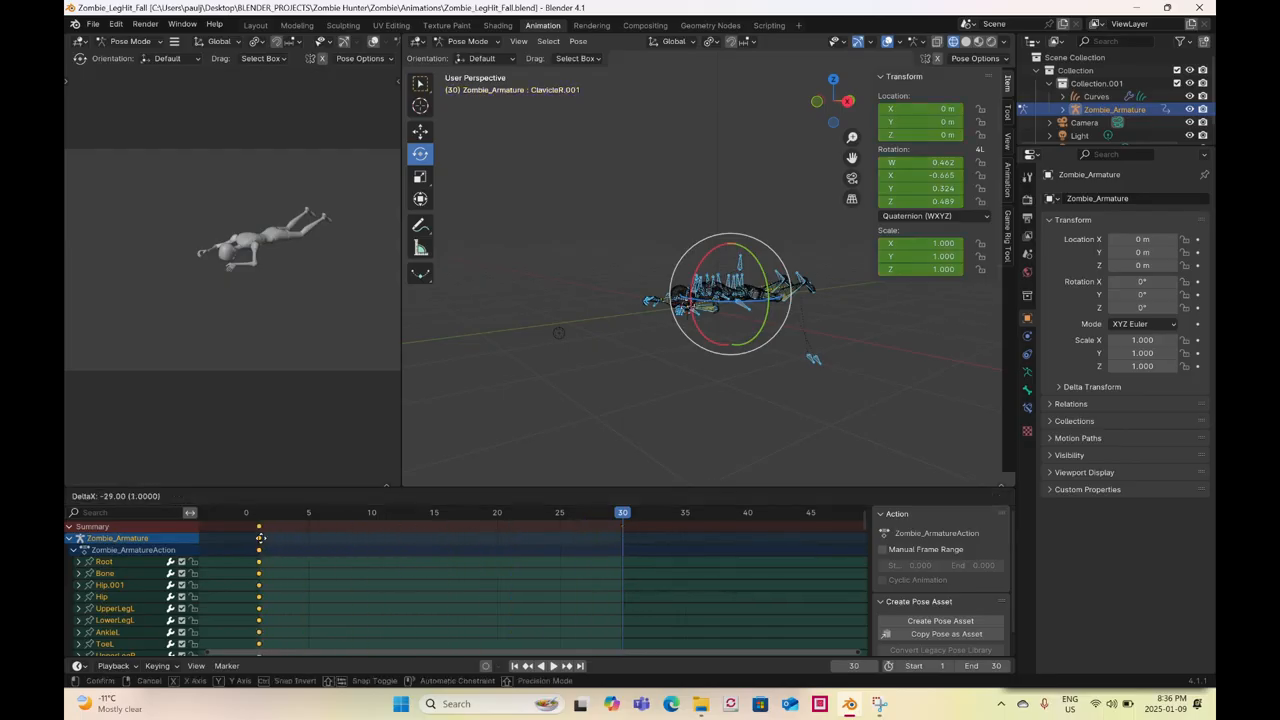
pyautogui.click(258, 545)
pyautogui.click(259, 512)
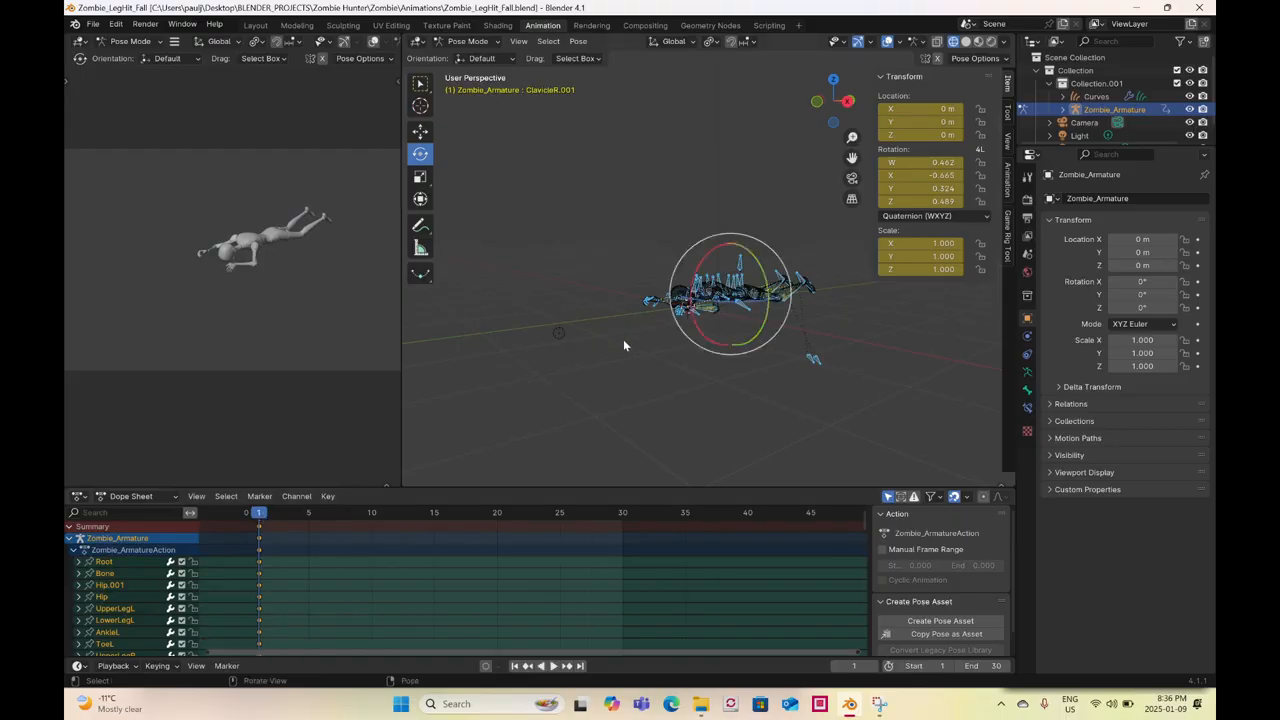
pyautogui.press('z')
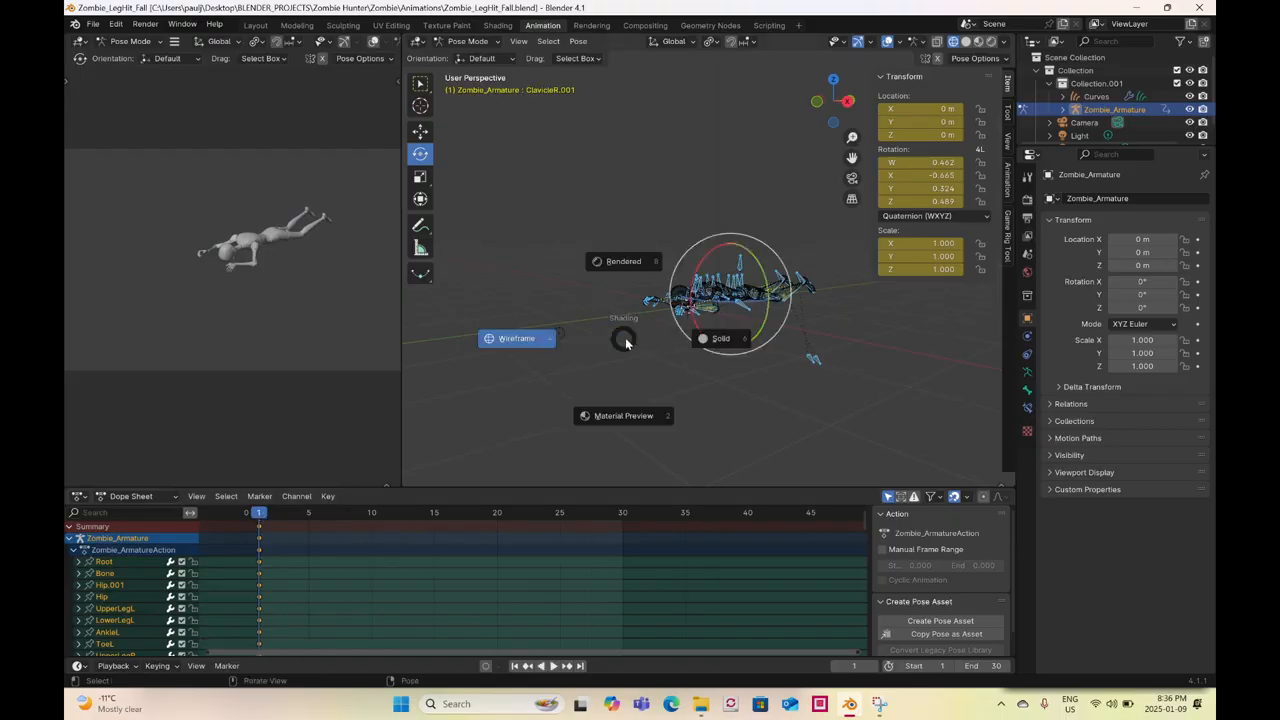
pyautogui.click(703, 341)
# - Raise the zombie's head by rotating Neck.001 and Shoulder.001 together about -22° around the global X axis
pyautogui.moveTo(704, 345)
pyautogui.mouseDown(button='middle')
pyautogui.moveTo(712, 367)
pyautogui.moveTo(775, 368)
pyautogui.moveTo(631, 366)
pyautogui.mouseUp(button='middle')
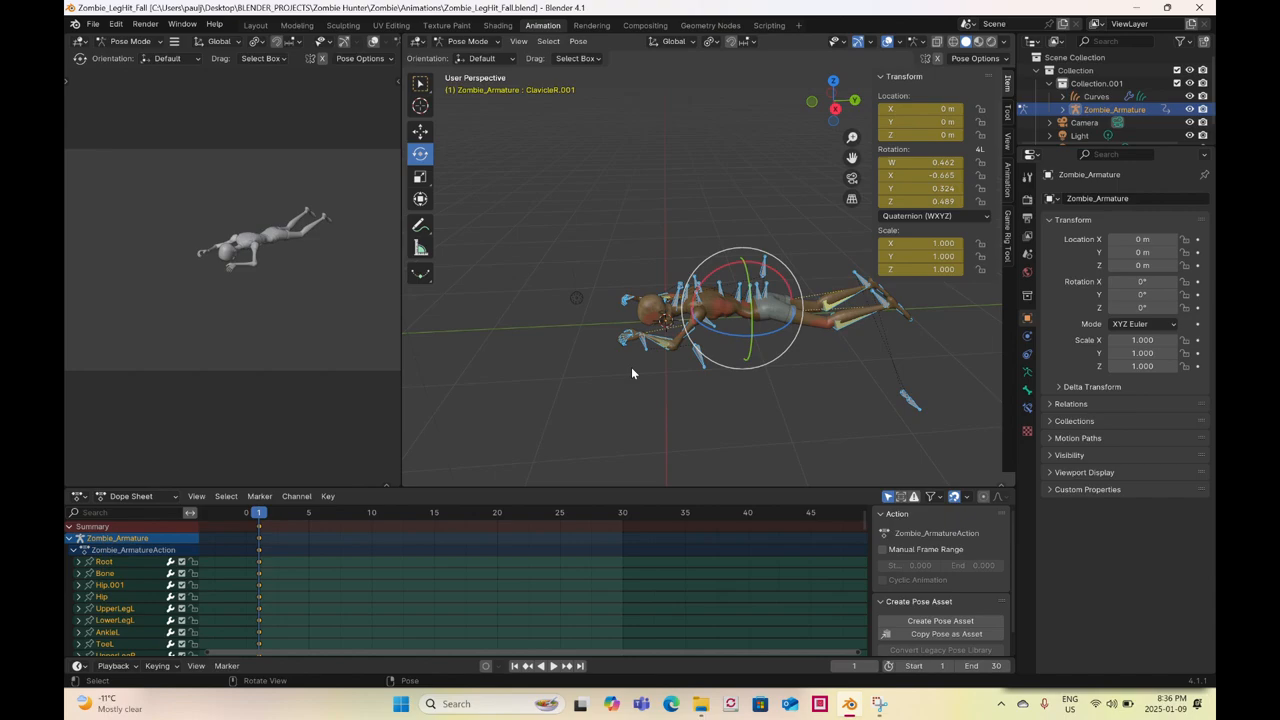
pyautogui.moveTo(631, 367); pyautogui.dragTo(662, 307, button='middle')
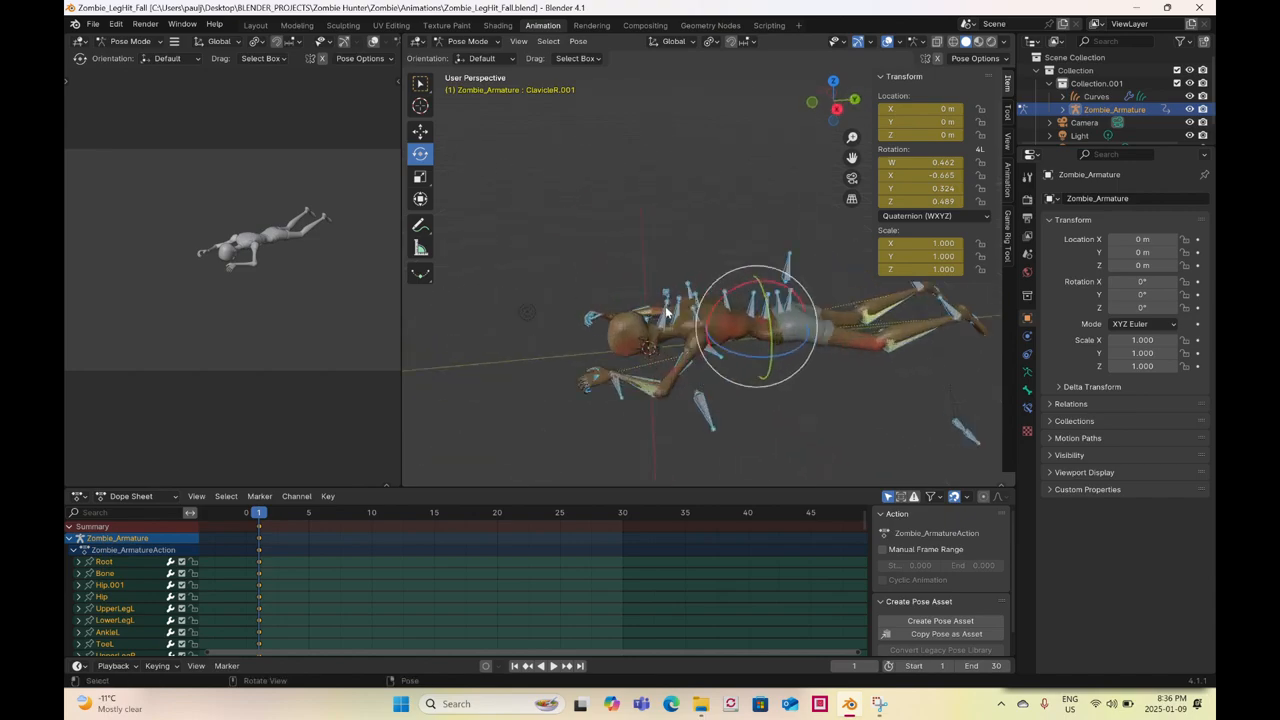
pyautogui.click(666, 312)
pyautogui.keyDown('shift'); pyautogui.click(668, 312); pyautogui.keyUp('shift')
pyautogui.moveTo(675, 421); pyautogui.dragTo(677, 401, button='middle')
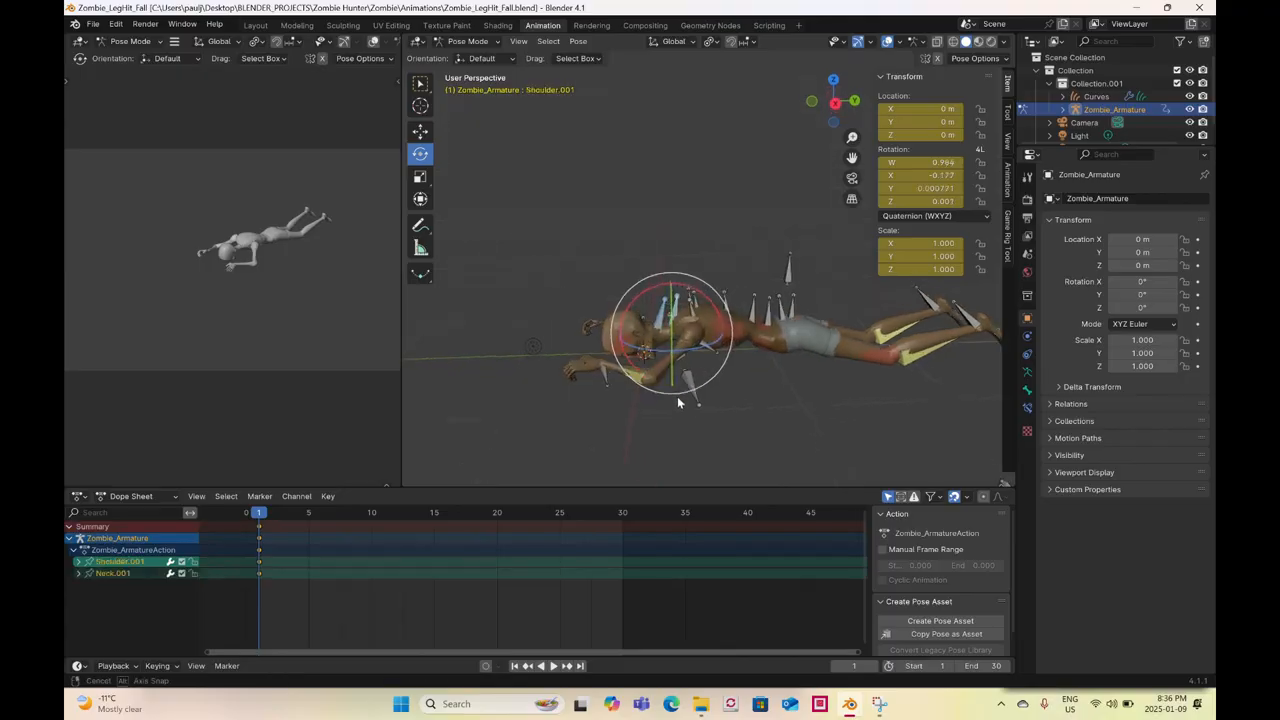
pyautogui.press('r')
pyautogui.press('x')
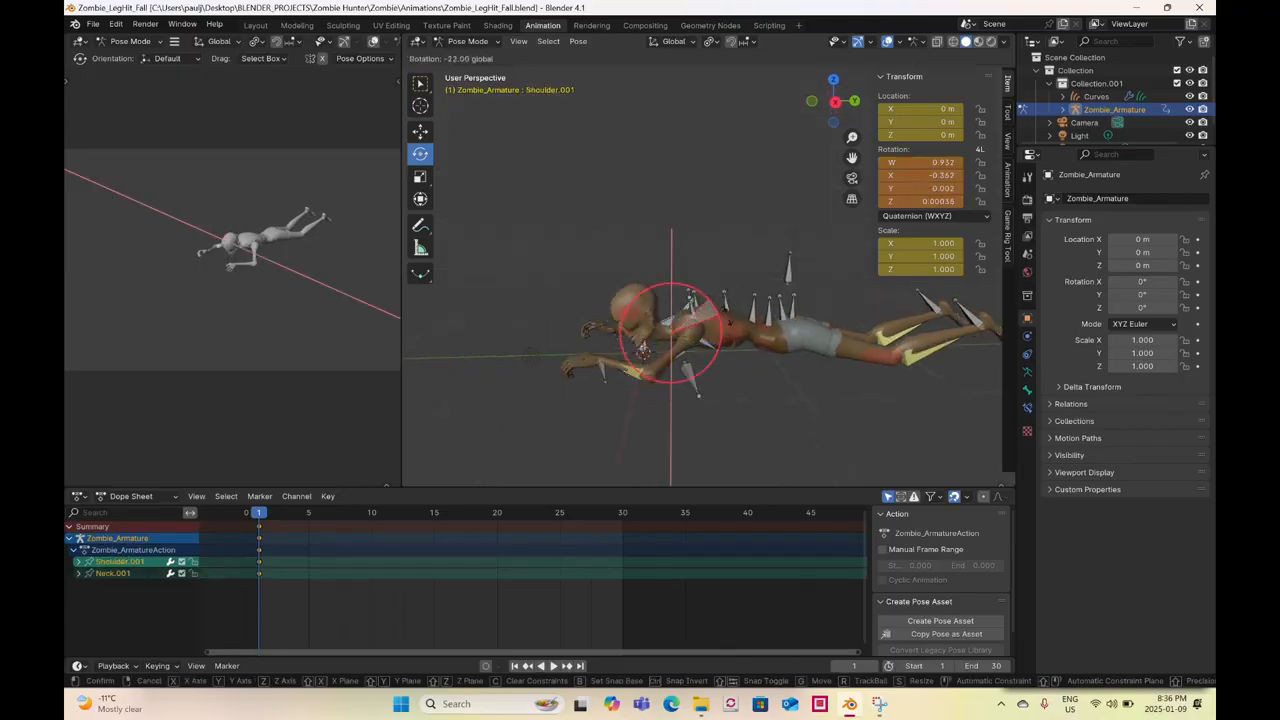
pyautogui.click(741, 337)
# - Rotate the left wrist control WristL_Ctrl slightly in the right orthographic view
pyautogui.moveTo(600, 371)
pyautogui.mouseDown(button='middle')
pyautogui.moveTo(650, 392)
pyautogui.moveTo(565, 392)
pyautogui.moveTo(589, 368)
pyautogui.mouseUp(button='middle')
pyautogui.click(596, 355)
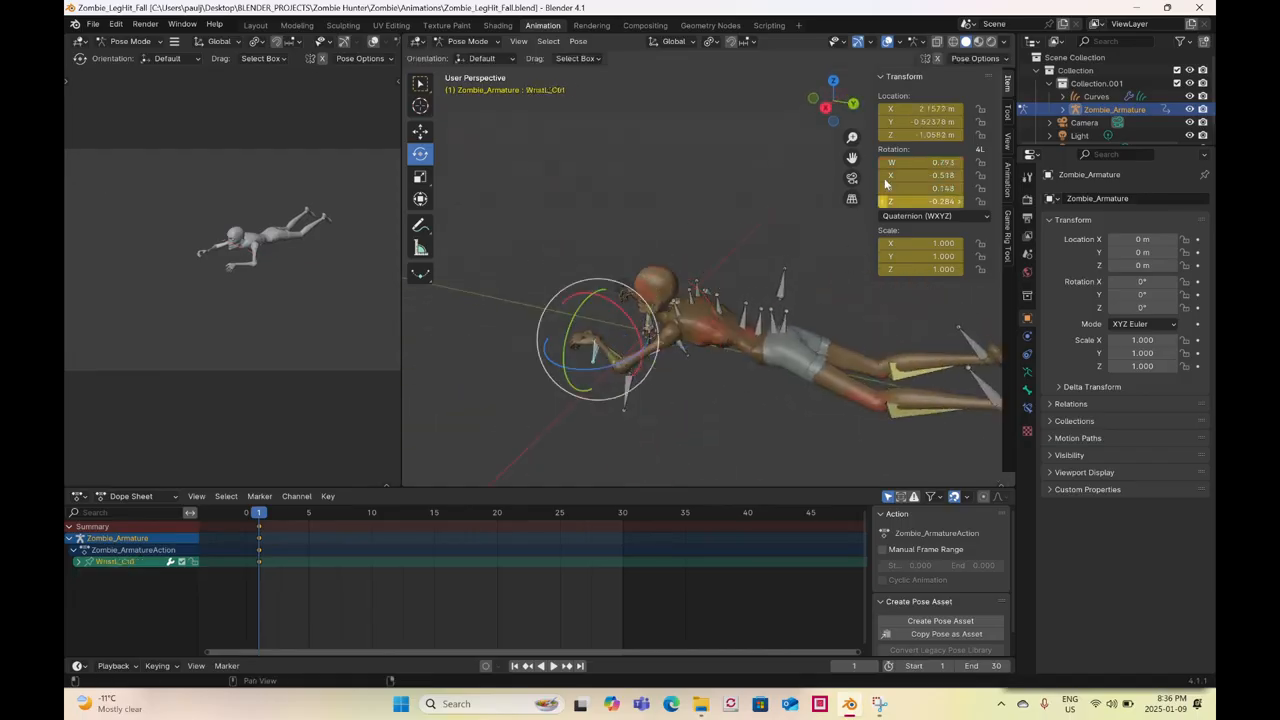
pyautogui.click(825, 110)
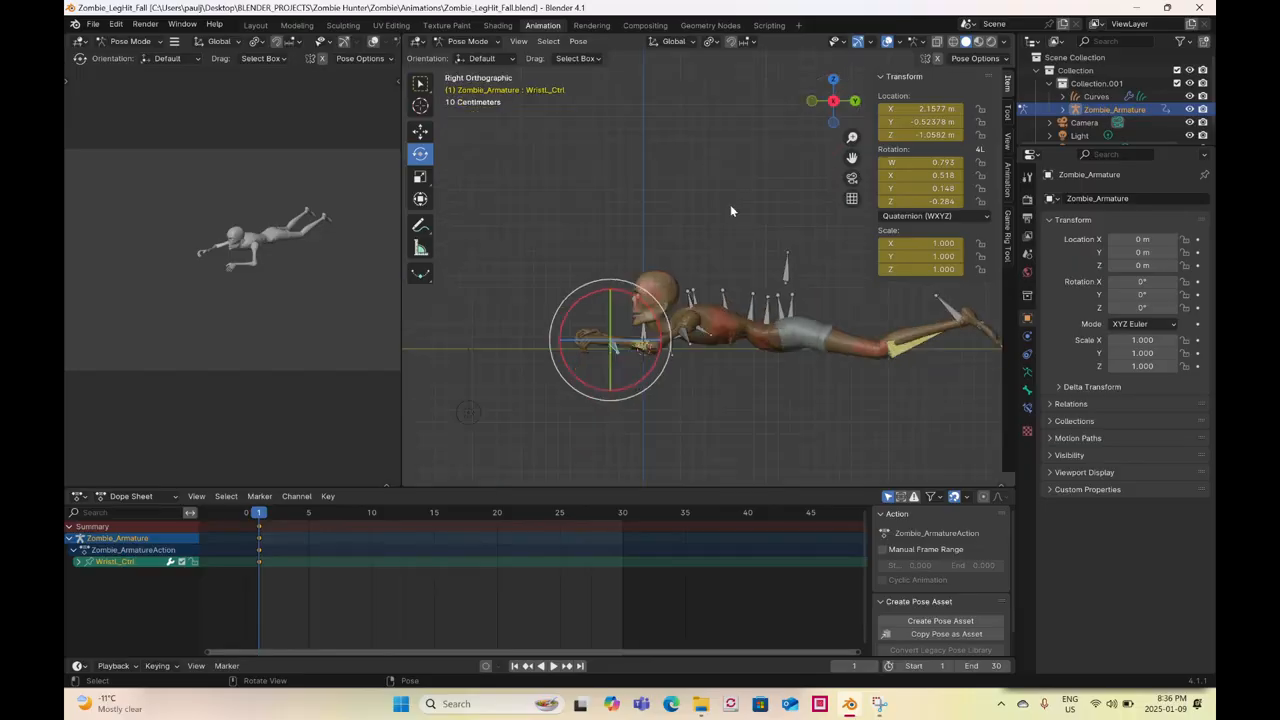
pyautogui.press('r')
pyautogui.click(646, 316)
pyautogui.moveTo(646, 316); pyautogui.dragTo(716, 311, button='middle')
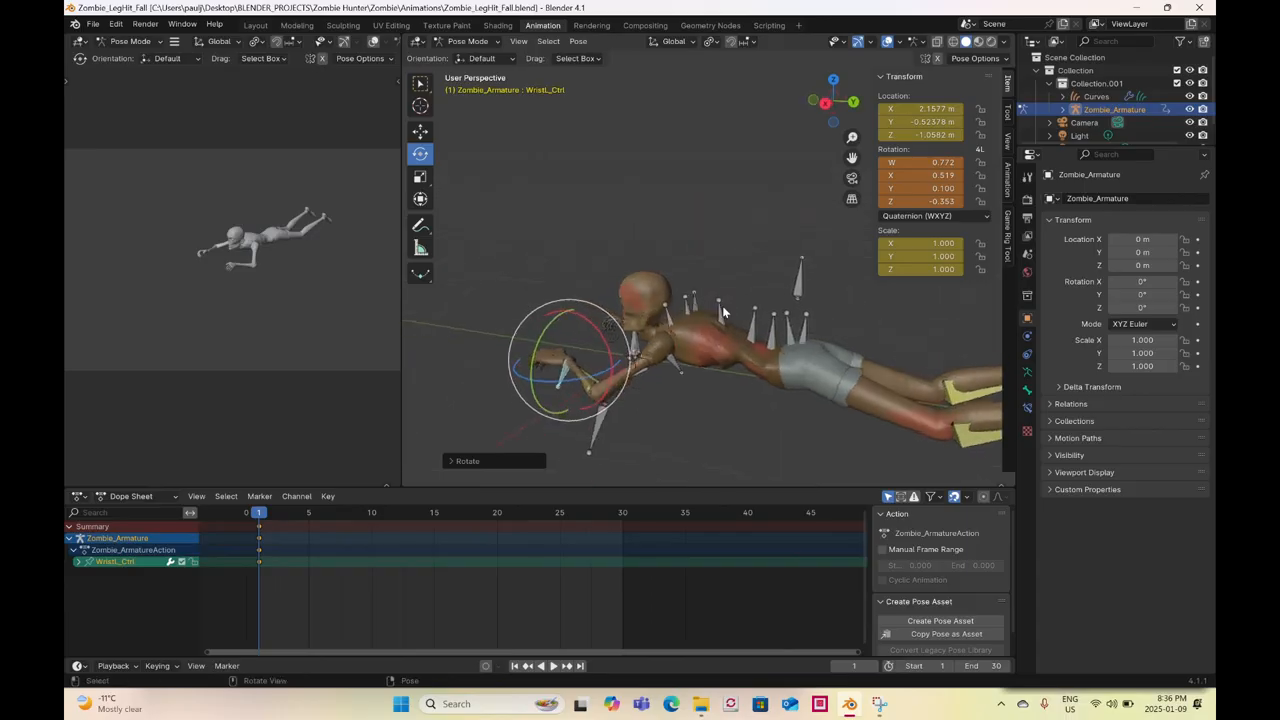
pyautogui.moveTo(766, 309); pyautogui.dragTo(781, 318)
pyautogui.moveTo(773, 319); pyautogui.dragTo(681, 355, button='middle')
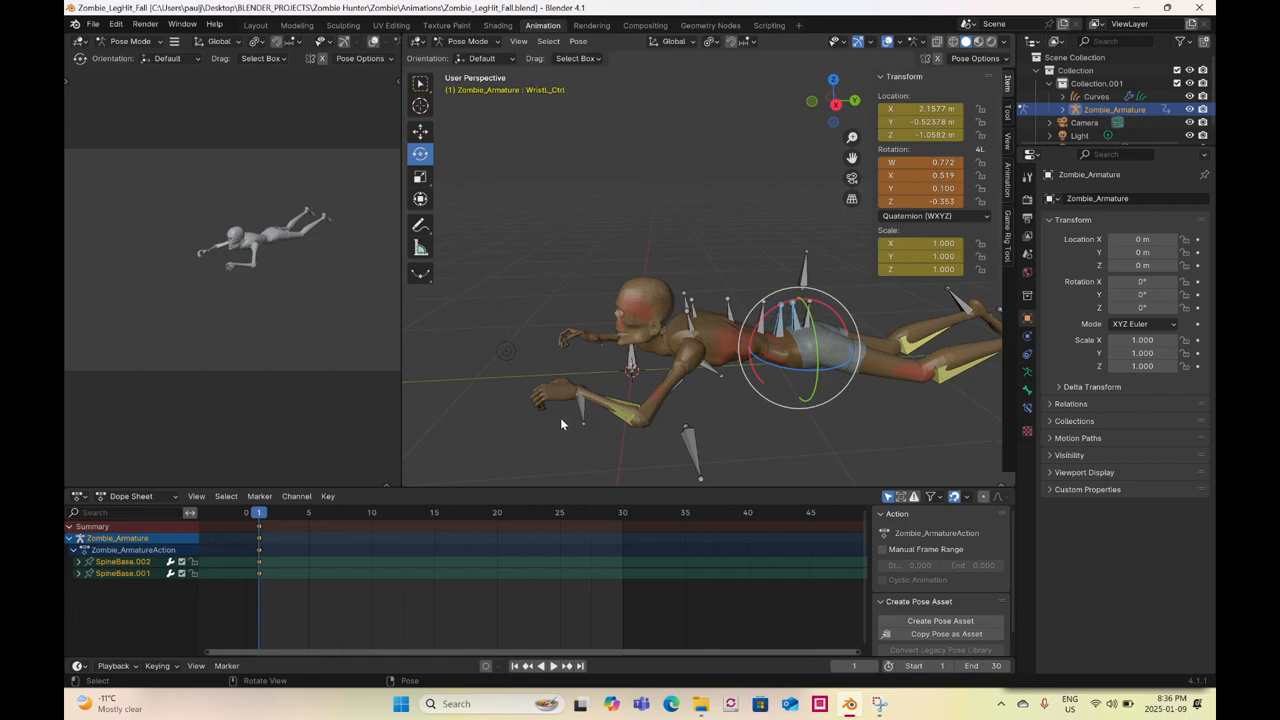
pyautogui.hotkey('ctrl', 'z')
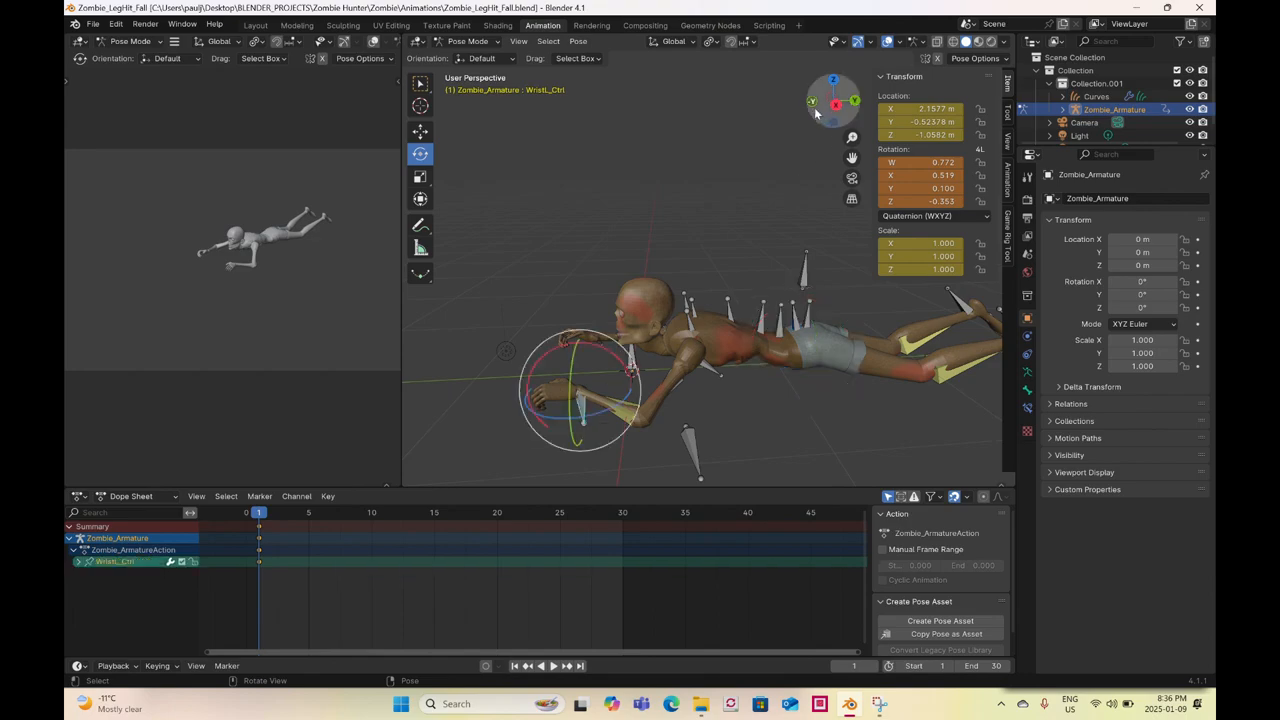
# - Rotate the left wrist control in the front view, and move it forward in the right view
pyautogui.click(812, 102)
pyautogui.moveTo(810, 299)
pyautogui.mouseDown()
pyautogui.moveTo(791, 293)
pyautogui.moveTo(790, 310)
pyautogui.mouseUp()
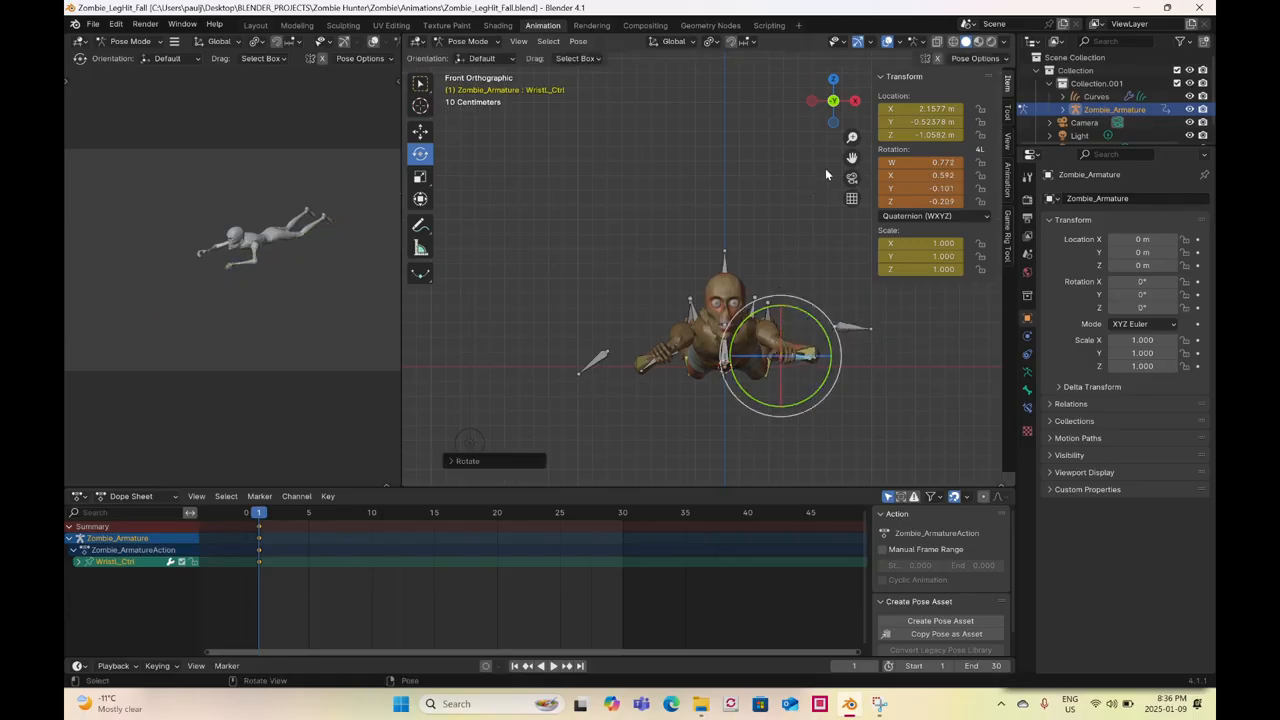
pyautogui.click(855, 101)
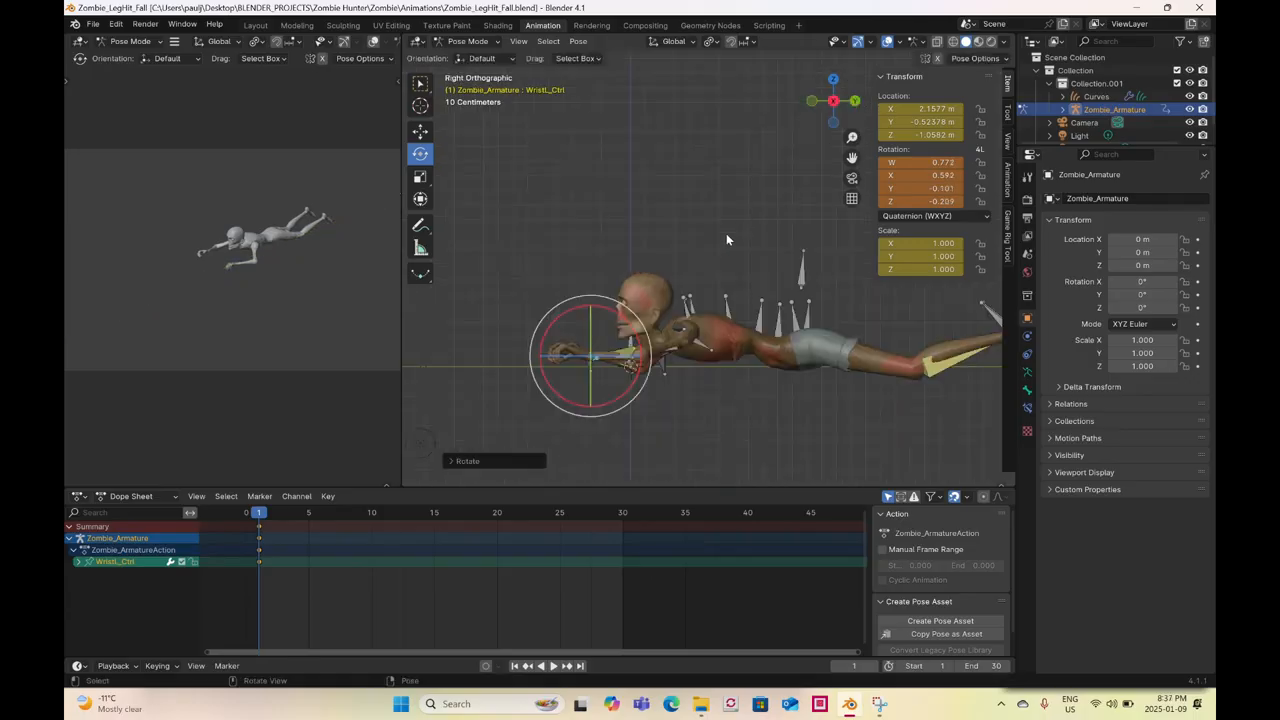
pyautogui.click(419, 131)
pyautogui.moveTo(591, 357); pyautogui.dragTo(566, 352)
# - Rotate the left clavicle bone ClavicleL.001 about -23° around the global X axis in the right view
pyautogui.click(702, 350)
pyautogui.click(420, 153)
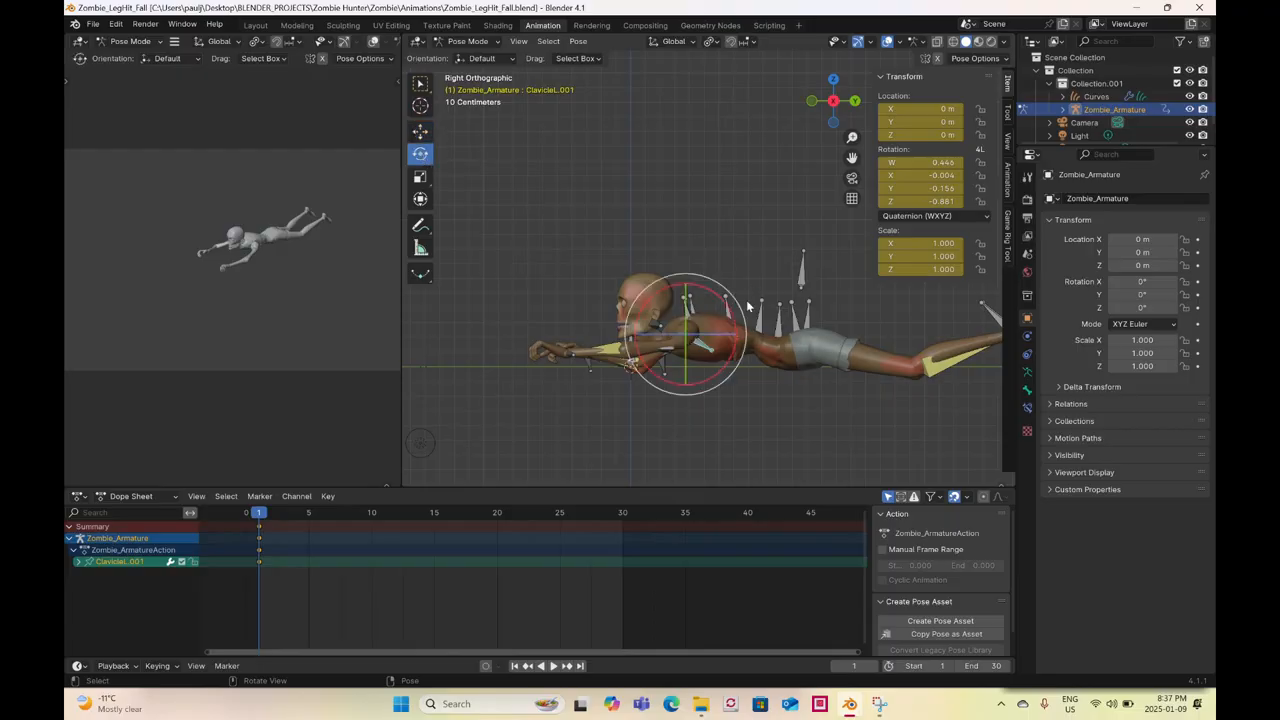
pyautogui.moveTo(748, 300); pyautogui.dragTo(740, 330)
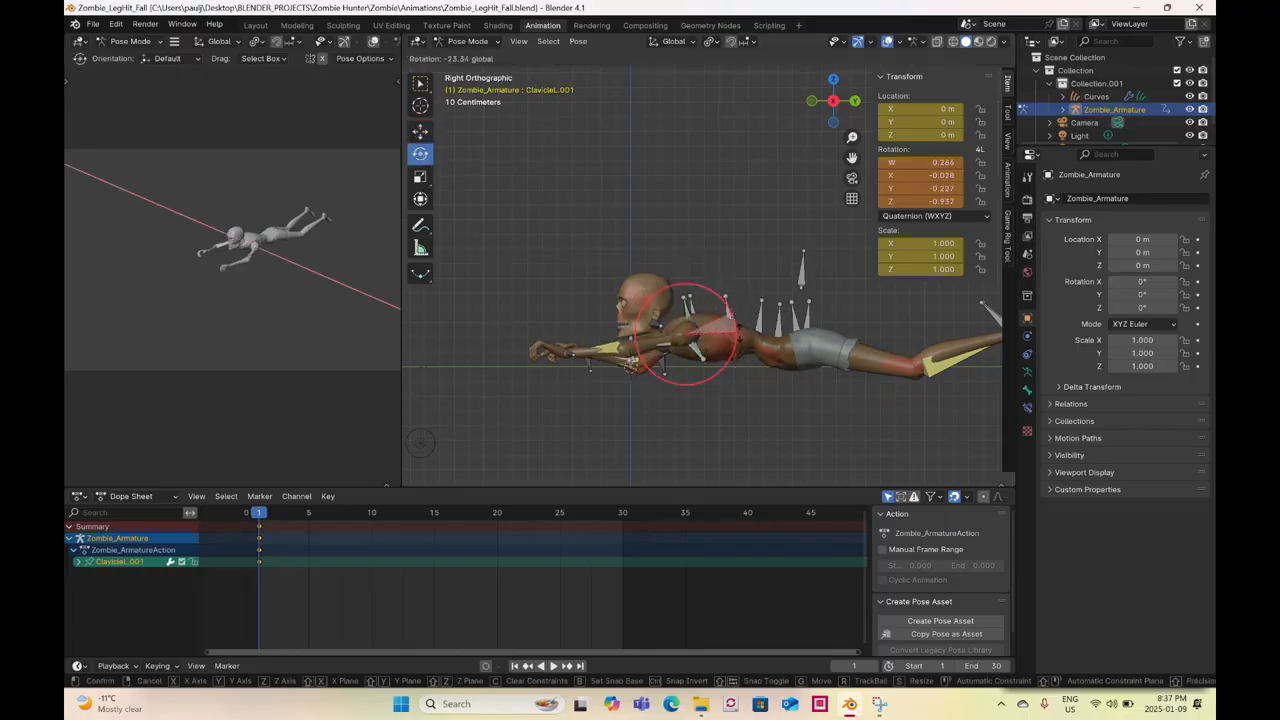
pyautogui.moveTo(753, 380); pyautogui.dragTo(754, 381)
pyautogui.moveTo(754, 381); pyautogui.dragTo(836, 444, button='middle')
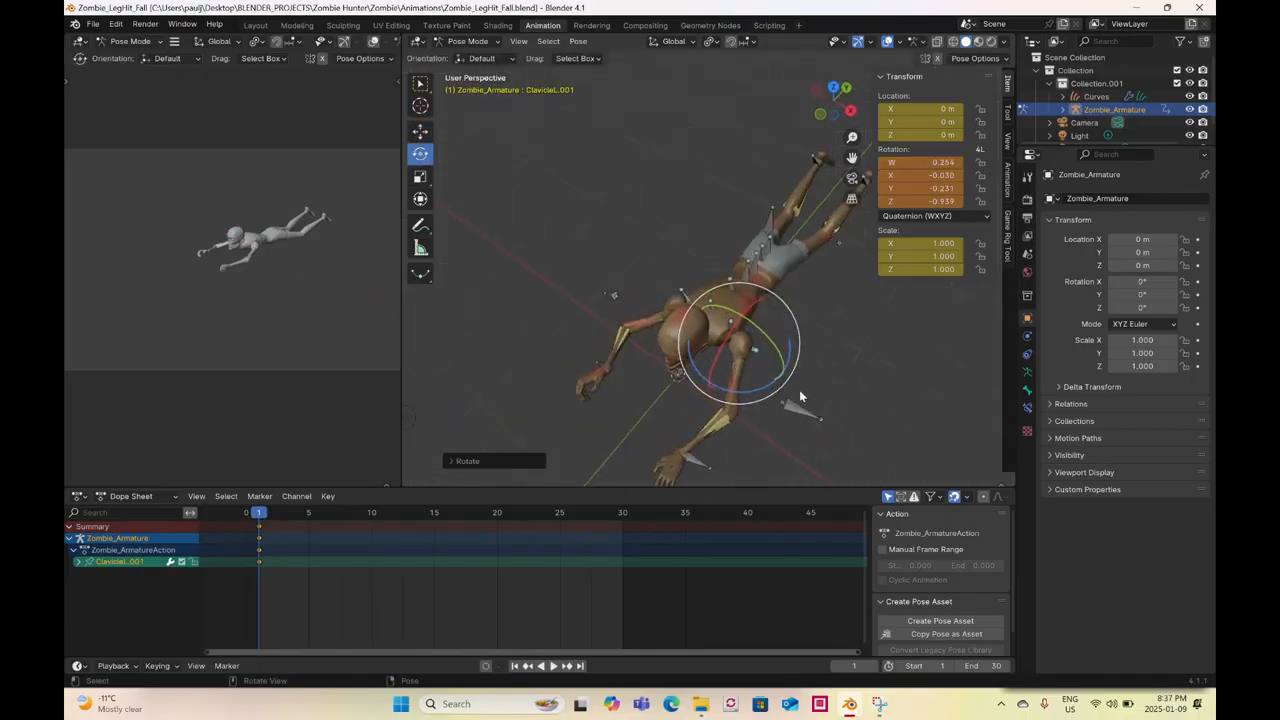
pyautogui.moveTo(767, 357); pyautogui.dragTo(749, 338, button='middle')
# - Select all the armature's bones in wireframe shading and insert keyframes for them at frame 1
pyautogui.press('z')
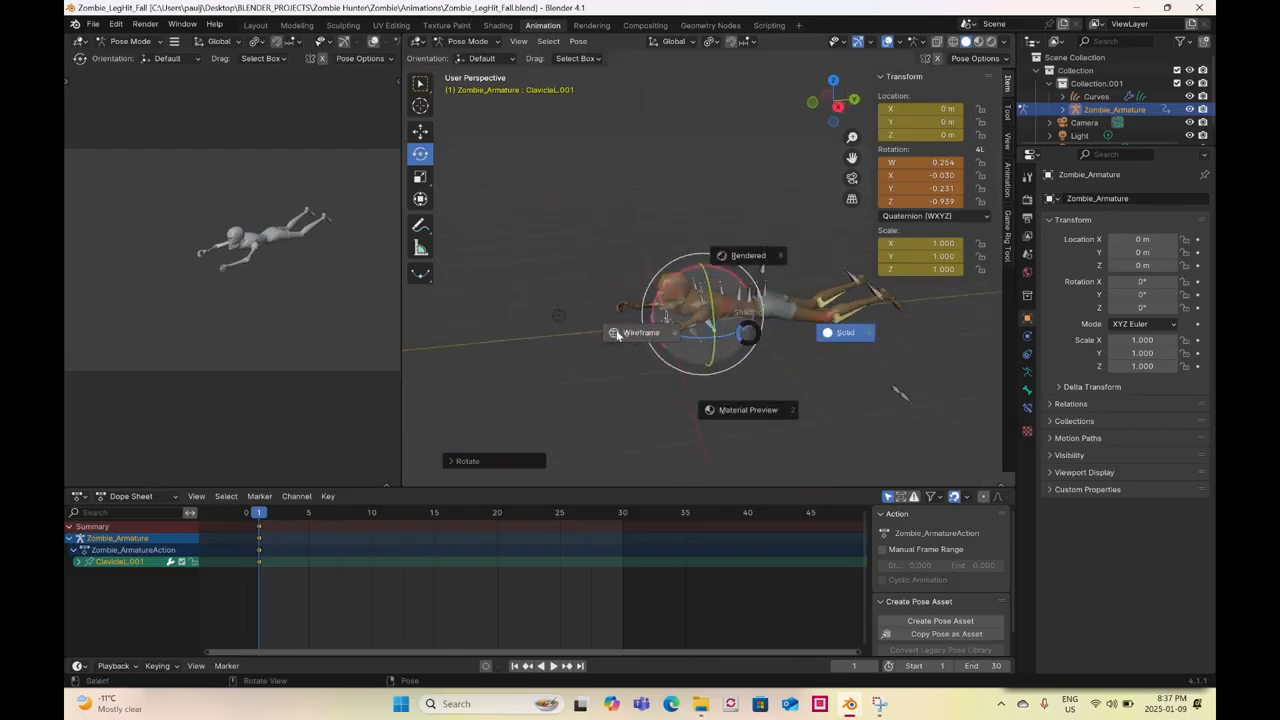
pyautogui.click(546, 190)
pyautogui.press('b')
pyautogui.moveTo(530, 165); pyautogui.dragTo(928, 428)
pyautogui.rightClick(821, 341)
pyautogui.click(821, 341)
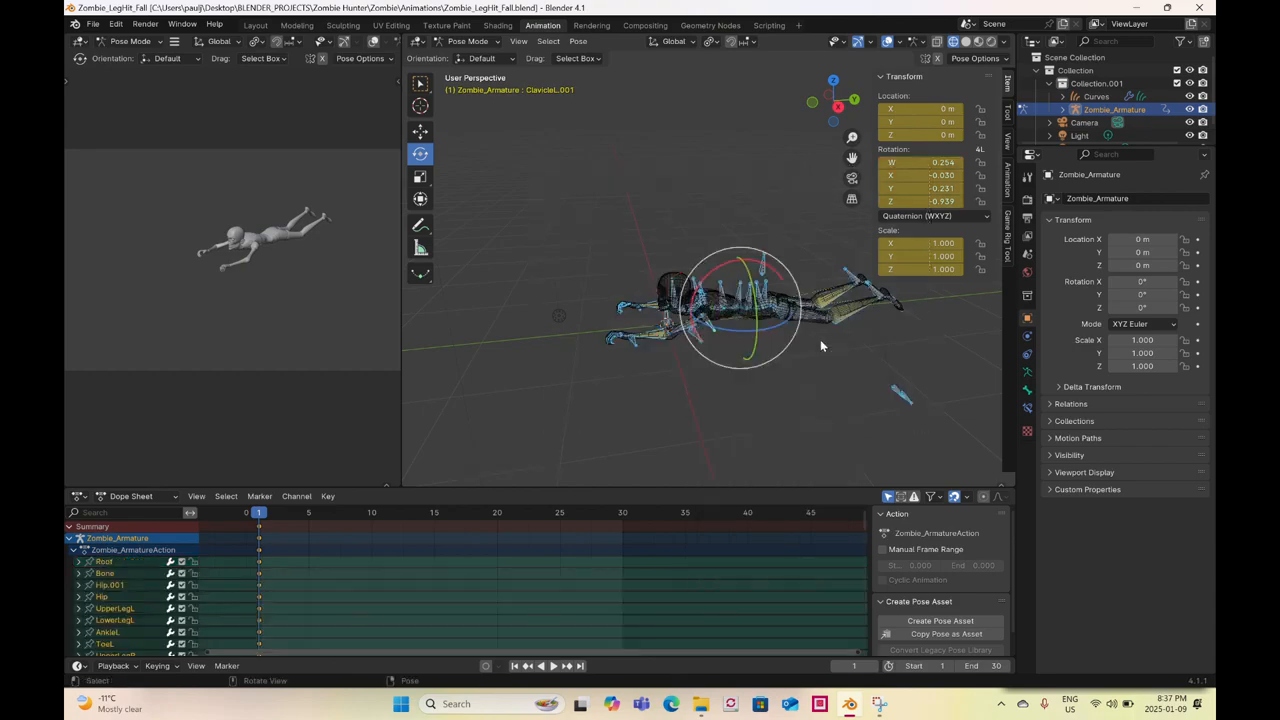
# - At frame 15, pull the left wrist control back toward the body to location Y about -0.13 m and keyframe it
pyautogui.click(435, 512)
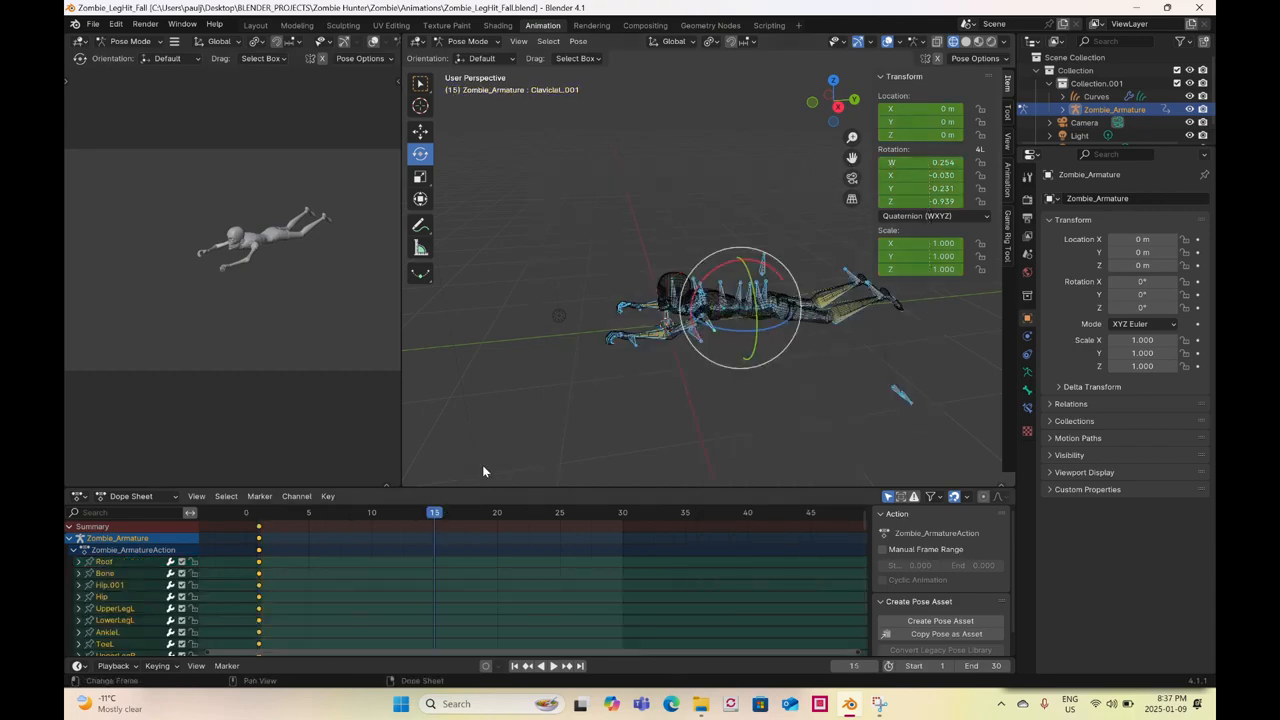
pyautogui.click(631, 346)
pyautogui.click(835, 88)
pyautogui.click(420, 131)
pyautogui.moveTo(753, 351); pyautogui.dragTo(752, 295)
pyautogui.click(420, 153)
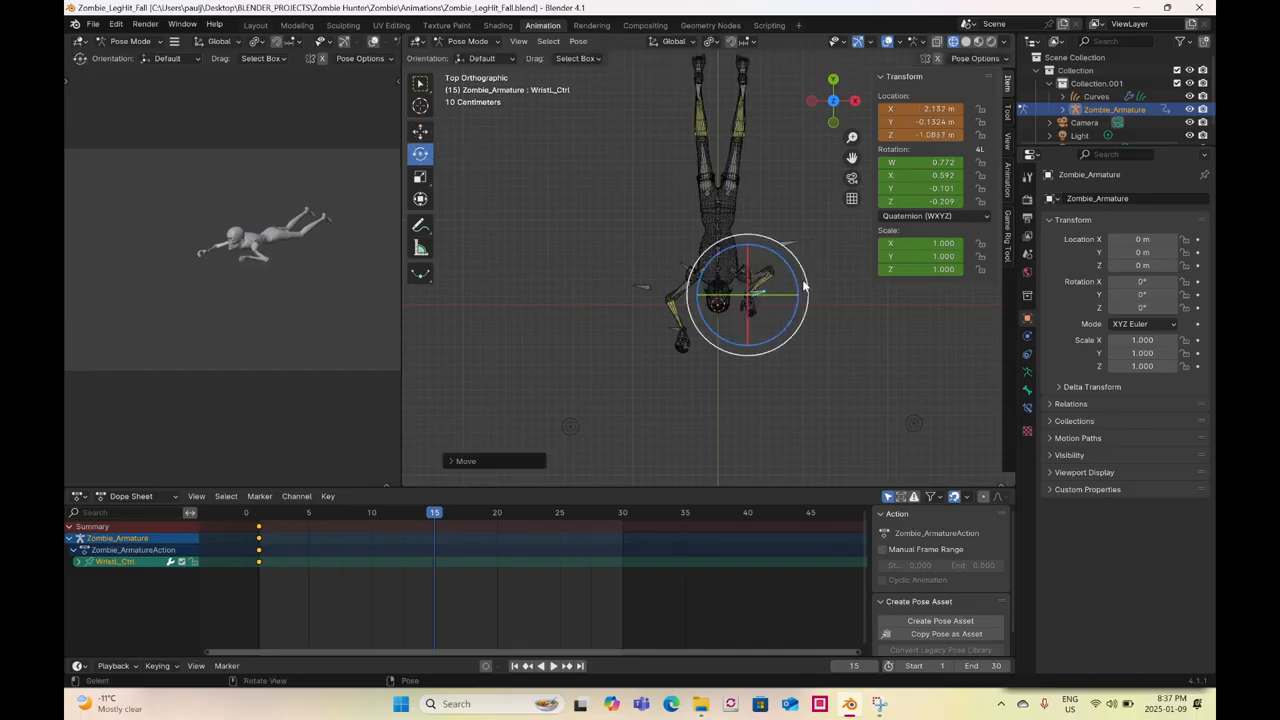
pyautogui.scroll(3, 805, 289)
pyautogui.rightClick(811, 298)
pyautogui.click(811, 296)
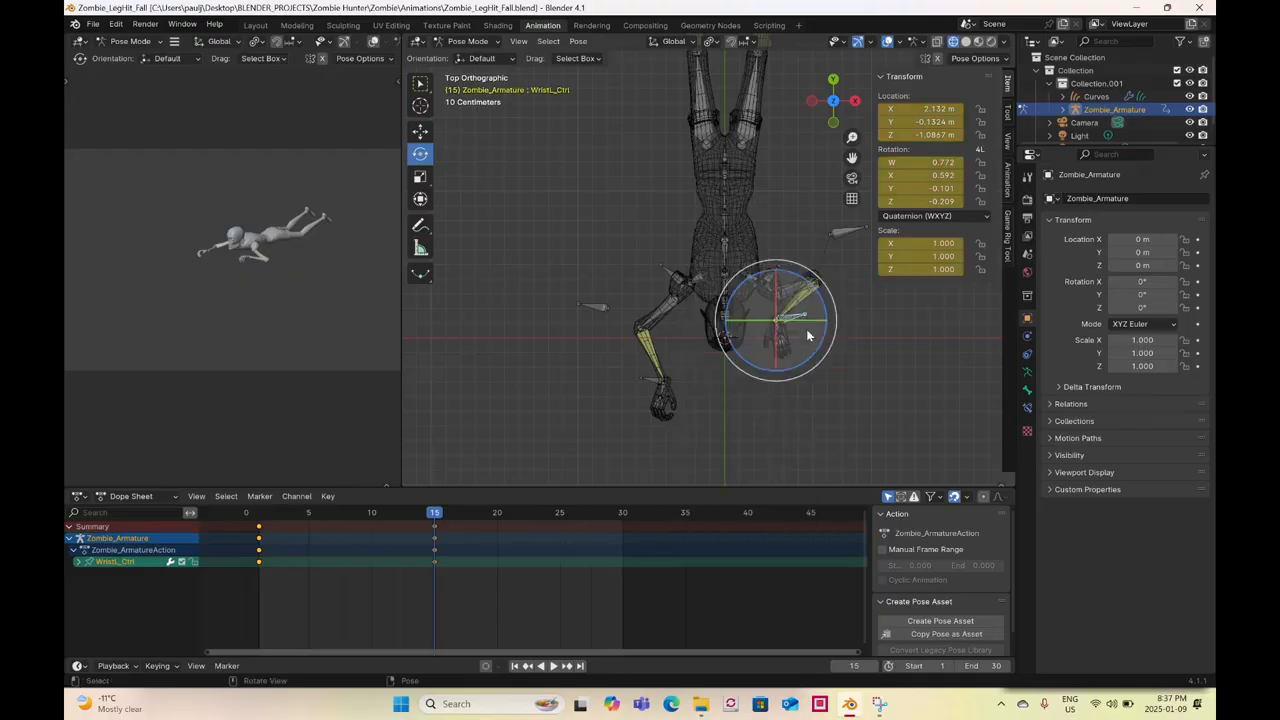
# - Return to solid shading, rotate ClavicleL.001 to follow the pulled-back arm at frame 15, and keyframe it
pyautogui.moveTo(797, 323); pyautogui.dragTo(576, 237, button='middle')
pyautogui.press('z')
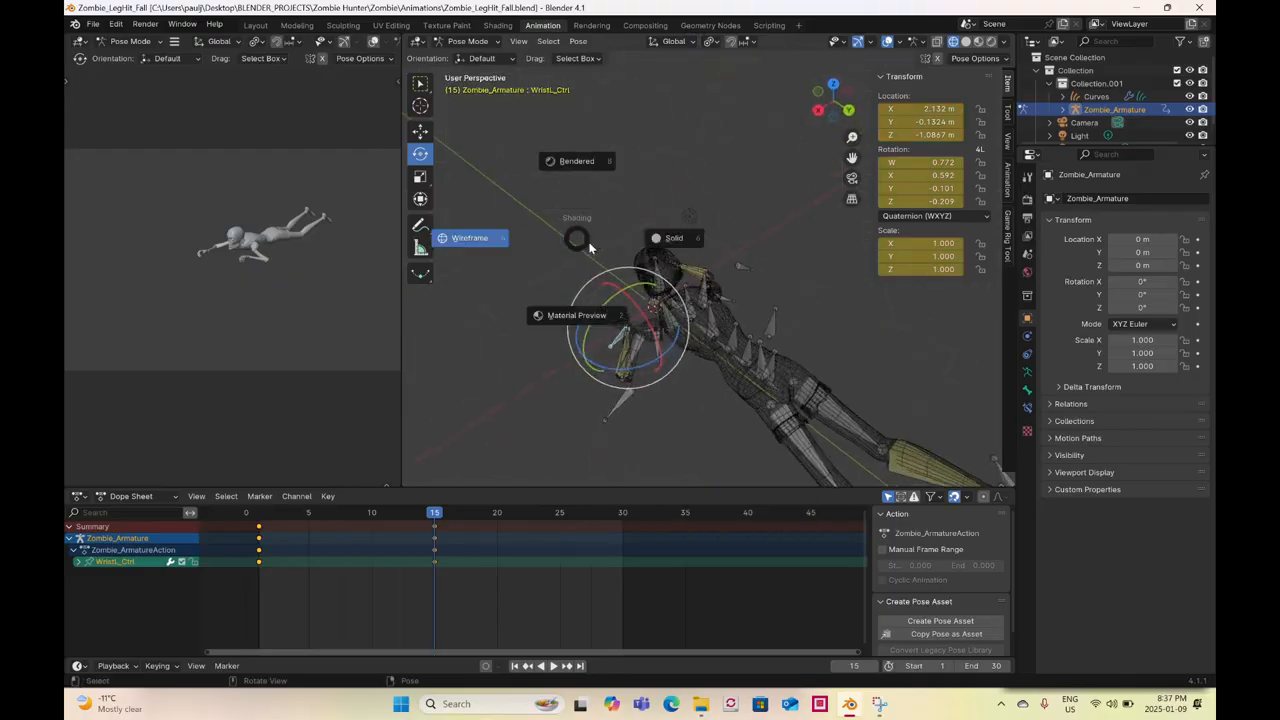
pyautogui.click(660, 367)
pyautogui.click(658, 362)
pyautogui.moveTo(658, 362); pyautogui.dragTo(712, 428, button='middle')
pyautogui.moveTo(689, 369)
pyautogui.mouseDown()
pyautogui.moveTo(682, 322)
pyautogui.moveTo(707, 373)
pyautogui.mouseUp()
pyautogui.moveTo(707, 373); pyautogui.dragTo(742, 378, button='middle')
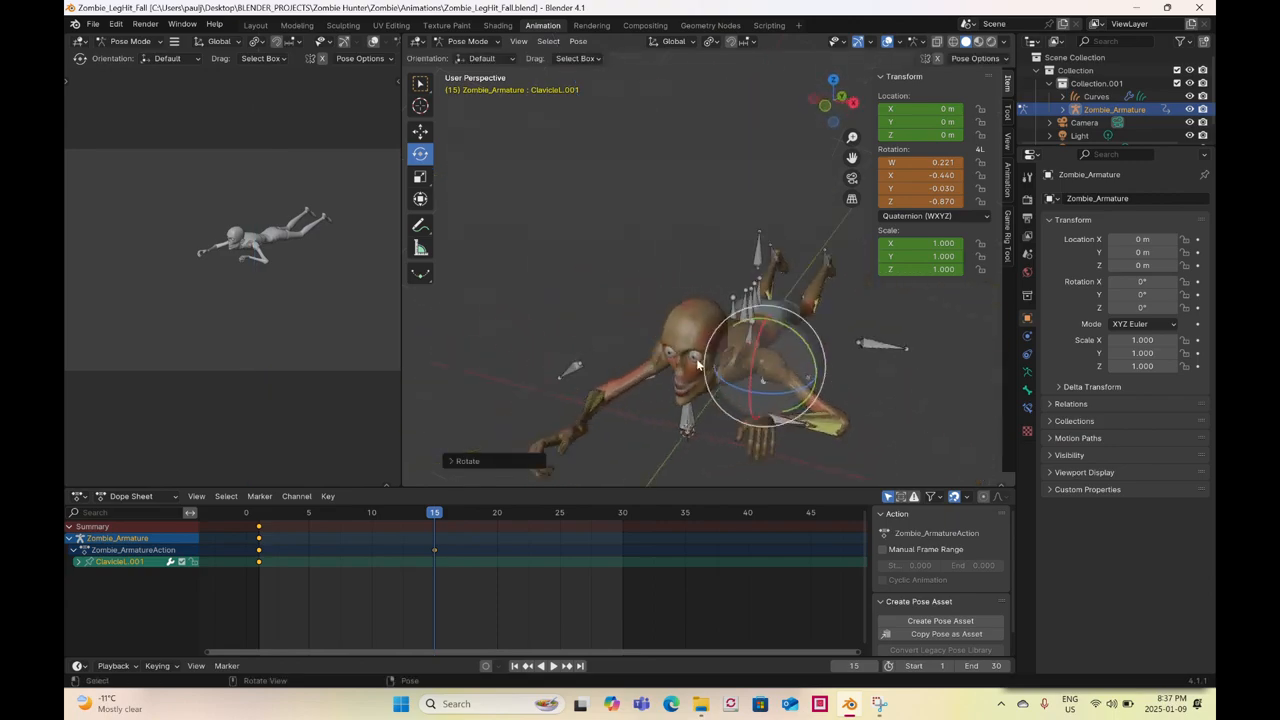
pyautogui.moveTo(758, 378); pyautogui.dragTo(756, 390)
pyautogui.rightClick(756, 390)
pyautogui.click(754, 389)
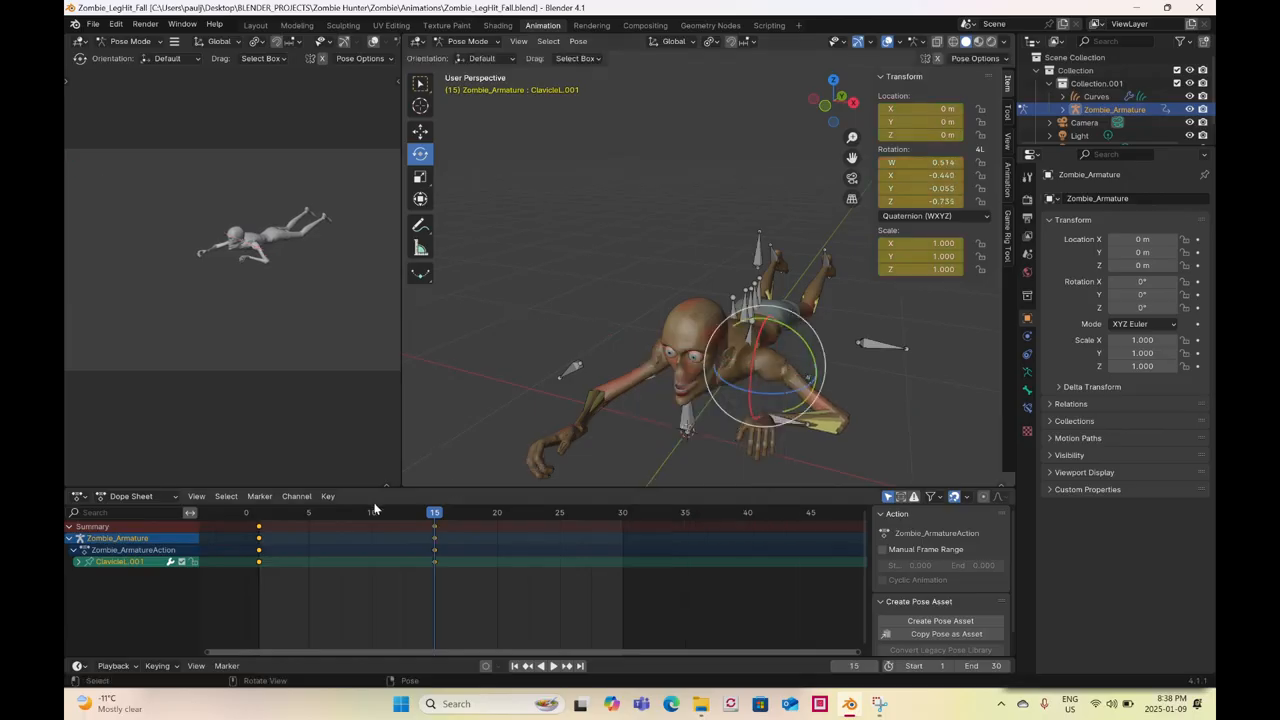
# - Copy the frame 1 keyframes of ClavicleL.001, ClavicleL.002 and WristL_Ctrl to frame 30
pyautogui.moveTo(286, 512); pyautogui.dragTo(438, 517)
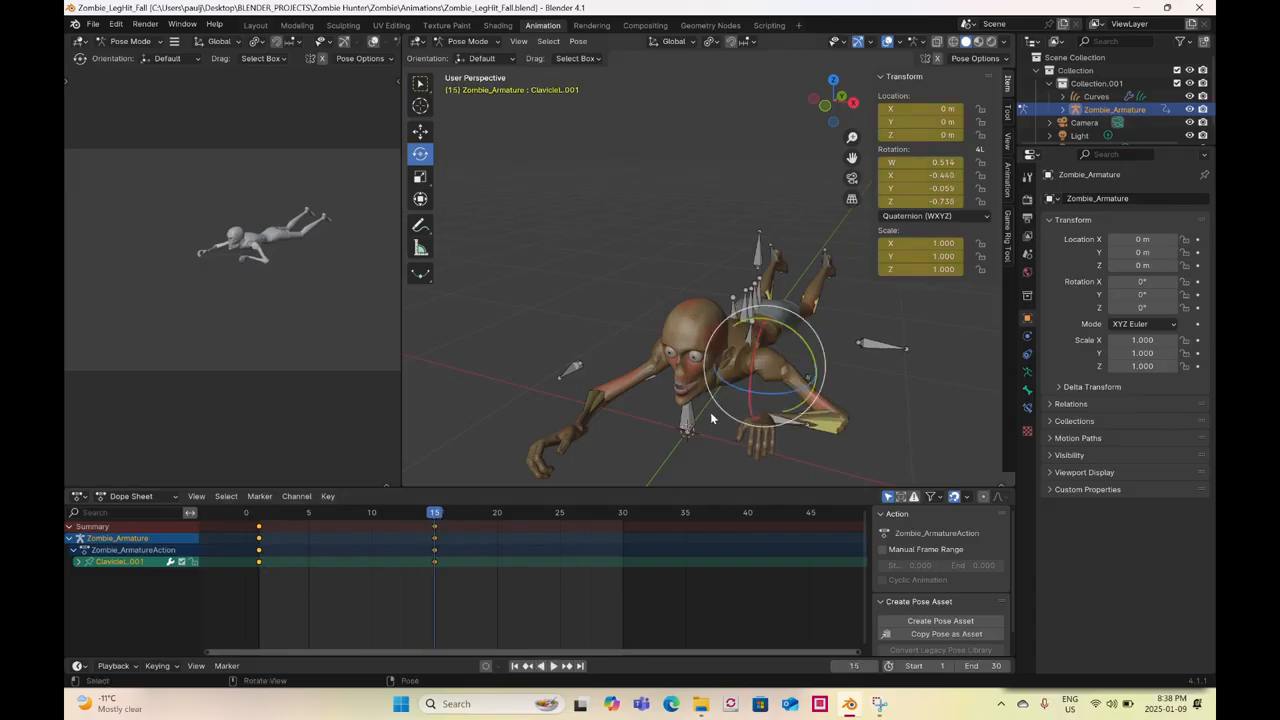
pyautogui.click(749, 335)
pyautogui.click(621, 513)
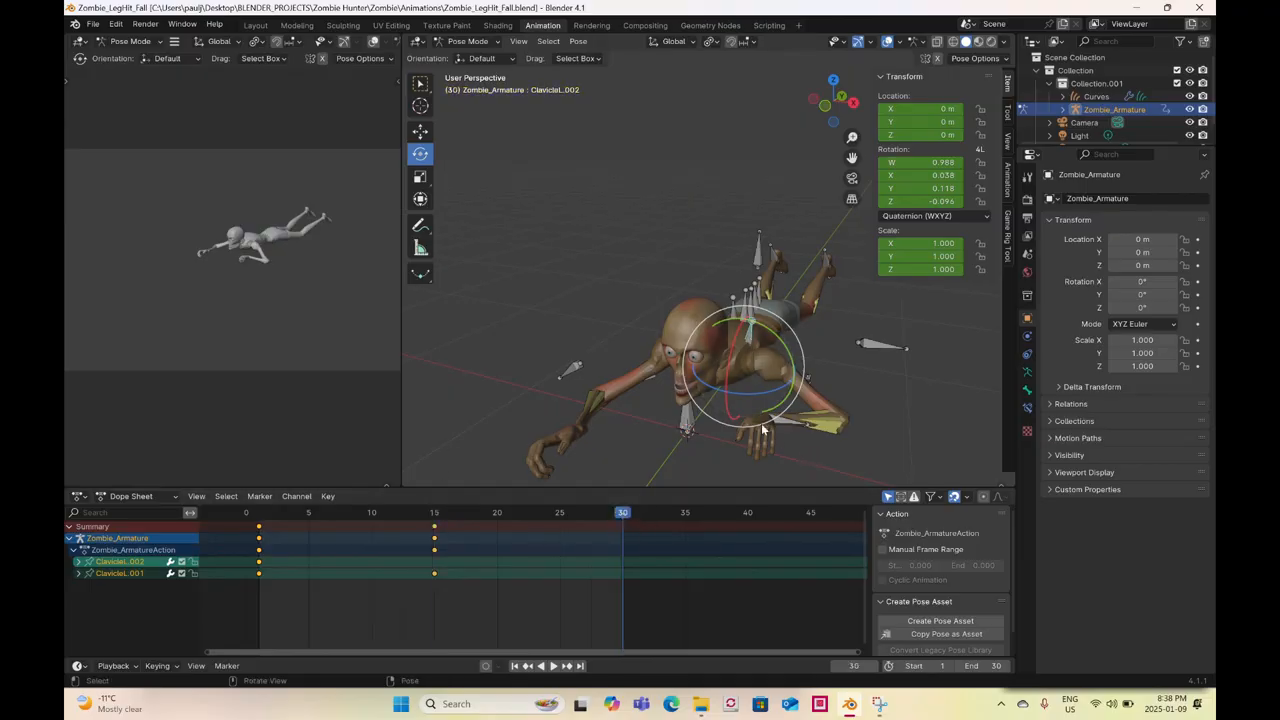
pyautogui.keyDown('shift'); pyautogui.click(780, 422); pyautogui.keyUp('shift')
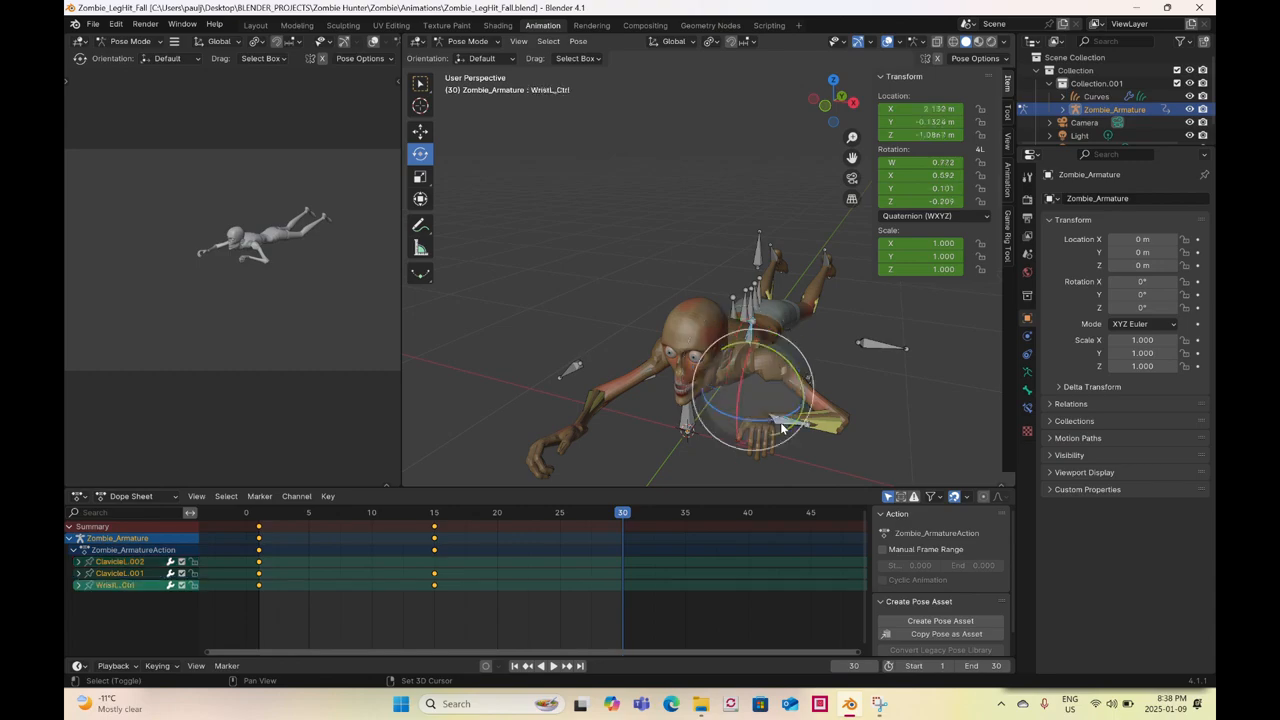
pyautogui.moveTo(236, 612); pyautogui.dragTo(317, 518)
pyautogui.hotkey('ctrl', 'v')
# - At frame 23, raise WristL_Ctrl to location X about 1.97 m, keyframe it, and play the animation from frame 1
pyautogui.moveTo(508, 512); pyautogui.dragTo(530, 514)
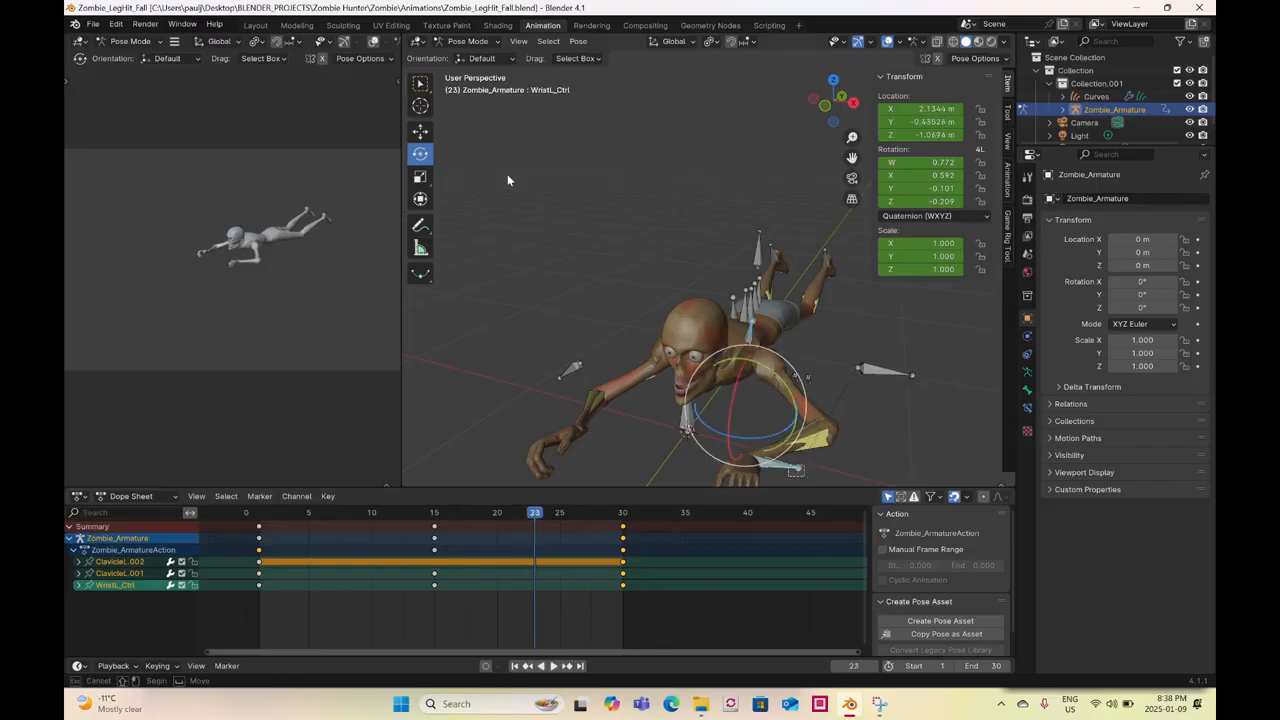
pyautogui.moveTo(788, 464); pyautogui.dragTo(804, 476)
pyautogui.click(420, 131)
pyautogui.moveTo(711, 310); pyautogui.dragTo(628, 322, button='middle')
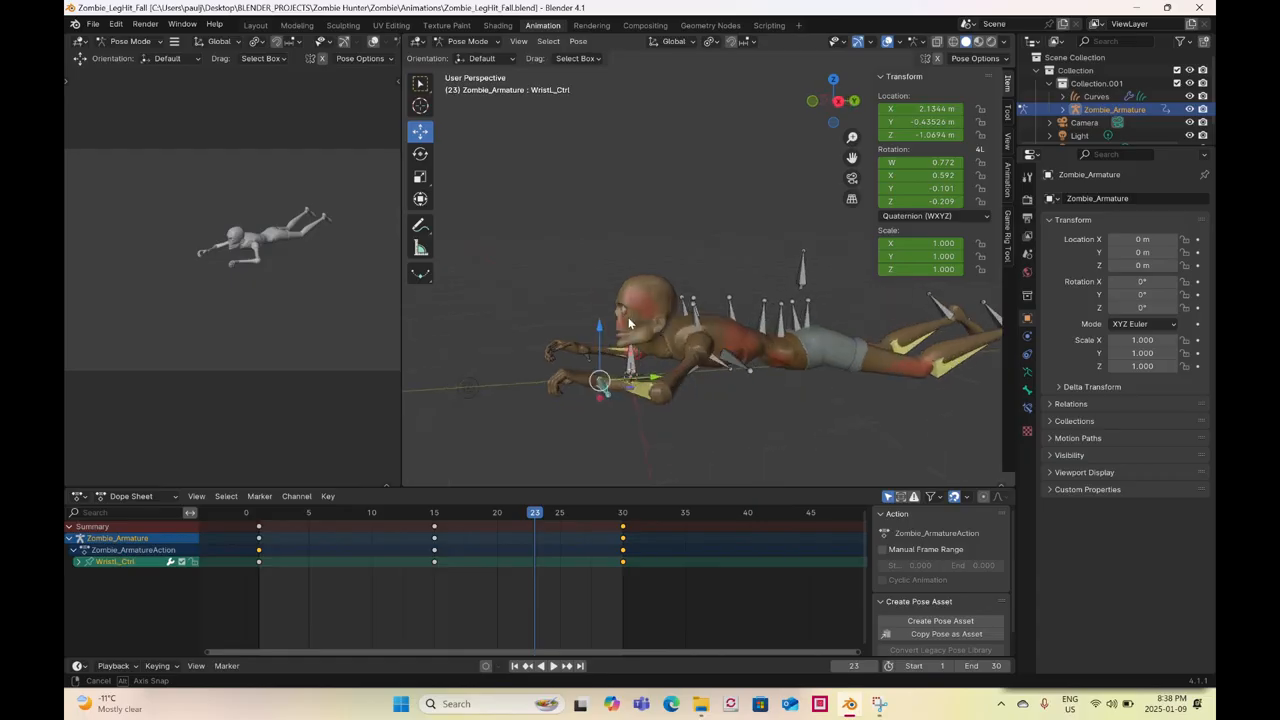
pyautogui.moveTo(598, 328); pyautogui.dragTo(601, 294)
pyautogui.rightClick(601, 294)
pyautogui.click(601, 294)
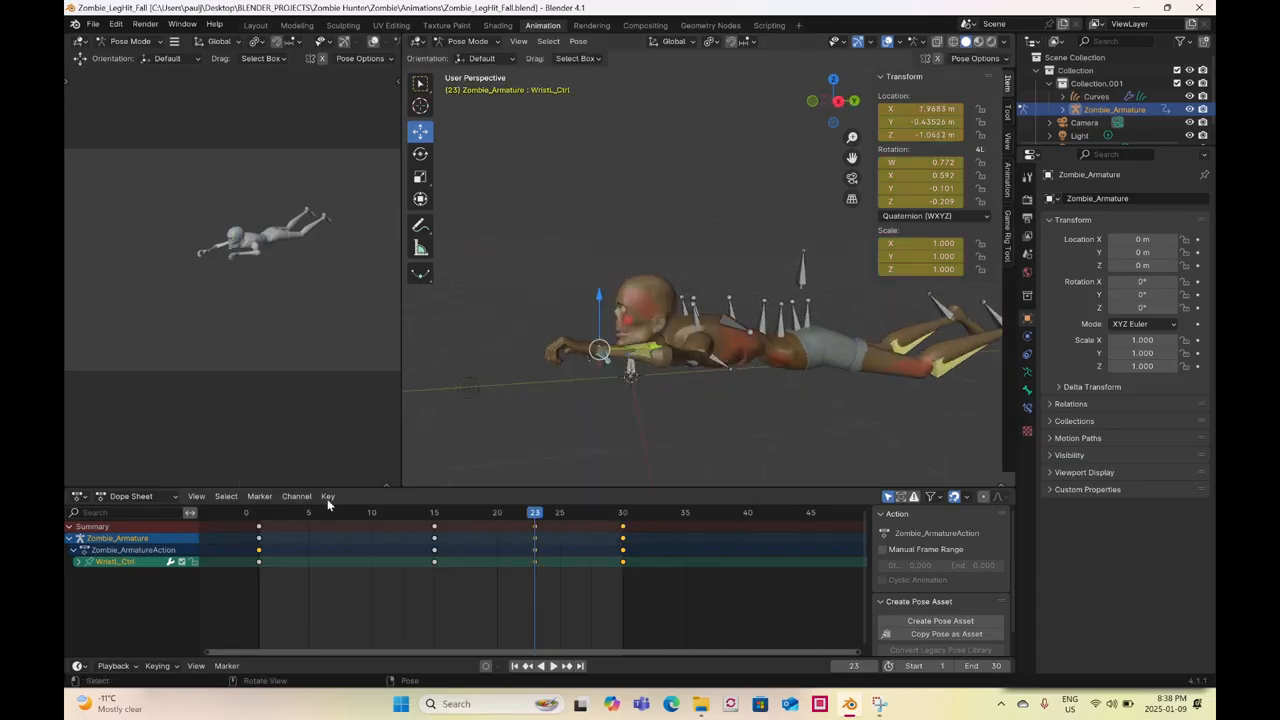
pyautogui.click(258, 514)
pyautogui.press('space')
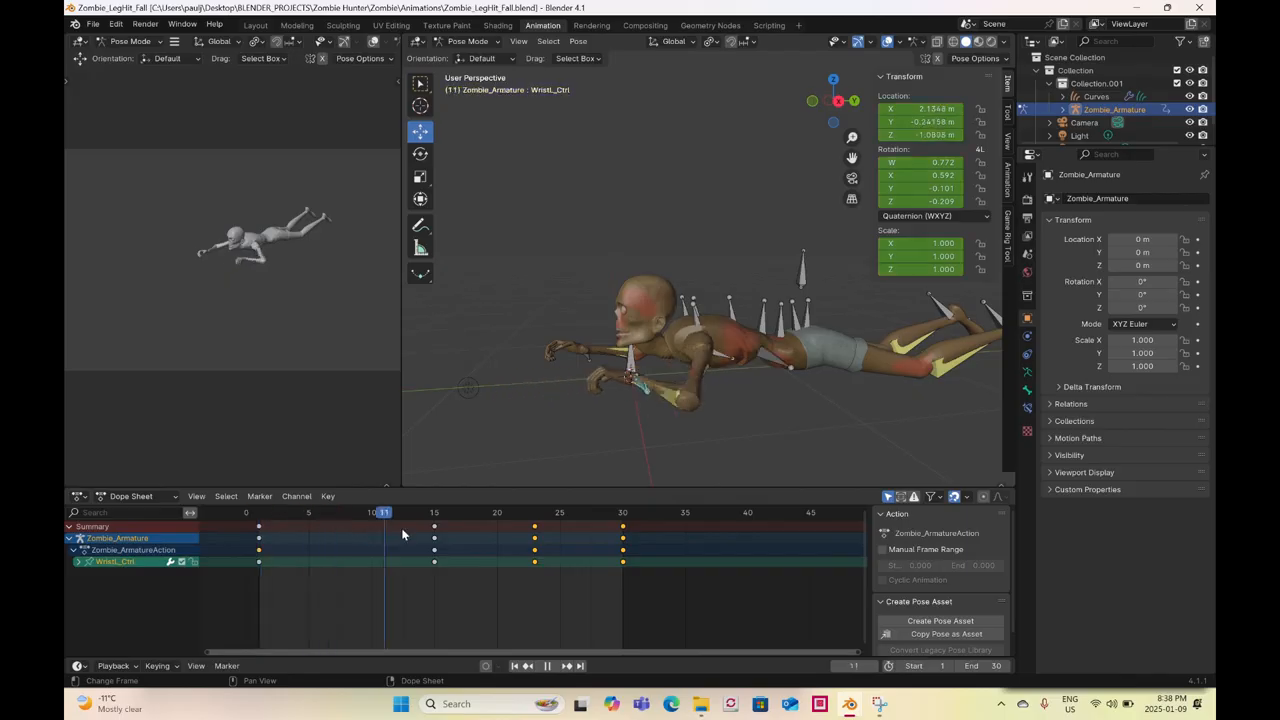
# - Stop playback, select SpineBase.002, SpineBase.001, Spine1.001, Spine2.001 and Chest.001, and switch to the front view
pyautogui.press('space')
pyautogui.moveTo(797, 316); pyautogui.dragTo(765, 333, button='middle')
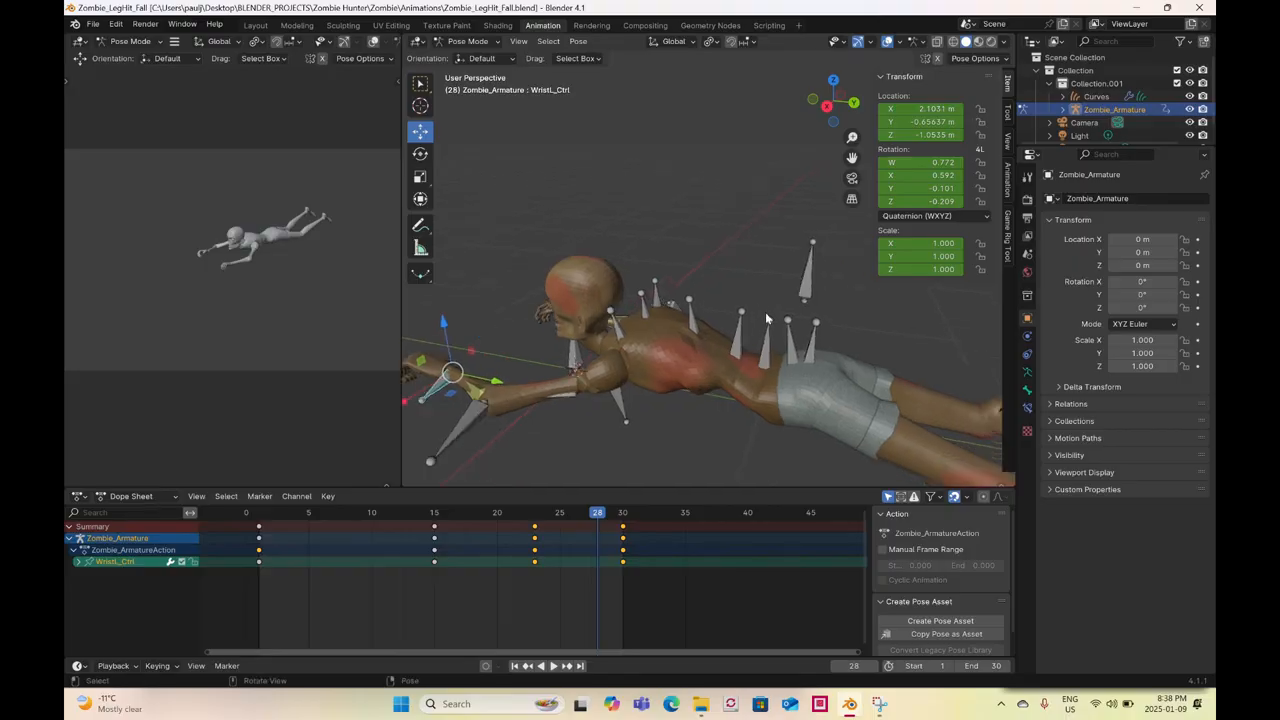
pyautogui.click(787, 321)
pyautogui.keyDown('shift'); pyautogui.click(767, 321); pyautogui.keyUp('shift')
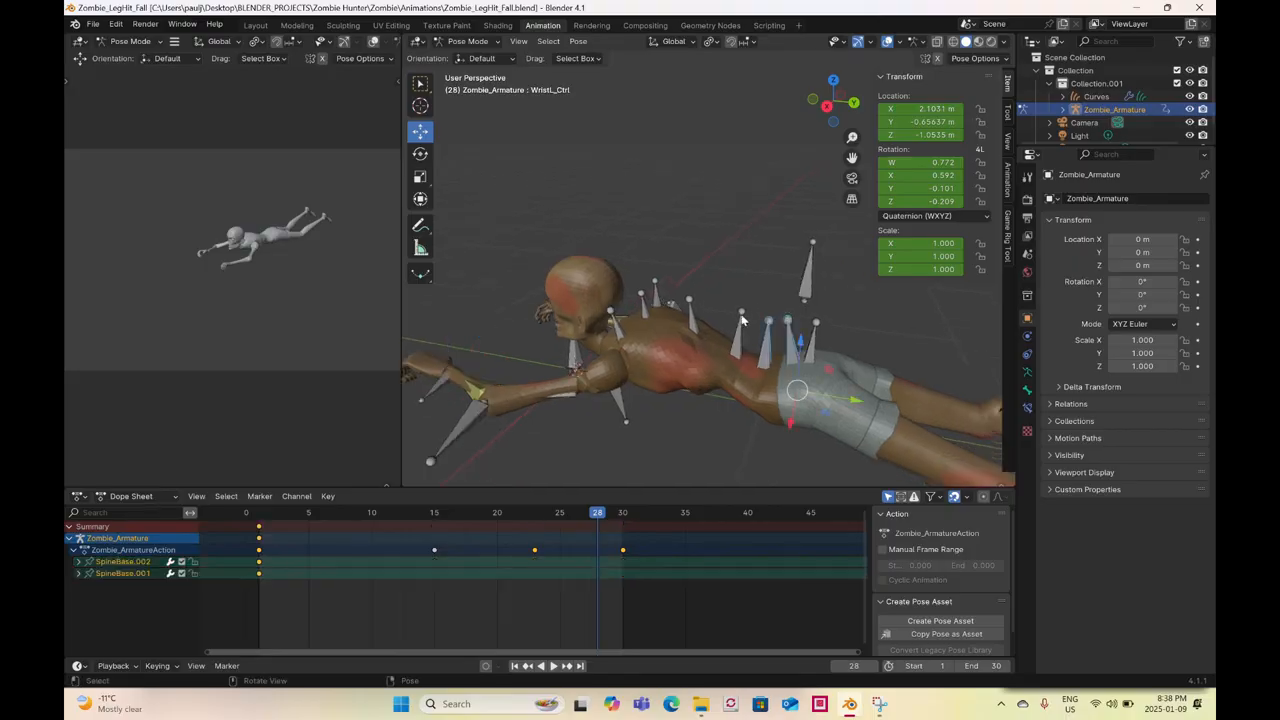
pyautogui.keyDown('shift'); pyautogui.click(690, 312); pyautogui.keyUp('shift')
pyautogui.keyDown('shift'); pyautogui.click(685, 348); pyautogui.keyUp('shift')
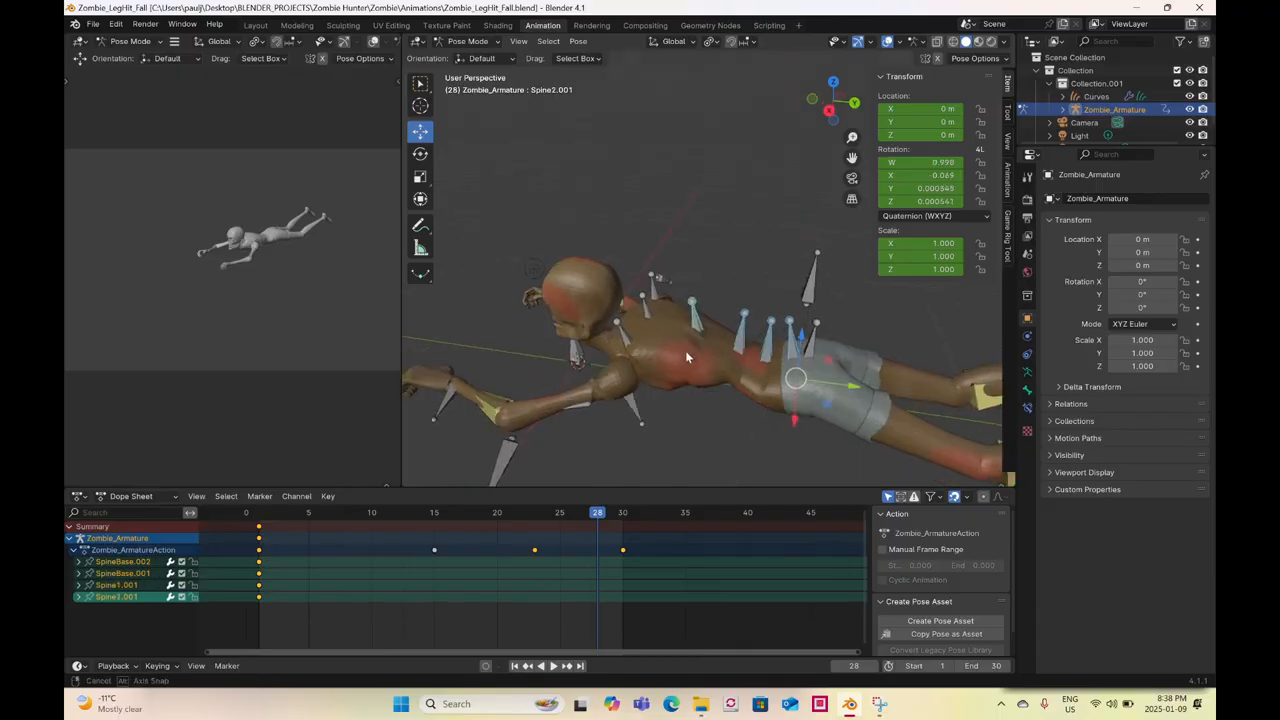
pyautogui.moveTo(688, 354); pyautogui.dragTo(710, 306, button='middle')
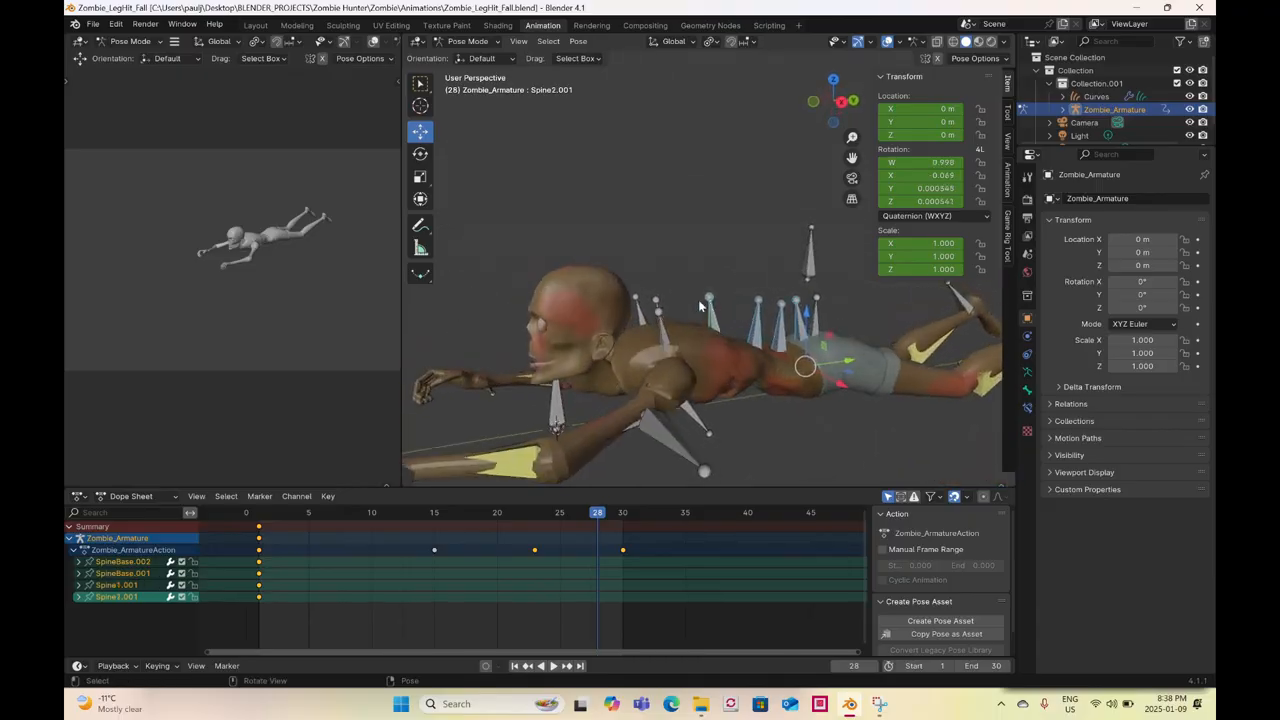
pyautogui.press('b')
pyautogui.moveTo(727, 164); pyautogui.dragTo(785, 330)
pyautogui.click(813, 101)
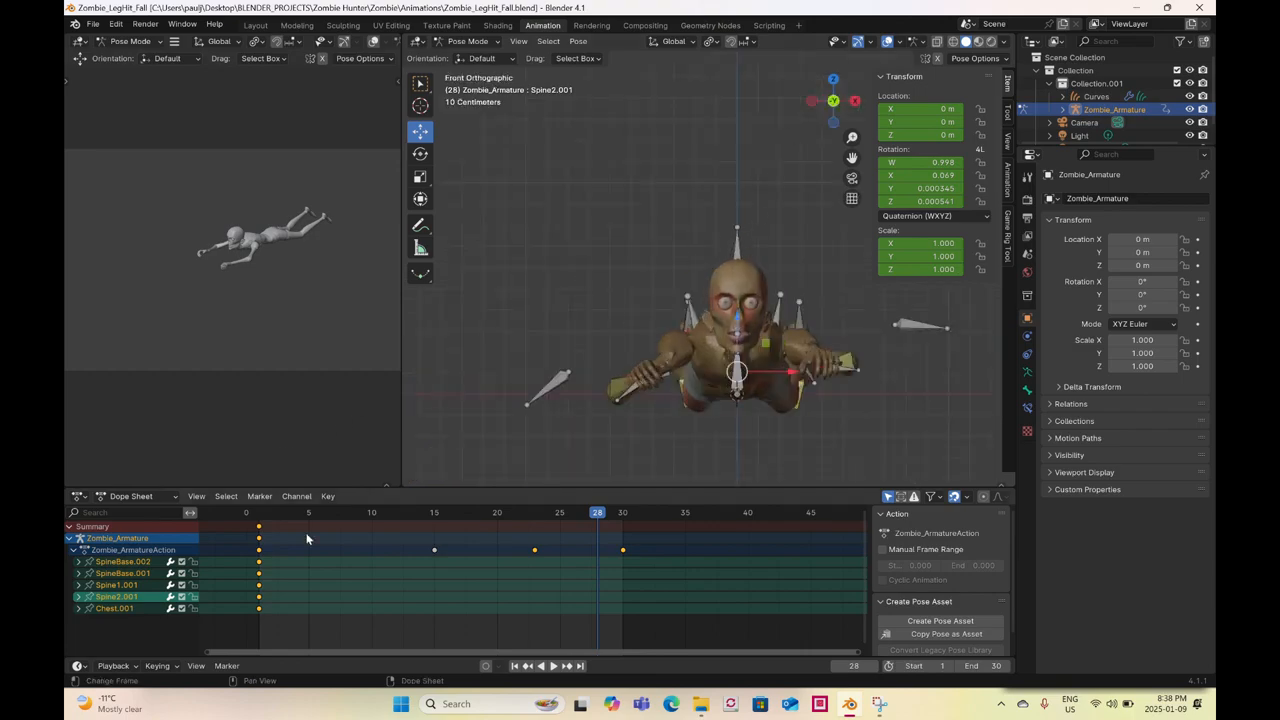
# - At frame 1, rotate the selected spine and chest bones sideways to about 0.042 Z on Spine2.001, and keyframe the pose at frames 1 and 30
pyautogui.click(259, 513)
pyautogui.press('space')
pyautogui.press('space')
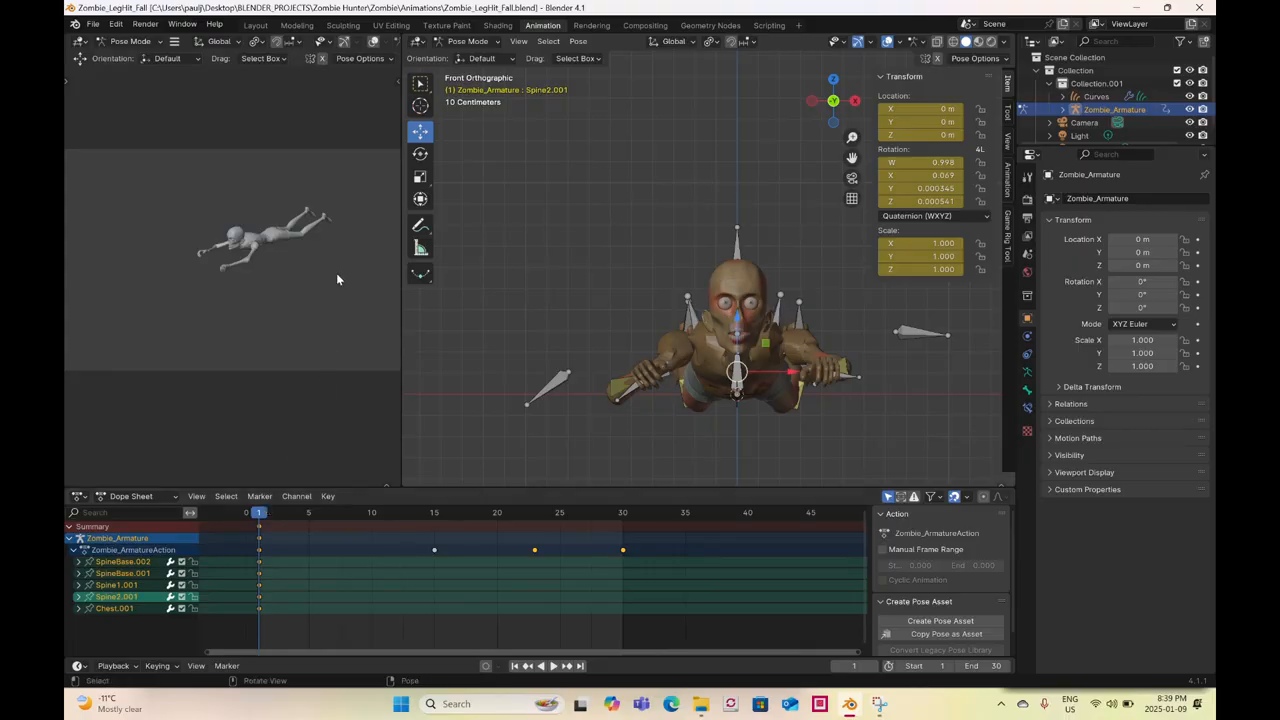
pyautogui.click(420, 154)
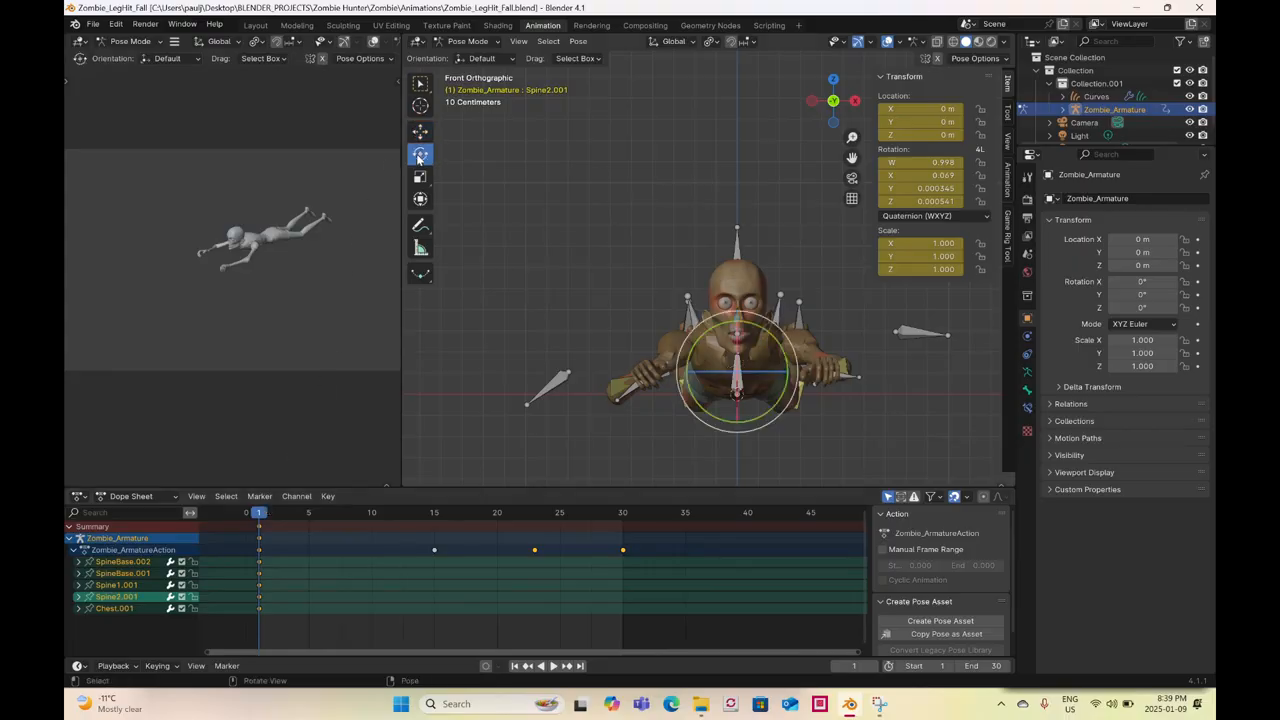
pyautogui.moveTo(776, 344); pyautogui.dragTo(772, 330)
pyautogui.rightClick(772, 329)
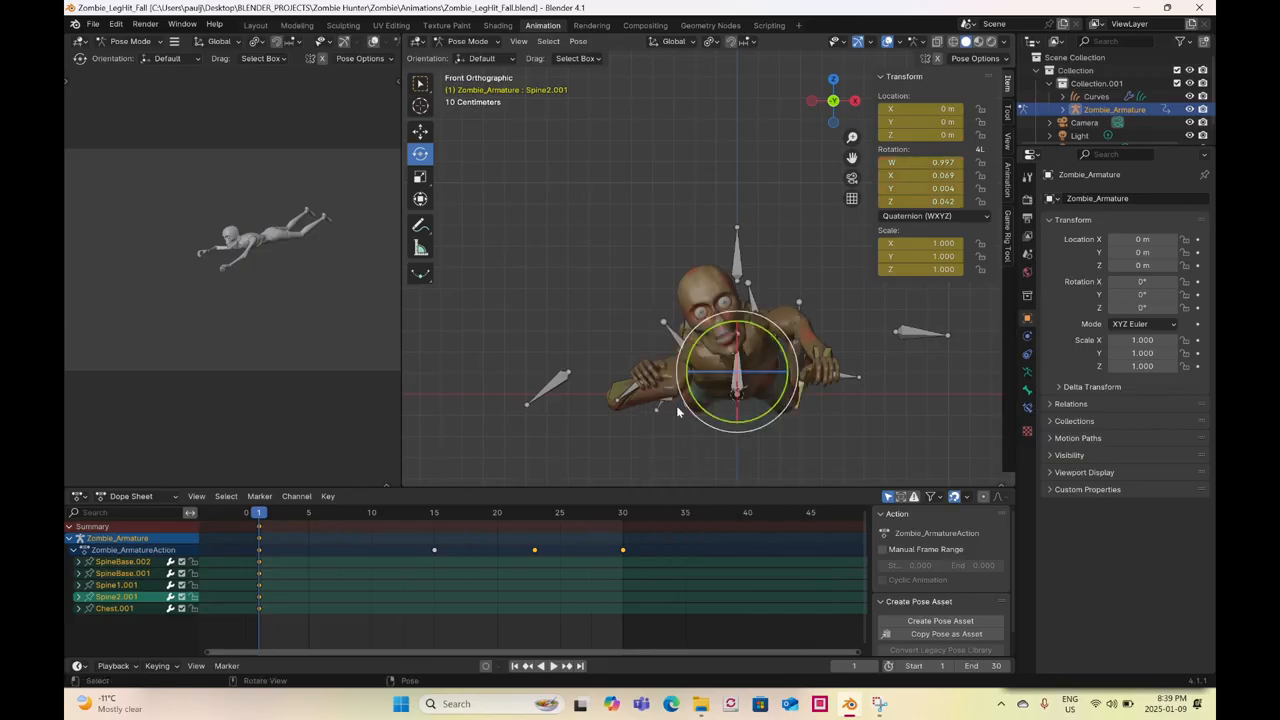
pyautogui.click(622, 507)
pyautogui.rightClick(641, 333)
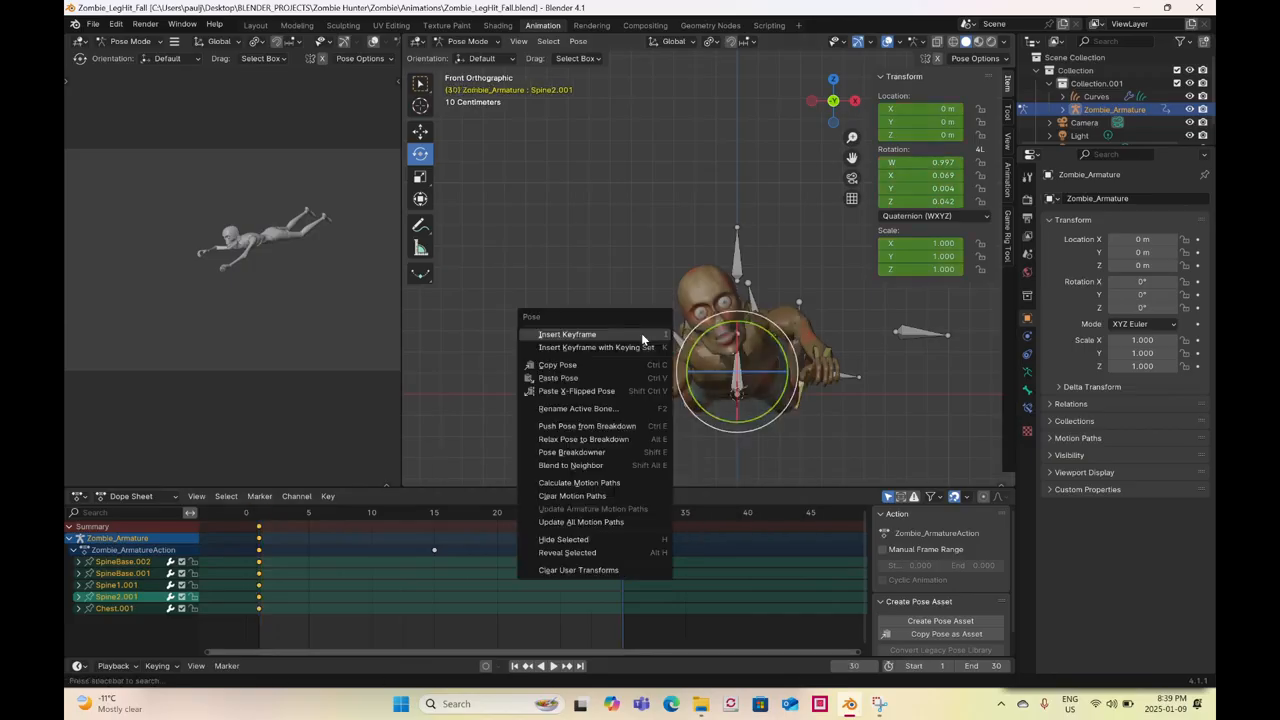
pyautogui.click(641, 333)
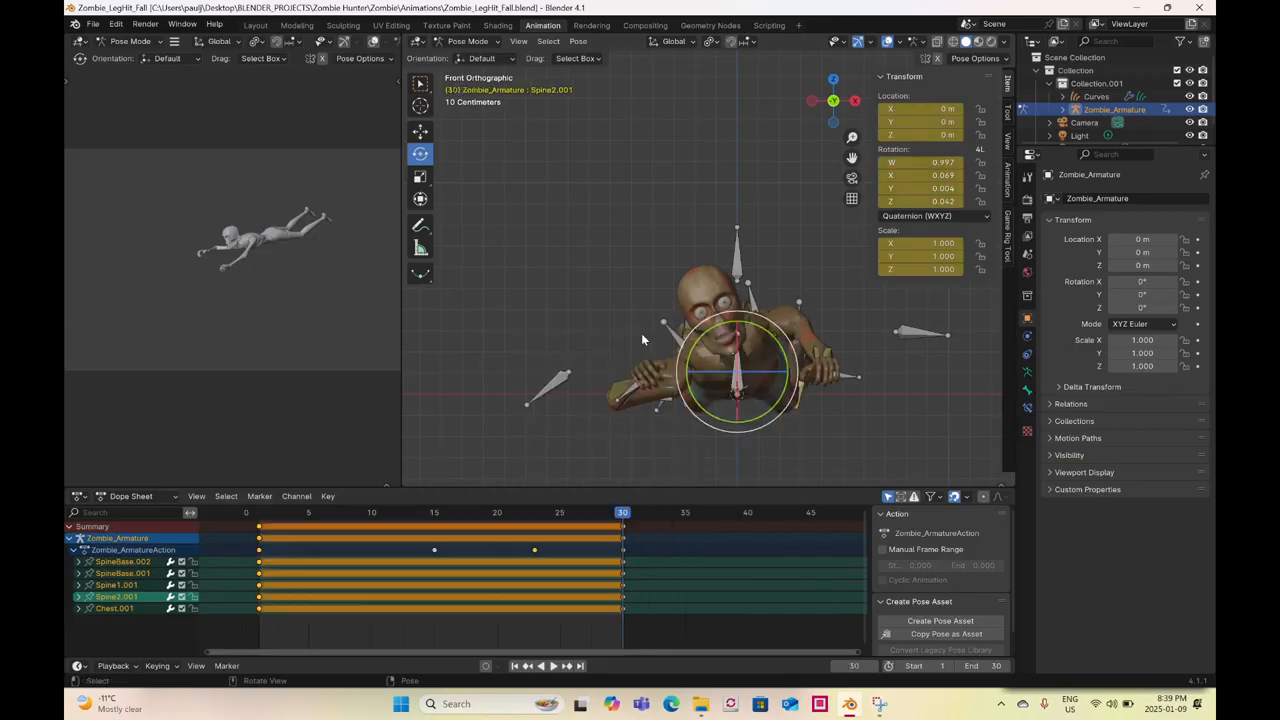
# - At frame 15, rotate the spine and chest bones back to about -0.003 Z on Spine2.001 and keyframe them
pyautogui.click(434, 513)
pyautogui.moveTo(753, 285); pyautogui.dragTo(740, 325, button='middle')
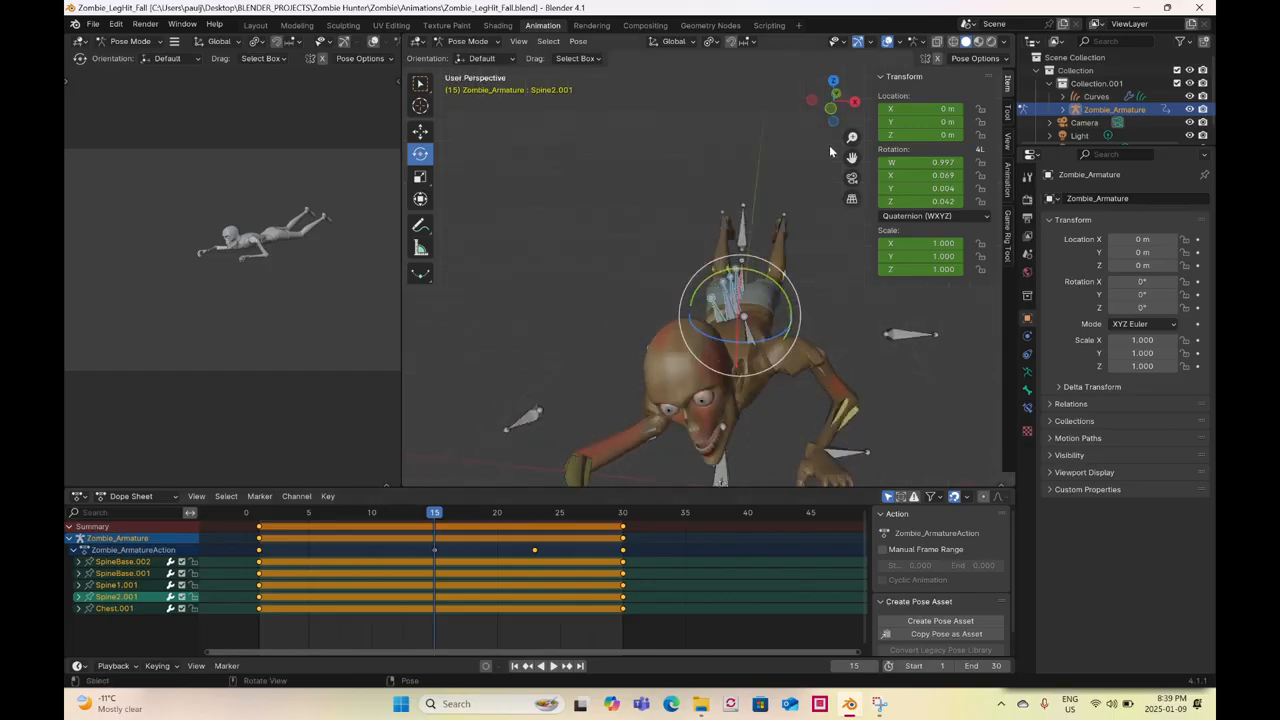
pyautogui.click(832, 108)
pyautogui.moveTo(768, 338); pyautogui.dragTo(770, 333)
pyautogui.press('i')
# - Play and scrub the animation between frames 1 and 30, examining the torso sway together with the left arm pull
pyautogui.moveTo(770, 333); pyautogui.dragTo(450, 470, button='middle')
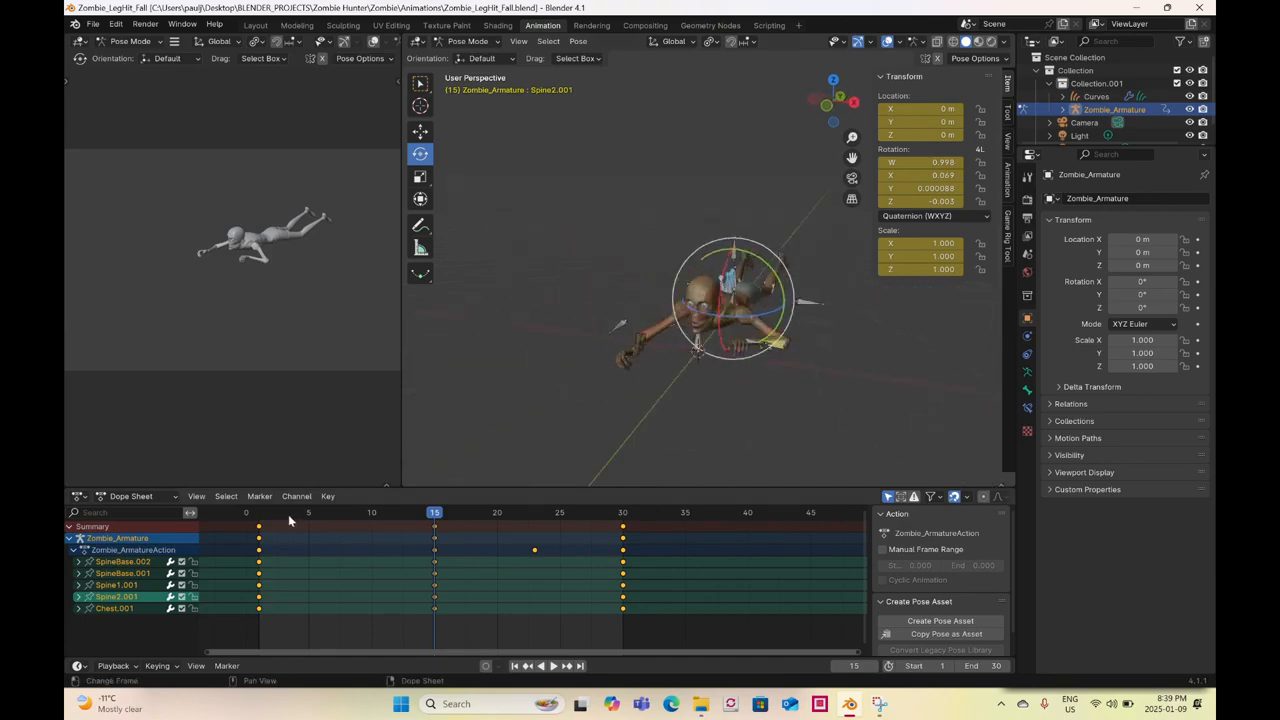
pyautogui.press('space')
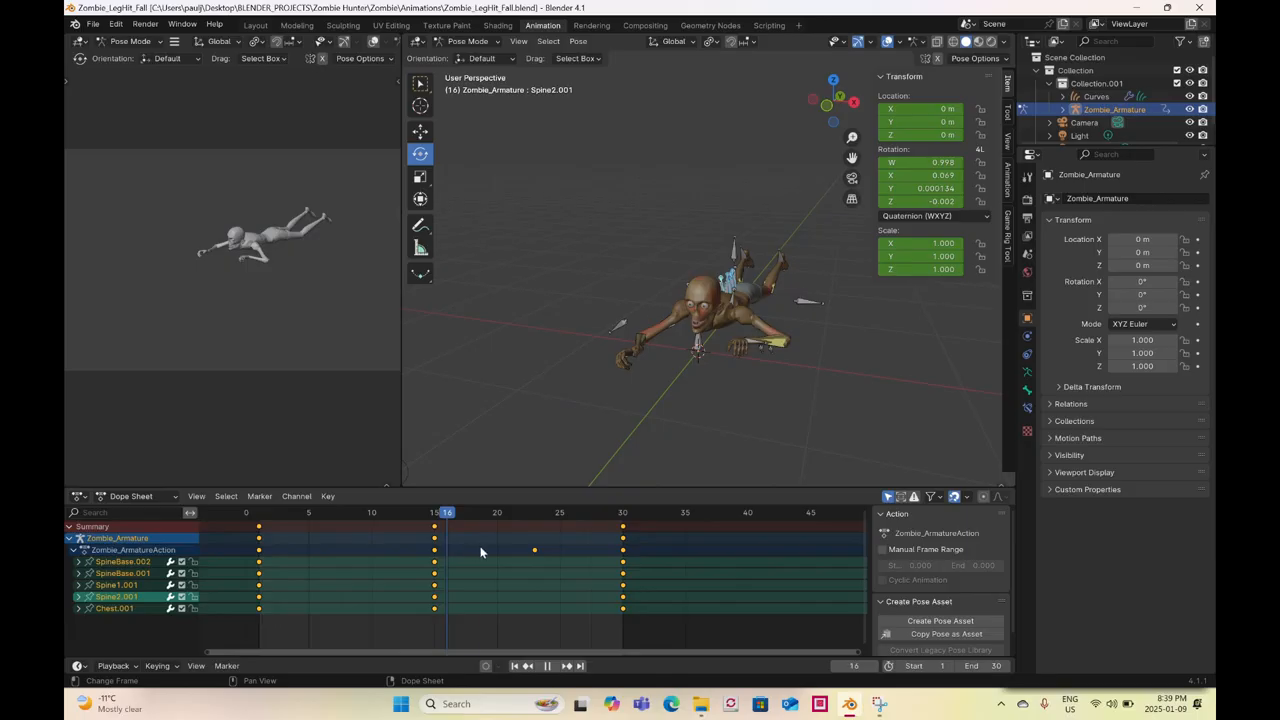
pyautogui.moveTo(646, 574); pyautogui.dragTo(409, 575)
pyautogui.press('space')
pyautogui.moveTo(740, 445); pyautogui.dragTo(660, 440, button='middle')
pyautogui.click(259, 515)
pyautogui.press('space')
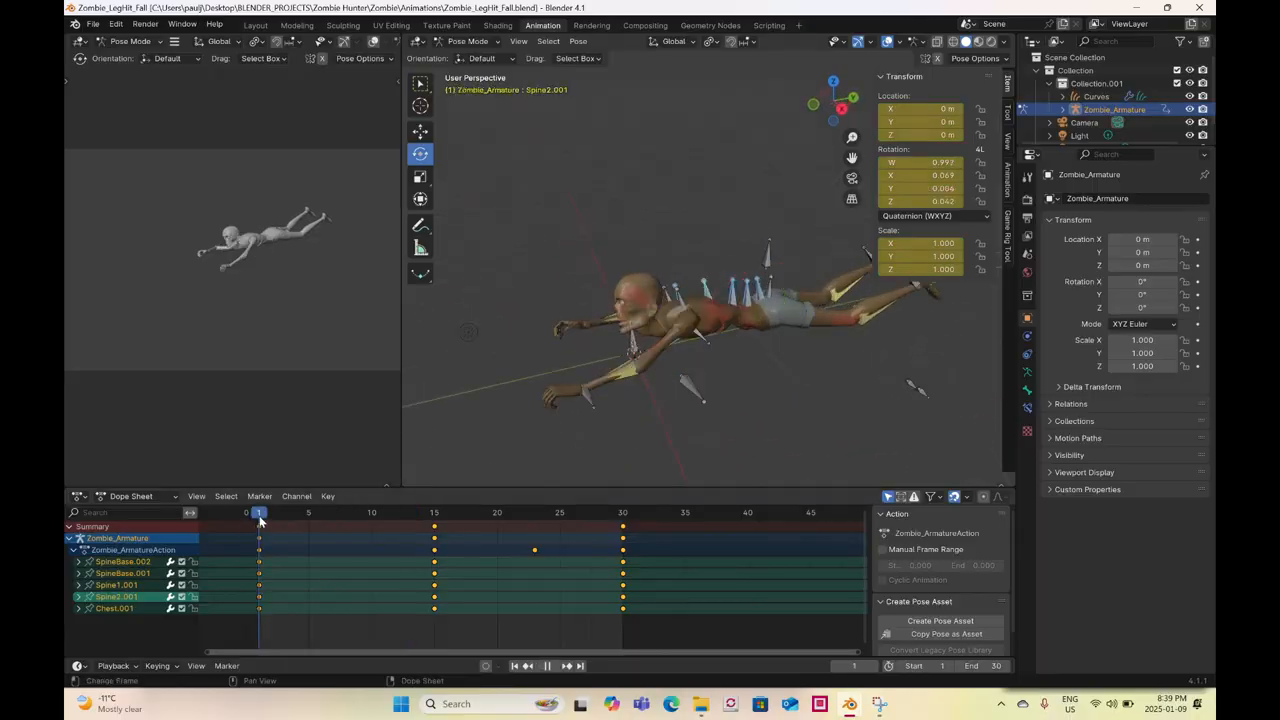
pyautogui.moveTo(262, 520); pyautogui.dragTo(617, 563)
pyautogui.moveTo(260, 519); pyautogui.dragTo(360, 545)
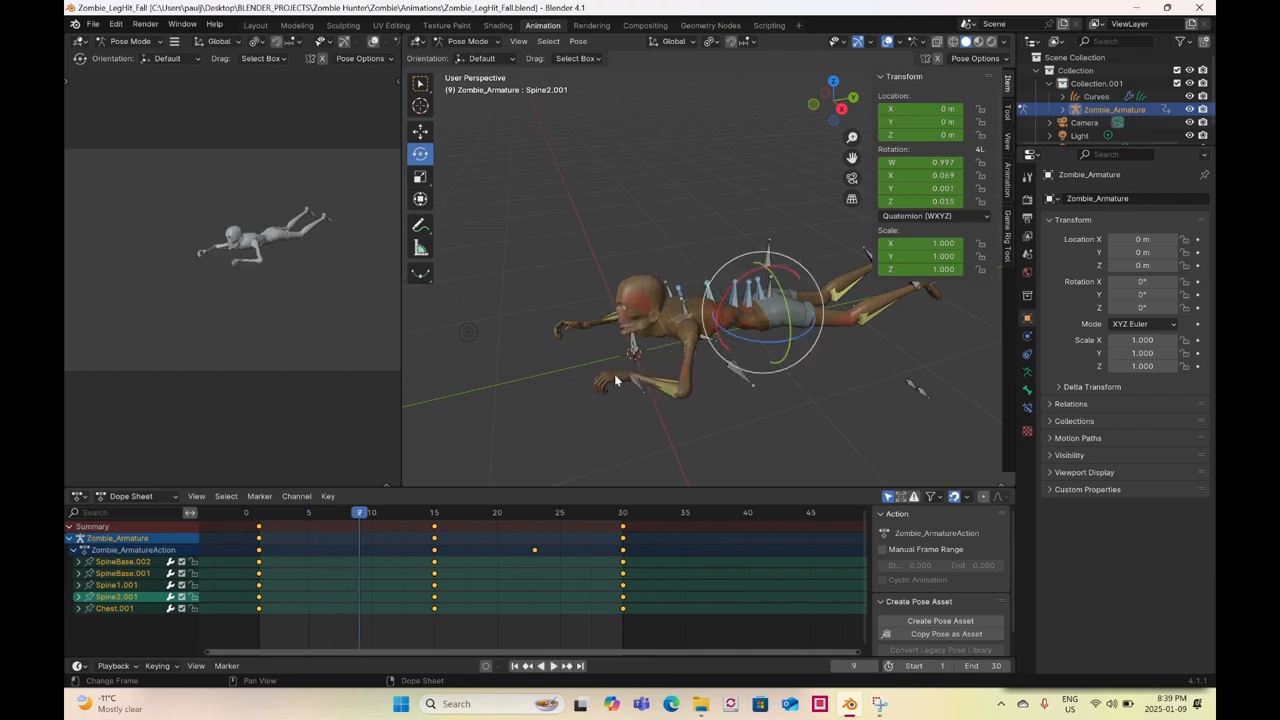
pyautogui.moveTo(614, 362); pyautogui.dragTo(545, 340, button='middle')
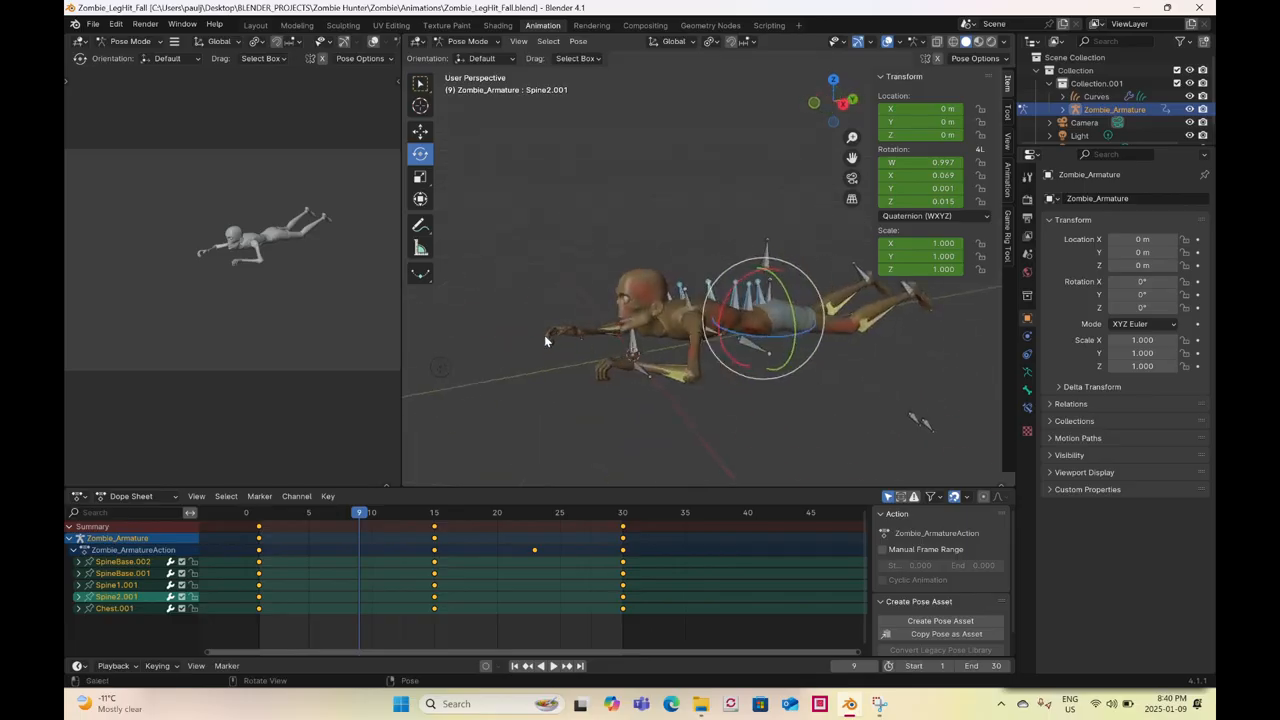
# - In the Layout workspace, set up an FBX export of armature objects only, limited to selected, visible and active-collection objects, with custom properties
pyautogui.click(257, 27)
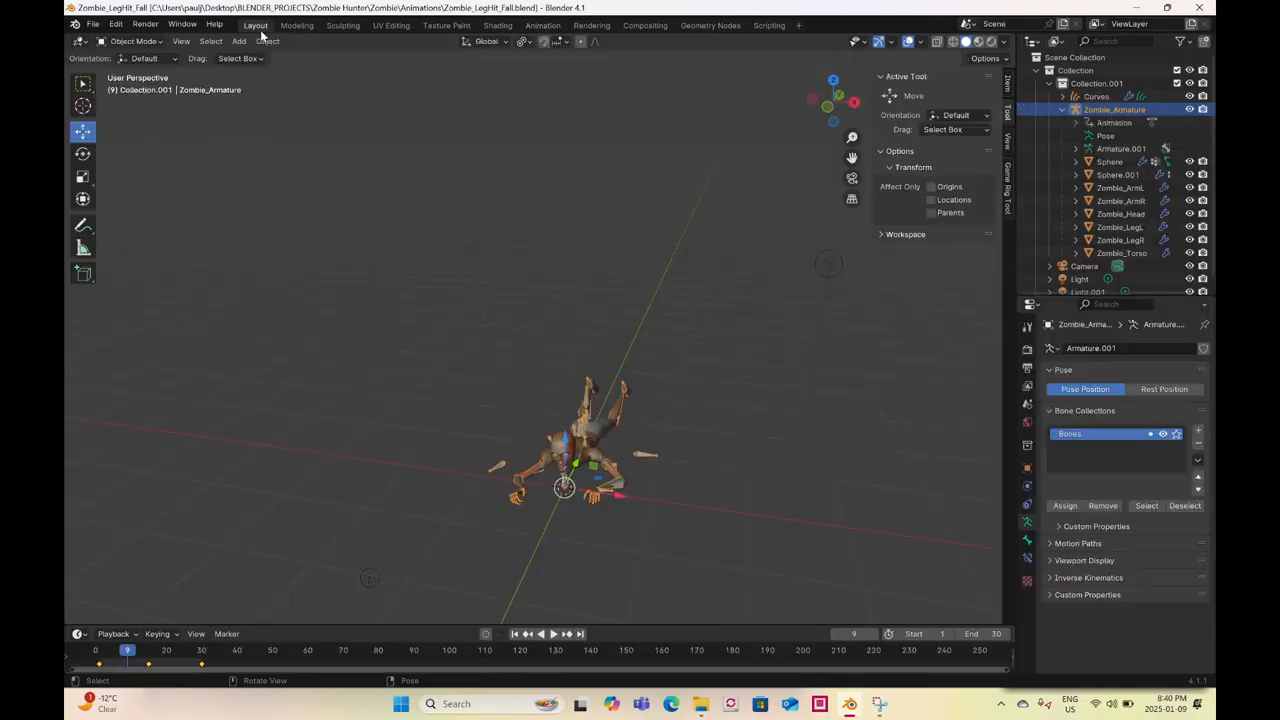
pyautogui.click(93, 24)
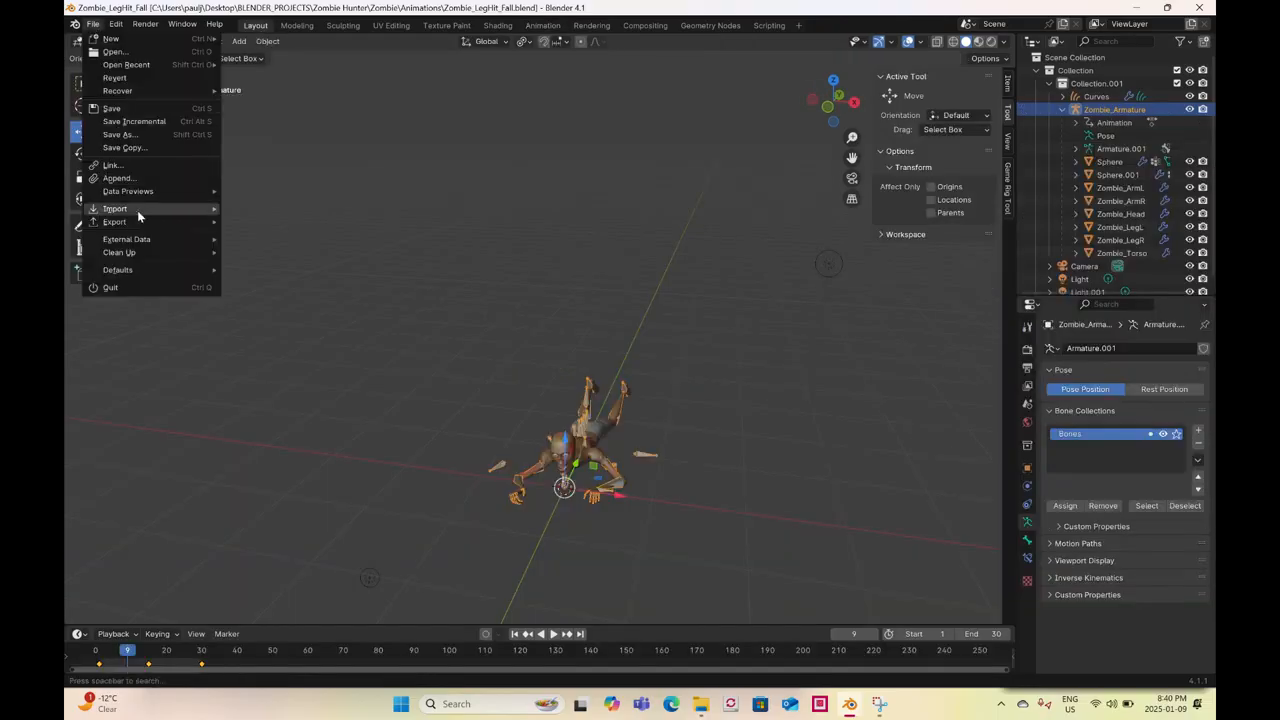
pyautogui.moveTo(190, 224)
pyautogui.click(318, 355)
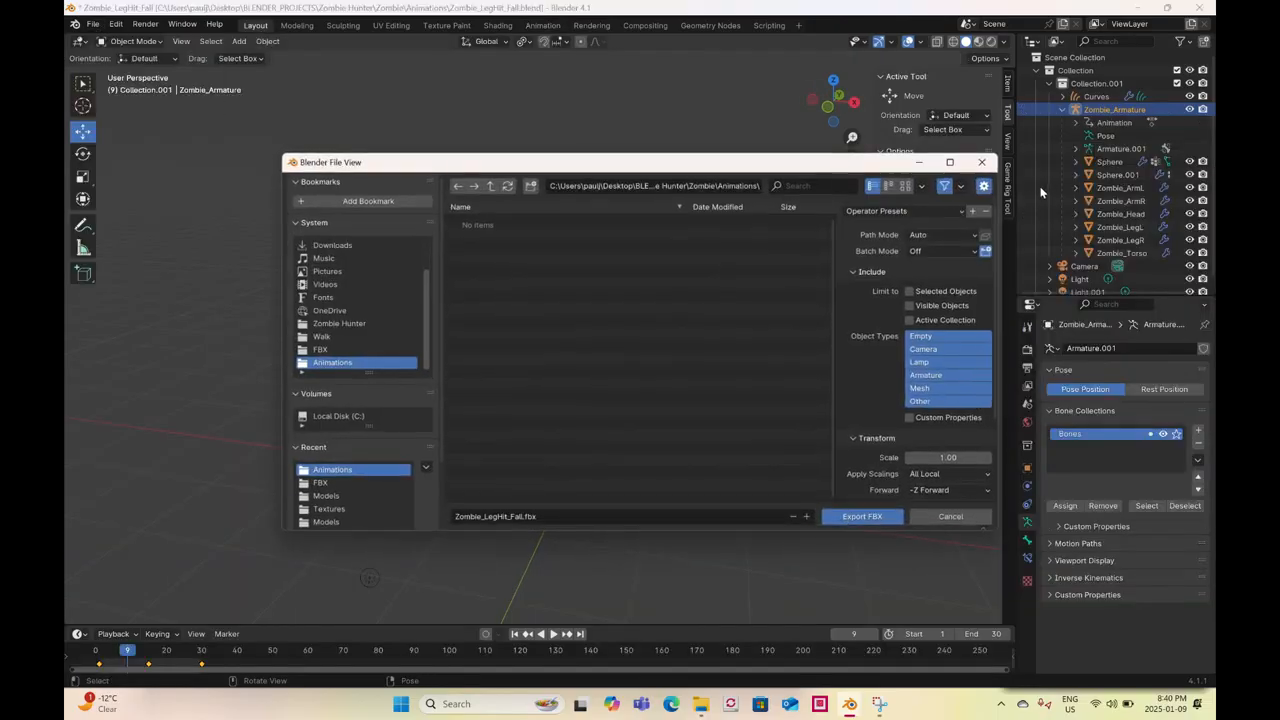
pyautogui.click(953, 376)
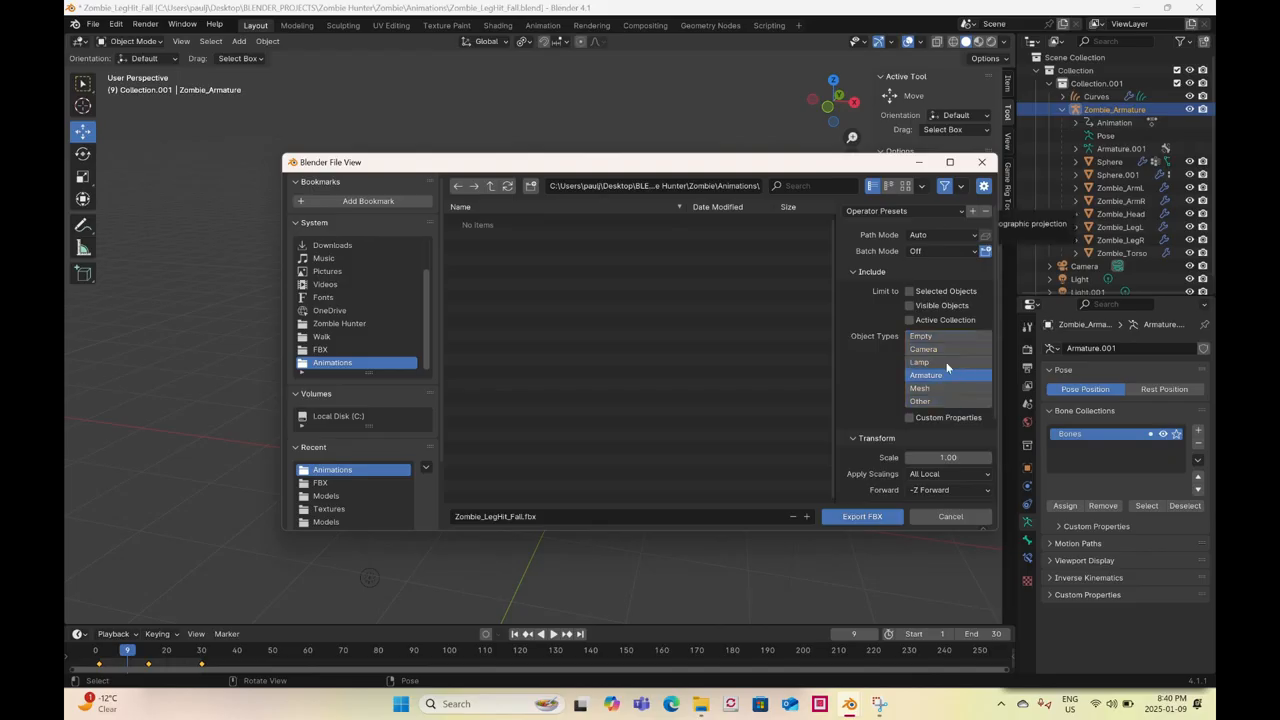
pyautogui.click(910, 320)
pyautogui.click(910, 305)
pyautogui.click(910, 291)
pyautogui.click(926, 417)
# - Enable Apply Transform and Only Deform Bones, and disable Add Leaf Bones for the FBX export
pyautogui.scroll(-3, 916, 440)
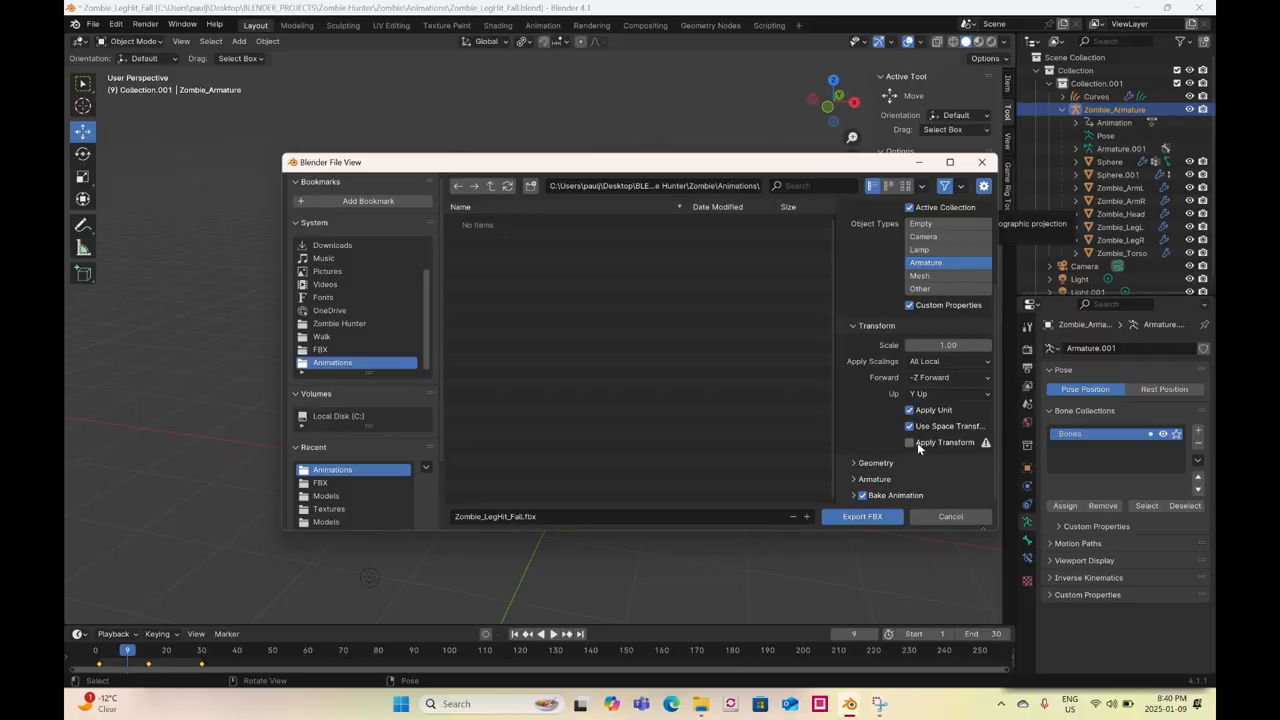
pyautogui.click(876, 479)
pyautogui.scroll(-2, 885, 463)
pyautogui.click(918, 476)
# - Export the animation to the Zombie project's FBX folder as Zombie_ArmLCrawl.fbx
pyautogui.click(490, 186)
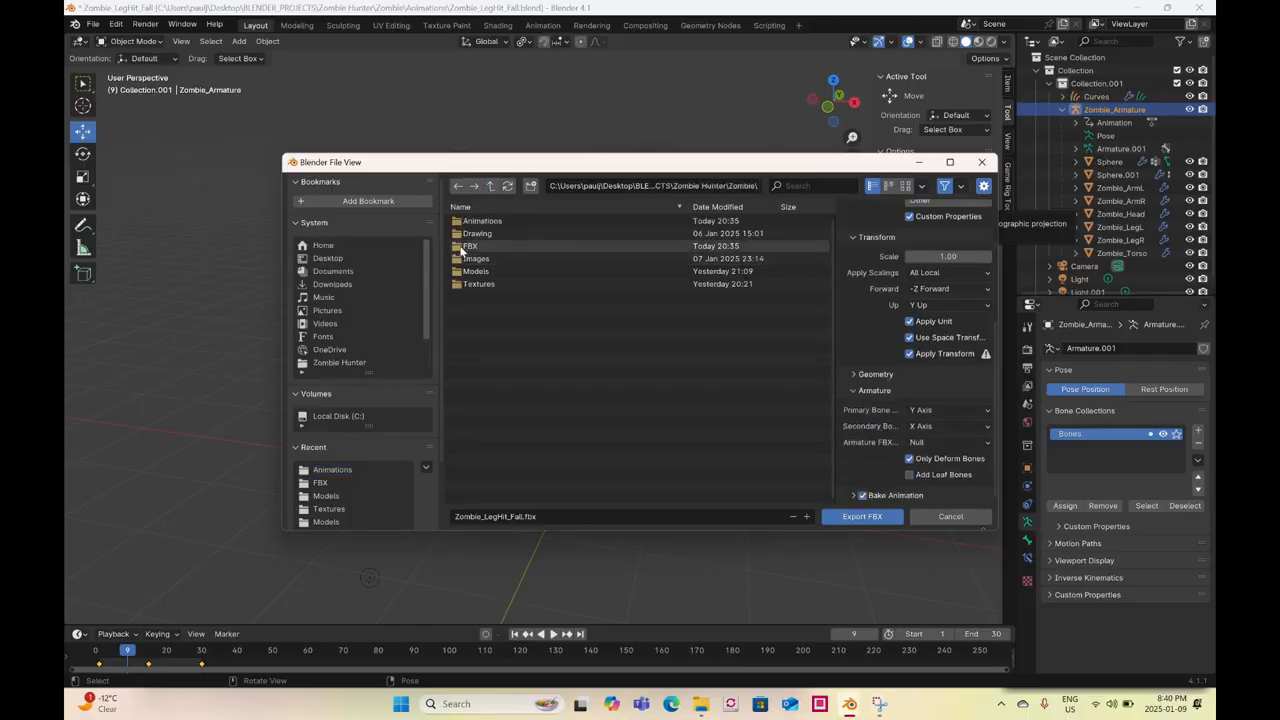
pyautogui.doubleClick(468, 246)
pyautogui.click(511, 517)
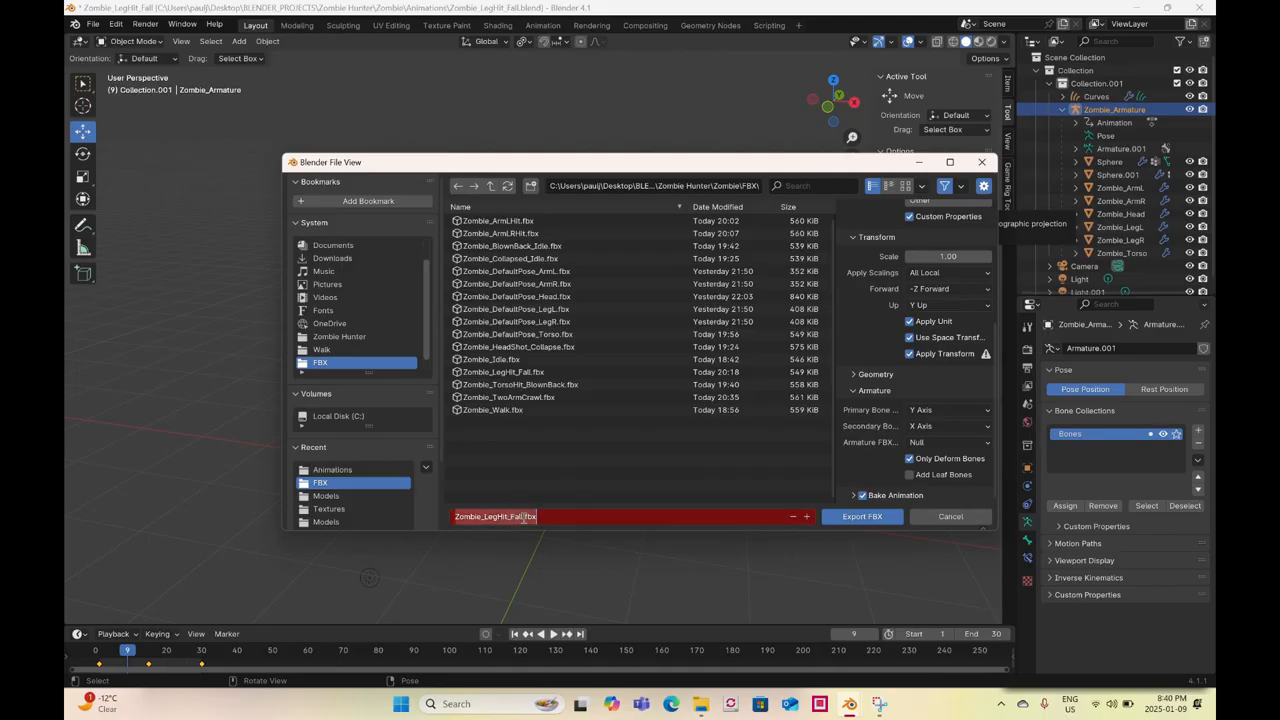
pyautogui.click(524, 517)
pyautogui.press('BackSpace')
pyautogui.press('BackSpace')
pyautogui.press('BackSpace')
pyautogui.press('BackSpace')
pyautogui.press('BackSpace')
pyautogui.press('BackSpace')
pyautogui.press('BackSpace')
pyautogui.press('BackSpace')
pyautogui.press('BackSpace')
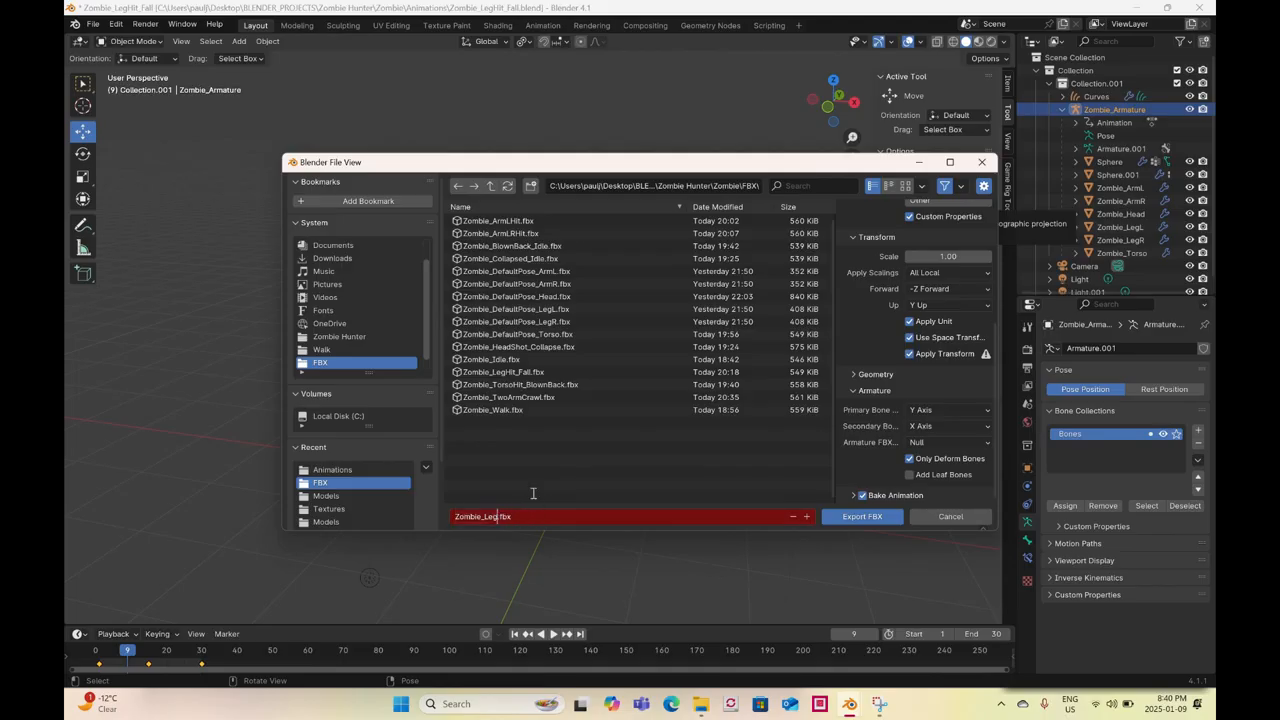
pyautogui.write('ArmLCrawl')
pyautogui.click(850, 517)
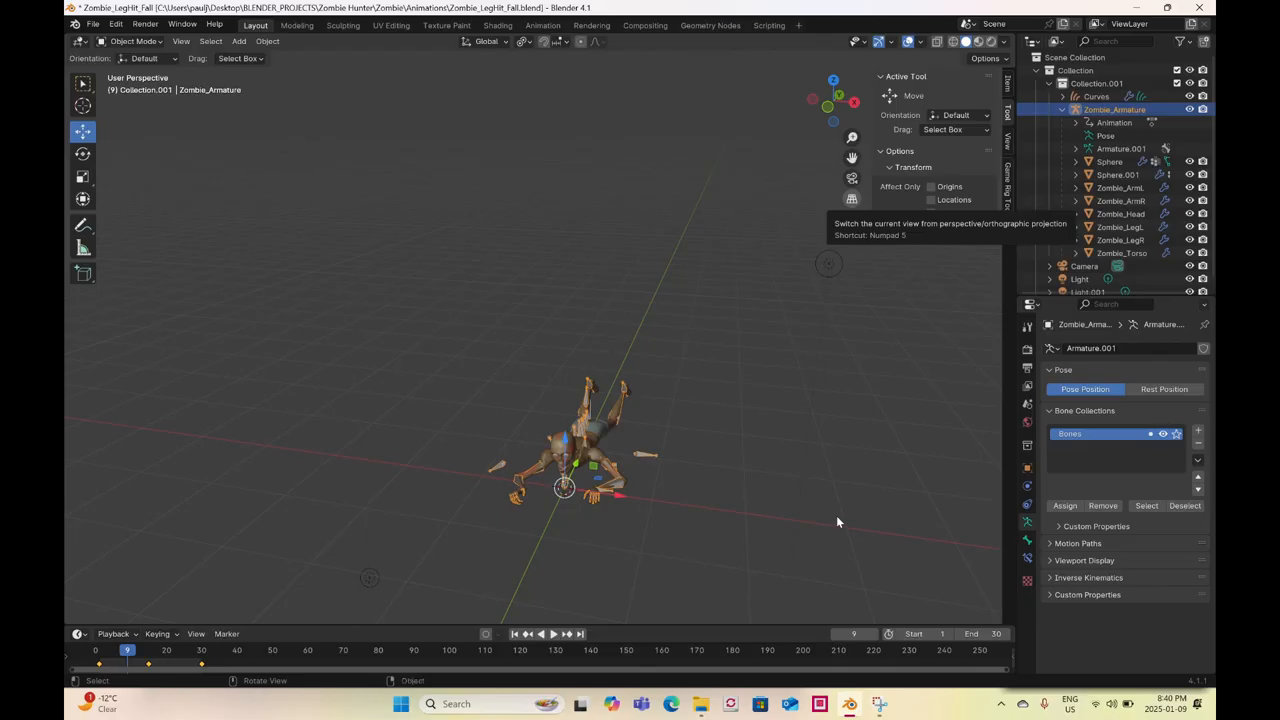
pyautogui.click(92, 23)
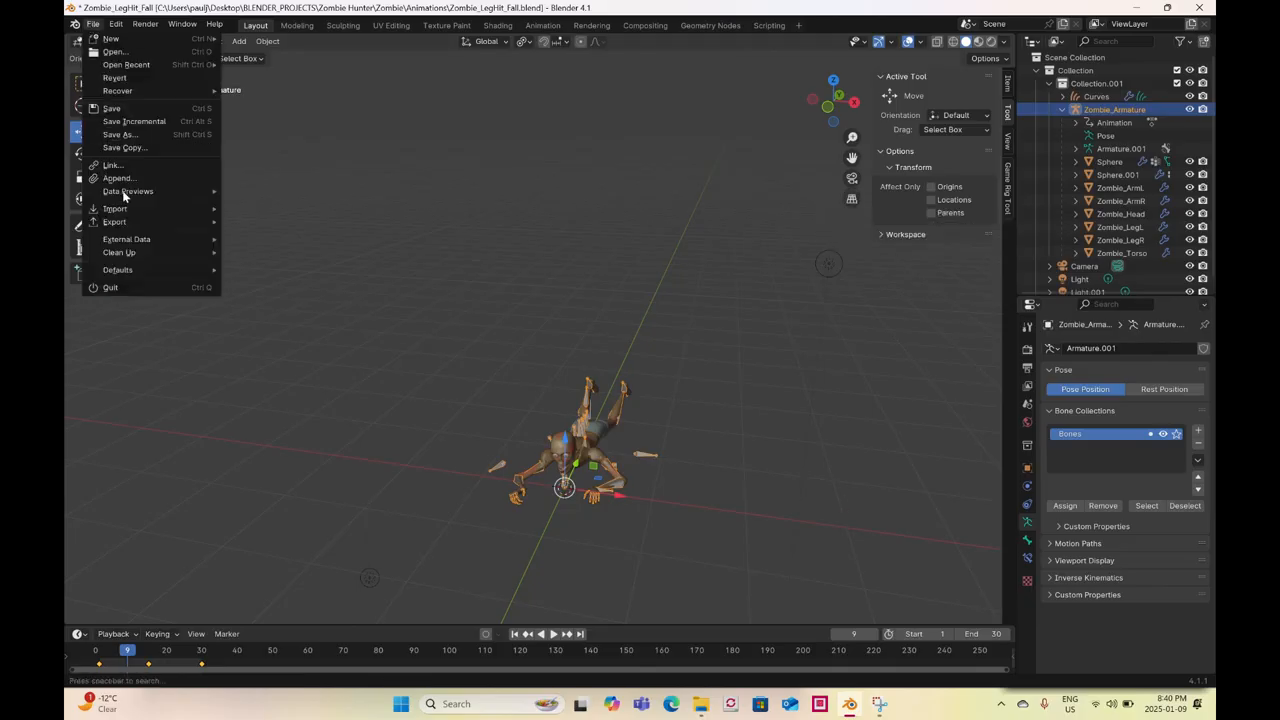
pyautogui.moveTo(150, 222)
pyautogui.click(323, 352)
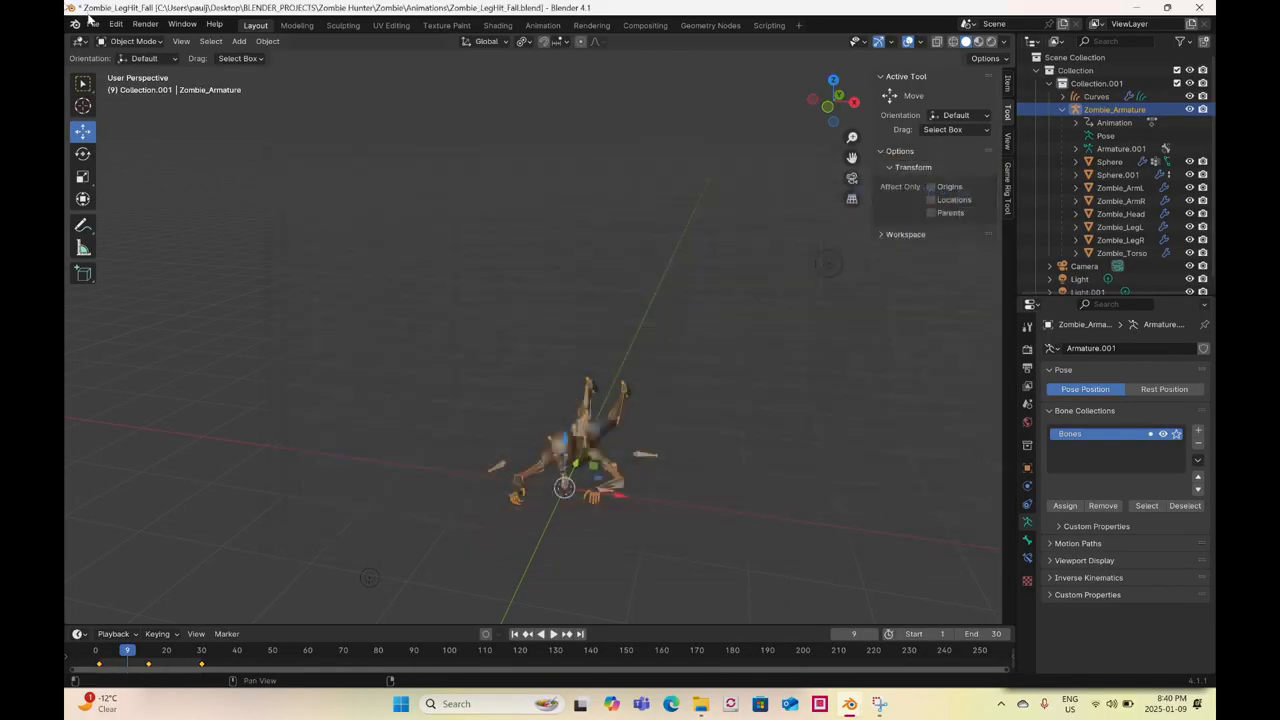
# - Save a copy of the project in the Animations folder under the new name Zombie_ArmLCrawl.blend
pyautogui.click(92, 23)
pyautogui.click(112, 128)
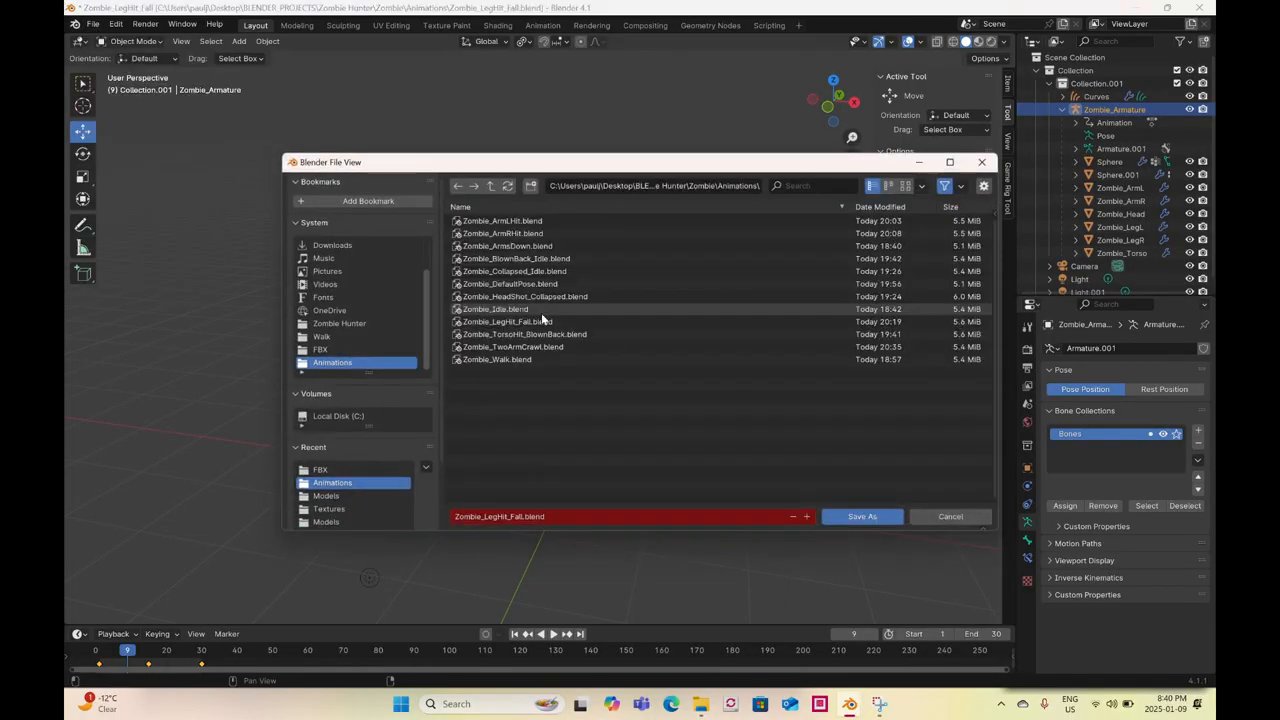
pyautogui.click(517, 521)
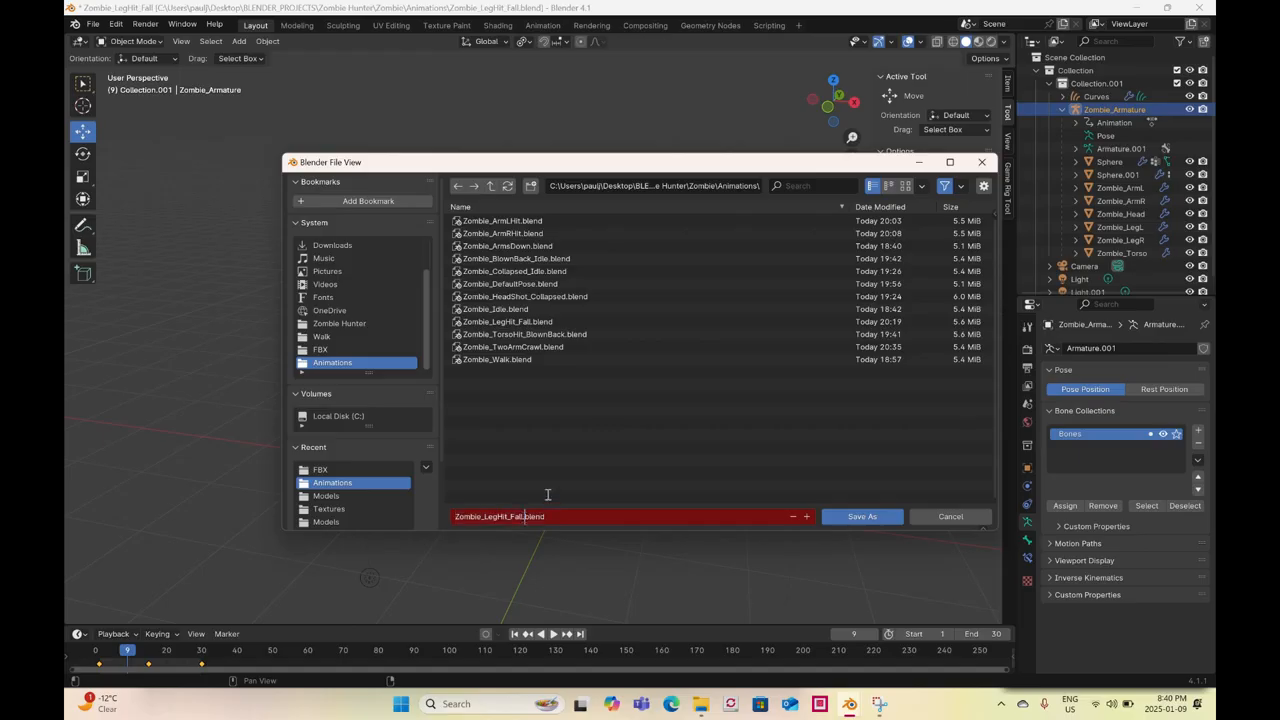
pyautogui.press('BackSpace')
pyautogui.press('BackSpace')
pyautogui.press('BackSpace')
pyautogui.press('BackSpace')
pyautogui.press('BackSpace')
pyautogui.press('BackSpace')
pyautogui.press('BackSpace')
pyautogui.press('BackSpace')
pyautogui.press('BackSpace')
pyautogui.press('BackSpace')
pyautogui.press('BackSpace')
pyautogui.write('Arm')
pyautogui.write('LCrawl')
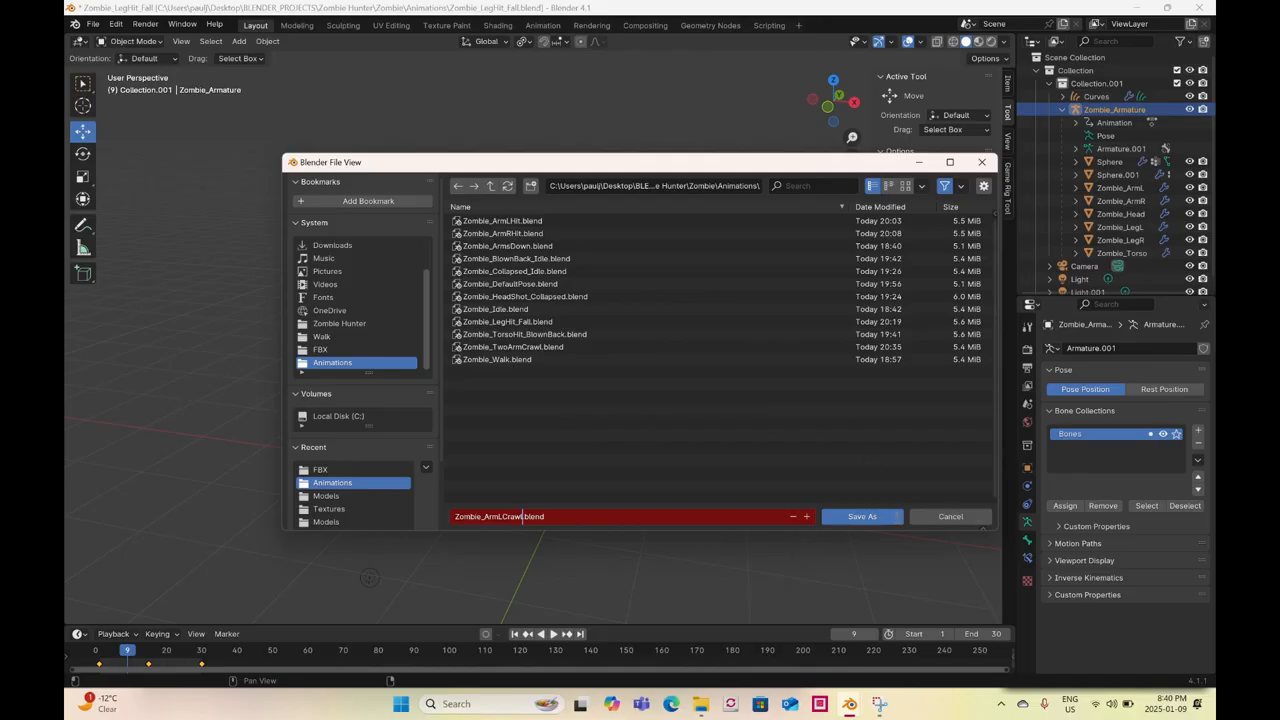
pyautogui.click(885, 516)
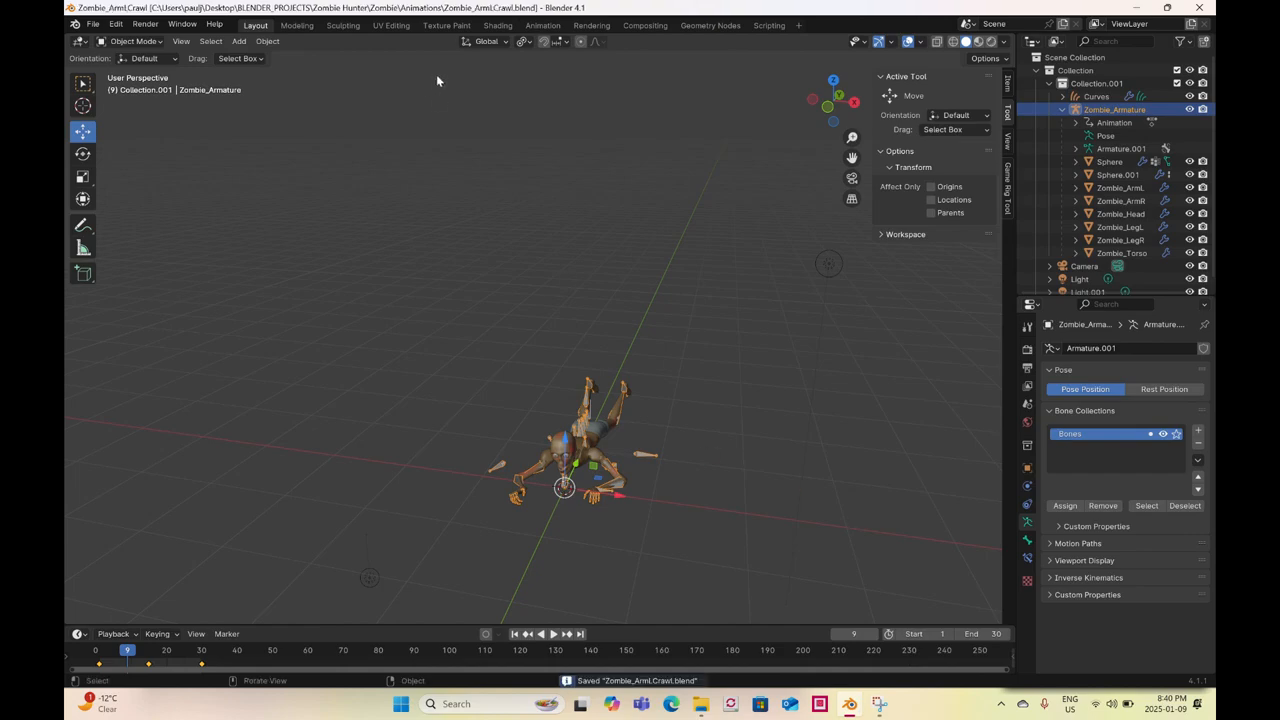
# - In the Animation workspace, show the model in wireframe at frame 1, select all bones, and delete their keyframes from frame 15 to 30
pyautogui.click(540, 26)
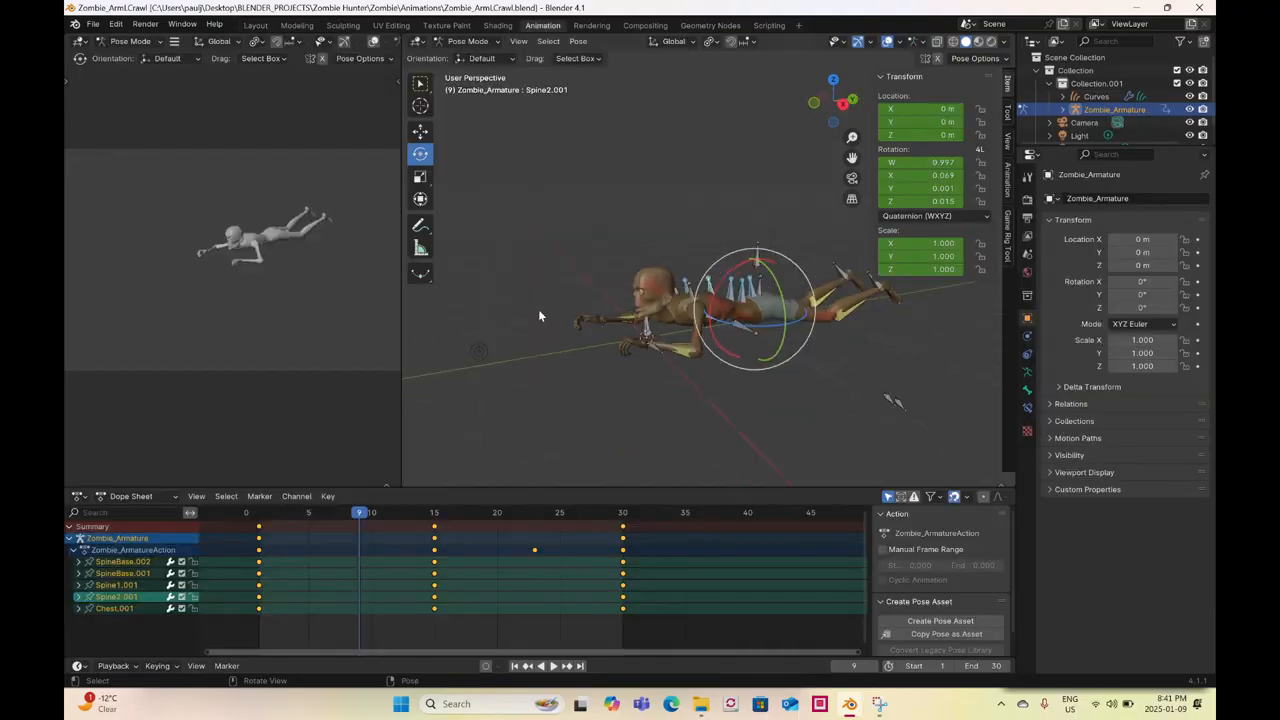
pyautogui.click(262, 514)
pyautogui.press('z')
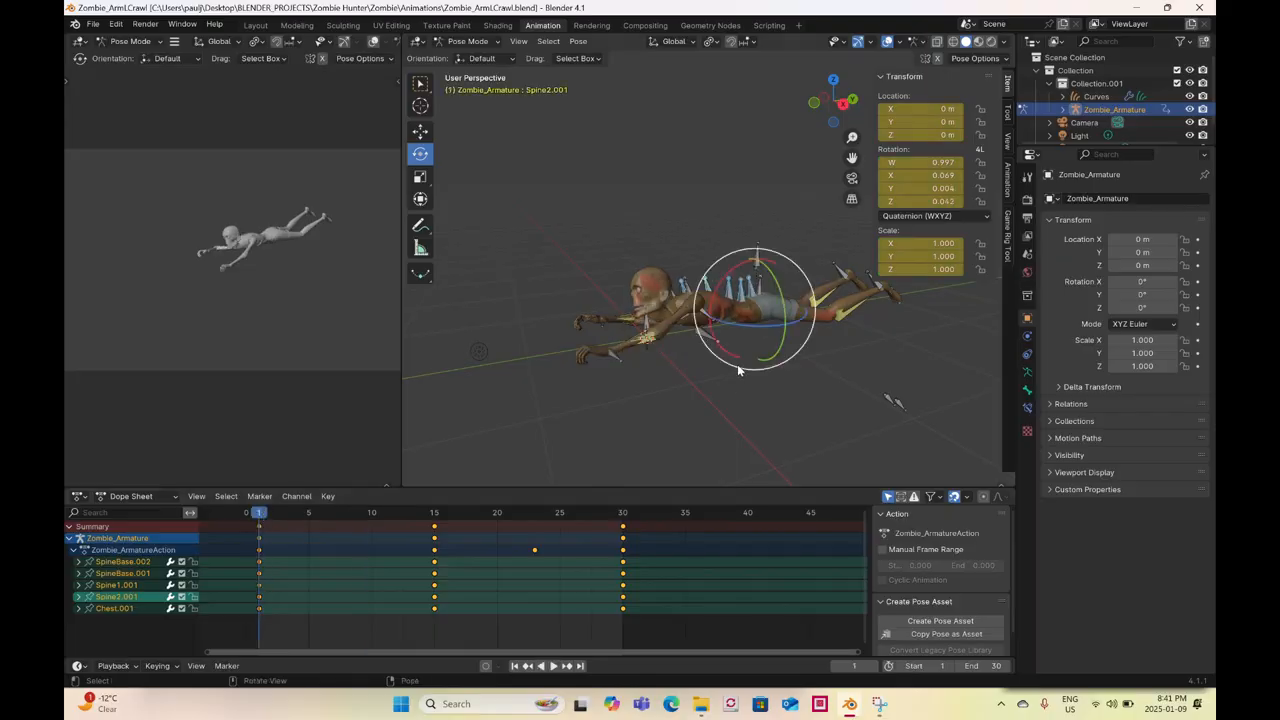
pyautogui.click(522, 165)
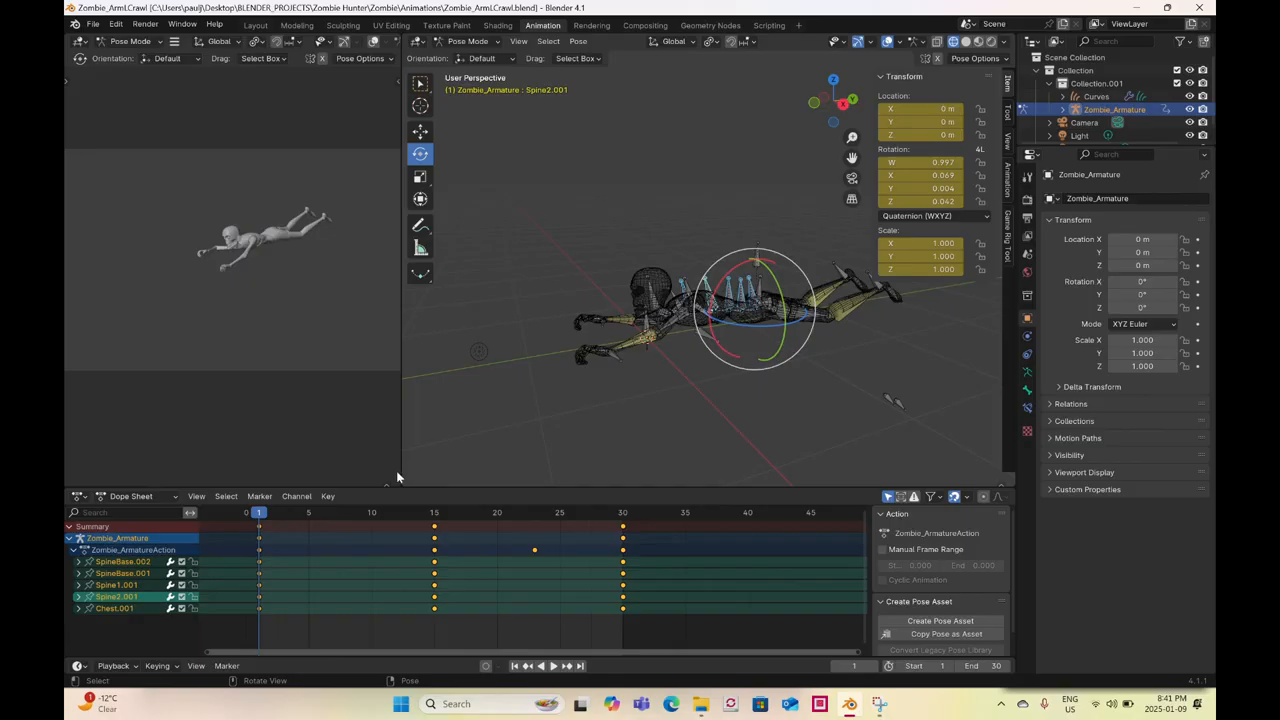
pyautogui.moveTo(515, 160); pyautogui.dragTo(532, 681)
pyautogui.moveTo(417, 537); pyautogui.dragTo(660, 595)
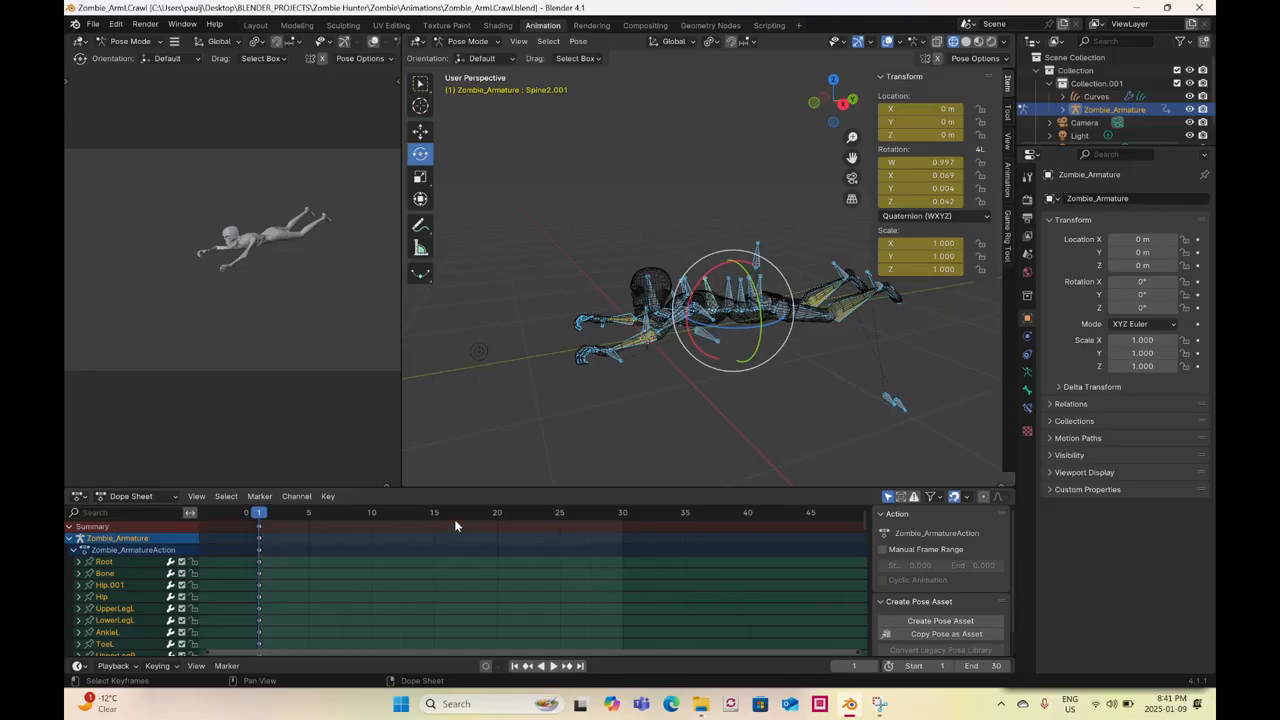
# - Select the SpineBase, Spine1, Spine2 and Chest control bones and rotate them in front view to level the leaning torso at frame 1
pyautogui.moveTo(683, 214); pyautogui.dragTo(772, 183, button='middle')
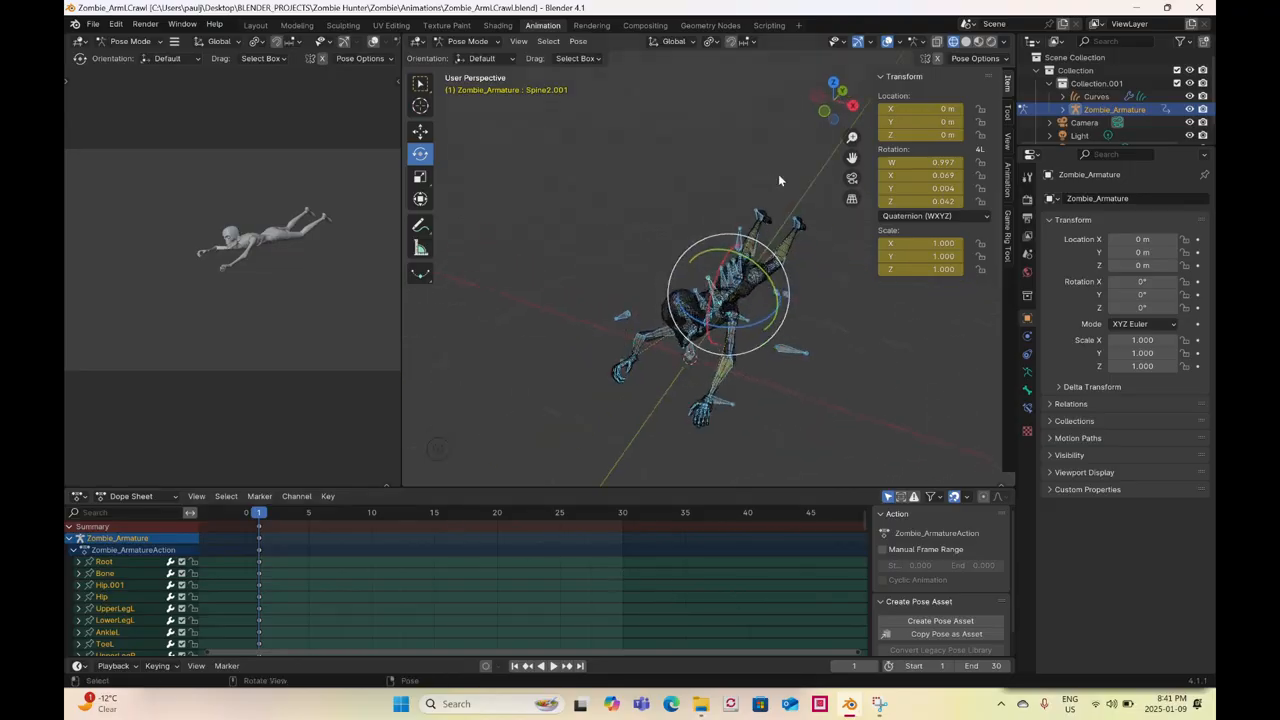
pyautogui.click(852, 105)
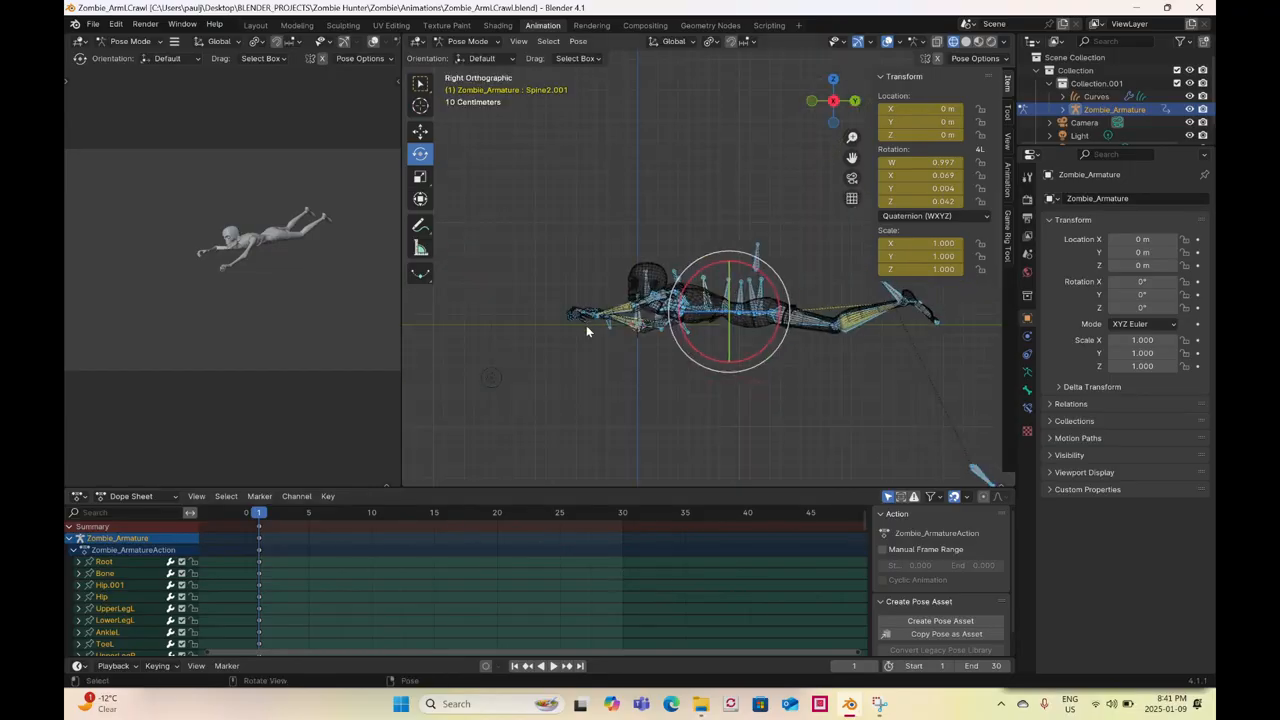
pyautogui.moveTo(663, 330); pyautogui.dragTo(714, 404, button='middle')
pyautogui.scroll(3, 716, 388)
pyautogui.moveTo(674, 258); pyautogui.dragTo(797, 300)
pyautogui.moveTo(745, 345); pyautogui.dragTo(742, 348)
pyautogui.moveTo(742, 348); pyautogui.dragTo(673, 308, button='middle')
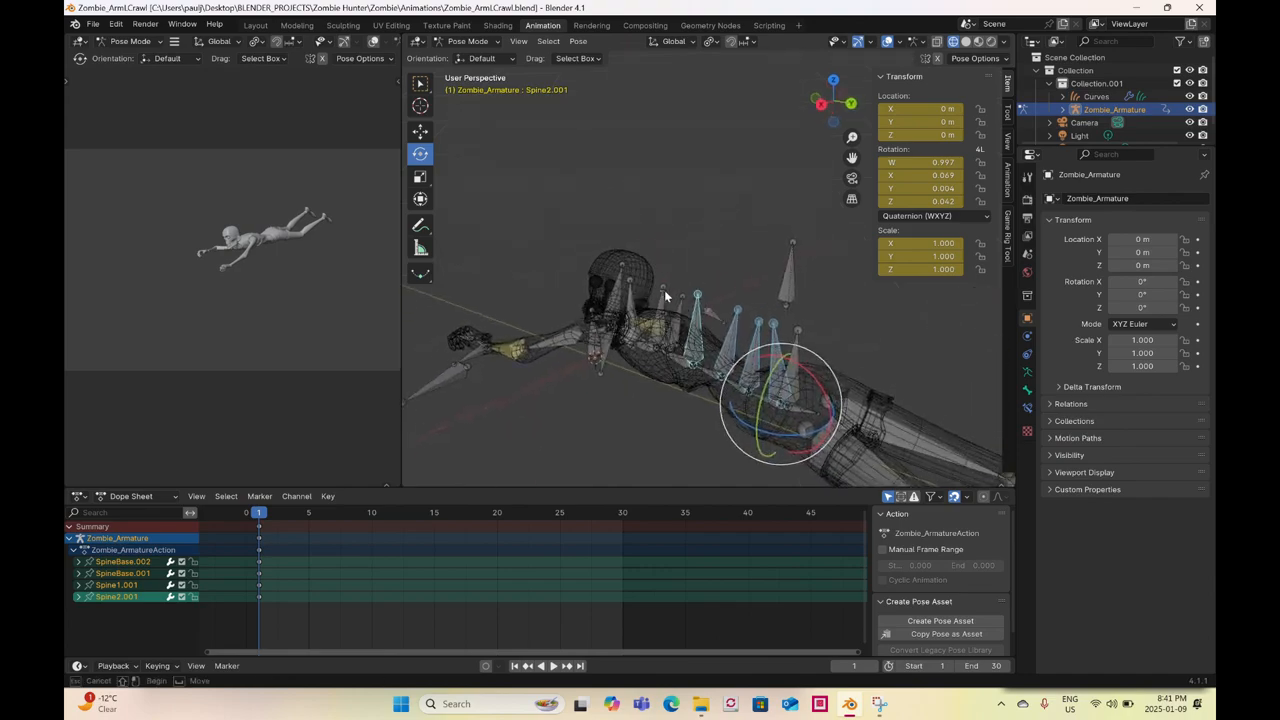
pyautogui.moveTo(816, 100); pyautogui.dragTo(640, 290)
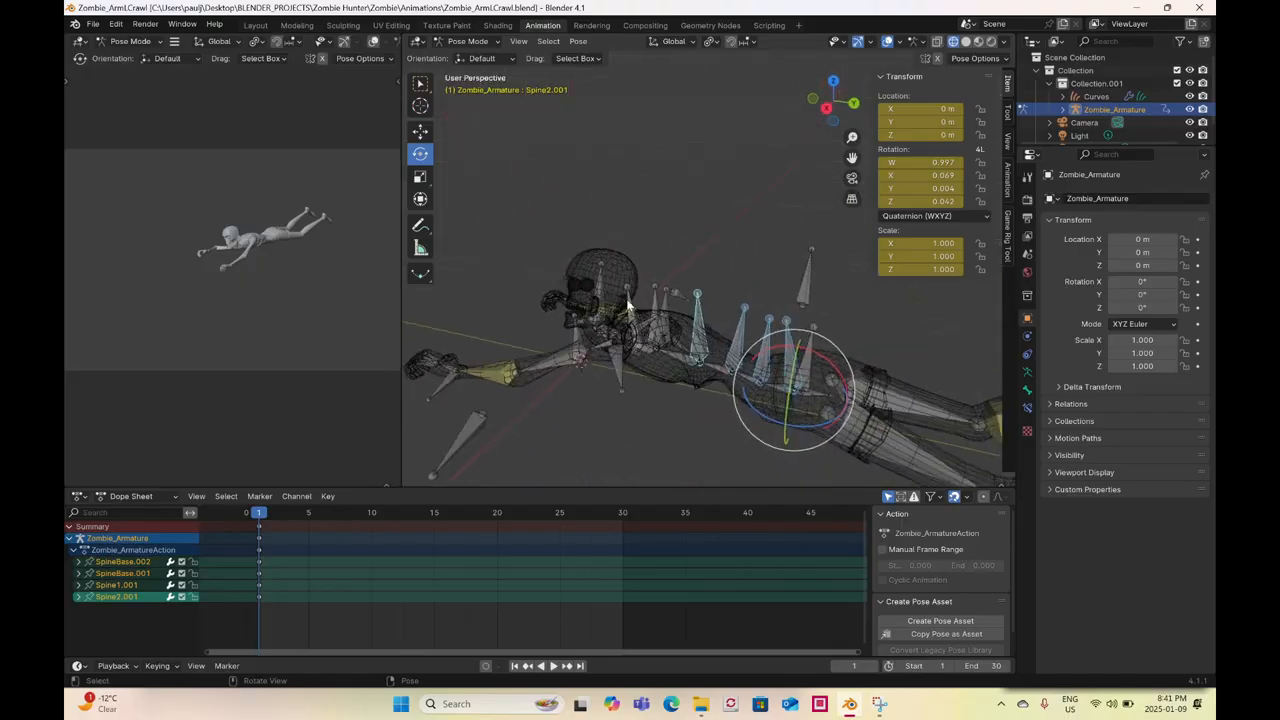
pyautogui.keyDown('shift'); pyautogui.click(652, 293); pyautogui.keyUp('shift')
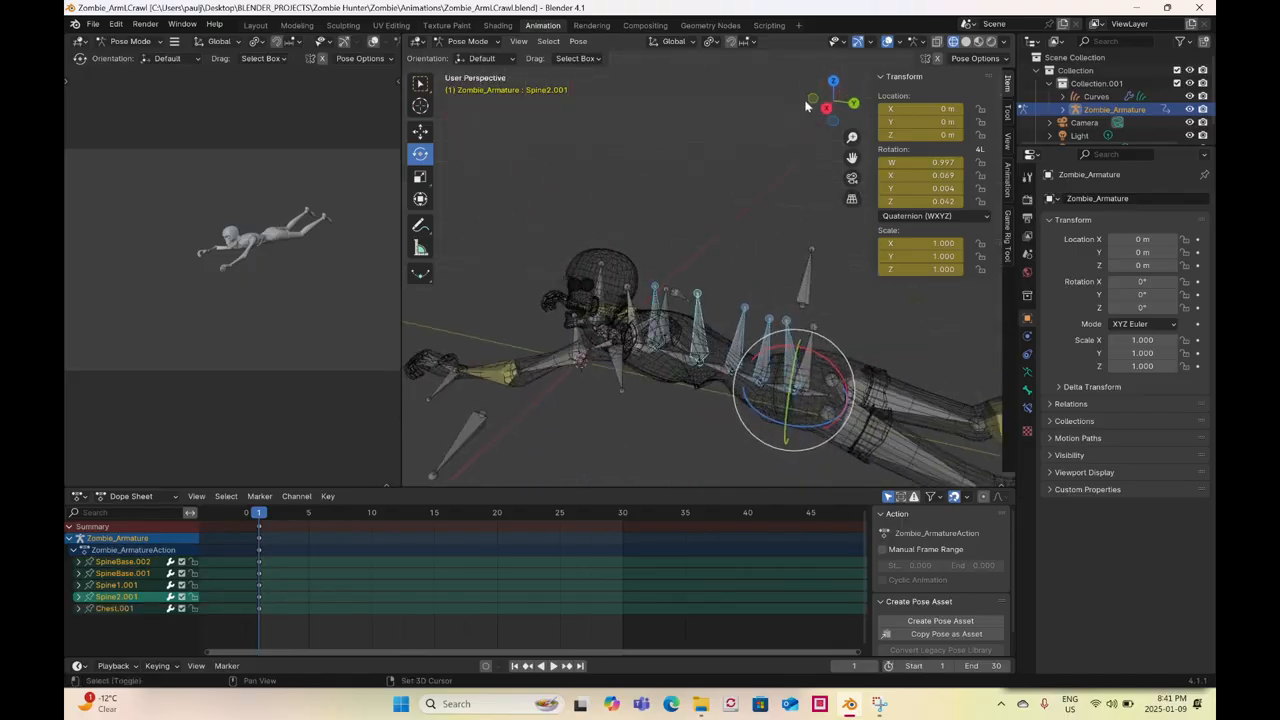
pyautogui.click(813, 98)
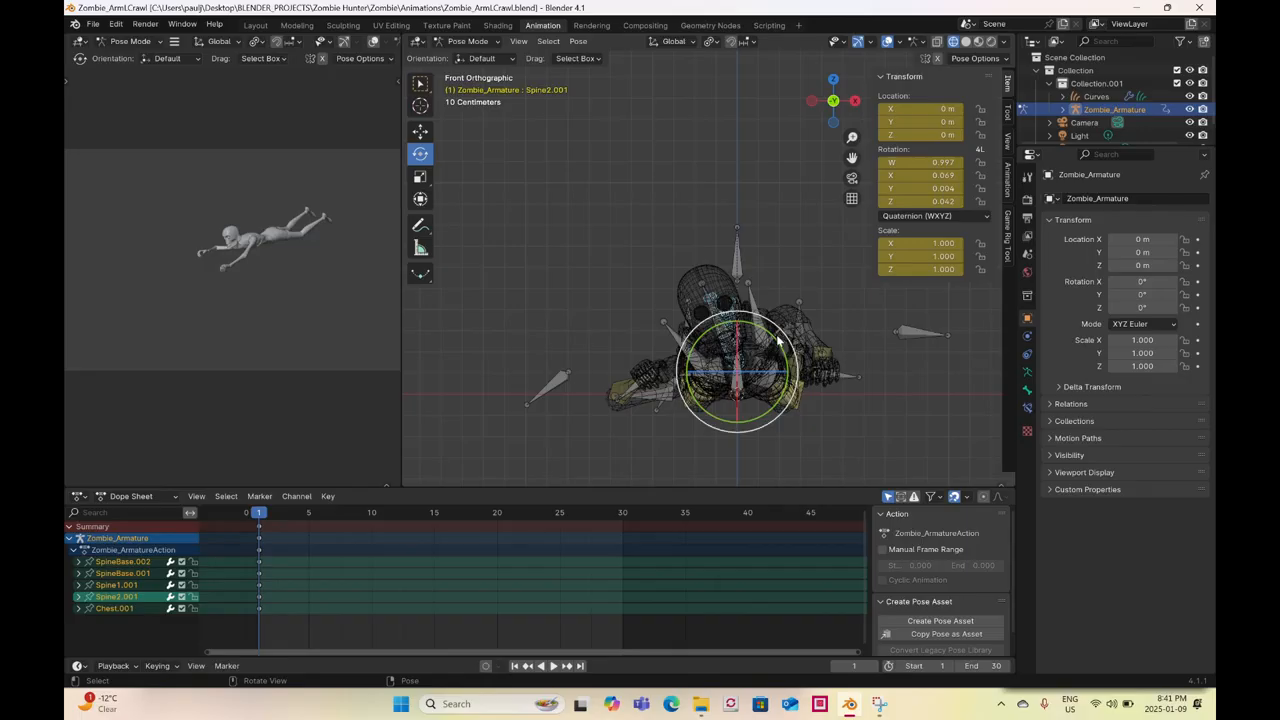
pyautogui.moveTo(780, 342); pyautogui.dragTo(781, 345)
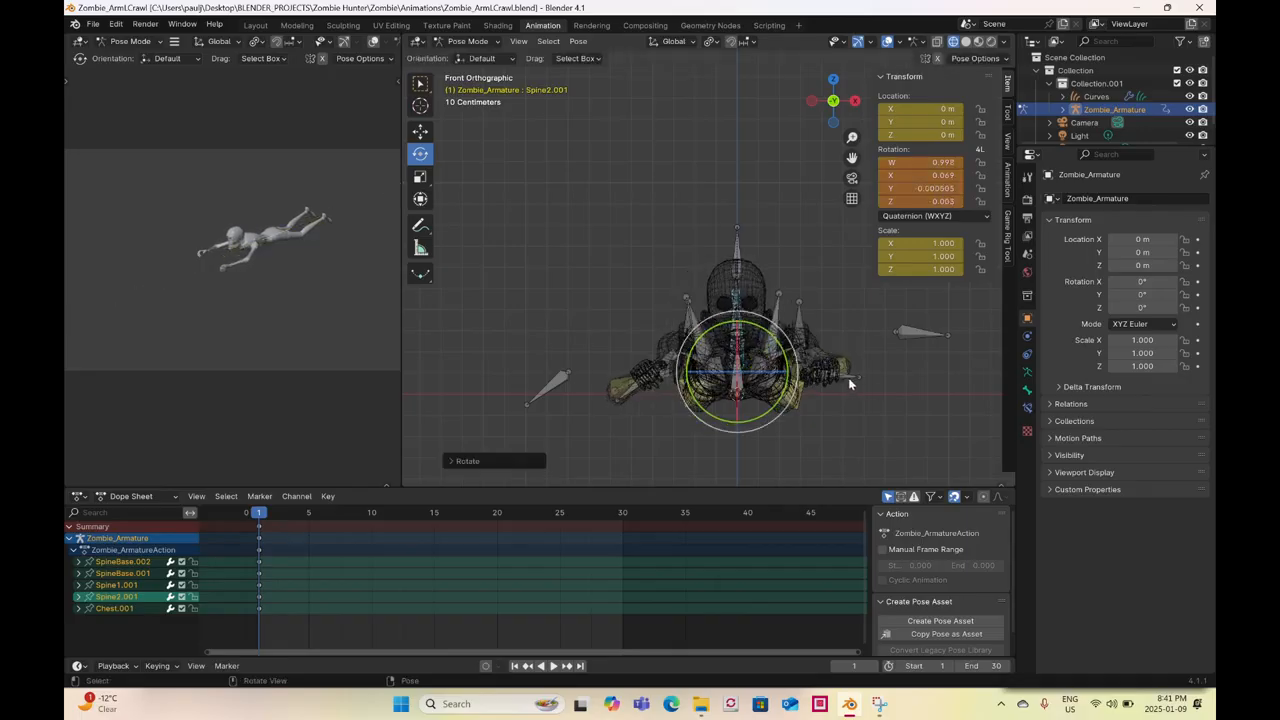
# - Move the left wrist control back toward the body along the Y axis in right view and keyframe it at frame 1
pyautogui.click(851, 383)
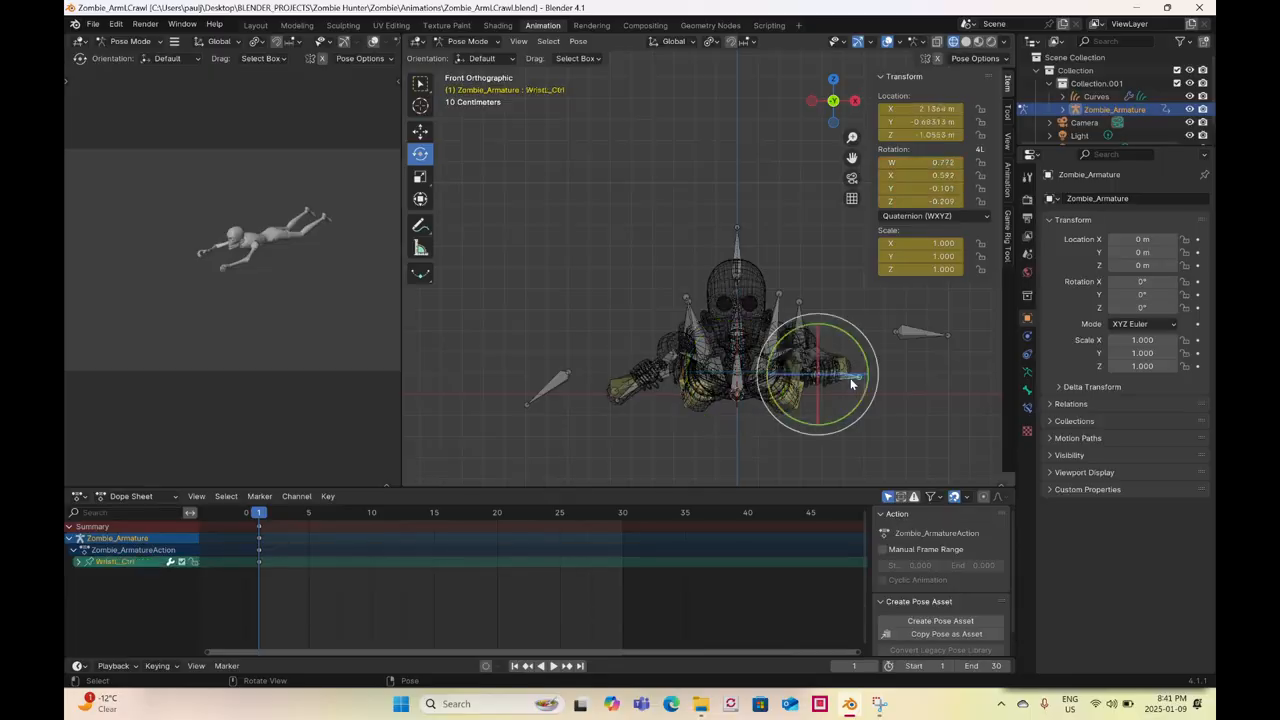
pyautogui.moveTo(851, 104); pyautogui.dragTo(853, 103)
pyautogui.click(848, 102)
pyautogui.click(420, 131)
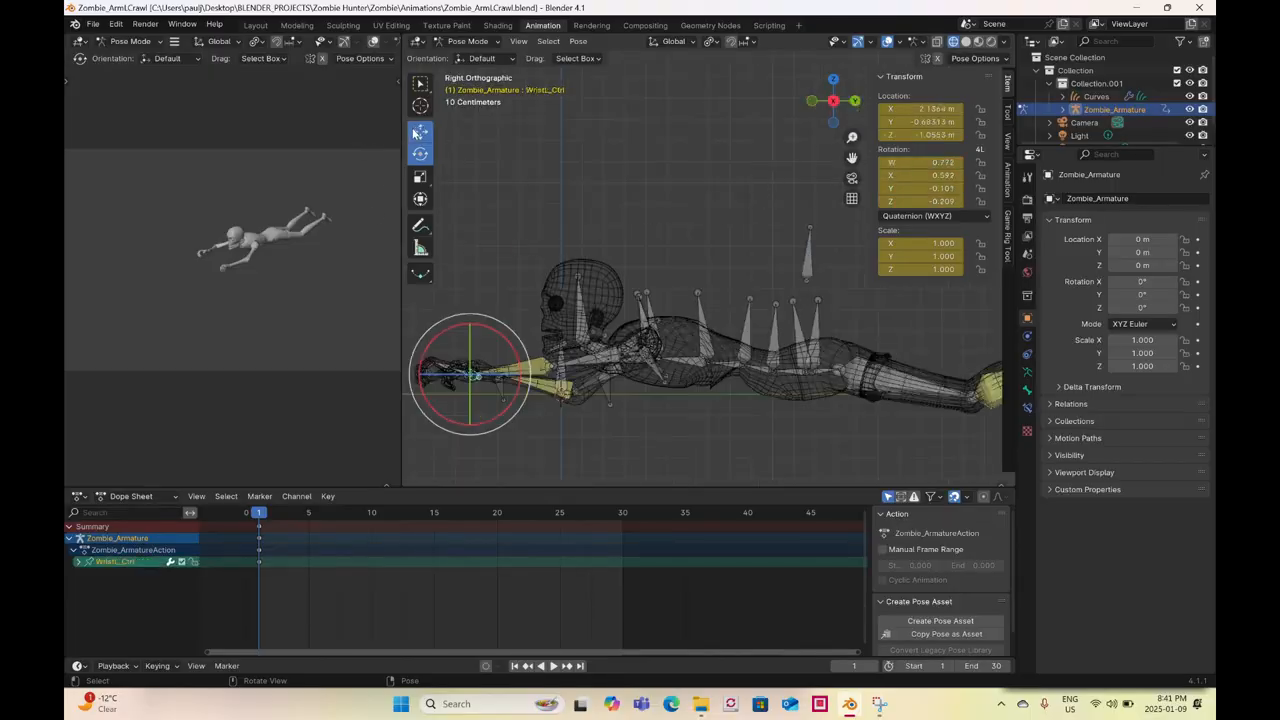
pyautogui.moveTo(476, 376); pyautogui.dragTo(499, 378)
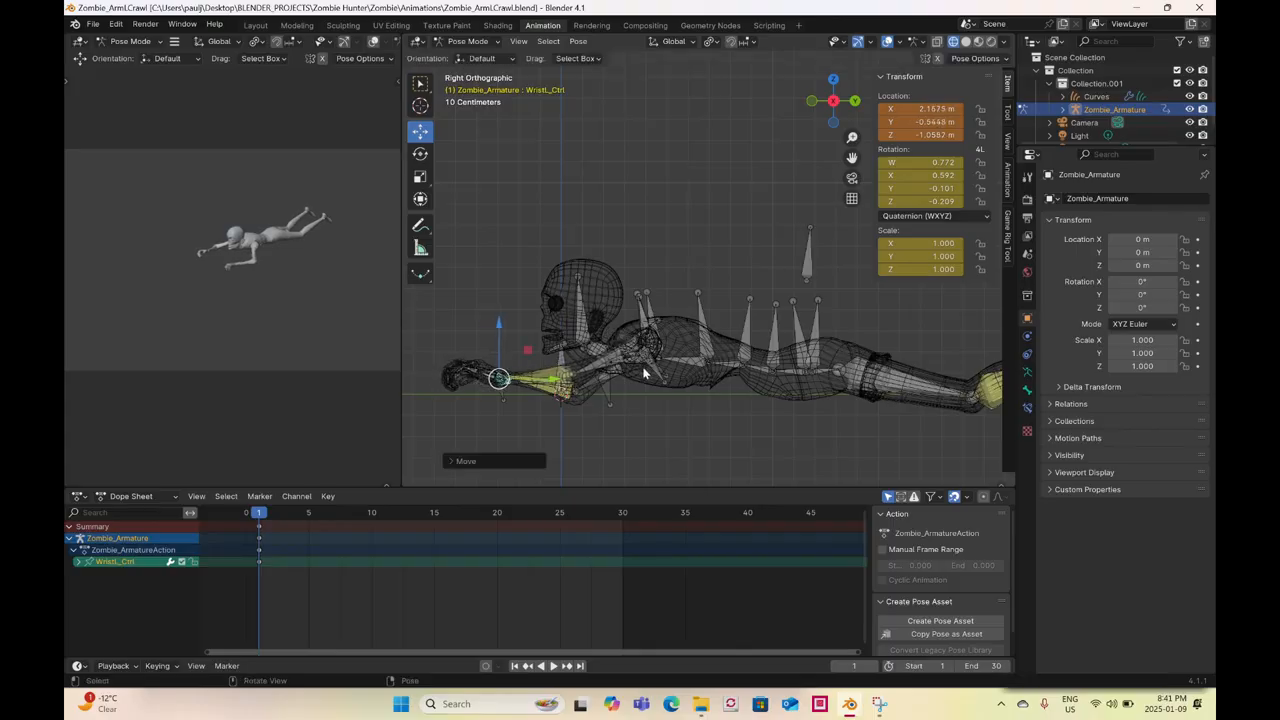
pyautogui.press('i')
# - Select the right wrist control and move it forward and inward in top view so the right arm reaches ahead
pyautogui.keyDown('shift'); pyautogui.moveTo(494, 397); pyautogui.dragTo(584, 401, button='middle'); pyautogui.keyUp('shift')
pyautogui.click(587, 398)
pyautogui.moveTo(597, 347); pyautogui.dragTo(751, 453, button='middle')
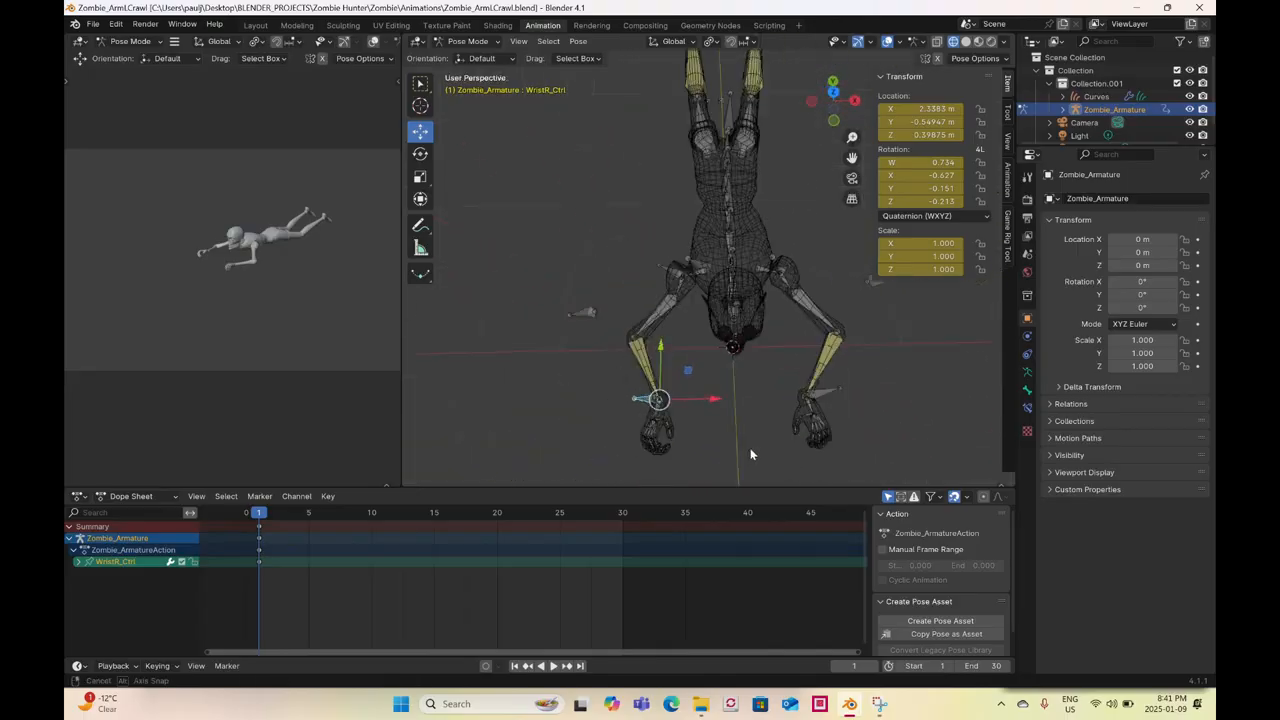
pyautogui.click(833, 92)
pyautogui.moveTo(648, 388); pyautogui.dragTo(744, 376)
# - Rotate the right wrist control inward in top view, plus about 23° around the Y axis in front view
pyautogui.click(420, 153)
pyautogui.moveTo(811, 218); pyautogui.dragTo(811, 218)
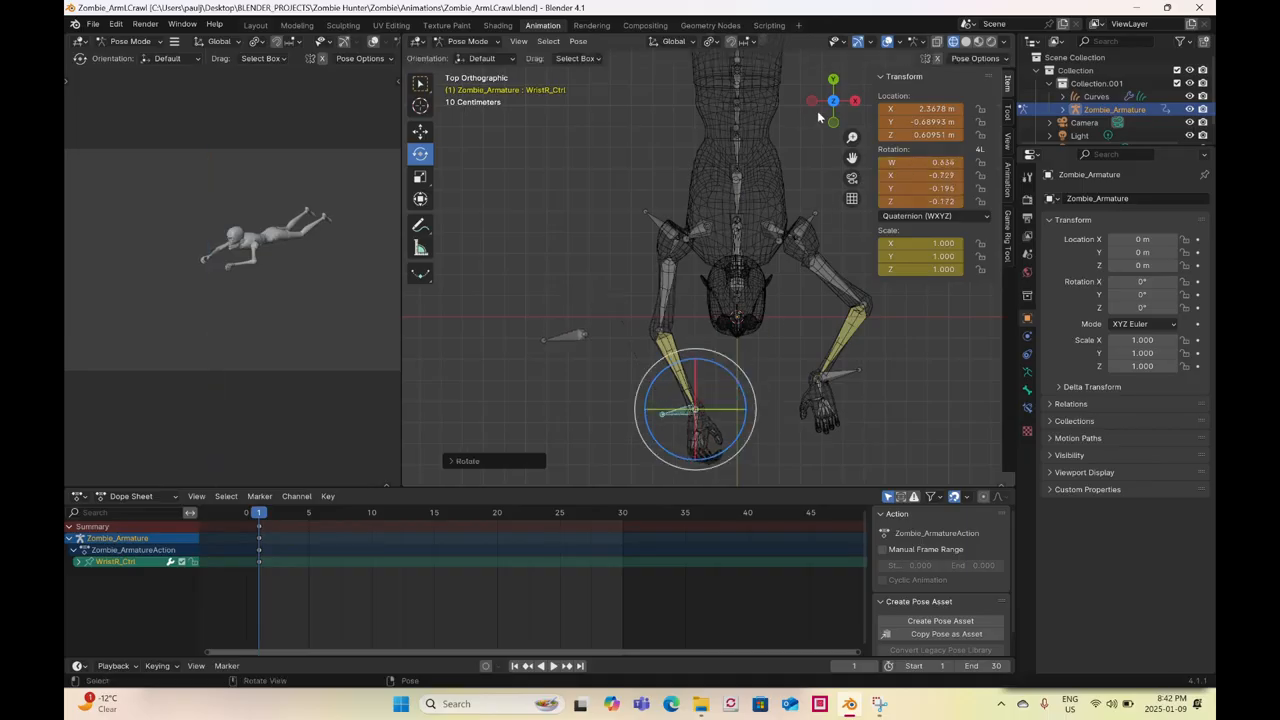
pyautogui.click(834, 122)
pyautogui.moveTo(746, 360); pyautogui.dragTo(740, 350)
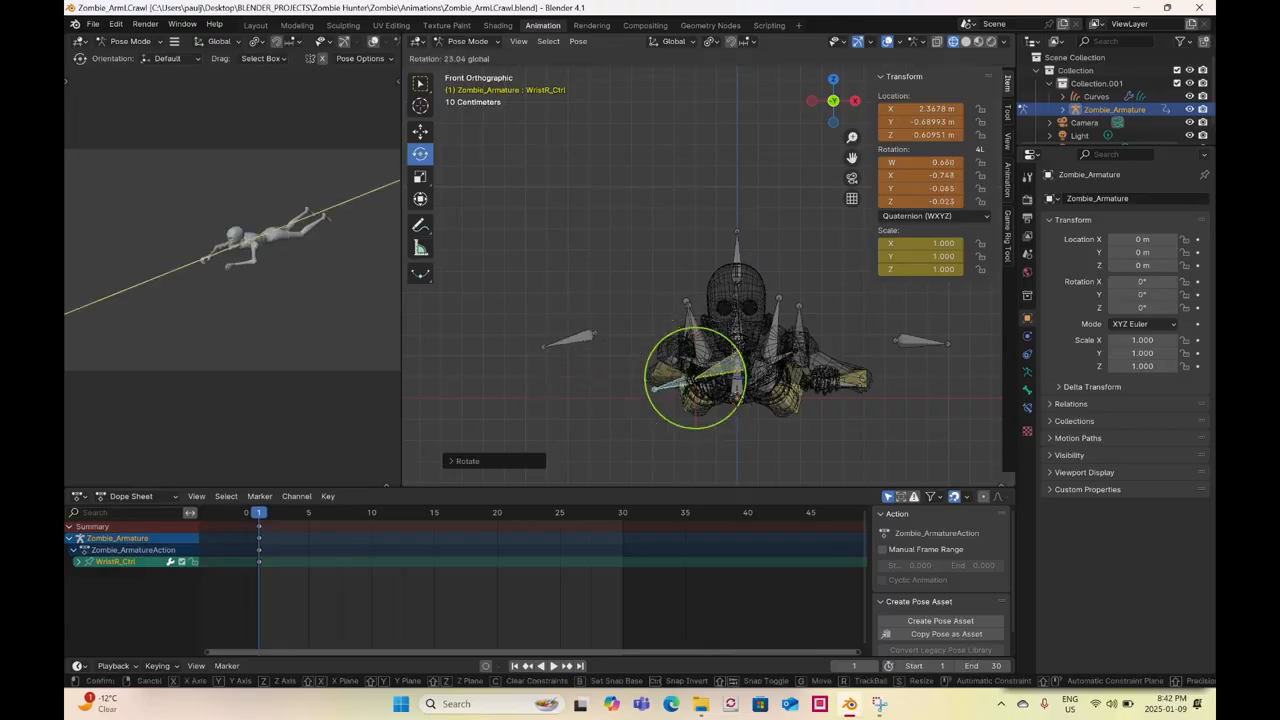
pyautogui.click(753, 376)
# - Show the model in solid shading and rotate the right clavicle control by about -16° from the side
pyautogui.moveTo(810, 392); pyautogui.dragTo(681, 394, button='middle')
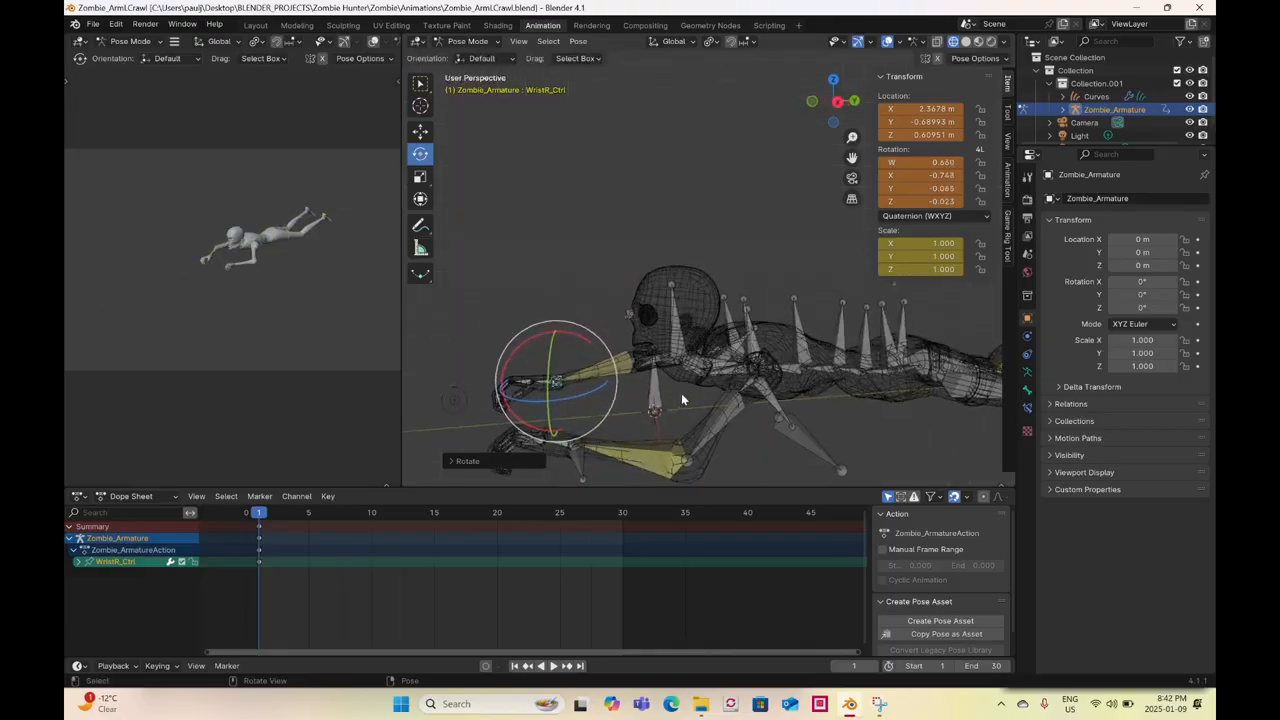
pyautogui.press('z')
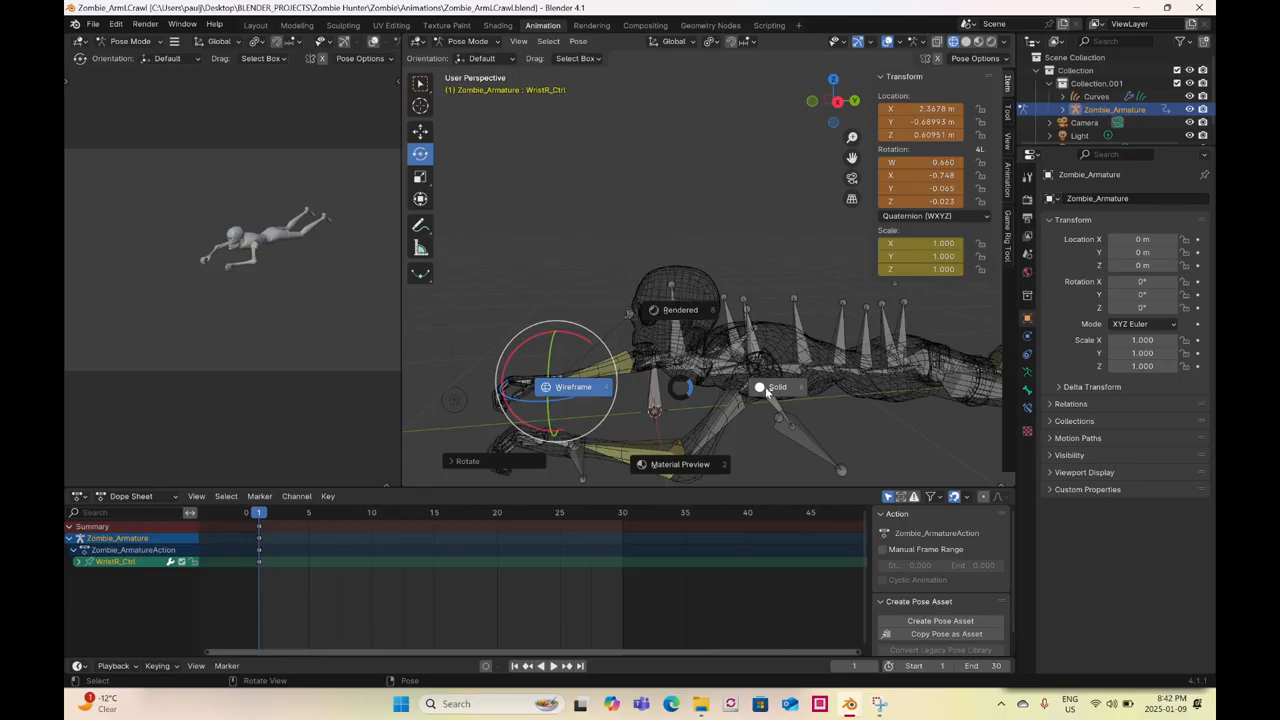
pyautogui.click(739, 372)
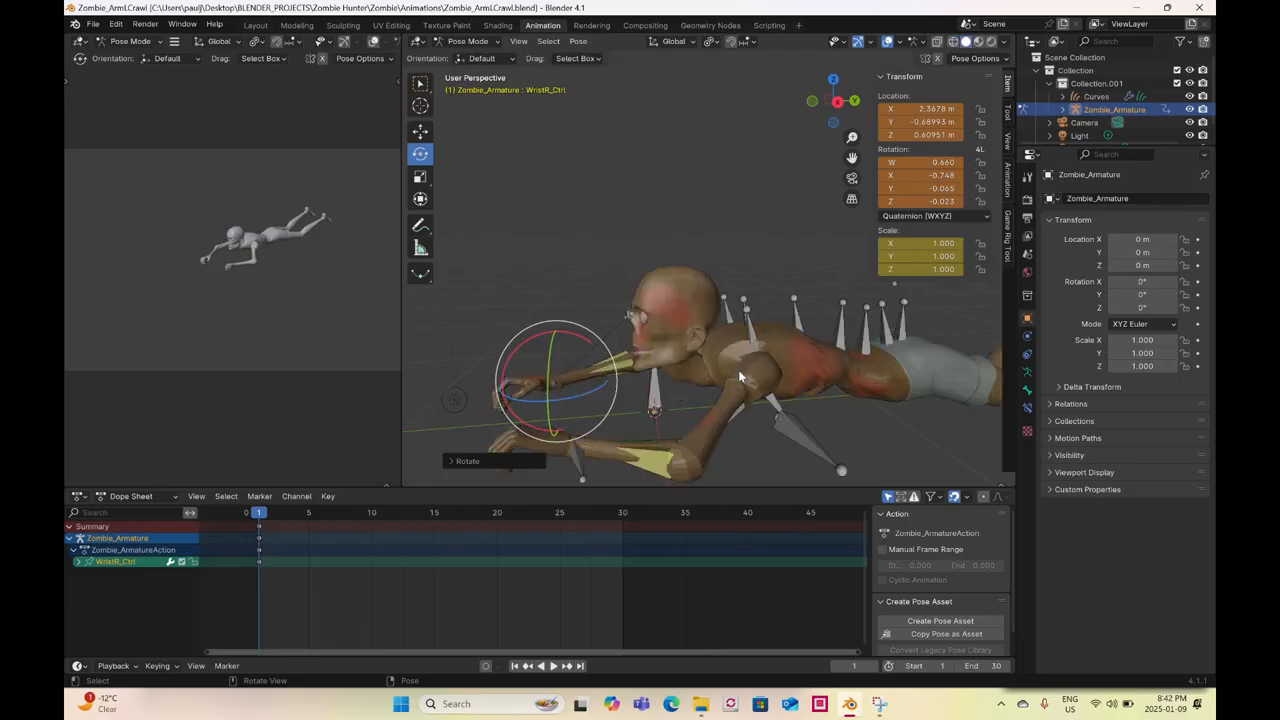
pyautogui.moveTo(738, 371)
pyautogui.mouseDown(button='middle')
pyautogui.moveTo(845, 391)
pyautogui.moveTo(825, 368)
pyautogui.moveTo(655, 373)
pyautogui.moveTo(893, 408)
pyautogui.moveTo(957, 388)
pyautogui.moveTo(781, 348)
pyautogui.moveTo(672, 378)
pyautogui.mouseUp(button='middle')
pyautogui.scroll(3, 780, 346)
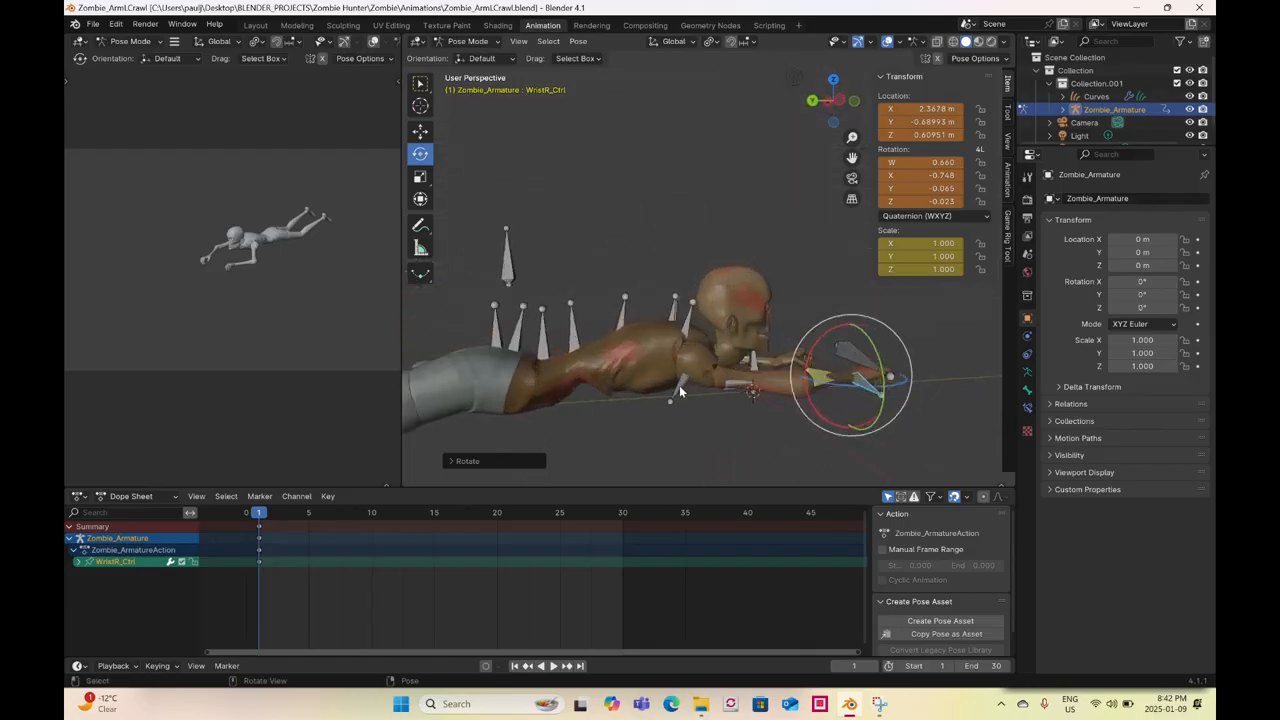
pyautogui.click(742, 390)
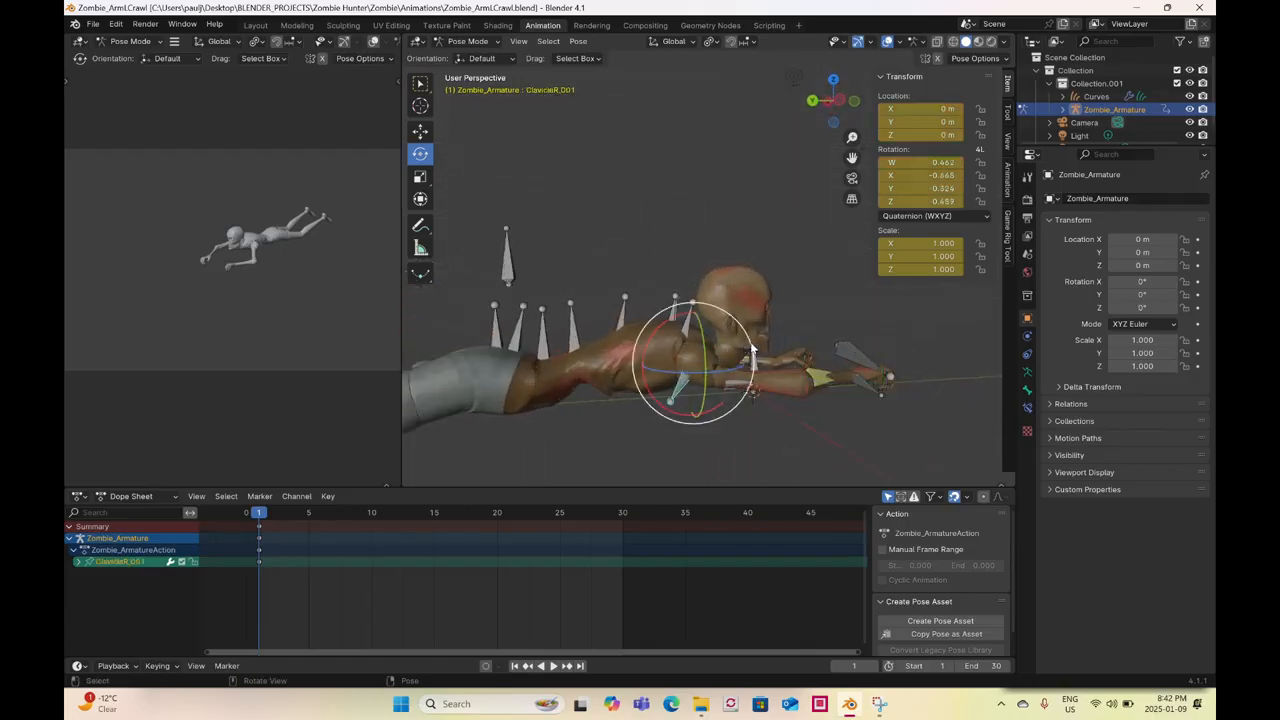
pyautogui.press('r')
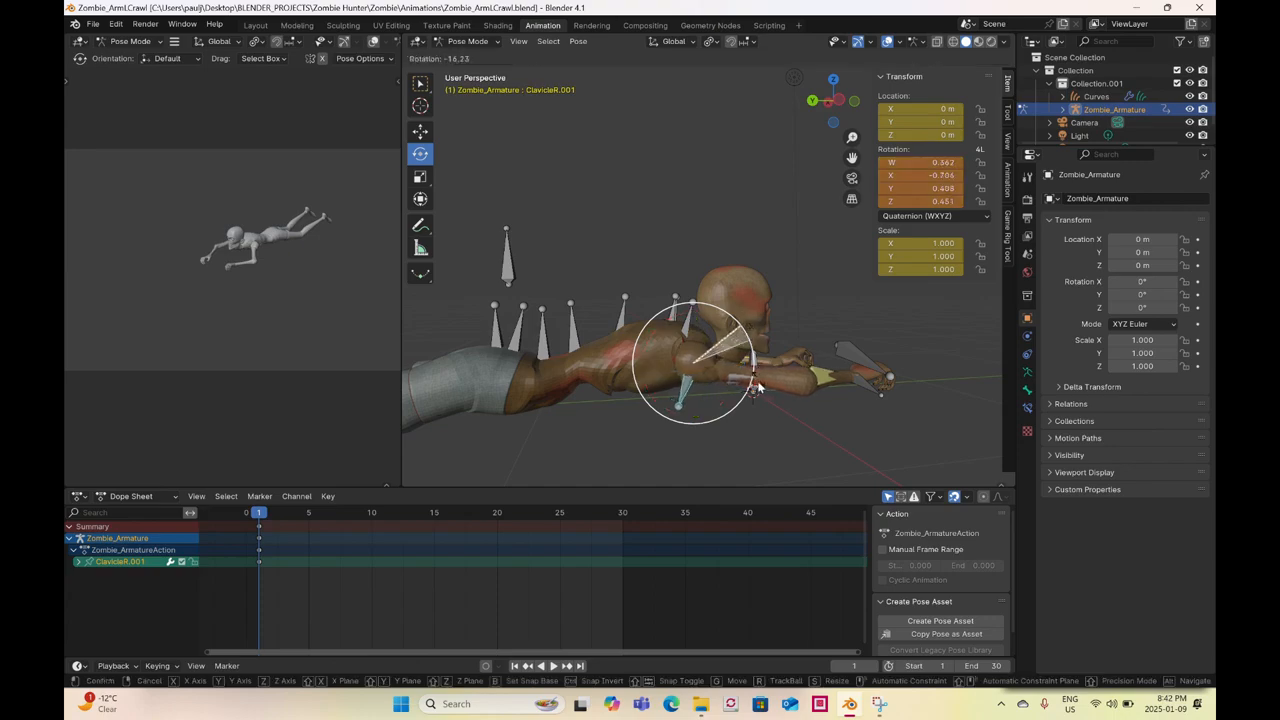
pyautogui.click(708, 382)
# - Refine the right clavicle control's rotation from several viewing angles until the shoulder follows the reaching arm
pyautogui.moveTo(708, 382); pyautogui.dragTo(657, 430, button='middle')
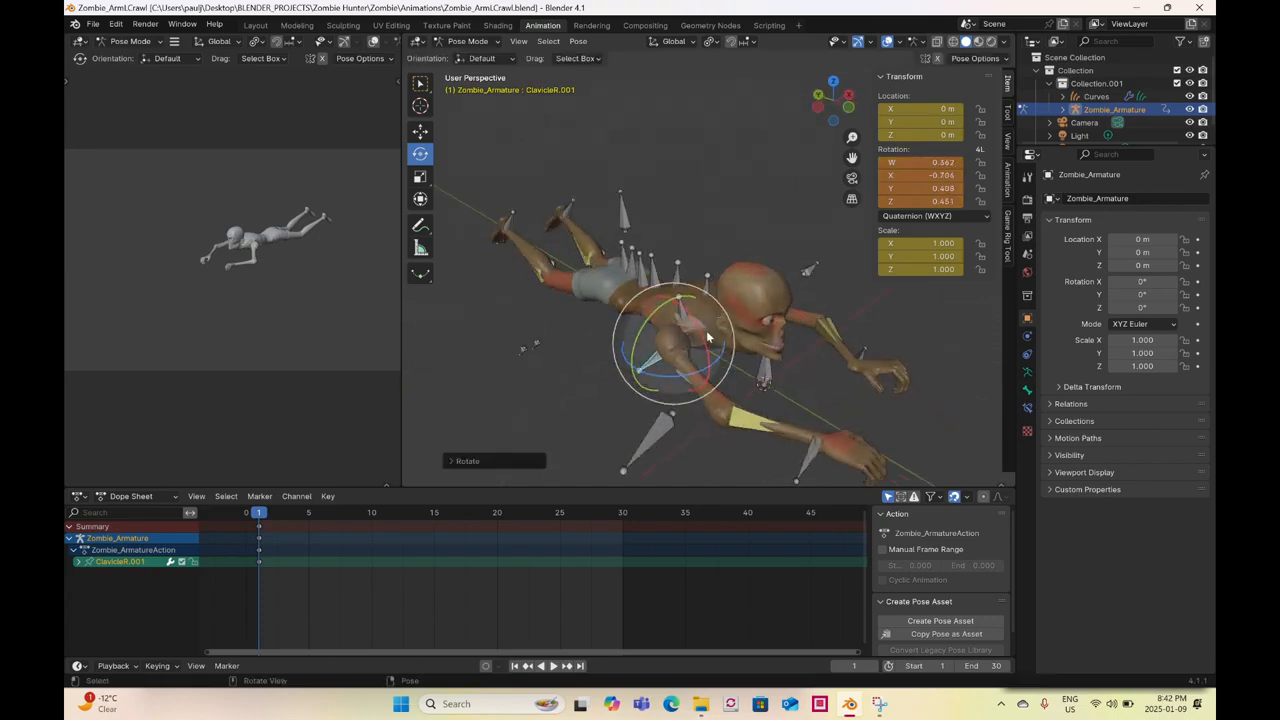
pyautogui.moveTo(708, 382); pyautogui.dragTo(712, 353, button='middle')
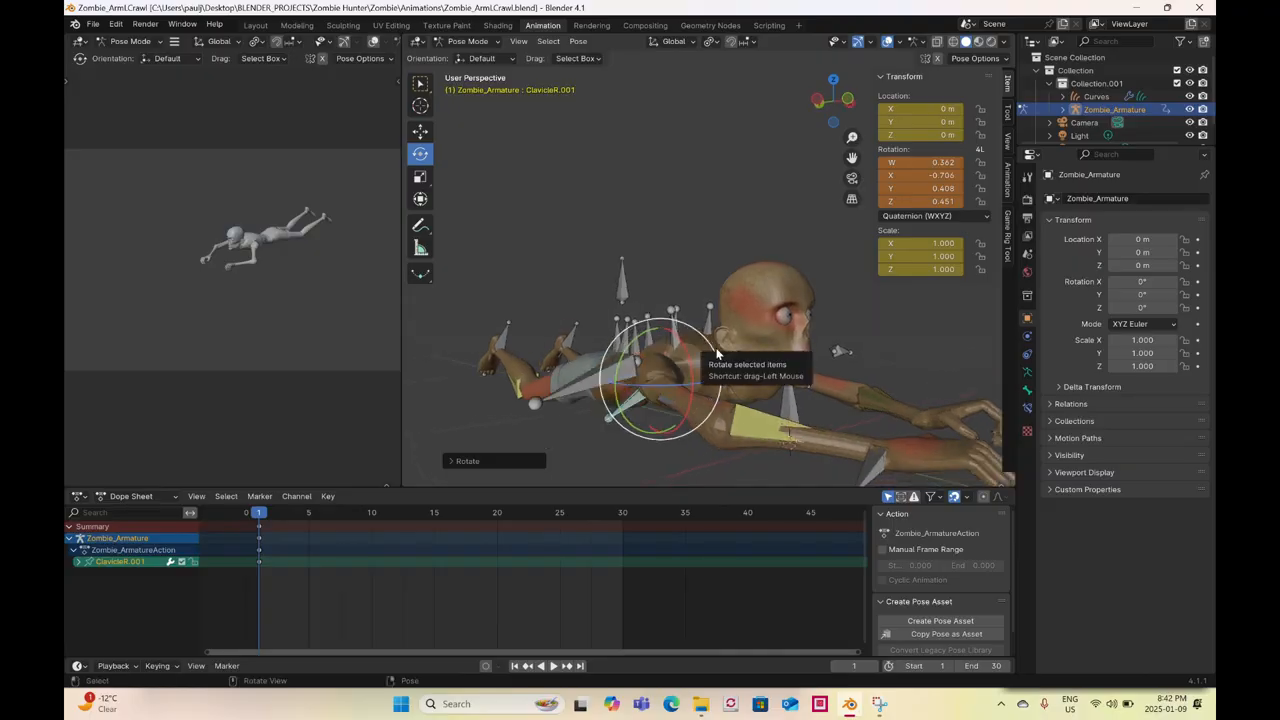
pyautogui.press('r')
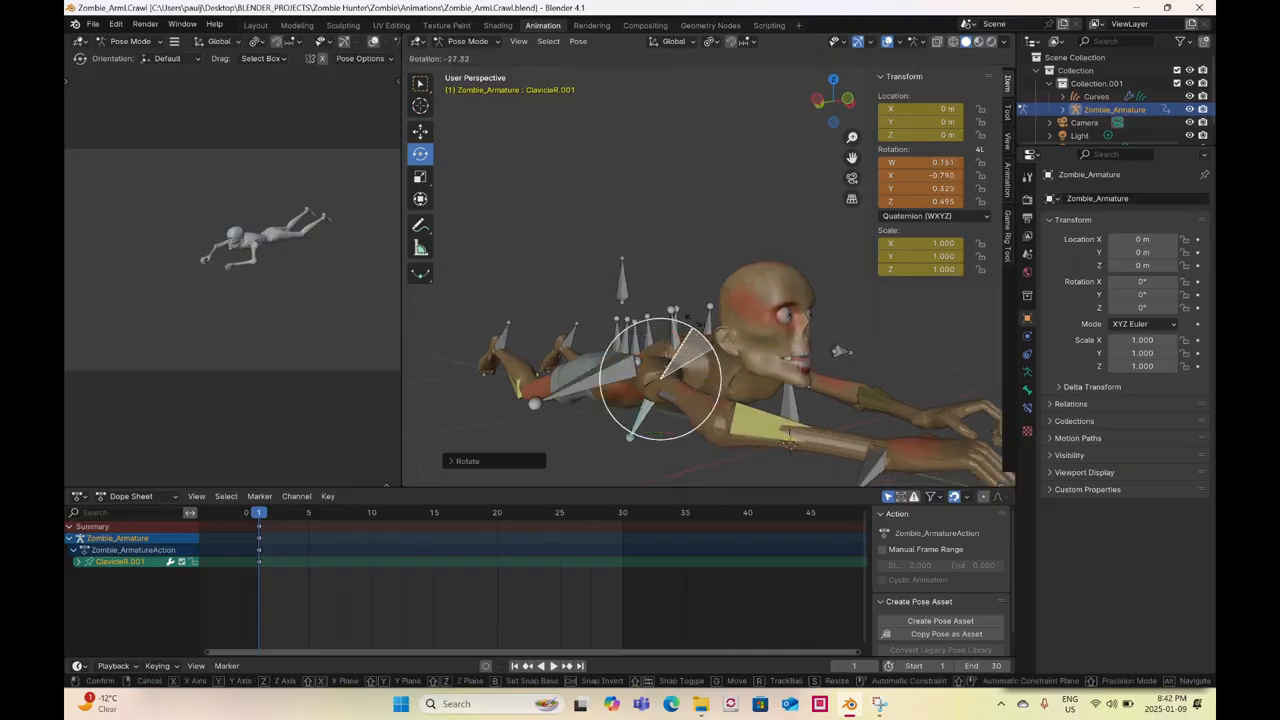
pyautogui.click(728, 412)
pyautogui.moveTo(728, 412); pyautogui.dragTo(720, 384, button='middle')
pyautogui.press('r')
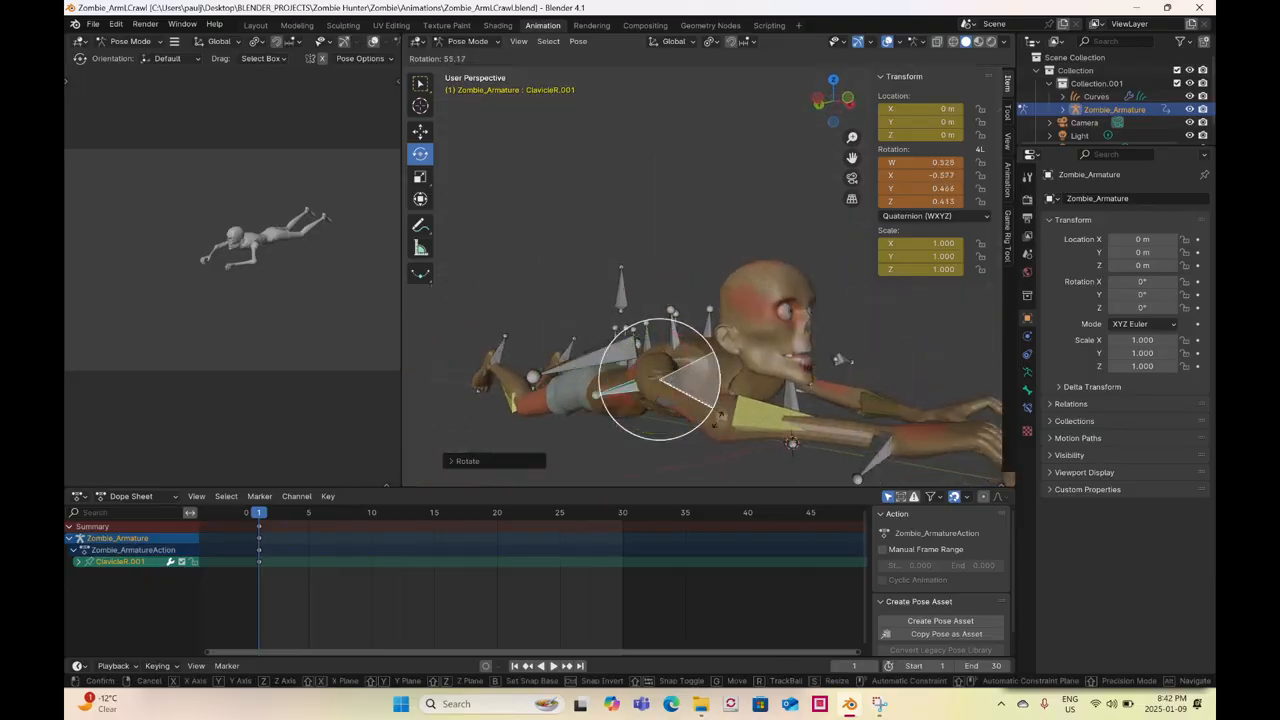
pyautogui.click(765, 462)
pyautogui.moveTo(765, 462); pyautogui.dragTo(878, 474, button='middle')
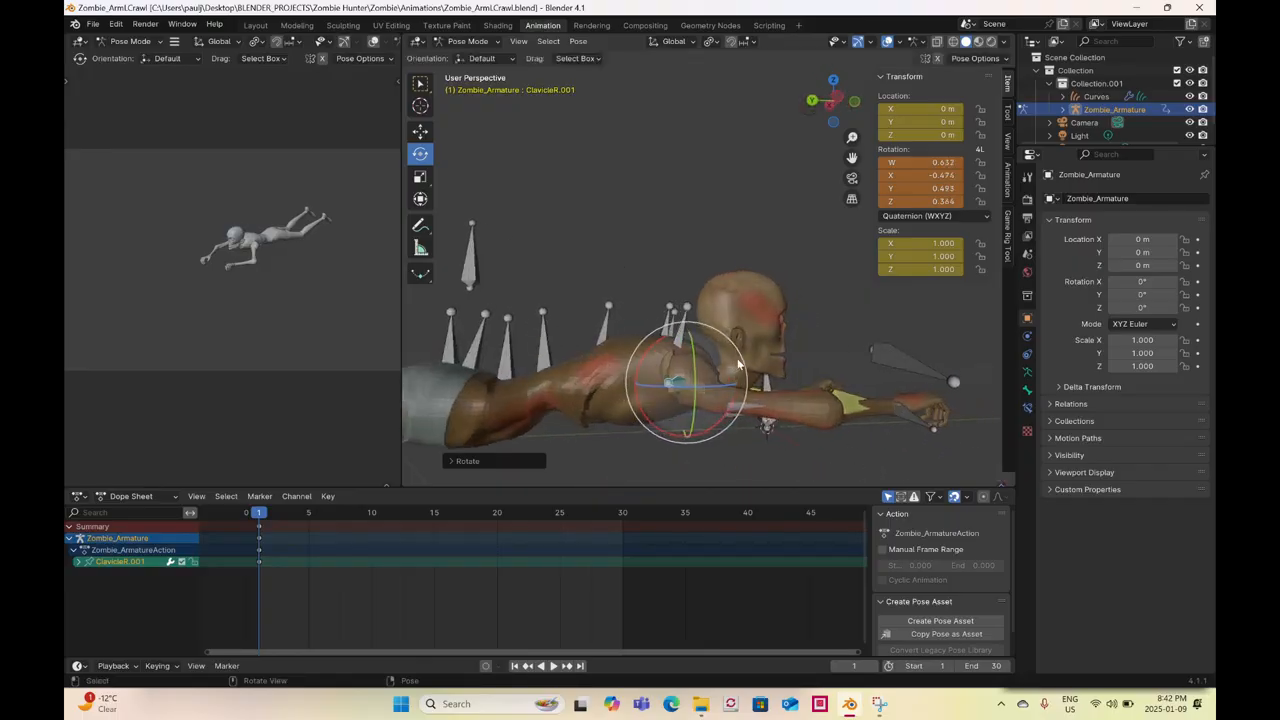
pyautogui.press('r')
pyautogui.click(798, 351)
pyautogui.moveTo(798, 351); pyautogui.dragTo(650, 387, button='middle')
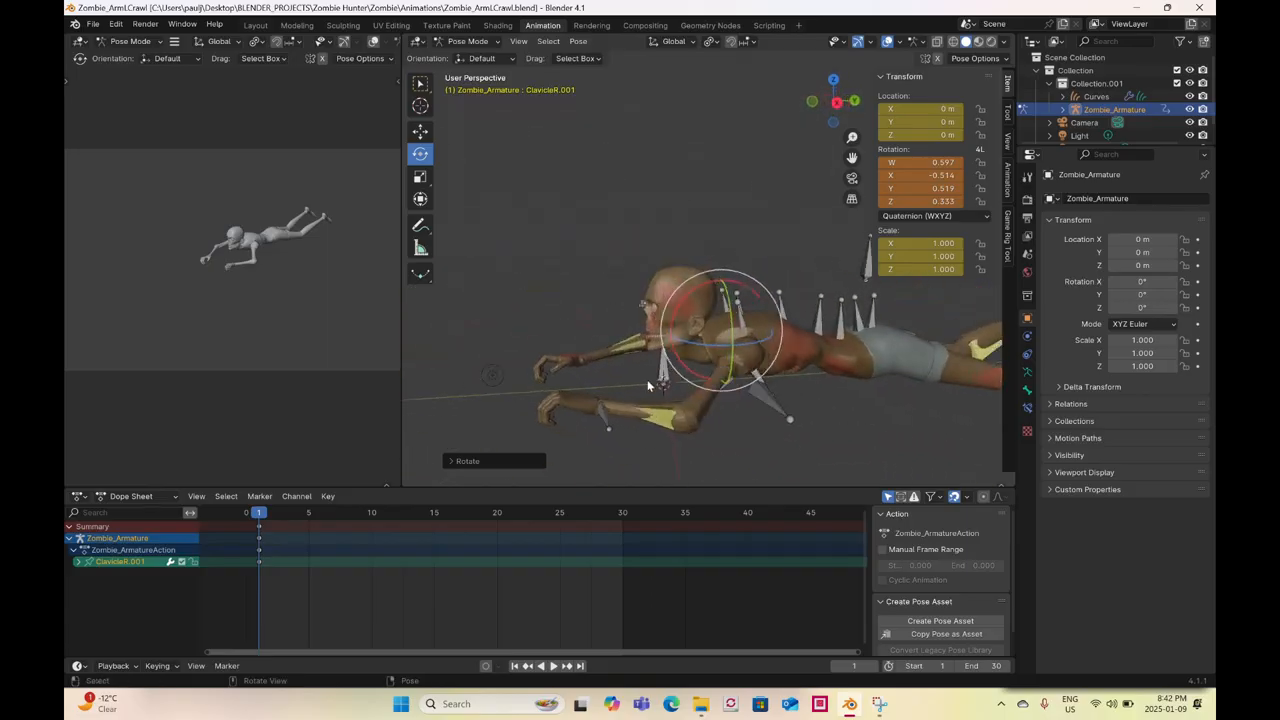
# - Select the left clavicle control and rotate it to adjust the left shoulder for the bent arm
pyautogui.click(822, 417)
pyautogui.moveTo(822, 417); pyautogui.dragTo(797, 426, button='middle')
pyautogui.moveTo(787, 395); pyautogui.dragTo(763, 423)
pyautogui.moveTo(763, 423); pyautogui.dragTo(808, 395, button='middle')
pyautogui.moveTo(808, 393); pyautogui.dragTo(810, 380)
pyautogui.moveTo(849, 436); pyautogui.dragTo(848, 431)
pyautogui.moveTo(848, 431); pyautogui.dragTo(777, 344, button='middle')
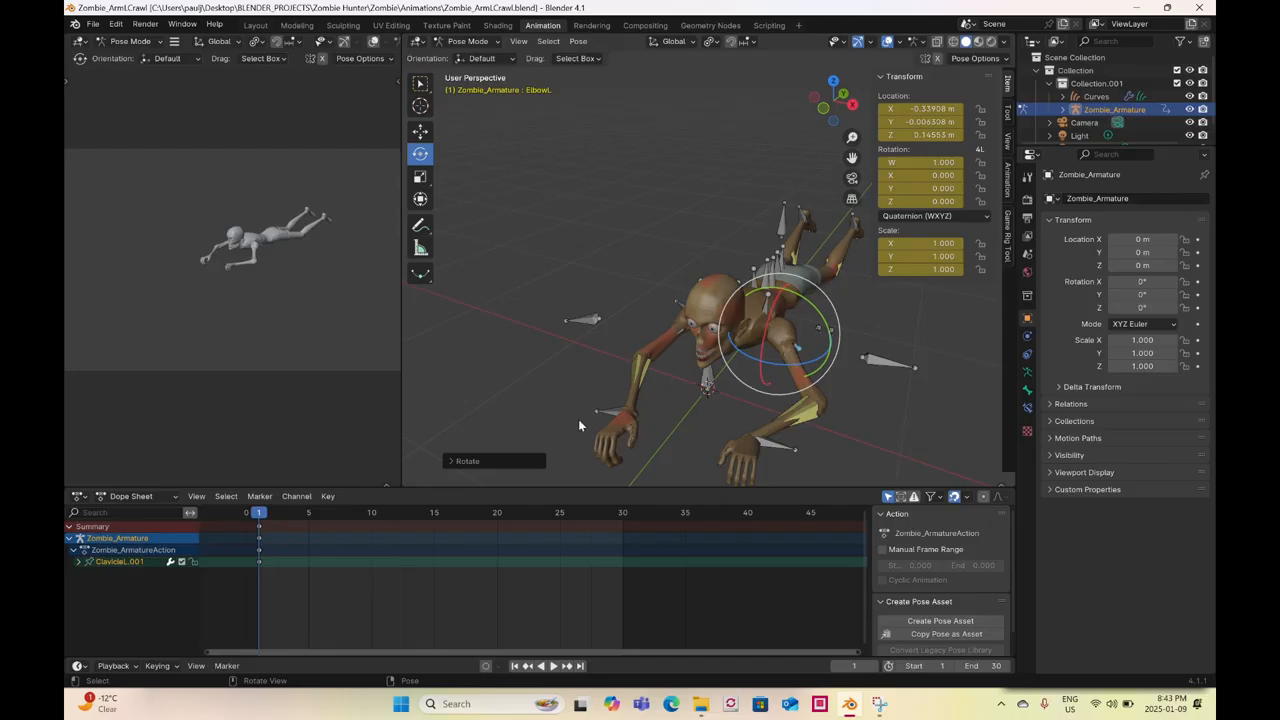
# - Switch back to wireframe, select all bones, and insert keyframes for the adjusted pose at frame 1
pyautogui.moveTo(642, 382); pyautogui.dragTo(743, 354, button='middle')
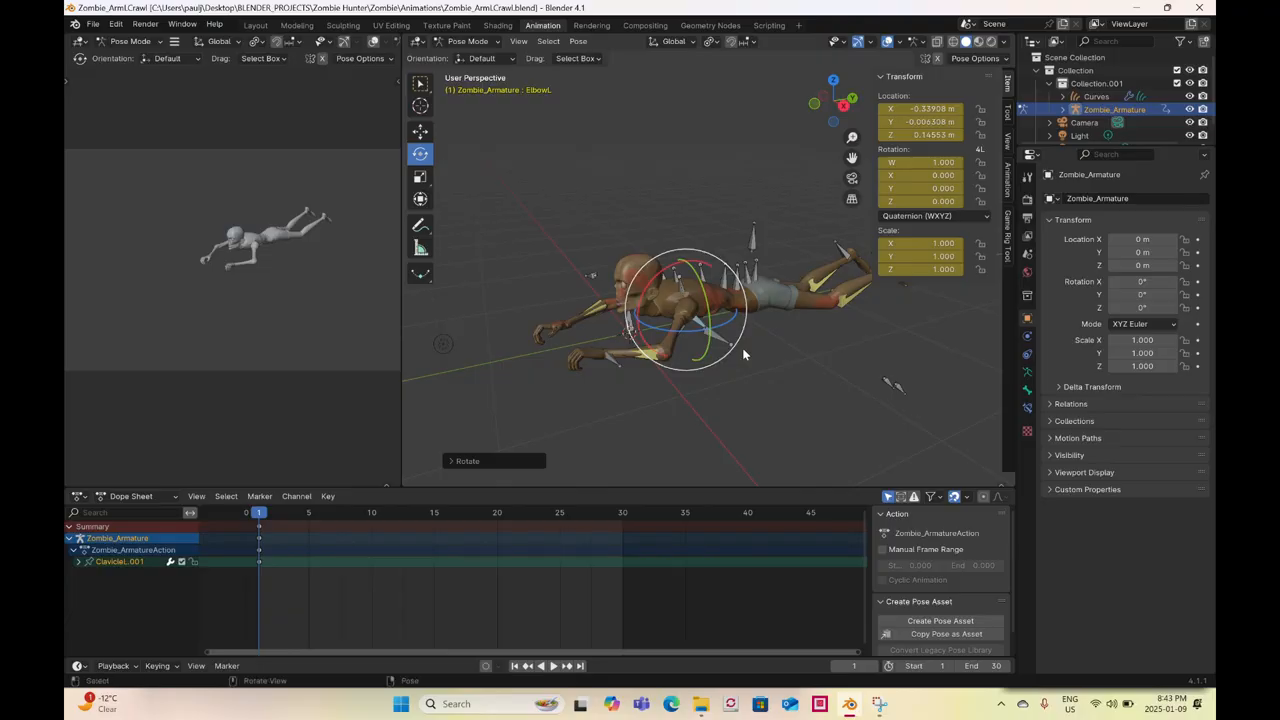
pyautogui.press('z')
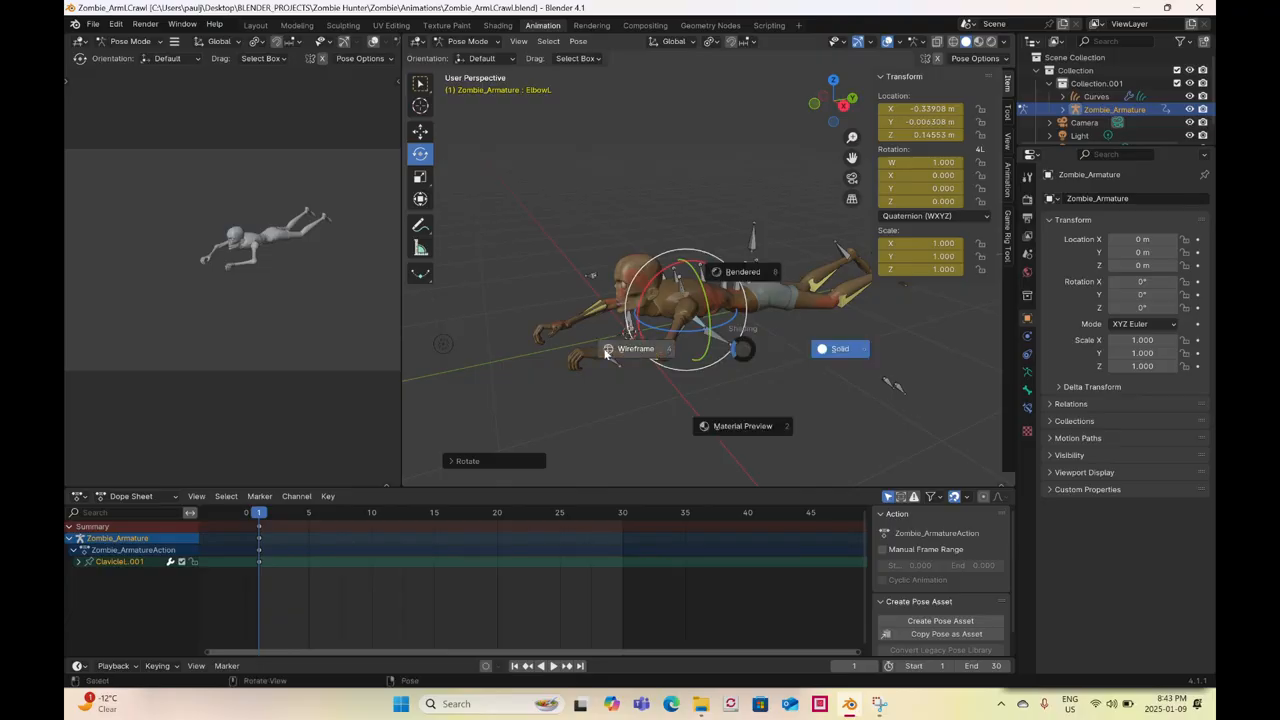
pyautogui.click(490, 172)
pyautogui.moveTo(483, 157)
pyautogui.mouseDown()
pyautogui.moveTo(679, 313)
pyautogui.moveTo(940, 431)
pyautogui.moveTo(825, 346)
pyautogui.mouseUp()
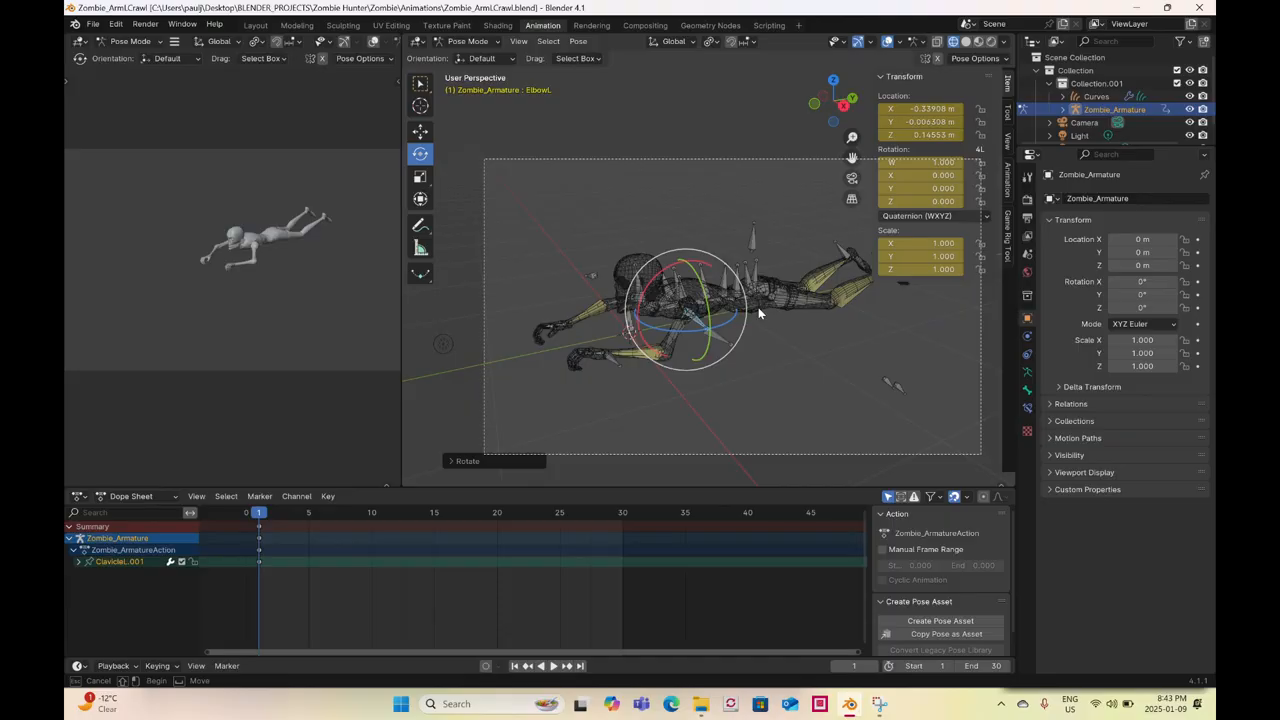
pyautogui.rightClick(758, 308)
pyautogui.click(758, 308)
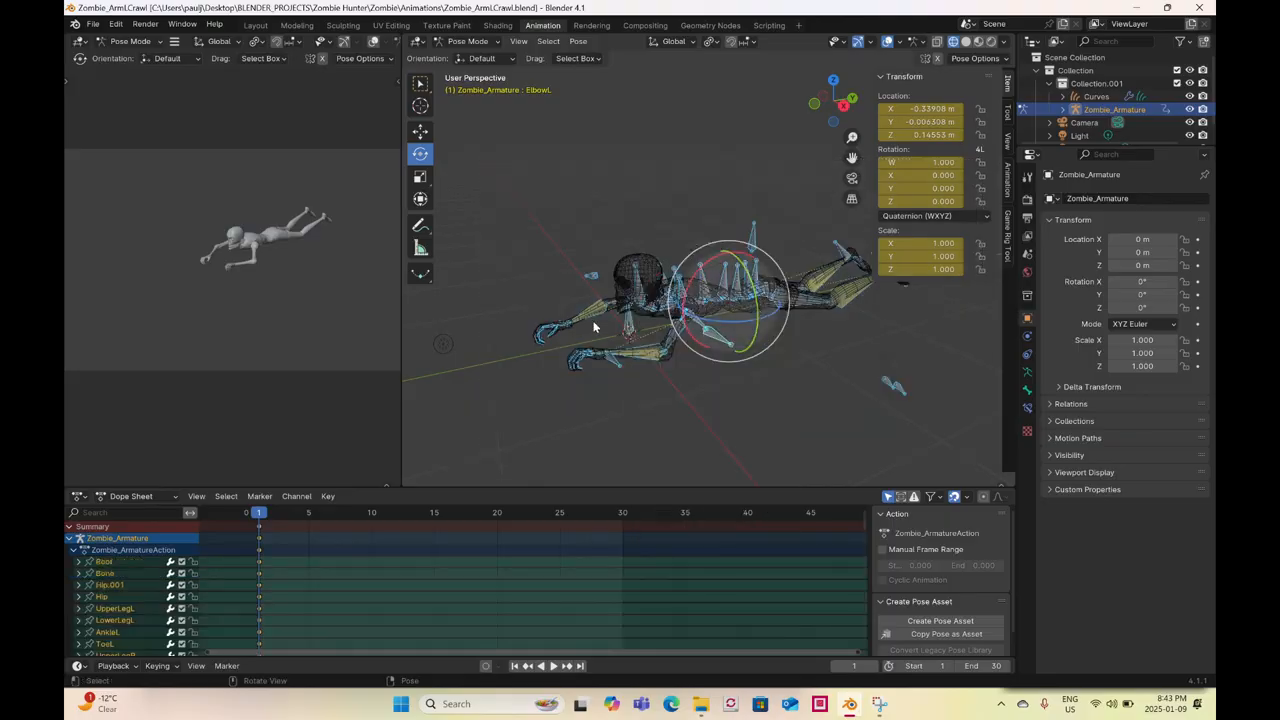
# - Select the right wrist and right clavicle controls and insert keyframes for them at frame 30
pyautogui.moveTo(549, 318); pyautogui.dragTo(698, 380, button='middle')
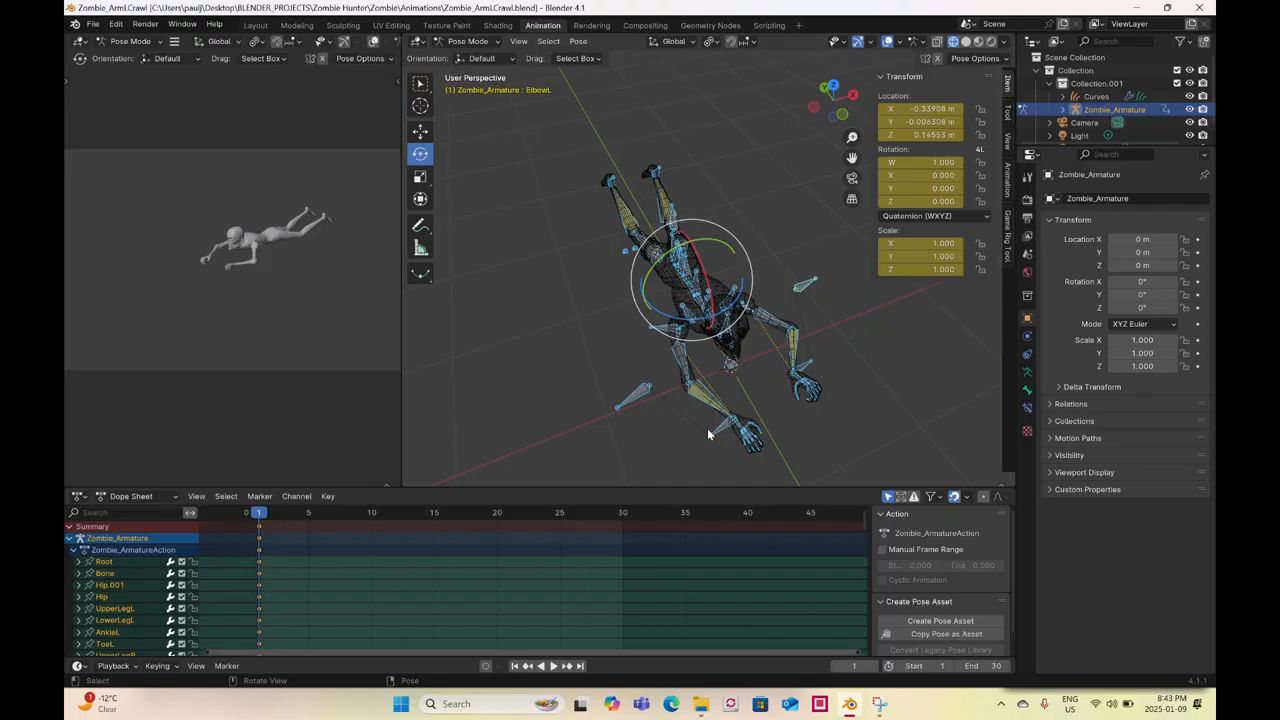
pyautogui.click(815, 108)
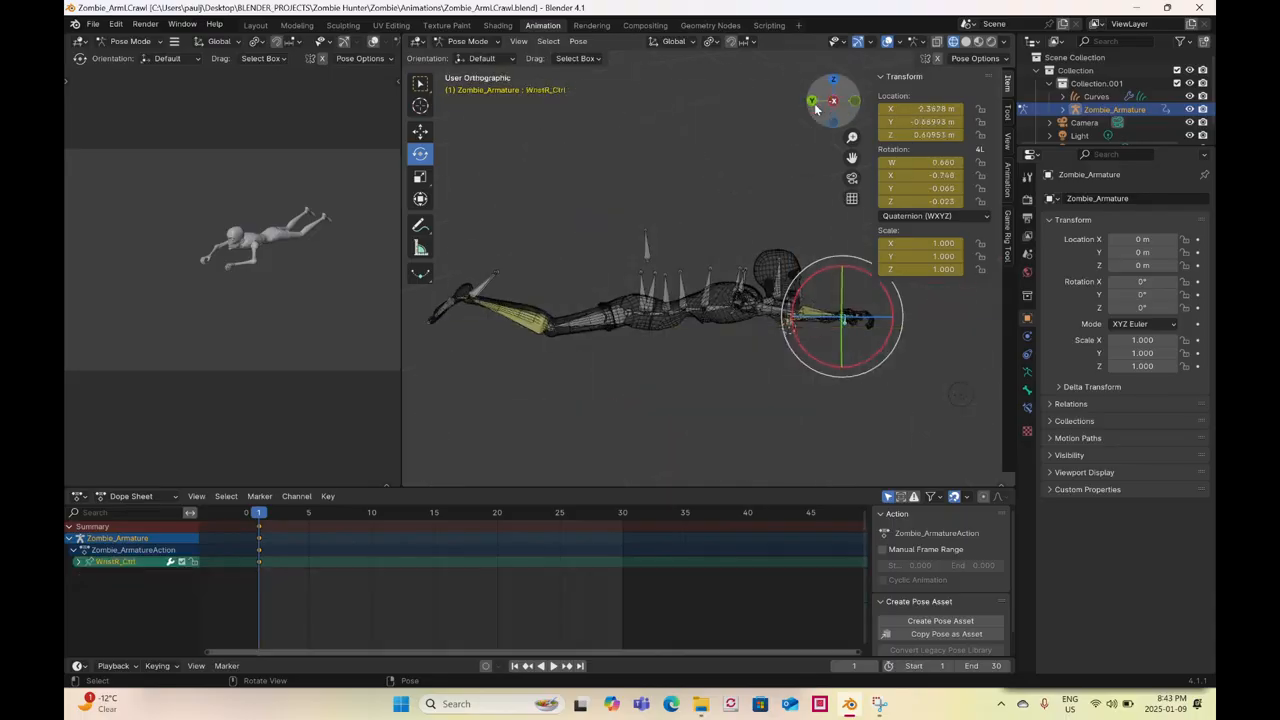
pyautogui.moveTo(762, 261); pyautogui.dragTo(705, 340, button='middle')
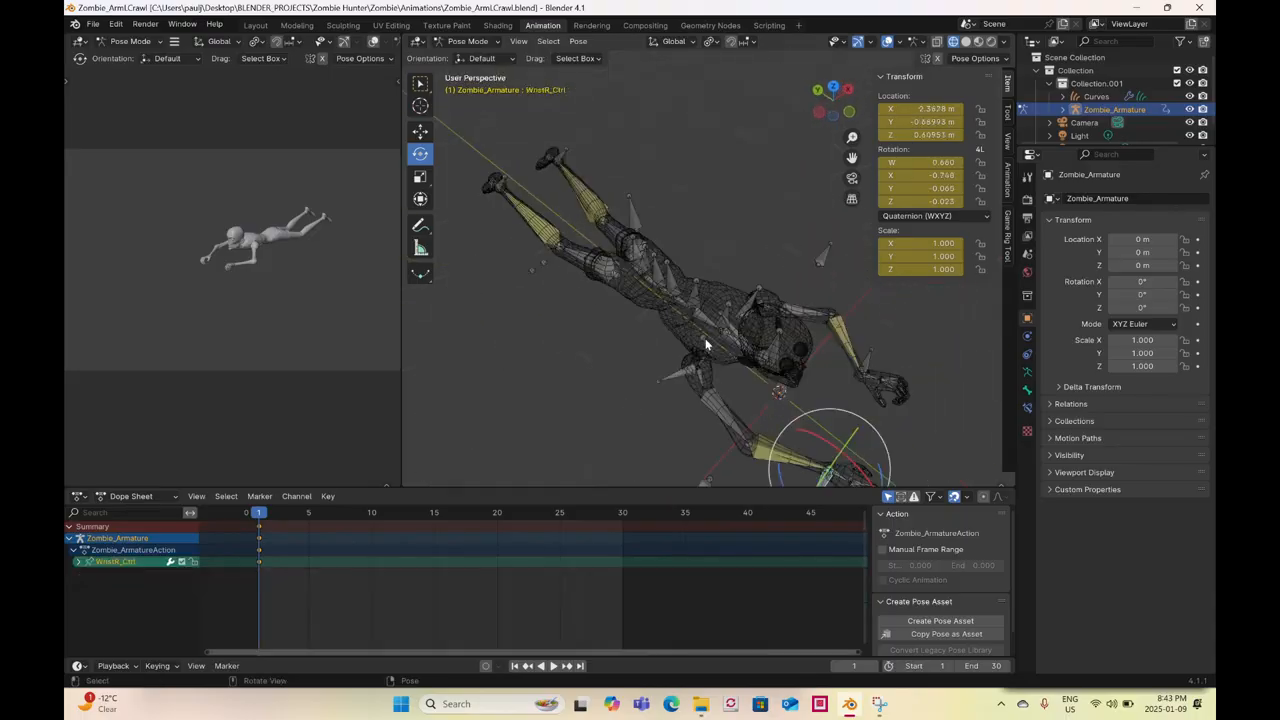
pyautogui.keyDown('shift'); pyautogui.click(669, 378); pyautogui.keyUp('shift')
pyautogui.keyDown('shift'); pyautogui.moveTo(673, 425); pyautogui.dragTo(640, 334, button='middle'); pyautogui.keyUp('shift')
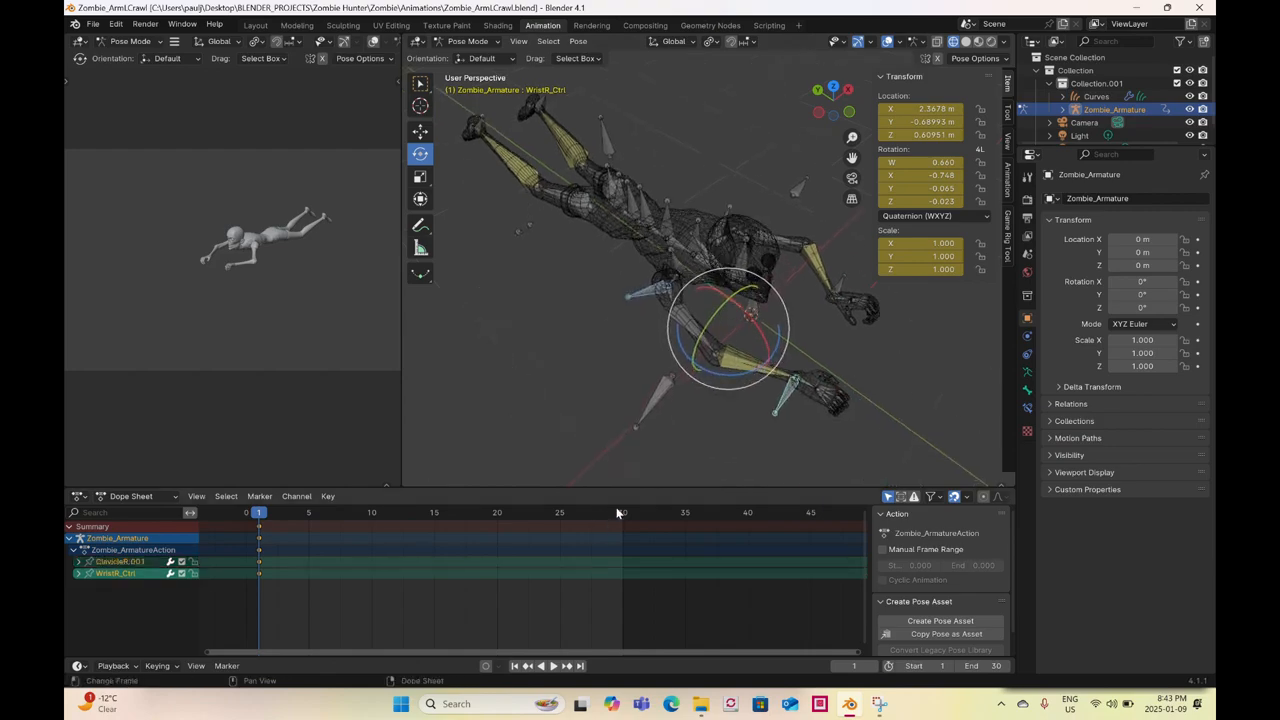
pyautogui.click(622, 513)
pyautogui.rightClick(615, 371)
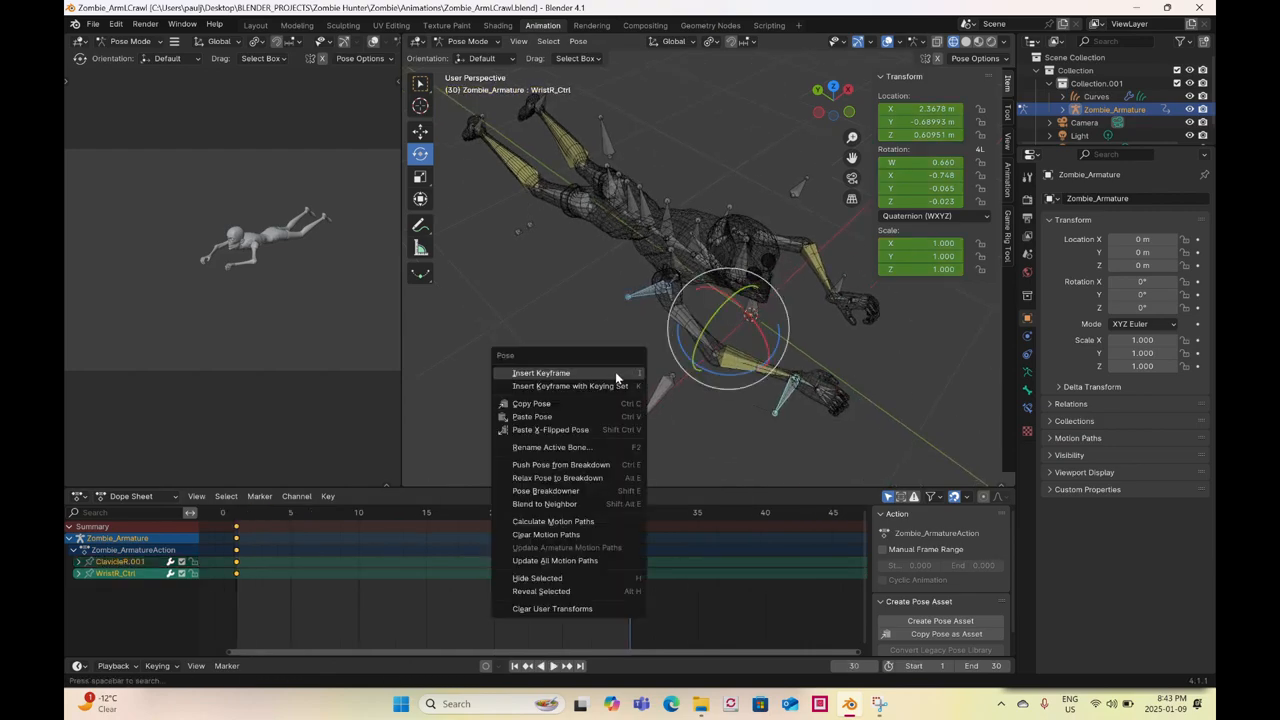
pyautogui.click(615, 373)
# - At frame 15, move the right wrist control back toward the body to about -0.18 m in Y, reposition it slightly sideways, and keyframe it
pyautogui.click(428, 513)
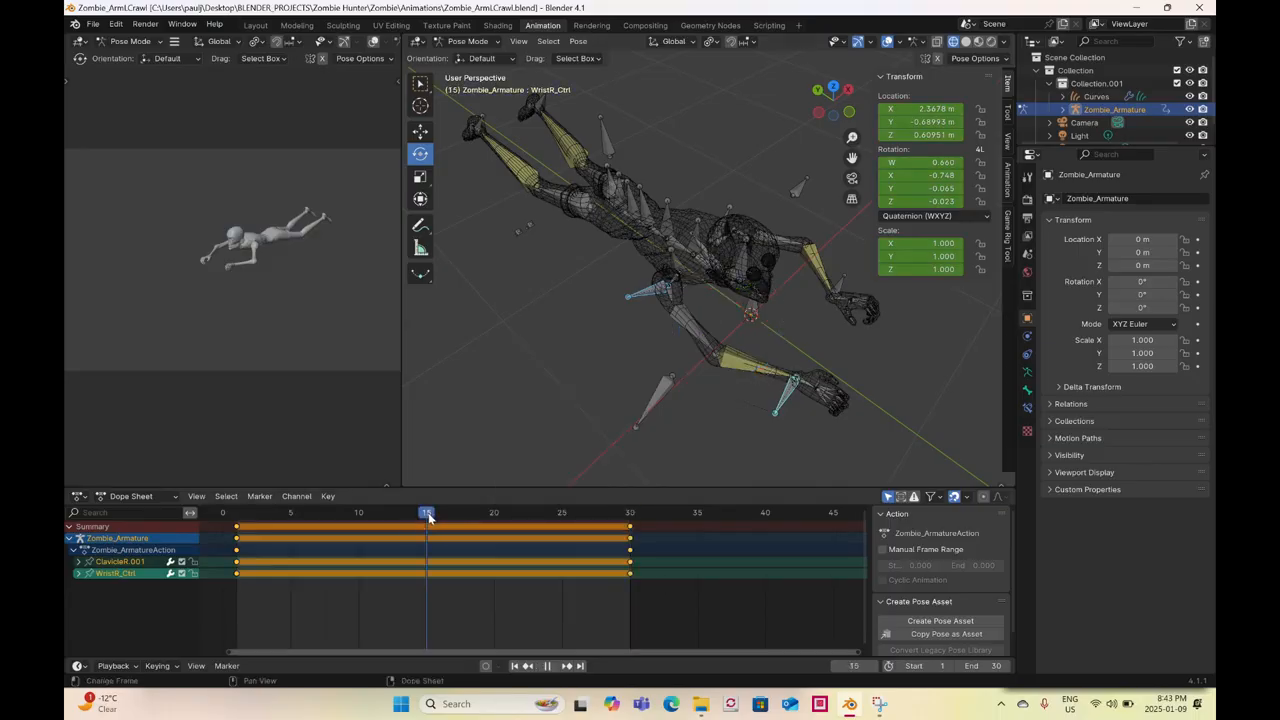
pyautogui.moveTo(736, 437); pyautogui.dragTo(786, 410)
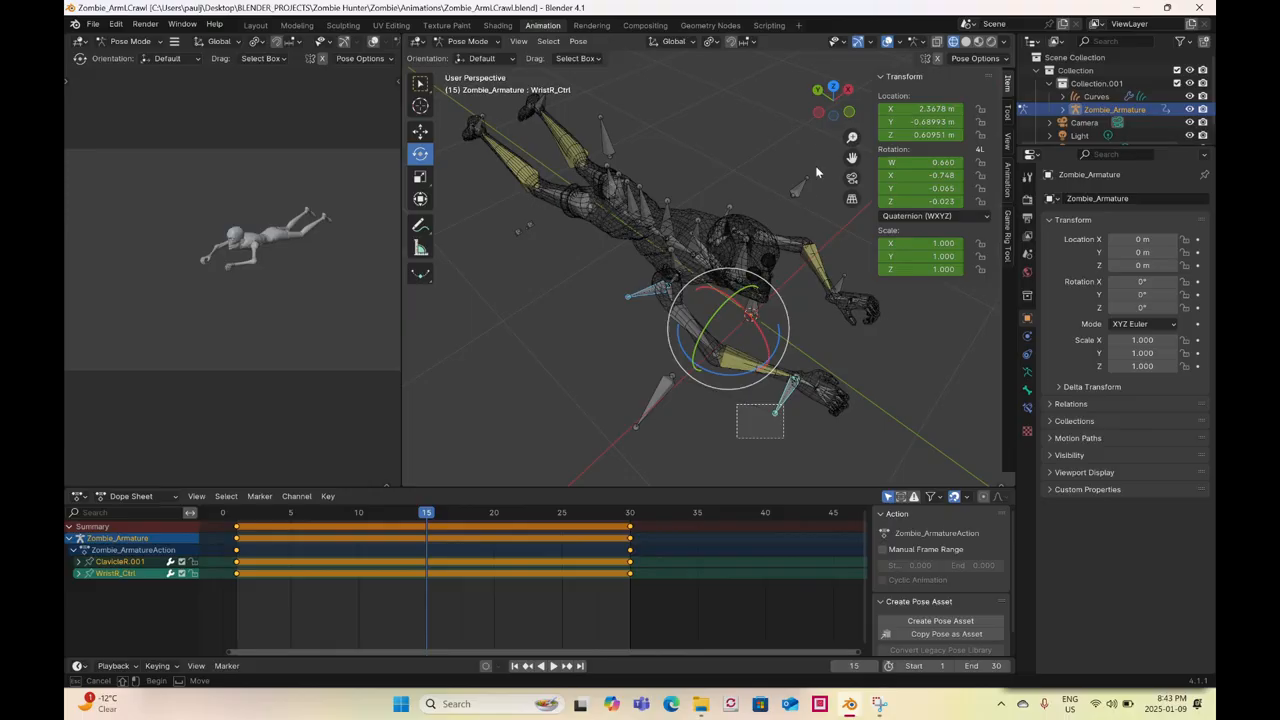
pyautogui.click(820, 114)
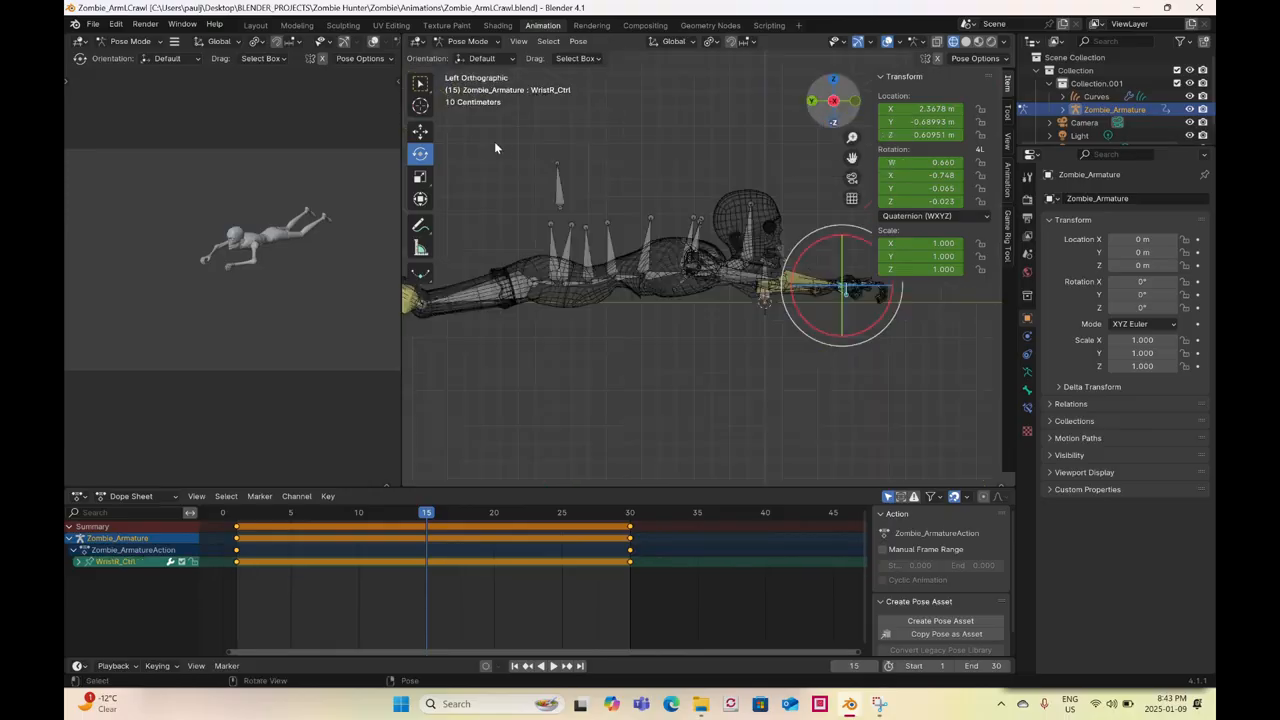
pyautogui.click(424, 133)
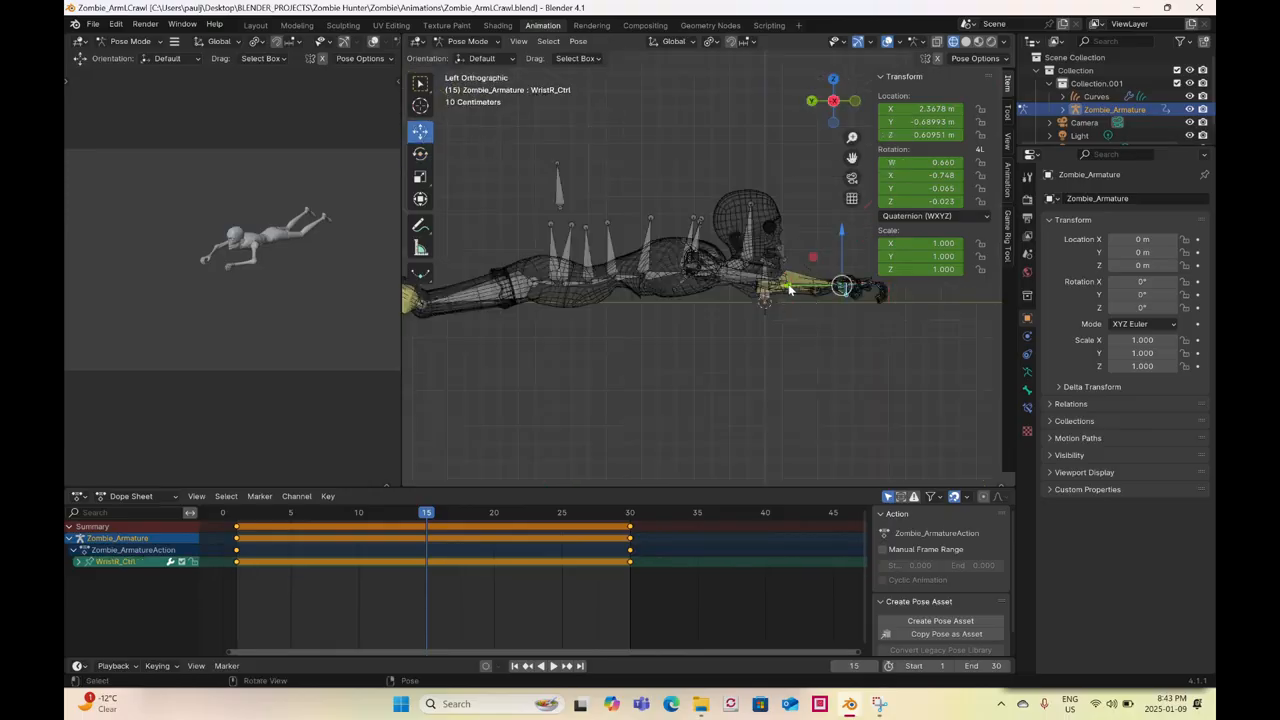
pyautogui.moveTo(788, 286); pyautogui.dragTo(746, 298)
pyautogui.moveTo(785, 341); pyautogui.dragTo(602, 333, button='middle')
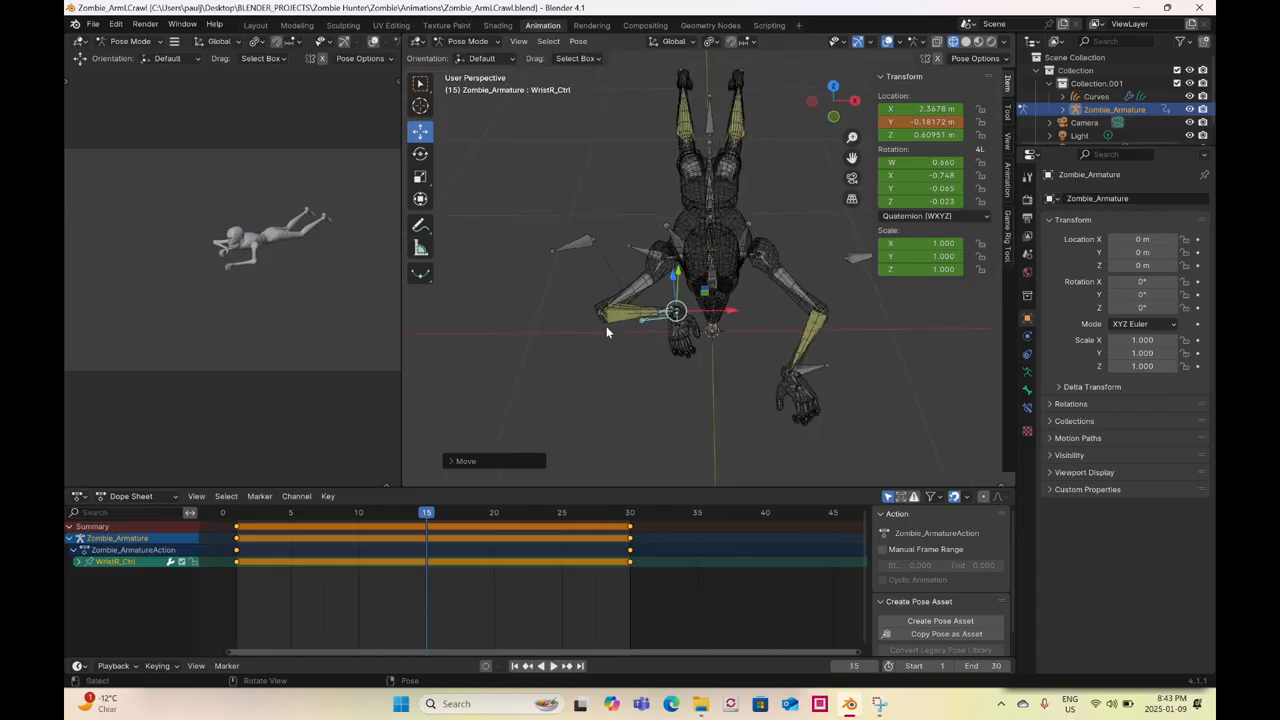
pyautogui.moveTo(717, 307); pyautogui.dragTo(713, 308)
pyautogui.rightClick(713, 308)
pyautogui.click(713, 306)
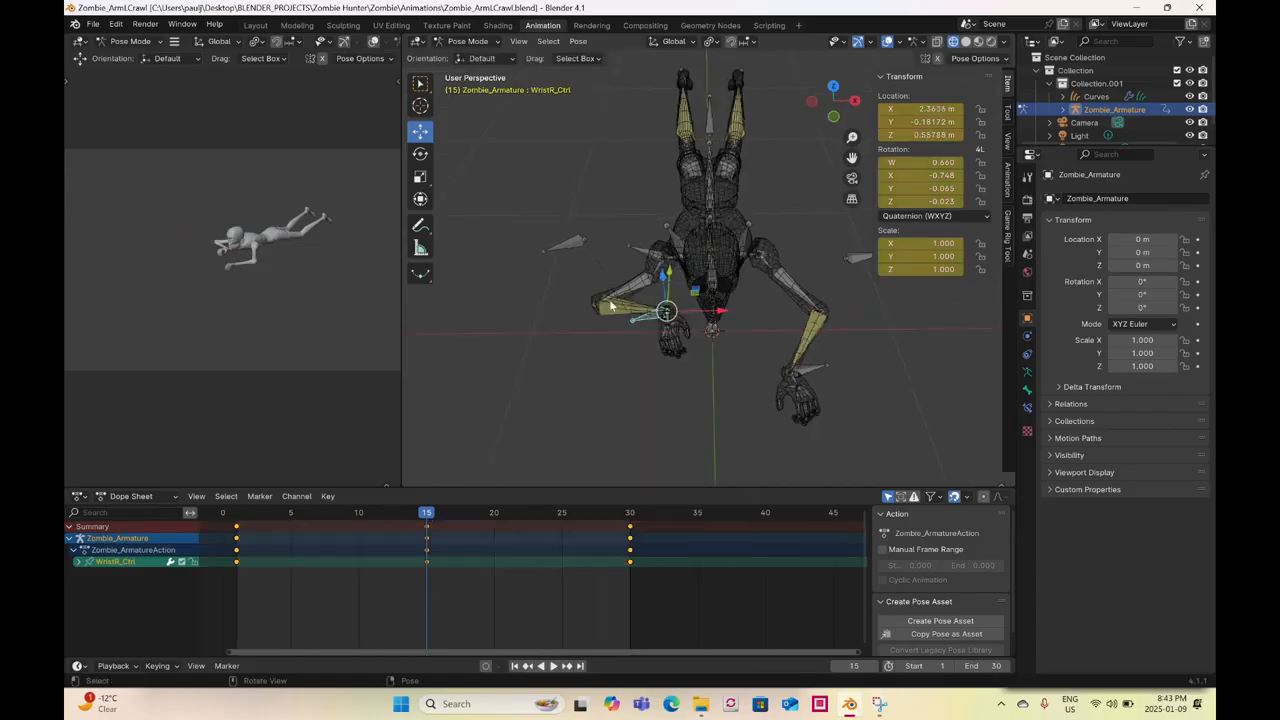
# - Select the right clavicle control, show solid shading, rotate the shoulder to follow the pulled-back arm, and keyframe it at frame 15
pyautogui.moveTo(608, 221); pyautogui.dragTo(640, 262)
pyautogui.press('z')
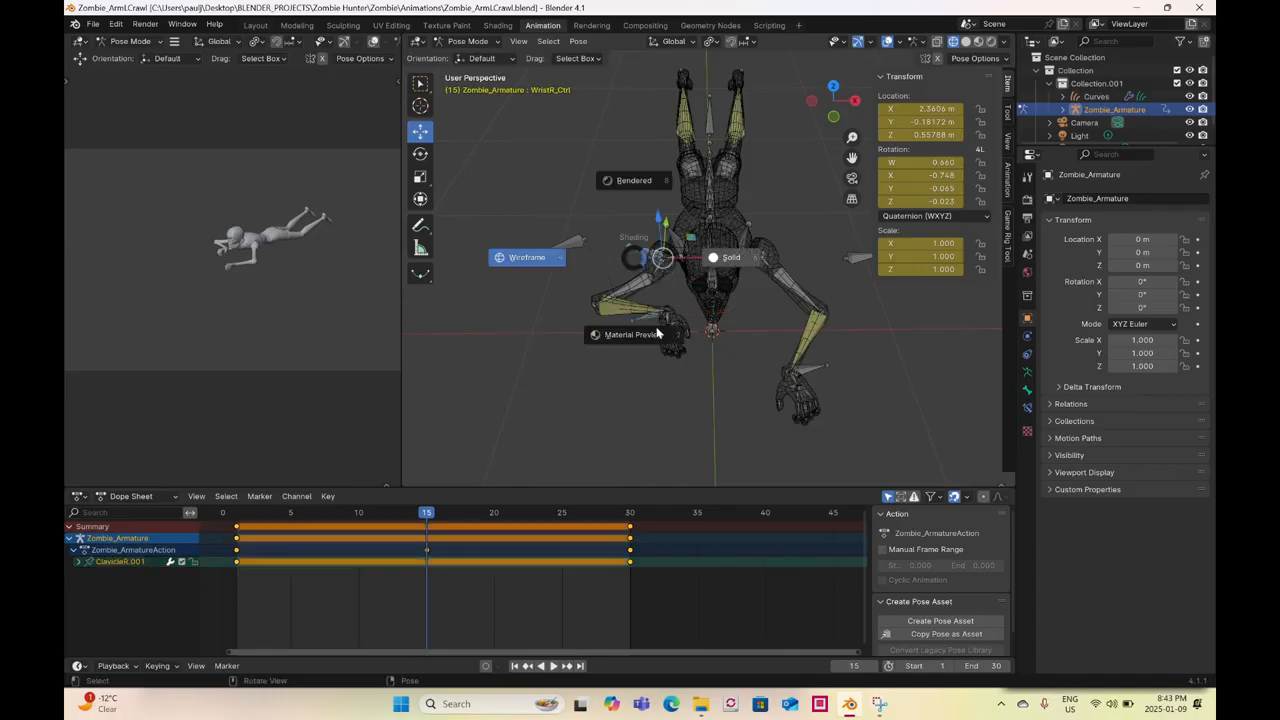
pyautogui.click(422, 160)
pyautogui.moveTo(594, 297); pyautogui.dragTo(657, 293, button='middle')
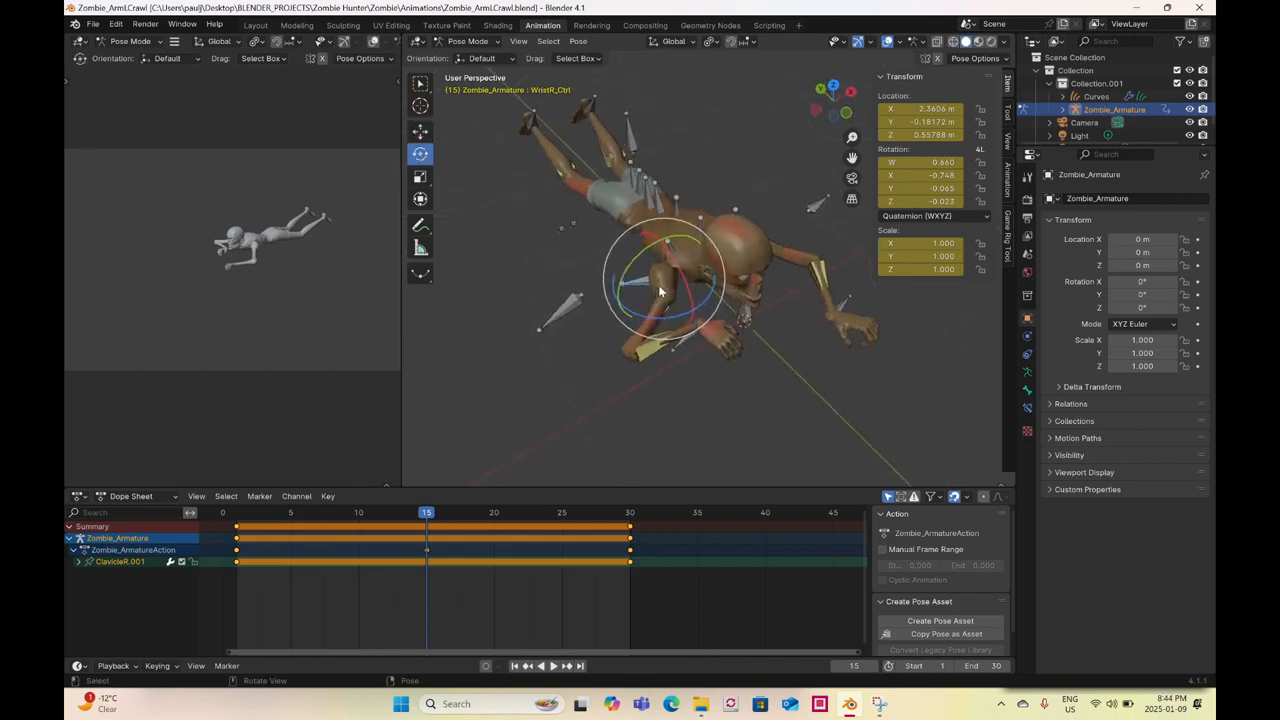
pyautogui.moveTo(721, 288); pyautogui.dragTo(734, 378)
pyautogui.moveTo(788, 380); pyautogui.dragTo(721, 233, button='middle')
pyautogui.rightClick(868, 357)
pyautogui.click(868, 357)
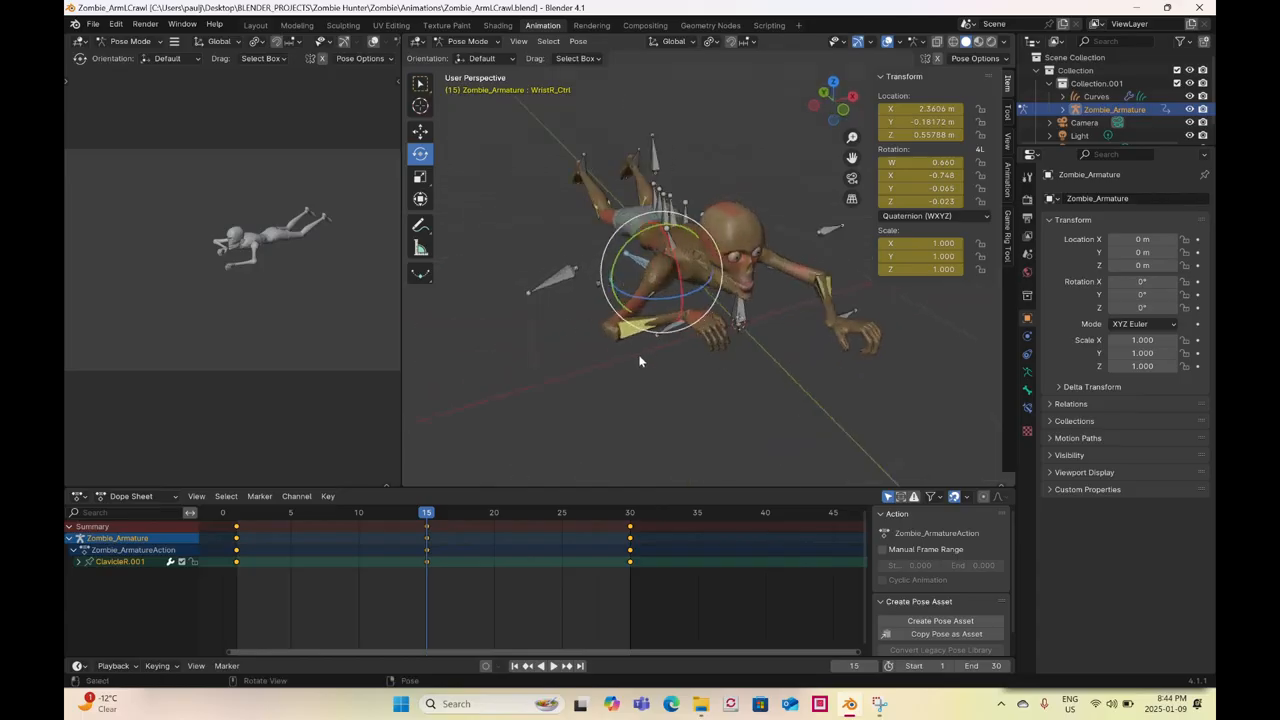
# - At frame 22, raise the right wrist control in the side view, keyframe the lifted hand, and play back the motion
pyautogui.moveTo(648, 366); pyautogui.dragTo(673, 334)
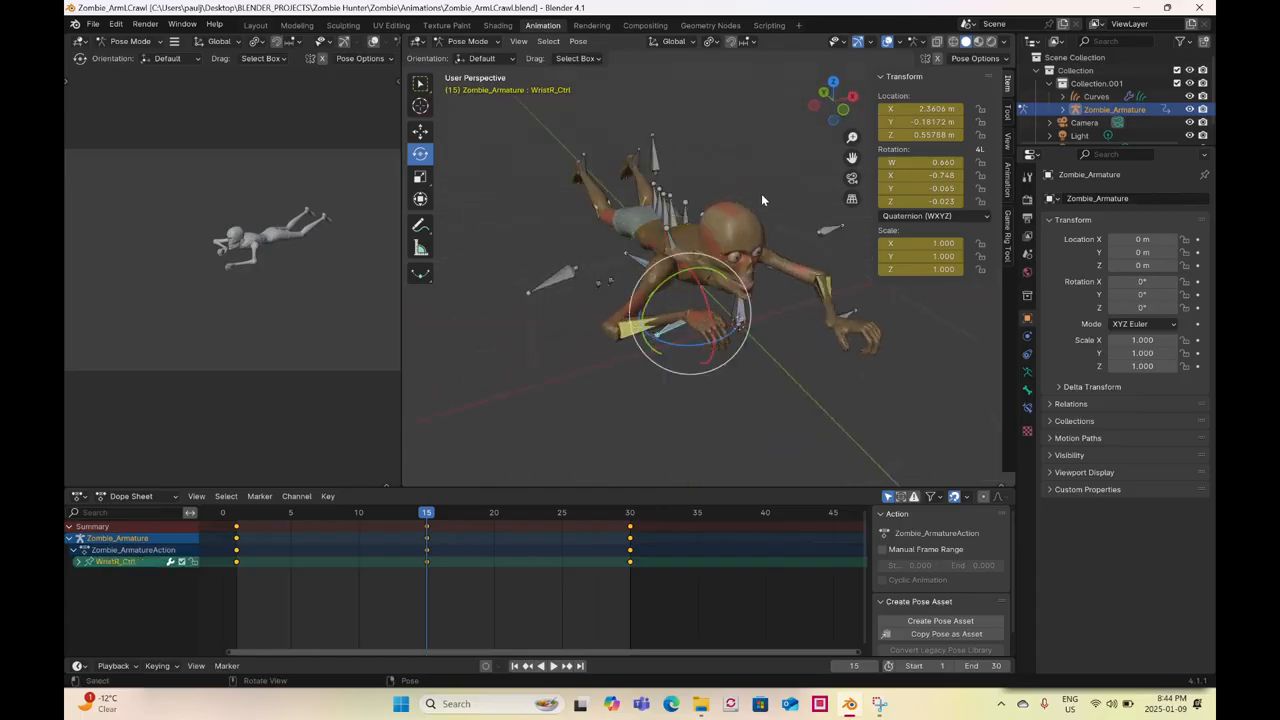
pyautogui.click(492, 513)
pyautogui.press('space')
pyautogui.press('space')
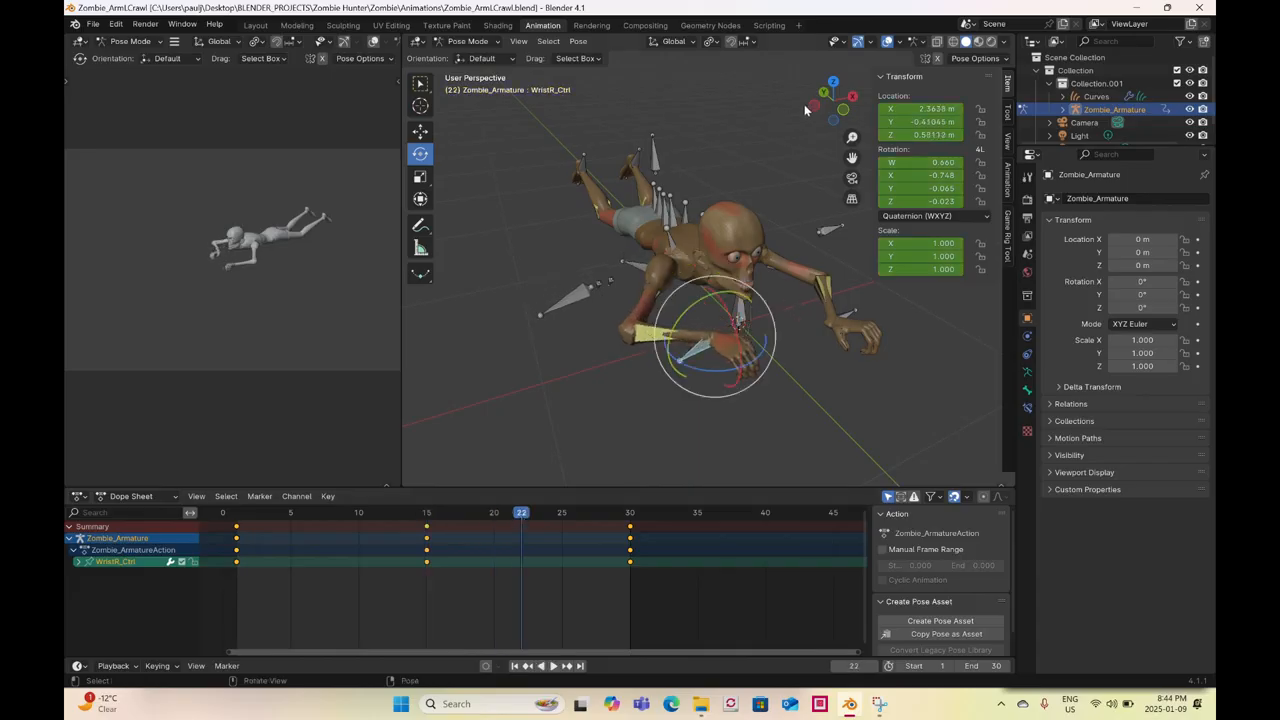
pyautogui.click(814, 110)
pyautogui.click(420, 131)
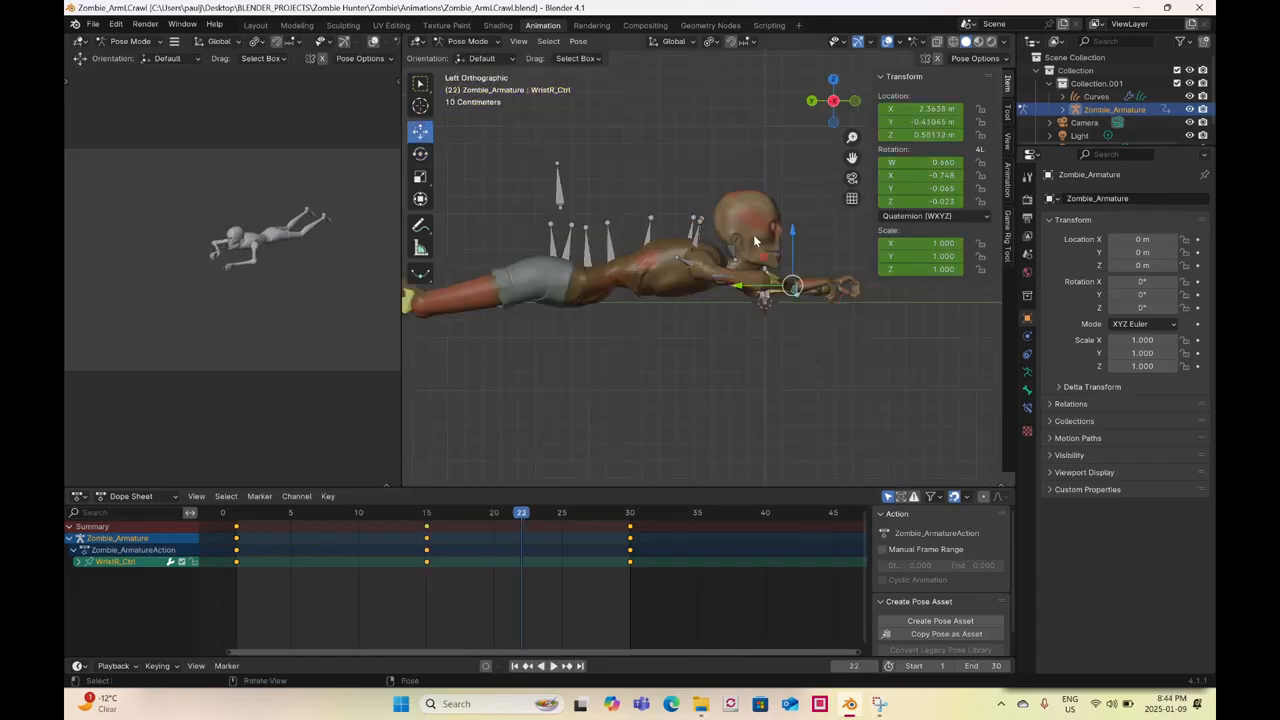
pyautogui.moveTo(795, 245); pyautogui.dragTo(796, 213)
pyautogui.rightClick(796, 213)
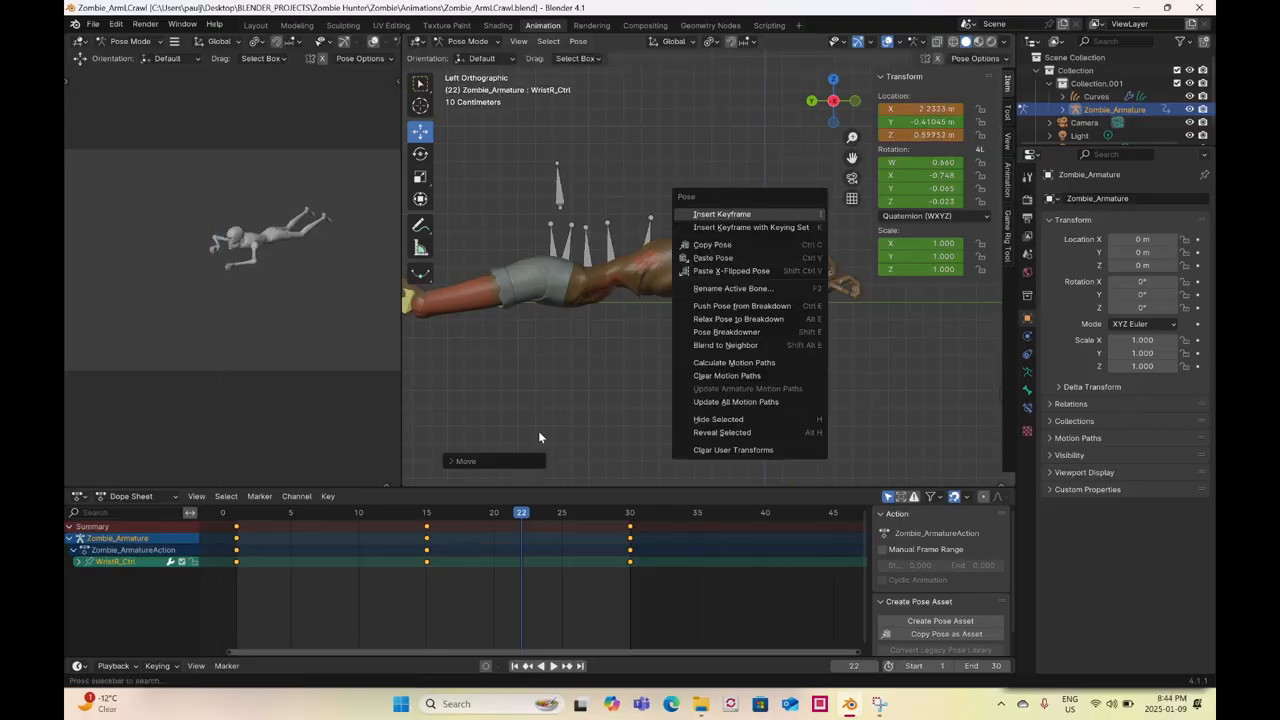
pyautogui.click(796, 213)
pyautogui.press('space')
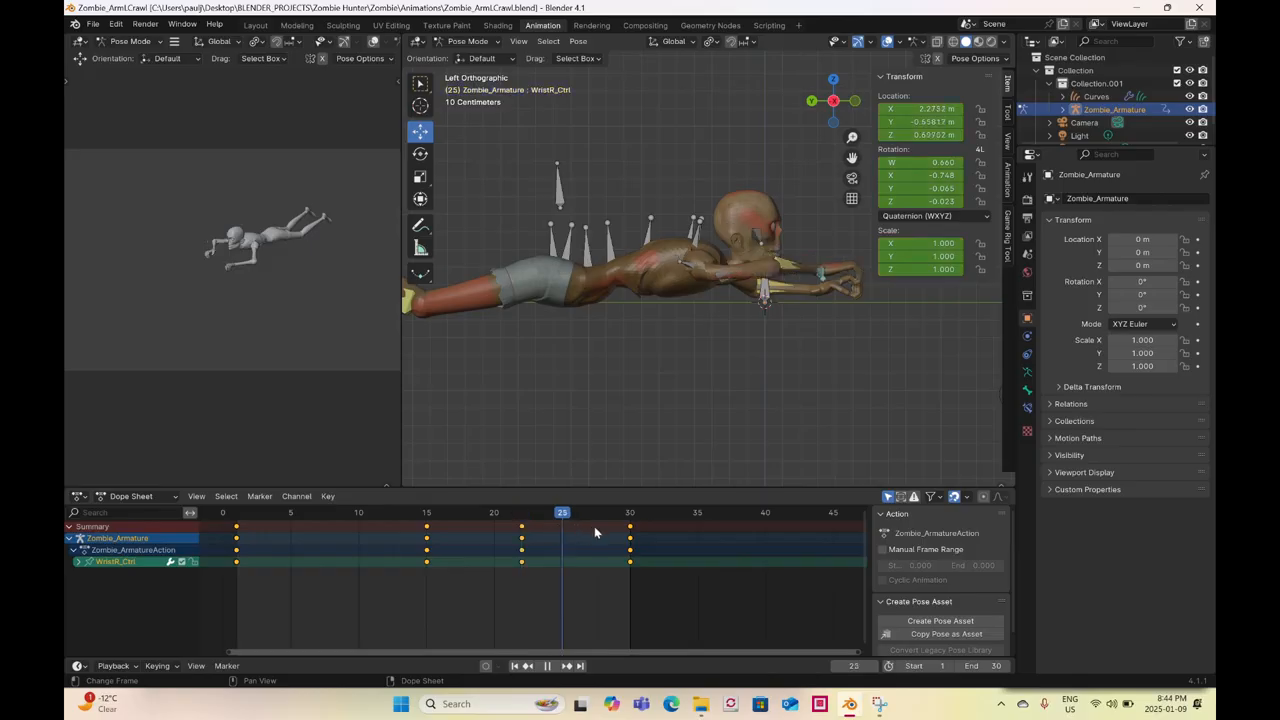
pyautogui.press('space')
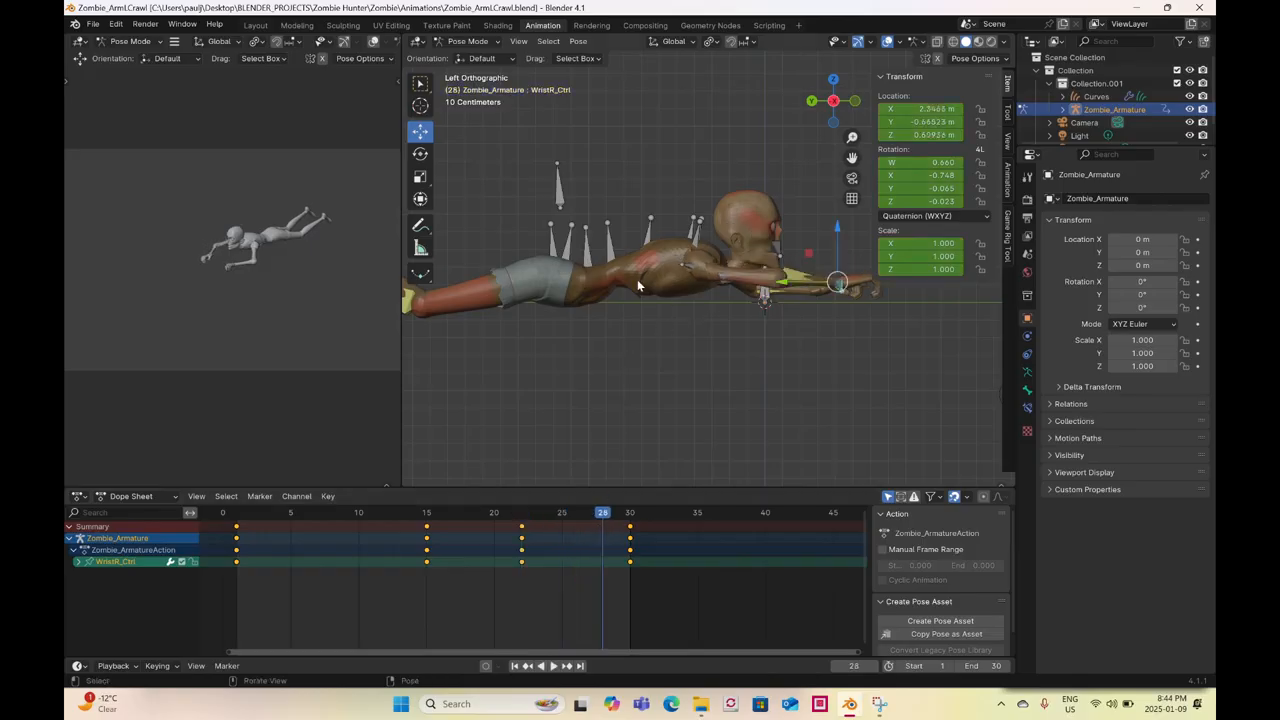
# - Select the four spine controls and the chest control, roll the torso sideways in the front view, and keyframe it at frame 1
pyautogui.moveTo(561, 236); pyautogui.dragTo(676, 272)
pyautogui.moveTo(676, 272); pyautogui.dragTo(700, 314, button='middle')
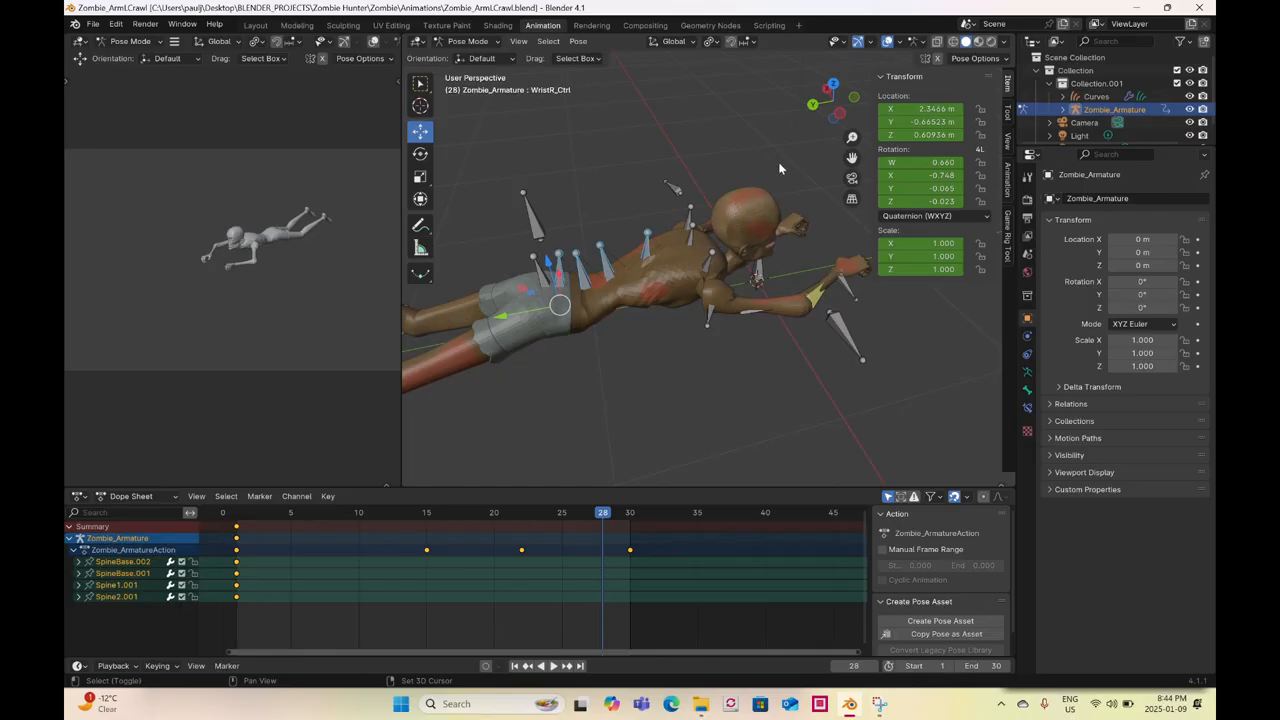
pyautogui.keyDown('shift'); pyautogui.click(733, 203); pyautogui.keyUp('shift')
pyautogui.click(854, 97)
pyautogui.click(237, 516)
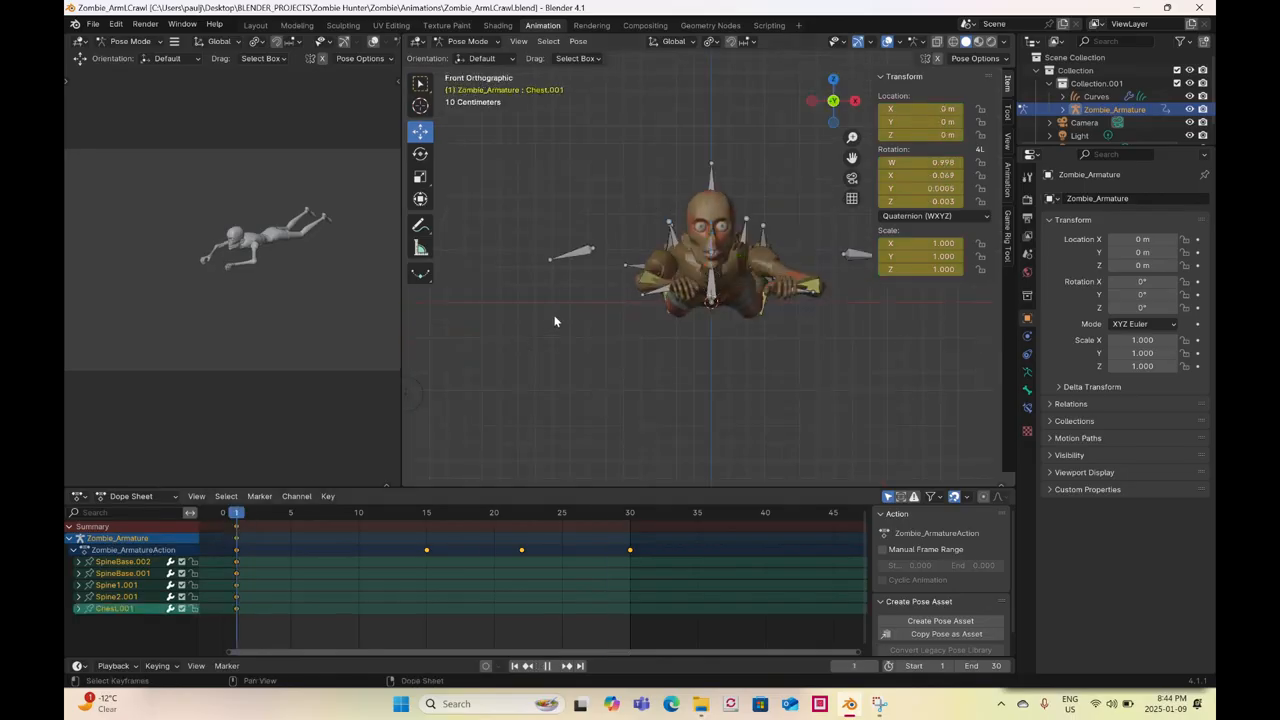
pyautogui.click(420, 153)
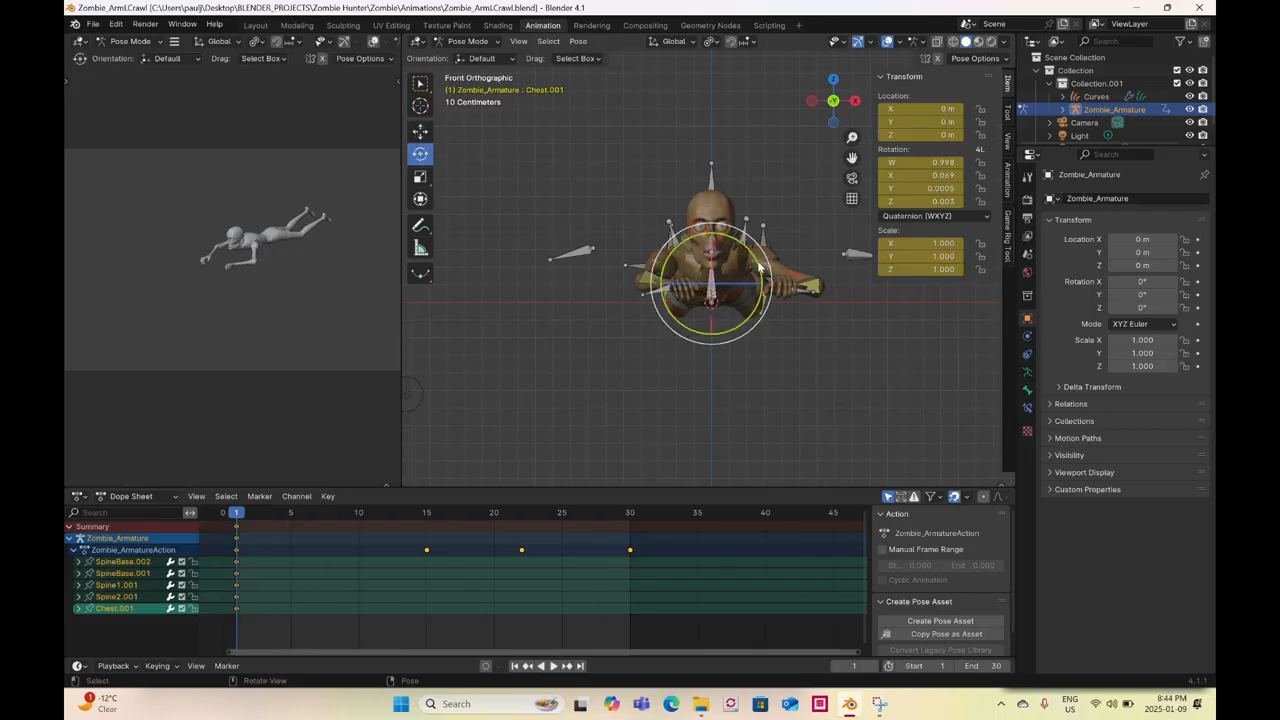
pyautogui.moveTo(768, 258); pyautogui.dragTo(764, 268)
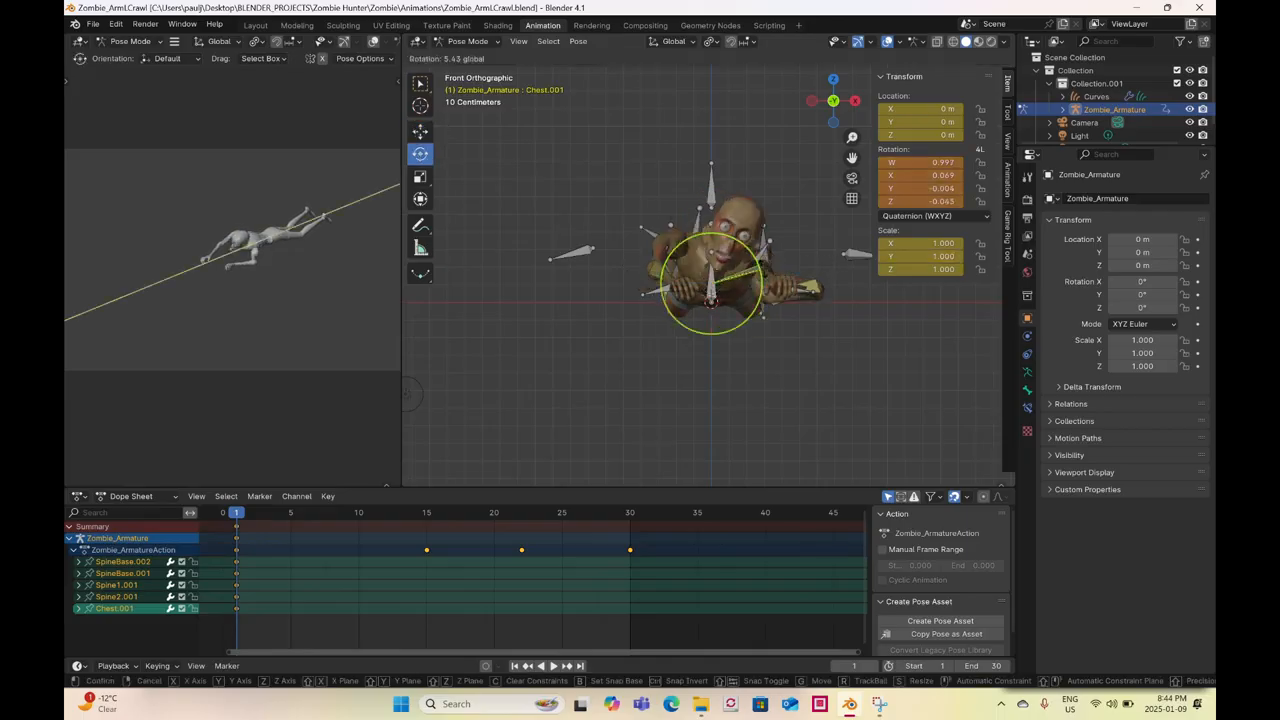
pyautogui.moveTo(763, 271); pyautogui.dragTo(763, 272)
pyautogui.rightClick(763, 272)
pyautogui.click(763, 272)
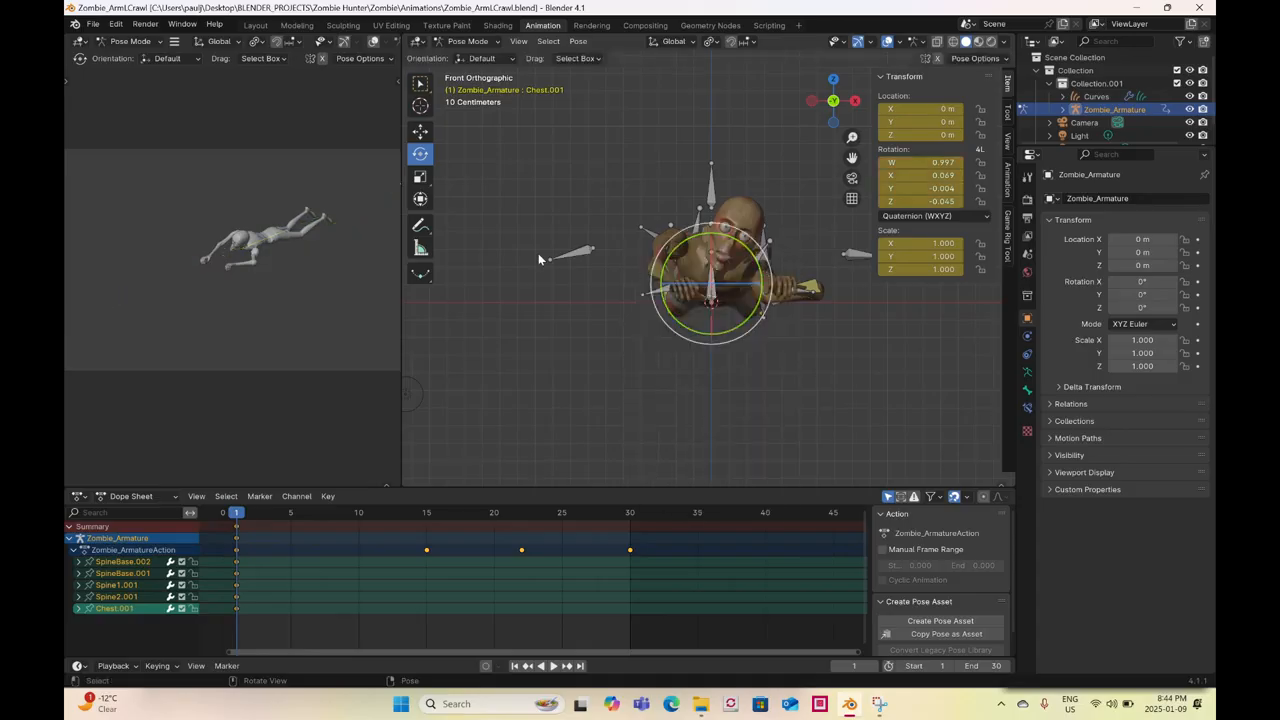
# - Insert the same spine and chest keyframes at frame 30 to close the loop
pyautogui.click(629, 510)
pyautogui.rightClick(640, 335)
pyautogui.click(640, 335)
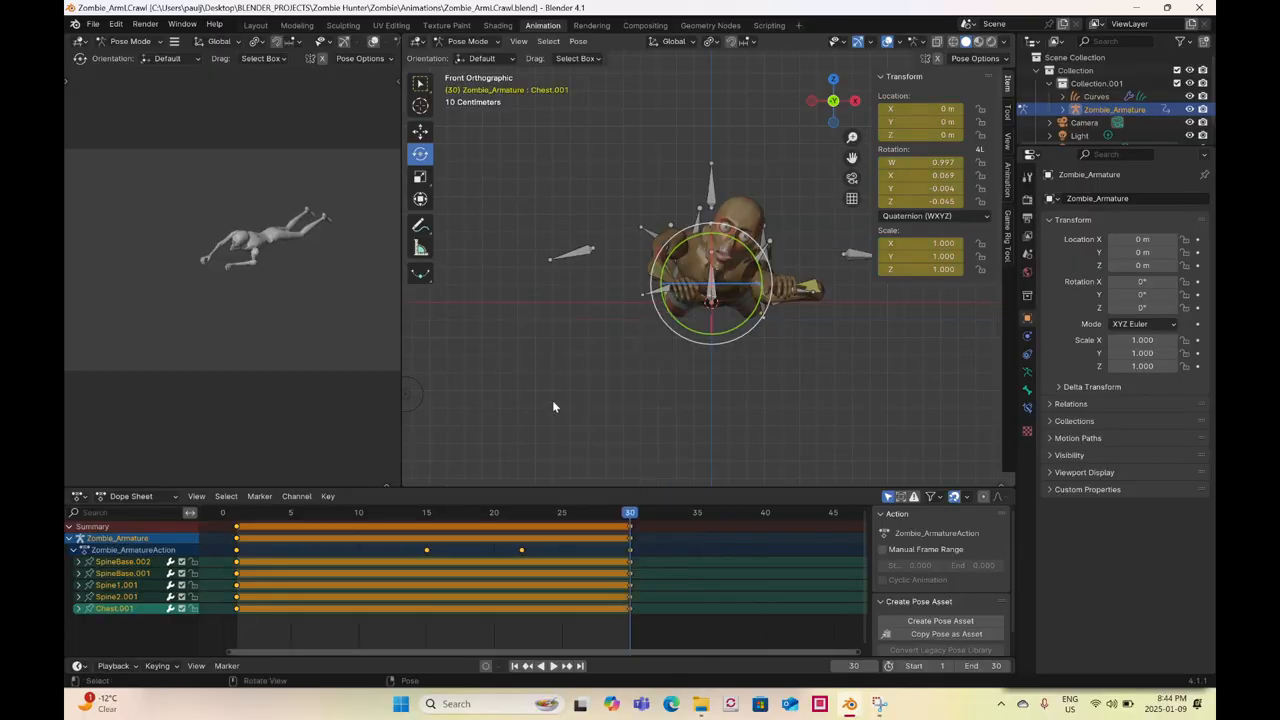
# - At frame 15, roll the spine and chest controls back almost level and insert keyframes
pyautogui.click(426, 514)
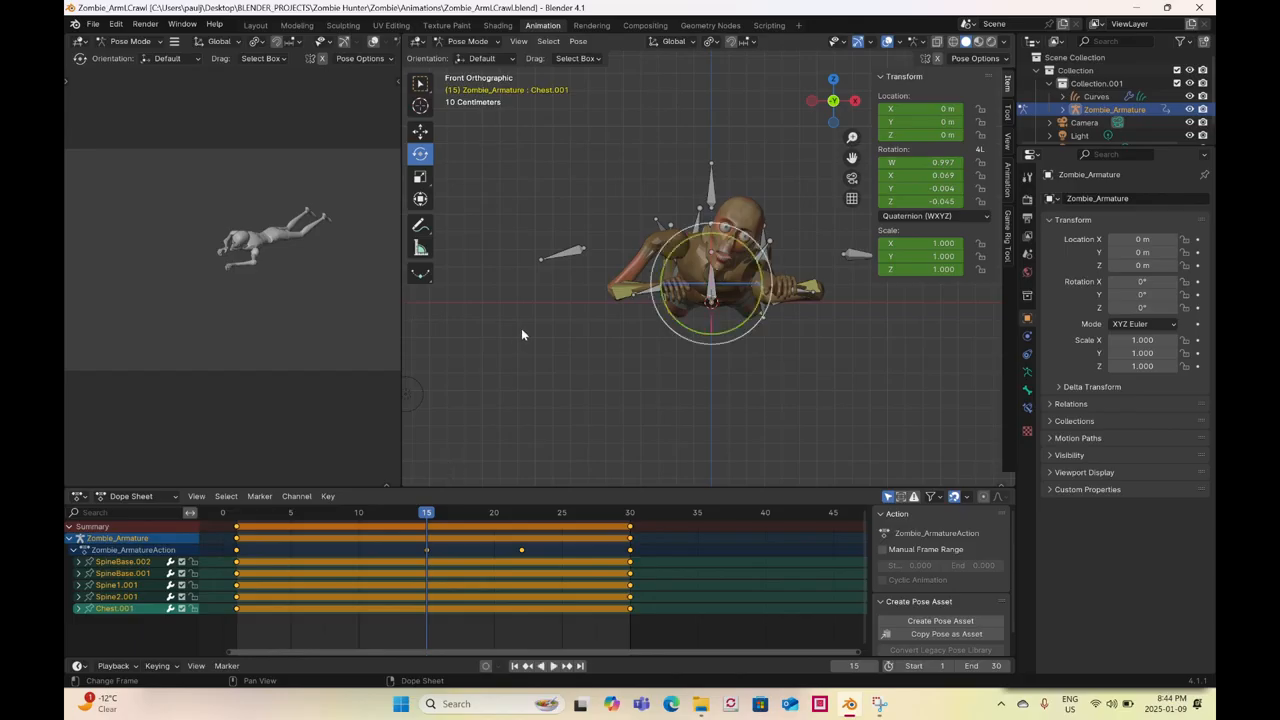
pyautogui.moveTo(735, 270); pyautogui.dragTo(752, 254)
pyautogui.rightClick(752, 254)
pyautogui.click(752, 252)
# - Play the crawl from frame 1 several times and examine the arm and torso motion from the side and front
pyautogui.scroll(-4, 571, 363)
pyautogui.moveTo(571, 363); pyautogui.dragTo(650, 440, button='middle')
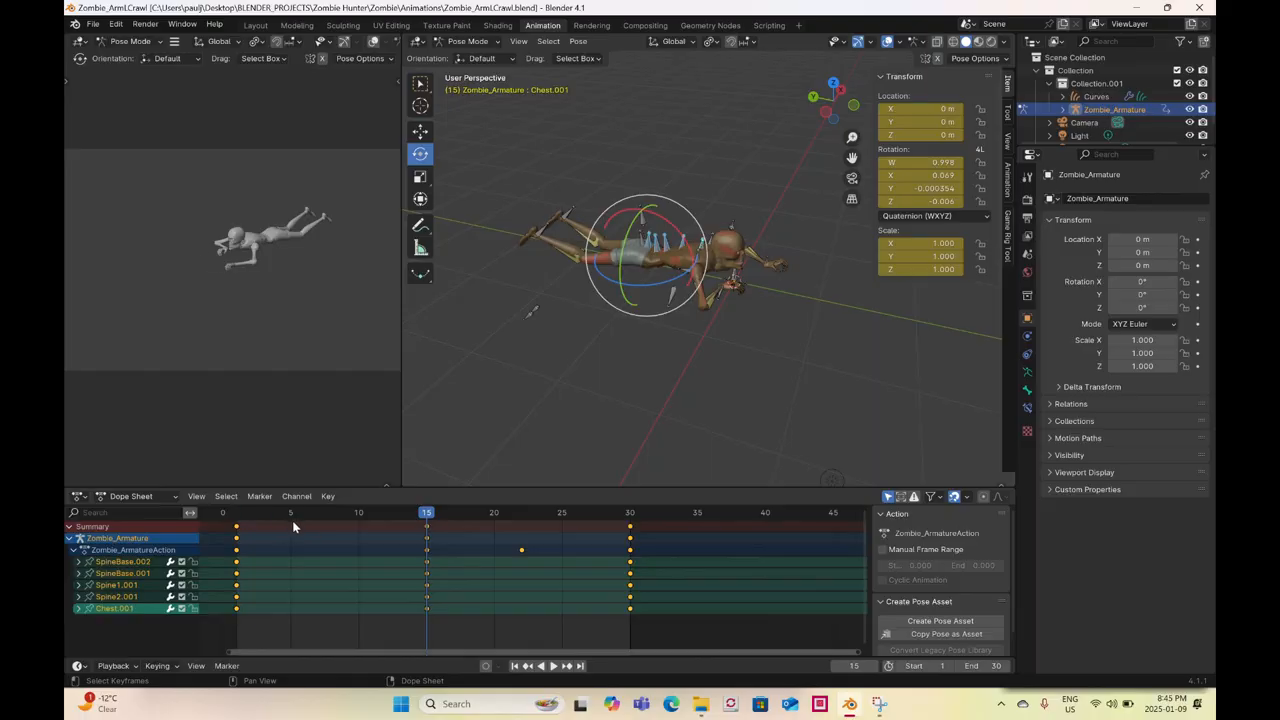
pyautogui.press('space')
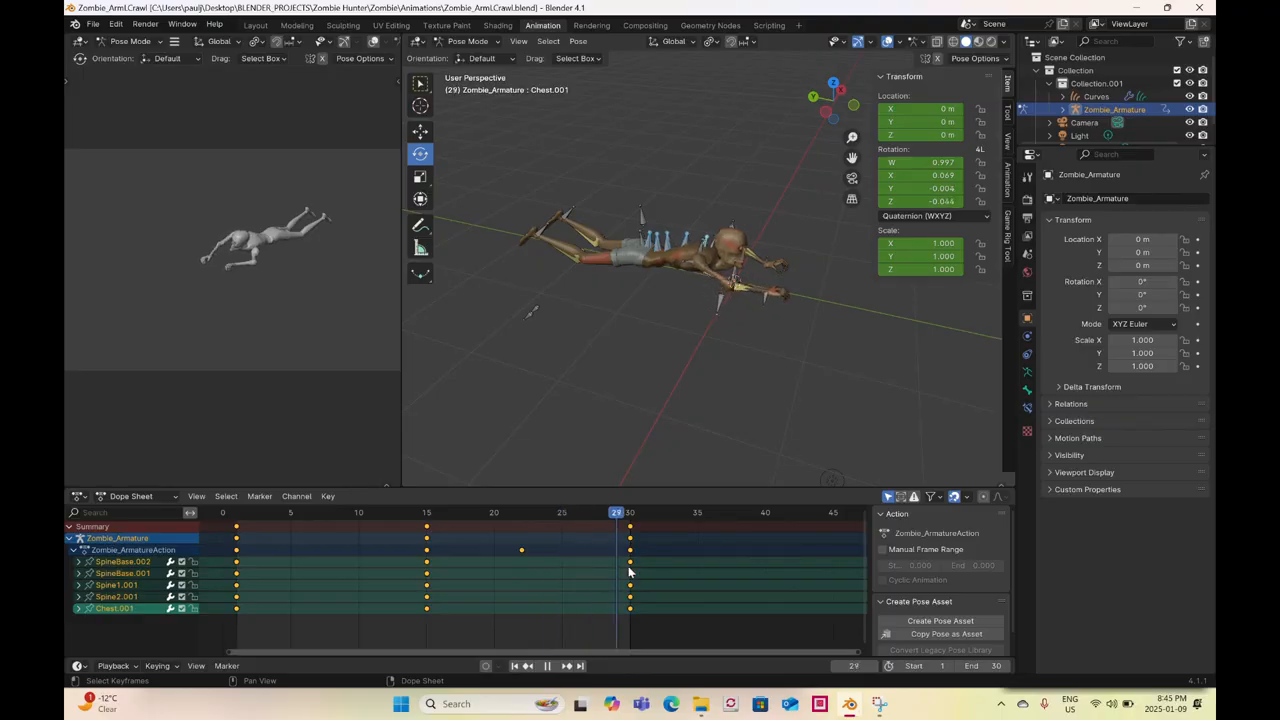
pyautogui.press('space')
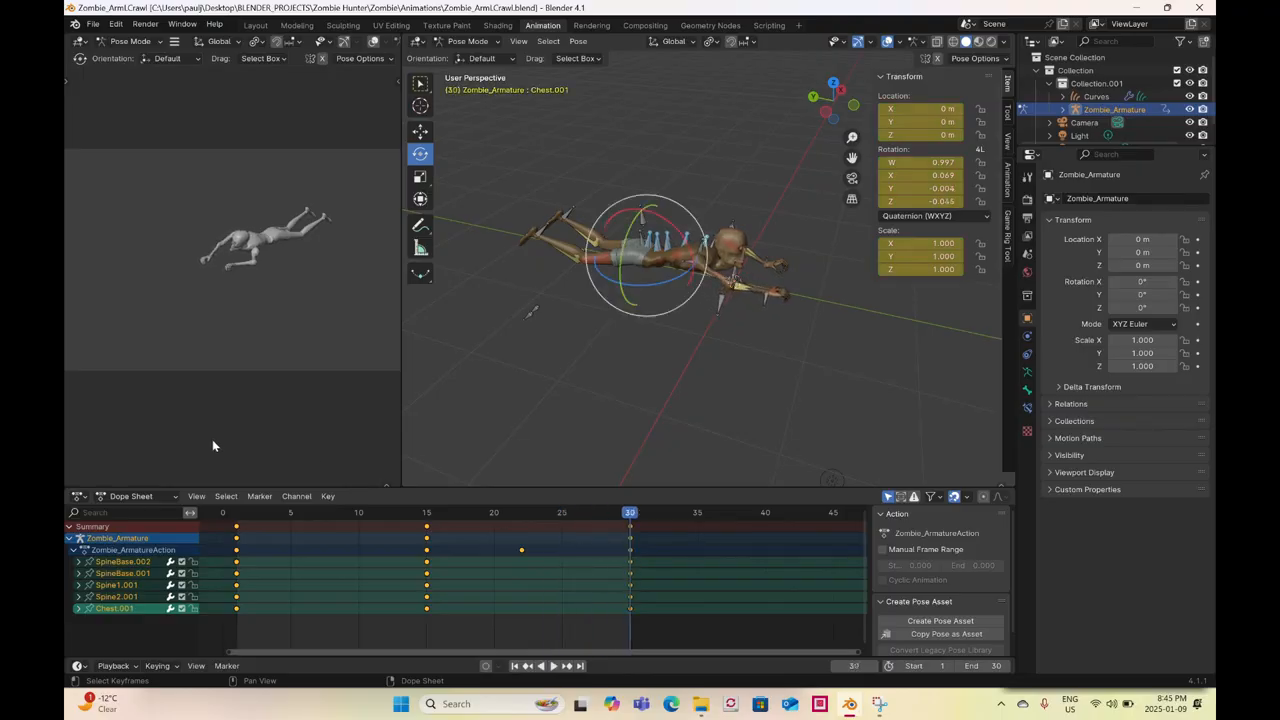
pyautogui.click(238, 518)
pyautogui.press('space')
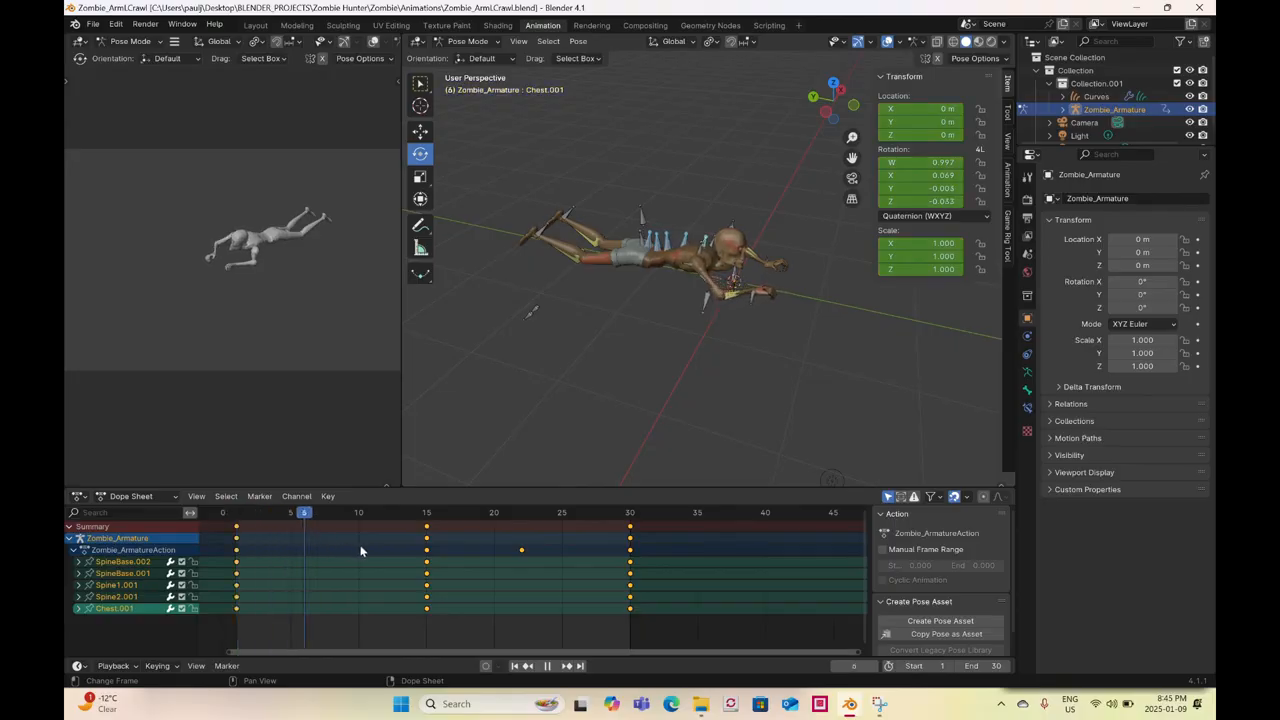
pyautogui.press('space')
pyautogui.moveTo(698, 371); pyautogui.dragTo(600, 380, button='middle')
pyautogui.click(238, 518)
pyautogui.press('space')
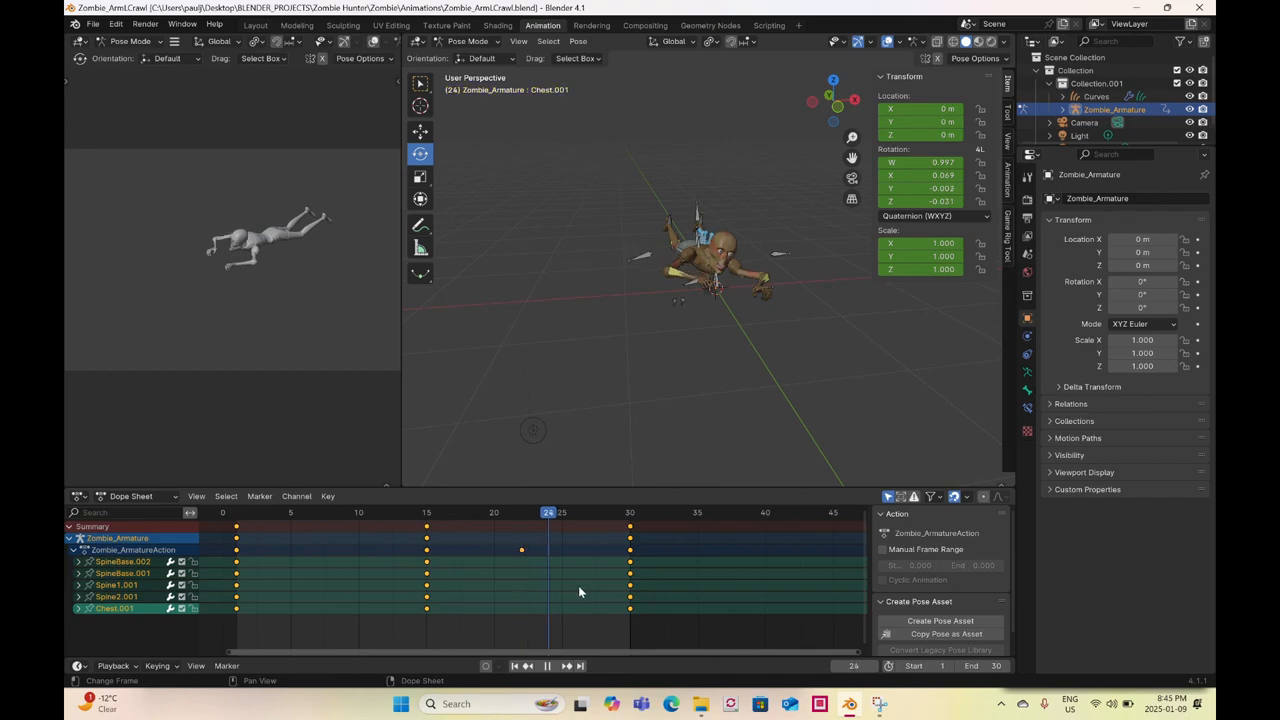
pyautogui.press('space')
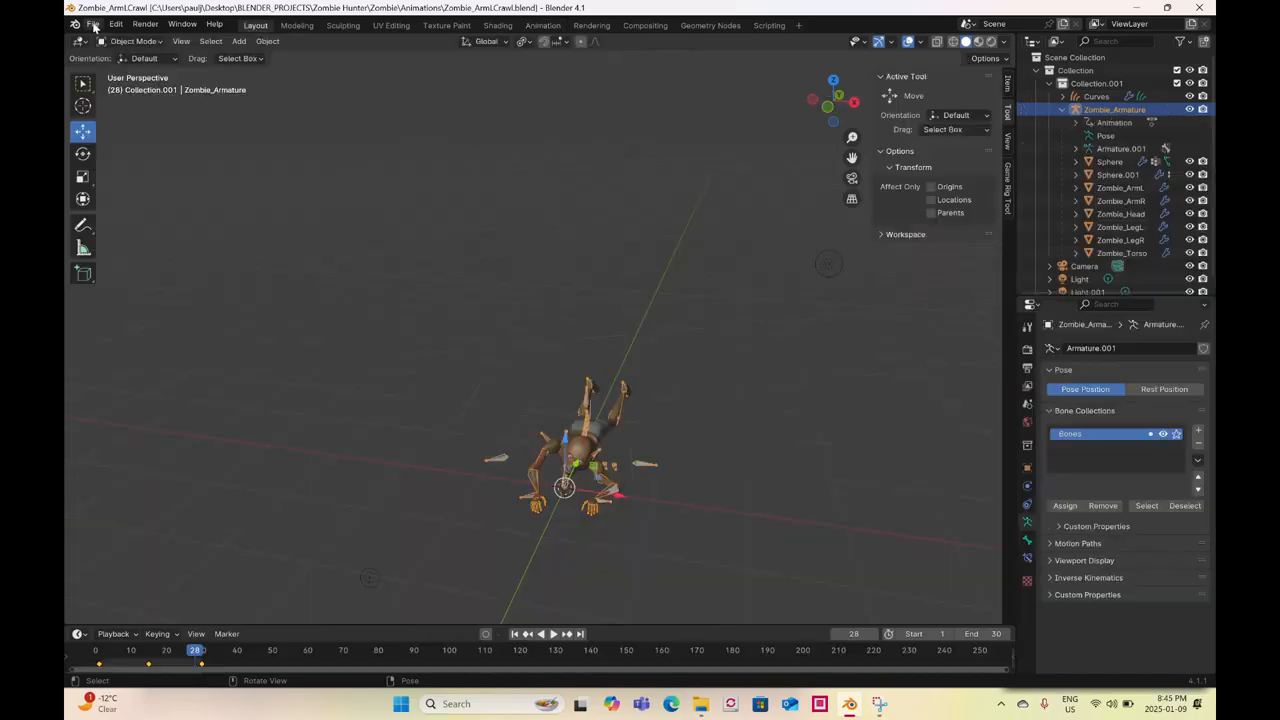
# - Export the selected zombie armature with its crawl animation to the FBX folder as Zombie_ArmRCrawl.fbx
pyautogui.click(92, 24)
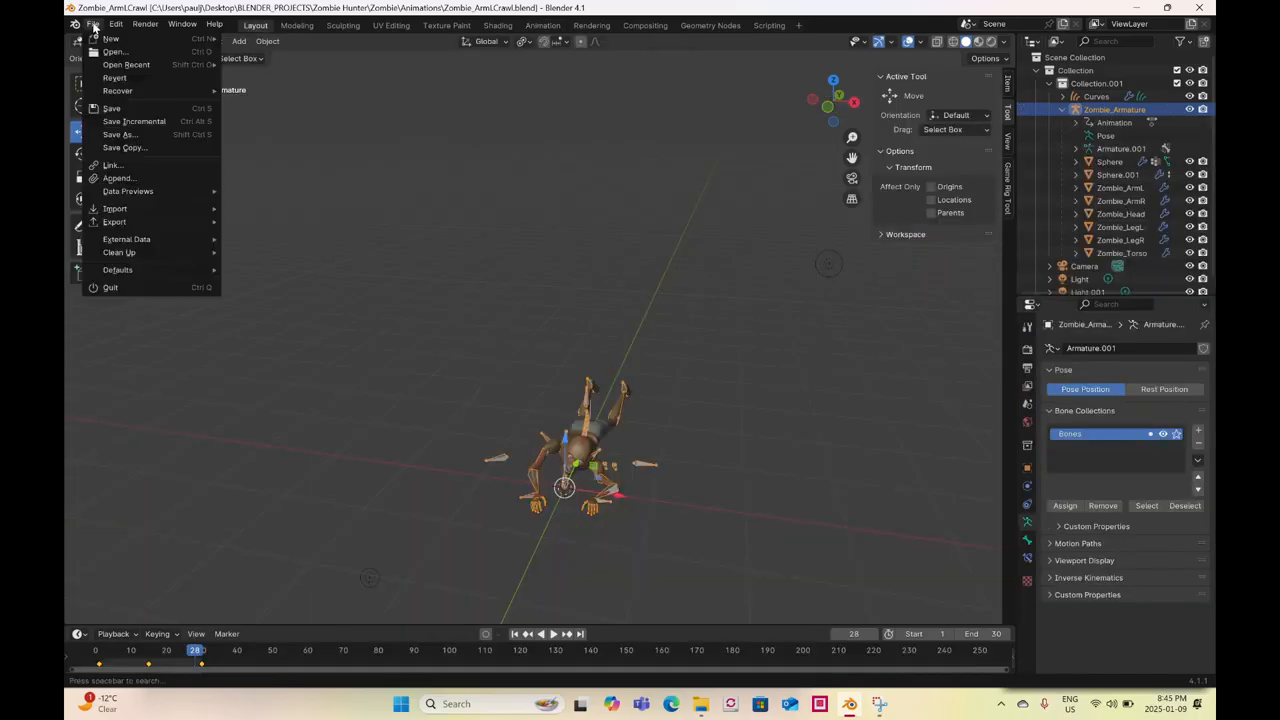
pyautogui.moveTo(135, 224)
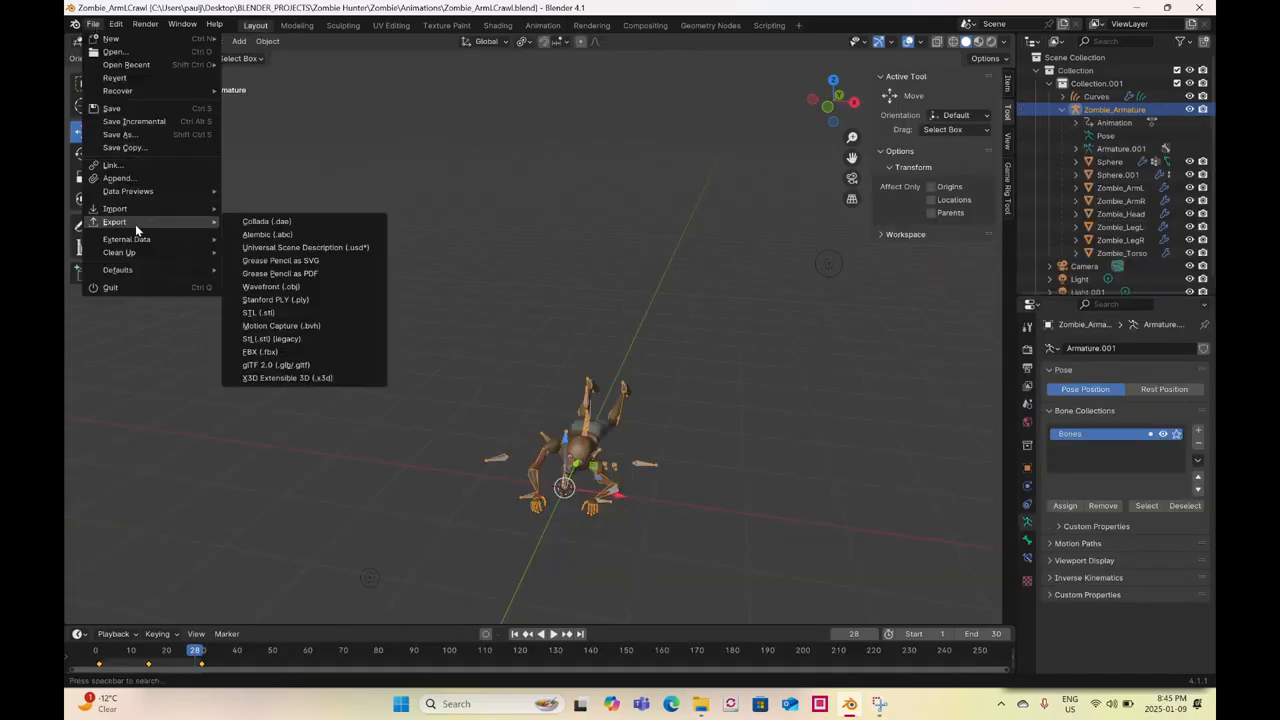
pyautogui.click(285, 352)
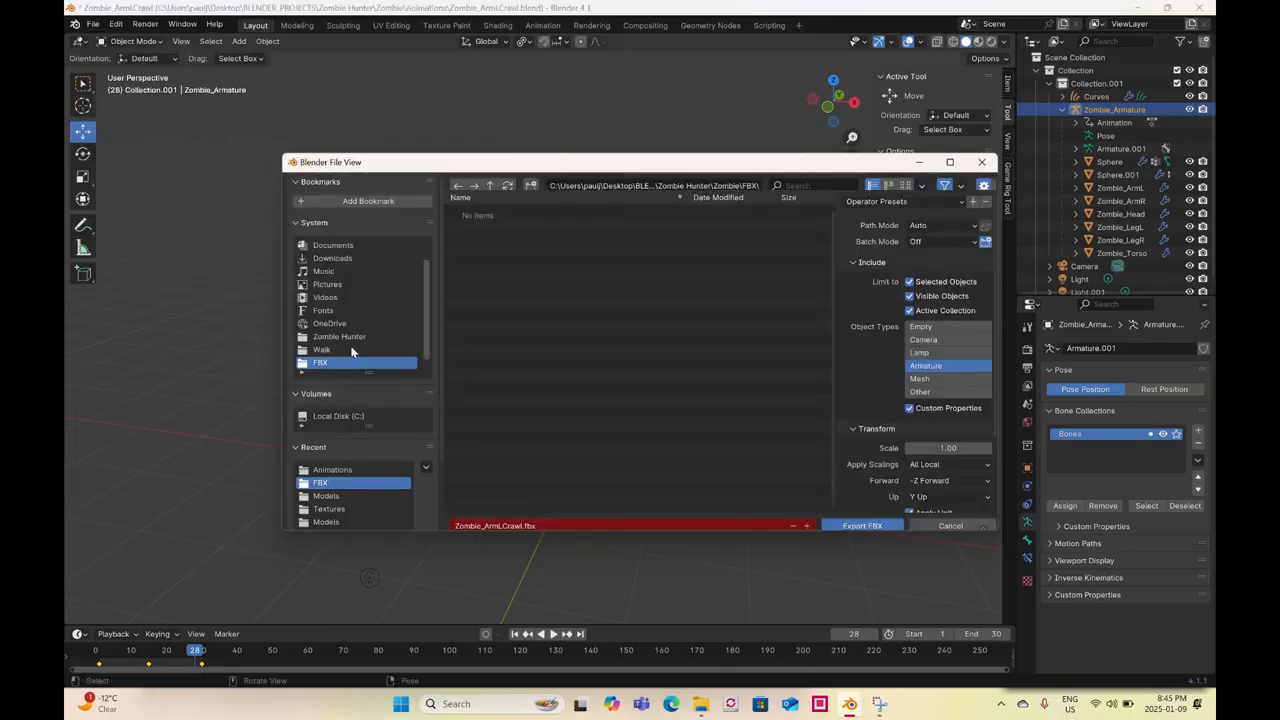
pyautogui.click(508, 517)
pyautogui.click(501, 517)
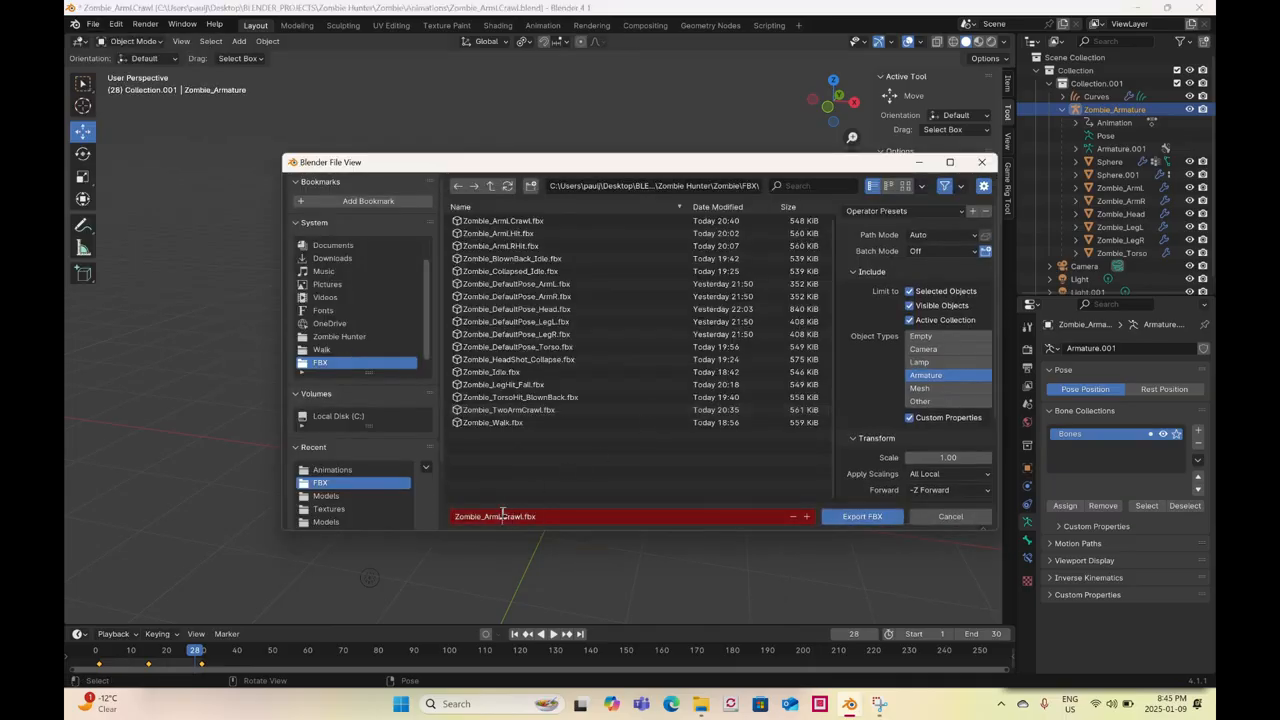
pyautogui.press('BackSpace')
pyautogui.write('R')
pyautogui.click(856, 517)
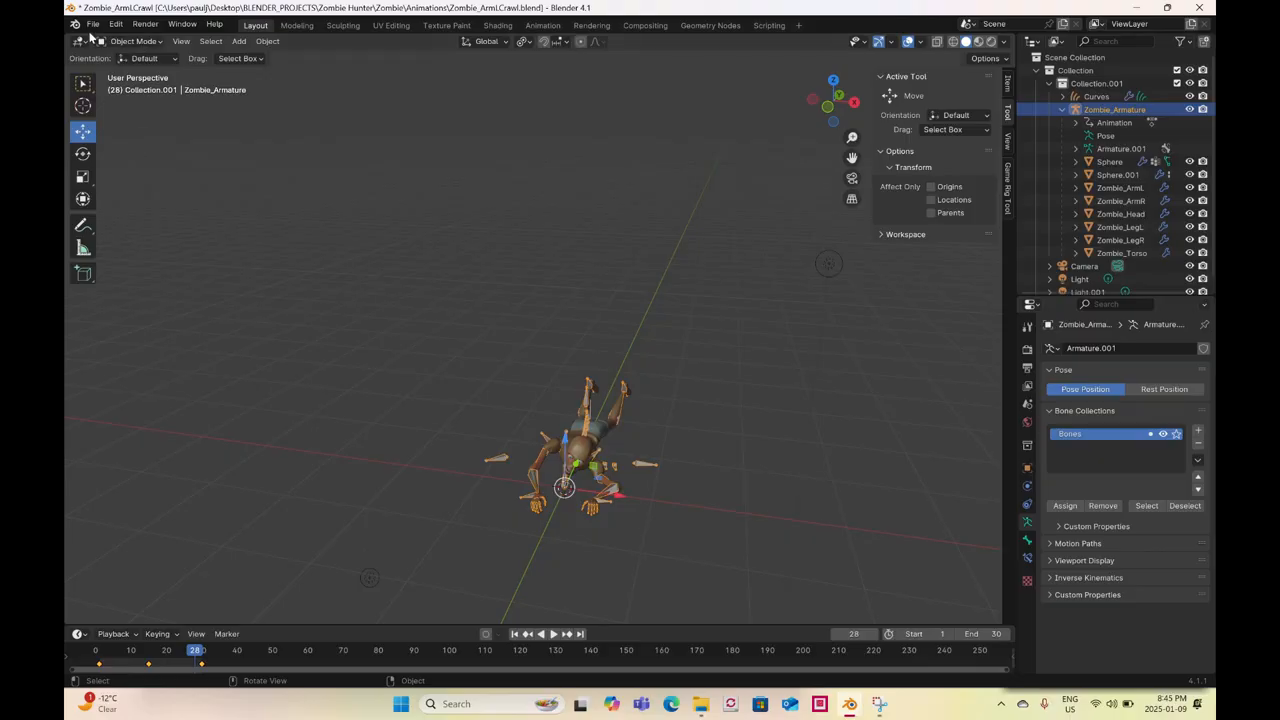
# - Save the scene as a new file named Zombie_ArmRCrawl.blend in the Animations folder
pyautogui.click(92, 23)
pyautogui.click(119, 134)
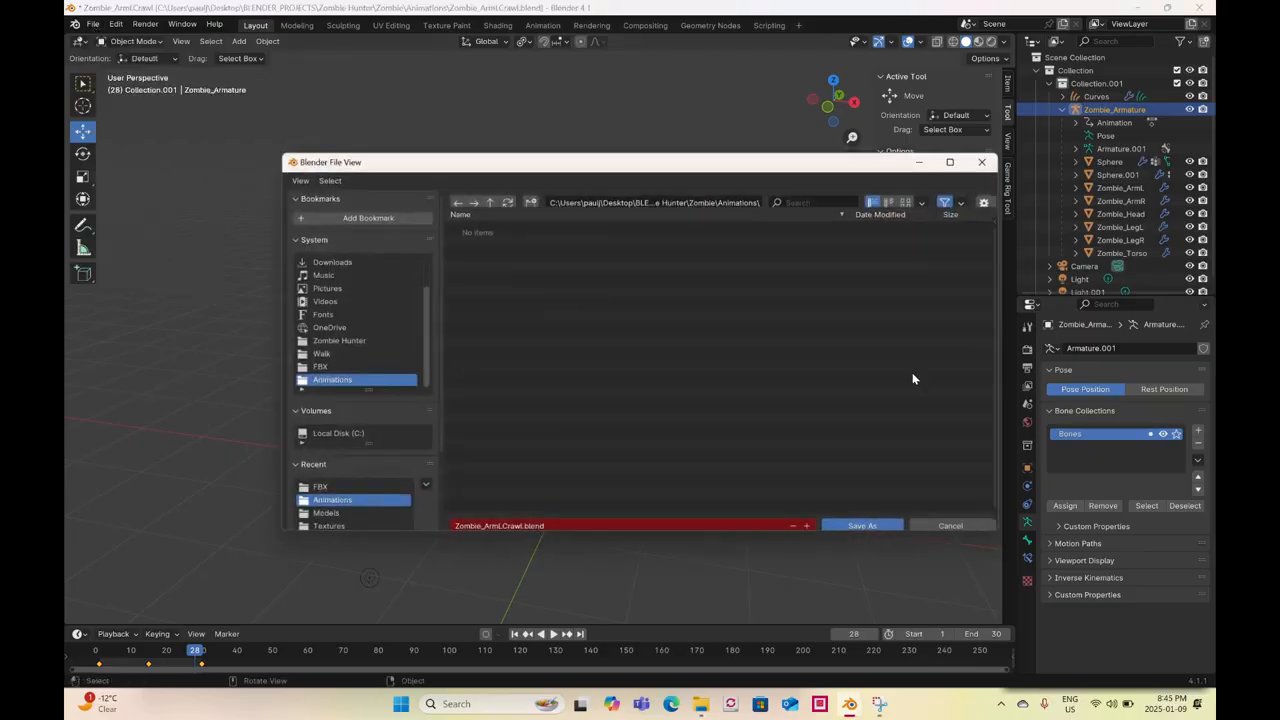
pyautogui.click(506, 521)
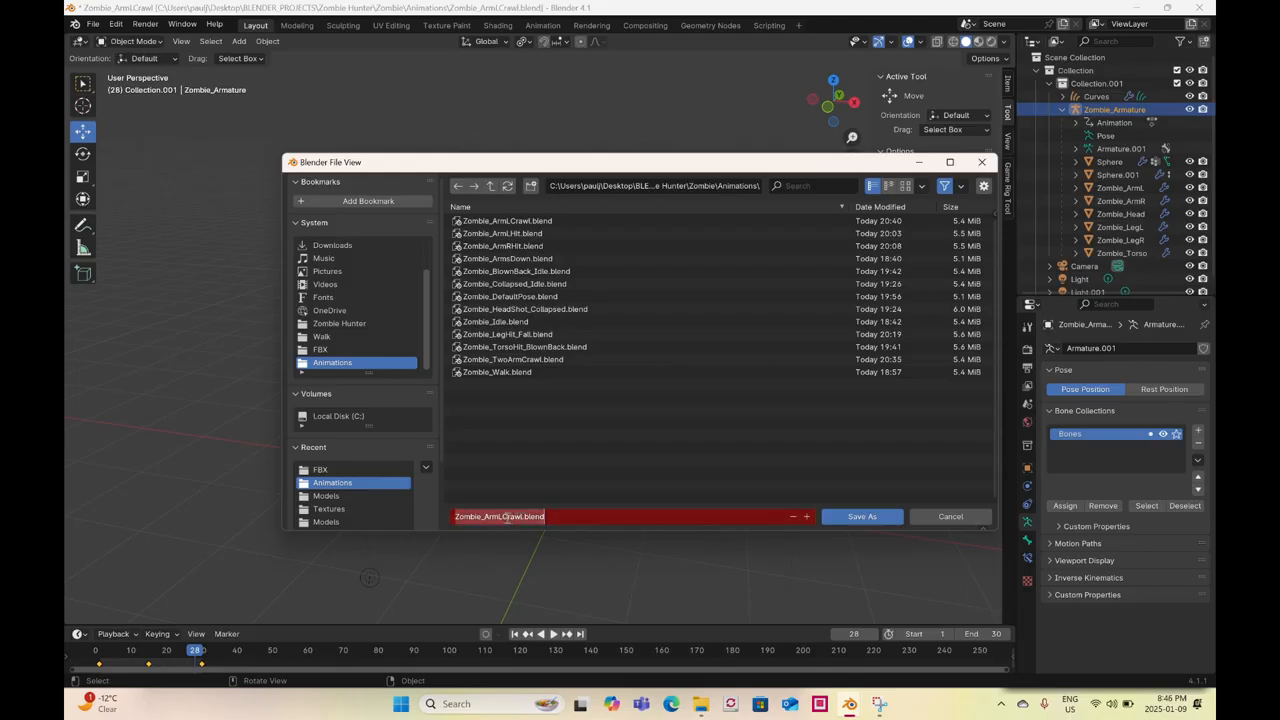
pyautogui.click(504, 517)
pyautogui.press('BackSpace')
pyautogui.write('R')
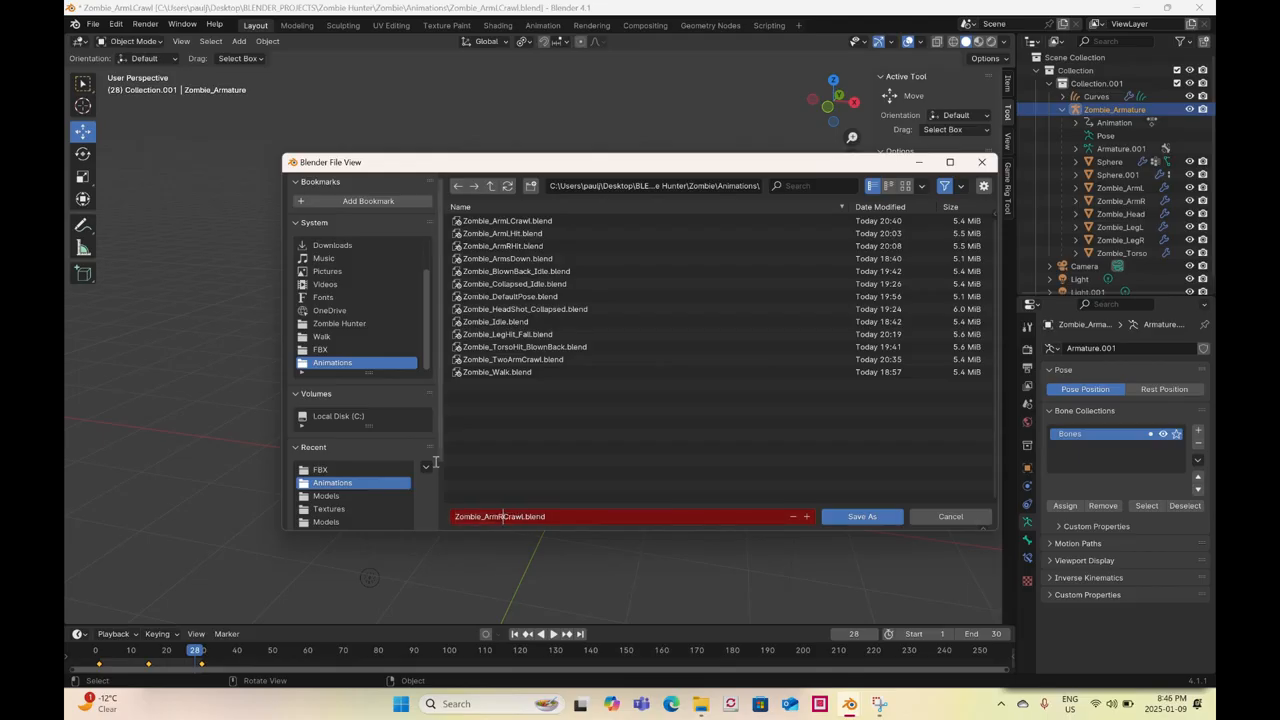
pyautogui.click(864, 518)
pyautogui.click(862, 517)
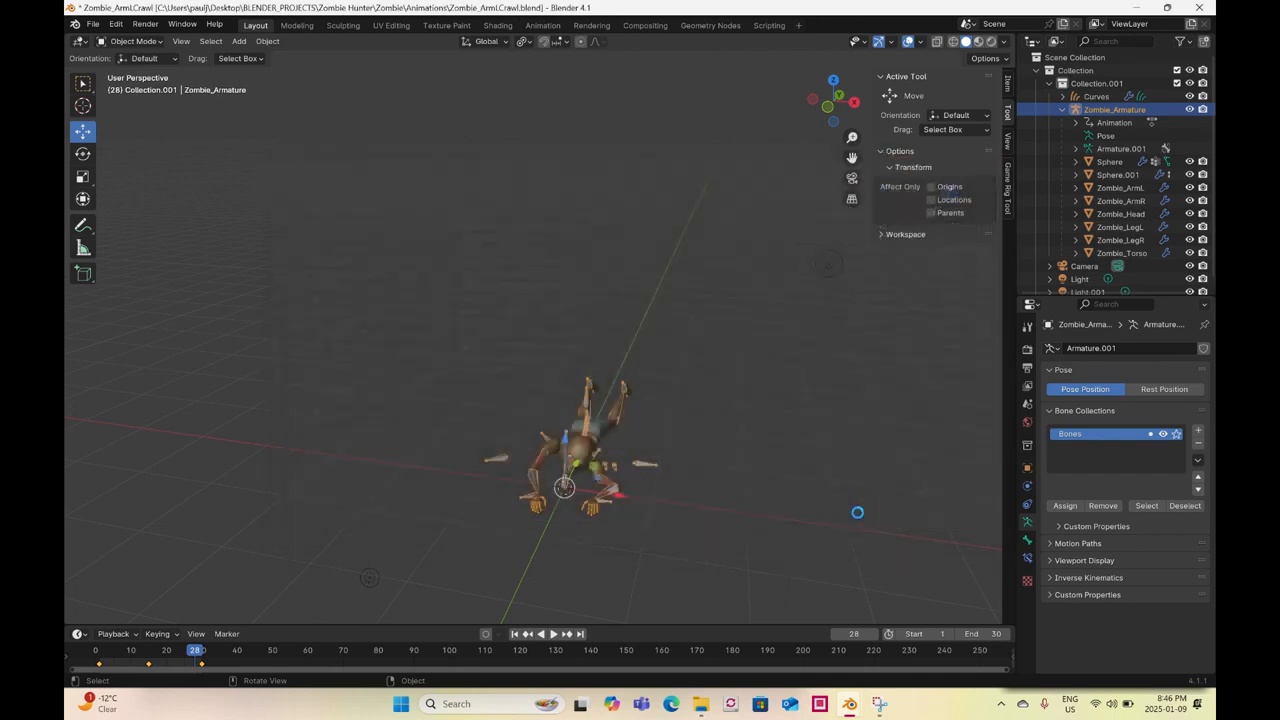